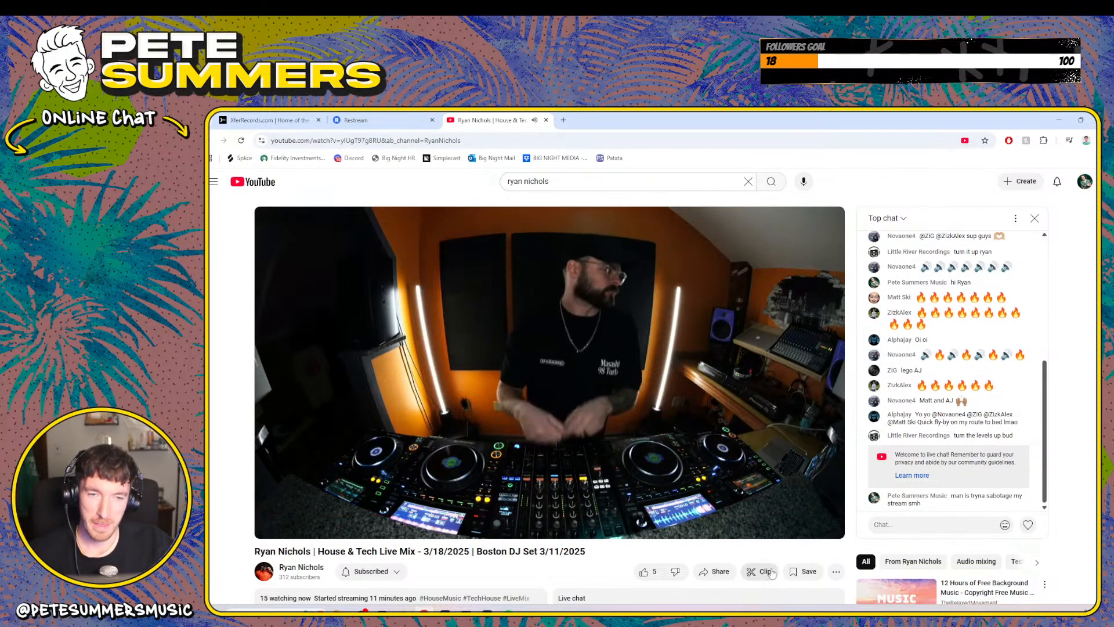
- Switch the live DJ set to theater mode and look through its live chat
{"action": "left_click", "coordinate": [805, 526]}
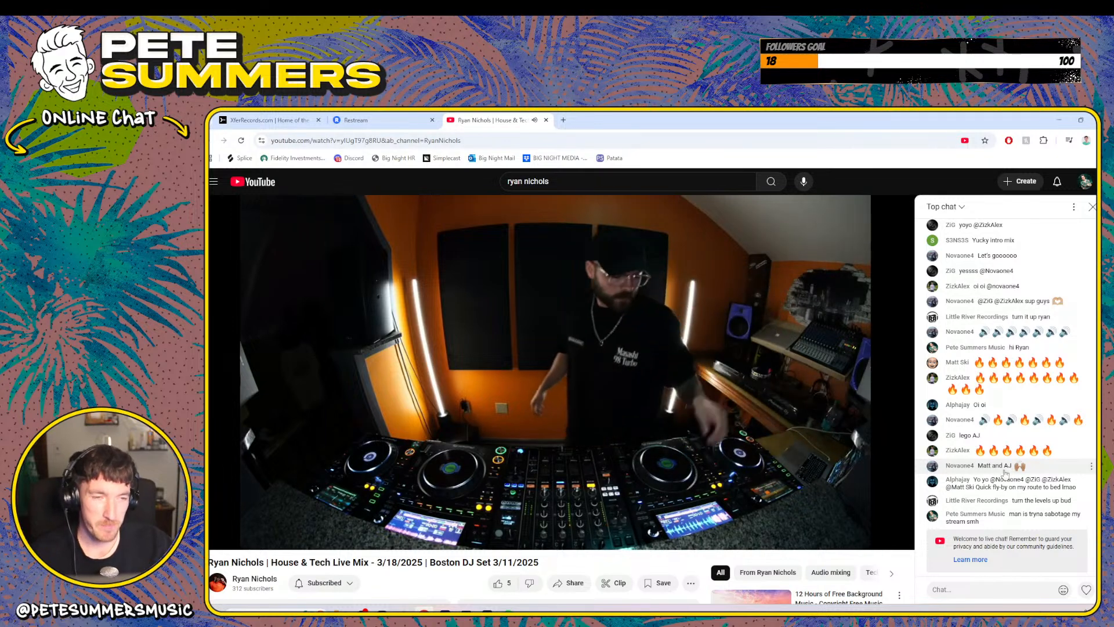
{"action": "scroll", "coordinate": [979, 498], "scroll_direction": "up", "scroll_amount": 1}
{"action": "scroll", "coordinate": [978, 499], "scroll_direction": "up", "scroll_amount": 3}
{"action": "scroll", "coordinate": [978, 500], "scroll_direction": "down", "scroll_amount": 4}
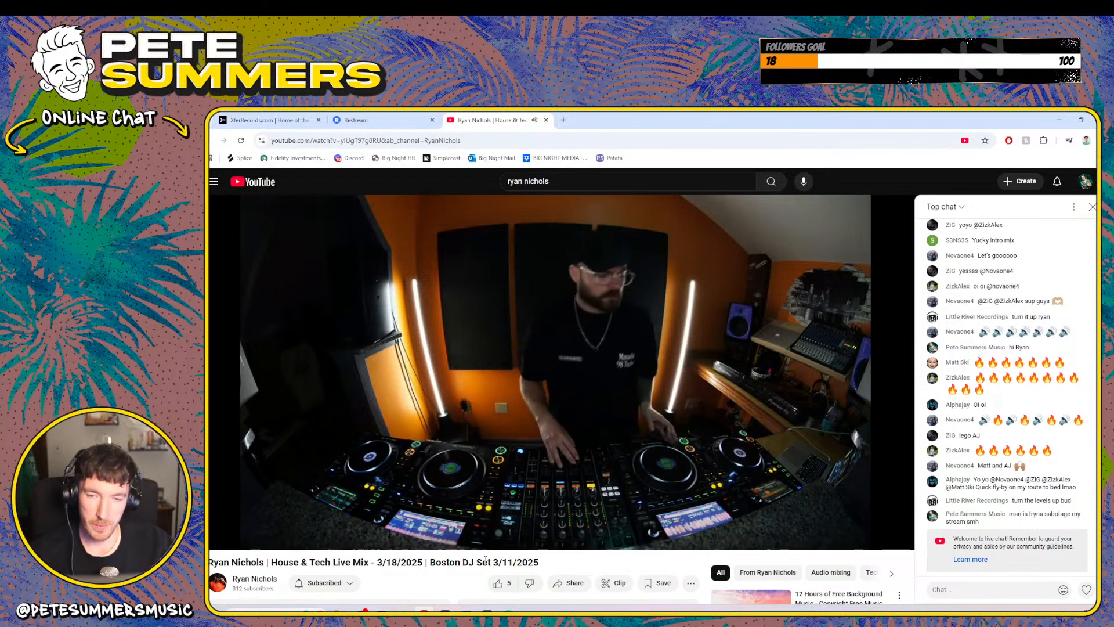
- Check the audio mixer levels in OBS and adjust the playback volume of the YouTube live stream
{"action": "left_click", "coordinate": [445, 613]}
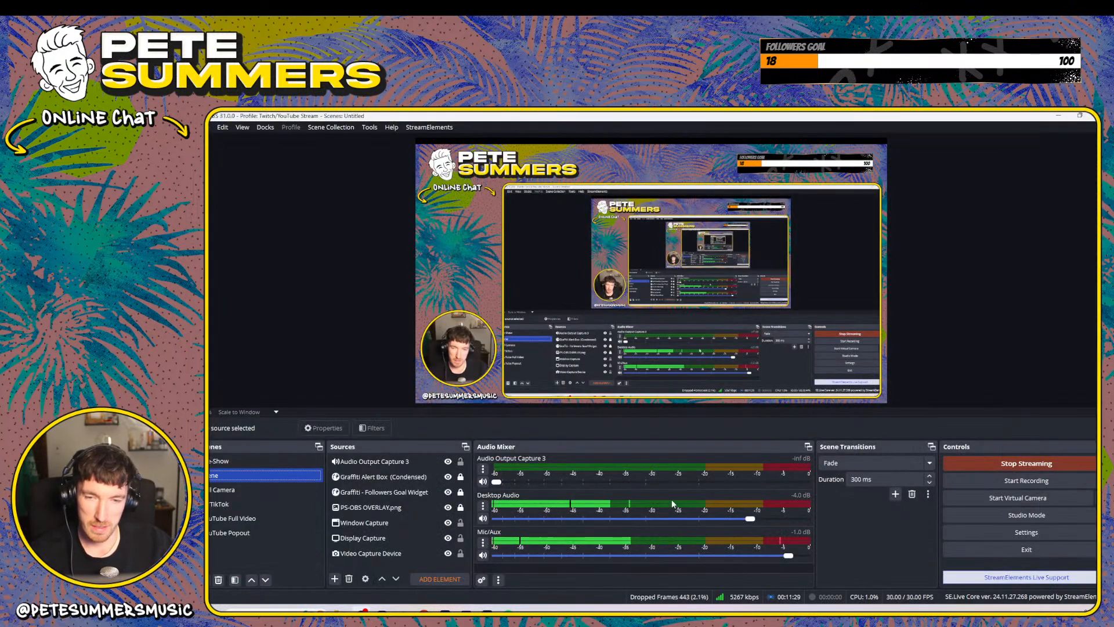
{"action": "left_click", "coordinate": [424, 613]}
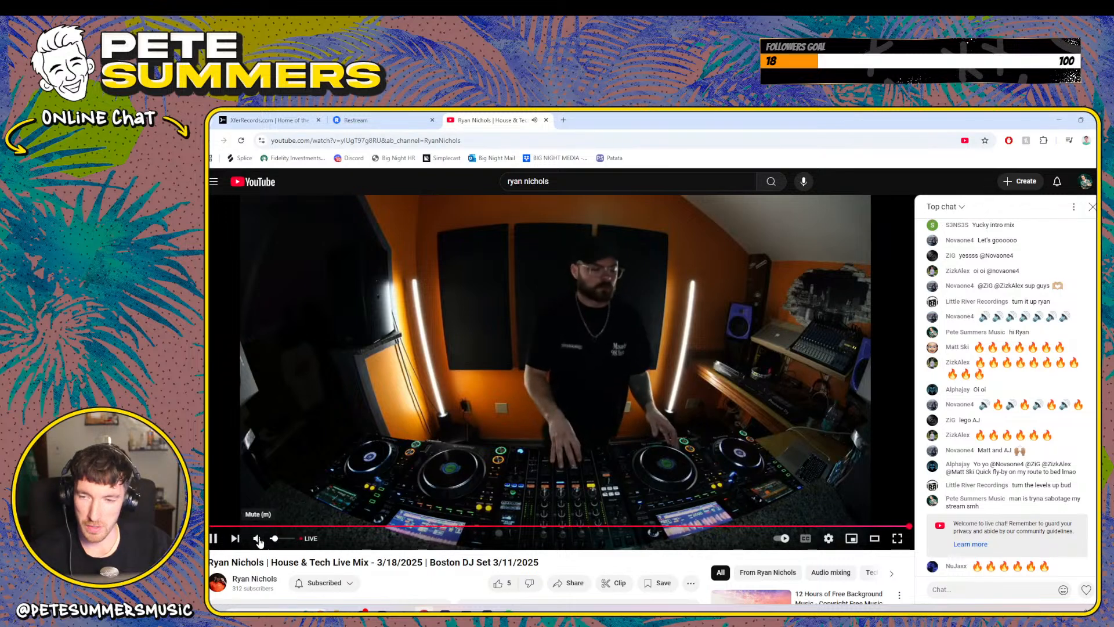
{"action": "left_click_drag", "start_coordinate": [283, 541], "coordinate": [280, 543]}
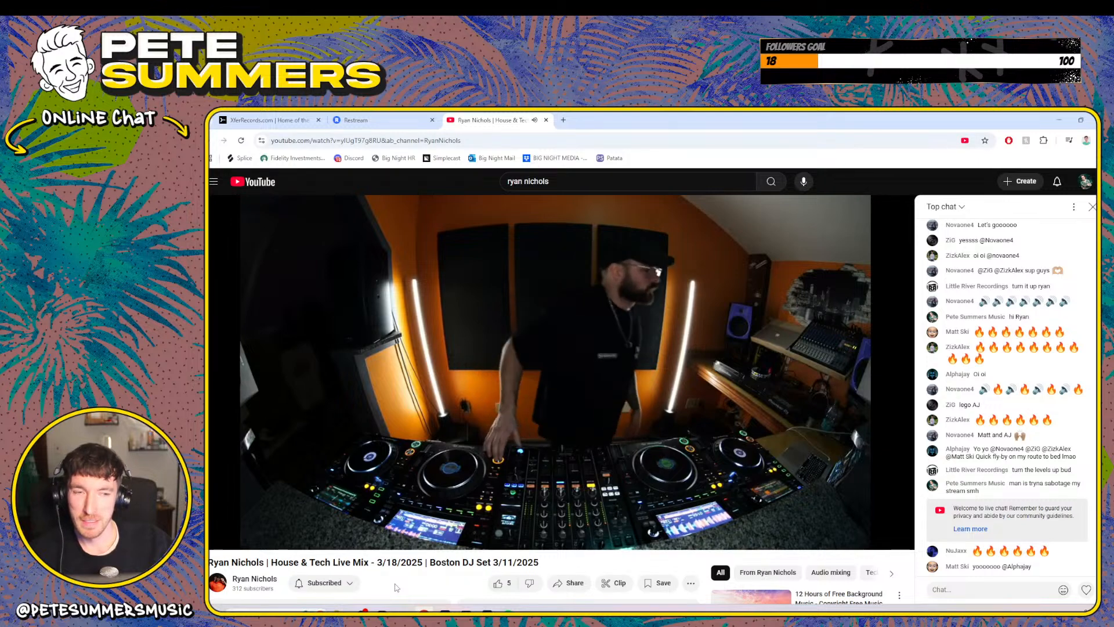
- View the live DJ set in full screen and return to the theater view
{"action": "scroll", "coordinate": [734, 348], "scroll_direction": "down", "scroll_amount": 1}
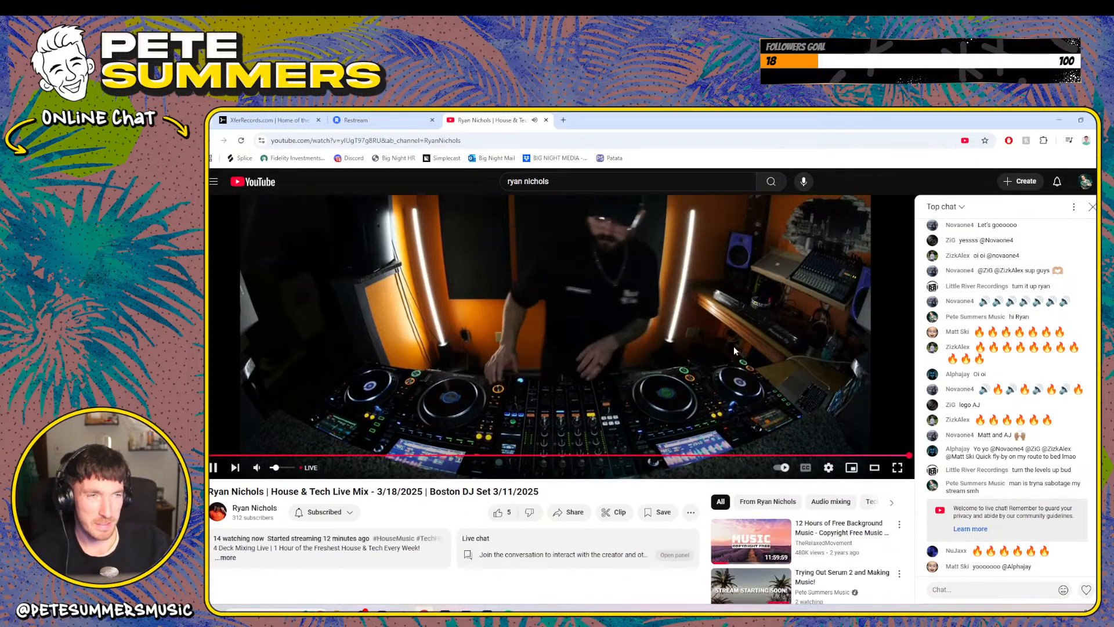
{"action": "scroll", "coordinate": [734, 350], "scroll_direction": "down", "scroll_amount": 3}
{"action": "scroll", "coordinate": [734, 350], "scroll_direction": "up", "scroll_amount": 4}
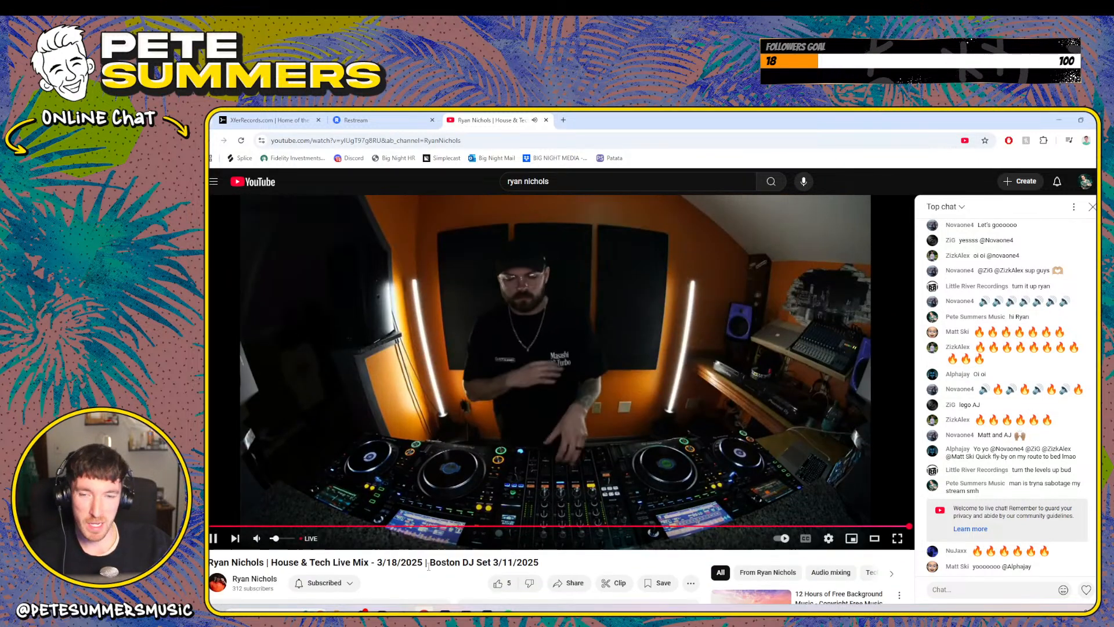
{"action": "left_click", "coordinate": [899, 543]}
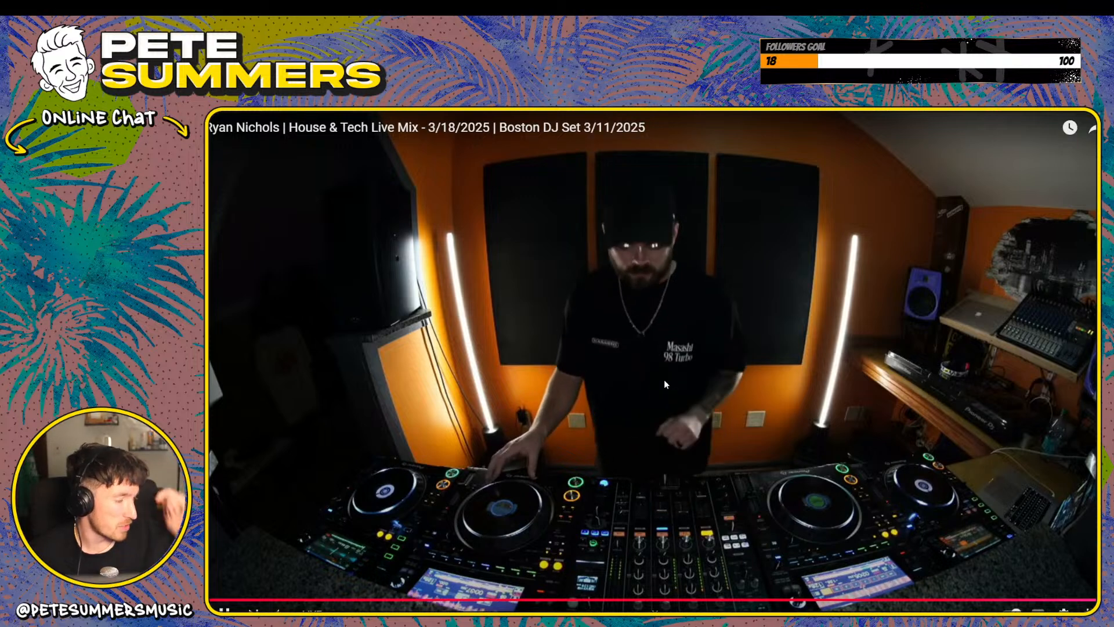
{"action": "double_click", "coordinate": [614, 402]}
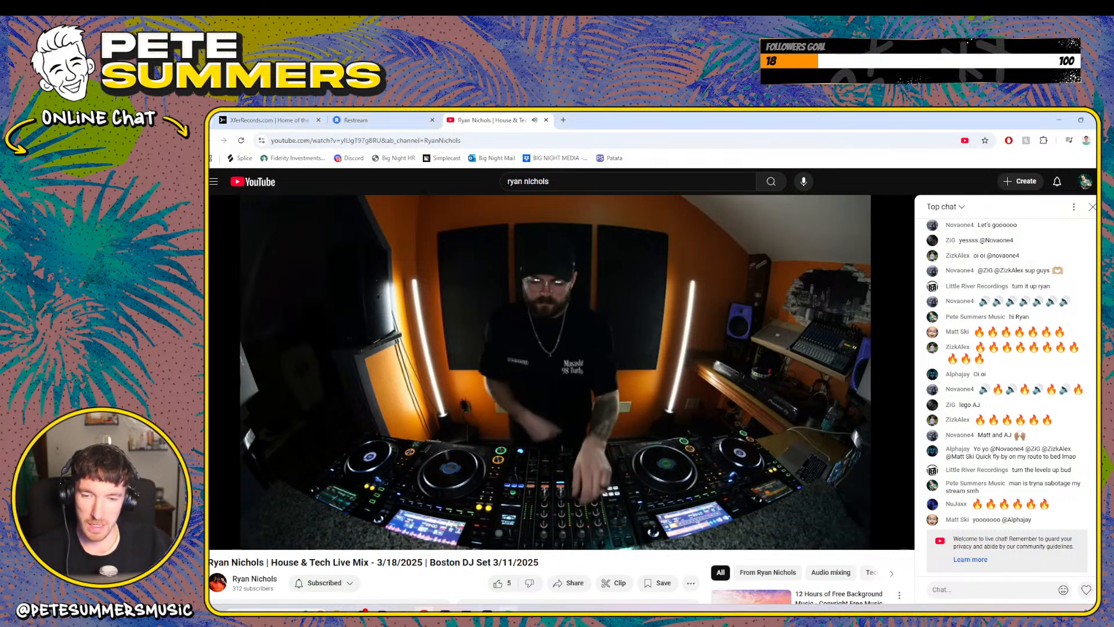
- Close the browser tab with the live DJ set
{"action": "left_click", "coordinate": [509, 612]}
{"action": "left_click", "coordinate": [1027, 126]}
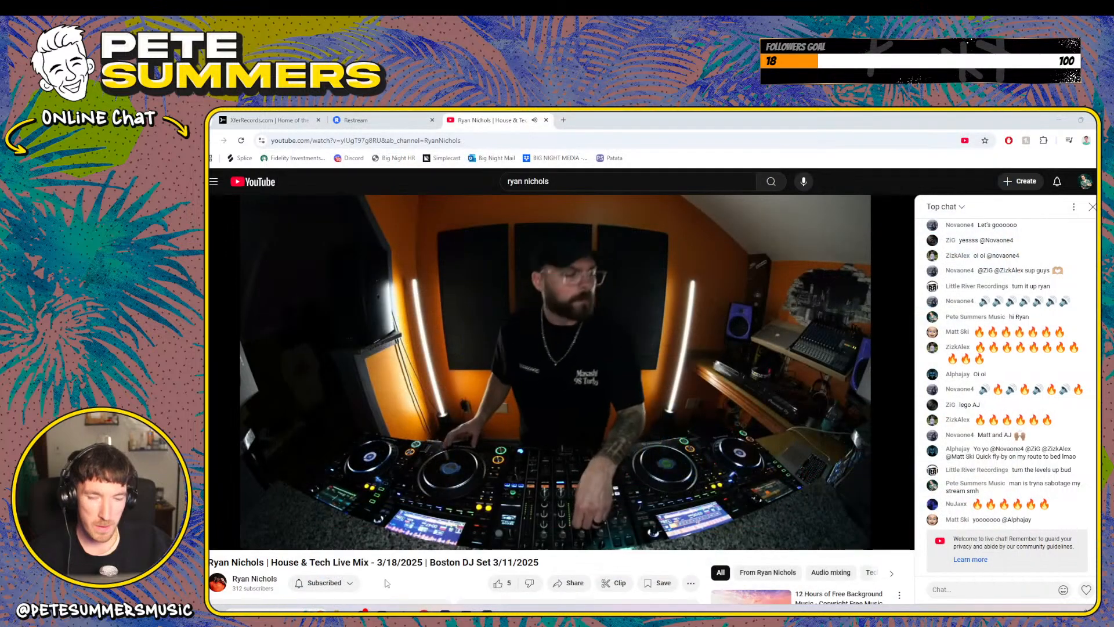
{"action": "mouse_move", "coordinate": [466, 610]}
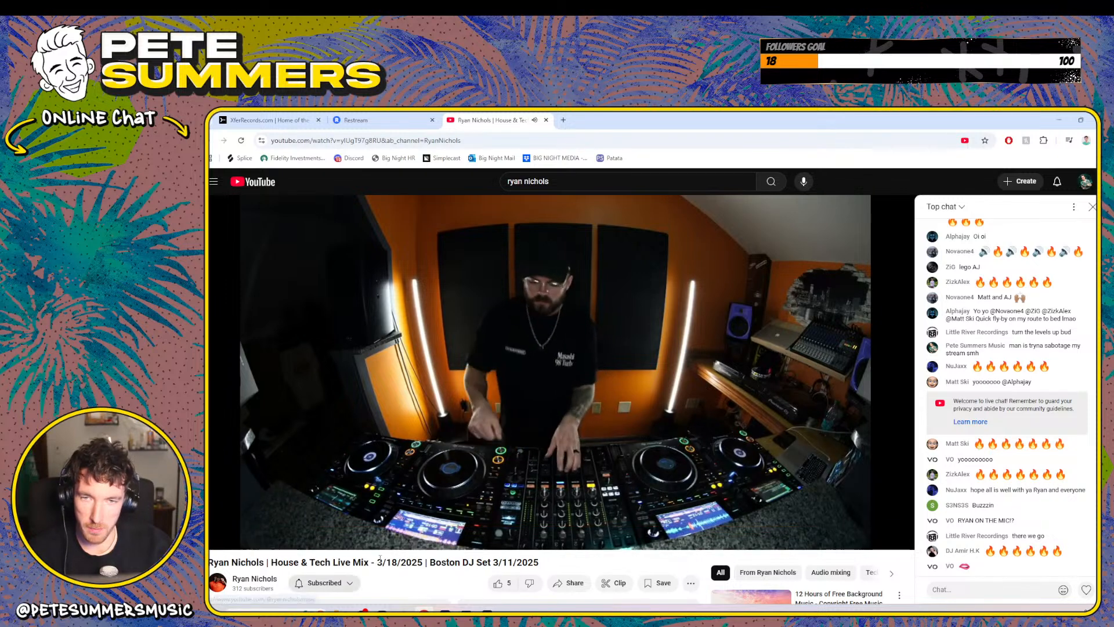
{"action": "key", "text": "ctrl+w"}
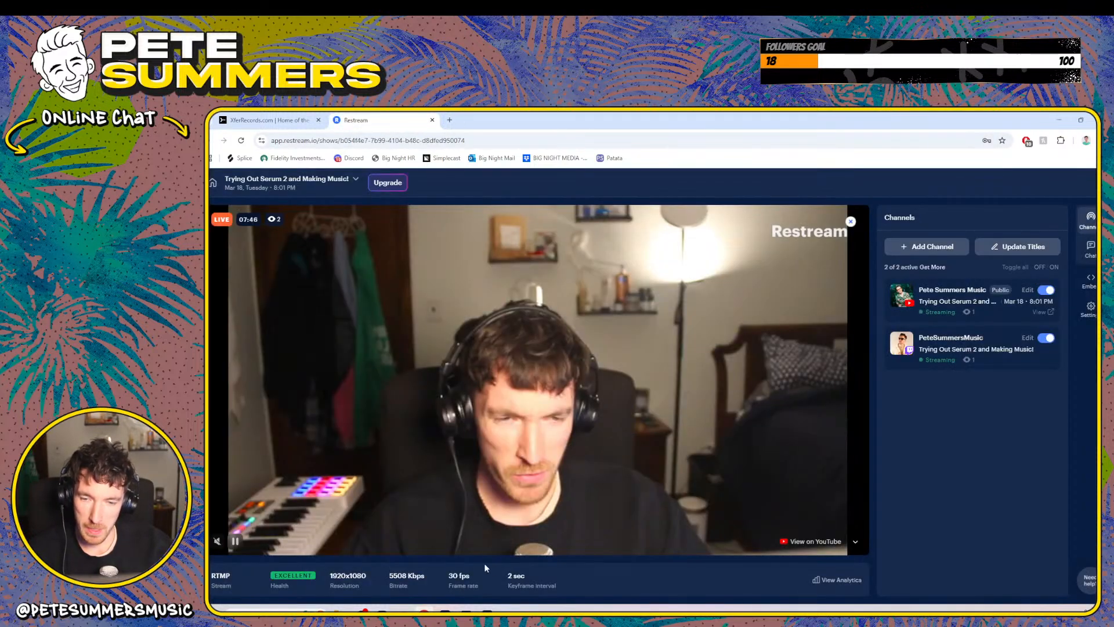
- Switch to OBS, raise the Desktop Audio level to -3.0 dB, and return to Ableton Live
{"action": "left_click", "coordinate": [361, 609]}
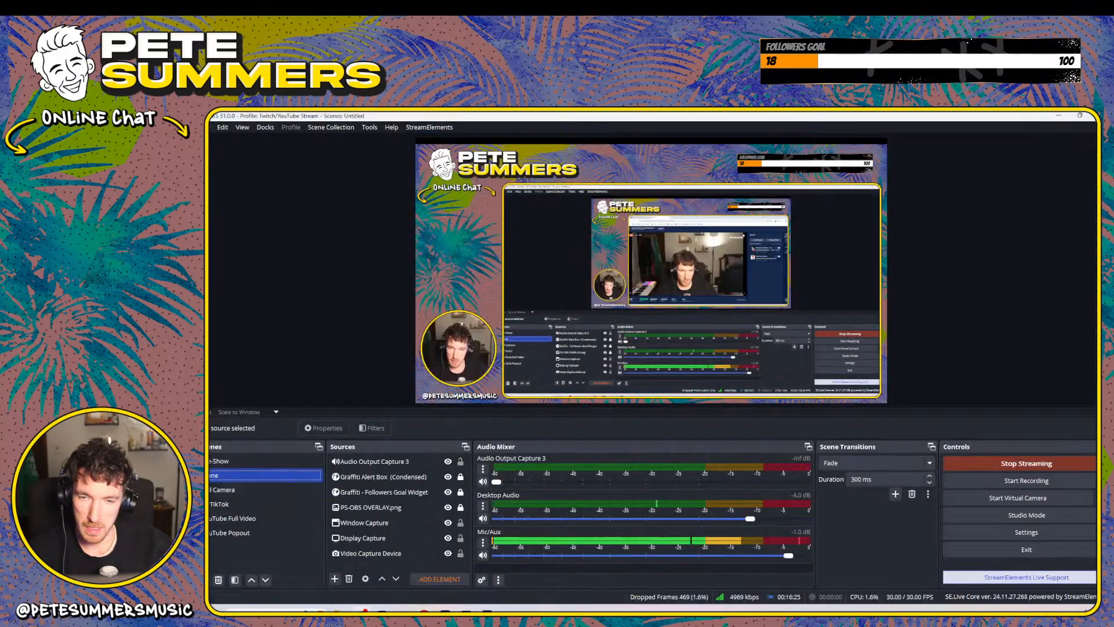
{"action": "left_click", "coordinate": [466, 610]}
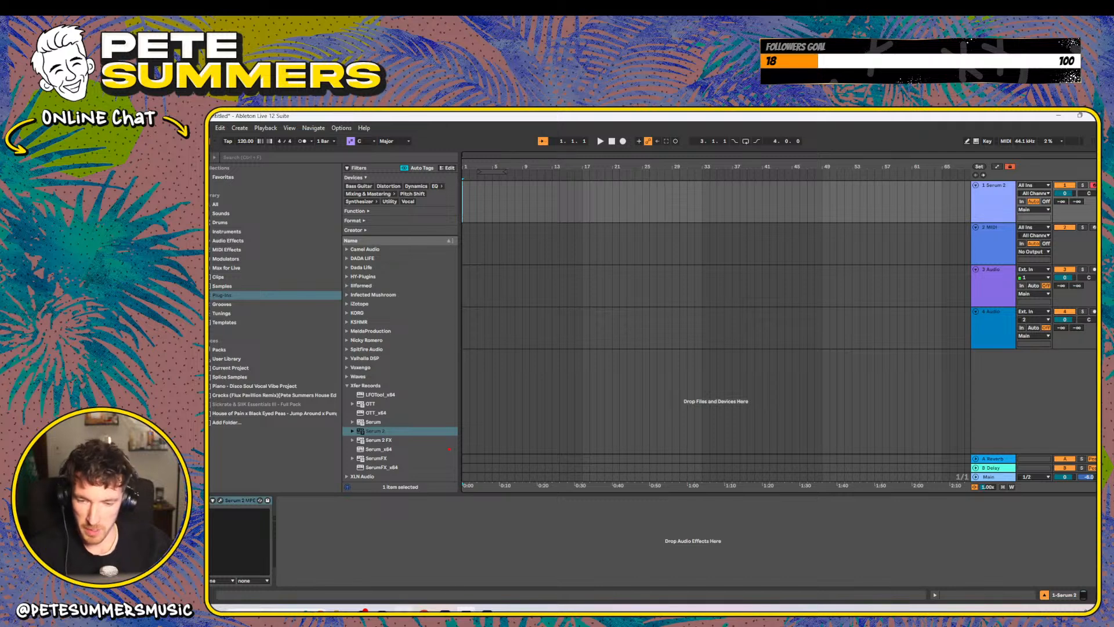
{"action": "left_click", "coordinate": [361, 611]}
{"action": "left_click_drag", "start_coordinate": [747, 519], "coordinate": [763, 520]}
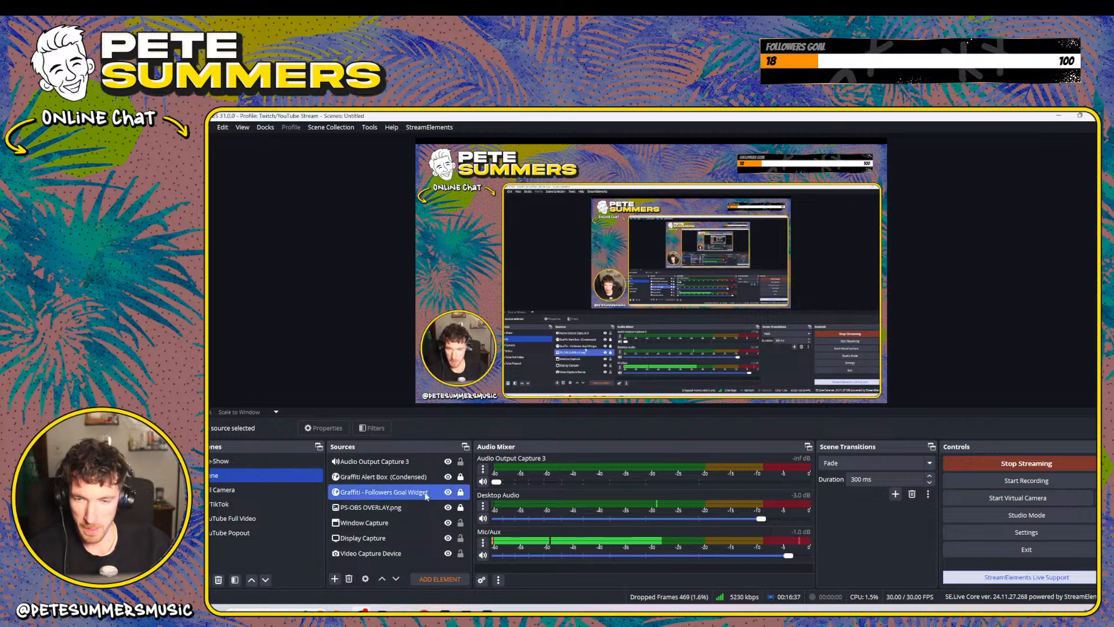
{"action": "left_click", "coordinate": [466, 611]}
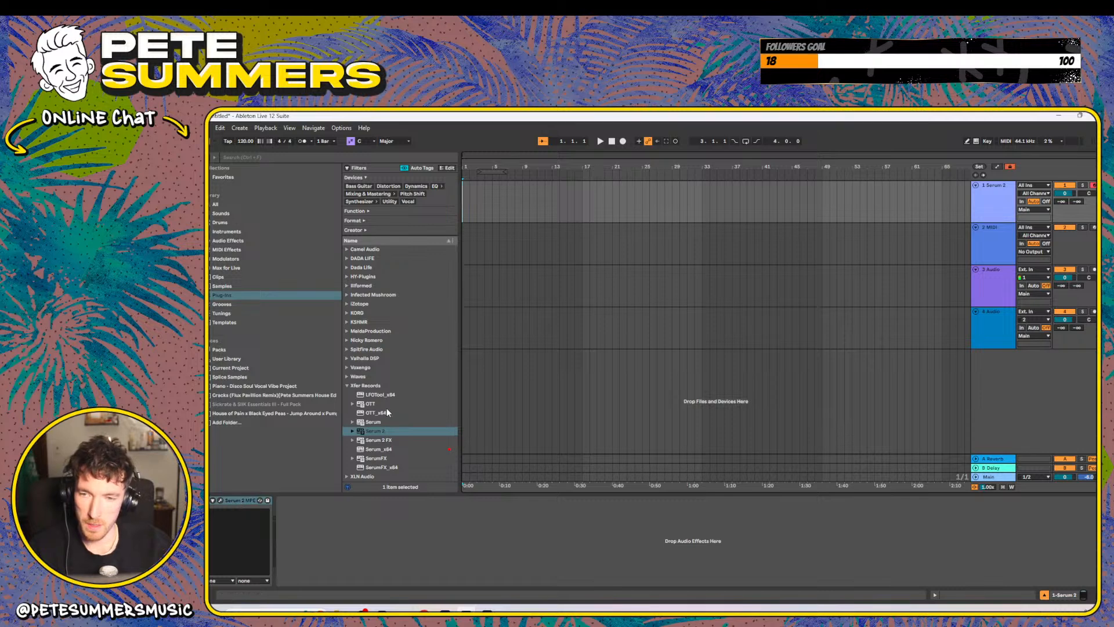
- Load the original Serum plug-in on the first track and close its window
{"action": "left_click", "coordinate": [375, 423]}
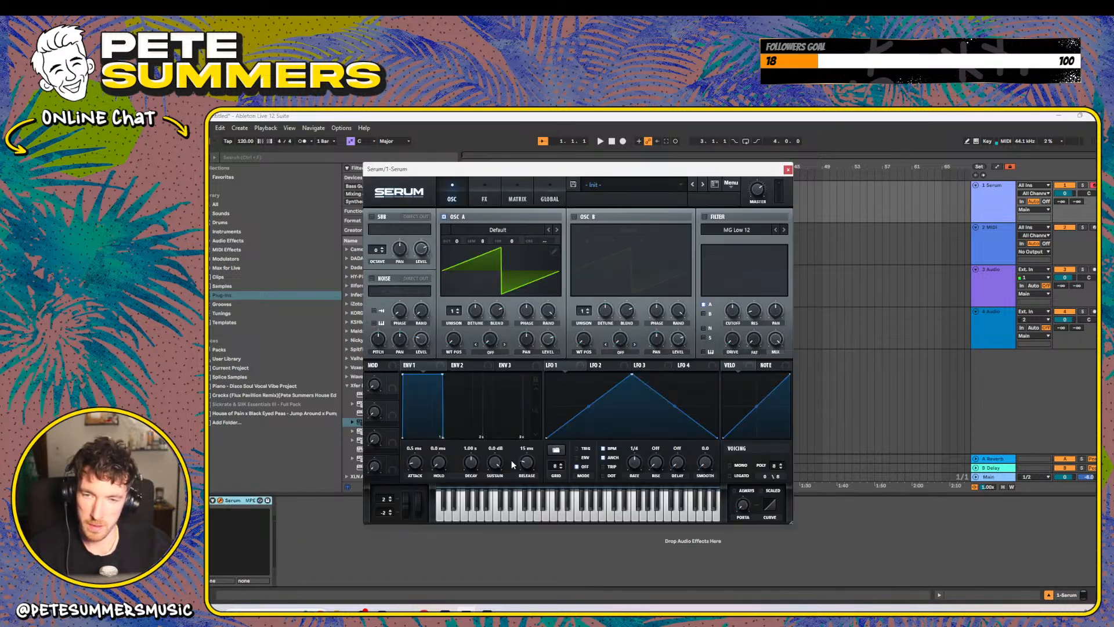
{"action": "mouse_move", "coordinate": [533, 171]}
{"action": "left_mouse_down"}
{"action": "mouse_move", "coordinate": [529, 180]}
{"action": "mouse_move", "coordinate": [540, 175]}
{"action": "left_mouse_up"}
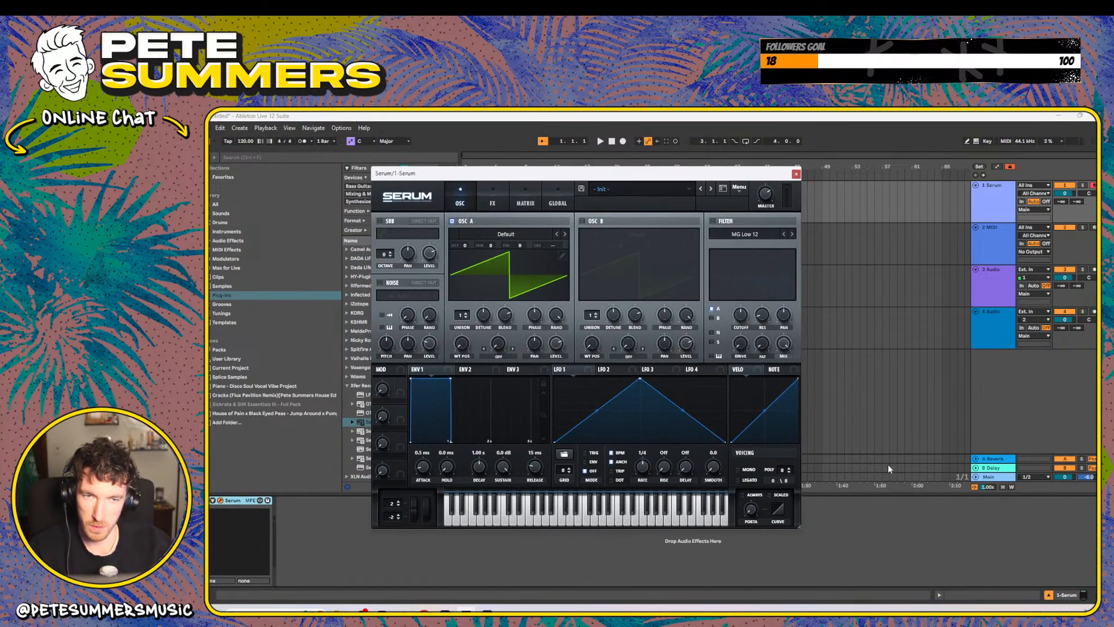
{"action": "left_click", "coordinate": [796, 174]}
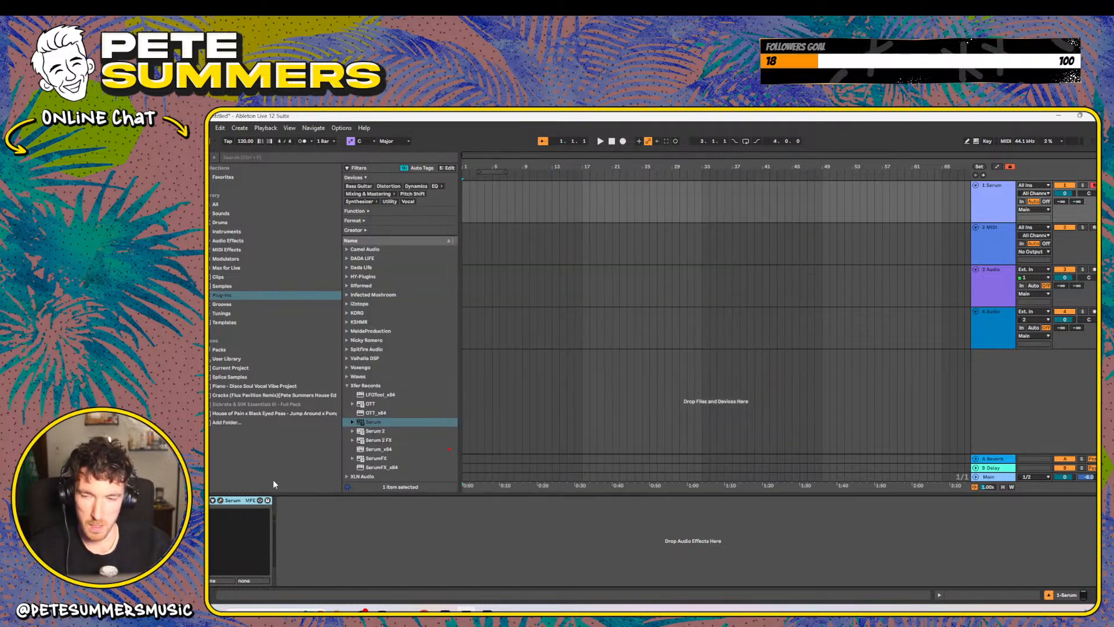
- Load Serum 2 on the first track and look through its Mix, FX, Matrix and Global pages, ending on the oscillator page
{"action": "double_click", "coordinate": [377, 431]}
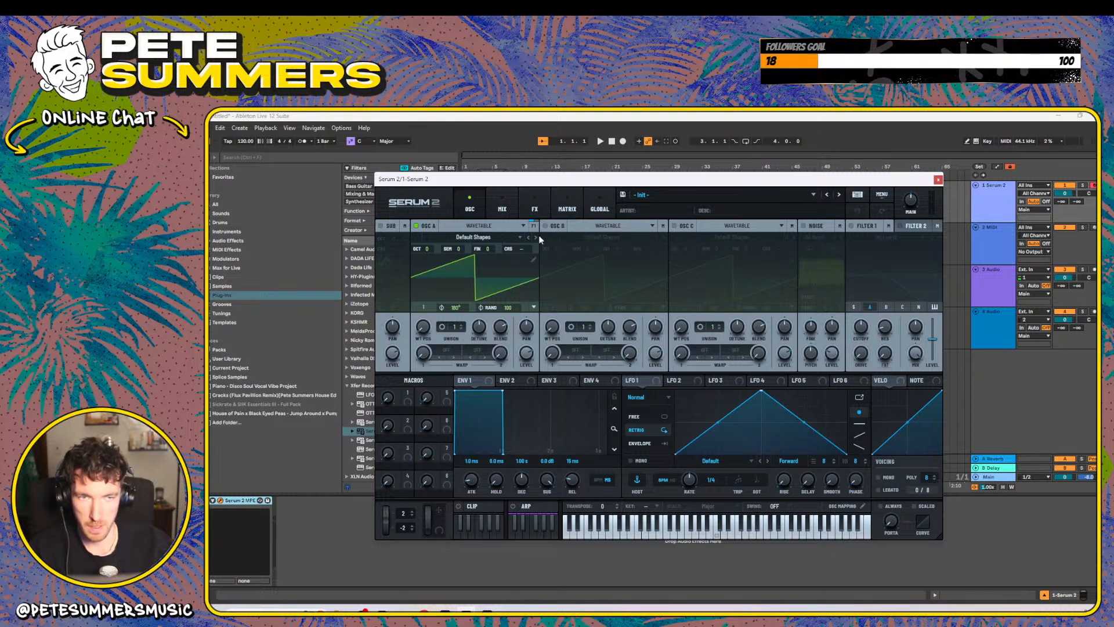
{"action": "left_click", "coordinate": [502, 209]}
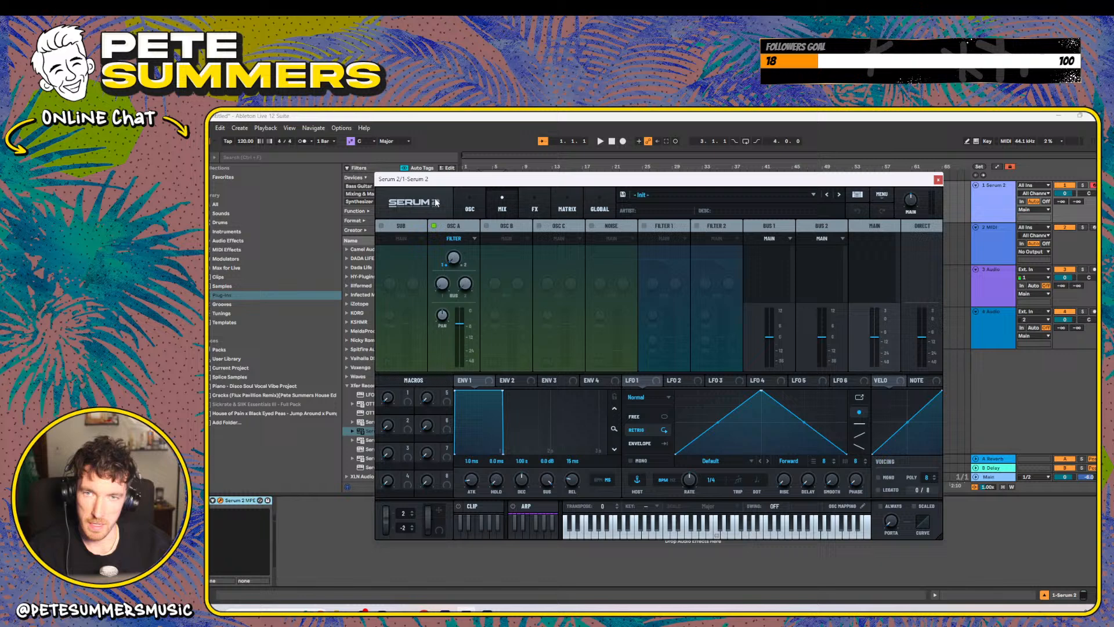
{"action": "left_click", "coordinate": [535, 209]}
{"action": "left_click", "coordinate": [567, 208]}
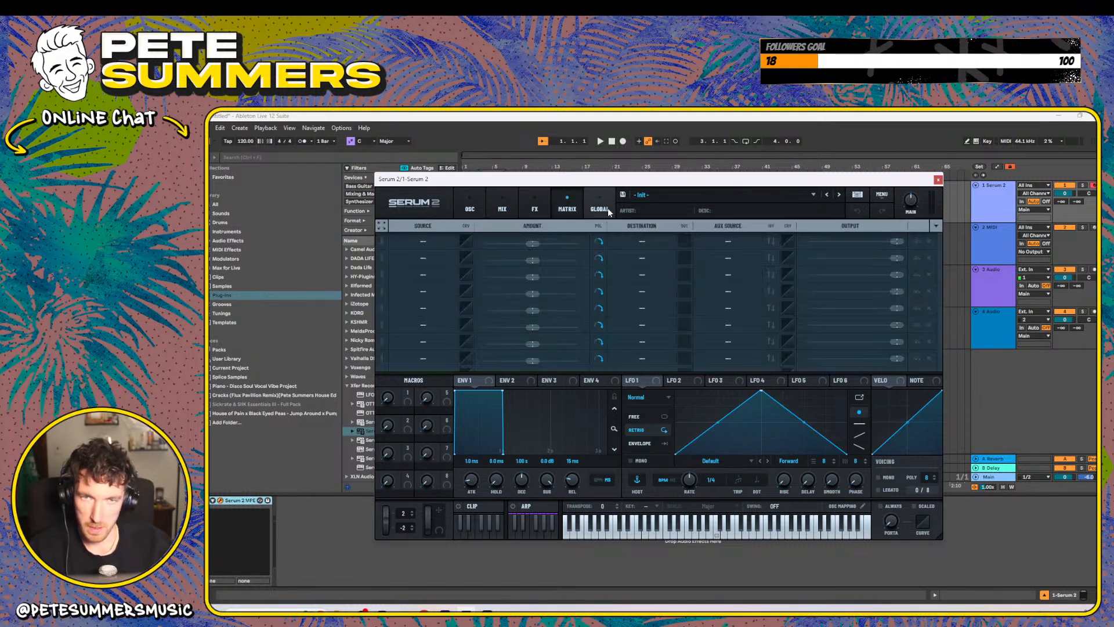
{"action": "left_click", "coordinate": [604, 209]}
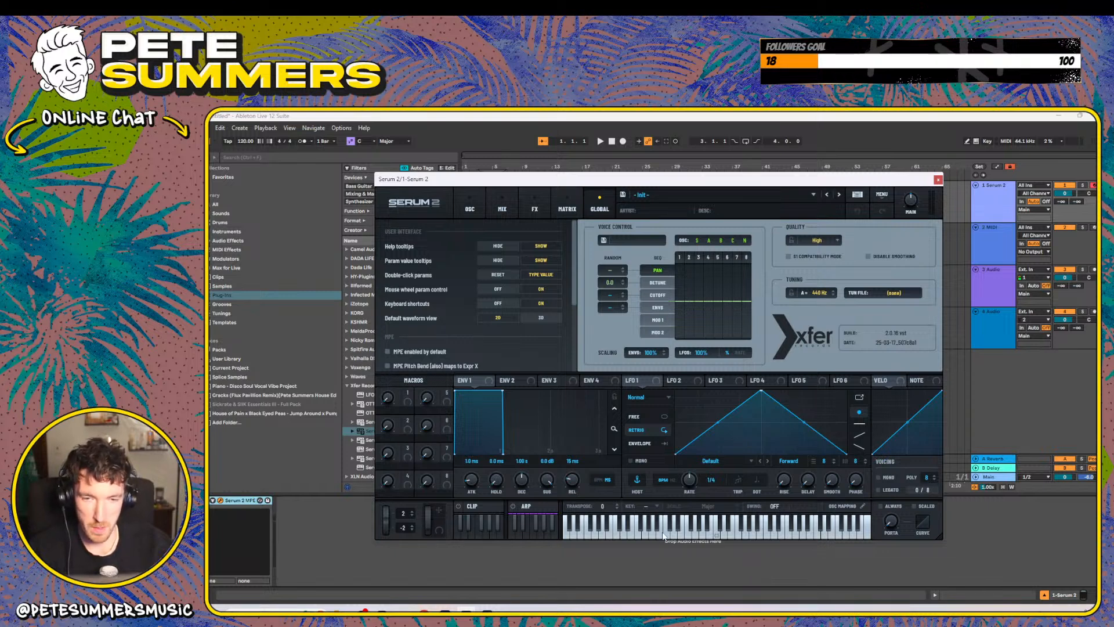
{"action": "left_click", "coordinate": [471, 209]}
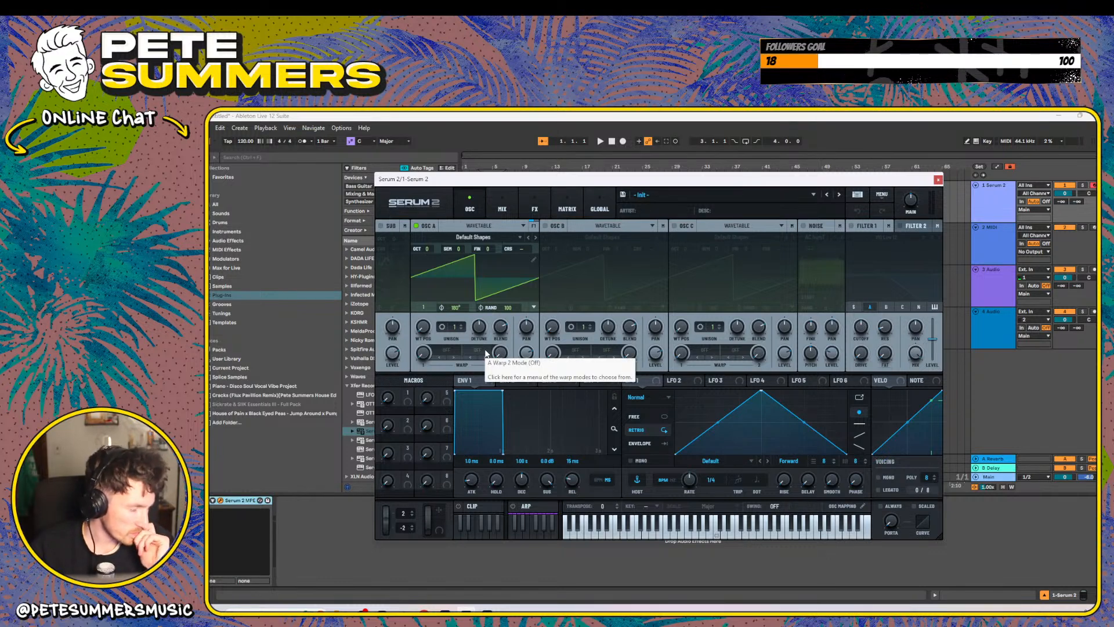
- Set oscillator A's unison to 12 voices and its unison mode to Super
{"action": "left_click_drag", "start_coordinate": [455, 326], "coordinate": [474, 293]}
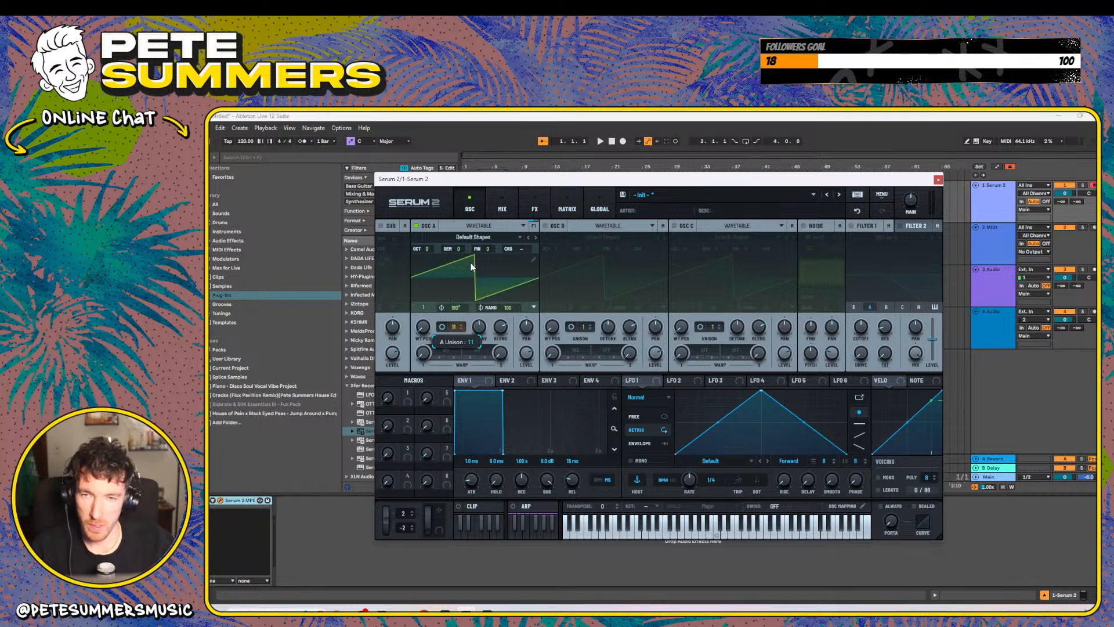
{"action": "left_click", "coordinate": [442, 327]}
{"action": "left_click", "coordinate": [442, 327]}
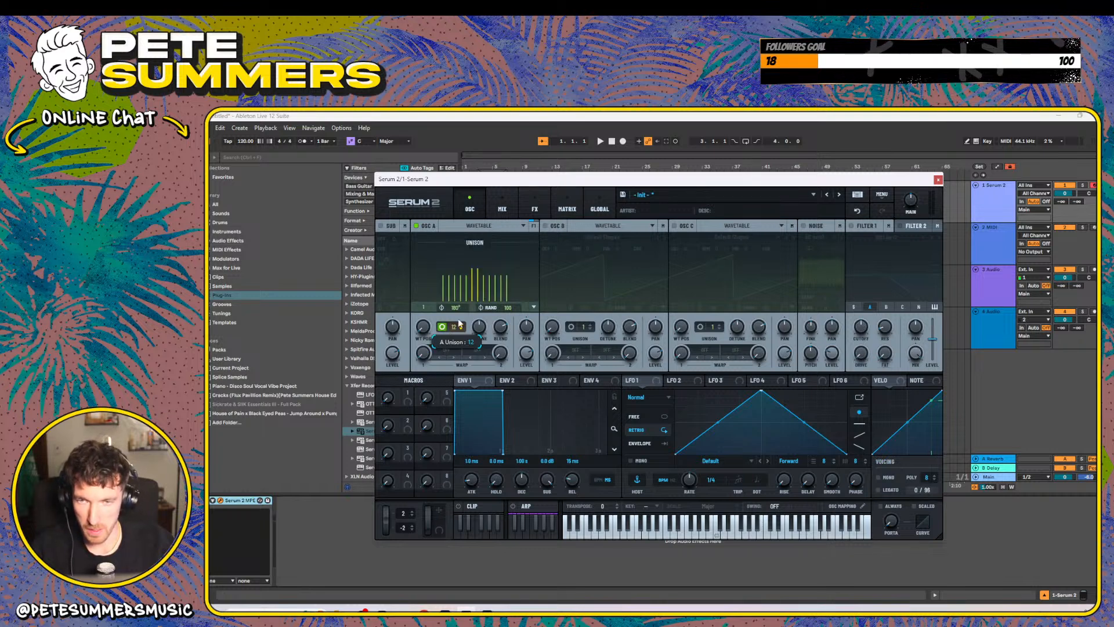
{"action": "left_click", "coordinate": [442, 327]}
{"action": "left_click", "coordinate": [467, 260]}
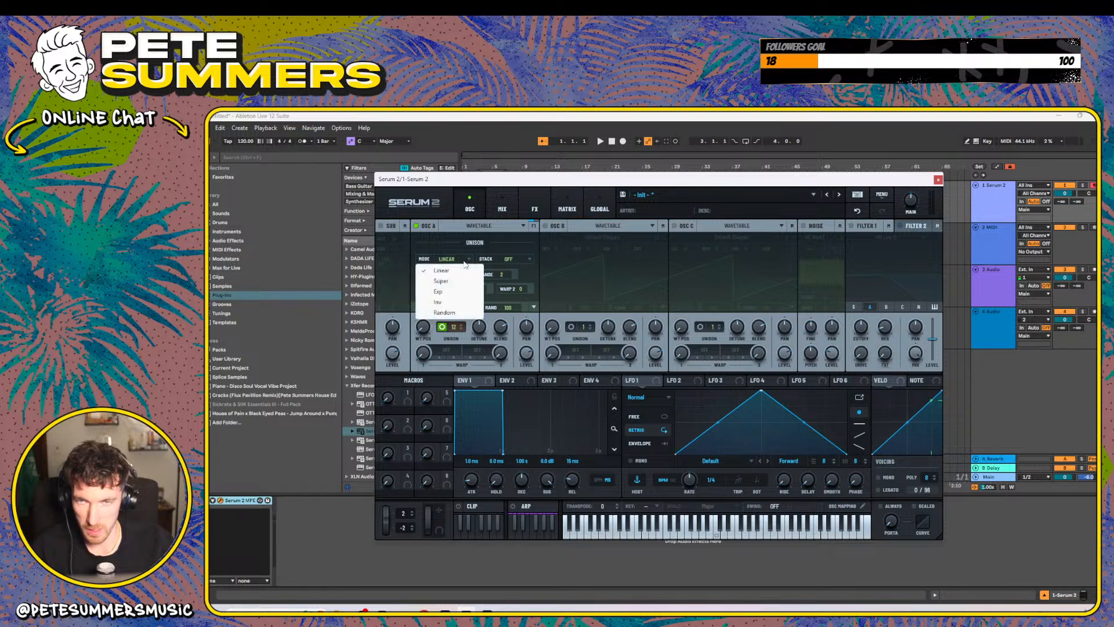
{"action": "left_click", "coordinate": [441, 281]}
{"action": "left_click", "coordinate": [442, 328]}
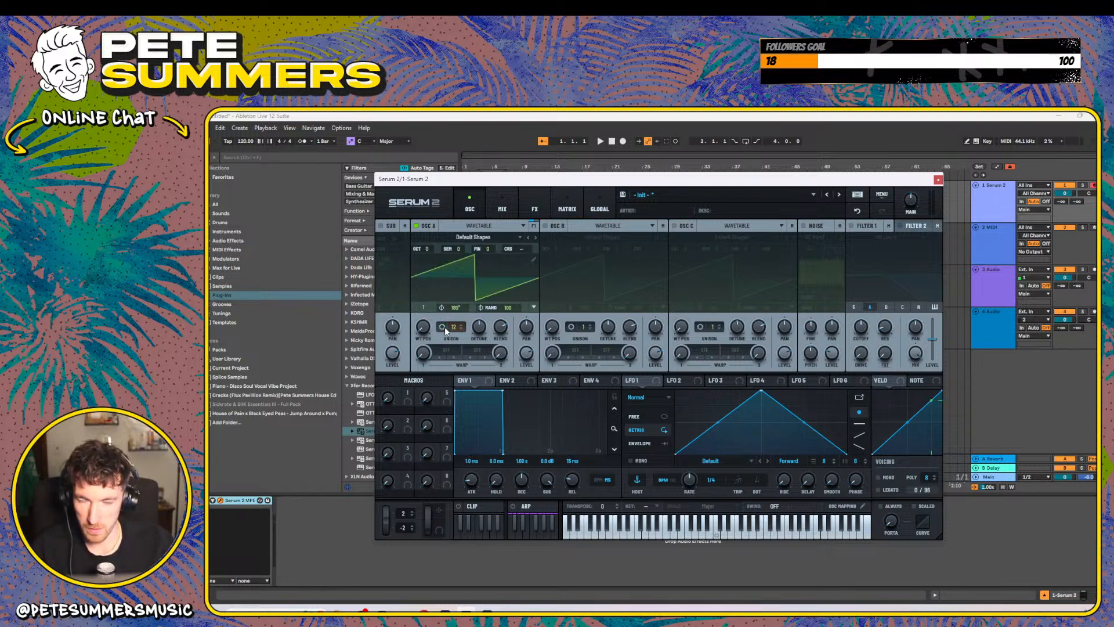
- Set oscillator A's unison to 7 voices, and try the Exp unison mode before setting it to Linear
{"action": "left_click_drag", "start_coordinate": [458, 344], "coordinate": [463, 364]}
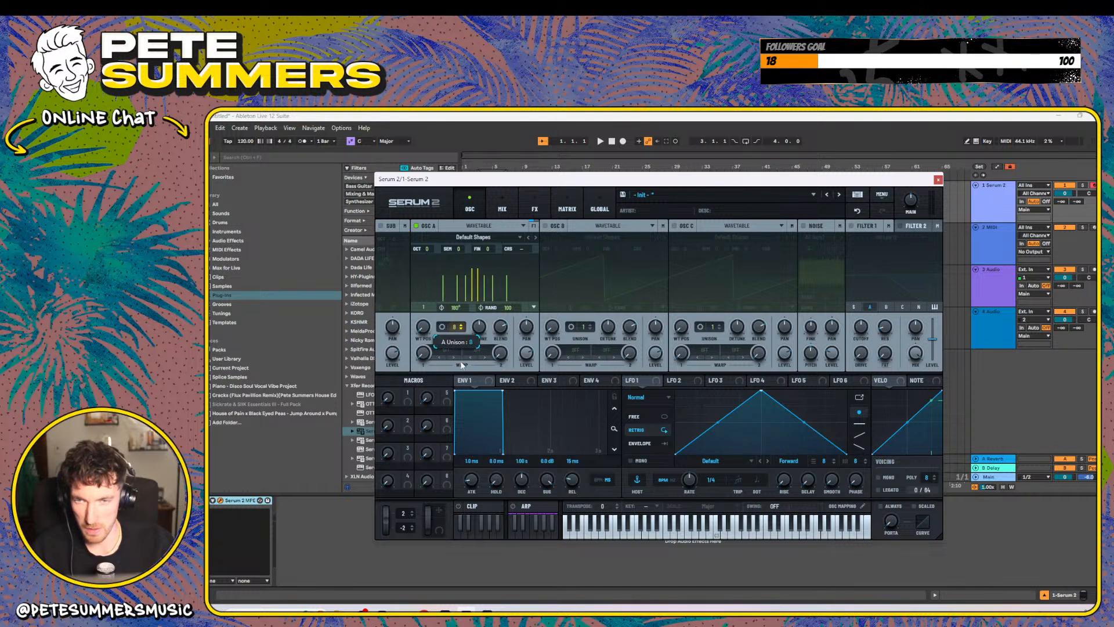
{"action": "left_click", "coordinate": [442, 327]}
{"action": "left_click", "coordinate": [450, 259]}
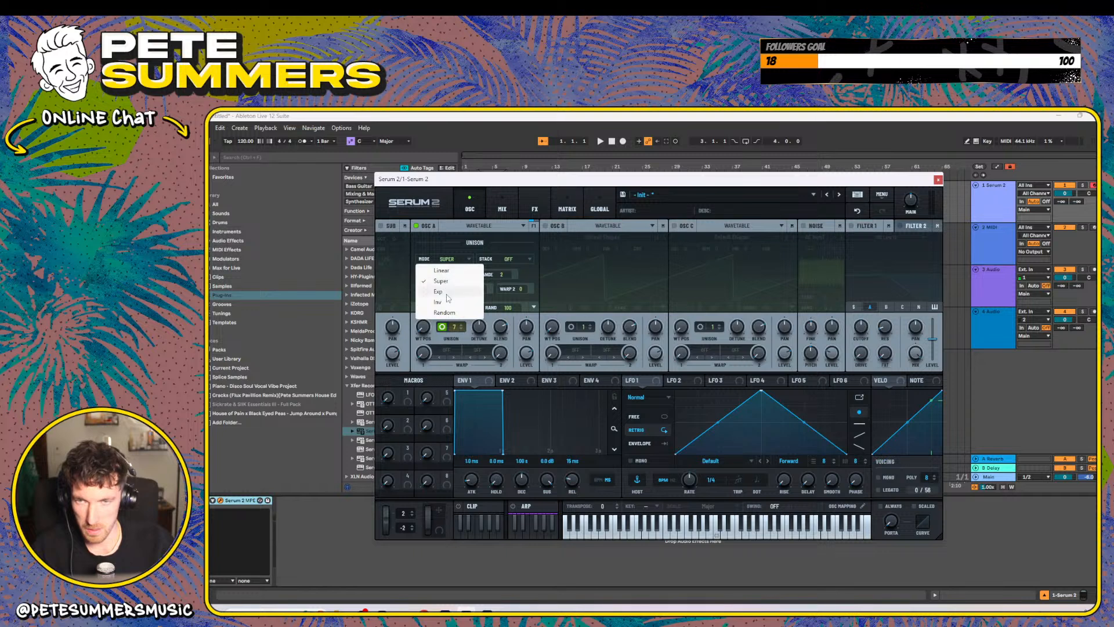
{"action": "left_click", "coordinate": [447, 259]}
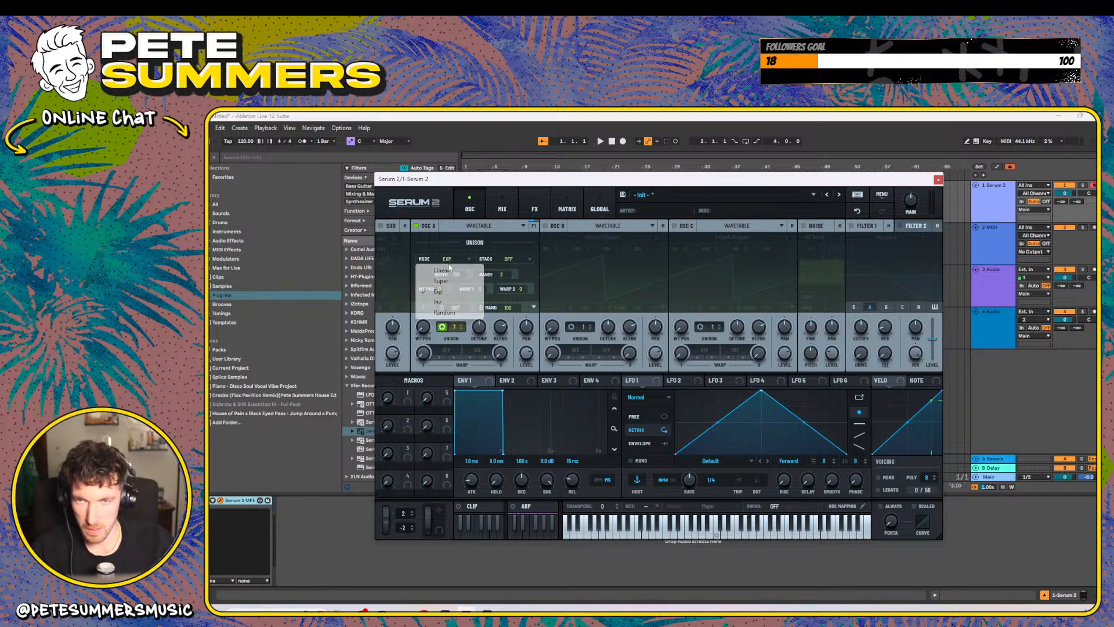
{"action": "left_click", "coordinate": [442, 270]}
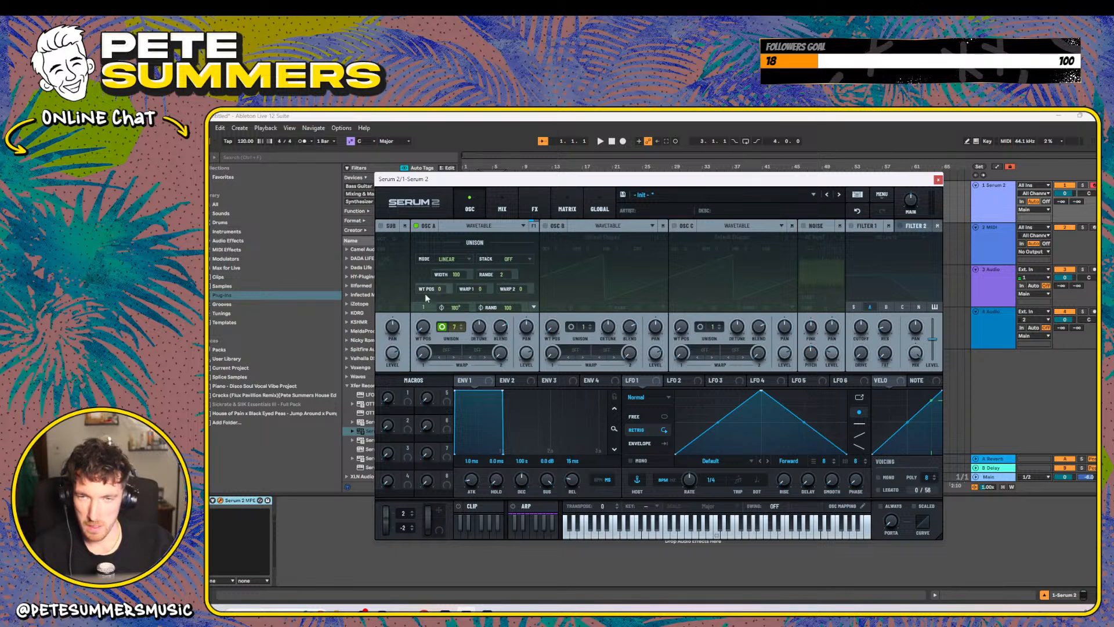
{"action": "left_click", "coordinate": [441, 327]}
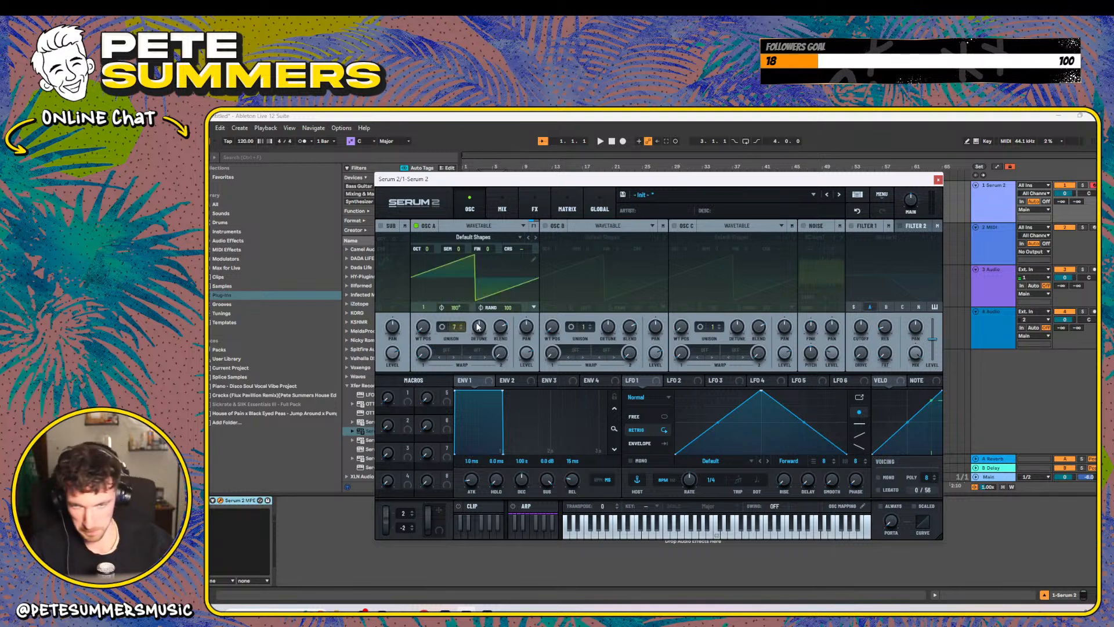
- Adjust oscillator A's unison detune and look through its first warp slot's Alt Warp modes
{"action": "mouse_move", "coordinate": [479, 326]}
{"action": "left_mouse_down"}
{"action": "mouse_move", "coordinate": [482, 315]}
{"action": "mouse_move", "coordinate": [479, 341]}
{"action": "mouse_move", "coordinate": [487, 334]}
{"action": "left_mouse_up"}
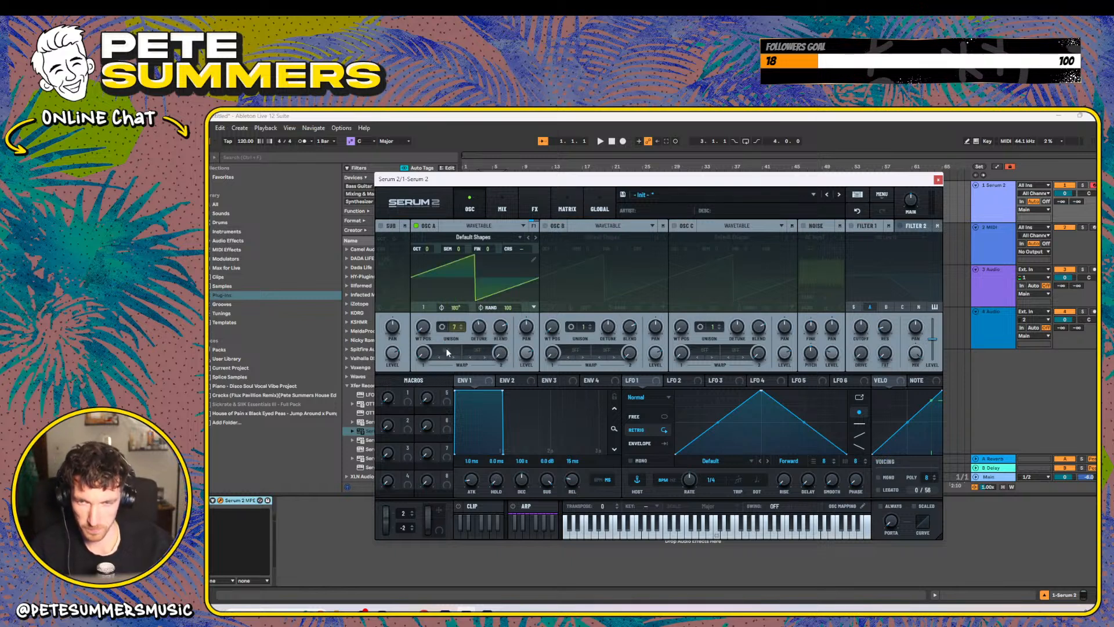
{"action": "left_click", "coordinate": [447, 349]}
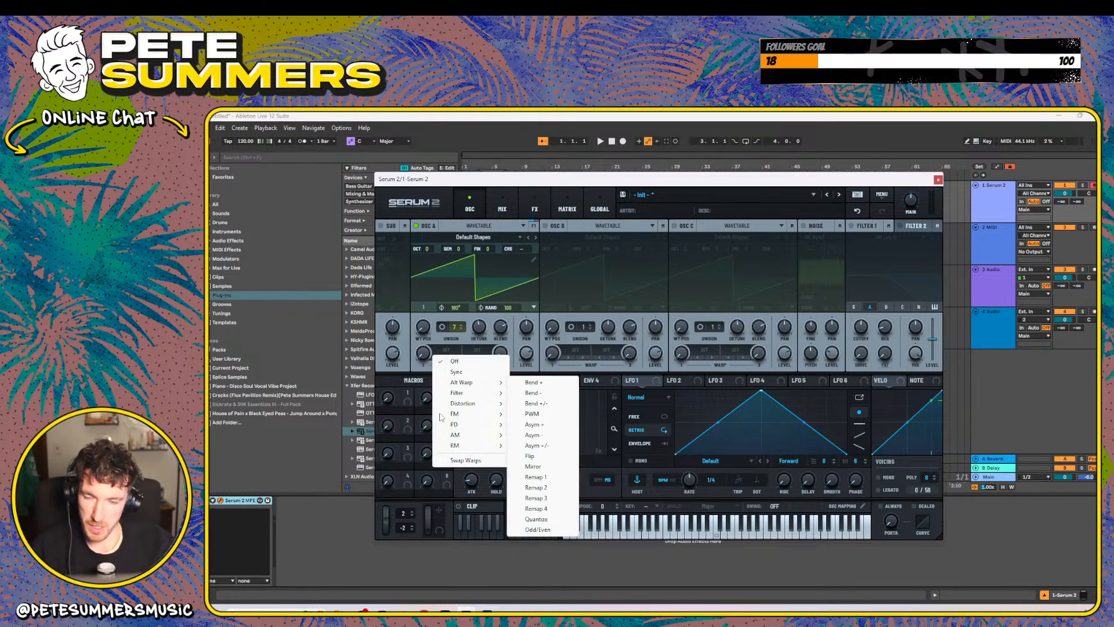
{"action": "left_click", "coordinate": [415, 361]}
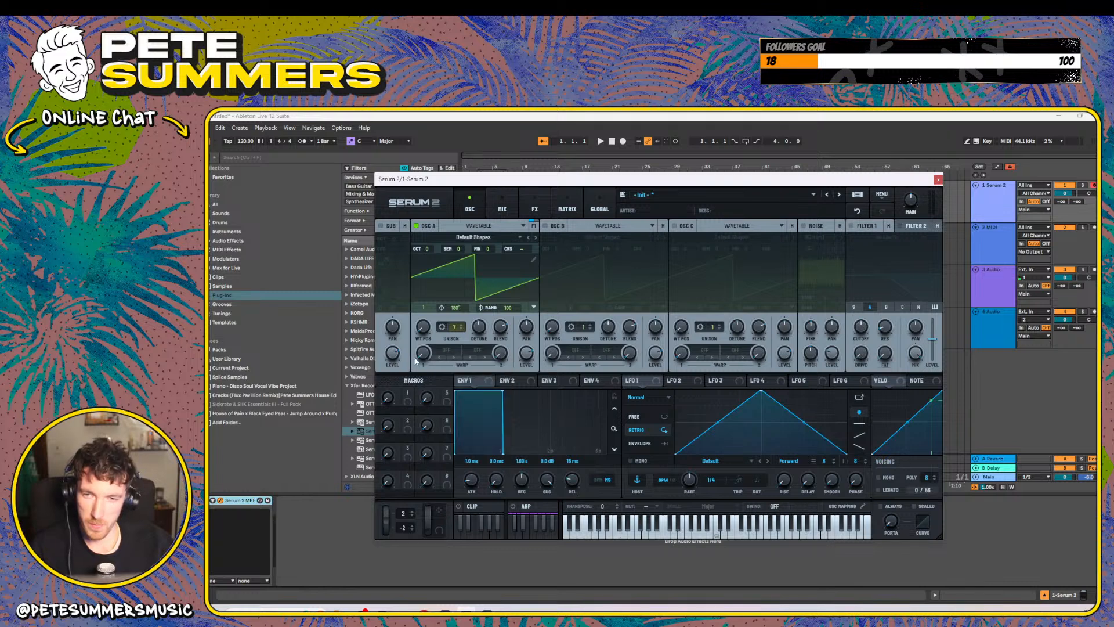
- Try oscillator A's PWM and Mirror warp modes, look at the FM options and 3D wavetable view, and switch the warp back off
{"action": "left_click", "coordinate": [454, 356]}
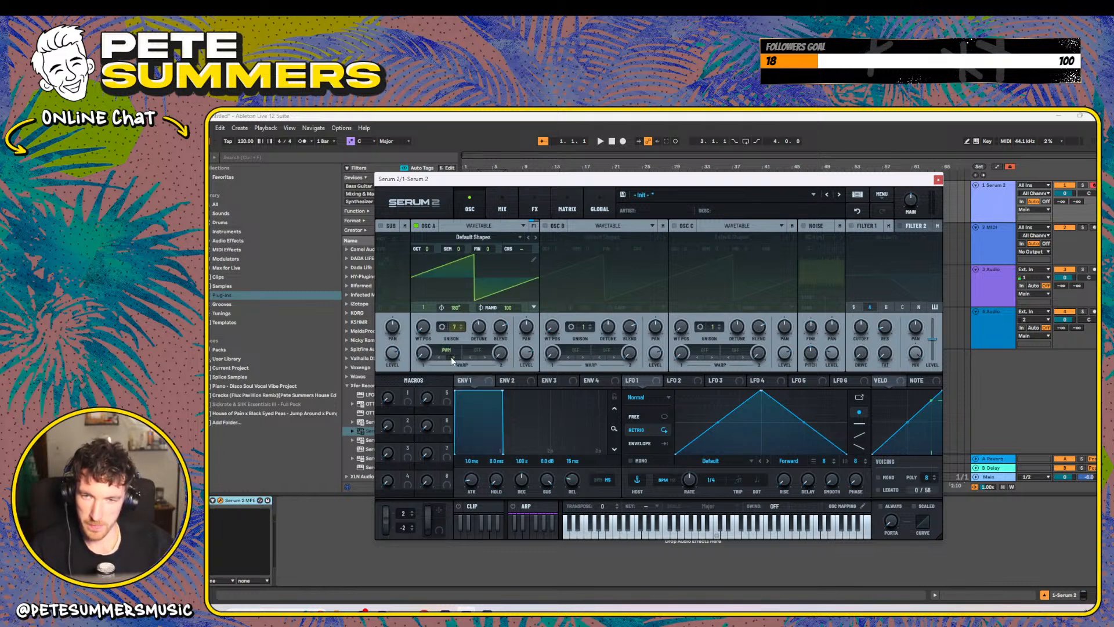
{"action": "left_click", "coordinate": [453, 357]}
{"action": "left_click", "coordinate": [453, 357]}
{"action": "left_click", "coordinate": [453, 358]}
{"action": "left_click", "coordinate": [453, 358]}
{"action": "left_click", "coordinate": [454, 357]}
{"action": "left_click", "coordinate": [448, 350]}
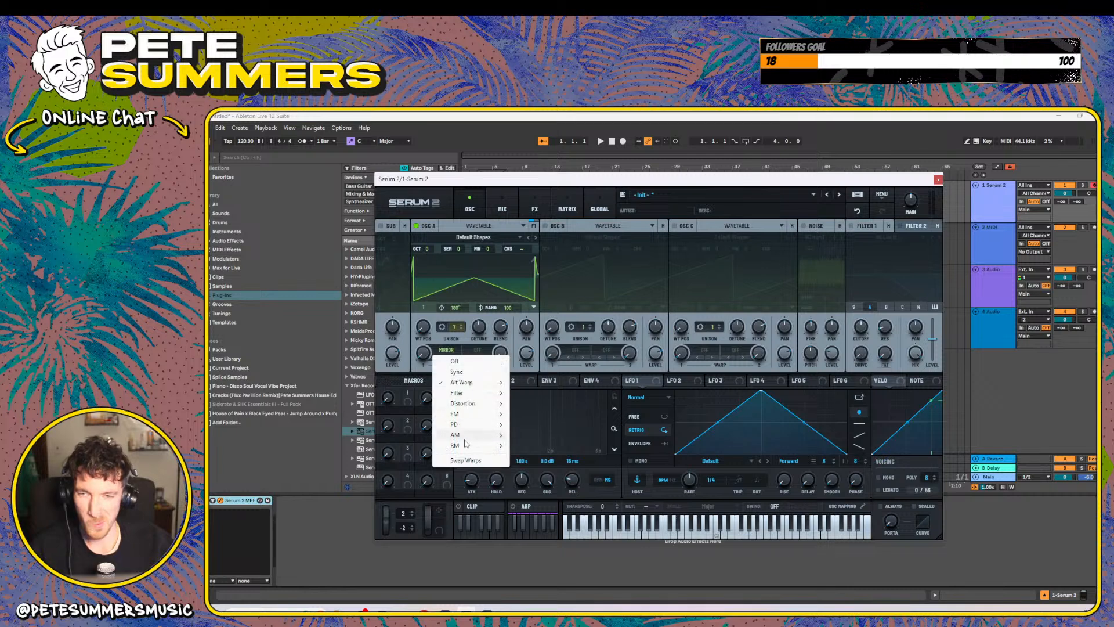
{"action": "mouse_move", "coordinate": [467, 438]}
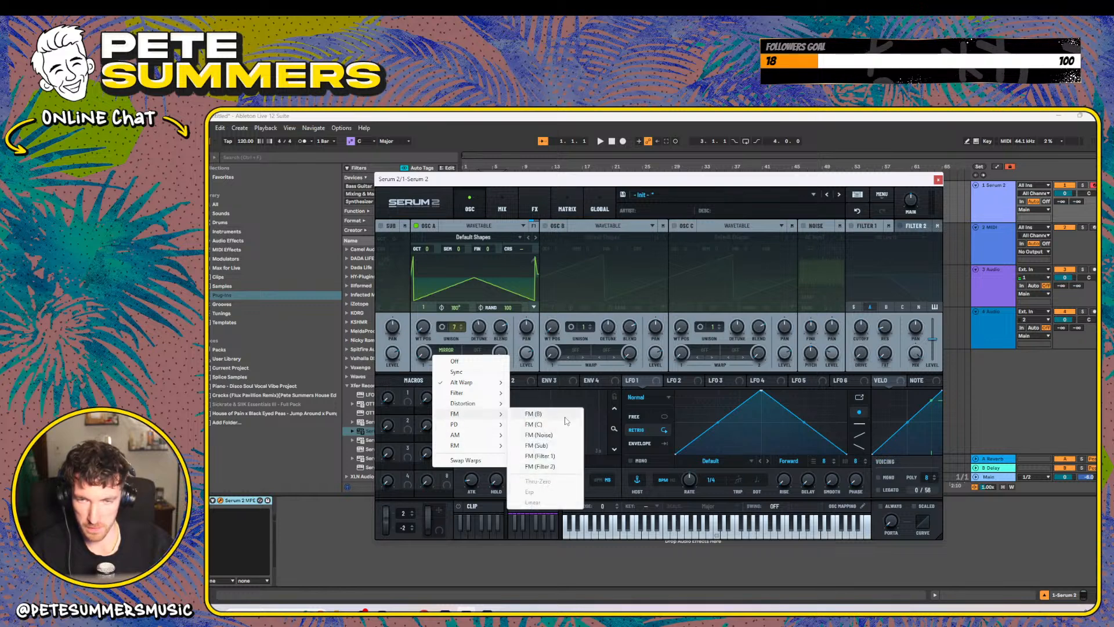
{"action": "left_click", "coordinate": [445, 245]}
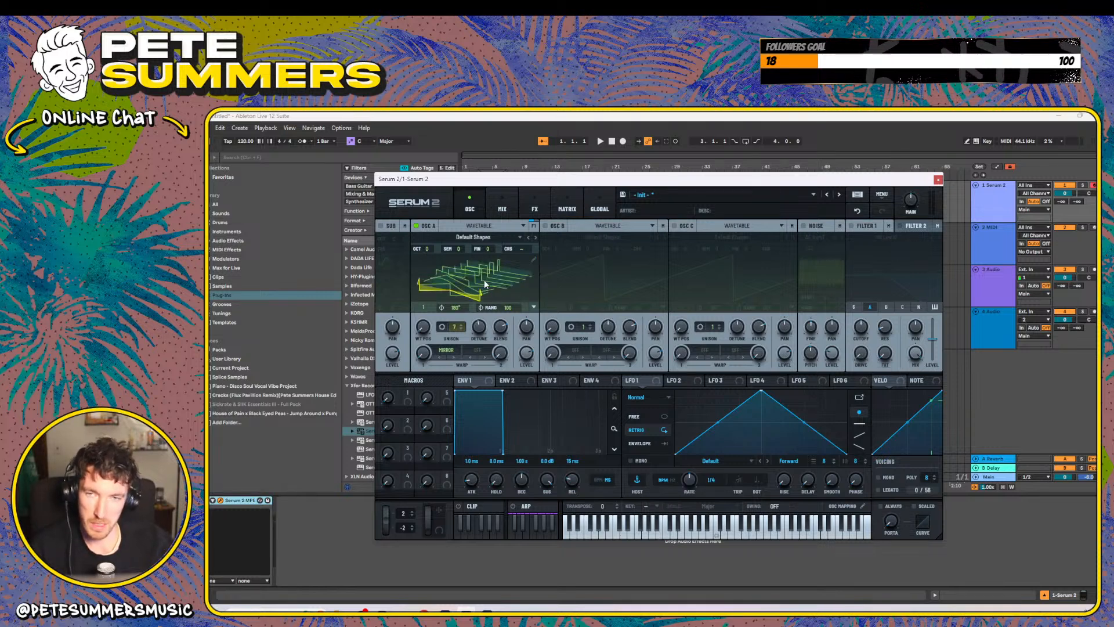
{"action": "left_click", "coordinate": [436, 352]}
{"action": "left_click", "coordinate": [450, 359]}
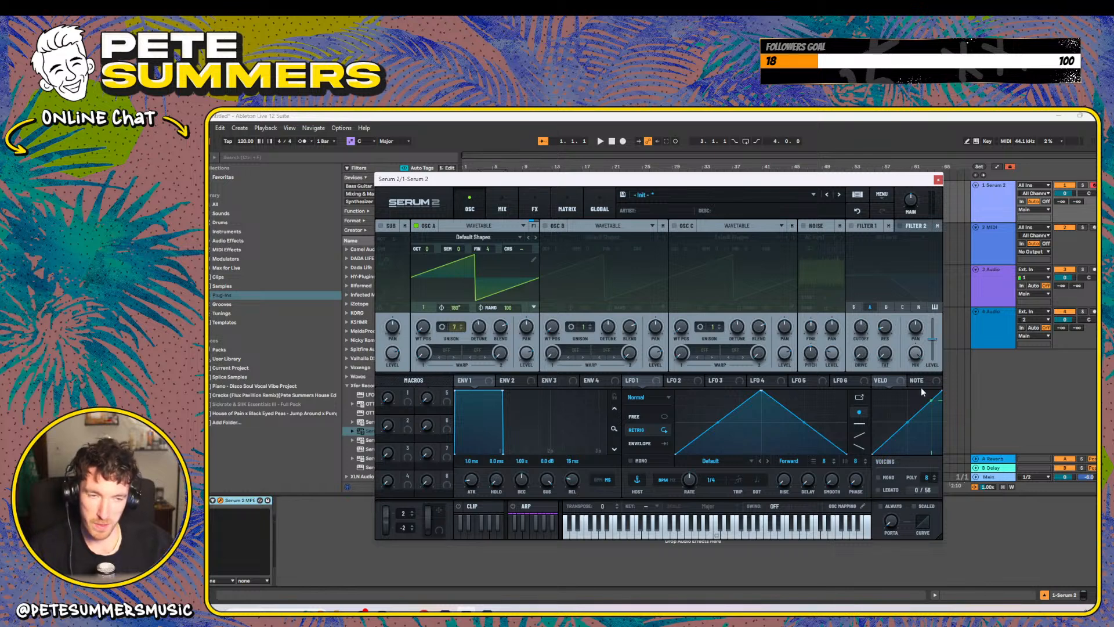
- Enlarge and reposition the Serum 2 window, and close it
{"action": "left_click_drag", "start_coordinate": [714, 179], "coordinate": [612, 162]}
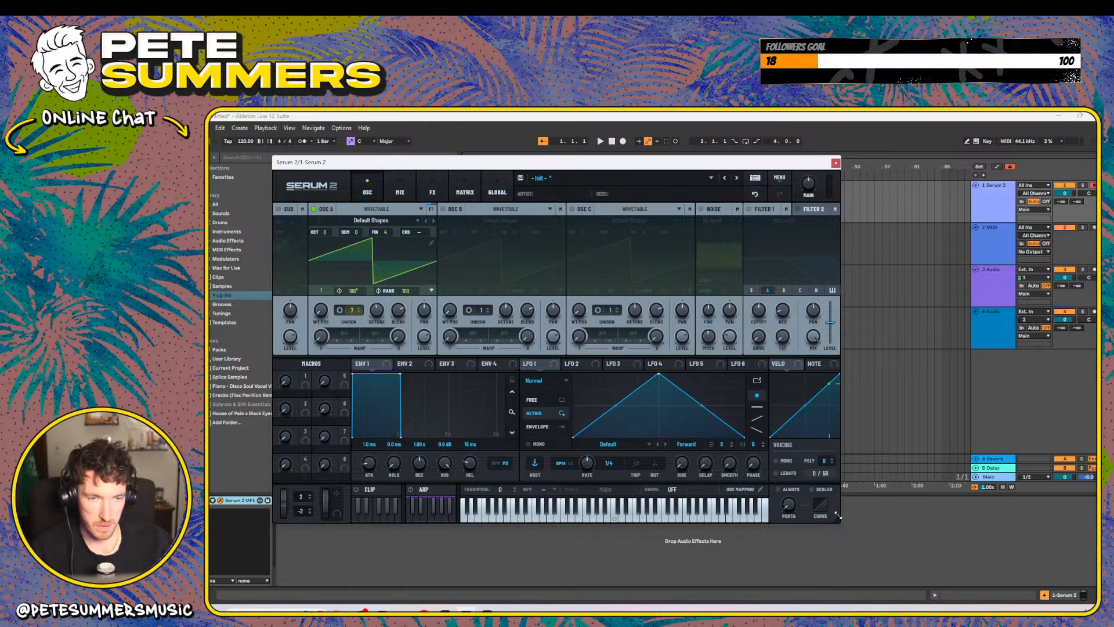
{"action": "left_click_drag", "start_coordinate": [849, 527], "coordinate": [887, 549]}
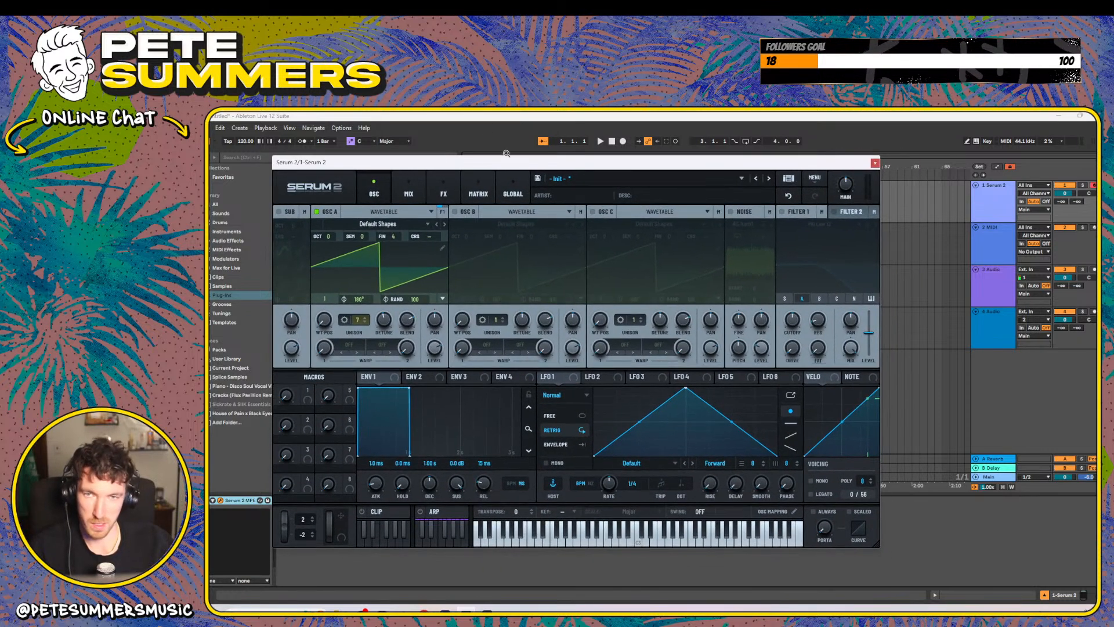
{"action": "left_click_drag", "start_coordinate": [527, 165], "coordinate": [629, 150]}
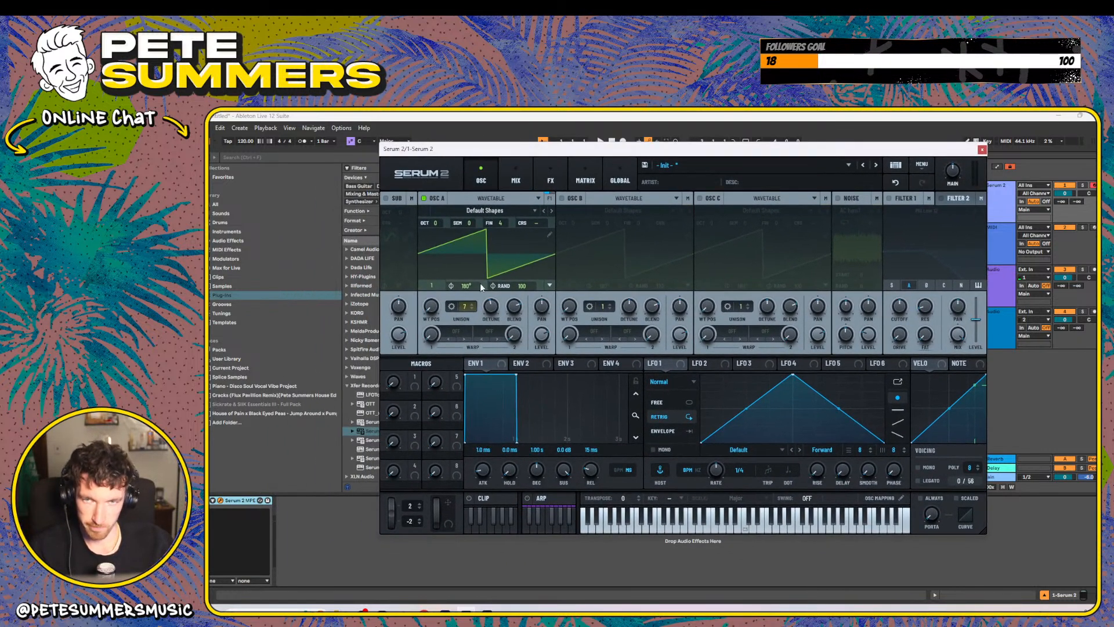
{"action": "left_click", "coordinate": [981, 149]}
- Try recording MIDI takes on the Serum 2 track from bar 1, and delete the recorded clip
{"action": "left_click_drag", "start_coordinate": [465, 211], "coordinate": [523, 212]}
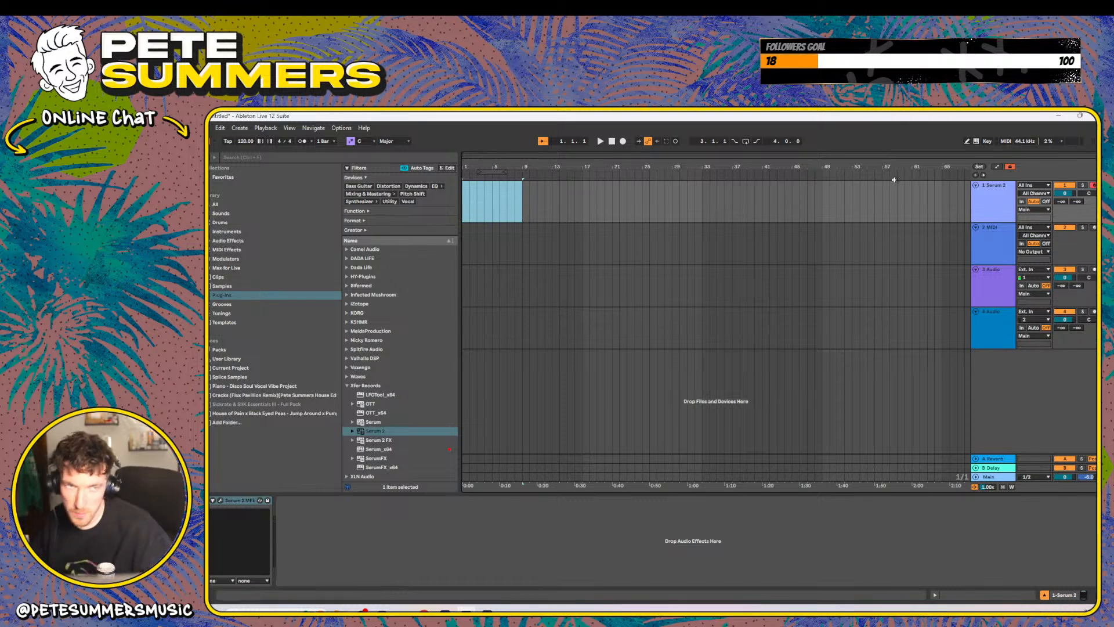
{"action": "left_click", "coordinate": [623, 142]}
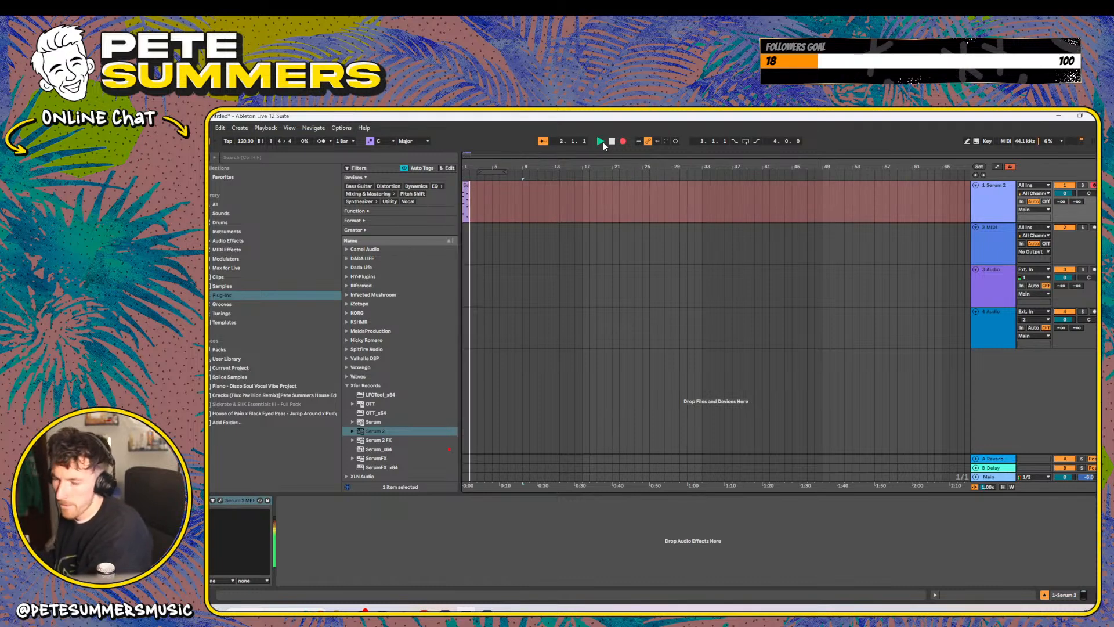
{"action": "key", "text": "space"}
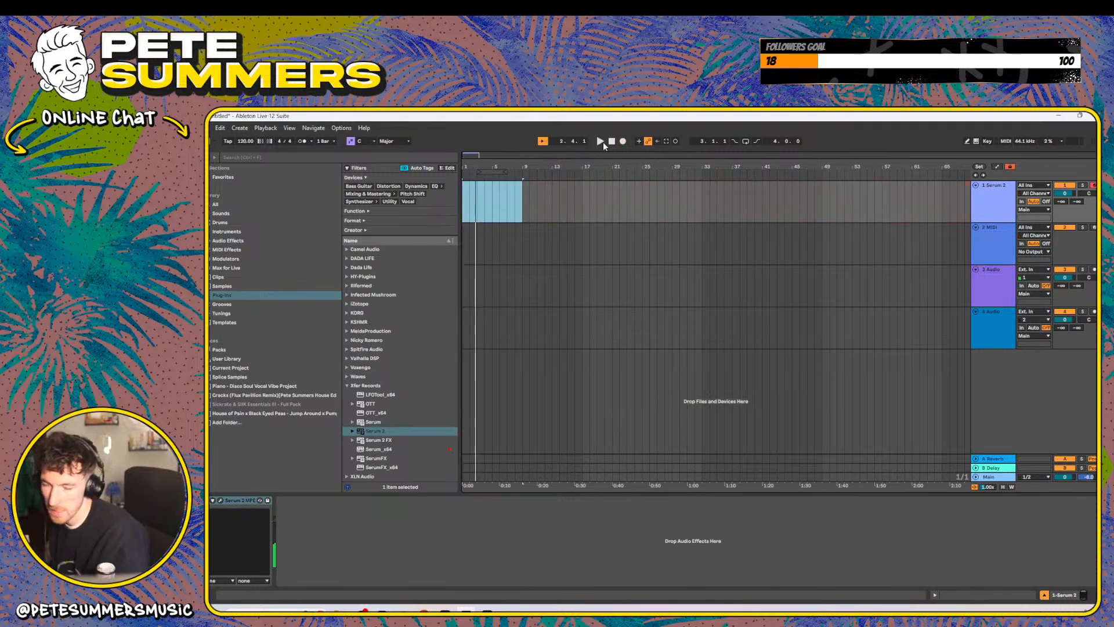
{"action": "key", "text": "F9"}
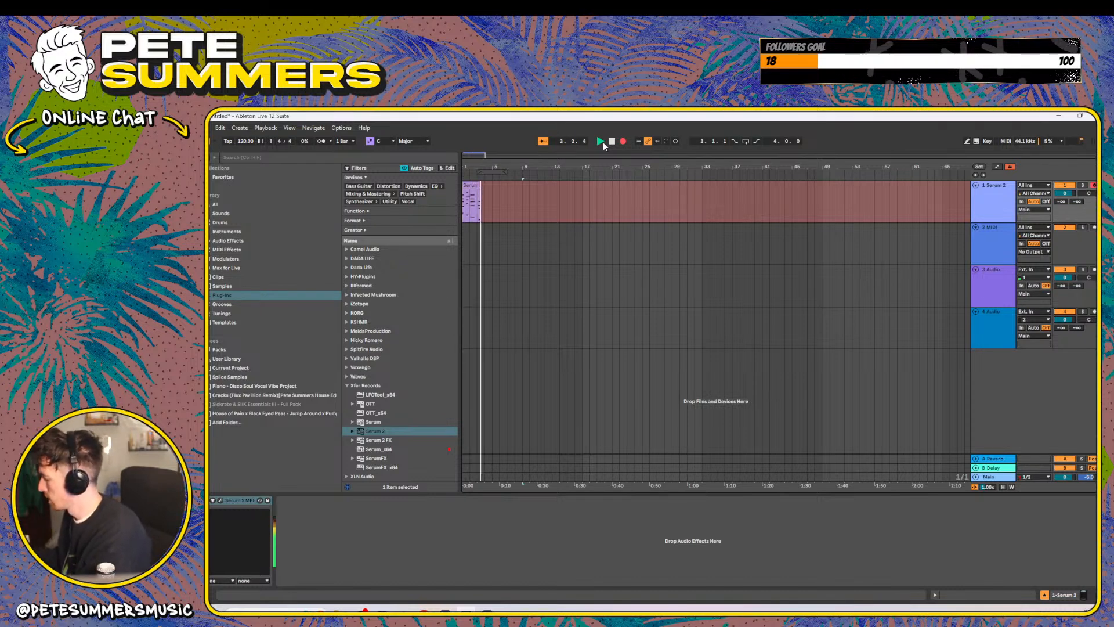
{"action": "key", "text": "space"}
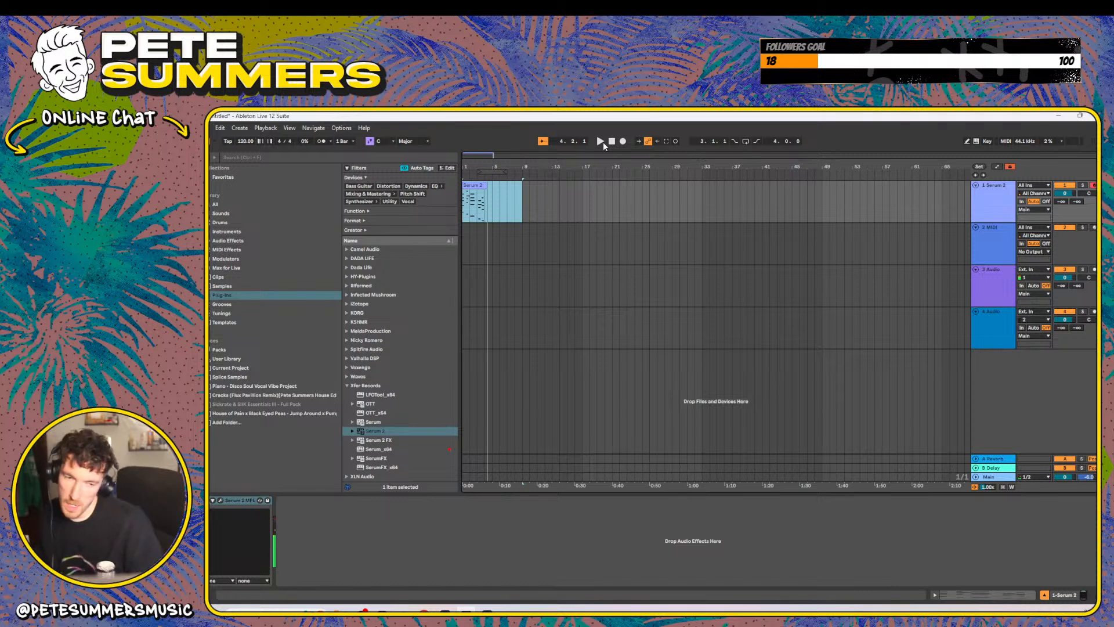
{"action": "left_click", "coordinate": [478, 186]}
{"action": "key", "text": "Delete"}
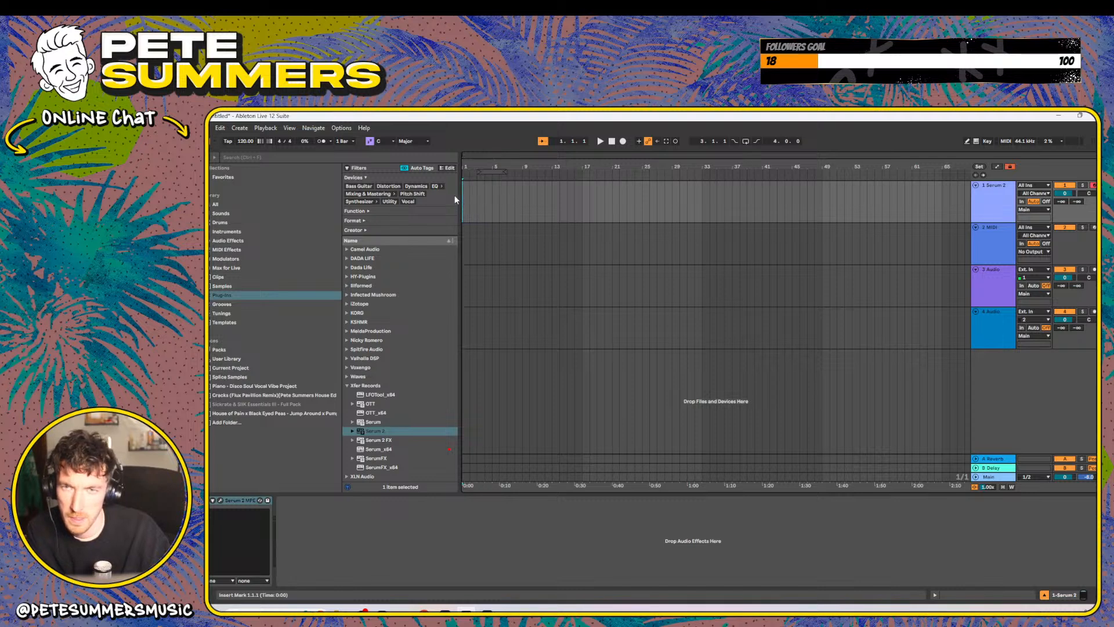
- Record a chord progression on the Serum 2 track from bar 1 and trim the clip's end to bar 9
{"action": "left_click", "coordinate": [622, 142]}
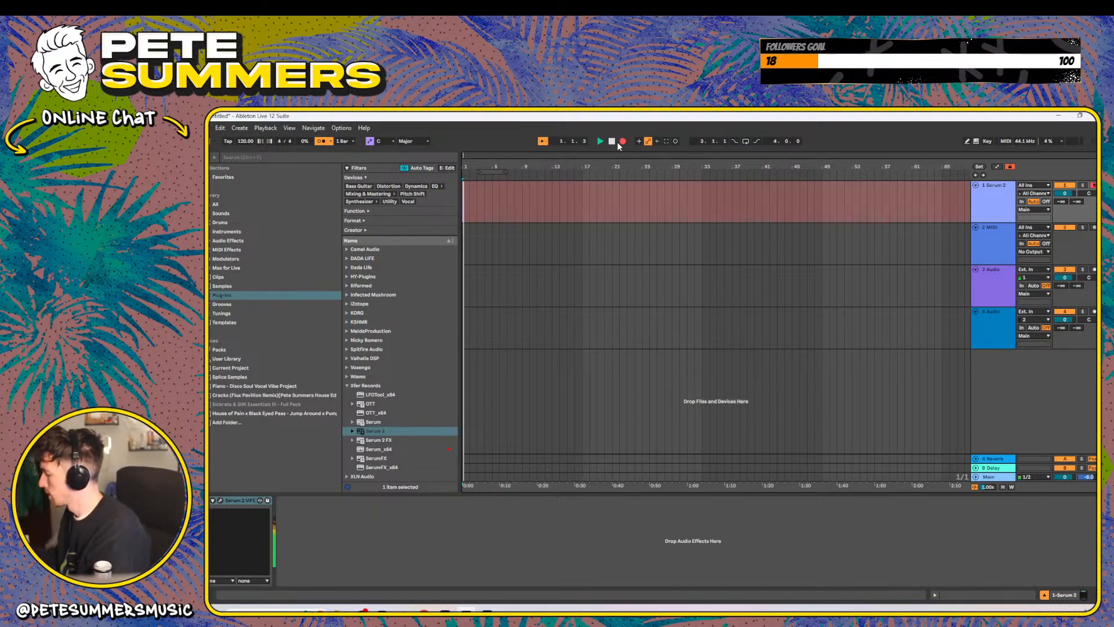
{"action": "key", "text": "space"}
{"action": "left_click", "coordinate": [619, 143]}
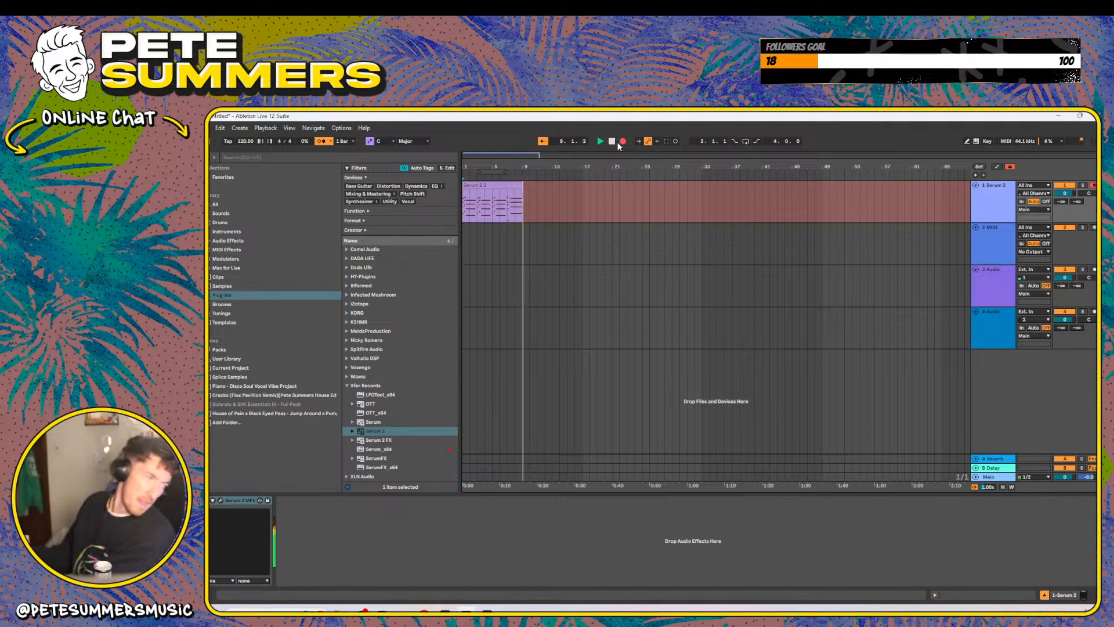
{"action": "key", "text": "space"}
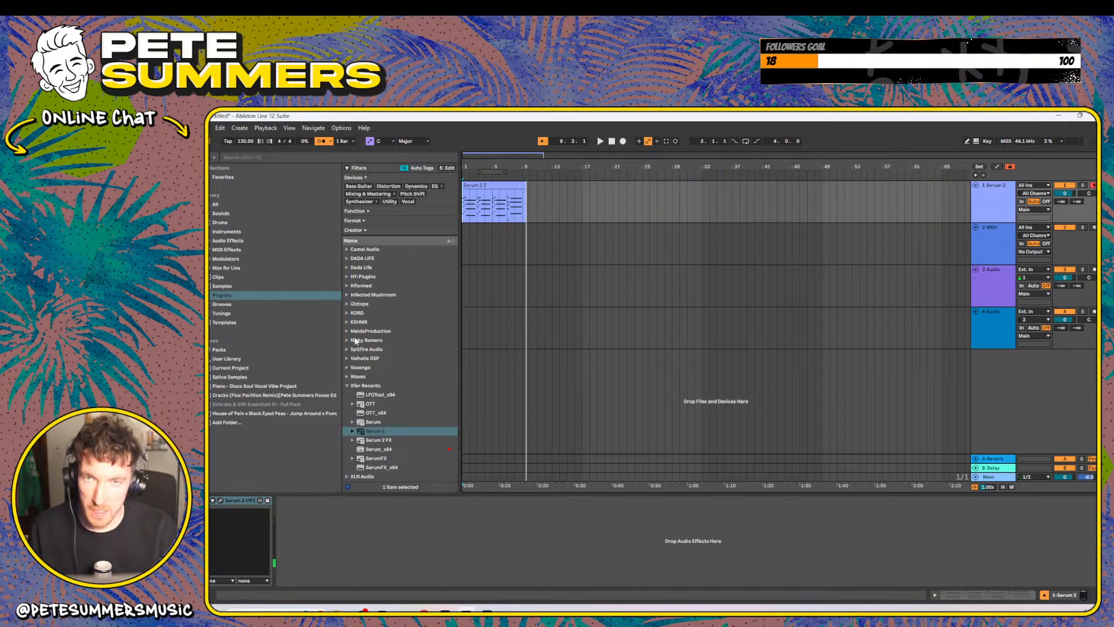
{"action": "left_click", "coordinate": [524, 184]}
{"action": "left_click_drag", "start_coordinate": [524, 183], "coordinate": [521, 184]}
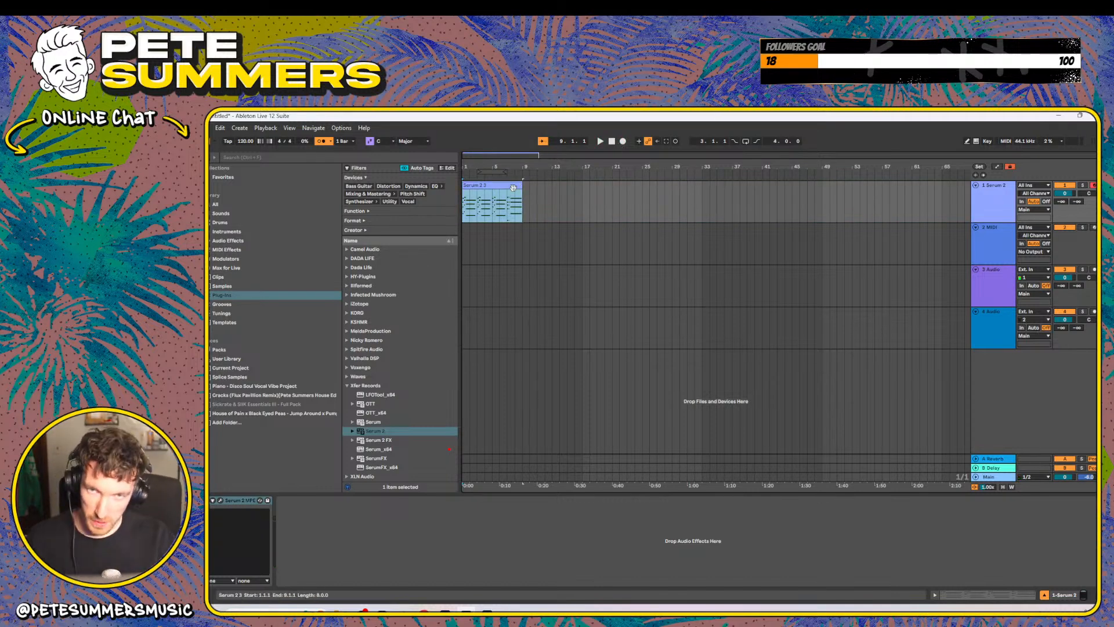
- Open the recorded clip in an enlarged note editor, move the off-grid chord at bar 3 to the bar start, and briefly play the clip
{"action": "double_click", "coordinate": [521, 185]}
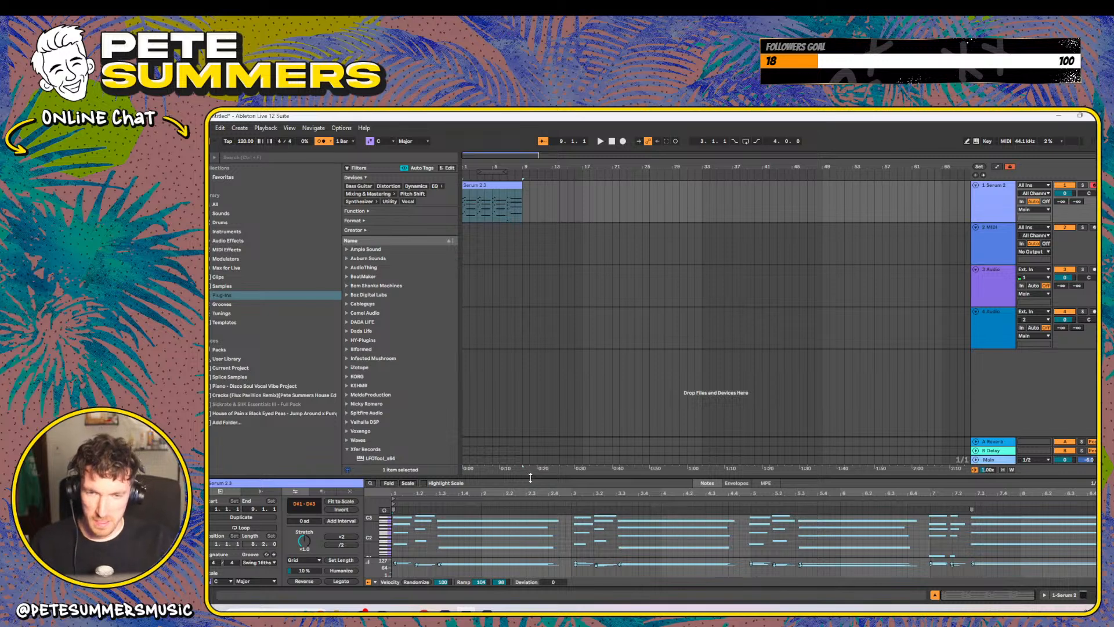
{"action": "left_click_drag", "start_coordinate": [530, 475], "coordinate": [530, 266]}
{"action": "key", "text": "ctrl+a"}
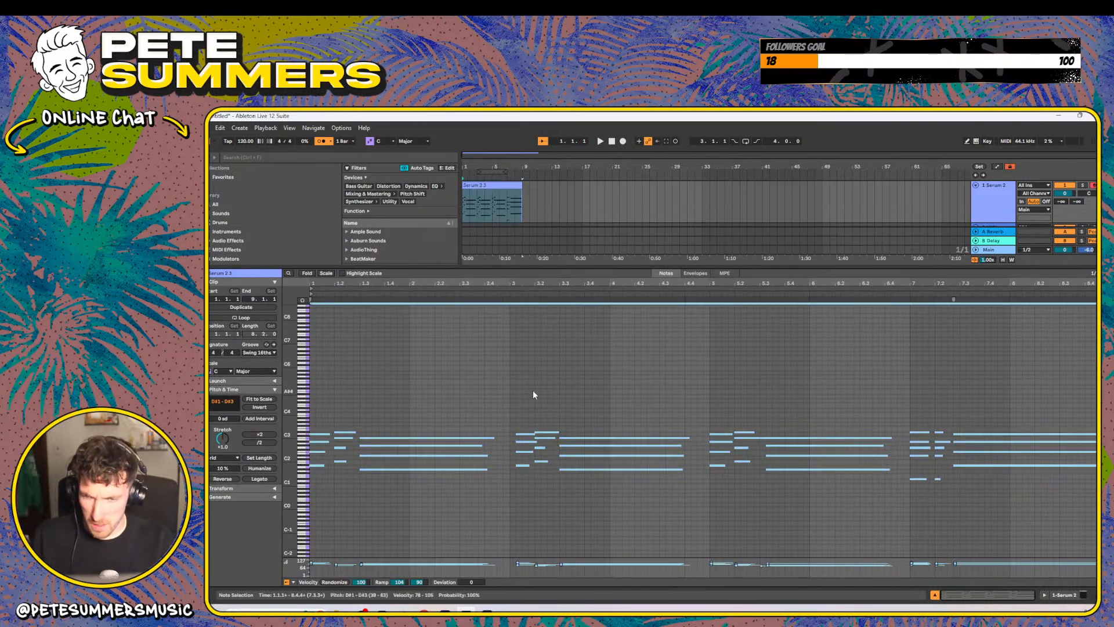
{"action": "left_click_drag", "start_coordinate": [519, 403], "coordinate": [529, 513]}
{"action": "left_click_drag", "start_coordinate": [518, 466], "coordinate": [511, 468]}
{"action": "key", "text": "space"}
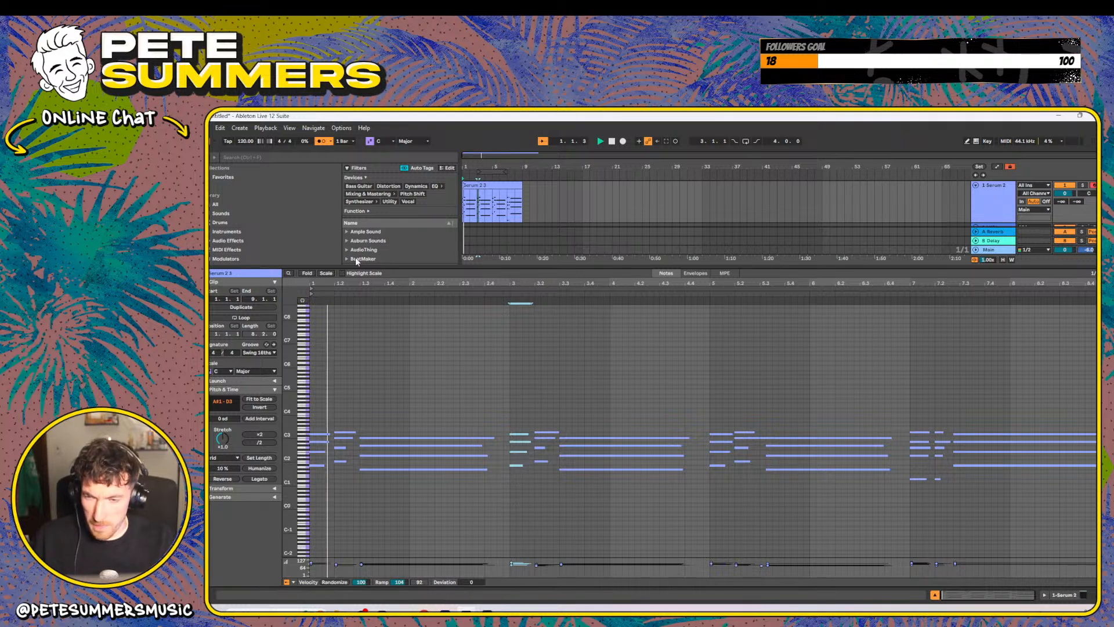
{"action": "key", "text": "space"}
- Look closely at the clip's opening notes and check its Transform, Generate and Envelopes options for a way to quantize
{"action": "left_click_drag", "start_coordinate": [318, 282], "coordinate": [268, 478]}
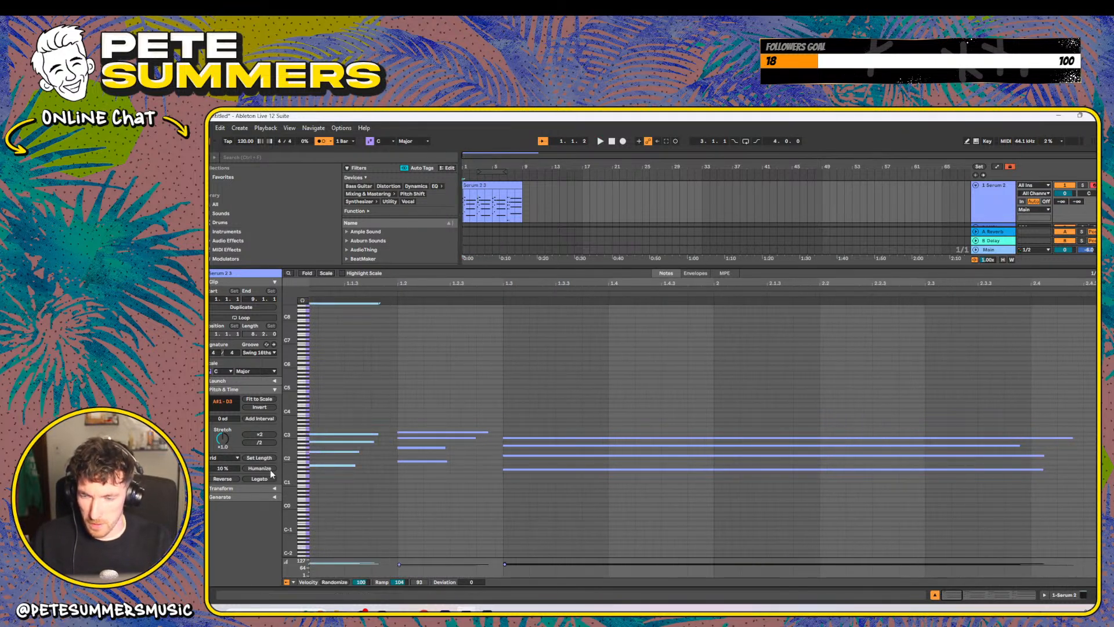
{"action": "left_click", "coordinate": [269, 478]}
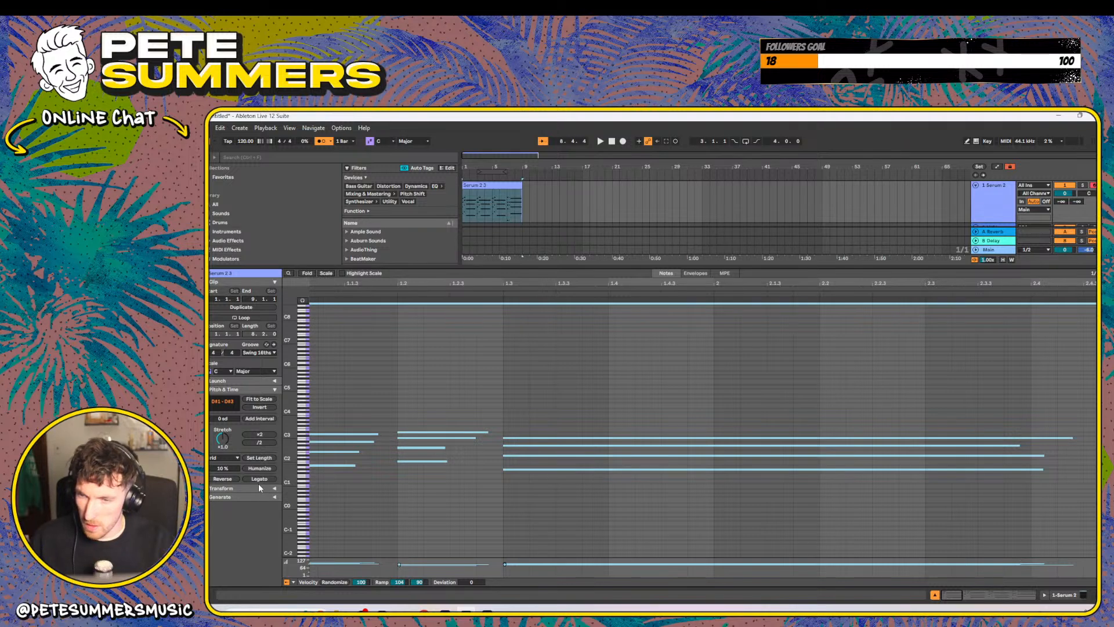
{"action": "left_click", "coordinate": [274, 488]}
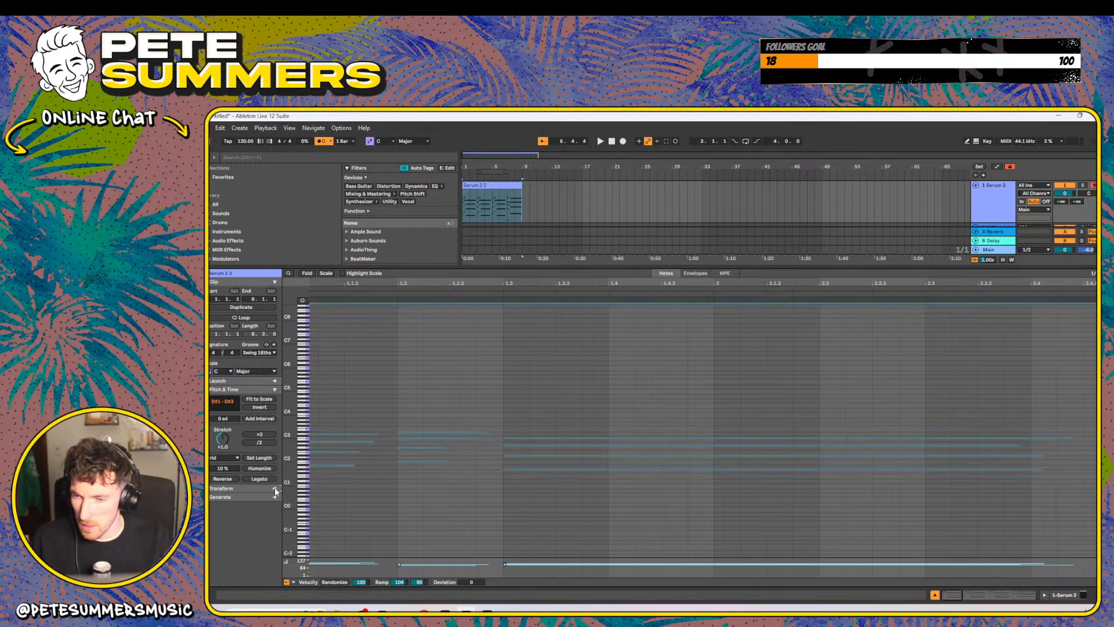
{"action": "left_click", "coordinate": [275, 488]}
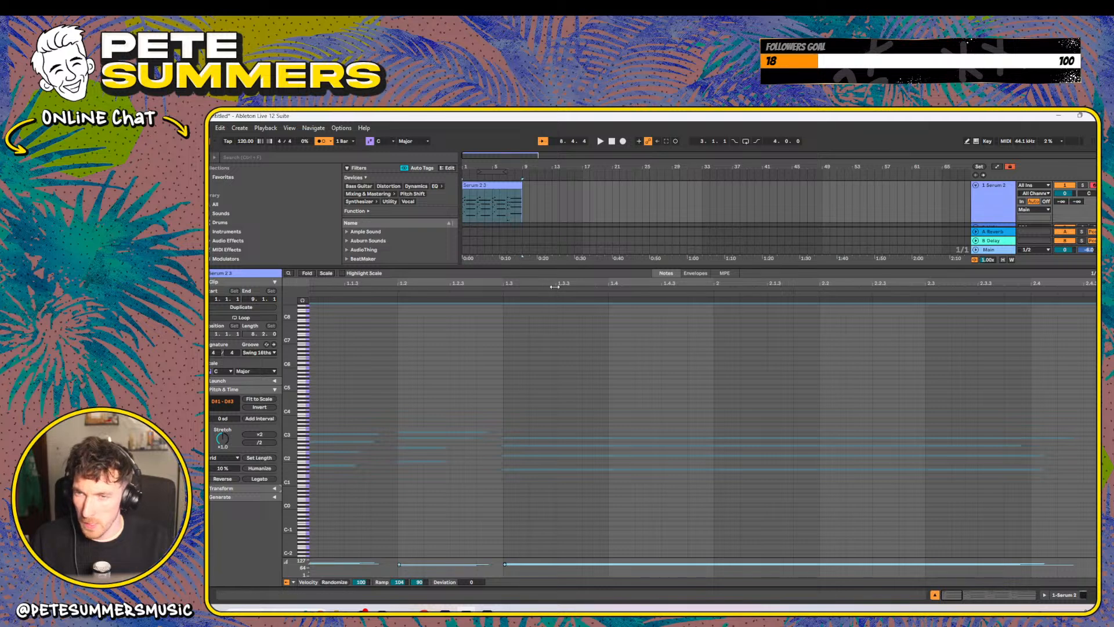
{"action": "left_click", "coordinate": [697, 273]}
{"action": "left_click", "coordinate": [667, 273]}
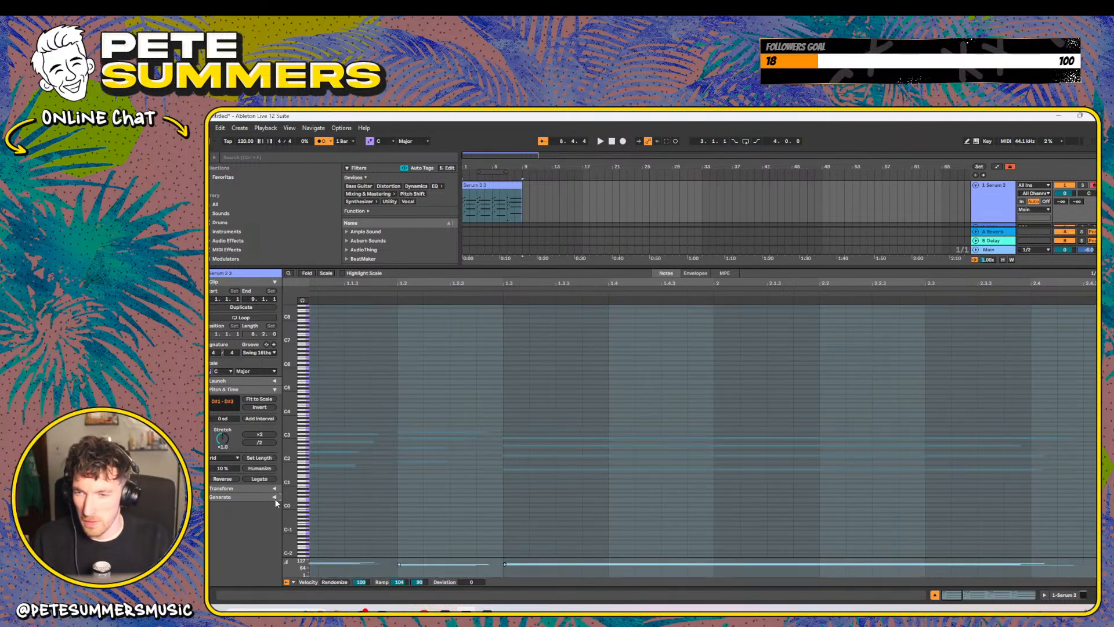
{"action": "left_click", "coordinate": [275, 497]}
{"action": "left_click", "coordinate": [275, 492]}
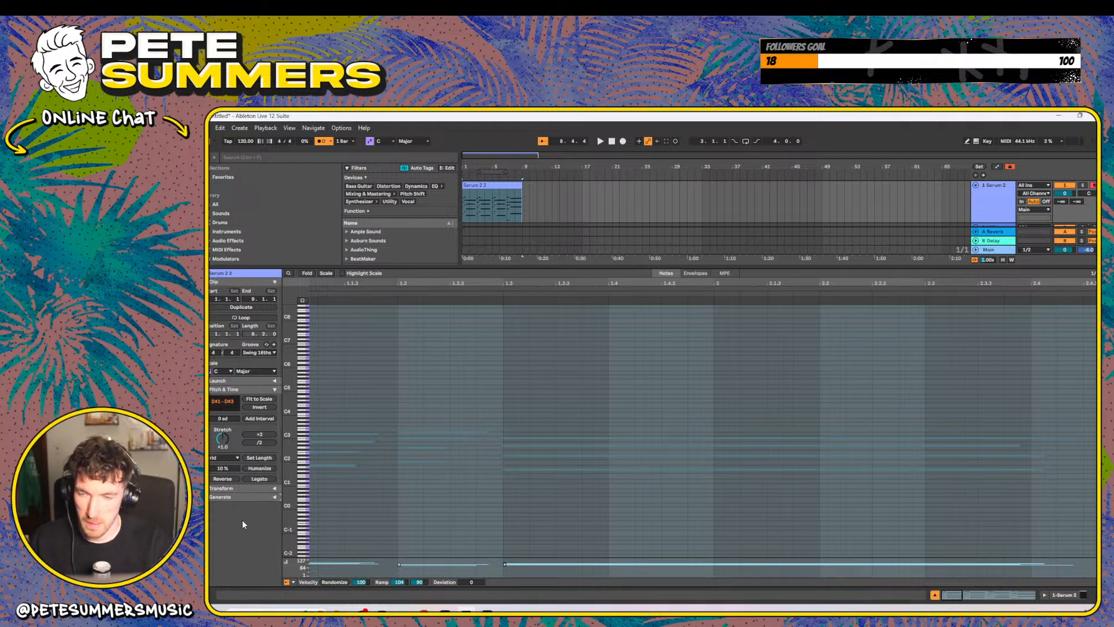
- Quantize both the starts and ends of all notes in the clip to the grid at 100%
{"action": "left_click", "coordinate": [409, 393]}
{"action": "right_click", "coordinate": [408, 395]}
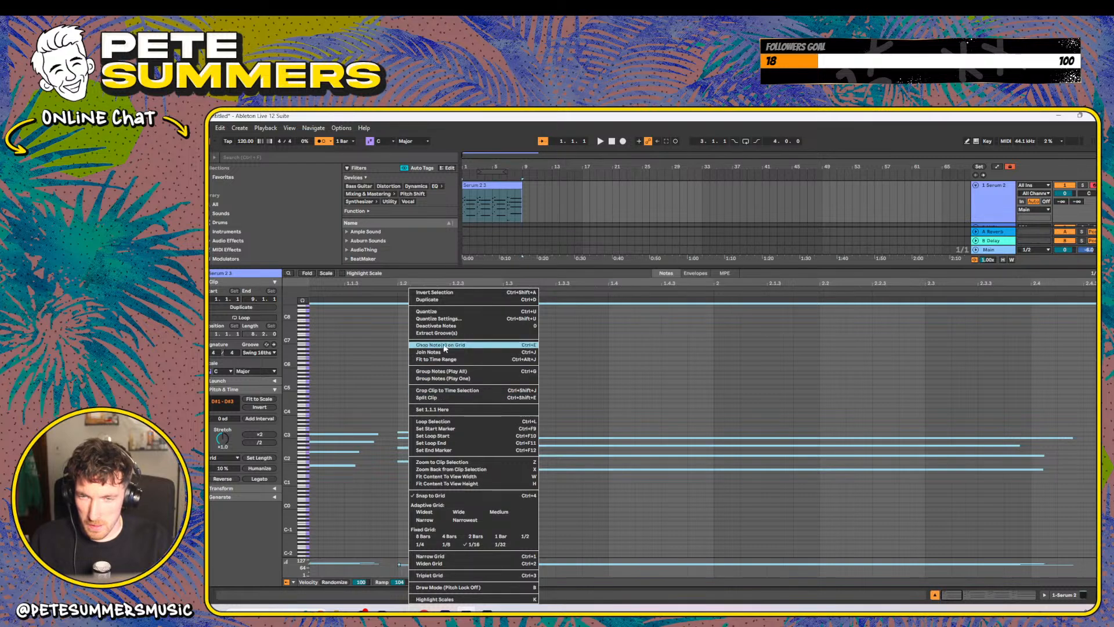
{"action": "left_click", "coordinate": [445, 321]}
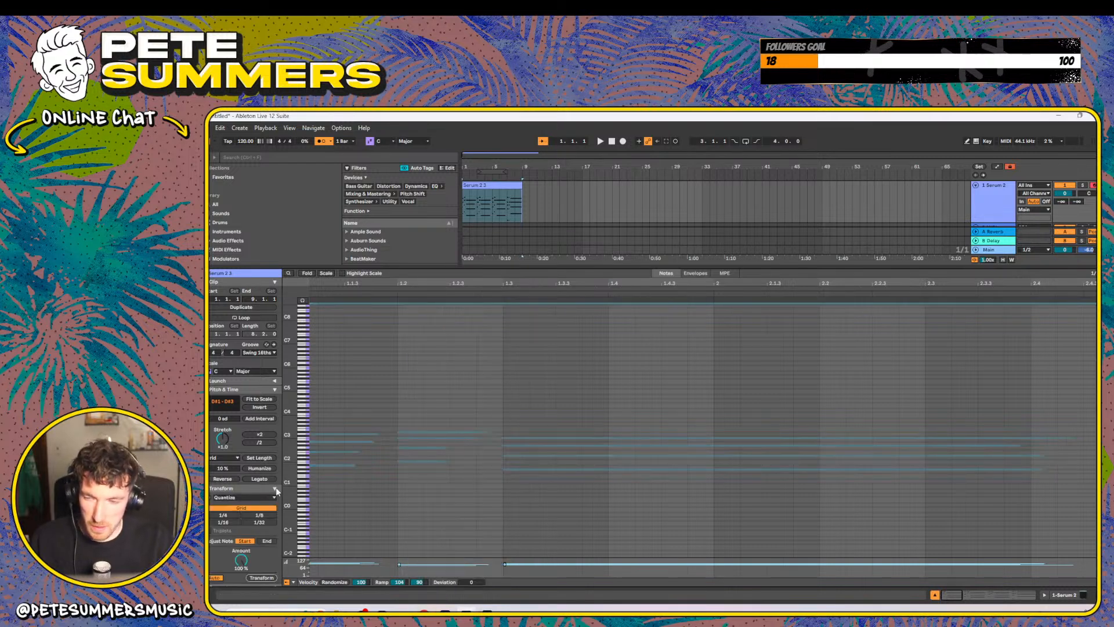
{"action": "scroll", "coordinate": [259, 557], "scroll_direction": "down", "scroll_amount": 1}
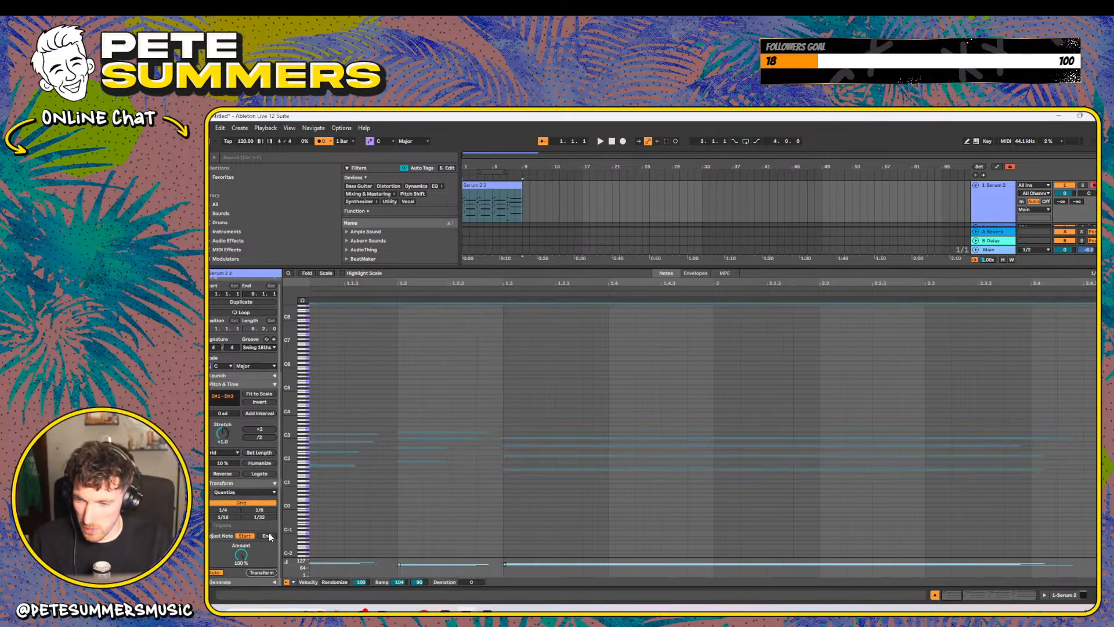
{"action": "left_click", "coordinate": [267, 535]}
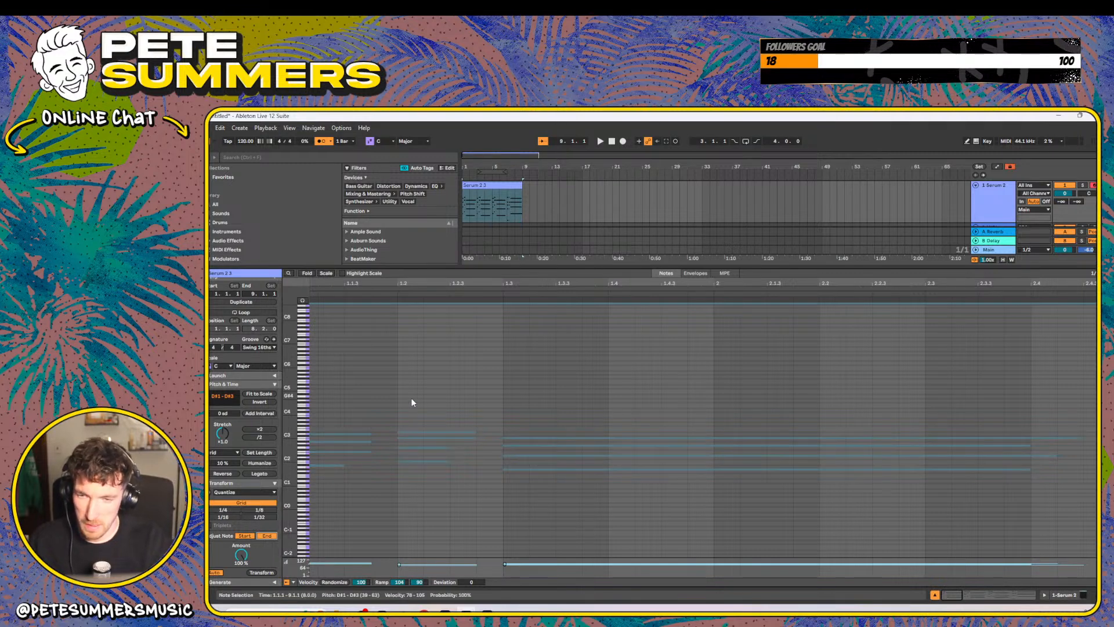
- Extend the first chord's lowest note to the chord's end, and move the second chord one sixteenth earlier to 1.1.4
{"action": "mouse_move", "coordinate": [361, 386]}
{"action": "left_mouse_down"}
{"action": "mouse_move", "coordinate": [340, 471]}
{"action": "mouse_move", "coordinate": [360, 410]}
{"action": "mouse_move", "coordinate": [355, 468]}
{"action": "mouse_move", "coordinate": [371, 465]}
{"action": "left_mouse_up"}
{"action": "left_click", "coordinate": [355, 468]}
{"action": "left_click_drag", "start_coordinate": [408, 386], "coordinate": [428, 505]}
{"action": "key", "text": "Left"}
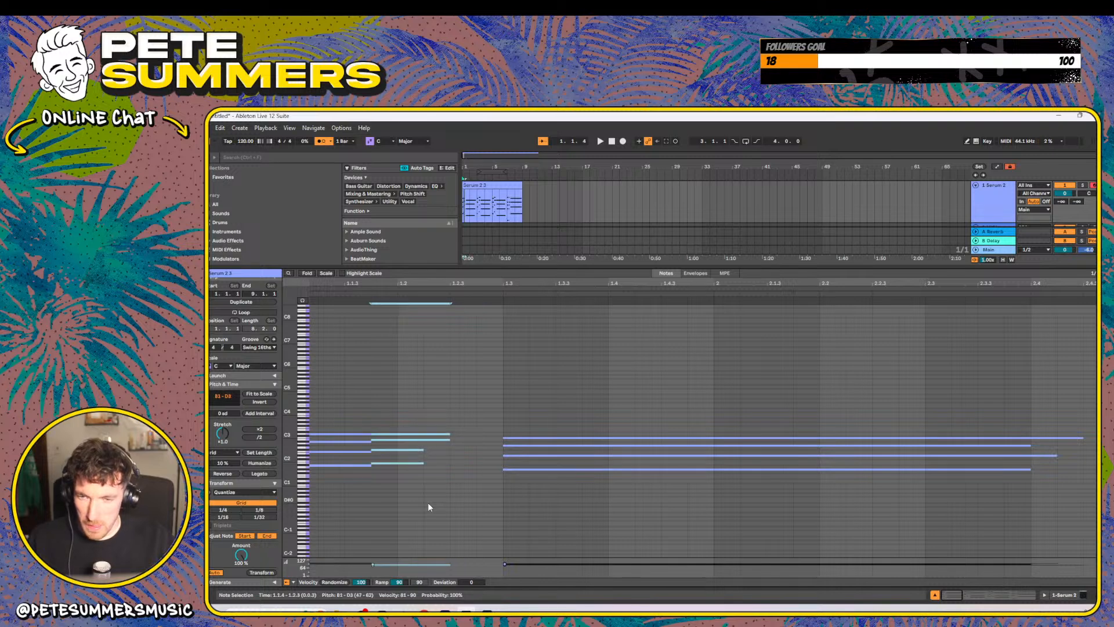
- Extend the second chord's two lower notes to end with its upper notes at 1.2.3
{"action": "scroll", "coordinate": [428, 506], "scroll_direction": "left", "scroll_amount": 1}
{"action": "left_click", "coordinate": [363, 397]}
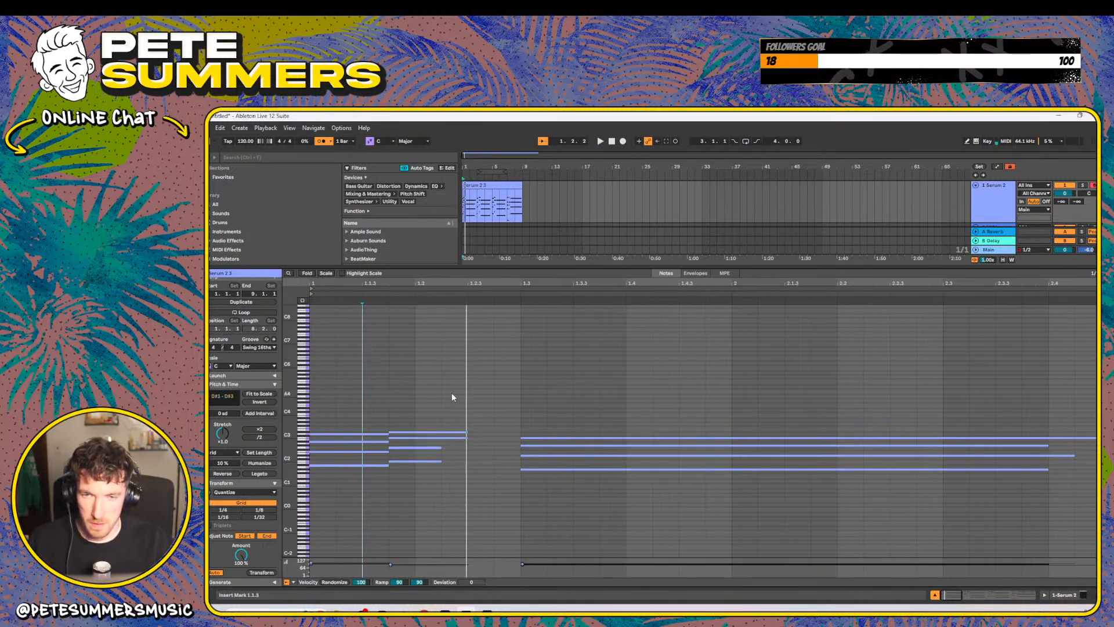
{"action": "mouse_move", "coordinate": [433, 487]}
{"action": "left_mouse_down"}
{"action": "mouse_move", "coordinate": [434, 440]}
{"action": "mouse_move", "coordinate": [427, 456]}
{"action": "mouse_move", "coordinate": [471, 454]}
{"action": "left_mouse_up"}
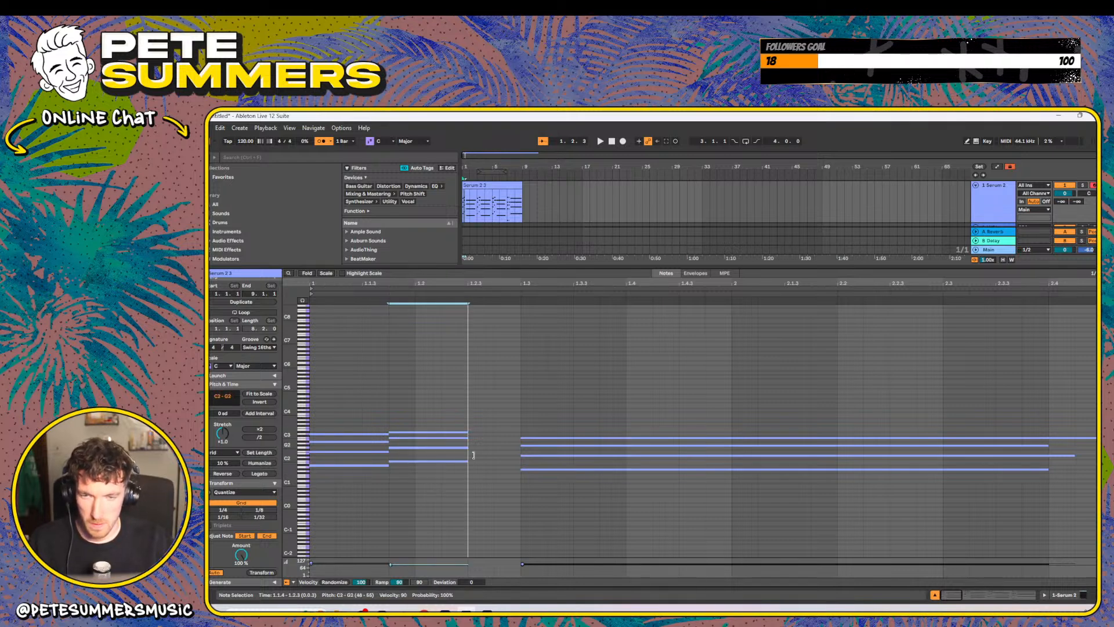
- Move the third chord two sixteenths earlier so it starts at 1.2.3, and play back the opening
{"action": "left_click_drag", "start_coordinate": [499, 398], "coordinate": [633, 516]}
{"action": "key", "text": "Left"}
{"action": "key", "text": "Left"}
{"action": "key", "text": "space"}
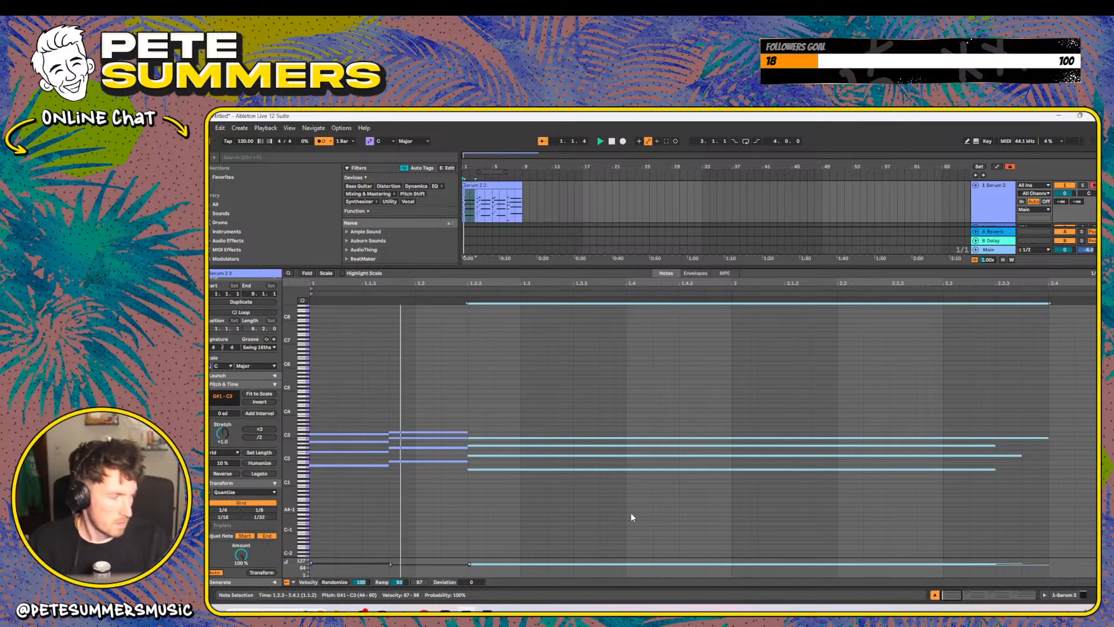
{"action": "key", "text": "space"}
{"action": "key", "text": "space"}
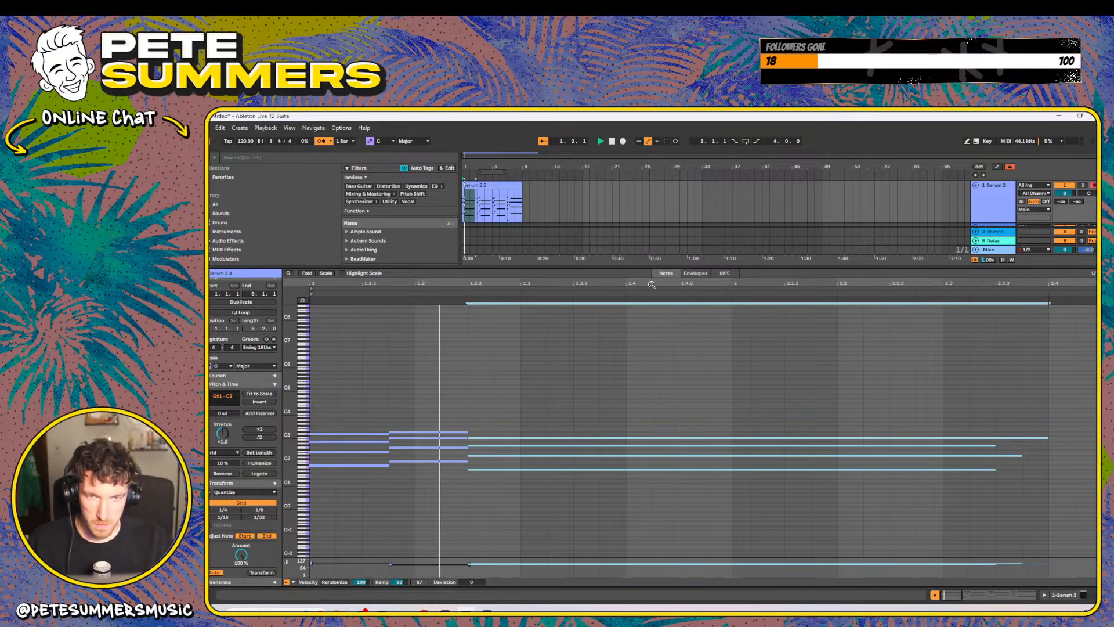
- Inspect the clip's MIDI Ctrl envelopes for Pitch Bend and Portamento during playback, and return to the notes view
{"action": "left_click", "coordinate": [695, 273]}
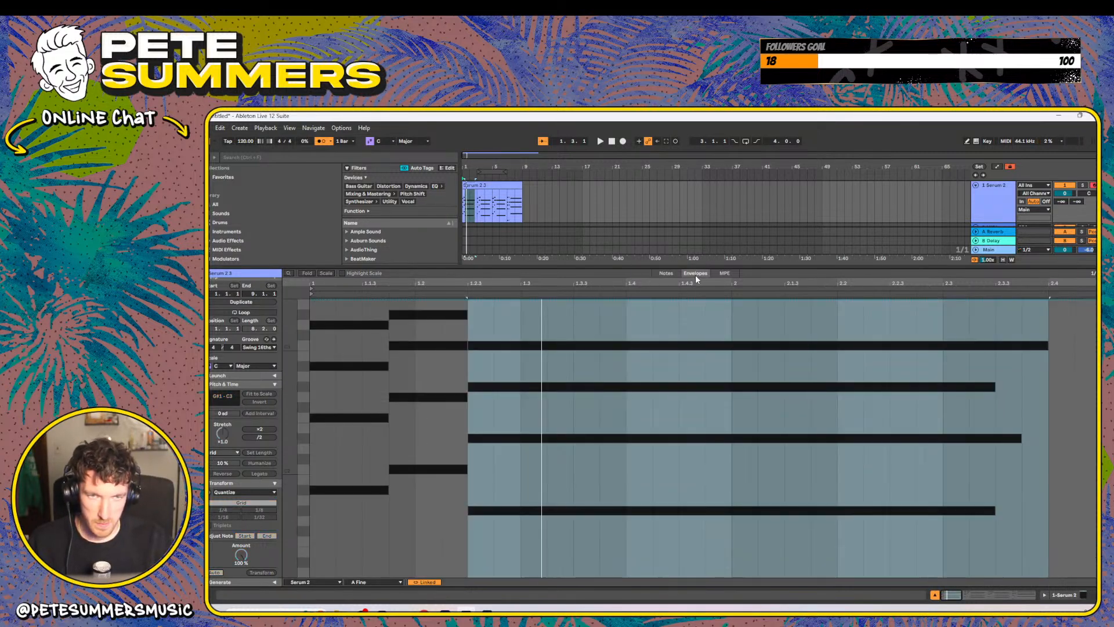
{"action": "left_click", "coordinate": [303, 582]}
{"action": "left_click", "coordinate": [322, 560]}
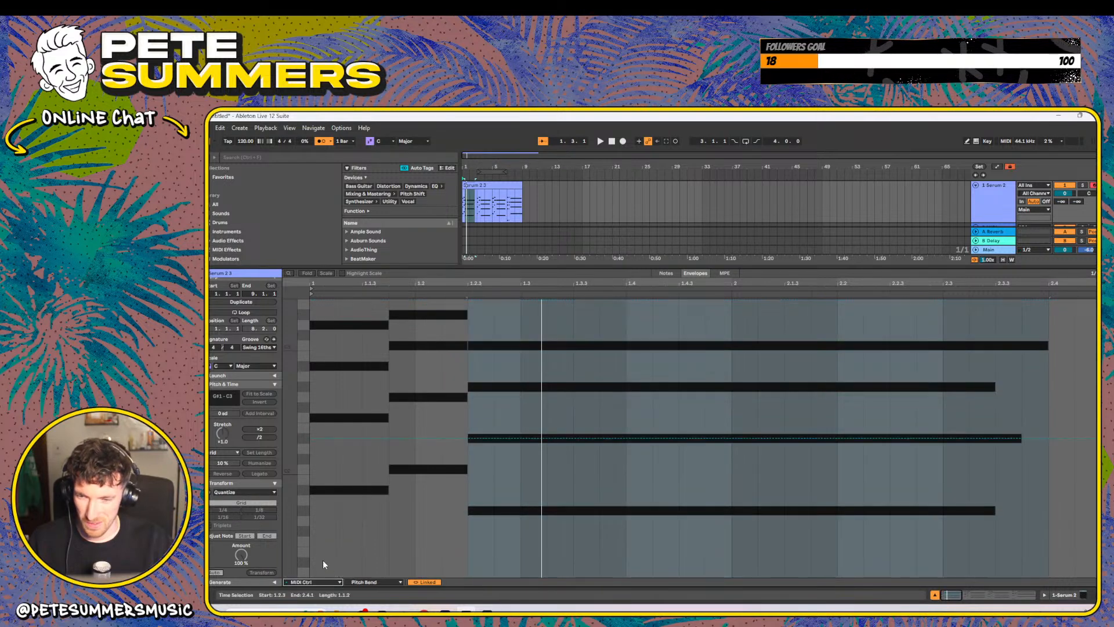
{"action": "left_click", "coordinate": [368, 581]}
{"action": "left_click", "coordinate": [400, 562]}
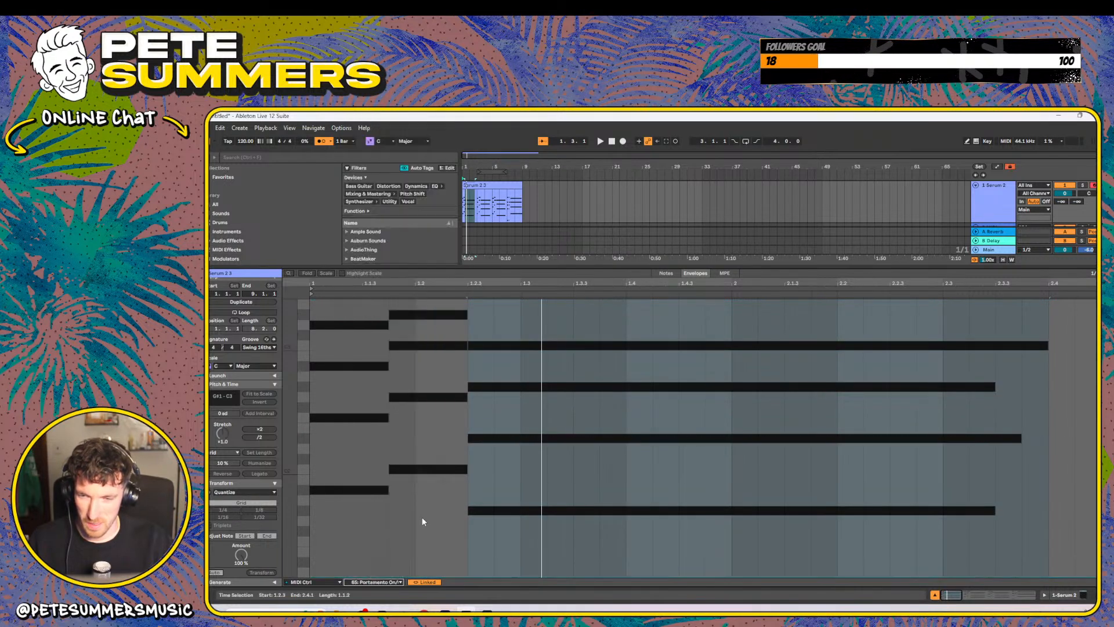
{"action": "key", "text": "space"}
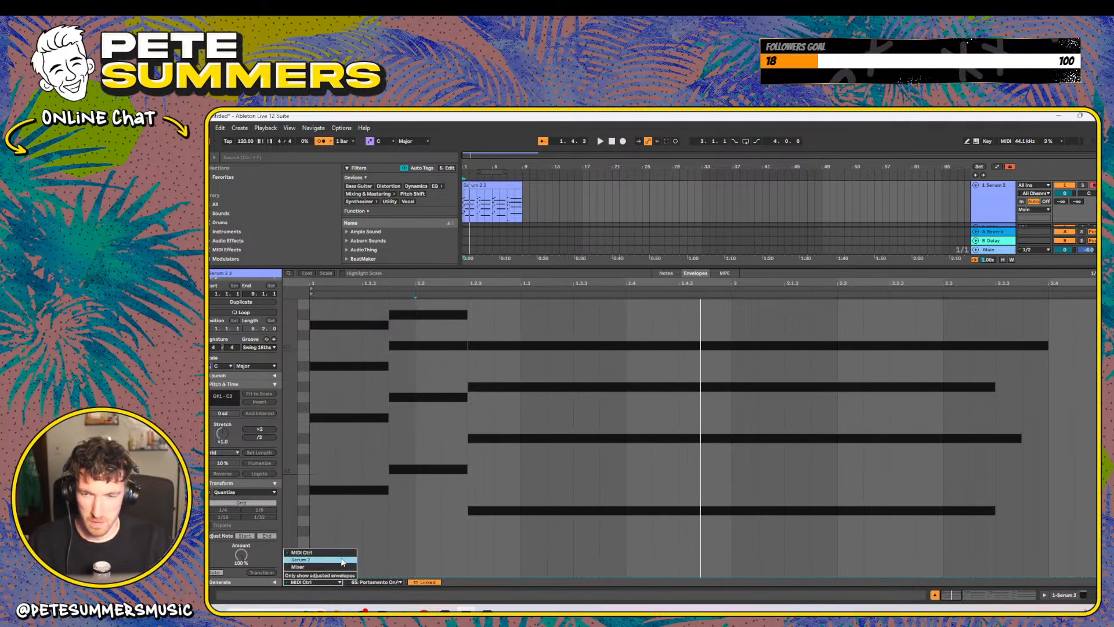
{"action": "left_click", "coordinate": [667, 273]}
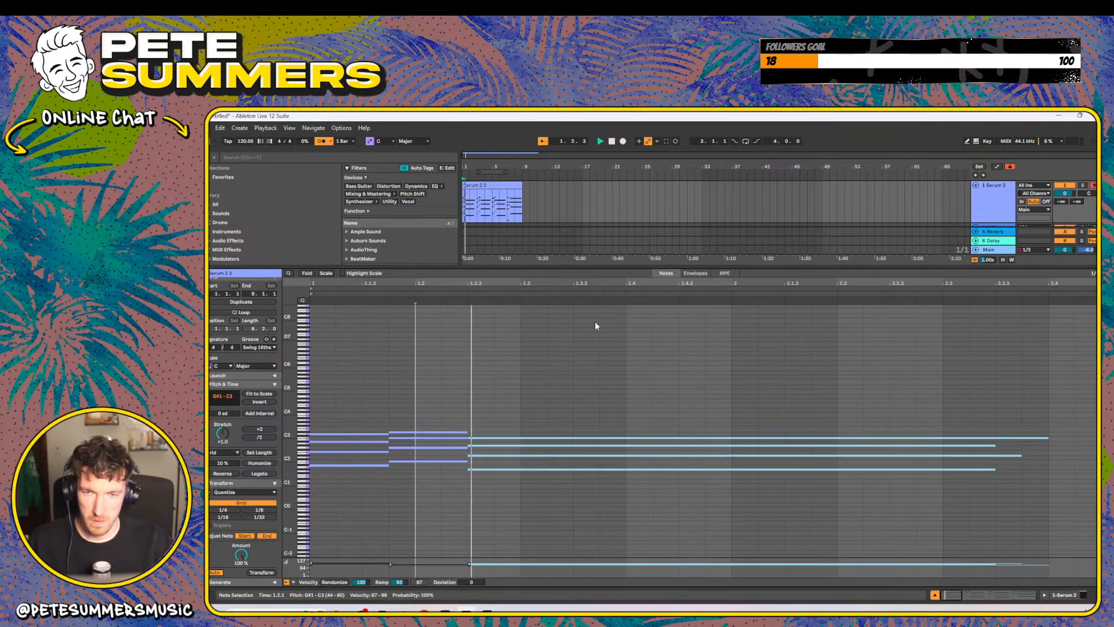
- Extend all notes of the third chord to the start of bar 3 and play the clip through
{"action": "left_click_drag", "start_coordinate": [604, 284], "coordinate": [432, 300]}
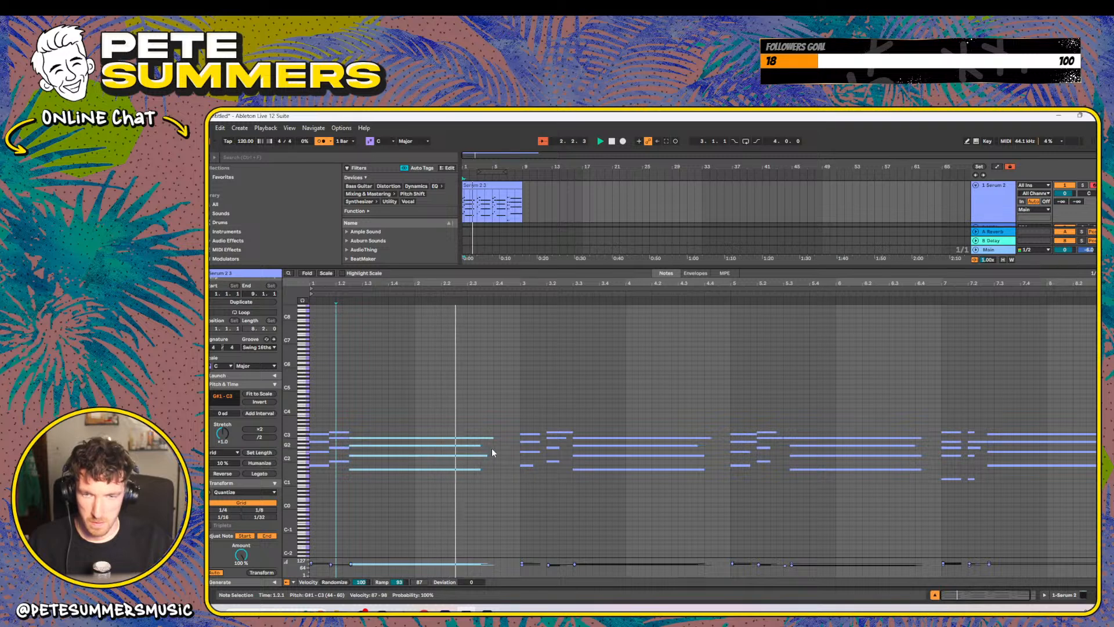
{"action": "left_click_drag", "start_coordinate": [480, 445], "coordinate": [495, 467]}
{"action": "key", "text": "space"}
{"action": "left_click_drag", "start_coordinate": [450, 419], "coordinate": [420, 541]}
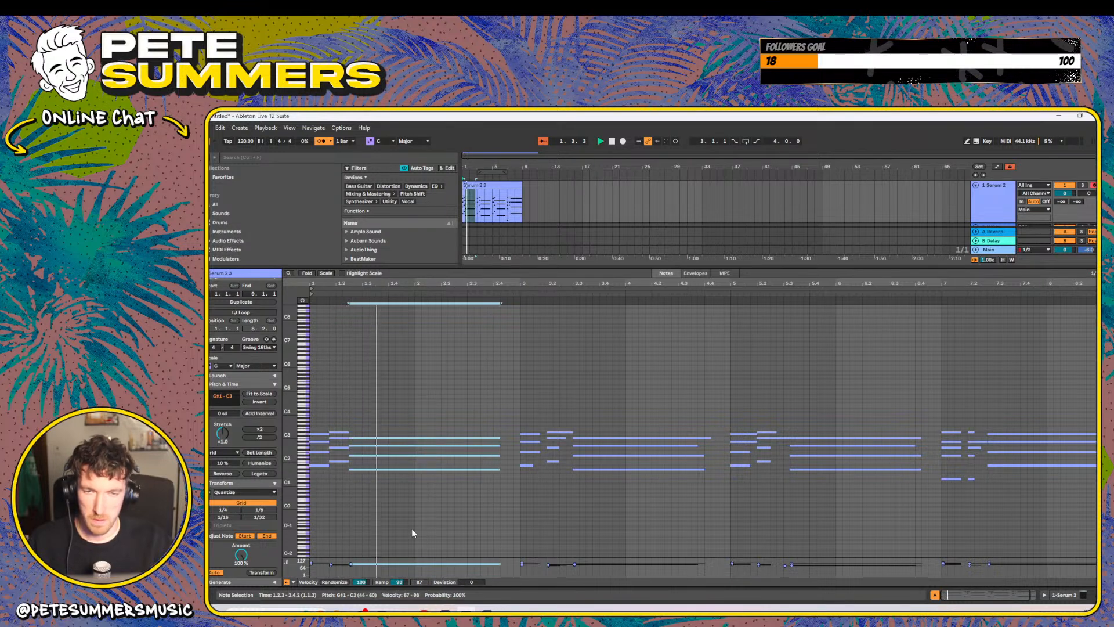
{"action": "key", "text": "shift+Right"}
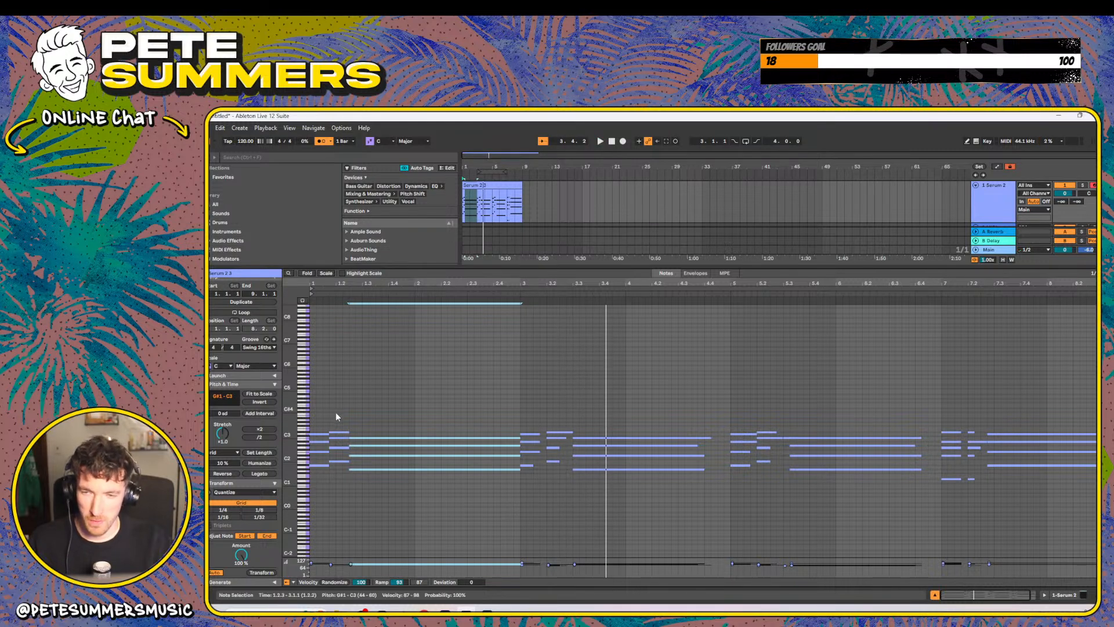
- Select the second chord and replay the clip's opening to check its timing
{"action": "left_click_drag", "start_coordinate": [335, 412], "coordinate": [335, 500]}
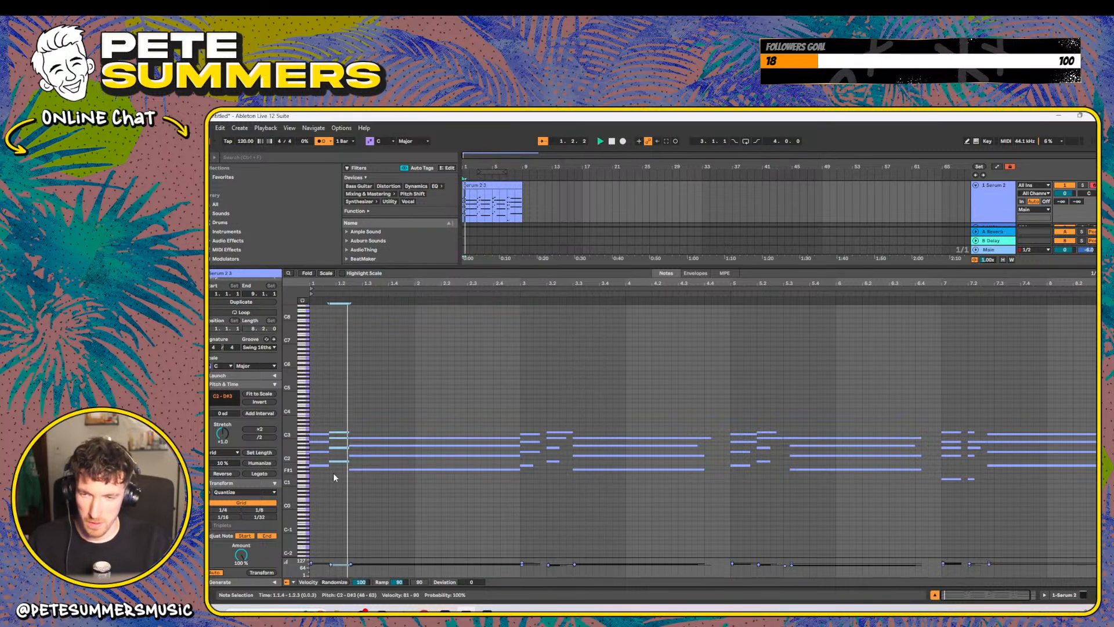
{"action": "key", "text": "space"}
{"action": "key", "text": "space"}
{"action": "key", "text": "space"}
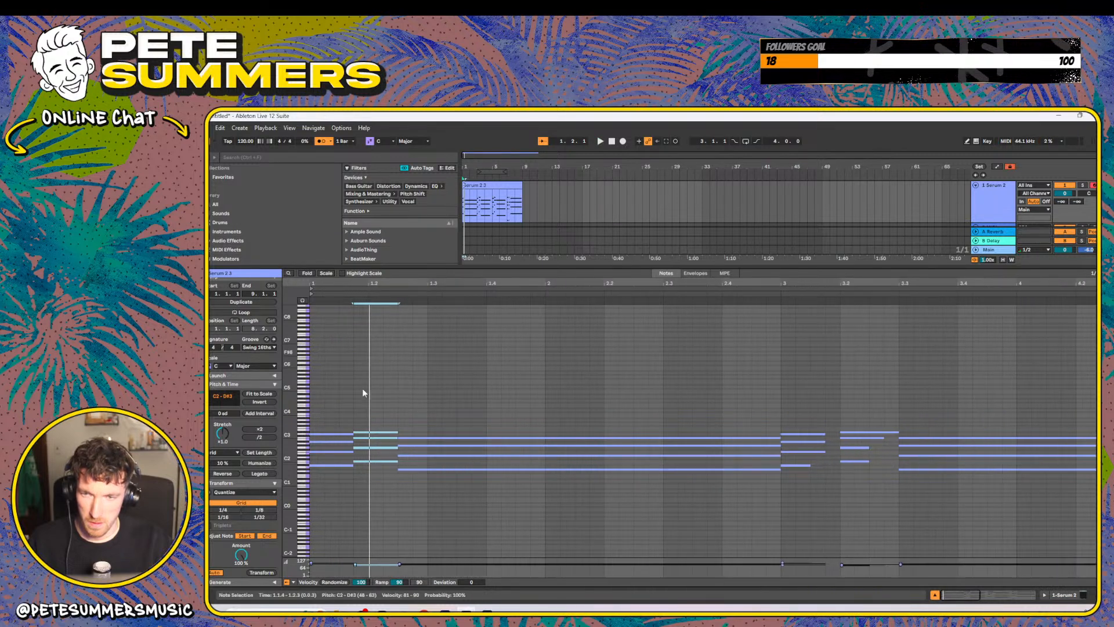
- Open Serum 2 from its track and inspect oscillator A's unison settings and mode choices
{"action": "left_click_drag", "start_coordinate": [579, 271], "coordinate": [697, 490]}
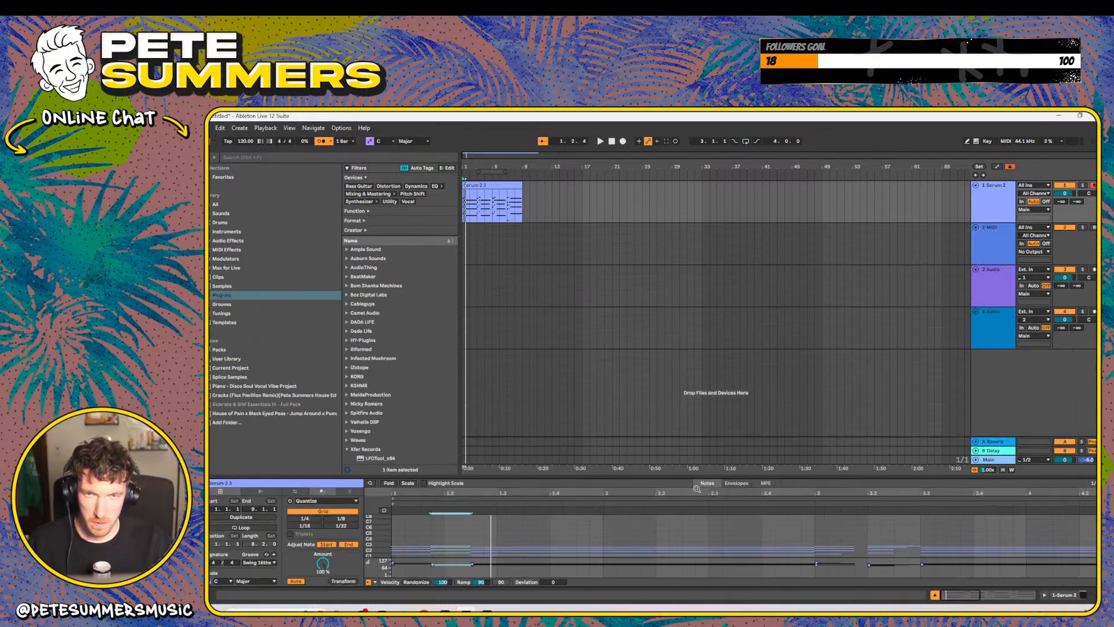
{"action": "left_click", "coordinate": [1006, 206]}
{"action": "left_click", "coordinate": [220, 502]}
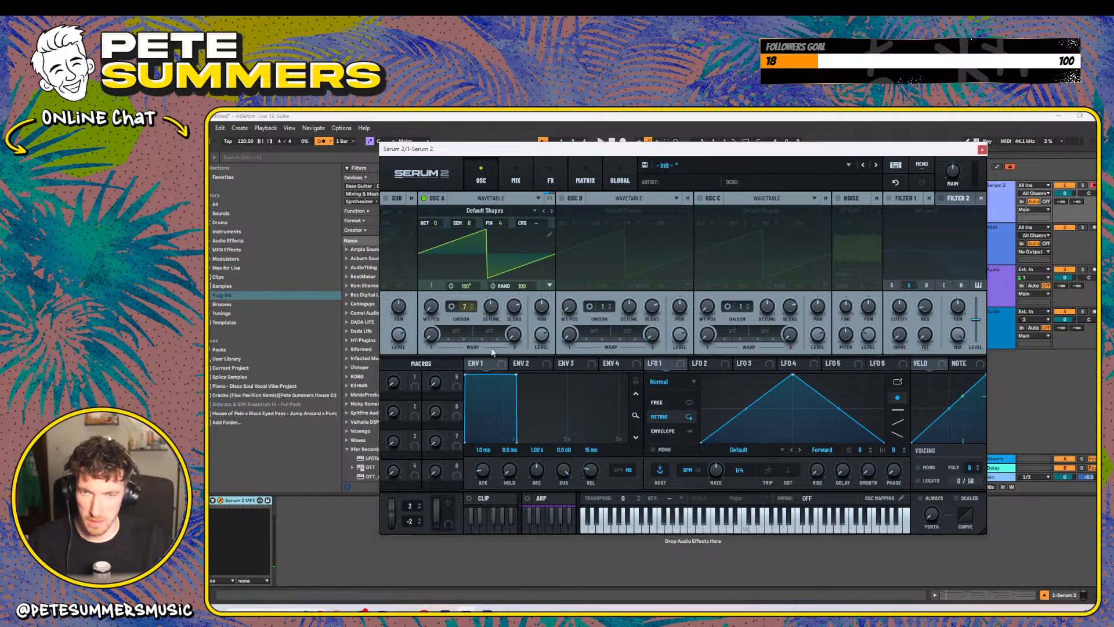
{"action": "left_click", "coordinate": [454, 306]}
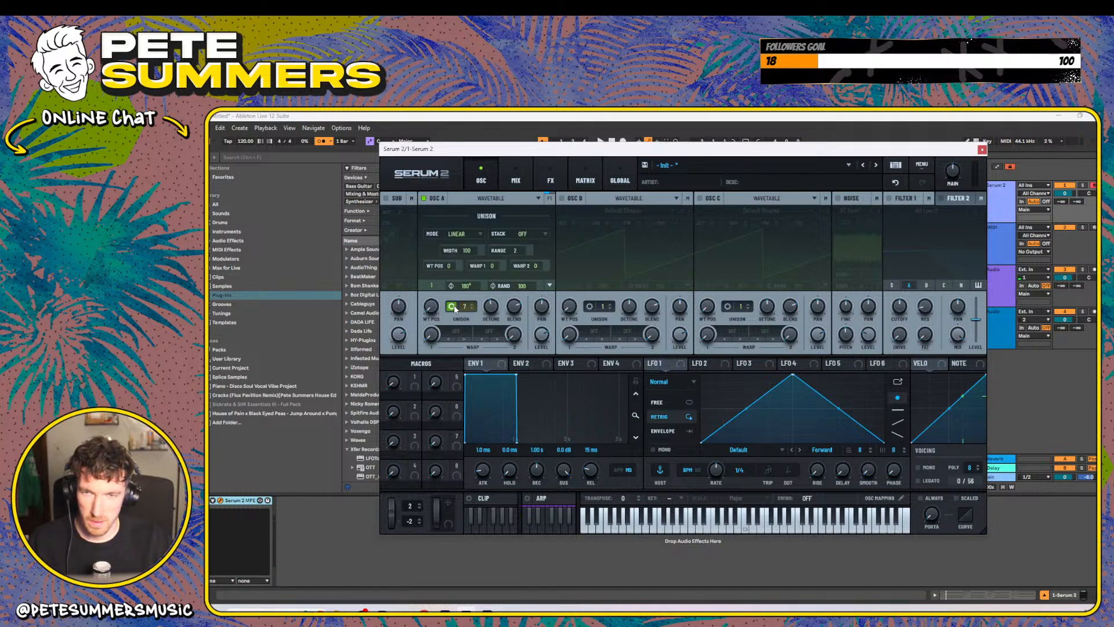
{"action": "left_click", "coordinate": [457, 233]}
{"action": "left_click", "coordinate": [457, 243]}
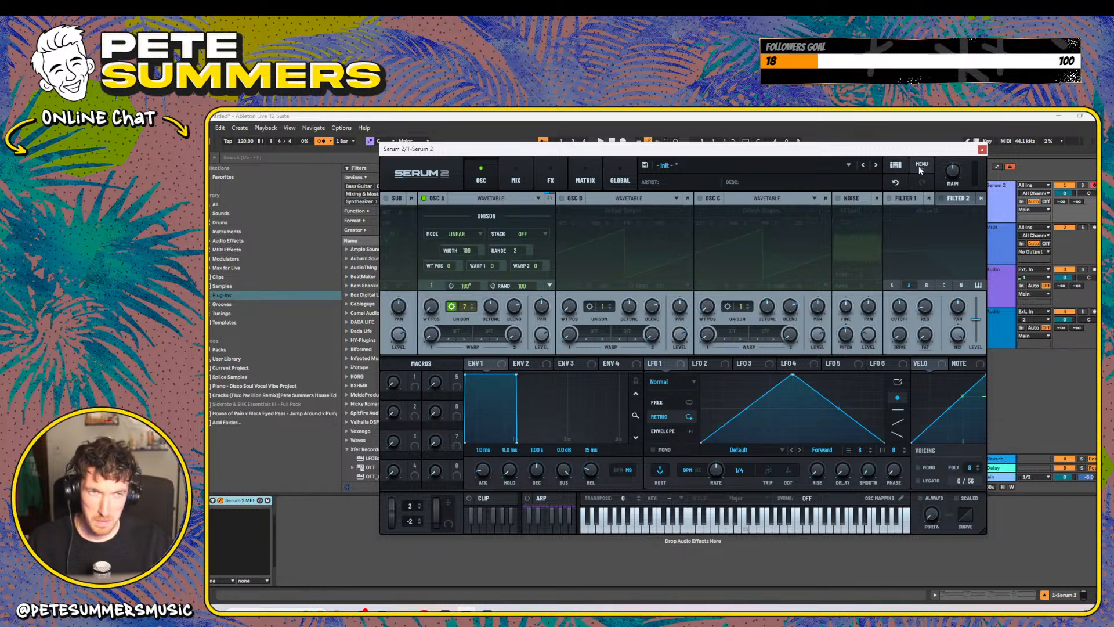
- Reset Serum 2 to the Init preset and close its window
{"action": "left_click", "coordinate": [920, 167]}
{"action": "left_click", "coordinate": [937, 216]}
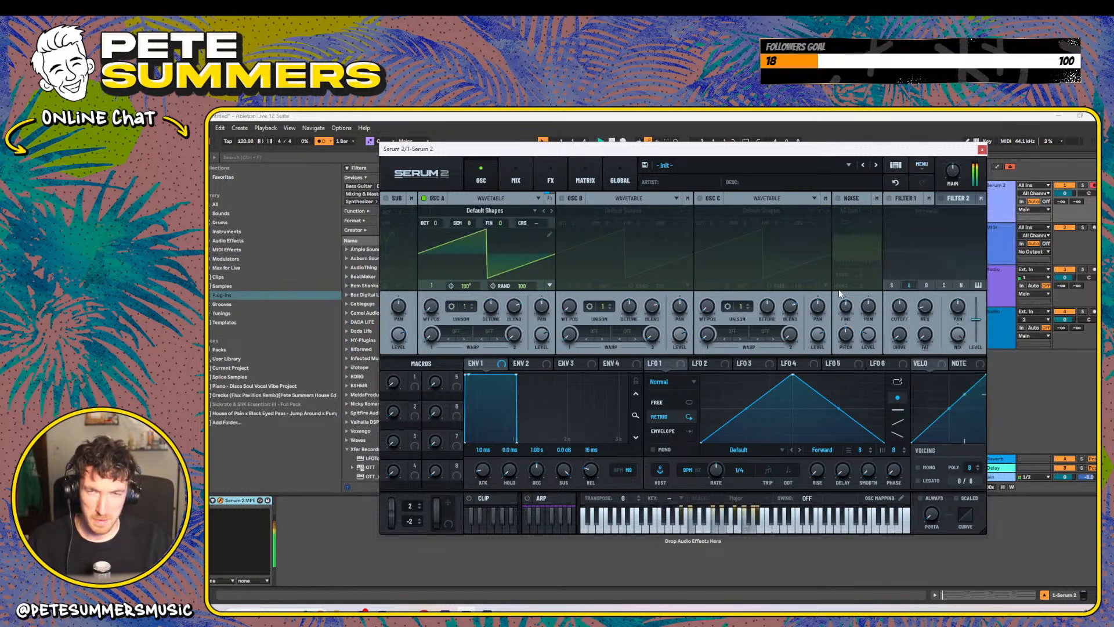
{"action": "left_click", "coordinate": [982, 149]}
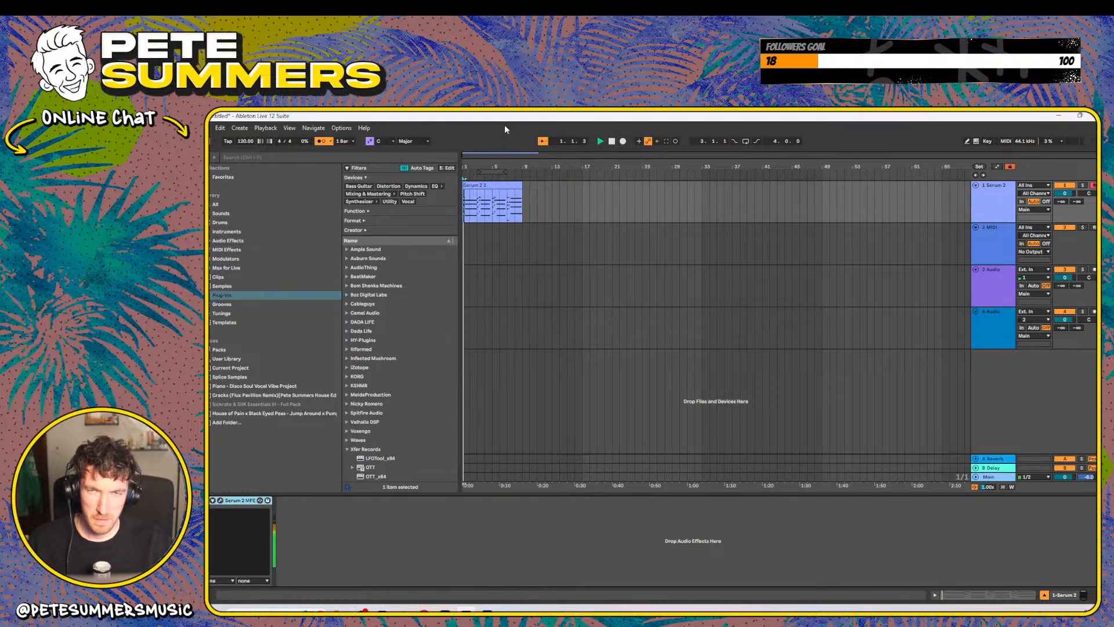
- Reopen the clip in an enlarged note editor, transpose all its notes up one octave, and play the opening
{"action": "left_click", "coordinate": [494, 200]}
{"action": "key", "text": "space"}
{"action": "left_click_drag", "start_coordinate": [540, 477], "coordinate": [511, 234]}
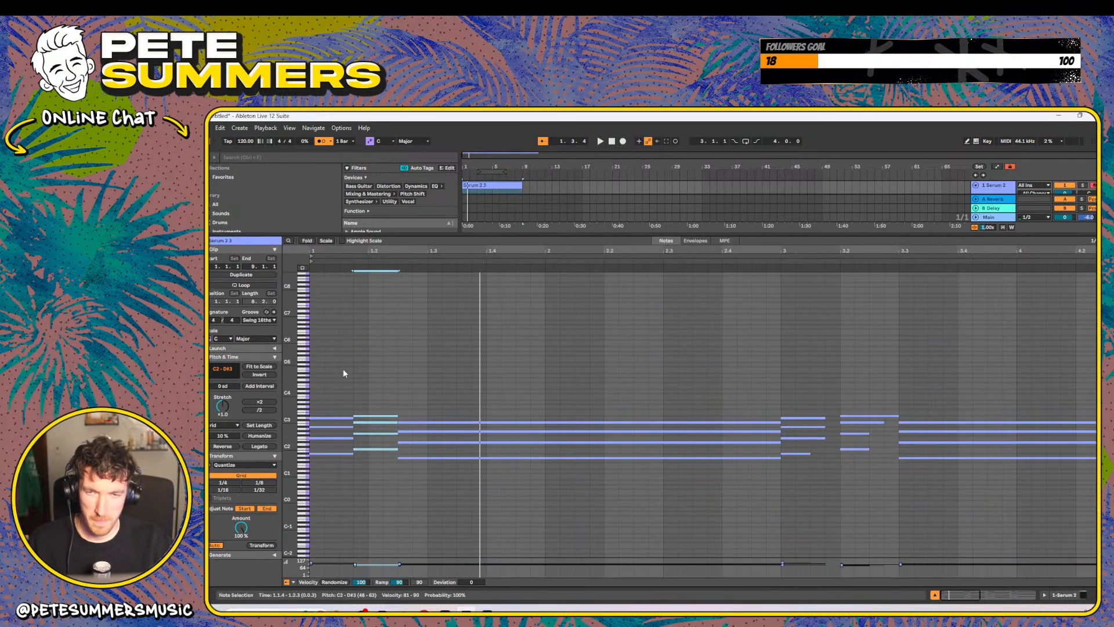
{"action": "left_click_drag", "start_coordinate": [373, 376], "coordinate": [369, 487]}
{"action": "left_click_drag", "start_coordinate": [344, 402], "coordinate": [341, 422]}
{"action": "key", "text": "ctrl+a"}
{"action": "key", "text": "shift+Up"}
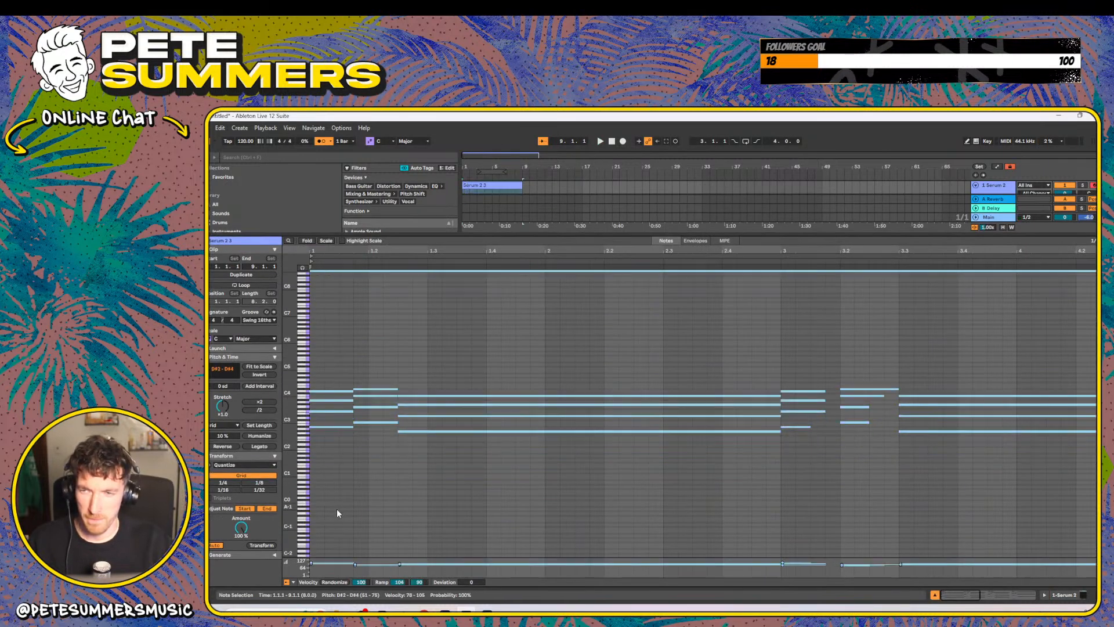
{"action": "key", "text": "space"}
{"action": "key", "text": "space"}
{"action": "key", "text": "space"}
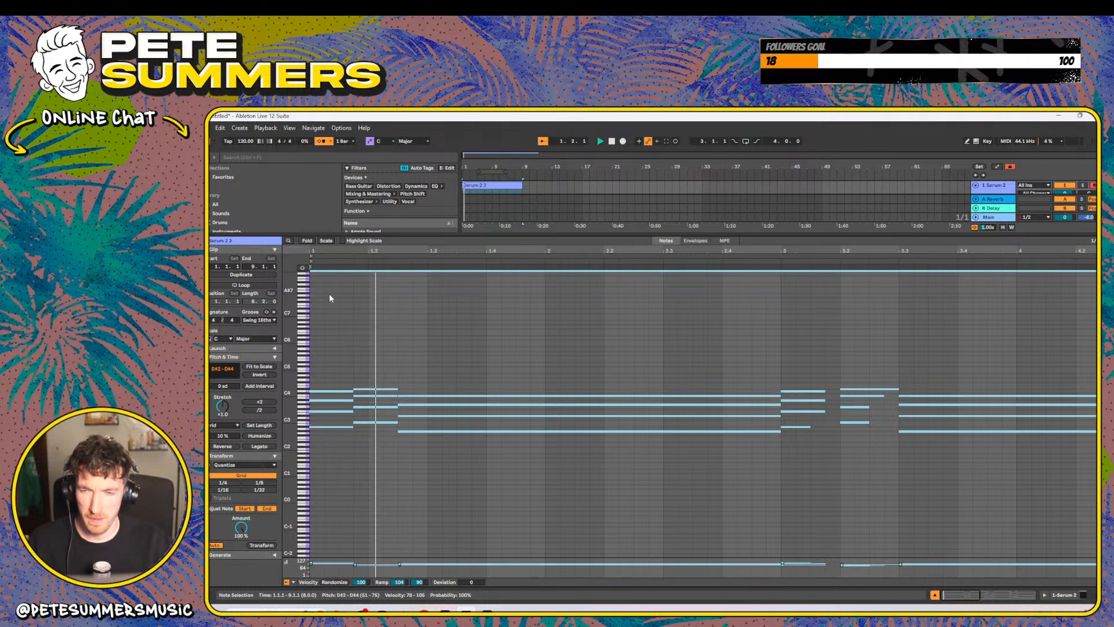
{"action": "key", "text": "space"}
- Examine the opening chords' note pitches up close, select the second chord, and play the clip
{"action": "left_click_drag", "start_coordinate": [325, 251], "coordinate": [325, 290]}
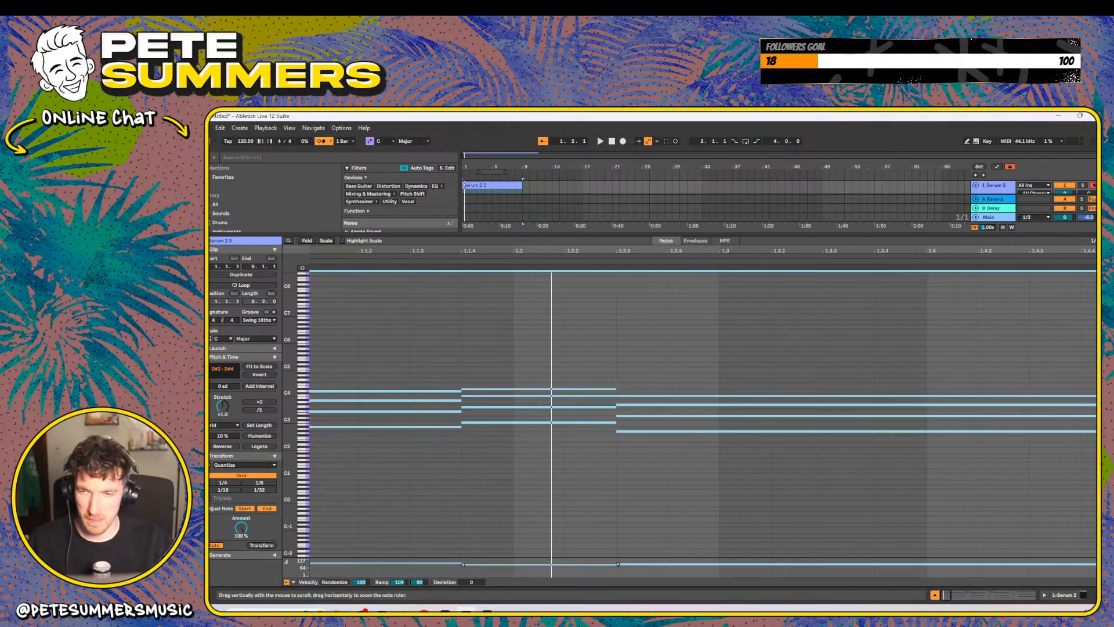
{"action": "left_click_drag", "start_coordinate": [290, 435], "coordinate": [325, 501]}
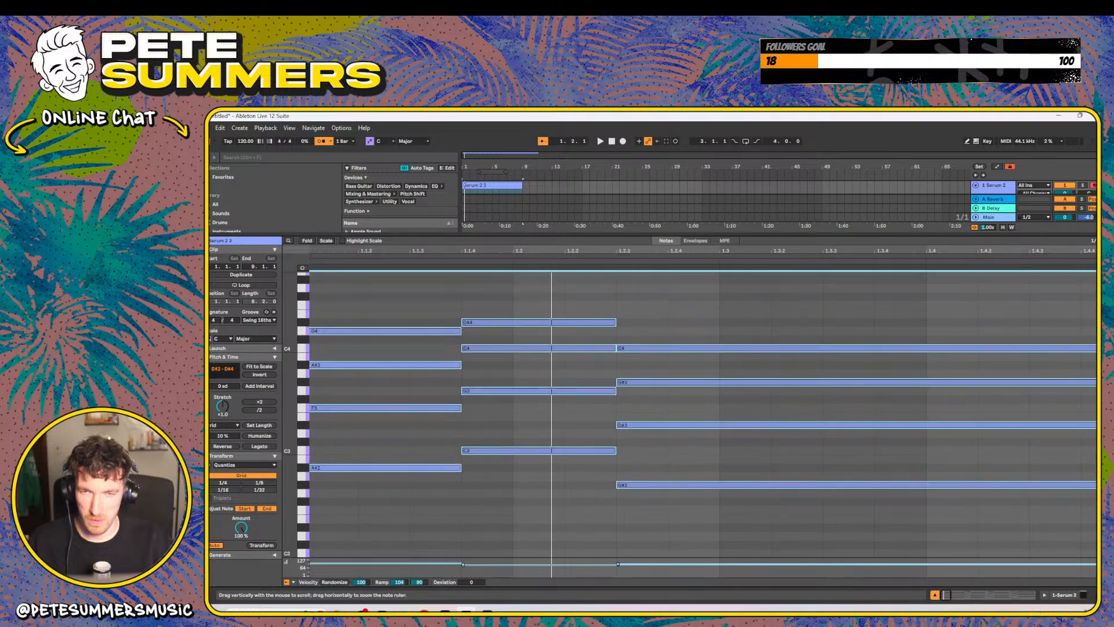
{"action": "left_click_drag", "start_coordinate": [526, 511], "coordinate": [511, 212]}
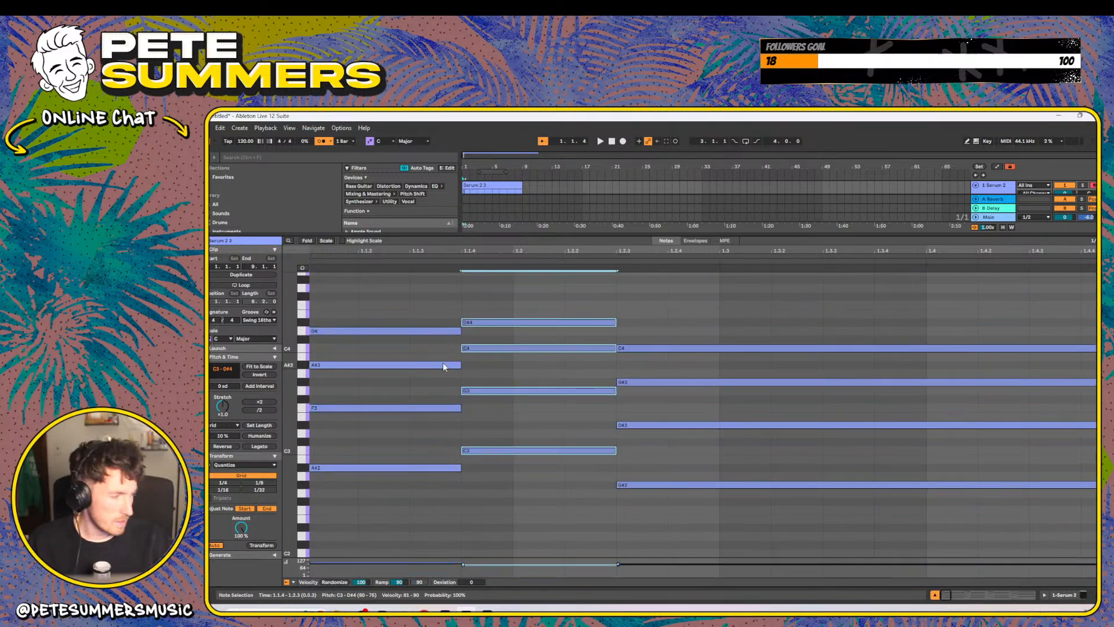
{"action": "key", "text": "space"}
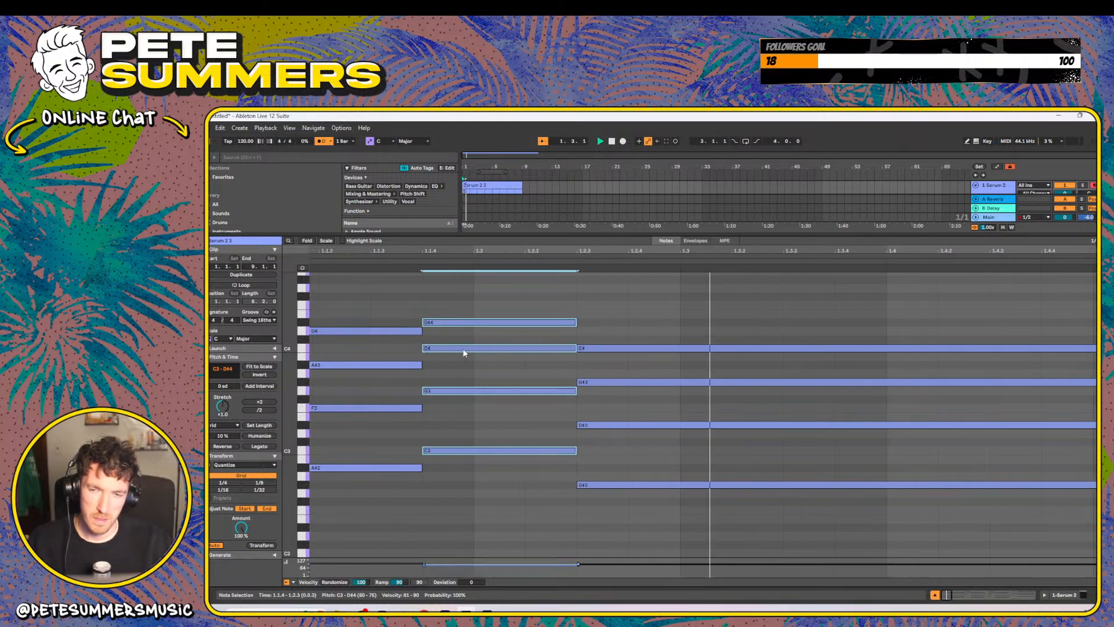
- Extend the lowest note of the chord at bar 3, A#2, to 3.1.4
{"action": "left_click_drag", "start_coordinate": [679, 251], "coordinate": [420, 248]}
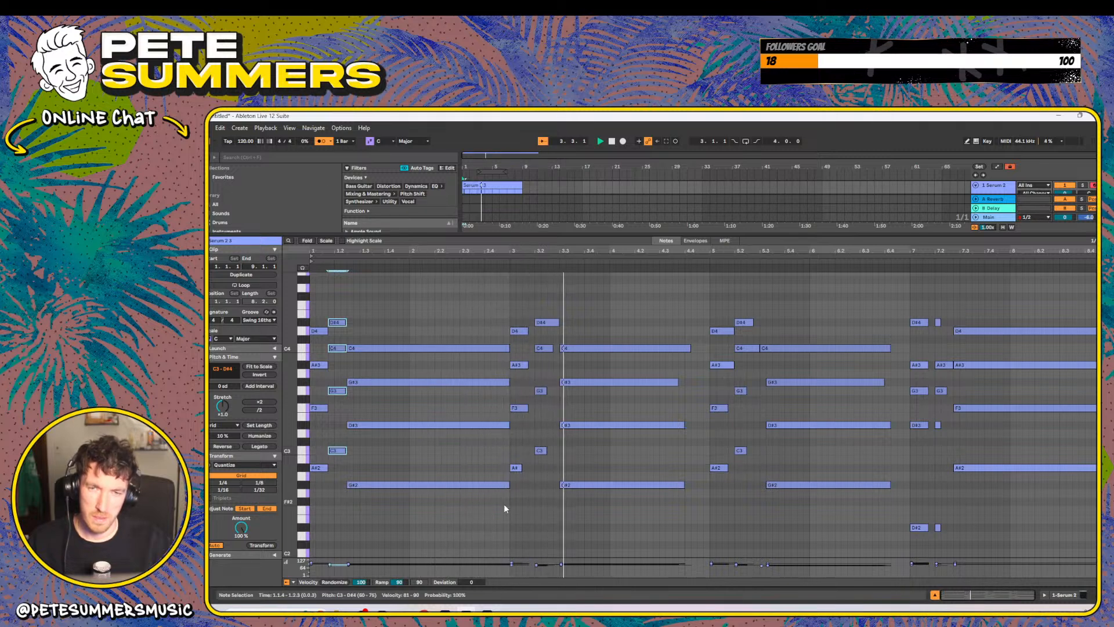
{"action": "left_click", "coordinate": [516, 468]}
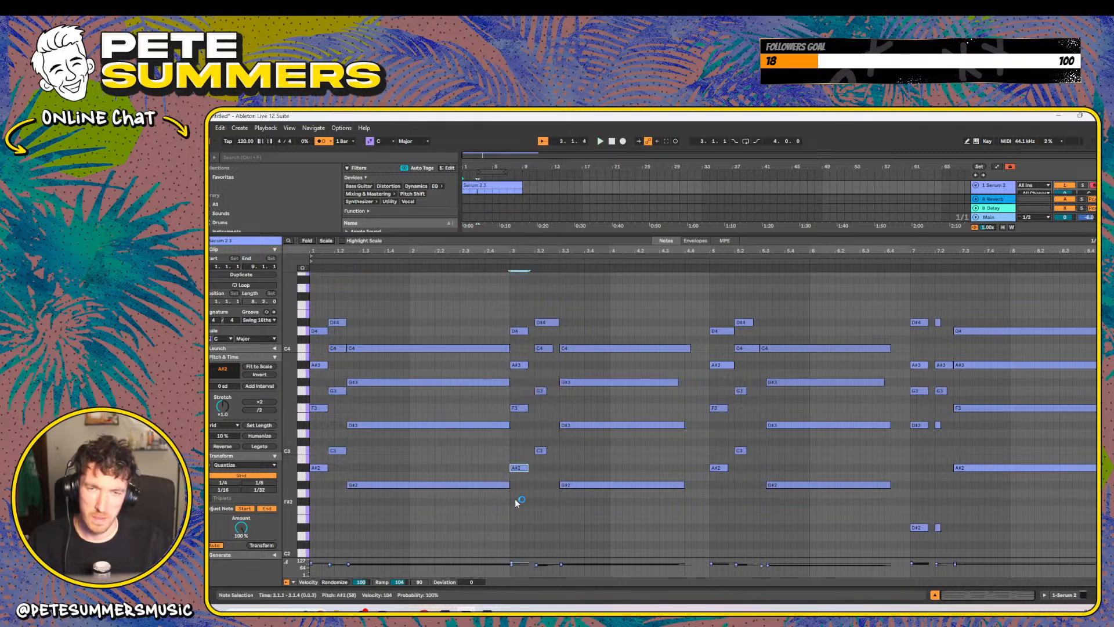
- Select the first chord's notes, turn on note preview in the editor, and briefly play the opening
{"action": "left_click_drag", "start_coordinate": [316, 305], "coordinate": [318, 556]}
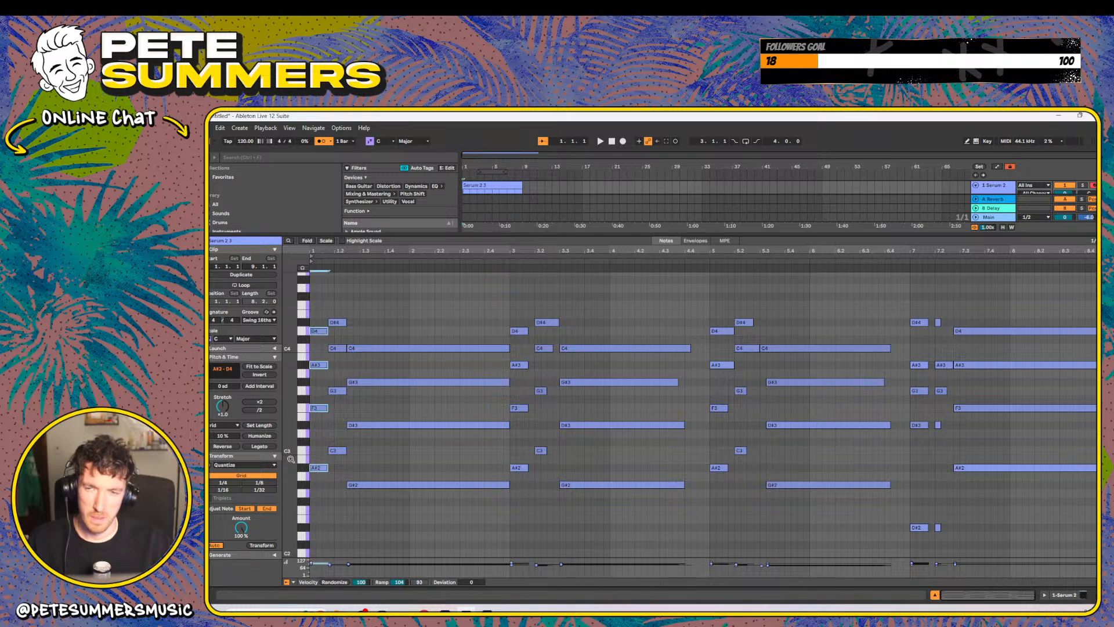
{"action": "left_click_drag", "start_coordinate": [288, 456], "coordinate": [302, 455]}
{"action": "scroll", "coordinate": [323, 300], "scroll_direction": "up", "scroll_amount": 2}
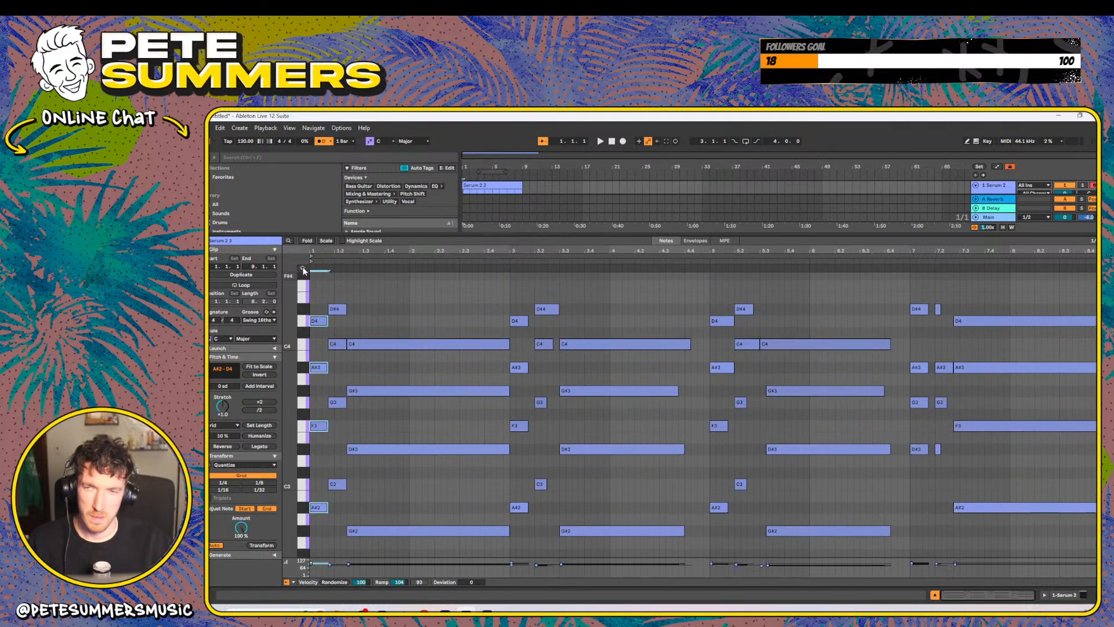
{"action": "key", "text": "space"}
{"action": "key", "text": "space"}
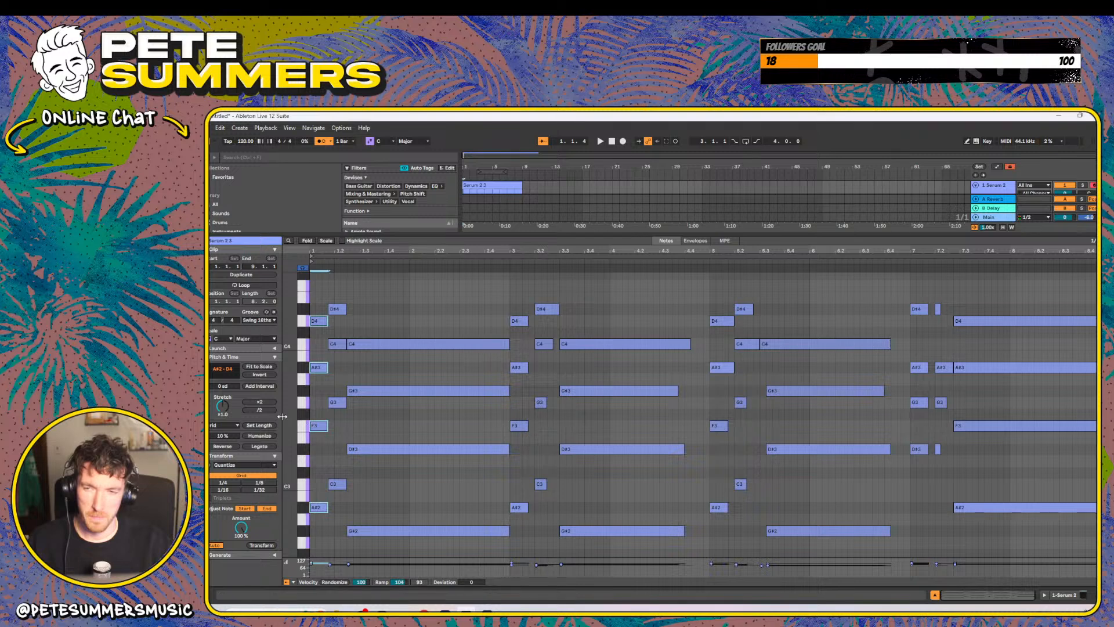
- Select the second chord's C3 note to audition it, and play back the clip's opening
{"action": "left_click_drag", "start_coordinate": [286, 419], "coordinate": [275, 419]}
{"action": "left_click", "coordinate": [342, 485]}
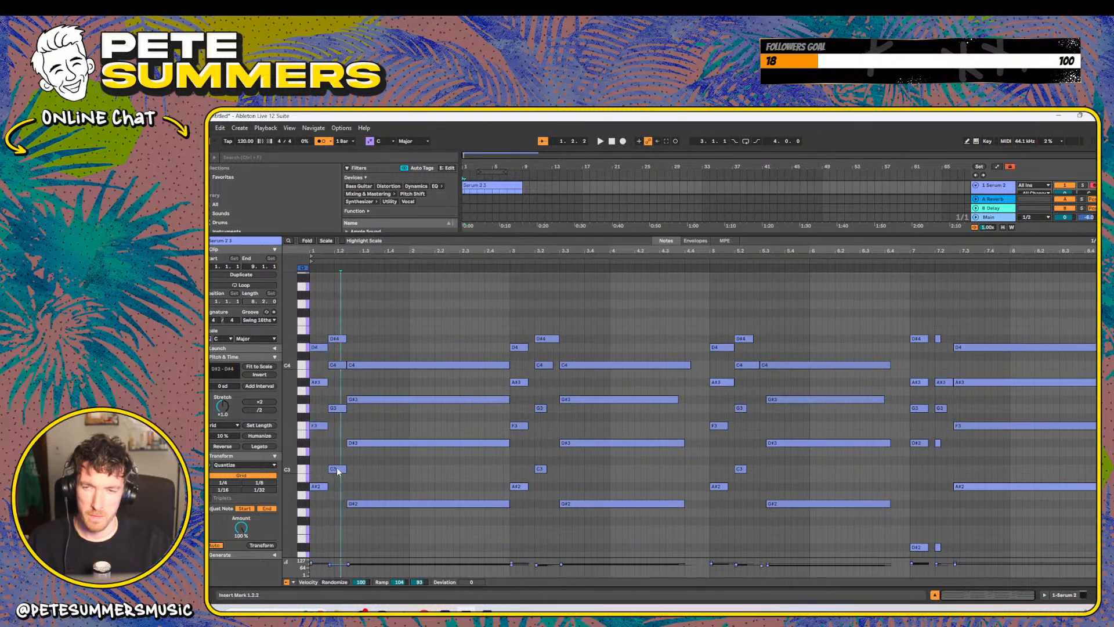
{"action": "left_click", "coordinate": [339, 469]}
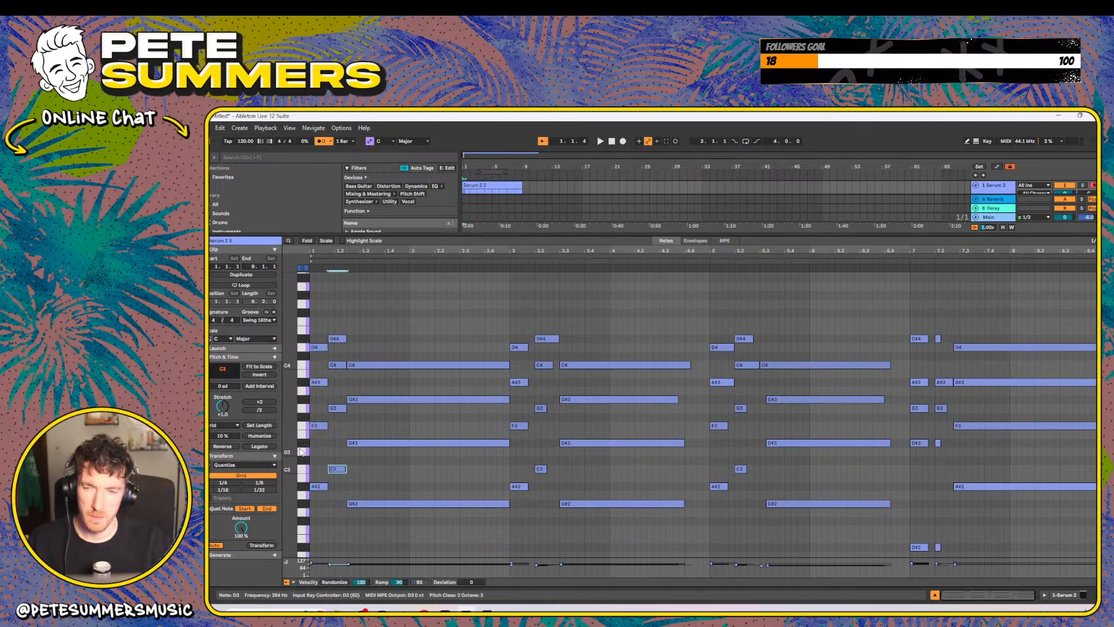
{"action": "key", "text": "space"}
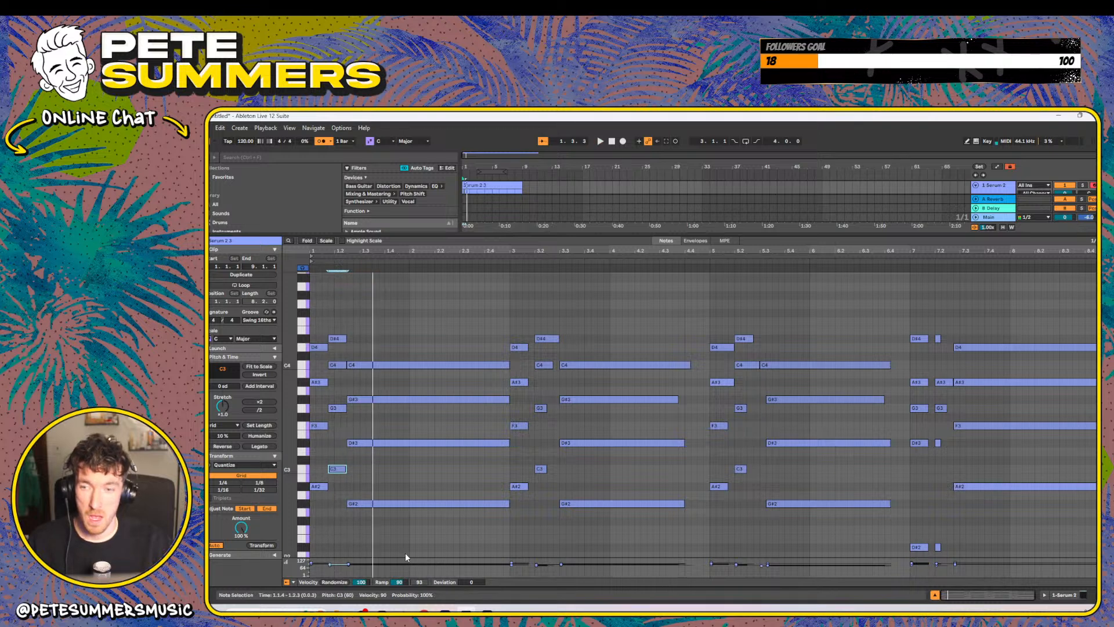
- Set the velocity of all notes in the clip to 100 and play the opening bars
{"action": "key", "text": "space"}
{"action": "key", "text": "space"}
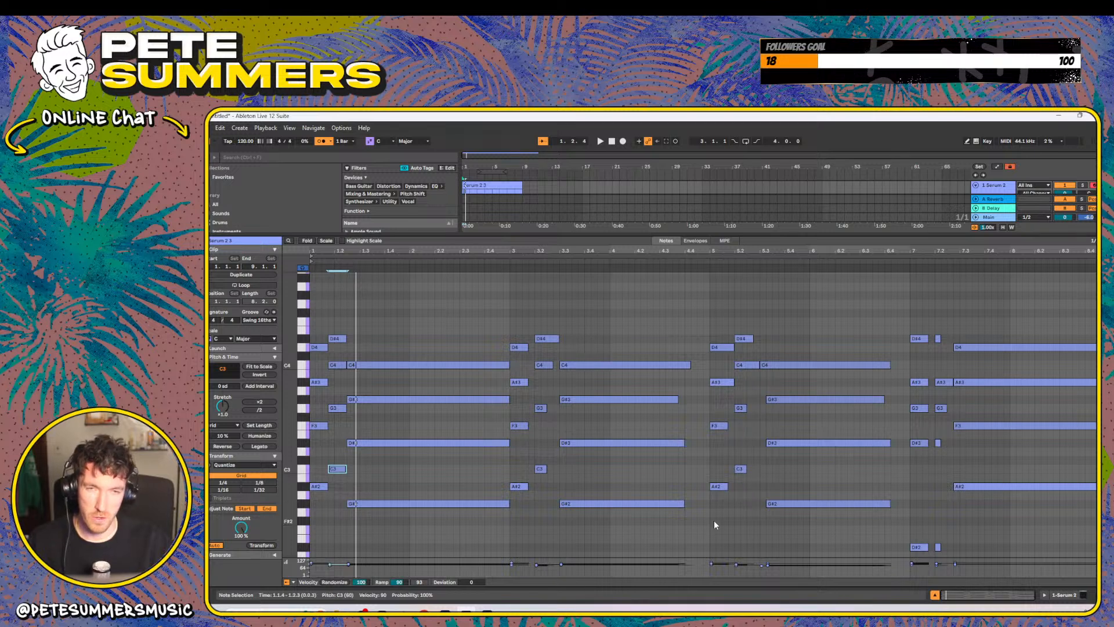
{"action": "key", "text": "ctrl+a"}
{"action": "mouse_move", "coordinate": [348, 565]}
{"action": "left_mouse_down"}
{"action": "mouse_move", "coordinate": [349, 552]}
{"action": "mouse_move", "coordinate": [349, 563]}
{"action": "left_mouse_up"}
{"action": "key", "text": "space"}
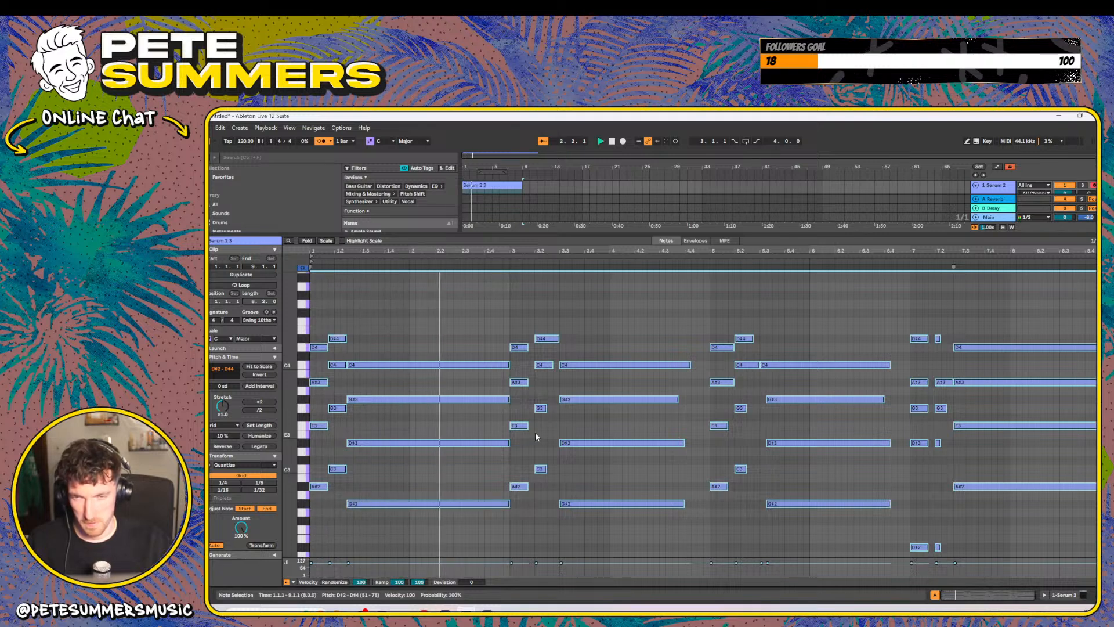
{"action": "key", "text": "space"}
- Select the second chord's C4 note and briefly play back the opening
{"action": "left_click", "coordinate": [336, 366]}
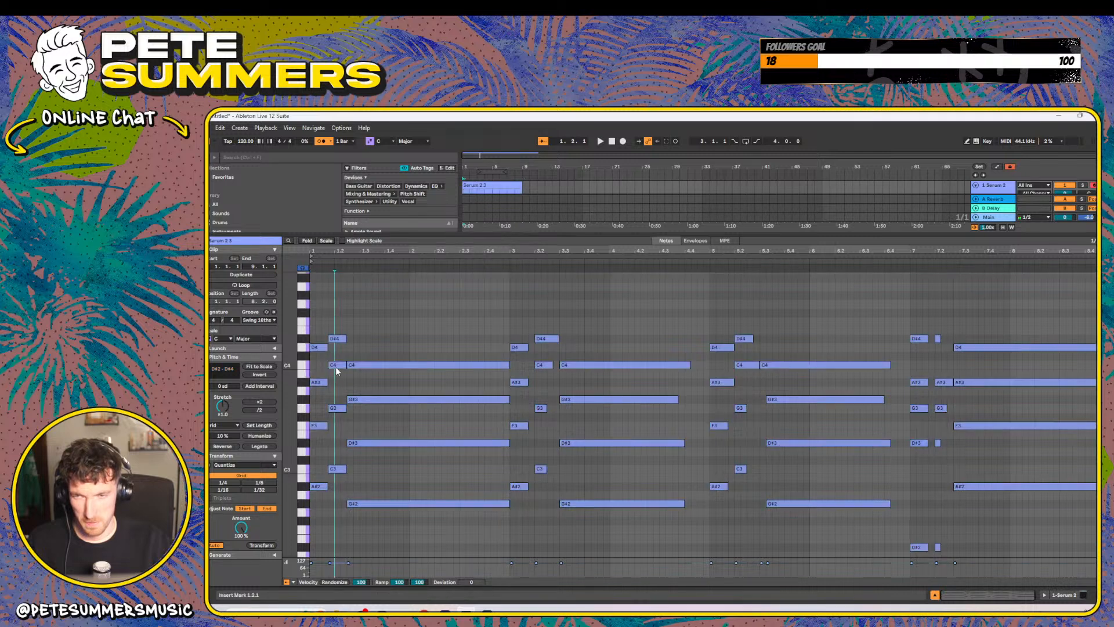
{"action": "key", "text": "space"}
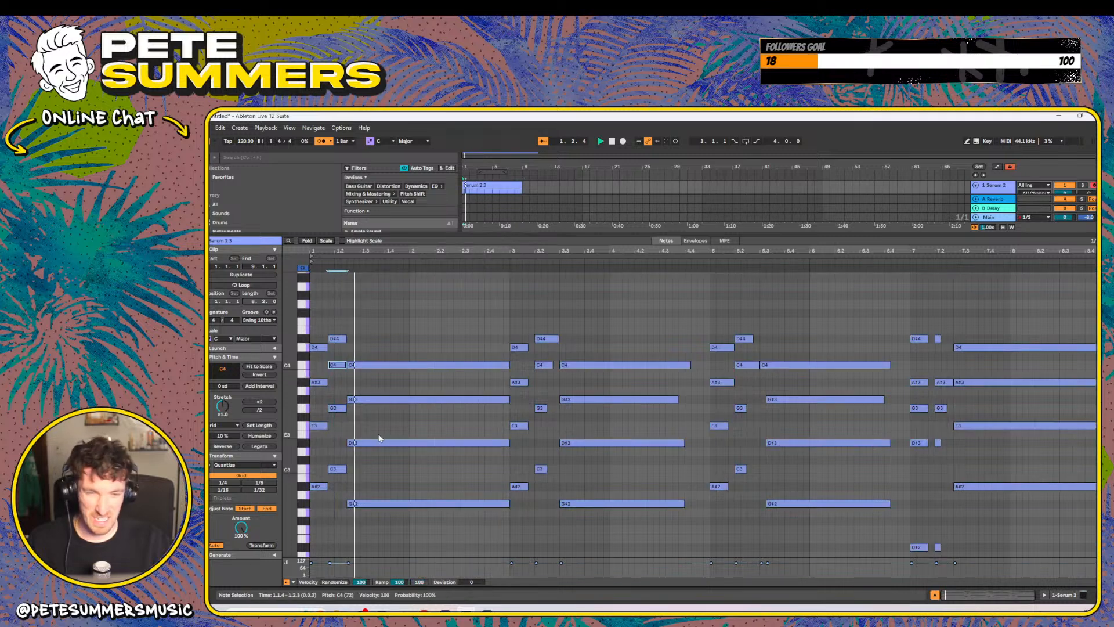
{"action": "key", "text": "space"}
- Transpose all notes down one octave, play the clip, and lower the second chord's C3 to A#2
{"action": "key", "text": "ctrl+a"}
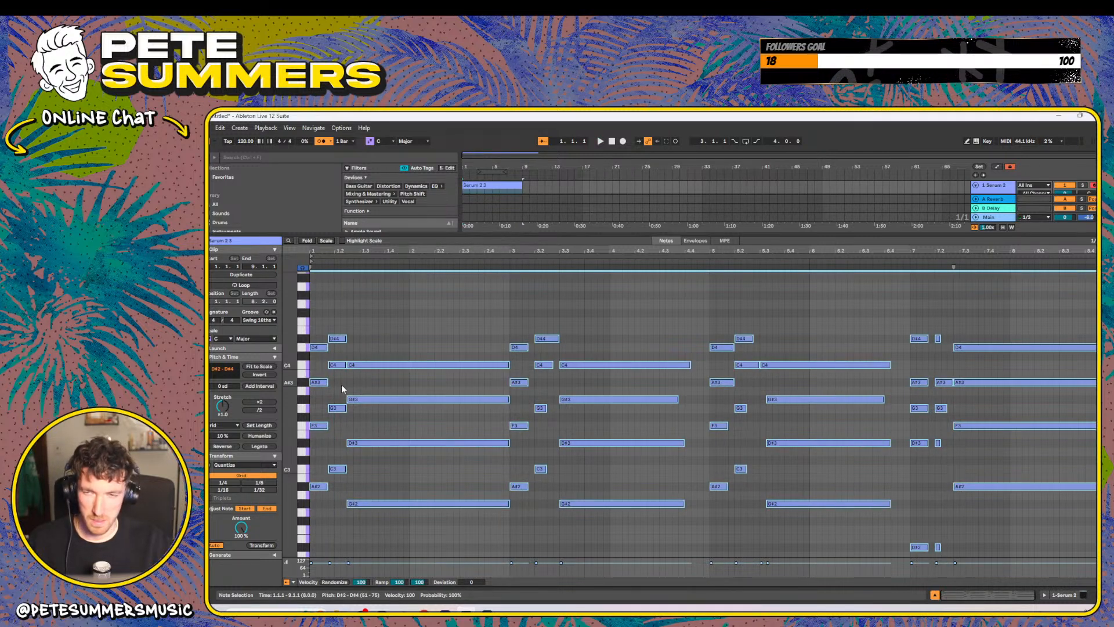
{"action": "key", "text": "shift+Down"}
{"action": "key", "text": "space"}
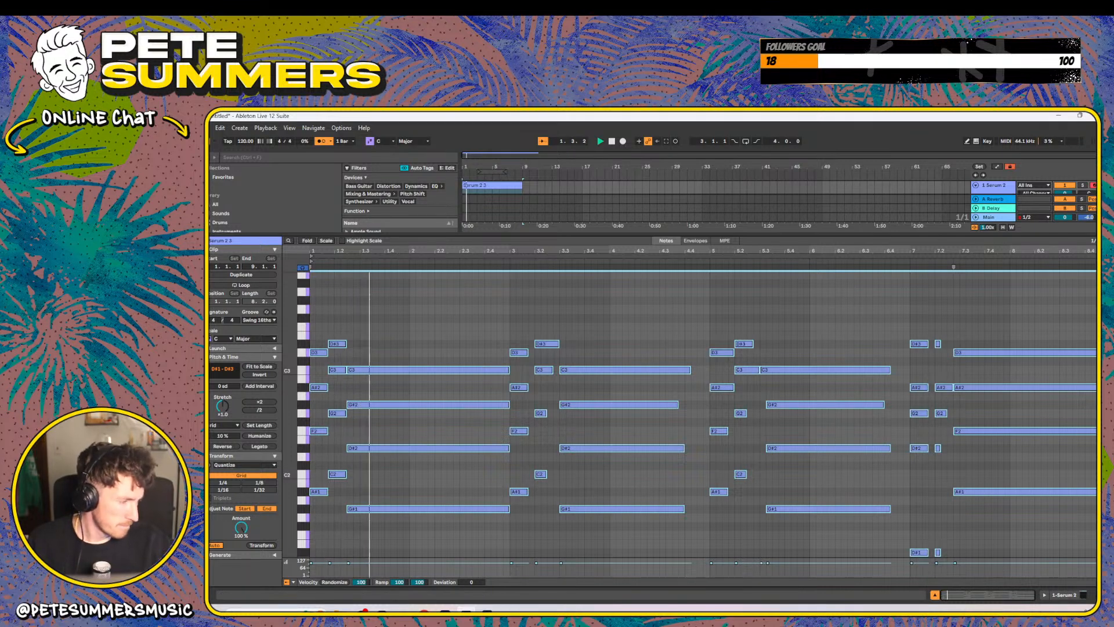
{"action": "left_click", "coordinate": [341, 373]}
{"action": "left_click_drag", "start_coordinate": [340, 373], "coordinate": [341, 390]}
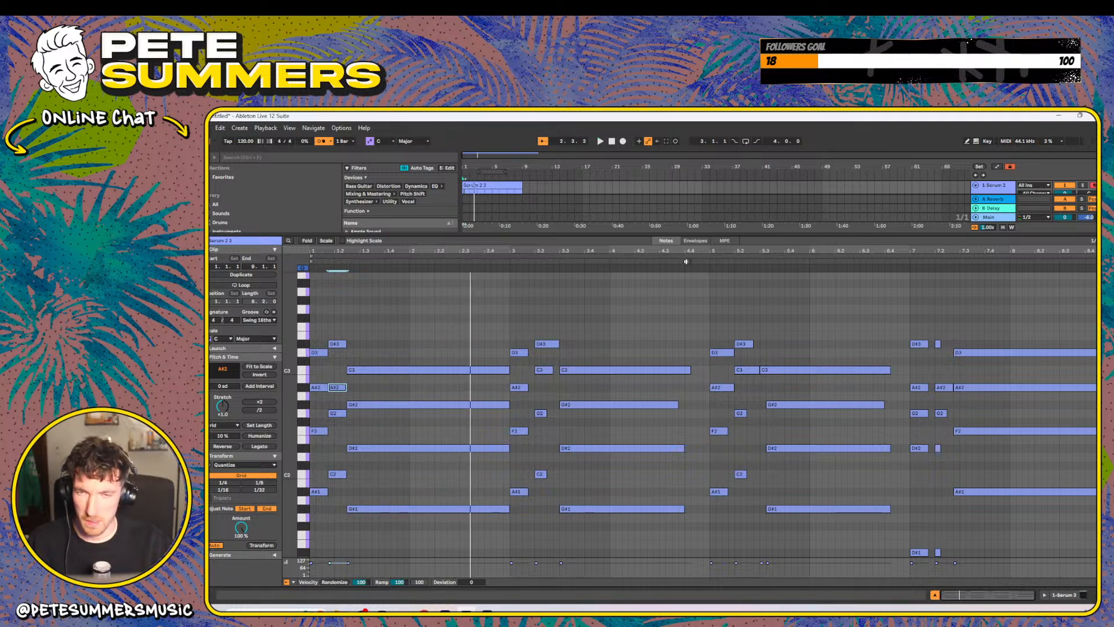
- Delete the clip's entire 64: Sustain Pedal envelope under MIDI Ctrl, return to the notes, and play the opening
{"action": "left_click", "coordinate": [691, 242]}
{"action": "left_click", "coordinate": [314, 582]}
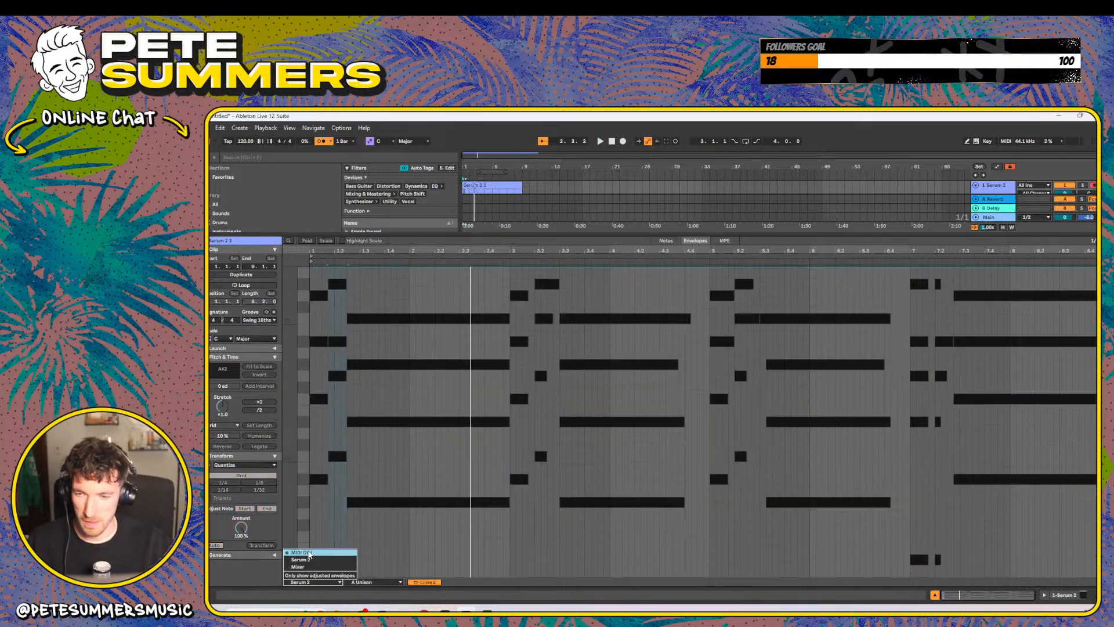
{"action": "left_click", "coordinate": [302, 553]}
{"action": "left_click", "coordinate": [367, 582]}
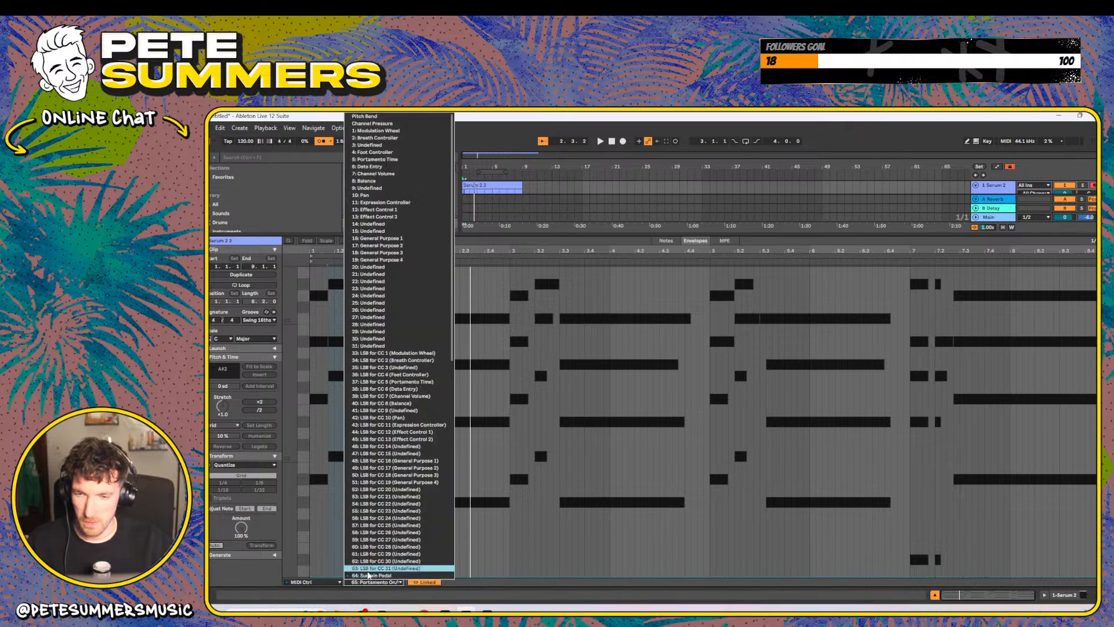
{"action": "left_click", "coordinate": [367, 574]}
{"action": "left_click", "coordinate": [438, 477]}
{"action": "key", "text": "ctrl+a"}
{"action": "key", "text": "Delete"}
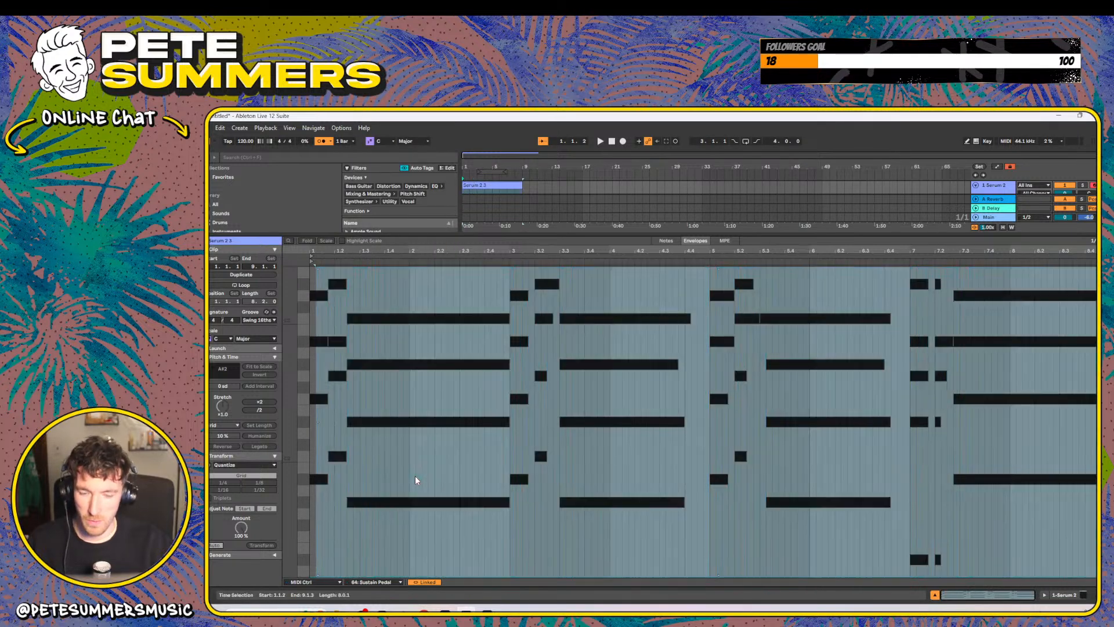
{"action": "left_click", "coordinate": [666, 241]}
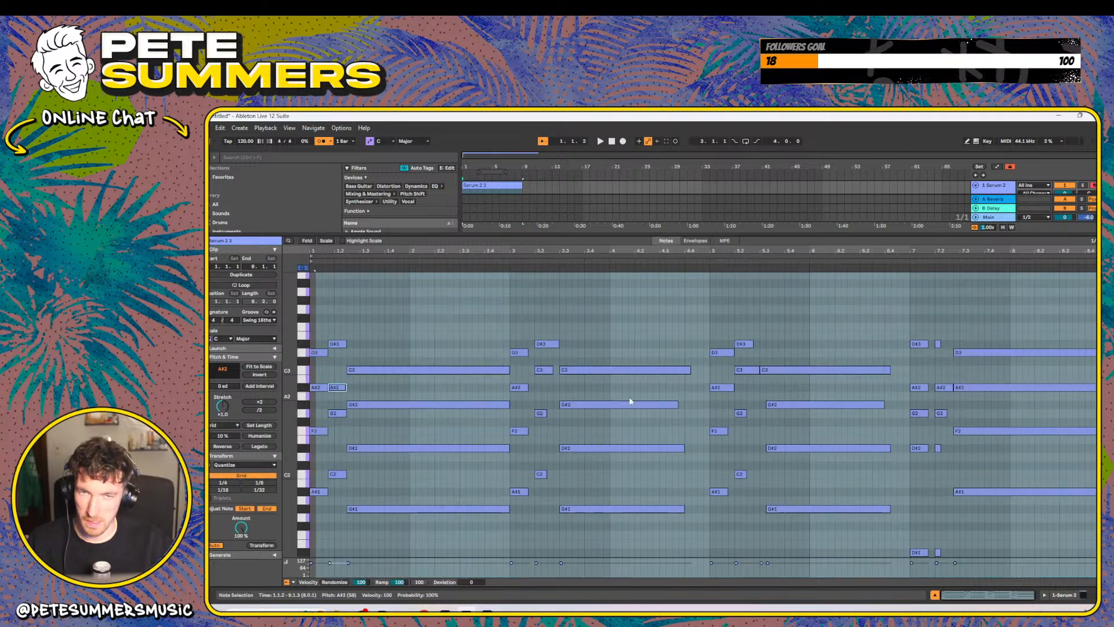
{"action": "key", "text": "space"}
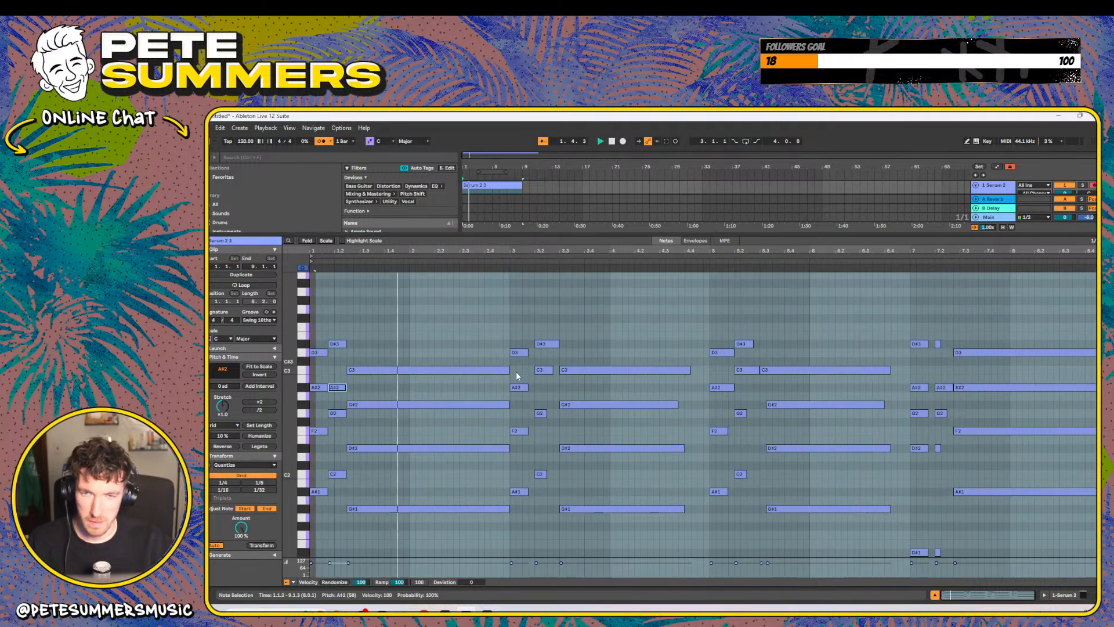
{"action": "left_click", "coordinate": [313, 298]}
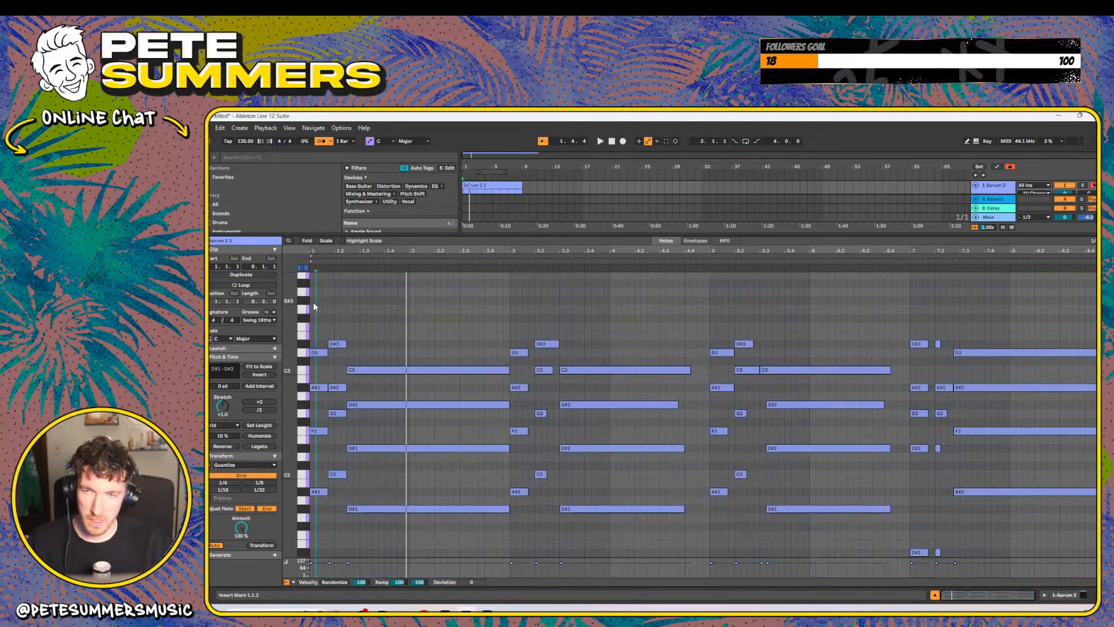
{"action": "key", "text": "space"}
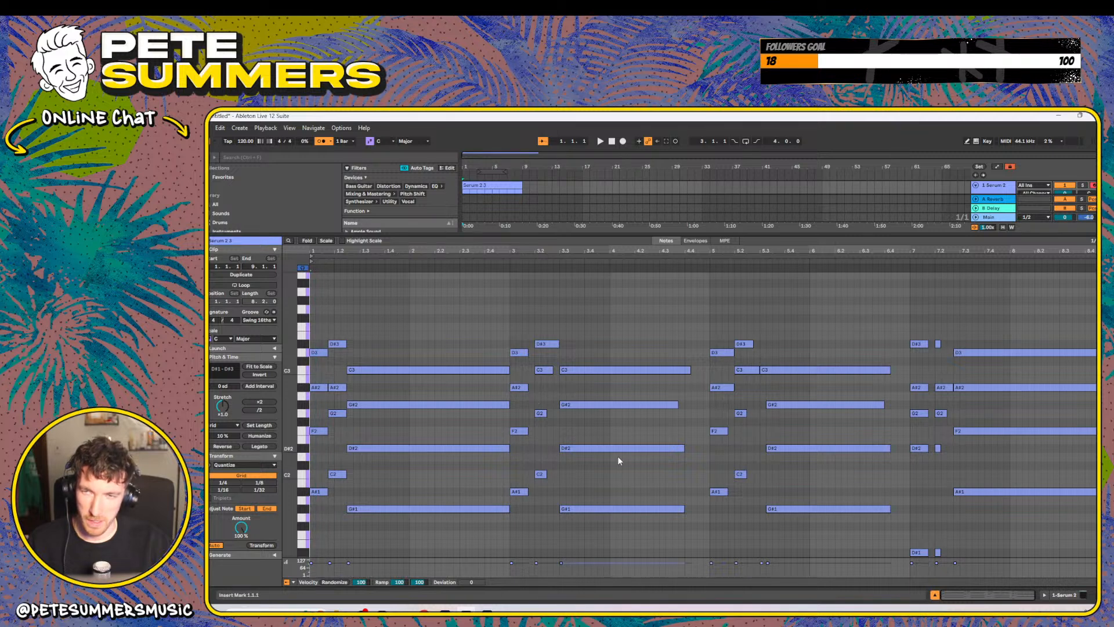
- Replace the notes in bars 3 to 6 with two duplicates of the first two bars' chords and play the clip
{"action": "left_click_drag", "start_coordinate": [518, 316], "coordinate": [882, 545]}
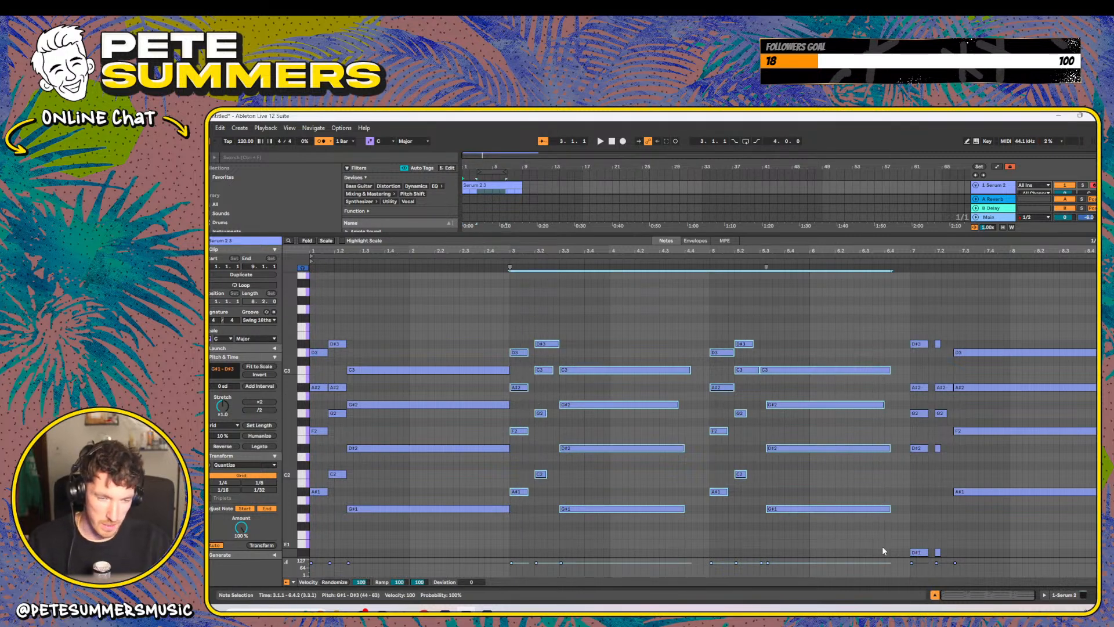
{"action": "key", "text": "Delete"}
{"action": "left_click_drag", "start_coordinate": [491, 343], "coordinate": [310, 536]}
{"action": "key", "text": "ctrl+d"}
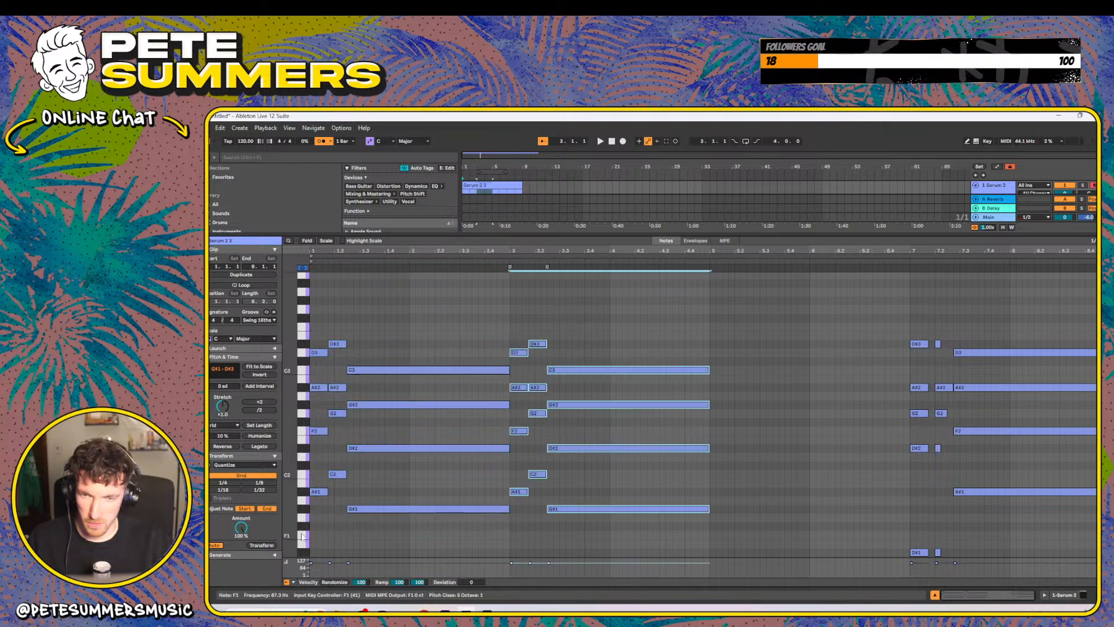
{"action": "key", "text": "space"}
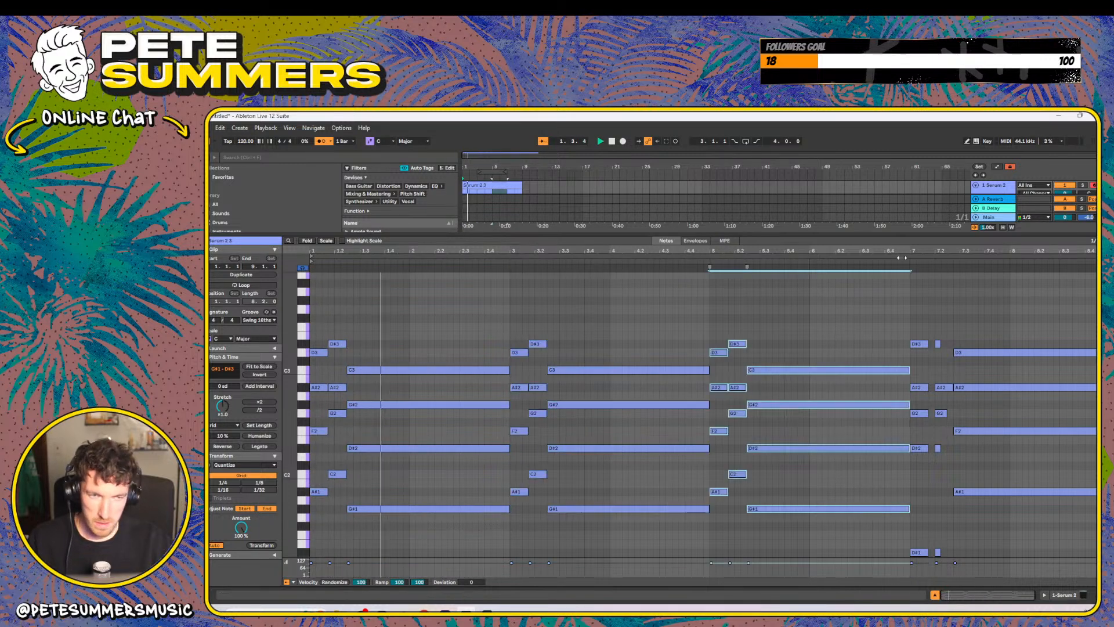
{"action": "key", "text": "ctrl+d"}
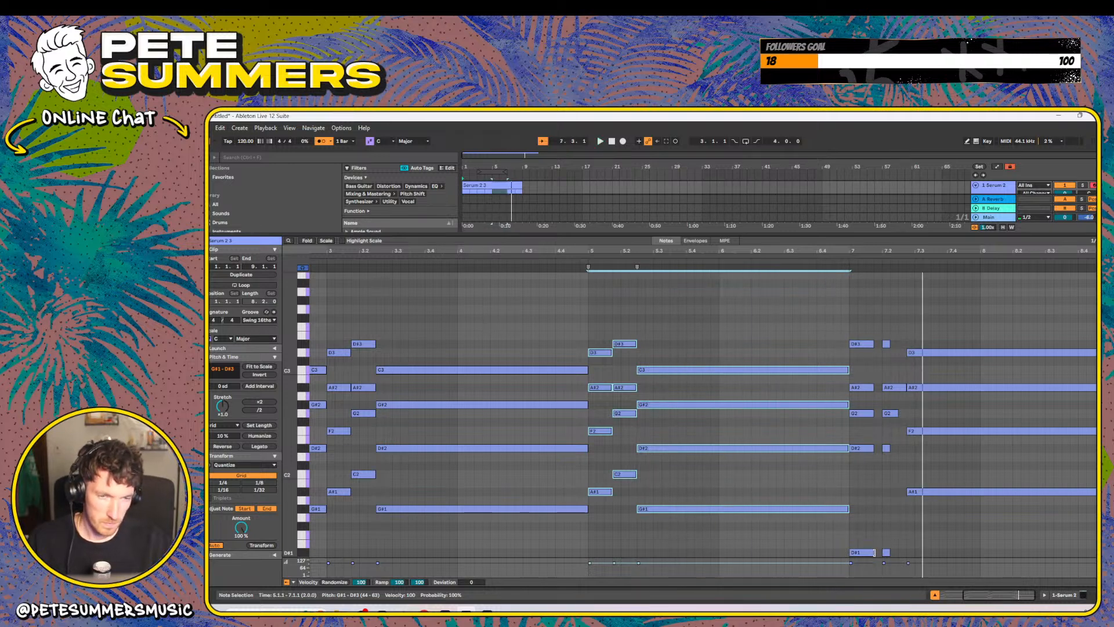
- Extend bar 7's first D#1 and D#2 notes to 7.2.1, and raise the following short D#1 to G1
{"action": "left_click_drag", "start_coordinate": [875, 552], "coordinate": [881, 551]}
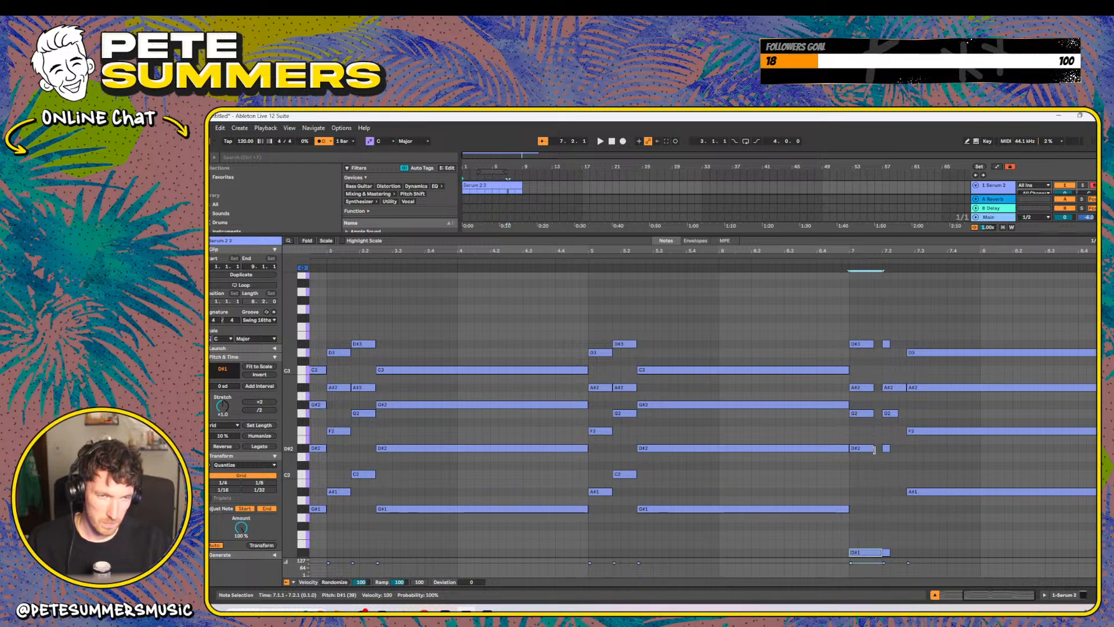
{"action": "left_click_drag", "start_coordinate": [874, 449], "coordinate": [881, 456]}
{"action": "left_click_drag", "start_coordinate": [887, 555], "coordinate": [888, 513]}
{"action": "key", "text": "space"}
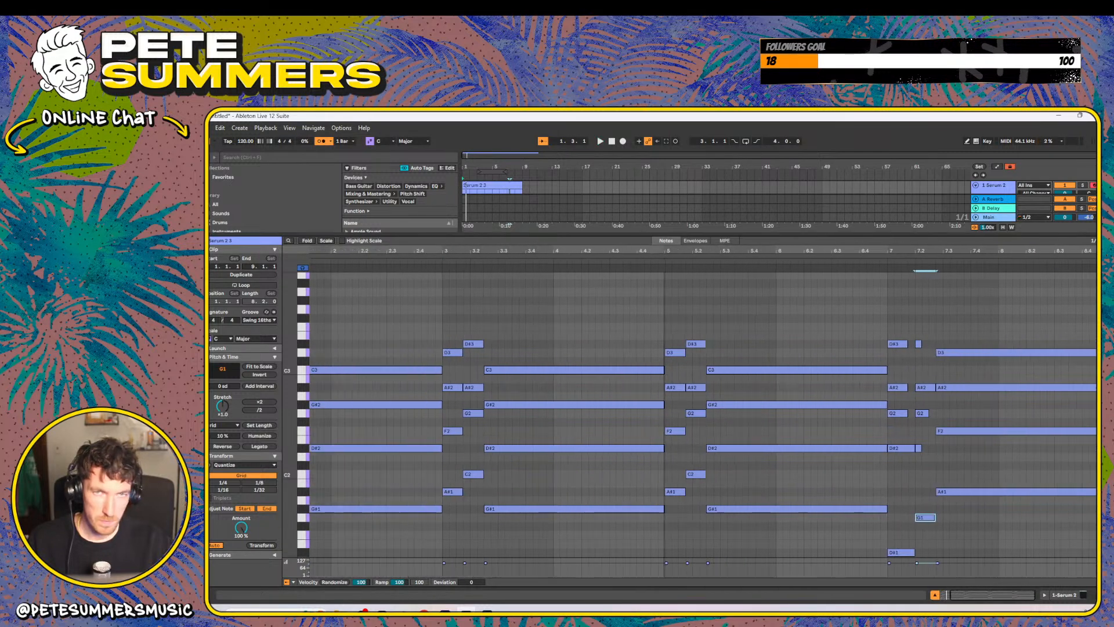
- Extend the G2 and D#3 notes of bar 7's second chord to 7.2.4
{"action": "mouse_move", "coordinate": [778, 434]}
{"action": "left_mouse_down"}
{"action": "mouse_move", "coordinate": [803, 428]}
{"action": "mouse_move", "coordinate": [811, 316]}
{"action": "mouse_move", "coordinate": [832, 343]}
{"action": "left_mouse_up"}
{"action": "left_click", "coordinate": [863, 417]}
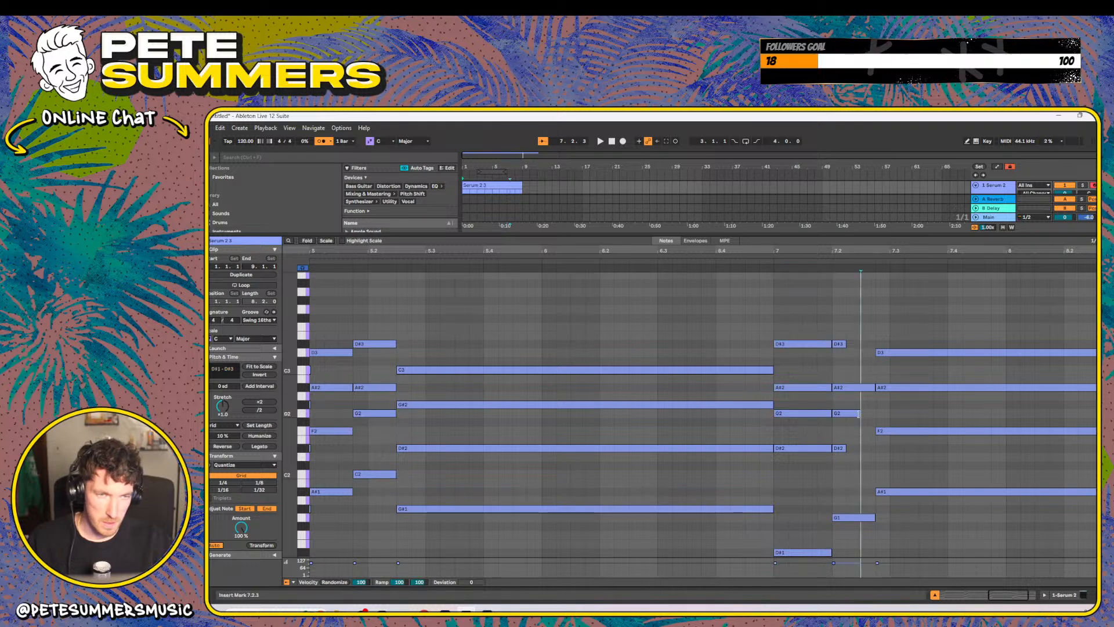
{"action": "left_click_drag", "start_coordinate": [859, 413], "coordinate": [875, 413]}
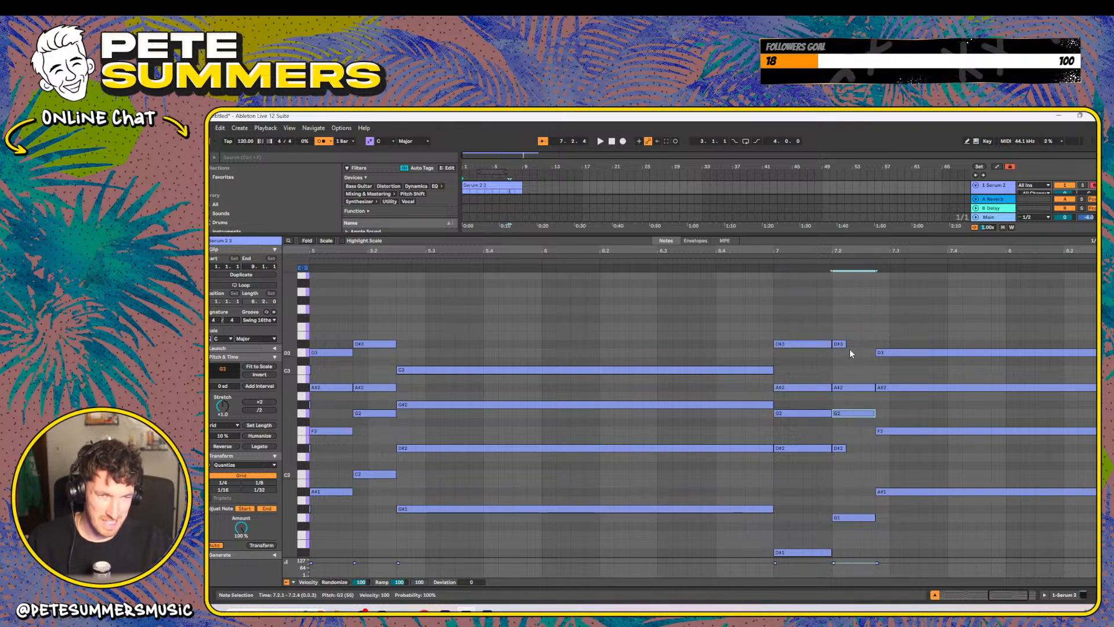
{"action": "left_click_drag", "start_coordinate": [845, 347], "coordinate": [875, 347]}
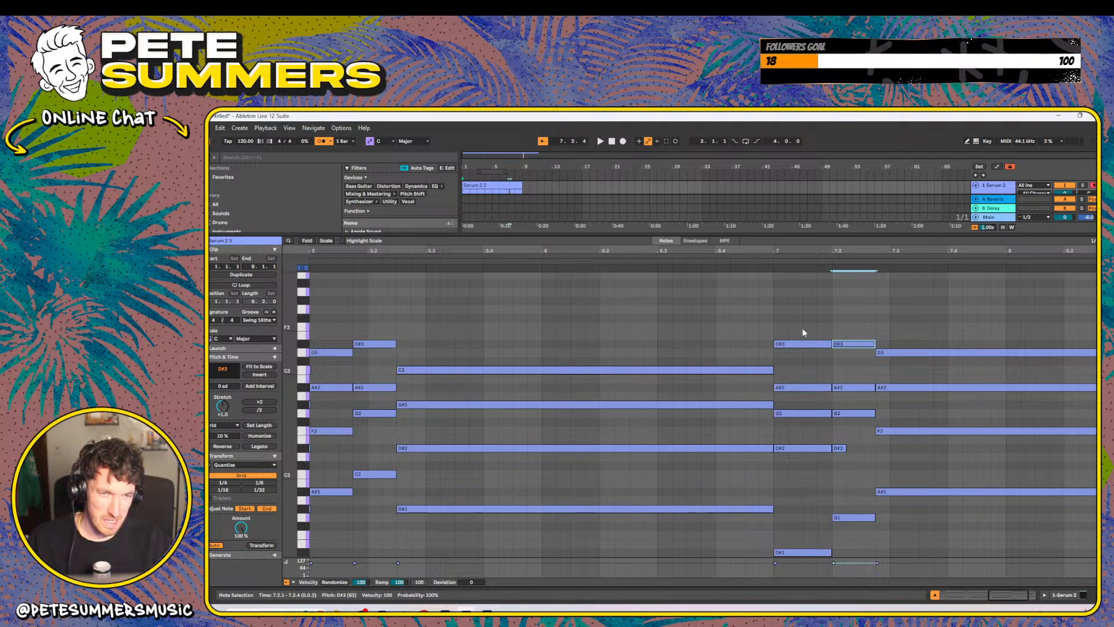
- Shorten bar 7's first chord to end at 7.1.4, and extend the second chord's D#2 to 7.2.4
{"action": "left_click_drag", "start_coordinate": [800, 308], "coordinate": [800, 545]}
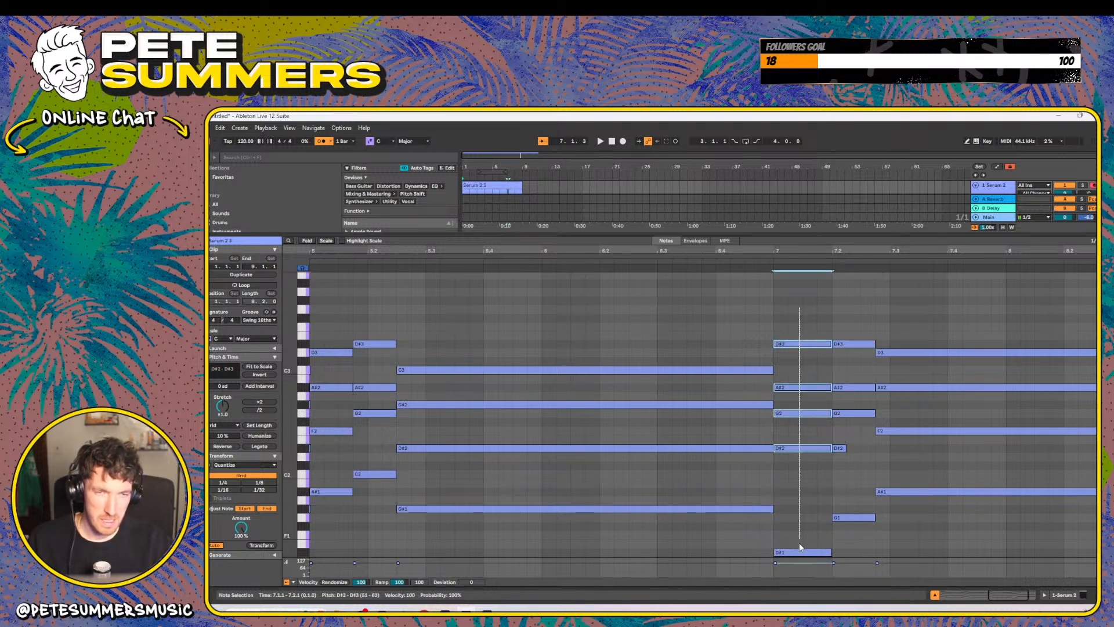
{"action": "key", "text": "shift+Down"}
{"action": "key", "text": "shift+Left"}
{"action": "key", "text": "shift+Up"}
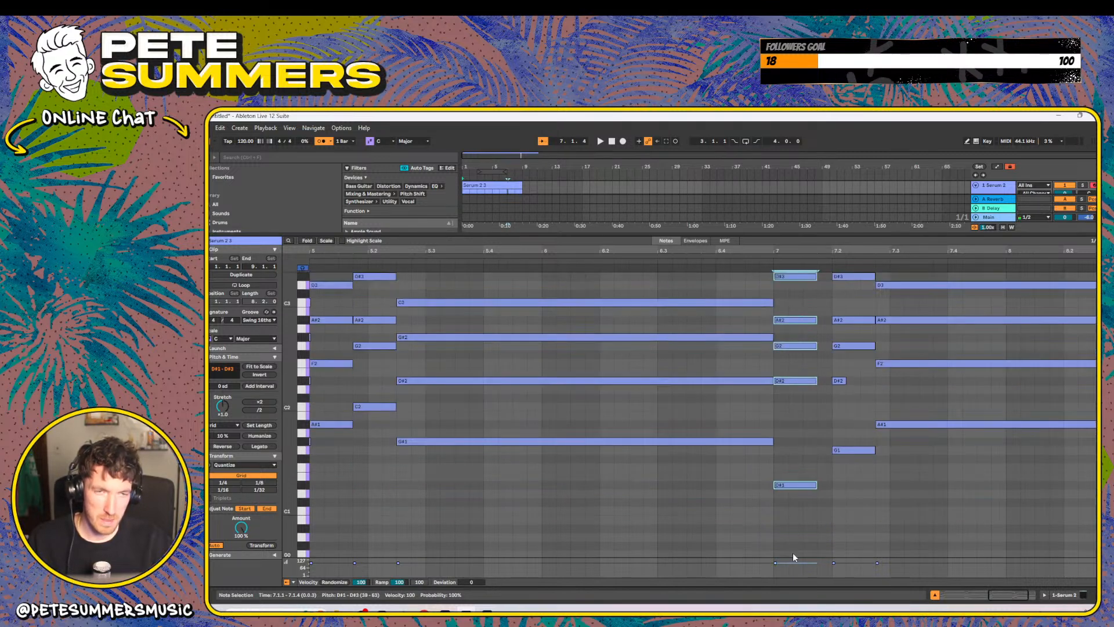
{"action": "left_click_drag", "start_coordinate": [846, 439], "coordinate": [875, 441]}
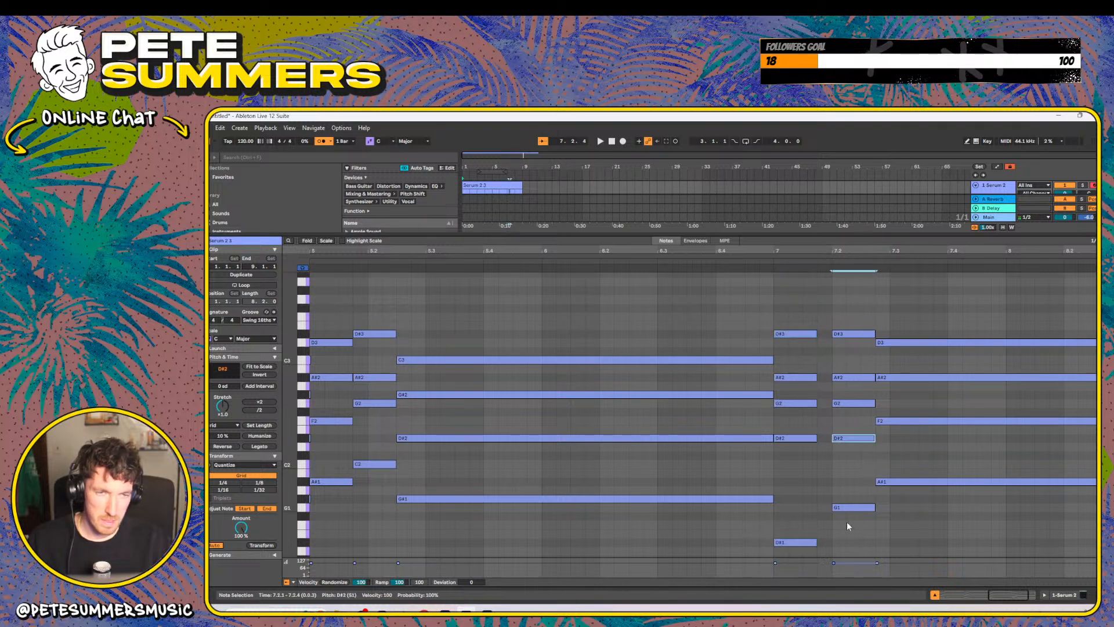
- Move bar 7's second chord earlier to 7.1.4 and the final long chord to 7.2.3, and play the clip
{"action": "left_click_drag", "start_coordinate": [841, 549], "coordinate": [907, 506]}
{"action": "key", "text": "Left"}
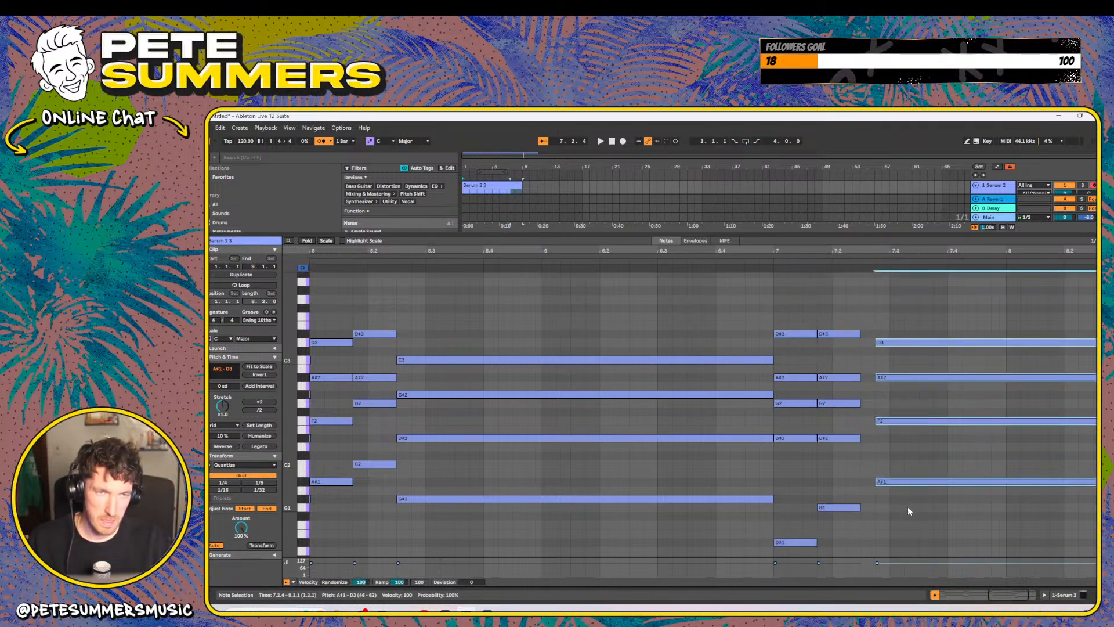
{"action": "key", "text": "Left"}
{"action": "key", "text": "Down"}
{"action": "key", "text": "Down"}
{"action": "key", "text": "space"}
{"action": "double_click", "coordinate": [843, 254]}
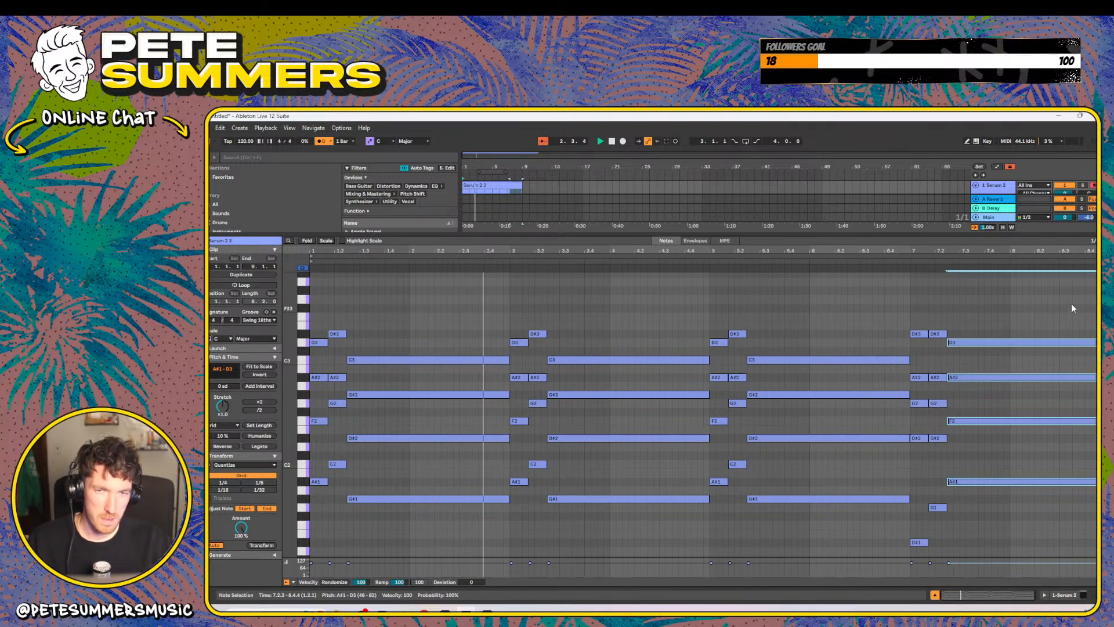
- Extend all notes of the final long chord to 9.1.1
{"action": "left_click", "coordinate": [1086, 518]}
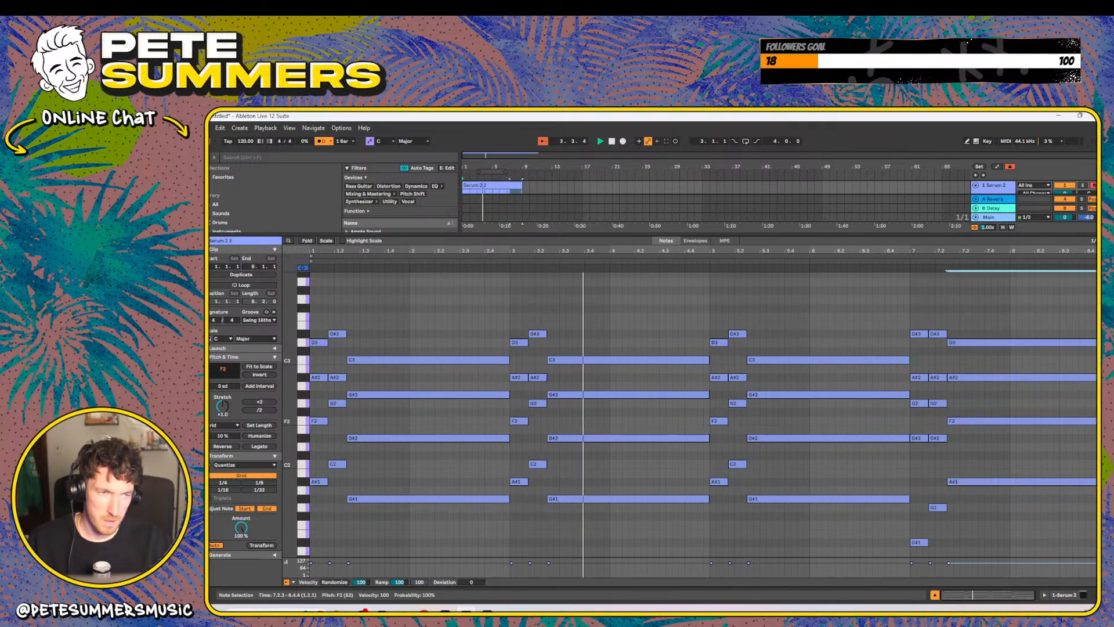
{"action": "left_click", "coordinate": [1090, 377]}
{"action": "left_click_drag", "start_coordinate": [1094, 338], "coordinate": [1067, 520]}
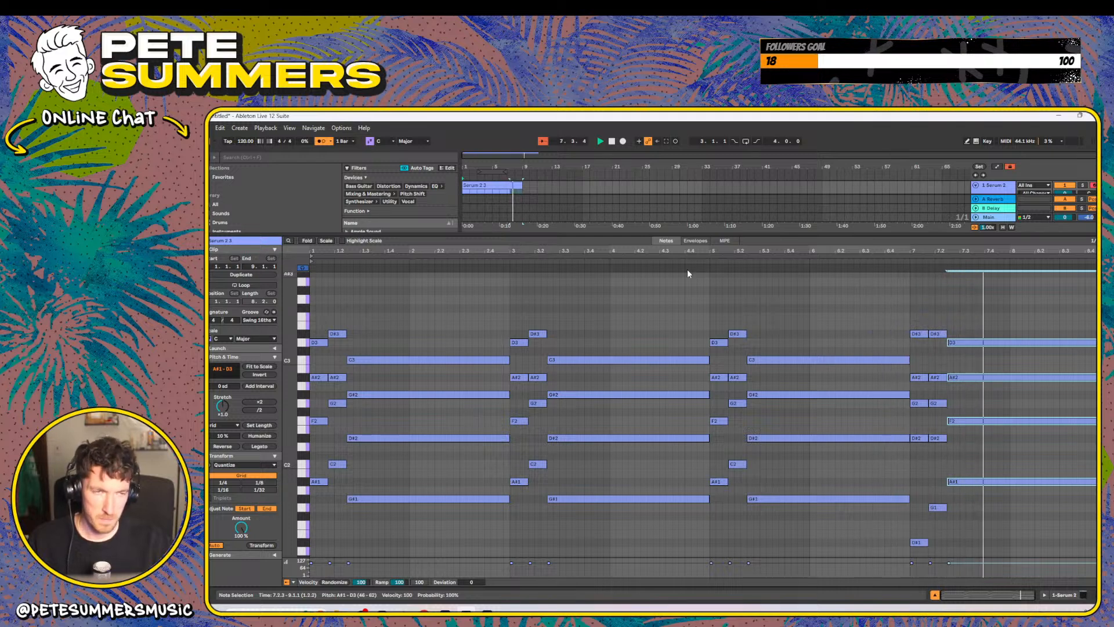
- Collapse the note editor and loop the whole eight-bar Serum 2 clip in the arrangement, testing the playback
{"action": "left_click_drag", "start_coordinate": [764, 234], "coordinate": [737, 522]}
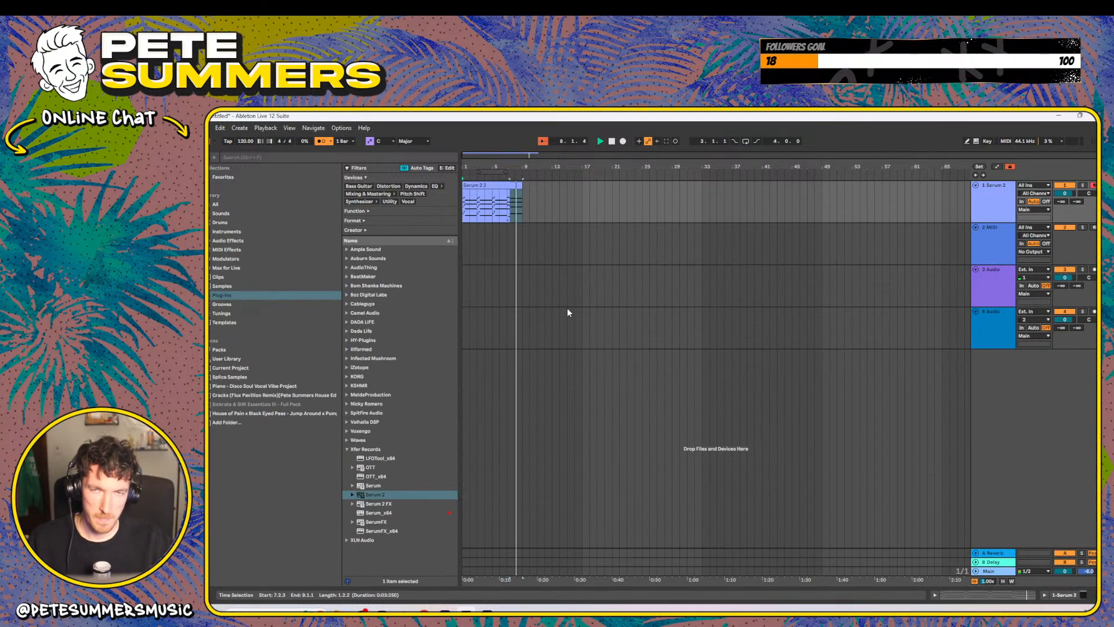
{"action": "left_click", "coordinate": [507, 187]}
{"action": "key", "text": "space"}
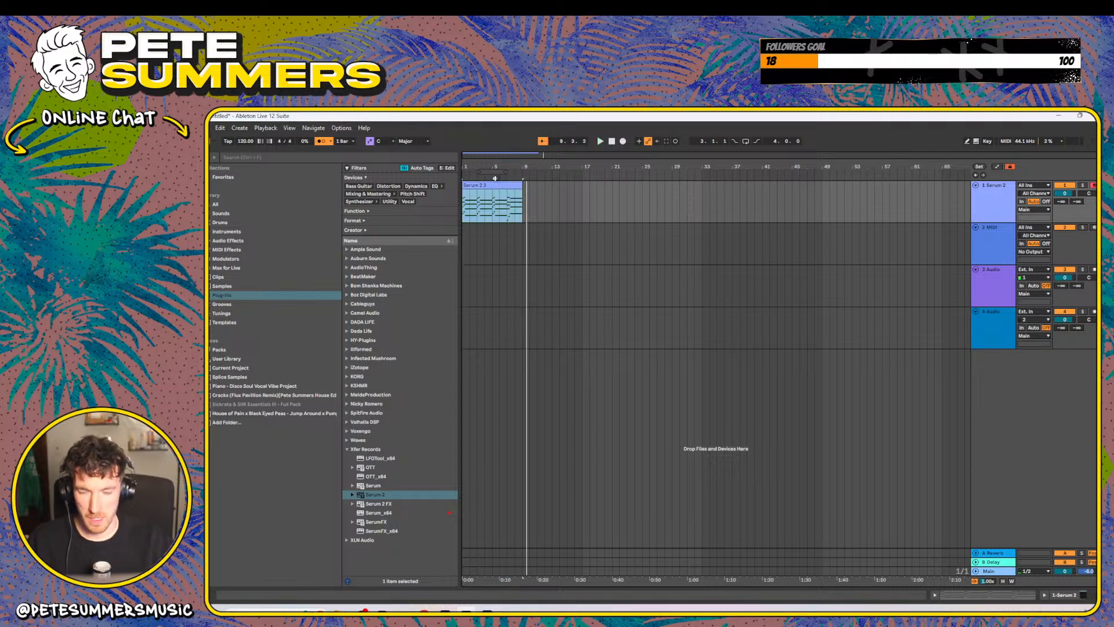
{"action": "key", "text": "ctrl+l"}
{"action": "key", "text": "space"}
{"action": "key", "text": "space"}
- Reopen the clip in an enlarged note editor and try D3 and F3 as the top note of bar 7's second chord during playback
{"action": "double_click", "coordinate": [500, 186]}
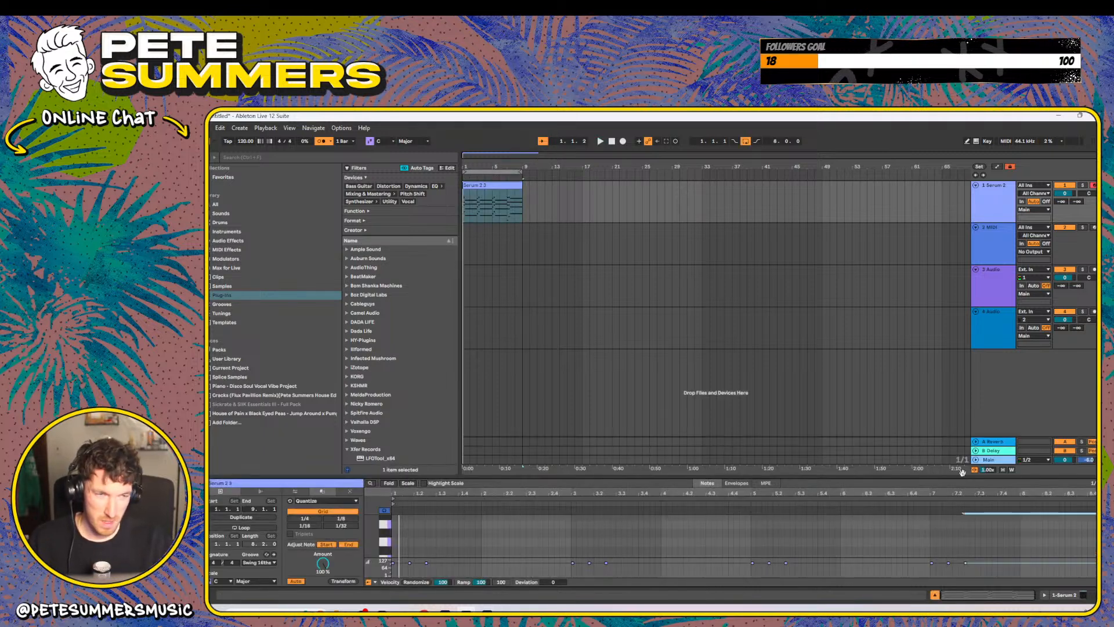
{"action": "left_click_drag", "start_coordinate": [961, 477], "coordinate": [1021, 325]}
{"action": "left_click_drag", "start_coordinate": [937, 265], "coordinate": [937, 274]}
{"action": "left_click", "coordinate": [897, 191]}
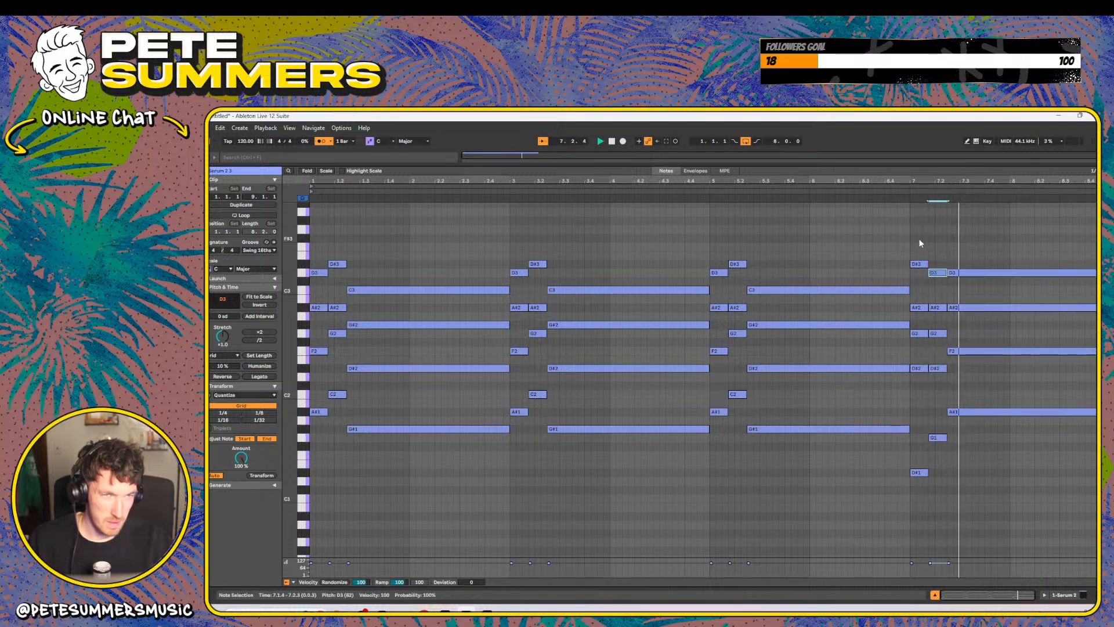
{"action": "left_click_drag", "start_coordinate": [935, 277], "coordinate": [937, 251]}
{"action": "left_click", "coordinate": [902, 192]}
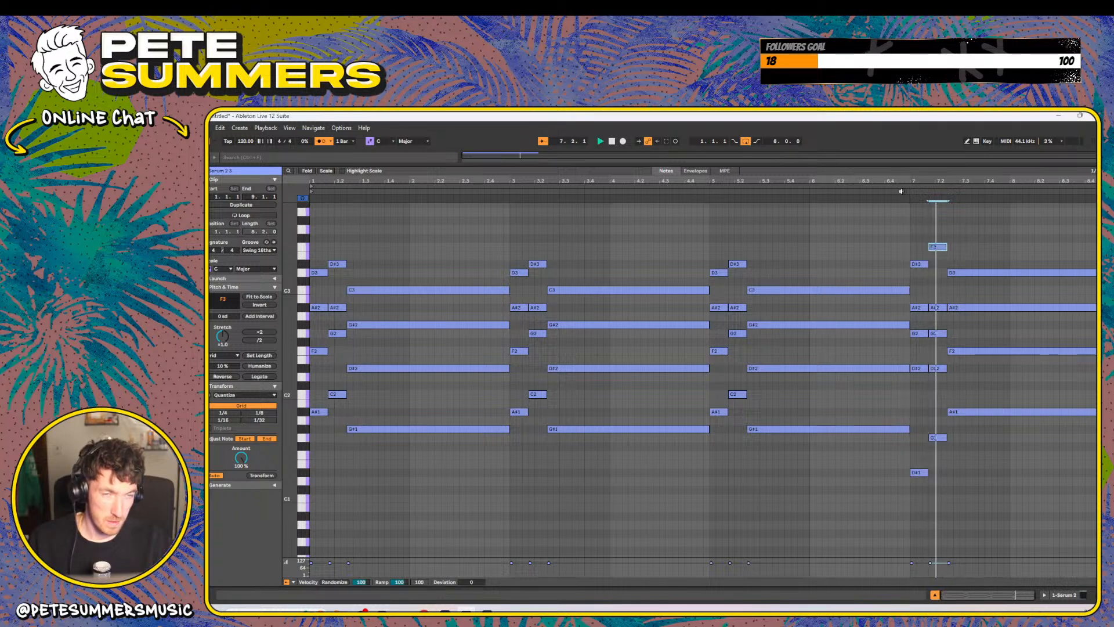
- Audition the clip's ending from late in bar 6 and collapse the enlarged note editor
{"action": "left_click", "coordinate": [897, 194]}
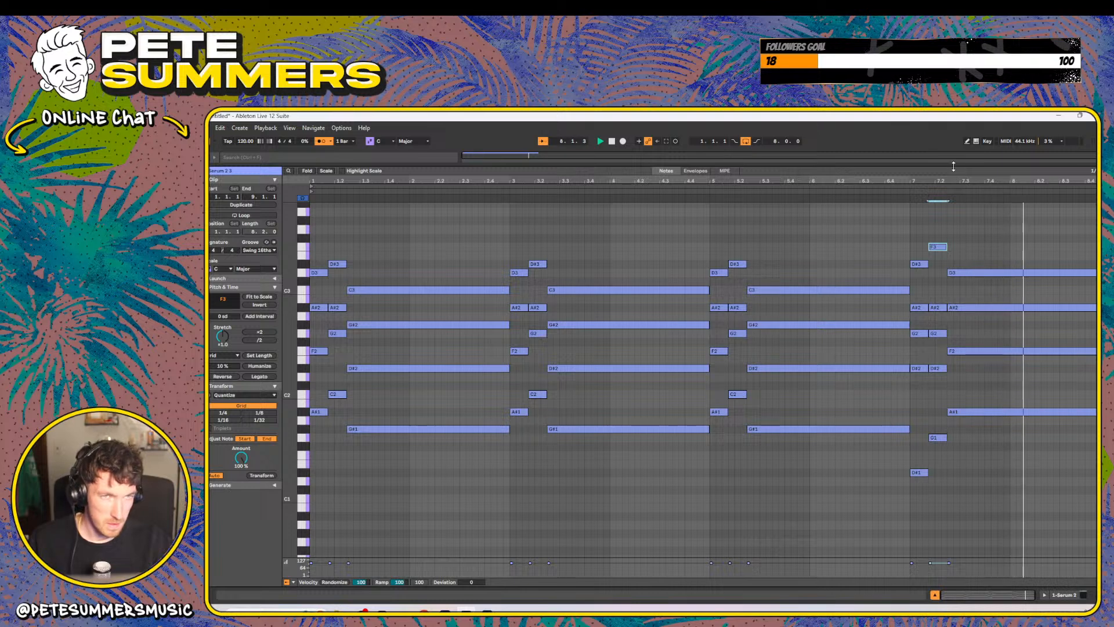
{"action": "left_click", "coordinate": [700, 171]}
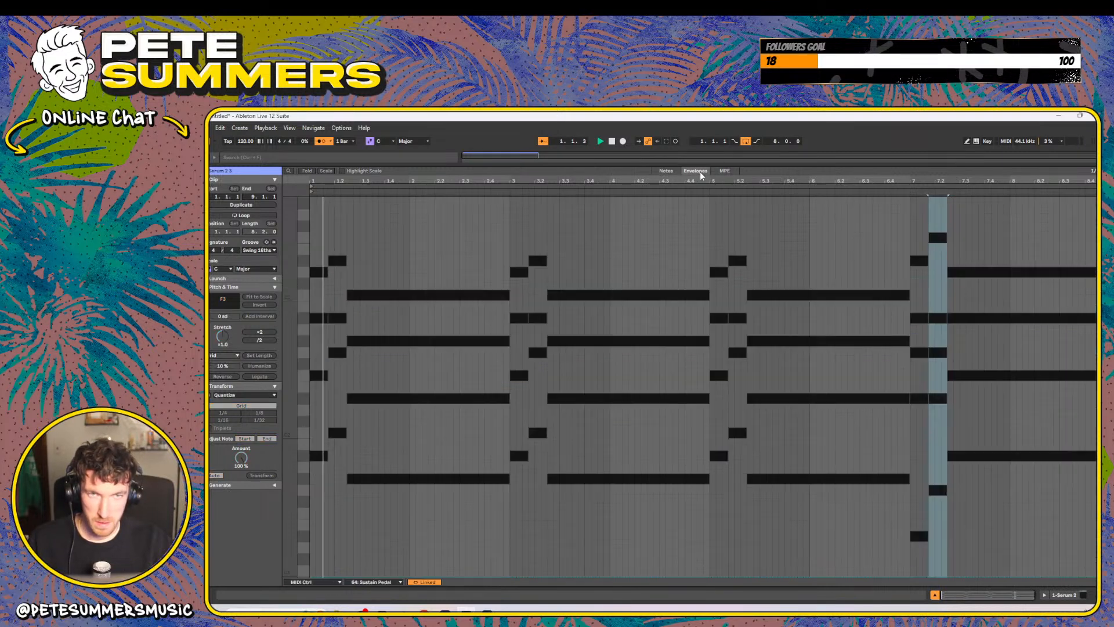
{"action": "left_click_drag", "start_coordinate": [745, 165], "coordinate": [719, 522]}
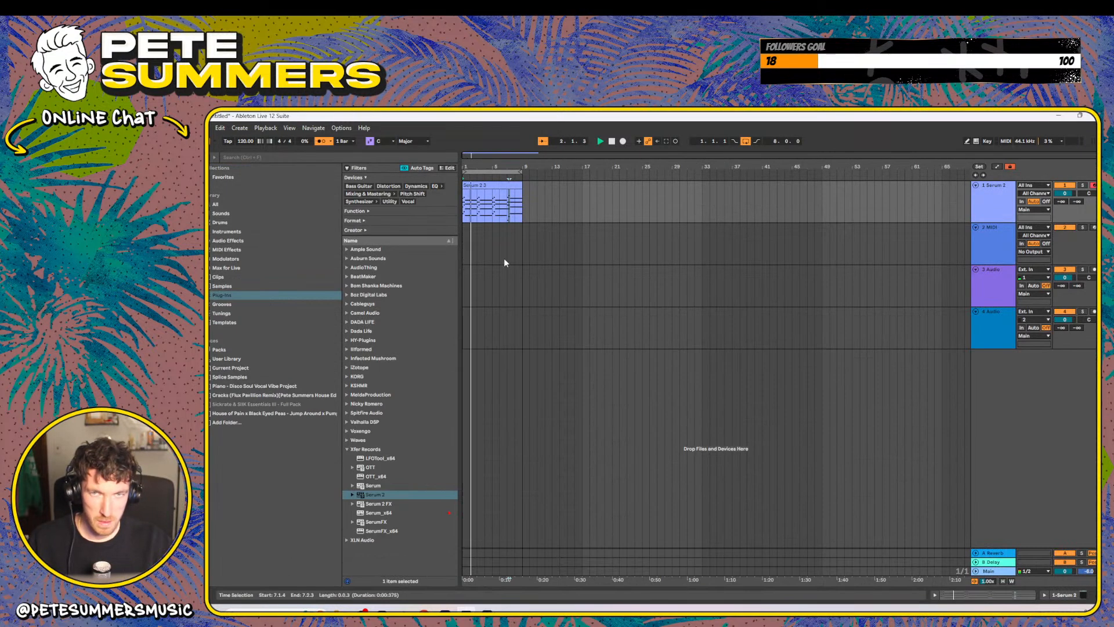
- Select the Serum 2 clip in the arrangement, play it from the start and show the Serum 2 track's devices
{"action": "left_click", "coordinate": [488, 177]}
{"action": "left_click", "coordinate": [484, 183]}
{"action": "key", "text": "space"}
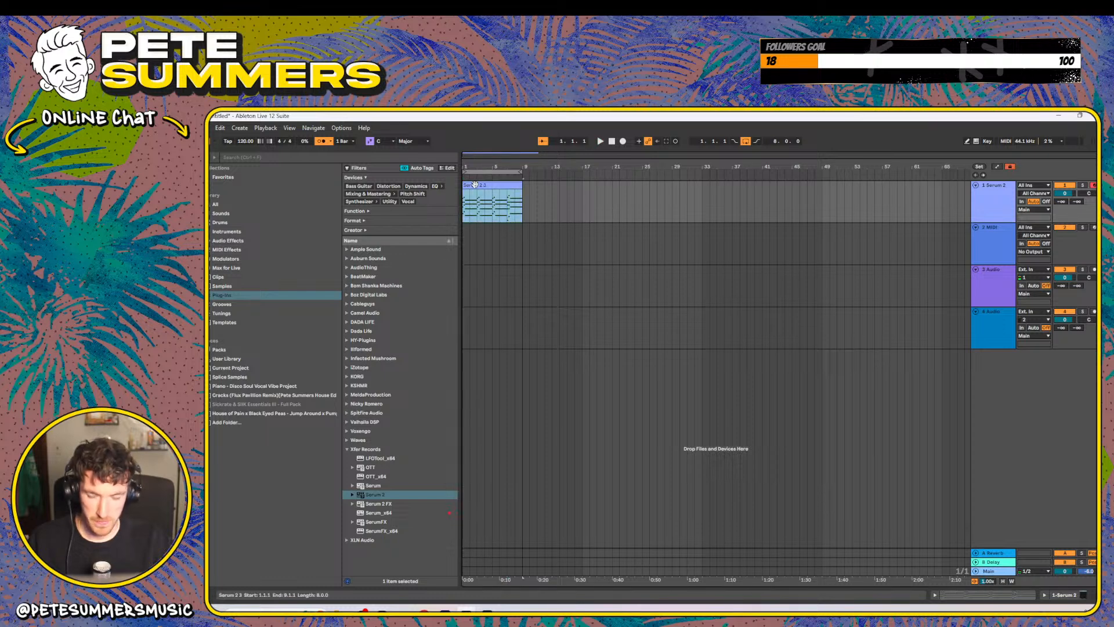
{"action": "key", "text": "ctrl+l"}
{"action": "key", "text": "space"}
{"action": "double_click", "coordinate": [994, 196]}
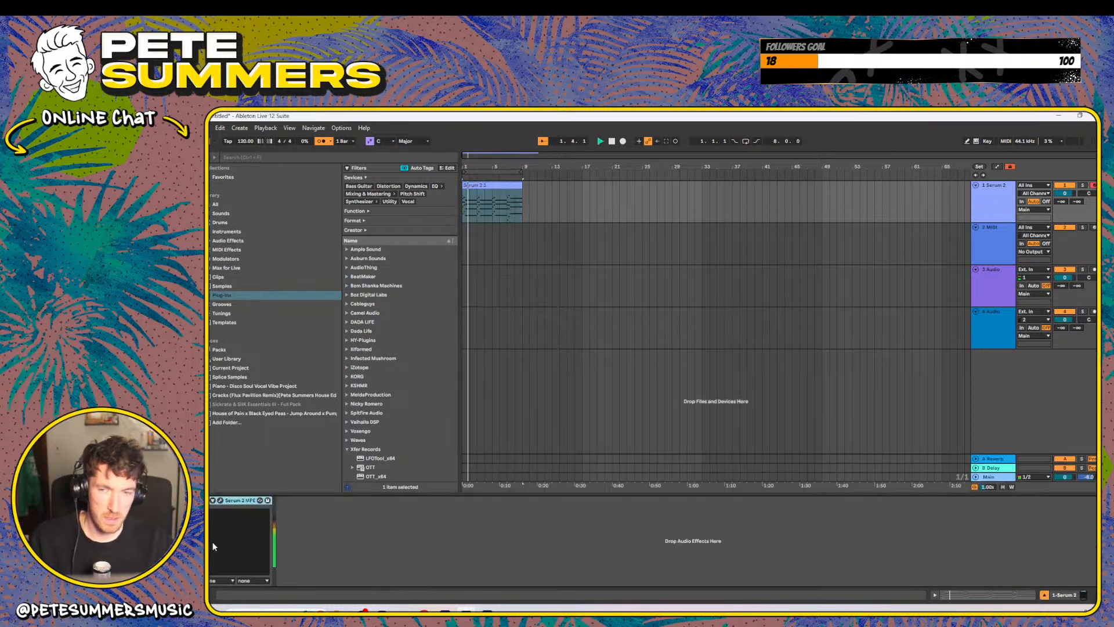
{"action": "key", "text": "space"}
- Switch to OBS, lower the Desktop Audio level slightly, and return to Ableton Live
{"action": "key", "text": "alt+Tab"}
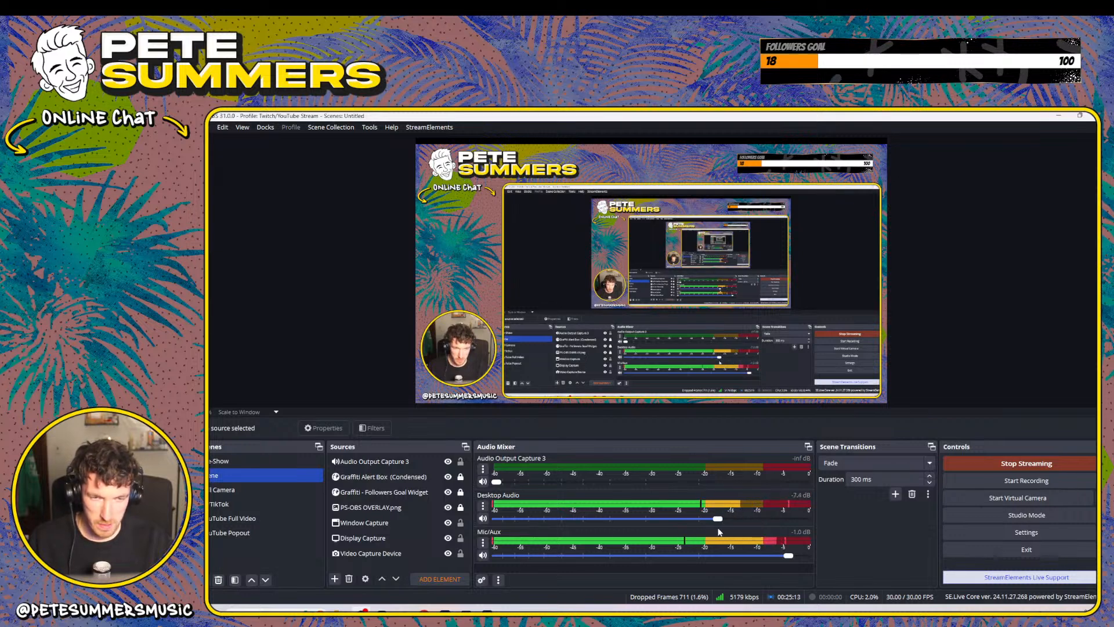
{"action": "left_click_drag", "start_coordinate": [722, 527], "coordinate": [699, 530]}
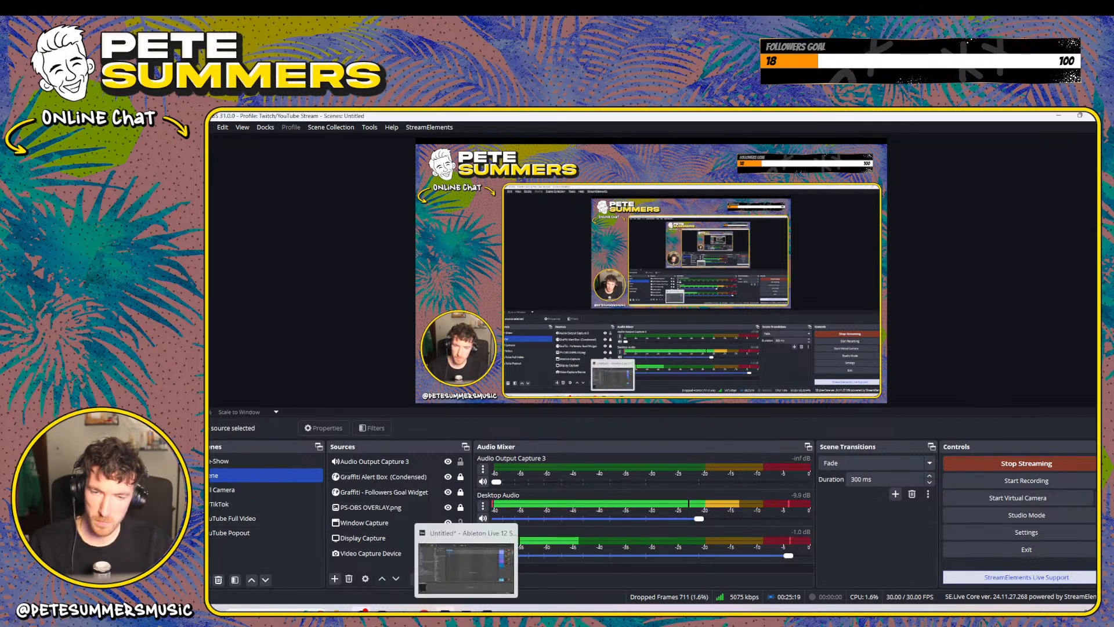
{"action": "left_click", "coordinate": [461, 609]}
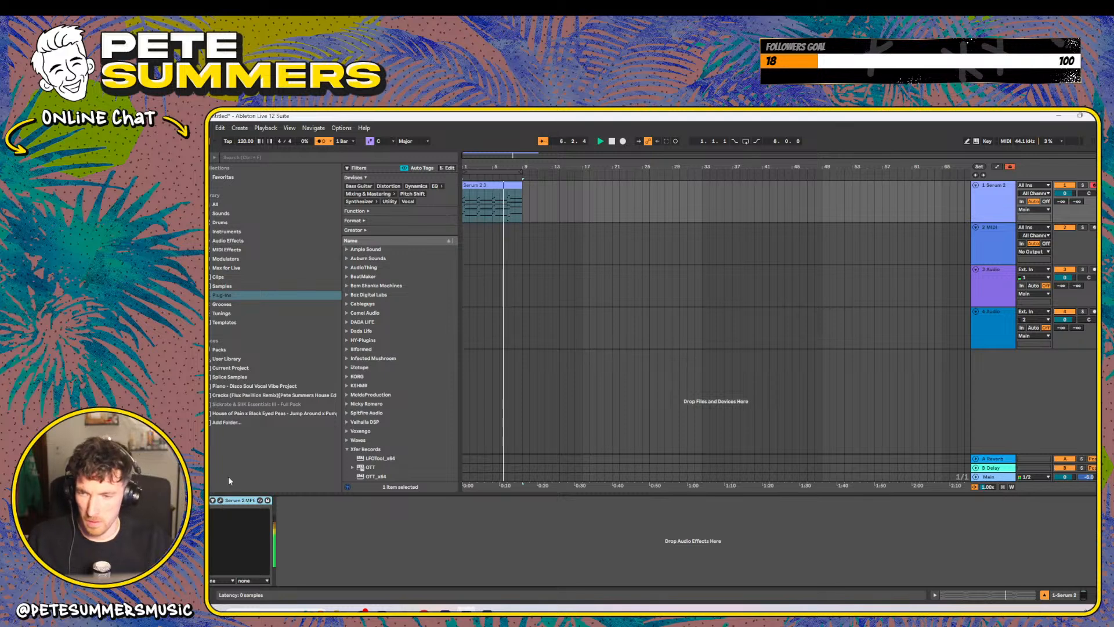
- Loop the eight-bar Serum 2 clip and set oscillator A's unison to 7 voices in Serum 2, testing the playback
{"action": "left_click", "coordinate": [486, 186]}
{"action": "key", "text": "ctrl+l"}
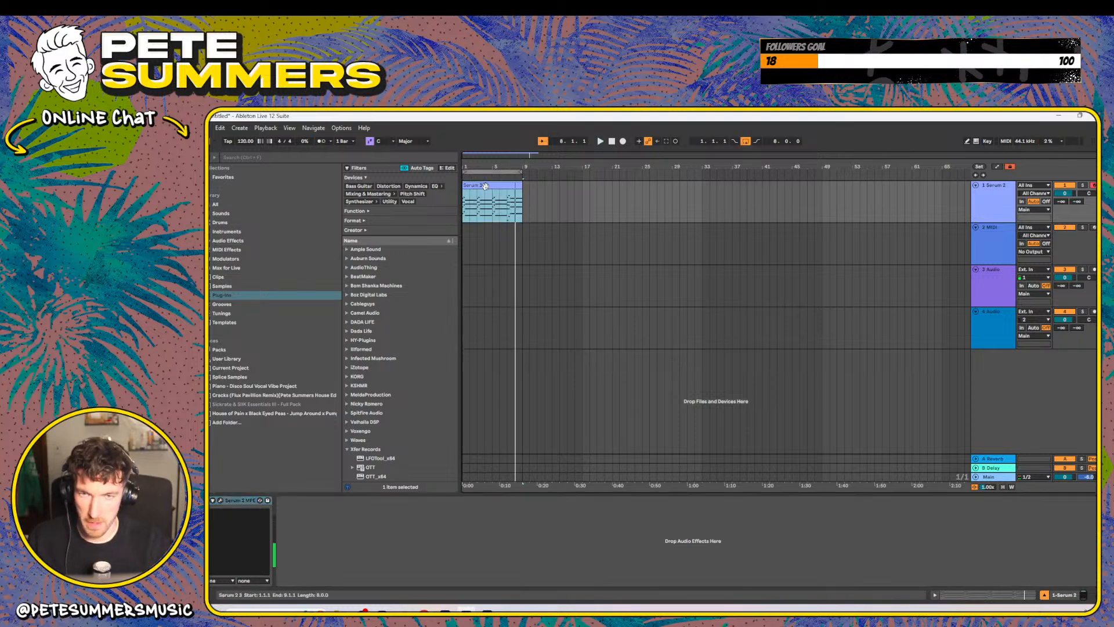
{"action": "left_click", "coordinate": [220, 501]}
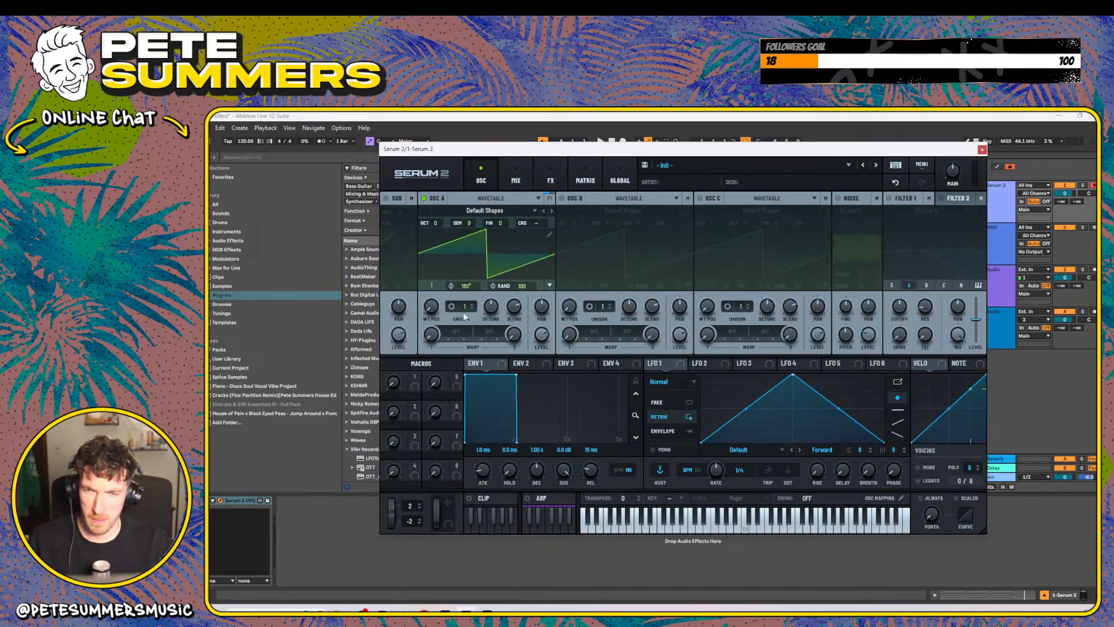
{"action": "left_click_drag", "start_coordinate": [464, 307], "coordinate": [438, 360]}
{"action": "key", "text": "space"}
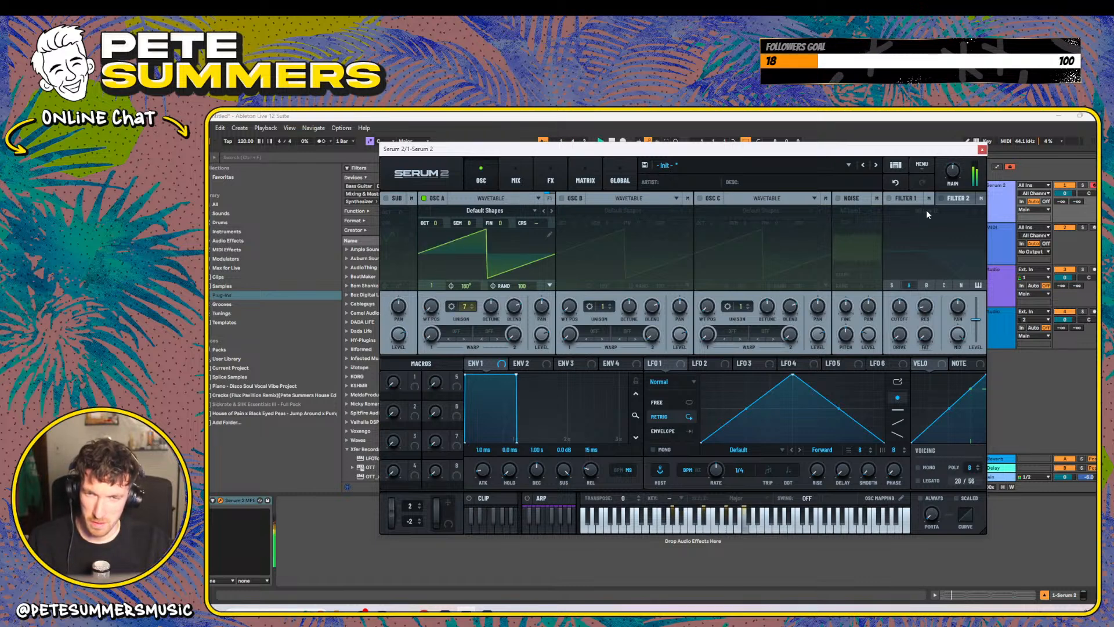
{"action": "left_click", "coordinate": [982, 151]}
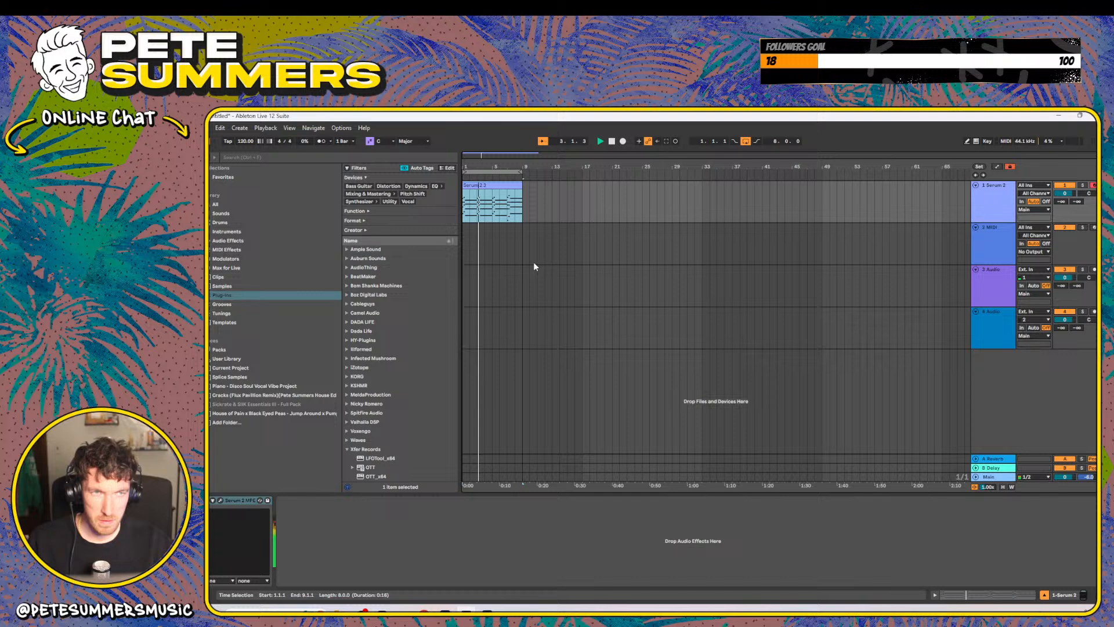
{"action": "left_click", "coordinate": [511, 183]}
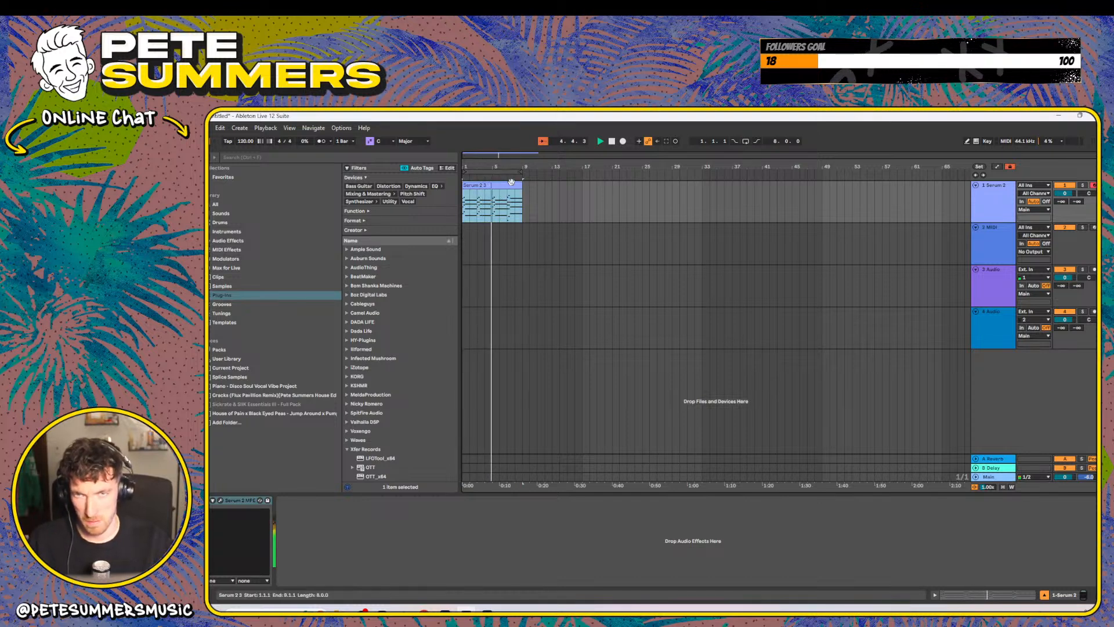
{"action": "key", "text": "ctrl+l"}
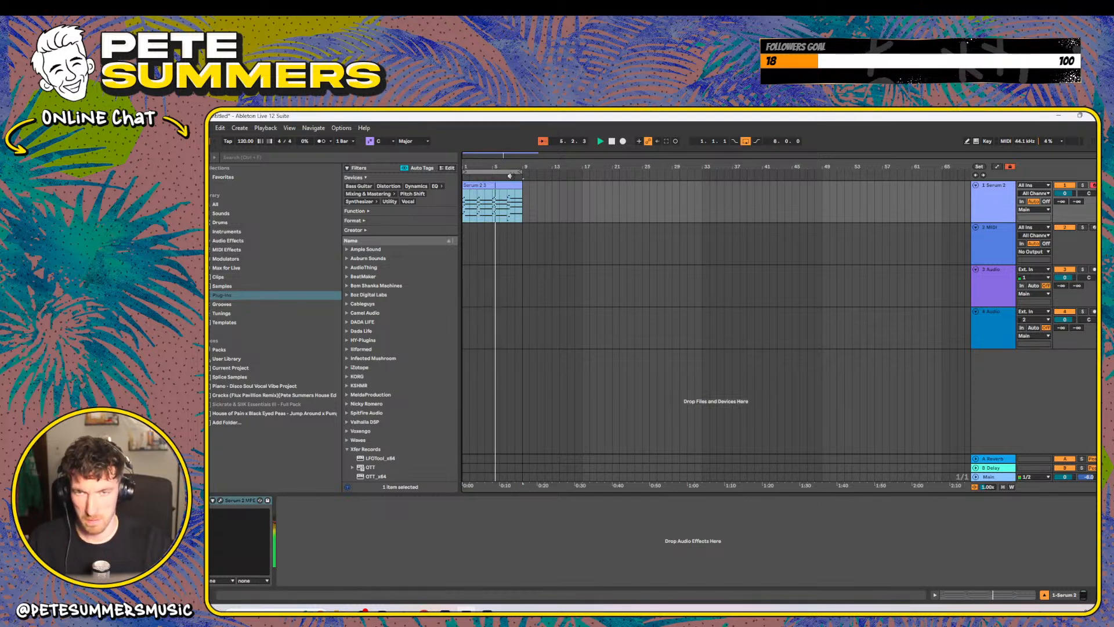
- Reopen the Serum 2 window and examine oscillator A's wavetable categories and warp modes
{"action": "left_click", "coordinate": [220, 501]}
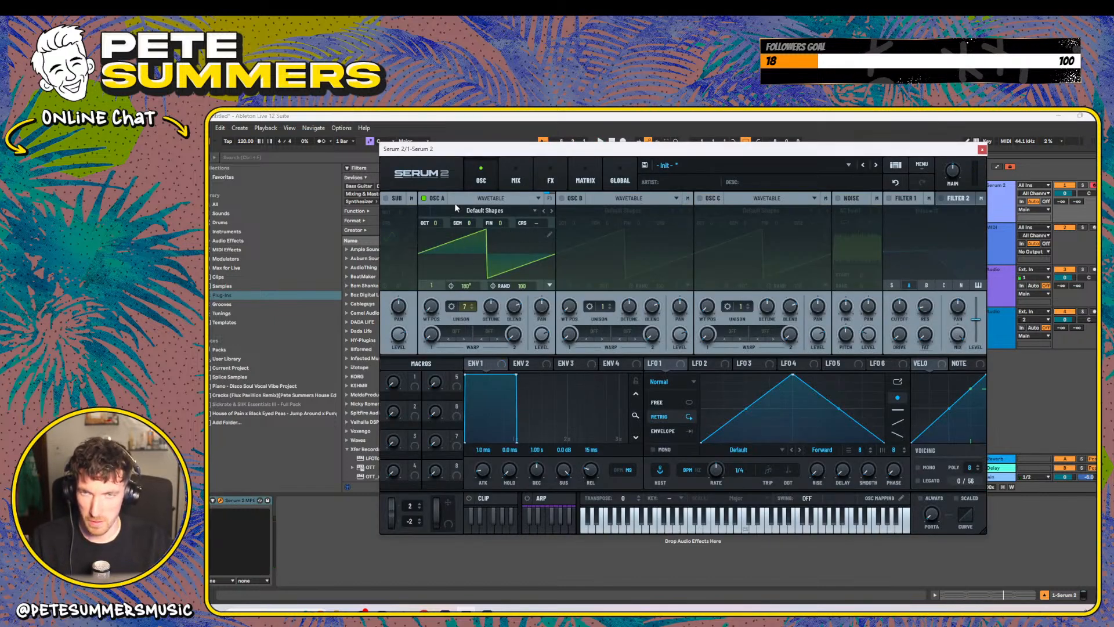
{"action": "left_click", "coordinate": [486, 210]}
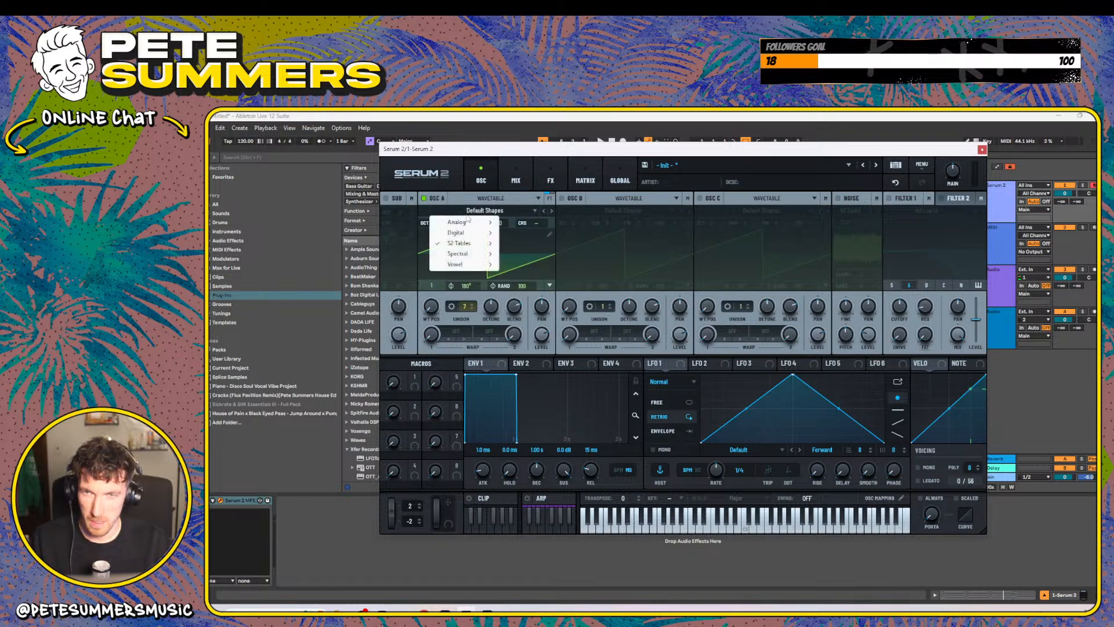
{"action": "mouse_move", "coordinate": [460, 265]}
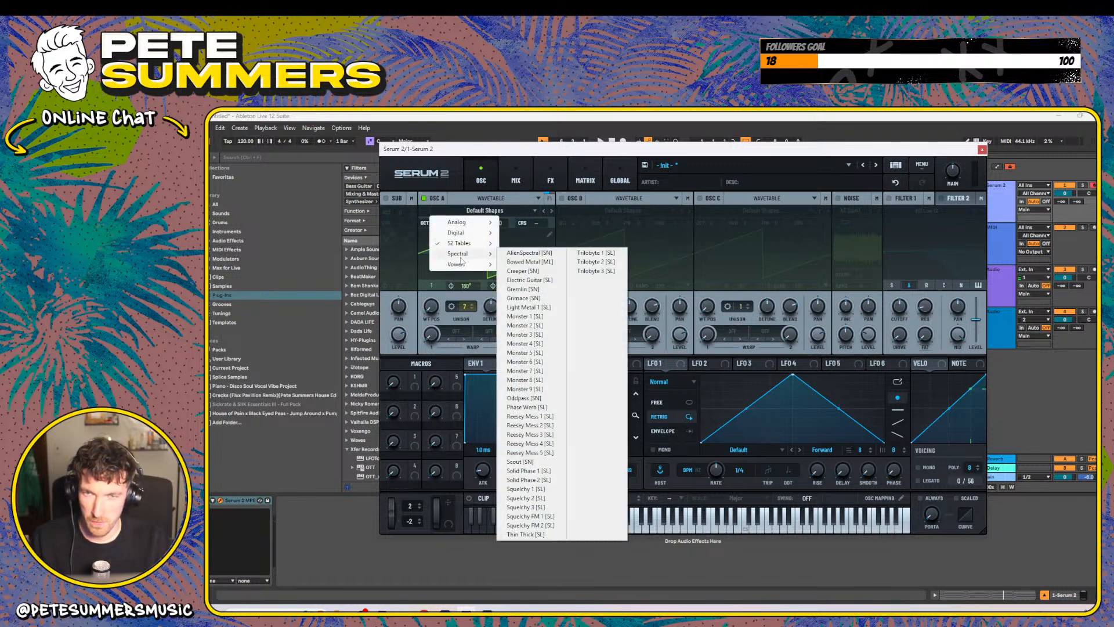
{"action": "mouse_move", "coordinate": [464, 227]}
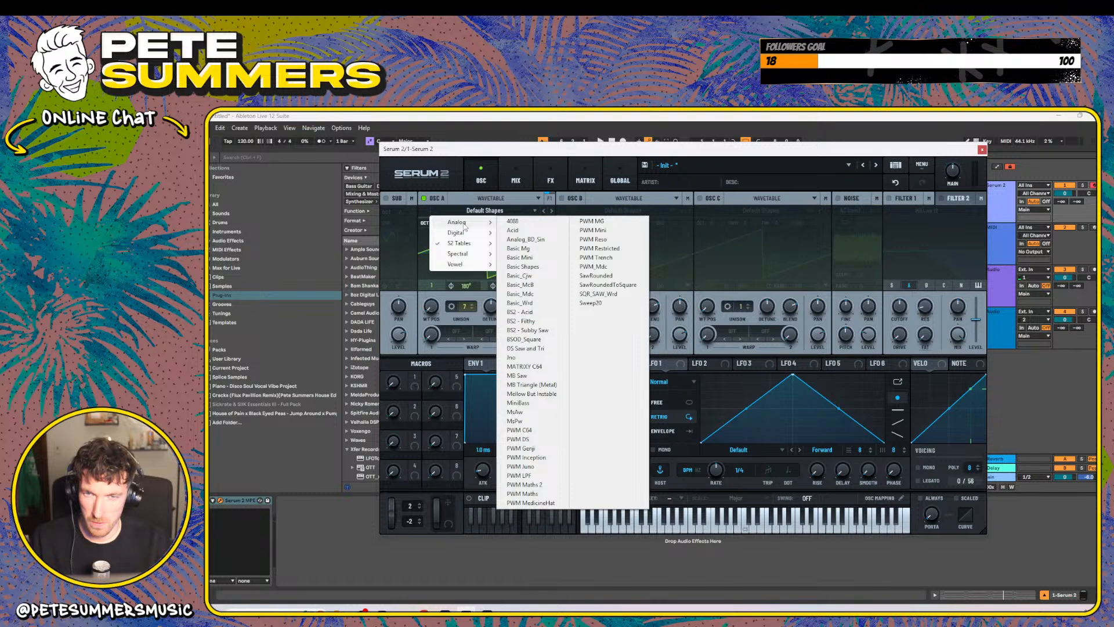
{"action": "left_click", "coordinate": [502, 175]}
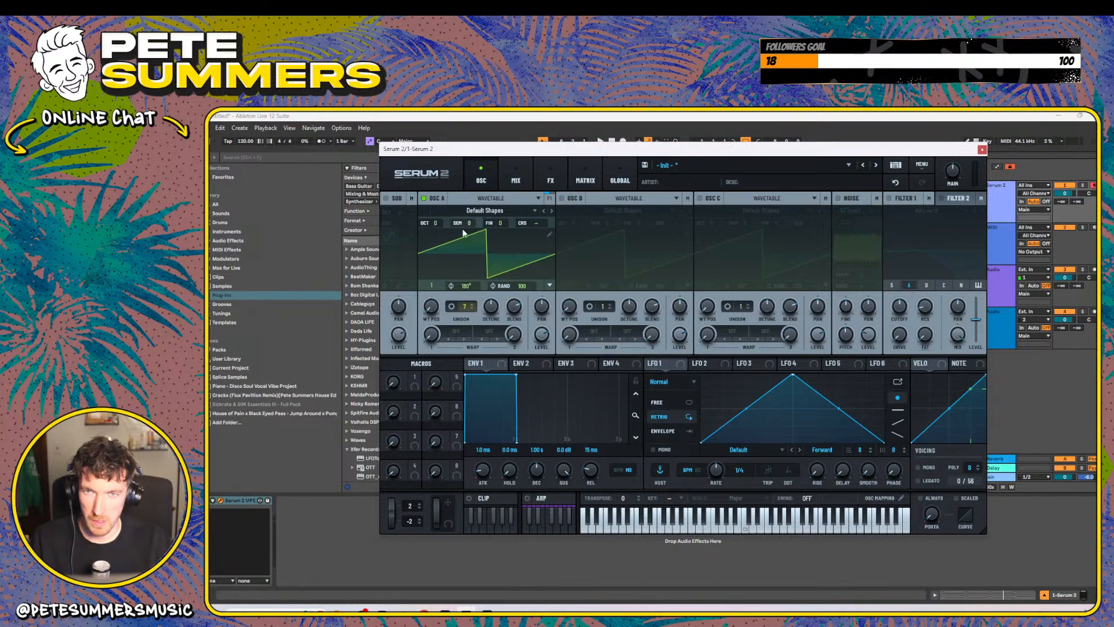
{"action": "left_click", "coordinate": [458, 332]}
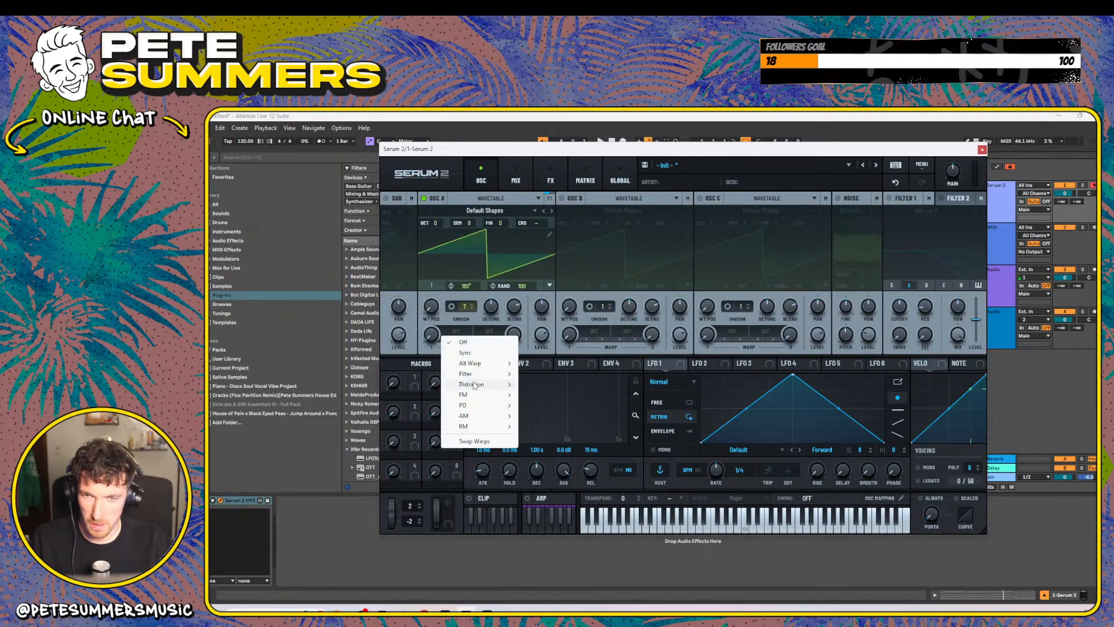
{"action": "mouse_move", "coordinate": [475, 386]}
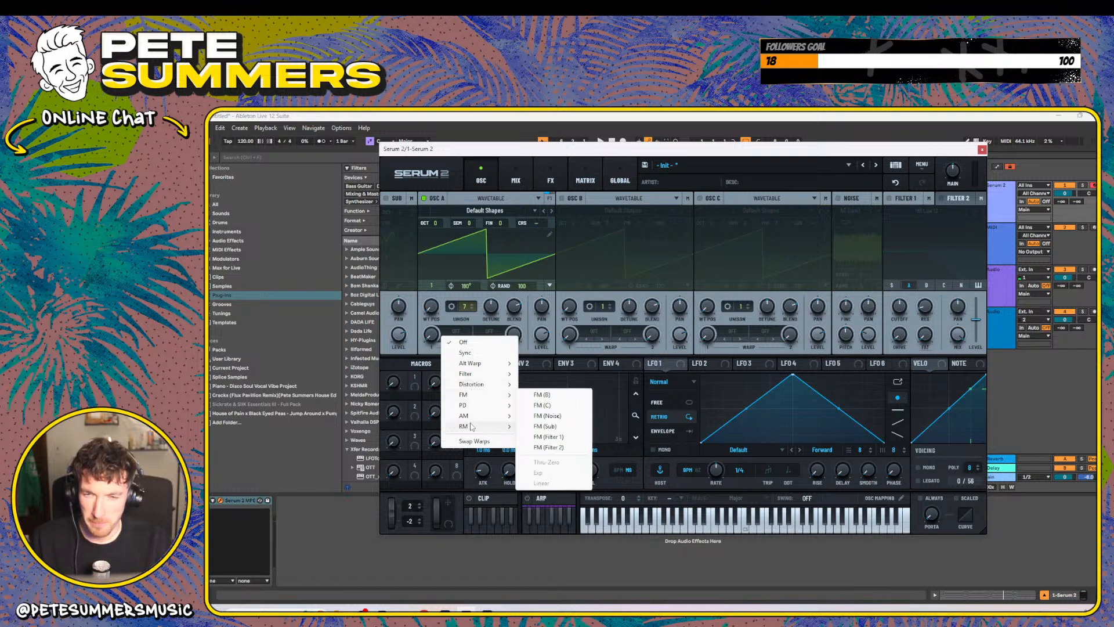
{"action": "mouse_move", "coordinate": [471, 417]}
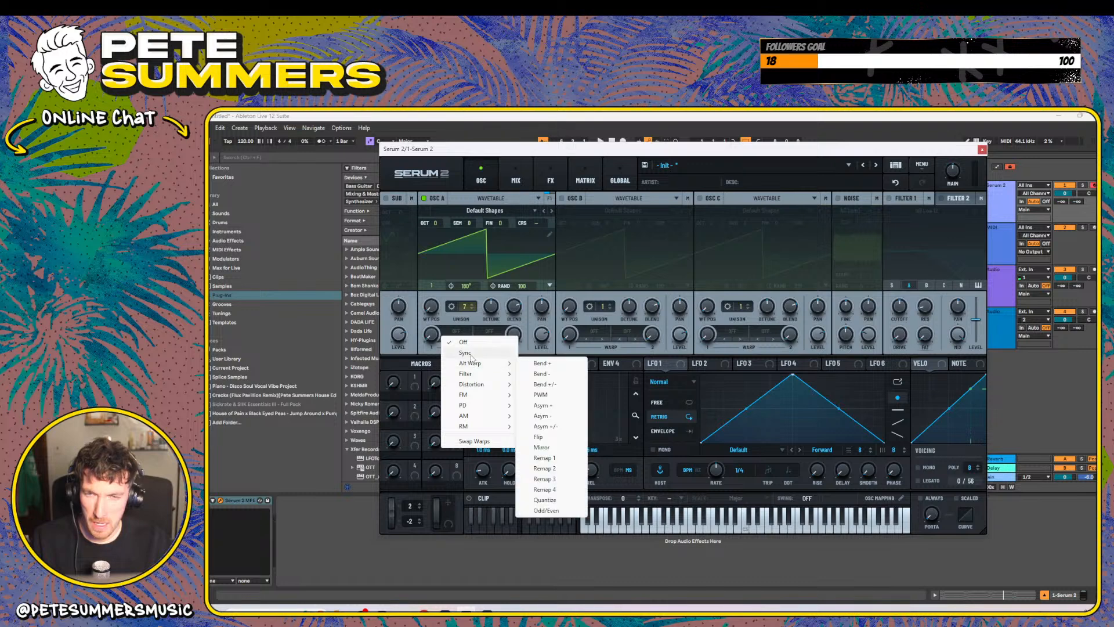
{"action": "left_click", "coordinate": [453, 299]}
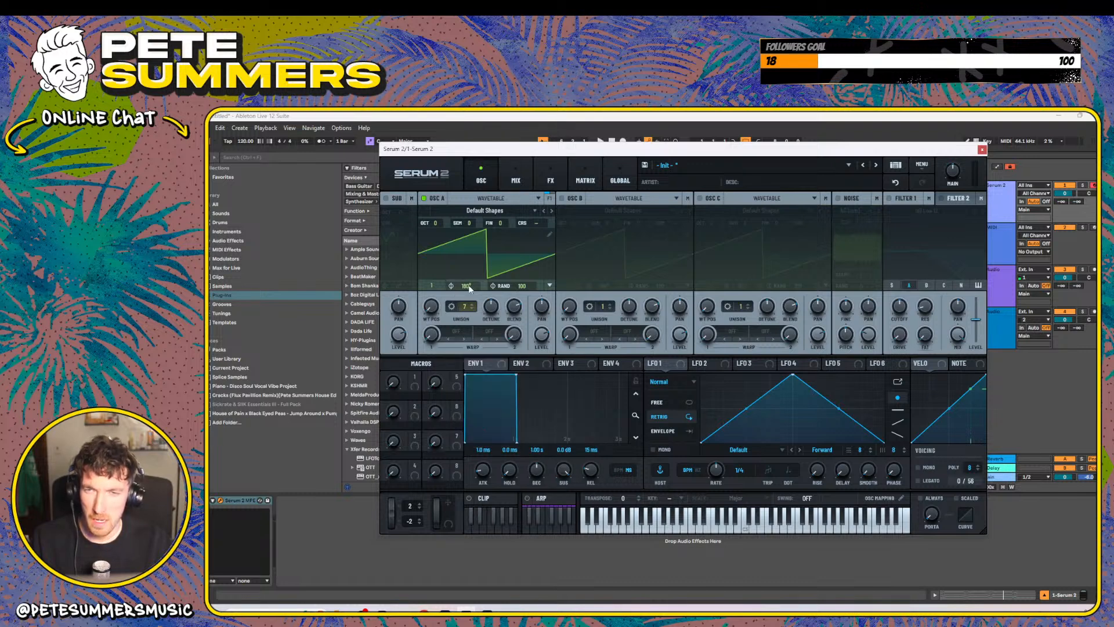
- Examine oscillator A's Spectral and Analog wavetables and its oscillator types, and try its 3D waveform display
{"action": "left_click", "coordinate": [511, 209]}
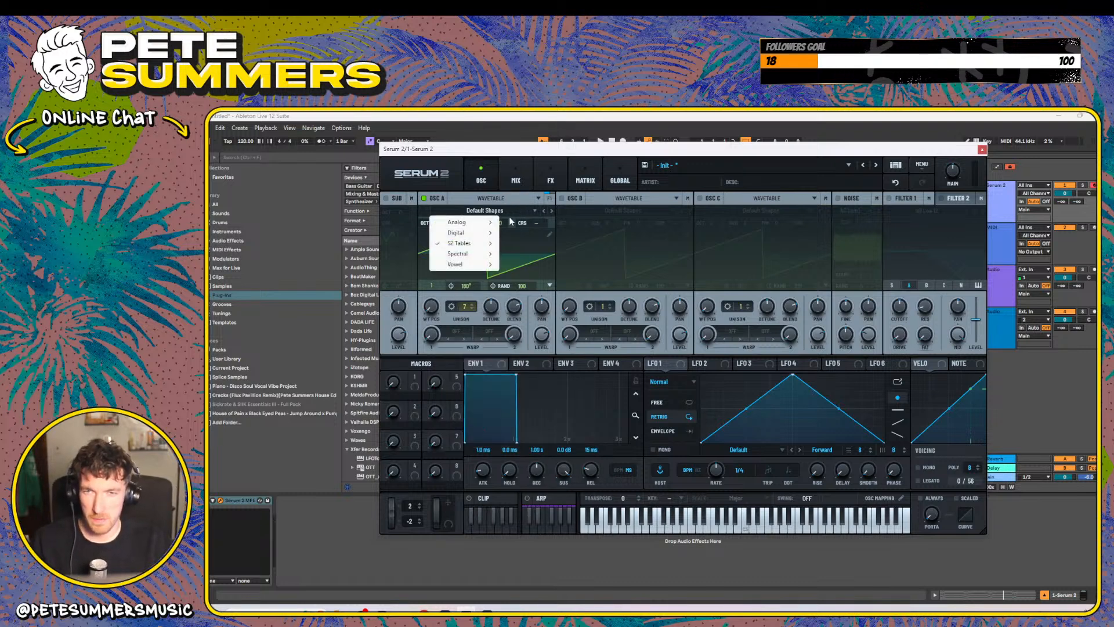
{"action": "mouse_move", "coordinate": [478, 256]}
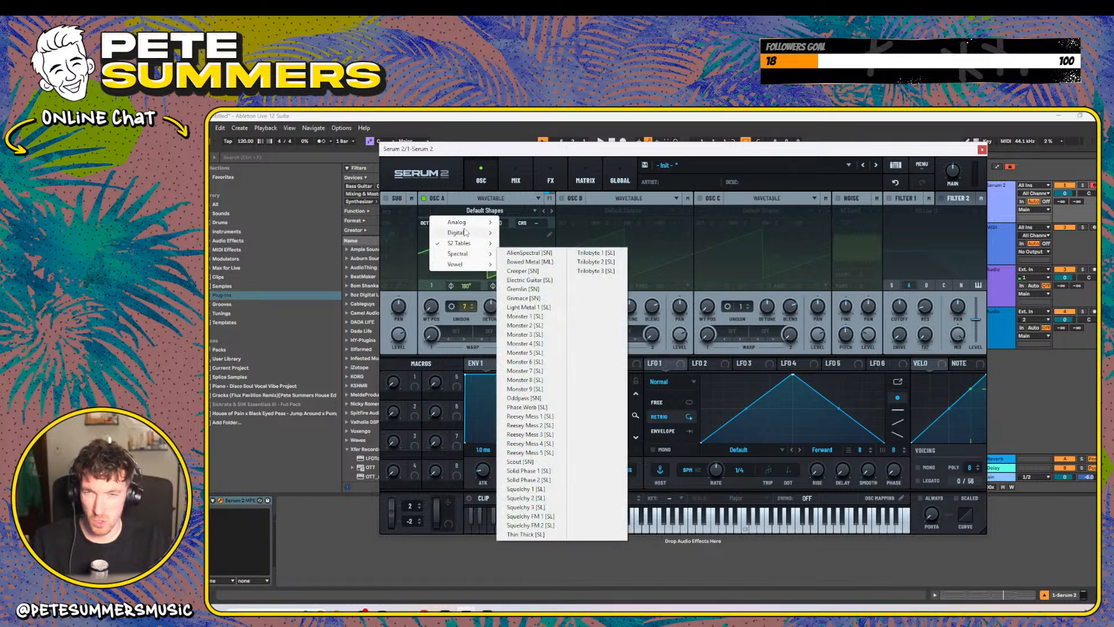
{"action": "mouse_move", "coordinate": [467, 224]}
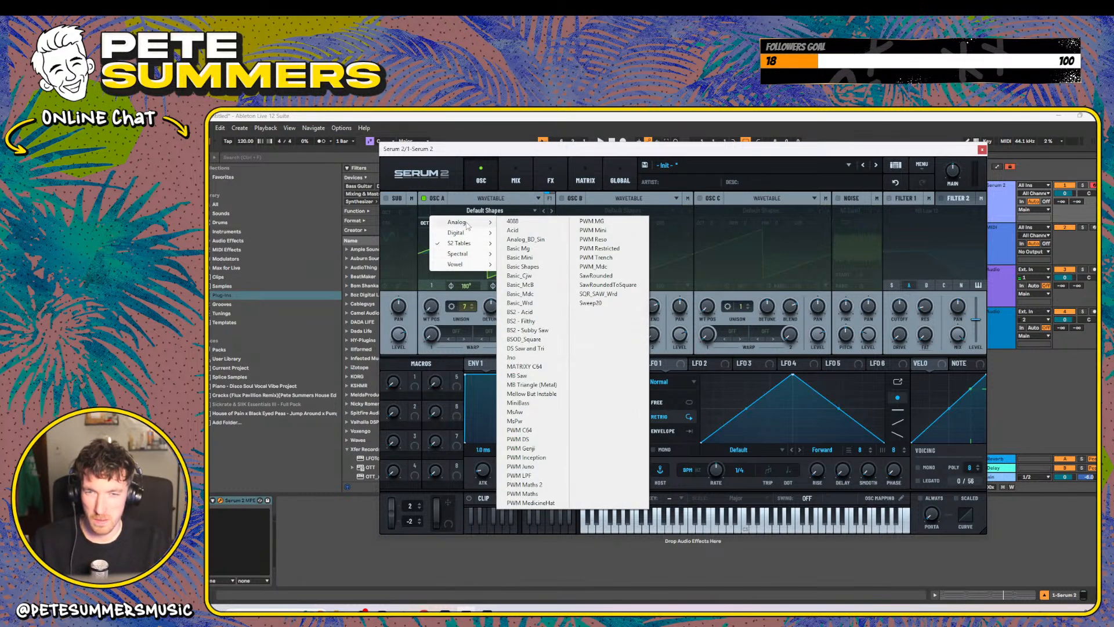
{"action": "left_click", "coordinate": [490, 198]}
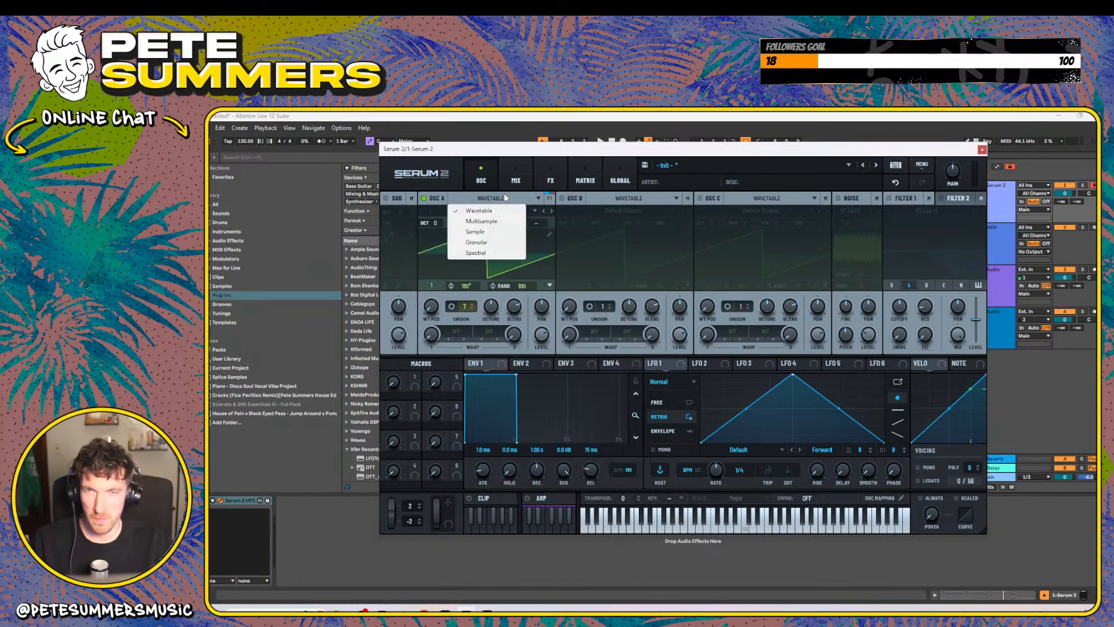
{"action": "left_click", "coordinate": [543, 273]}
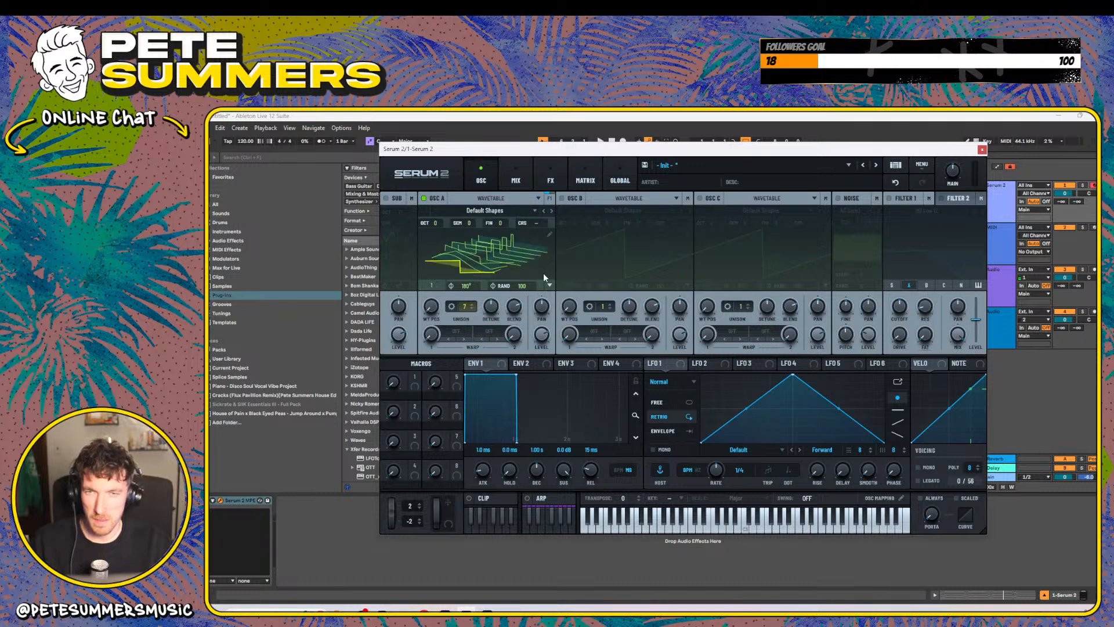
{"action": "left_click", "coordinate": [551, 211]}
{"action": "left_click", "coordinate": [546, 211]}
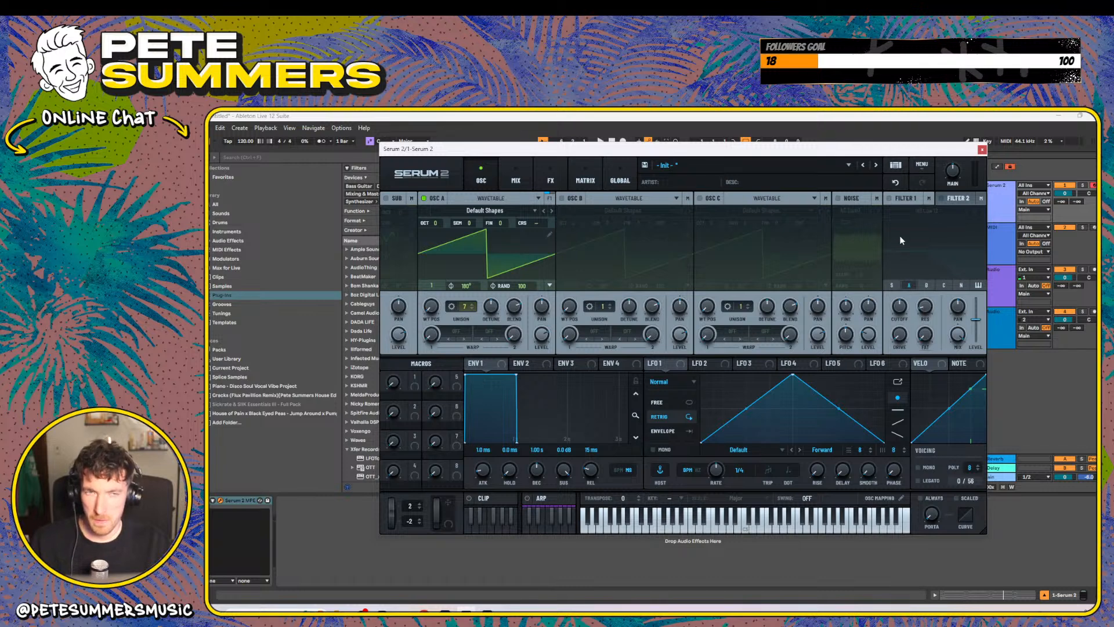
- Open the Serum 2 User Guide from the plug-in and examine its table of contents
{"action": "left_click", "coordinate": [925, 168]}
{"action": "left_click", "coordinate": [931, 191]}
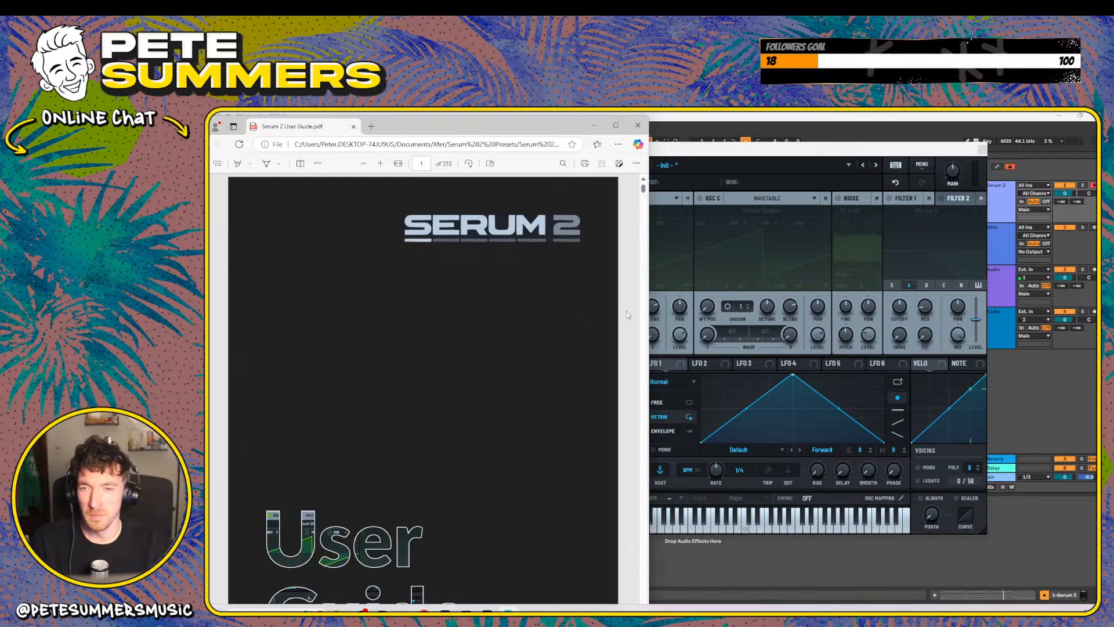
{"action": "scroll", "coordinate": [447, 395], "scroll_direction": "down", "scroll_amount": 10}
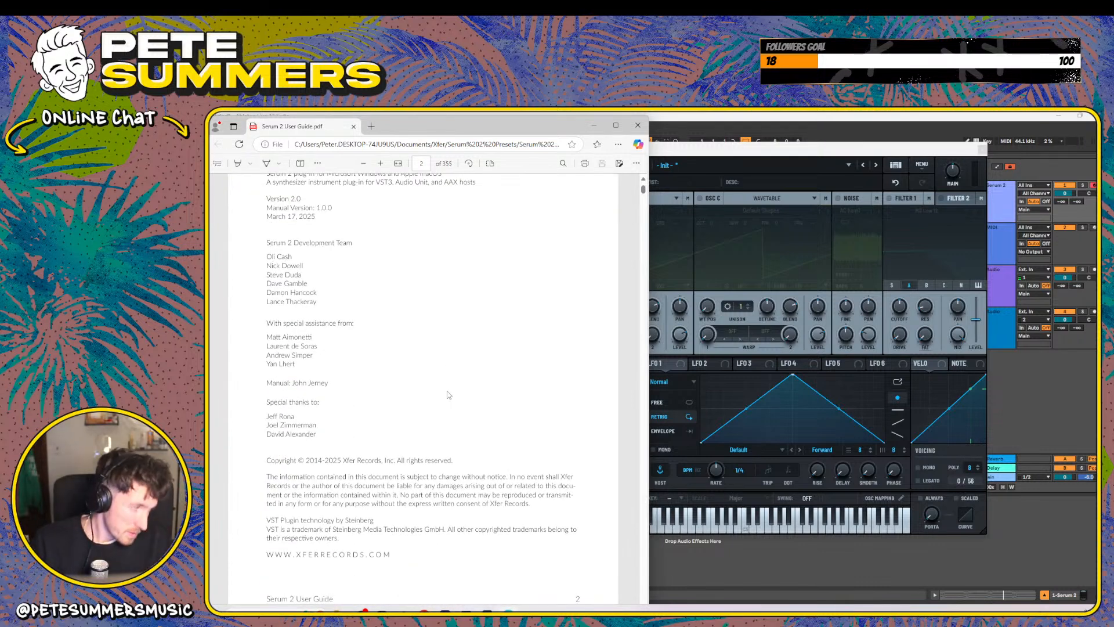
{"action": "scroll", "coordinate": [447, 395], "scroll_direction": "down", "scroll_amount": 10}
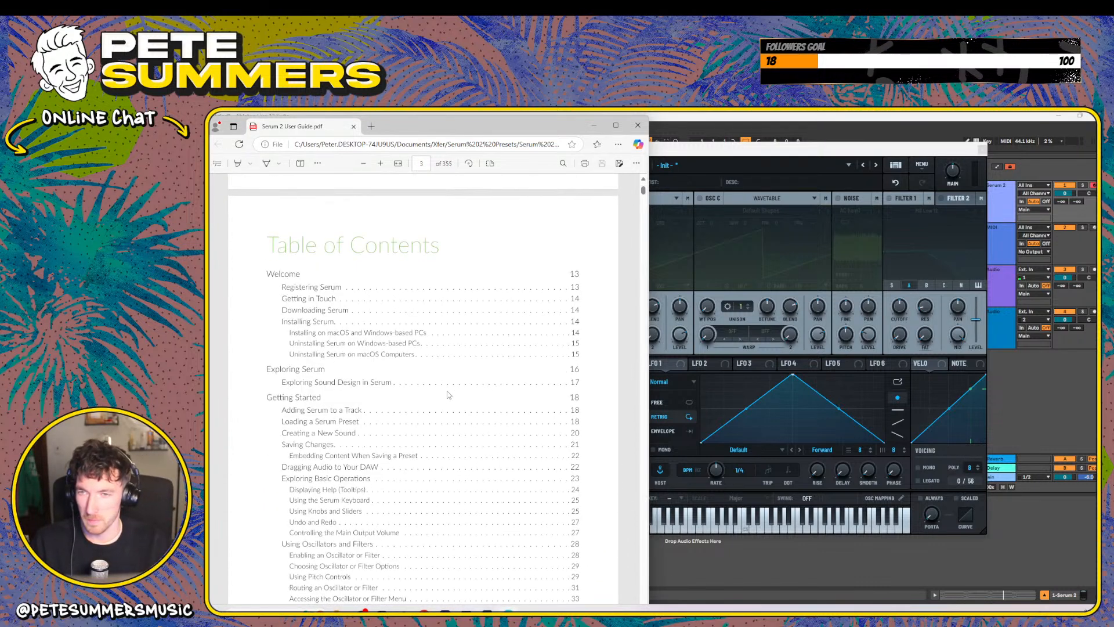
{"action": "scroll", "coordinate": [447, 394], "scroll_direction": "down", "scroll_amount": 12}
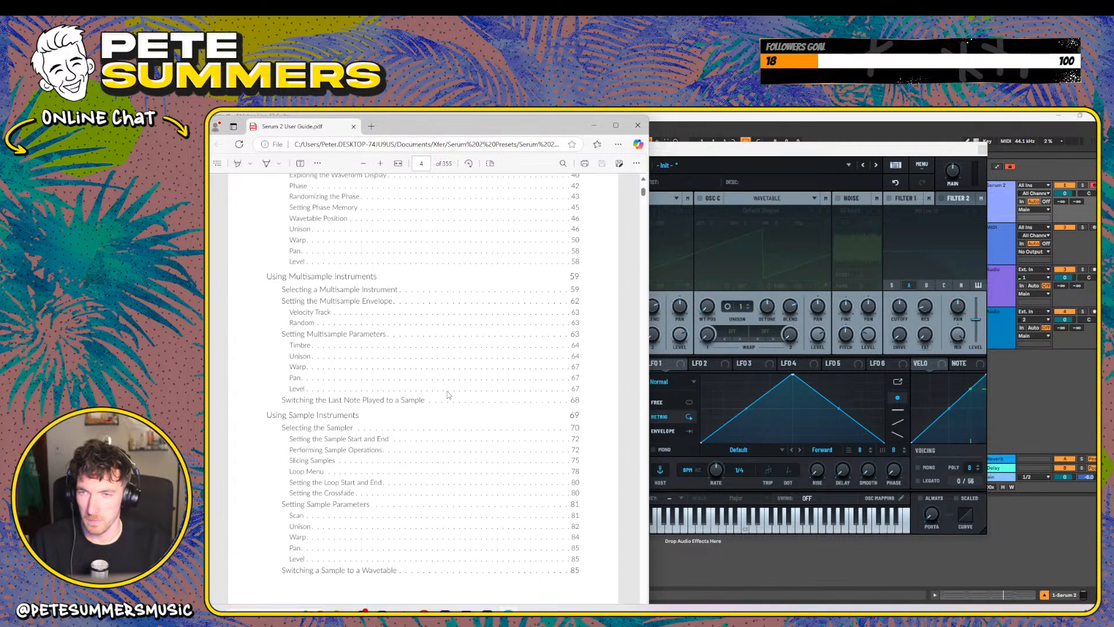
{"action": "scroll", "coordinate": [447, 395], "scroll_direction": "up", "scroll_amount": 1}
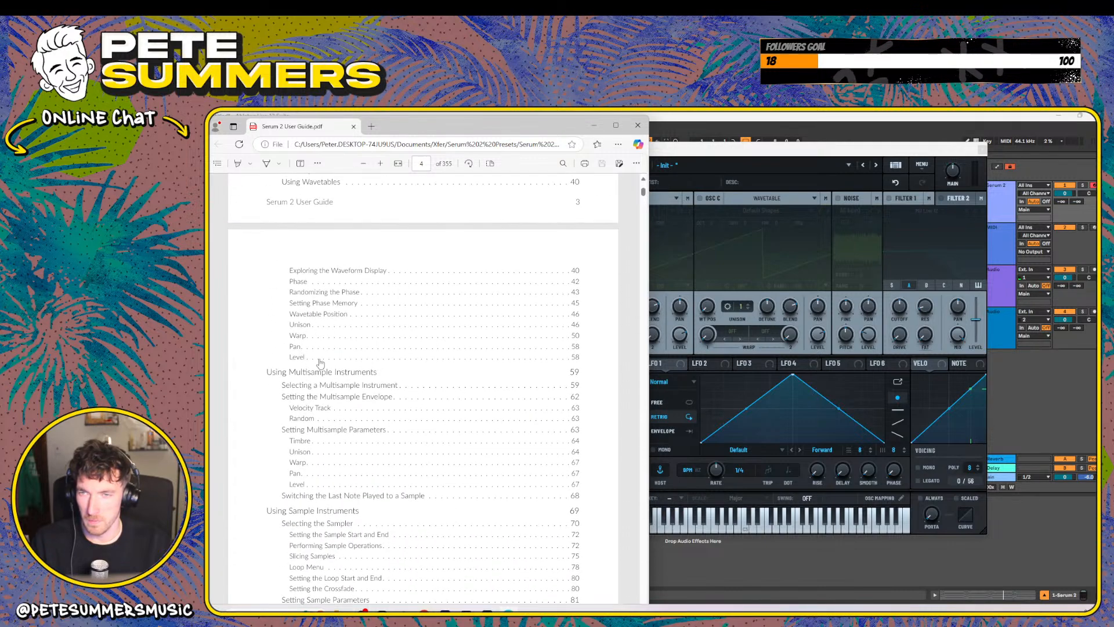
{"action": "scroll", "coordinate": [320, 362], "scroll_direction": "down", "scroll_amount": 10}
{"action": "scroll", "coordinate": [321, 372], "scroll_direction": "down", "scroll_amount": 3}
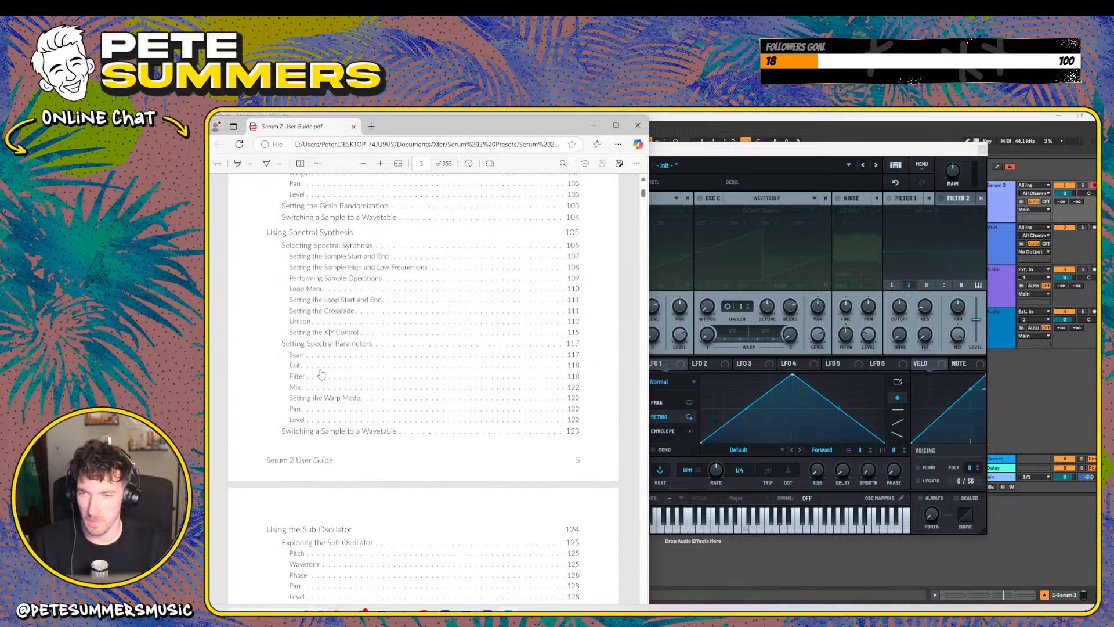
- Examine the spectral, sub, noise and filter chapters in the user guide's table of contents, and minimise the guide
{"action": "scroll", "coordinate": [321, 373], "scroll_direction": "up", "scroll_amount": 1}
{"action": "scroll", "coordinate": [321, 372], "scroll_direction": "down", "scroll_amount": 8}
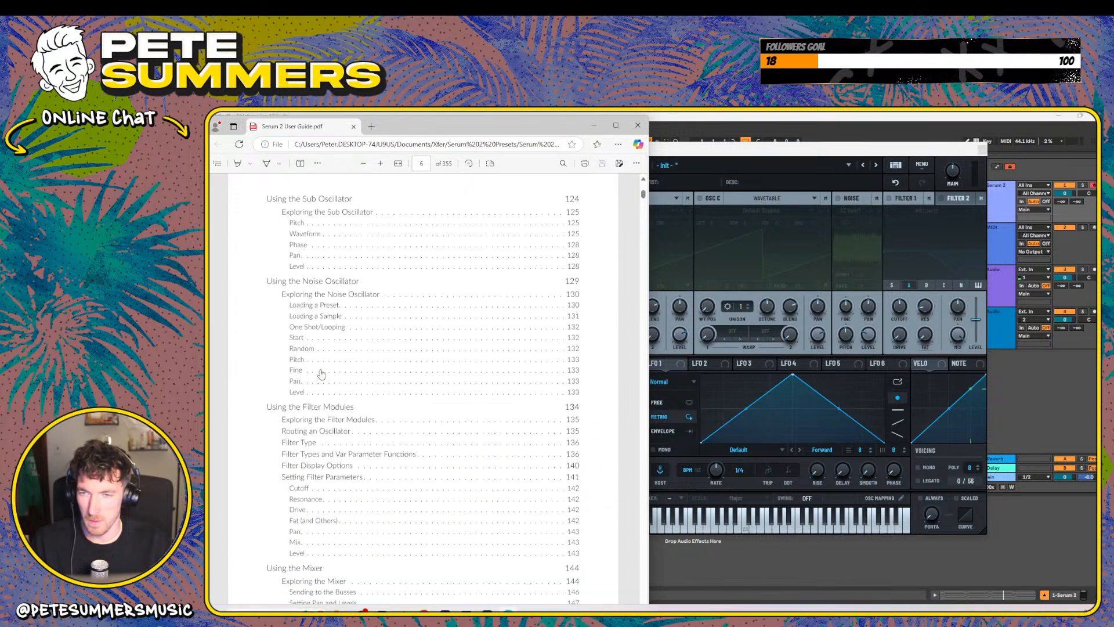
{"action": "left_click", "coordinate": [594, 125]}
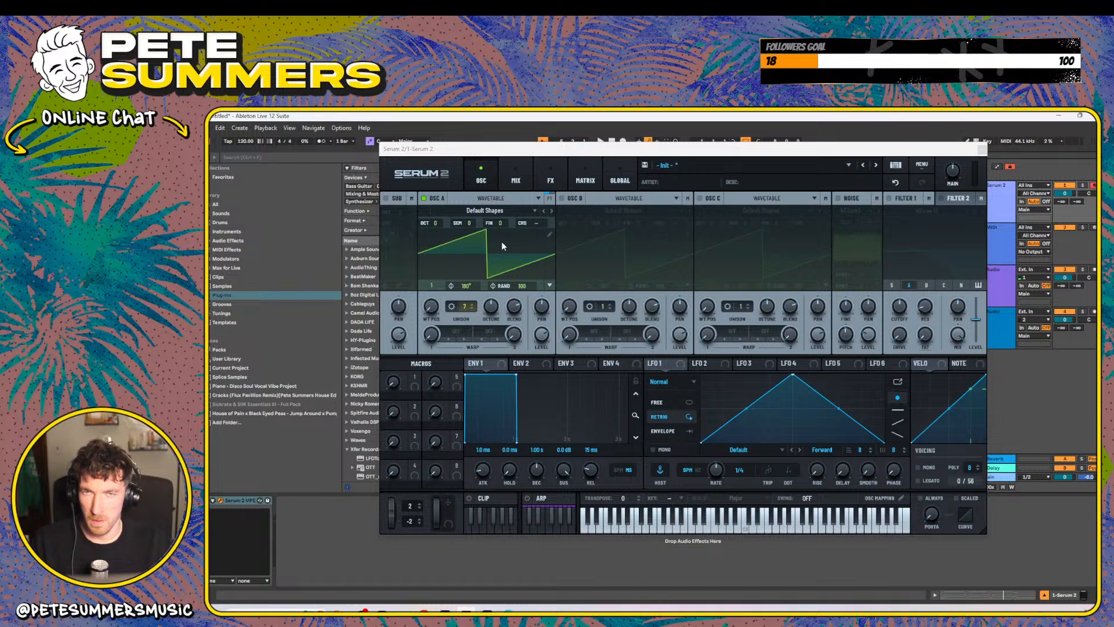
- Try the Odd/Even alternate warp on oscillator A during playback, and switch the warp back off
{"action": "left_click", "coordinate": [456, 331]}
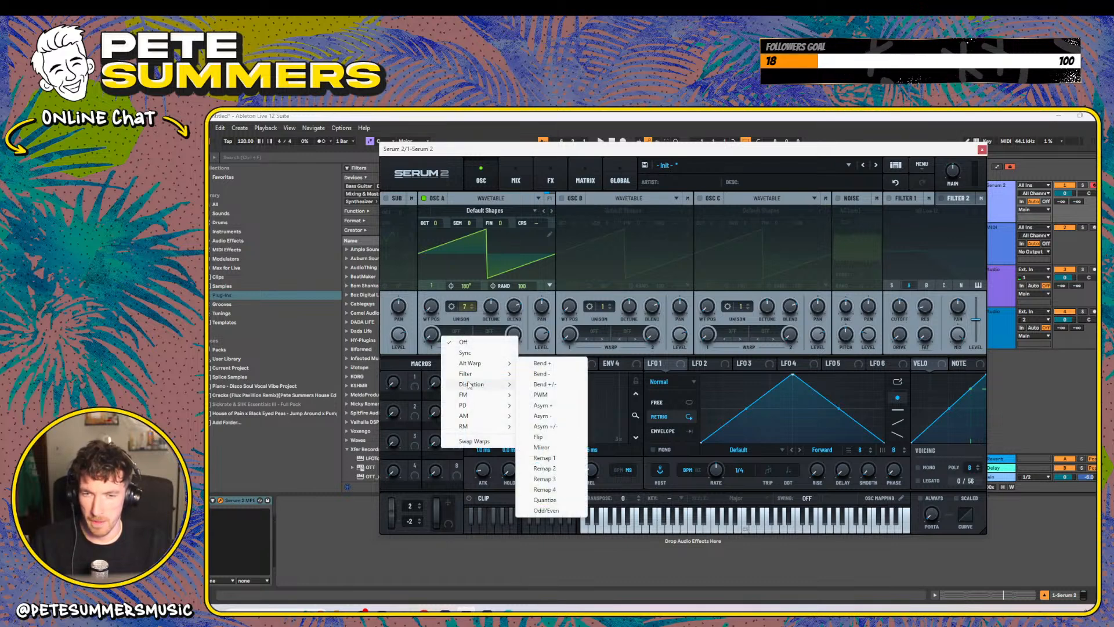
{"action": "mouse_move", "coordinate": [511, 377]}
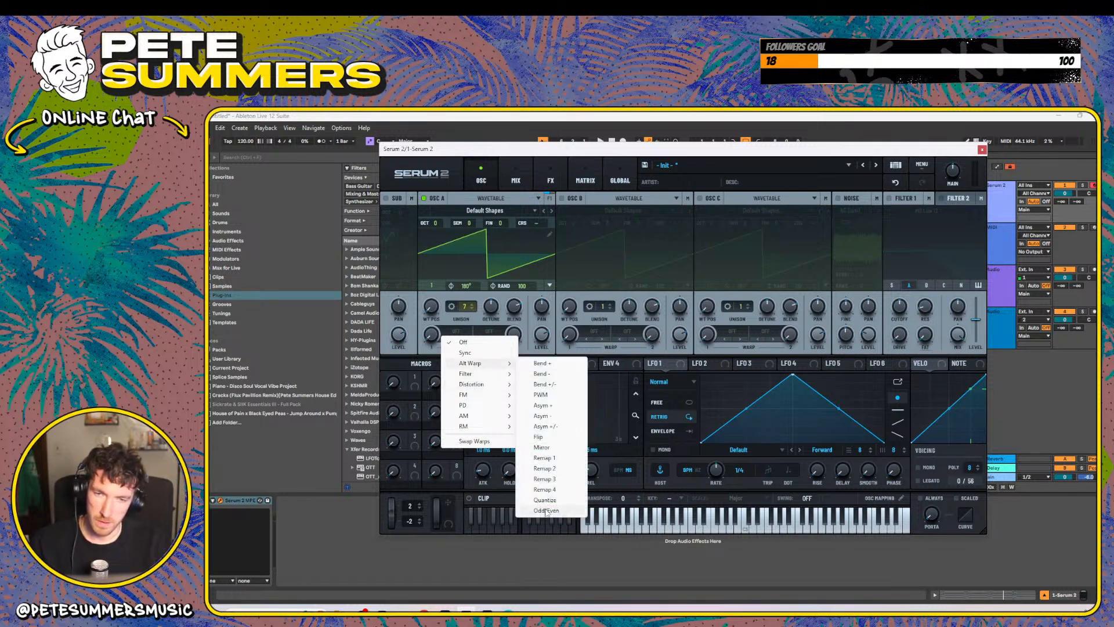
{"action": "left_click", "coordinate": [545, 511]}
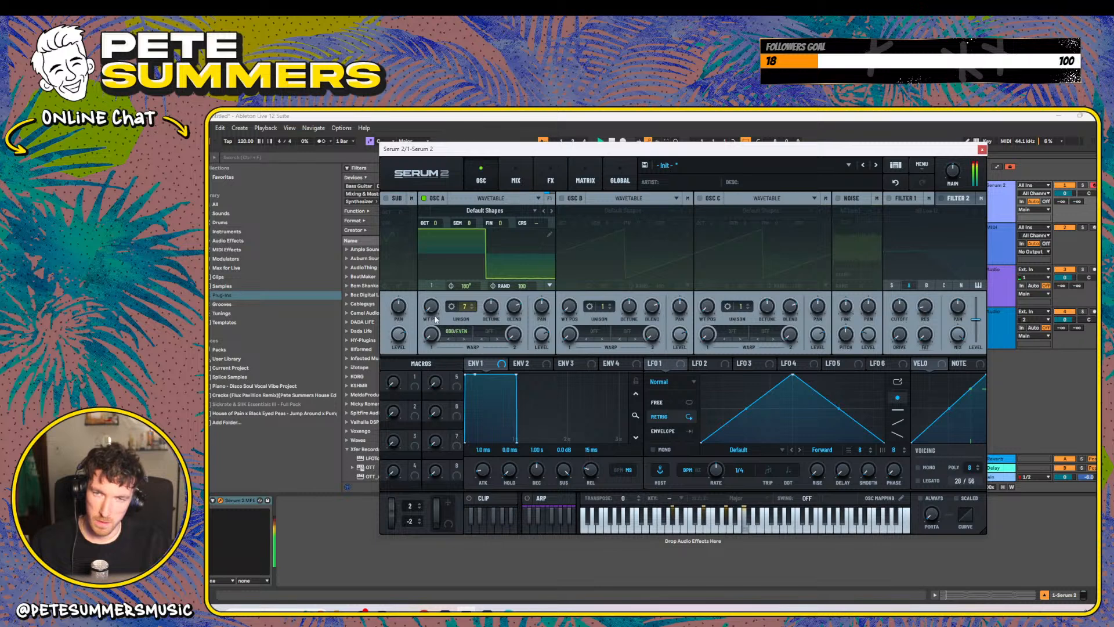
{"action": "left_click_drag", "start_coordinate": [437, 291], "coordinate": [458, 334]}
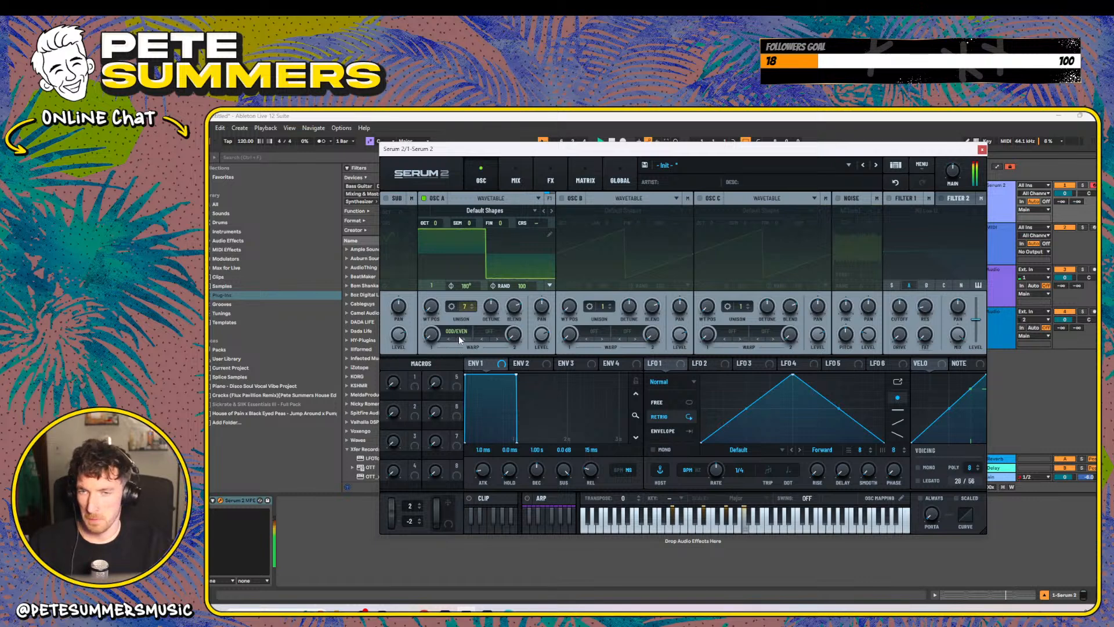
{"action": "left_click", "coordinate": [455, 332]}
{"action": "left_click", "coordinate": [462, 342]}
- Try the AM (Sub) warp on oscillator A at 100% during playback, and switch the warp back off
{"action": "left_click", "coordinate": [459, 333]}
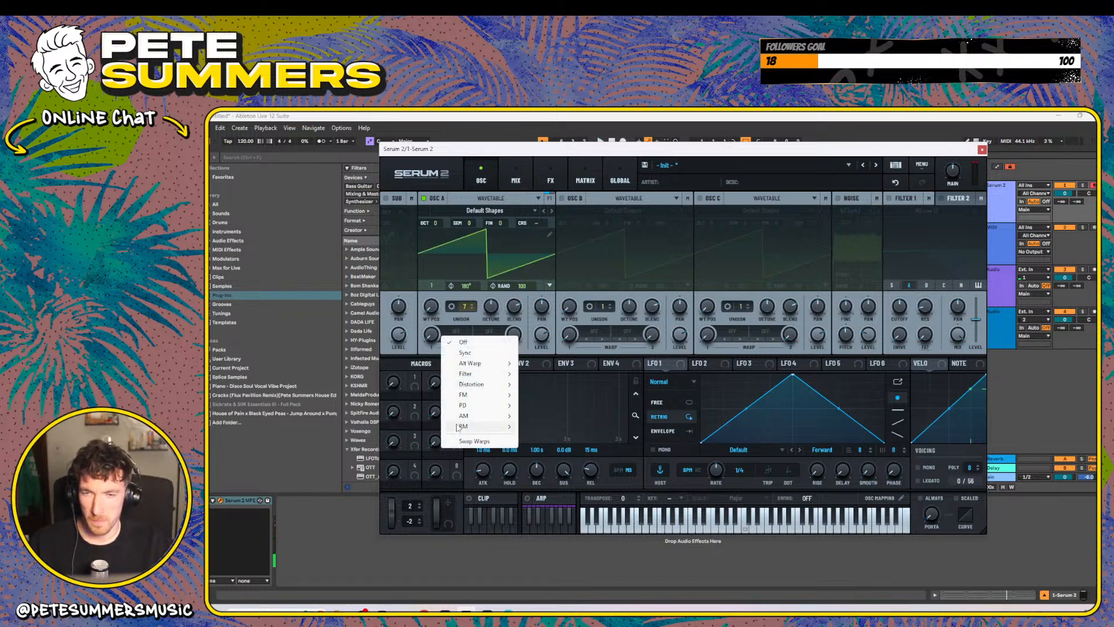
{"action": "mouse_move", "coordinate": [459, 428]}
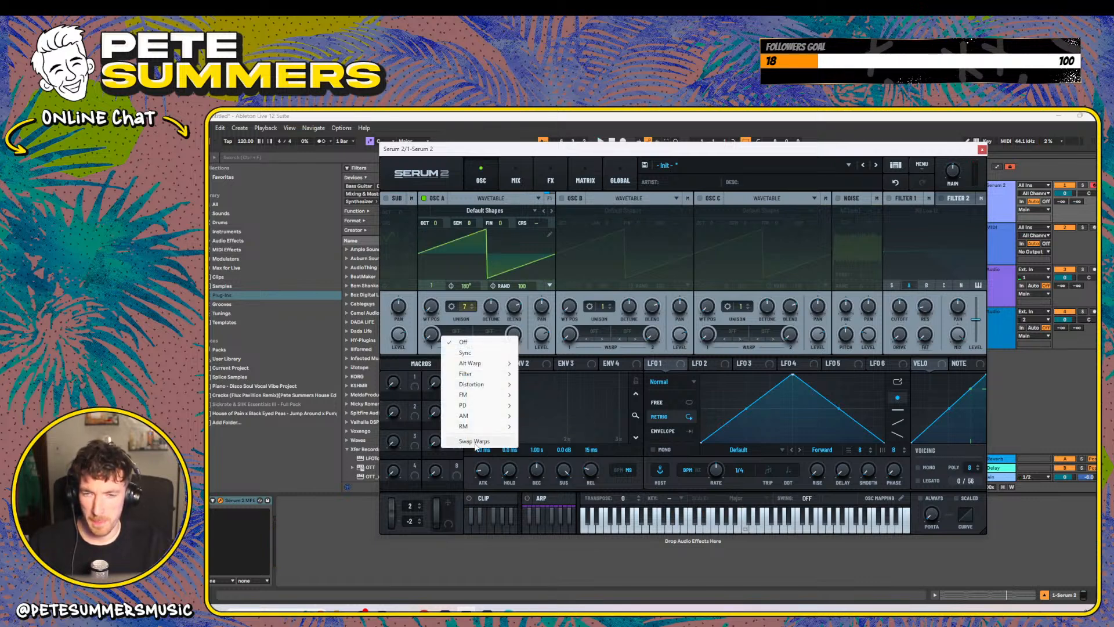
{"action": "mouse_move", "coordinate": [480, 405]}
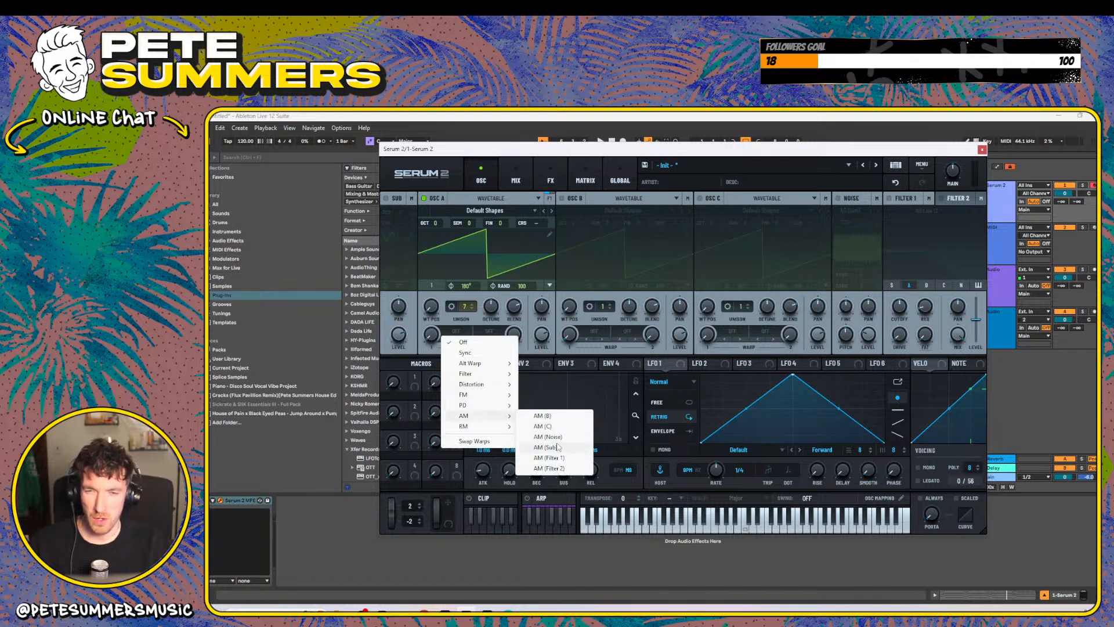
{"action": "left_click", "coordinate": [557, 447]}
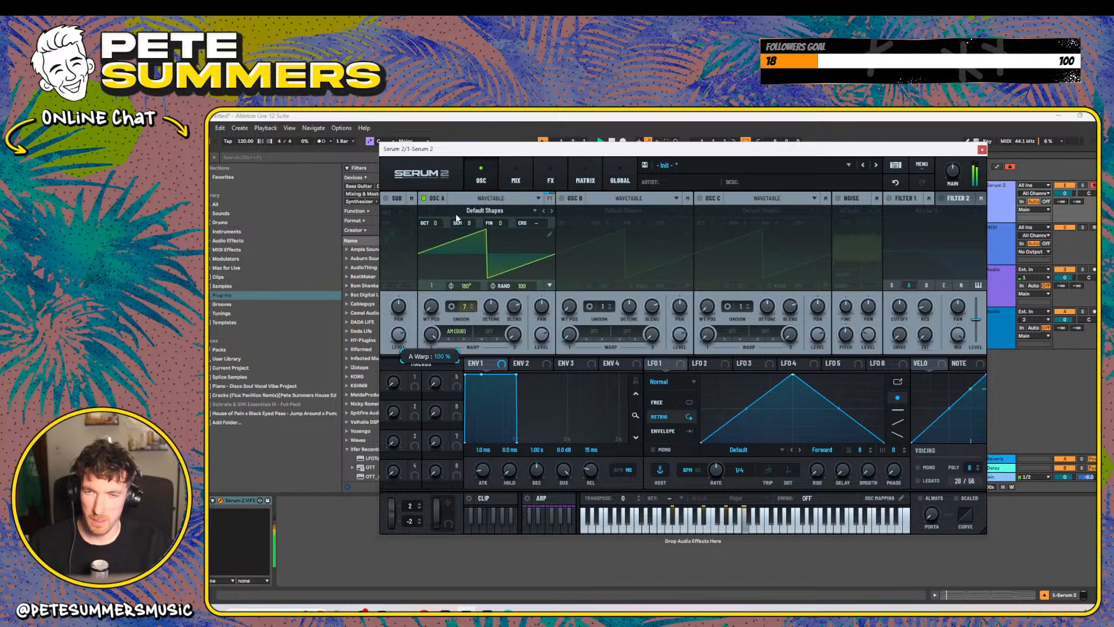
{"action": "left_click", "coordinate": [456, 332]}
{"action": "left_click", "coordinate": [451, 341]}
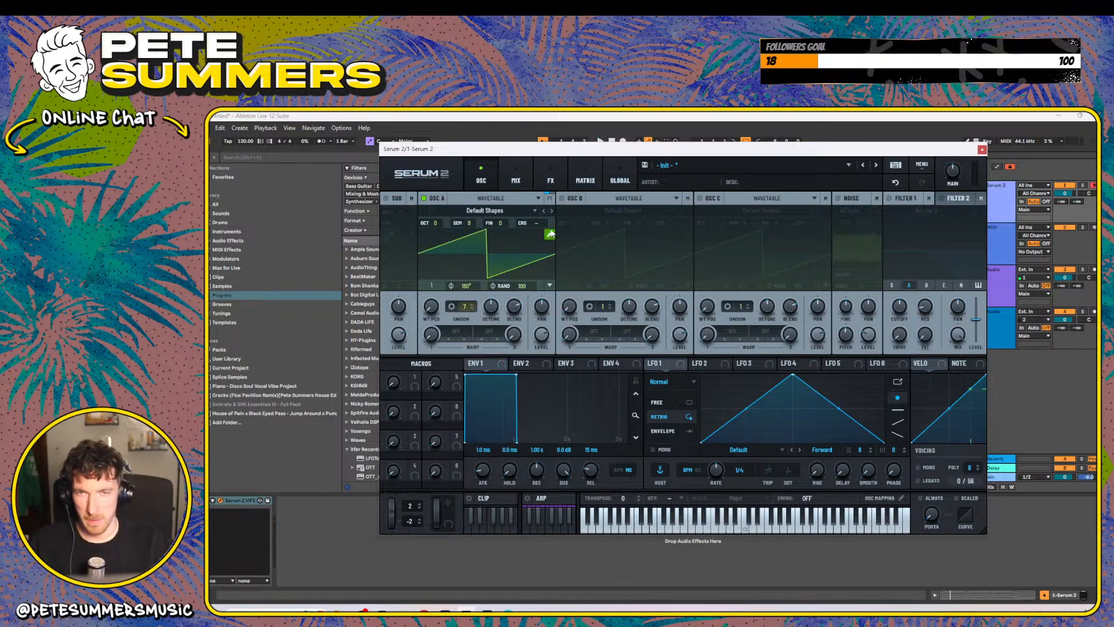
- Switch oscillator A to the Granular type, and look at its grain window settings and playback modes
{"action": "left_click", "coordinate": [534, 199]}
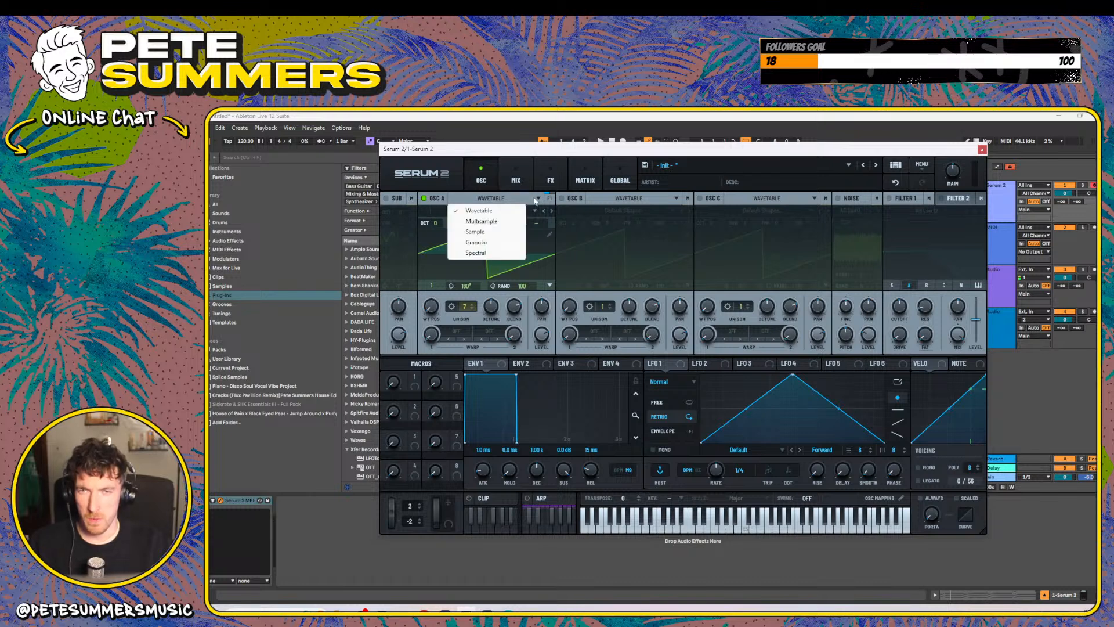
{"action": "left_click", "coordinate": [477, 242]}
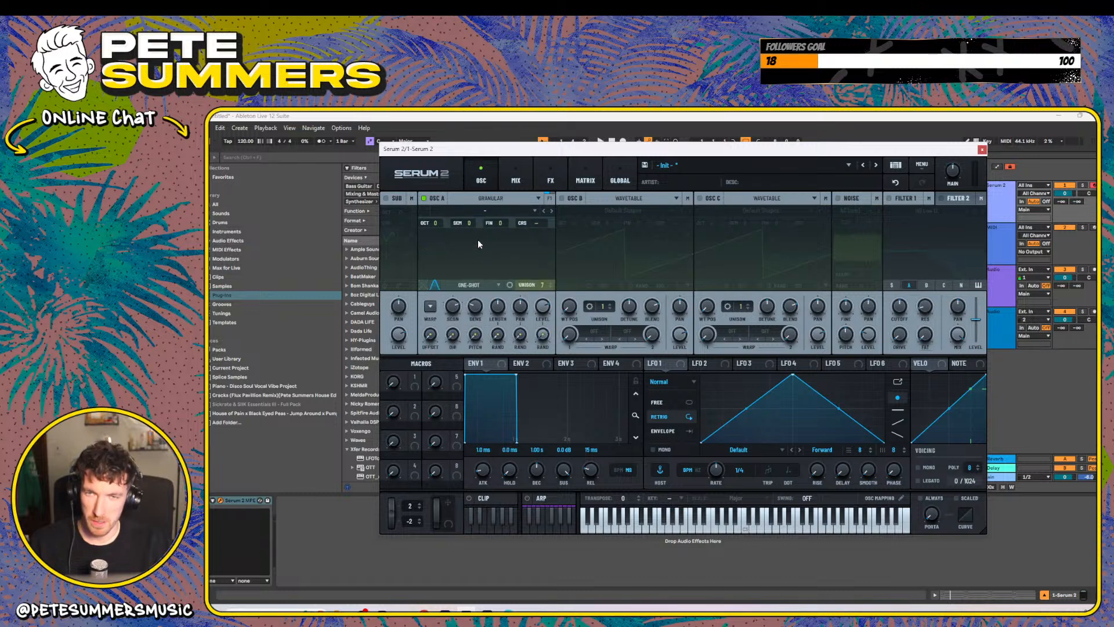
{"action": "left_click", "coordinate": [434, 284]}
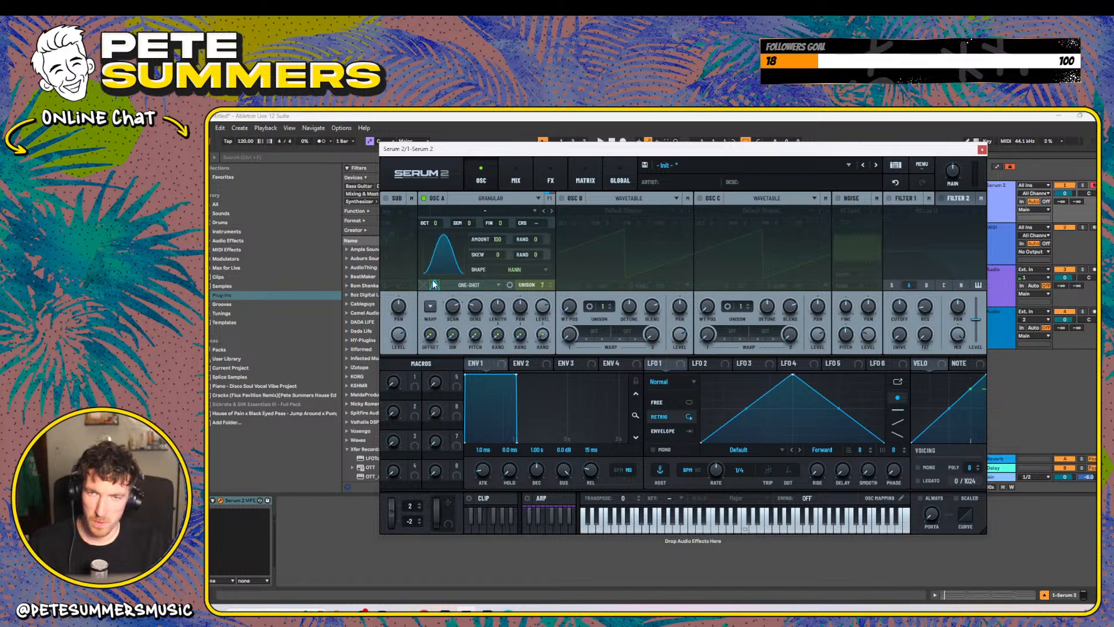
{"action": "left_click", "coordinate": [486, 198]}
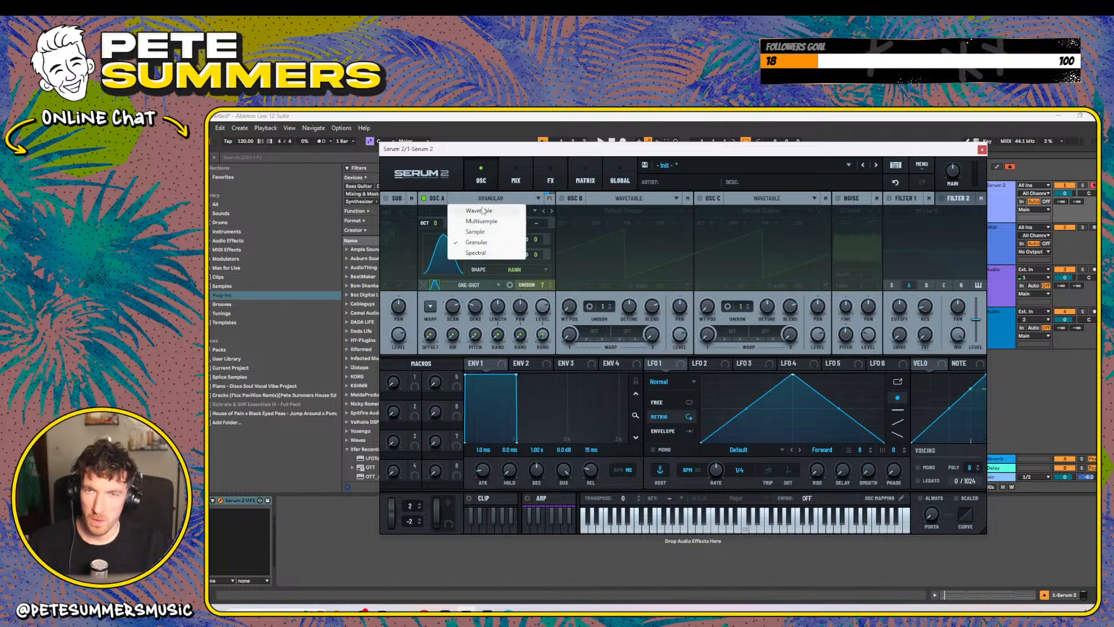
{"action": "left_click", "coordinate": [470, 242]}
{"action": "left_click", "coordinate": [434, 284]}
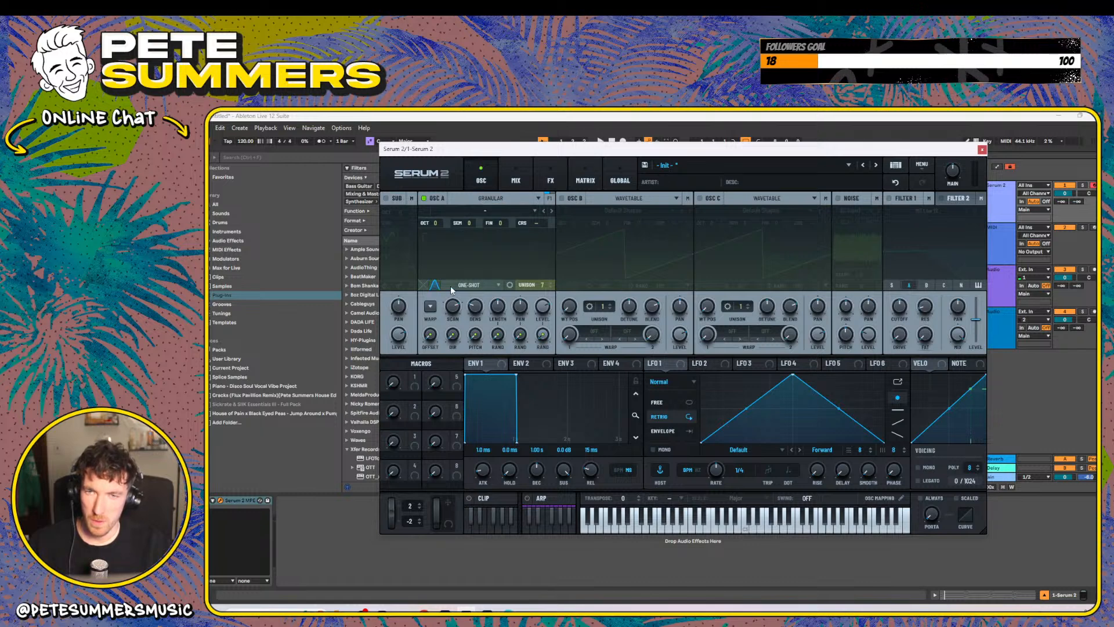
{"action": "left_click", "coordinate": [464, 285]}
{"action": "left_click", "coordinate": [467, 265]}
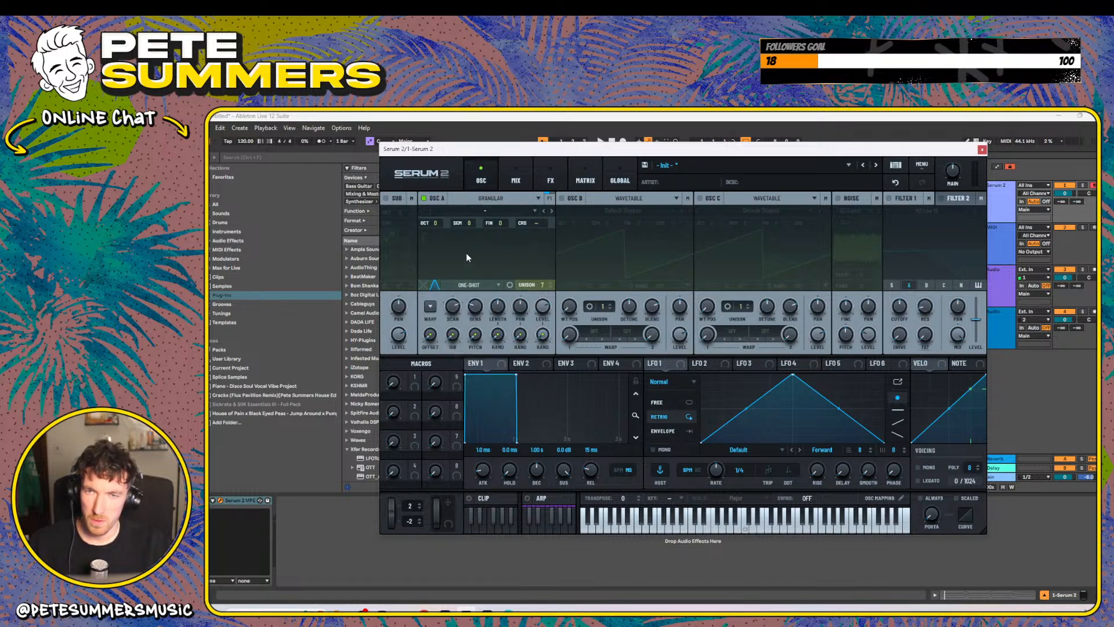
- Show the Splice Samples folder in the Ableton browser, launch the Splice app and allow its network access
{"action": "left_click", "coordinate": [228, 377]}
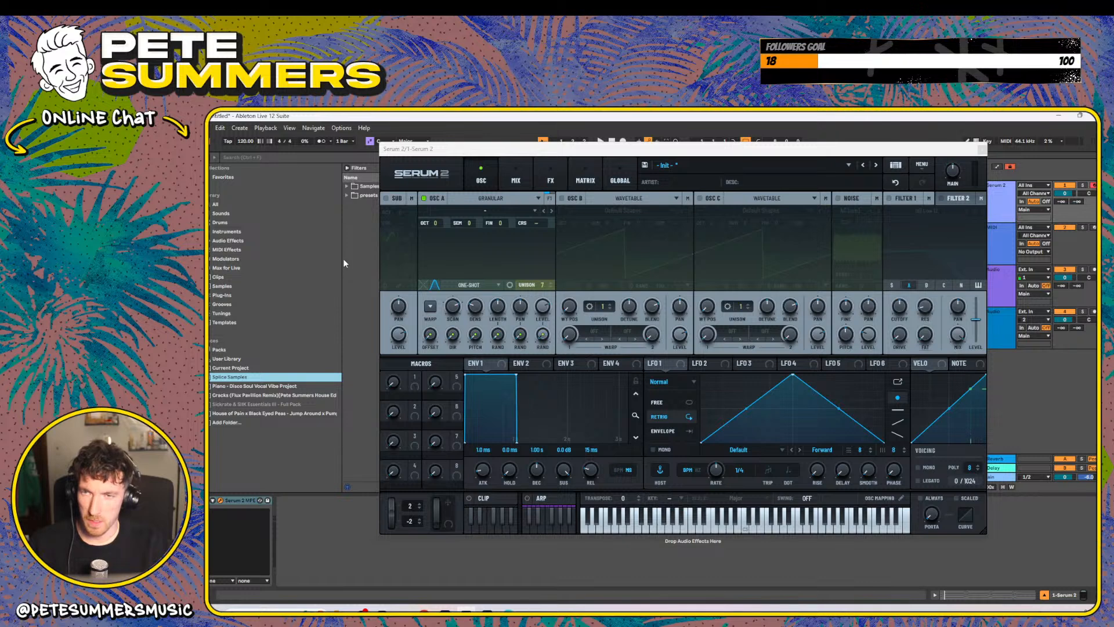
{"action": "left_click", "coordinate": [275, 609]}
{"action": "type", "text": "spo"}
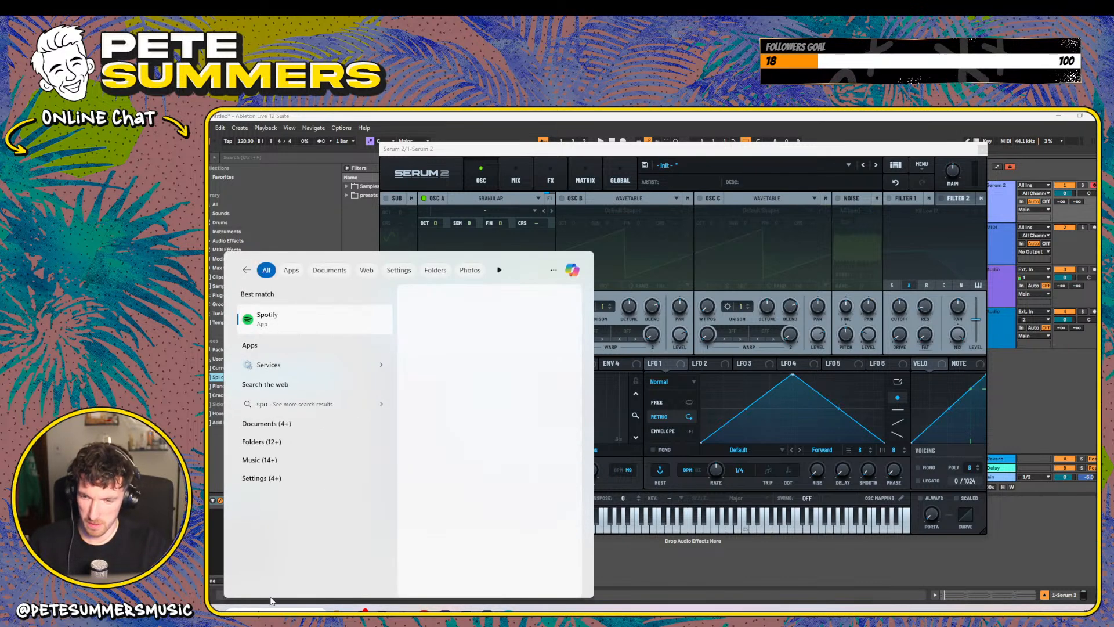
{"action": "key", "text": "BackSpace"}
{"action": "type", "text": "lice"}
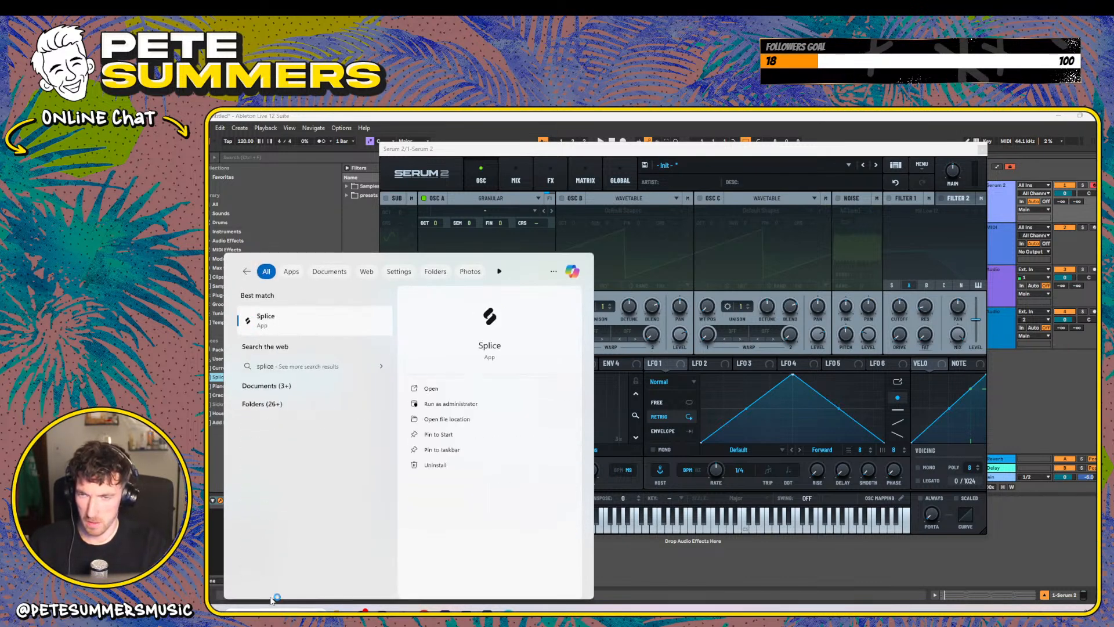
{"action": "key", "text": "Return"}
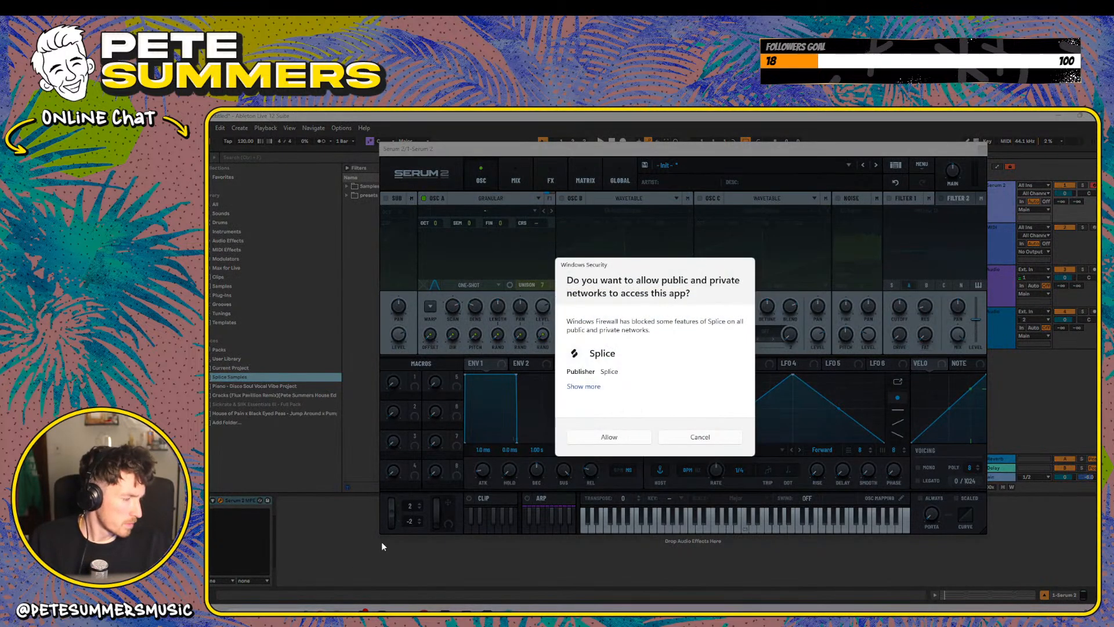
{"action": "left_click", "coordinate": [610, 437]}
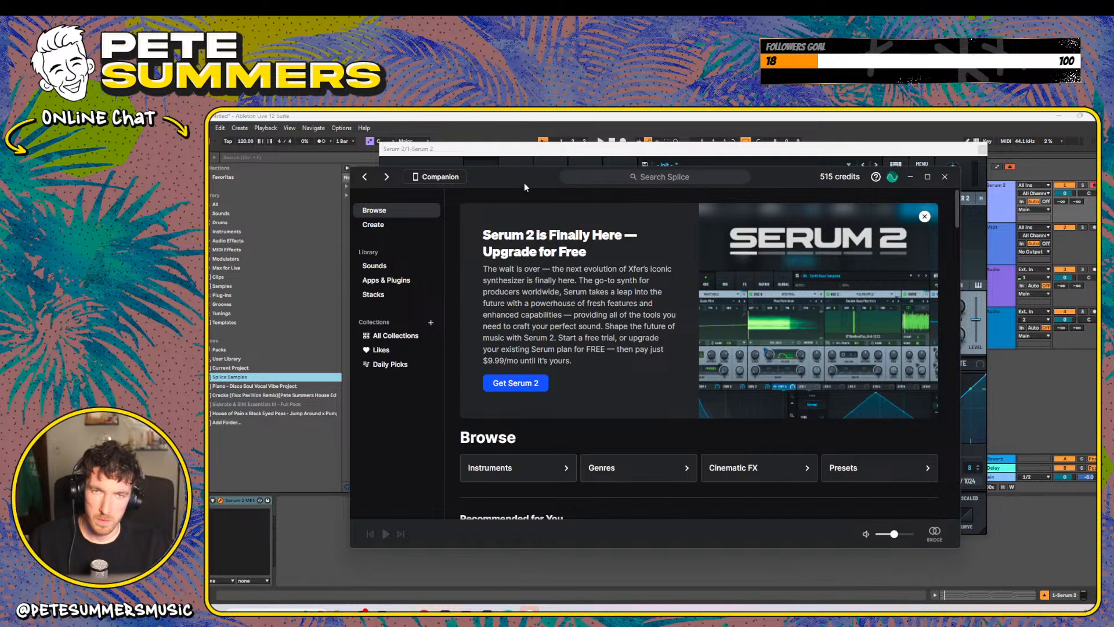
- Open the Sounds library in Splice, place its window beside Serum 2, and browse the recent samples
{"action": "left_click_drag", "start_coordinate": [524, 187], "coordinate": [618, 219]}
{"action": "left_click", "coordinate": [469, 297]}
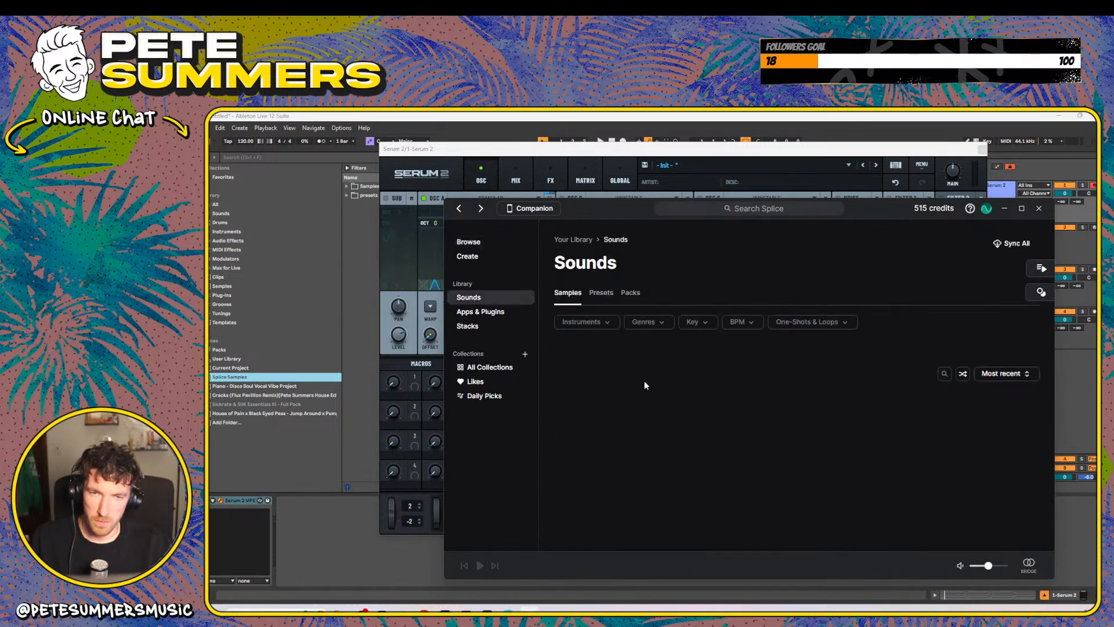
{"action": "left_click_drag", "start_coordinate": [579, 149], "coordinate": [435, 149]}
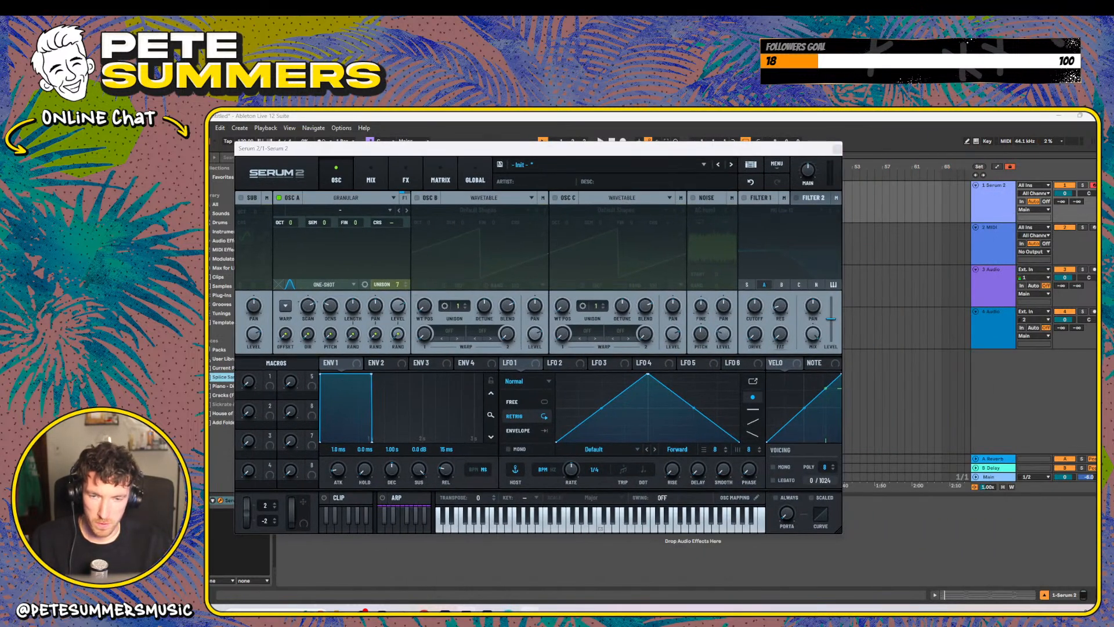
{"action": "left_click", "coordinate": [508, 611]}
{"action": "scroll", "coordinate": [649, 427], "scroll_direction": "down", "scroll_amount": 4}
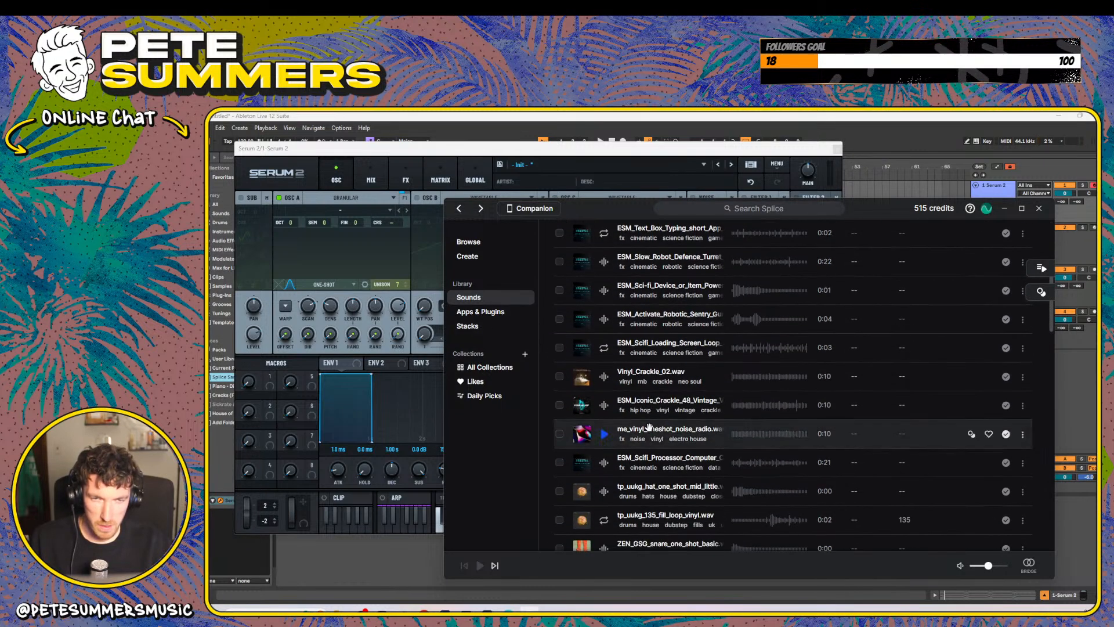
{"action": "scroll", "coordinate": [668, 407], "scroll_direction": "down", "scroll_amount": 2}
{"action": "scroll", "coordinate": [732, 289], "scroll_direction": "up", "scroll_amount": 8}
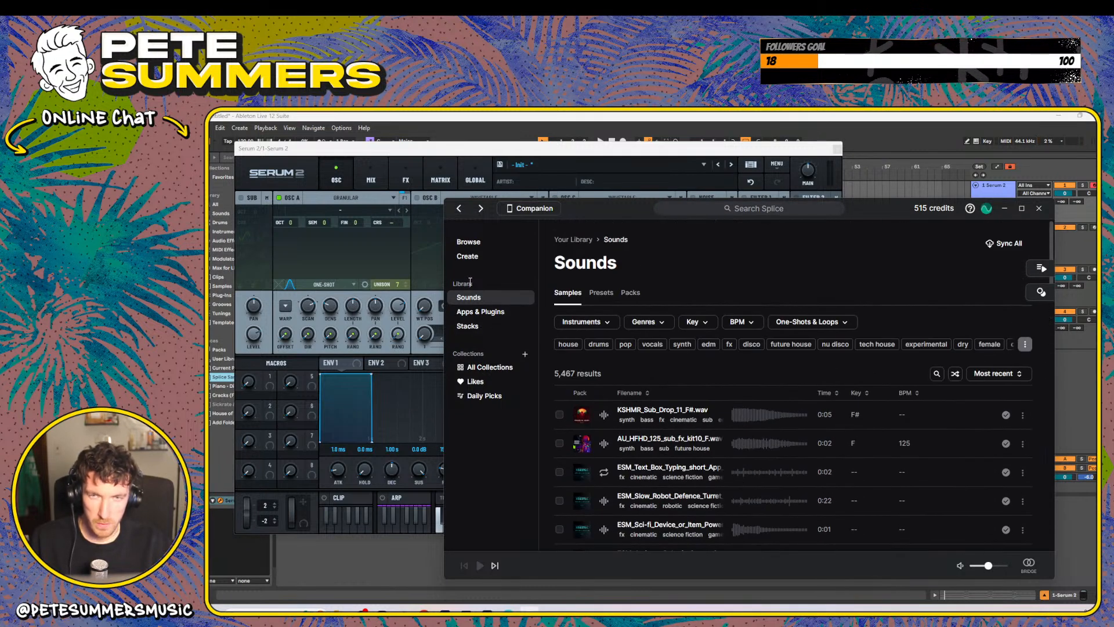
- Search Splice for "vocal", preview the first sample and limit the results to Your Library
{"action": "left_click", "coordinate": [736, 209]}
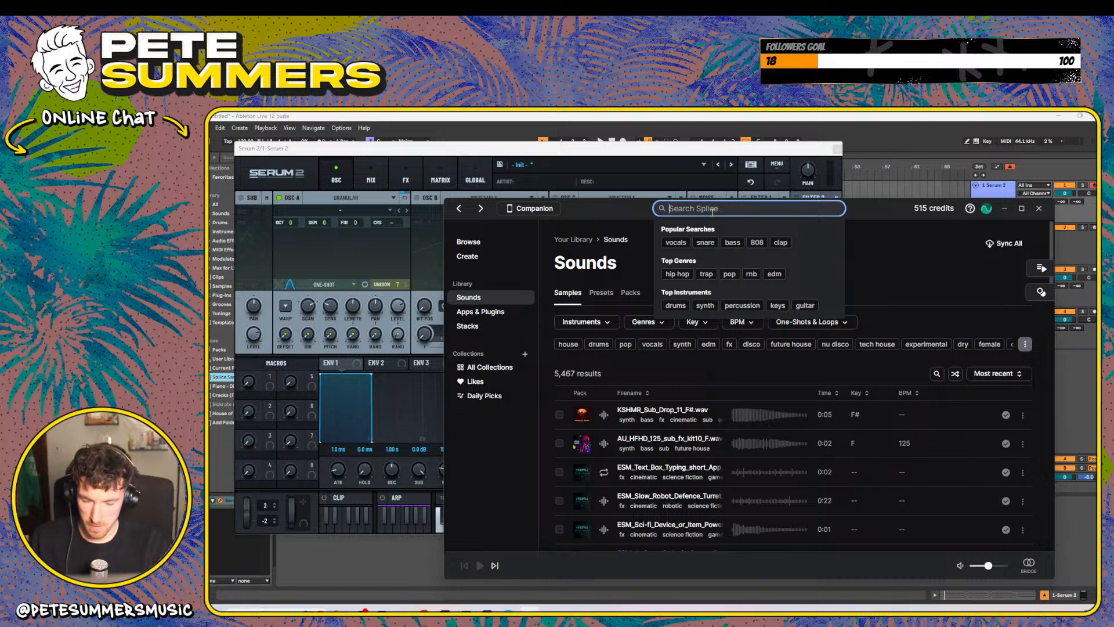
{"action": "type", "text": "vocal"}
{"action": "key", "text": "Return"}
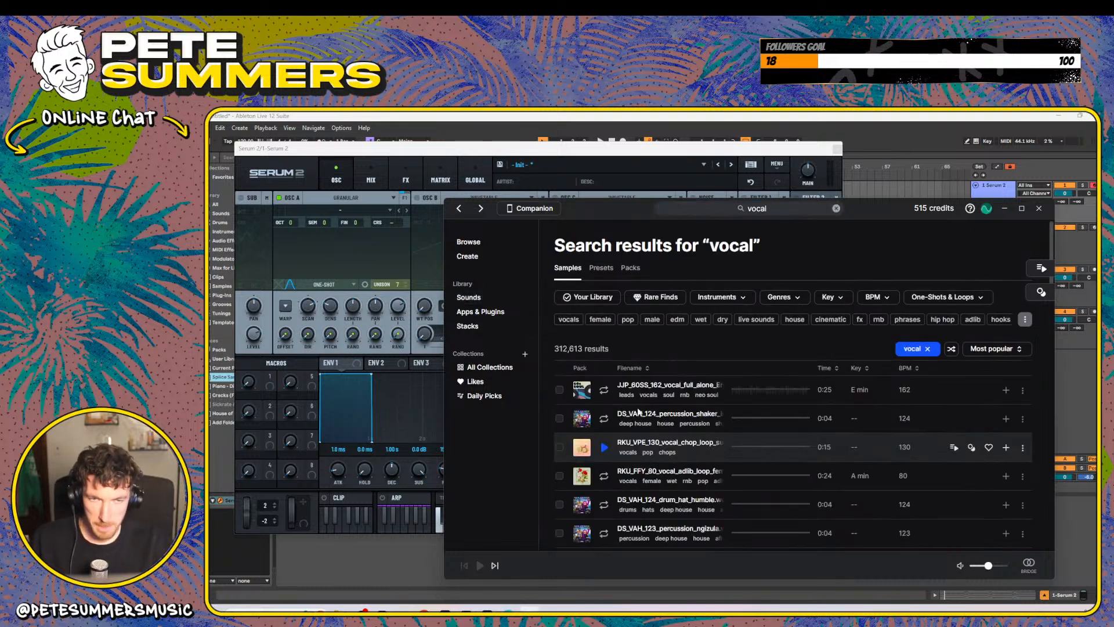
{"action": "left_click", "coordinate": [605, 389]}
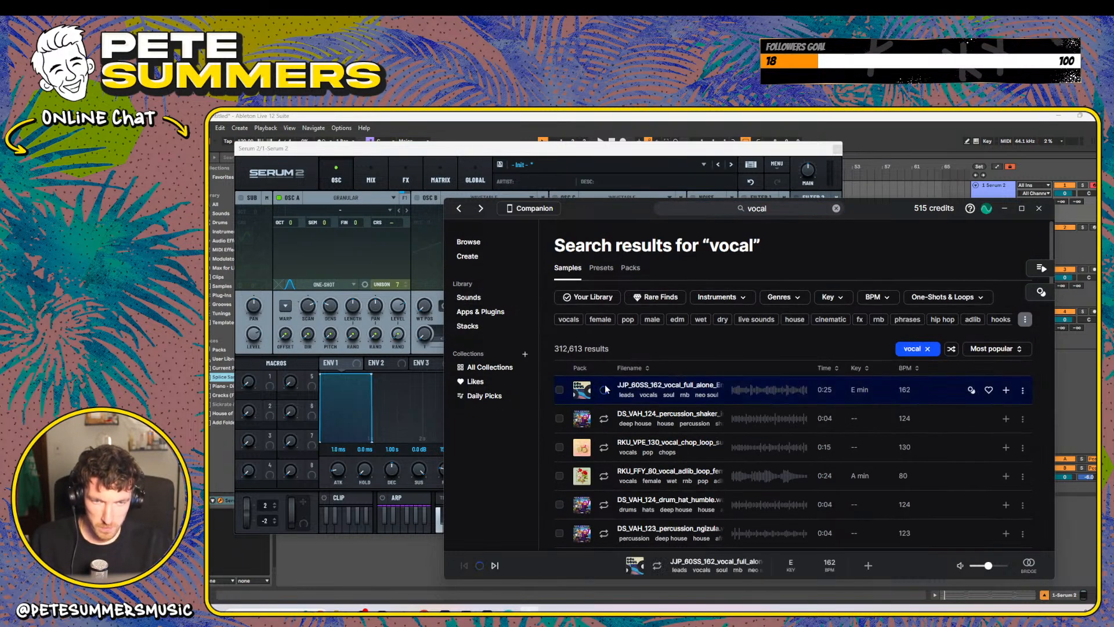
{"action": "left_click", "coordinate": [588, 296]}
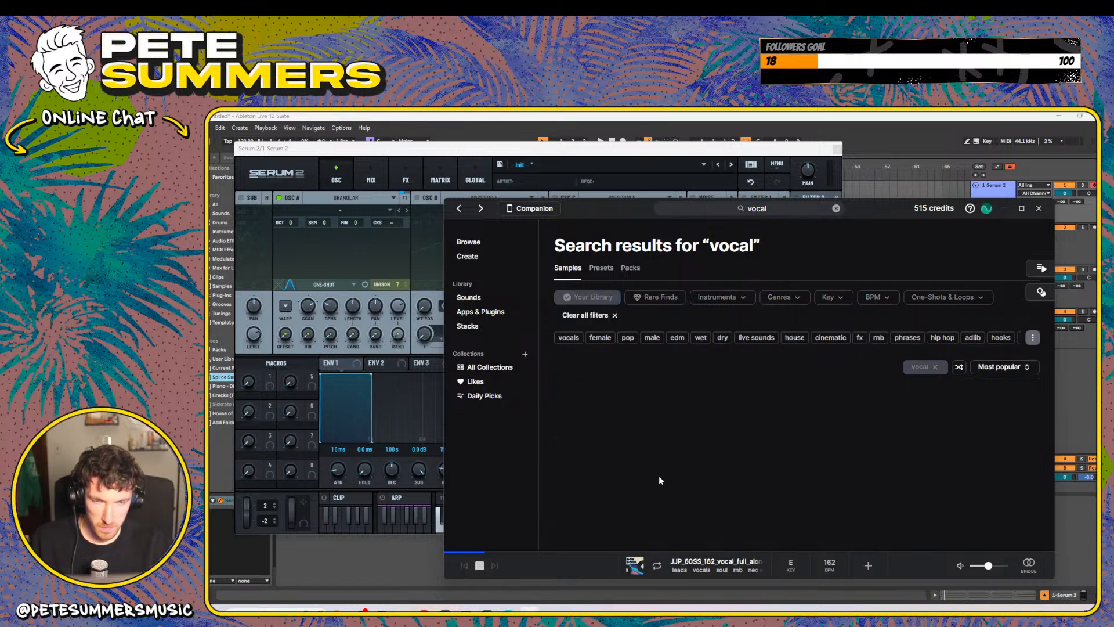
- Audition library vocal samples, including Shoreline_Vocal_Slide_Emaj.wav, the NO_Reverb G major track and an Ultra_Future_Pop_Vocals_2 sample
{"action": "left_click", "coordinate": [604, 408]}
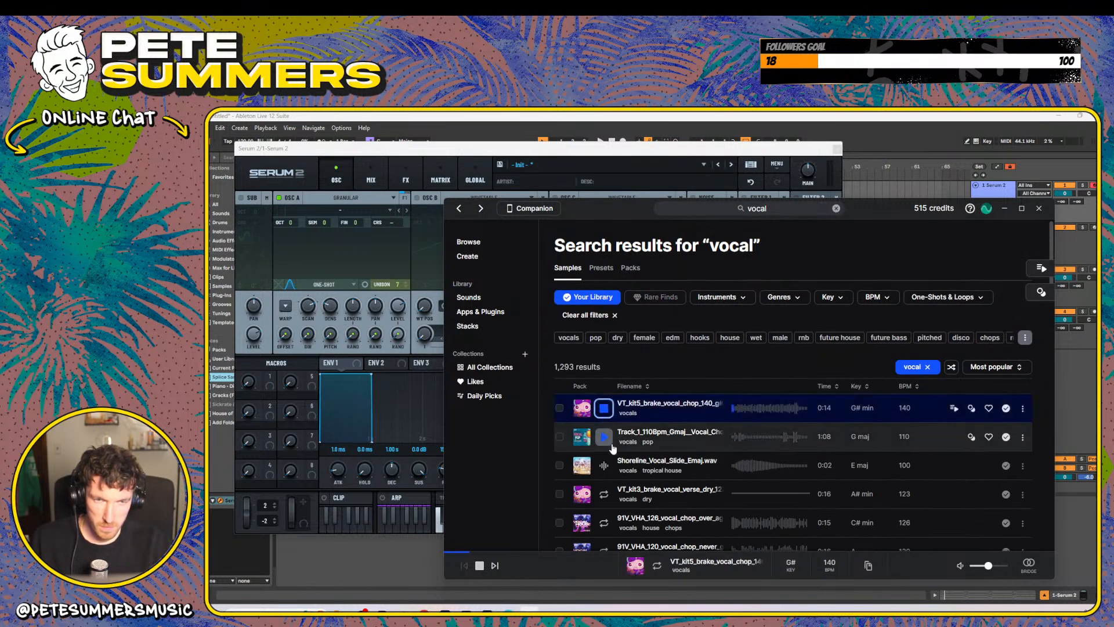
{"action": "left_click", "coordinate": [604, 436]}
{"action": "left_click", "coordinate": [604, 465]}
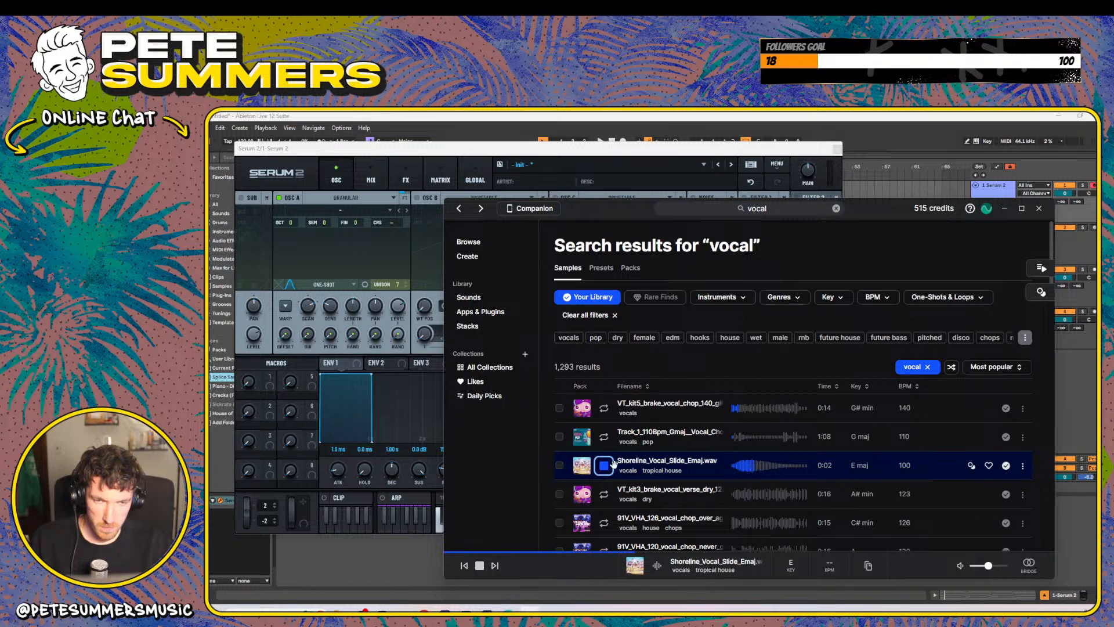
{"action": "scroll", "coordinate": [609, 474], "scroll_direction": "down", "scroll_amount": 3}
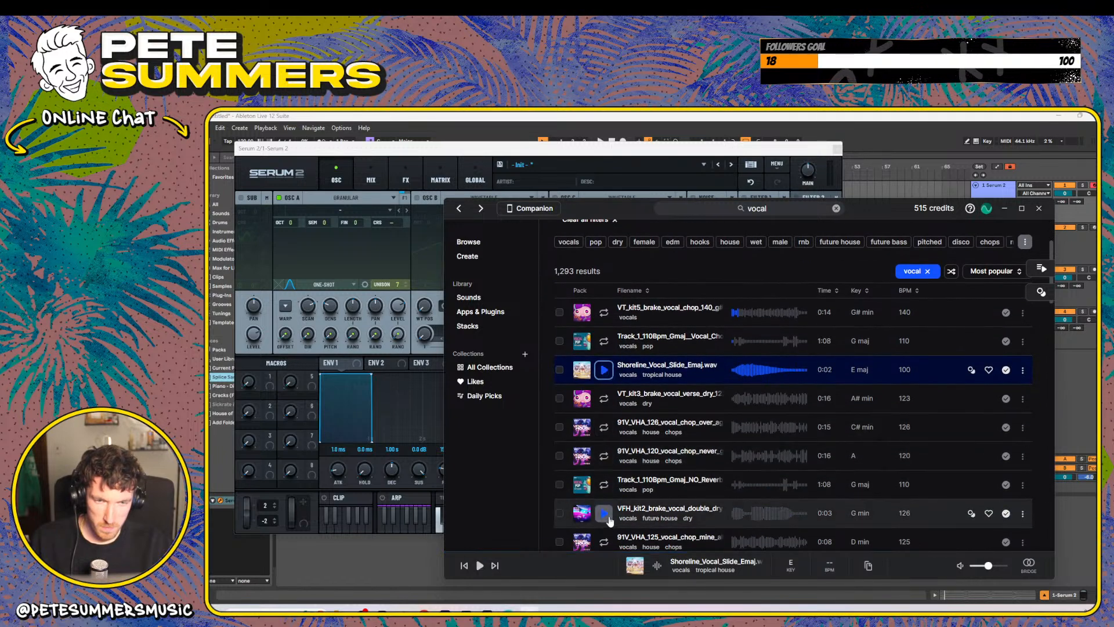
{"action": "left_click", "coordinate": [604, 513]}
{"action": "left_click", "coordinate": [604, 484]}
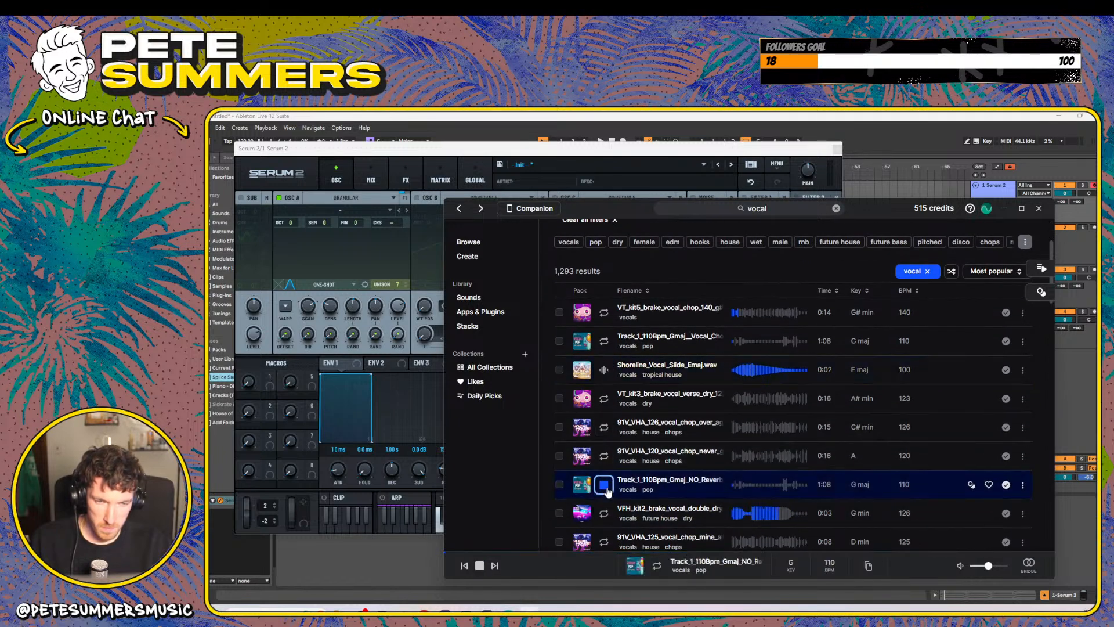
{"action": "scroll", "coordinate": [601, 496], "scroll_direction": "down", "scroll_amount": 3}
{"action": "left_click", "coordinate": [604, 504]}
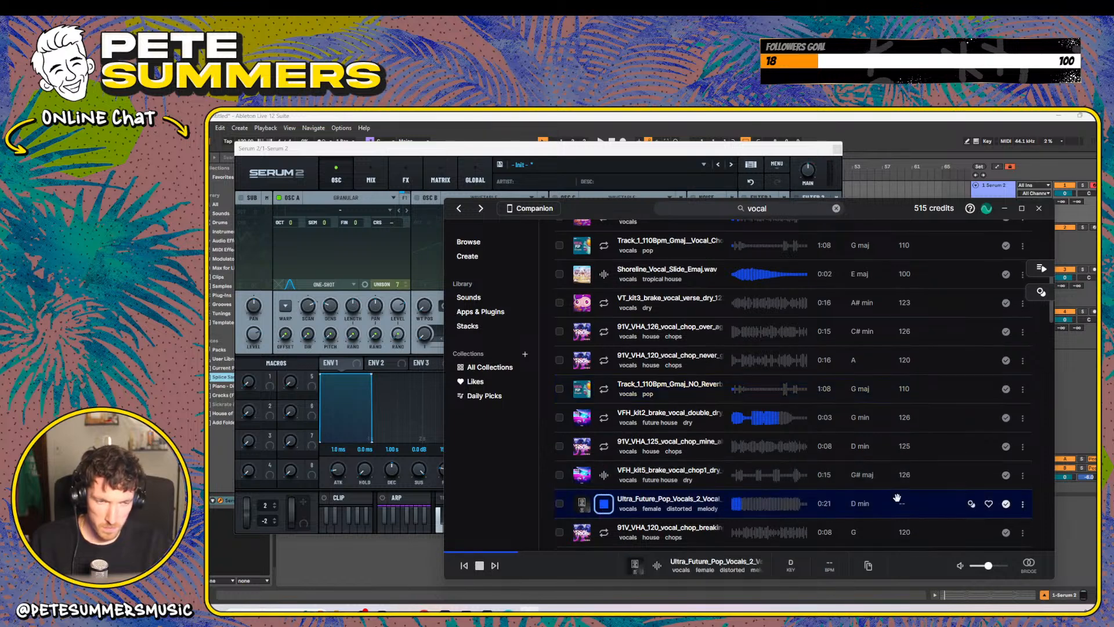
- Load the Ultra_Future_Pop_Vocals_2 sample into granular oscillator A, stop its preview, and hide Splice to bring Serum 2 fully into view
{"action": "left_click_drag", "start_coordinate": [640, 501], "coordinate": [342, 252]}
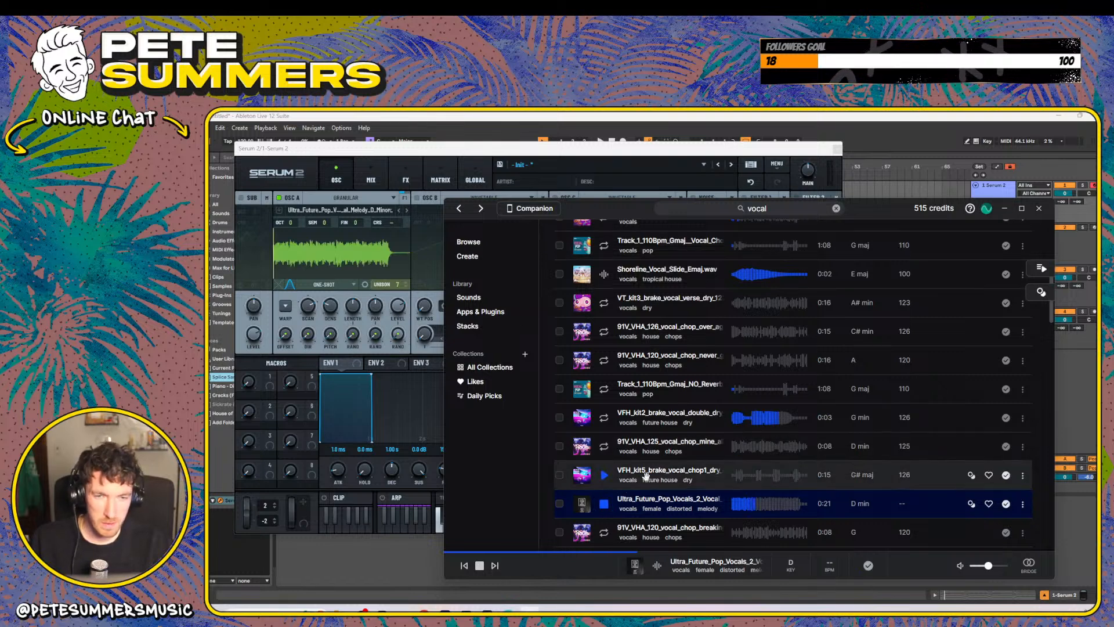
{"action": "left_click", "coordinate": [607, 506]}
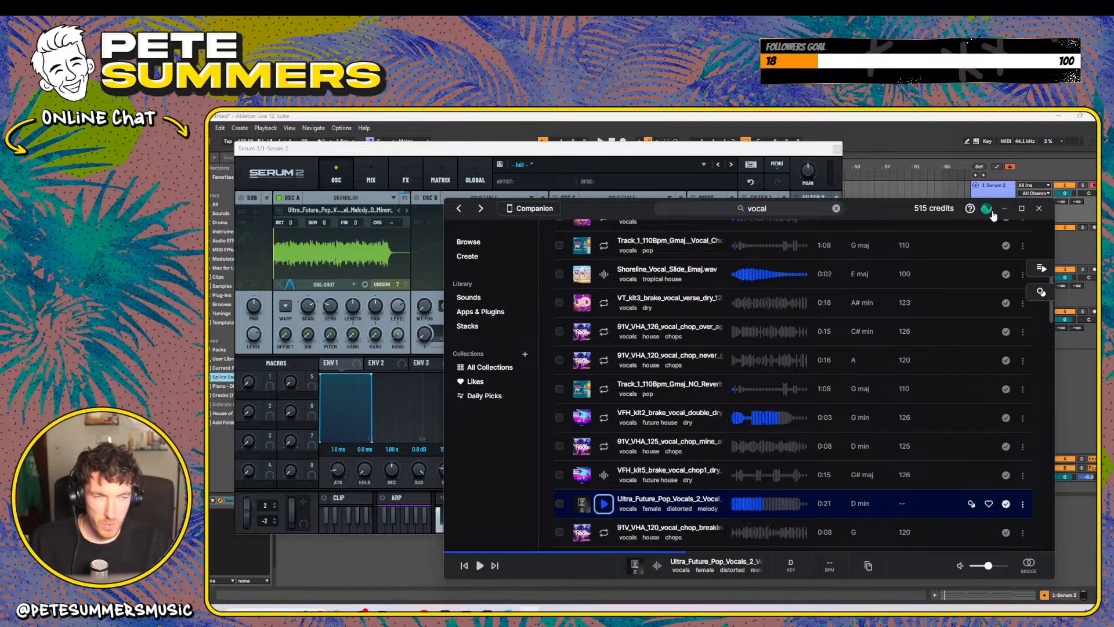
{"action": "left_click", "coordinate": [1005, 208]}
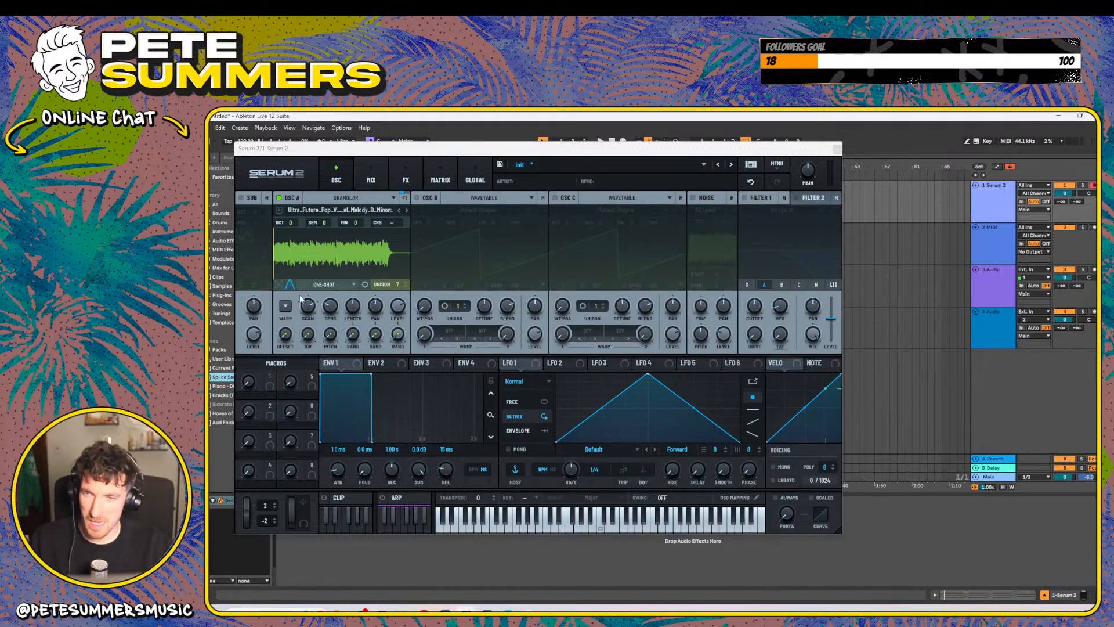
{"action": "left_click_drag", "start_coordinate": [430, 155], "coordinate": [635, 200]}
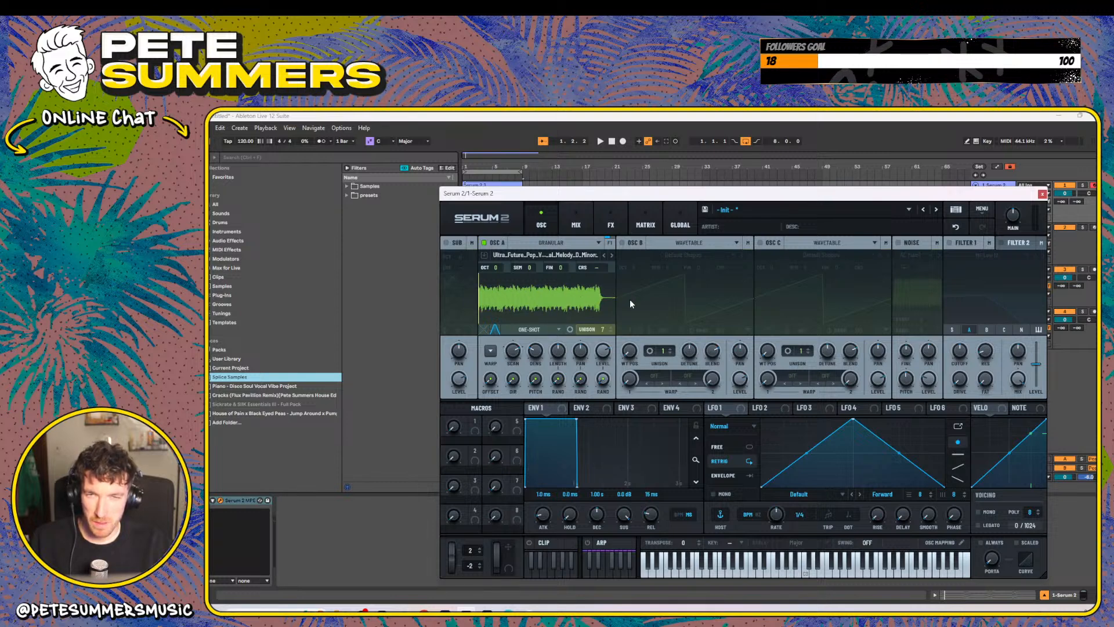
- Limit oscillator A's playback region to roughly the first half of the vocal sample and play the pattern
{"action": "left_click_drag", "start_coordinate": [616, 301], "coordinate": [490, 309]}
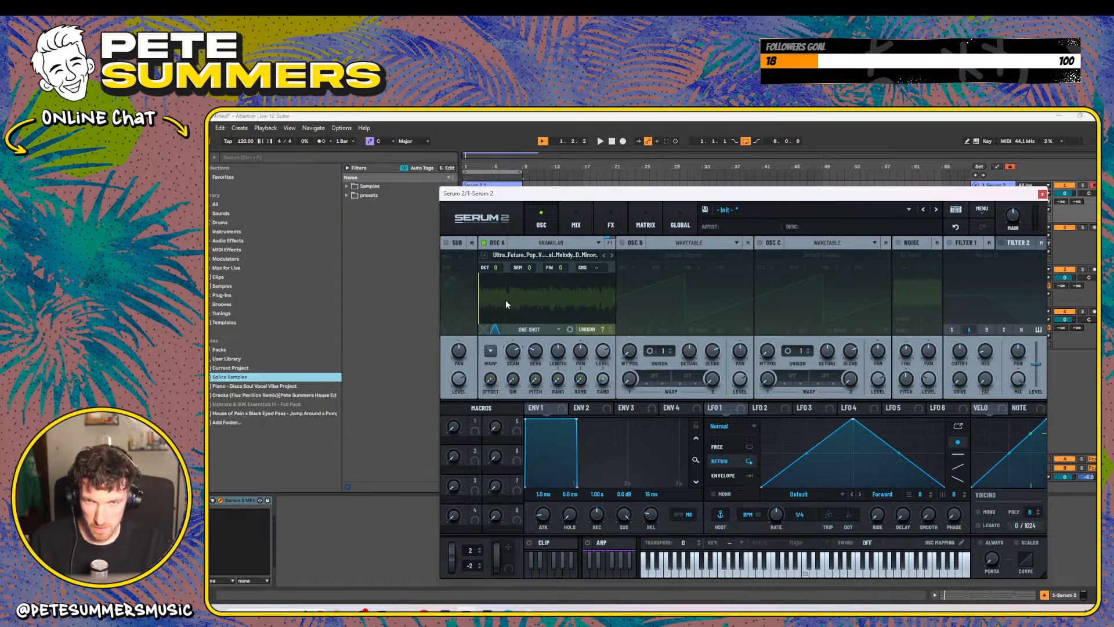
{"action": "scroll", "coordinate": [490, 303], "scroll_direction": "down", "scroll_amount": 4}
{"action": "left_click_drag", "start_coordinate": [475, 302], "coordinate": [548, 300]}
{"action": "key", "text": "space"}
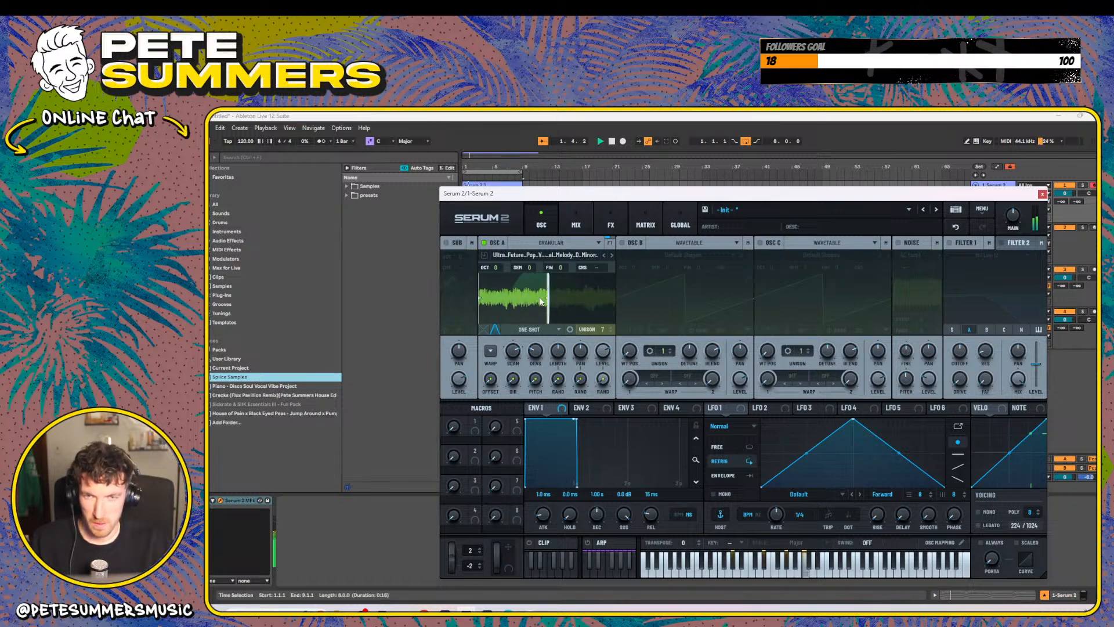
- Try the Welch grain window shape on oscillator A, restore Hann, and return to the waveform view
{"action": "left_click", "coordinate": [495, 330]}
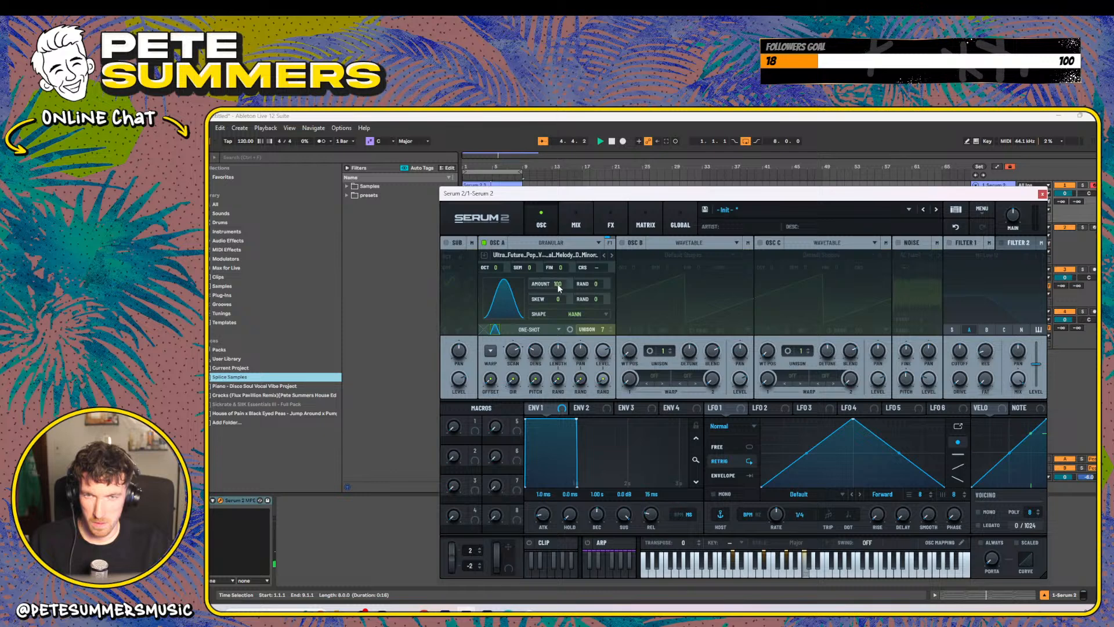
{"action": "left_click", "coordinate": [583, 314]}
{"action": "left_click", "coordinate": [559, 336]}
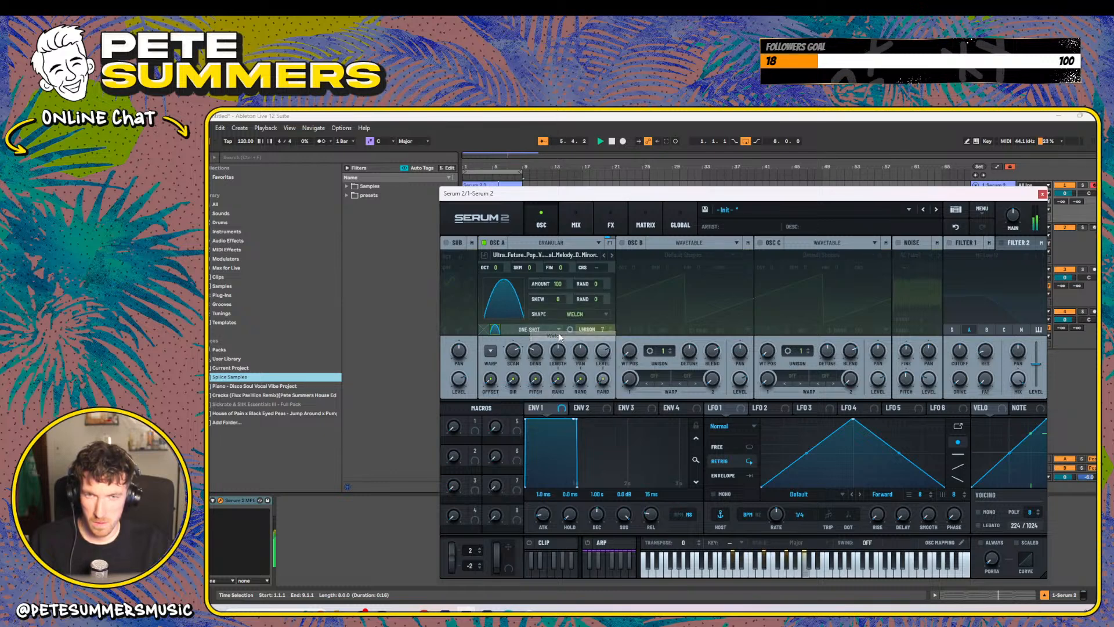
{"action": "left_click", "coordinate": [575, 314]}
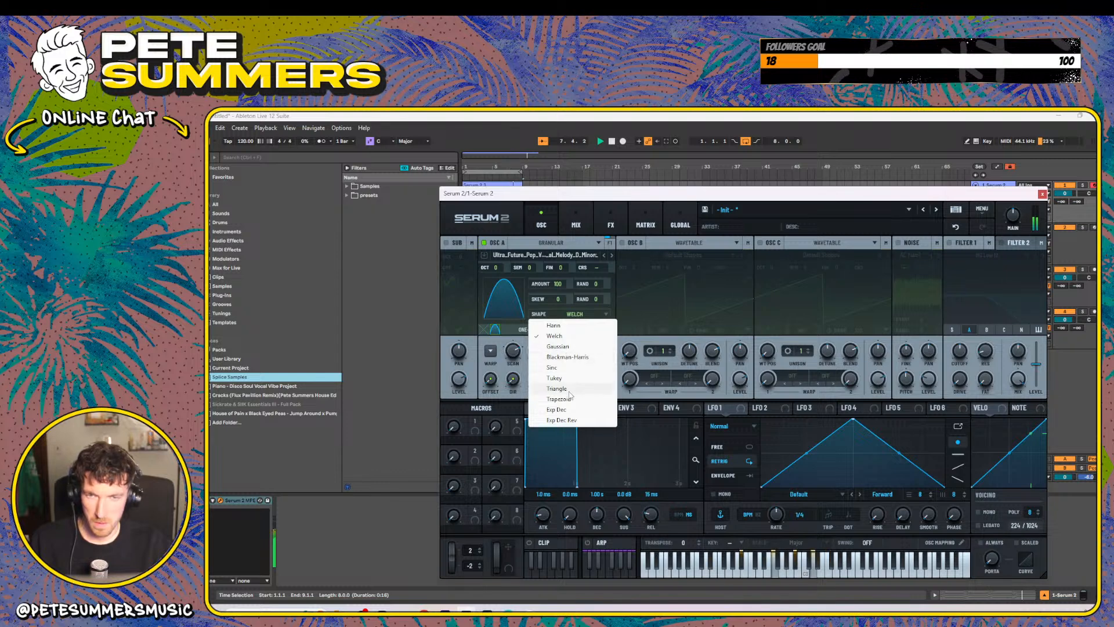
{"action": "left_click", "coordinate": [553, 326]}
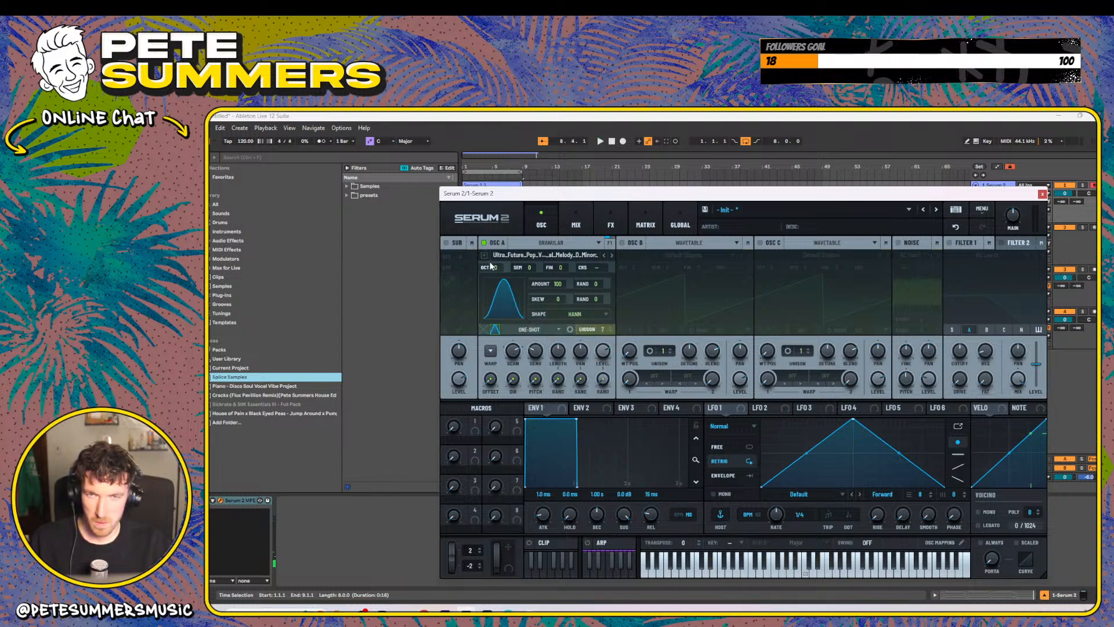
{"action": "left_click", "coordinate": [522, 257]}
{"action": "left_click", "coordinate": [580, 256]}
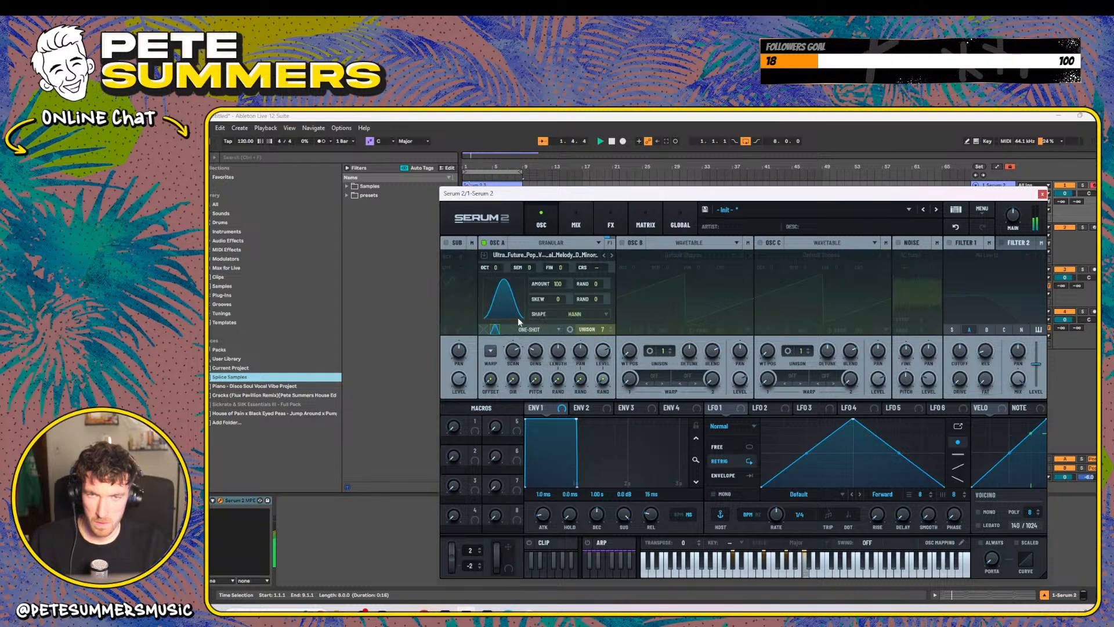
{"action": "left_click", "coordinate": [496, 329]}
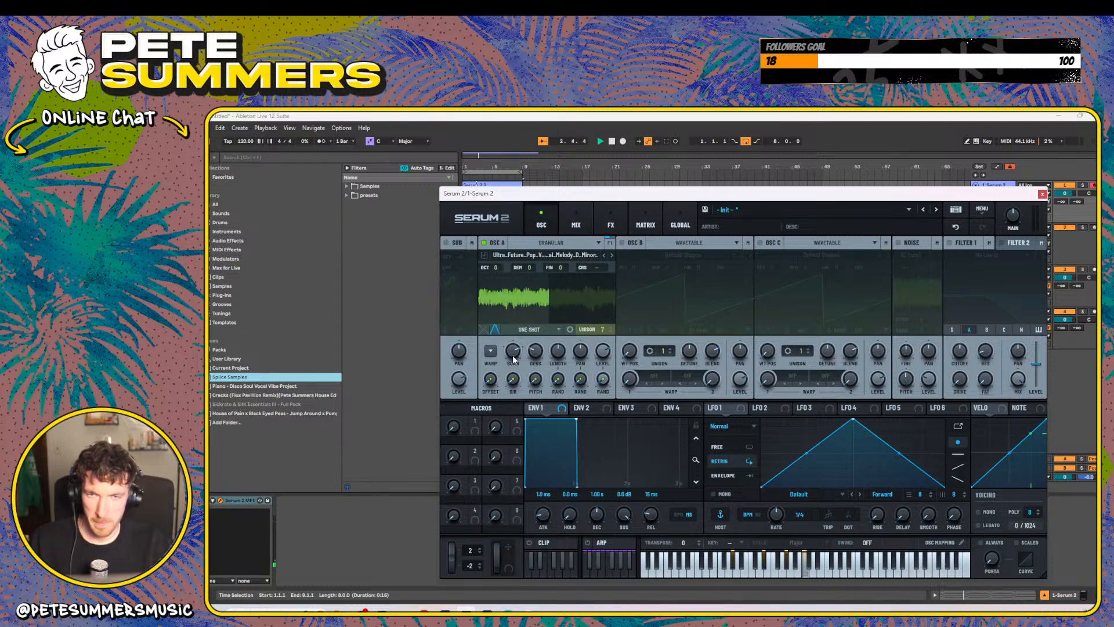
- Set oscillator A to one unison voice and reduce its density to about 10 grains
{"action": "left_click_drag", "start_coordinate": [593, 329], "coordinate": [602, 385]}
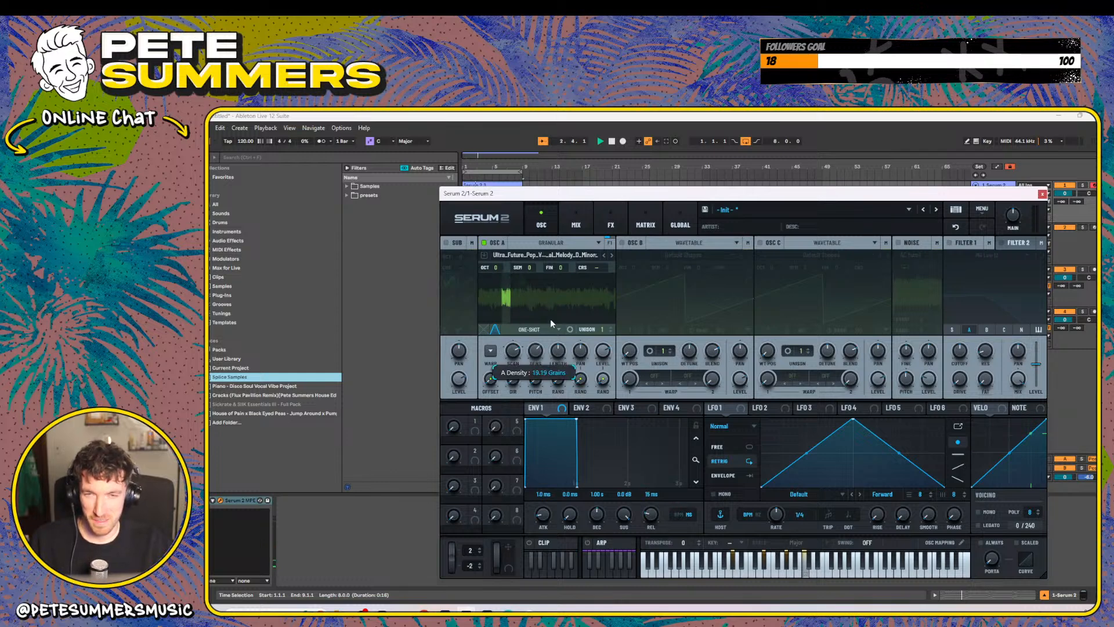
{"action": "left_click_drag", "start_coordinate": [552, 320], "coordinate": [550, 361]}
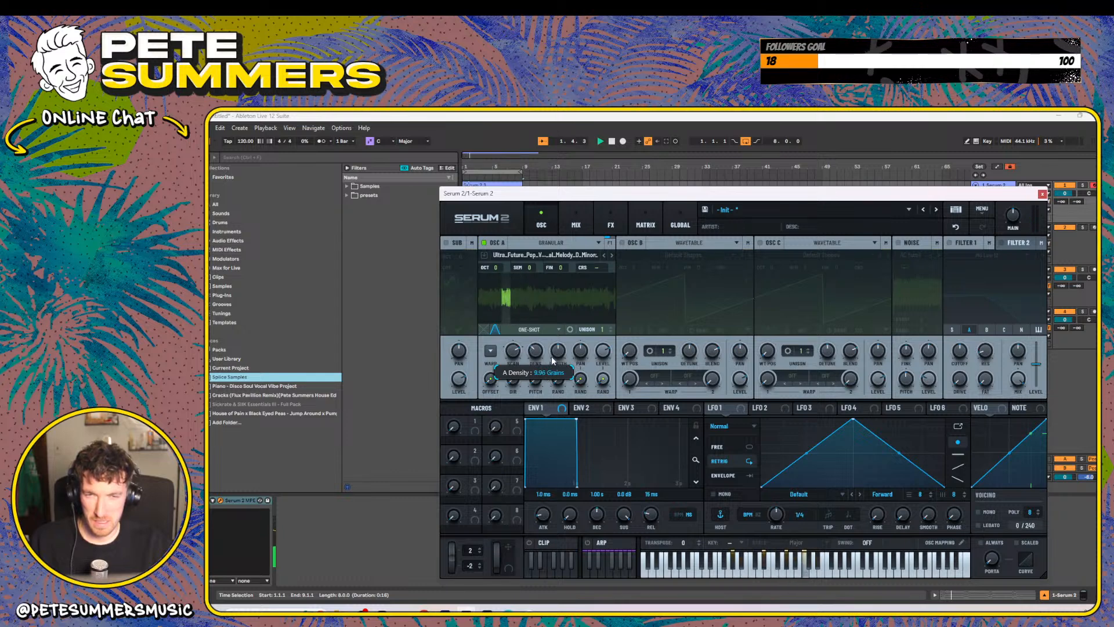
- Switch oscillator A's playback mode to Fwd/Rev Loop and set the grain length to about 47 ms
{"action": "left_click", "coordinate": [531, 329]}
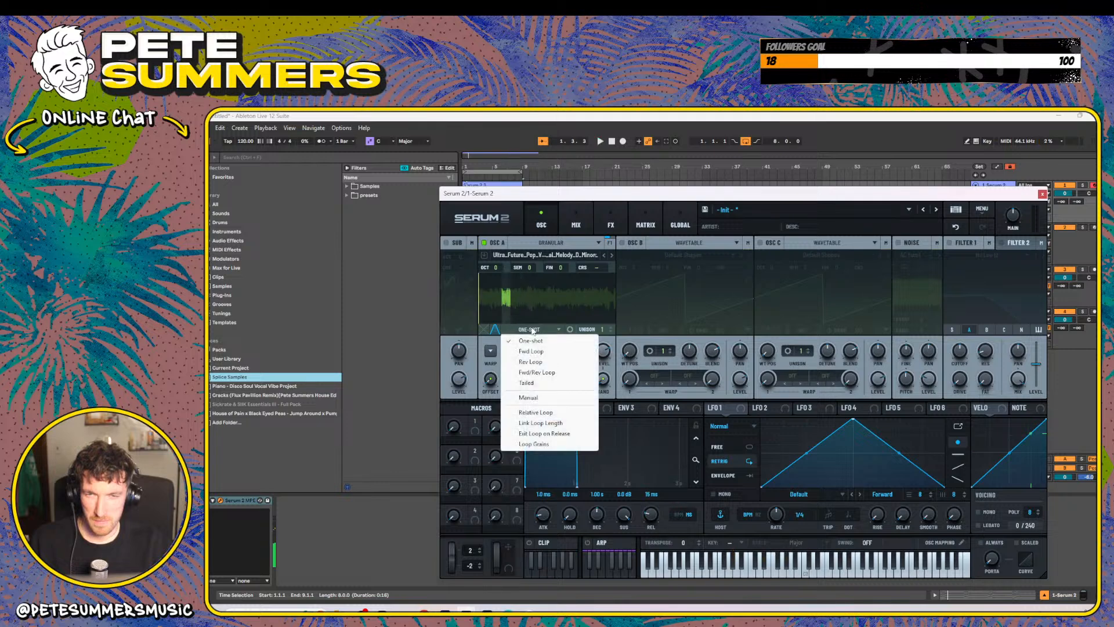
{"action": "left_click", "coordinate": [537, 371]}
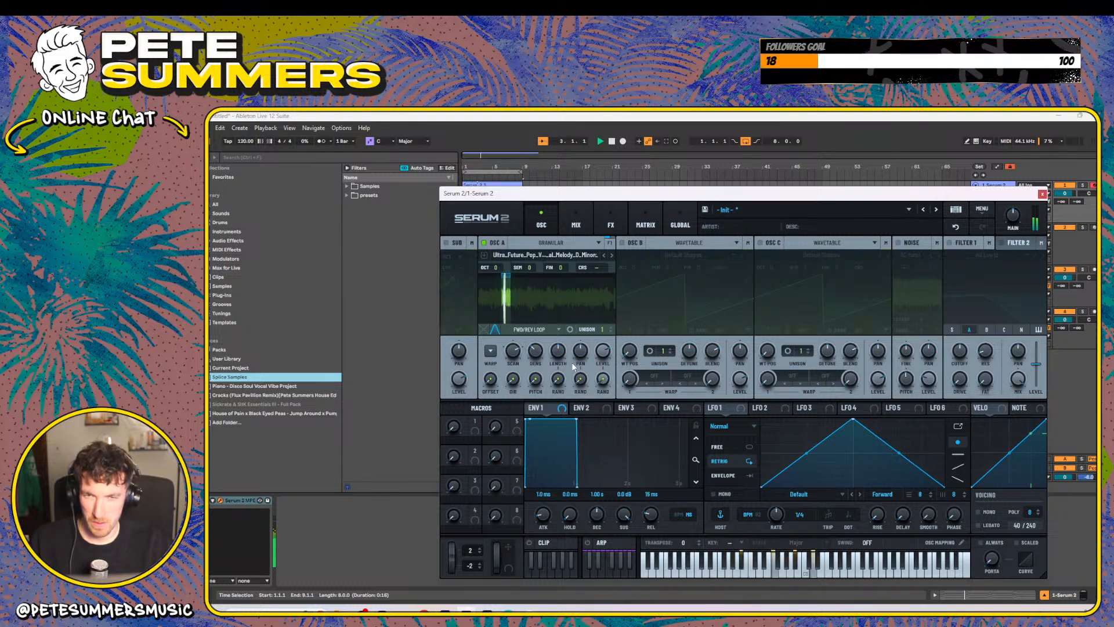
{"action": "left_click_drag", "start_coordinate": [572, 362], "coordinate": [556, 375]}
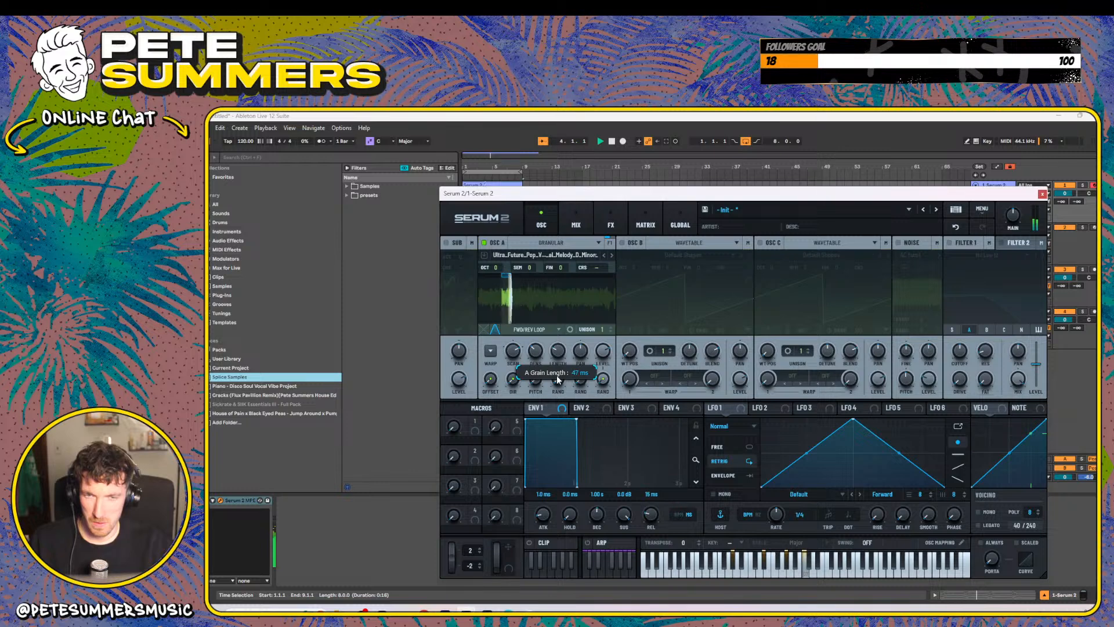
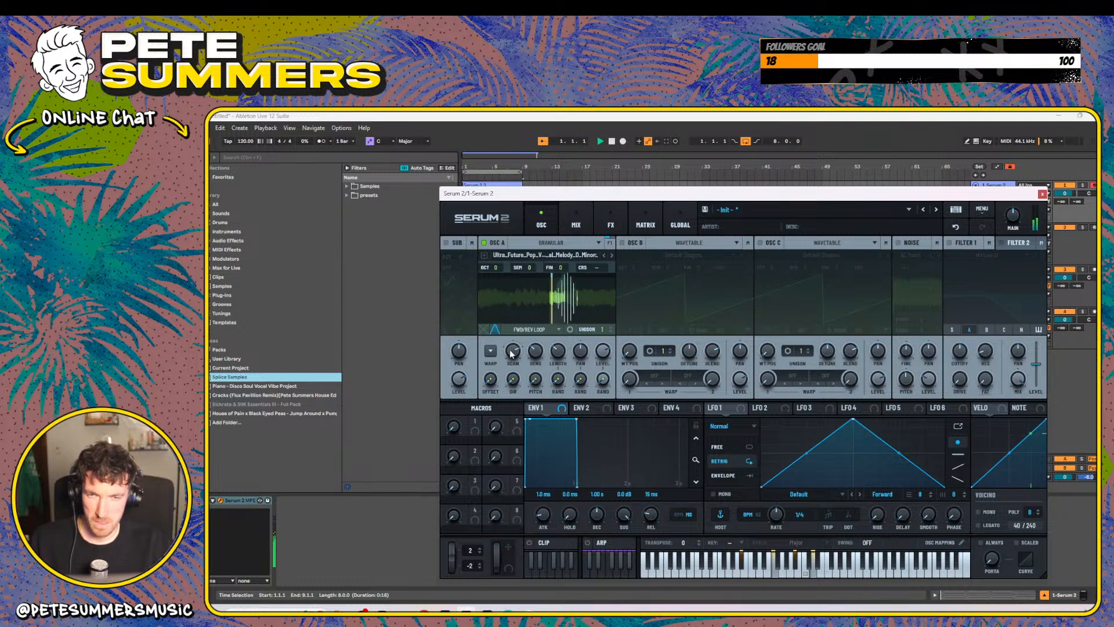
- Adjust oscillator A's granular scan settings during playback and briefly show its warp controls
{"action": "left_click_drag", "start_coordinate": [514, 416], "coordinate": [522, 393]}
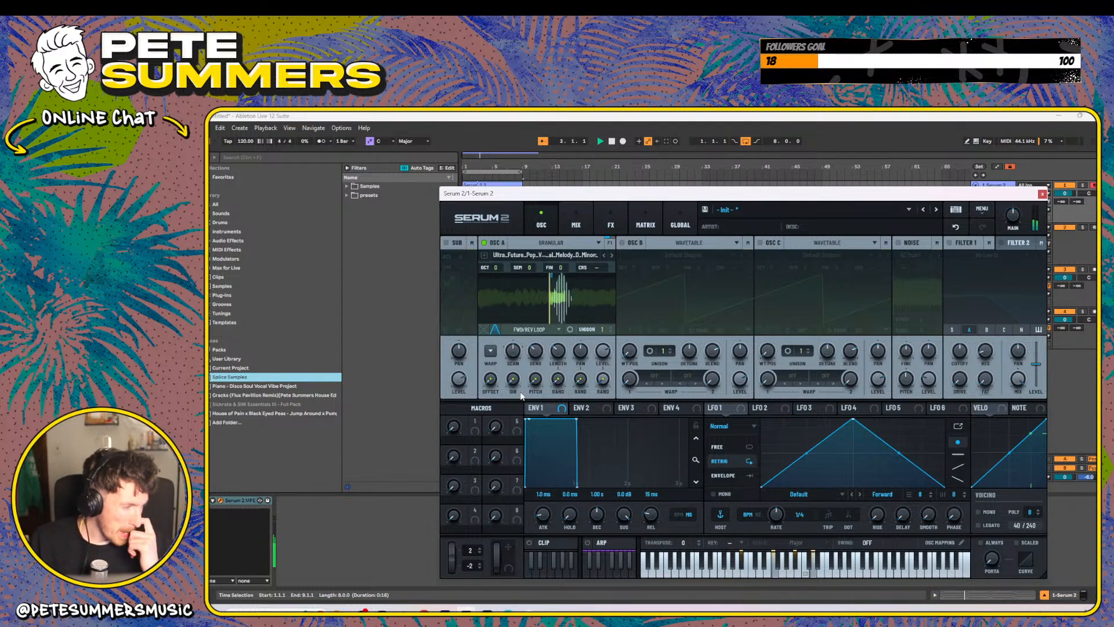
{"action": "left_click", "coordinate": [491, 351]}
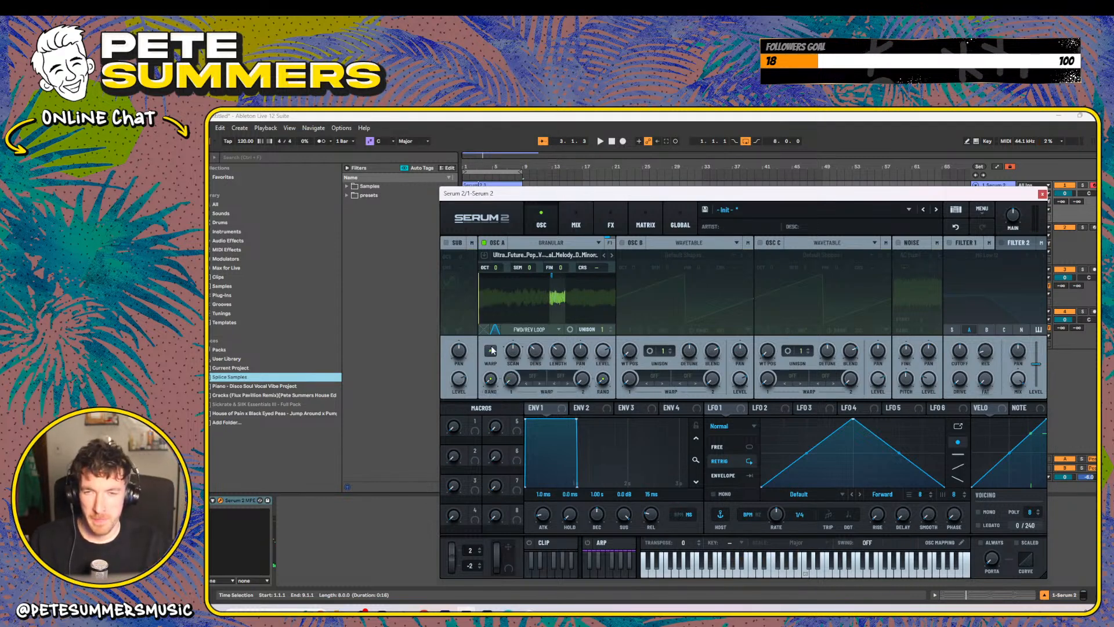
{"action": "left_click", "coordinate": [491, 351]}
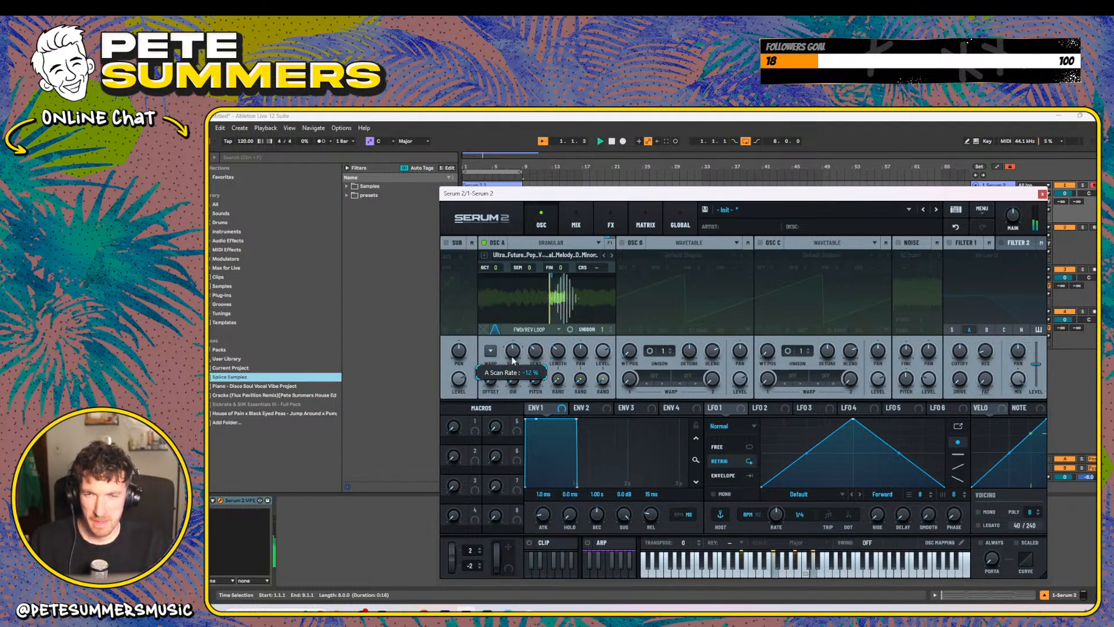
{"action": "mouse_move", "coordinate": [533, 344]}
{"action": "left_mouse_down"}
{"action": "mouse_move", "coordinate": [537, 369]}
{"action": "mouse_move", "coordinate": [551, 333]}
{"action": "mouse_move", "coordinate": [559, 380]}
{"action": "mouse_move", "coordinate": [566, 327]}
{"action": "mouse_move", "coordinate": [566, 340]}
{"action": "left_mouse_up"}
{"action": "key", "text": "space"}
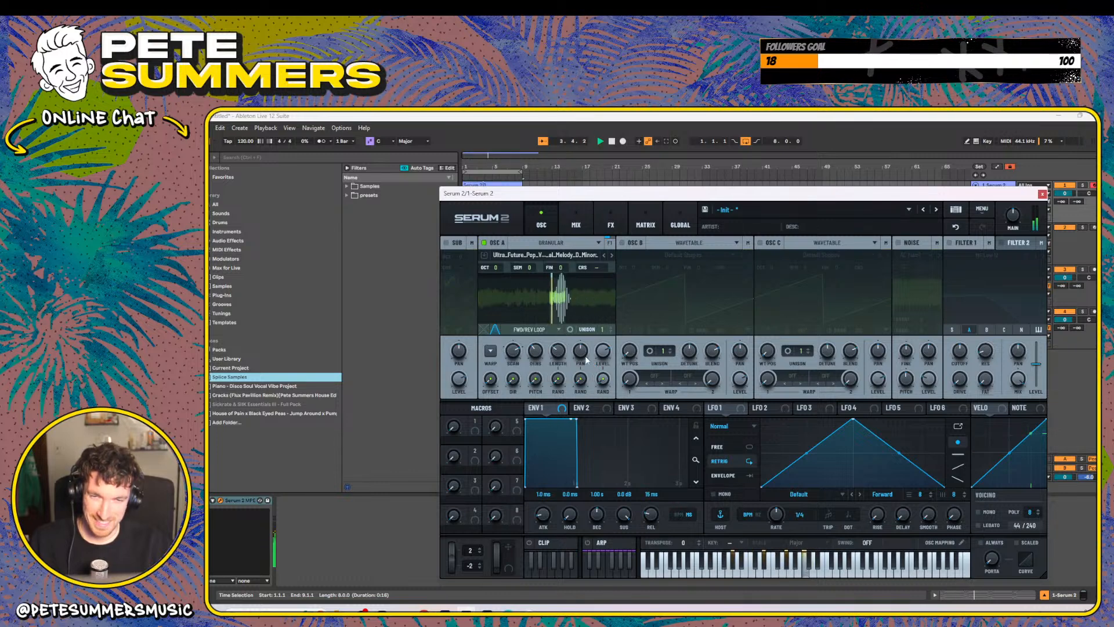
- Adjust oscillator A's grain pan and offset, set random pan to about 40%, and stop playback
{"action": "mouse_move", "coordinate": [581, 354]}
{"action": "left_mouse_down"}
{"action": "mouse_move", "coordinate": [579, 387]}
{"action": "mouse_move", "coordinate": [581, 357]}
{"action": "left_mouse_up"}
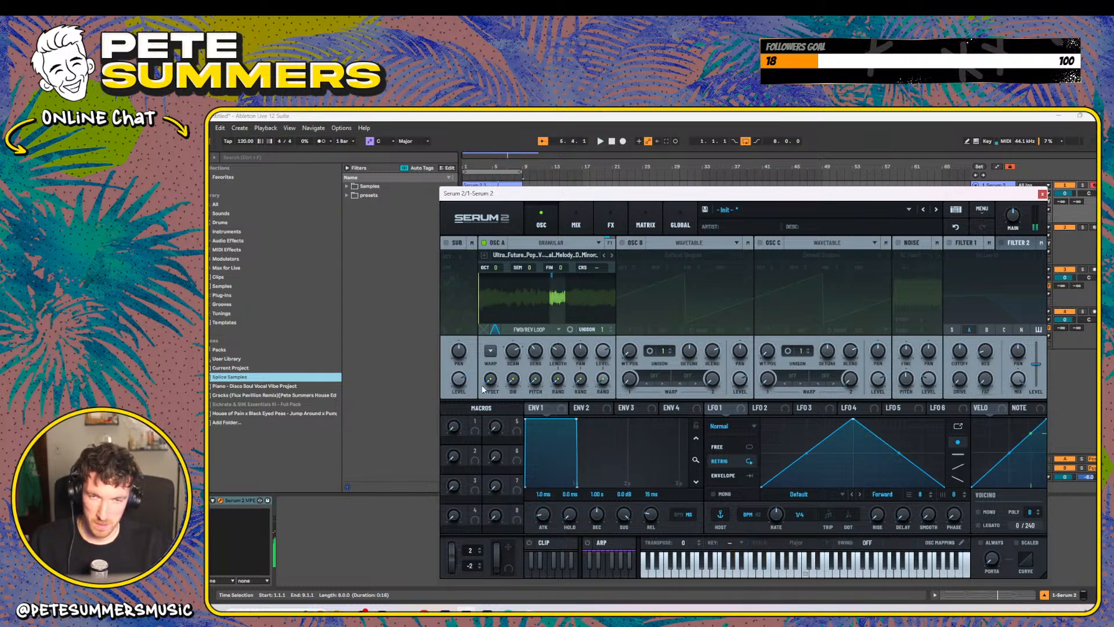
{"action": "left_click_drag", "start_coordinate": [490, 379], "coordinate": [528, 352]}
{"action": "left_click_drag", "start_coordinate": [585, 383], "coordinate": [592, 329]}
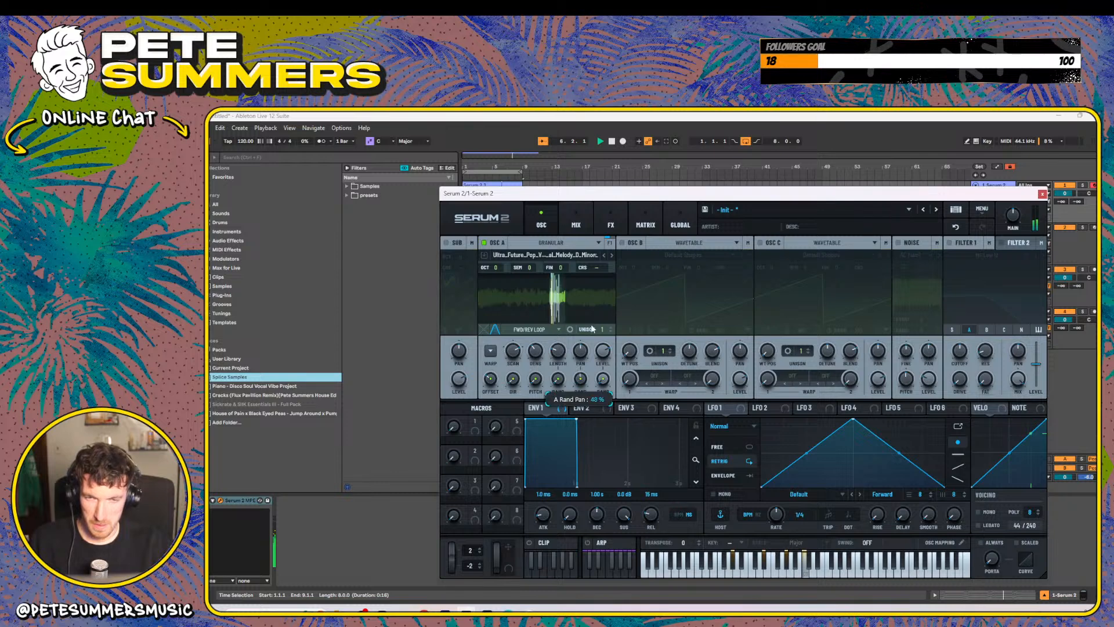
{"action": "key", "text": "space"}
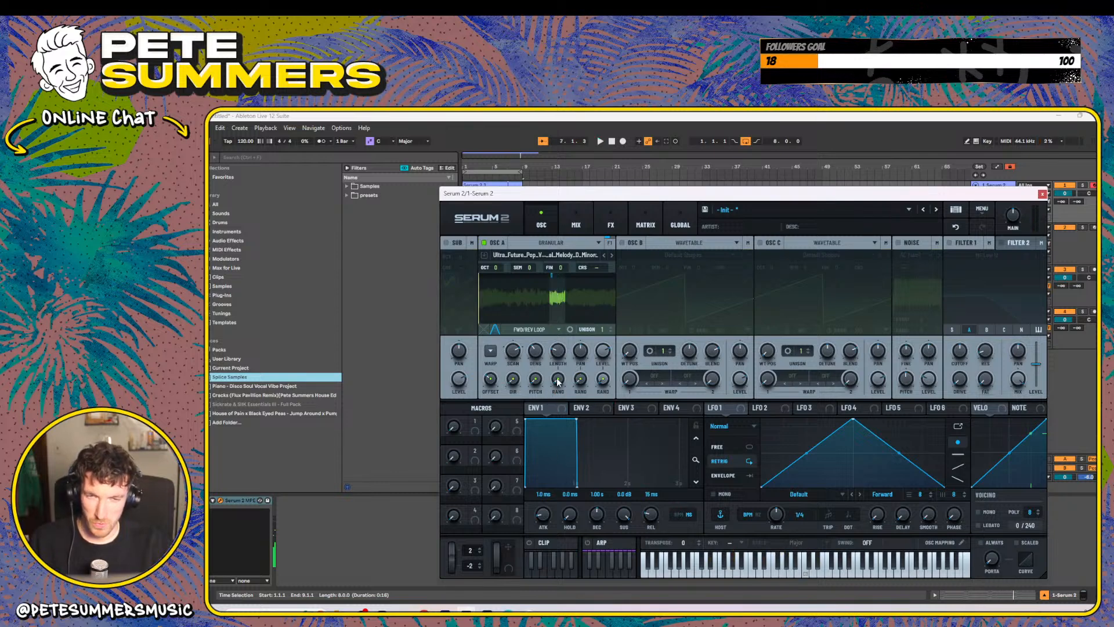
- Move and narrow oscillator A's loop region to a short section just past the middle of the vocal during playback
{"action": "mouse_move", "coordinate": [557, 381]}
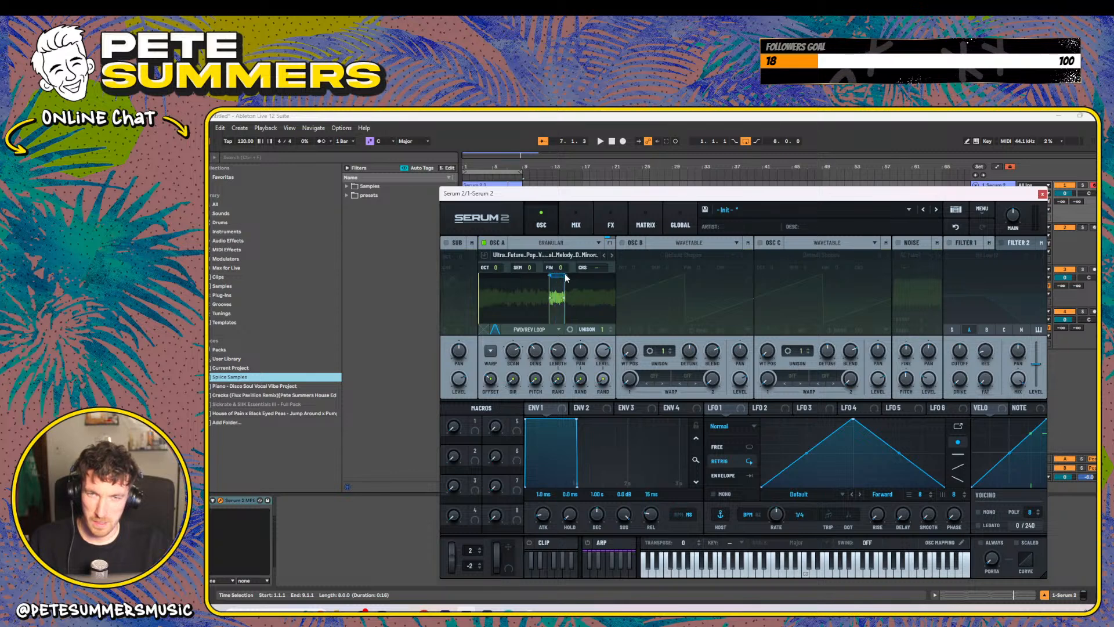
{"action": "key", "text": "space"}
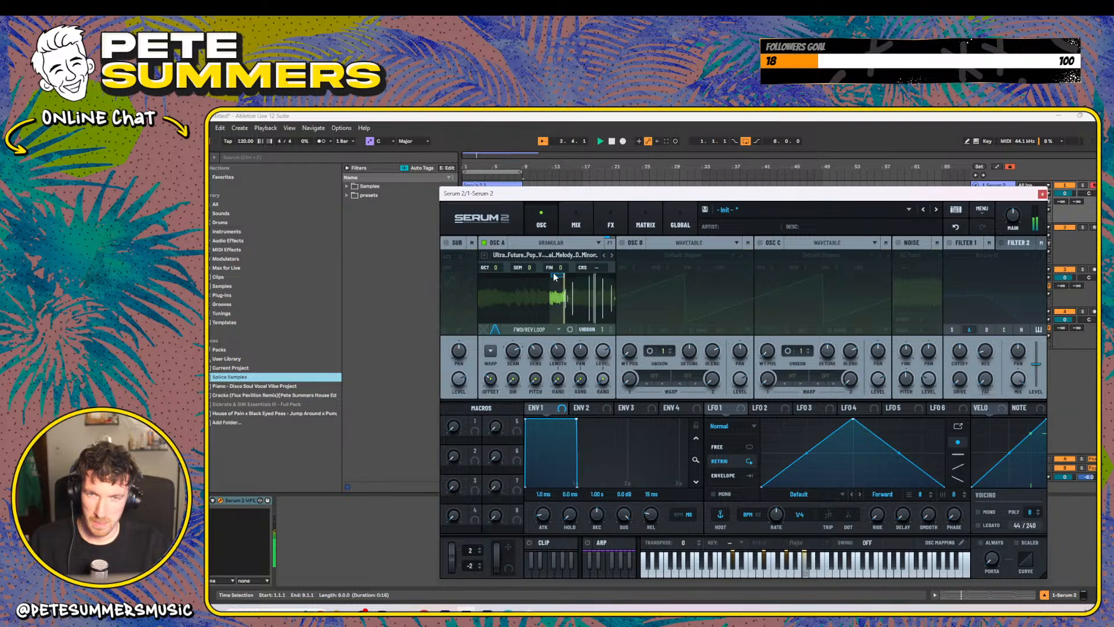
{"action": "left_click_drag", "start_coordinate": [554, 275], "coordinate": [598, 300]}
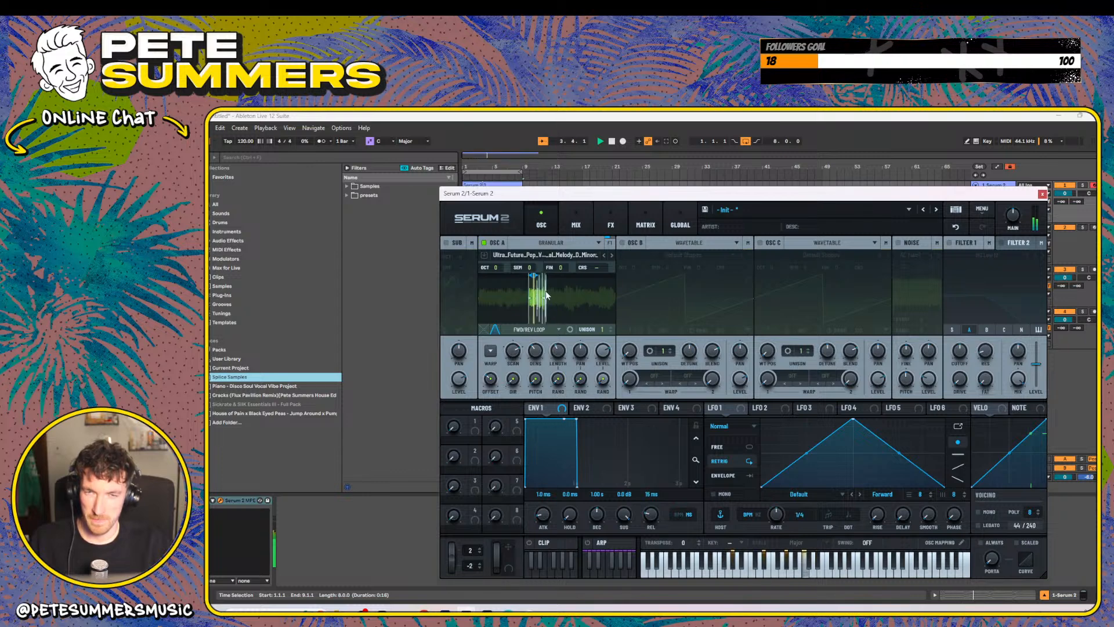
{"action": "left_click_drag", "start_coordinate": [569, 299], "coordinate": [564, 300]}
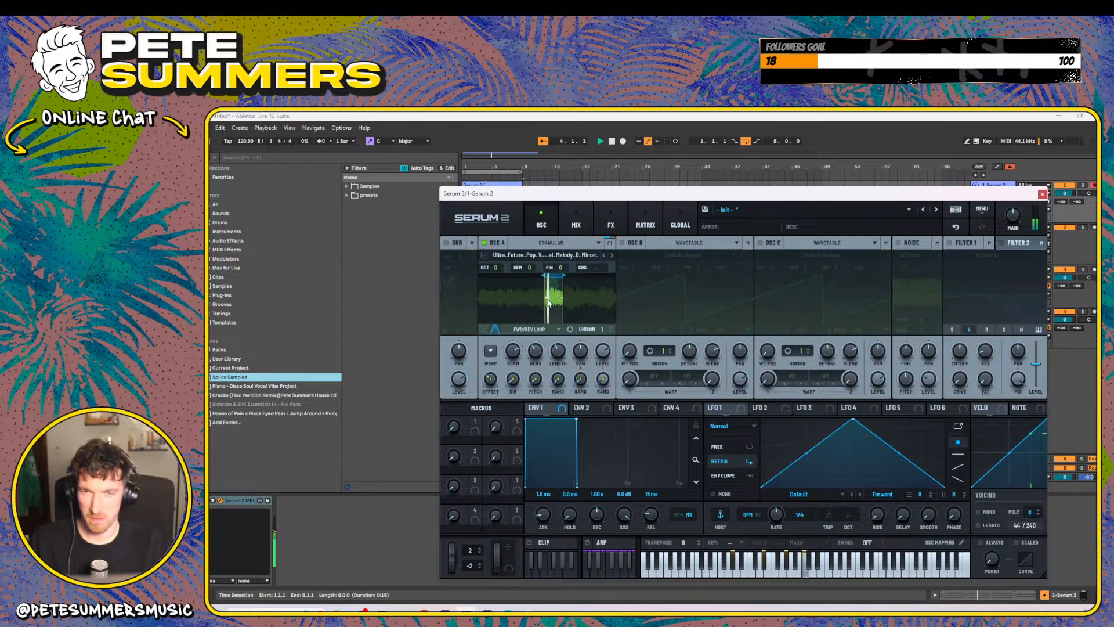
{"action": "left_click_drag", "start_coordinate": [550, 300], "coordinate": [557, 299]}
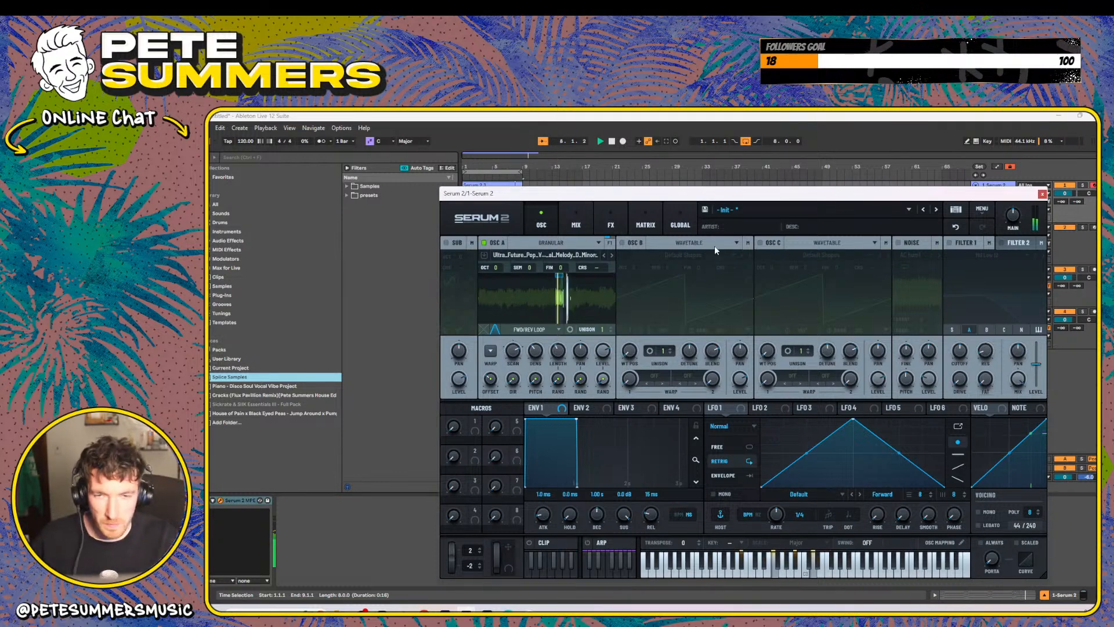
- Enable the sub oscillator and raise its octave to +1 while the pattern plays
{"action": "left_click", "coordinate": [447, 242]}
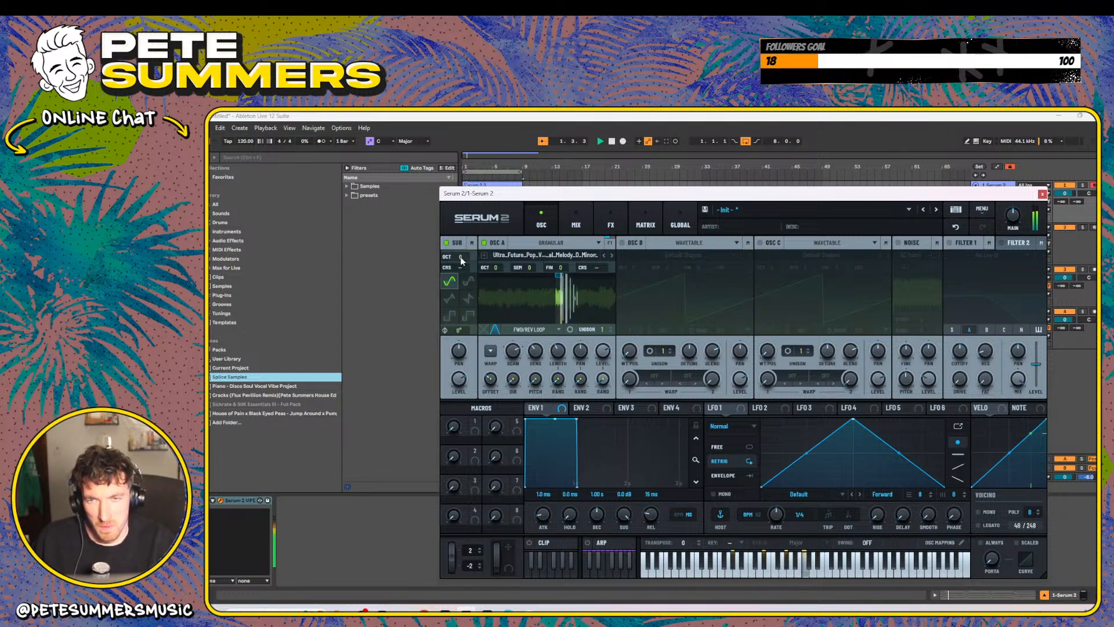
{"action": "mouse_move", "coordinate": [461, 257]}
{"action": "left_mouse_down"}
{"action": "mouse_move", "coordinate": [462, 270]}
{"action": "mouse_move", "coordinate": [463, 254]}
{"action": "left_mouse_up"}
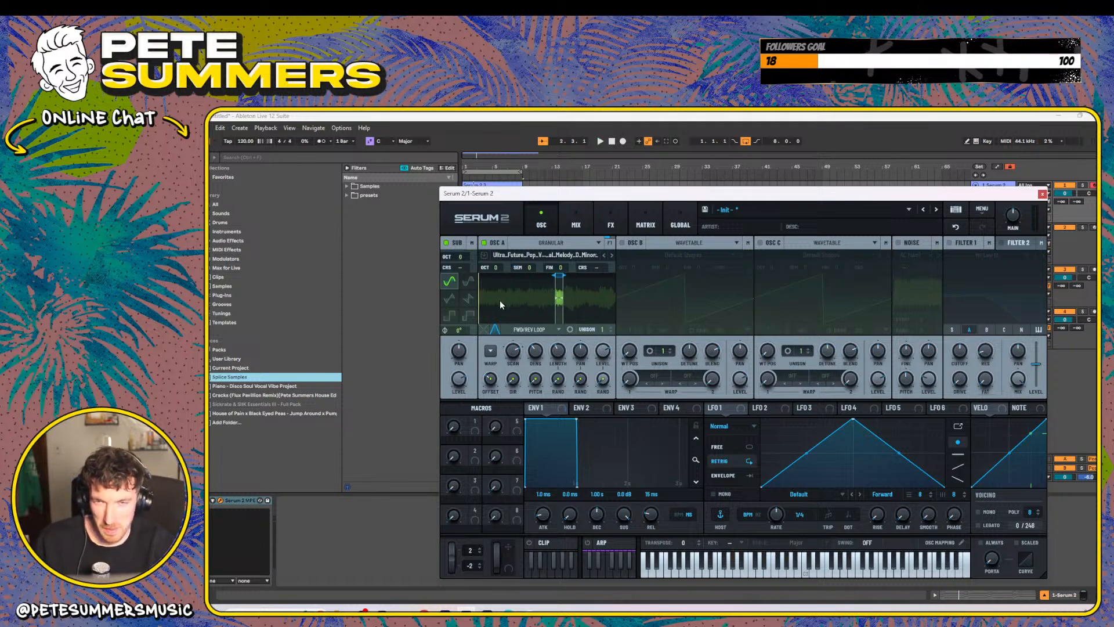
{"action": "key", "text": "space"}
{"action": "left_click_drag", "start_coordinate": [462, 254], "coordinate": [466, 243]}
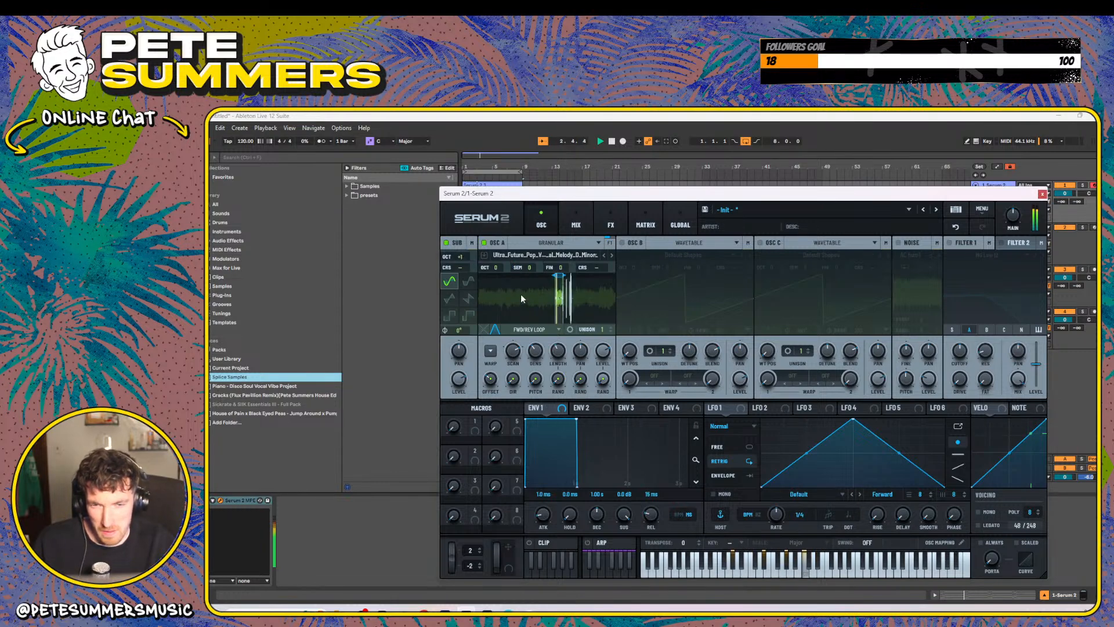
- Lower oscillator A's semitone tuning by ear to match the sub oscillator
{"action": "left_click_drag", "start_coordinate": [528, 267], "coordinate": [531, 280]}
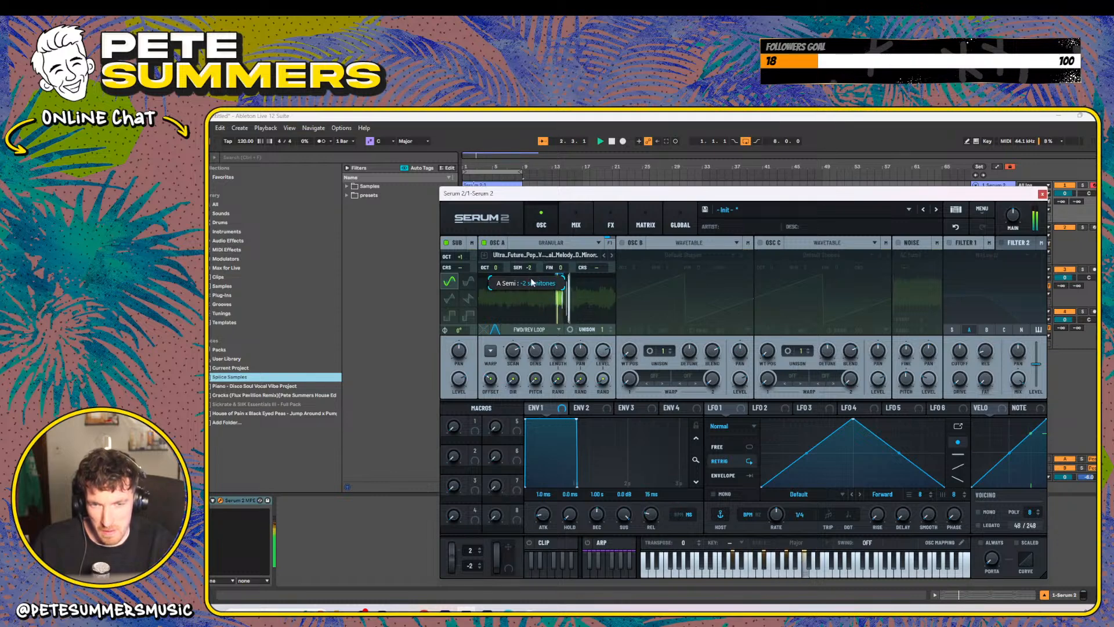
{"action": "left_click_drag", "start_coordinate": [531, 278], "coordinate": [531, 282]}
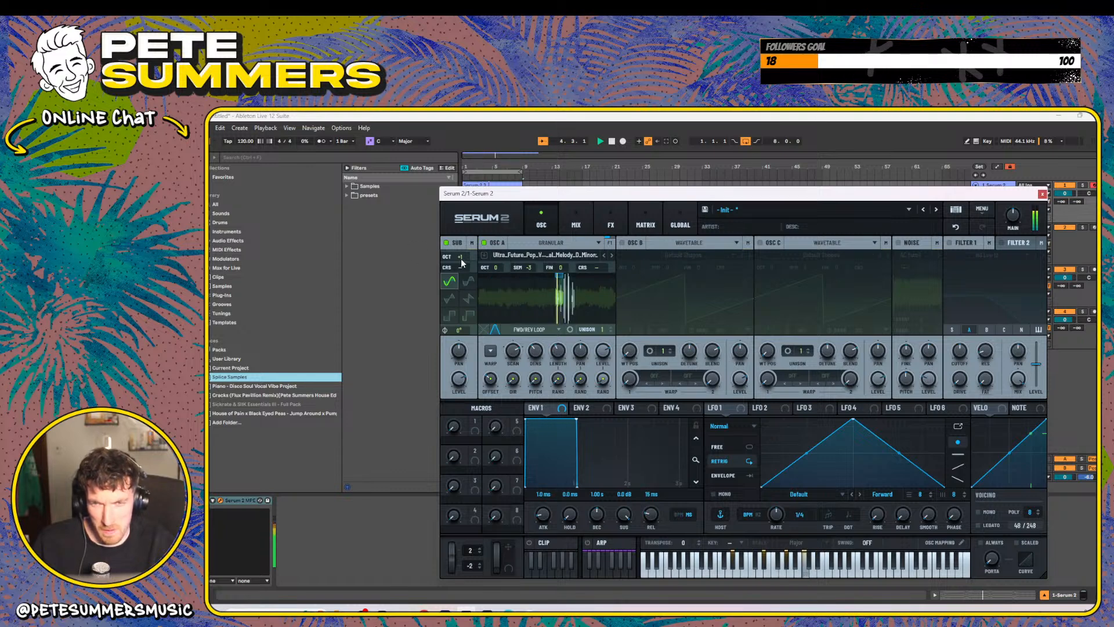
- Lower oscillator A's tuning to -5 semitones and set the sub oscillator's octave to 0
{"action": "left_click_drag", "start_coordinate": [530, 269], "coordinate": [530, 274]}
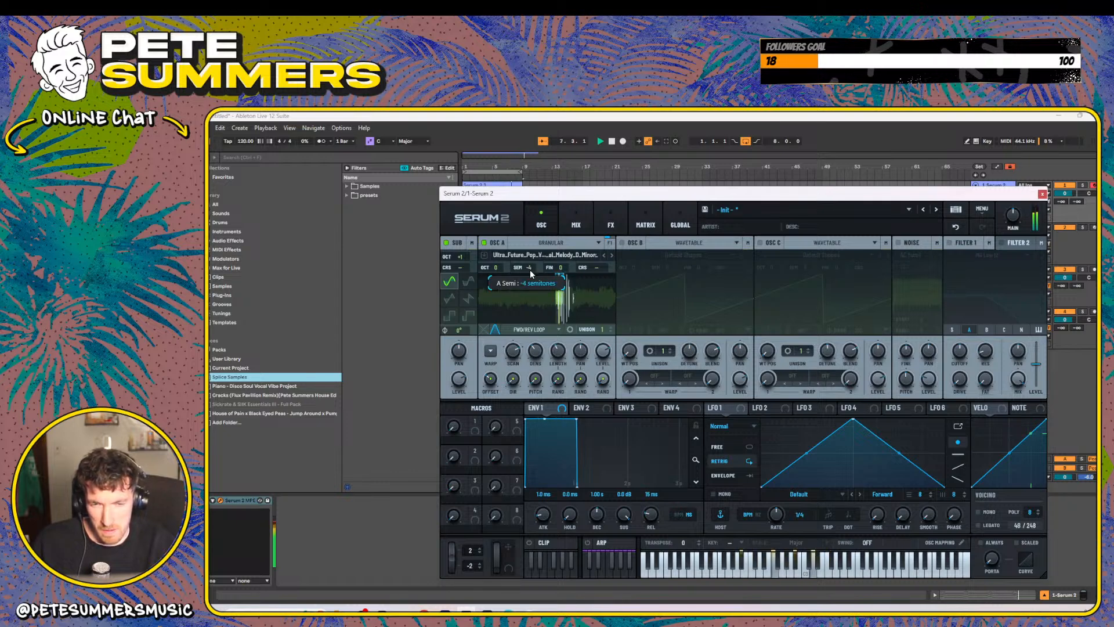
{"action": "left_click_drag", "start_coordinate": [530, 269], "coordinate": [530, 278]}
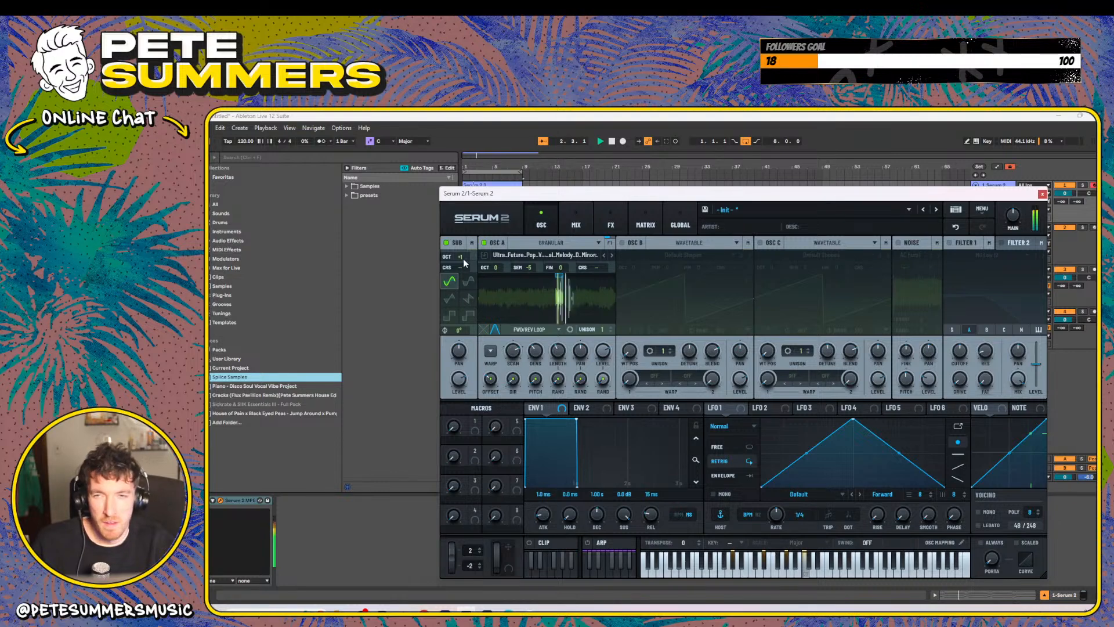
{"action": "left_click_drag", "start_coordinate": [463, 259], "coordinate": [461, 273]}
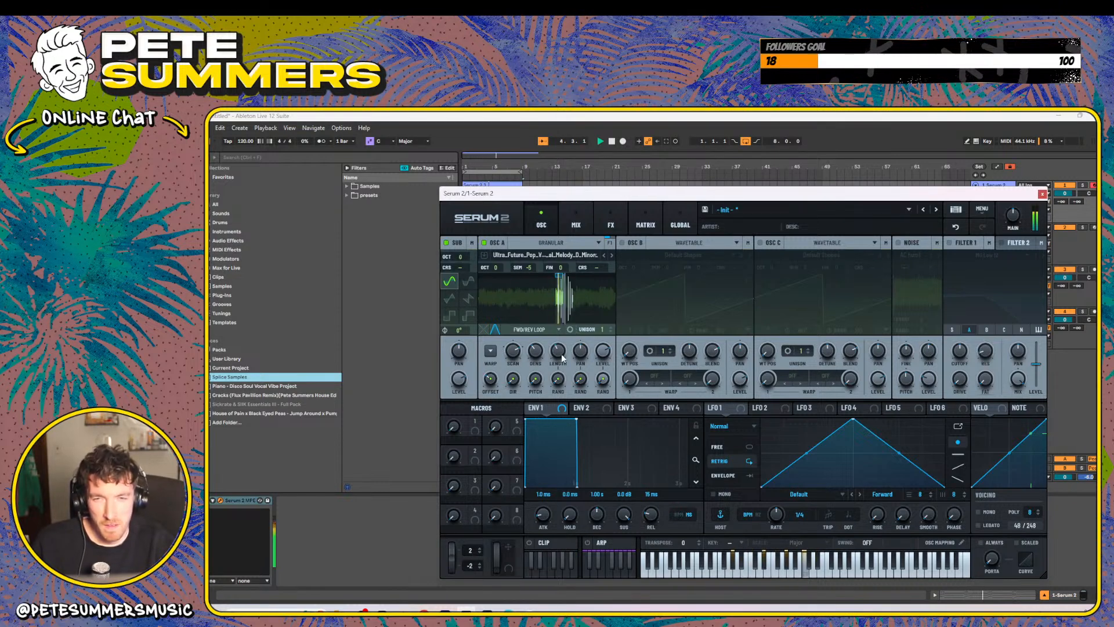
- Adjust oscillator A's grain length by ear, then widen and reposition the loop region on the vocal waveform
{"action": "left_click_drag", "start_coordinate": [561, 358], "coordinate": [559, 373]}
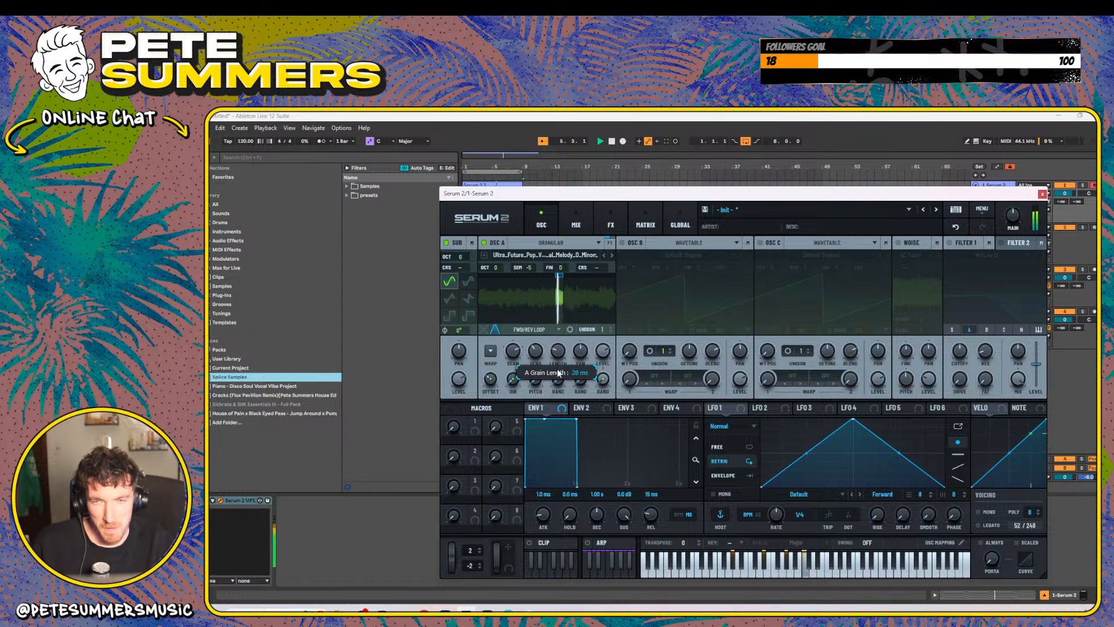
{"action": "left_click_drag", "start_coordinate": [560, 370], "coordinate": [562, 364]}
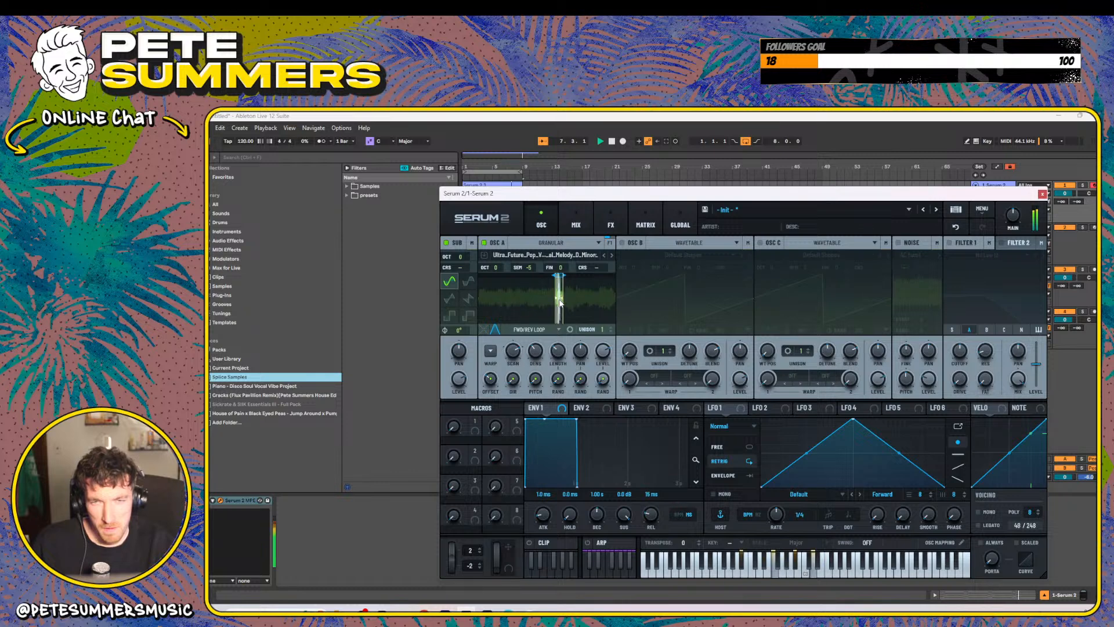
{"action": "mouse_move", "coordinate": [564, 298]}
{"action": "left_mouse_down"}
{"action": "mouse_move", "coordinate": [528, 301]}
{"action": "mouse_move", "coordinate": [587, 306]}
{"action": "mouse_move", "coordinate": [555, 279]}
{"action": "mouse_move", "coordinate": [589, 279]}
{"action": "left_mouse_up"}
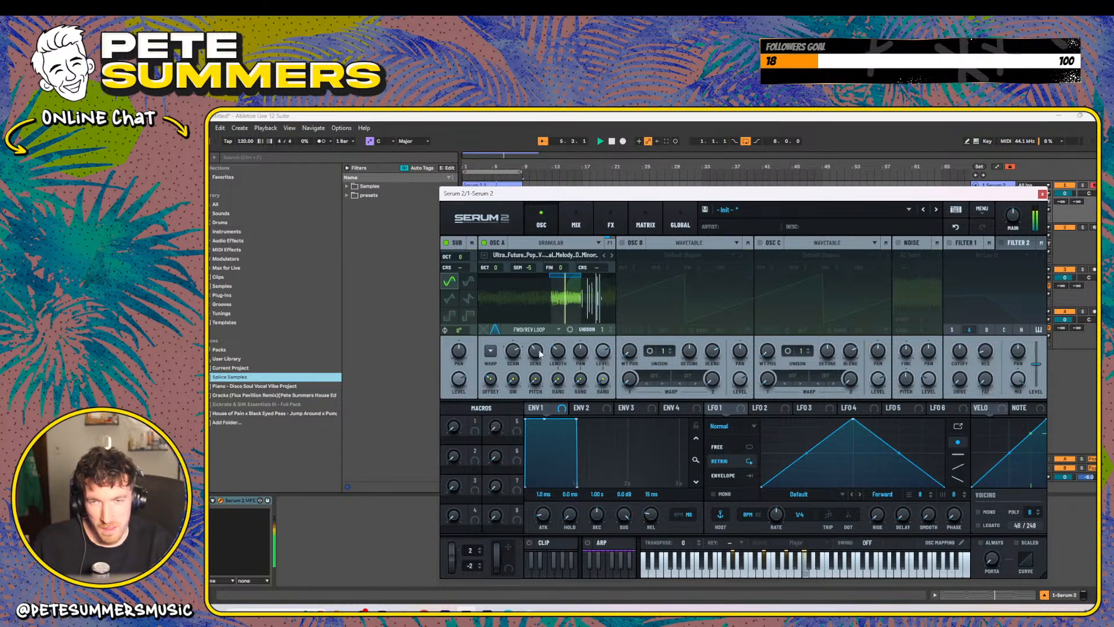
- Adjust oscillator A's grain density and grain length by ear while the pattern plays
{"action": "left_click_drag", "start_coordinate": [539, 352], "coordinate": [541, 373]}
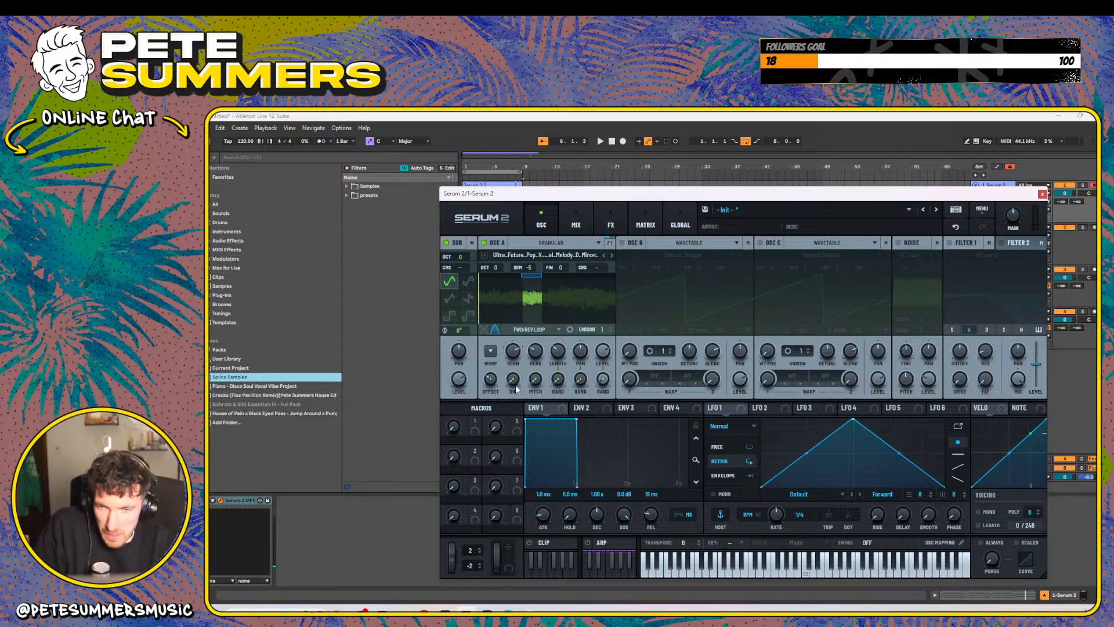
{"action": "mouse_move", "coordinate": [535, 349]}
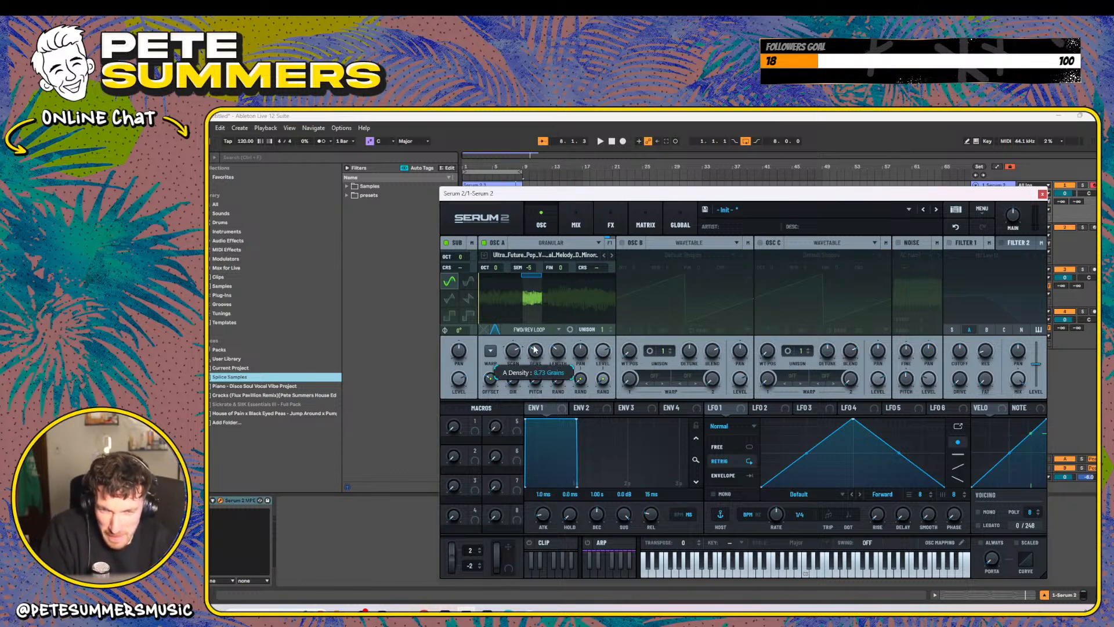
{"action": "key", "text": "space"}
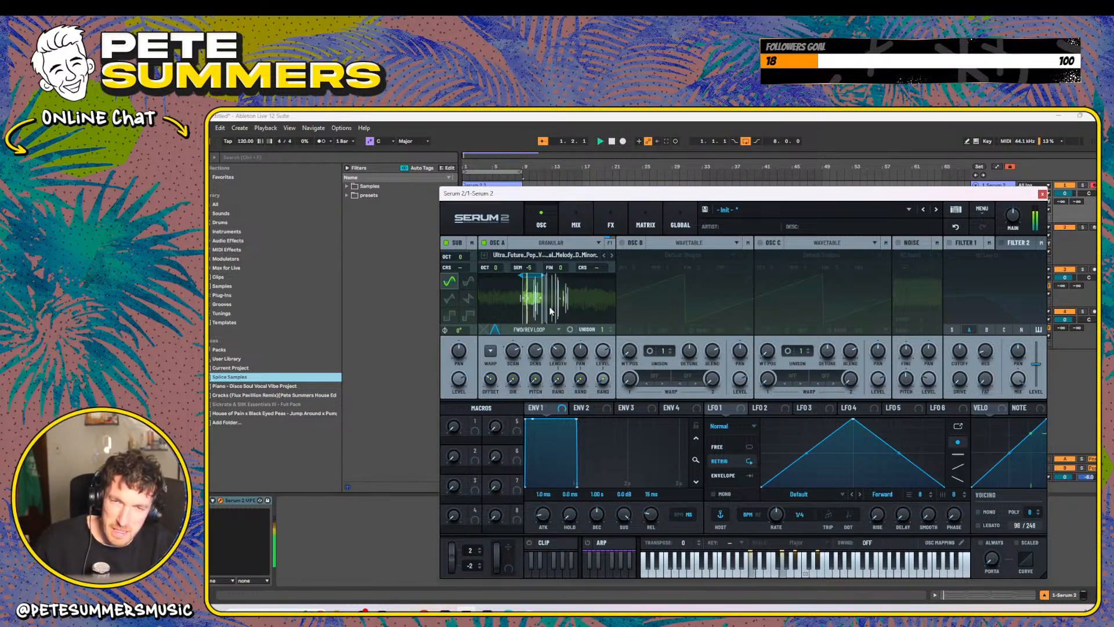
{"action": "left_click_drag", "start_coordinate": [535, 351], "coordinate": [528, 428]}
{"action": "left_click_drag", "start_coordinate": [536, 351], "coordinate": [514, 387]}
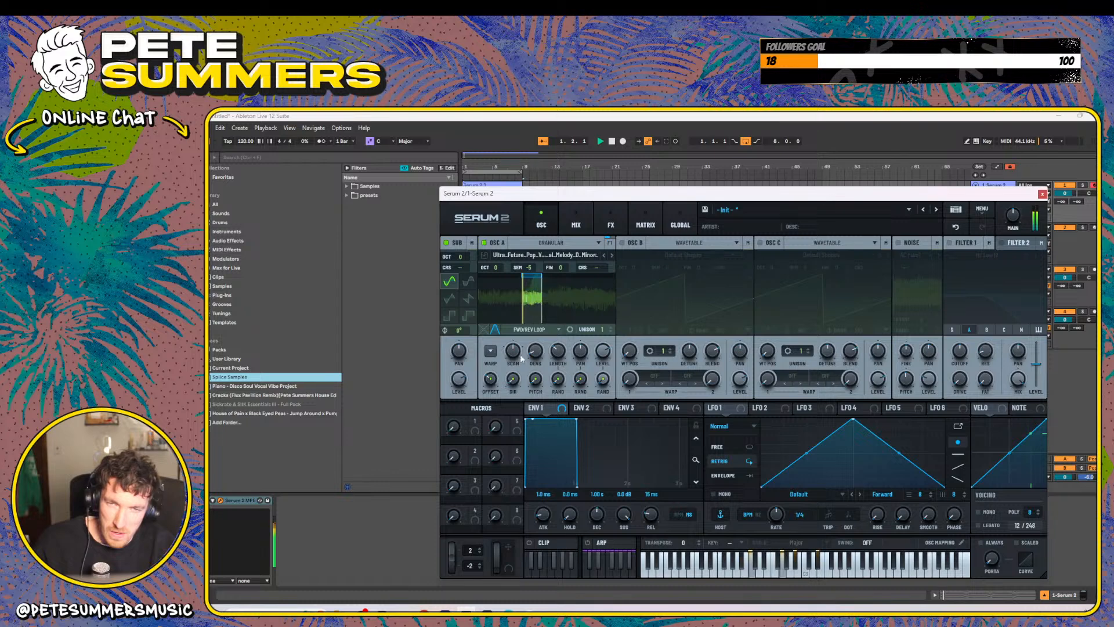
{"action": "mouse_move", "coordinate": [536, 351]}
{"action": "left_click_drag", "start_coordinate": [543, 344], "coordinate": [549, 332]}
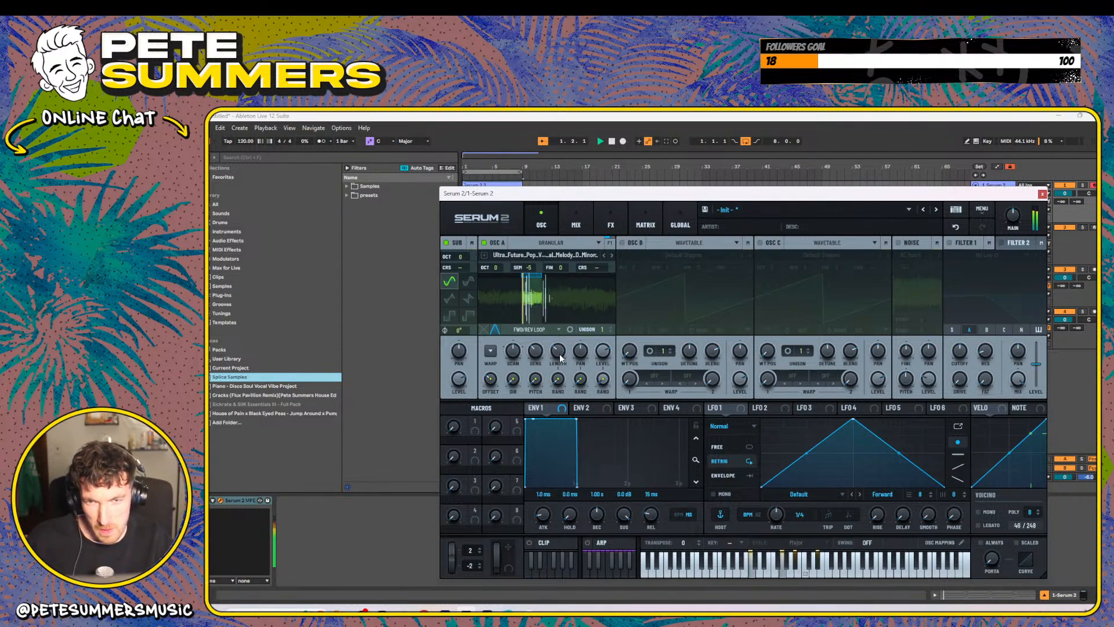
{"action": "mouse_move", "coordinate": [559, 357]}
{"action": "left_mouse_down"}
{"action": "mouse_move", "coordinate": [560, 370]}
{"action": "mouse_move", "coordinate": [566, 349]}
{"action": "mouse_move", "coordinate": [563, 364]}
{"action": "left_mouse_up"}
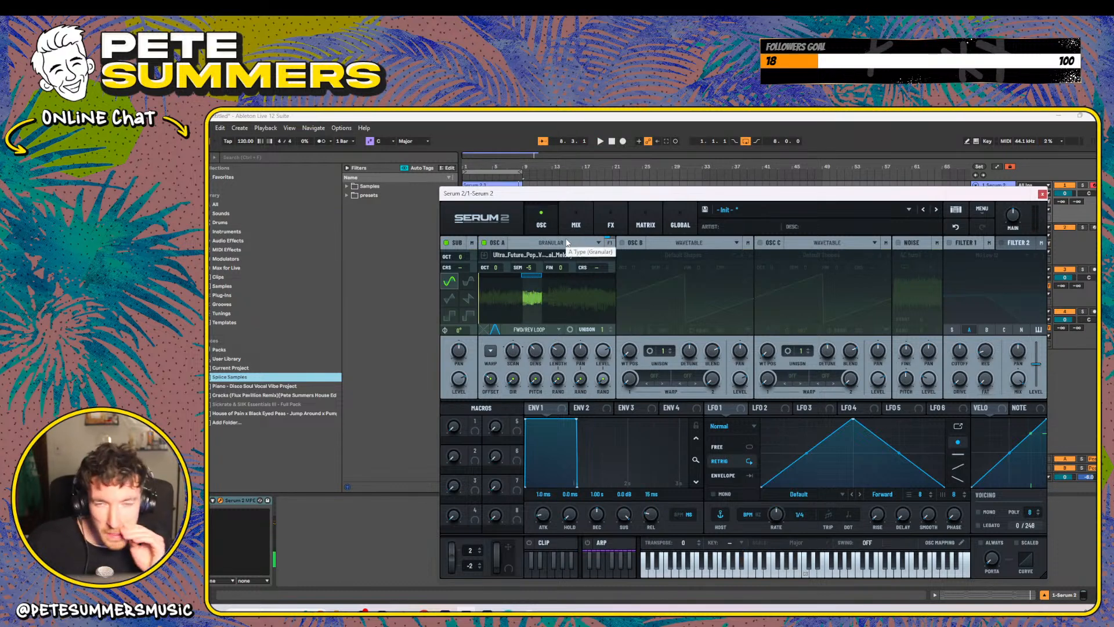
- Enable Filter 1, choose the Wsp type from the S2 Filters, and adjust its cutoff by ear
{"action": "left_click", "coordinate": [949, 242]}
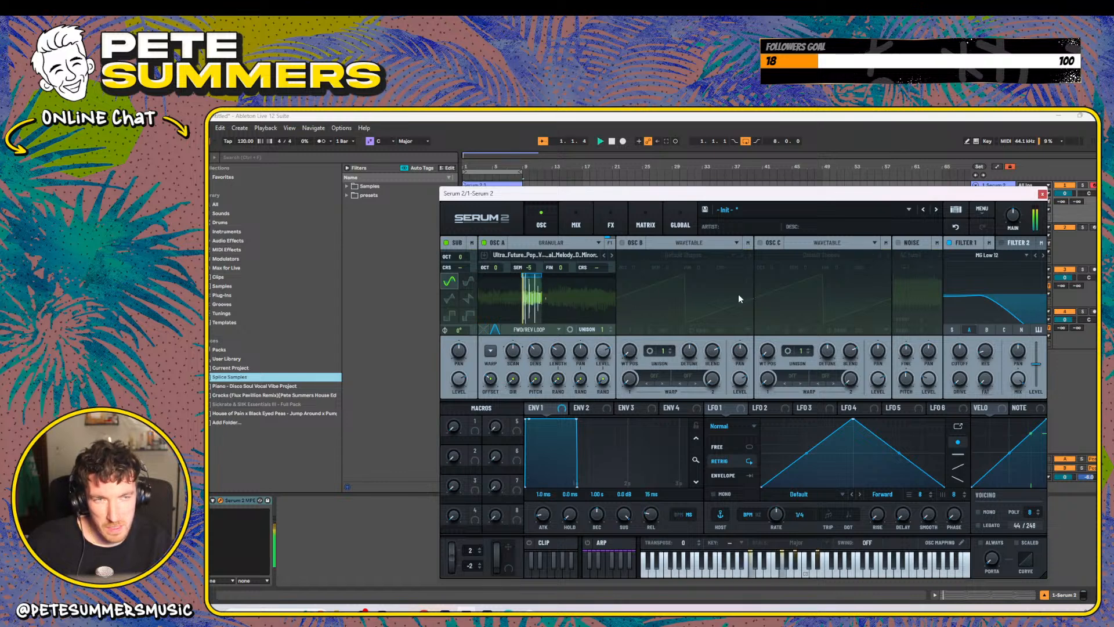
{"action": "left_click_drag", "start_coordinate": [961, 350], "coordinate": [970, 337]}
{"action": "left_click", "coordinate": [1019, 253]}
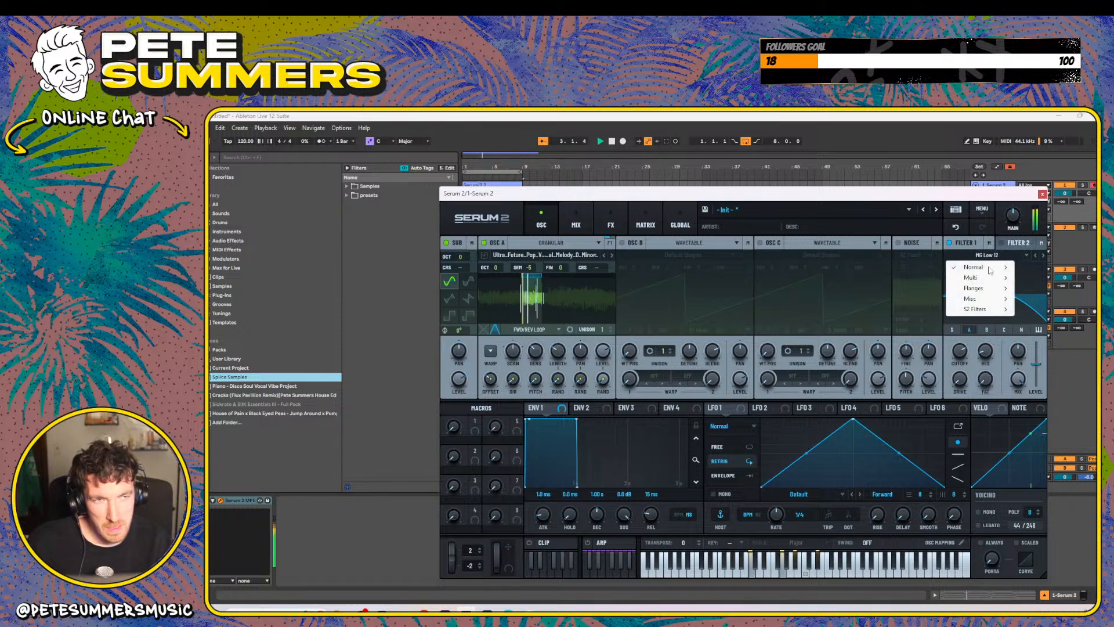
{"action": "mouse_move", "coordinate": [978, 309]}
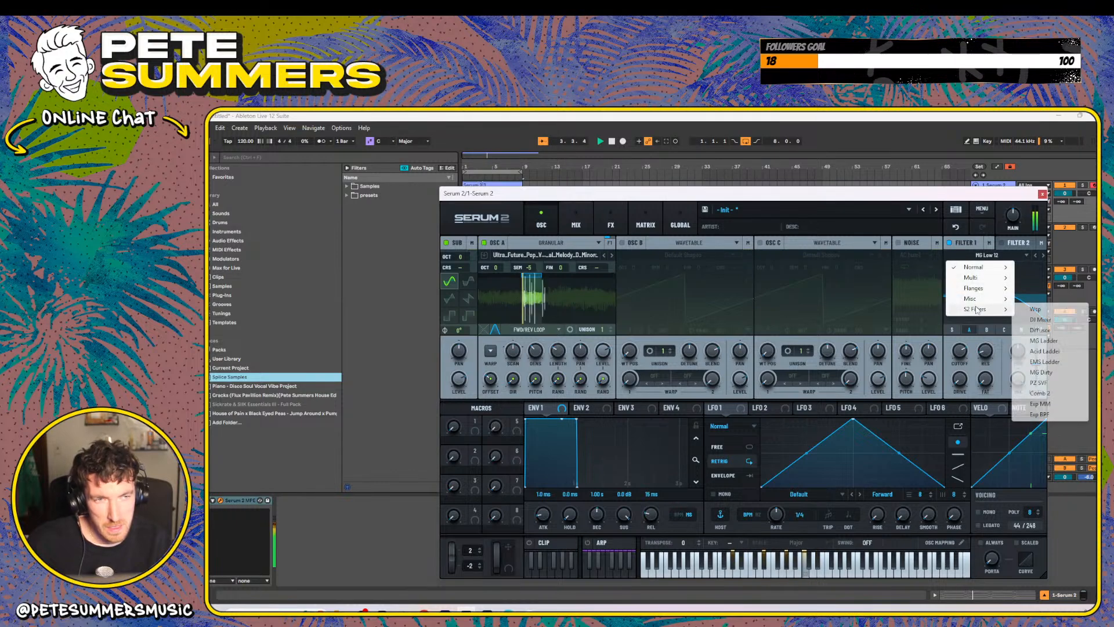
{"action": "left_click", "coordinate": [1035, 309]}
{"action": "mouse_move", "coordinate": [965, 354]}
{"action": "left_mouse_down"}
{"action": "mouse_move", "coordinate": [966, 373]}
{"action": "mouse_move", "coordinate": [967, 358]}
{"action": "left_mouse_up"}
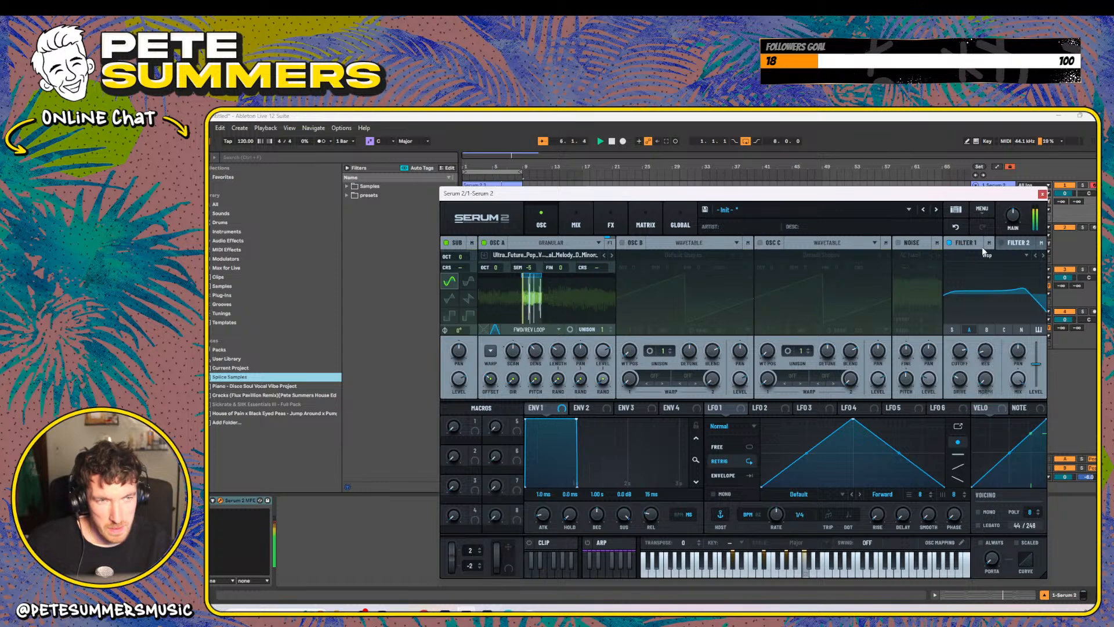
- Audition the DJ Mixer, Diffusor and MG Ladder types on Filter 1, adjusting cutoff and drive during playback
{"action": "left_click", "coordinate": [1042, 256]}
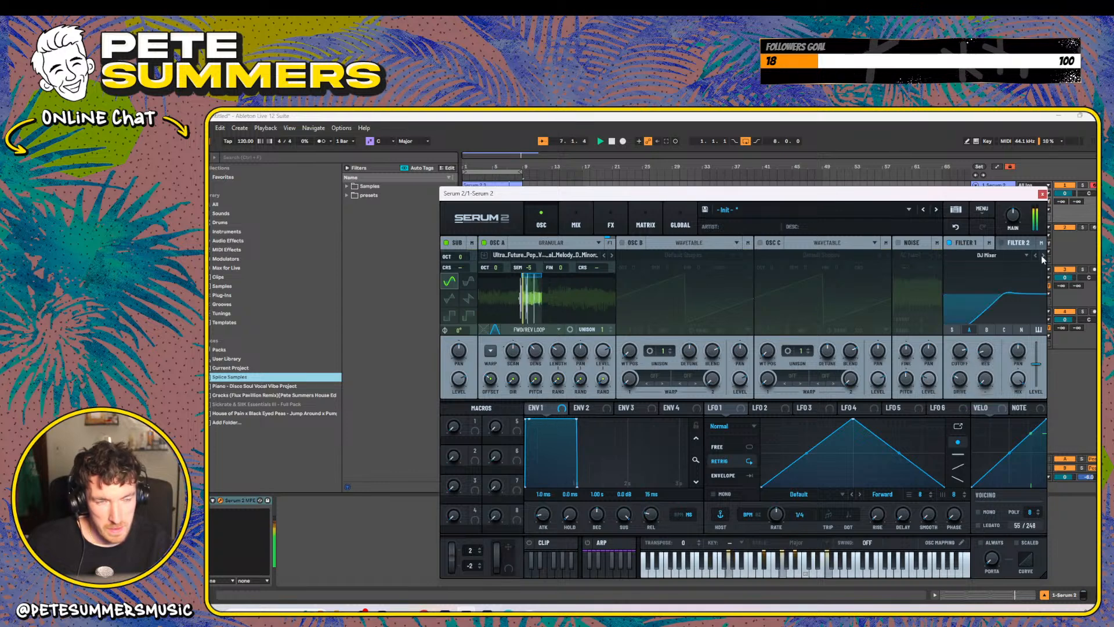
{"action": "left_click", "coordinate": [1043, 256]}
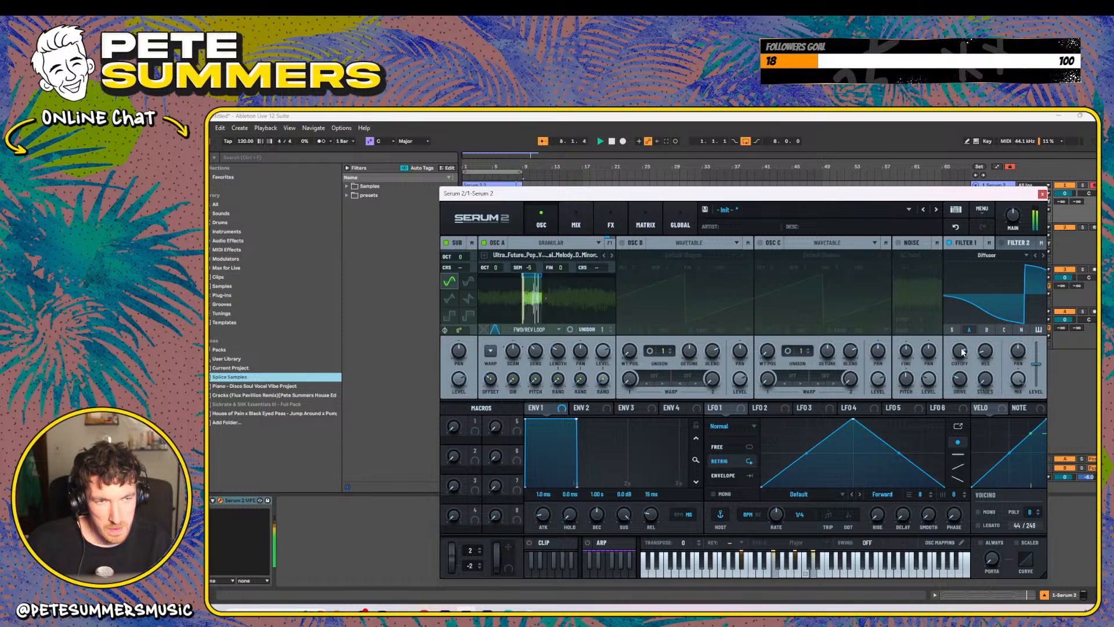
{"action": "left_click_drag", "start_coordinate": [962, 352], "coordinate": [1004, 328]}
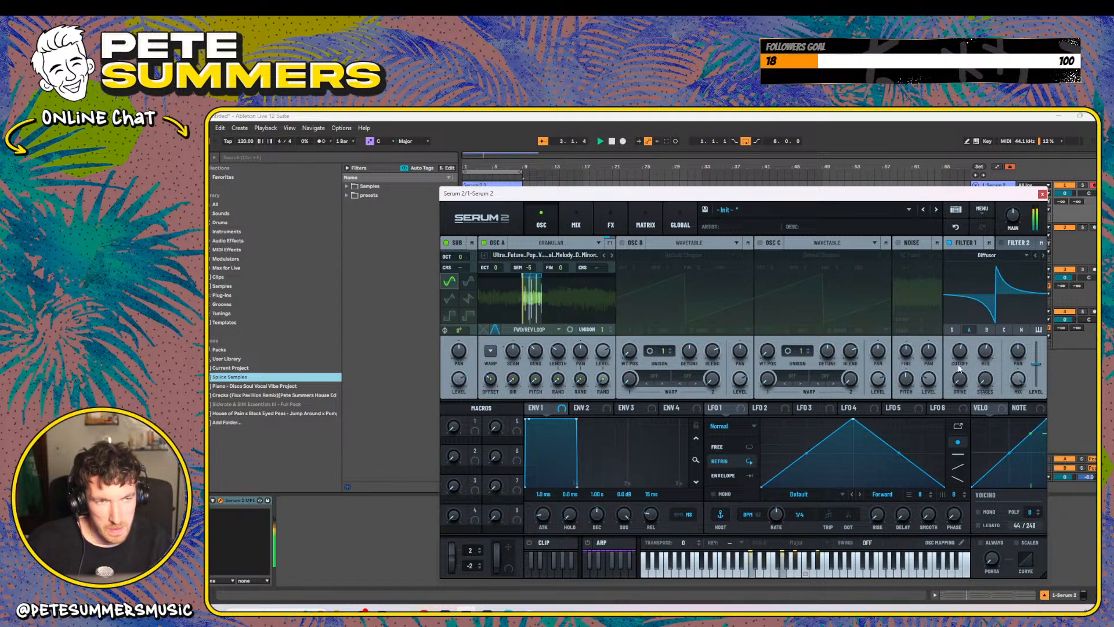
{"action": "left_click_drag", "start_coordinate": [962, 377], "coordinate": [969, 343]}
{"action": "left_click", "coordinate": [1036, 256]}
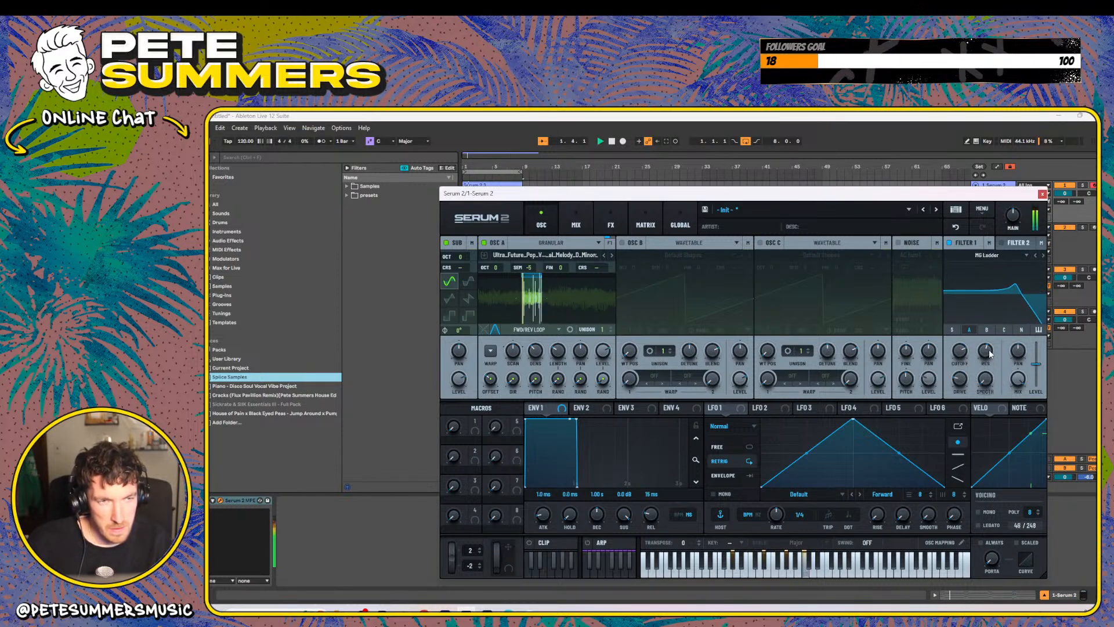
{"action": "mouse_move", "coordinate": [963, 387]}
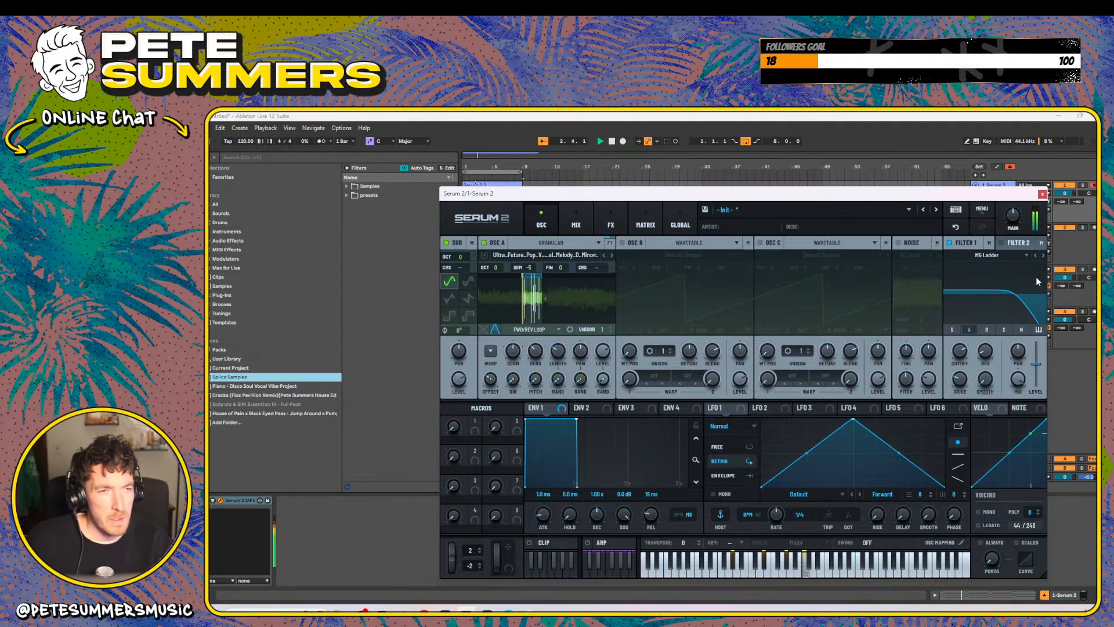
- Change Filter 1 to Acid Ladder, adjust its drive, resonance and cutoff, and lower the main volume to 37%
{"action": "left_click", "coordinate": [1042, 255]}
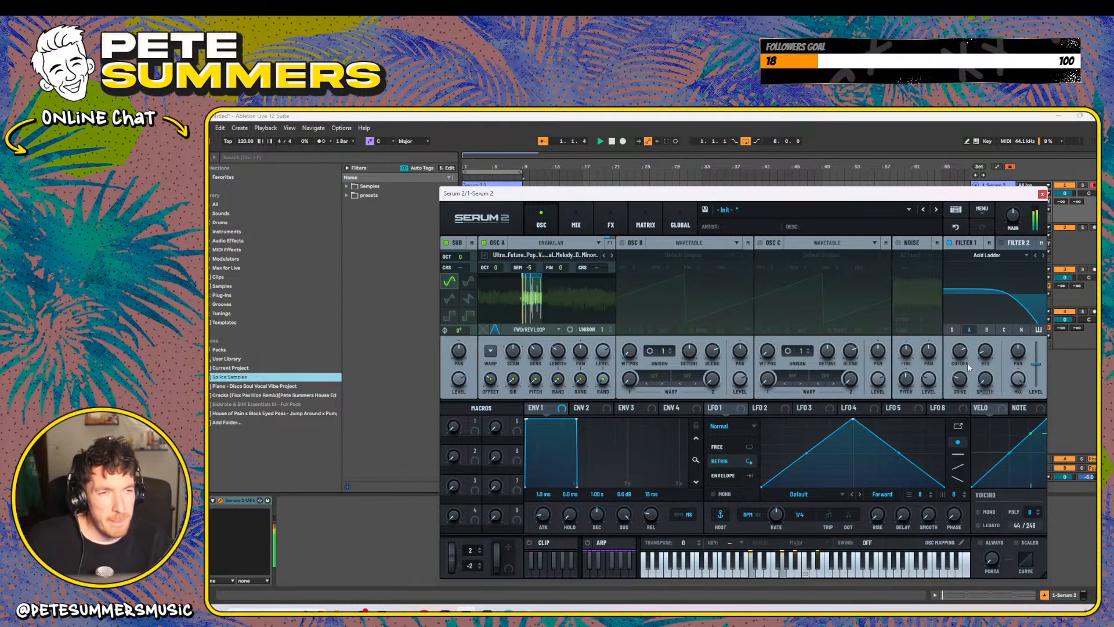
{"action": "left_click_drag", "start_coordinate": [959, 381], "coordinate": [997, 318]}
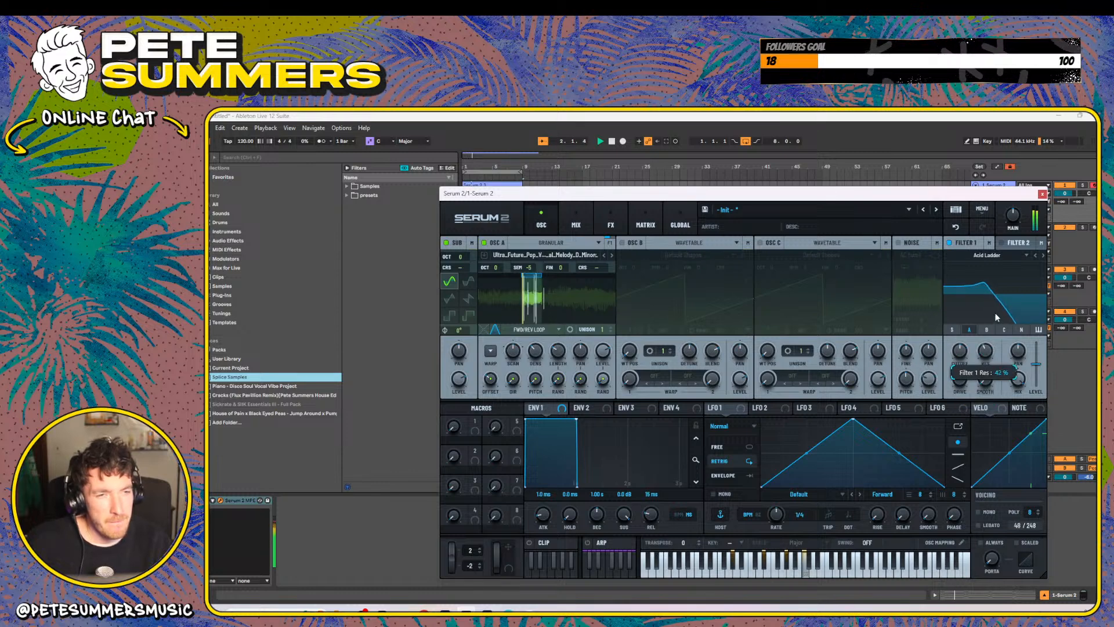
{"action": "left_click_drag", "start_coordinate": [956, 355], "coordinate": [958, 332]}
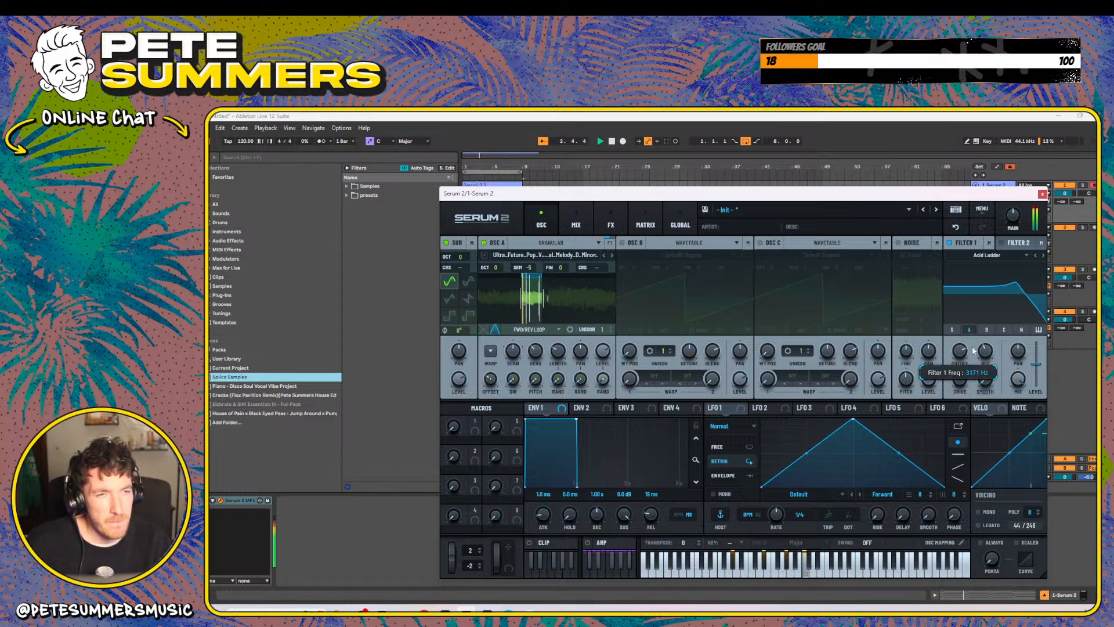
{"action": "left_click", "coordinate": [1025, 254]}
{"action": "left_click_drag", "start_coordinate": [1013, 216], "coordinate": [1014, 232]}
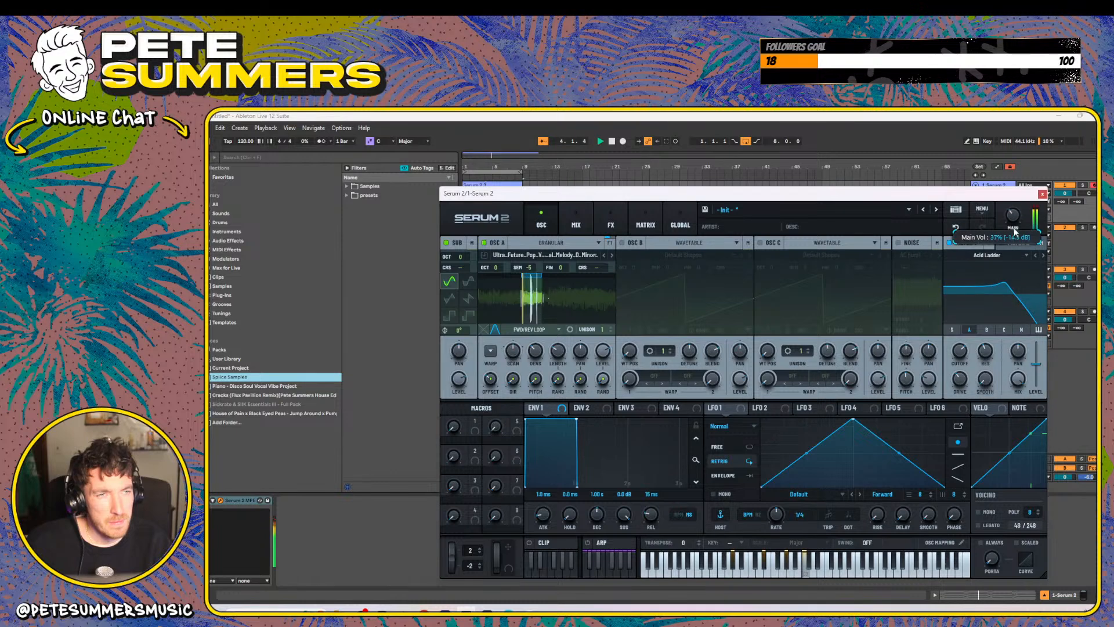
- Try the Comb 2 type on Filter 1 and adjust its resonance by ear
{"action": "left_click", "coordinate": [987, 255]}
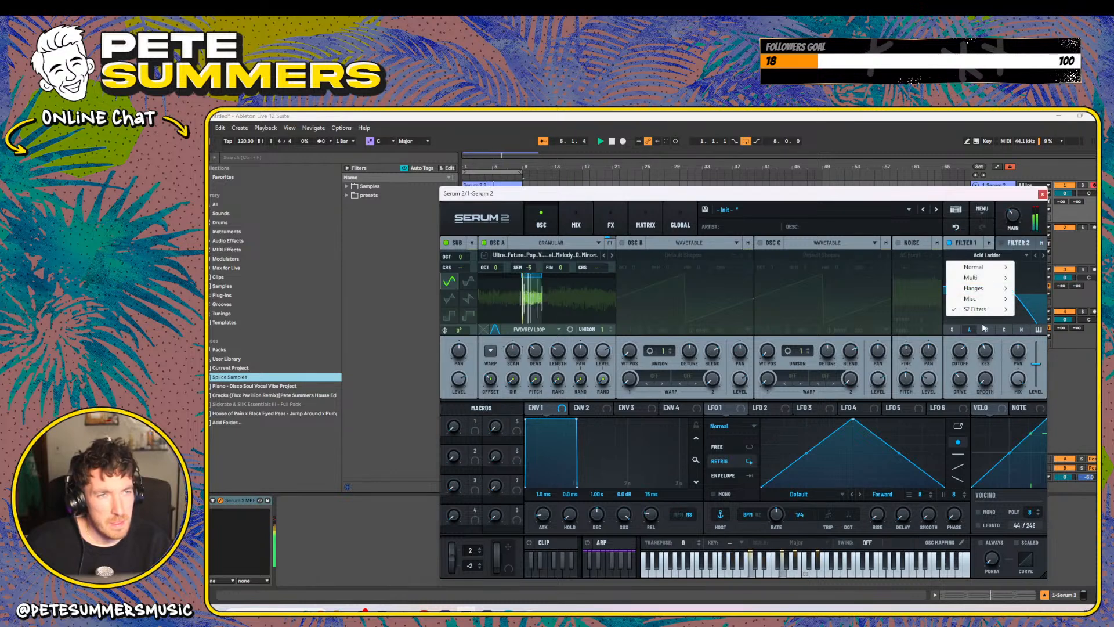
{"action": "mouse_move", "coordinate": [981, 313]}
{"action": "left_click", "coordinate": [1040, 393]}
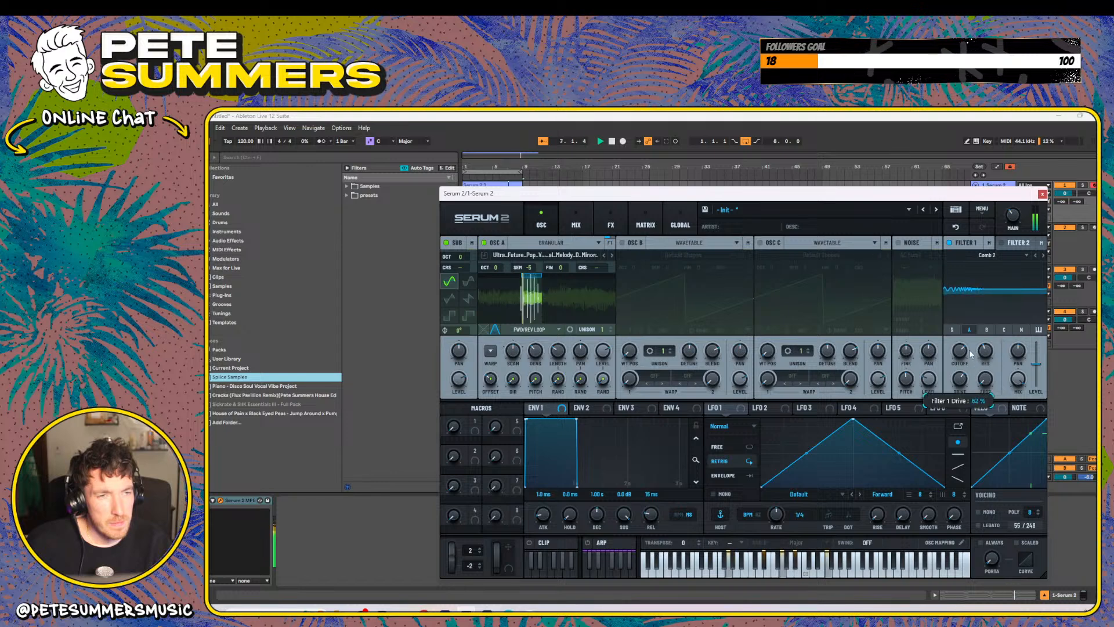
{"action": "left_click_drag", "start_coordinate": [985, 350], "coordinate": [965, 418]}
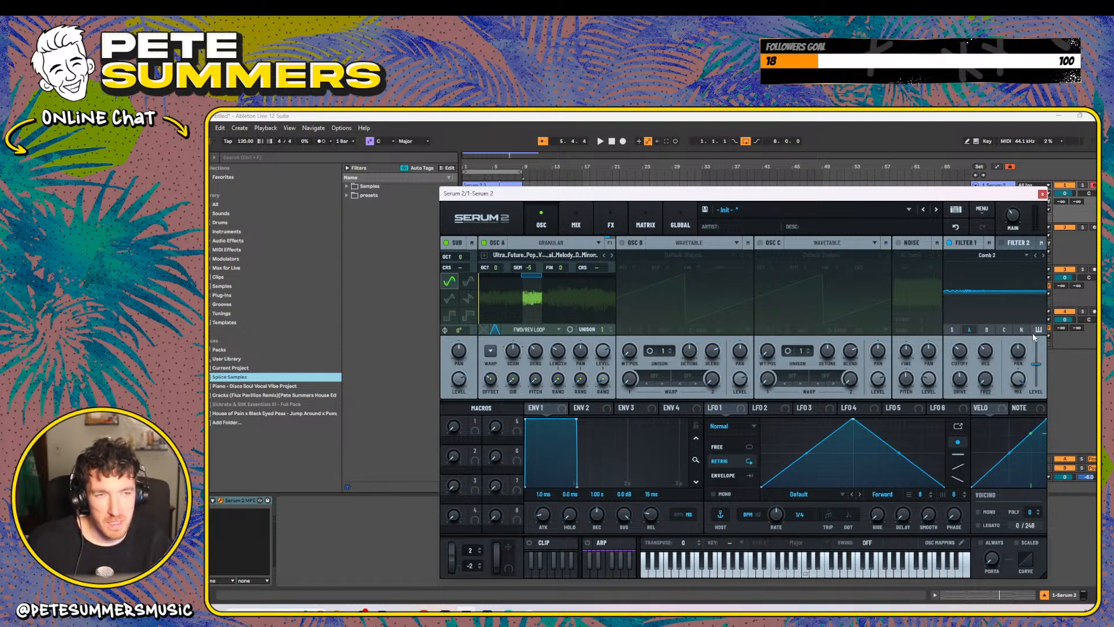
- Restart playback, change Filter 1 to Exp MM, and adjust its drive, cutoff and resonance, with resonance at about 87%
{"action": "key", "text": "space"}
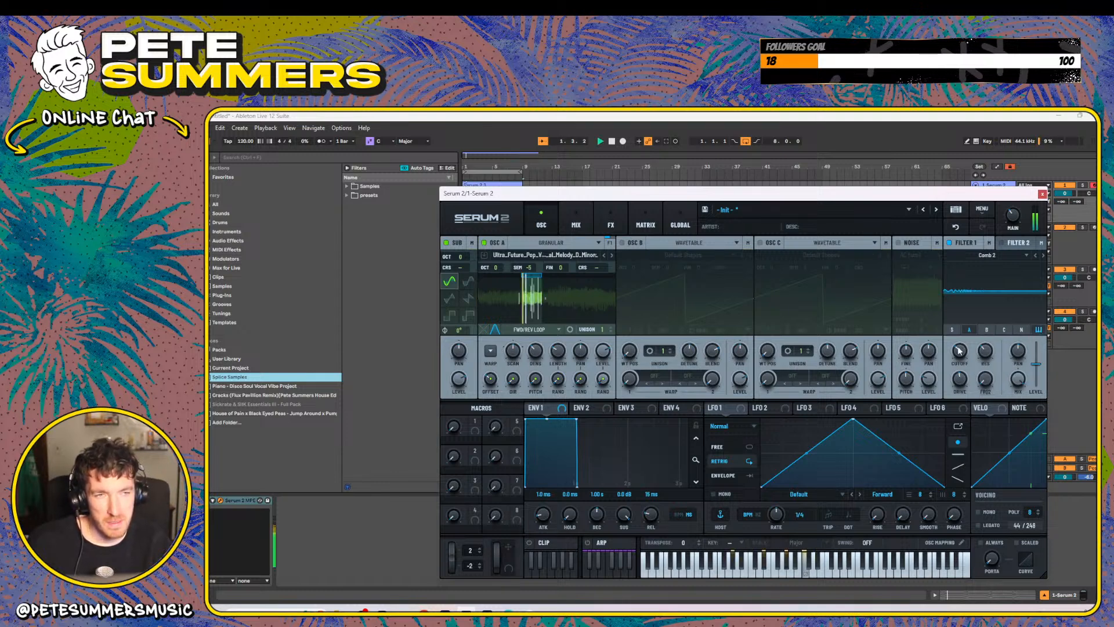
{"action": "left_click", "coordinate": [1025, 256]}
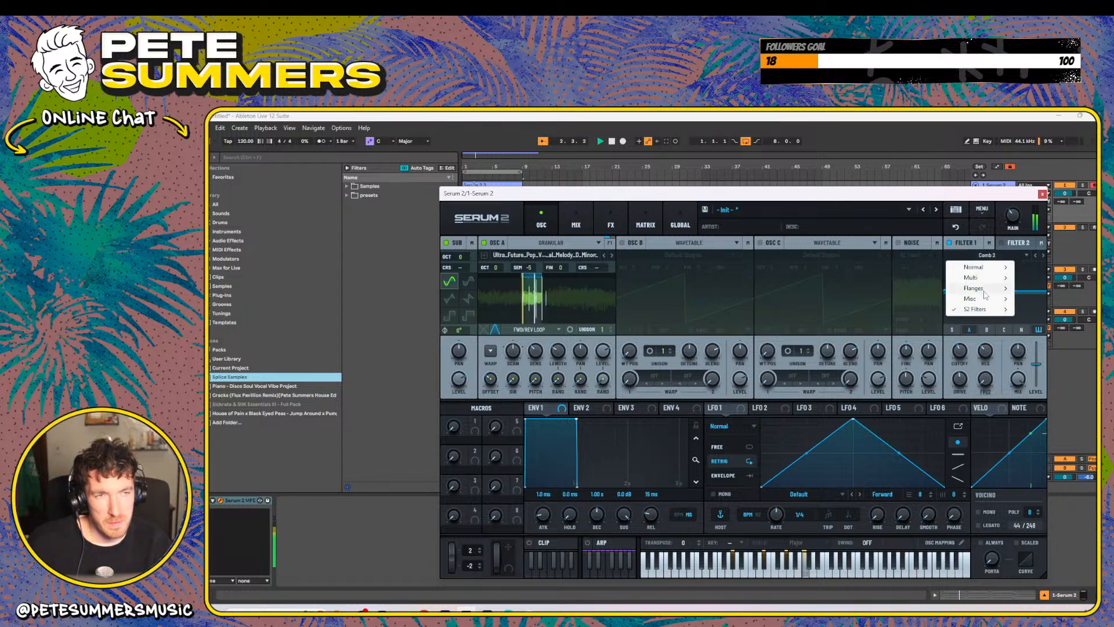
{"action": "mouse_move", "coordinate": [979, 313]}
{"action": "left_click", "coordinate": [1036, 403]}
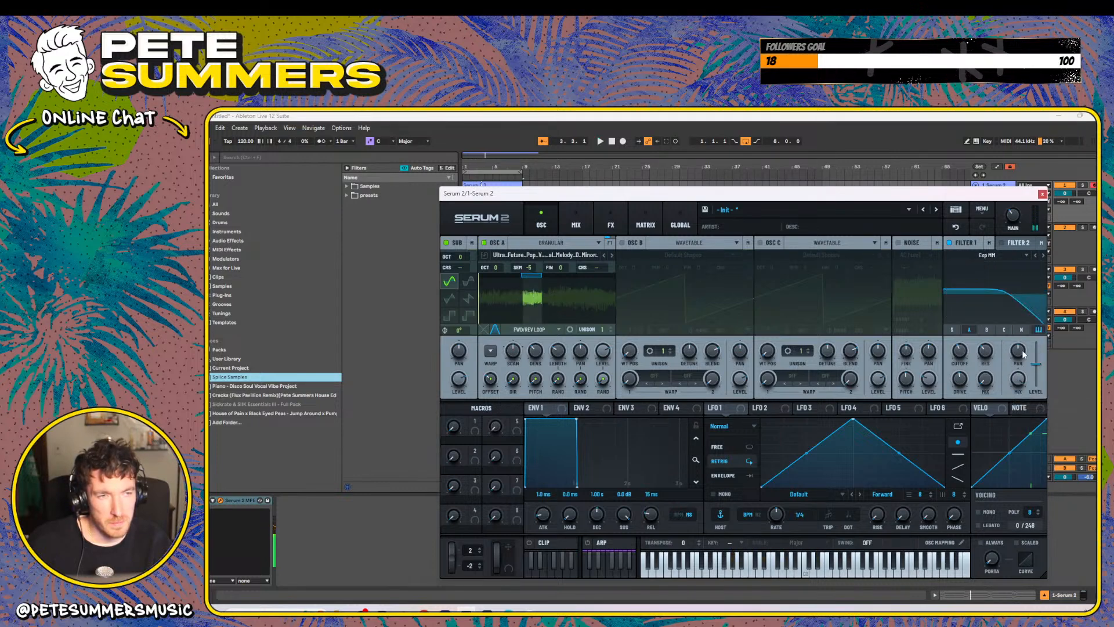
{"action": "left_click_drag", "start_coordinate": [961, 387], "coordinate": [967, 374]}
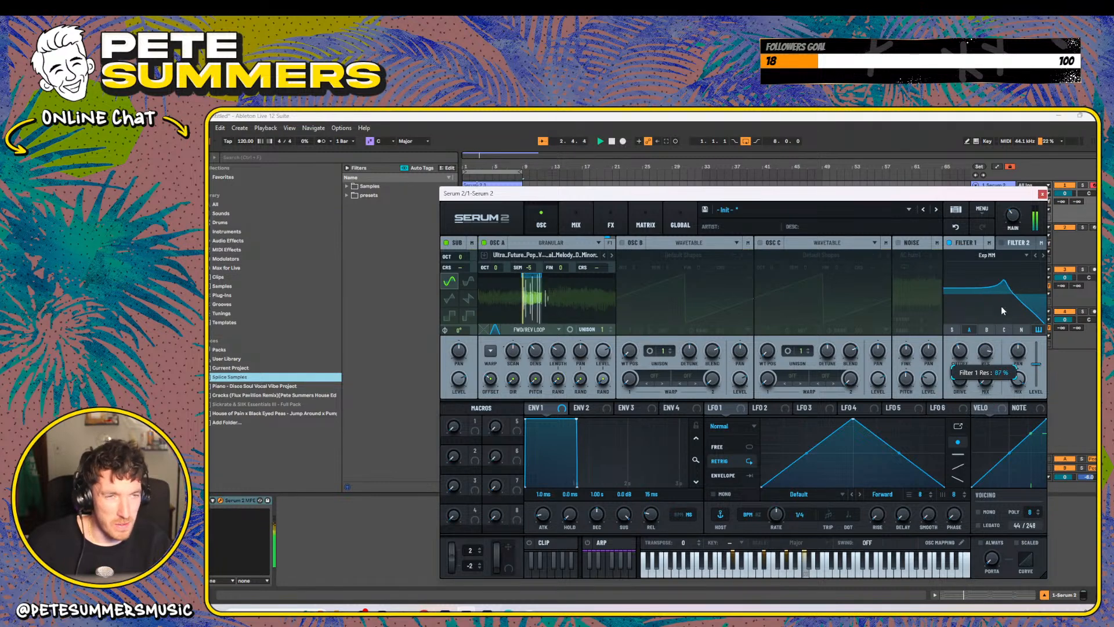
{"action": "left_click_drag", "start_coordinate": [963, 355], "coordinate": [968, 369]}
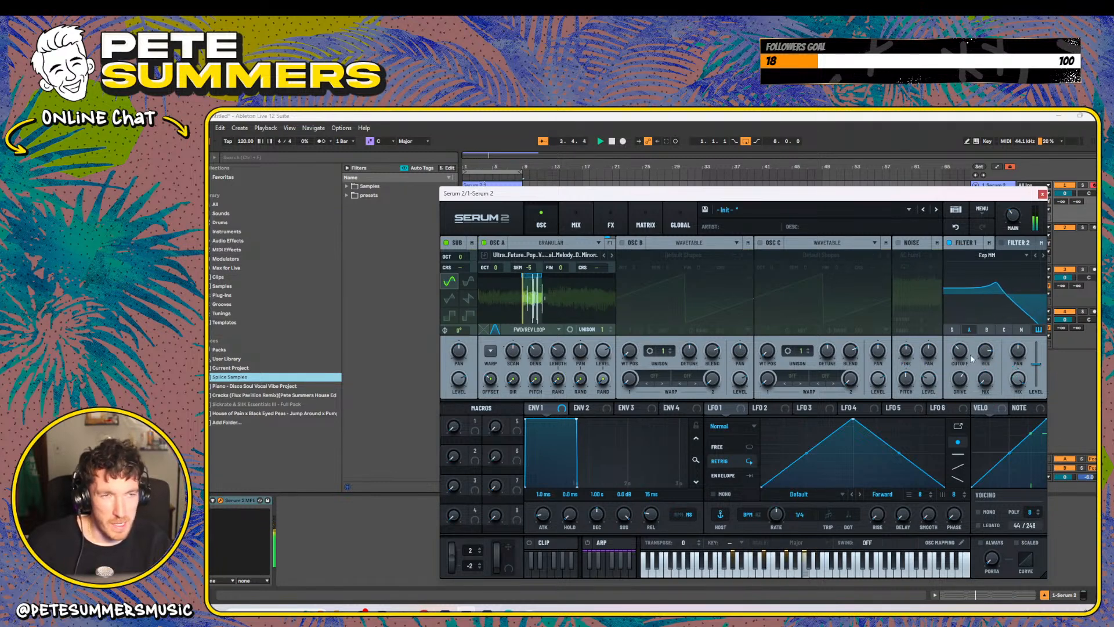
- Try the Exp BPF type on Filter 1 and adjust the filter by ear
{"action": "left_click", "coordinate": [1043, 254]}
{"action": "left_click", "coordinate": [1043, 255]}
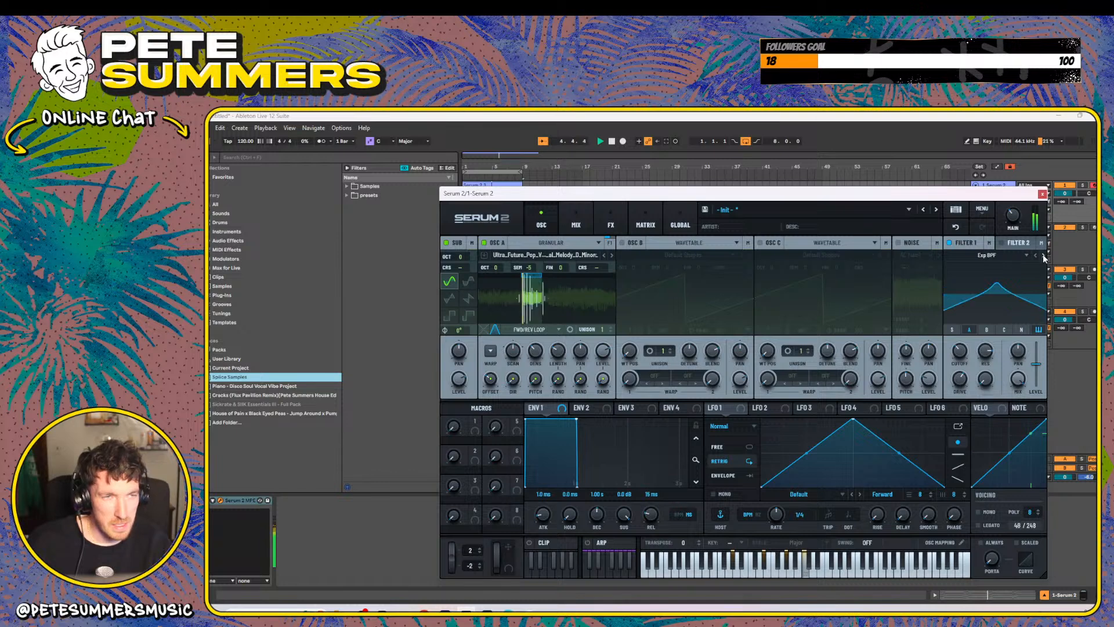
{"action": "left_click_drag", "start_coordinate": [1020, 290], "coordinate": [980, 356]}
- Try Band 24 on Filter 1 while sweeping its cutoff and resonance, and switch to Band 12 with drive at about 53%
{"action": "left_click", "coordinate": [987, 255]}
{"action": "mouse_move", "coordinate": [991, 271]}
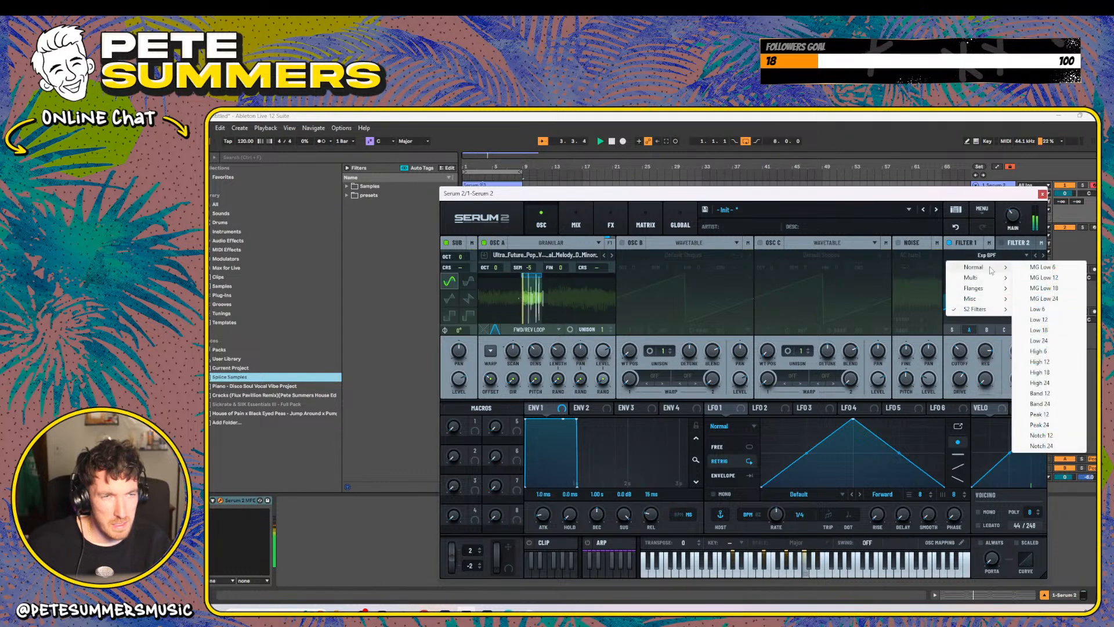
{"action": "left_click", "coordinate": [1039, 404]}
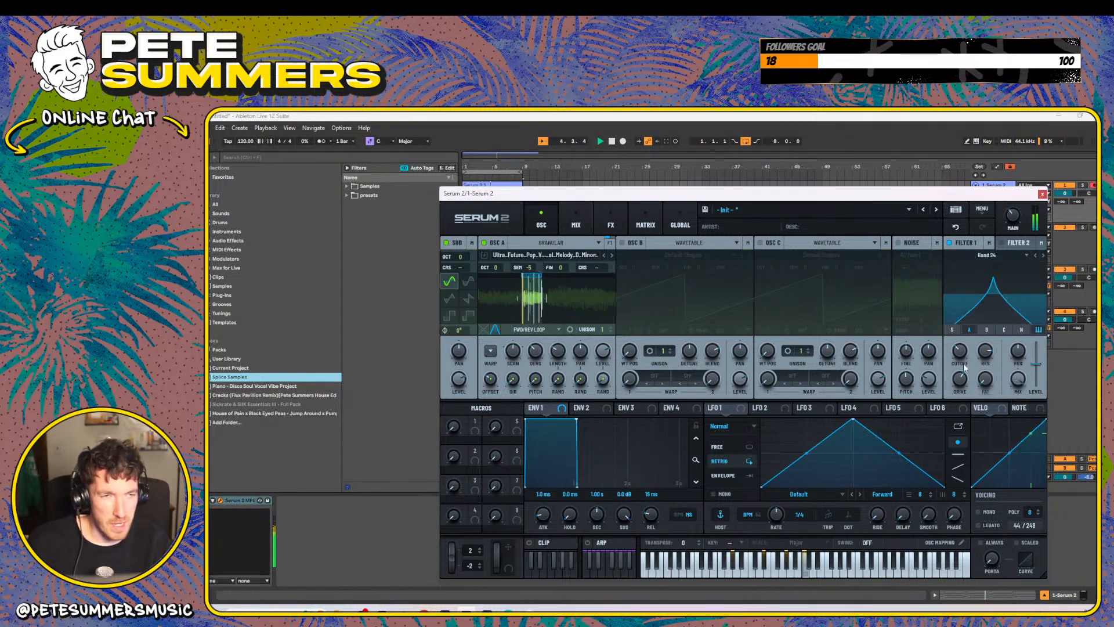
{"action": "mouse_move", "coordinate": [961, 351]}
{"action": "left_mouse_down"}
{"action": "mouse_move", "coordinate": [968, 333]}
{"action": "mouse_move", "coordinate": [965, 356]}
{"action": "left_mouse_up"}
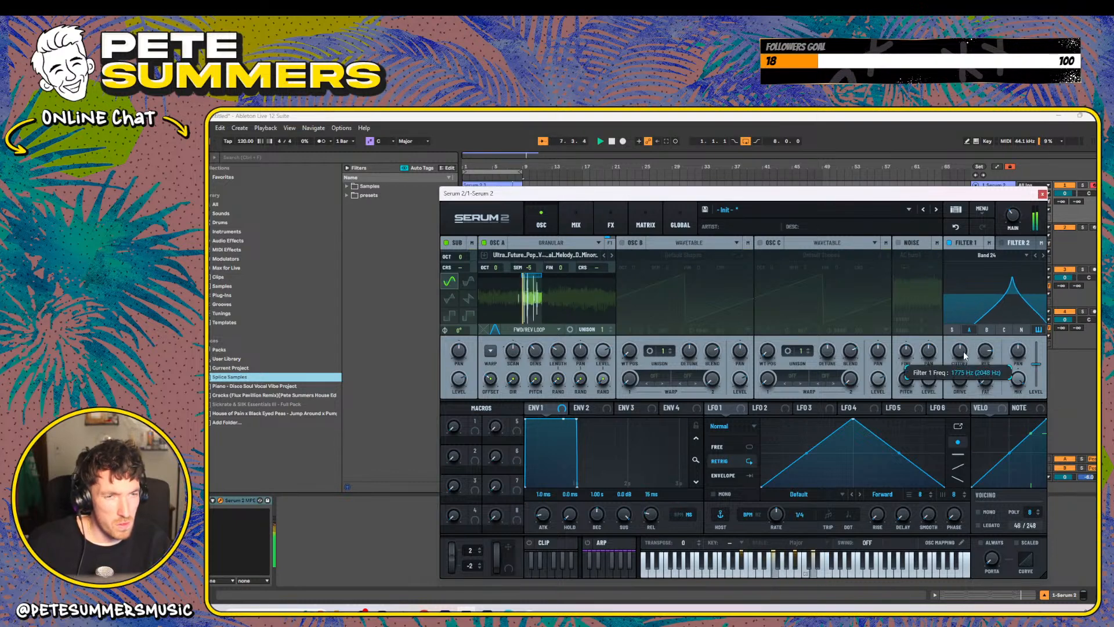
{"action": "left_click_drag", "start_coordinate": [964, 356], "coordinate": [967, 353]}
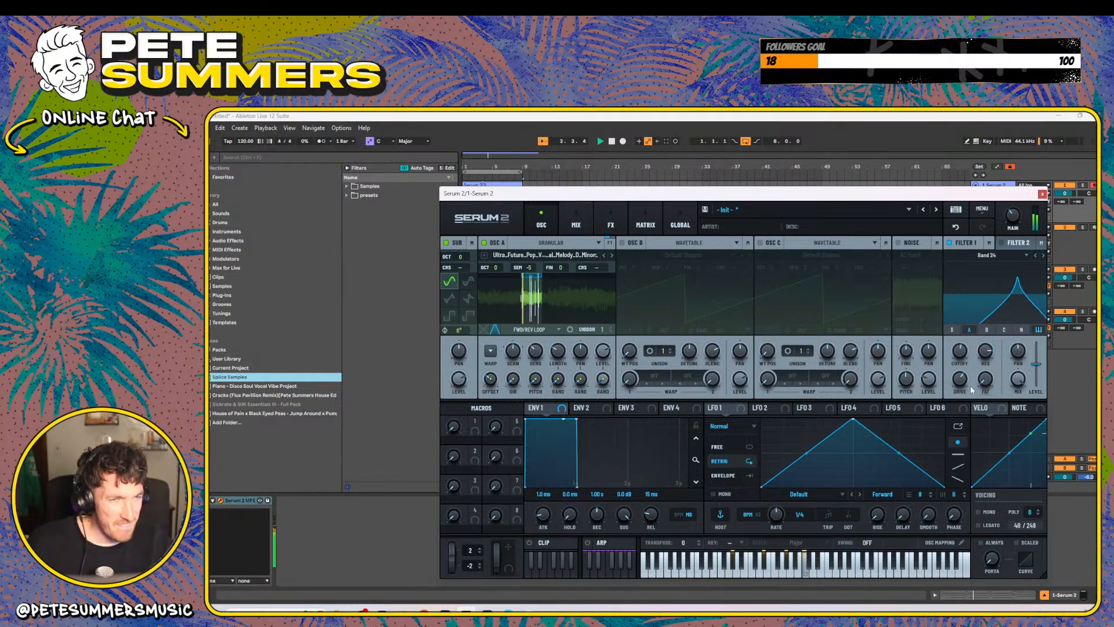
{"action": "left_click_drag", "start_coordinate": [959, 403], "coordinate": [964, 358]}
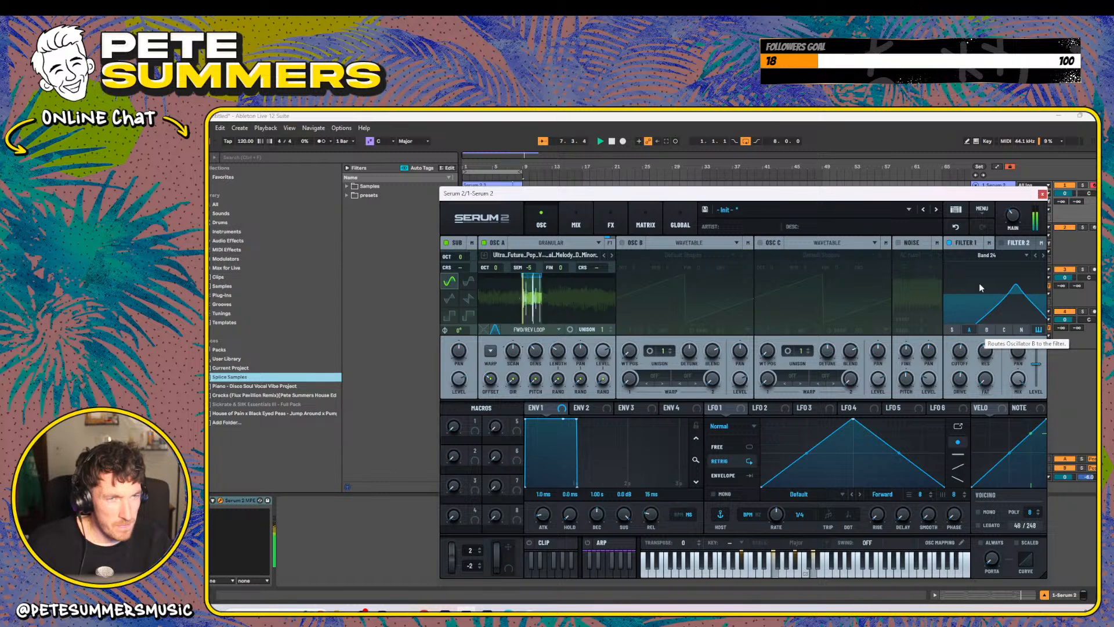
{"action": "left_click", "coordinate": [1033, 260]}
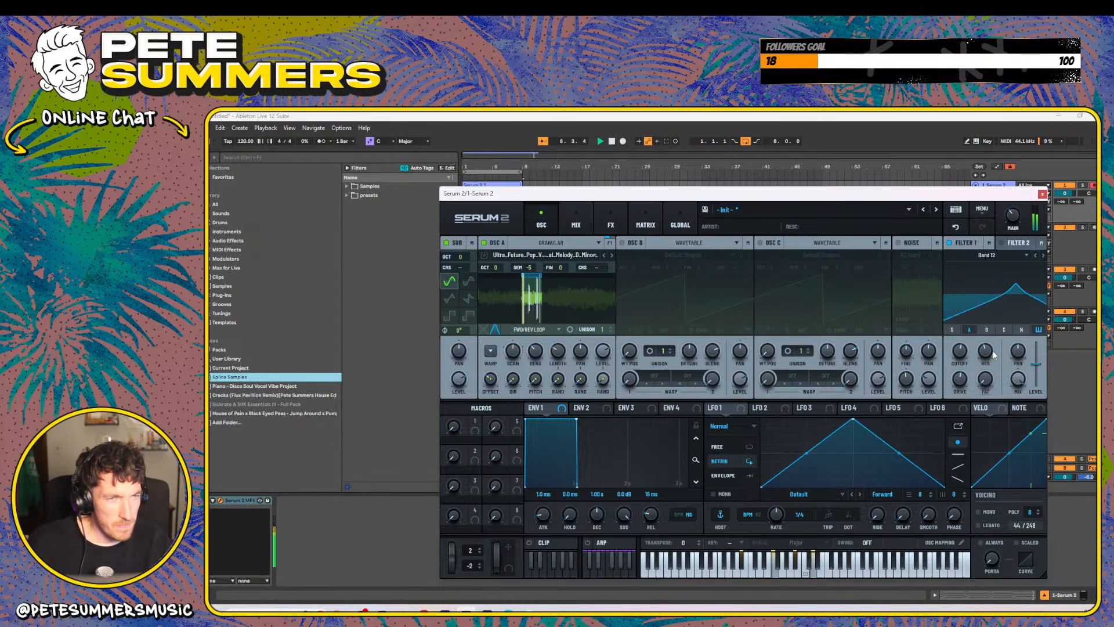
{"action": "mouse_move", "coordinate": [966, 383]}
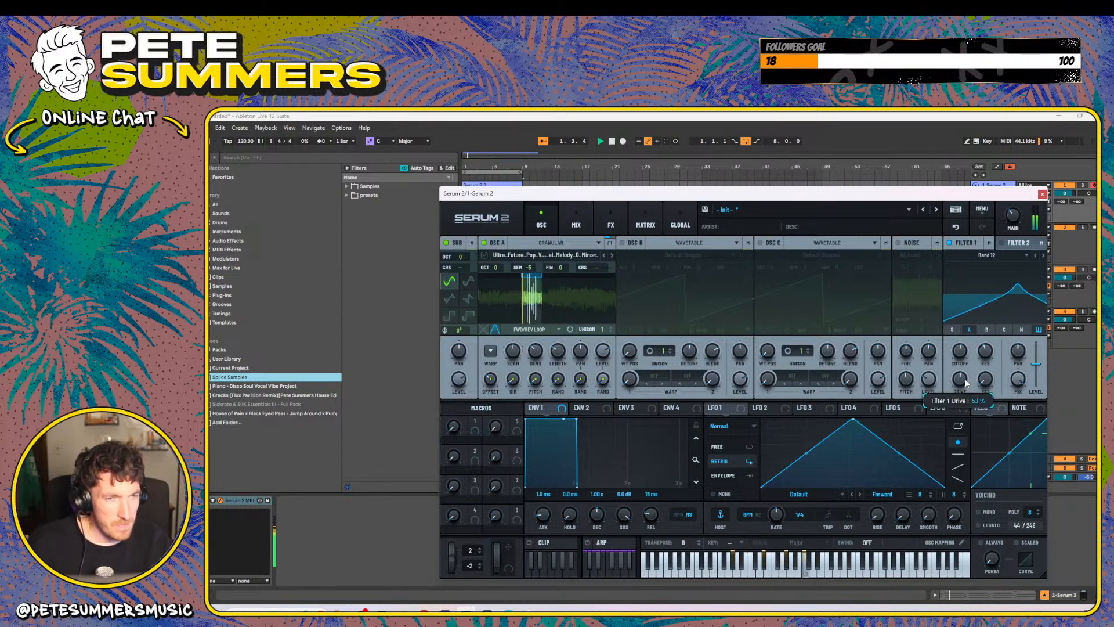
- Turn on the noise oscillator, choose the White noise colour, set its pitch to about 92% and adjust its level
{"action": "left_click", "coordinate": [899, 243]}
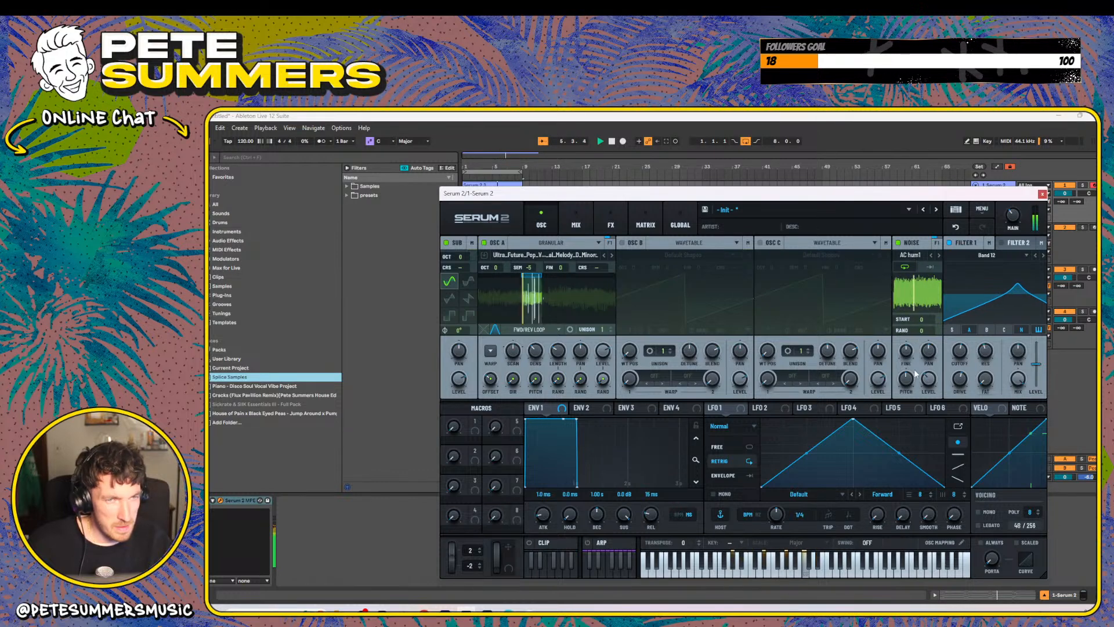
{"action": "left_click", "coordinate": [930, 267]}
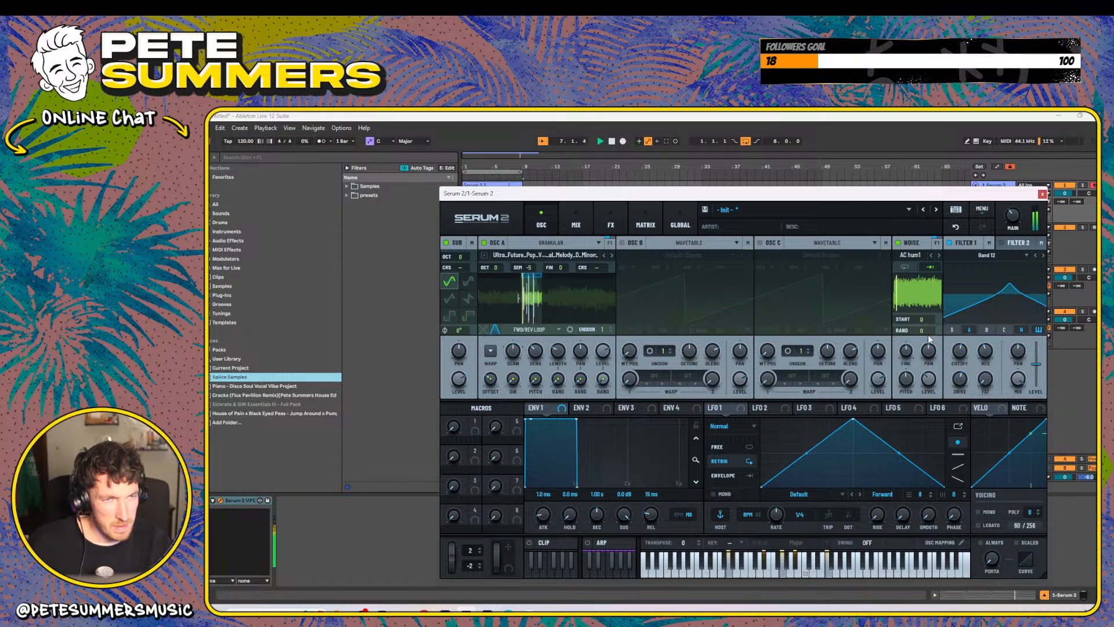
{"action": "left_click", "coordinate": [910, 266]}
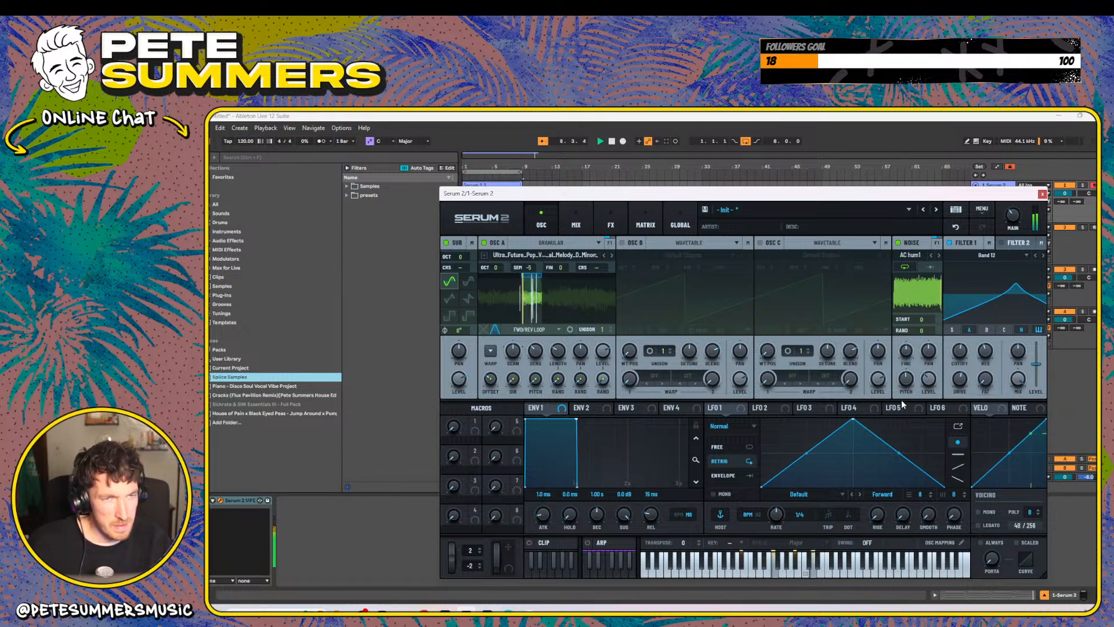
{"action": "left_click", "coordinate": [909, 257]}
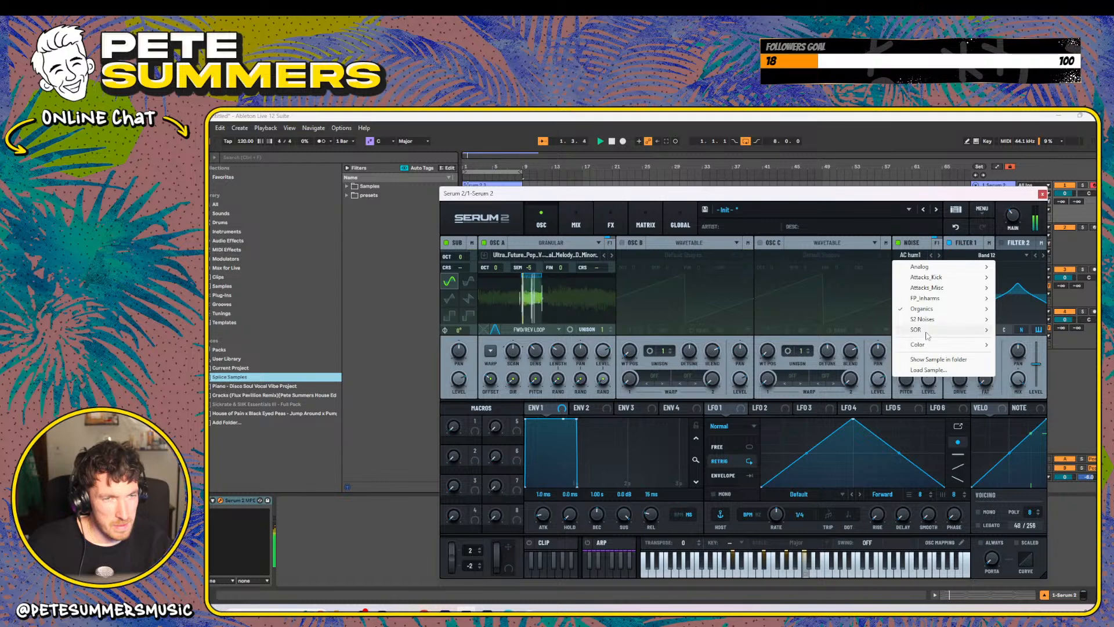
{"action": "mouse_move", "coordinate": [952, 347]}
{"action": "left_click", "coordinate": [1014, 347]}
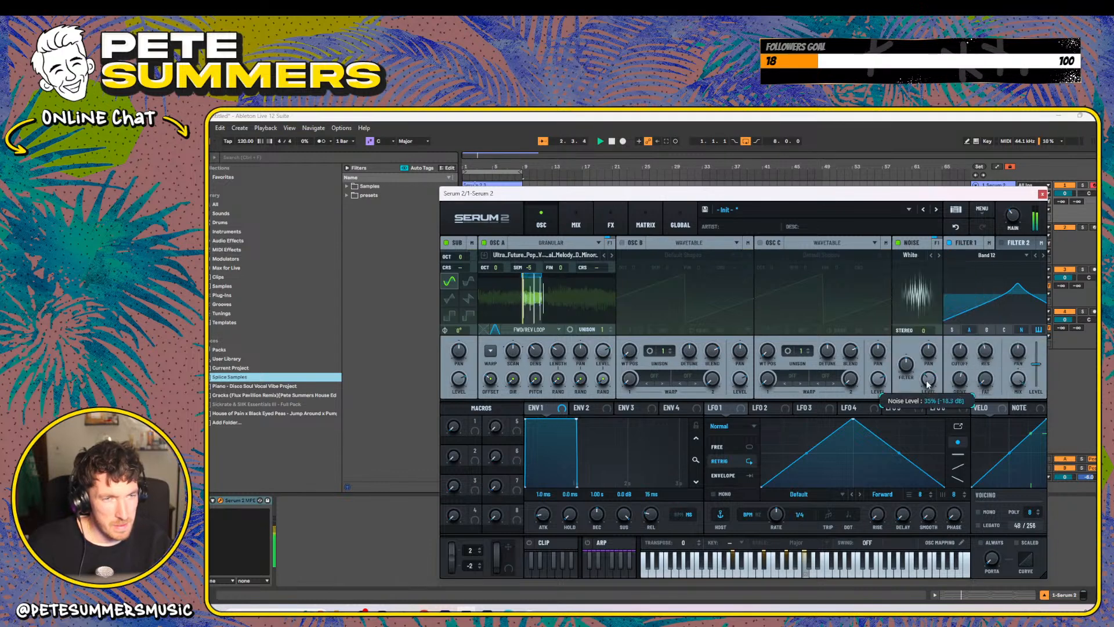
{"action": "left_click_drag", "start_coordinate": [908, 368], "coordinate": [912, 353]}
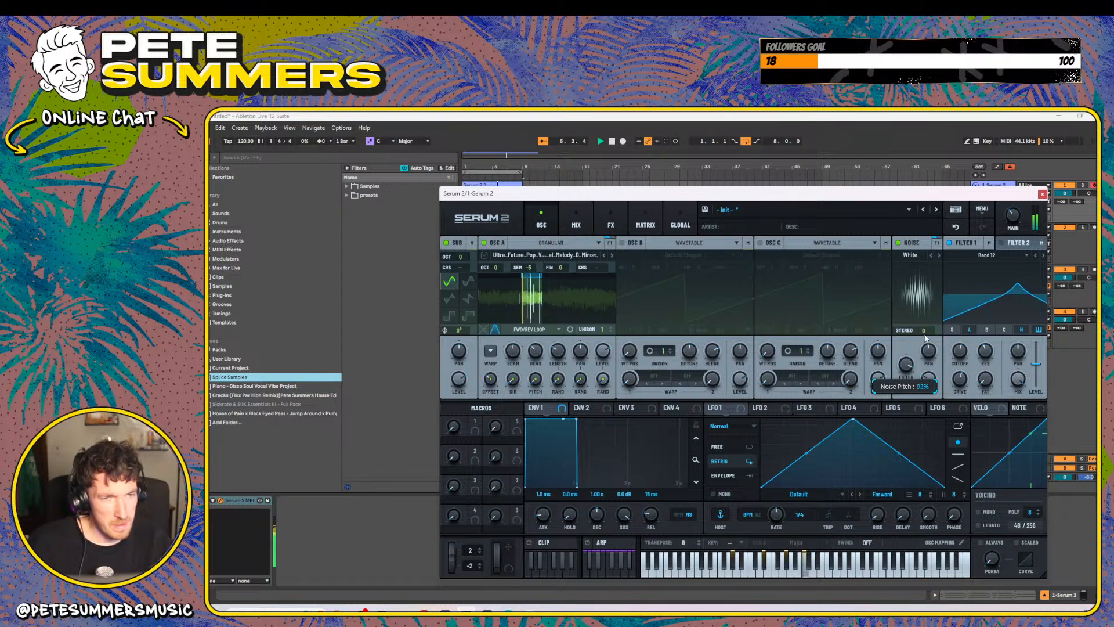
{"action": "mouse_move", "coordinate": [930, 379]}
{"action": "left_mouse_down"}
{"action": "mouse_move", "coordinate": [932, 369]}
{"action": "mouse_move", "coordinate": [934, 389]}
{"action": "left_mouse_up"}
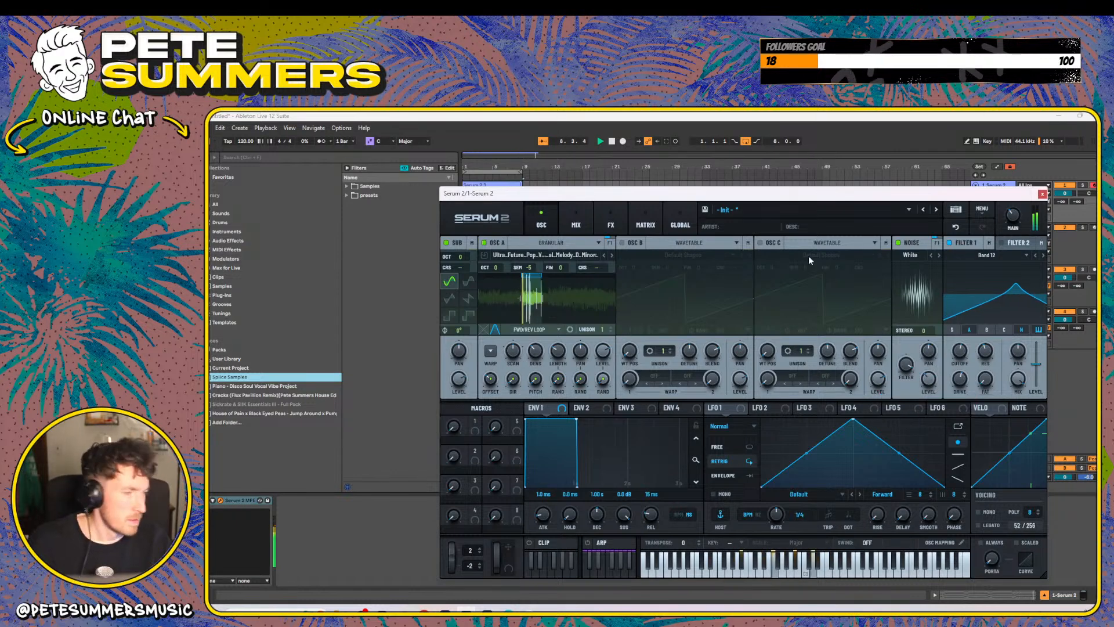
- Shape LFO 1 with an earlier peak and curved slopes, and assign it to Oscillator A's level with an adjusted amount
{"action": "left_click_drag", "start_coordinate": [807, 453], "coordinate": [810, 459]}
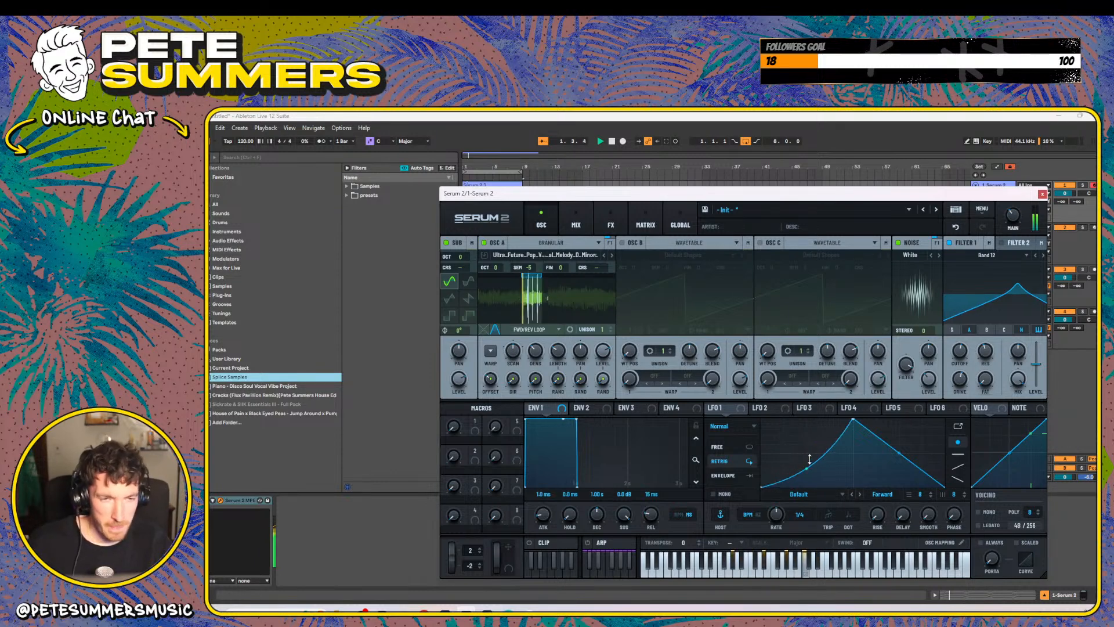
{"action": "left_click_drag", "start_coordinate": [852, 419], "coordinate": [807, 409]}
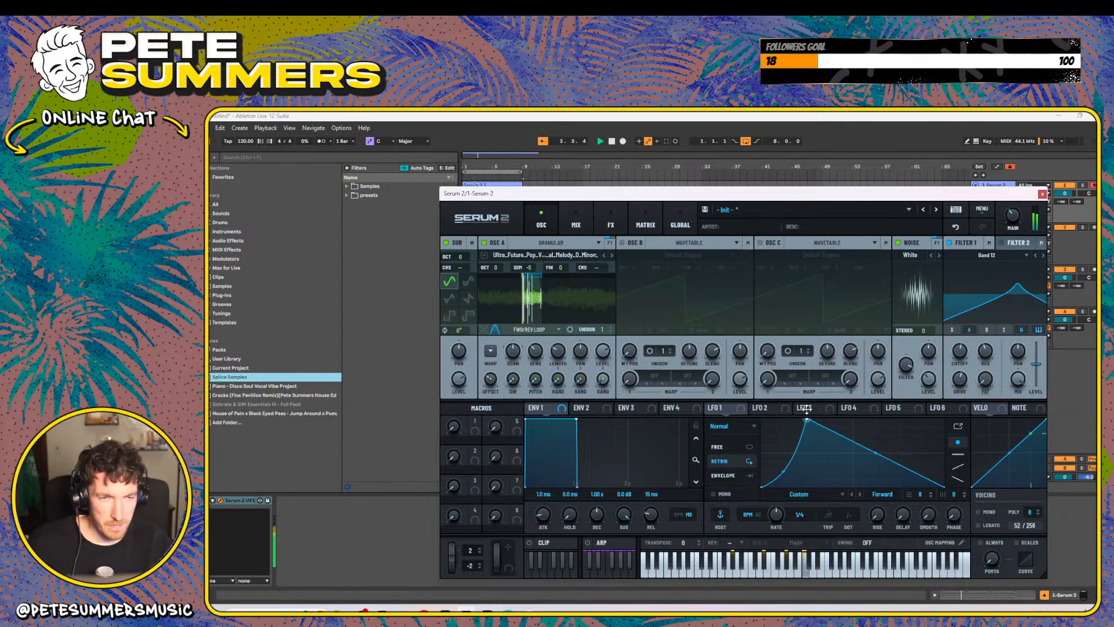
{"action": "left_click_drag", "start_coordinate": [880, 456], "coordinate": [884, 510]}
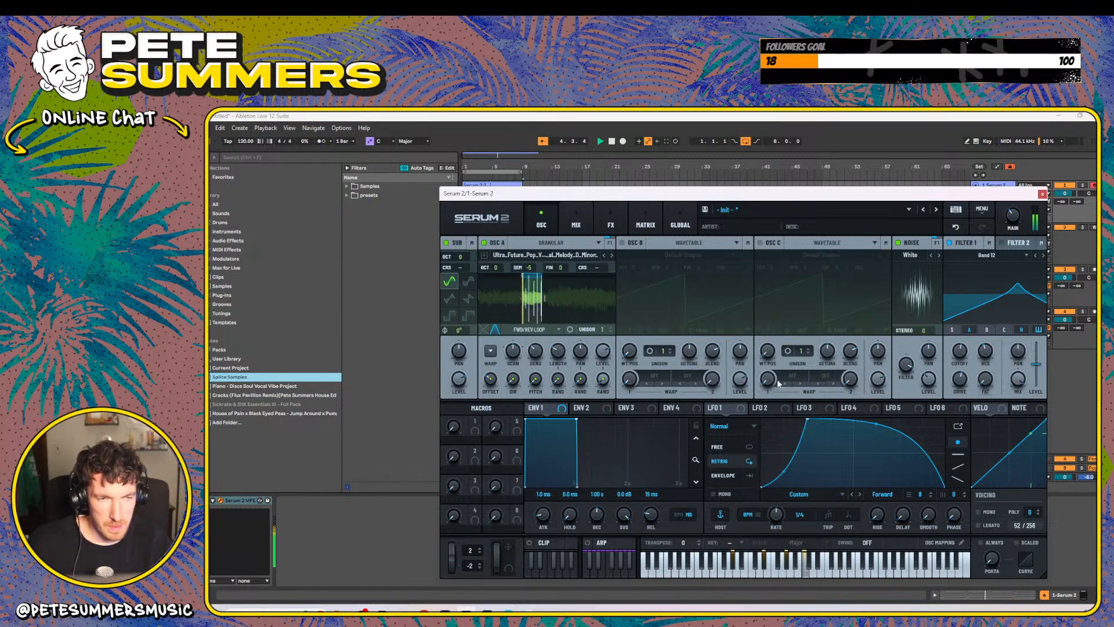
{"action": "left_click_drag", "start_coordinate": [739, 411], "coordinate": [604, 386]}
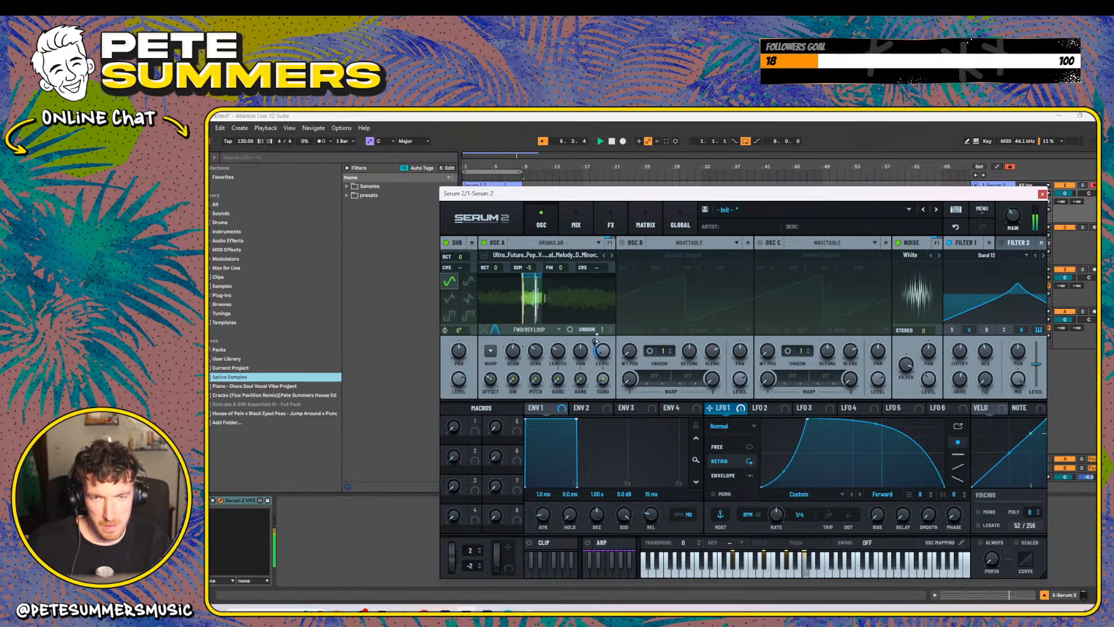
{"action": "left_click_drag", "start_coordinate": [595, 341], "coordinate": [603, 327]}
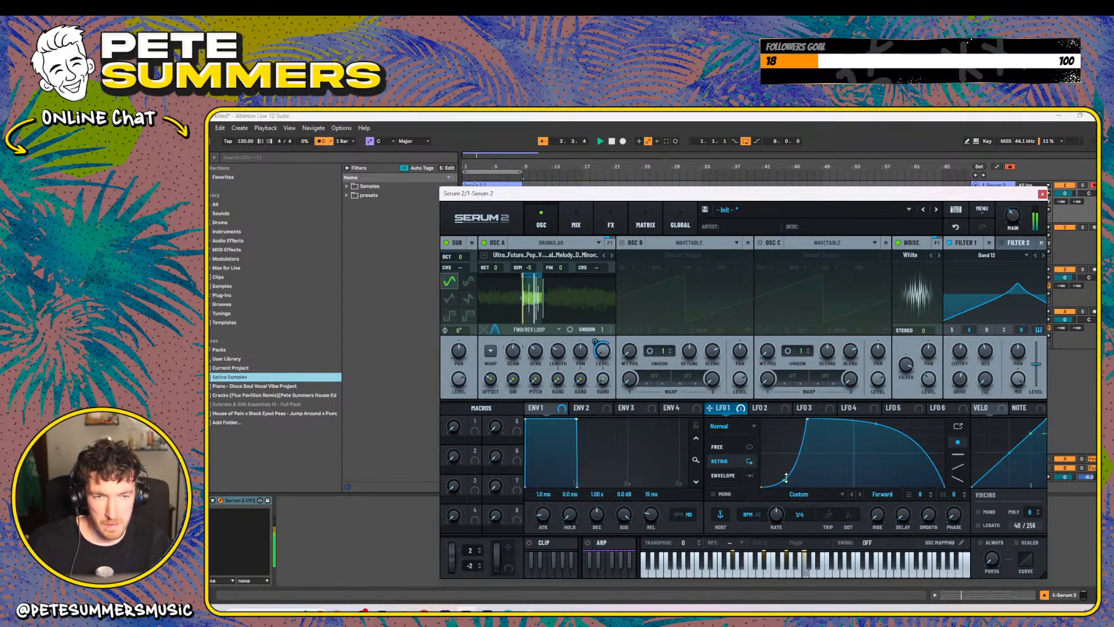
- Reshape LFO 1 with its peak close to the start and a straighter decay, and set its rate to 1/16
{"action": "left_click_drag", "start_coordinate": [808, 419], "coordinate": [753, 397]}
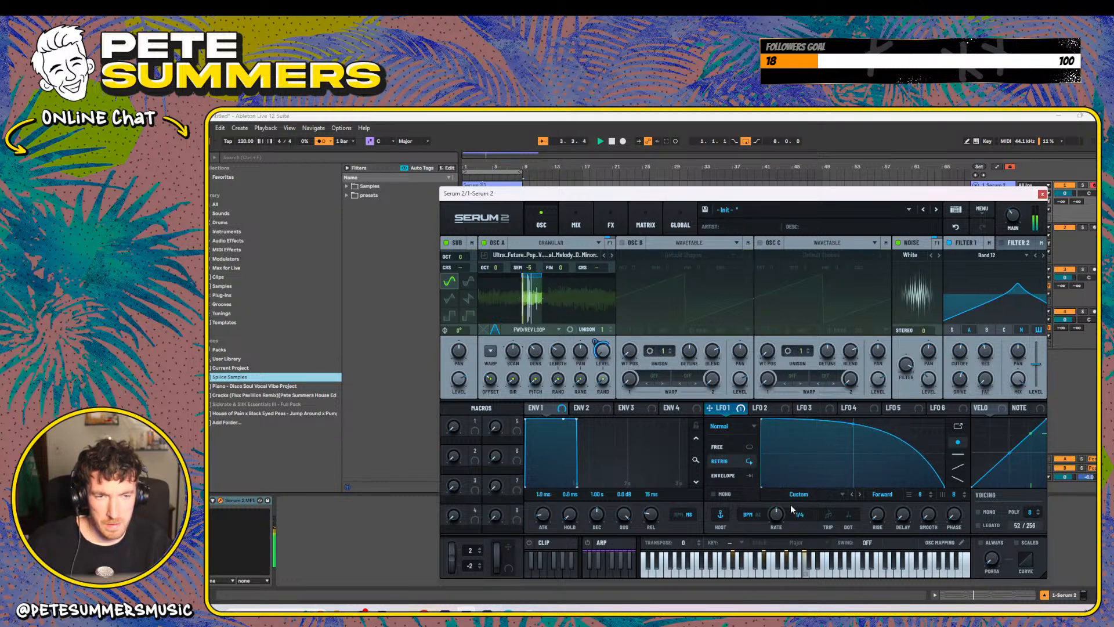
{"action": "left_click_drag", "start_coordinate": [848, 429], "coordinate": [851, 437]}
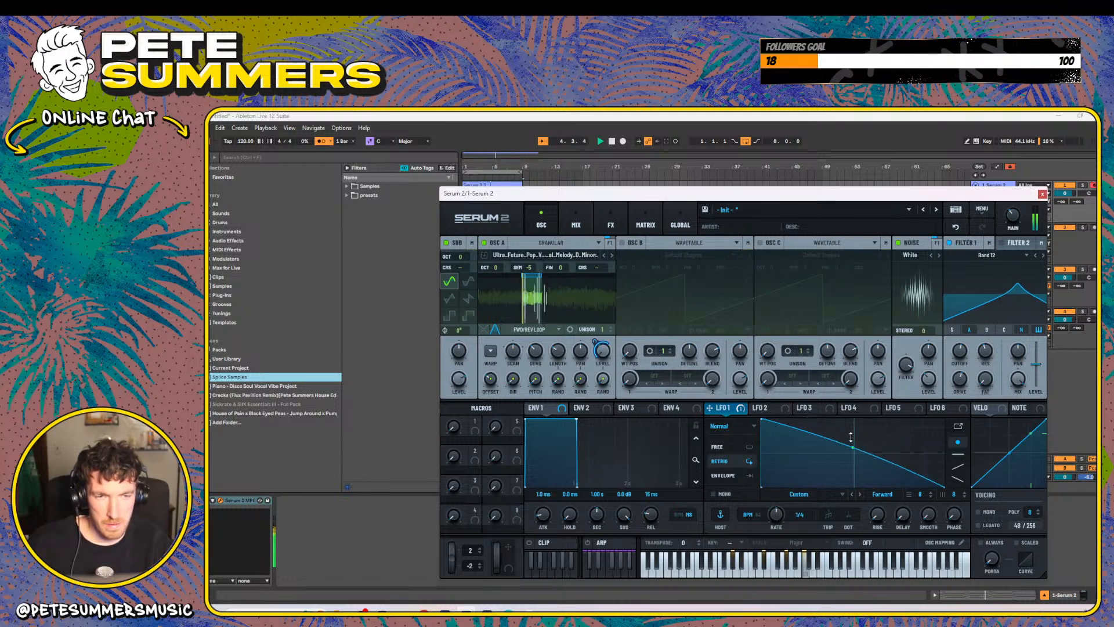
{"action": "left_click_drag", "start_coordinate": [762, 419], "coordinate": [757, 408]}
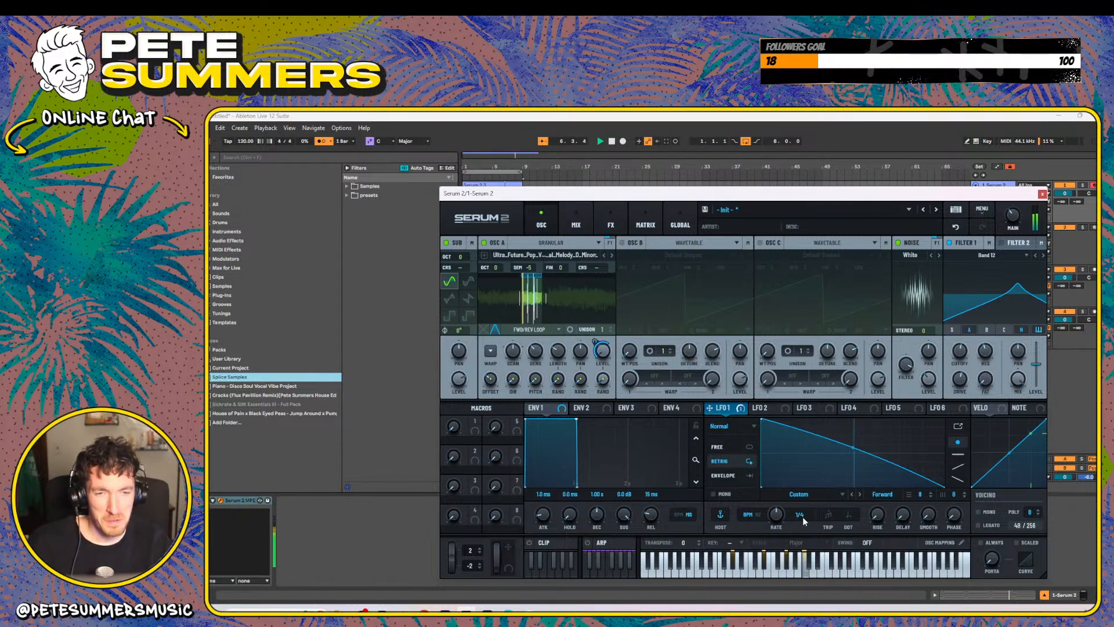
{"action": "left_click_drag", "start_coordinate": [776, 514], "coordinate": [778, 504]}
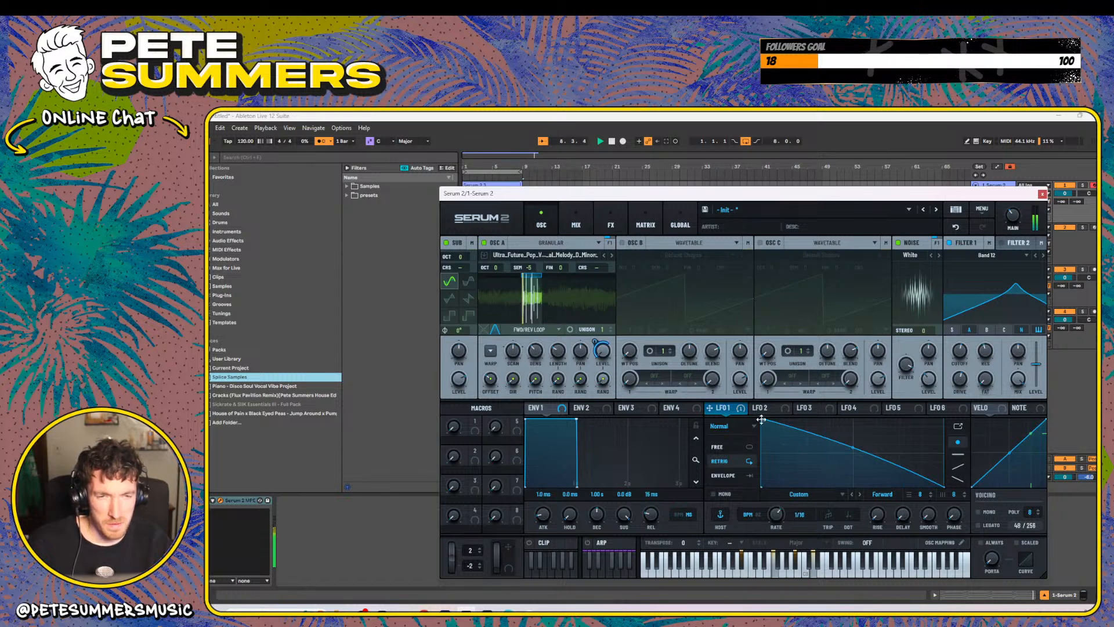
{"action": "left_click_drag", "start_coordinate": [763, 419], "coordinate": [783, 405]}
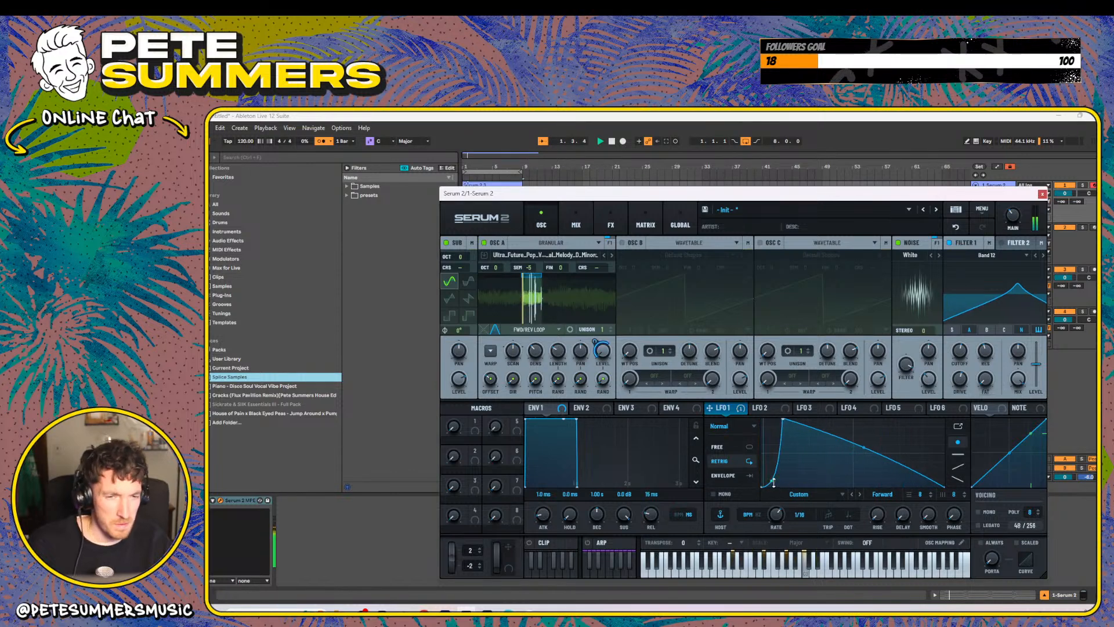
- Try modulating Filter 1's cutoff with LFO 1, adjust the amount, and remove the modulation
{"action": "left_click_drag", "start_coordinate": [709, 407], "coordinate": [959, 352]}
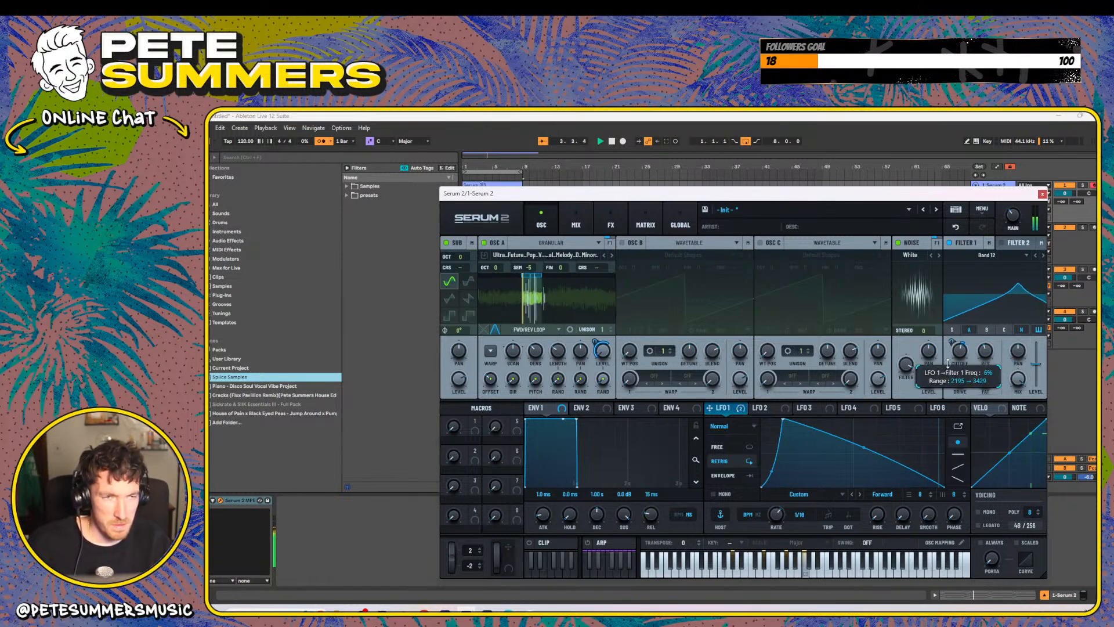
{"action": "left_click_drag", "start_coordinate": [948, 363], "coordinate": [947, 360]}
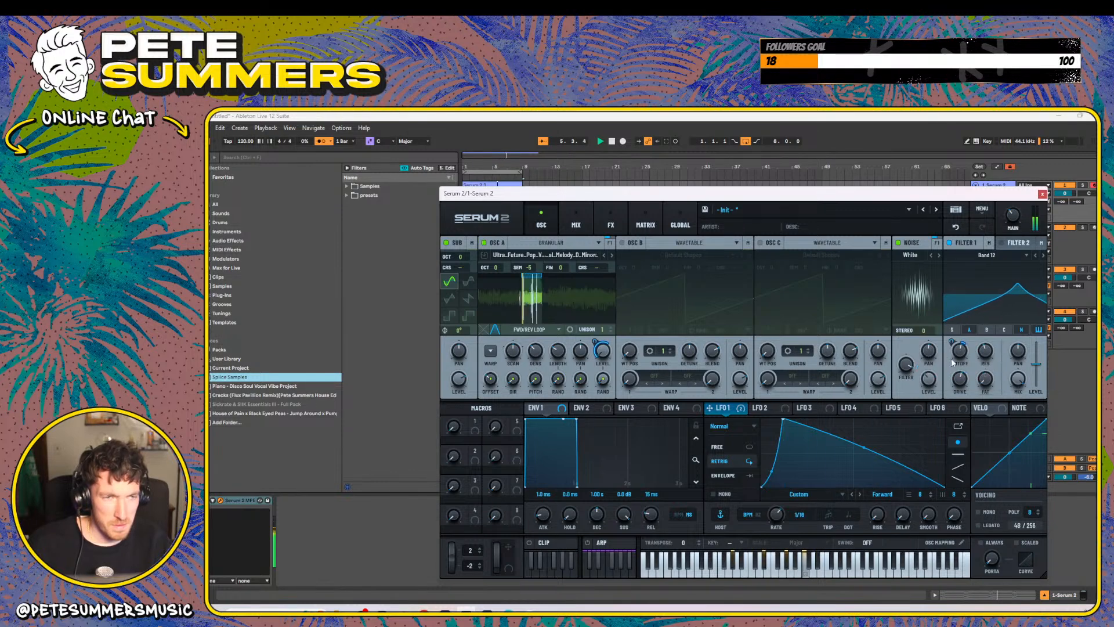
{"action": "right_click", "coordinate": [966, 351]}
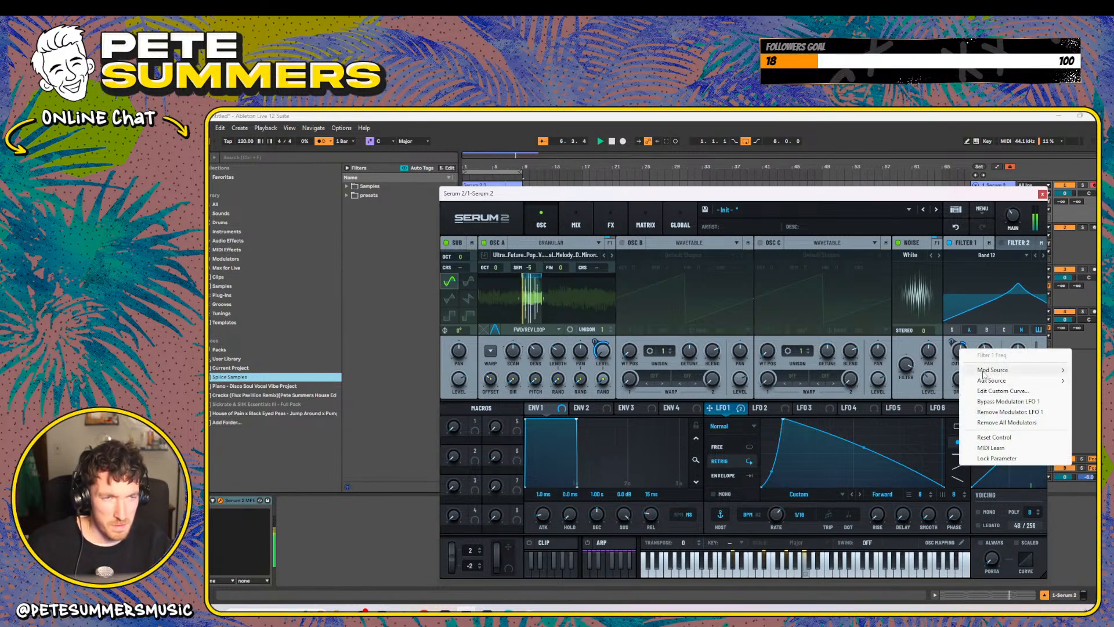
{"action": "left_click", "coordinate": [985, 447]}
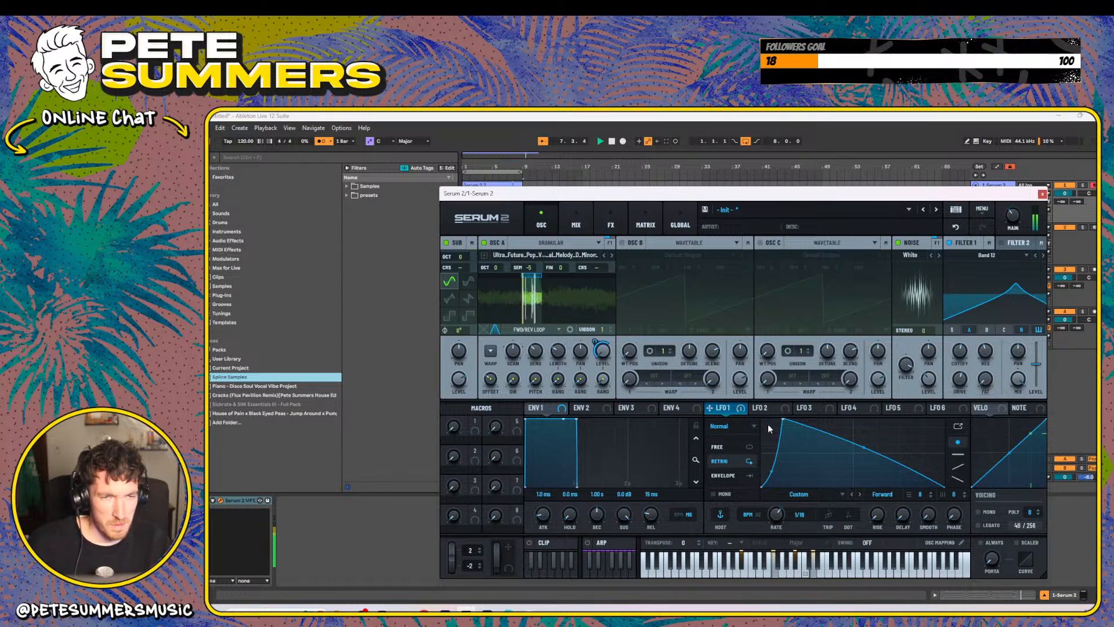
- Assign LFO 1 to the sub and noise levels, and adjust the LFO's rise and smoothing
{"action": "left_click_drag", "start_coordinate": [710, 410], "coordinate": [458, 351]}
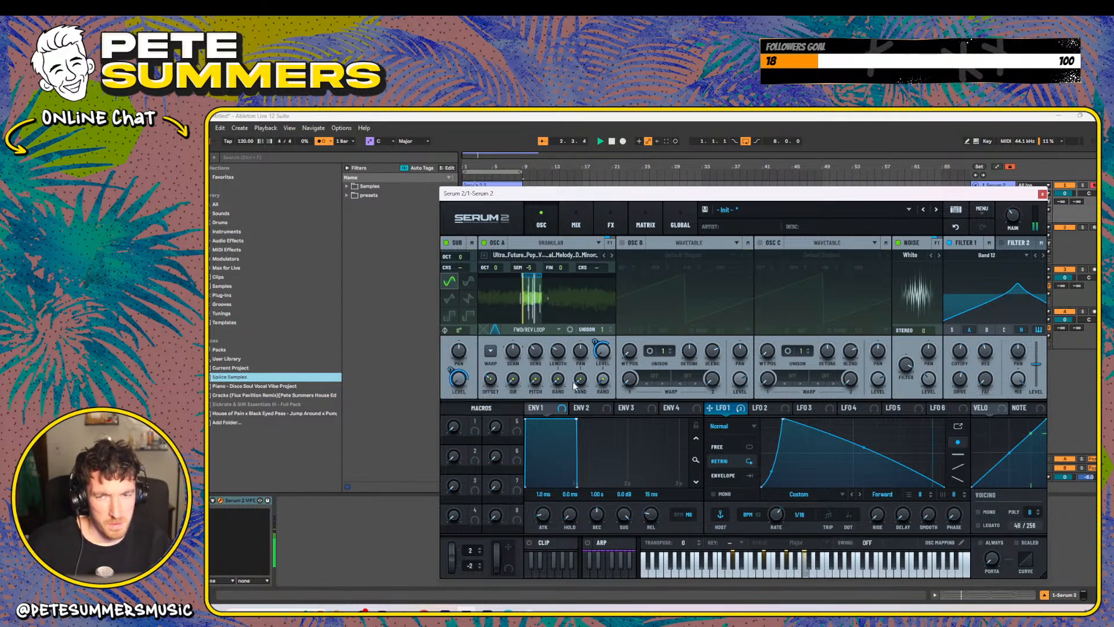
{"action": "mouse_move", "coordinate": [870, 451]}
{"action": "left_mouse_down"}
{"action": "mouse_move", "coordinate": [870, 437]}
{"action": "mouse_move", "coordinate": [870, 450]}
{"action": "left_mouse_up"}
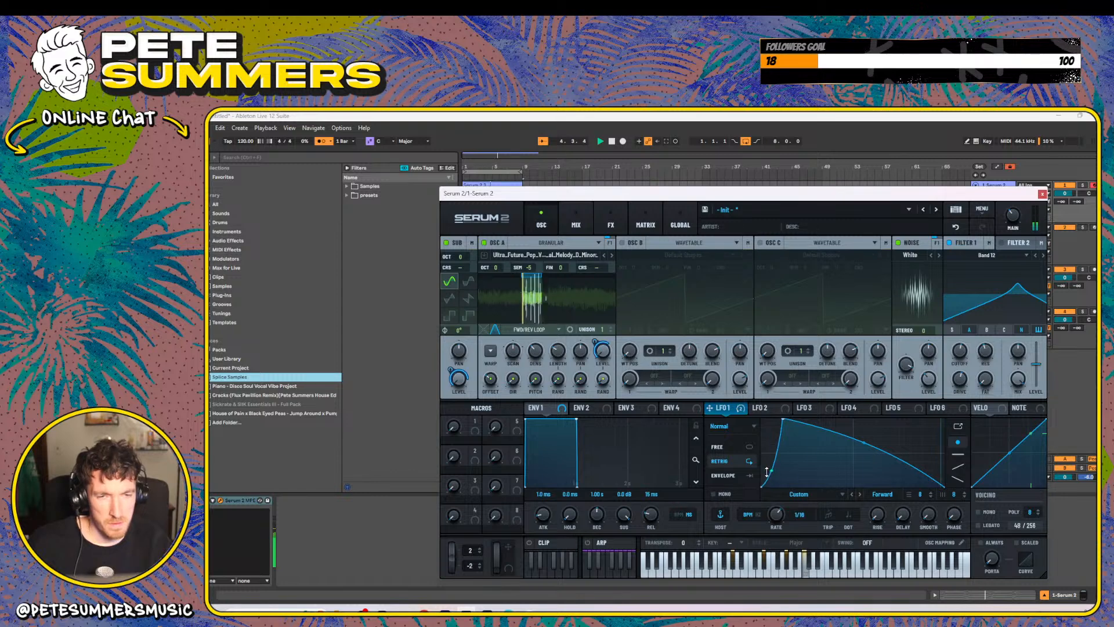
{"action": "left_click_drag", "start_coordinate": [721, 408], "coordinate": [920, 390]}
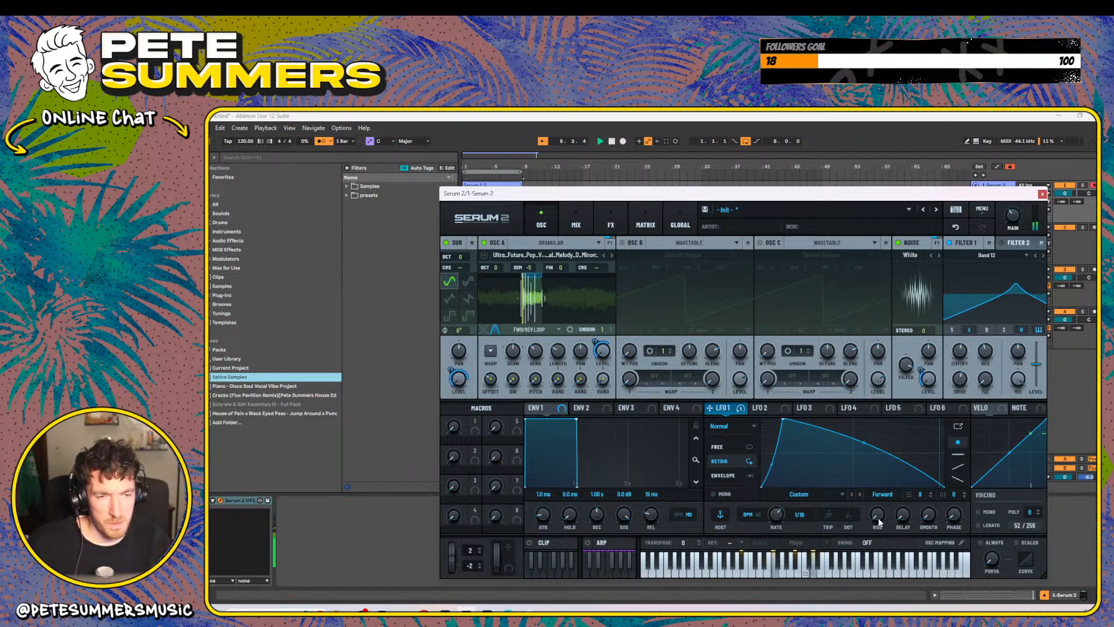
{"action": "left_click_drag", "start_coordinate": [878, 518], "coordinate": [885, 481]}
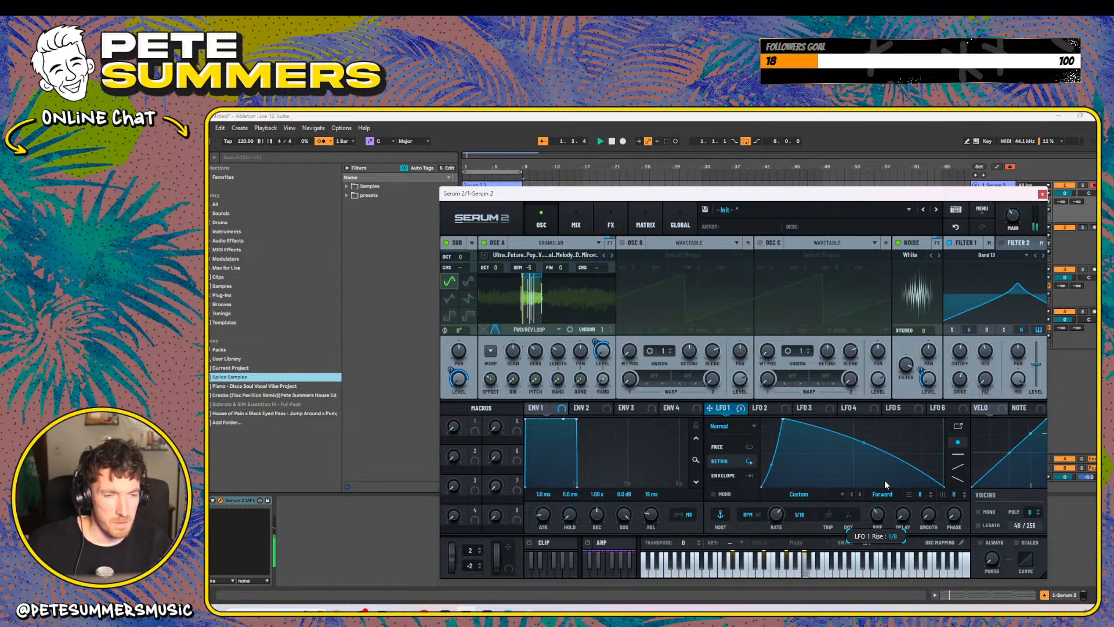
{"action": "left_click_drag", "start_coordinate": [929, 514], "coordinate": [930, 483]}
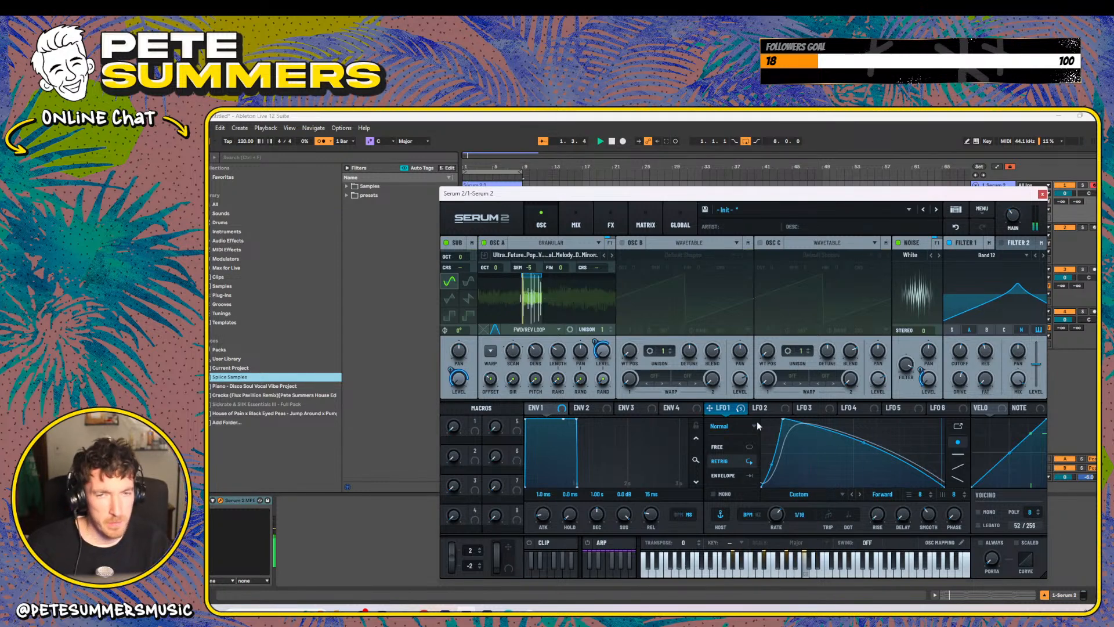
- Turn on Oscillator B with 7 unison voices and set its level to about 59%
{"action": "left_click", "coordinate": [622, 243]}
{"action": "left_click_drag", "start_coordinate": [663, 351], "coordinate": [667, 297]}
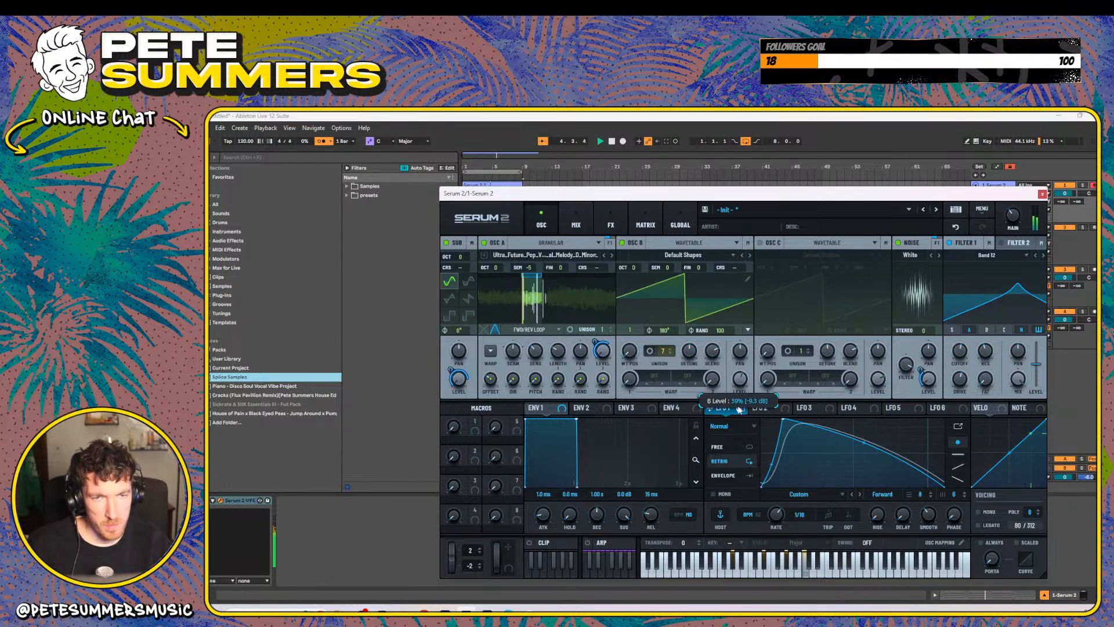
- Show Oscillator A's warp controls and try FM (B) as its warp mode with the amount at about 40%
{"action": "left_click", "coordinate": [491, 351]}
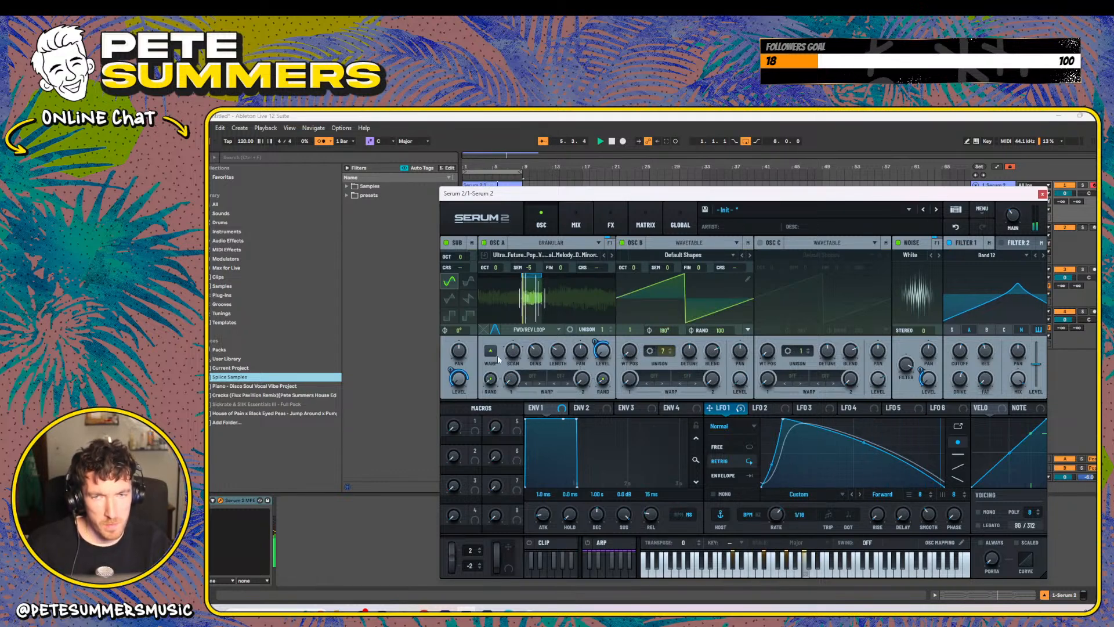
{"action": "left_click", "coordinate": [535, 375]}
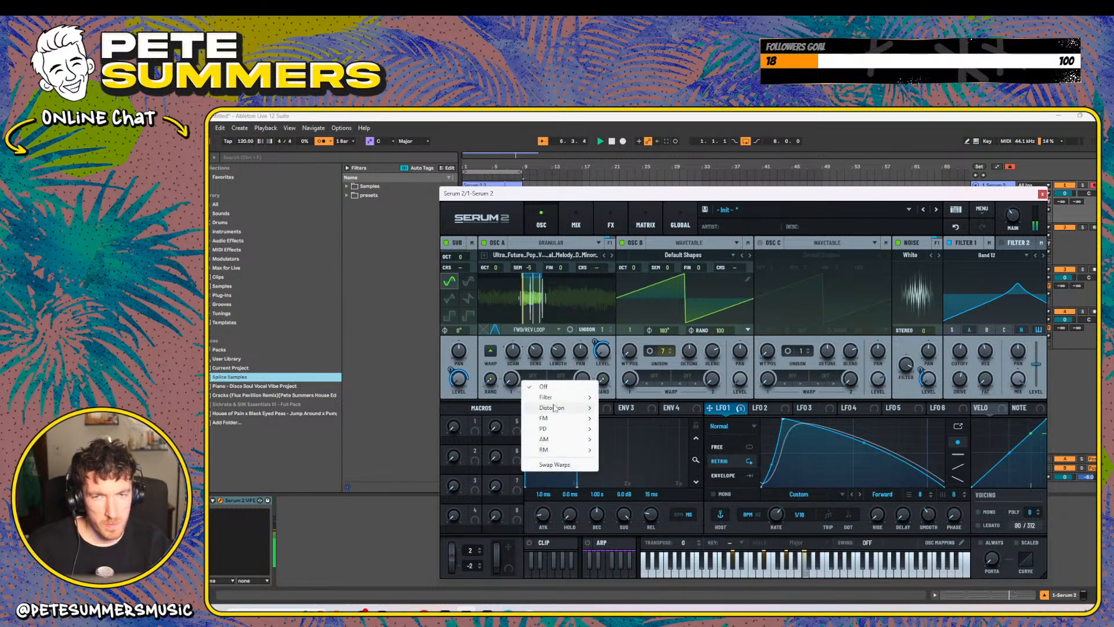
{"action": "mouse_move", "coordinate": [550, 422]}
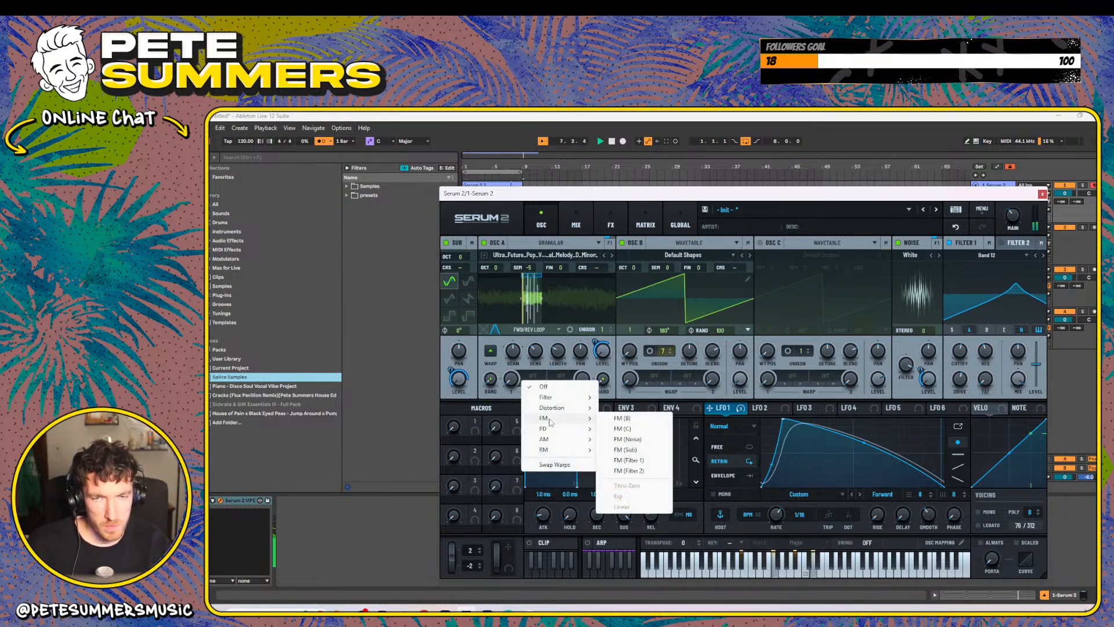
{"action": "left_click", "coordinate": [624, 418]}
{"action": "left_click_drag", "start_coordinate": [514, 347], "coordinate": [522, 348]}
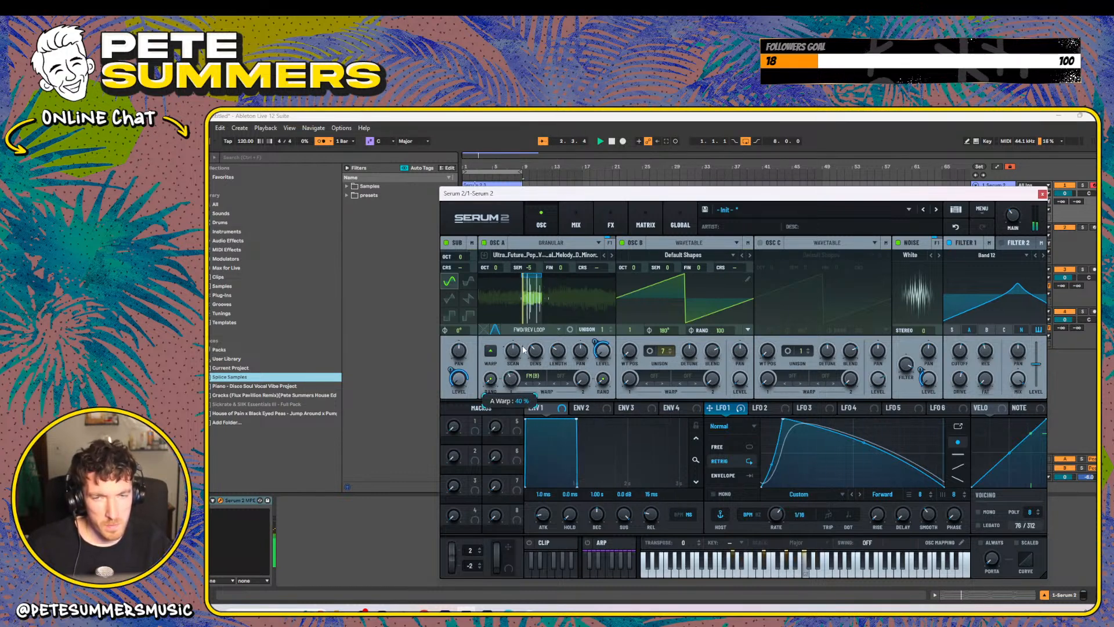
- Switch Oscillator A's warp mode to PD (B) and raise the warp amount to about 75%
{"action": "left_click", "coordinate": [534, 377]}
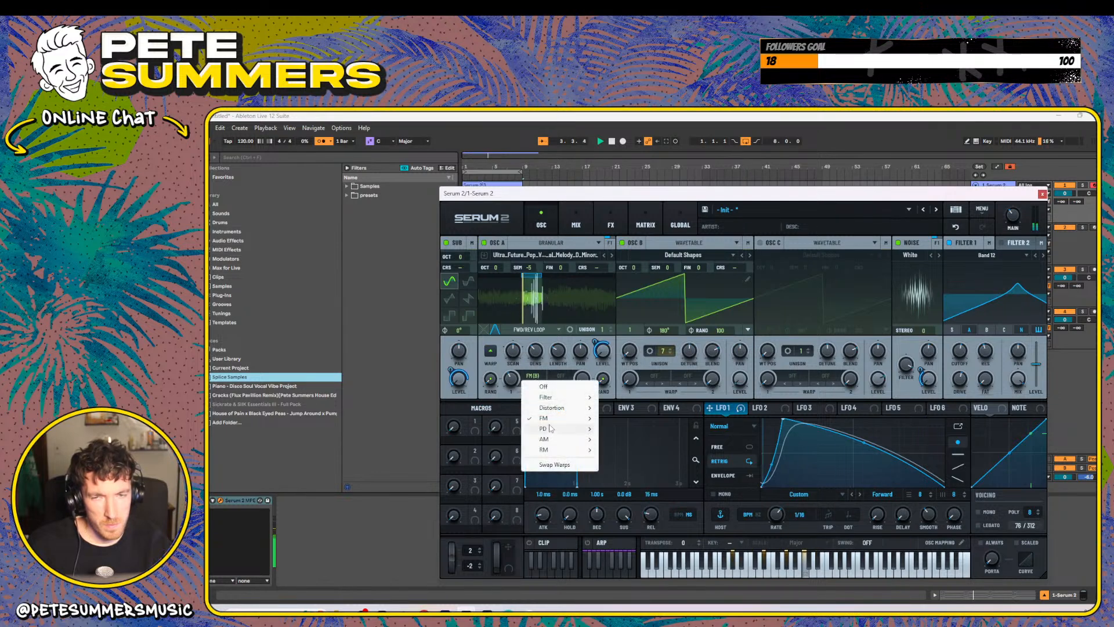
{"action": "left_click", "coordinate": [530, 378]}
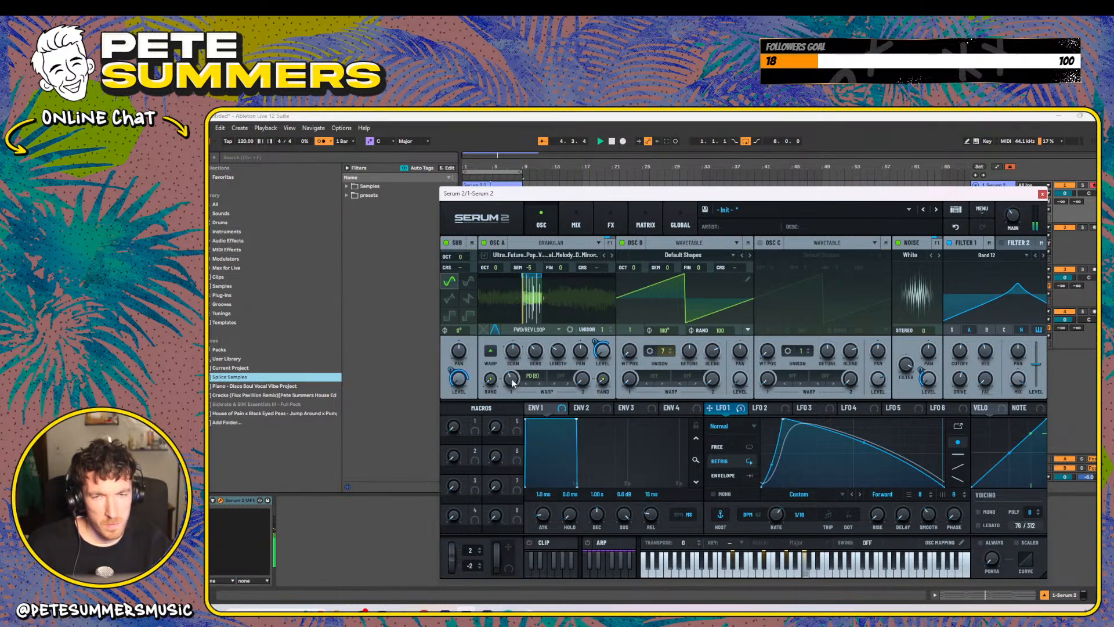
{"action": "mouse_move", "coordinate": [511, 393]}
{"action": "left_click_drag", "start_coordinate": [511, 393], "coordinate": [514, 344]}
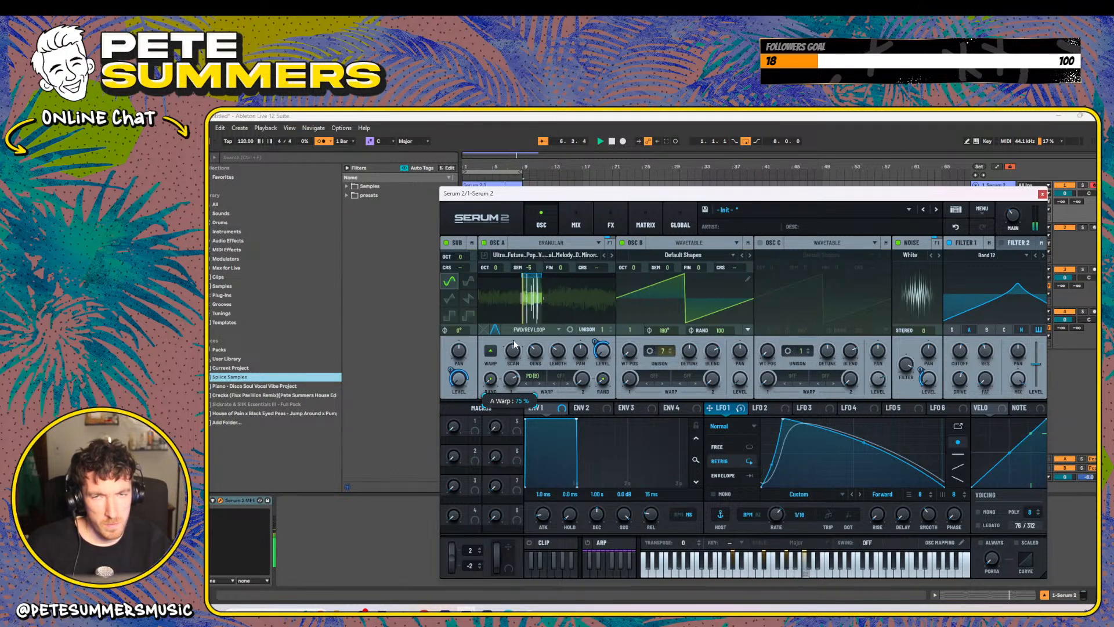
- Switch the sub oscillator to a sawtooth waveform and turn Oscillator A's warp amount down to 0%
{"action": "left_click", "coordinate": [467, 297]}
{"action": "left_click_drag", "start_coordinate": [506, 378], "coordinate": [506, 436]}
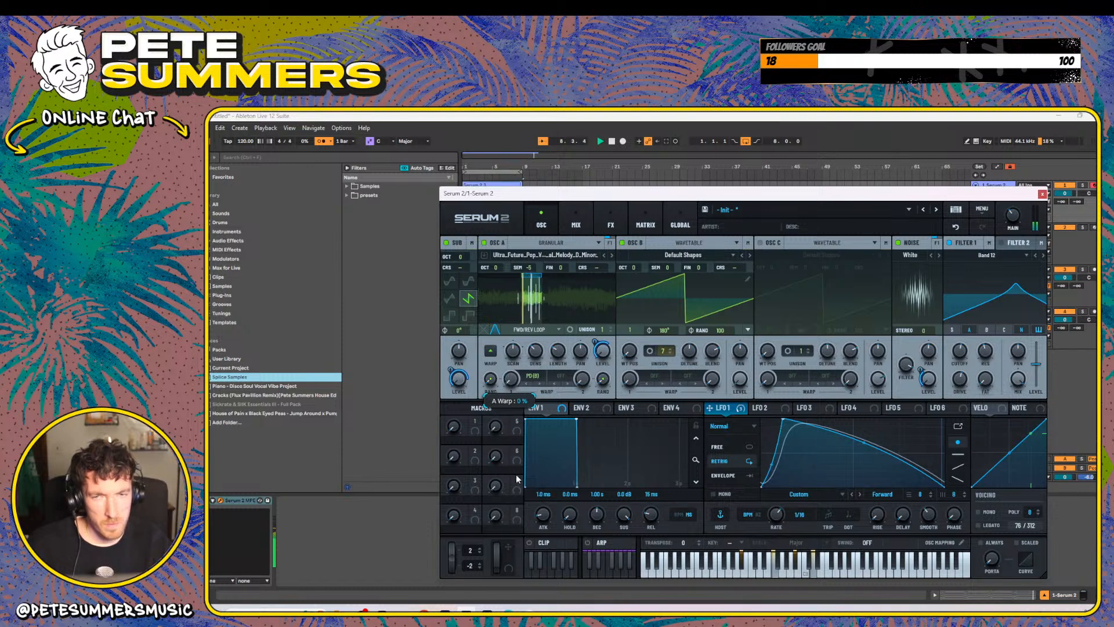
- Set LFO 1's modulation of the sub level to about 51% and adjust the main volume
{"action": "left_click_drag", "start_coordinate": [451, 370], "coordinate": [453, 390]}
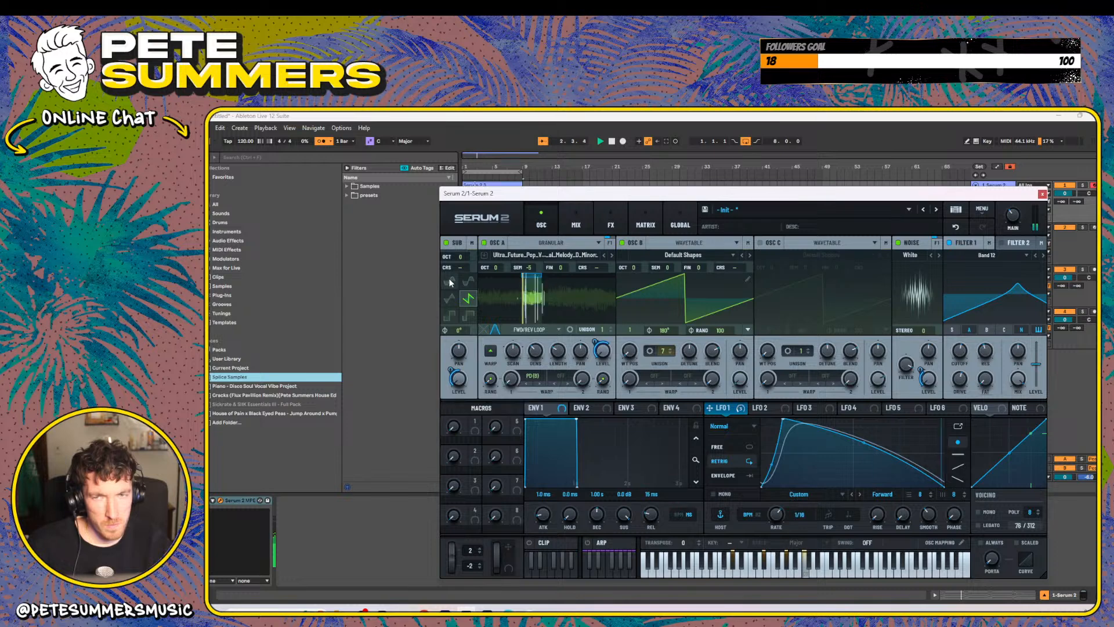
{"action": "left_click_drag", "start_coordinate": [461, 256], "coordinate": [495, 283]}
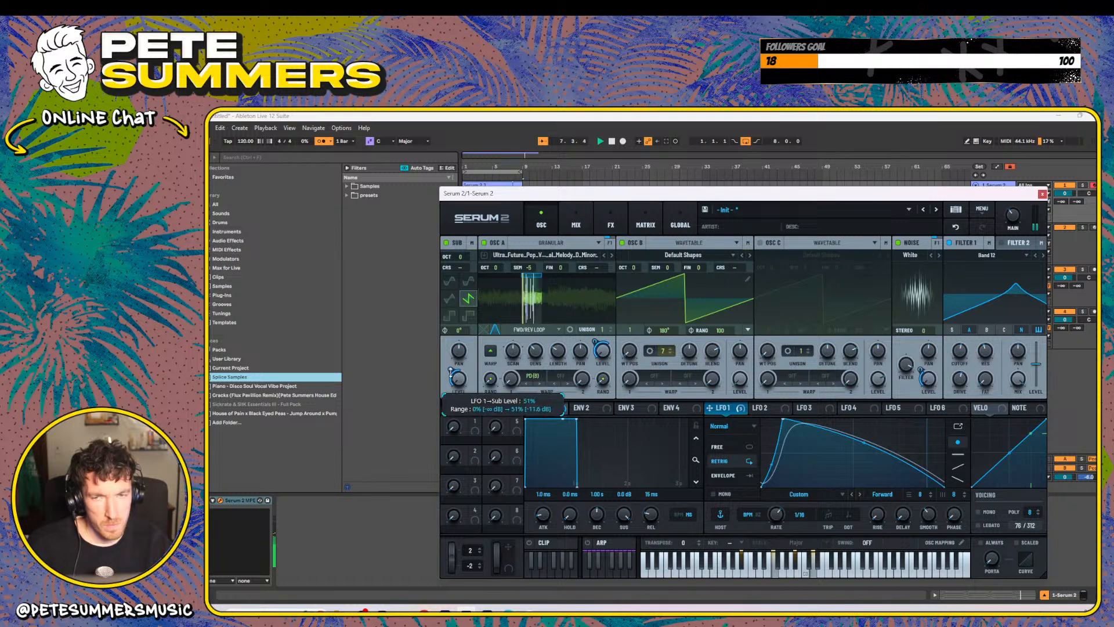
{"action": "mouse_move", "coordinate": [1017, 212]}
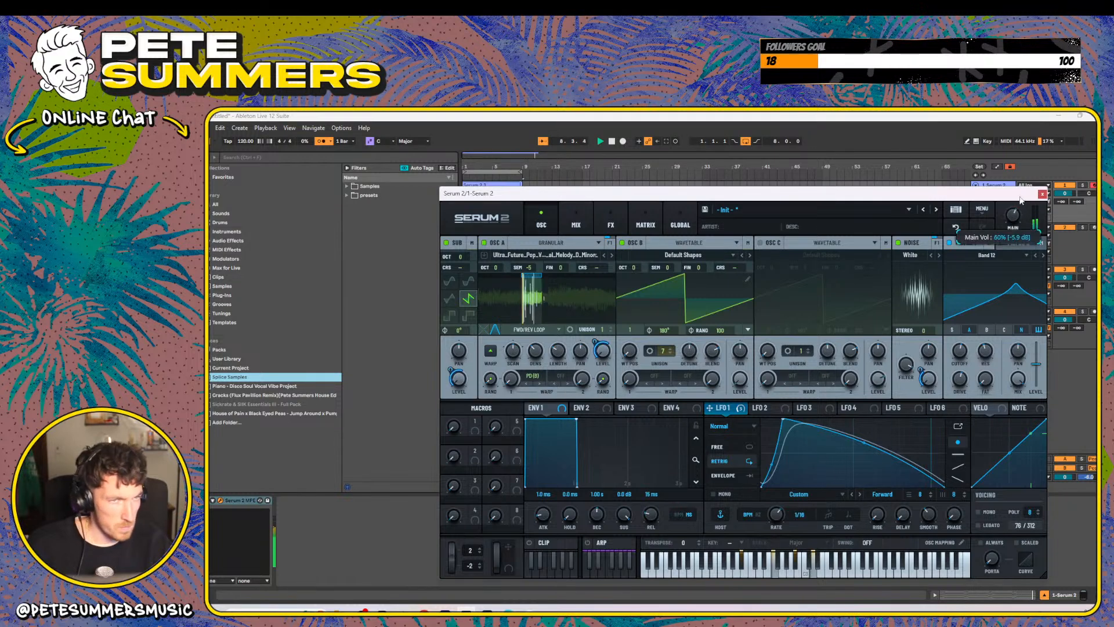
- Reposition the synth window and look over the channel mixer and the effects rack, including the effects that can be added
{"action": "left_click", "coordinate": [566, 214]}
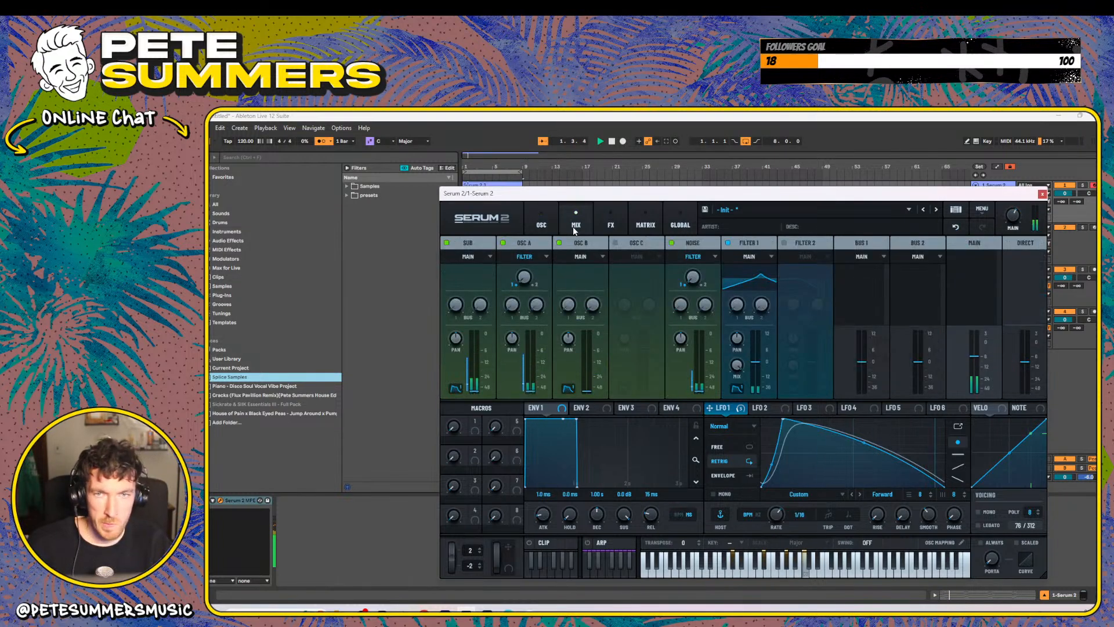
{"action": "left_click_drag", "start_coordinate": [605, 194], "coordinate": [527, 173]}
{"action": "left_click", "coordinate": [529, 204]}
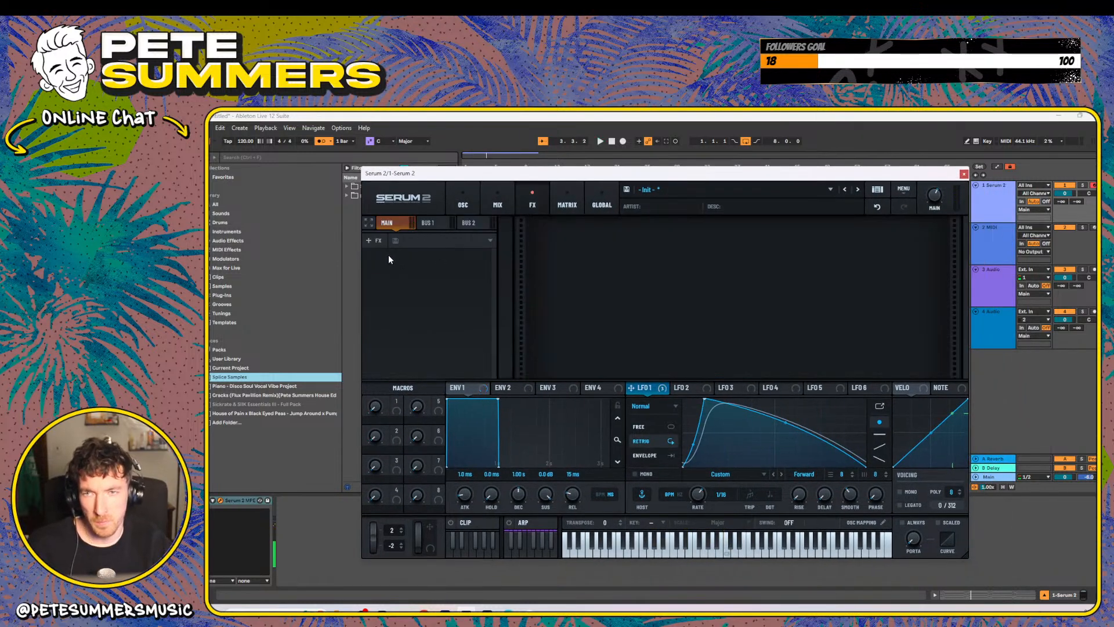
{"action": "left_click", "coordinate": [381, 239]}
{"action": "left_click", "coordinate": [486, 300]}
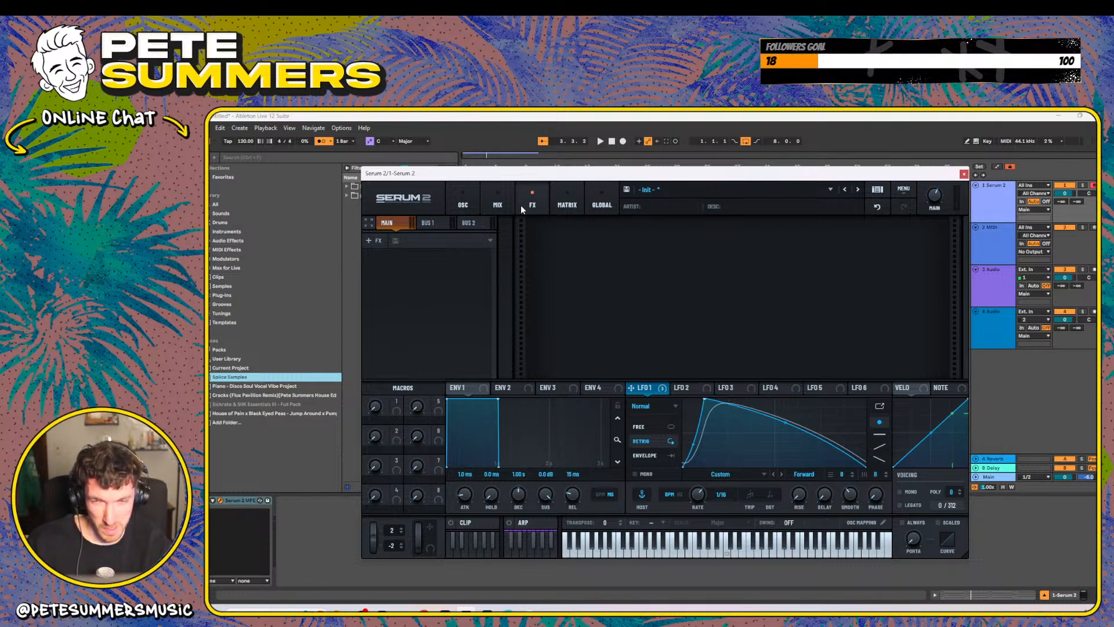
{"action": "left_click", "coordinate": [498, 204]}
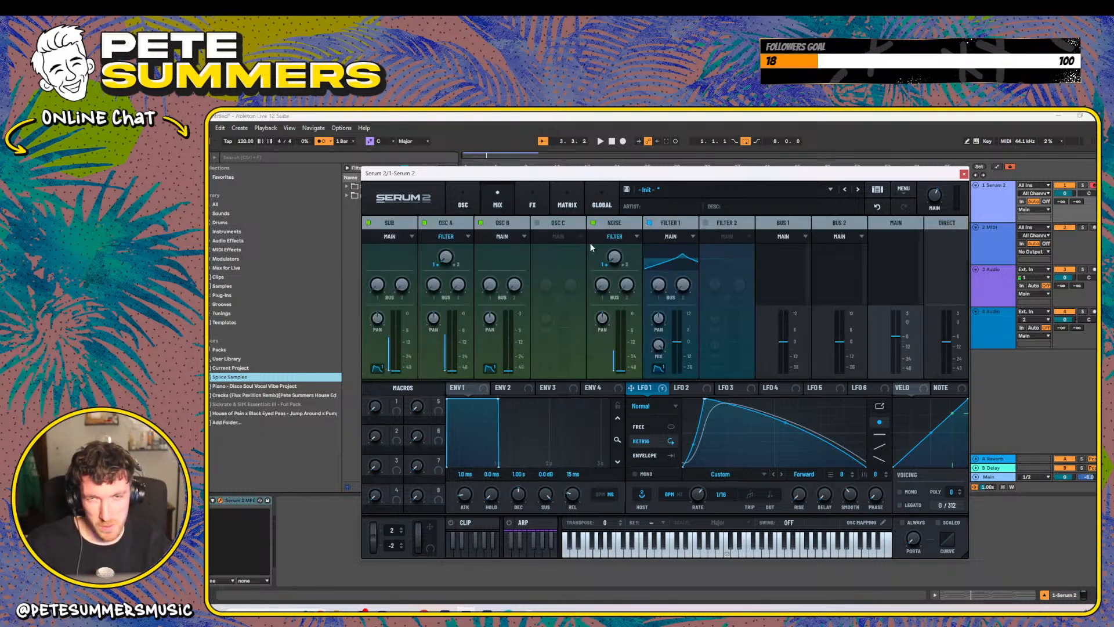
{"action": "left_click", "coordinate": [455, 205]}
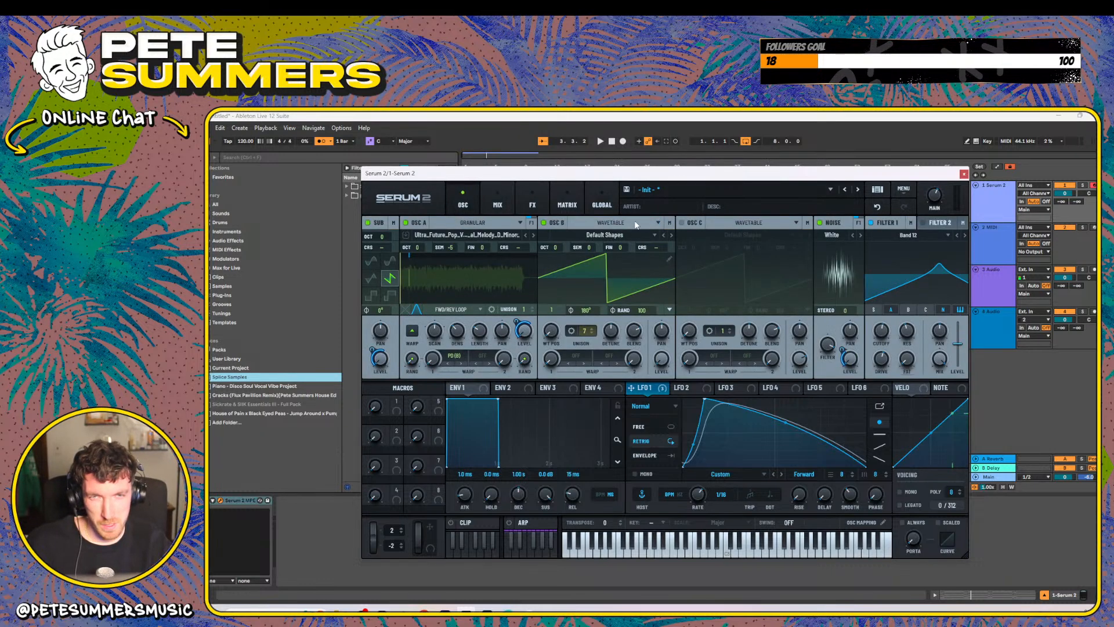
- Try Oscillator C by turning it on, inspecting its output and bus routing, and turning it off
{"action": "left_click", "coordinate": [682, 223]}
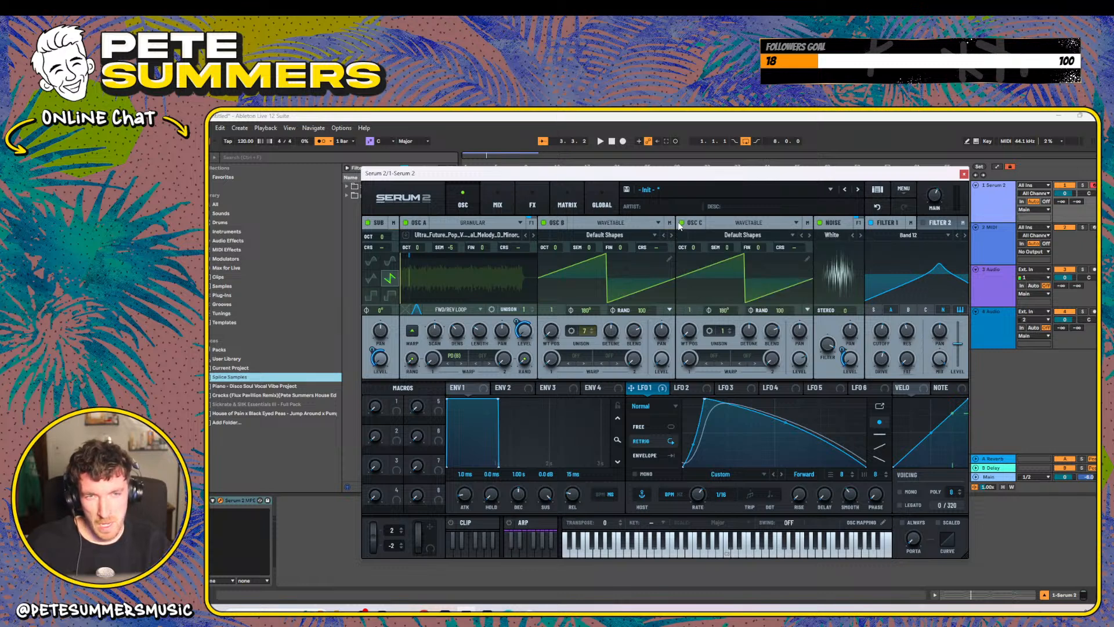
{"action": "left_click", "coordinate": [807, 223]}
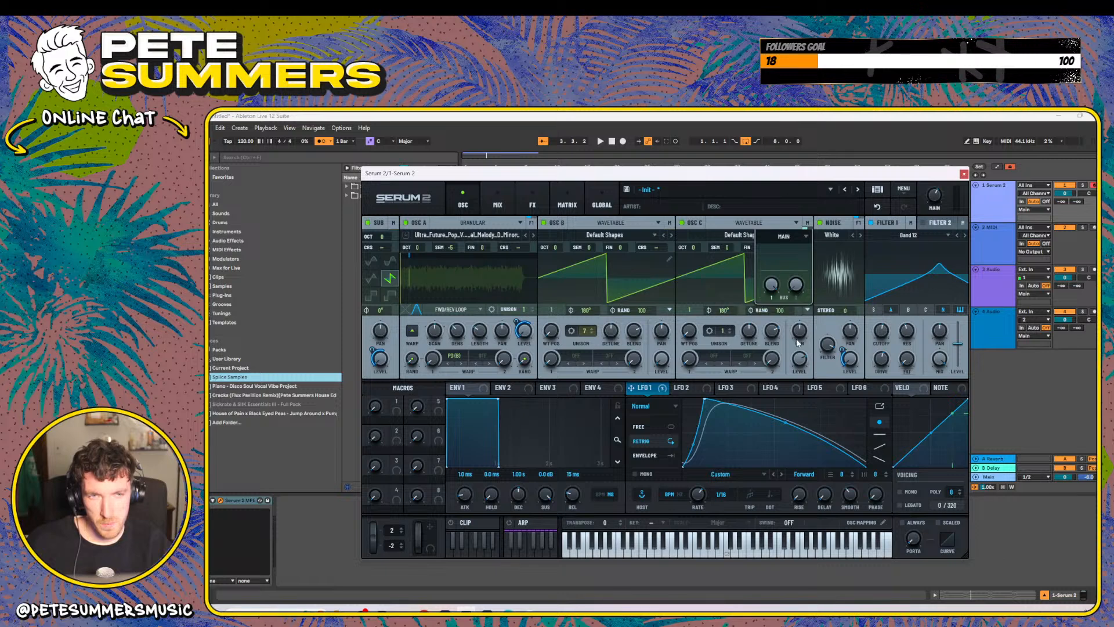
{"action": "left_click_drag", "start_coordinate": [799, 359], "coordinate": [799, 536]}
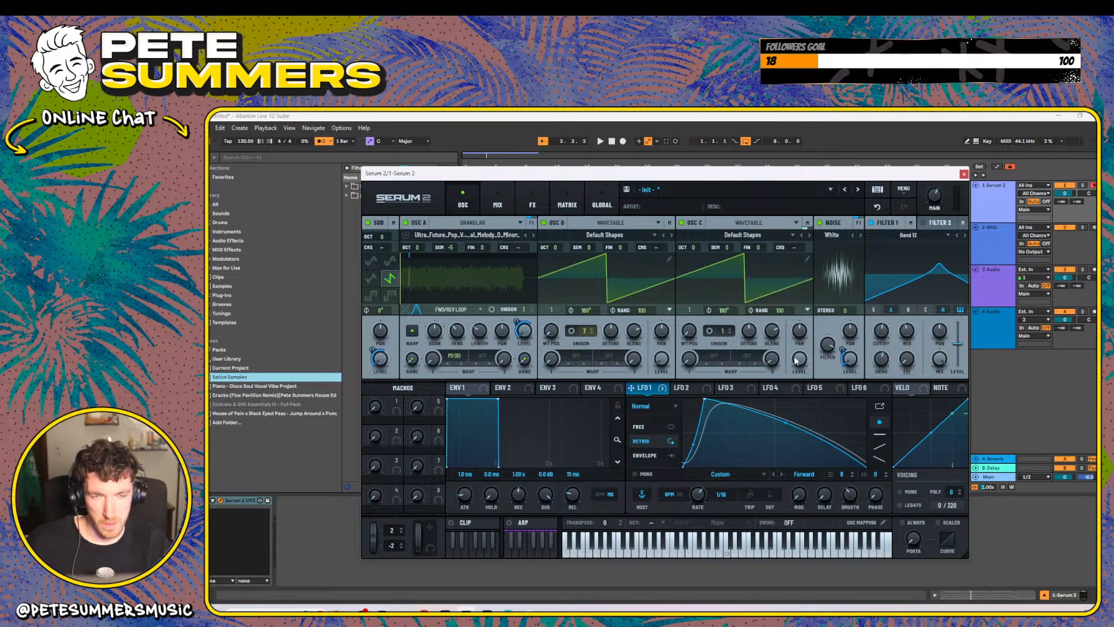
{"action": "left_click", "coordinate": [806, 223]}
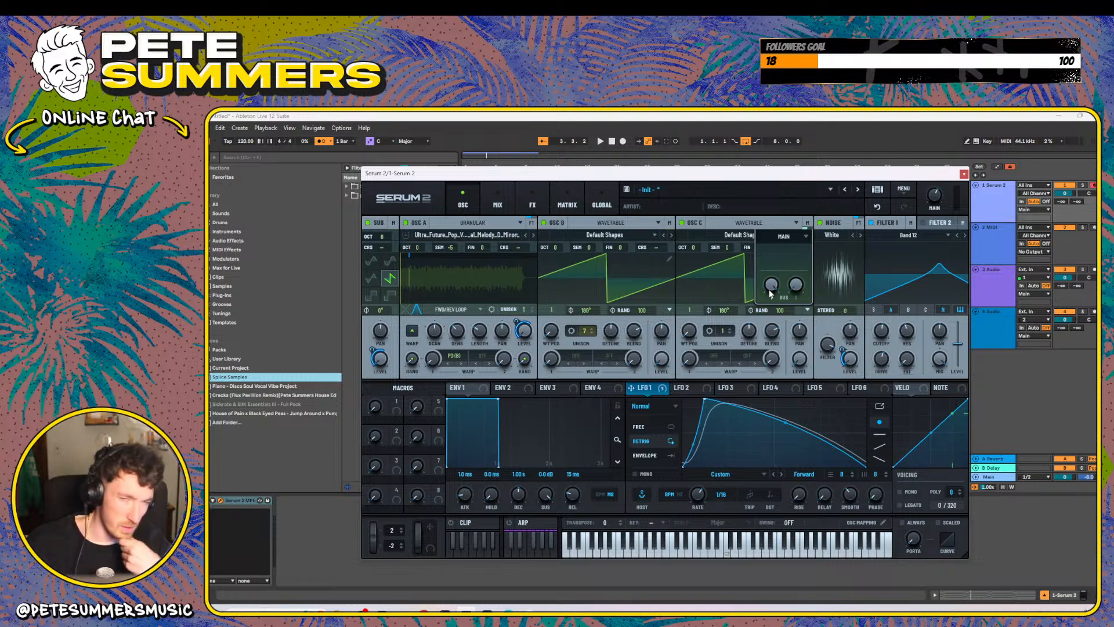
{"action": "left_click", "coordinate": [682, 223]}
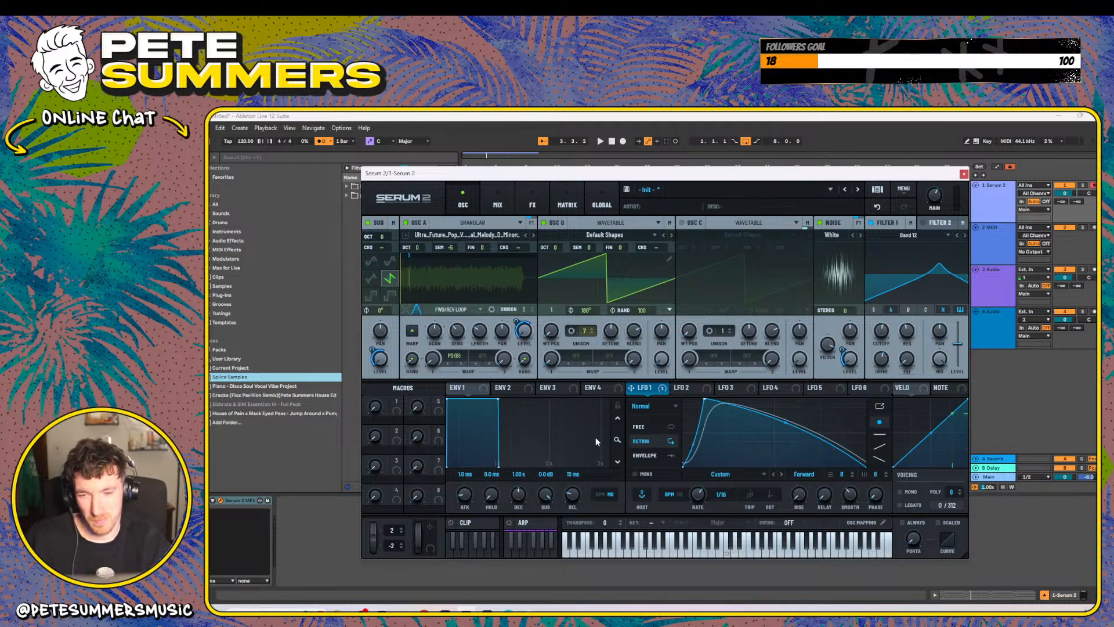
- Try the arpeggiator with playback and switch it off
{"action": "left_click", "coordinate": [509, 523]}
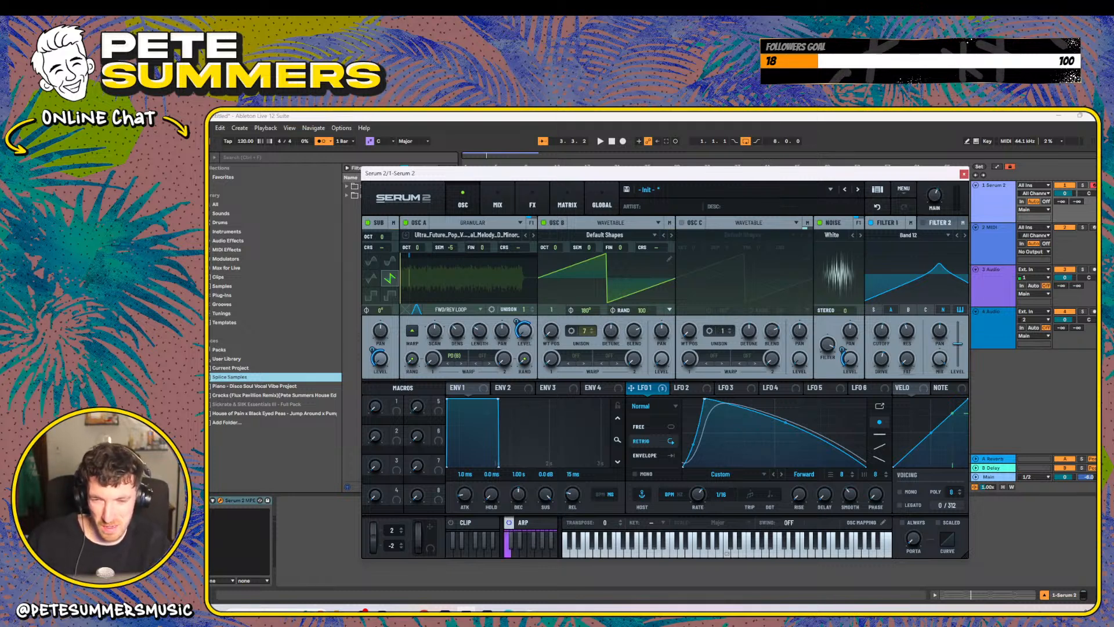
{"action": "key", "text": "space"}
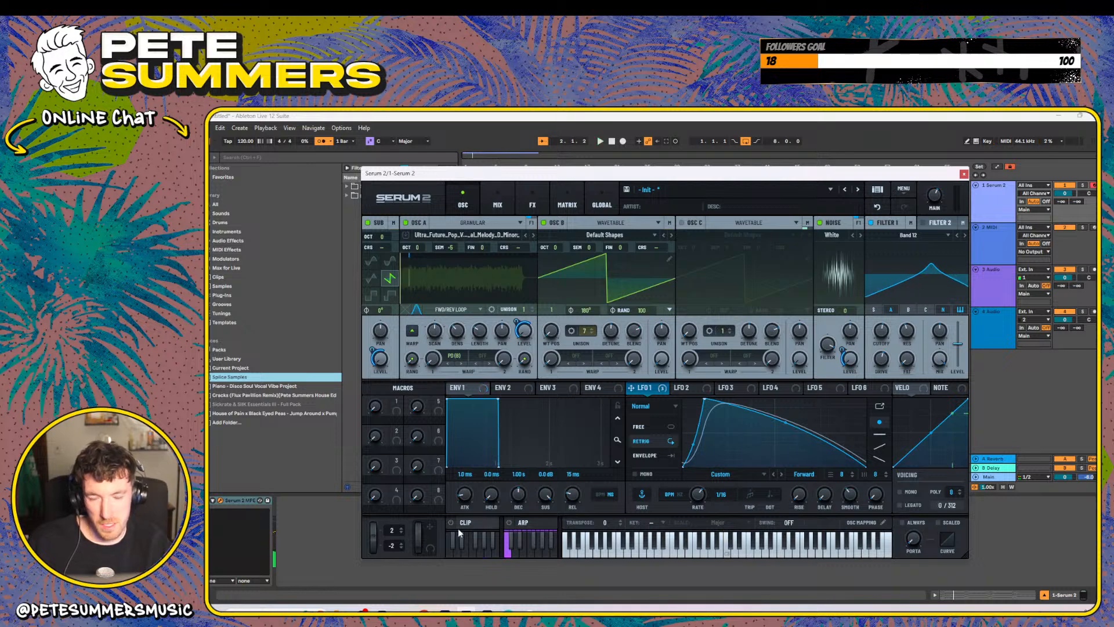
- During playback, try the sub's mixer level at about 26% and return it to 0%
{"action": "left_click", "coordinate": [499, 200]}
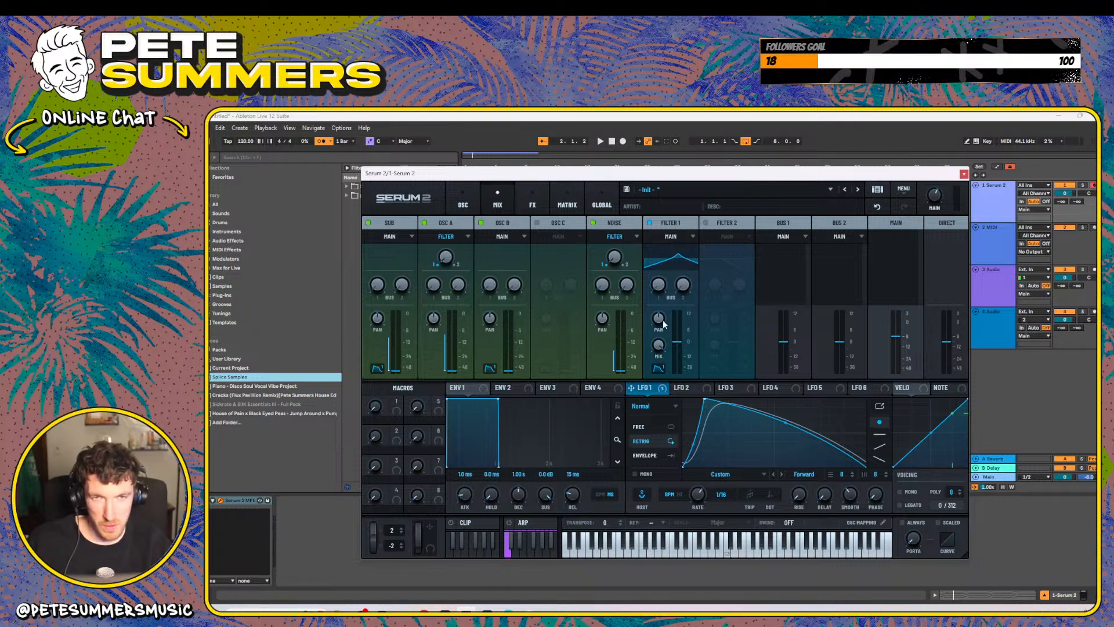
{"action": "key", "text": "space"}
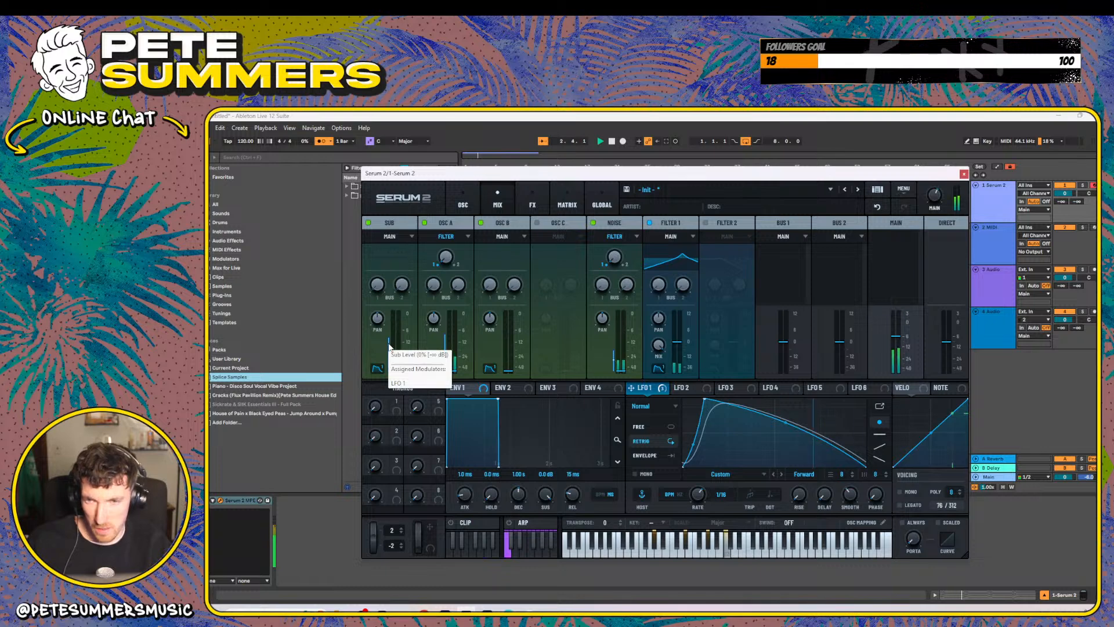
{"action": "mouse_move", "coordinate": [391, 349]}
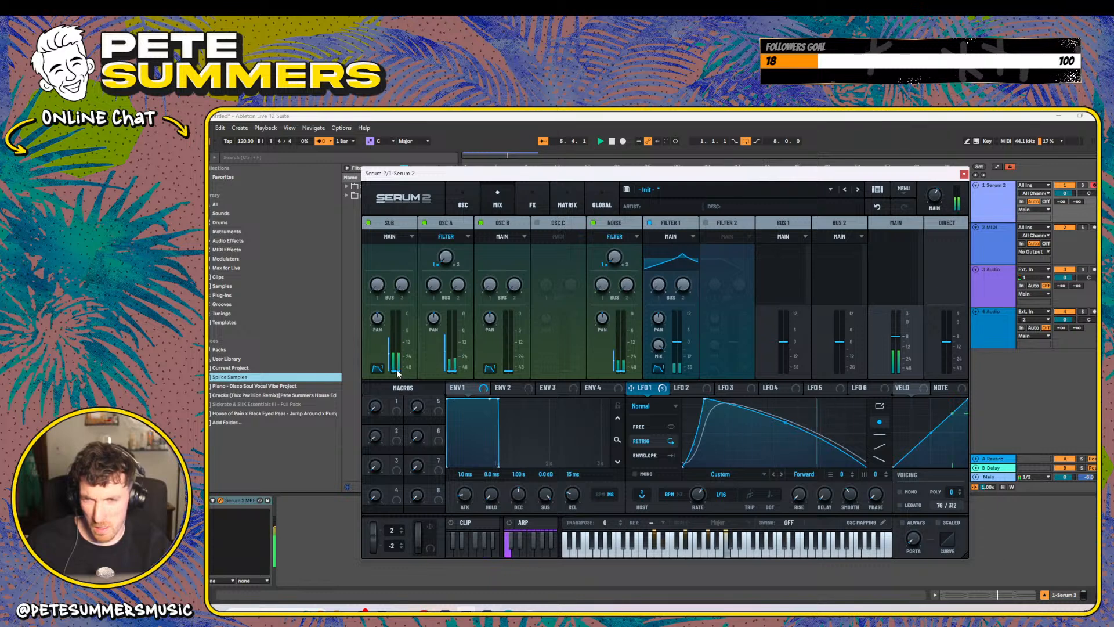
{"action": "mouse_move", "coordinate": [397, 372]}
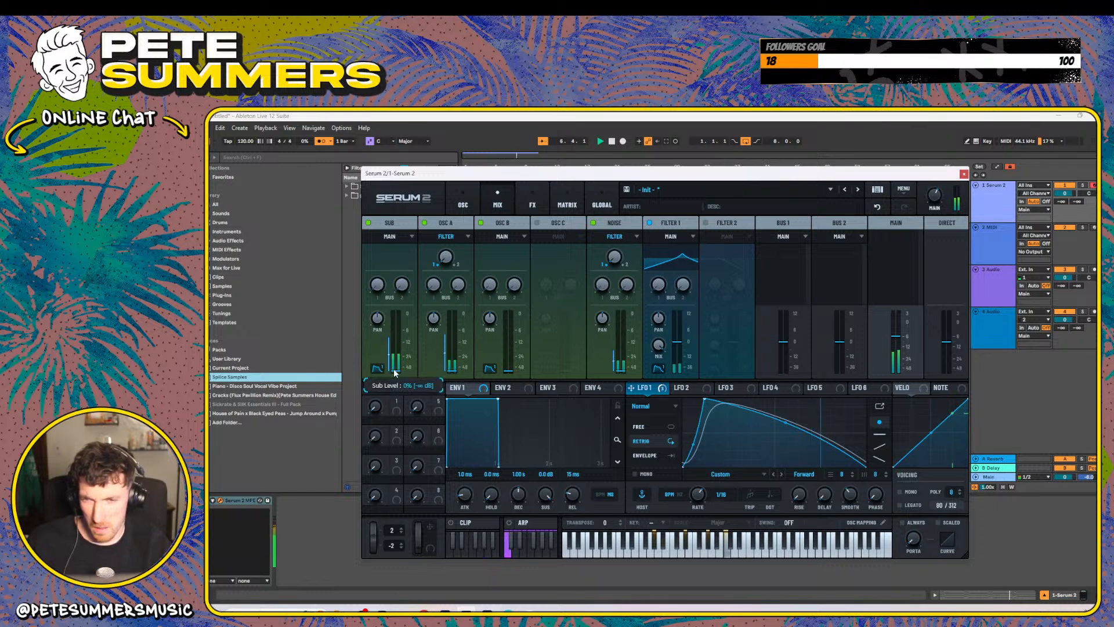
{"action": "left_click_drag", "start_coordinate": [368, 378], "coordinate": [407, 368]}
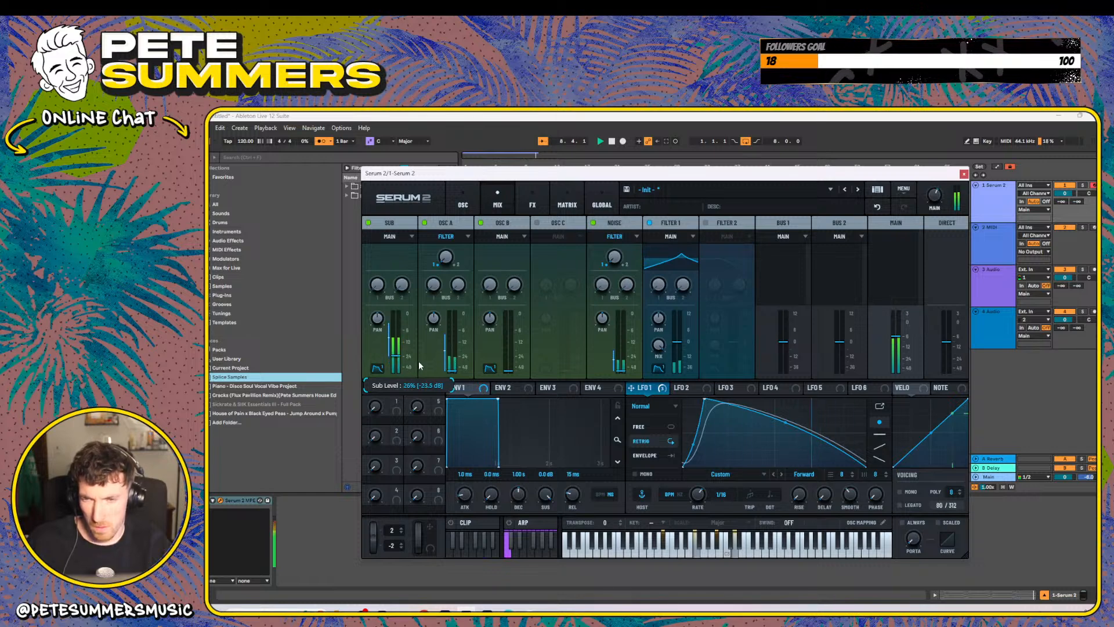
{"action": "left_click_drag", "start_coordinate": [417, 363], "coordinate": [354, 368]}
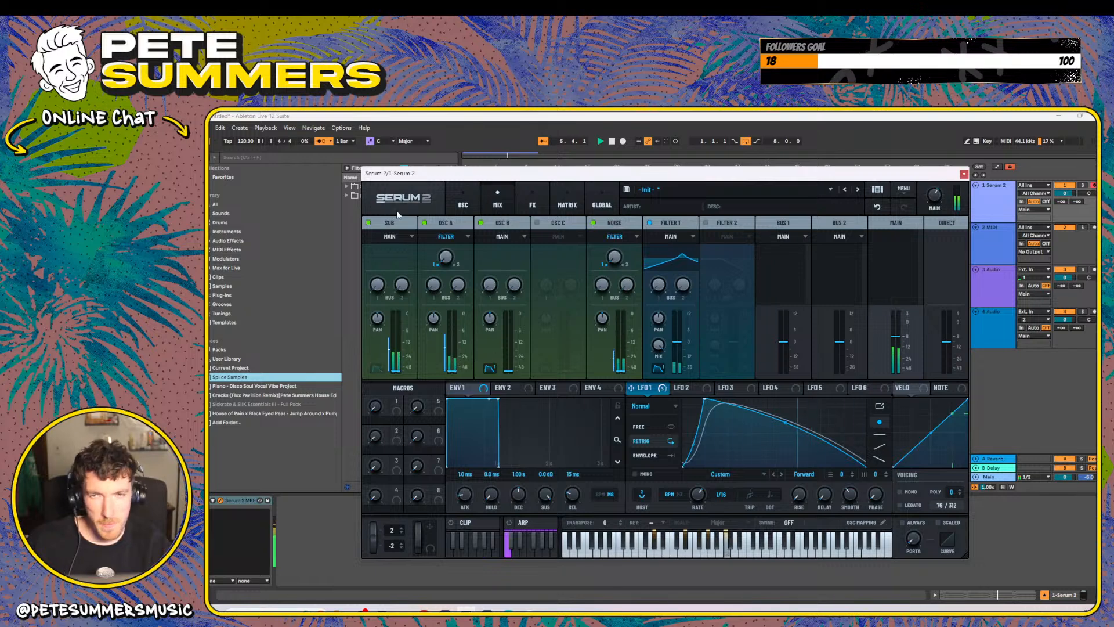
- Set LFO 1's modulation of the sub level to about 41% and increase its modulation of Oscillator A's level
{"action": "left_click", "coordinate": [462, 200]}
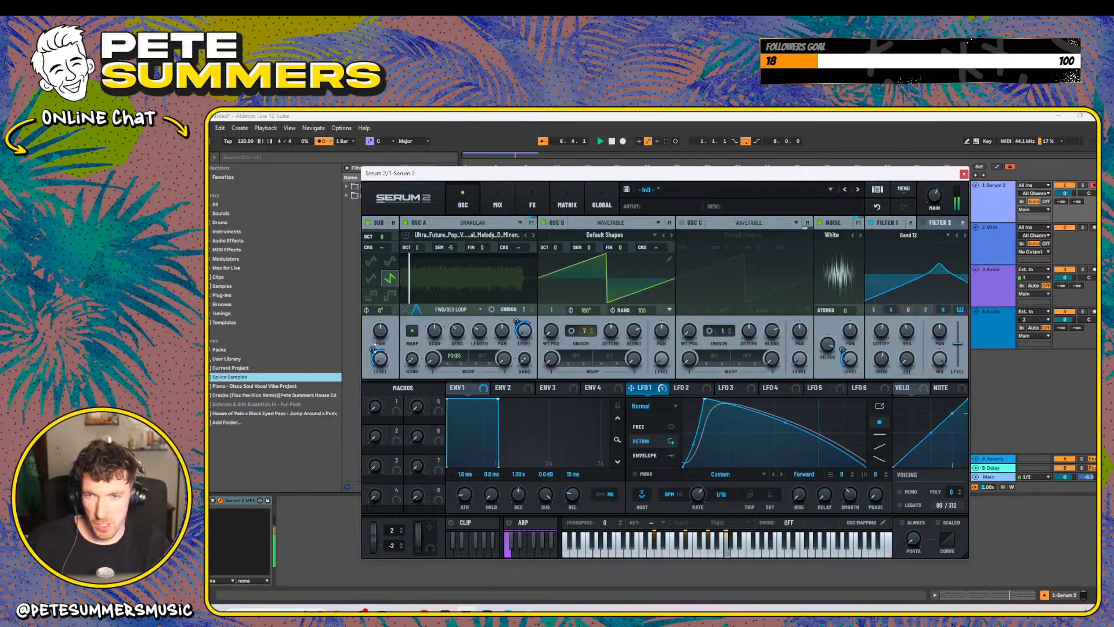
{"action": "mouse_move", "coordinate": [372, 353]}
{"action": "left_click_drag", "start_coordinate": [372, 356], "coordinate": [372, 353]}
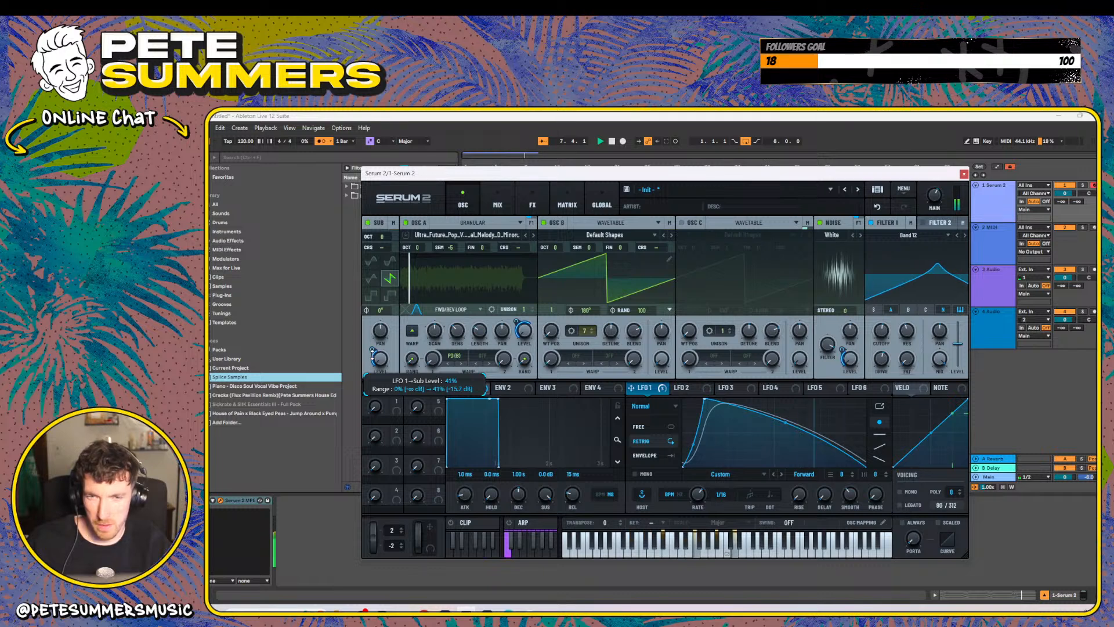
{"action": "left_click_drag", "start_coordinate": [517, 319], "coordinate": [516, 310]}
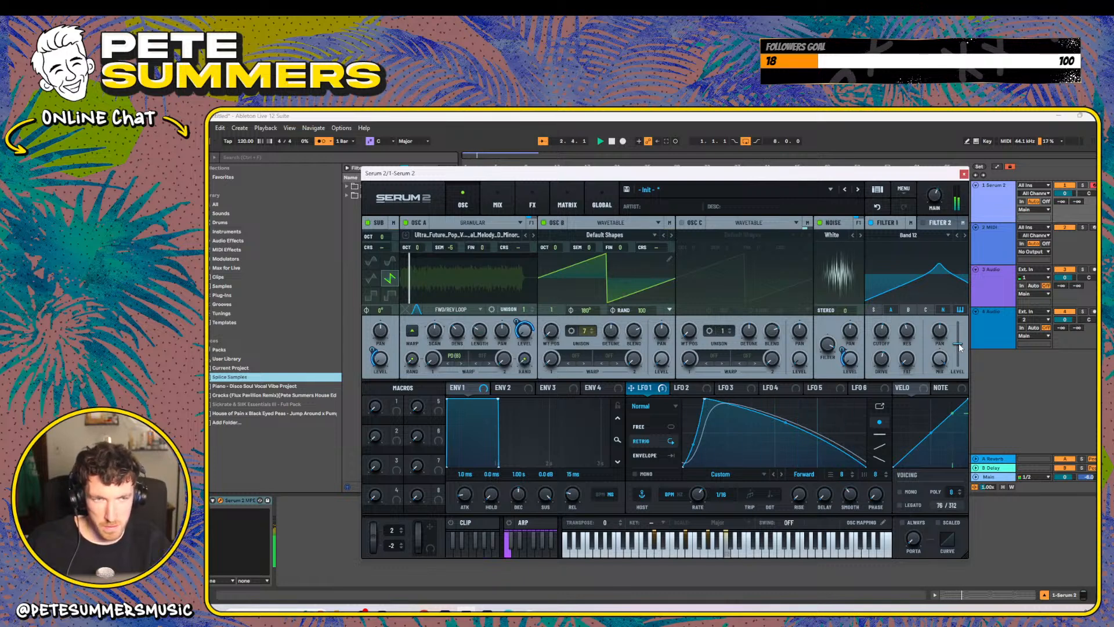
- Raise Filter 1's output level to about 2.1 dB, checking it in the mixer
{"action": "left_click_drag", "start_coordinate": [960, 347], "coordinate": [964, 343]}
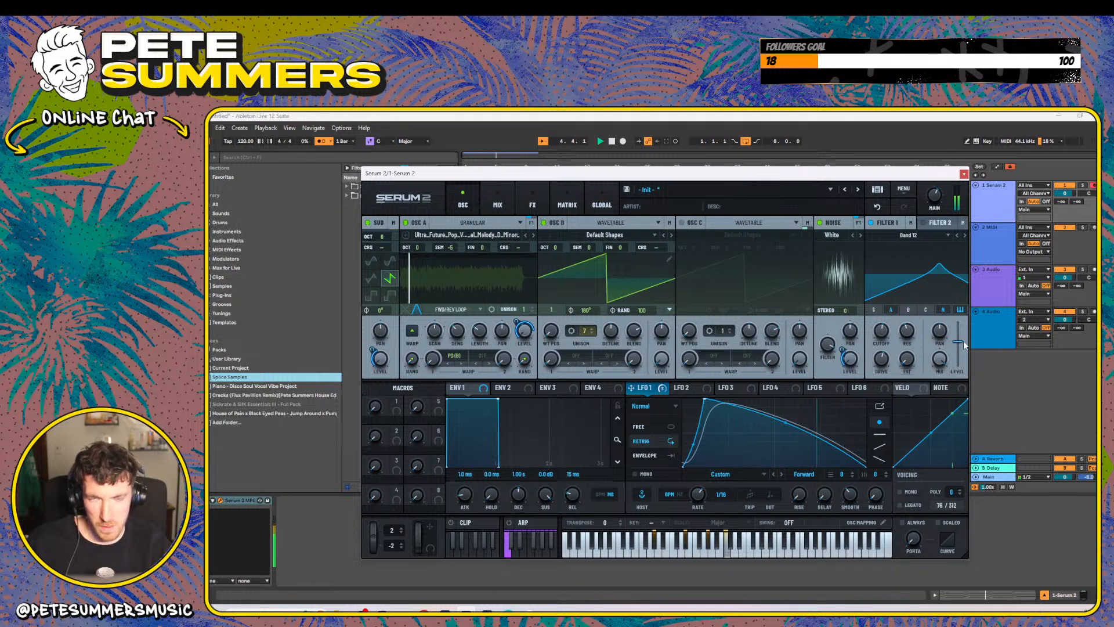
{"action": "left_click", "coordinate": [498, 200]}
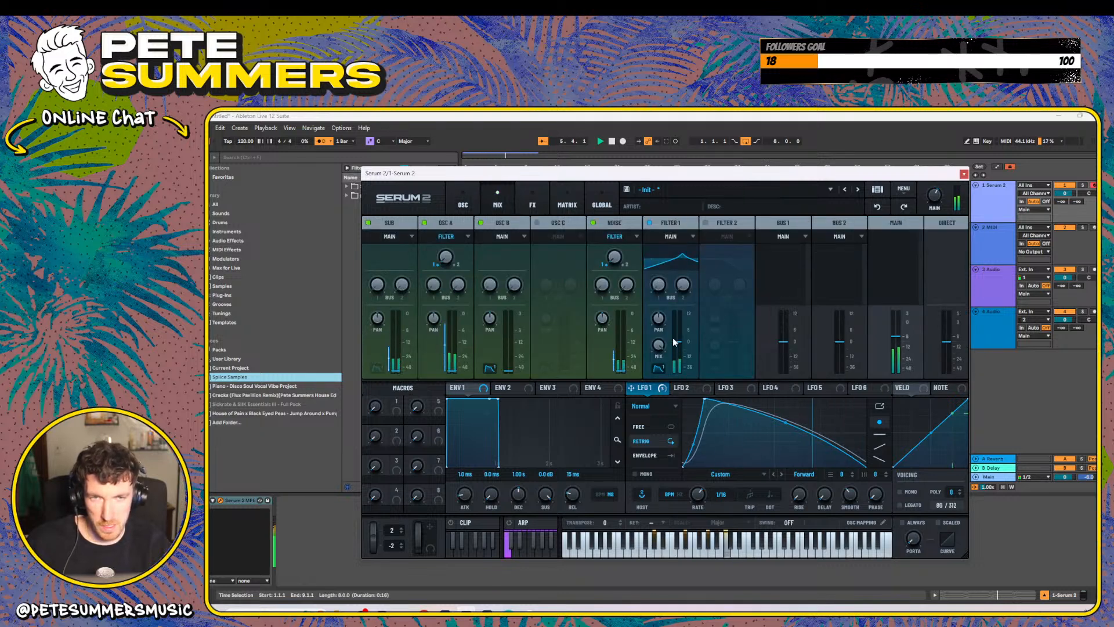
{"action": "mouse_move", "coordinate": [678, 340]}
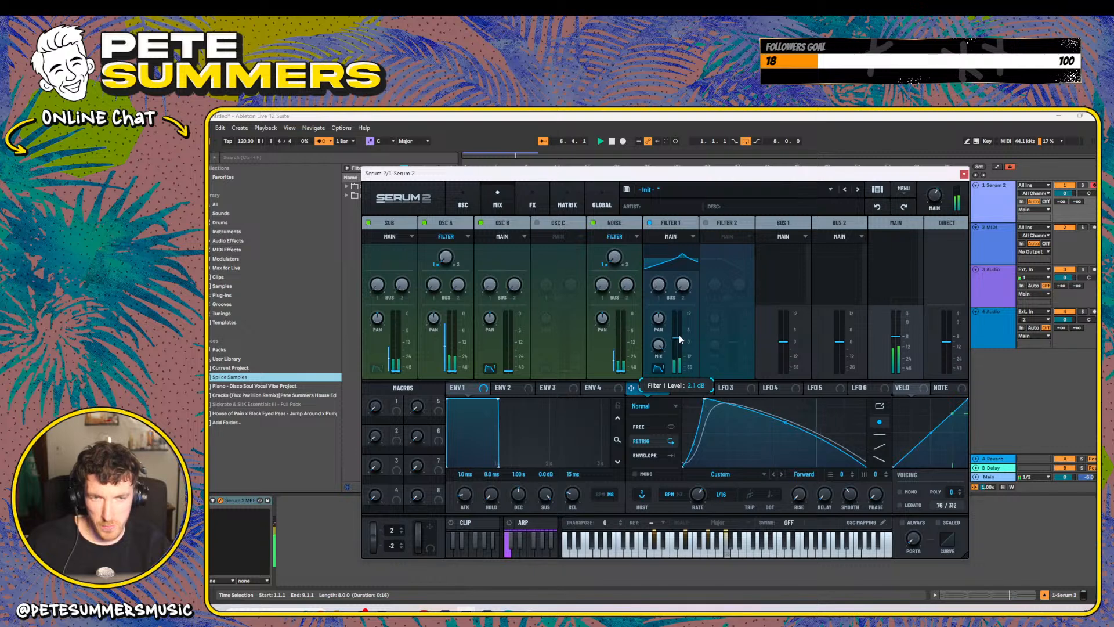
- Add a Compressor to the main effects chain and audition it with playback
{"action": "left_click", "coordinate": [532, 201]}
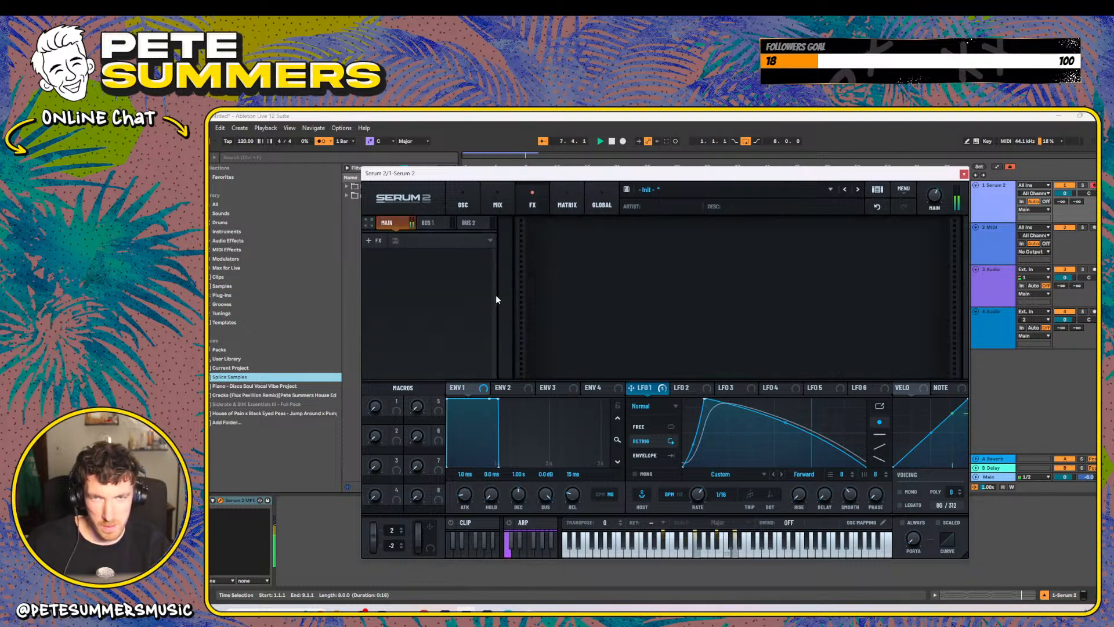
{"action": "left_click", "coordinate": [373, 241]}
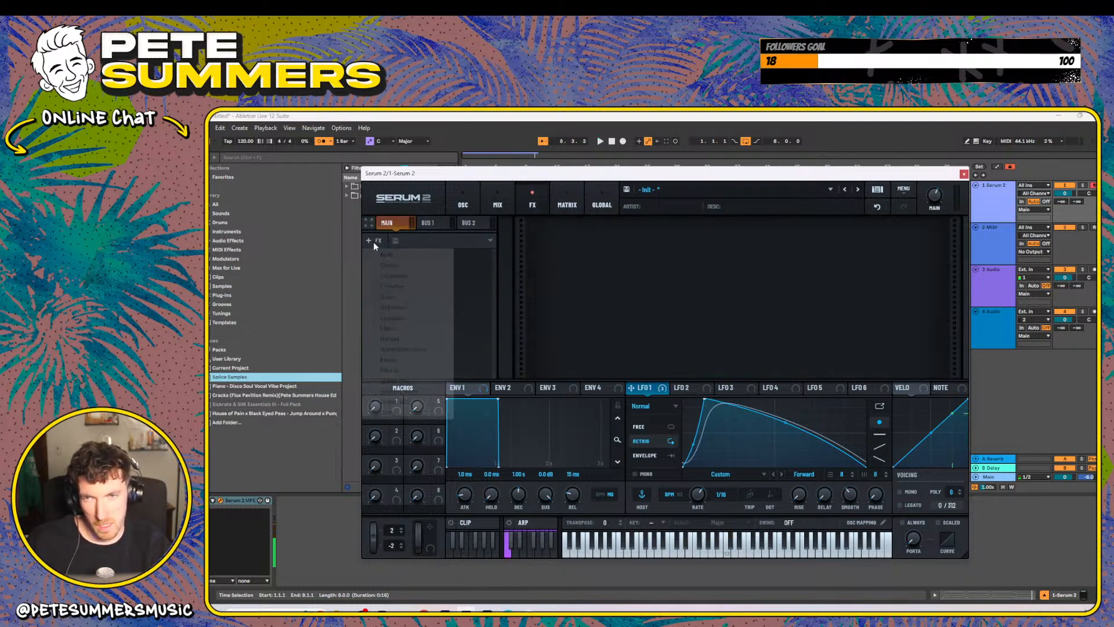
{"action": "left_click", "coordinate": [404, 277]}
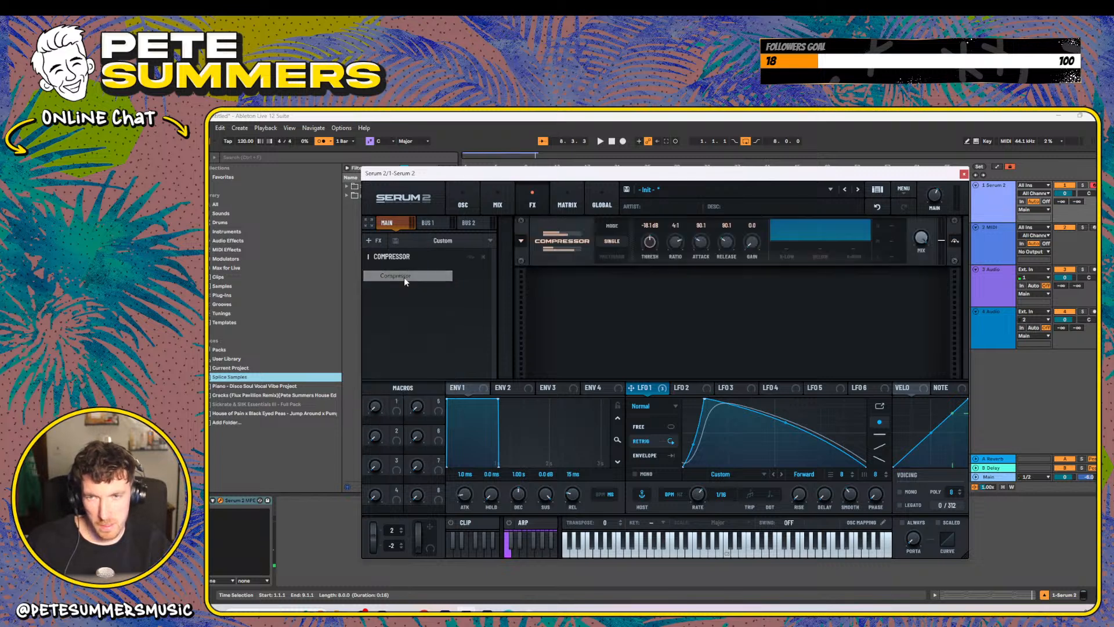
{"action": "key", "text": "space"}
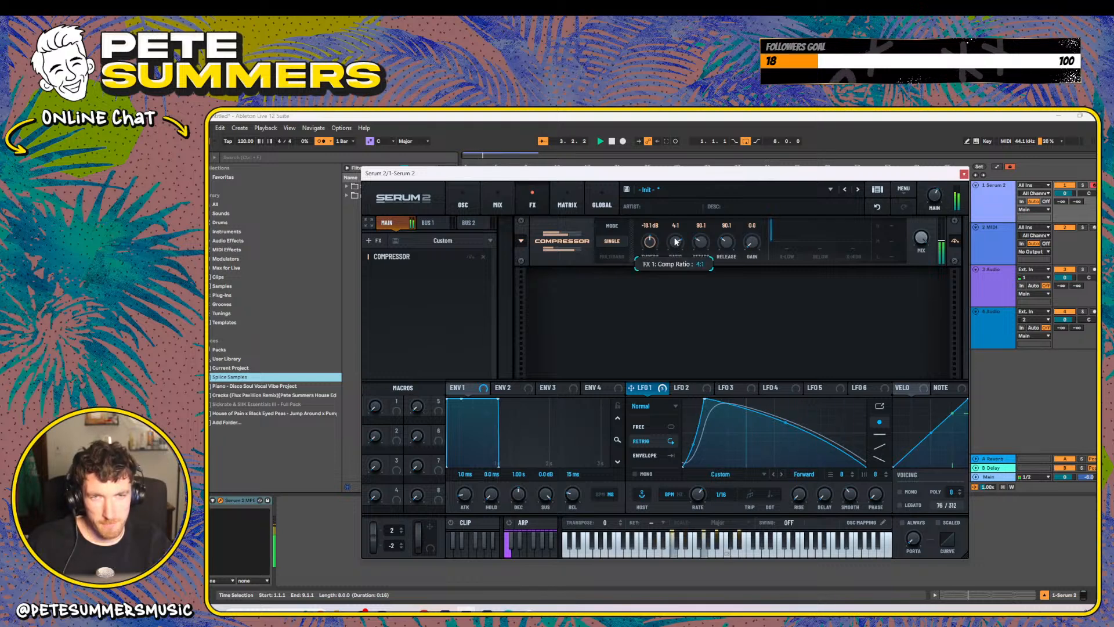
{"action": "key", "text": "space"}
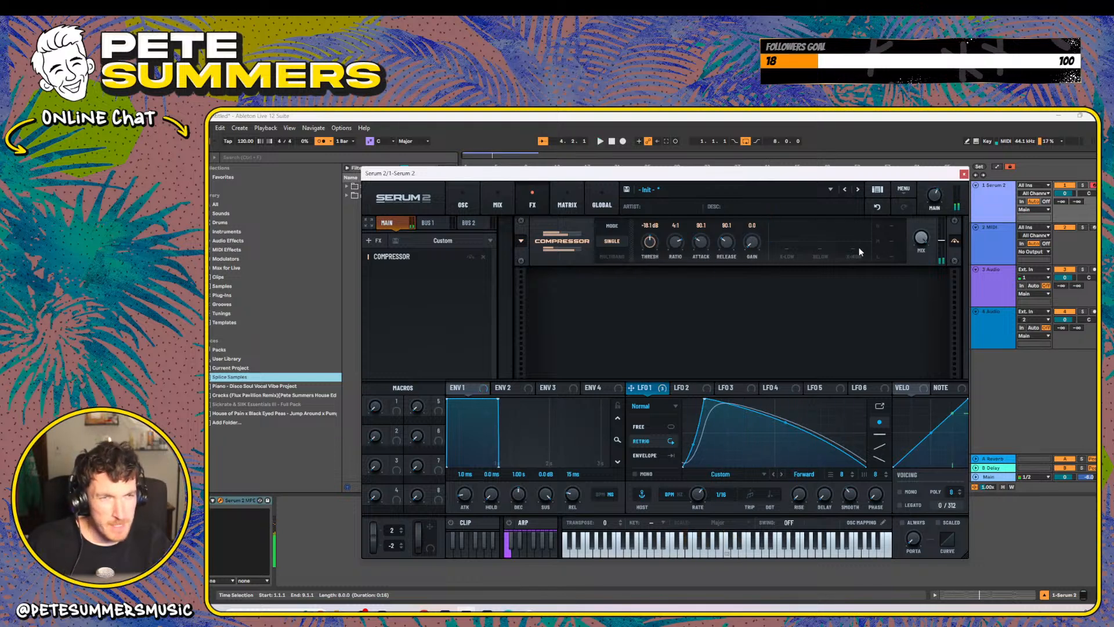
- Switch the Compressor to multiband mode and raise its gain to about 8.1 during playback
{"action": "left_click", "coordinate": [608, 257]}
{"action": "key", "text": "space"}
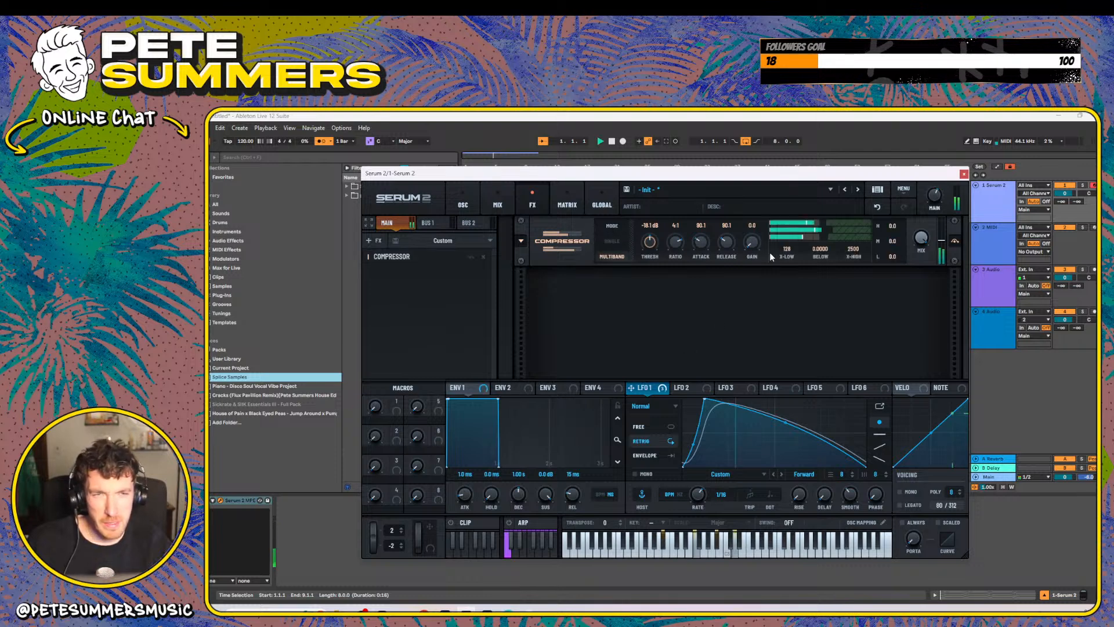
{"action": "left_click_drag", "start_coordinate": [755, 246], "coordinate": [762, 224]}
{"action": "key", "text": "space"}
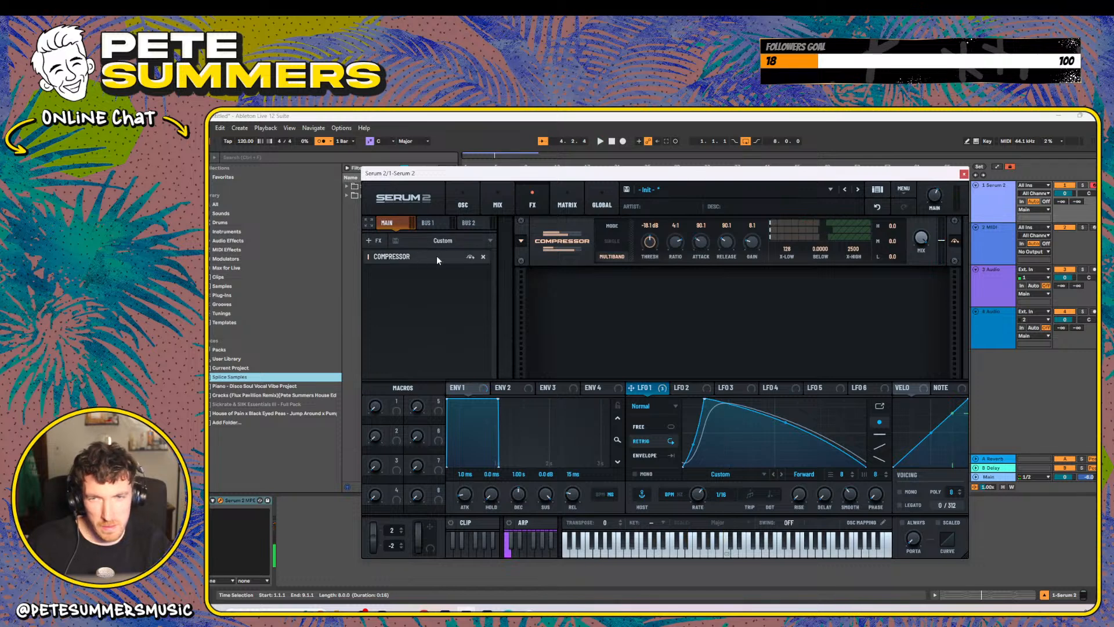
- Add a Distortion effect ahead of the Compressor and adjust its drive, auditioning it with playback
{"action": "left_click", "coordinate": [380, 242]}
{"action": "left_click", "coordinate": [472, 297]}
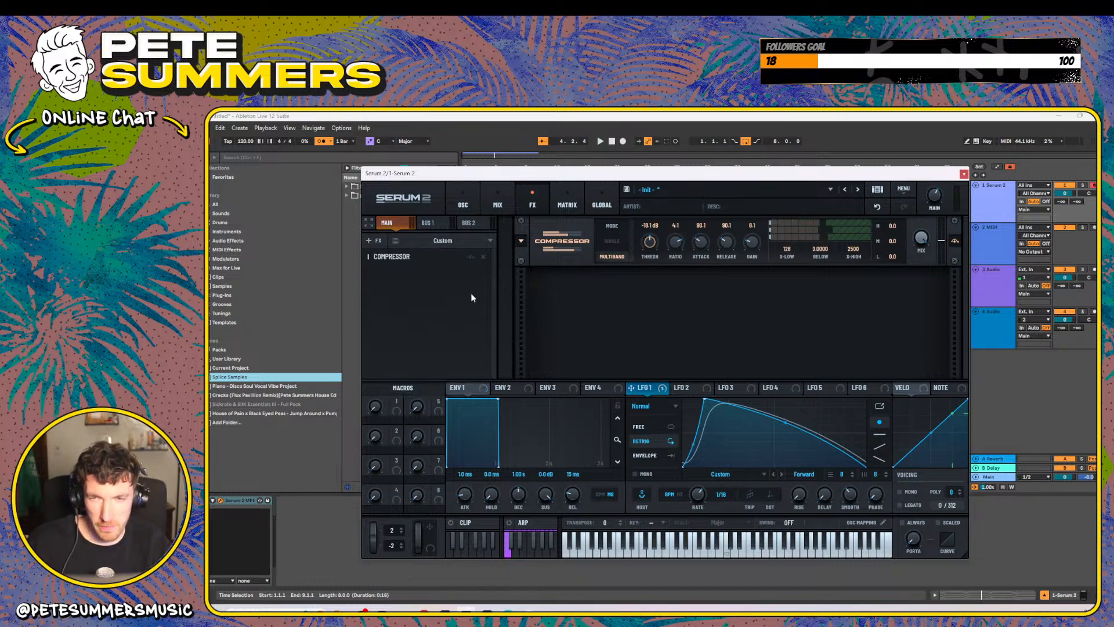
{"action": "left_click", "coordinate": [377, 240]}
{"action": "left_click", "coordinate": [390, 308]}
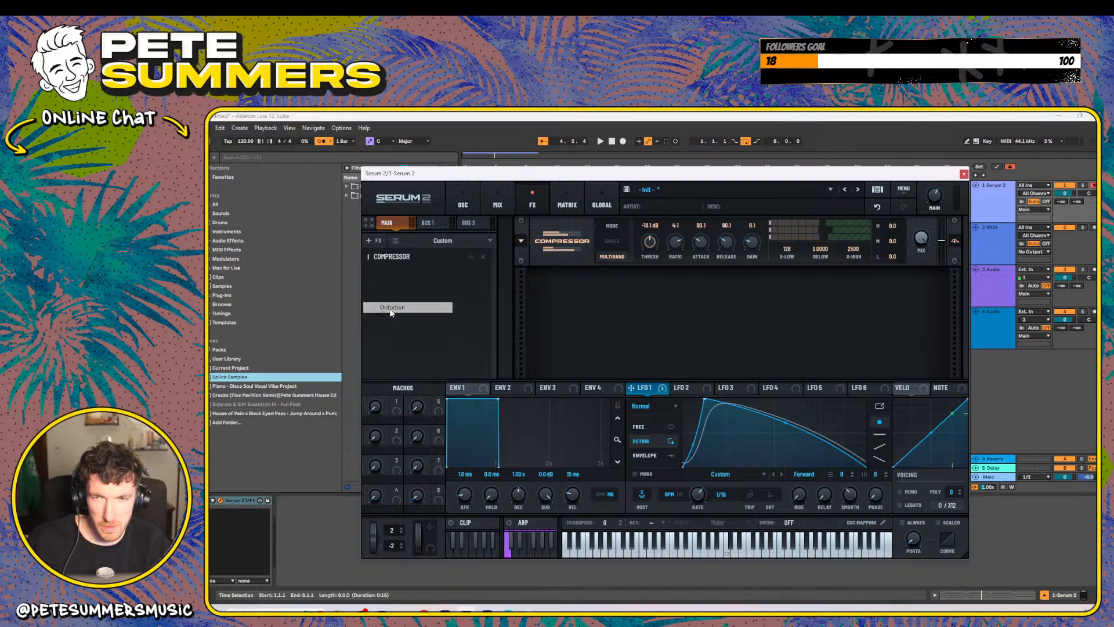
{"action": "left_click_drag", "start_coordinate": [407, 273], "coordinate": [409, 261]}
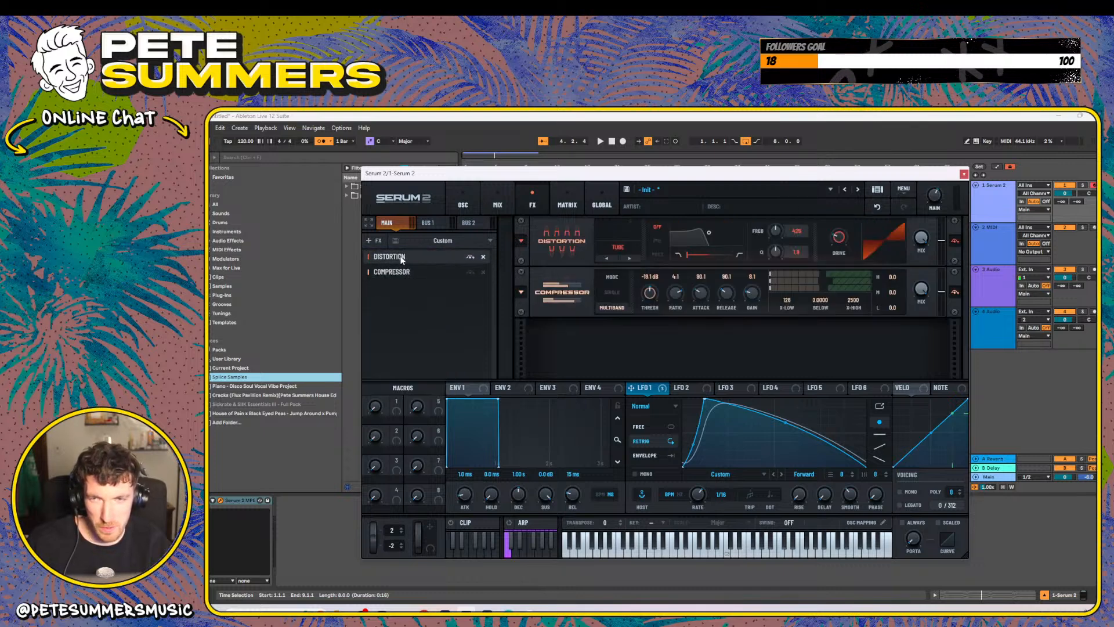
{"action": "left_click_drag", "start_coordinate": [836, 239], "coordinate": [840, 155]}
{"action": "key", "text": "space"}
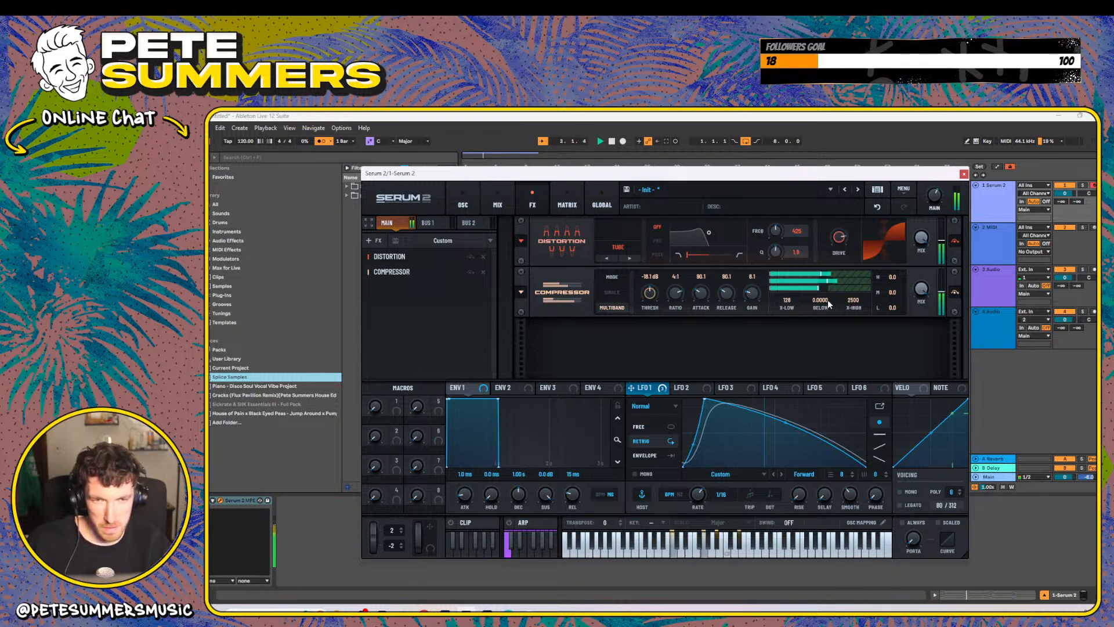
- Audition the distortion types during playback, choose Downsample and try a drive of about 25%
{"action": "left_click", "coordinate": [628, 257]}
{"action": "left_click", "coordinate": [628, 257]}
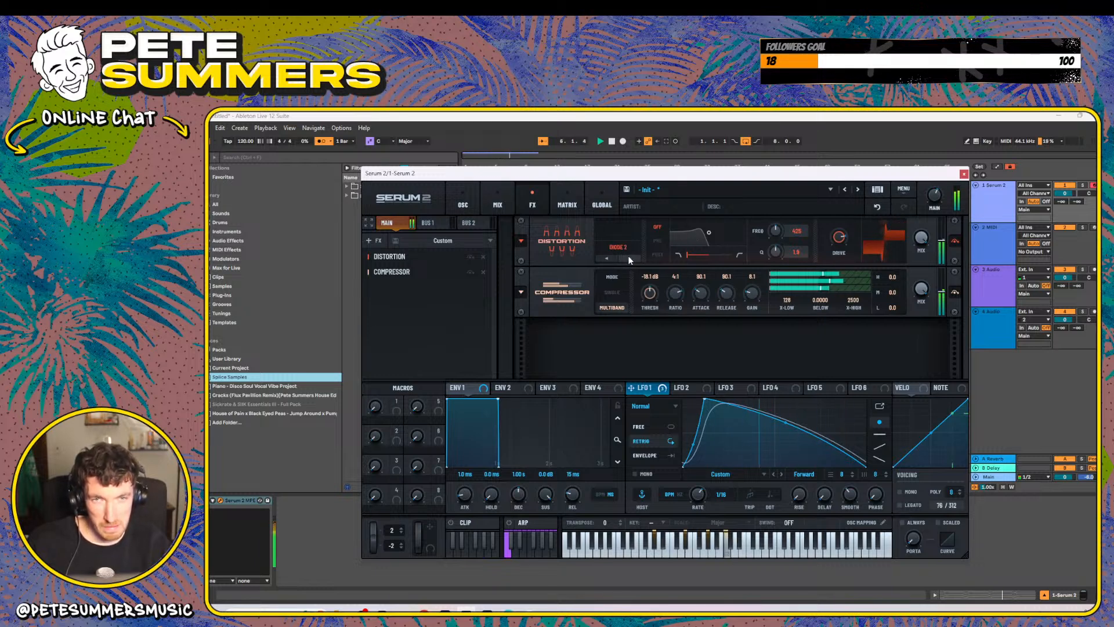
{"action": "left_click", "coordinate": [628, 257]}
{"action": "left_click", "coordinate": [628, 257]}
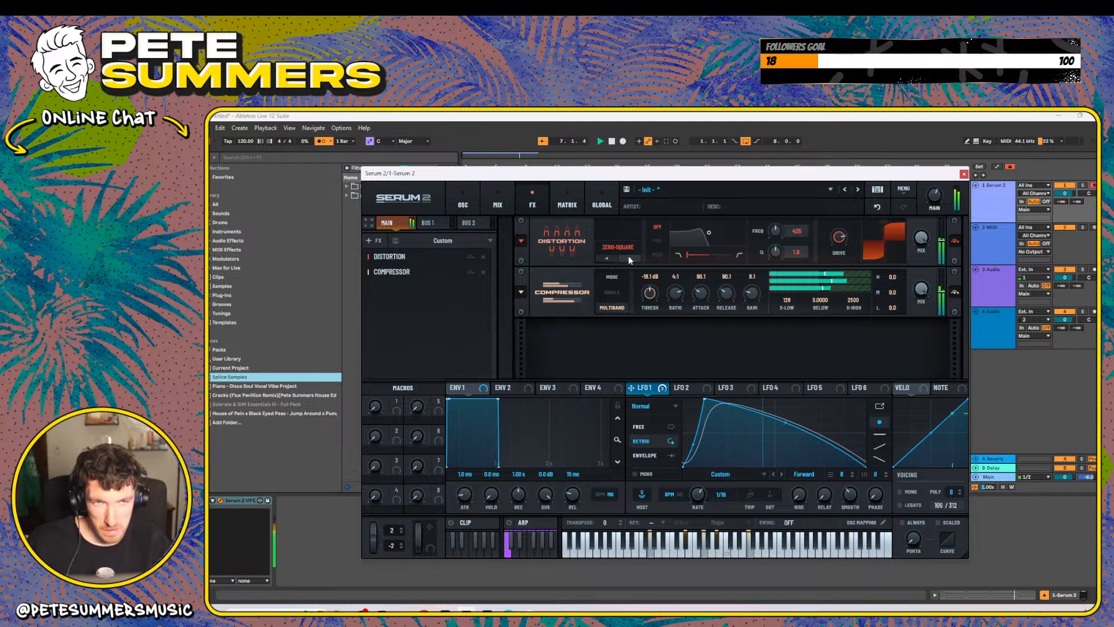
{"action": "left_click_drag", "start_coordinate": [829, 246], "coordinate": [831, 285]}
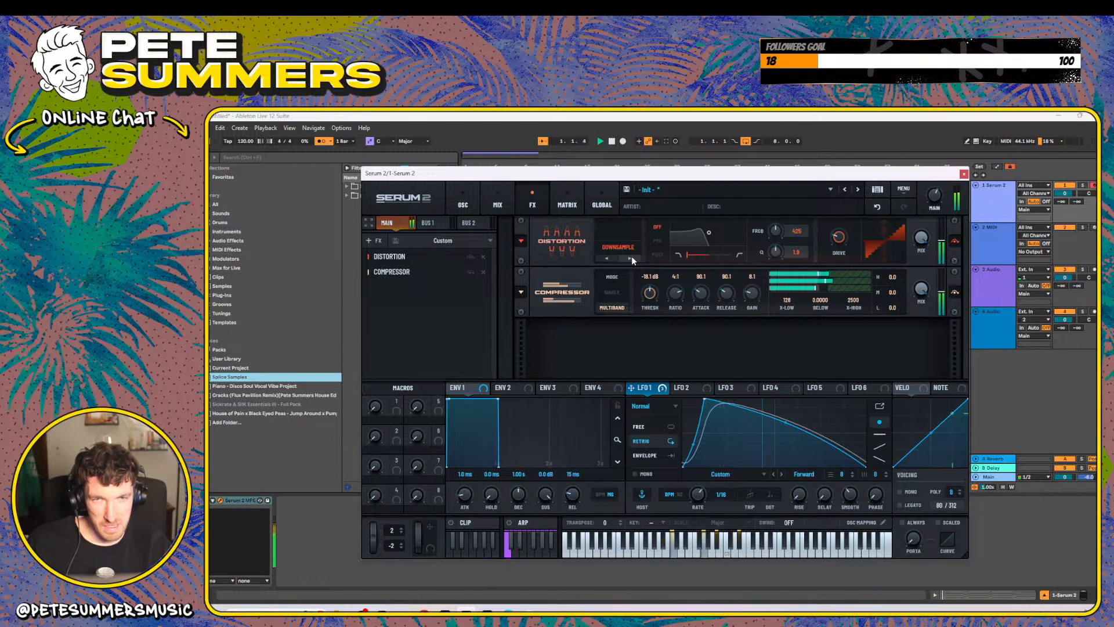
{"action": "left_click_drag", "start_coordinate": [837, 237], "coordinate": [837, 230]}
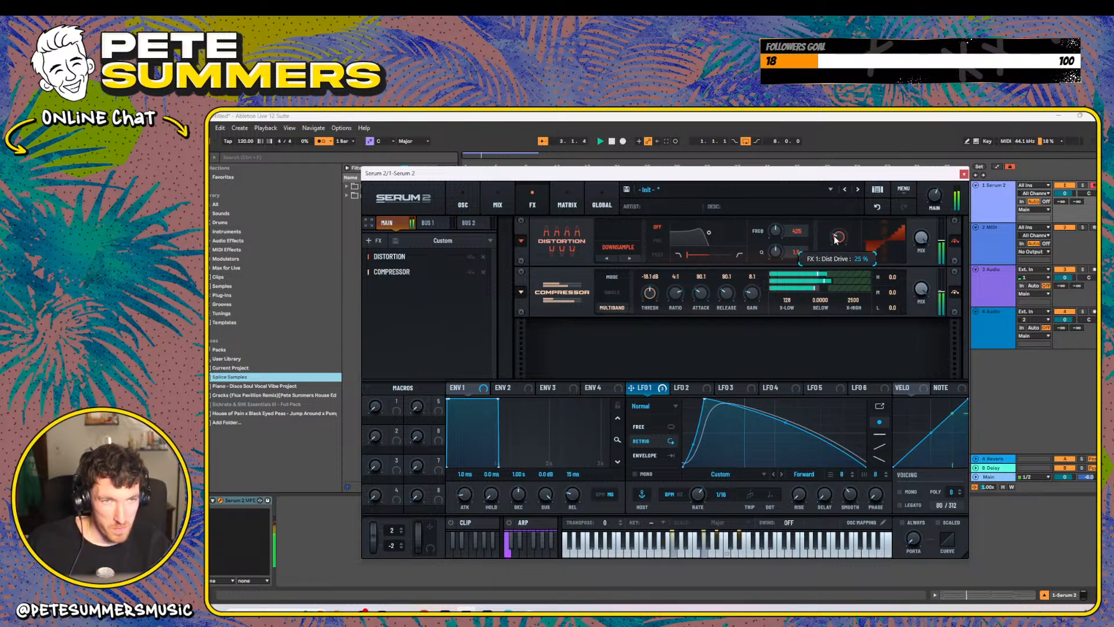
- Try a lower distortion mix during playback and replay the loop to judge the distorted sound
{"action": "left_click_drag", "start_coordinate": [921, 238], "coordinate": [913, 321]}
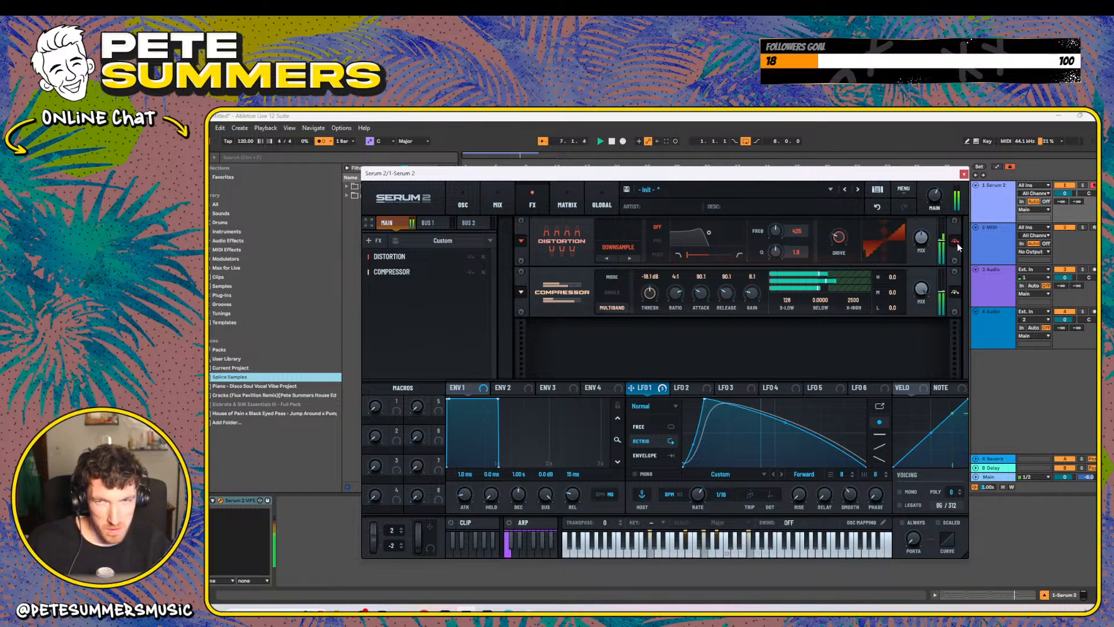
{"action": "key", "text": "space"}
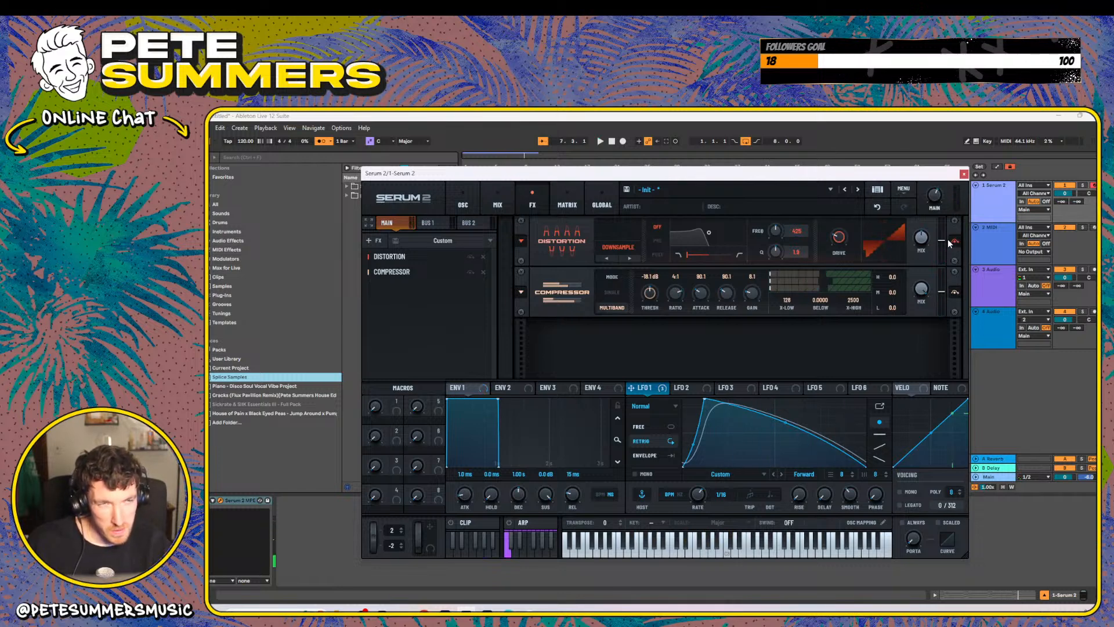
{"action": "key", "text": "space"}
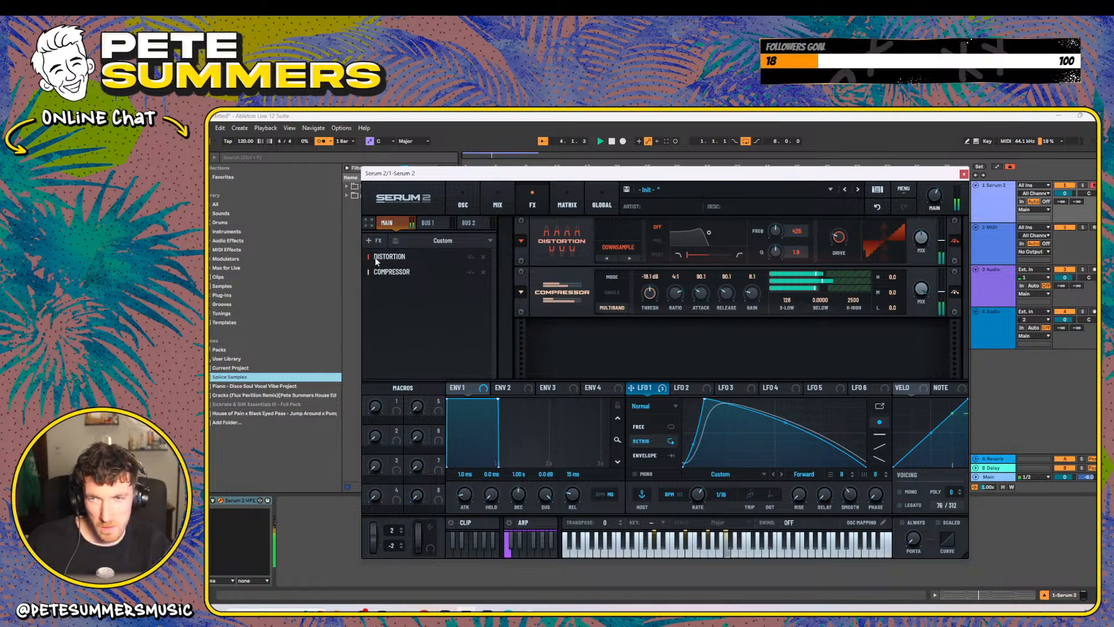
{"action": "key", "text": "space"}
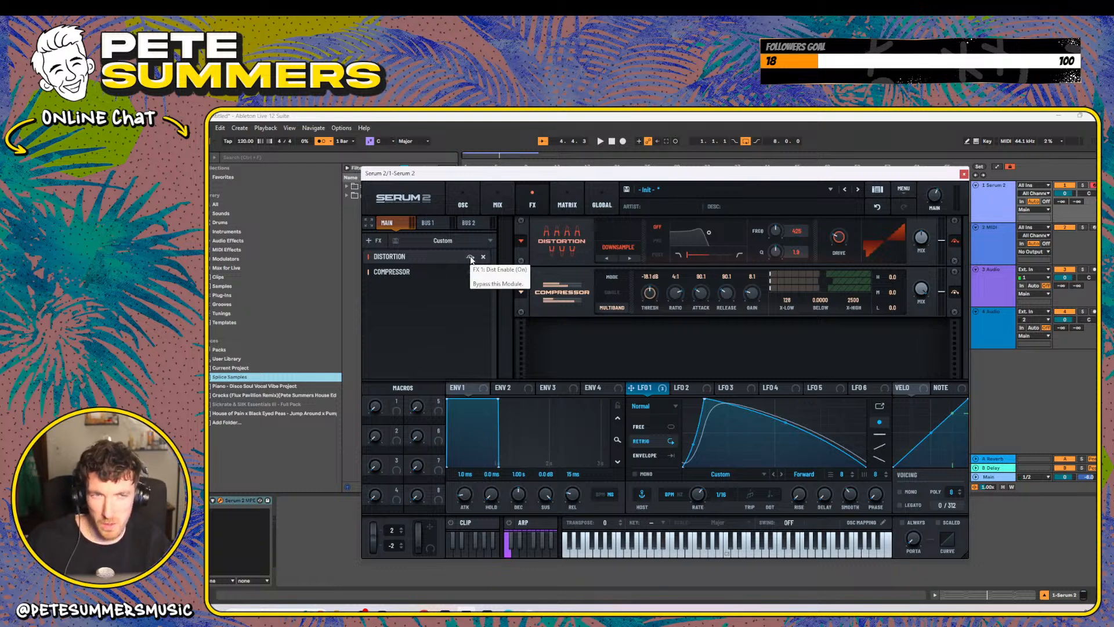
{"action": "key", "text": "space"}
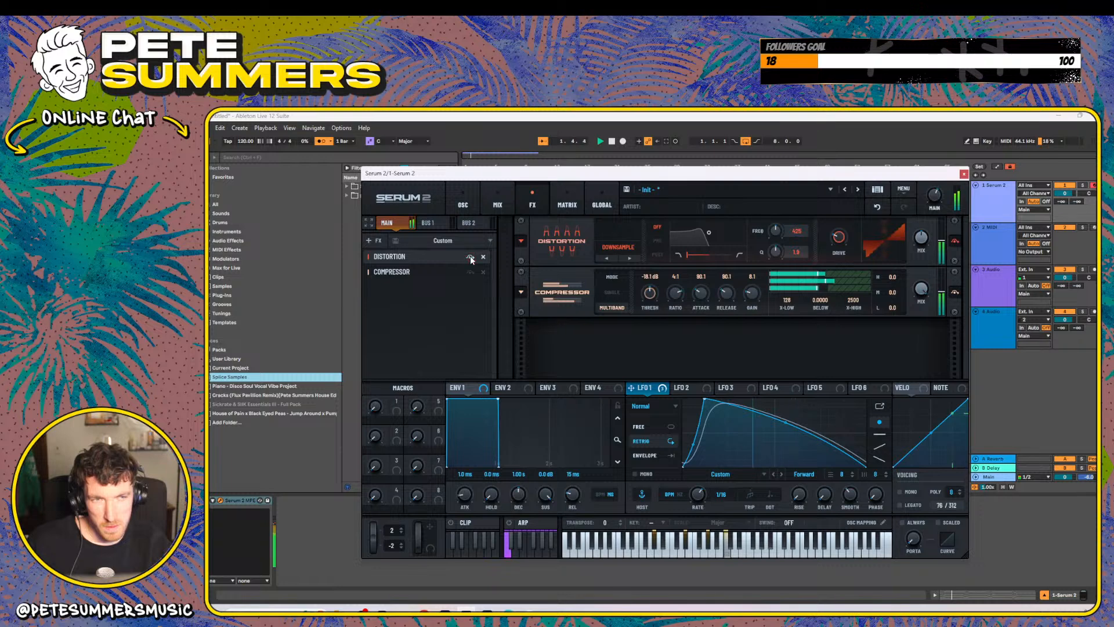
- Fine-tune the distortion's drive and move LFO 1's peak earlier for a sharper attack
{"action": "left_click_drag", "start_coordinate": [841, 238], "coordinate": [839, 241]}
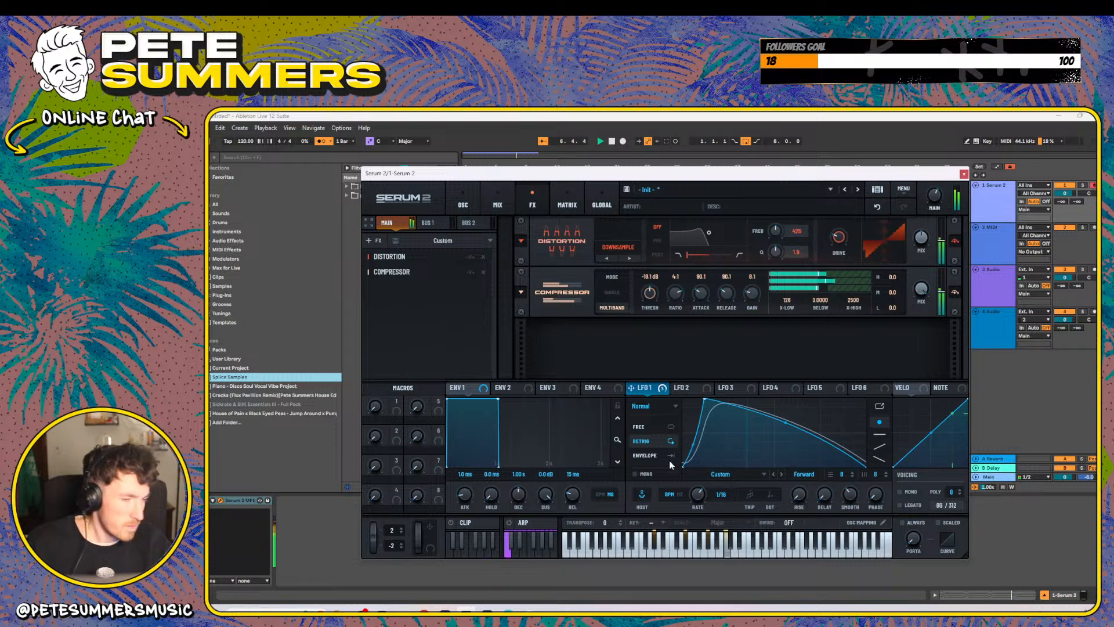
{"action": "left_click_drag", "start_coordinate": [702, 401], "coordinate": [690, 381]}
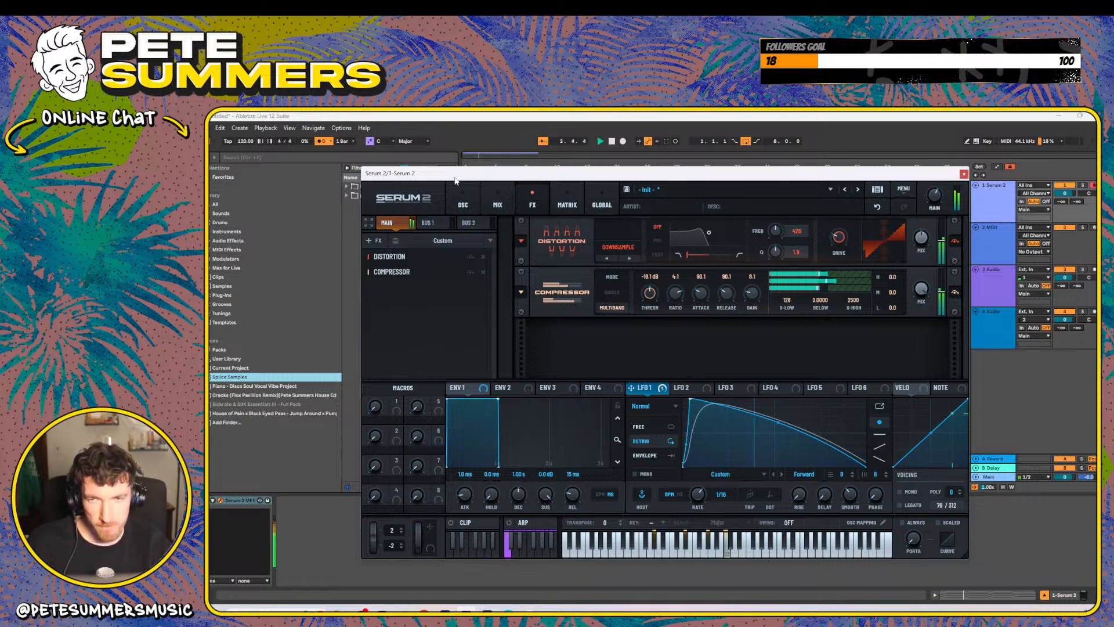
- Look through the modulation matrix, global settings, oscillators and mixer, and return to the effects
{"action": "left_click", "coordinate": [561, 203]}
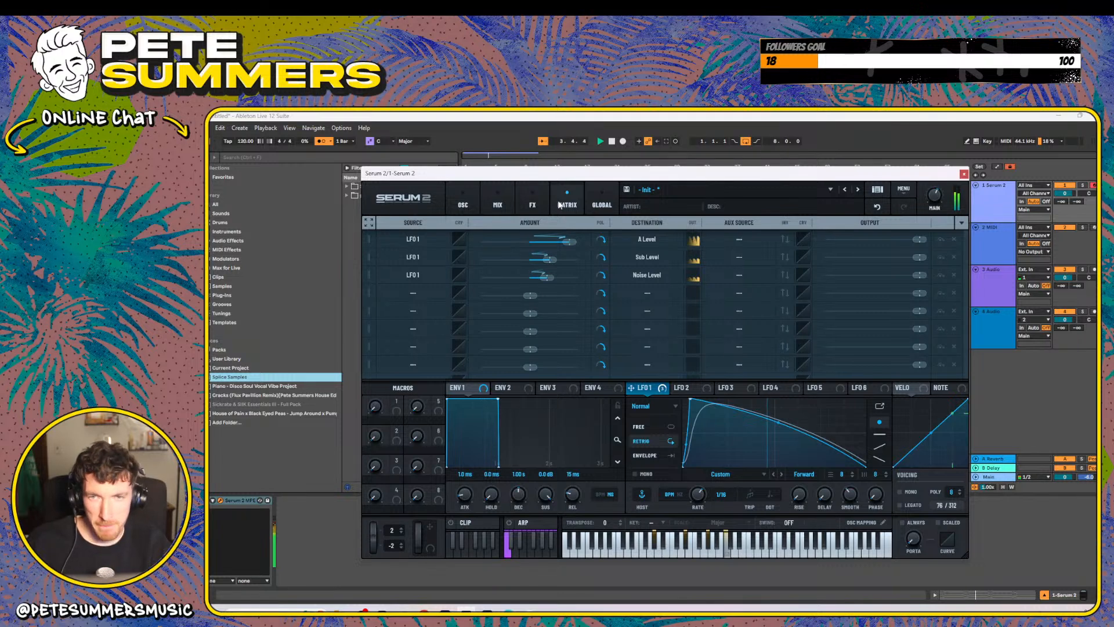
{"action": "left_click", "coordinate": [602, 205]}
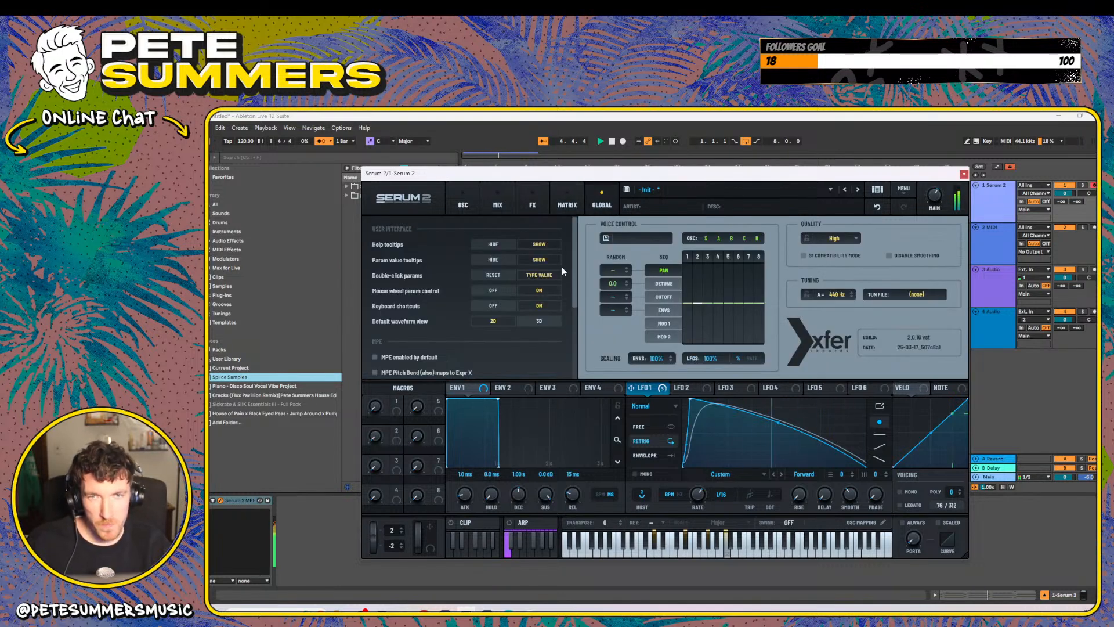
{"action": "left_click", "coordinate": [462, 204]}
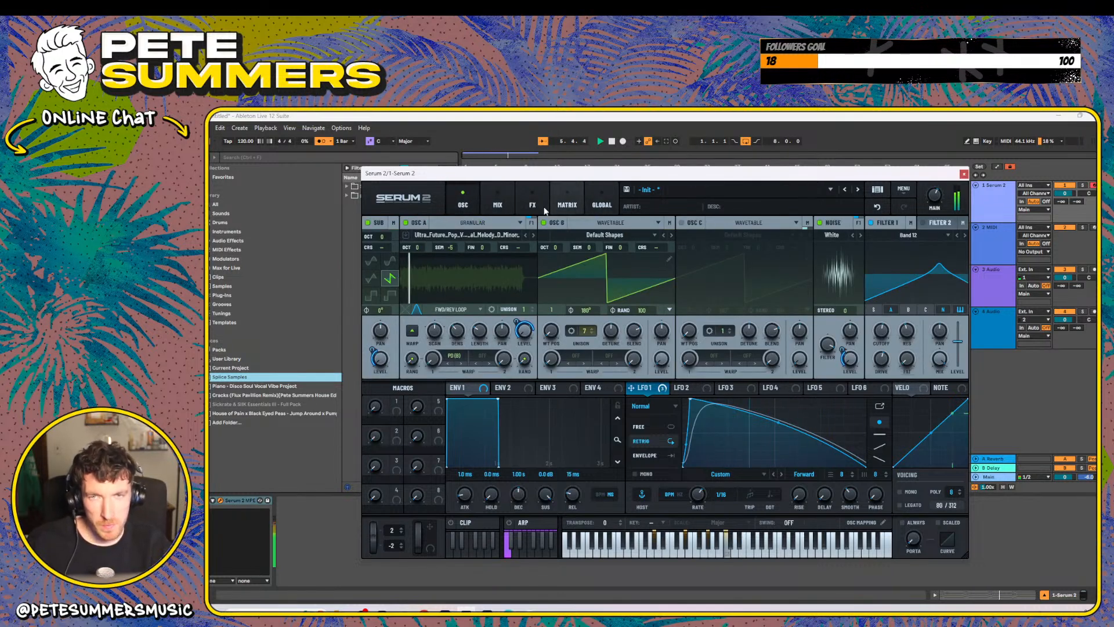
{"action": "left_click", "coordinate": [544, 209]}
{"action": "left_click", "coordinate": [501, 212]}
{"action": "left_click", "coordinate": [529, 202]}
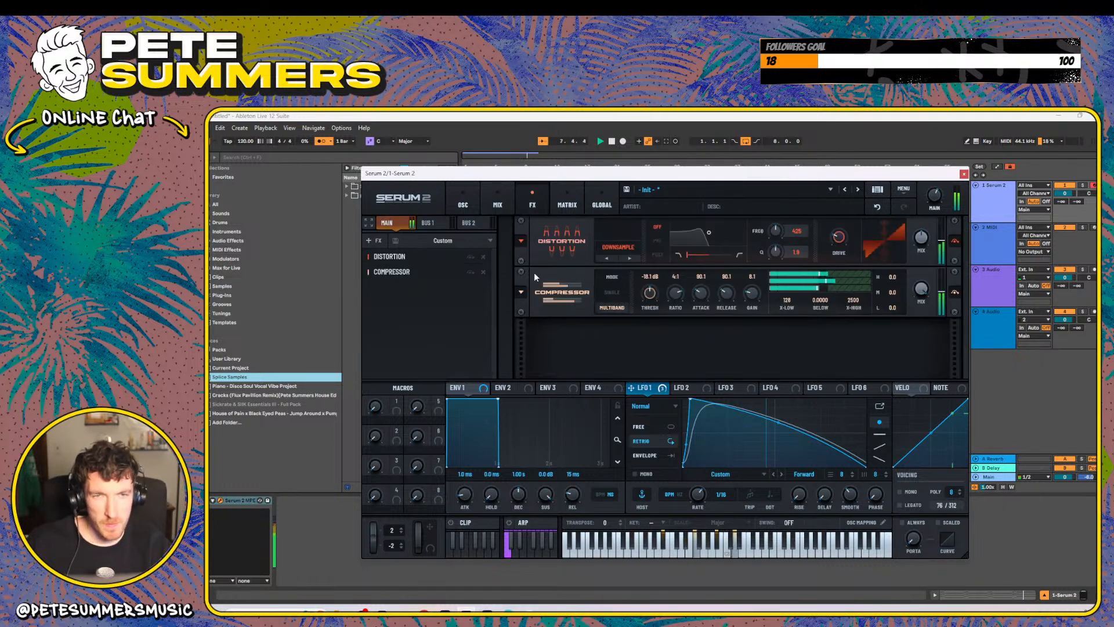
- Add a Filter effect after the Compressor and try LFO 1 modulation on its cutoff during playback
{"action": "left_click", "coordinate": [396, 240]}
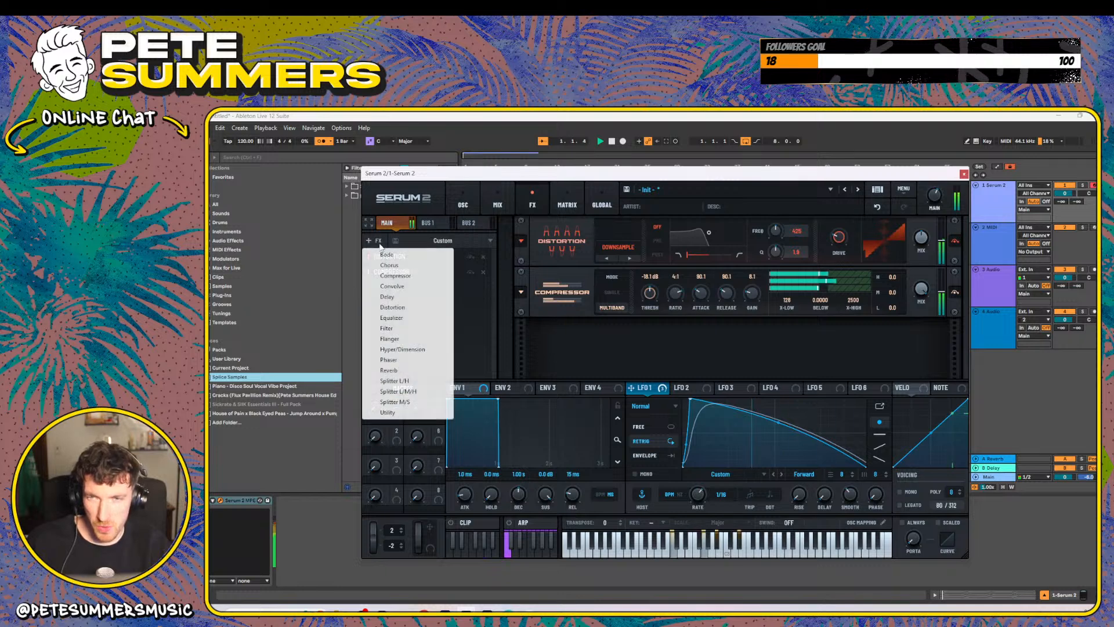
{"action": "left_click", "coordinate": [396, 330]}
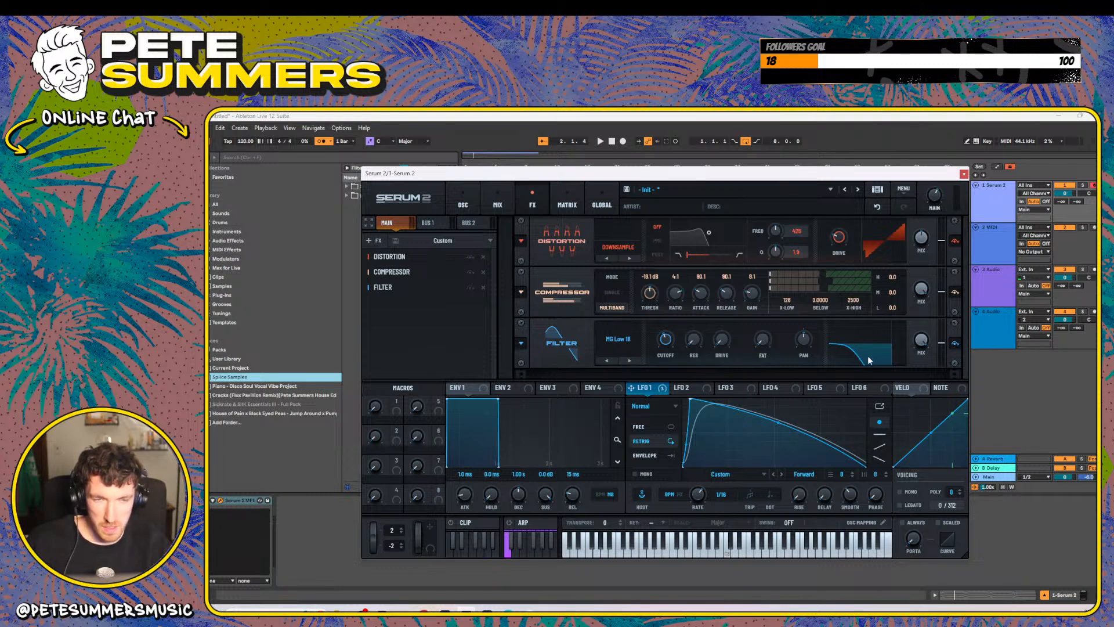
{"action": "mouse_move", "coordinate": [673, 335]}
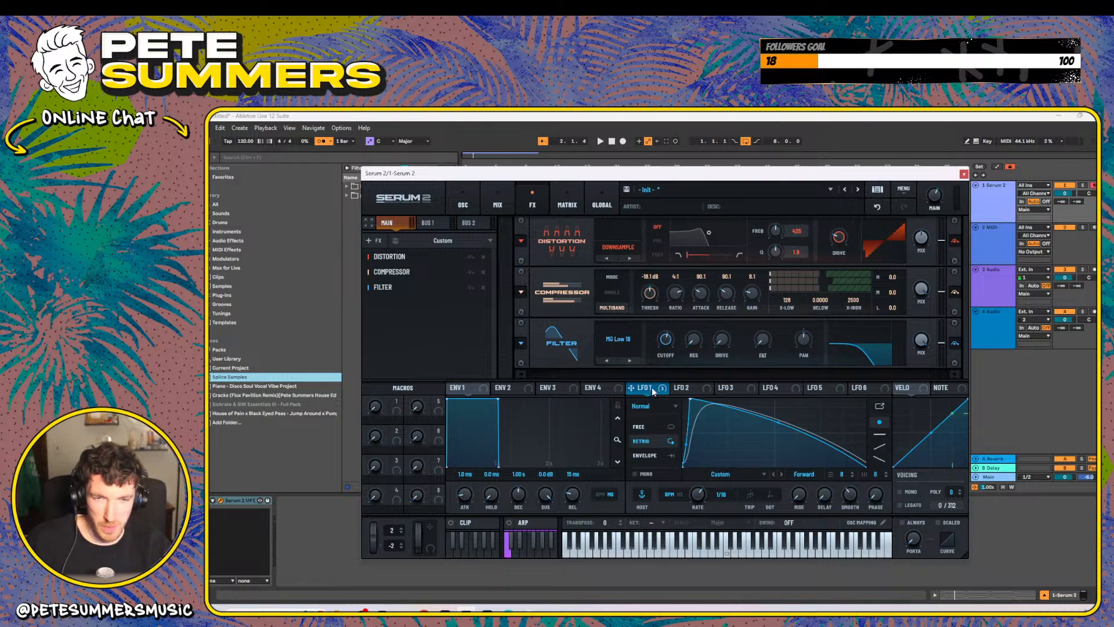
{"action": "key", "text": "space"}
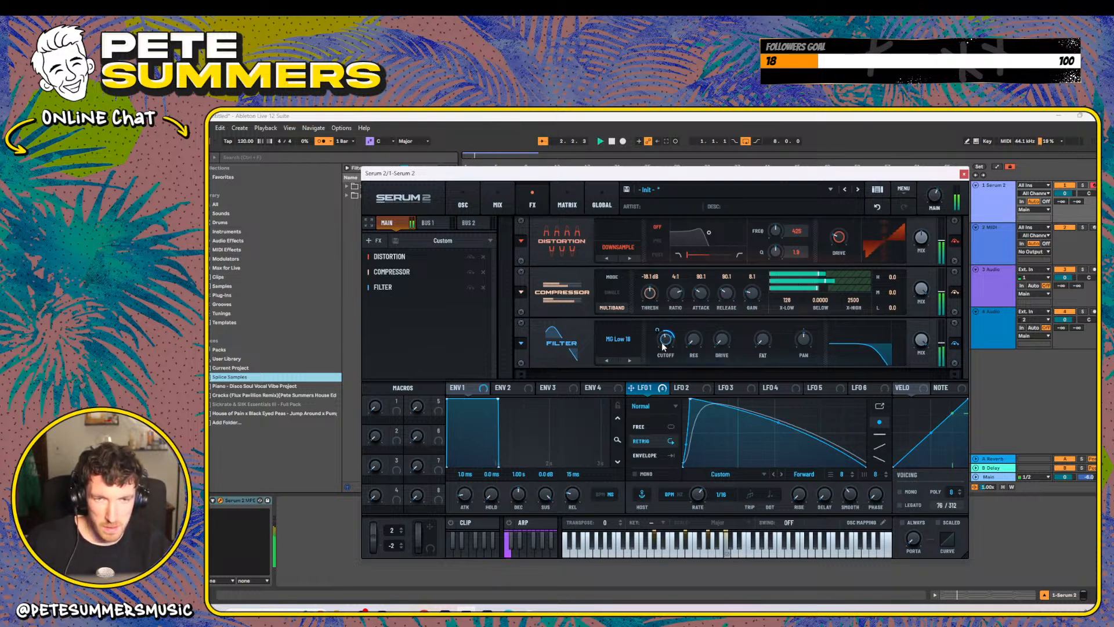
{"action": "left_click_drag", "start_coordinate": [661, 332], "coordinate": [661, 325]}
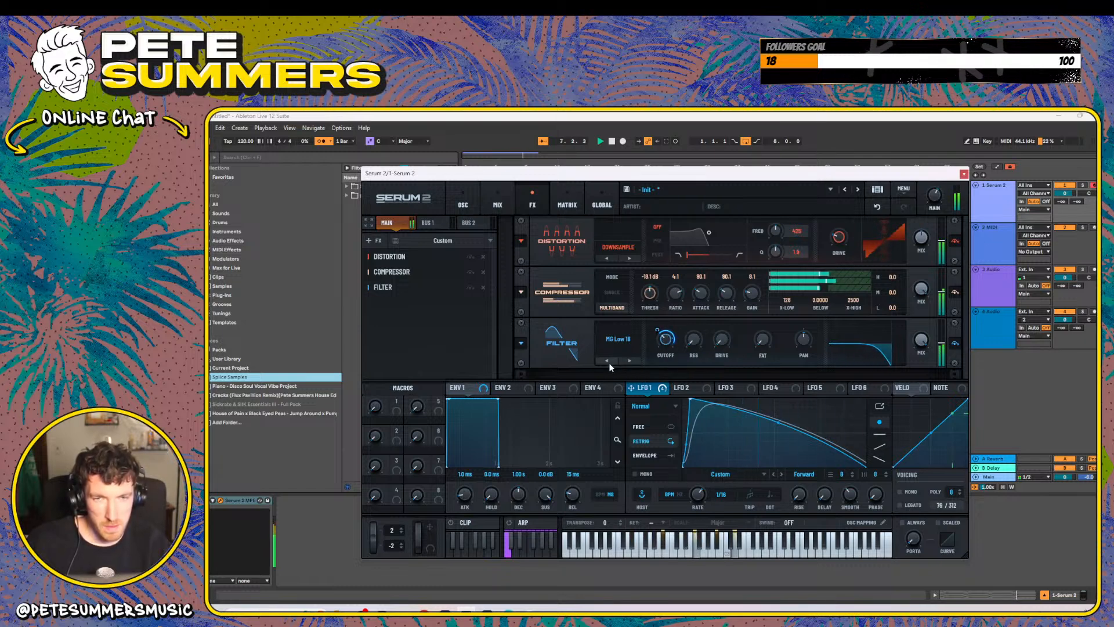
- Remove all modulation from the Filter effect's cutoff and delete the effect from the chain
{"action": "right_click", "coordinate": [667, 339]}
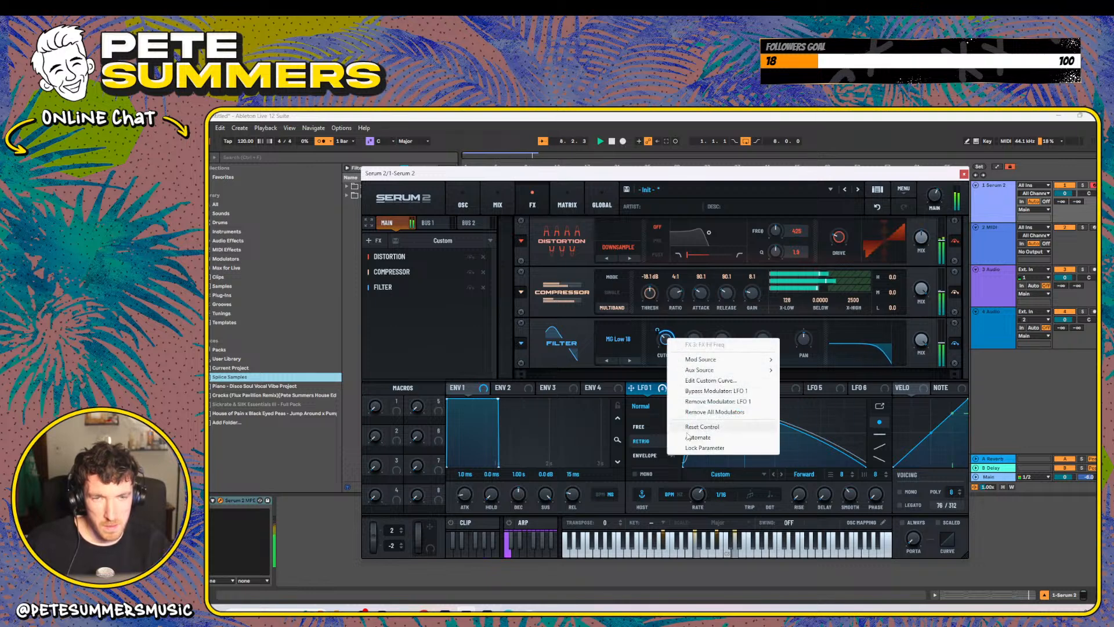
{"action": "left_click", "coordinate": [696, 411]}
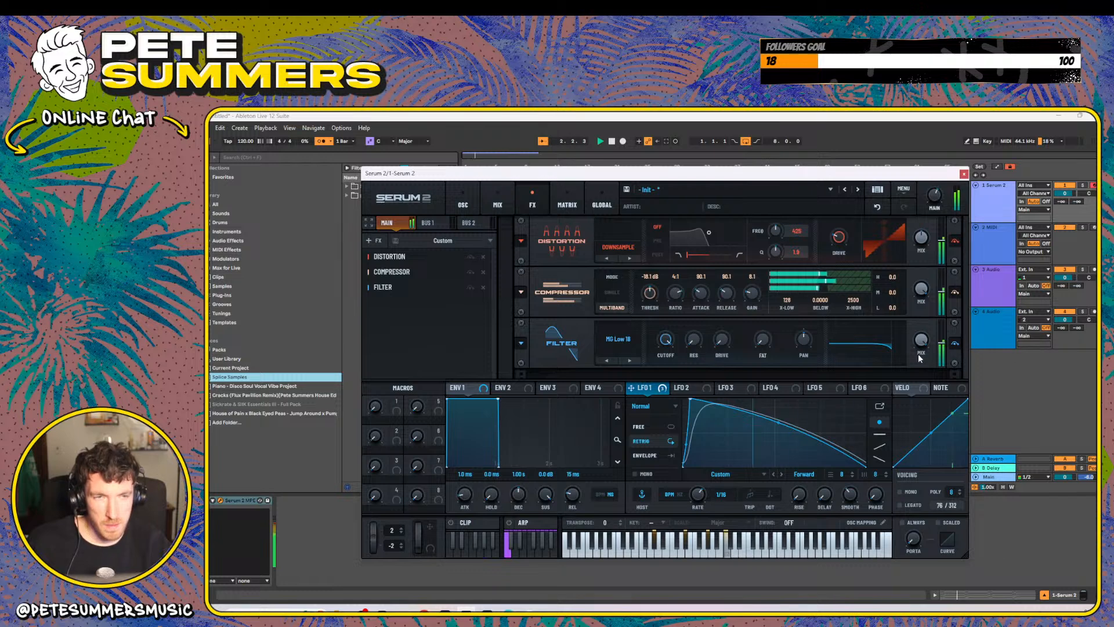
{"action": "left_click", "coordinate": [483, 287]}
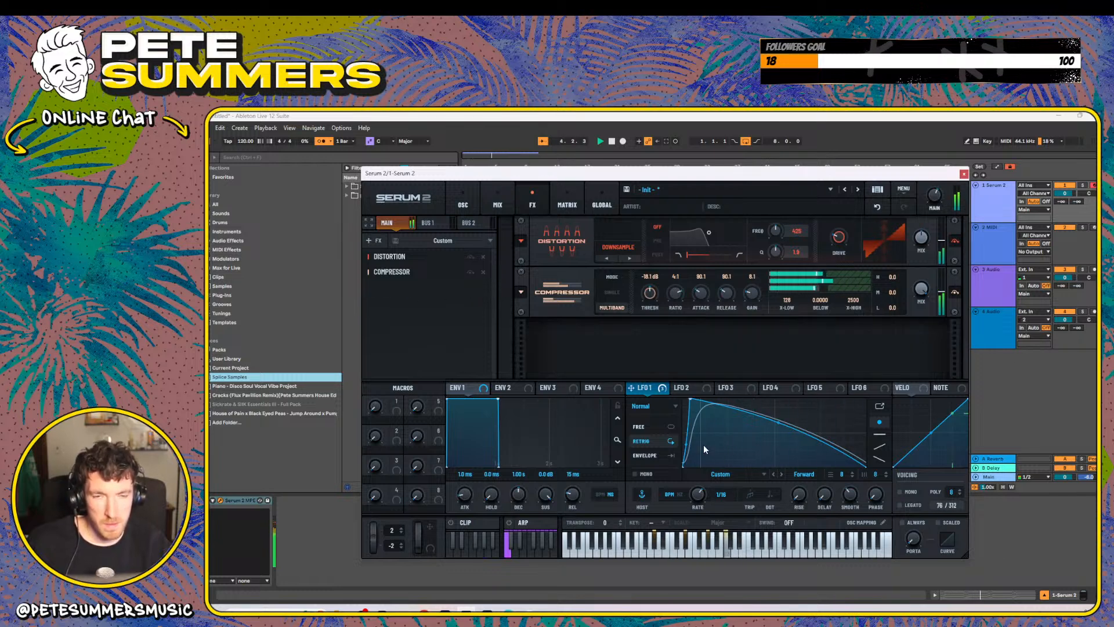
- Try the always-on portamento option in the voicing settings during playback and switch it back off
{"action": "left_click", "coordinate": [903, 523]}
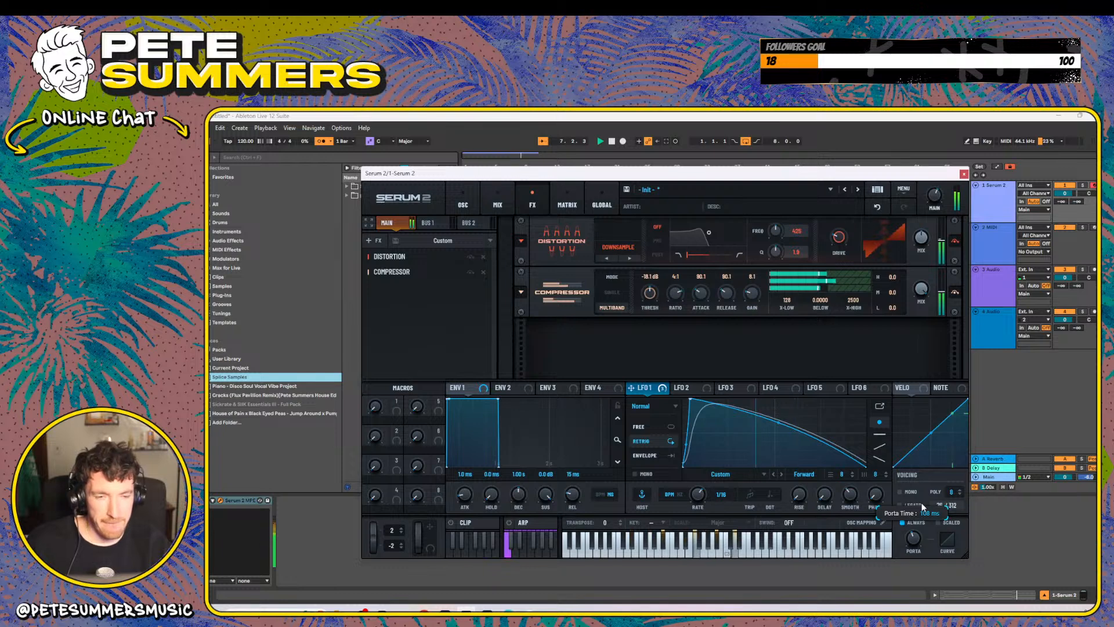
{"action": "left_click", "coordinate": [903, 522]}
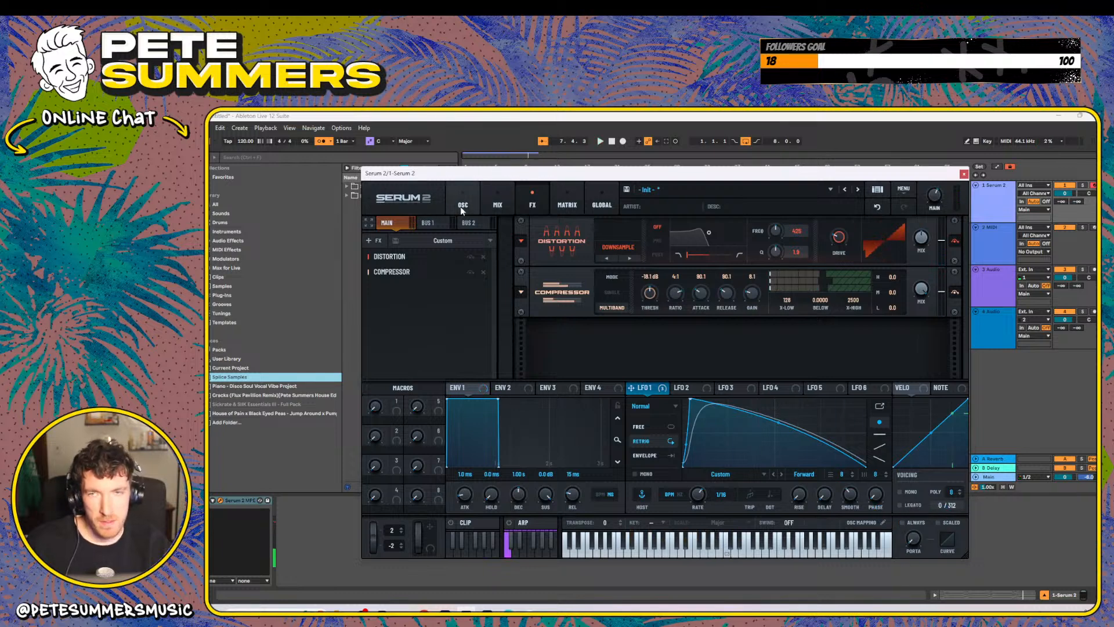
- Return to the oscillators, turn off the sub and oscillator B, and play the granular vocal without them
{"action": "left_click", "coordinate": [462, 206]}
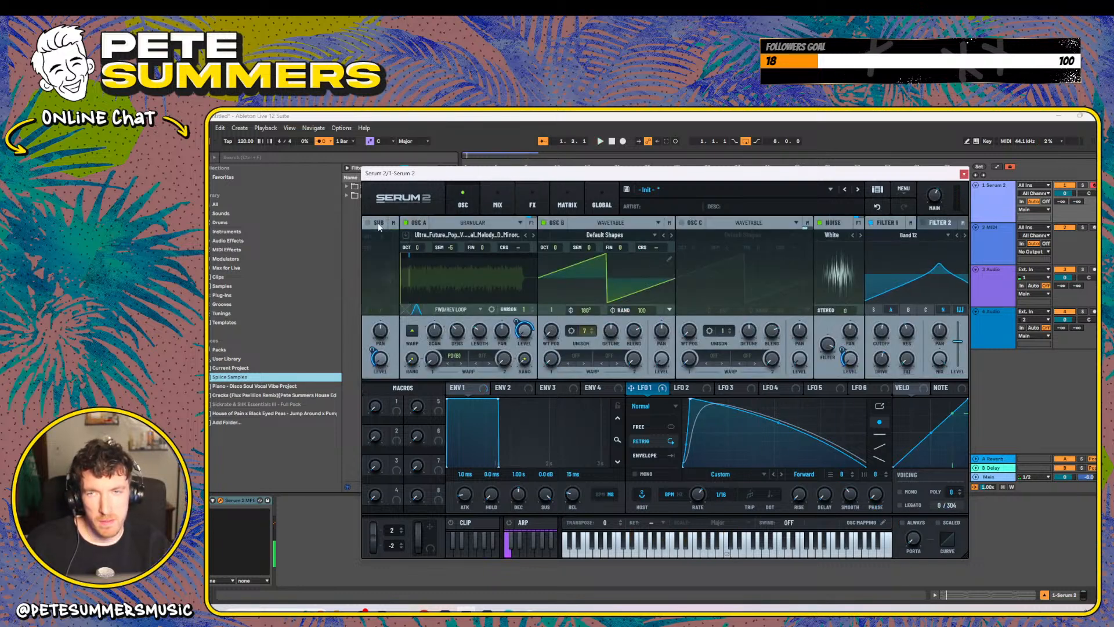
{"action": "left_click", "coordinate": [544, 222]}
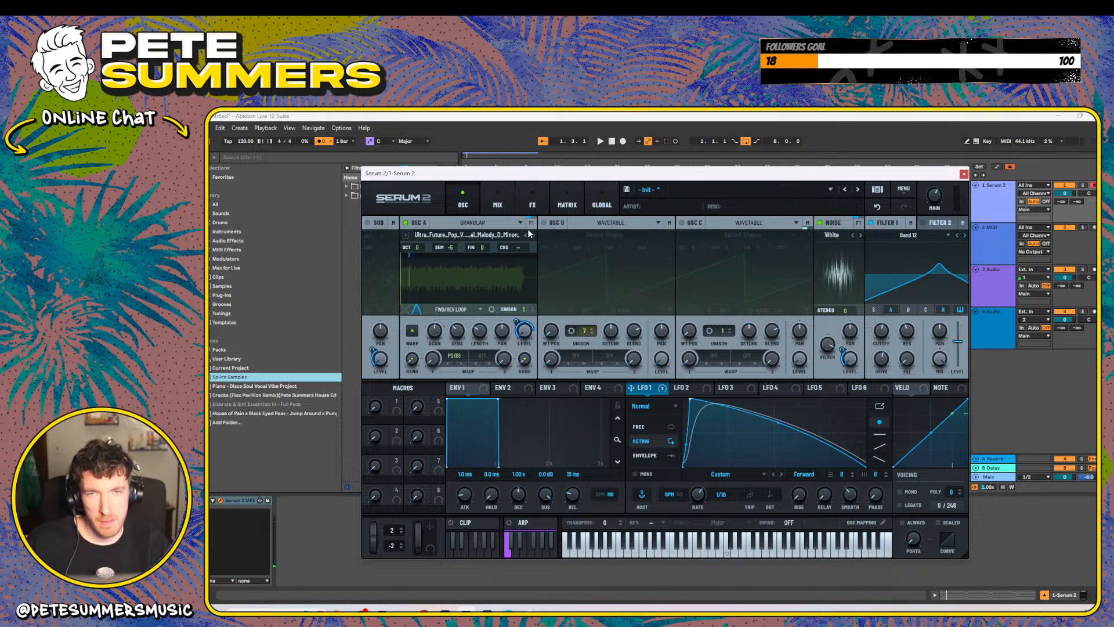
{"action": "key", "text": "space"}
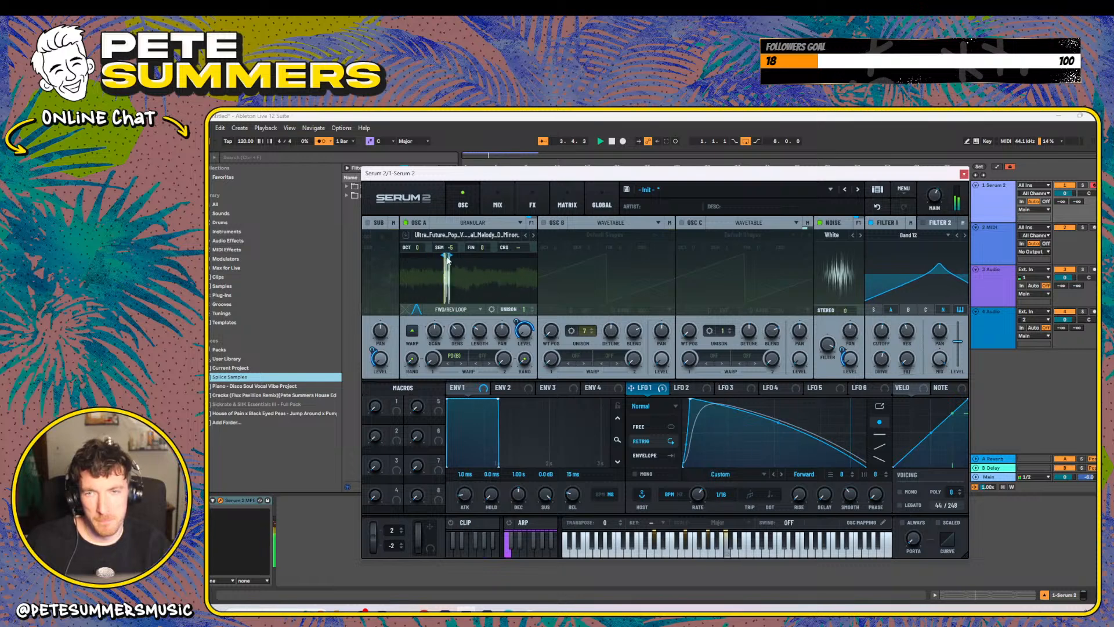
- Reposition and resize oscillator A's granular playback range to a short section past the sample's middle, and audition it
{"action": "left_click_drag", "start_coordinate": [453, 271], "coordinate": [448, 278]}
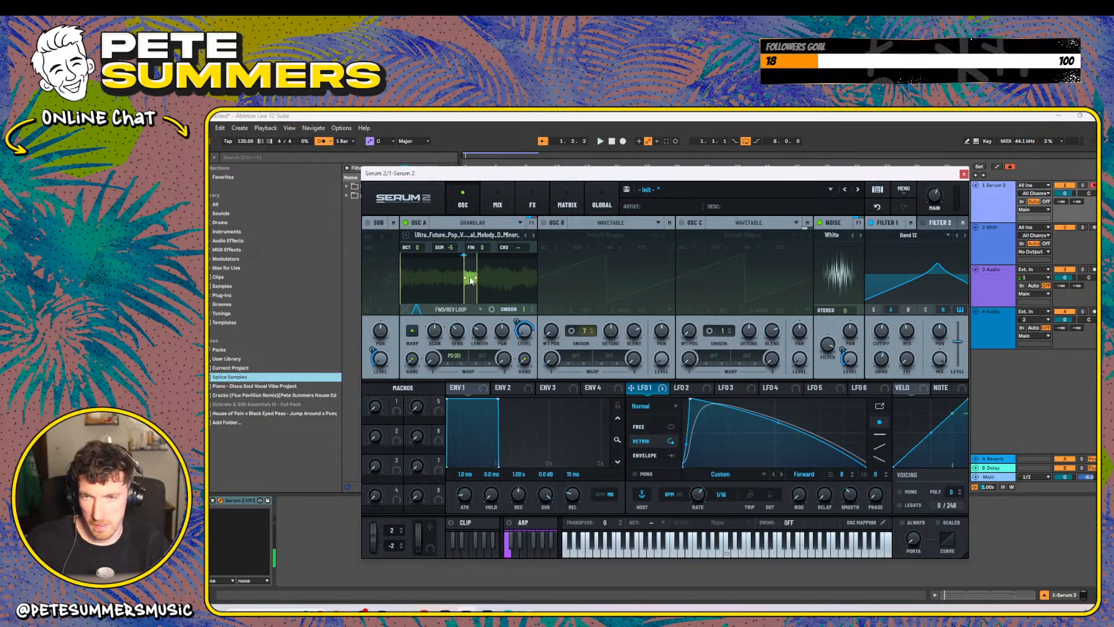
{"action": "left_click_drag", "start_coordinate": [482, 278], "coordinate": [502, 276]}
{"action": "scroll", "coordinate": [511, 274], "scroll_direction": "up", "scroll_amount": 3}
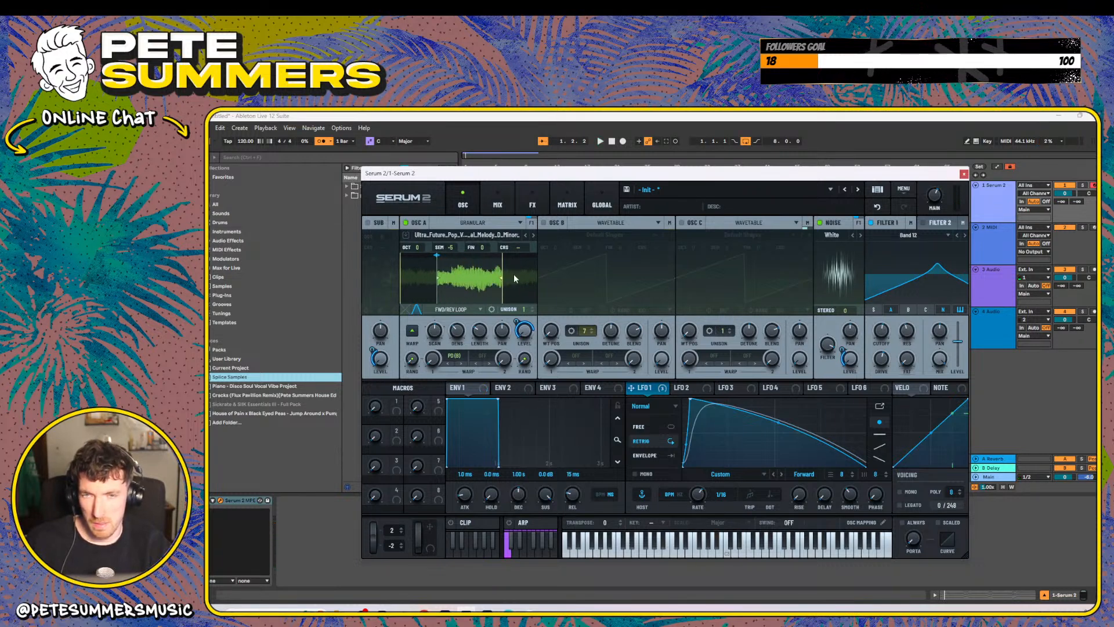
{"action": "key", "text": "space"}
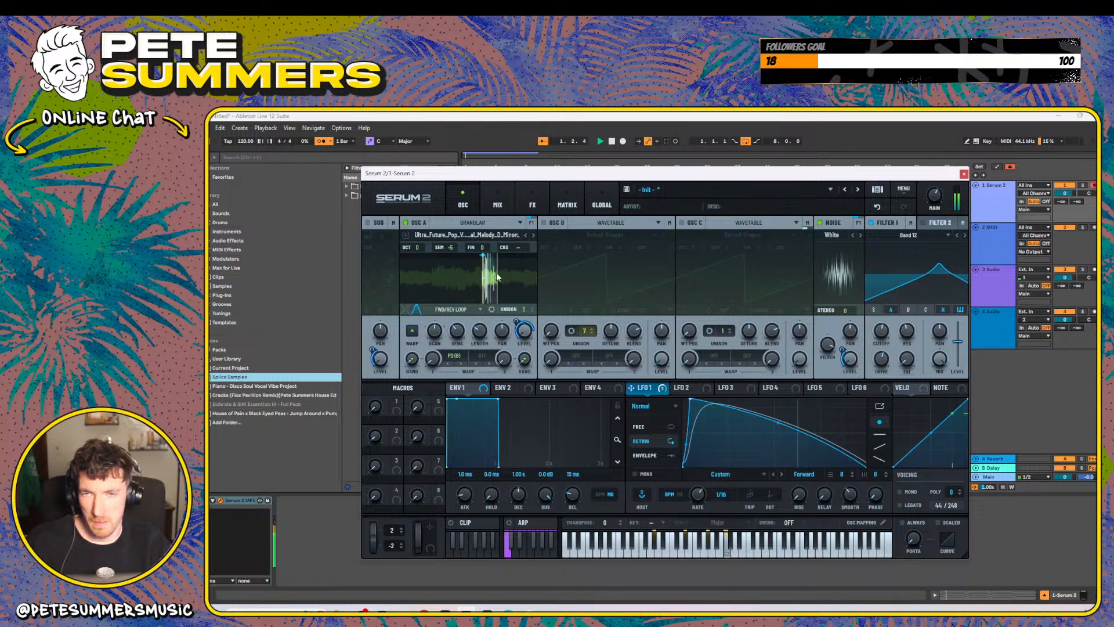
- Shift oscillator A's granular loop region past the middle of the vocal sample while auditioning playback
{"action": "mouse_move", "coordinate": [461, 278]}
{"action": "left_mouse_down"}
{"action": "mouse_move", "coordinate": [436, 277]}
{"action": "mouse_move", "coordinate": [488, 277]}
{"action": "left_mouse_up"}
{"action": "key", "text": "space"}
{"action": "key", "text": "space"}
{"action": "key", "text": "space"}
{"action": "key", "text": "space"}
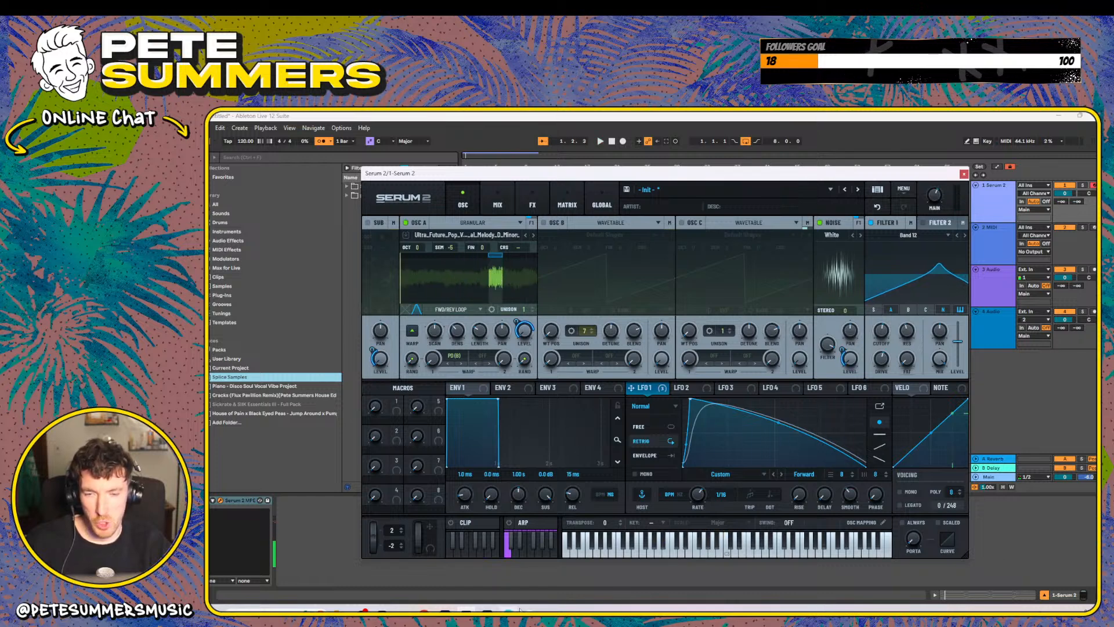
- Switch to Splice, preview the MVP2_2_118Bpm_BMaj_Backing_Vocals_Dry sample among the vocal results, and return to Serum 2
{"action": "left_click", "coordinate": [529, 612]}
{"action": "scroll", "coordinate": [719, 442], "scroll_direction": "down", "scroll_amount": 3}
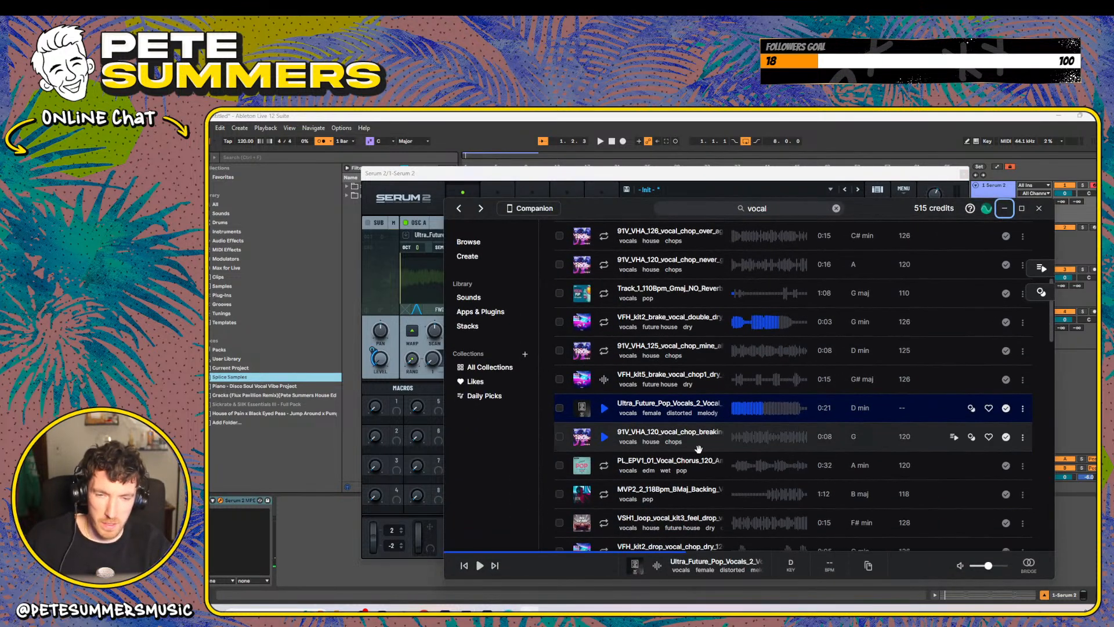
{"action": "left_click", "coordinate": [604, 452]}
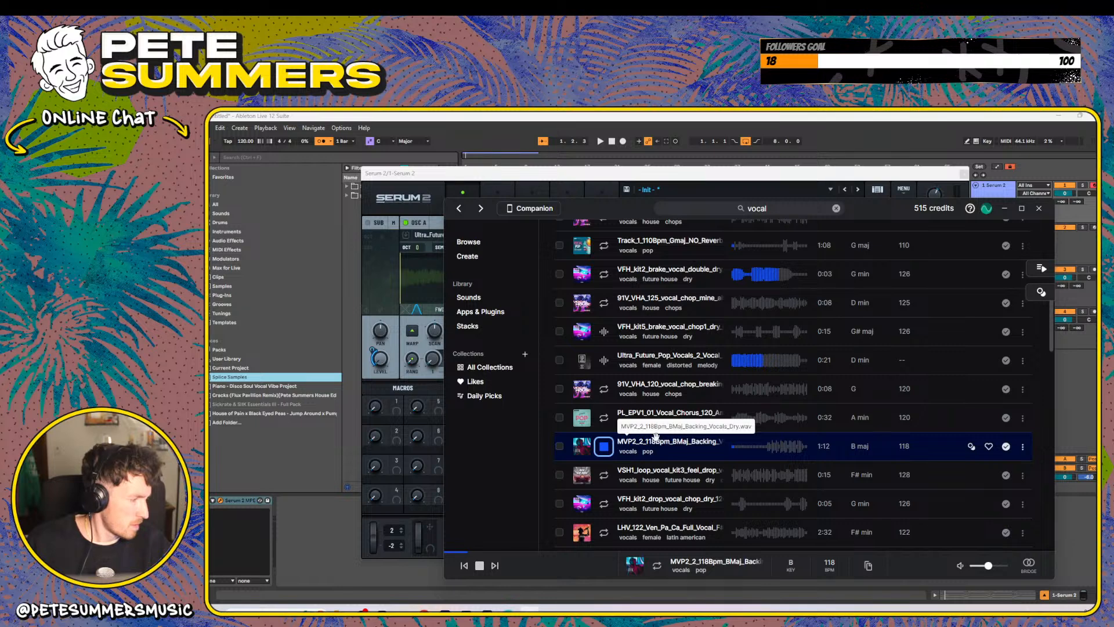
{"action": "scroll", "coordinate": [601, 469], "scroll_direction": "down", "scroll_amount": 3}
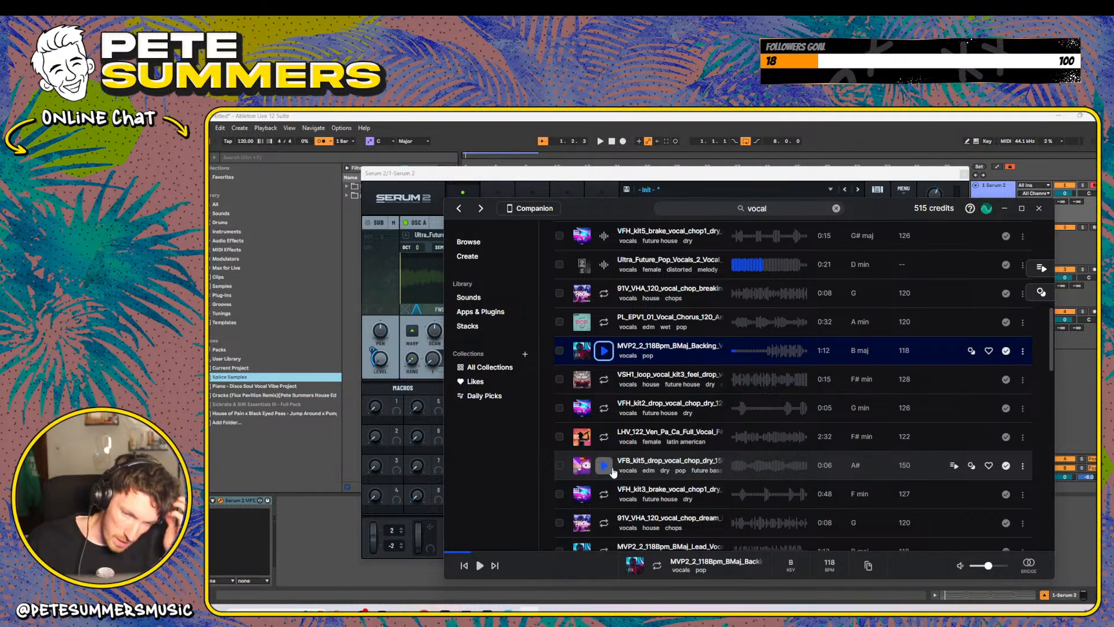
{"action": "left_click", "coordinate": [432, 172]}
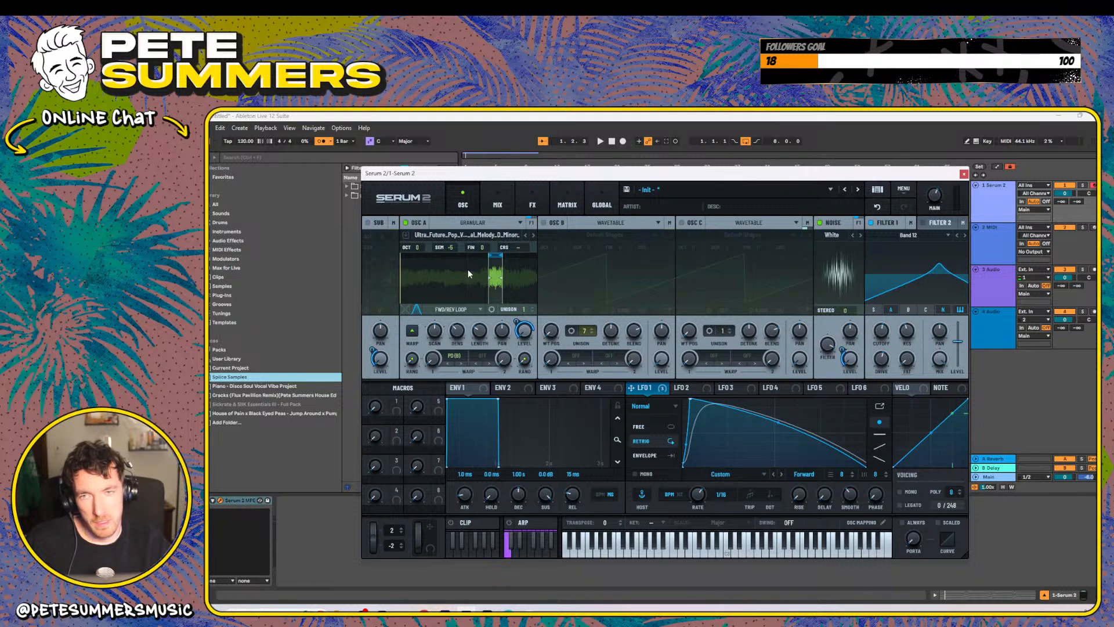
{"action": "left_click", "coordinate": [473, 224]}
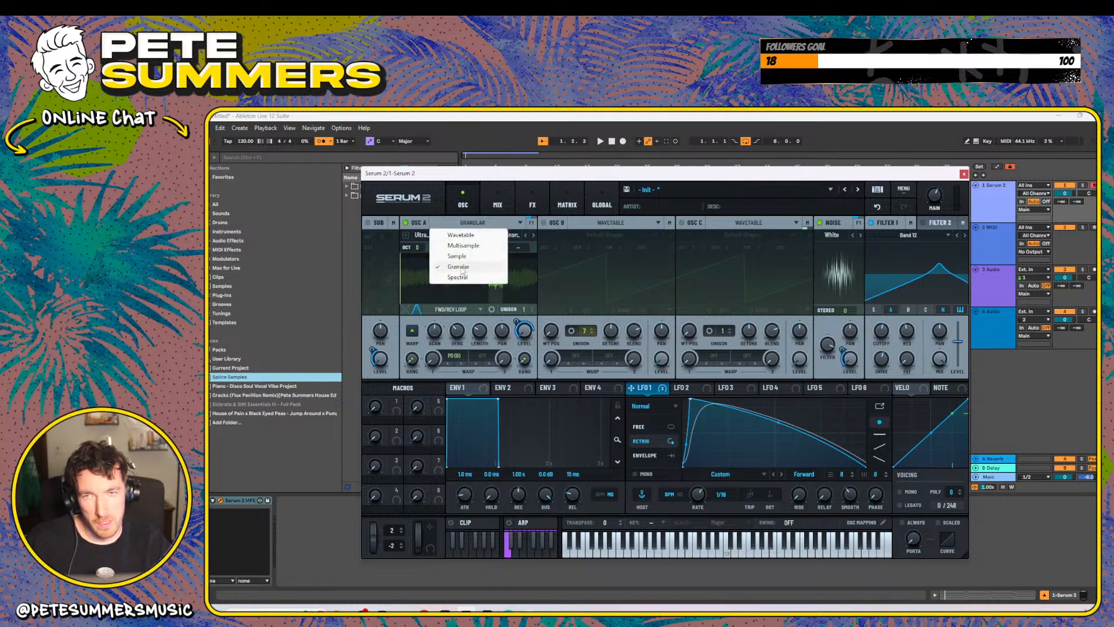
{"action": "left_click", "coordinate": [480, 226]}
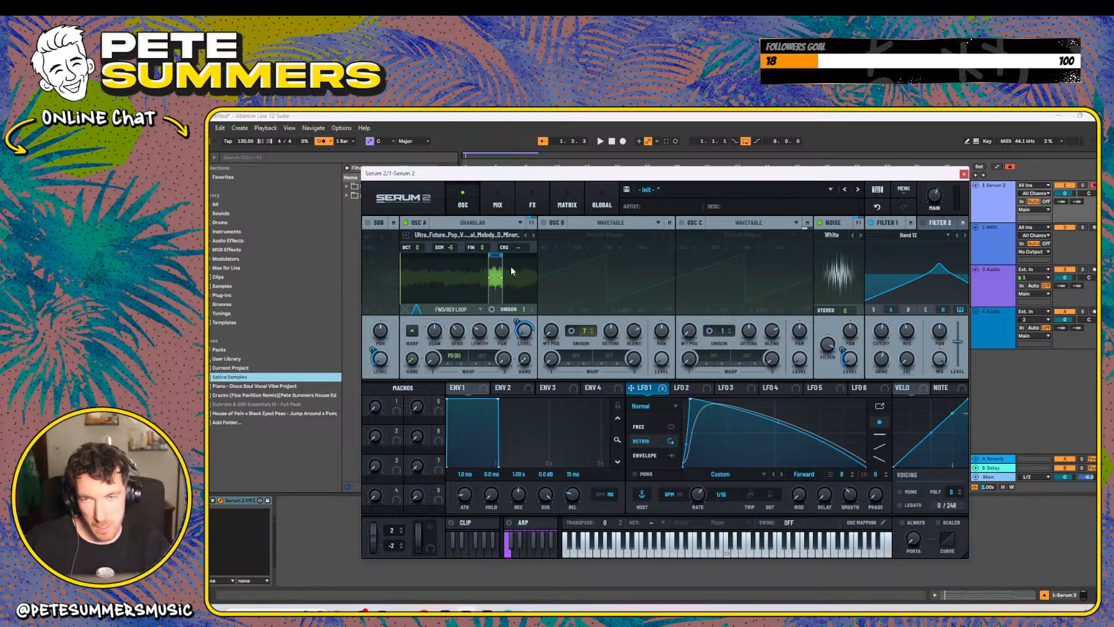
- Switch to Splice and preview the FL_RNB_KIT03 vocal and the one-second DEMOTAPES vocal adlib samples
{"action": "left_click", "coordinate": [530, 610]}
{"action": "scroll", "coordinate": [733, 501], "scroll_direction": "down", "scroll_amount": 2}
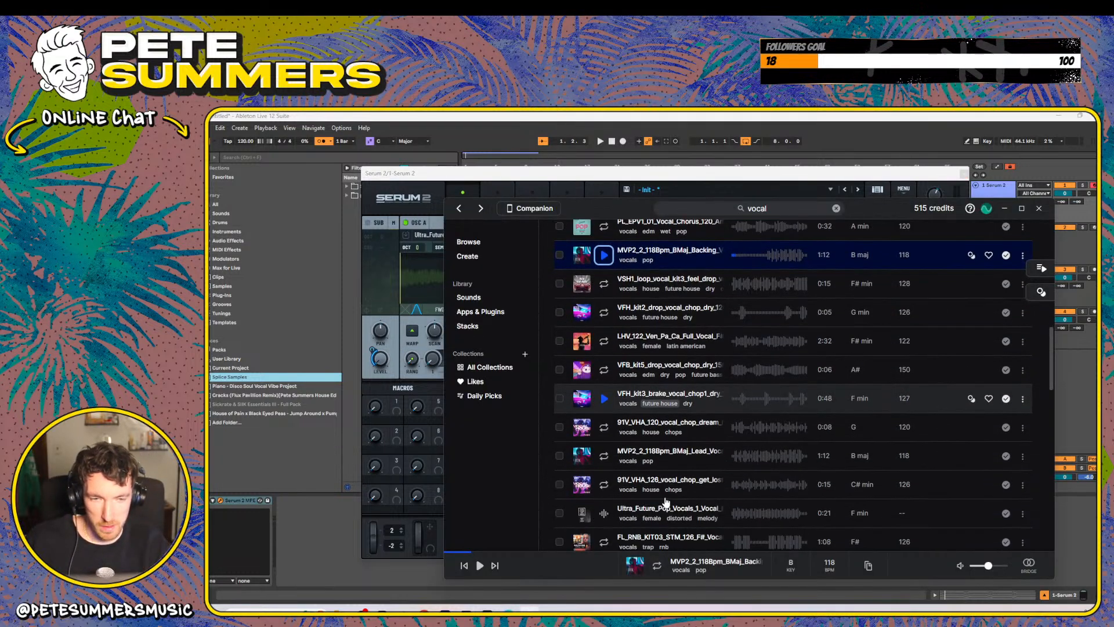
{"action": "scroll", "coordinate": [627, 505], "scroll_direction": "down", "scroll_amount": 1}
{"action": "left_click", "coordinate": [604, 498]}
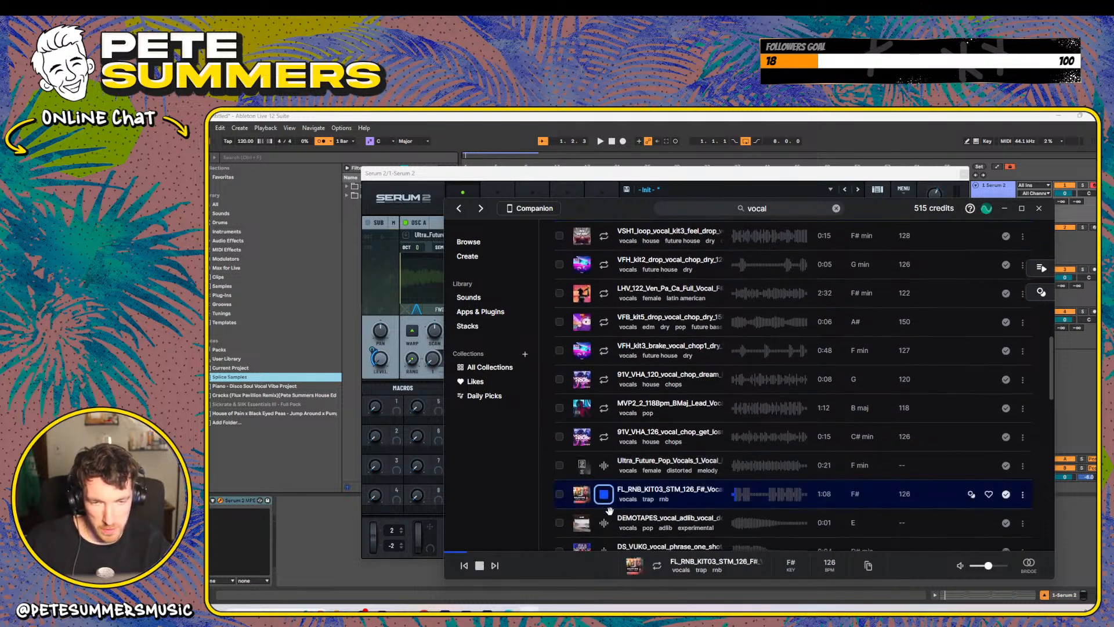
{"action": "scroll", "coordinate": [609, 511], "scroll_direction": "down", "scroll_amount": 1}
{"action": "left_click", "coordinate": [604, 475]}
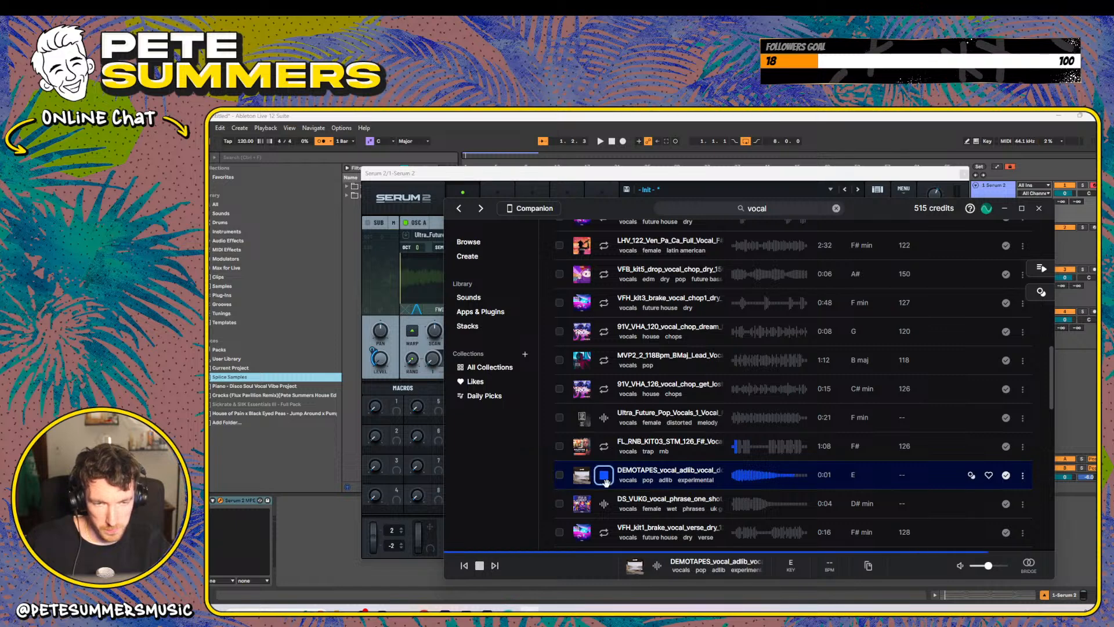
- Load the one-second DEMOTAPES vocal adlib sample into Serum 2's oscillator A
{"action": "left_click", "coordinate": [1023, 475]}
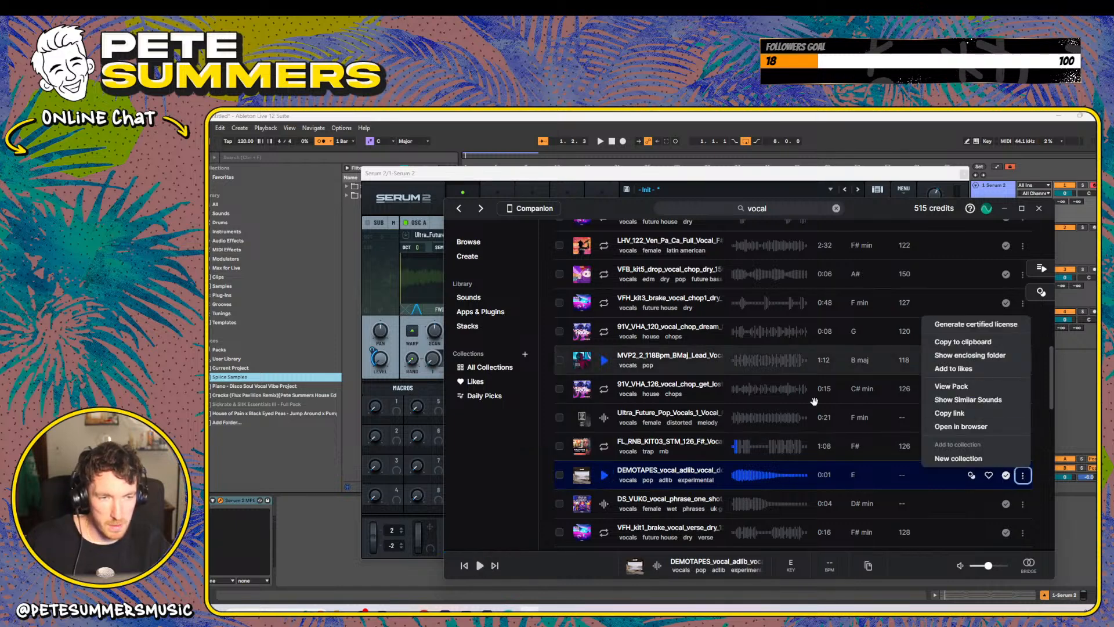
{"action": "left_click_drag", "start_coordinate": [734, 475], "coordinate": [428, 311]}
{"action": "left_click", "coordinate": [427, 174]}
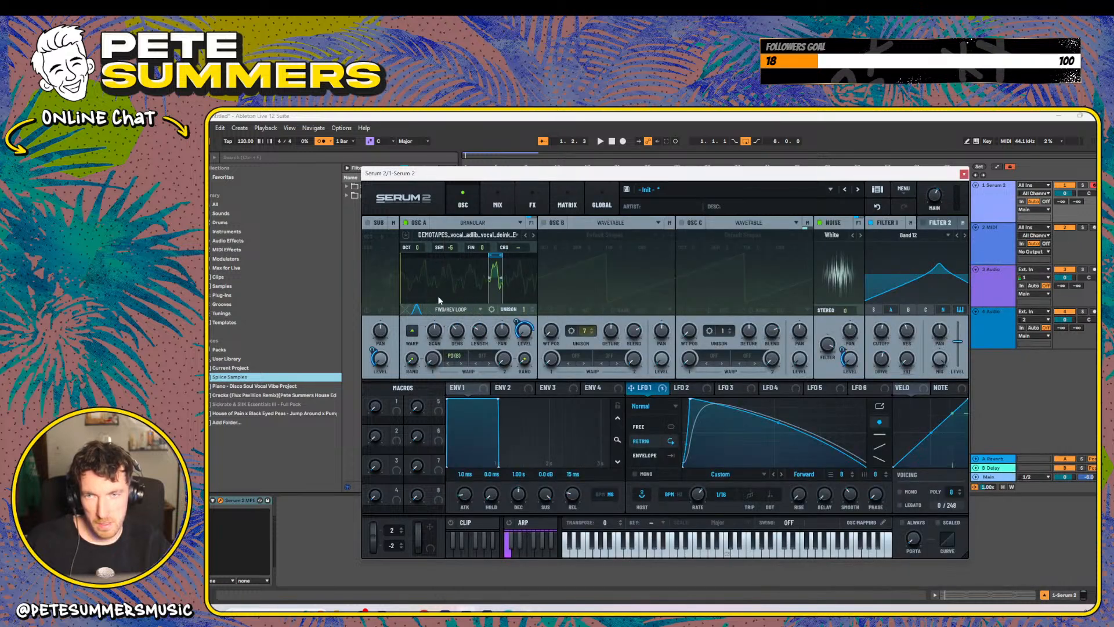
- Move the granular loop region near the start of the DEMOTAPES adlib while auditioning playback
{"action": "key", "text": "space"}
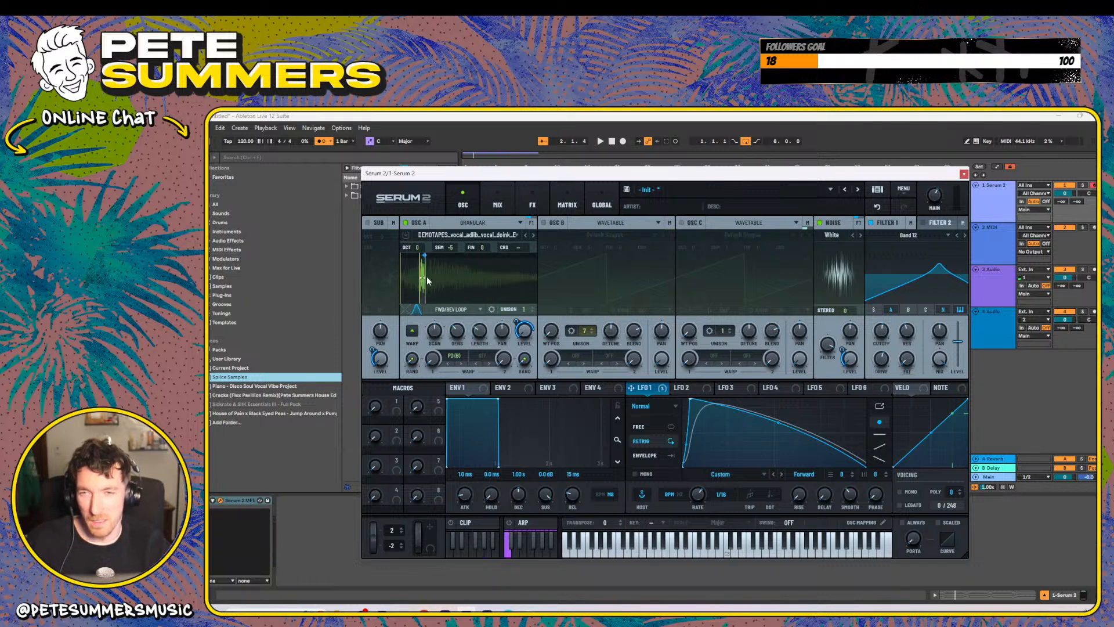
{"action": "left_click_drag", "start_coordinate": [471, 280], "coordinate": [440, 280]}
{"action": "key", "text": "space"}
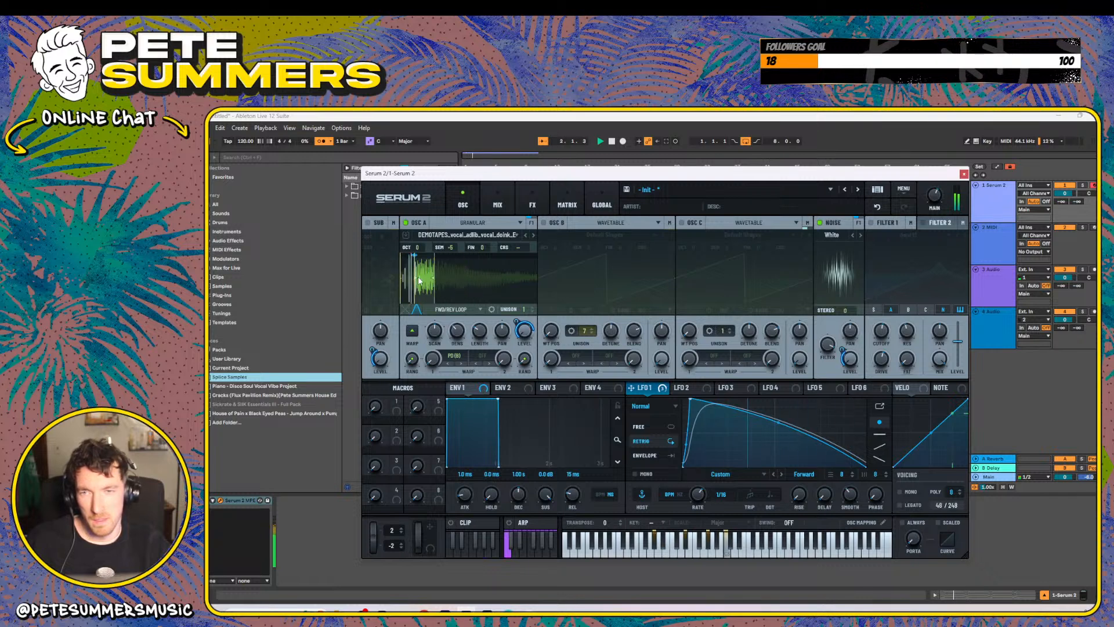
- Remove all of LFO 1's modulation destinations and reset oscillator A's semitone tuning to 0
{"action": "right_click", "coordinate": [649, 389]}
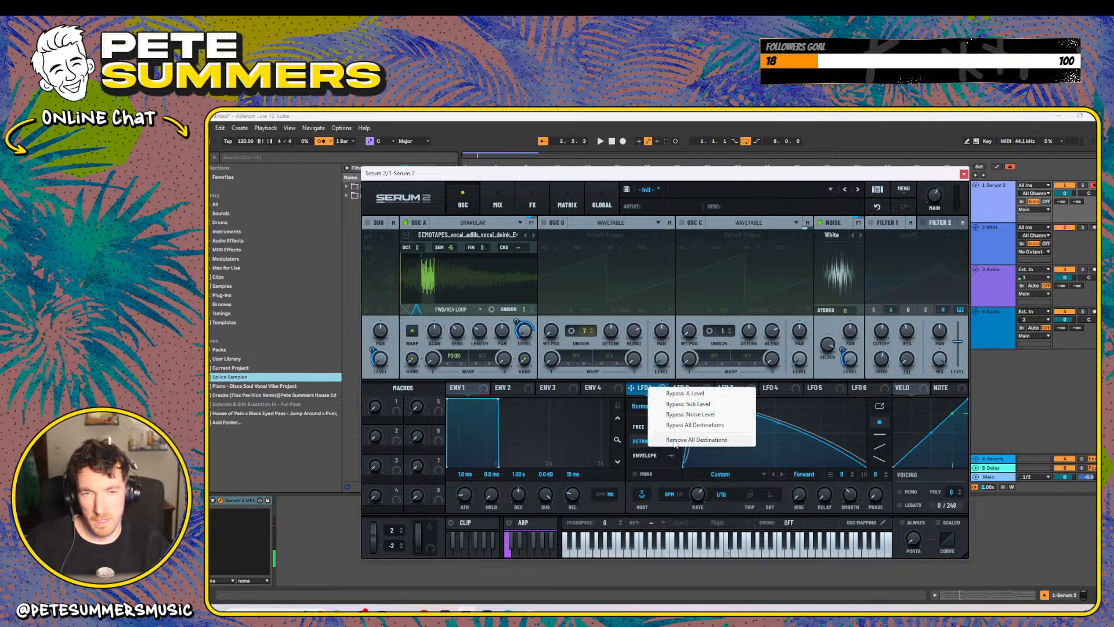
{"action": "left_click", "coordinate": [677, 427]}
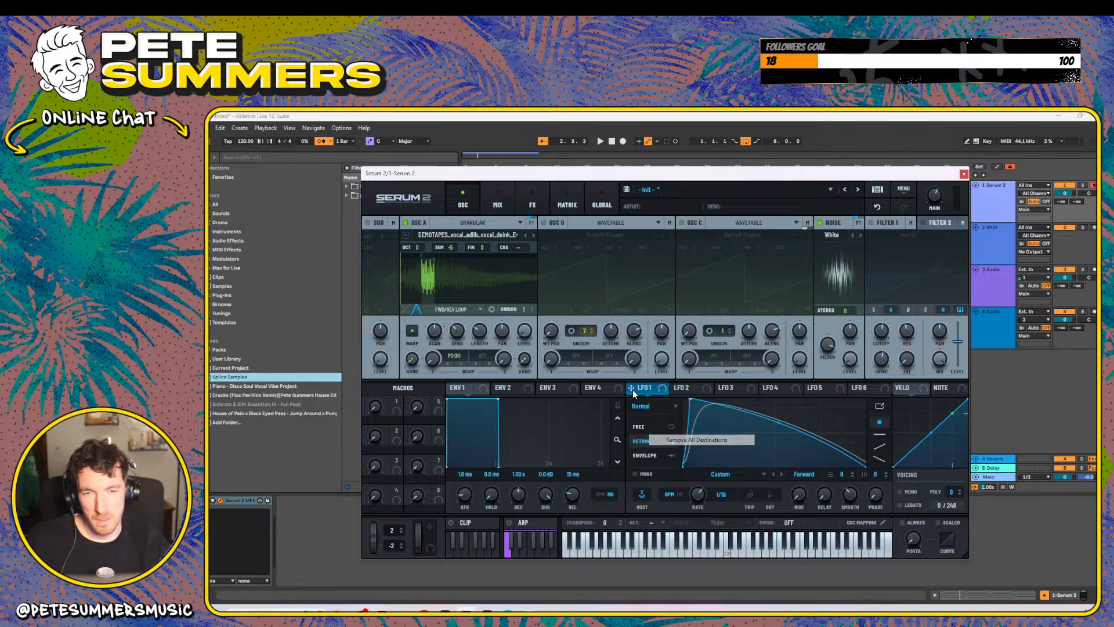
{"action": "key", "text": "space"}
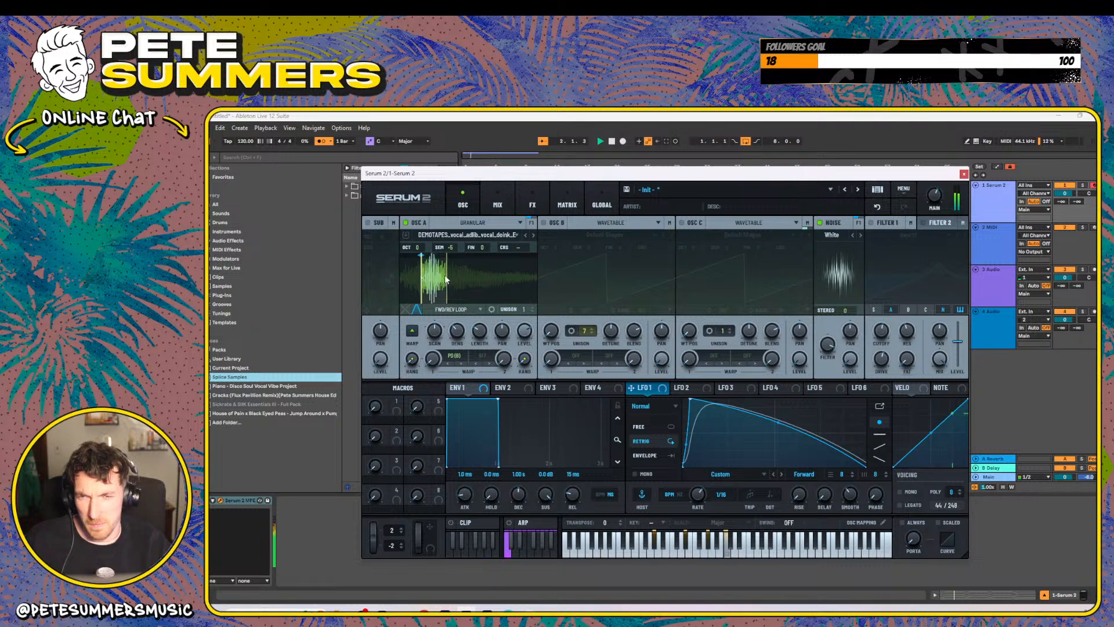
{"action": "double_click", "coordinate": [451, 245]}
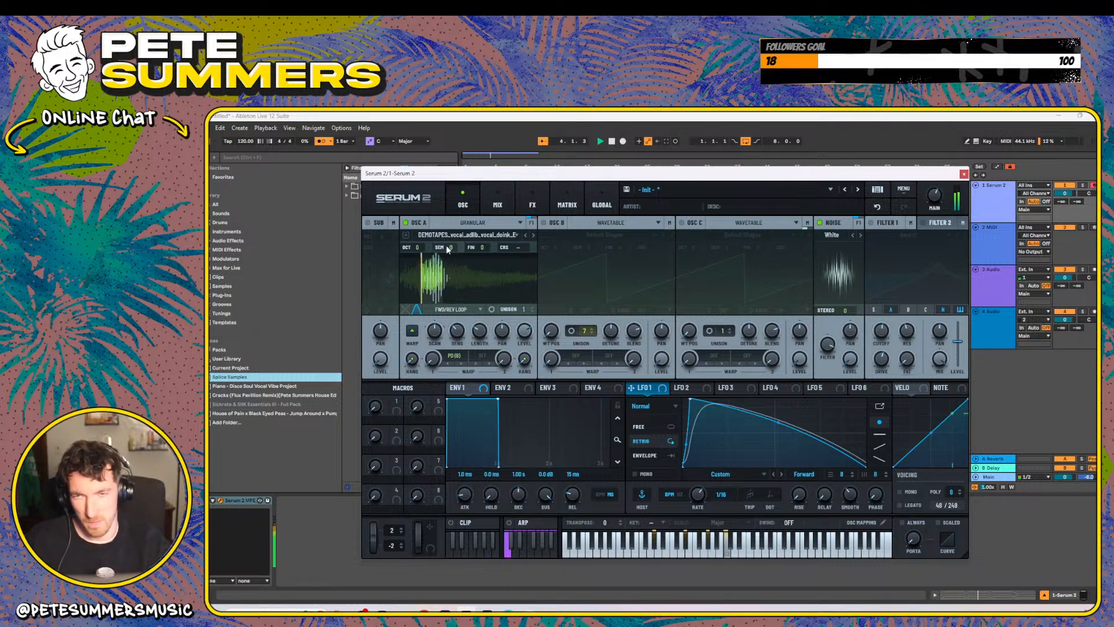
- Set oscillator A's loop crossfade to 30 %, audition it, and return to the sample waveform view
{"action": "left_click", "coordinate": [443, 310]}
{"action": "left_click", "coordinate": [414, 309]}
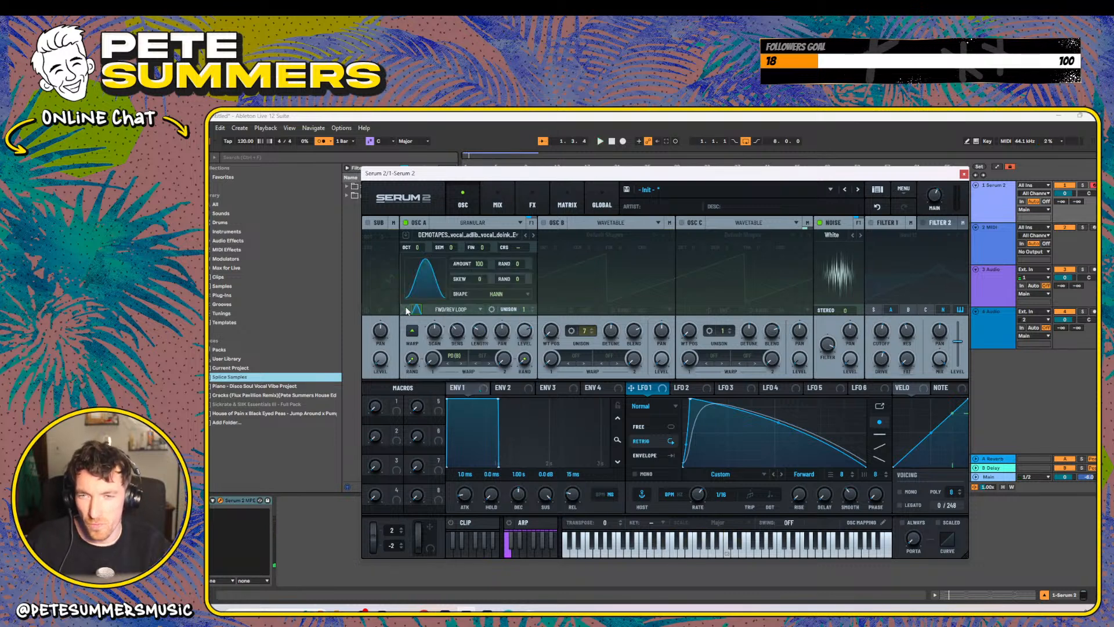
{"action": "left_click_drag", "start_coordinate": [409, 309], "coordinate": [413, 295]}
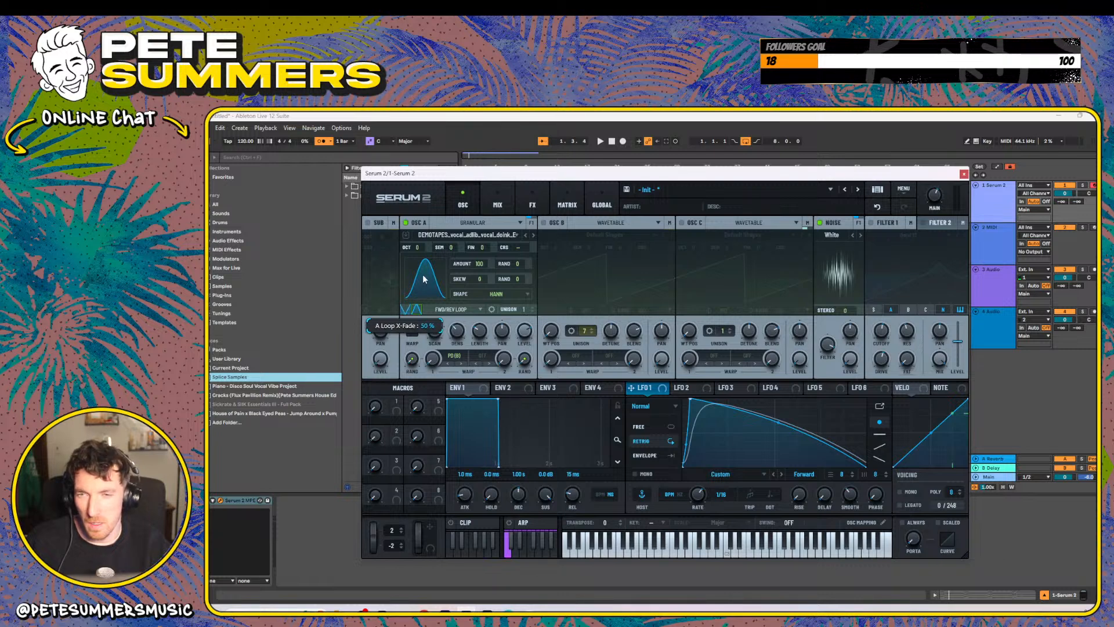
{"action": "key", "text": "space"}
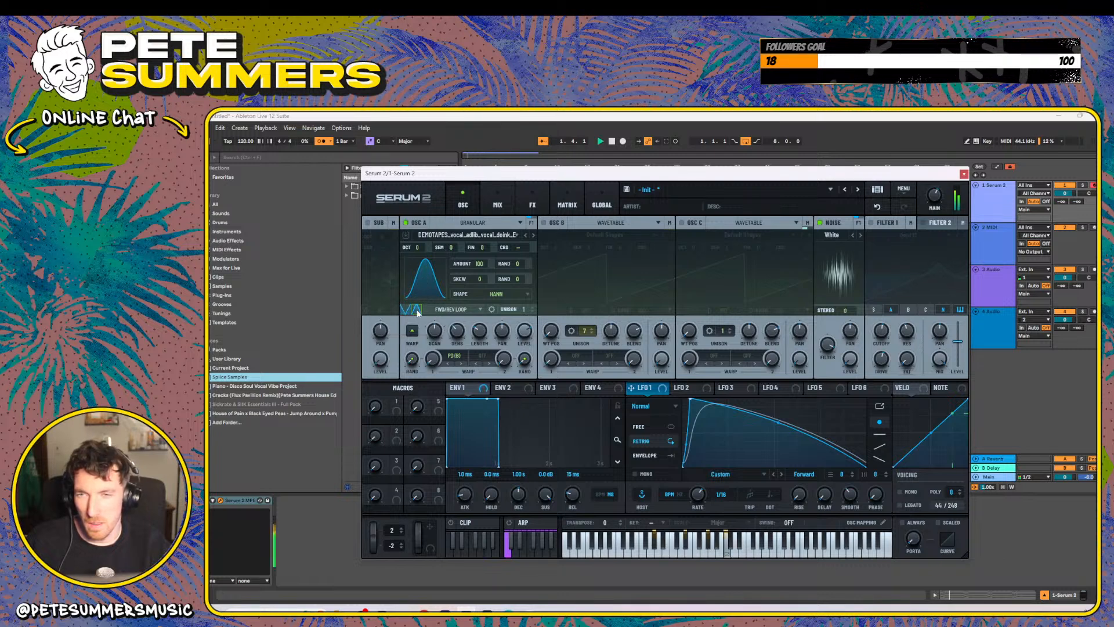
{"action": "left_click", "coordinate": [416, 310]}
{"action": "key", "text": "space"}
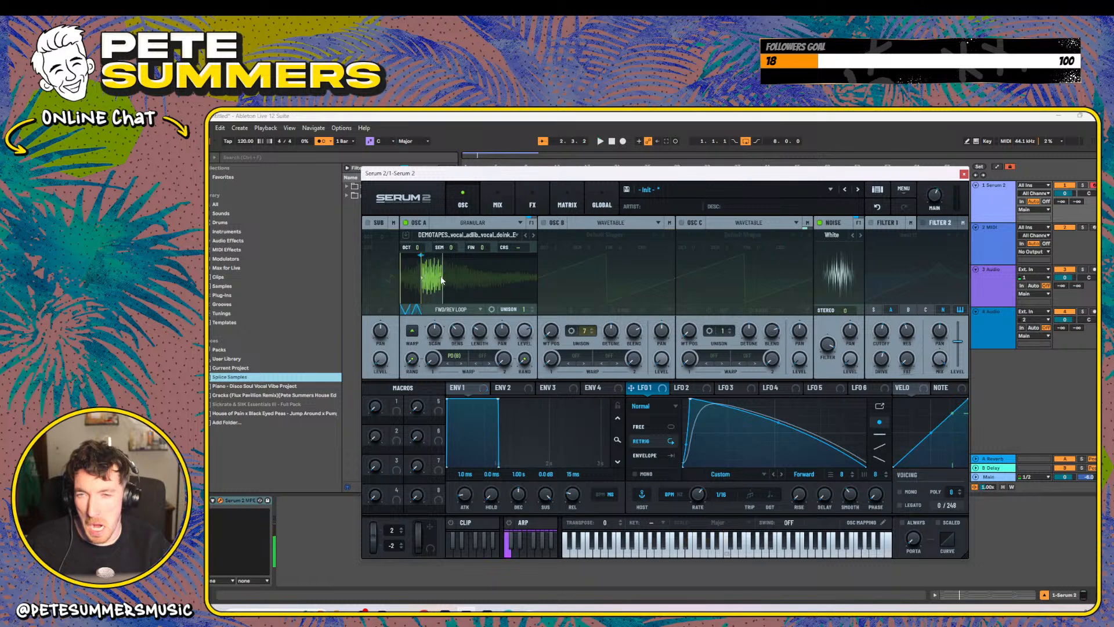
- Try different granular loop positions along the DEMOTAPES adlib during playback, settling in its first third
{"action": "key", "text": "space"}
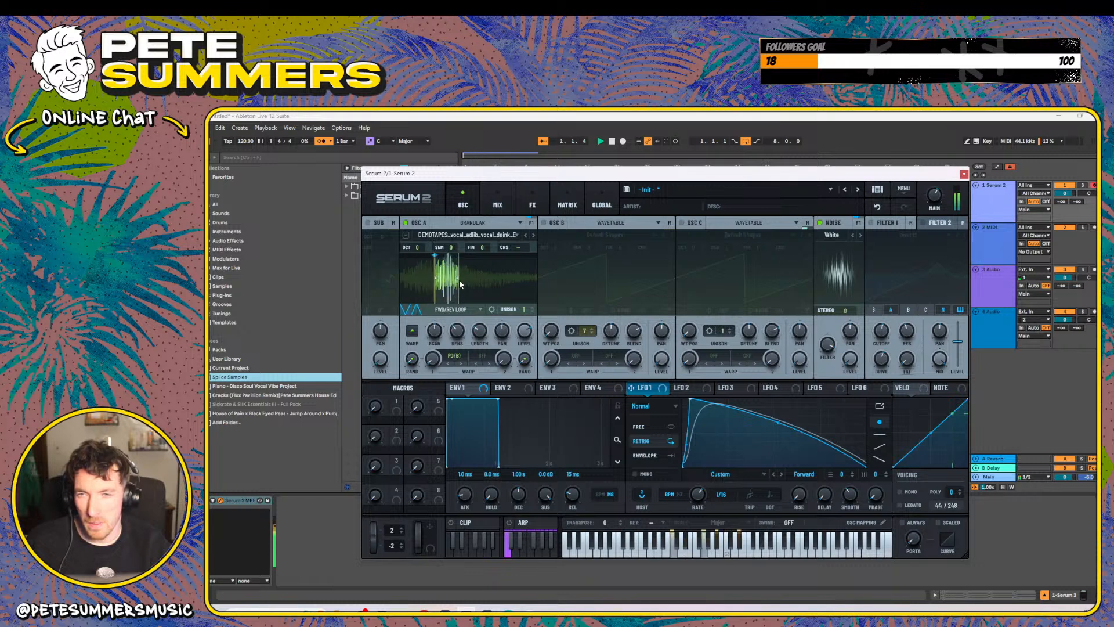
{"action": "left_click_drag", "start_coordinate": [458, 280], "coordinate": [472, 283]}
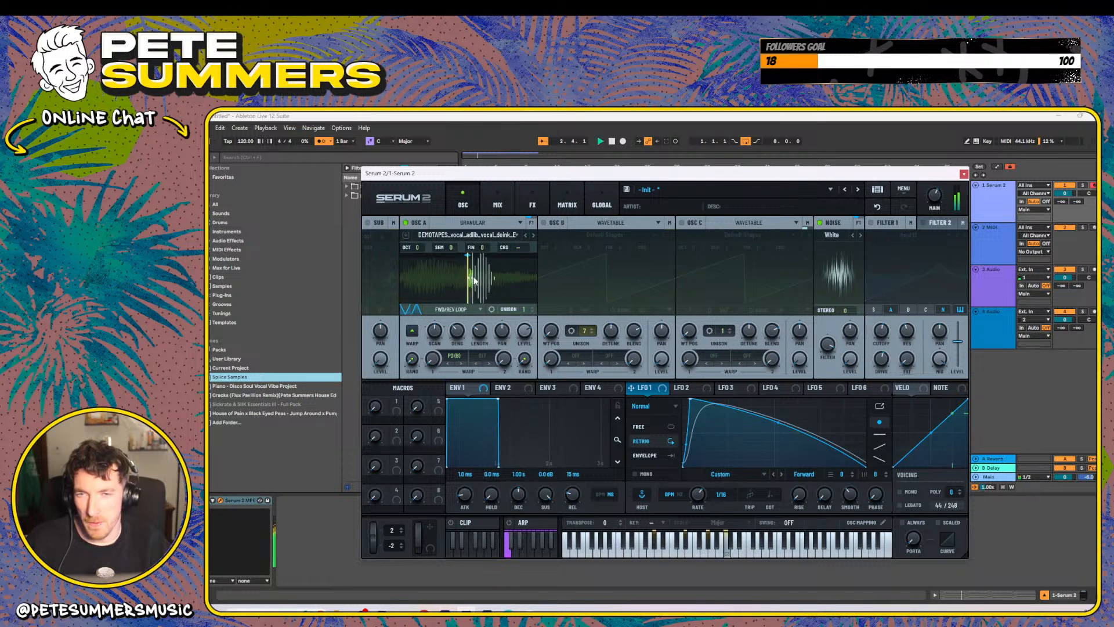
{"action": "left_click_drag", "start_coordinate": [469, 281], "coordinate": [481, 280]}
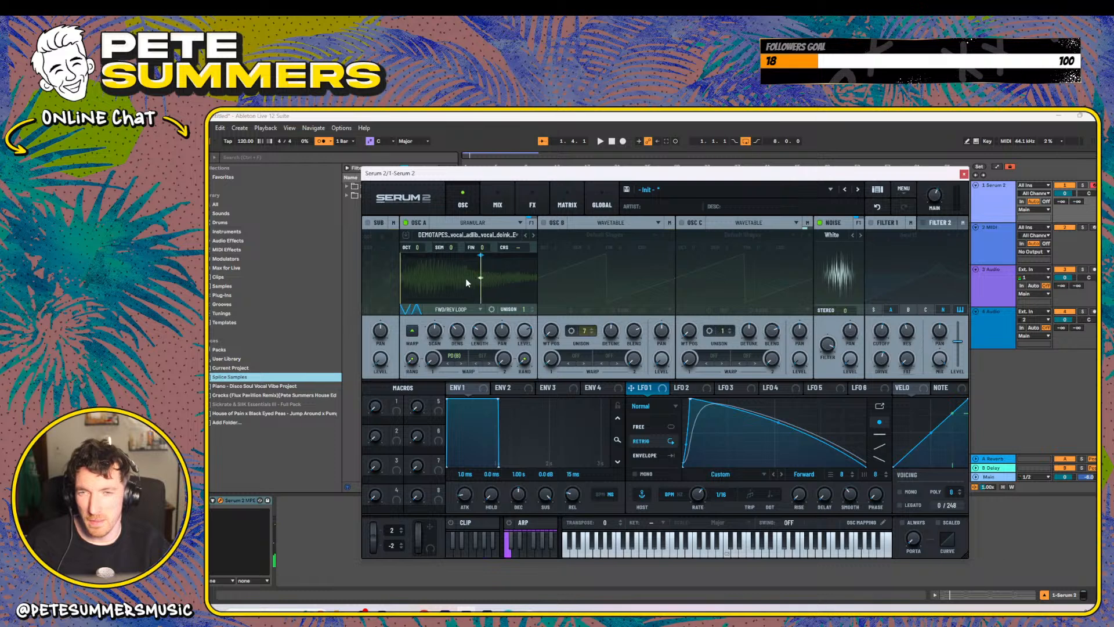
{"action": "left_click_drag", "start_coordinate": [480, 280], "coordinate": [434, 278]}
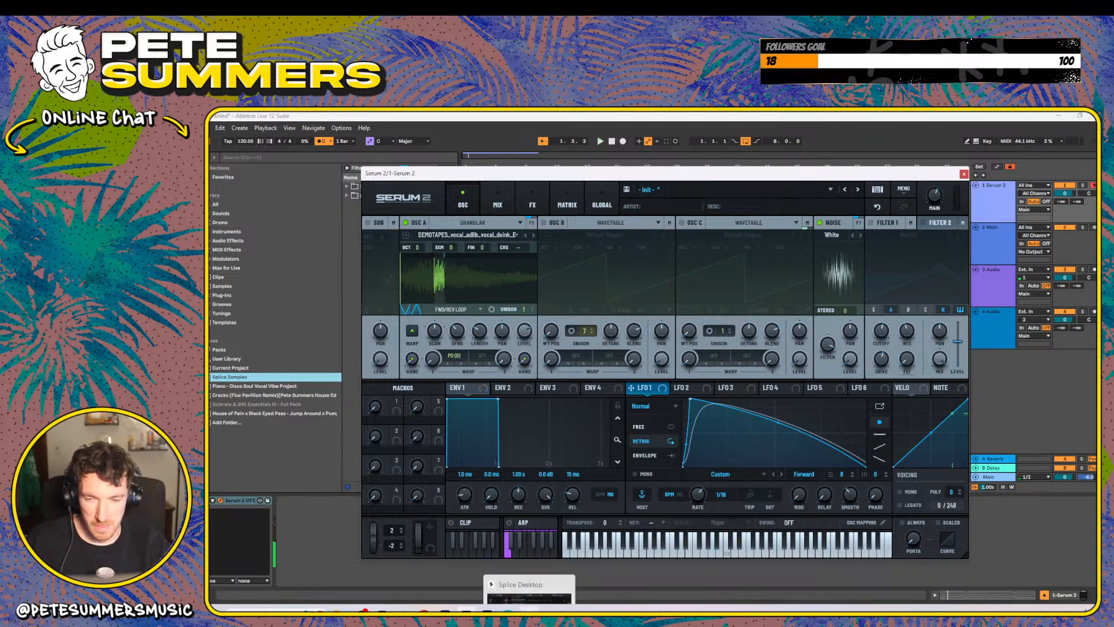
- Preview the four-second DS_VUKG vocal phrase one-shot in Splice, load it into oscillator A, and return to Serum 2
{"action": "left_click", "coordinate": [531, 611]}
{"action": "scroll", "coordinate": [724, 432], "scroll_direction": "down", "scroll_amount": 2}
{"action": "left_click", "coordinate": [603, 409]}
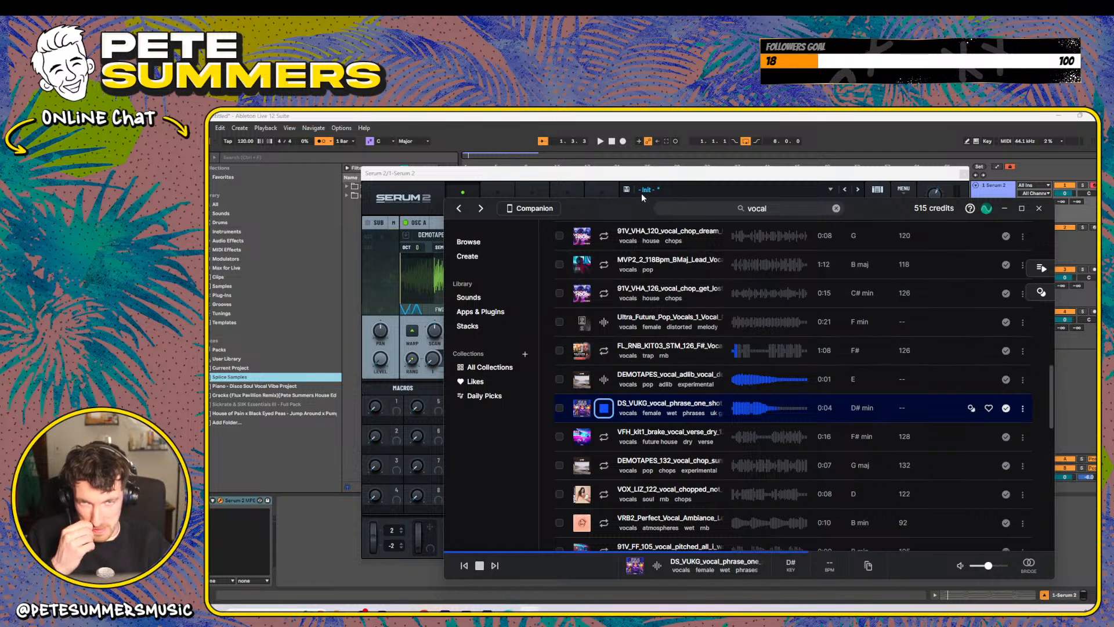
{"action": "left_click_drag", "start_coordinate": [608, 216], "coordinate": [693, 232]}
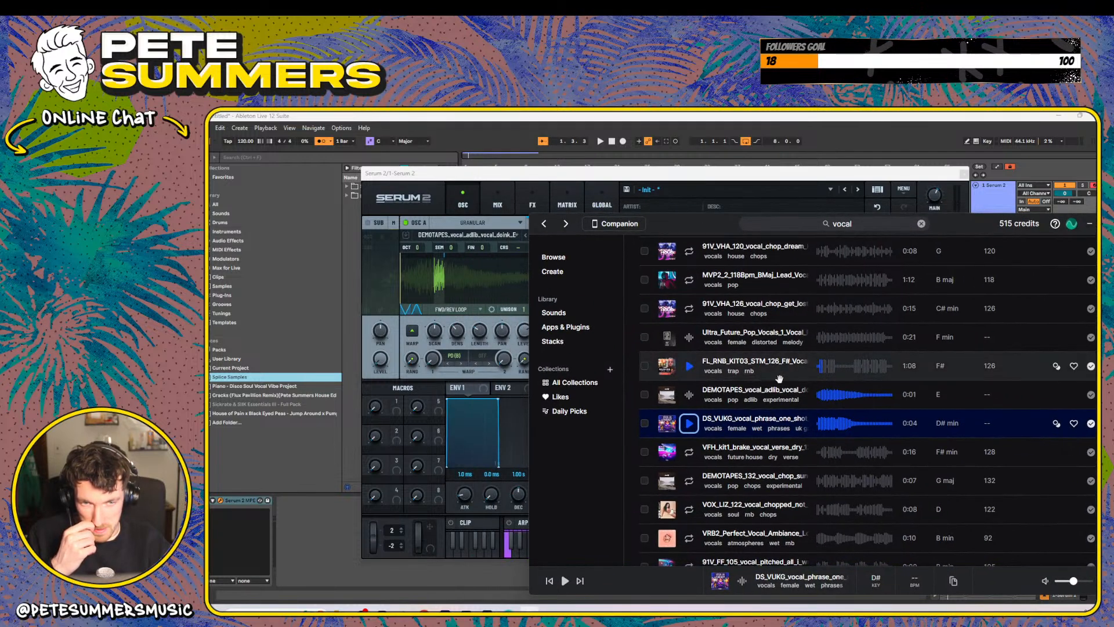
{"action": "left_click_drag", "start_coordinate": [677, 407], "coordinate": [452, 273]}
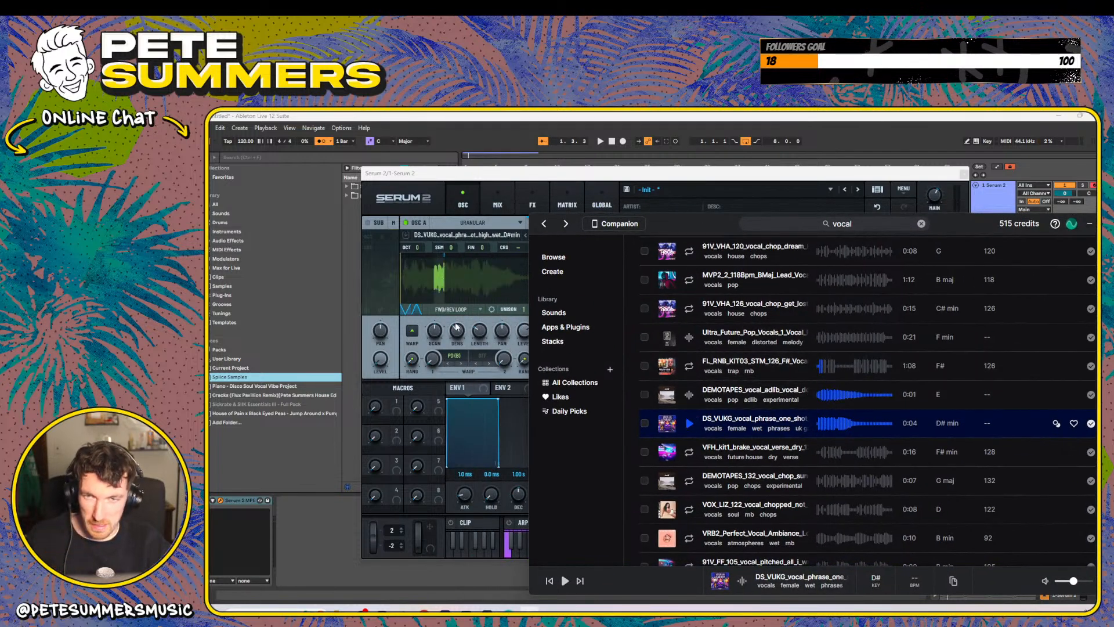
{"action": "left_click", "coordinate": [472, 174]}
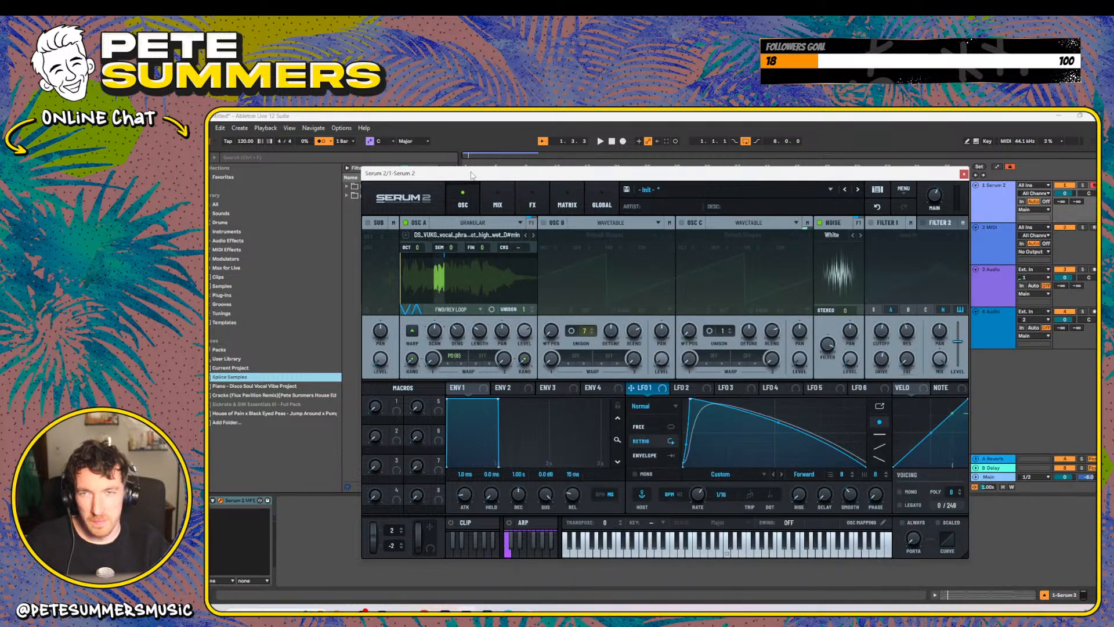
- Move the granular loop region to the very start of the DS_VUKG vocal phrase and play it back
{"action": "key", "text": "space"}
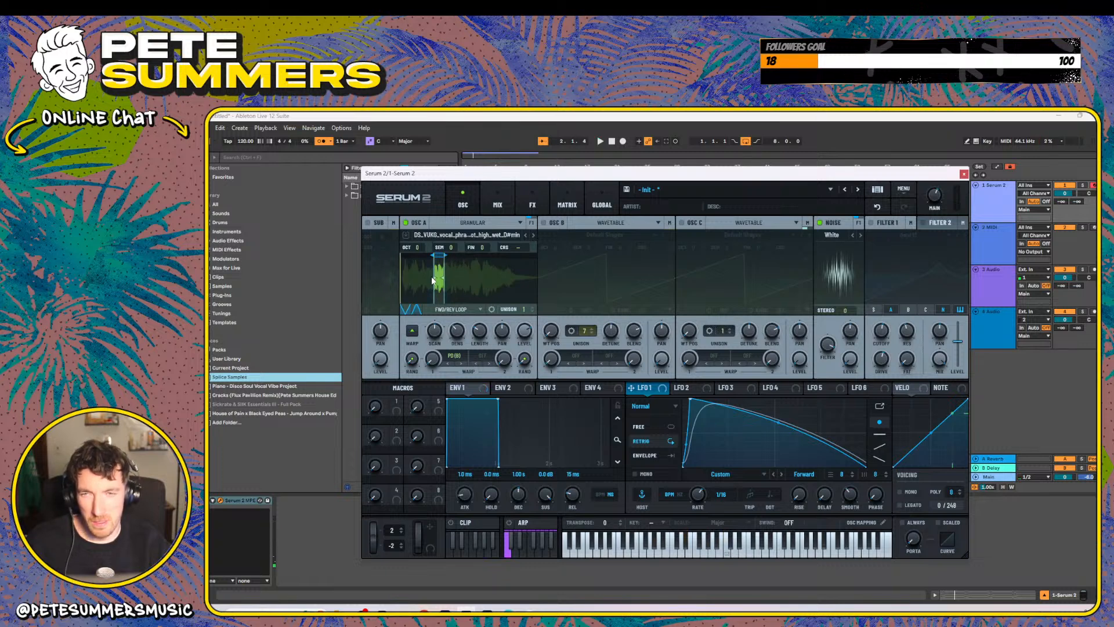
{"action": "mouse_move", "coordinate": [436, 280]}
{"action": "left_mouse_down"}
{"action": "mouse_move", "coordinate": [411, 278]}
{"action": "mouse_move", "coordinate": [422, 277]}
{"action": "left_mouse_up"}
{"action": "key", "text": "space"}
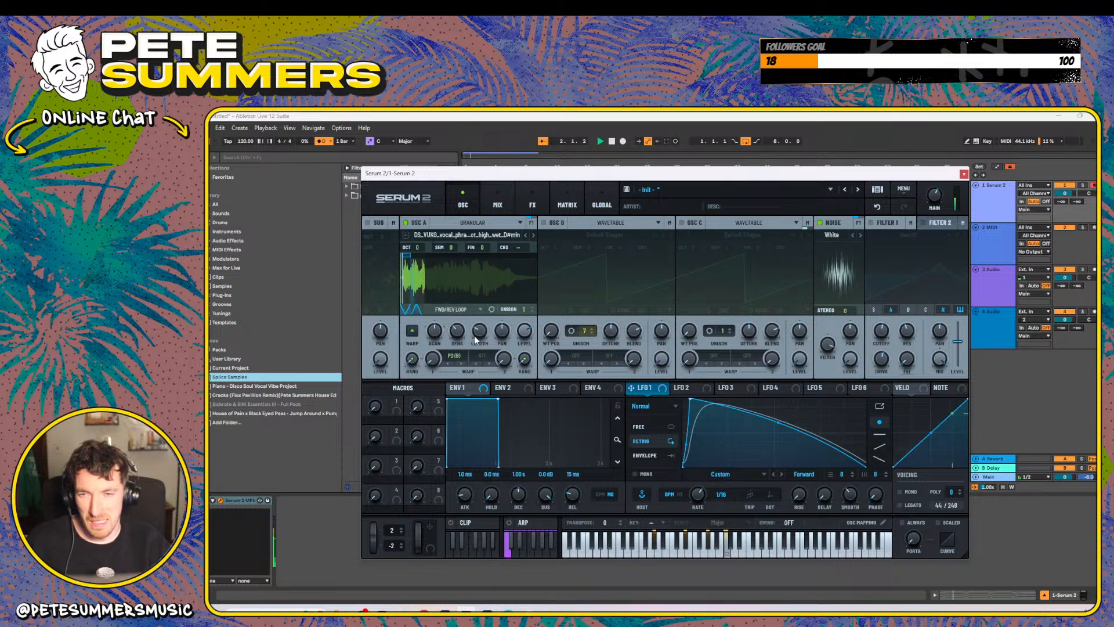
- Adjust oscillator A's grain length, density and scan rate while listening to the granular vocal sound
{"action": "left_click_drag", "start_coordinate": [479, 335], "coordinate": [483, 327]}
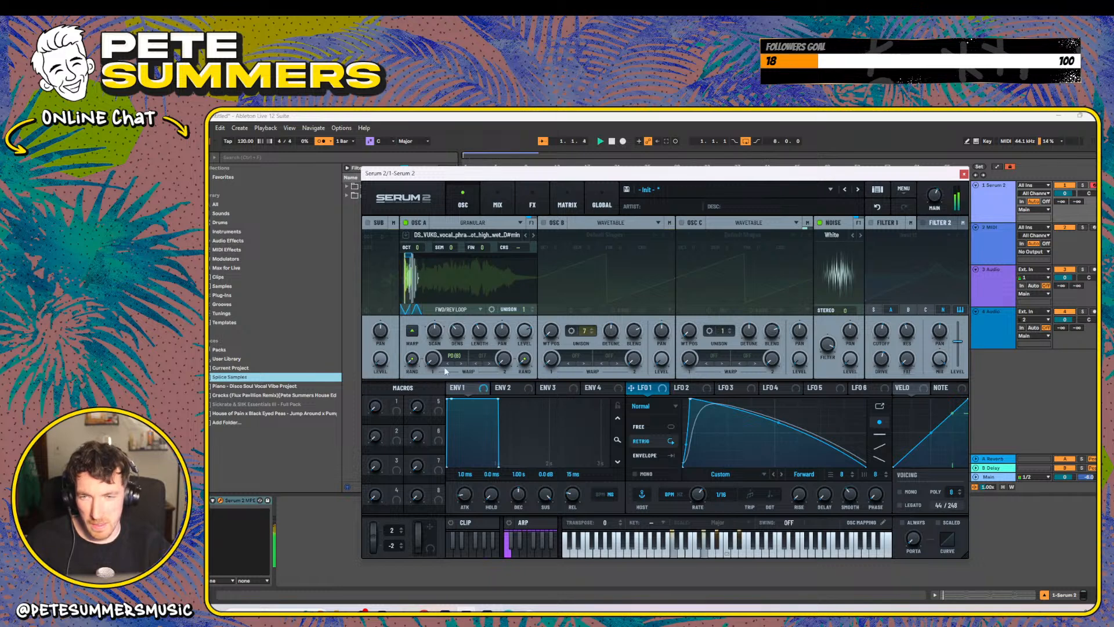
{"action": "left_click_drag", "start_coordinate": [456, 331], "coordinate": [440, 291]}
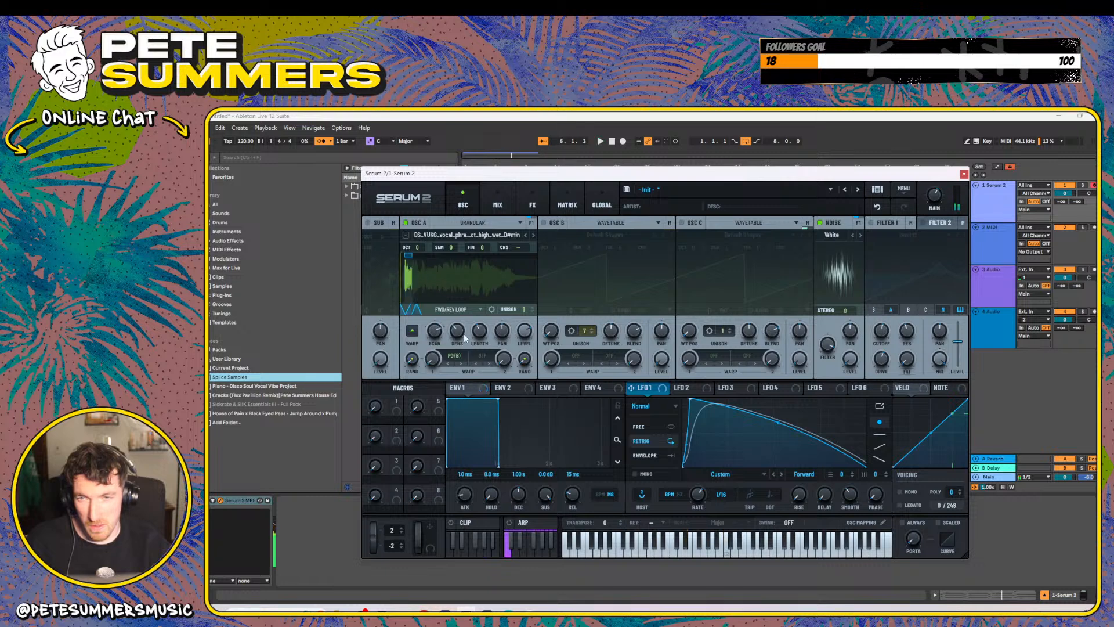
{"action": "left_click_drag", "start_coordinate": [435, 329], "coordinate": [435, 336]}
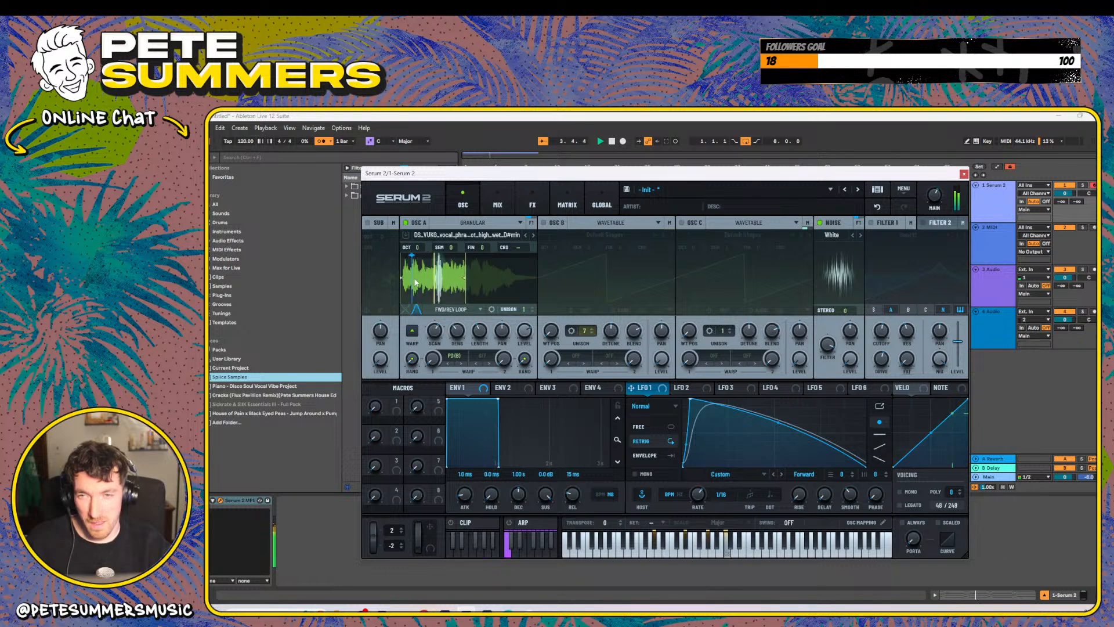
- Try a later loop position in the DS_VUKG vocal phrase, move the loop back toward the start, and adjust oscillator A's scan rate
{"action": "left_click_drag", "start_coordinate": [443, 282], "coordinate": [455, 283]}
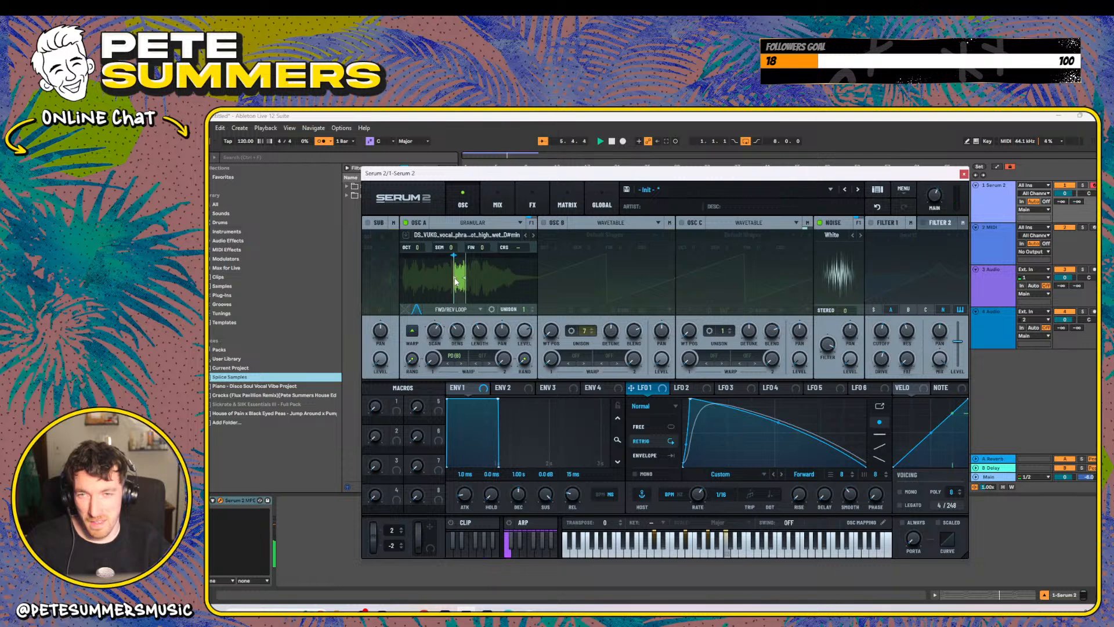
{"action": "left_click_drag", "start_coordinate": [455, 282], "coordinate": [442, 282]}
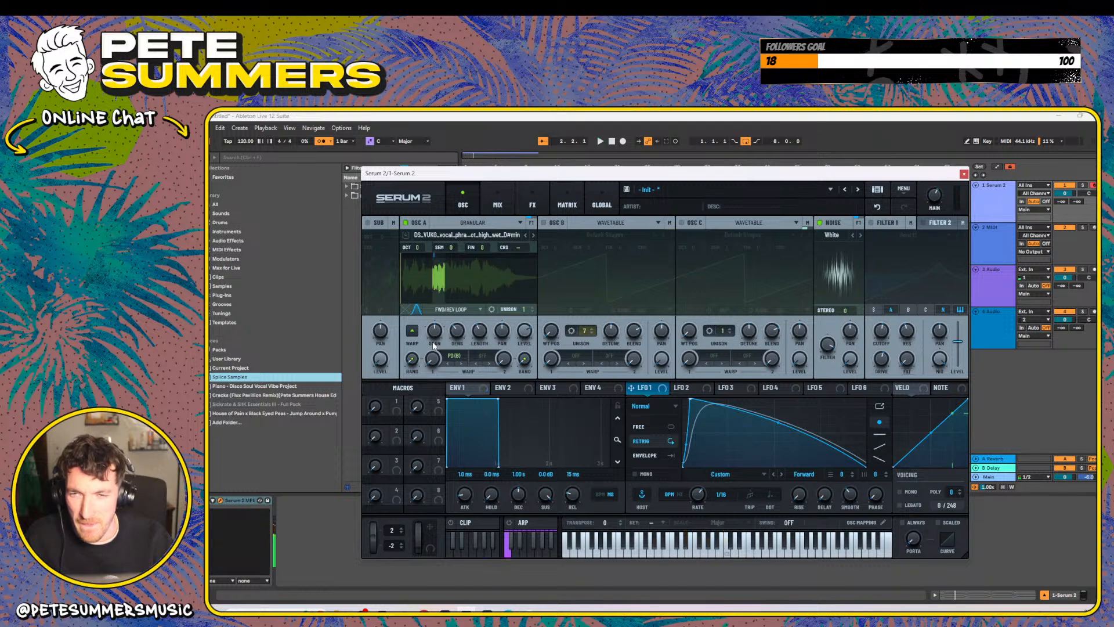
{"action": "left_click_drag", "start_coordinate": [433, 341], "coordinate": [437, 329]}
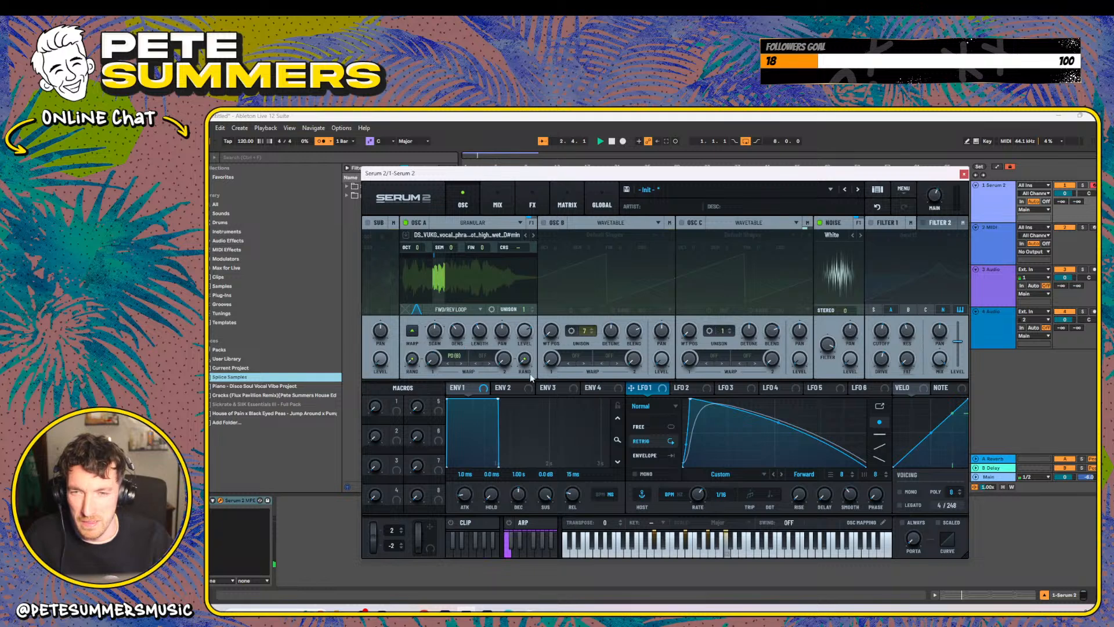
- Try 8 unison voices on oscillator A during playback, then restore a single voice
{"action": "left_click_drag", "start_coordinate": [520, 310], "coordinate": [532, 262]}
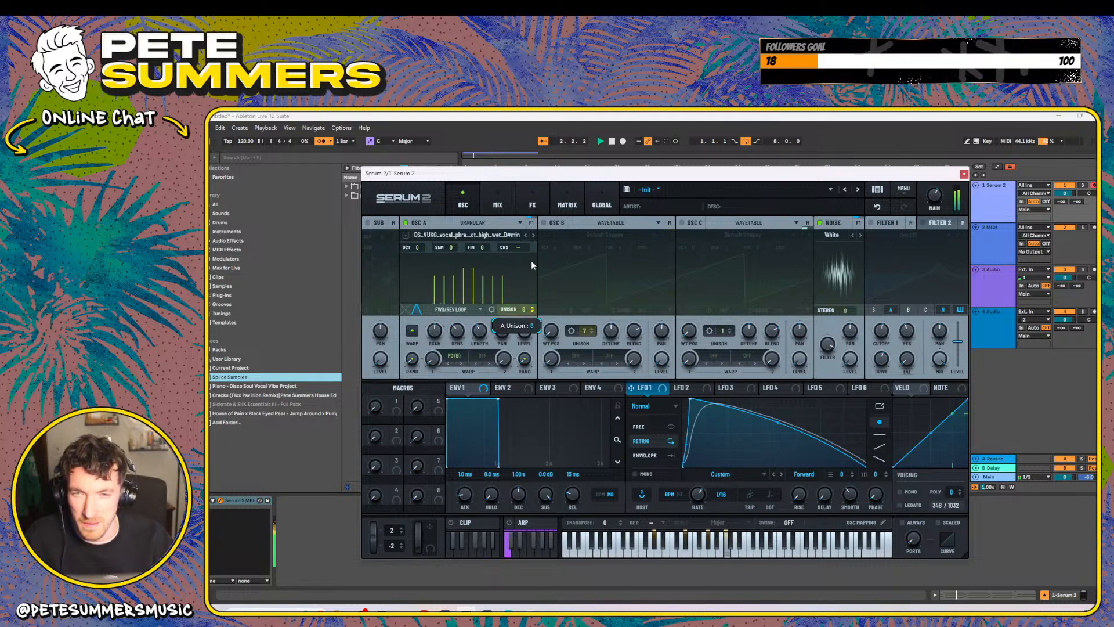
{"action": "left_click", "coordinate": [491, 309]}
{"action": "left_click", "coordinate": [491, 309]}
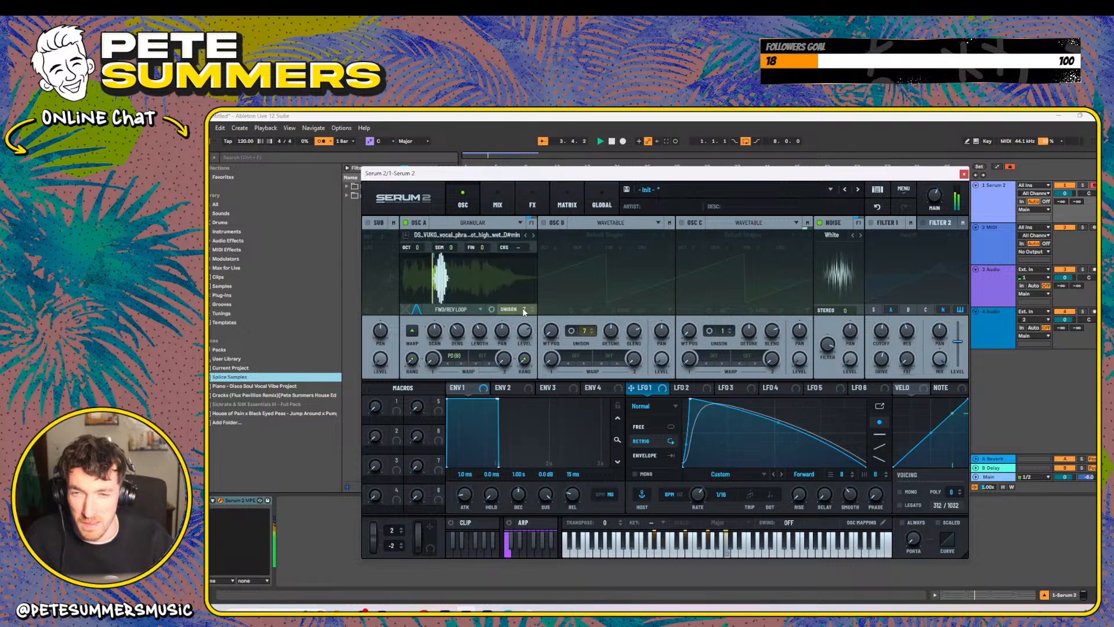
{"action": "left_click_drag", "start_coordinate": [524, 309], "coordinate": [522, 341]}
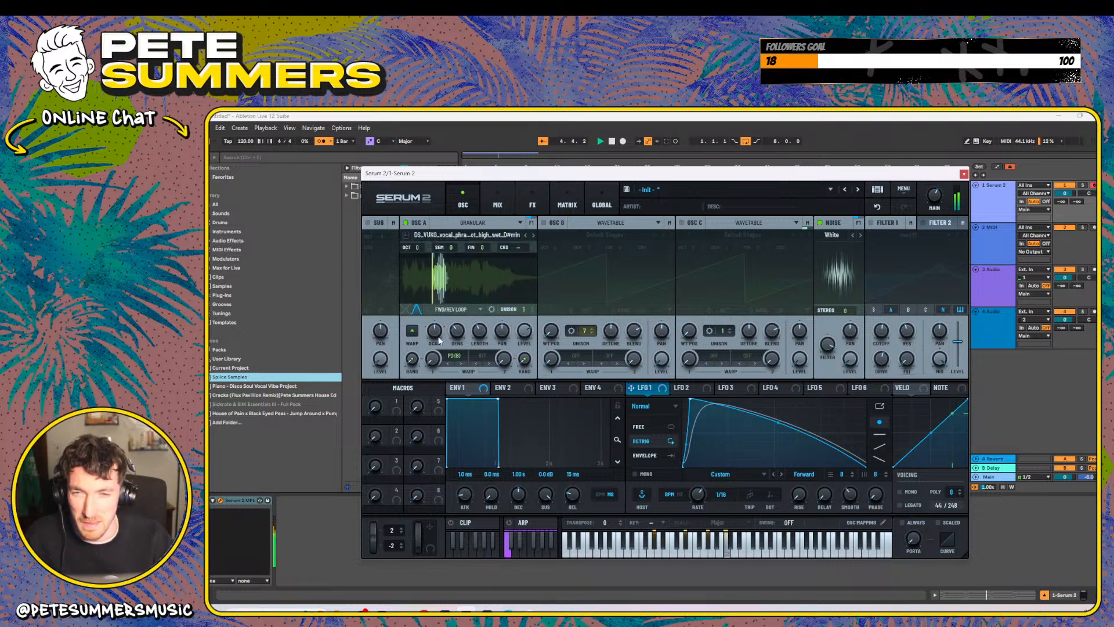
- Lower oscillator A's grain length while the granular vocal plays
{"action": "mouse_move", "coordinate": [480, 337]}
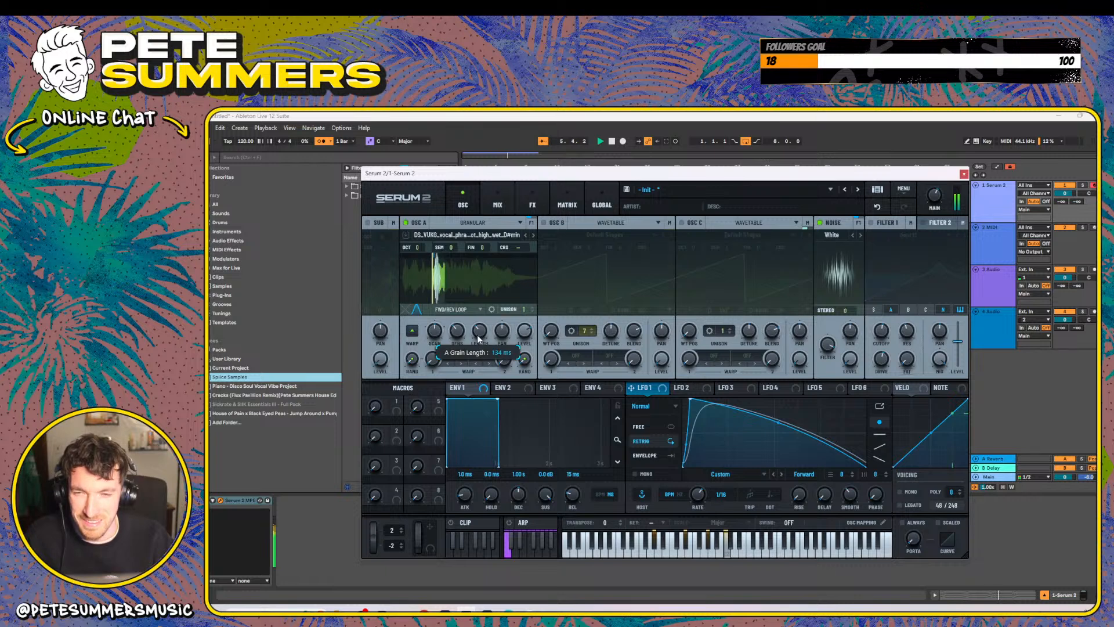
{"action": "scroll", "coordinate": [479, 339], "scroll_direction": "down", "scroll_amount": 2}
{"action": "scroll", "coordinate": [479, 339], "scroll_direction": "down", "scroll_amount": 2}
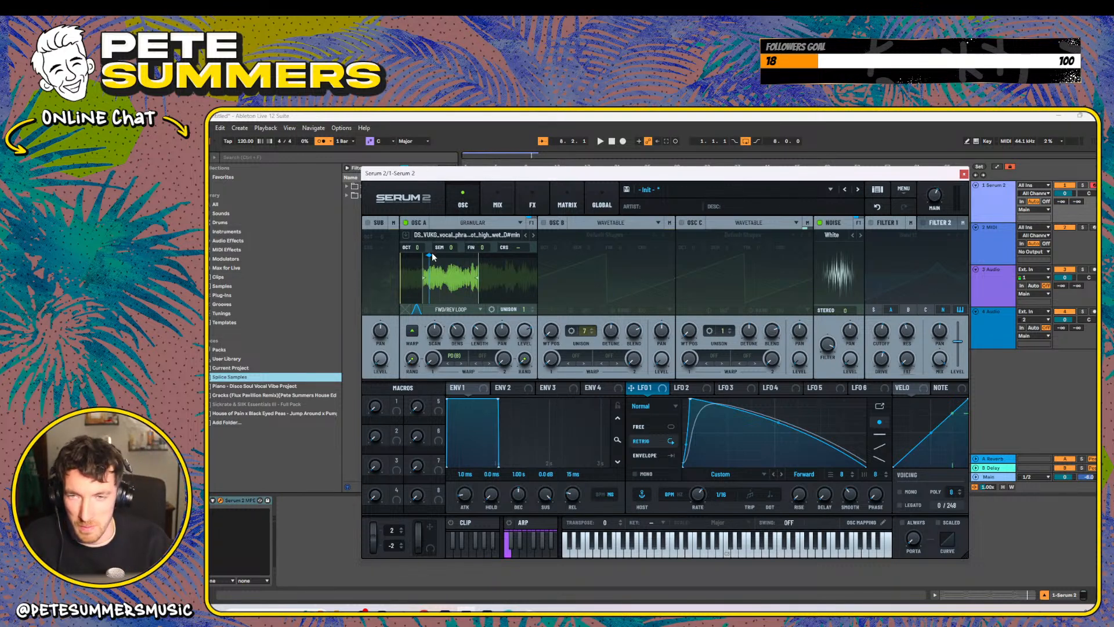
- Try several start and end points for oscillator A's granular loop, narrowing it to a short section of the vocal phrase
{"action": "left_click_drag", "start_coordinate": [430, 259], "coordinate": [434, 260]}
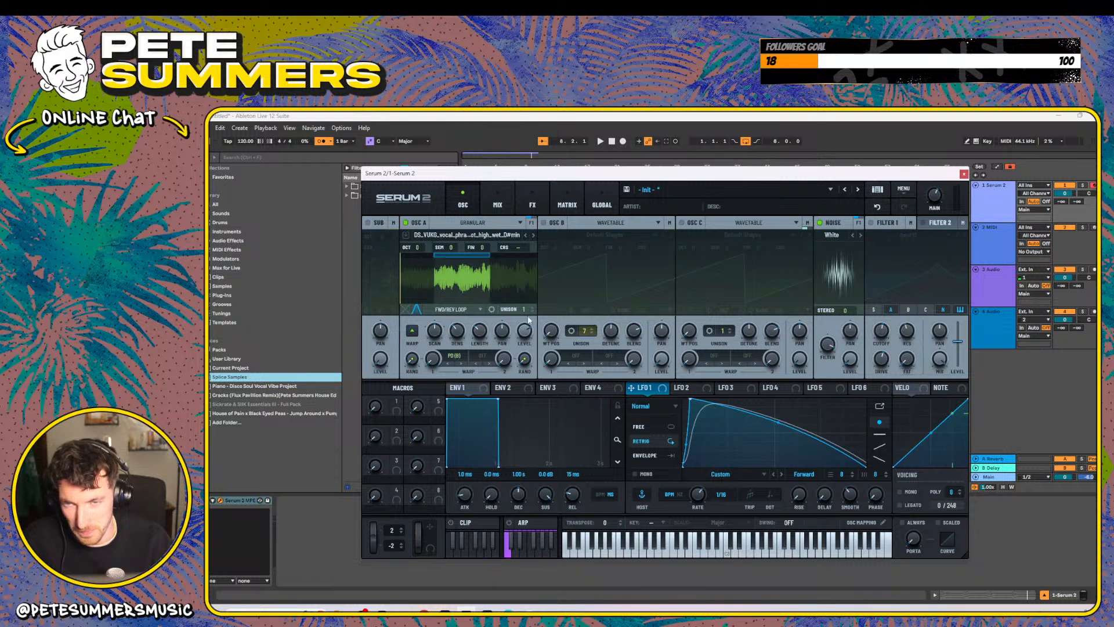
{"action": "left_click_drag", "start_coordinate": [443, 286], "coordinate": [471, 283]}
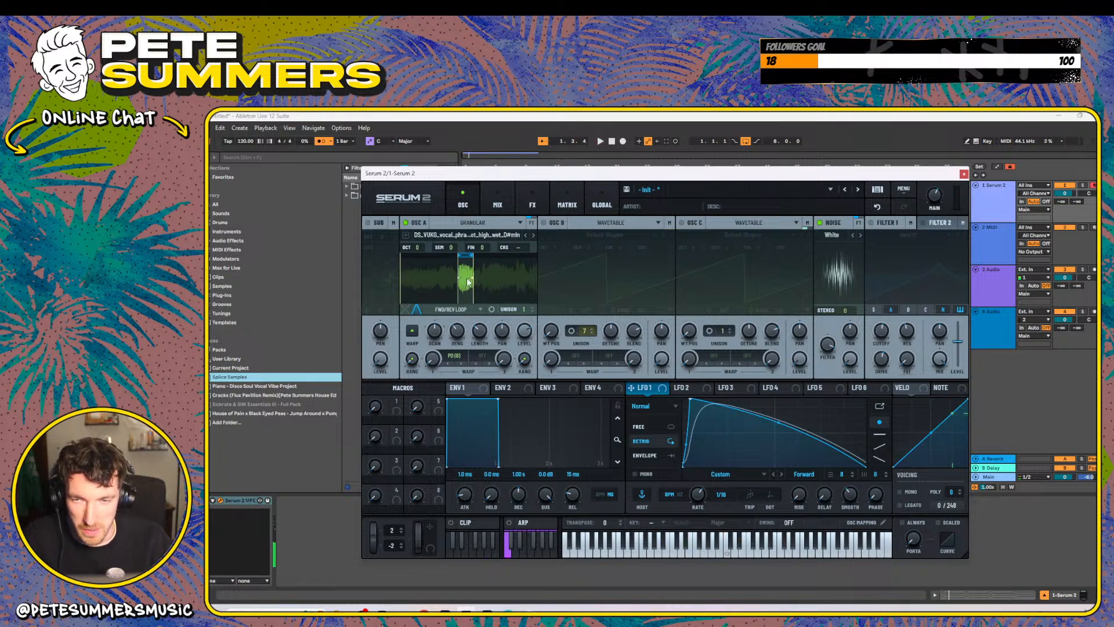
{"action": "left_click_drag", "start_coordinate": [474, 281], "coordinate": [506, 279]}
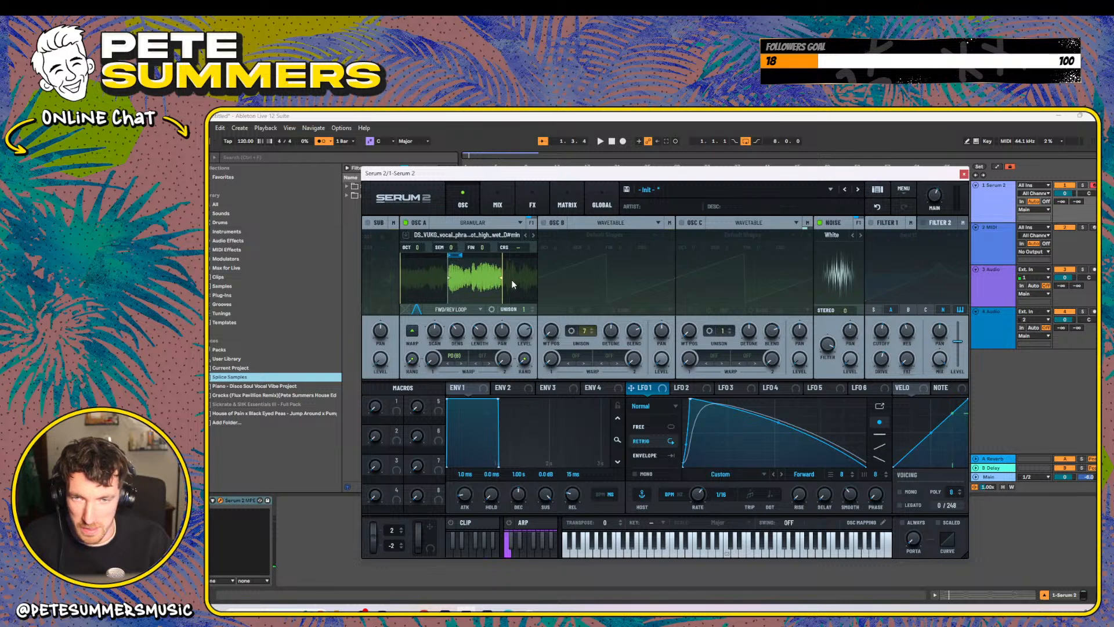
{"action": "left_click_drag", "start_coordinate": [448, 277], "coordinate": [478, 284]}
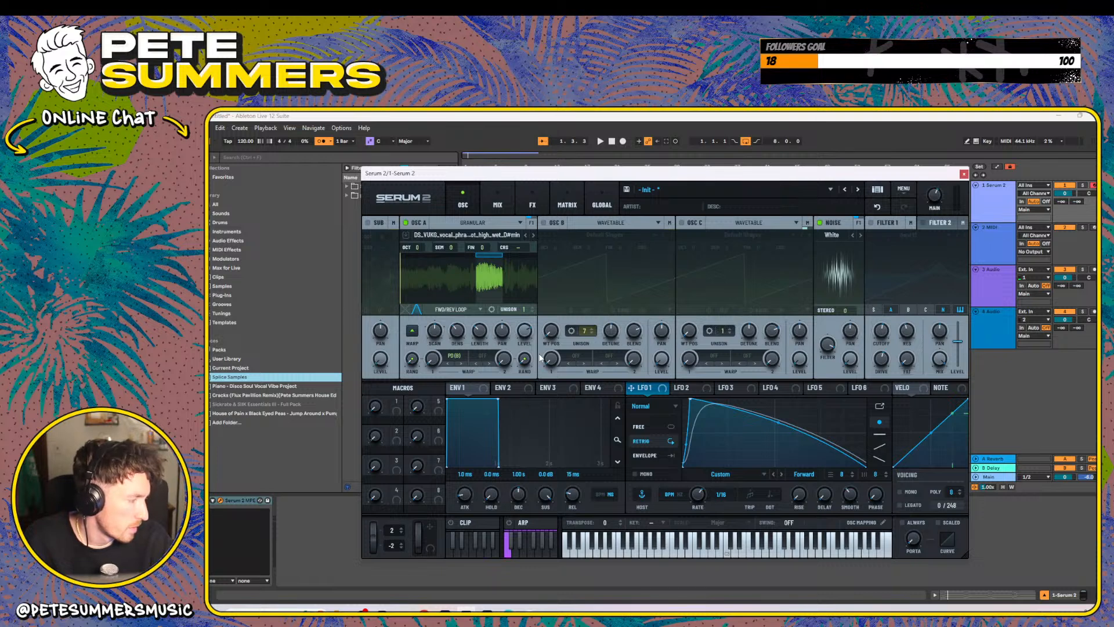
{"action": "left_click", "coordinate": [686, 194]}
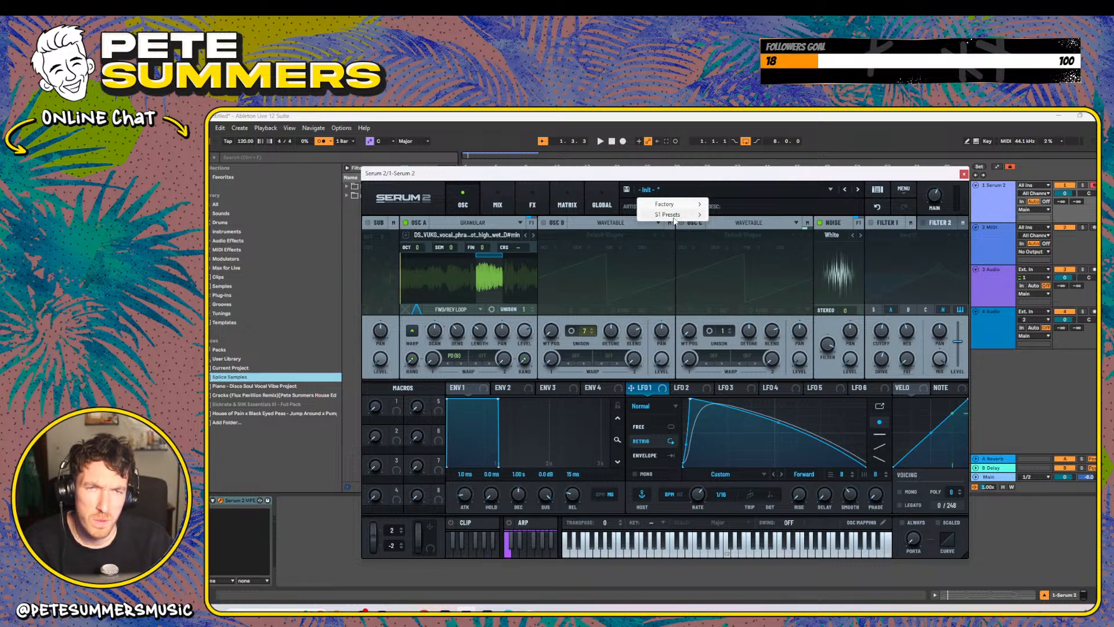
{"action": "mouse_move", "coordinate": [673, 217]}
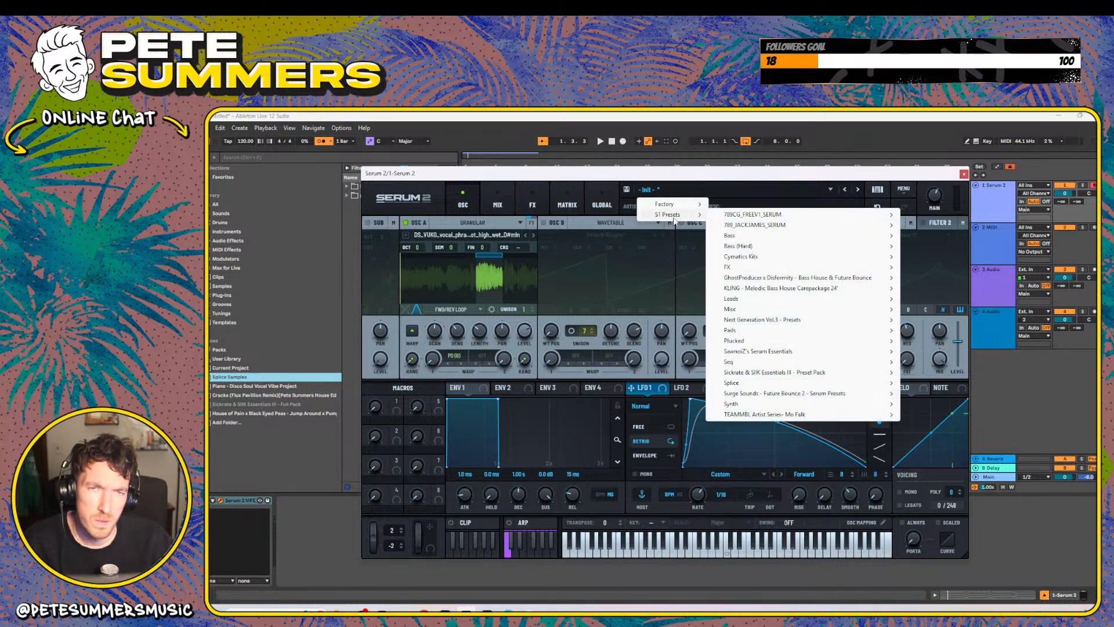
{"action": "left_click", "coordinate": [581, 228]}
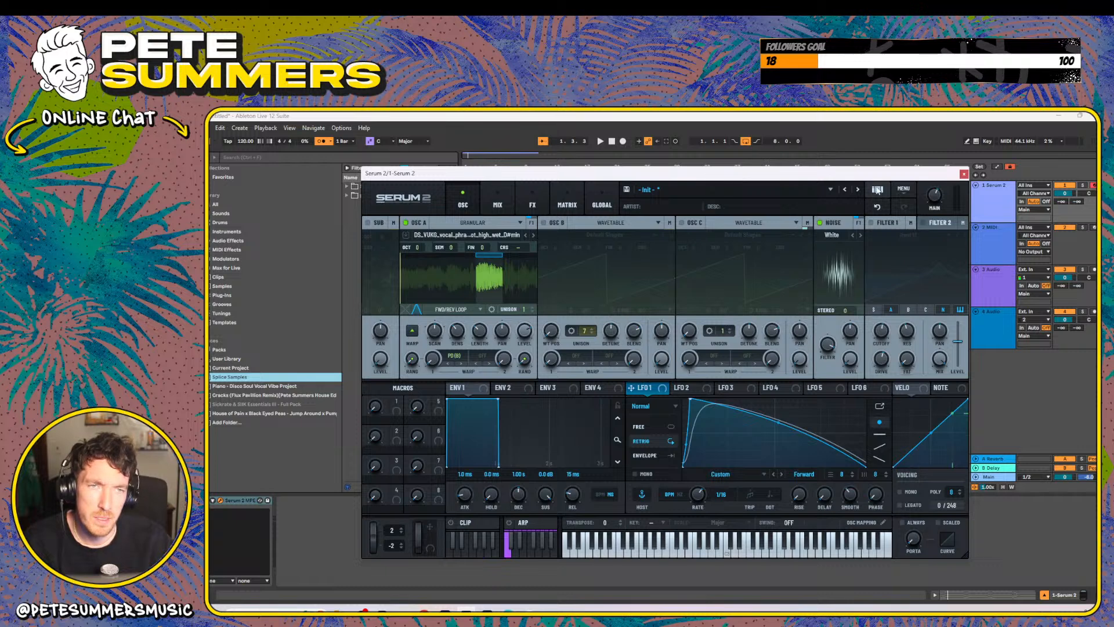
- Close the synth window, insert a new MIDI track below the first track, and load a second Serum 2 instance on it
{"action": "left_click", "coordinate": [964, 175]}
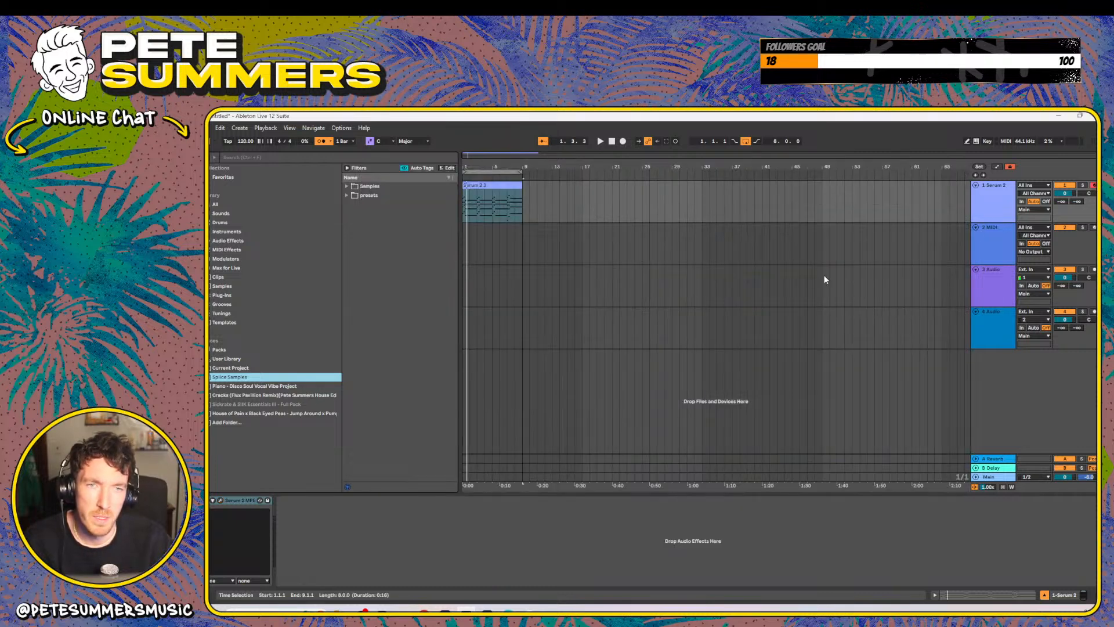
{"action": "key", "text": "ctrl+shift+t"}
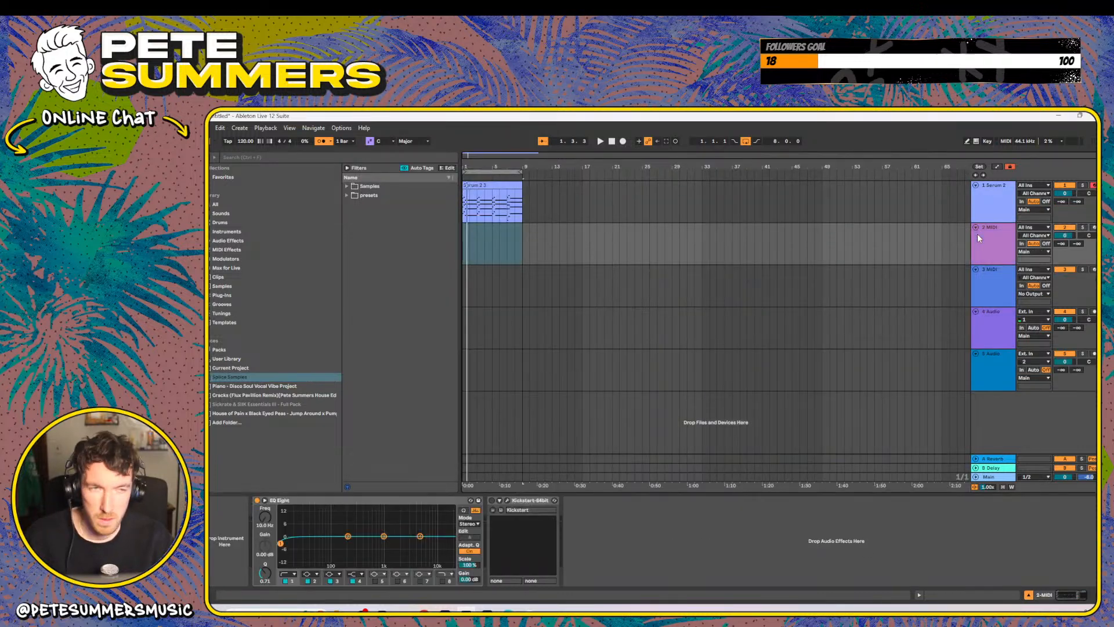
{"action": "left_click", "coordinate": [222, 295]}
{"action": "scroll", "coordinate": [370, 421], "scroll_direction": "down", "scroll_amount": 3}
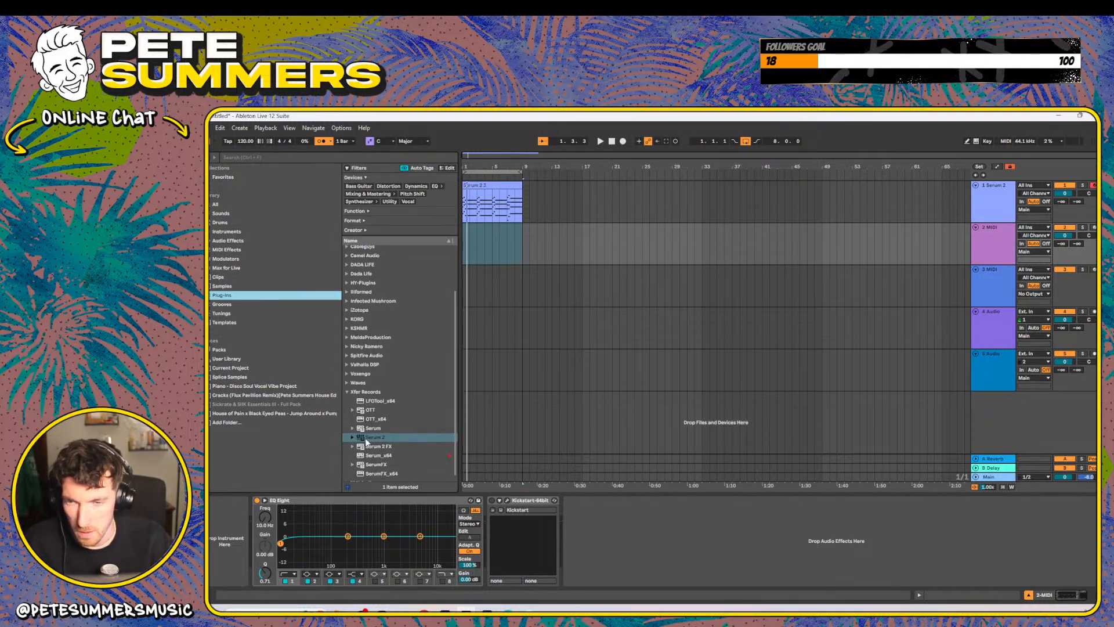
{"action": "left_click_drag", "start_coordinate": [372, 437], "coordinate": [249, 520]}
- Load the LD Vocalizer preset from the leads of the Sickrate & SIIK Essentials III pack
{"action": "left_click", "coordinate": [716, 195]}
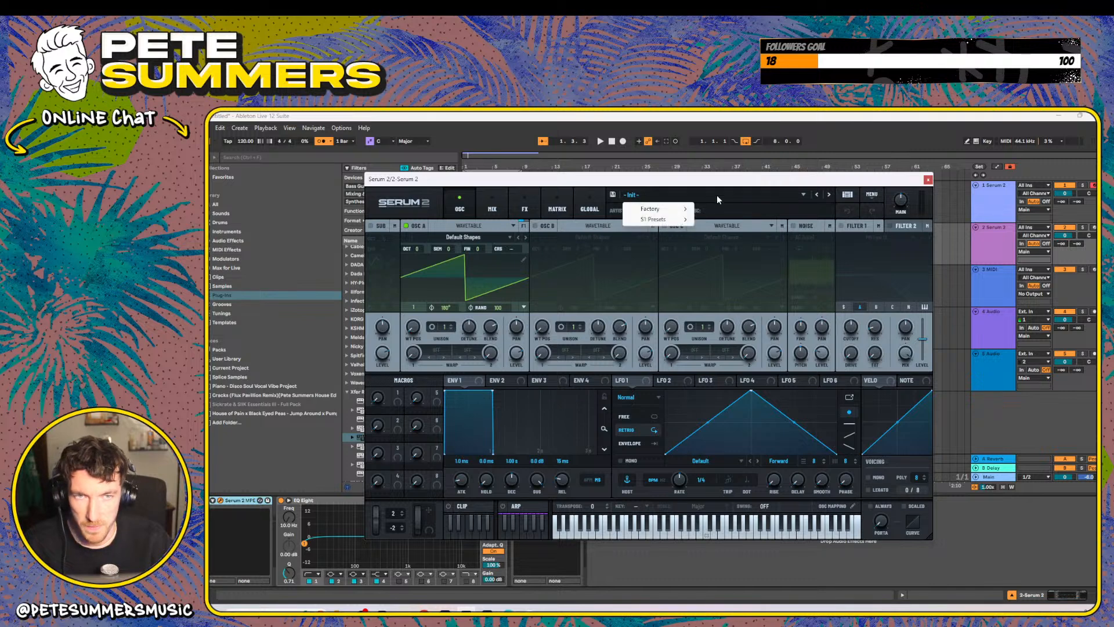
{"action": "mouse_move", "coordinate": [650, 219]}
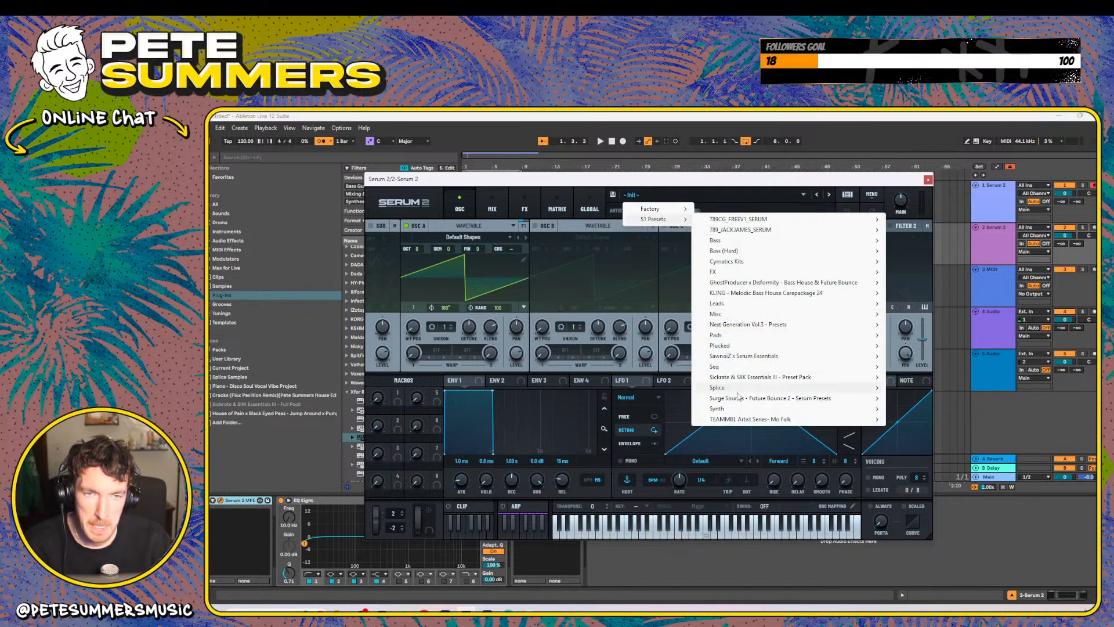
{"action": "mouse_move", "coordinate": [739, 377]}
{"action": "mouse_move", "coordinate": [916, 419]}
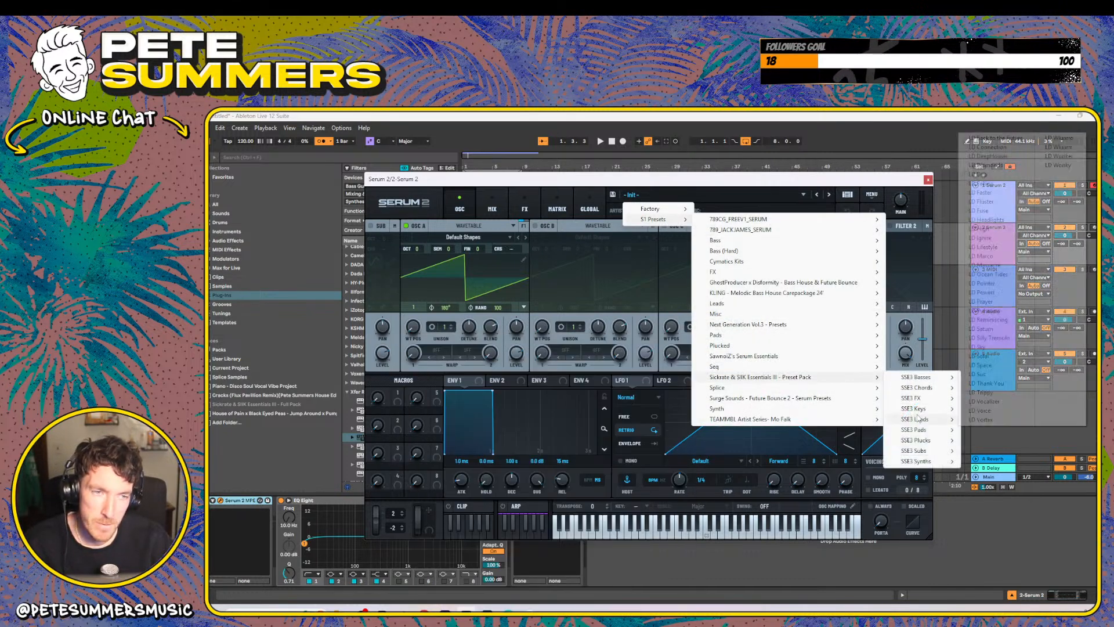
{"action": "left_click", "coordinate": [988, 401]}
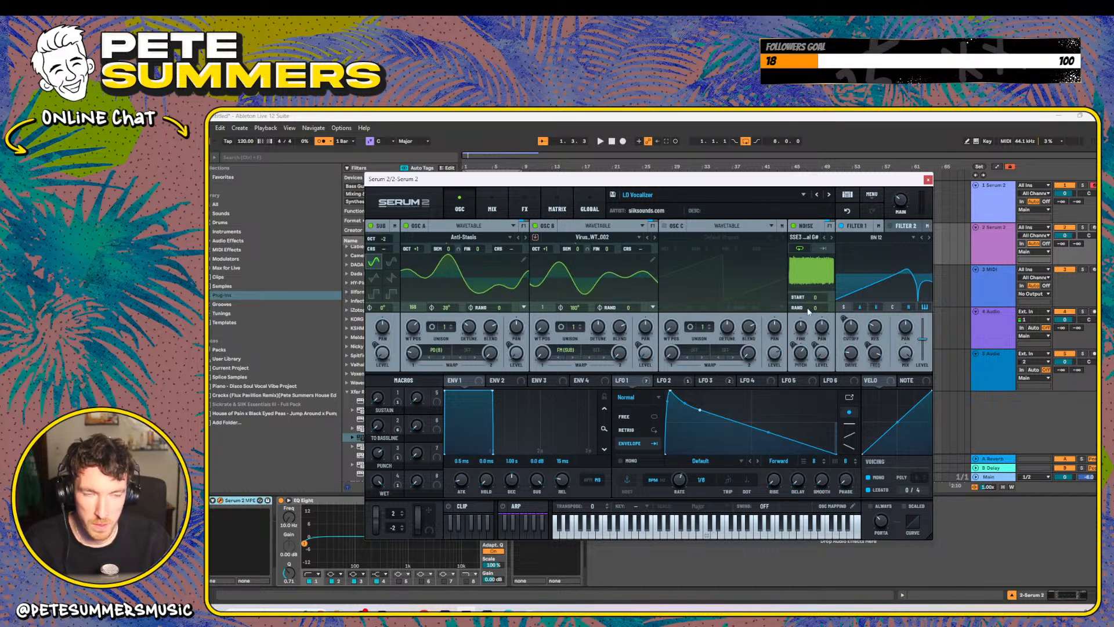
- Examine how the LD Vocalizer preset is built, reviewing its mixer routing, effects chain, modulation matrix, global settings and oscillators
{"action": "left_click", "coordinate": [482, 204]}
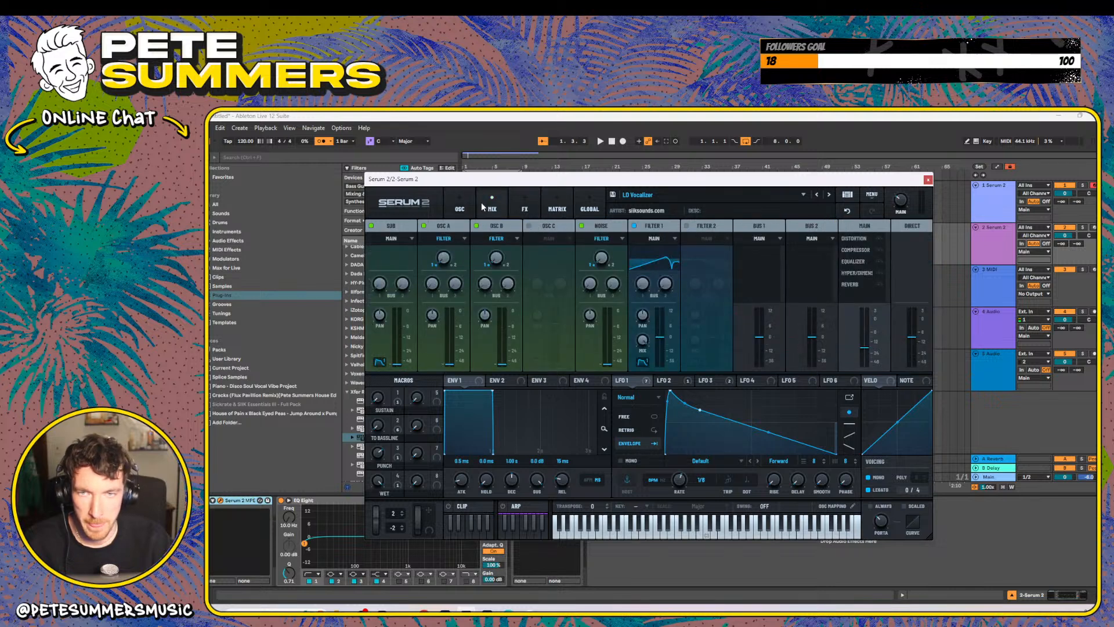
{"action": "left_click", "coordinate": [523, 212]}
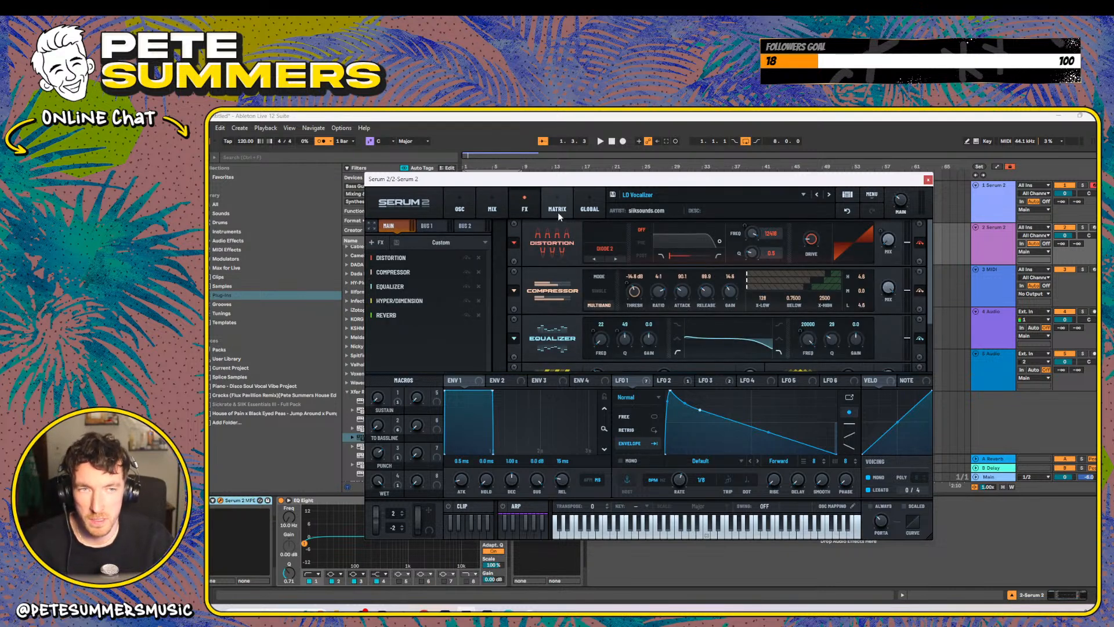
{"action": "left_click_drag", "start_coordinate": [931, 263], "coordinate": [937, 337]}
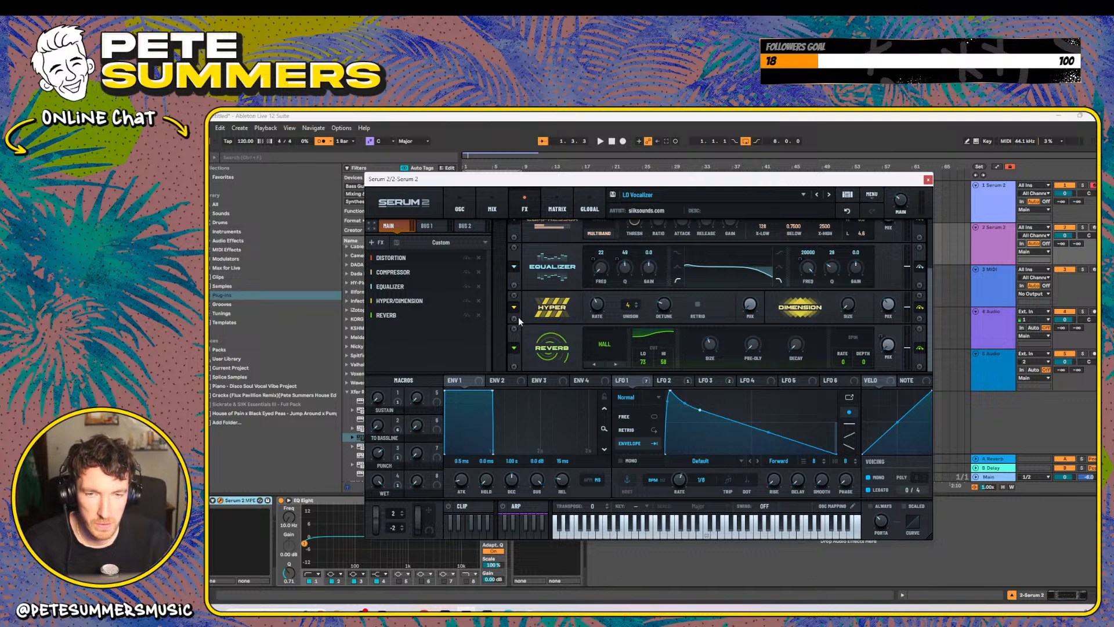
{"action": "left_click", "coordinate": [390, 257]}
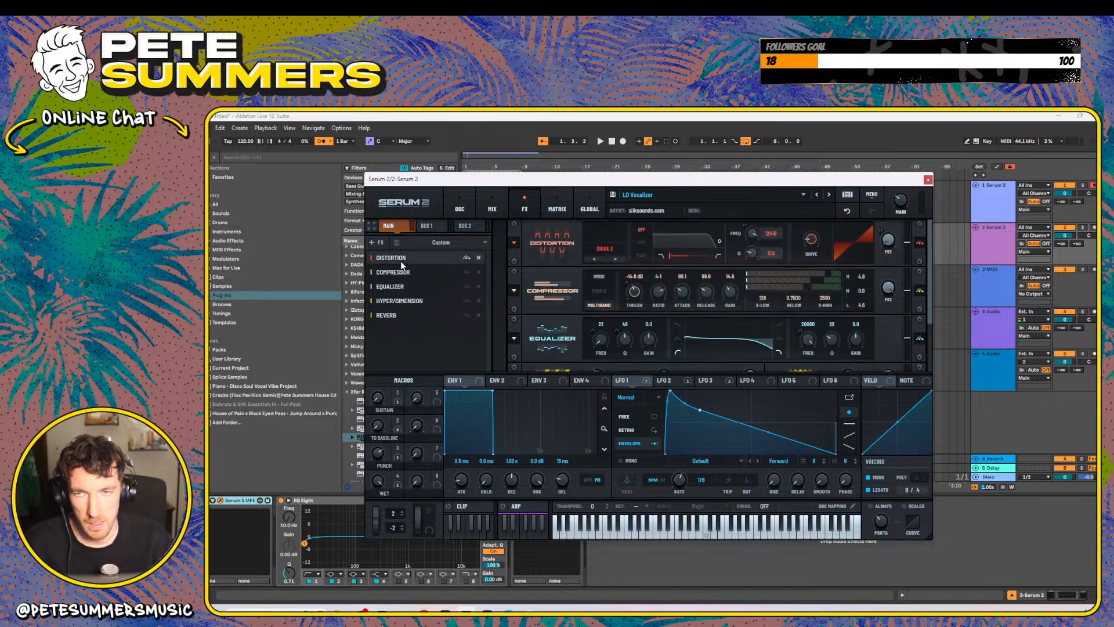
{"action": "left_click", "coordinate": [465, 207]}
{"action": "left_click", "coordinate": [526, 203]}
{"action": "left_click", "coordinate": [563, 206]}
{"action": "left_click", "coordinate": [588, 208]}
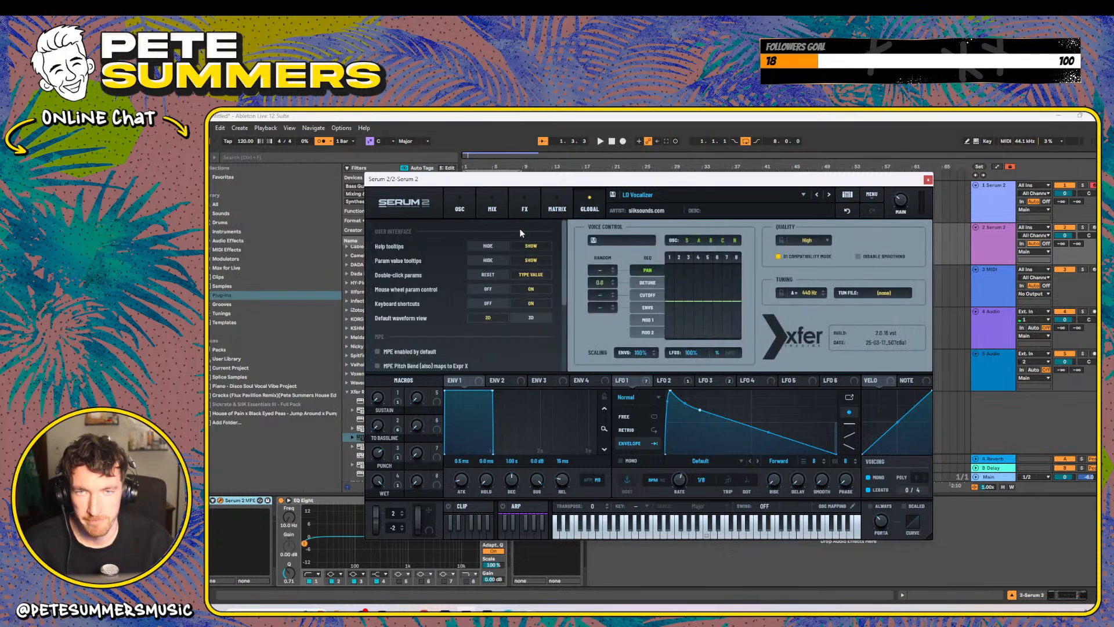
{"action": "left_click", "coordinate": [464, 209]}
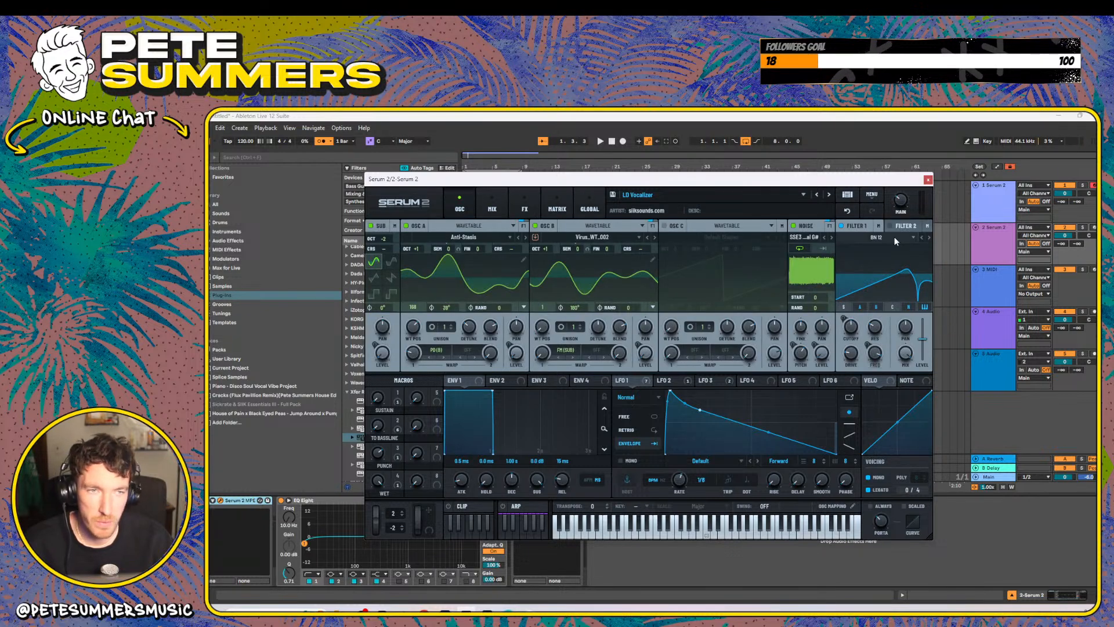
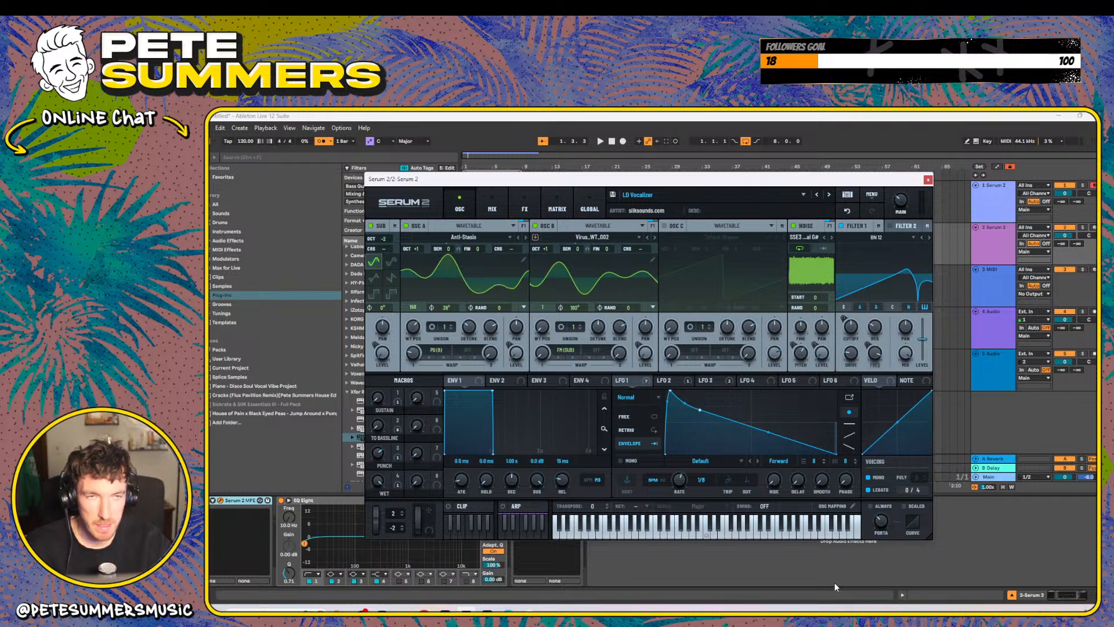
- Compare the granular vocal patch on the first track with the LD Vocalizer preset on the second, then close both synth windows
{"action": "left_click", "coordinate": [928, 180]}
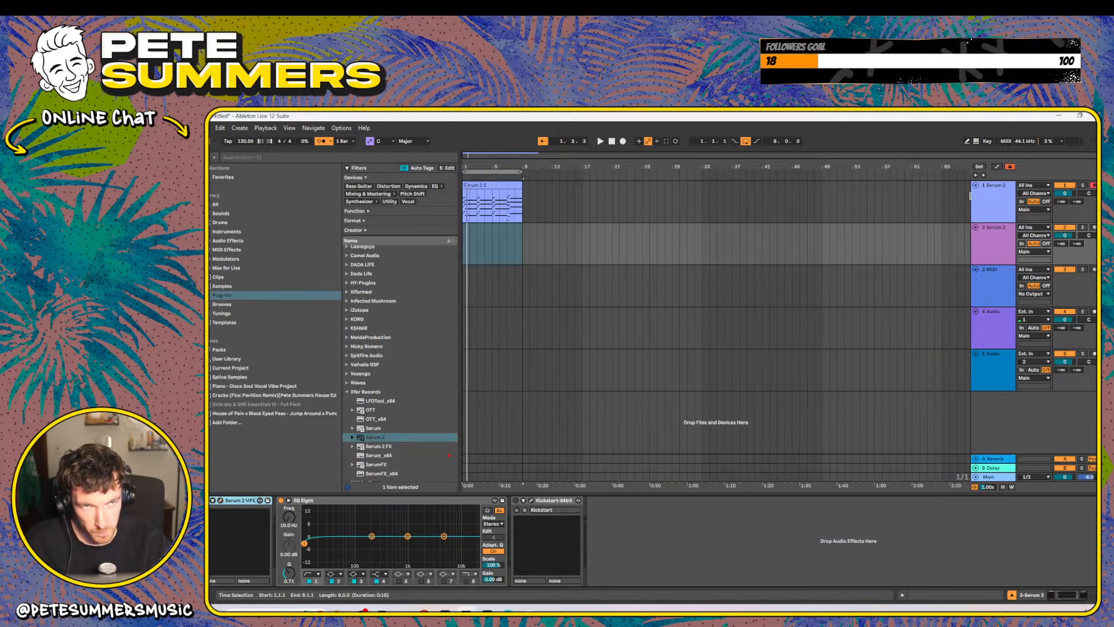
{"action": "left_click", "coordinate": [220, 501]}
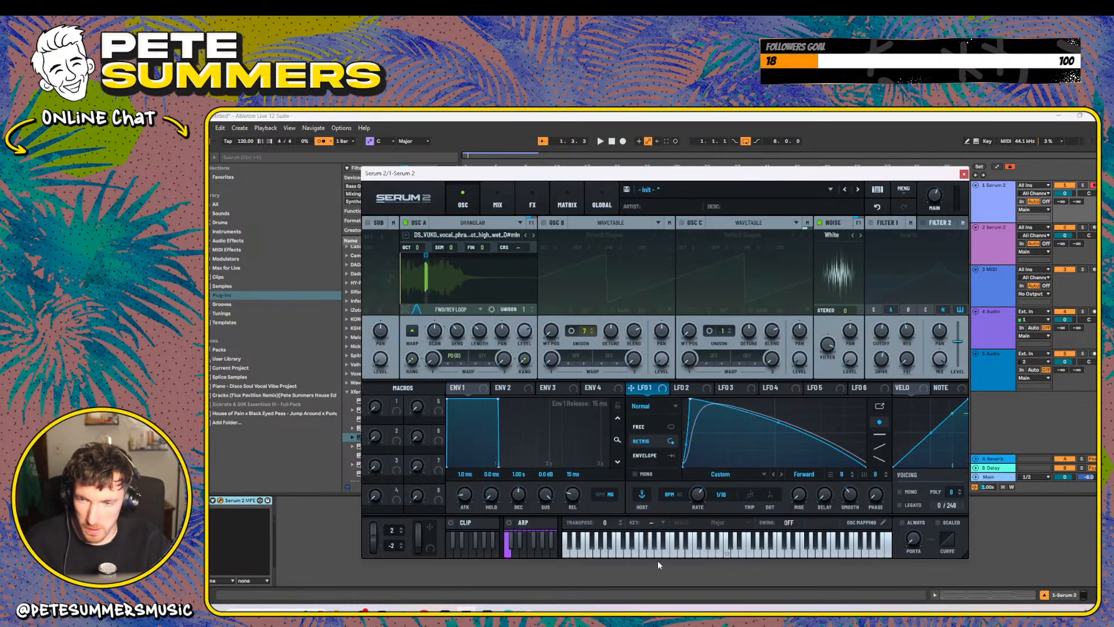
{"action": "left_click", "coordinate": [964, 174]}
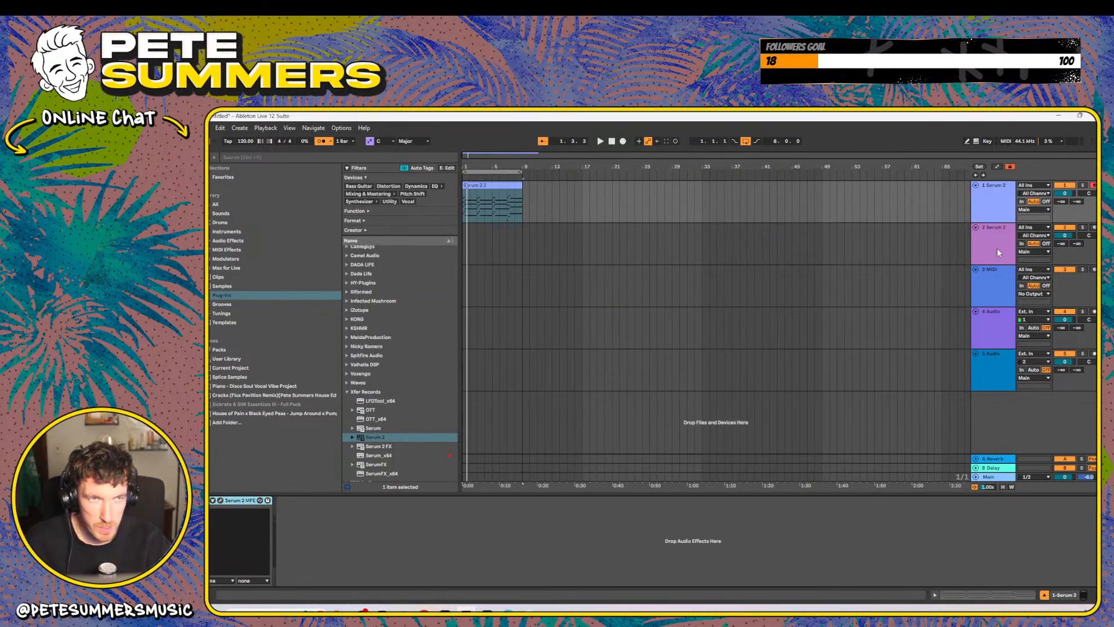
{"action": "left_click", "coordinate": [997, 248]}
{"action": "left_click", "coordinate": [220, 501]}
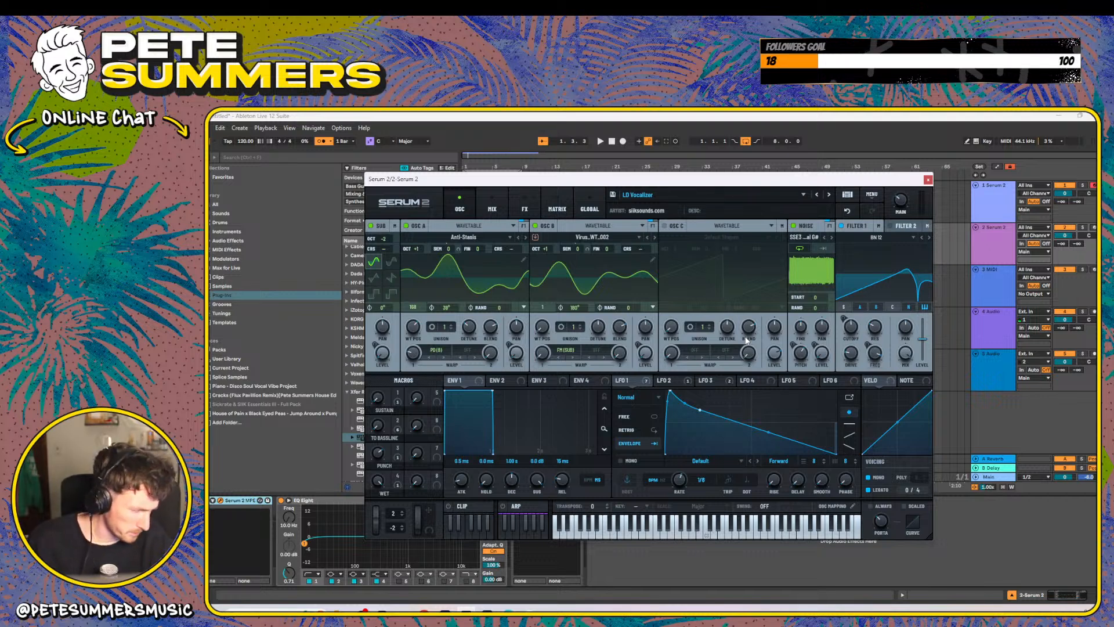
{"action": "left_click", "coordinate": [928, 180]}
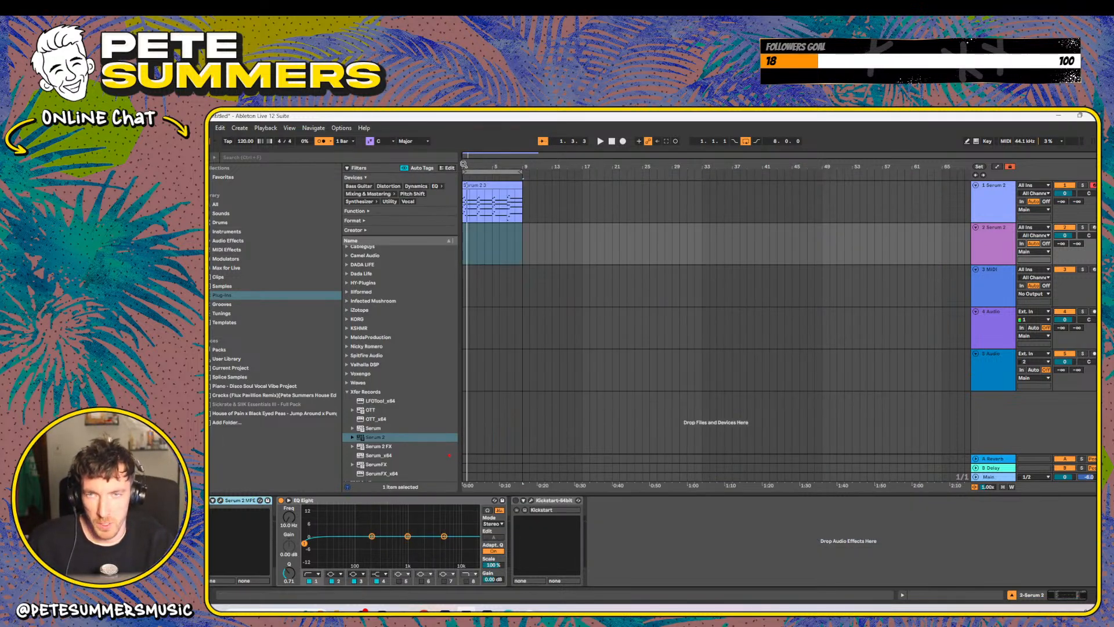
- Play the MIDI clip on the first Serum 2 track from the beginning of the arrangement
{"action": "left_click_drag", "start_coordinate": [463, 164], "coordinate": [723, 157]}
{"action": "left_click", "coordinate": [685, 185]}
{"action": "key", "text": "space"}
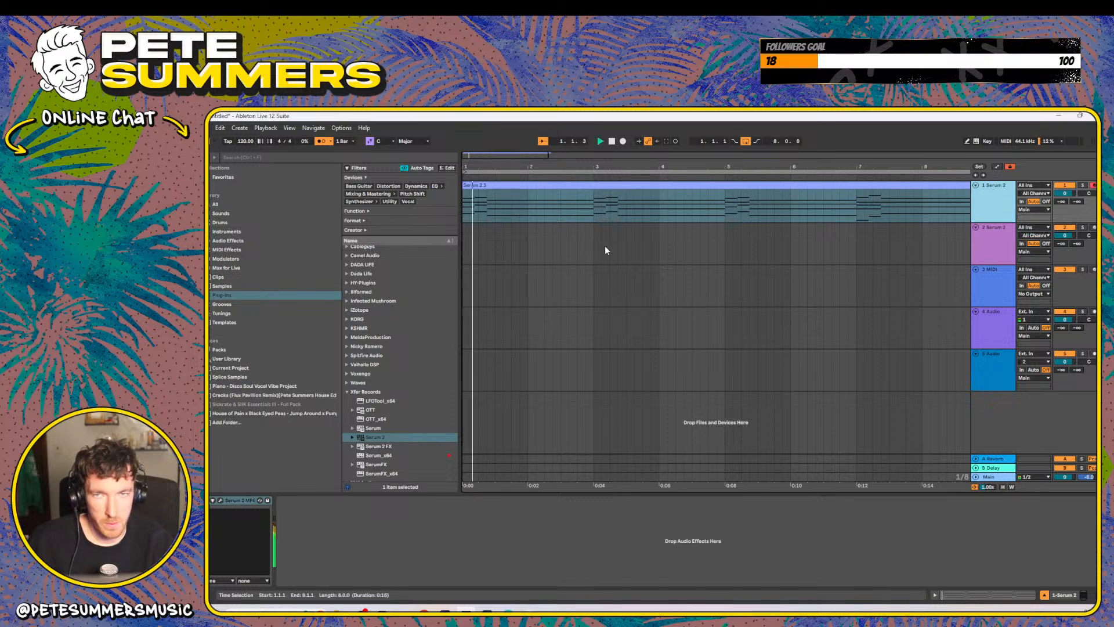
- Reopen Serum 2 on the first track and move oscillator A's granular loop to a short section in the first half of the vocal sample
{"action": "left_click", "coordinate": [221, 500]}
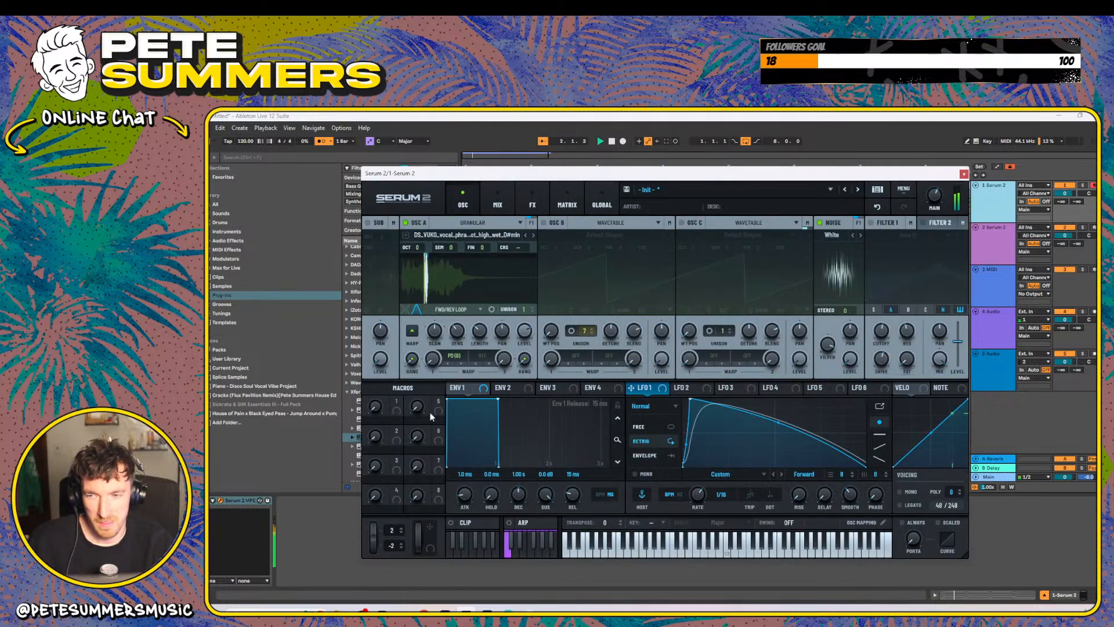
{"action": "scroll", "coordinate": [422, 268], "scroll_direction": "up", "scroll_amount": 8}
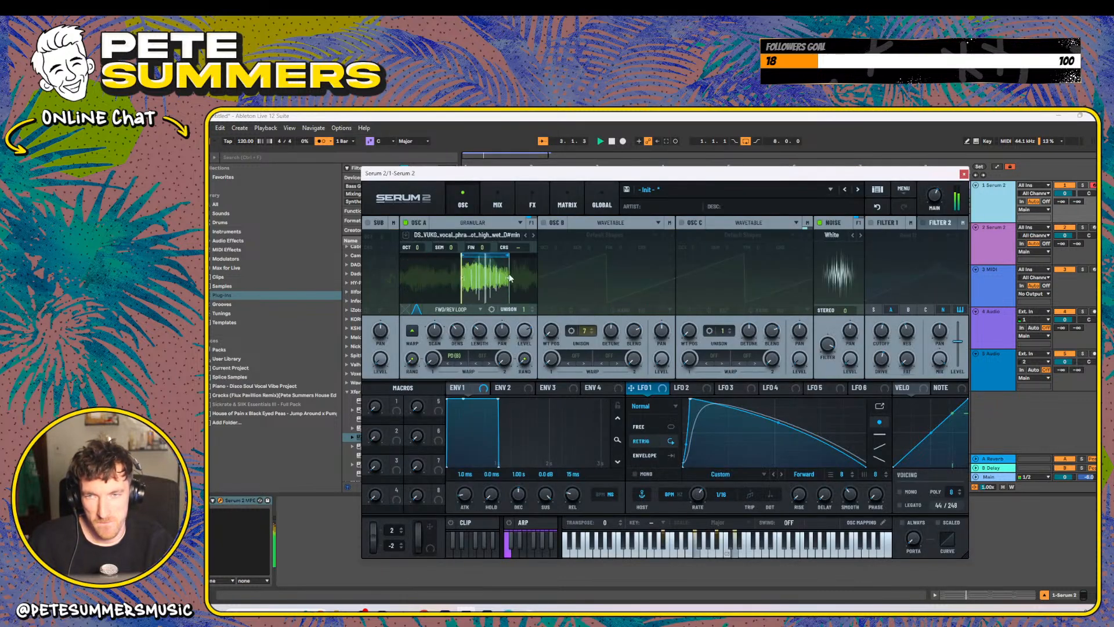
{"action": "left_click_drag", "start_coordinate": [510, 282], "coordinate": [497, 284]}
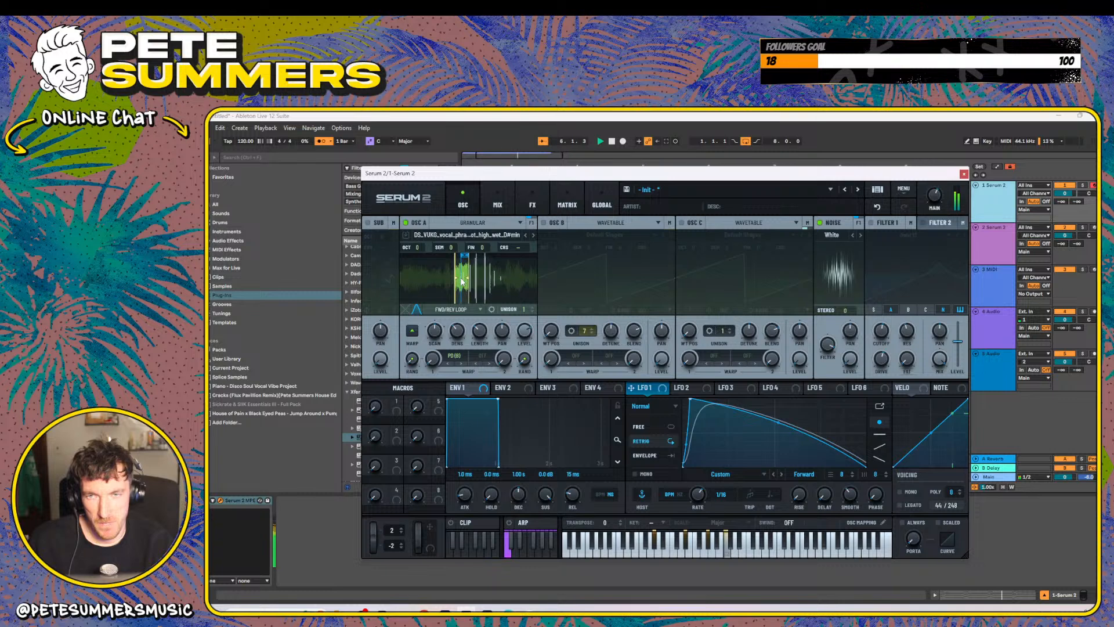
{"action": "left_click_drag", "start_coordinate": [458, 277], "coordinate": [491, 281]}
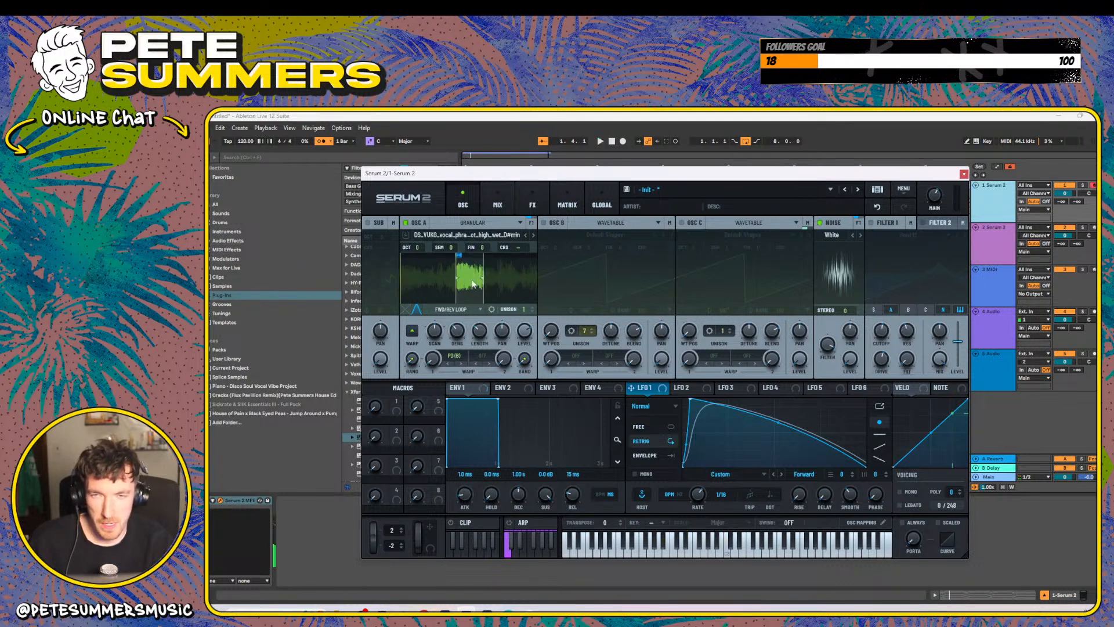
{"action": "left_click_drag", "start_coordinate": [482, 279], "coordinate": [433, 278]}
{"action": "left_click_drag", "start_coordinate": [502, 278], "coordinate": [463, 279]}
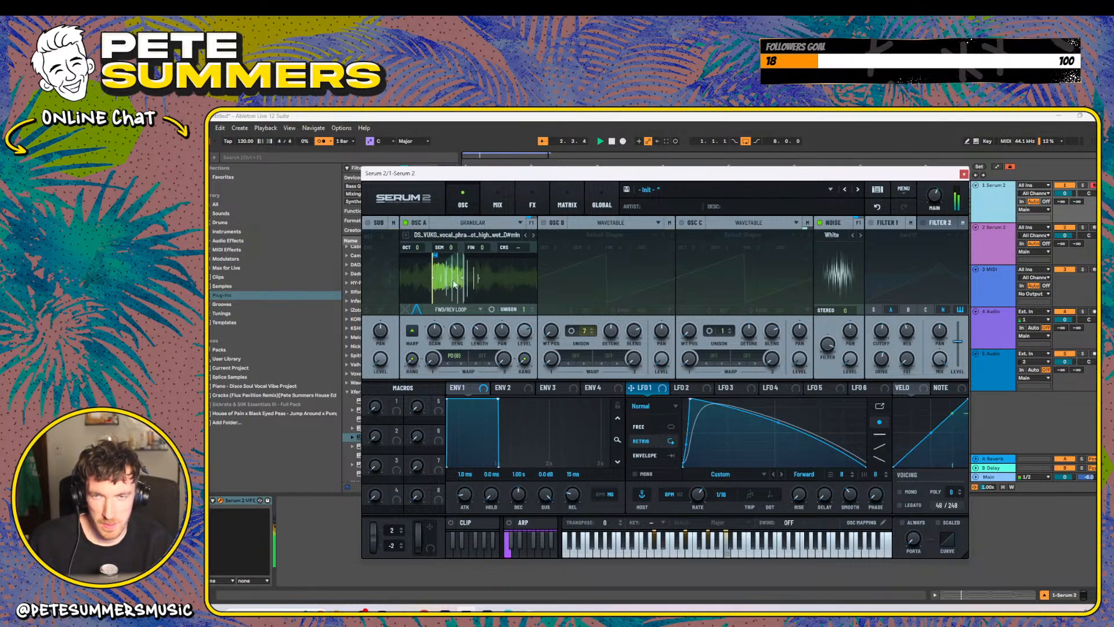
- Sweep oscillator A's grain length up to 444 ms, bring it down to 36 ms, and stop playback
{"action": "left_click_drag", "start_coordinate": [483, 340], "coordinate": [483, 318]}
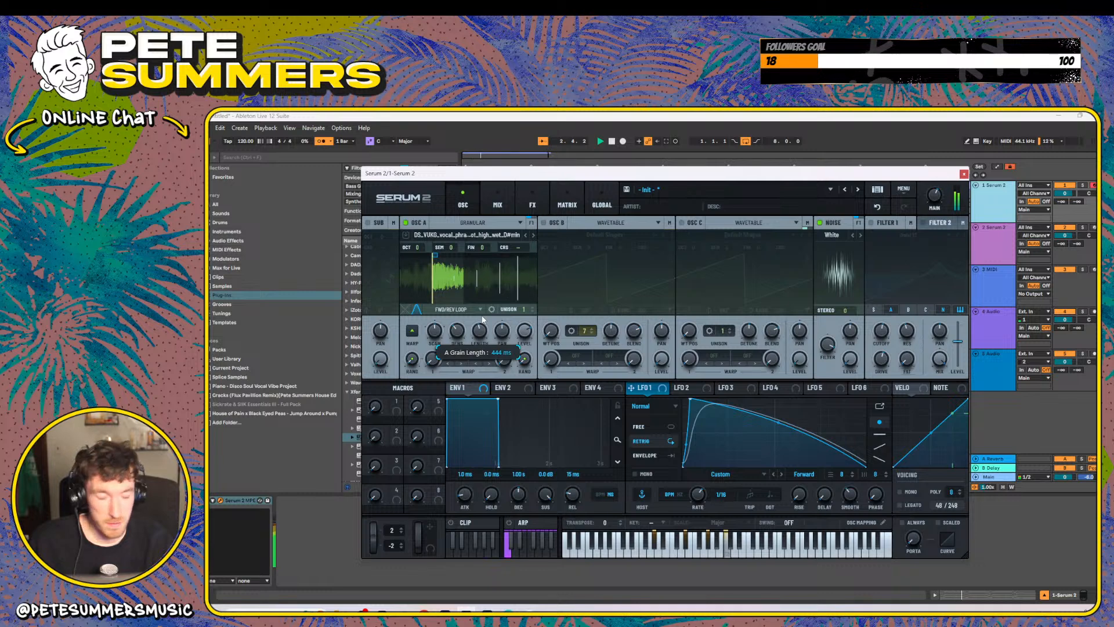
{"action": "left_click_drag", "start_coordinate": [482, 318], "coordinate": [475, 374]}
{"action": "key", "text": "space"}
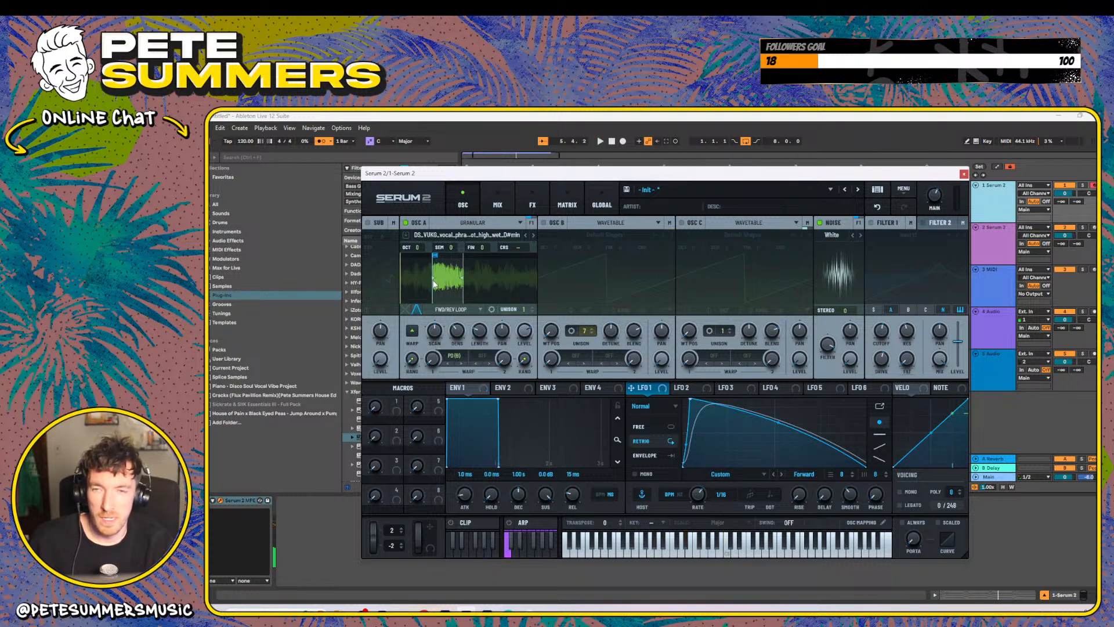
{"action": "mouse_move", "coordinate": [478, 331]}
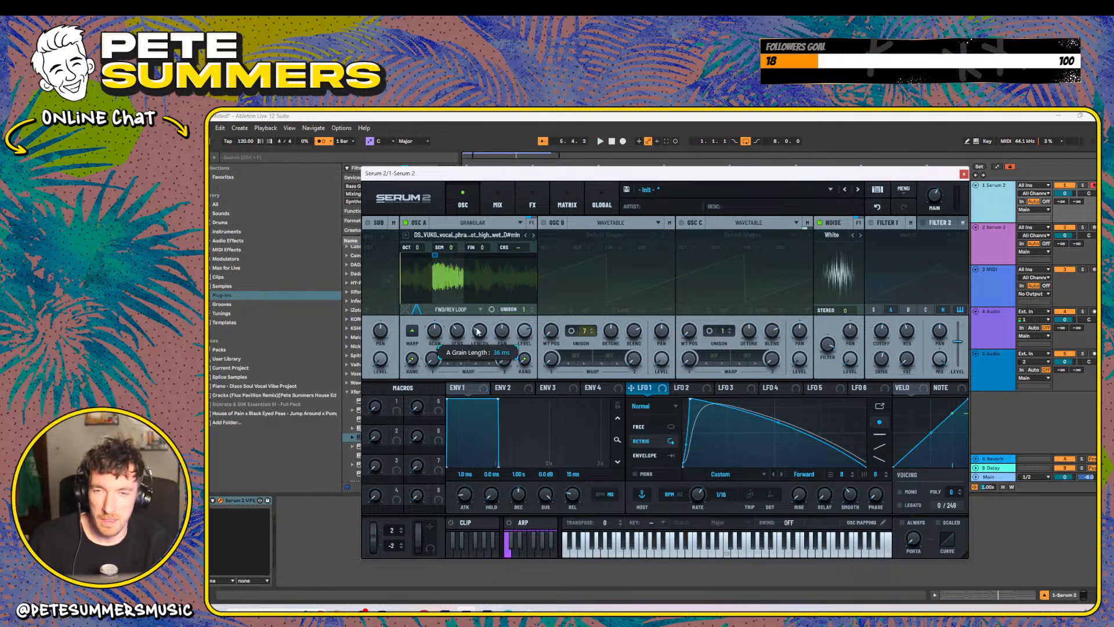
- Play the clip while lowering oscillator A's grain density to about 1.25 grains and raising the grain length to about 47 ms
{"action": "key", "text": "space"}
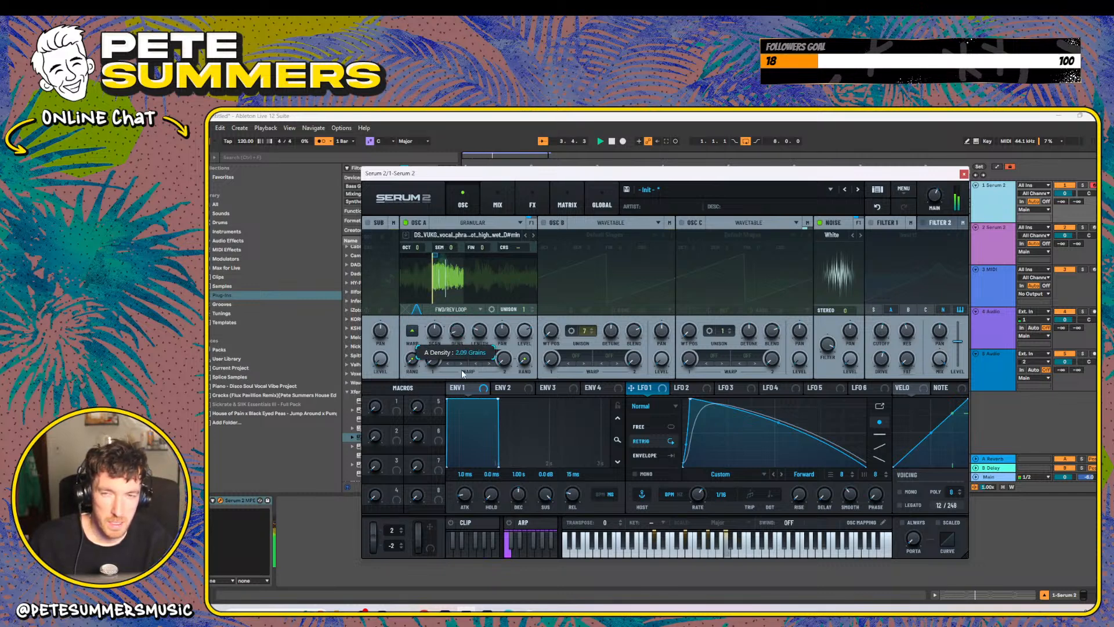
{"action": "left_click_drag", "start_coordinate": [463, 373], "coordinate": [460, 374]}
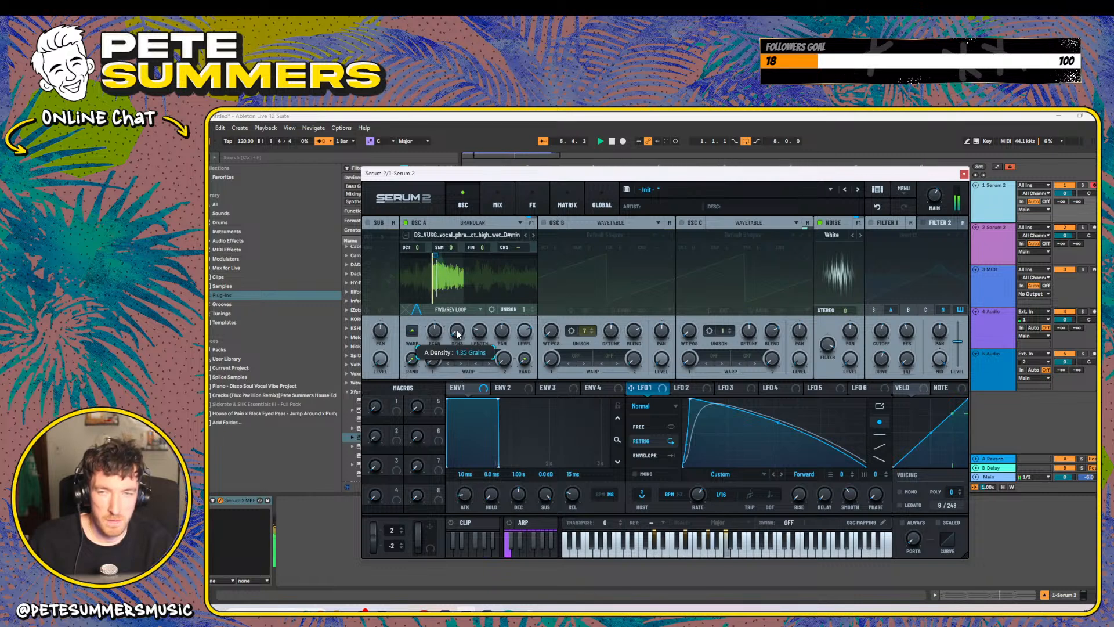
{"action": "scroll", "coordinate": [457, 334], "scroll_direction": "up", "scroll_amount": 2}
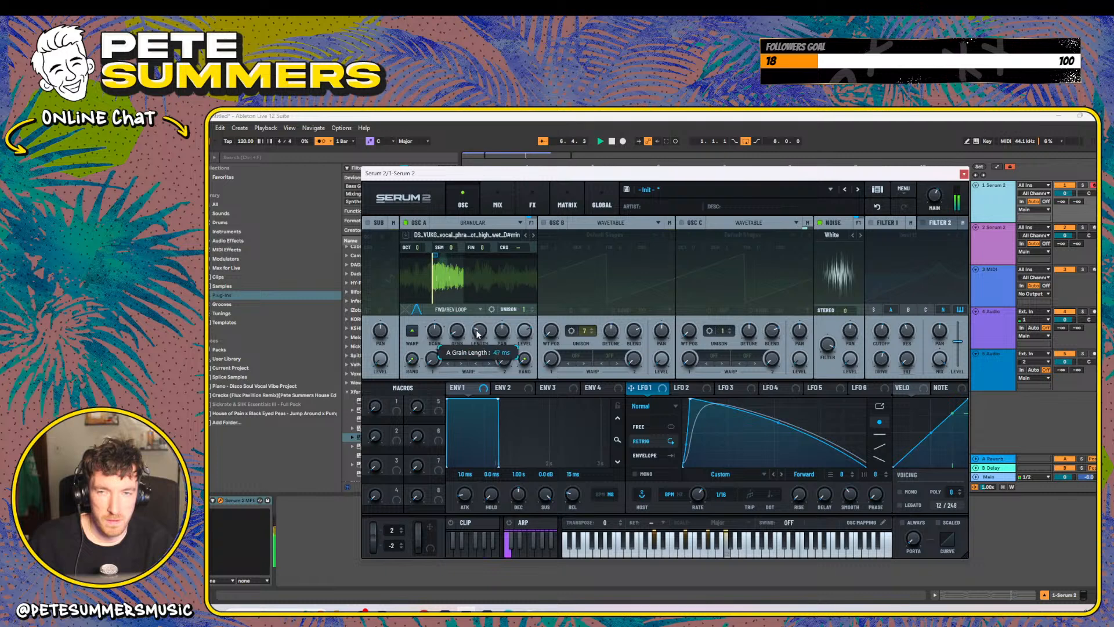
{"action": "scroll", "coordinate": [479, 332], "scroll_direction": "up", "scroll_amount": 4}
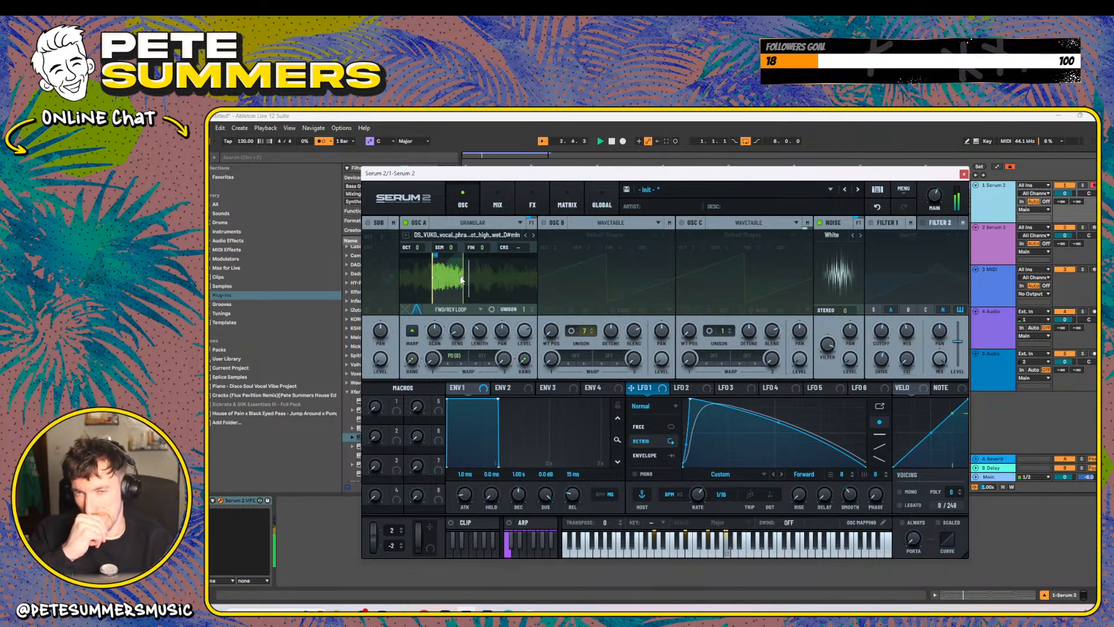
- Shorten oscillator A's granular loop from its end and readjust the grain density and length, bringing the length to about 99 ms
{"action": "left_click_drag", "start_coordinate": [460, 279], "coordinate": [444, 287]}
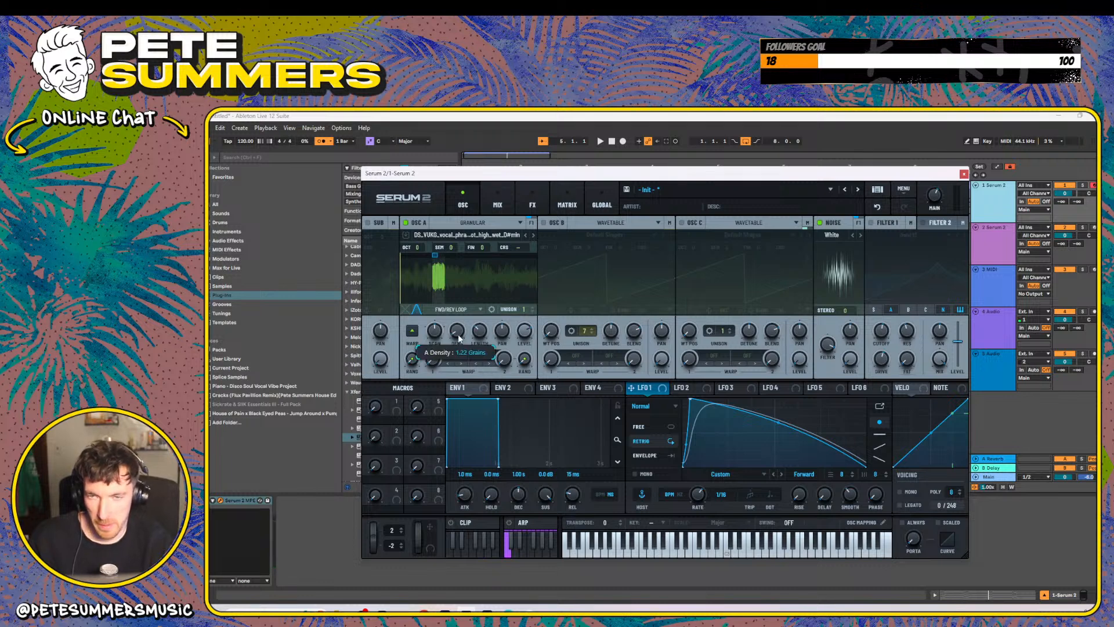
{"action": "key", "text": "space"}
{"action": "left_click_drag", "start_coordinate": [459, 338], "coordinate": [477, 339]}
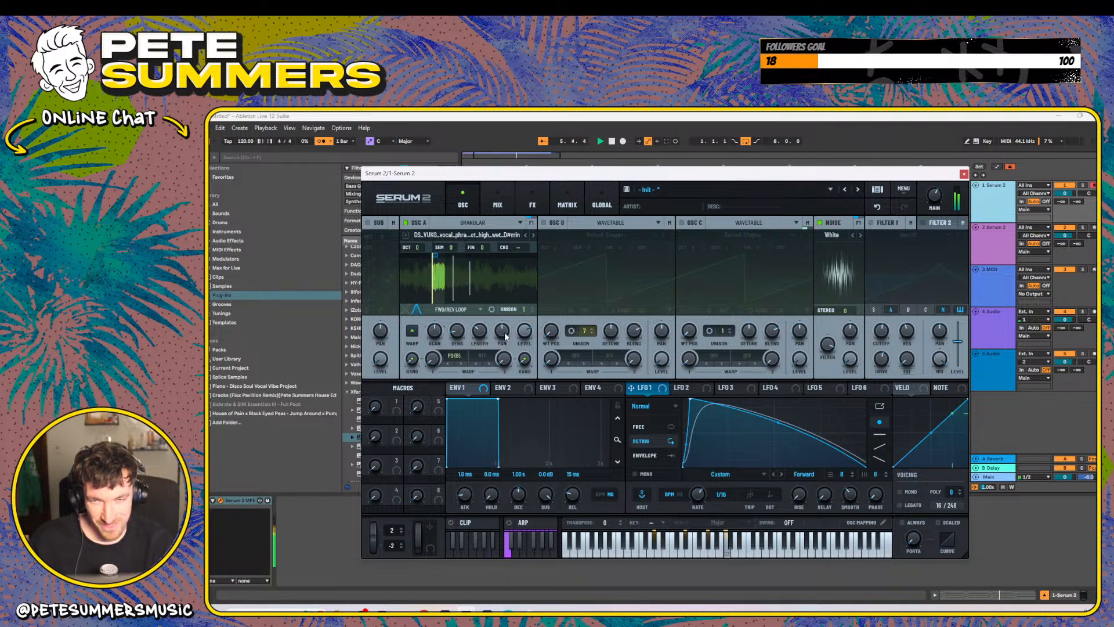
- Try Filter 1 as a Band 12 filter on the sound, sweeping its cutoff frequency down
{"action": "left_click", "coordinate": [869, 223]}
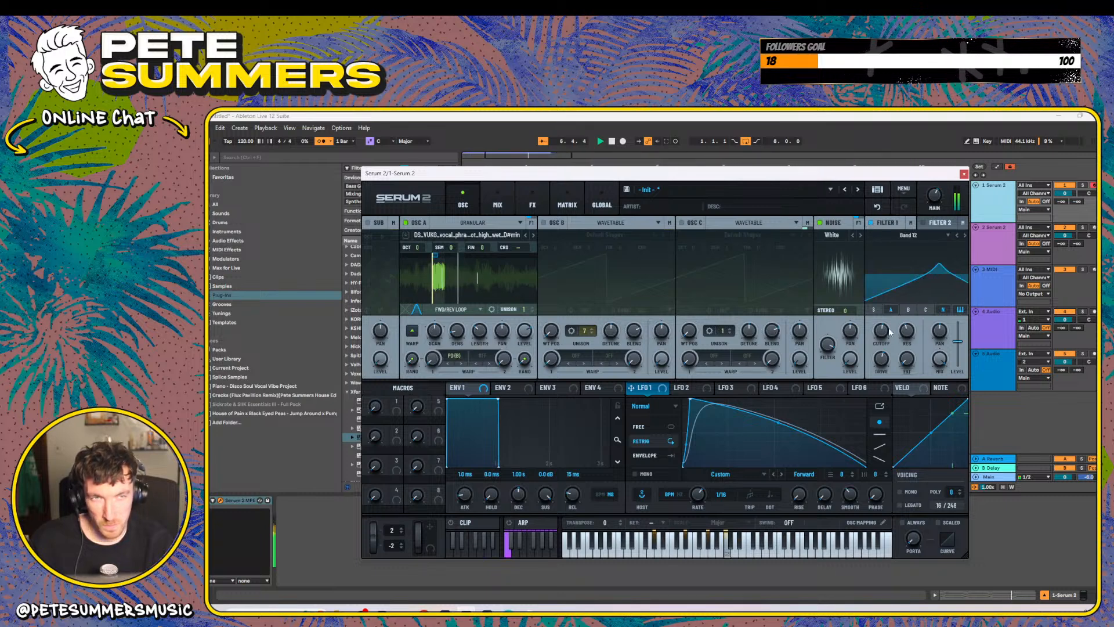
{"action": "left_click_drag", "start_coordinate": [882, 326], "coordinate": [883, 343]}
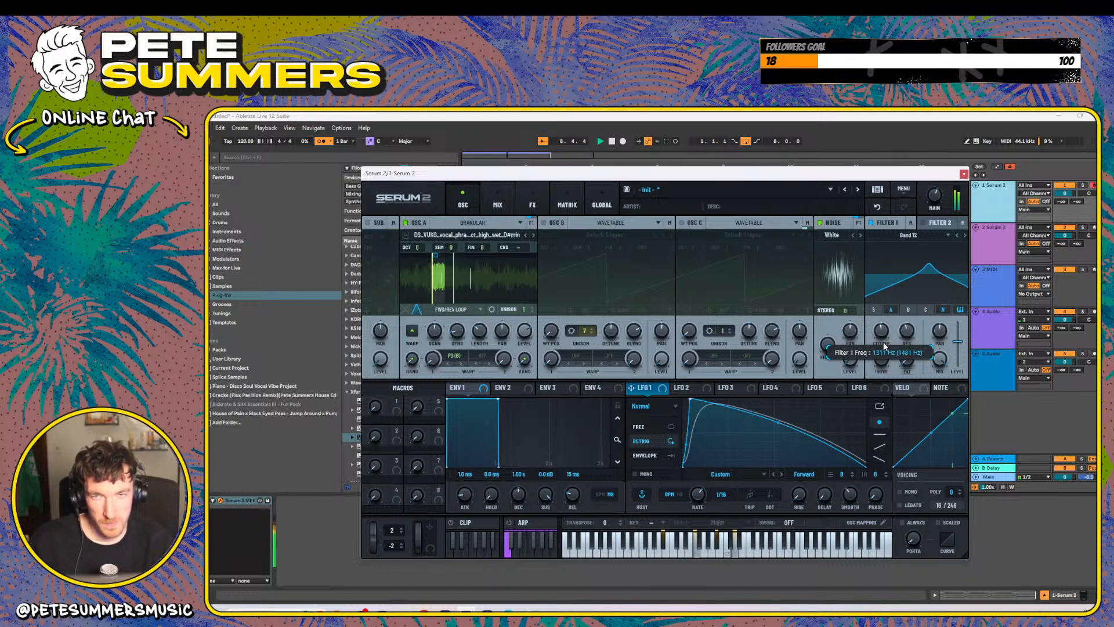
{"action": "left_click_drag", "start_coordinate": [884, 362], "coordinate": [883, 390]}
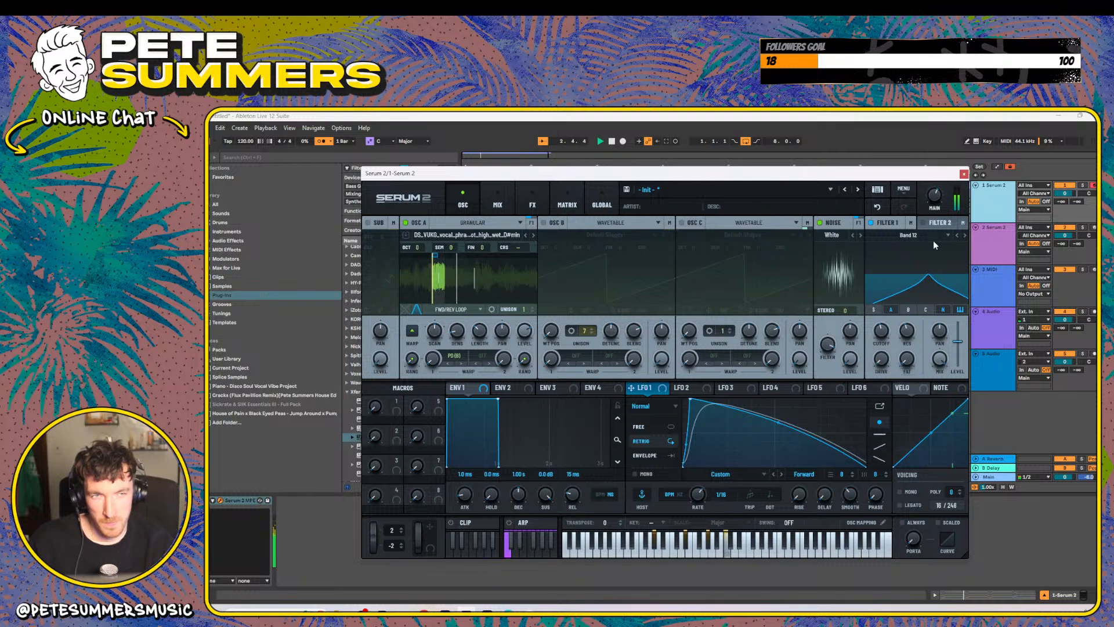
- Review the patch's mixer routing, modulation matrix and effects chain, then return to the oscillators and resume playback
{"action": "key", "text": "space"}
{"action": "left_click", "coordinate": [498, 203]}
{"action": "left_click", "coordinate": [566, 210]}
{"action": "left_click", "coordinate": [525, 208]}
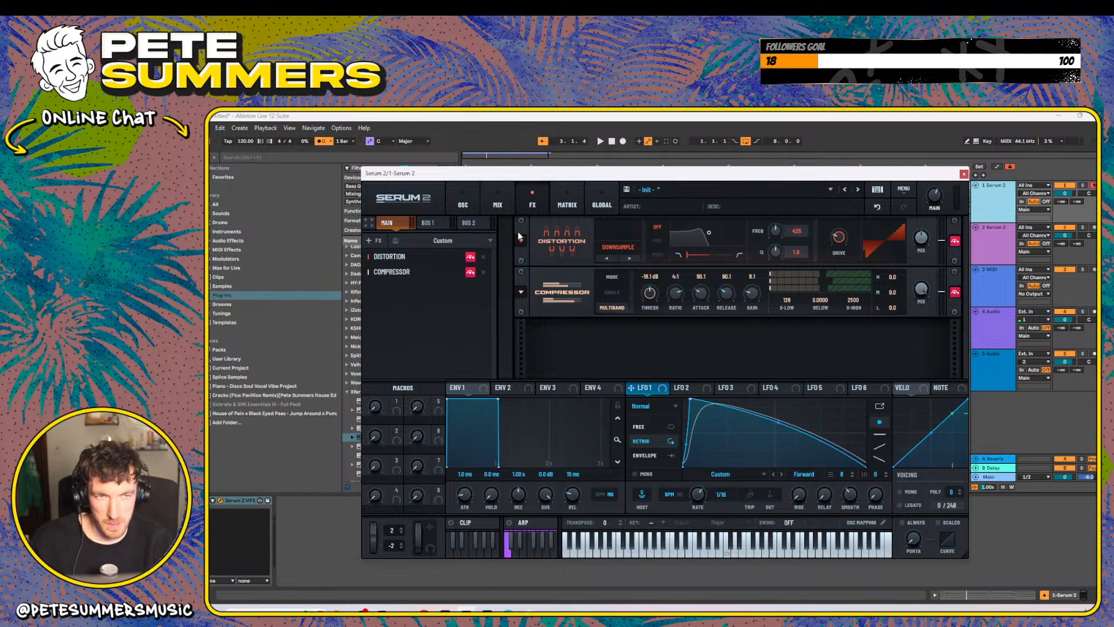
{"action": "left_click", "coordinate": [459, 200]}
{"action": "key", "text": "space"}
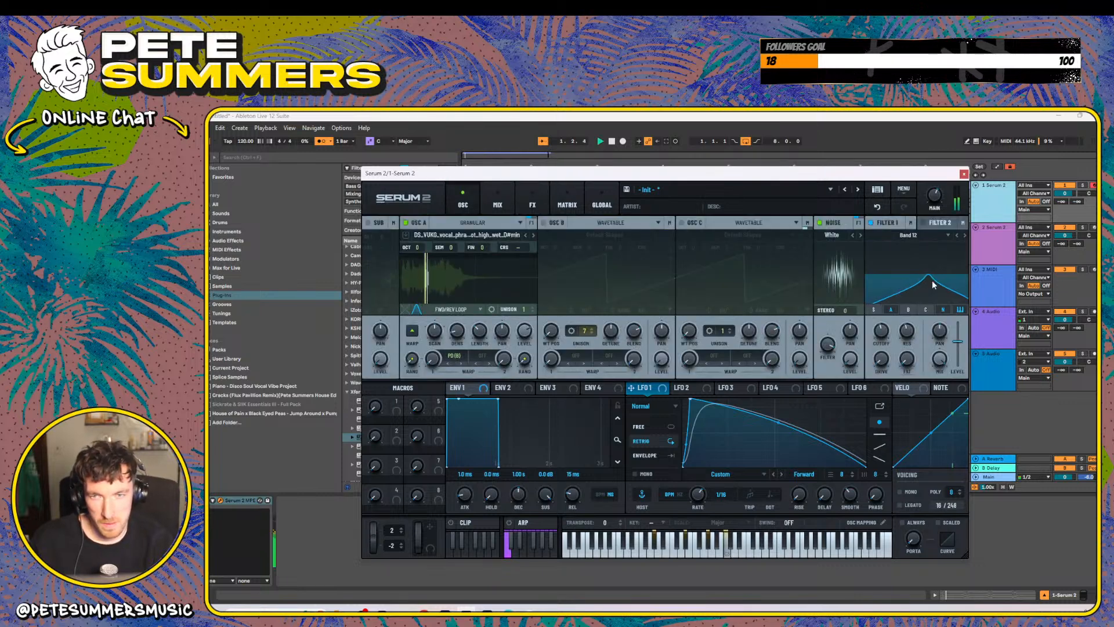
- Switch off Filter 1 and the noise oscillator, and shift oscillator A's granular loop to the middle of the vocal sample
{"action": "left_click", "coordinate": [871, 224]}
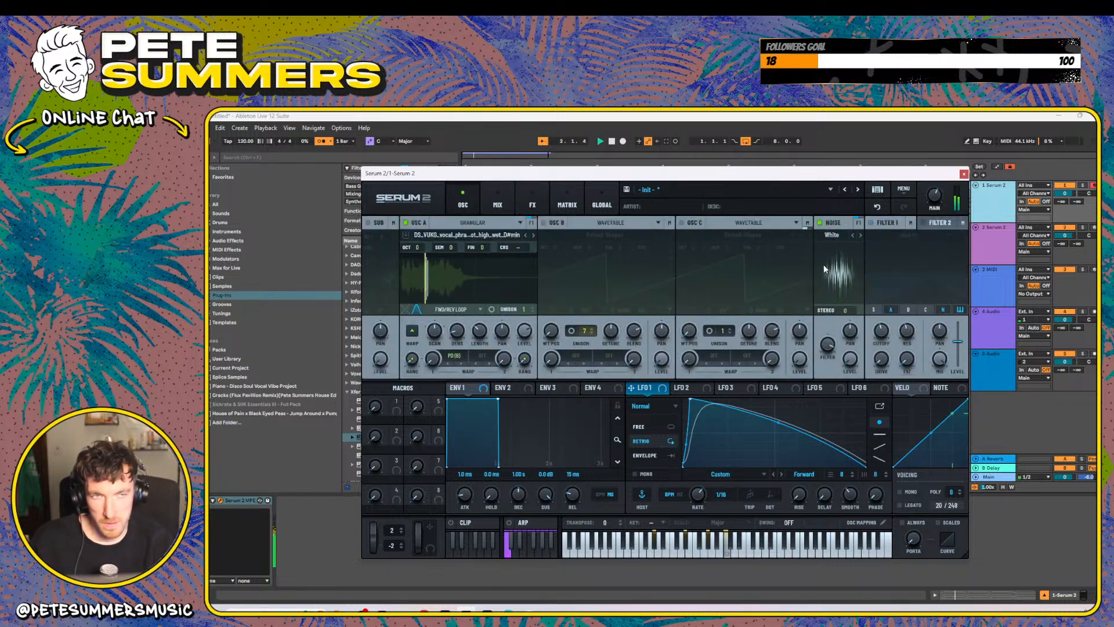
{"action": "left_click", "coordinate": [820, 222]}
{"action": "left_click_drag", "start_coordinate": [429, 278], "coordinate": [486, 278]}
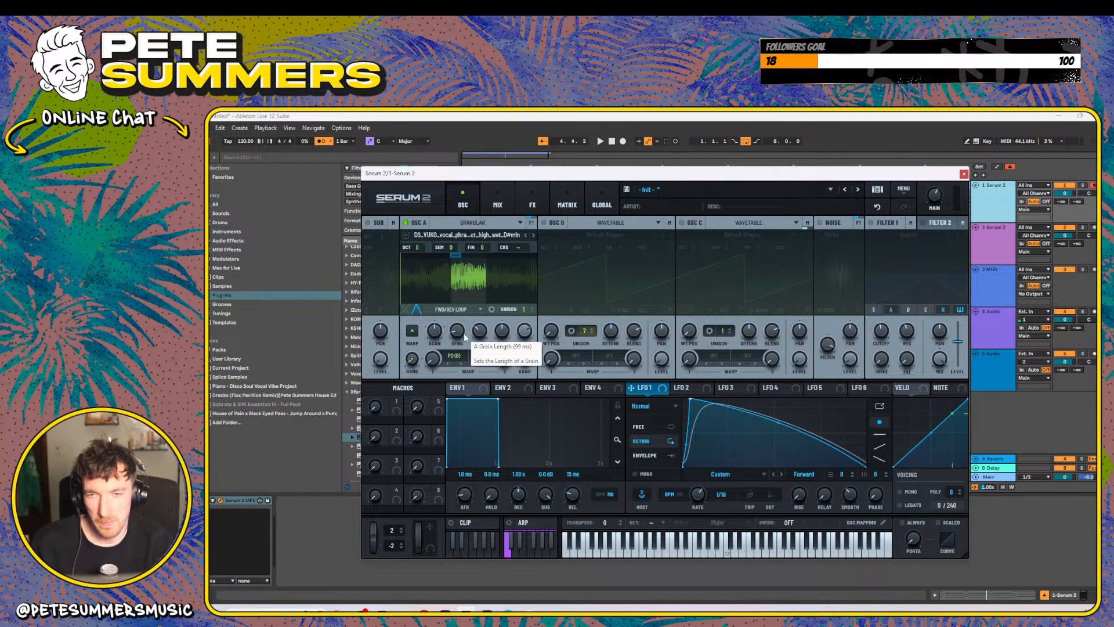
- Adjust oscillator A's grain density, then sweep the grain length up to about 1.02 s and back down during playback
{"action": "left_click_drag", "start_coordinate": [457, 336], "coordinate": [455, 333]}
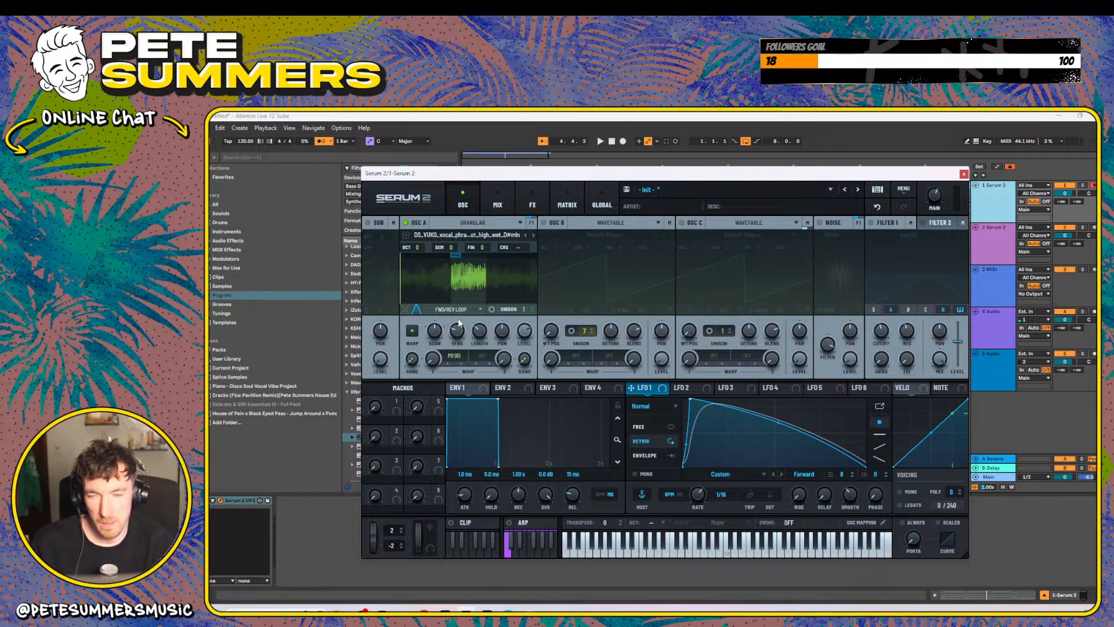
{"action": "key", "text": "space"}
{"action": "left_click_drag", "start_coordinate": [460, 332], "coordinate": [490, 308]}
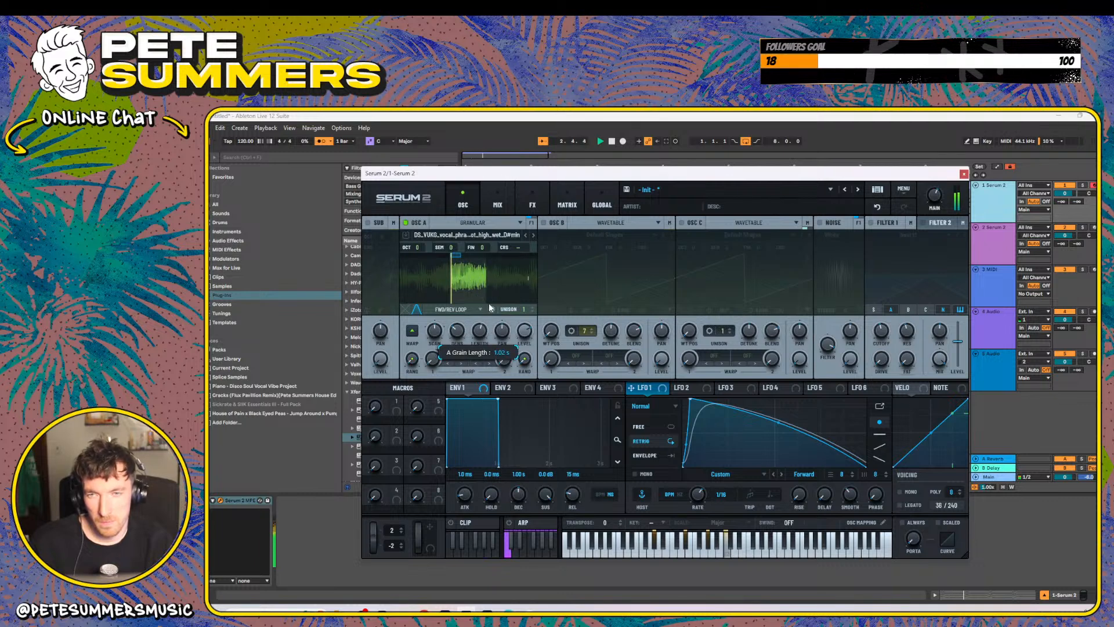
{"action": "left_click_drag", "start_coordinate": [489, 308], "coordinate": [483, 338]}
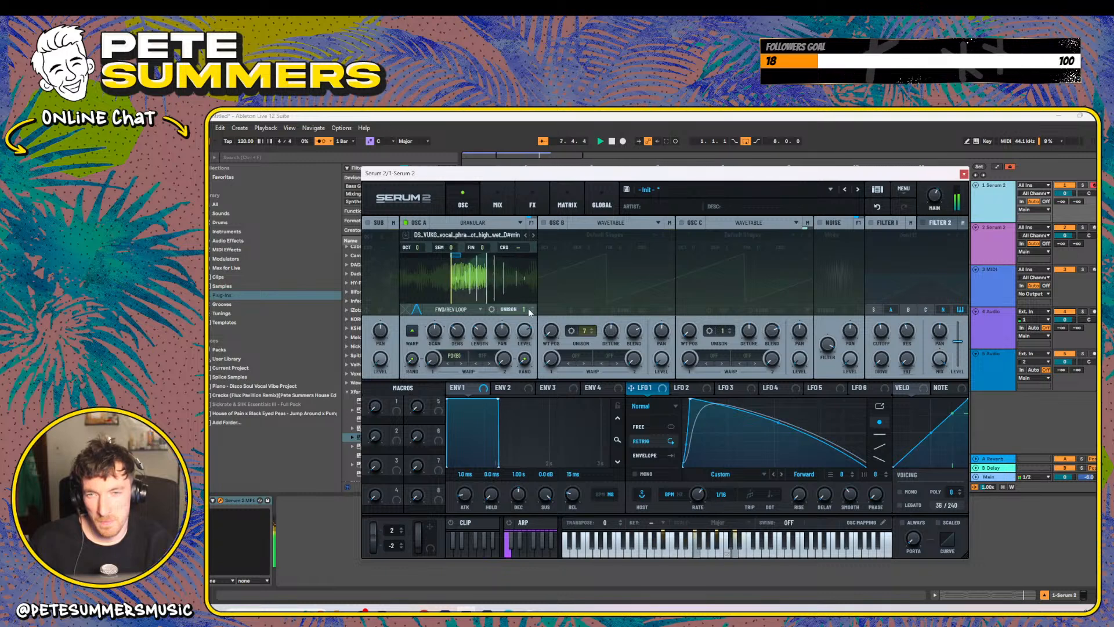
- Set oscillator A's unison to 7 voices and close the synth window
{"action": "left_click_drag", "start_coordinate": [528, 308], "coordinate": [535, 262]}
{"action": "left_click_drag", "start_coordinate": [525, 310], "coordinate": [527, 321]}
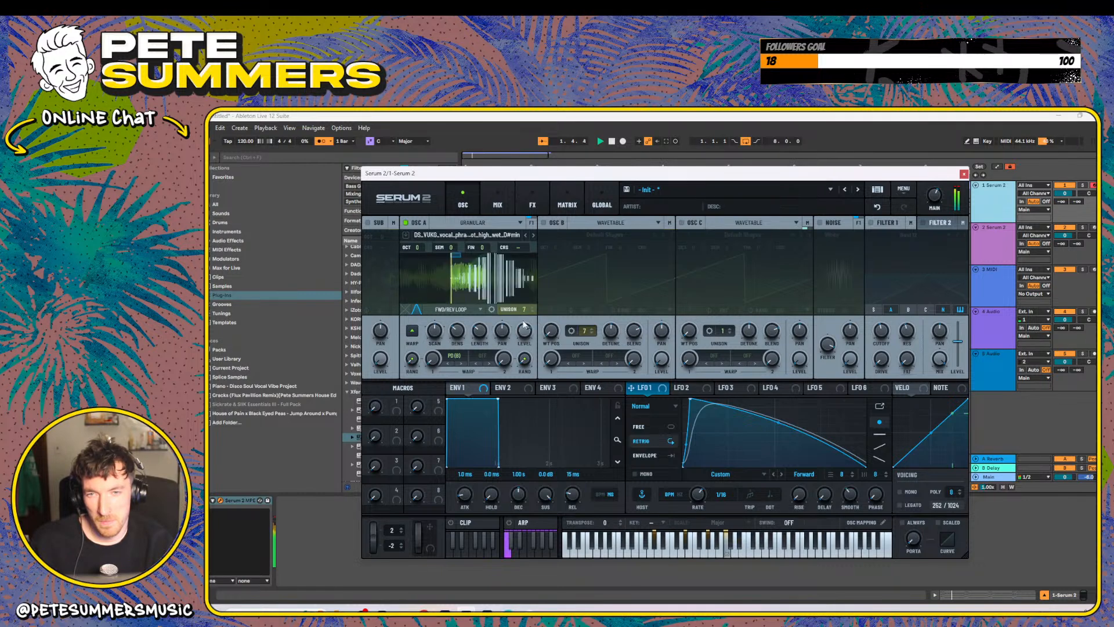
{"action": "left_click", "coordinate": [963, 174]}
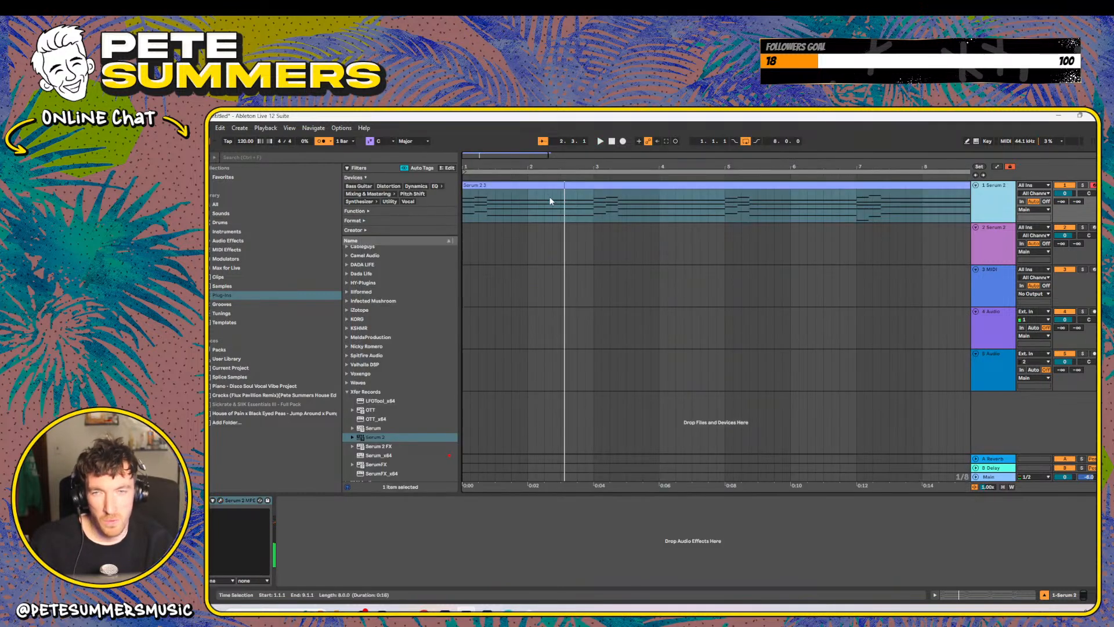
- Show the MIDI clip's detail view instead of the device chain, and briefly check the system calendar and notifications
{"action": "key", "text": "shift+Tab"}
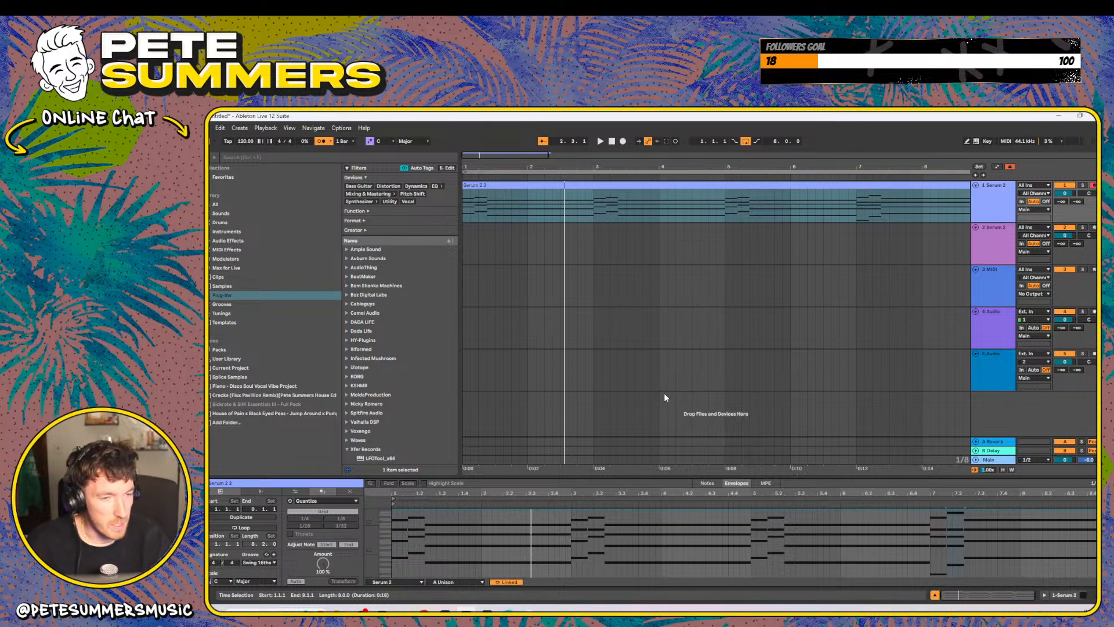
{"action": "left_click", "coordinate": [1087, 611]}
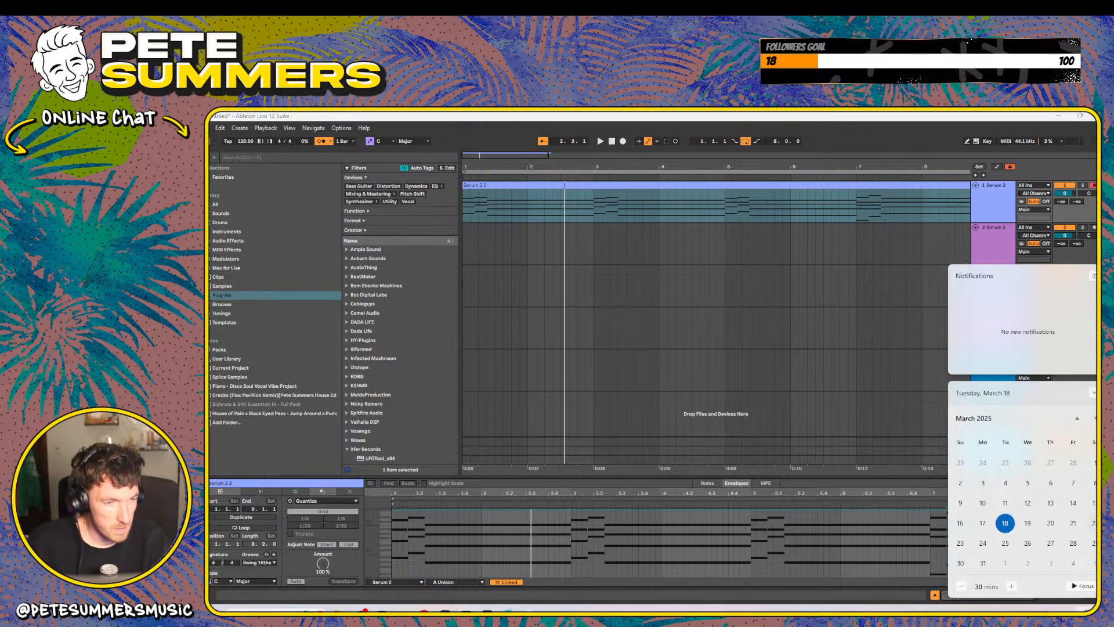
{"action": "left_click", "coordinate": [834, 116]}
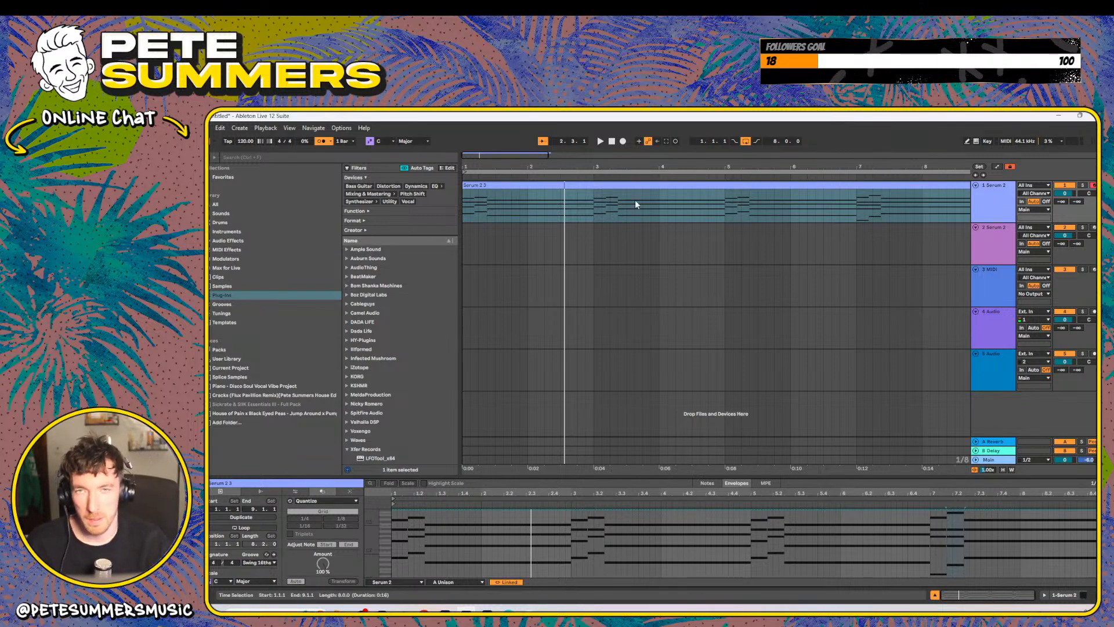
- Briefly play the first track's MIDI clip and show its notes in the clip editor instead of its envelopes
{"action": "left_click_drag", "start_coordinate": [638, 165], "coordinate": [638, 119]}
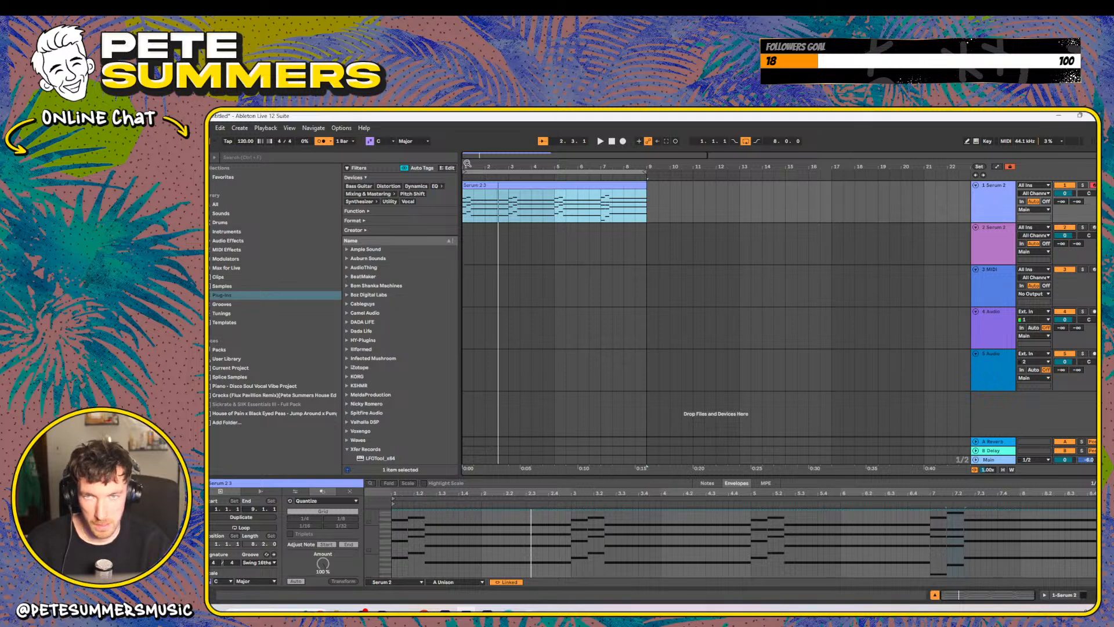
{"action": "left_click_drag", "start_coordinate": [467, 163], "coordinate": [467, 209]}
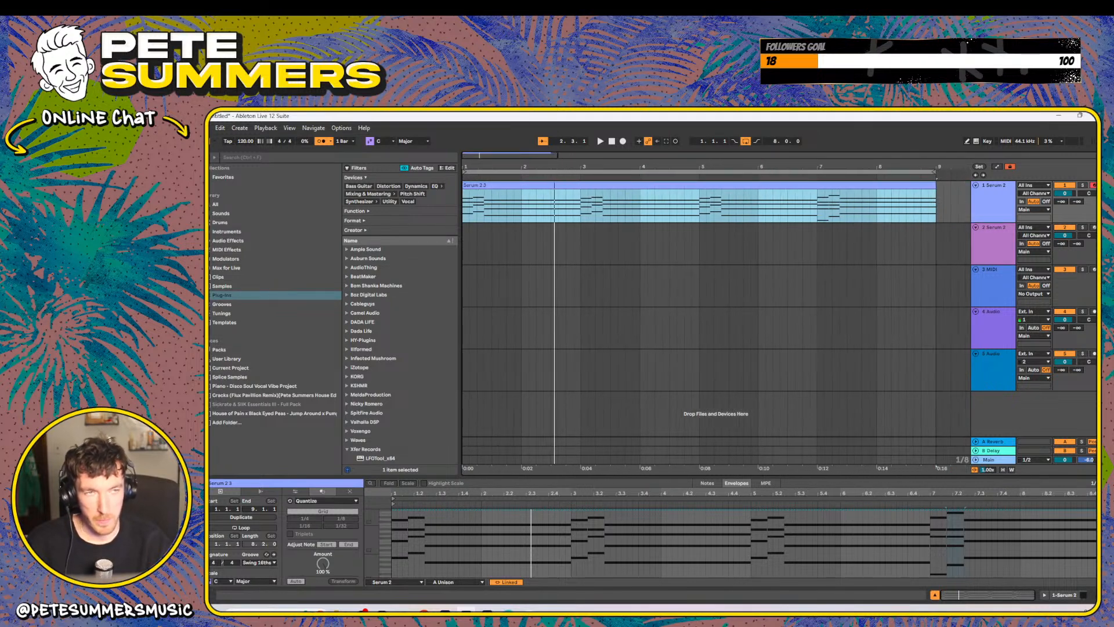
{"action": "left_click_drag", "start_coordinate": [759, 165], "coordinate": [759, 162]}
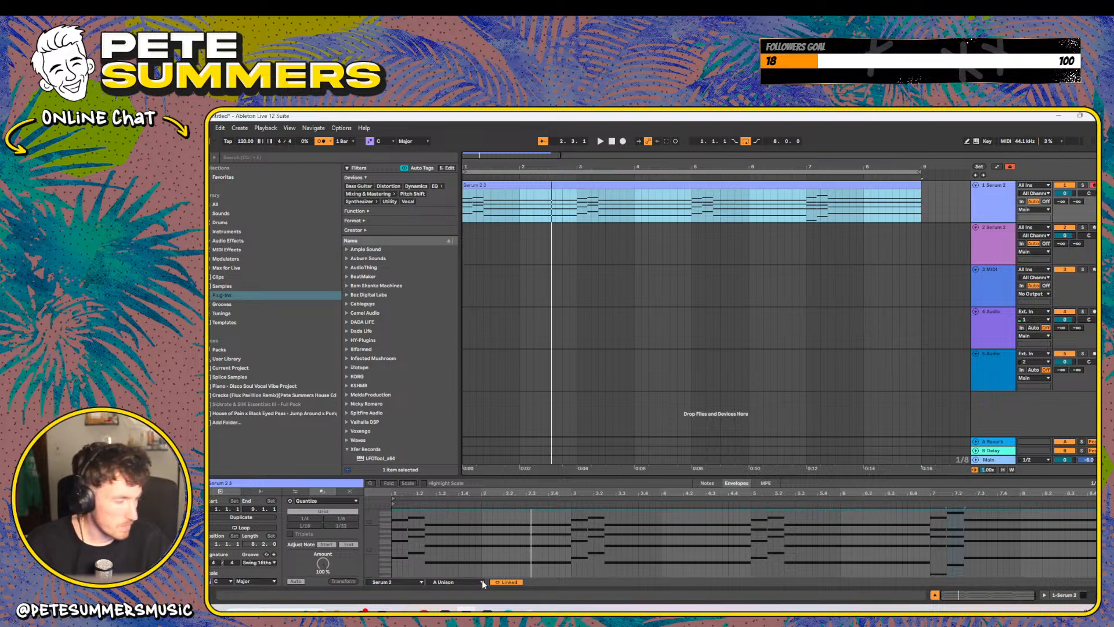
{"action": "key", "text": "space"}
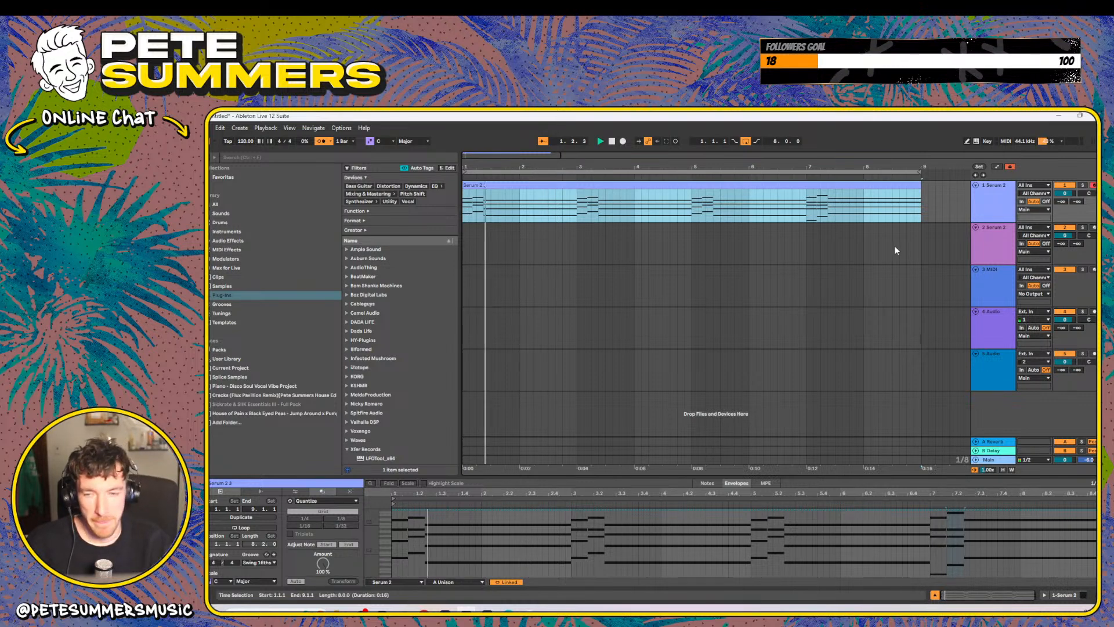
{"action": "double_click", "coordinate": [689, 182]}
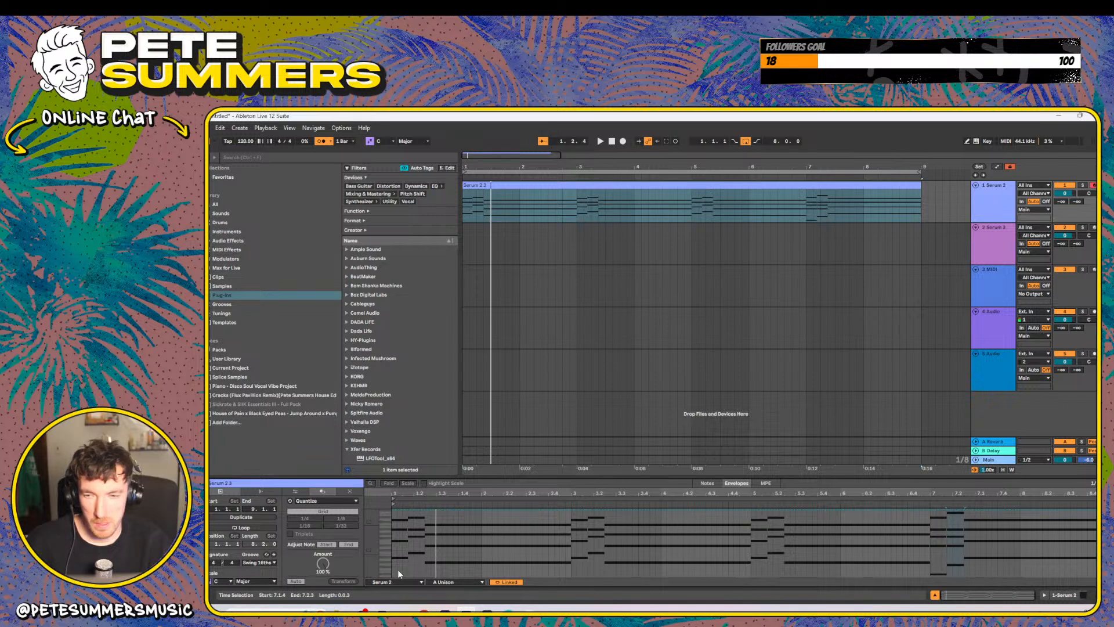
{"action": "left_click", "coordinate": [707, 484]}
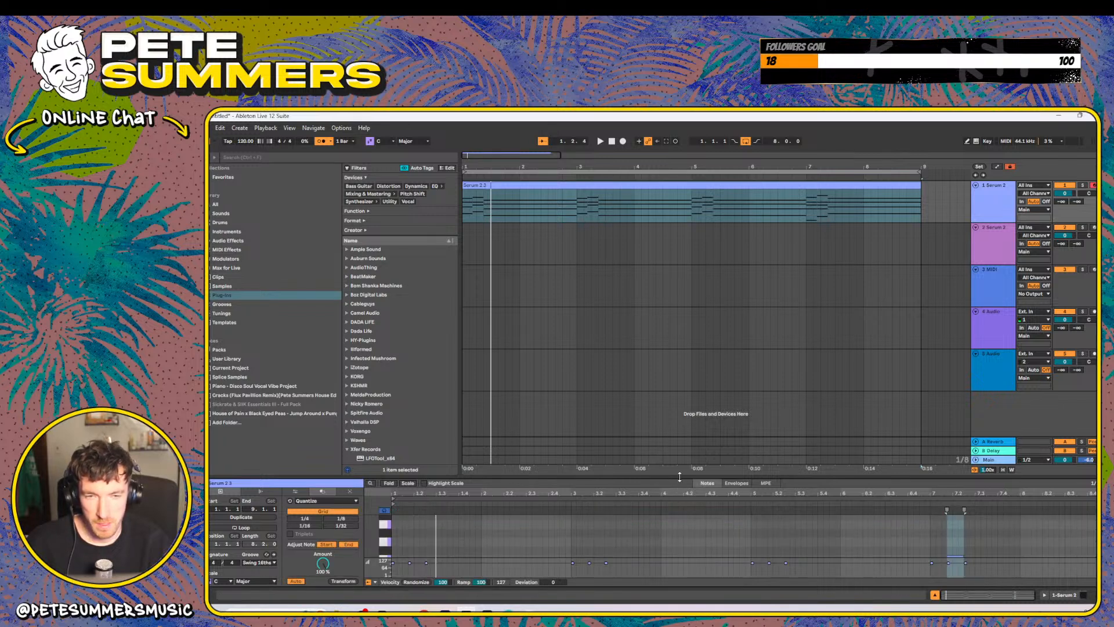
- Enlarge the clip editor, then deactivate the chords' bass notes and all the upper notes from G#2 upward
{"action": "left_click_drag", "start_coordinate": [677, 480], "coordinate": [677, 210]}
{"action": "left_click_drag", "start_coordinate": [314, 288], "coordinate": [416, 414]}
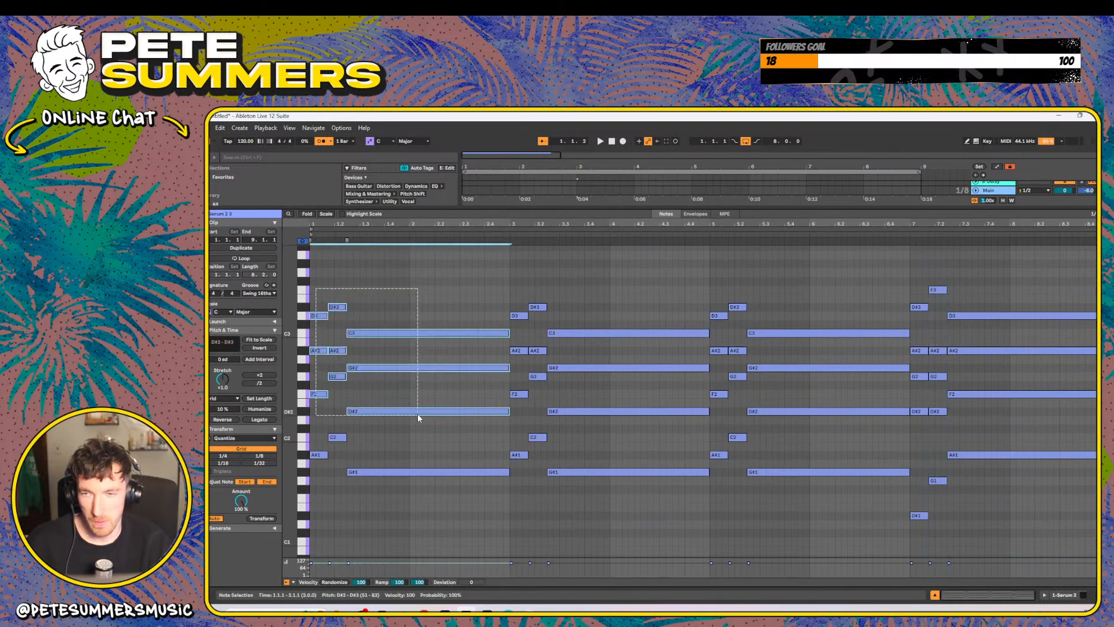
{"action": "left_click", "coordinate": [315, 435]}
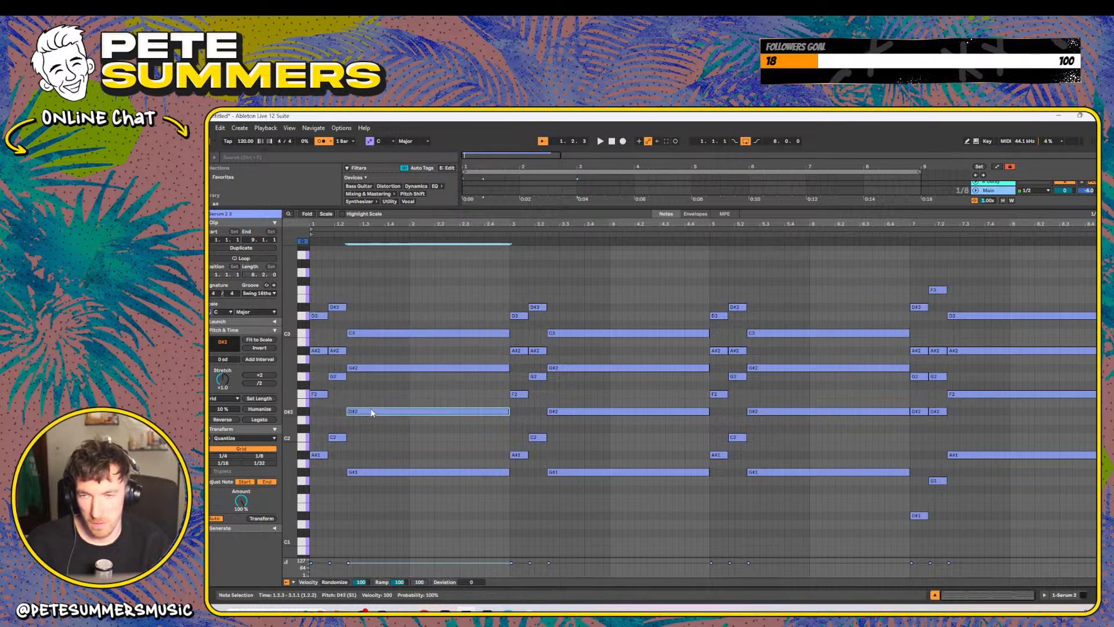
{"action": "left_click_drag", "start_coordinate": [333, 456], "coordinate": [1063, 524]}
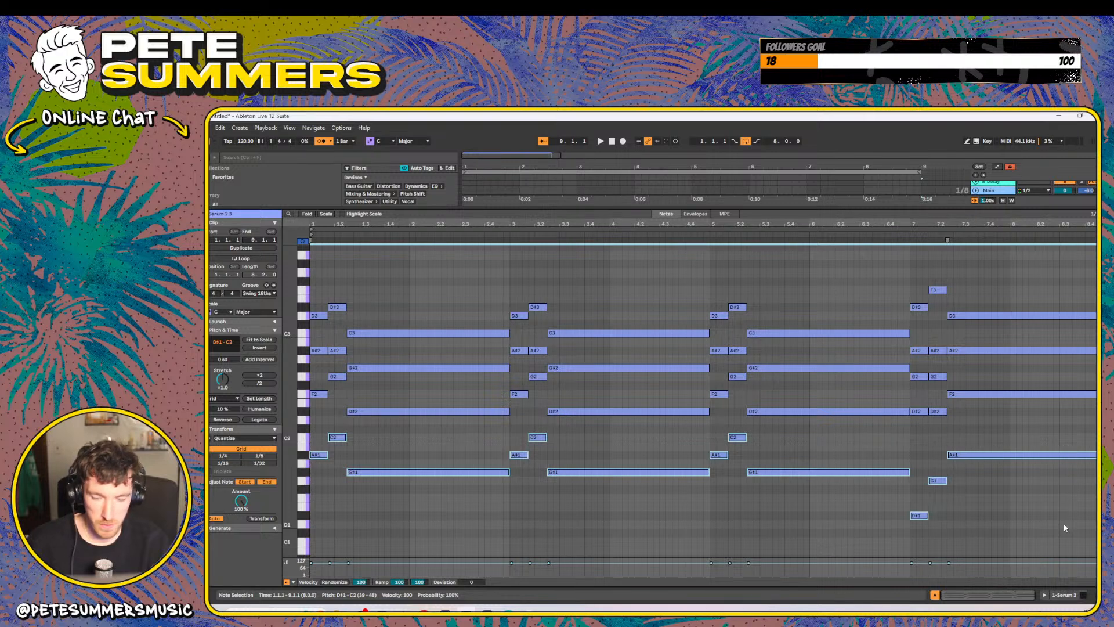
{"action": "left_click_drag", "start_coordinate": [1001, 268], "coordinate": [323, 371]}
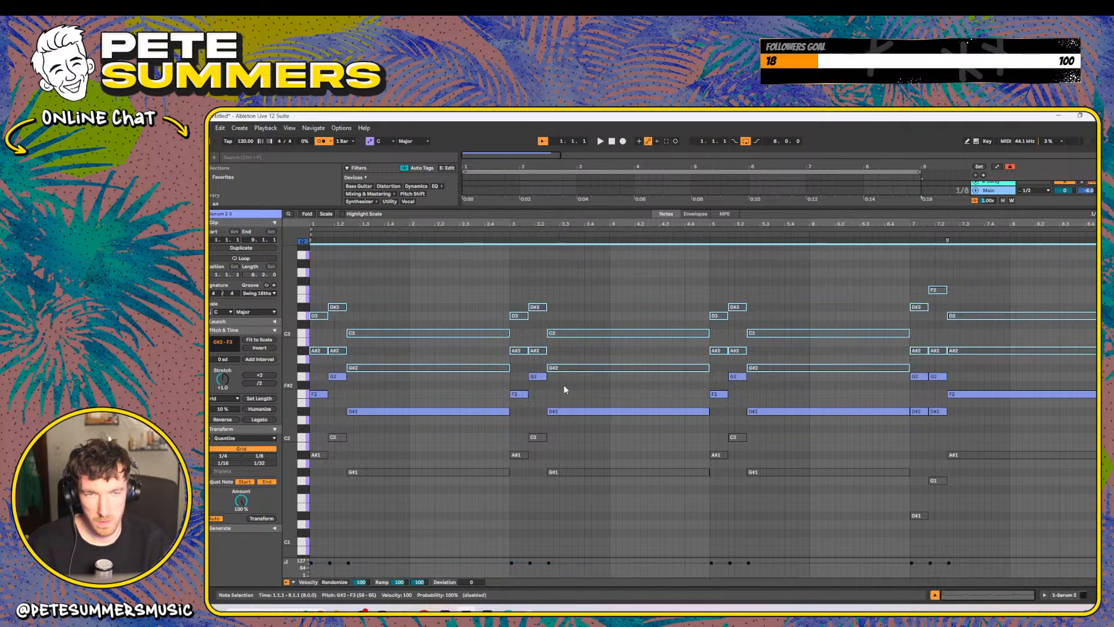
- During playback, deactivate both D#2 notes around bar 7, keeping the two G2 notes above them active
{"action": "key", "text": "space"}
{"action": "left_click_drag", "start_coordinate": [954, 364], "coordinate": [927, 376]}
{"action": "left_click_drag", "start_coordinate": [950, 420], "coordinate": [921, 409]}
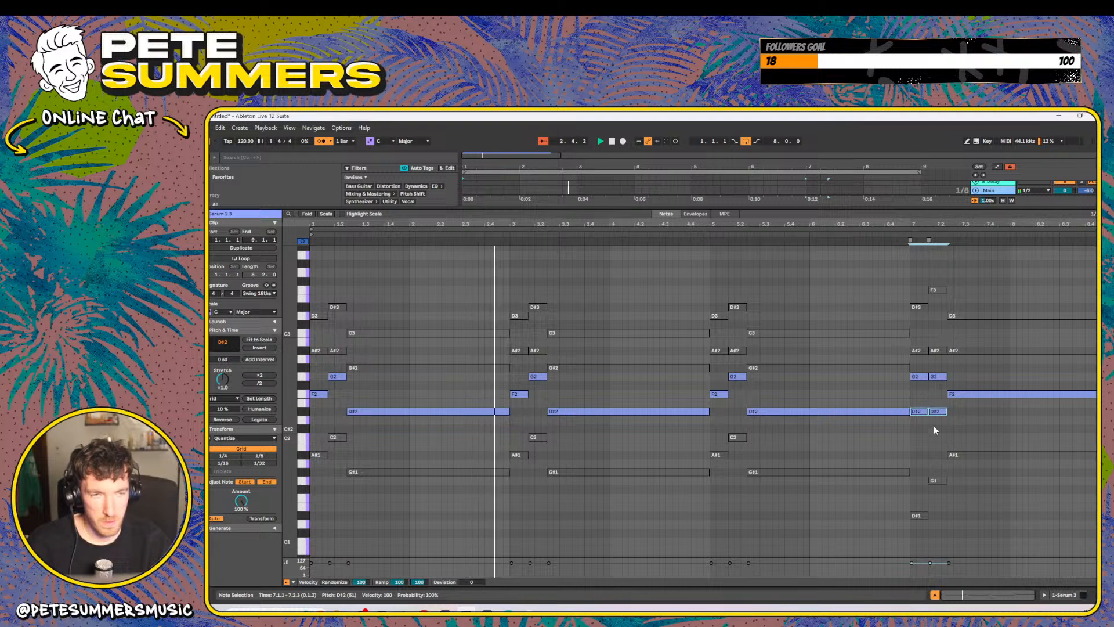
{"action": "left_click", "coordinate": [921, 378]}
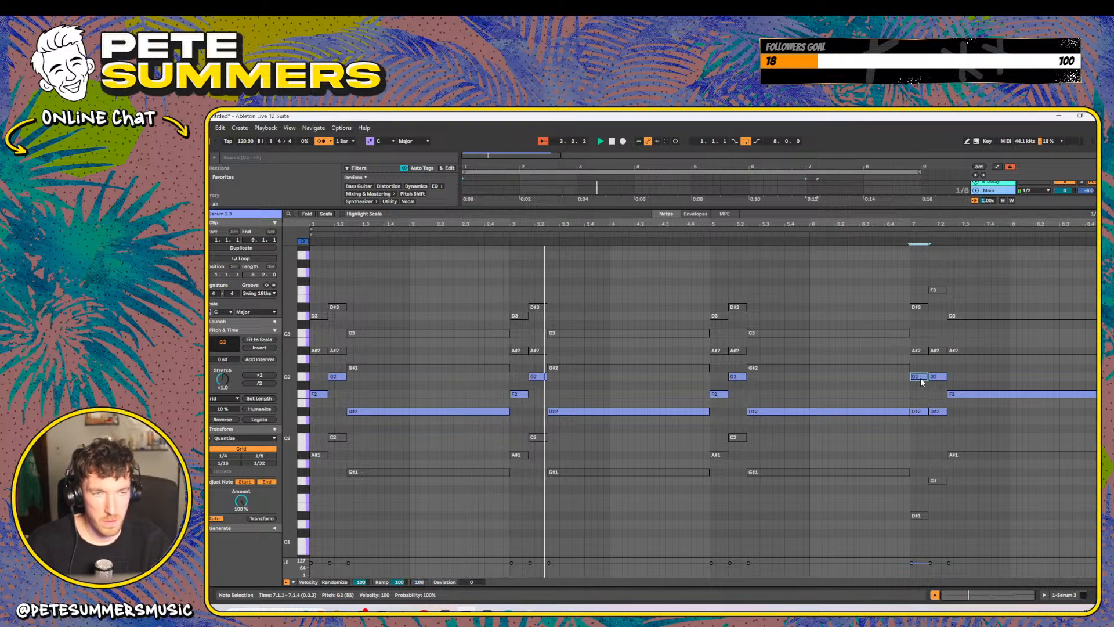
{"action": "left_click", "coordinate": [935, 412]}
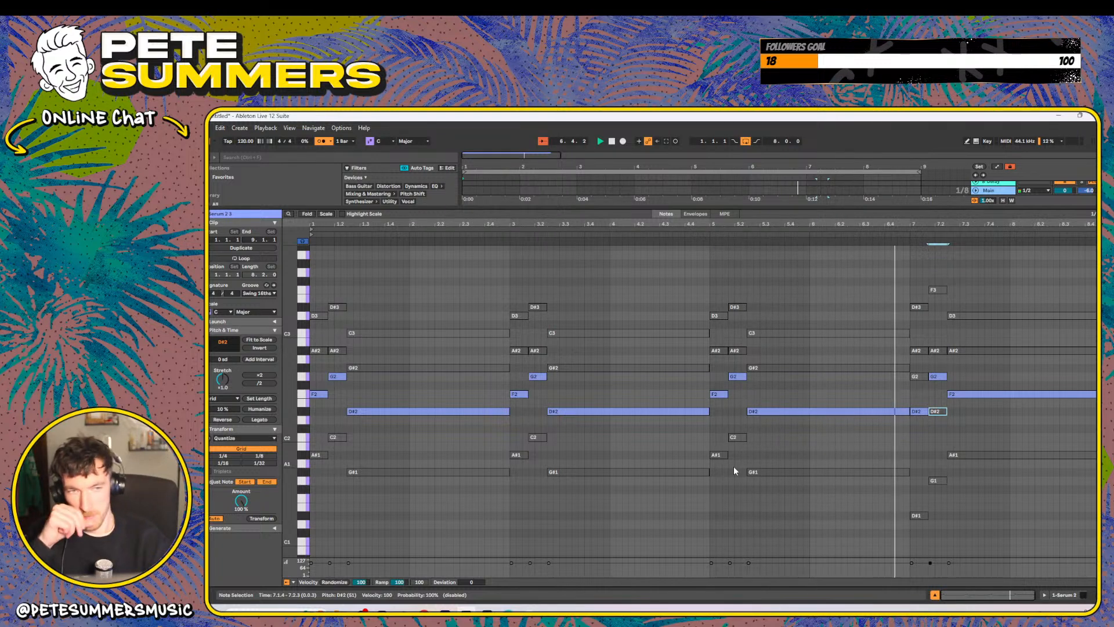
{"action": "left_click", "coordinate": [922, 377]}
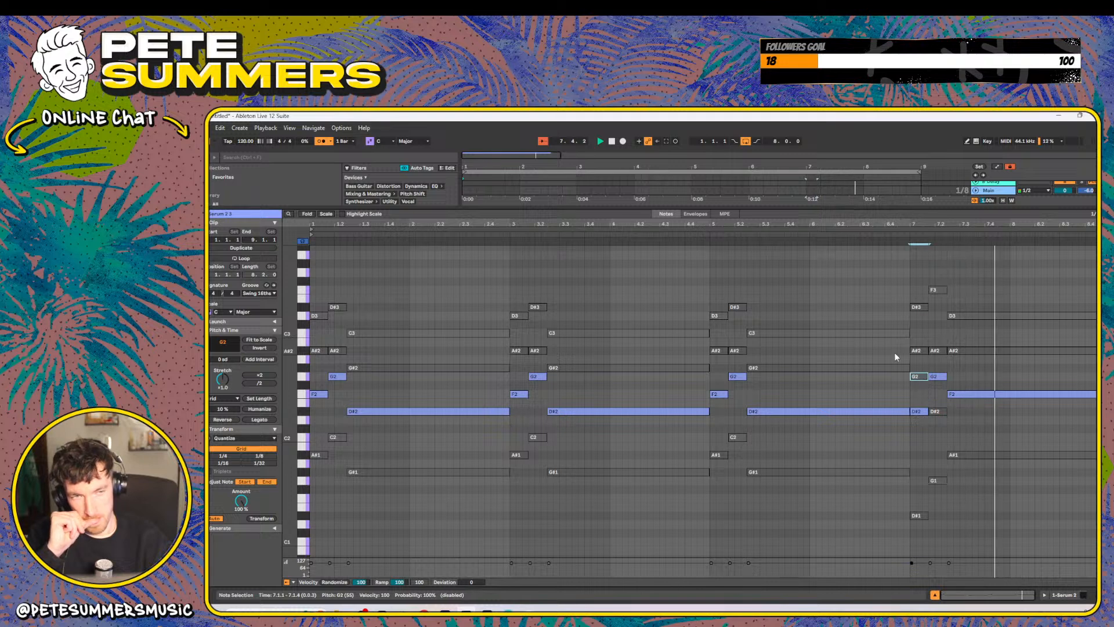
{"action": "left_click", "coordinate": [921, 411]}
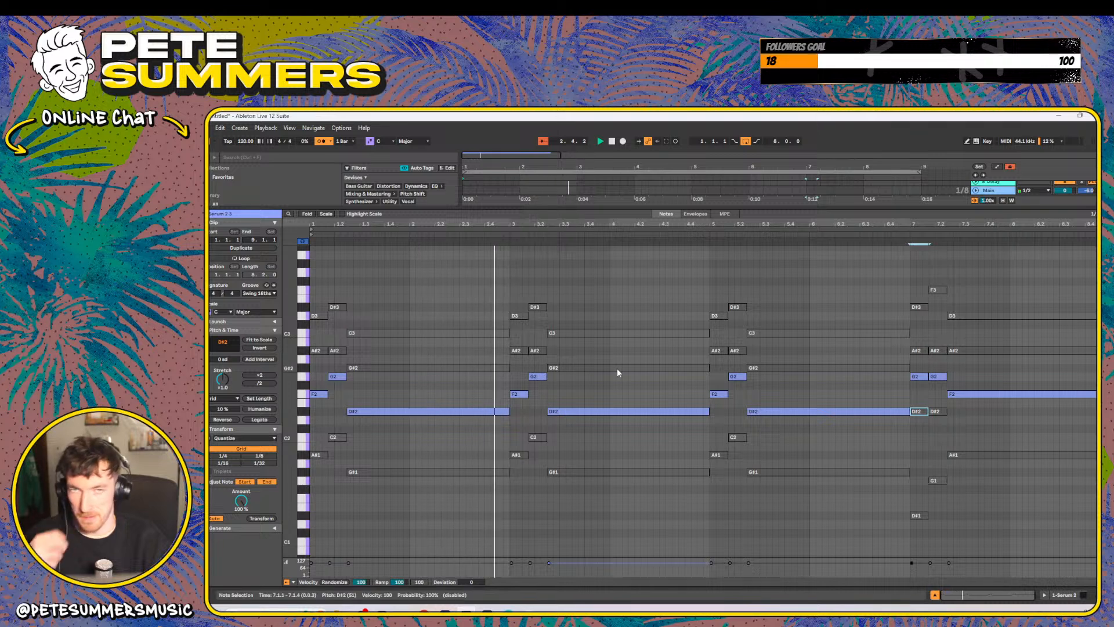
- Stop playback, collapse the clip editor, and turn off the arrangement loop with the first track's clip selected
{"action": "key", "text": "space"}
{"action": "key", "text": "b"}
{"action": "left_click_drag", "start_coordinate": [595, 208], "coordinate": [602, 582]}
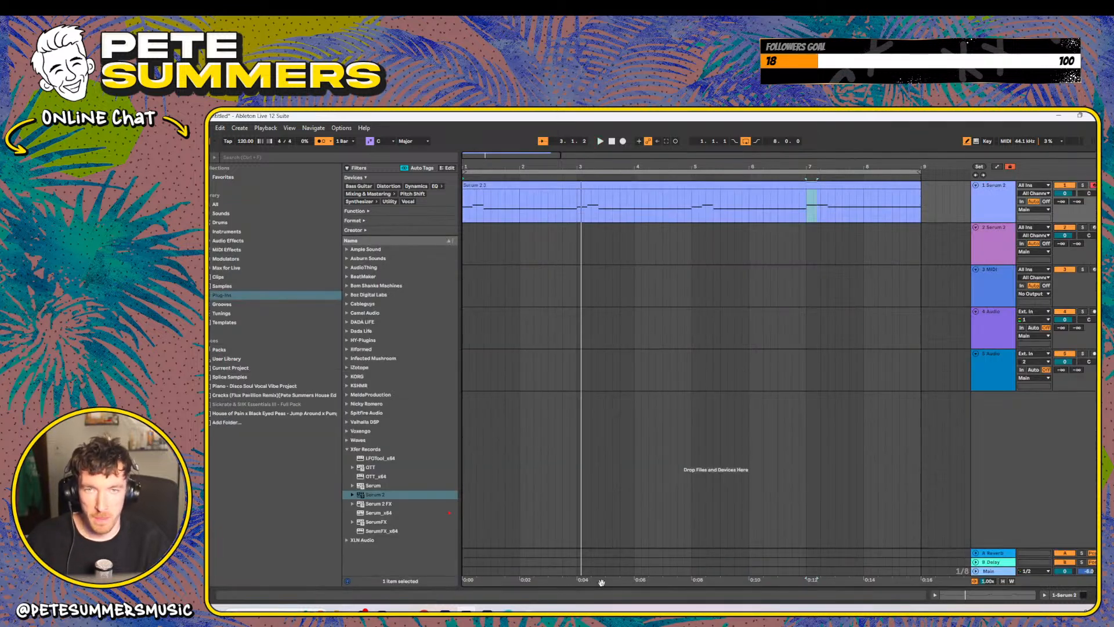
{"action": "left_click", "coordinate": [634, 184]}
{"action": "key", "text": "ctrl+l"}
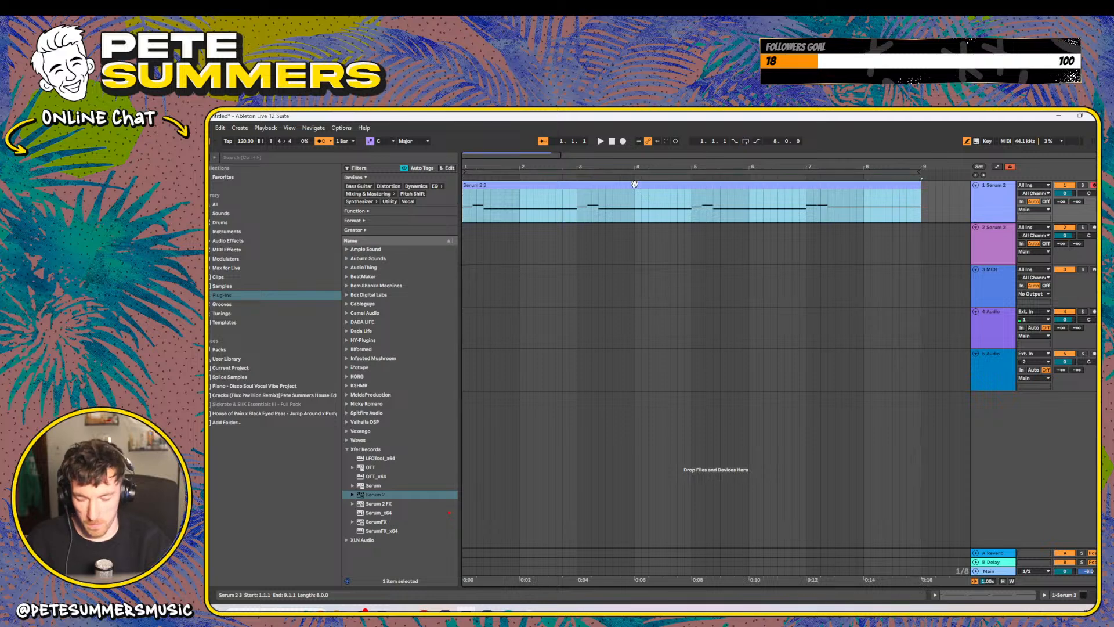
- Briefly play the clip, then open the first track's Serum 2 window and zoom in on oscillator A's waveform
{"action": "key", "text": "space"}
{"action": "key", "text": "shift+Tab"}
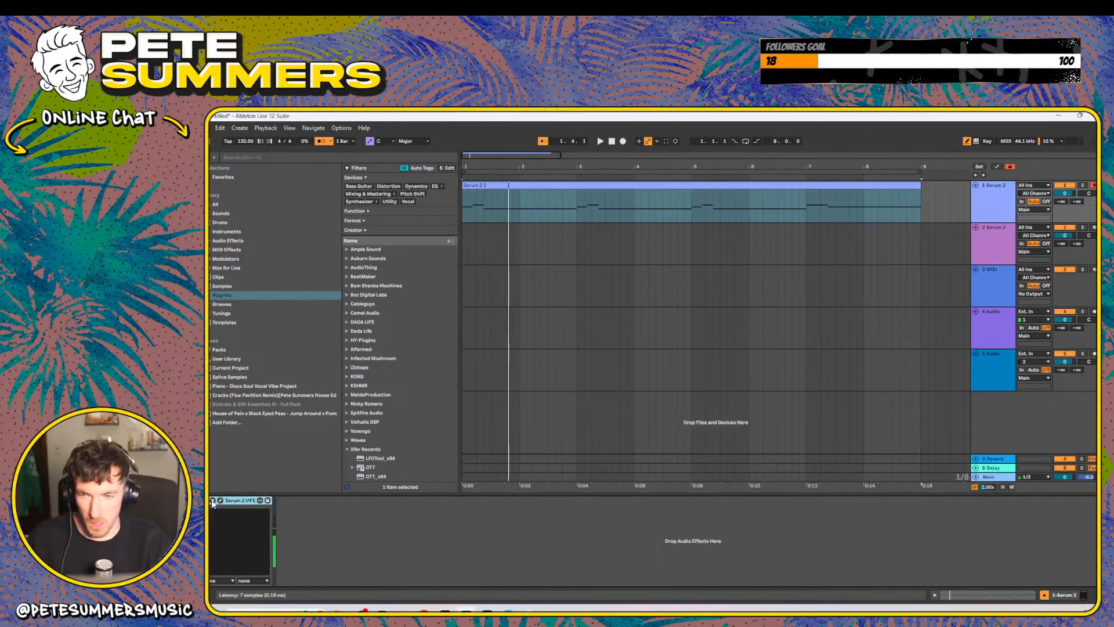
{"action": "key", "text": "space"}
{"action": "left_click", "coordinate": [220, 500]}
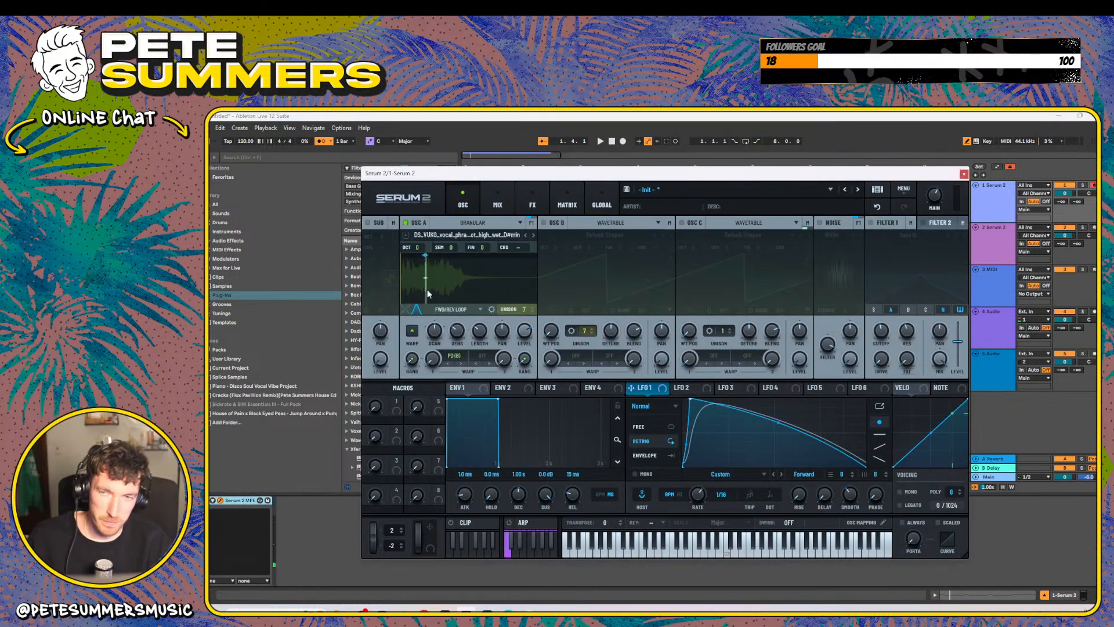
{"action": "scroll", "coordinate": [428, 295], "scroll_direction": "up", "scroll_amount": 5}
{"action": "left_click_drag", "start_coordinate": [432, 291], "coordinate": [497, 271]}
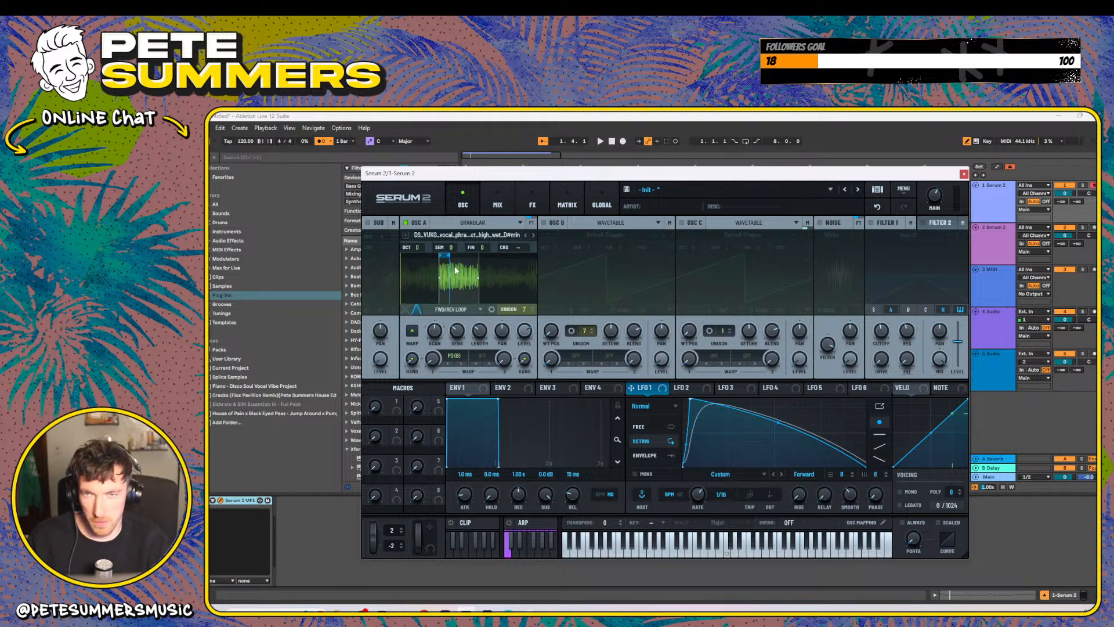
{"action": "scroll", "coordinate": [455, 280], "scroll_direction": "up", "scroll_amount": 4}
- Sweep oscillator A's grain length around 68 ms during playback, and close the synth window
{"action": "key", "text": "space"}
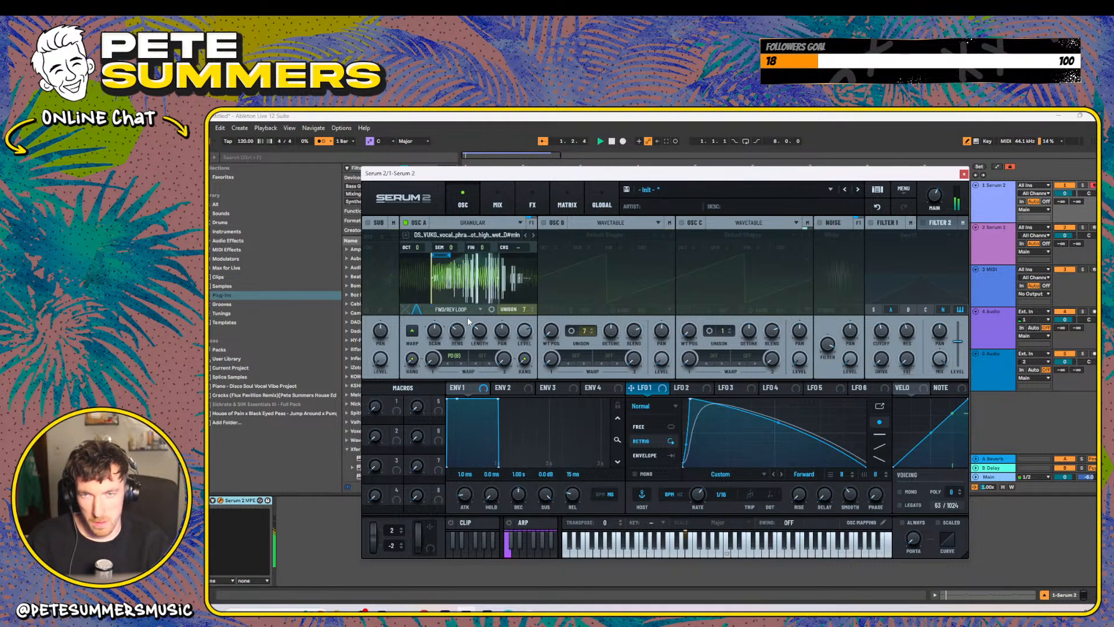
{"action": "left_click_drag", "start_coordinate": [485, 328], "coordinate": [473, 303]}
{"action": "mouse_move", "coordinate": [483, 326]}
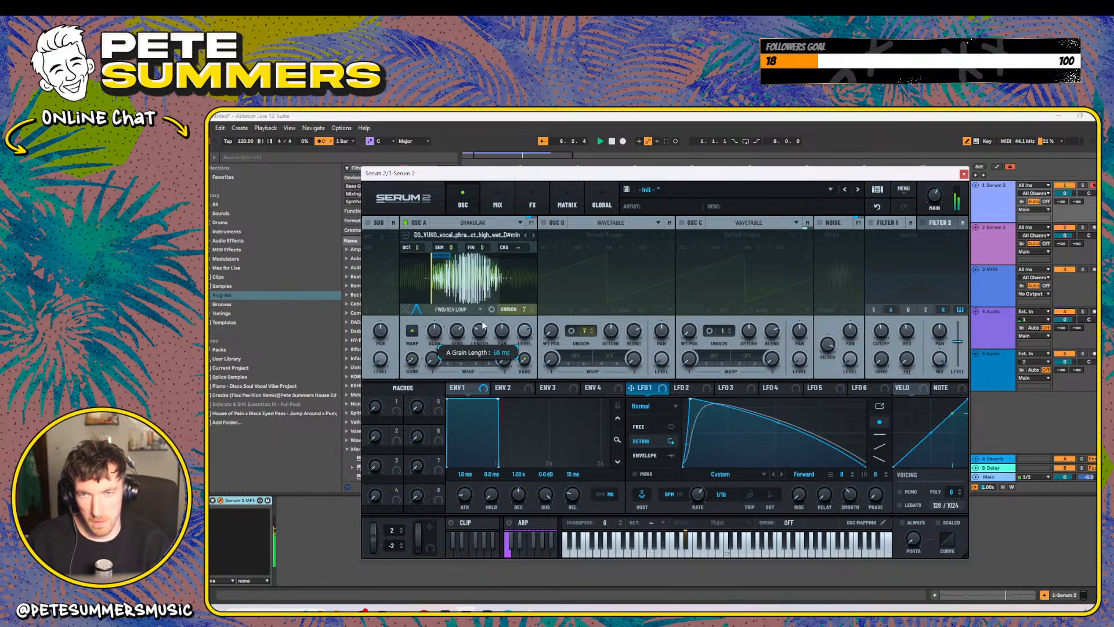
{"action": "left_click_drag", "start_coordinate": [482, 327], "coordinate": [458, 357]}
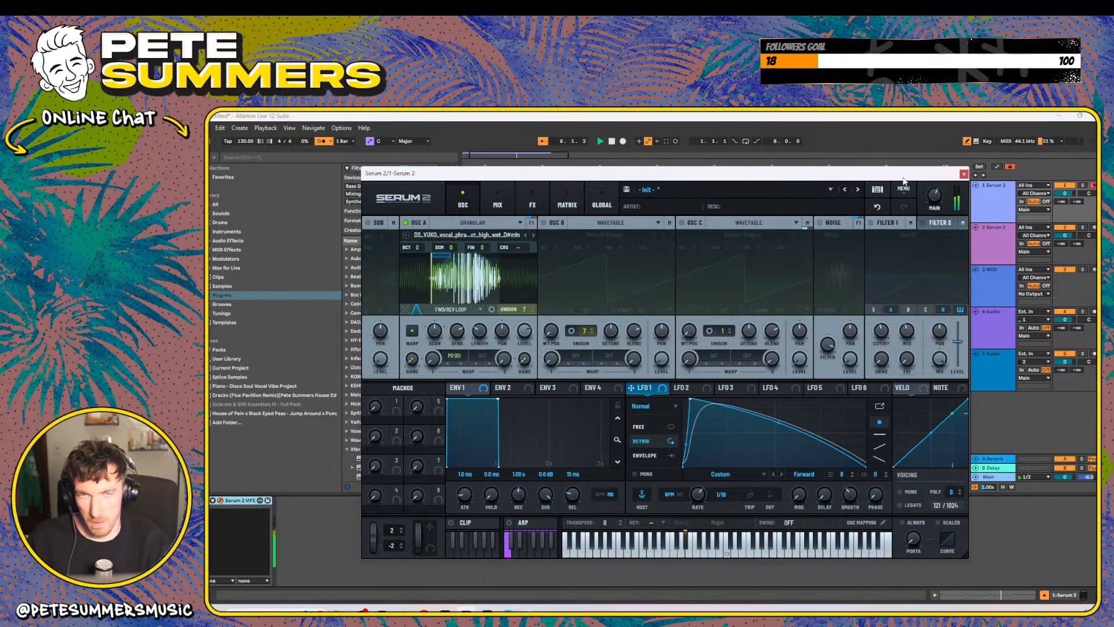
{"action": "left_click", "coordinate": [964, 174]}
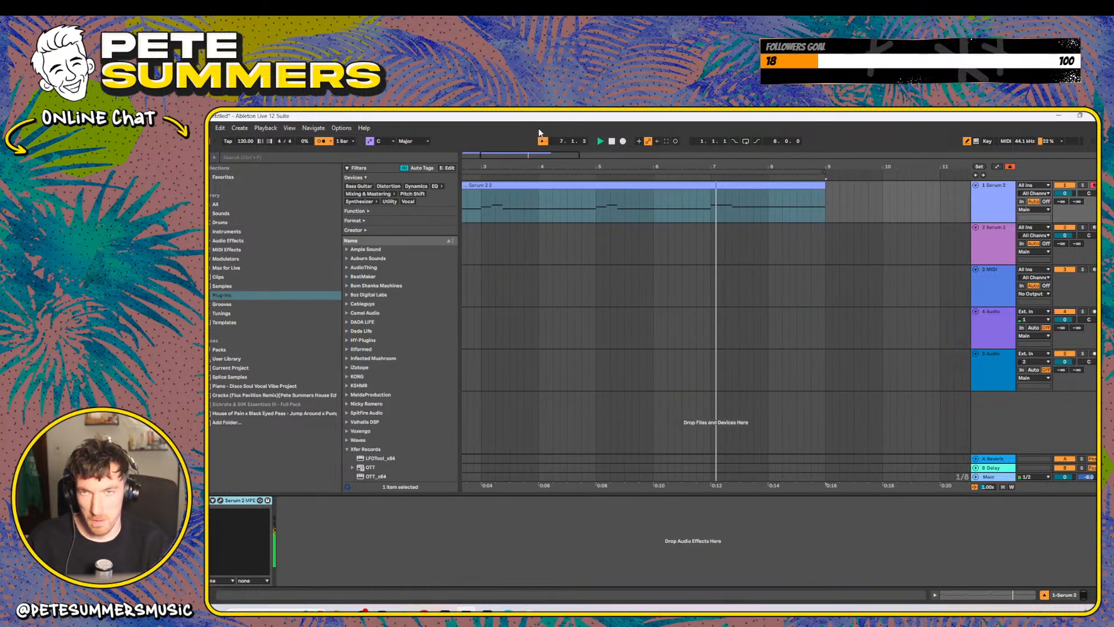
- Turn off playback following, stop the transport, and loop the arrangement over the first track's clip
{"action": "left_click", "coordinate": [543, 142]}
{"action": "left_click_drag", "start_coordinate": [533, 167], "coordinate": [532, 142]}
{"action": "key", "text": "space"}
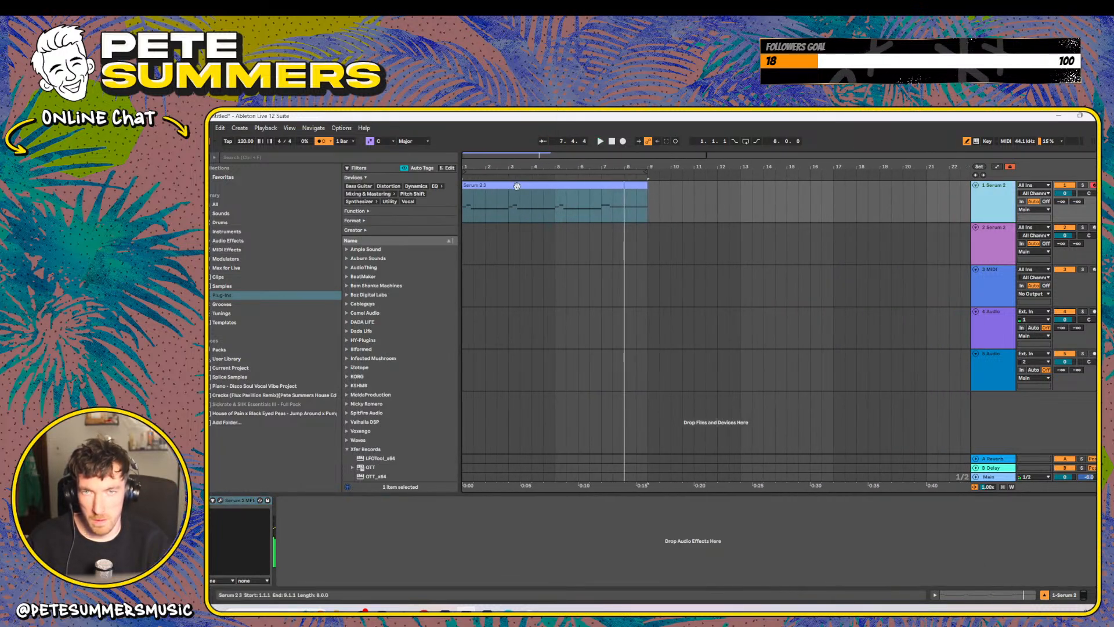
{"action": "left_click", "coordinate": [515, 186]}
{"action": "key", "text": "ctrl+l"}
- Briefly play the looped clip and open its notes in an enlarged clip editor
{"action": "key", "text": "space"}
{"action": "double_click", "coordinate": [510, 187]}
{"action": "key", "text": "space"}
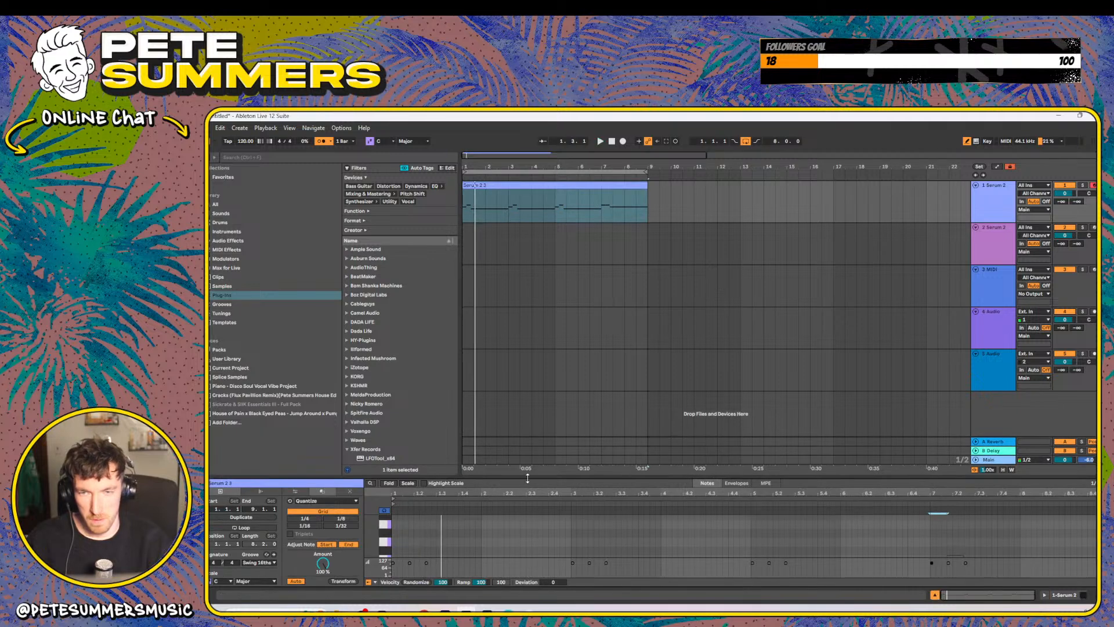
{"action": "left_click_drag", "start_coordinate": [531, 477], "coordinate": [552, 262]}
- Reactivate the bass notes from G1 to C2 for a playback test, then deactivate them again
{"action": "left_click_drag", "start_coordinate": [318, 485], "coordinate": [1074, 586]}
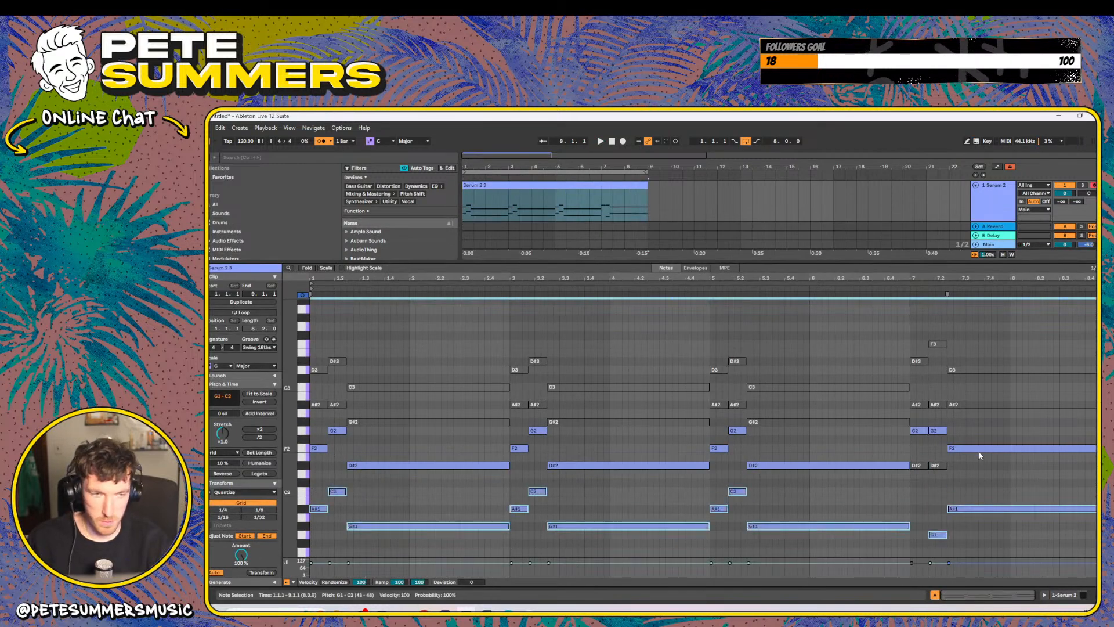
{"action": "key", "text": "space"}
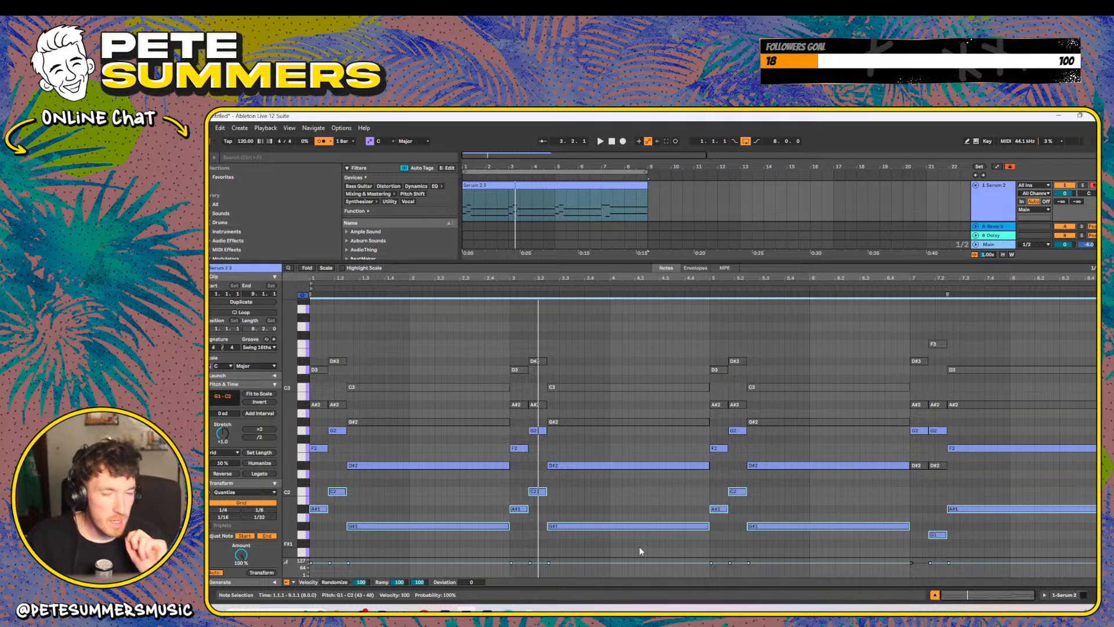
{"action": "key", "text": "space"}
{"action": "key", "text": "space"}
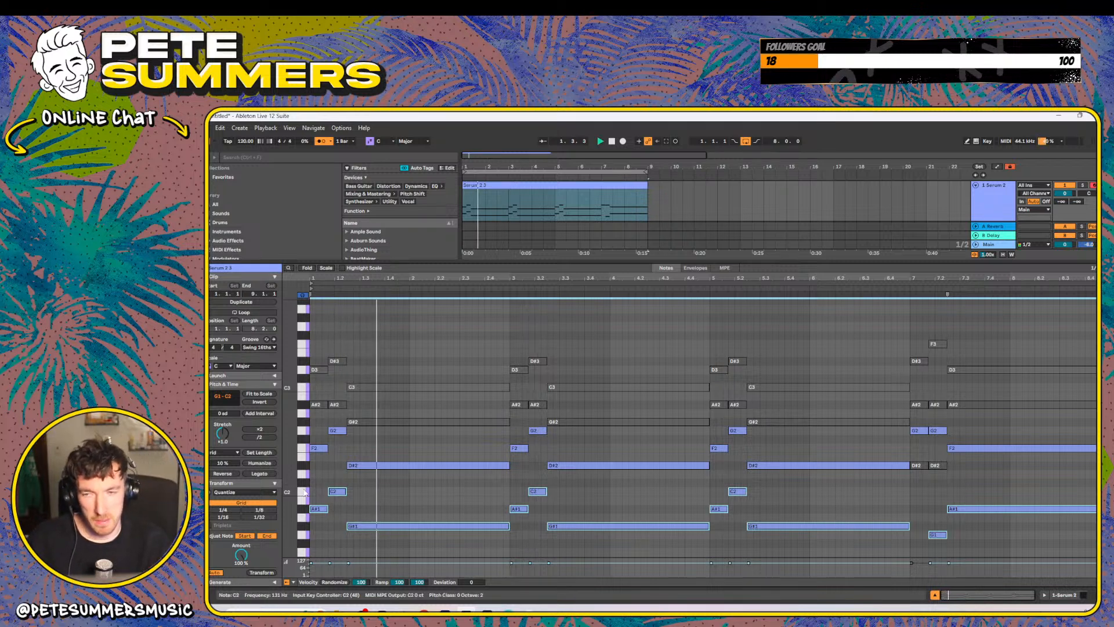
{"action": "key", "text": "space"}
{"action": "left_click_drag", "start_coordinate": [312, 479], "coordinate": [987, 556]}
{"action": "key", "text": "0"}
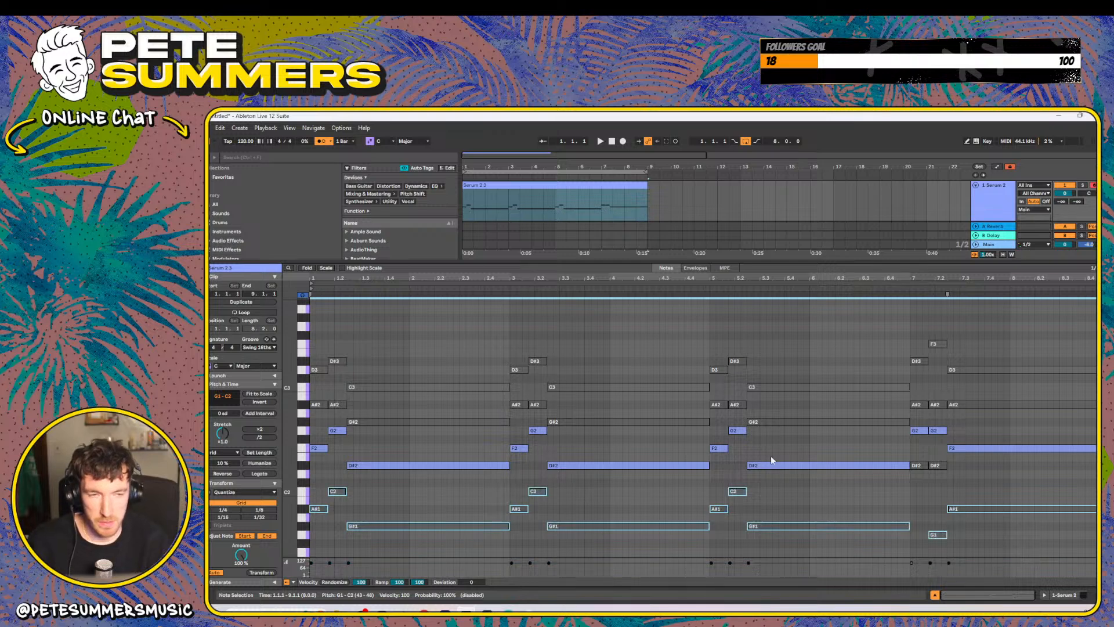
- Hide the clip detail view and set the arrangement loop over the first track's clip again
{"action": "key", "text": "ctrl+alt+l"}
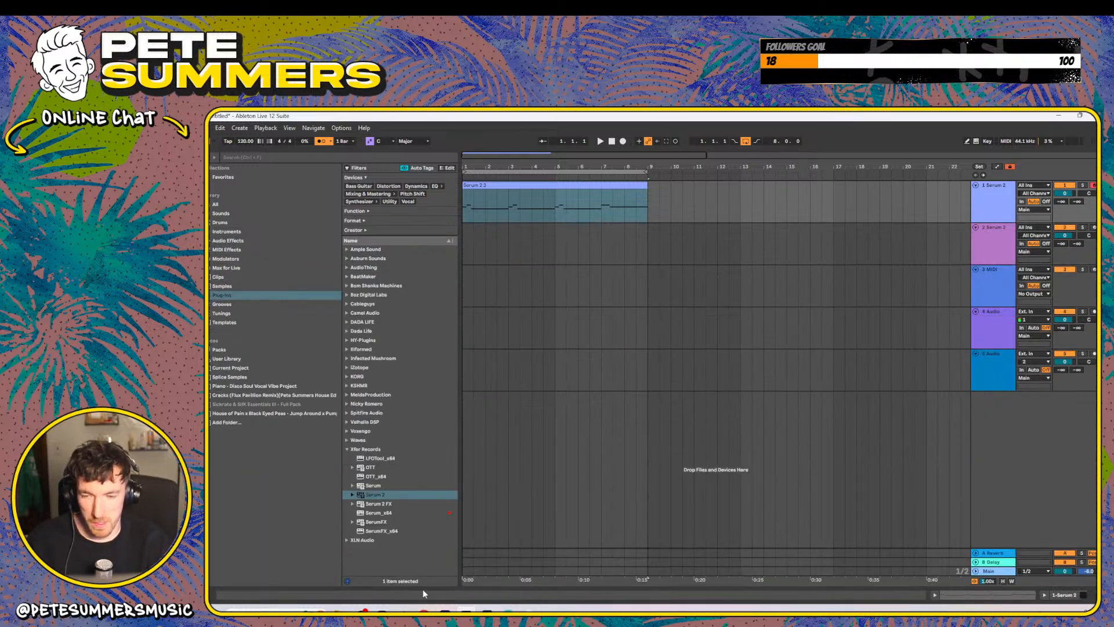
{"action": "mouse_move", "coordinate": [425, 610]}
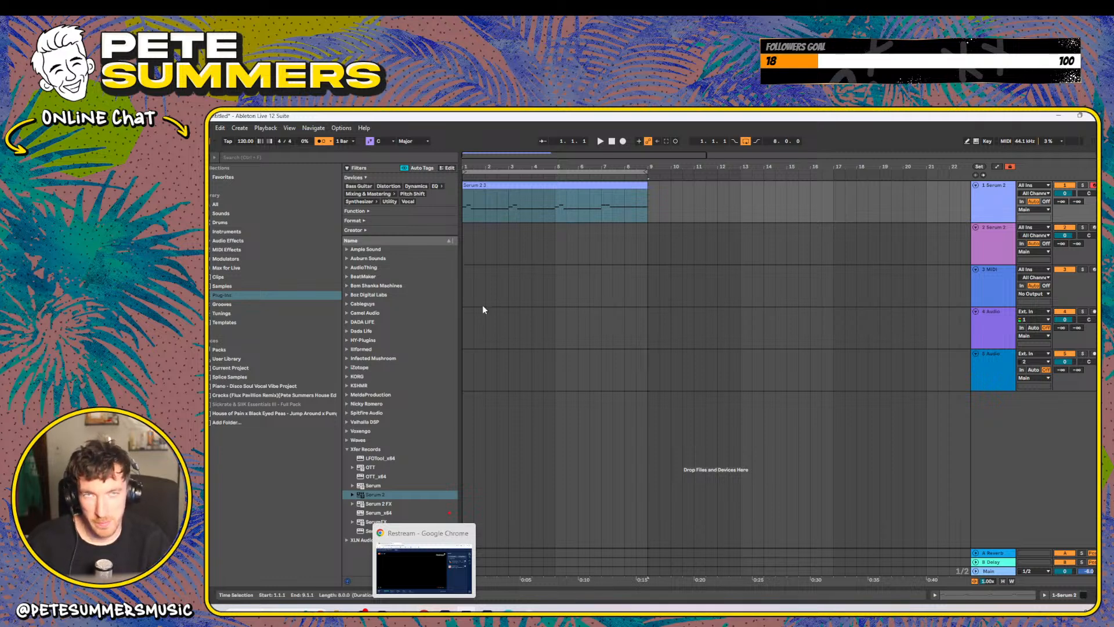
{"action": "left_click_drag", "start_coordinate": [467, 167], "coordinate": [467, 244]}
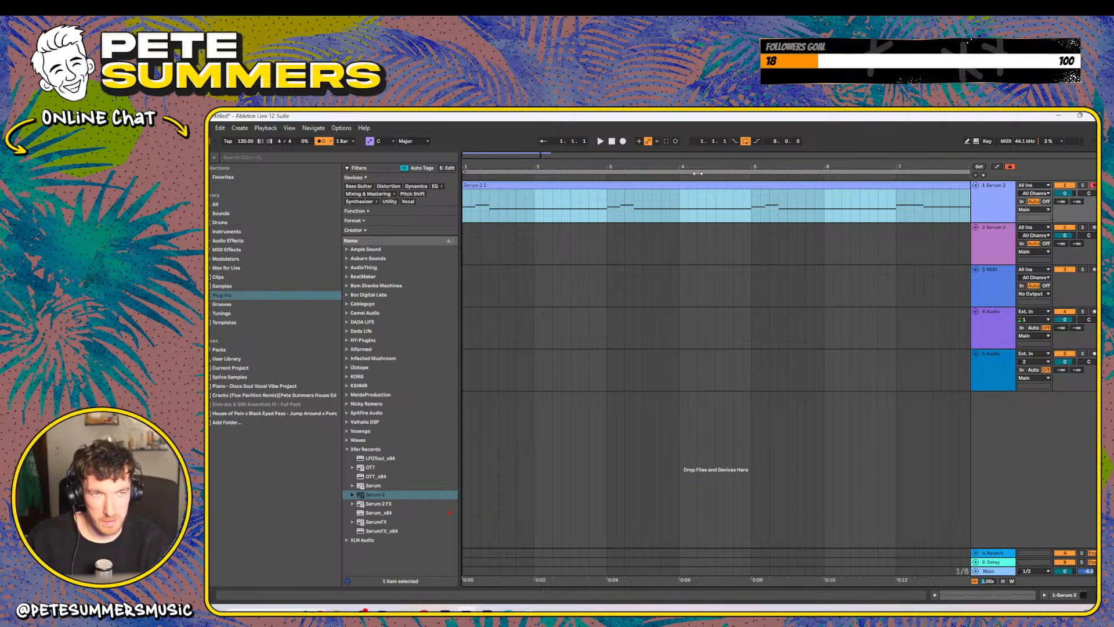
{"action": "left_click_drag", "start_coordinate": [698, 173], "coordinate": [623, 182]}
{"action": "key", "text": "ctrl+l"}
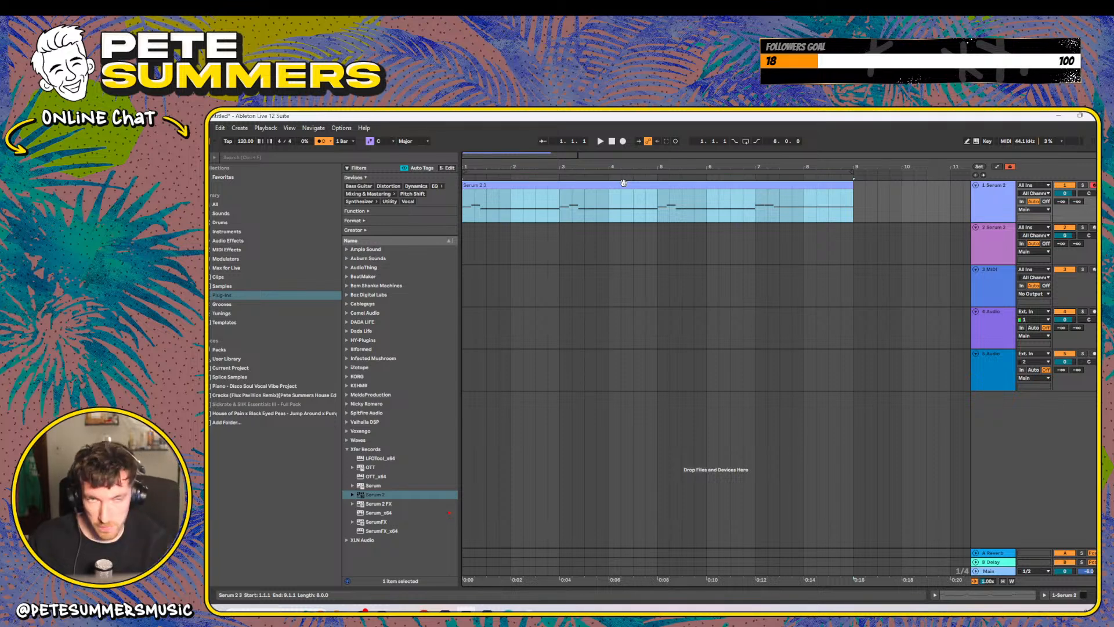
{"action": "key", "text": "ctrl+l"}
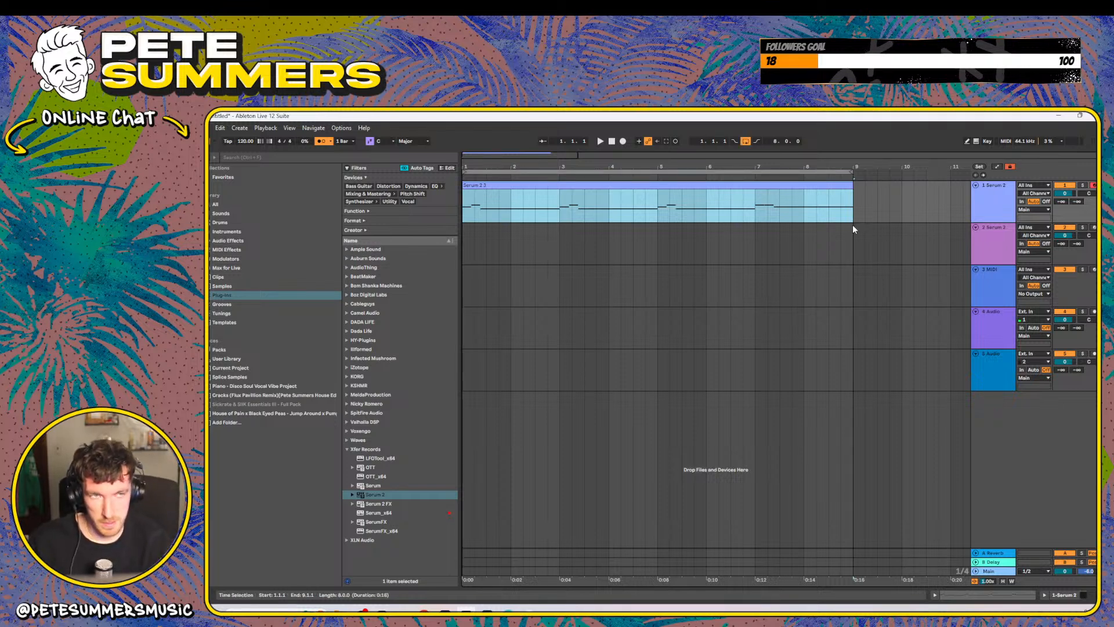
- Play the looped clip briefly and reopen the first track's Serum 2 window from its device chain
{"action": "key", "text": "space"}
{"action": "left_click", "coordinate": [997, 197]}
{"action": "double_click", "coordinate": [998, 198]}
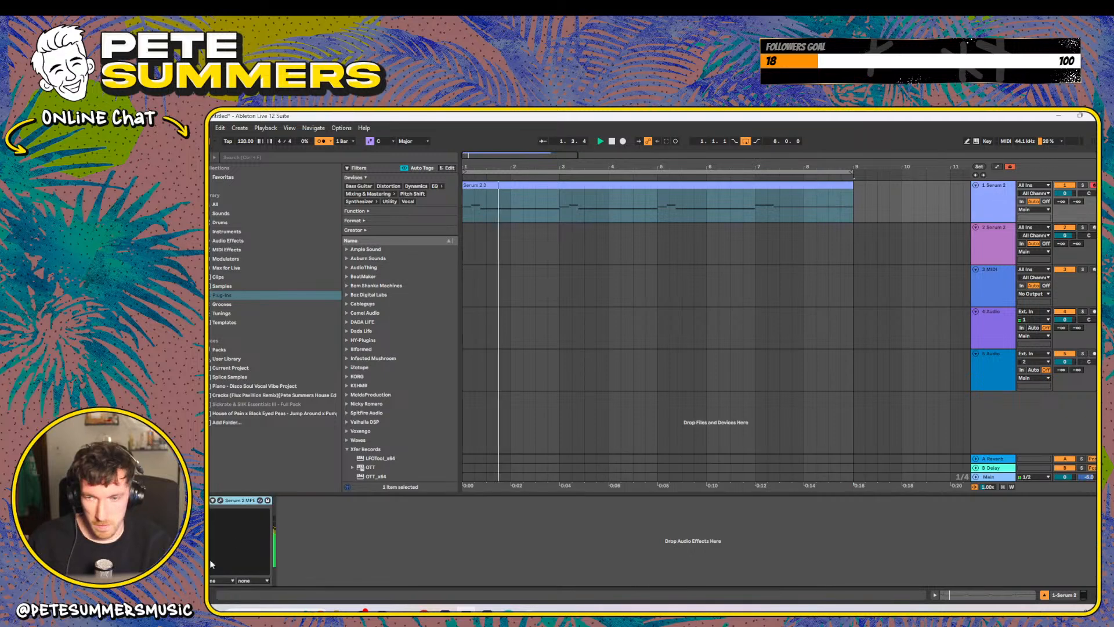
{"action": "left_click", "coordinate": [220, 500]}
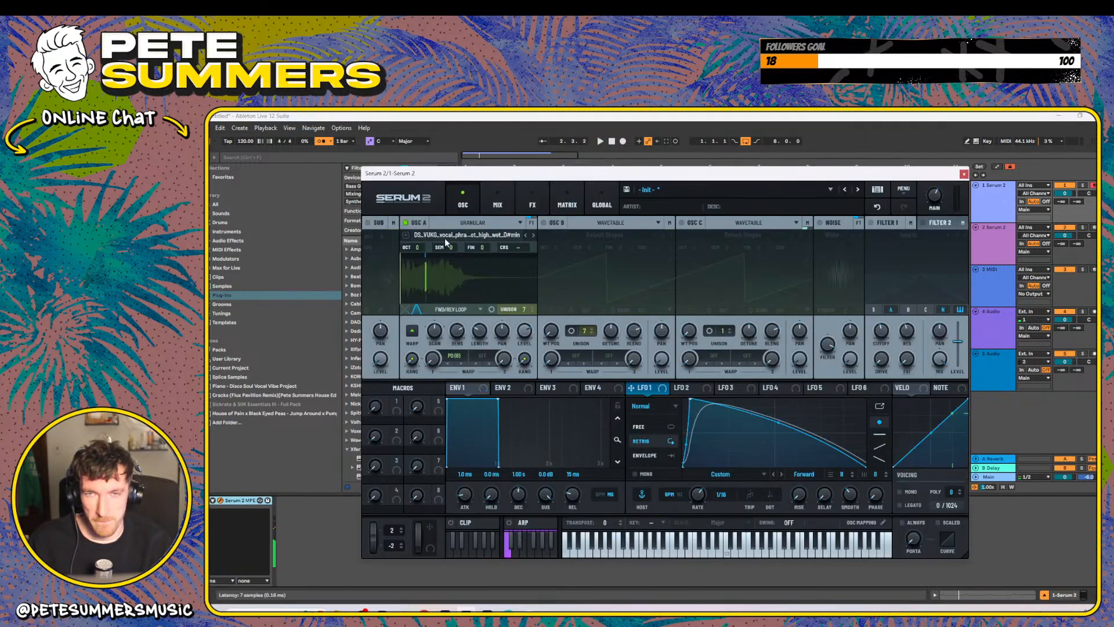
- Turn off oscillator A, enable oscillator B instead, and set oscillator B's type to Sample
{"action": "left_click", "coordinate": [406, 223]}
{"action": "left_click", "coordinate": [545, 223]}
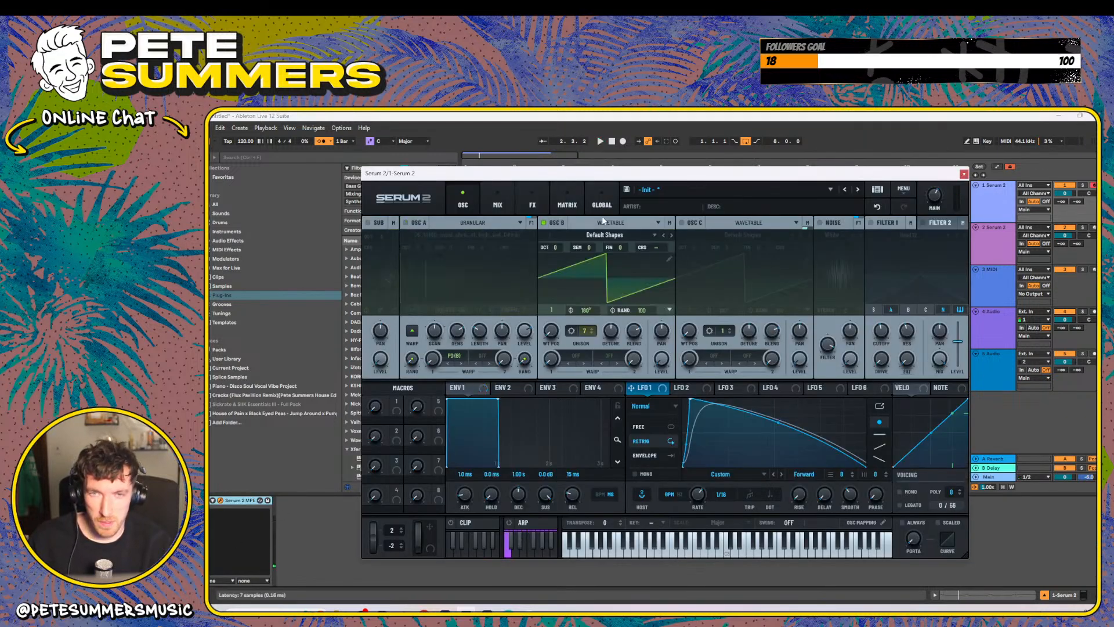
{"action": "left_click", "coordinate": [610, 222]}
{"action": "left_click", "coordinate": [602, 262]}
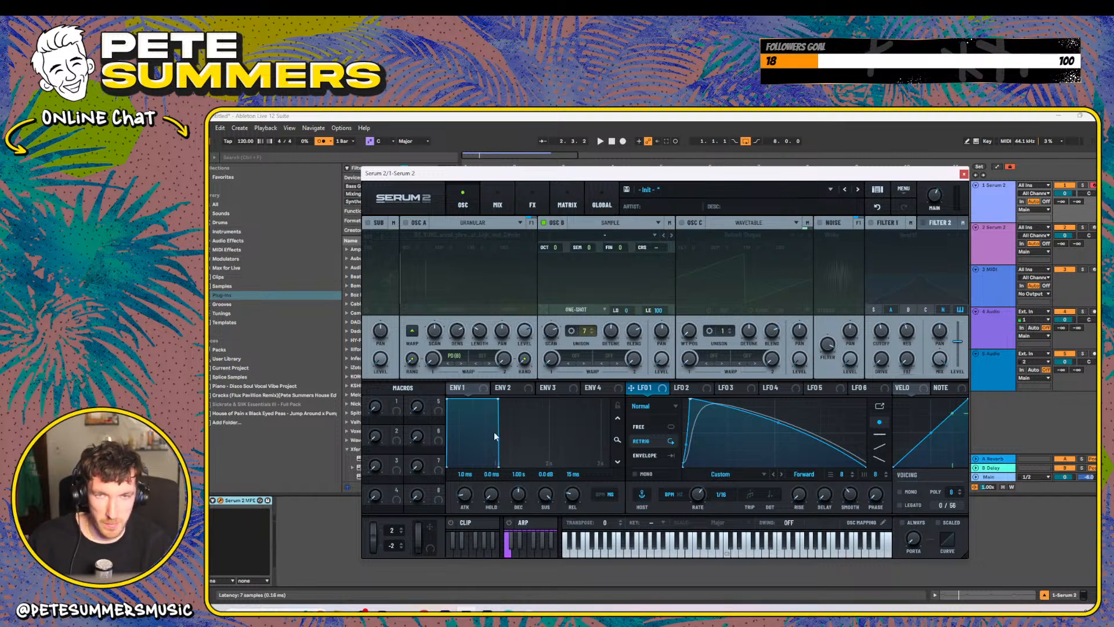
- Switch to Splice, move its window clear of oscillator B, and preview the DS_VUKG vocal phrase one-shot
{"action": "left_click", "coordinate": [528, 611]}
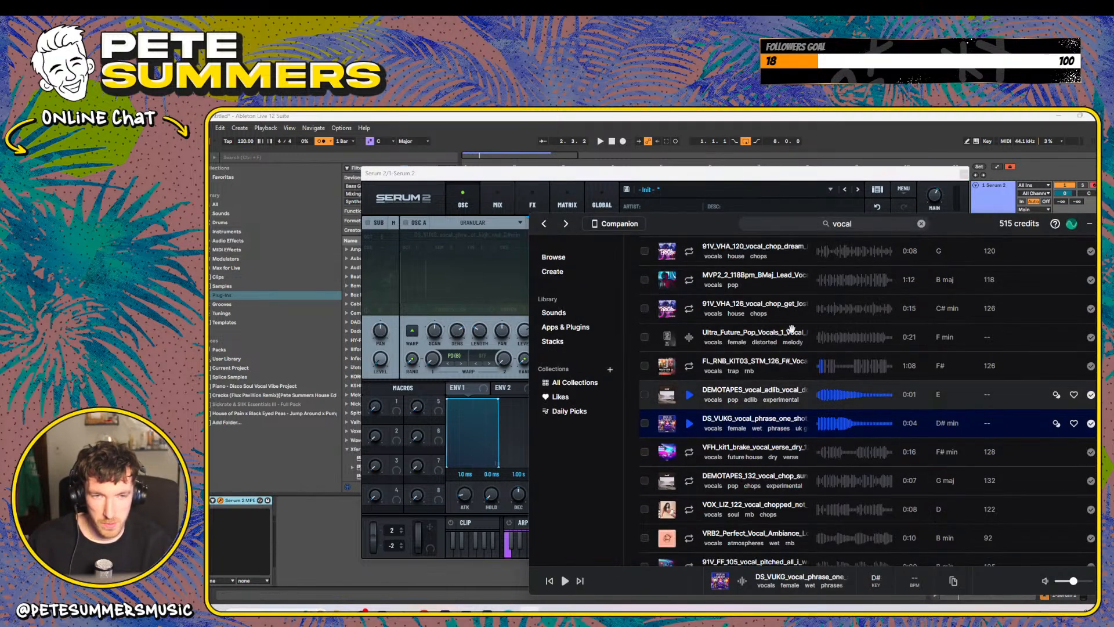
{"action": "left_click_drag", "start_coordinate": [697, 228], "coordinate": [751, 263]}
{"action": "left_click", "coordinate": [743, 460]}
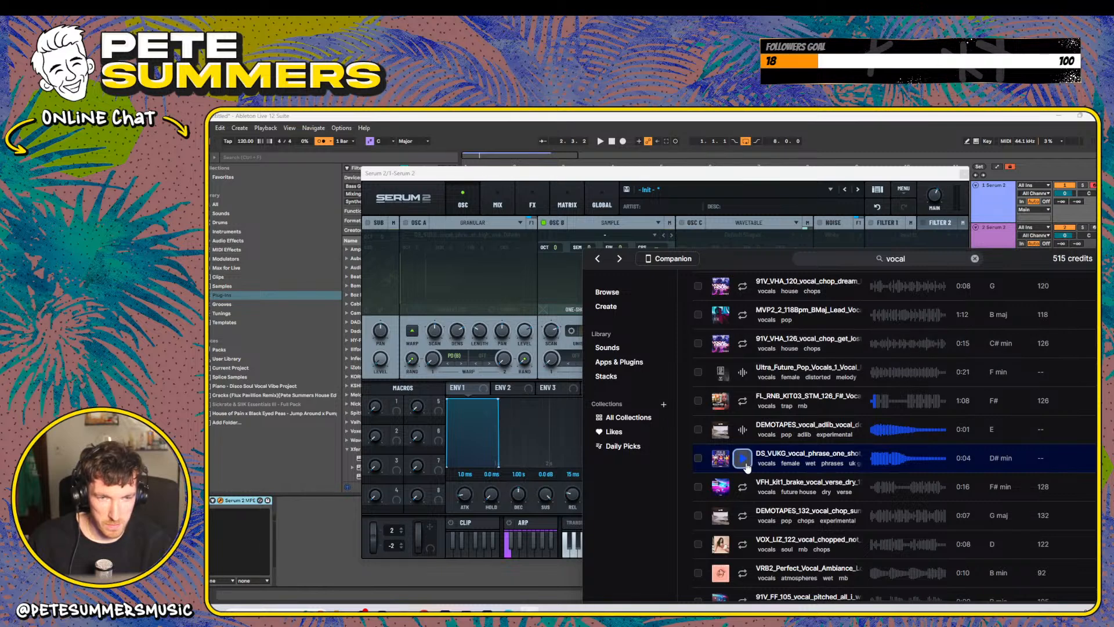
- Preview the DEMOTAPES vocal adlib, load the DS_VUKG vocal phrase one-shot into oscillator B, and bring Serum 2 back to the front
{"action": "left_click", "coordinate": [743, 460]}
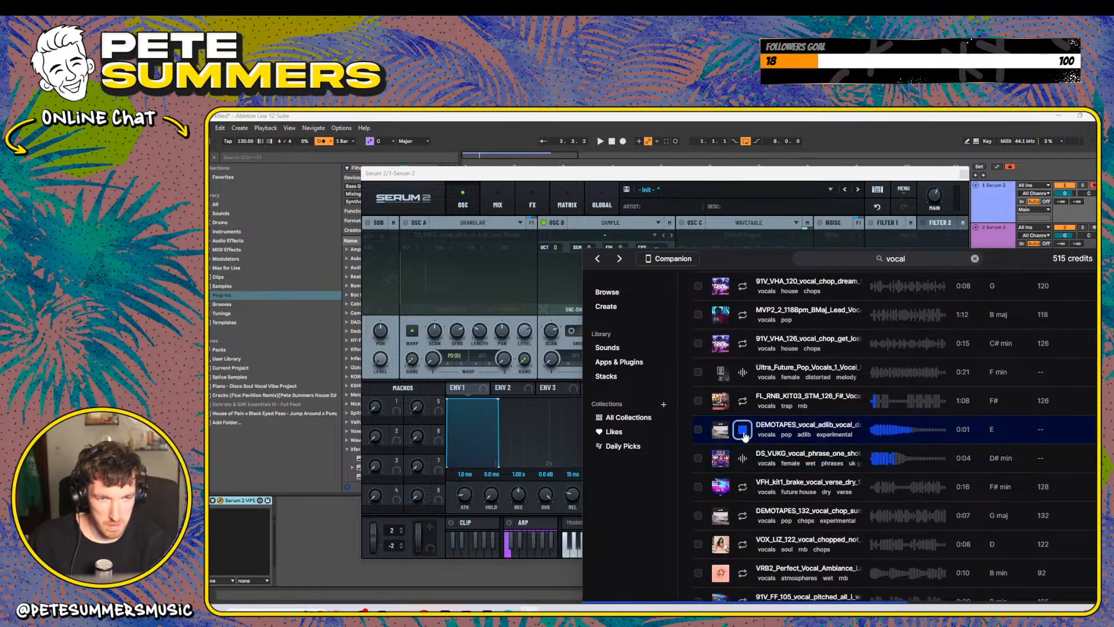
{"action": "left_click_drag", "start_coordinate": [865, 460], "coordinate": [568, 269]}
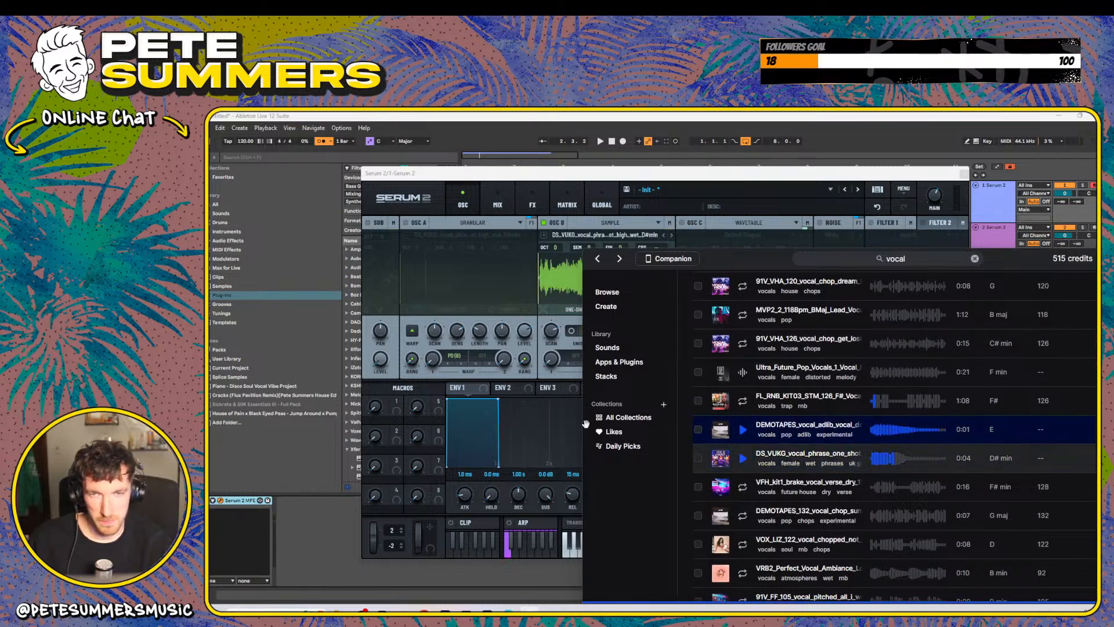
{"action": "left_click", "coordinate": [608, 261]}
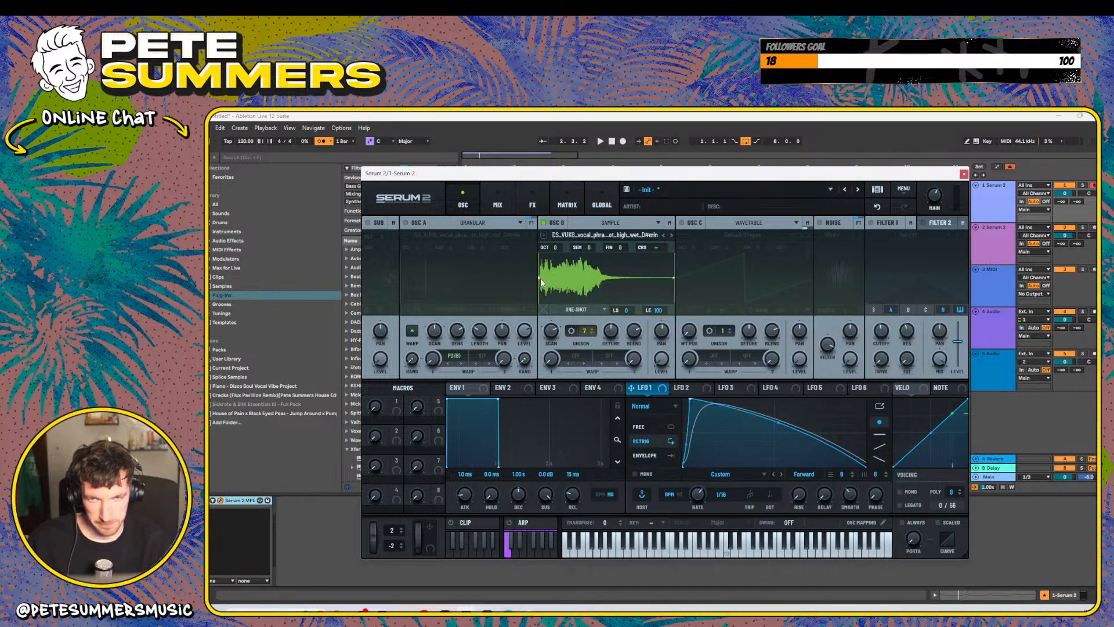
- Narrow oscillator B's loop region to a short slice of the vocal sample and play the clip while adjusting the oscillator's level
{"action": "left_click_drag", "start_coordinate": [673, 277], "coordinate": [568, 292]}
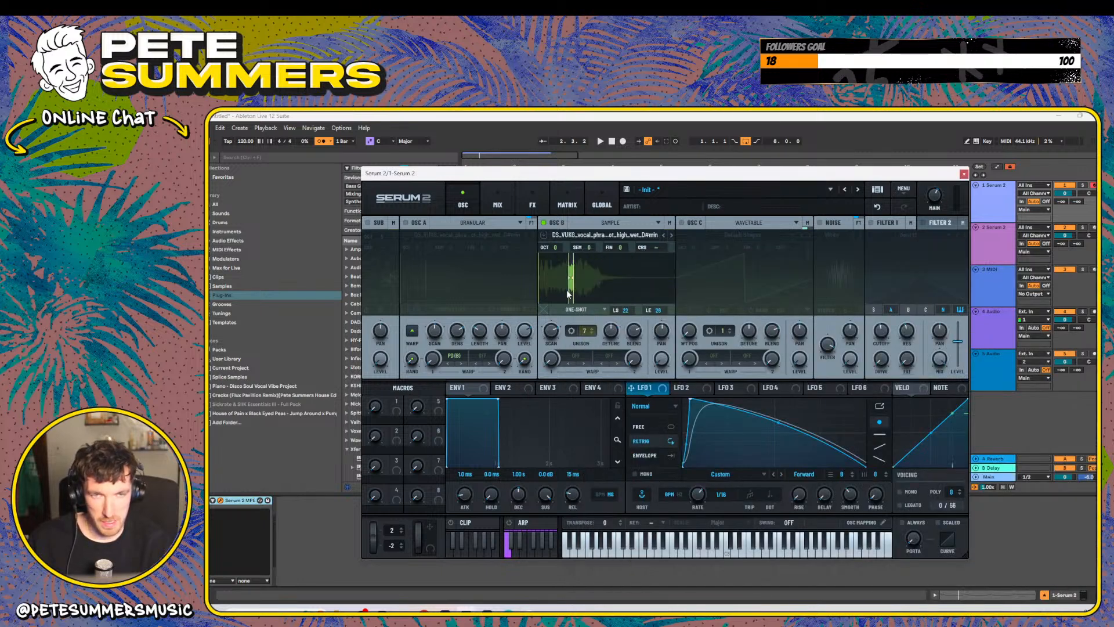
{"action": "key", "text": "space"}
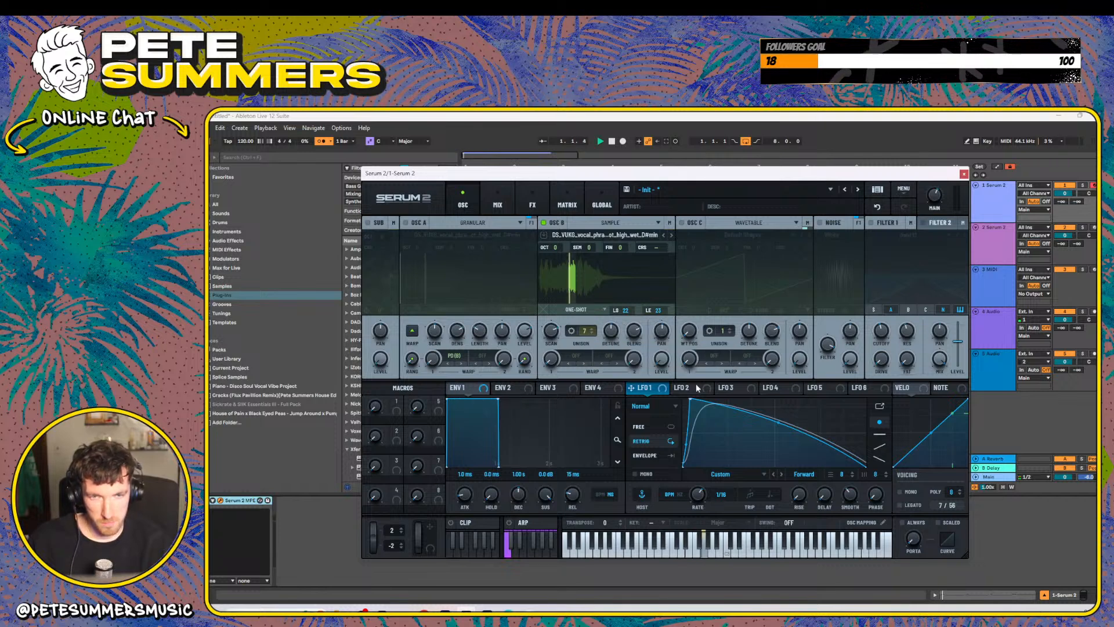
{"action": "left_click_drag", "start_coordinate": [663, 360], "coordinate": [669, 292]}
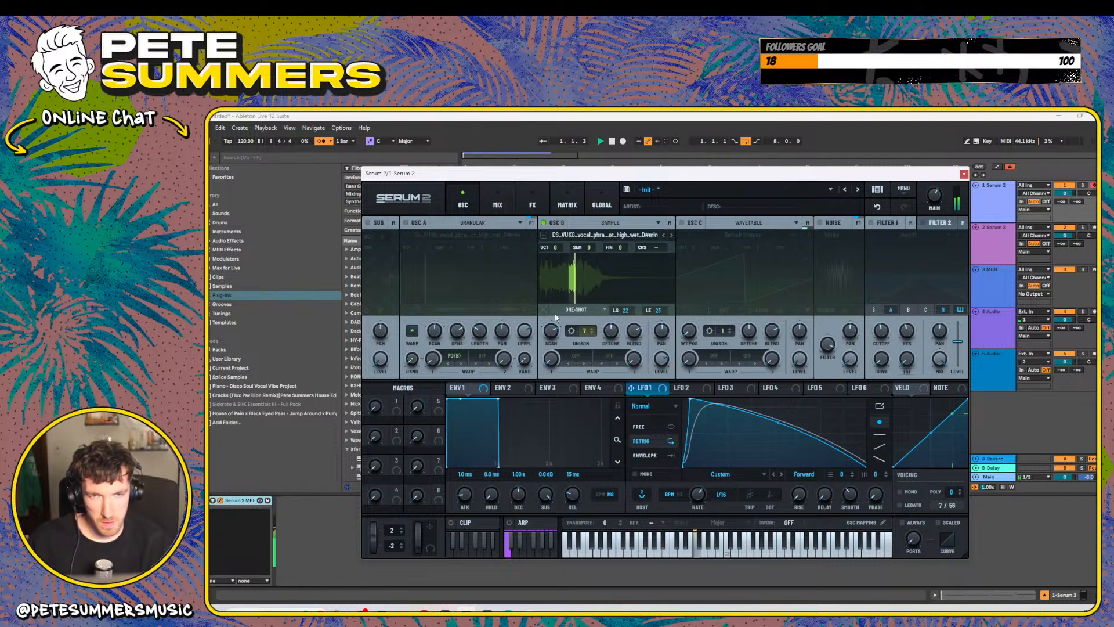
- Try oscillator B's Rev Loop mode, and settle on Fwd/Rev Loop for the sample playback
{"action": "left_click", "coordinate": [571, 309]}
{"action": "left_click", "coordinate": [576, 310]}
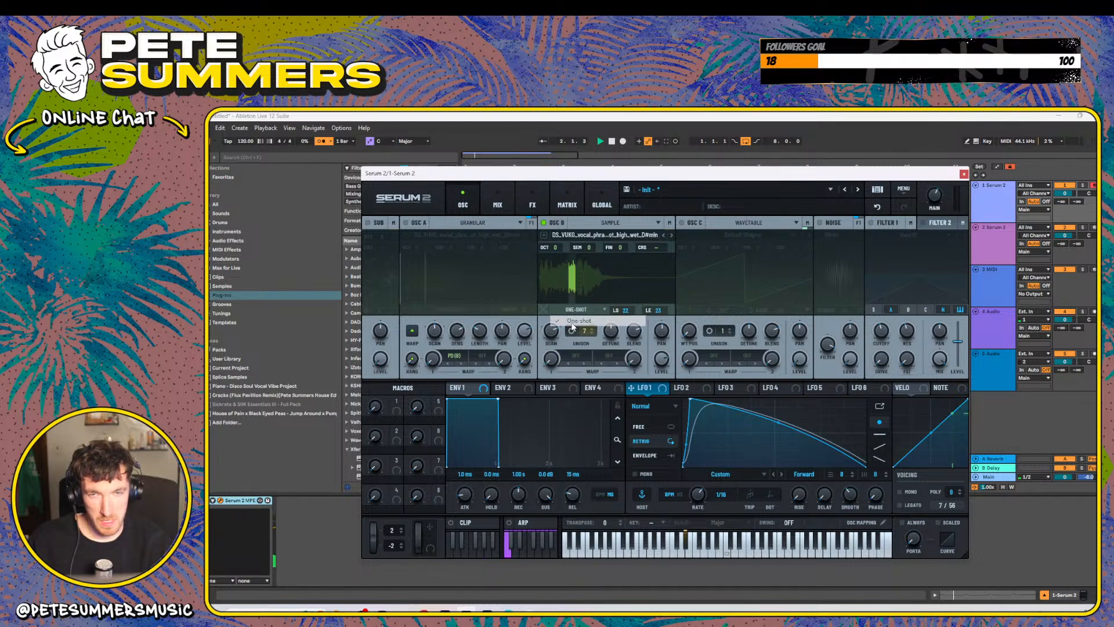
{"action": "left_click", "coordinate": [577, 309]}
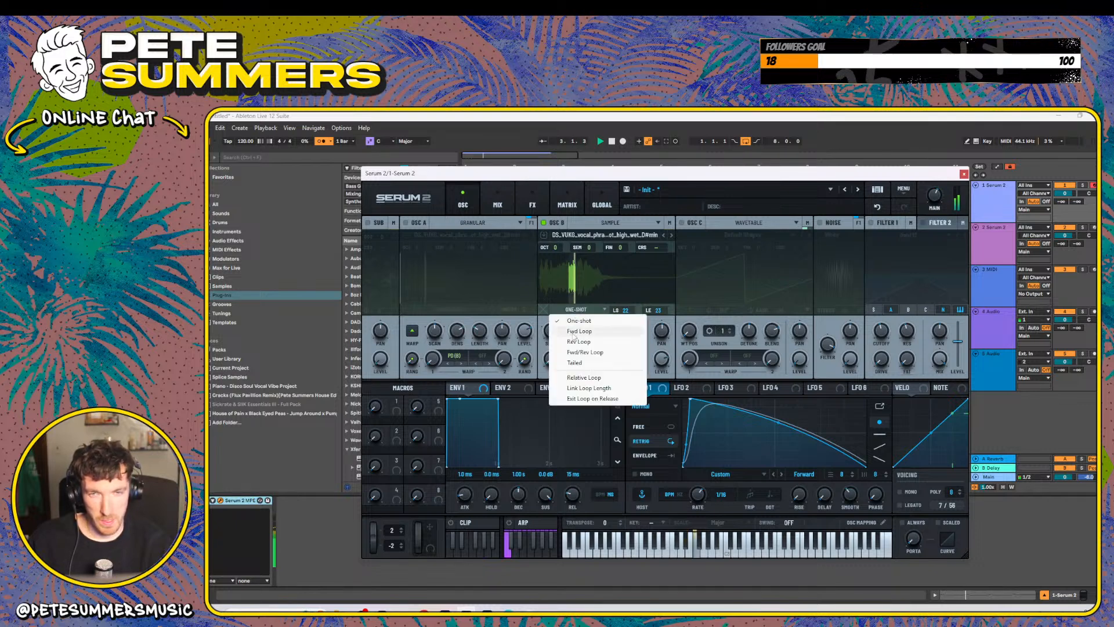
{"action": "left_click", "coordinate": [582, 351]}
{"action": "left_click", "coordinate": [580, 310]}
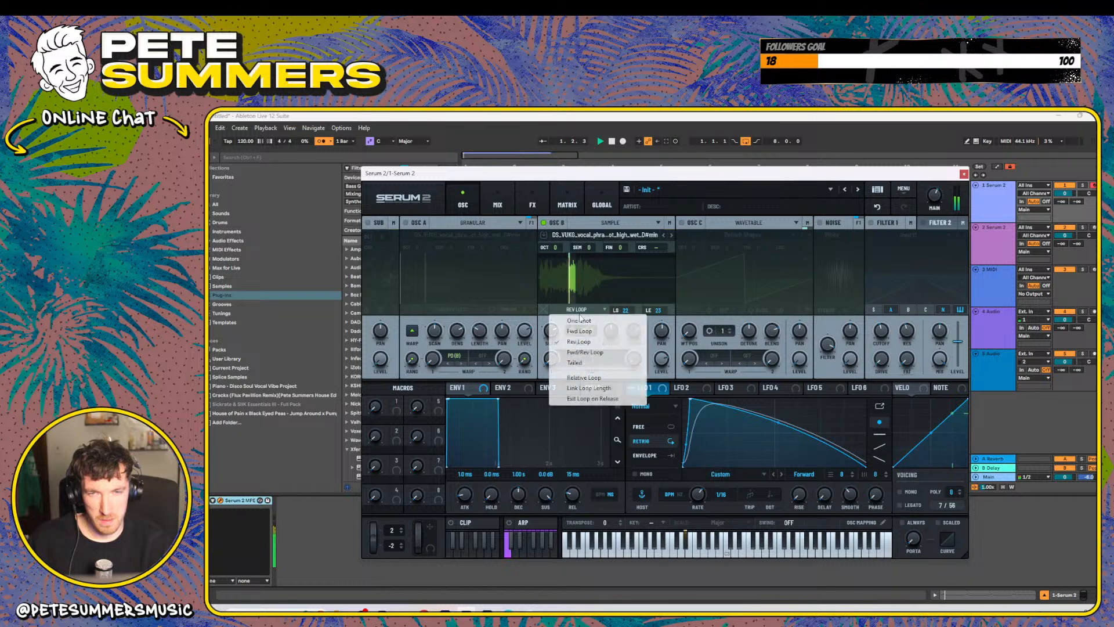
{"action": "left_click", "coordinate": [618, 343]}
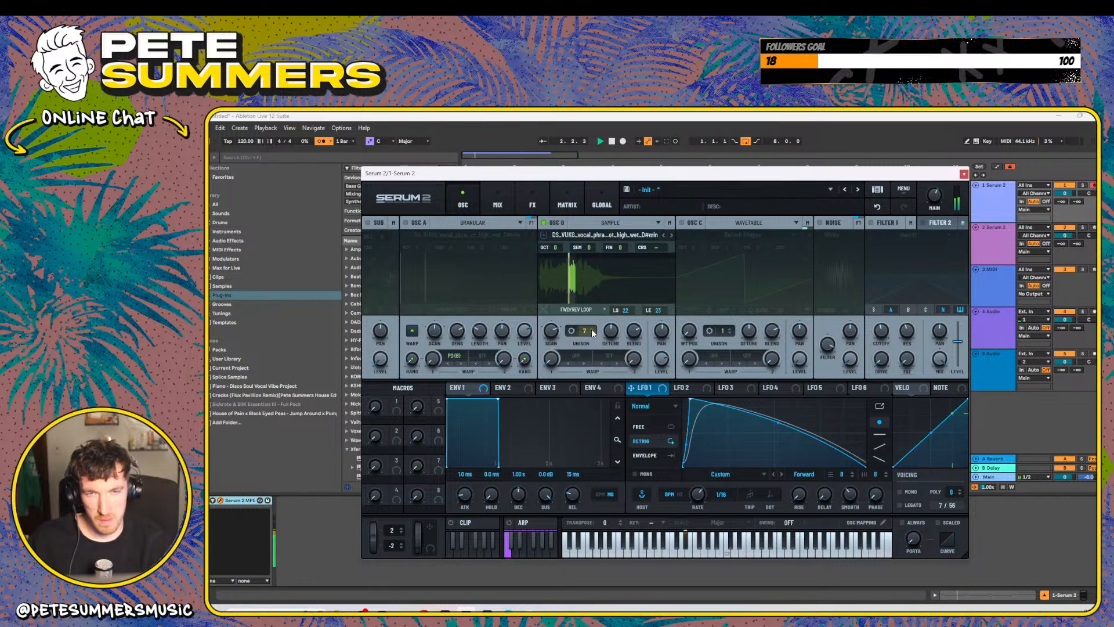
- Adjust the loop start and end in oscillator B's sample, leaving a short looped slice, and play the clip again
{"action": "mouse_move", "coordinate": [577, 283]}
{"action": "left_mouse_down"}
{"action": "mouse_move", "coordinate": [625, 274]}
{"action": "mouse_move", "coordinate": [563, 297]}
{"action": "left_mouse_up"}
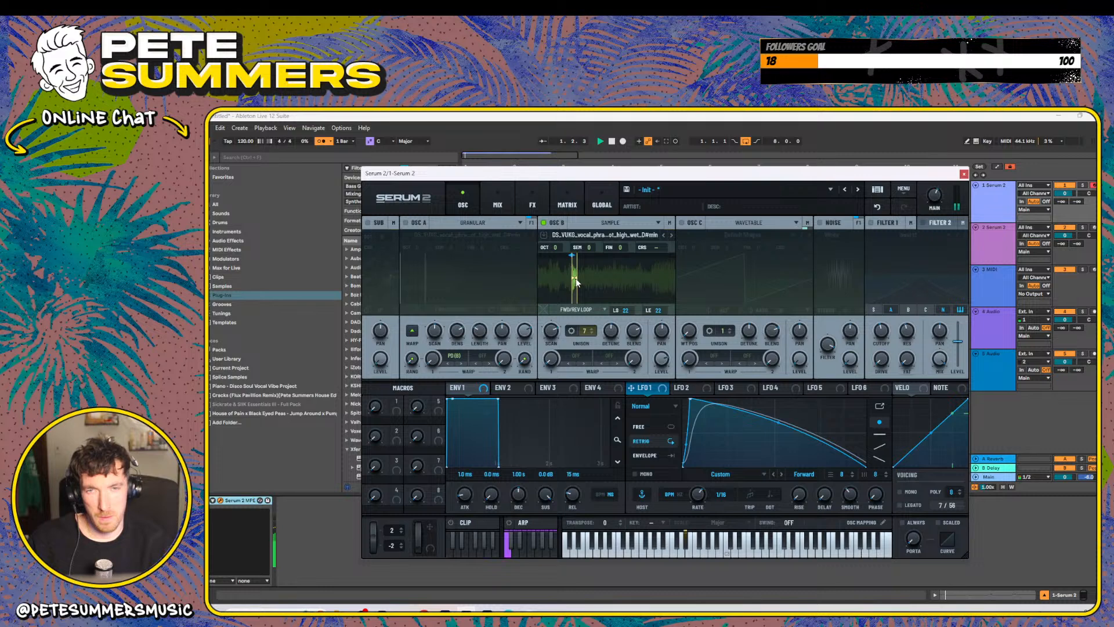
{"action": "left_click_drag", "start_coordinate": [575, 283], "coordinate": [615, 281]}
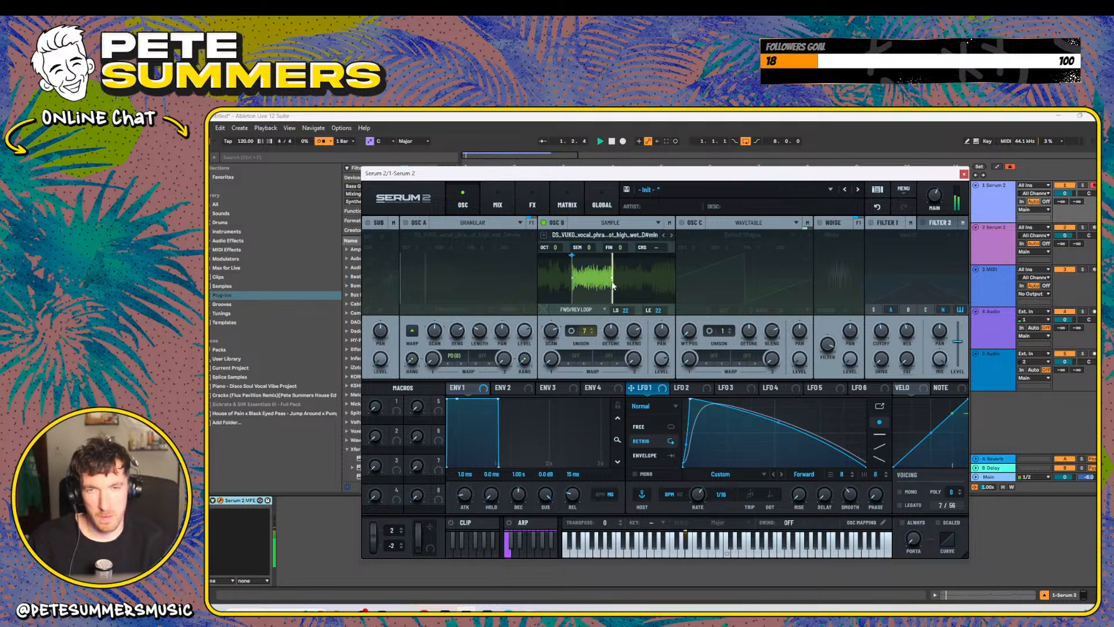
{"action": "left_click", "coordinate": [573, 308]}
{"action": "left_click", "coordinate": [572, 309]}
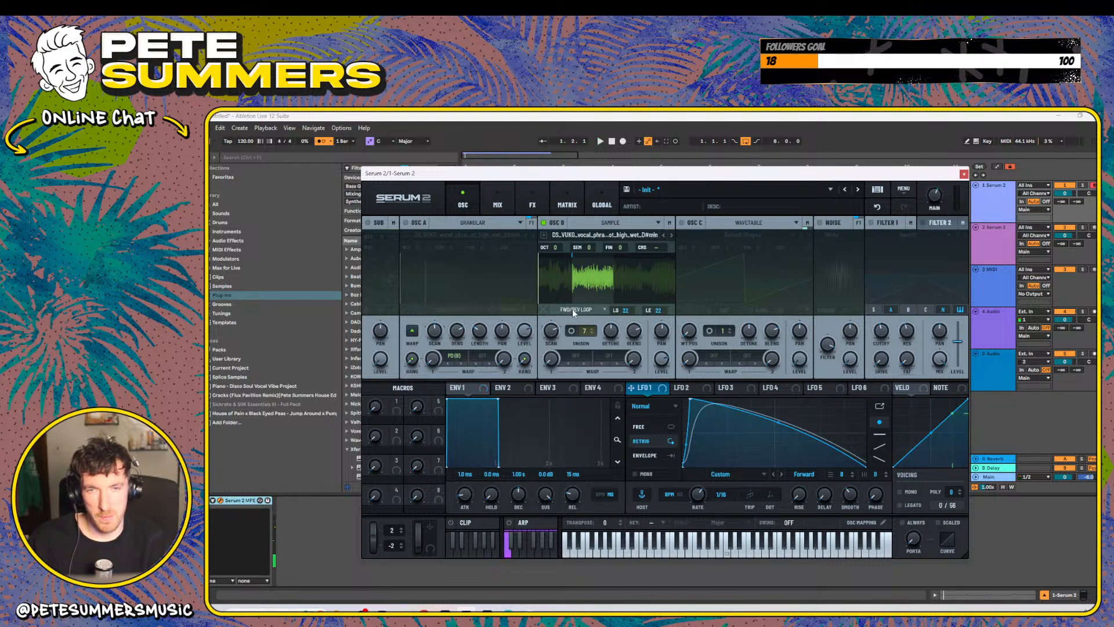
{"action": "mouse_move", "coordinate": [574, 255]}
{"action": "left_mouse_down"}
{"action": "mouse_move", "coordinate": [621, 260]}
{"action": "mouse_move", "coordinate": [600, 278]}
{"action": "left_mouse_up"}
{"action": "key", "text": "space"}
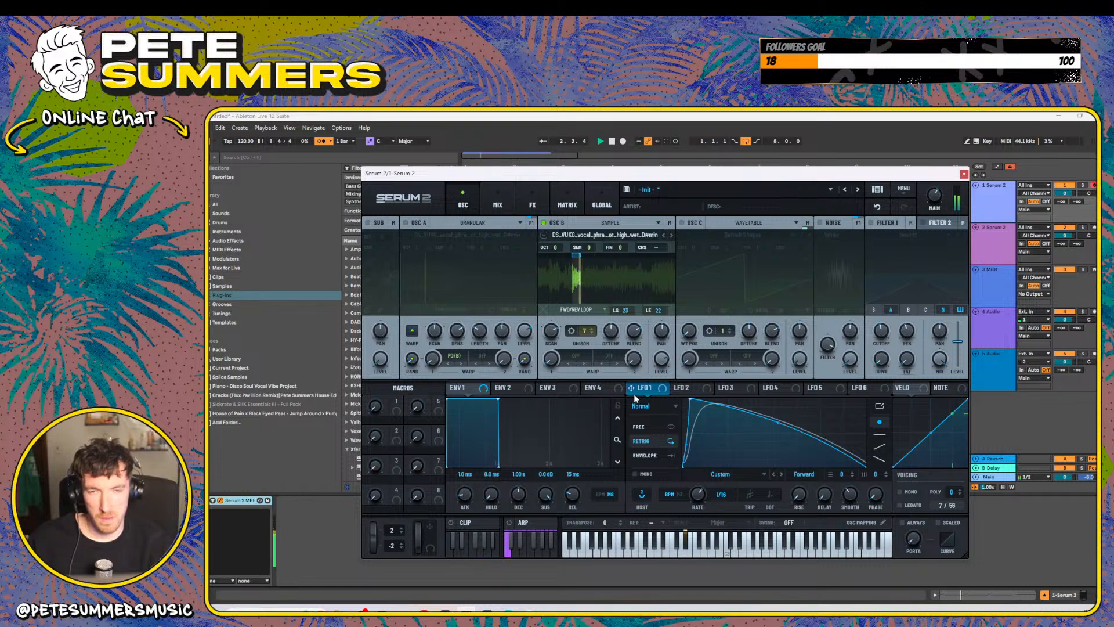
- Try Diode 2 distortion as oscillator B's first warp mode and switch that warp back off
{"action": "left_click", "coordinate": [577, 355]}
{"action": "mouse_move", "coordinate": [582, 391]}
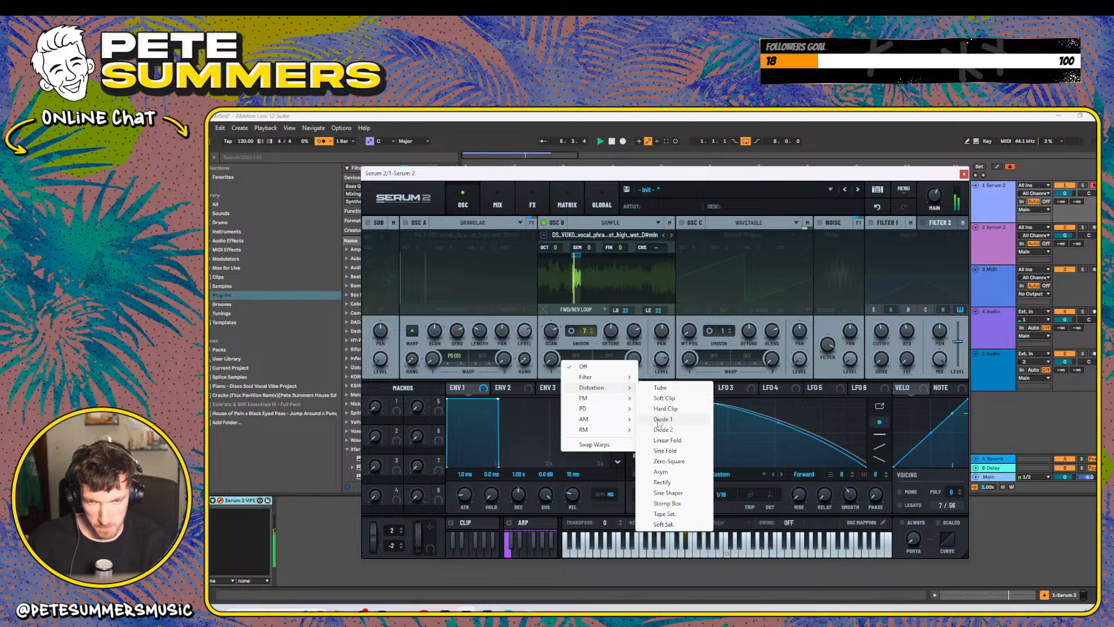
{"action": "left_click", "coordinate": [662, 430]}
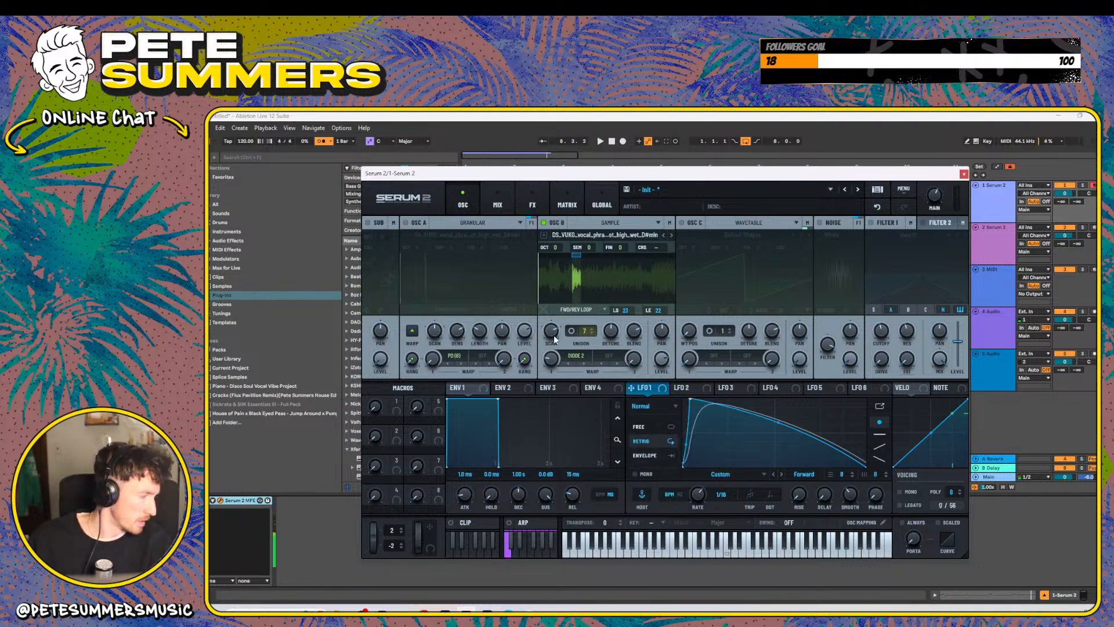
{"action": "left_click", "coordinate": [564, 358]}
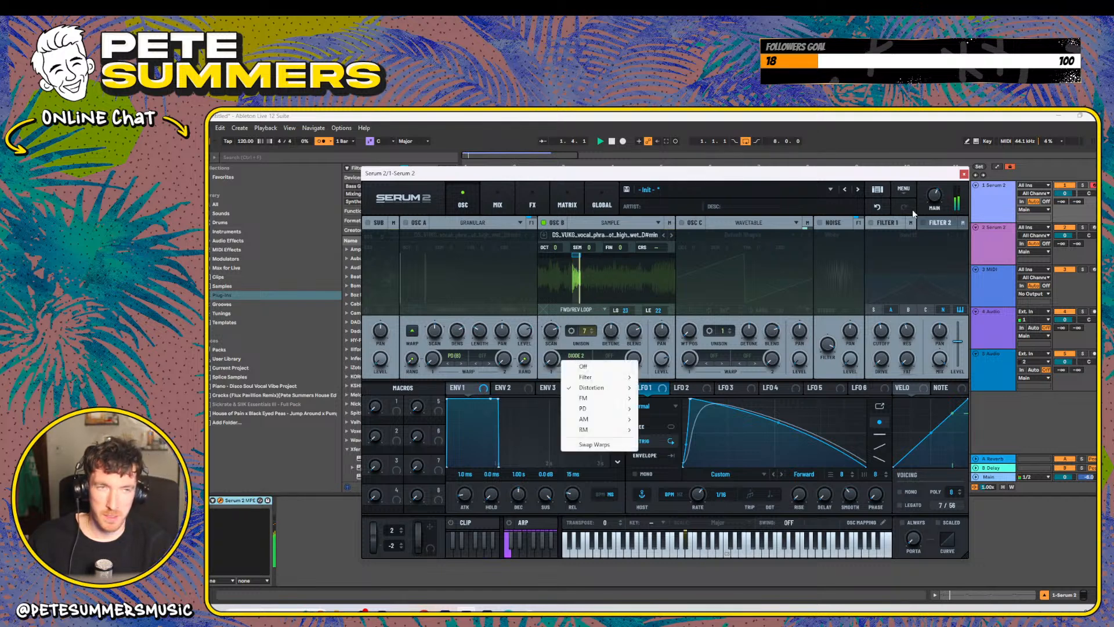
{"action": "mouse_move", "coordinate": [596, 378]}
{"action": "left_click", "coordinate": [653, 377]}
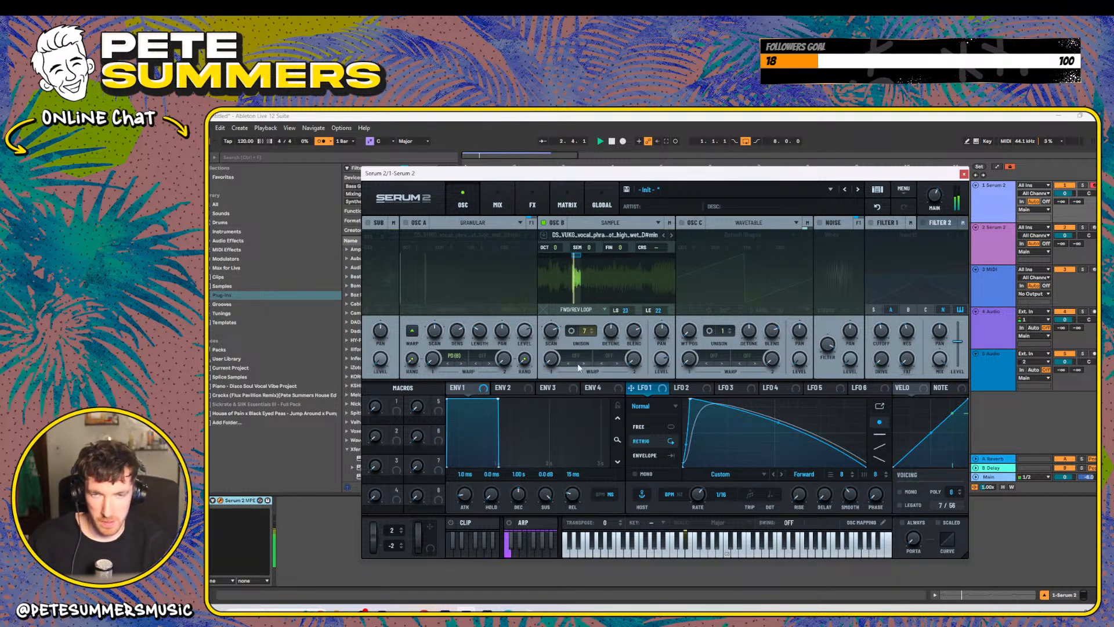
- Audition Soft Clip, Diode 1 and LPF as oscillator B's first warp mode, ending with both warps off
{"action": "left_click", "coordinate": [581, 363]}
{"action": "left_click", "coordinate": [581, 364]}
{"action": "left_click", "coordinate": [580, 363]}
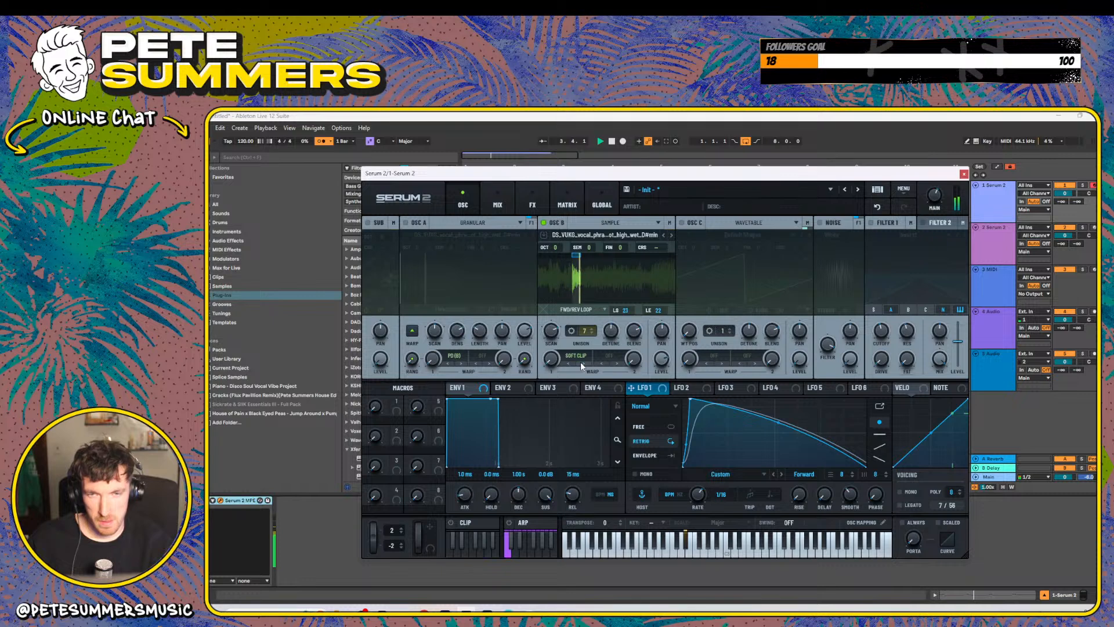
{"action": "left_click", "coordinate": [581, 363]}
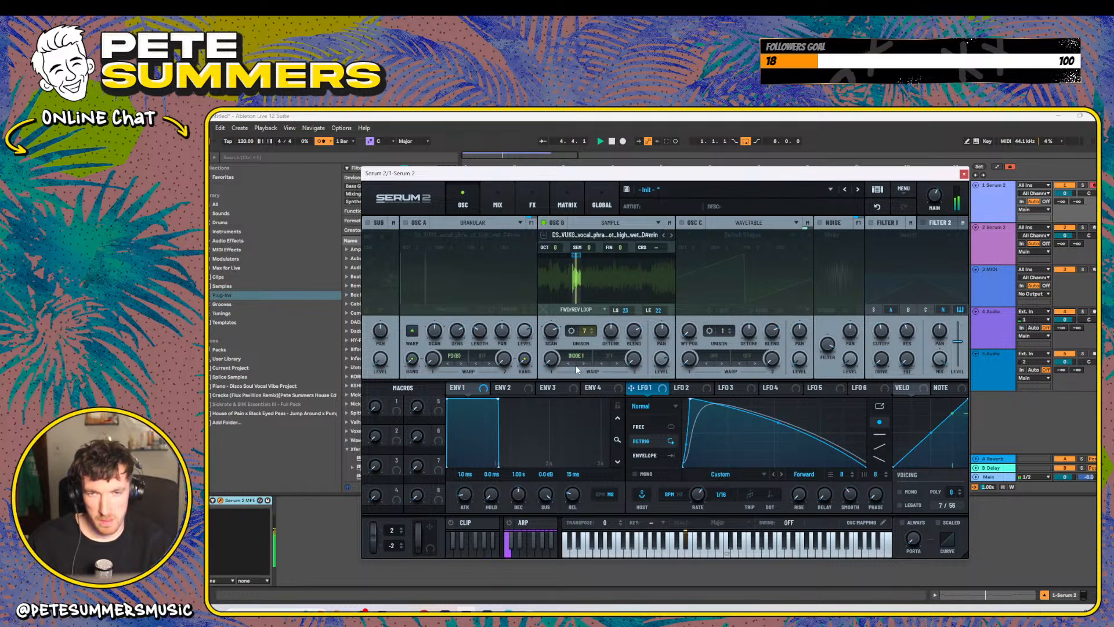
{"action": "left_click", "coordinate": [576, 366]}
{"action": "left_click", "coordinate": [575, 365]}
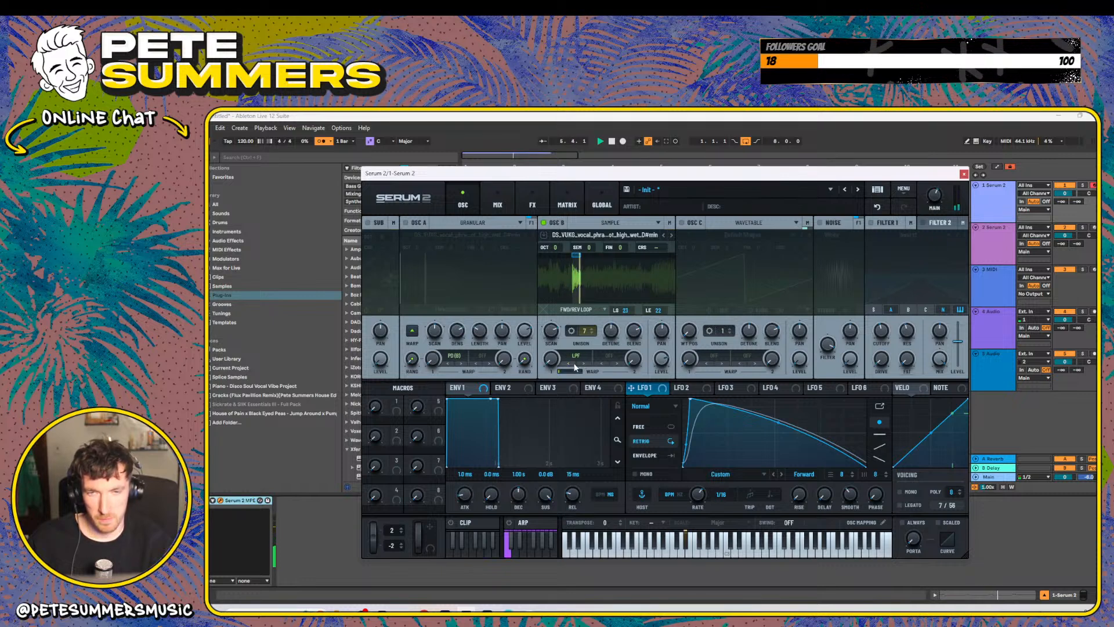
{"action": "left_click", "coordinate": [598, 361]}
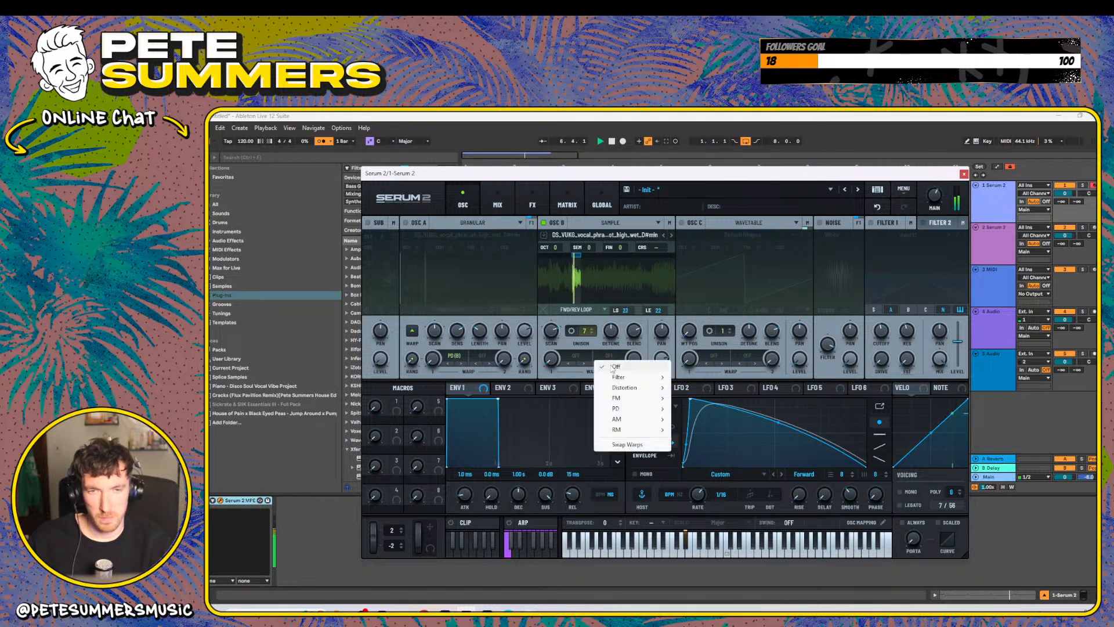
{"action": "left_click", "coordinate": [569, 373]}
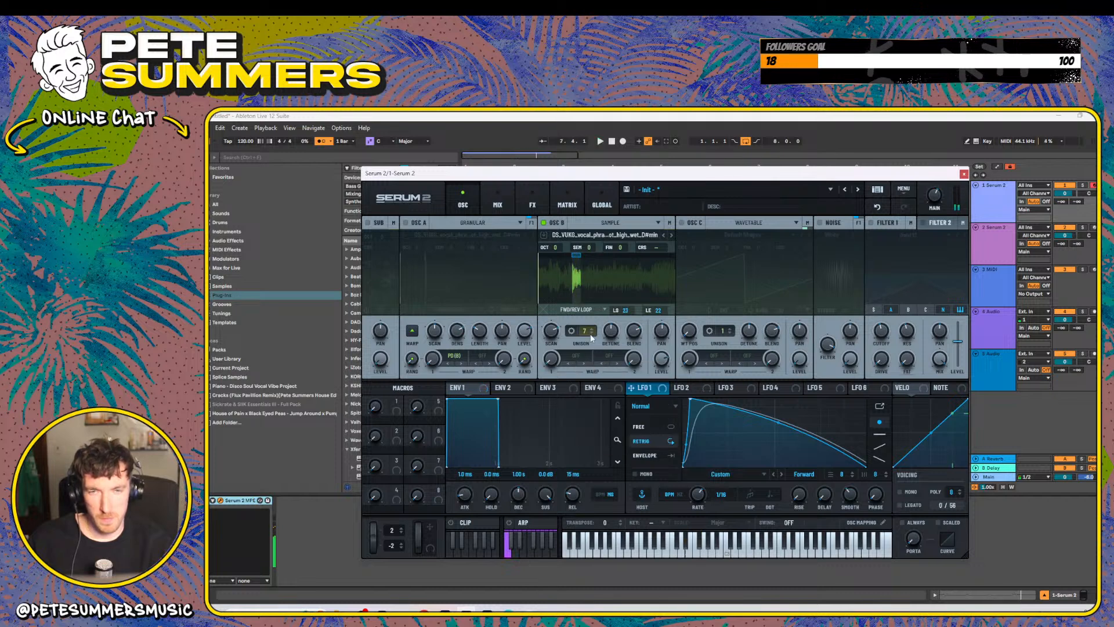
- Set oscillator B's unison to 1 voice and try its scan rate down to 0% while the clip plays
{"action": "left_click_drag", "start_coordinate": [585, 331], "coordinate": [580, 399]}
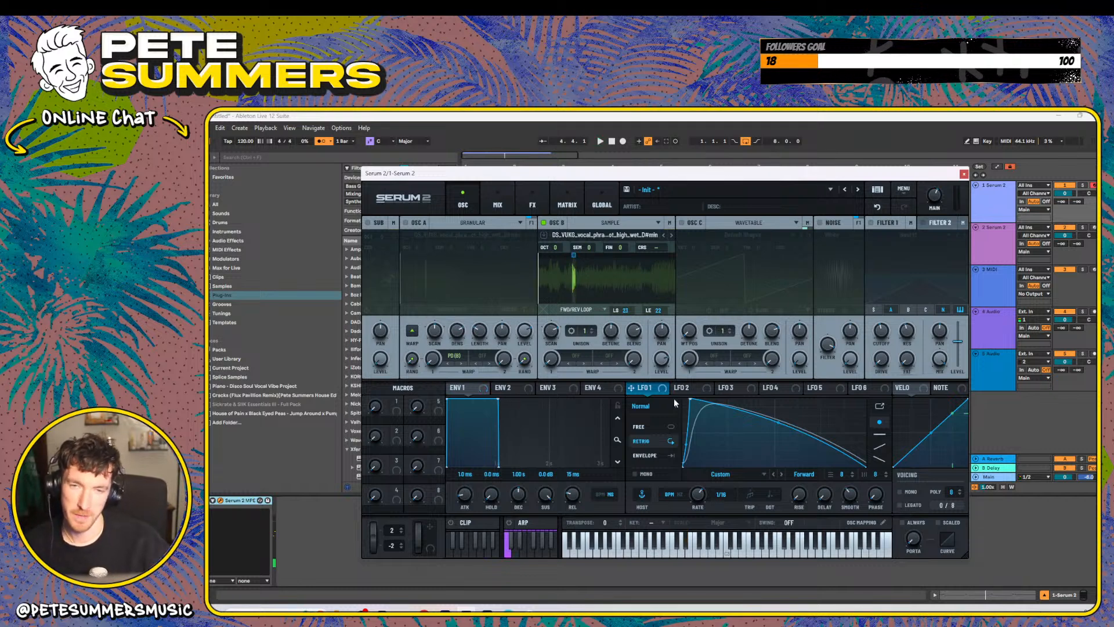
{"action": "key", "text": "space"}
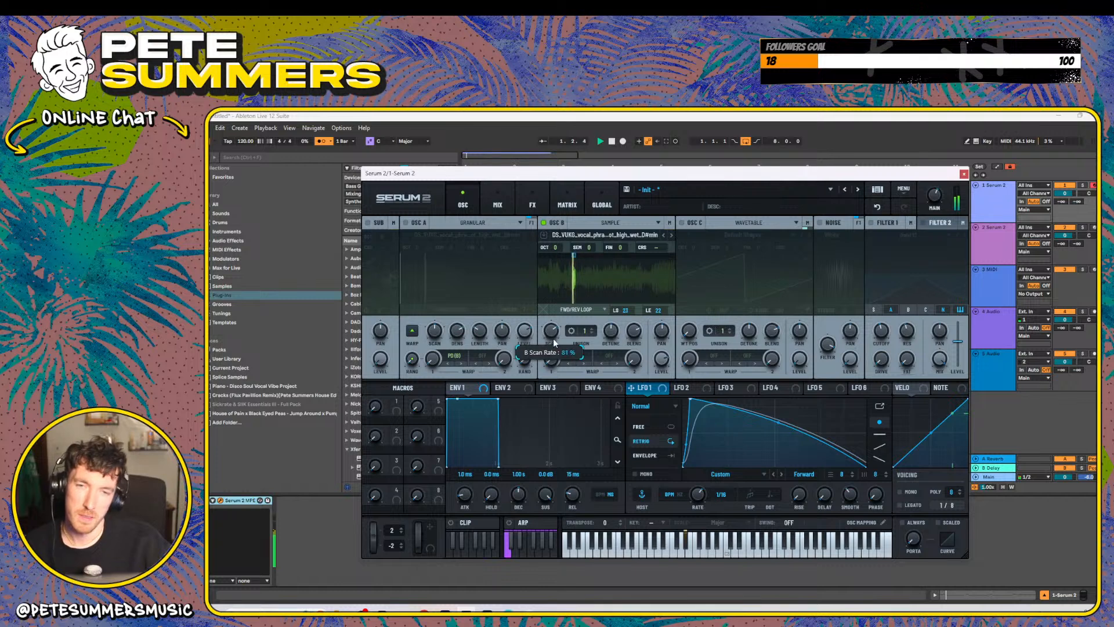
{"action": "left_click_drag", "start_coordinate": [551, 363], "coordinate": [550, 355]}
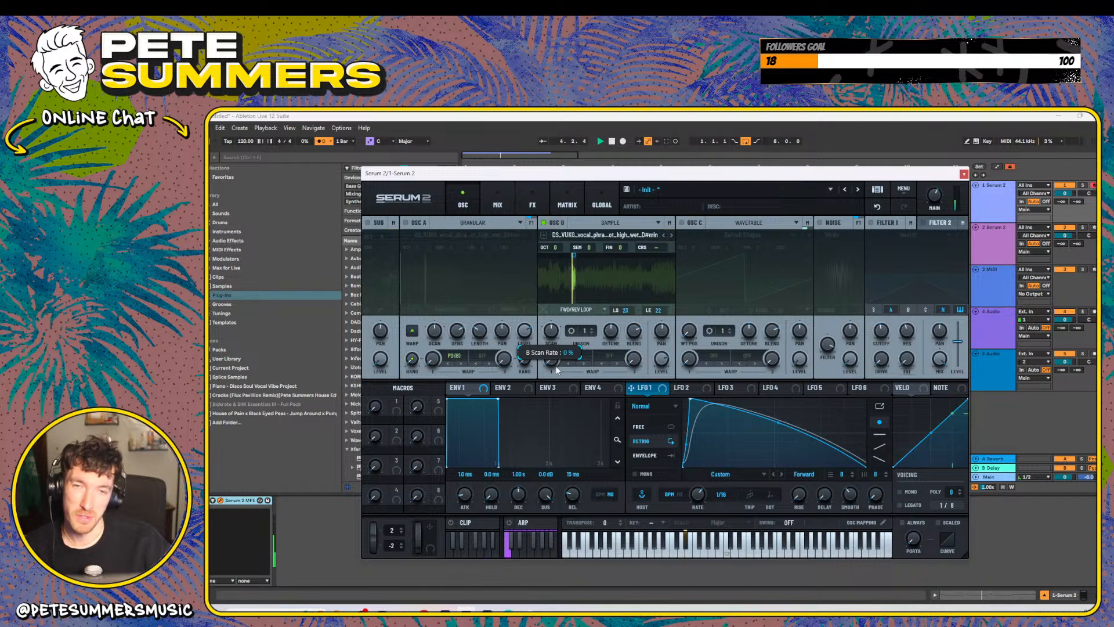
{"action": "mouse_move", "coordinate": [555, 365]}
{"action": "left_mouse_down"}
{"action": "mouse_move", "coordinate": [568, 346]}
{"action": "mouse_move", "coordinate": [563, 408]}
{"action": "mouse_move", "coordinate": [568, 356]}
{"action": "mouse_move", "coordinate": [569, 378]}
{"action": "left_mouse_up"}
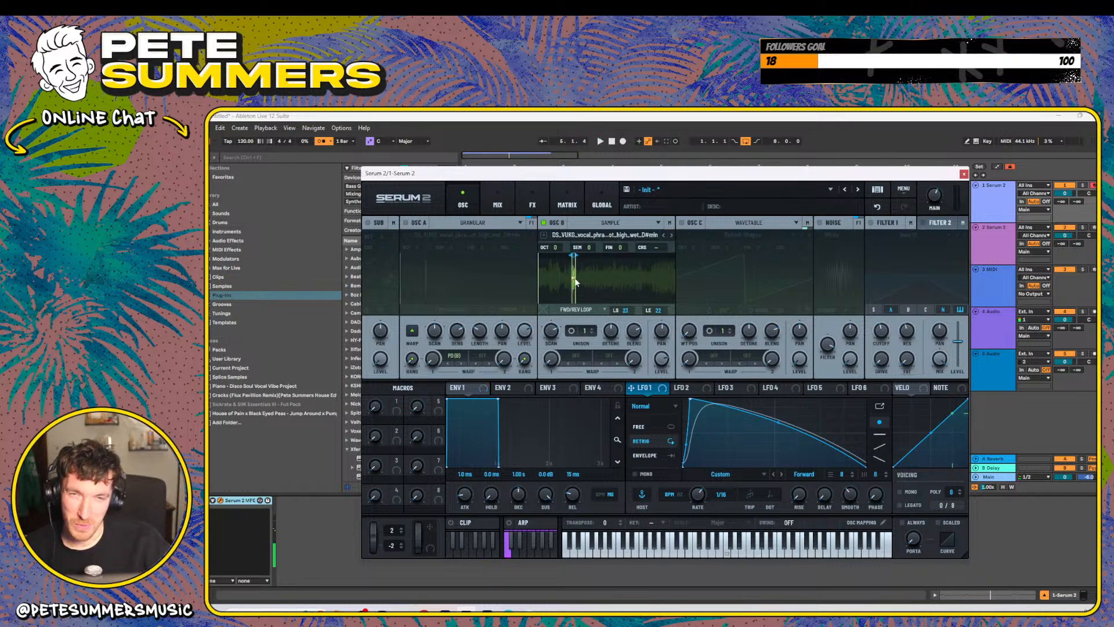
- Play the clip with a wide loop region across the middle of oscillator B's sample, varying the scan rate down to 29%
{"action": "key", "text": "space"}
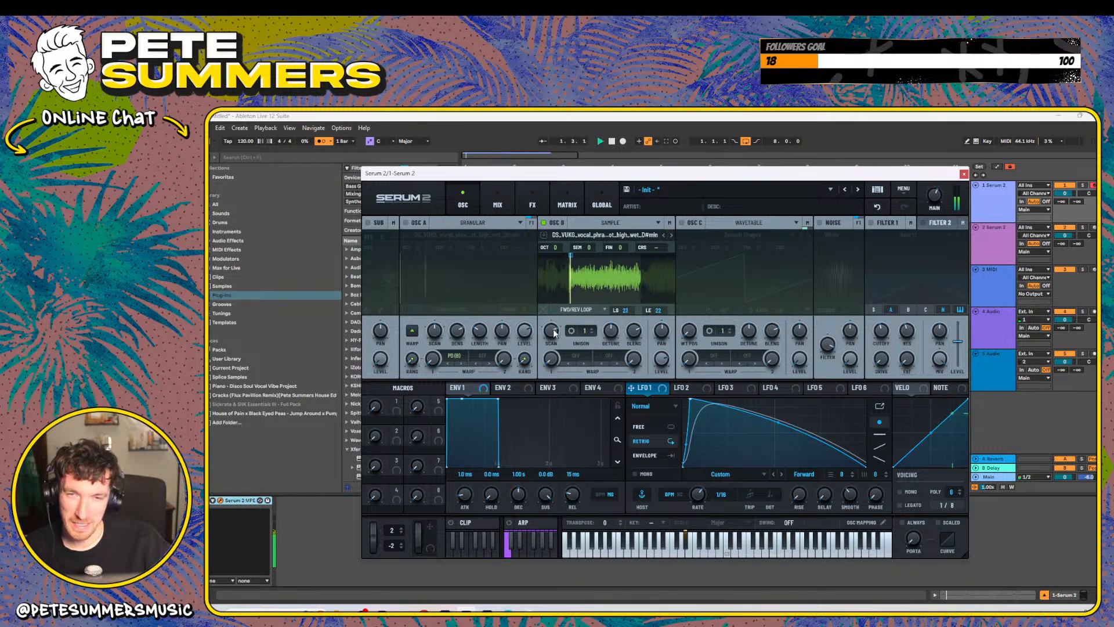
{"action": "left_click_drag", "start_coordinate": [597, 257], "coordinate": [660, 254]}
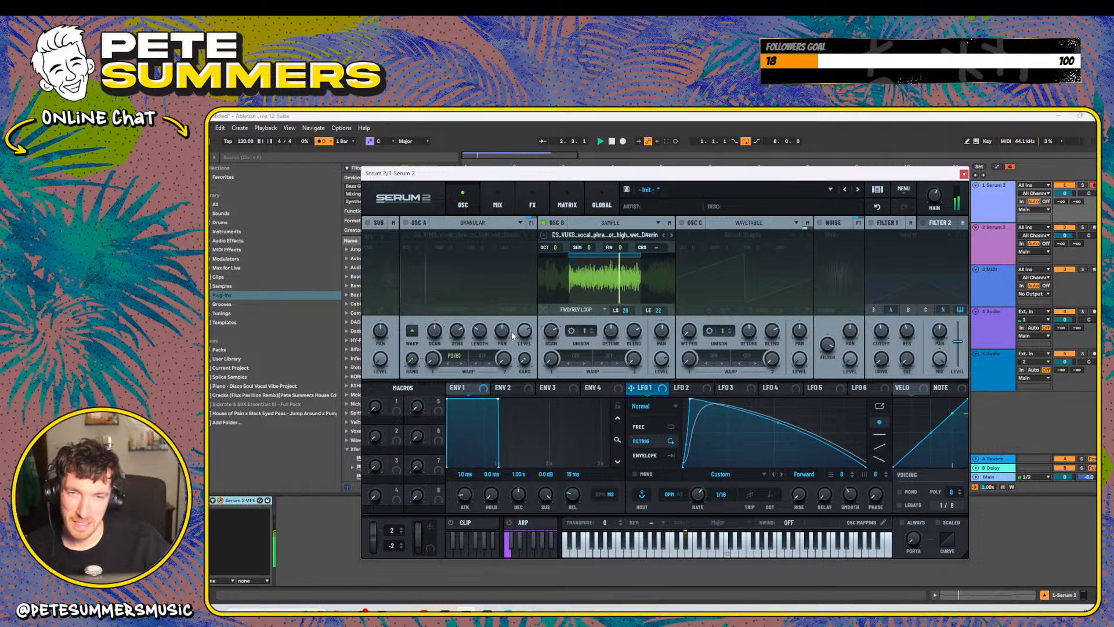
{"action": "left_click_drag", "start_coordinate": [553, 342], "coordinate": [556, 355]}
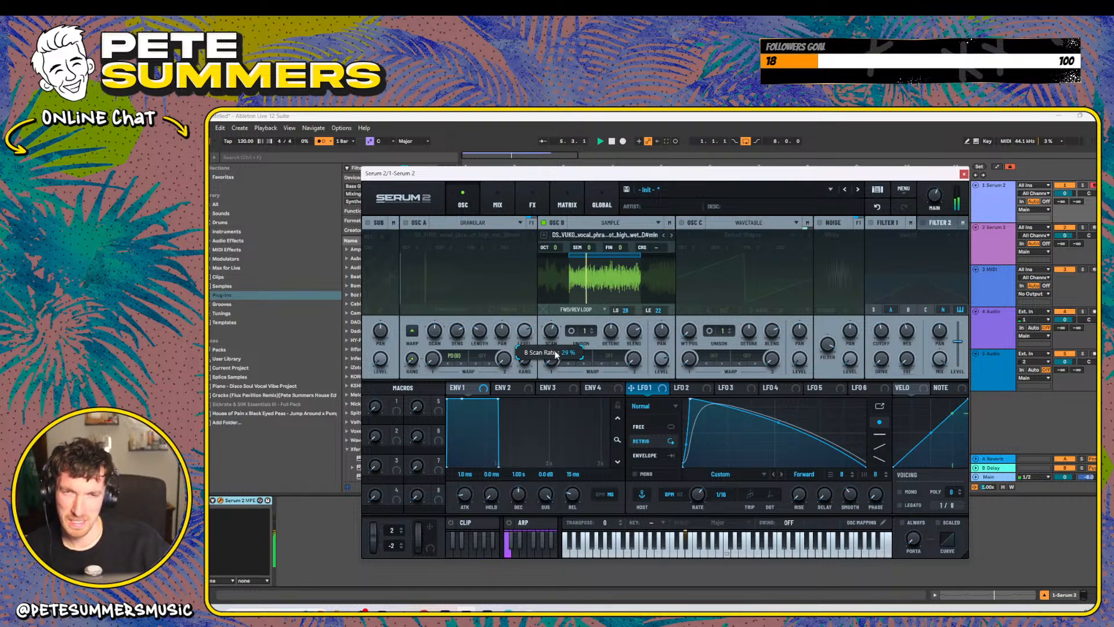
{"action": "left_click_drag", "start_coordinate": [556, 355], "coordinate": [556, 329]}
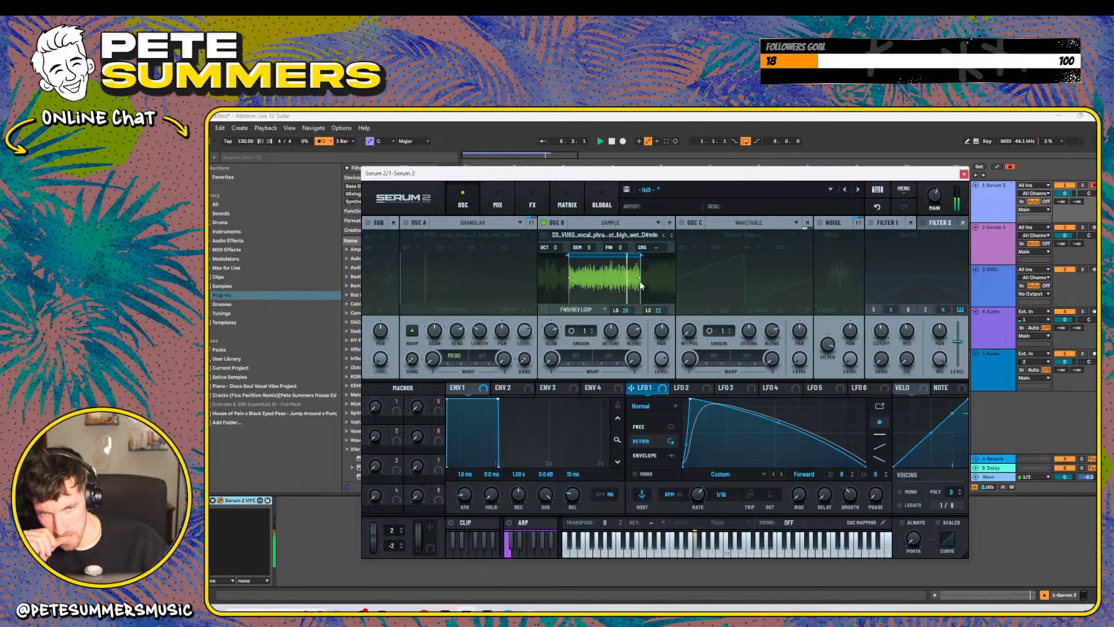
- Audition a short mid-sample loop slice in oscillator B at a lower scan rate and turn the oscillator off
{"action": "mouse_move", "coordinate": [642, 279]}
{"action": "left_mouse_down"}
{"action": "mouse_move", "coordinate": [571, 278]}
{"action": "mouse_move", "coordinate": [589, 280]}
{"action": "left_mouse_up"}
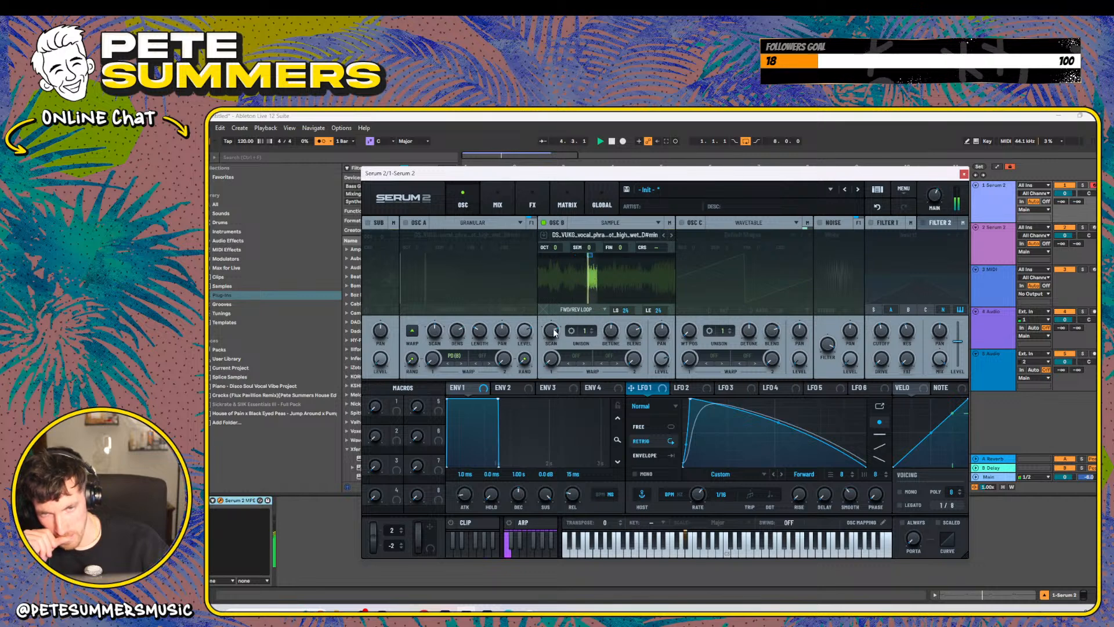
{"action": "mouse_move", "coordinate": [553, 334]}
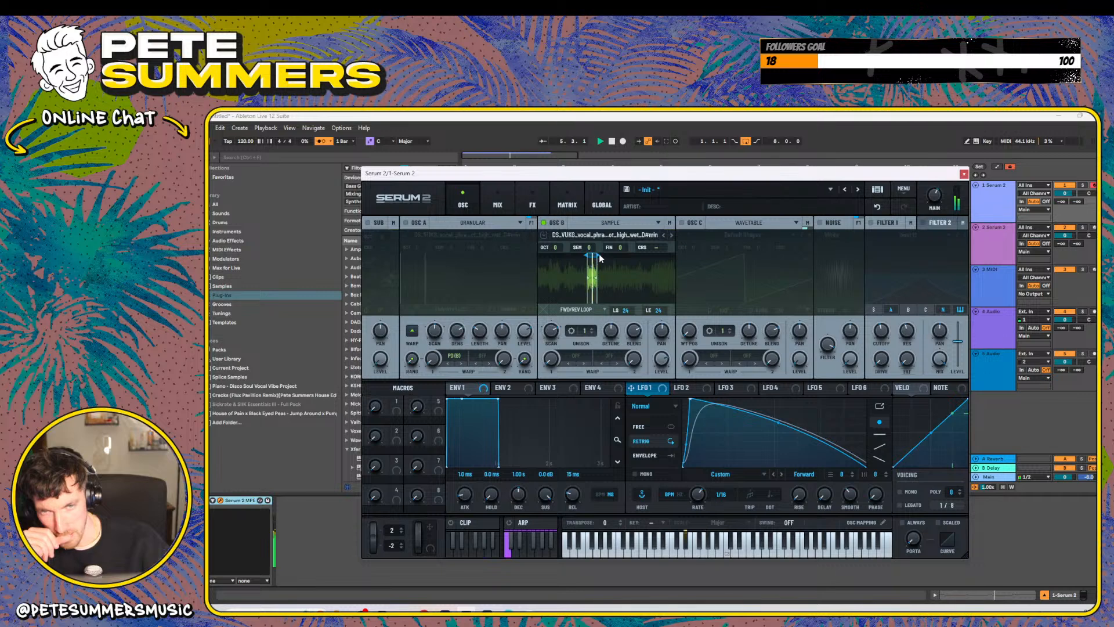
{"action": "left_click_drag", "start_coordinate": [550, 333], "coordinate": [552, 347]}
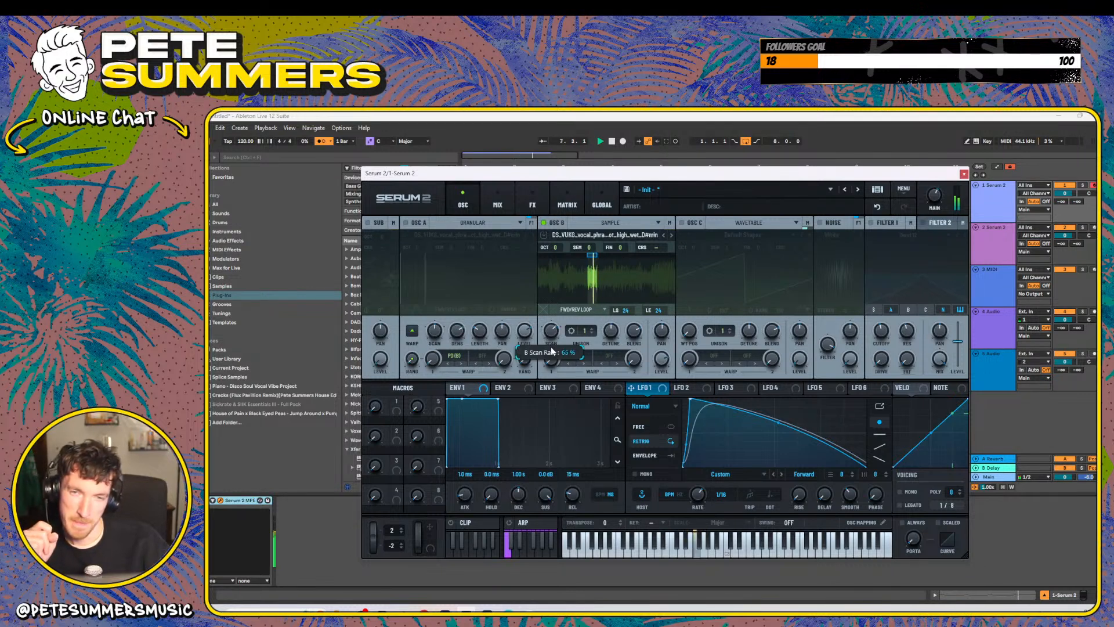
{"action": "left_click", "coordinate": [544, 223]}
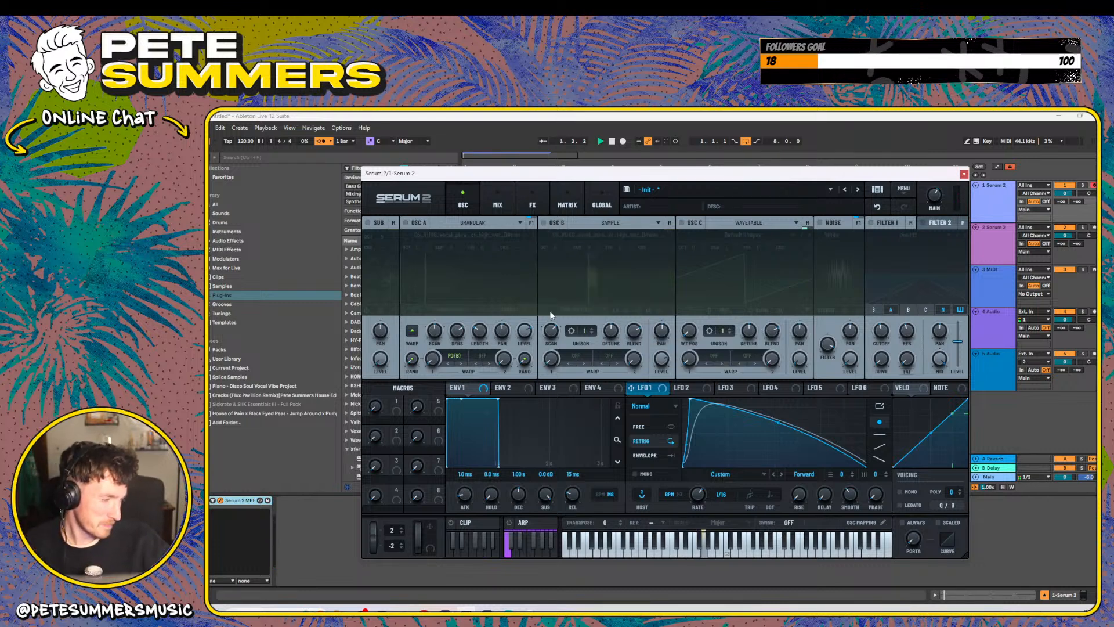
- Turn on oscillator A, set its loop region over the later middle of the sample, and enable the sub oscillator with a saw wave
{"action": "left_click", "coordinate": [406, 222]}
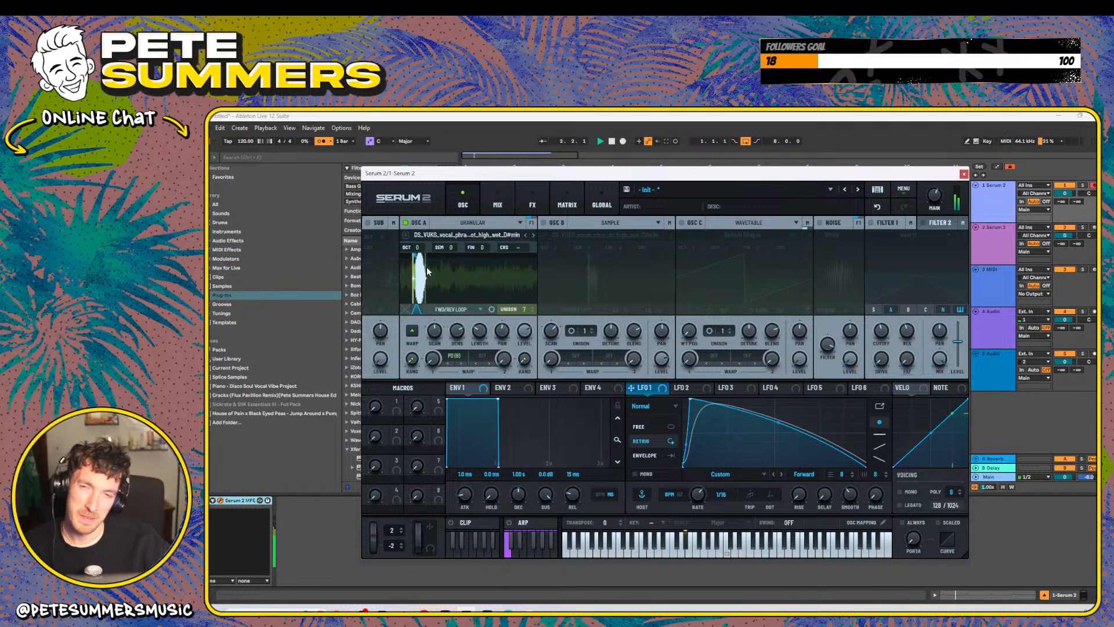
{"action": "left_click_drag", "start_coordinate": [463, 276], "coordinate": [501, 276]}
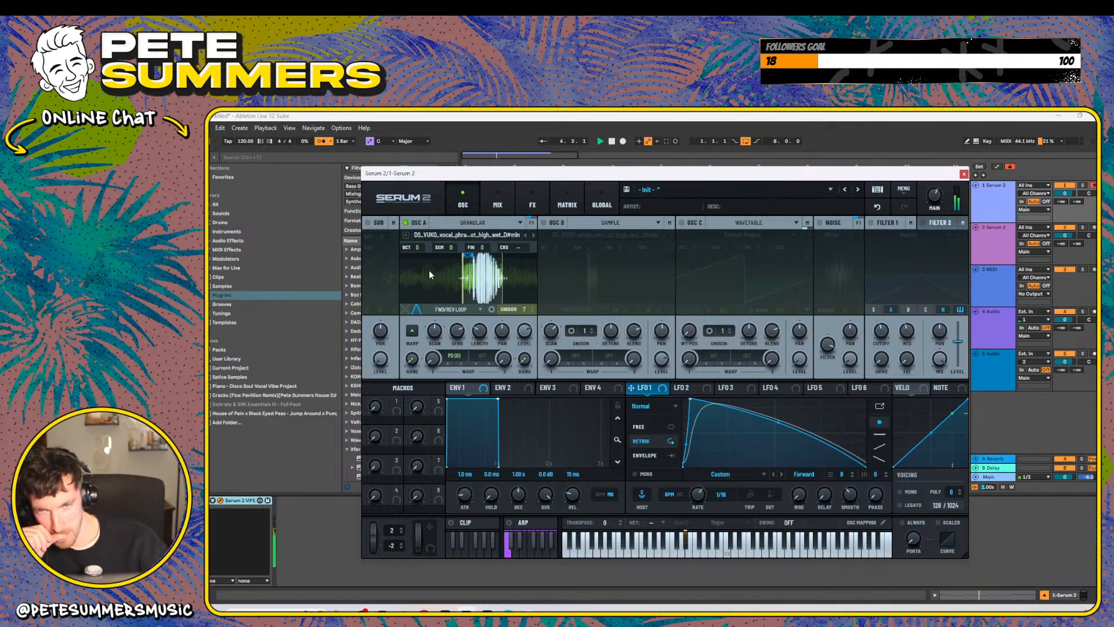
{"action": "left_click", "coordinate": [368, 223]}
{"action": "left_click", "coordinate": [390, 278]}
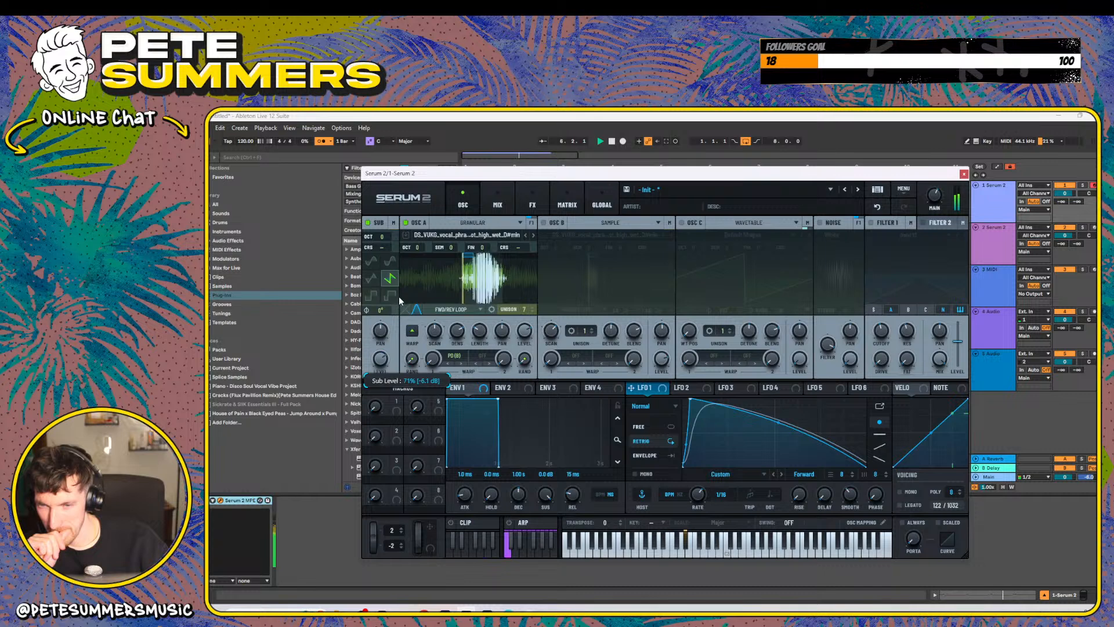
- Lower oscillator A's semitone tuning to -10 while the clip plays
{"action": "left_click", "coordinate": [451, 249]}
{"action": "left_click_drag", "start_coordinate": [451, 246], "coordinate": [452, 248]}
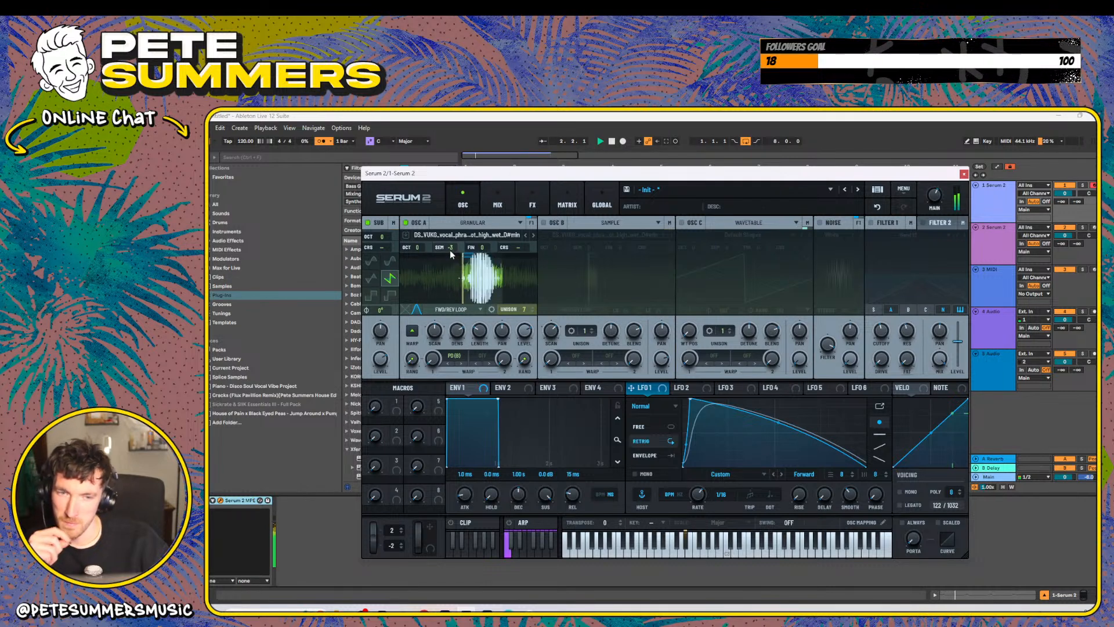
{"action": "left_click_drag", "start_coordinate": [450, 250], "coordinate": [448, 257]}
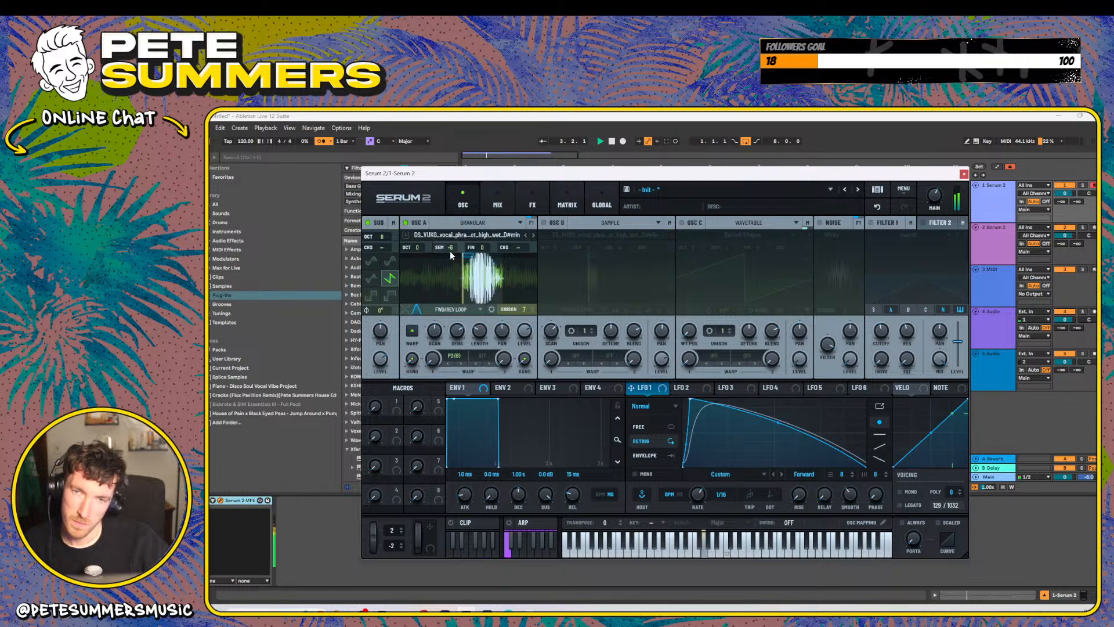
{"action": "left_click_drag", "start_coordinate": [452, 251], "coordinate": [454, 253]}
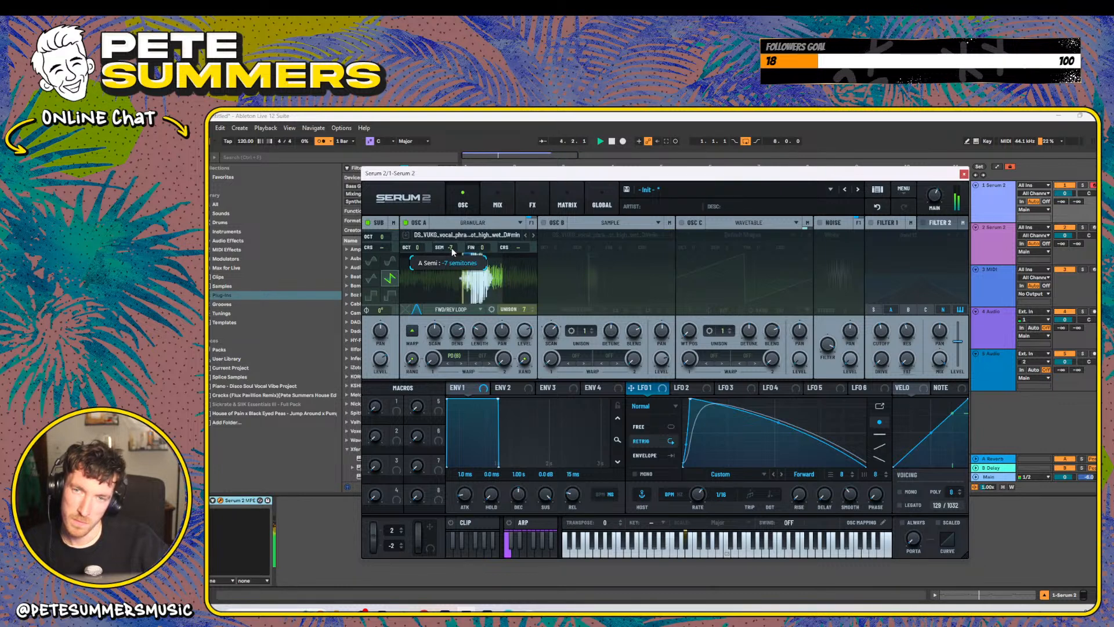
{"action": "scroll", "coordinate": [452, 249], "scroll_direction": "down", "scroll_amount": 1}
{"action": "scroll", "coordinate": [452, 249], "scroll_direction": "down", "scroll_amount": 1}
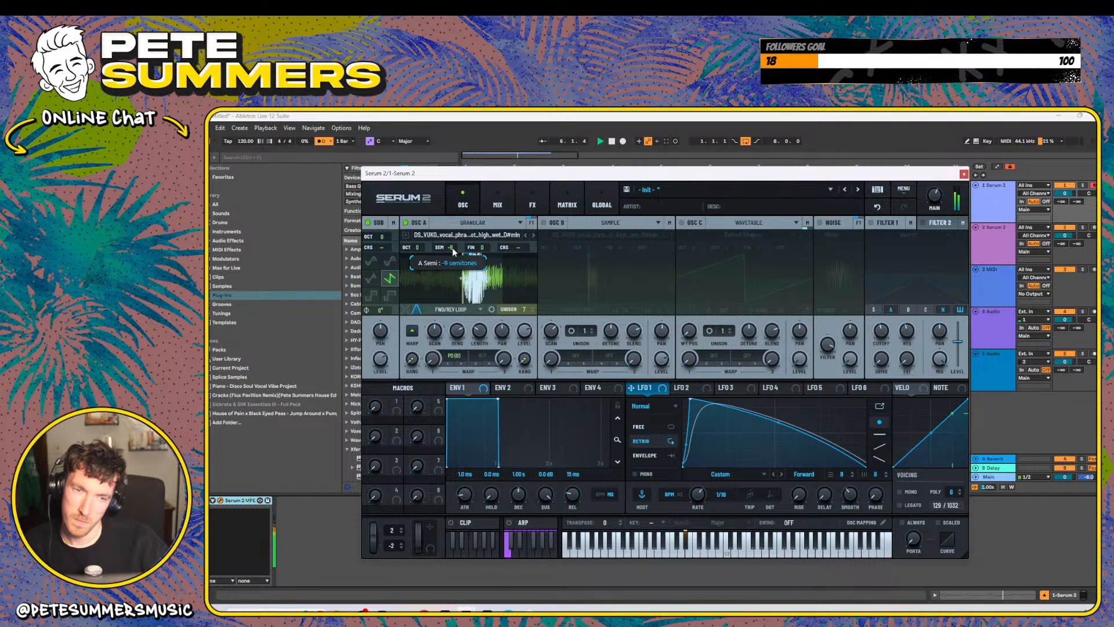
{"action": "left_click_drag", "start_coordinate": [452, 248], "coordinate": [452, 251]}
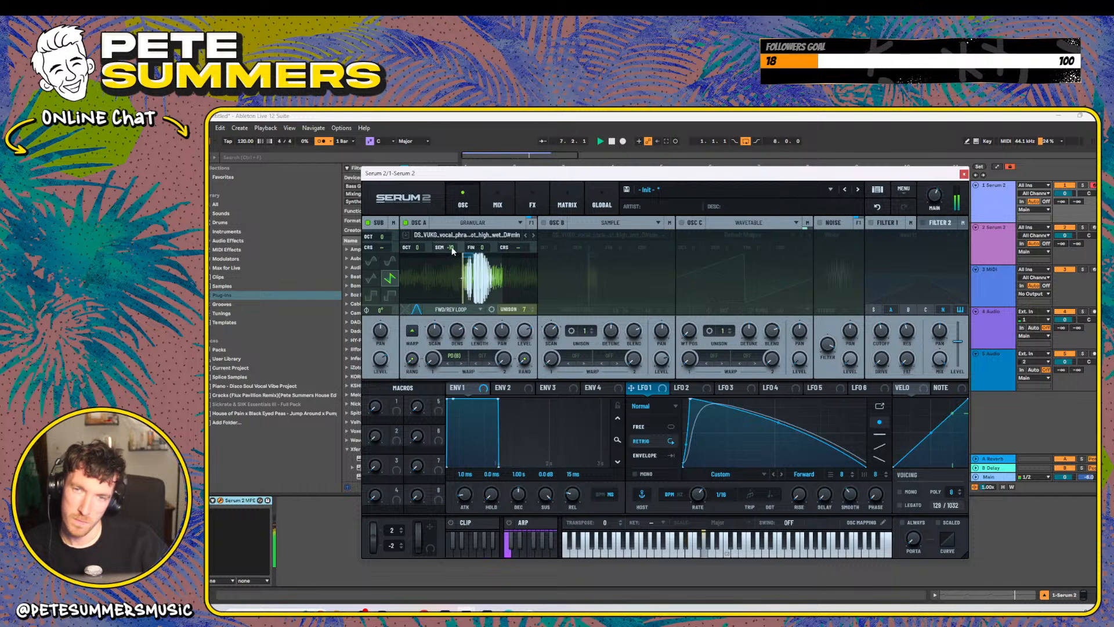
- Set oscillator A's octave to +1 and the sub oscillator to a sine at octave -1, and stop playback
{"action": "left_click_drag", "start_coordinate": [418, 245], "coordinate": [388, 238]}
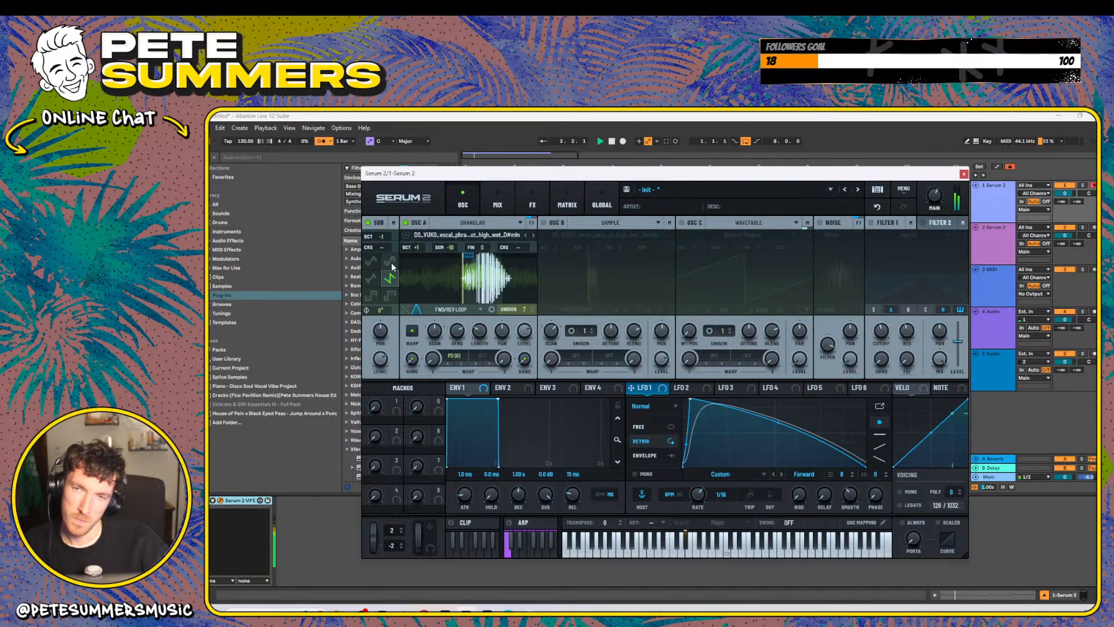
{"action": "left_click", "coordinate": [371, 260]}
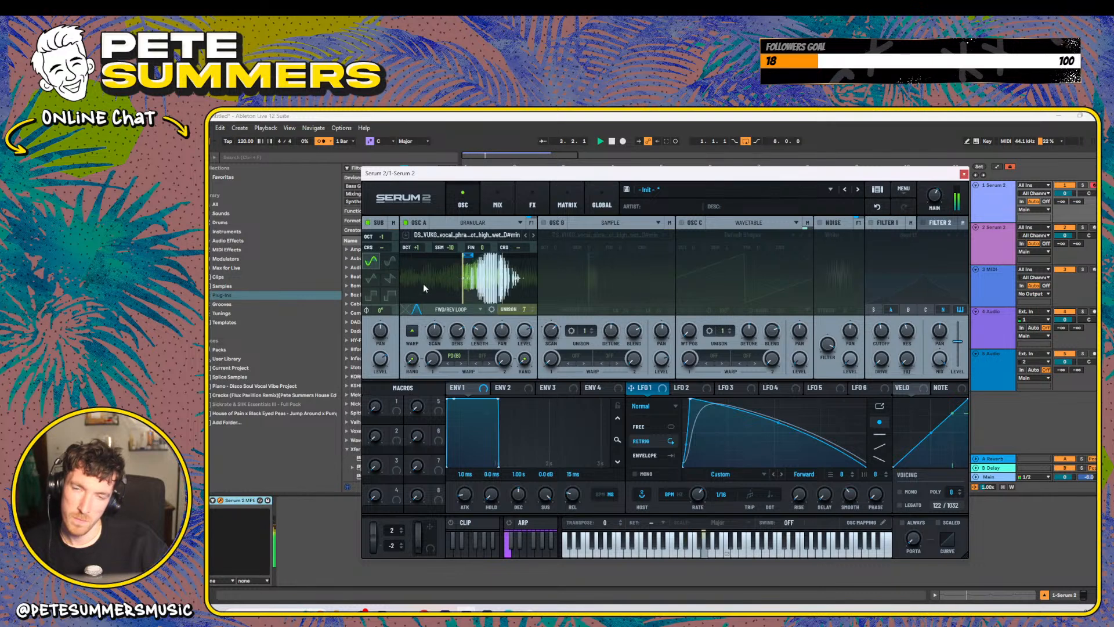
{"action": "key", "text": "space"}
- Reset the synth to a fresh Init preset and turn on oscillator B
{"action": "left_click", "coordinate": [964, 174]}
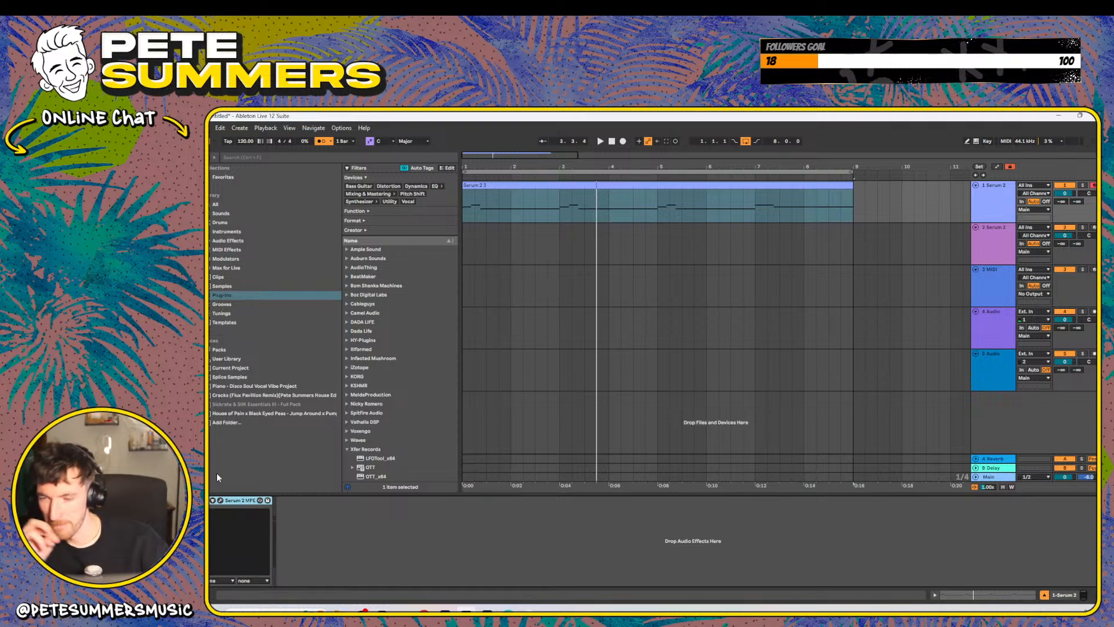
{"action": "left_click", "coordinate": [221, 501]}
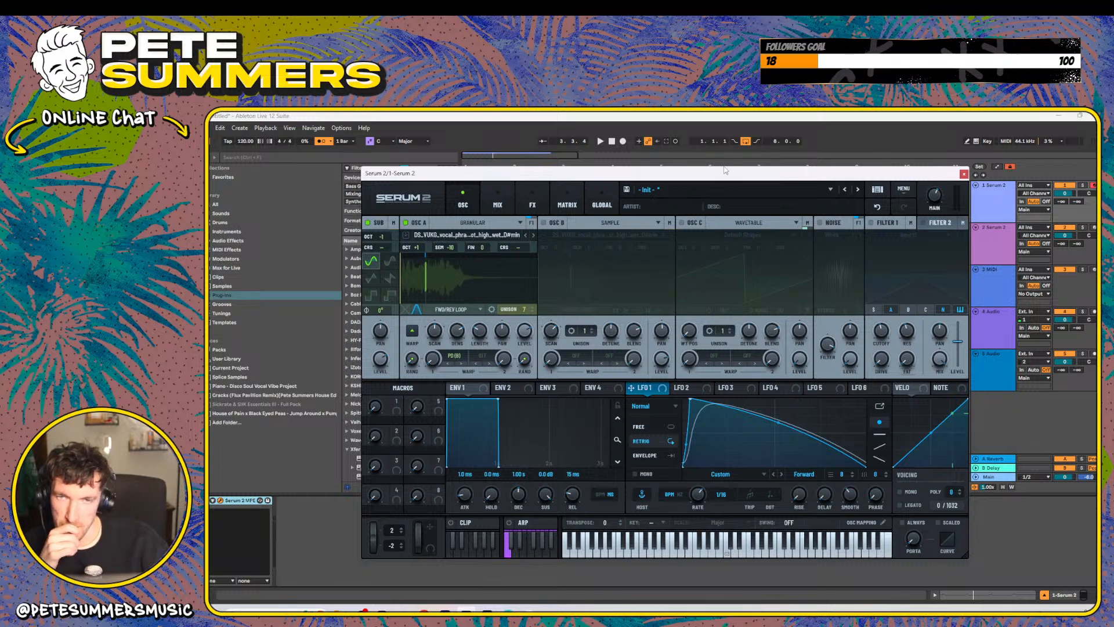
{"action": "left_click", "coordinate": [903, 189]}
{"action": "left_click", "coordinate": [921, 240]}
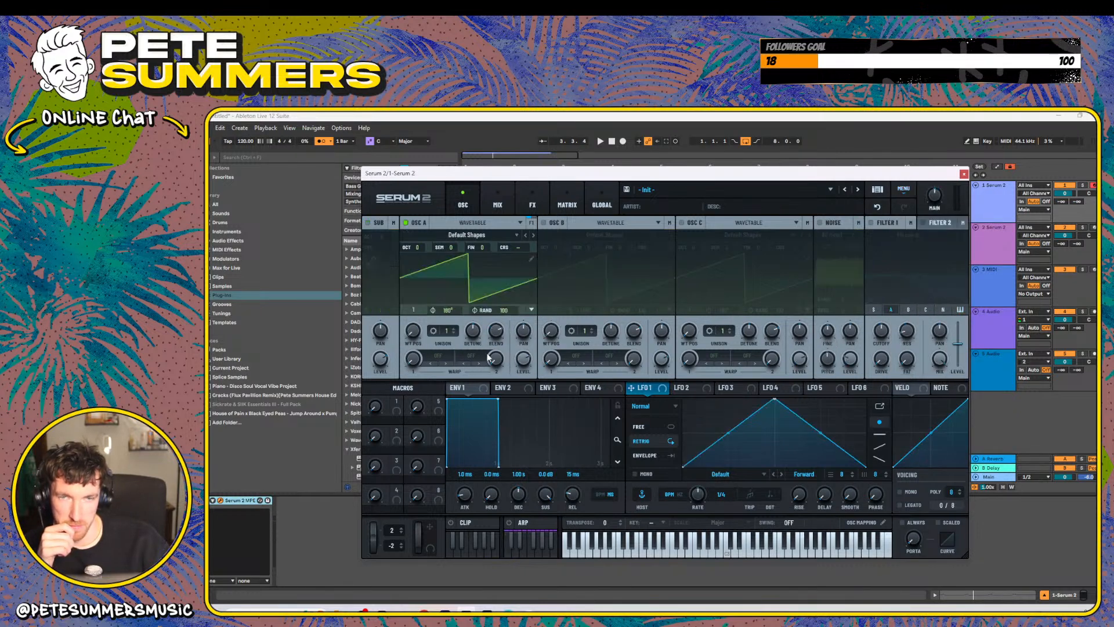
{"action": "left_click", "coordinate": [545, 222]}
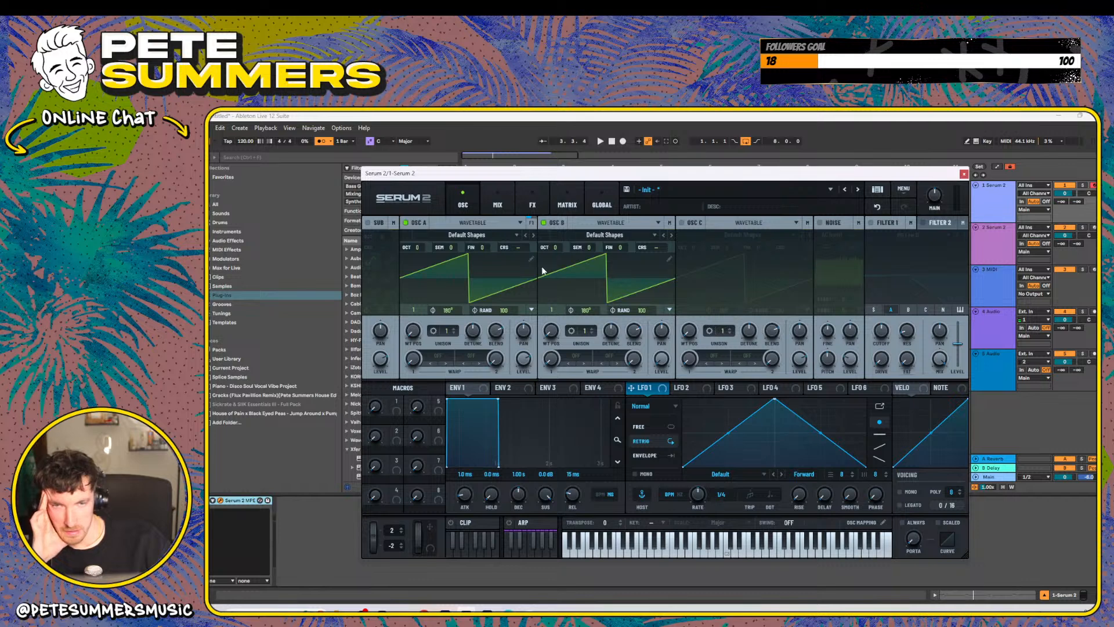
- Inspect oscillator A's Default Shapes wavetable in the 3D view and return to the flat waveform view
{"action": "left_click", "coordinate": [479, 263]}
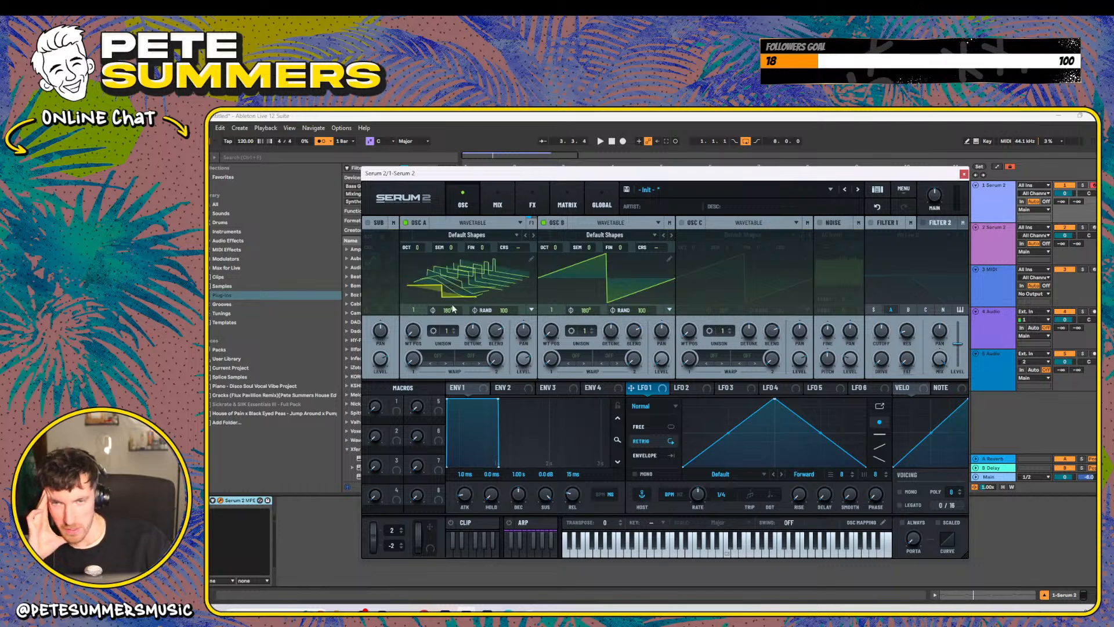
{"action": "left_click", "coordinate": [508, 271]}
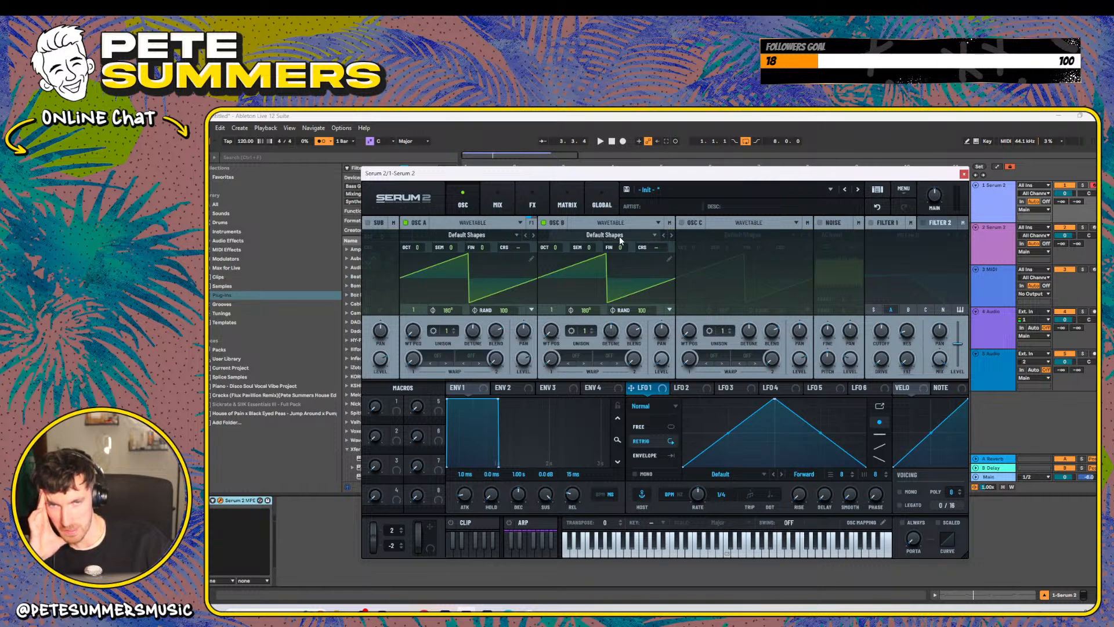
{"action": "right_click", "coordinate": [469, 253]}
{"action": "left_click", "coordinate": [528, 276]}
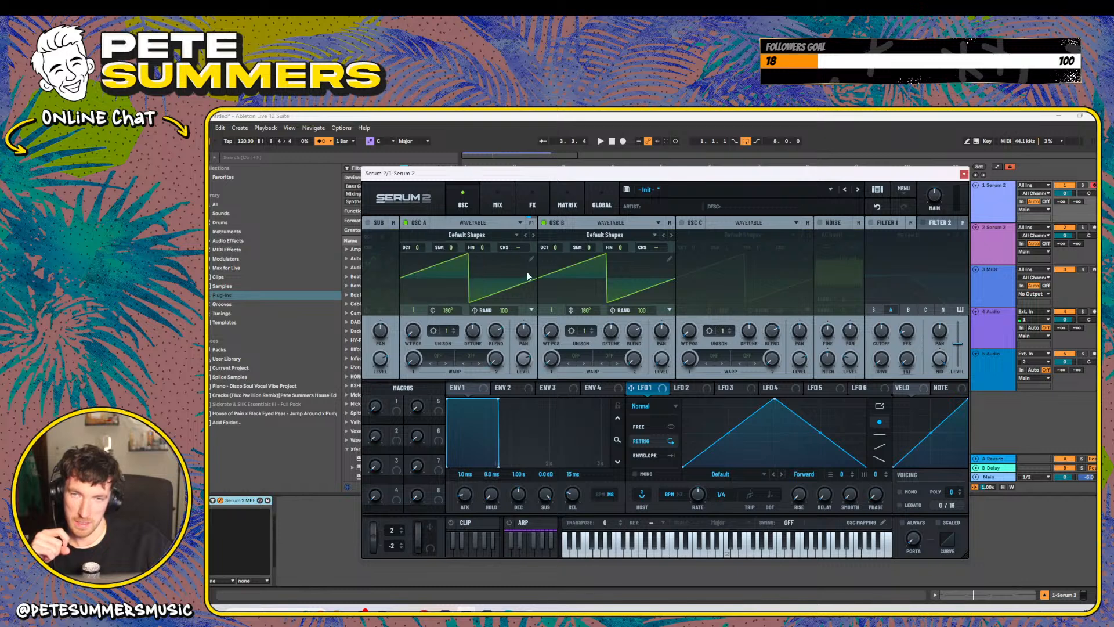
{"action": "left_click", "coordinate": [527, 276]}
{"action": "left_click", "coordinate": [521, 277]}
- Set oscillators A and B to the sine at wavetable frame 2 and choose PD (B) as oscillator A's first warp mode
{"action": "mouse_move", "coordinate": [414, 333]}
{"action": "left_mouse_down"}
{"action": "mouse_move", "coordinate": [423, 294]}
{"action": "mouse_move", "coordinate": [414, 332]}
{"action": "left_mouse_up"}
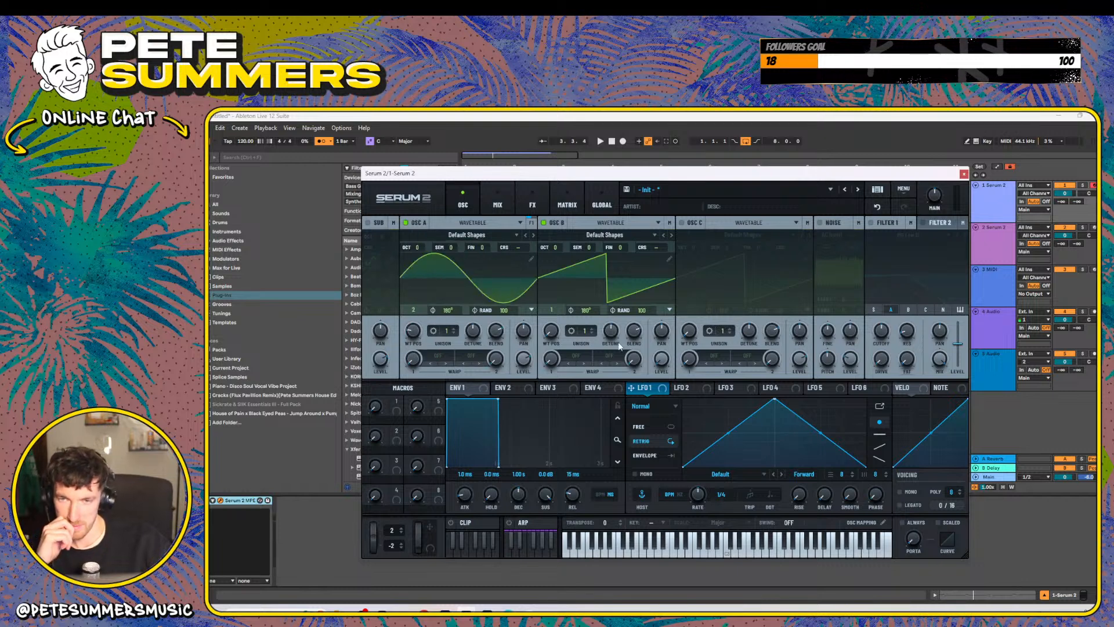
{"action": "left_click_drag", "start_coordinate": [552, 333], "coordinate": [552, 327]}
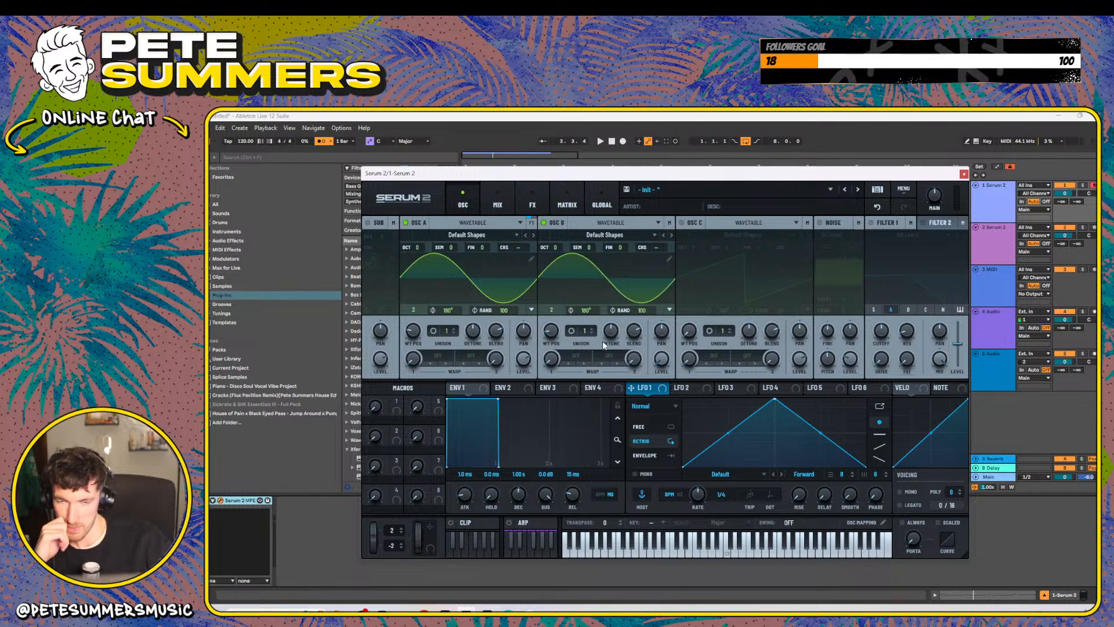
{"action": "left_click", "coordinate": [437, 355]}
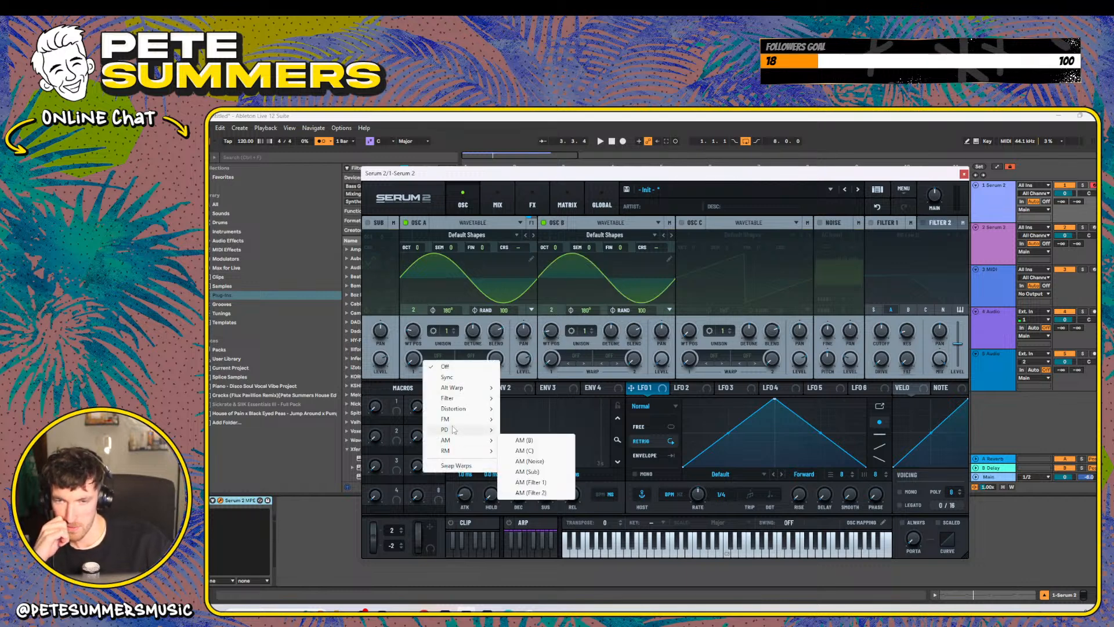
{"action": "mouse_move", "coordinate": [453, 433]}
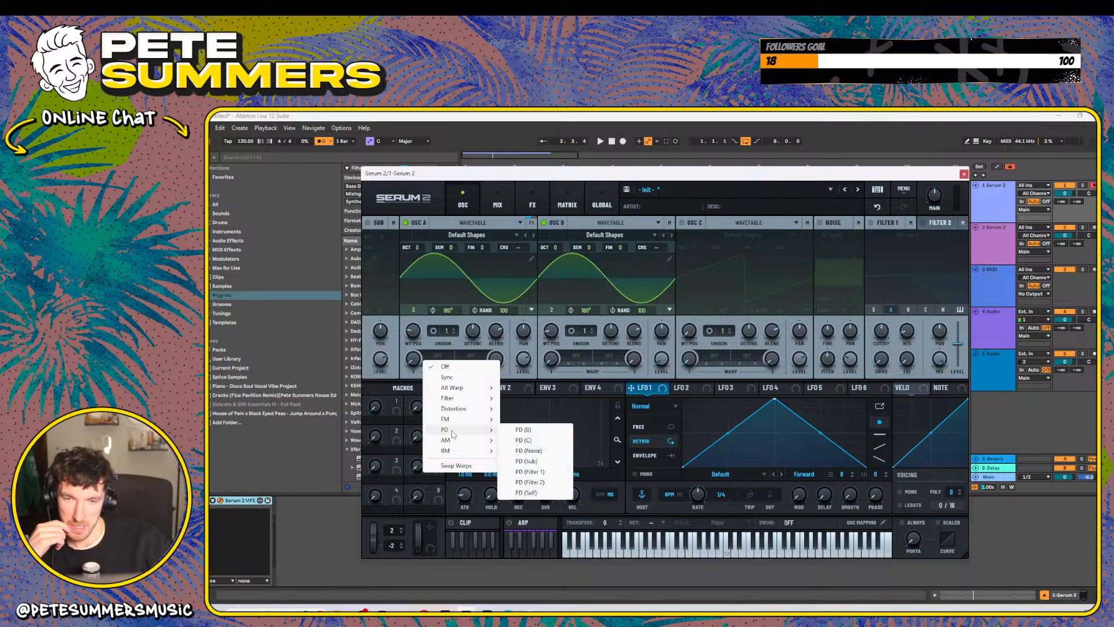
{"action": "left_click", "coordinate": [524, 430]}
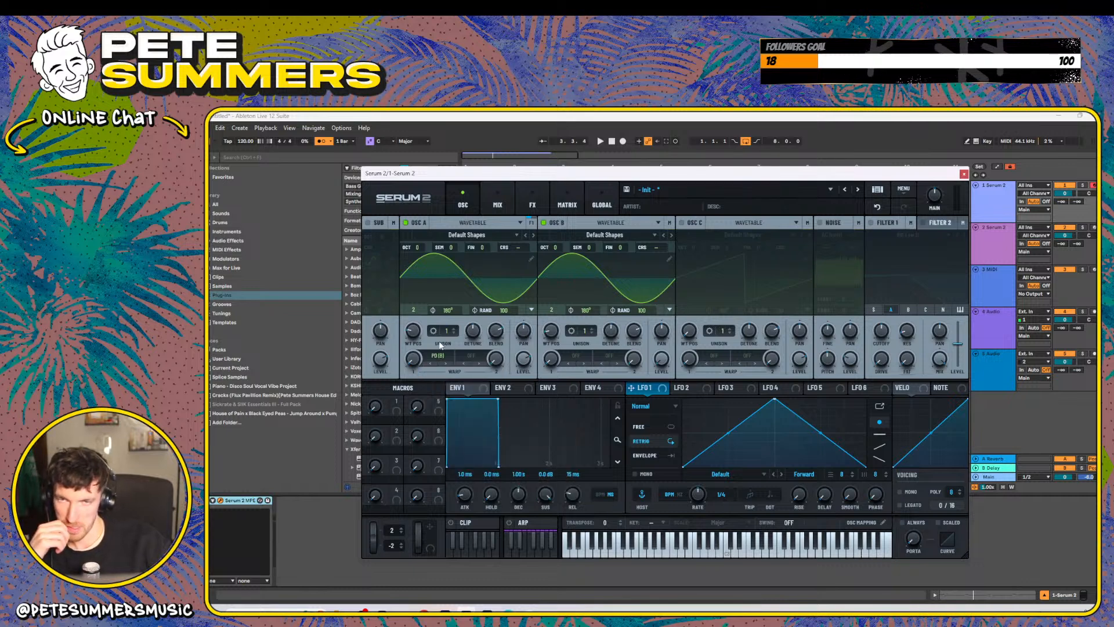
- Play the clip, try oscillator A's PD warp amount, and raise oscillator B's octave to +1
{"action": "key", "text": "space"}
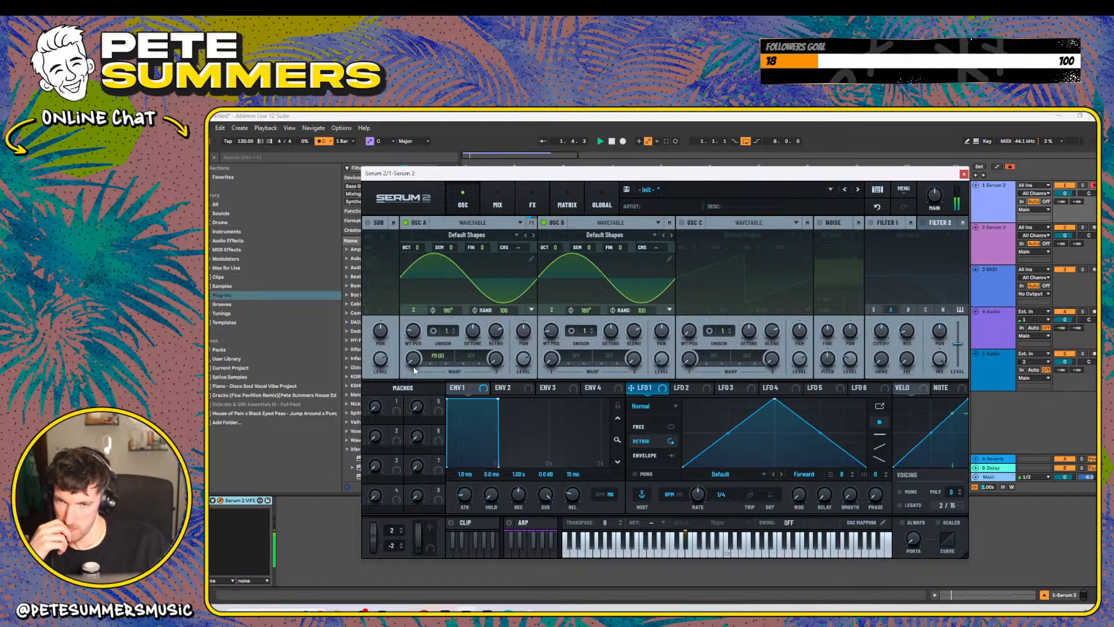
{"action": "left_click_drag", "start_coordinate": [413, 362], "coordinate": [415, 325]}
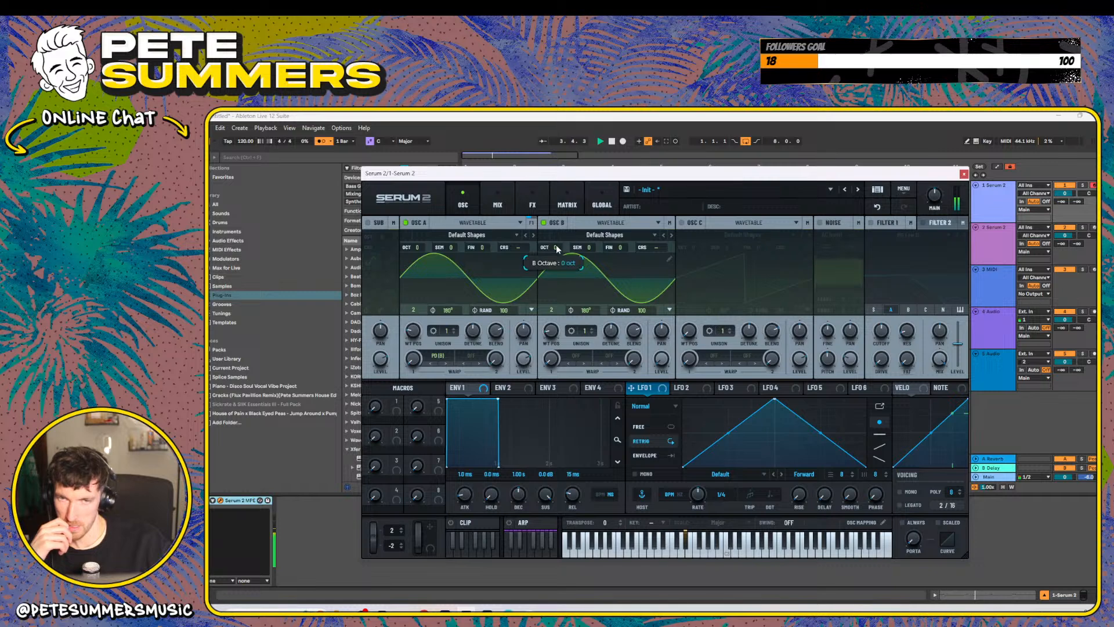
{"action": "left_click_drag", "start_coordinate": [556, 249], "coordinate": [560, 243]}
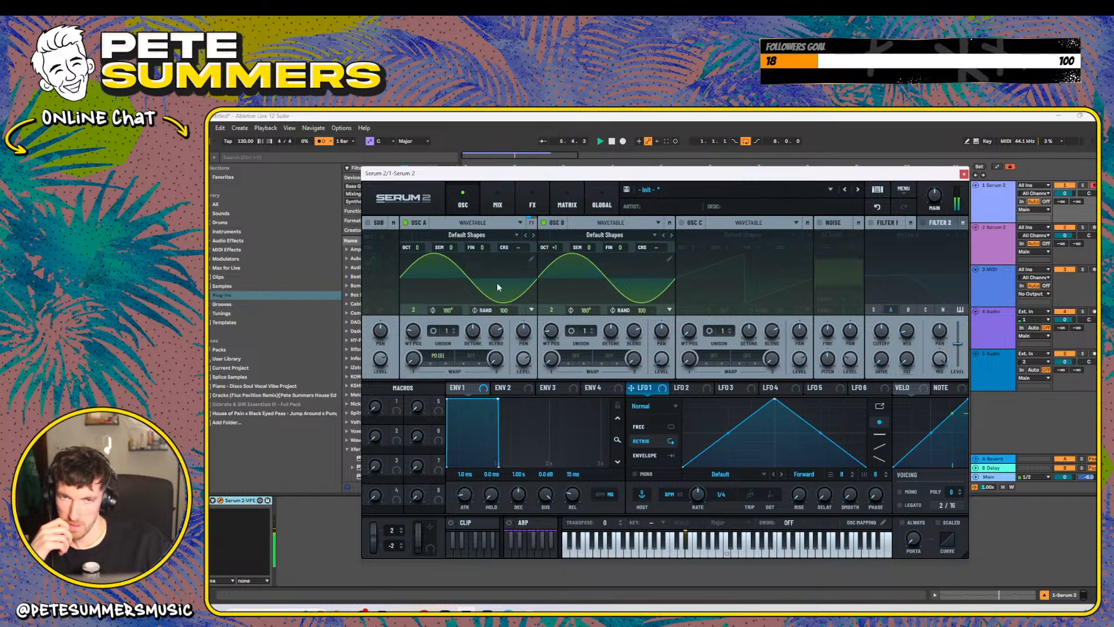
- Change oscillator A's first warp mode to linear FM from oscillator B and try its amount while the clip plays
{"action": "left_click", "coordinate": [433, 363]}
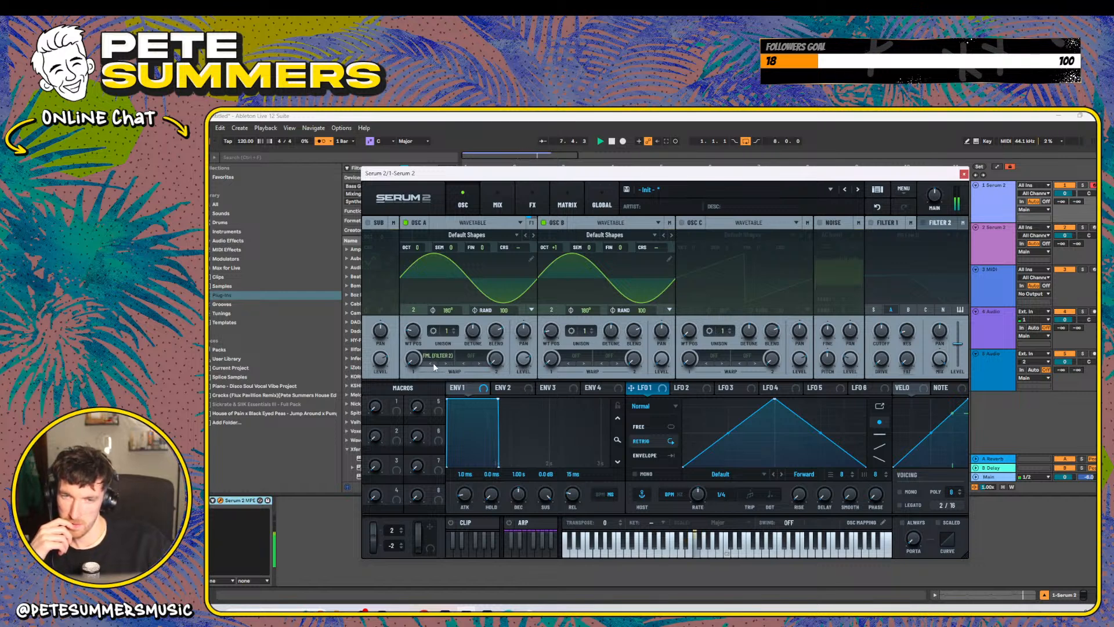
{"action": "left_click", "coordinate": [436, 355]}
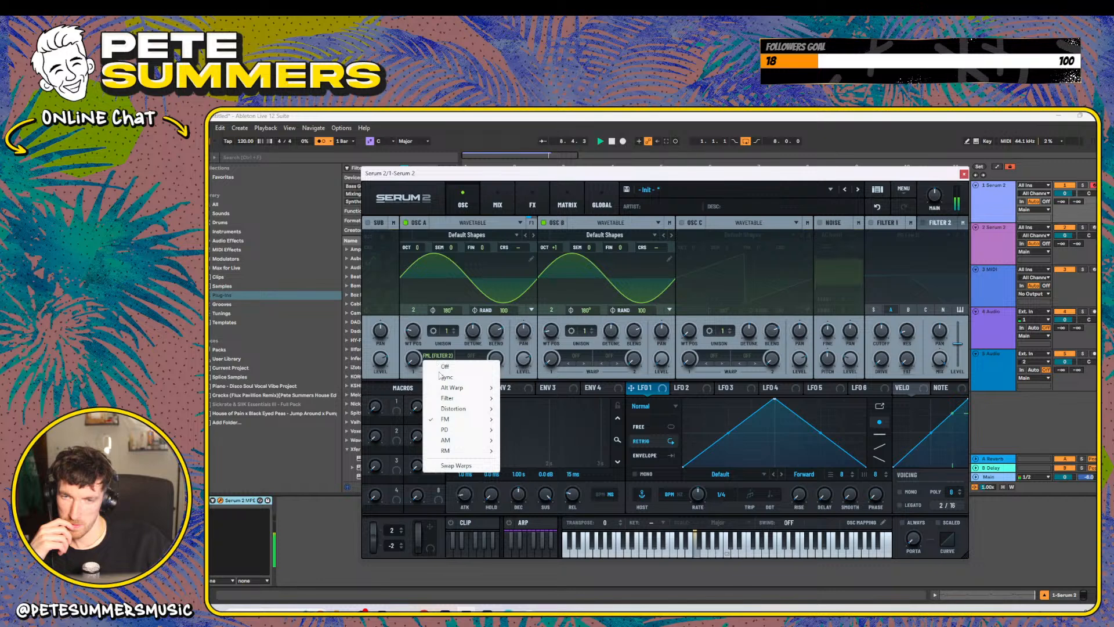
{"action": "mouse_move", "coordinate": [452, 419]}
{"action": "left_click", "coordinate": [534, 419]}
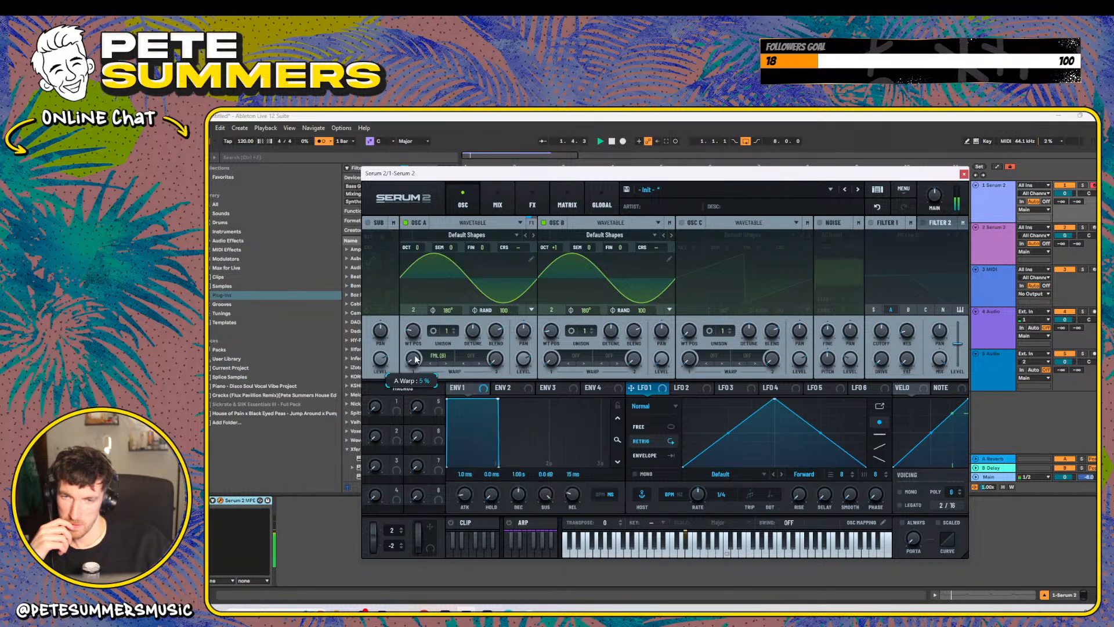
{"action": "mouse_move", "coordinate": [415, 359]}
{"action": "left_mouse_down"}
{"action": "mouse_move", "coordinate": [425, 318]}
{"action": "mouse_move", "coordinate": [412, 361]}
{"action": "left_mouse_up"}
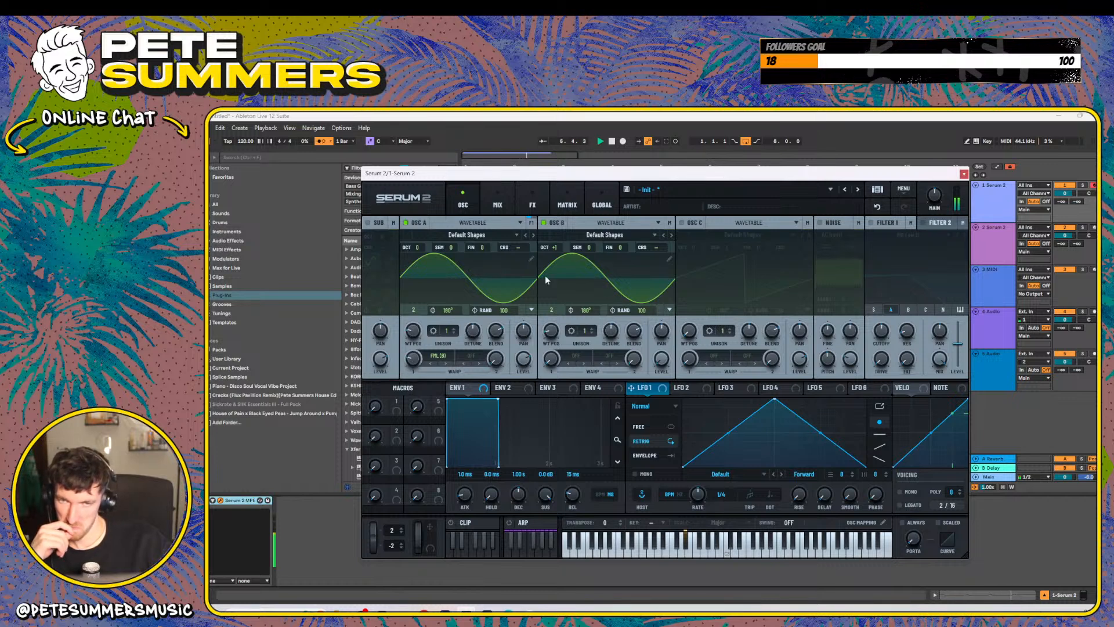
- Set oscillator B's first warp mode to Sync and raise its amount to about 4.03
{"action": "left_click", "coordinate": [569, 355]}
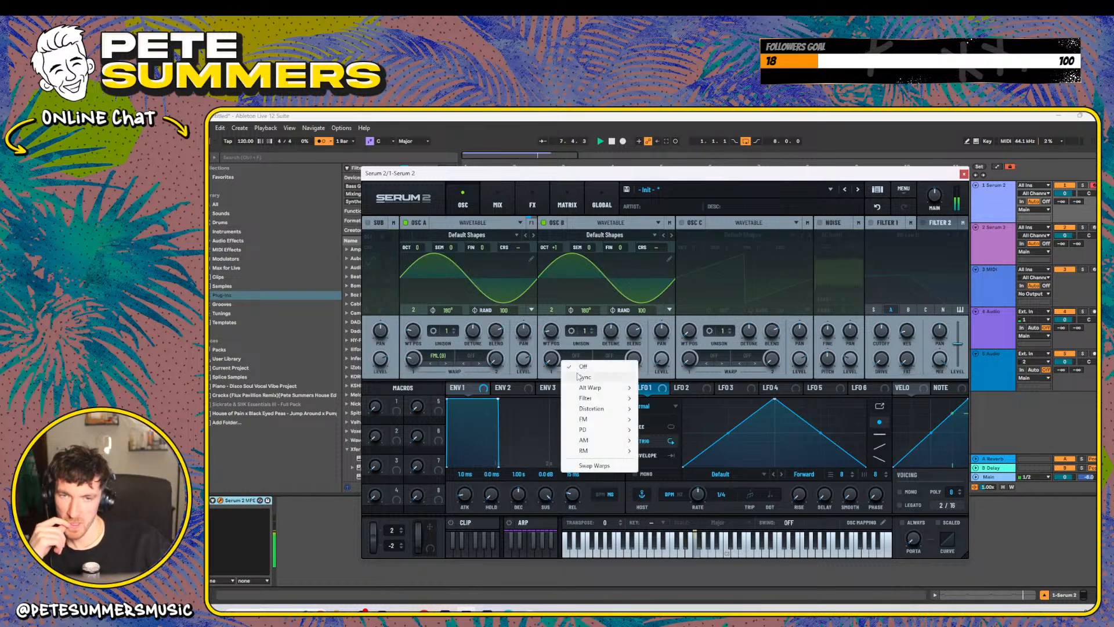
{"action": "left_click", "coordinate": [582, 376]}
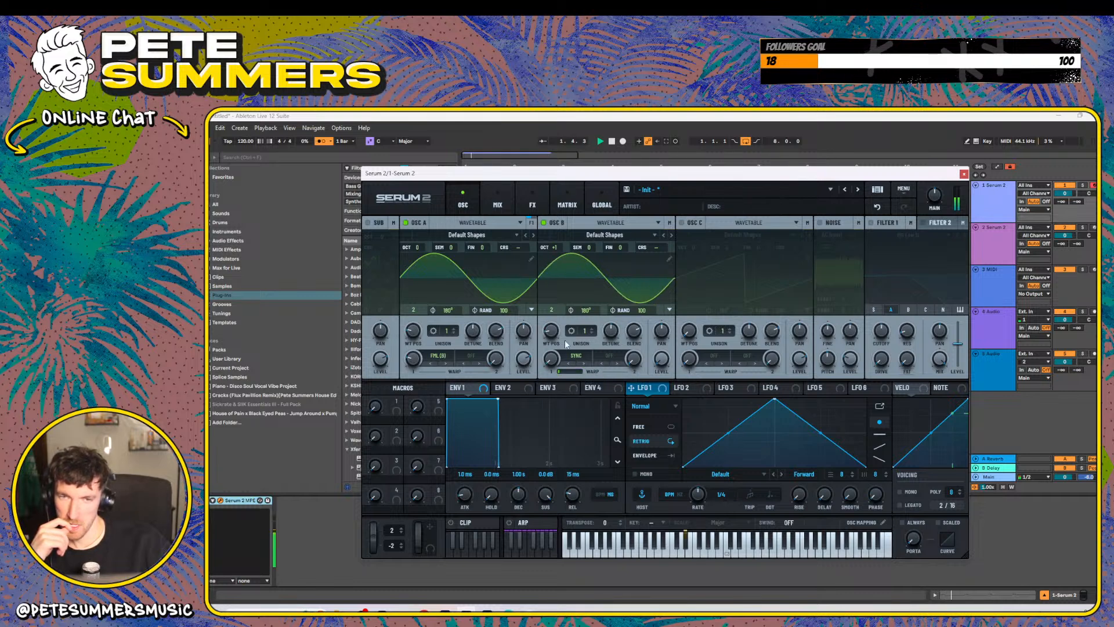
{"action": "left_click_drag", "start_coordinate": [546, 360], "coordinate": [567, 308]}
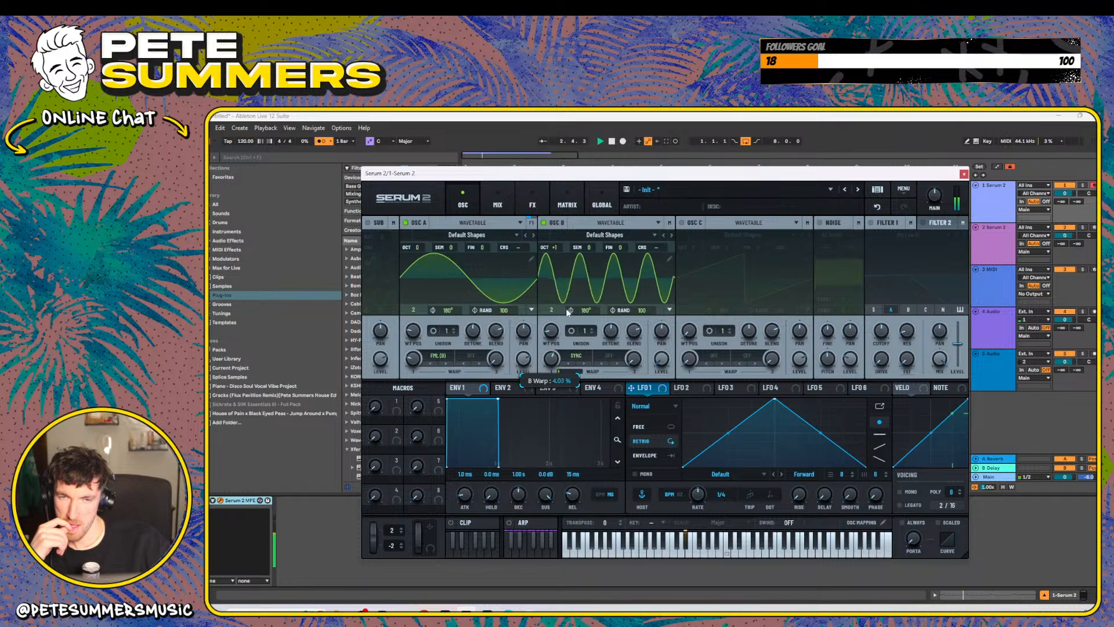
- Raise oscillator A's FM warp to 76%, replay the clip, and bring oscillator B's sync amount back to a single sine cycle
{"action": "left_click_drag", "start_coordinate": [416, 359], "coordinate": [422, 333]}
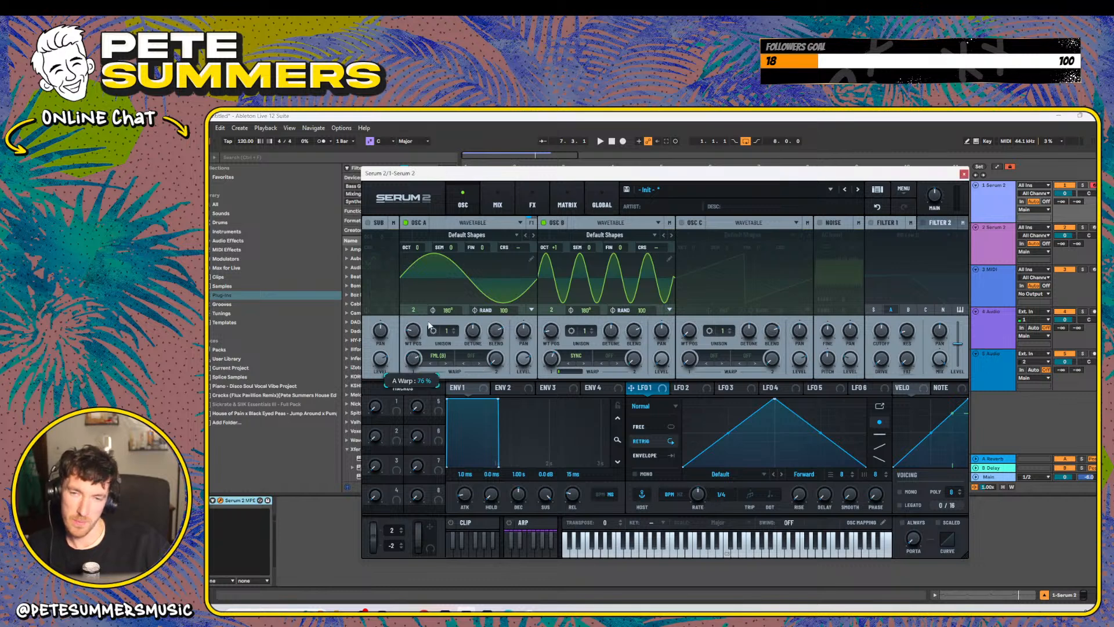
{"action": "key", "text": "space"}
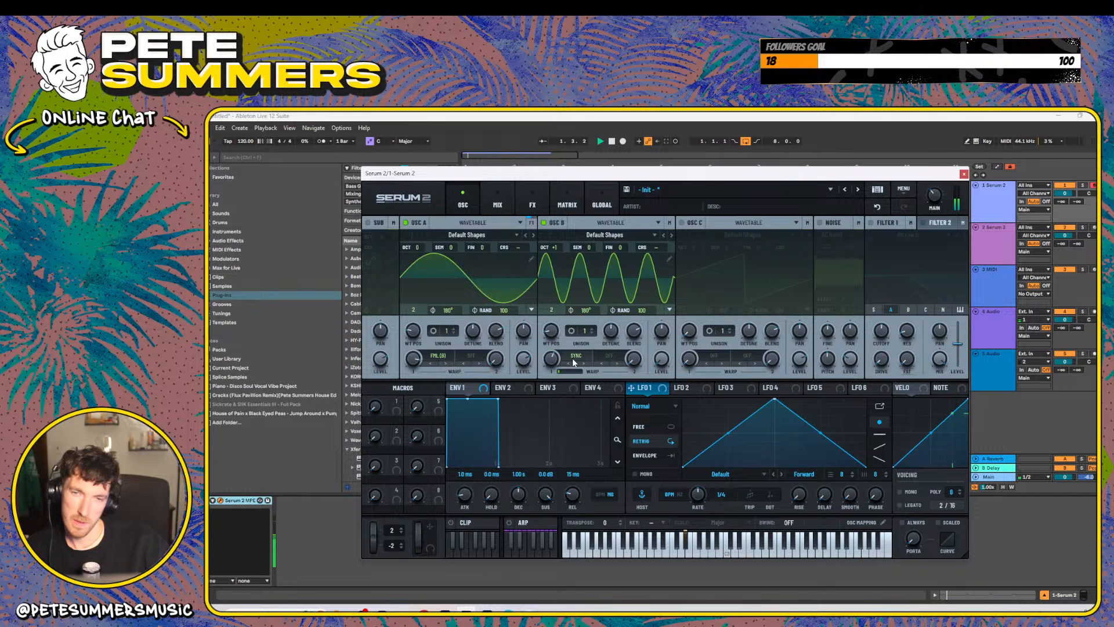
{"action": "left_click_drag", "start_coordinate": [573, 358], "coordinate": [528, 418]}
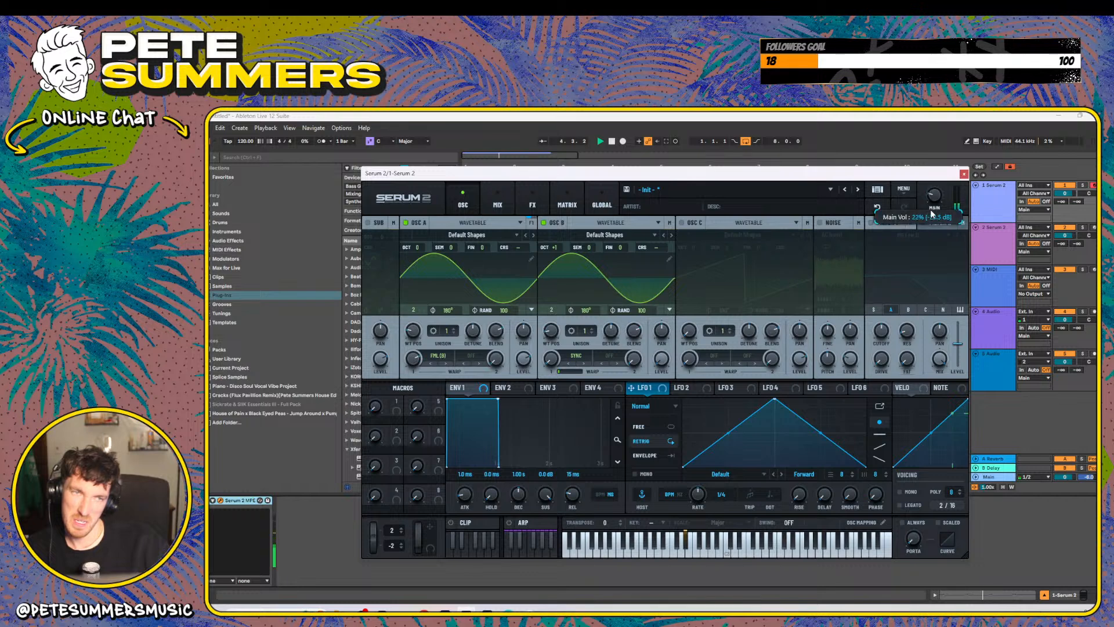
- Check the oscillator levels in the mixer, set oscillator B's octave to 0 back on the oscillator page, and restart playback
{"action": "left_click", "coordinate": [514, 209]}
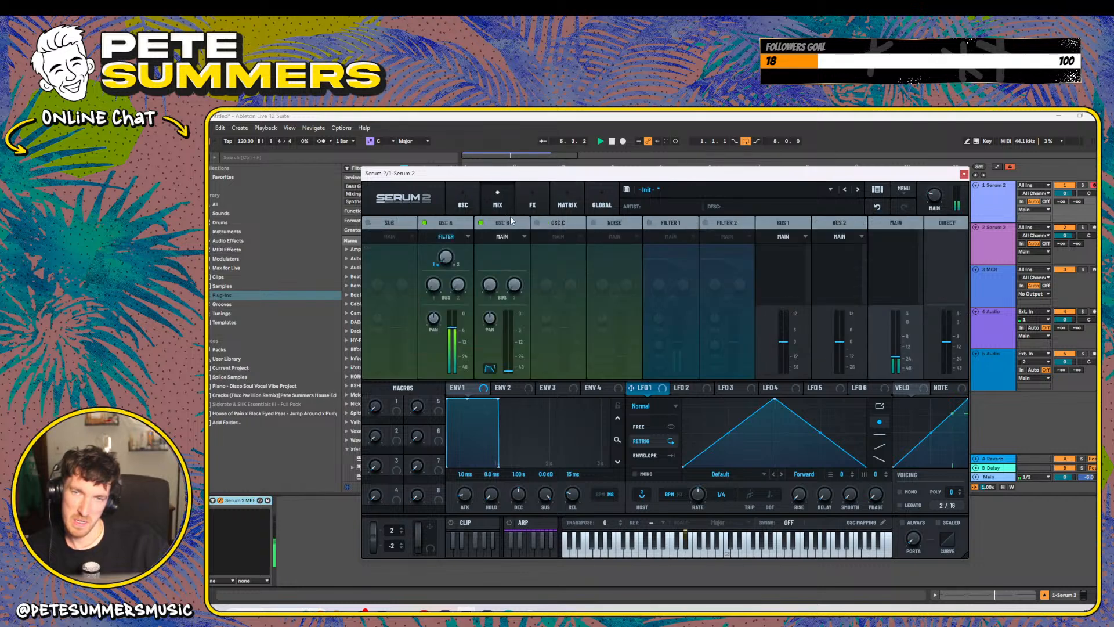
{"action": "left_click", "coordinate": [460, 209]}
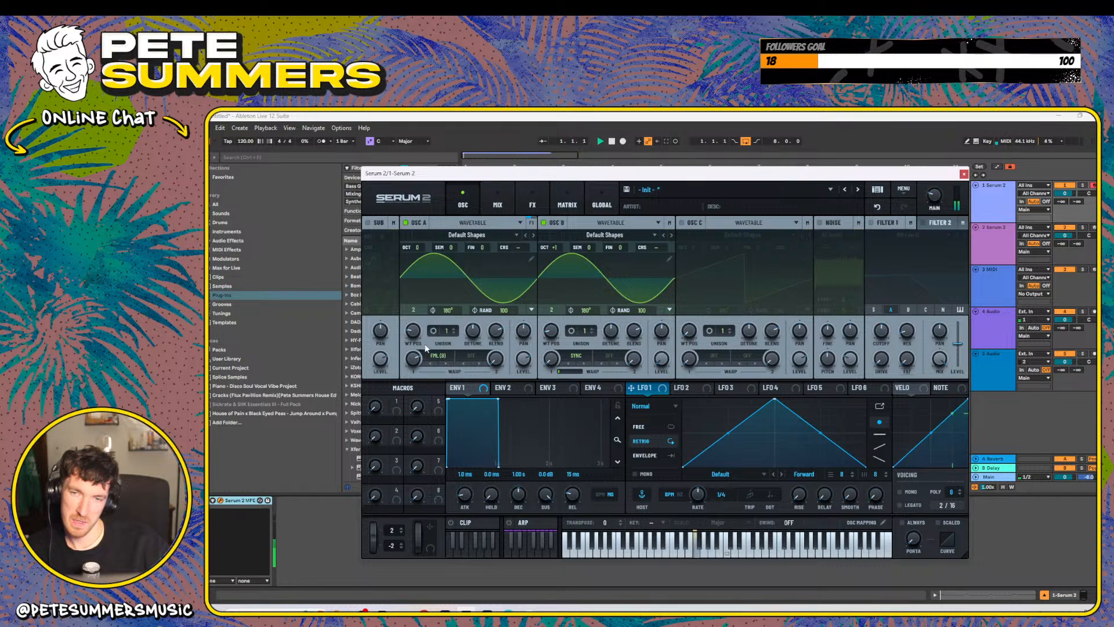
{"action": "mouse_move", "coordinate": [416, 368]}
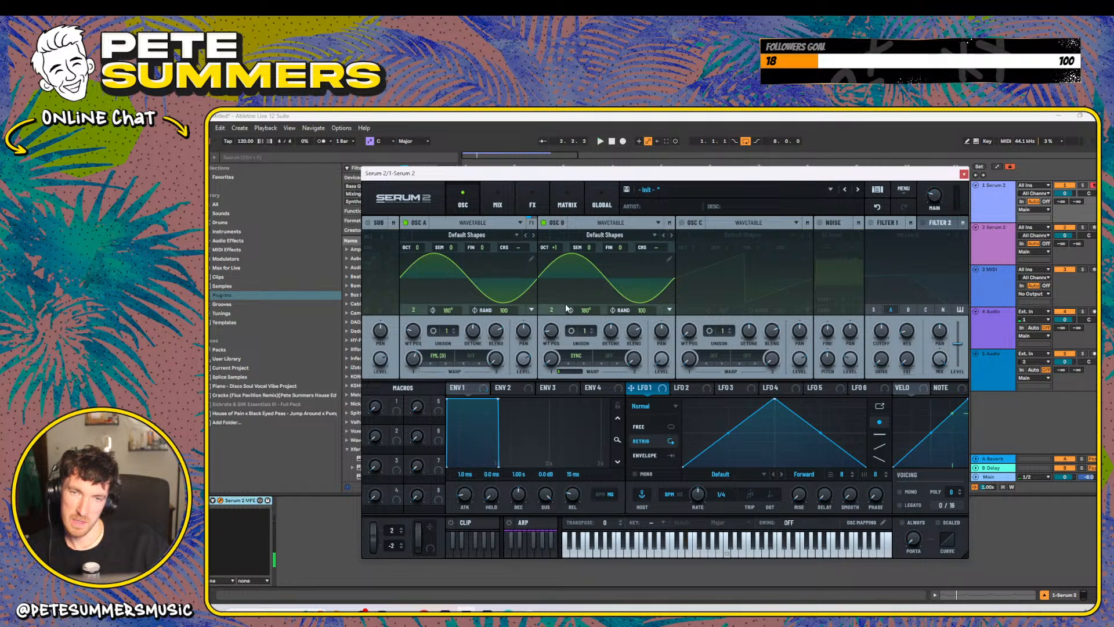
{"action": "mouse_move", "coordinate": [555, 248]}
{"action": "left_mouse_down"}
{"action": "mouse_move", "coordinate": [553, 261]}
{"action": "mouse_move", "coordinate": [559, 236]}
{"action": "left_mouse_up"}
{"action": "key", "text": "space"}
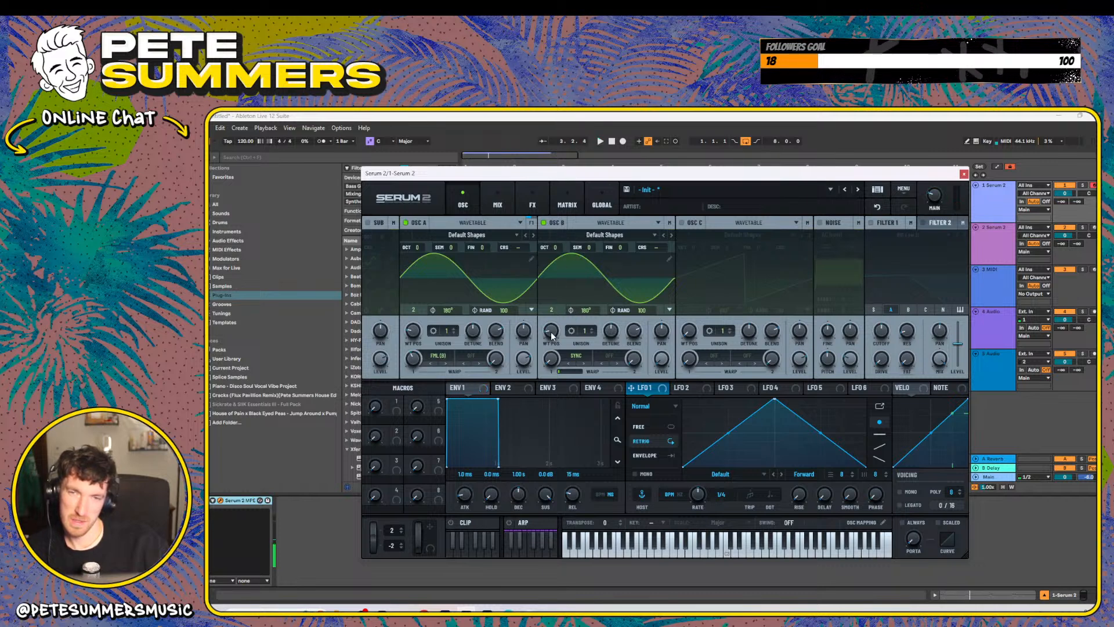
- Set the wavetable position of oscillators B and A to 1 for a saw shape and play the clip
{"action": "left_click_drag", "start_coordinate": [552, 332], "coordinate": [551, 352]}
{"action": "key", "text": "space"}
{"action": "left_click_drag", "start_coordinate": [416, 333], "coordinate": [417, 352]}
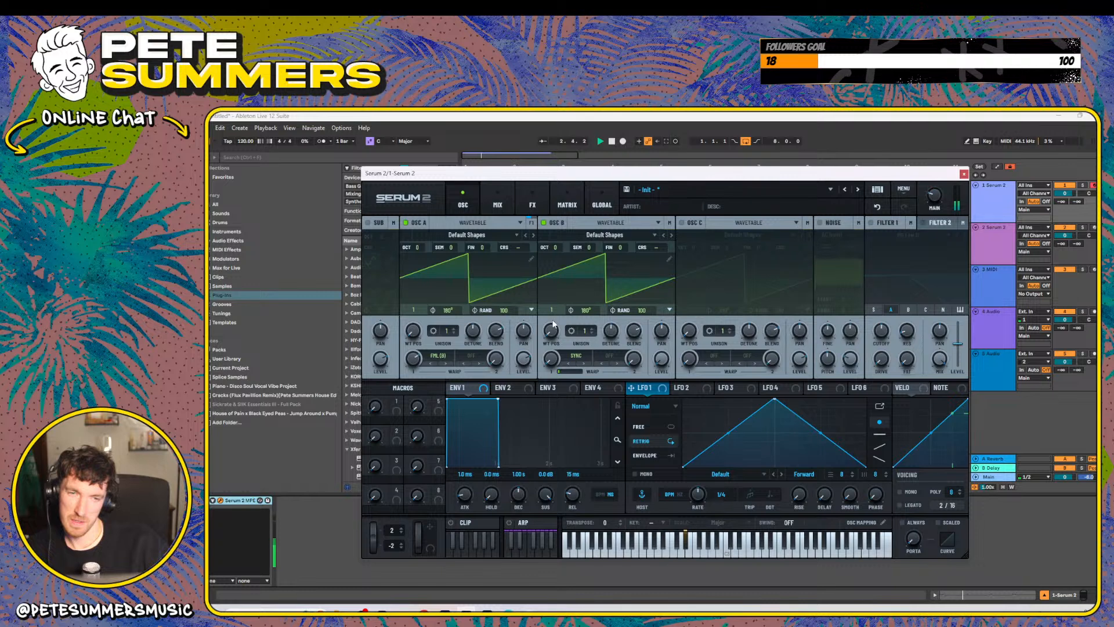
- Set oscillator A's octave to -1, briefly try the sub oscillator before switching it back off, and replay the clip
{"action": "left_click_drag", "start_coordinate": [421, 242], "coordinate": [423, 234]}
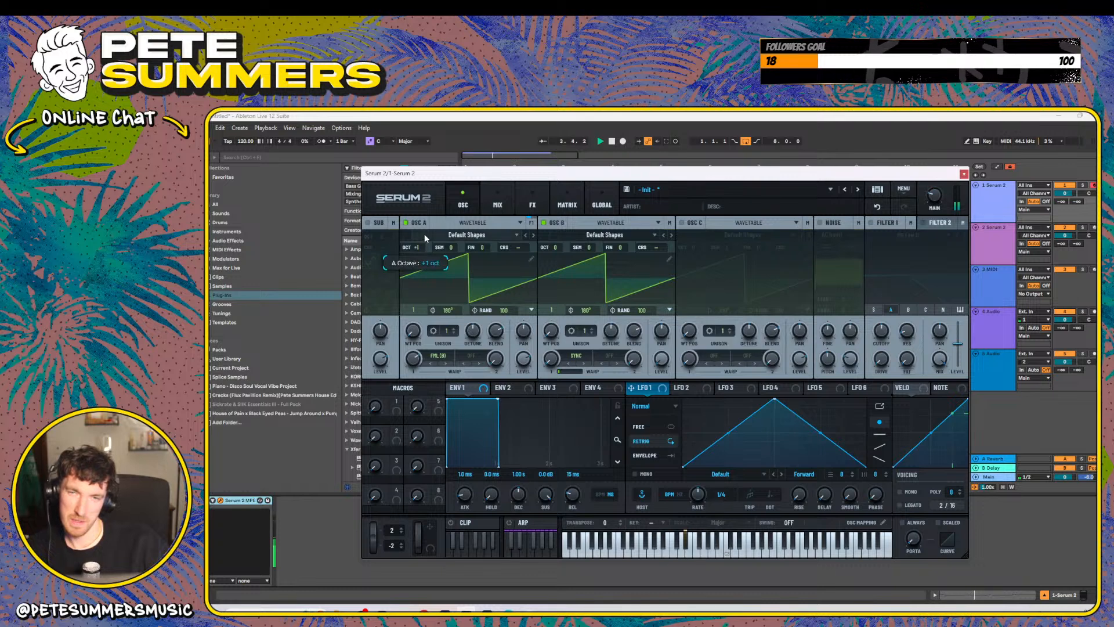
{"action": "left_click_drag", "start_coordinate": [421, 276], "coordinate": [421, 278]}
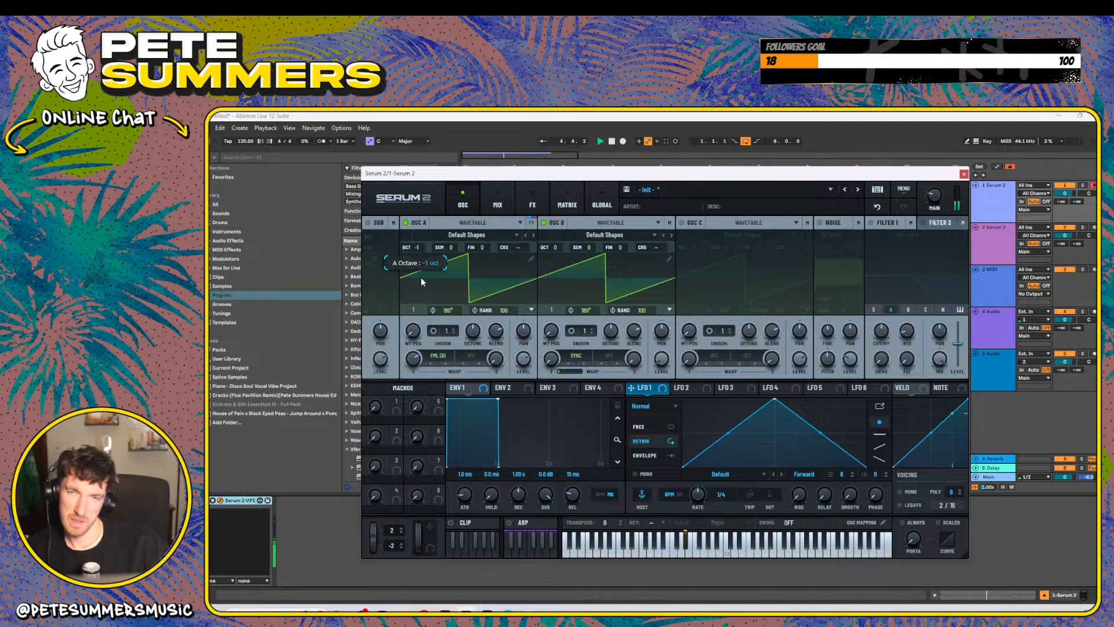
{"action": "left_click", "coordinate": [368, 222]}
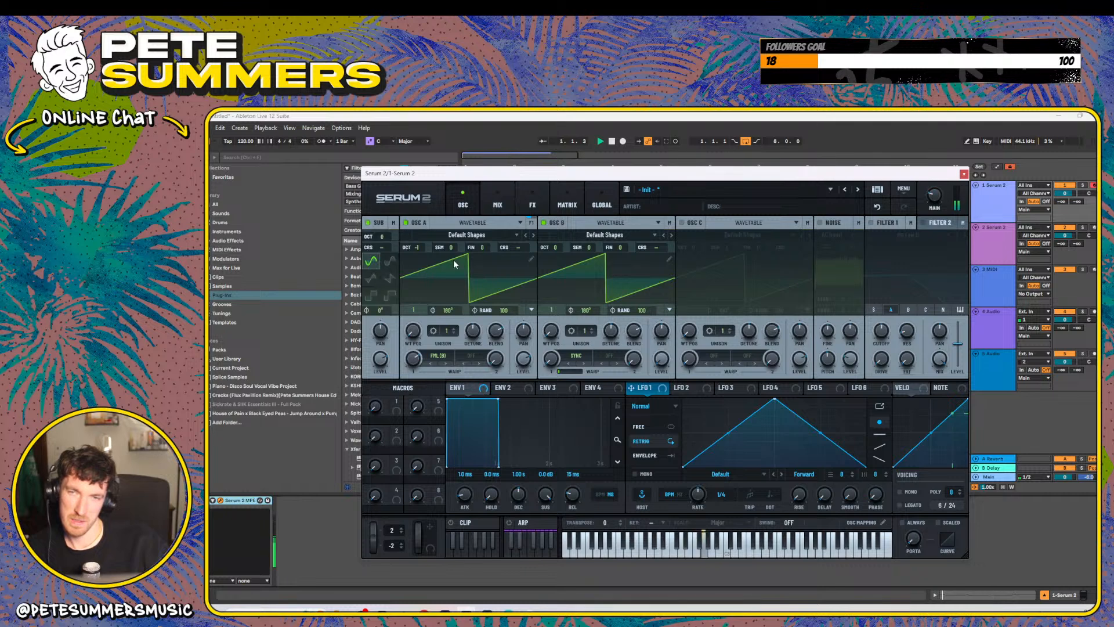
{"action": "left_click", "coordinate": [368, 223]}
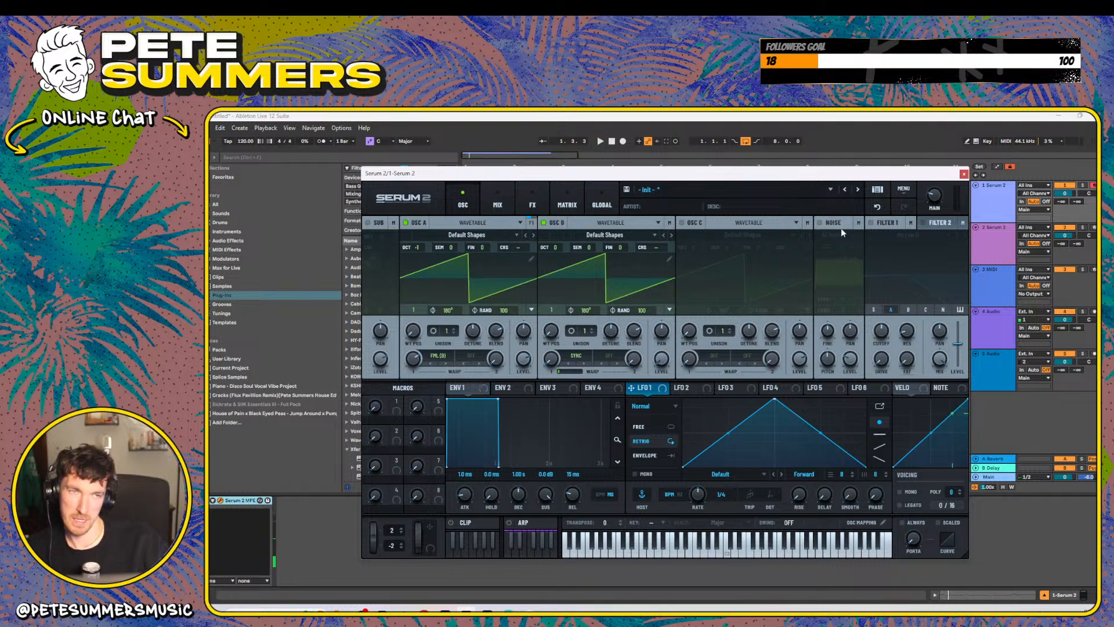
{"action": "key", "text": "space"}
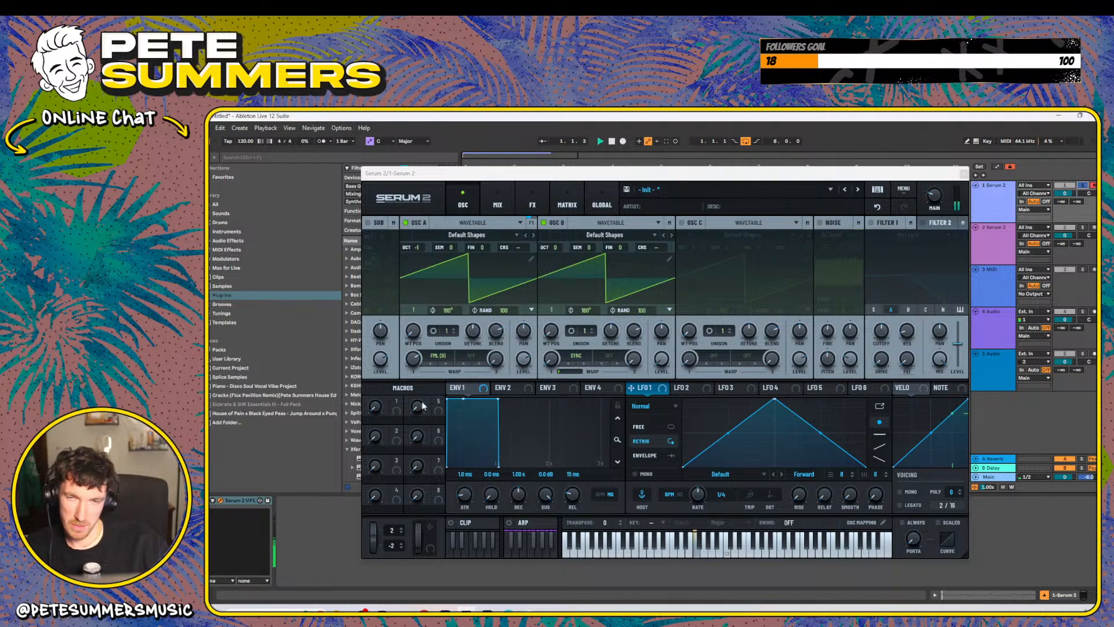
- Turn off oscillator A's first warp, raise oscillator B by 4 semitones, and increase oscillator B's level
{"action": "left_click", "coordinate": [439, 356]}
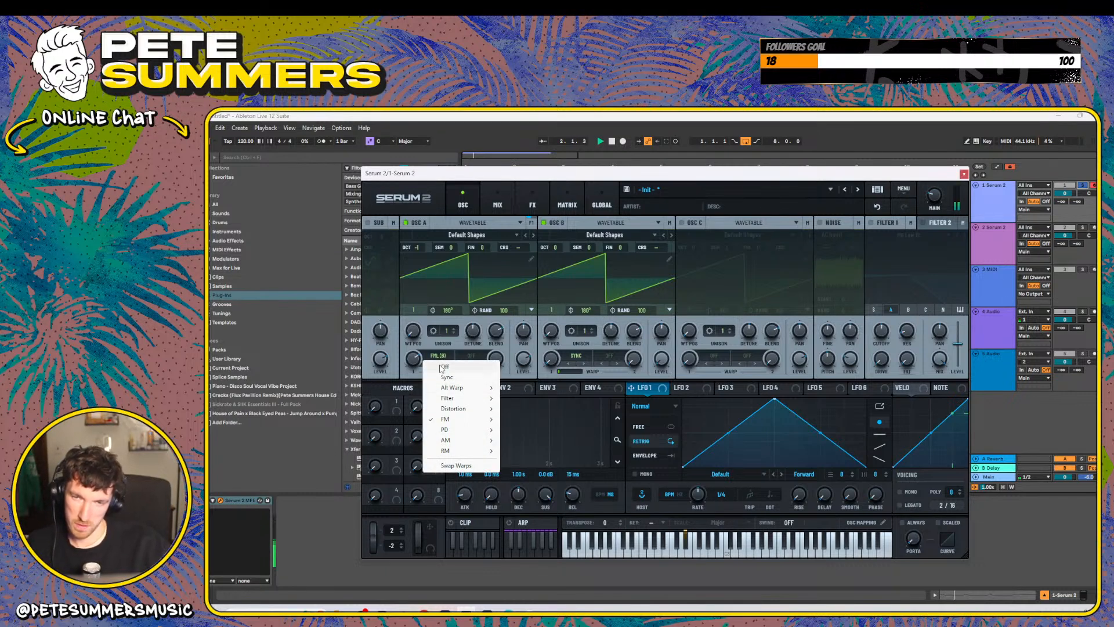
{"action": "left_click", "coordinate": [445, 366]}
{"action": "left_click_drag", "start_coordinate": [590, 251], "coordinate": [594, 230]}
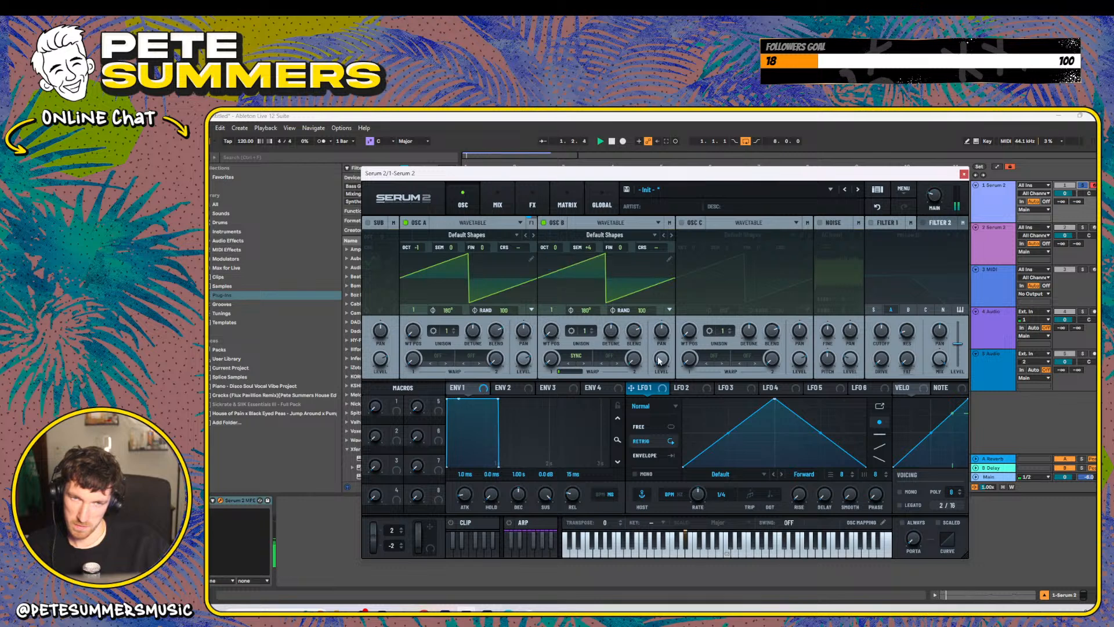
{"action": "left_click_drag", "start_coordinate": [663, 359], "coordinate": [679, 304]}
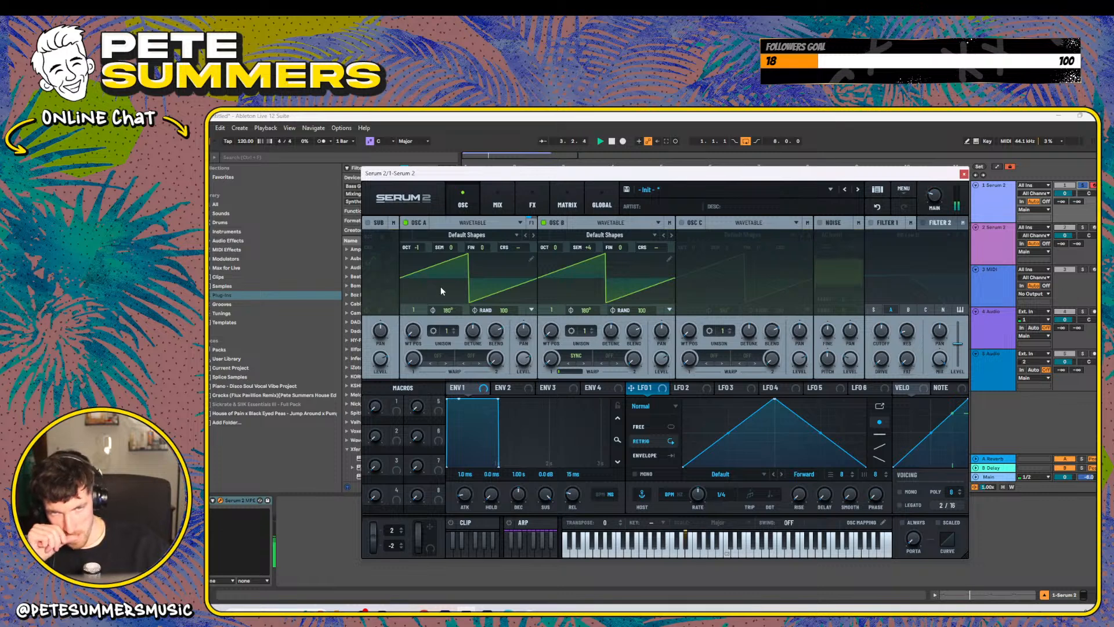
- Tune oscillator B to +7 semitones and +1 octave, and turn off its Sync warp
{"action": "left_click_drag", "start_coordinate": [589, 248], "coordinate": [600, 244]}
{"action": "left_click", "coordinate": [572, 360]}
{"action": "left_click", "coordinate": [580, 364]}
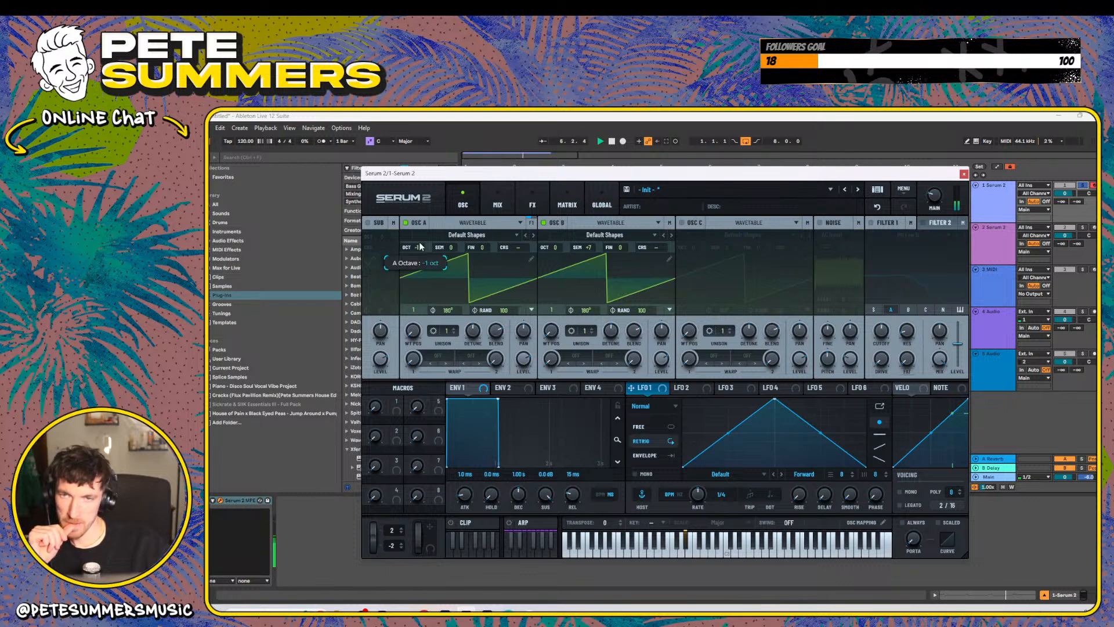
{"action": "left_click_drag", "start_coordinate": [557, 246], "coordinate": [558, 241]}
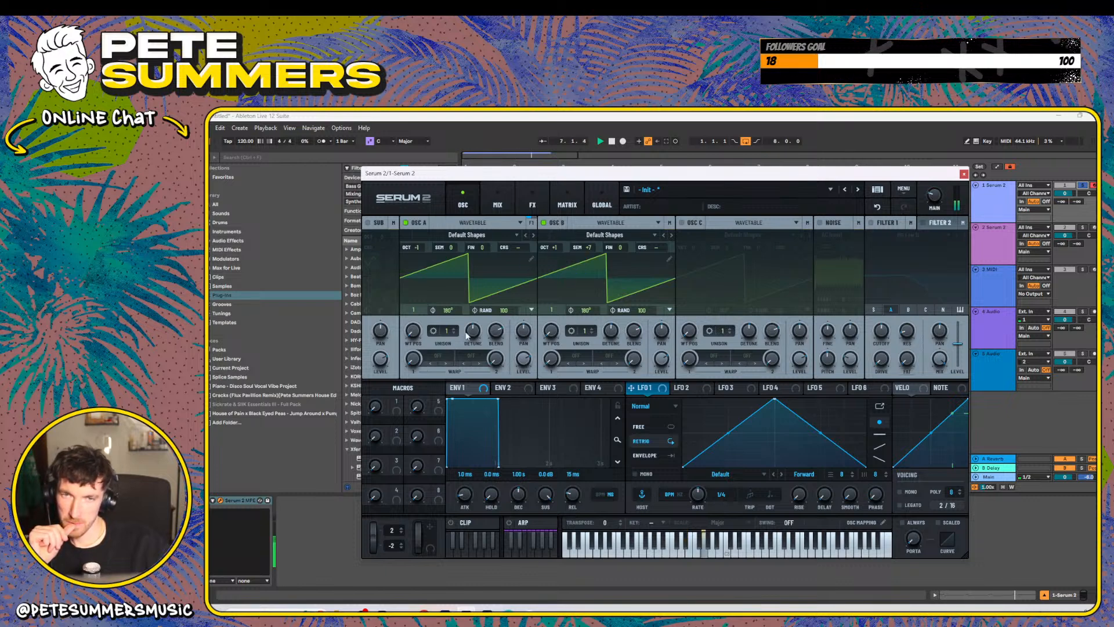
- Set oscillator A's first warp mode to PD (B), try different warp amounts, and replay the clip
{"action": "left_click", "coordinate": [436, 358]}
{"action": "mouse_move", "coordinate": [445, 429]}
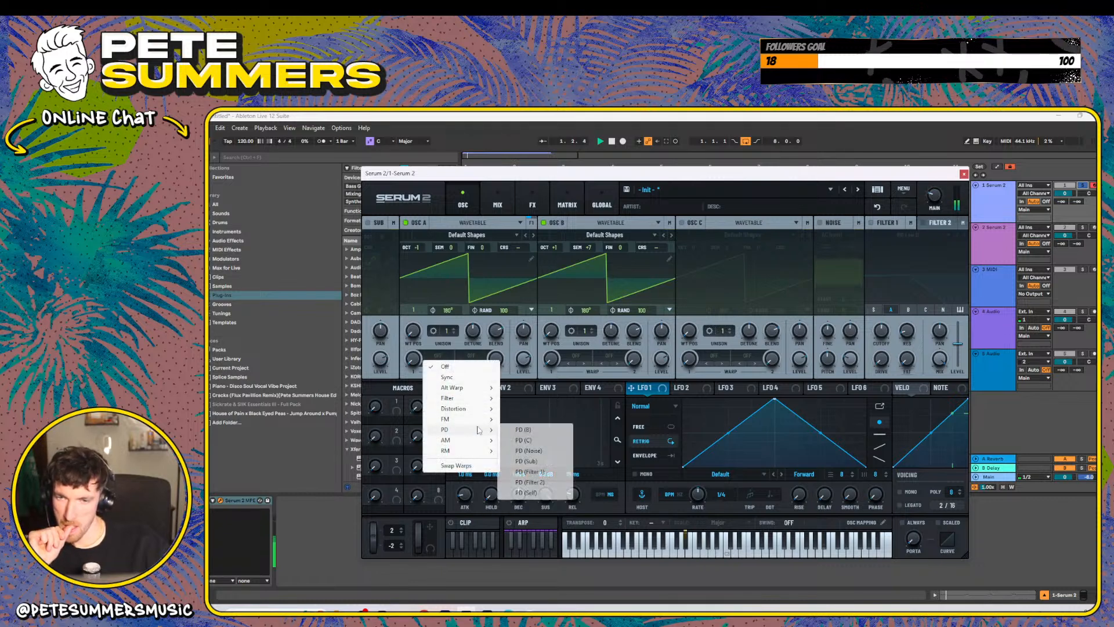
{"action": "left_click", "coordinate": [525, 432]}
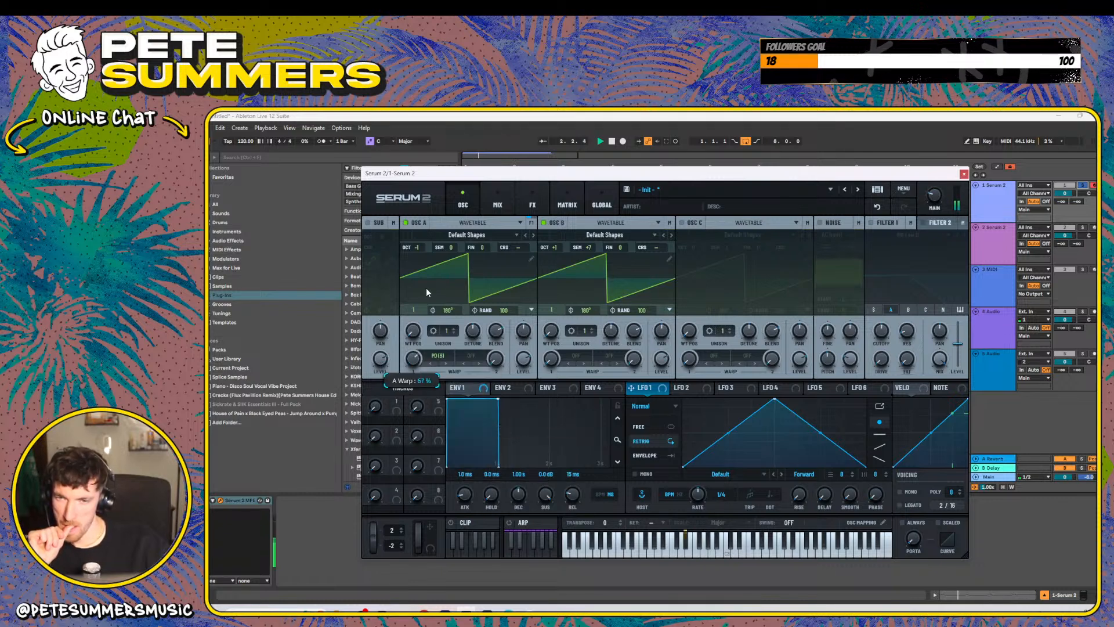
{"action": "left_click_drag", "start_coordinate": [427, 289], "coordinate": [420, 316]}
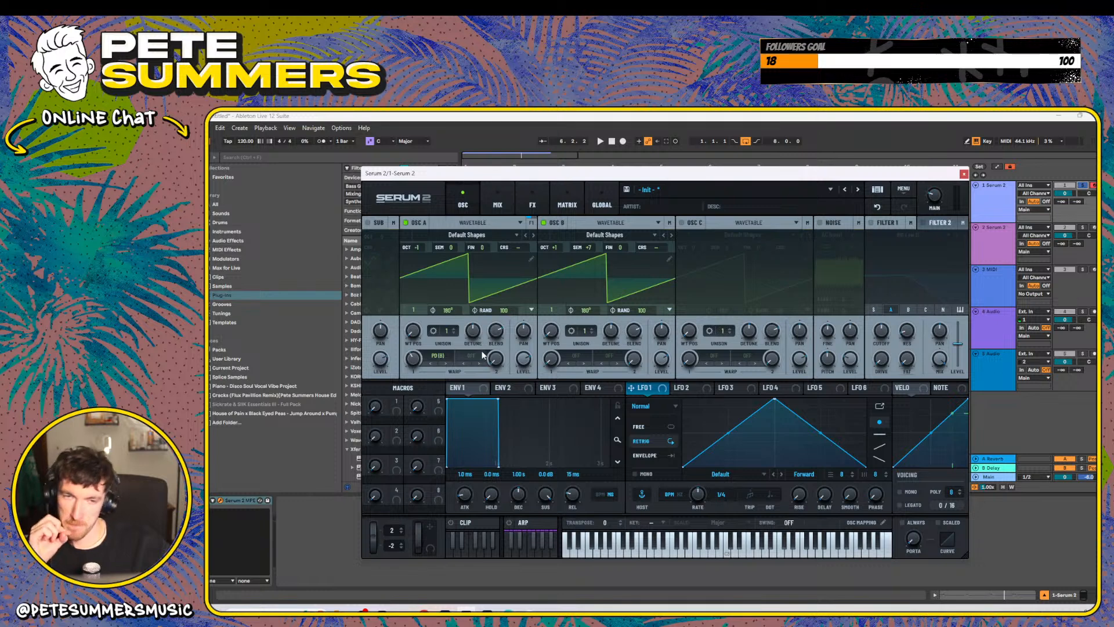
{"action": "key", "text": "space"}
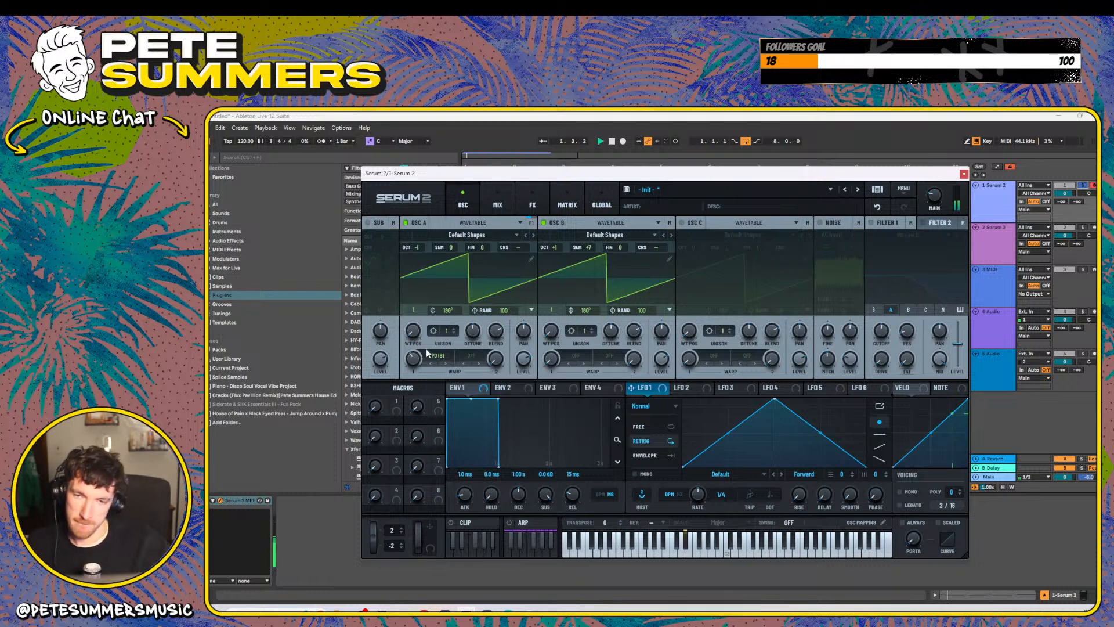
- Add a Distortion effect to the main effects chain, set its type to Downsample, and adjust the drive while the clip plays
{"action": "left_click", "coordinate": [529, 202]}
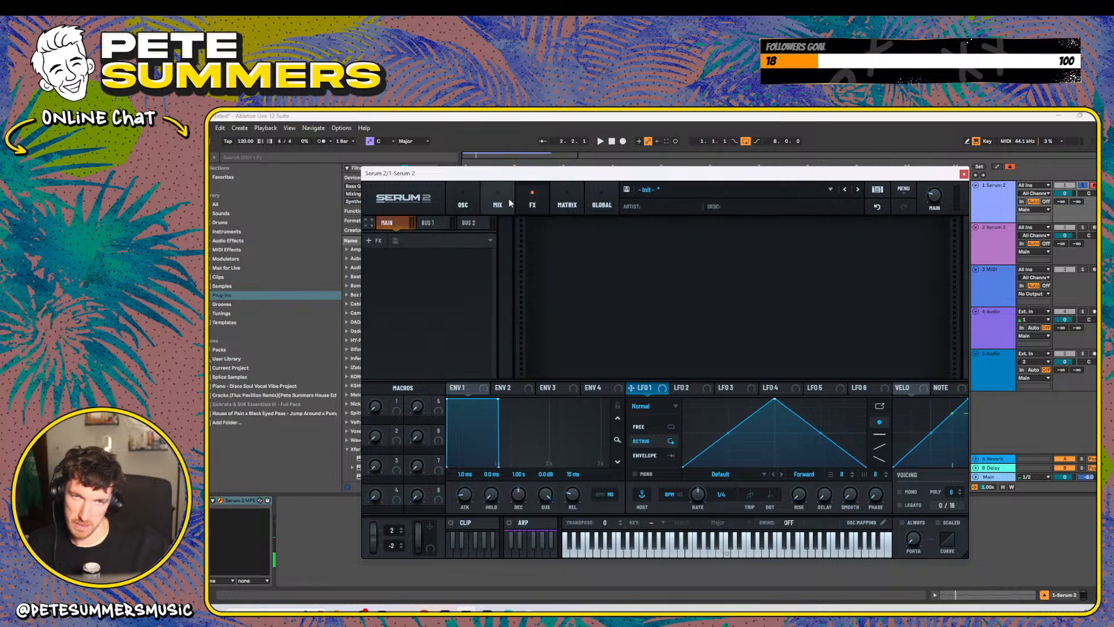
{"action": "left_click", "coordinate": [392, 241]}
{"action": "left_click", "coordinate": [368, 241]}
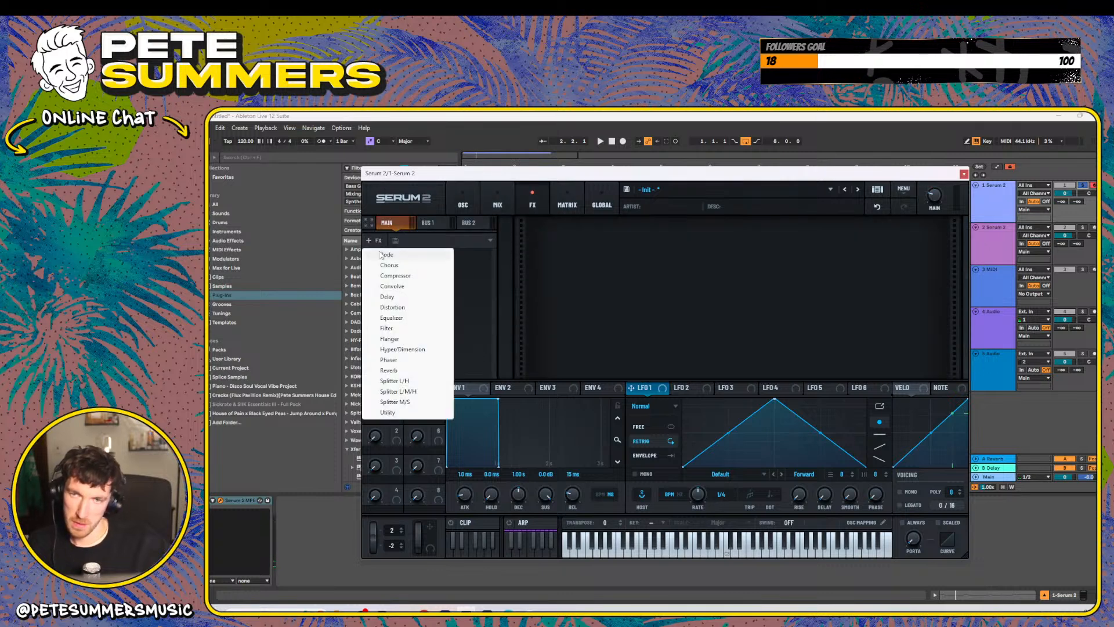
{"action": "left_click", "coordinate": [405, 307]}
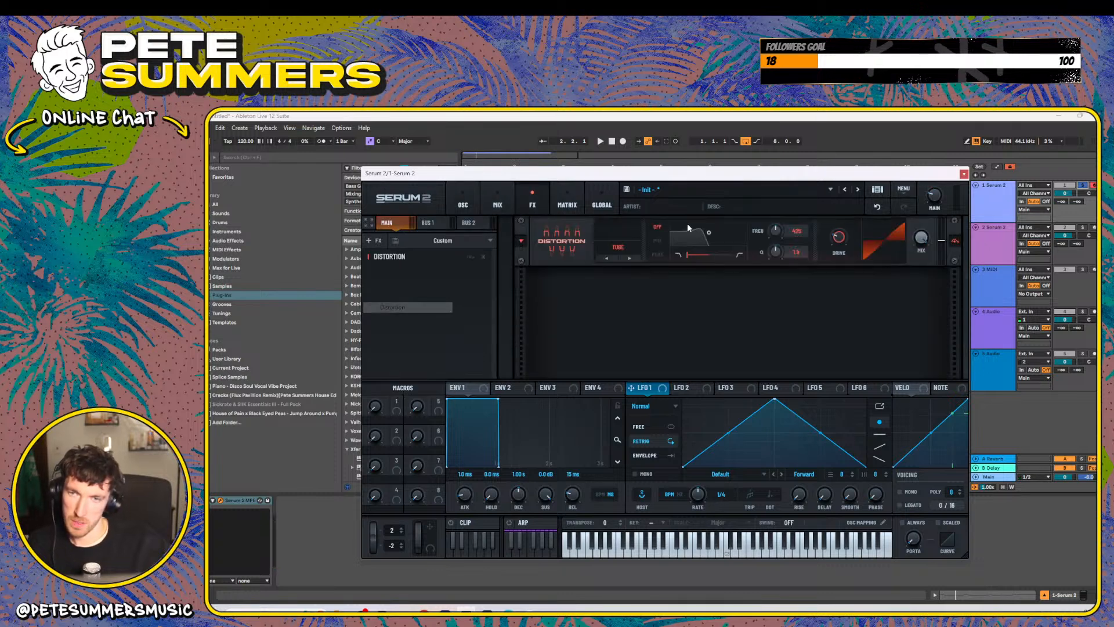
{"action": "left_click", "coordinate": [637, 257]}
{"action": "left_click", "coordinate": [637, 258]}
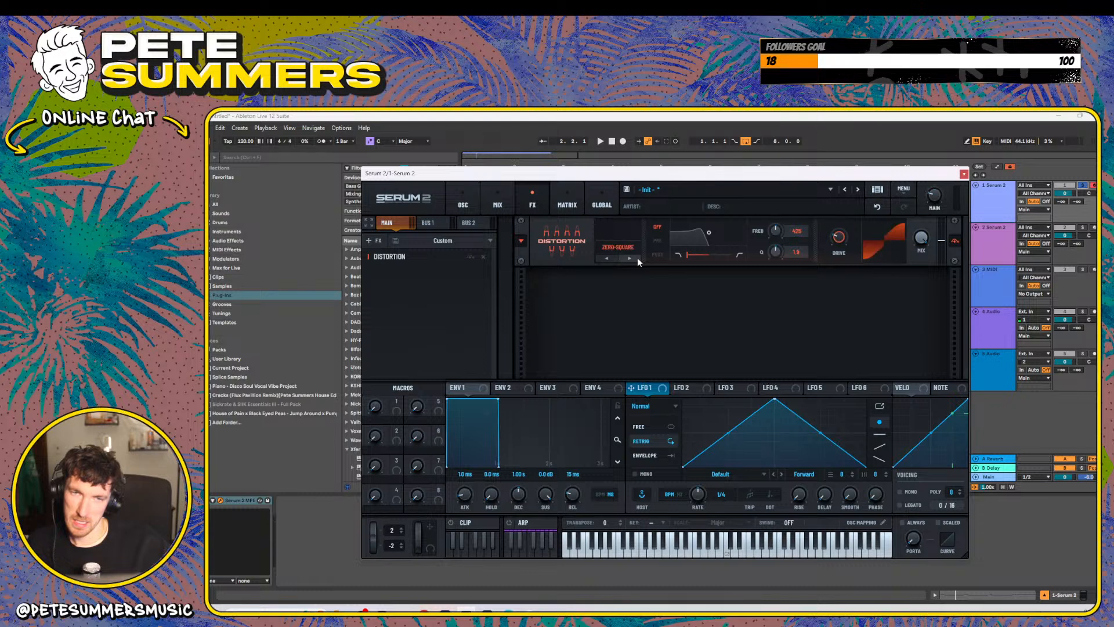
{"action": "key", "text": "space"}
{"action": "left_click_drag", "start_coordinate": [839, 237], "coordinate": [840, 241]}
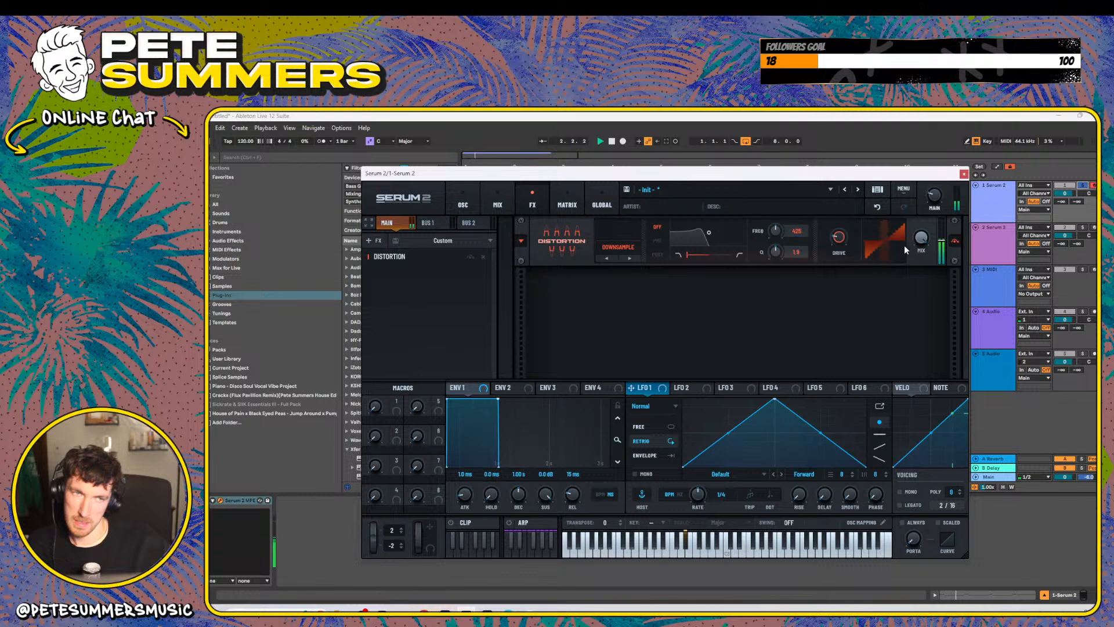
- Add a Compressor after the distortion, switch it to Multiband mode, and raise its gain to about 10.3
{"action": "left_click", "coordinate": [373, 240]}
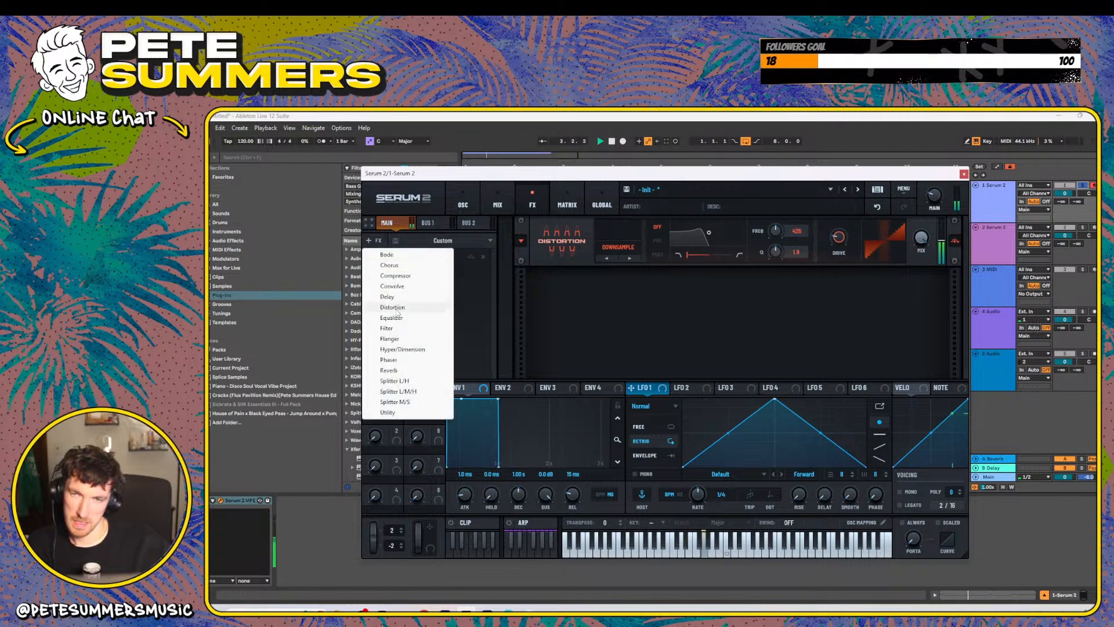
{"action": "left_click", "coordinate": [406, 276]}
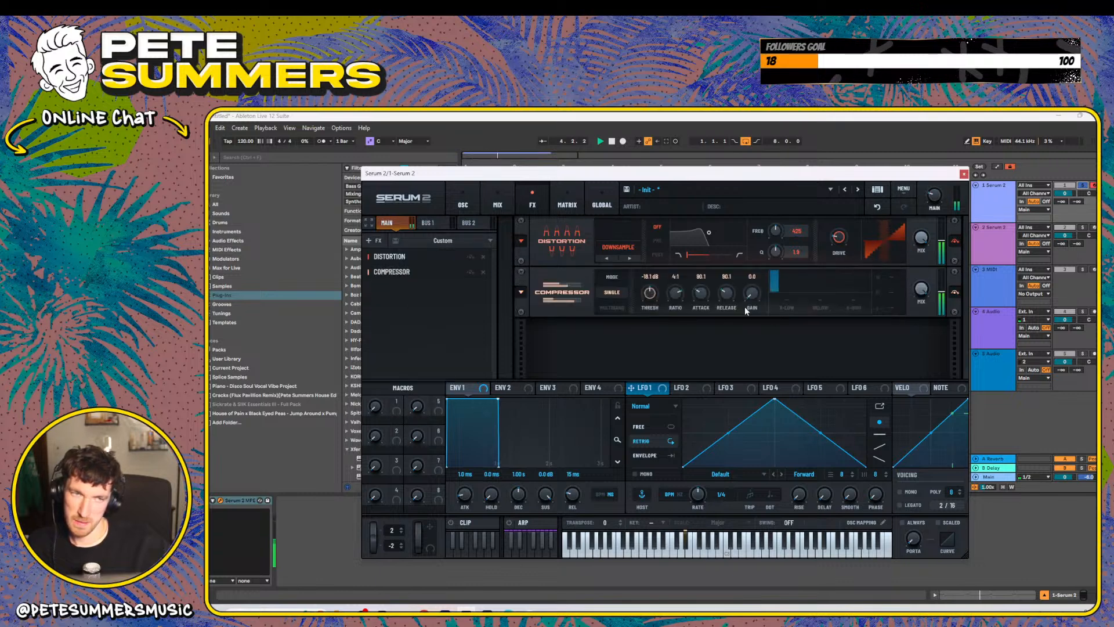
{"action": "left_click", "coordinate": [606, 306]}
{"action": "left_click_drag", "start_coordinate": [751, 293], "coordinate": [762, 273]}
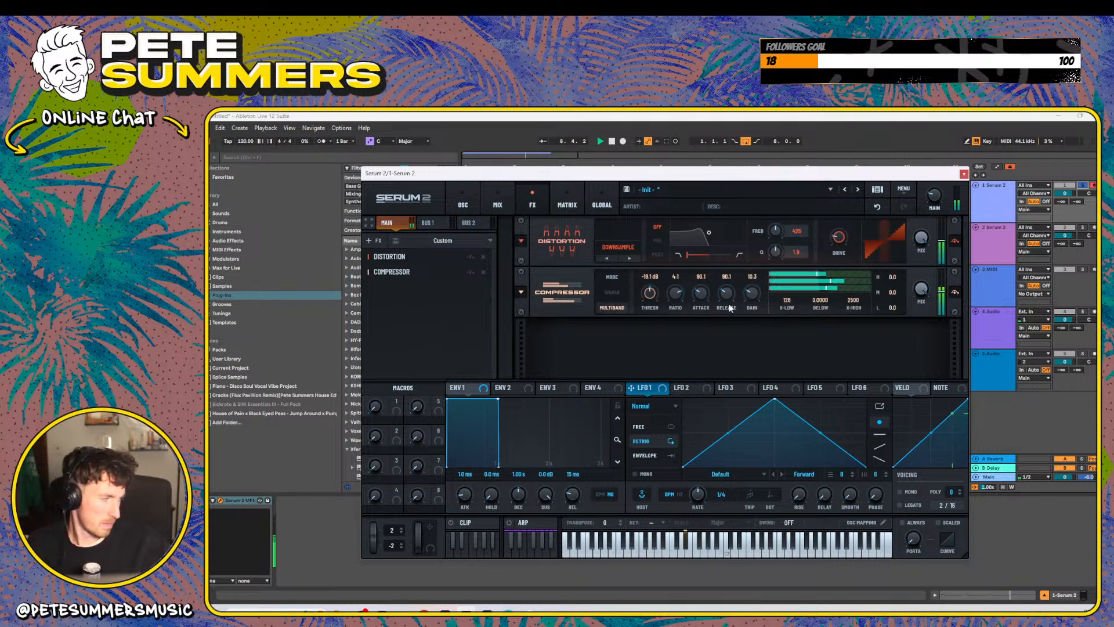
- Return to the oscillators, enable Mono voicing with portamento set to Always, and raise the portamento time slightly
{"action": "left_click", "coordinate": [452, 196]}
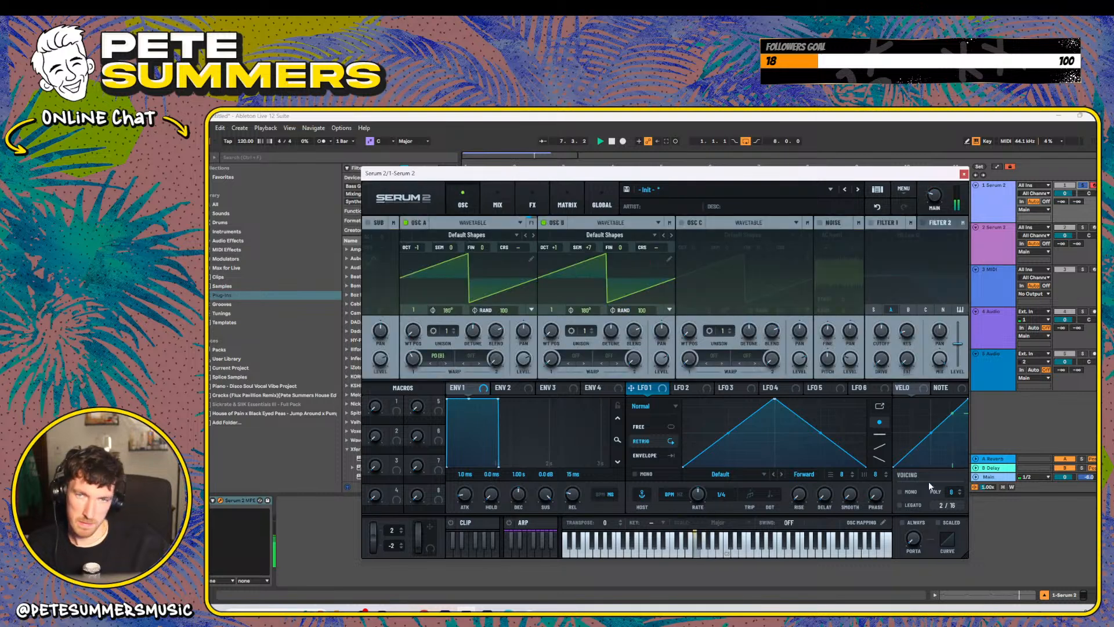
{"action": "left_click", "coordinate": [901, 492]}
{"action": "left_click", "coordinate": [902, 523]}
{"action": "left_click_drag", "start_coordinate": [912, 537], "coordinate": [917, 529]}
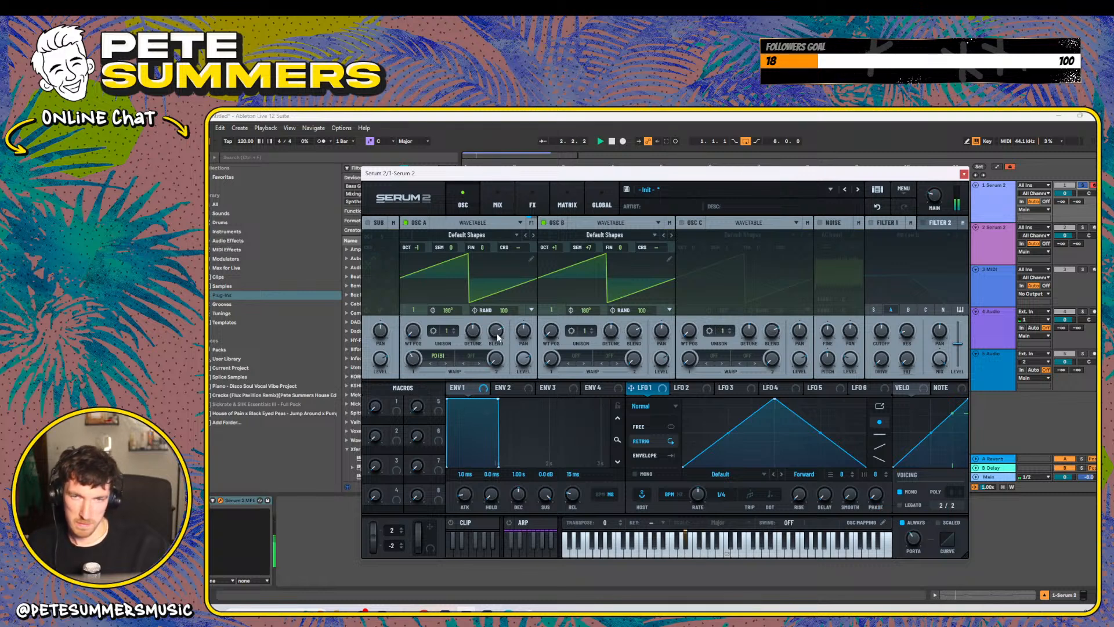
- Lower the random phase of oscillators A and B, set oscillator B's start phase to 0°, and return its octave to +1
{"action": "left_click_drag", "start_coordinate": [503, 315], "coordinate": [503, 422]}
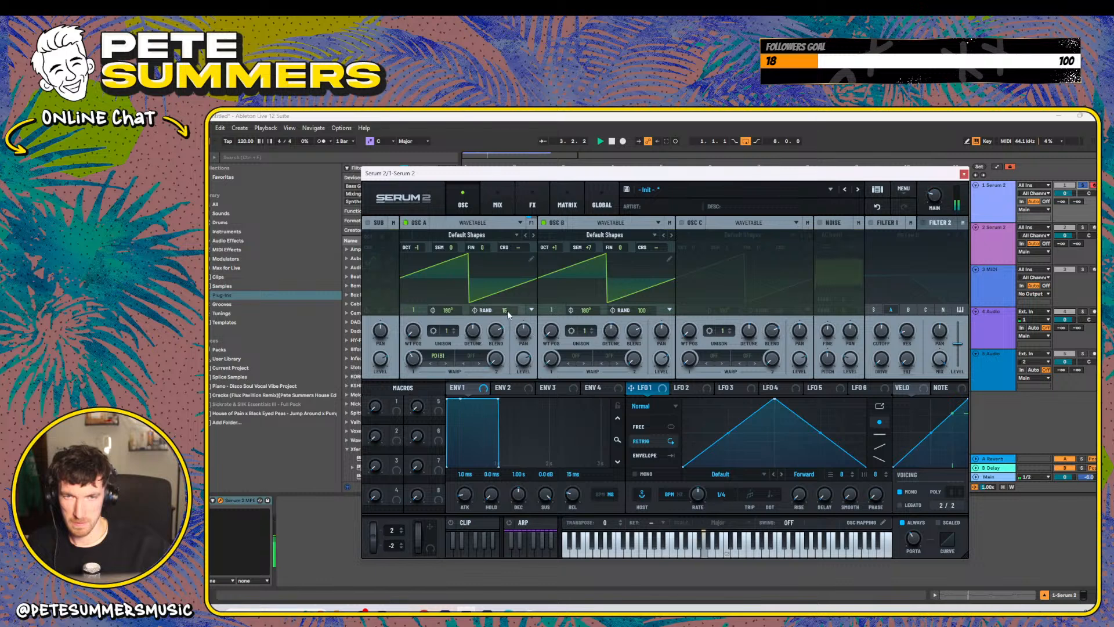
{"action": "left_click_drag", "start_coordinate": [638, 310], "coordinate": [643, 421]}
{"action": "left_click_drag", "start_coordinate": [584, 313], "coordinate": [565, 411]}
{"action": "mouse_move", "coordinate": [415, 372]}
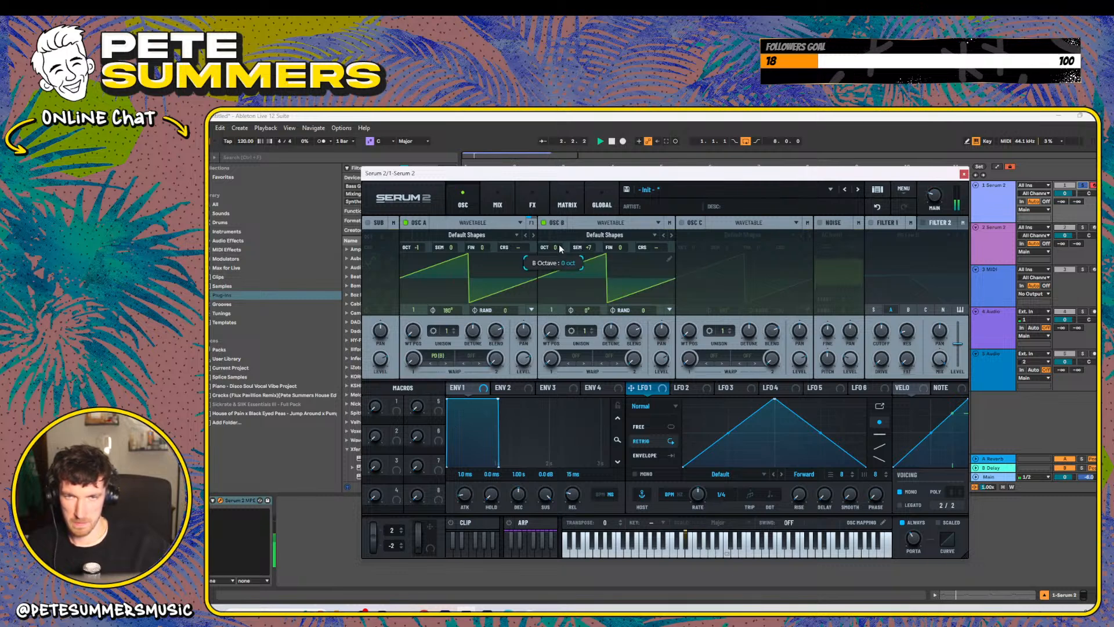
{"action": "scroll", "coordinate": [560, 245], "scroll_direction": "up", "scroll_amount": 1}
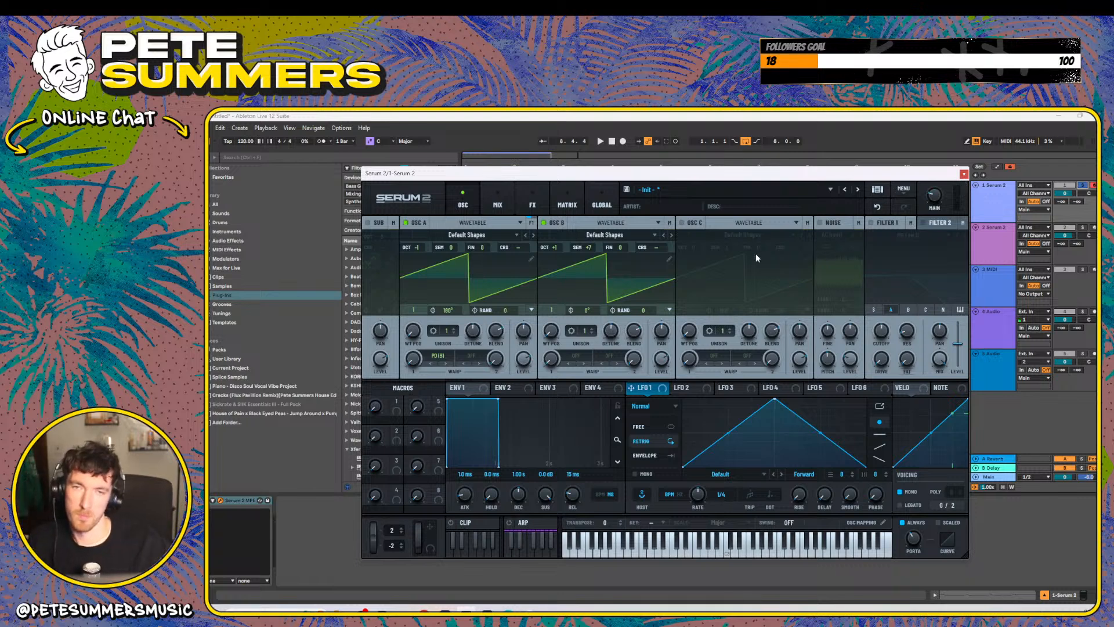
- Enable oscillator C, play the clip, and try semitone offsets for it, settling on +5
{"action": "left_click", "coordinate": [681, 223]}
{"action": "key", "text": "space"}
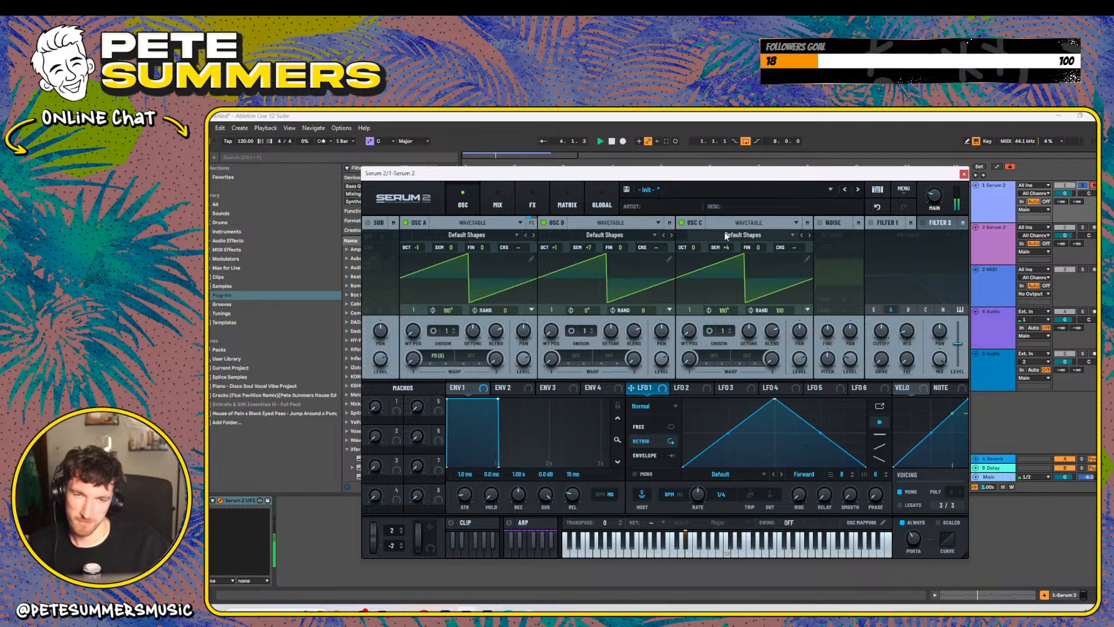
{"action": "left_click_drag", "start_coordinate": [717, 249], "coordinate": [728, 261]}
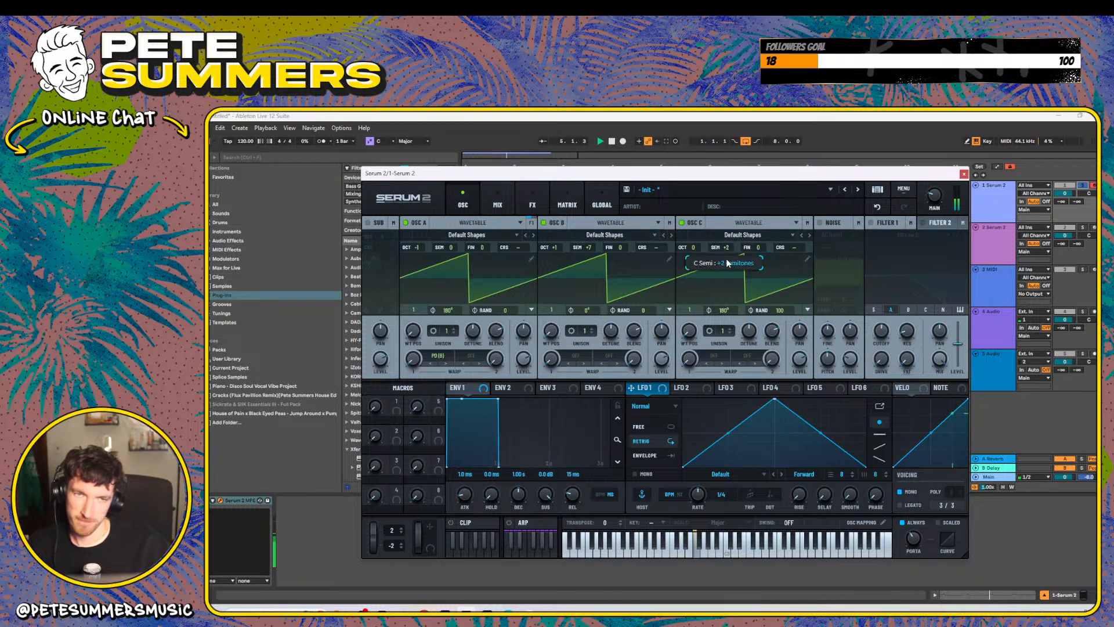
{"action": "left_click_drag", "start_coordinate": [729, 244], "coordinate": [729, 248]}
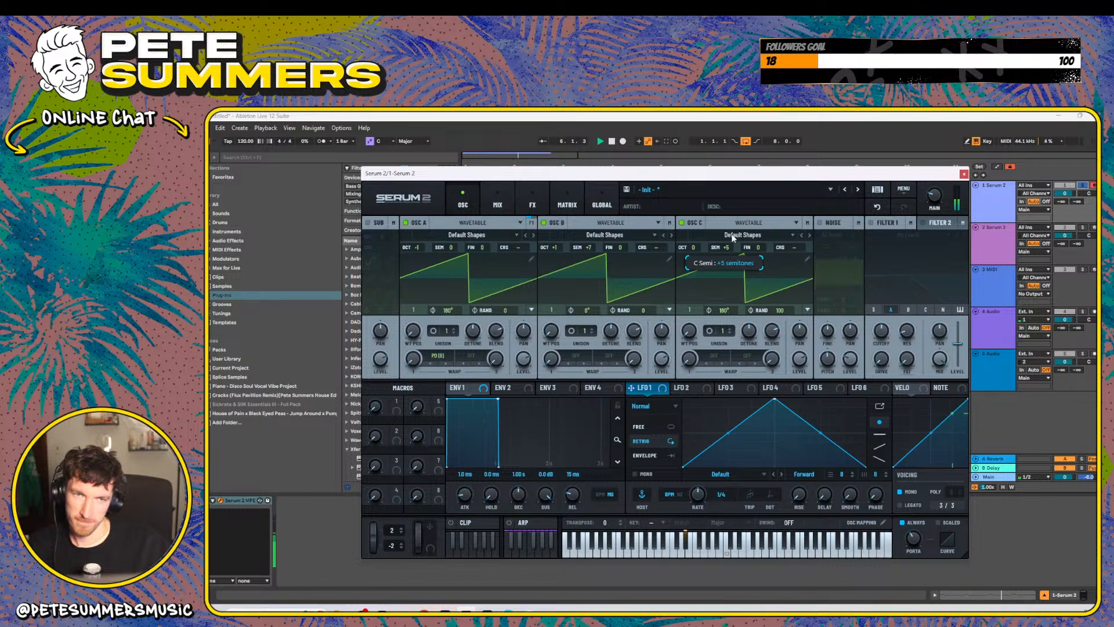
- Set oscillator C's semitone offset to +4 and try +5 on oscillator B before returning it to +7
{"action": "left_click", "coordinate": [591, 250]}
{"action": "left_click_drag", "start_coordinate": [593, 246], "coordinate": [591, 255]}
{"action": "left_click_drag", "start_coordinate": [726, 249], "coordinate": [727, 261]}
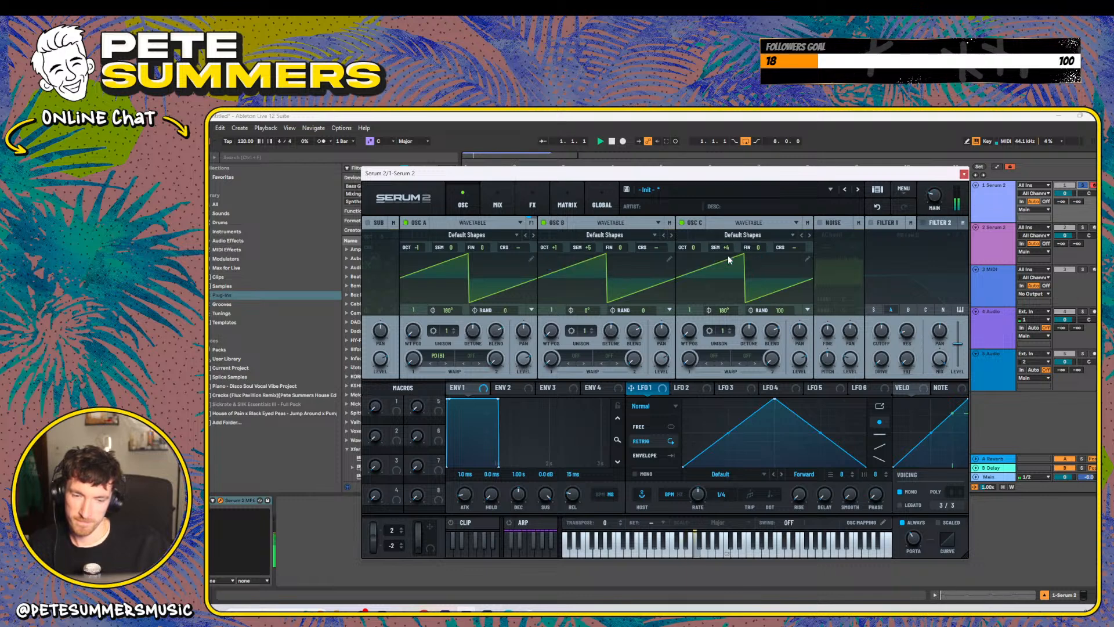
{"action": "left_click_drag", "start_coordinate": [589, 249], "coordinate": [595, 245]}
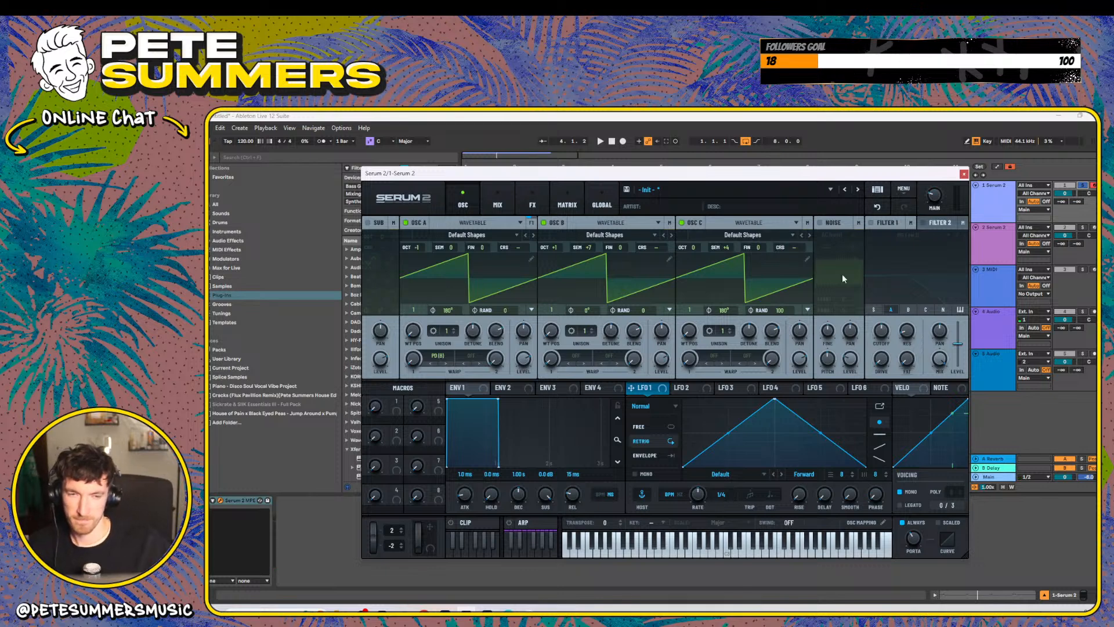
- Move LFO 1's peak earlier in its cycle and set its rate to 1/16
{"action": "left_click_drag", "start_coordinate": [775, 399], "coordinate": [729, 388]}
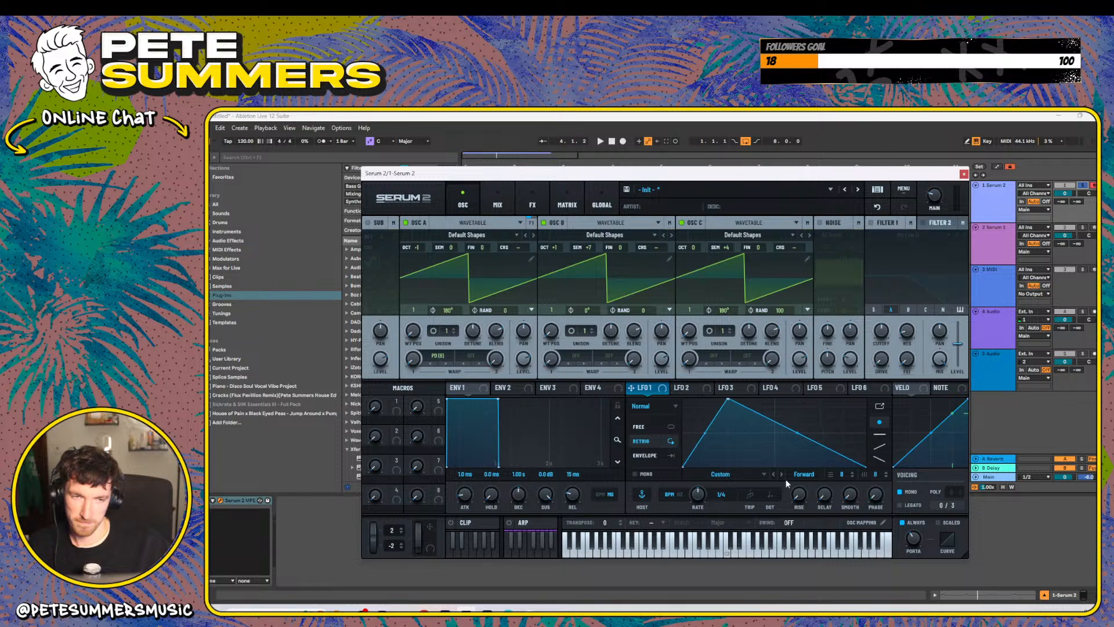
{"action": "left_click_drag", "start_coordinate": [688, 493], "coordinate": [694, 503]}
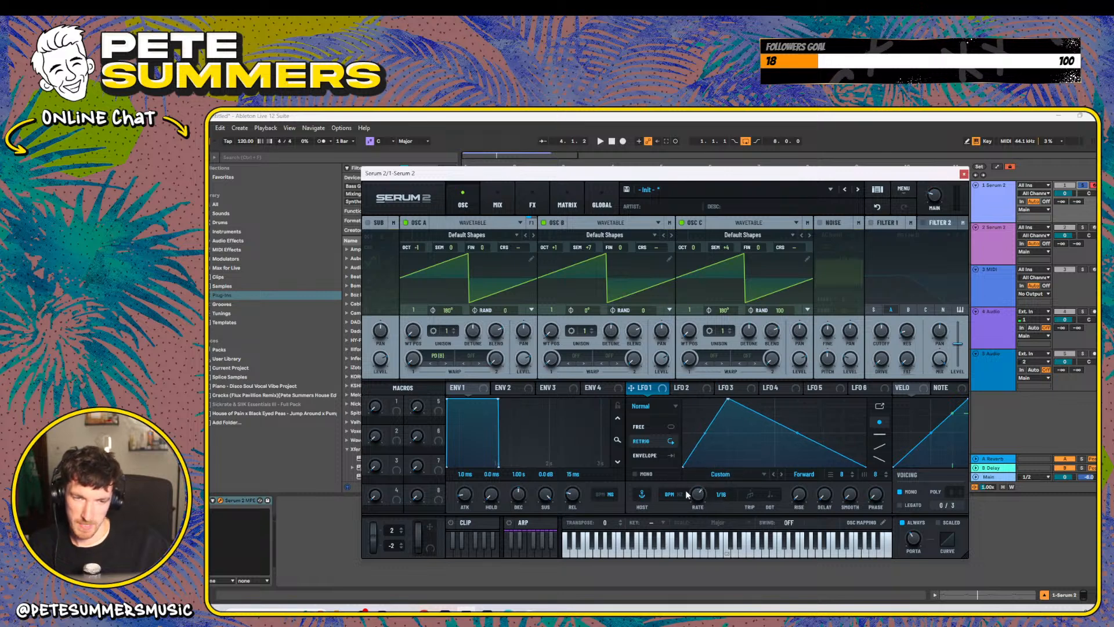
- Assign LFO 1 to the levels of oscillators A, B and C, and check its list of destinations
{"action": "left_click_drag", "start_coordinate": [633, 388], "coordinate": [526, 362]}
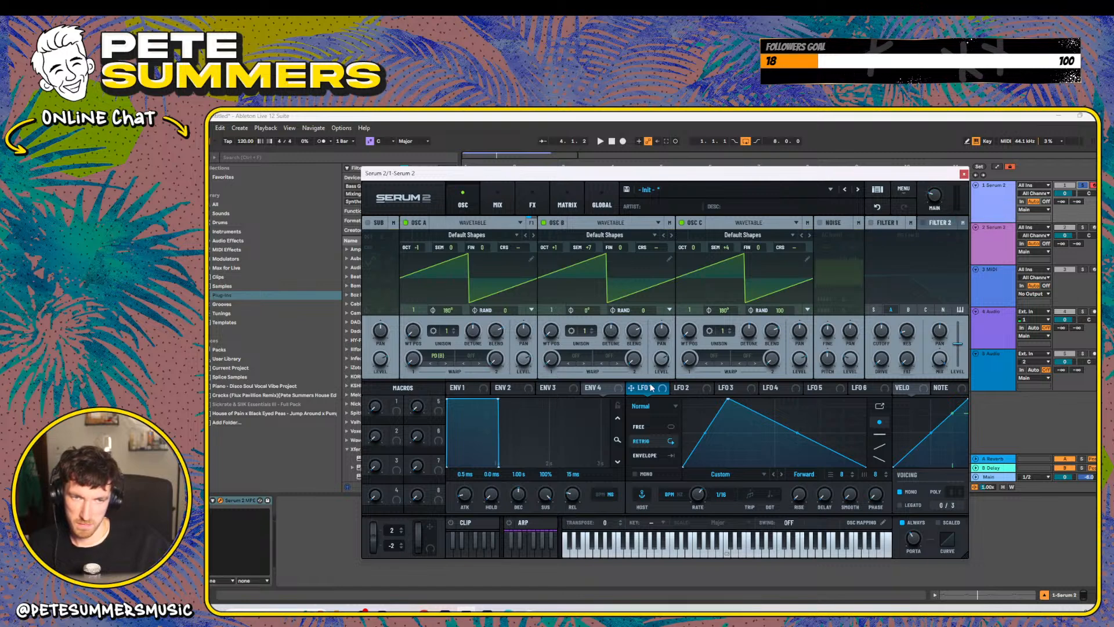
{"action": "left_click_drag", "start_coordinate": [651, 387], "coordinate": [528, 332]}
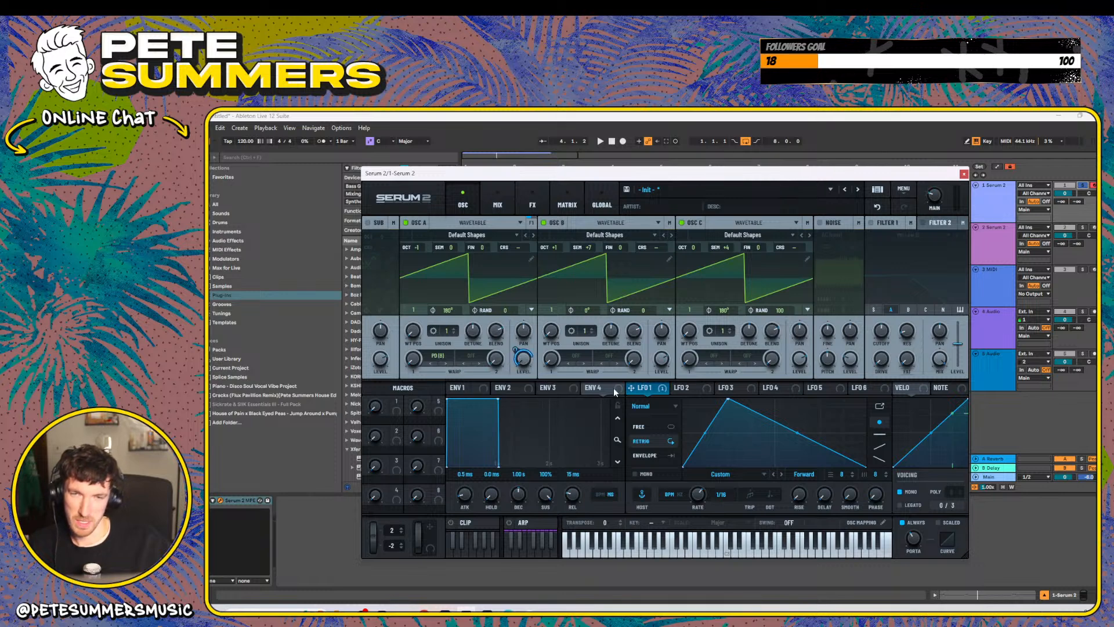
{"action": "left_click_drag", "start_coordinate": [631, 388], "coordinate": [661, 358]}
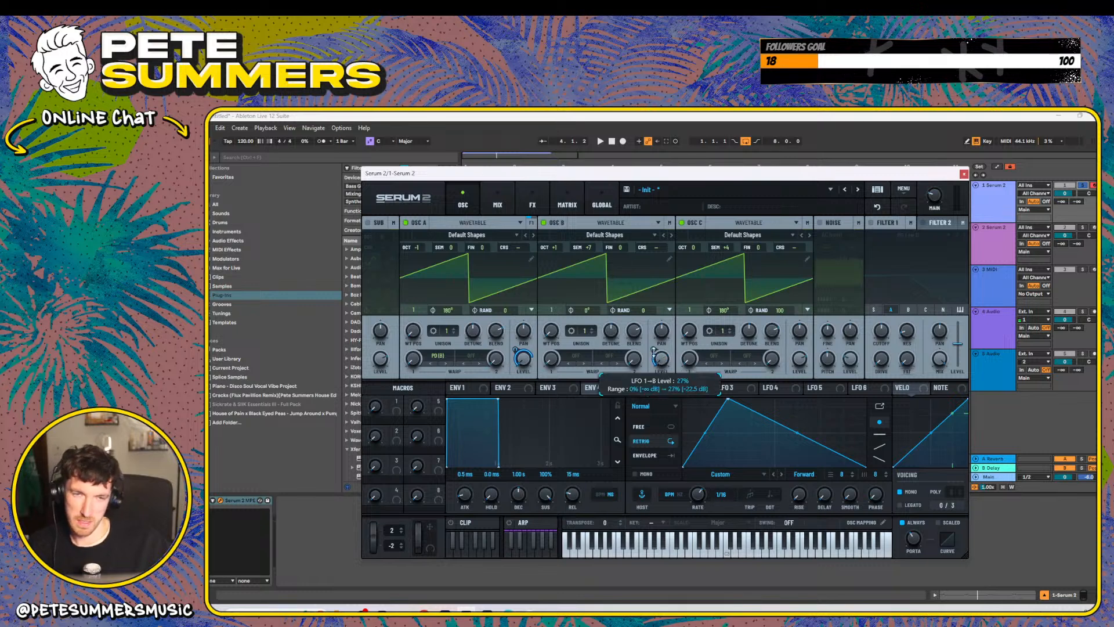
{"action": "left_click_drag", "start_coordinate": [667, 391], "coordinate": [798, 361]}
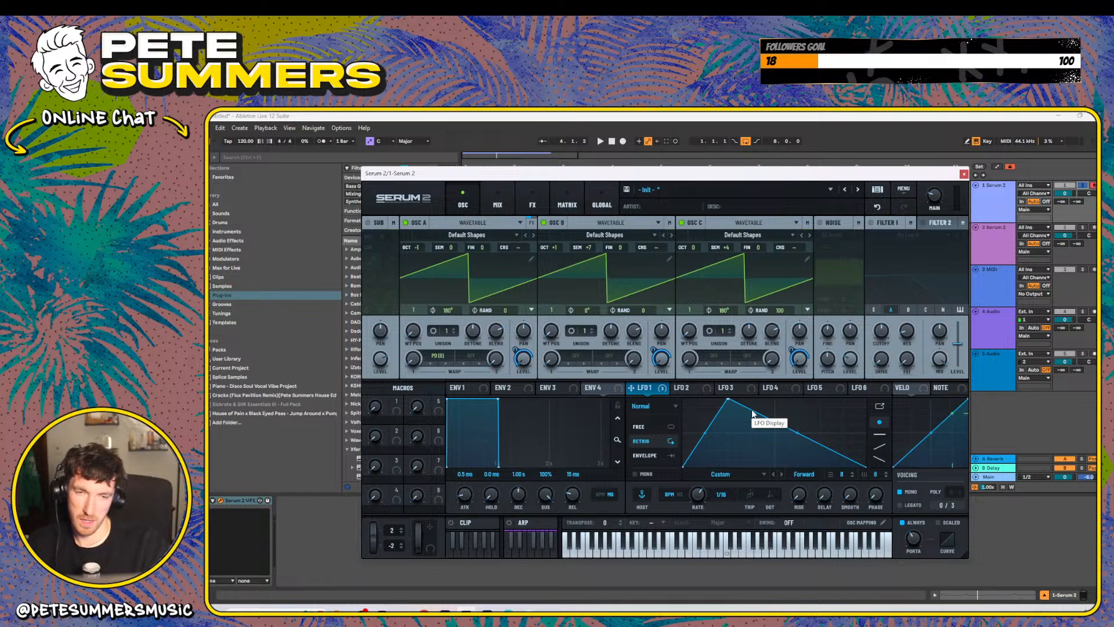
{"action": "left_click", "coordinate": [660, 389]}
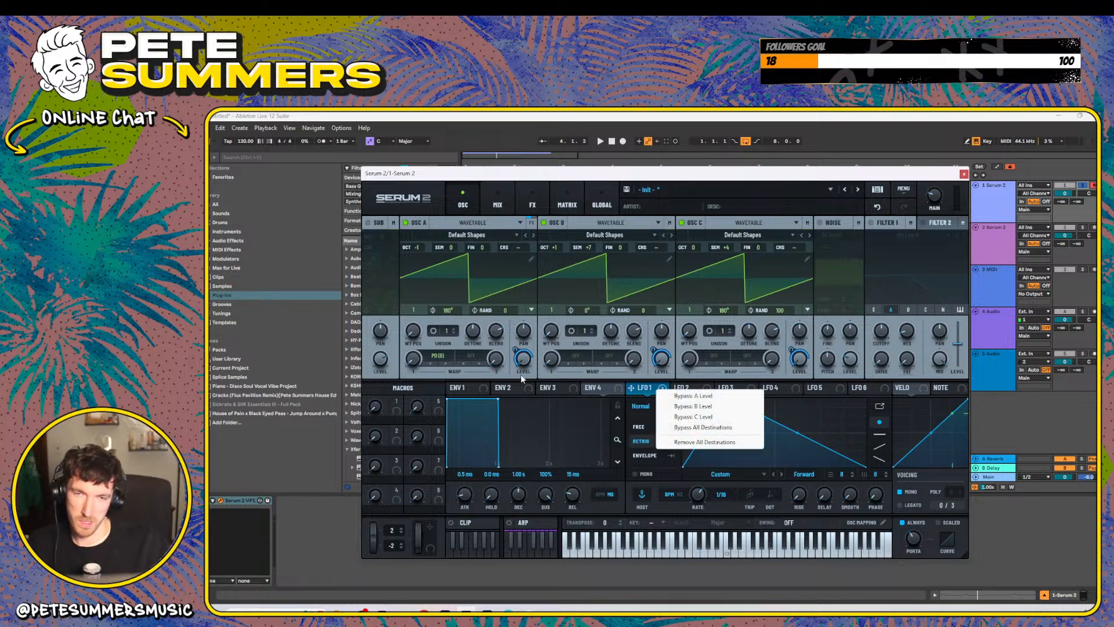
{"action": "left_click", "coordinate": [645, 400]}
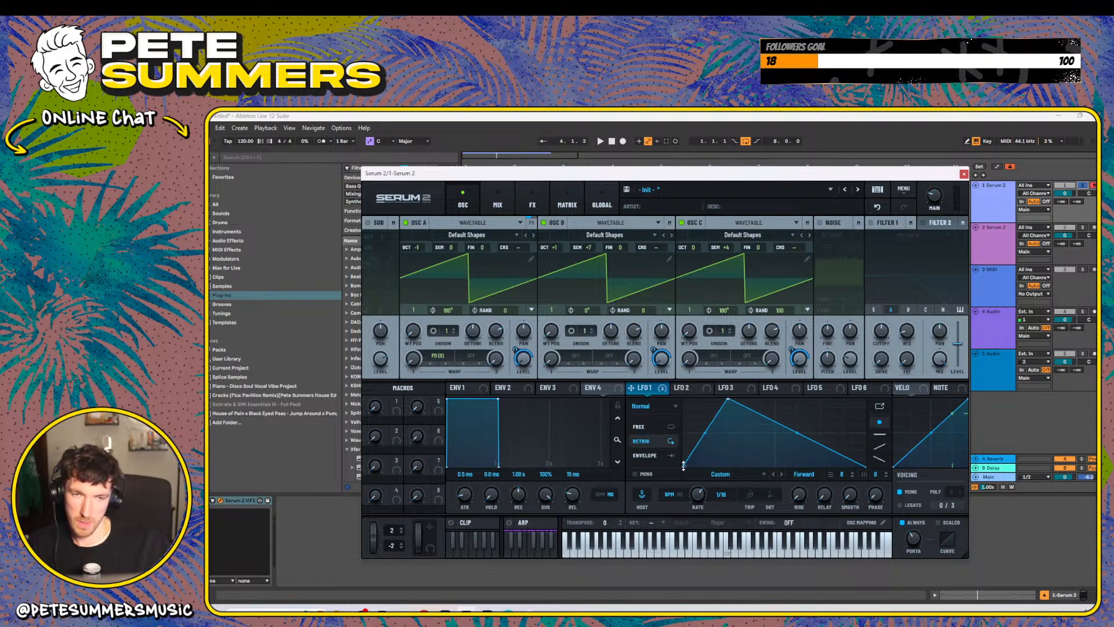
- Try an inverted LFO 1 shape and a different modulation depth on oscillator A's level, and restore both
{"action": "left_click_drag", "start_coordinate": [683, 466], "coordinate": [724, 577]}
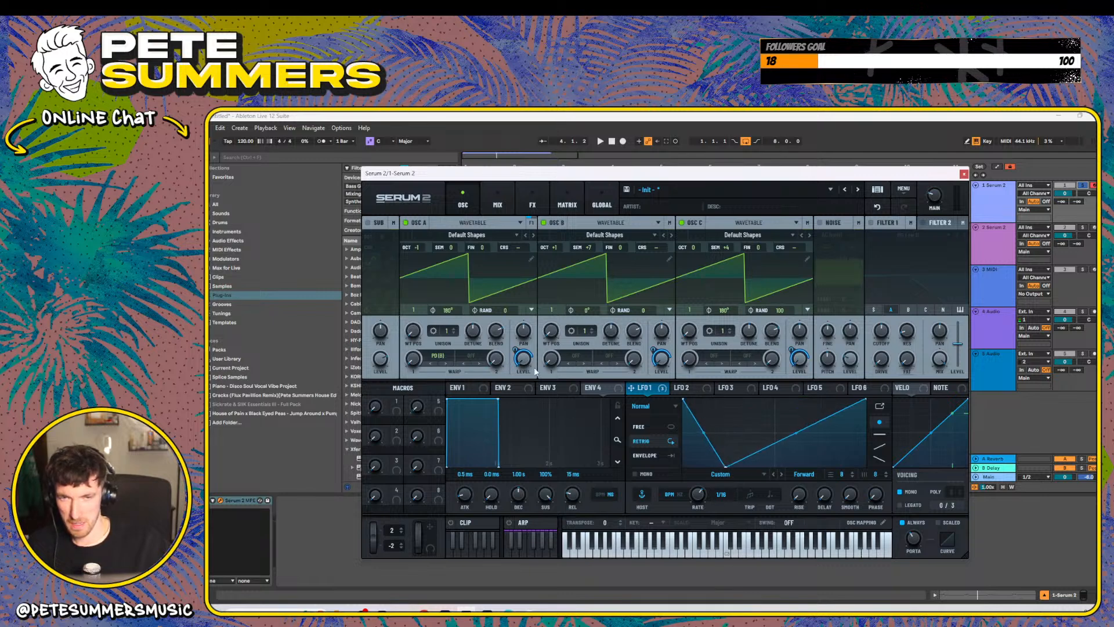
{"action": "left_click_drag", "start_coordinate": [521, 351], "coordinate": [534, 287]}
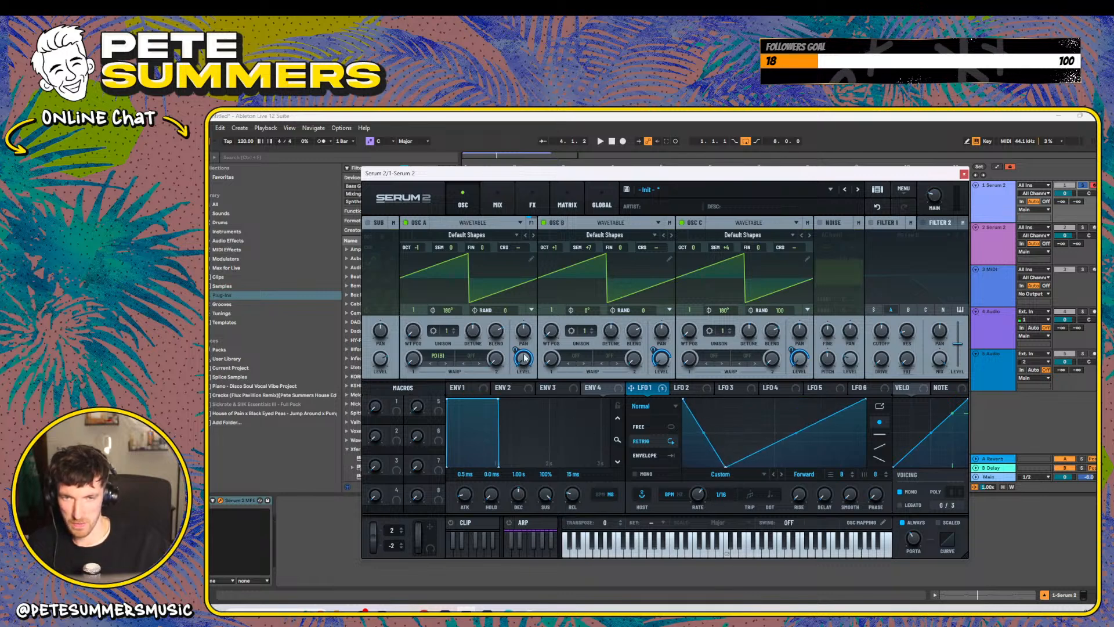
{"action": "left_click_drag", "start_coordinate": [523, 356], "coordinate": [541, 288]}
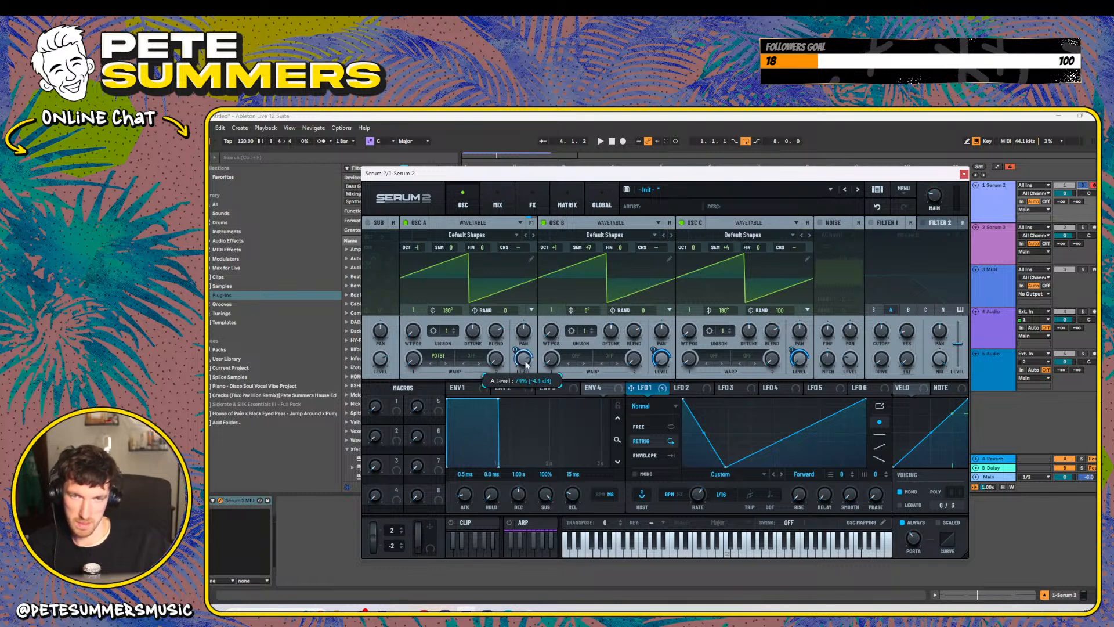
{"action": "left_click_drag", "start_coordinate": [524, 361], "coordinate": [505, 393]}
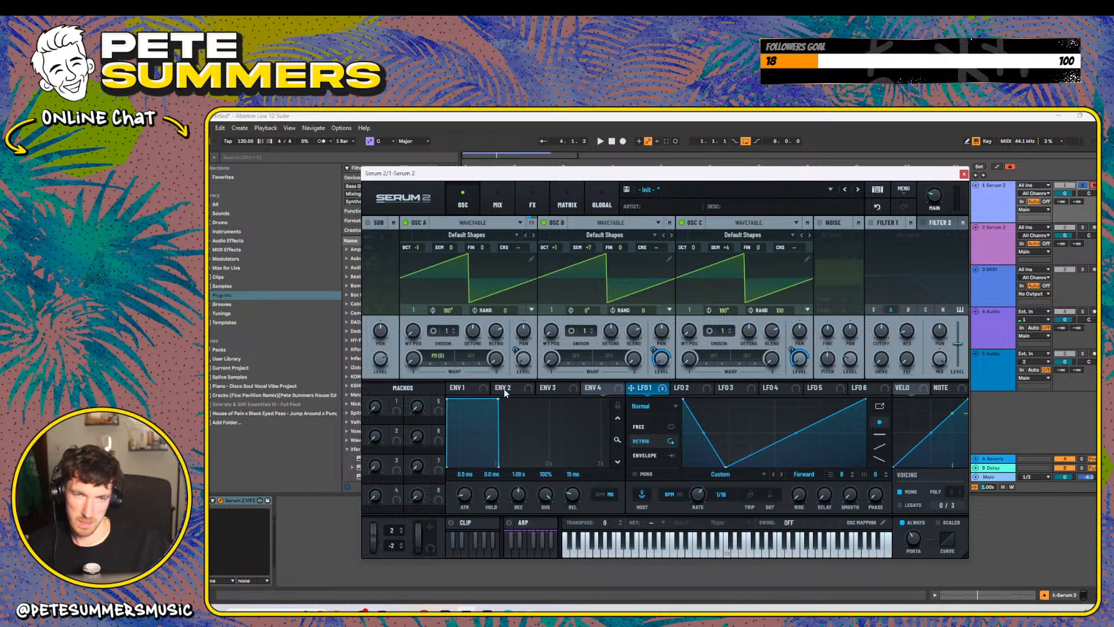
{"action": "left_click", "coordinate": [727, 474]}
{"action": "left_click", "coordinate": [727, 473]}
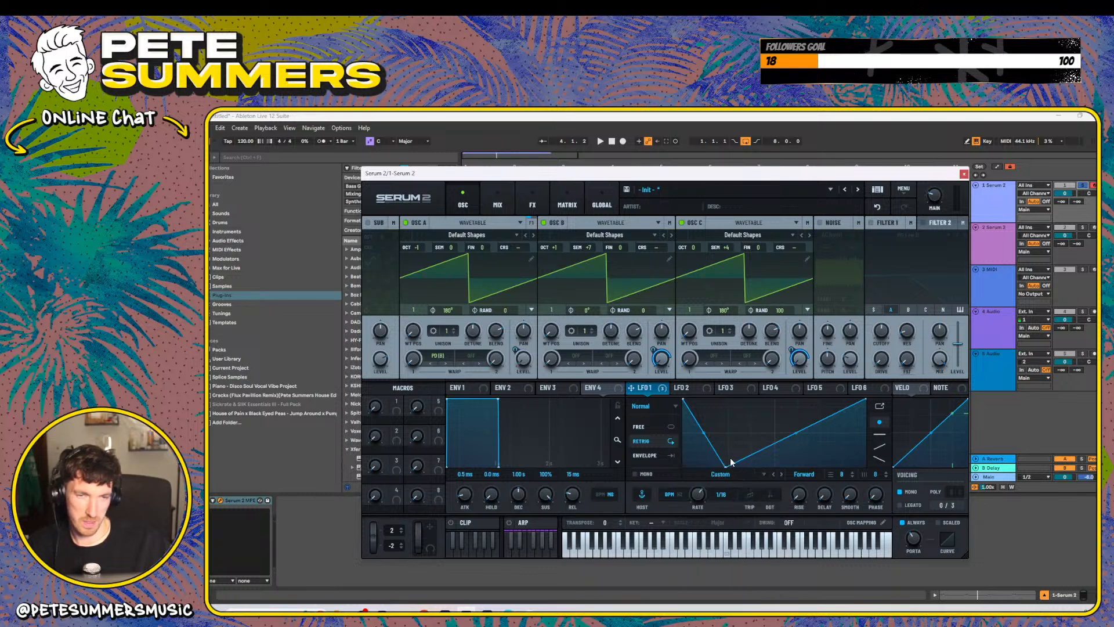
{"action": "left_click_drag", "start_coordinate": [727, 469], "coordinate": [684, 467]}
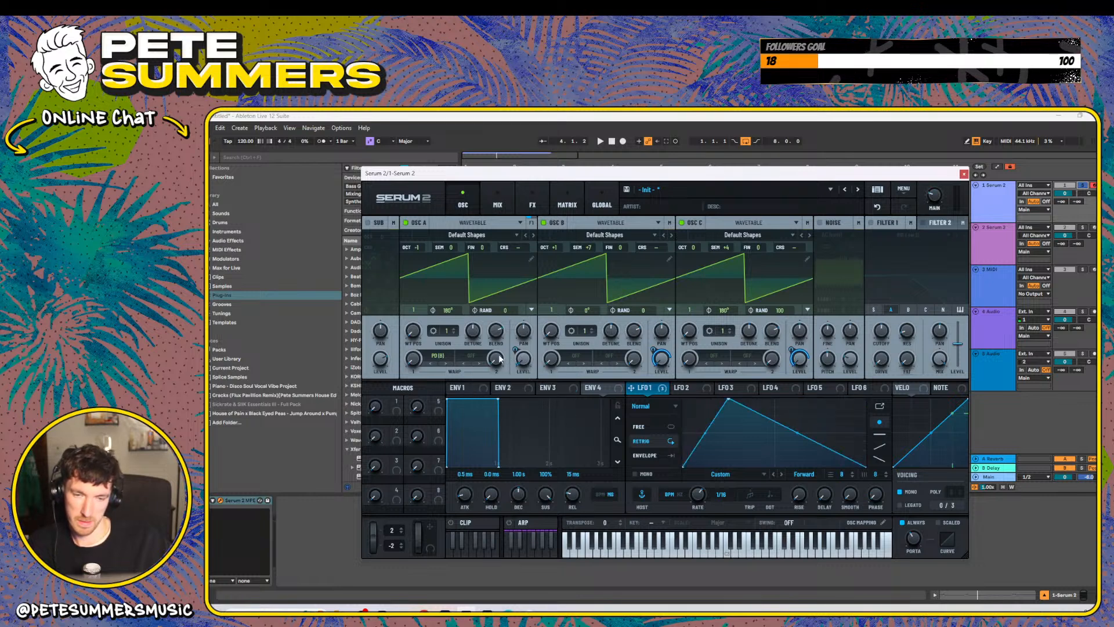
{"action": "left_click_drag", "start_coordinate": [515, 352], "coordinate": [526, 320]}
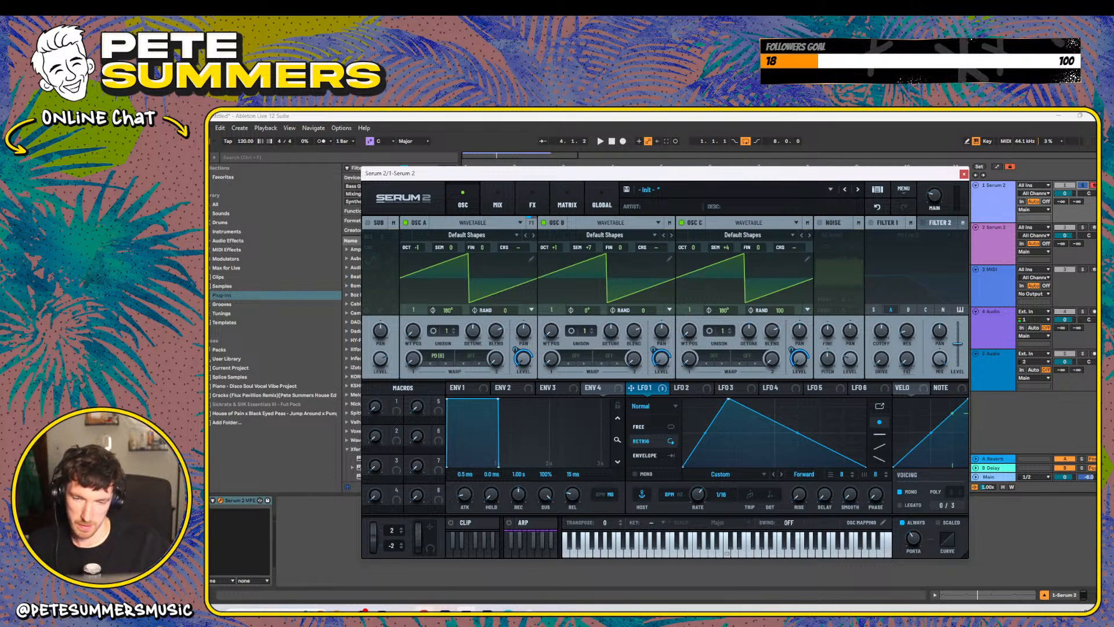
- Switch to OBS and view the streaming scenes
{"action": "left_click", "coordinate": [424, 612]}
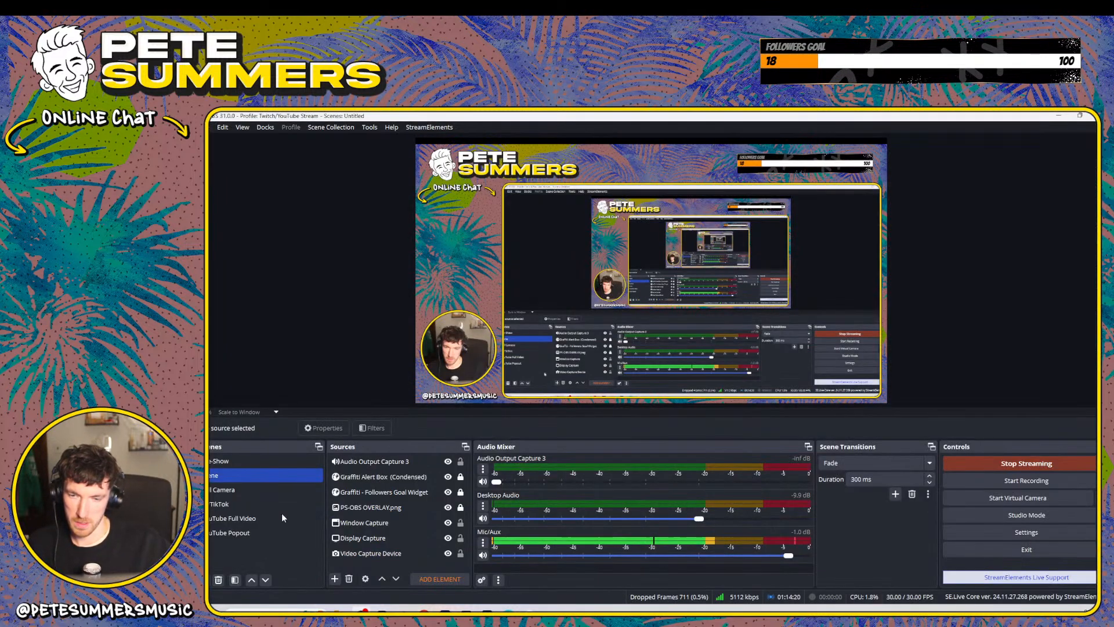
{"action": "left_click", "coordinate": [467, 609]}
{"action": "left_click", "coordinate": [222, 489]}
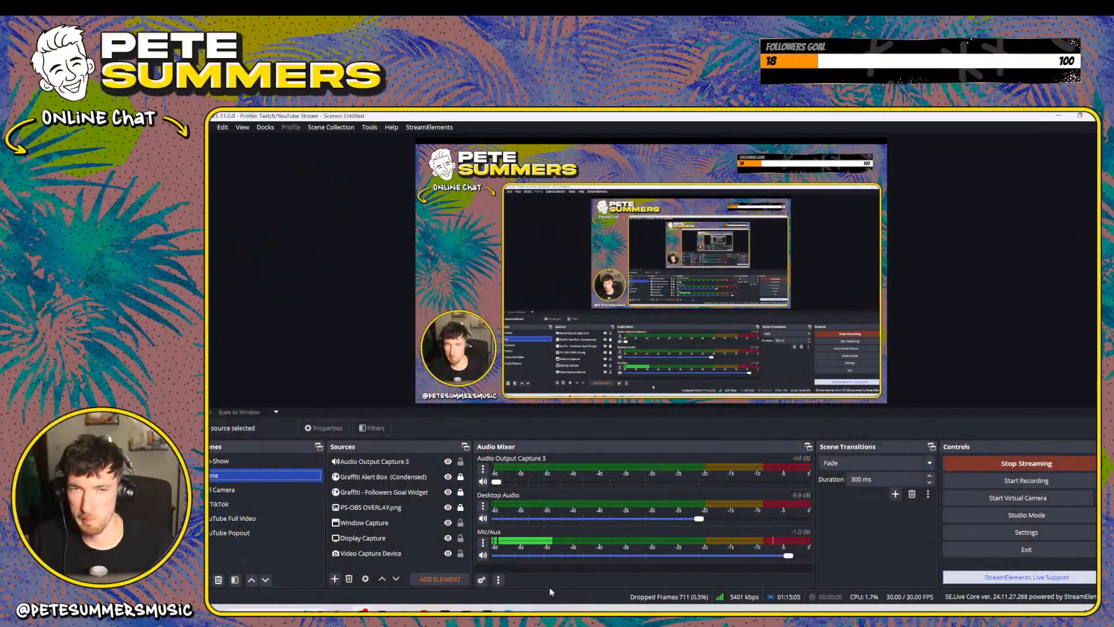
- Switch to the Dropbox page in the browser and play the track "Apollo edit idk" through to its end
{"action": "left_click", "coordinate": [404, 610]}
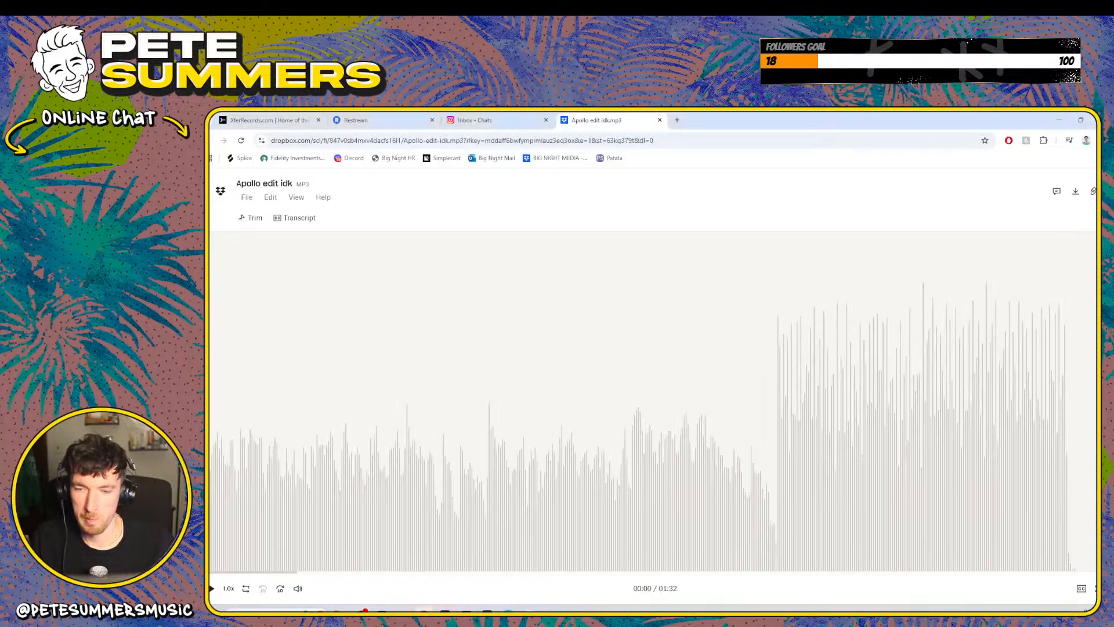
{"action": "left_click", "coordinate": [212, 588]}
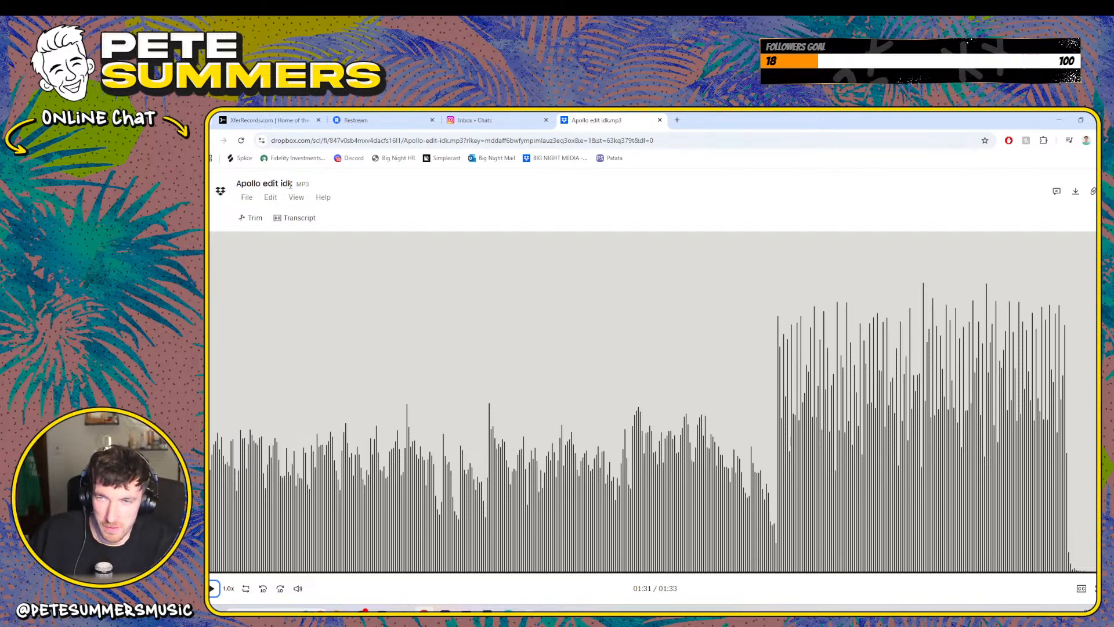
{"action": "left_click_drag", "start_coordinate": [221, 191], "coordinate": [279, 185]}
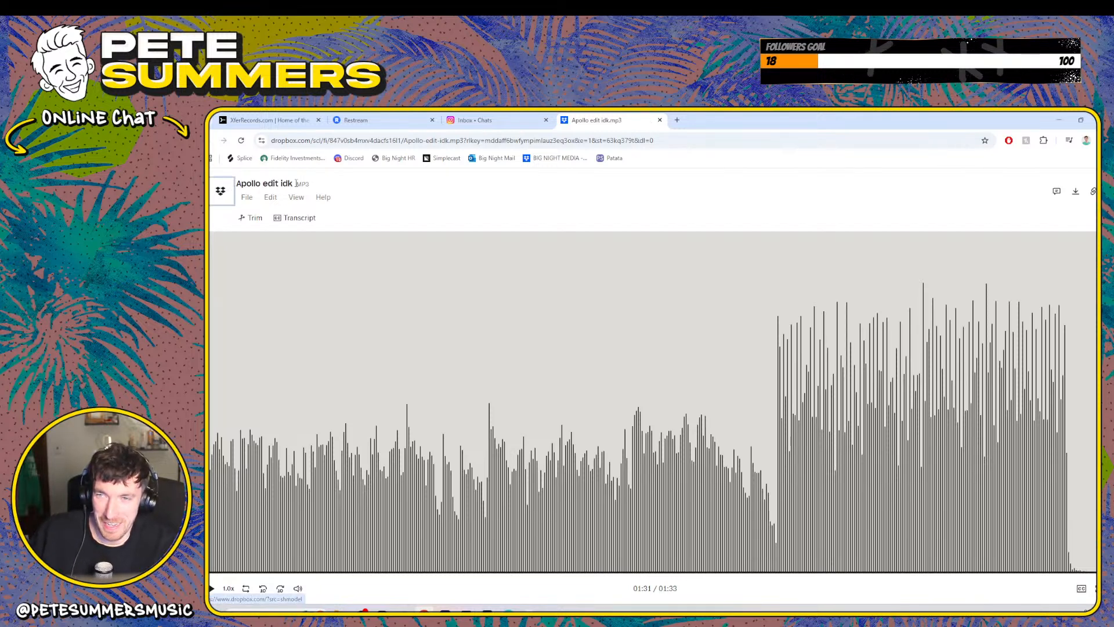
- Replay short passages near the start of the track, returning to about 00:06 each time
{"action": "left_click", "coordinate": [209, 560]}
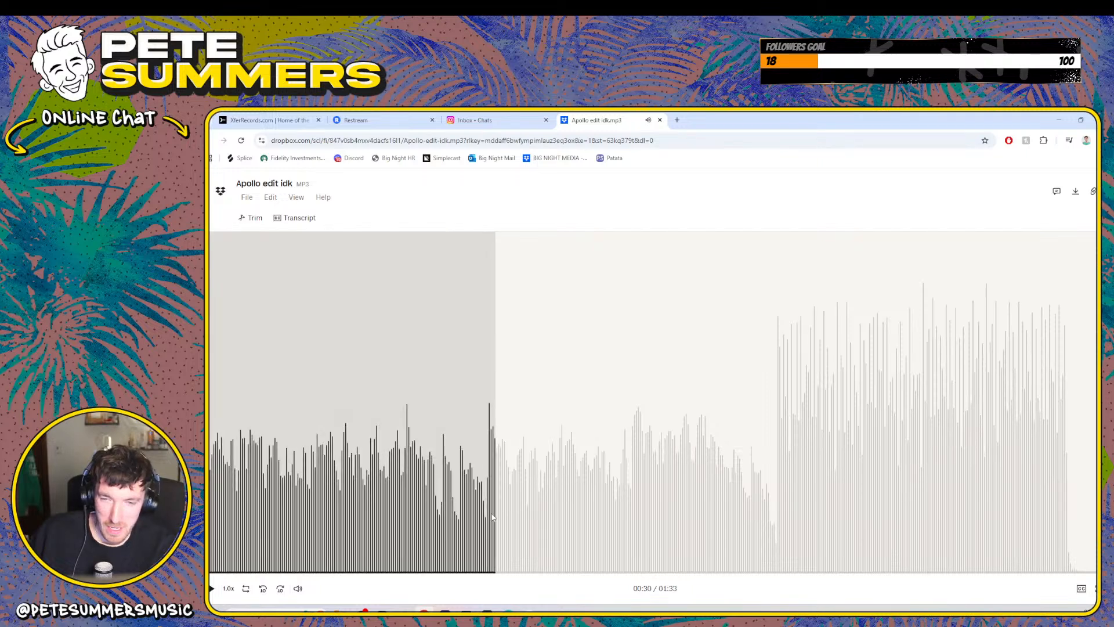
{"action": "left_click", "coordinate": [212, 589]}
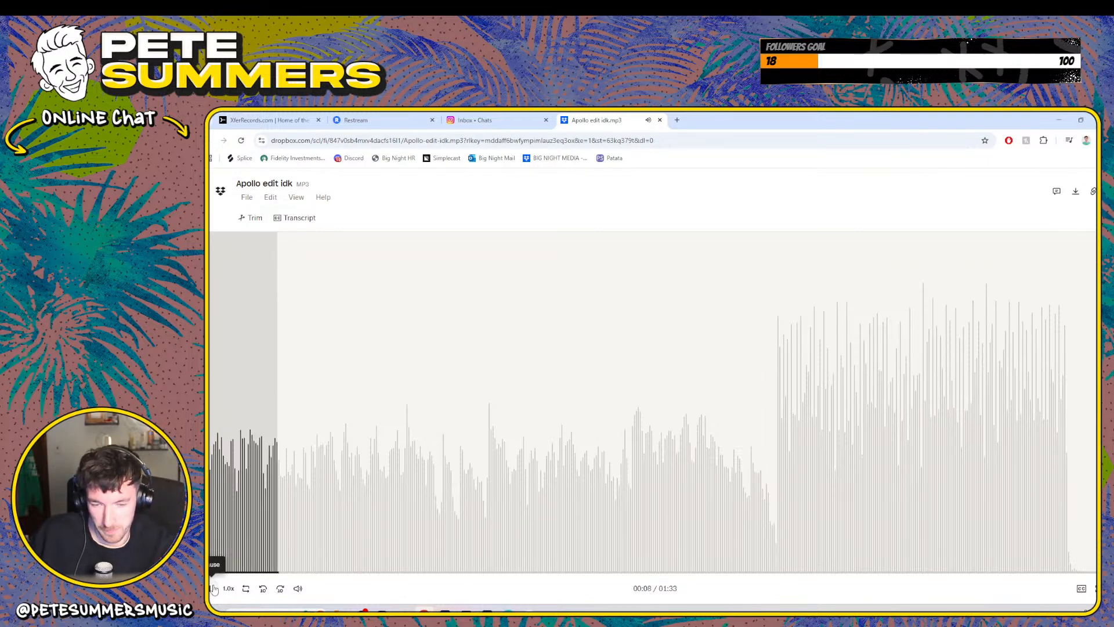
{"action": "left_click", "coordinate": [215, 589]}
{"action": "left_click_drag", "start_coordinate": [268, 516], "coordinate": [259, 519]}
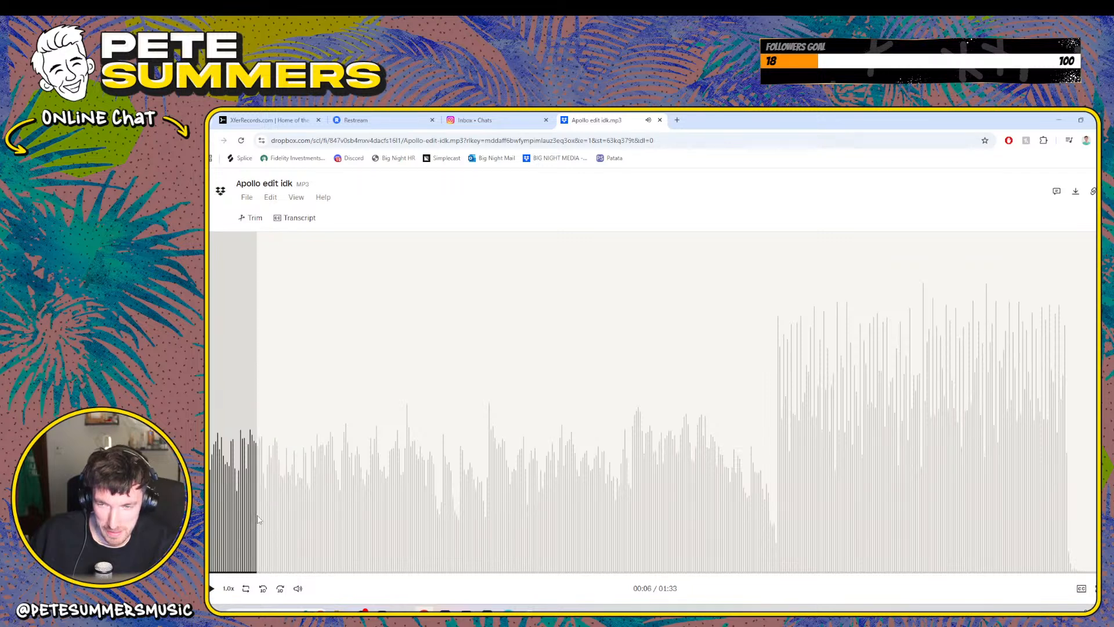
{"action": "left_click", "coordinate": [213, 589]}
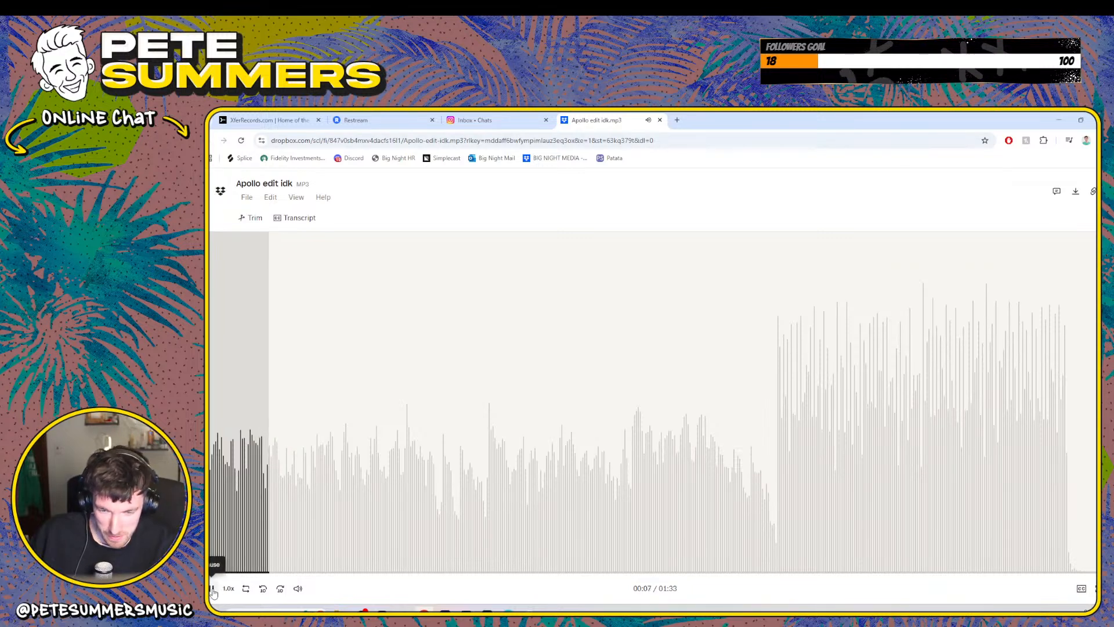
{"action": "left_click", "coordinate": [213, 589]}
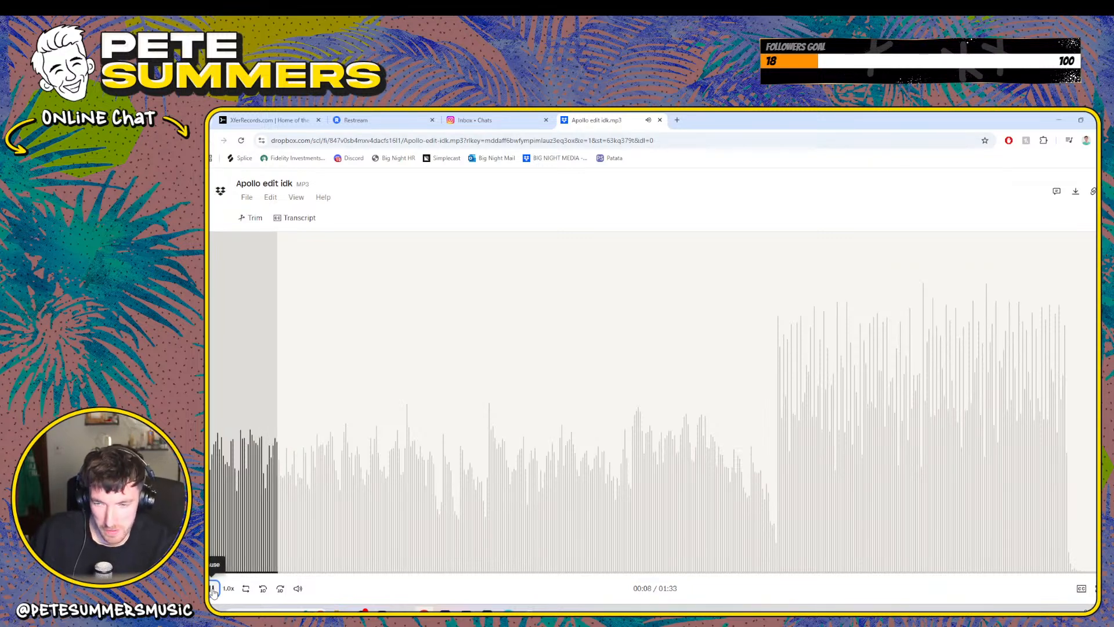
{"action": "left_click", "coordinate": [262, 507]}
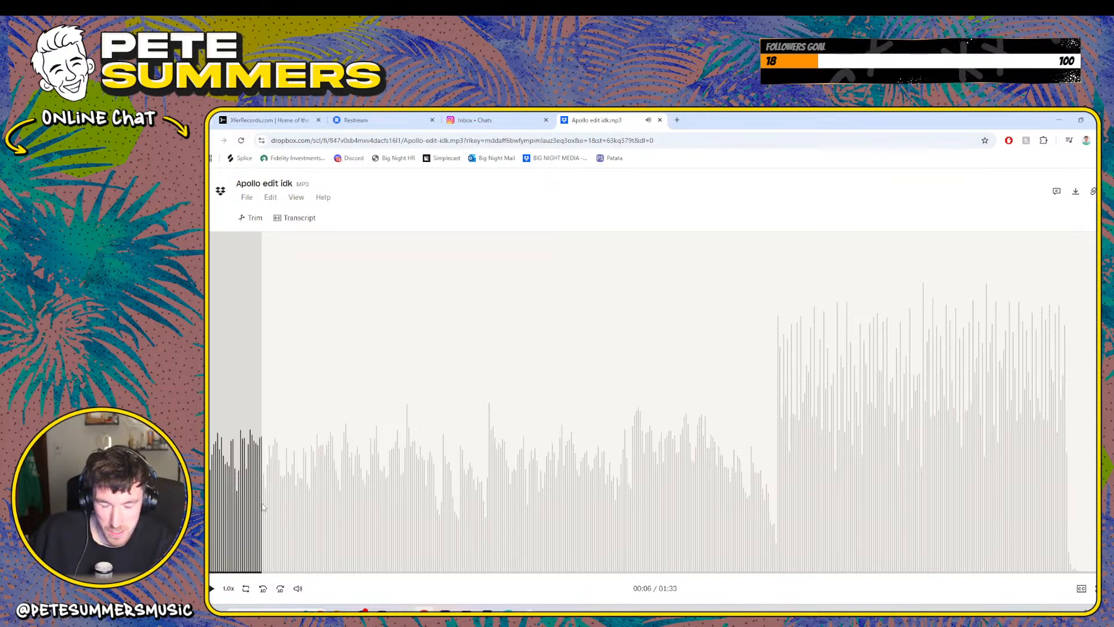
{"action": "left_click", "coordinate": [212, 589]}
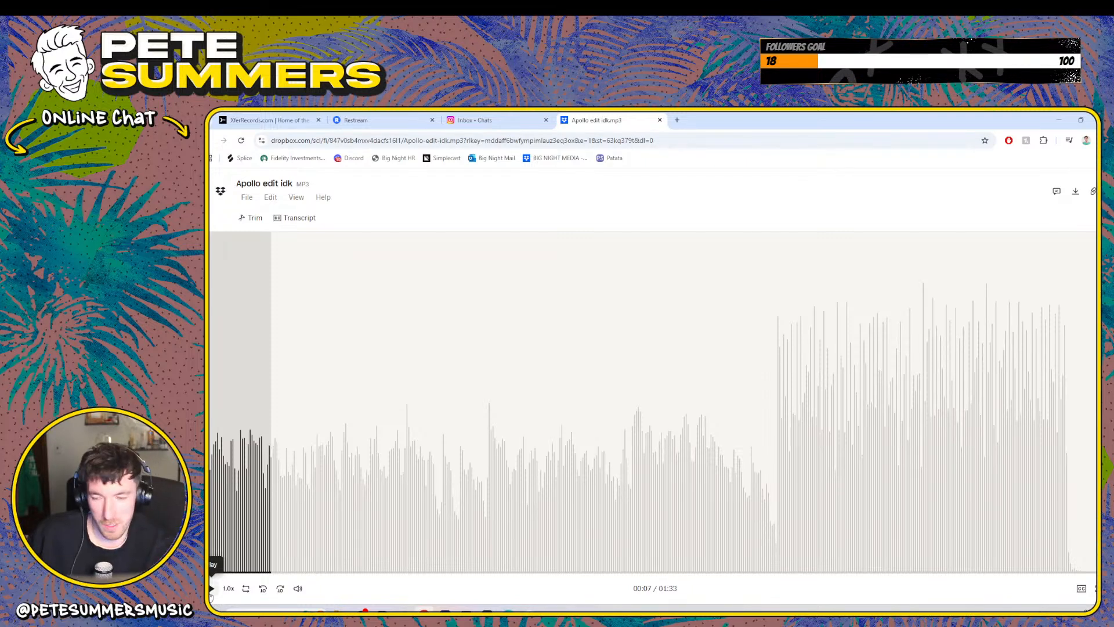
- Play the track from about 00:07 to 00:29, and replay its opening up to about 00:16
{"action": "left_click", "coordinate": [211, 588]}
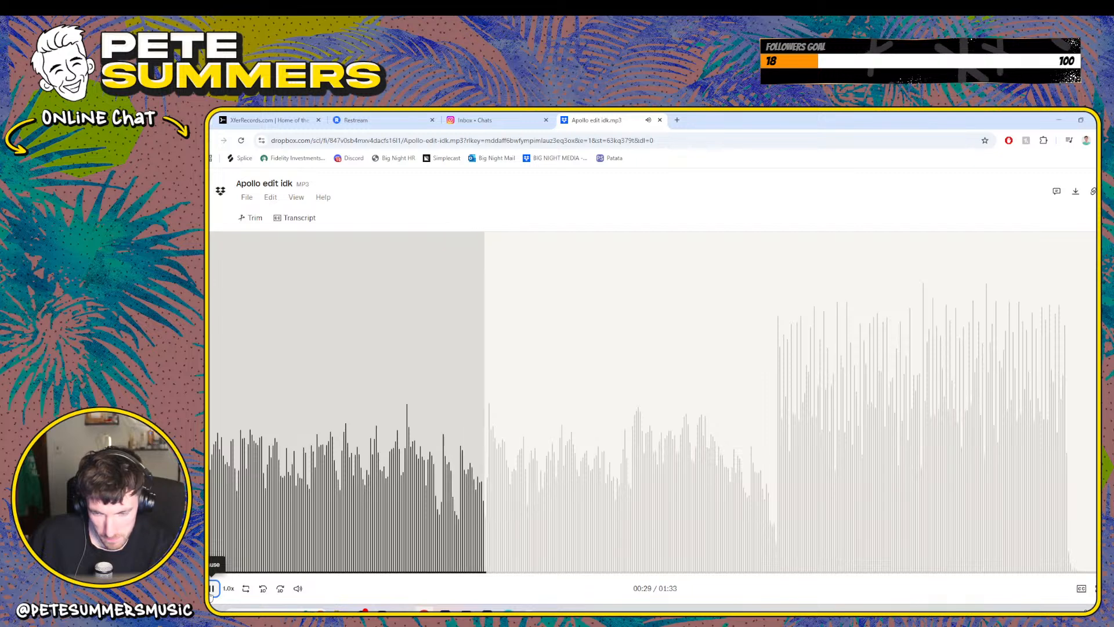
{"action": "left_click", "coordinate": [211, 588]}
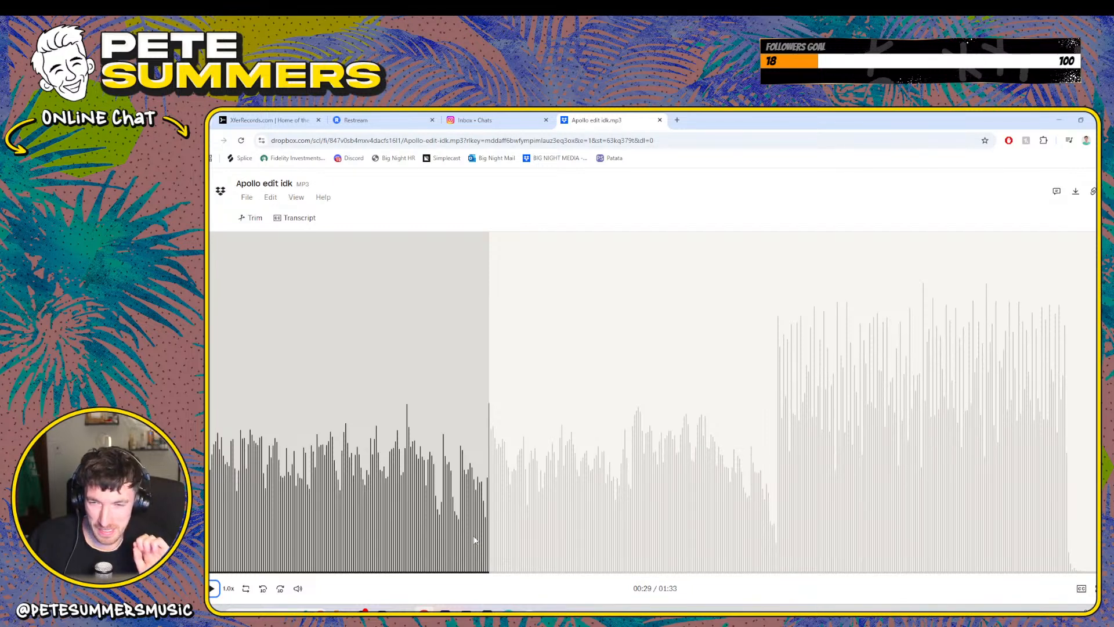
{"action": "left_click_drag", "start_coordinate": [251, 541], "coordinate": [232, 546]}
{"action": "left_click", "coordinate": [216, 594]}
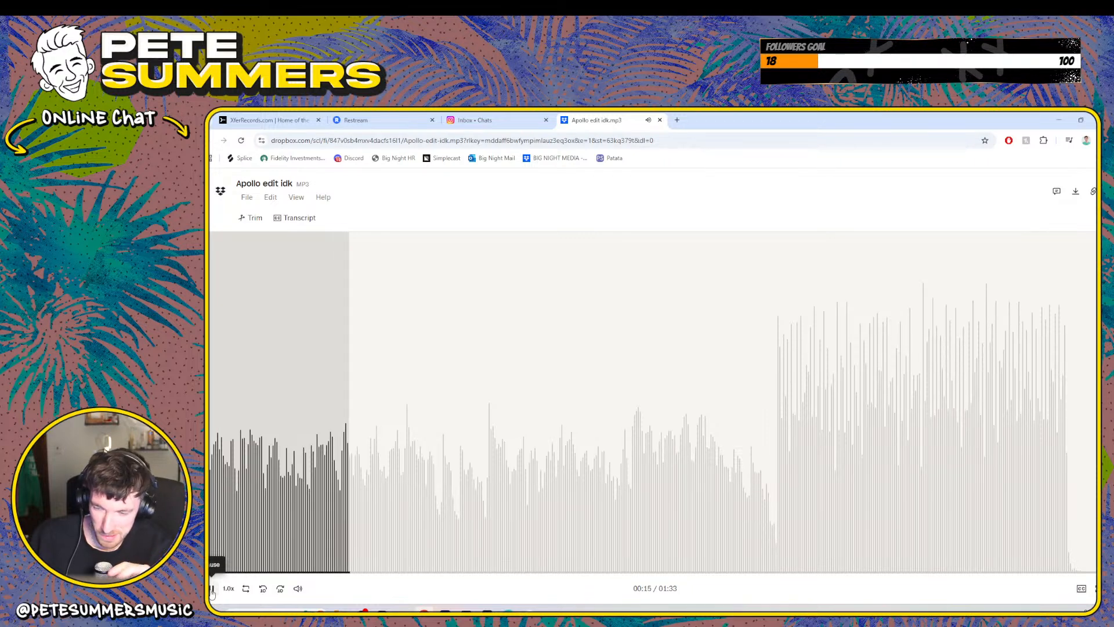
{"action": "left_click", "coordinate": [212, 589]}
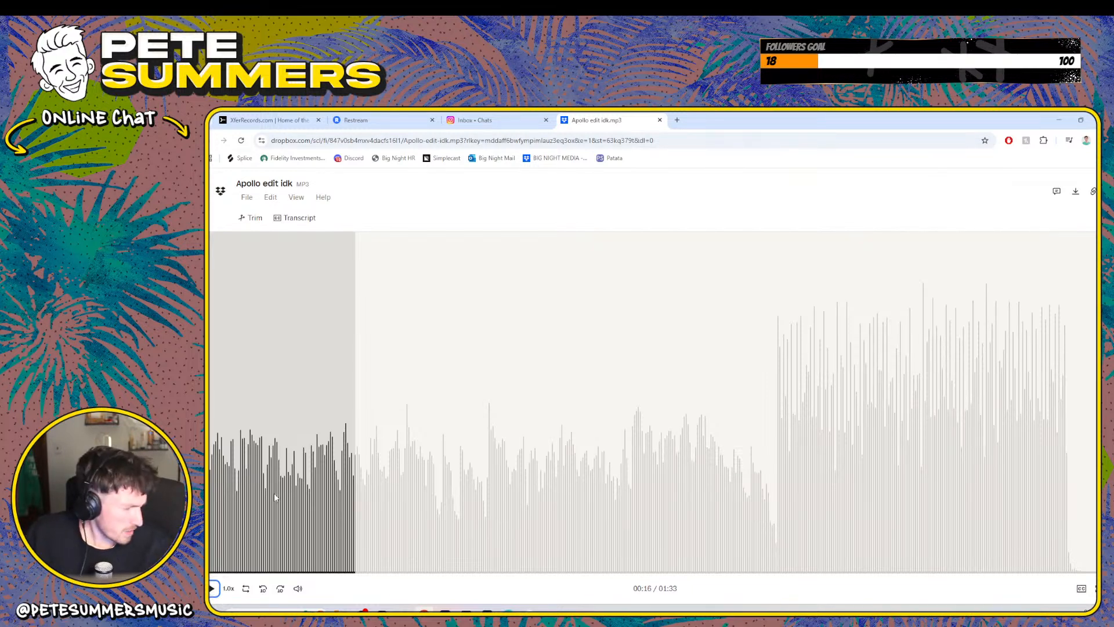
- Return the track to about 00:06, play the passage briefly and pause at about 00:07
{"action": "left_click", "coordinate": [275, 498]}
{"action": "left_click", "coordinate": [257, 504]}
{"action": "left_click", "coordinate": [212, 588]}
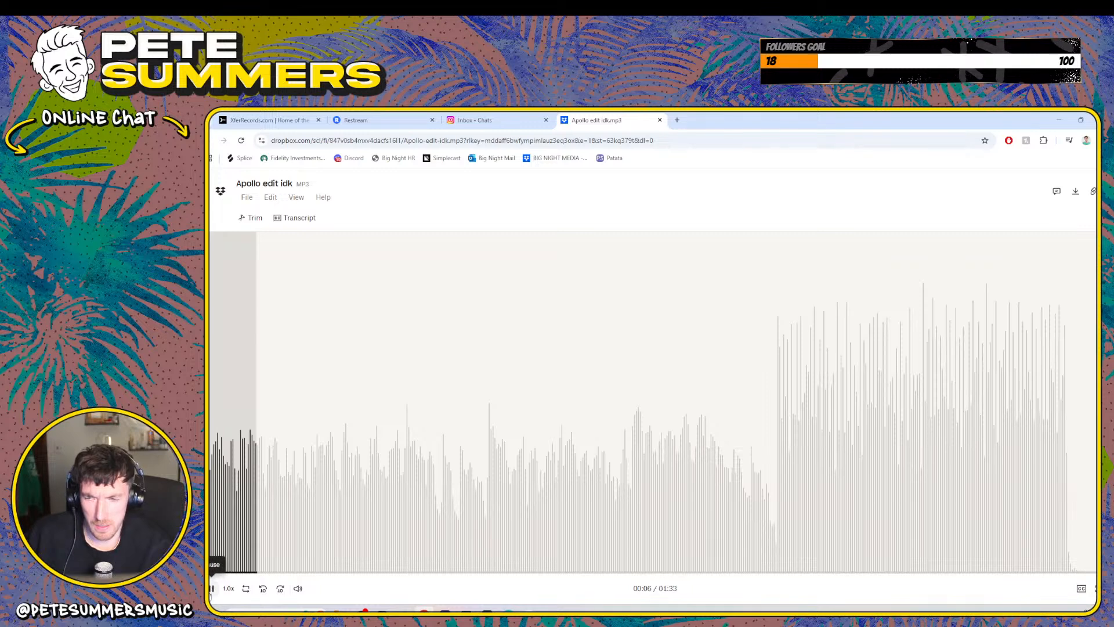
{"action": "left_click", "coordinate": [213, 589]}
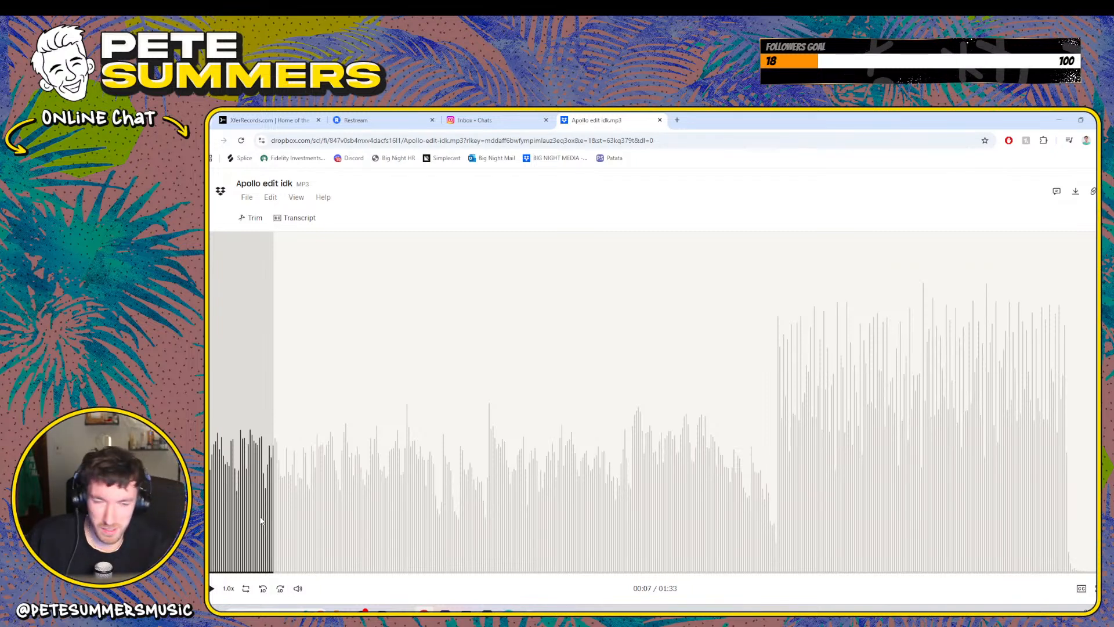
- Play the track from about 00:28 to 01:01, pausing at about 00:32 and 00:39 along the way
{"action": "left_click", "coordinate": [491, 500]}
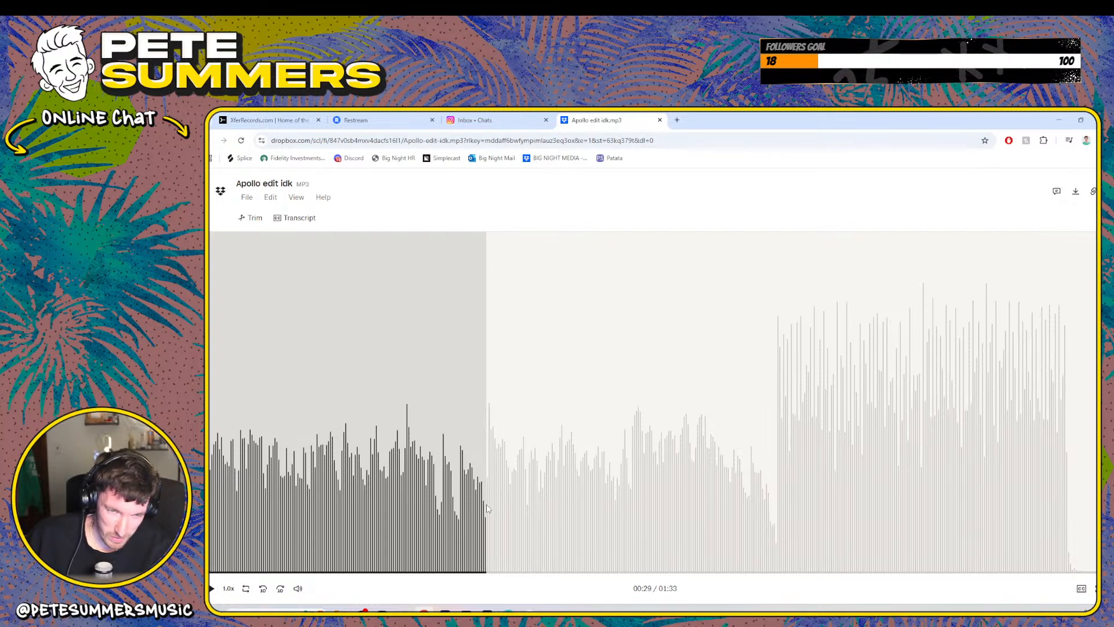
{"action": "left_click", "coordinate": [475, 531]}
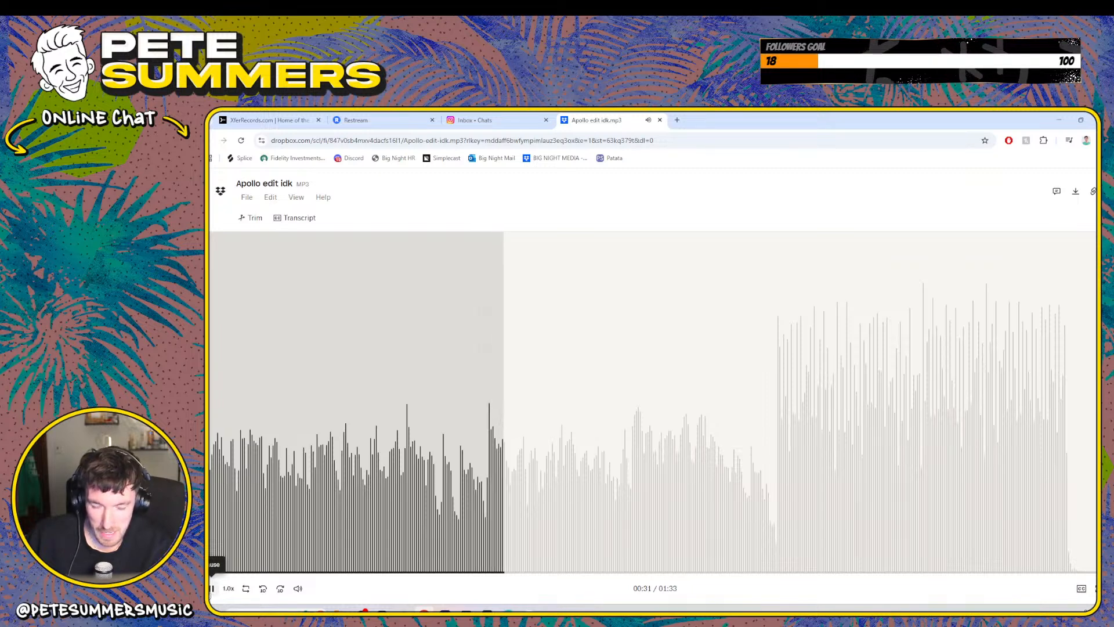
{"action": "left_click", "coordinate": [212, 588]}
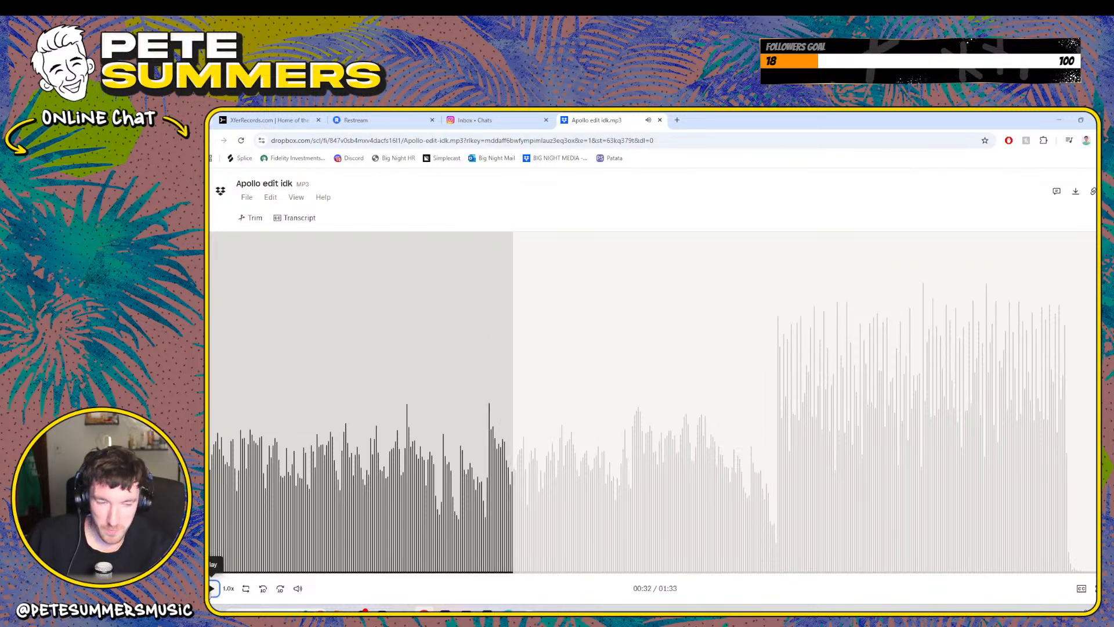
{"action": "left_click", "coordinate": [212, 588]}
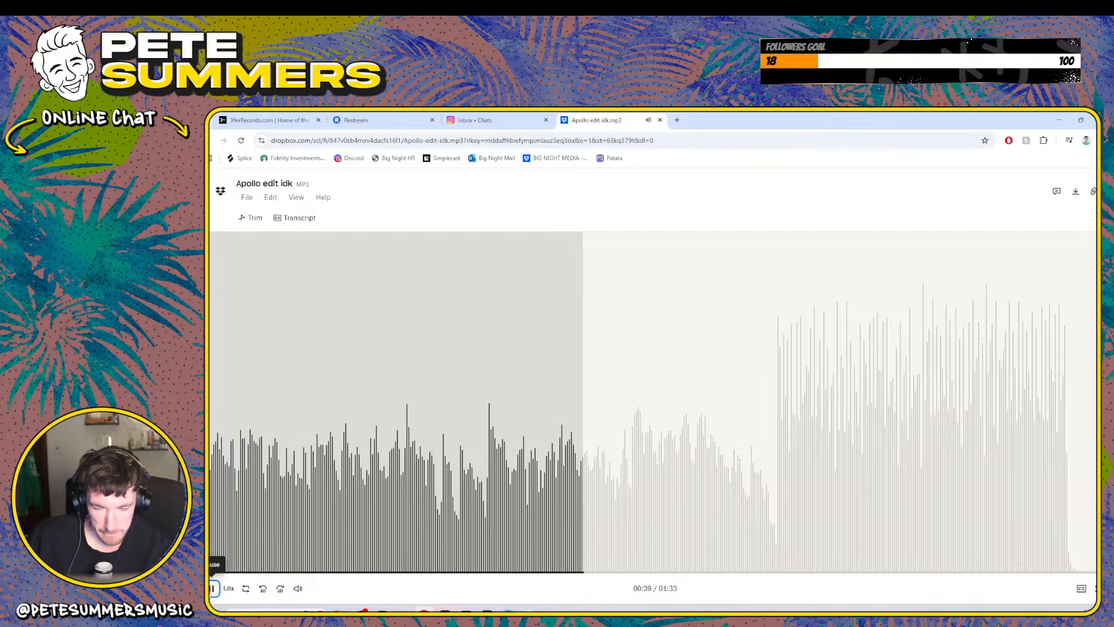
{"action": "left_click", "coordinate": [212, 588]}
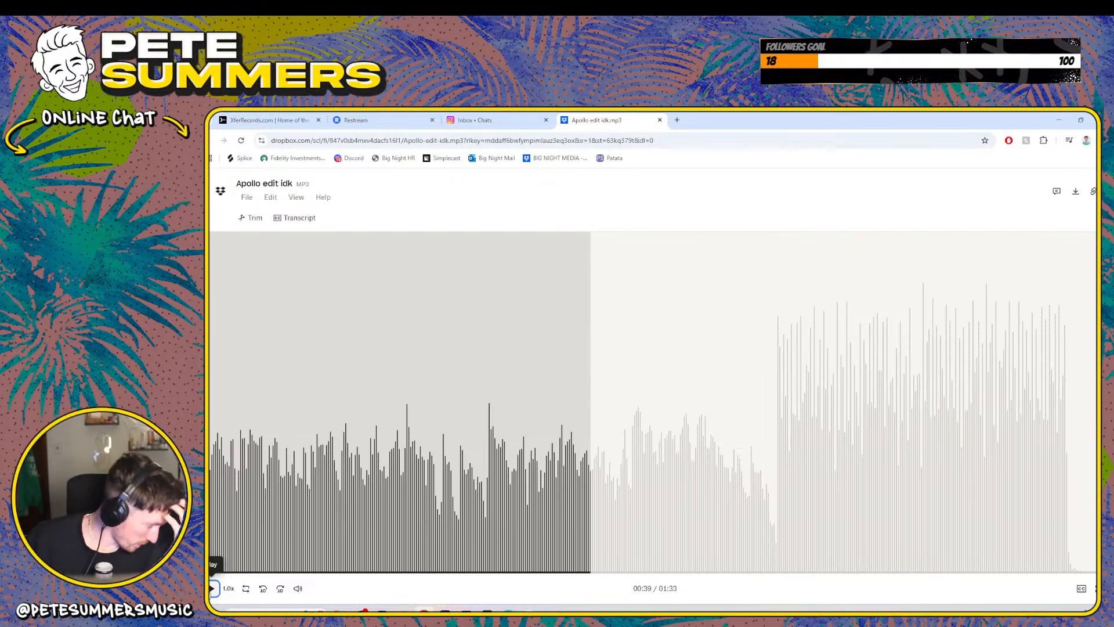
{"action": "left_click", "coordinate": [214, 589]}
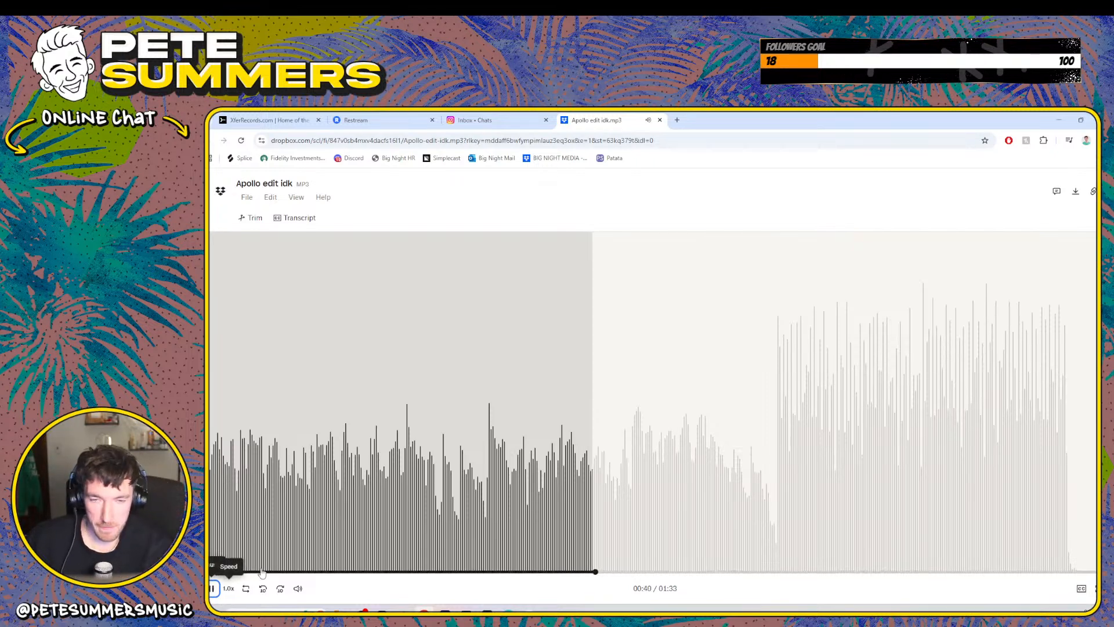
{"action": "left_click", "coordinate": [218, 590]}
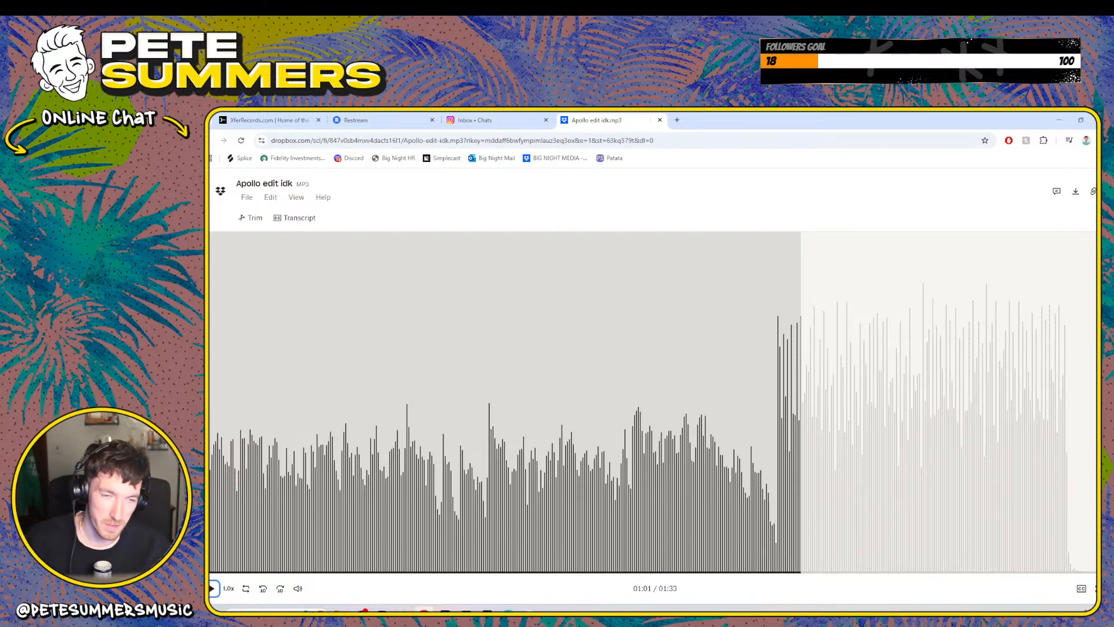
- Replay the track from about 00:32 to 00:36 in short bursts, and play the louder final section from about 00:58
{"action": "left_click", "coordinate": [773, 517]}
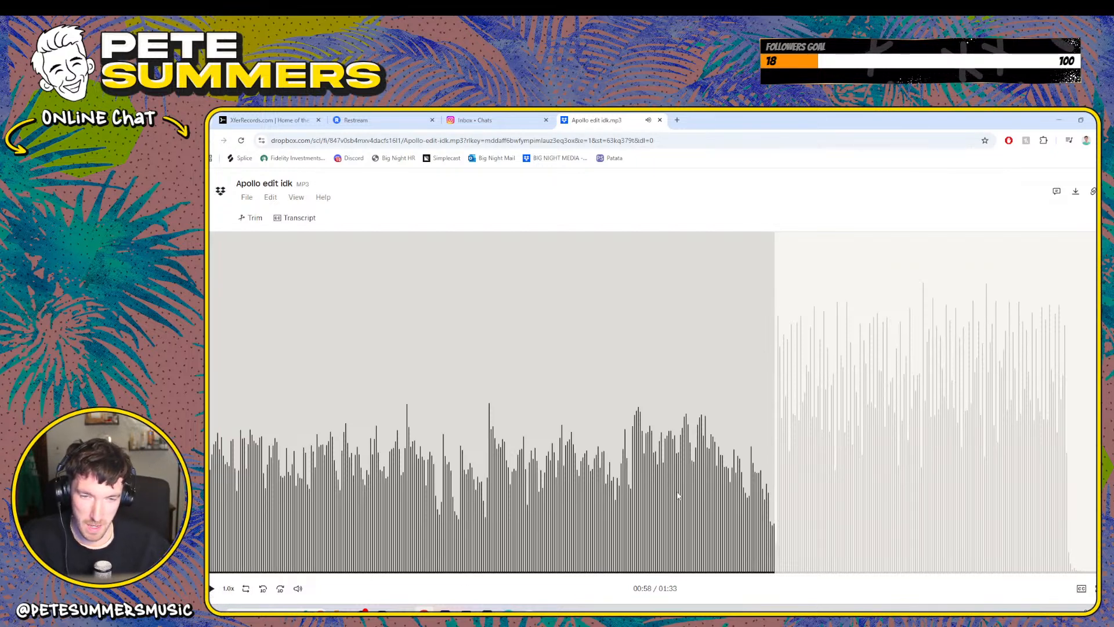
{"action": "left_click", "coordinate": [516, 514]}
{"action": "left_click", "coordinate": [211, 589]}
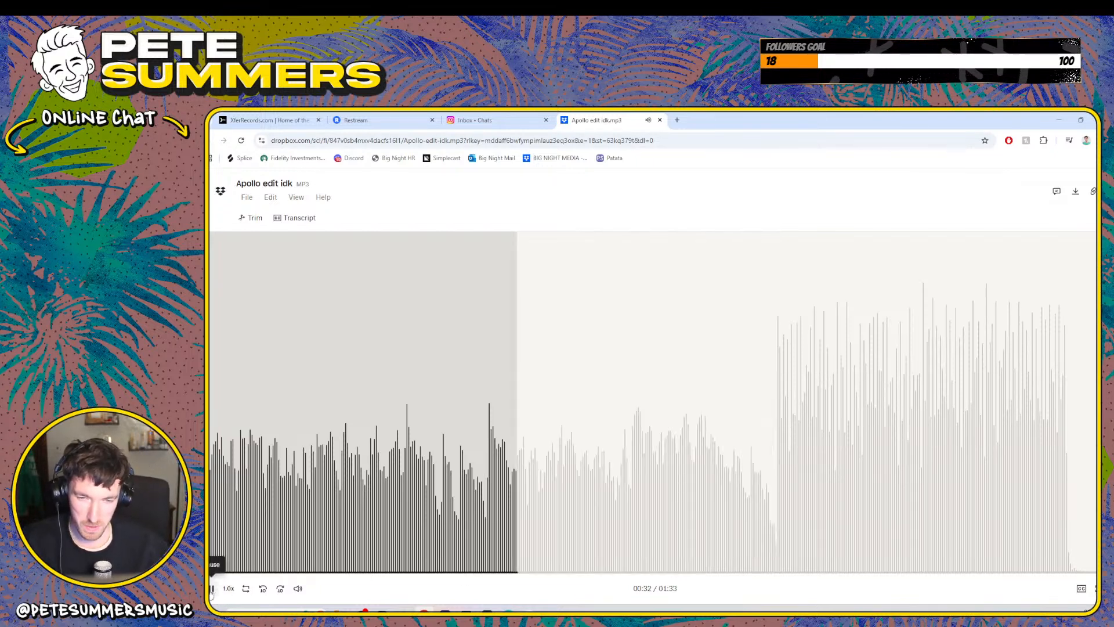
{"action": "left_click", "coordinate": [212, 588]}
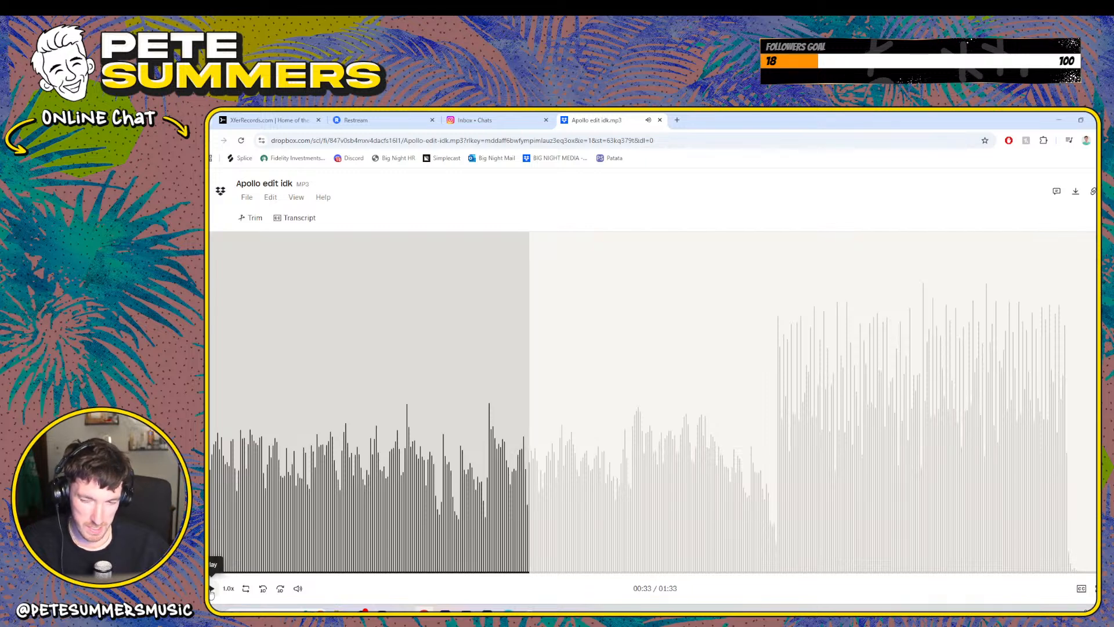
{"action": "left_click", "coordinate": [211, 588]}
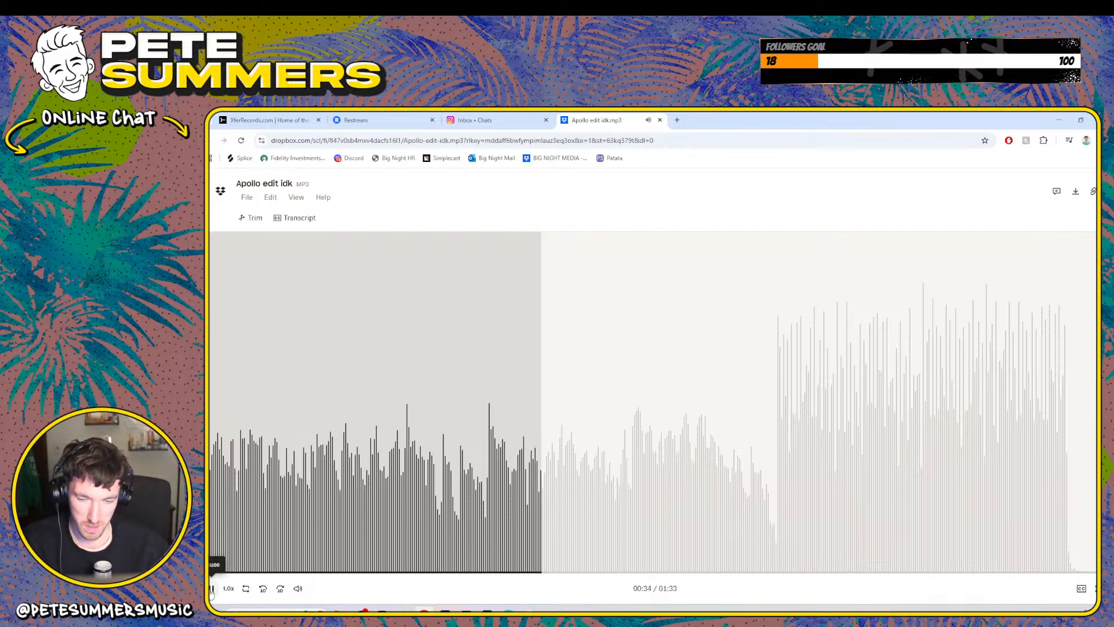
{"action": "left_click", "coordinate": [212, 589]}
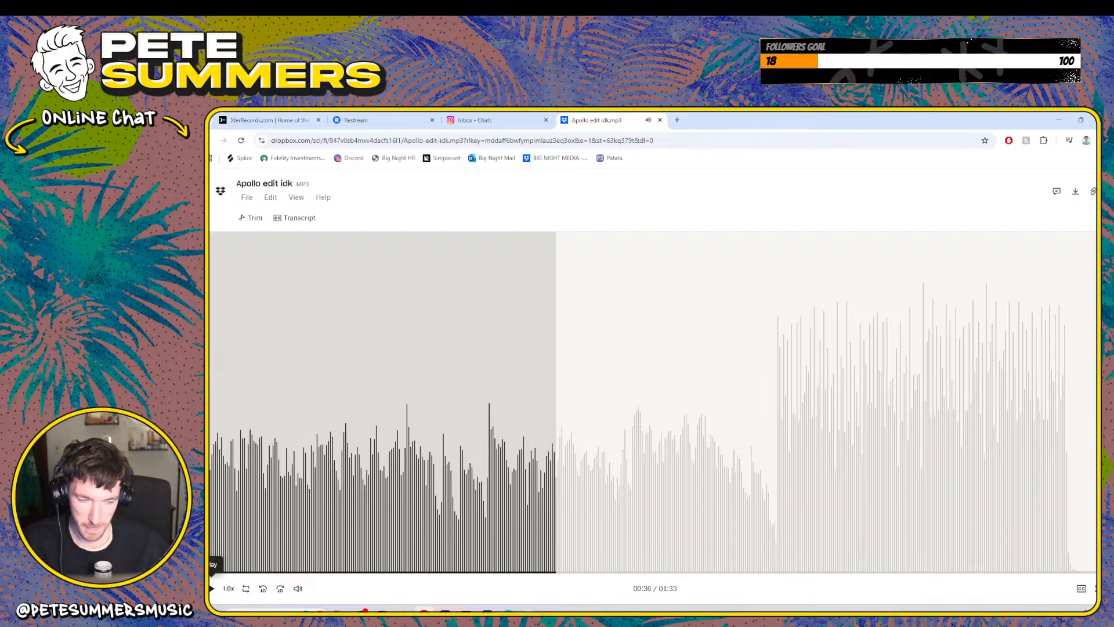
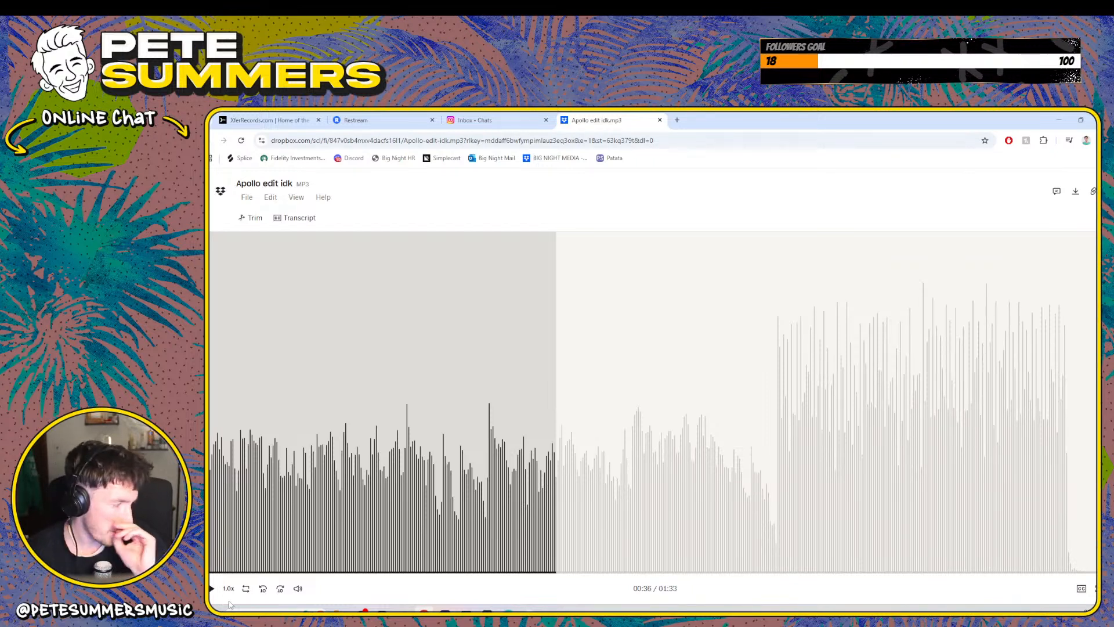
{"action": "left_click", "coordinate": [766, 493]}
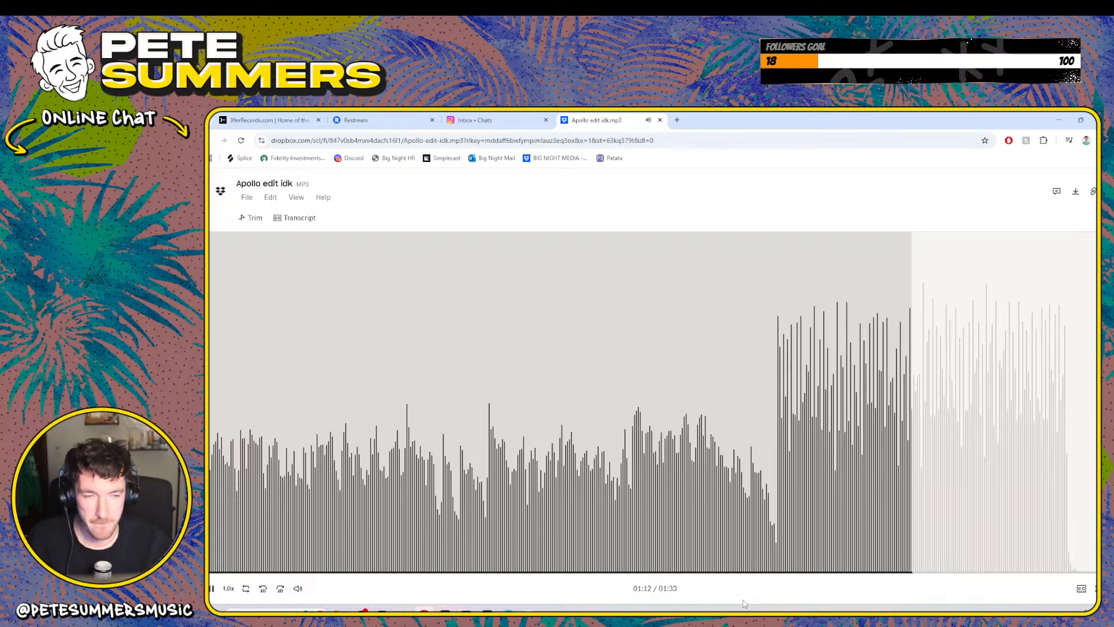
{"action": "left_click", "coordinate": [778, 474]}
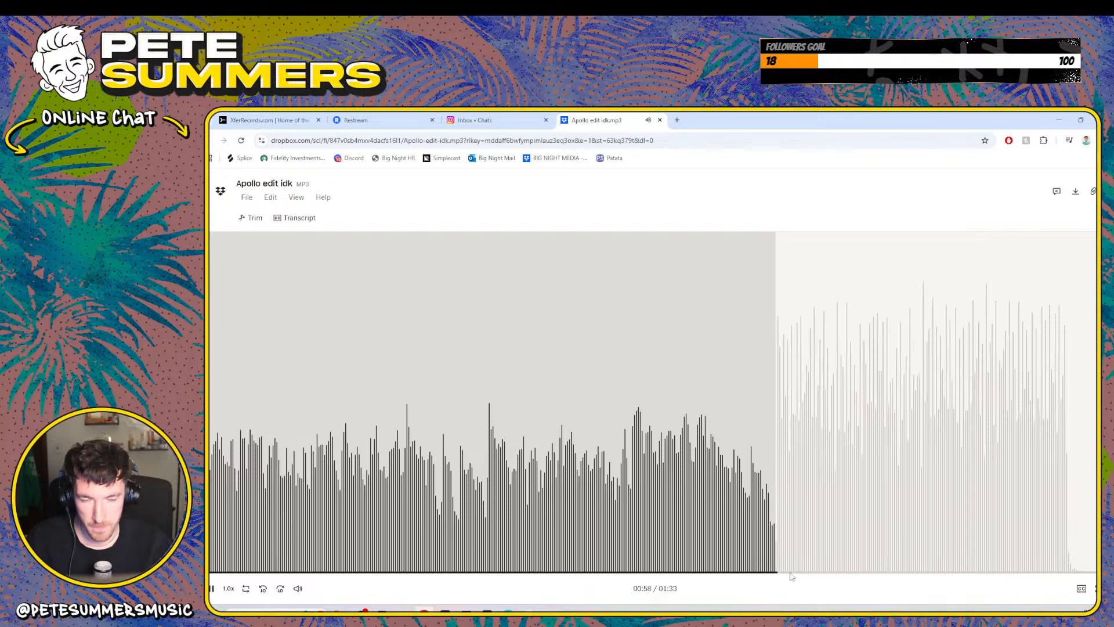
- Check the Instagram chat briefly and open youtube.com in a new browser tab
{"action": "left_click", "coordinate": [481, 119]}
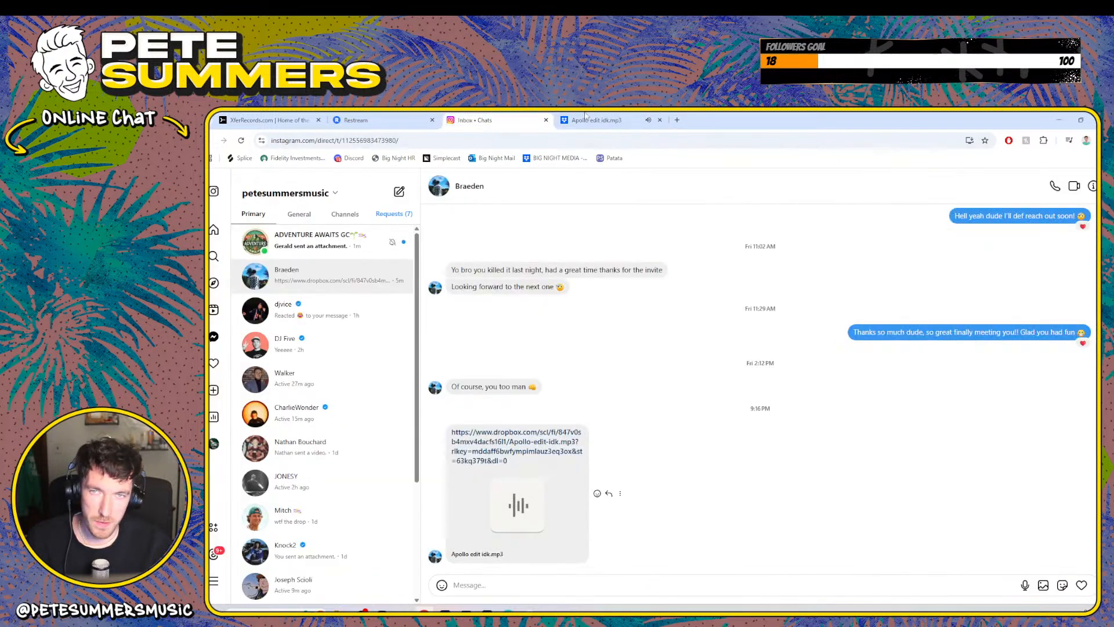
{"action": "left_click", "coordinate": [676, 119]}
{"action": "type", "text": "youtube.coim"}
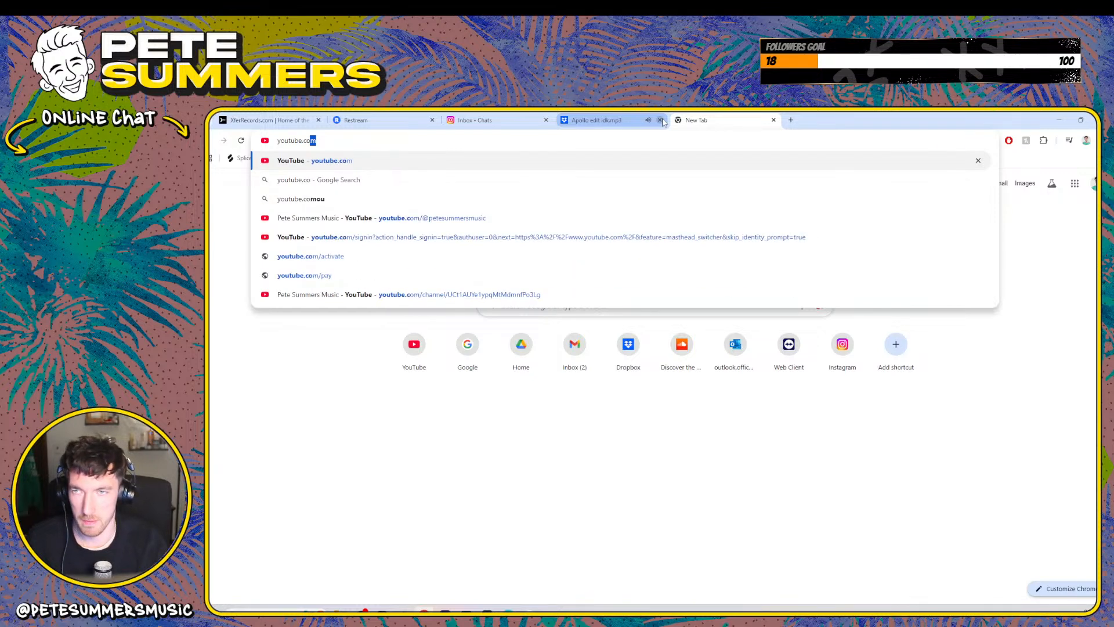
{"action": "key", "text": "Return"}
{"action": "left_click", "coordinate": [606, 141]}
{"action": "type", "text": "youtube.com"}
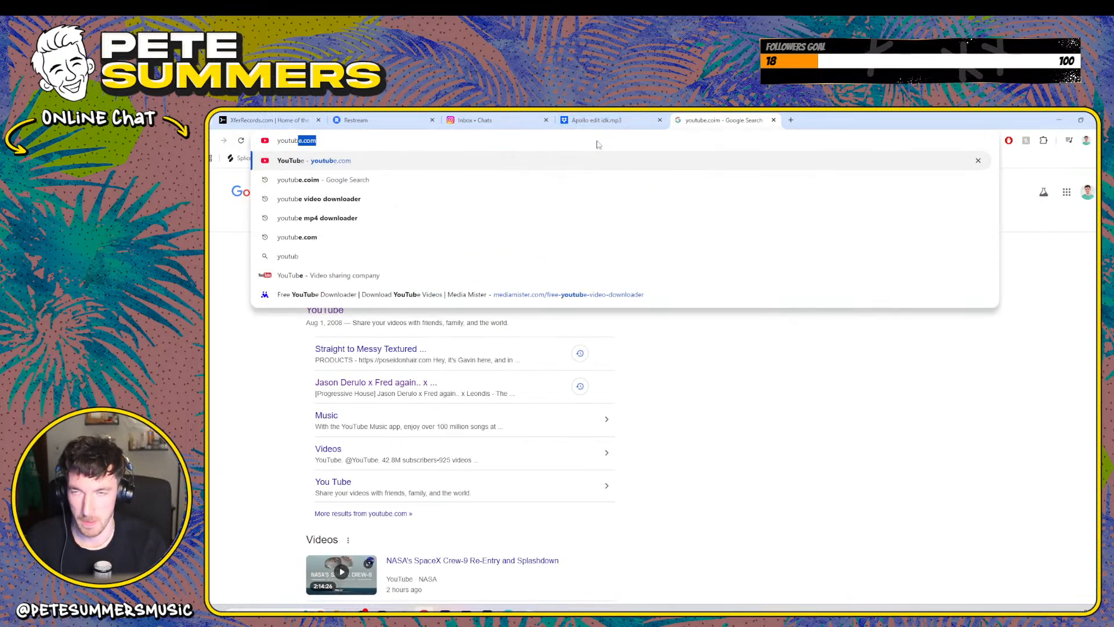
{"action": "key", "text": "Return"}
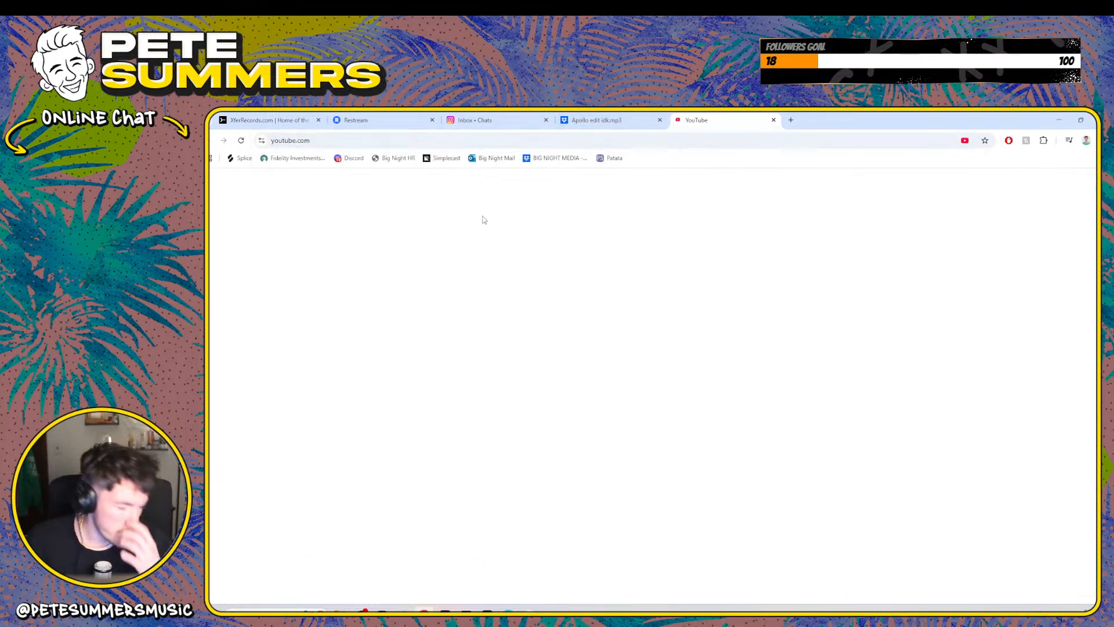
- Return to the Dropbox track page by way of the Instagram chat and pause playback at about 01:04
{"action": "left_click", "coordinate": [488, 120]}
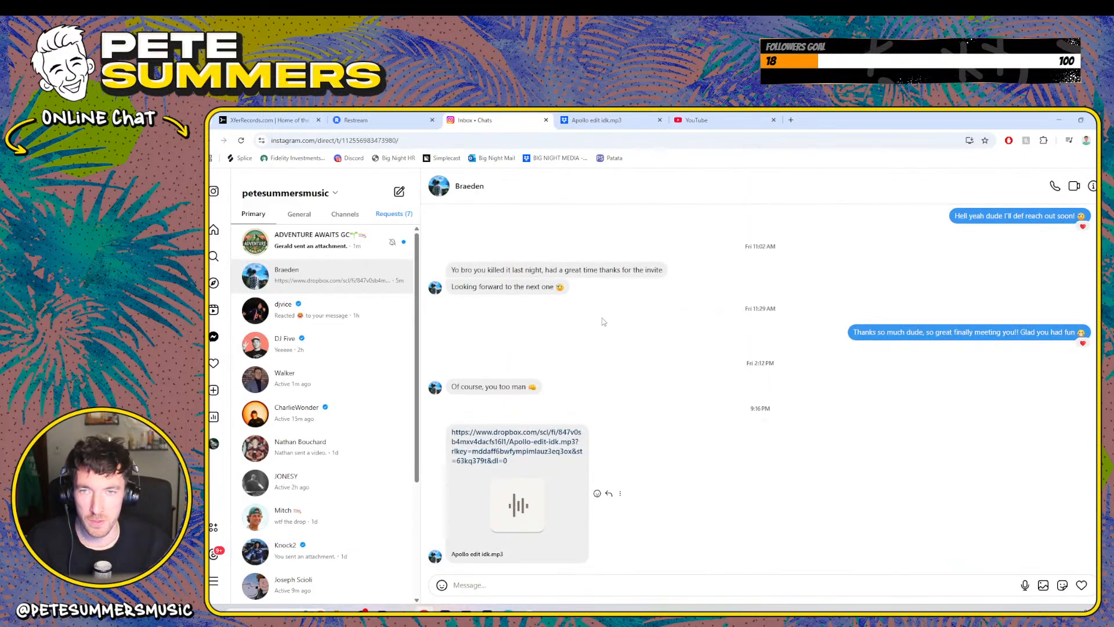
{"action": "key", "text": "ctrl+Tab"}
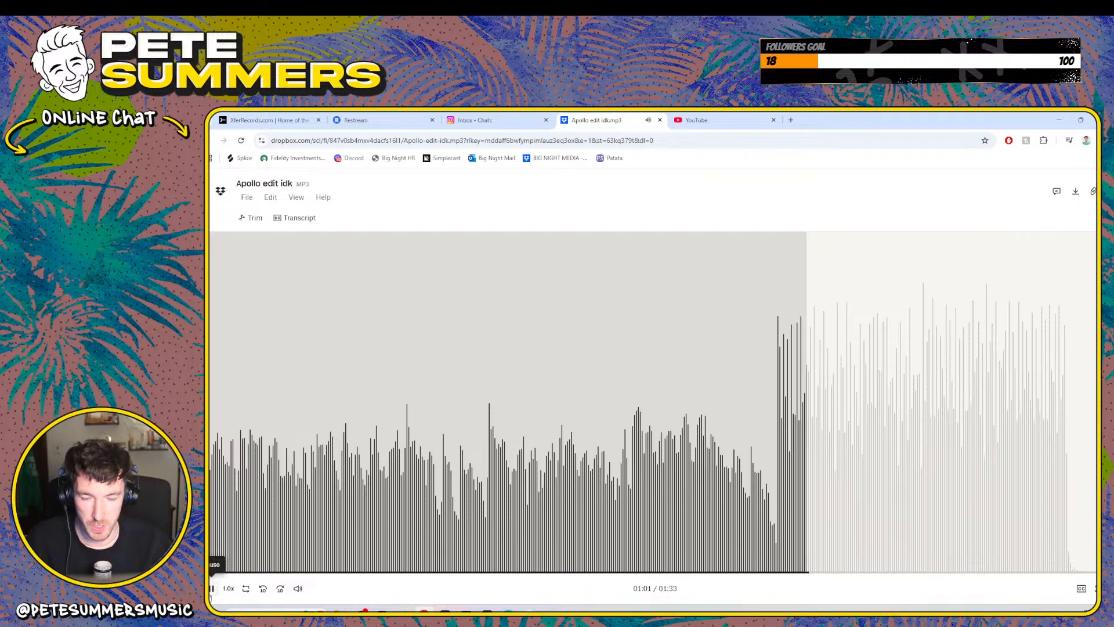
{"action": "left_click", "coordinate": [211, 588]}
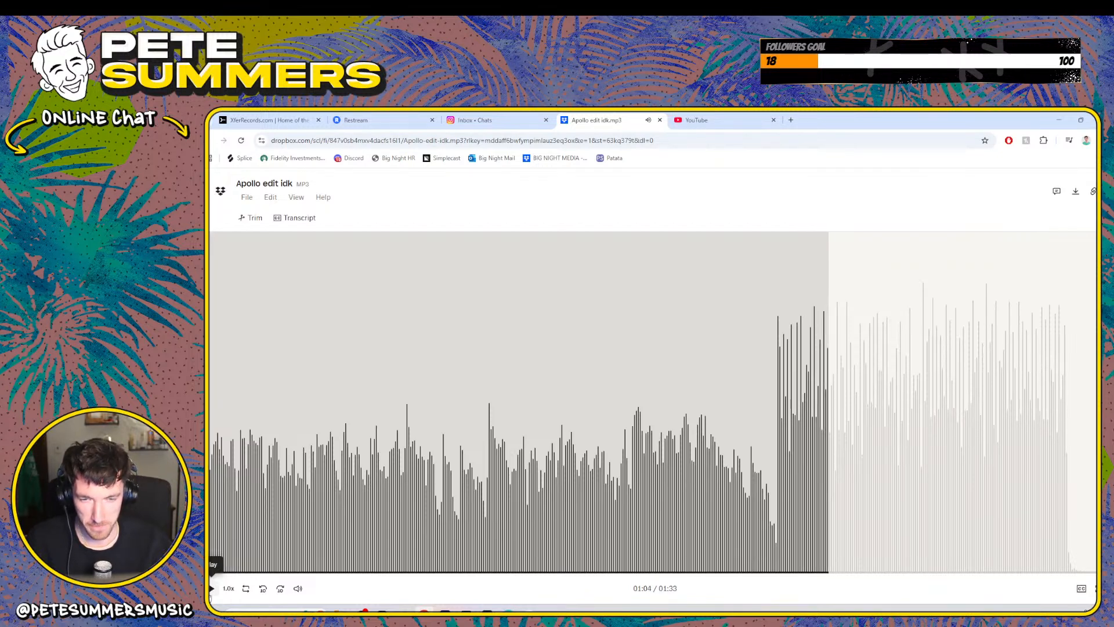
- Switch to YouTube and search for "apollo hardwell"
{"action": "left_click", "coordinate": [725, 120]}
{"action": "left_click", "coordinate": [627, 181]}
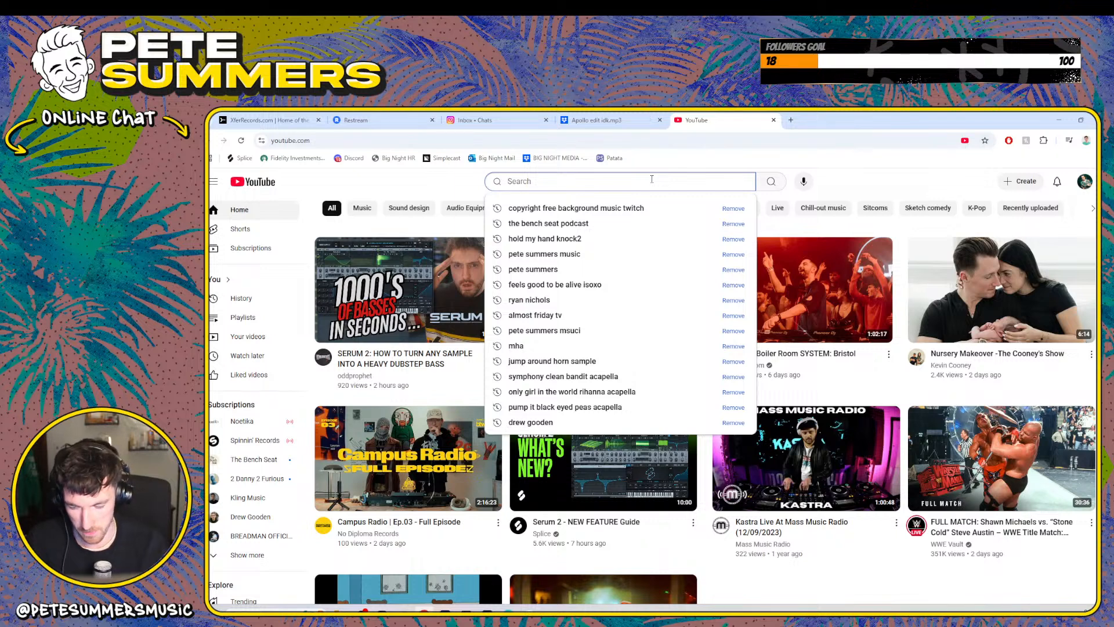
{"action": "type", "text": "apollo haw"}
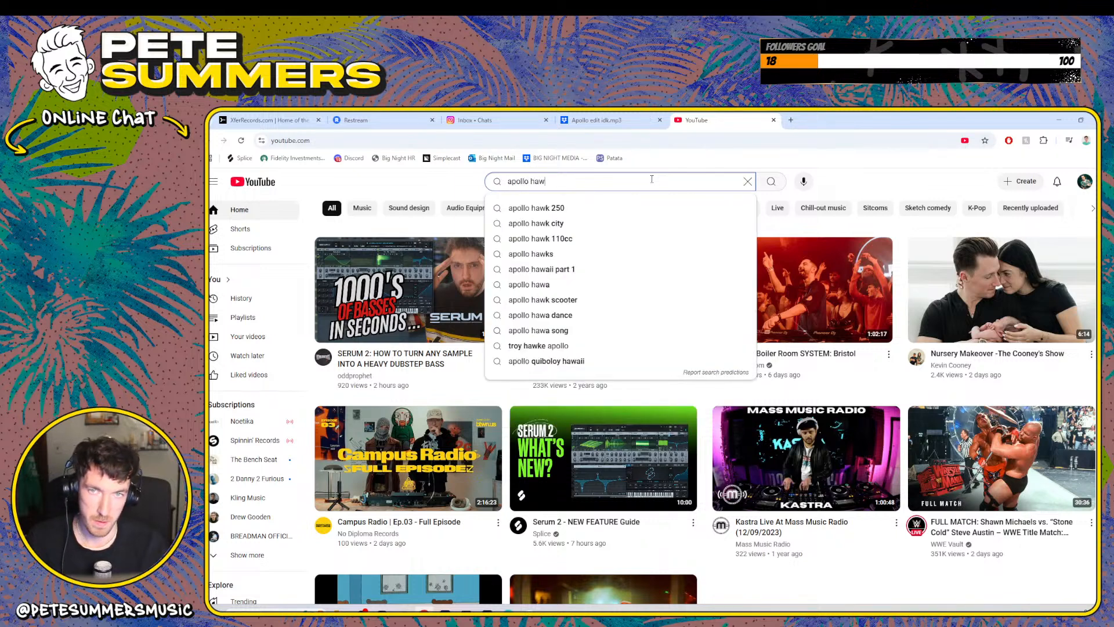
{"action": "key", "text": "BackSpace"}
{"action": "type", "text": "rdwell"}
{"action": "key", "text": "Return"}
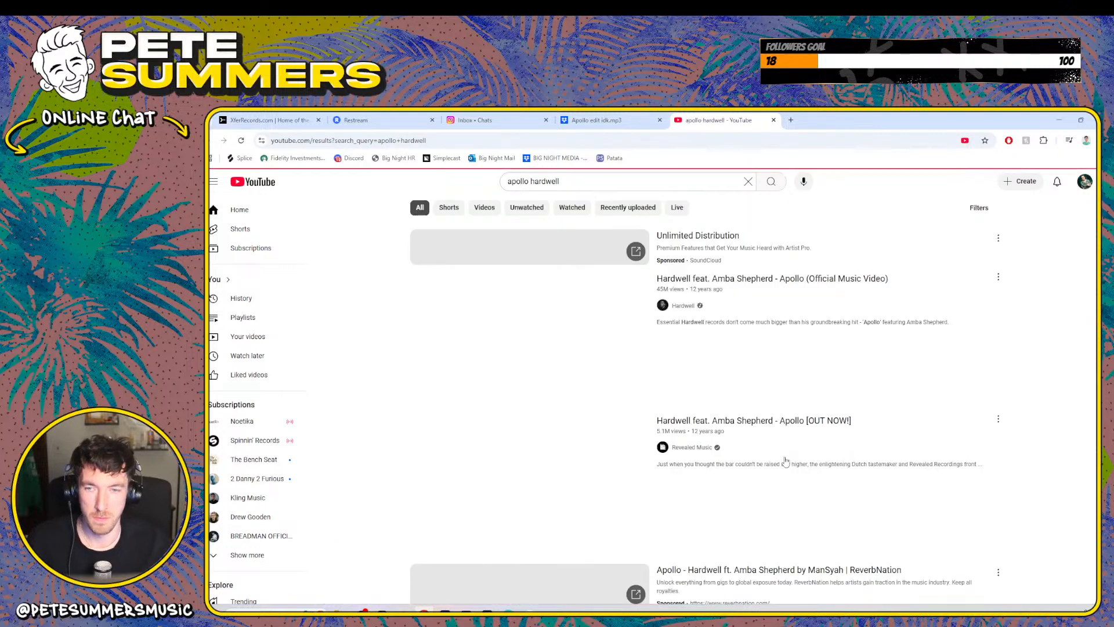
- Open the video "Hardwell feat. Amba Shepherd - Apollo [OUT NOW!]", turn its sound on and skip the advertisement
{"action": "scroll", "coordinate": [785, 461], "scroll_direction": "down", "scroll_amount": 2}
{"action": "left_click", "coordinate": [577, 478]}
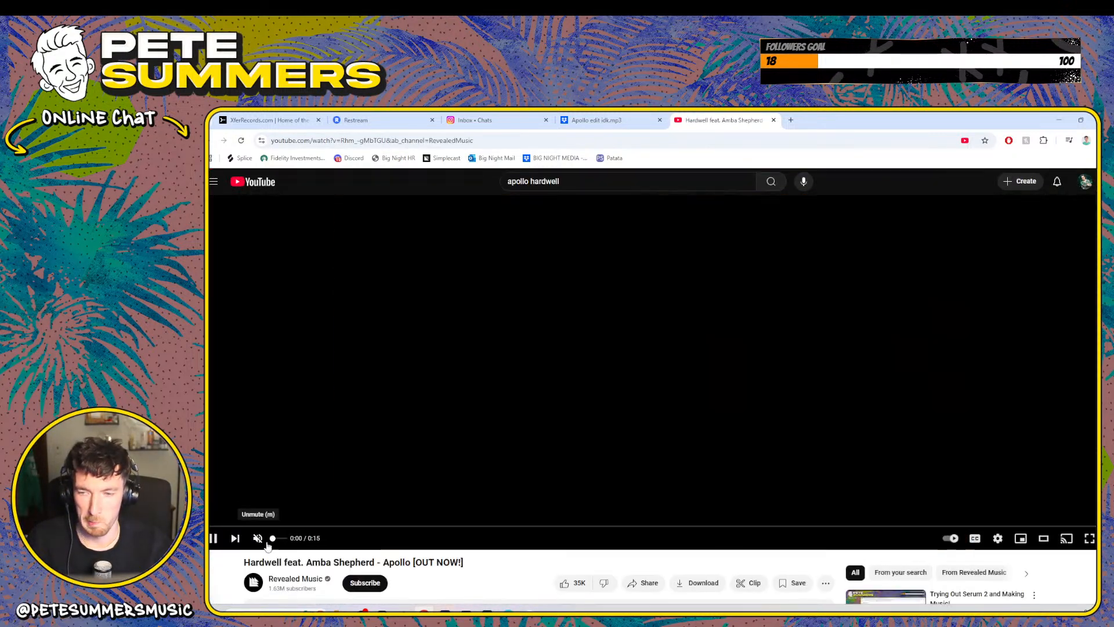
{"action": "left_click", "coordinate": [279, 542]}
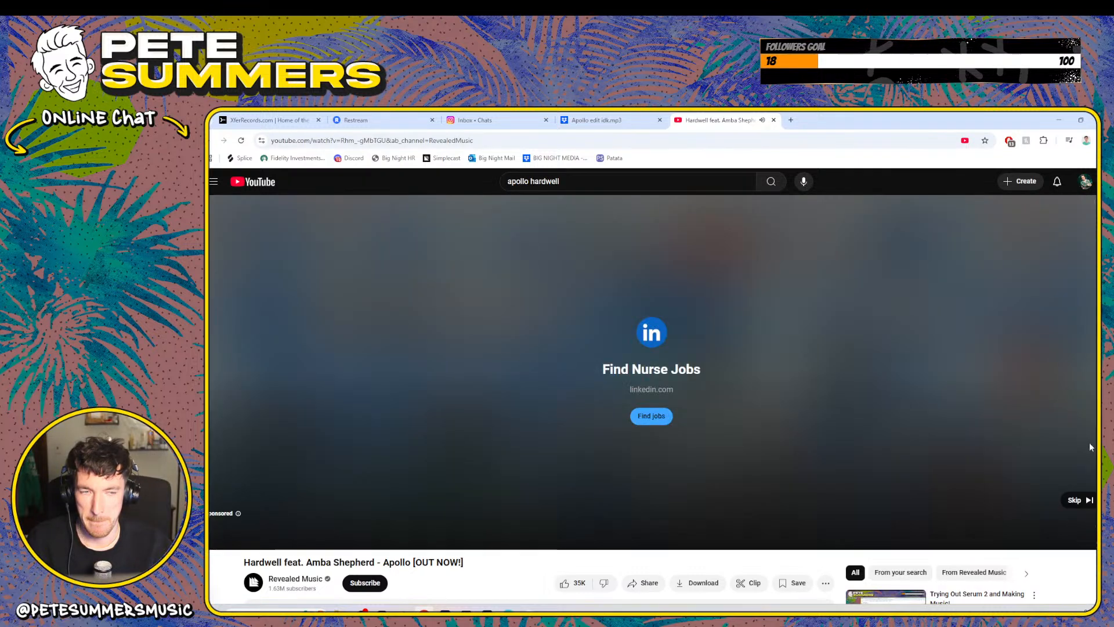
{"action": "left_click", "coordinate": [1071, 500]}
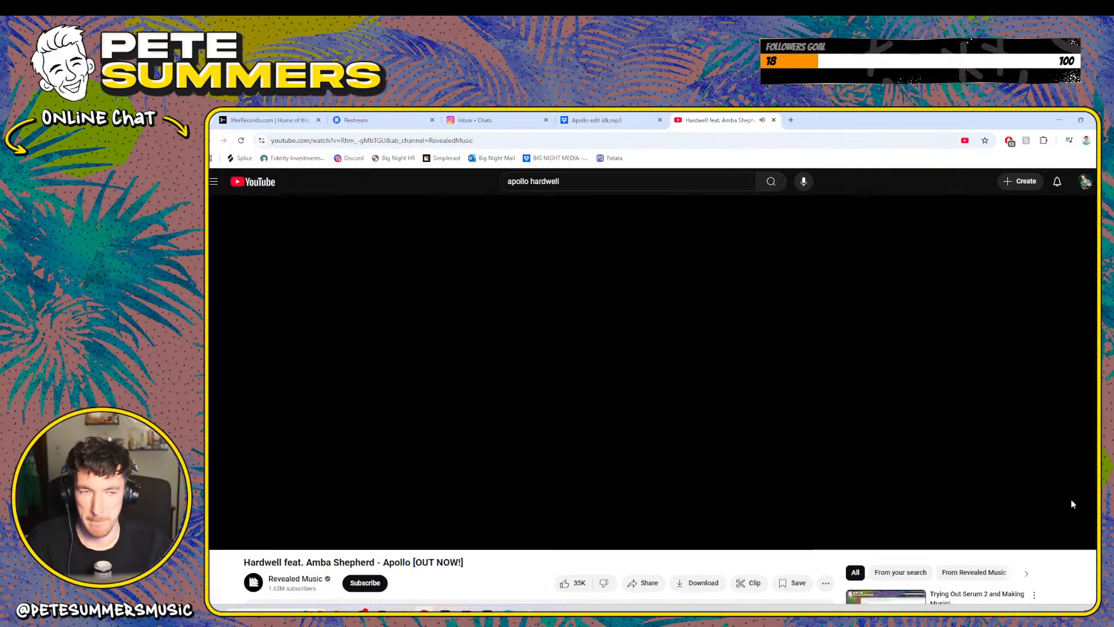
- Sample later parts of the video at about 2:41, 3:06, 3:22 and 3:38, and look over its description and comments
{"action": "left_click", "coordinate": [489, 527]}
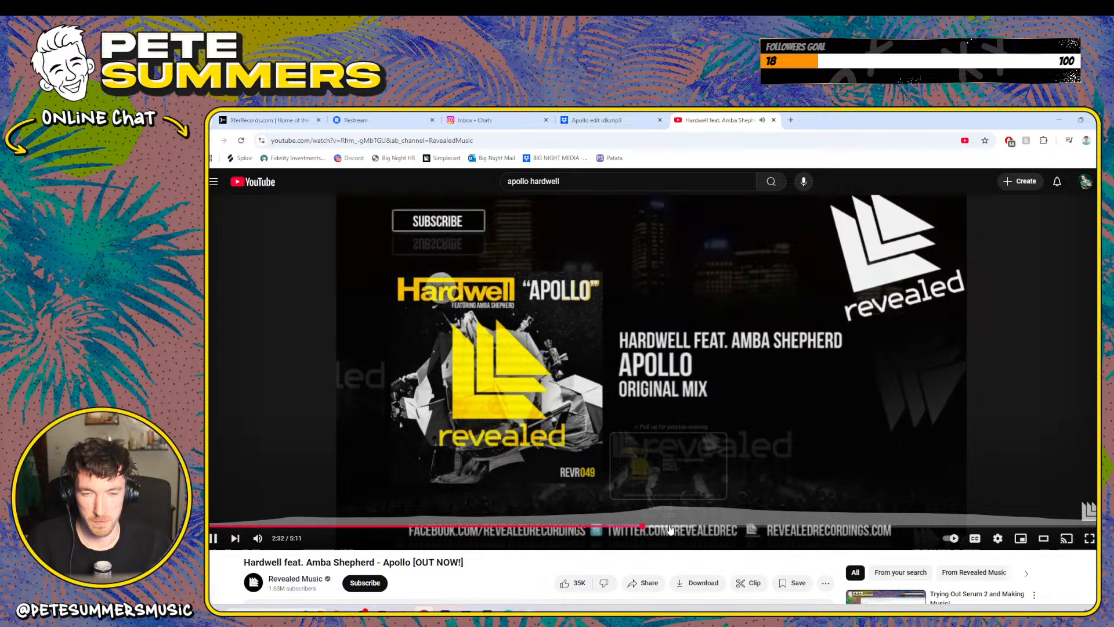
{"action": "left_click", "coordinate": [670, 527]}
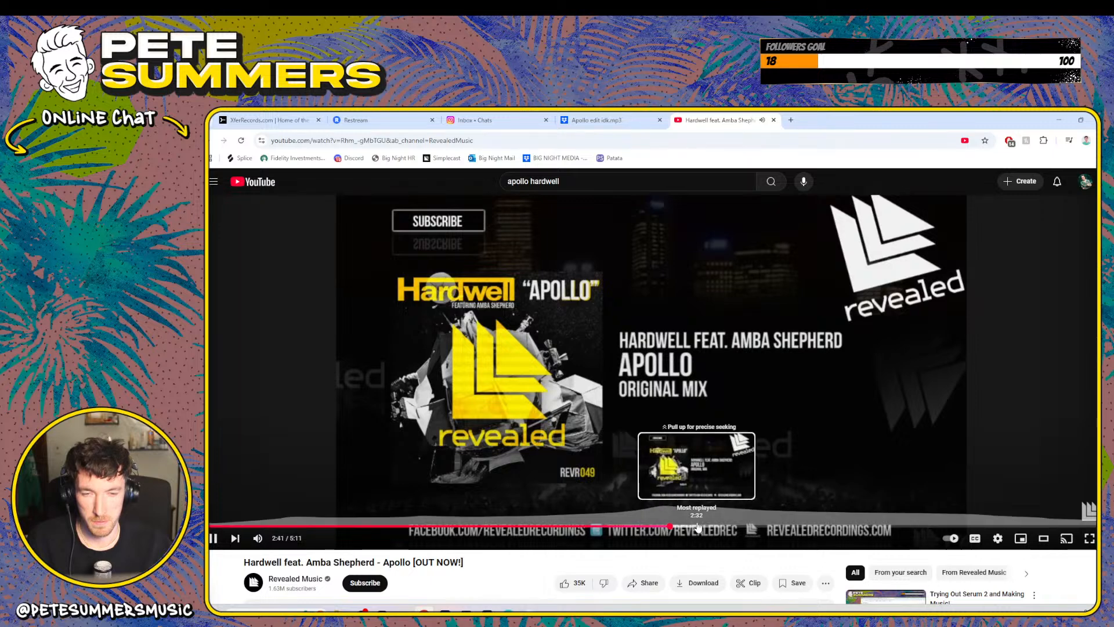
{"action": "left_click", "coordinate": [740, 527]}
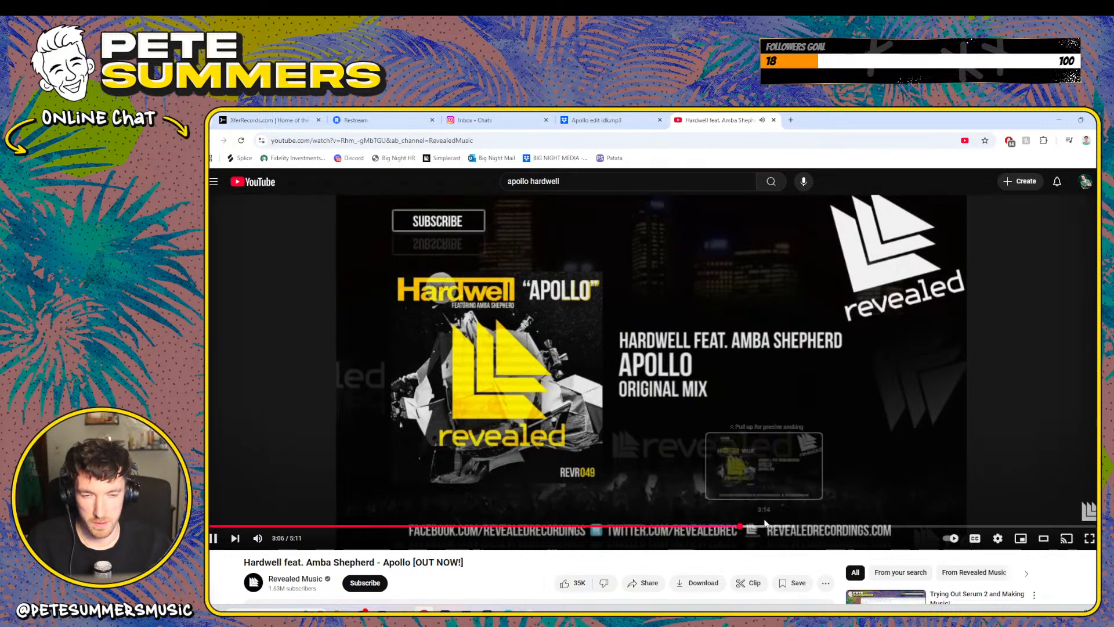
{"action": "left_click", "coordinate": [787, 526]}
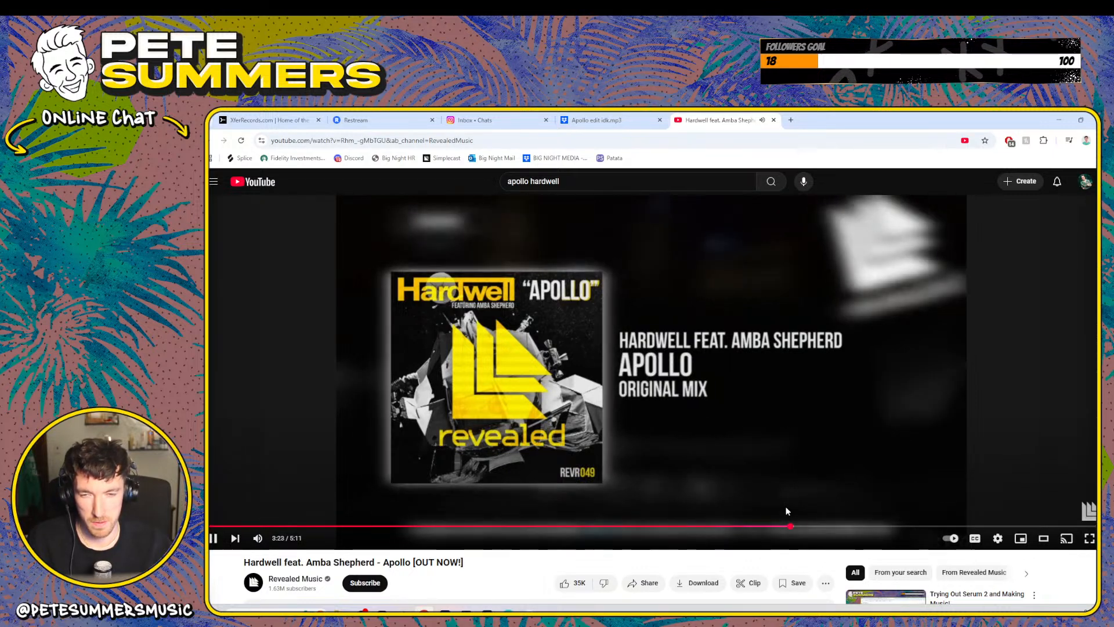
{"action": "left_click", "coordinate": [830, 526]}
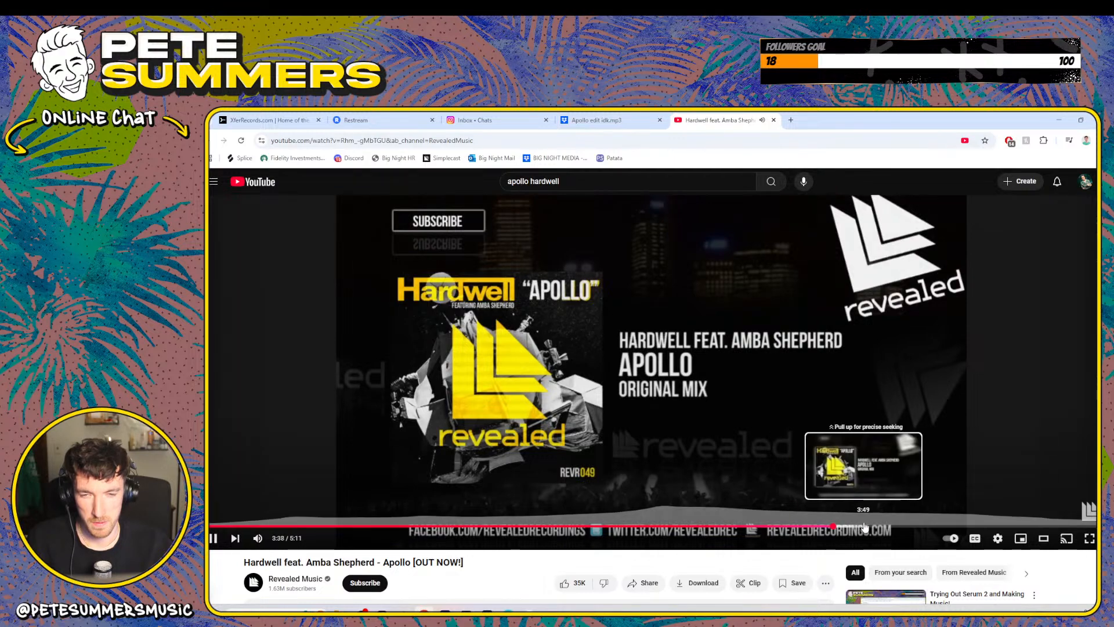
{"action": "scroll", "coordinate": [864, 526], "scroll_direction": "down", "scroll_amount": 5}
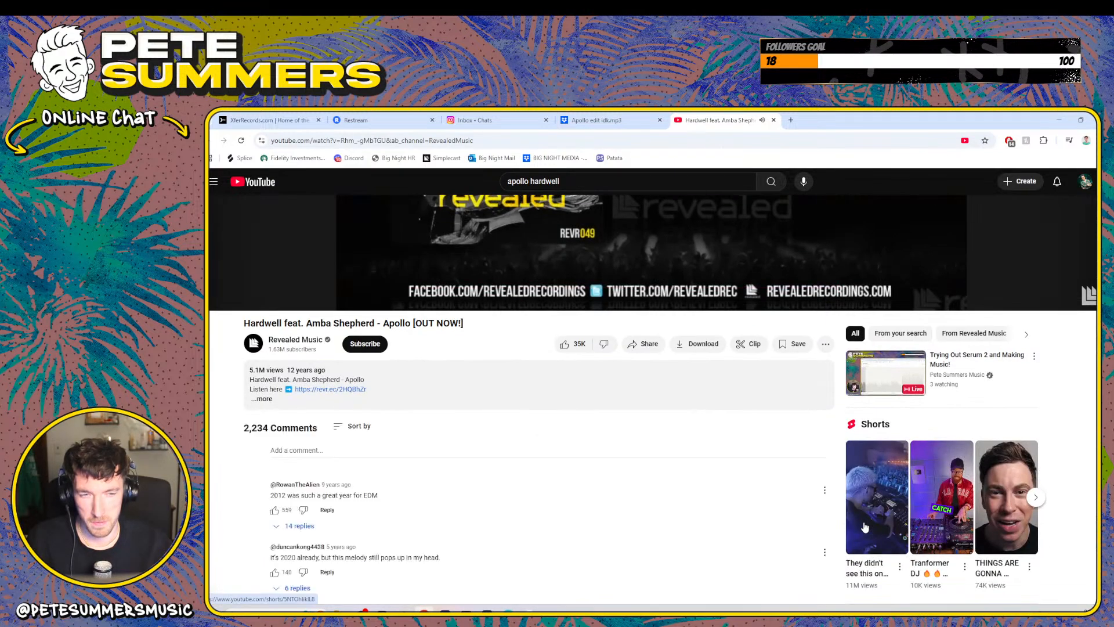
{"action": "scroll", "coordinate": [865, 526], "scroll_direction": "up", "scroll_amount": 5}
{"action": "scroll", "coordinate": [865, 526], "scroll_direction": "down", "scroll_amount": 5}
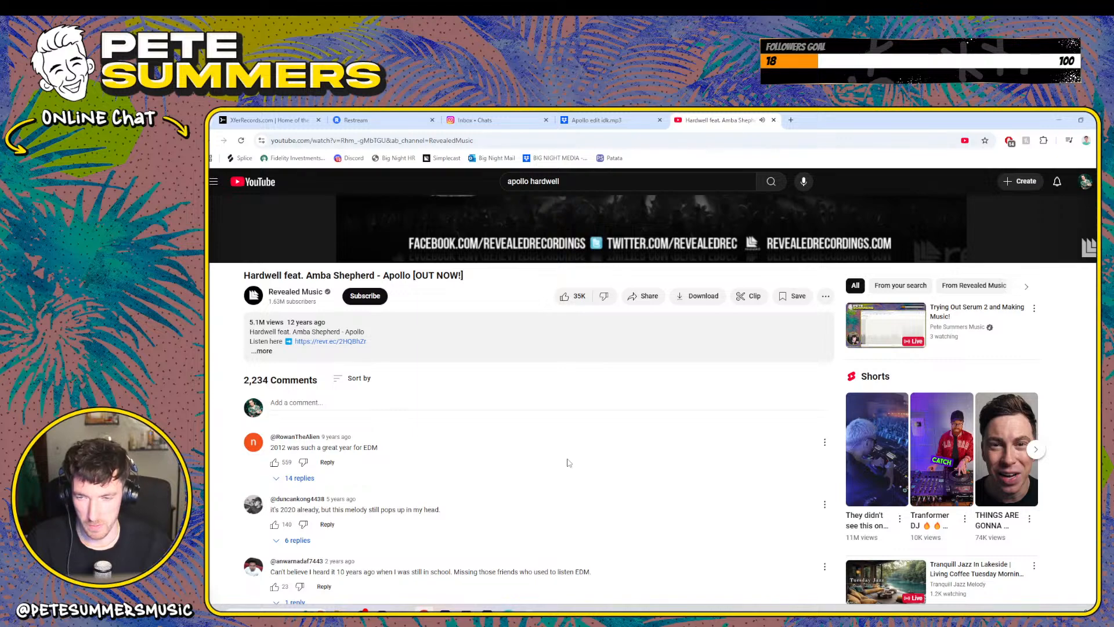
- Return to the video player from the comments, replay the original in short bursts and pause it at about 3:50
{"action": "scroll", "coordinate": [569, 462], "scroll_direction": "up", "scroll_amount": 5}
{"action": "scroll", "coordinate": [569, 462], "scroll_direction": "down", "scroll_amount": 5}
{"action": "scroll", "coordinate": [569, 462], "scroll_direction": "up", "scroll_amount": 5}
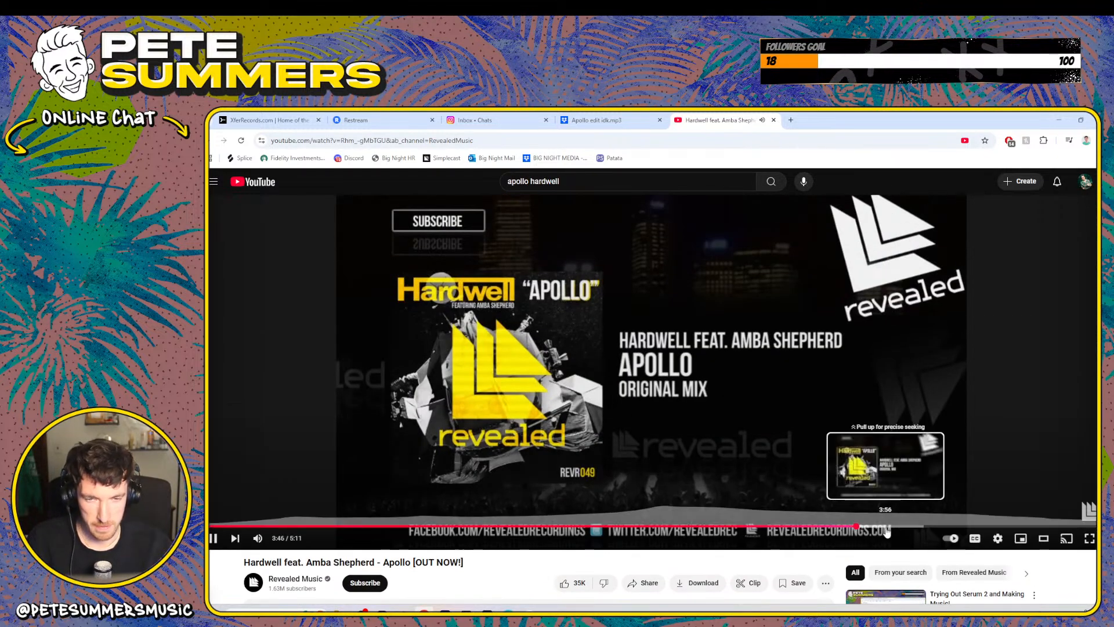
{"action": "left_click", "coordinate": [650, 371]}
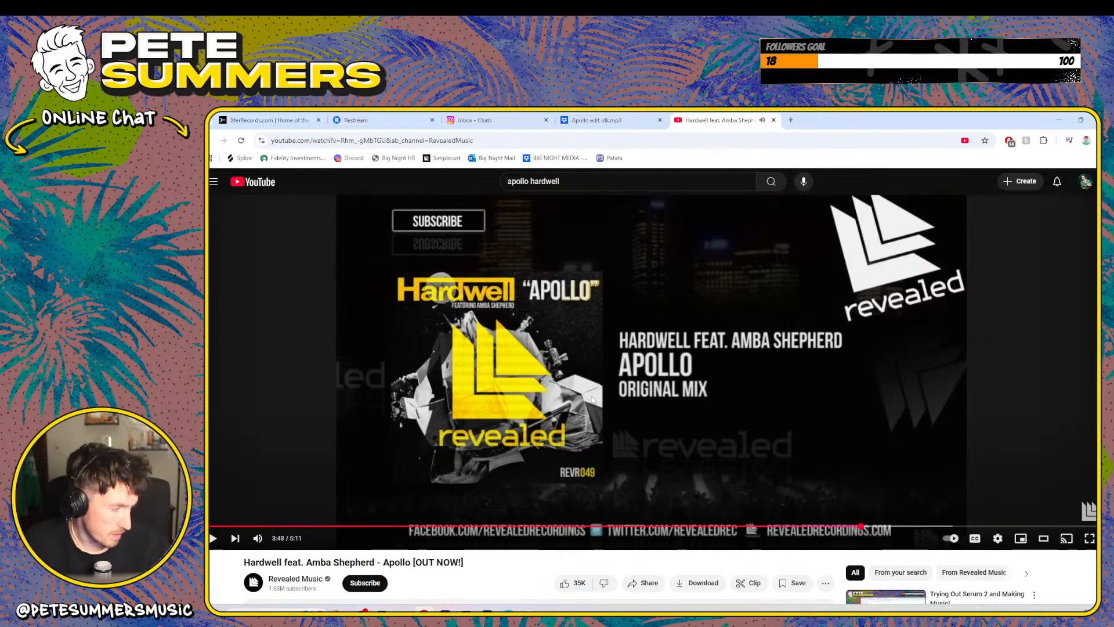
{"action": "left_click", "coordinate": [593, 400]}
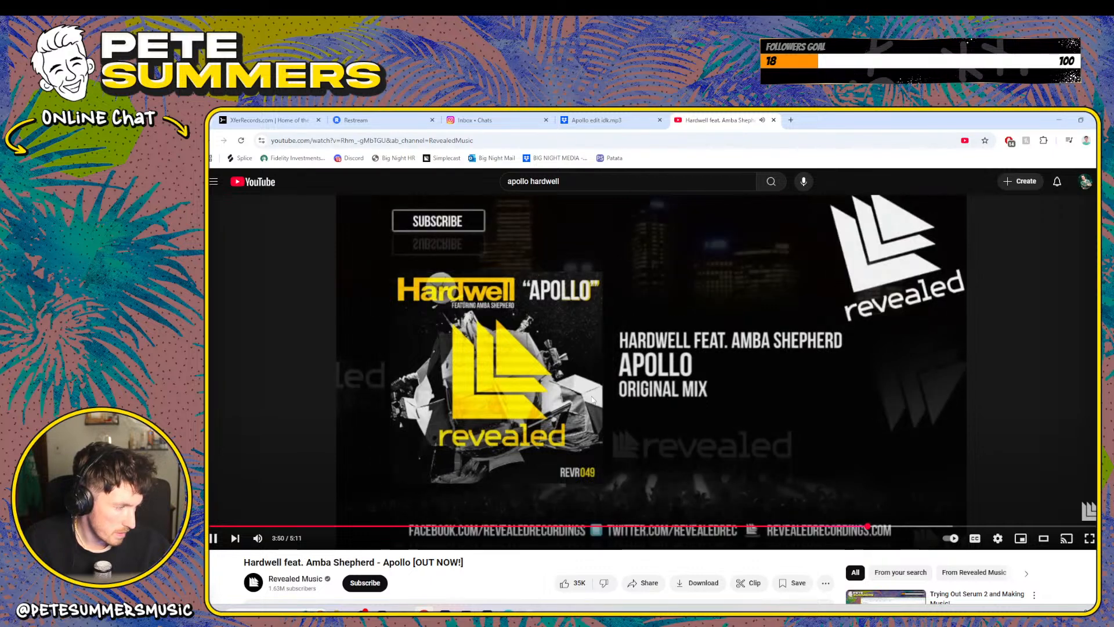
{"action": "left_click", "coordinate": [582, 330]}
- Switch to the Dropbox page and play the track "Apollo edit idk" from about 00:42 to 00:44
{"action": "left_click", "coordinate": [596, 120]}
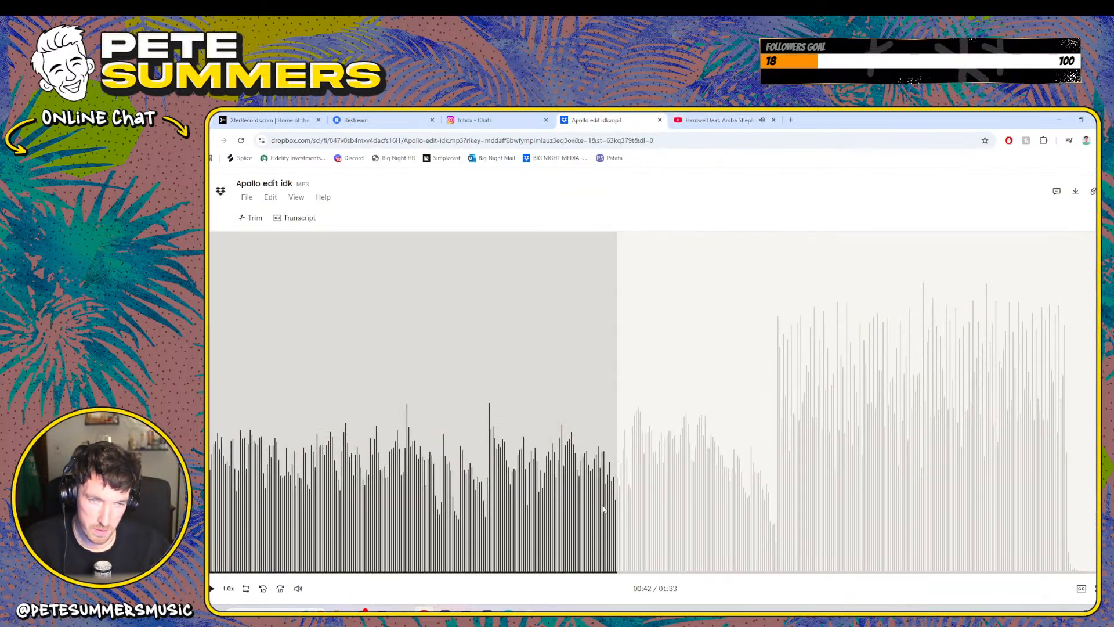
{"action": "left_click", "coordinate": [212, 589]}
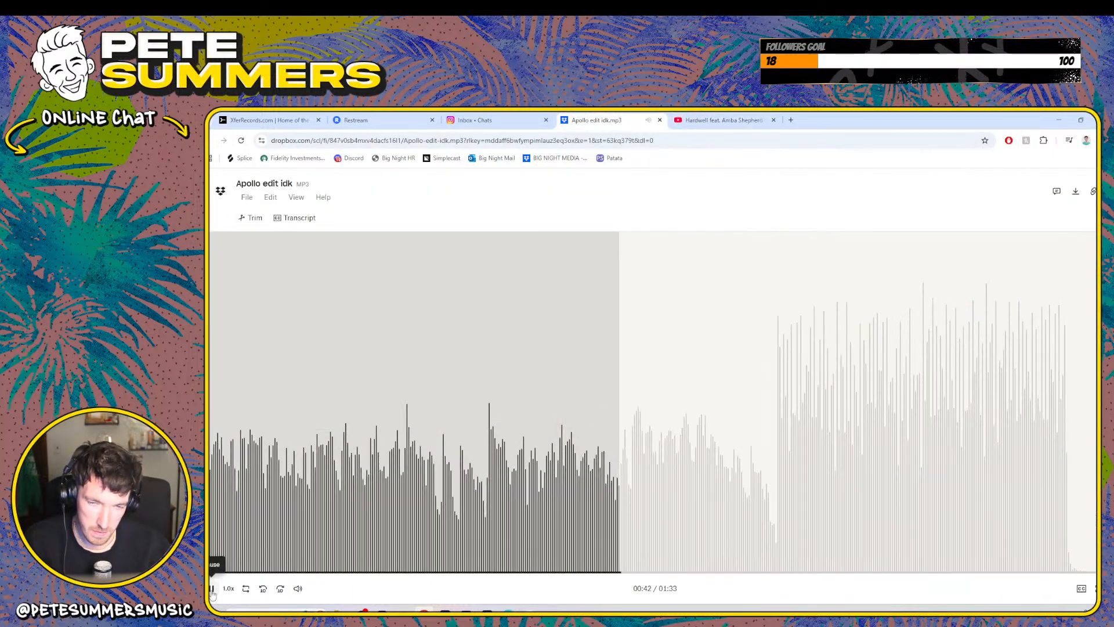
{"action": "left_click", "coordinate": [212, 588]}
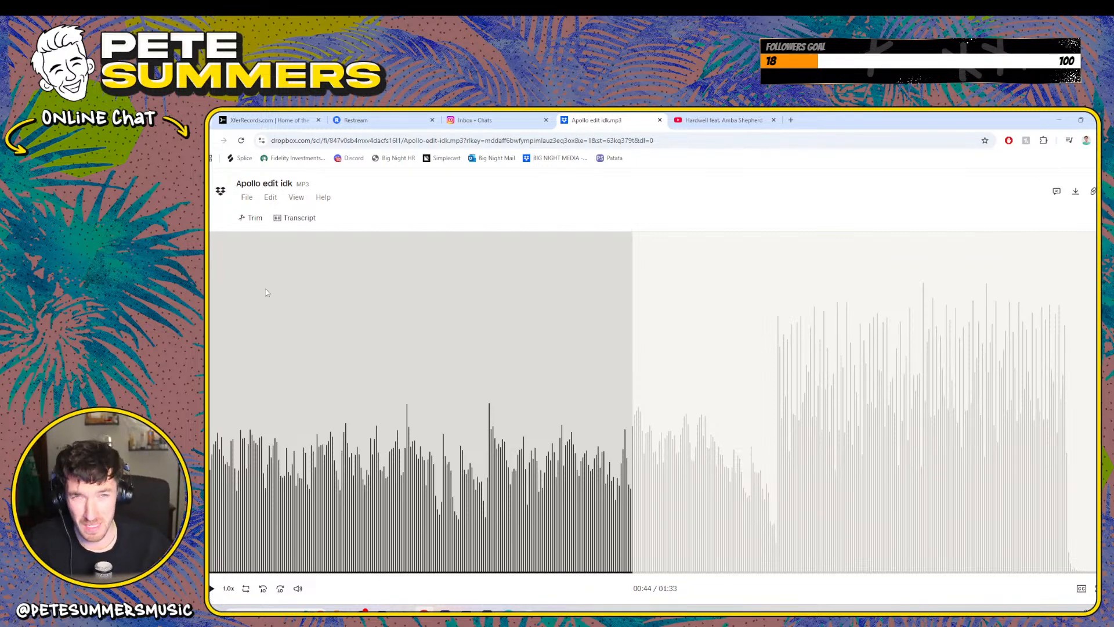
- Go back to Hardwell's original on YouTube and resume it from about 3:50 for comparison
{"action": "left_click", "coordinate": [690, 118]}
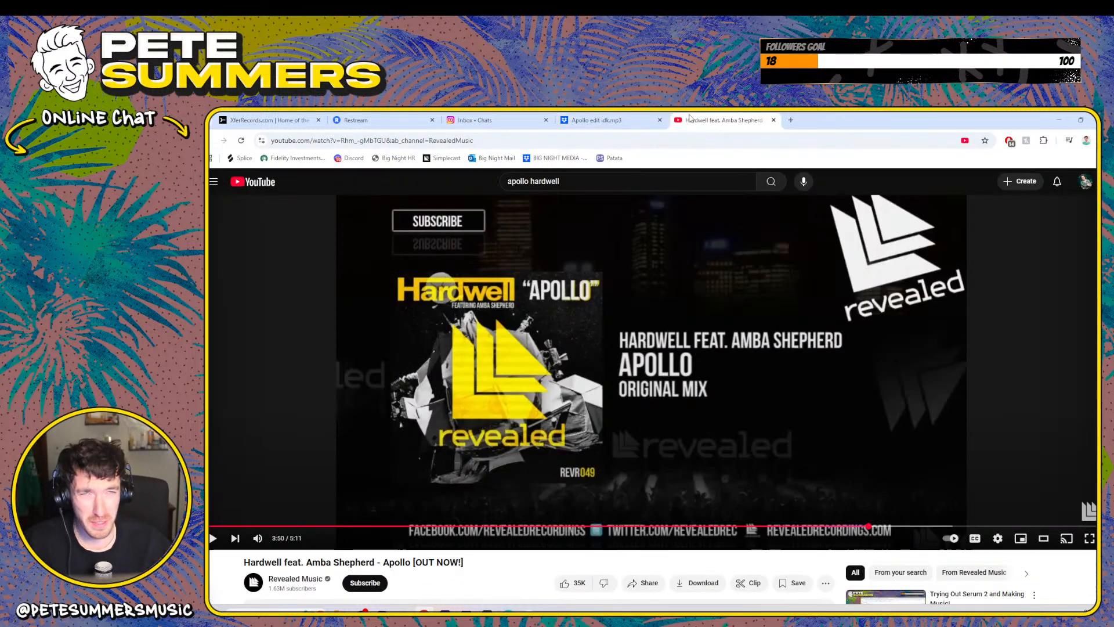
{"action": "left_click", "coordinate": [574, 119]}
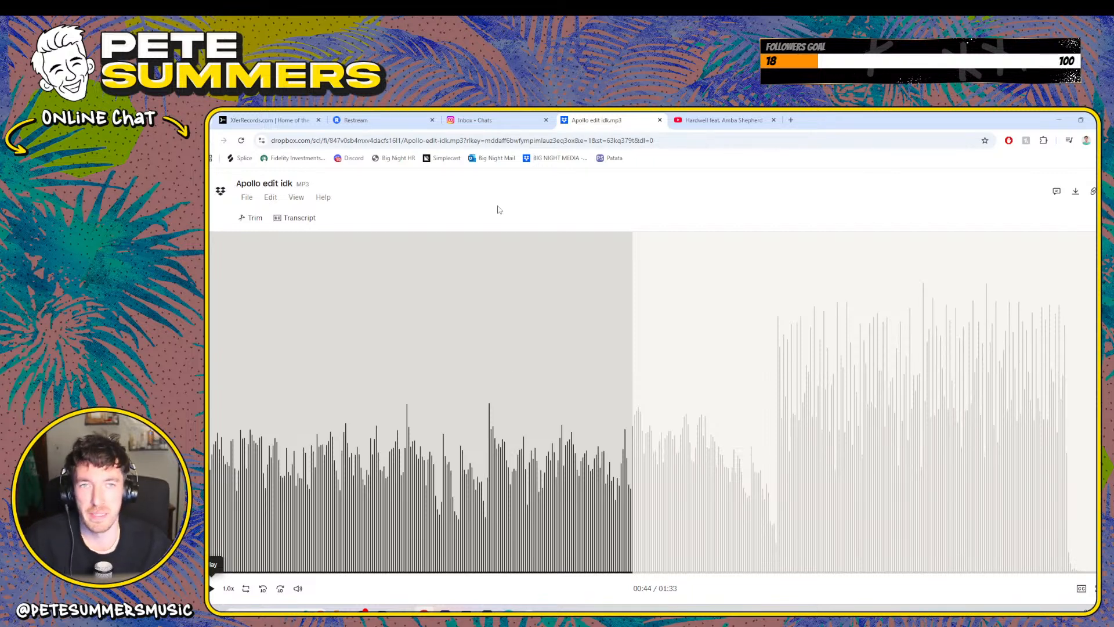
{"action": "left_click", "coordinate": [722, 119]}
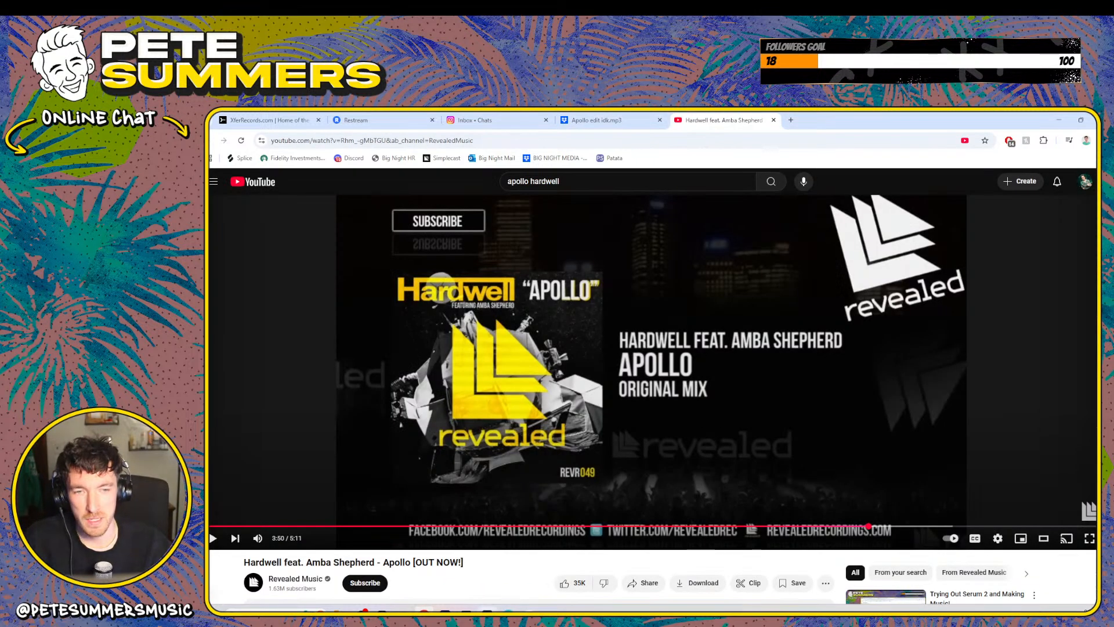
{"action": "left_click", "coordinate": [623, 377]}
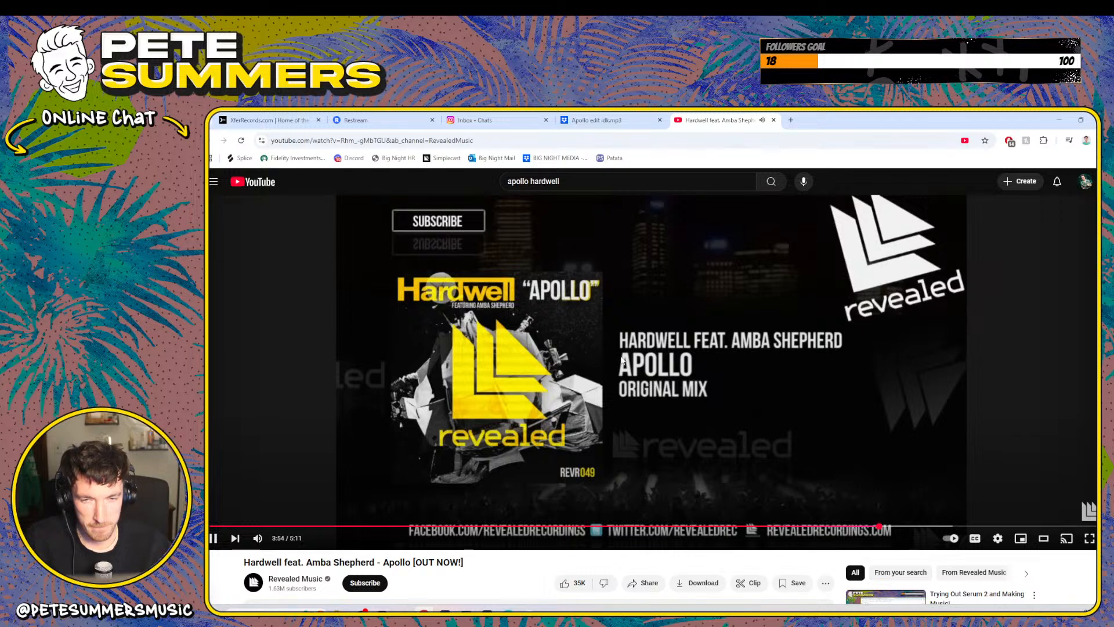
- Return to the Dropbox track, listen from about 01:04 to 01:12, skip backward and pause at about 01:01
{"action": "left_click", "coordinate": [487, 116]}
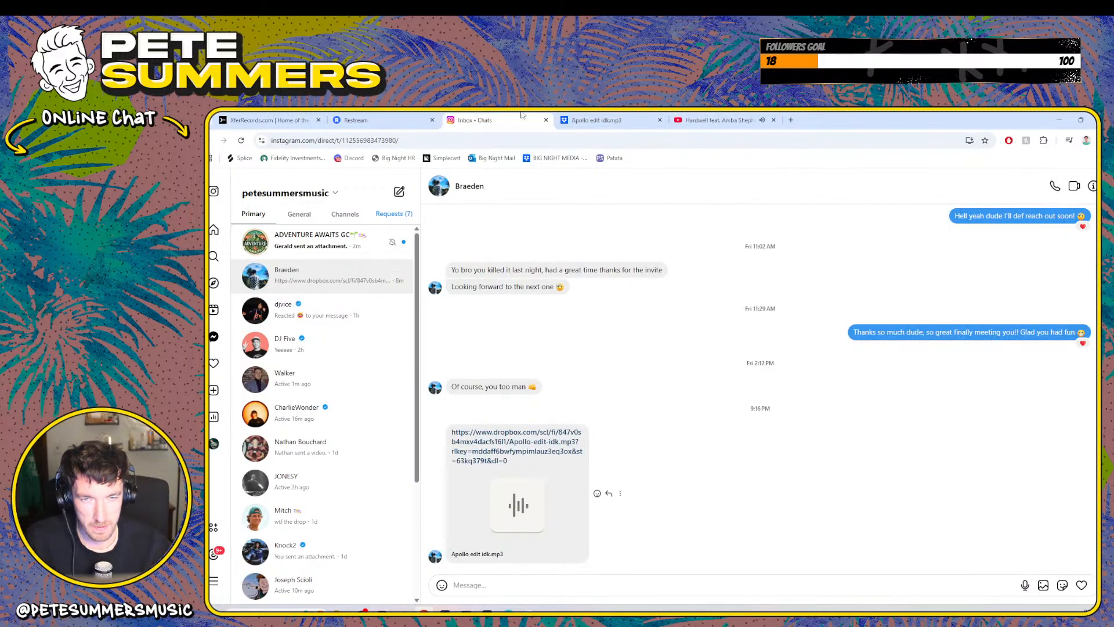
{"action": "left_click", "coordinate": [592, 120]}
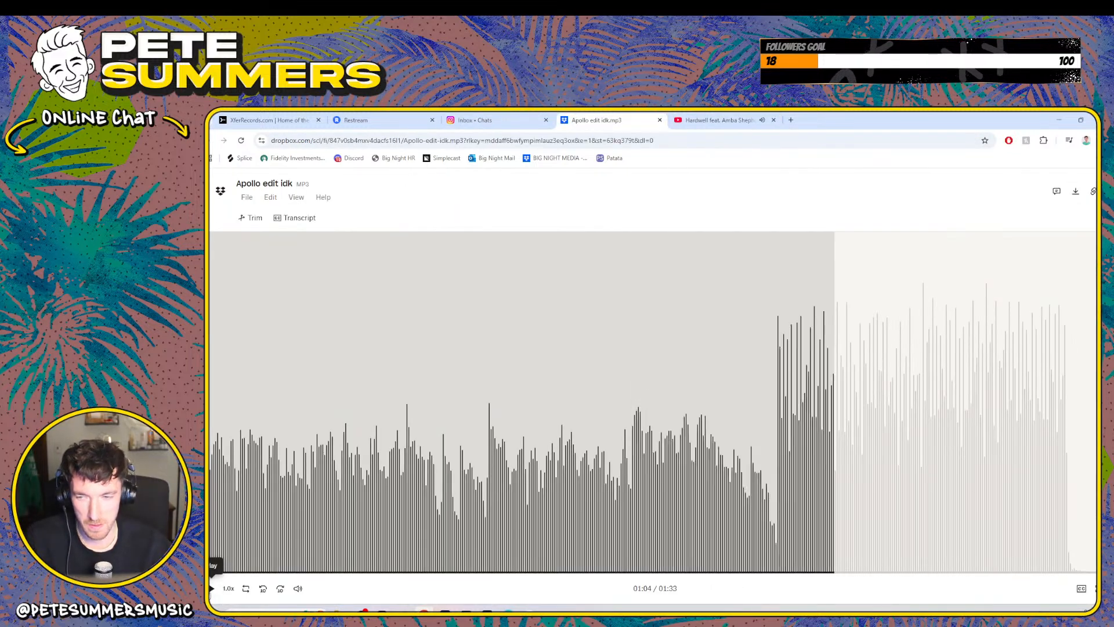
{"action": "left_click", "coordinate": [212, 588]}
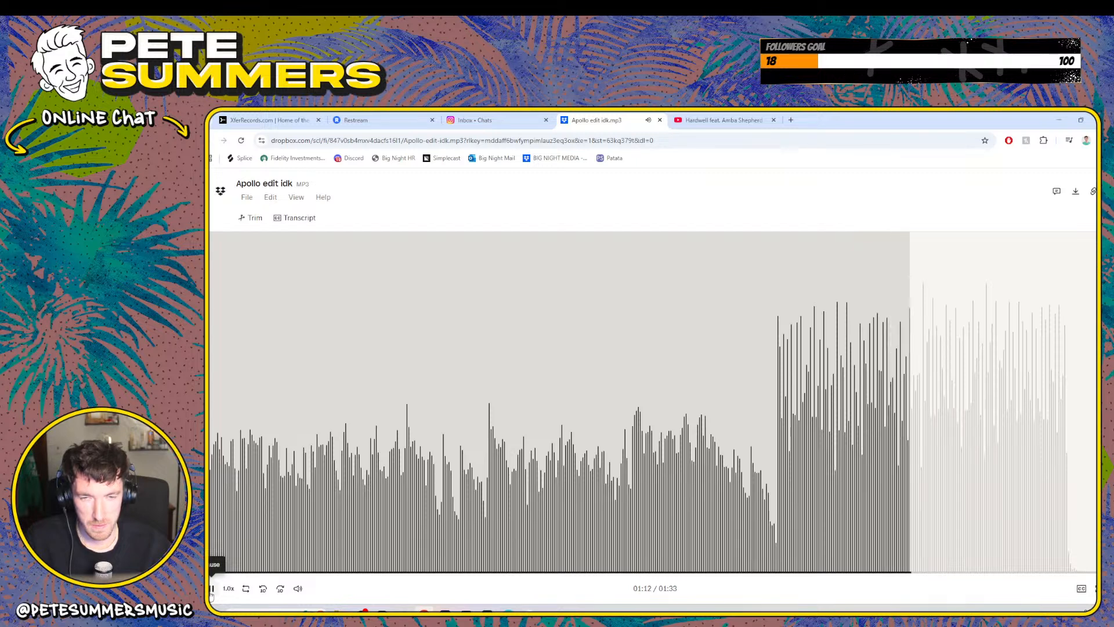
{"action": "left_click", "coordinate": [262, 589]}
{"action": "left_click", "coordinate": [212, 588]}
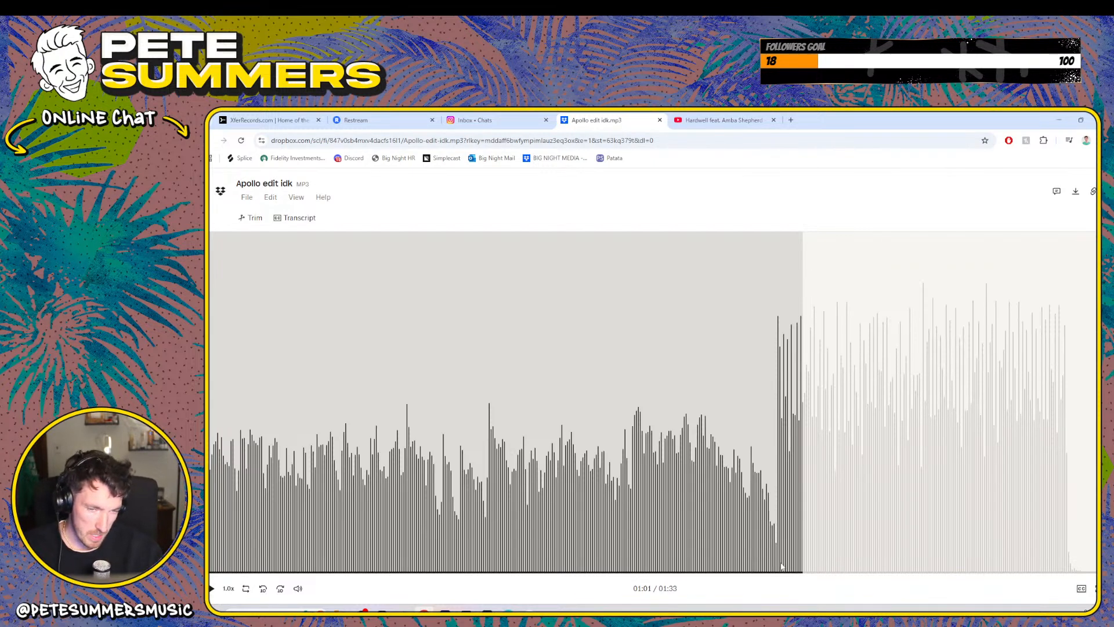
- Replay the start of the loud drop section in short bursts, pausing at about 01:03 and 01:07
{"action": "left_click", "coordinate": [781, 566]}
{"action": "left_click", "coordinate": [212, 589]}
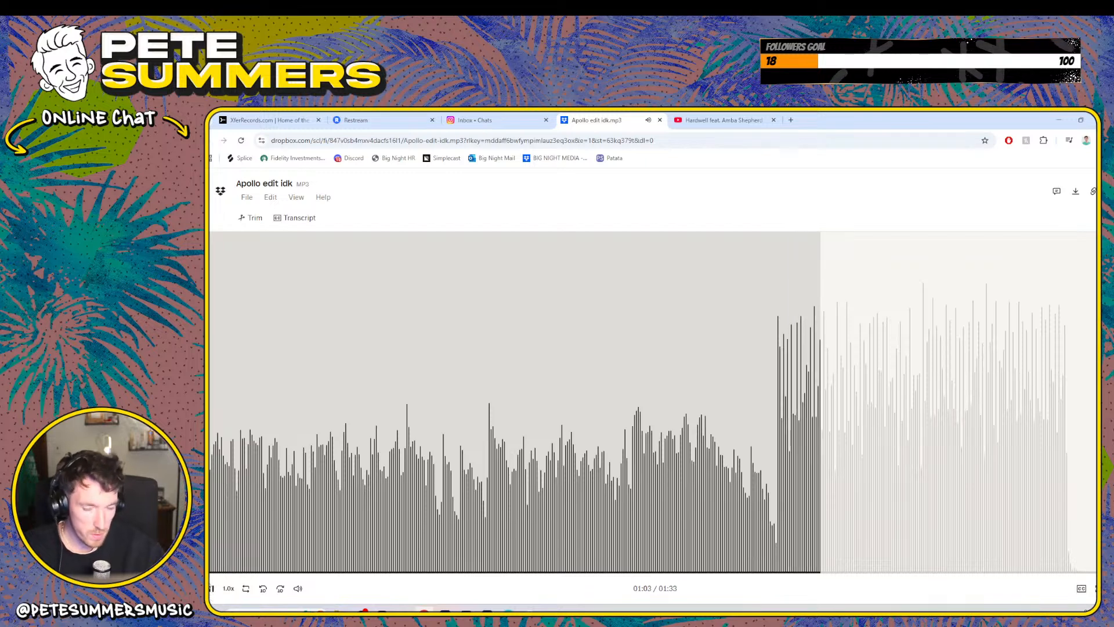
{"action": "key", "text": "space"}
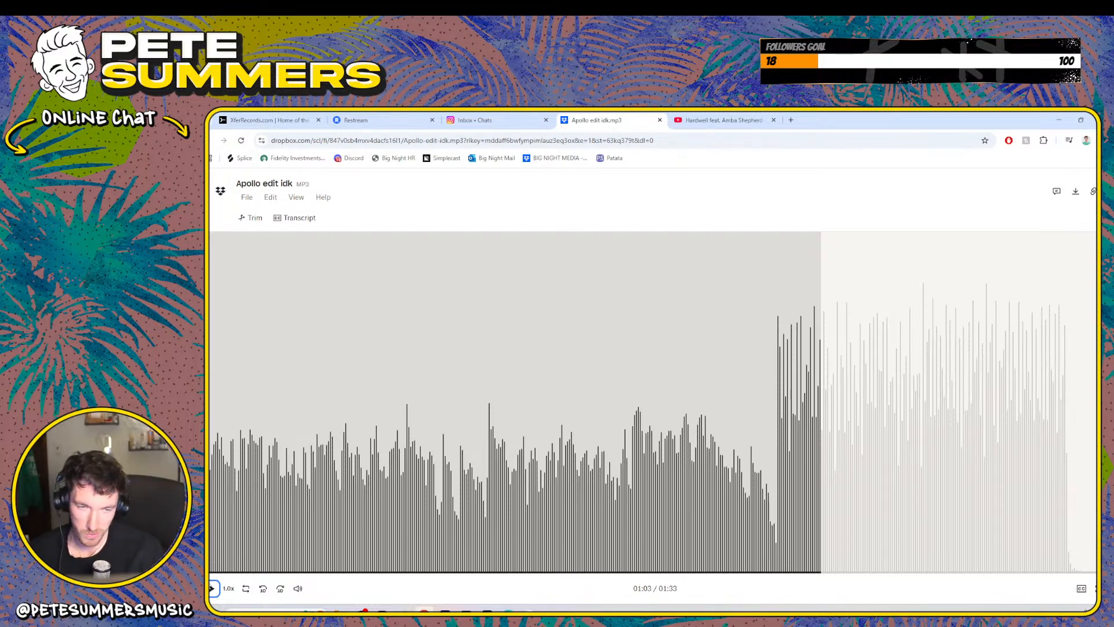
{"action": "key", "text": "space"}
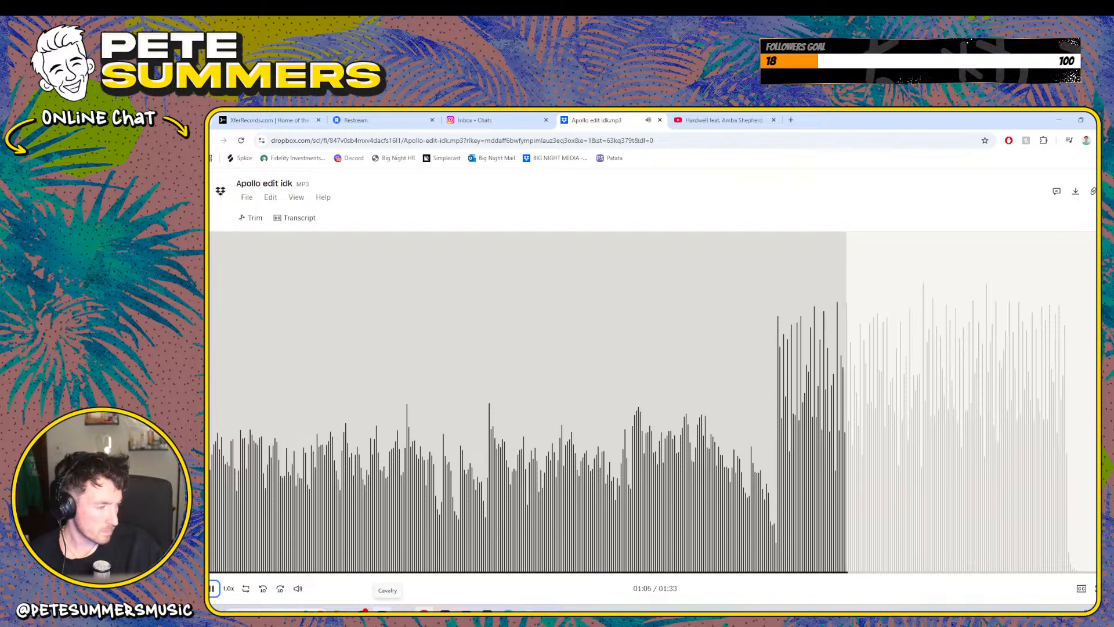
{"action": "key", "text": "space"}
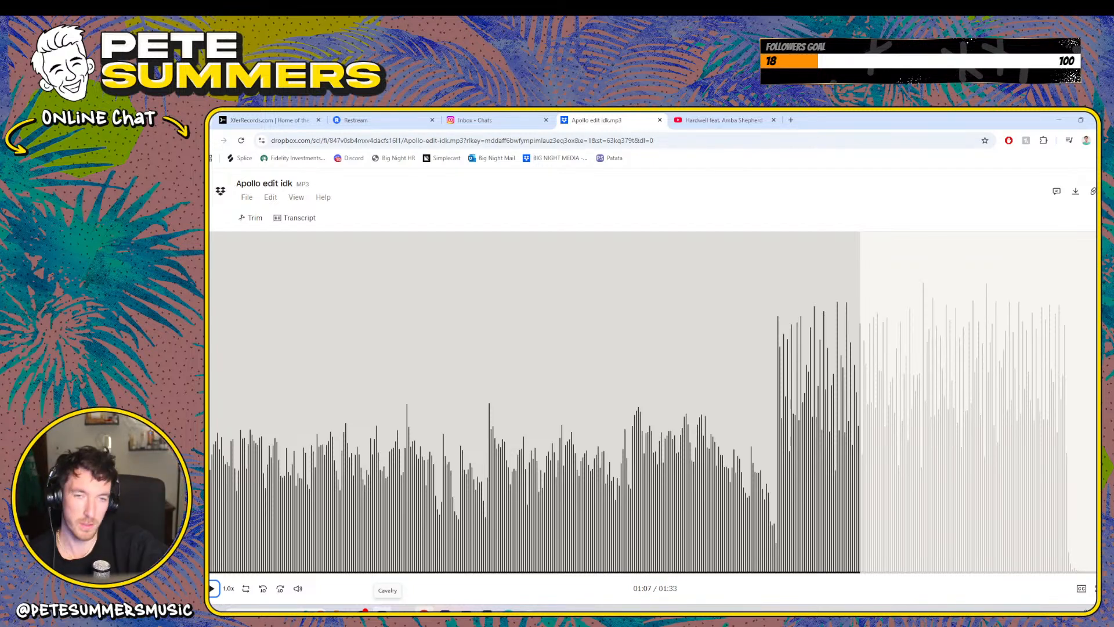
- Jump to about 00:33, return to the start of the drop at about 01:00, and highlight the track's title
{"action": "left_click", "coordinate": [783, 571]}
{"action": "left_click", "coordinate": [529, 434]}
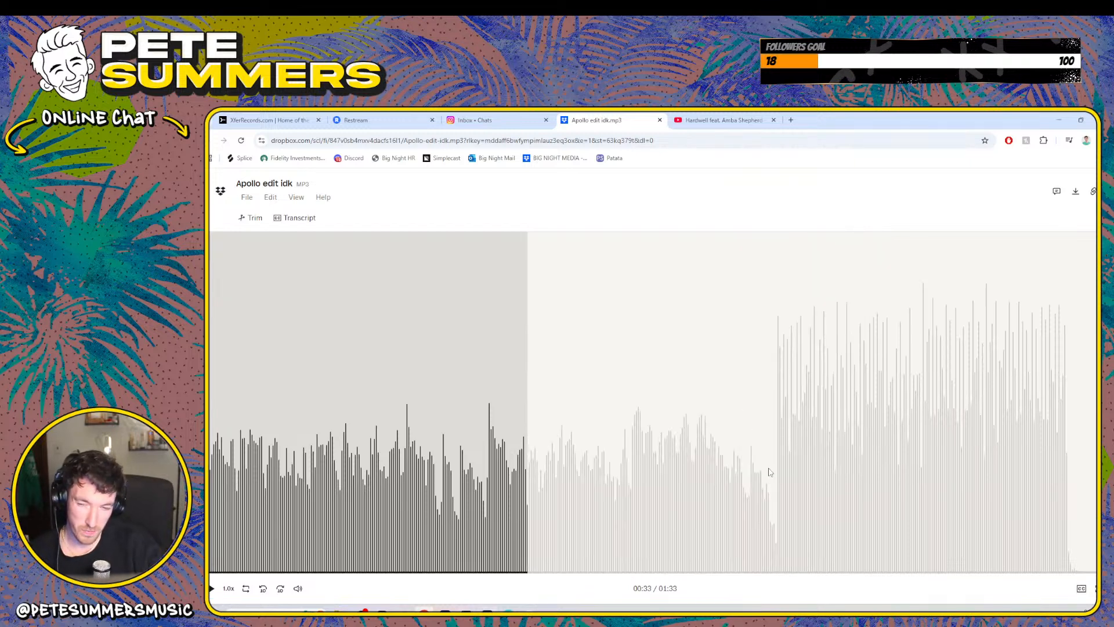
{"action": "left_click", "coordinate": [781, 573]}
{"action": "left_click", "coordinate": [211, 588]}
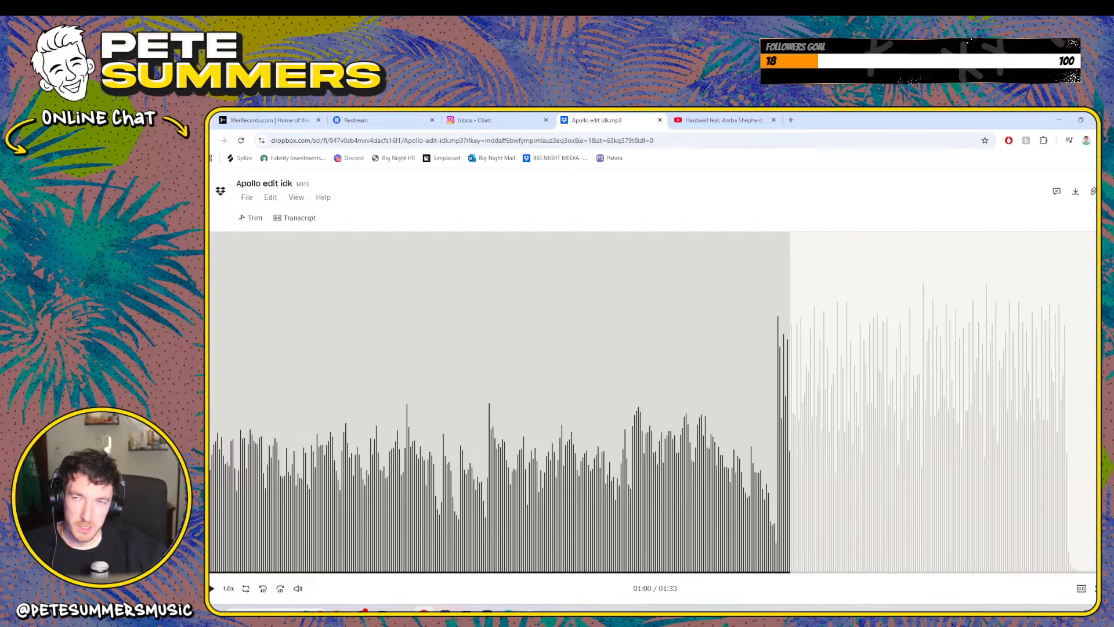
{"action": "left_click_drag", "start_coordinate": [292, 183], "coordinate": [233, 184]}
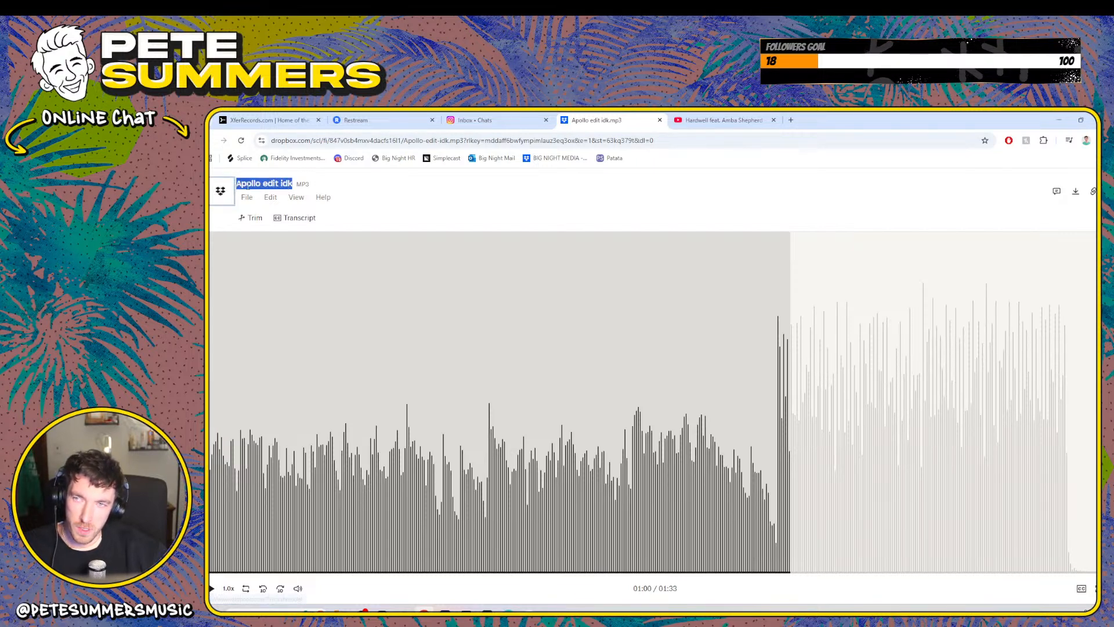
- Close the Hardwell YouTube video, the Dropbox track page and the Instagram chat
{"action": "left_click", "coordinate": [707, 120]}
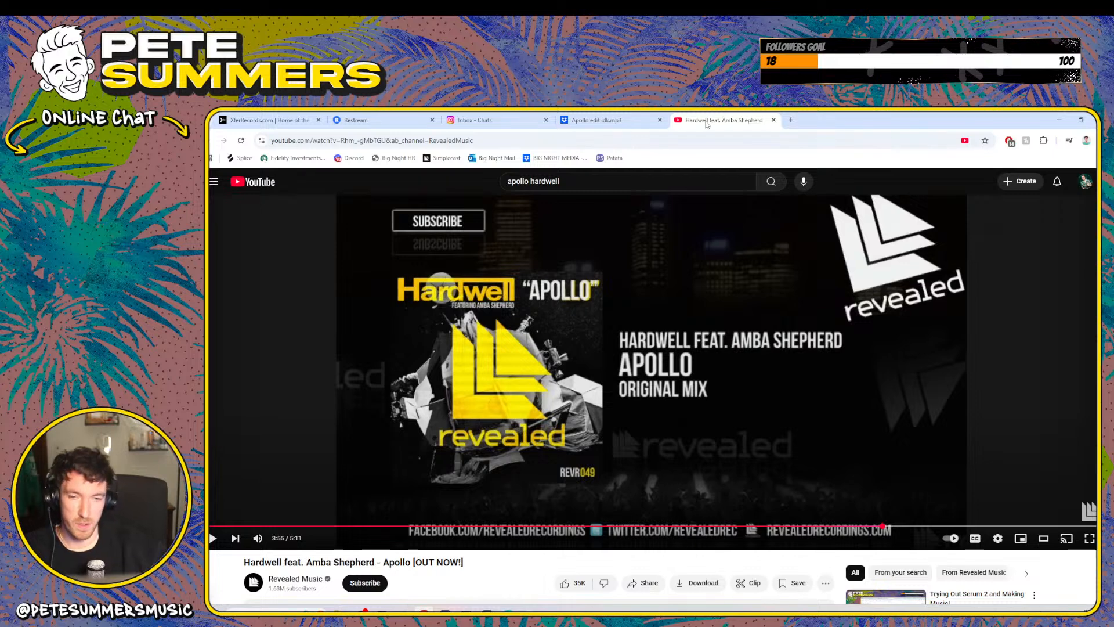
{"action": "left_click", "coordinate": [773, 120]}
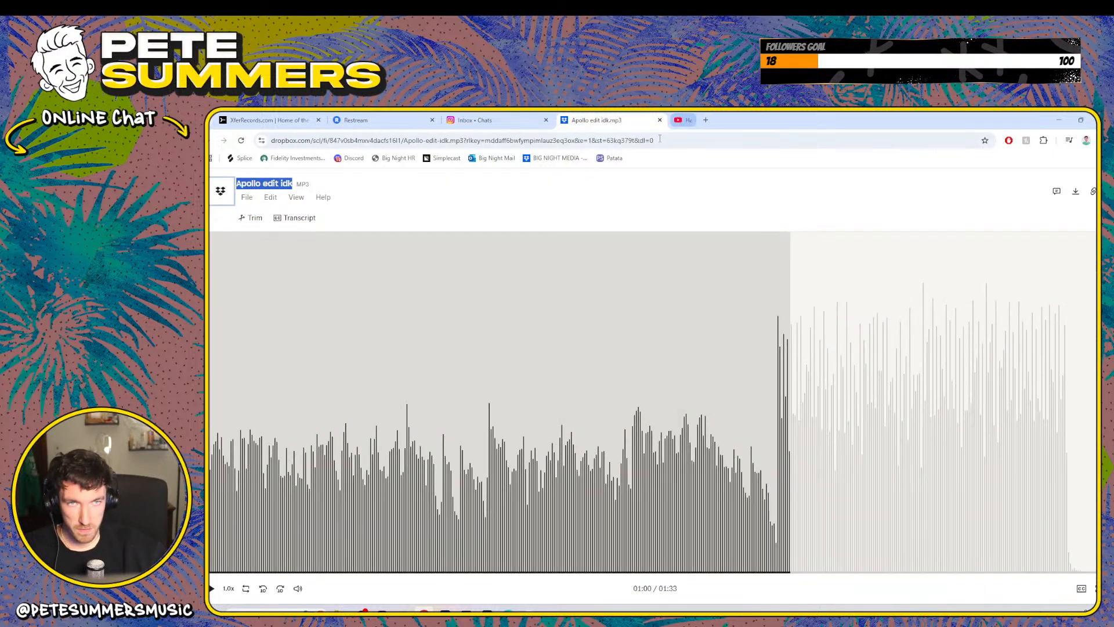
{"action": "left_click", "coordinate": [659, 120]}
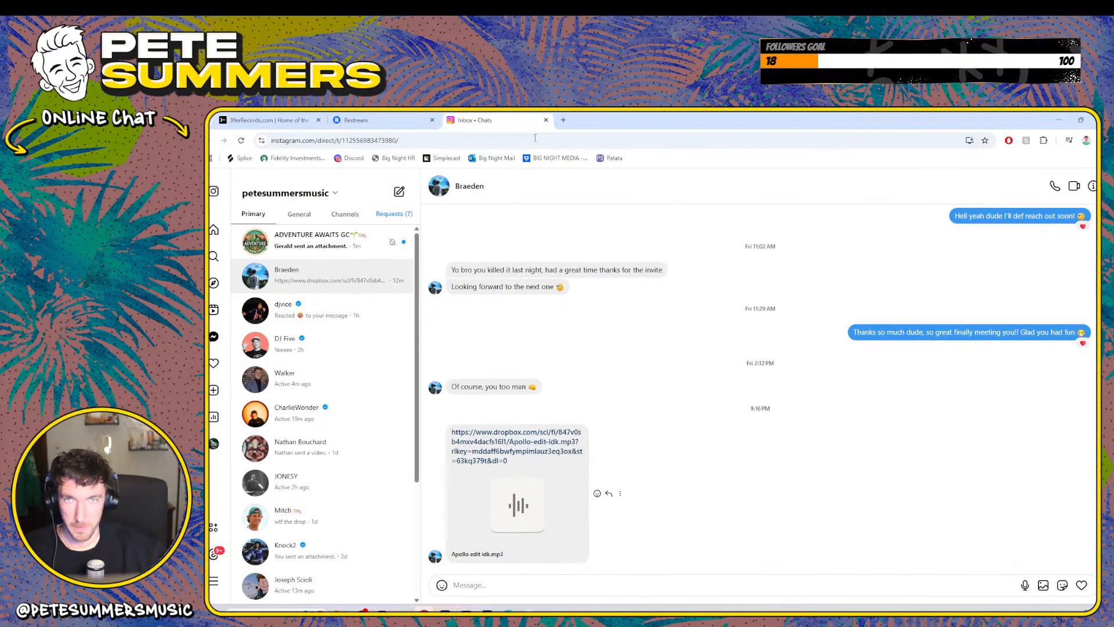
{"action": "left_click", "coordinate": [546, 120]}
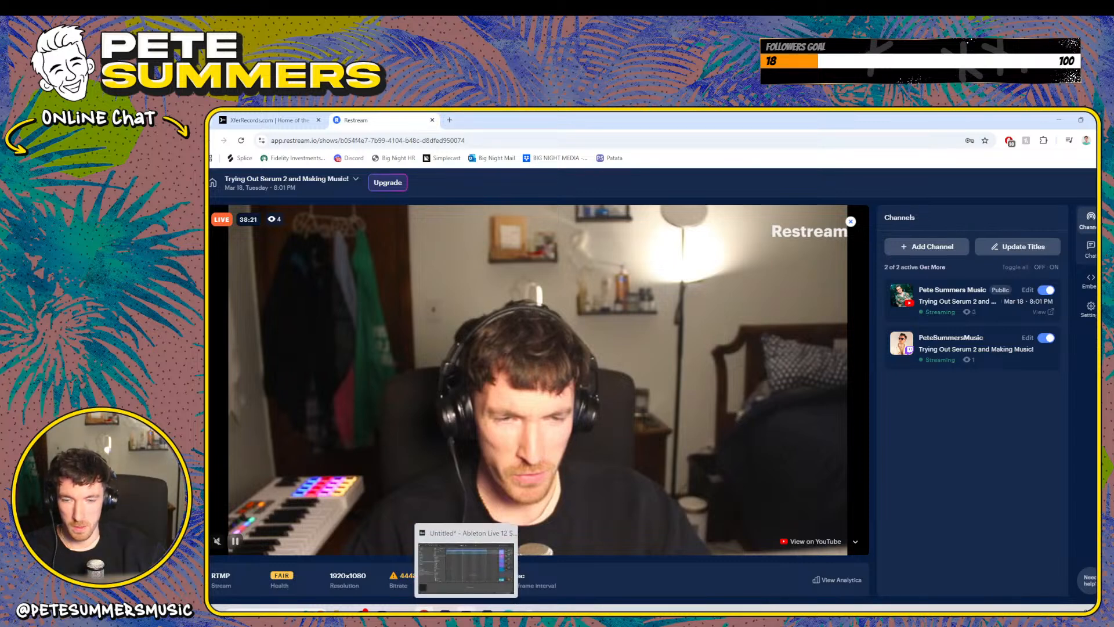
- Switch to Ableton Live, look through the Xfer Records plug-ins, check the Serum 2 instrument and close its window
{"action": "left_click", "coordinate": [466, 610]}
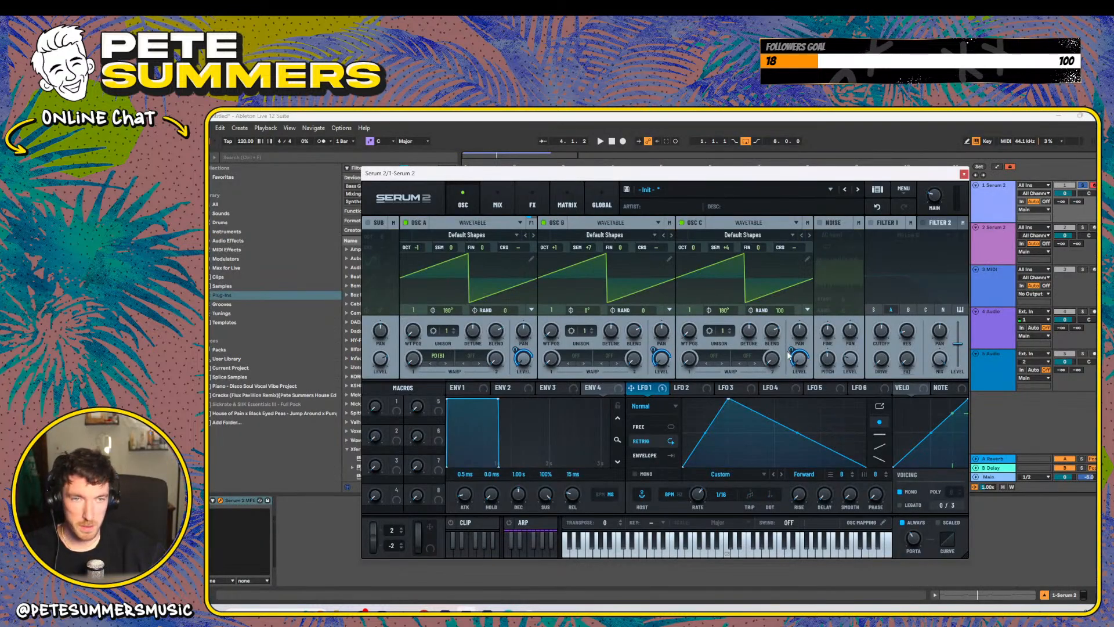
{"action": "left_click", "coordinate": [964, 173]}
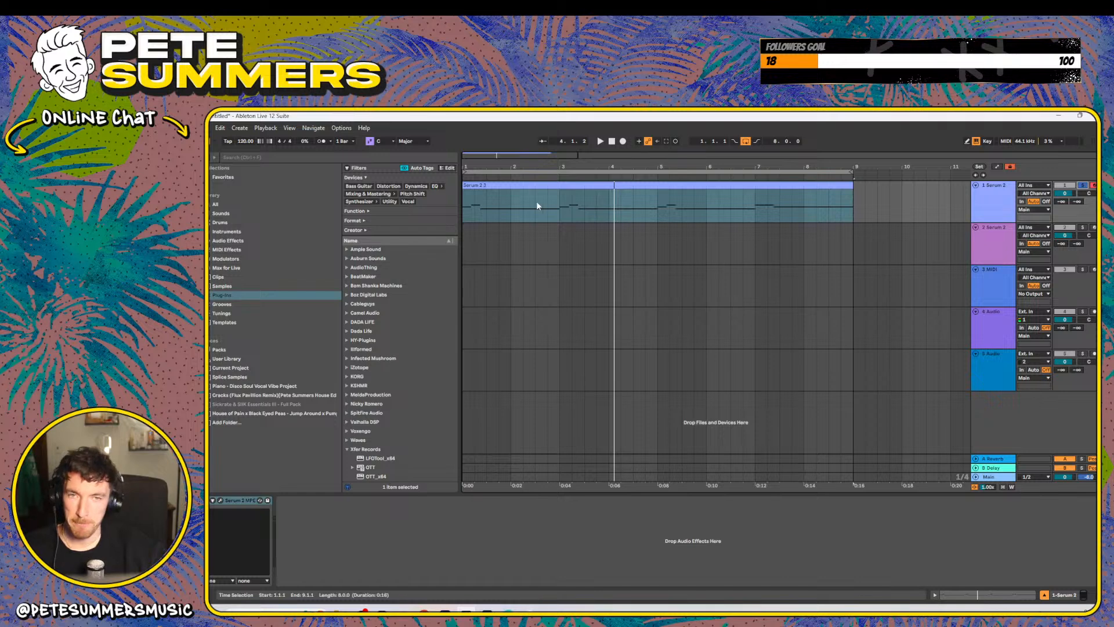
{"action": "left_click_drag", "start_coordinate": [476, 166], "coordinate": [480, 197]}
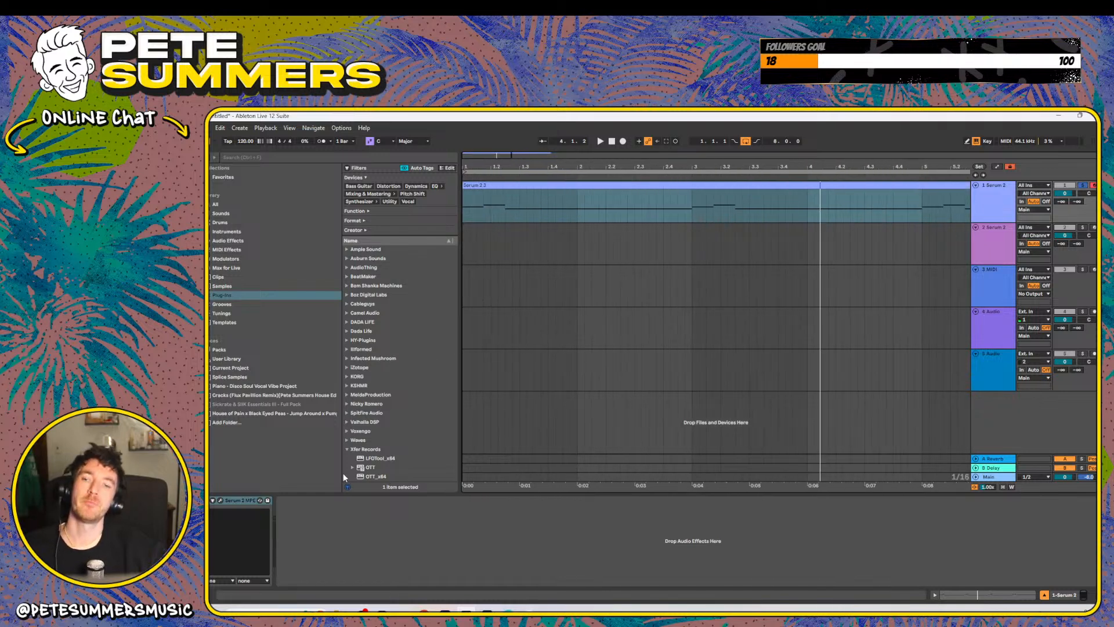
{"action": "scroll", "coordinate": [383, 453], "scroll_direction": "down", "scroll_amount": 3}
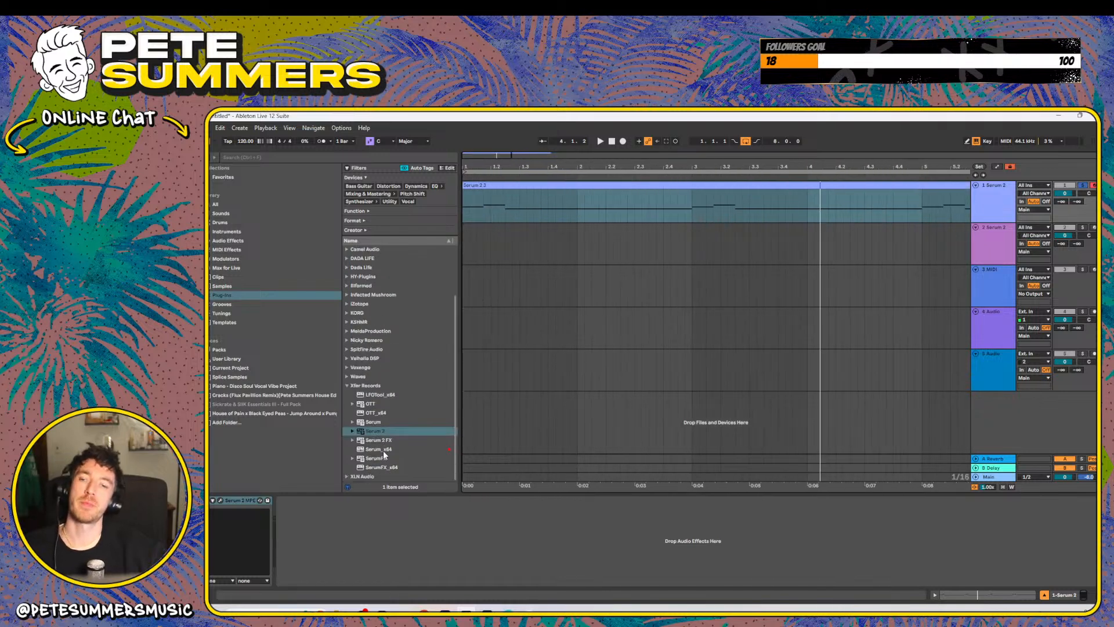
{"action": "left_click", "coordinate": [220, 501]}
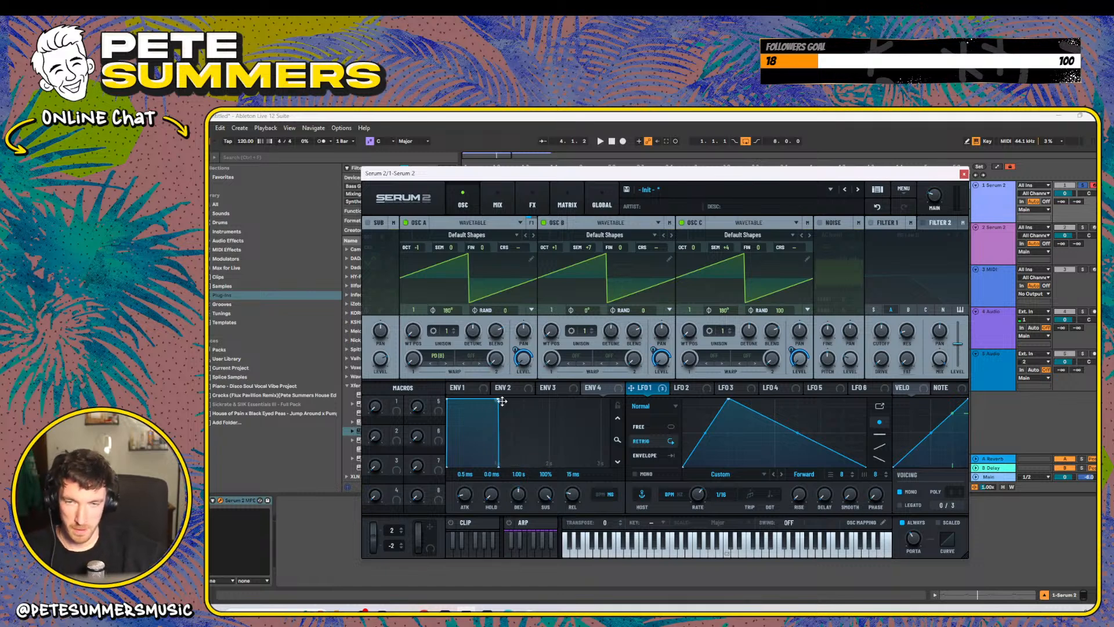
{"action": "left_click", "coordinate": [964, 173]}
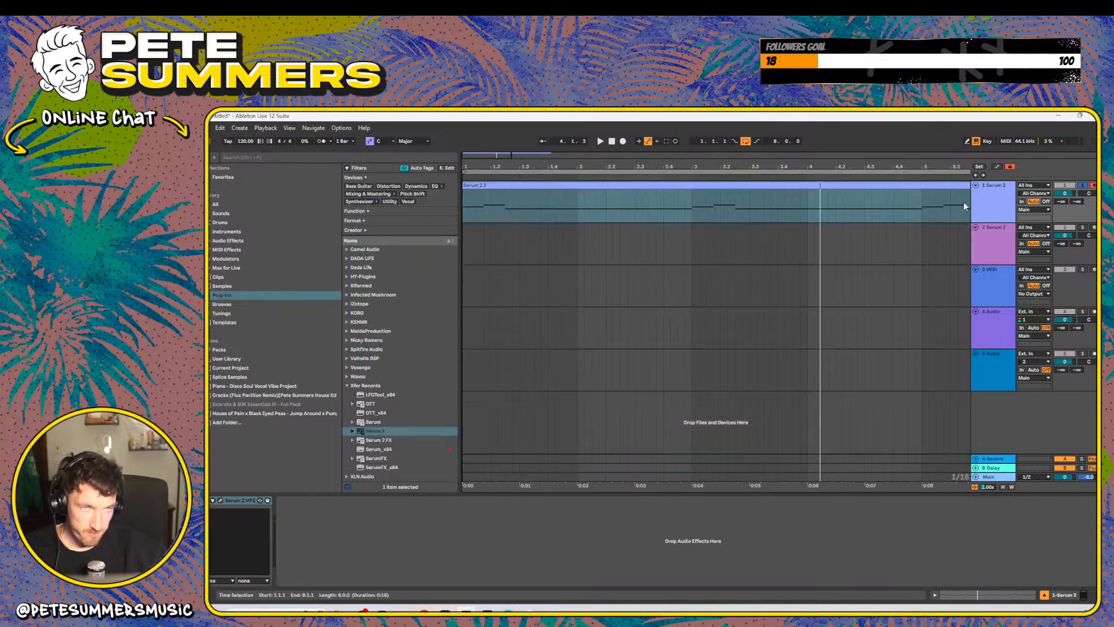
- Audition the Serum 2 clip with its notes shown in an enlarged editor, and reopen the Serum 2 instrument window
{"action": "left_click", "coordinate": [794, 189]}
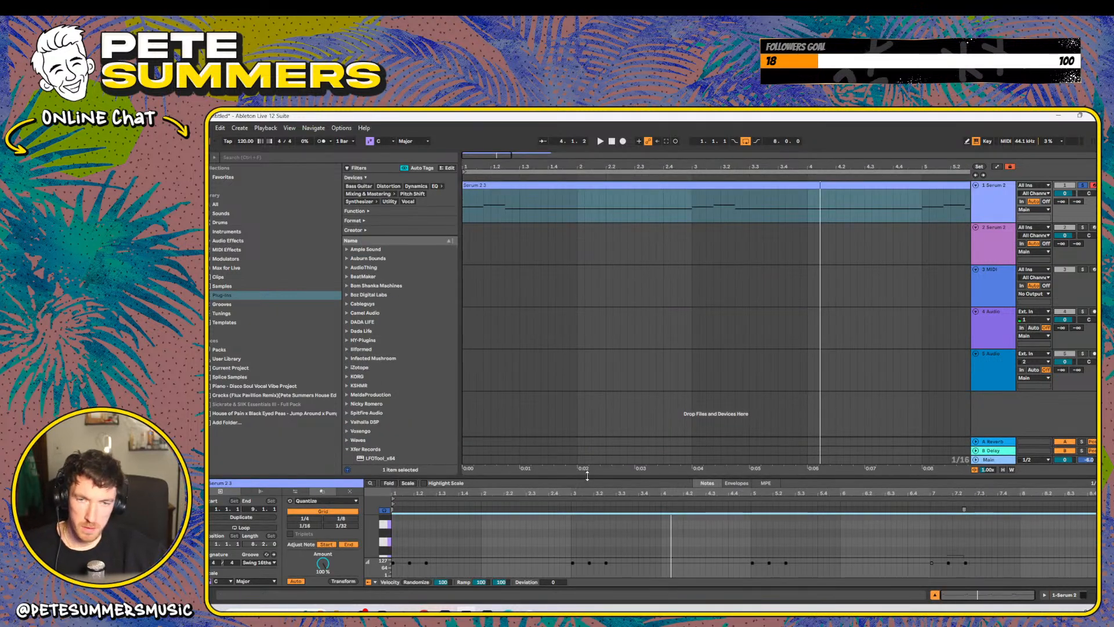
{"action": "left_click_drag", "start_coordinate": [587, 475], "coordinate": [587, 357]}
{"action": "key", "text": "space"}
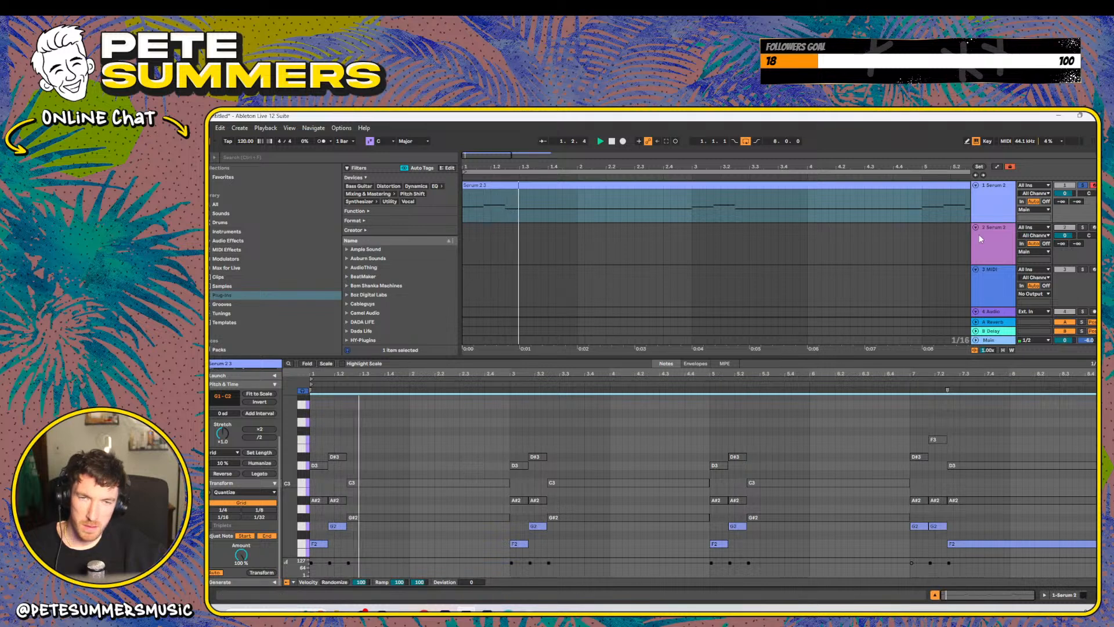
{"action": "key", "text": "space"}
{"action": "key", "text": "shift+Tab"}
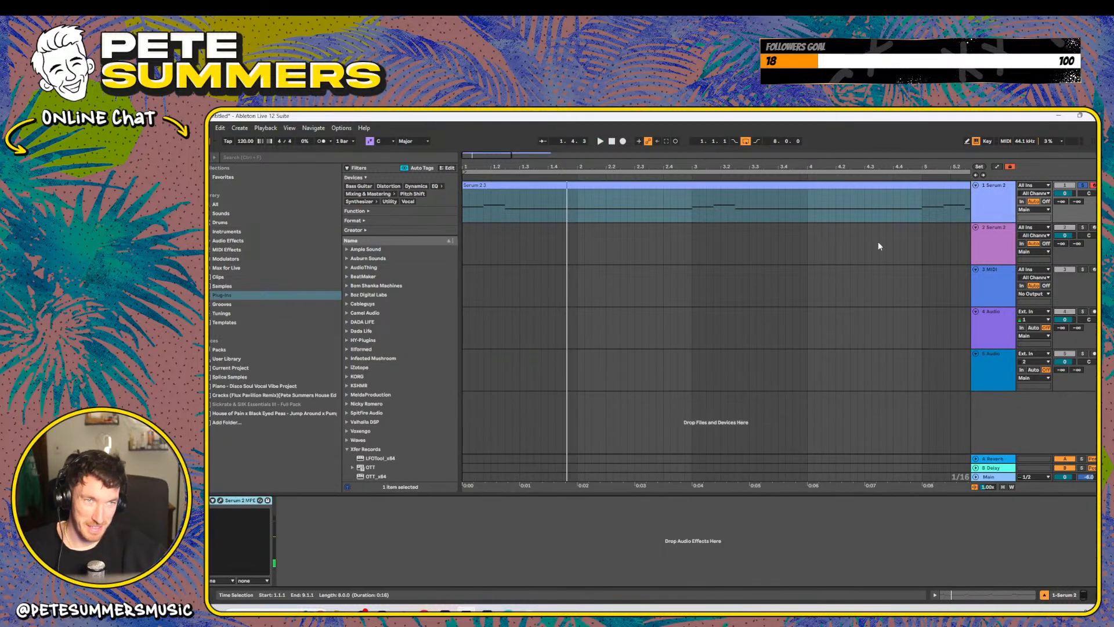
{"action": "left_click", "coordinate": [220, 500]}
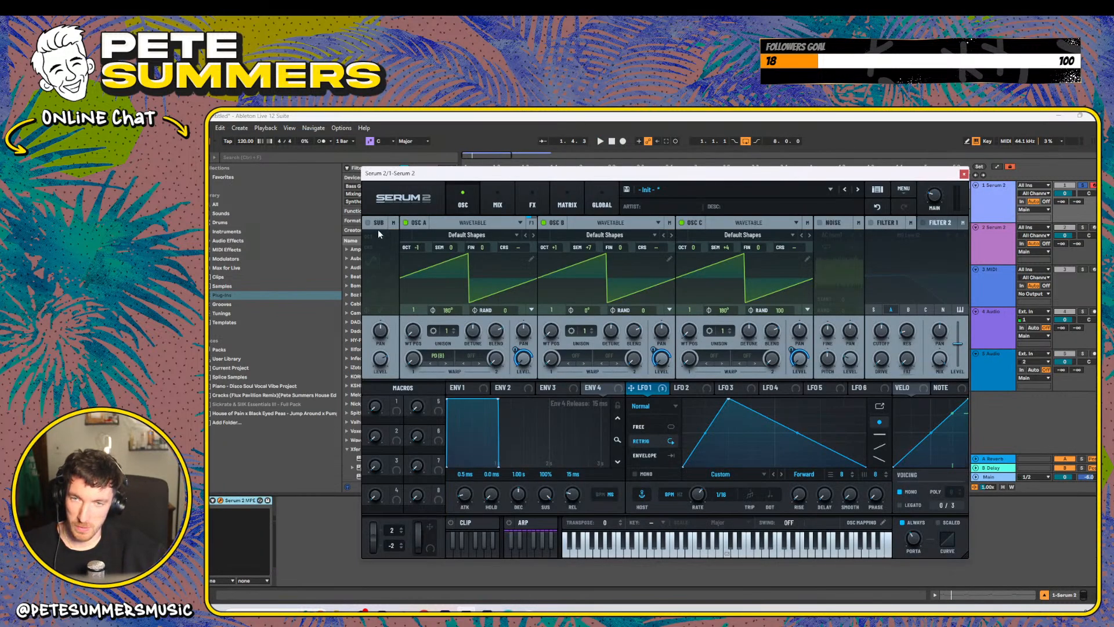
- Switch off oscillators B and C in Serum 2 and play the clip with only oscillator A
{"action": "left_click", "coordinate": [544, 222]}
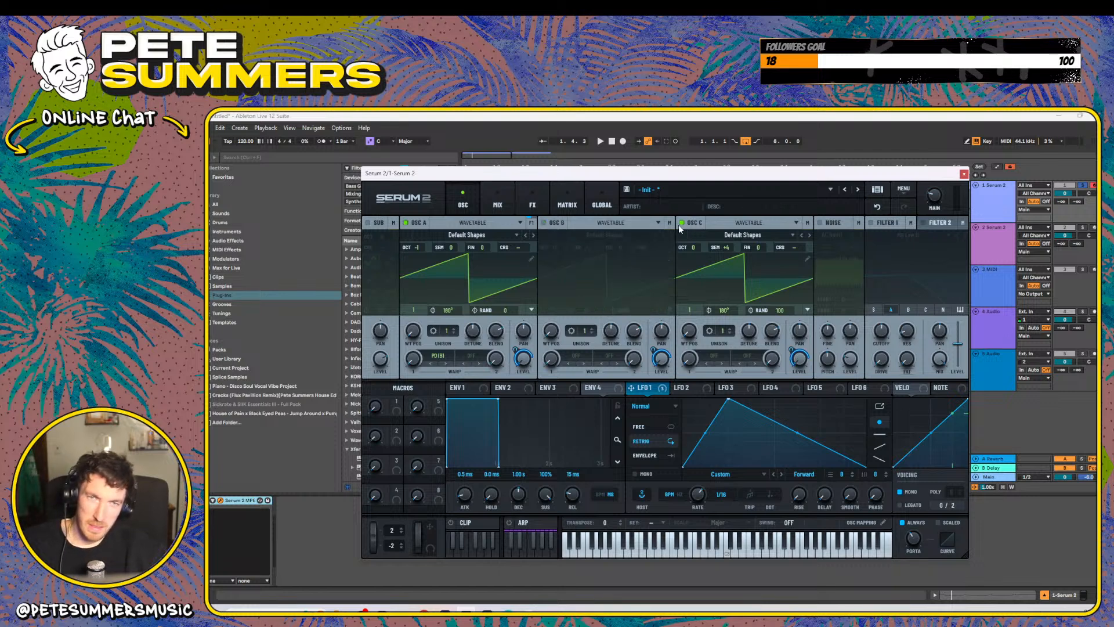
{"action": "left_click", "coordinate": [681, 222]}
{"action": "key", "text": "space"}
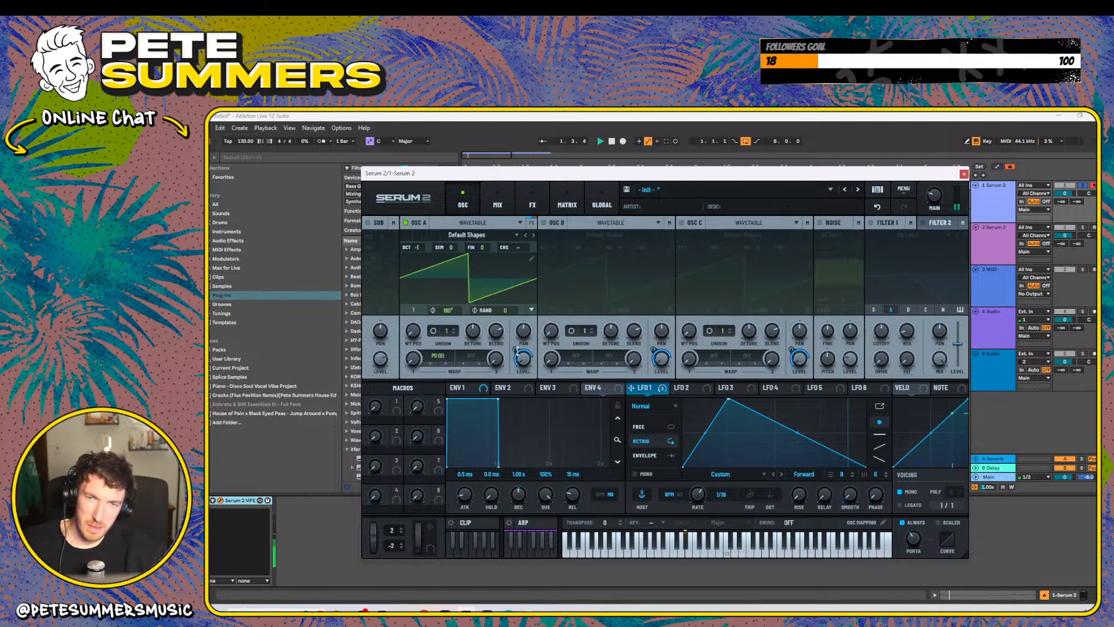
- Check Serum 2's mixer routing and effects rack during playback, then return to the oscillators
{"action": "left_click", "coordinate": [492, 203]}
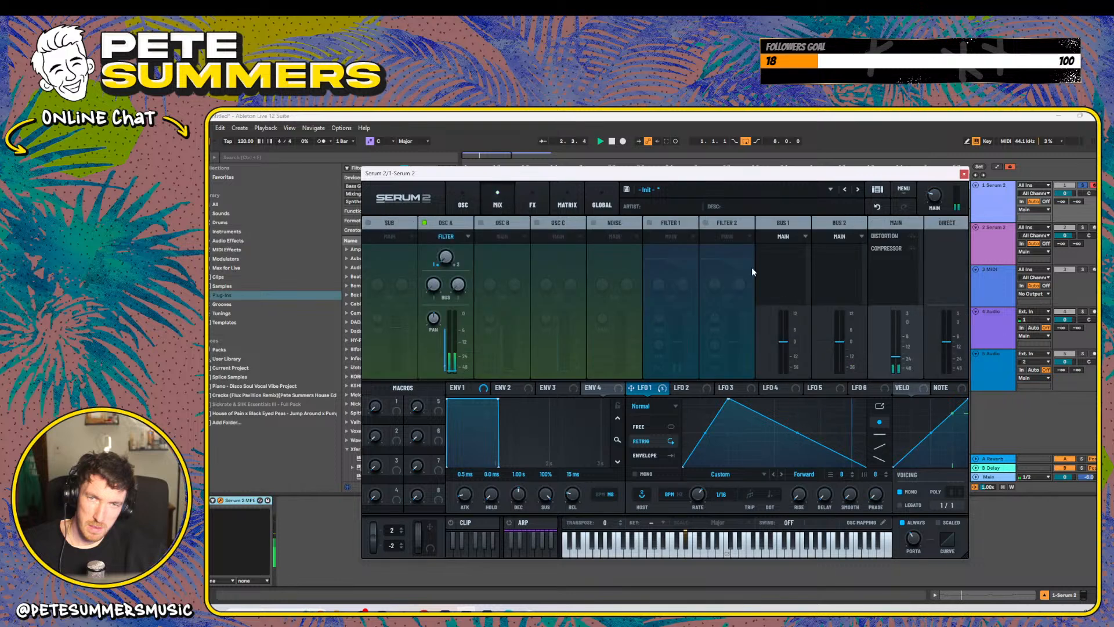
{"action": "left_click", "coordinate": [528, 203]}
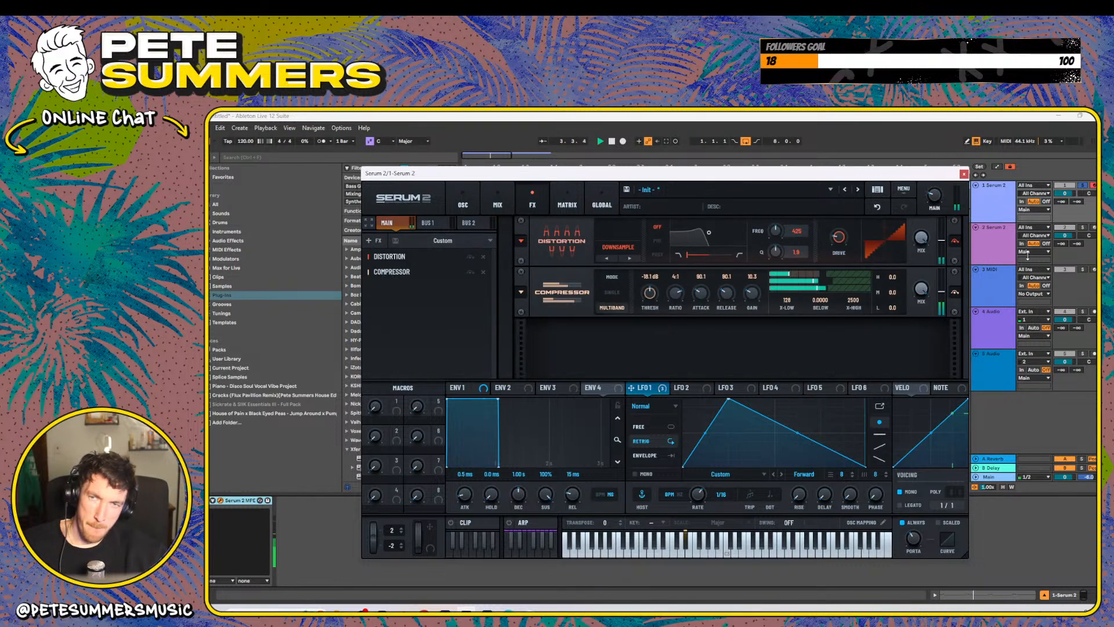
{"action": "left_click", "coordinate": [458, 206]}
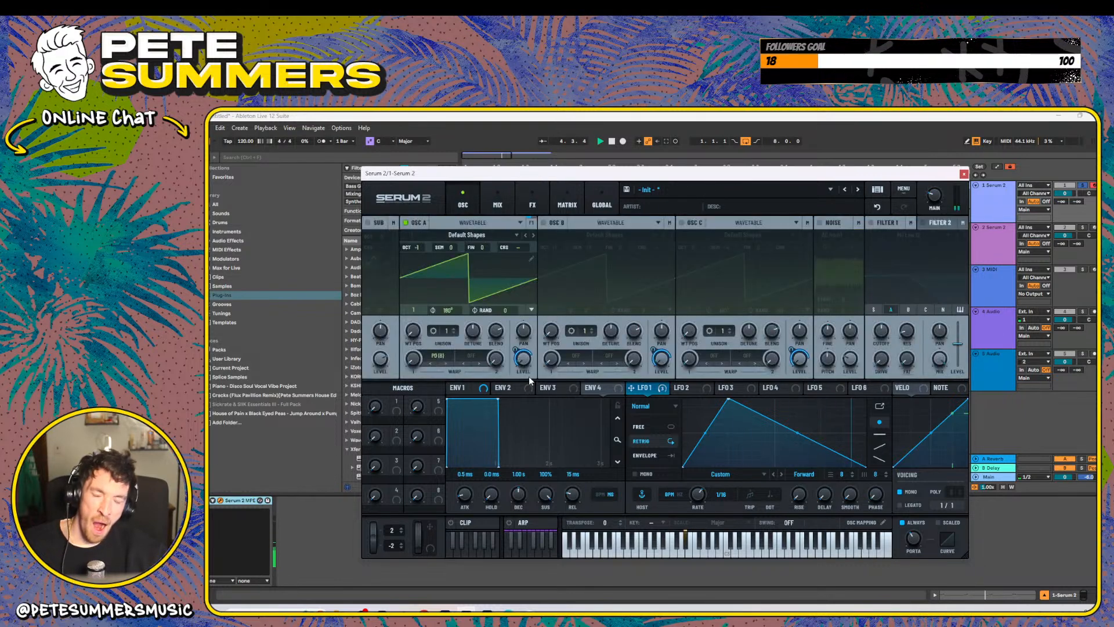
- Remove LFO 1's modulation from the oscillator levels and set oscillator A's octave to 0
{"action": "right_click", "coordinate": [671, 392]}
{"action": "left_click", "coordinate": [742, 410]}
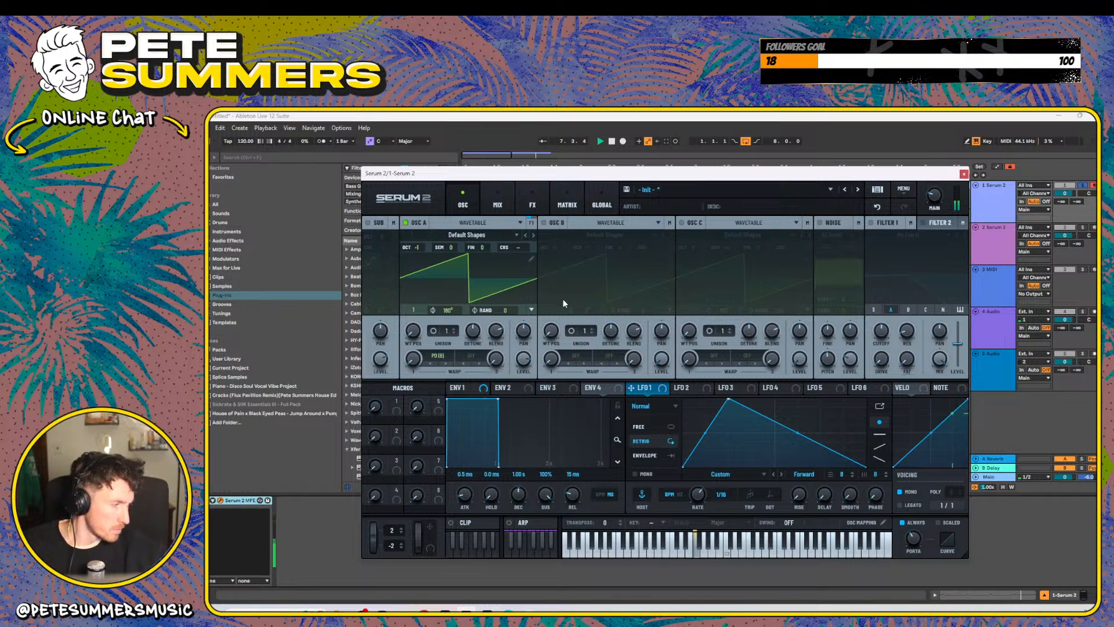
{"action": "left_click_drag", "start_coordinate": [417, 251], "coordinate": [419, 240]}
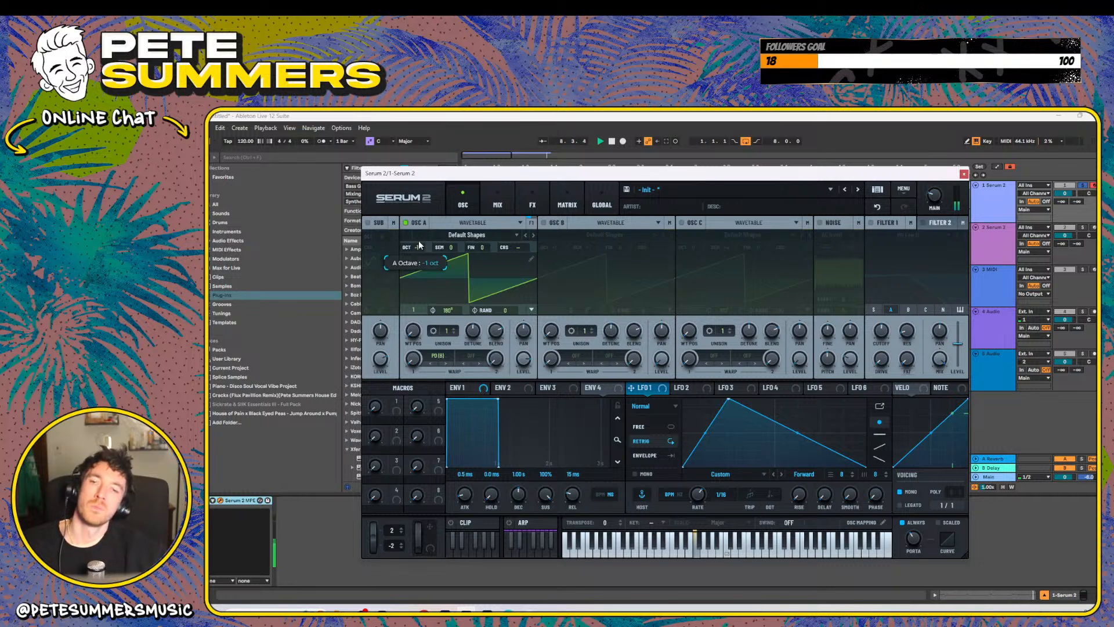
- Close the Serum 2 window, open the Serum 2 clip's notes and reactivate all of them
{"action": "left_click", "coordinate": [963, 174]}
{"action": "double_click", "coordinate": [520, 190]}
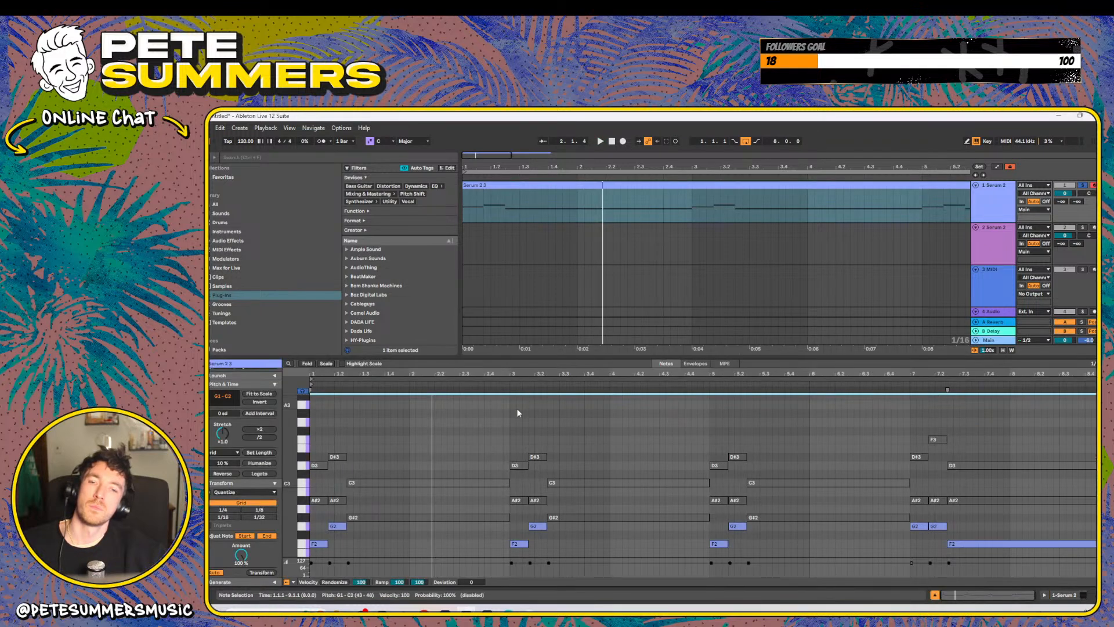
{"action": "key", "text": "space"}
{"action": "key", "text": "ctrl+a"}
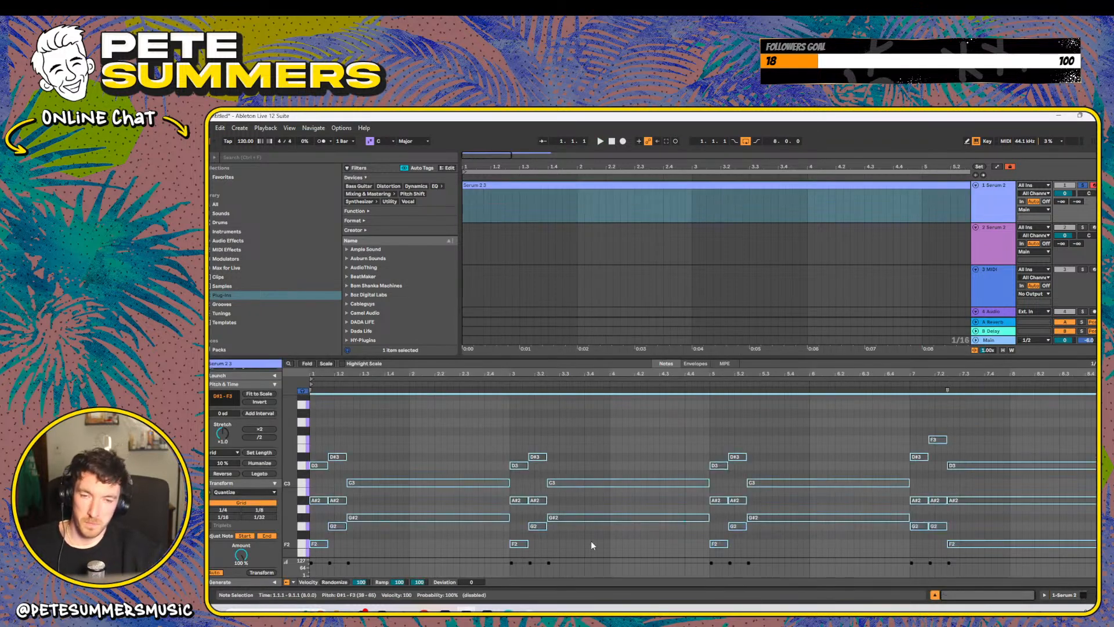
{"action": "key", "text": "0"}
- Transpose all the clip's notes down three semitones, audition them and check them in an enlarged note editor
{"action": "key", "text": "Down"}
{"action": "key", "text": "Down"}
{"action": "key", "text": "Down"}
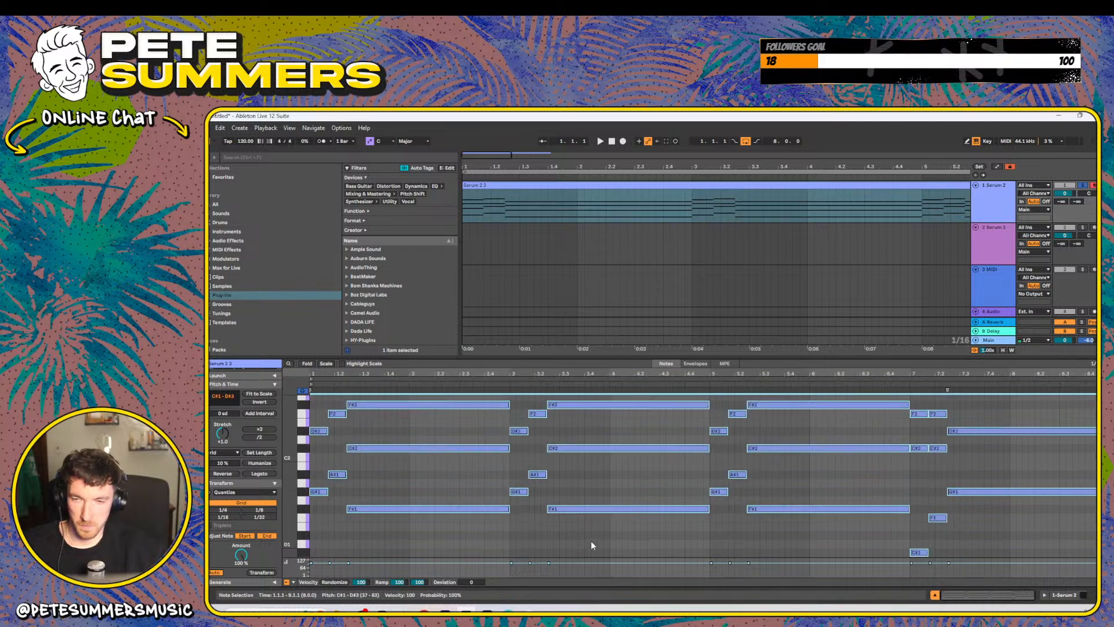
{"action": "key", "text": "space"}
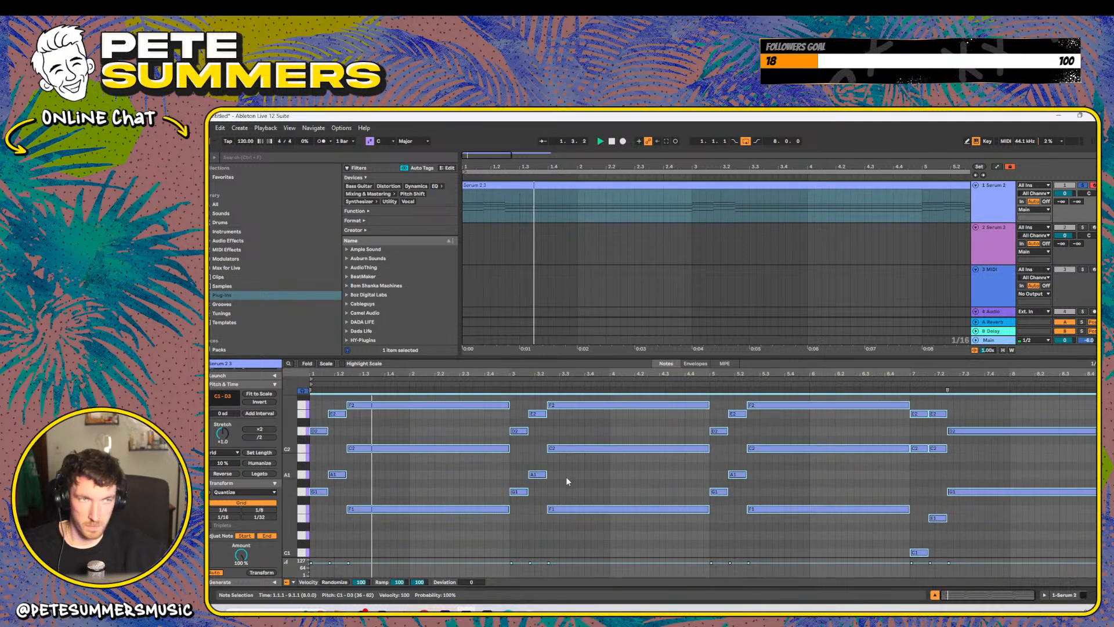
{"action": "key", "text": "space"}
{"action": "left_click_drag", "start_coordinate": [611, 357], "coordinate": [603, 205]}
{"action": "scroll", "coordinate": [446, 384], "scroll_direction": "up", "scroll_amount": 2}
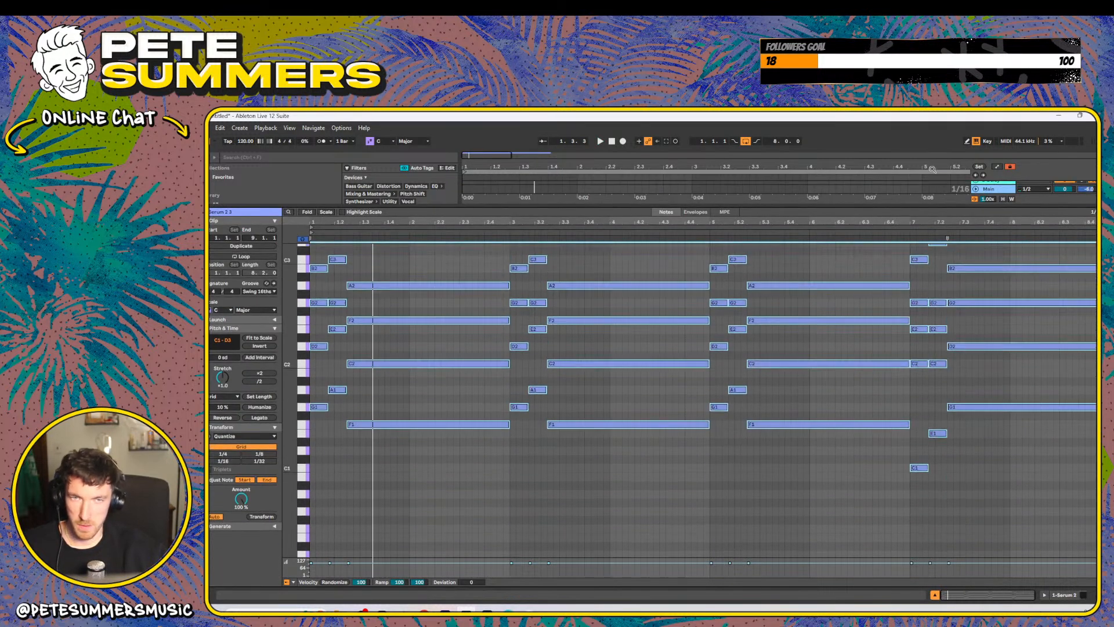
{"action": "left_click_drag", "start_coordinate": [915, 207], "coordinate": [907, 417]}
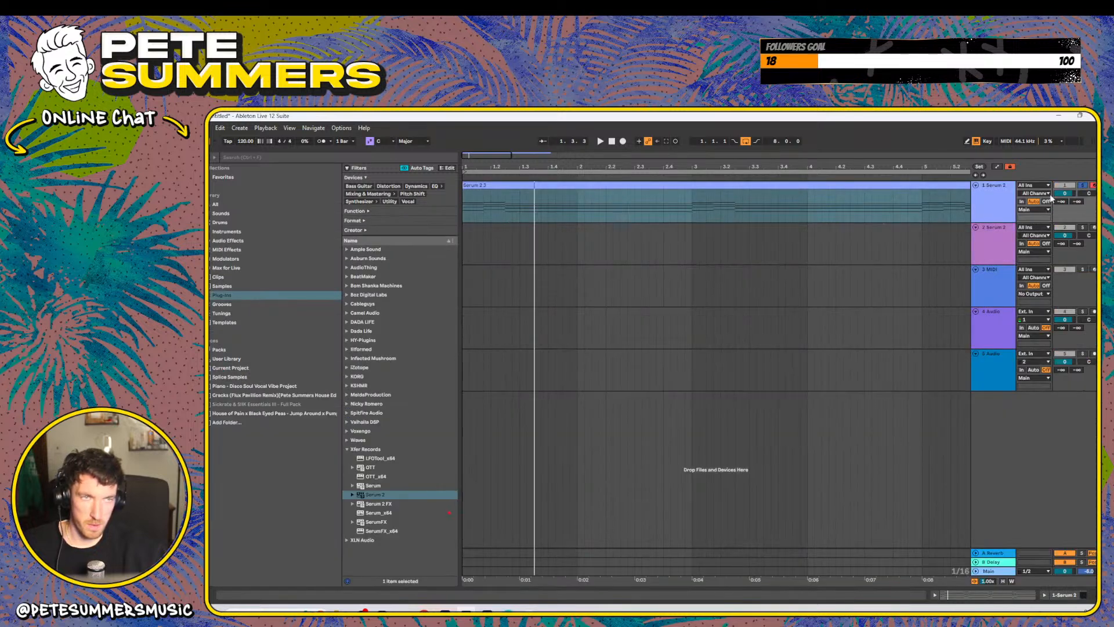
- Unsolo the first Serum 2 track, reopen its instrument window and turn off Mono voicing
{"action": "left_click", "coordinate": [1083, 187]}
{"action": "double_click", "coordinate": [993, 201]}
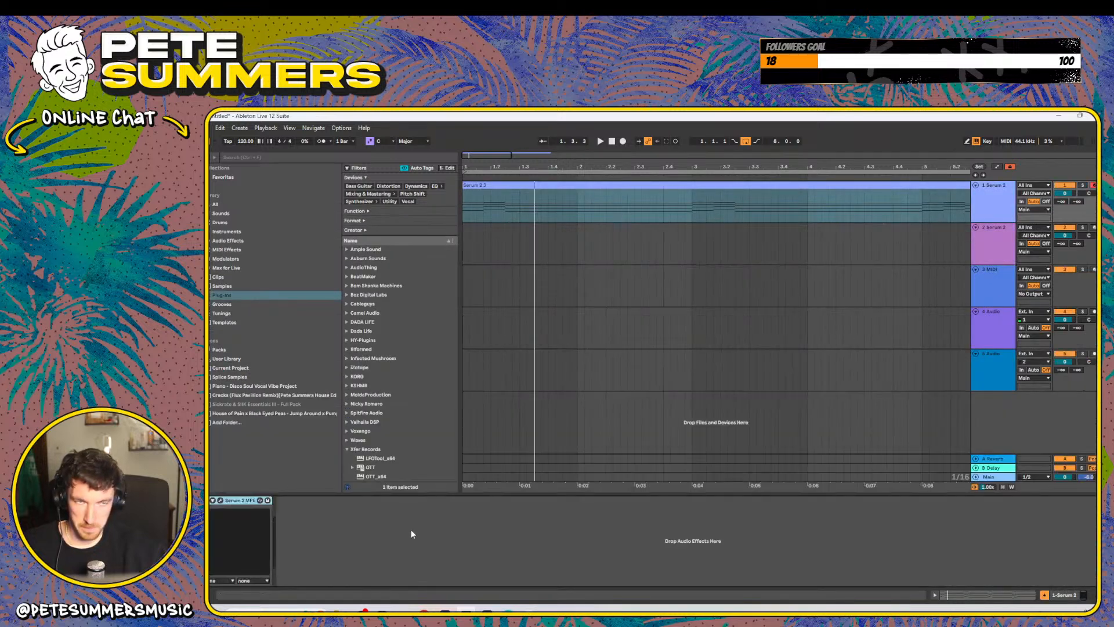
{"action": "left_click", "coordinate": [220, 500]}
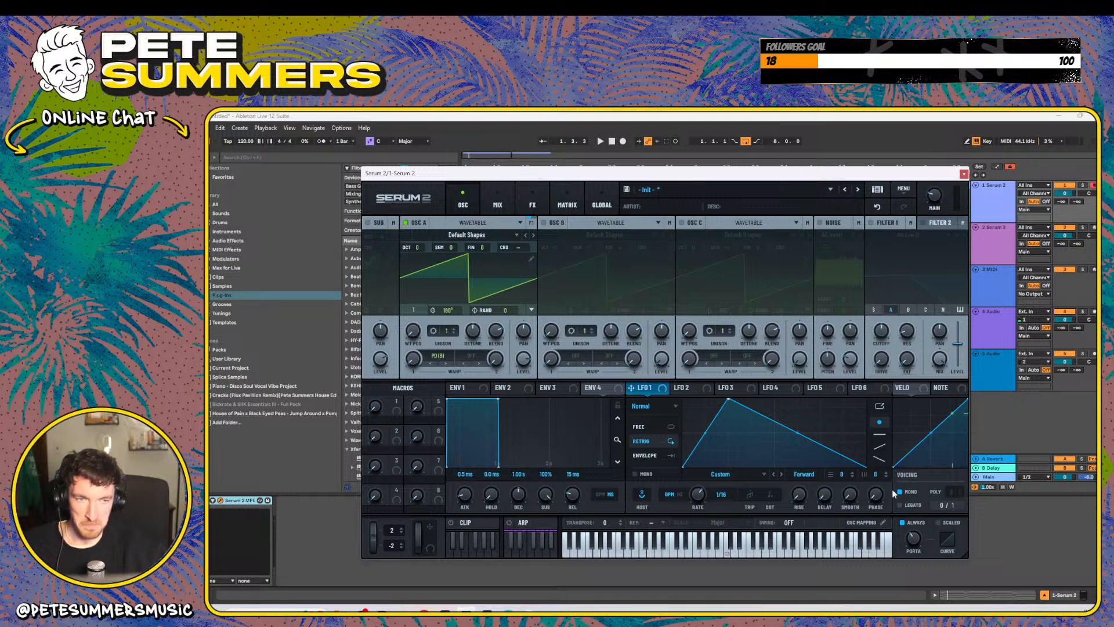
{"action": "mouse_move", "coordinate": [912, 537]}
{"action": "left_mouse_down"}
{"action": "mouse_move", "coordinate": [913, 549]}
{"action": "mouse_move", "coordinate": [919, 526]}
{"action": "mouse_move", "coordinate": [919, 538]}
{"action": "left_mouse_up"}
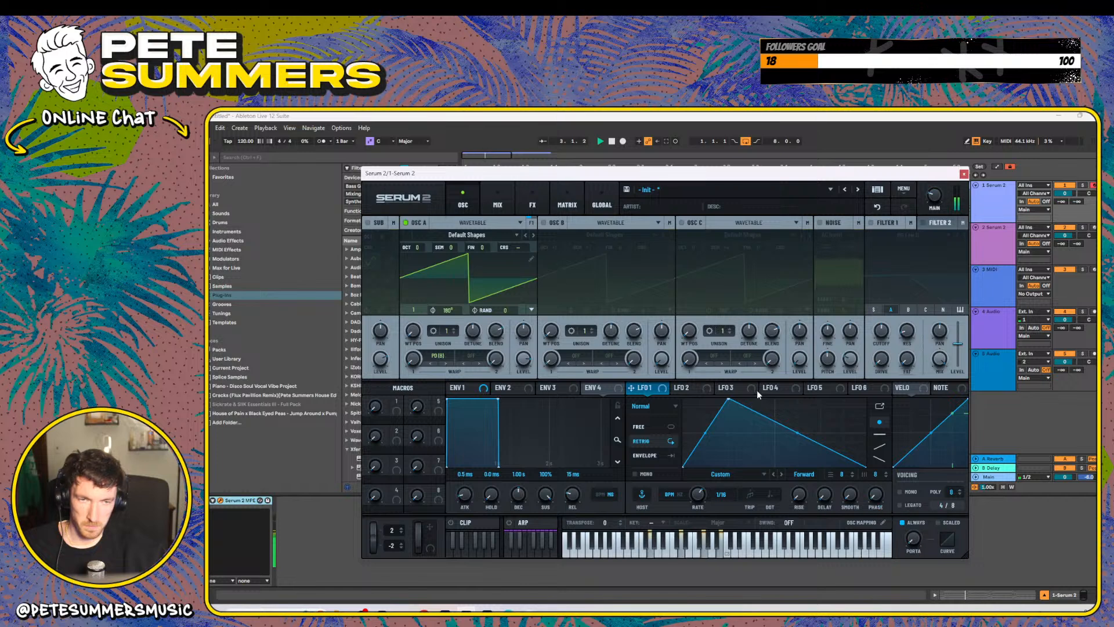
- Shape LFO 2 as a curved decay by moving its peak to the start and bending the slope downward
{"action": "left_click", "coordinate": [690, 387]}
{"action": "left_click_drag", "start_coordinate": [778, 400], "coordinate": [684, 400]}
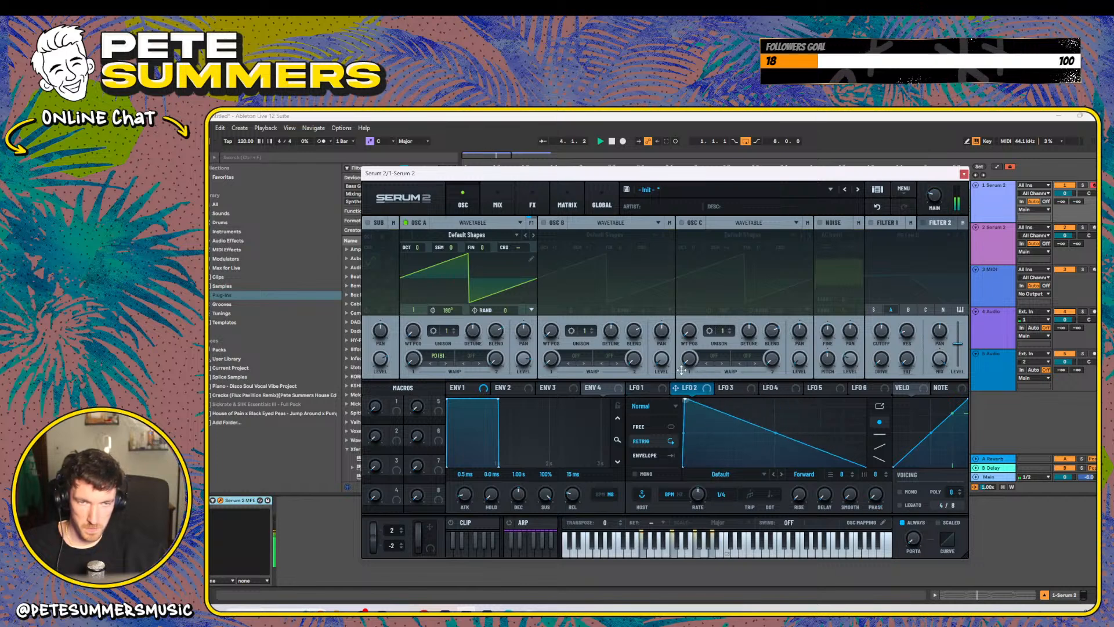
{"action": "left_click_drag", "start_coordinate": [775, 432], "coordinate": [776, 448]}
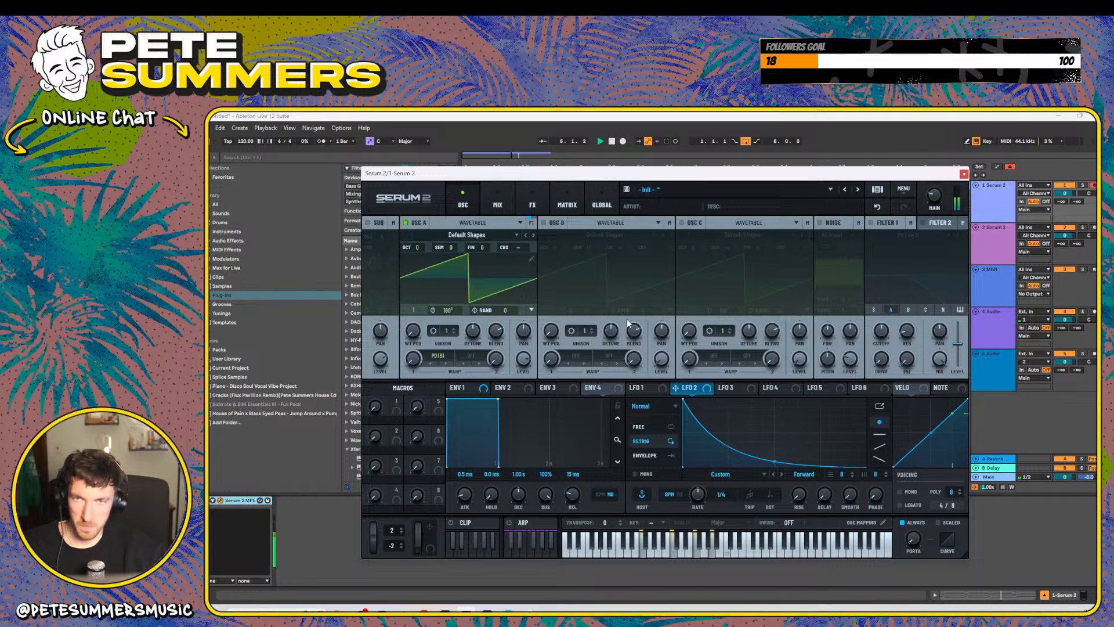
- Assign LFO 2 to oscillator A's coarse pitch in Envelope mode and adjust the modulation amount while auditioning
{"action": "left_click_drag", "start_coordinate": [692, 389], "coordinate": [537, 270]}
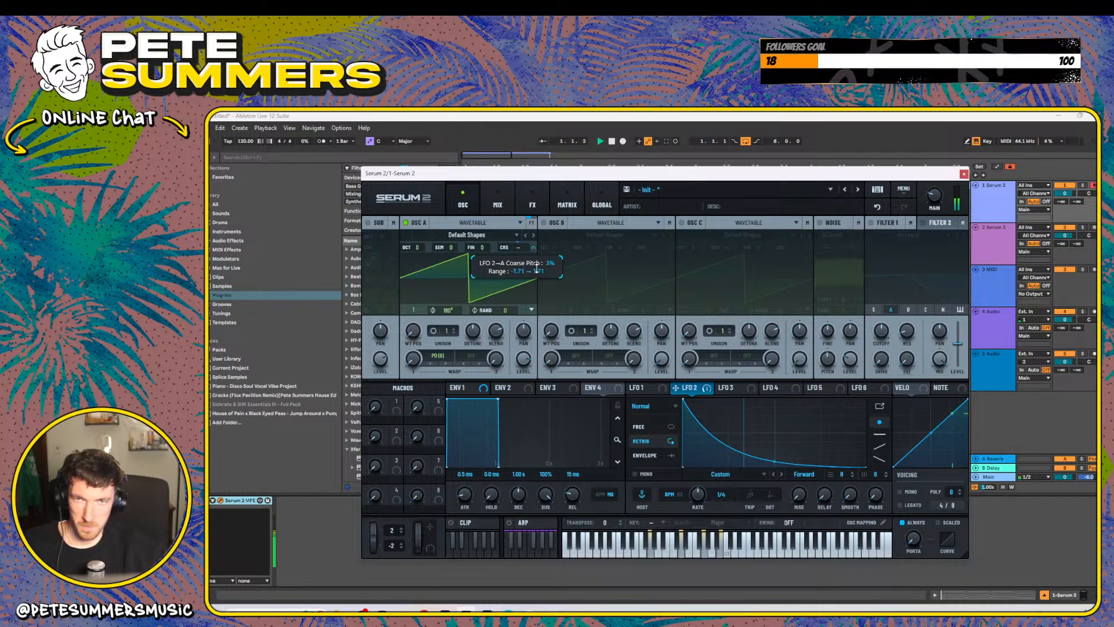
{"action": "left_click", "coordinate": [650, 456]}
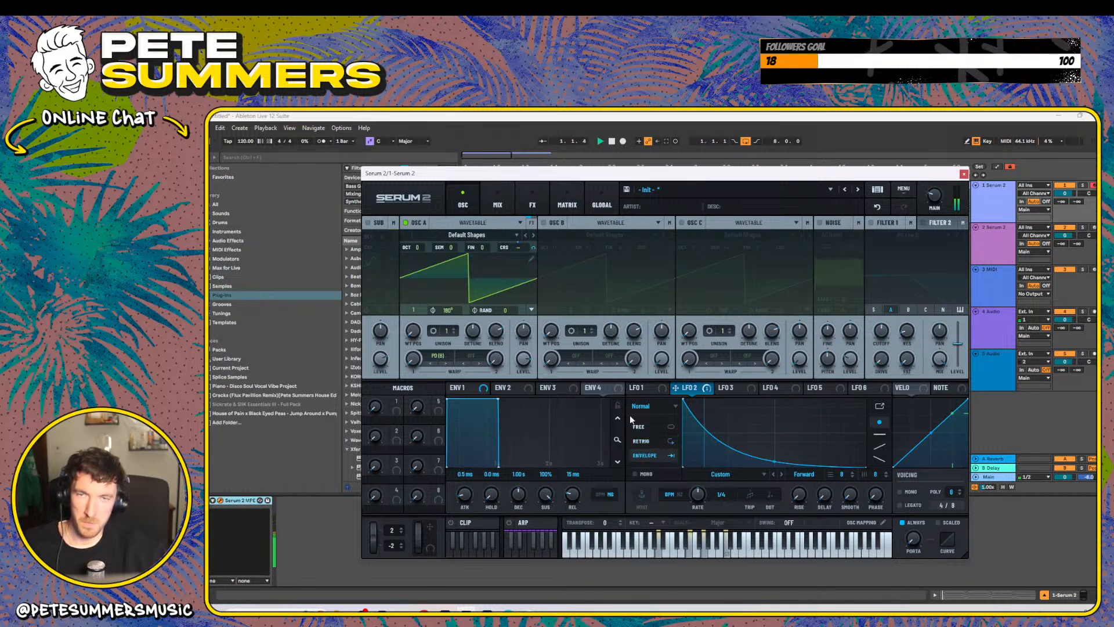
{"action": "left_click_drag", "start_coordinate": [533, 246], "coordinate": [535, 239]}
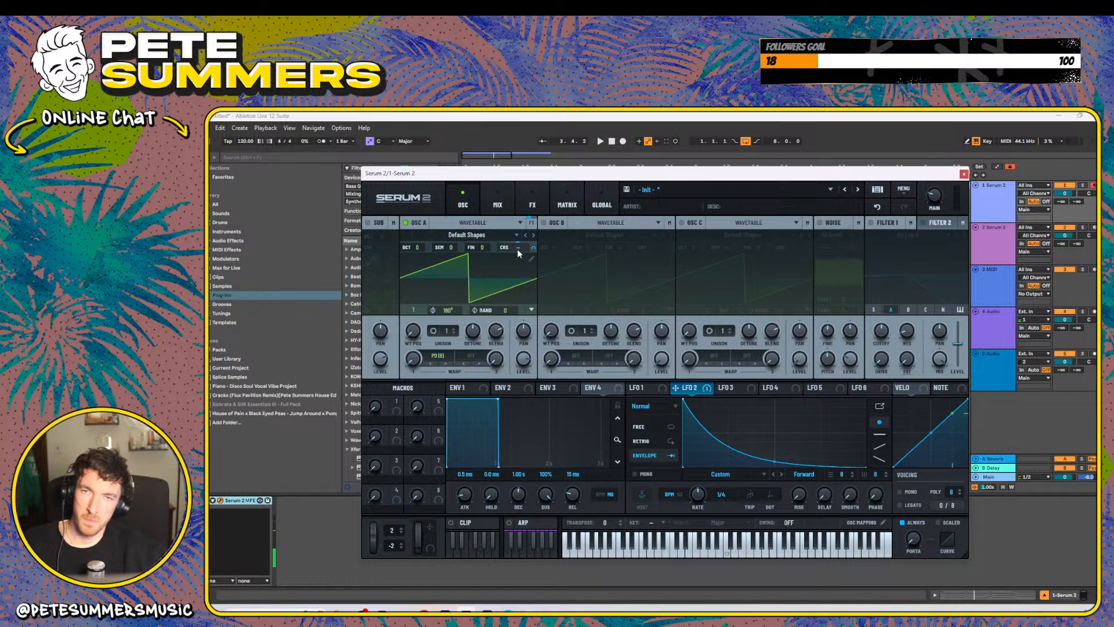
{"action": "key", "text": "space"}
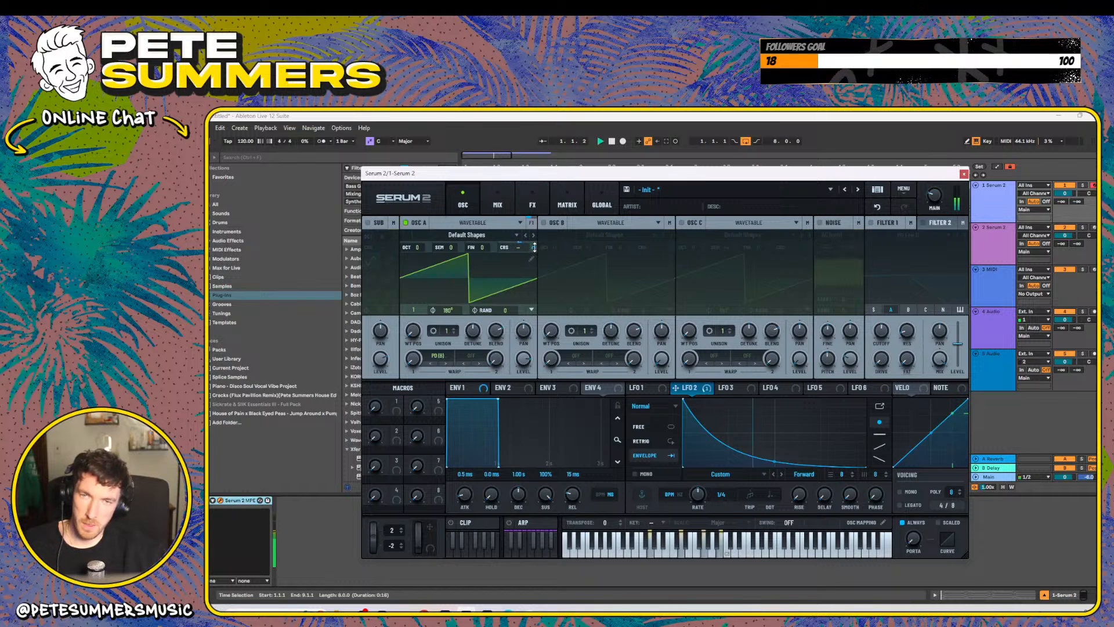
{"action": "left_click_drag", "start_coordinate": [534, 247], "coordinate": [536, 248]}
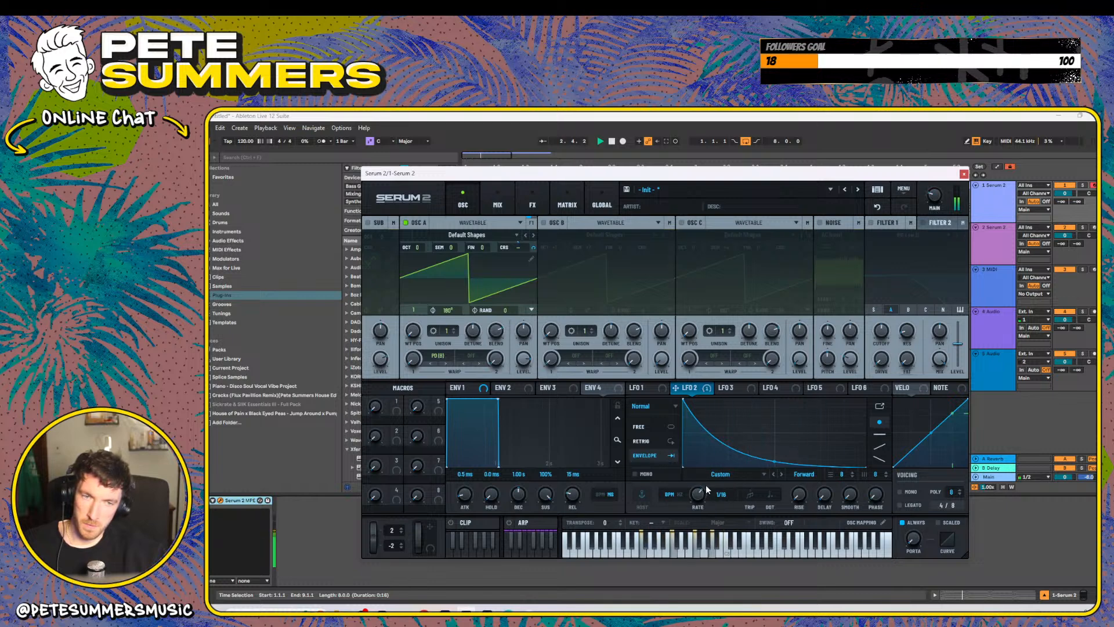
- Set LFO 2's rate to 1/8, refine its decay curve and raise its coarse pitch modulation to about 47%
{"action": "left_click_drag", "start_coordinate": [706, 490], "coordinate": [707, 493]}
{"action": "left_click_drag", "start_coordinate": [774, 462], "coordinate": [772, 474]}
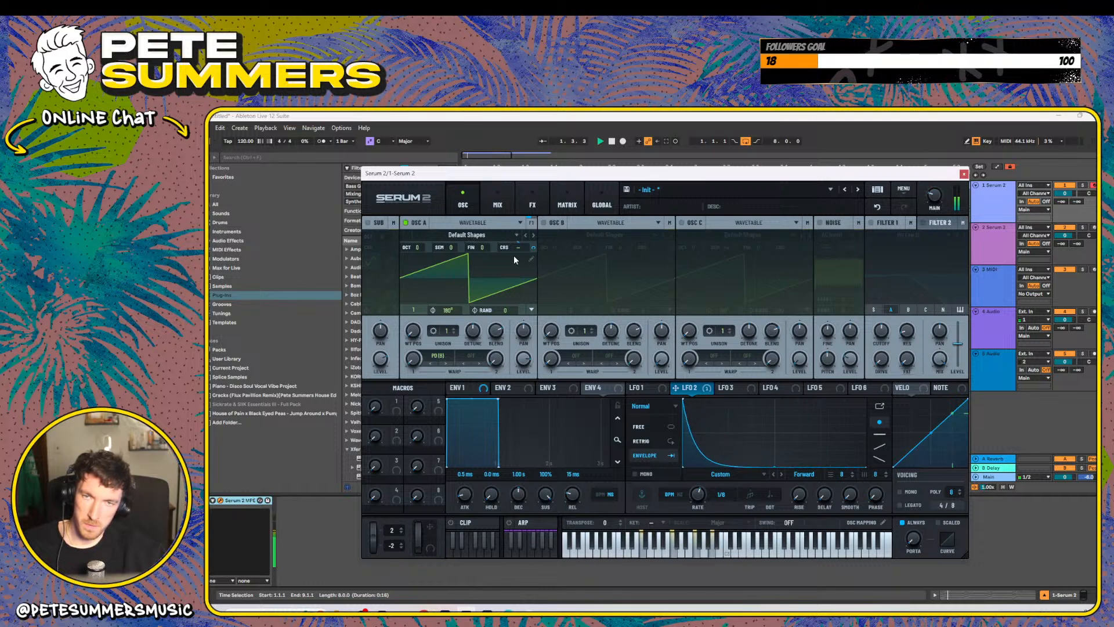
{"action": "left_click_drag", "start_coordinate": [532, 250], "coordinate": [547, 222]}
{"action": "left_click_drag", "start_coordinate": [564, 177], "coordinate": [574, 172]}
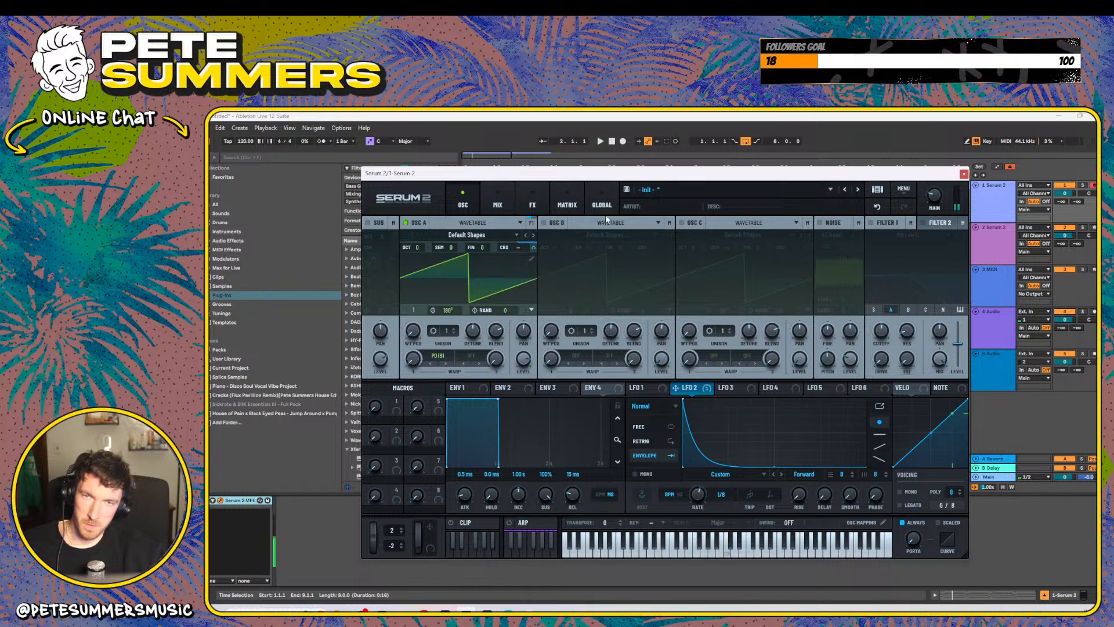
{"action": "left_click_drag", "start_coordinate": [534, 248], "coordinate": [535, 254]}
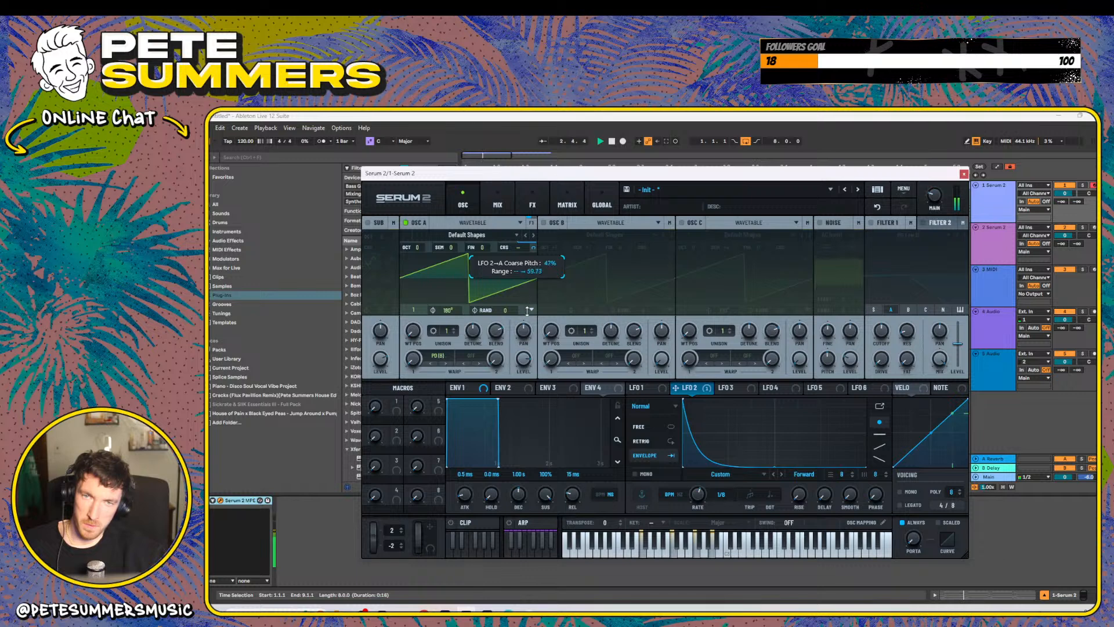
{"action": "left_click_drag", "start_coordinate": [528, 310], "coordinate": [527, 310]}
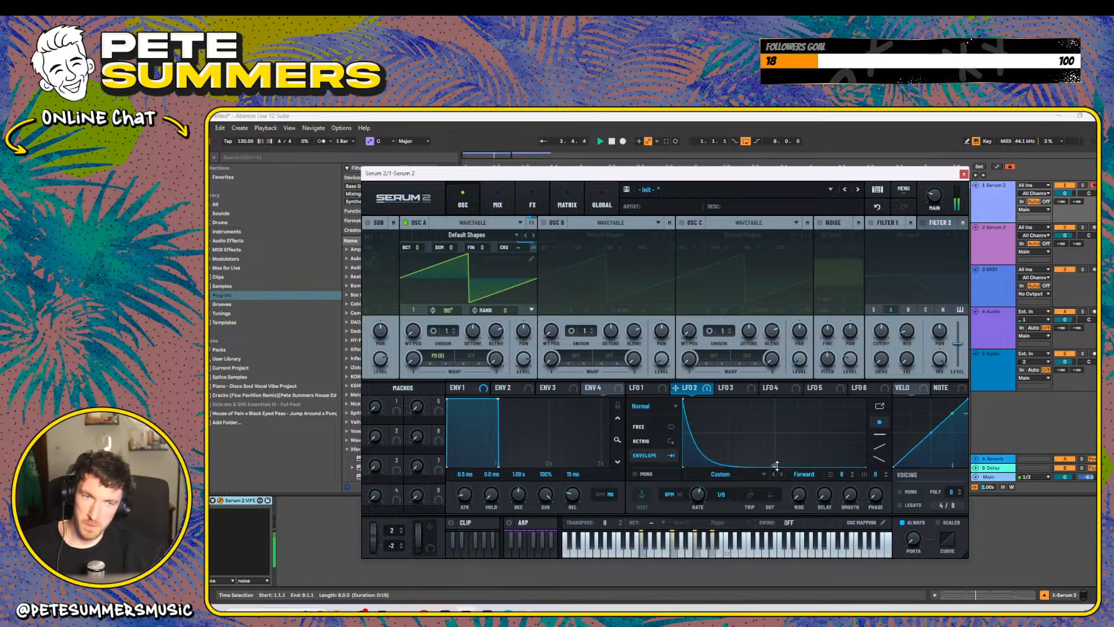
{"action": "left_click_drag", "start_coordinate": [777, 465], "coordinate": [776, 459]}
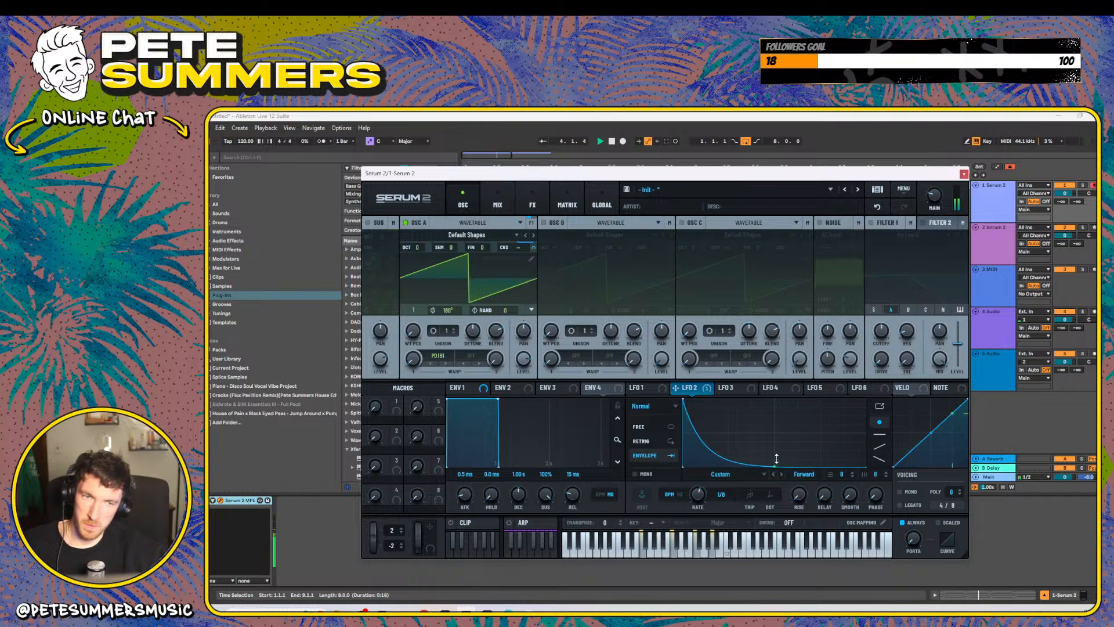
- Try LFO 2 in Retrig mode with faster rates and a changed delay, restarting playback to compare
{"action": "left_click", "coordinate": [642, 441]}
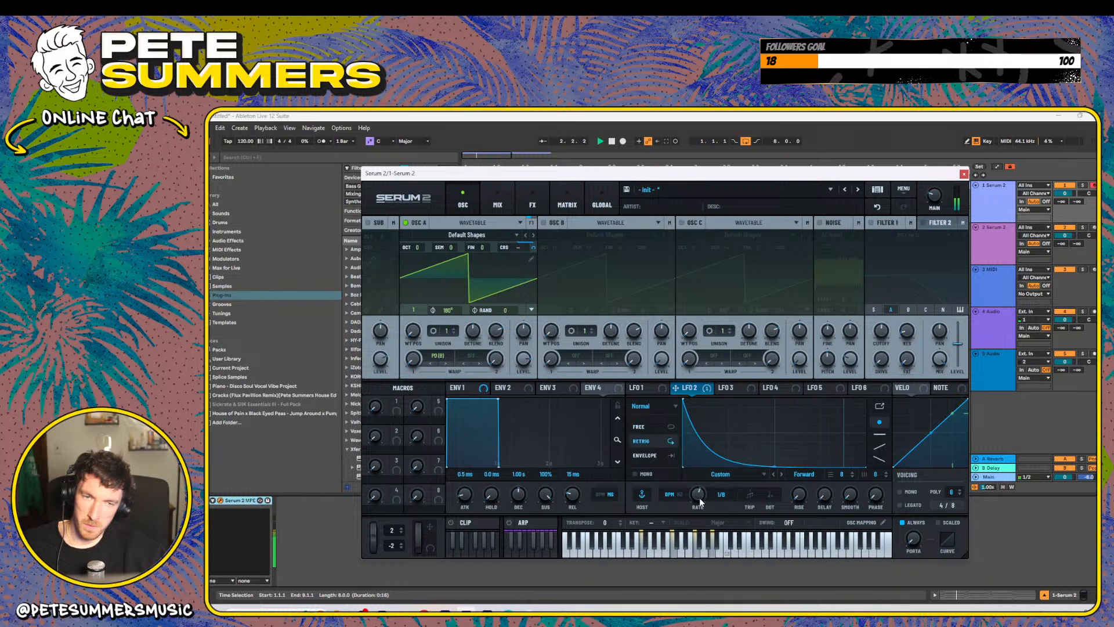
{"action": "left_click_drag", "start_coordinate": [699, 501], "coordinate": [701, 492]}
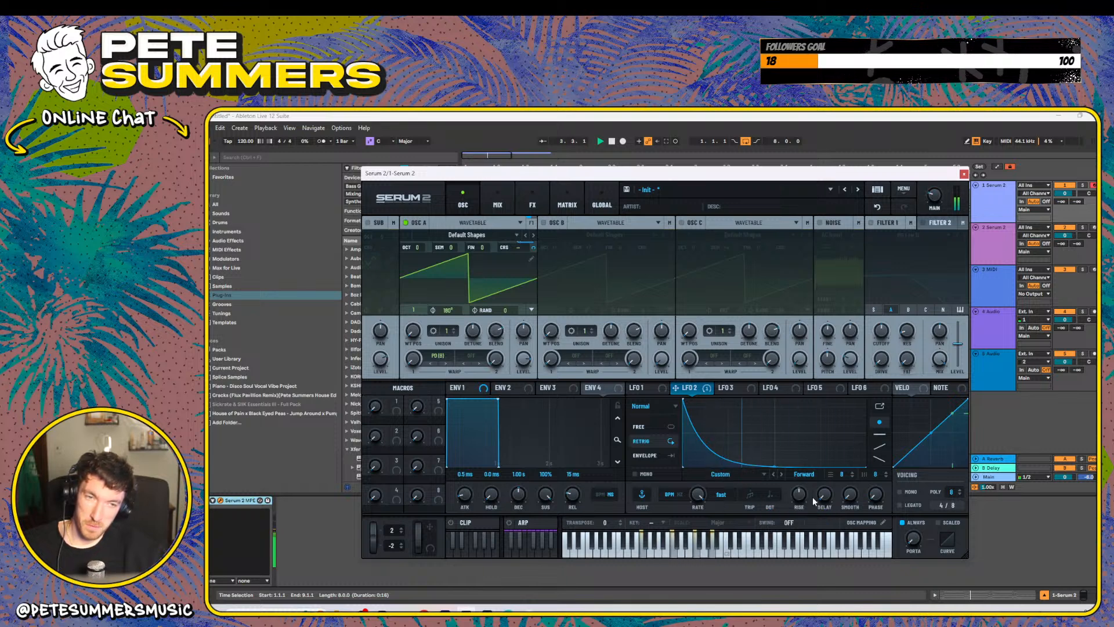
{"action": "left_click_drag", "start_coordinate": [824, 491], "coordinate": [827, 469]}
{"action": "key", "text": "space"}
{"action": "key", "text": "space"}
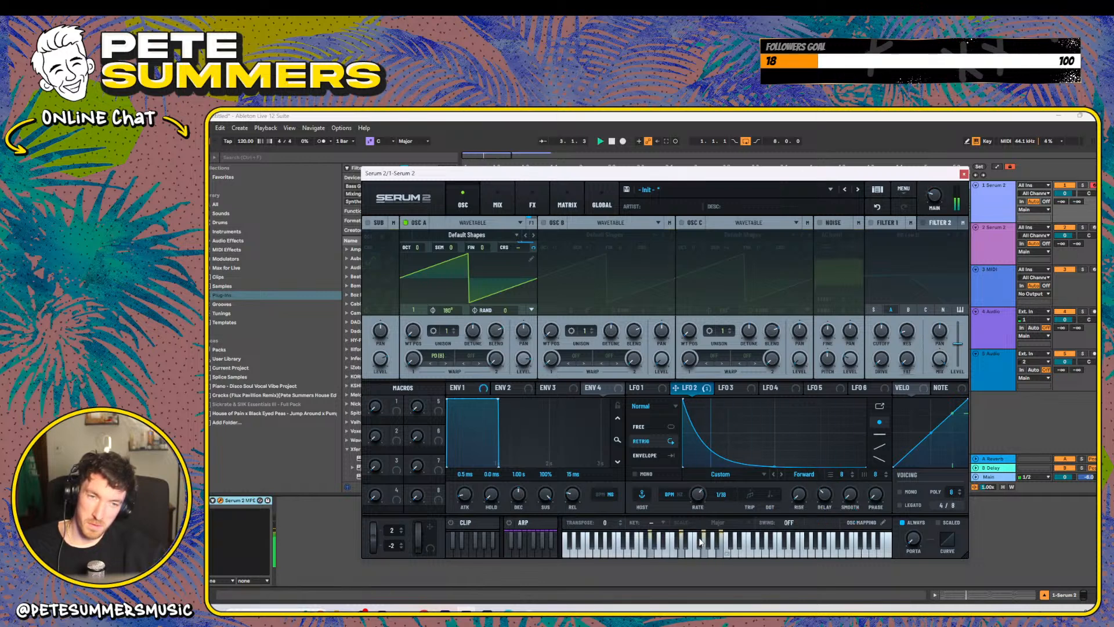
- Try LFO 2 in Envelope mode at a 1/16 rate with a flatter decay curve while auditioning
{"action": "mouse_move", "coordinate": [776, 465]}
{"action": "left_mouse_down"}
{"action": "mouse_move", "coordinate": [779, 447]}
{"action": "mouse_move", "coordinate": [776, 468]}
{"action": "left_mouse_up"}
{"action": "left_click", "coordinate": [669, 454]}
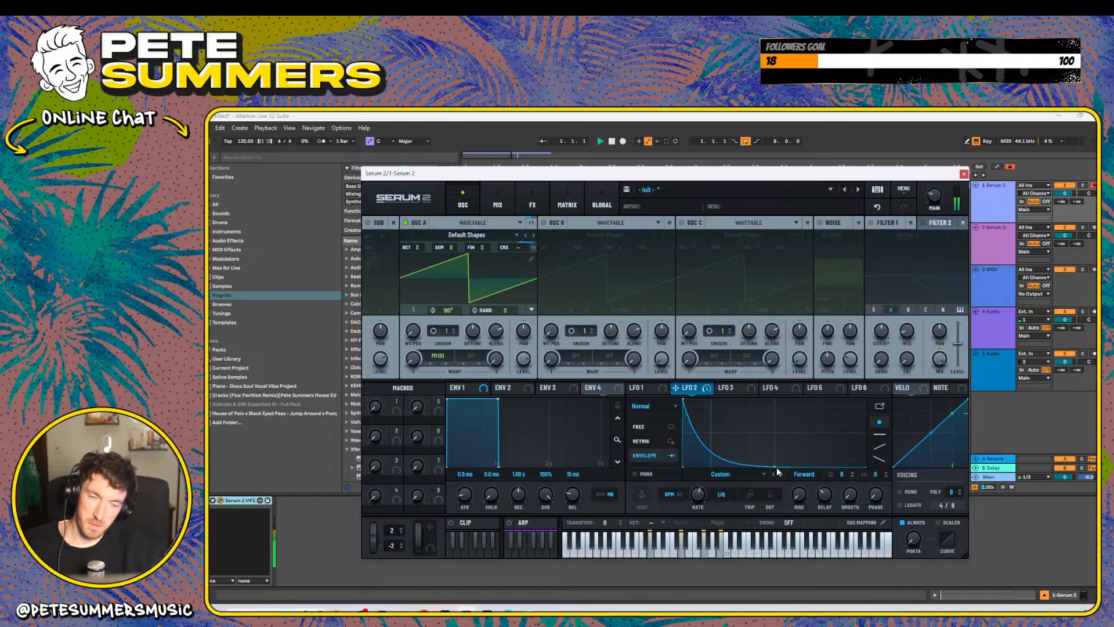
{"action": "left_click_drag", "start_coordinate": [700, 499], "coordinate": [703, 492]}
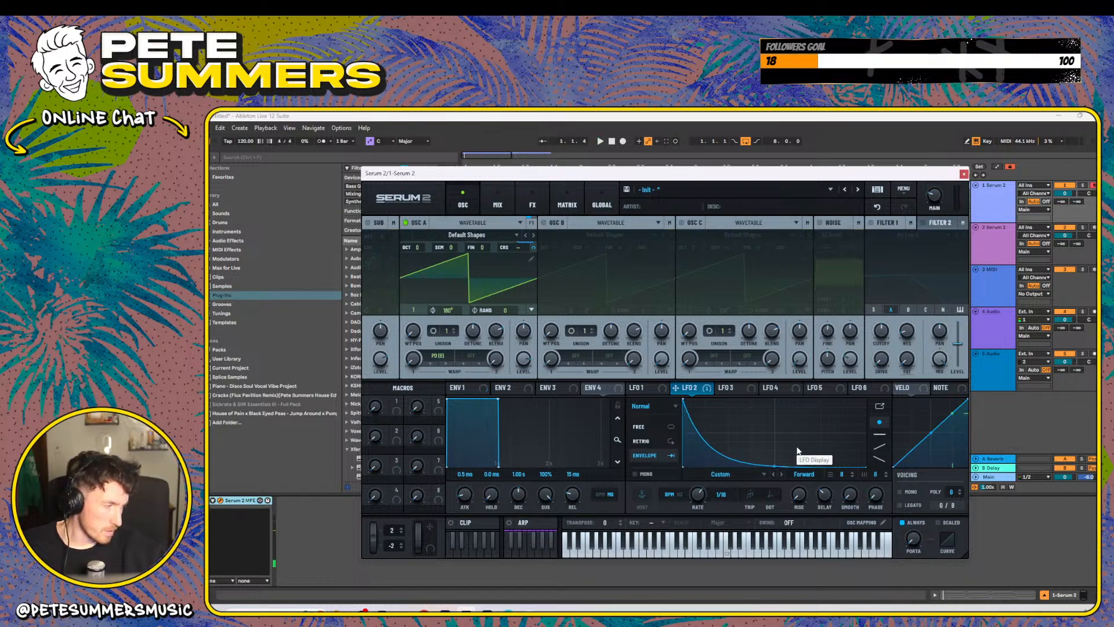
{"action": "key", "text": "space"}
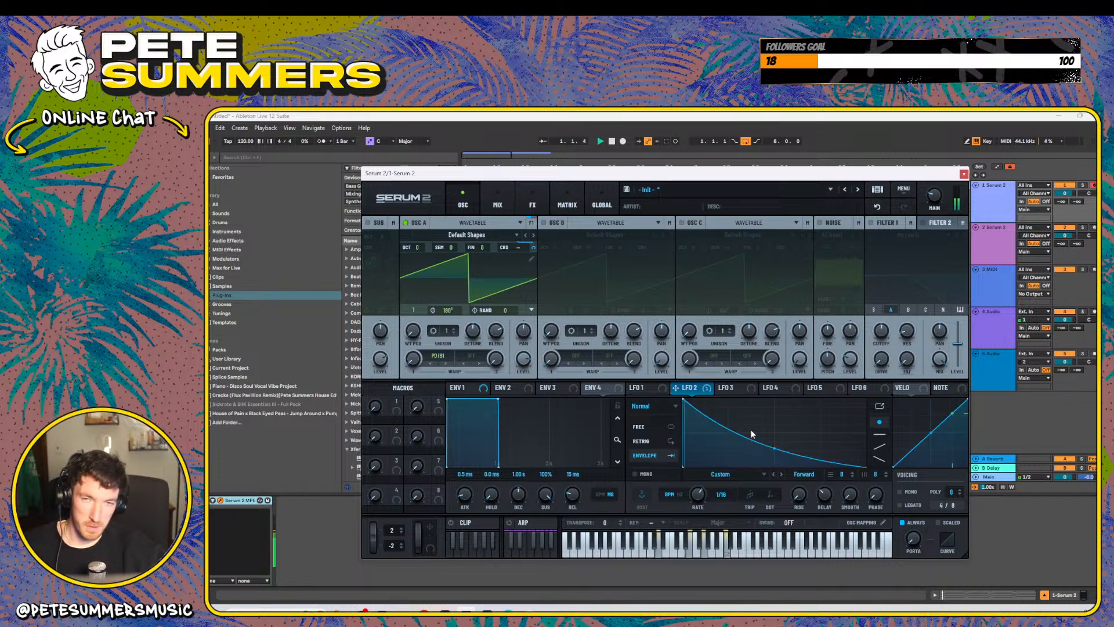
{"action": "left_click_drag", "start_coordinate": [778, 465], "coordinate": [780, 439]}
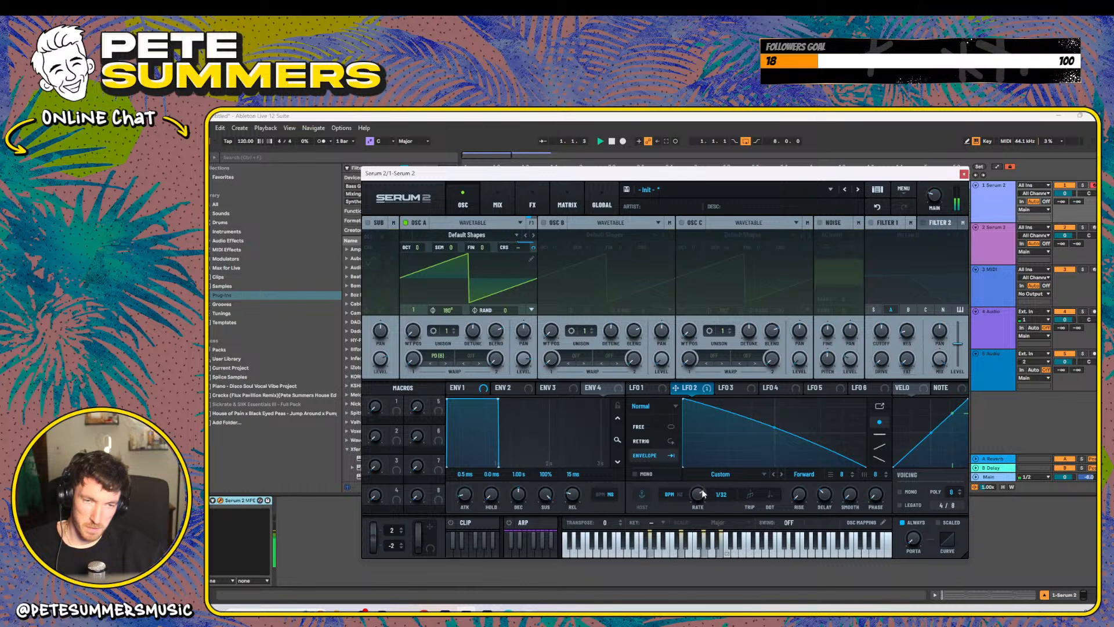
- Set LFO 2 to Retrig mode, bend its curve into a steeper decay and set the rate to 1/32
{"action": "left_click", "coordinate": [650, 440]}
{"action": "left_click_drag", "start_coordinate": [701, 493], "coordinate": [698, 502]}
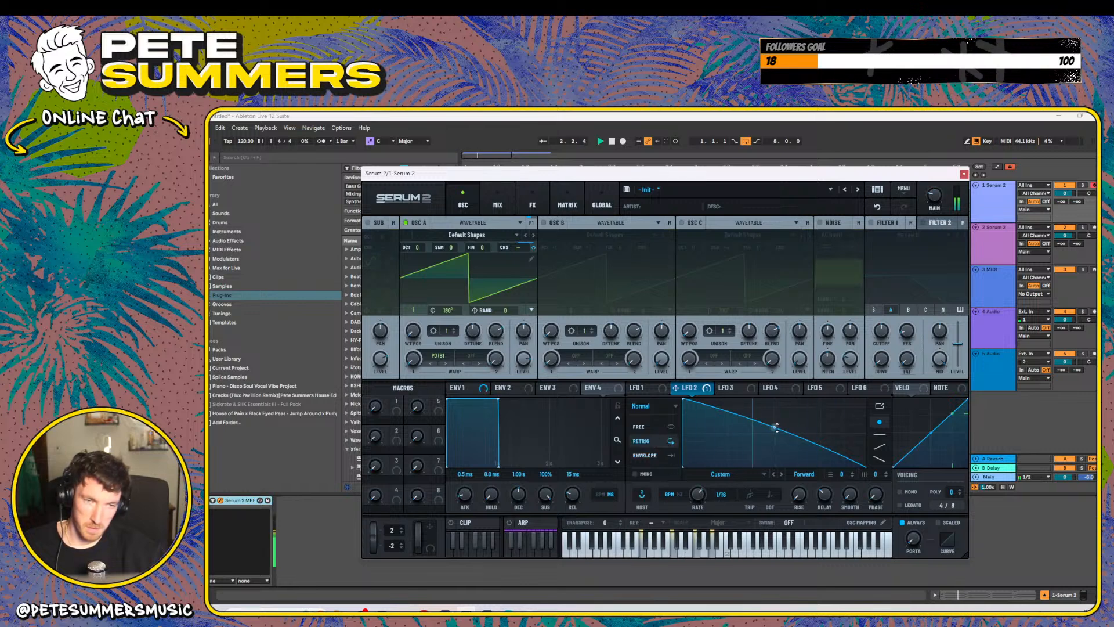
{"action": "mouse_move", "coordinate": [776, 428]}
{"action": "left_mouse_down"}
{"action": "mouse_move", "coordinate": [778, 438]}
{"action": "mouse_move", "coordinate": [786, 423]}
{"action": "mouse_move", "coordinate": [782, 446]}
{"action": "left_mouse_up"}
{"action": "left_click_drag", "start_coordinate": [698, 500], "coordinate": [698, 496]}
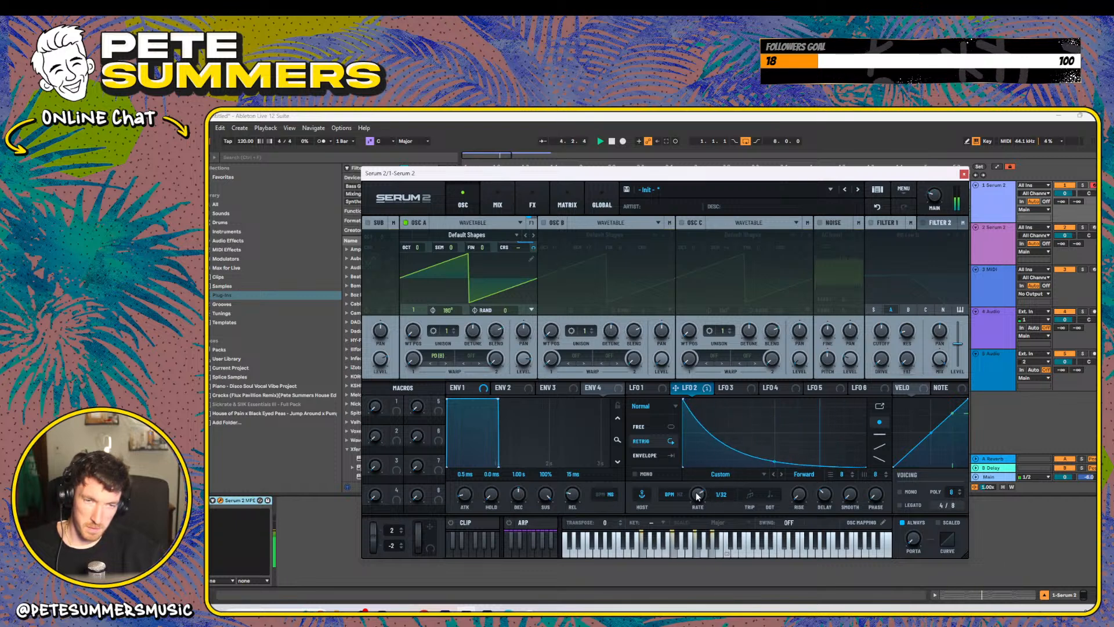
- Switch LFO 2 to Envelope mode, refine its decay curve and adjust its modulation depth on oscillator A's coarse pitch
{"action": "left_click", "coordinate": [643, 456]}
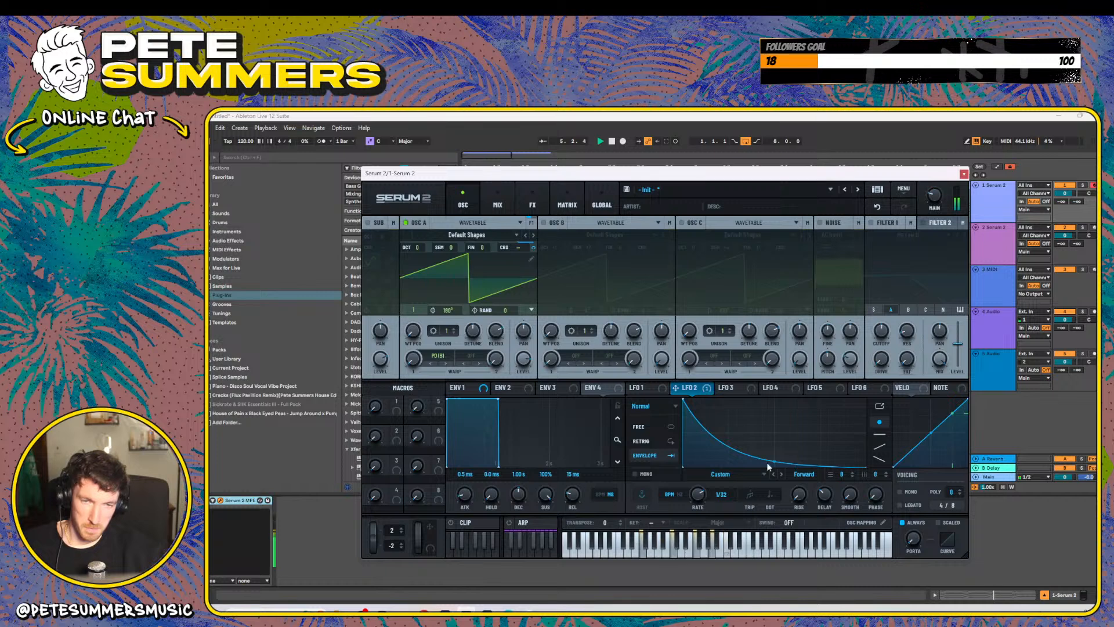
{"action": "left_click_drag", "start_coordinate": [777, 461], "coordinate": [775, 458]}
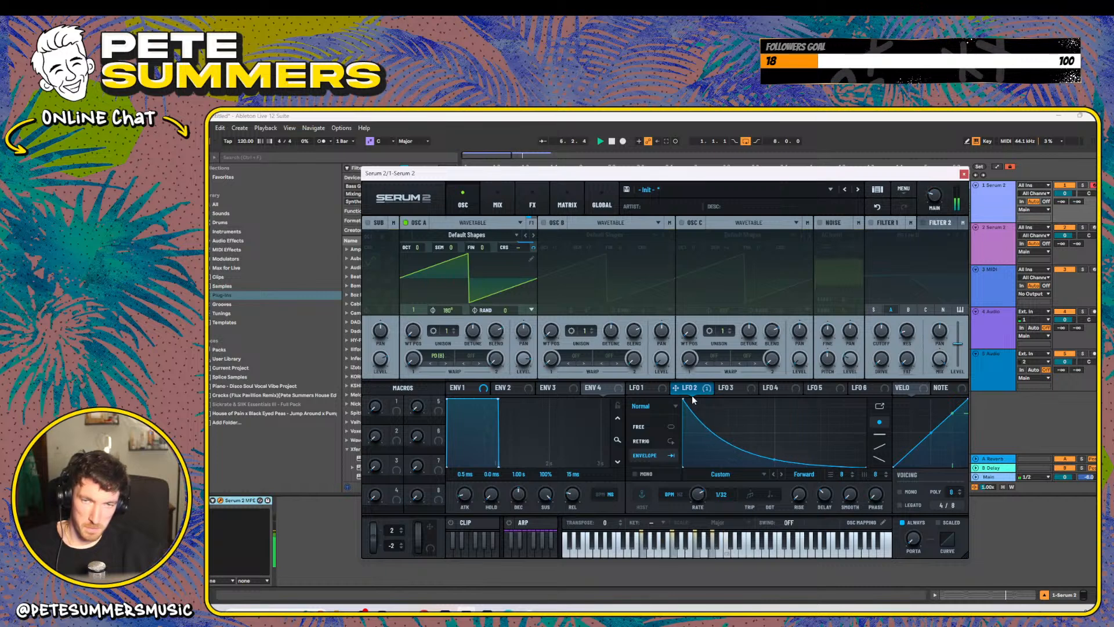
{"action": "left_click_drag", "start_coordinate": [533, 248], "coordinate": [536, 279]}
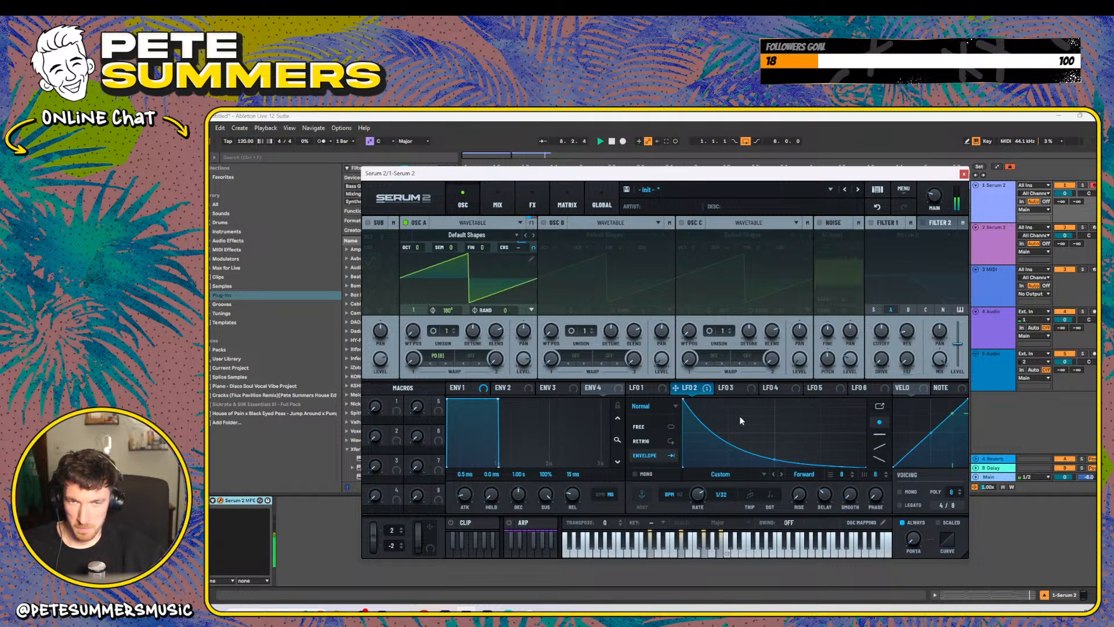
- Modulate oscillator A's fine pitch with LFO 3 at 20%, using a 1/16 rate and reduced smoothing
{"action": "left_click", "coordinate": [732, 387]}
{"action": "left_click_drag", "start_coordinate": [720, 388], "coordinate": [491, 282]}
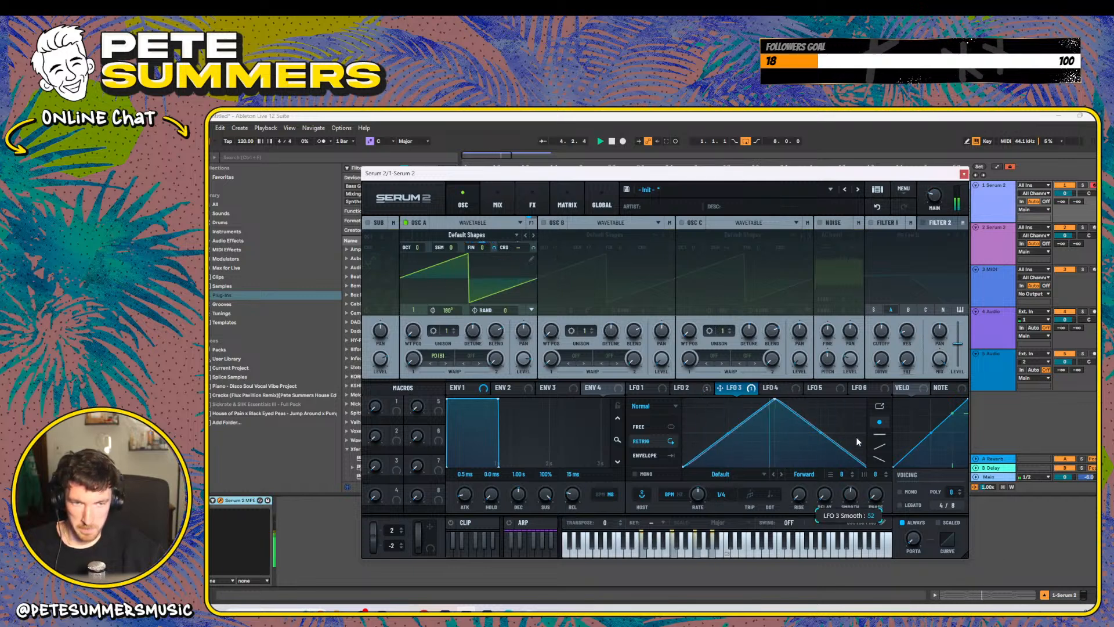
{"action": "left_click_drag", "start_coordinate": [698, 502], "coordinate": [700, 492]}
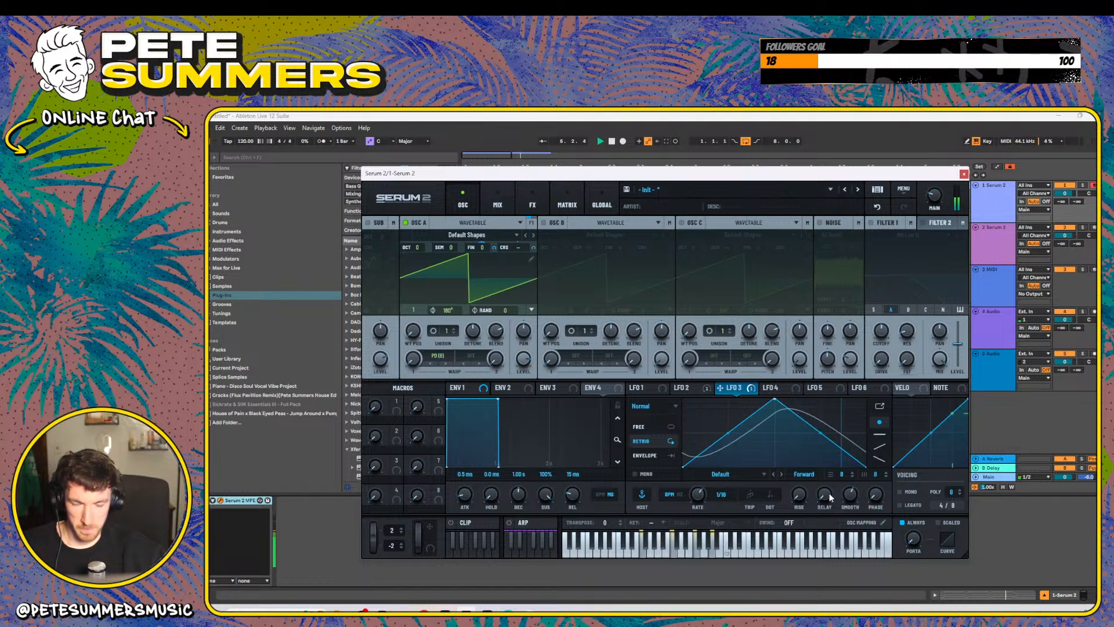
{"action": "left_click_drag", "start_coordinate": [850, 496], "coordinate": [846, 520]}
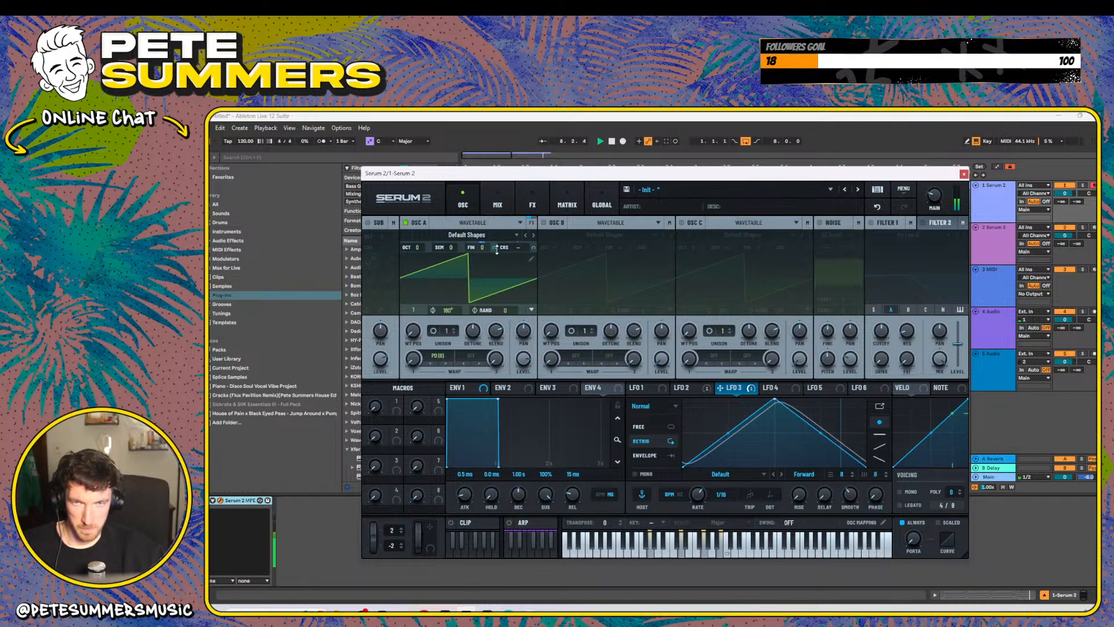
- Remove all modulators from oscillator A's coarse pitch
{"action": "mouse_move", "coordinate": [496, 249]}
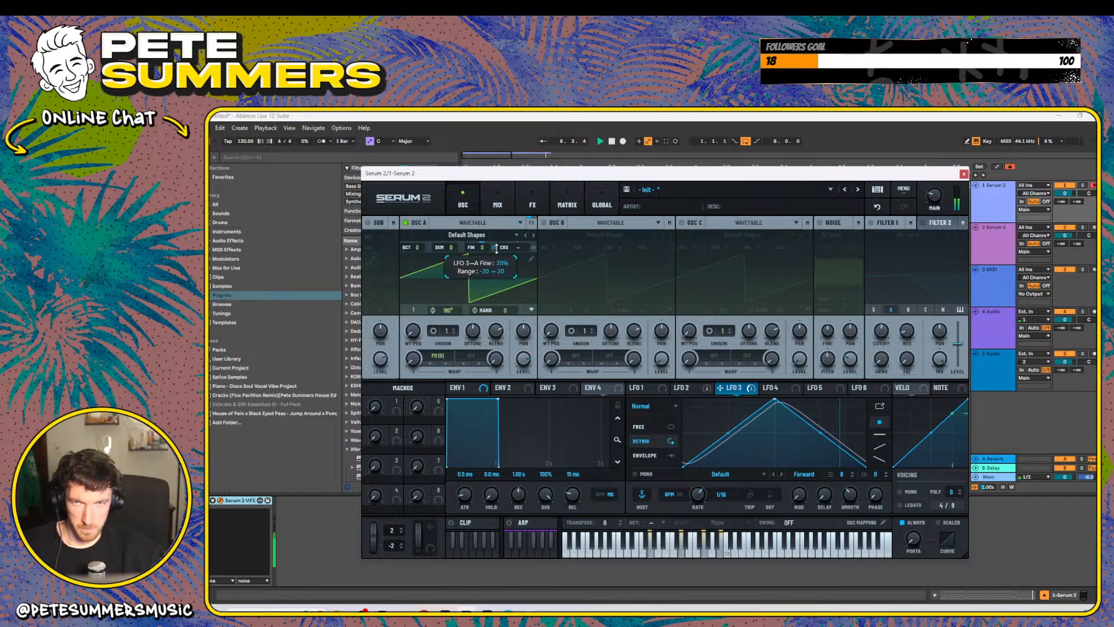
{"action": "right_click", "coordinate": [532, 250]}
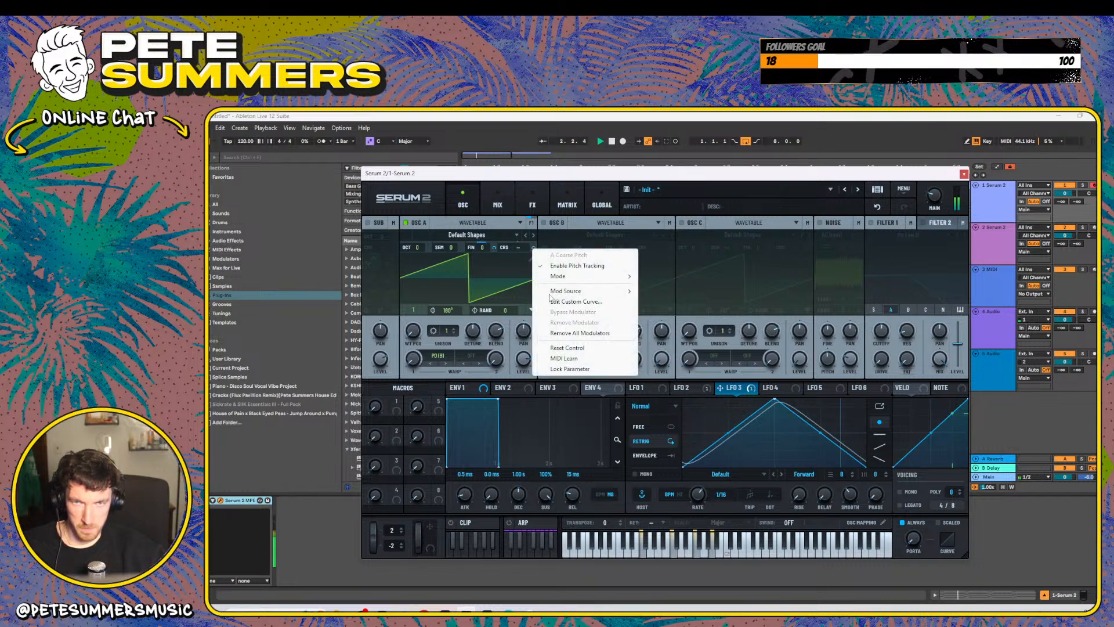
{"action": "left_click", "coordinate": [561, 333]}
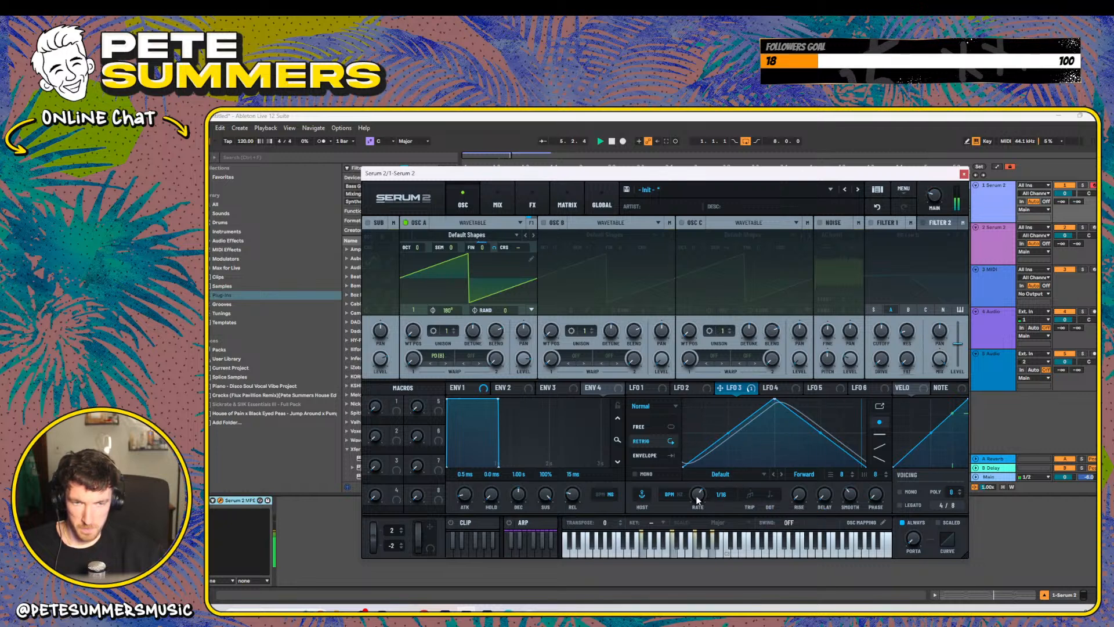
- Set LFO 3's rate to 1/4 and adjust its modulation depth on oscillator A's fine pitch
{"action": "mouse_move", "coordinate": [697, 504]}
{"action": "left_mouse_down"}
{"action": "mouse_move", "coordinate": [690, 532]}
{"action": "mouse_move", "coordinate": [699, 497]}
{"action": "left_mouse_up"}
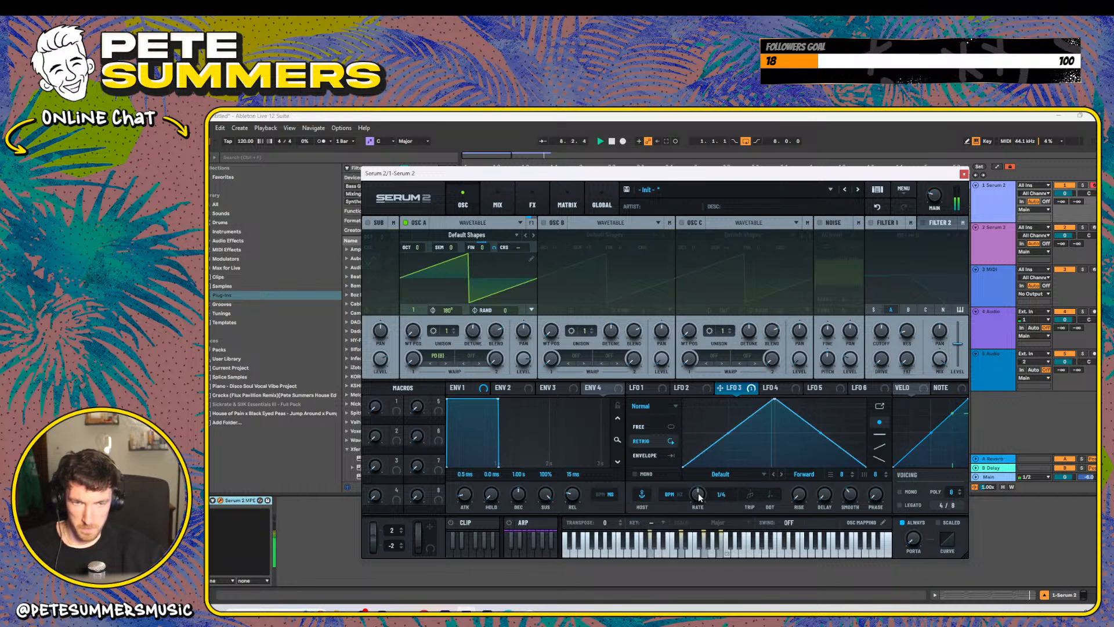
{"action": "left_click_drag", "start_coordinate": [495, 249], "coordinate": [497, 253]}
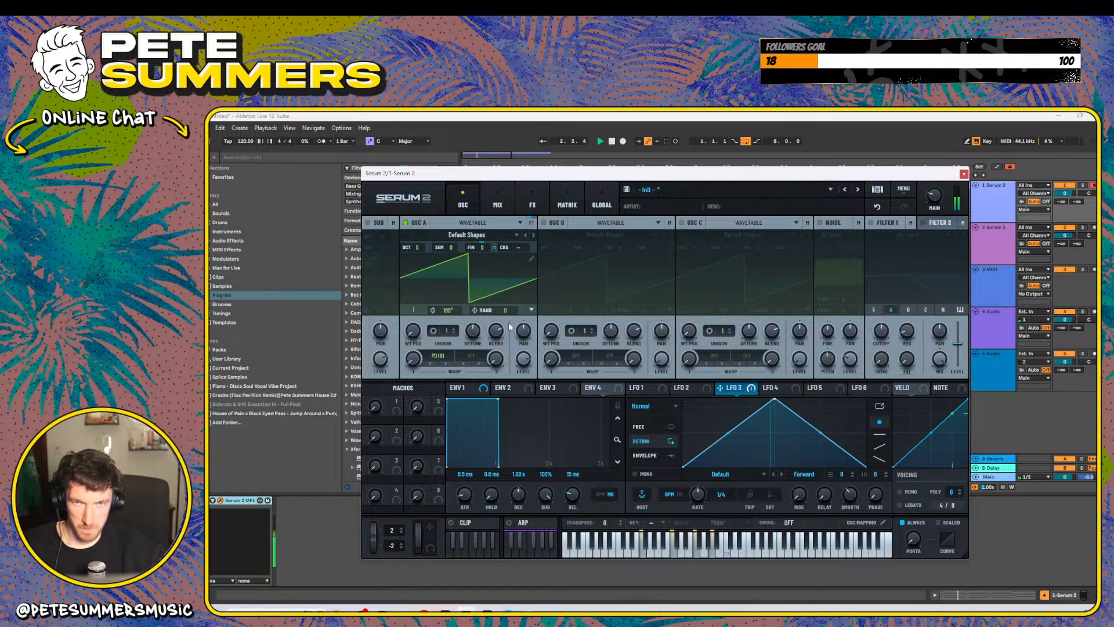
{"action": "left_click_drag", "start_coordinate": [510, 273], "coordinate": [516, 354]}
- Set oscillator A to 7 unison voices with a unison detune of about 0.11
{"action": "left_click_drag", "start_coordinate": [445, 332], "coordinate": [444, 317]}
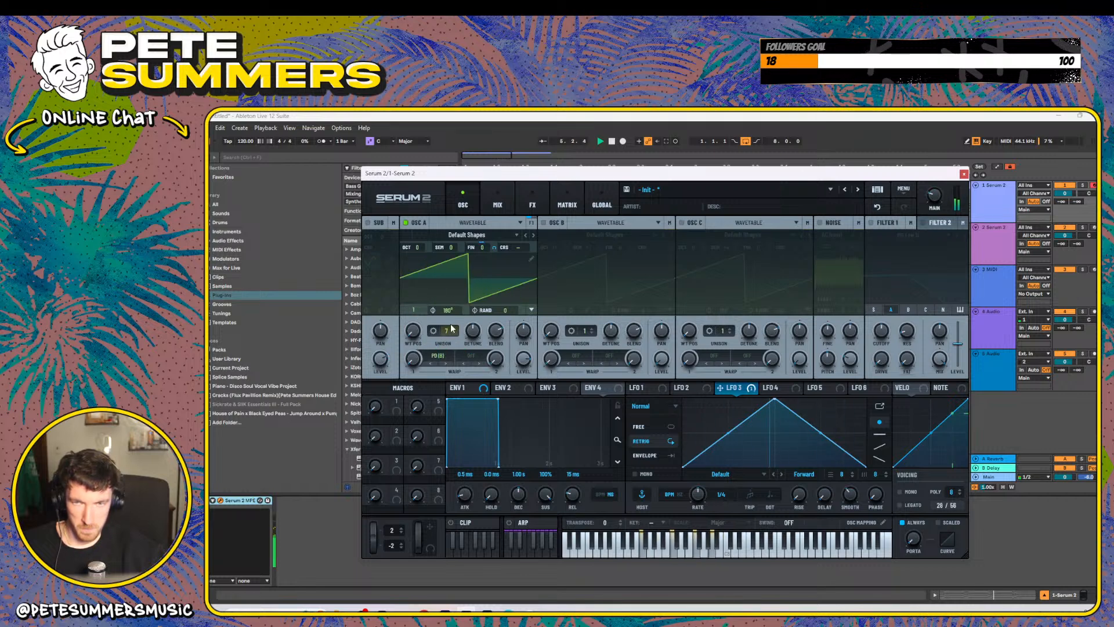
{"action": "left_click_drag", "start_coordinate": [473, 330], "coordinate": [471, 350]}
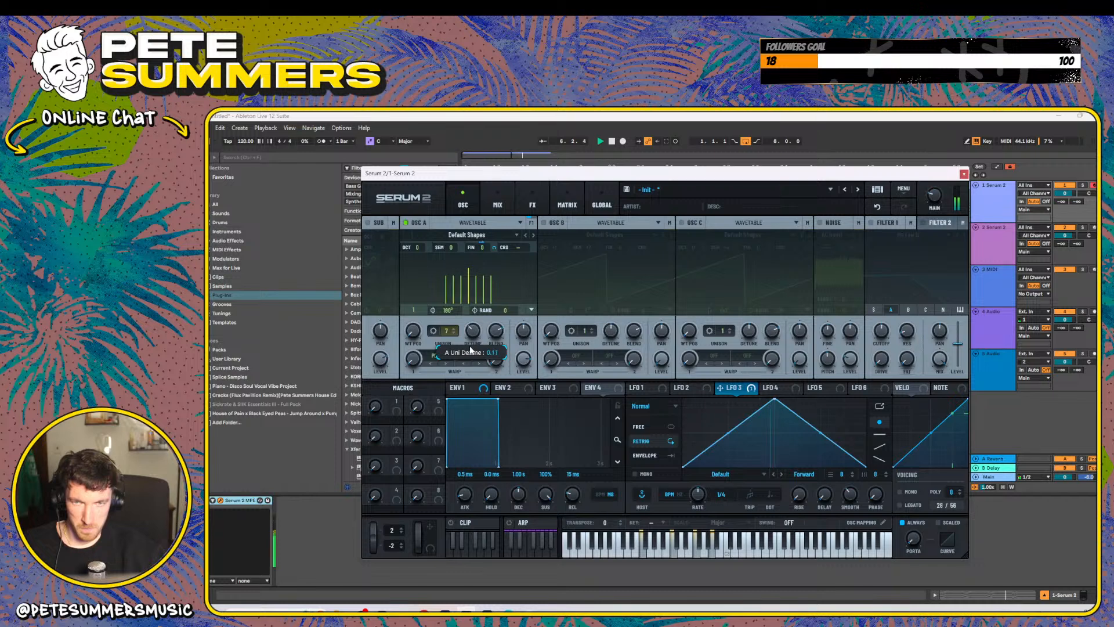
- Audition the Super, Exp, Inv and Random unison modes in turn on oscillator A
{"action": "left_click", "coordinate": [433, 330]}
{"action": "left_click", "coordinate": [428, 257]}
{"action": "left_click", "coordinate": [441, 283]}
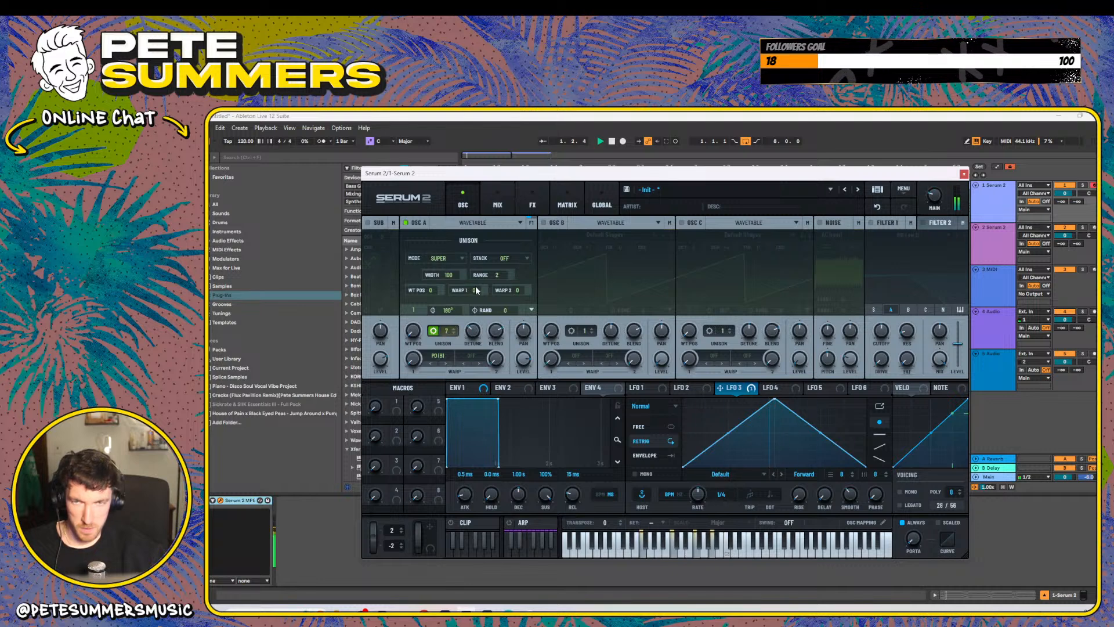
{"action": "left_click", "coordinate": [457, 256]}
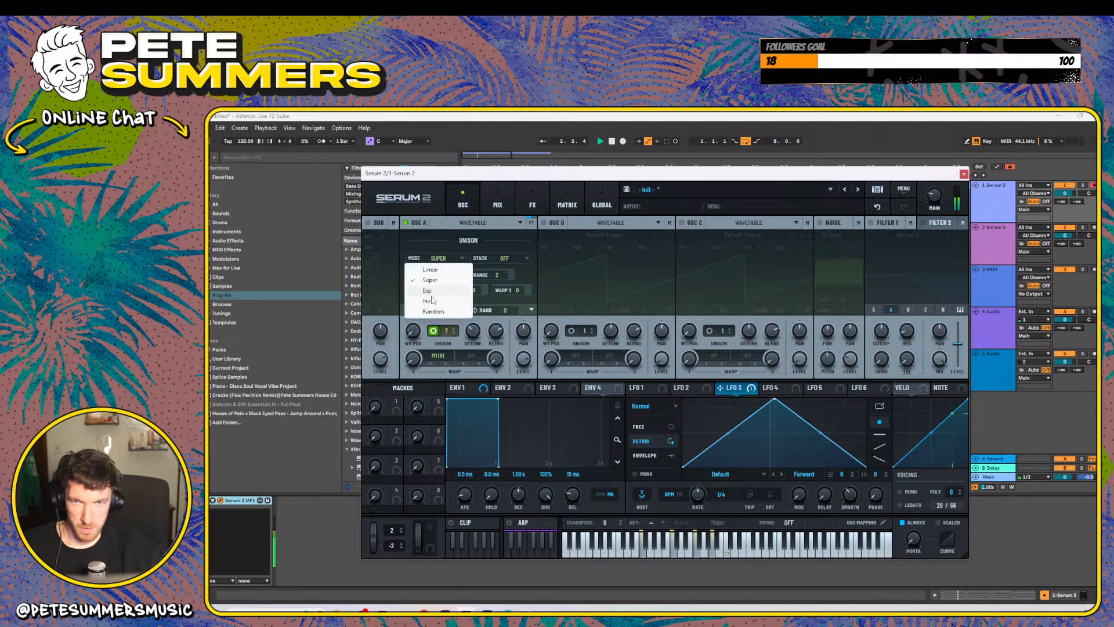
{"action": "left_click", "coordinate": [429, 291]}
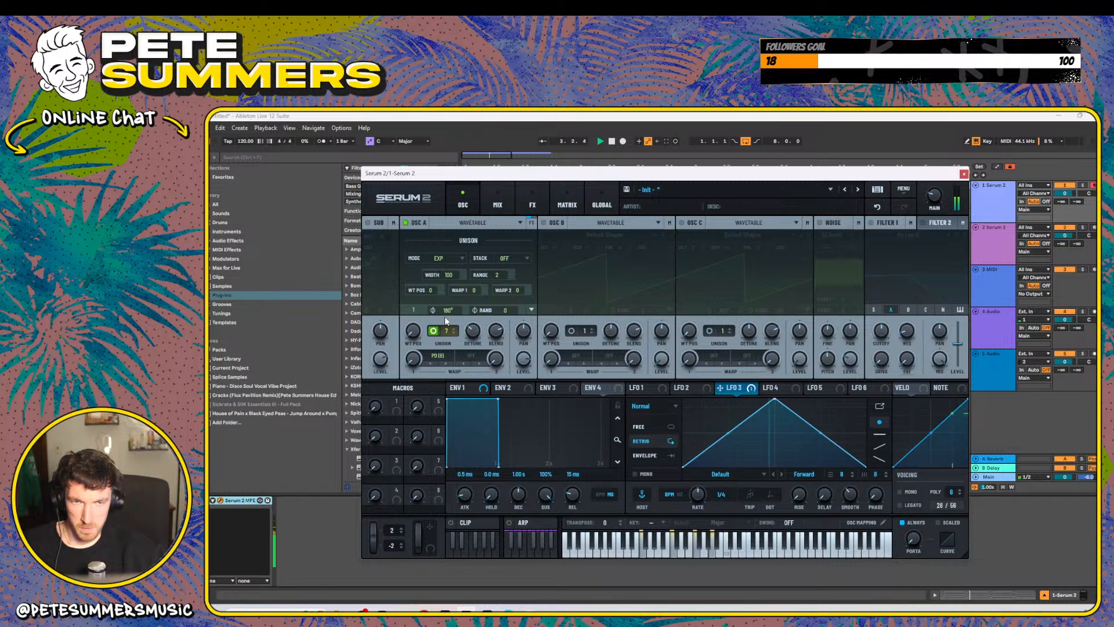
{"action": "left_click", "coordinate": [455, 259]}
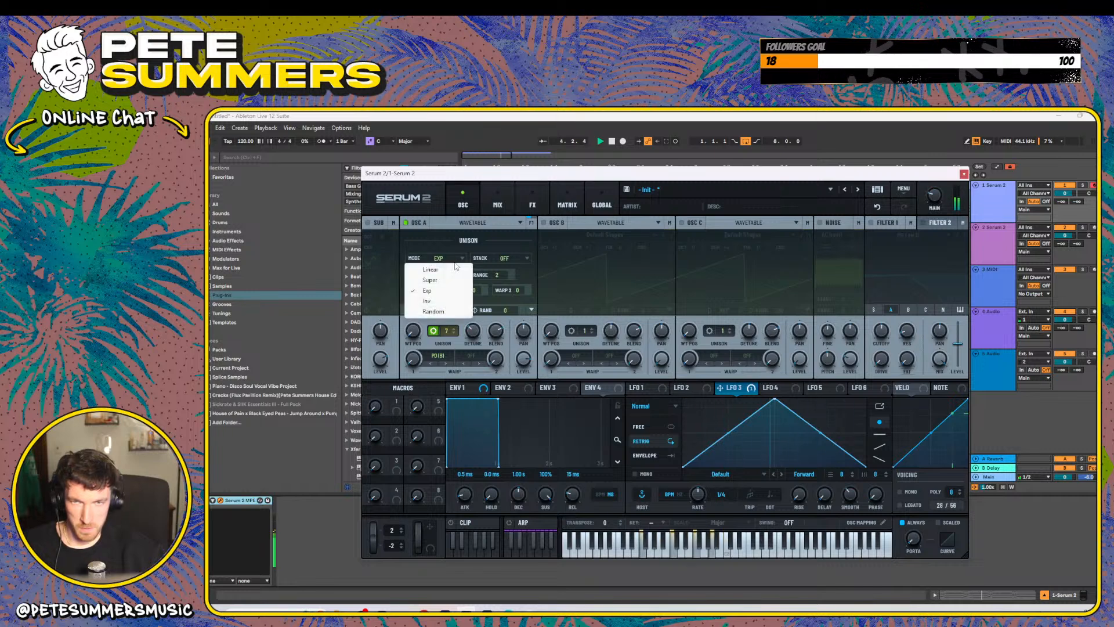
{"action": "left_click", "coordinate": [441, 304]}
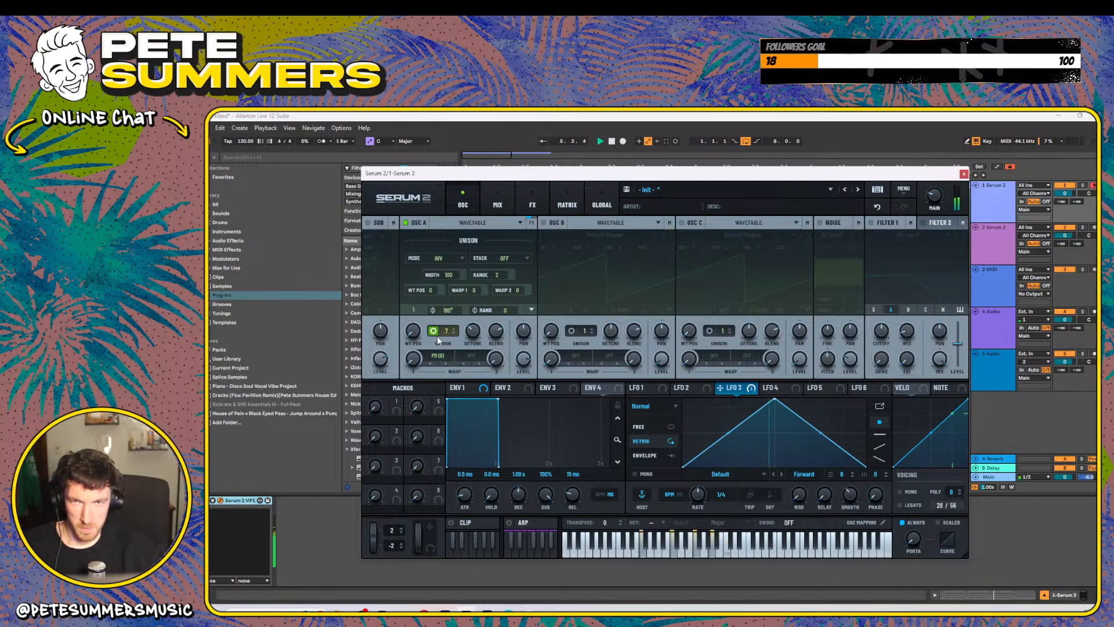
{"action": "left_click", "coordinate": [447, 258]}
{"action": "left_click", "coordinate": [448, 312]}
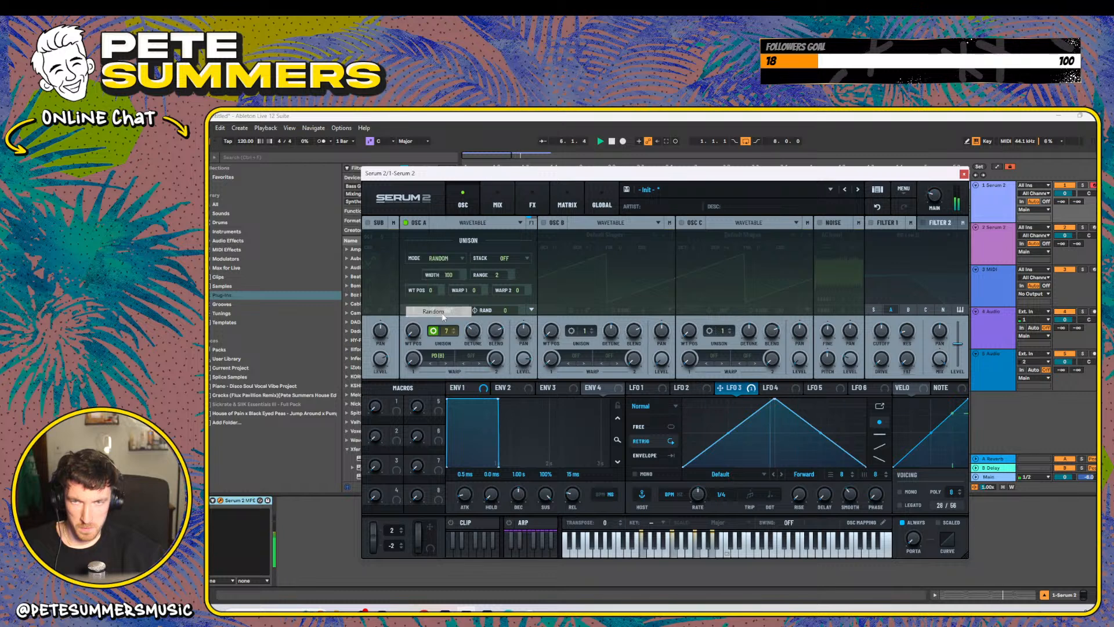
- Set oscillator A's unison mode to Linear, stop playback and return to the waveform display
{"action": "left_click", "coordinate": [448, 255]}
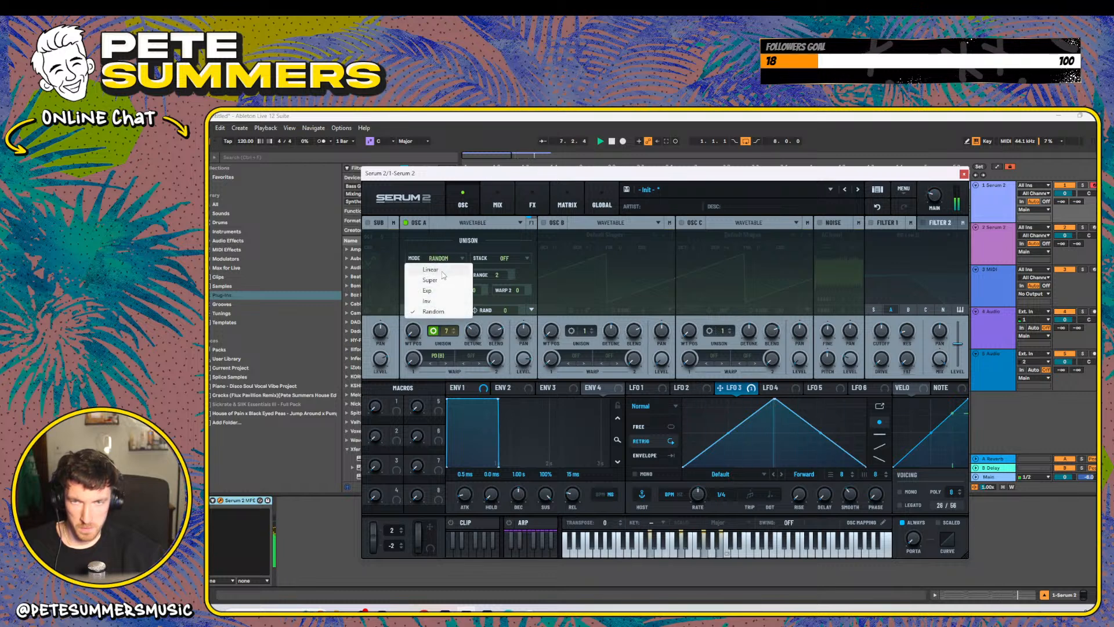
{"action": "left_click", "coordinate": [441, 271]}
{"action": "key", "text": "space"}
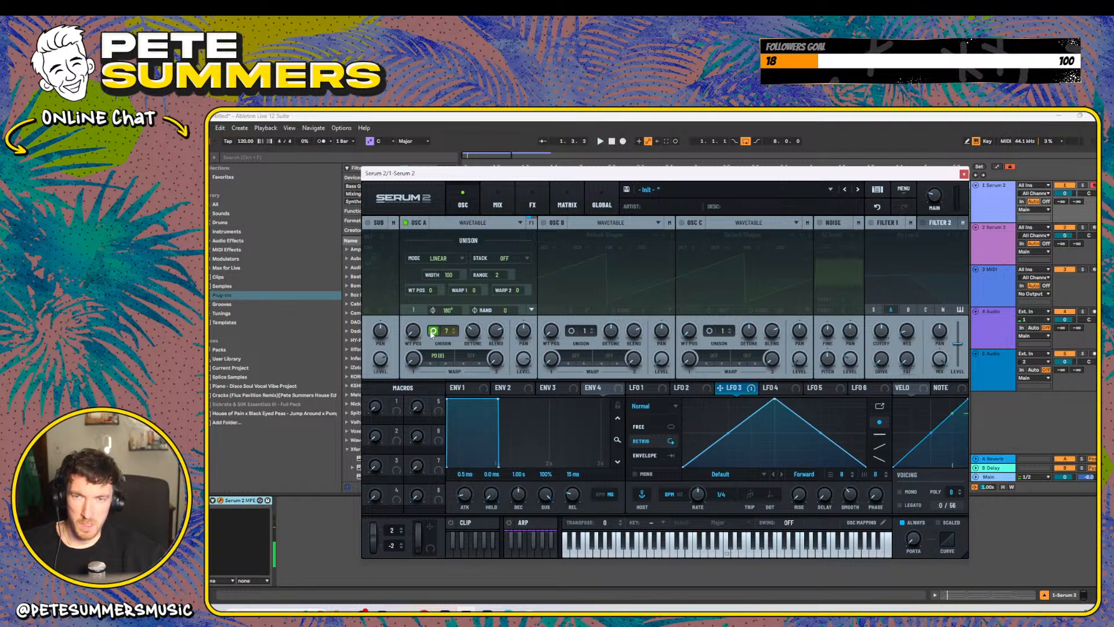
{"action": "left_click", "coordinate": [434, 331]}
- Play back the loop to hear the unison sound and undo the last change
{"action": "key", "text": "space"}
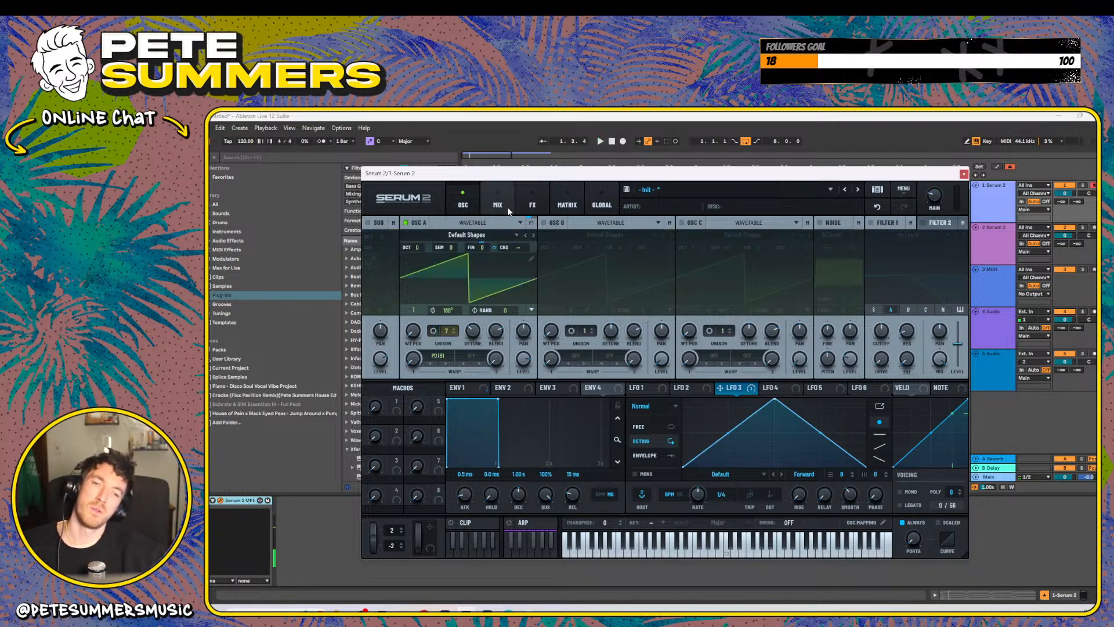
{"action": "key", "text": "space"}
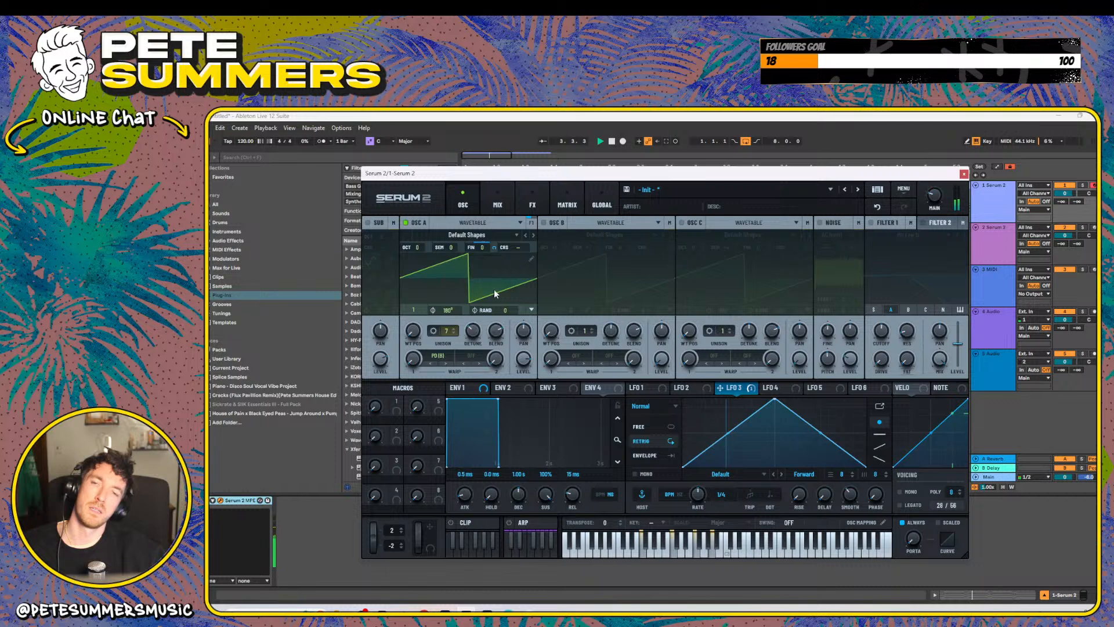
{"action": "key", "text": "ctrl+z"}
{"action": "key", "text": "space"}
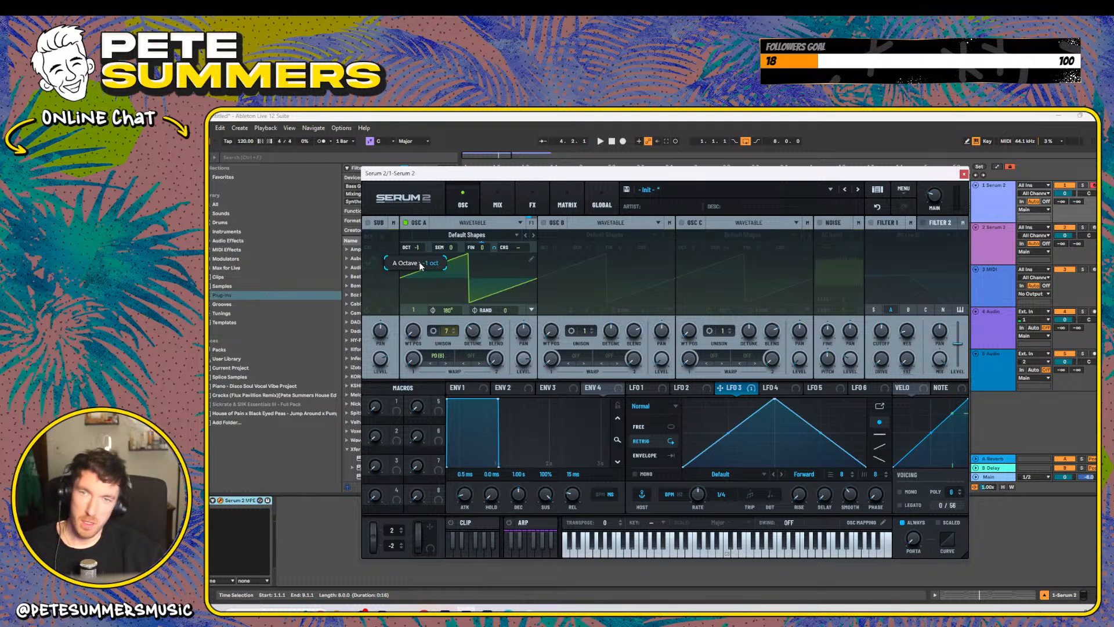
- While the loop plays, set oscillator A's unison detune to about 0.04 and adjust its unison blend
{"action": "key", "text": "space"}
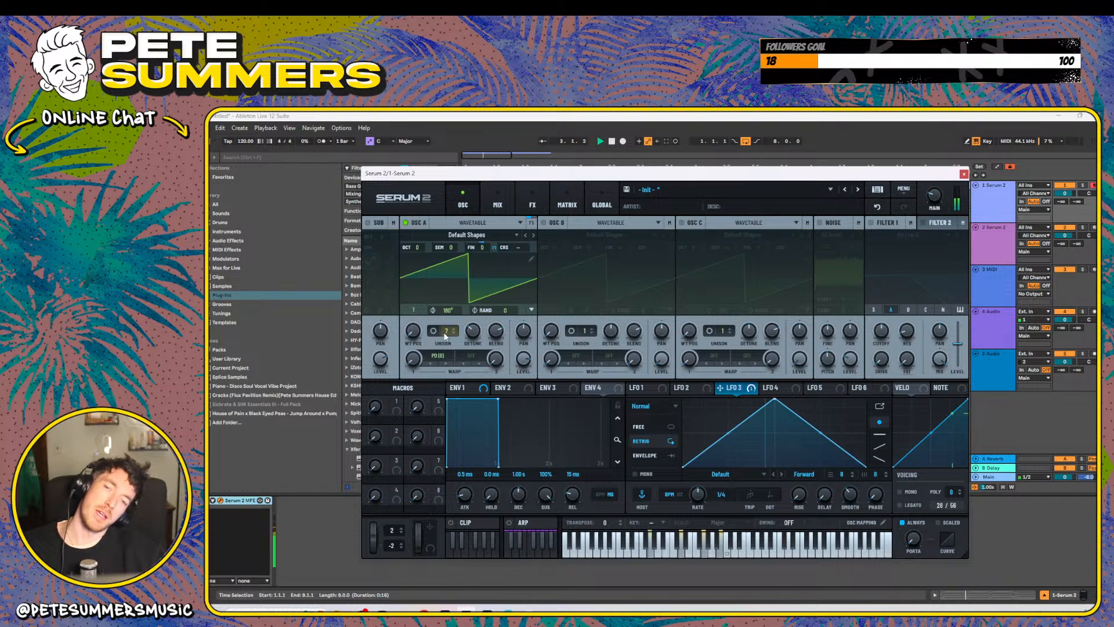
{"action": "mouse_move", "coordinate": [474, 332]}
{"action": "left_mouse_down"}
{"action": "mouse_move", "coordinate": [483, 313]}
{"action": "mouse_move", "coordinate": [477, 347]}
{"action": "left_mouse_up"}
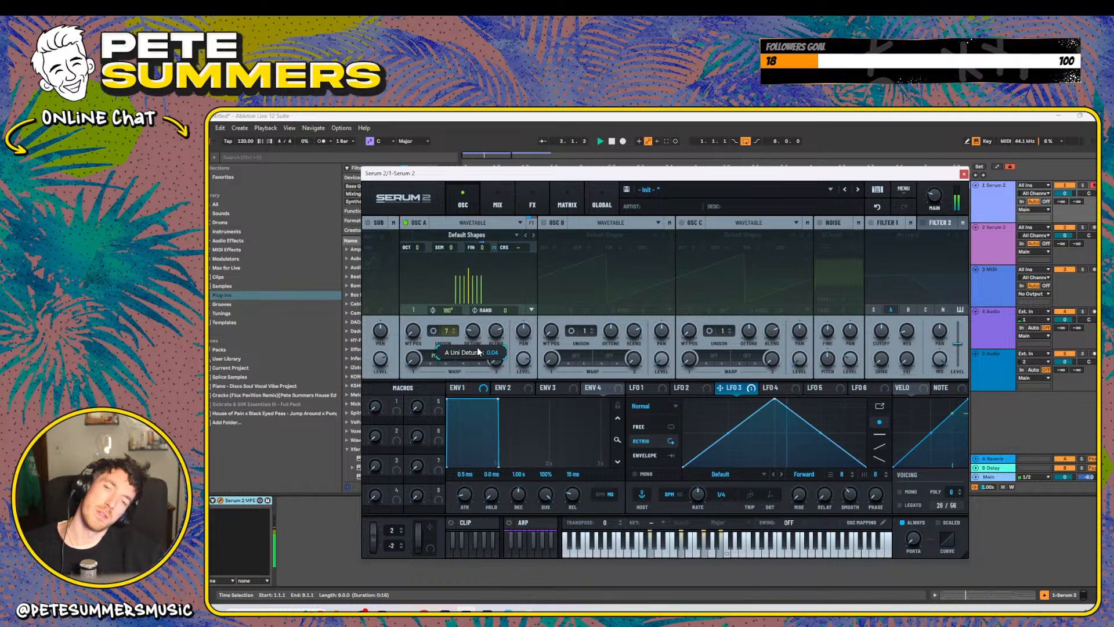
{"action": "mouse_move", "coordinate": [498, 335]}
{"action": "left_mouse_down"}
{"action": "mouse_move", "coordinate": [493, 360]}
{"action": "mouse_move", "coordinate": [503, 325]}
{"action": "left_mouse_up"}
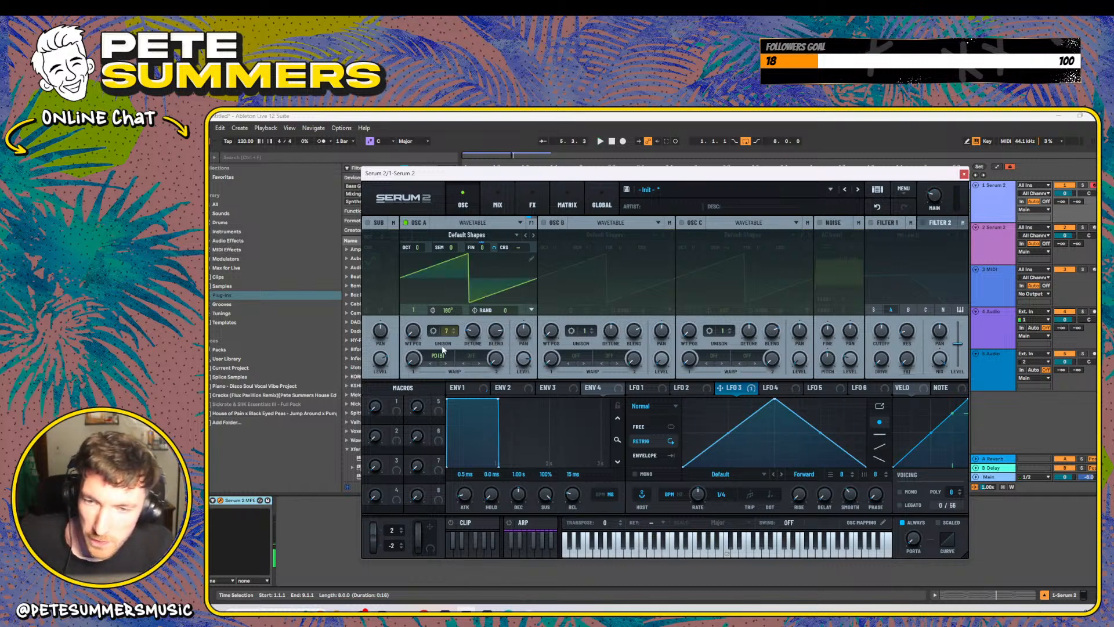
- Turn off oscillator A's PD warp and remove all destinations from LFO 3
{"action": "left_click", "coordinate": [439, 354]}
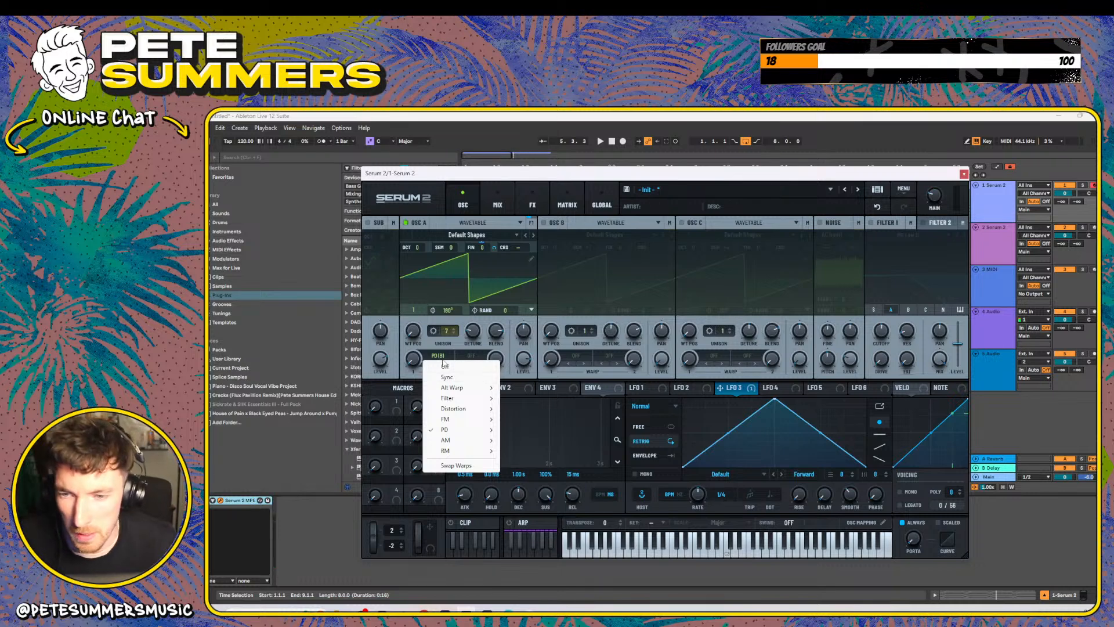
{"action": "left_click", "coordinate": [442, 366]}
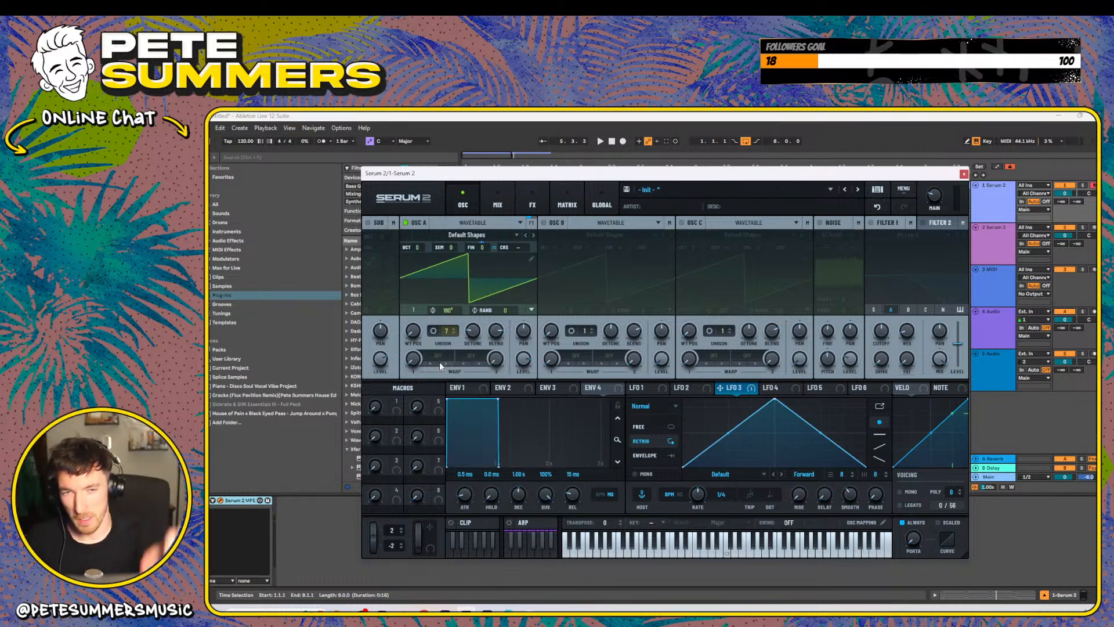
{"action": "right_click", "coordinate": [737, 390]}
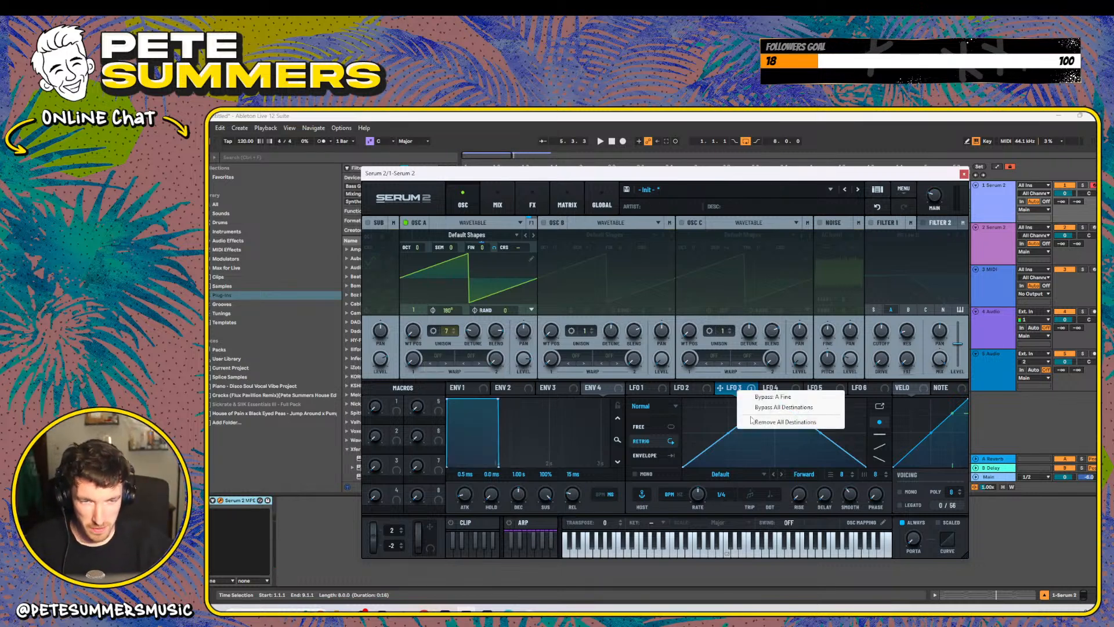
{"action": "left_click", "coordinate": [751, 419]}
- Examine the effects, mixer, oscillator and modulation matrix pages for settings still active in the patch
{"action": "left_click", "coordinate": [532, 202]}
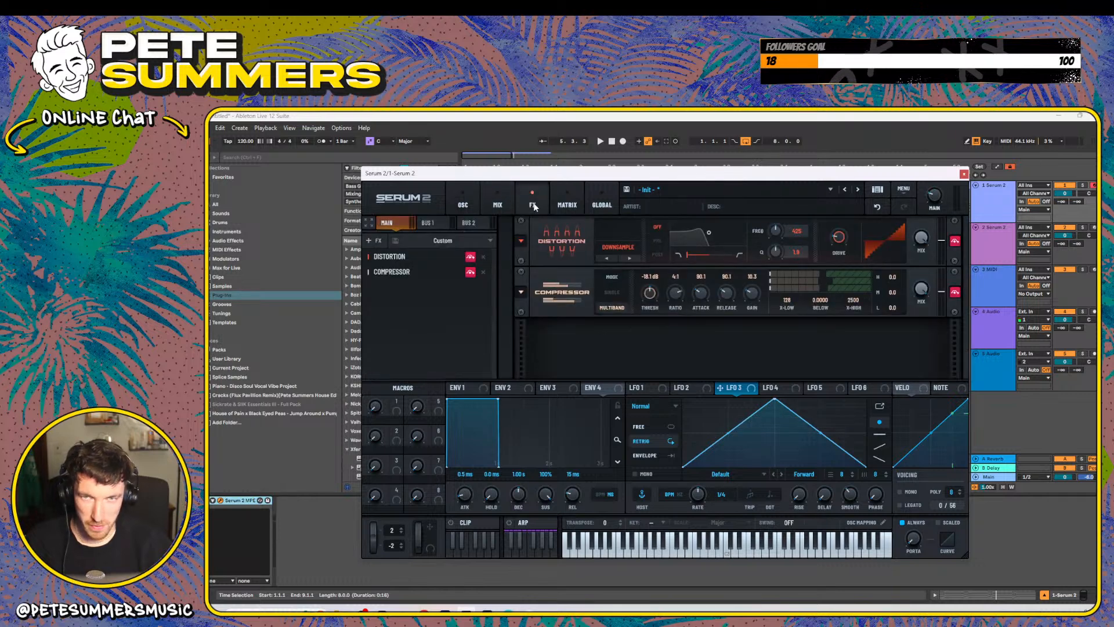
{"action": "left_click", "coordinate": [497, 202]}
{"action": "left_click", "coordinate": [463, 201]}
{"action": "left_click", "coordinate": [497, 202]}
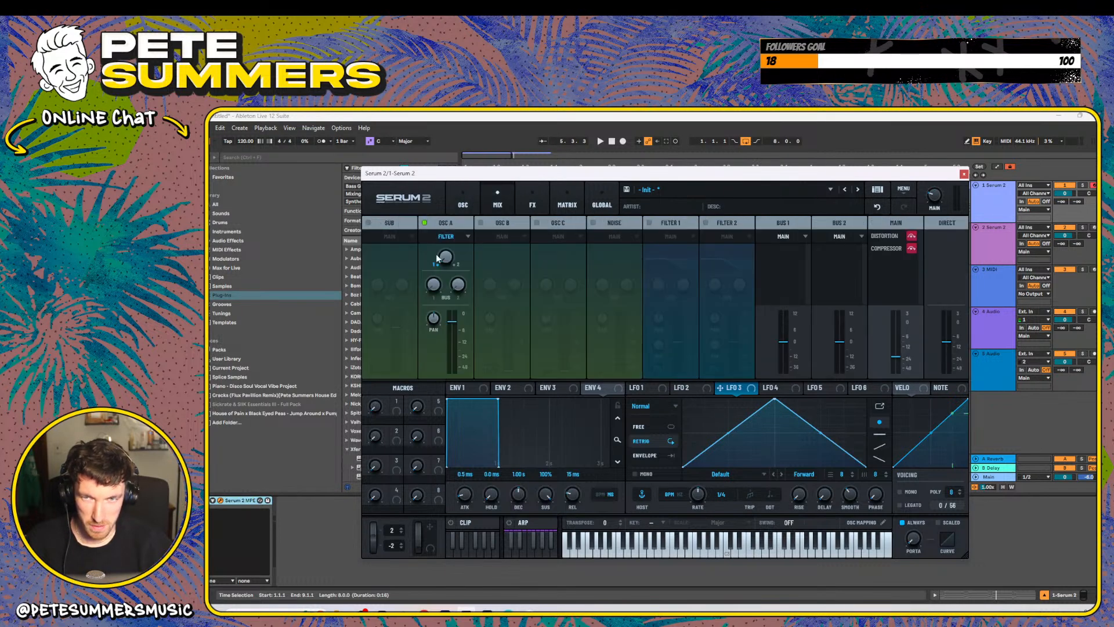
{"action": "left_click", "coordinate": [472, 205]}
{"action": "mouse_move", "coordinate": [527, 217]}
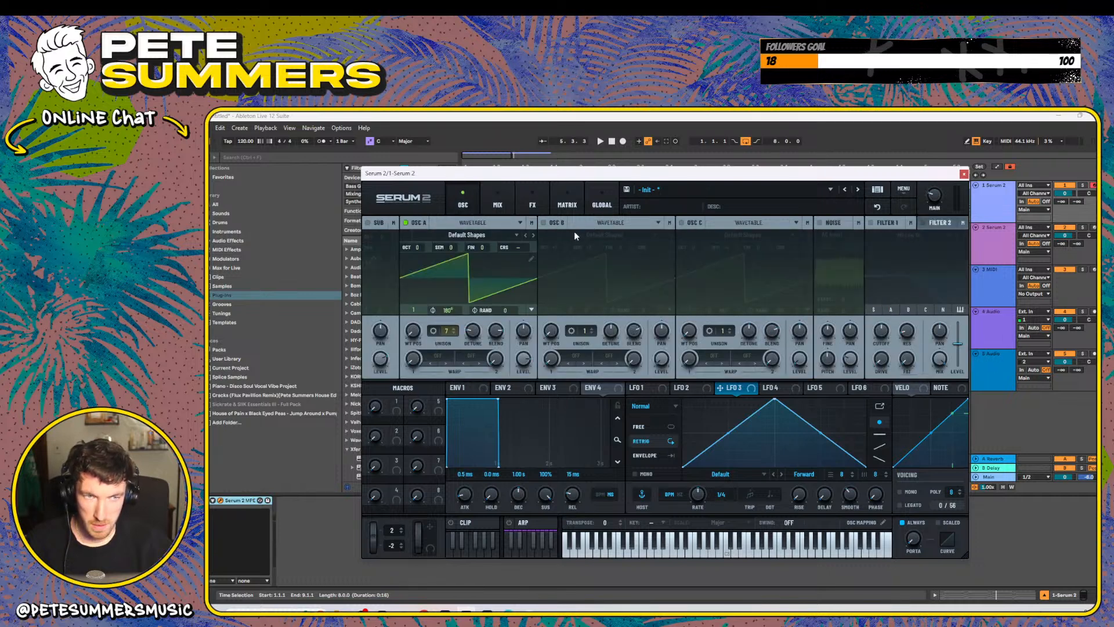
{"action": "left_click", "coordinate": [504, 202]}
{"action": "left_click", "coordinate": [527, 203]}
{"action": "left_click", "coordinate": [564, 201]}
- Remove the Distortion effect from the main effects chain
{"action": "left_click", "coordinate": [530, 200]}
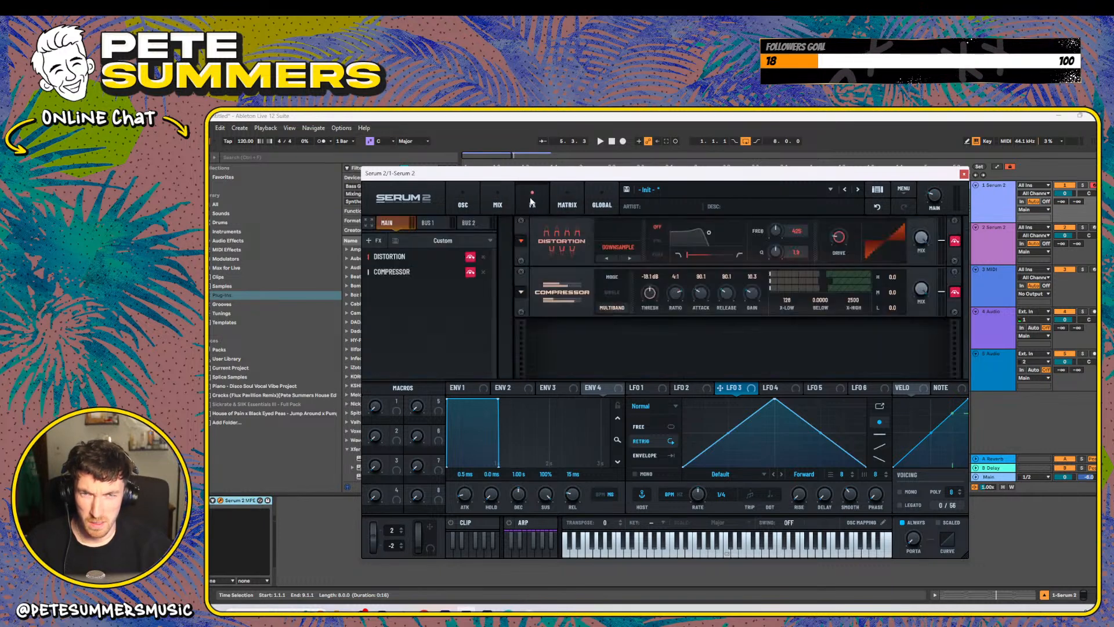
{"action": "left_click", "coordinate": [483, 257]}
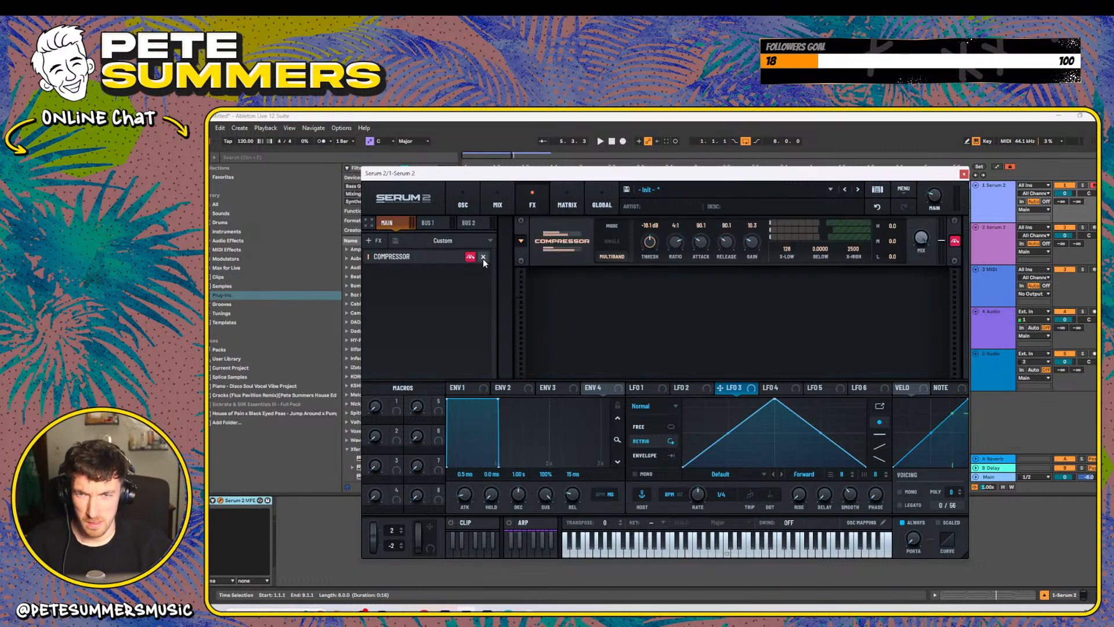
- Remove the Compressor effect from the main effects chain and return to the oscillator page
{"action": "left_click", "coordinate": [483, 257]}
{"action": "left_click", "coordinate": [463, 206]}
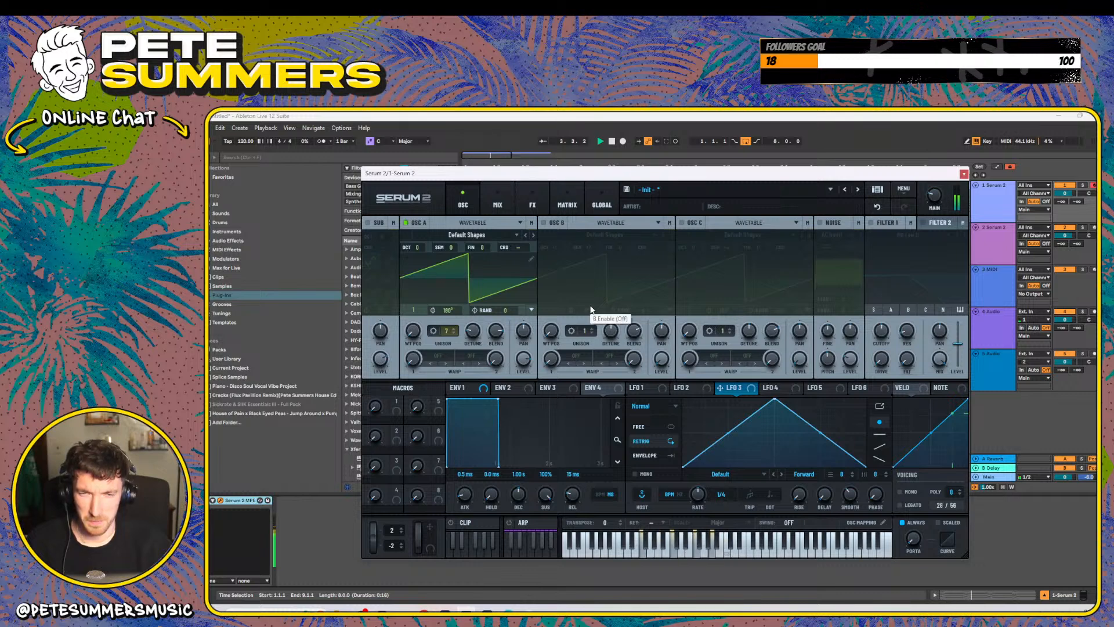
- Turn off always-on portamento and adjust the portamento time, trying about 68 ms
{"action": "left_click", "coordinate": [904, 525]}
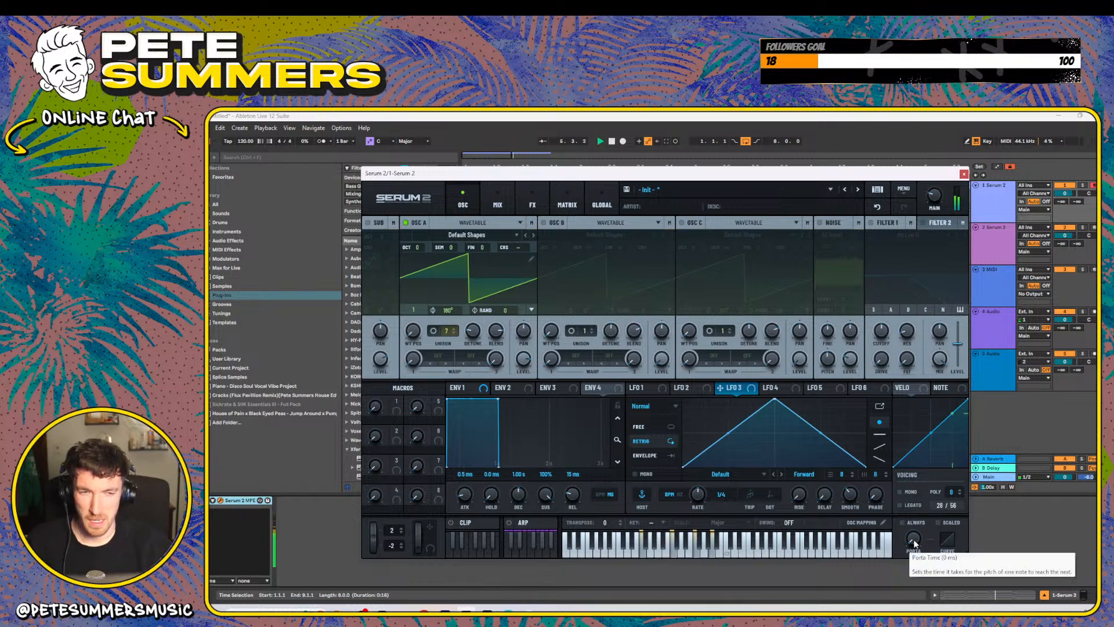
{"action": "left_click_drag", "start_coordinate": [916, 550], "coordinate": [918, 500]}
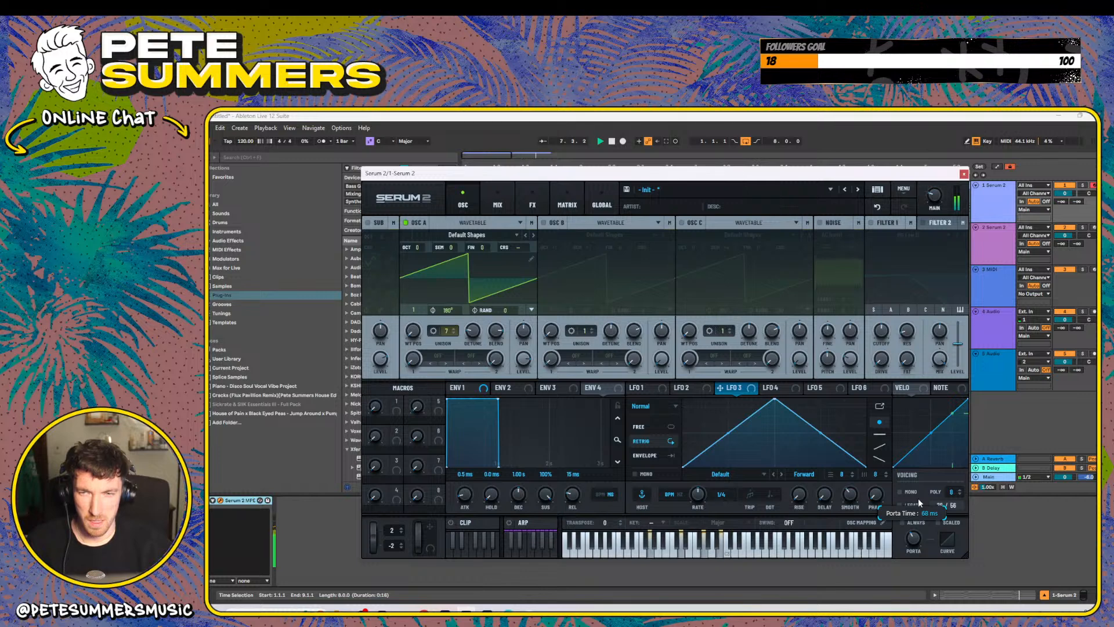
- Enable Filter 1 with the MG Low 12 type, route oscillator A through it and lower its cutoff
{"action": "left_click", "coordinate": [871, 224]}
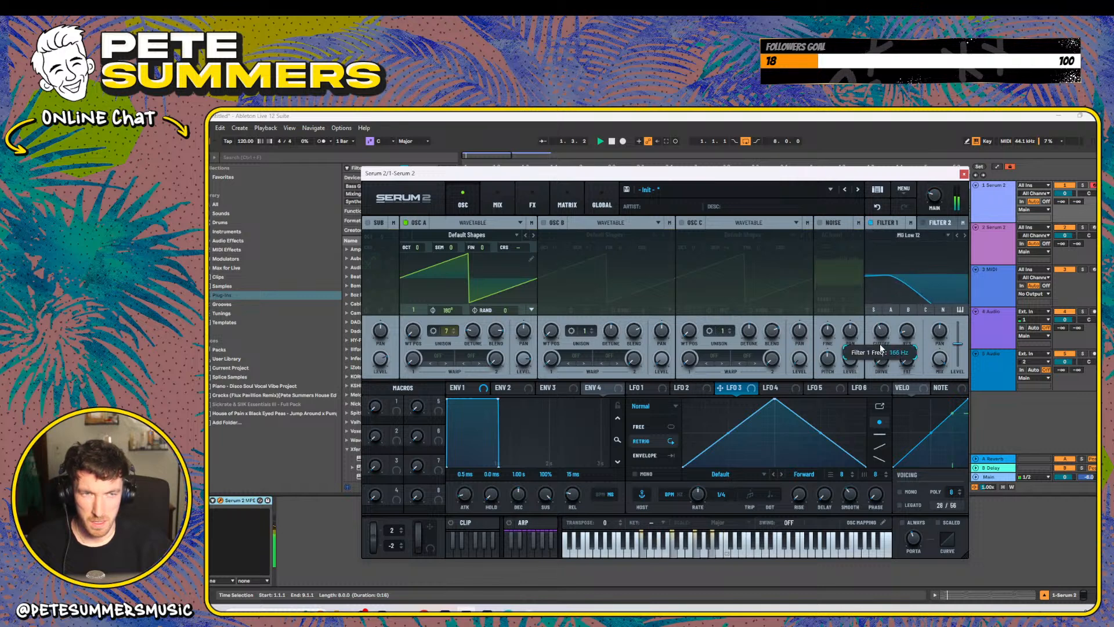
{"action": "left_click", "coordinate": [890, 310]}
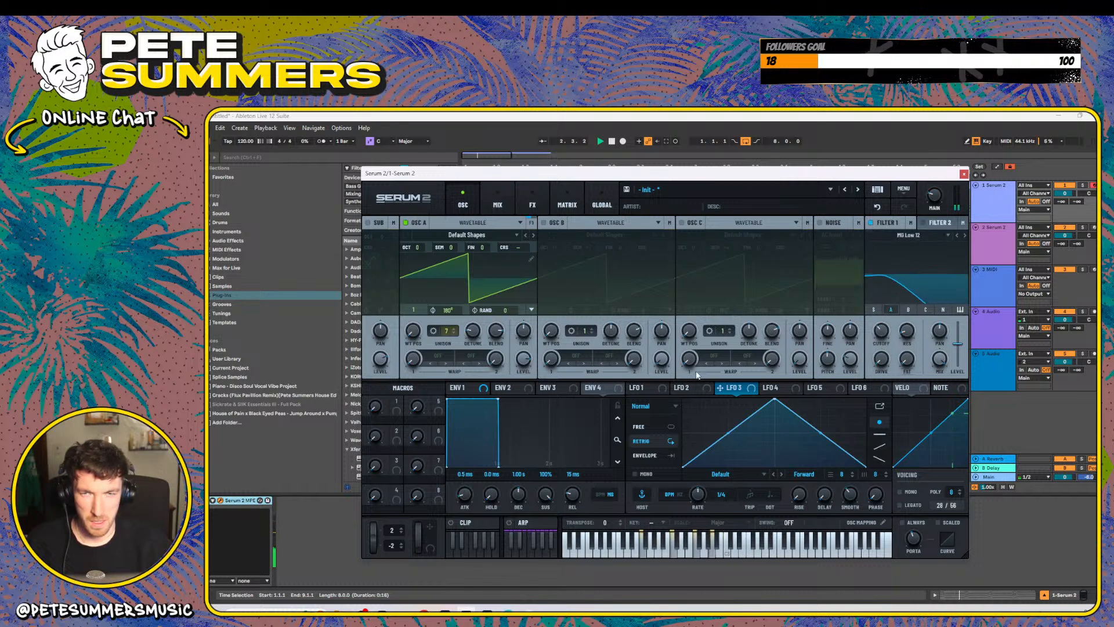
{"action": "left_click_drag", "start_coordinate": [885, 335], "coordinate": [884, 328]}
- Shape Envelope 2 with a soft attack and zero sustain, and assign it to Filter 1's cutoff
{"action": "left_click", "coordinate": [505, 391]}
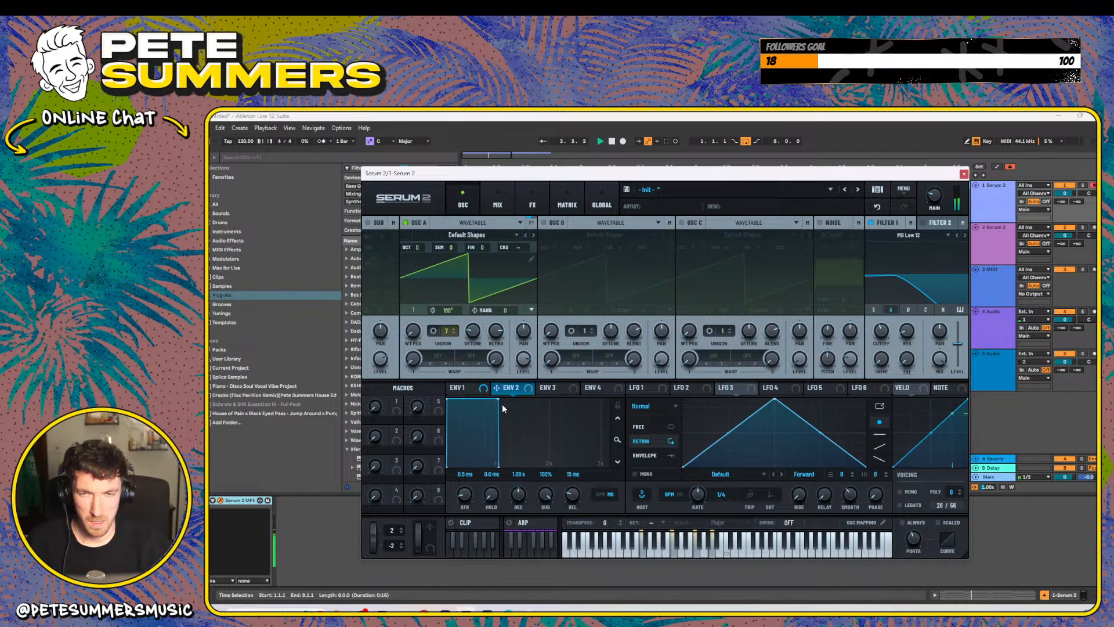
{"action": "left_click_drag", "start_coordinate": [503, 403], "coordinate": [473, 482]}
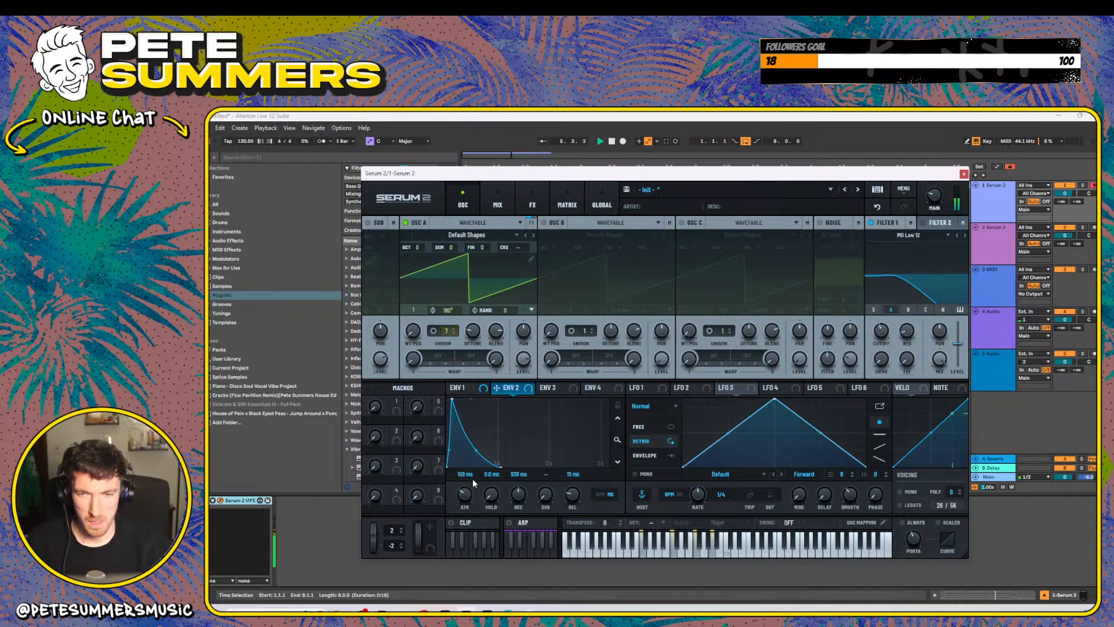
{"action": "left_click_drag", "start_coordinate": [637, 370], "coordinate": [873, 323]}
{"action": "mouse_move", "coordinate": [874, 323]}
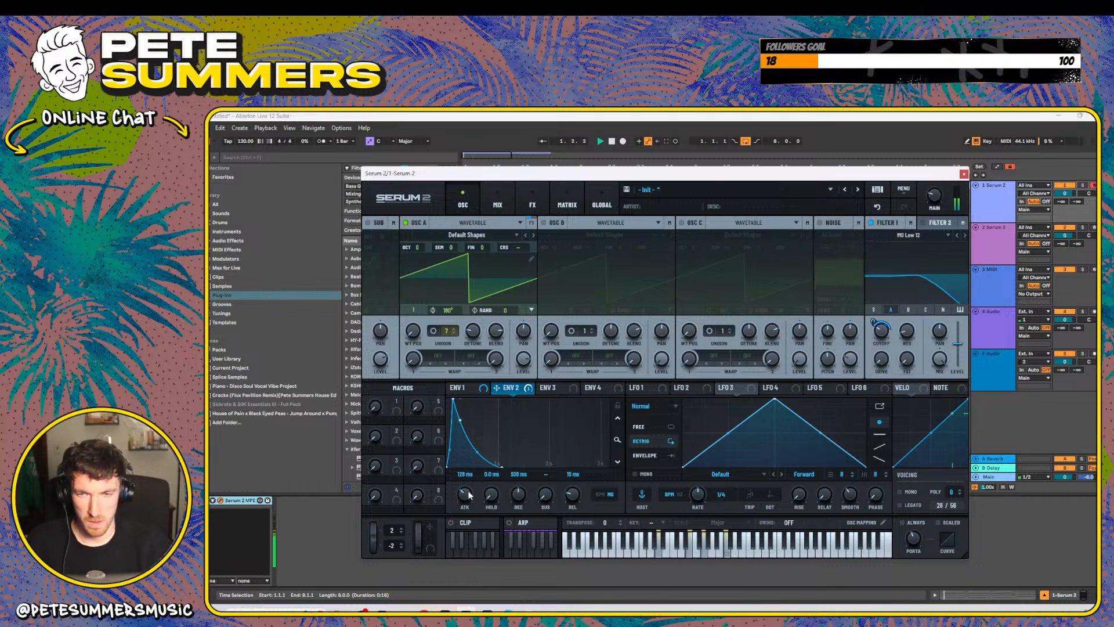
- Refine Envelope 2 to about 93 ms attack, 555 ms decay, 49% sustain and 381 ms release
{"action": "left_click_drag", "start_coordinate": [465, 492], "coordinate": [520, 503]}
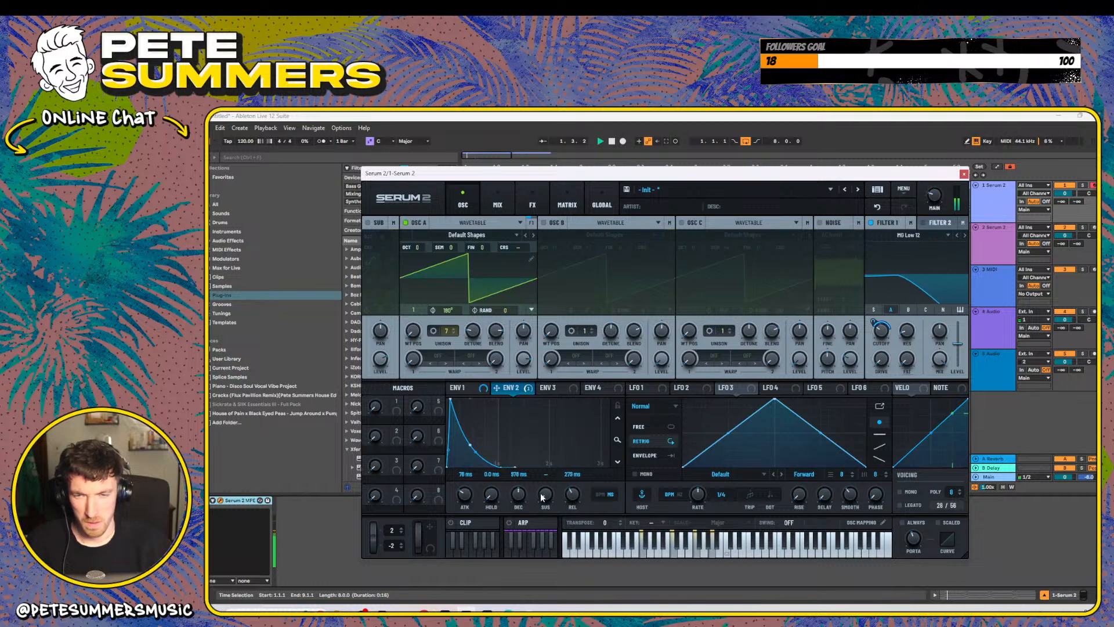
{"action": "left_click_drag", "start_coordinate": [546, 497], "coordinate": [562, 451]}
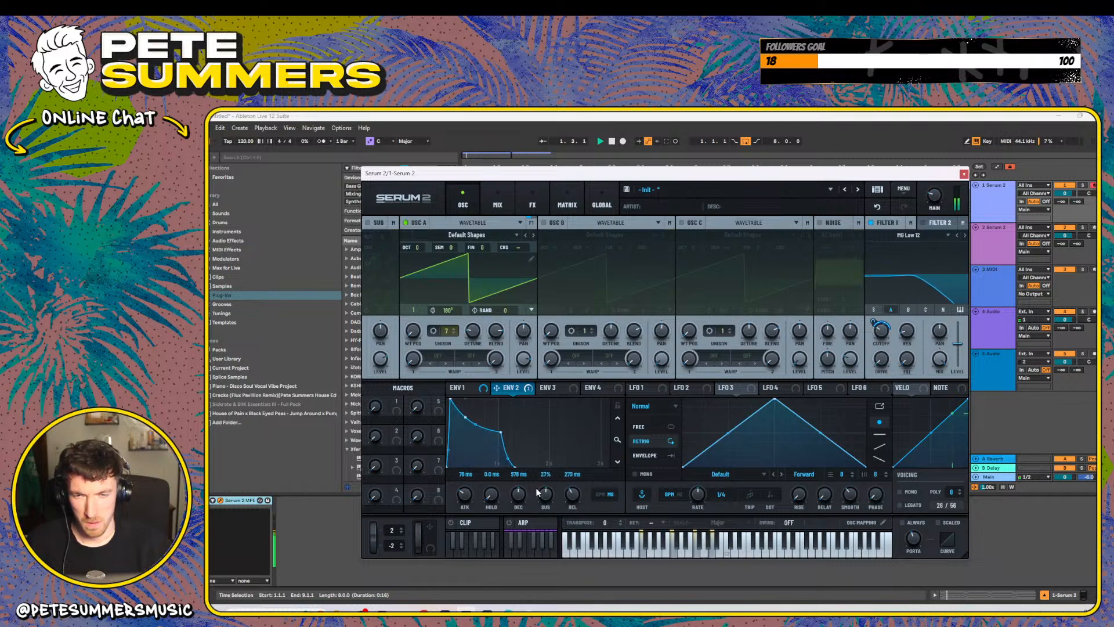
{"action": "left_click_drag", "start_coordinate": [519, 493], "coordinate": [519, 497]}
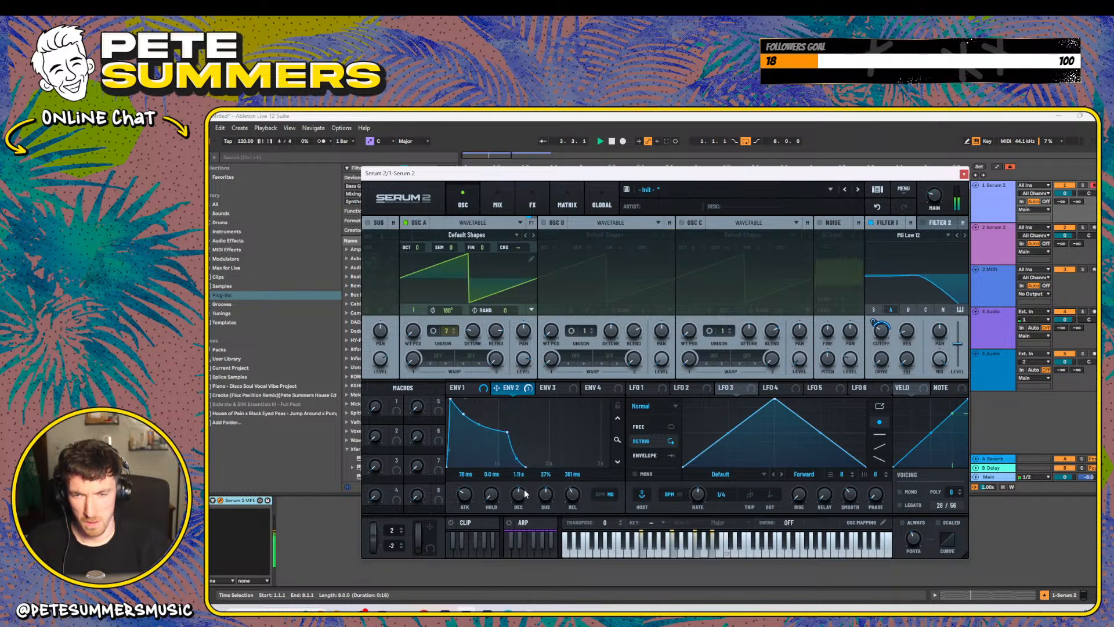
{"action": "left_click_drag", "start_coordinate": [520, 495], "coordinate": [549, 500]}
{"action": "left_click_drag", "start_coordinate": [466, 494], "coordinate": [472, 498]}
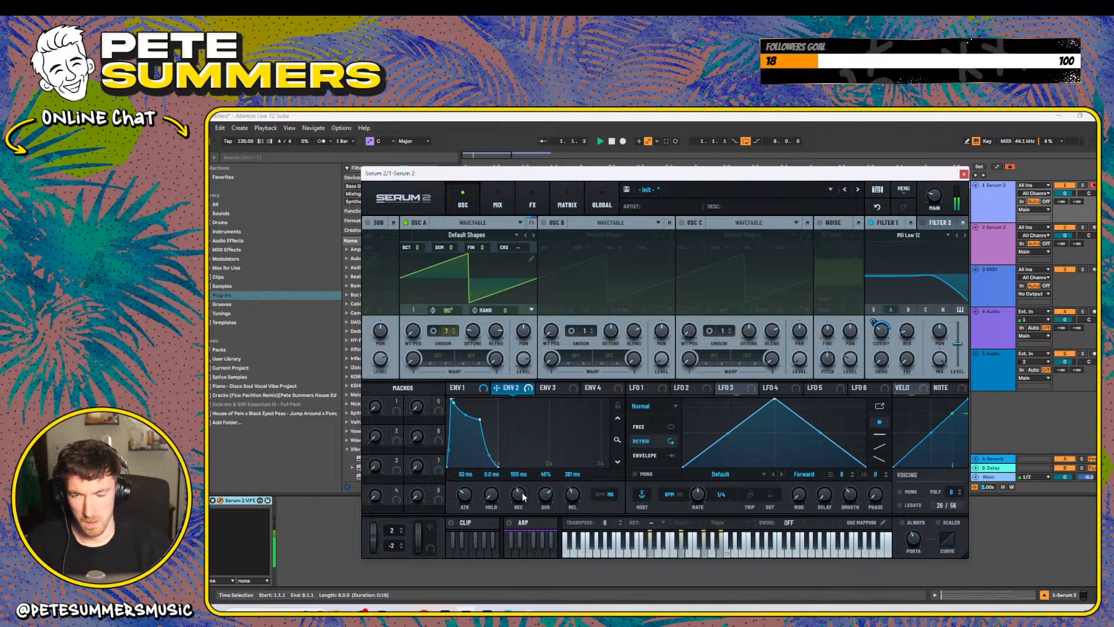
{"action": "left_click_drag", "start_coordinate": [508, 466], "coordinate": [511, 490]}
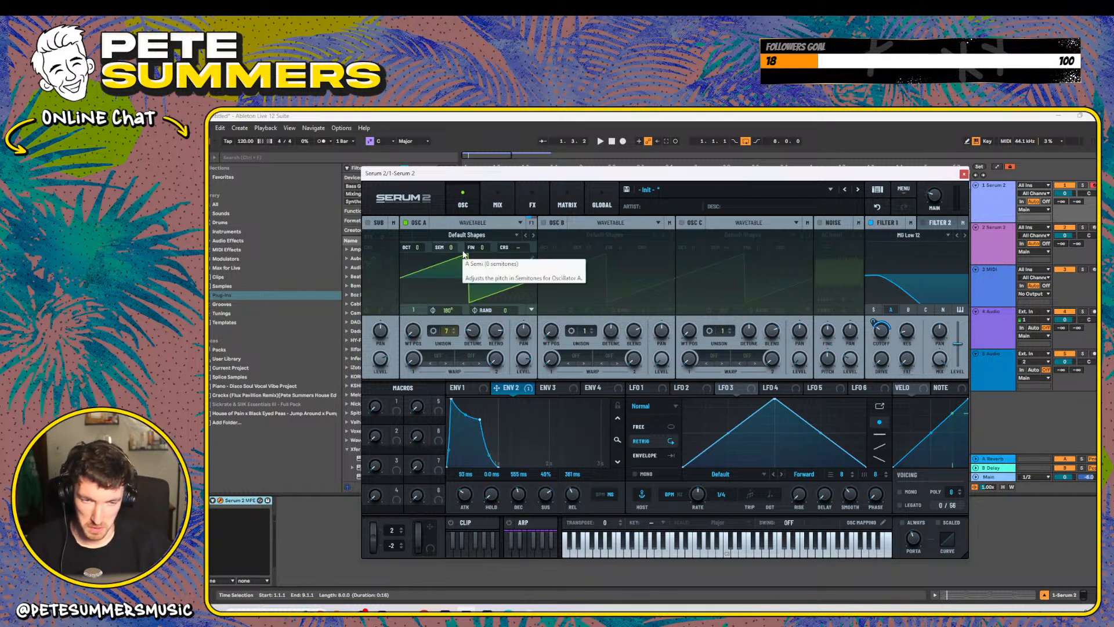
- Restart the loop and fine-tune oscillator A's unison detune, trying about 0.09
{"action": "key", "text": "space"}
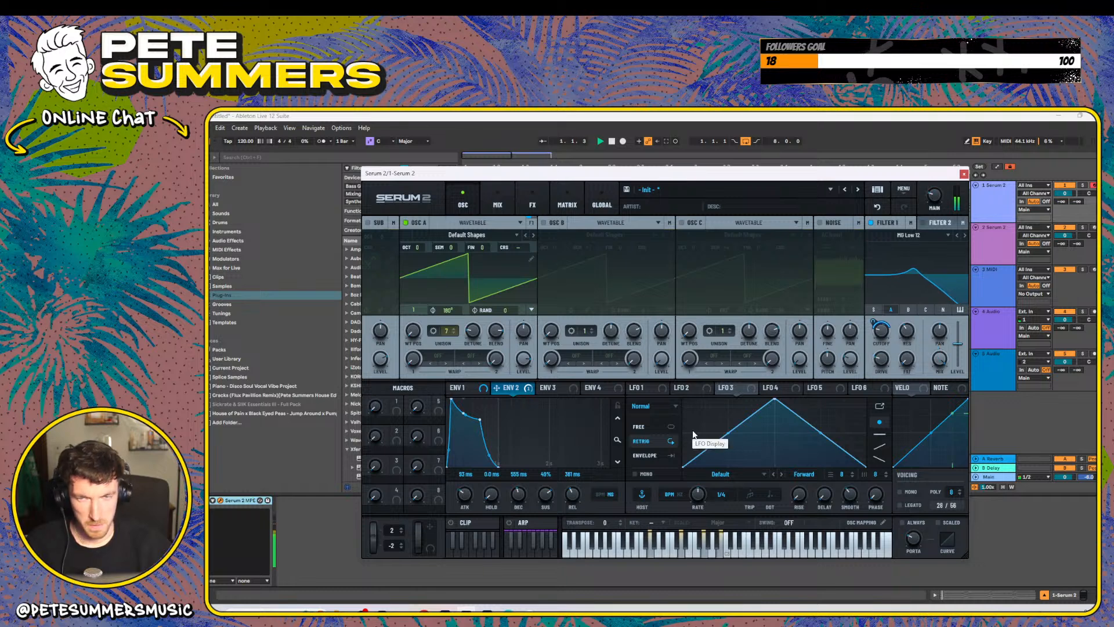
{"action": "left_click_drag", "start_coordinate": [448, 331], "coordinate": [477, 323]}
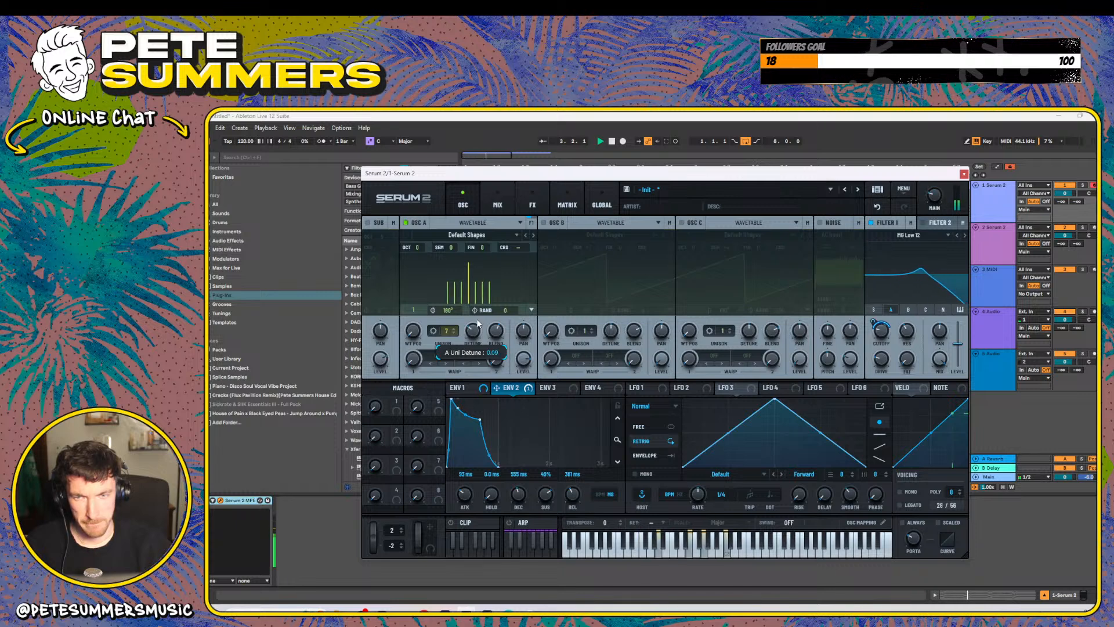
{"action": "left_click_drag", "start_coordinate": [479, 323], "coordinate": [477, 330]}
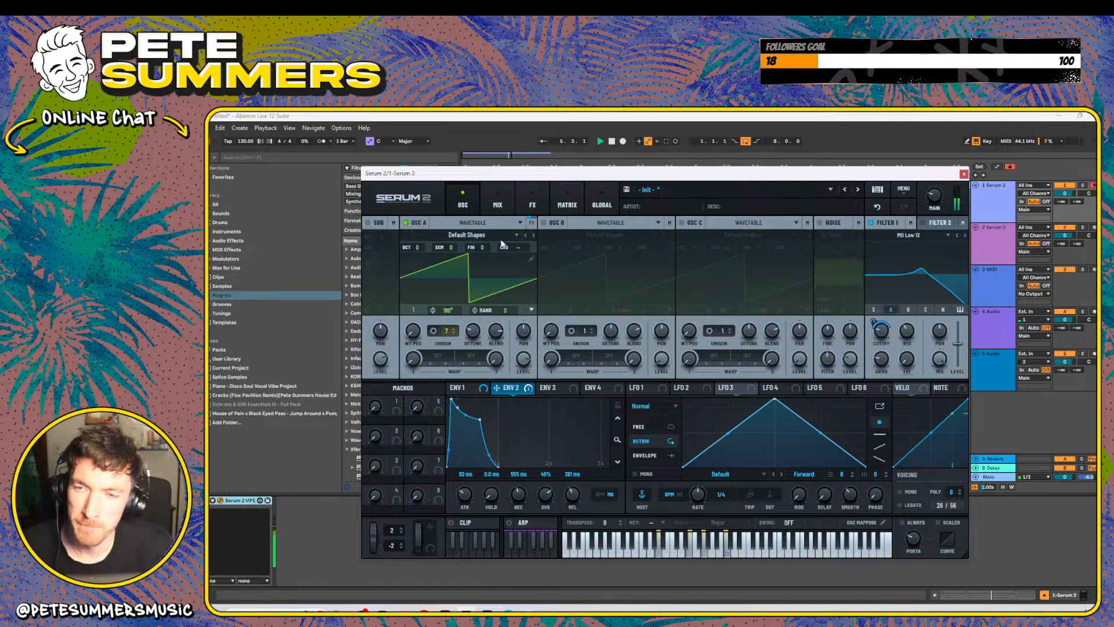
- Assign LFO 3 to oscillator A's fine tuning and set the LFO rate to 1/2
{"action": "left_click", "coordinate": [741, 392]}
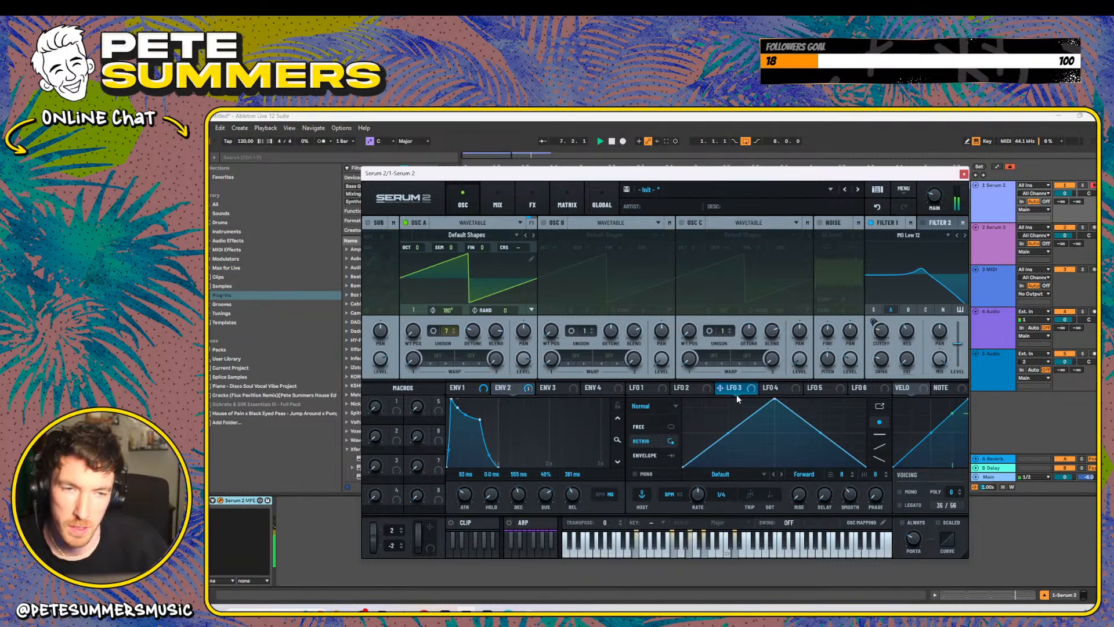
{"action": "left_click_drag", "start_coordinate": [721, 388], "coordinate": [488, 297]}
{"action": "left_click_drag", "start_coordinate": [723, 496], "coordinate": [723, 504]}
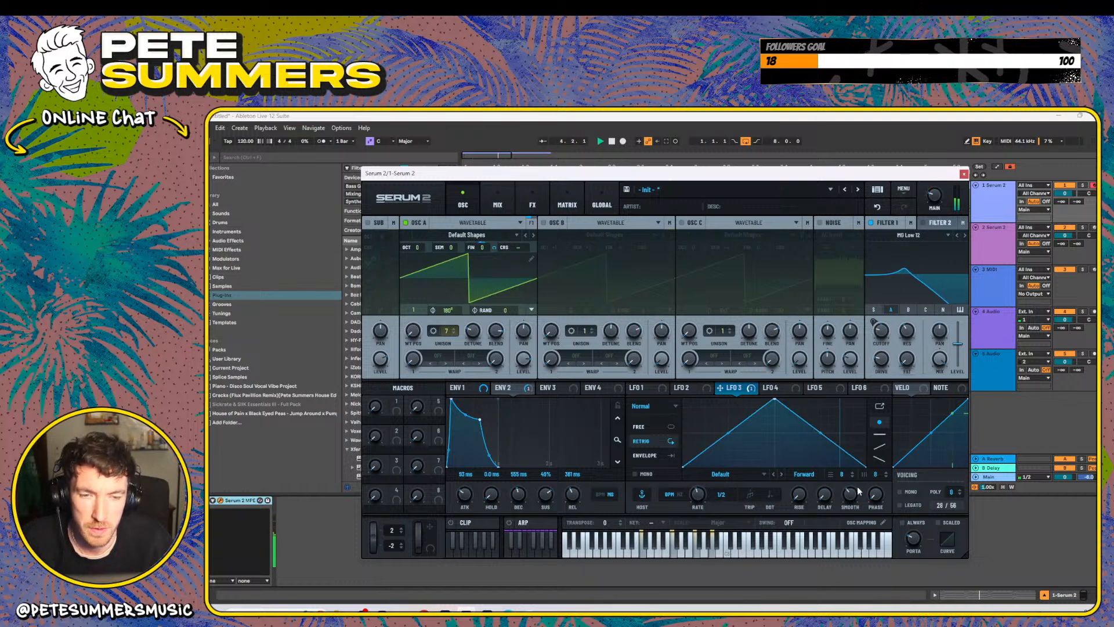
{"action": "mouse_move", "coordinate": [850, 497]}
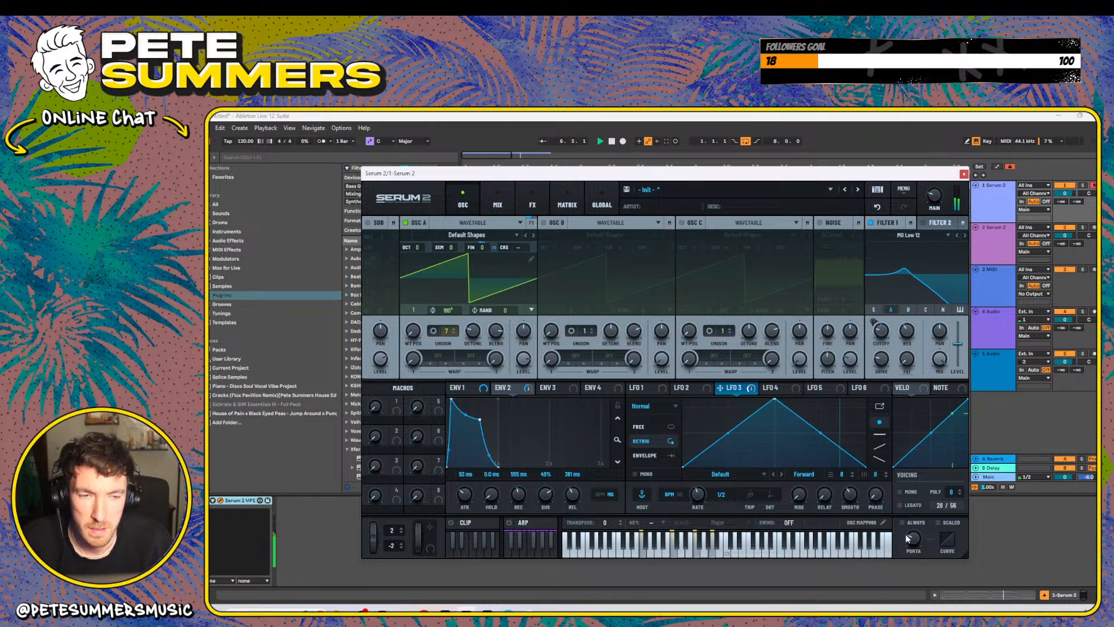
- Set Envelope 1's sustain to about -6.7 dB and its release to about 464 ms
{"action": "left_click", "coordinate": [461, 388]}
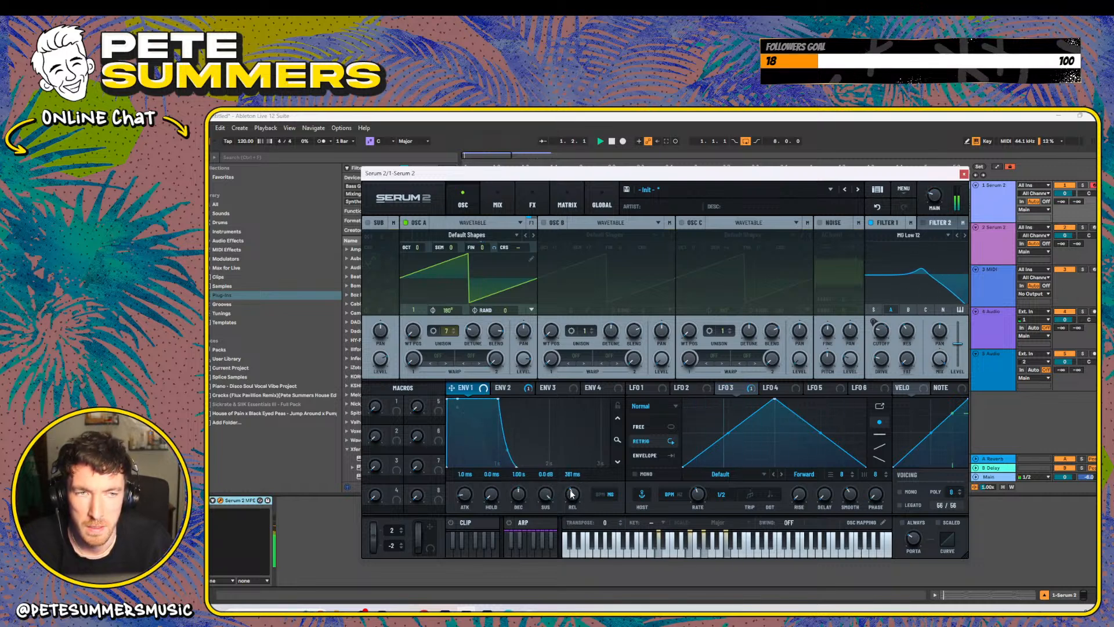
{"action": "mouse_move", "coordinate": [545, 494]}
{"action": "left_mouse_down"}
{"action": "mouse_move", "coordinate": [544, 525]}
{"action": "mouse_move", "coordinate": [547, 500]}
{"action": "mouse_move", "coordinate": [518, 502]}
{"action": "mouse_move", "coordinate": [572, 498]}
{"action": "mouse_move", "coordinate": [529, 495]}
{"action": "left_mouse_up"}
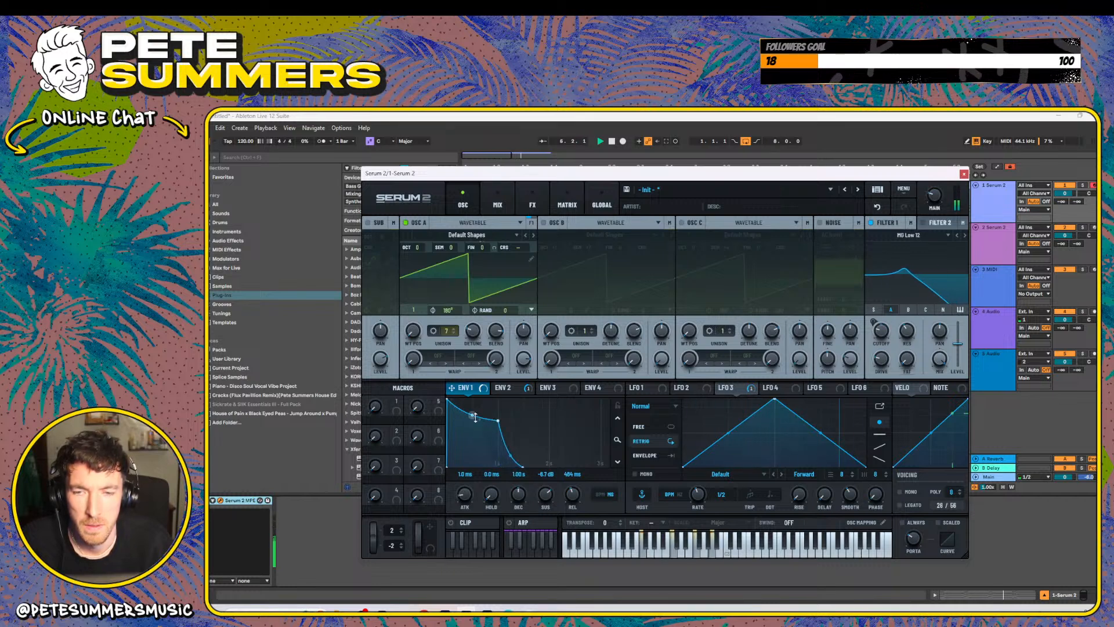
- Add a Distortion effect to the main effects chain and try different drive and mix amounts with the Tube type
{"action": "left_click", "coordinate": [540, 210]}
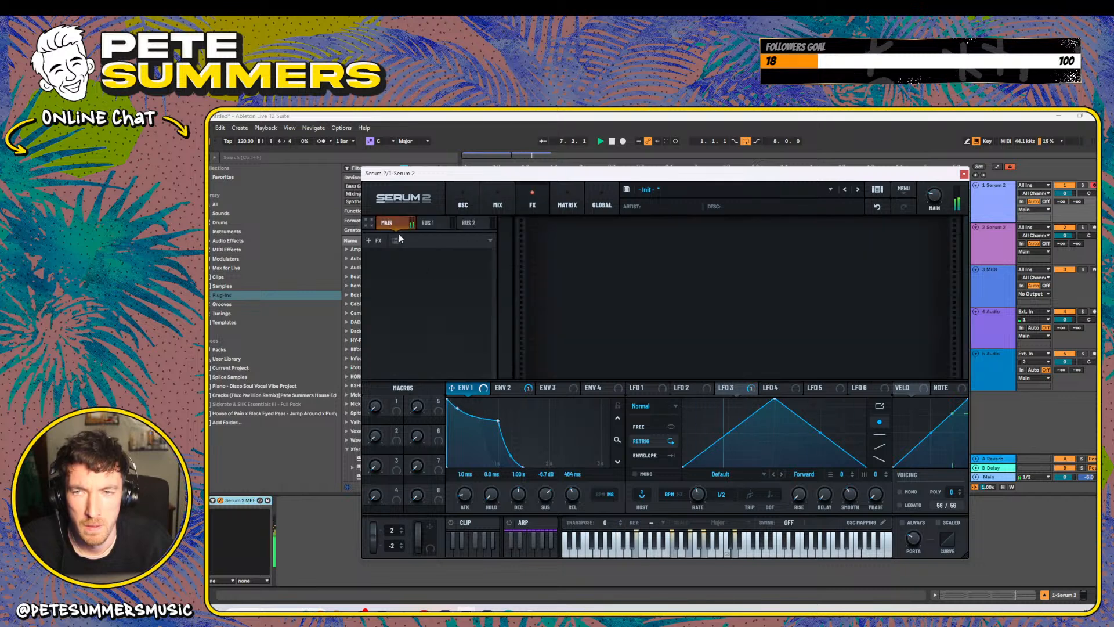
{"action": "left_click", "coordinate": [374, 240]}
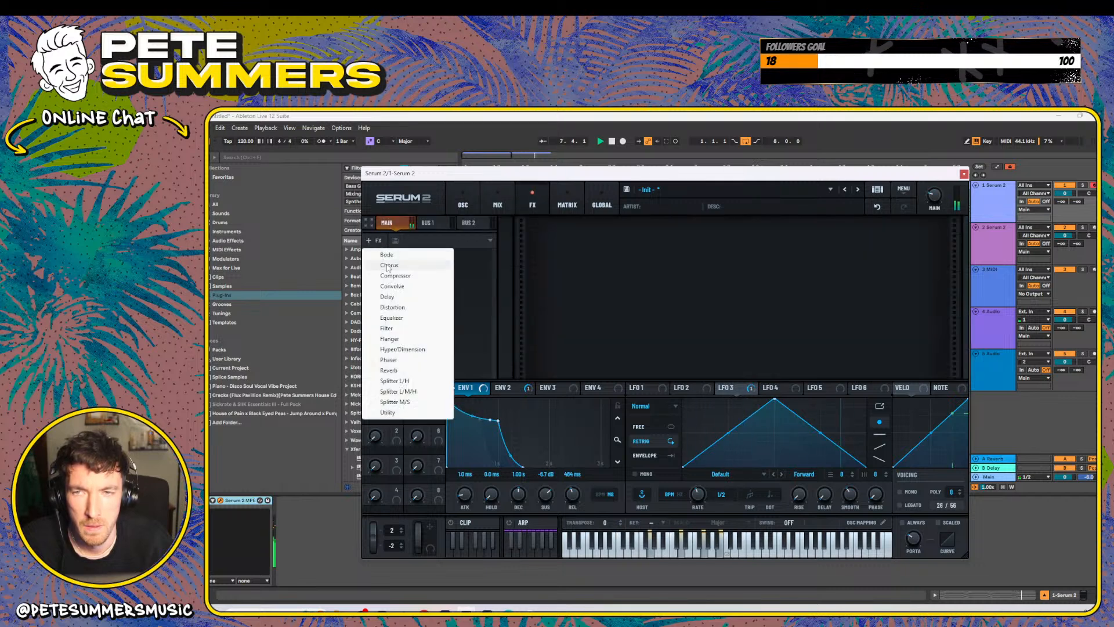
{"action": "left_click", "coordinate": [393, 307]}
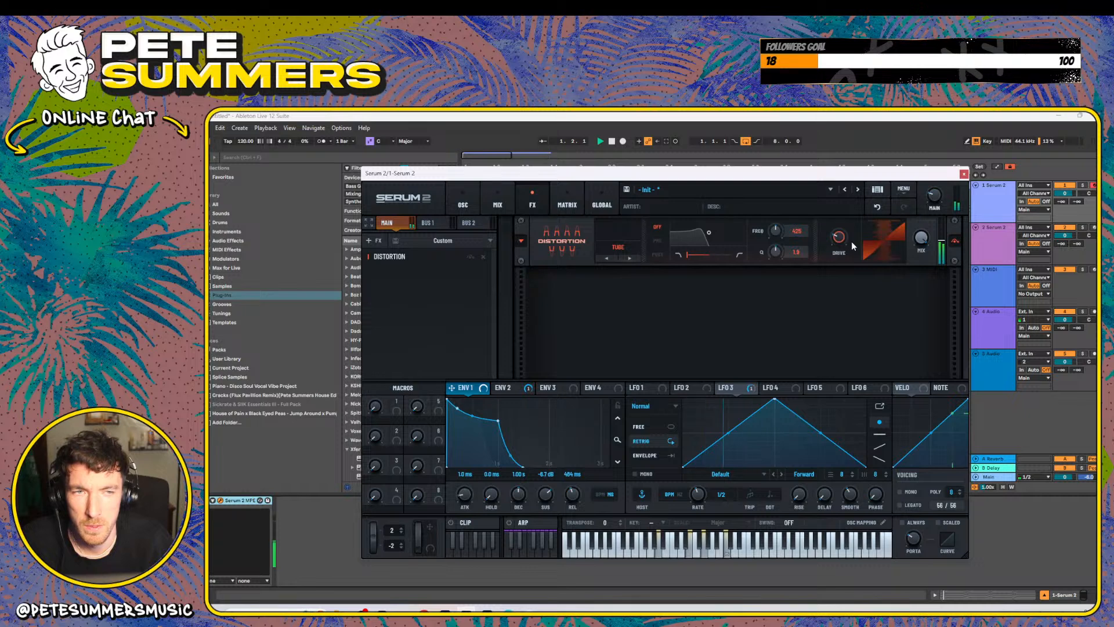
{"action": "left_click_drag", "start_coordinate": [839, 239], "coordinate": [837, 273]}
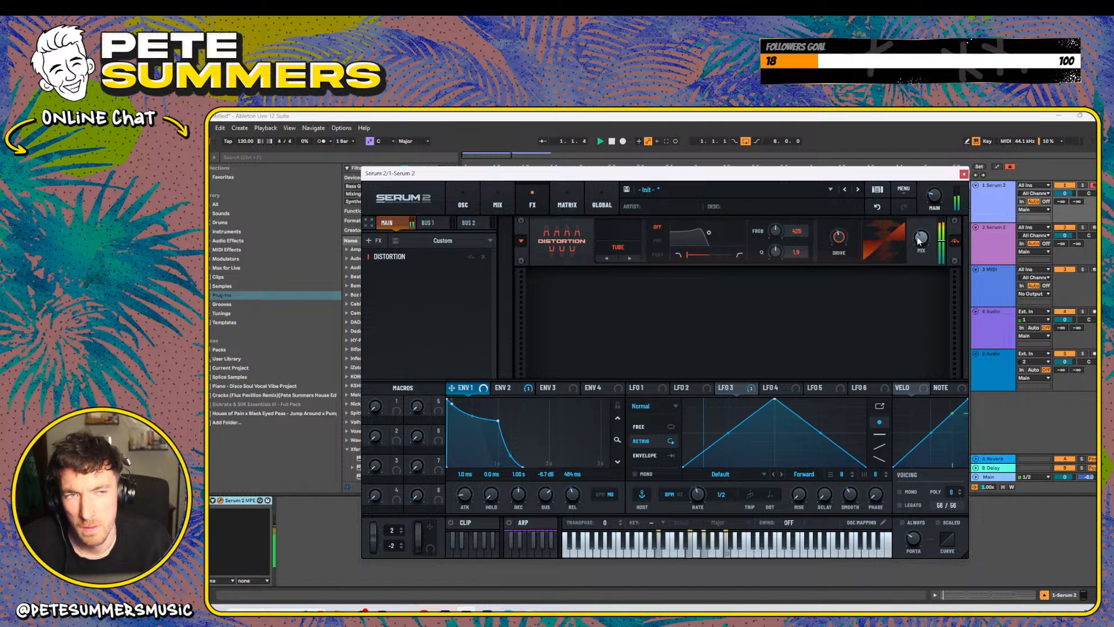
{"action": "left_click_drag", "start_coordinate": [921, 238], "coordinate": [919, 247]}
{"action": "left_click_drag", "start_coordinate": [841, 242], "coordinate": [859, 169]}
{"action": "left_click_drag", "start_coordinate": [839, 238], "coordinate": [842, 265]}
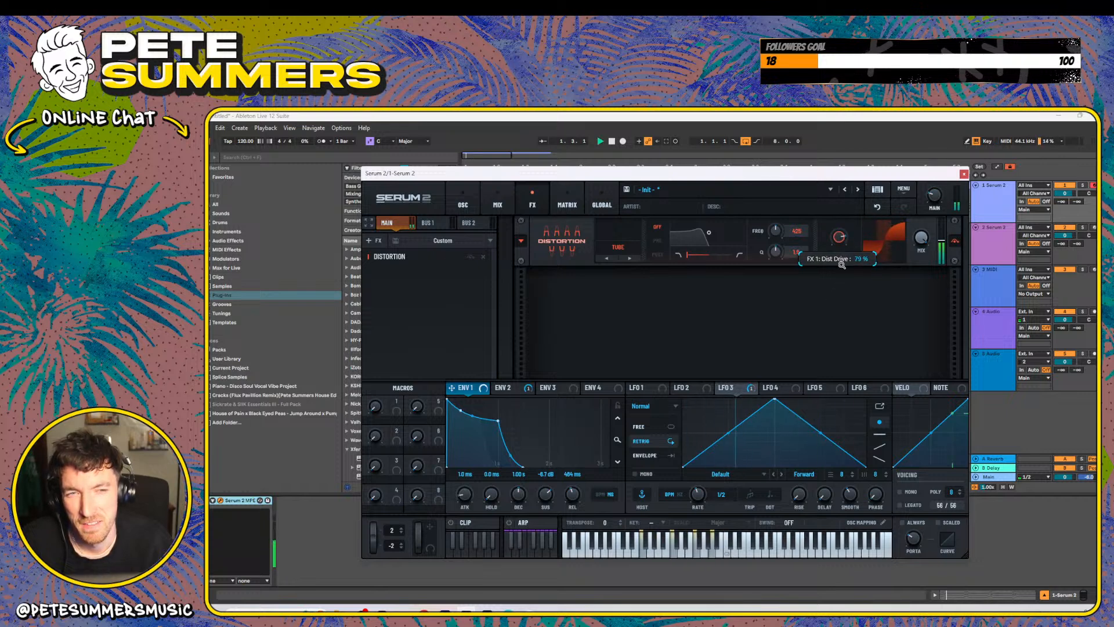
- Try the Soft Sat. distortion type with the drive at about 24%
{"action": "left_click", "coordinate": [615, 247]}
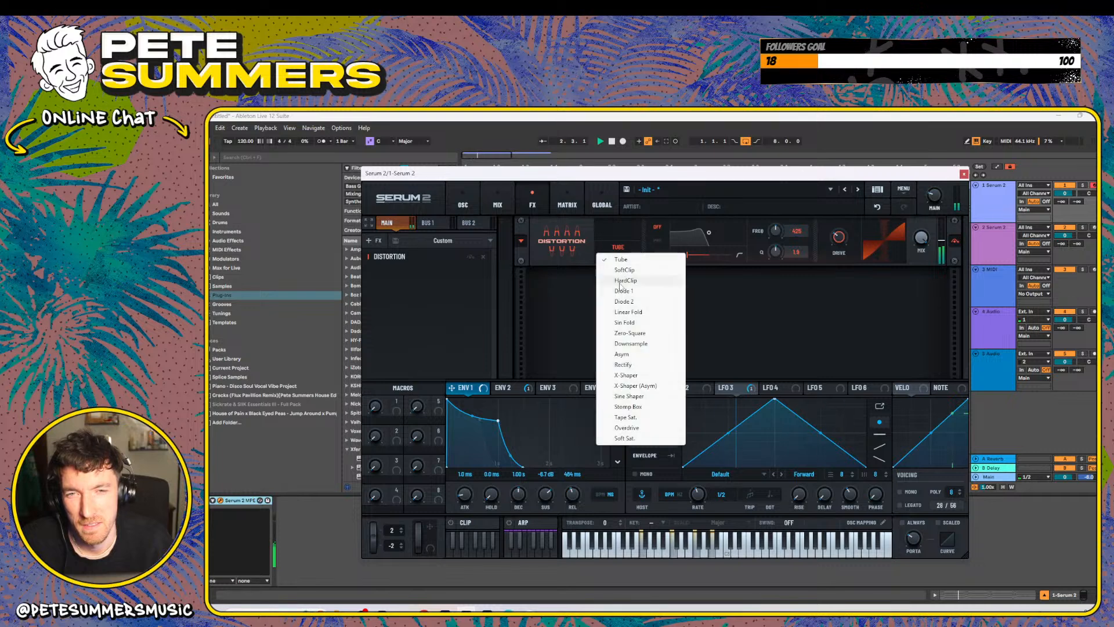
{"action": "left_click", "coordinate": [624, 438]}
{"action": "mouse_move", "coordinate": [839, 238]}
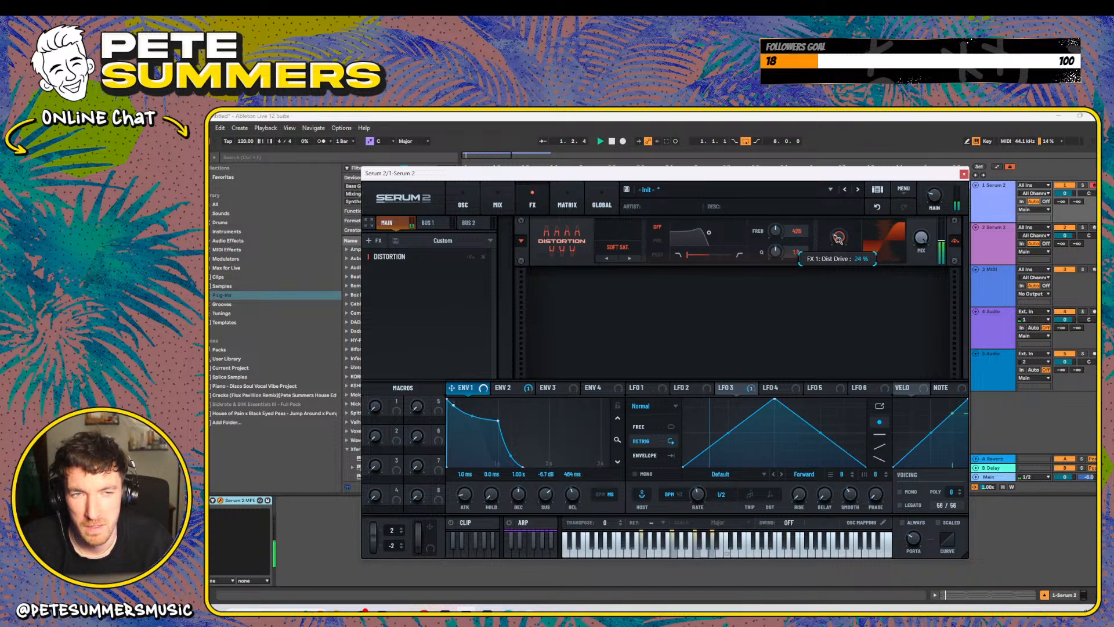
{"action": "left_click_drag", "start_coordinate": [687, 254], "coordinate": [592, 258]}
- Change the distortion type to Tape Sat. and adjust its drive and mix, trying a mix of about 66%
{"action": "left_click", "coordinate": [619, 246]}
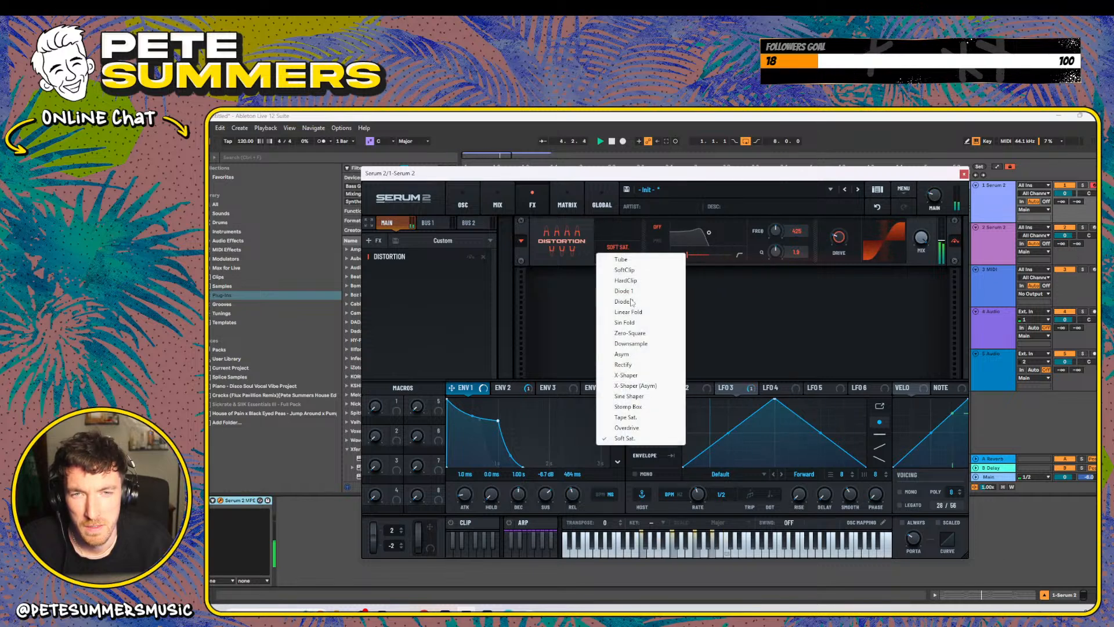
{"action": "left_click", "coordinate": [650, 418]}
{"action": "left_click_drag", "start_coordinate": [843, 245], "coordinate": [850, 230]}
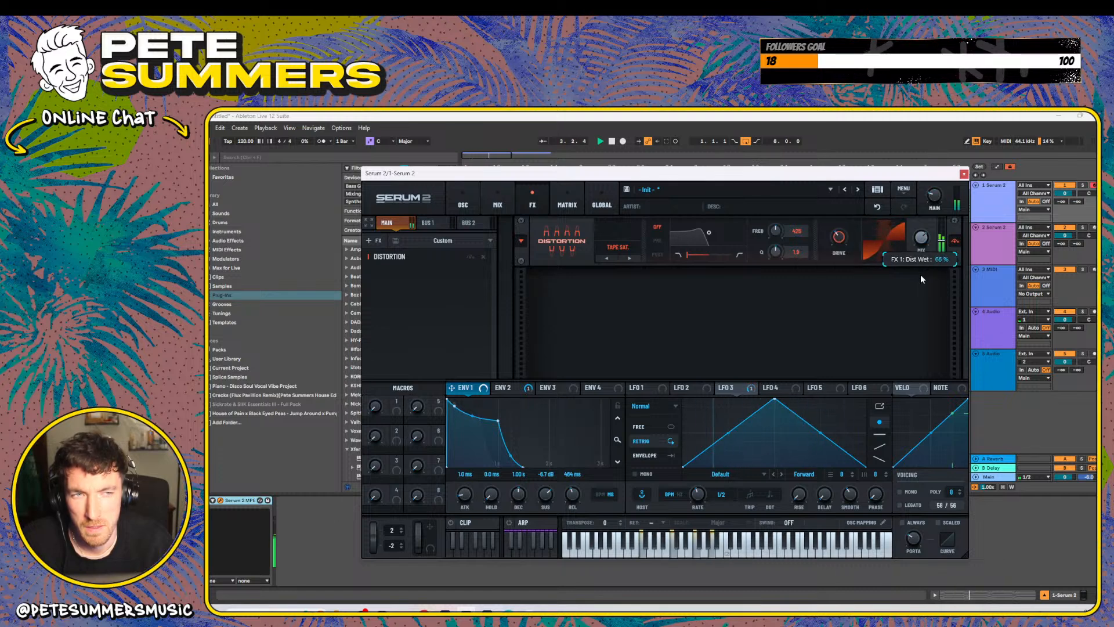
- Add a Compressor after the distortion, switch it to multiband mode and raise its gain to about 9.9
{"action": "left_click", "coordinate": [382, 240]}
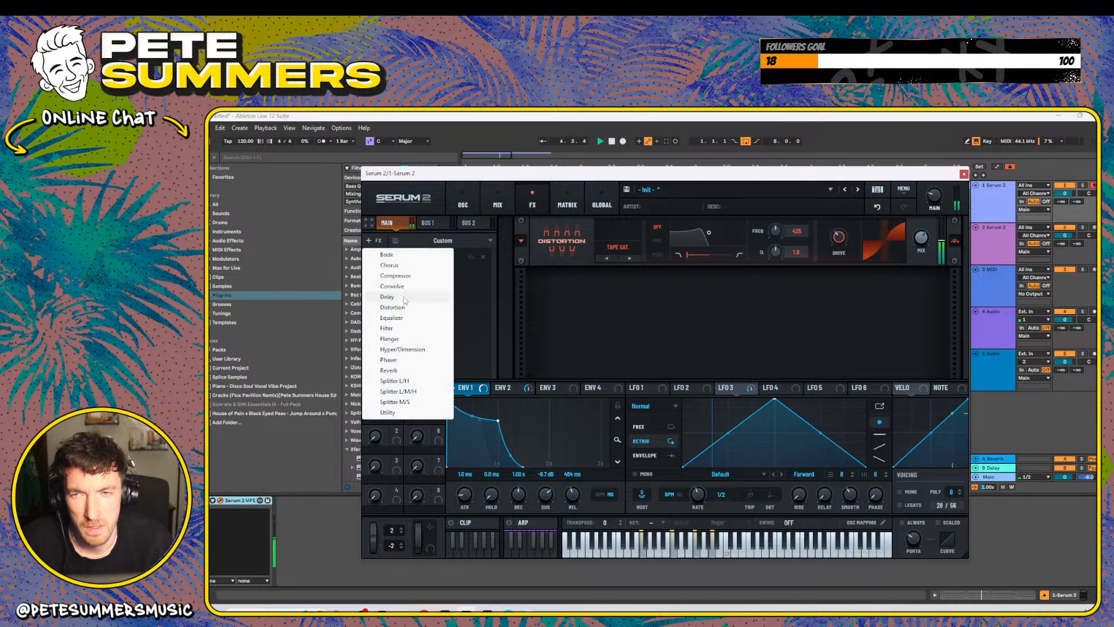
{"action": "left_click", "coordinate": [400, 289]}
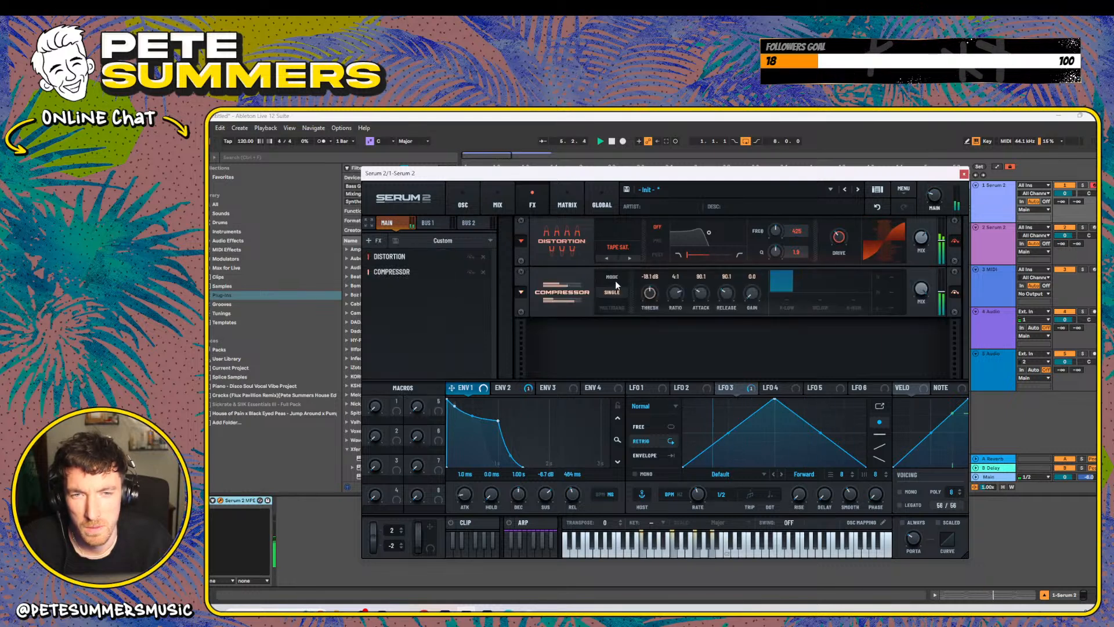
{"action": "left_click", "coordinate": [611, 307]}
{"action": "left_click_drag", "start_coordinate": [752, 292], "coordinate": [759, 272]}
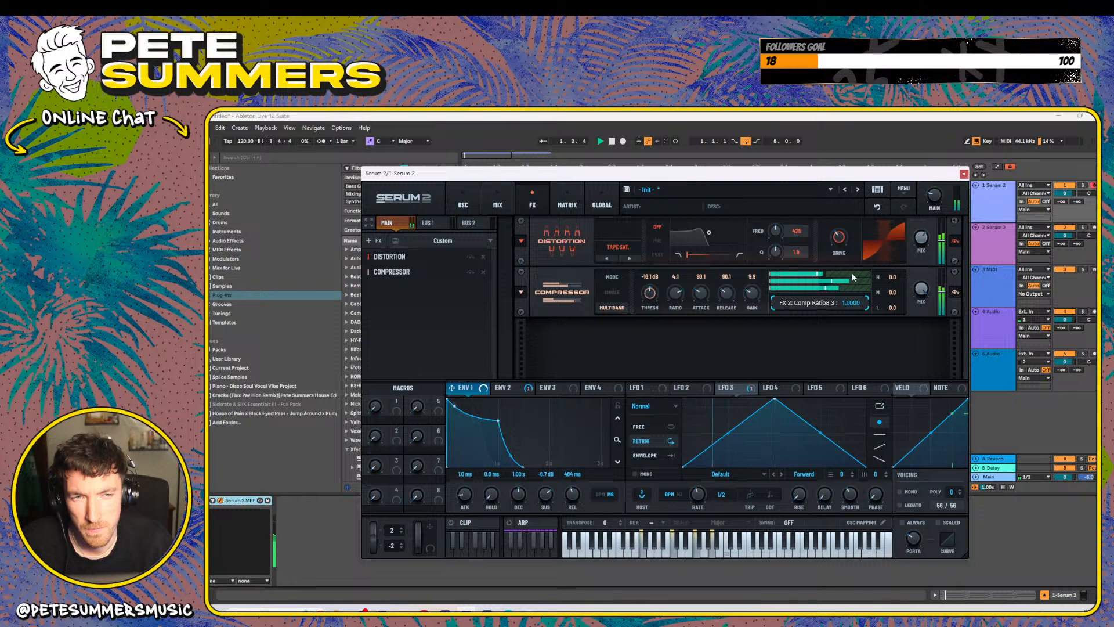
- Reduce the multiband compressor's two band 3 ratios to about 0.89 and 0.83
{"action": "left_click_drag", "start_coordinate": [851, 277], "coordinate": [830, 281]}
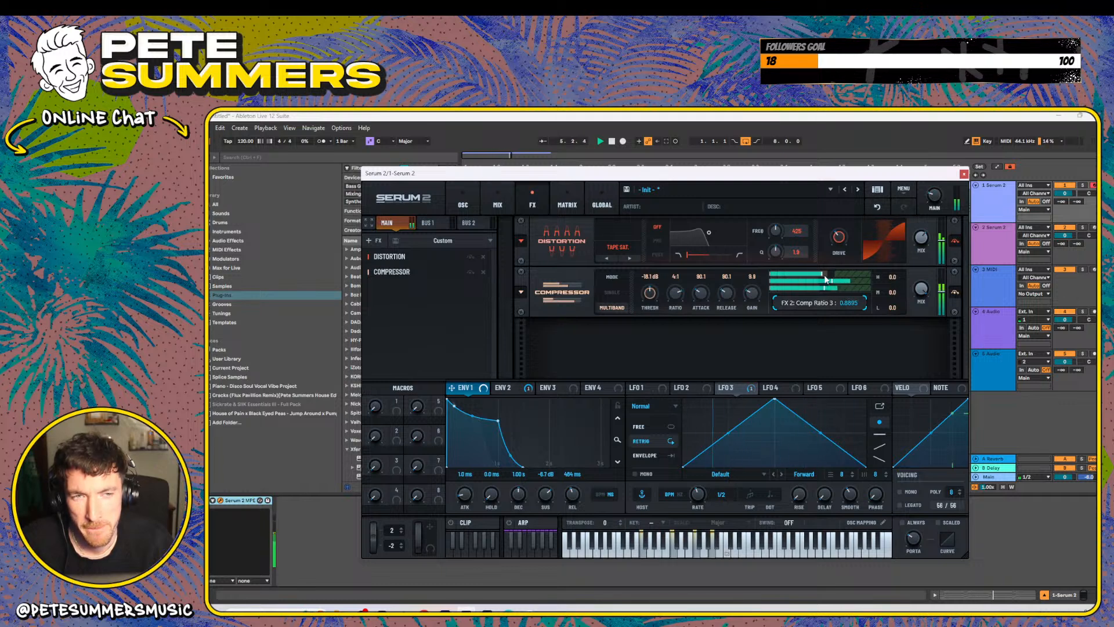
{"action": "left_click_drag", "start_coordinate": [826, 279], "coordinate": [834, 278]}
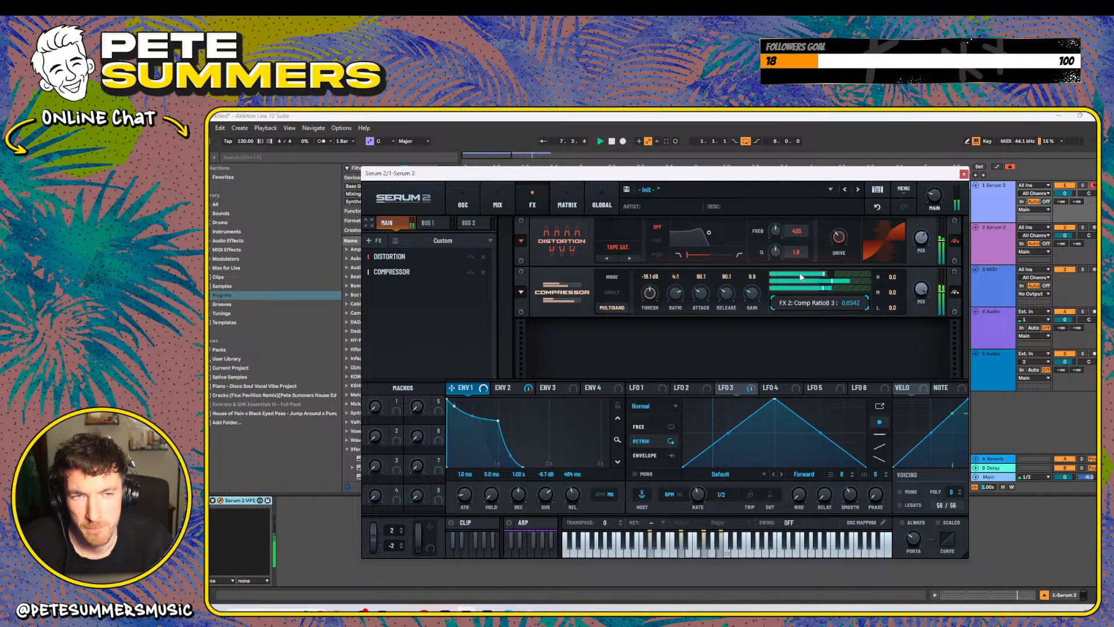
- Reduce the multiband compressor's below-threshold settings for the high, mid and low bands, bringing the mid band to about 117%
{"action": "mouse_move", "coordinate": [832, 279]}
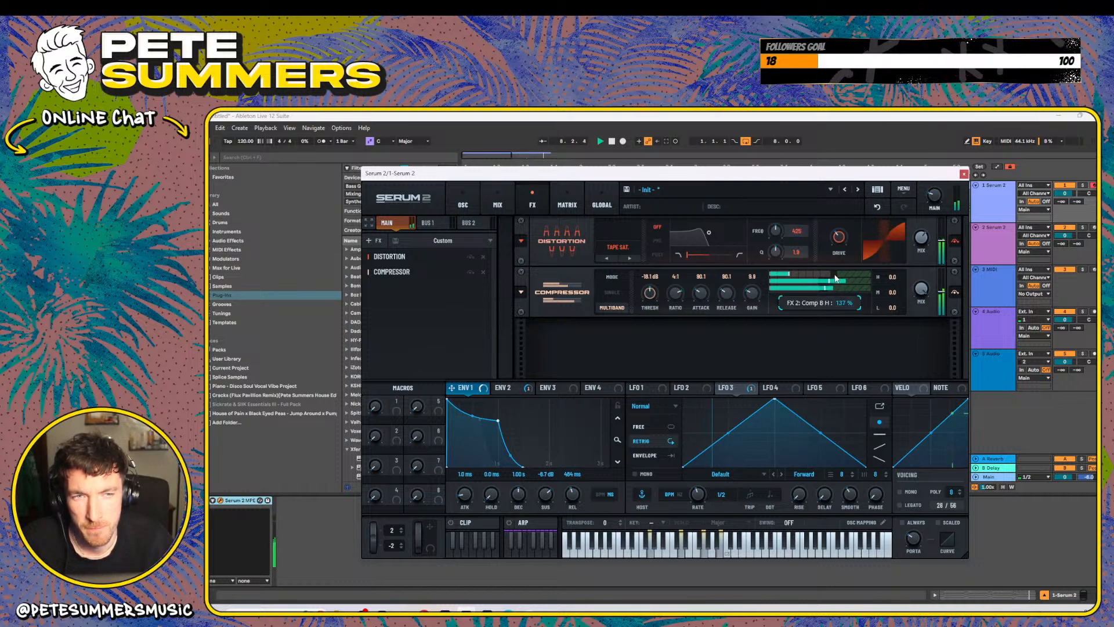
{"action": "left_click_drag", "start_coordinate": [830, 279], "coordinate": [817, 275]}
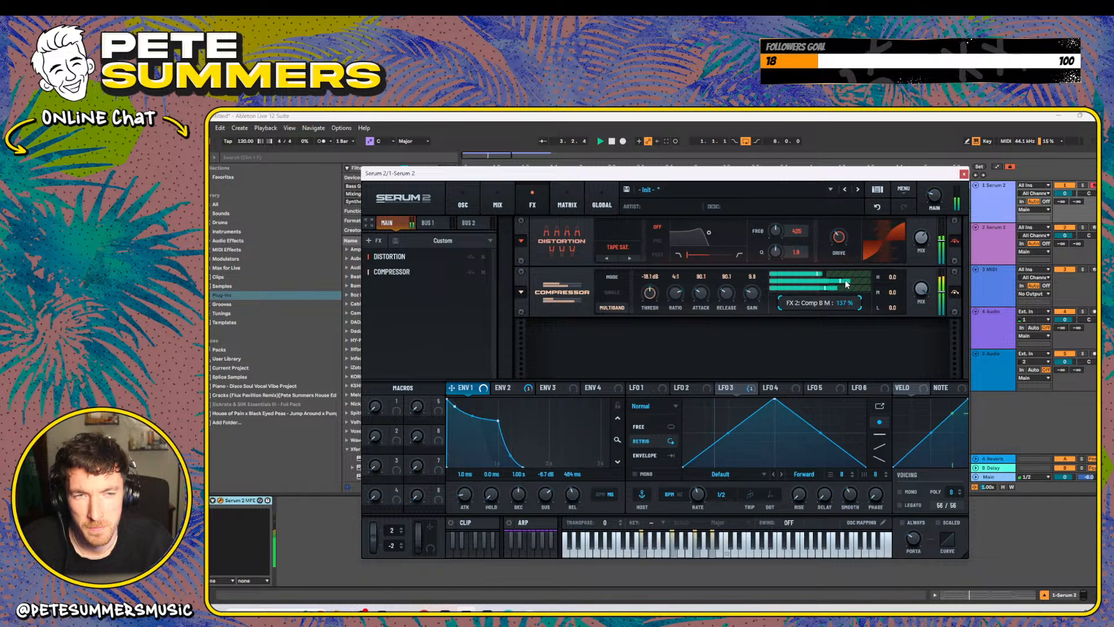
{"action": "mouse_move", "coordinate": [828, 284]}
{"action": "left_mouse_down"}
{"action": "mouse_move", "coordinate": [817, 284]}
{"action": "mouse_move", "coordinate": [833, 283]}
{"action": "left_mouse_up"}
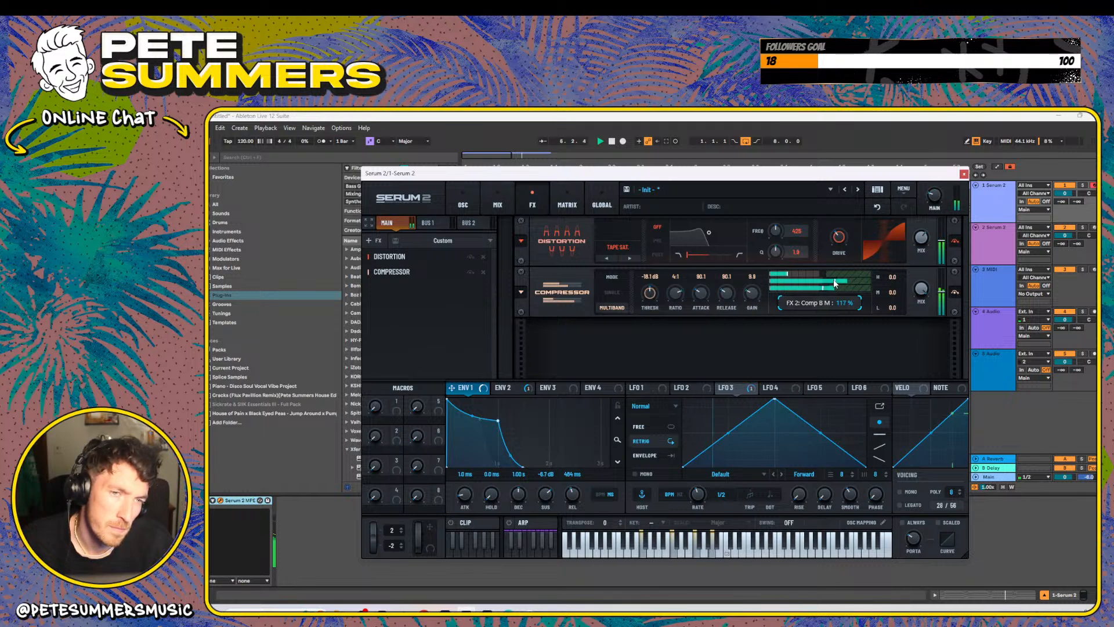
{"action": "left_click_drag", "start_coordinate": [827, 289], "coordinate": [814, 292]}
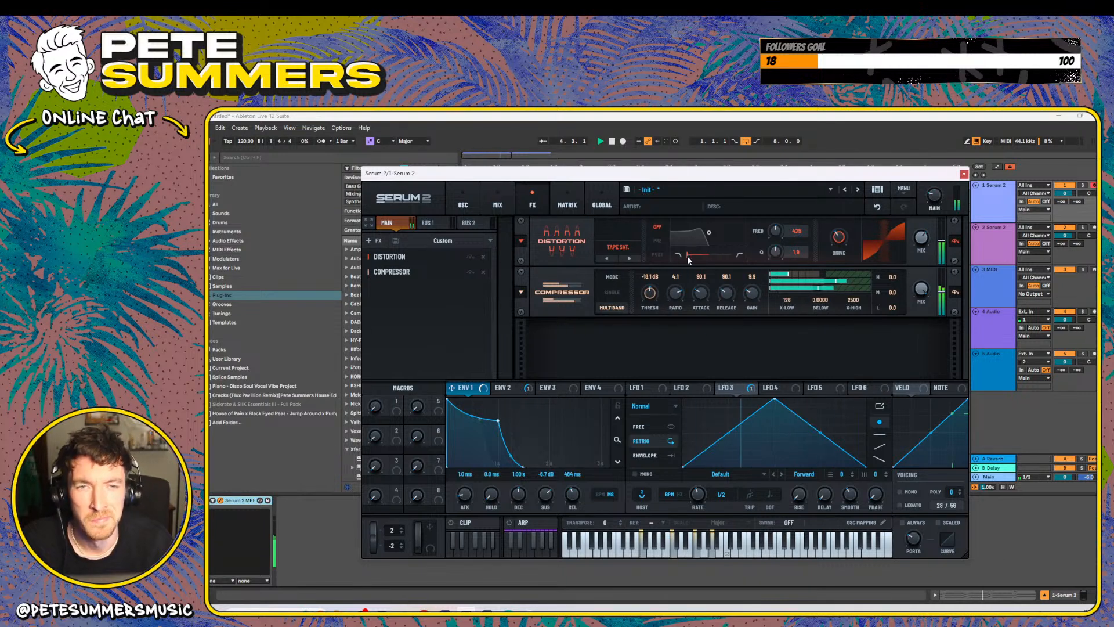
- Morph the distortion's filter towards high-pass, lower its frequency to 124 and Q to 0.1, and place it post-distortion
{"action": "mouse_move", "coordinate": [687, 255]}
{"action": "left_mouse_down"}
{"action": "mouse_move", "coordinate": [723, 252]}
{"action": "mouse_move", "coordinate": [698, 232]}
{"action": "mouse_move", "coordinate": [681, 258]}
{"action": "mouse_move", "coordinate": [746, 256]}
{"action": "left_mouse_up"}
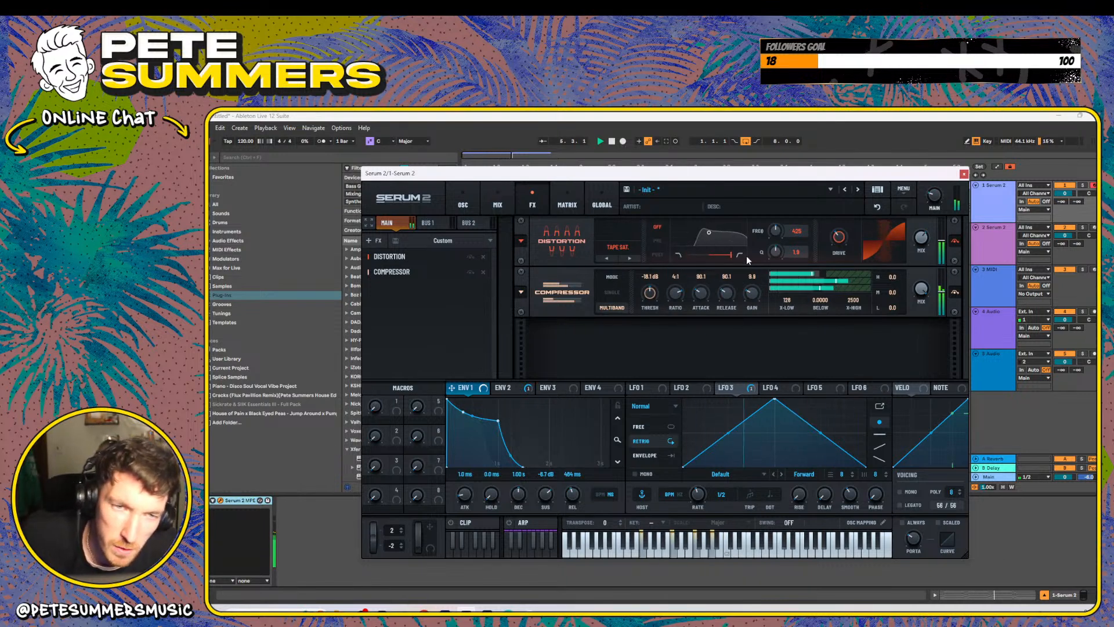
{"action": "left_click", "coordinate": [658, 240]}
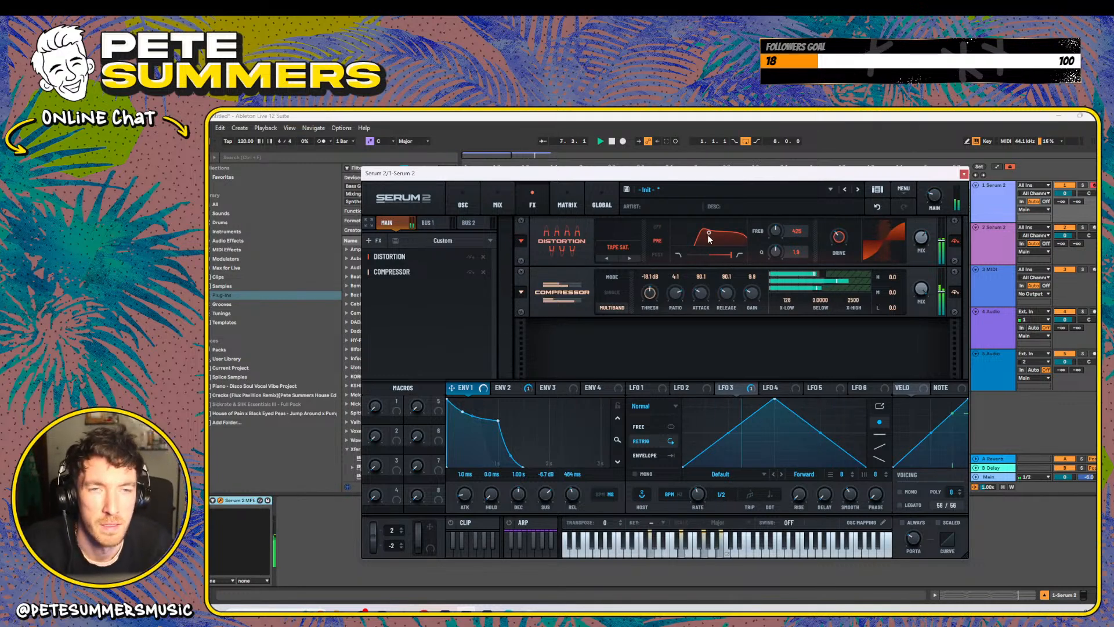
{"action": "left_click_drag", "start_coordinate": [704, 240], "coordinate": [699, 245]}
{"action": "left_click", "coordinate": [662, 255]}
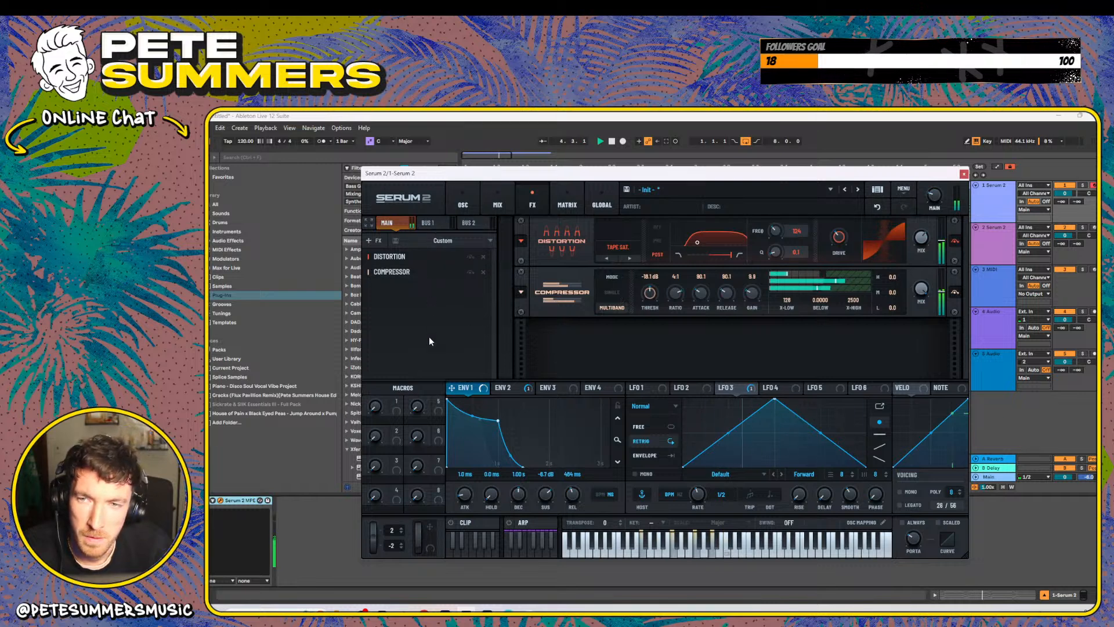
{"action": "left_click", "coordinate": [373, 240]}
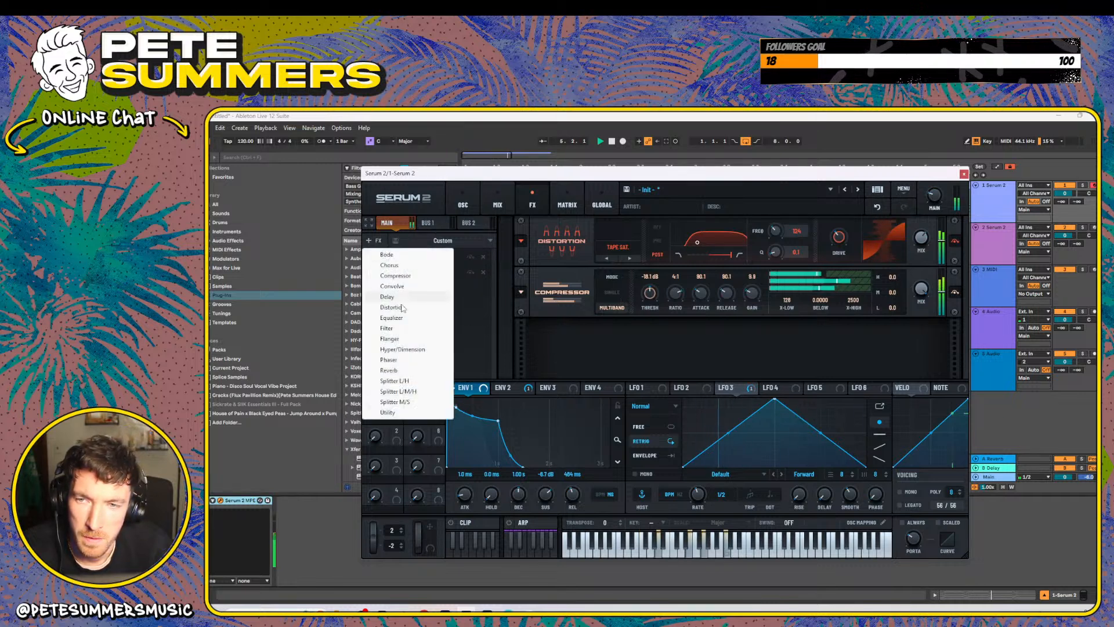
{"action": "left_click", "coordinate": [399, 342]}
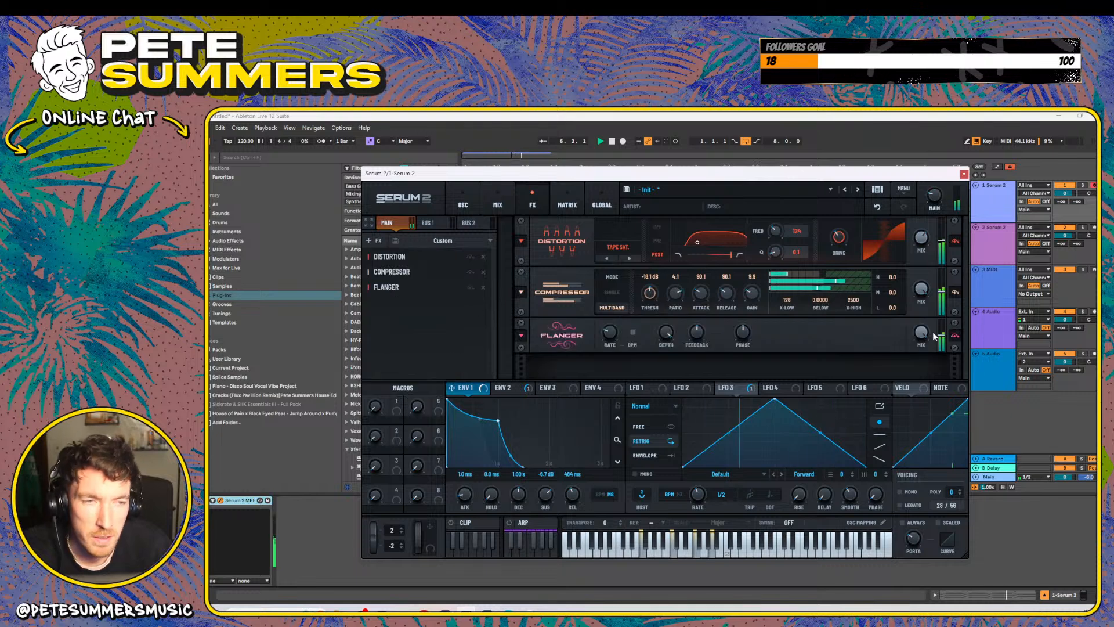
{"action": "left_click", "coordinate": [482, 287]}
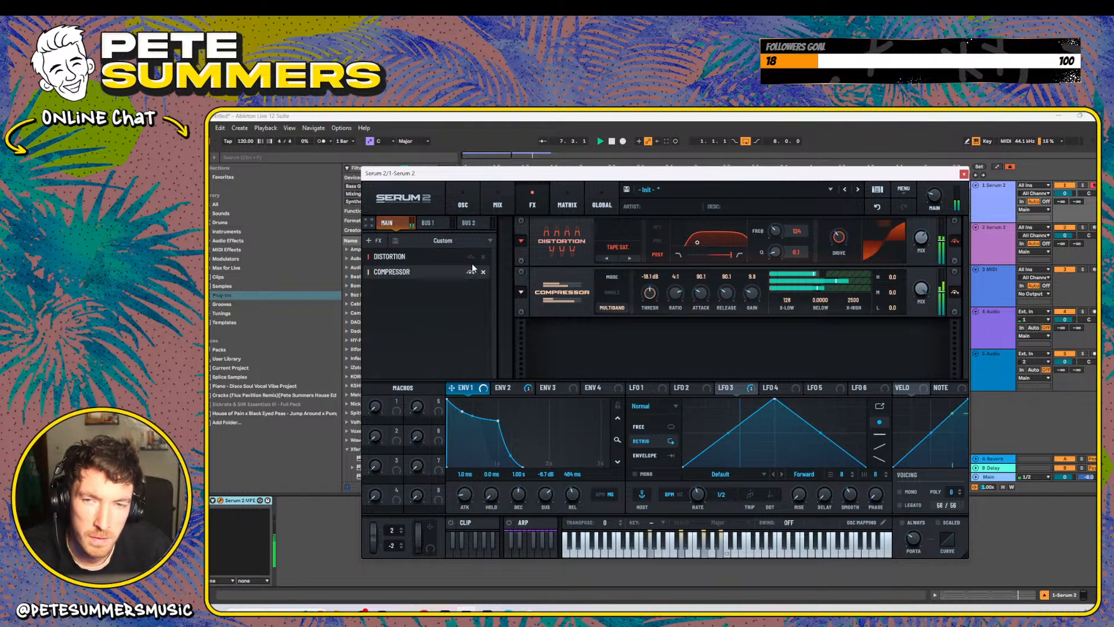
- Add a Phaser with its mix at about 30% and place it between the distortion and the compressor
{"action": "left_click", "coordinate": [379, 239]}
{"action": "left_click", "coordinate": [409, 363]}
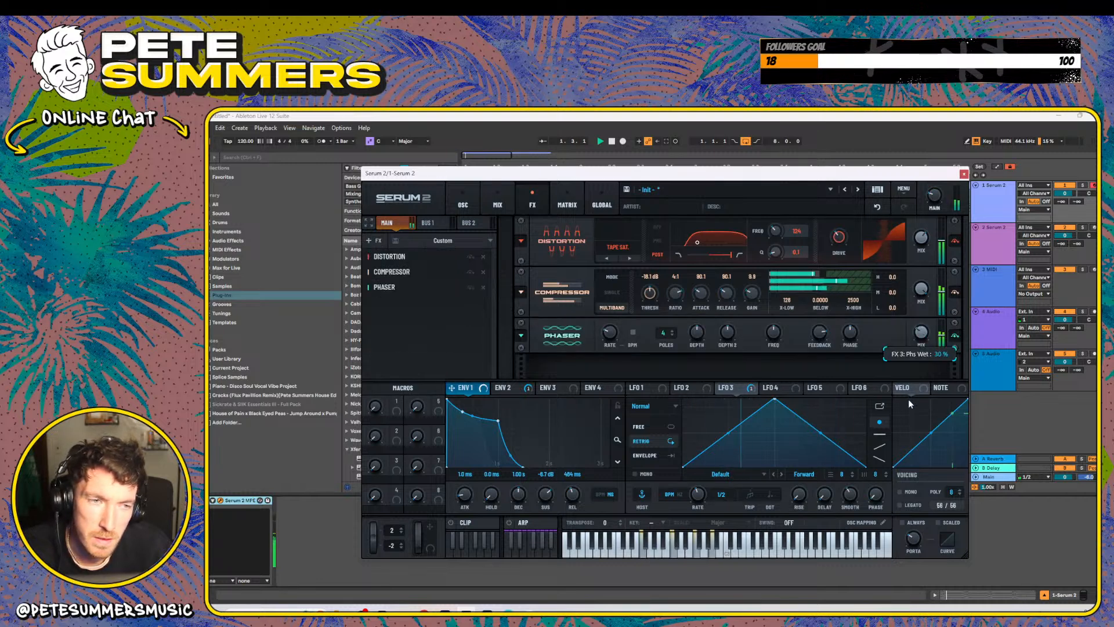
{"action": "left_click_drag", "start_coordinate": [570, 340], "coordinate": [563, 311]}
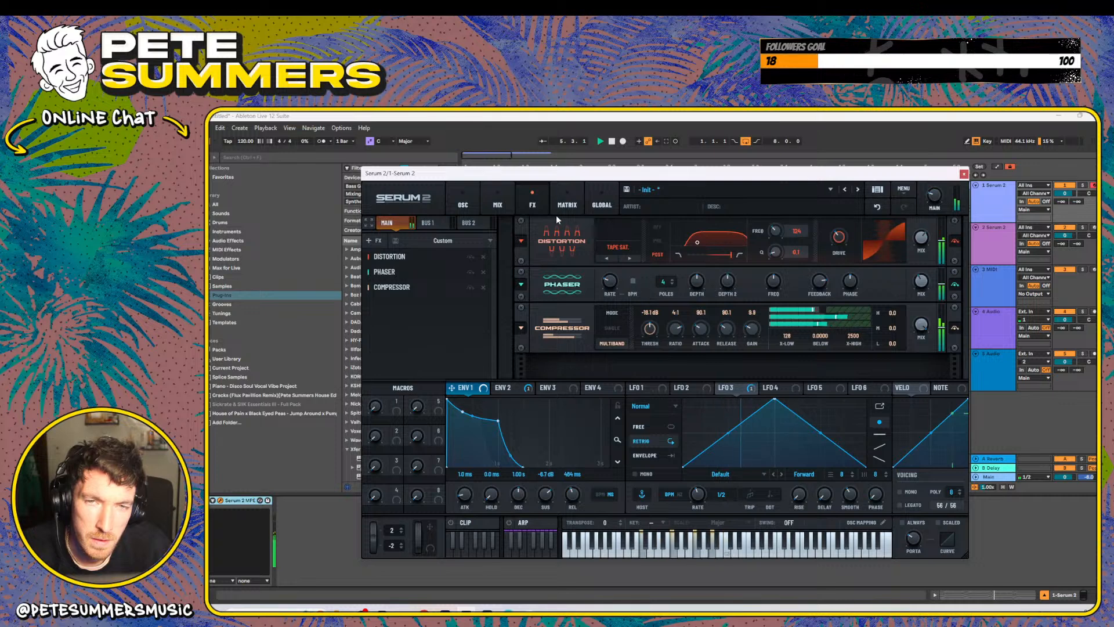
- Set oscillator A's random phase to 100 and its start phase to 0°
{"action": "left_click", "coordinate": [463, 200]}
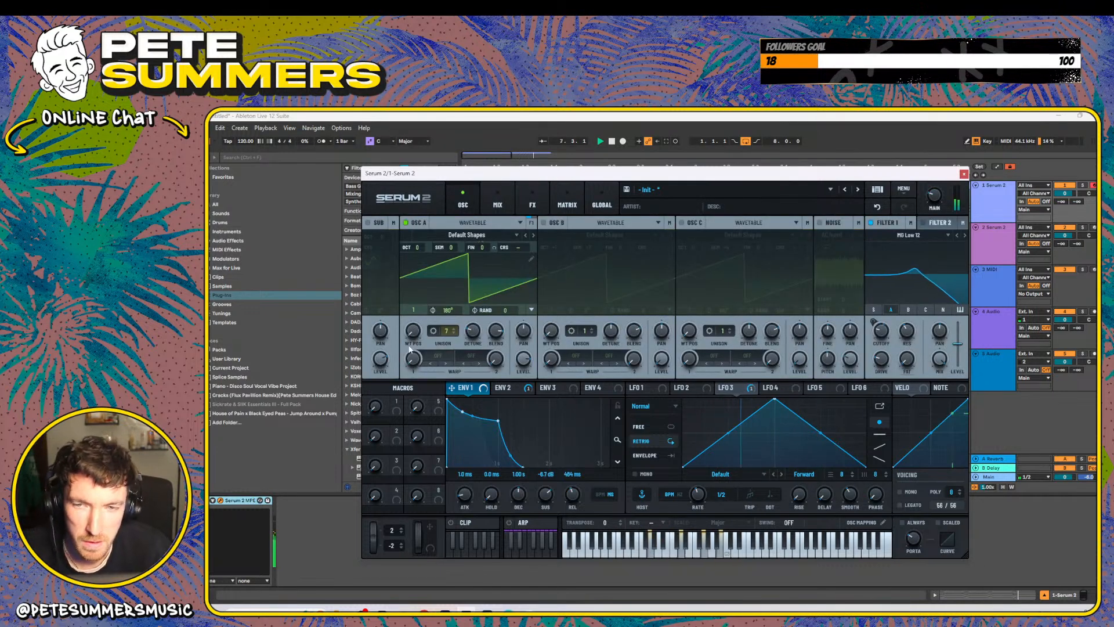
{"action": "left_click_drag", "start_coordinate": [504, 309], "coordinate": [542, 216]}
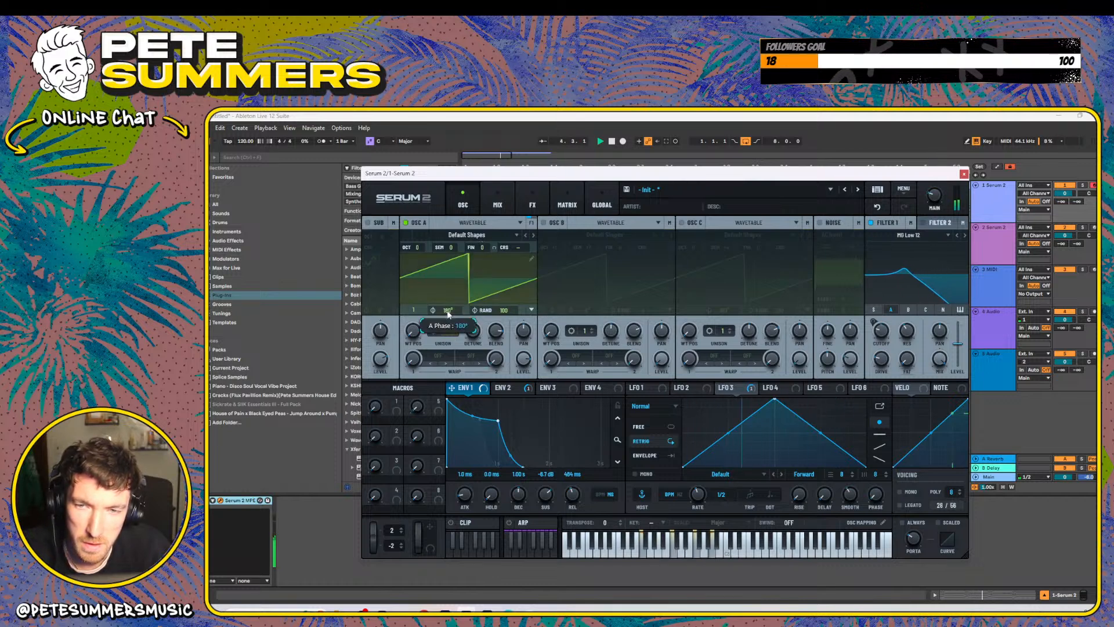
{"action": "left_click_drag", "start_coordinate": [447, 312], "coordinate": [445, 445]}
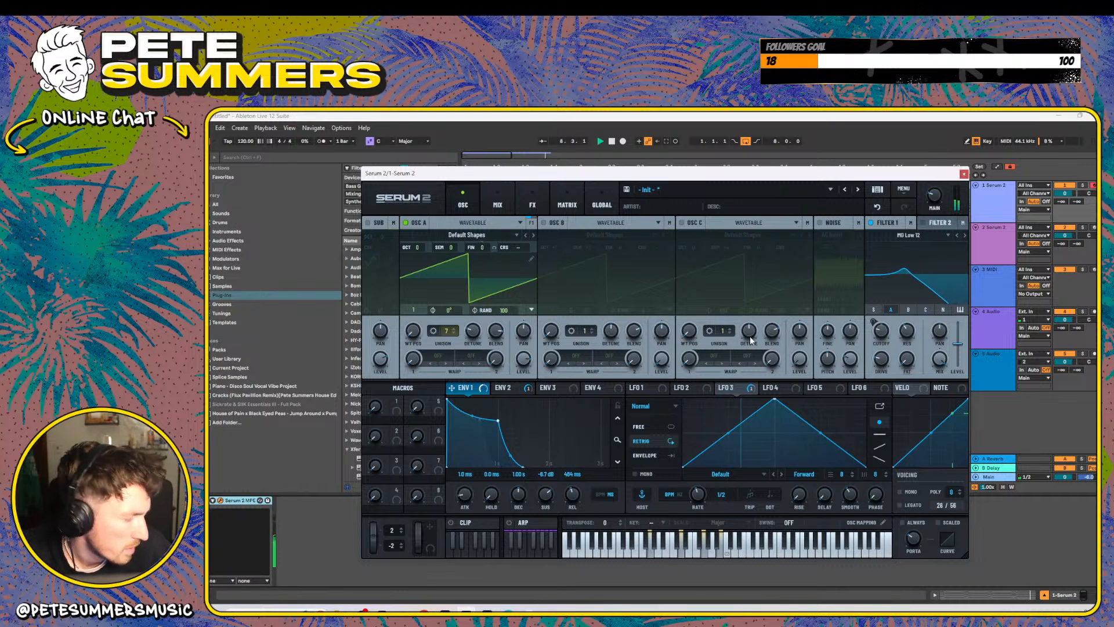
{"action": "mouse_move", "coordinate": [451, 247]}
{"action": "left_mouse_down"}
{"action": "mouse_move", "coordinate": [457, 230]}
{"action": "mouse_move", "coordinate": [450, 261]}
{"action": "left_mouse_up"}
- Lower oscillator A's level in the mixer and raise the synth's main output volume to compensate
{"action": "left_click", "coordinate": [498, 201]}
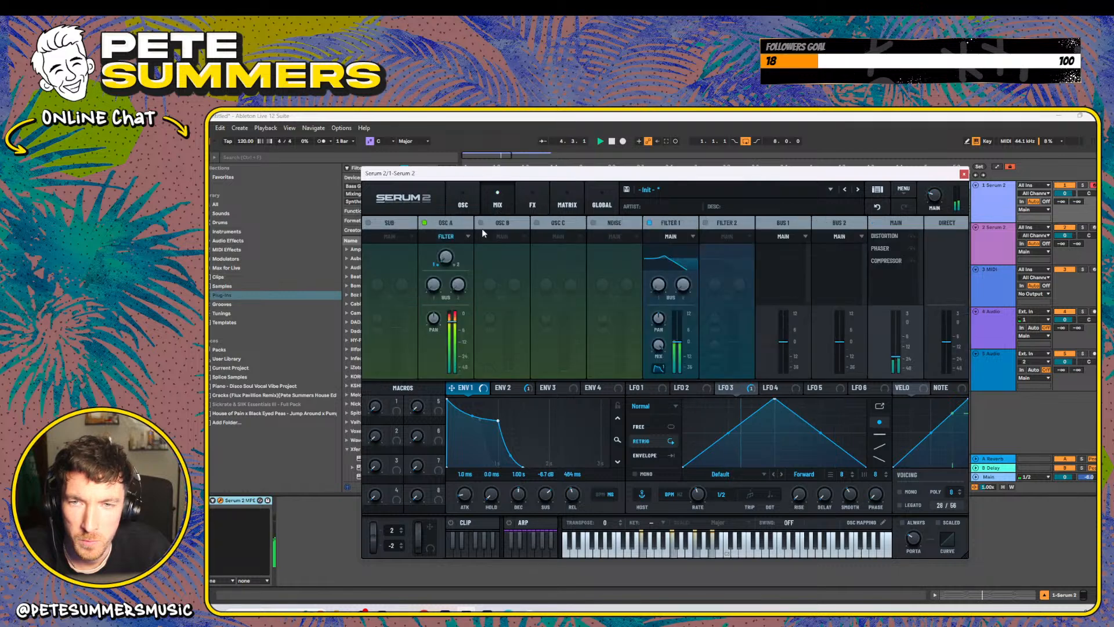
{"action": "left_click", "coordinate": [545, 211]}
{"action": "left_click", "coordinate": [498, 200]}
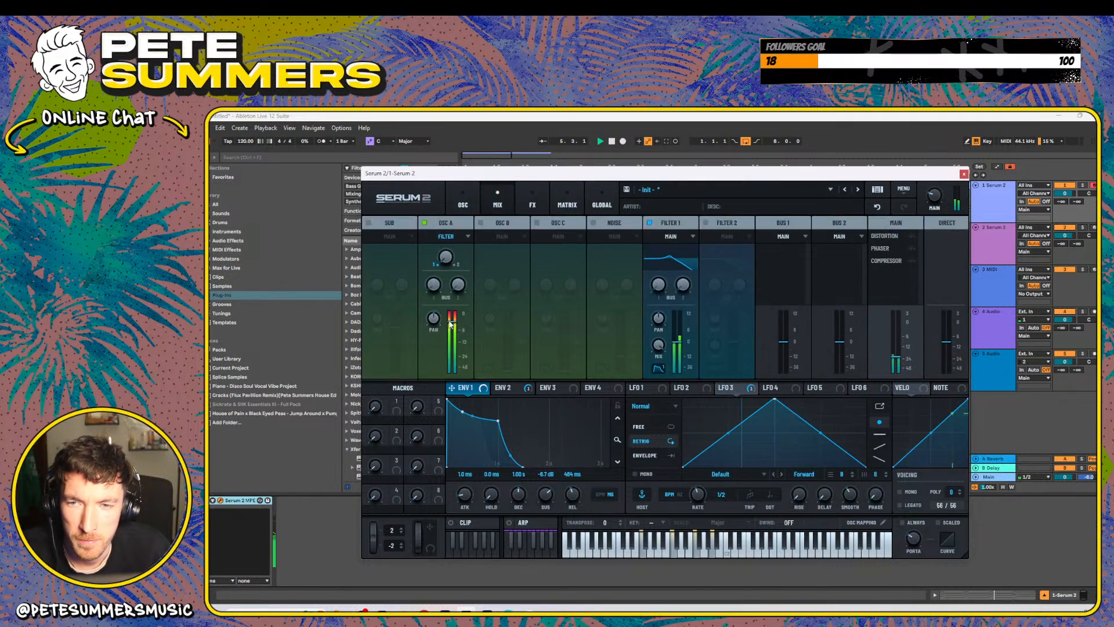
{"action": "mouse_move", "coordinate": [453, 325]}
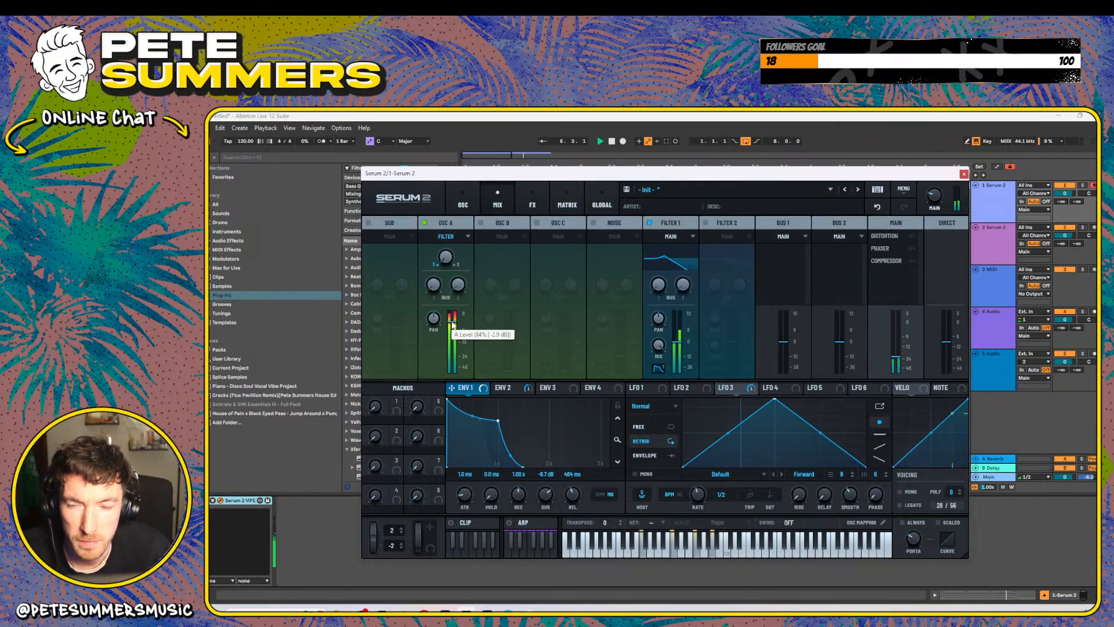
{"action": "left_click_drag", "start_coordinate": [453, 325], "coordinate": [455, 351]}
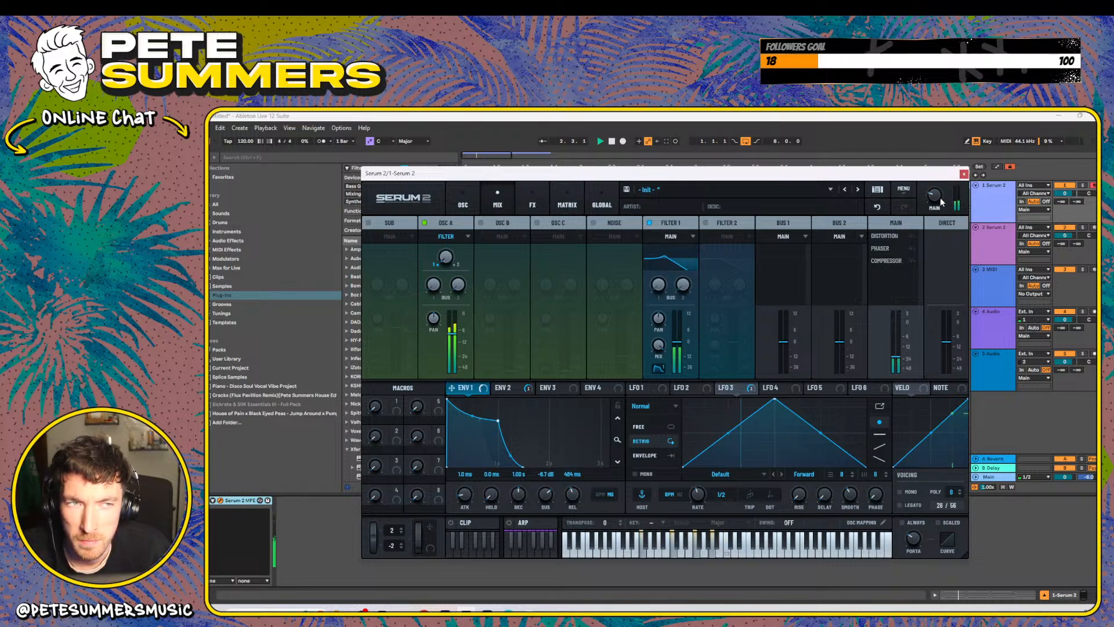
{"action": "left_click_drag", "start_coordinate": [940, 202], "coordinate": [941, 172]}
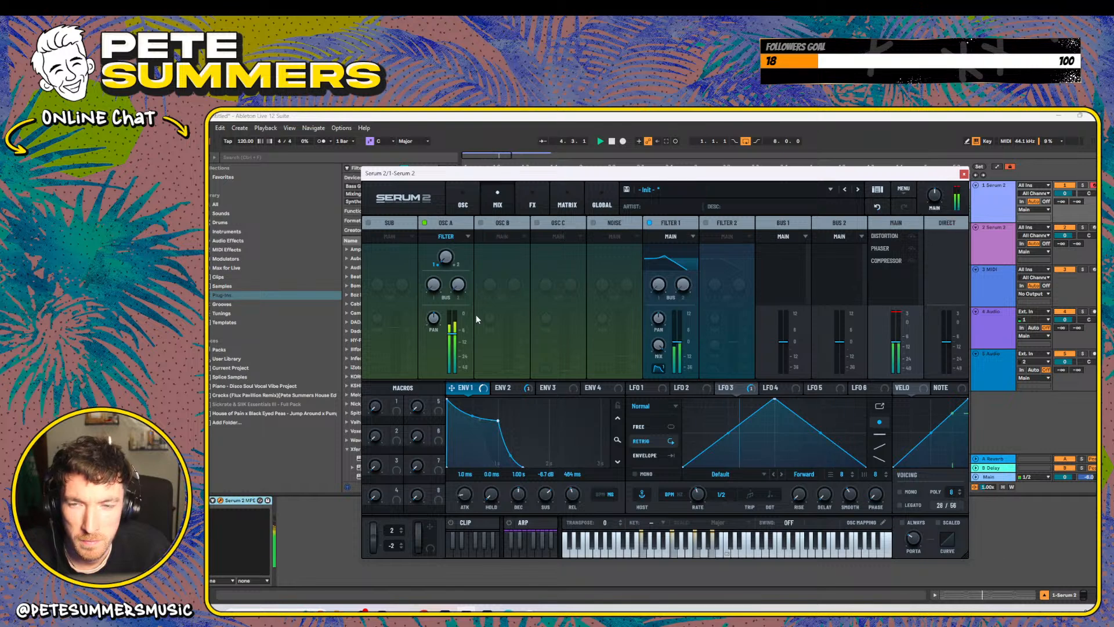
- Add a Reverb at the end of the main effects chain, after the compressor
{"action": "left_click", "coordinate": [532, 197]}
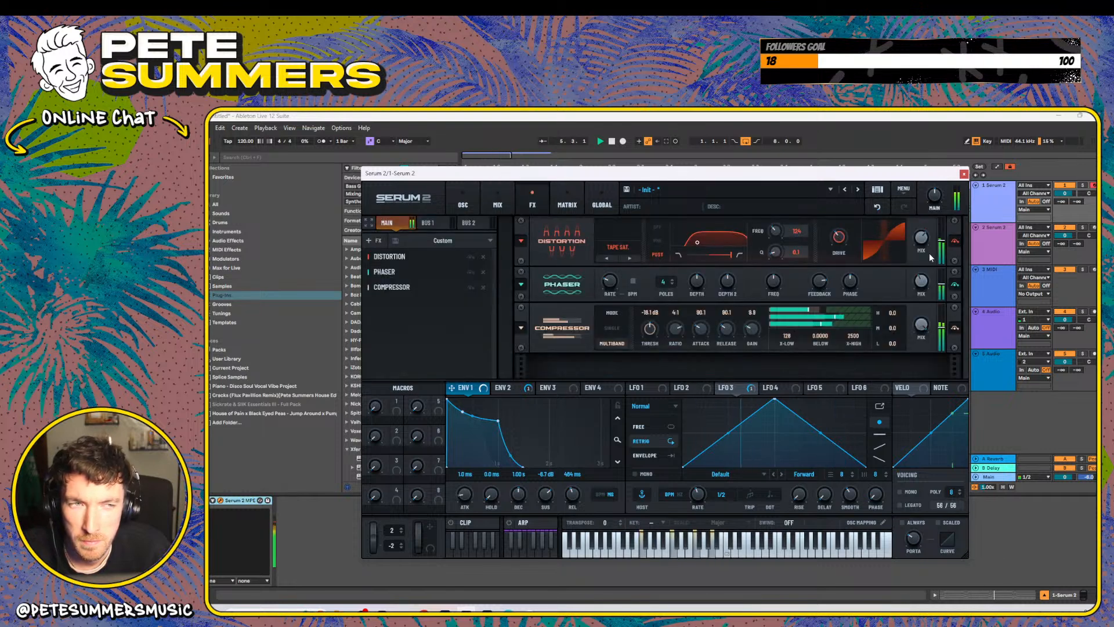
{"action": "left_click", "coordinate": [377, 239]}
{"action": "left_click", "coordinate": [418, 368]}
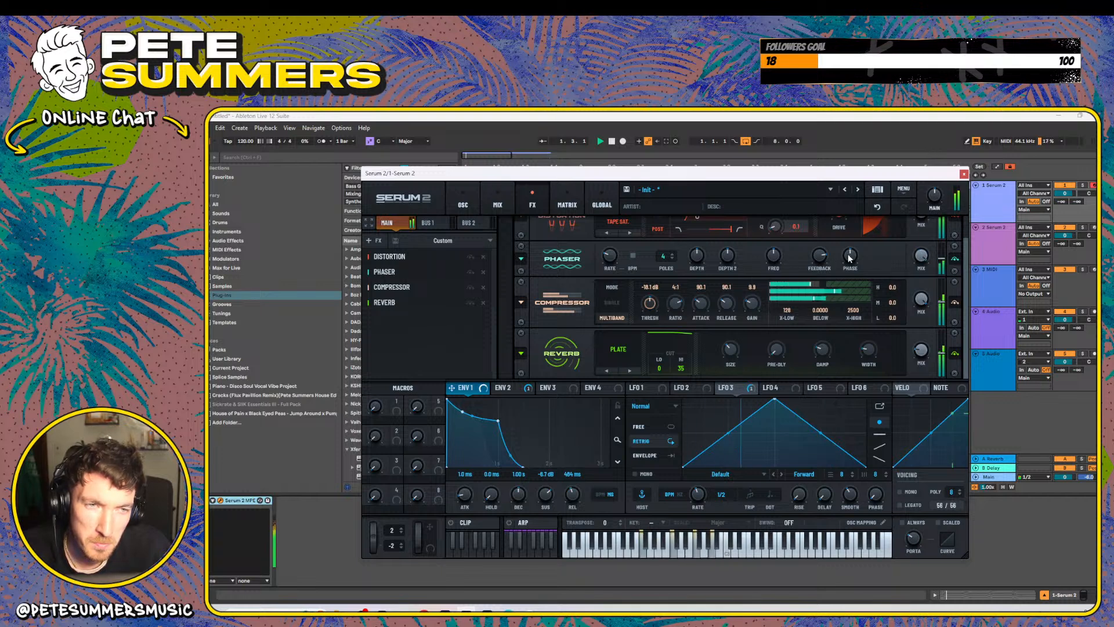
- Adjust the phaser's feedback and set its phase width to about 183 degrees
{"action": "left_click_drag", "start_coordinate": [821, 258], "coordinate": [813, 315]}
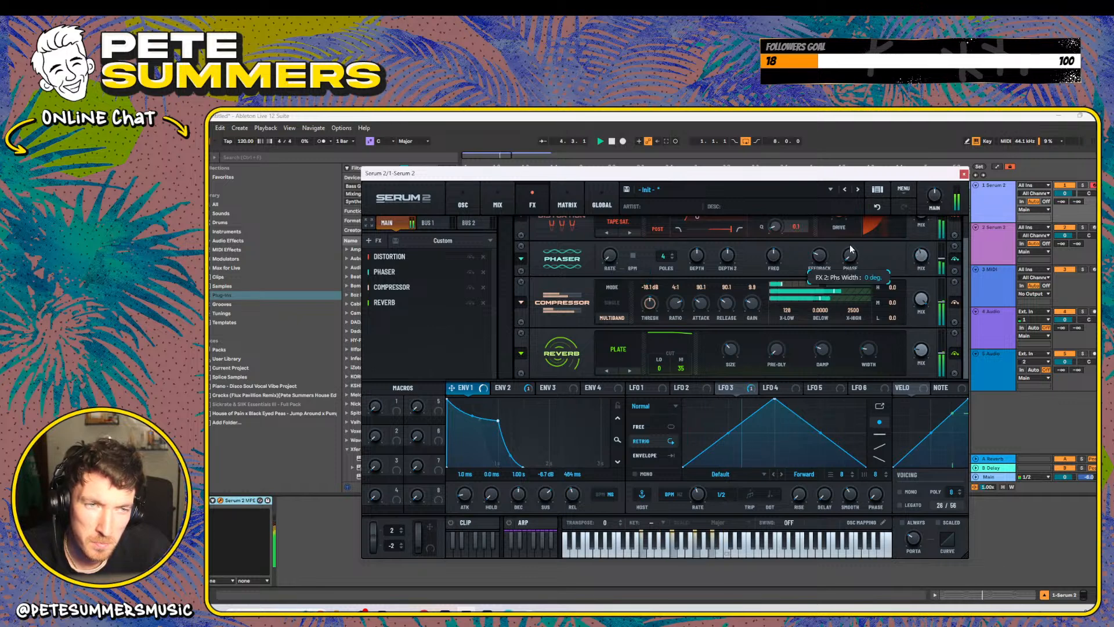
{"action": "left_click_drag", "start_coordinate": [850, 255], "coordinate": [840, 306]}
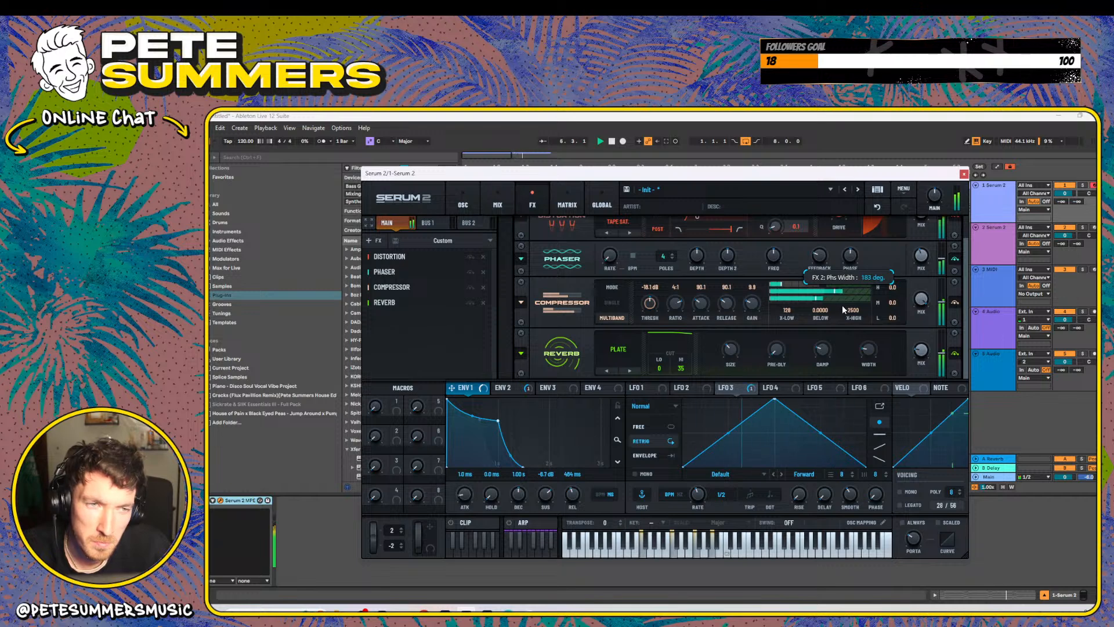
{"action": "left_click_drag", "start_coordinate": [813, 256], "coordinate": [836, 218]}
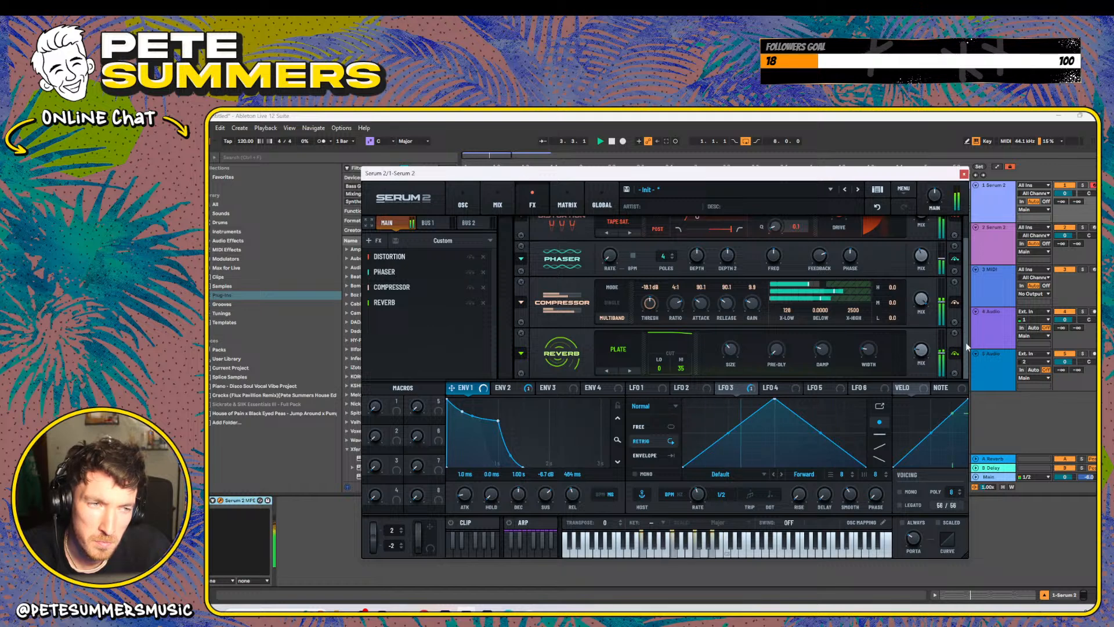
- Adjust the reverb's mix and pre-delay, try the Hall type, and switch the reverb to Vintage
{"action": "left_click_drag", "start_coordinate": [925, 350], "coordinate": [927, 331]}
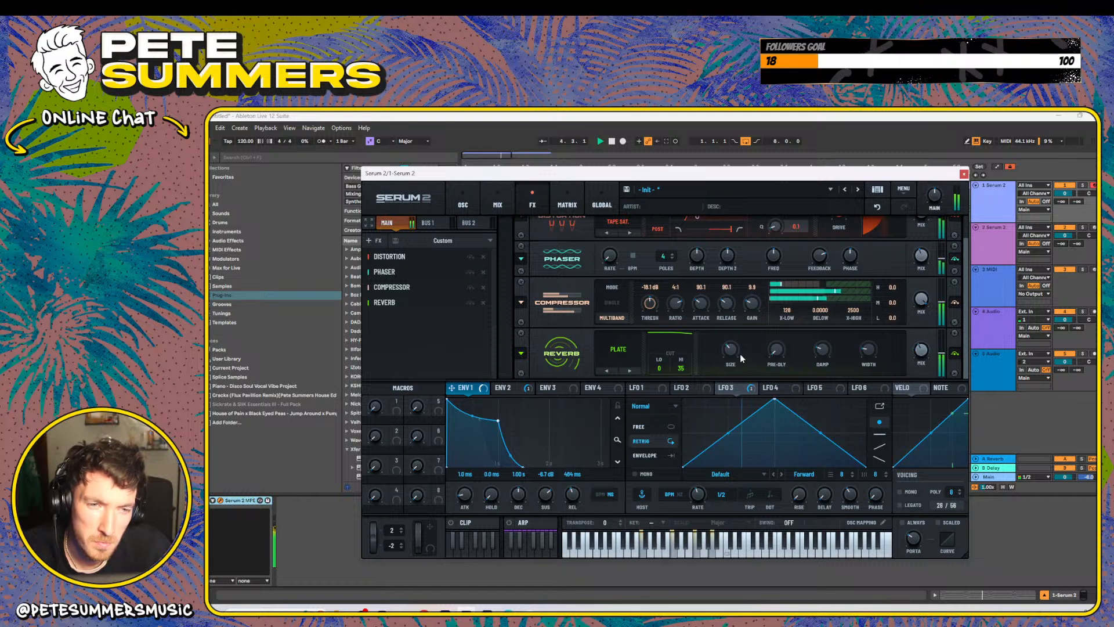
{"action": "left_click_drag", "start_coordinate": [780, 349], "coordinate": [786, 325]}
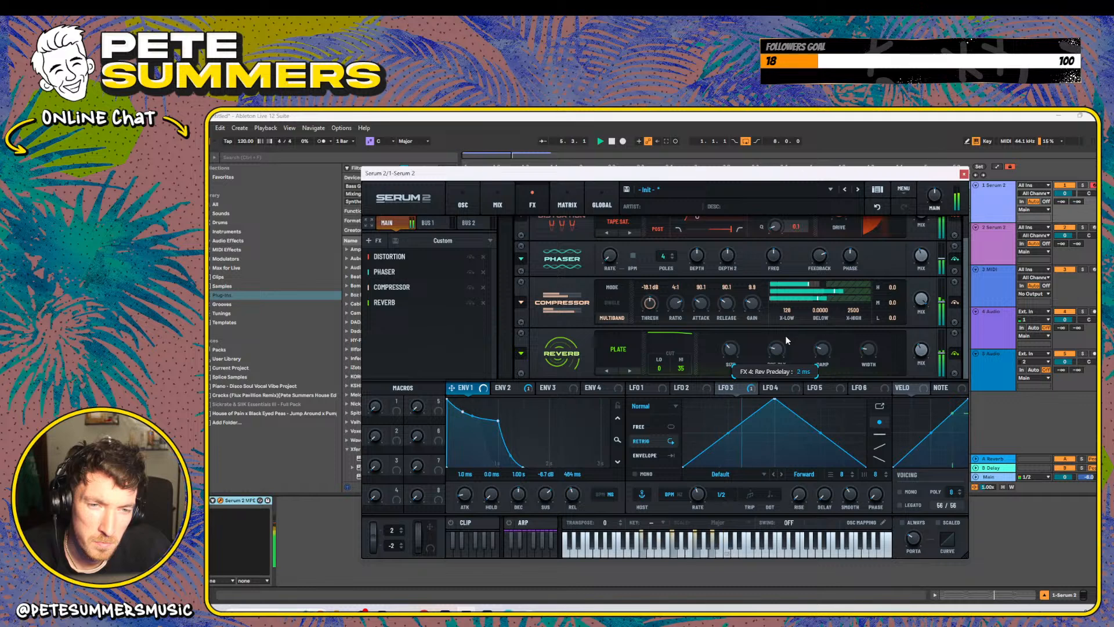
{"action": "left_click", "coordinate": [631, 370]}
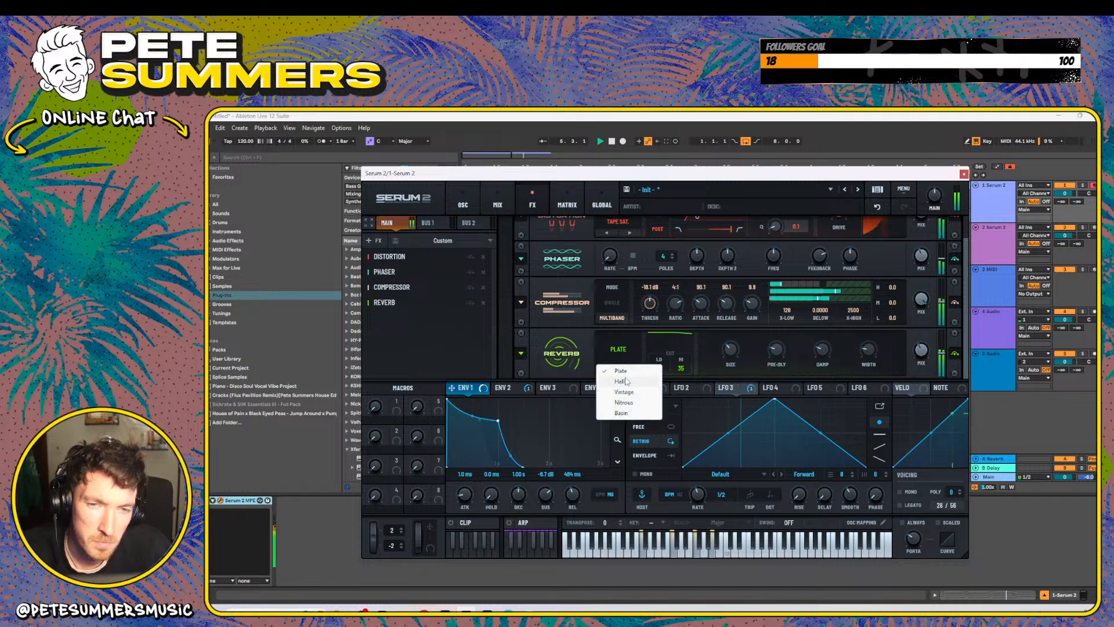
{"action": "left_click", "coordinate": [625, 382]}
{"action": "left_click", "coordinate": [631, 342]}
{"action": "left_click", "coordinate": [624, 392]}
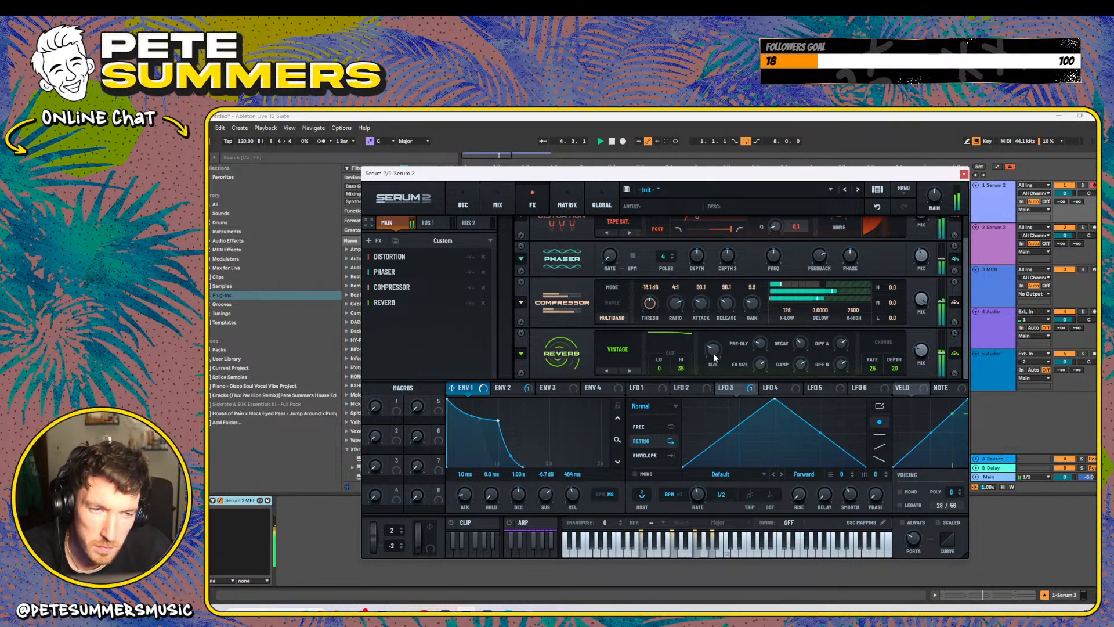
- Try oscillator B as an extra layer with a sine shape, octave -1 and semitone -1
{"action": "left_click", "coordinate": [462, 204]}
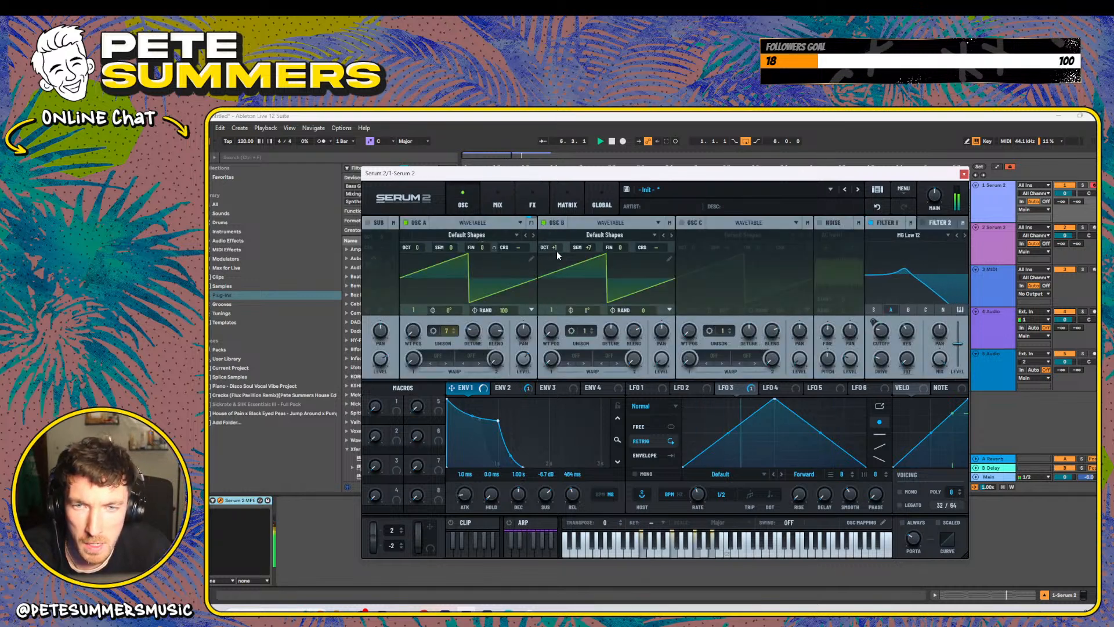
{"action": "left_click_drag", "start_coordinate": [582, 247], "coordinate": [589, 264]}
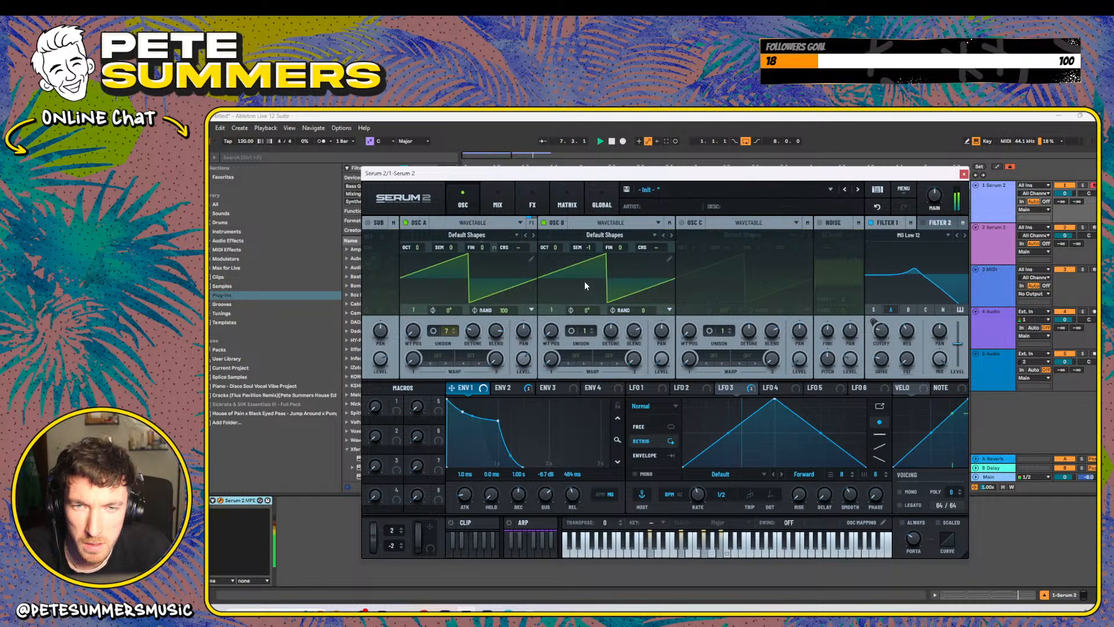
{"action": "left_click_drag", "start_coordinate": [552, 329], "coordinate": [556, 323]}
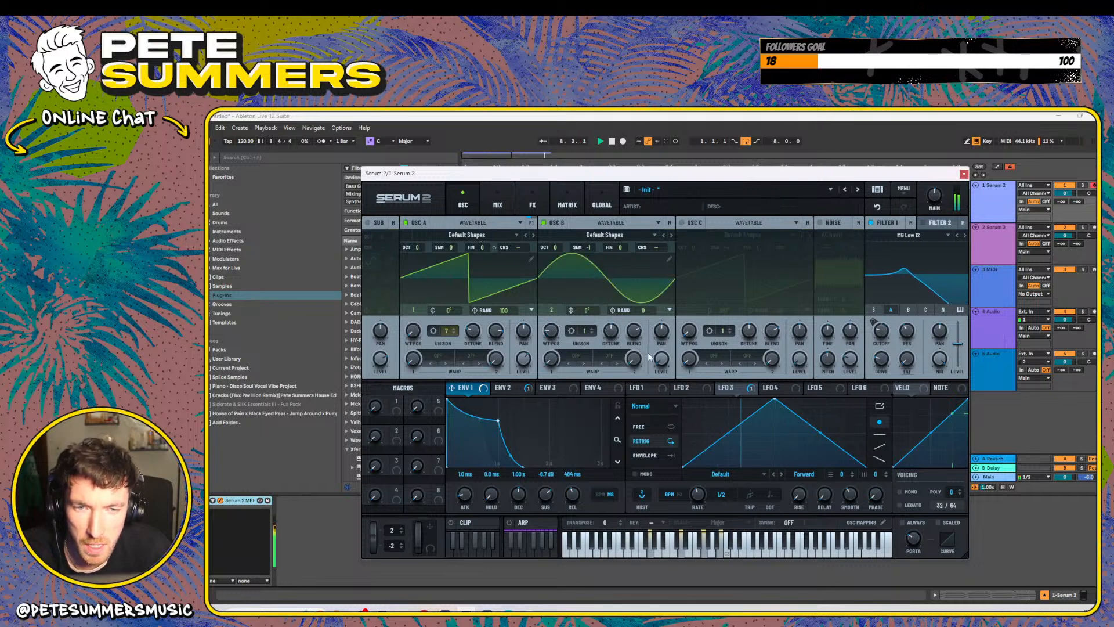
{"action": "left_click_drag", "start_coordinate": [555, 247], "coordinate": [555, 253]}
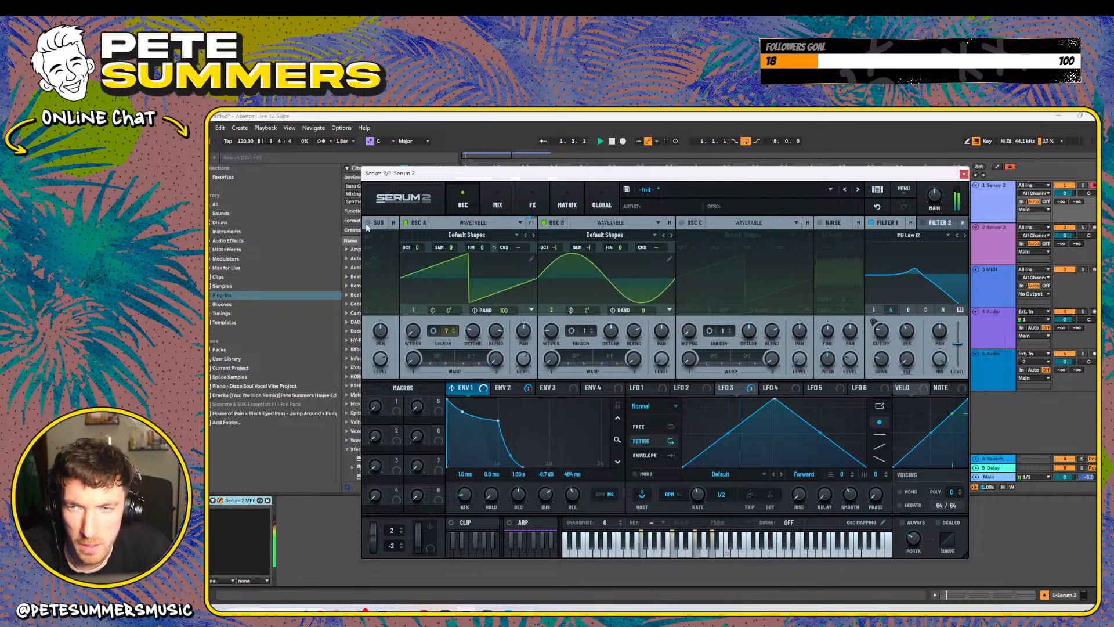
- Enable the Sub oscillator in place of oscillator B and set its octave to -1
{"action": "left_click", "coordinate": [368, 222]}
{"action": "left_click", "coordinate": [544, 222]}
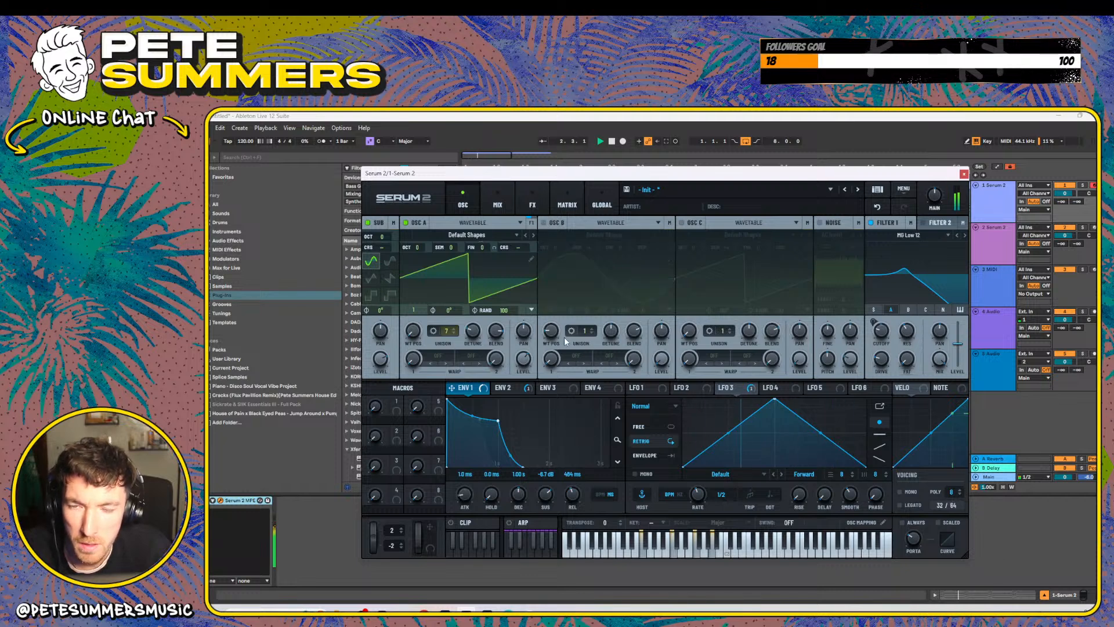
{"action": "left_click_drag", "start_coordinate": [381, 237], "coordinate": [382, 244]}
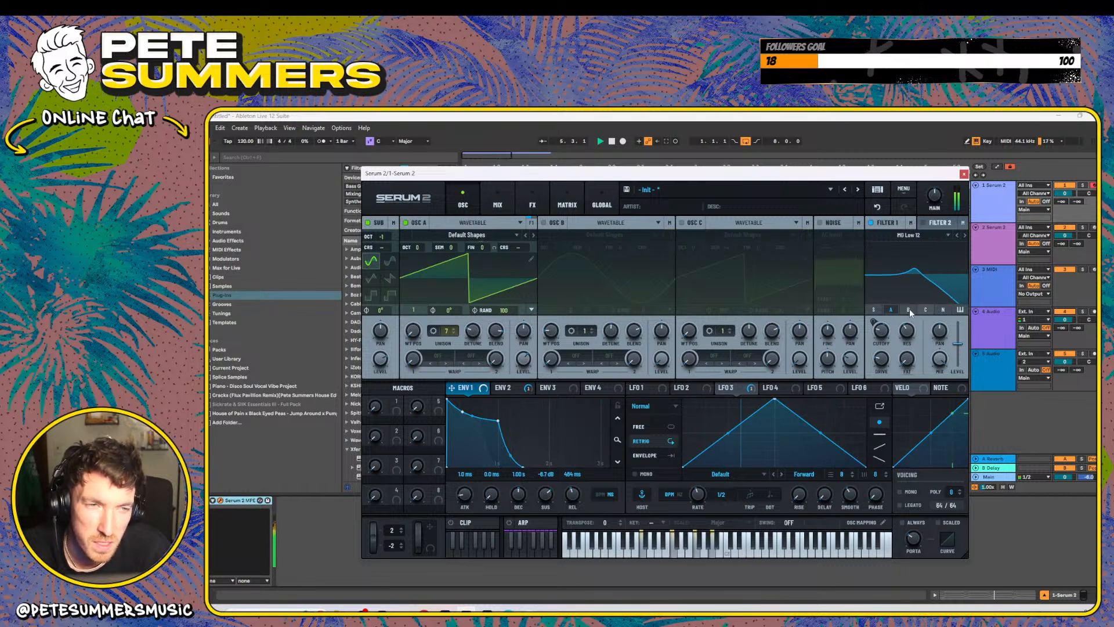
- Route the Sub oscillator into Filter 1, switch the Sub oscillator off, and review the effects chain
{"action": "left_click", "coordinate": [874, 309]}
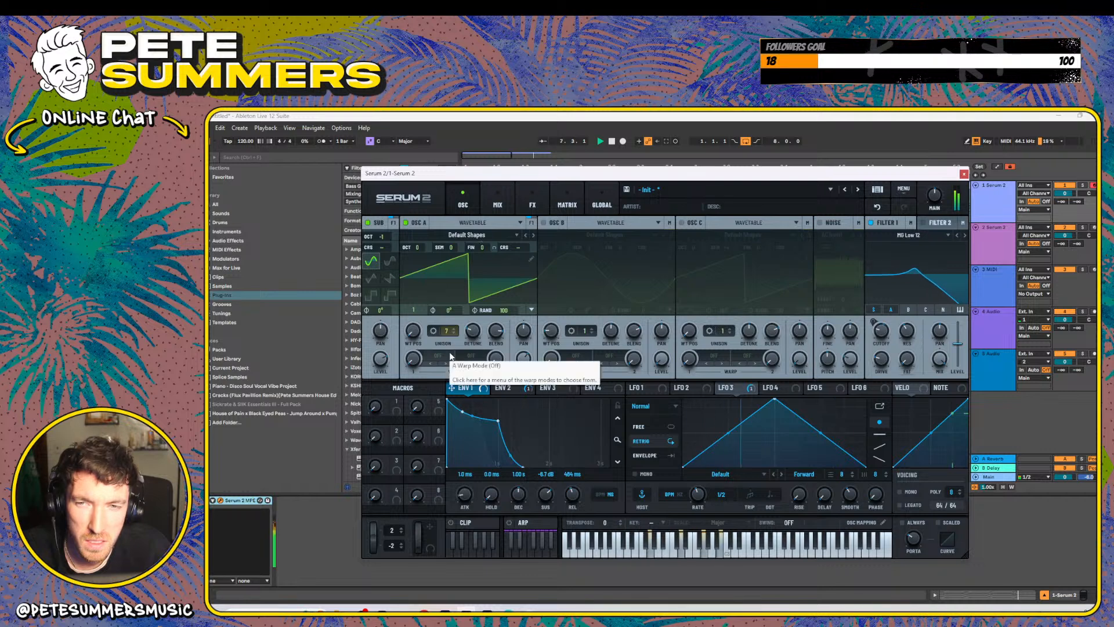
{"action": "left_click", "coordinate": [367, 223]}
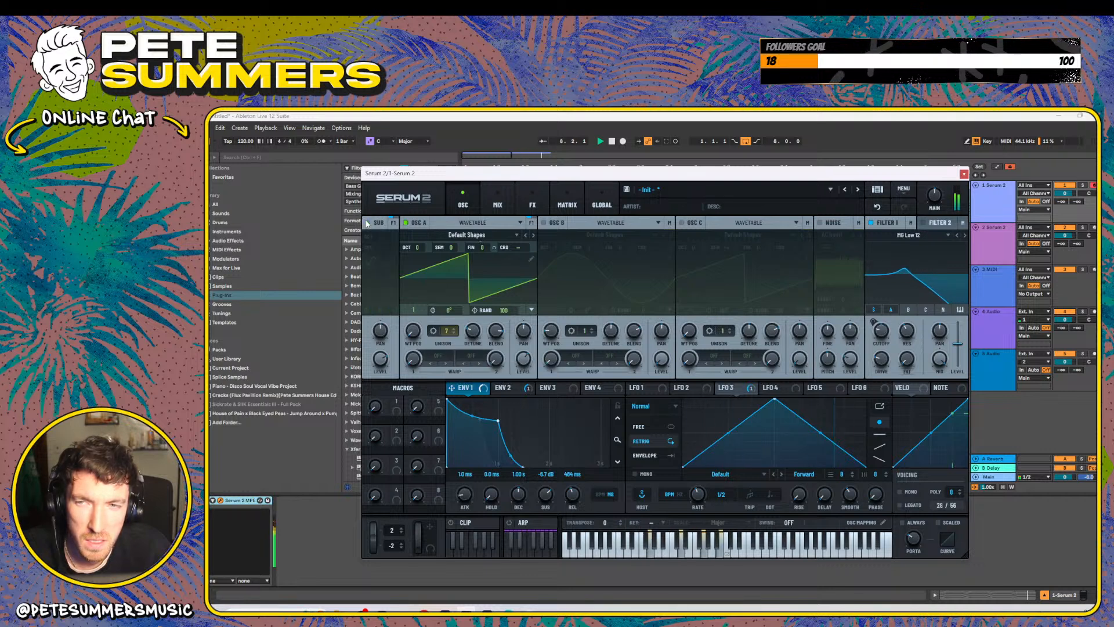
{"action": "left_click", "coordinate": [485, 204]}
{"action": "left_click", "coordinate": [532, 203]}
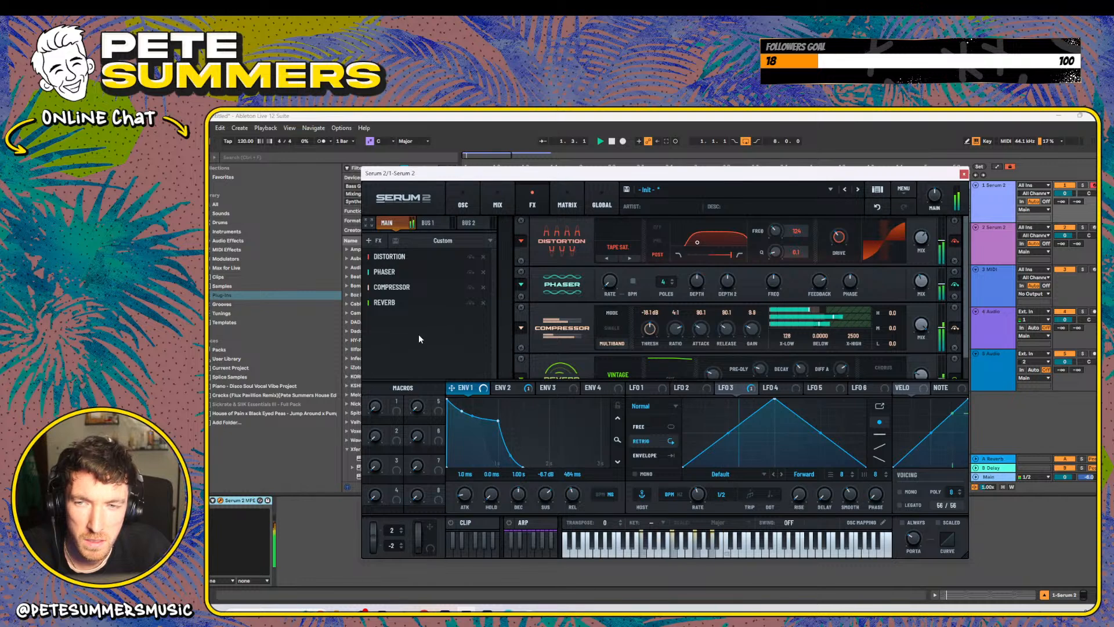
- Close the Serum 2 window, stop playback, and reopen the synth
{"action": "left_click", "coordinate": [963, 174]}
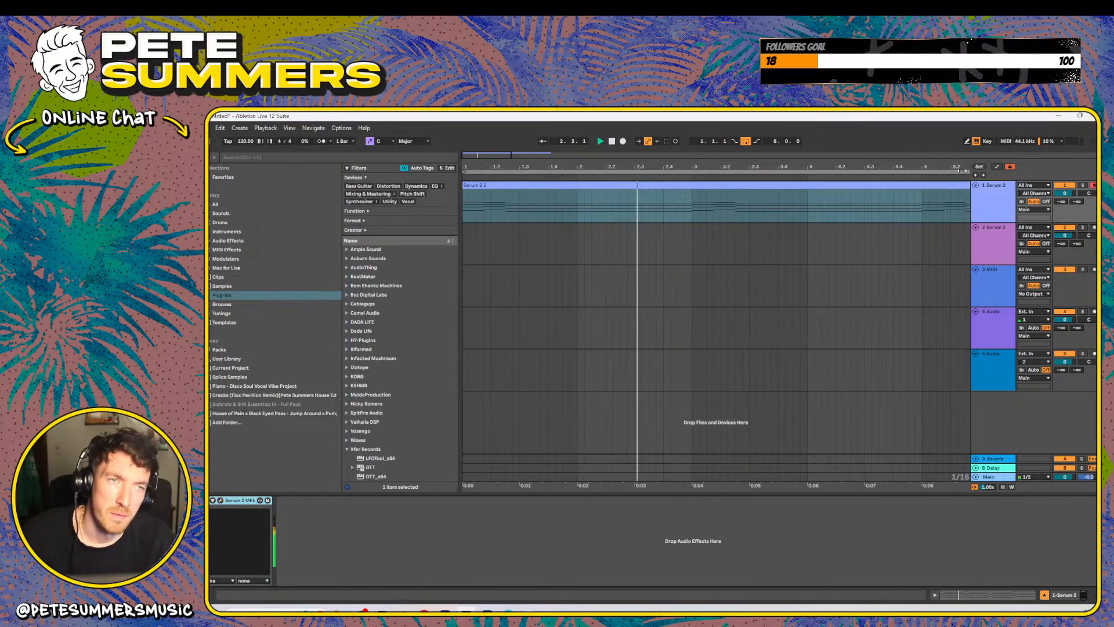
{"action": "key", "text": "space"}
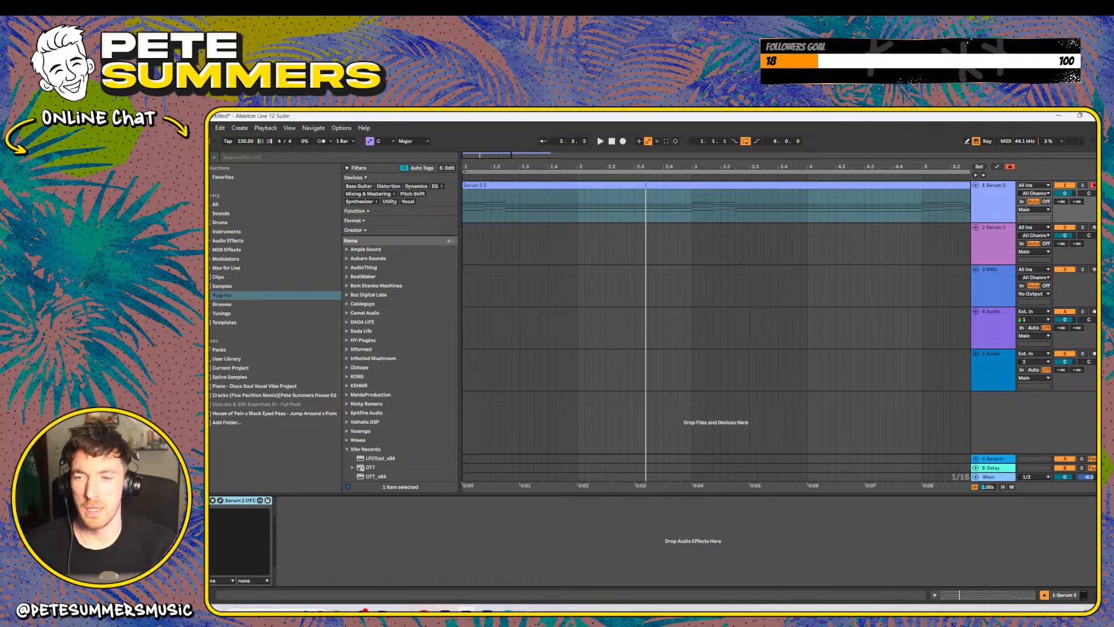
{"action": "left_click", "coordinate": [220, 500]}
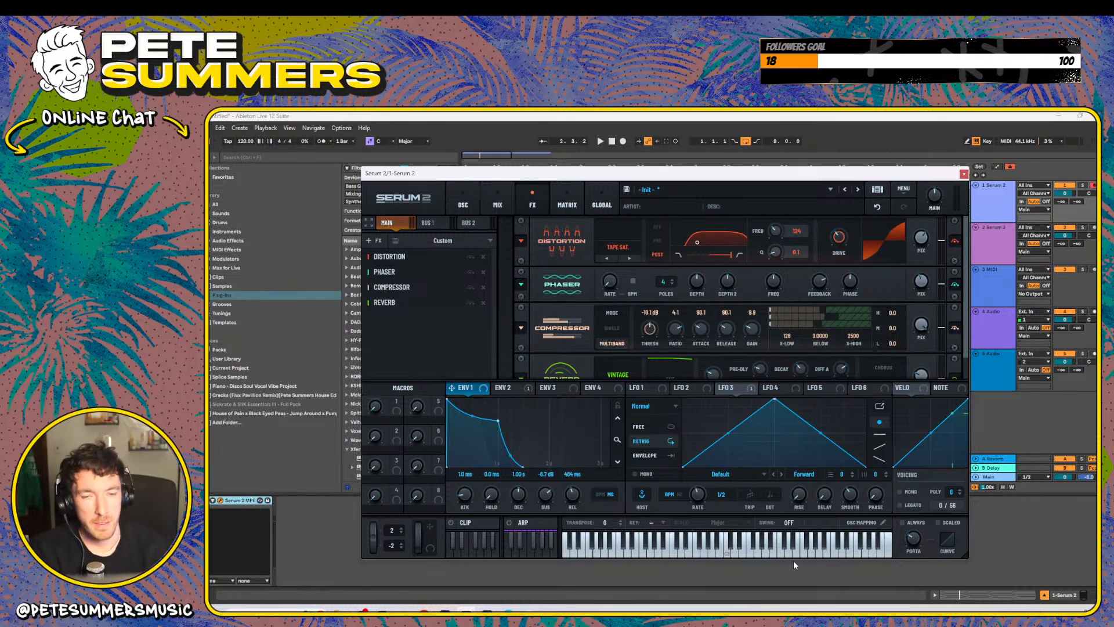
- Draw a stepped pattern of uneven-height blocks into LFO 4 with the flat step shape
{"action": "left_click", "coordinate": [700, 389]}
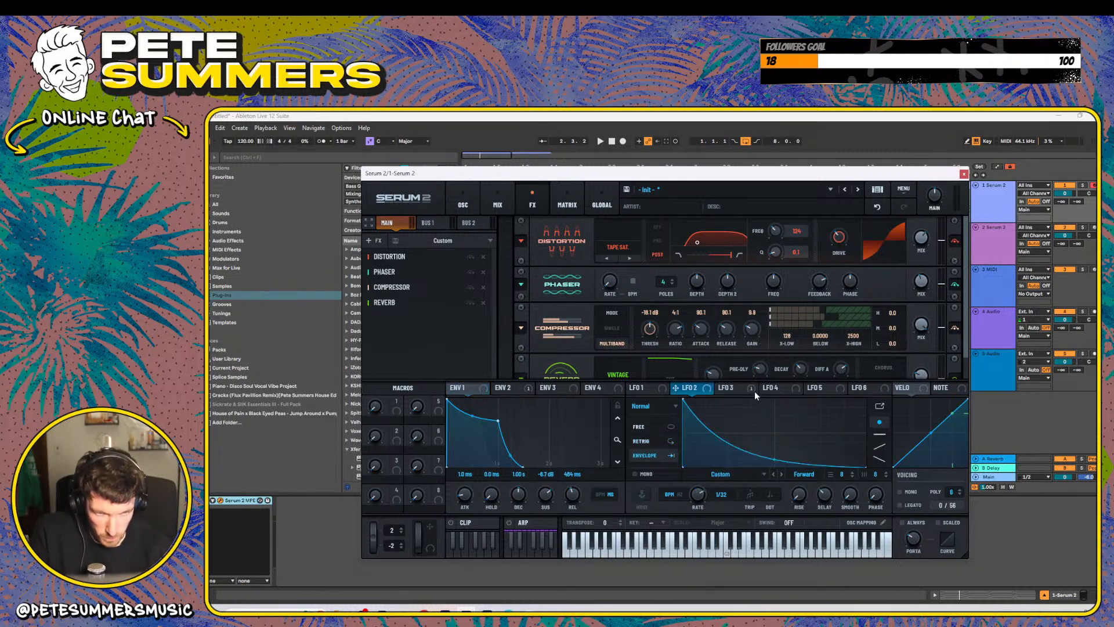
{"action": "left_click", "coordinate": [765, 389]}
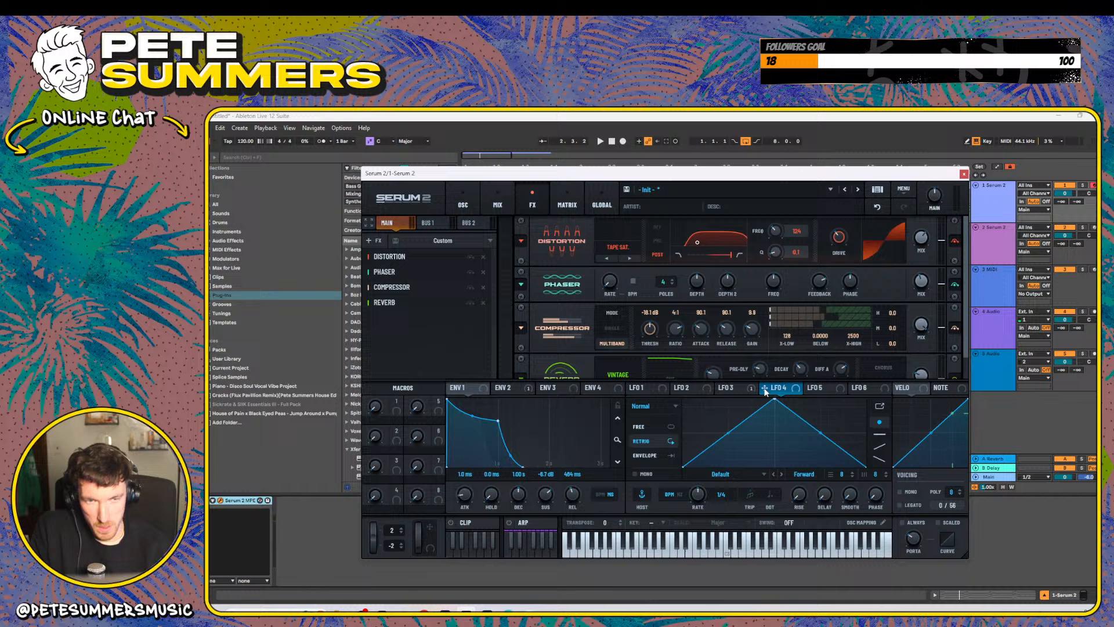
{"action": "left_click", "coordinate": [881, 435]}
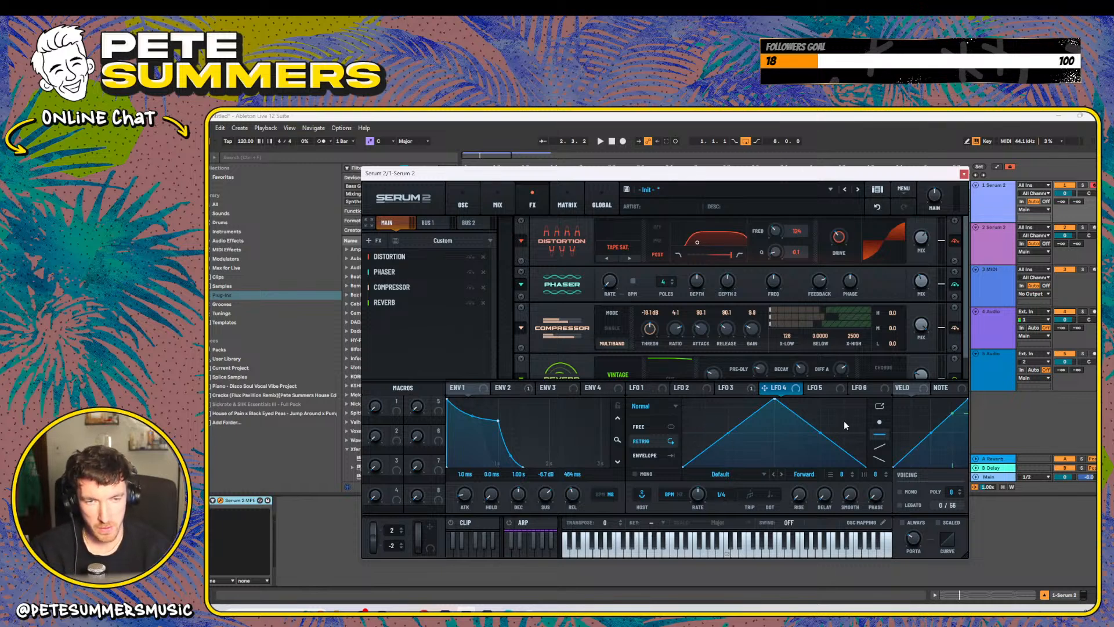
{"action": "left_click", "coordinate": [880, 422]}
{"action": "left_click_drag", "start_coordinate": [775, 401], "coordinate": [800, 358]}
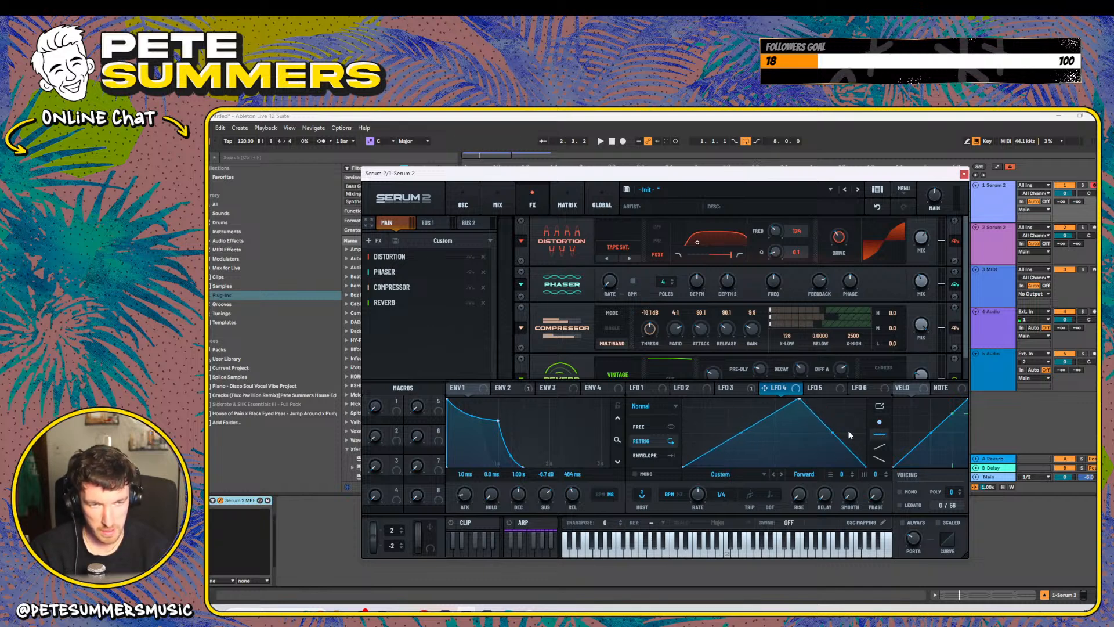
{"action": "mouse_move", "coordinate": [850, 436]}
{"action": "left_mouse_down"}
{"action": "mouse_move", "coordinate": [831, 419]}
{"action": "mouse_move", "coordinate": [781, 448]}
{"action": "mouse_move", "coordinate": [758, 428]}
{"action": "left_mouse_up"}
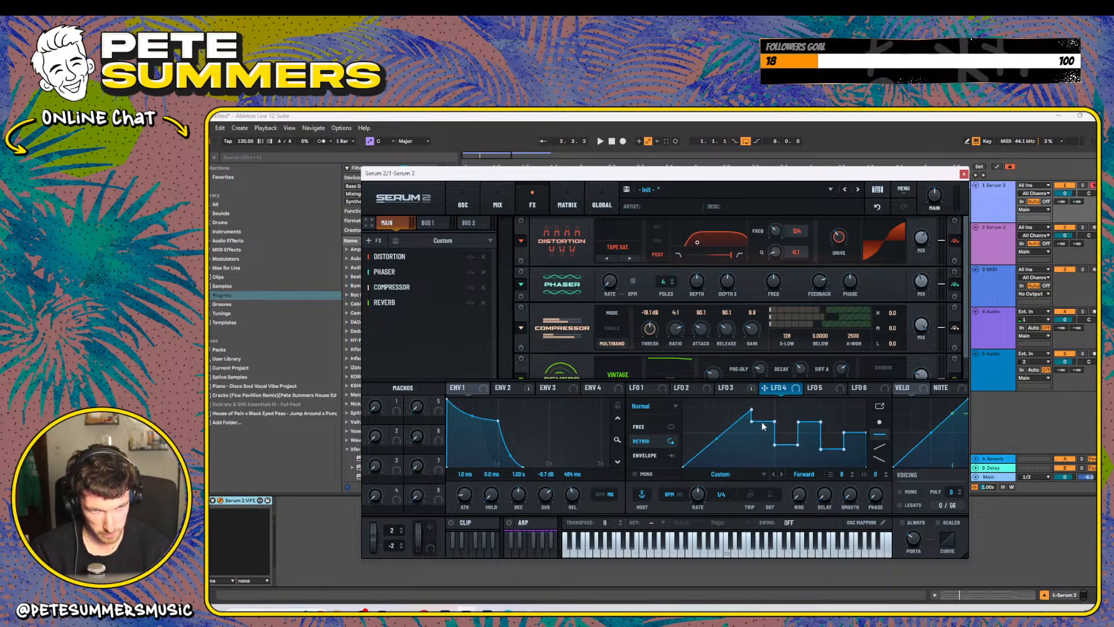
{"action": "left_click_drag", "start_coordinate": [719, 427], "coordinate": [722, 442]}
{"action": "left_click", "coordinate": [691, 438]}
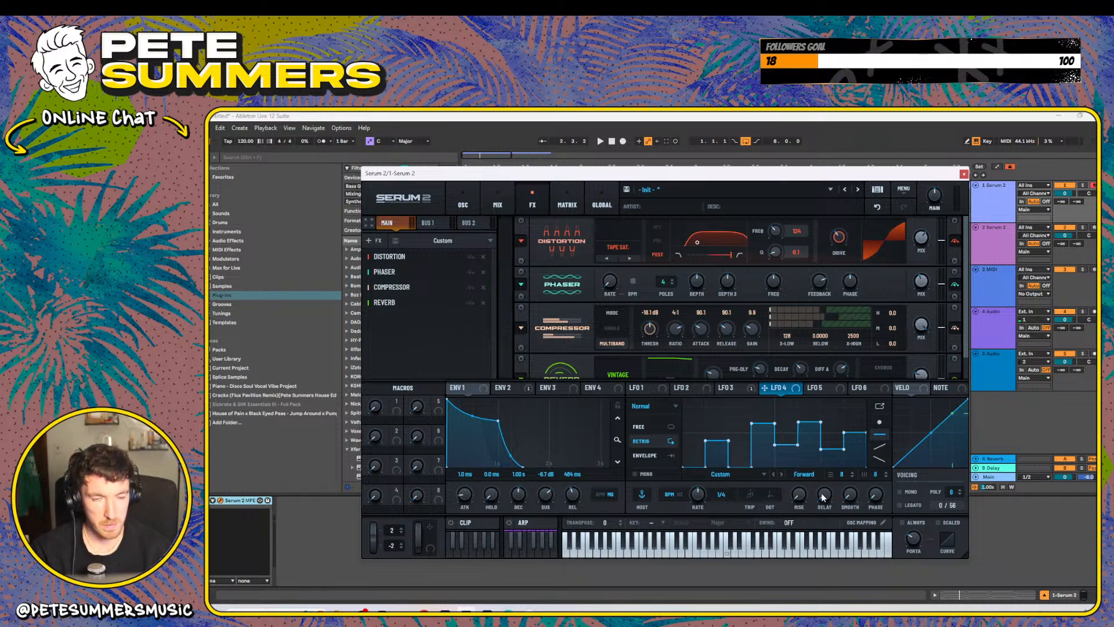
- Remove the modulation assignment from LFO 3
{"action": "left_click", "coordinate": [462, 201]}
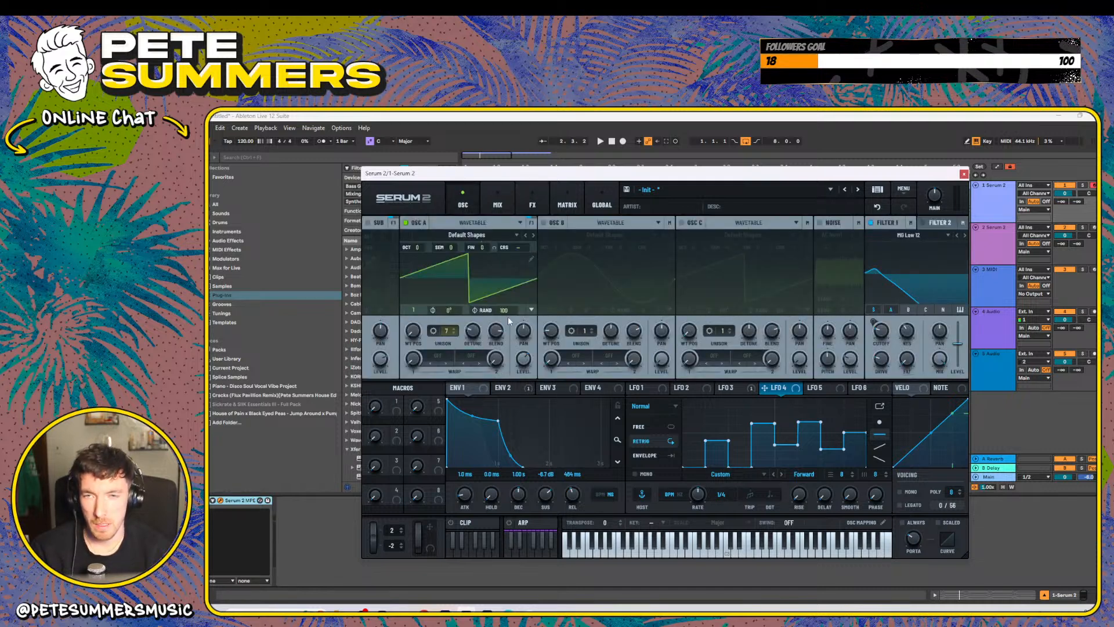
{"action": "left_click", "coordinate": [731, 390]}
{"action": "right_click", "coordinate": [730, 388]}
{"action": "left_click", "coordinate": [755, 420]}
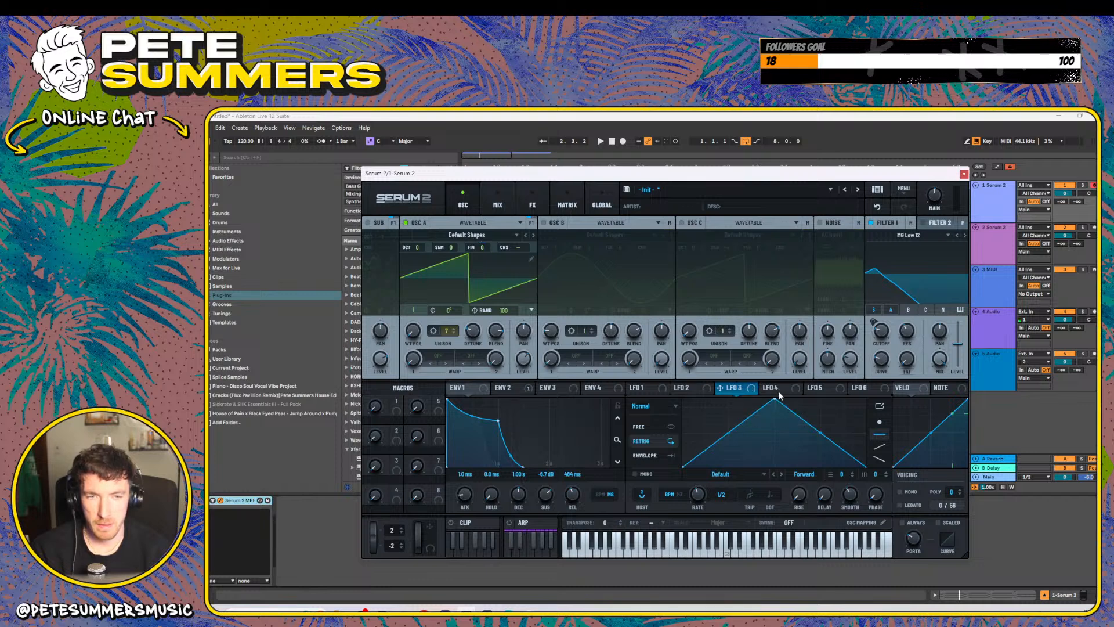
- Assign LFO 4 to the Filter 1 cutoff and start playback to hear the stepped movement
{"action": "left_click", "coordinate": [772, 388]}
{"action": "left_click_drag", "start_coordinate": [765, 387], "coordinate": [878, 334]}
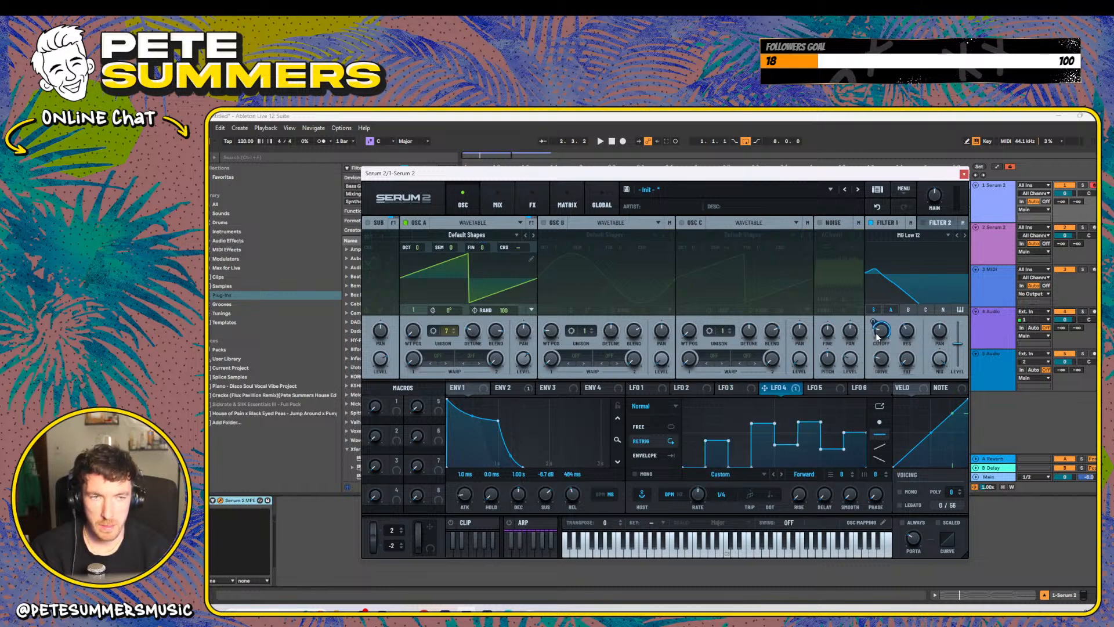
{"action": "mouse_move", "coordinate": [870, 337]}
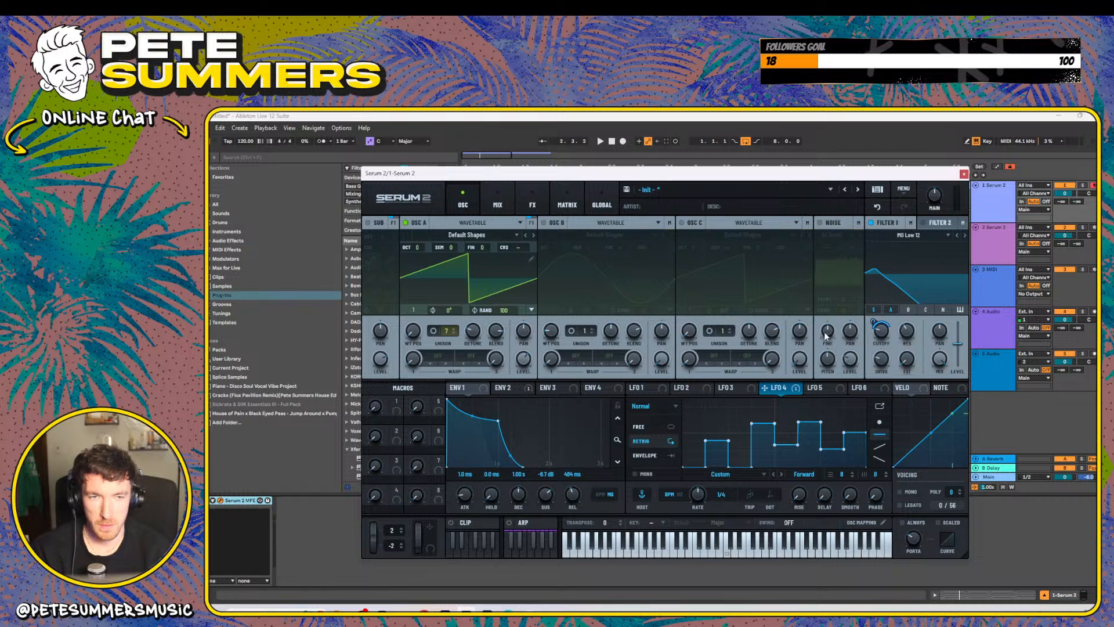
{"action": "key", "text": "space"}
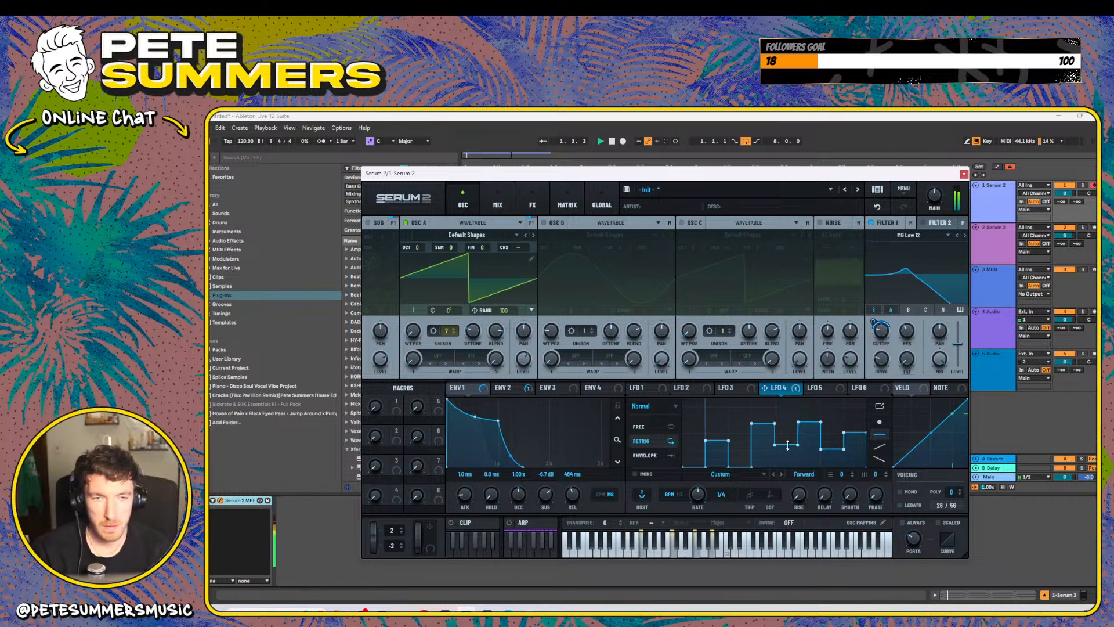
- Set LFO 4's rate to 1/2 and reshape its steps into full-height blocks on every second step
{"action": "left_click_drag", "start_coordinate": [701, 505], "coordinate": [698, 506]}
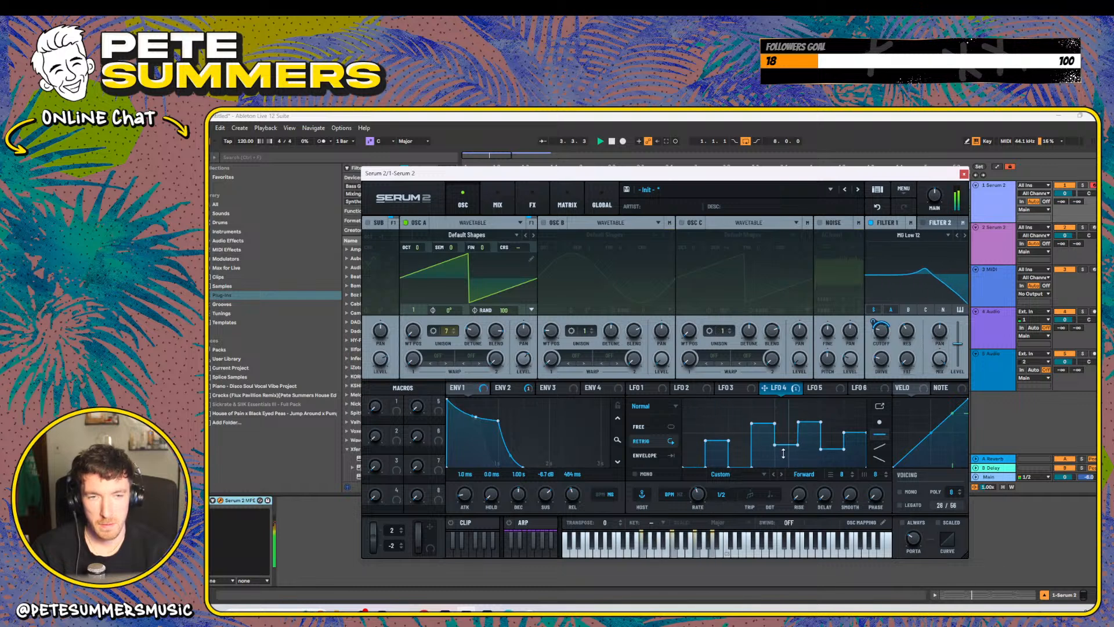
{"action": "mouse_move", "coordinate": [782, 443]}
{"action": "left_mouse_down"}
{"action": "mouse_move", "coordinate": [765, 465]}
{"action": "mouse_move", "coordinate": [760, 390]}
{"action": "left_mouse_up"}
{"action": "left_click_drag", "start_coordinate": [723, 422], "coordinate": [725, 394]}
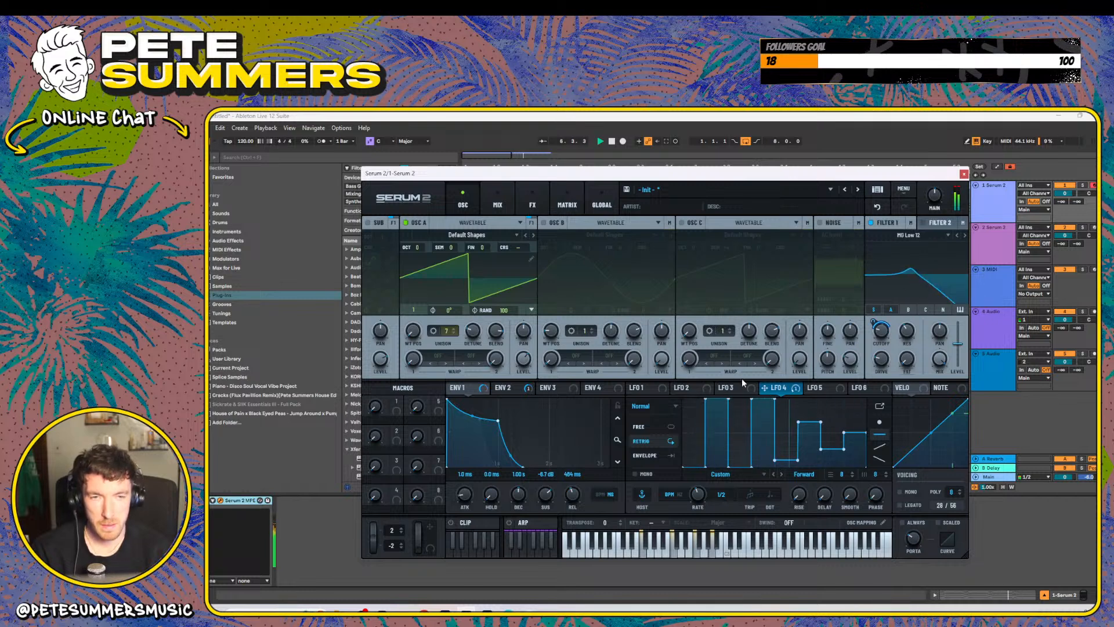
{"action": "left_click_drag", "start_coordinate": [808, 430], "coordinate": [810, 400]}
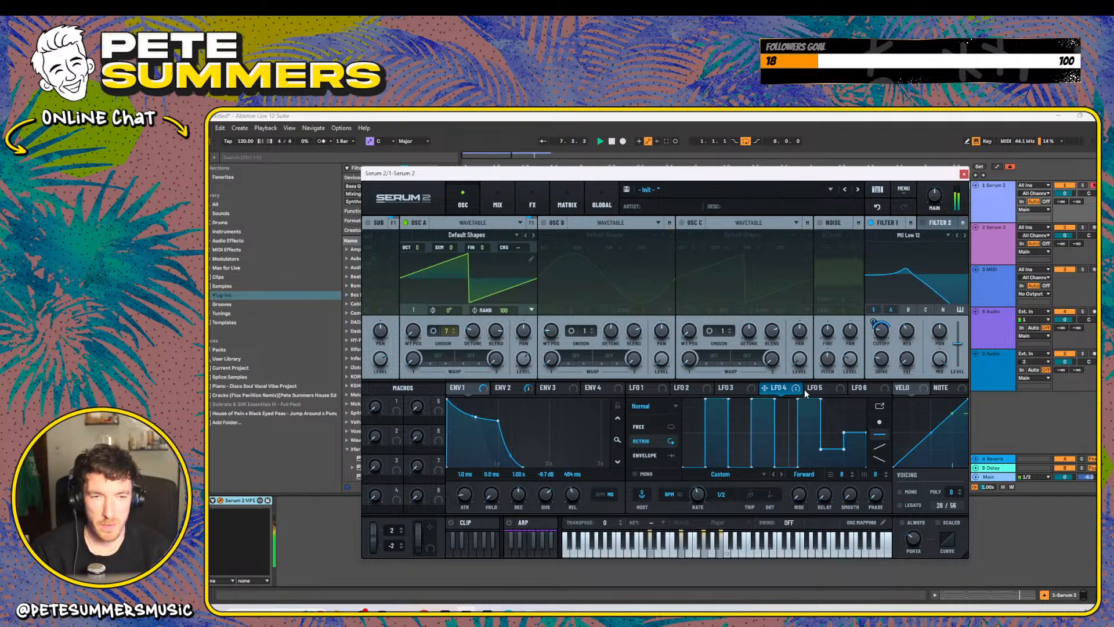
{"action": "mouse_move", "coordinate": [829, 448]}
{"action": "left_mouse_down"}
{"action": "mouse_move", "coordinate": [831, 401]}
{"action": "mouse_move", "coordinate": [855, 395]}
{"action": "left_mouse_up"}
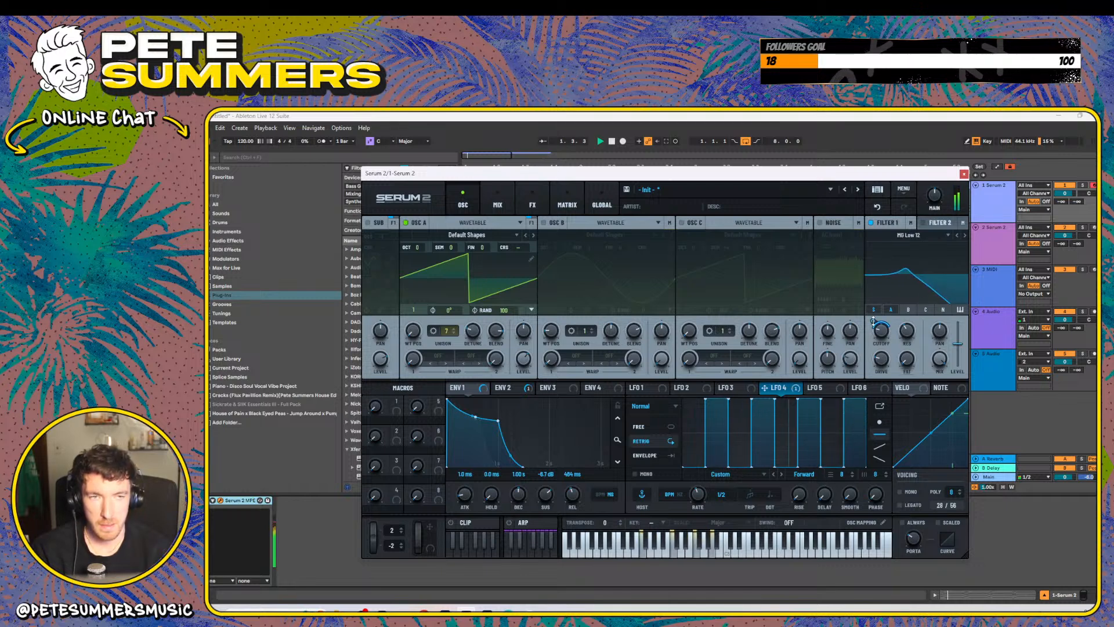
- Lower LFO 4's modulation depth on the Filter 1 cutoff and set the LFO's rate to 1/4
{"action": "left_click_drag", "start_coordinate": [873, 322], "coordinate": [874, 335]}
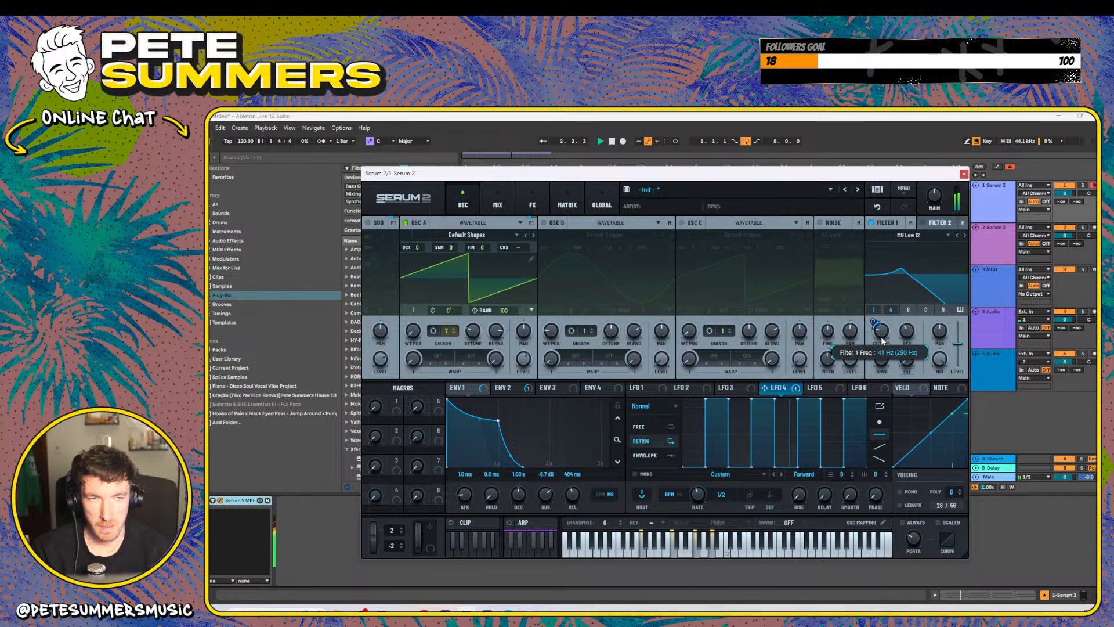
{"action": "left_click_drag", "start_coordinate": [698, 495], "coordinate": [696, 490]}
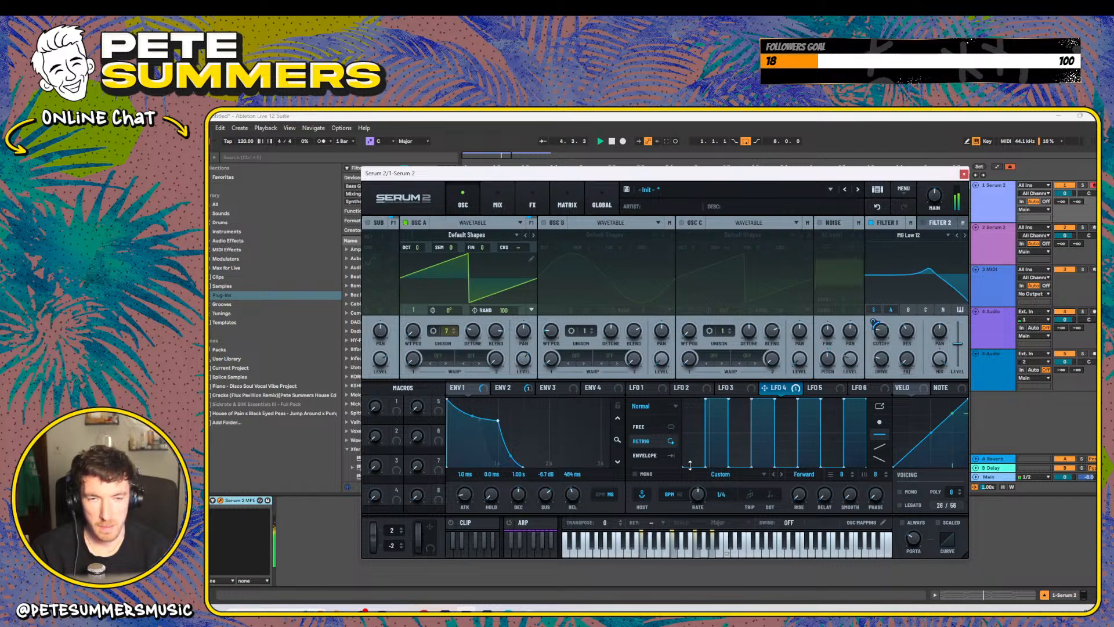
- Invert LFO 4's step pattern so the full-height blocks fall on the first, third, fifth and seventh steps
{"action": "mouse_move", "coordinate": [693, 463]}
{"action": "left_mouse_down"}
{"action": "mouse_move", "coordinate": [695, 401]}
{"action": "mouse_move", "coordinate": [718, 466]}
{"action": "mouse_move", "coordinate": [719, 522]}
{"action": "left_mouse_up"}
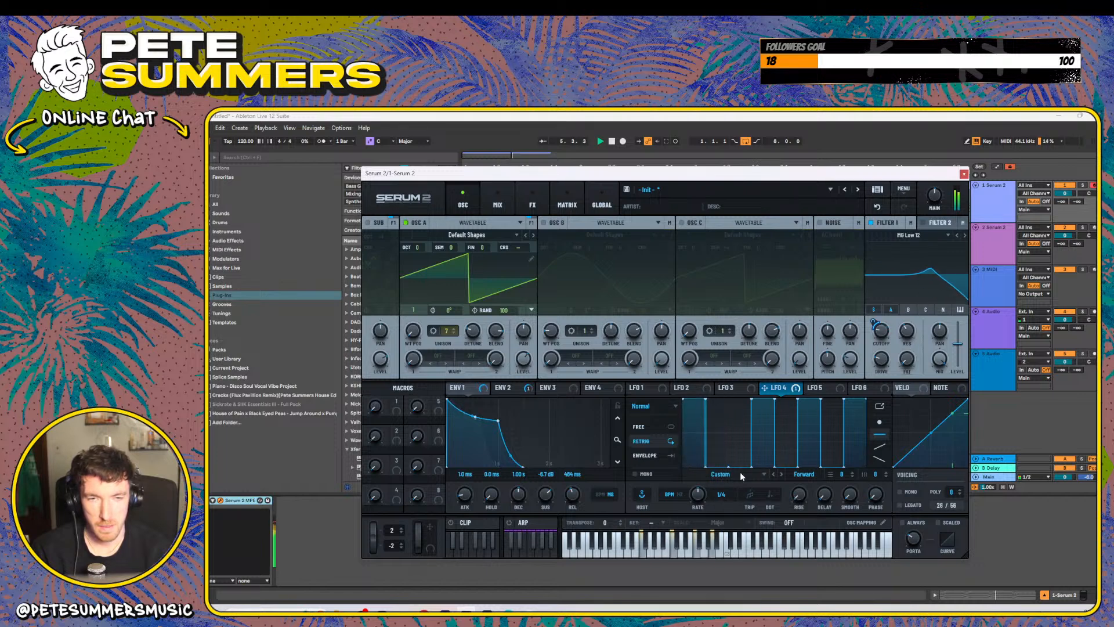
{"action": "mouse_move", "coordinate": [741, 464]}
{"action": "left_mouse_down"}
{"action": "mouse_move", "coordinate": [744, 399]}
{"action": "mouse_move", "coordinate": [766, 529]}
{"action": "left_mouse_up"}
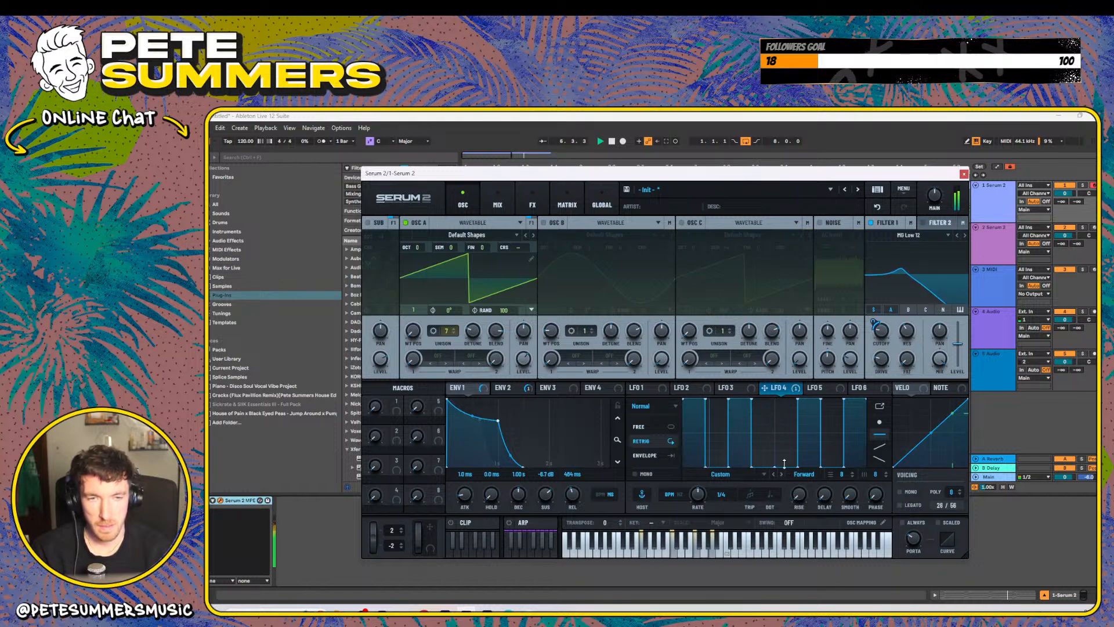
{"action": "left_click_drag", "start_coordinate": [783, 462], "coordinate": [777, 341]}
{"action": "left_click_drag", "start_coordinate": [811, 402], "coordinate": [817, 521]}
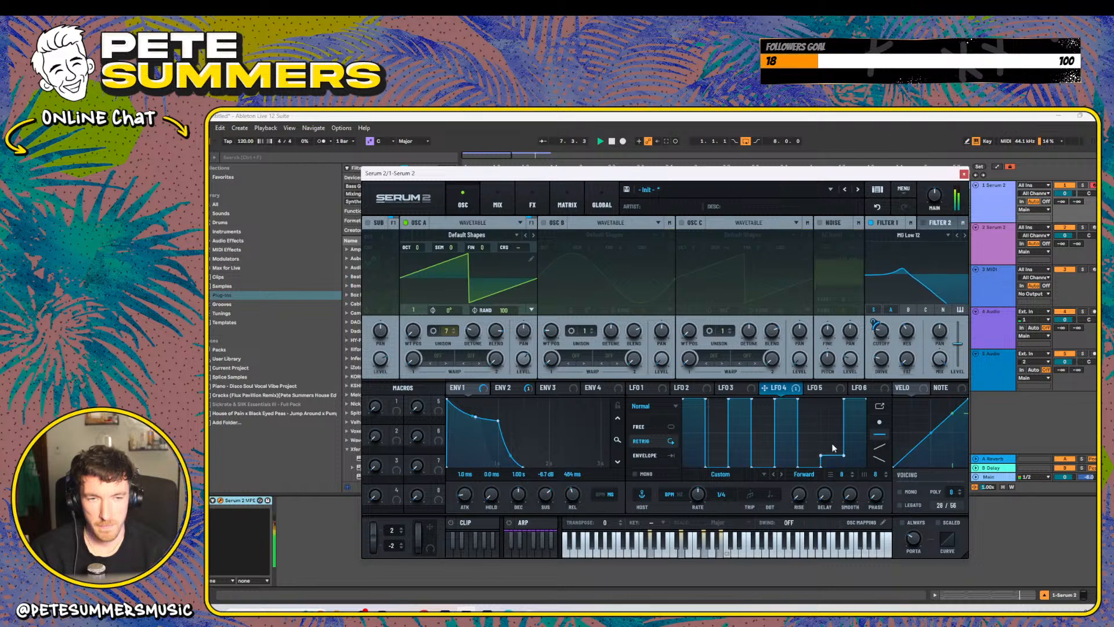
{"action": "mouse_move", "coordinate": [831, 448]}
{"action": "left_mouse_down"}
{"action": "mouse_move", "coordinate": [836, 399]}
{"action": "mouse_move", "coordinate": [872, 580]}
{"action": "left_mouse_up"}
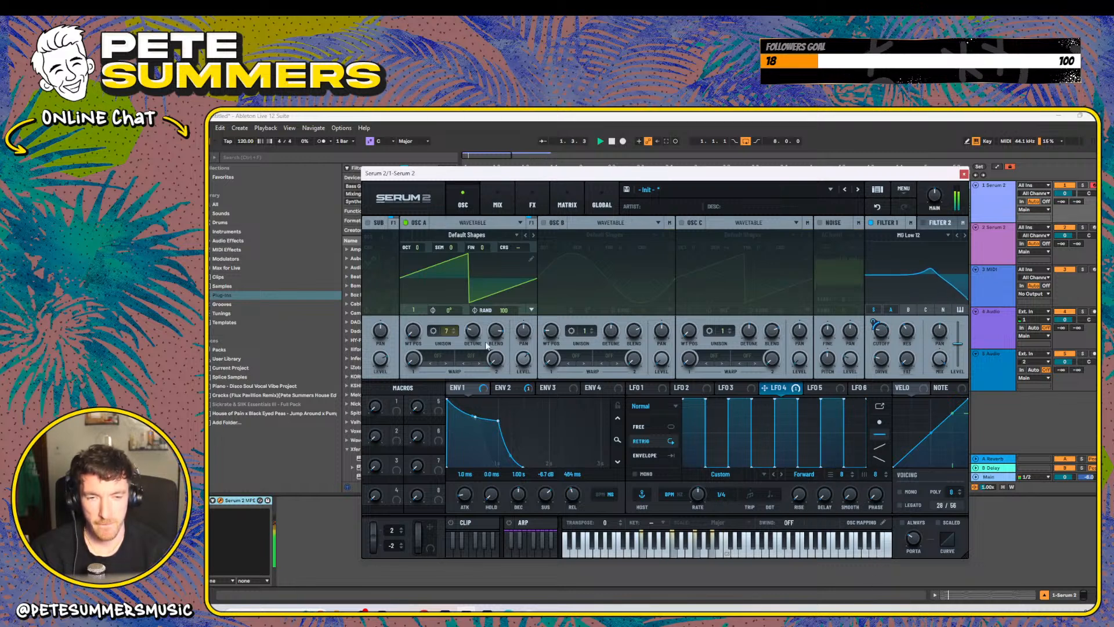
- Set oscillator A's unison to 1 and reshape LFO 4's raised blocks so they descend in height across the cycle
{"action": "left_click_drag", "start_coordinate": [449, 331], "coordinate": [456, 383]}
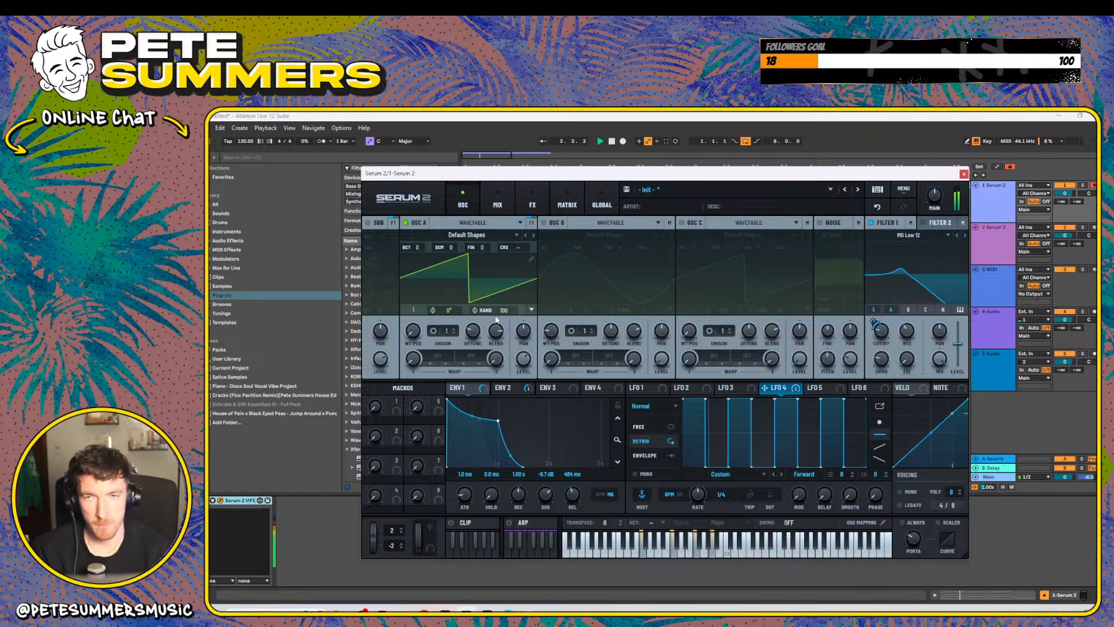
{"action": "left_click", "coordinate": [739, 410]}
{"action": "left_click_drag", "start_coordinate": [740, 409], "coordinate": [741, 430]}
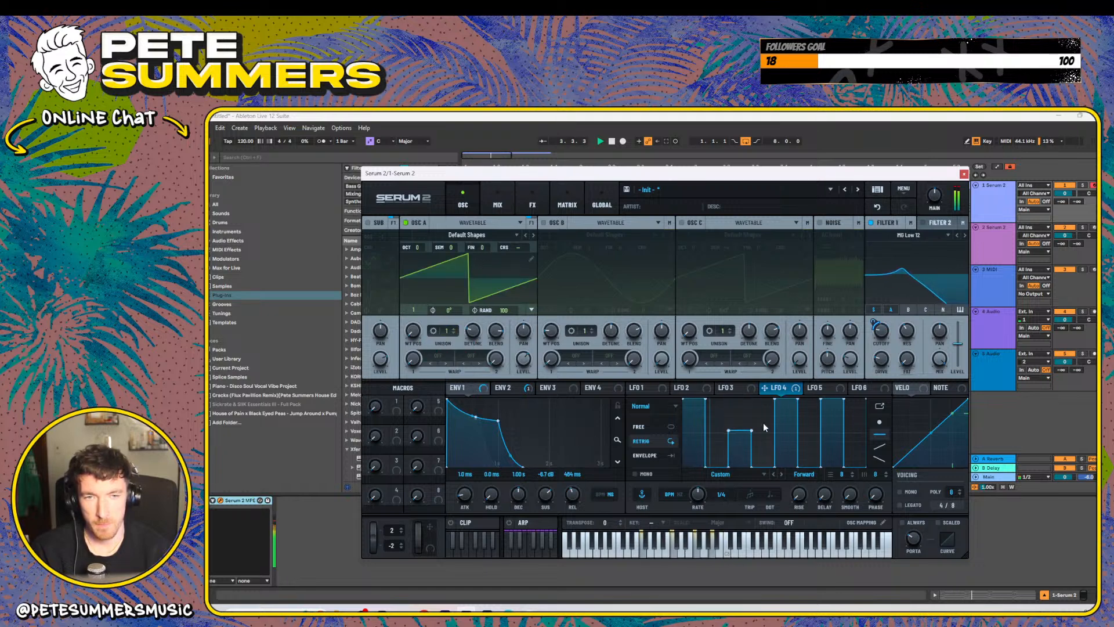
{"action": "mouse_move", "coordinate": [786, 401]}
{"action": "left_mouse_down"}
{"action": "mouse_move", "coordinate": [777, 455]}
{"action": "mouse_move", "coordinate": [786, 452]}
{"action": "left_mouse_up"}
{"action": "left_click_drag", "start_coordinate": [832, 400], "coordinate": [841, 461]}
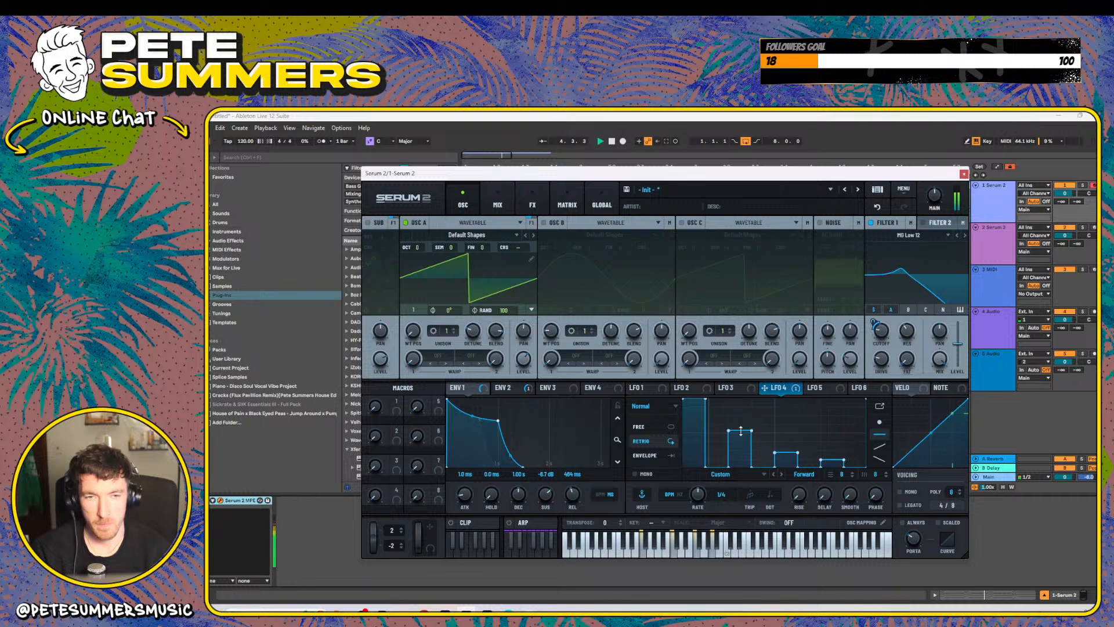
{"action": "left_click_drag", "start_coordinate": [740, 430], "coordinate": [742, 410]}
{"action": "left_click_drag", "start_coordinate": [786, 452], "coordinate": [786, 426]}
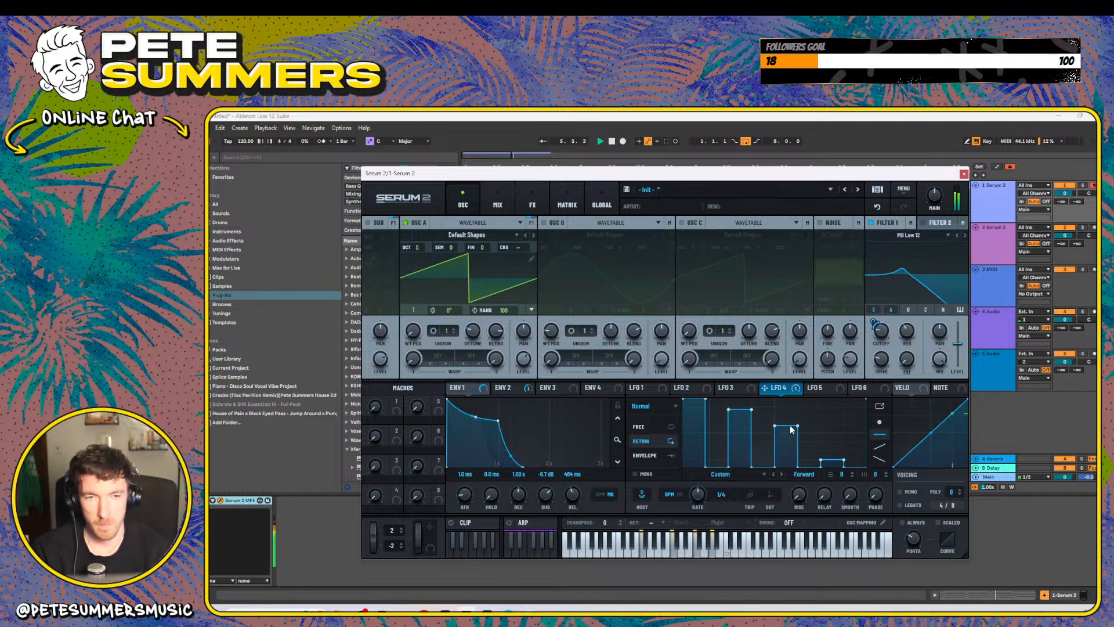
{"action": "left_click_drag", "start_coordinate": [832, 461], "coordinate": [832, 447]}
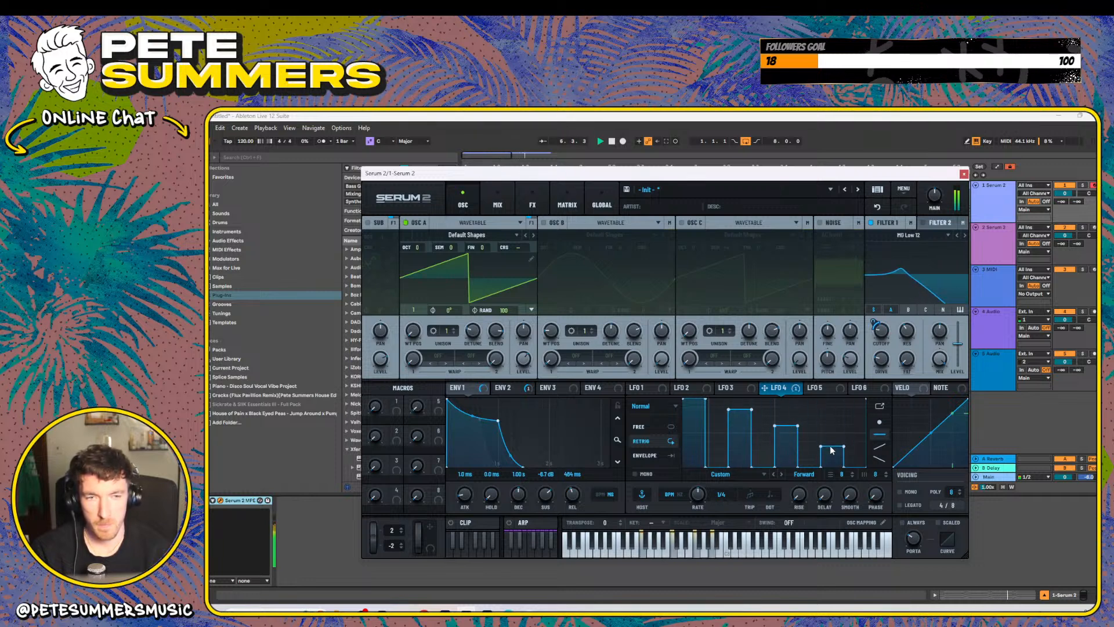
- Review the mixer routing and the effects chain, and return to the oscillator view
{"action": "left_click", "coordinate": [506, 203]}
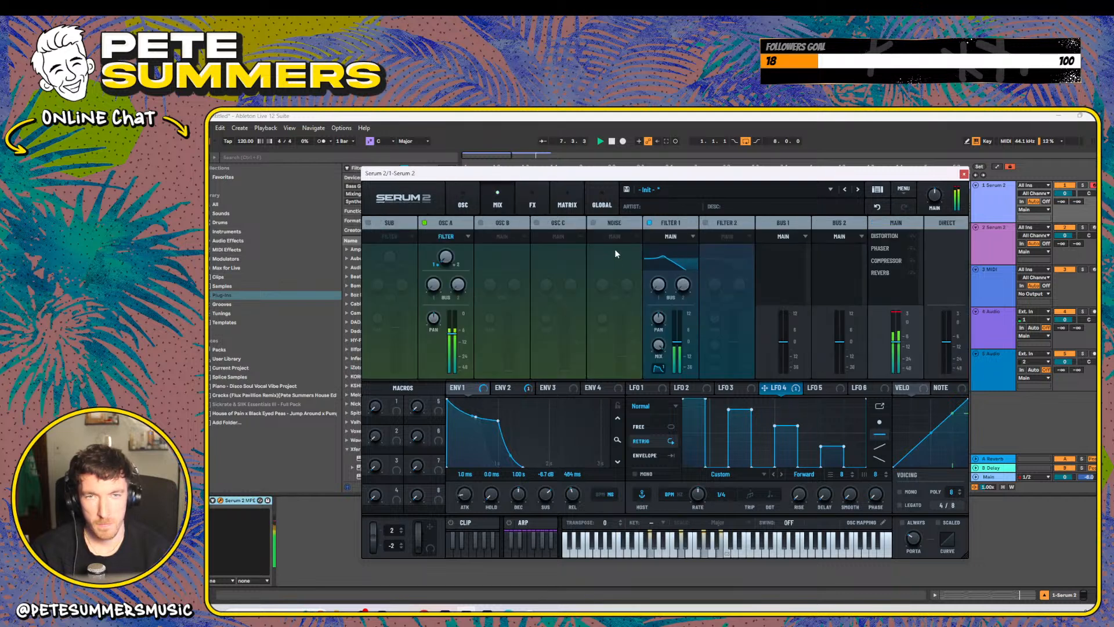
{"action": "left_click", "coordinate": [532, 204]}
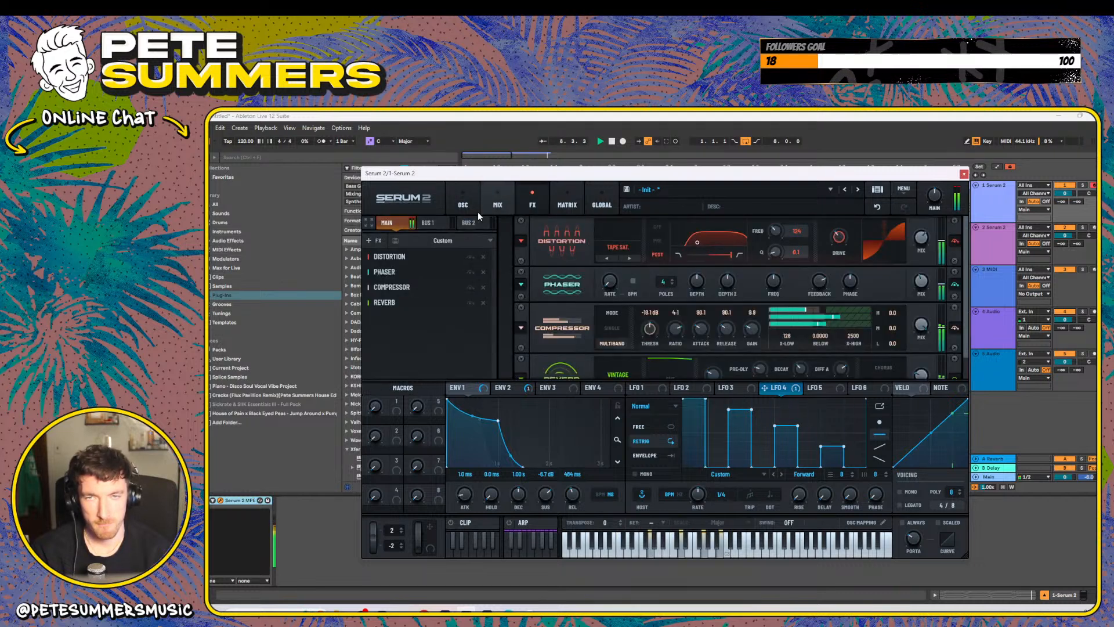
{"action": "left_click", "coordinate": [463, 203]}
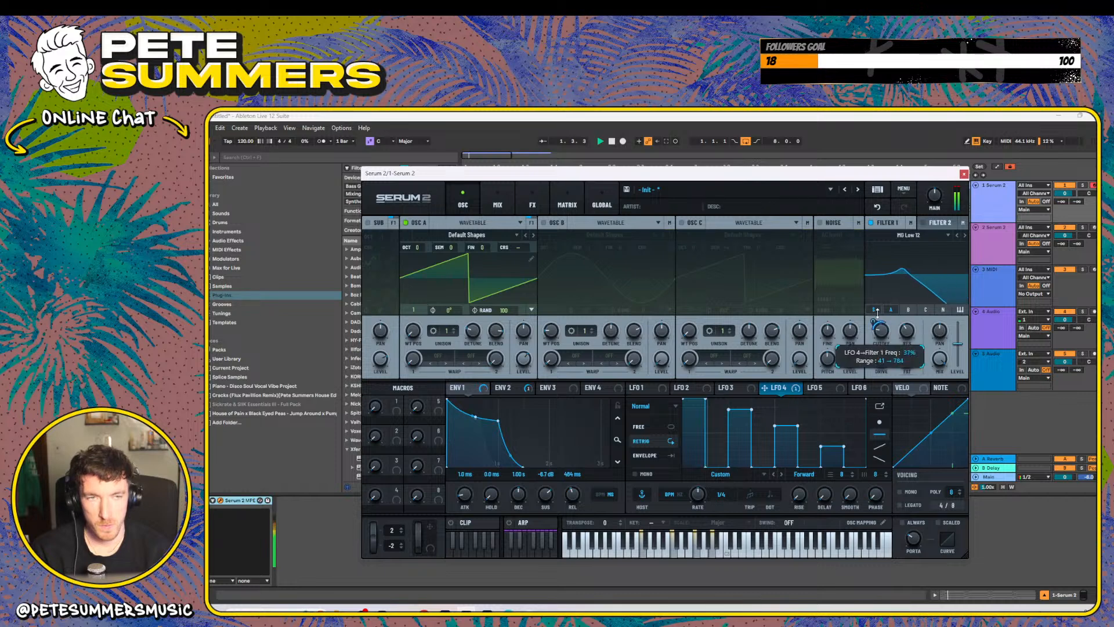
- Fine-tune LFO 4's modulation depth on the Filter 1 cutoff, check the effects chain, and return to the oscillator view
{"action": "left_click_drag", "start_coordinate": [874, 325], "coordinate": [876, 321]}
{"action": "left_click", "coordinate": [526, 200]}
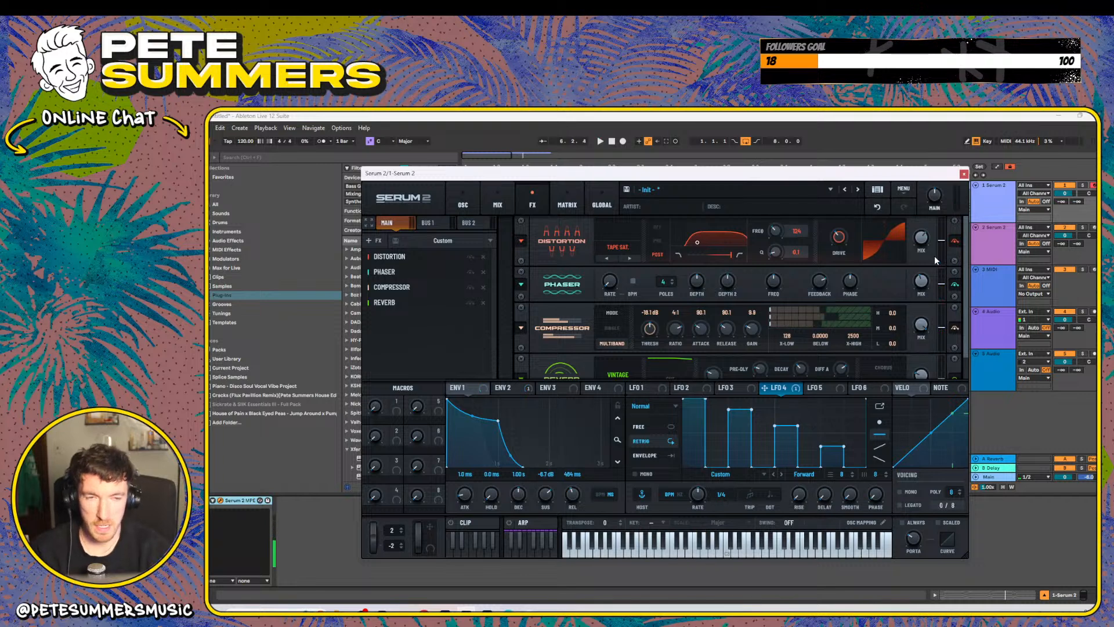
{"action": "left_click", "coordinate": [463, 203]}
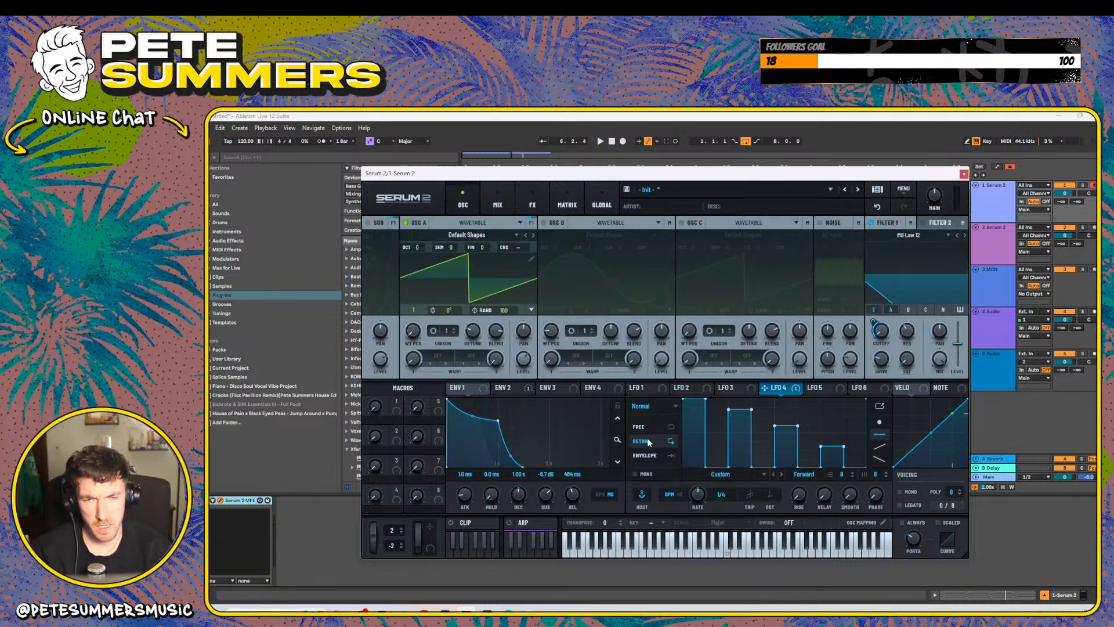
- Audition LFO 4 in Envelope mode with the loop playing, and return it to Retrig mode
{"action": "left_click", "coordinate": [643, 455]}
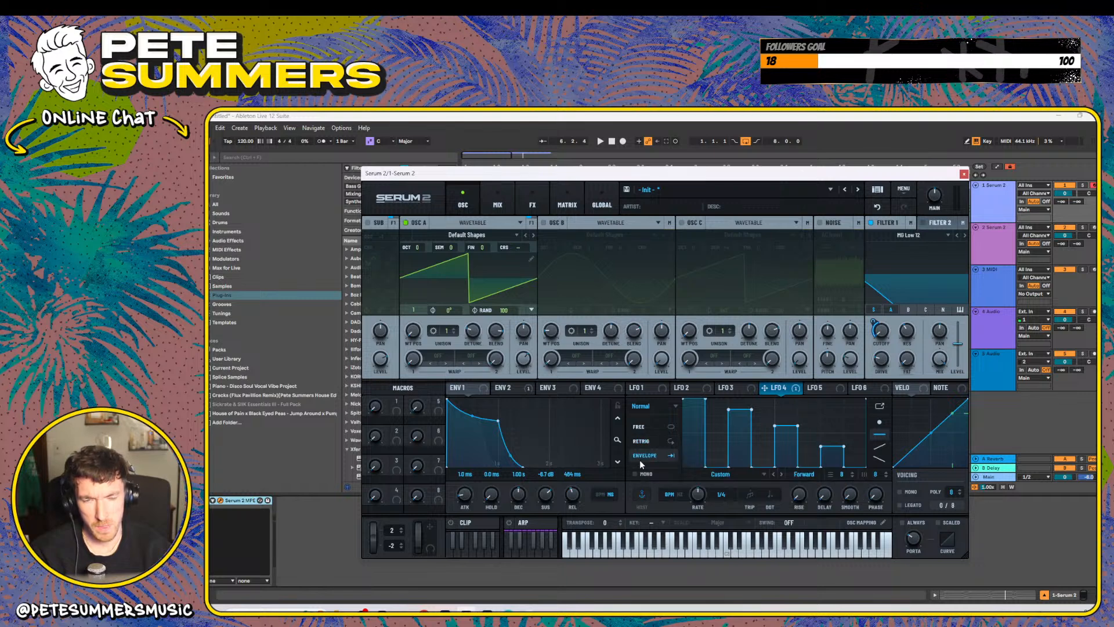
{"action": "key", "text": "space"}
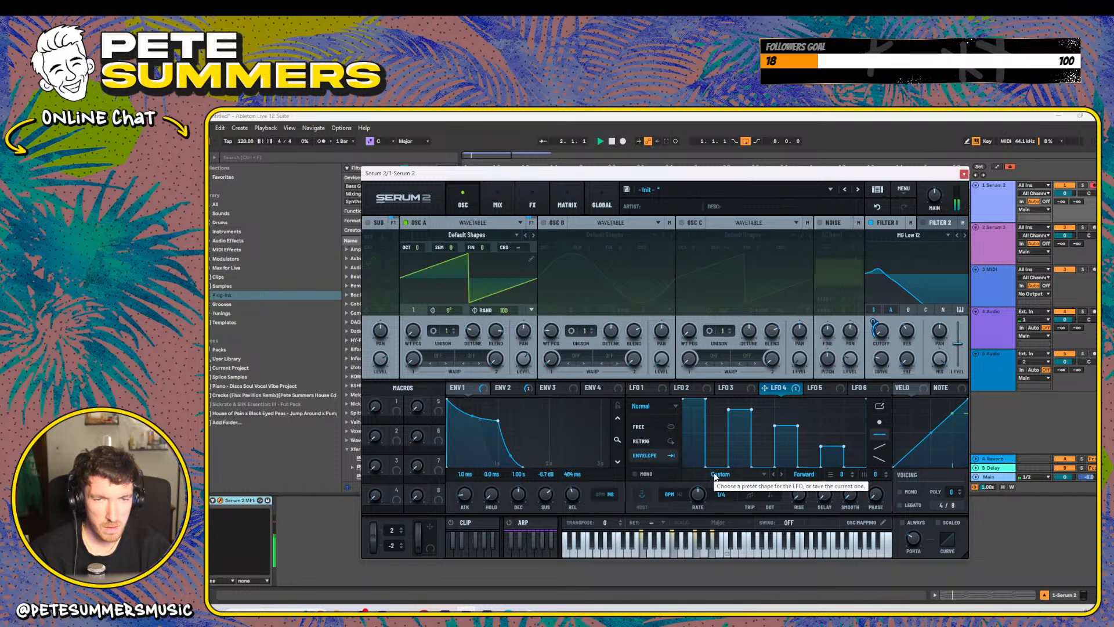
{"action": "left_click", "coordinate": [645, 432]}
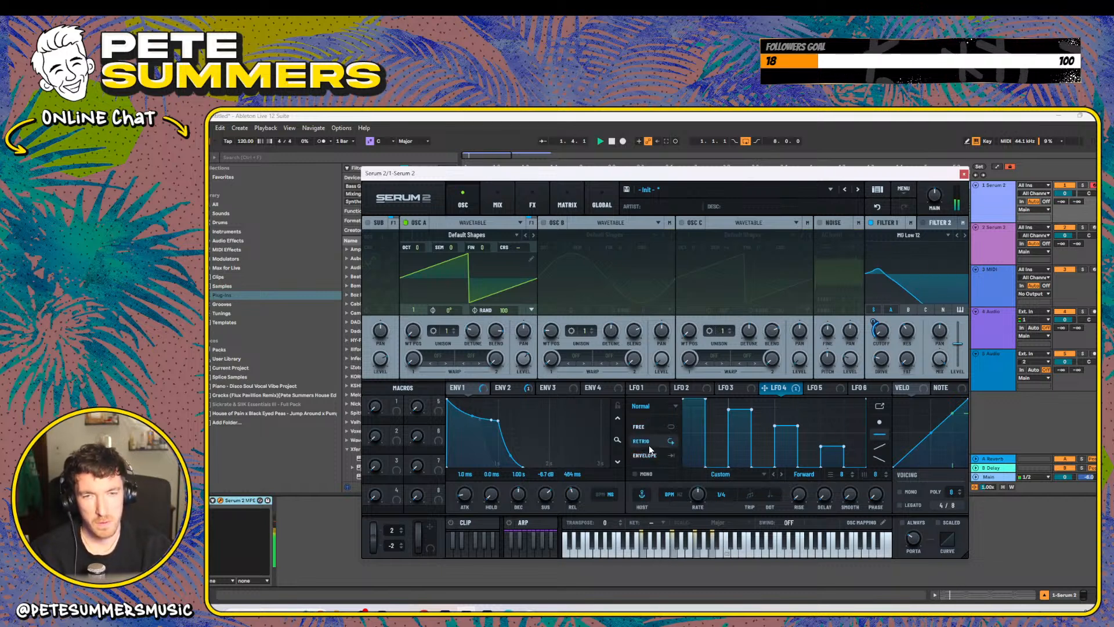
{"action": "left_click", "coordinate": [648, 444]}
- Select LFO 1, set its type to Path, and try moving the single path point off centre
{"action": "left_click", "coordinate": [645, 388]}
{"action": "left_click", "coordinate": [655, 406]}
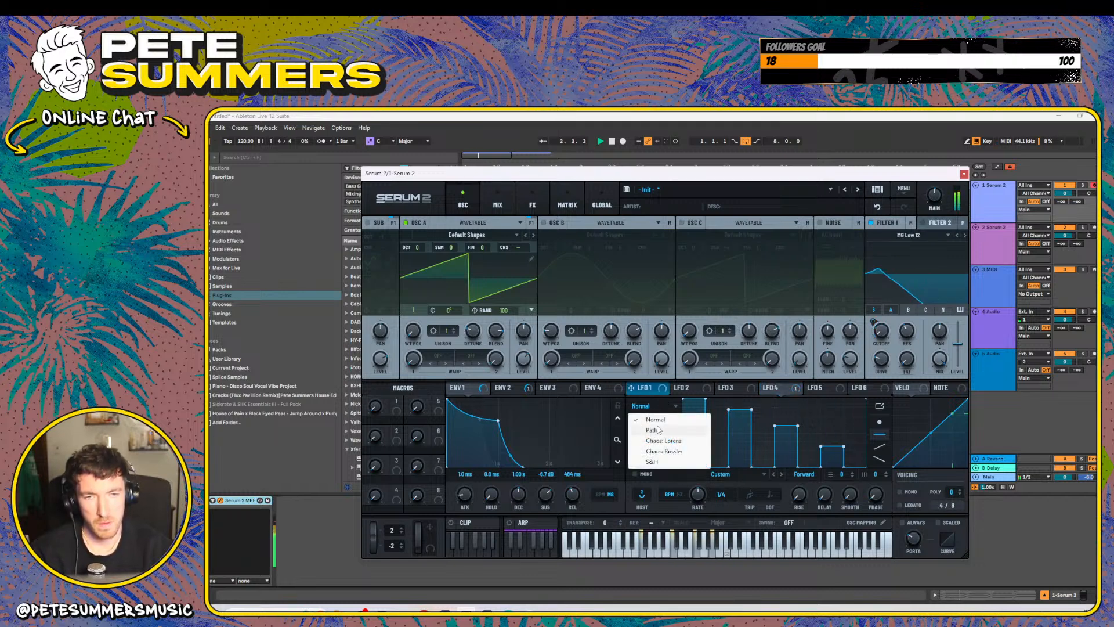
{"action": "left_click", "coordinate": [654, 430]}
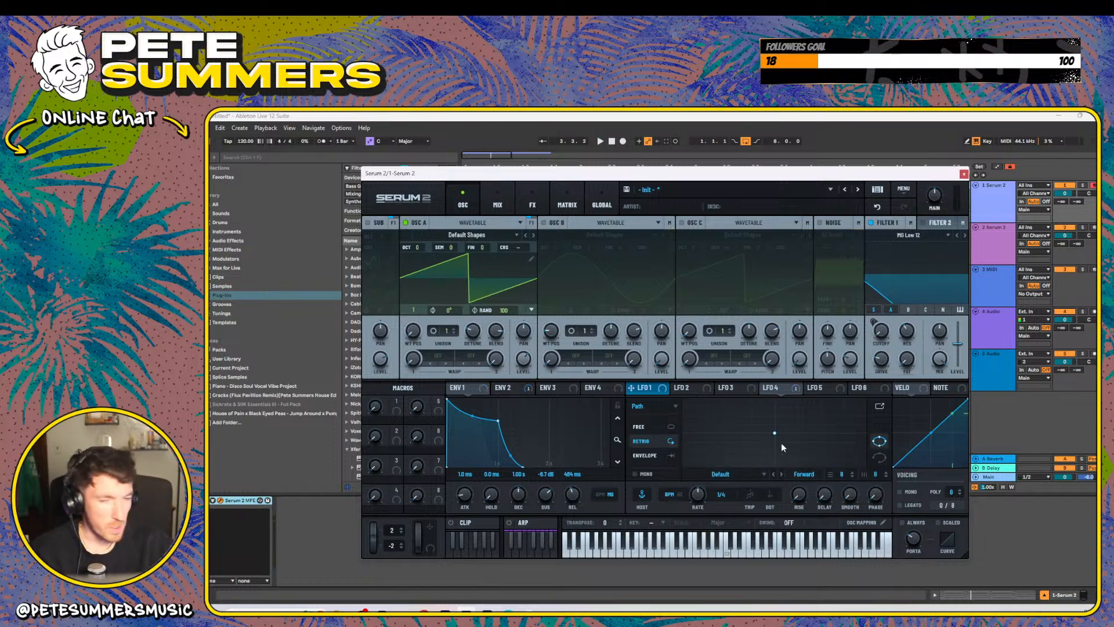
{"action": "left_click_drag", "start_coordinate": [776, 429], "coordinate": [783, 437]}
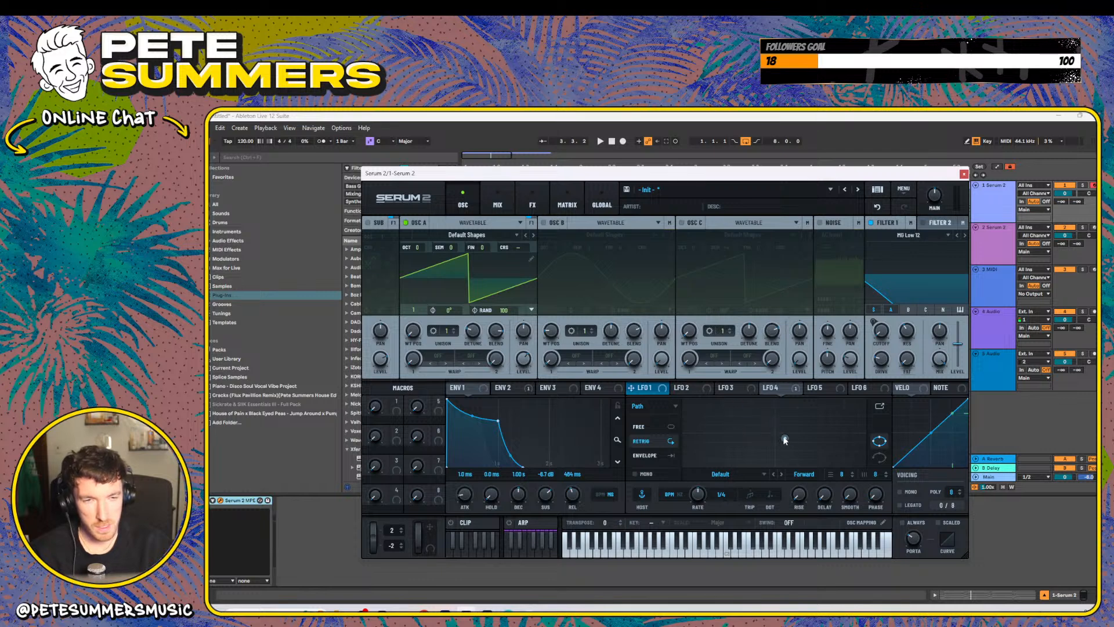
{"action": "left_click", "coordinate": [643, 405]}
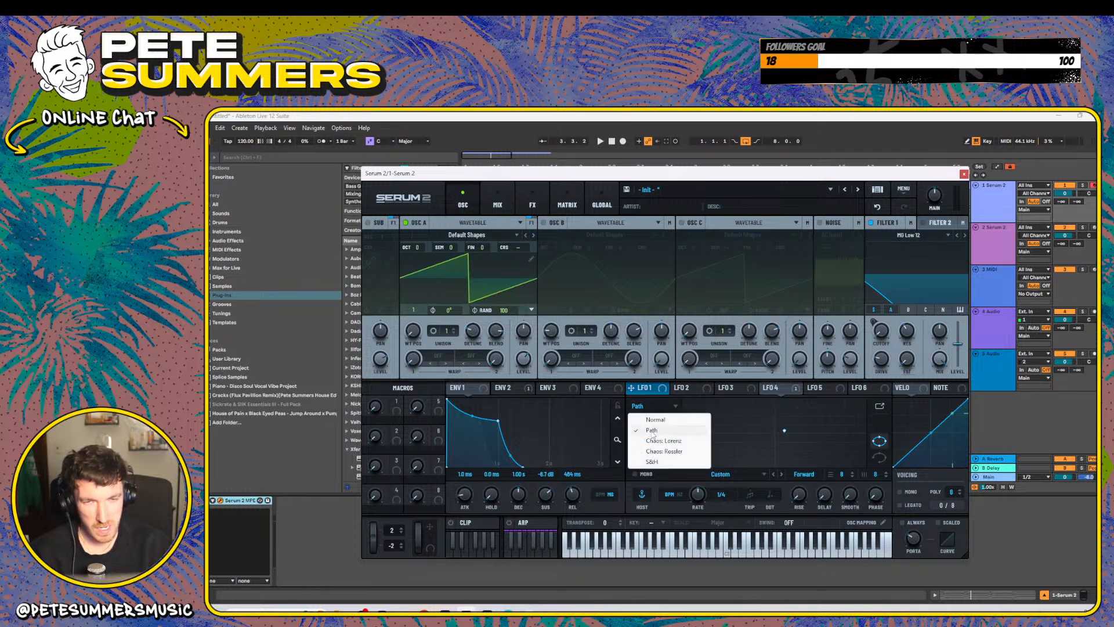
{"action": "left_click", "coordinate": [651, 431]}
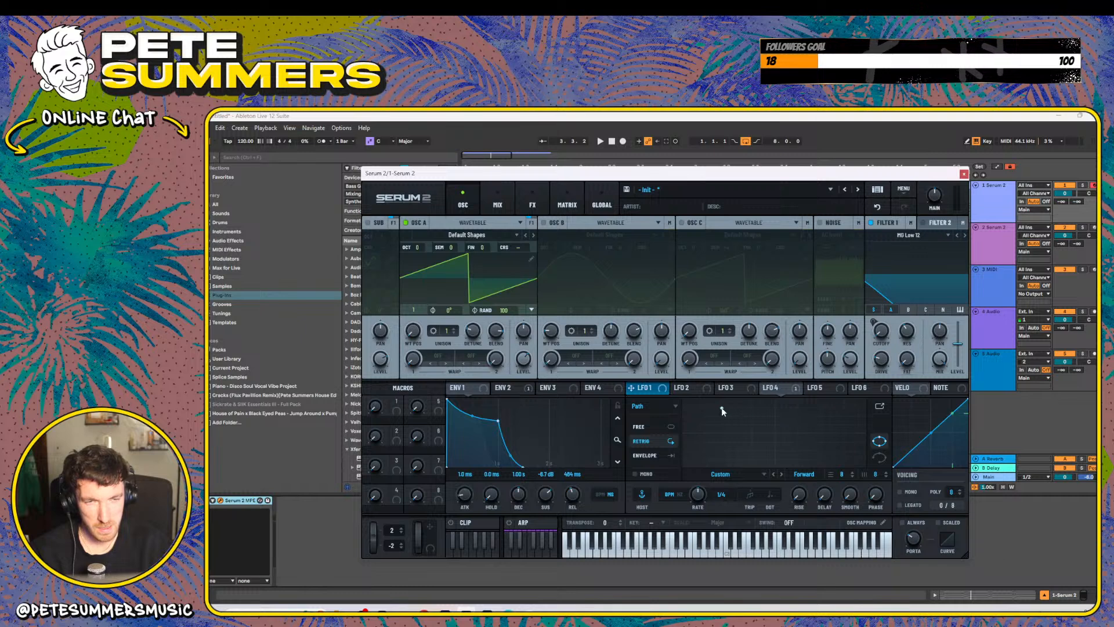
- Try the alternative path drawing mode and reposition the point within LFO 1's path area
{"action": "left_click", "coordinate": [880, 448]}
{"action": "left_click", "coordinate": [799, 421]}
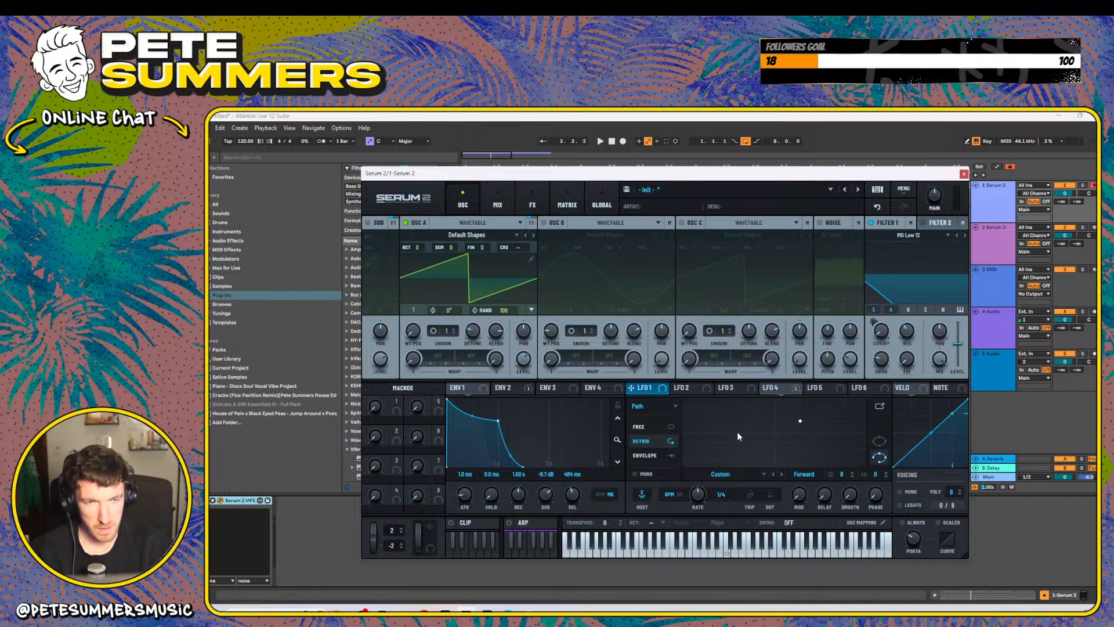
{"action": "left_click", "coordinate": [817, 425]}
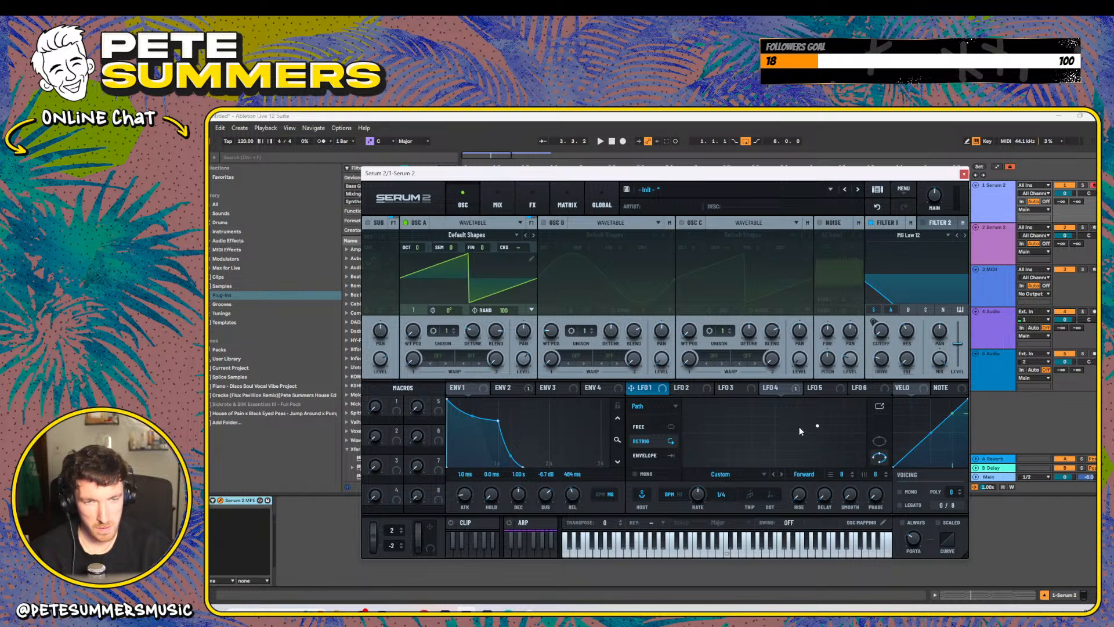
{"action": "left_click", "coordinate": [775, 435]}
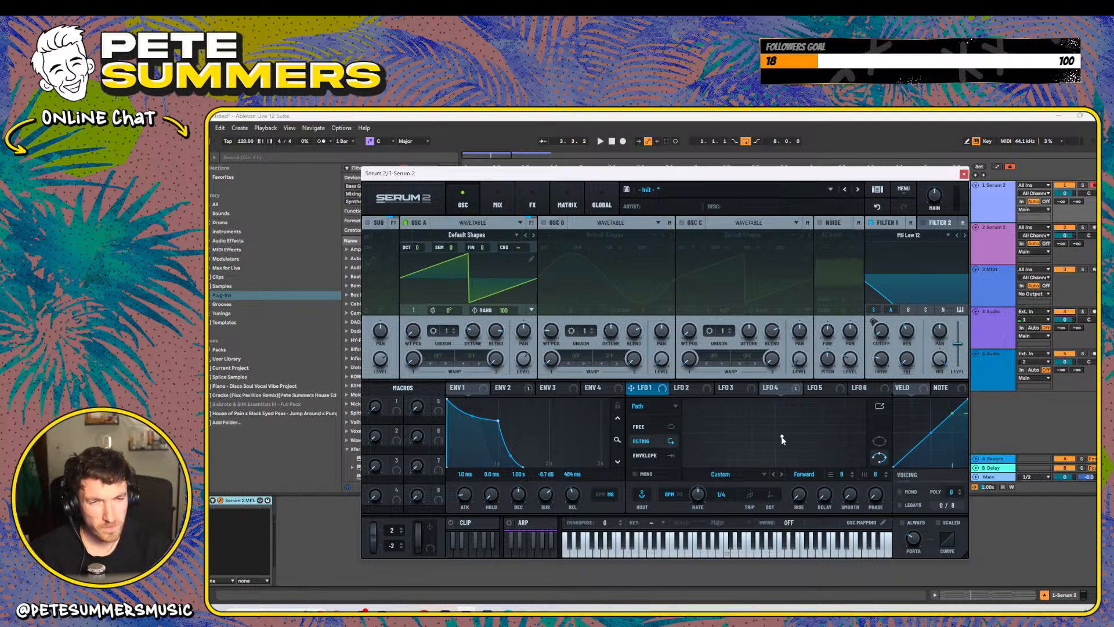
- Preview the Chaos: Lorenz type on LFO 1, return to Path, and bring the point back to the centre
{"action": "left_click", "coordinate": [658, 406]}
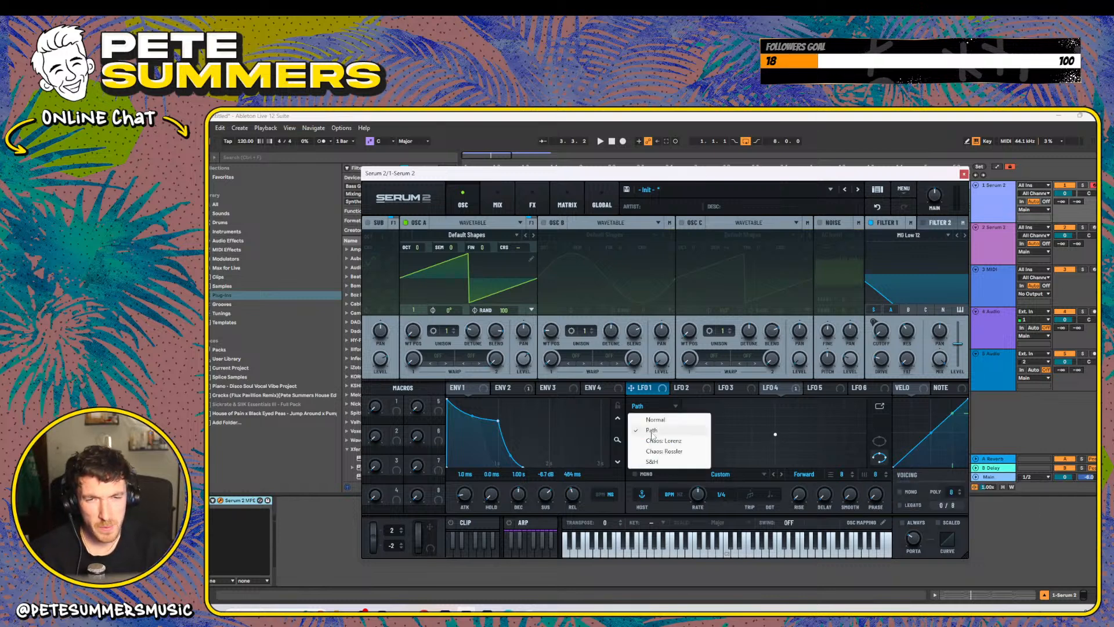
{"action": "left_click", "coordinate": [676, 431]}
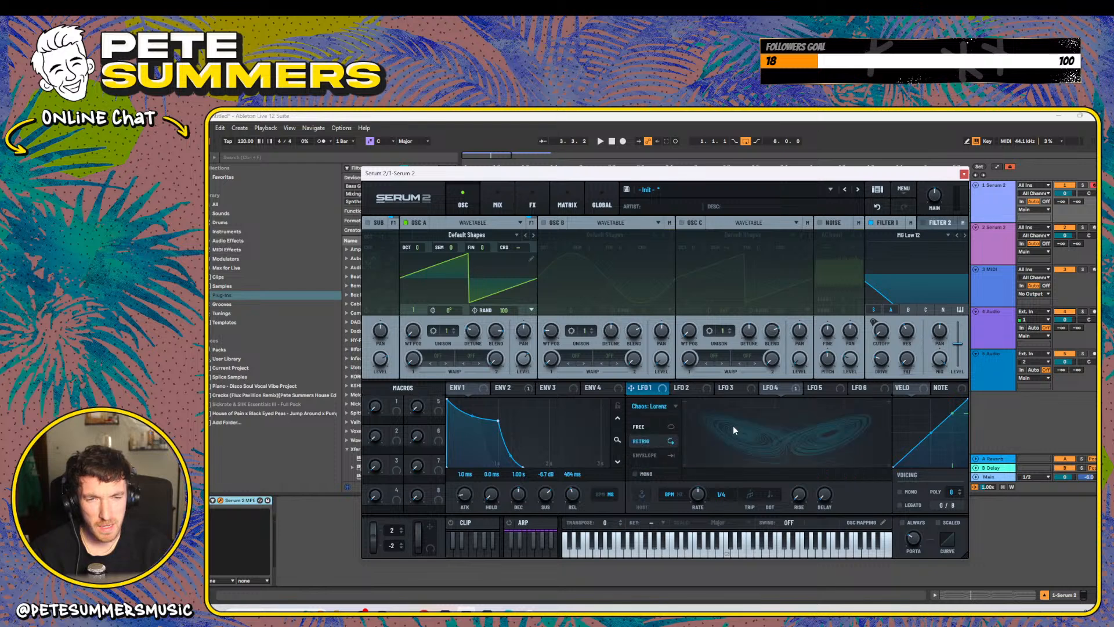
{"action": "left_click", "coordinate": [647, 403]}
{"action": "left_click", "coordinate": [656, 420]}
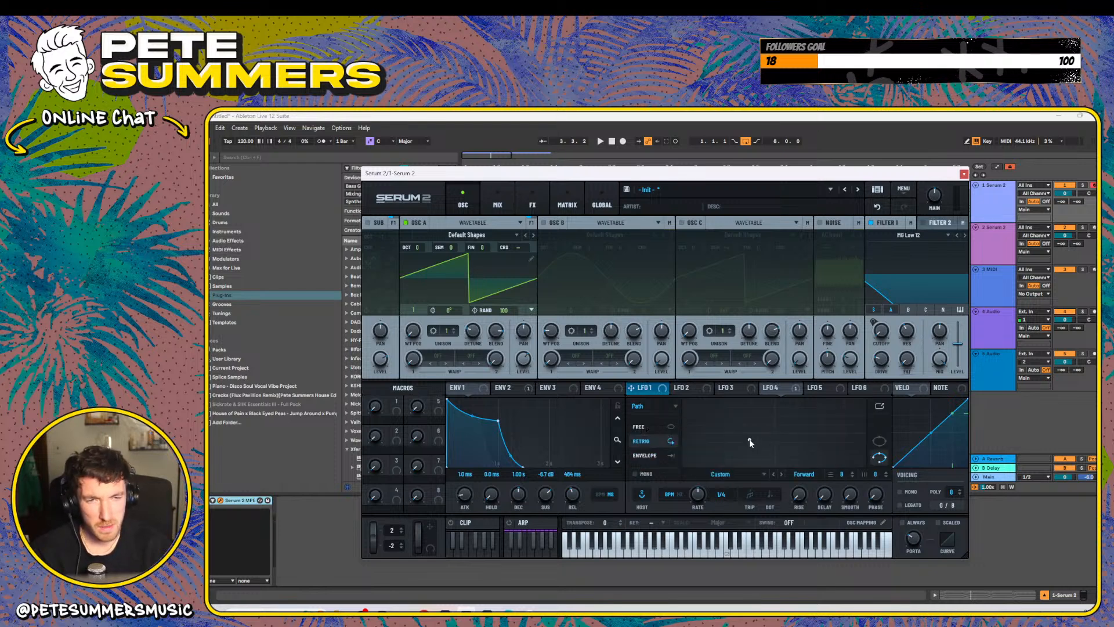
{"action": "left_click_drag", "start_coordinate": [750, 442], "coordinate": [776, 433]}
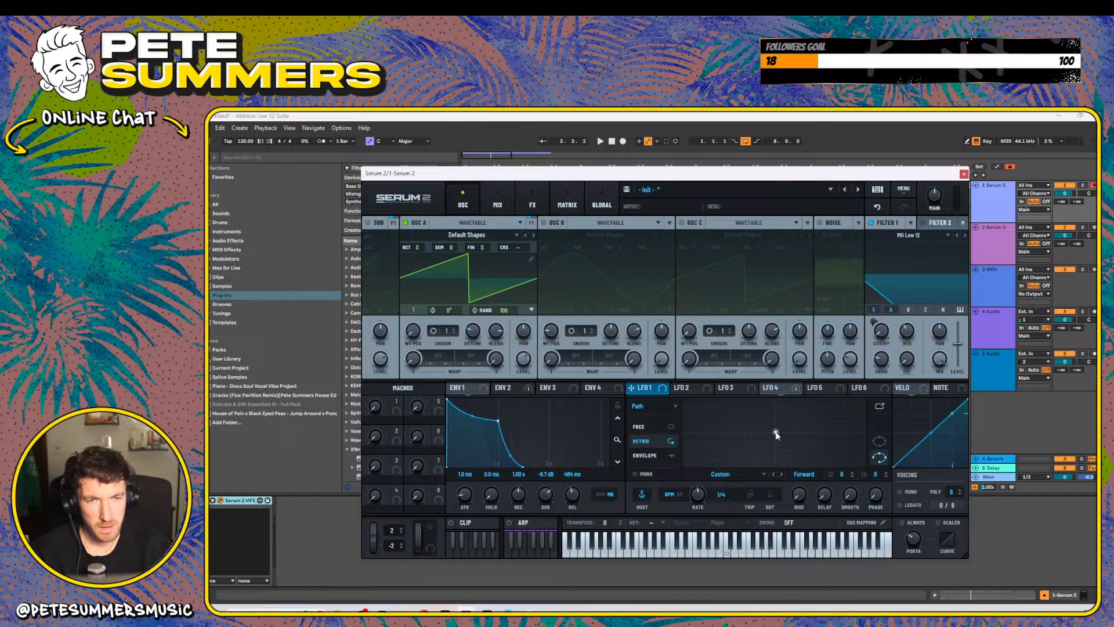
- Restore the original path drawing mode, try moving the point around, and set the LFO 1 path to Envelope mode
{"action": "left_click", "coordinate": [879, 440]}
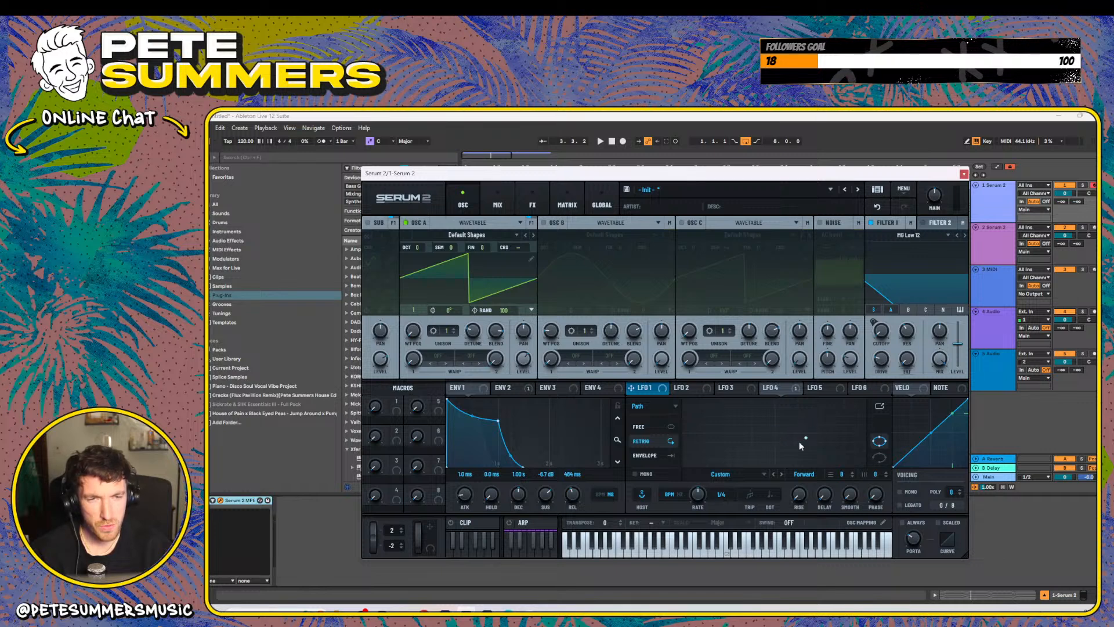
{"action": "left_click_drag", "start_coordinate": [776, 432], "coordinate": [695, 414]}
{"action": "left_click_drag", "start_coordinate": [796, 454], "coordinate": [788, 423]}
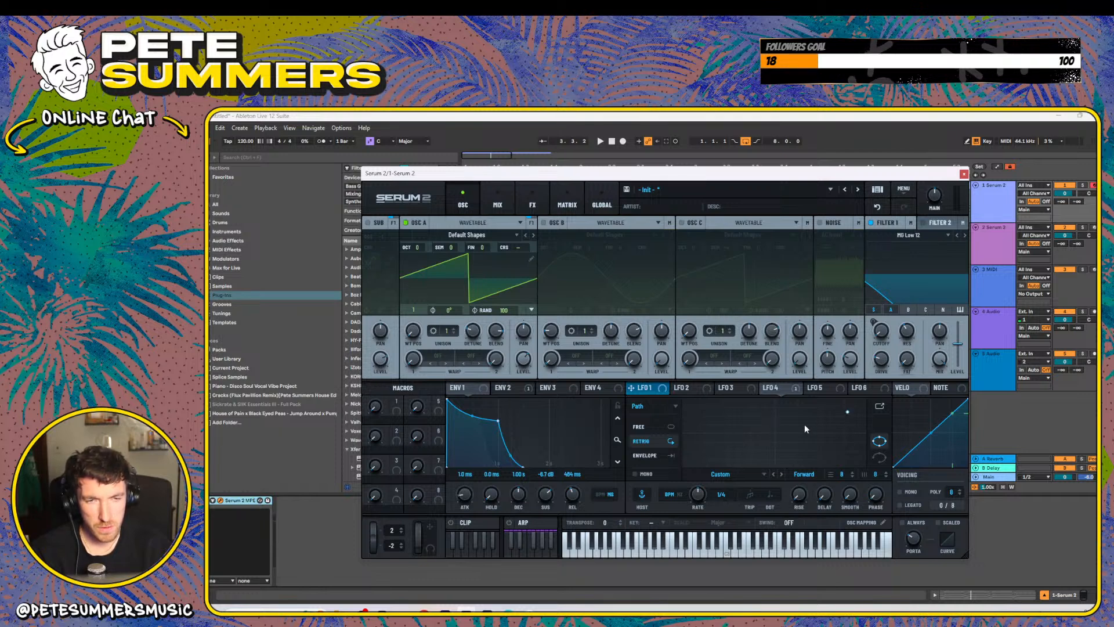
{"action": "left_click", "coordinate": [637, 456]}
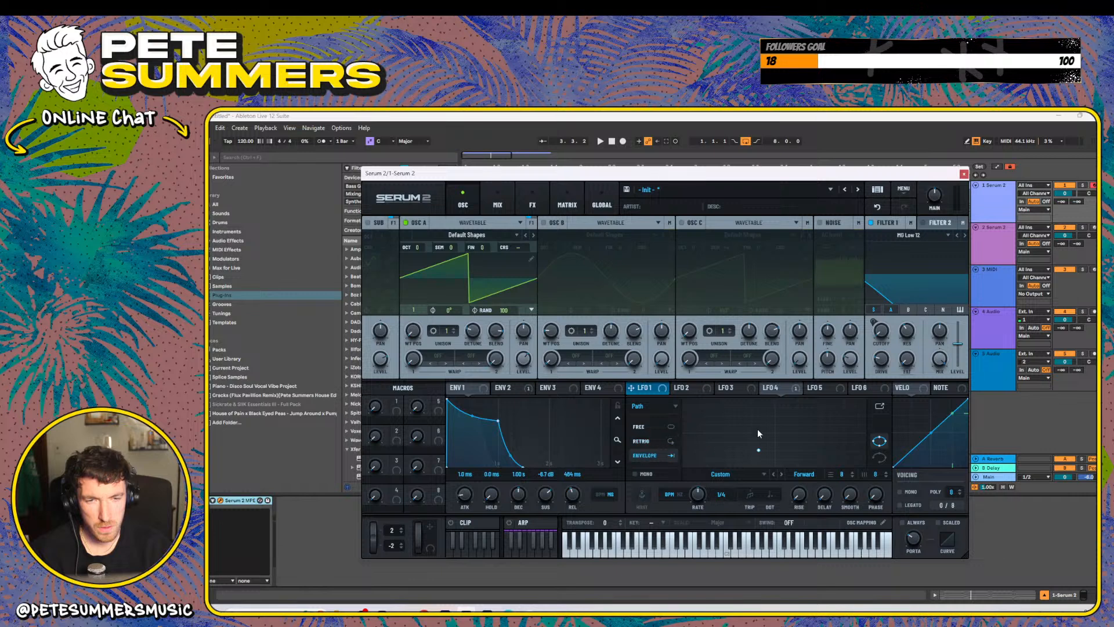
- Preview the S&H and Chaos: Rossler types on LFO 1, return to Path, and recentre the point
{"action": "left_click", "coordinate": [639, 407]}
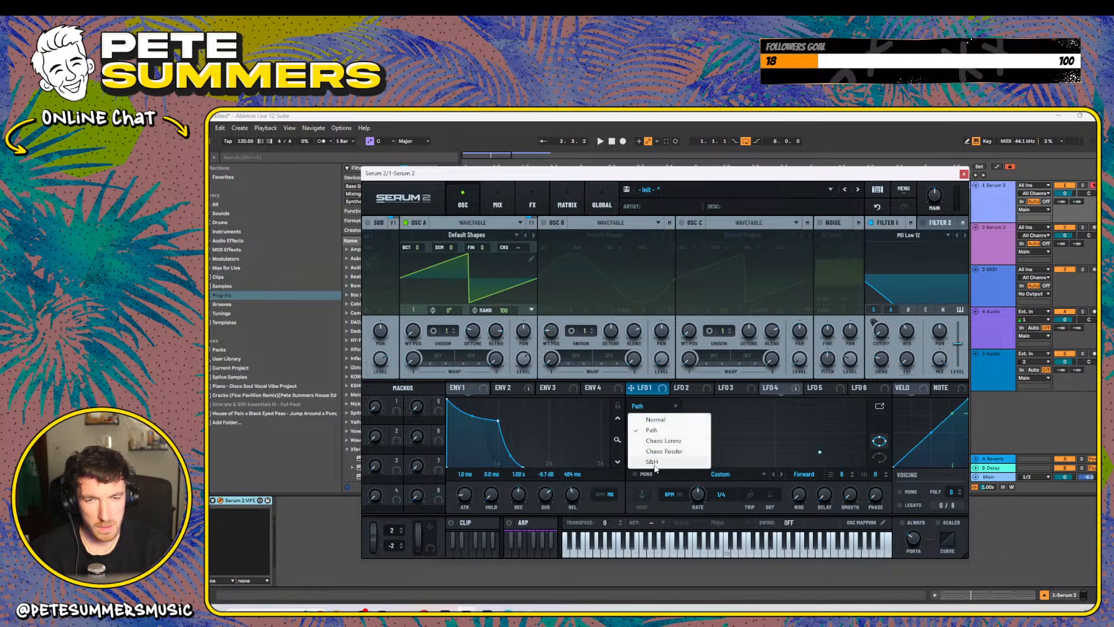
{"action": "left_click", "coordinate": [650, 461]}
{"action": "left_click", "coordinate": [643, 407]}
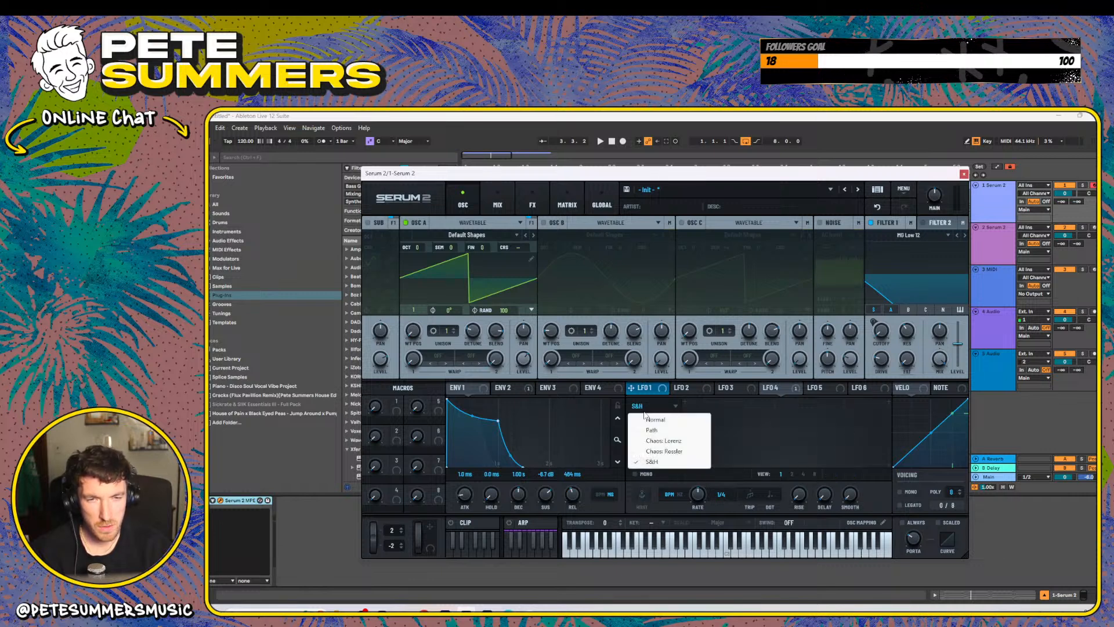
{"action": "left_click", "coordinate": [660, 451]}
{"action": "left_click", "coordinate": [631, 409]}
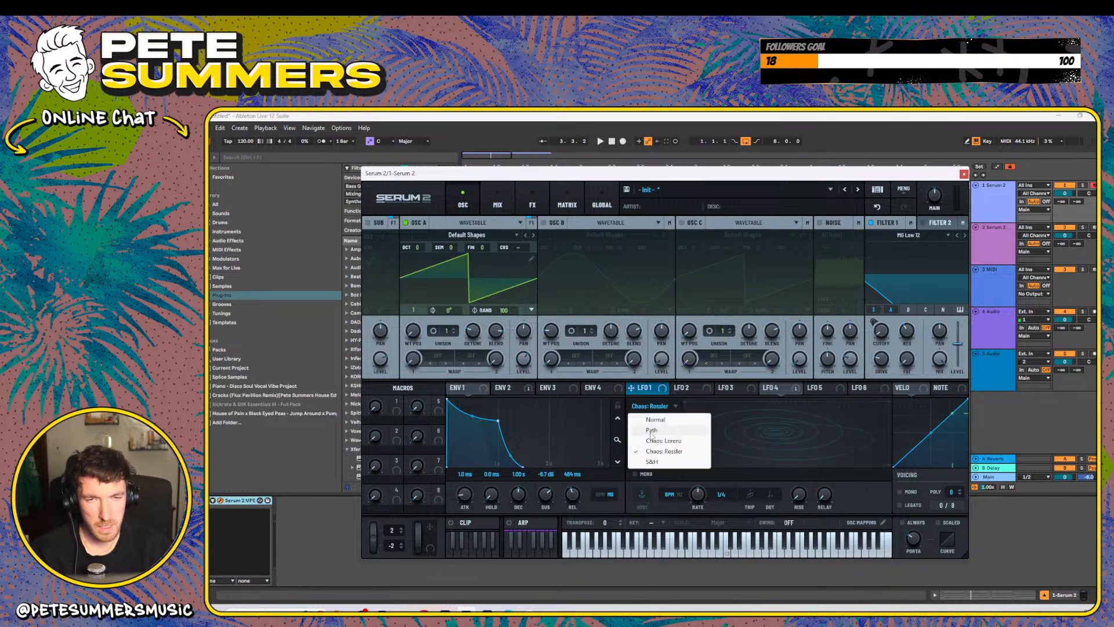
{"action": "left_click", "coordinate": [644, 433]}
{"action": "left_click_drag", "start_coordinate": [818, 453], "coordinate": [775, 434]}
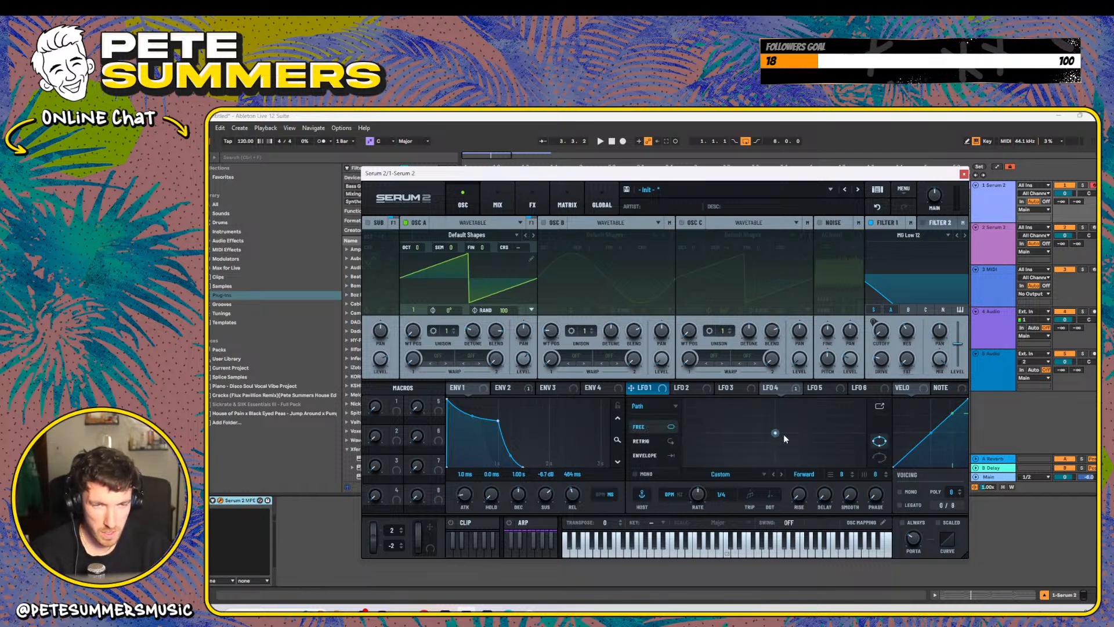
- Select LFO 4, reset its path to Default, and load the factory Kiki path shape
{"action": "left_click", "coordinate": [782, 392]}
{"action": "right_click", "coordinate": [782, 393]}
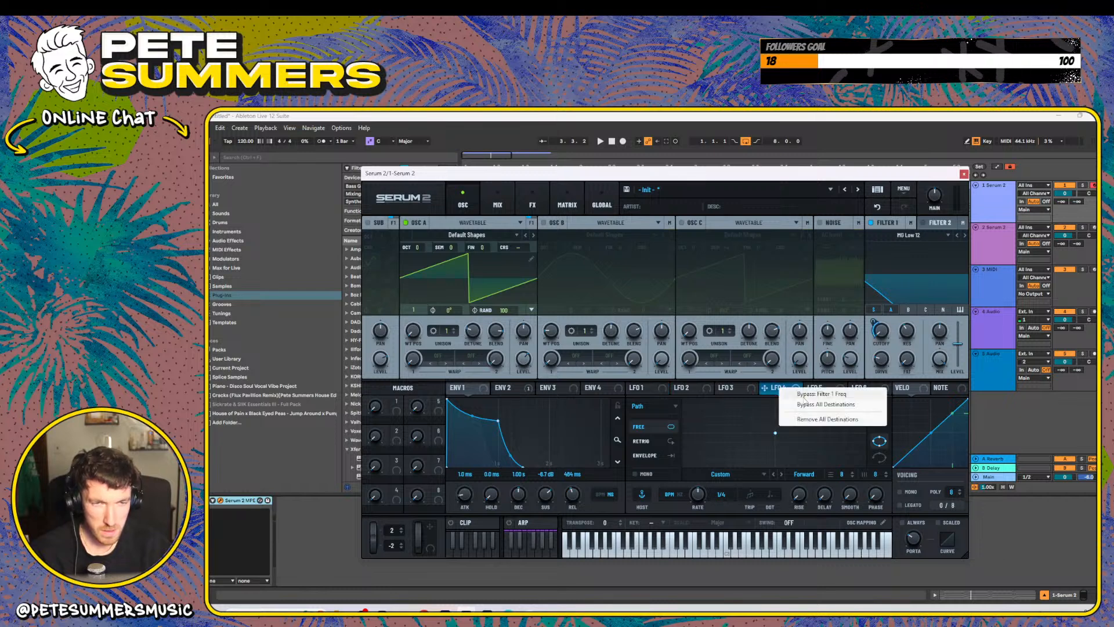
{"action": "left_click", "coordinate": [775, 417]}
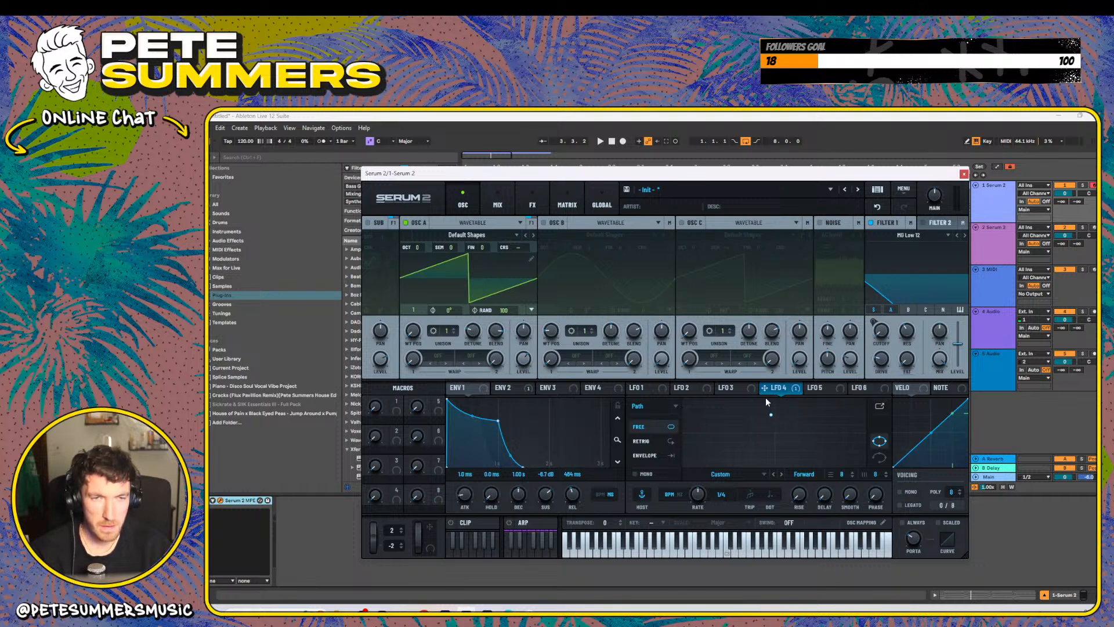
{"action": "left_click", "coordinate": [730, 477]}
{"action": "left_click", "coordinate": [724, 478]}
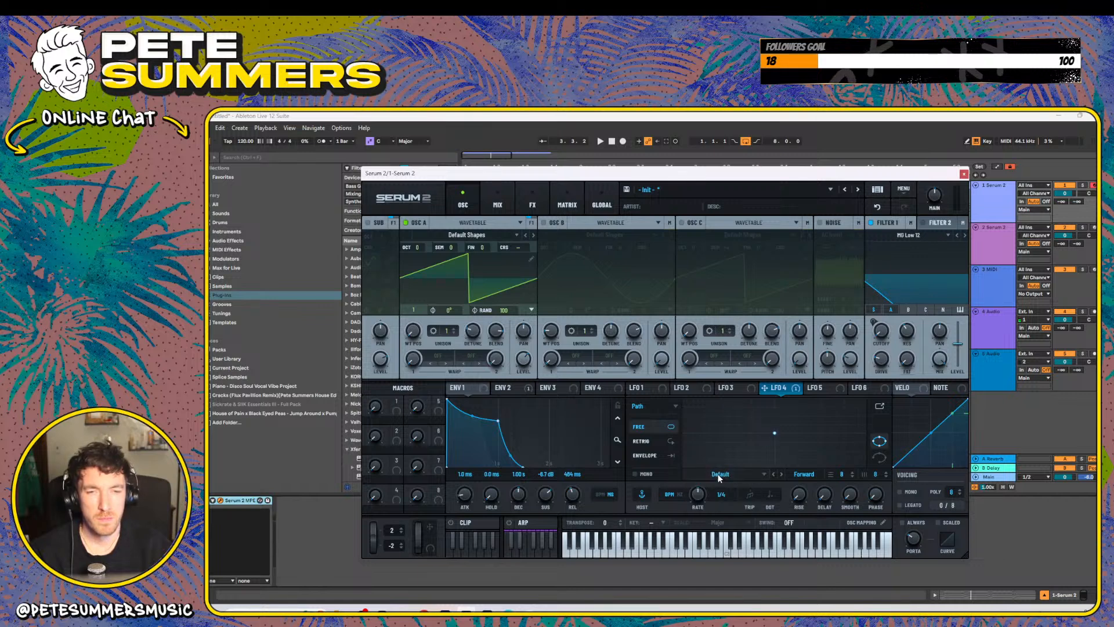
{"action": "left_click", "coordinate": [724, 477]}
{"action": "mouse_move", "coordinate": [725, 489]}
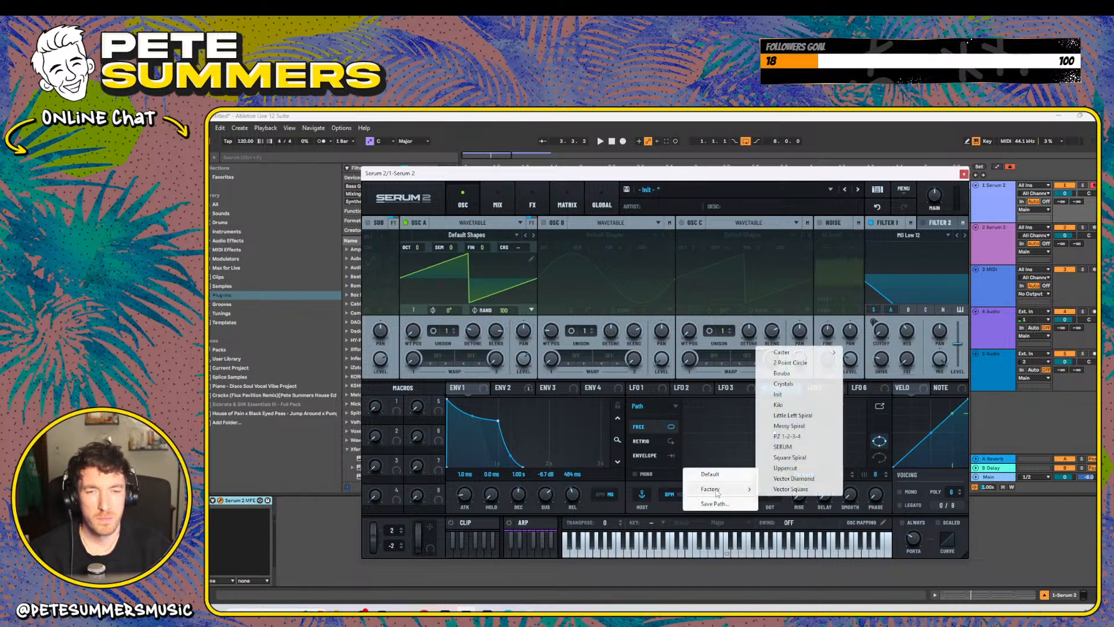
{"action": "left_click", "coordinate": [779, 405]}
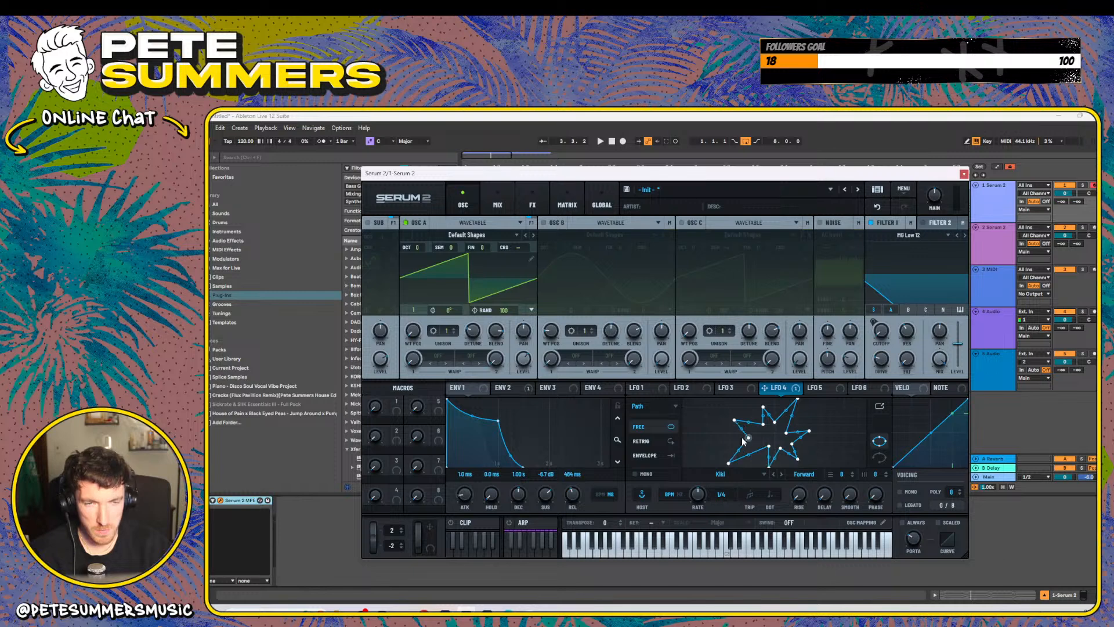
- Reshape the Kiki path in LFO 4 into an irregular custom outline by moving its points
{"action": "left_click_drag", "start_coordinate": [697, 433], "coordinate": [695, 431]}
{"action": "mouse_move", "coordinate": [764, 425]}
{"action": "left_mouse_down"}
{"action": "mouse_move", "coordinate": [737, 406]}
{"action": "mouse_move", "coordinate": [834, 412]}
{"action": "mouse_move", "coordinate": [848, 448]}
{"action": "mouse_move", "coordinate": [807, 451]}
{"action": "mouse_move", "coordinate": [810, 425]}
{"action": "mouse_move", "coordinate": [771, 424]}
{"action": "left_mouse_up"}
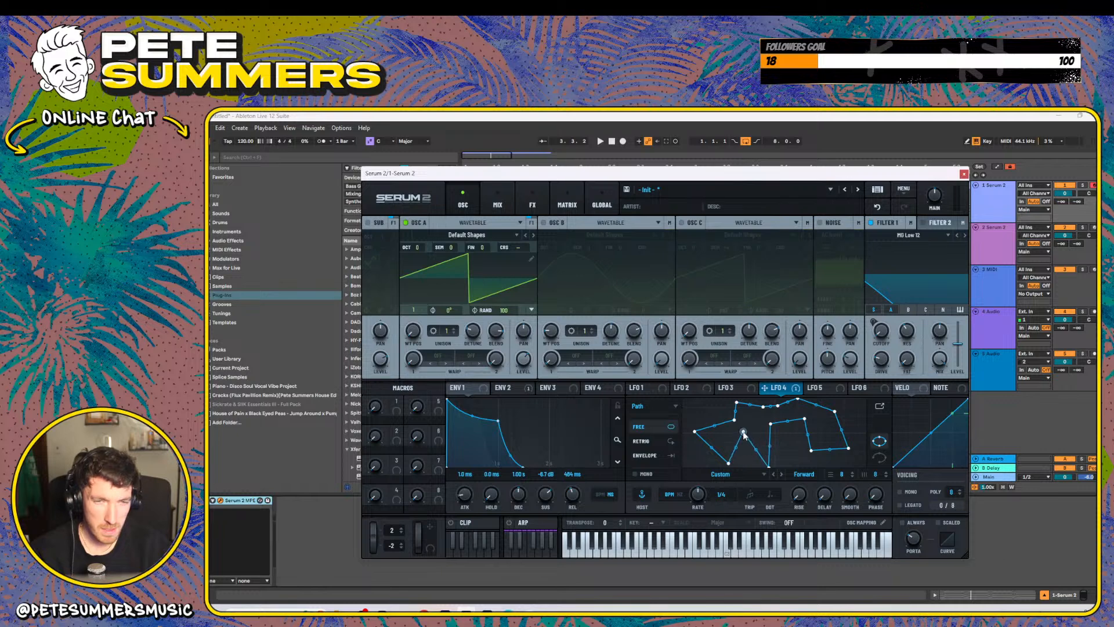
{"action": "left_click_drag", "start_coordinate": [730, 467], "coordinate": [720, 454]}
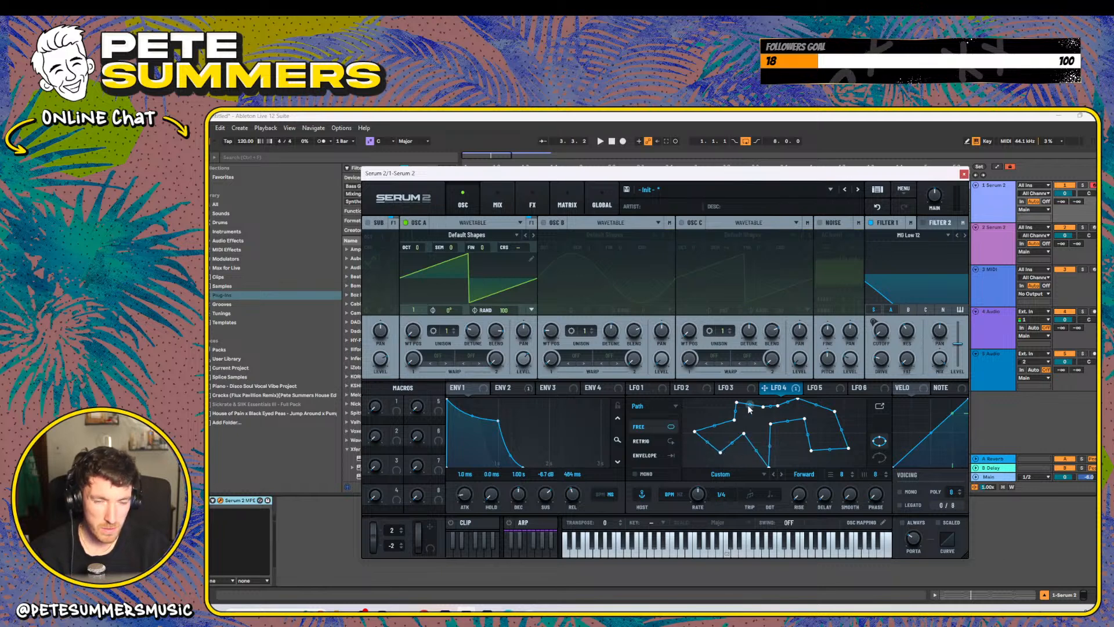
{"action": "left_click_drag", "start_coordinate": [764, 411], "coordinate": [756, 431]}
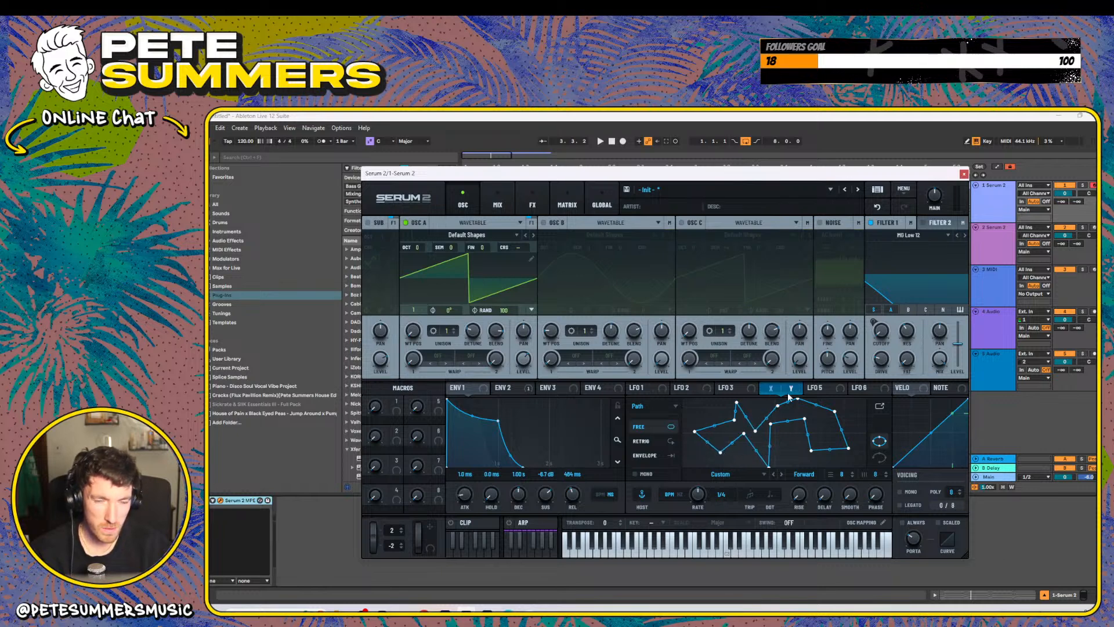
- Assign LFO 4's Y output to the Filter 1 cutoff, start playback, and reposition the synth window over the arrangement
{"action": "left_click_drag", "start_coordinate": [790, 393], "coordinate": [881, 331]}
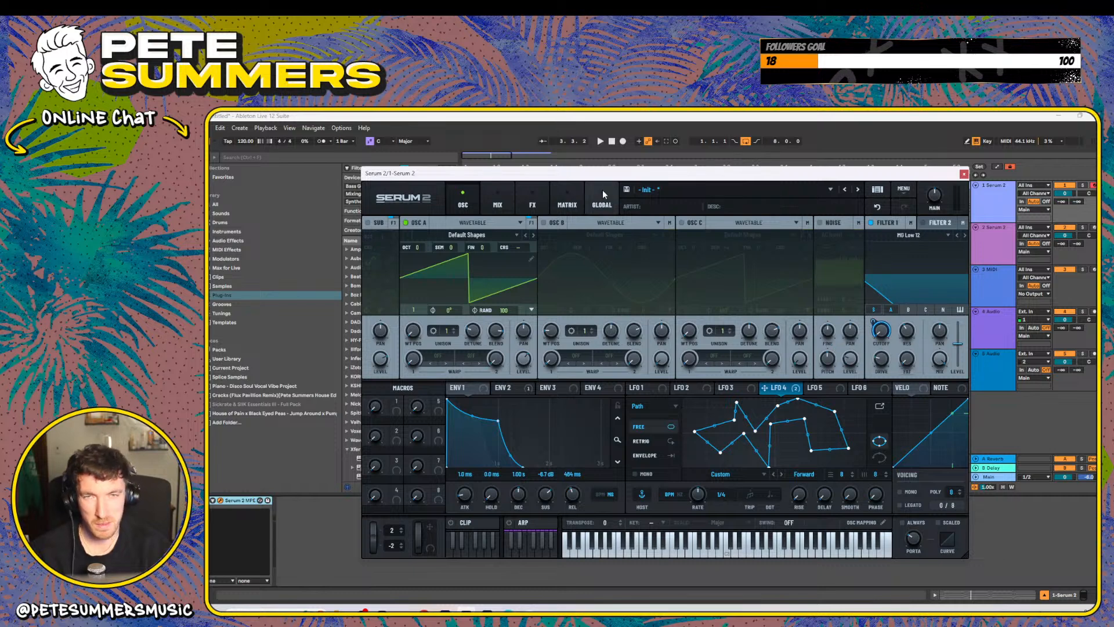
{"action": "left_click_drag", "start_coordinate": [602, 173], "coordinate": [642, 293]}
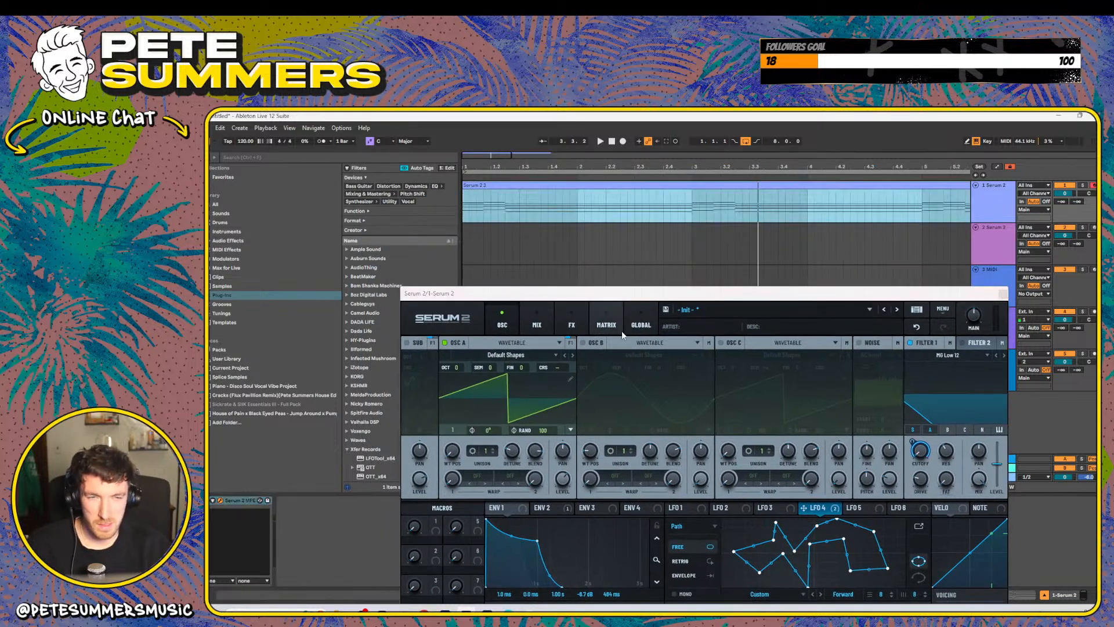
{"action": "key", "text": "space"}
{"action": "left_click_drag", "start_coordinate": [843, 294], "coordinate": [785, 179]}
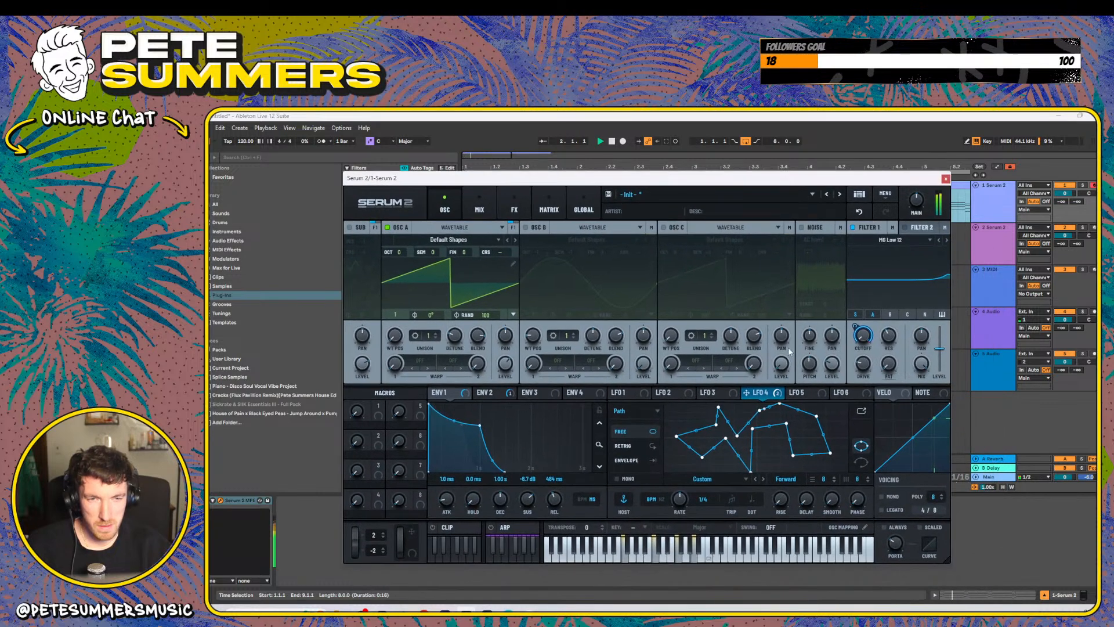
- Slow LFO 4's rate to one bar and remove all of its modulation destinations
{"action": "left_click_drag", "start_coordinate": [702, 500], "coordinate": [679, 514]}
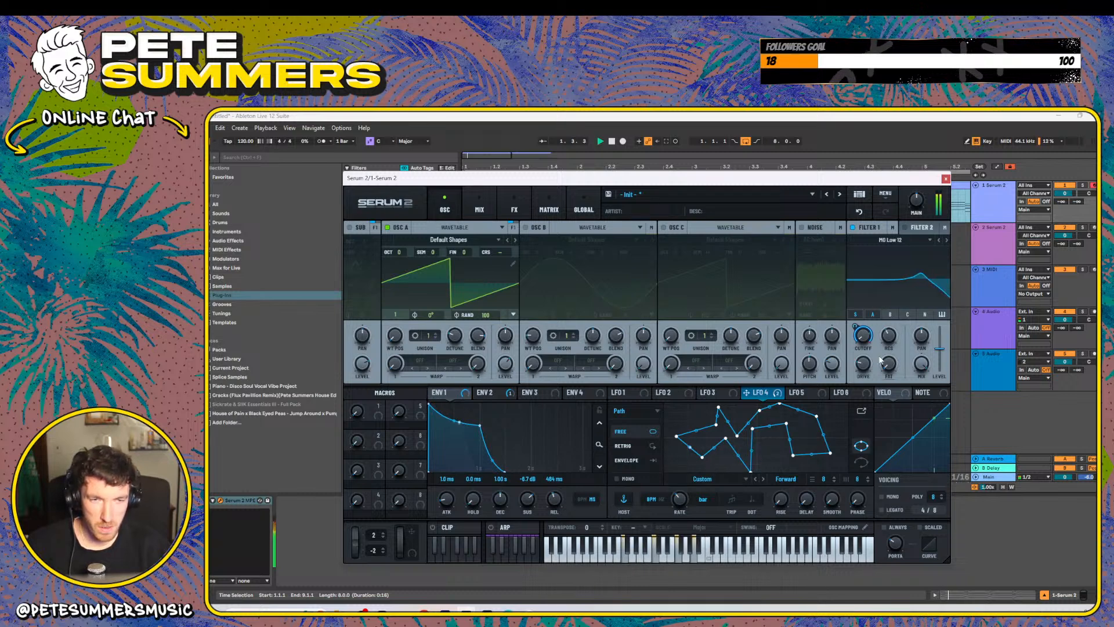
{"action": "right_click", "coordinate": [868, 340]}
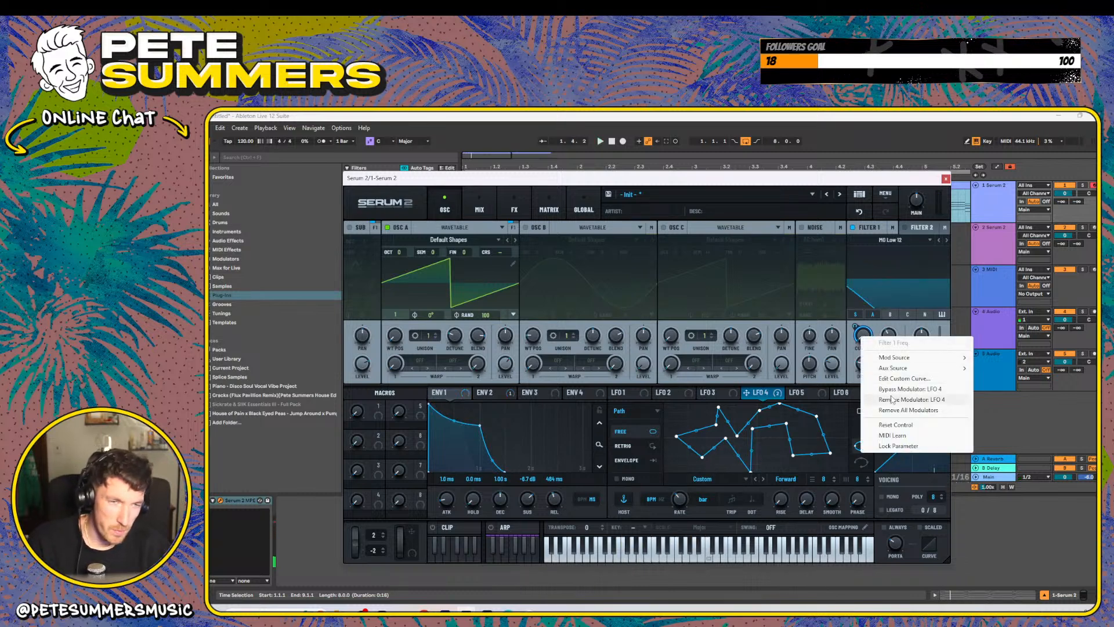
{"action": "left_click", "coordinate": [776, 396]}
{"action": "right_click", "coordinate": [776, 397]}
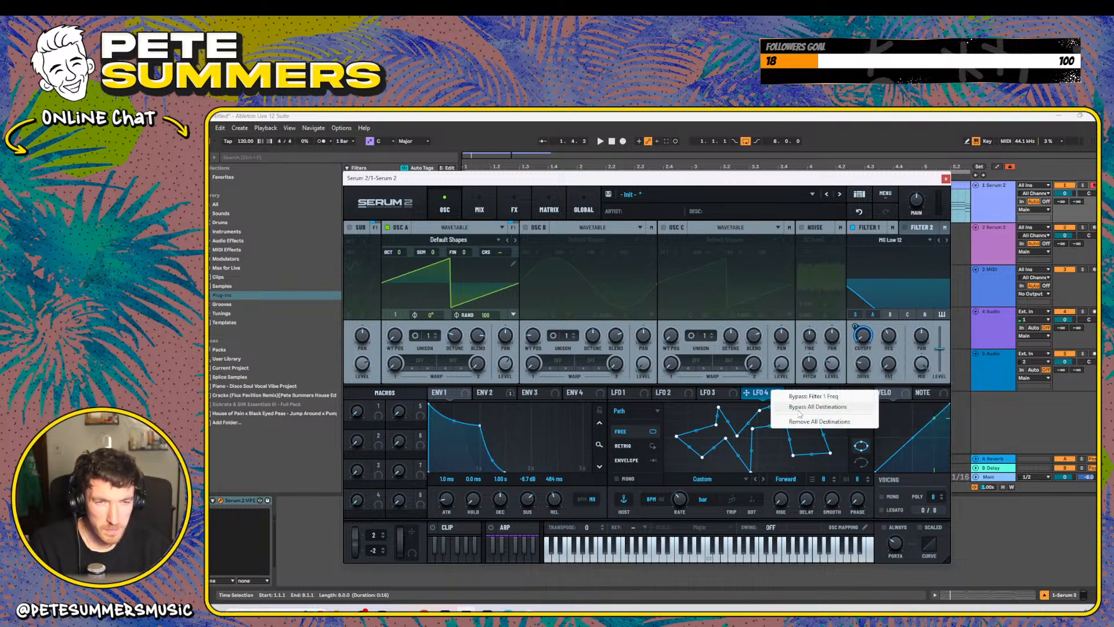
{"action": "left_click", "coordinate": [798, 422]}
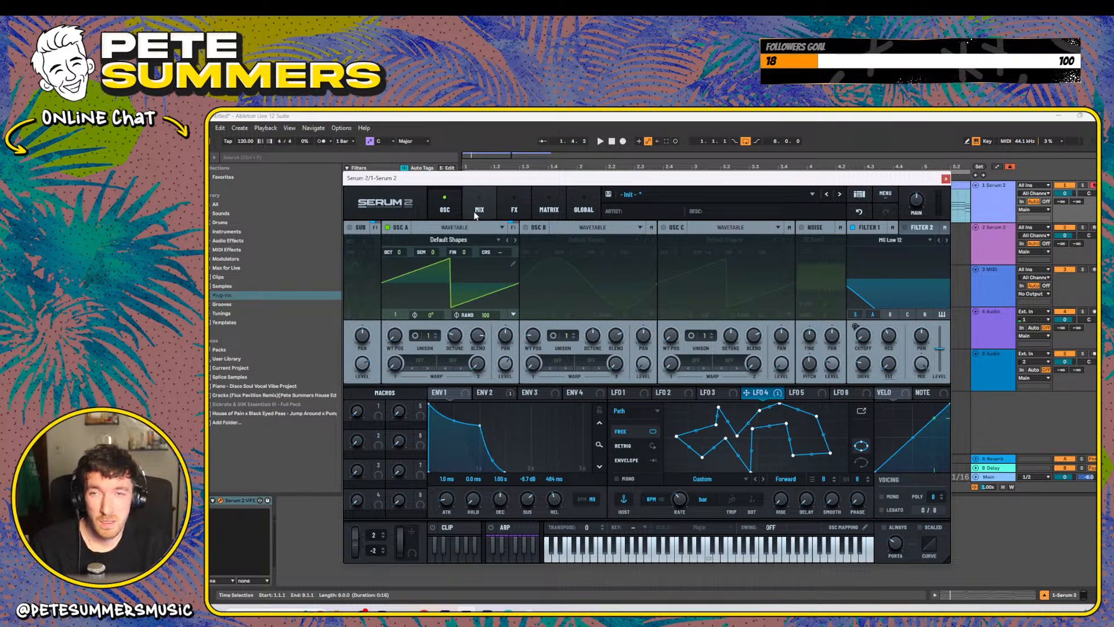
- Assign LFO 4's Y output to the Distortion effect's Drive and start playback
{"action": "left_click", "coordinate": [516, 210]}
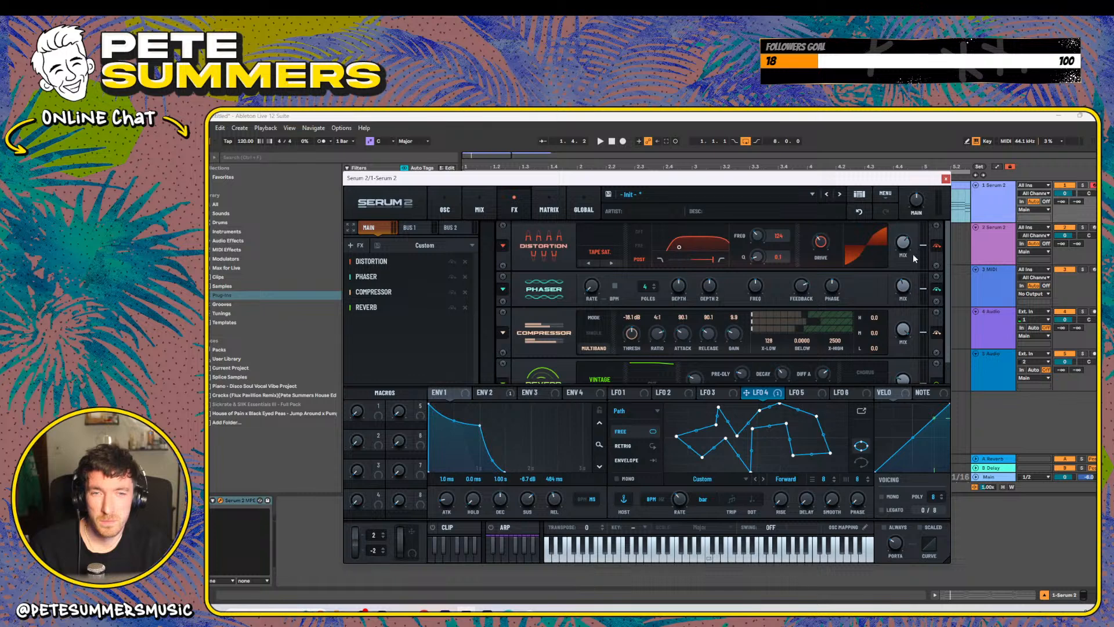
{"action": "left_click_drag", "start_coordinate": [949, 267], "coordinate": [950, 299]}
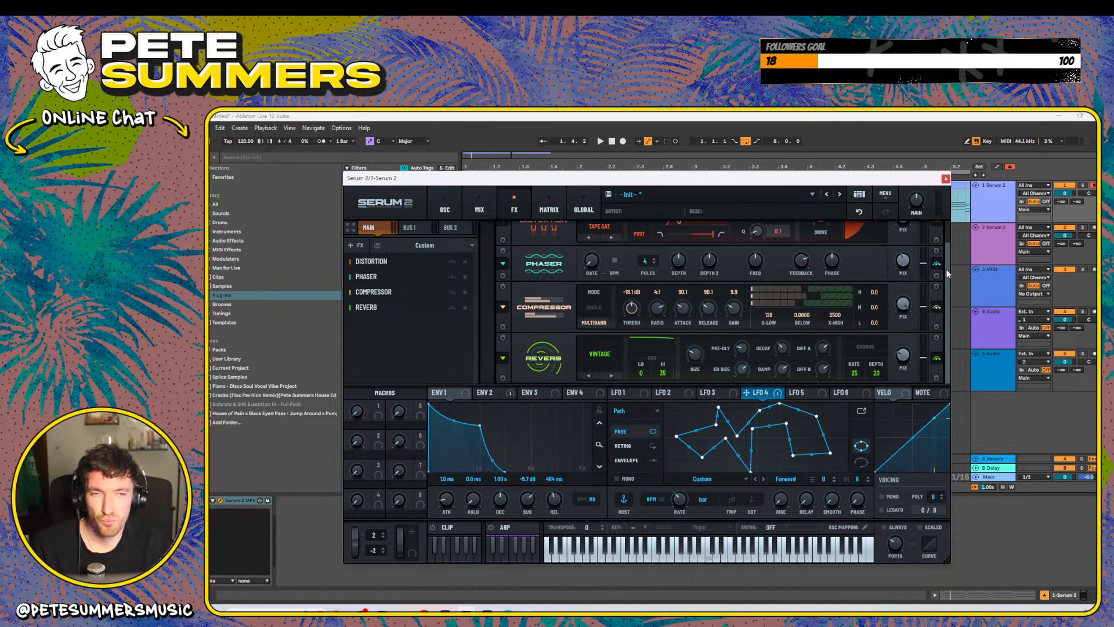
{"action": "scroll", "coordinate": [949, 240], "scroll_direction": "up", "scroll_amount": 1}
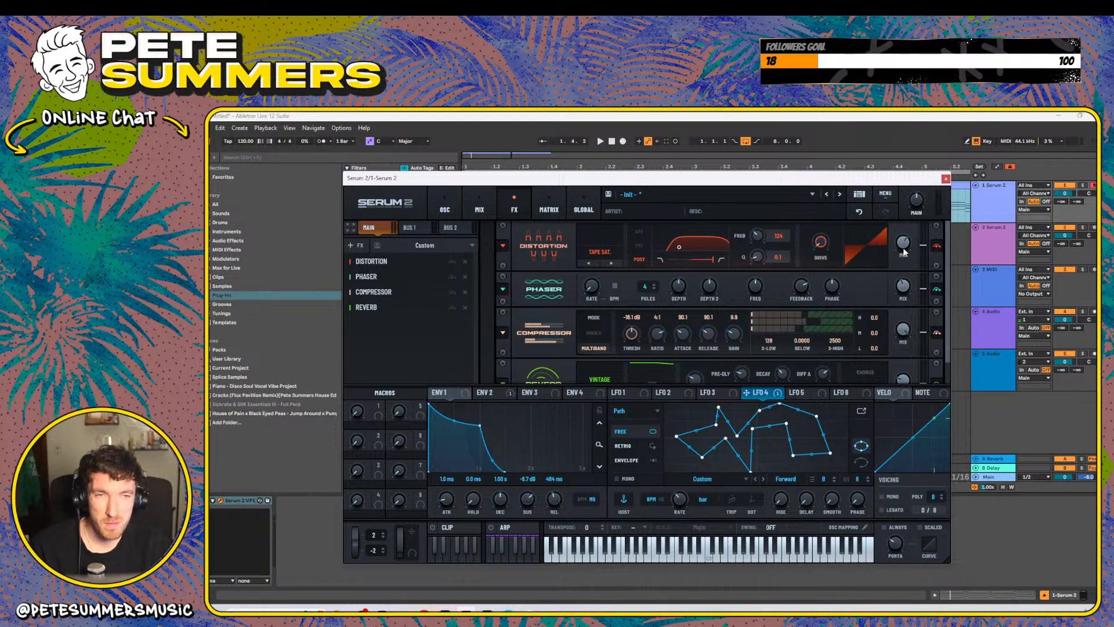
{"action": "left_click_drag", "start_coordinate": [753, 393], "coordinate": [824, 251]}
{"action": "right_click", "coordinate": [755, 395]}
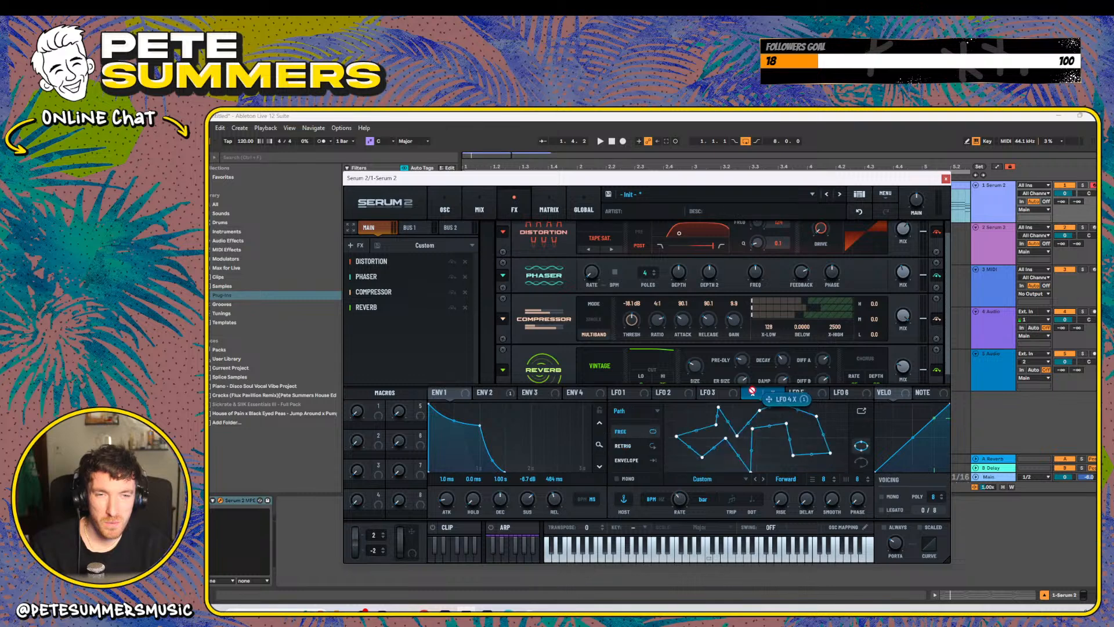
{"action": "left_click", "coordinate": [778, 393]}
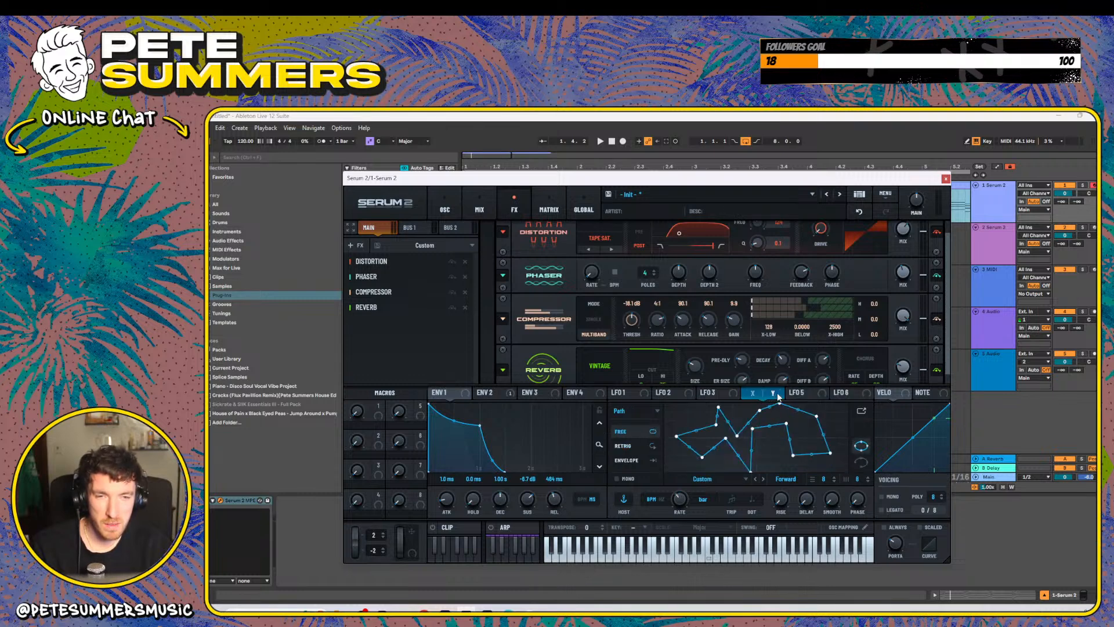
{"action": "left_click_drag", "start_coordinate": [778, 394], "coordinate": [822, 228]}
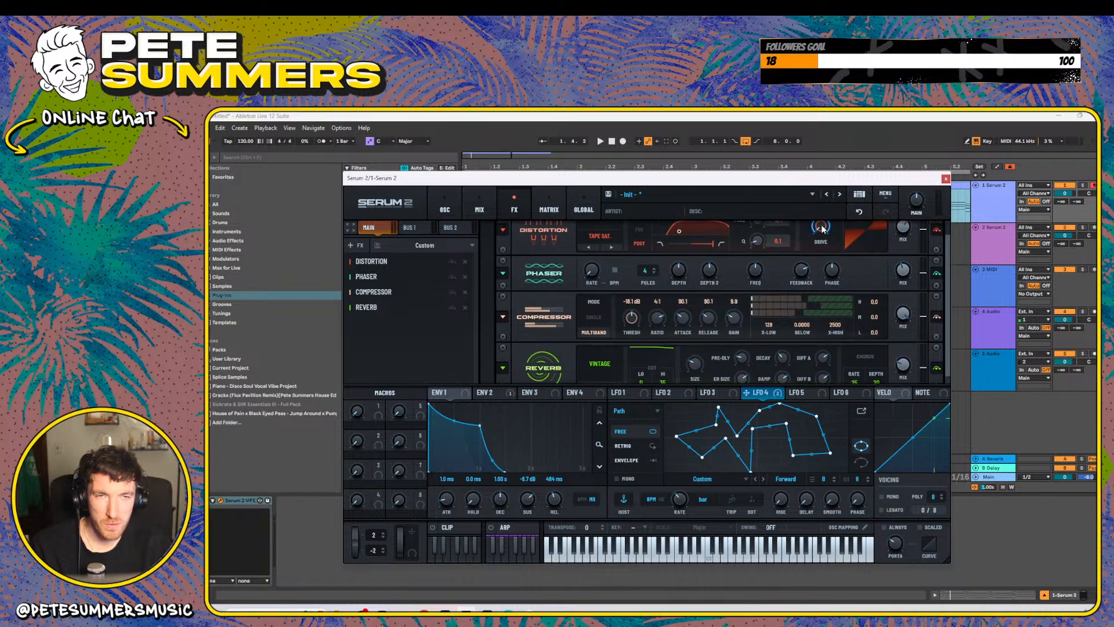
{"action": "key", "text": "space"}
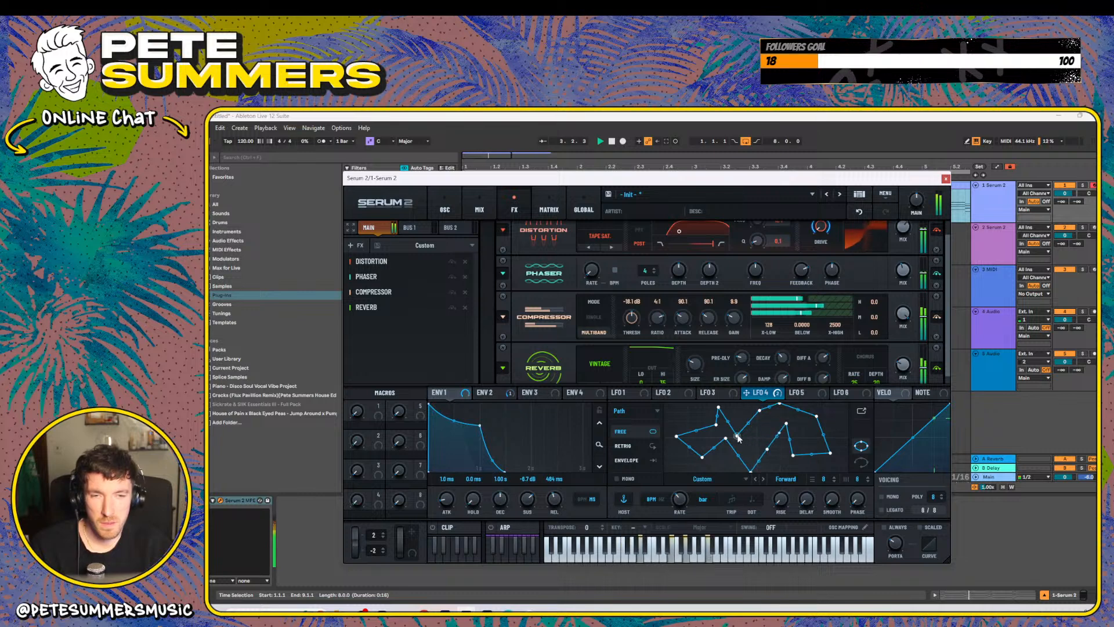
- Rearrange the points of LFO 4's path into a wider, self-crossing outline and set its rate to 1/2
{"action": "left_click_drag", "start_coordinate": [737, 437], "coordinate": [711, 455]}
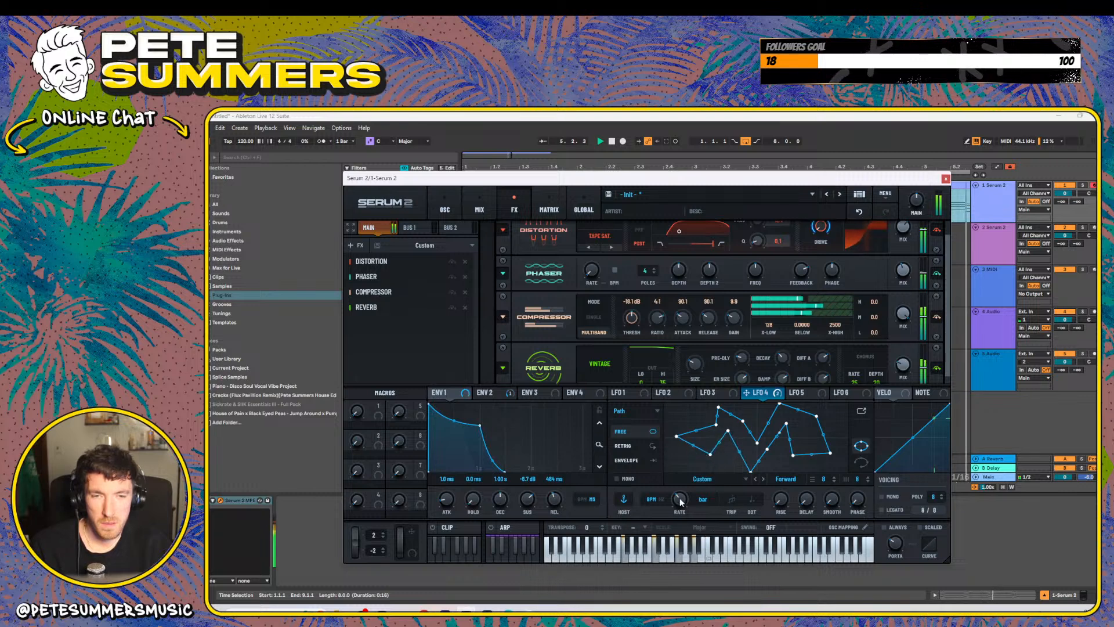
{"action": "left_click_drag", "start_coordinate": [679, 499], "coordinate": [680, 496]}
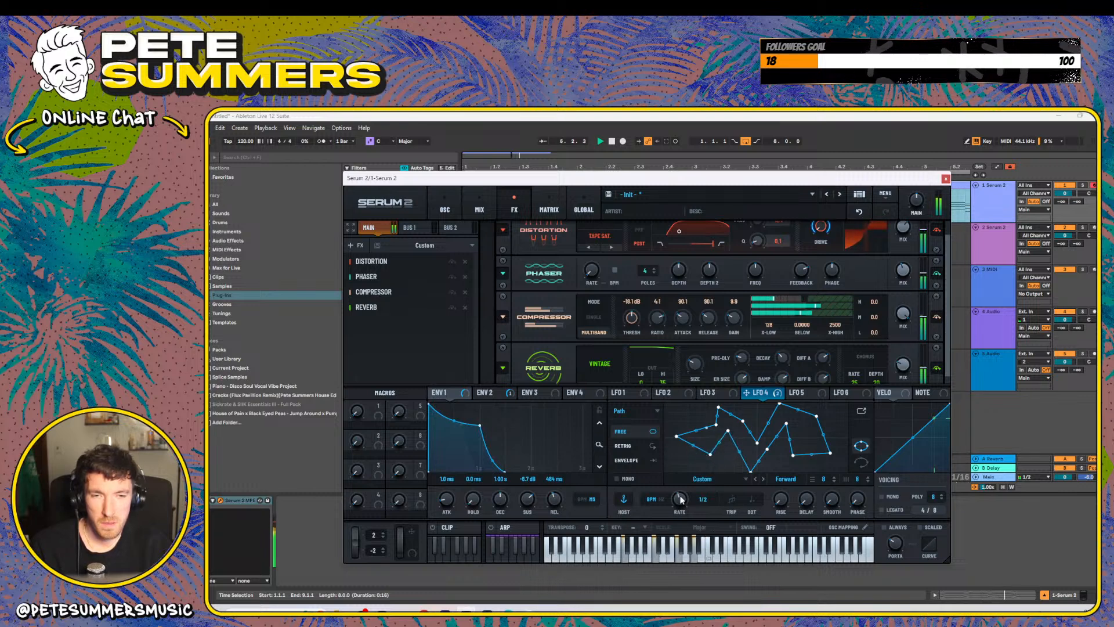
{"action": "left_click_drag", "start_coordinate": [831, 452], "coordinate": [750, 447]}
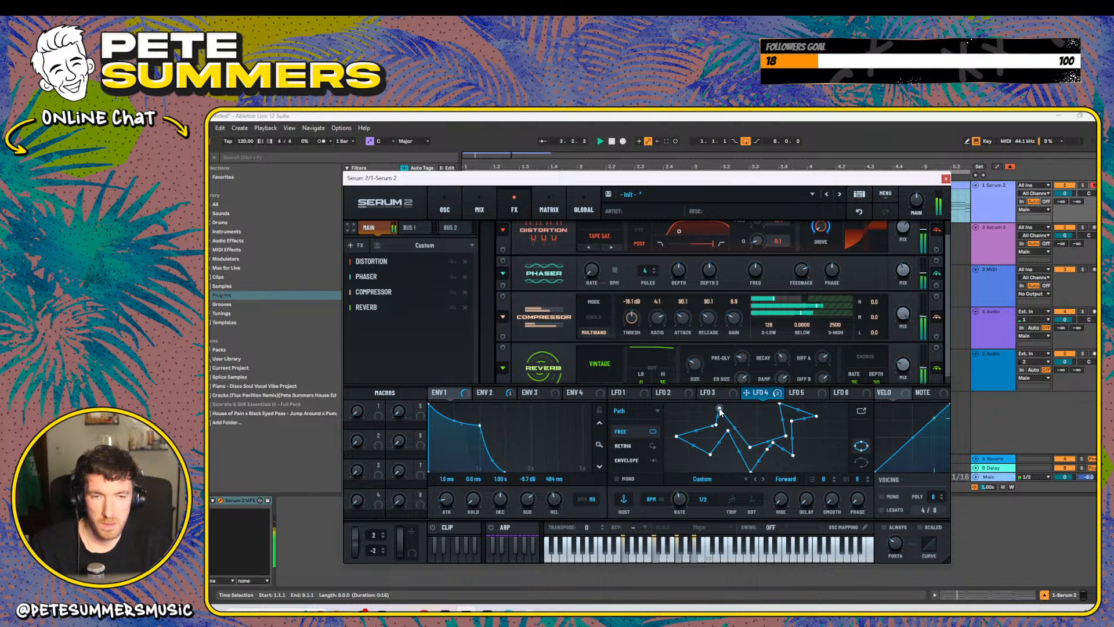
{"action": "left_click_drag", "start_coordinate": [720, 409], "coordinate": [699, 443]}
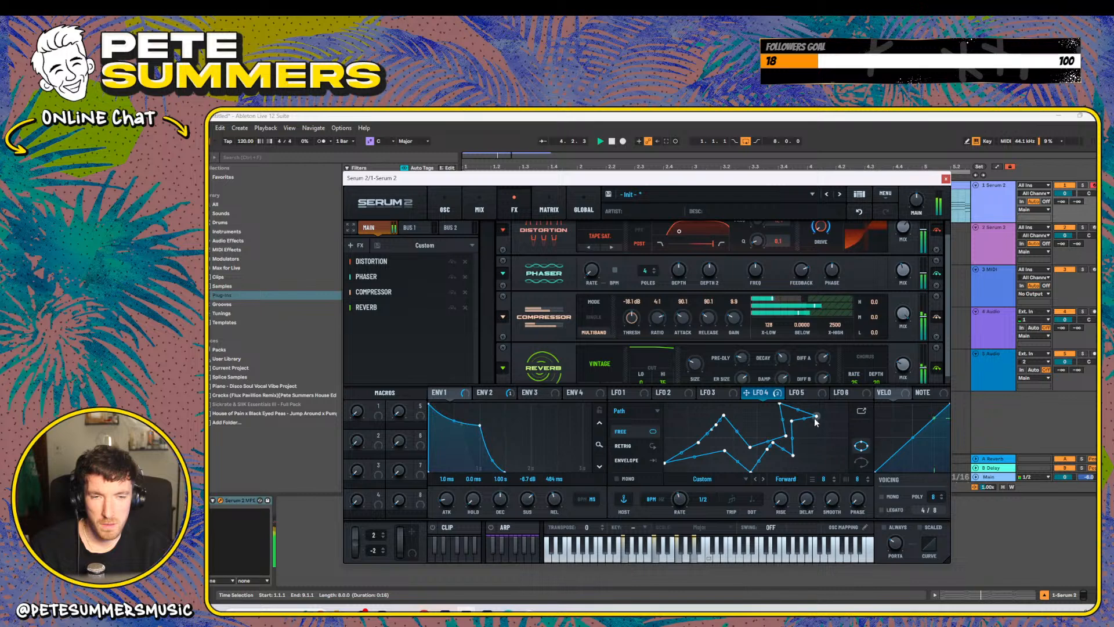
{"action": "left_click_drag", "start_coordinate": [816, 418], "coordinate": [845, 426]}
{"action": "left_click_drag", "start_coordinate": [792, 456], "coordinate": [824, 466]}
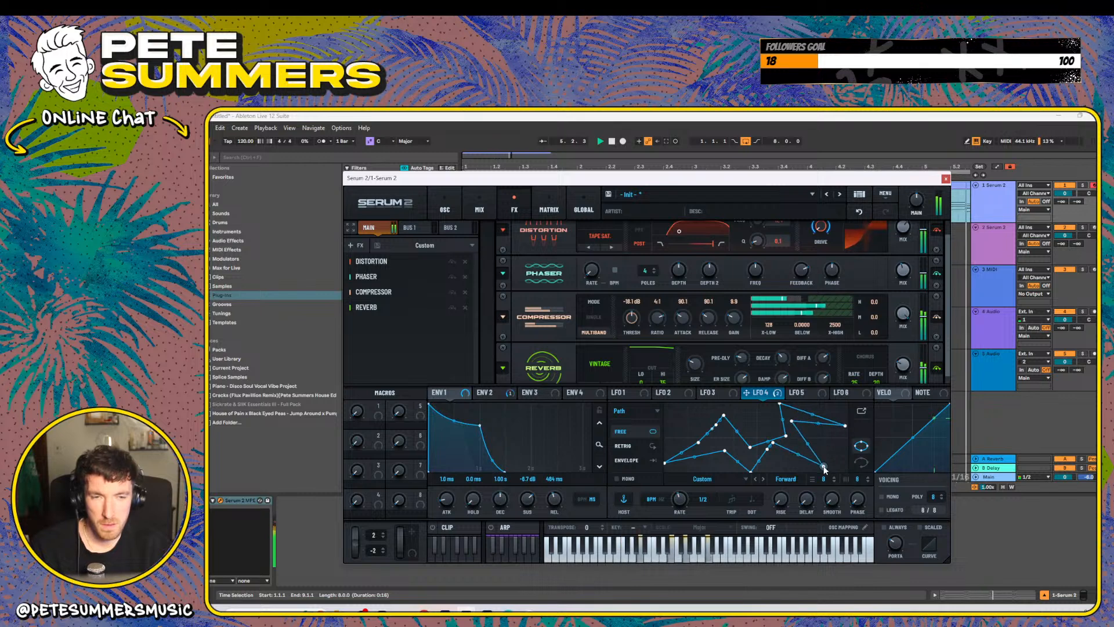
{"action": "left_click_drag", "start_coordinate": [791, 421], "coordinate": [718, 464]}
{"action": "left_click_drag", "start_coordinate": [755, 430], "coordinate": [783, 456]}
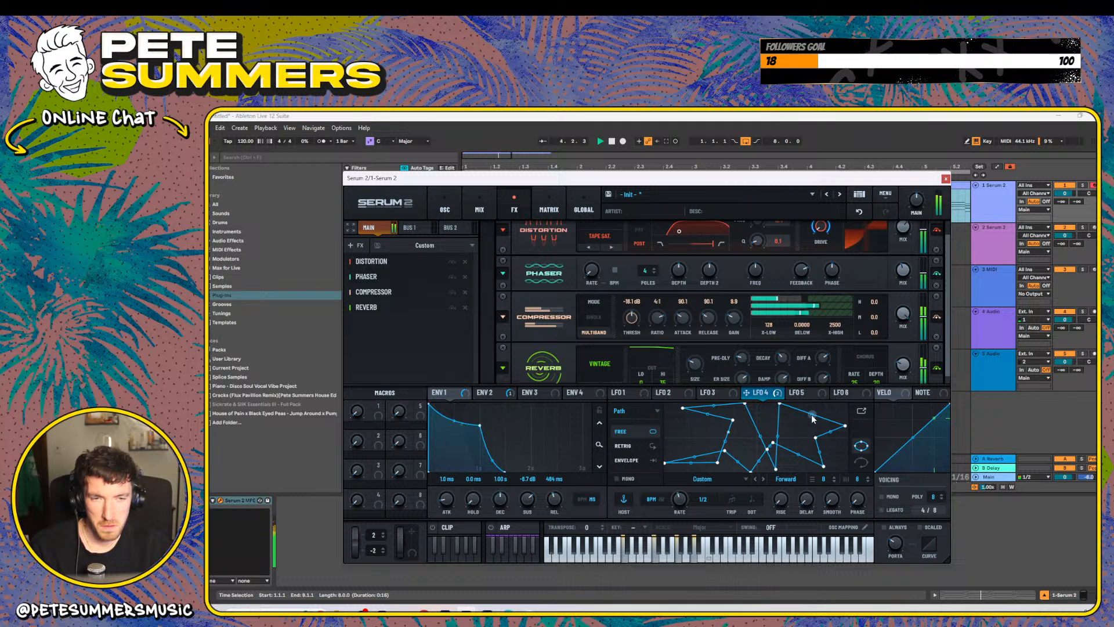
- Bend LFO 4's straight path segments into sweeping curves, with more smoothing and a one-bar rate
{"action": "left_click_drag", "start_coordinate": [813, 417], "coordinate": [722, 420]}
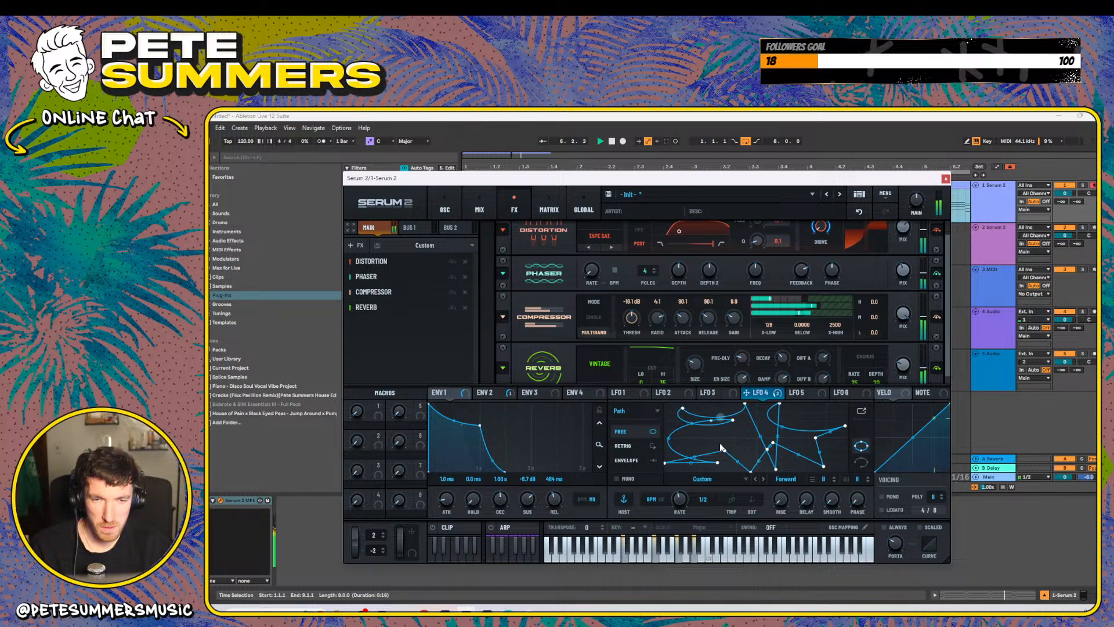
{"action": "left_click_drag", "start_coordinate": [759, 461], "coordinate": [730, 458]}
{"action": "left_click_drag", "start_coordinate": [798, 455], "coordinate": [822, 454]}
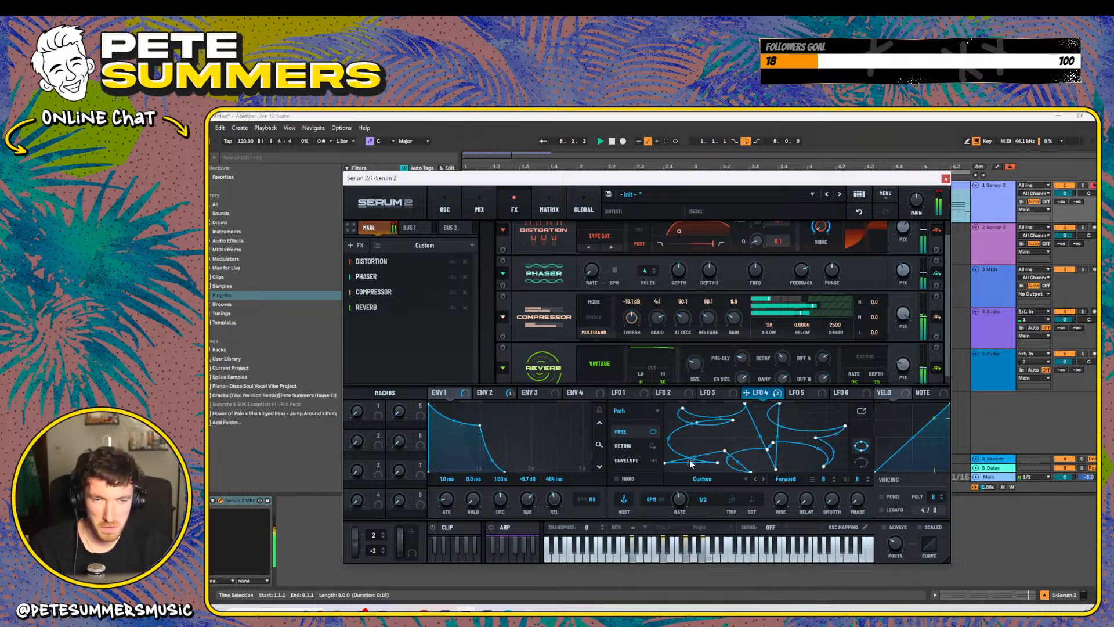
{"action": "left_click_drag", "start_coordinate": [691, 464], "coordinate": [677, 445]}
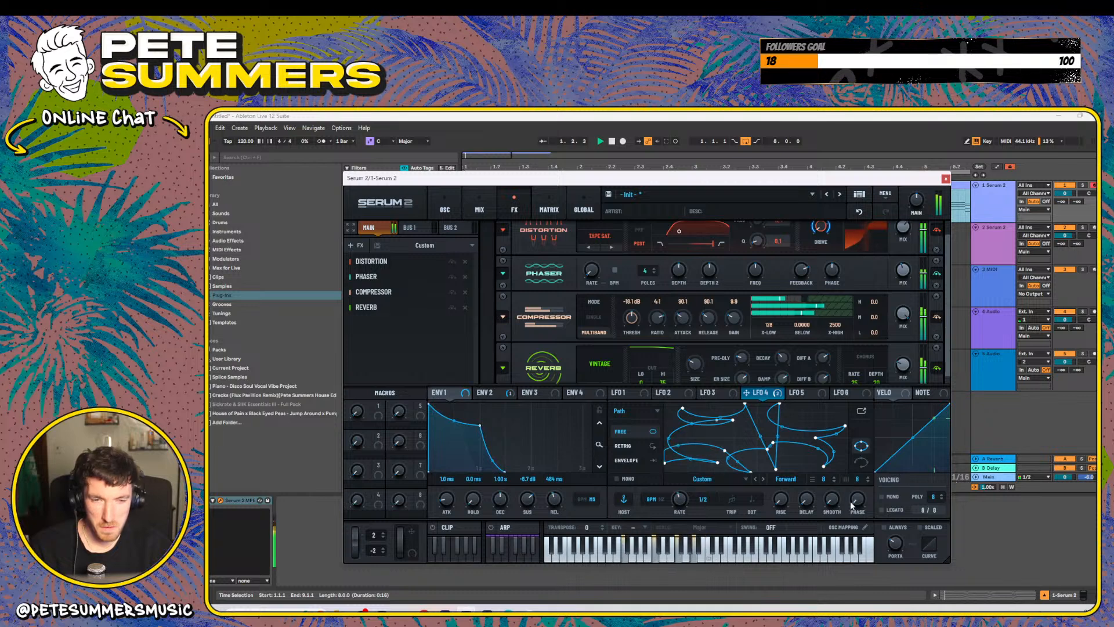
{"action": "left_click_drag", "start_coordinate": [826, 486], "coordinate": [840, 422]}
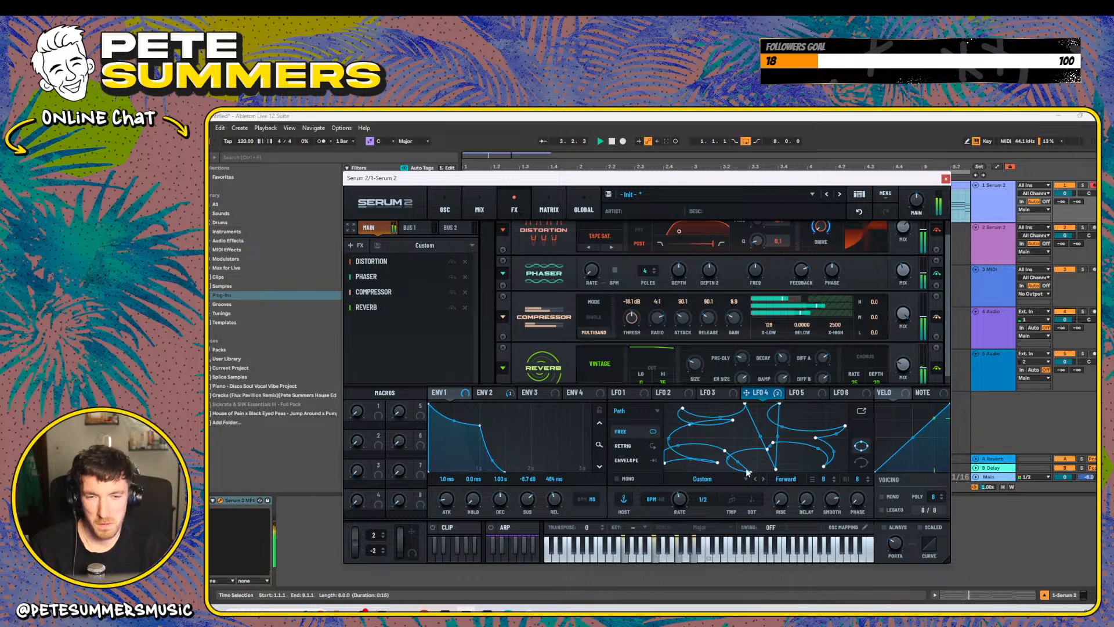
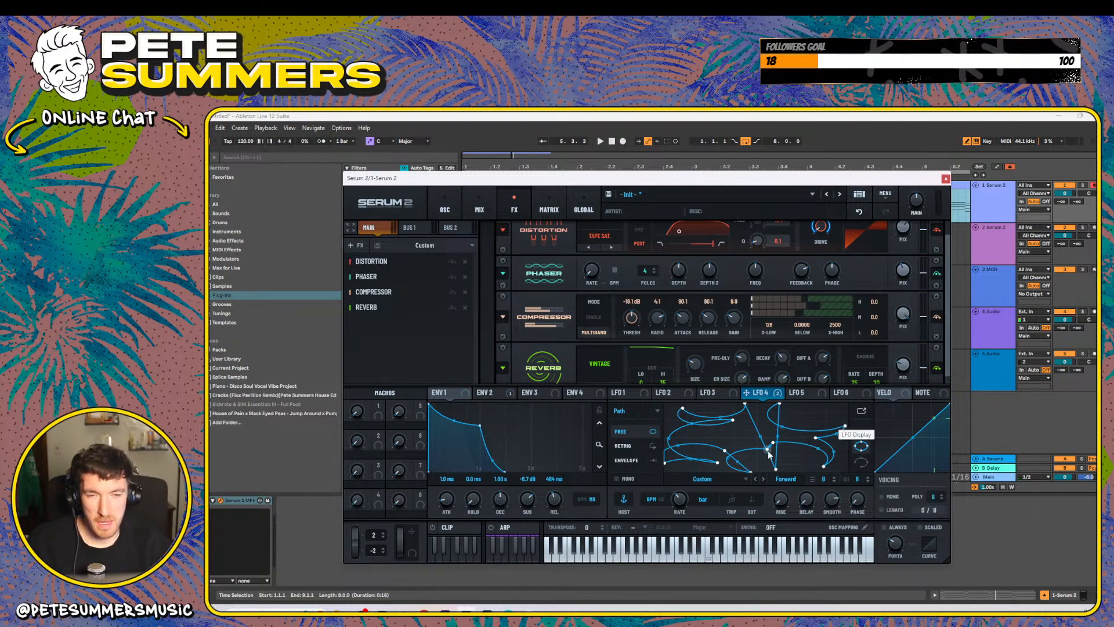
- Drag out further overlapping loops across the middle of LFO 4's path and audition the result
{"action": "mouse_move", "coordinate": [769, 454]}
{"action": "left_mouse_down"}
{"action": "mouse_move", "coordinate": [742, 436]}
{"action": "mouse_move", "coordinate": [790, 458]}
{"action": "left_mouse_up"}
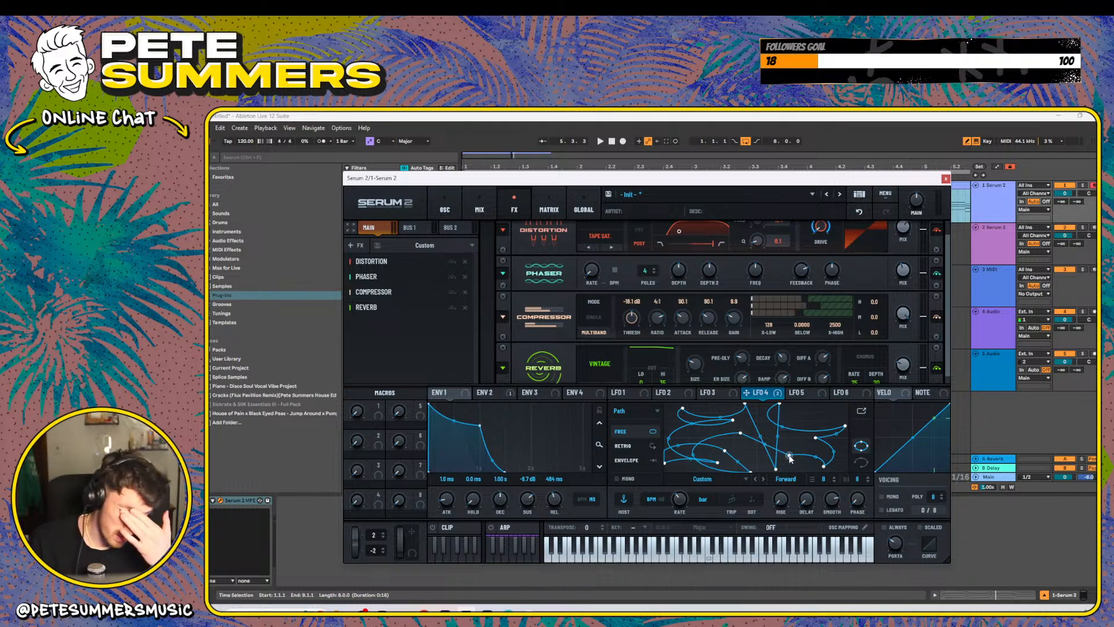
{"action": "key", "text": "space"}
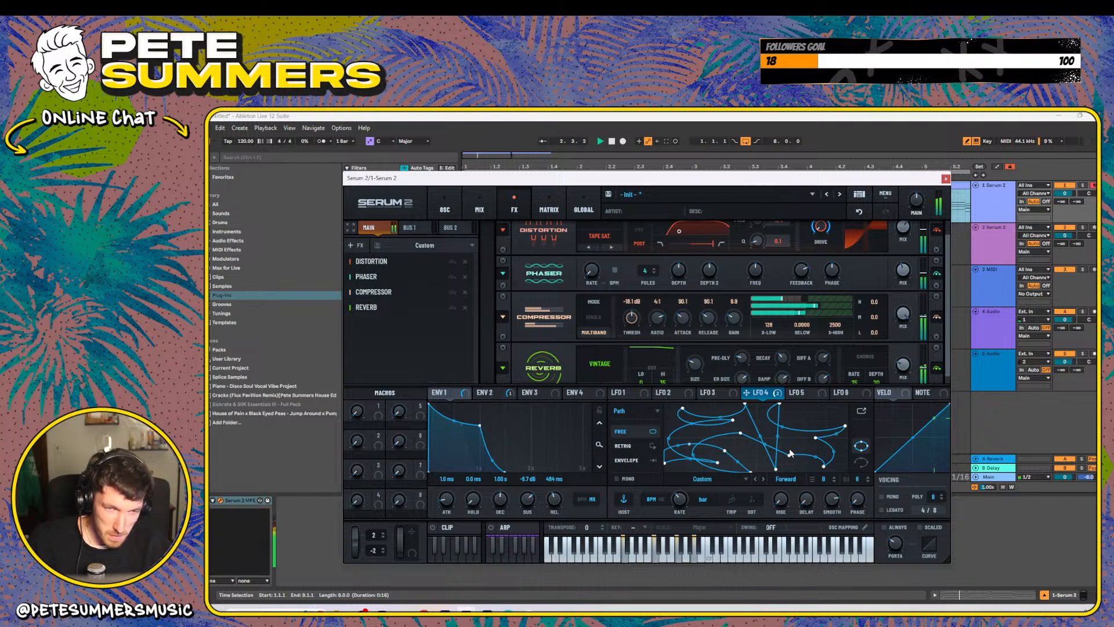
{"action": "left_click_drag", "start_coordinate": [682, 409], "coordinate": [800, 442]}
{"action": "key", "text": "space"}
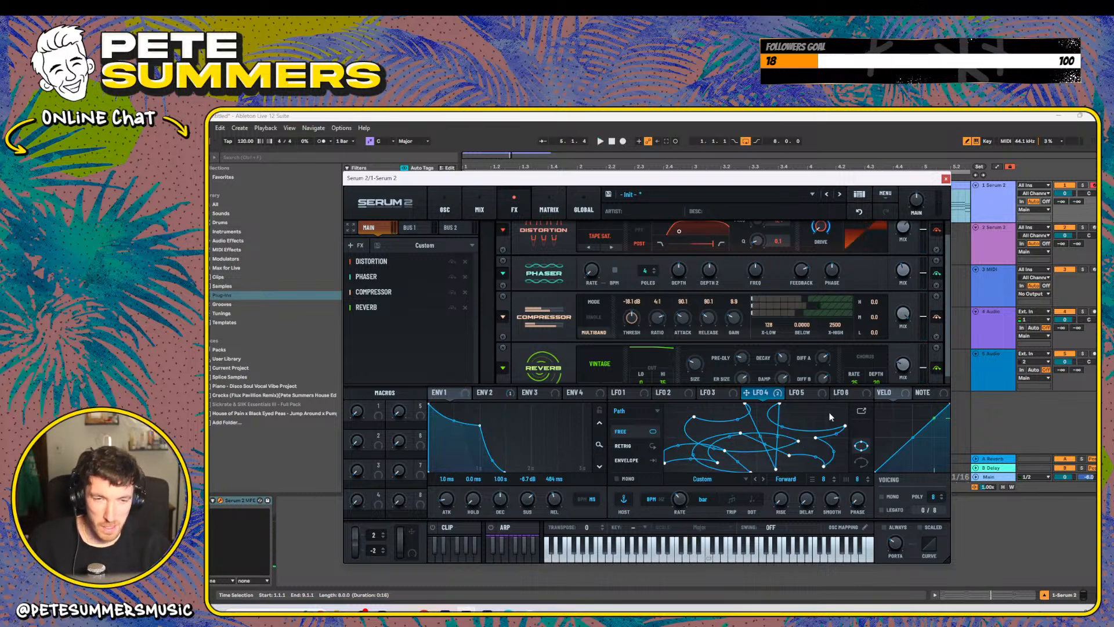
{"action": "key", "text": "space"}
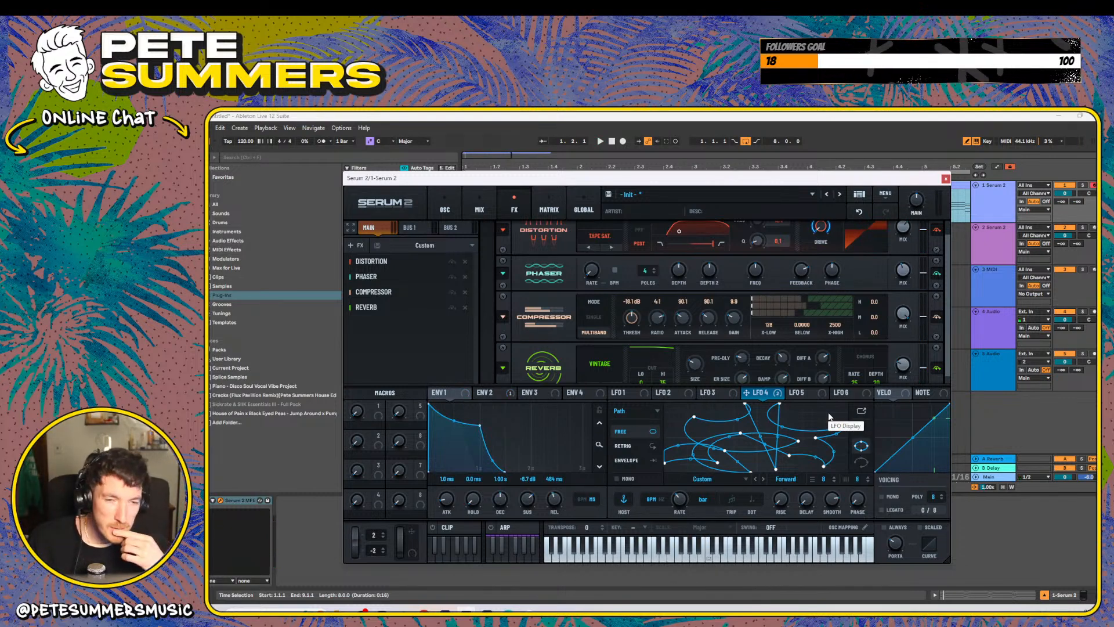
- Pull LFO 4's outer path points towards the edges of its display and restart playback
{"action": "left_click_drag", "start_coordinate": [752, 474], "coordinate": [699, 467]}
{"action": "left_click_drag", "start_coordinate": [694, 417], "coordinate": [683, 408]}
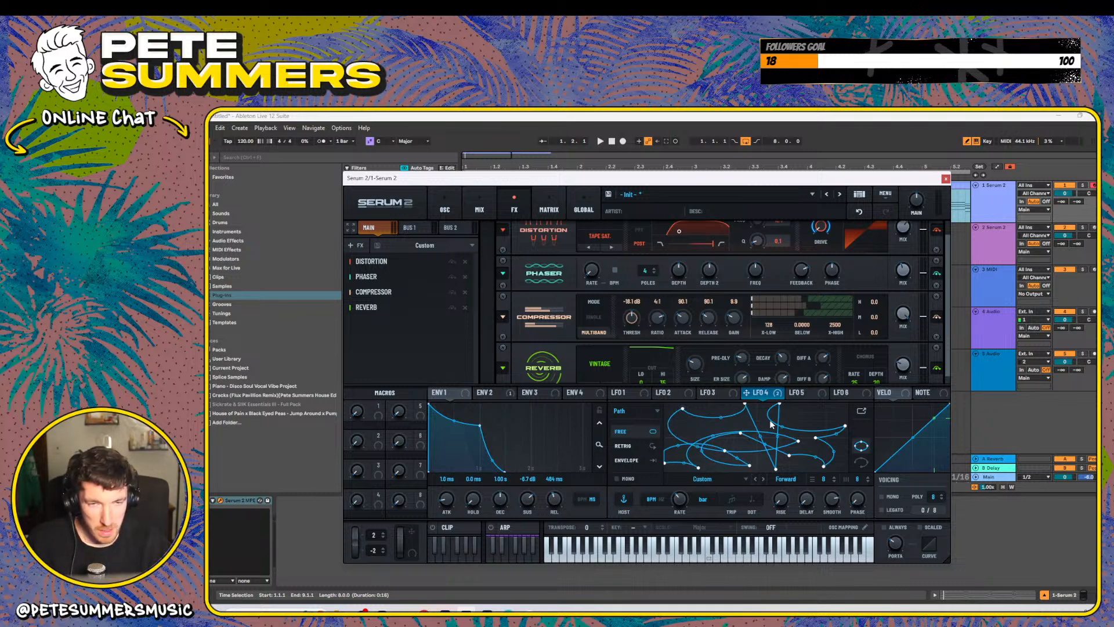
{"action": "left_click_drag", "start_coordinate": [780, 409], "coordinate": [818, 407]}
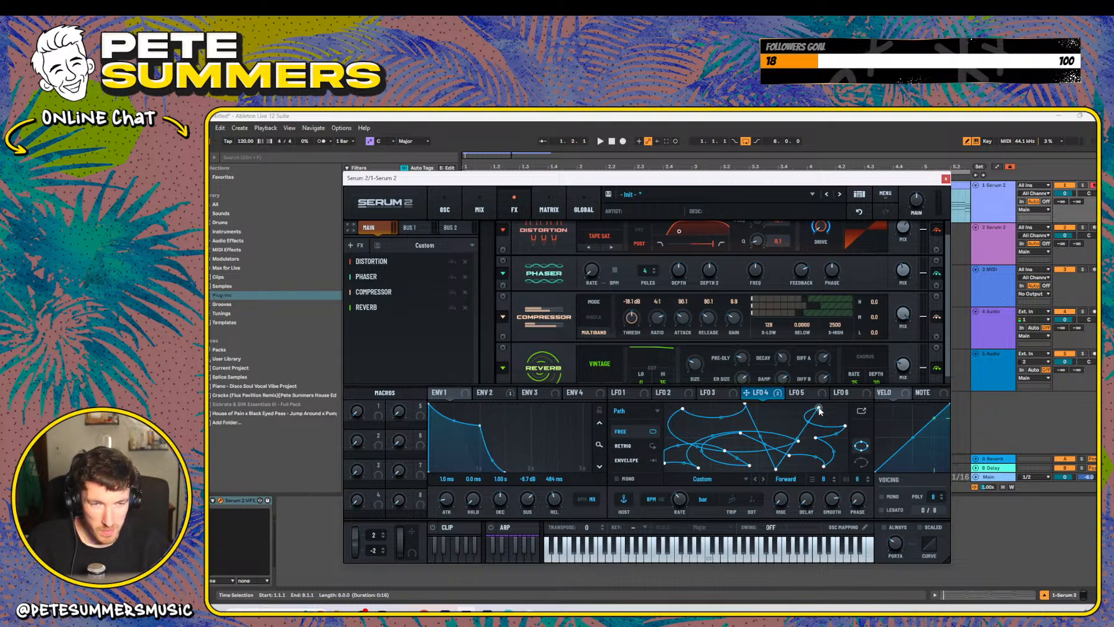
{"action": "key", "text": "space"}
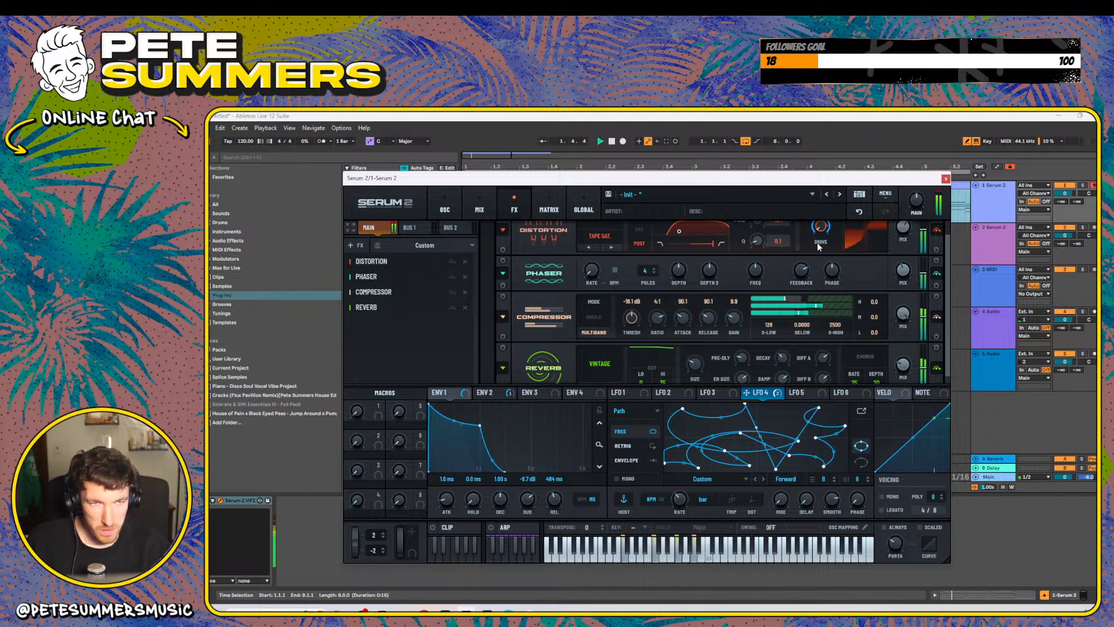
- Set LFO 4 Y's modulation of the Distortion Drive to about 20% and modulate the Filter 1 cutoff with LFO 4
{"action": "scroll", "coordinate": [947, 260], "scroll_direction": "up", "scroll_amount": 1}
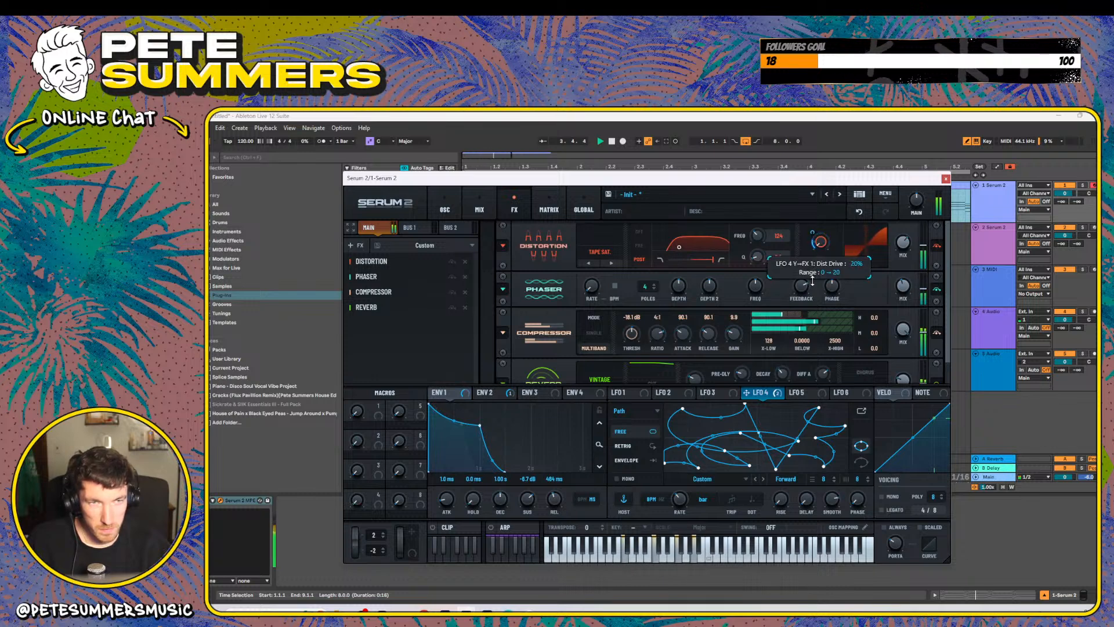
{"action": "left_click", "coordinate": [452, 213]}
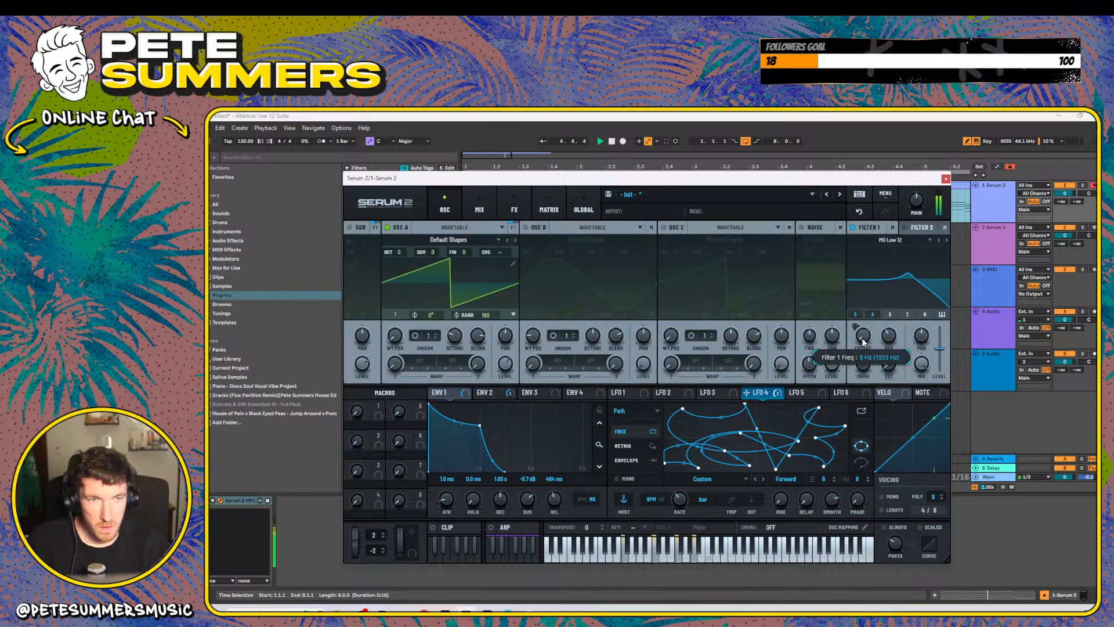
{"action": "mouse_move", "coordinate": [759, 396]}
{"action": "left_click_drag", "start_coordinate": [855, 327], "coordinate": [854, 353]}
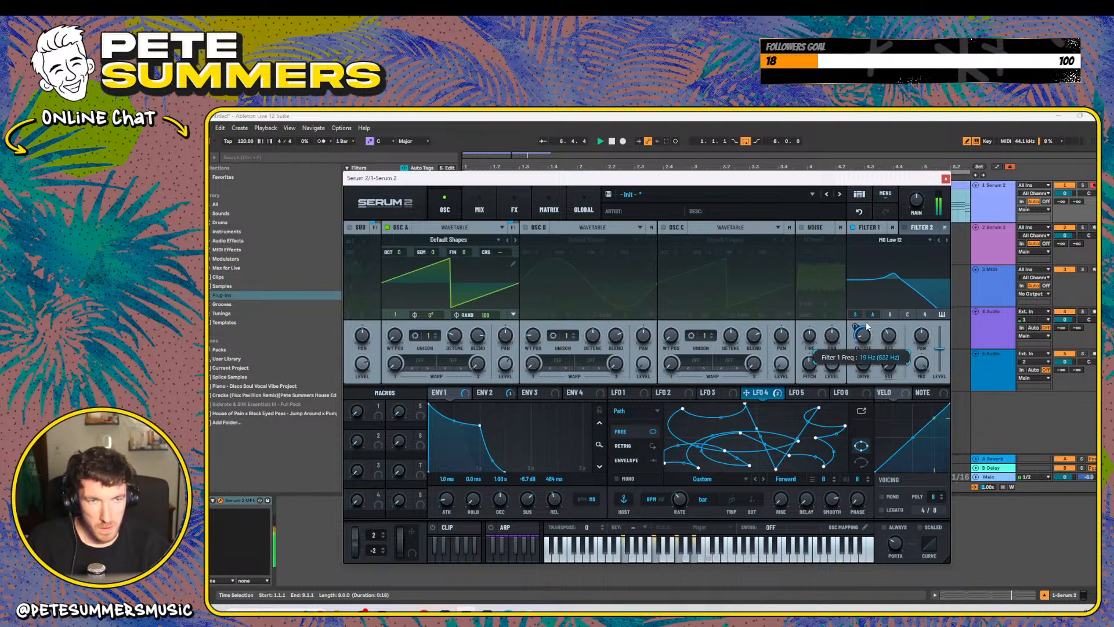
{"action": "mouse_move", "coordinate": [857, 330]}
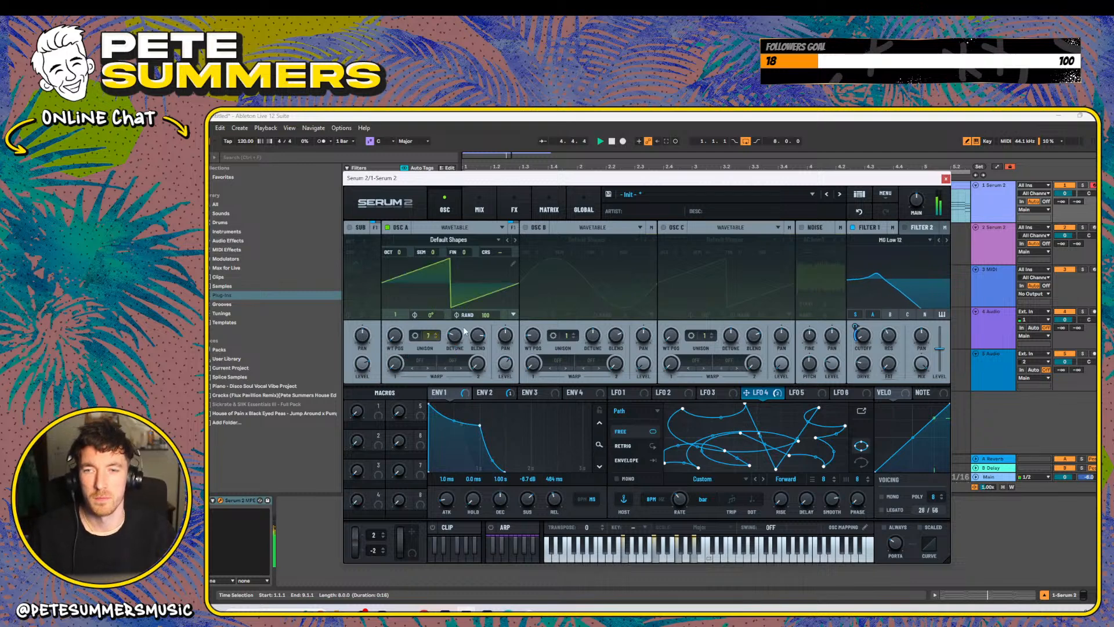
- Set OSC A's unison detune to about 0.11 and enable OSC B
{"action": "left_click_drag", "start_coordinate": [455, 336], "coordinate": [457, 326]}
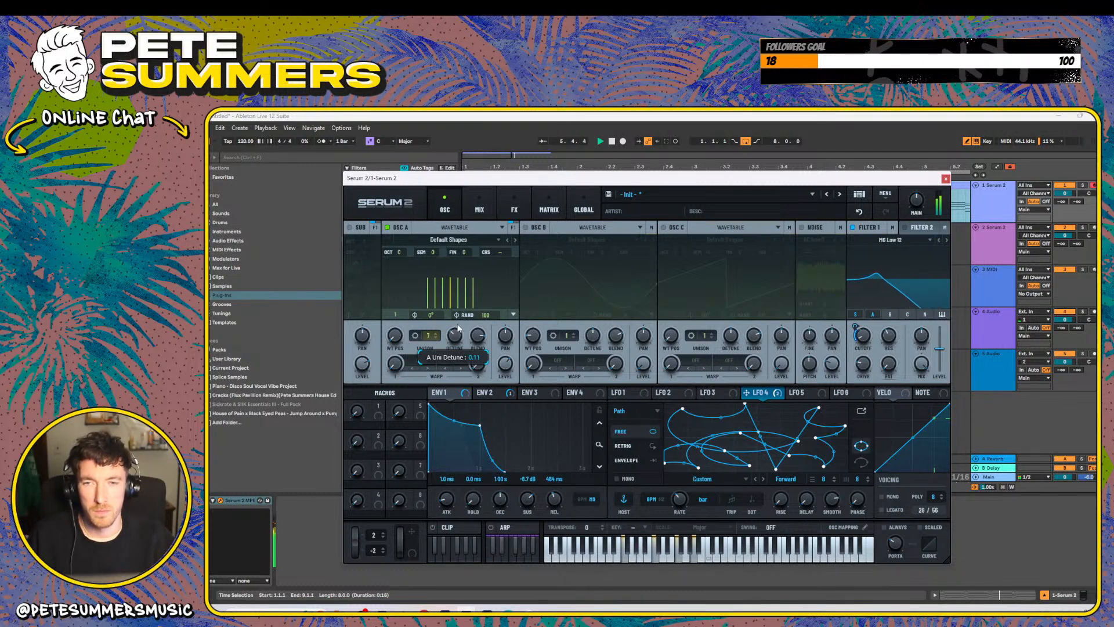
{"action": "left_click", "coordinate": [526, 227]}
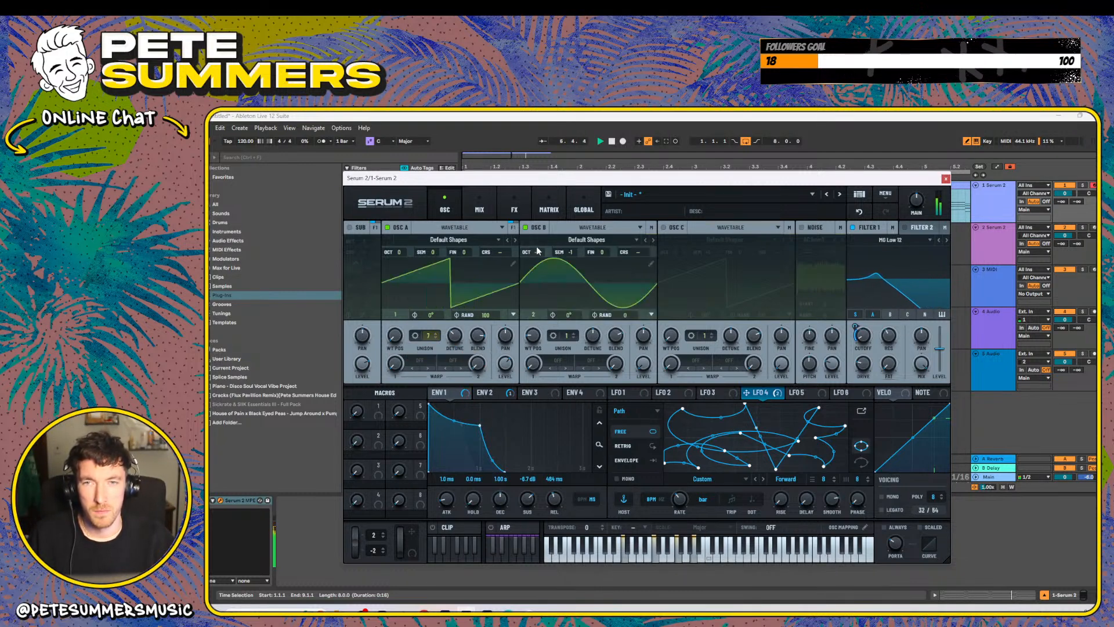
- Reset OSC B's semitones to 0, set 12 unison voices and a saw wave, and raise its octave to +1
{"action": "left_click_drag", "start_coordinate": [570, 253], "coordinate": [570, 239]}
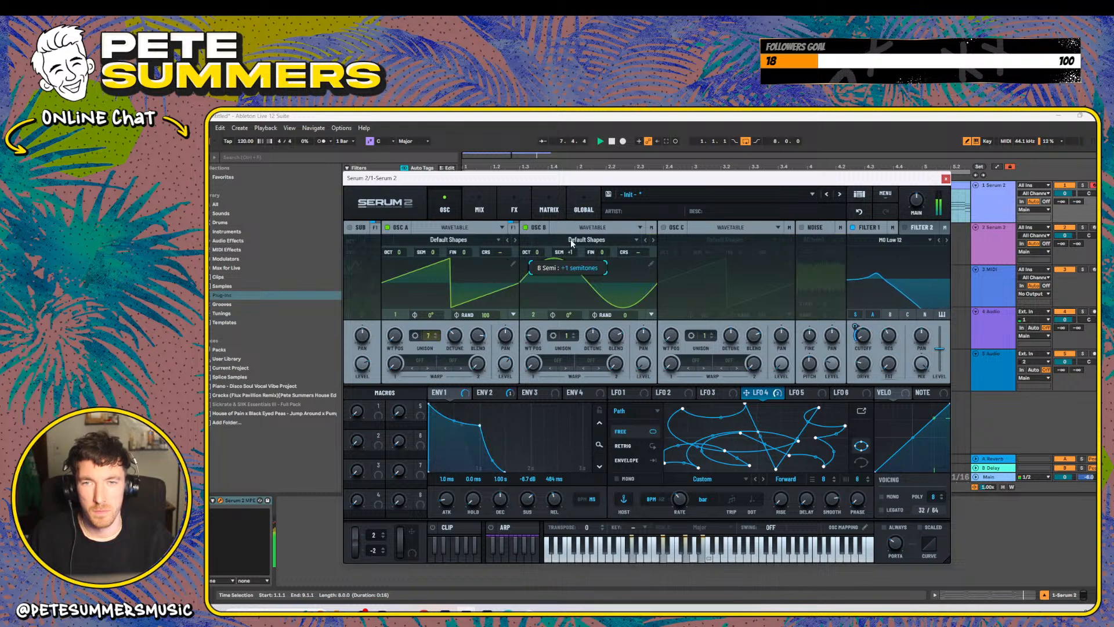
{"action": "left_click_drag", "start_coordinate": [568, 339], "coordinate": [568, 286]}
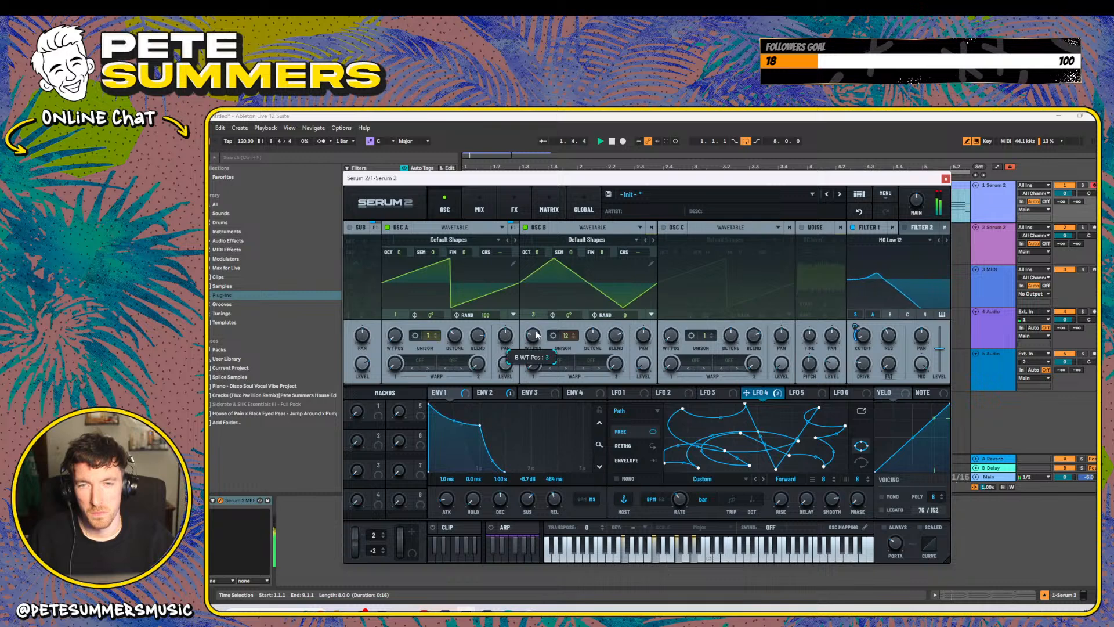
{"action": "left_click_drag", "start_coordinate": [538, 337], "coordinate": [593, 346]}
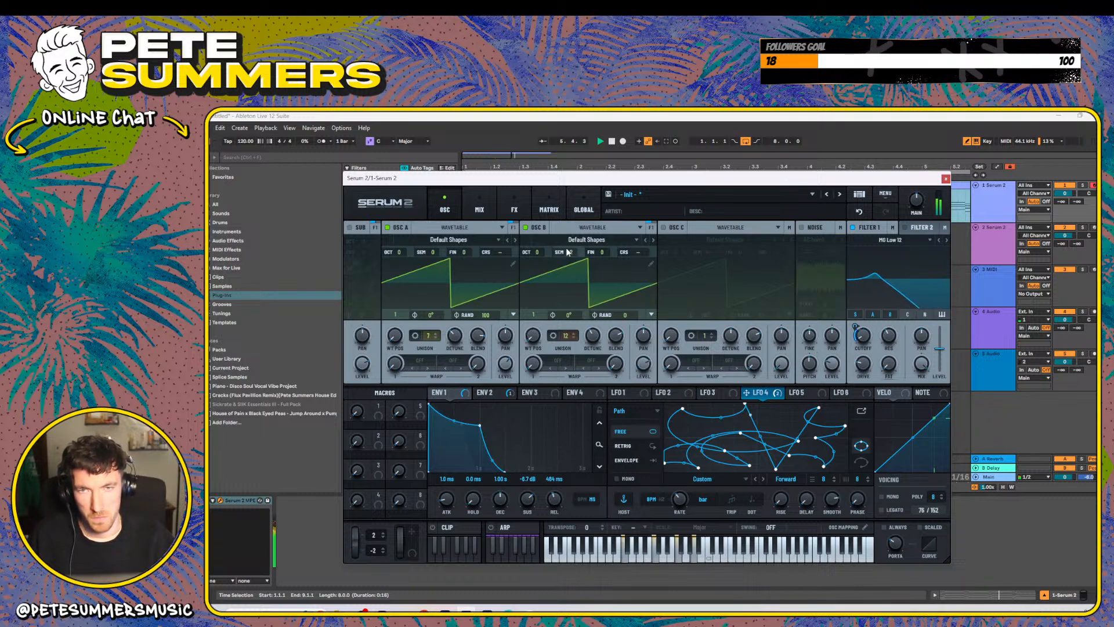
{"action": "left_click_drag", "start_coordinate": [568, 253], "coordinate": [538, 247]}
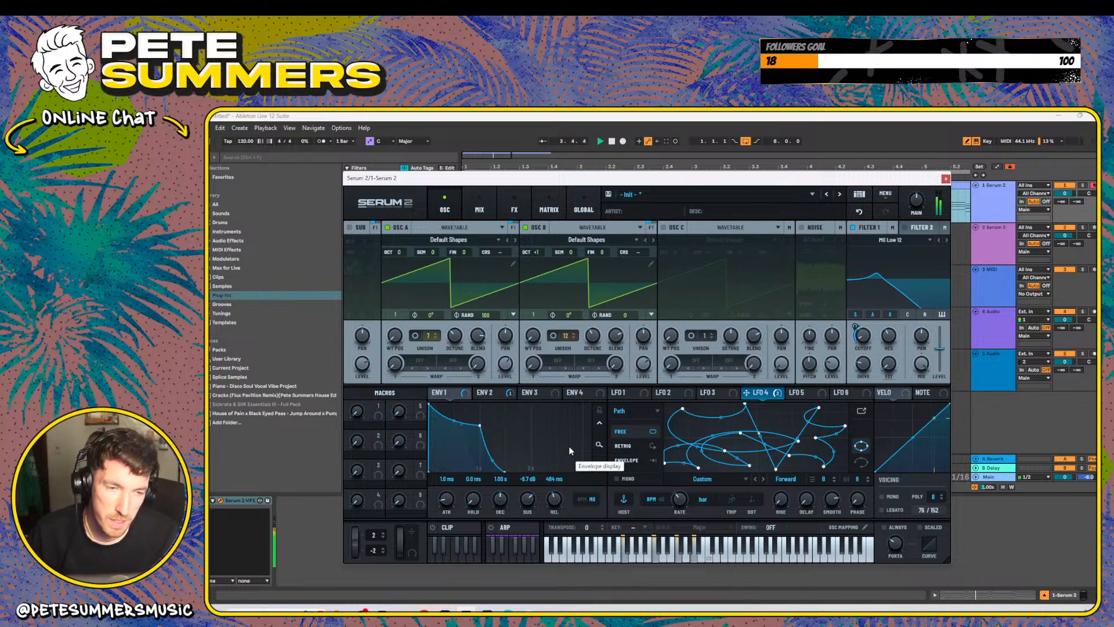
- Clear LFO 4's tangled path and plot a new multi-point outline around the display
{"action": "left_click", "coordinate": [862, 462]}
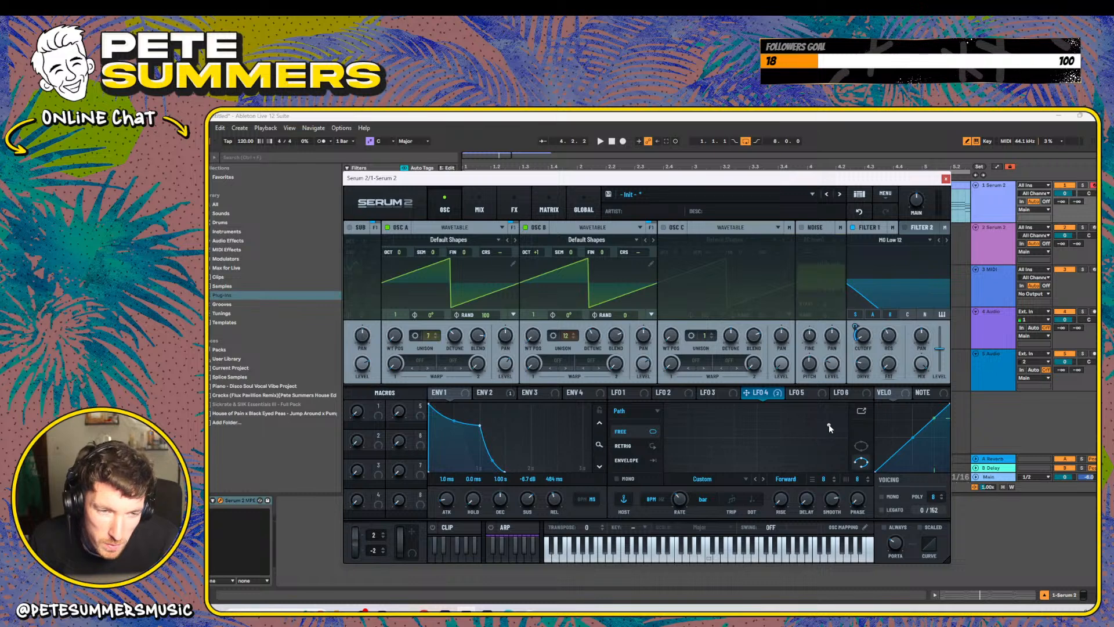
{"action": "right_click", "coordinate": [757, 430]}
{"action": "left_click", "coordinate": [710, 436]}
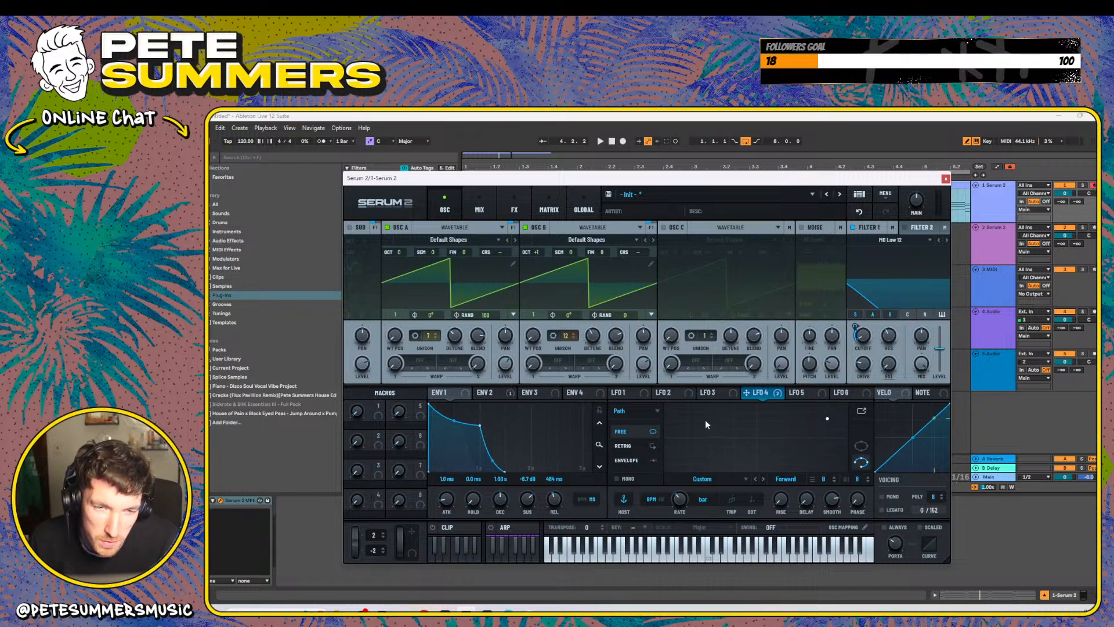
{"action": "left_click", "coordinate": [862, 410]}
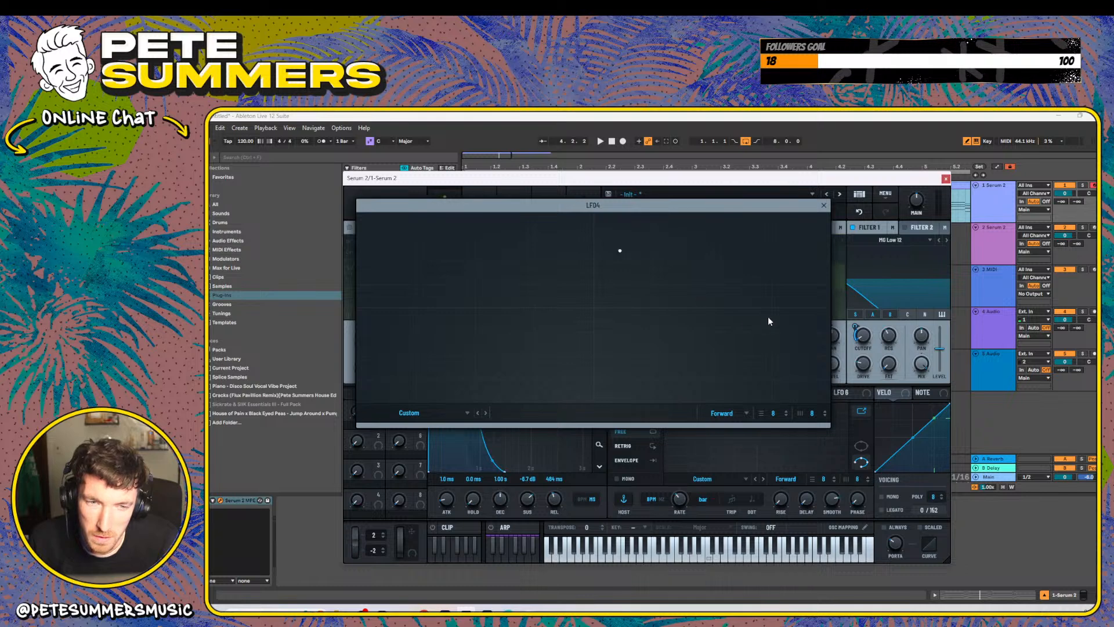
{"action": "left_click", "coordinate": [824, 206]}
{"action": "left_click_drag", "start_coordinate": [761, 461], "coordinate": [685, 437]}
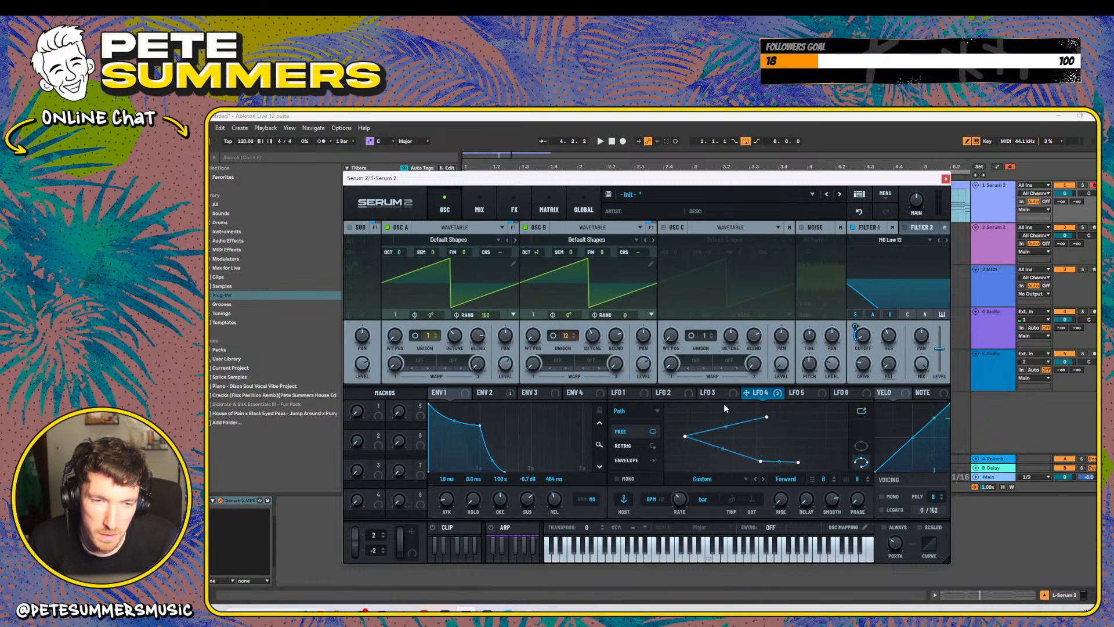
{"action": "left_click_drag", "start_coordinate": [767, 417], "coordinate": [820, 416]}
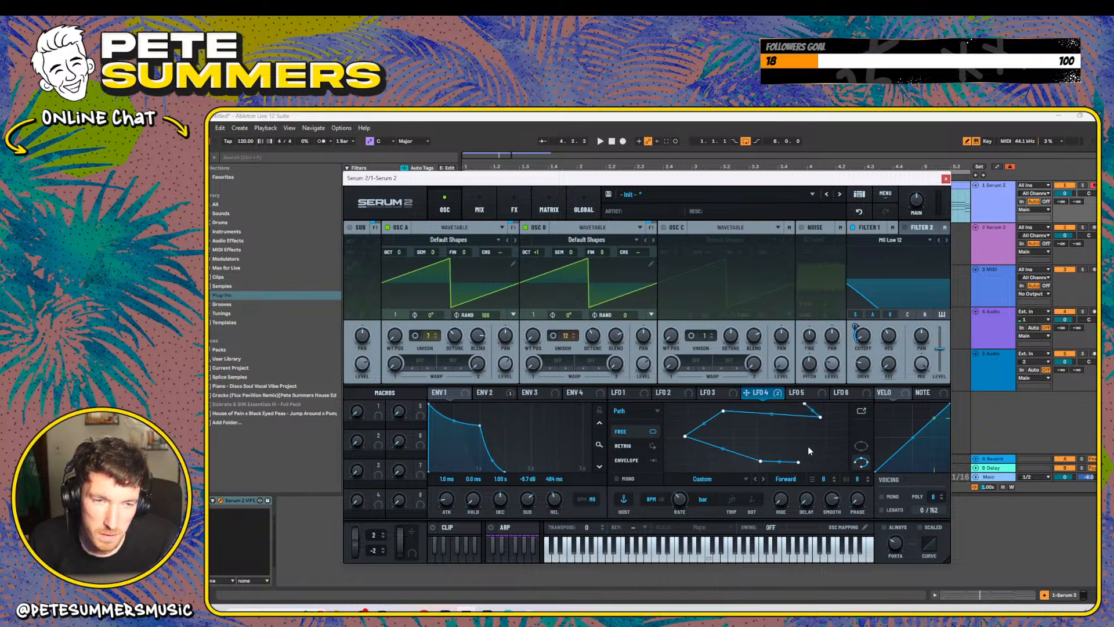
{"action": "double_click", "coordinate": [788, 450]}
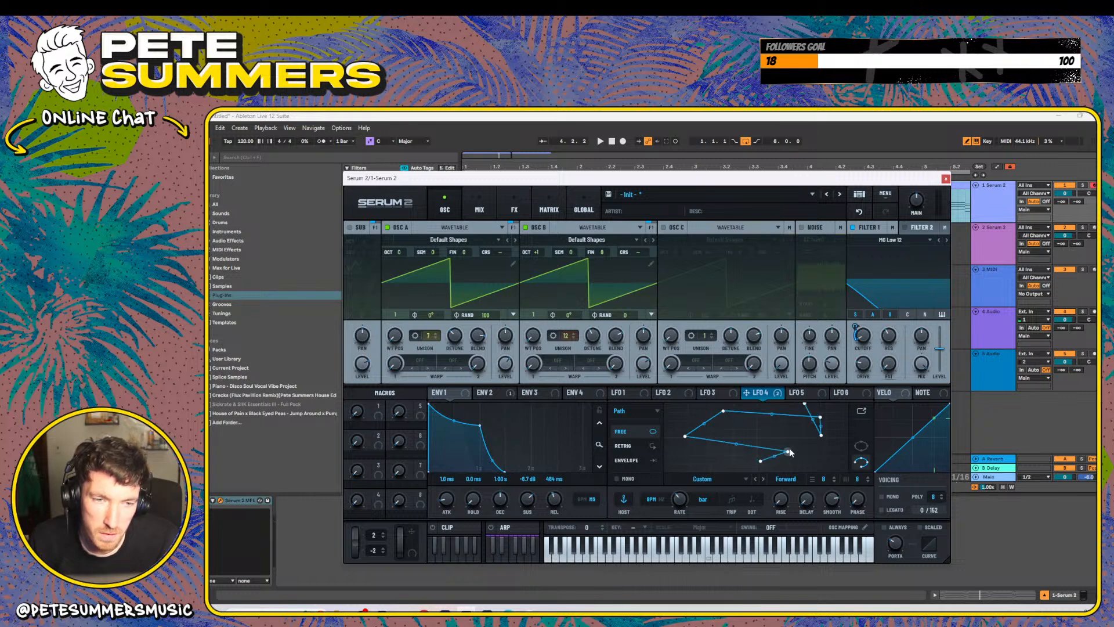
{"action": "left_click_drag", "start_coordinate": [761, 463], "coordinate": [709, 462]}
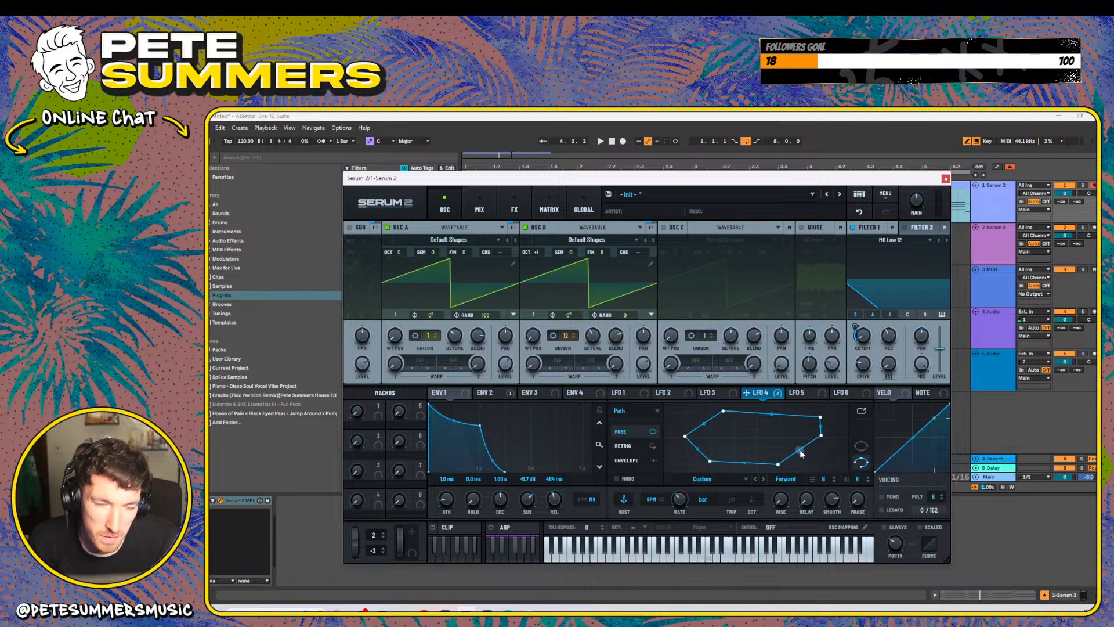
- Remove the extra points from LFO 4's path and shape the remaining two into a wide, centred ellipse
{"action": "double_click", "coordinate": [820, 435]}
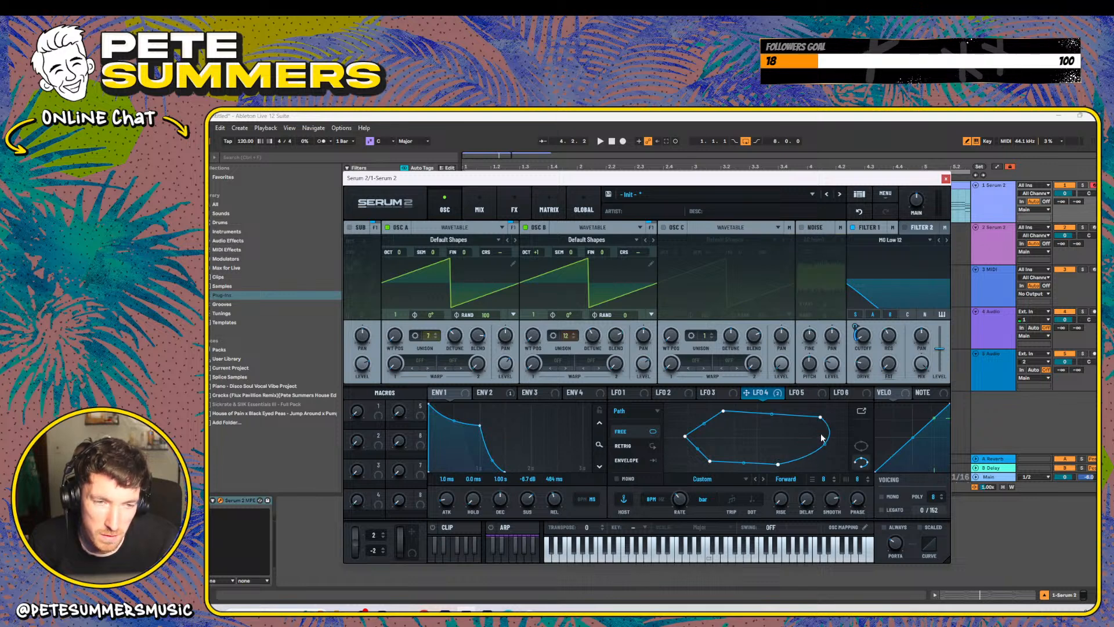
{"action": "double_click", "coordinate": [723, 411]}
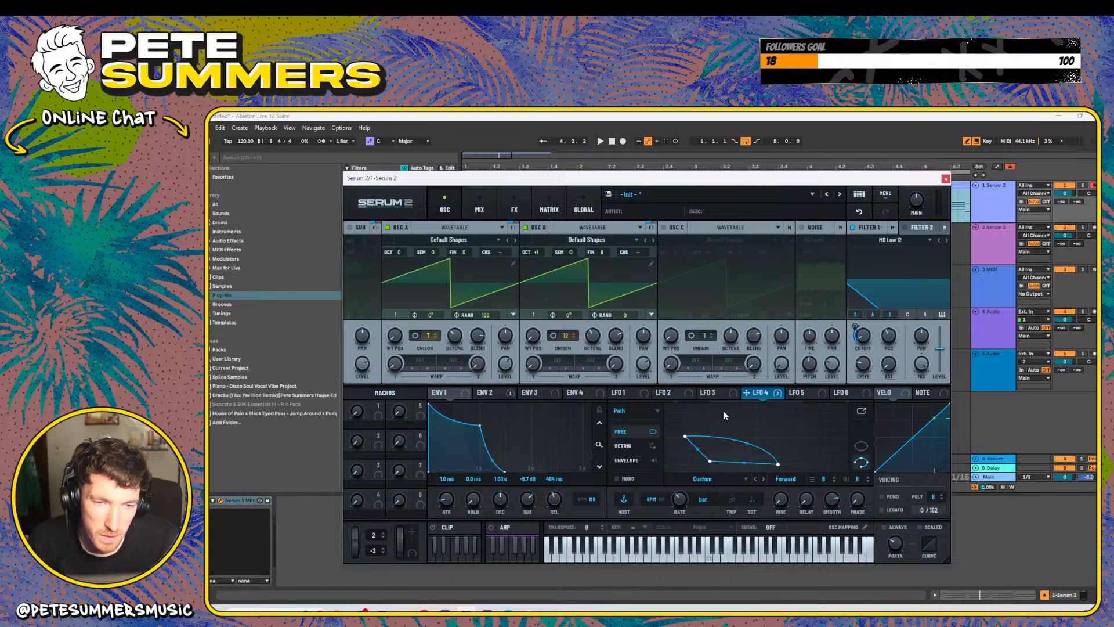
{"action": "left_click_drag", "start_coordinate": [685, 435], "coordinate": [757, 415]}
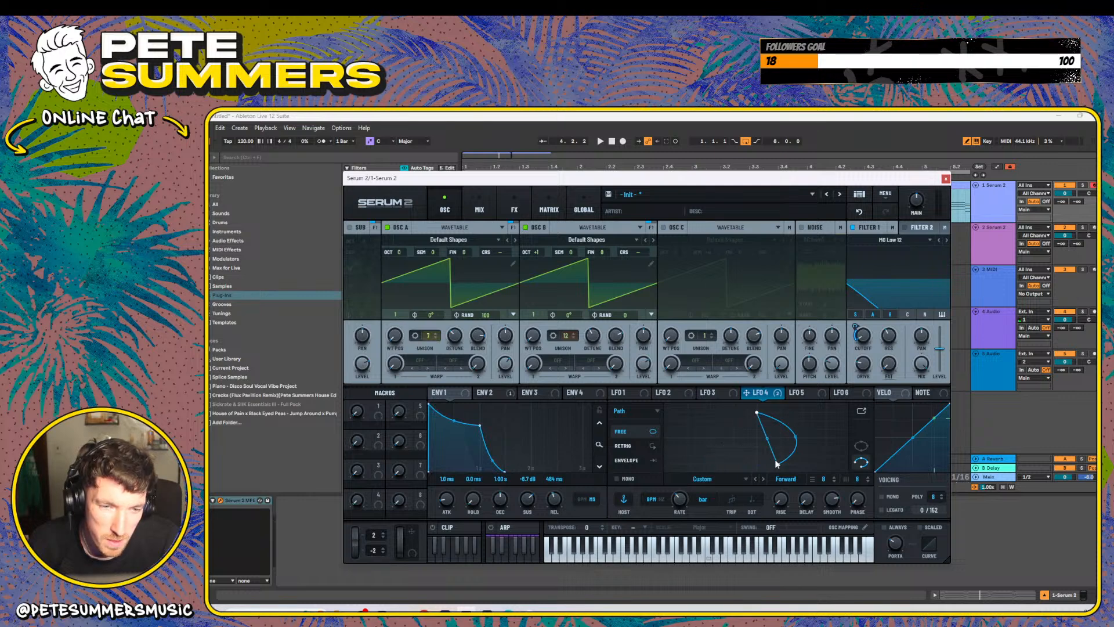
{"action": "left_click_drag", "start_coordinate": [778, 464], "coordinate": [757, 464]}
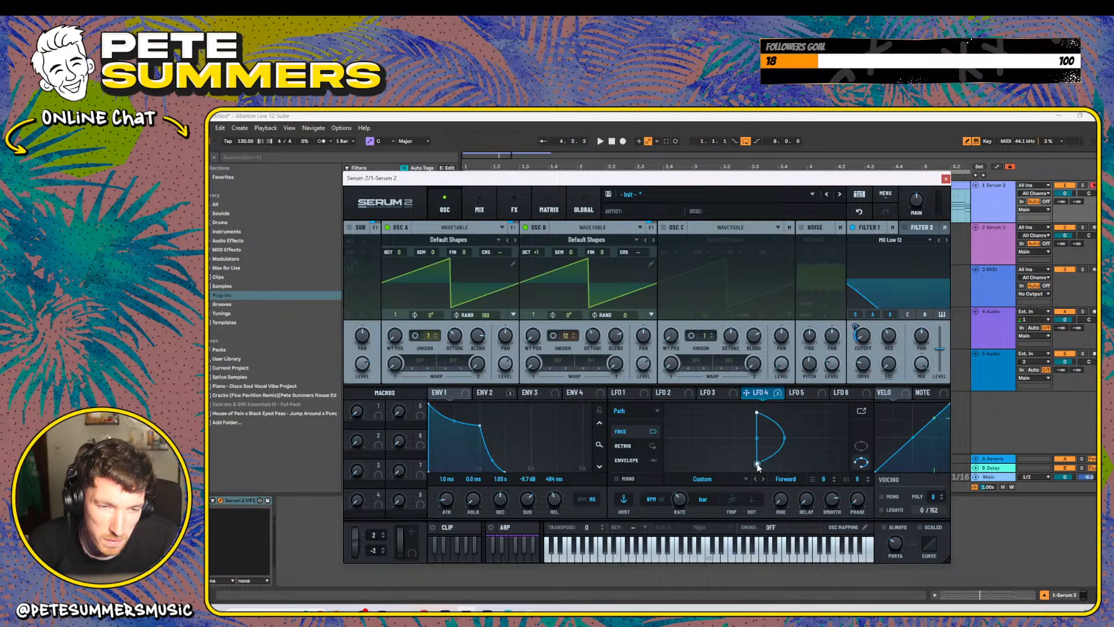
{"action": "left_click_drag", "start_coordinate": [757, 442], "coordinate": [832, 444]}
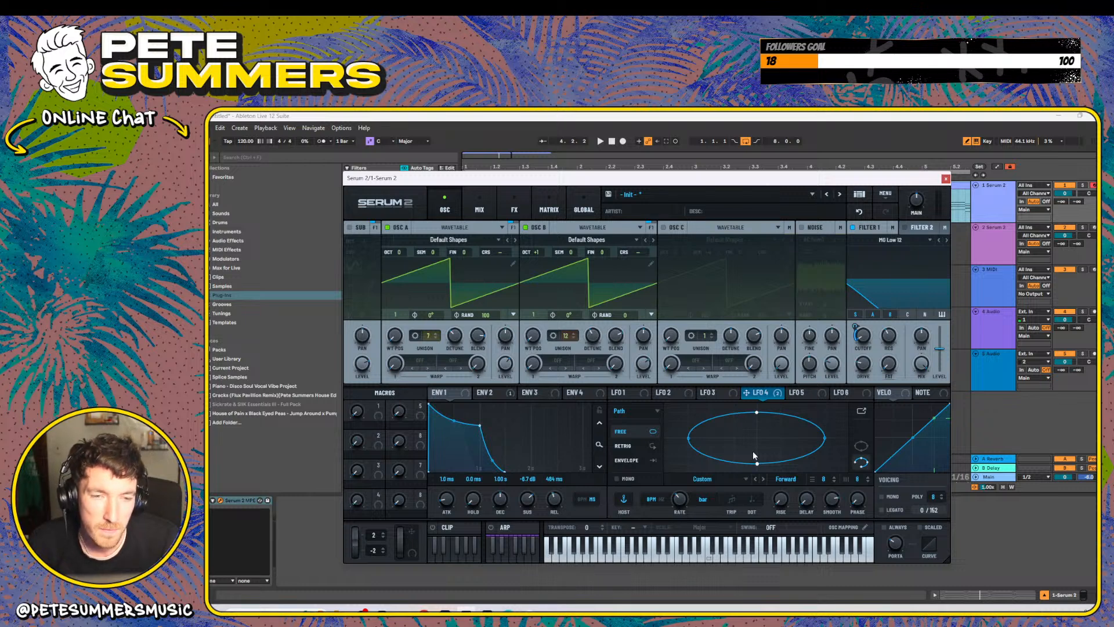
- Remove all of LFO 4's modulation destinations and modulate OSC B's level with LFO 4 X at about 67%
{"action": "right_click", "coordinate": [771, 392]}
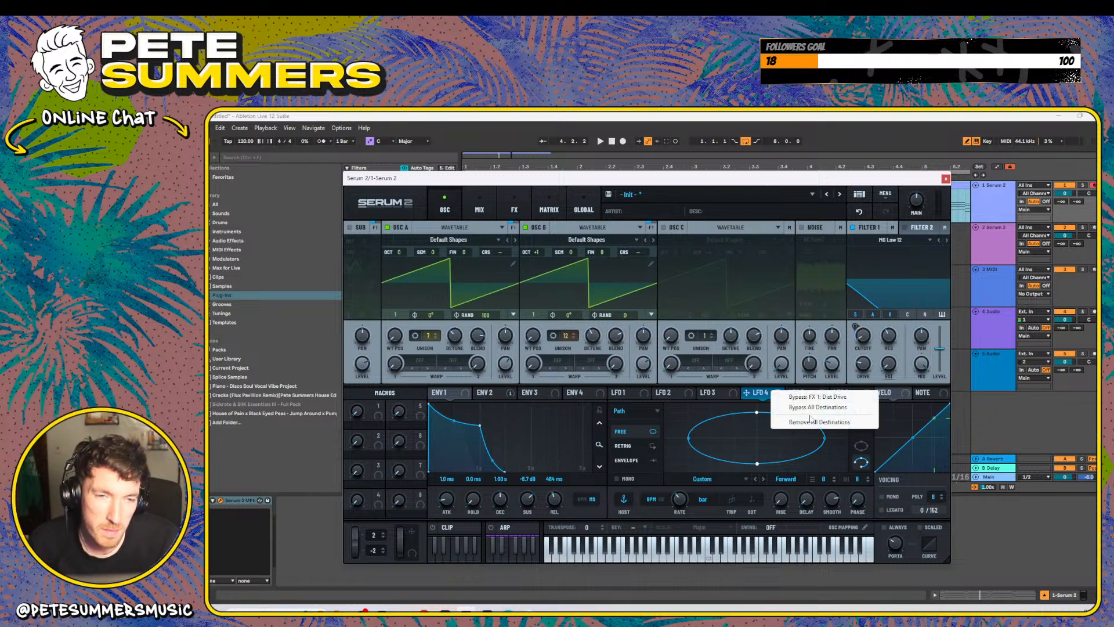
{"action": "right_click", "coordinate": [747, 393]}
{"action": "left_click", "coordinate": [778, 422]}
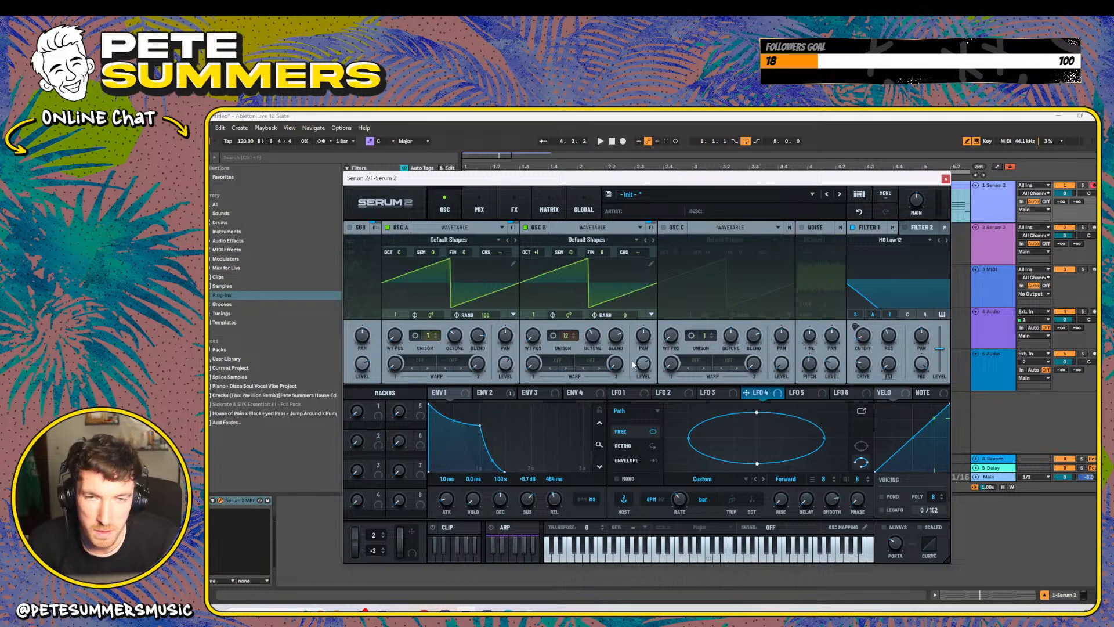
{"action": "mouse_move", "coordinate": [646, 364]}
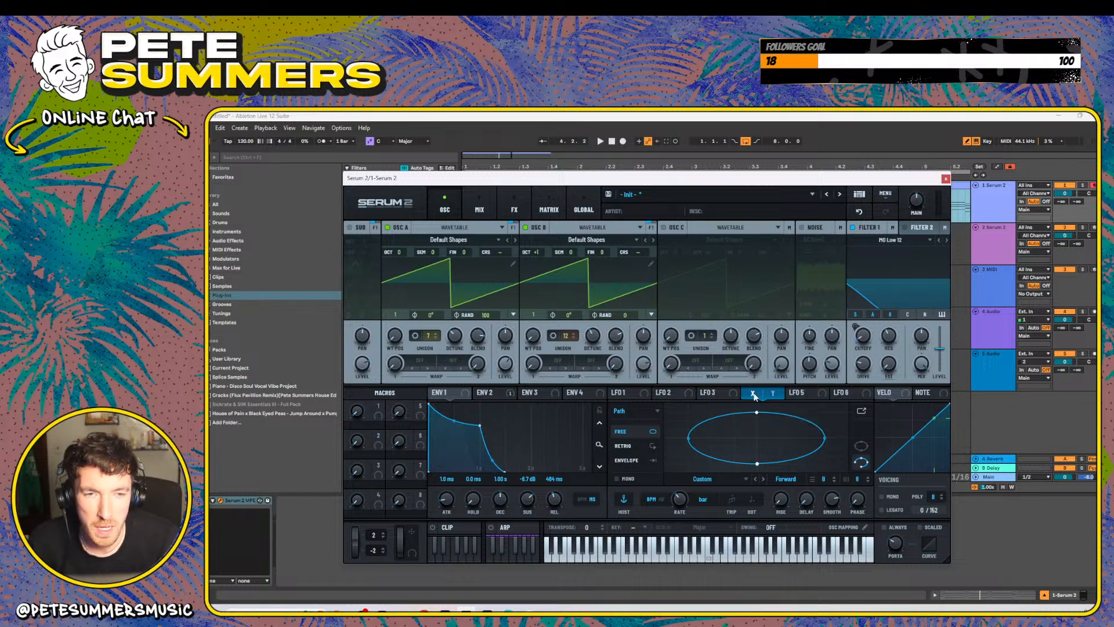
{"action": "left_click_drag", "start_coordinate": [752, 394], "coordinate": [642, 333]}
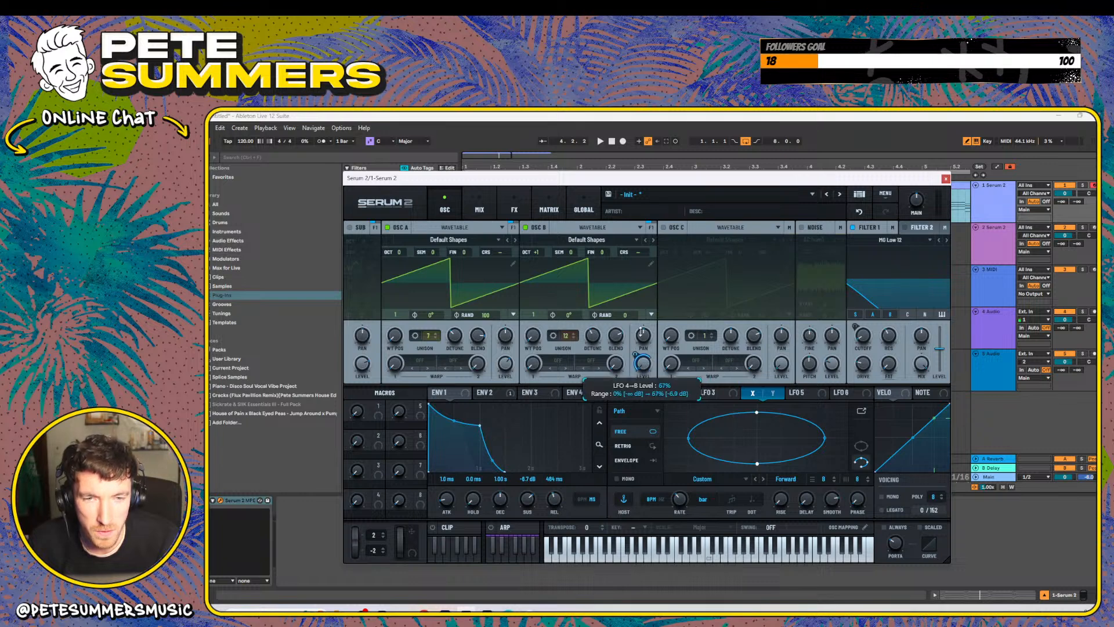
- Remove all modulators from the Filter 1 cutoff, raise the cutoff and modulate it with LFO 4 Y
{"action": "right_click", "coordinate": [863, 341]}
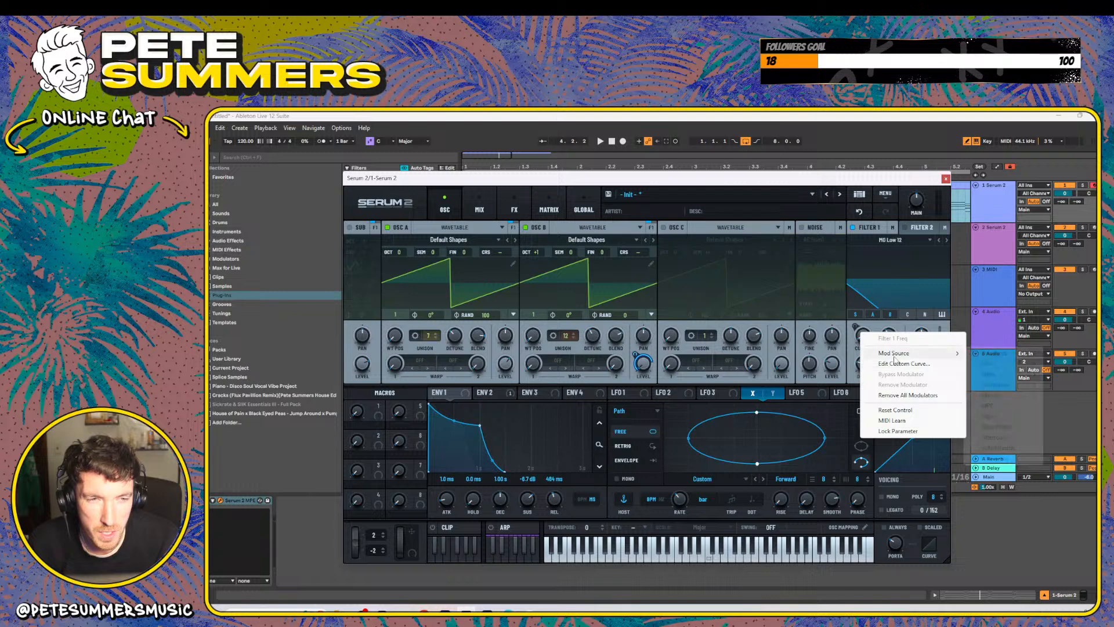
{"action": "left_click", "coordinate": [885, 396]}
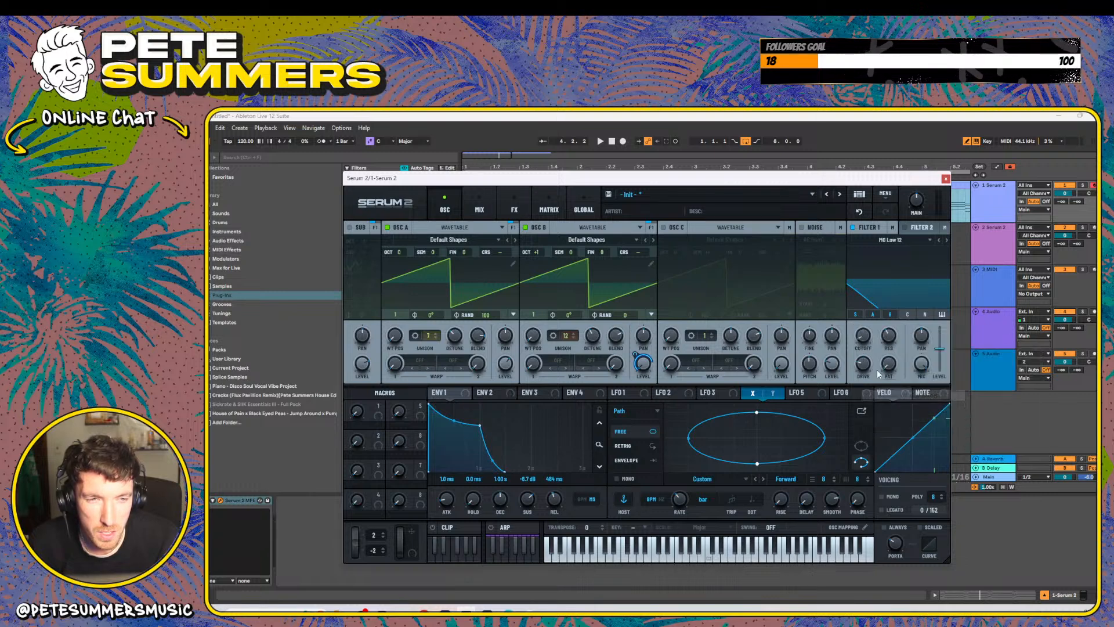
{"action": "left_click_drag", "start_coordinate": [864, 337], "coordinate": [871, 296]}
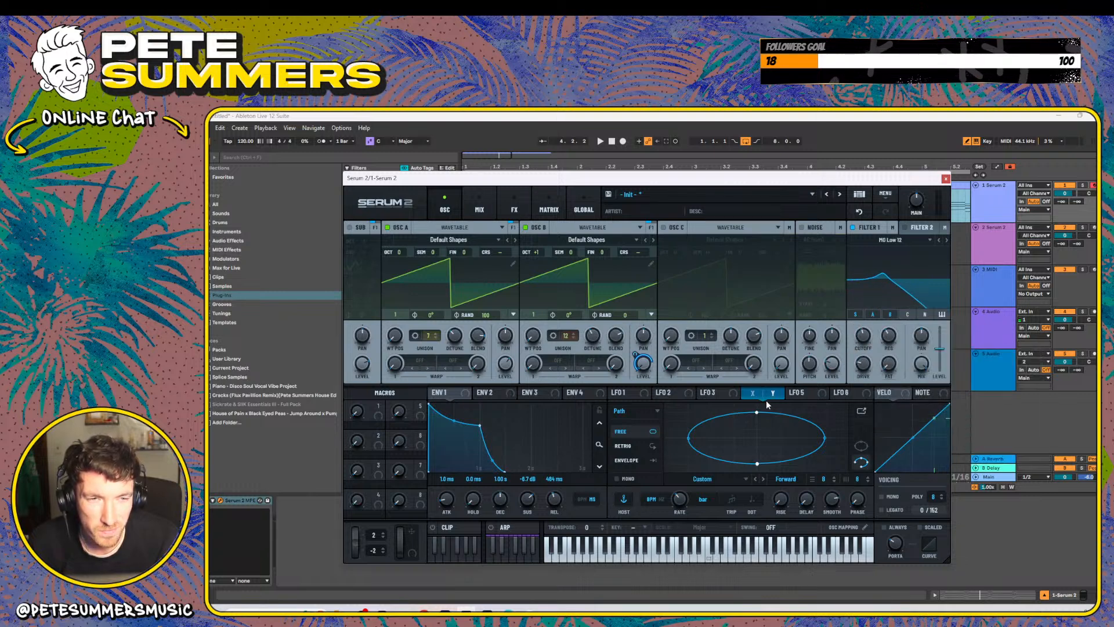
{"action": "left_click_drag", "start_coordinate": [767, 405], "coordinate": [869, 339]}
- Set LFO 4's rate to 1/4 during playback and adjust LFO 4 Y's modulation amount on the Filter 1 cutoff
{"action": "key", "text": "space"}
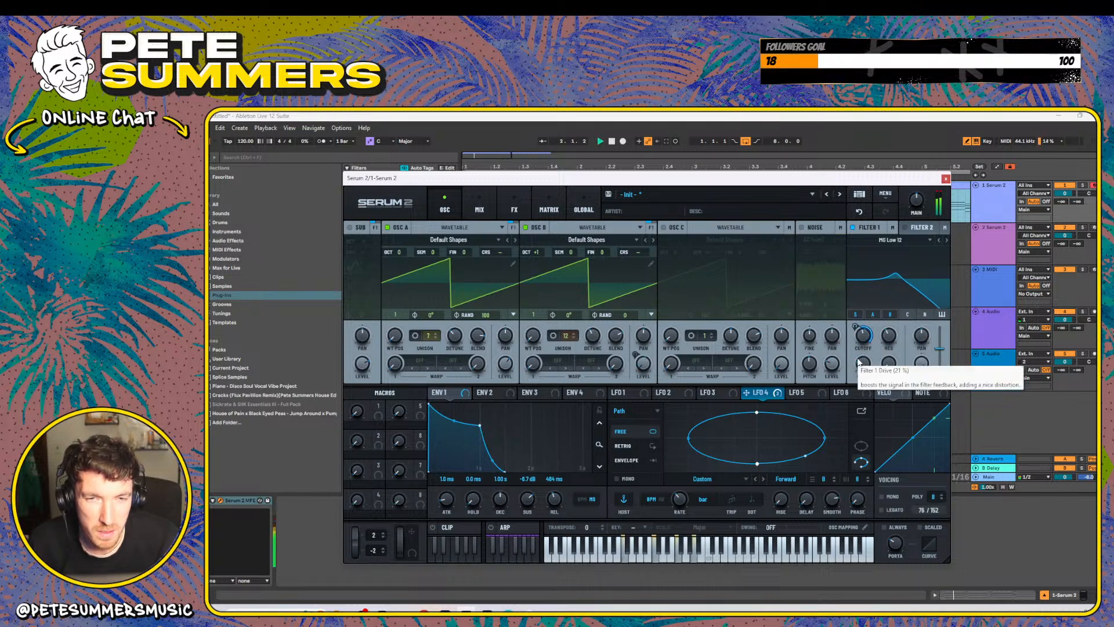
{"action": "left_click_drag", "start_coordinate": [683, 500], "coordinate": [683, 501]}
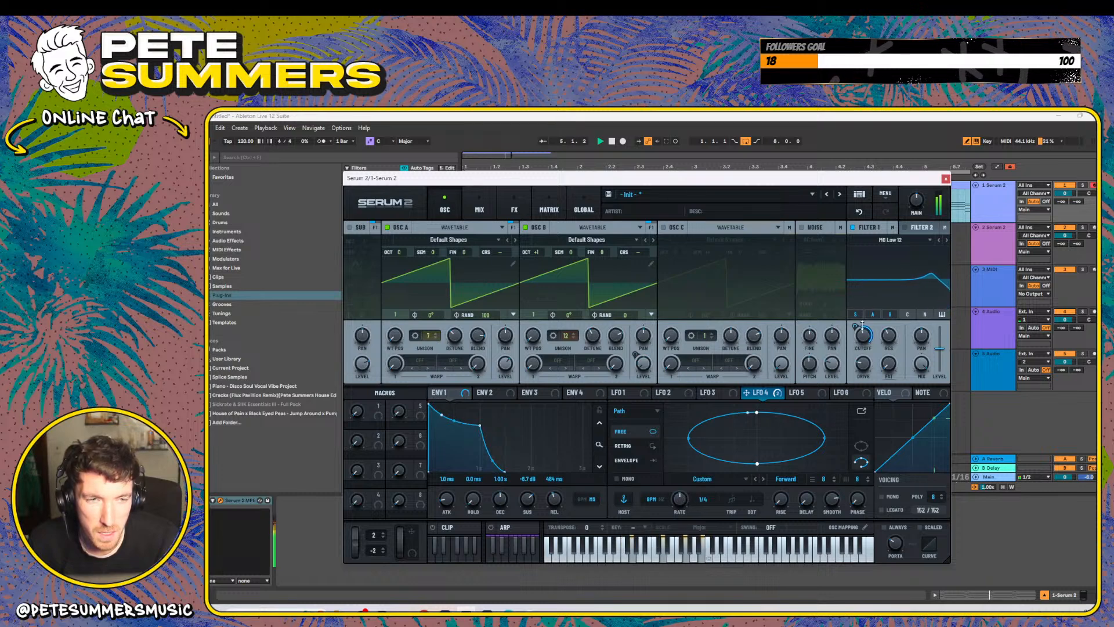
{"action": "mouse_move", "coordinate": [851, 347]}
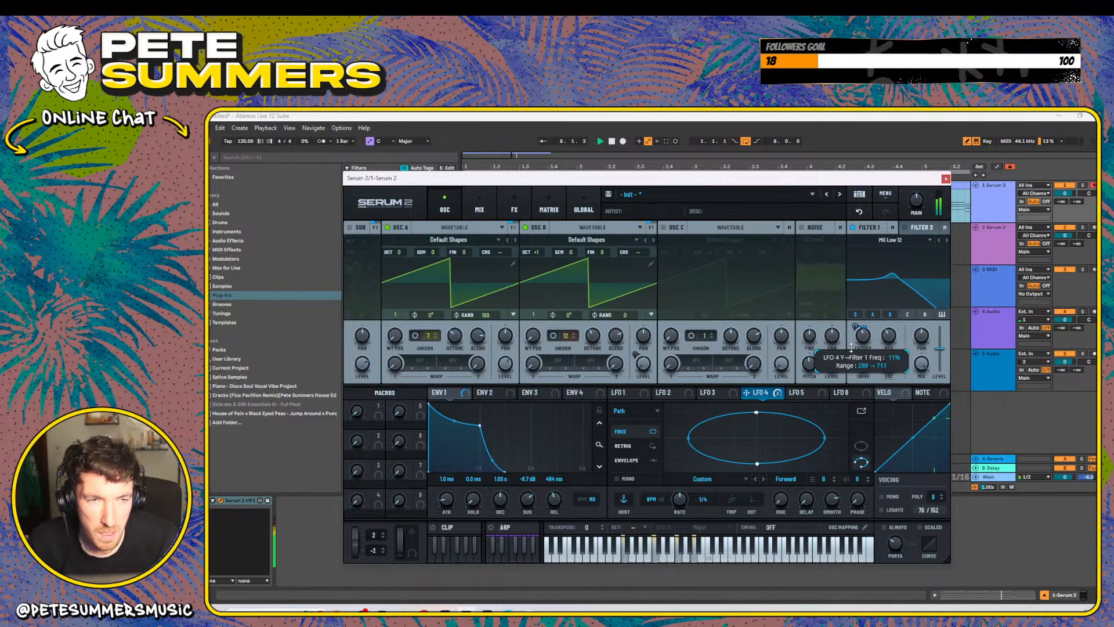
{"action": "left_click_drag", "start_coordinate": [851, 347], "coordinate": [860, 316]}
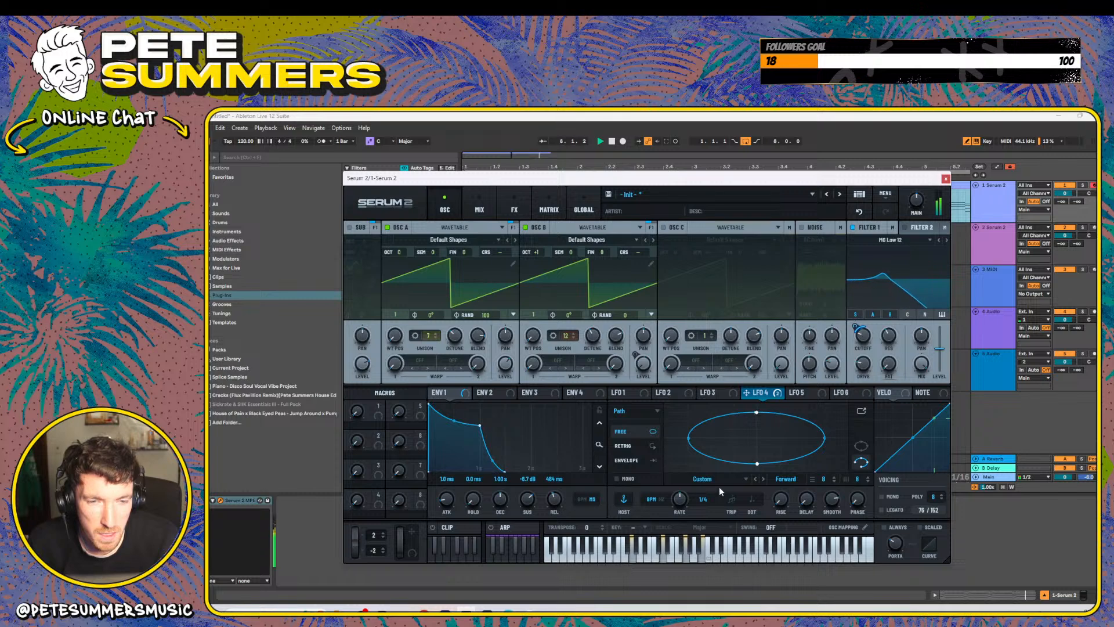
- Try narrowing one side of LFO 4's elliptical path during playback and widen it again
{"action": "left_click_drag", "start_coordinate": [824, 437], "coordinate": [808, 437]}
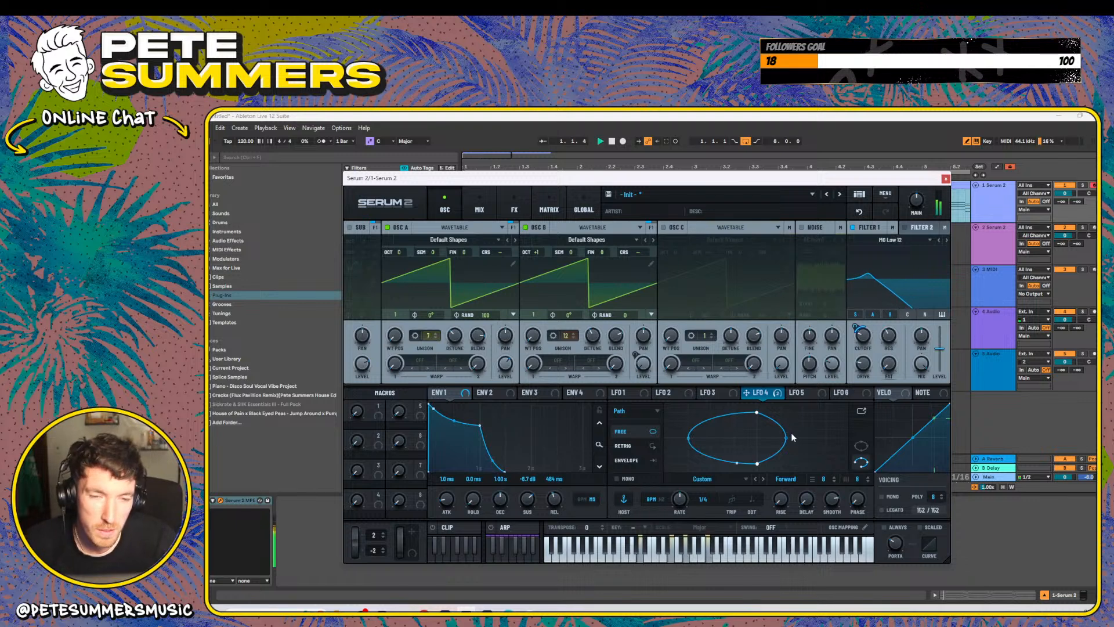
{"action": "left_click_drag", "start_coordinate": [689, 438], "coordinate": [656, 450]}
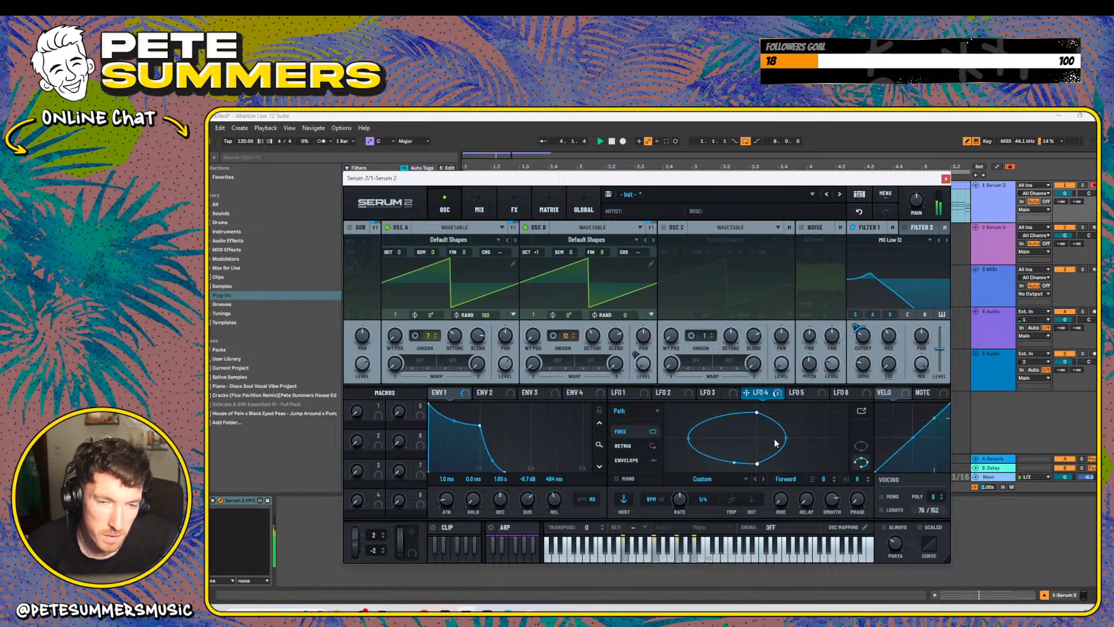
{"action": "left_click_drag", "start_coordinate": [785, 439], "coordinate": [826, 439]}
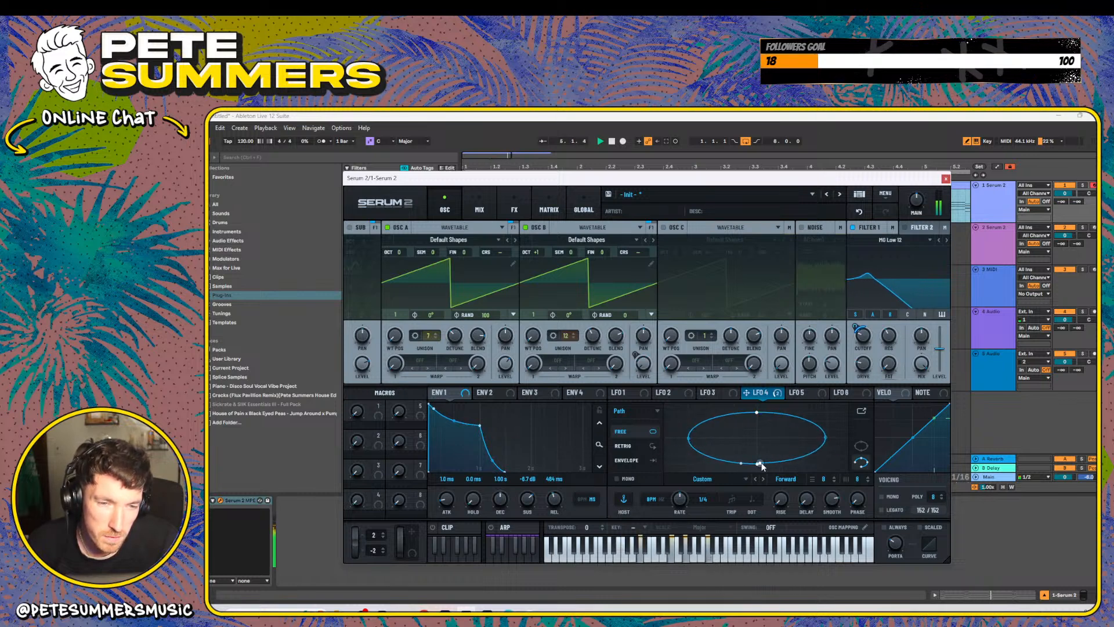
- Reshape LFO 4's ellipse into an open, crescent-like curve with its ends near the lower corners of the display
{"action": "left_click_drag", "start_coordinate": [758, 463], "coordinate": [761, 429]}
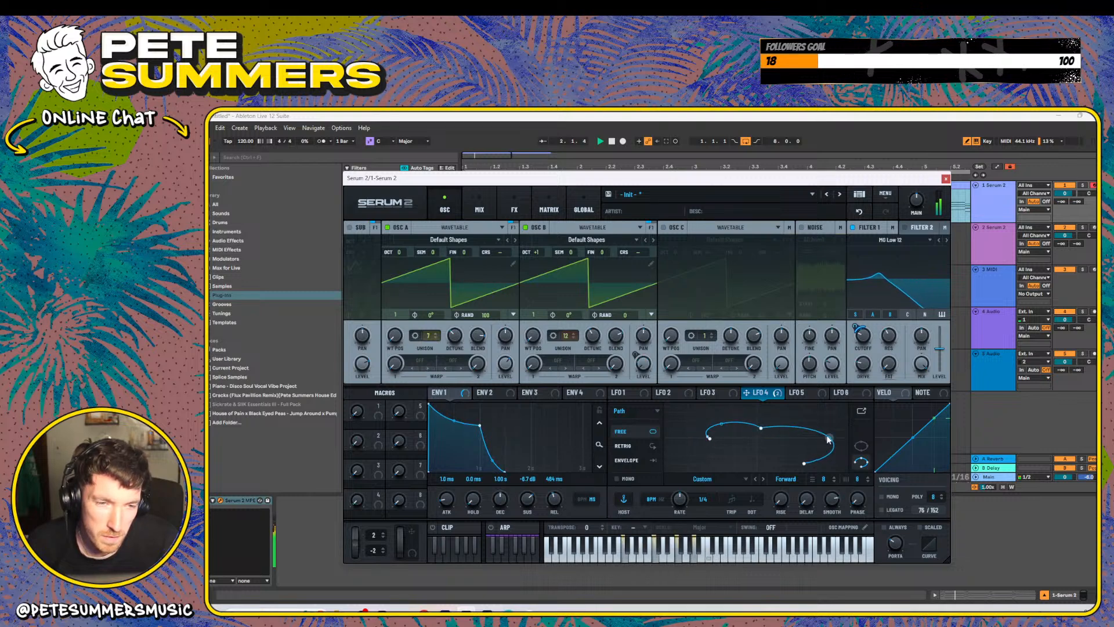
{"action": "left_click_drag", "start_coordinate": [829, 439], "coordinate": [802, 417]}
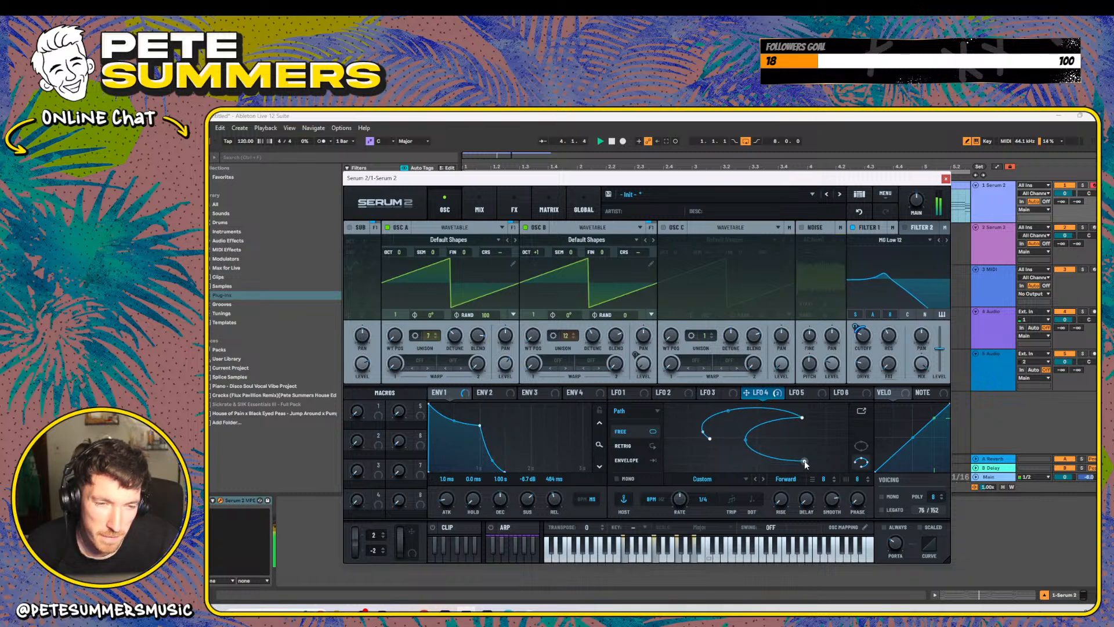
{"action": "left_click_drag", "start_coordinate": [804, 461], "coordinate": [838, 467]}
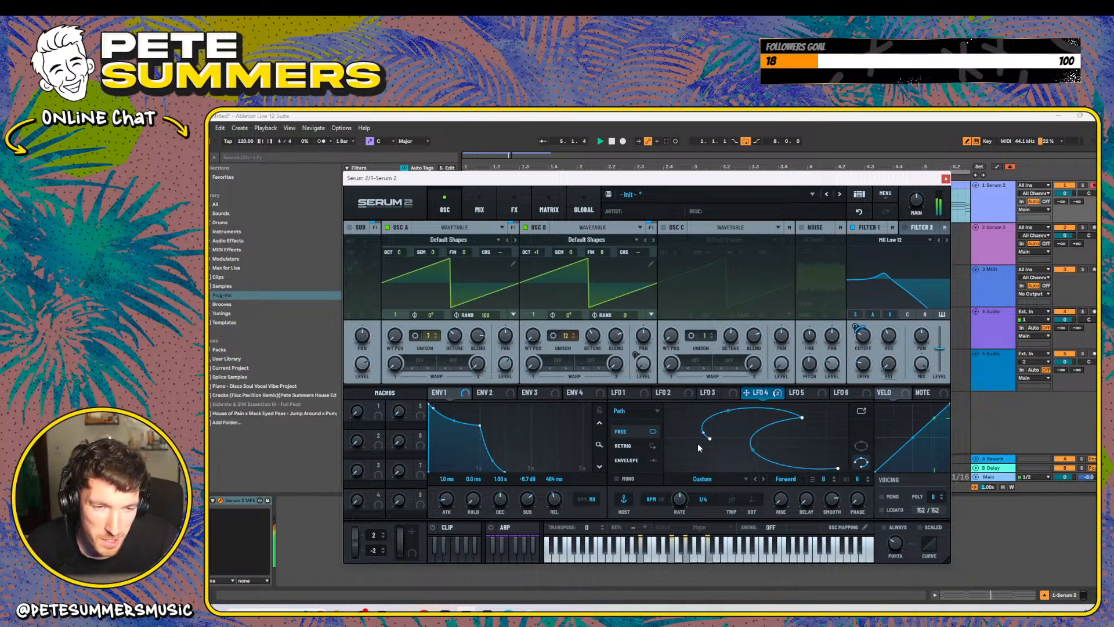
{"action": "left_click_drag", "start_coordinate": [709, 438], "coordinate": [706, 475]}
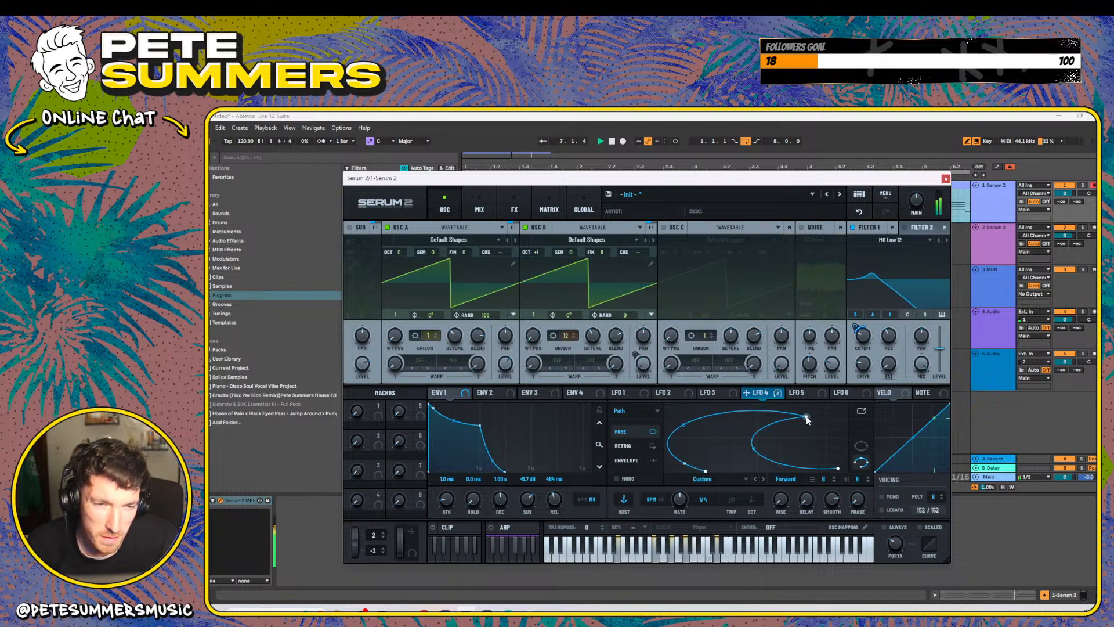
{"action": "left_click_drag", "start_coordinate": [805, 422], "coordinate": [811, 412]}
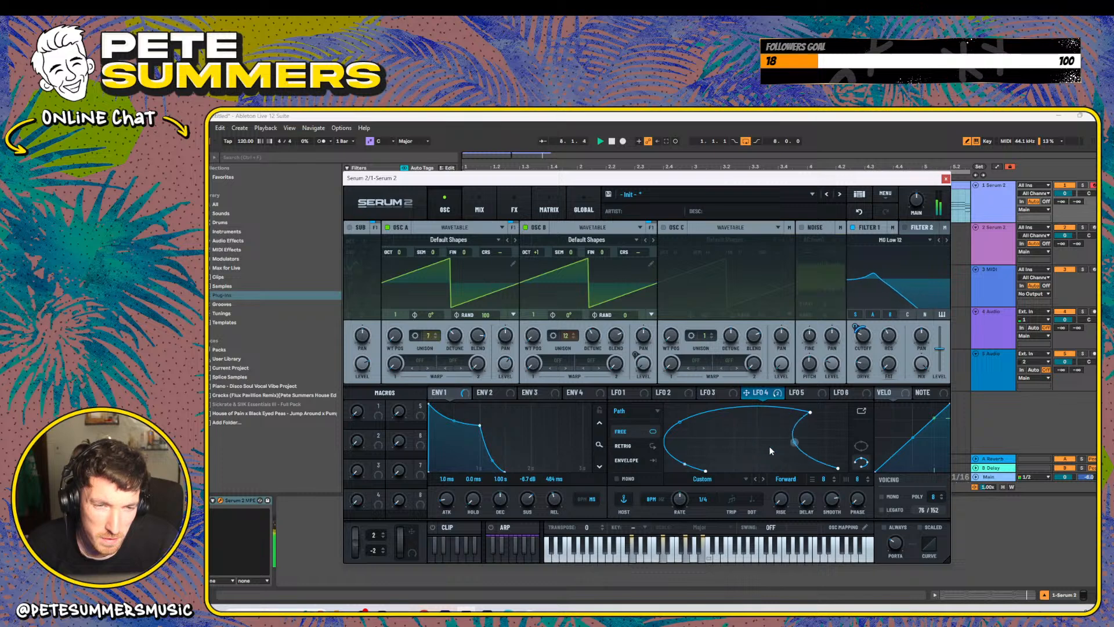
- Pull the lower-left end of LFO 4's path inward and upward, and nudge its upper-right point slightly outward
{"action": "left_click_drag", "start_coordinate": [765, 449], "coordinate": [772, 448]}
{"action": "left_click_drag", "start_coordinate": [680, 422], "coordinate": [706, 460]}
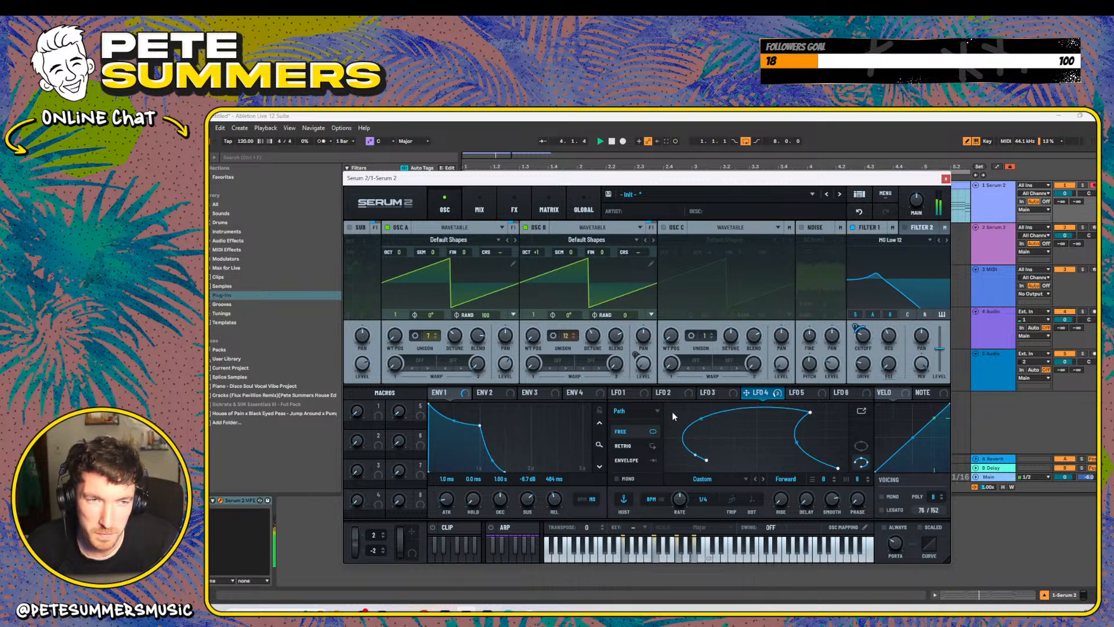
{"action": "left_click_drag", "start_coordinate": [708, 458], "coordinate": [711, 434]}
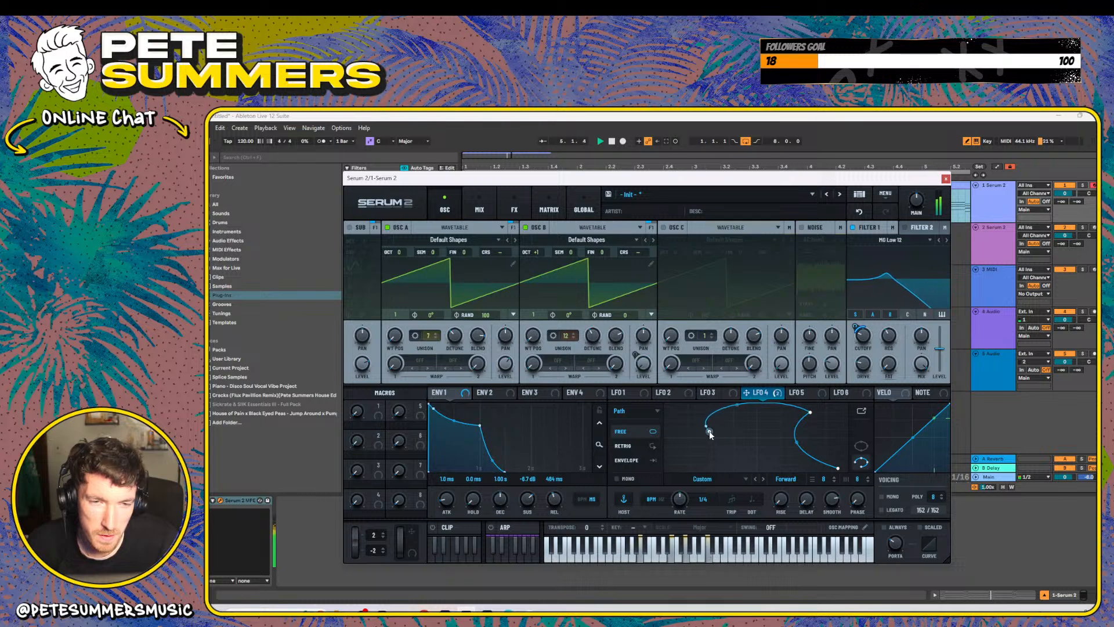
{"action": "mouse_move", "coordinate": [810, 412]}
{"action": "left_mouse_down"}
{"action": "mouse_move", "coordinate": [816, 442]}
{"action": "mouse_move", "coordinate": [777, 433]}
{"action": "mouse_move", "coordinate": [734, 455]}
{"action": "mouse_move", "coordinate": [699, 455]}
{"action": "mouse_move", "coordinate": [685, 431]}
{"action": "mouse_move", "coordinate": [822, 415]}
{"action": "mouse_move", "coordinate": [788, 404]}
{"action": "mouse_move", "coordinate": [819, 418]}
{"action": "left_mouse_up"}
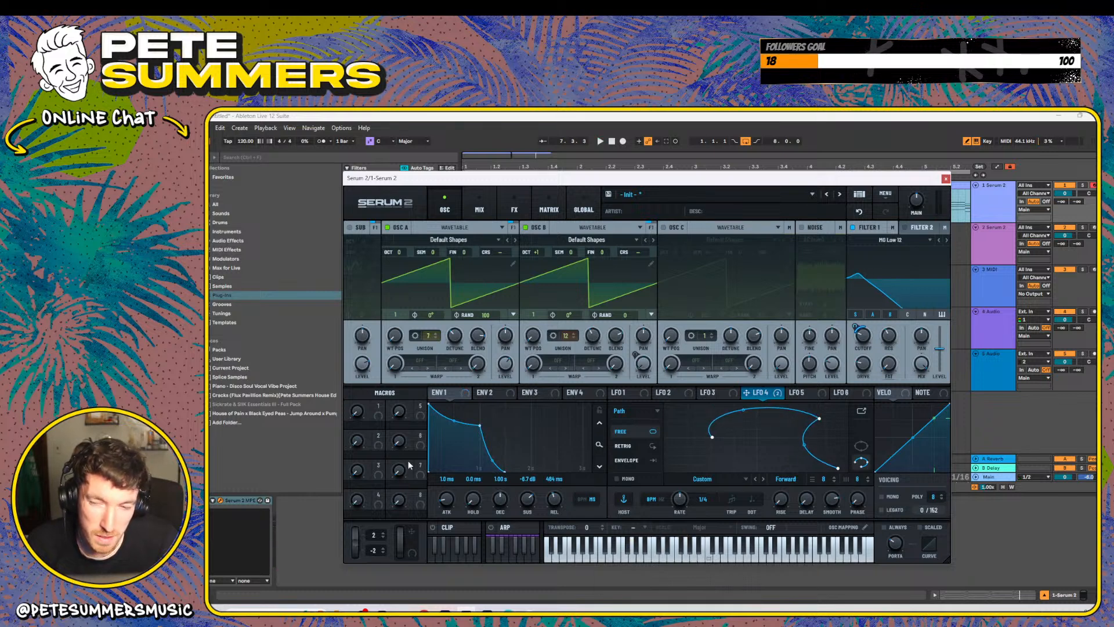
- Try assigning macro 5 to the upper-right point of LFO 4's path, and reposition that point and the path's start
{"action": "left_click_drag", "start_coordinate": [378, 406], "coordinate": [819, 420]}
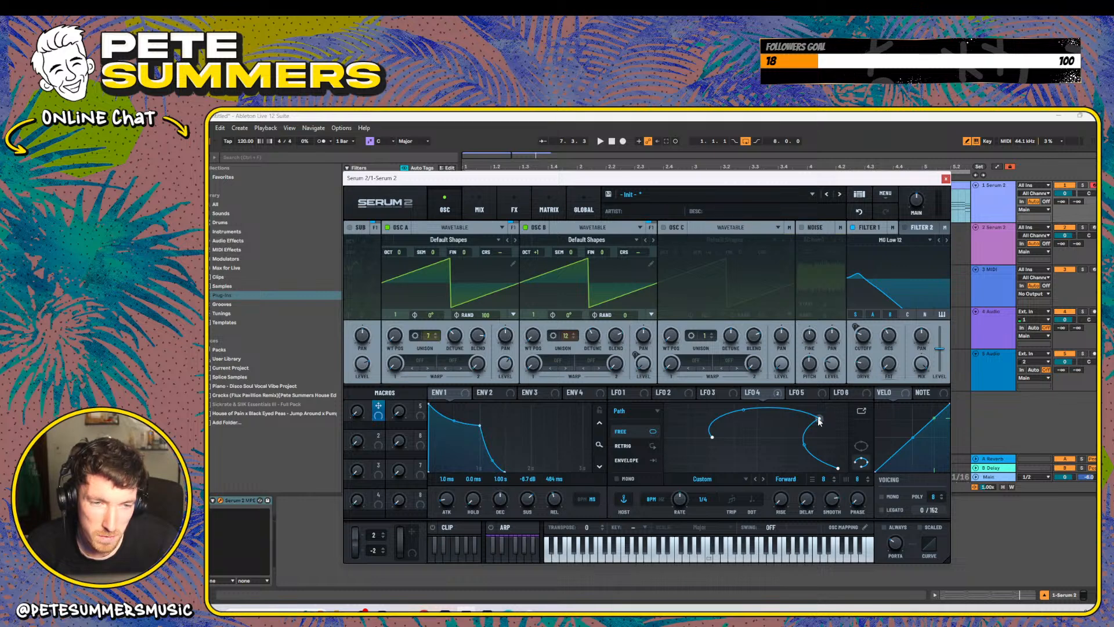
{"action": "mouse_move", "coordinate": [820, 422]}
{"action": "left_mouse_down"}
{"action": "mouse_move", "coordinate": [806, 444]}
{"action": "mouse_move", "coordinate": [711, 451]}
{"action": "mouse_move", "coordinate": [805, 428]}
{"action": "left_mouse_up"}
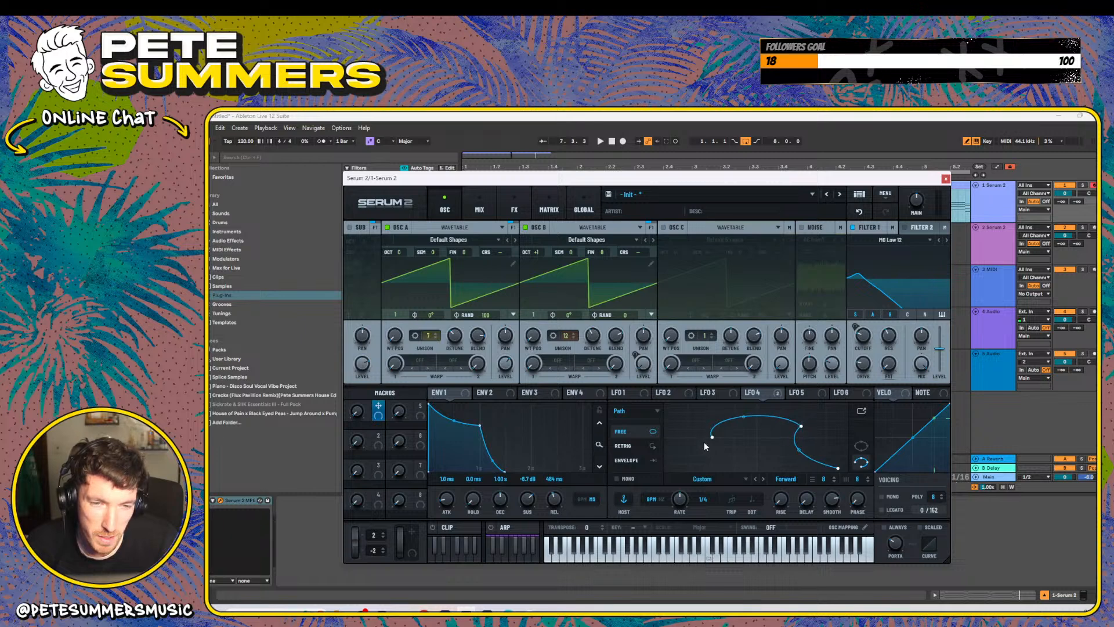
{"action": "left_click_drag", "start_coordinate": [712, 439], "coordinate": [711, 411]}
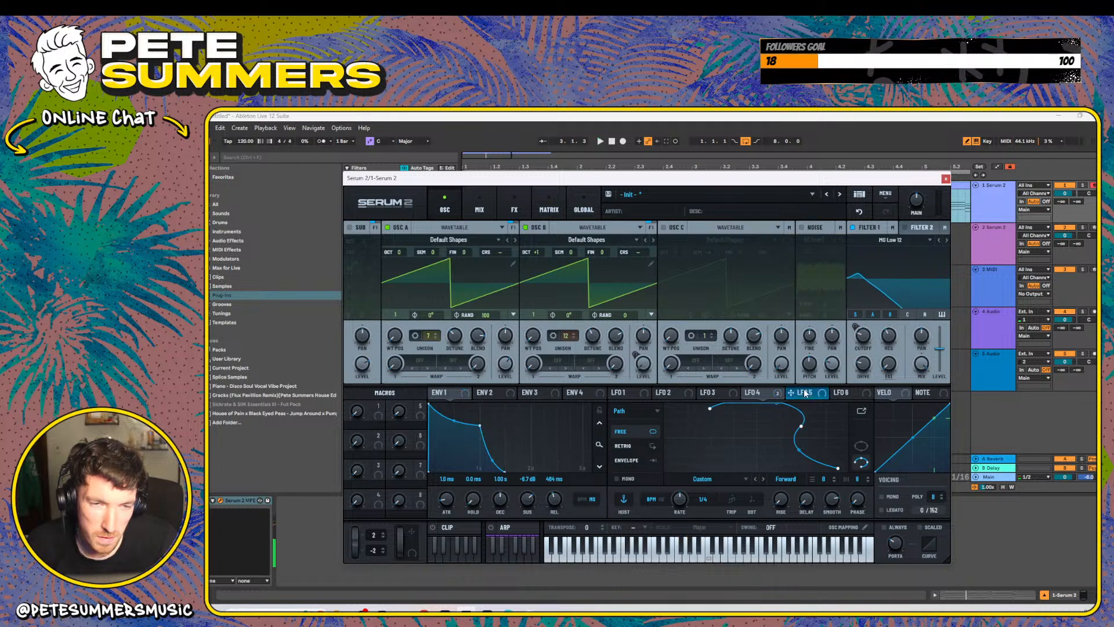
- Assign LFO 3 as a modulator of the start point of LFO 4's path
{"action": "left_click_drag", "start_coordinate": [791, 392], "coordinate": [725, 411]}
{"action": "left_click_drag", "start_coordinate": [718, 395], "coordinate": [698, 435]}
{"action": "left_click", "coordinate": [755, 392]}
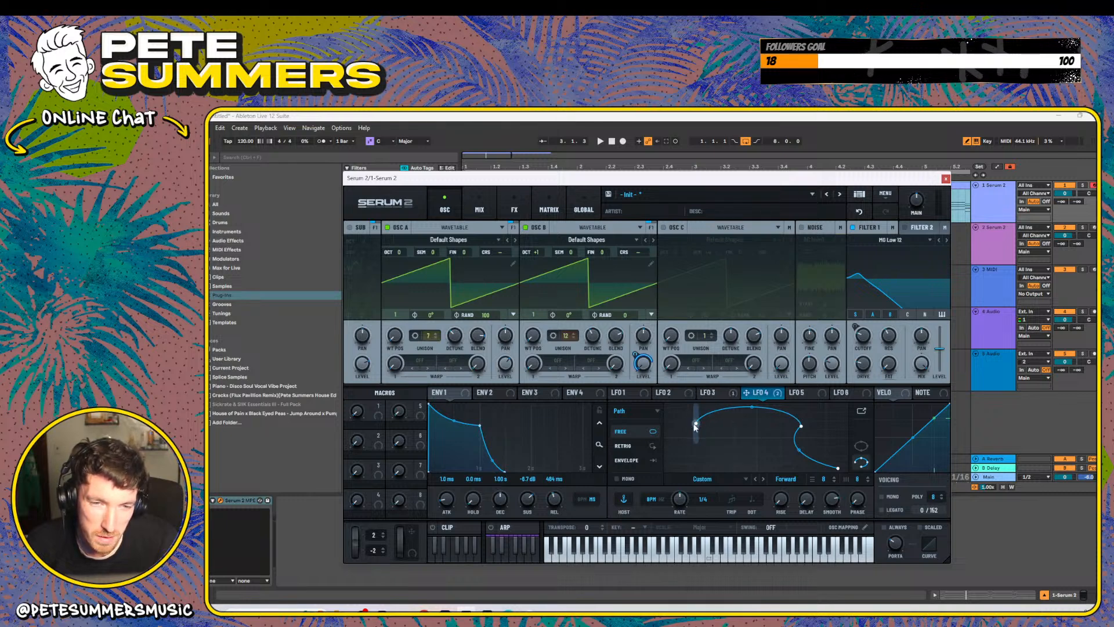
- Set LFO 3's rate to 1/8 during playback and return to LFO 4's path
{"action": "key", "text": "space"}
{"action": "left_click", "coordinate": [718, 393]}
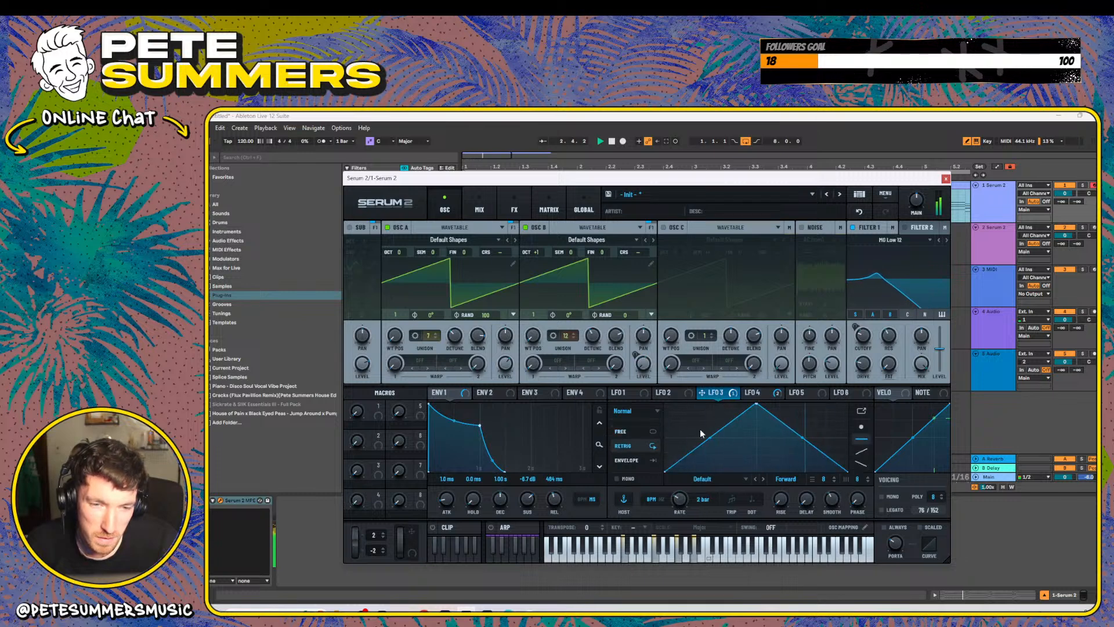
{"action": "left_click_drag", "start_coordinate": [678, 498], "coordinate": [686, 473]}
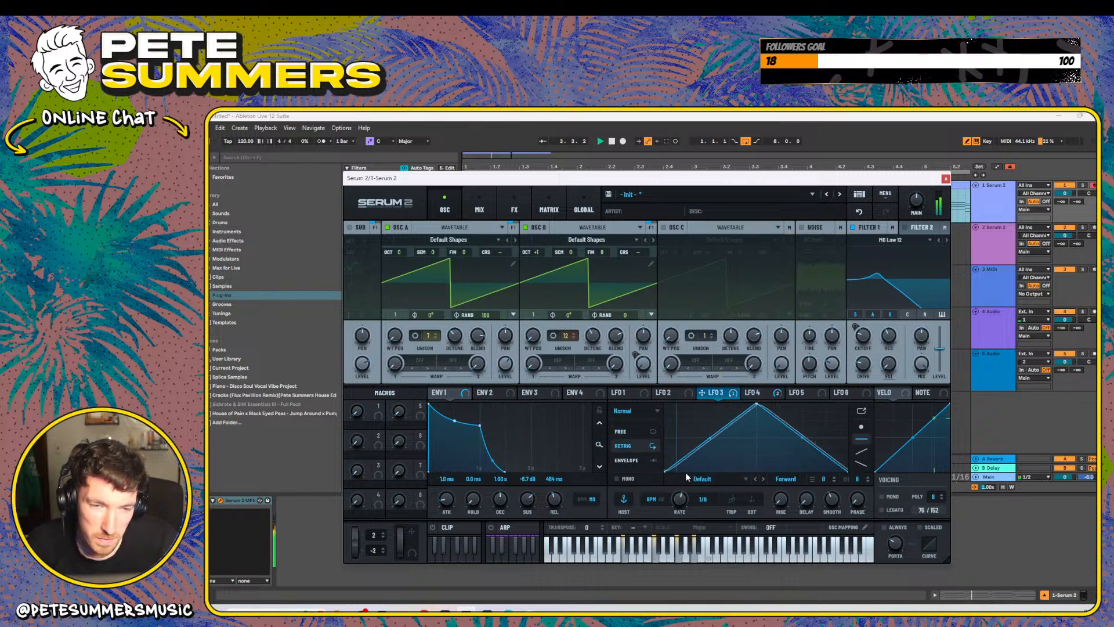
{"action": "left_click", "coordinate": [753, 393]}
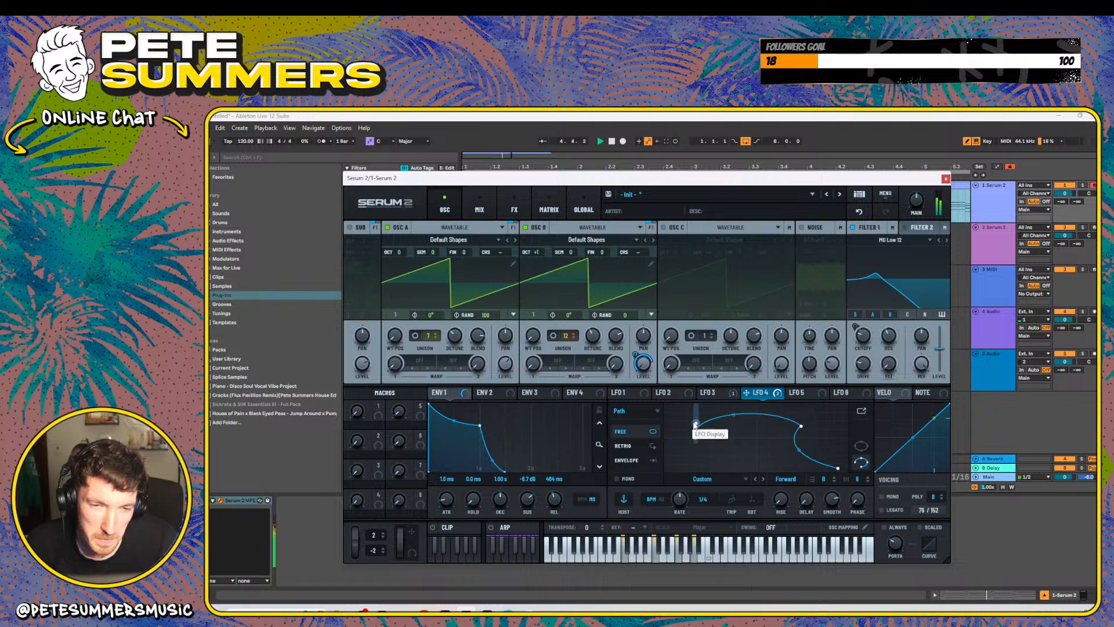
- Move the modulated start point of LFO 4's path lower and outward, and review the modulation matrix routings
{"action": "left_click_drag", "start_coordinate": [694, 424], "coordinate": [689, 444]}
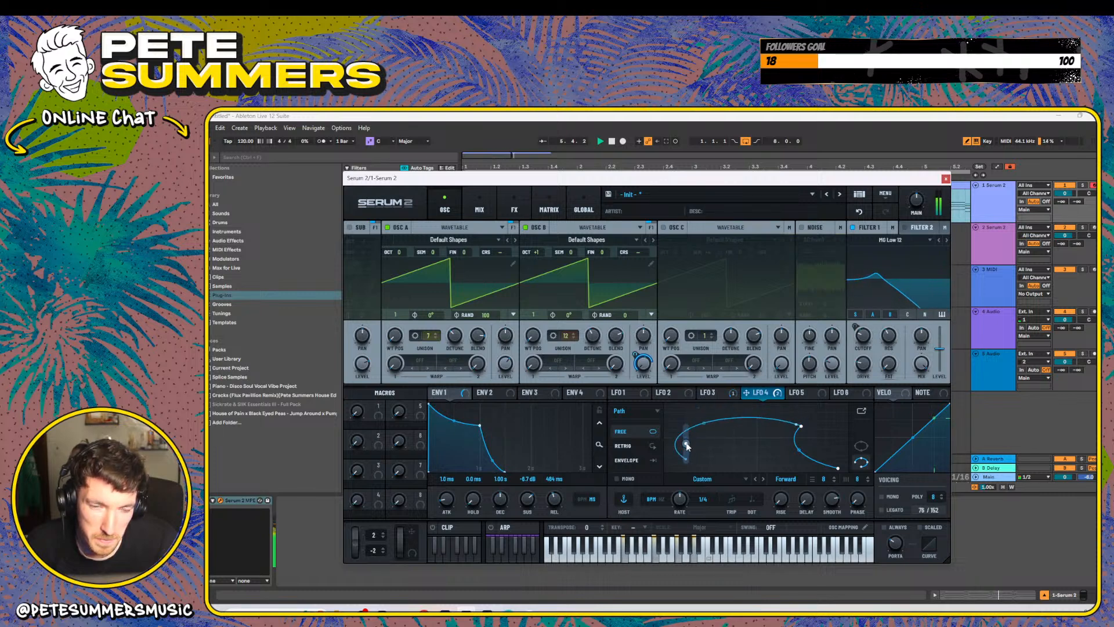
{"action": "left_click", "coordinate": [711, 394]}
{"action": "left_click", "coordinate": [756, 394]}
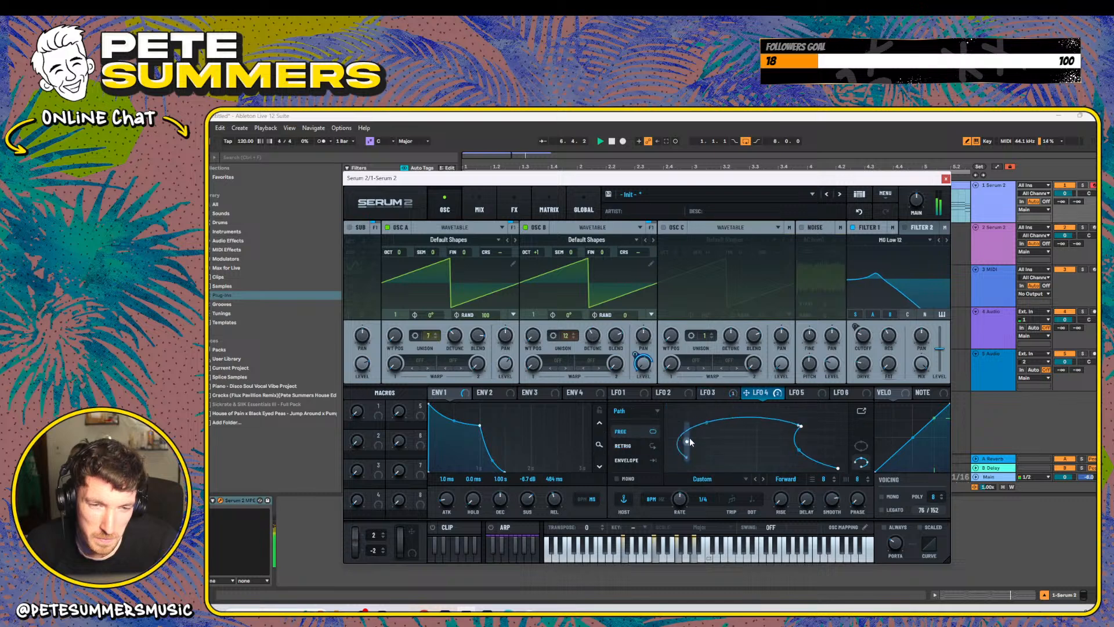
{"action": "left_click", "coordinate": [511, 210]}
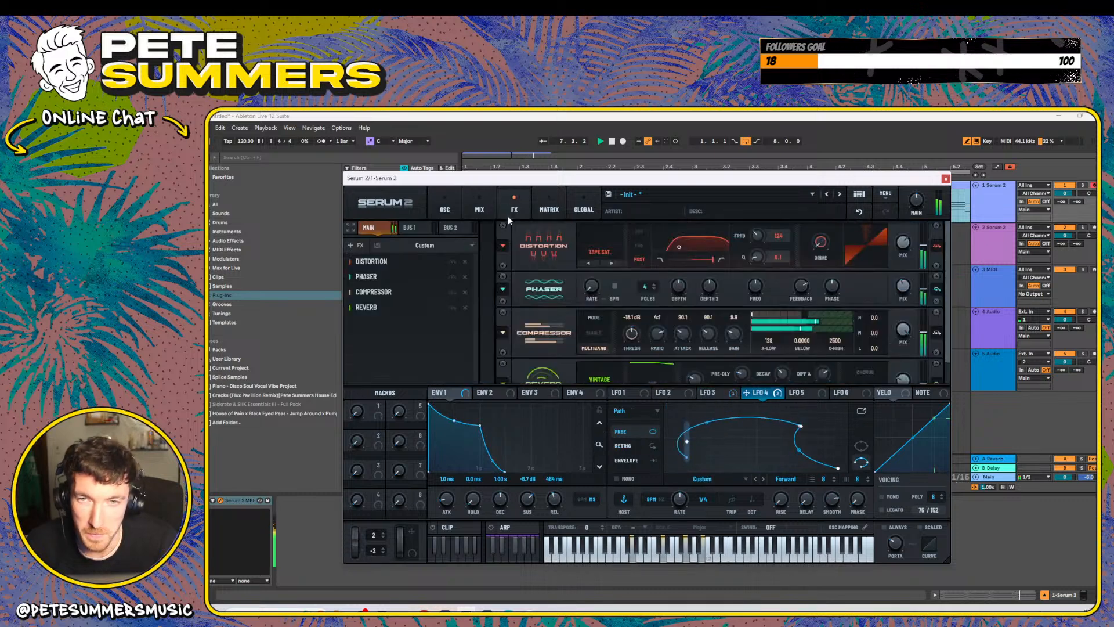
{"action": "left_click", "coordinate": [544, 212]}
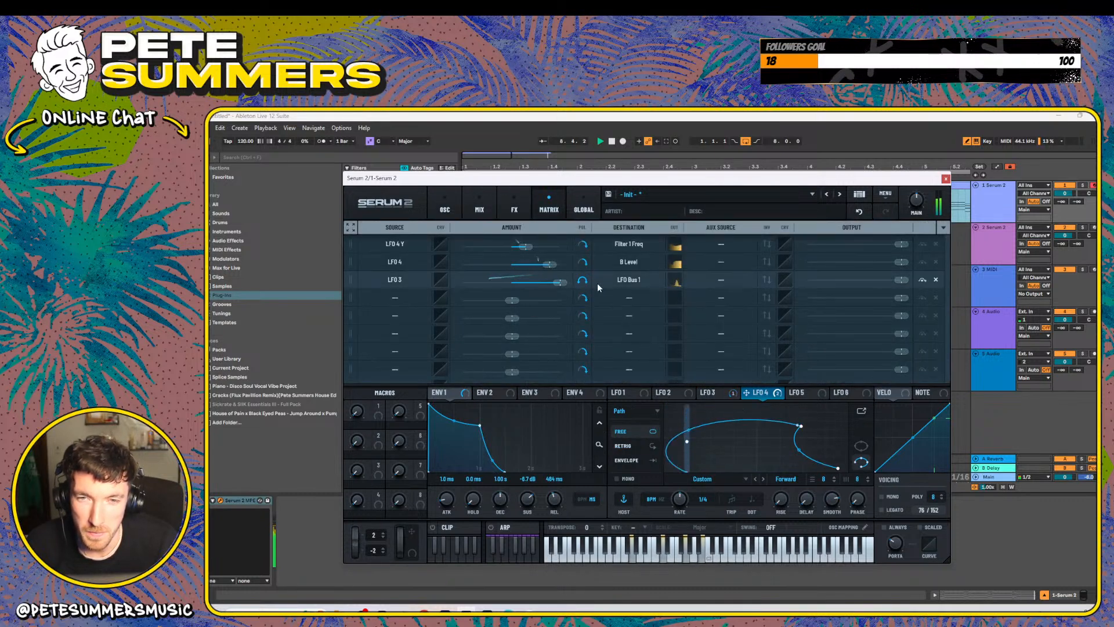
{"action": "left_click", "coordinate": [445, 205]}
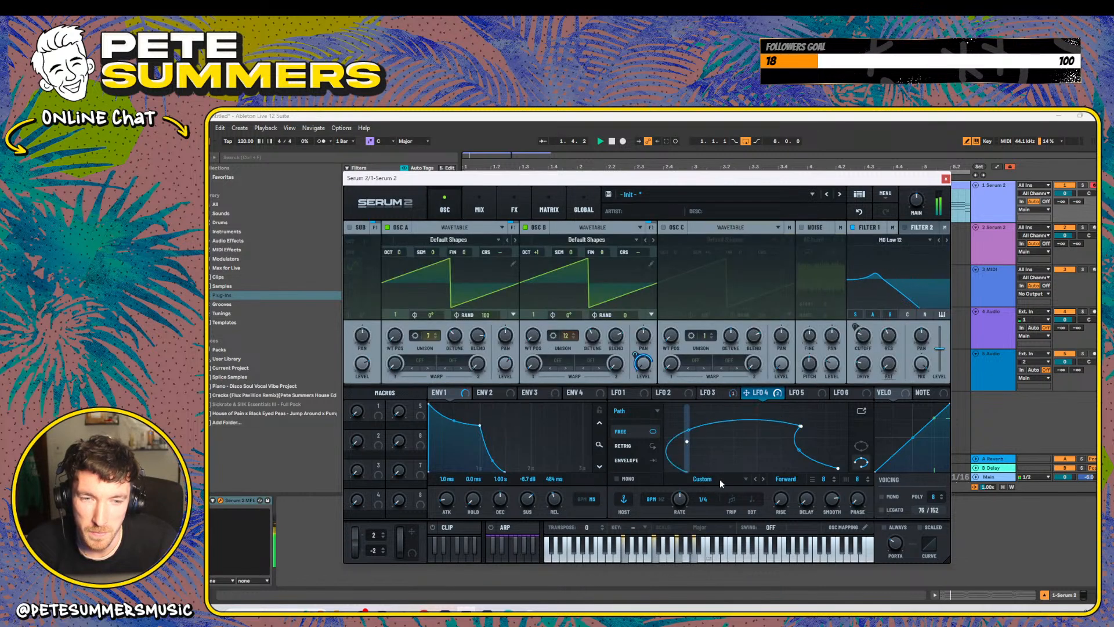
- Reshape LFO 4's path into a flatter line that runs from its modulated start and curves down at the far end
{"action": "left_click_drag", "start_coordinate": [800, 430], "coordinate": [837, 447]}
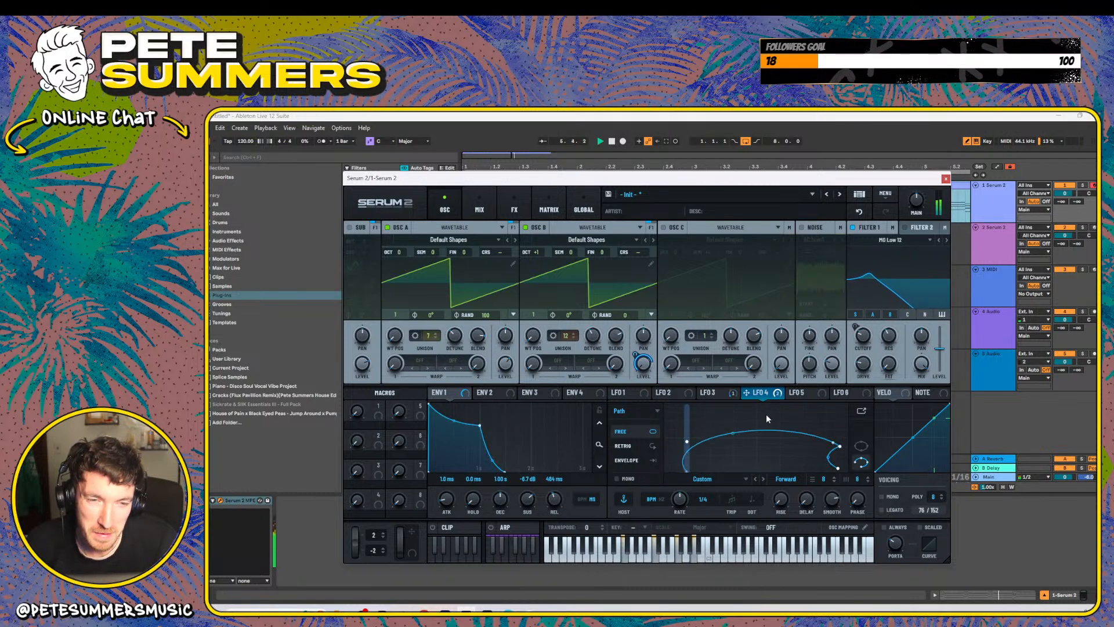
{"action": "left_click_drag", "start_coordinate": [775, 416], "coordinate": [770, 424]}
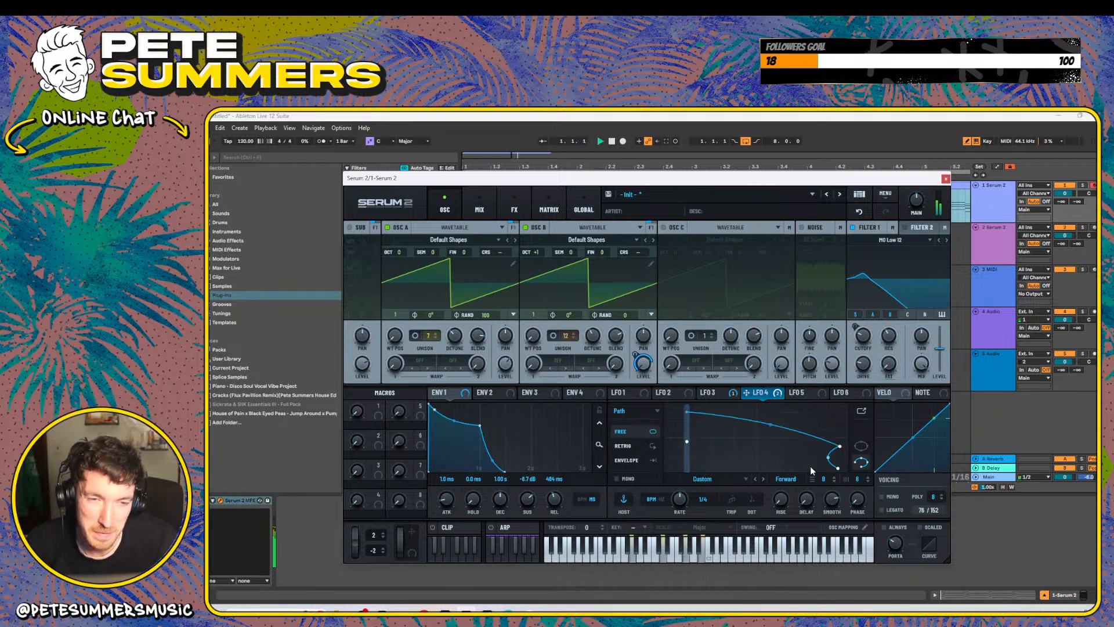
{"action": "left_click_drag", "start_coordinate": [810, 466], "coordinate": [765, 432]}
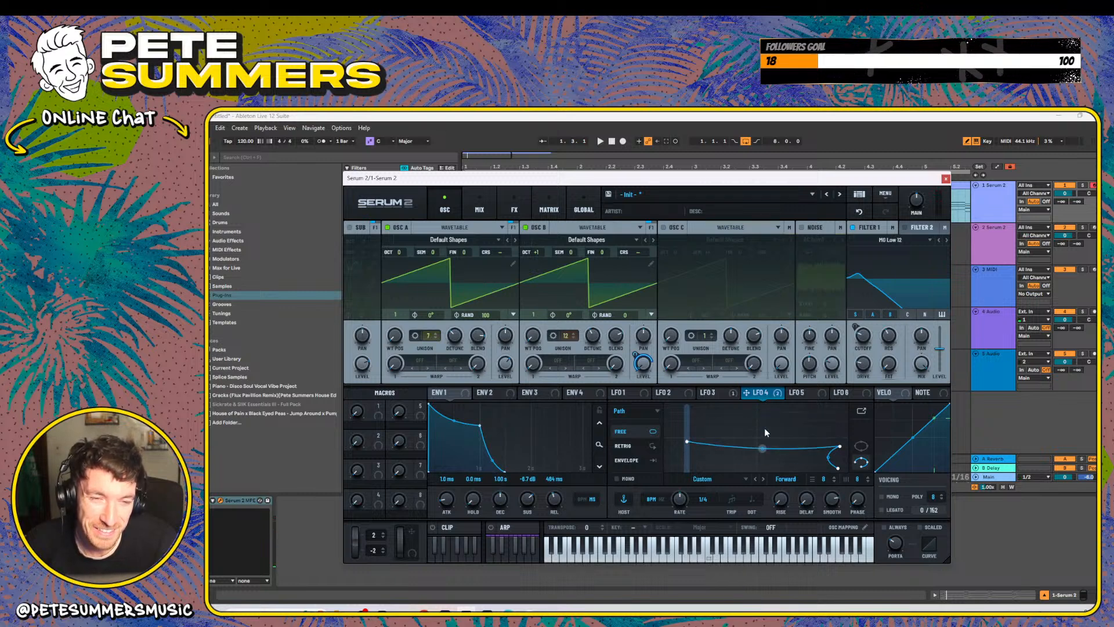
{"action": "key", "text": "space"}
{"action": "left_click_drag", "start_coordinate": [840, 447], "coordinate": [817, 430]}
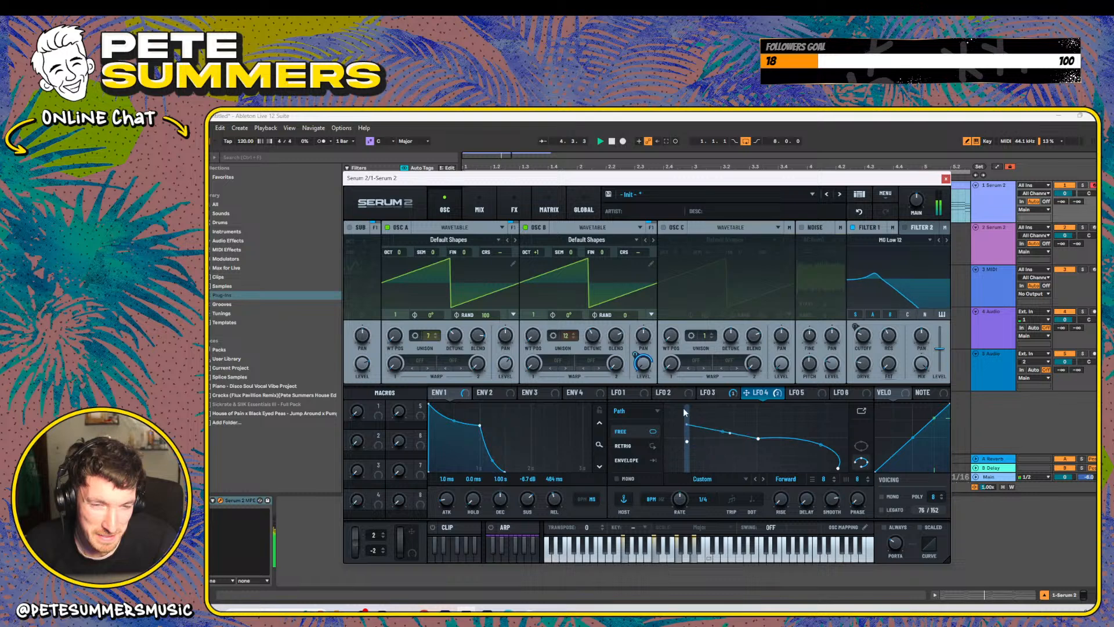
- Try reducing LFO 3's modulation amount on LFO Bus 1 in the matrix and raise it back to maximum
{"action": "left_click", "coordinate": [710, 393]}
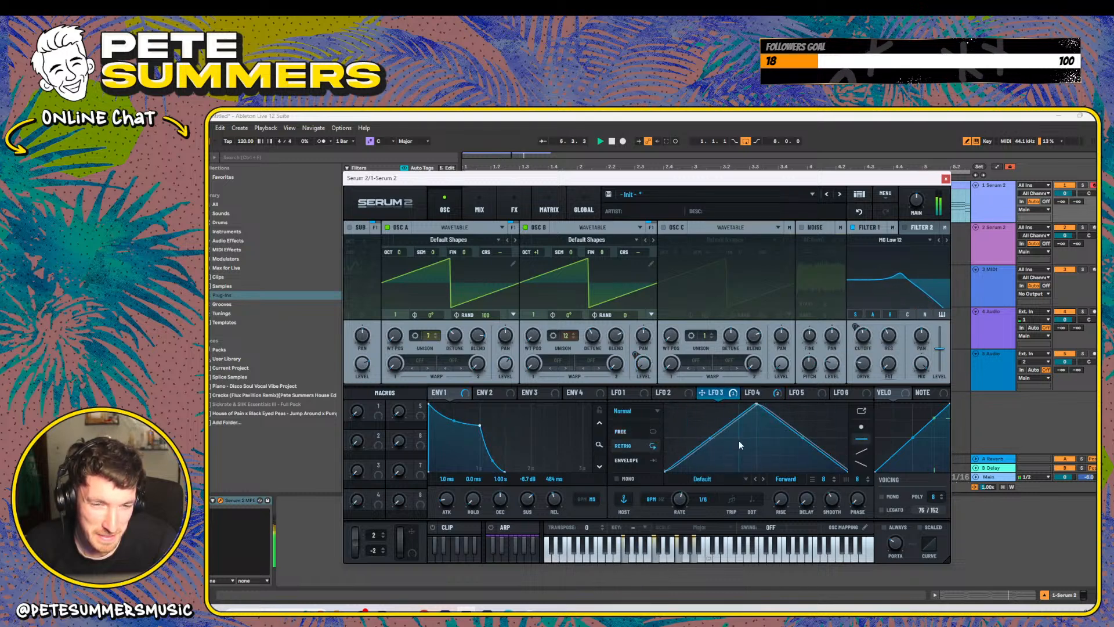
{"action": "left_click", "coordinate": [754, 393]}
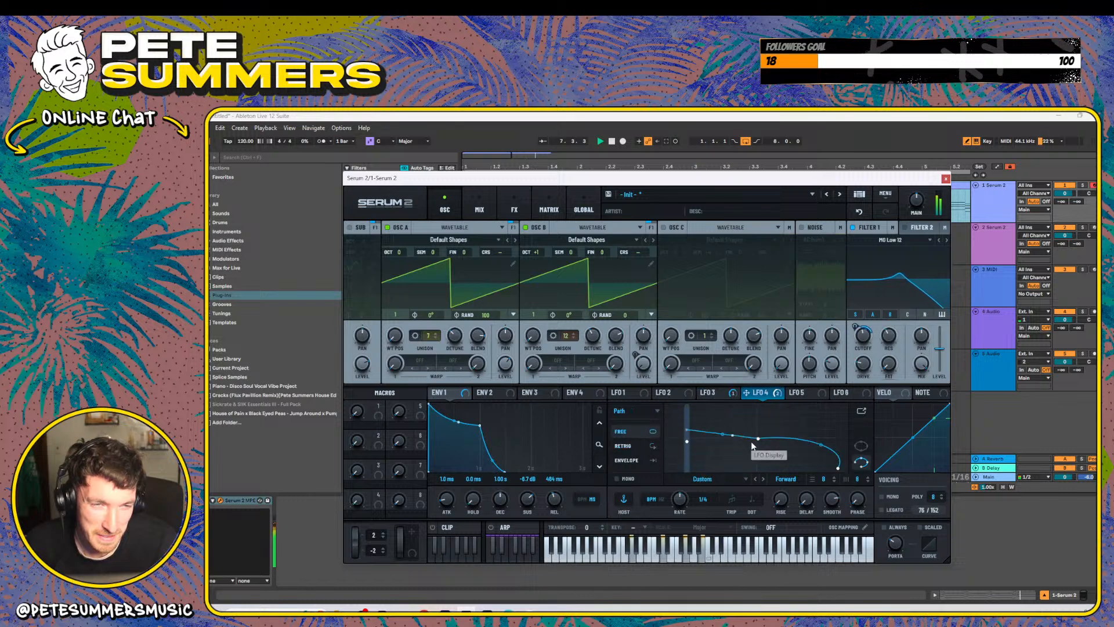
{"action": "mouse_move", "coordinate": [855, 321]}
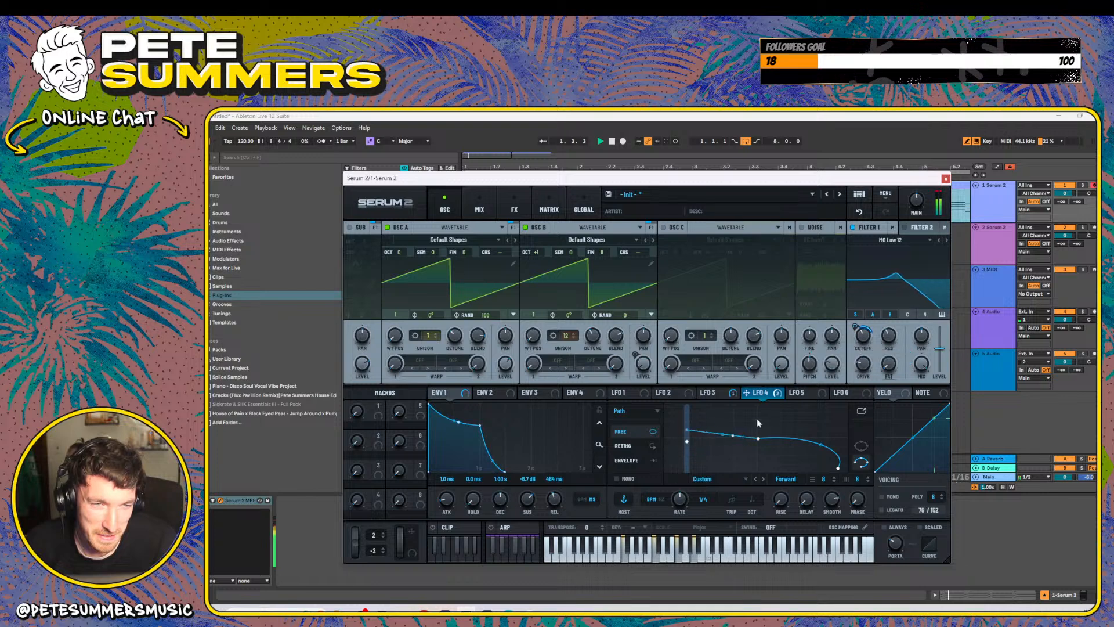
{"action": "left_click", "coordinate": [549, 206]}
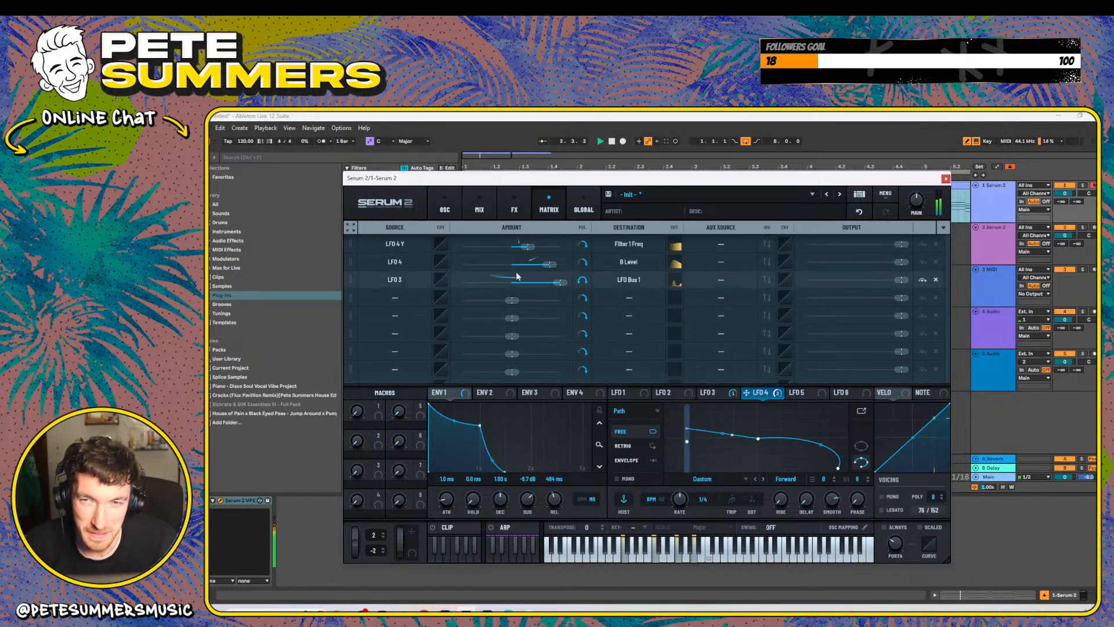
{"action": "left_click_drag", "start_coordinate": [555, 284], "coordinate": [538, 293]}
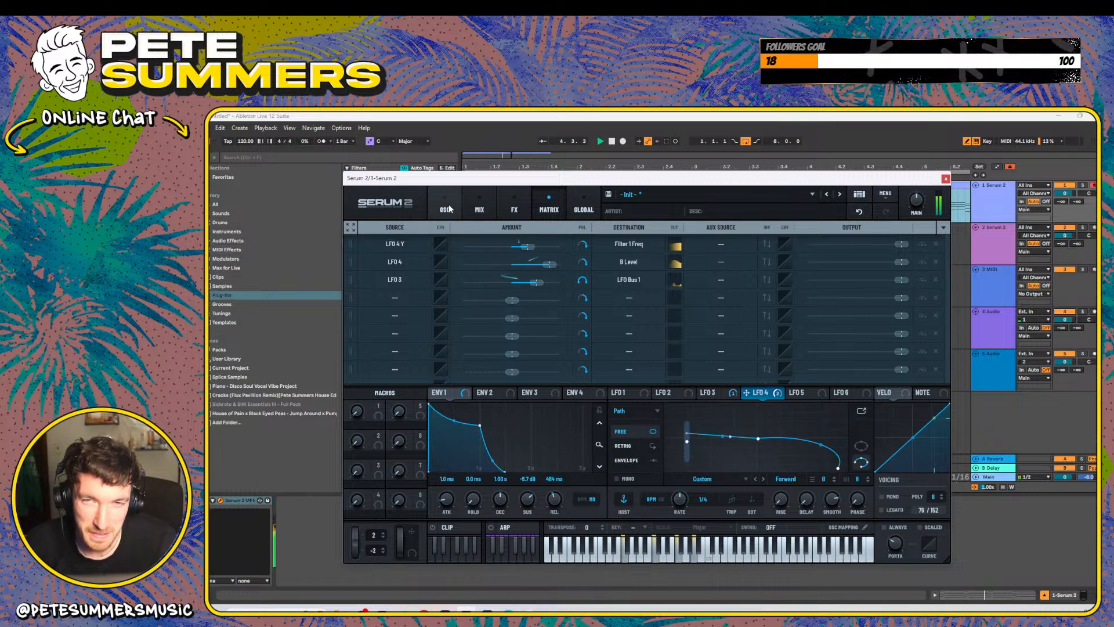
{"action": "left_click_drag", "start_coordinate": [832, 500], "coordinate": [834, 577]}
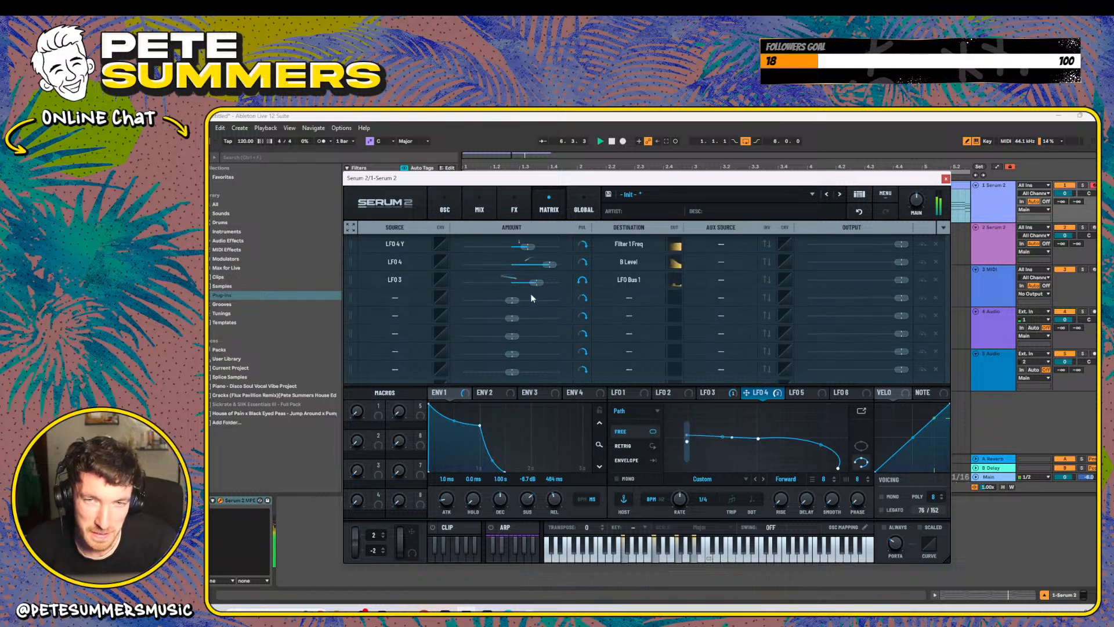
{"action": "left_click_drag", "start_coordinate": [531, 282], "coordinate": [655, 286]}
{"action": "left_click", "coordinate": [434, 208]}
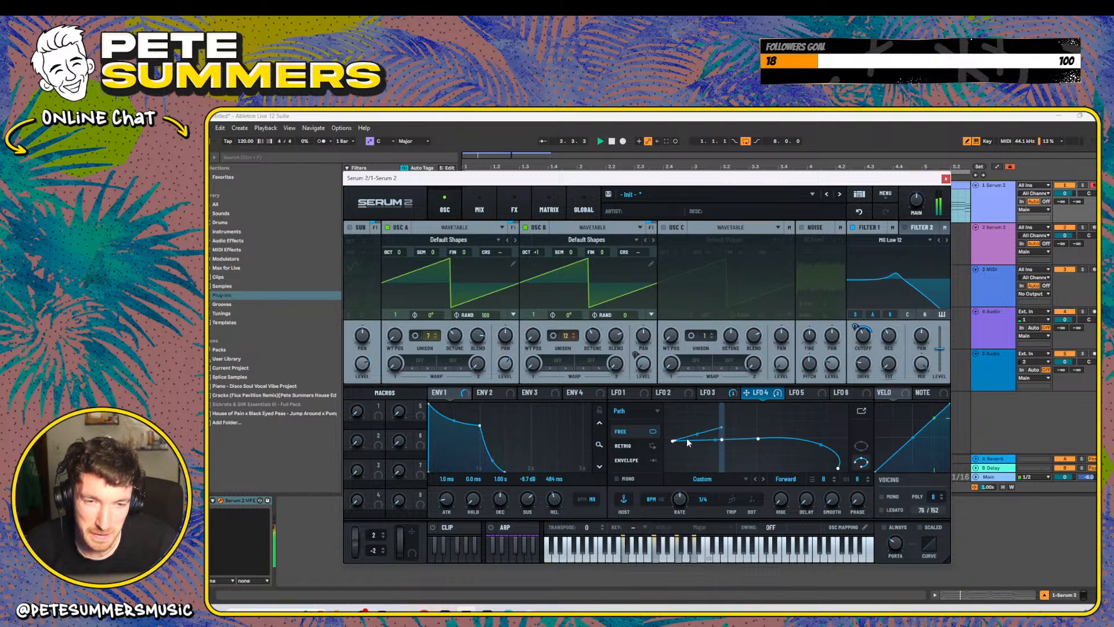
- Adjust the start of LFO 4's path and form a sharp peak followed by a dip in its first half
{"action": "mouse_move", "coordinate": [674, 440]}
{"action": "left_mouse_down"}
{"action": "mouse_move", "coordinate": [748, 441]}
{"action": "mouse_move", "coordinate": [663, 466]}
{"action": "mouse_move", "coordinate": [663, 435]}
{"action": "mouse_move", "coordinate": [664, 450]}
{"action": "mouse_move", "coordinate": [676, 444]}
{"action": "left_mouse_up"}
{"action": "key", "text": "space"}
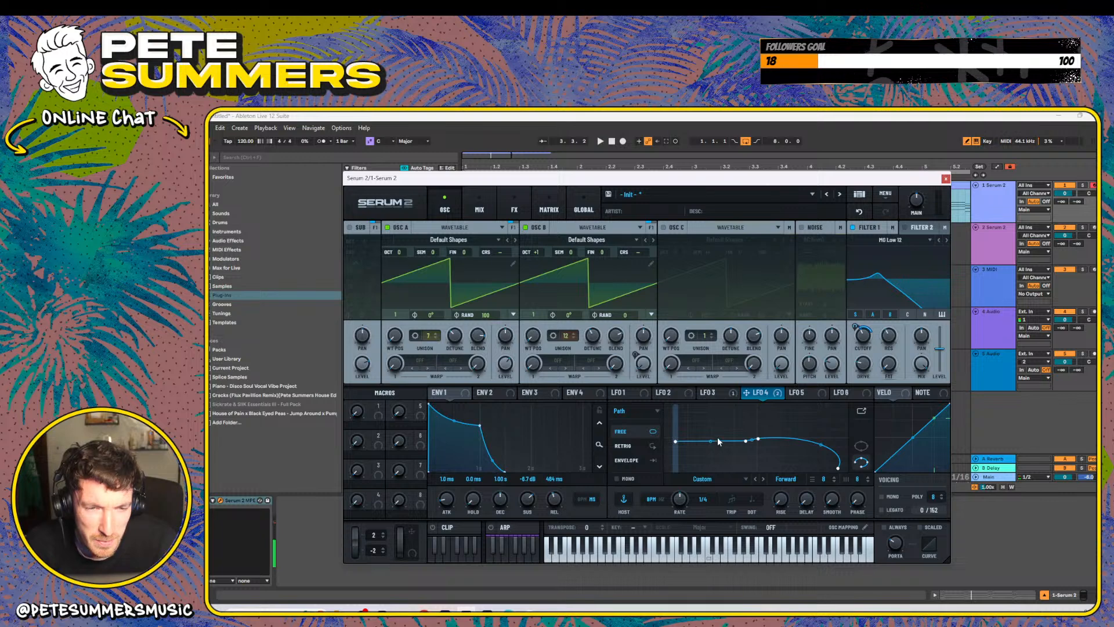
{"action": "key", "text": "space"}
{"action": "left_click_drag", "start_coordinate": [722, 421], "coordinate": [743, 458]}
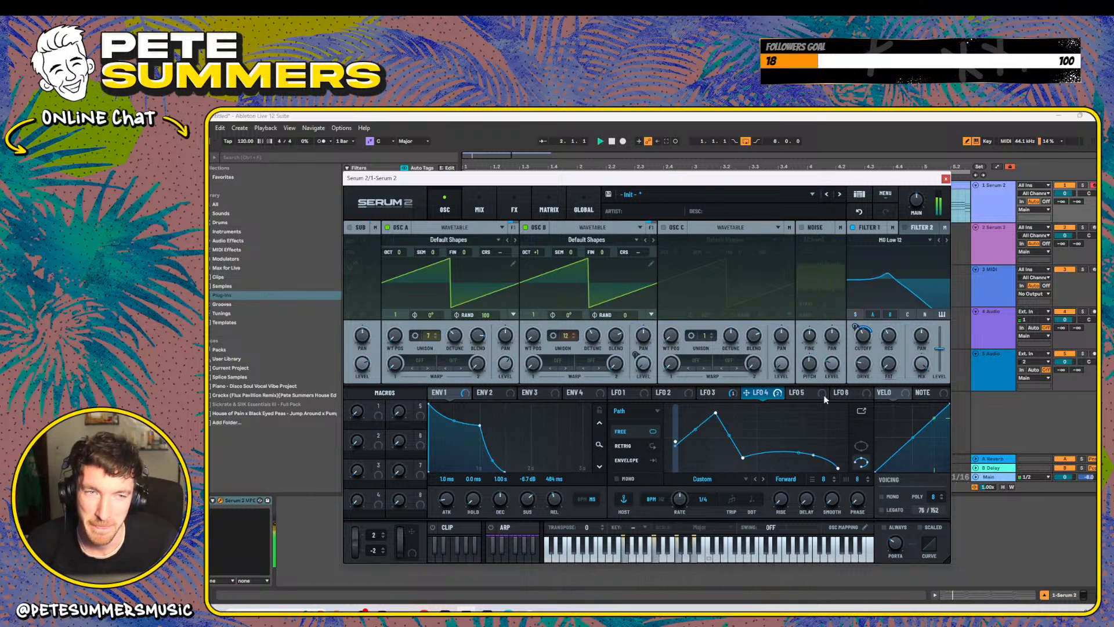
- Bend LFO 4's path into a sideways loop that crosses itself, lowering the peak and moving it toward the middle
{"action": "left_click_drag", "start_coordinate": [723, 430], "coordinate": [728, 463]}
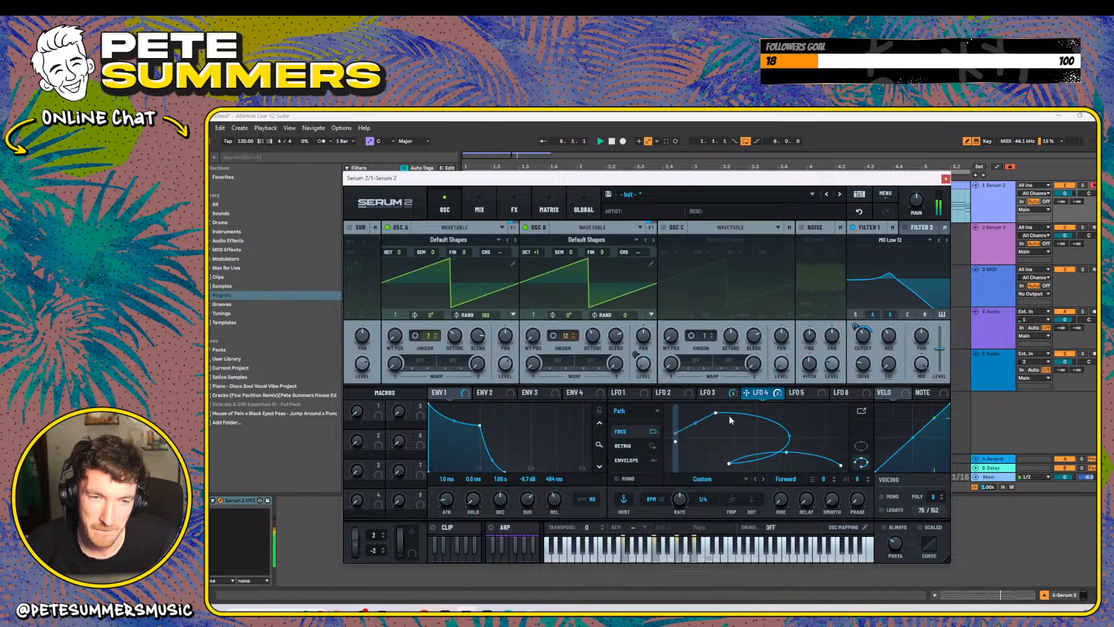
{"action": "left_click_drag", "start_coordinate": [716, 413], "coordinate": [758, 430]}
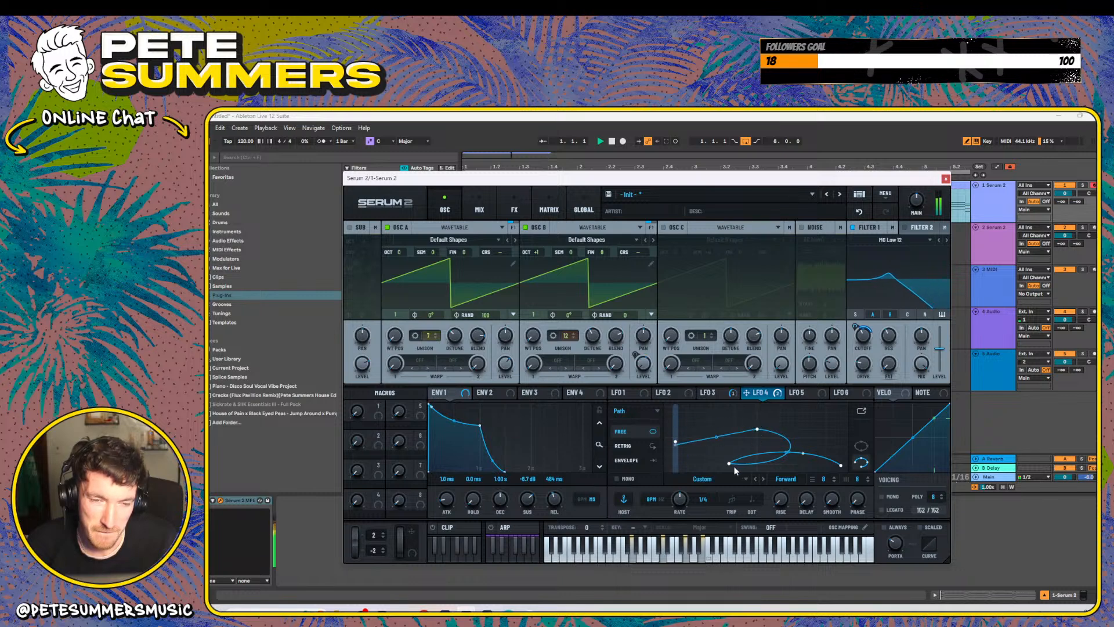
{"action": "left_click_drag", "start_coordinate": [730, 464], "coordinate": [733, 459]}
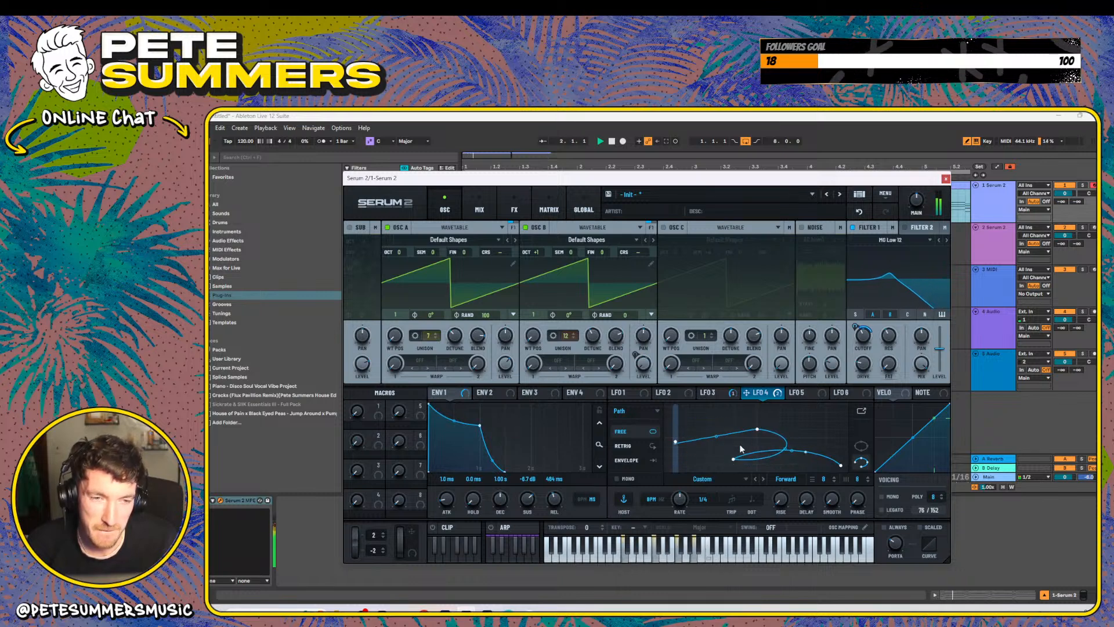
- Set the phaser effect's rate to 0.31 Hz during playback
{"action": "left_click", "coordinate": [549, 209]}
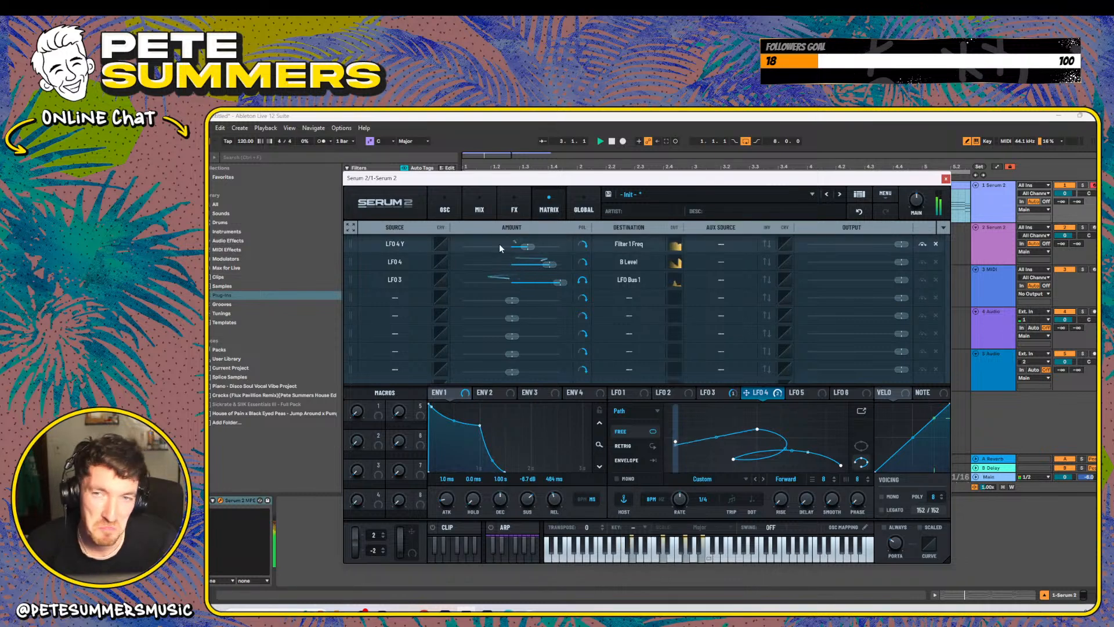
{"action": "left_click", "coordinate": [514, 207]}
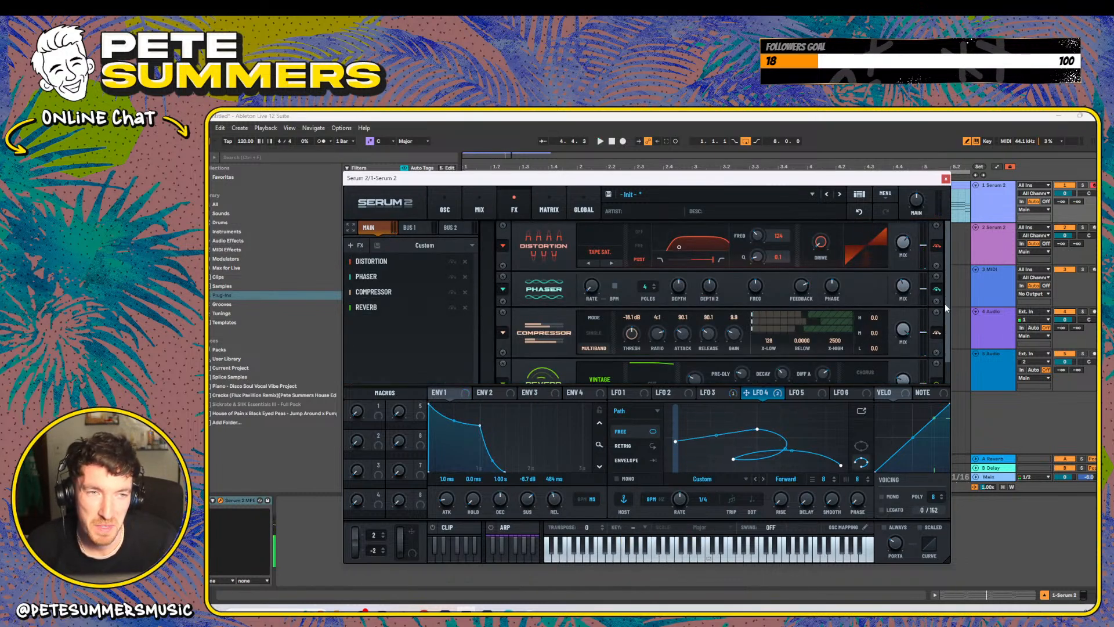
{"action": "scroll", "coordinate": [945, 304], "scroll_direction": "down", "scroll_amount": 1}
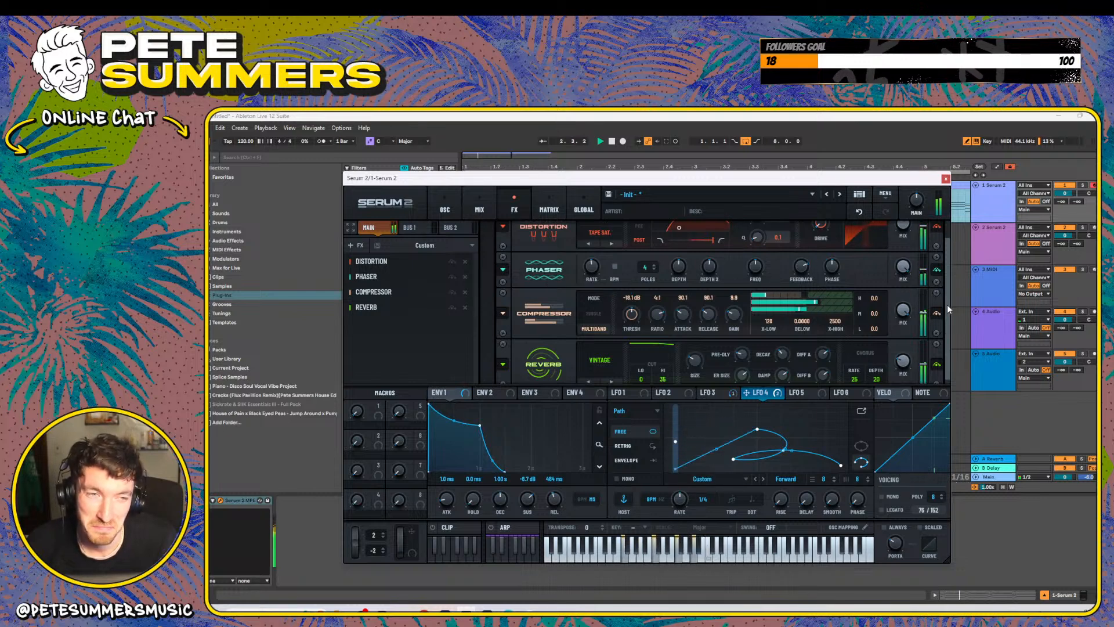
{"action": "left_click_drag", "start_coordinate": [947, 304], "coordinate": [947, 317]}
{"action": "left_click_drag", "start_coordinate": [592, 259], "coordinate": [591, 273]}
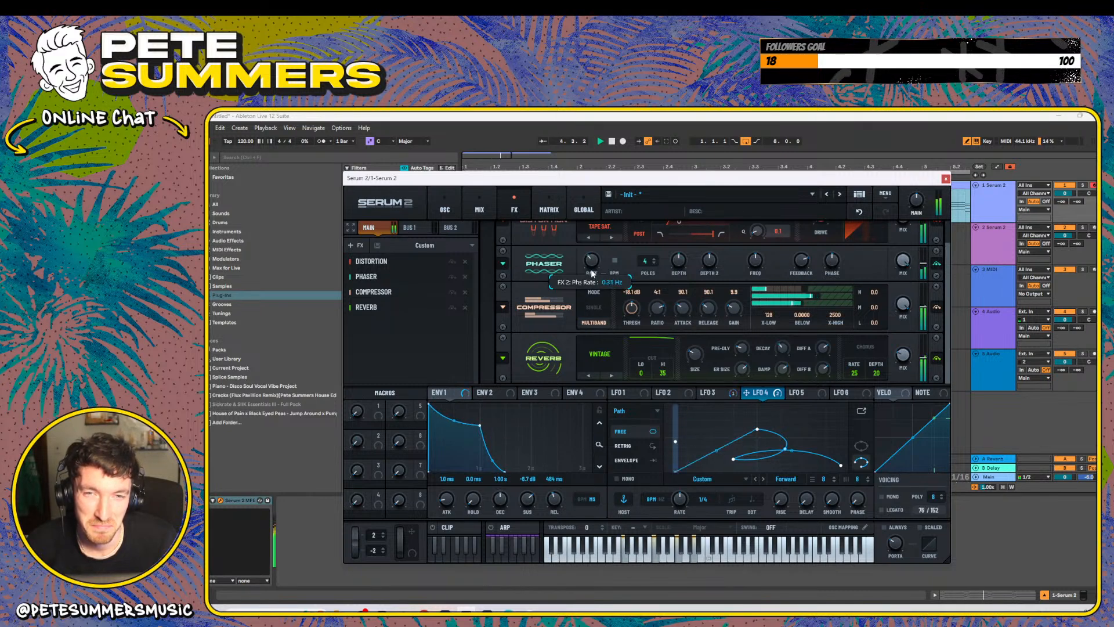
- Try Overdrive and HardClip as the distortion effect's type during playback and settle on SoftClip
{"action": "left_click_drag", "start_coordinate": [898, 273], "coordinate": [896, 307]}
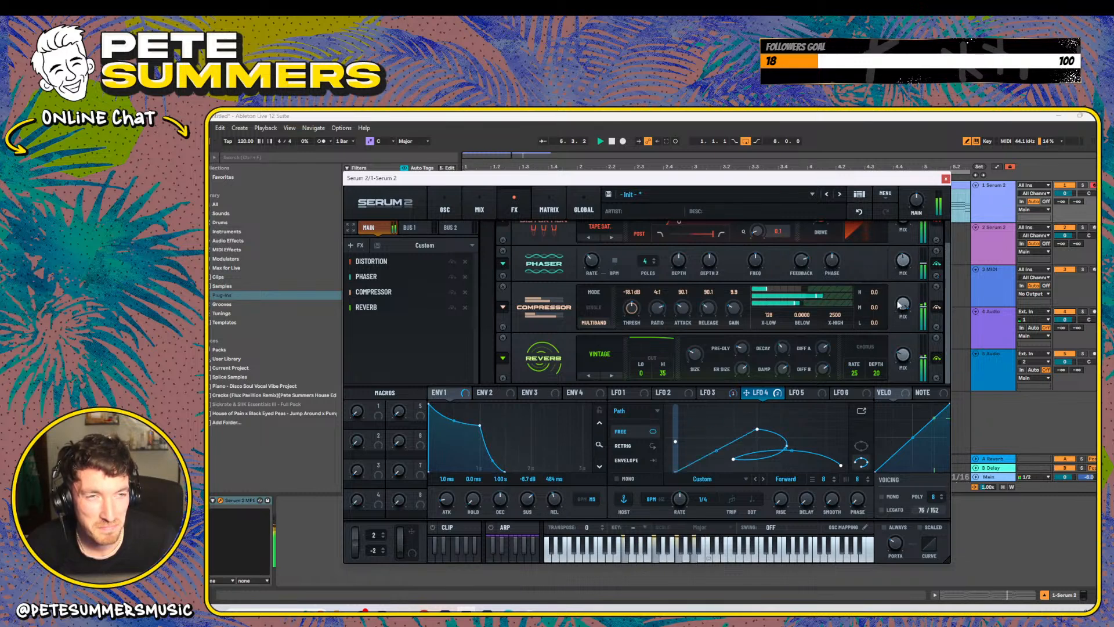
{"action": "left_click_drag", "start_coordinate": [944, 288], "coordinate": [947, 213]}
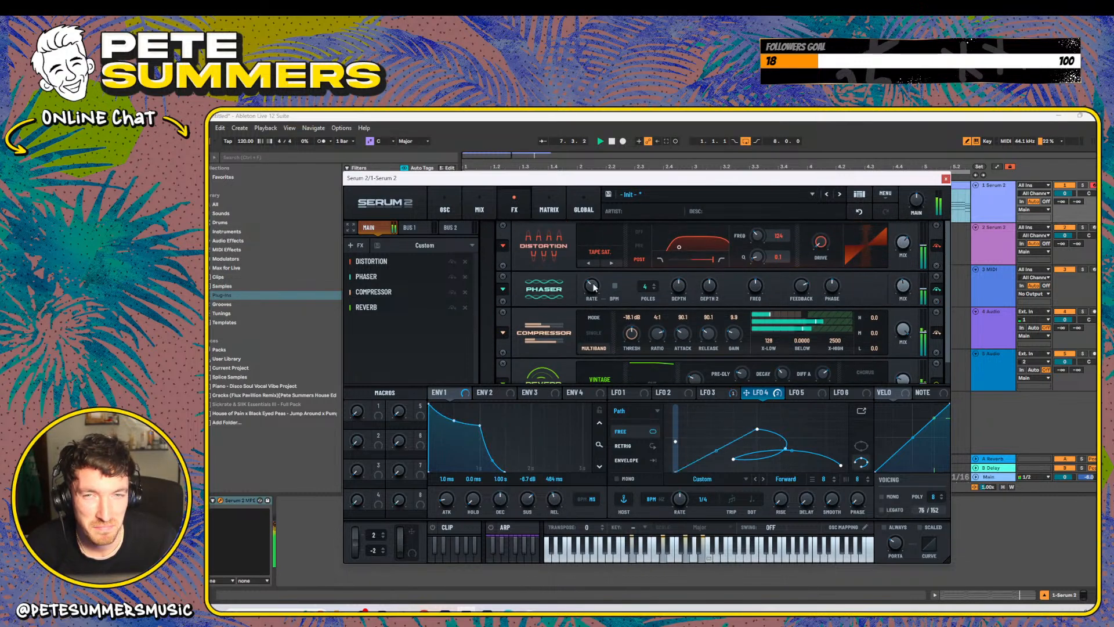
{"action": "left_click", "coordinate": [610, 263]}
{"action": "left_click", "coordinate": [602, 260]}
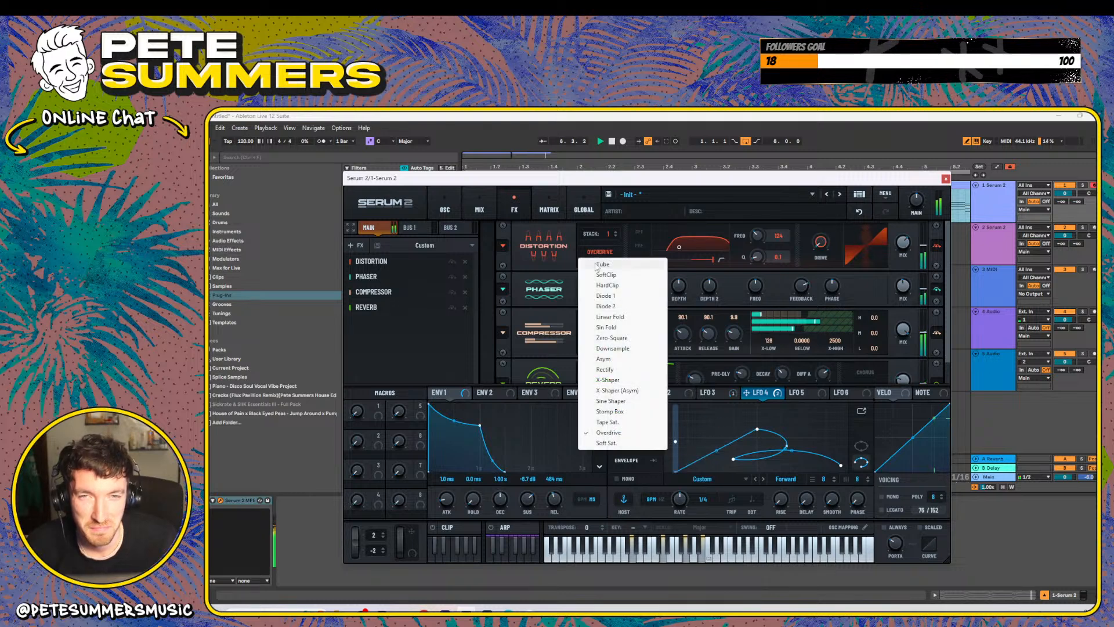
{"action": "left_click", "coordinate": [668, 285]}
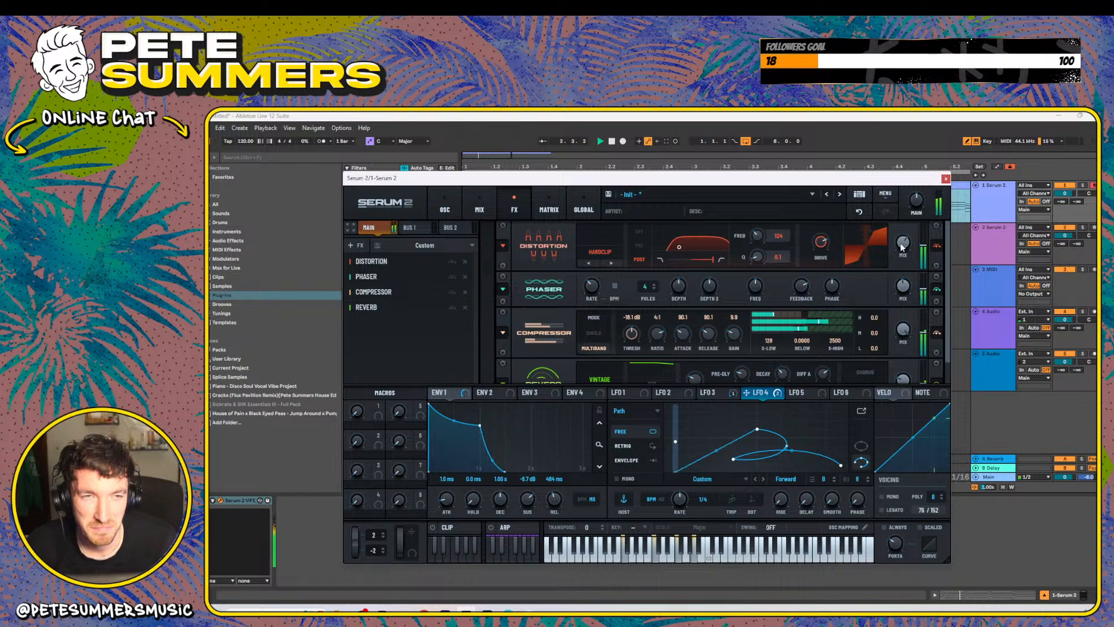
{"action": "left_click", "coordinate": [599, 254]}
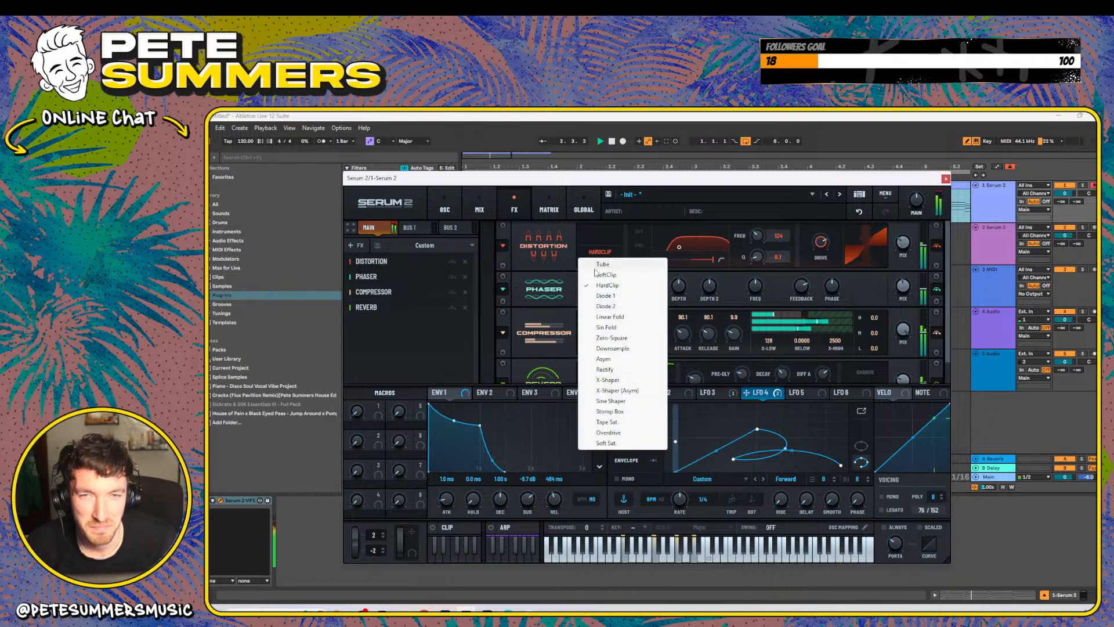
{"action": "left_click", "coordinate": [598, 274]}
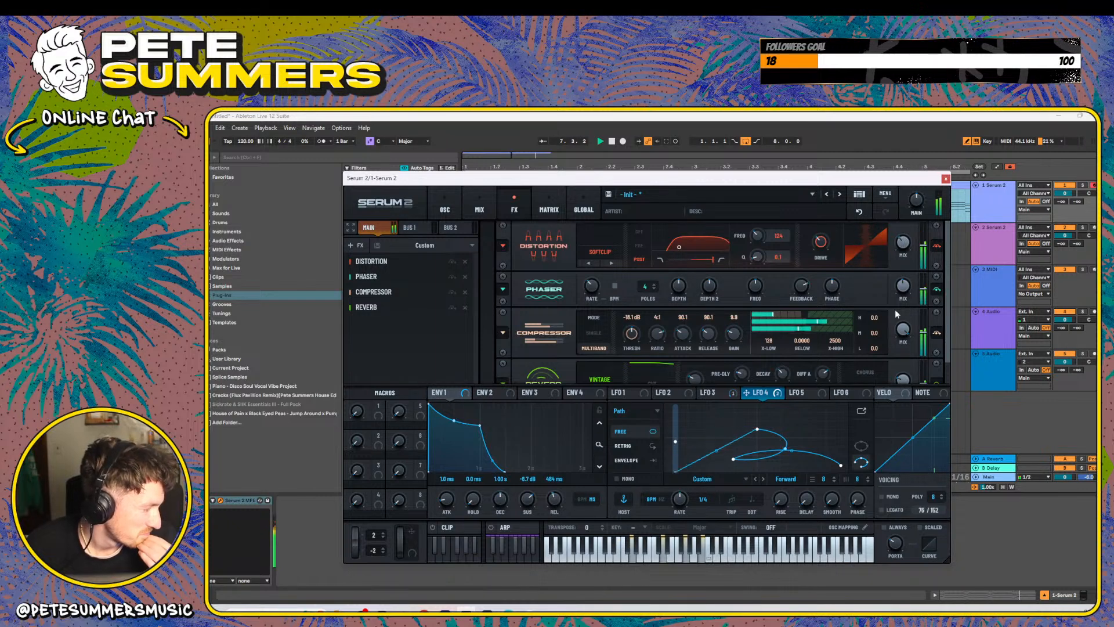
- Inspect the Serum clip's chord notes in an enlarged note editor while playing them back
{"action": "left_click", "coordinate": [946, 179]}
{"action": "double_click", "coordinate": [584, 193]}
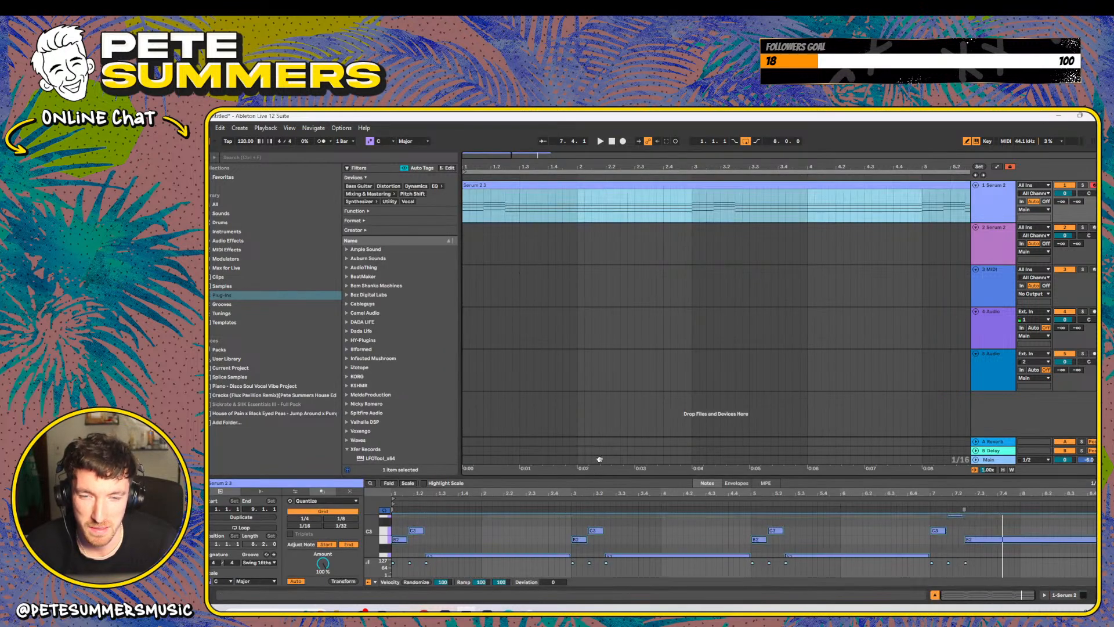
{"action": "left_click_drag", "start_coordinate": [599, 459], "coordinate": [551, 213]}
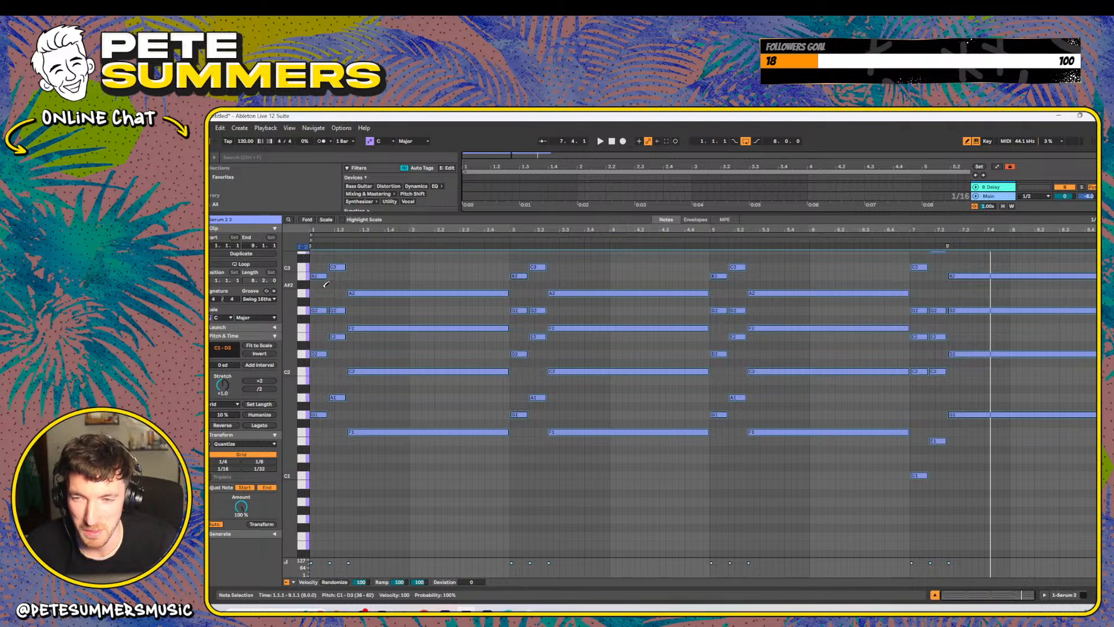
{"action": "scroll", "coordinate": [326, 284], "scroll_direction": "up", "scroll_amount": 2}
{"action": "key", "text": "space"}
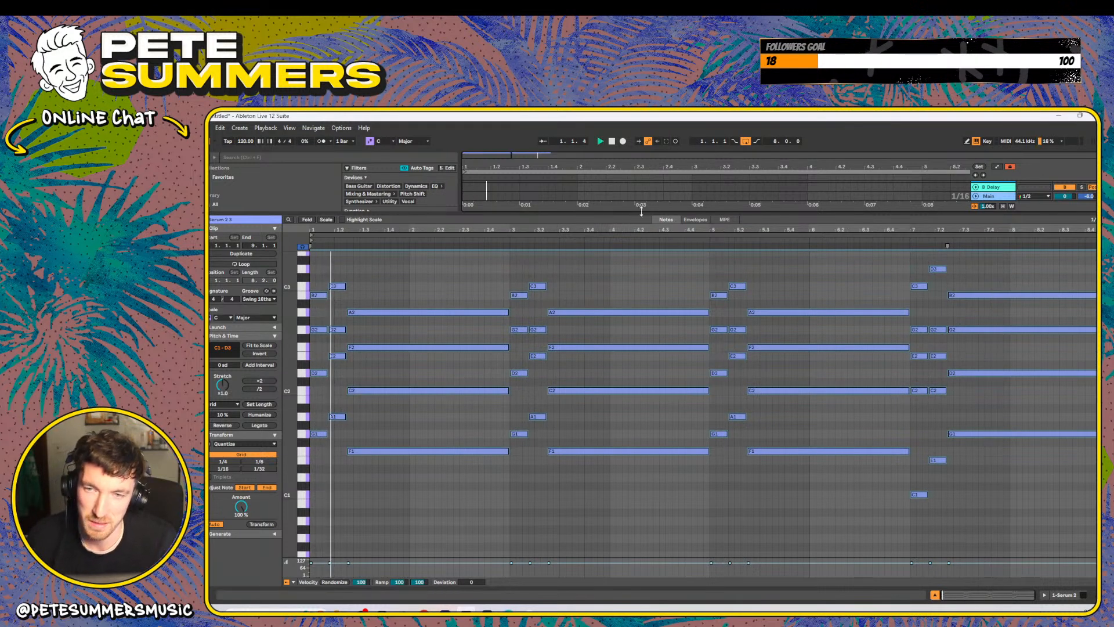
{"action": "key", "text": "space"}
{"action": "left_click_drag", "start_coordinate": [611, 212], "coordinate": [610, 390]}
{"action": "key", "text": "space"}
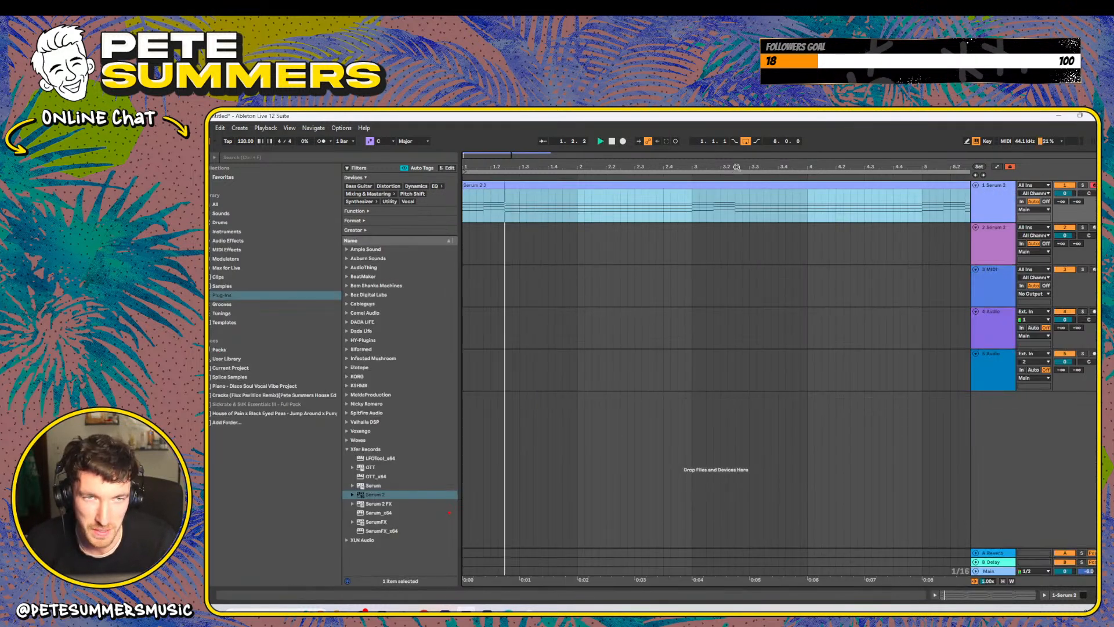
- Reopen Serum 2 from the first track's devices, raise envelope 1's sustain to -2.7 dB and play the clip
{"action": "left_click_drag", "start_coordinate": [737, 167], "coordinate": [586, 157]}
{"action": "double_click", "coordinate": [990, 203]}
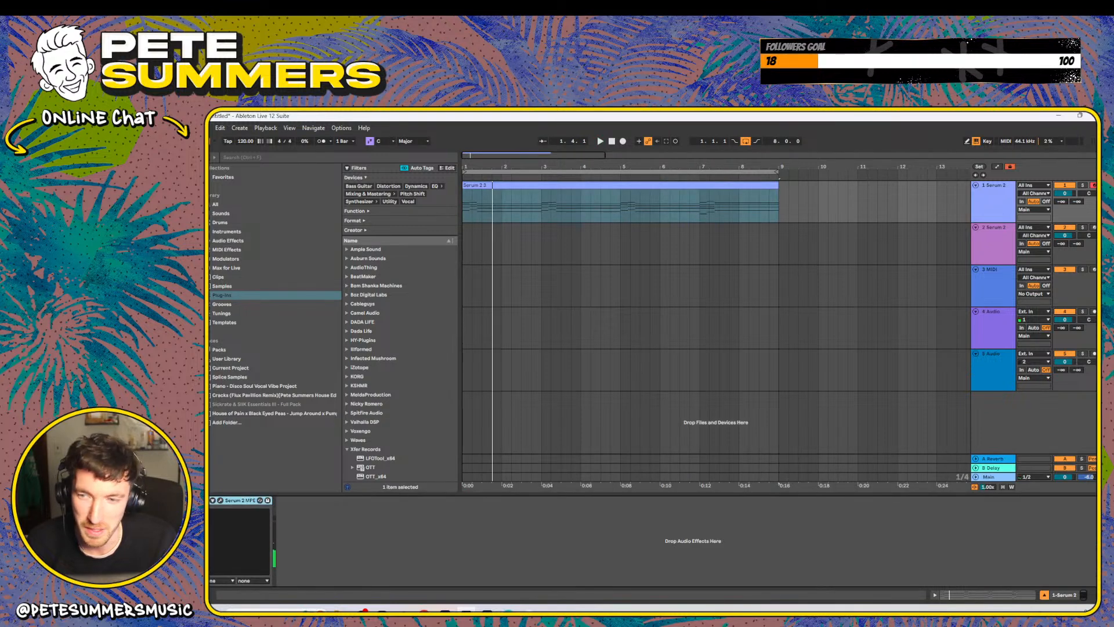
{"action": "left_click", "coordinate": [220, 500]}
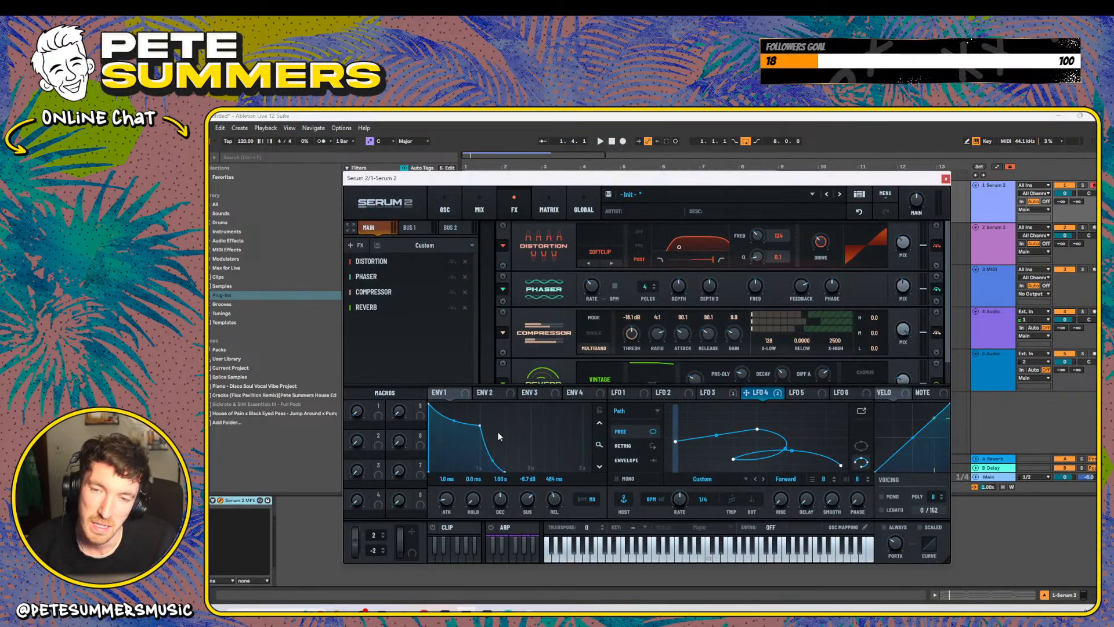
{"action": "left_click_drag", "start_coordinate": [529, 498], "coordinate": [530, 522]}
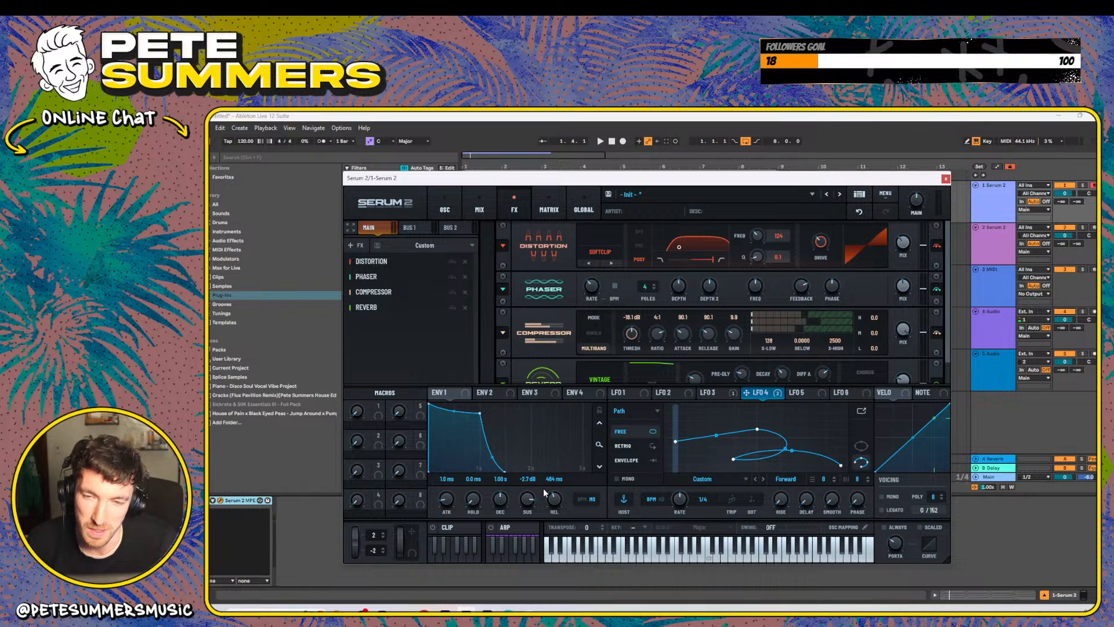
{"action": "key", "text": "space"}
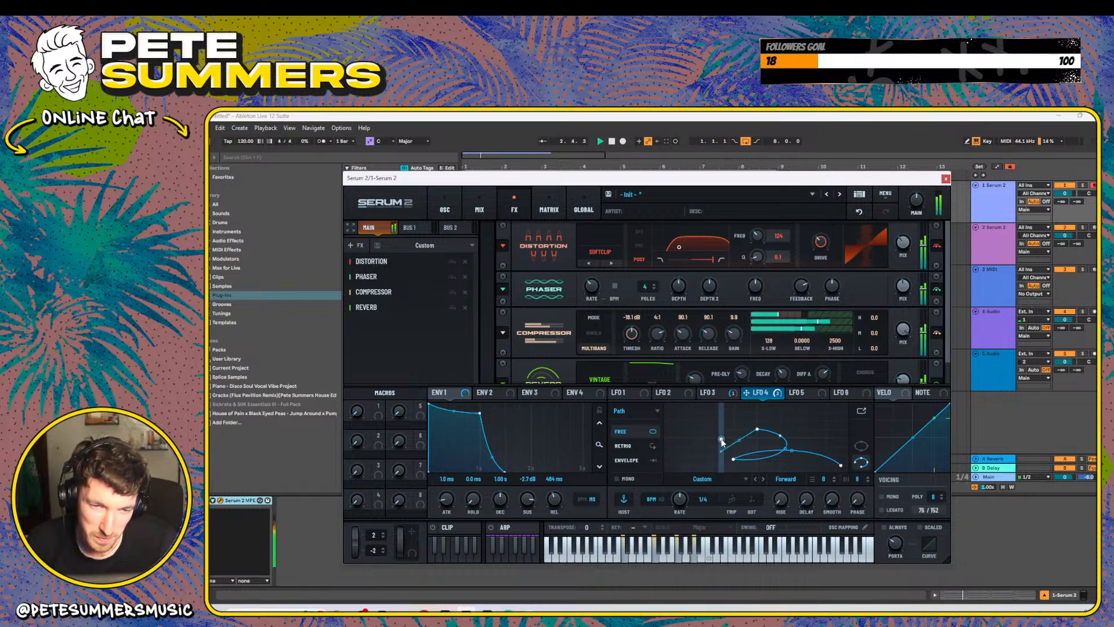
- Reshape LFO 4's path into an open curve around the right side ending low at the left, and set its rate to 1/8
{"action": "left_click_drag", "start_coordinate": [722, 442], "coordinate": [807, 424]}
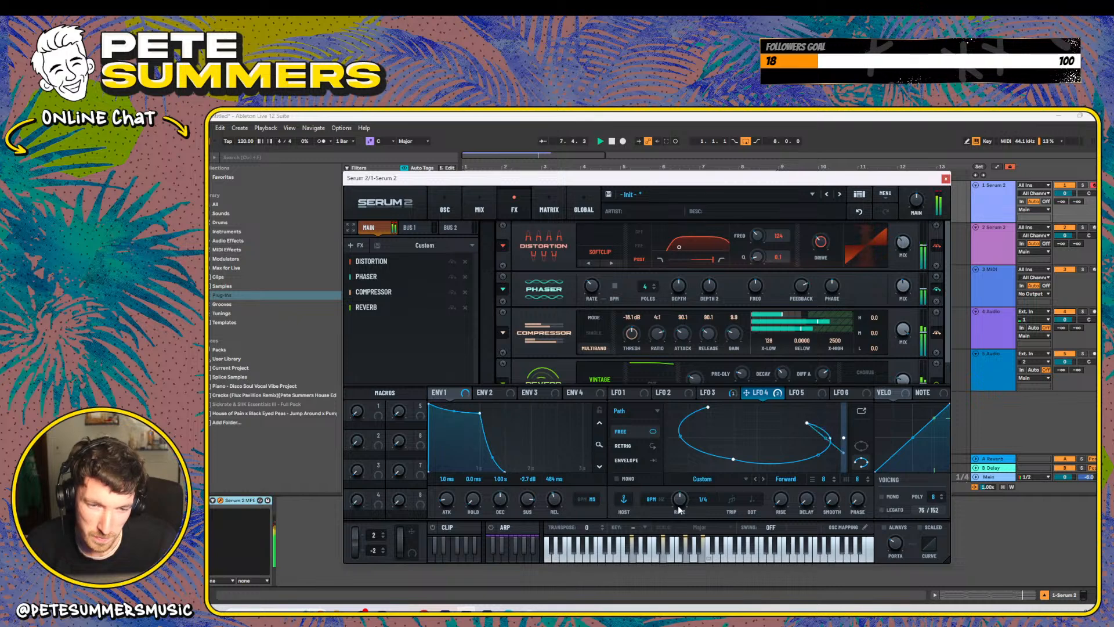
{"action": "left_click_drag", "start_coordinate": [678, 514], "coordinate": [688, 496]}
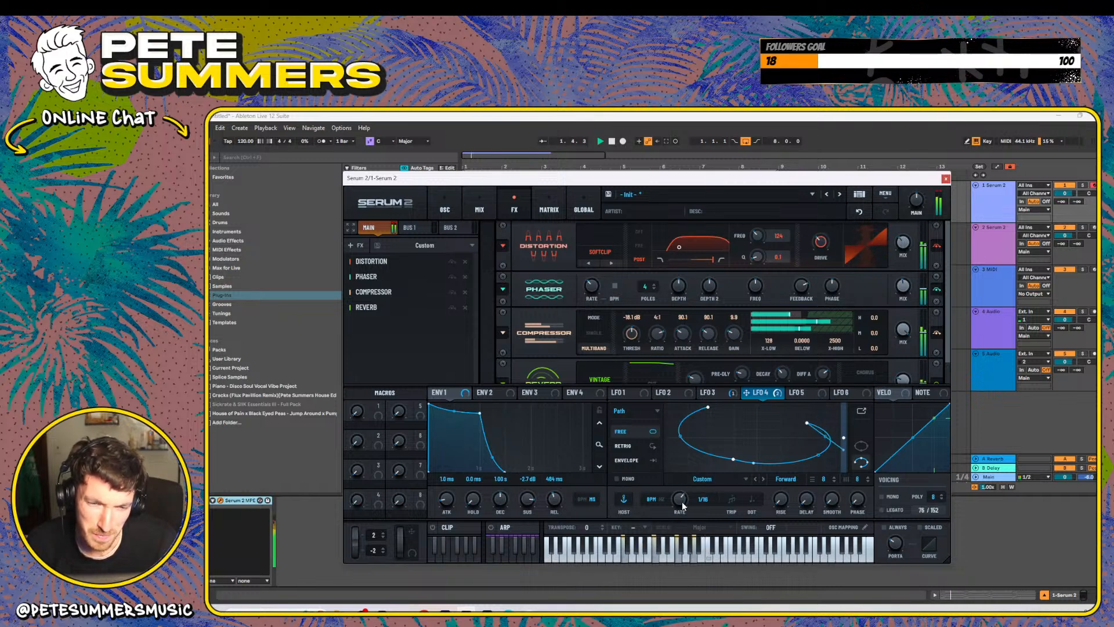
{"action": "left_click_drag", "start_coordinate": [683, 507], "coordinate": [683, 513]}
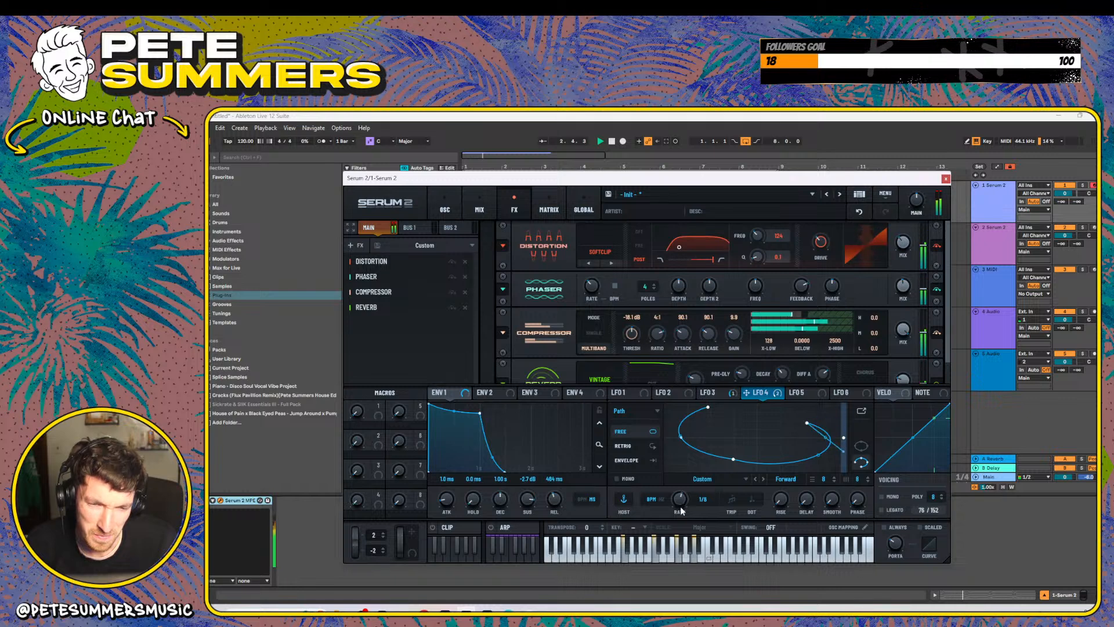
{"action": "left_click_drag", "start_coordinate": [708, 408], "coordinate": [689, 473]}
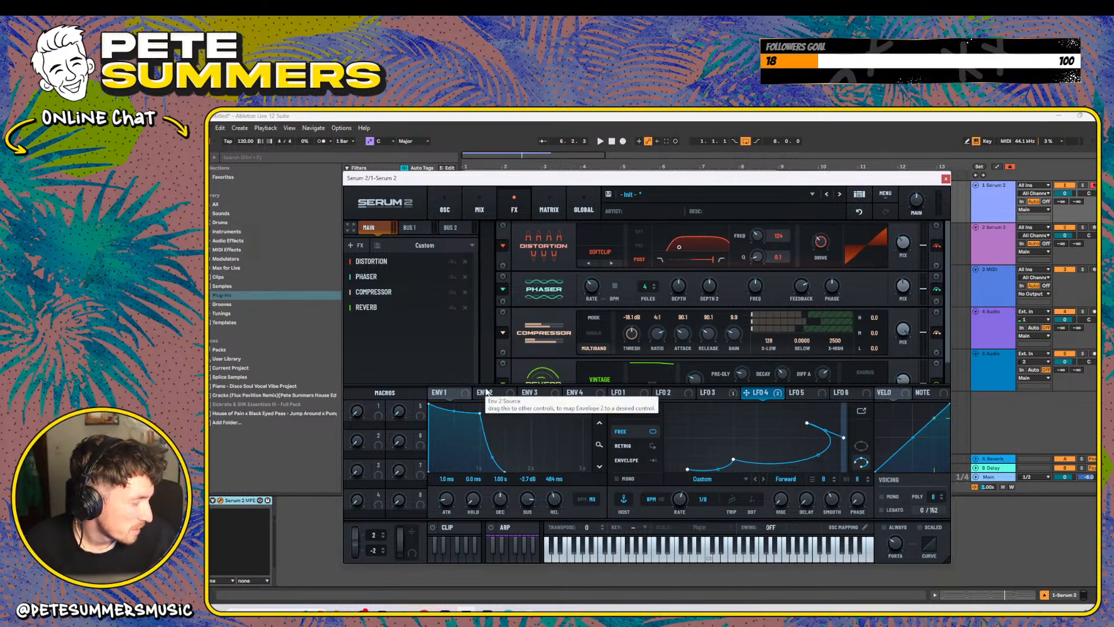
- Turn off the distortion's filter, adjust its drive and lower its mix to 20% during playback
{"action": "key", "text": "space"}
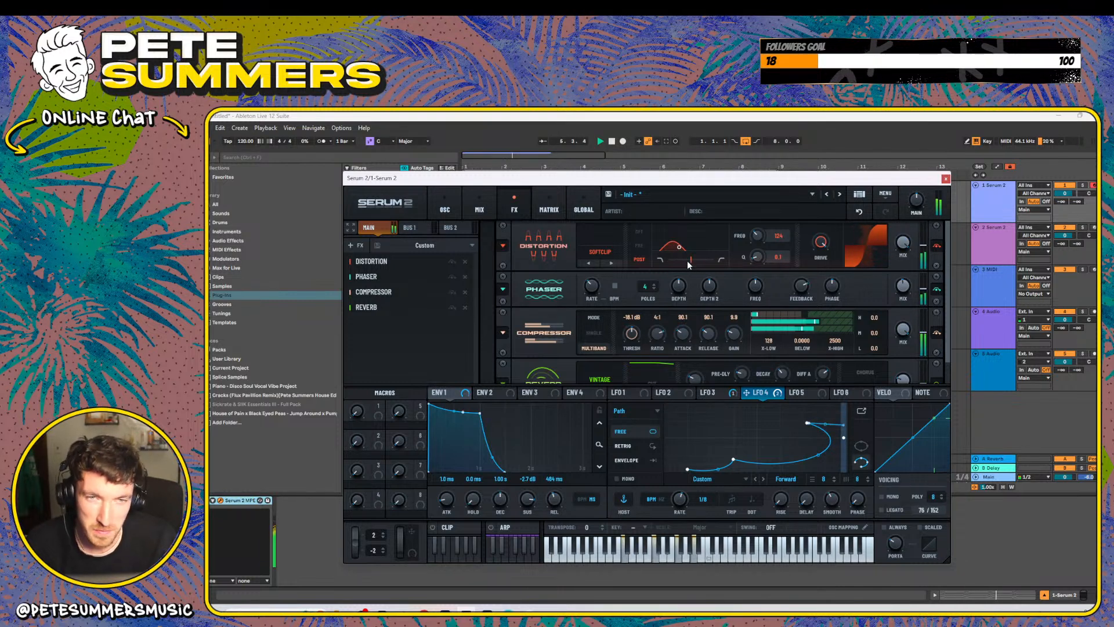
{"action": "left_click", "coordinate": [637, 250]}
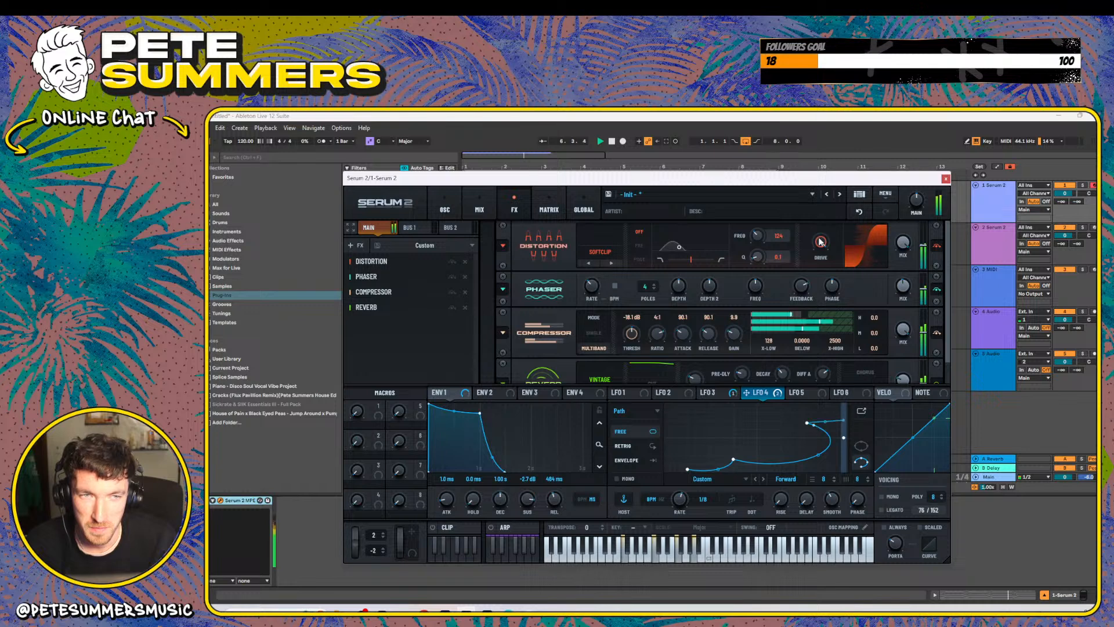
{"action": "left_click_drag", "start_coordinate": [820, 239], "coordinate": [820, 270]}
{"action": "left_click_drag", "start_coordinate": [907, 242], "coordinate": [893, 311]}
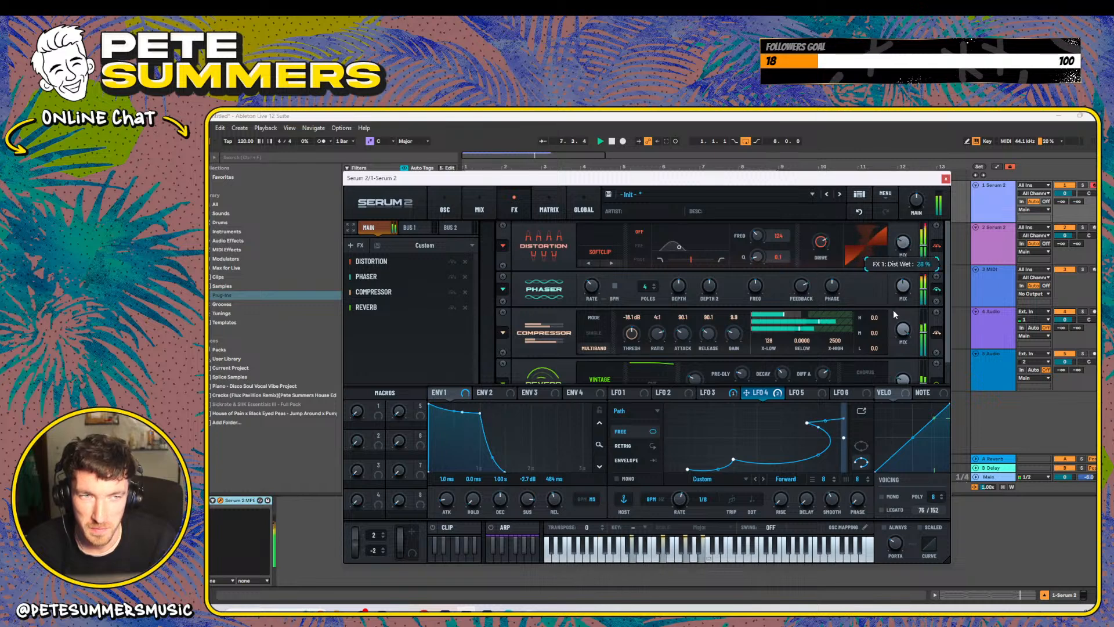
{"action": "left_click", "coordinate": [945, 179]}
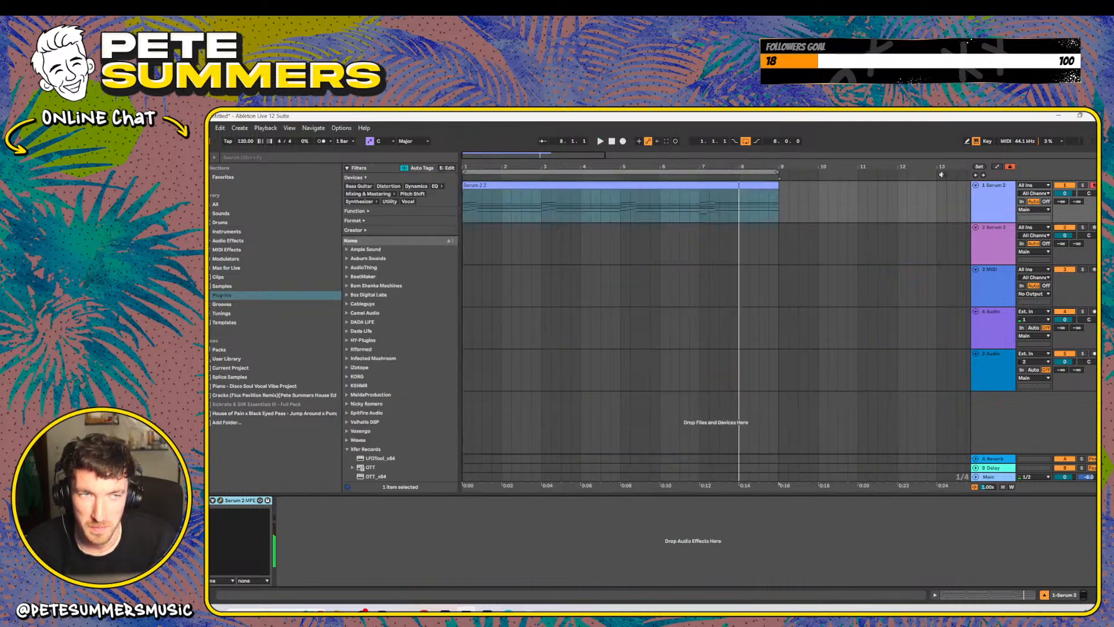
- Load the factory piano preset PN - Piano Dance in Serum 2 and show its oscillators
{"action": "left_click", "coordinate": [504, 188]}
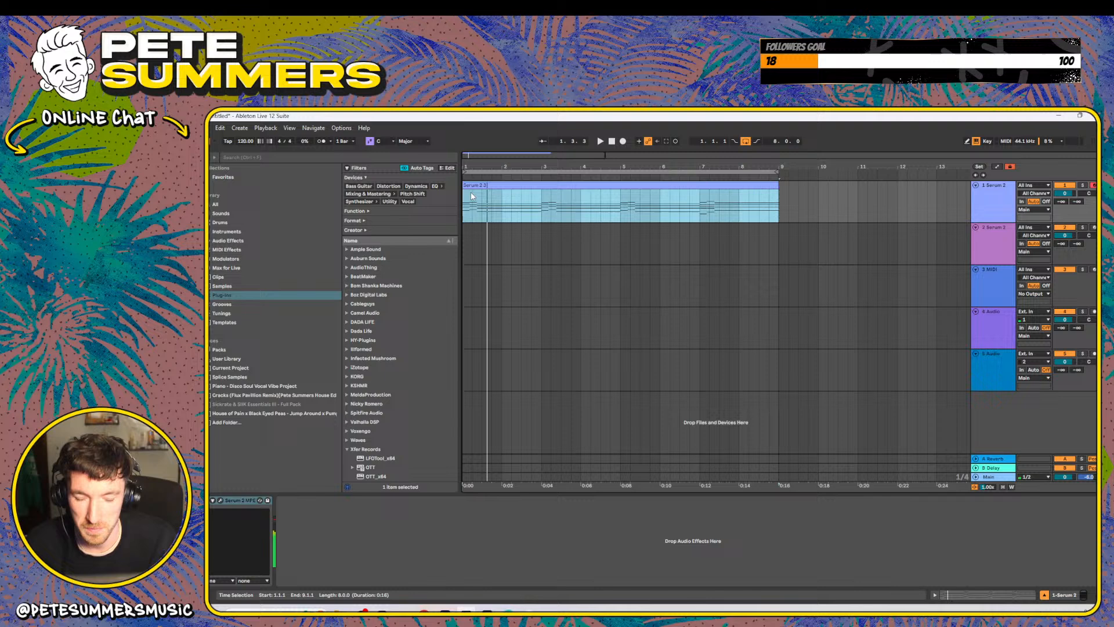
{"action": "left_click", "coordinate": [221, 500]}
{"action": "left_click", "coordinate": [799, 198]}
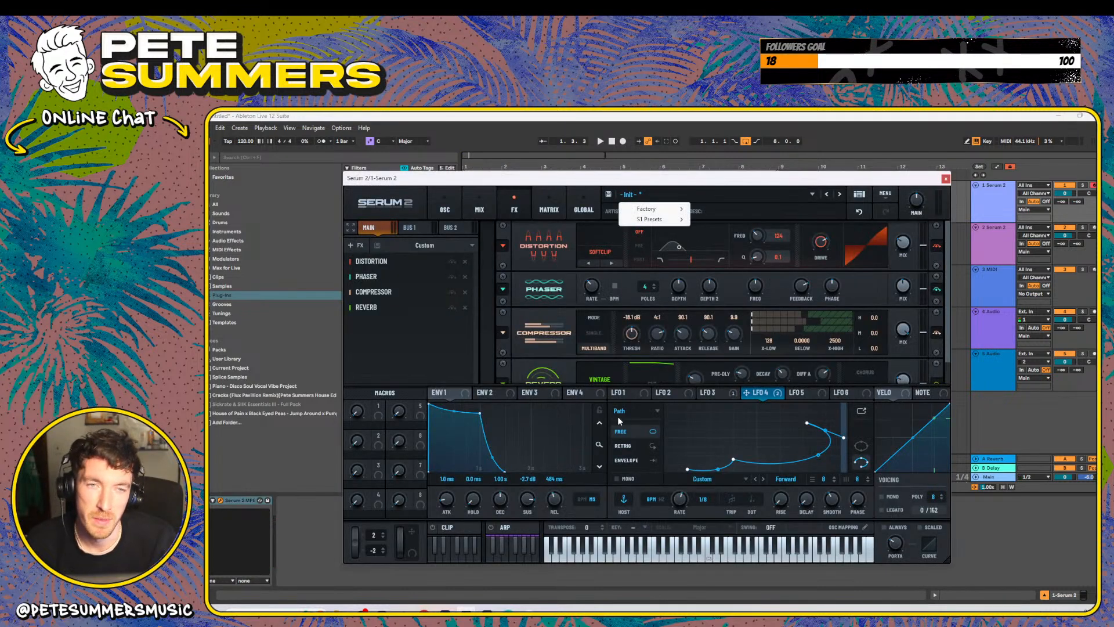
{"action": "mouse_move", "coordinate": [645, 224]}
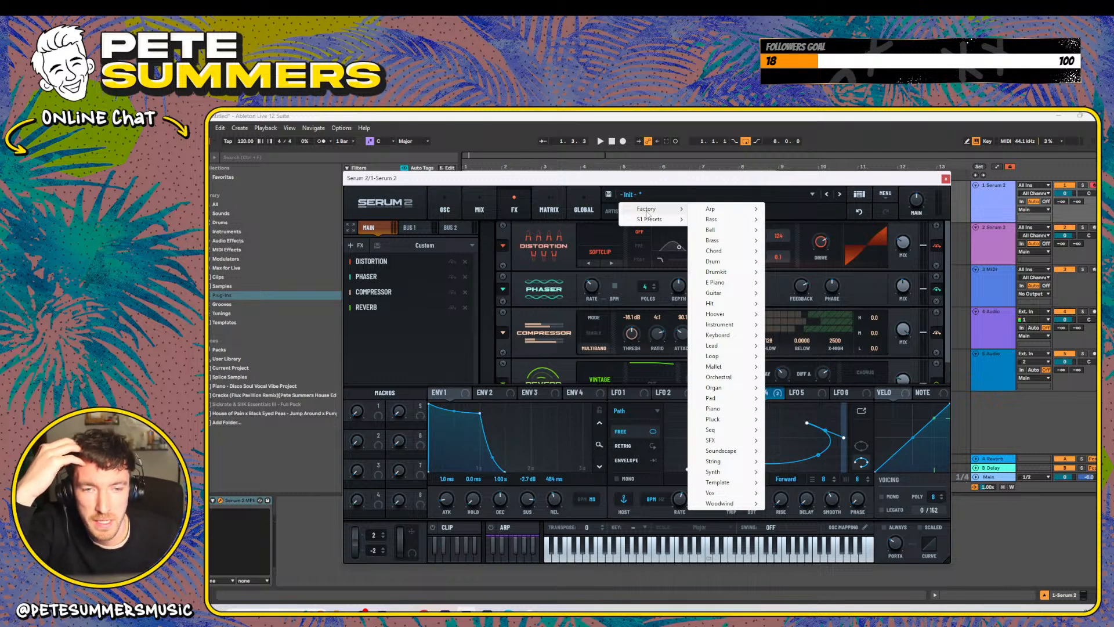
{"action": "mouse_move", "coordinate": [729, 413]}
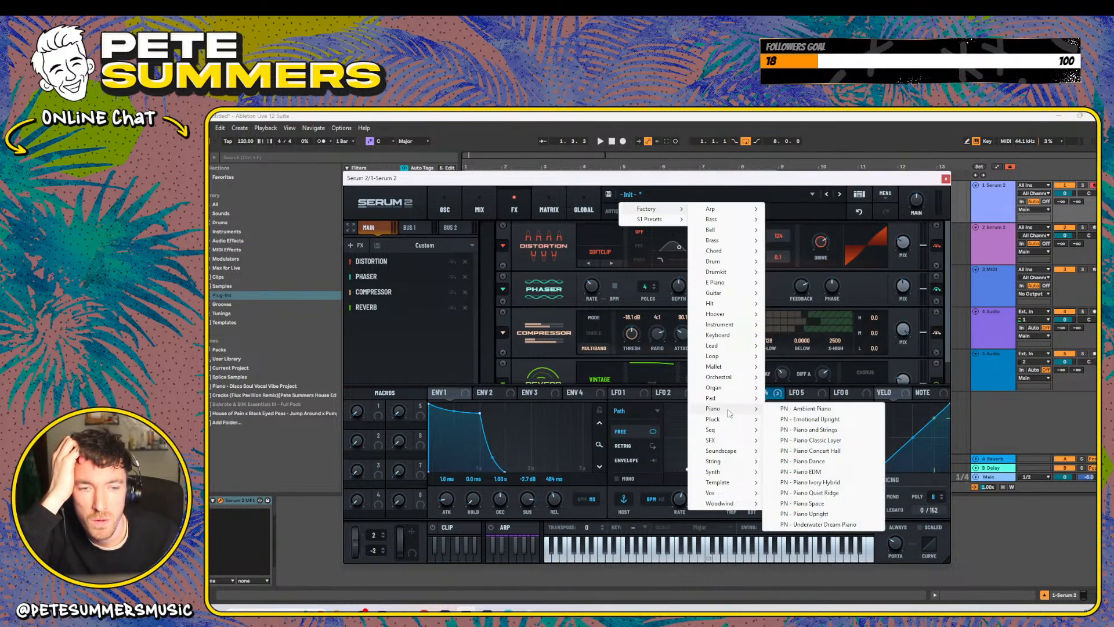
{"action": "left_click", "coordinate": [824, 461]}
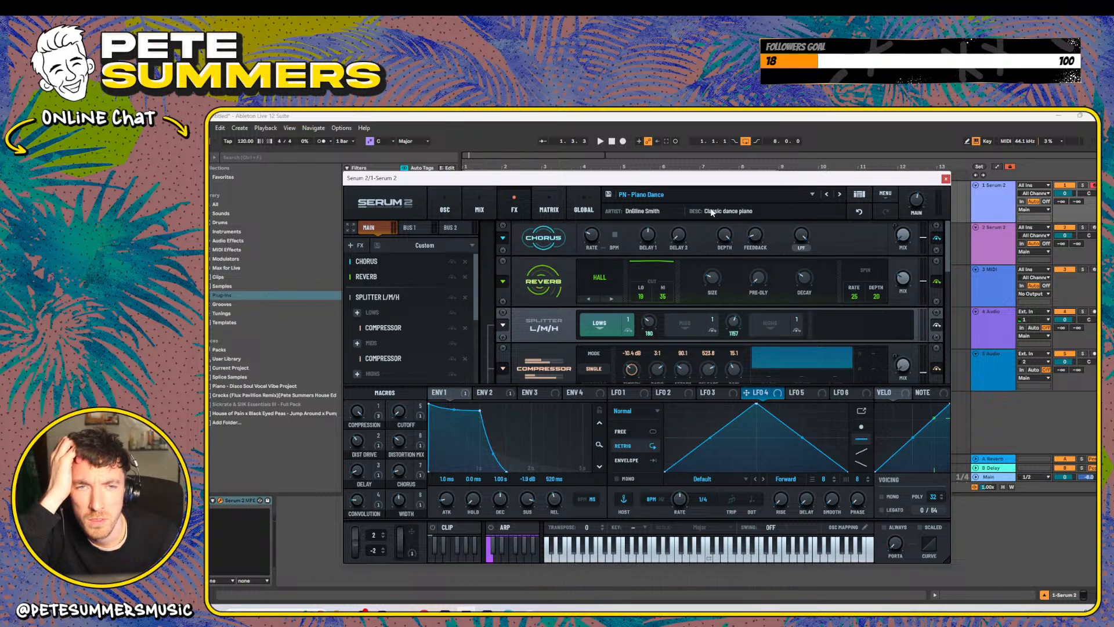
{"action": "left_click", "coordinate": [445, 206]}
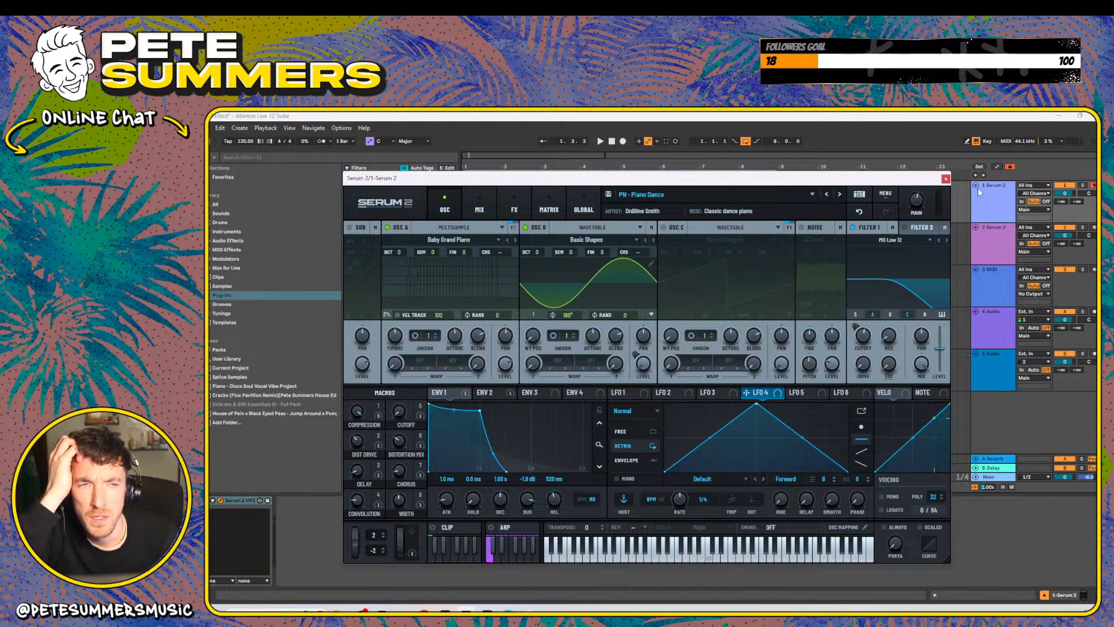
- Undo the deletion of the first track's clip, solo that track and play it with the piano preset
{"action": "left_click", "coordinate": [946, 180]}
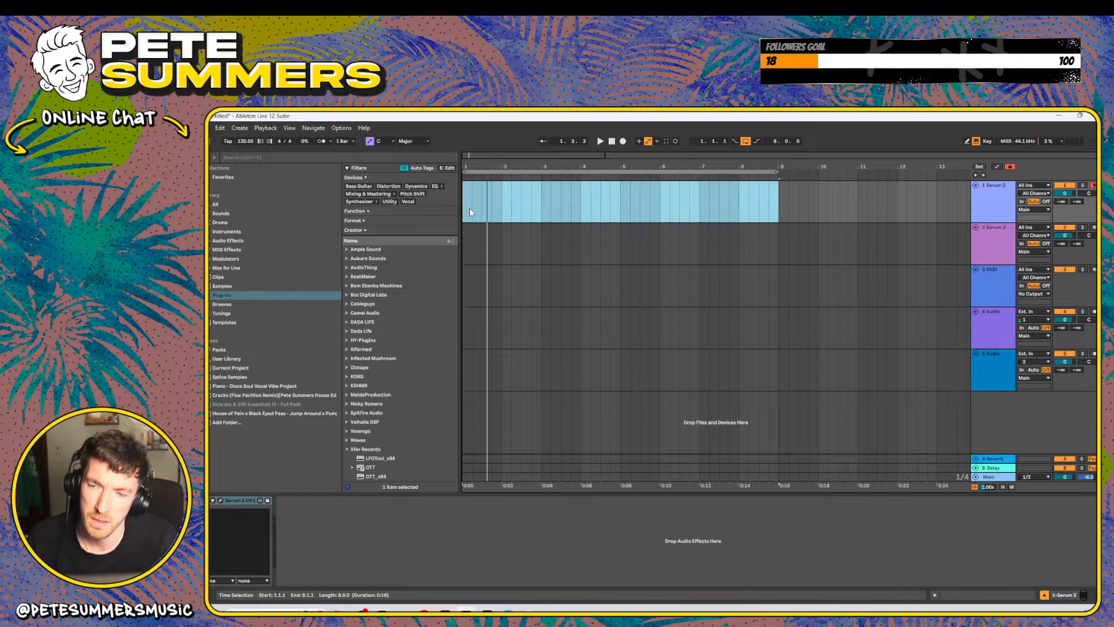
{"action": "key", "text": "ctrl+z"}
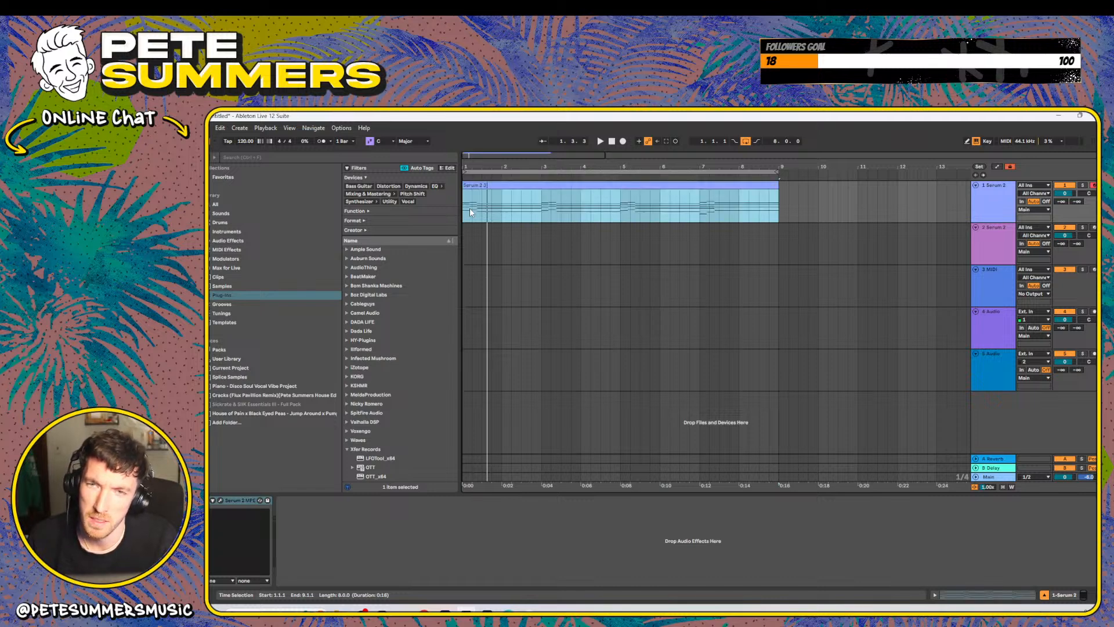
{"action": "left_click", "coordinate": [218, 502]}
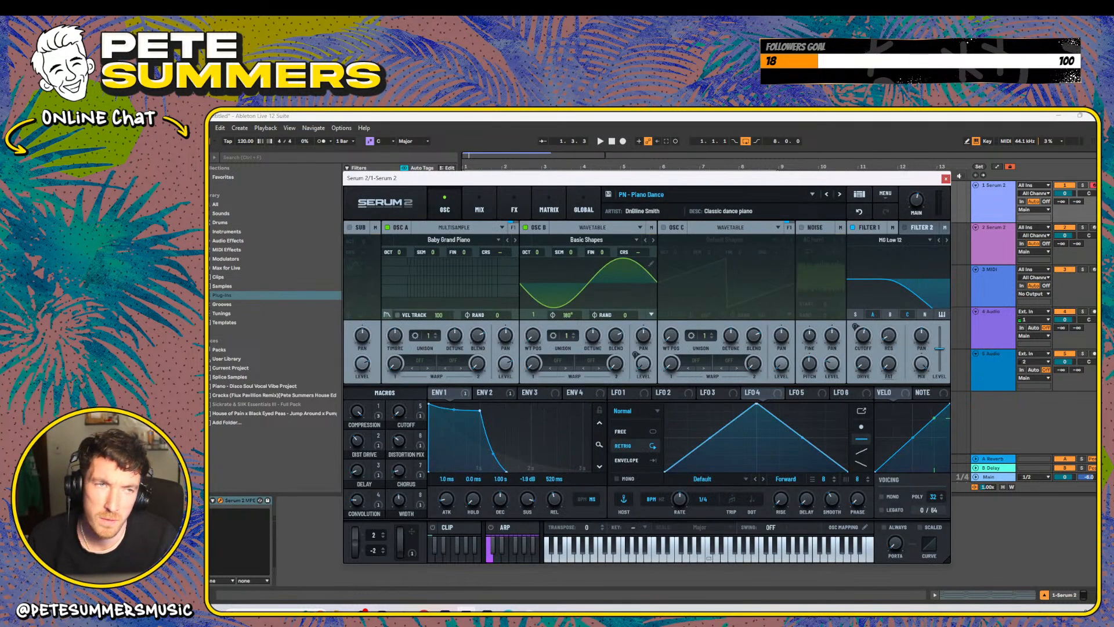
{"action": "left_click", "coordinate": [946, 179]}
{"action": "left_click", "coordinate": [1082, 185]}
{"action": "key", "text": "space"}
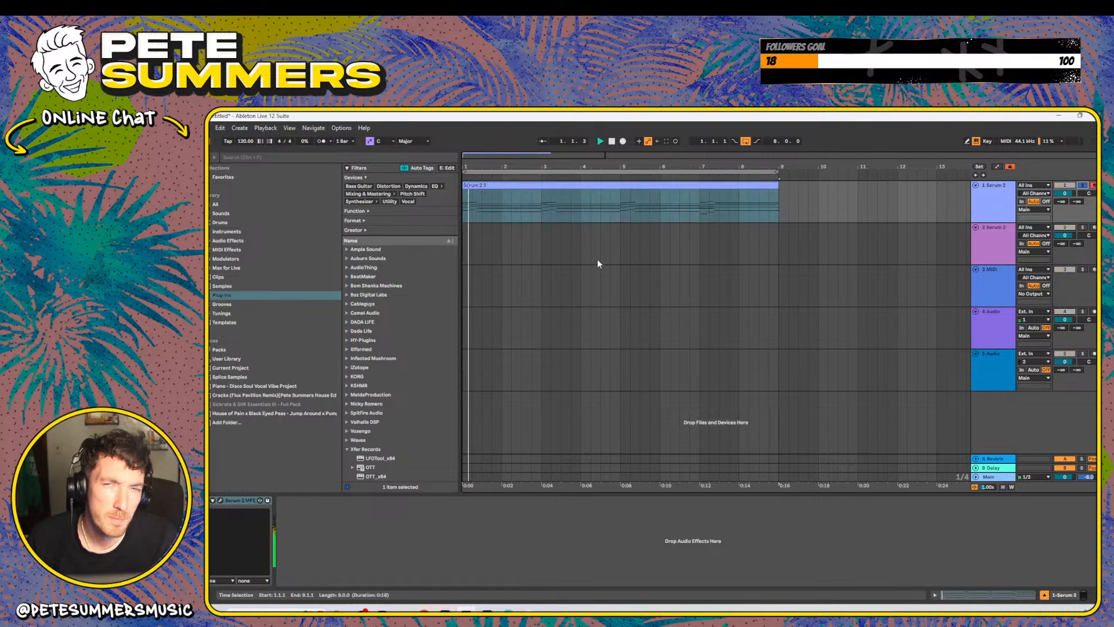
- Show the first track's device chain and reopen its Serum 2 window while the clip plays
{"action": "left_click", "coordinate": [509, 205]}
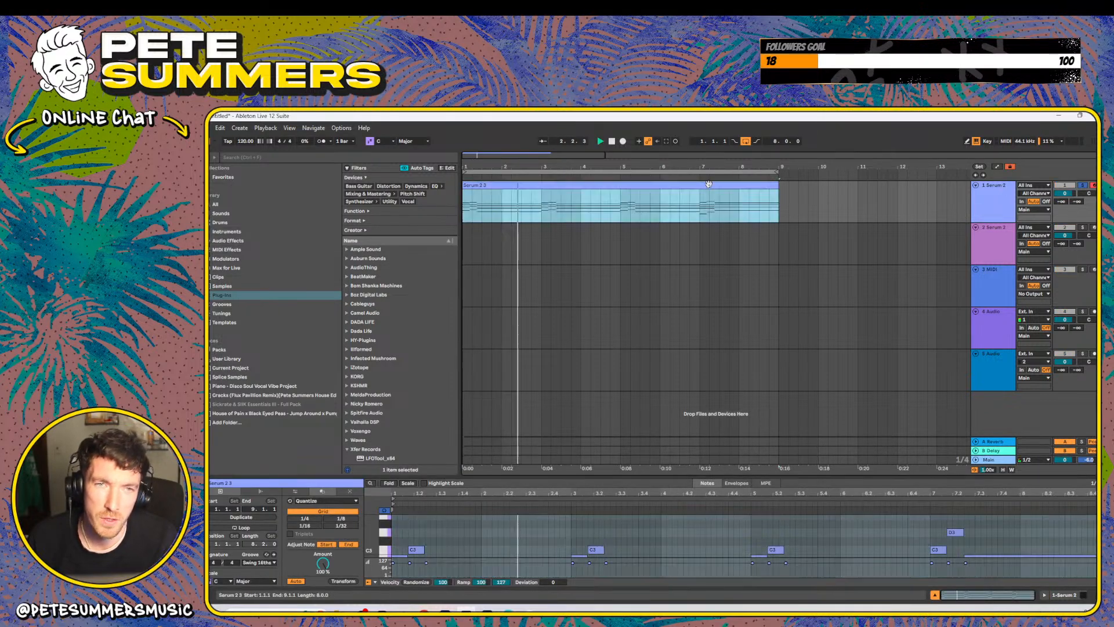
{"action": "left_click", "coordinate": [698, 198]}
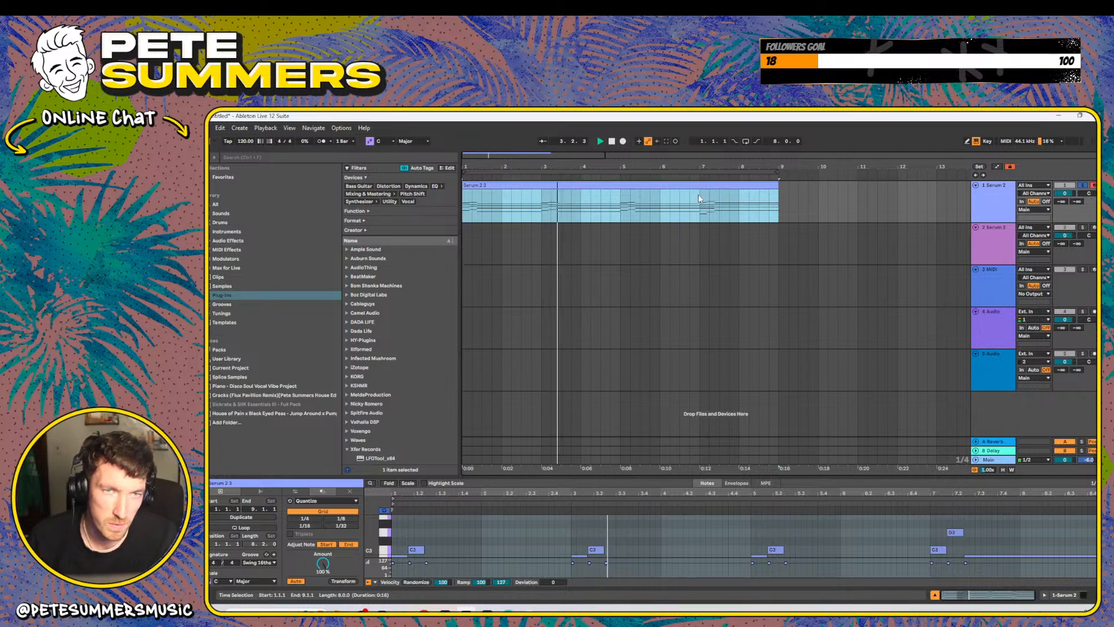
{"action": "double_click", "coordinate": [703, 186]}
{"action": "double_click", "coordinate": [994, 187]}
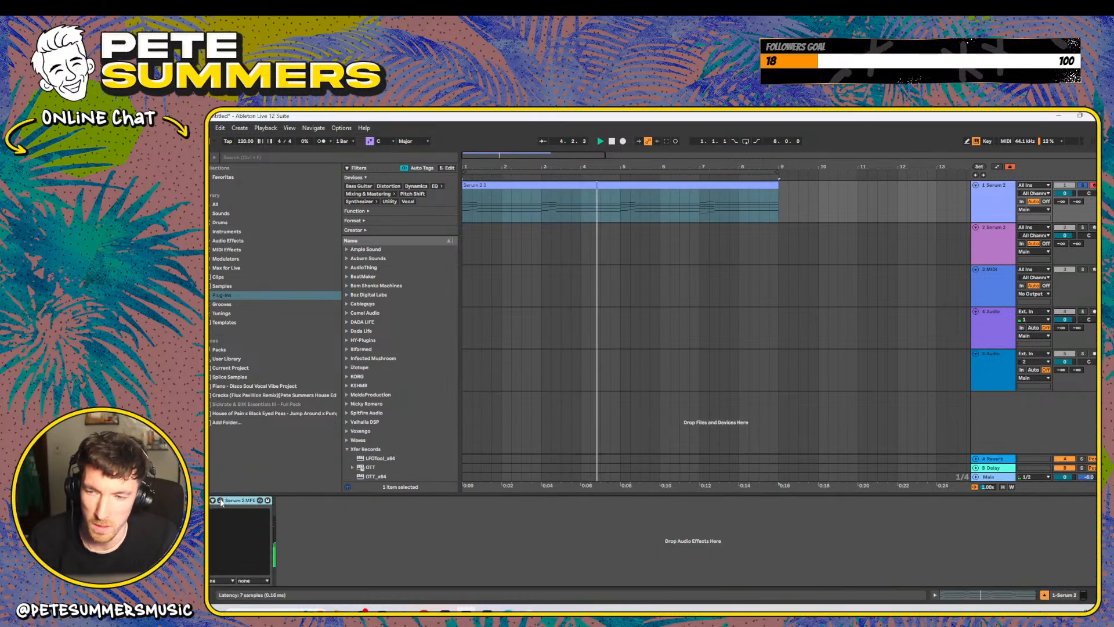
{"action": "left_click", "coordinate": [220, 500]}
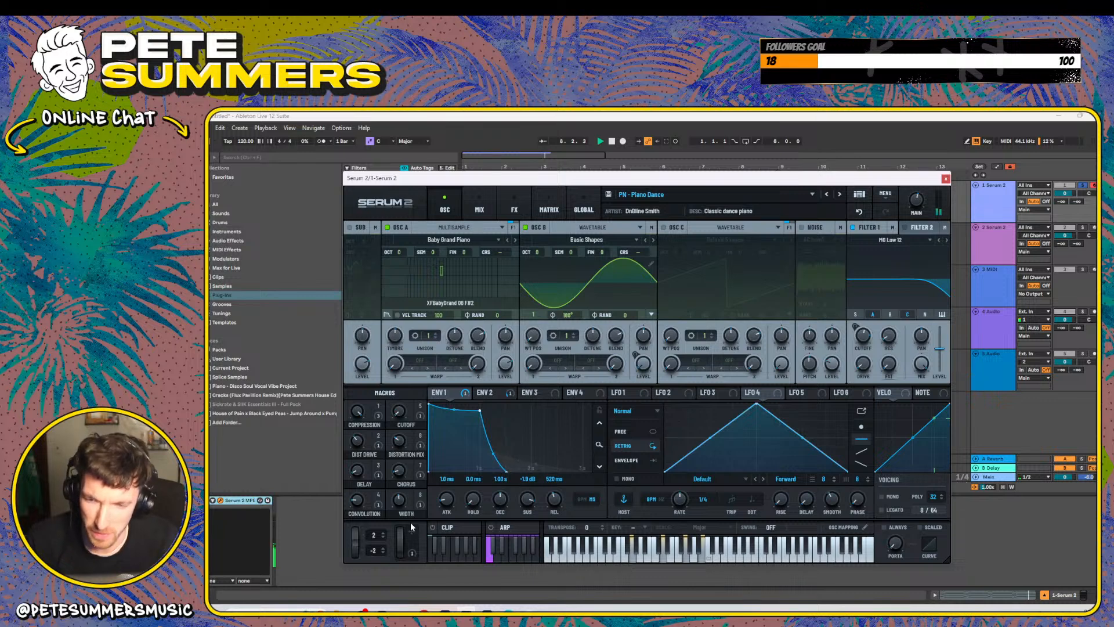
- Adjust the Piano Dance preset's cutoff, chorus and width macros while listening to the chords
{"action": "left_click_drag", "start_coordinate": [399, 411], "coordinate": [405, 366]}
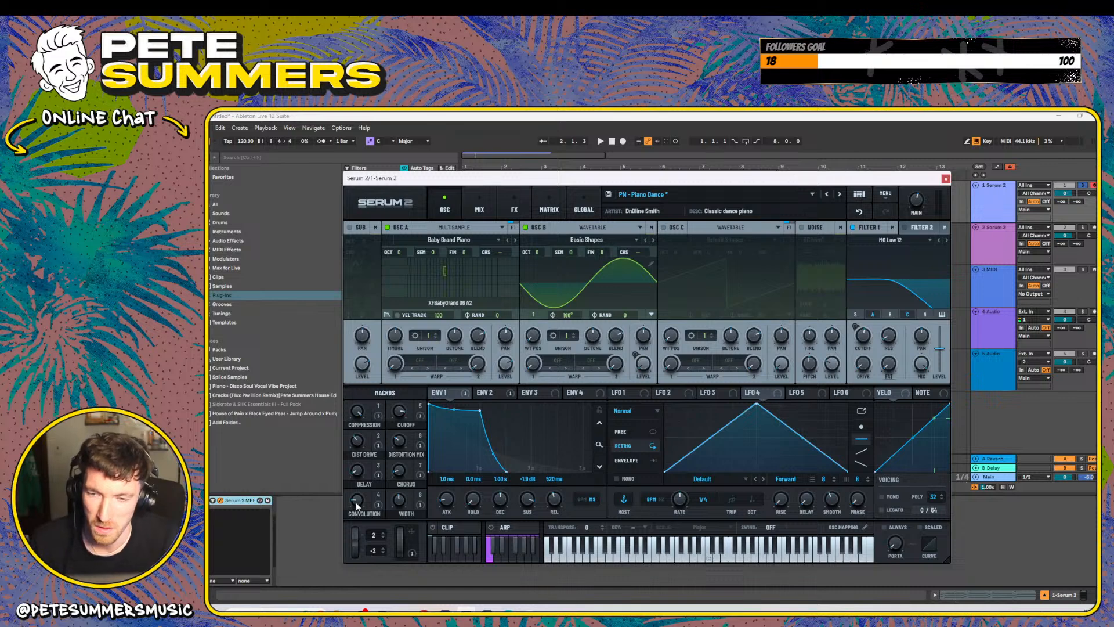
{"action": "key", "text": "space"}
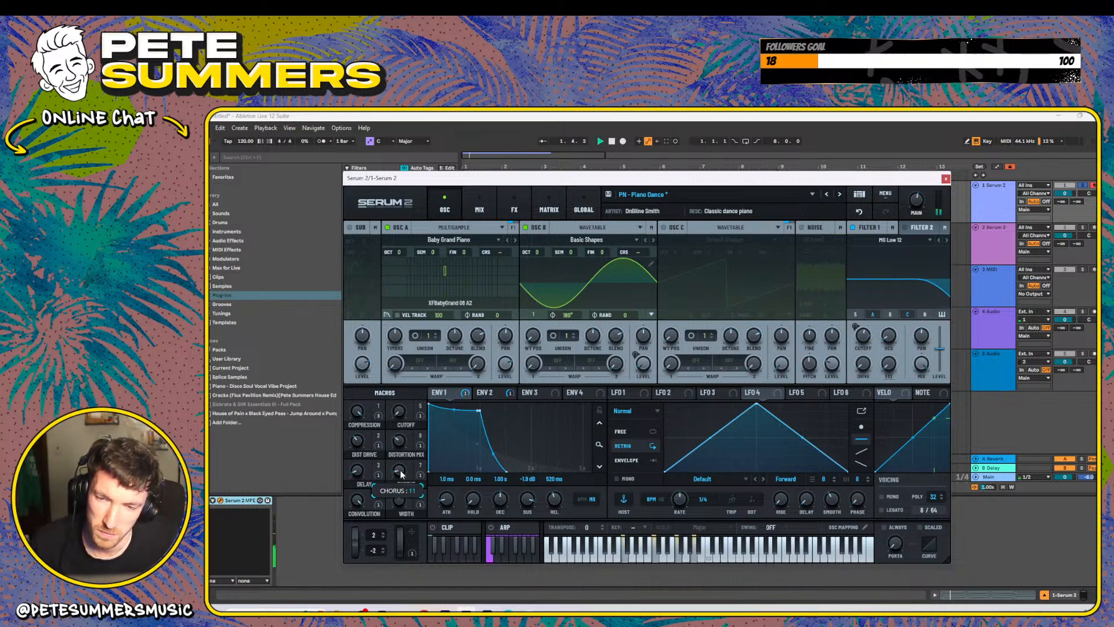
{"action": "left_click_drag", "start_coordinate": [400, 473], "coordinate": [419, 422]}
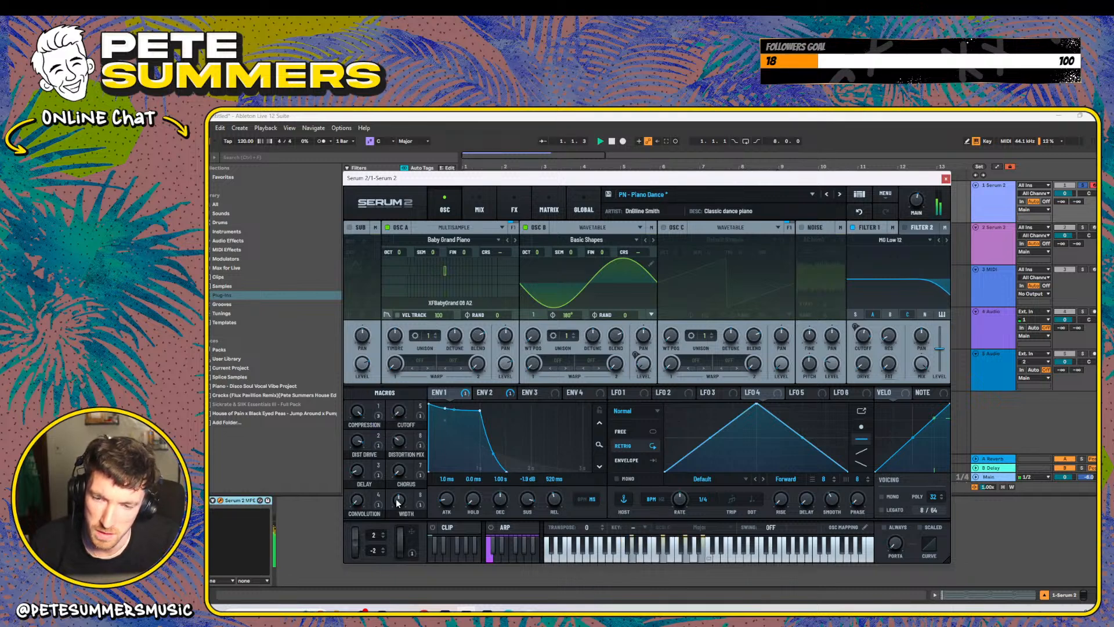
{"action": "left_click_drag", "start_coordinate": [399, 499], "coordinate": [409, 457]}
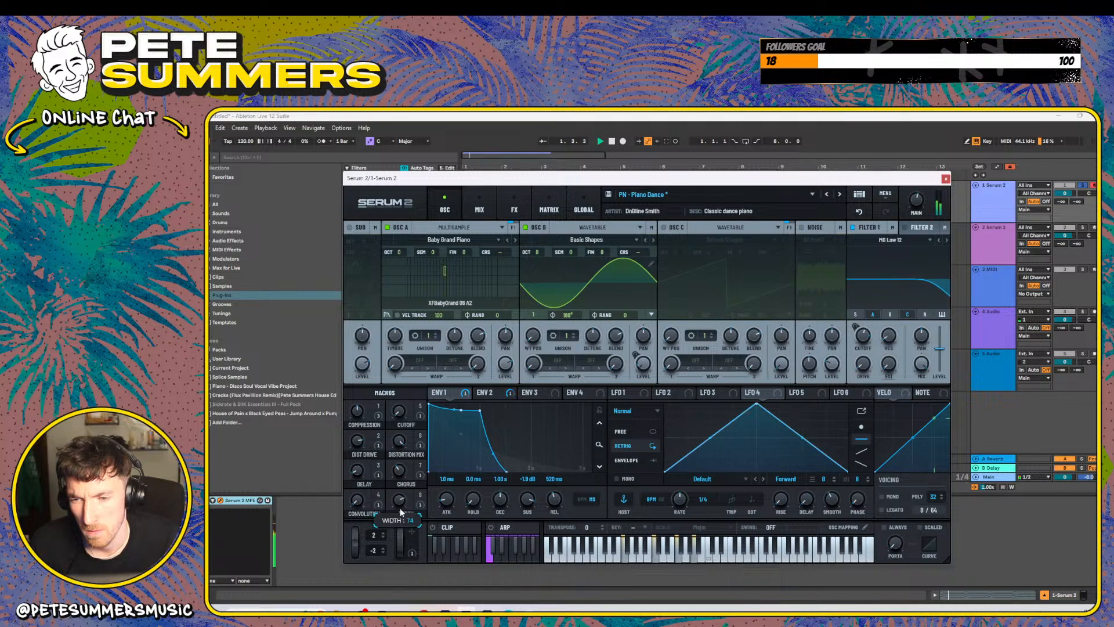
{"action": "left_click_drag", "start_coordinate": [400, 547], "coordinate": [401, 538]}
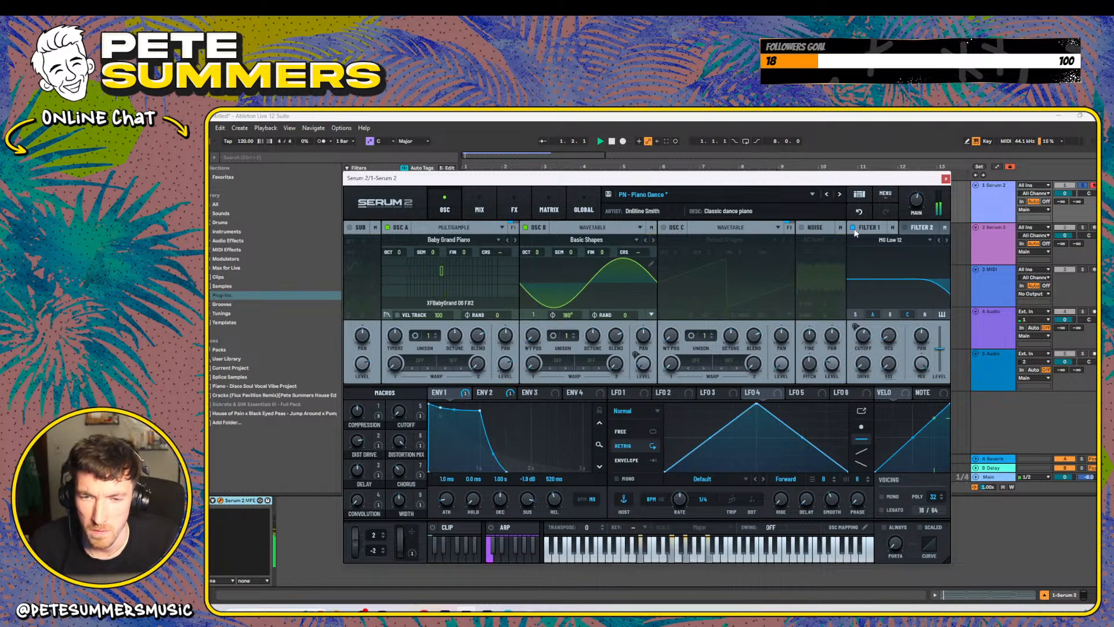
- Close Serum 2, transpose all notes in the first track's clip up one octave and play it
{"action": "left_click", "coordinate": [946, 178]}
{"action": "key", "text": "space"}
{"action": "double_click", "coordinate": [487, 185]}
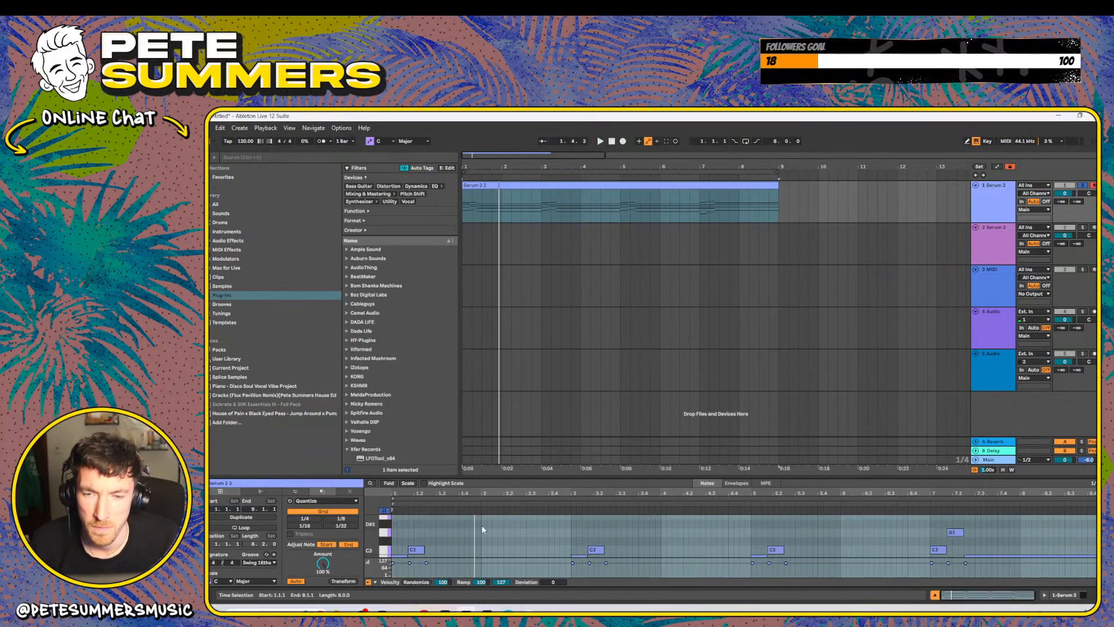
{"action": "left_click_drag", "start_coordinate": [432, 525], "coordinate": [390, 571]}
{"action": "key", "text": "ctrl+a"}
{"action": "key", "text": "shift+Up"}
{"action": "key", "text": "space"}
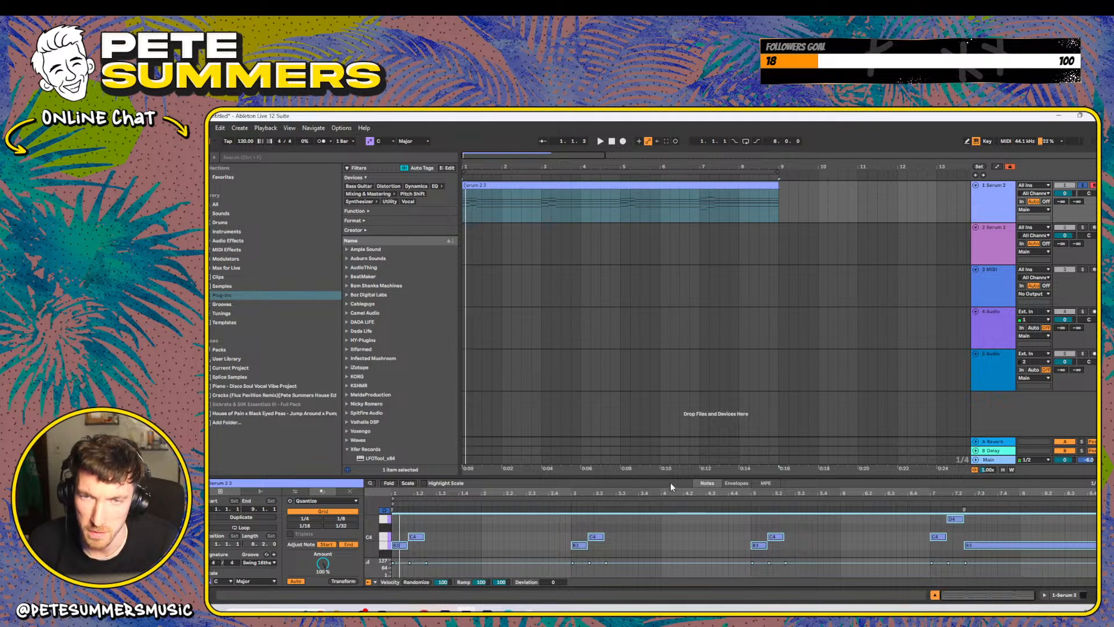
- Reopen the first track's clip and enlarge its note editor to show all the chord notes
{"action": "left_click", "coordinate": [996, 200]}
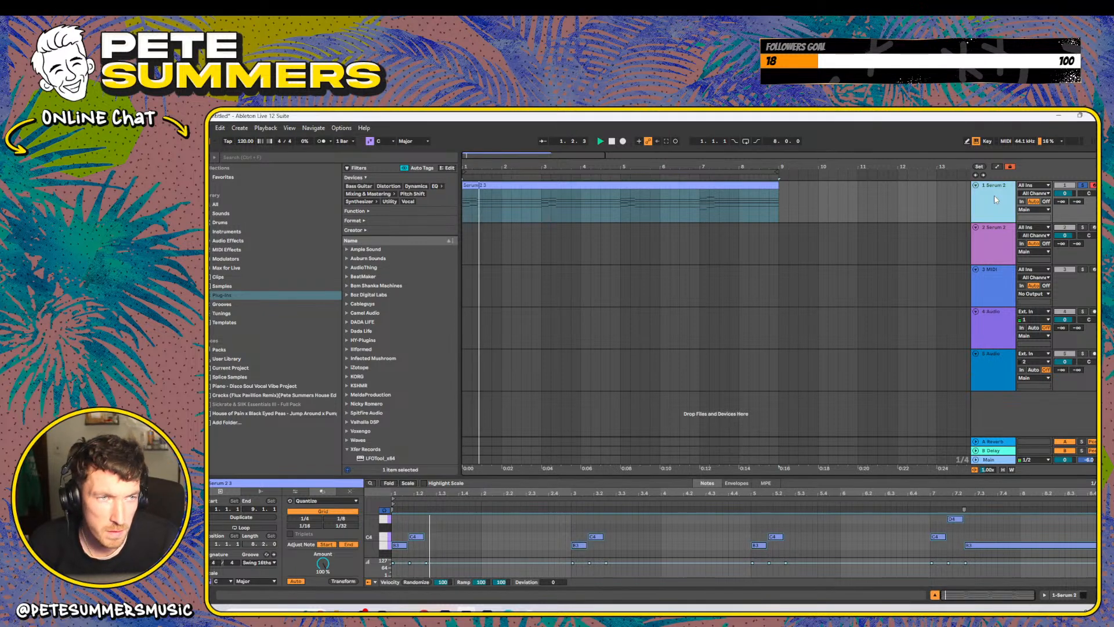
{"action": "double_click", "coordinate": [597, 185]}
{"action": "key", "text": "space"}
{"action": "key", "text": "space"}
{"action": "left_click_drag", "start_coordinate": [596, 477], "coordinate": [595, 236]}
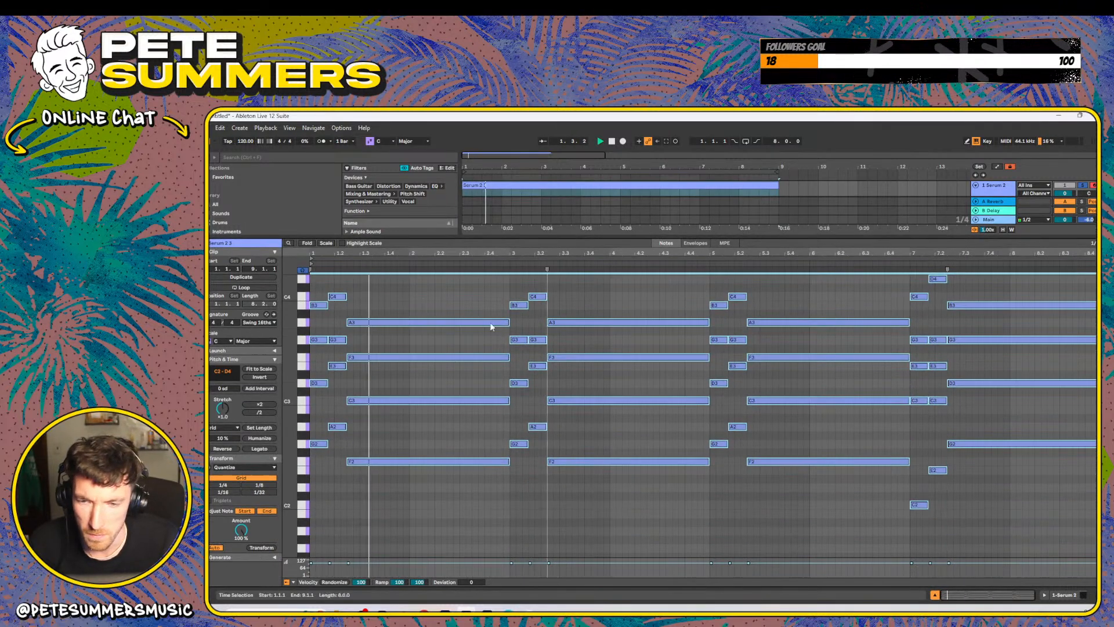
- Shorten the first held F2–A3 chord, starting at 1.2.3, so that it ends at 1.4.1
{"action": "left_click_drag", "start_coordinate": [427, 301], "coordinate": [415, 543]}
{"action": "key", "text": "shift+Left"}
{"action": "key", "text": "shift+Left"}
{"action": "key", "text": "shift+Left"}
{"action": "key", "text": "shift+Left"}
{"action": "key", "text": "shift+Left"}
{"action": "key", "text": "shift+Left"}
{"action": "key", "text": "shift+Left"}
{"action": "key", "text": "shift+Left"}
{"action": "key", "text": "shift+Left"}
{"action": "key", "text": "shift+Left"}
{"action": "key", "text": "shift+Left"}
{"action": "key", "text": "shift+Left"}
{"action": "key", "text": "shift+Left"}
{"action": "key", "text": "shift+Left"}
{"action": "key", "text": "shift+Left"}
{"action": "key", "text": "shift+Left"}
{"action": "key", "text": "shift+Left"}
{"action": "key", "text": "shift+Left"}
{"action": "key", "text": "shift+Left"}
{"action": "key", "text": "shift+Left"}
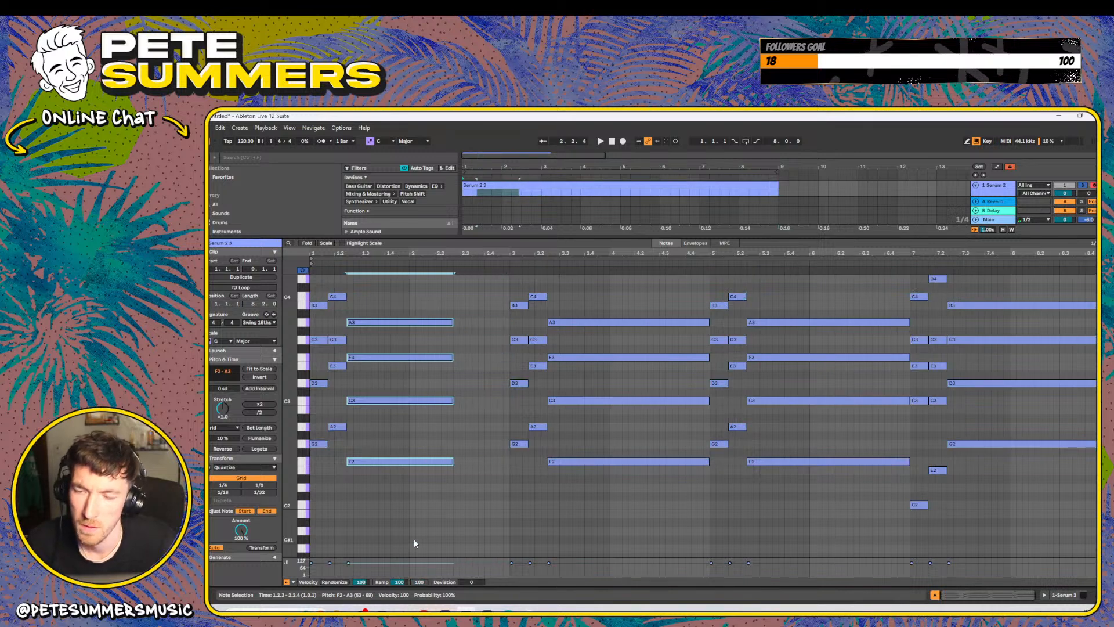
{"action": "key", "text": "ctrl+f"}
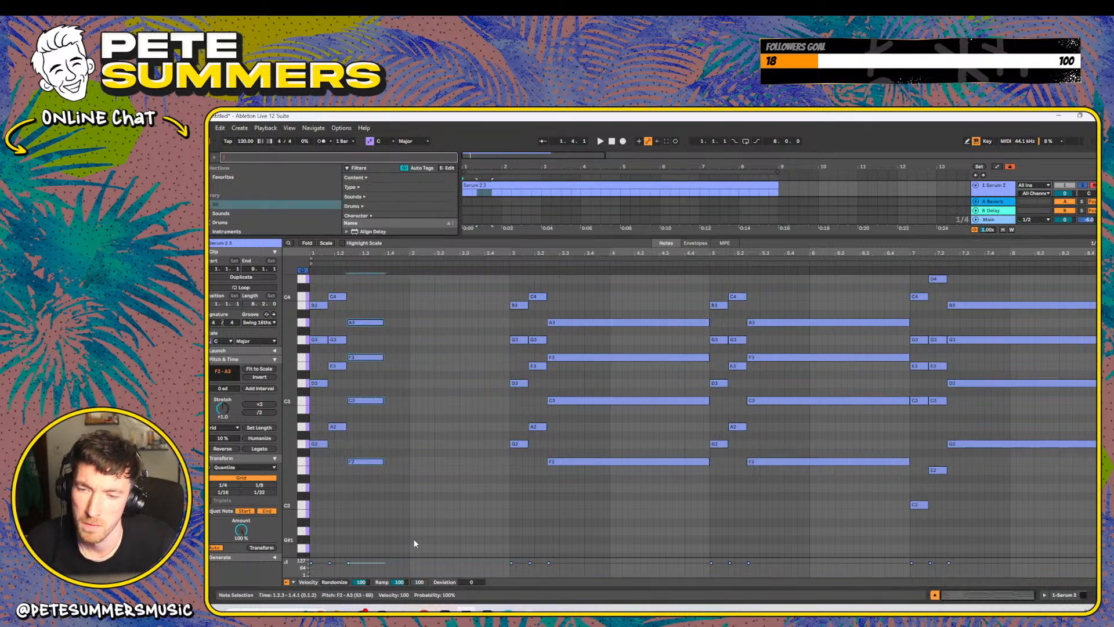
- Duplicate the shortened first chord repeatedly to fill the space up to bar 3 and play the result
{"action": "left_click_drag", "start_coordinate": [367, 316], "coordinate": [364, 503]}
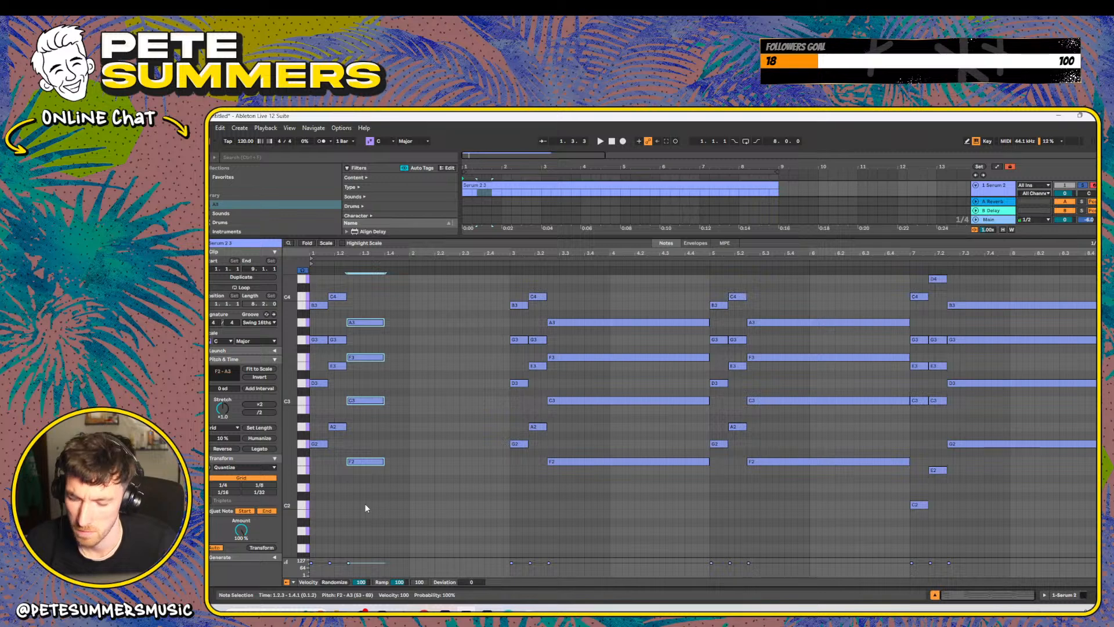
{"action": "key", "text": "ctrl+d"}
{"action": "key", "text": "ctrl+d"}
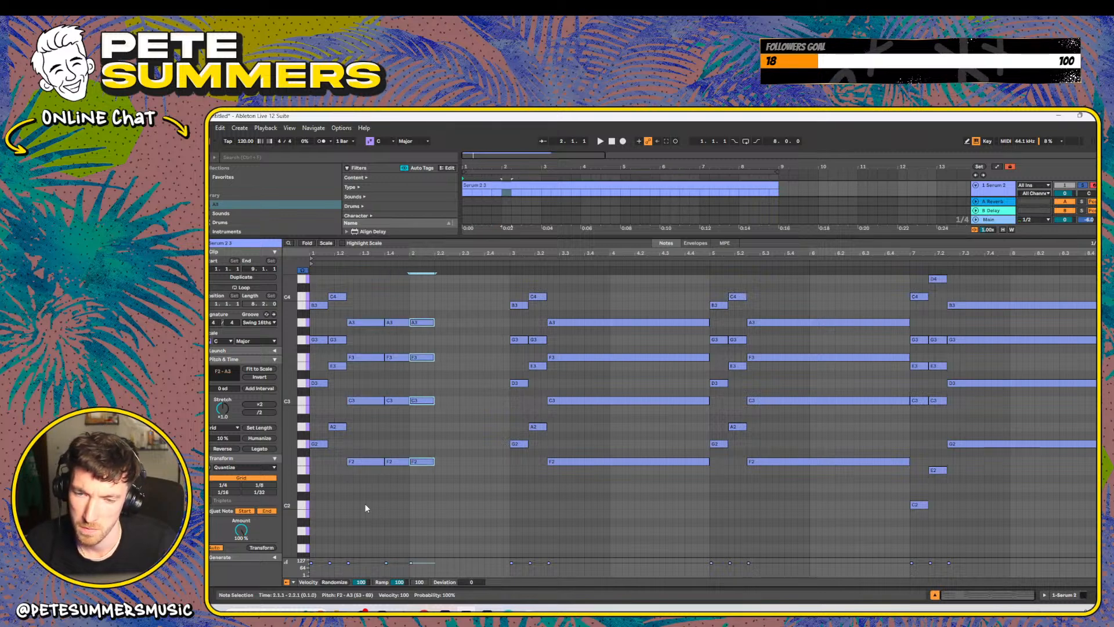
{"action": "key", "text": "ctrl+d"}
{"action": "key", "text": "ctrl+d"}
{"action": "key", "text": "ctrl+d"}
{"action": "key", "text": "space"}
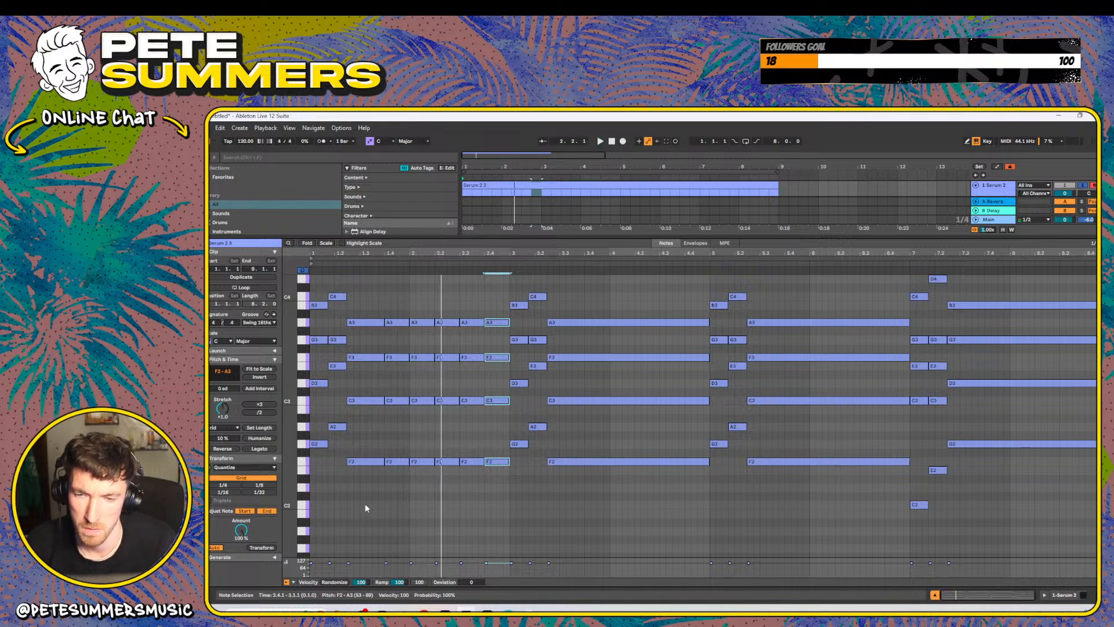
- Undo the repeated chord copies and the last few shortening increments of the first held chord
{"action": "key", "text": "ctrl+z"}
{"action": "key", "text": "ctrl+z"}
{"action": "key", "text": "ctrl+z"}
{"action": "key", "text": "ctrl+z"}
{"action": "key", "text": "ctrl+z"}
{"action": "key", "text": "ctrl+z"}
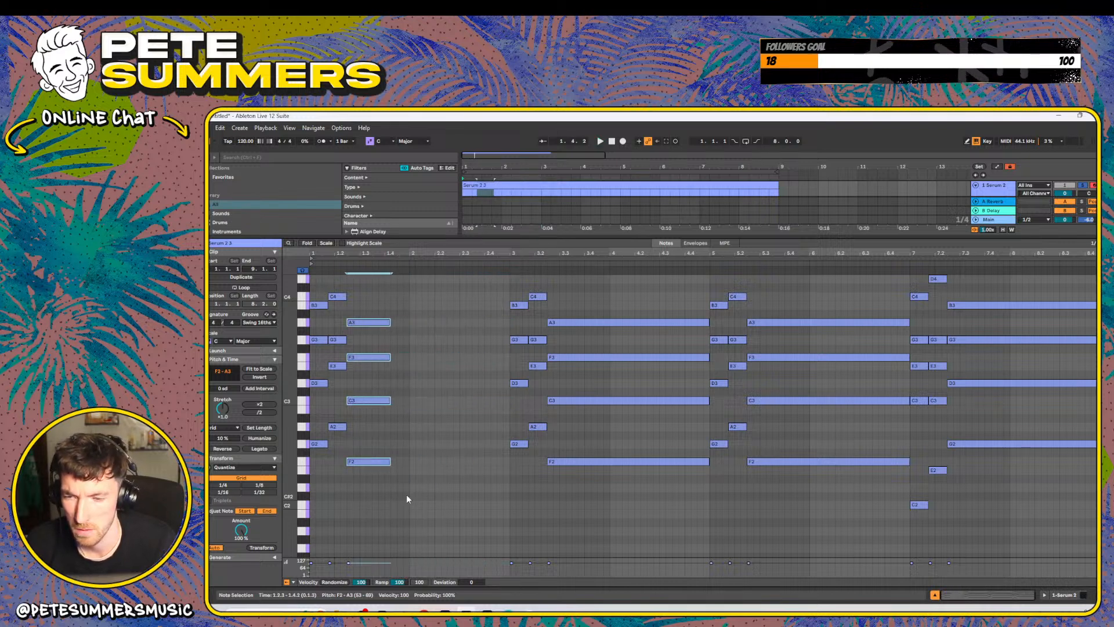
- Duplicate the first held chord twice and extend the last copy to the start of bar 3
{"action": "left_click", "coordinate": [351, 263]}
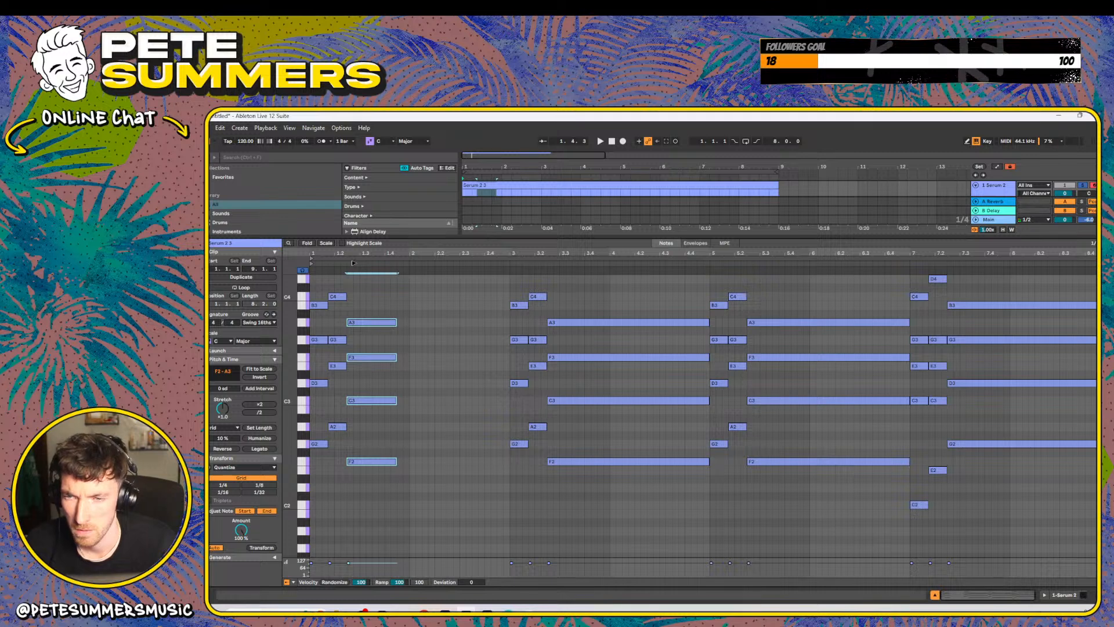
{"action": "key", "text": "ctrl+d"}
{"action": "key", "text": "ctrl+d"}
{"action": "key", "text": "shift+Right"}
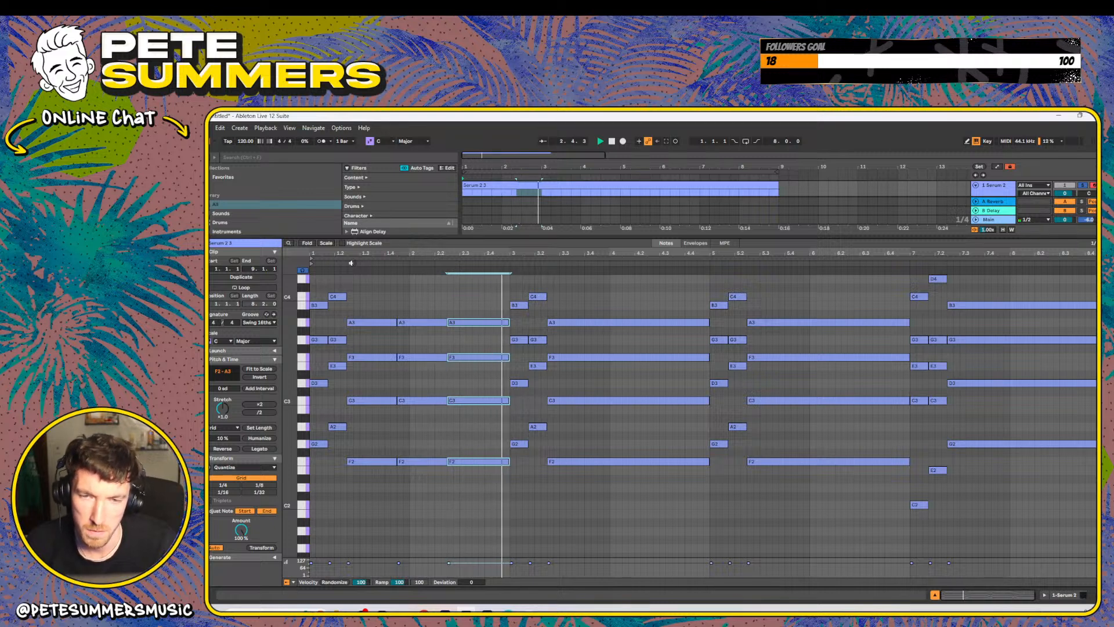
- Shorten the second held F2–A3 chord, after bar 3, to match the length of the first repeated chord
{"action": "left_click_drag", "start_coordinate": [628, 296], "coordinate": [612, 558]}
{"action": "key", "text": "shift+Left"}
{"action": "key", "text": "shift+Left"}
{"action": "key", "text": "shift+Left"}
{"action": "key", "text": "shift+Left"}
{"action": "key", "text": "shift+Left"}
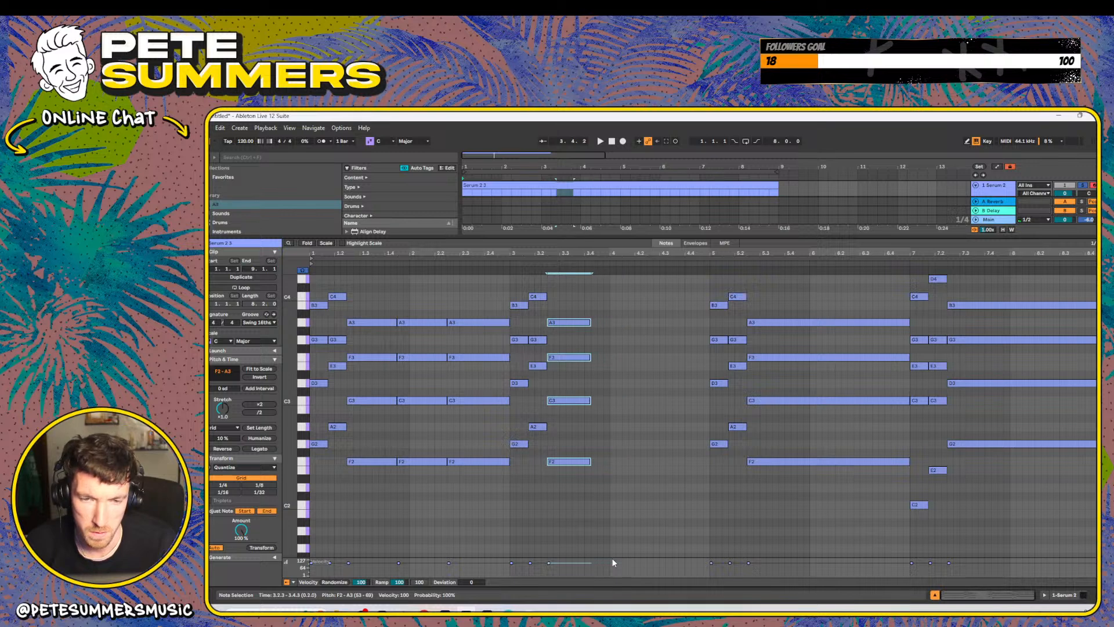
{"action": "key", "text": "Right"}
{"action": "key", "text": "Left"}
{"action": "key", "text": "shift+Right"}
- Duplicate the shortened second chord twice and extend the last copy to the start of bar 5
{"action": "key", "text": "ctrl+d"}
{"action": "key", "text": "ctrl+d"}
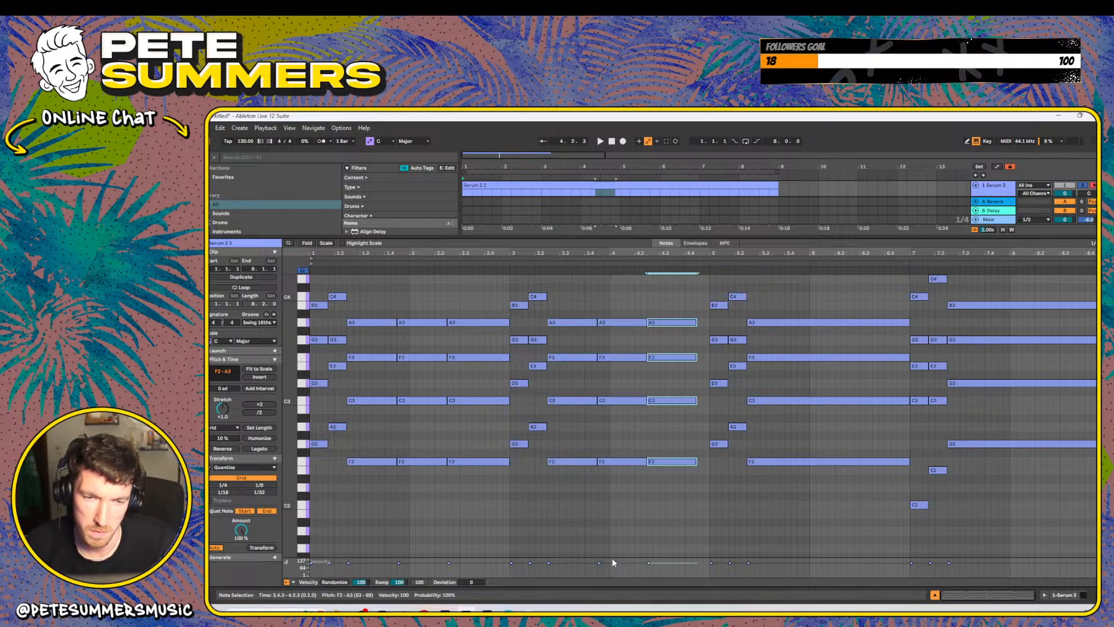
{"action": "key", "text": "shift+Right"}
{"action": "key", "text": "shift+Right"}
- Lower the top note of the last chord before bar 5 to G3 and play the clip
{"action": "left_click", "coordinate": [669, 323]}
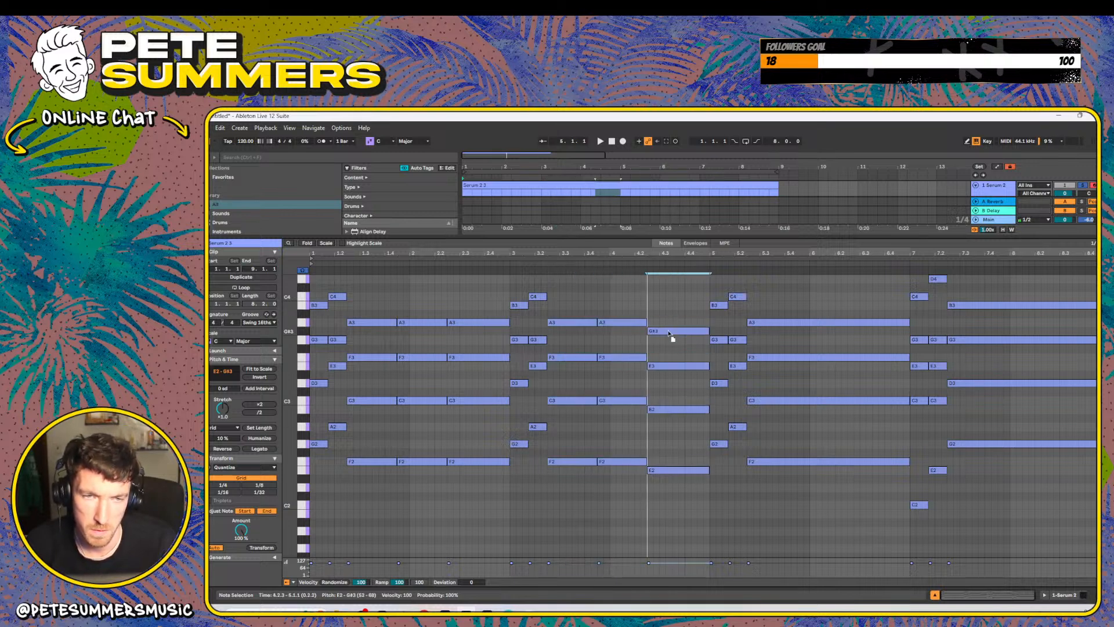
{"action": "left_click_drag", "start_coordinate": [667, 325], "coordinate": [666, 337]}
{"action": "key", "text": "space"}
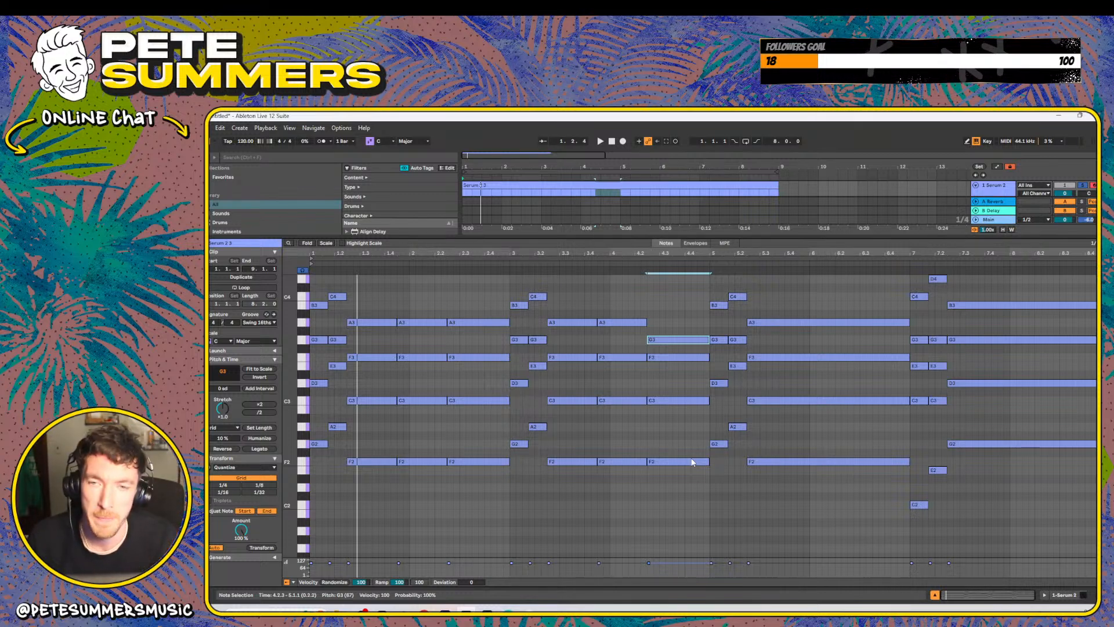
- Close the note editor and delete Serum 2, EQ Eight and Kickstart from the second track
{"action": "left_click_drag", "start_coordinate": [650, 237], "coordinate": [667, 580]}
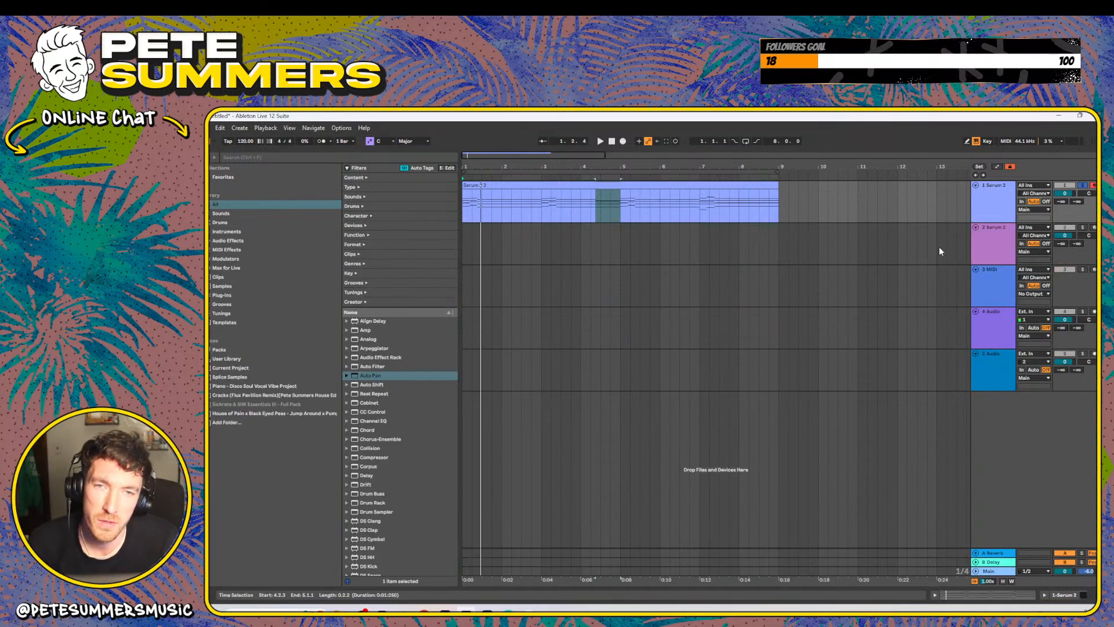
{"action": "double_click", "coordinate": [989, 241]}
{"action": "left_click", "coordinate": [225, 503]}
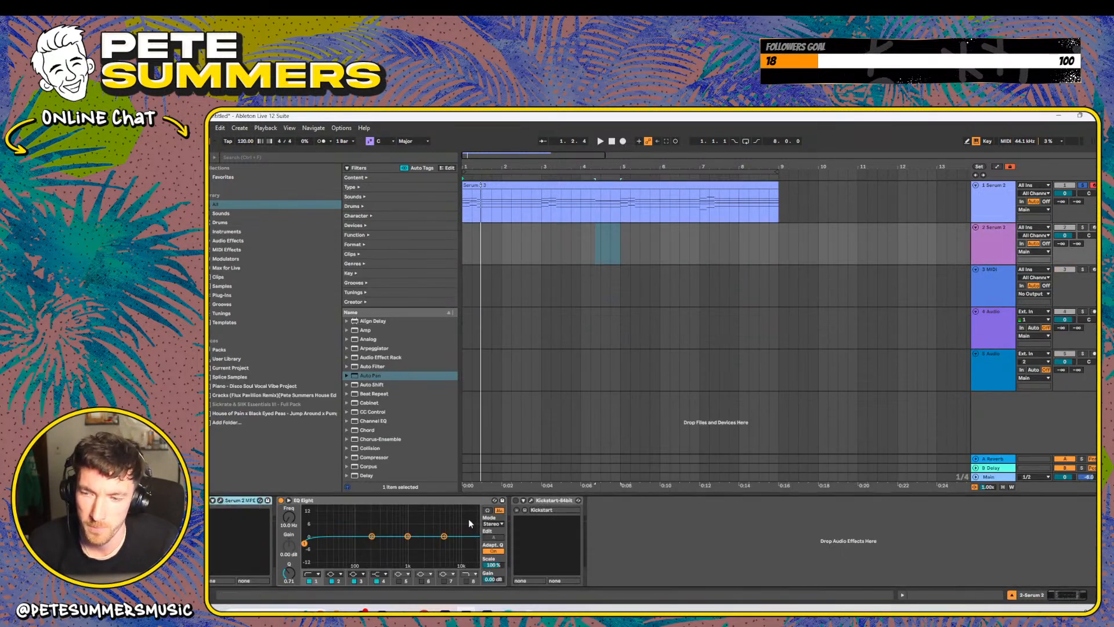
{"action": "left_click", "coordinate": [525, 500], "text": "shift"}
{"action": "key", "text": "Delete"}
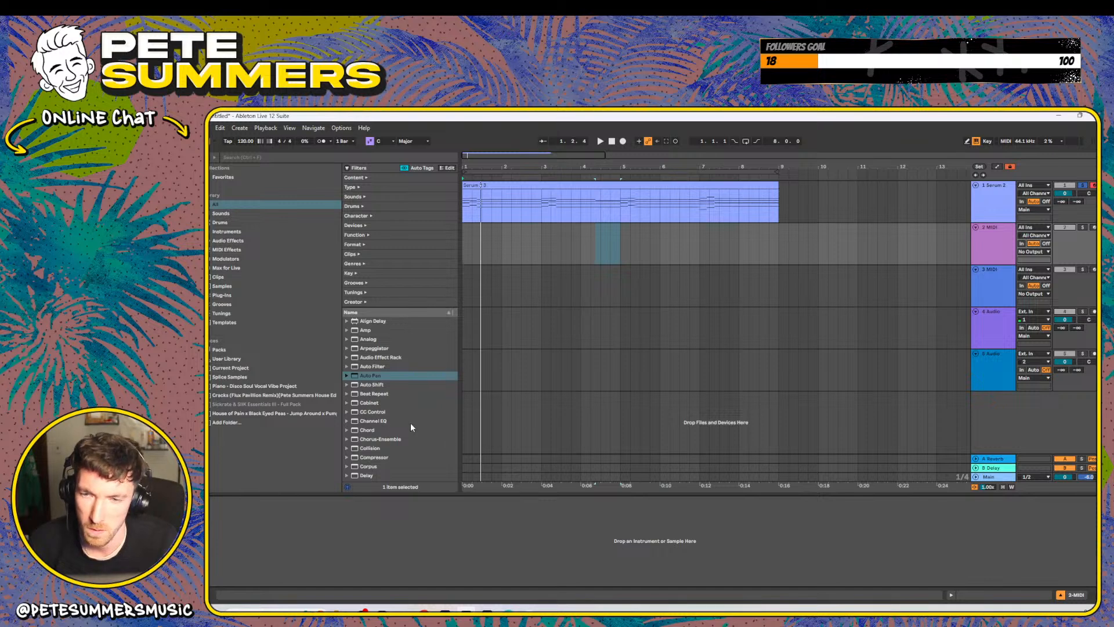
- Load the original Serum plug-in from Xfer Records onto the second track
{"action": "left_click", "coordinate": [249, 378]}
{"action": "left_click", "coordinate": [222, 295]}
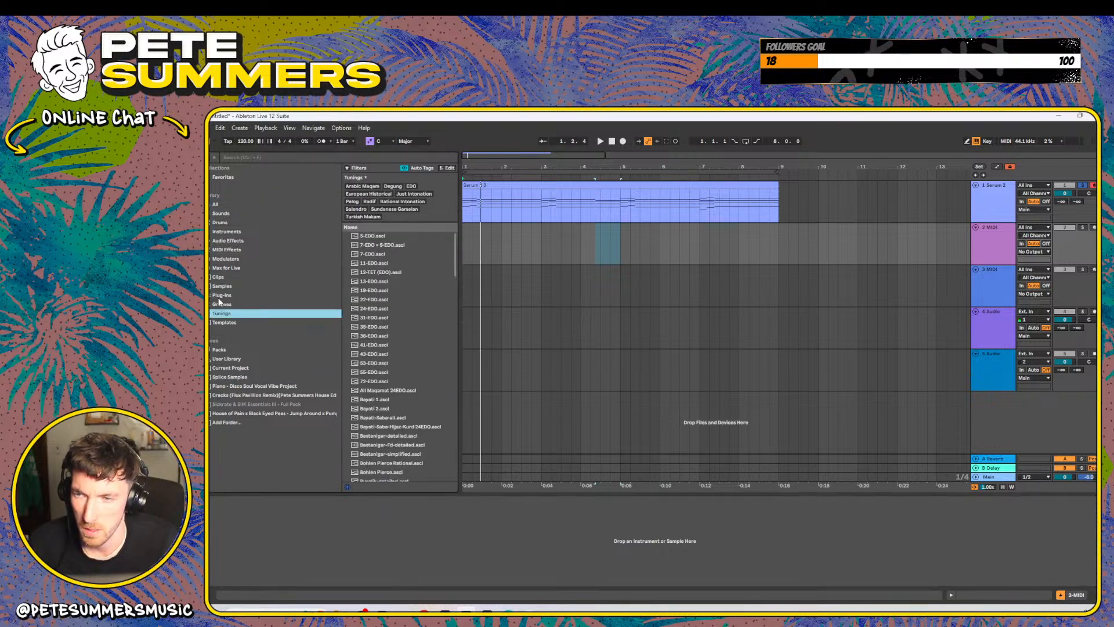
{"action": "left_click", "coordinate": [386, 431]}
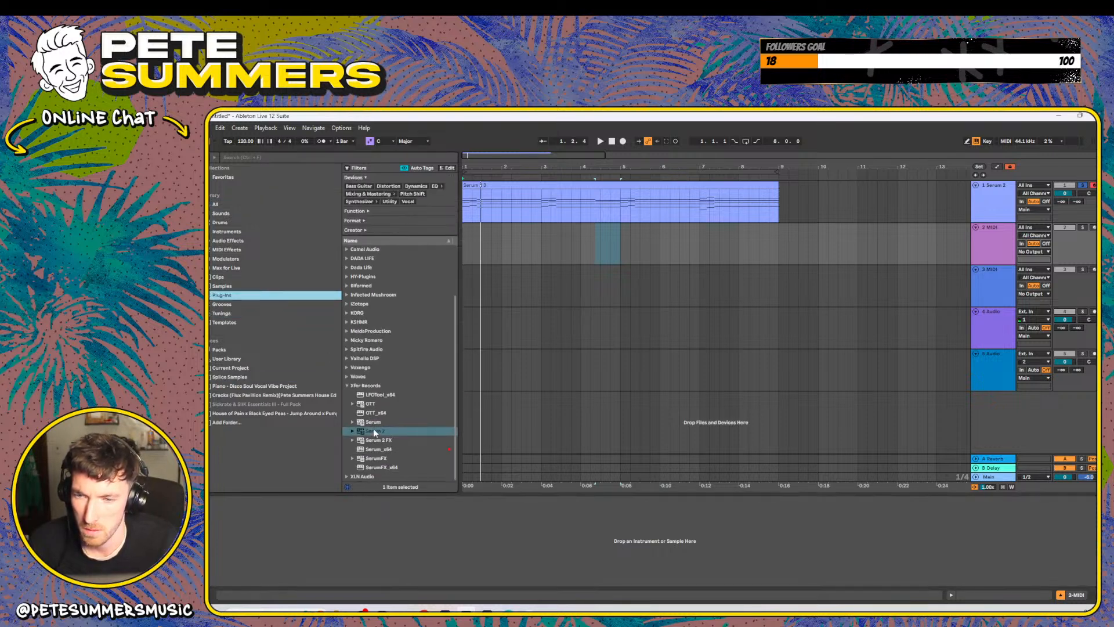
{"action": "left_click", "coordinate": [376, 422]}
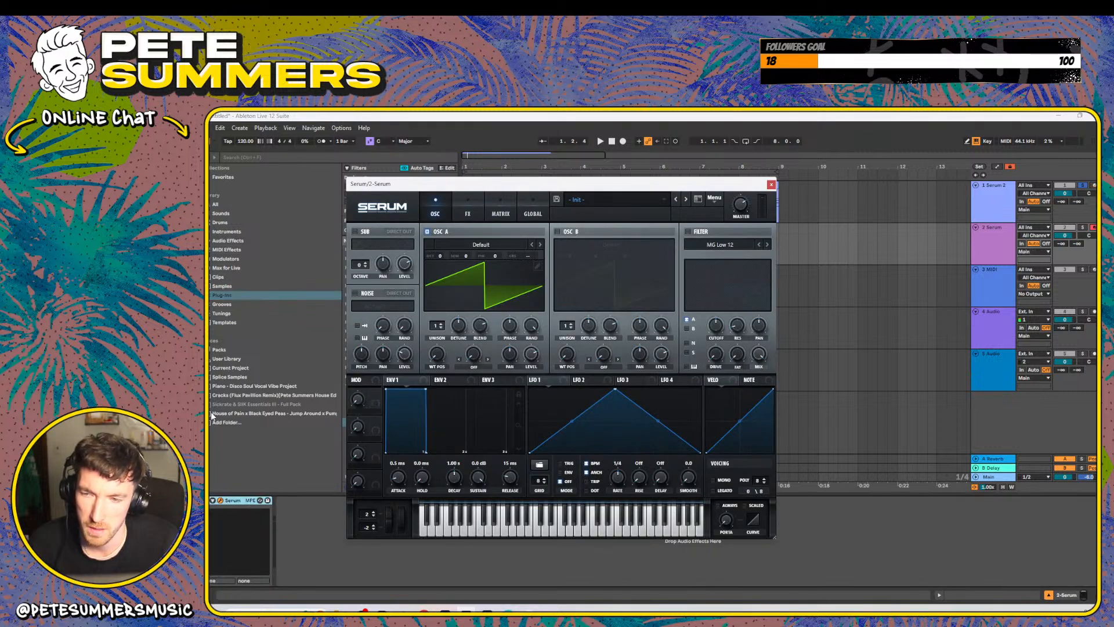
- Move the Serum window clear of the browser and look through the sample library list
{"action": "left_click", "coordinate": [225, 233]}
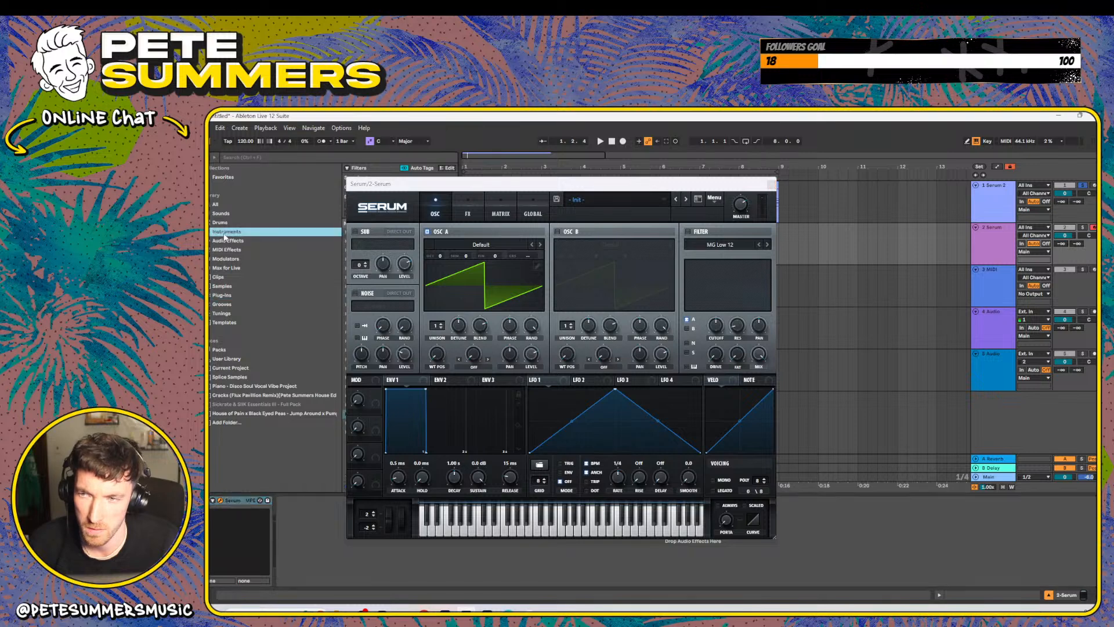
{"action": "left_click_drag", "start_coordinate": [413, 184], "coordinate": [532, 176]}
{"action": "left_click", "coordinate": [222, 305]}
{"action": "left_click", "coordinate": [222, 314]}
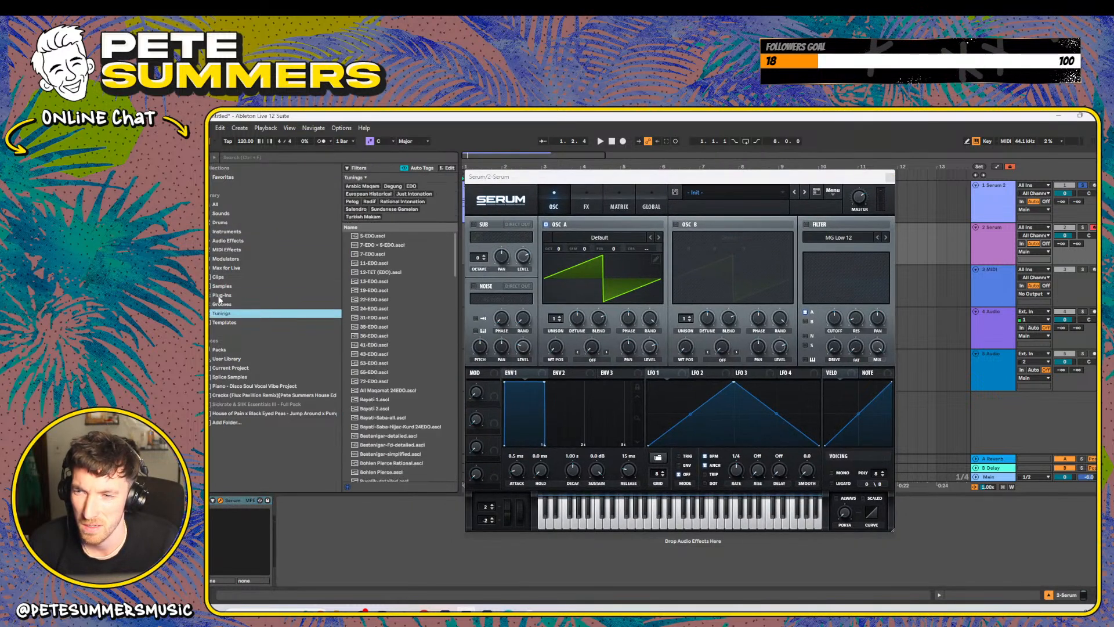
{"action": "left_click", "coordinate": [221, 286]}
{"action": "scroll", "coordinate": [413, 394], "scroll_direction": "down", "scroll_amount": 3}
{"action": "scroll", "coordinate": [402, 406], "scroll_direction": "down", "scroll_amount": 10}
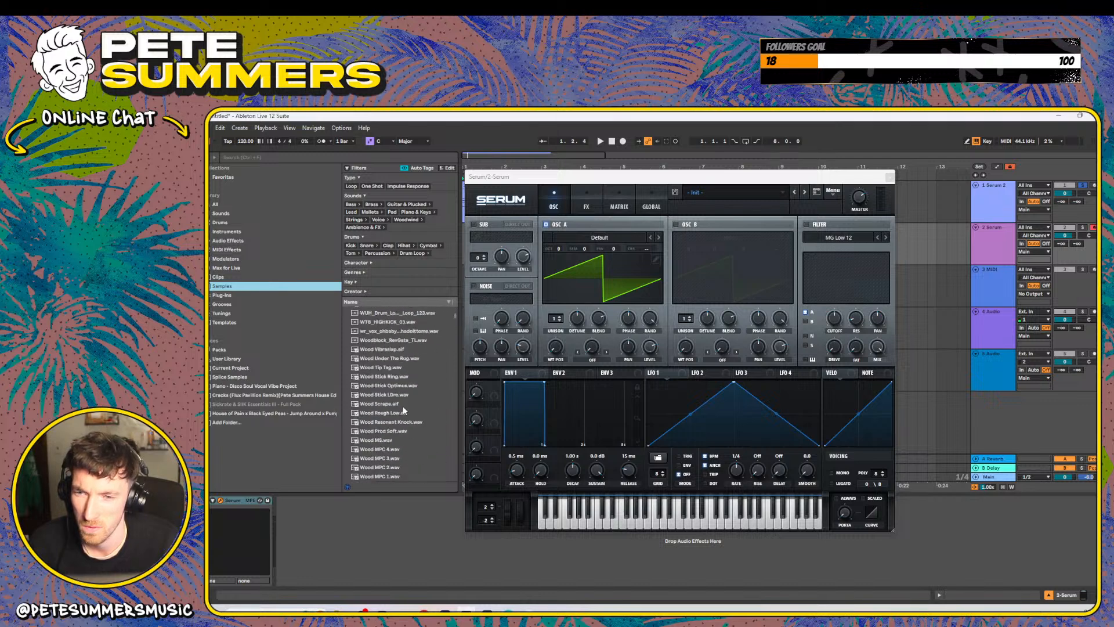
{"action": "scroll", "coordinate": [397, 418], "scroll_direction": "down", "scroll_amount": 10}
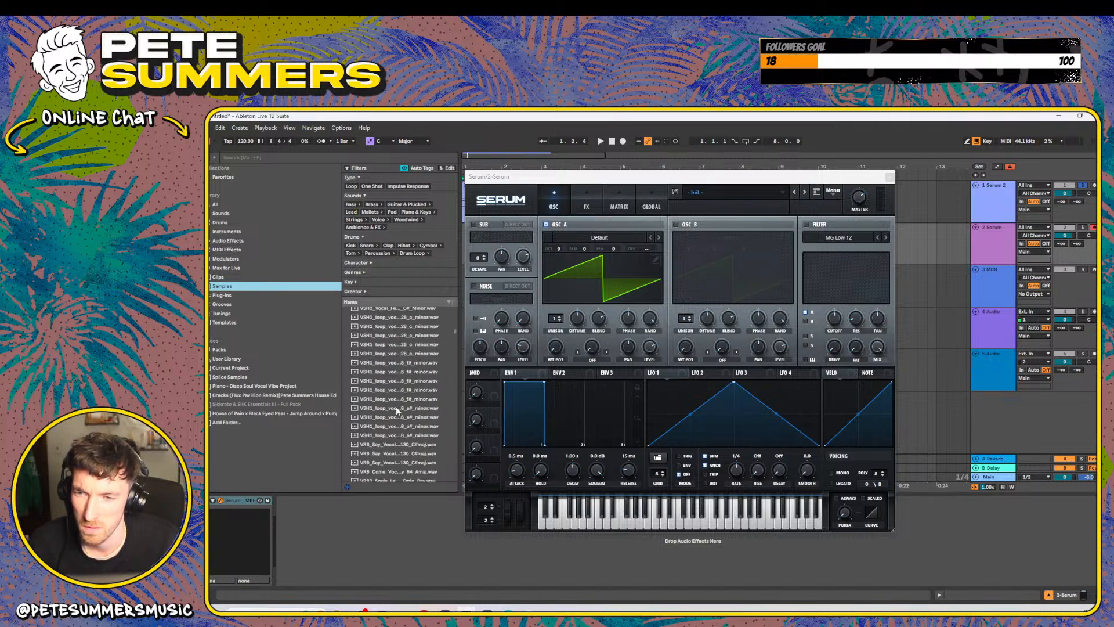
{"action": "scroll", "coordinate": [385, 439], "scroll_direction": "down", "scroll_amount": 3}
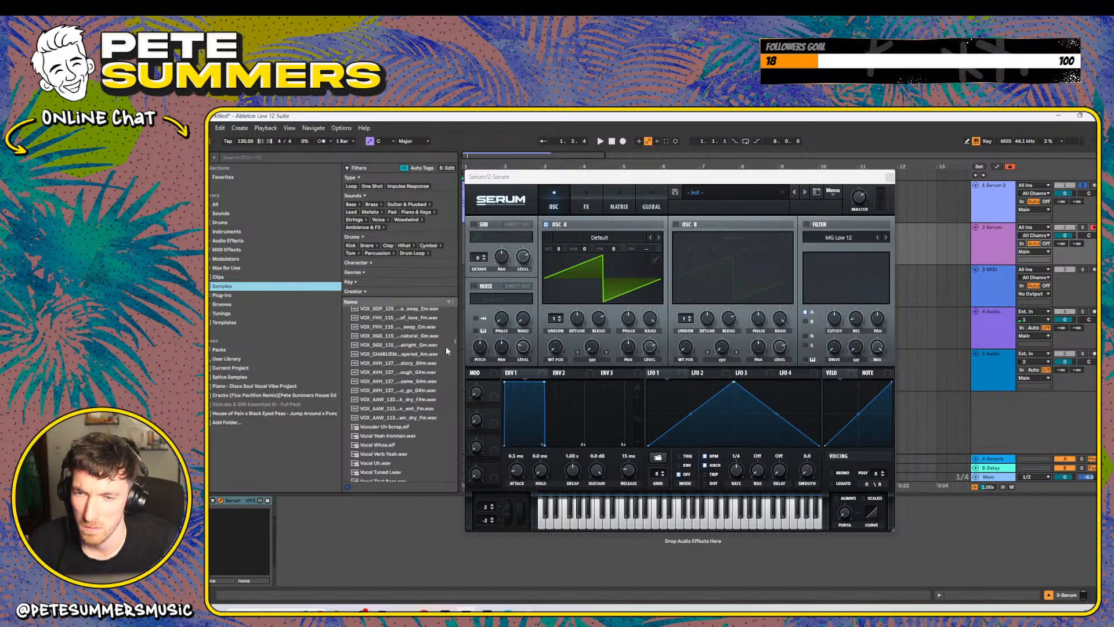
{"action": "left_click_drag", "start_coordinate": [454, 343], "coordinate": [457, 475]}
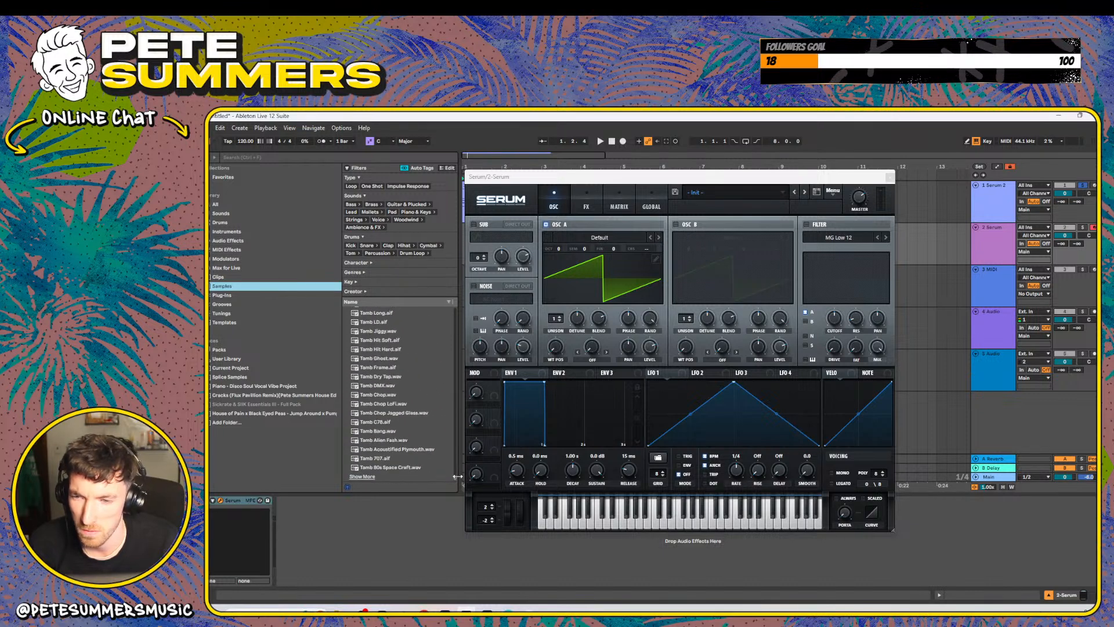
- Search the samples for piano and import Wurli Piano Dmin7.wav into Serum's oscillator A as a wavetable with dynamic pitch zero-snap
{"action": "left_click", "coordinate": [298, 157]}
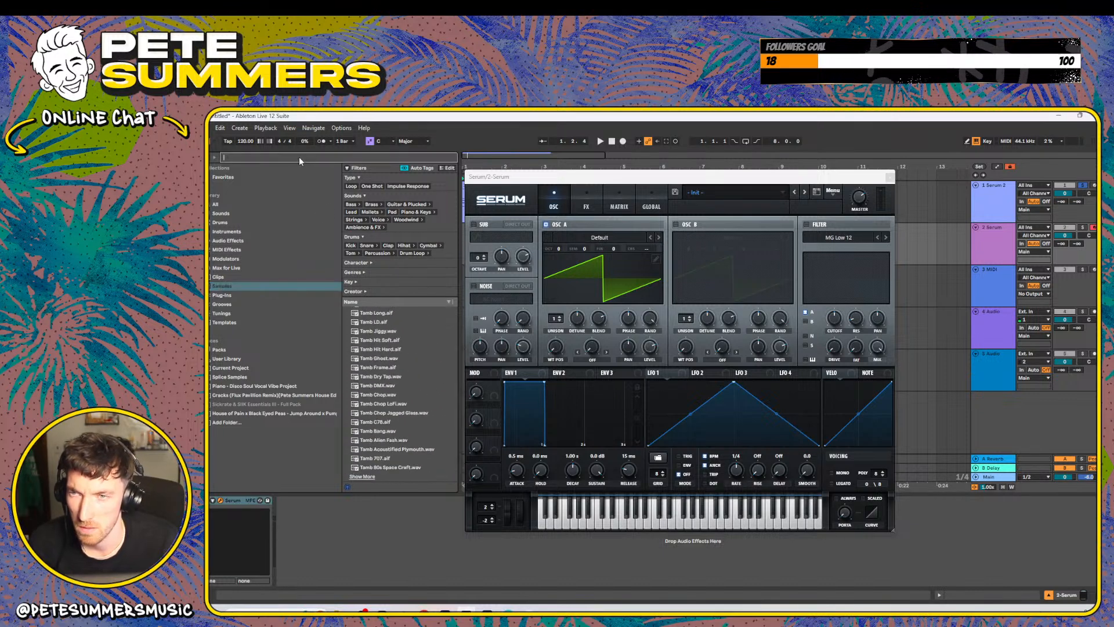
{"action": "type", "text": "piano"}
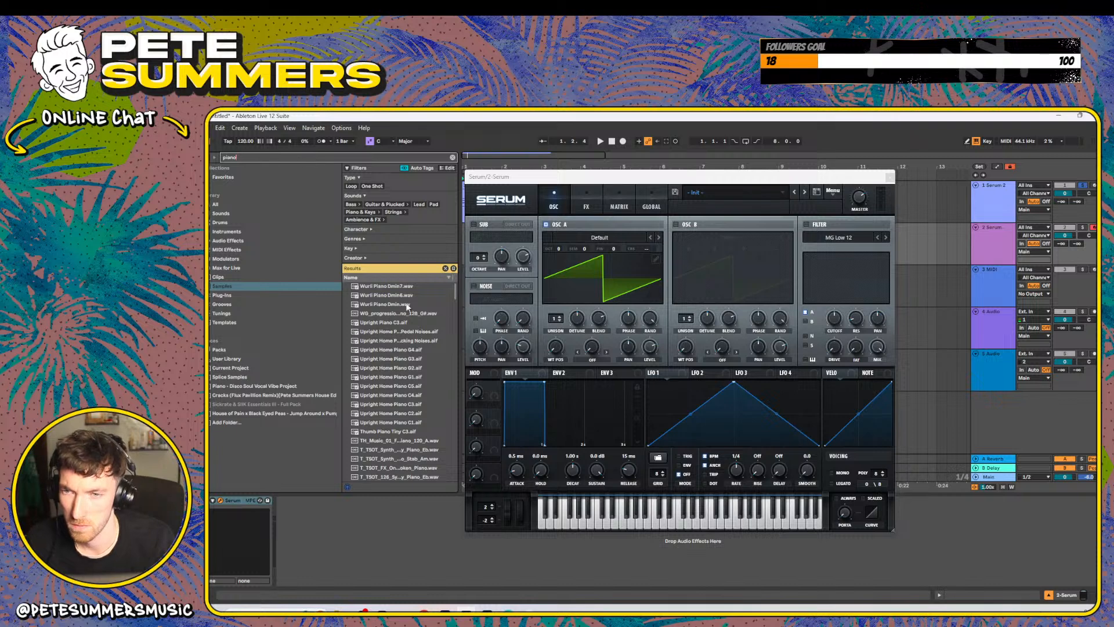
{"action": "left_click", "coordinate": [397, 286]}
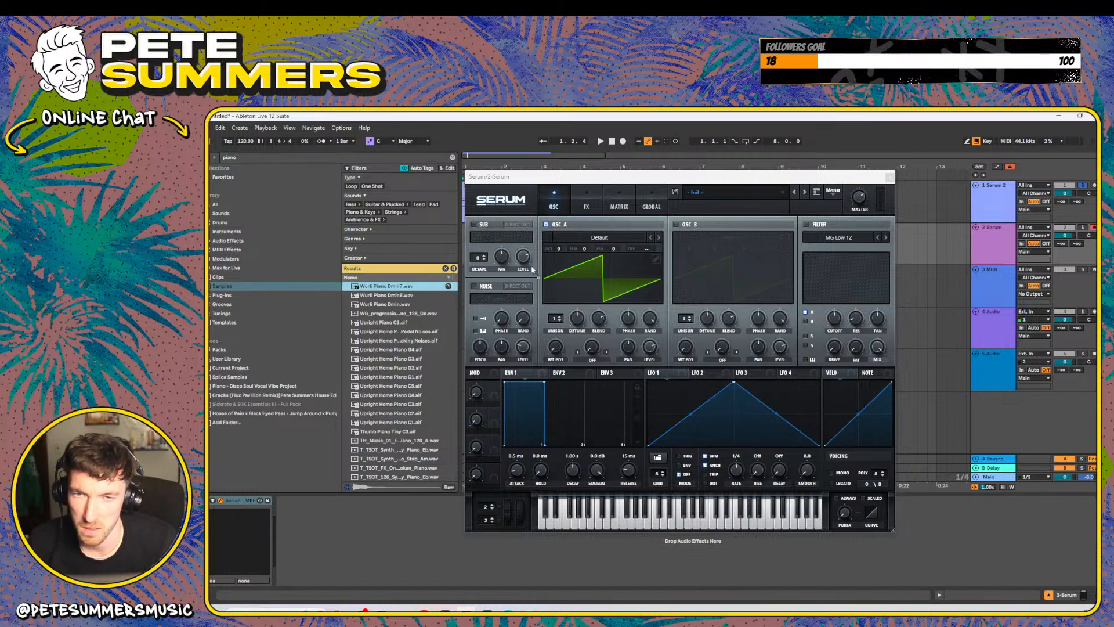
{"action": "left_click_drag", "start_coordinate": [533, 269], "coordinate": [585, 261]}
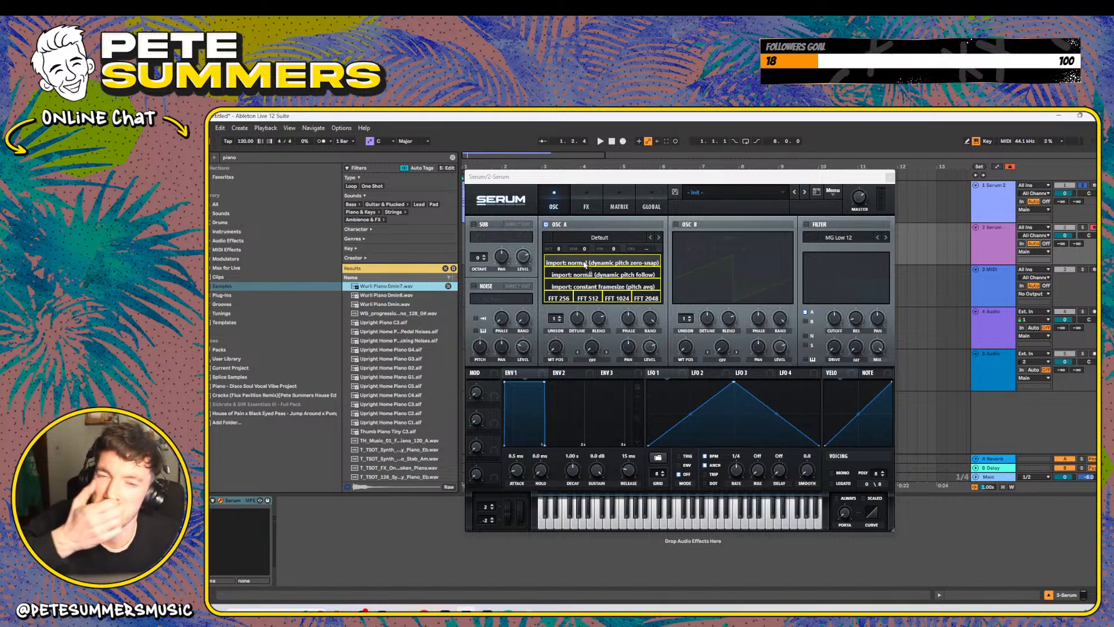
{"action": "mouse_move", "coordinate": [585, 264]}
{"action": "left_mouse_down"}
{"action": "mouse_move", "coordinate": [600, 277]}
{"action": "mouse_move", "coordinate": [603, 262]}
{"action": "left_mouse_up"}
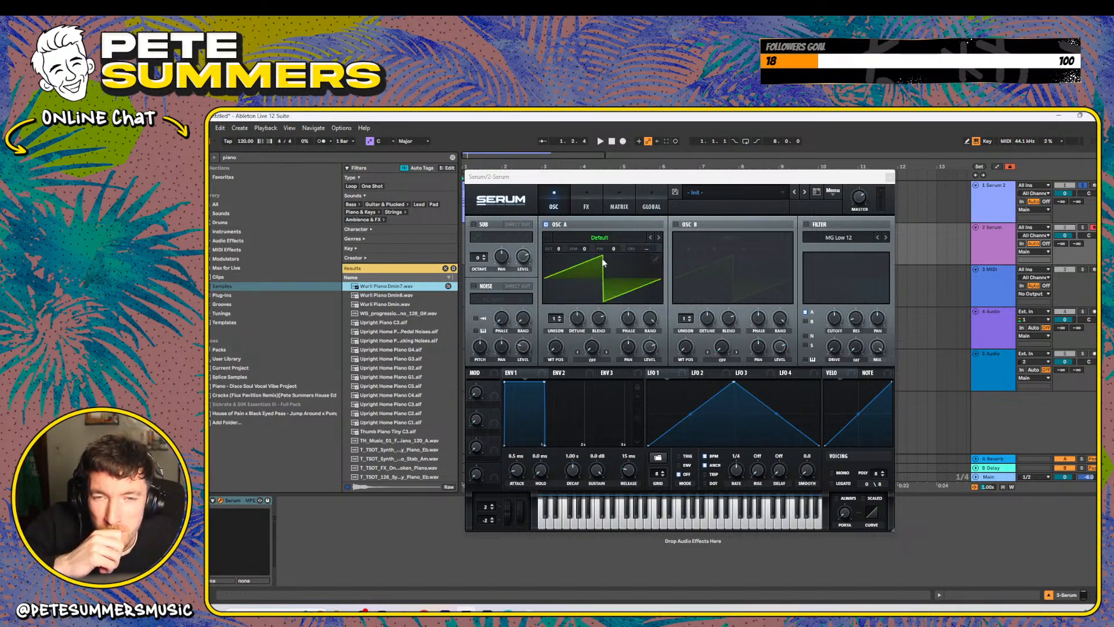
- Modulate oscillator A's wavetable position with LFO 1 and reshape the LFO into a rising ramp
{"action": "left_click_drag", "start_coordinate": [557, 353], "coordinate": [565, 220]}
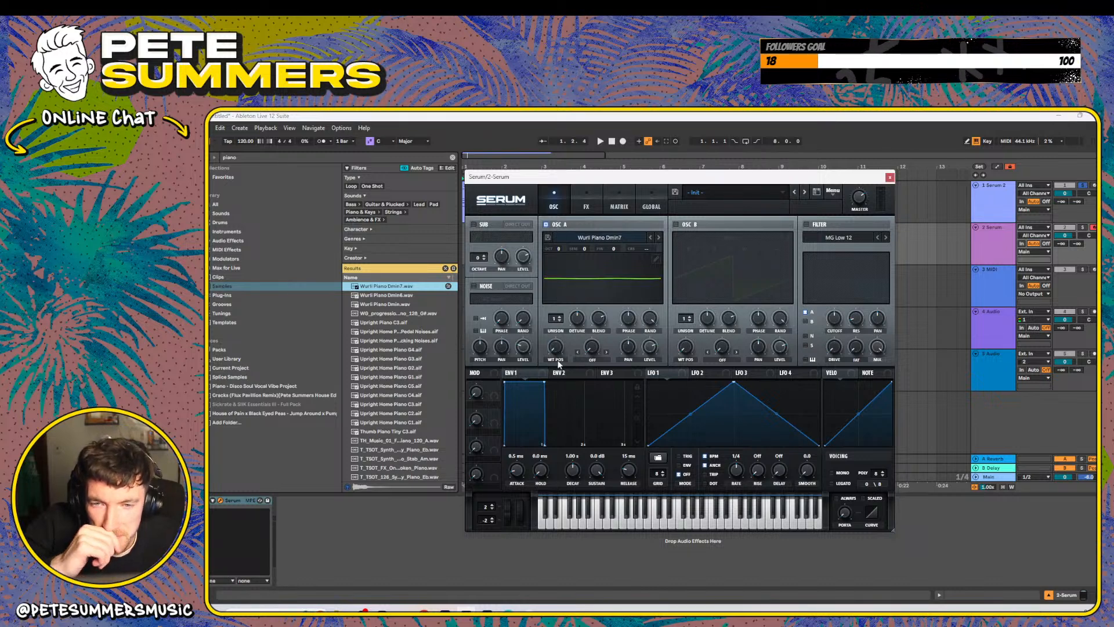
{"action": "left_click_drag", "start_coordinate": [733, 382], "coordinate": [819, 382]}
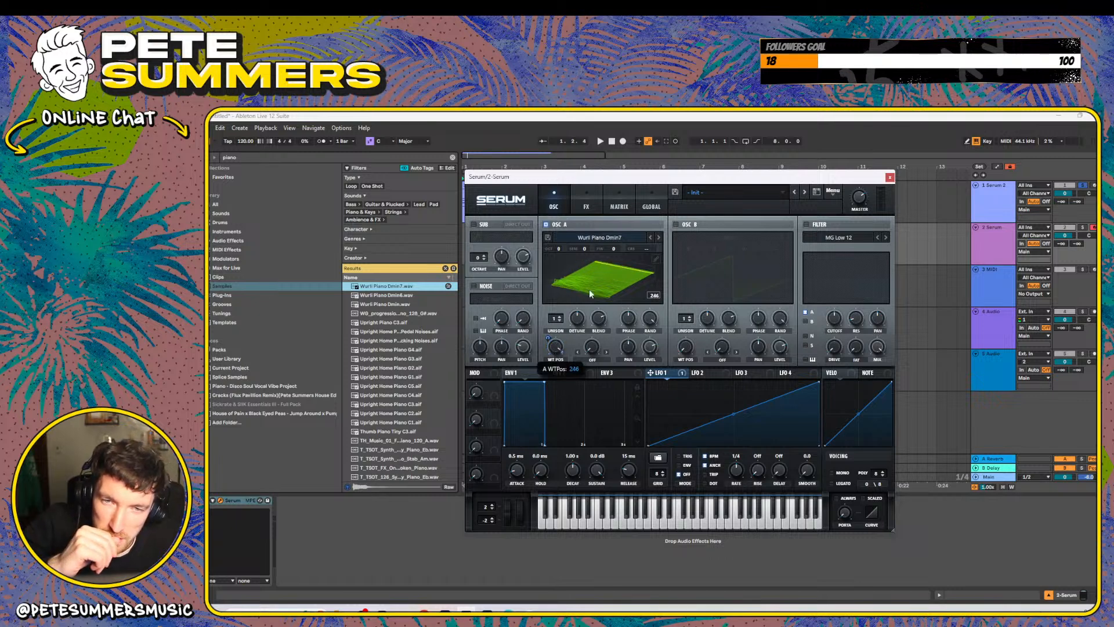
{"action": "left_click_drag", "start_coordinate": [593, 266], "coordinate": [593, 378]}
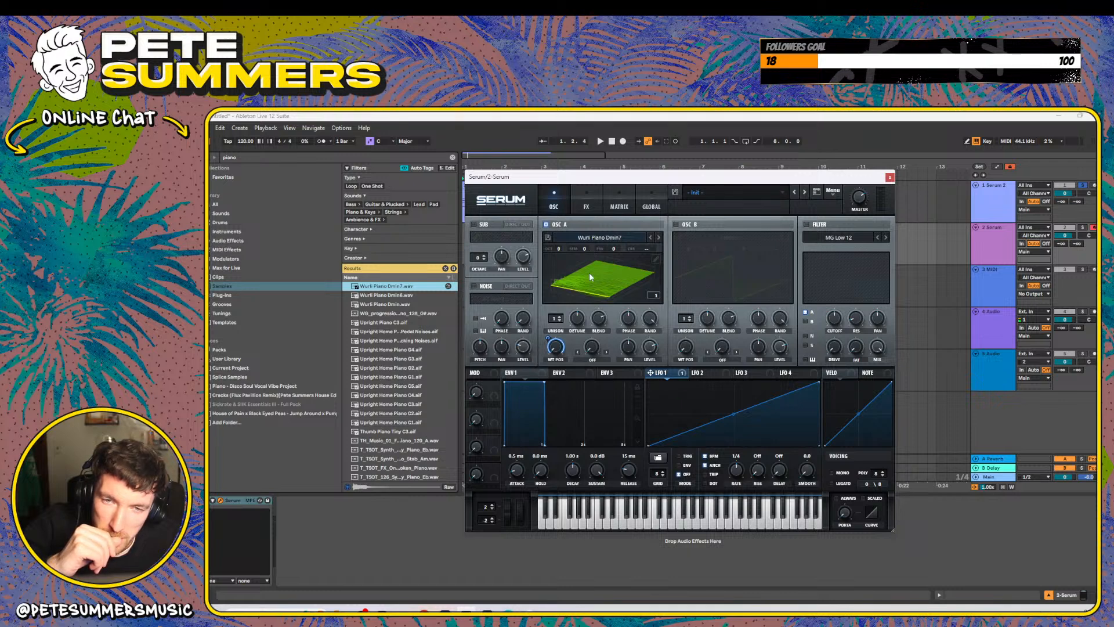
- Inspect oscillator A's wavetable in the table editor, and close the editor and the plug-in window
{"action": "left_click", "coordinate": [656, 258]}
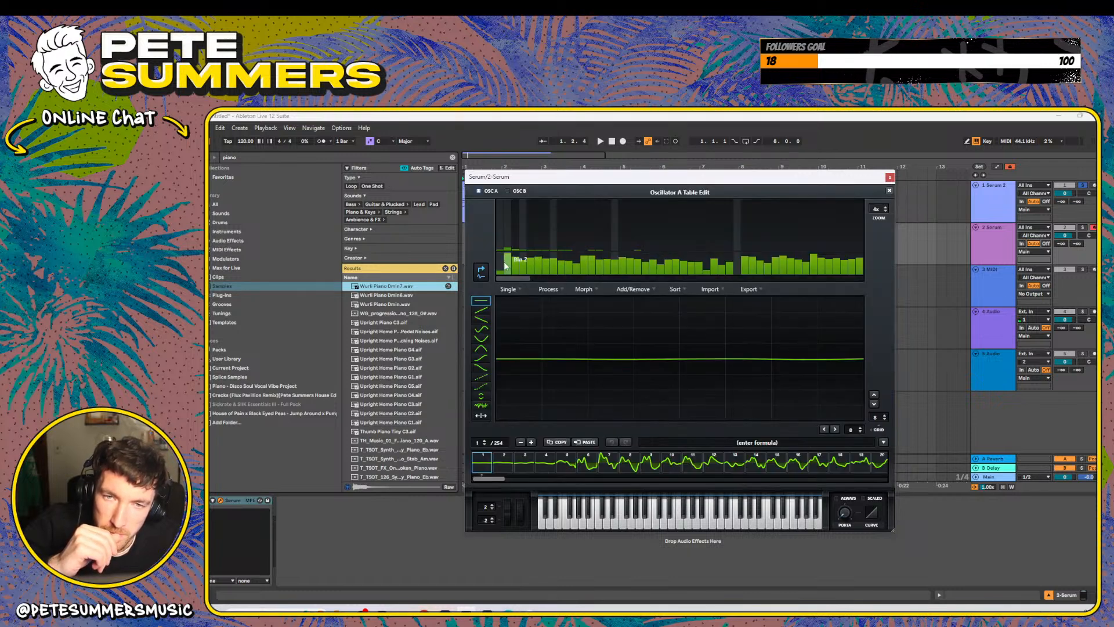
{"action": "left_click", "coordinate": [889, 190]}
{"action": "left_click", "coordinate": [889, 177]}
- Copy the chord clip from the first track to the Serum track, solo that track and play it with Serum open
{"action": "left_click", "coordinate": [495, 185]}
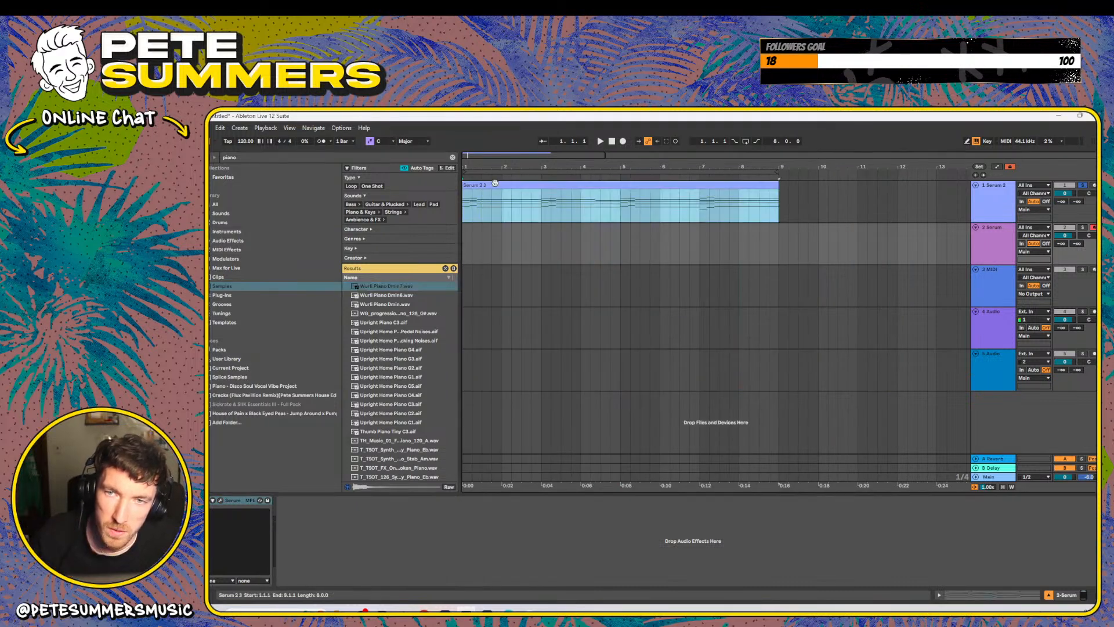
{"action": "left_click_drag", "start_coordinate": [493, 185], "coordinate": [491, 255]}
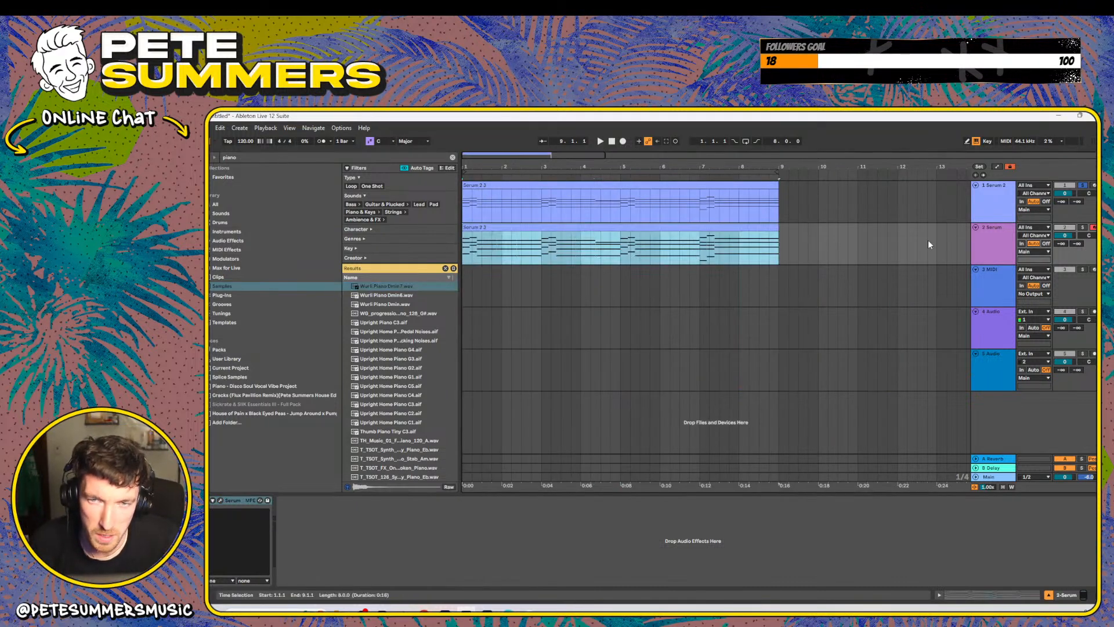
{"action": "left_click", "coordinate": [1081, 228]}
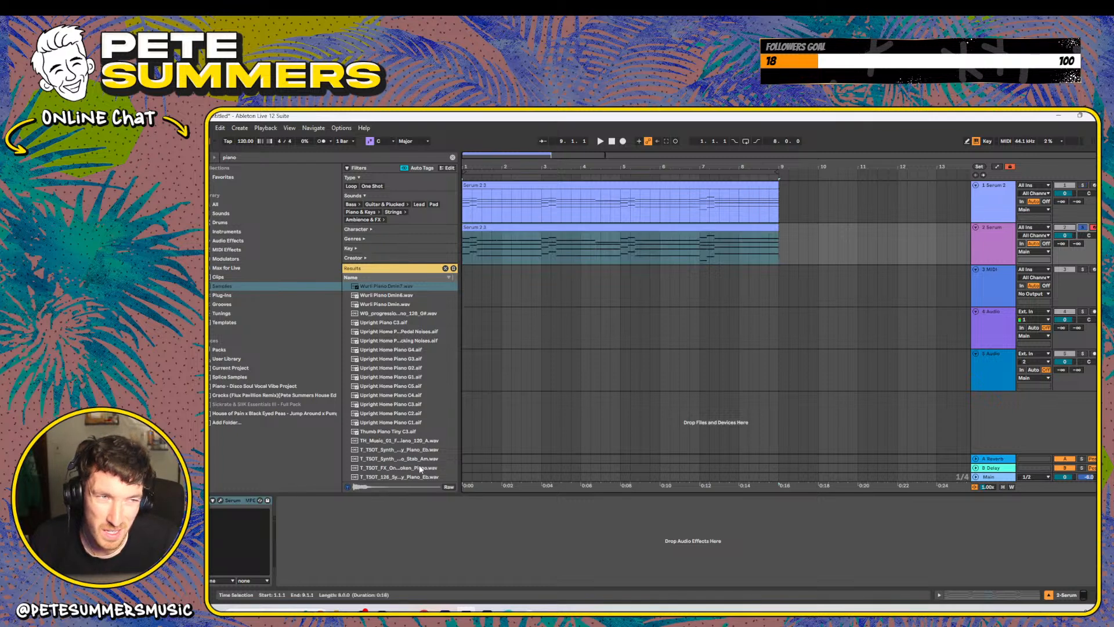
{"action": "left_click", "coordinate": [221, 500]}
{"action": "key", "text": "space"}
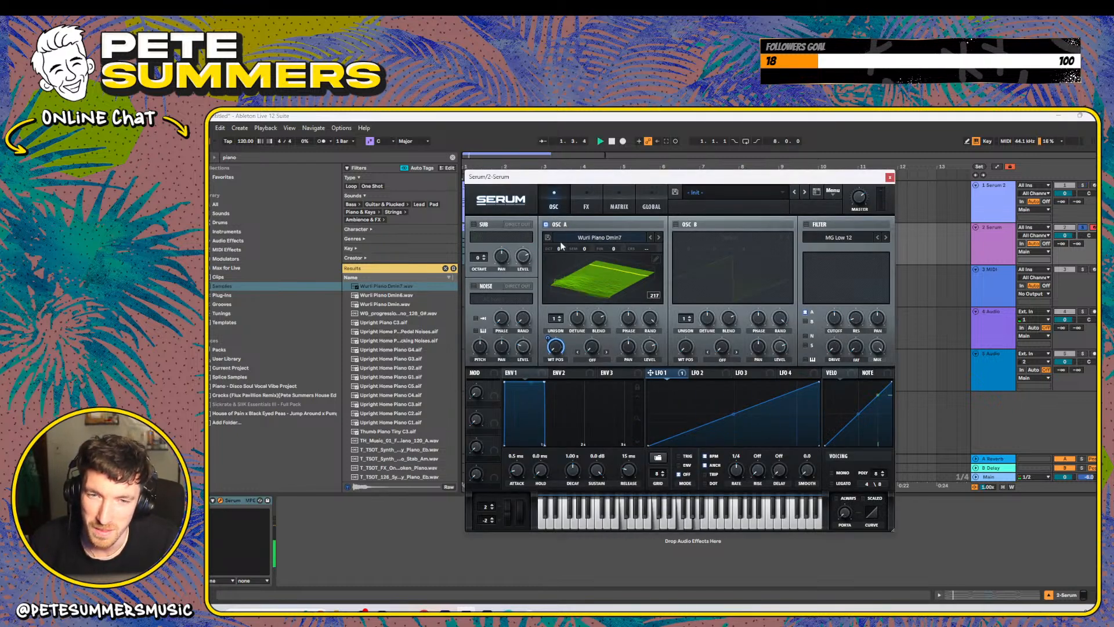
- Raise oscillator A by one semitone at octave 0, and set Envelope 1's decay to 494 ms and release to 696 ms
{"action": "left_click_drag", "start_coordinate": [583, 246], "coordinate": [559, 244]}
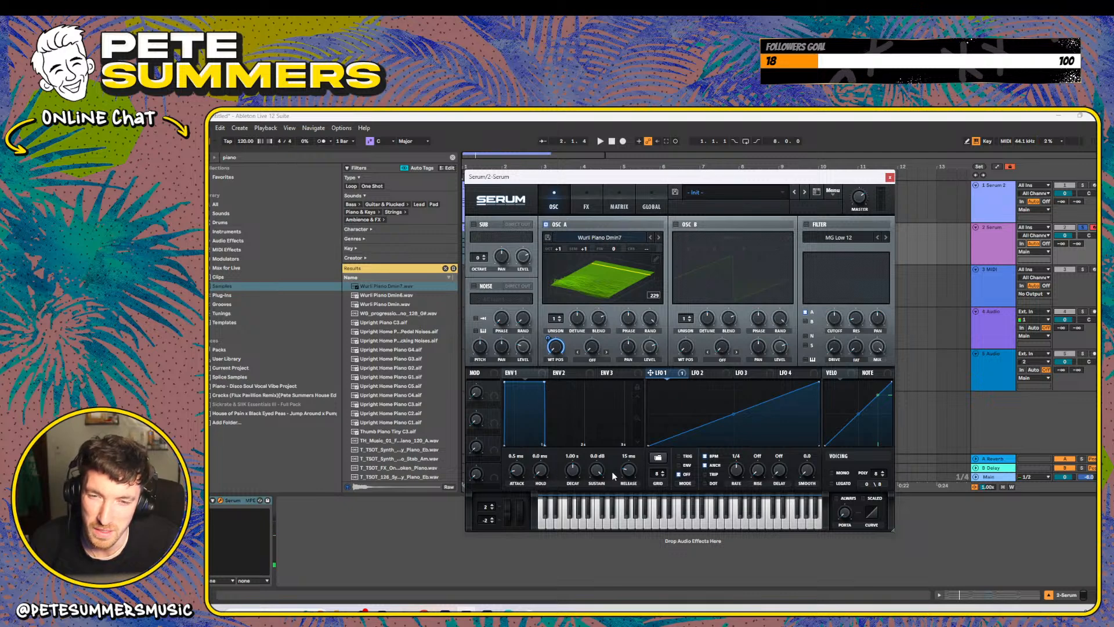
{"action": "scroll", "coordinate": [627, 461], "scroll_direction": "up", "scroll_amount": 5}
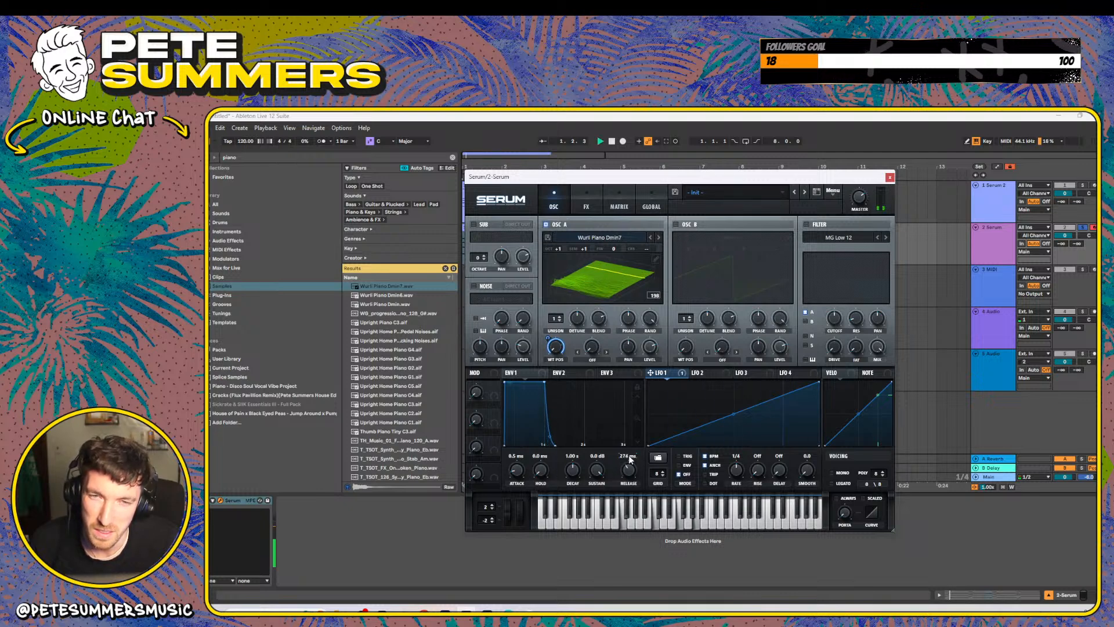
{"action": "scroll", "coordinate": [629, 470], "scroll_direction": "up", "scroll_amount": 5}
{"action": "scroll", "coordinate": [573, 472], "scroll_direction": "down", "scroll_amount": 4}
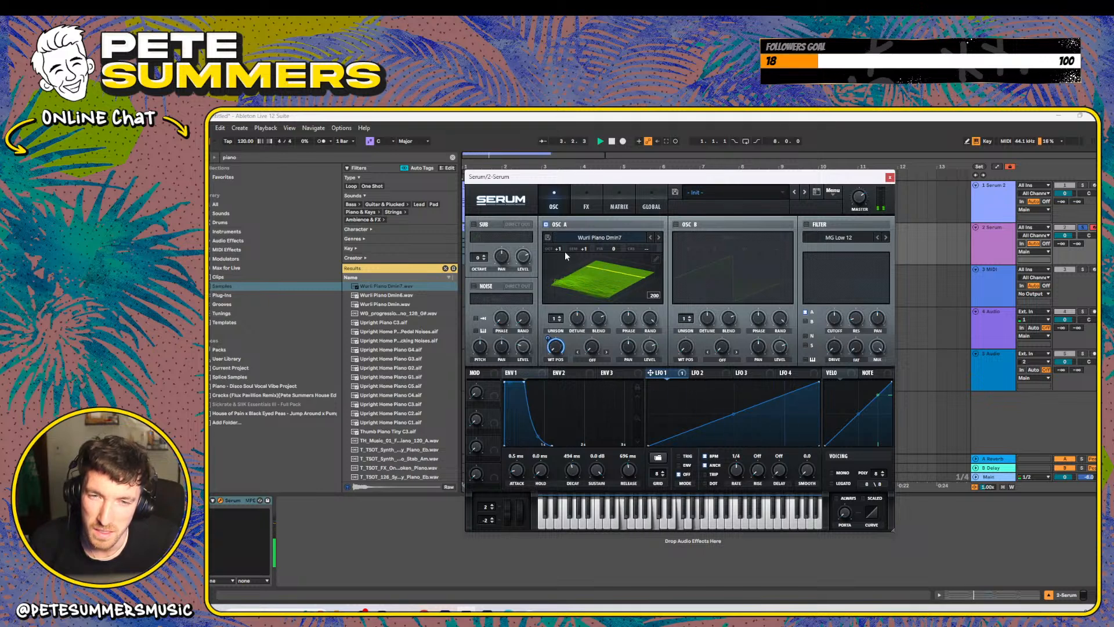
{"action": "scroll", "coordinate": [558, 249], "scroll_direction": "down", "scroll_amount": 1}
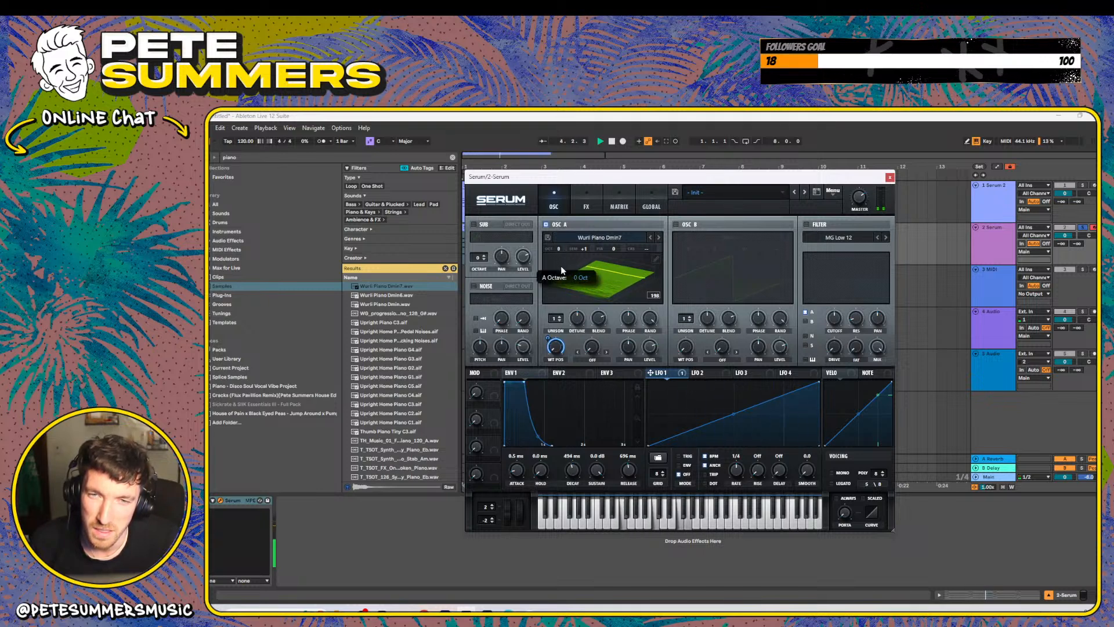
- Audition other piano samples and replace oscillator A's wavetable with Thumb Piano Tiny C3.aif
{"action": "left_click", "coordinate": [386, 287]}
{"action": "left_click", "coordinate": [386, 296]}
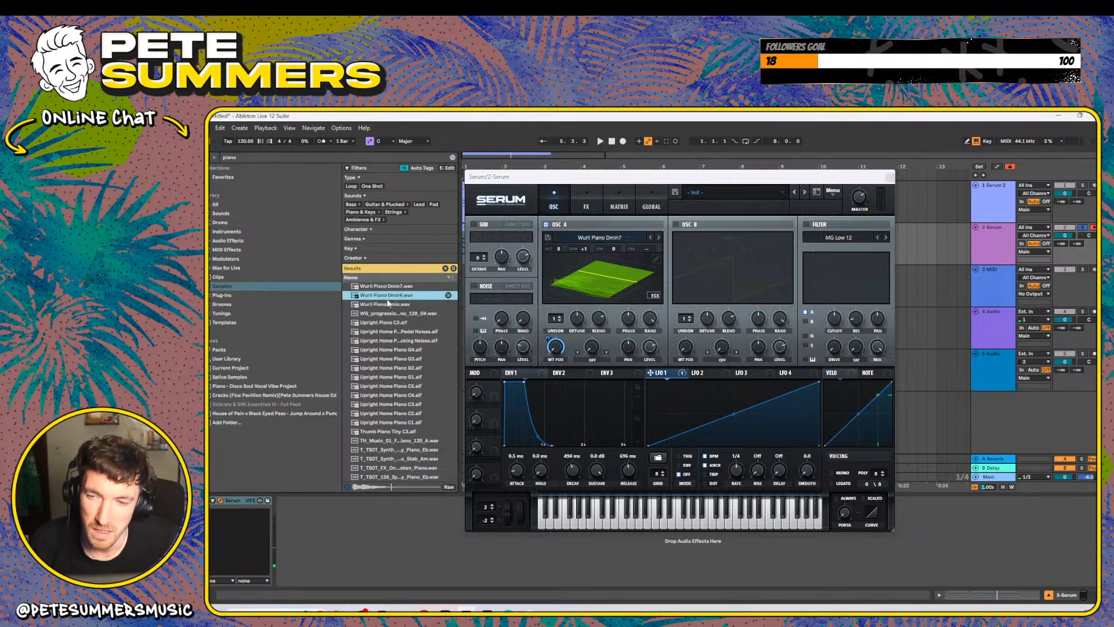
{"action": "left_click", "coordinate": [388, 305]}
{"action": "left_click", "coordinate": [386, 433]}
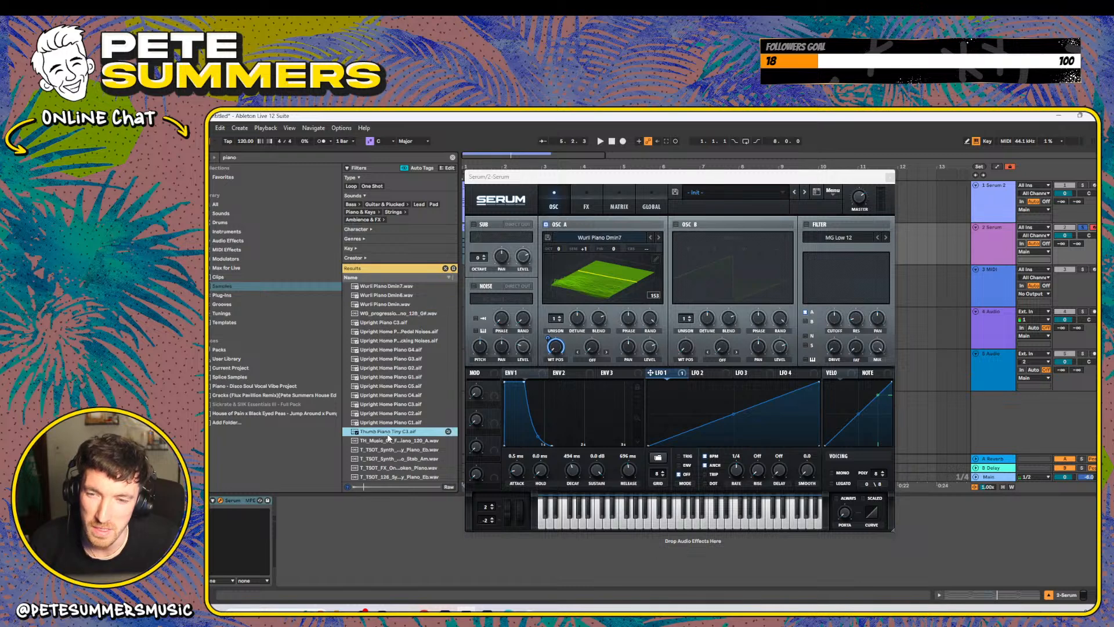
{"action": "left_click_drag", "start_coordinate": [386, 433], "coordinate": [582, 295]}
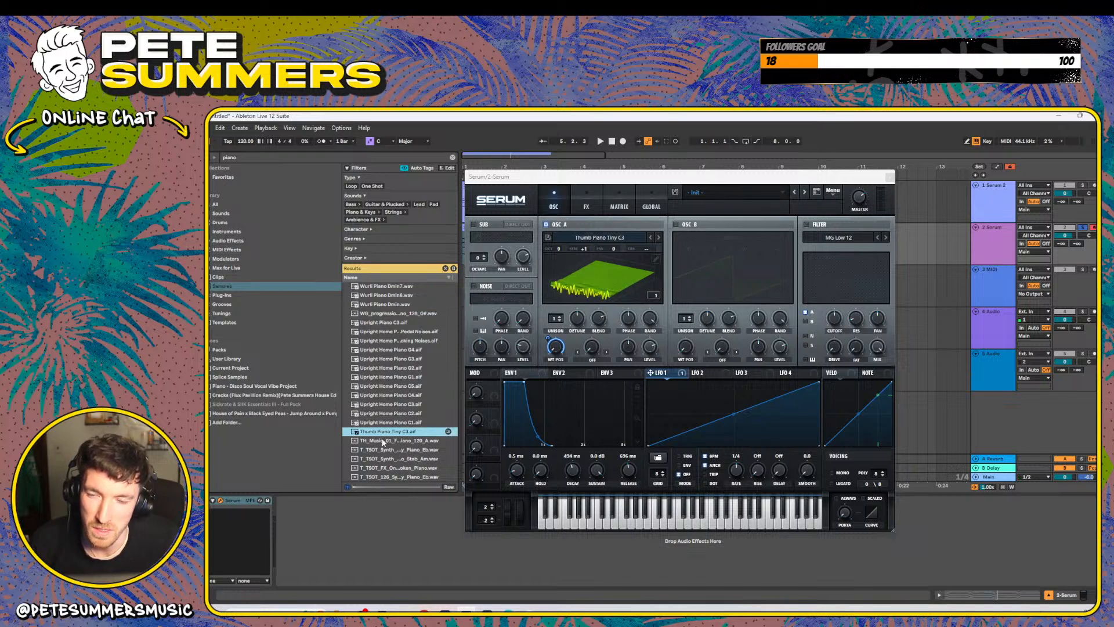
{"action": "left_click_drag", "start_coordinate": [395, 416], "coordinate": [585, 281]}
- Set Envelope 1's decay to 984 ms and release to 307 ms, switch LFO 1 to envelope mode and play the clip
{"action": "key", "text": "space"}
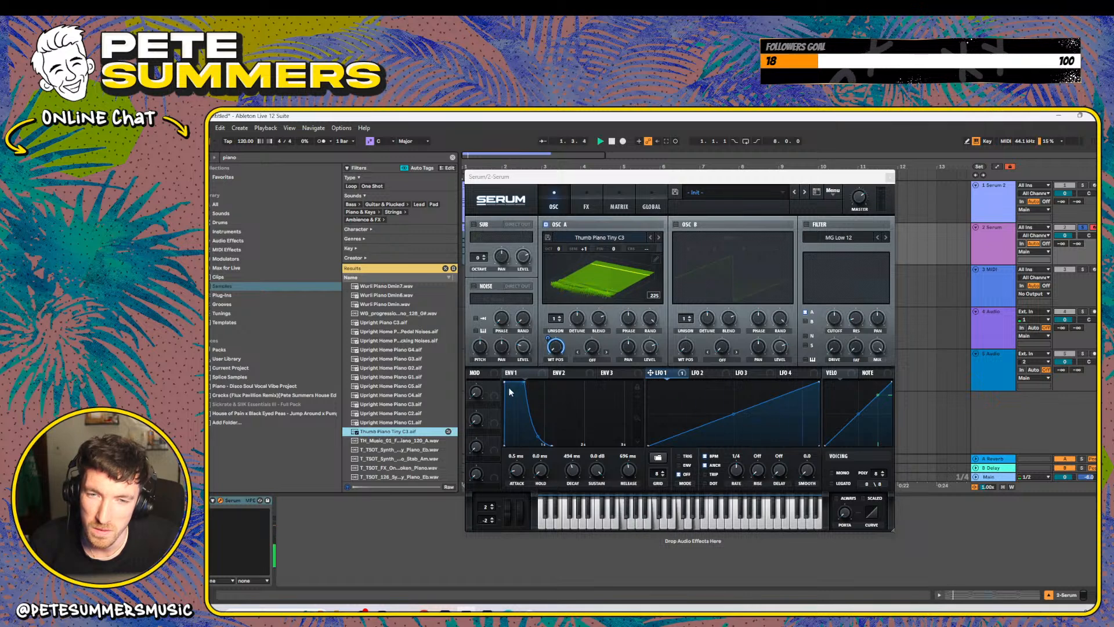
{"action": "left_click_drag", "start_coordinate": [523, 381], "coordinate": [542, 381]}
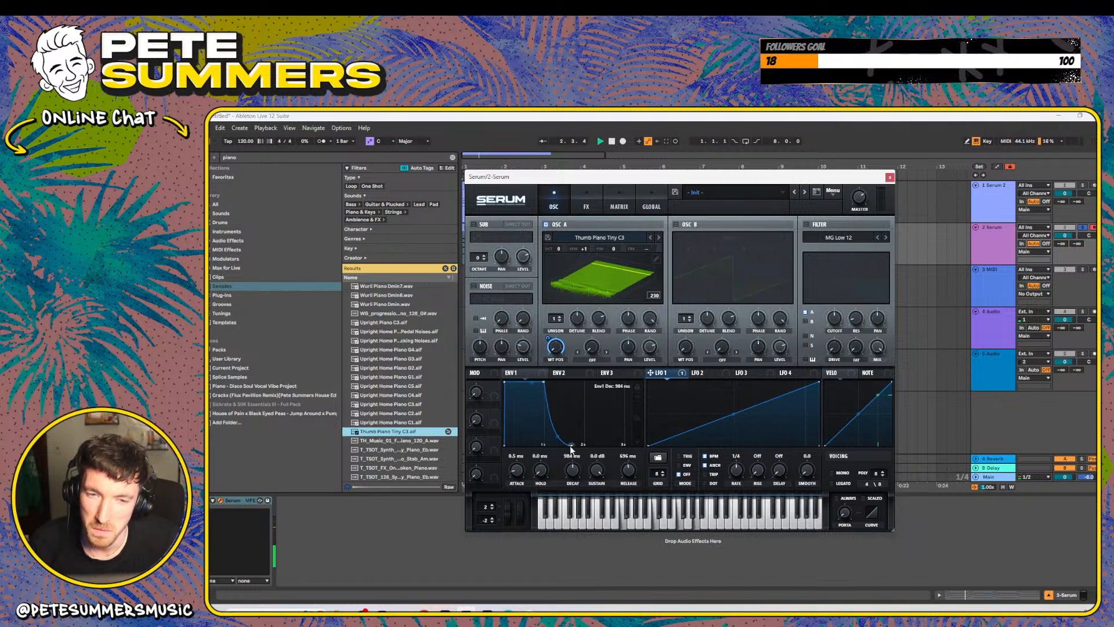
{"action": "left_click_drag", "start_coordinate": [627, 471], "coordinate": [627, 490]}
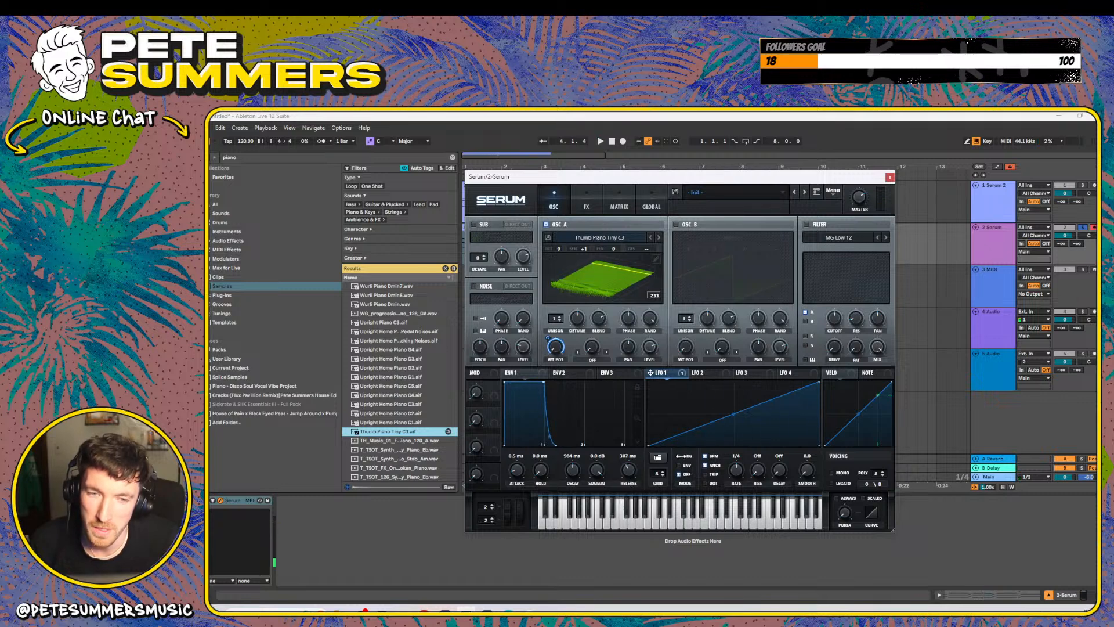
{"action": "key", "text": "space"}
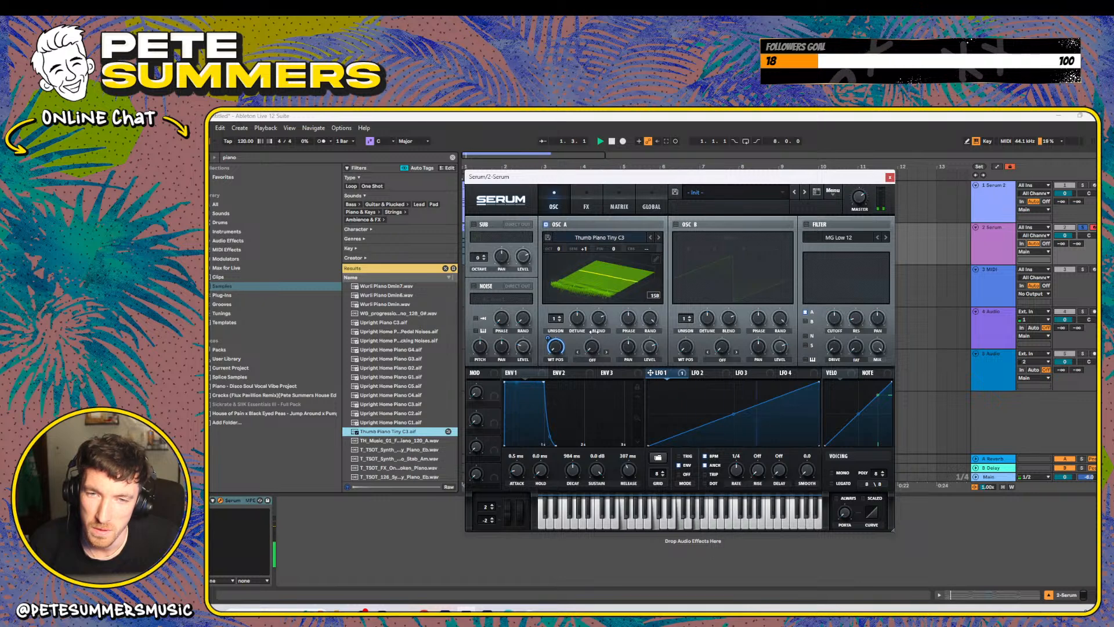
- Check Serum's modulation matrix and enable the Reverb in its effects rack
{"action": "left_click", "coordinate": [586, 207]}
{"action": "left_click", "coordinate": [619, 206]}
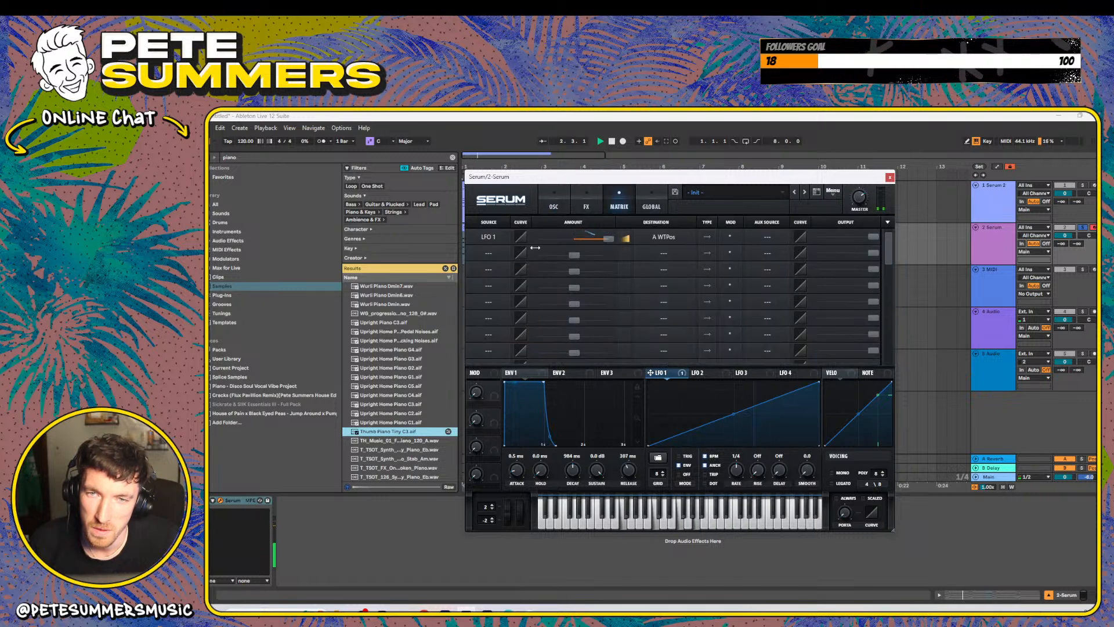
{"action": "left_click", "coordinate": [588, 207]}
{"action": "left_click", "coordinate": [487, 326]}
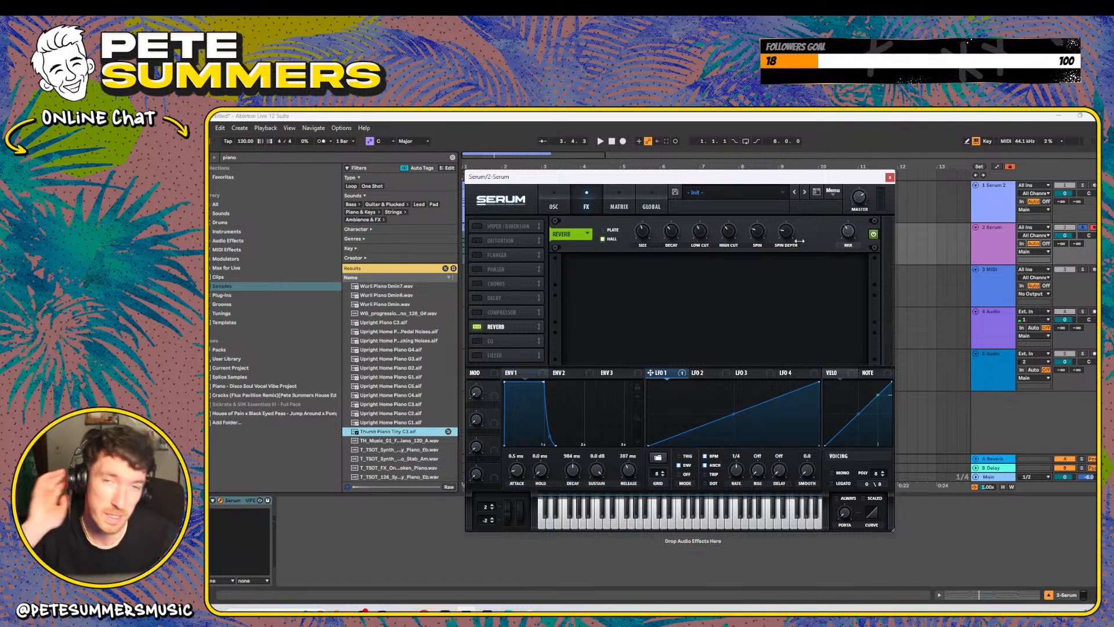
- Switch to the web browser and open YouTube in a new tab
{"action": "left_click", "coordinate": [424, 608]}
{"action": "key", "text": "ctrl+t"}
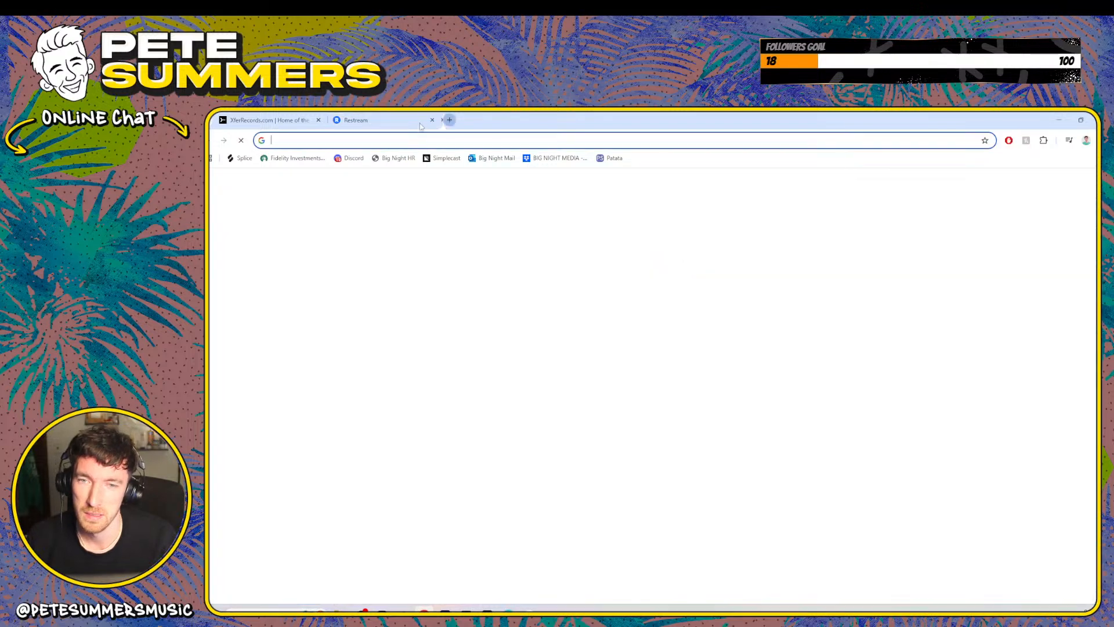
{"action": "type", "text": "youtube.coim"}
{"action": "key", "text": "Return"}
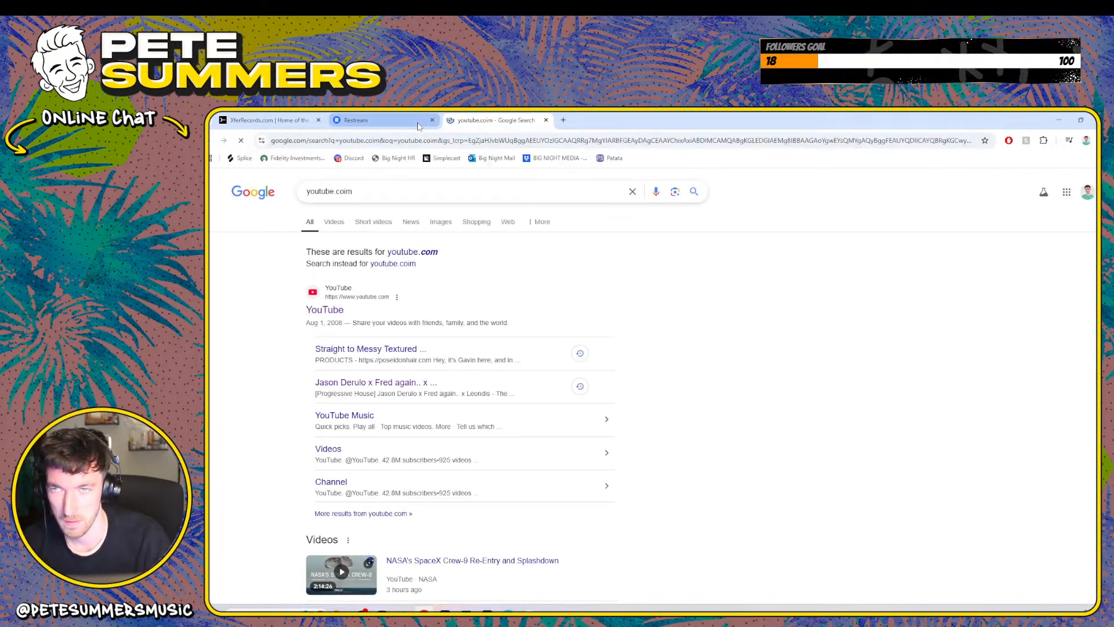
{"action": "left_click", "coordinate": [345, 298]}
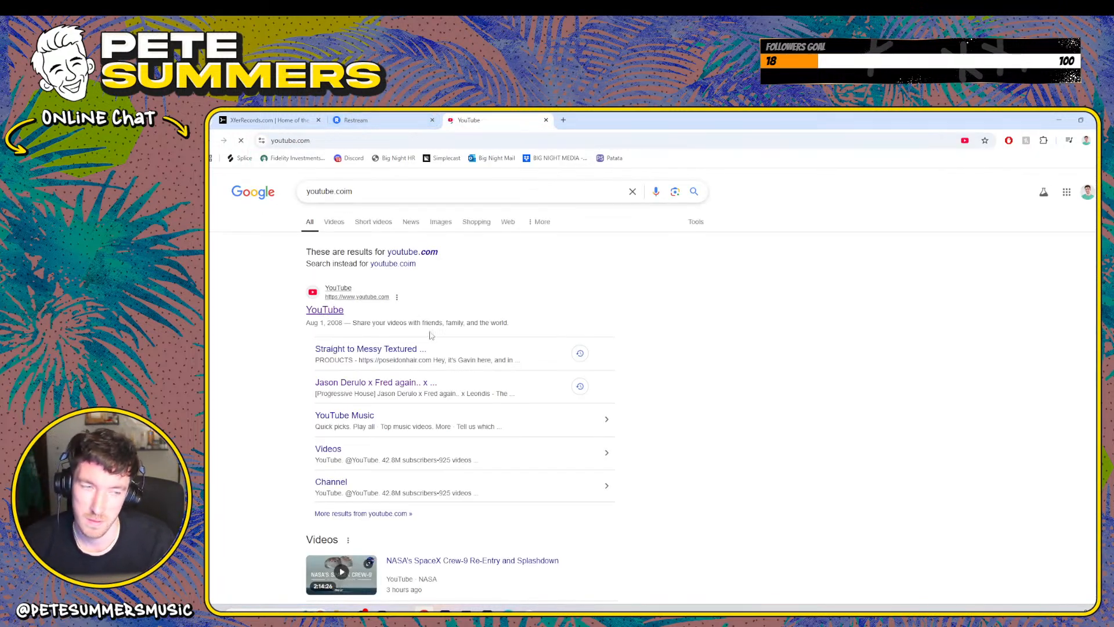
- Search YouTube for "it's stickz" and look through the results
{"action": "left_click", "coordinate": [565, 181]}
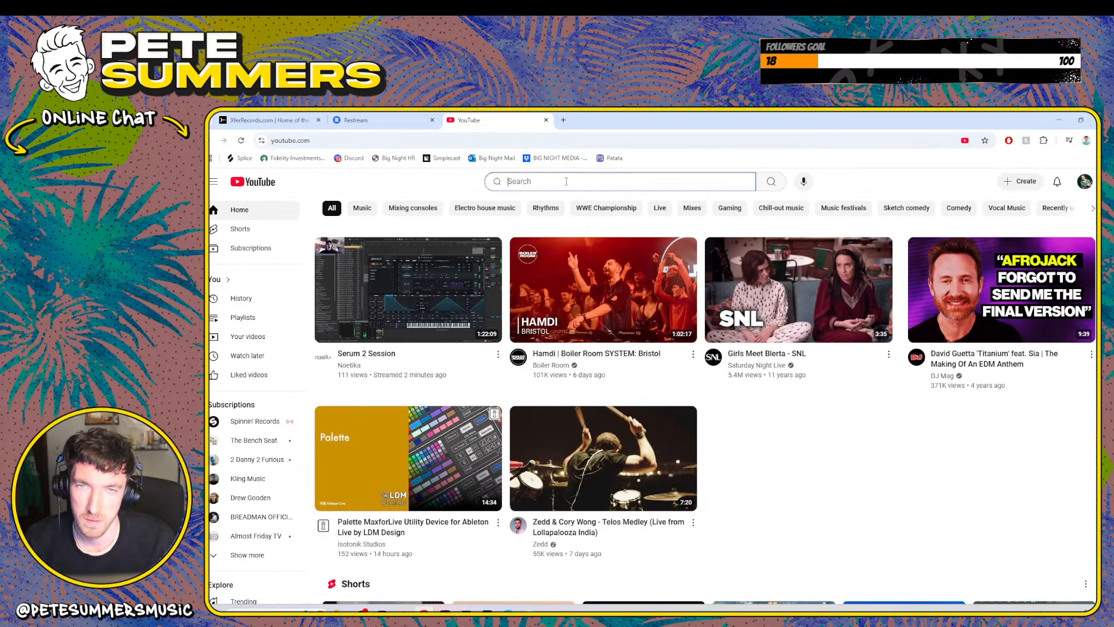
{"action": "type", "text": "it's stic"}
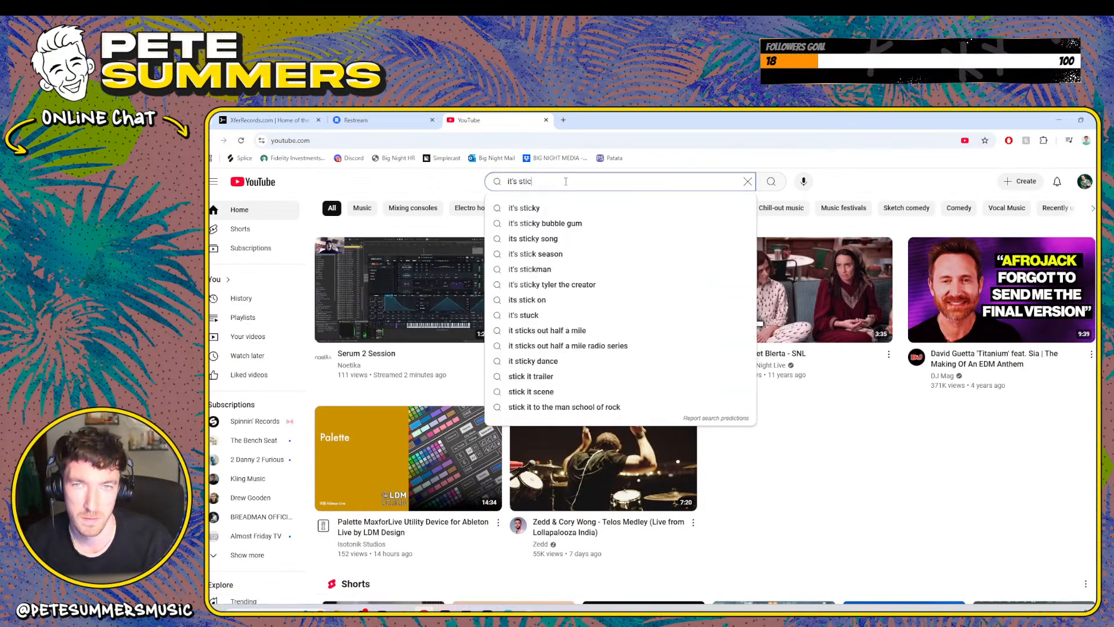
{"action": "type", "text": "kz"}
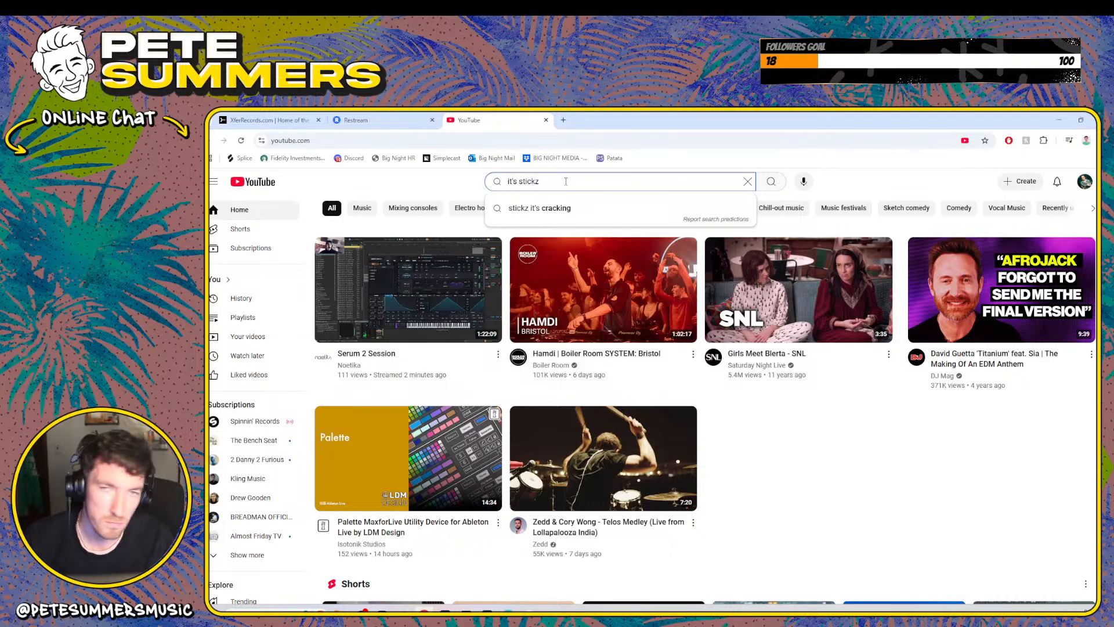
{"action": "key", "text": "Return"}
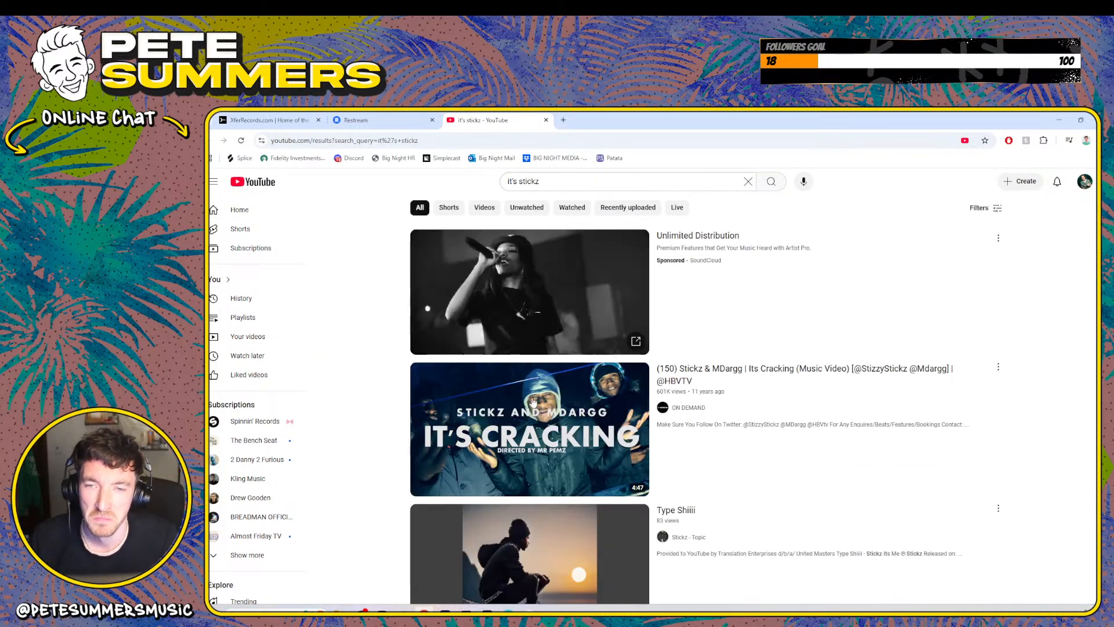
{"action": "scroll", "coordinate": [533, 401], "scroll_direction": "down", "scroll_amount": 3}
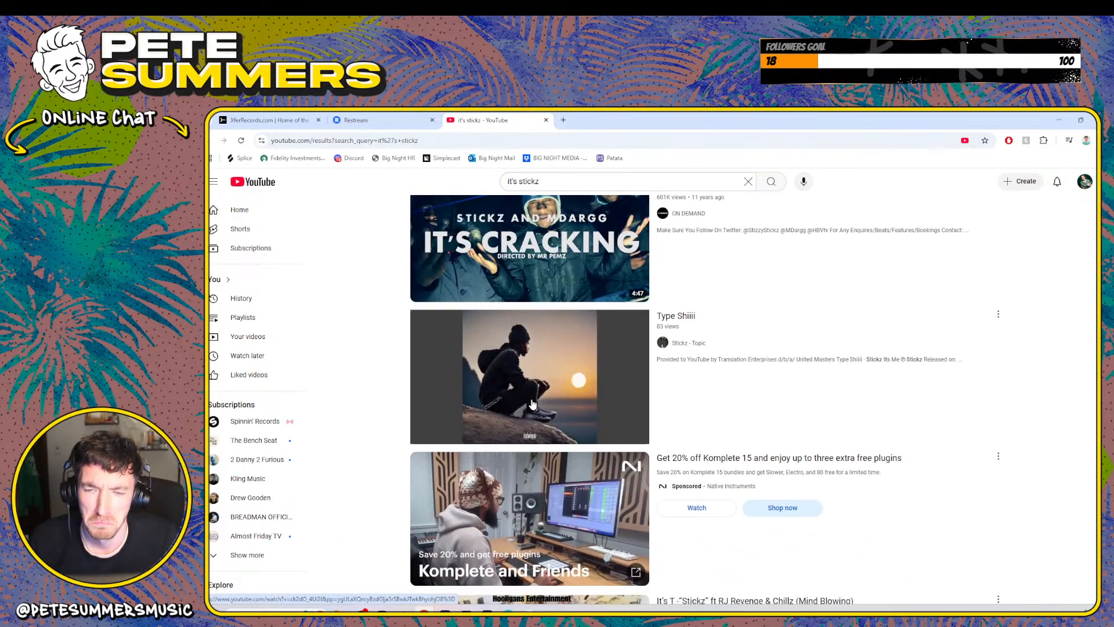
{"action": "scroll", "coordinate": [533, 403], "scroll_direction": "down", "scroll_amount": 2}
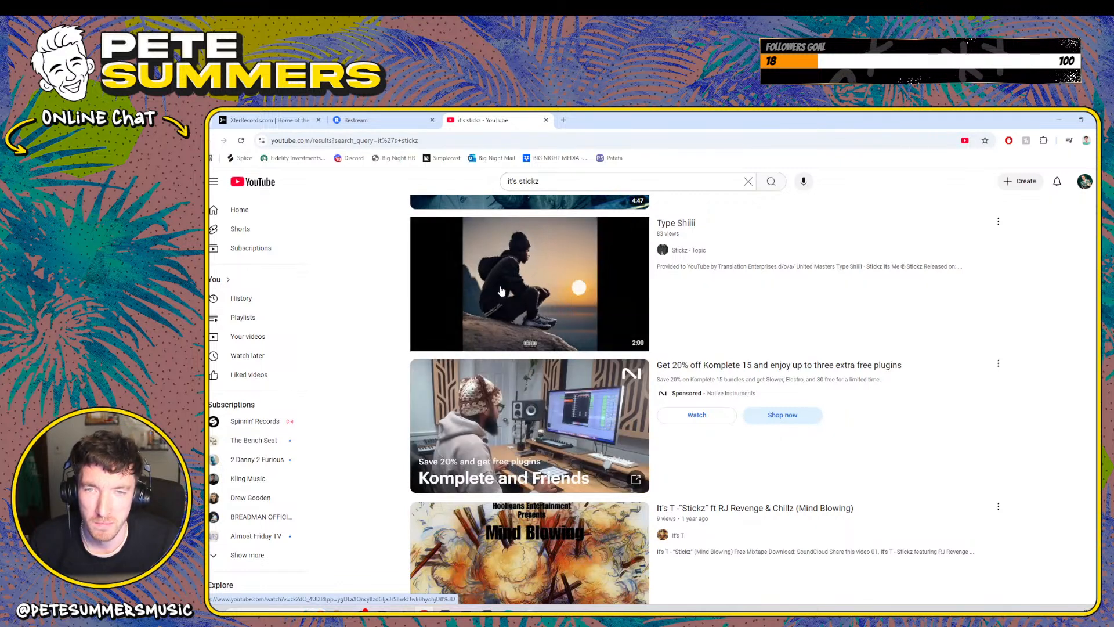
{"action": "scroll", "coordinate": [502, 290], "scroll_direction": "down", "scroll_amount": 10}
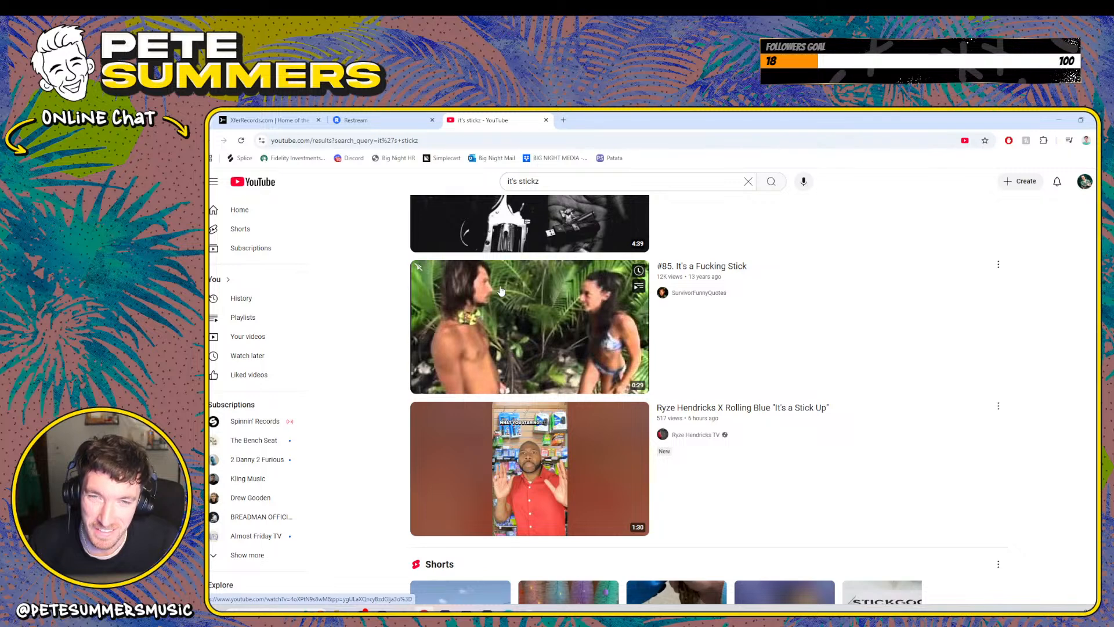
{"action": "scroll", "coordinate": [506, 357], "scroll_direction": "down", "scroll_amount": 9}
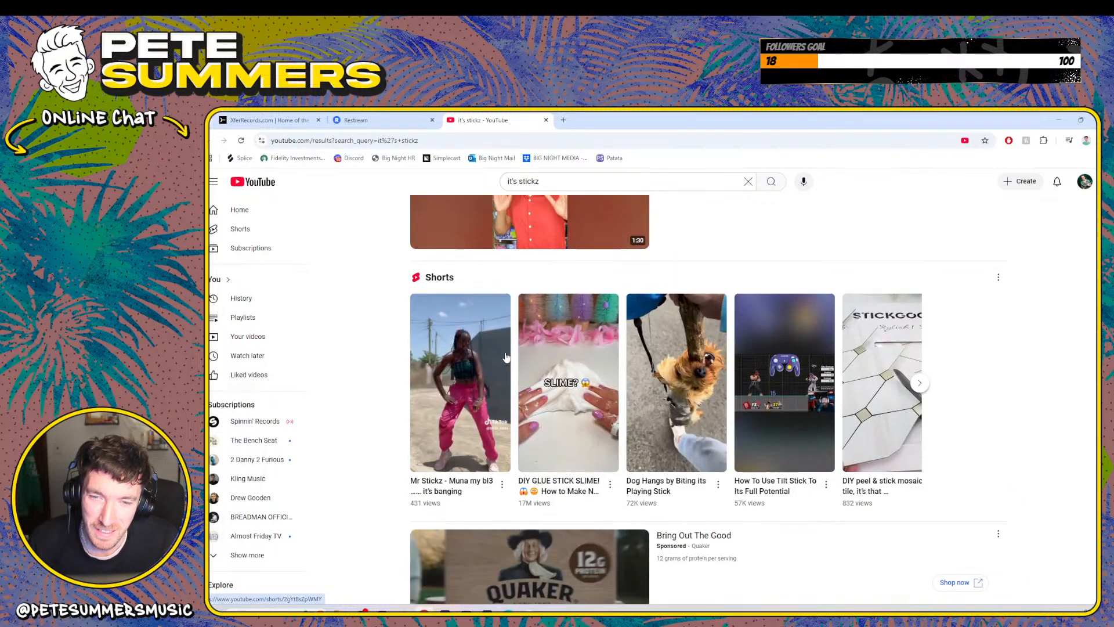
- Search Google for "it's stickz" in a new browser tab
{"action": "left_click", "coordinate": [563, 120]}
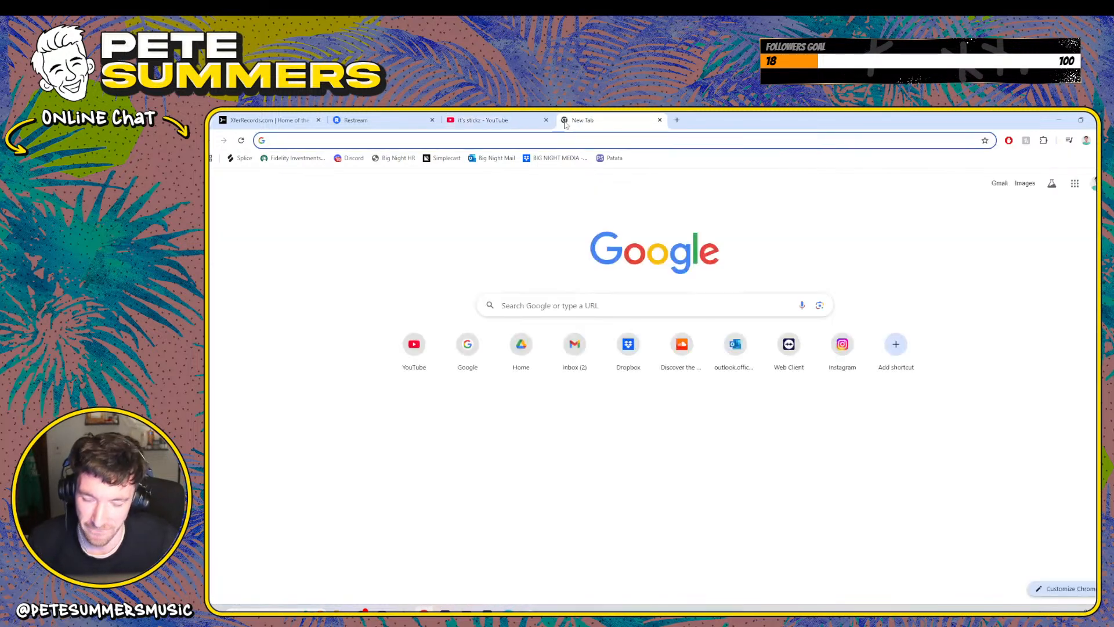
{"action": "type", "text": "it's stickz"}
{"action": "key", "text": "Return"}
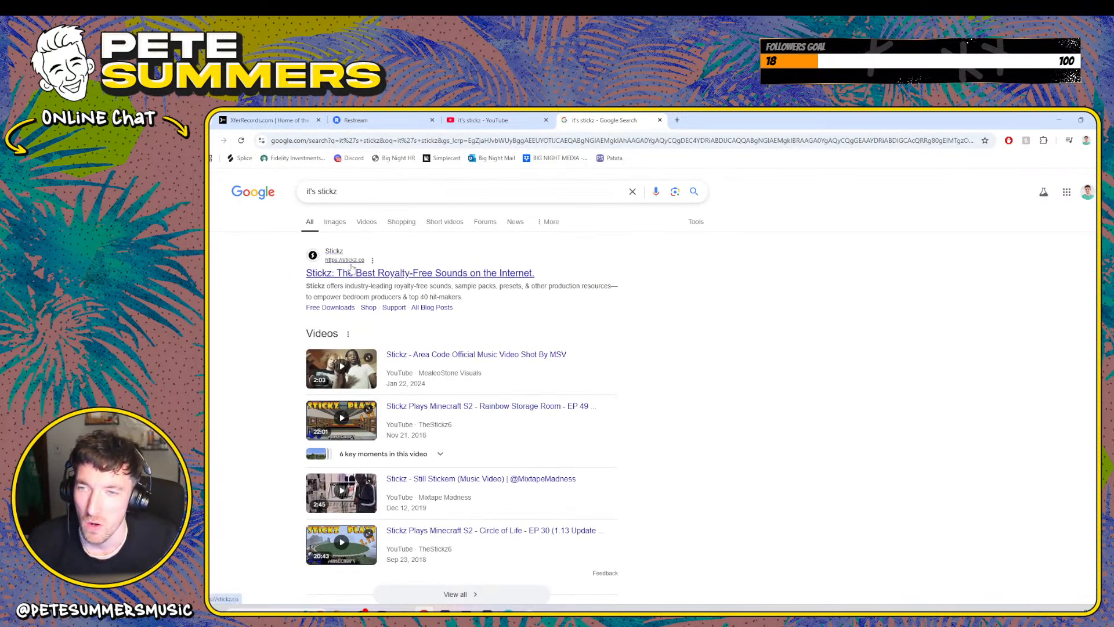
- Open the Stickz website from the search results, close its tab, and switch back to Ableton Live
{"action": "left_click", "coordinate": [358, 274]}
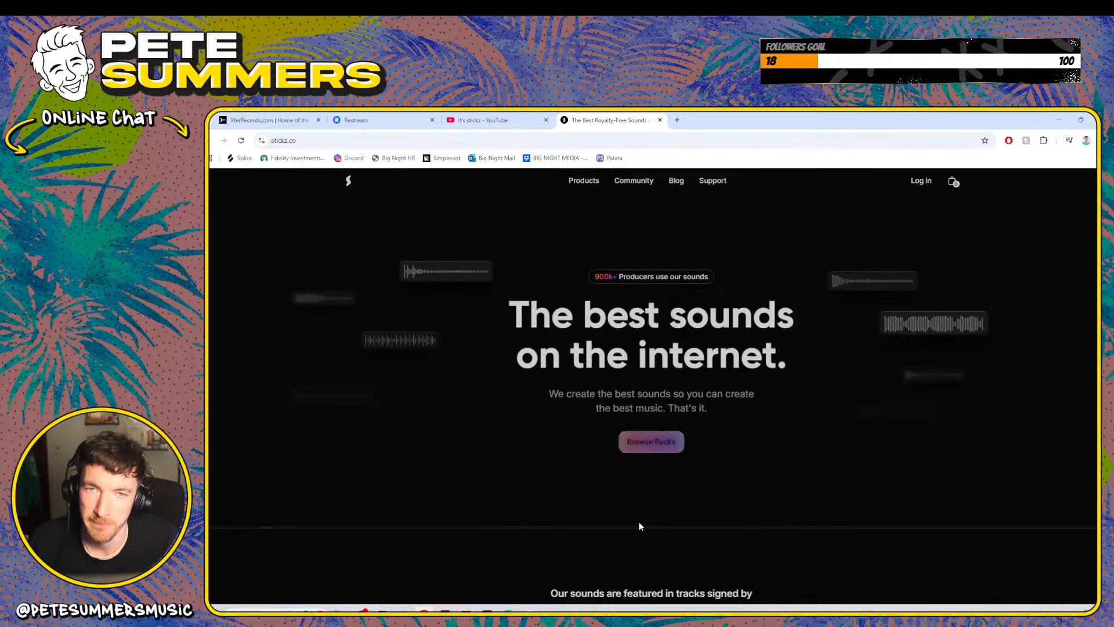
{"action": "left_click", "coordinate": [660, 120]}
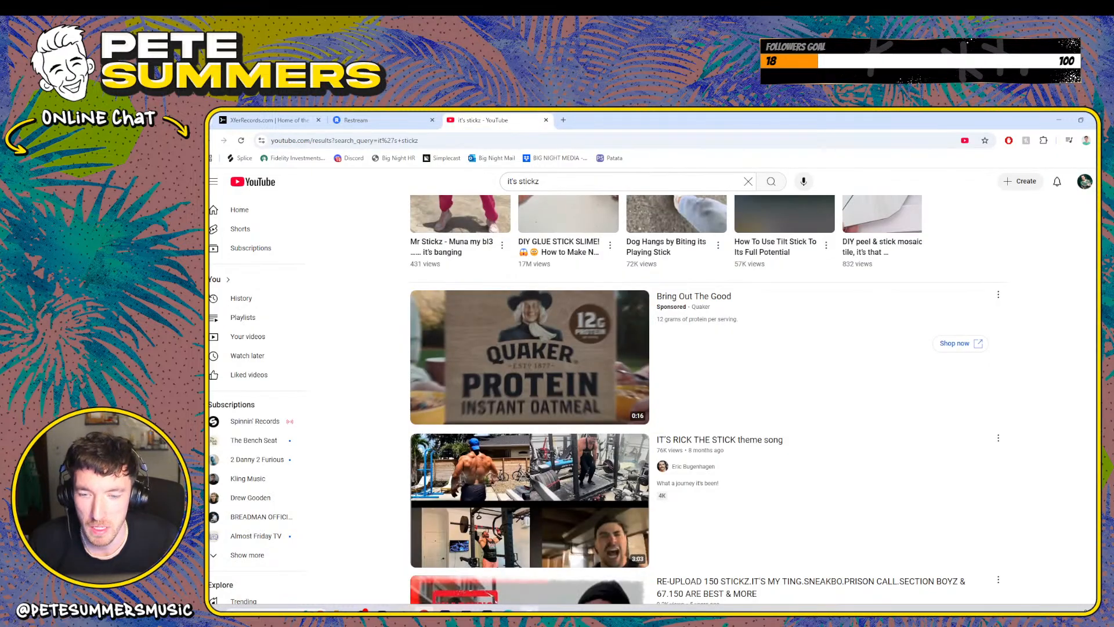
{"action": "key", "text": "alt+Tab"}
{"action": "left_click_drag", "start_coordinate": [751, 254], "coordinate": [457, 180]}
{"action": "left_click", "coordinate": [864, 186]}
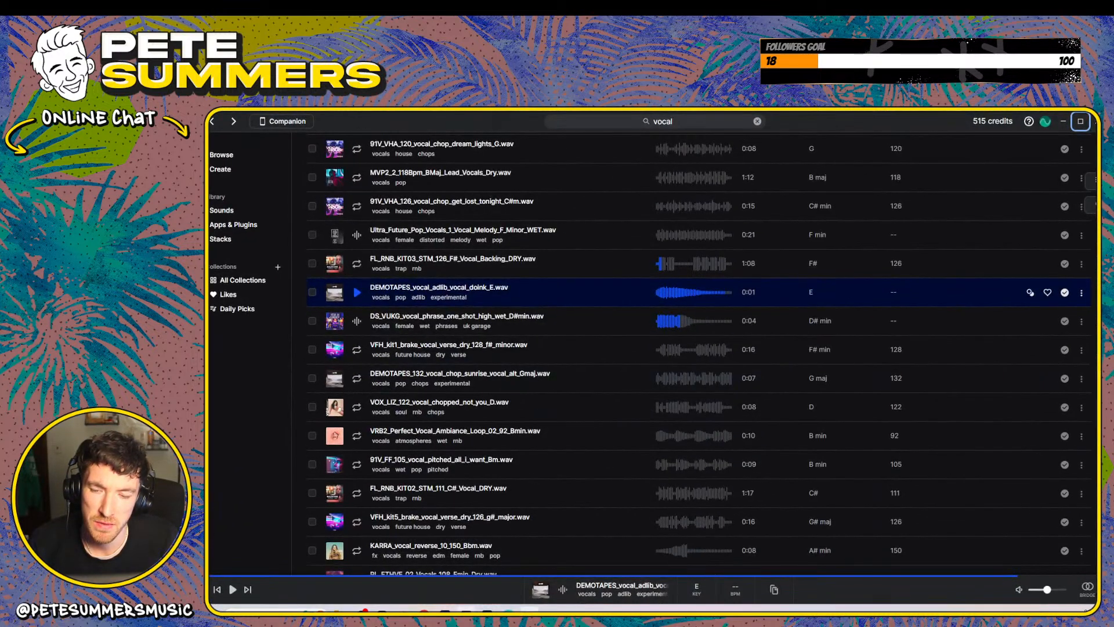
{"action": "key", "text": "alt+Tab"}
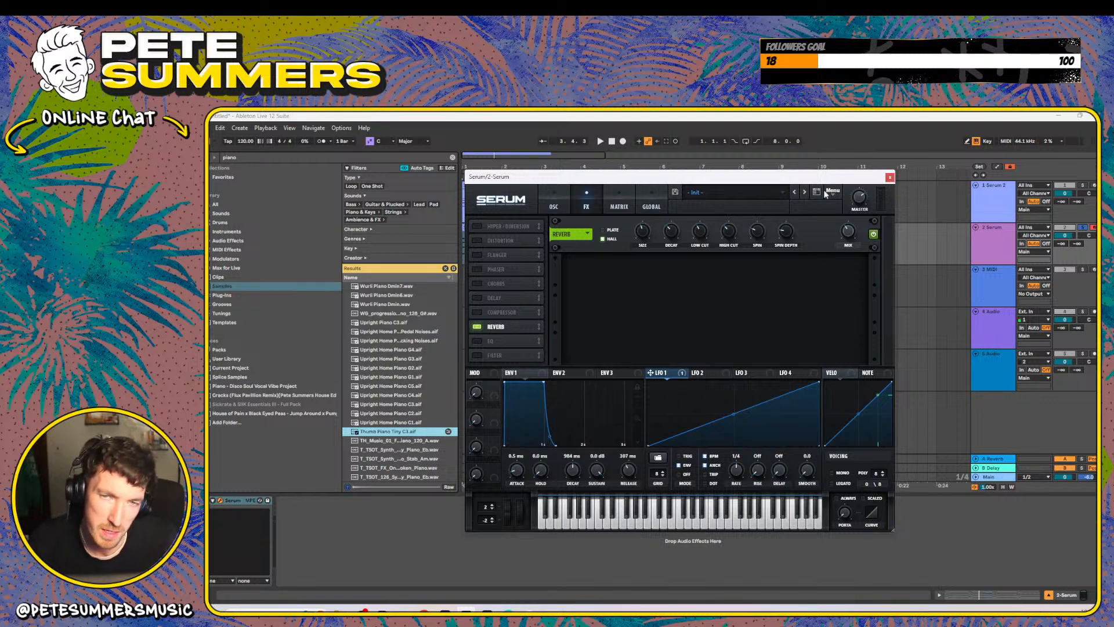
- Remove the Serum instrument from the second track and delete that track with its clip
{"action": "left_click", "coordinate": [888, 178]}
{"action": "left_click", "coordinate": [235, 502]}
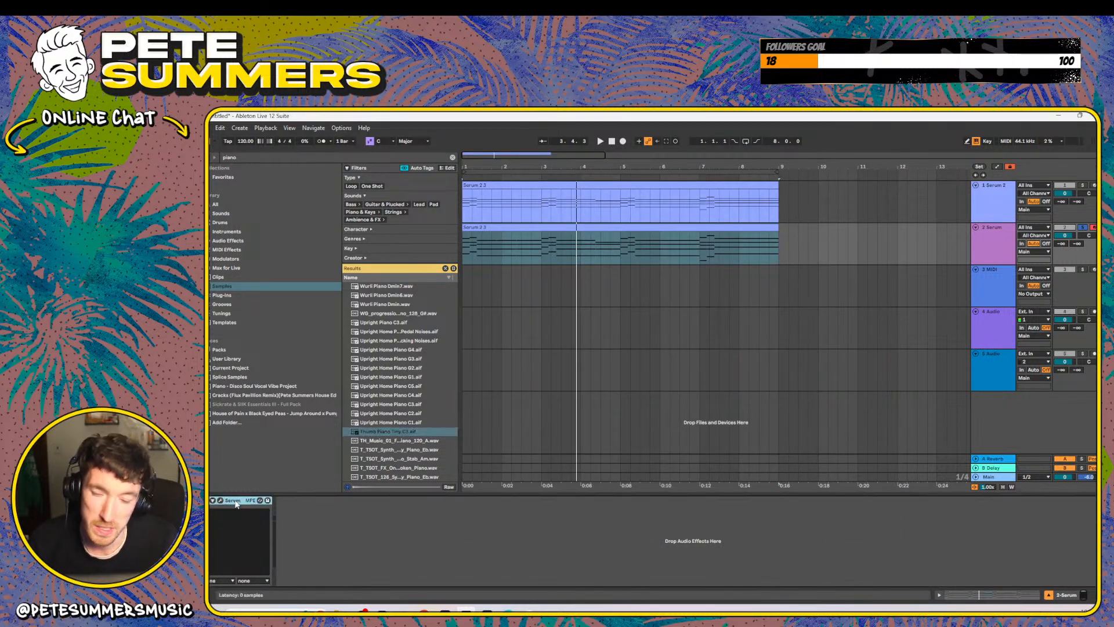
{"action": "key", "text": "Delete"}
{"action": "left_click", "coordinate": [982, 252]}
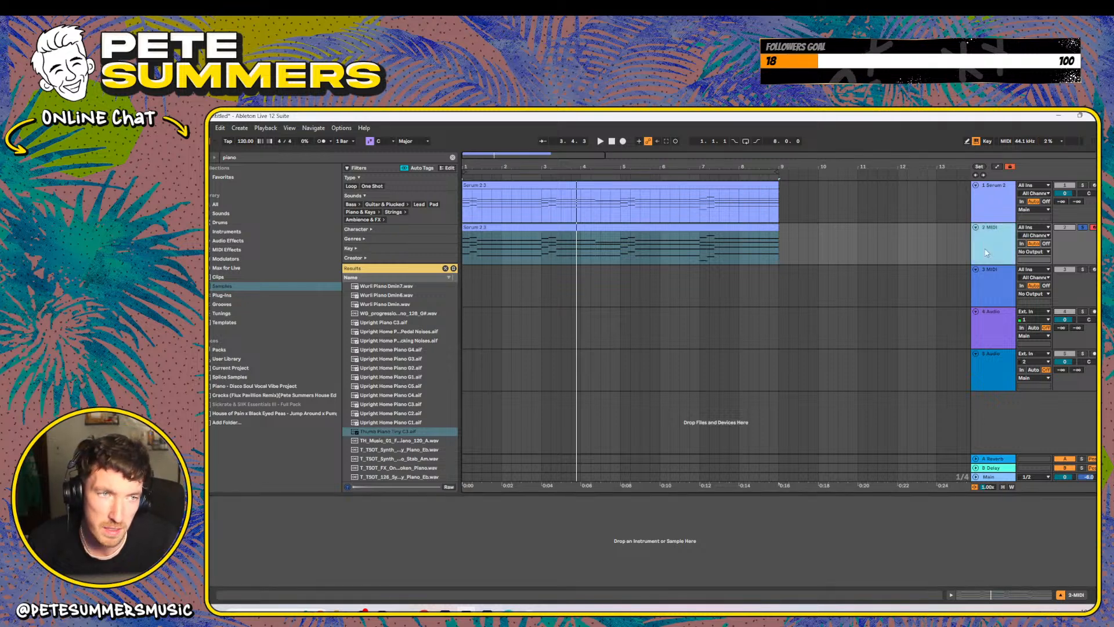
{"action": "key", "text": "Delete"}
- Load the acoustic guitar factory preset GTR - 100 Nights in Marocco into Serum 2 on track 1 and close the plugin window
{"action": "left_click", "coordinate": [995, 206]}
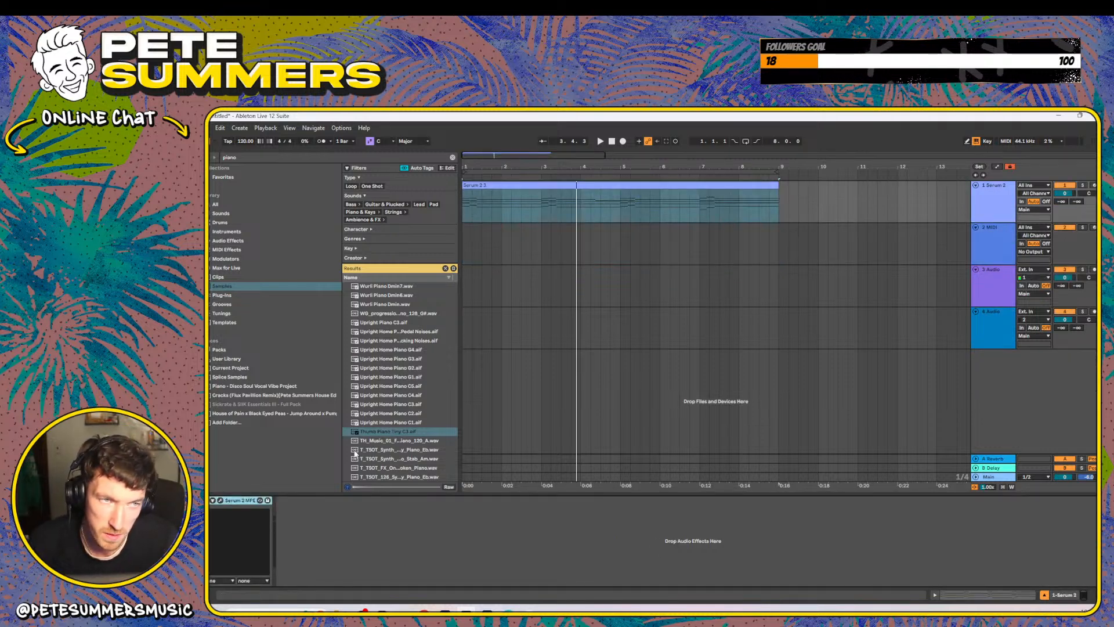
{"action": "left_click", "coordinate": [220, 500]}
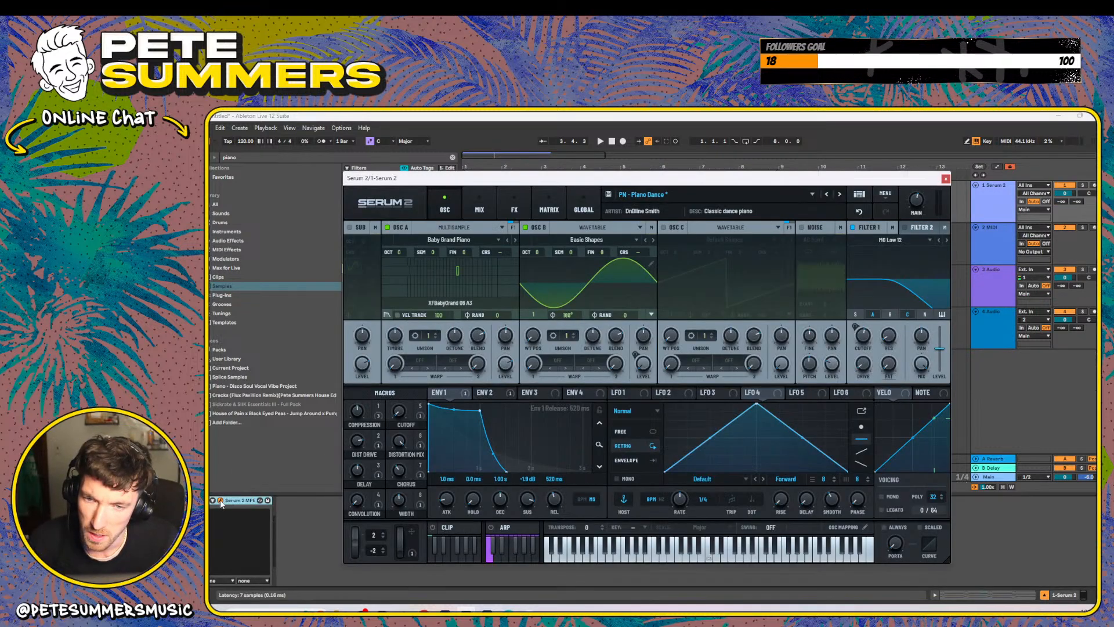
{"action": "left_click", "coordinate": [675, 195]}
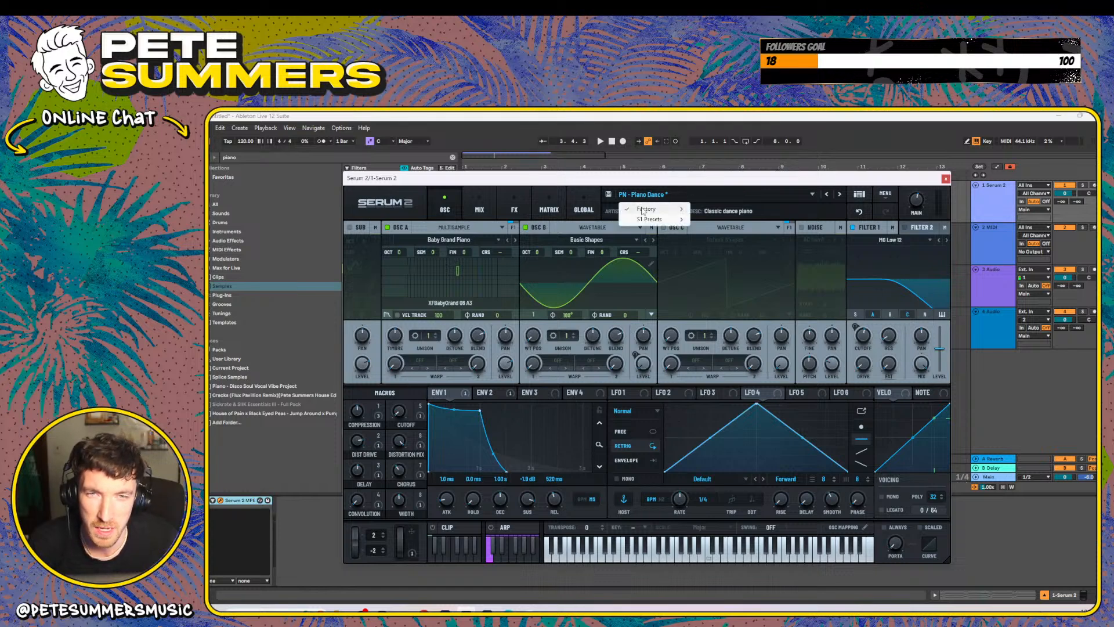
{"action": "mouse_move", "coordinate": [643, 210]}
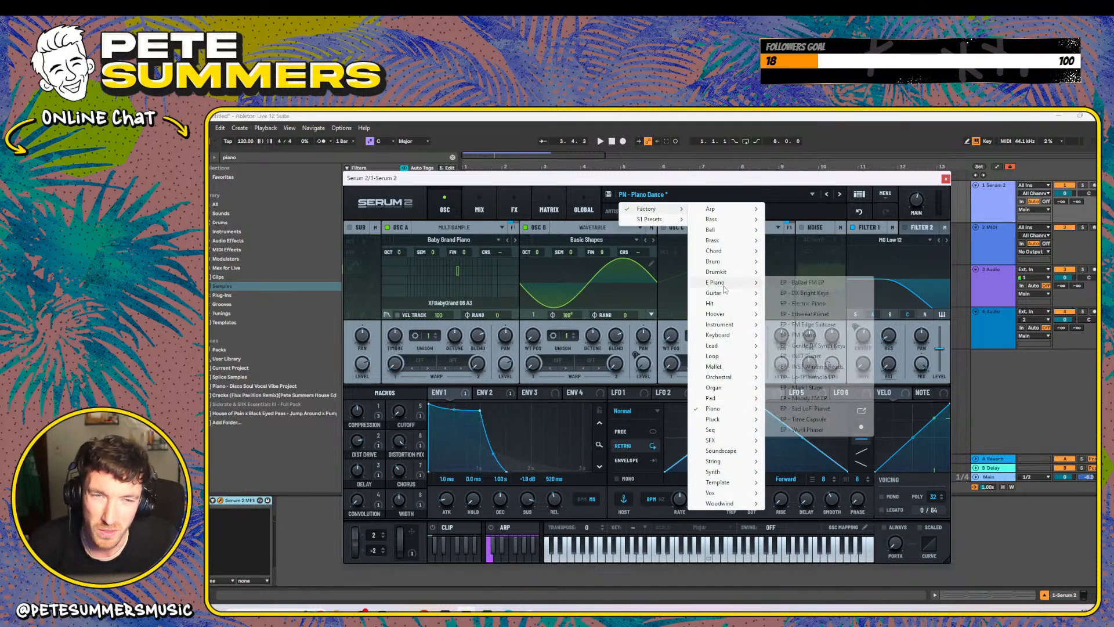
{"action": "mouse_move", "coordinate": [719, 293]}
{"action": "mouse_move", "coordinate": [802, 304]}
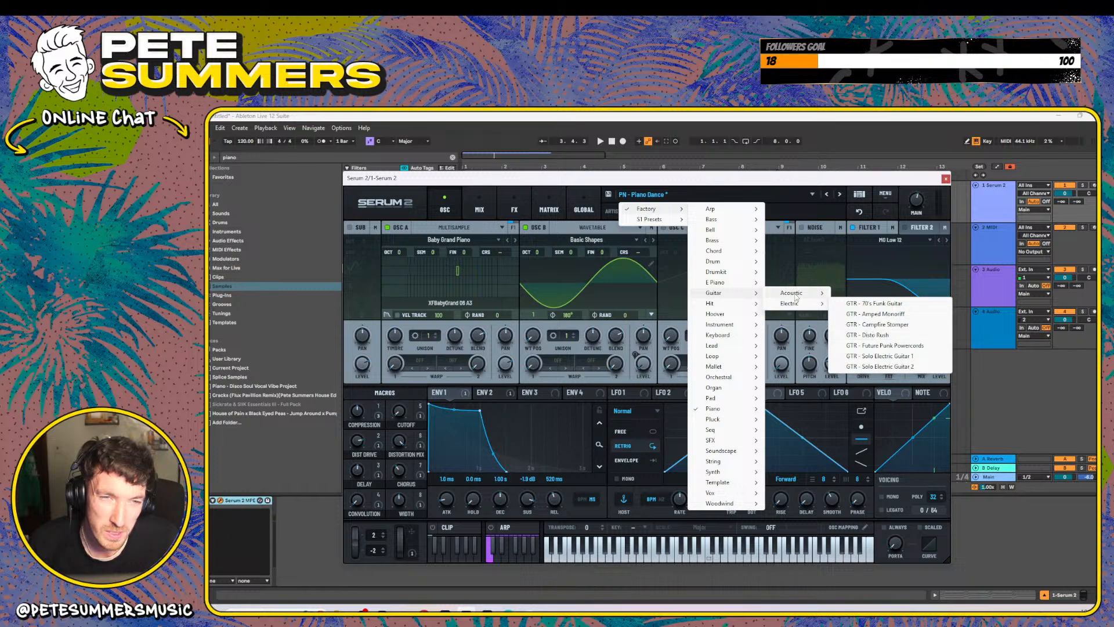
{"action": "left_click", "coordinate": [874, 294]}
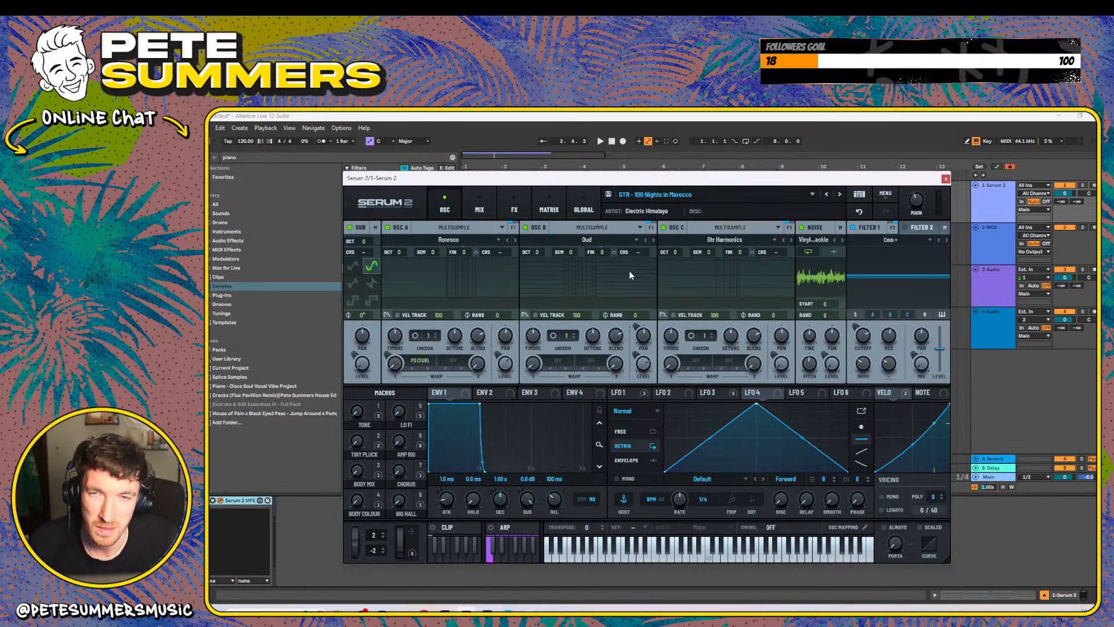
{"action": "left_click", "coordinate": [947, 179]}
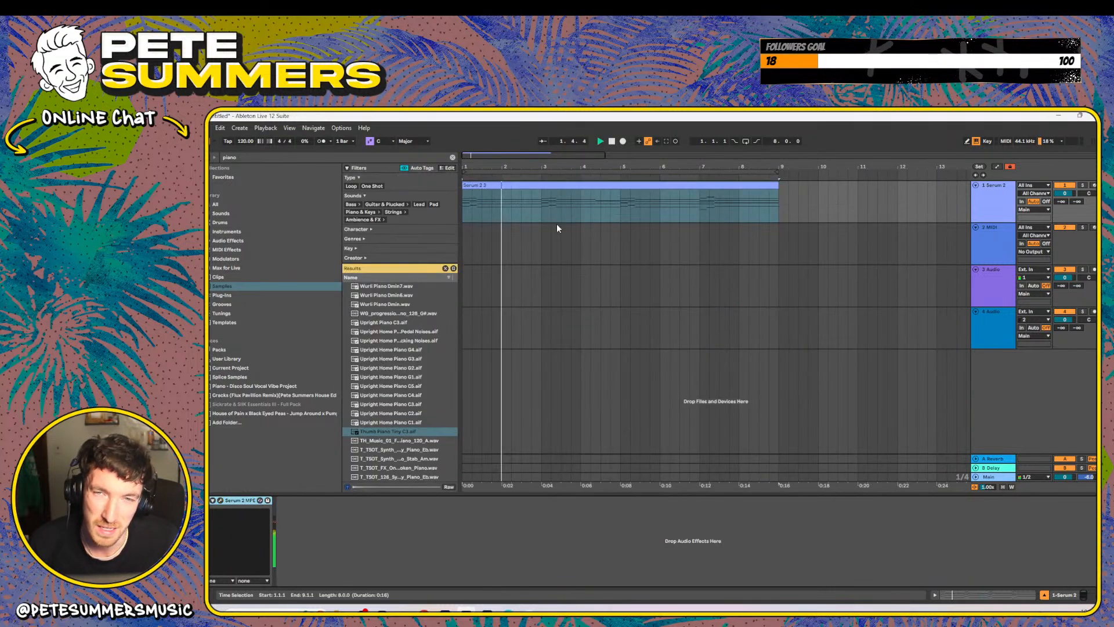
- Transpose all notes of the Serum 2 clip down one octave and play back the result
{"action": "double_click", "coordinate": [553, 210]}
{"action": "left_click_drag", "start_coordinate": [571, 531], "coordinate": [593, 570]}
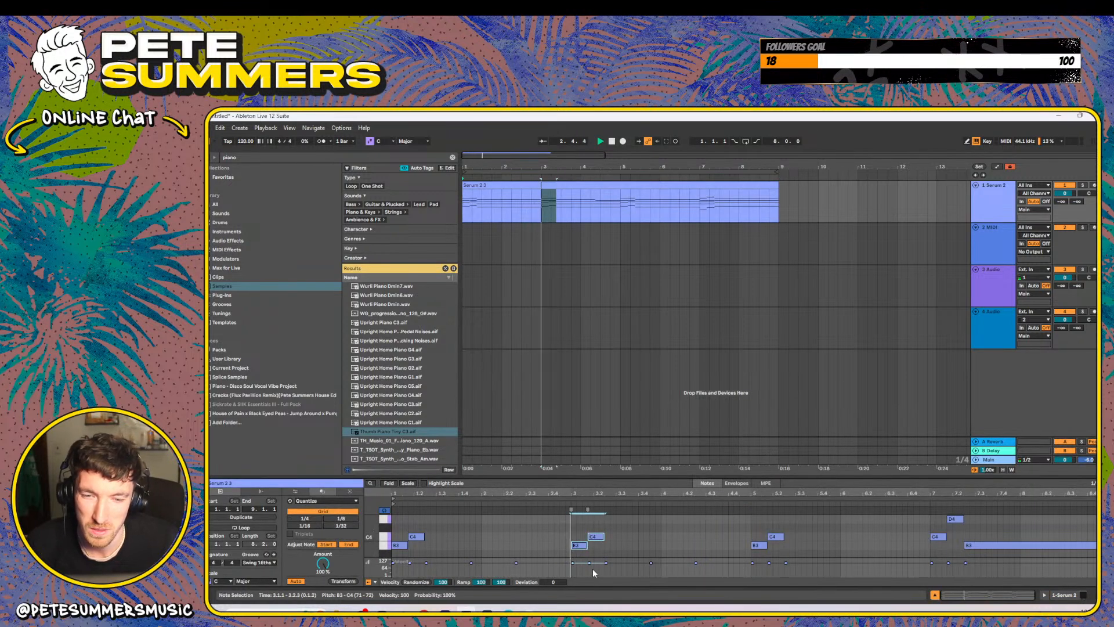
{"action": "key", "text": "ctrl+a"}
{"action": "key", "text": "shift+Down"}
{"action": "key", "text": "space"}
{"action": "key", "text": "space"}
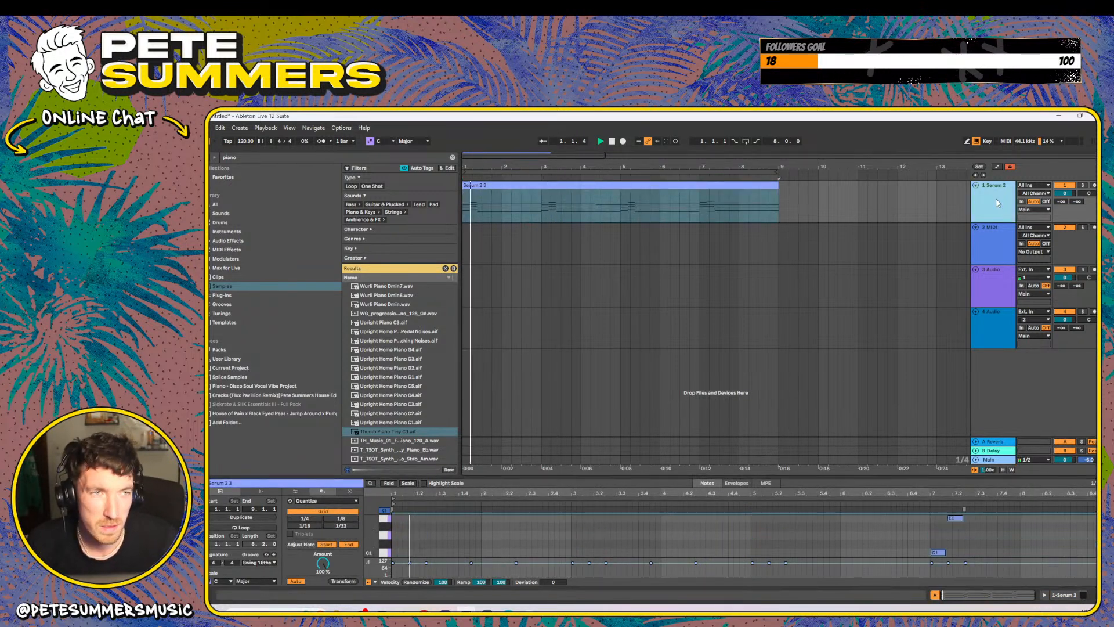
{"action": "left_click", "coordinate": [996, 197]}
{"action": "left_click", "coordinate": [528, 193]}
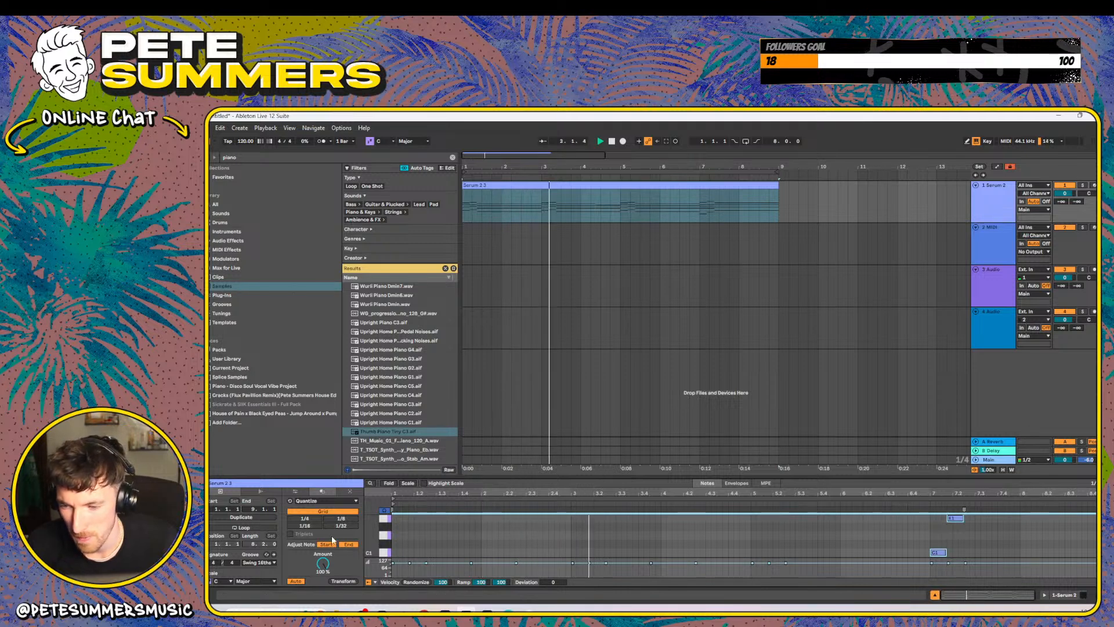
{"action": "key", "text": "space"}
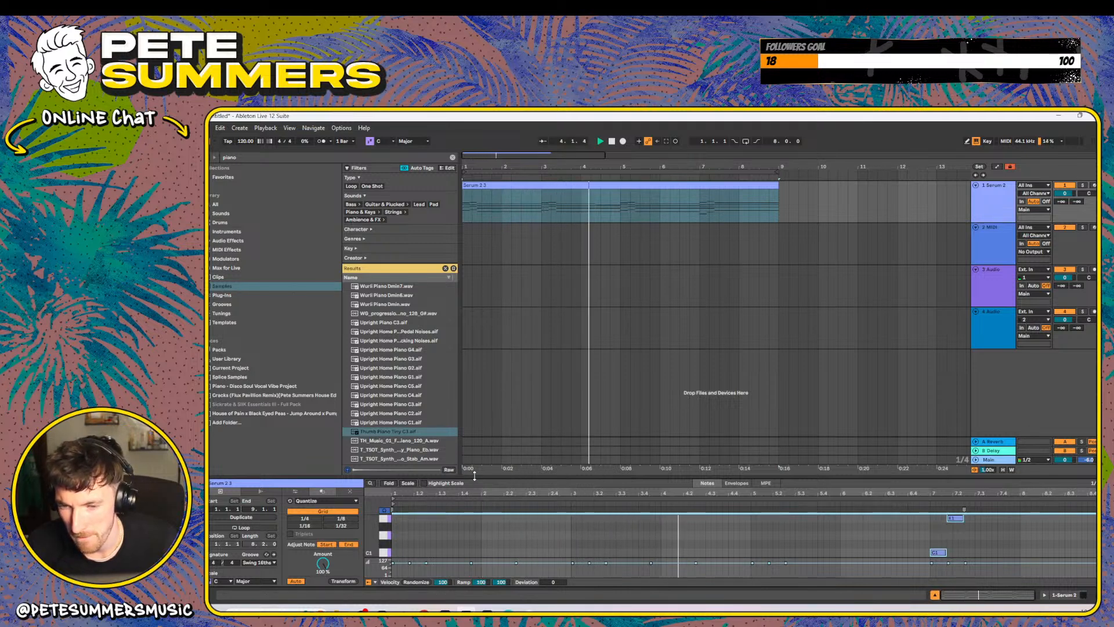
- Enlarge the clip editor to show the chords across their full pitch range
{"action": "left_click_drag", "start_coordinate": [457, 478], "coordinate": [430, 318]}
{"action": "scroll", "coordinate": [394, 461], "scroll_direction": "down", "scroll_amount": 5}
{"action": "scroll", "coordinate": [395, 469], "scroll_direction": "up", "scroll_amount": 10}
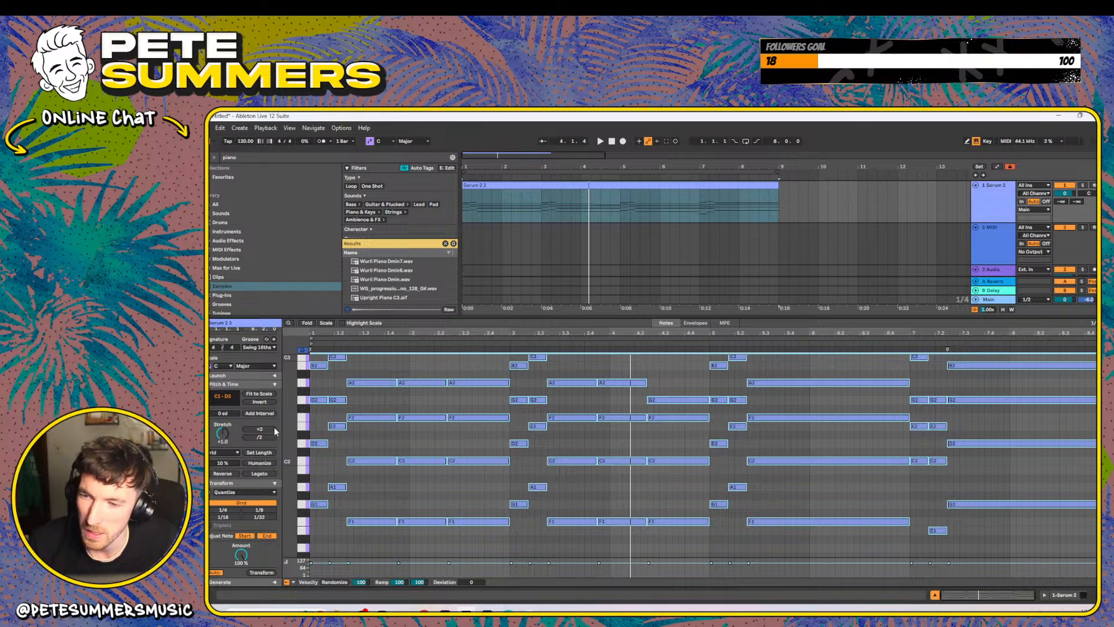
{"action": "scroll", "coordinate": [258, 377], "scroll_direction": "up", "scroll_amount": 3}
{"action": "scroll", "coordinate": [259, 377], "scroll_direction": "down", "scroll_amount": 3}
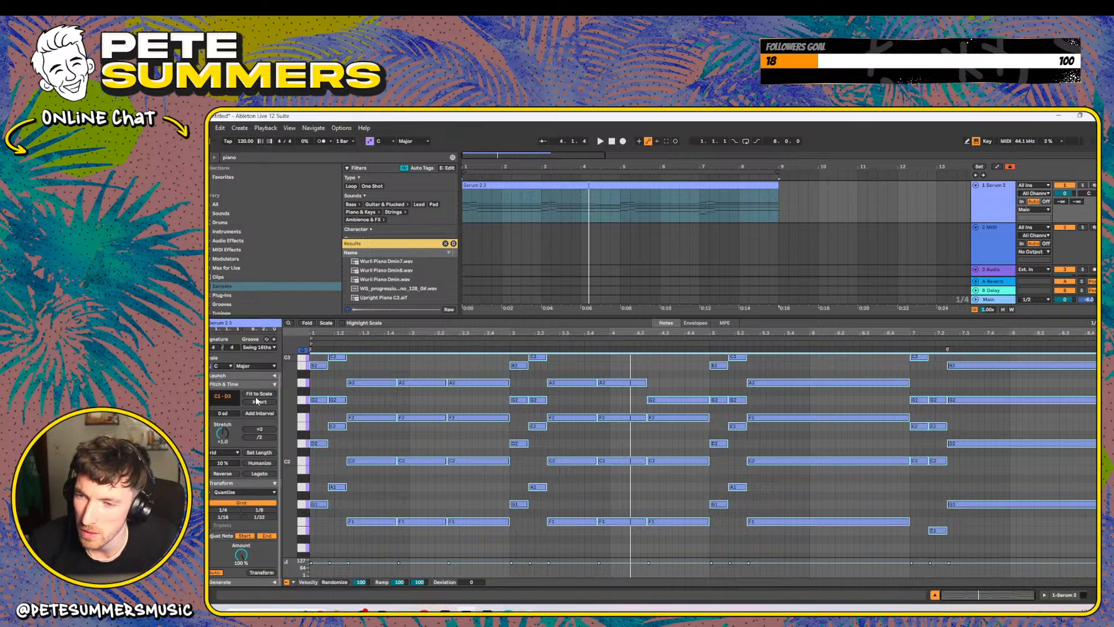
- Switch to the browser, search the web for "how to strum in ableton 12" and watch the "Ableton STRUM!" video
{"action": "left_click", "coordinate": [418, 609]}
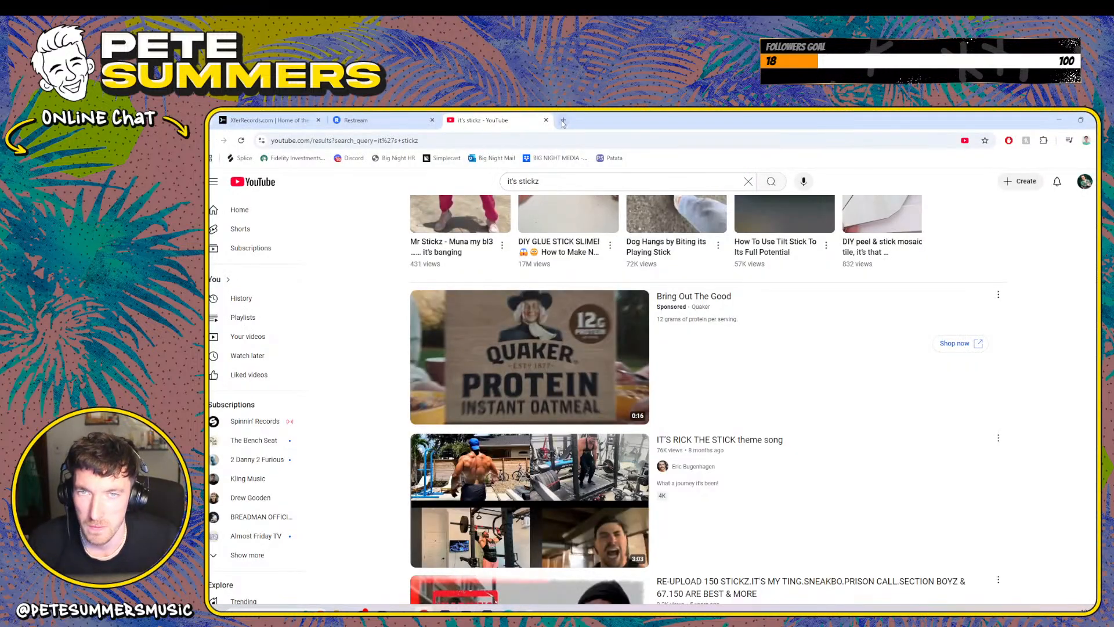
{"action": "left_click", "coordinate": [562, 120]}
{"action": "type", "text": "how to strum"}
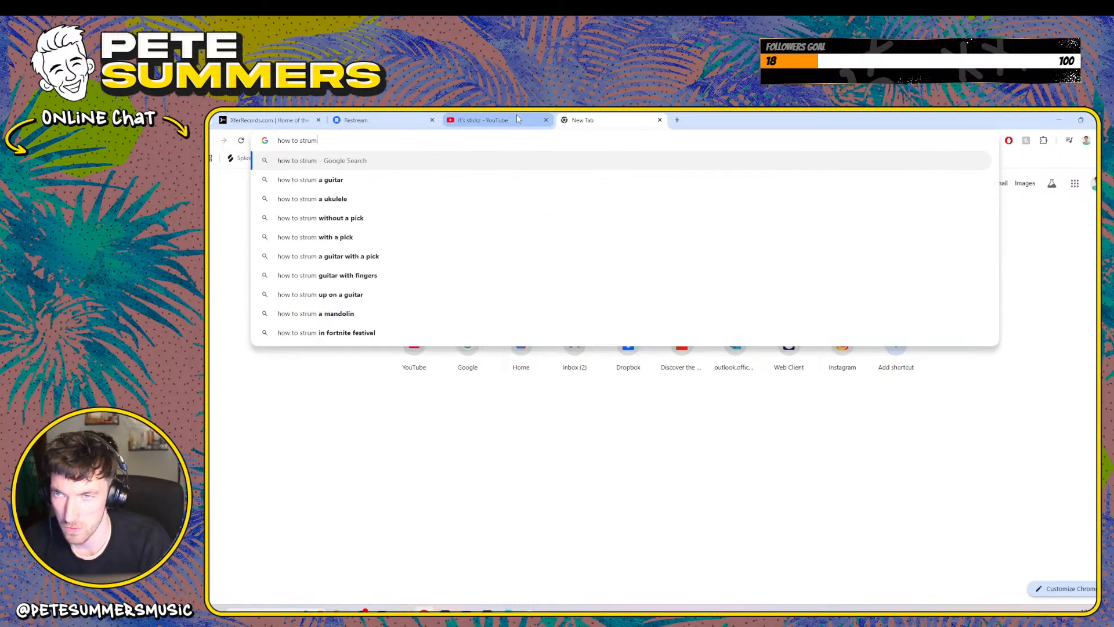
{"action": "type", "text": " in ableton 12"}
{"action": "key", "text": "Return"}
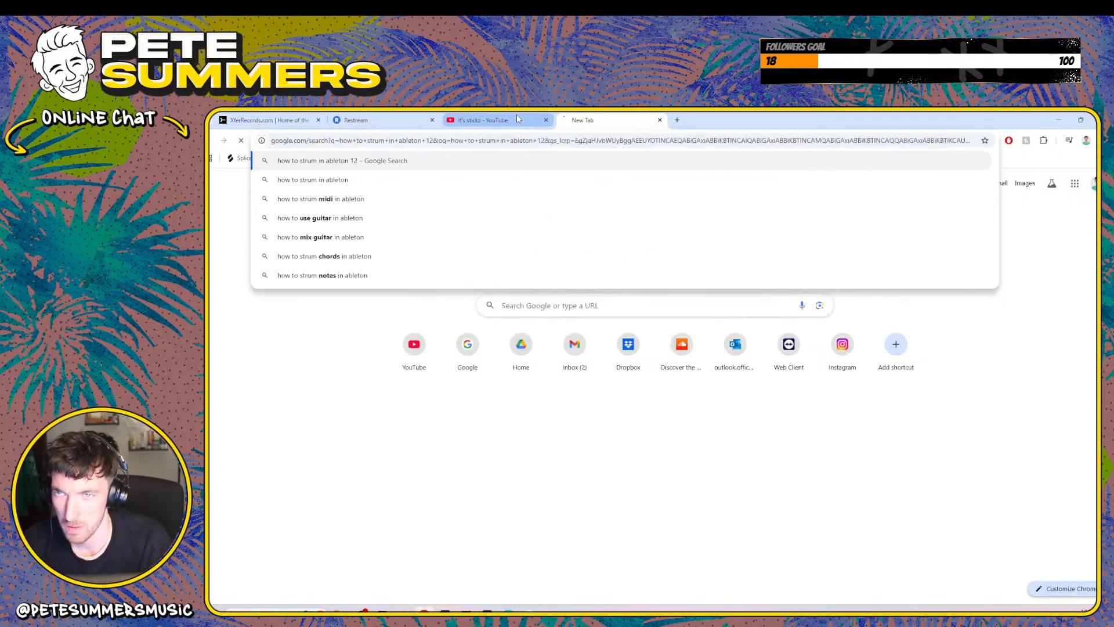
{"action": "scroll", "coordinate": [552, 323], "scroll_direction": "down", "scroll_amount": 3}
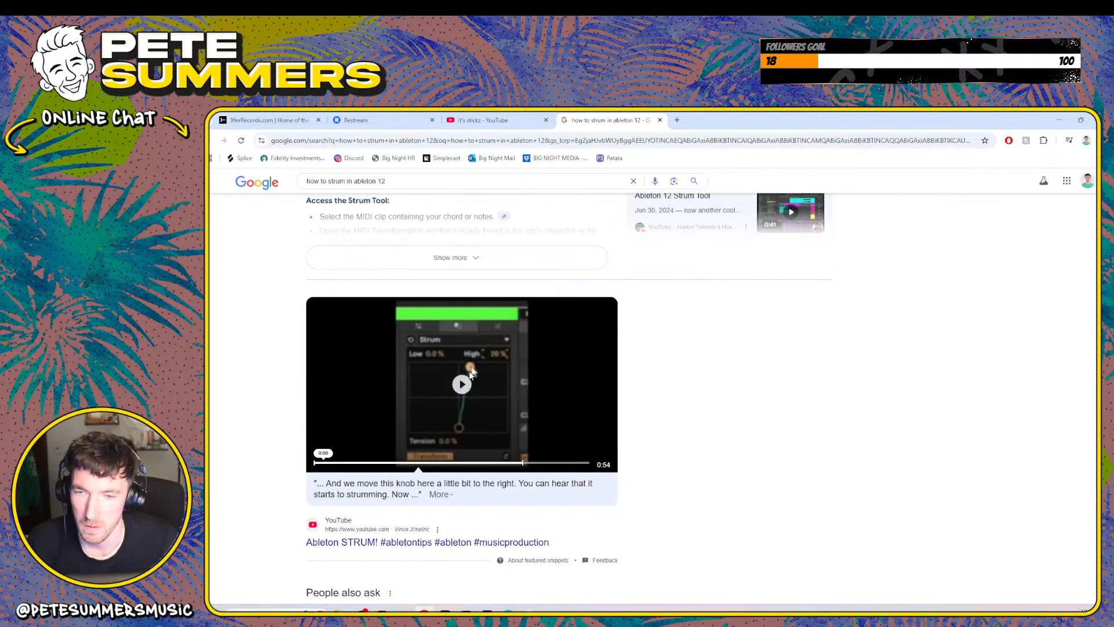
{"action": "left_click", "coordinate": [471, 374]}
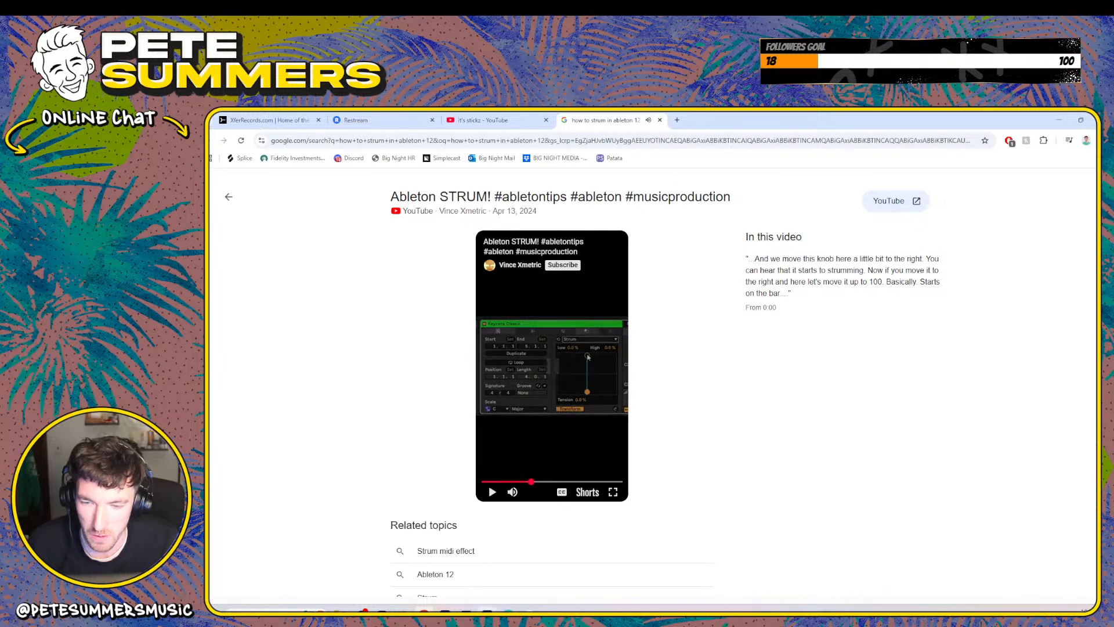
- Back in Ableton Live, widen the clip's properties area and select the Strum transformation for its notes
{"action": "key", "text": "alt+Tab"}
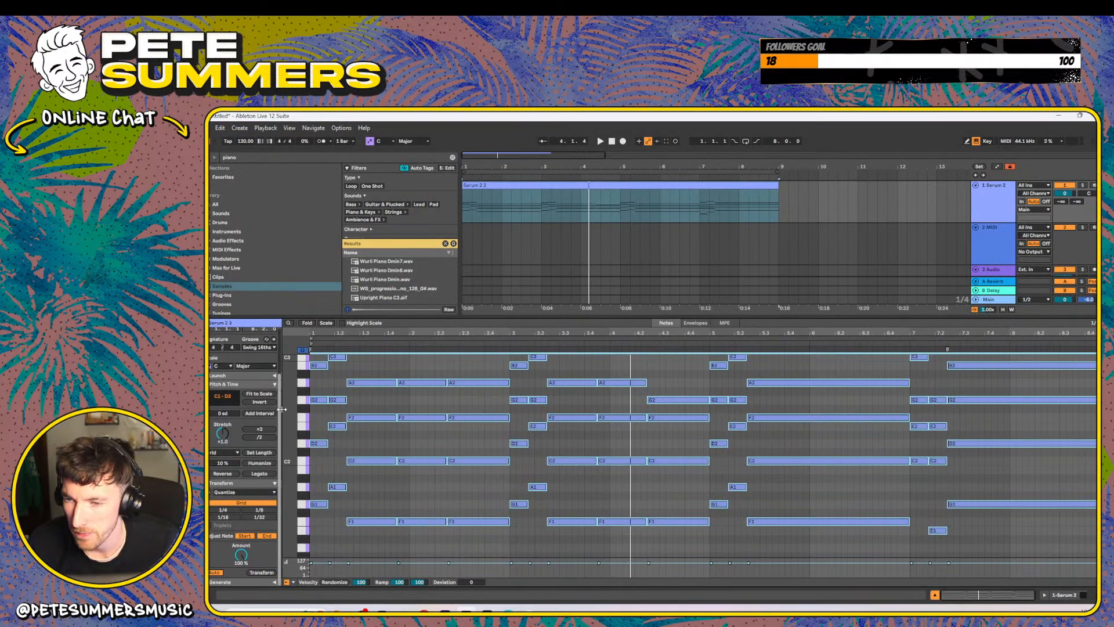
{"action": "left_click_drag", "start_coordinate": [283, 409], "coordinate": [383, 406]}
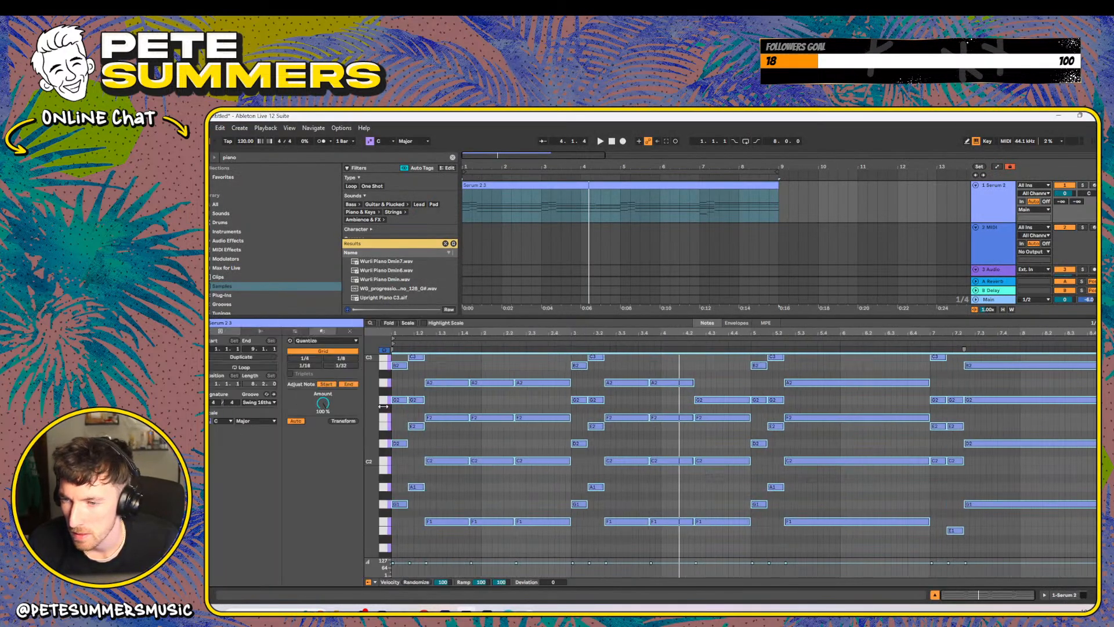
{"action": "left_click", "coordinate": [340, 331]}
{"action": "left_click", "coordinate": [318, 342]}
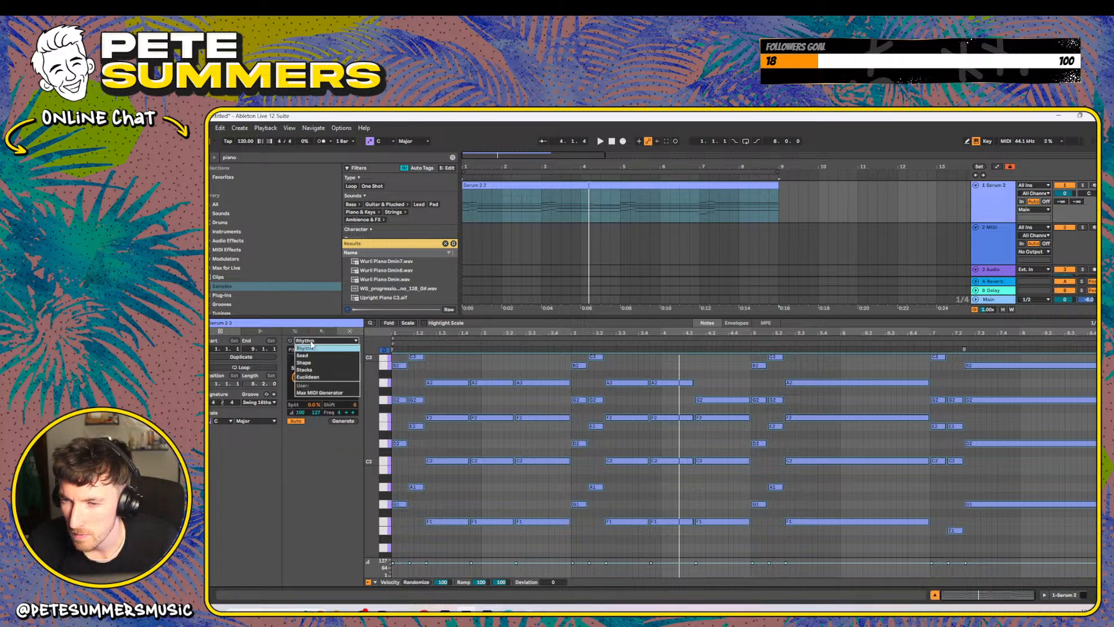
{"action": "left_click", "coordinate": [305, 451]}
{"action": "left_click", "coordinate": [322, 331]}
{"action": "left_click", "coordinate": [312, 342]}
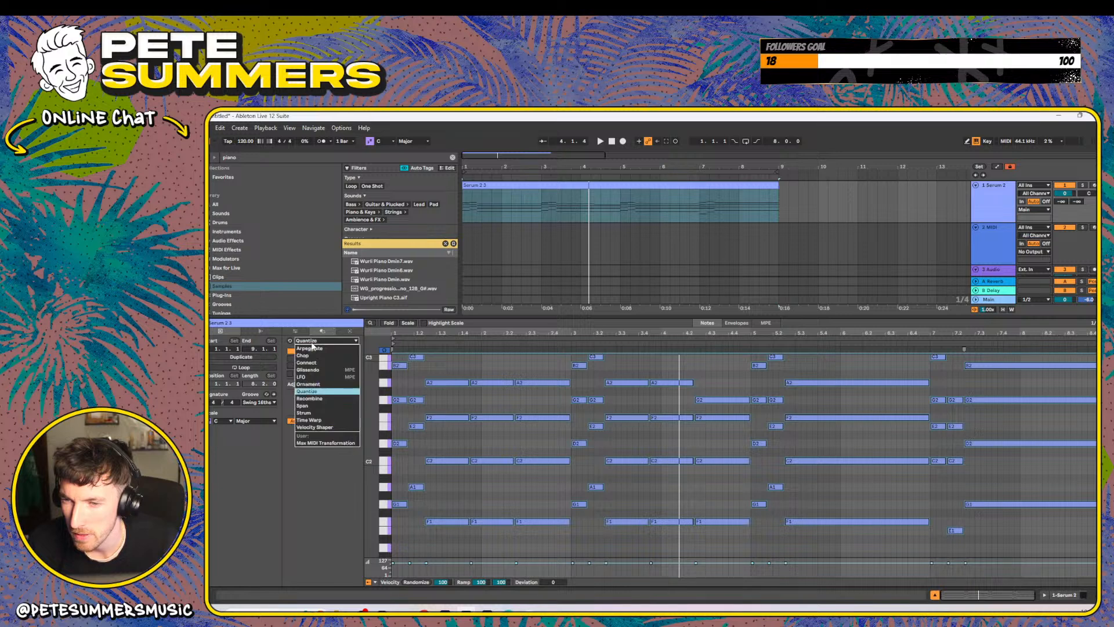
{"action": "left_click", "coordinate": [342, 412]}
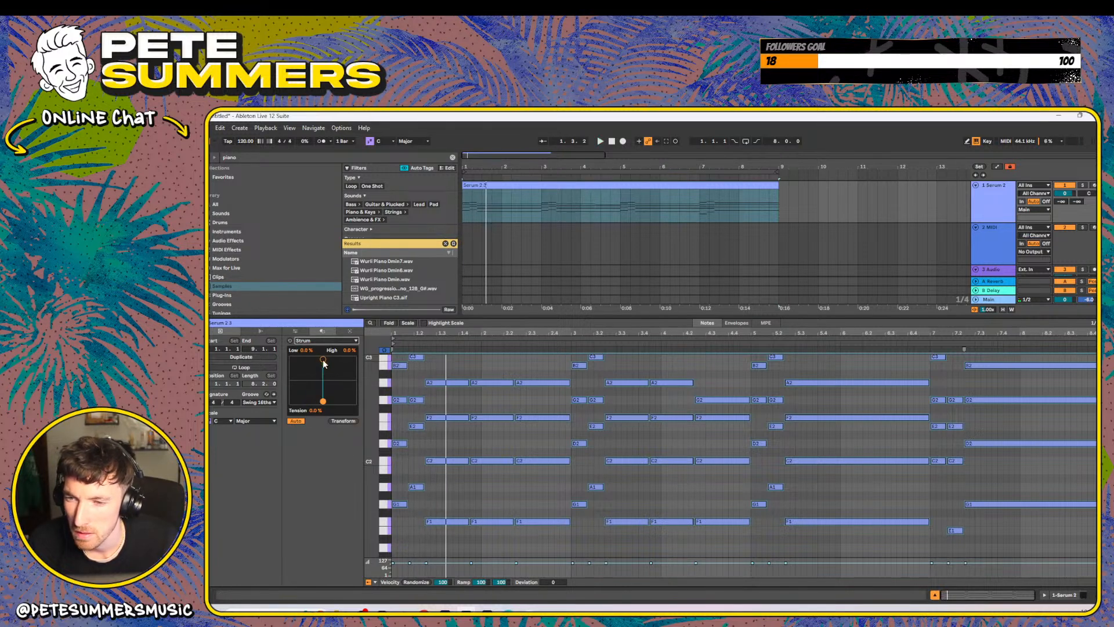
- Set the Strum transformation's High value to 38% and turn on the metronome
{"action": "left_click_drag", "start_coordinate": [322, 359], "coordinate": [340, 371]}
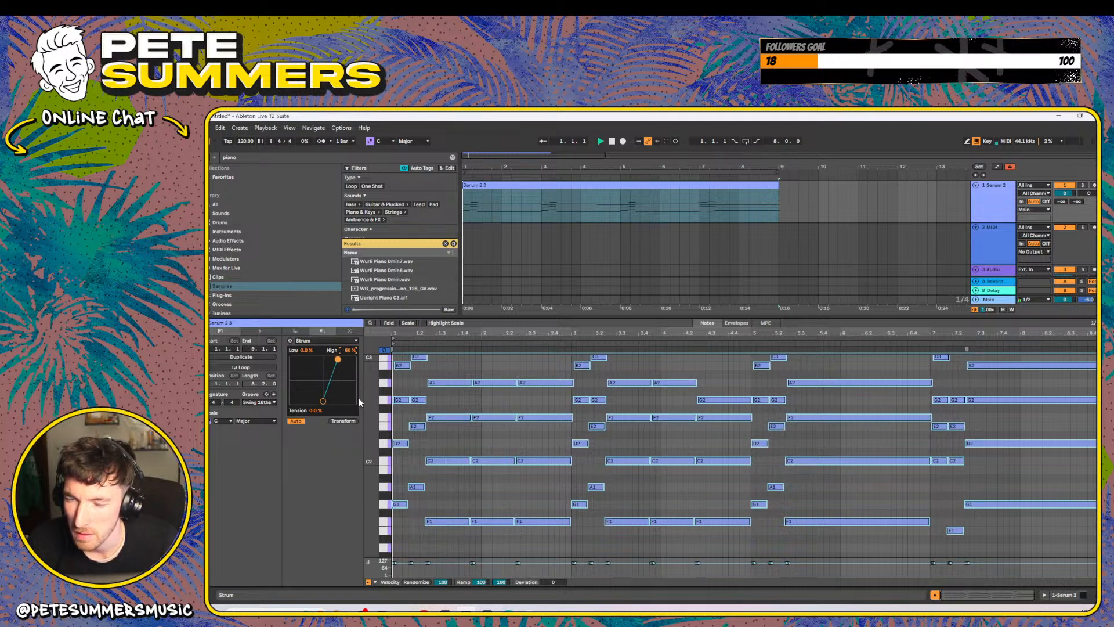
{"action": "left_click_drag", "start_coordinate": [343, 368], "coordinate": [334, 364]}
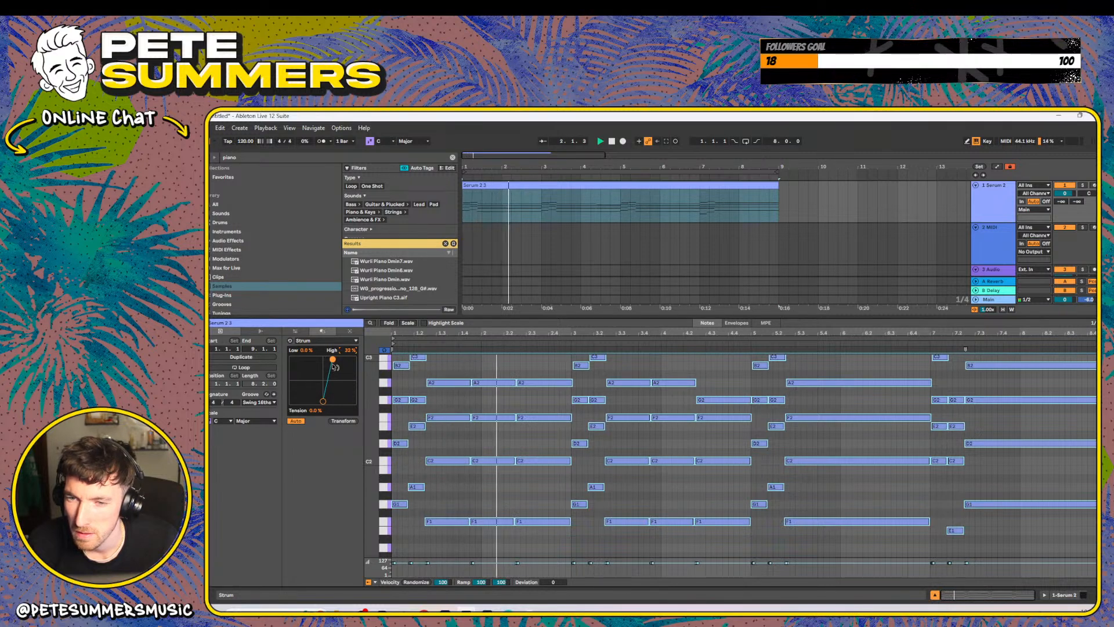
{"action": "left_click", "coordinate": [321, 141]}
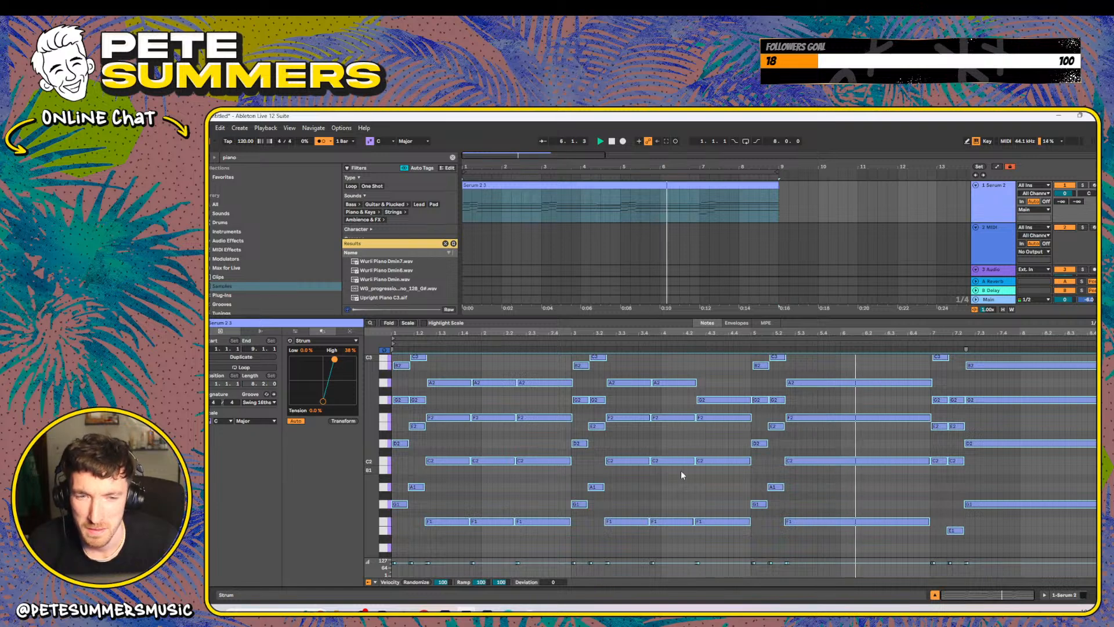
- Stop playback and shorten the long F1–A2 chord in bar 5 to just over one beat
{"action": "key", "text": "space"}
{"action": "left_click_drag", "start_coordinate": [846, 369], "coordinate": [837, 566]}
{"action": "key", "text": "shift+Left"}
{"action": "key", "text": "shift+Left"}
{"action": "key", "text": "shift+Left"}
{"action": "key", "text": "shift+Left"}
{"action": "key", "text": "shift+Left"}
{"action": "key", "text": "shift+Left"}
{"action": "key", "text": "shift+Left"}
{"action": "key", "text": "shift+Left"}
{"action": "key", "text": "shift+Left"}
{"action": "key", "text": "shift+Left"}
{"action": "key", "text": "shift+Left"}
{"action": "key", "text": "shift+Left"}
{"action": "key", "text": "shift+Left"}
{"action": "key", "text": "shift+Left"}
{"action": "key", "text": "shift+Left"}
{"action": "key", "text": "shift+Left"}
{"action": "key", "text": "shift+Left"}
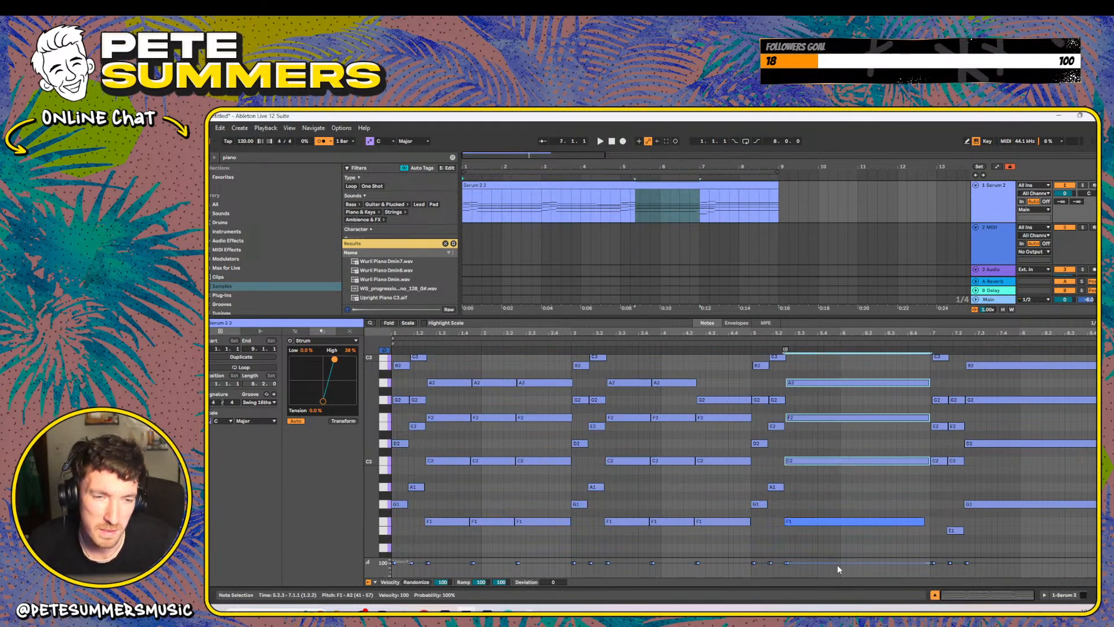
{"action": "key", "text": "shift+Left"}
{"action": "key", "text": "shift+Left"}
{"action": "key", "text": "shift+Left"}
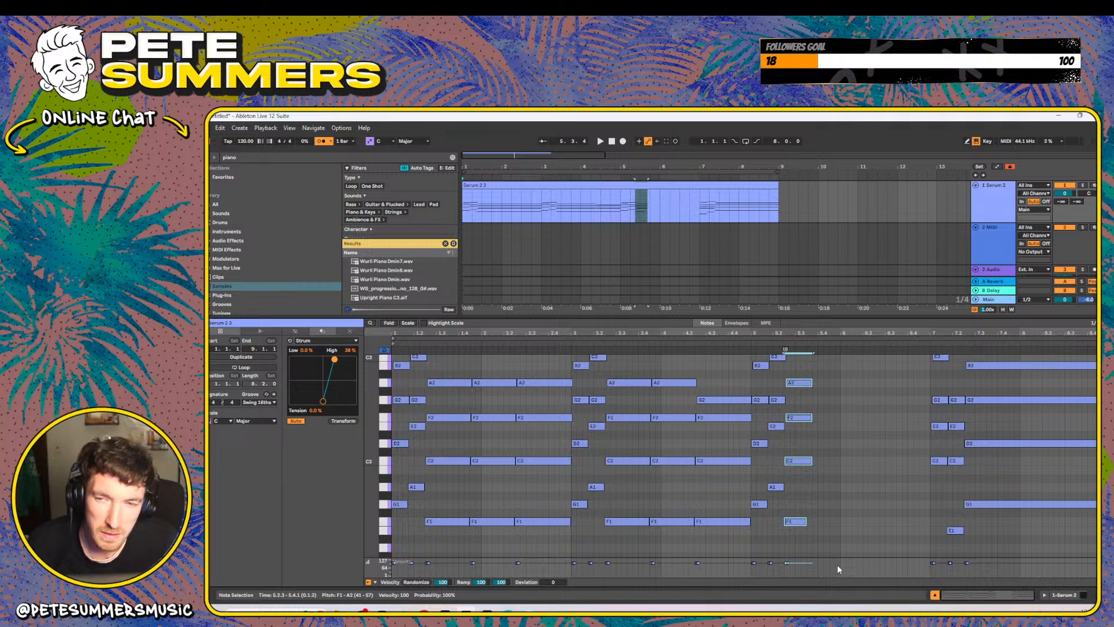
{"action": "left_click", "coordinate": [297, 421]}
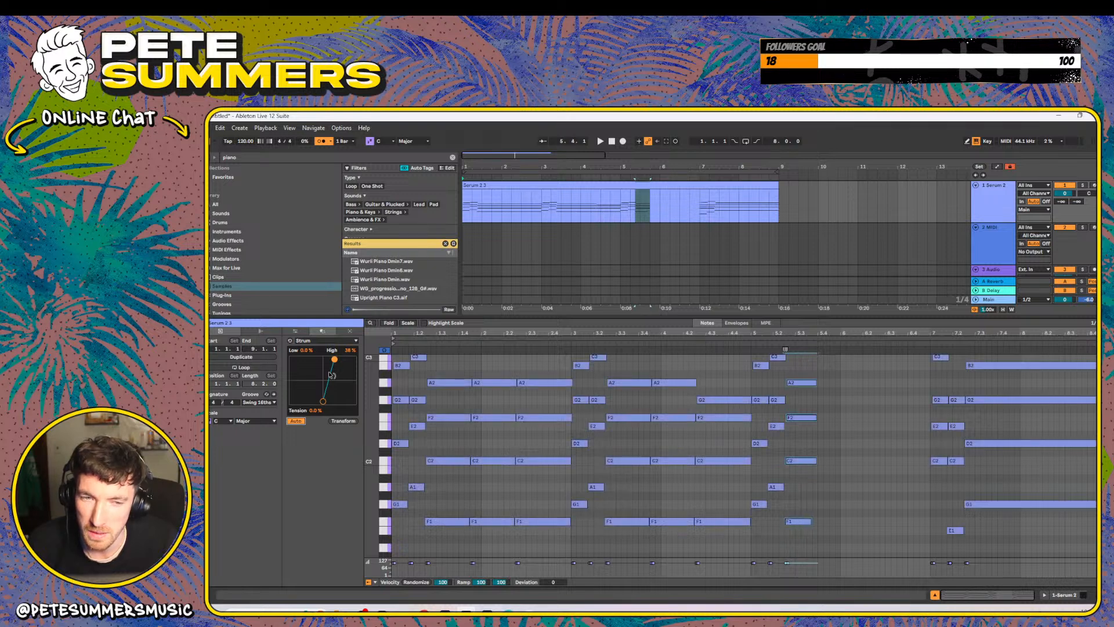
- Reset the Strum transformation's High value to 0%, lengthen the F1–A2 chord in bar 5 up to bar 7, and play the whole clip
{"action": "left_click_drag", "start_coordinate": [334, 360], "coordinate": [324, 361]}
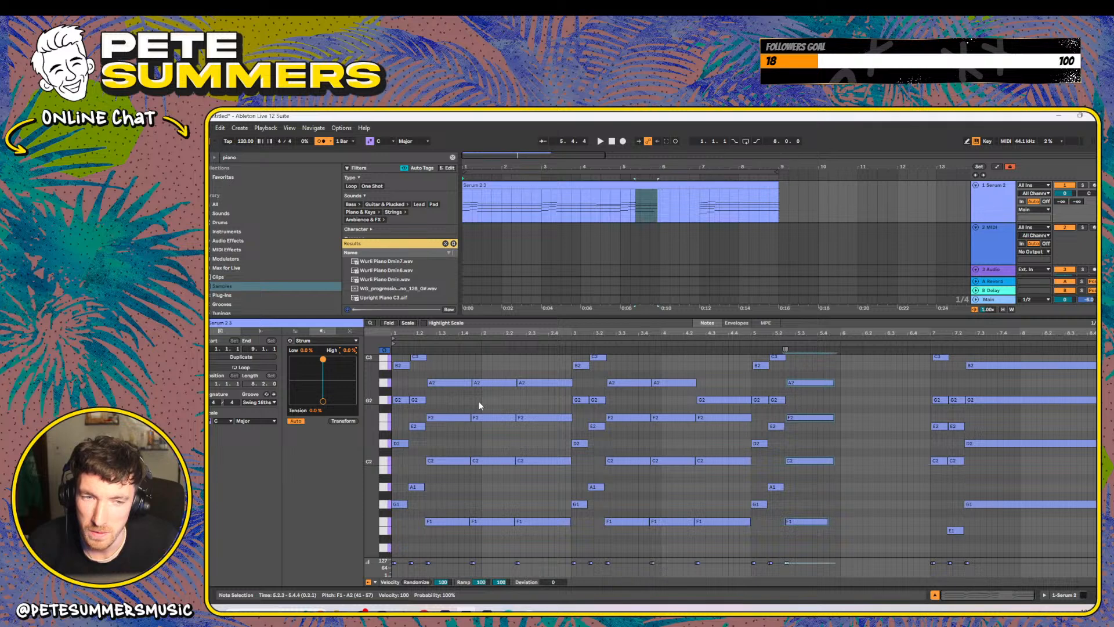
{"action": "key", "text": "shift+Right"}
{"action": "key", "text": "shift+Right"}
{"action": "key", "text": "shift+Right"}
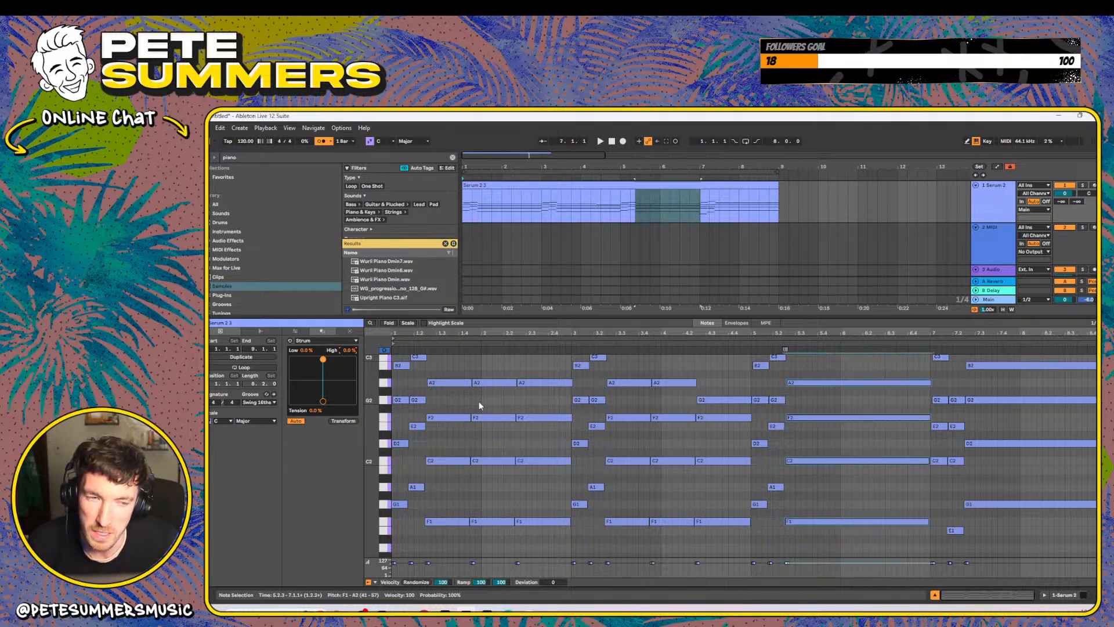
{"action": "key", "text": "ctrl+a"}
{"action": "key", "text": "space"}
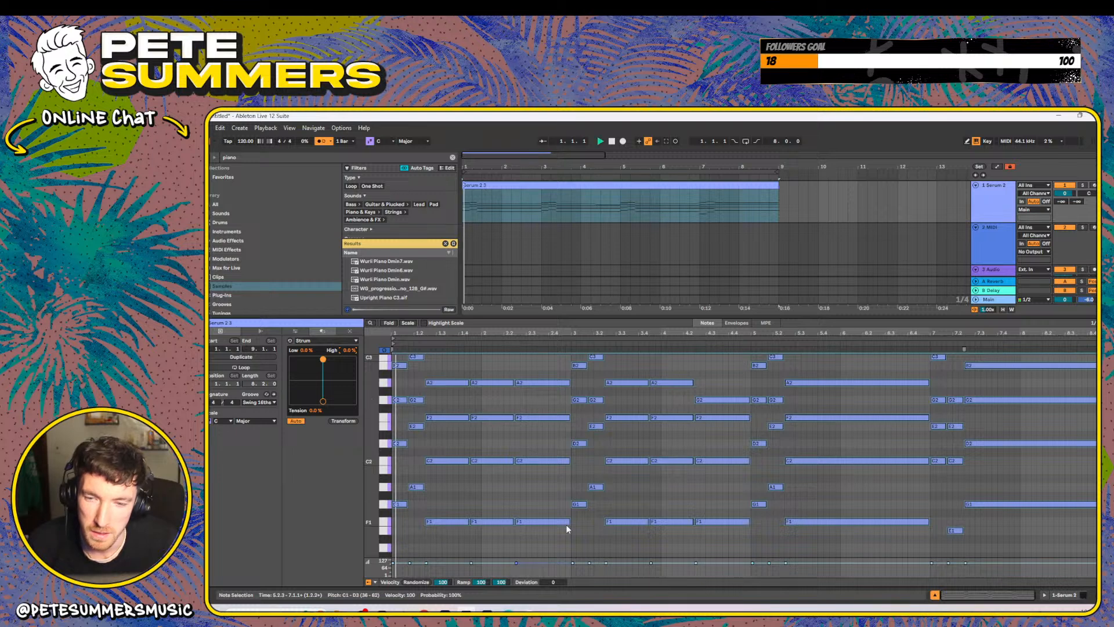
- Shorten the long F1–A2 chord in bar 5 to two beats and duplicate it twice to fill the space up to bar 7
{"action": "left_click_drag", "start_coordinate": [876, 371], "coordinate": [863, 554]}
{"action": "left_click_drag", "start_coordinate": [930, 518], "coordinate": [829, 524]}
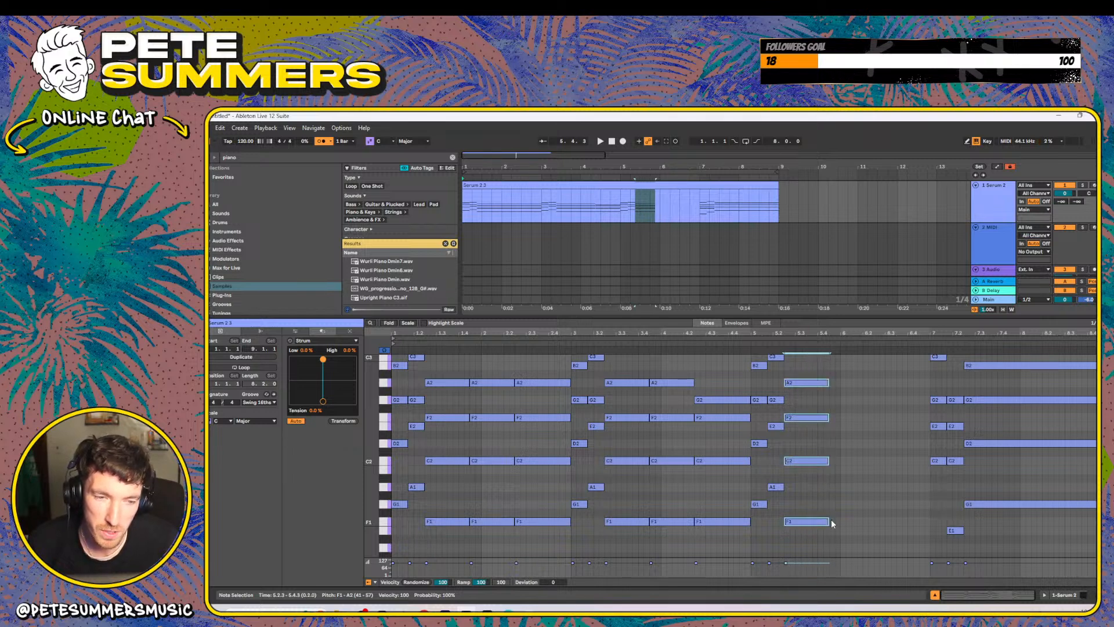
{"action": "key", "text": "ctrl+d"}
{"action": "key", "text": "ctrl+d"}
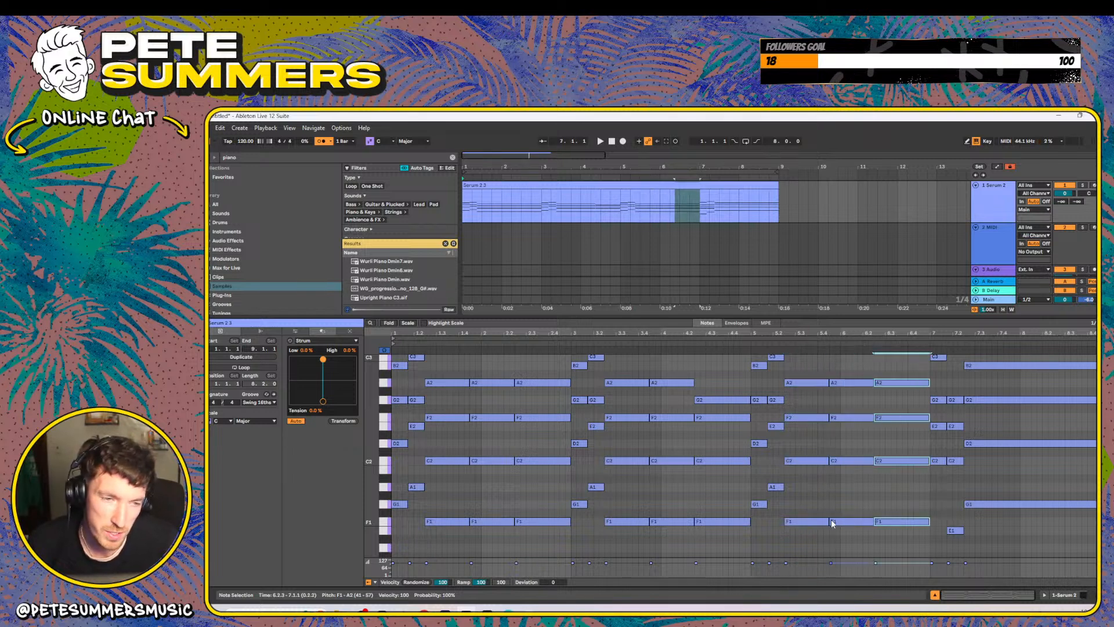
- Shorten the clip's final long chord in bar 7 to two beats and duplicate it twice to fill the clip up to bar 9
{"action": "scroll", "coordinate": [962, 506], "scroll_direction": "up", "scroll_amount": 2}
{"action": "left_click_drag", "start_coordinate": [371, 476], "coordinate": [364, 476]}
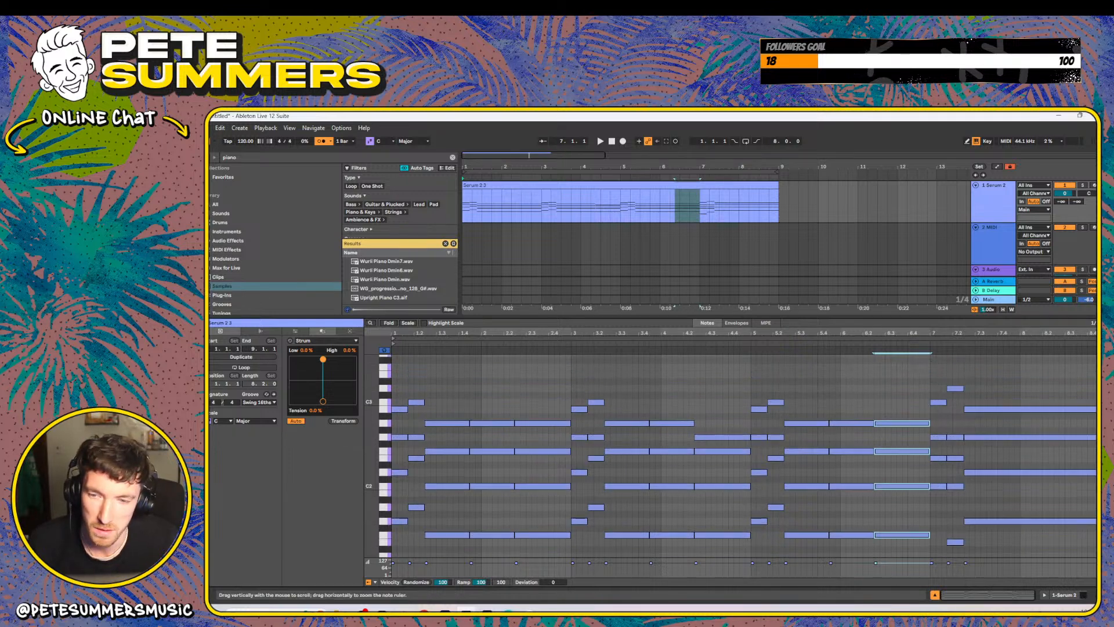
{"action": "left_click_drag", "start_coordinate": [1038, 386], "coordinate": [1039, 606]}
{"action": "key", "text": "shift+Left"}
{"action": "key", "text": "shift+Left"}
{"action": "key", "text": "shift+Left"}
{"action": "key", "text": "shift+Left"}
{"action": "key", "text": "shift+Left"}
{"action": "key", "text": "shift+Left"}
{"action": "key", "text": "shift+Left"}
{"action": "key", "text": "shift+Left"}
{"action": "key", "text": "shift+Left"}
{"action": "key", "text": "shift+Left"}
{"action": "key", "text": "shift+Left"}
{"action": "key", "text": "shift+Left"}
{"action": "key", "text": "shift+Left"}
{"action": "key", "text": "shift+Left"}
{"action": "key", "text": "shift+Left"}
{"action": "key", "text": "shift+Left"}
{"action": "key", "text": "shift+Left"}
{"action": "key", "text": "shift+Left"}
{"action": "key", "text": "shift+Left"}
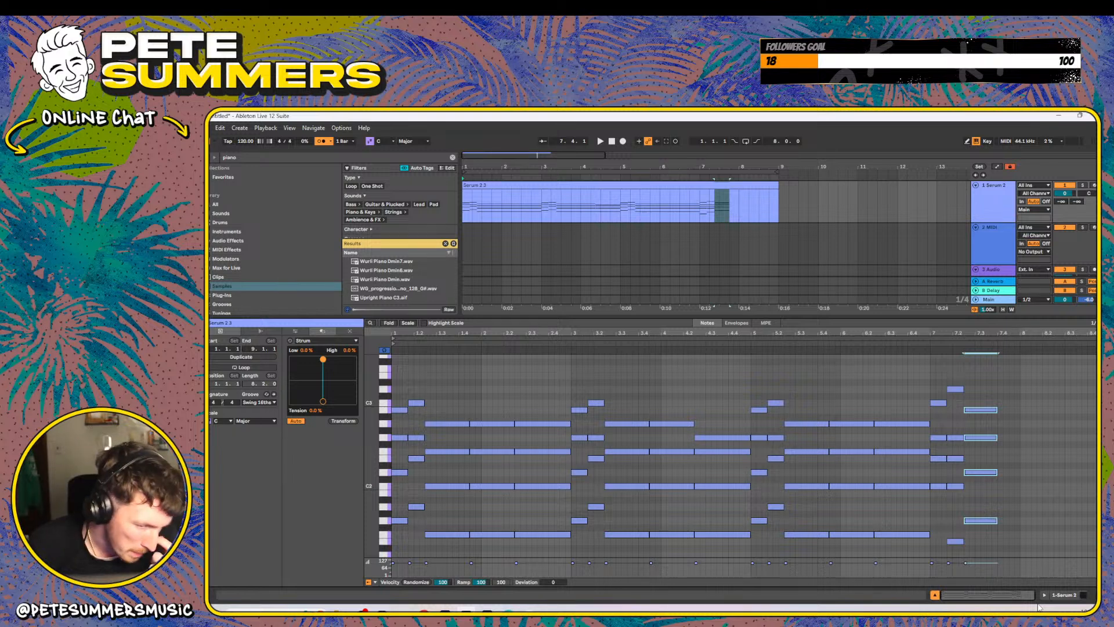
{"action": "key", "text": "ctrl+d"}
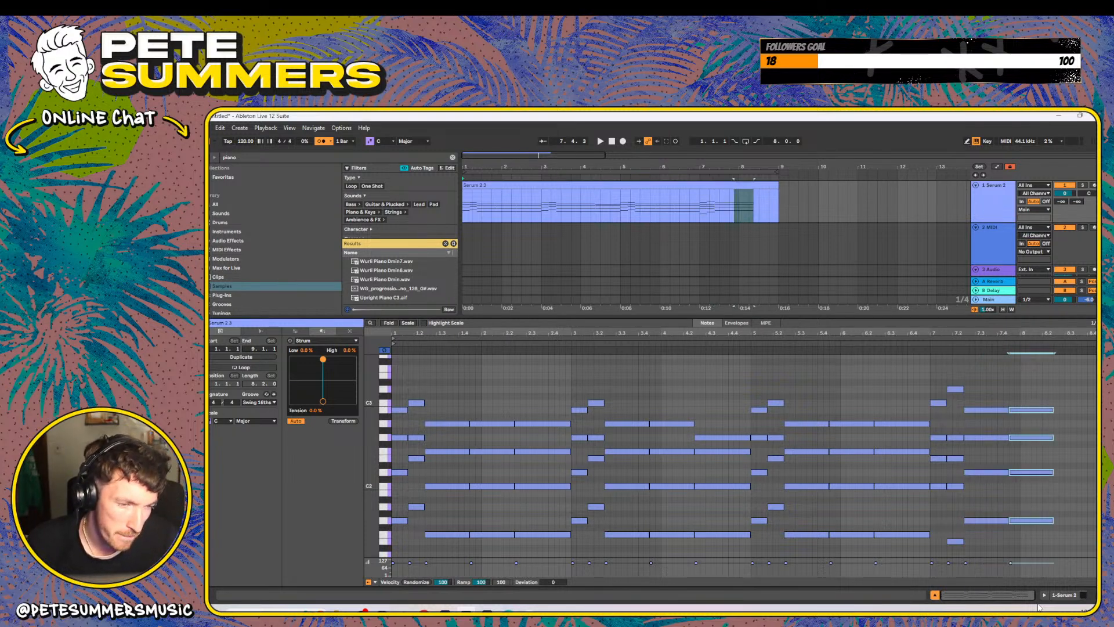
{"action": "key", "text": "ctrl+d"}
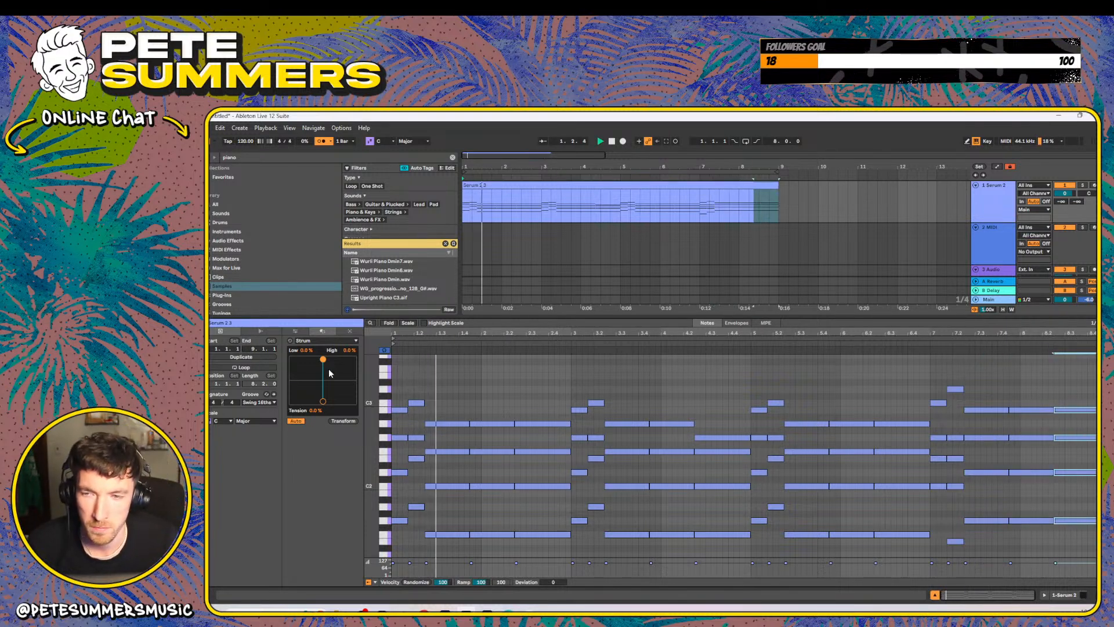
{"action": "left_click_drag", "start_coordinate": [323, 359], "coordinate": [334, 363]}
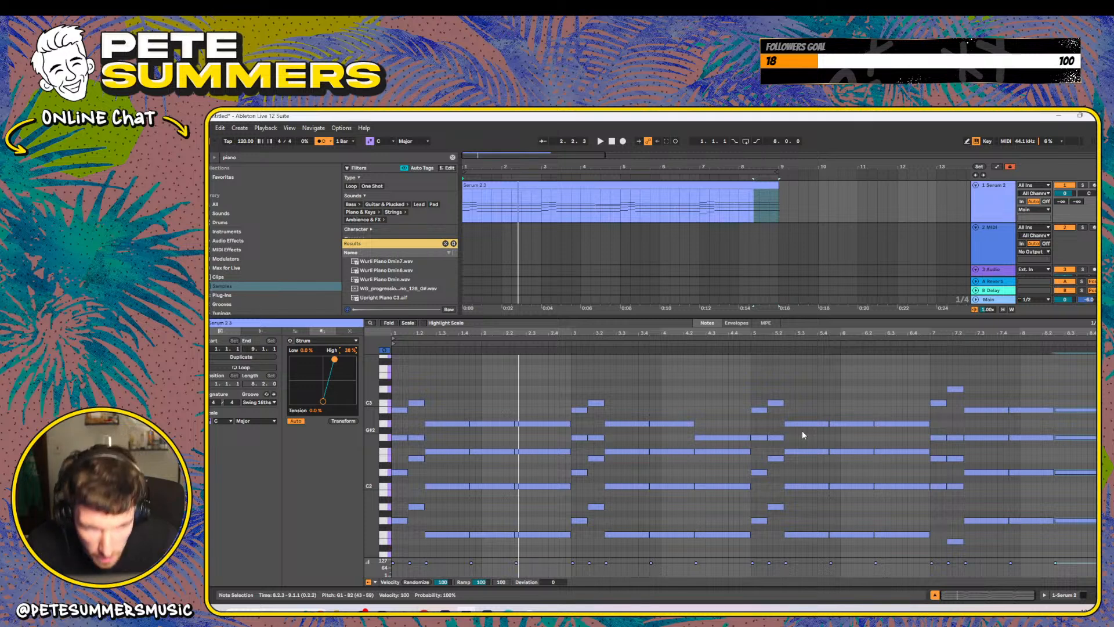
{"action": "left_click_drag", "start_coordinate": [334, 360], "coordinate": [332, 362]}
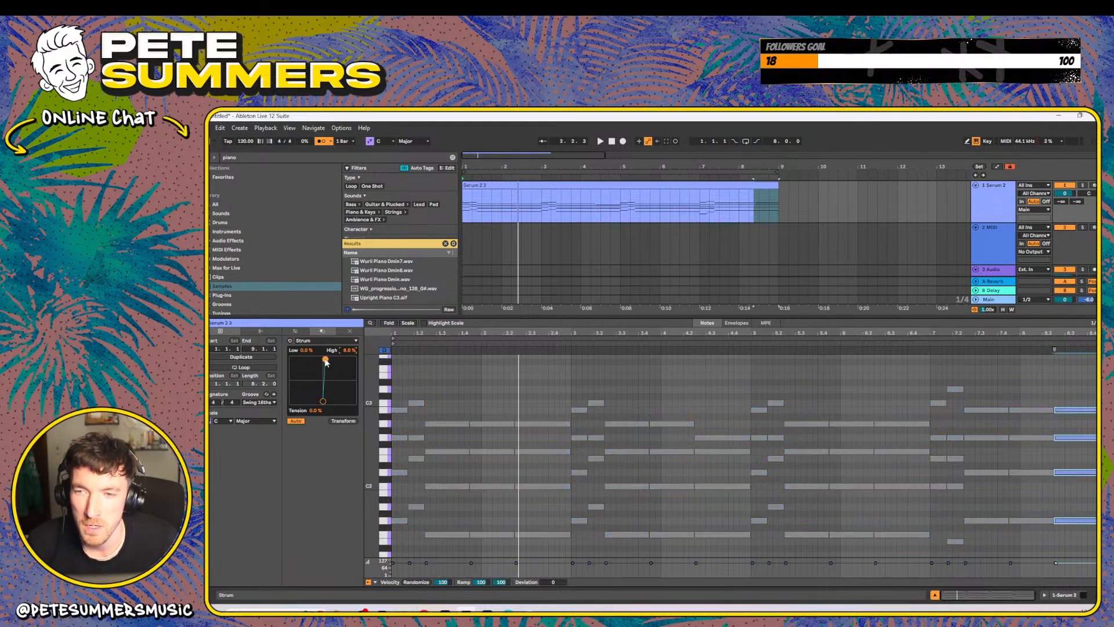
{"action": "left_click", "coordinate": [421, 377]}
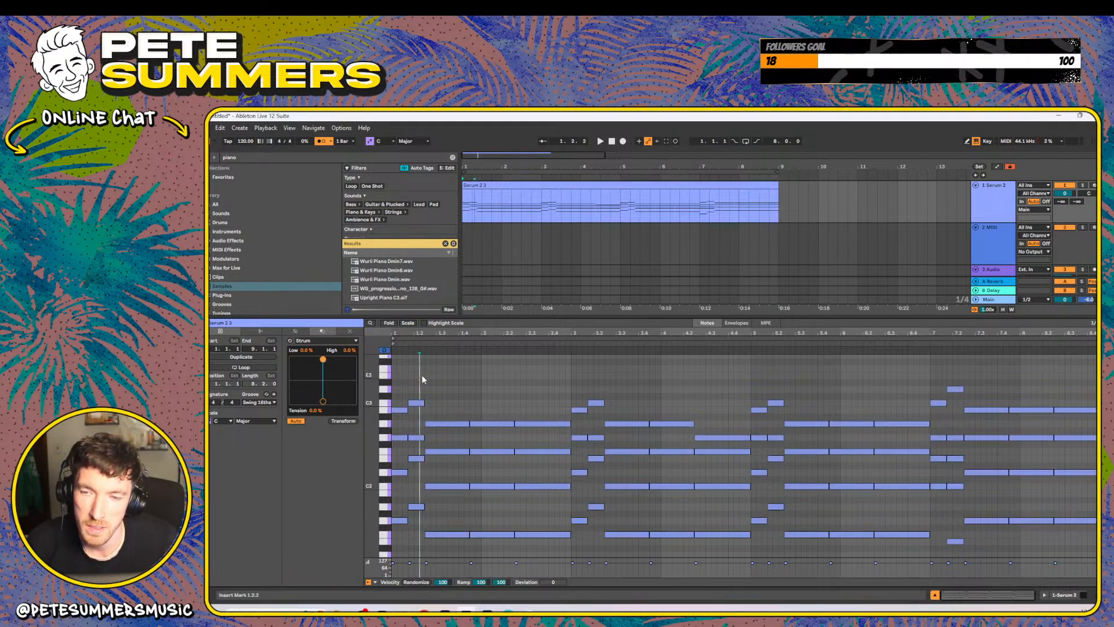
- Select all notes in the clip and set the Strum transformation's High value to 24% while playing the progression
{"action": "key", "text": "ctrl+a"}
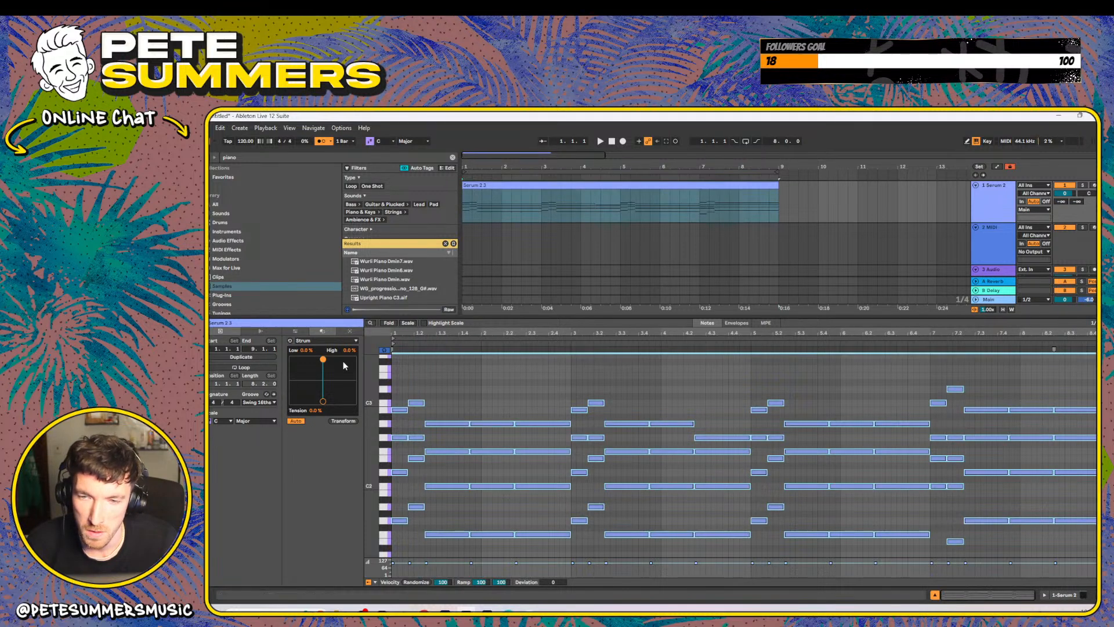
{"action": "left_click_drag", "start_coordinate": [327, 362], "coordinate": [326, 362]}
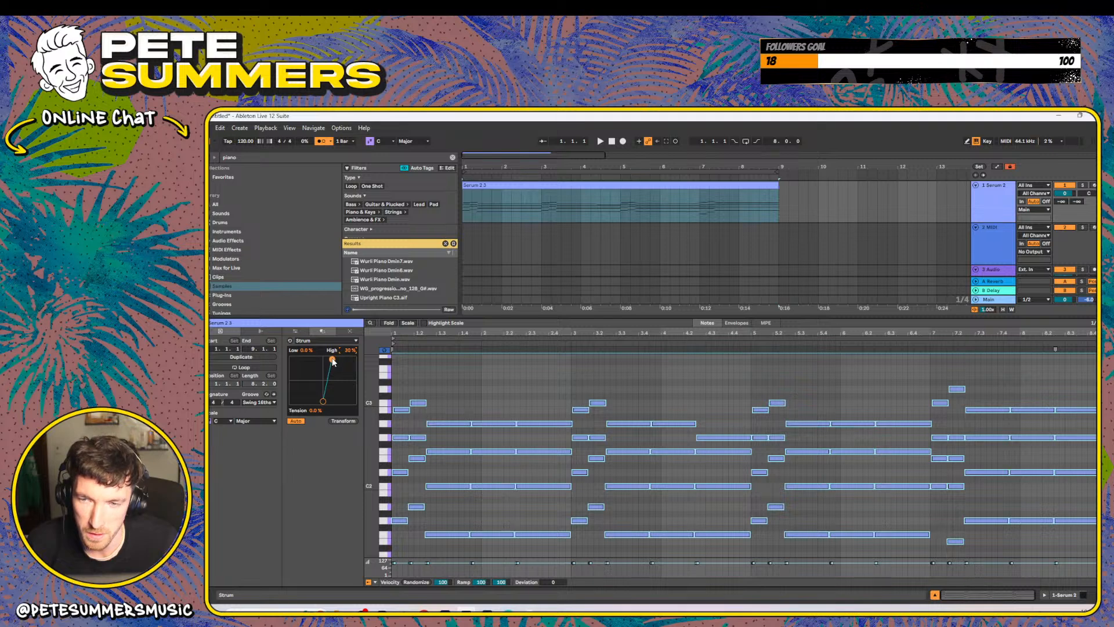
{"action": "key", "text": "space"}
{"action": "left_click_drag", "start_coordinate": [333, 361], "coordinate": [330, 360]}
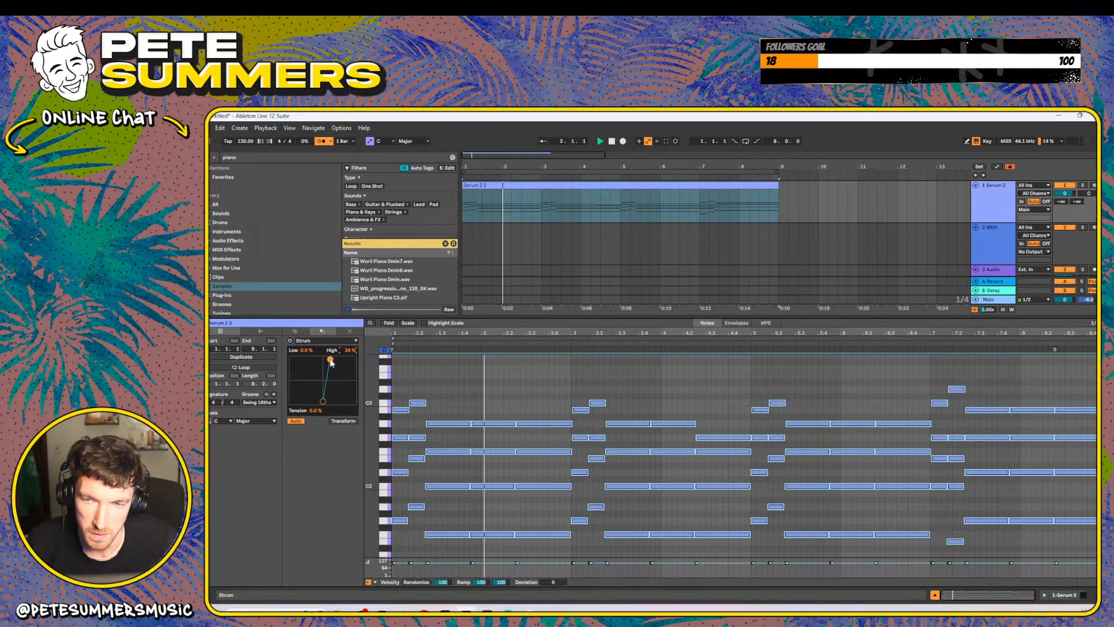
- Open Serum 2 on the first track and audition successive guitar presets through to GTR - Acoustic Modelled String Pluck during playback
{"action": "double_click", "coordinate": [499, 317]}
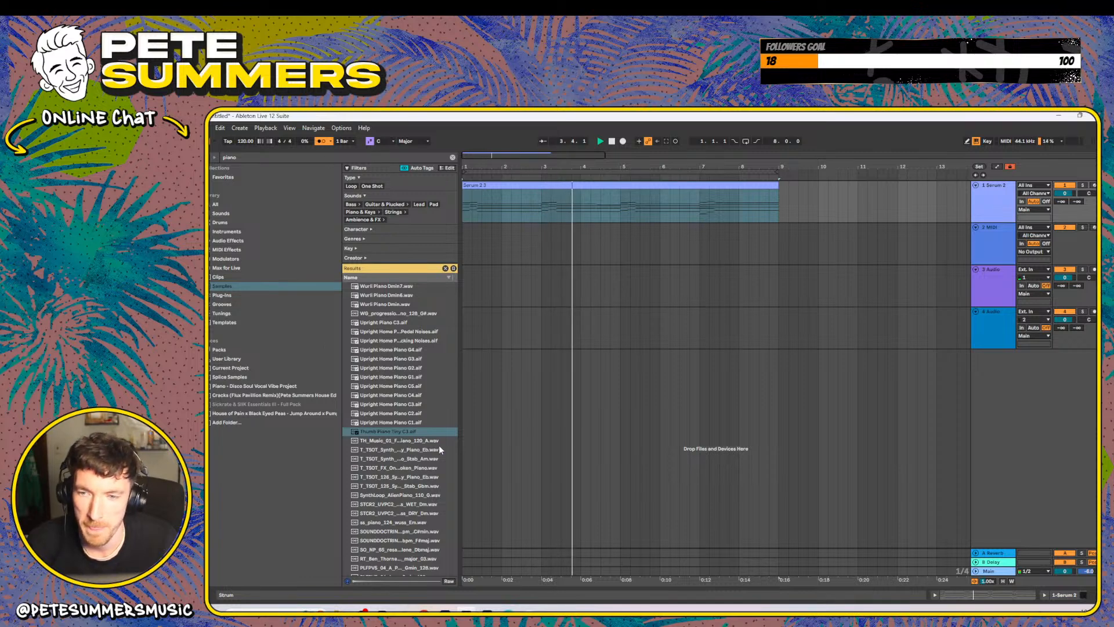
{"action": "double_click", "coordinate": [994, 201]}
{"action": "key", "text": "space"}
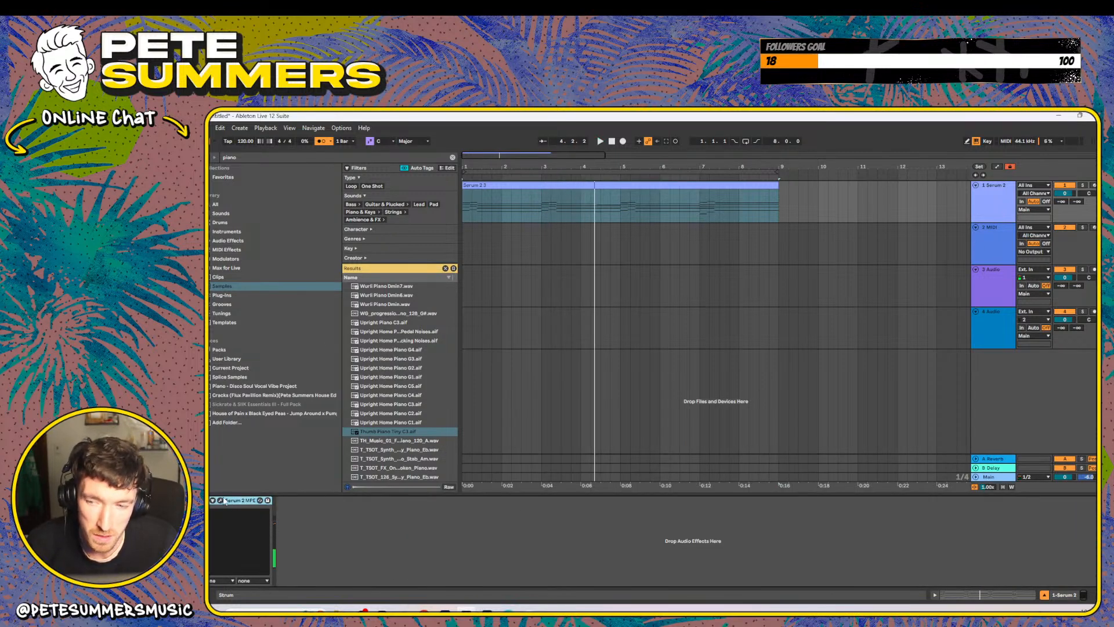
{"action": "left_click", "coordinate": [221, 500]}
{"action": "key", "text": "space"}
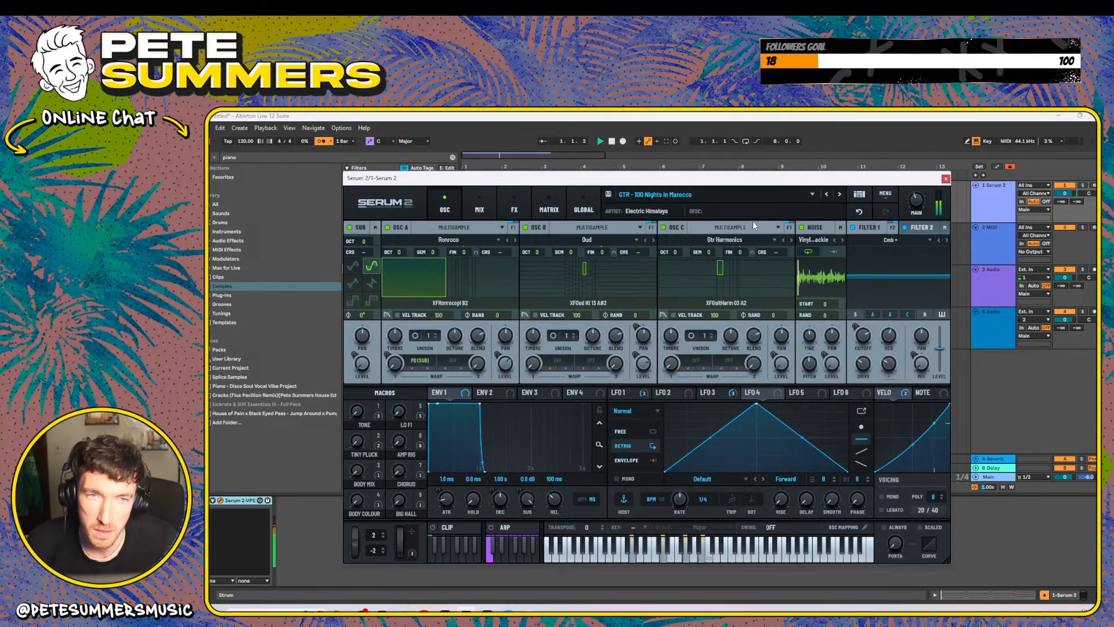
{"action": "left_click", "coordinate": [838, 196]}
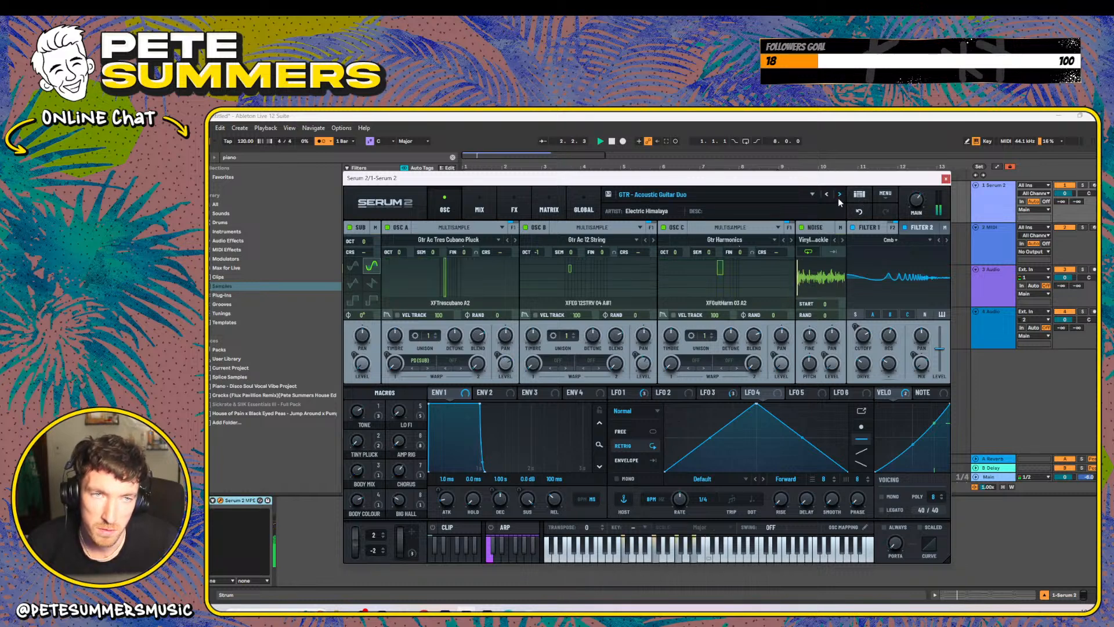
{"action": "left_click", "coordinate": [838, 197]}
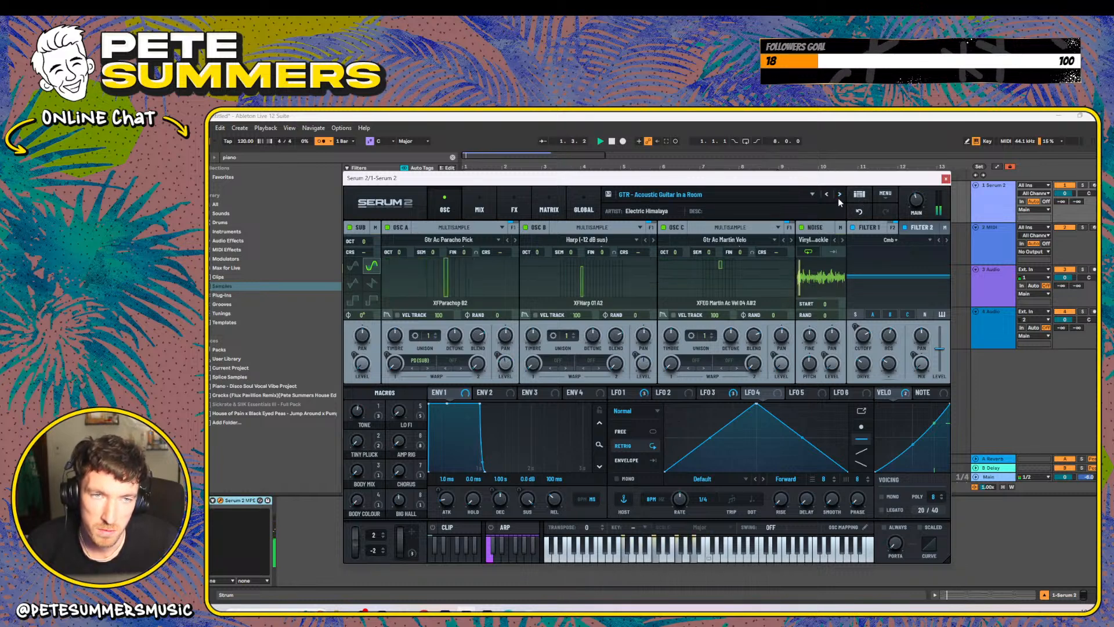
{"action": "left_click", "coordinate": [839, 195]}
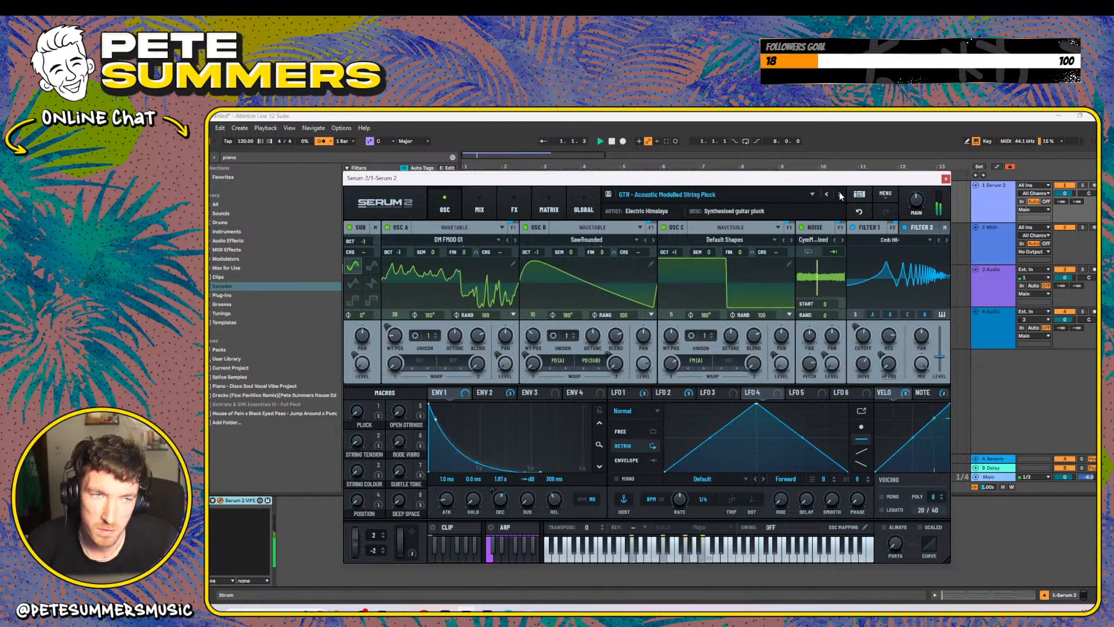
{"action": "left_click", "coordinate": [946, 180]}
- Reopen the chord clip's notes, enlarge the note editor and transpose all the notes up one octave
{"action": "left_click", "coordinate": [567, 191]}
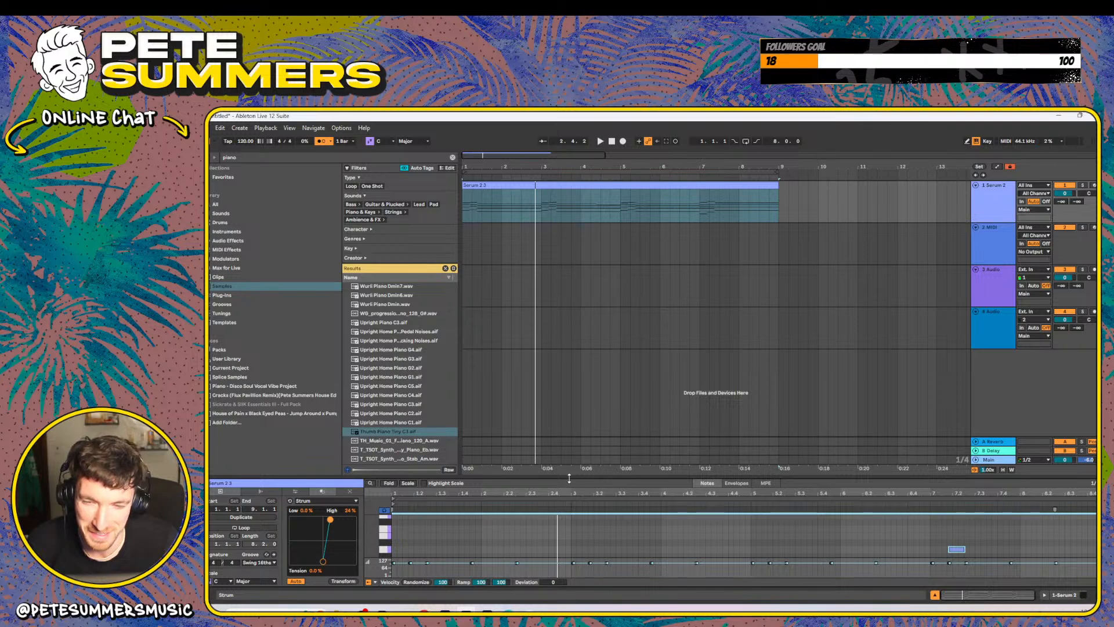
{"action": "left_click_drag", "start_coordinate": [569, 477], "coordinate": [570, 302]}
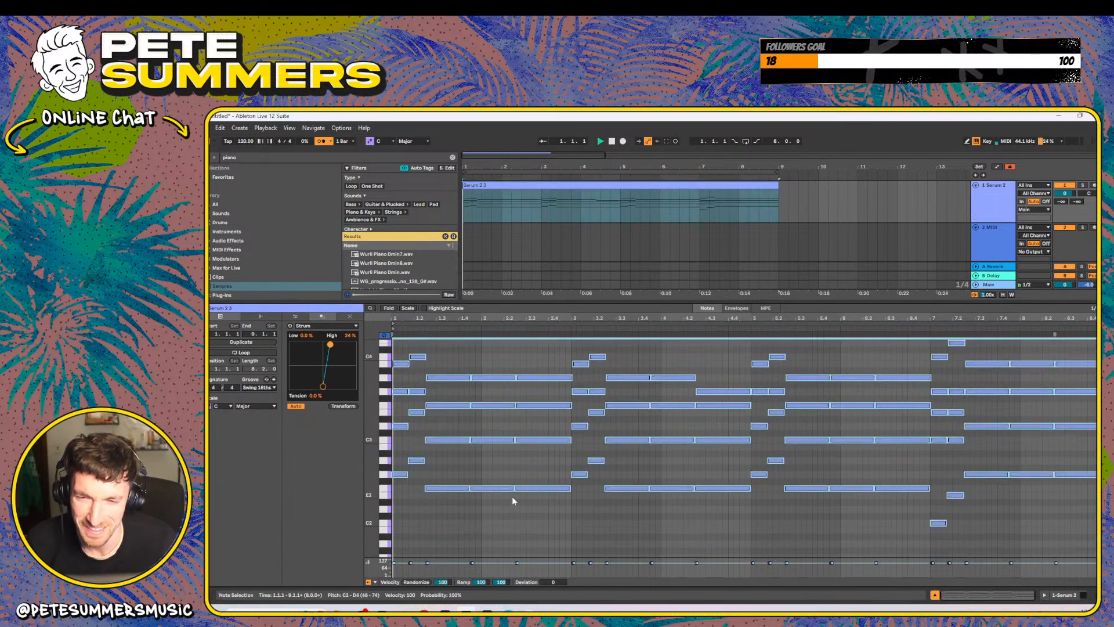
- Load the GTR - Classic Nylon Guitar preset in Serum 2, then close the plugin window
{"action": "double_click", "coordinate": [997, 207]}
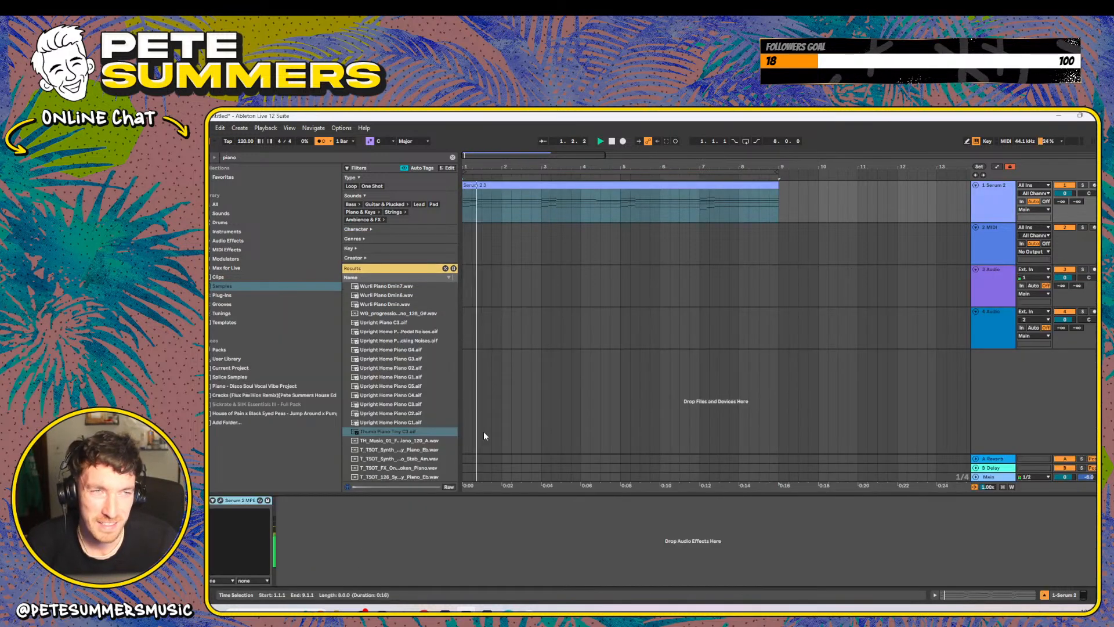
{"action": "left_click", "coordinate": [220, 501]}
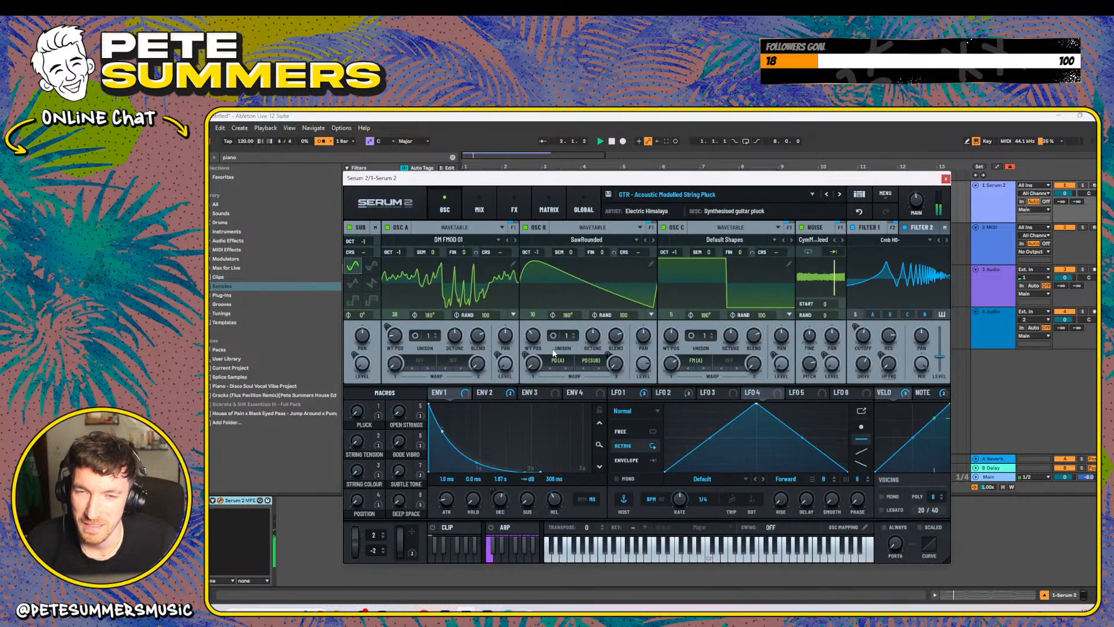
{"action": "left_click", "coordinate": [840, 195]}
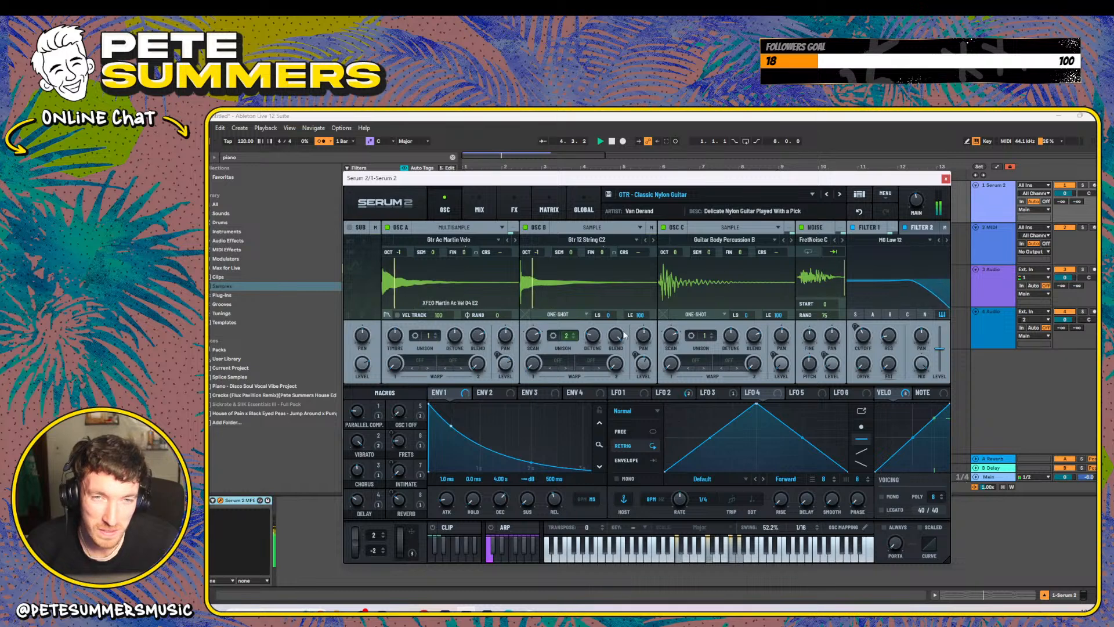
{"action": "left_click", "coordinate": [946, 180]}
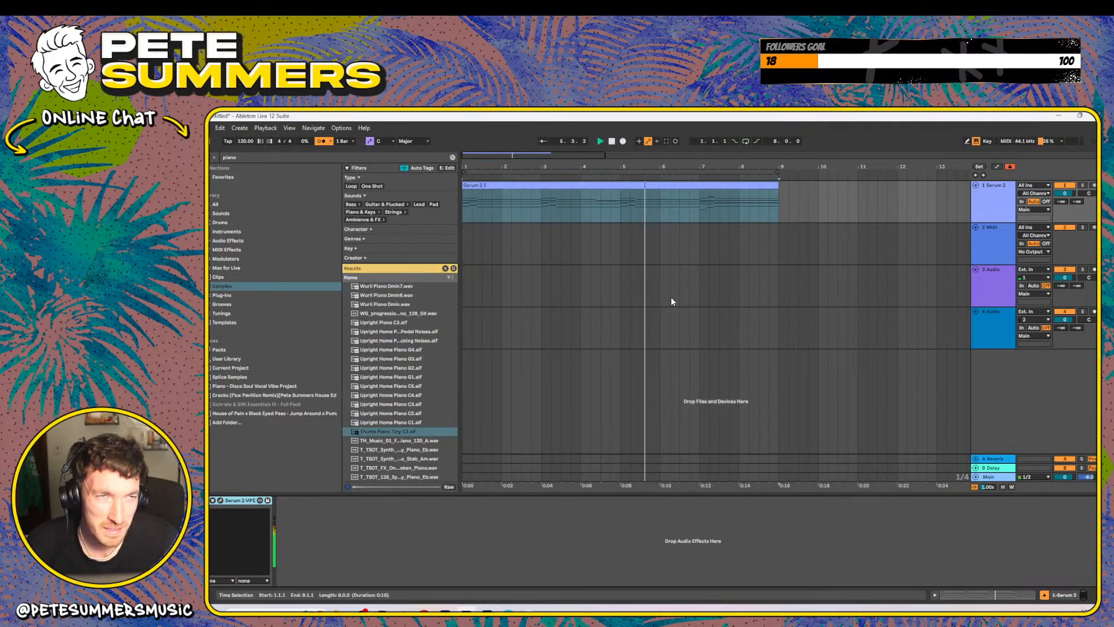
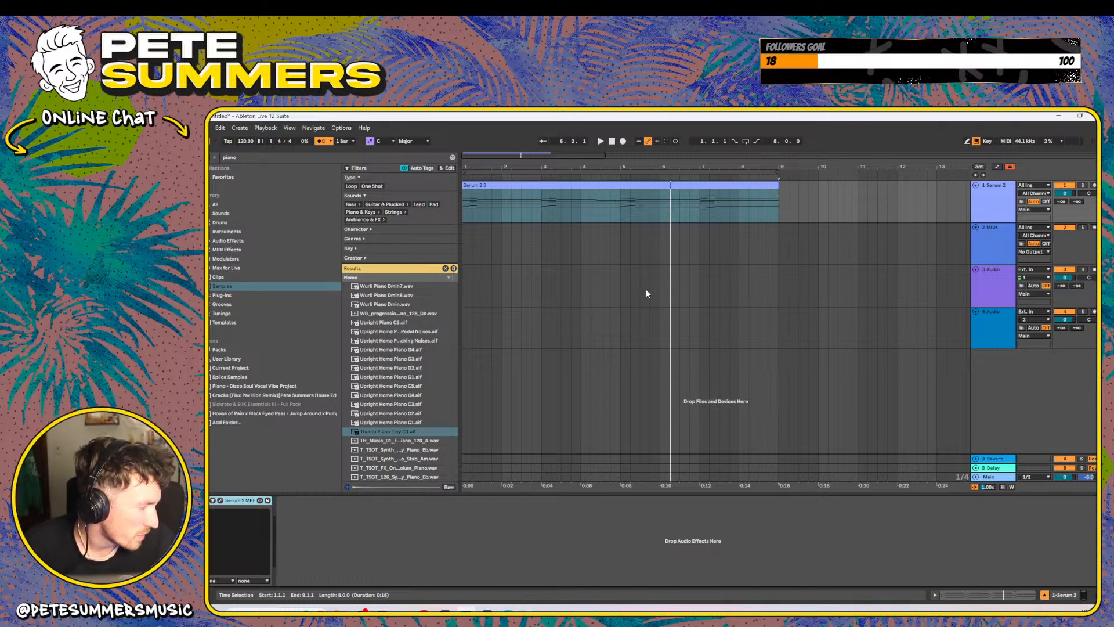
- Switch to the browser, look through the YouTube results for "it's stickz" and go to the YouTube home page
{"action": "key", "text": "alt+Tab"}
{"action": "left_click", "coordinate": [495, 120]}
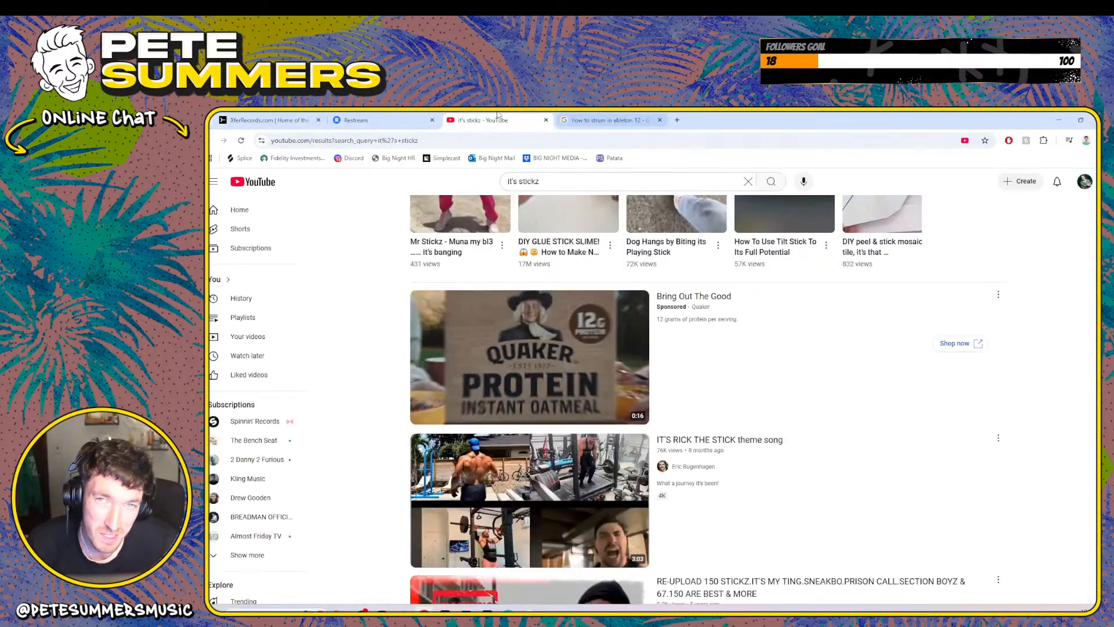
{"action": "scroll", "coordinate": [535, 359], "scroll_direction": "down", "scroll_amount": 10}
{"action": "scroll", "coordinate": [536, 359], "scroll_direction": "up", "scroll_amount": 10}
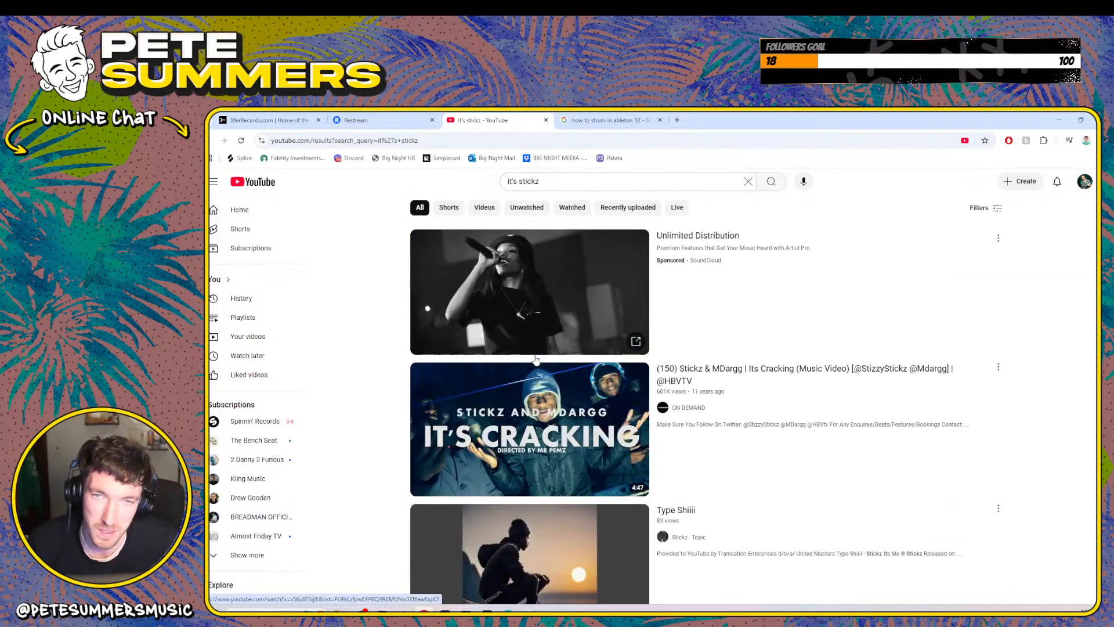
{"action": "left_click", "coordinate": [294, 200]}
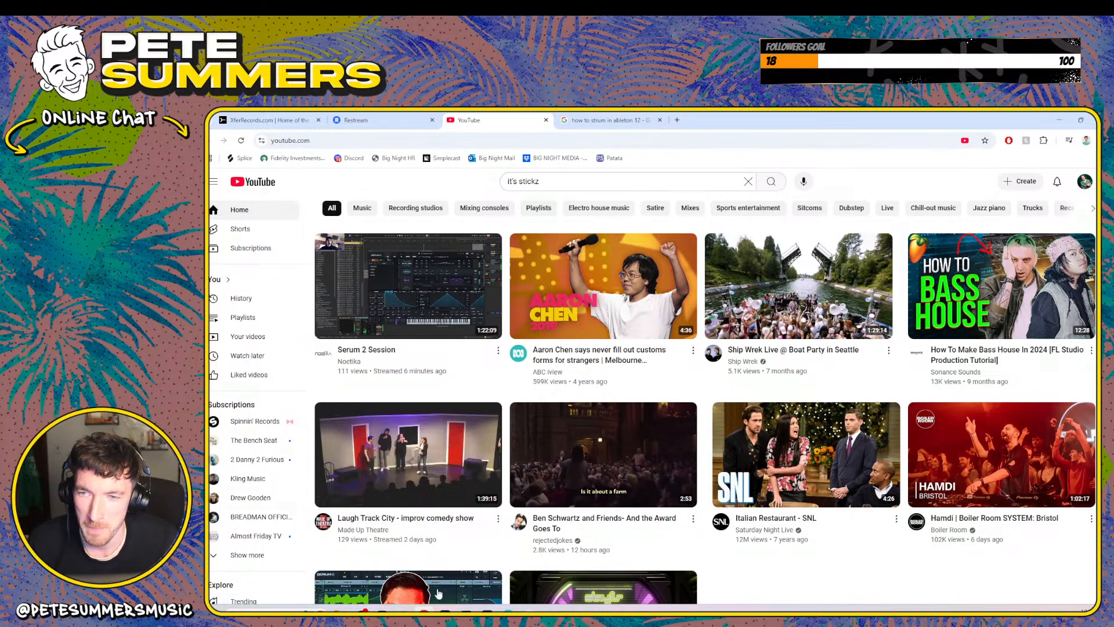
- Return to Ableton Live, play the strummed progression, review the clip's notes and the track's devices, and select the Serum 2 clip
{"action": "key", "text": "alt+Tab"}
{"action": "key", "text": "space"}
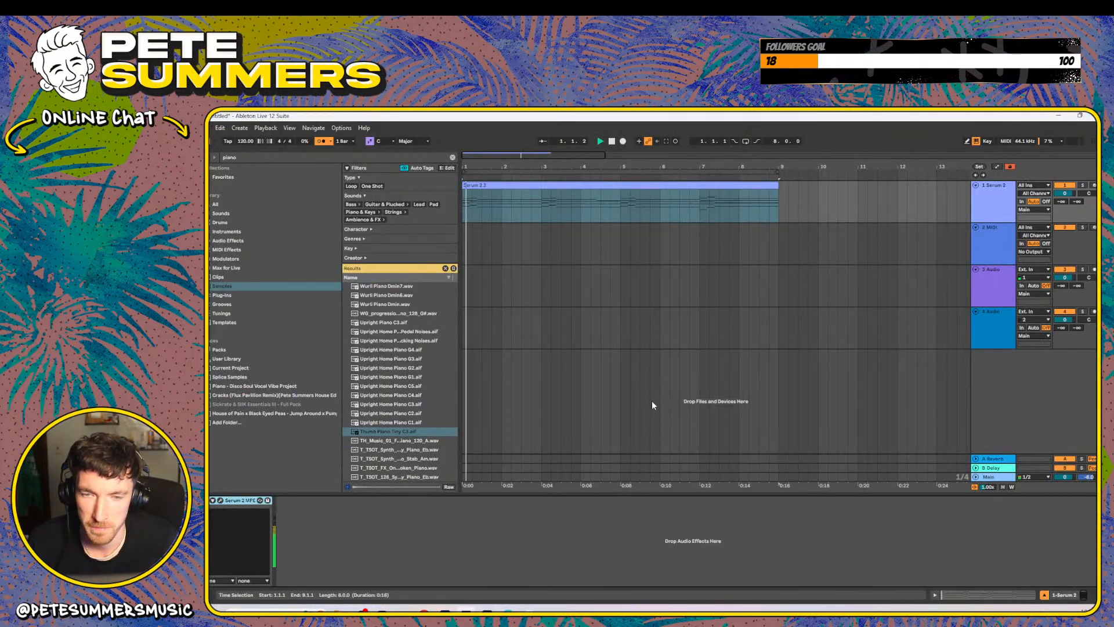
{"action": "double_click", "coordinate": [685, 200]}
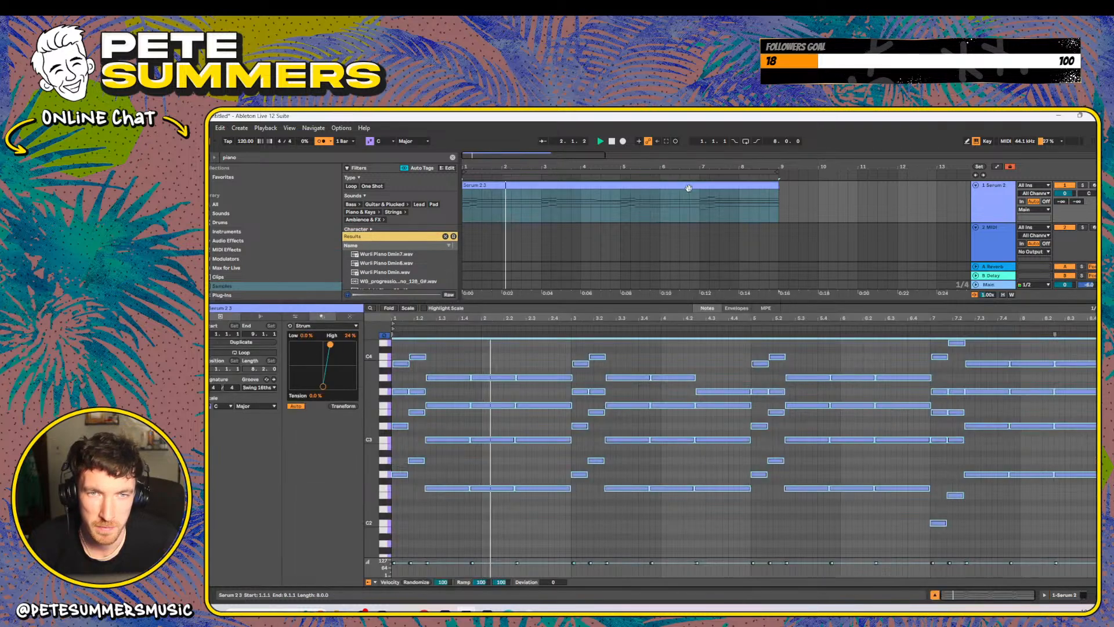
{"action": "left_click", "coordinate": [984, 209]}
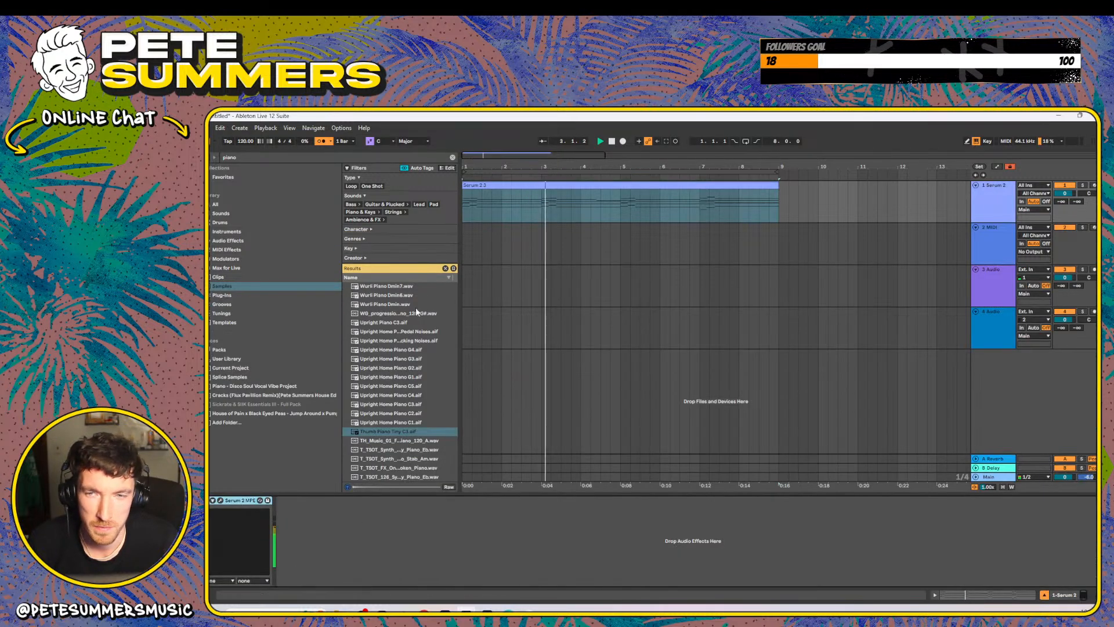
{"action": "left_click", "coordinate": [709, 184]}
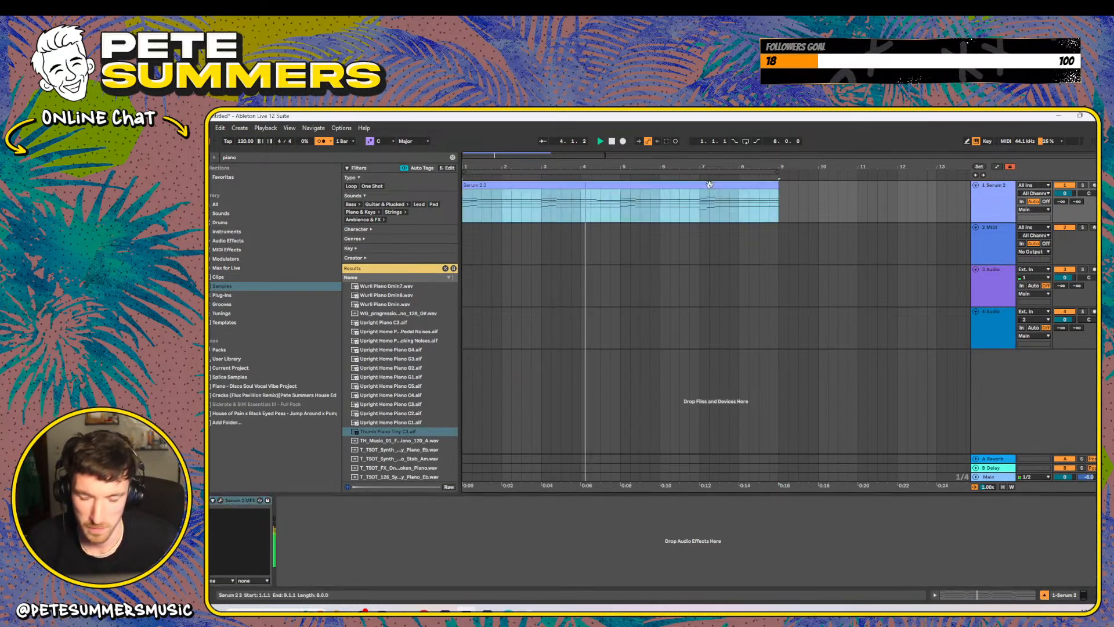
- Insert a new MIDI track below the Serum 2 track, show the plug-ins in the browser and loop the Serum 2 clip's eight bars
{"action": "key", "text": "ctrl+shift+t"}
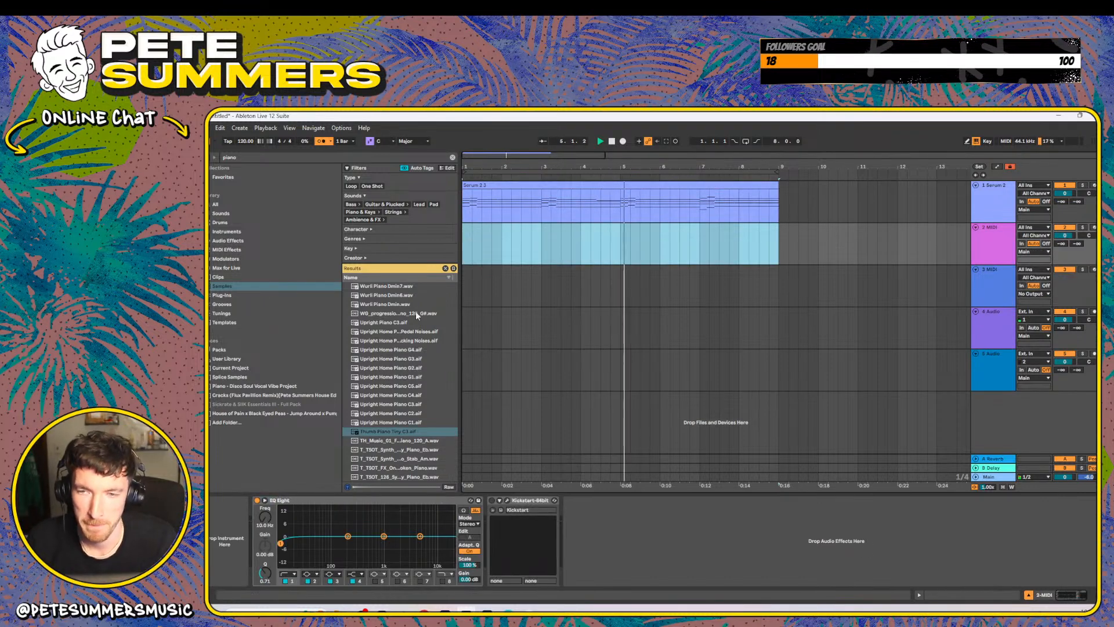
{"action": "scroll", "coordinate": [398, 421], "scroll_direction": "down", "scroll_amount": 3}
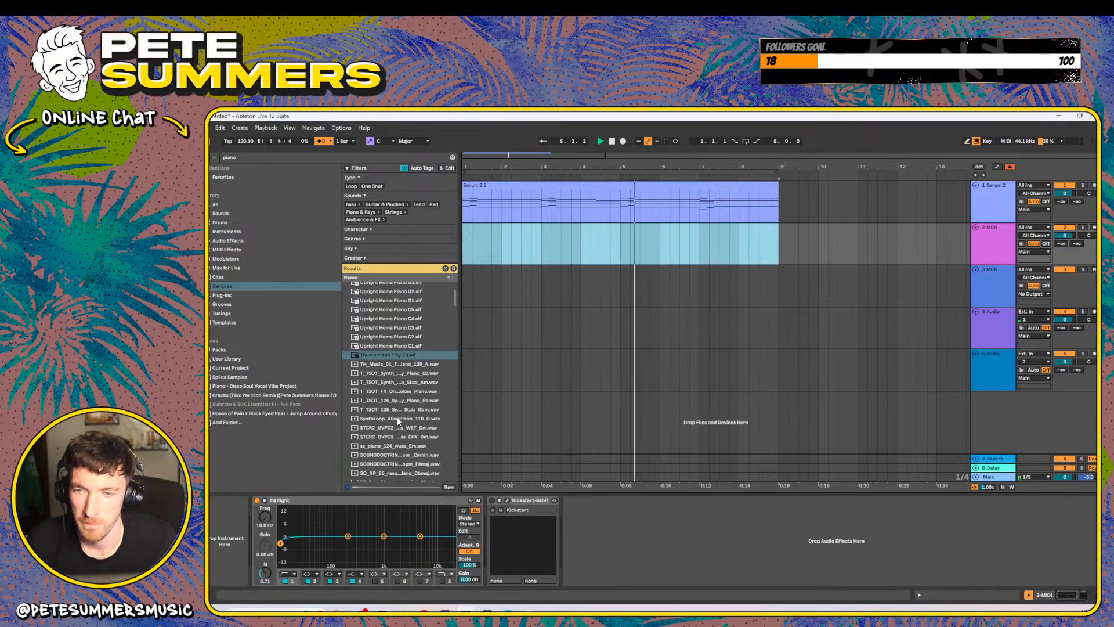
{"action": "left_click", "coordinate": [221, 295]}
{"action": "left_click", "coordinate": [642, 185]}
{"action": "key", "text": "ctrl+l"}
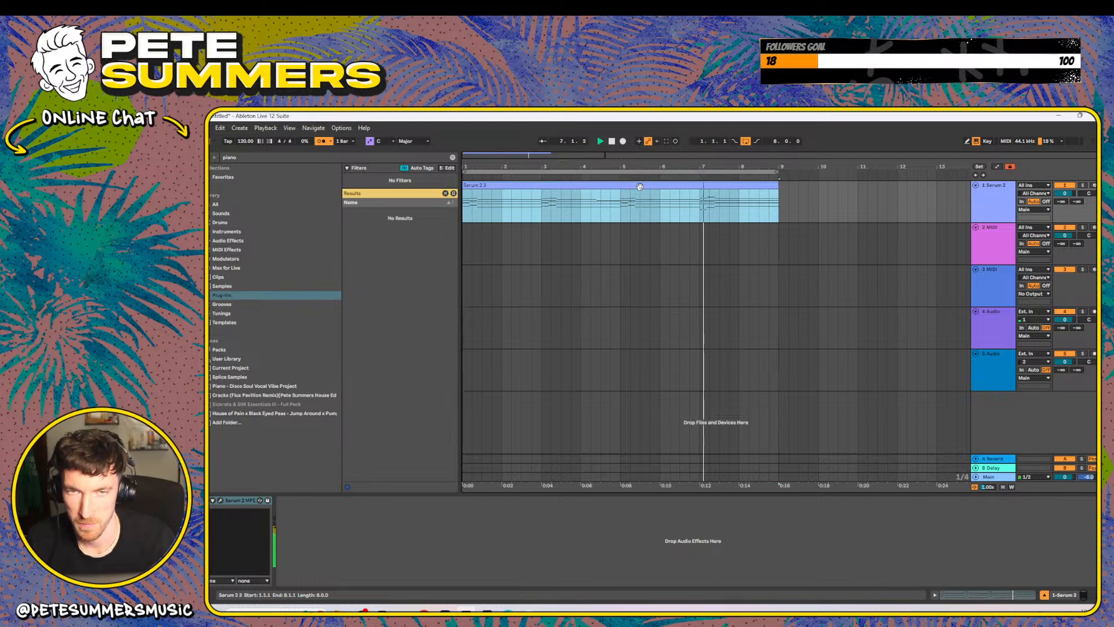
- Enlarge the Serum 2 clip's note editor and copy only the lowest notes of the chords
{"action": "double_click", "coordinate": [639, 186]}
{"action": "left_click_drag", "start_coordinate": [627, 302], "coordinate": [627, 200]}
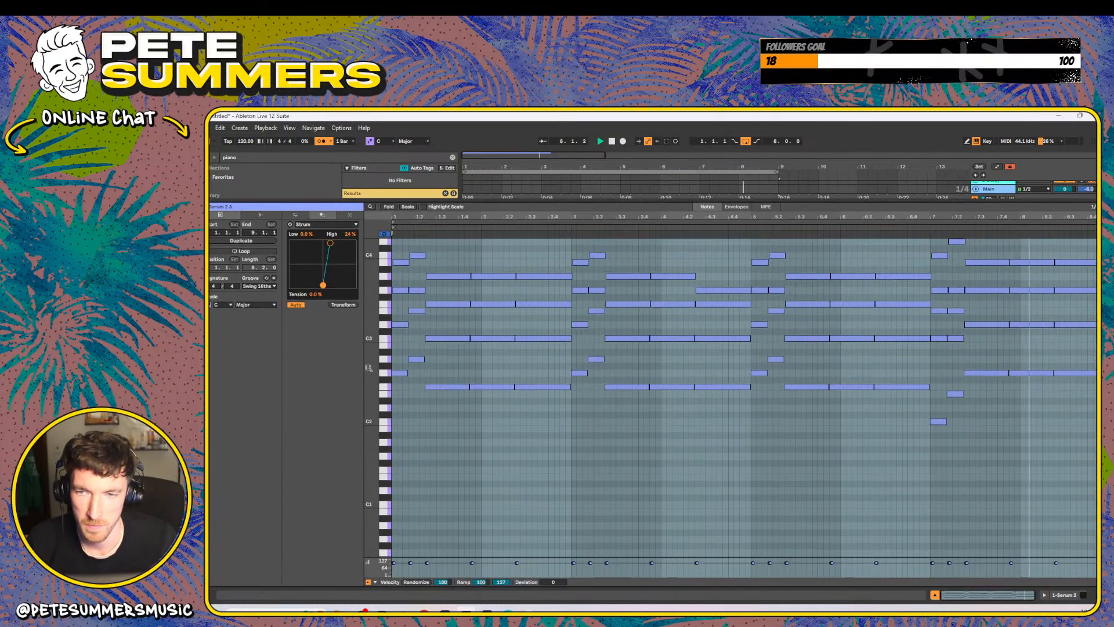
{"action": "left_click_drag", "start_coordinate": [400, 354], "coordinate": [1055, 507]}
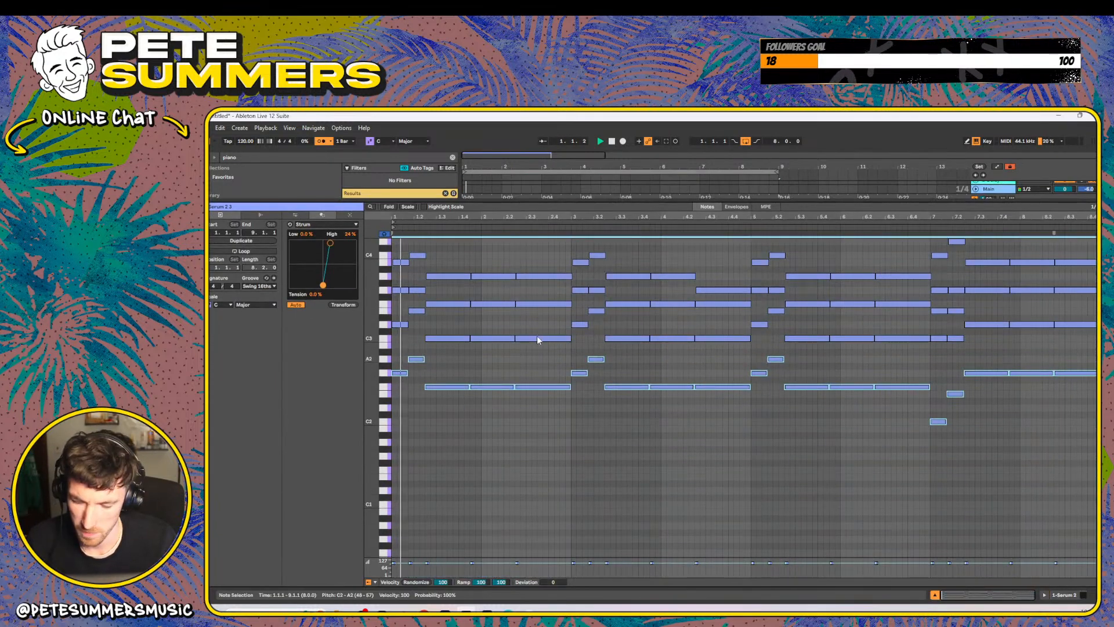
{"action": "key", "text": "ctrl+alt+l"}
- Create an empty eight-bar MIDI clip on the new track and clear the browser search
{"action": "left_click_drag", "start_coordinate": [469, 253], "coordinate": [777, 253]}
{"action": "key", "text": "ctrl+shift+m"}
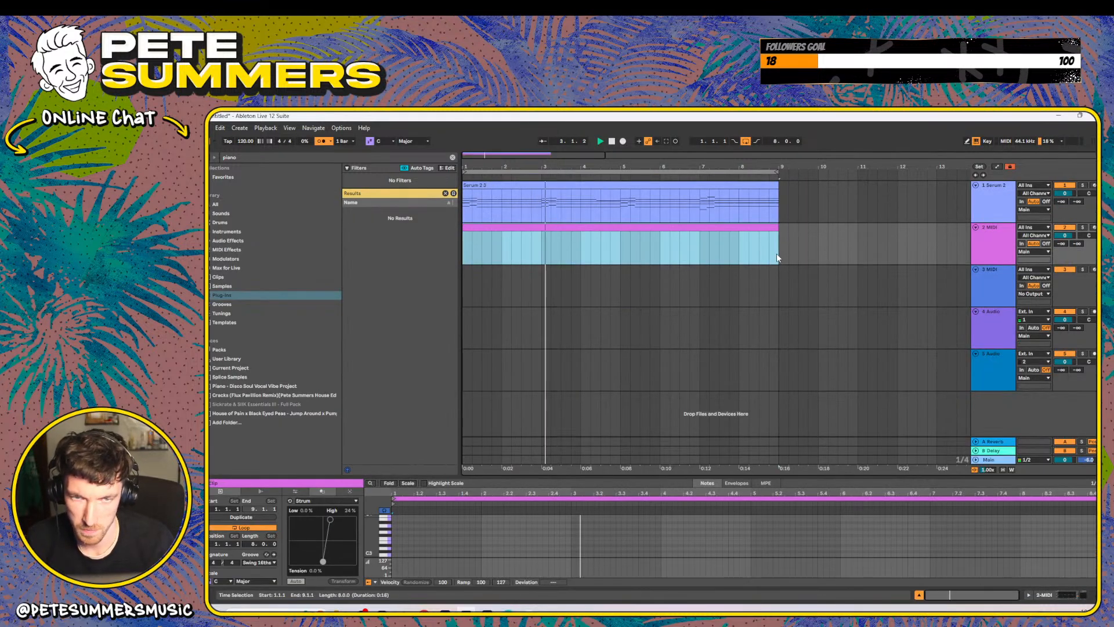
{"action": "left_click", "coordinate": [446, 193]}
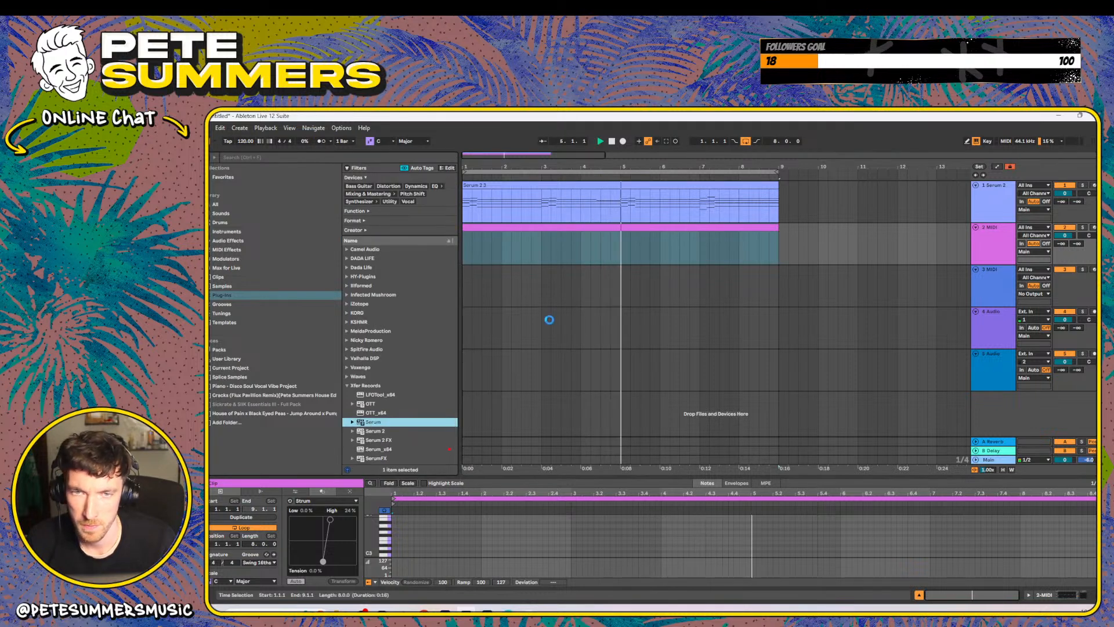
{"action": "key", "text": "Return"}
{"action": "left_click", "coordinate": [597, 199]}
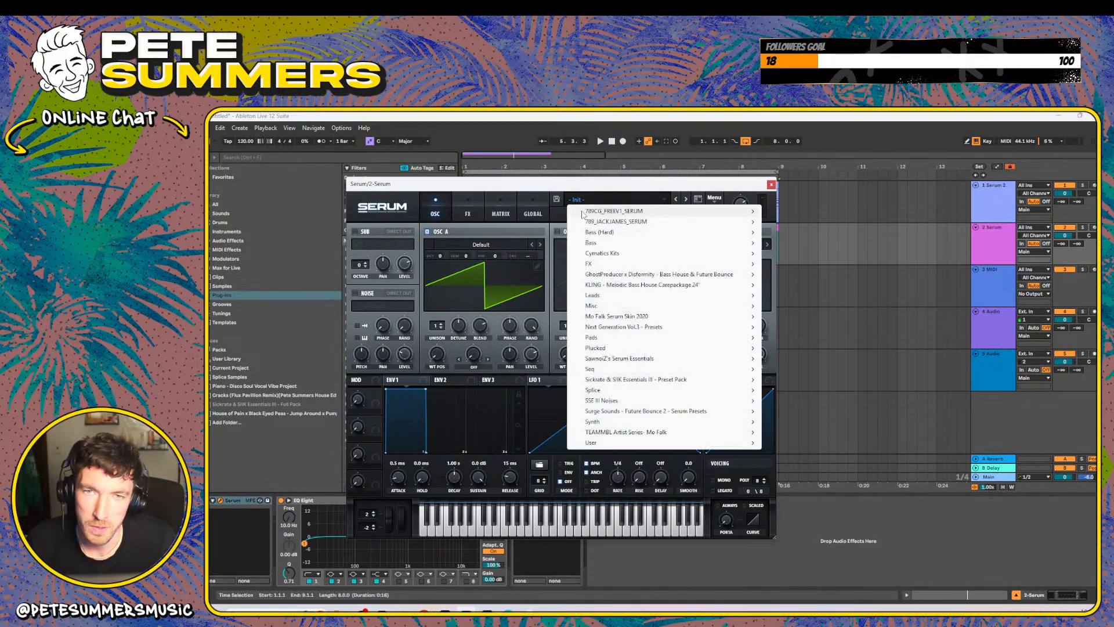
{"action": "left_click", "coordinate": [771, 184]}
{"action": "left_click", "coordinate": [772, 184]}
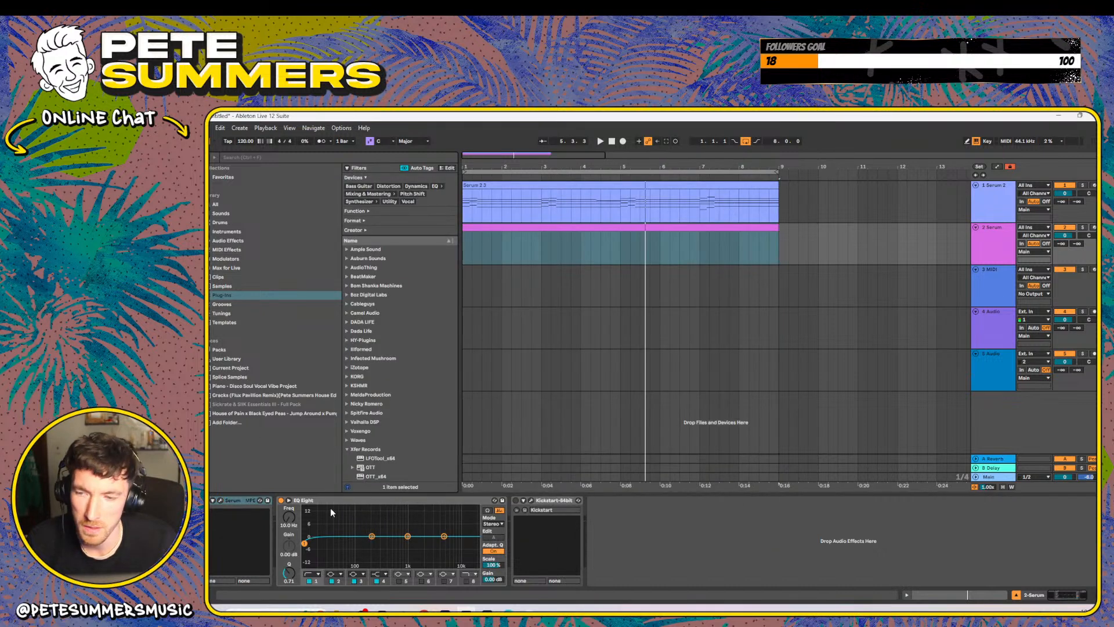
{"action": "left_click", "coordinate": [233, 510]}
{"action": "key", "text": "Delete"}
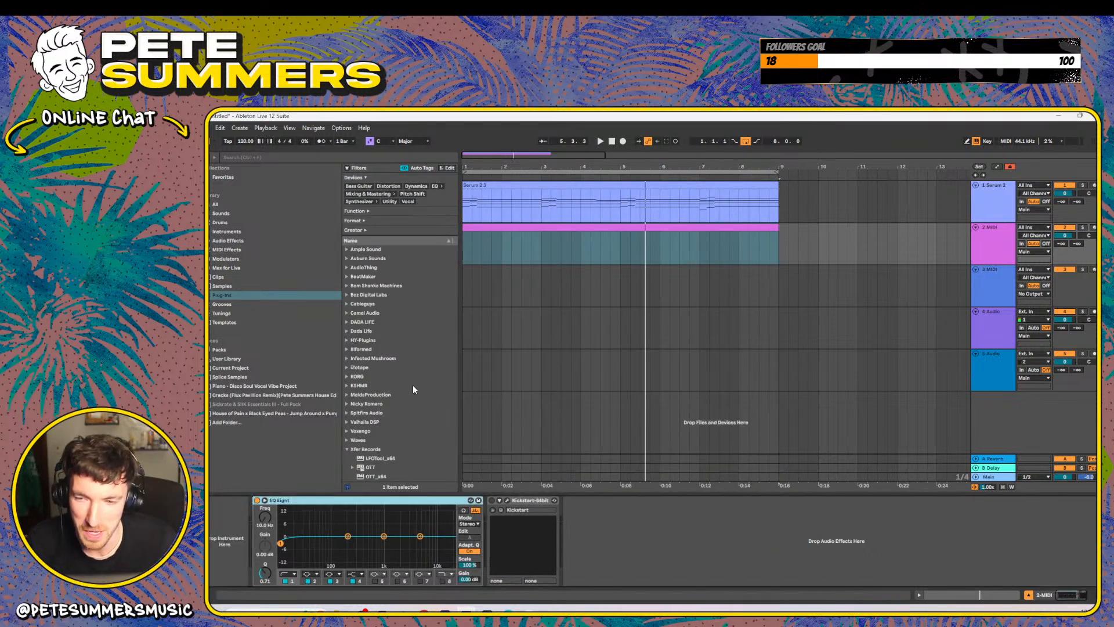
- Load Serum 2 on the new track with the factory sub bass preset BA - Bent Woofer, then close the plugin window
{"action": "scroll", "coordinate": [414, 390], "scroll_direction": "down", "scroll_amount": 3}
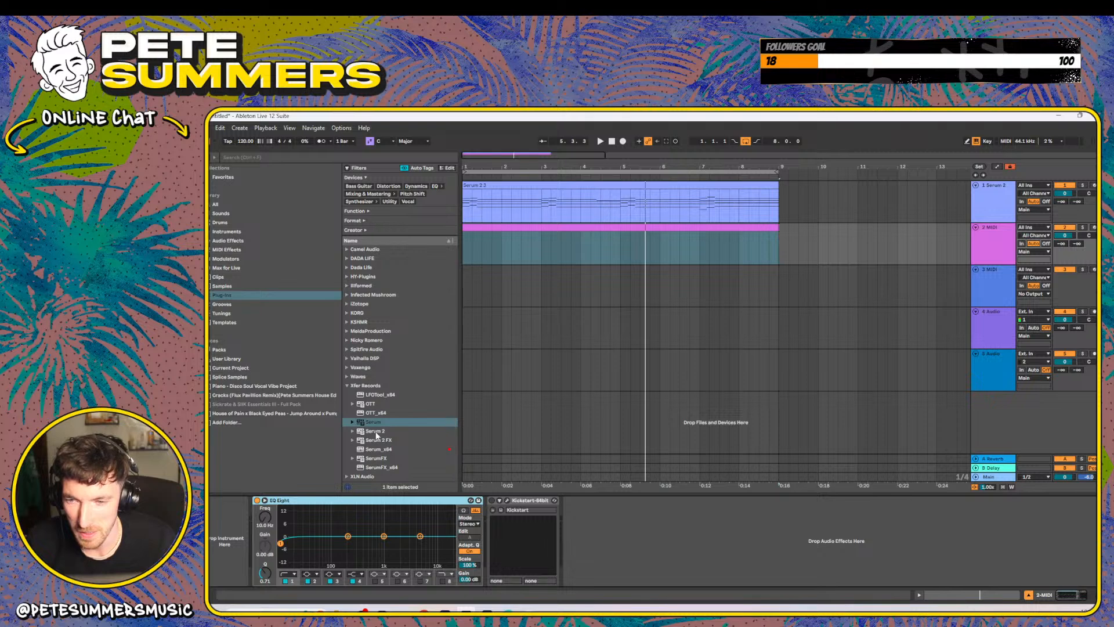
{"action": "double_click", "coordinate": [375, 431]}
{"action": "left_click", "coordinate": [618, 205]}
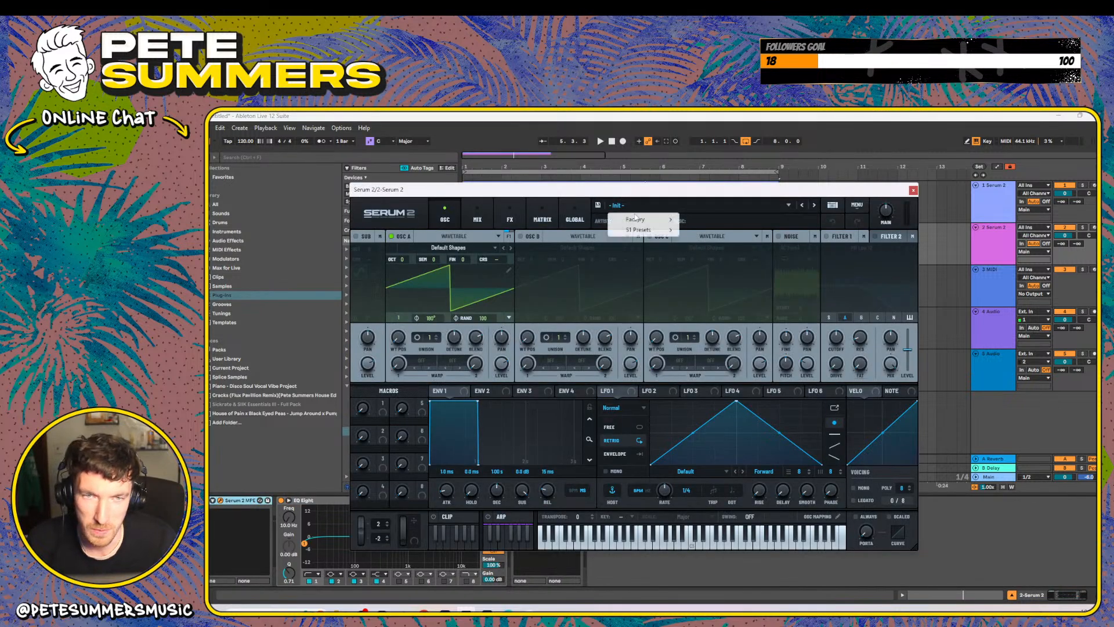
{"action": "mouse_move", "coordinate": [644, 219]}
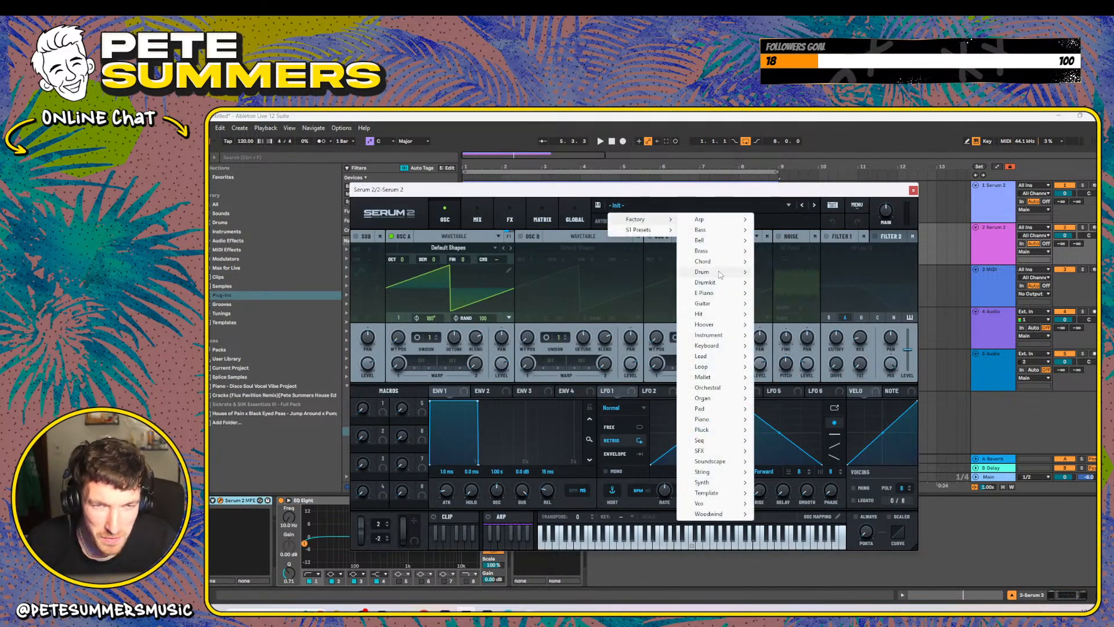
{"action": "mouse_move", "coordinate": [717, 230]}
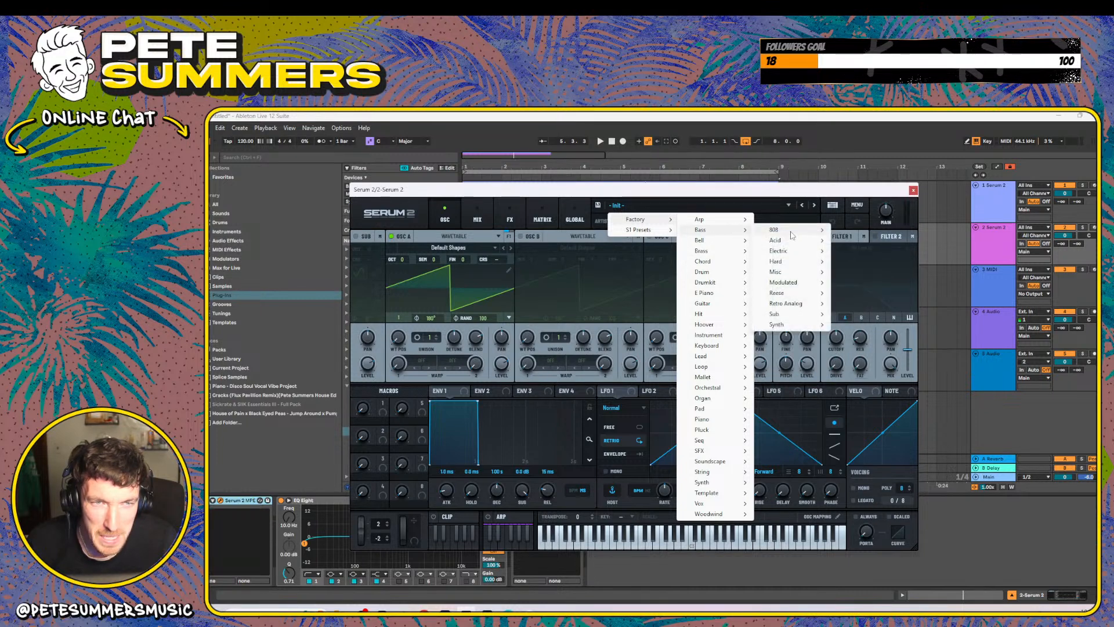
{"action": "mouse_move", "coordinate": [796, 232]}
{"action": "mouse_move", "coordinate": [828, 318]}
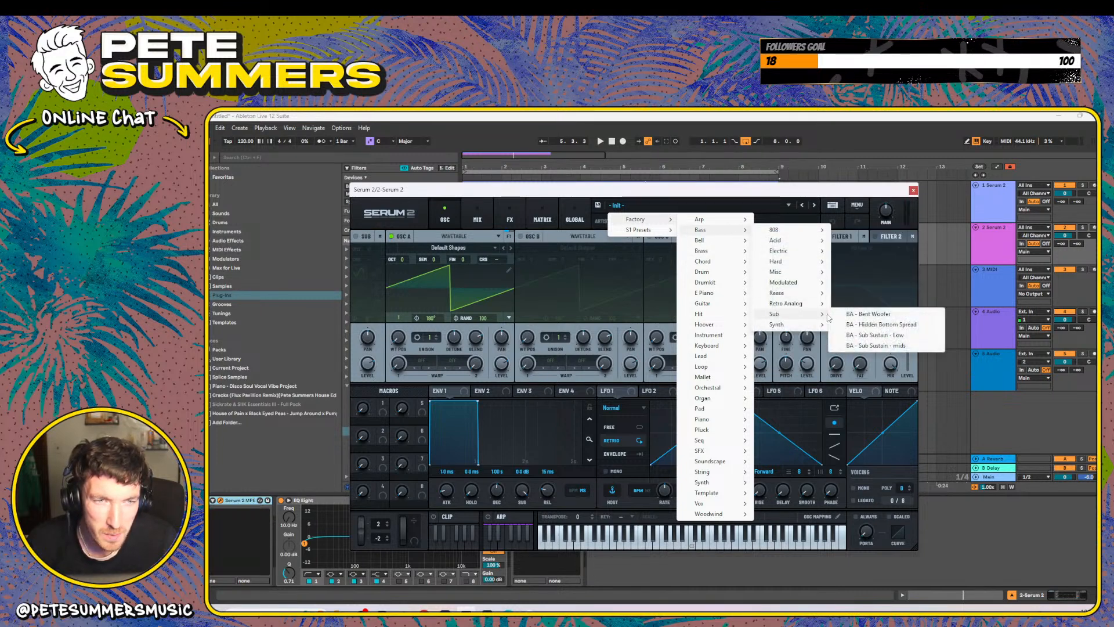
{"action": "left_click", "coordinate": [869, 316]}
{"action": "left_click", "coordinate": [913, 190]}
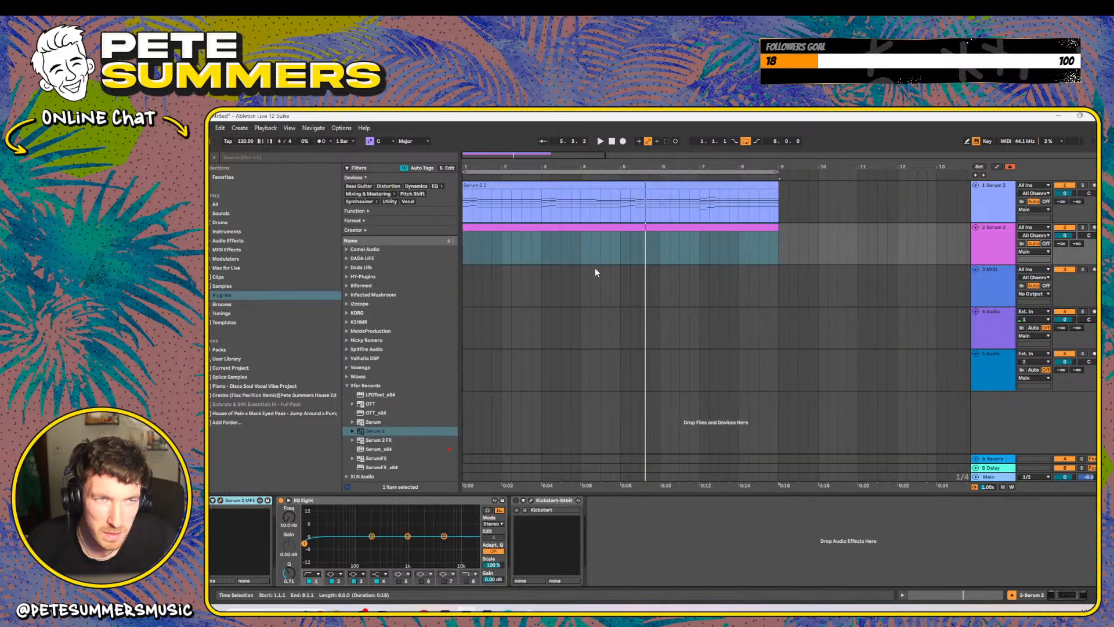
- Paste the copied bass notes into the new clip, solo its track and start playback
{"action": "double_click", "coordinate": [512, 236]}
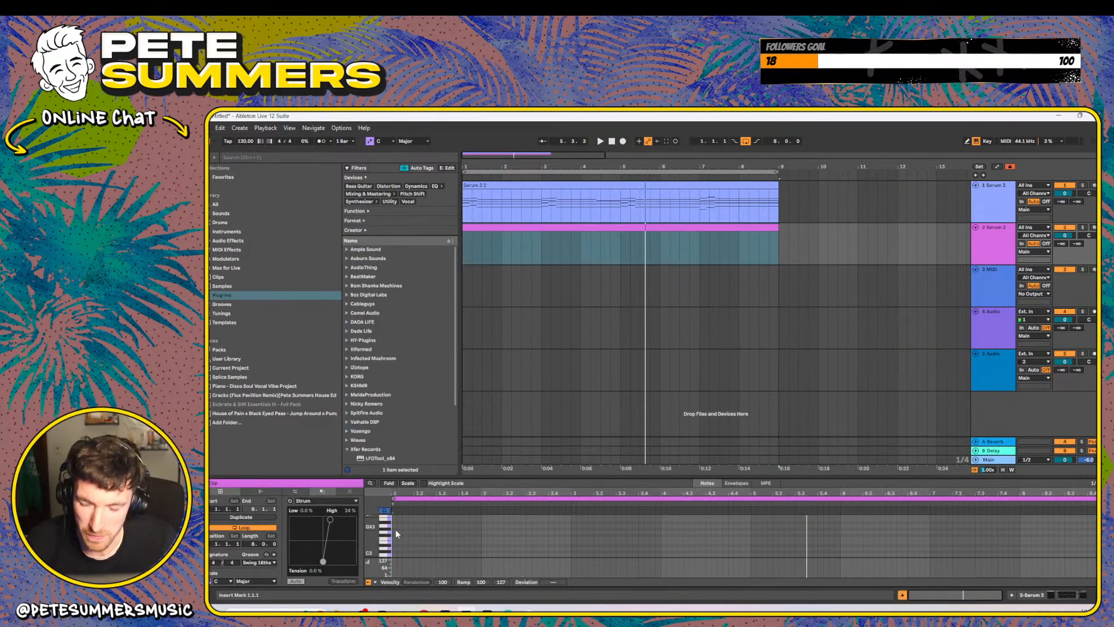
{"action": "left_click", "coordinate": [1083, 227]}
{"action": "key", "text": "space"}
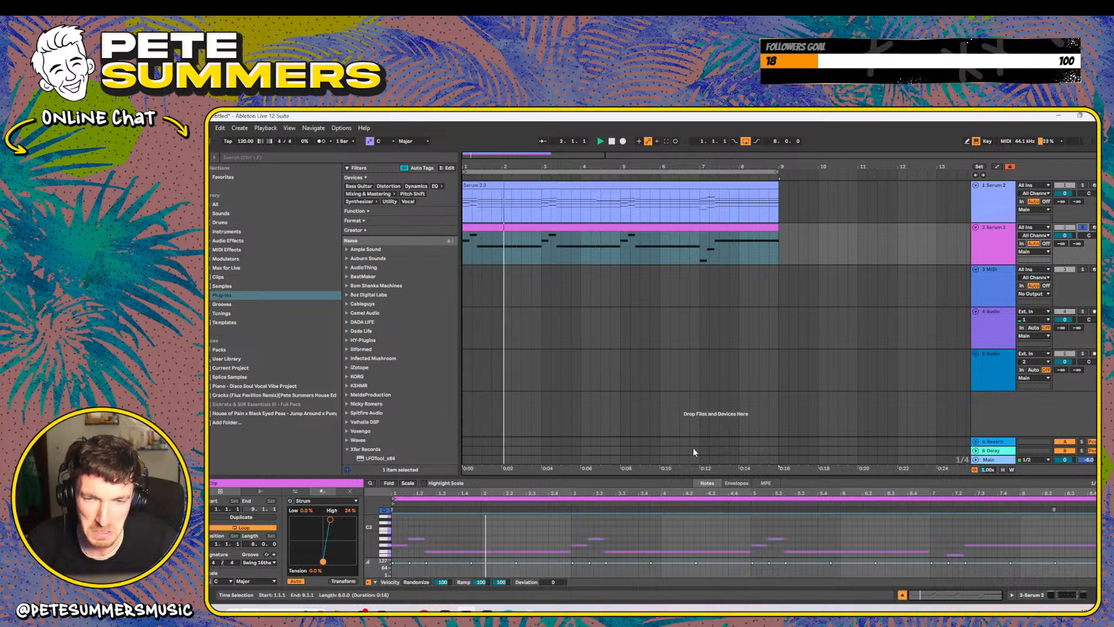
- Set the bass clip's Strum High value to 0%, show the track's devices and keep the clip's eight bars looped
{"action": "left_click_drag", "start_coordinate": [328, 521], "coordinate": [324, 520]}
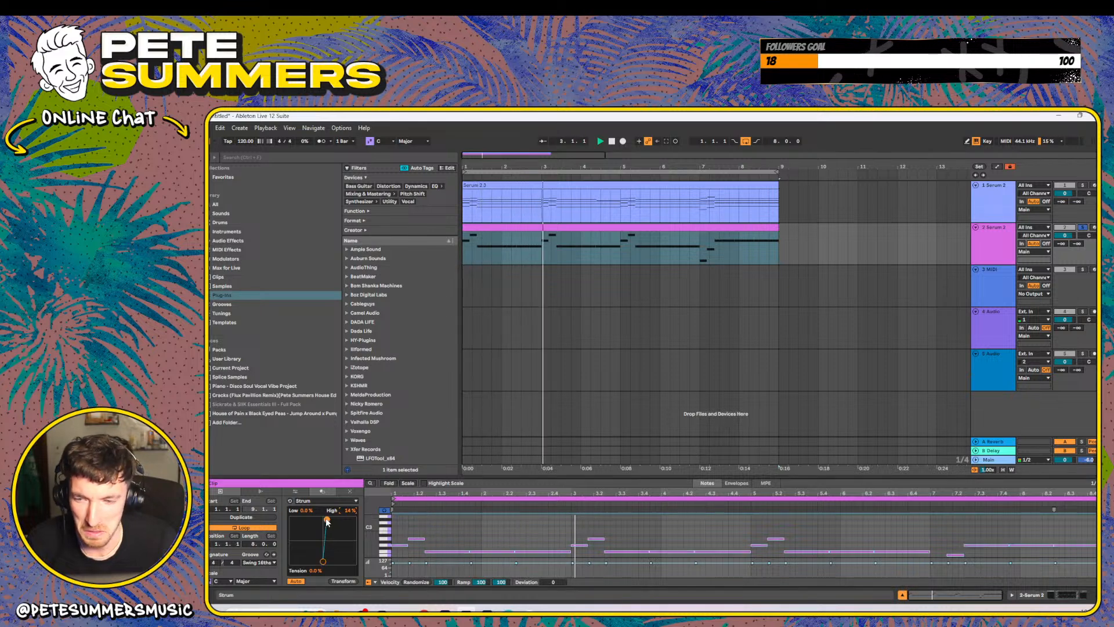
{"action": "left_click", "coordinate": [686, 228]}
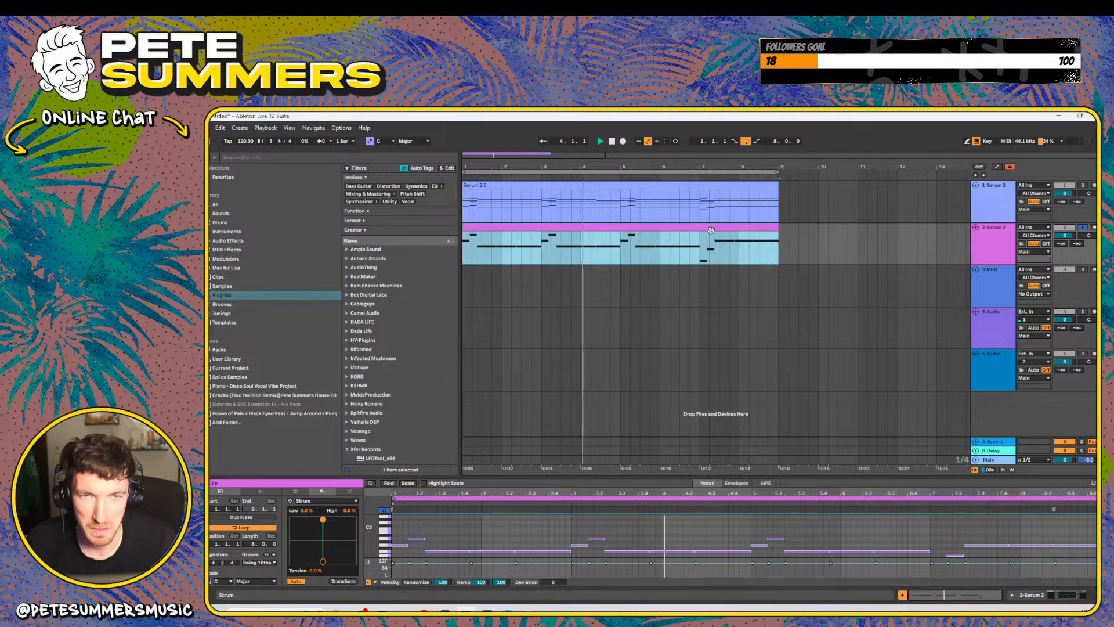
{"action": "key", "text": "ctrl+l"}
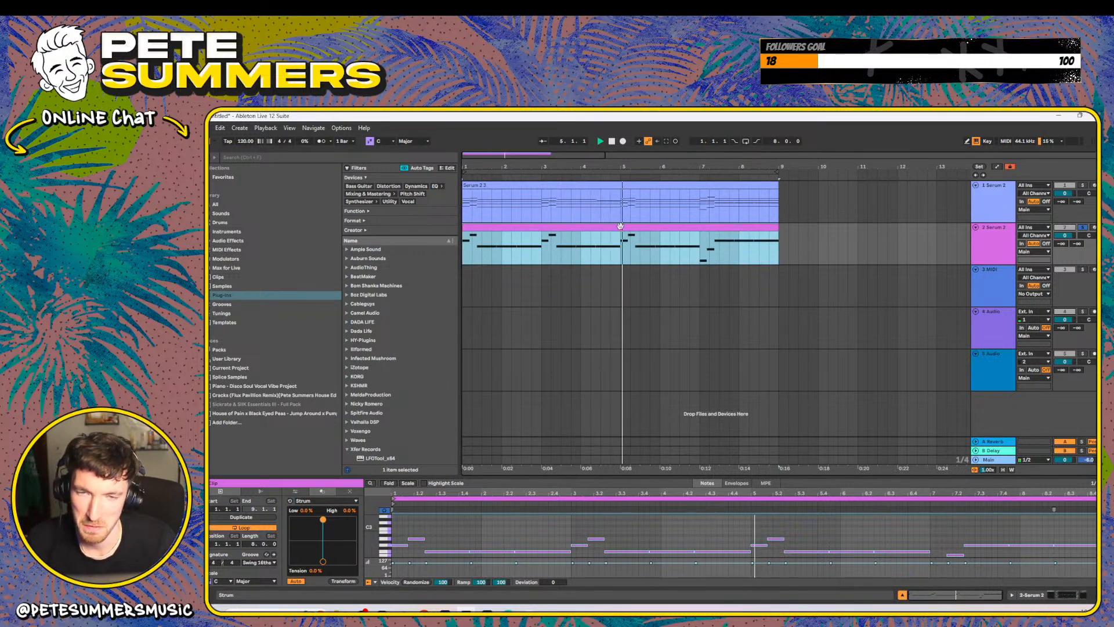
{"action": "left_click", "coordinate": [973, 236]}
{"action": "left_click", "coordinate": [973, 236]}
{"action": "left_click", "coordinate": [697, 227]}
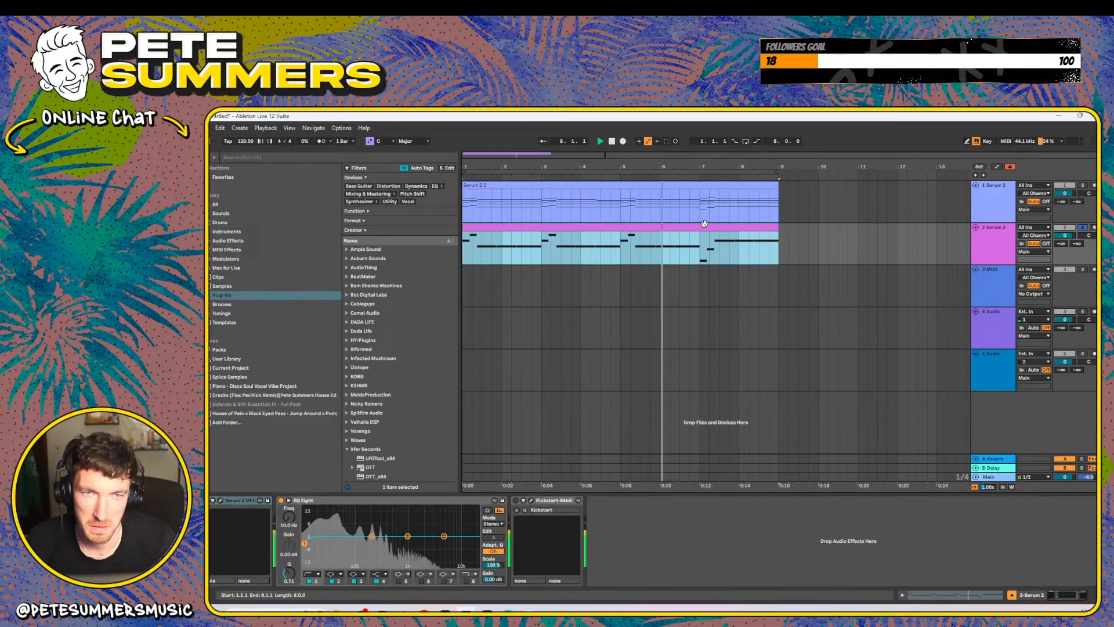
{"action": "key", "text": "ctrl+l"}
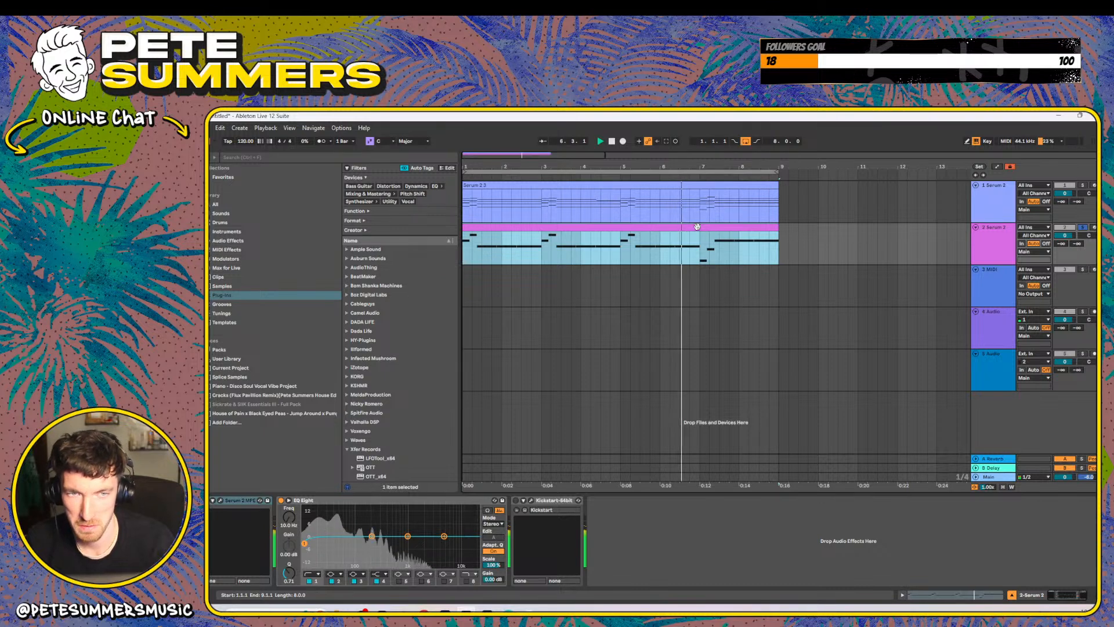
- Advance the bass track's Serum 2 through the sub presets to BA - Sub Sustain - mids, then close the plugin window
{"action": "left_click", "coordinate": [221, 501]}
{"action": "left_click", "coordinate": [813, 206]}
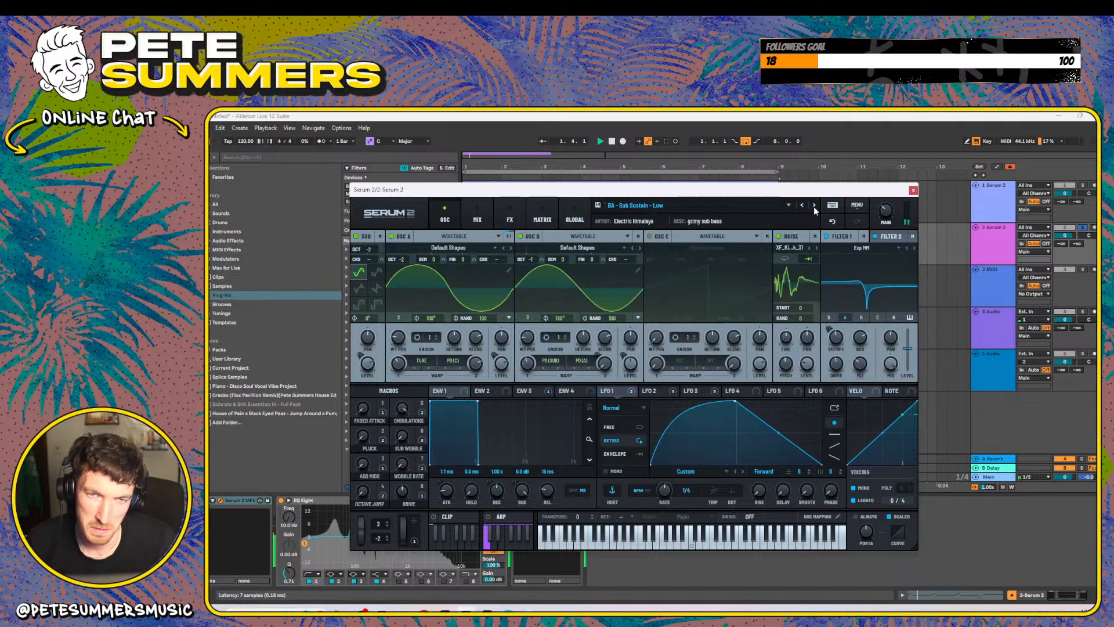
{"action": "left_click", "coordinate": [814, 206]}
{"action": "left_click", "coordinate": [814, 205]}
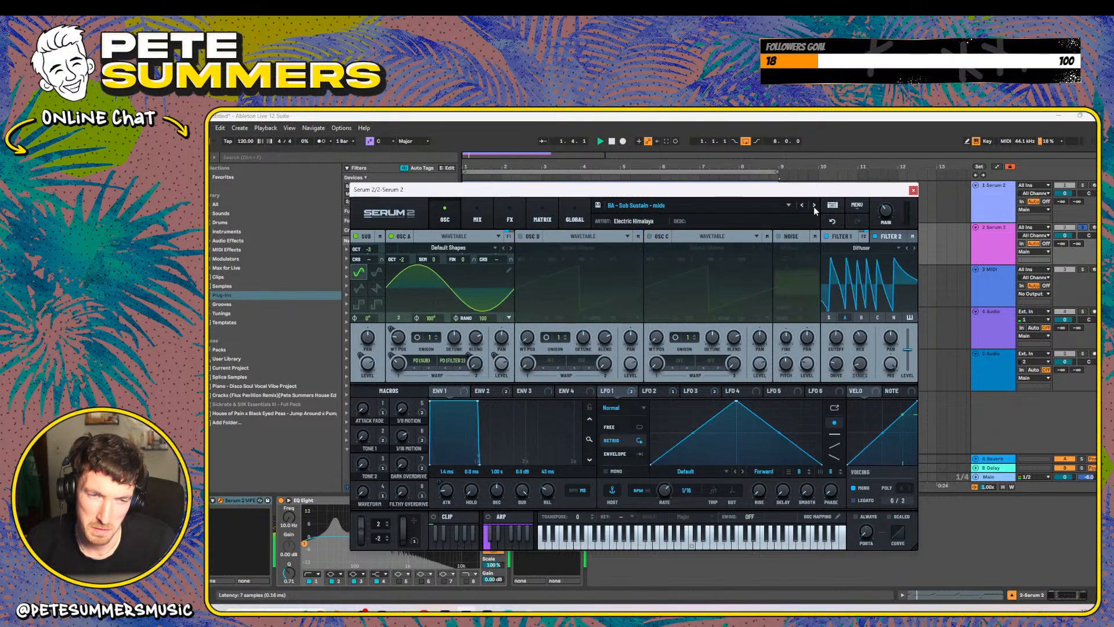
{"action": "left_click", "coordinate": [913, 190]}
- Transpose all notes in the bass clip up one octave
{"action": "left_click", "coordinate": [502, 249]}
{"action": "left_click", "coordinate": [539, 549]}
{"action": "key", "text": "ctrl+a"}
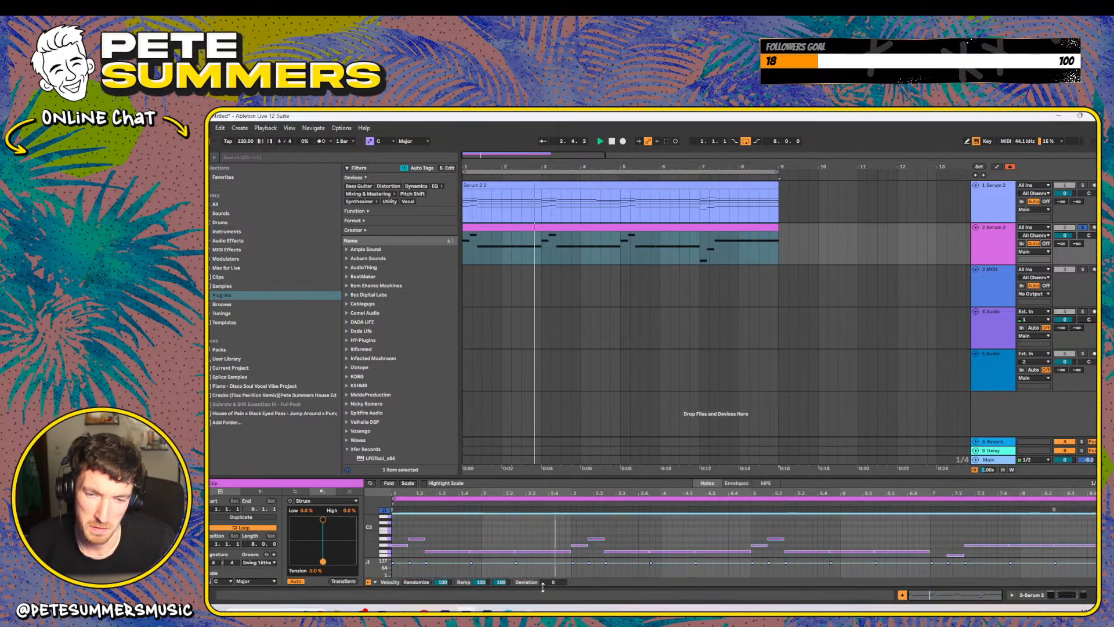
{"action": "key", "text": "shift+Up"}
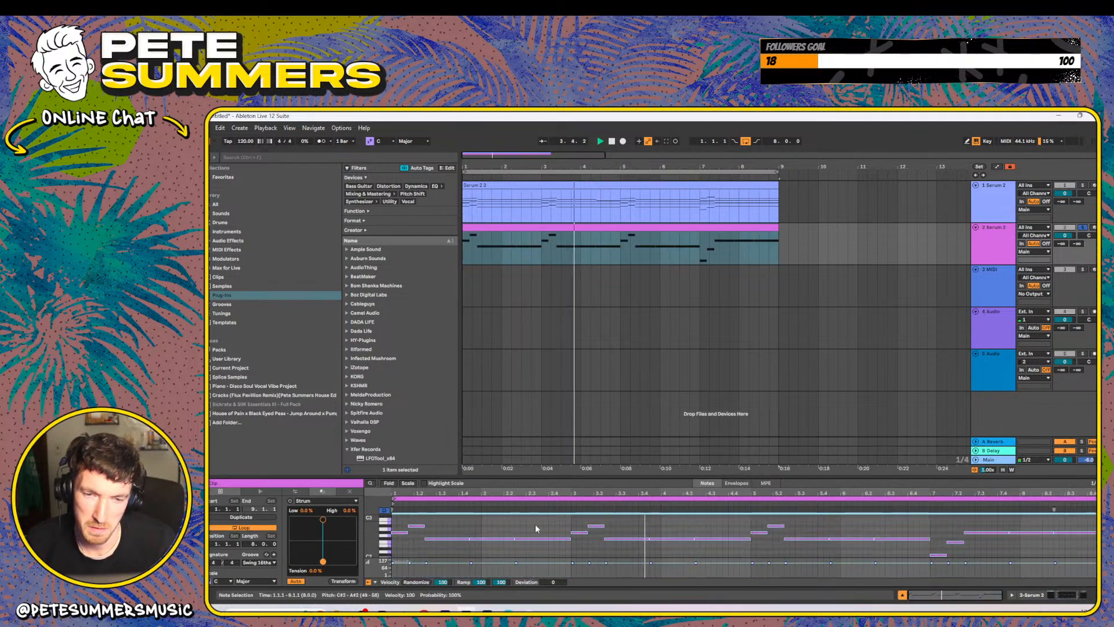
- Open the bass track's Serum 2 and audition the following bass presets up to BA - Deep House Pillow
{"action": "left_click", "coordinate": [1001, 243]}
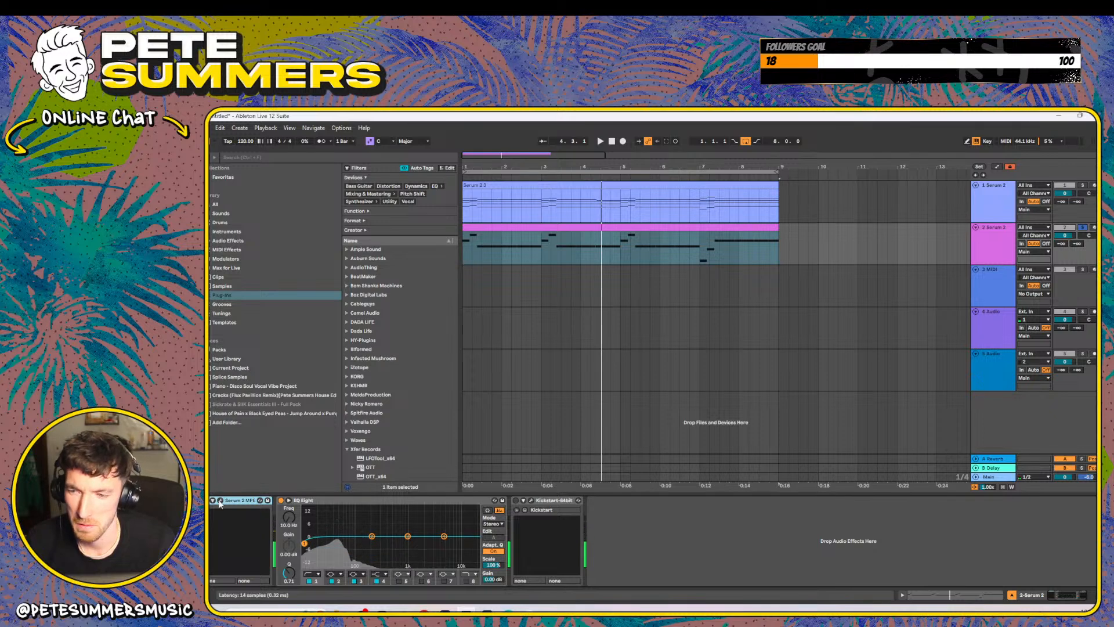
{"action": "left_click", "coordinate": [220, 500]}
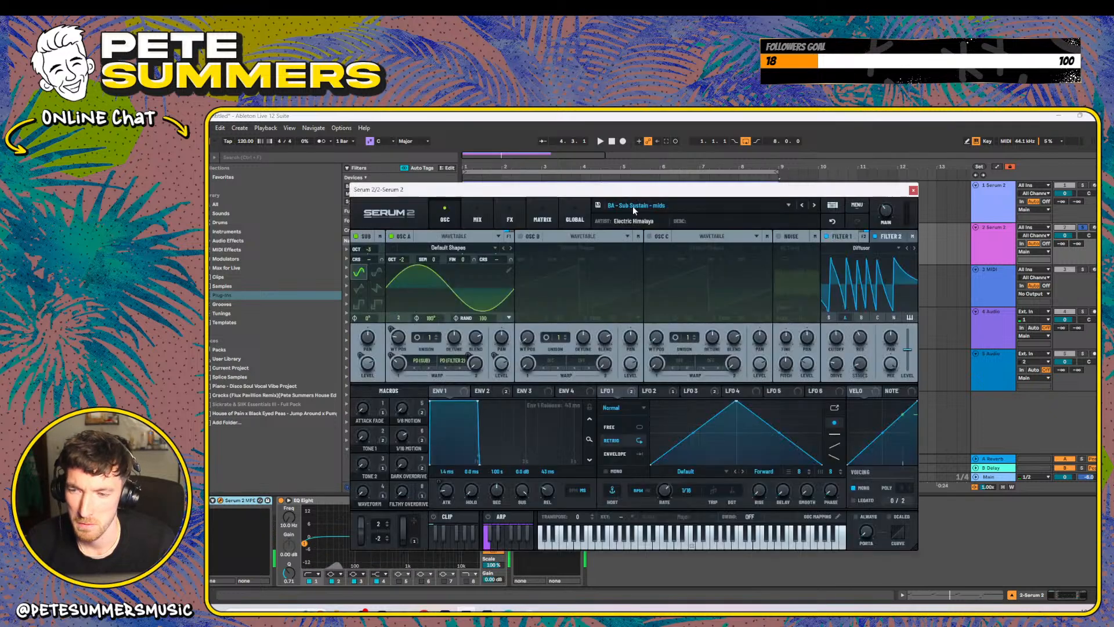
{"action": "left_click", "coordinate": [815, 206]}
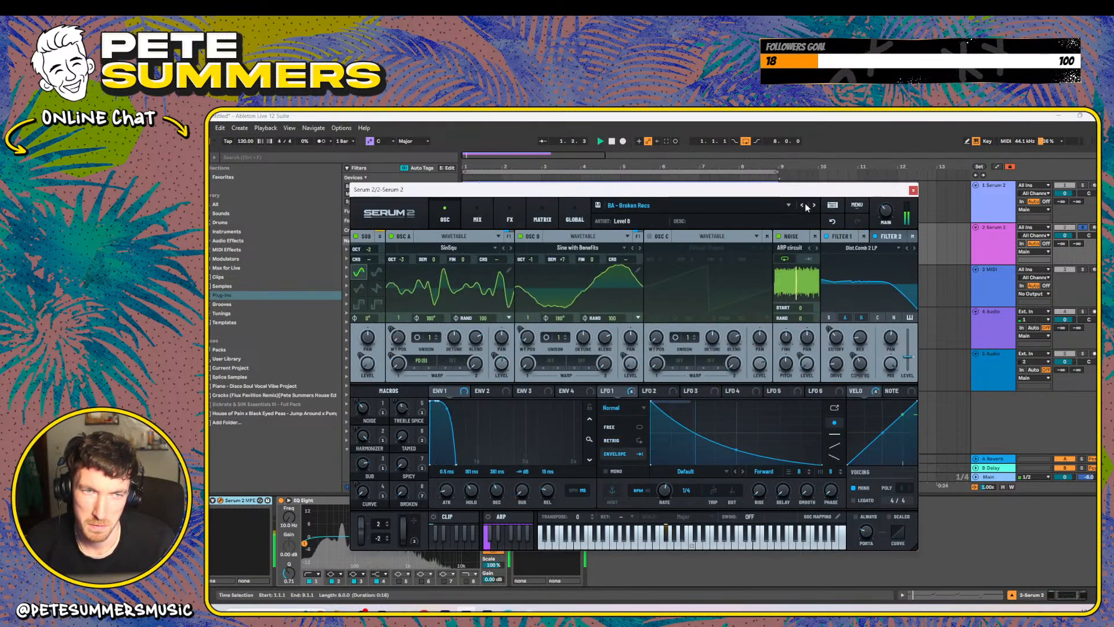
{"action": "left_click", "coordinate": [814, 205]}
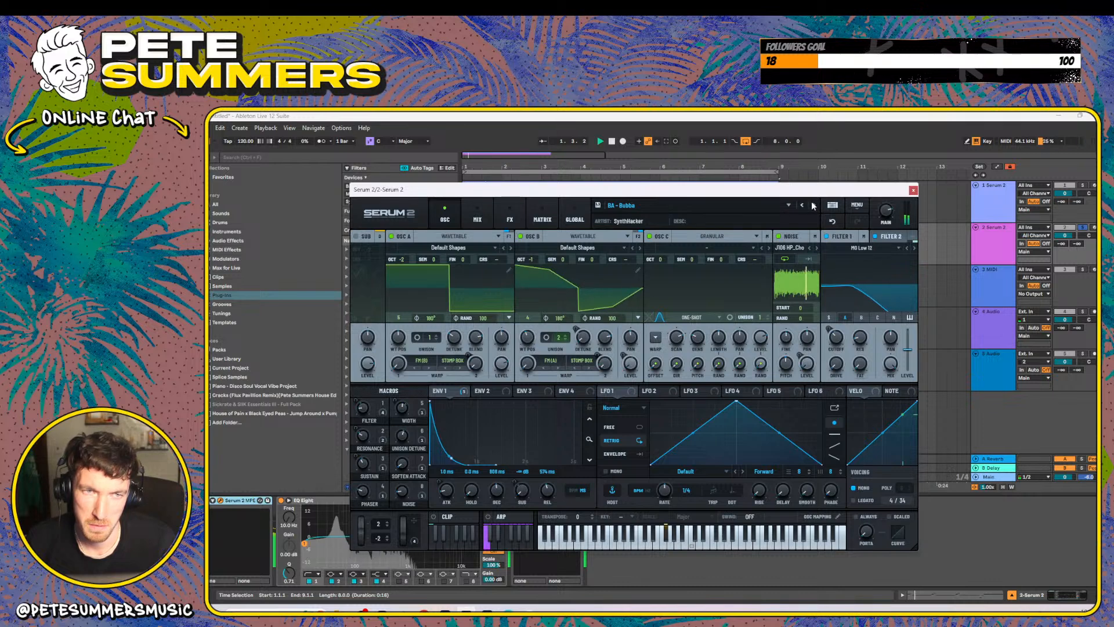
{"action": "left_click", "coordinate": [813, 205]}
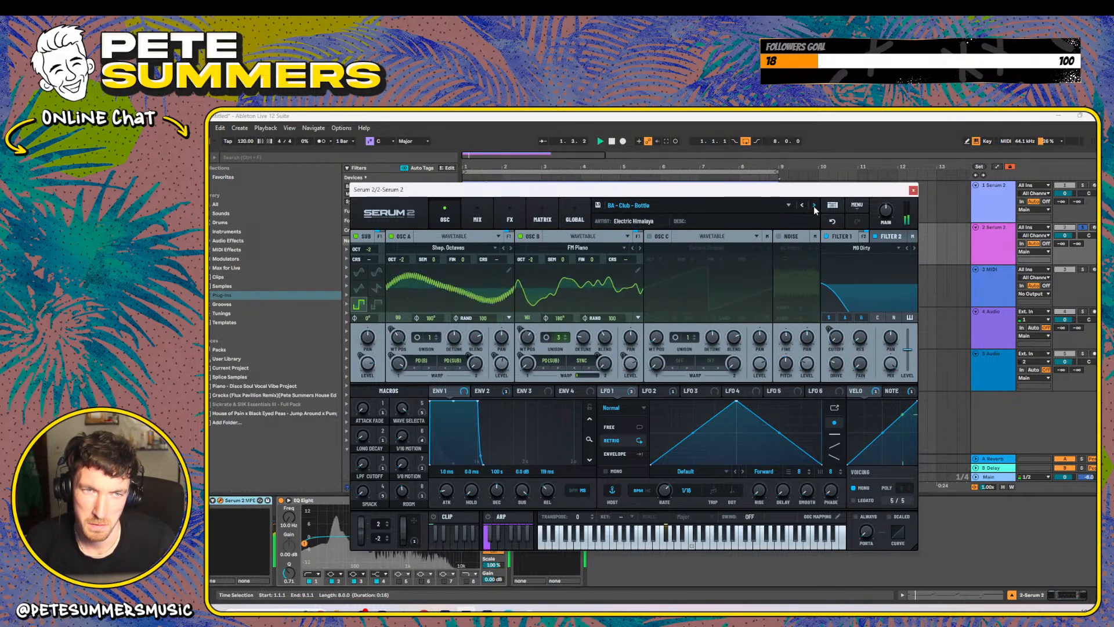
{"action": "left_click", "coordinate": [814, 206]}
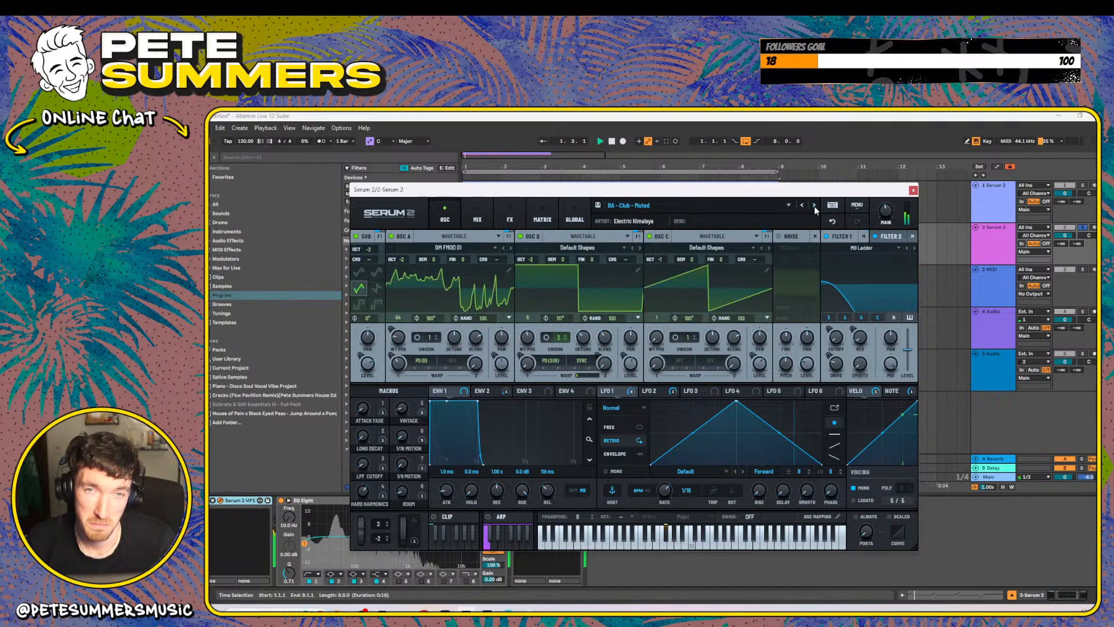
{"action": "left_click", "coordinate": [813, 206]}
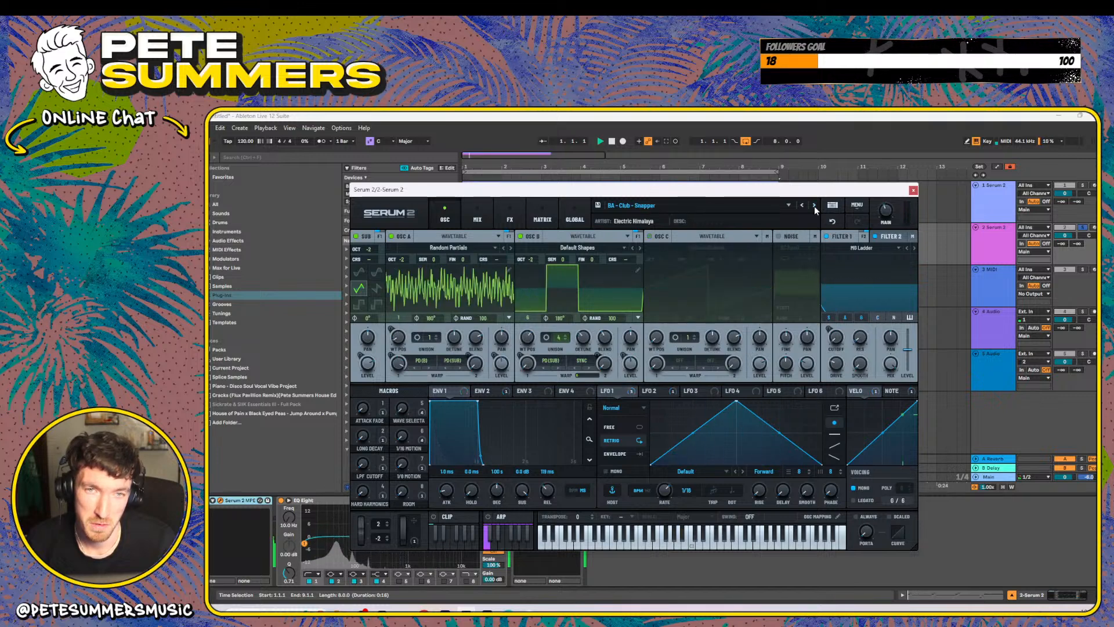
{"action": "left_click", "coordinate": [813, 207]}
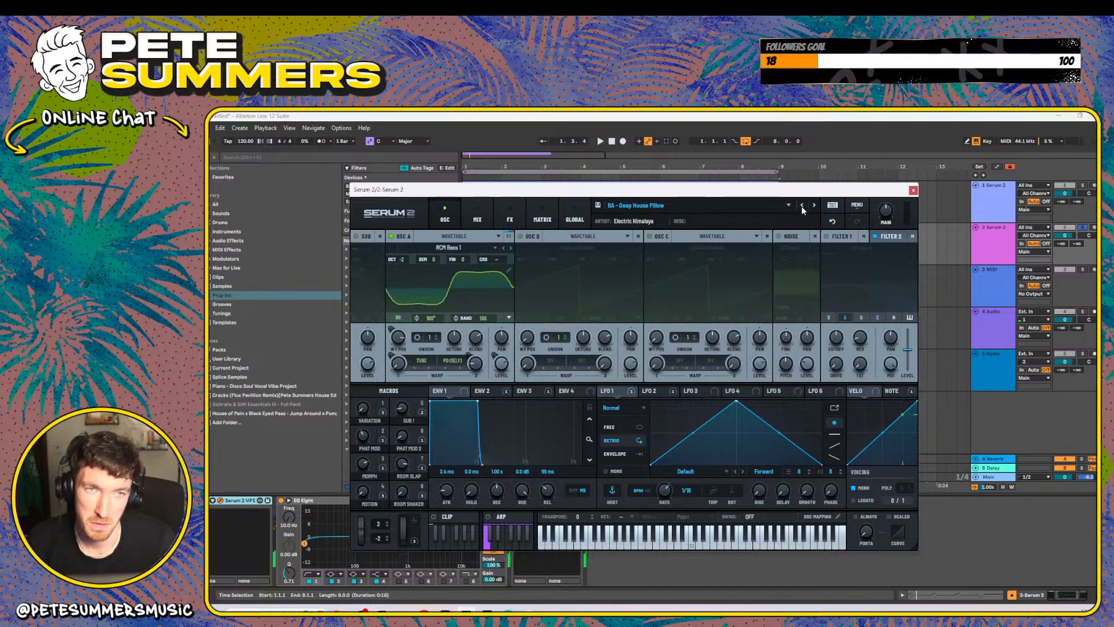
- Restart playback, audition the bass presets onward to BA - Overtony, and return to BA - Morpheus
{"action": "key", "text": "space"}
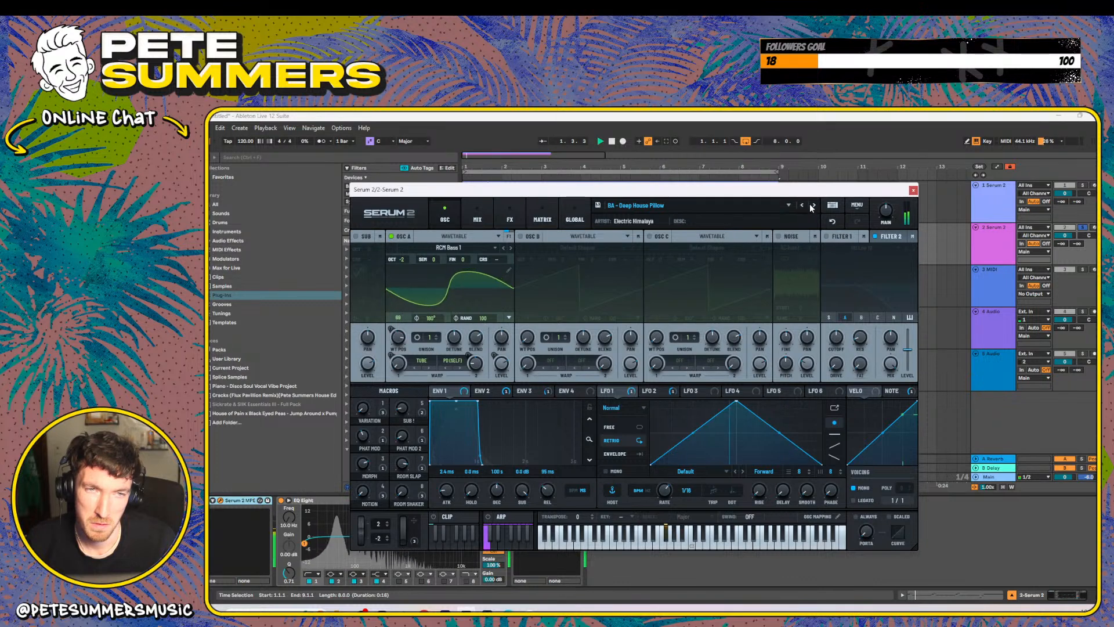
{"action": "left_click", "coordinate": [812, 207]}
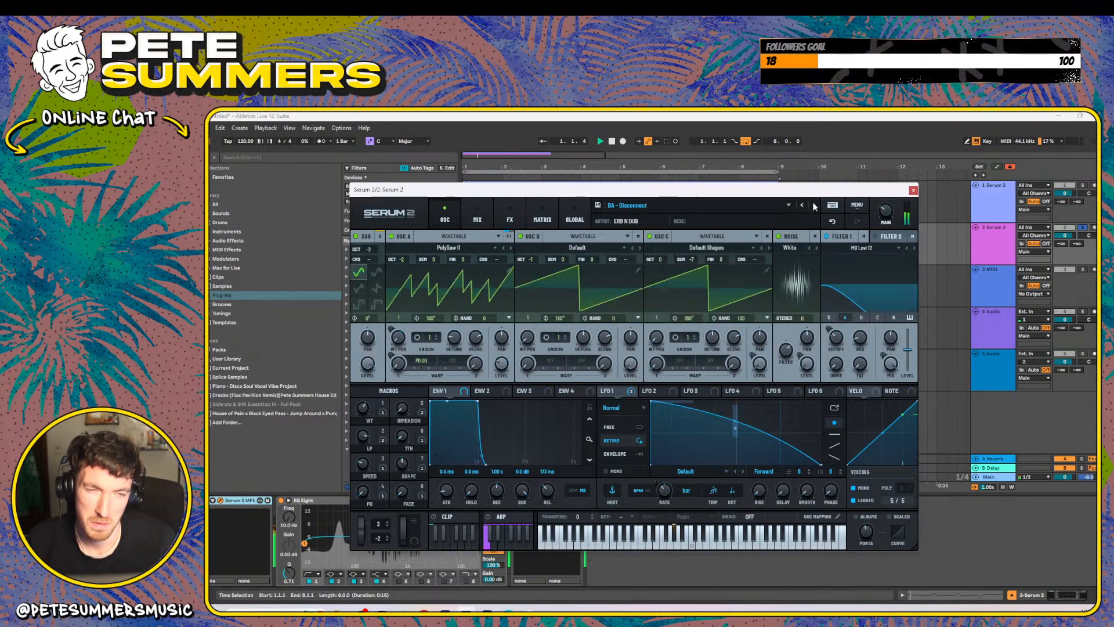
{"action": "left_click", "coordinate": [813, 207]}
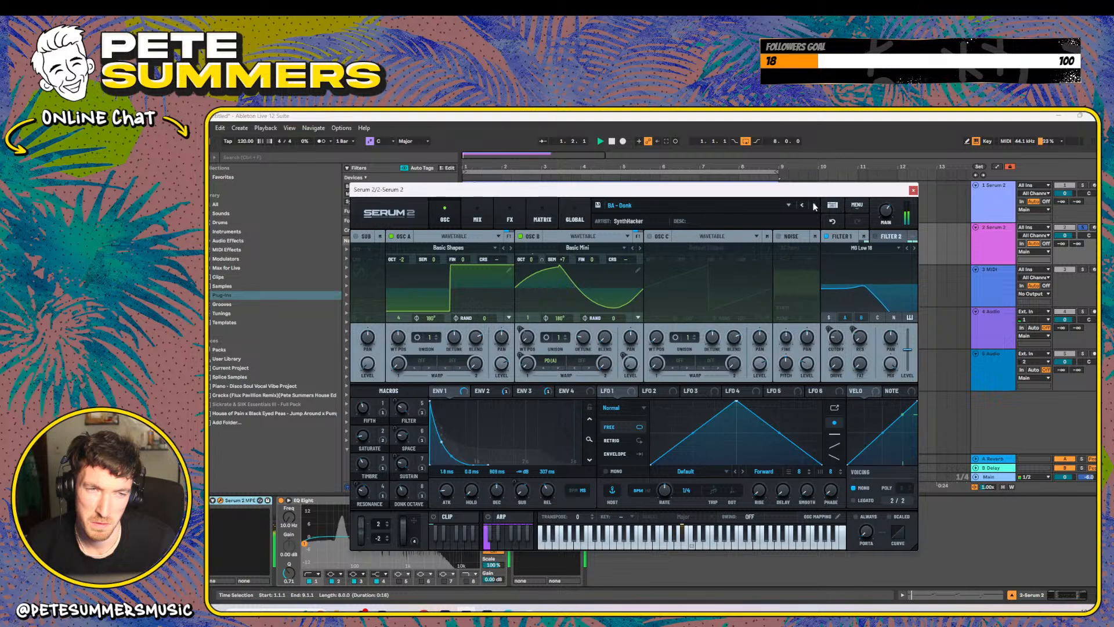
{"action": "left_click", "coordinate": [814, 206]}
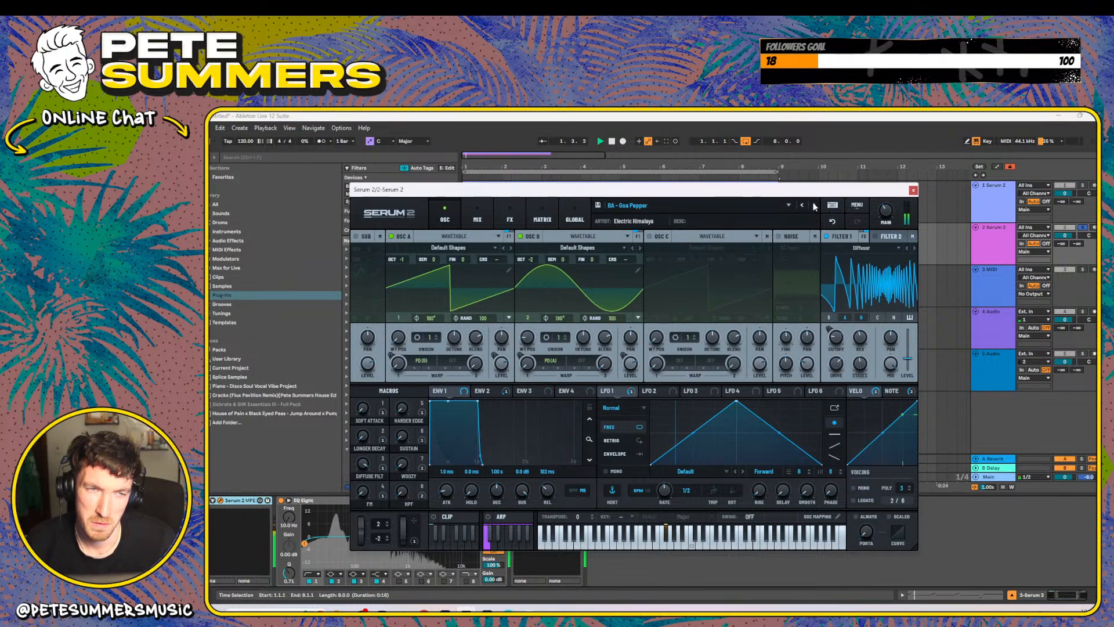
{"action": "left_click", "coordinate": [813, 206]}
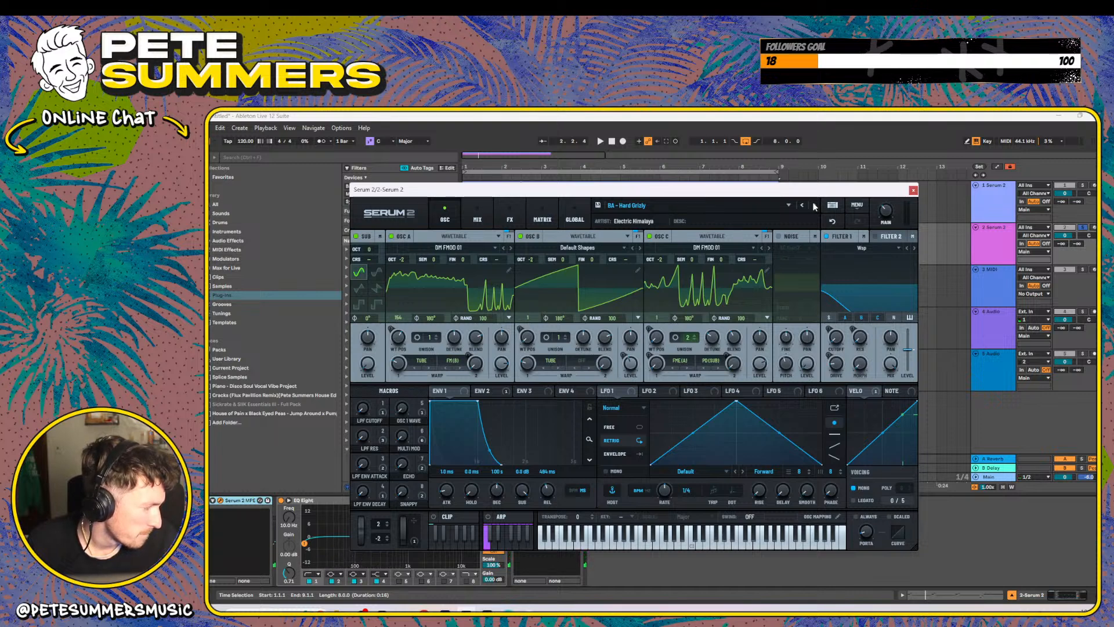
{"action": "left_click", "coordinate": [814, 206]}
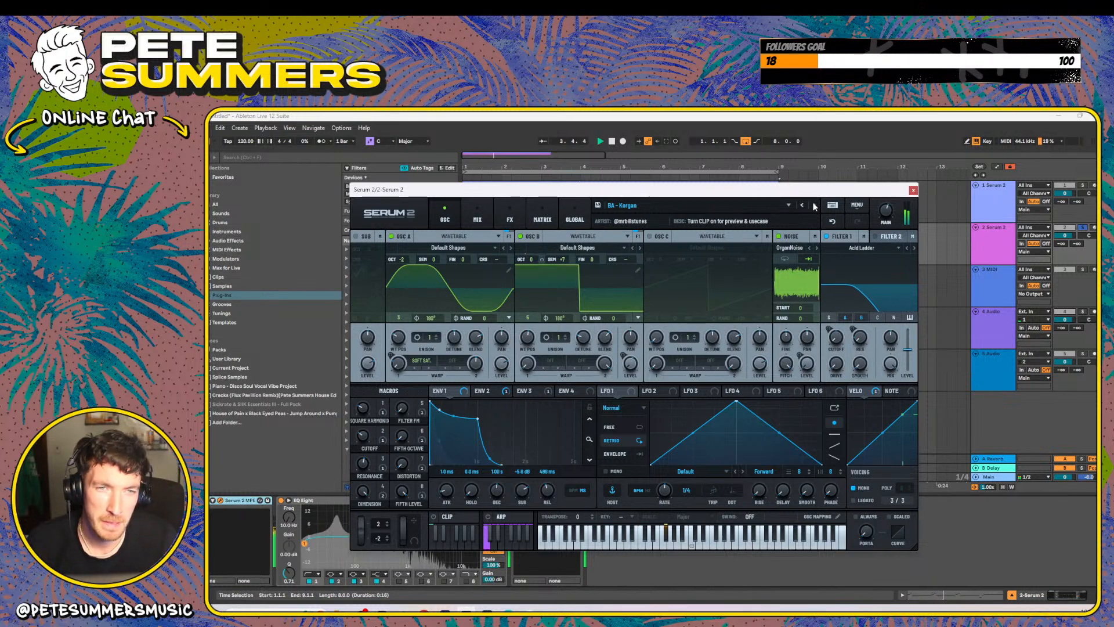
{"action": "left_click", "coordinate": [814, 206]}
{"action": "left_click", "coordinate": [813, 207]}
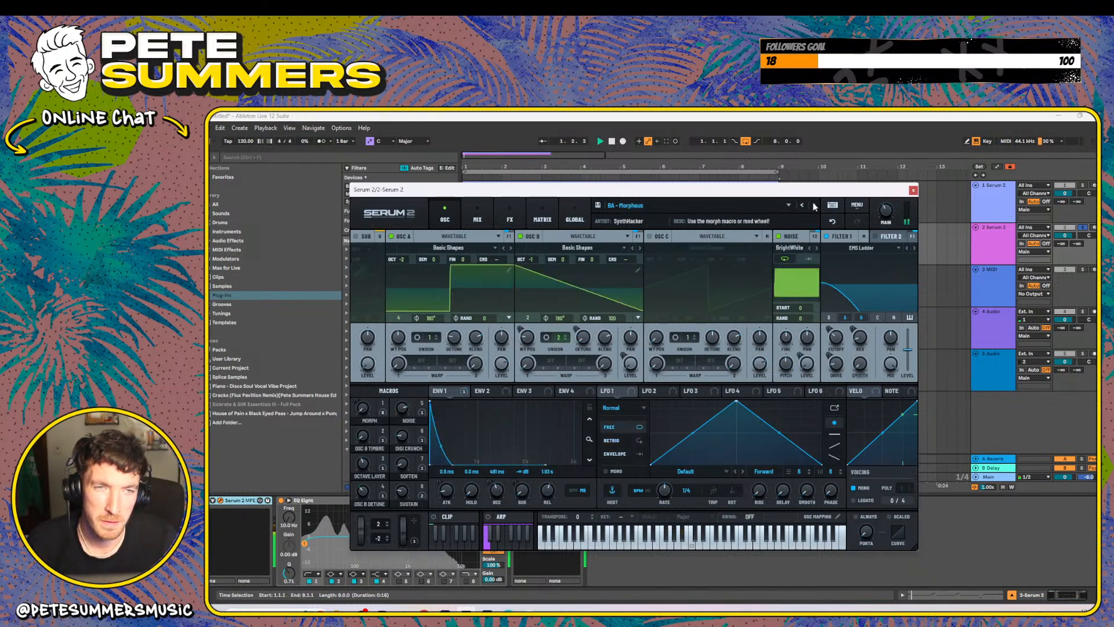
{"action": "left_click", "coordinate": [813, 207]}
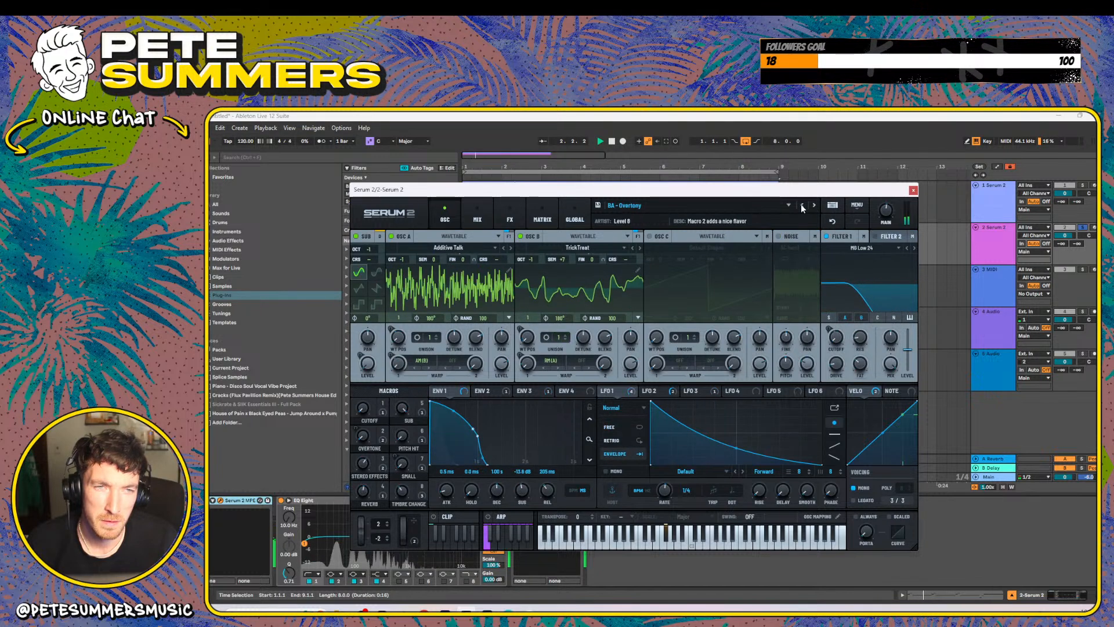
{"action": "left_click", "coordinate": [803, 206]}
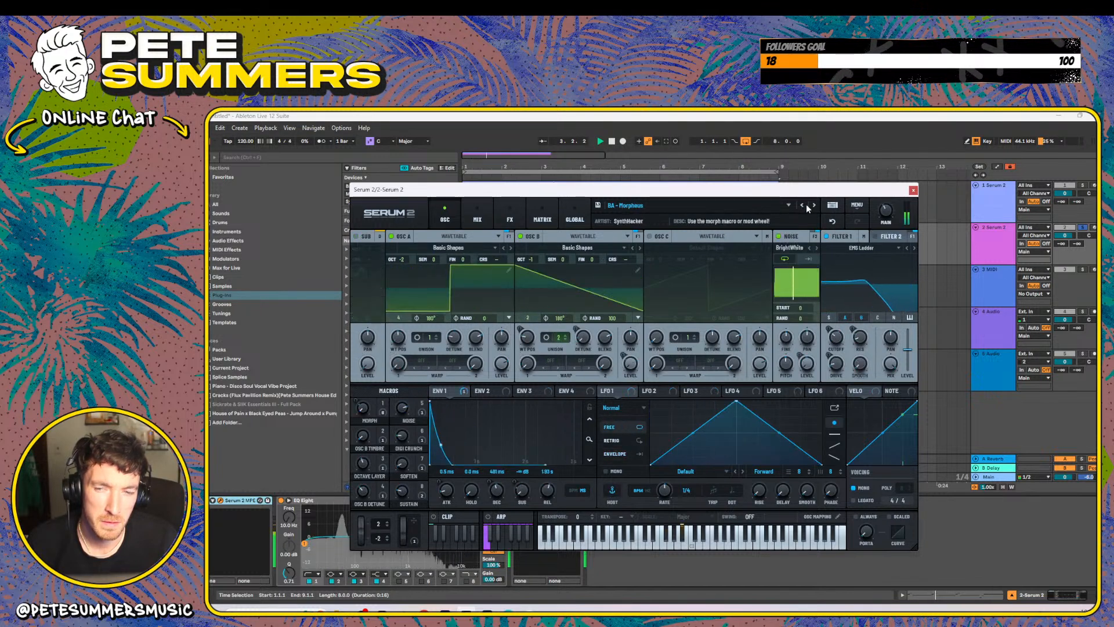
- Load the SUB Deep preset from the S1 Presets pack Sickrate & SIIK Essentials III, SSE3 Subs, and close the plugin window
{"action": "left_click", "coordinate": [774, 204]}
{"action": "mouse_move", "coordinate": [641, 220]}
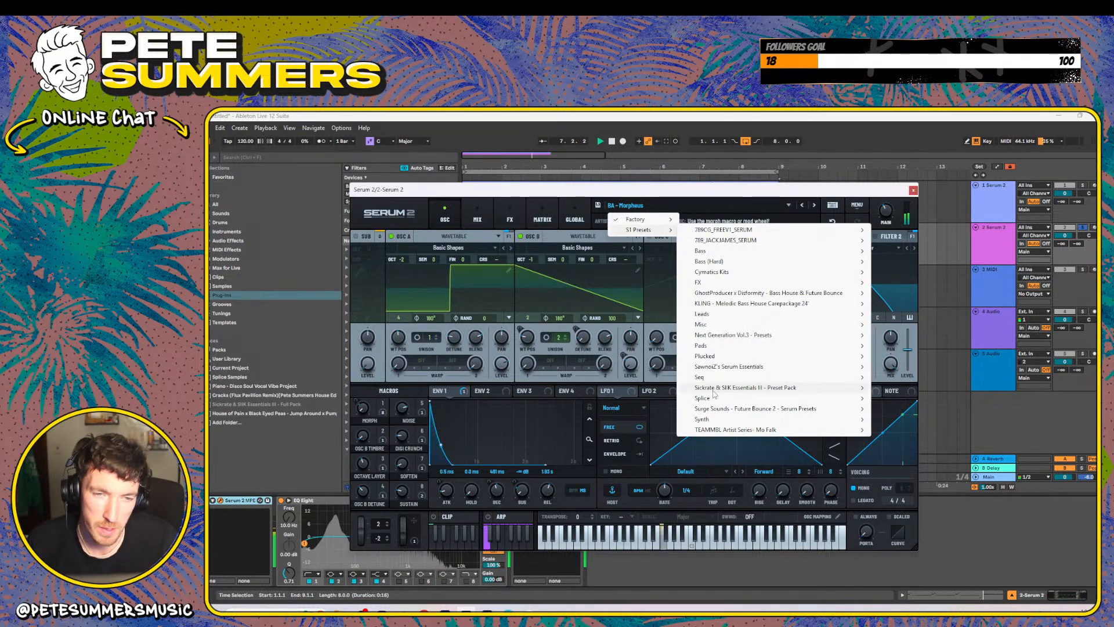
{"action": "mouse_move", "coordinate": [714, 389]}
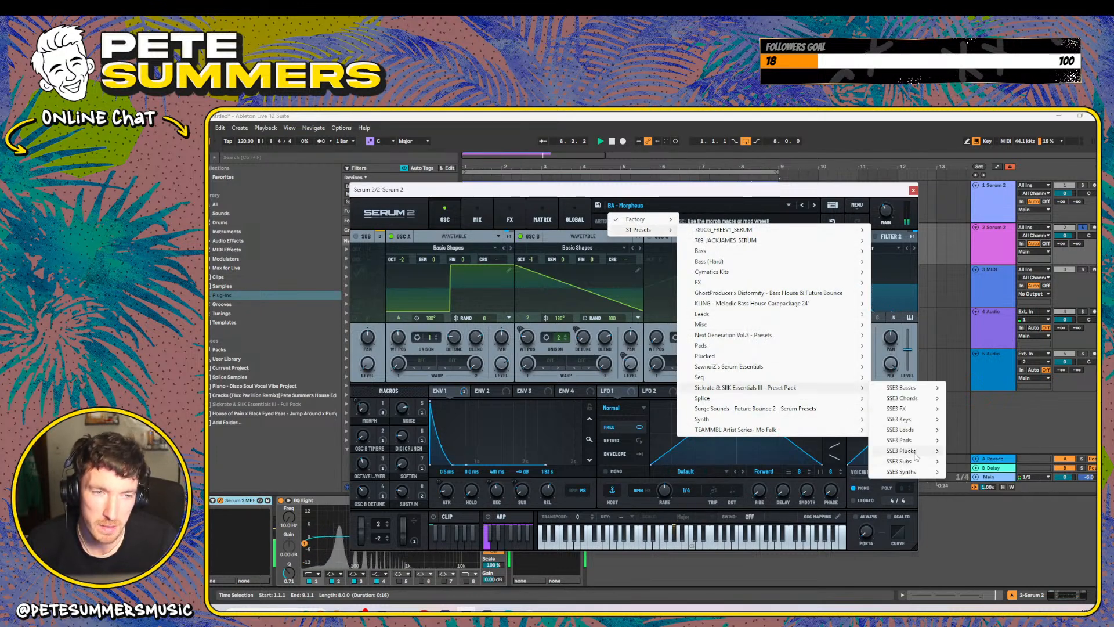
{"action": "mouse_move", "coordinate": [905, 463]}
{"action": "left_click", "coordinate": [980, 472]}
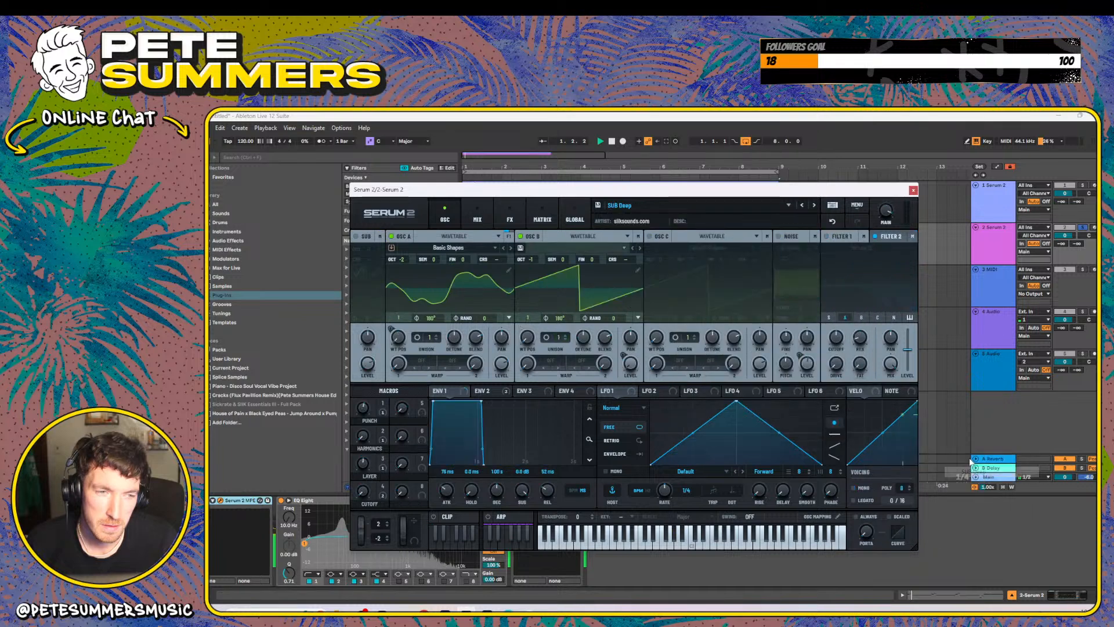
{"action": "left_click", "coordinate": [913, 190]}
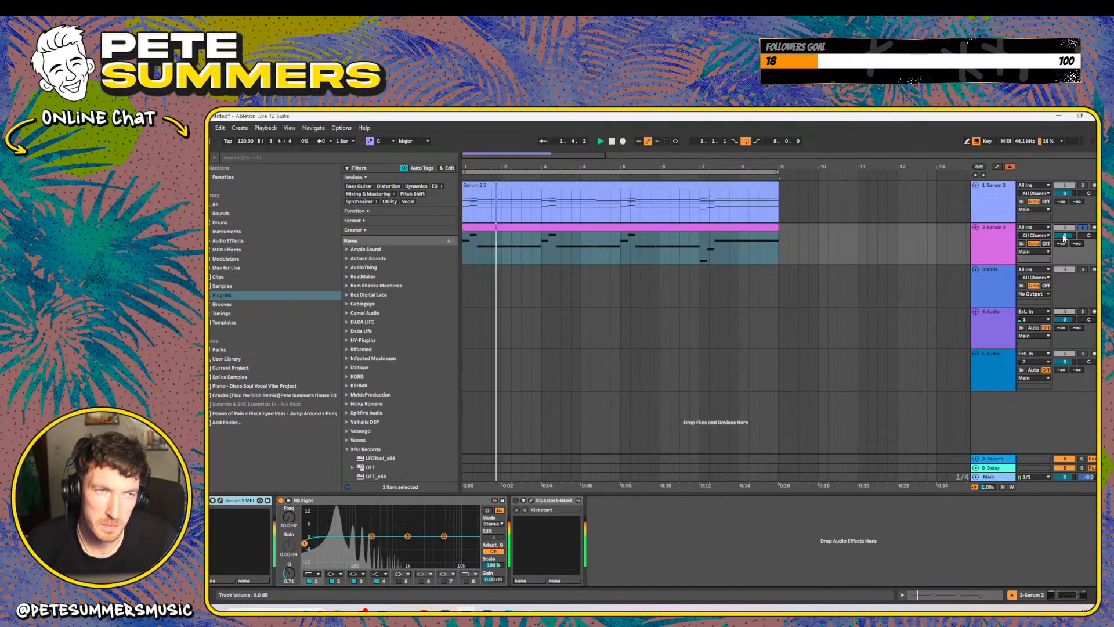
- Lower the bass track's volume to -5.1 dB and solo the chord track alongside it
{"action": "left_click", "coordinate": [1046, 205]}
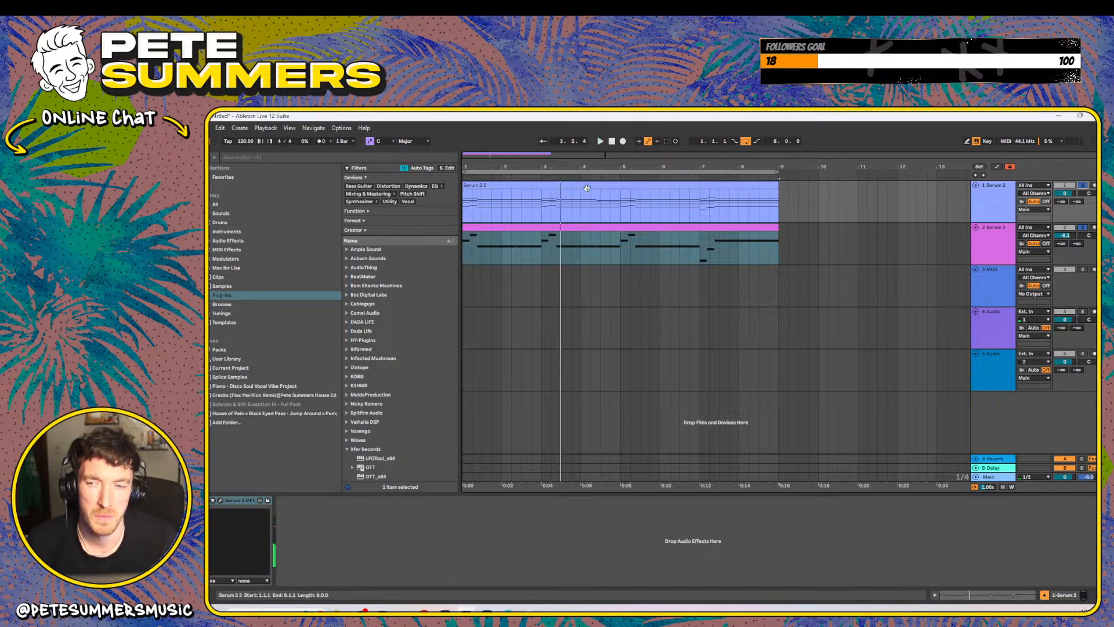
{"action": "left_click", "coordinate": [591, 227]}
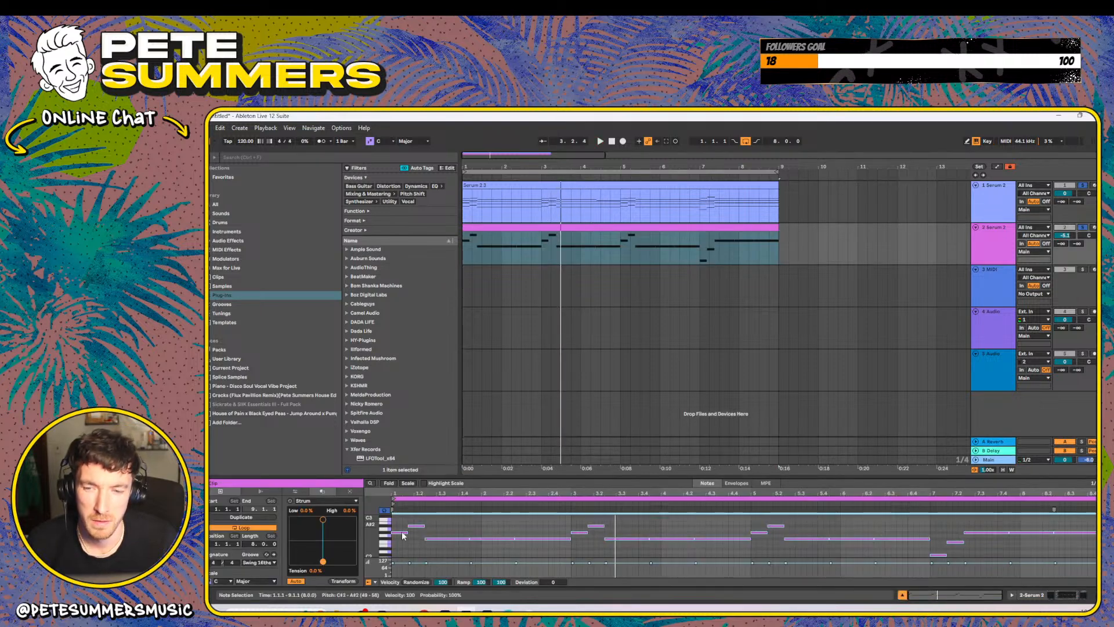
{"action": "key", "text": "space"}
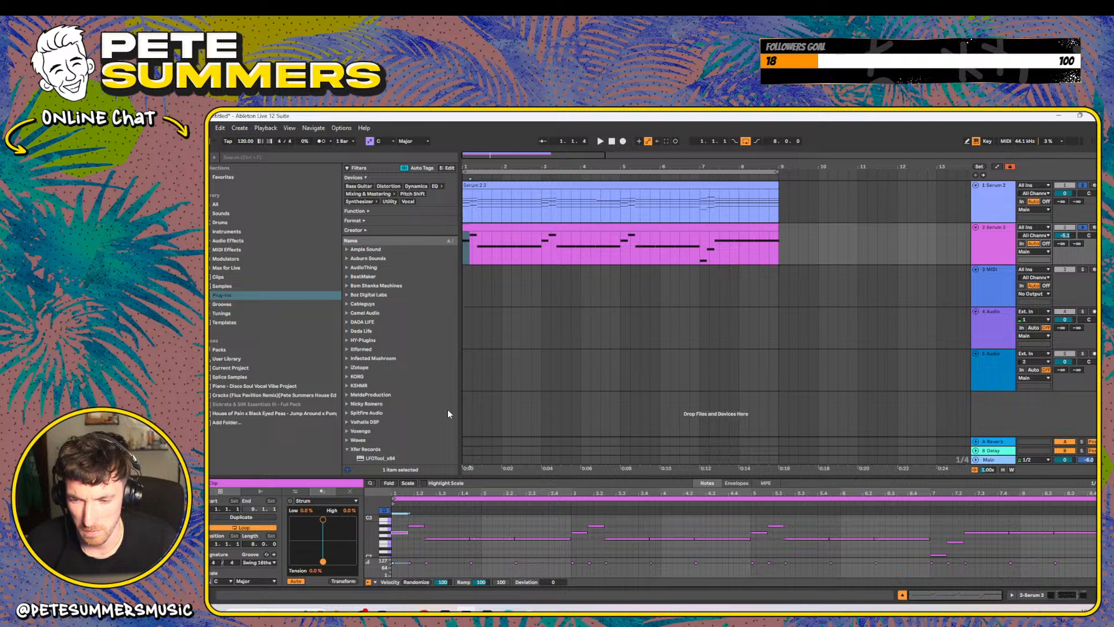
- Check the pitches of the lowest notes in the chord clip's first chords in an enlarged note editor
{"action": "left_click", "coordinate": [514, 187]}
{"action": "left_click_drag", "start_coordinate": [504, 479], "coordinate": [504, 180]}
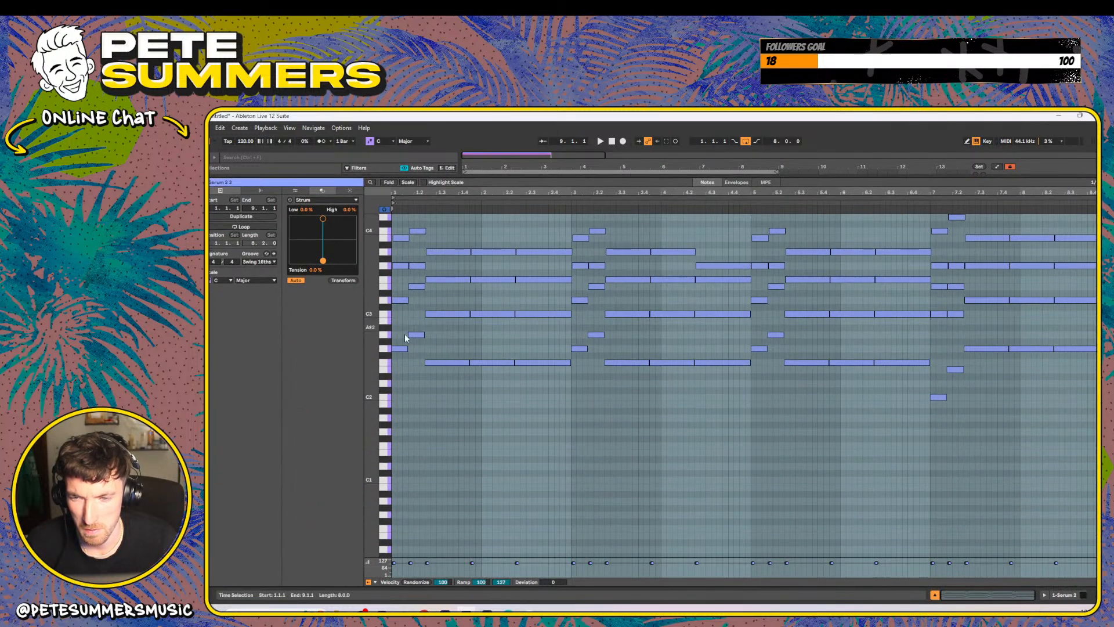
{"action": "left_click", "coordinate": [400, 348]}
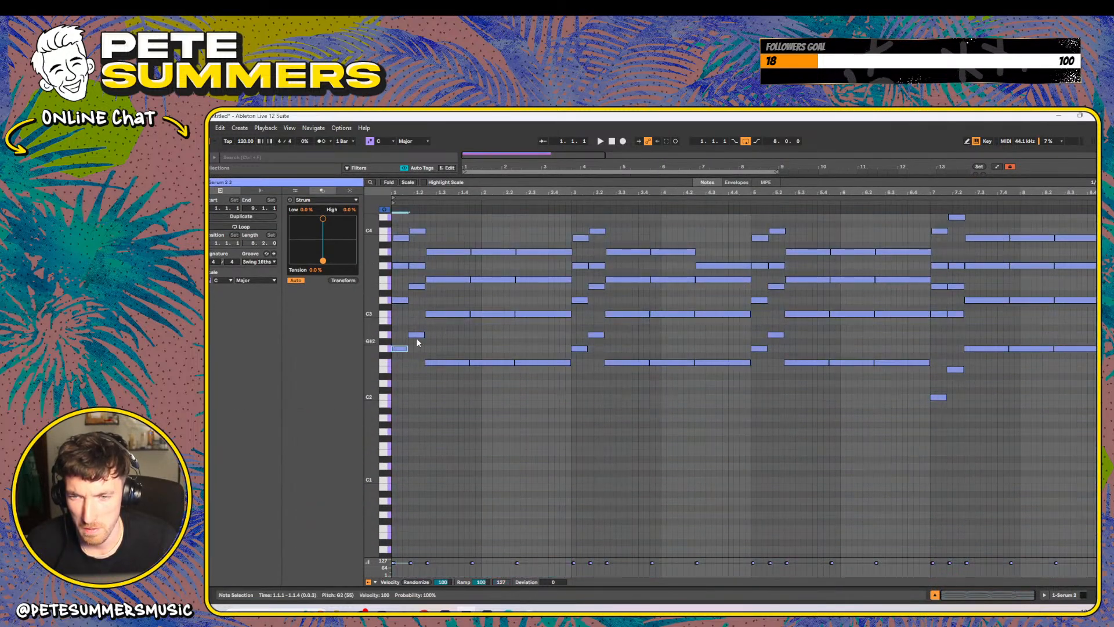
{"action": "left_click", "coordinate": [418, 336]}
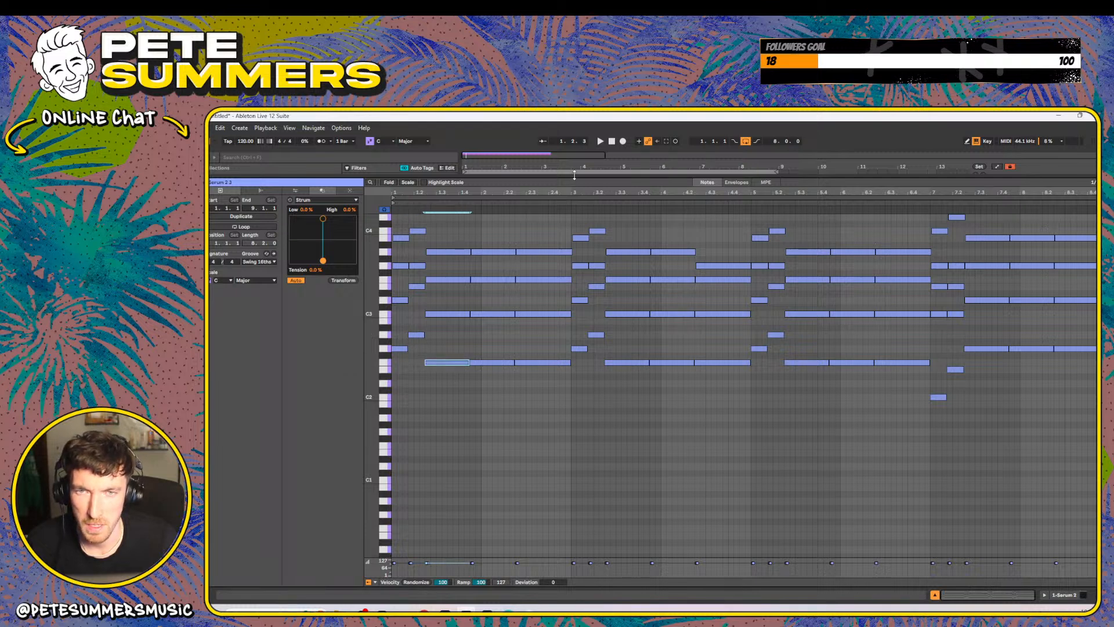
{"action": "left_click_drag", "start_coordinate": [574, 175], "coordinate": [531, 539]}
- Transpose all notes in the bass clip down one semitone and start playback
{"action": "double_click", "coordinate": [532, 225]}
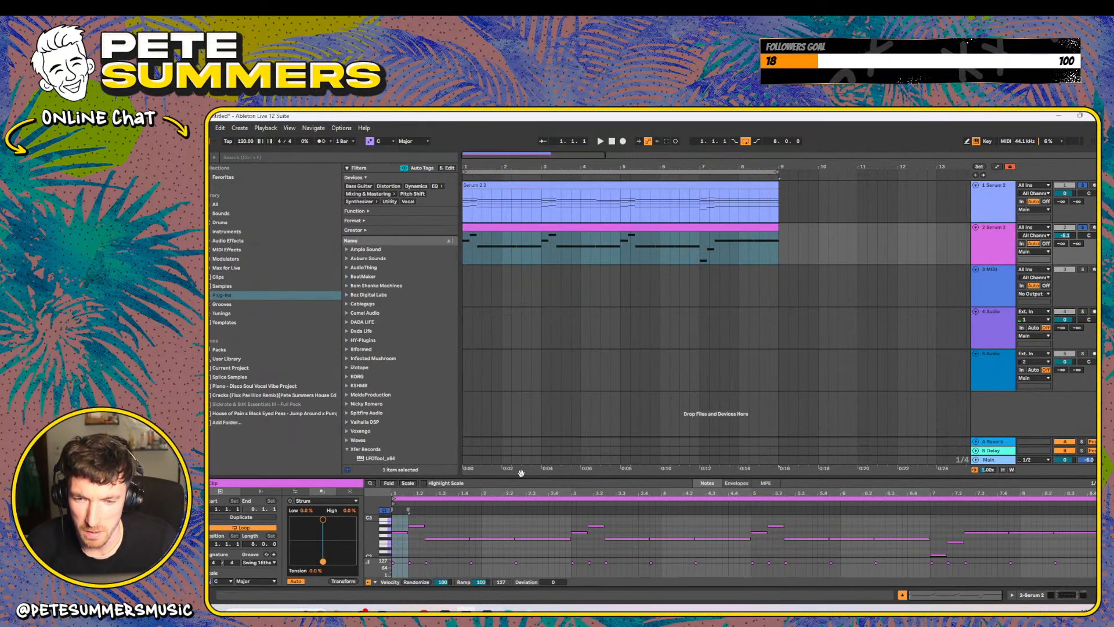
{"action": "left_click_drag", "start_coordinate": [521, 473], "coordinate": [521, 305]}
{"action": "key", "text": "ctrl+a"}
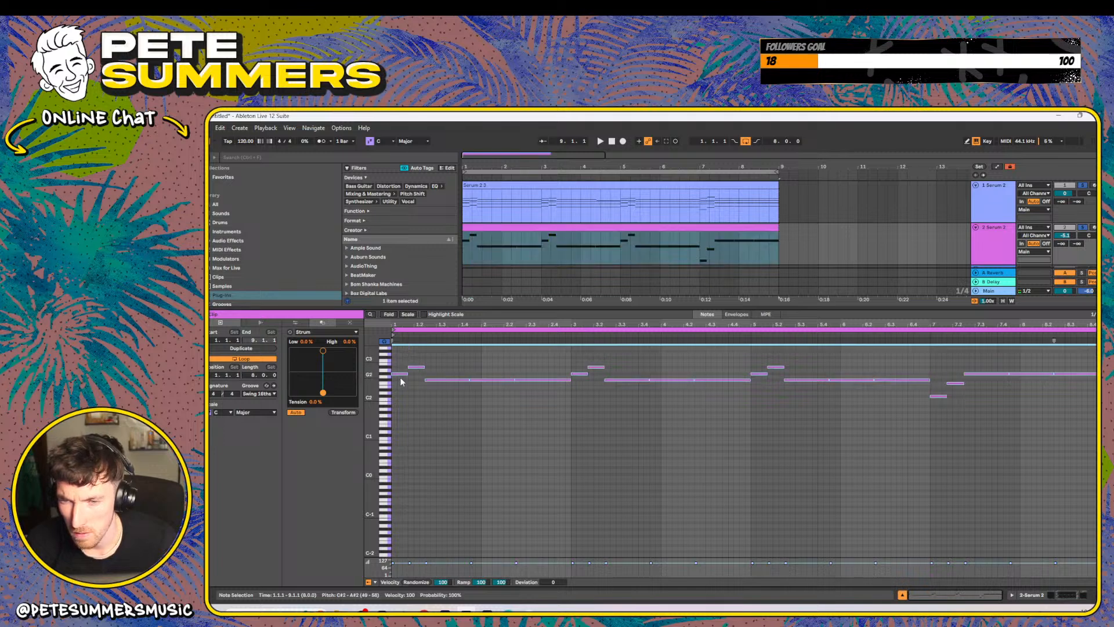
{"action": "key", "text": "Down"}
{"action": "key", "text": "space"}
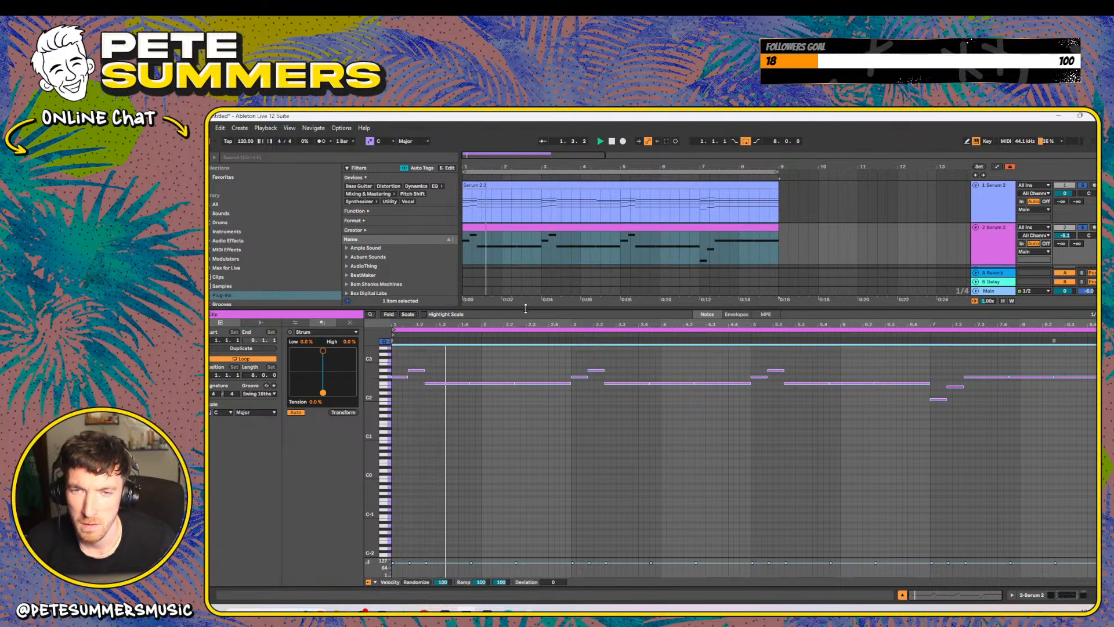
- Transpose all notes in the bass clip up one octave and hide the clip's note editor
{"action": "left_click_drag", "start_coordinate": [525, 309], "coordinate": [530, 546]}
{"action": "double_click", "coordinate": [621, 228]}
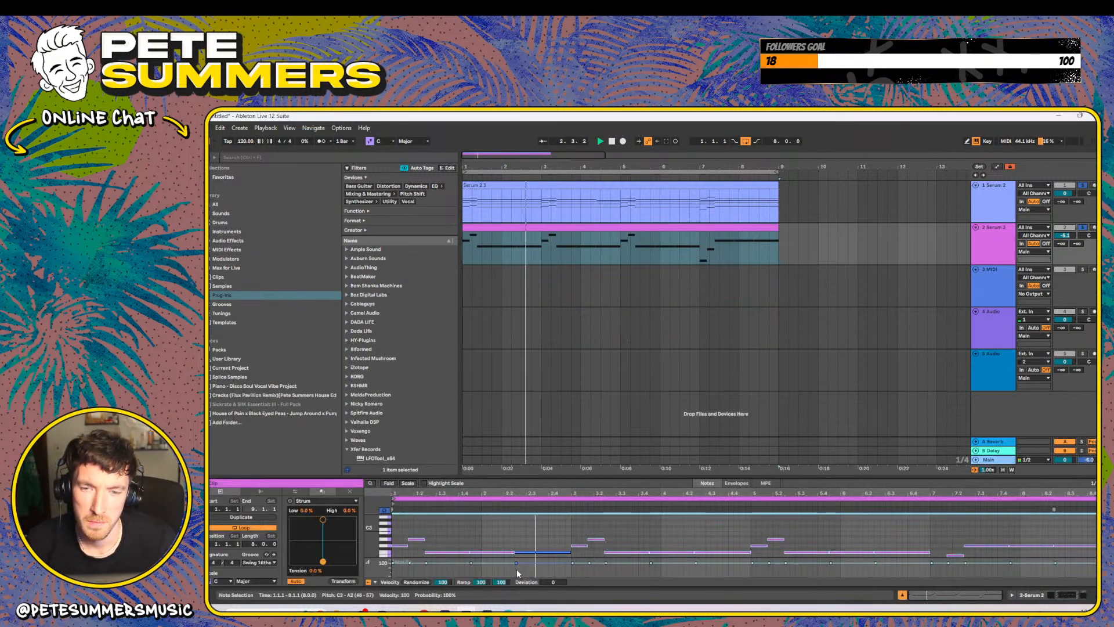
{"action": "left_click", "coordinate": [517, 571]}
{"action": "key", "text": "ctrl+a"}
{"action": "key", "text": "shift+Up"}
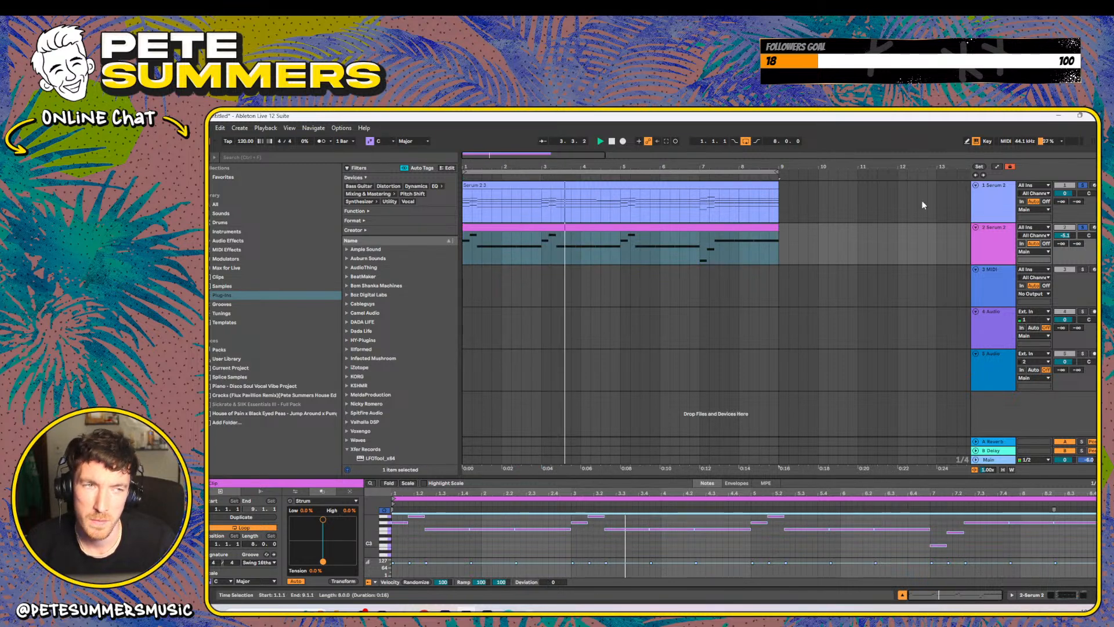
{"action": "scroll", "coordinate": [922, 202], "scroll_direction": "down", "scroll_amount": 1}
{"action": "left_click_drag", "start_coordinate": [622, 479], "coordinate": [622, 557]}
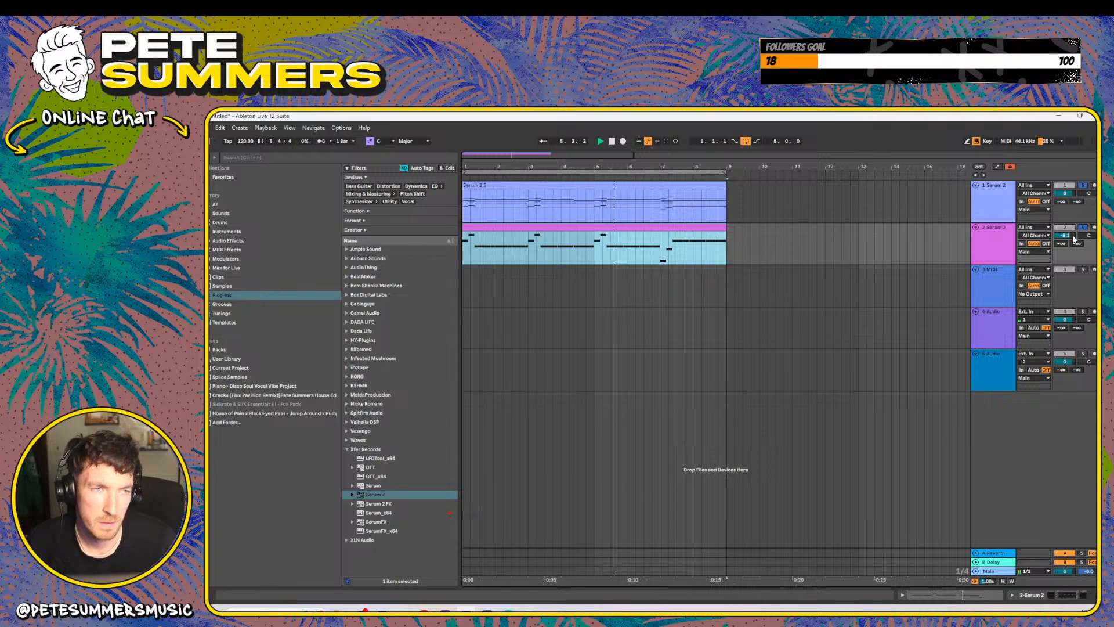
- Raise the bass track's volume to -2.8 dB and insert a new MIDI track between the chord and bass tracks
{"action": "left_click_drag", "start_coordinate": [1070, 236], "coordinate": [1070, 230]}
{"action": "left_click", "coordinate": [994, 239]}
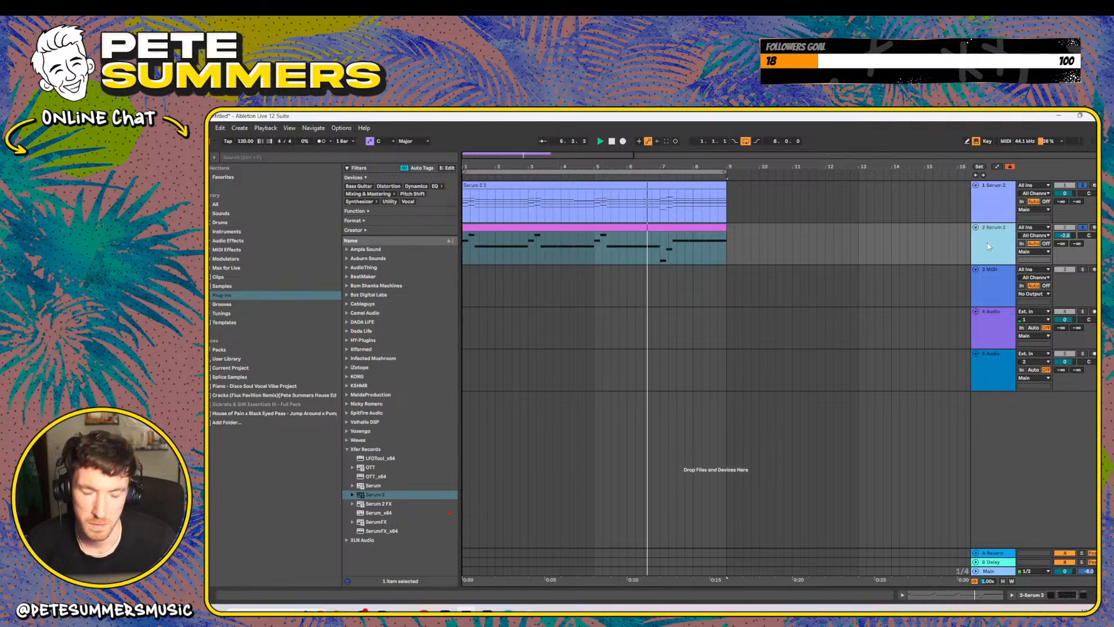
{"action": "key", "text": "ctrl+shift+t"}
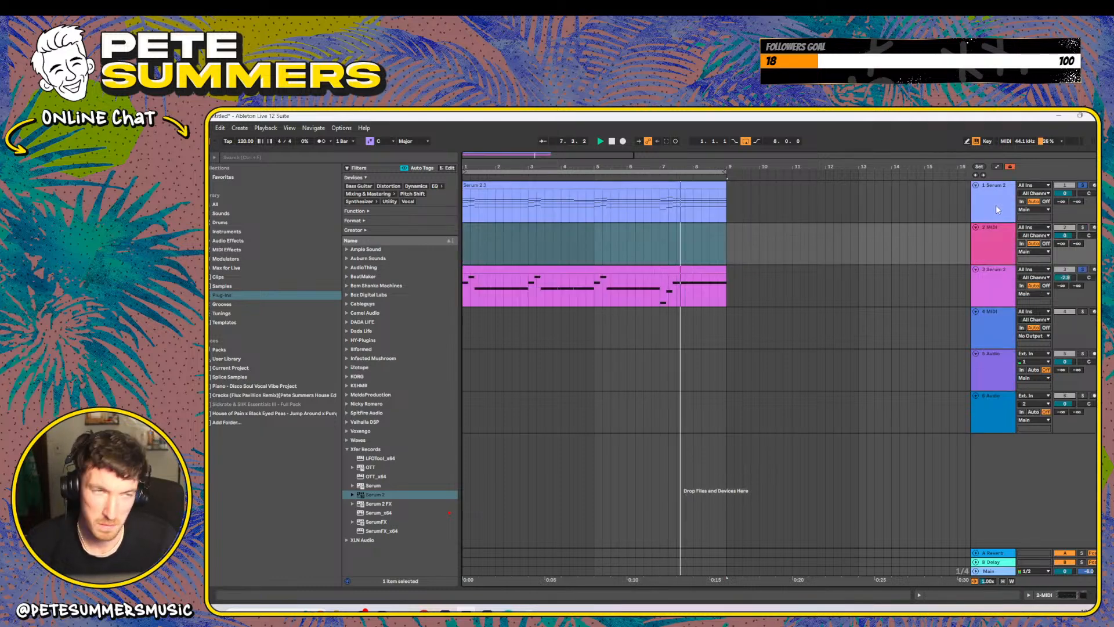
- Copy the chord clip onto the new MIDI track between the chord and bass tracks and load Serum 2 on it
{"action": "left_click_drag", "start_coordinate": [685, 186], "coordinate": [682, 228]}
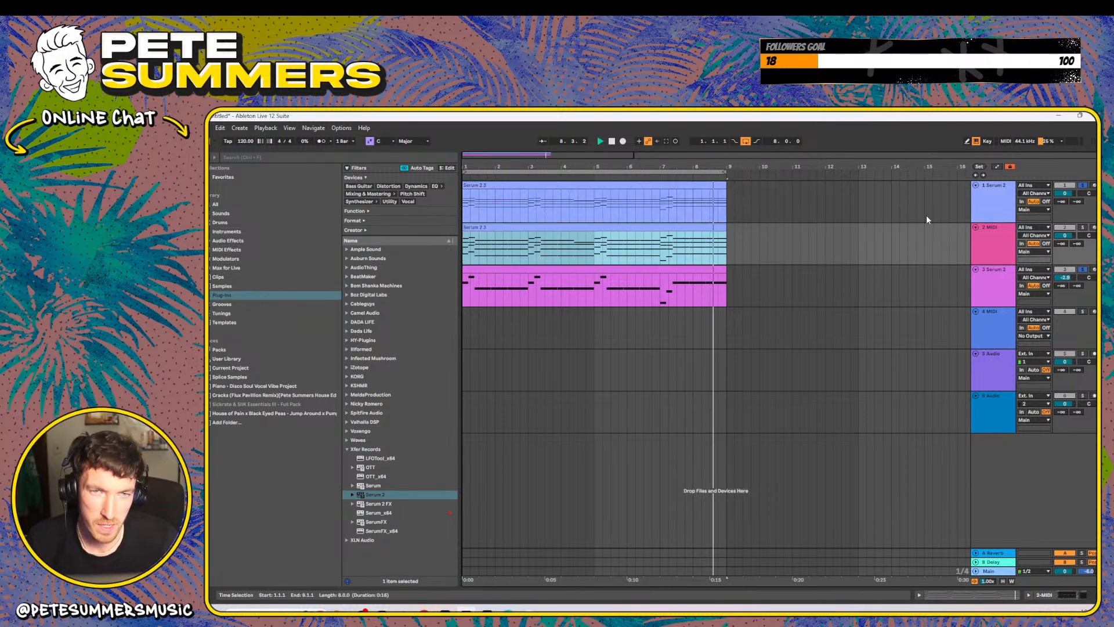
{"action": "left_click", "coordinate": [361, 495]}
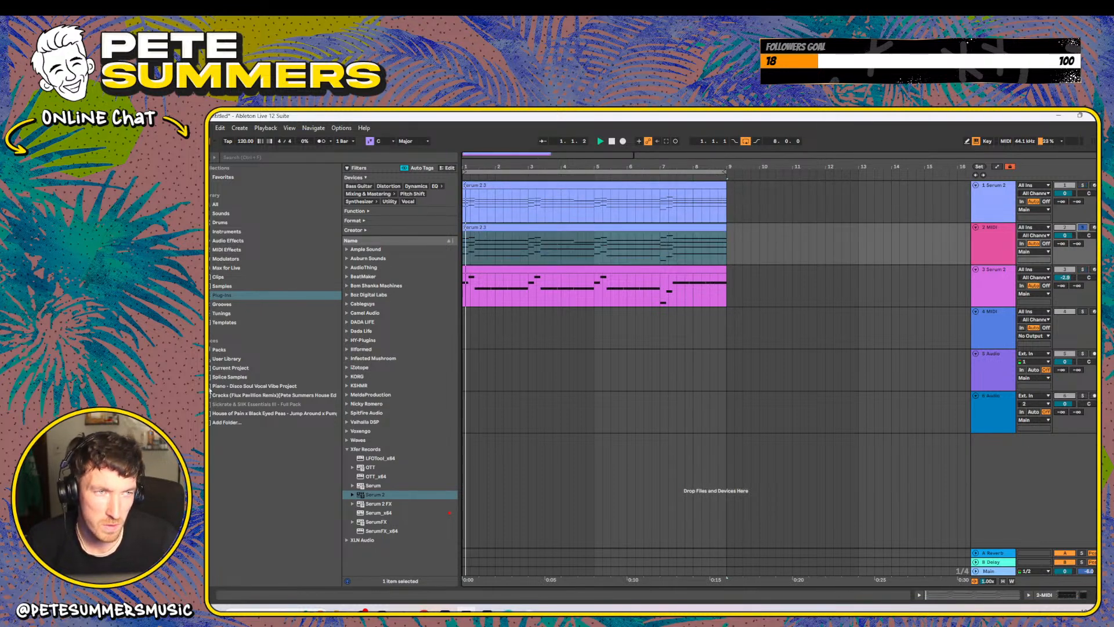
{"action": "double_click", "coordinate": [361, 494]}
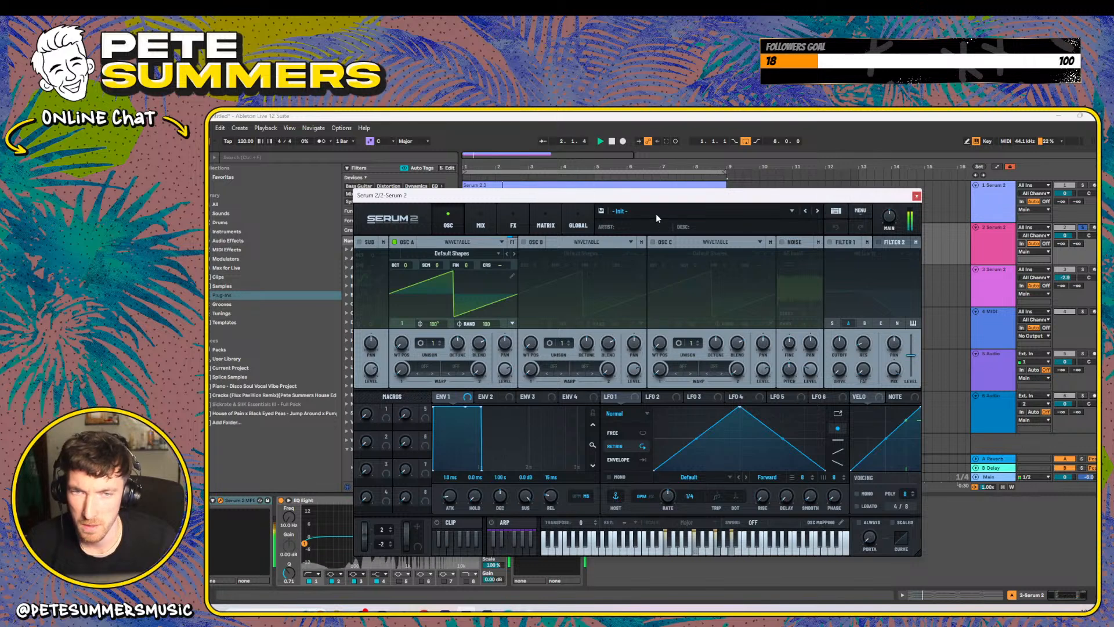
- Audition factory Vox presets in the new Serum 2, from Alto Vox + Strings to Choir Ascension, and return to Buzzy Vocal Bass
{"action": "left_click", "coordinate": [658, 218]}
{"action": "mouse_move", "coordinate": [661, 225]}
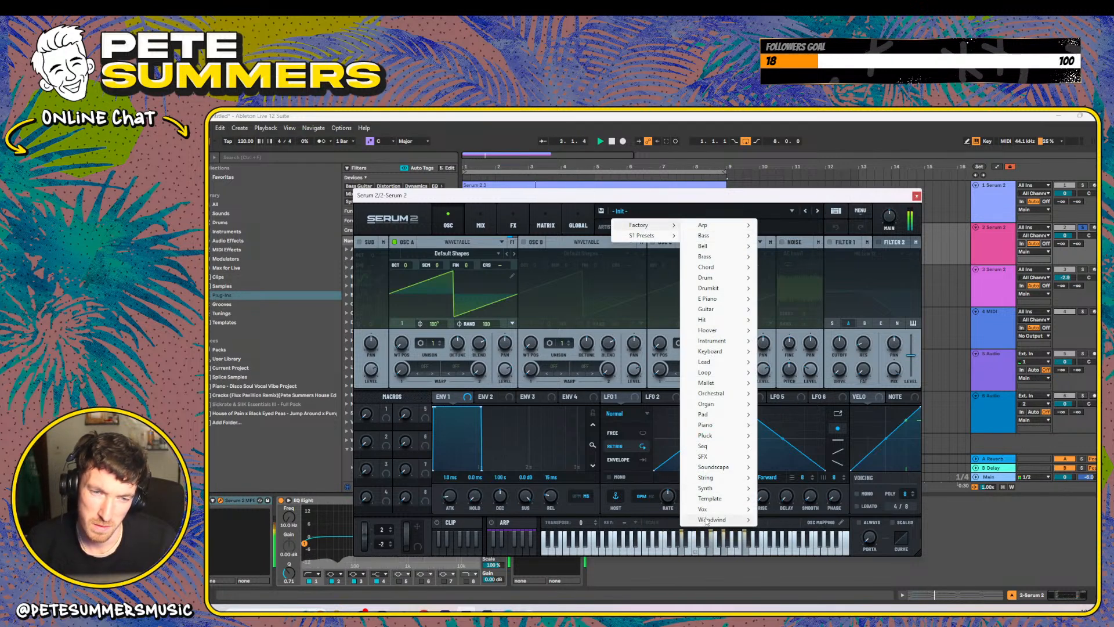
{"action": "mouse_move", "coordinate": [709, 508]}
{"action": "left_click", "coordinate": [767, 511]}
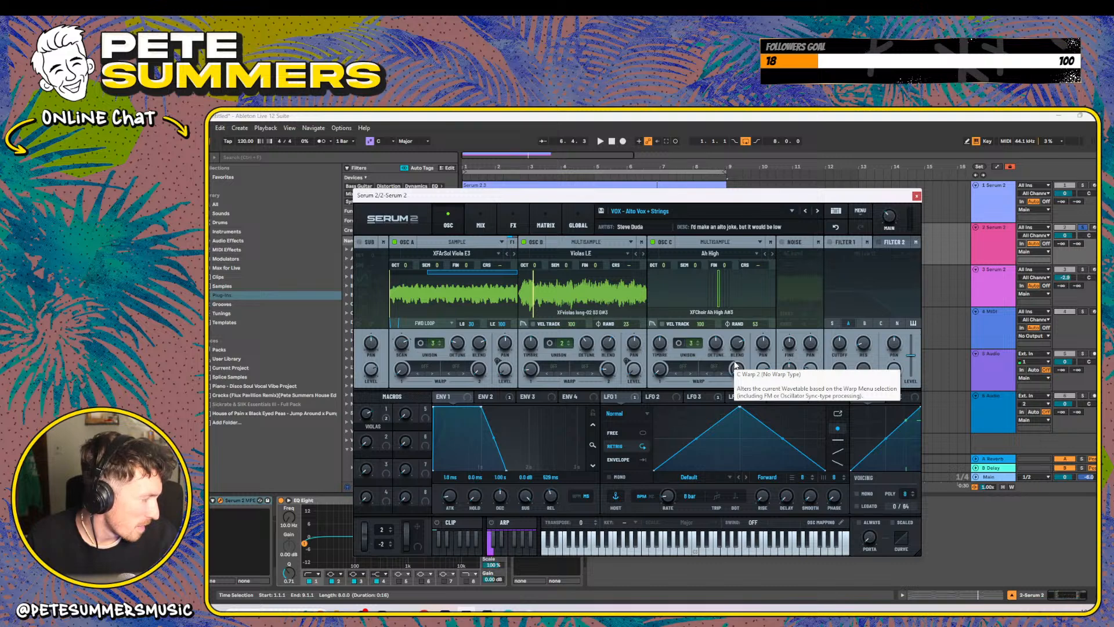
{"action": "left_click", "coordinate": [817, 211]}
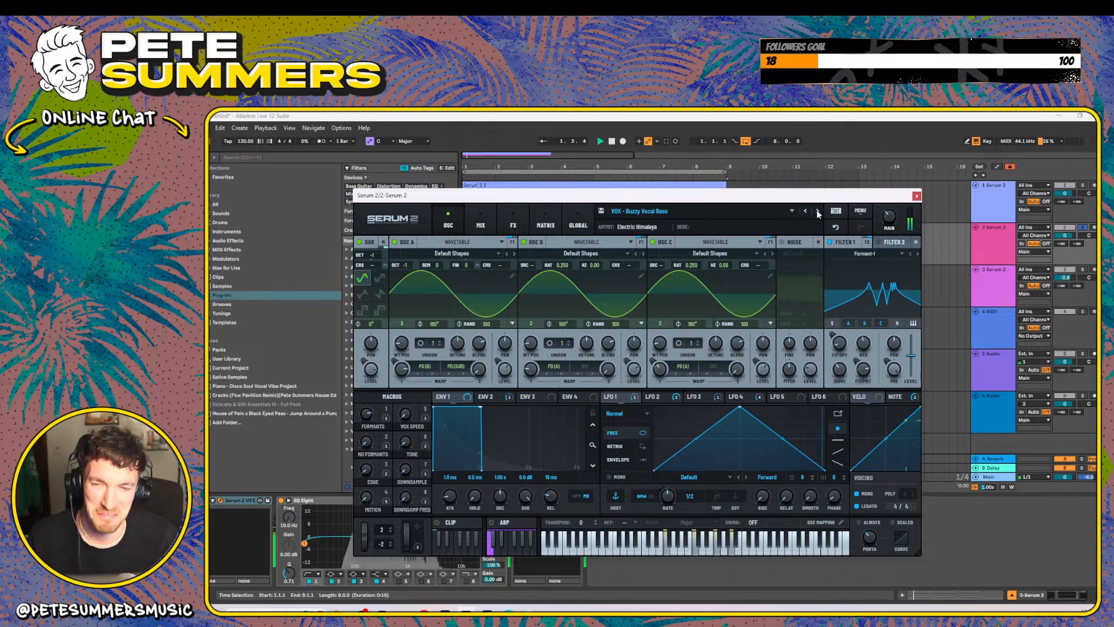
{"action": "left_click", "coordinate": [817, 210]}
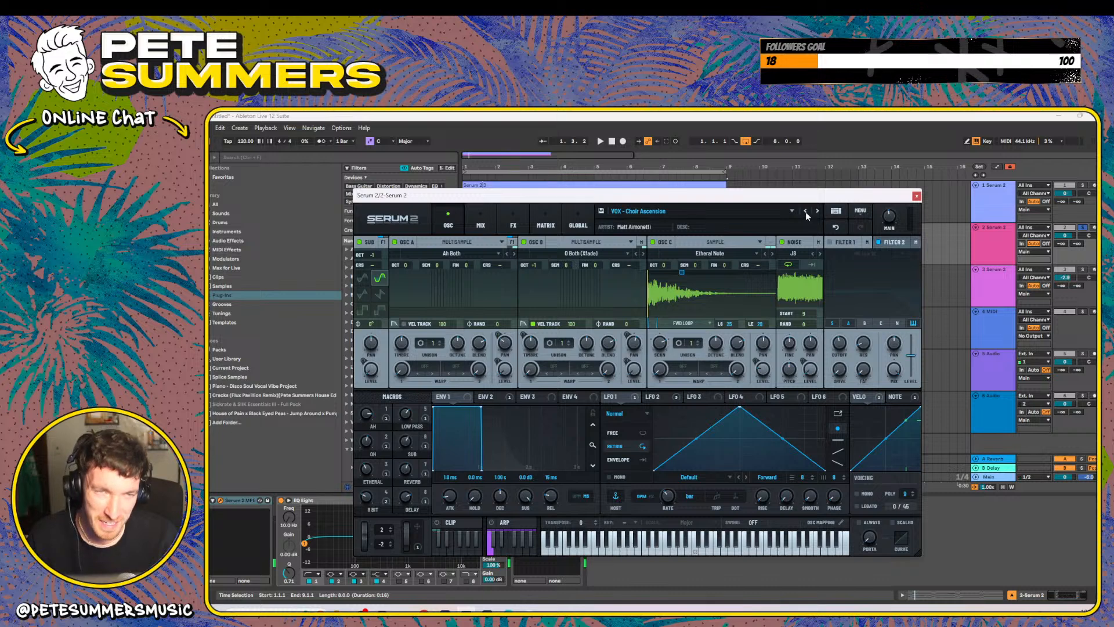
{"action": "left_click", "coordinate": [806, 211]}
- Play the Buzzy Vocal Bass preset and try out its macros, turning Tone up to 100
{"action": "key", "text": "space"}
{"action": "left_click_drag", "start_coordinate": [367, 419], "coordinate": [408, 445]}
{"action": "key", "text": "space"}
{"action": "key", "text": "space"}
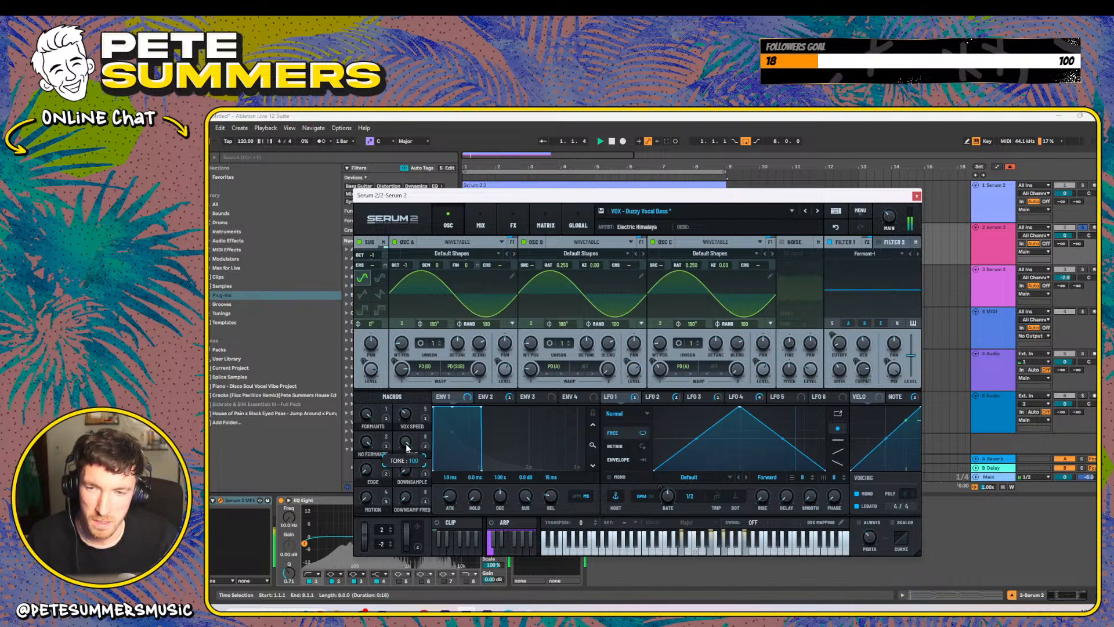
{"action": "mouse_move", "coordinate": [366, 472]}
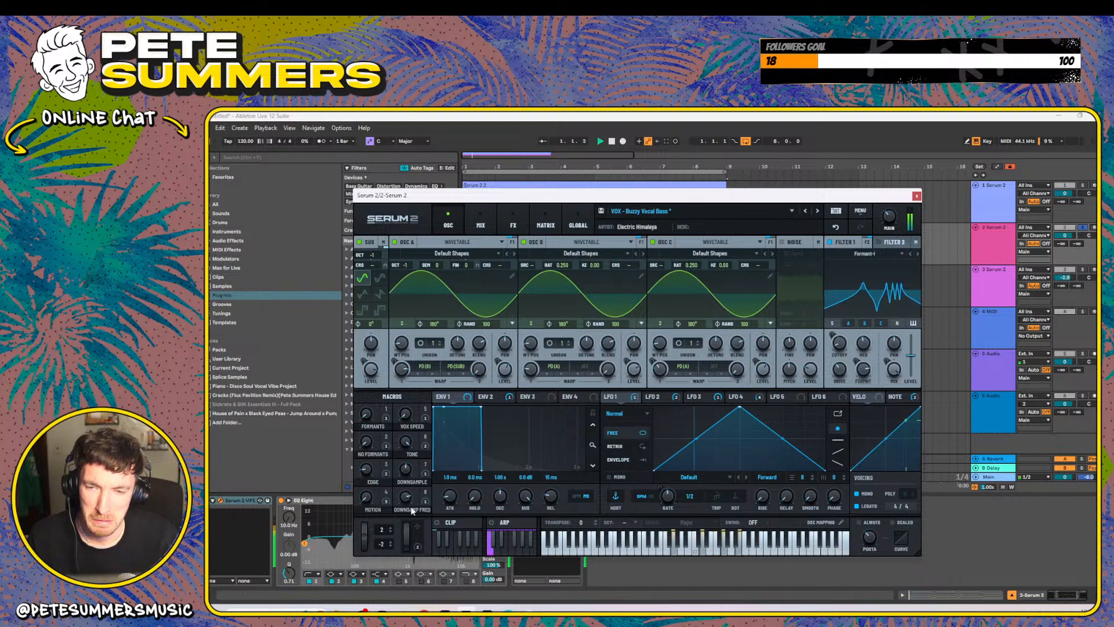
{"action": "mouse_move", "coordinate": [402, 517]}
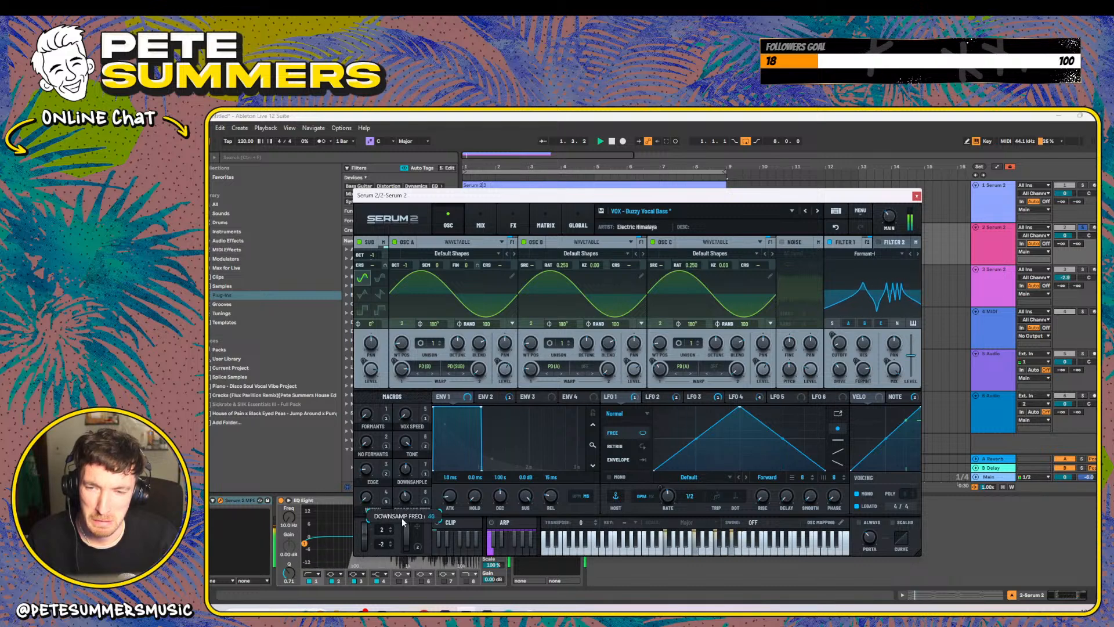
- Add a Bode effect after the distortion in the Buzzy Vocal Bass patch and try raising its Shift during playback
{"action": "left_click", "coordinate": [513, 225]}
{"action": "left_click", "coordinate": [594, 359]}
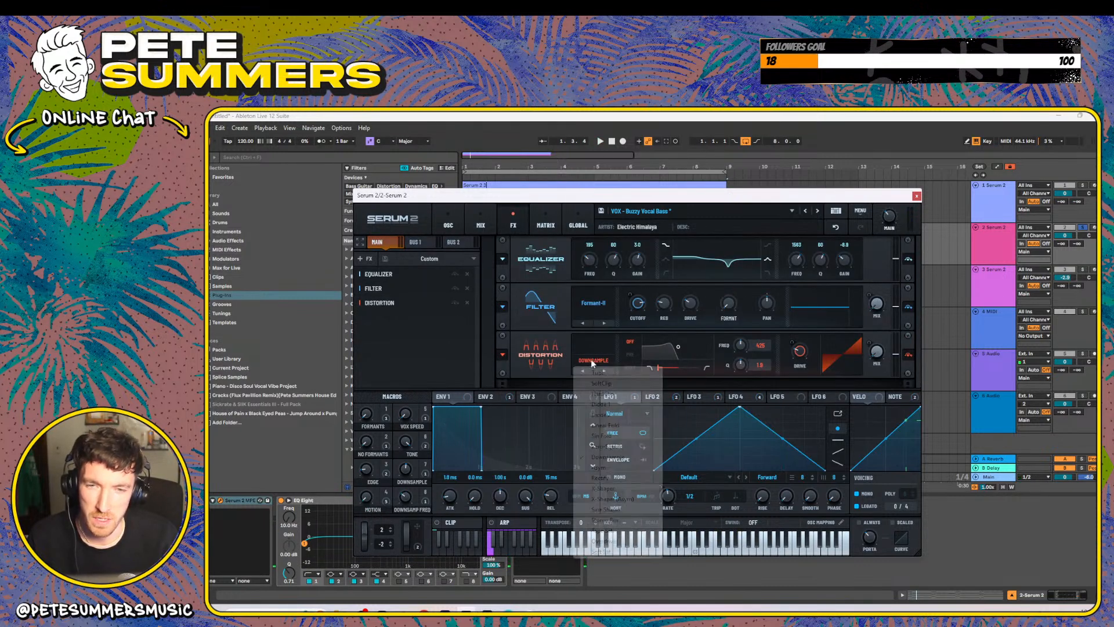
{"action": "left_click", "coordinate": [430, 366]}
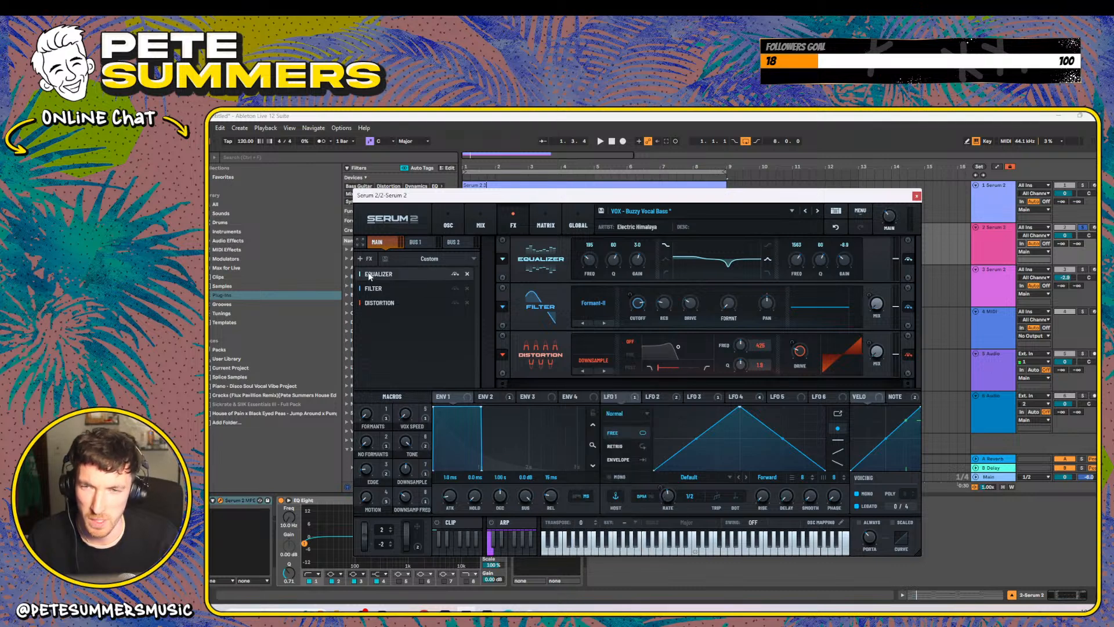
{"action": "left_click", "coordinate": [366, 259]}
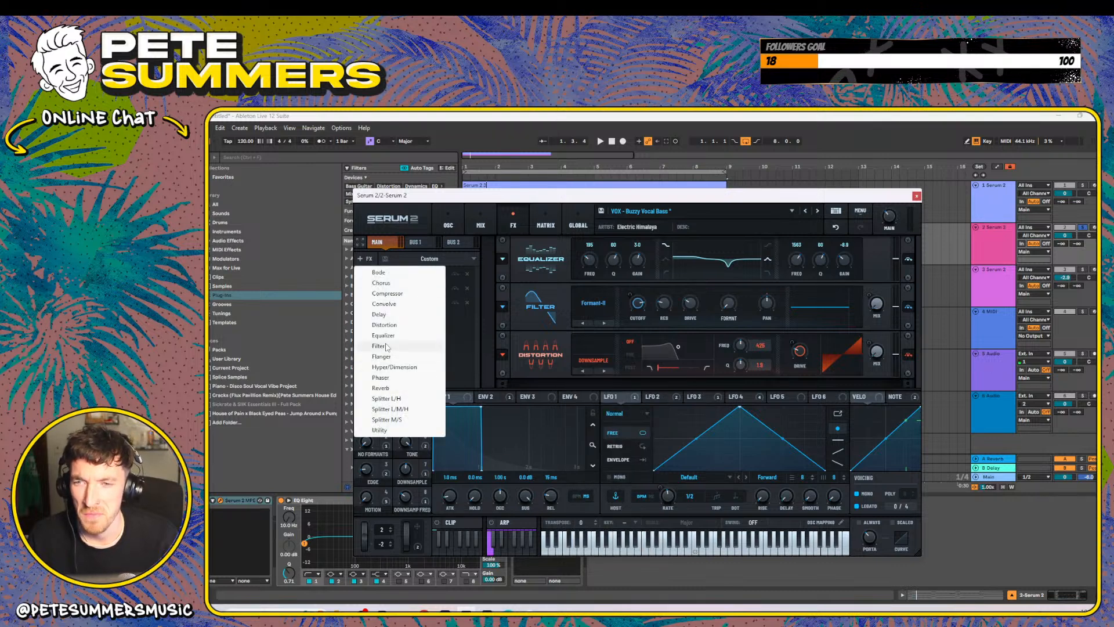
{"action": "left_click", "coordinate": [387, 272]}
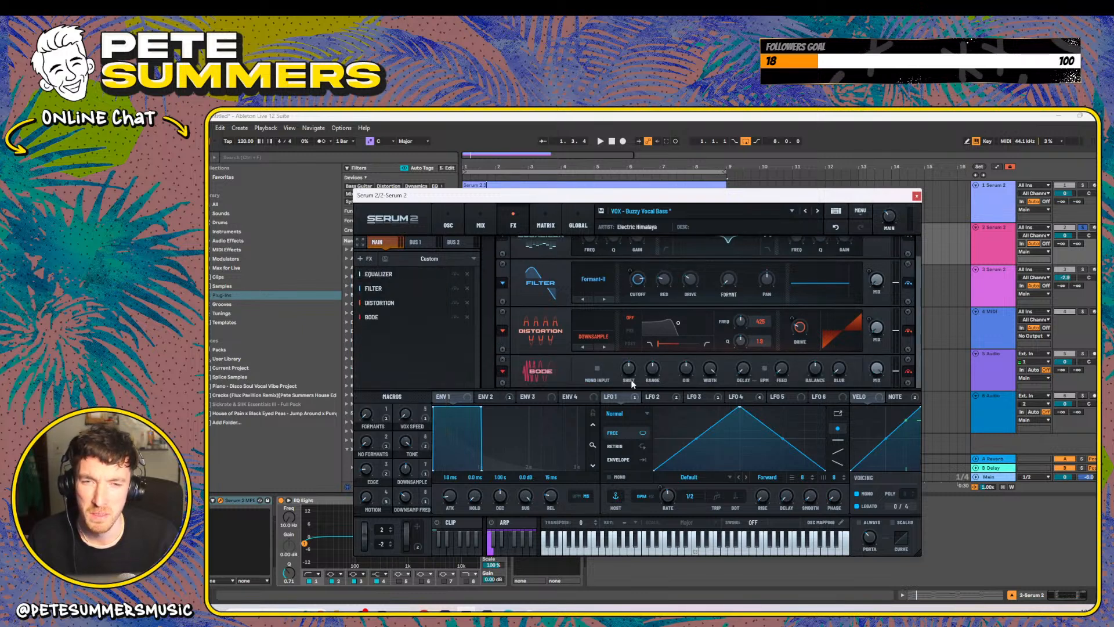
{"action": "key", "text": "space"}
{"action": "left_click_drag", "start_coordinate": [629, 368], "coordinate": [644, 330]}
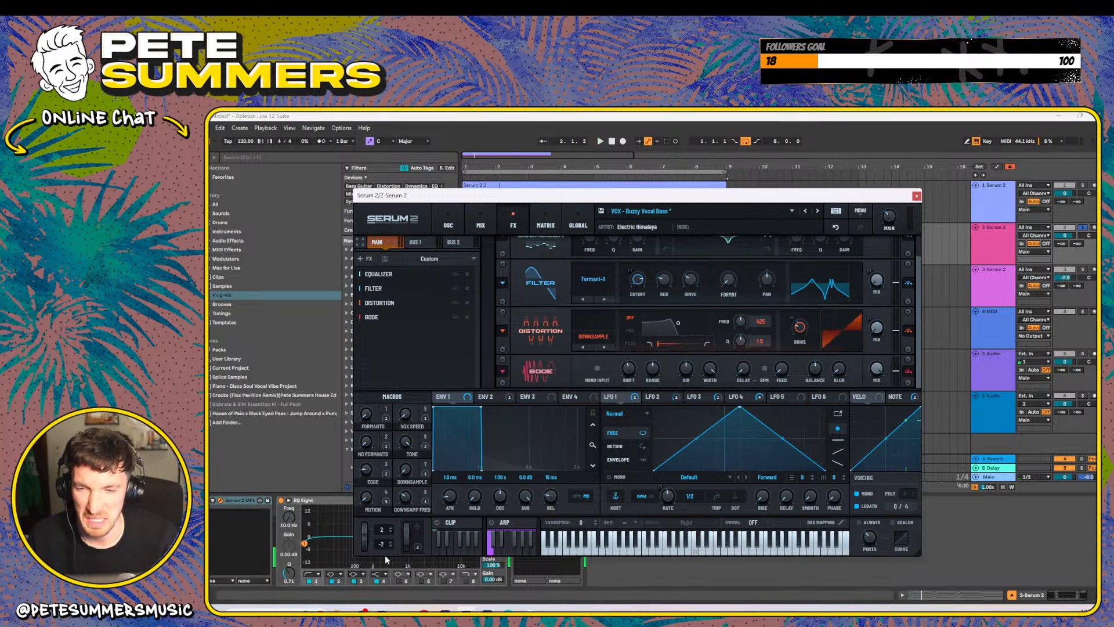
{"action": "left_click_drag", "start_coordinate": [629, 367], "coordinate": [648, 347]}
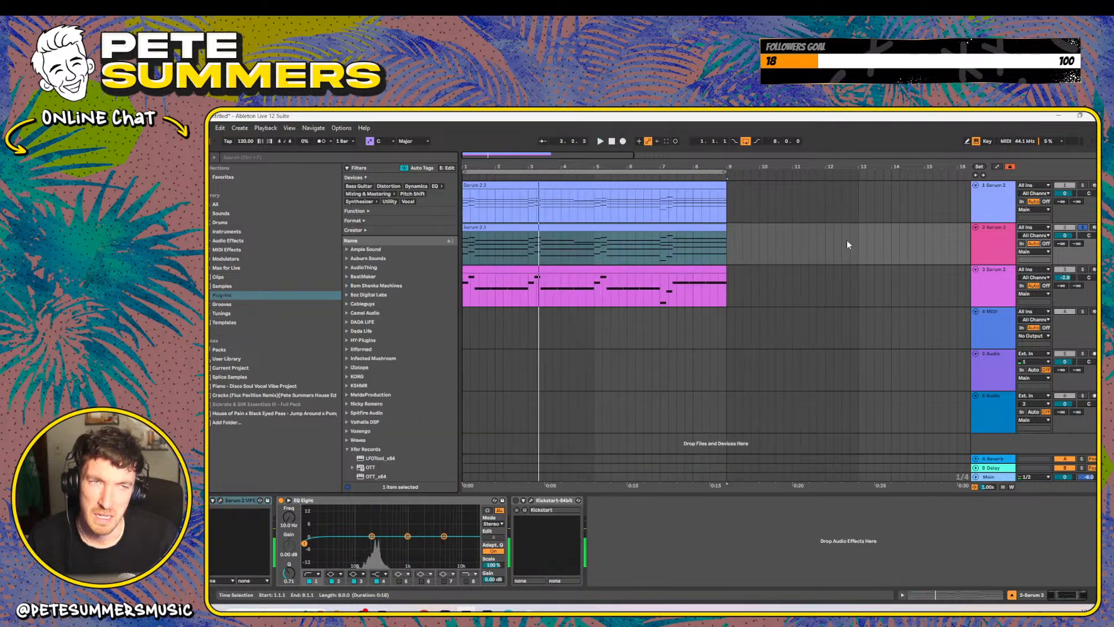
{"action": "left_click", "coordinate": [916, 195]}
- Open the bass track's Serum 2 and reset it to the Init preset
{"action": "left_click", "coordinate": [995, 293]}
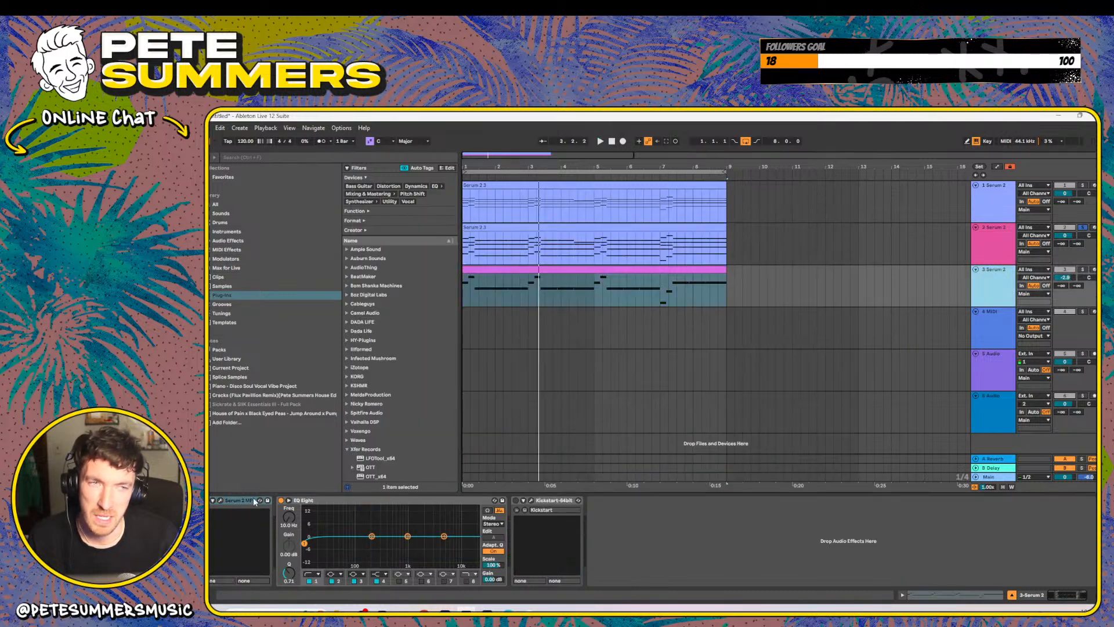
{"action": "left_click", "coordinate": [220, 500]}
{"action": "left_click", "coordinate": [856, 205]}
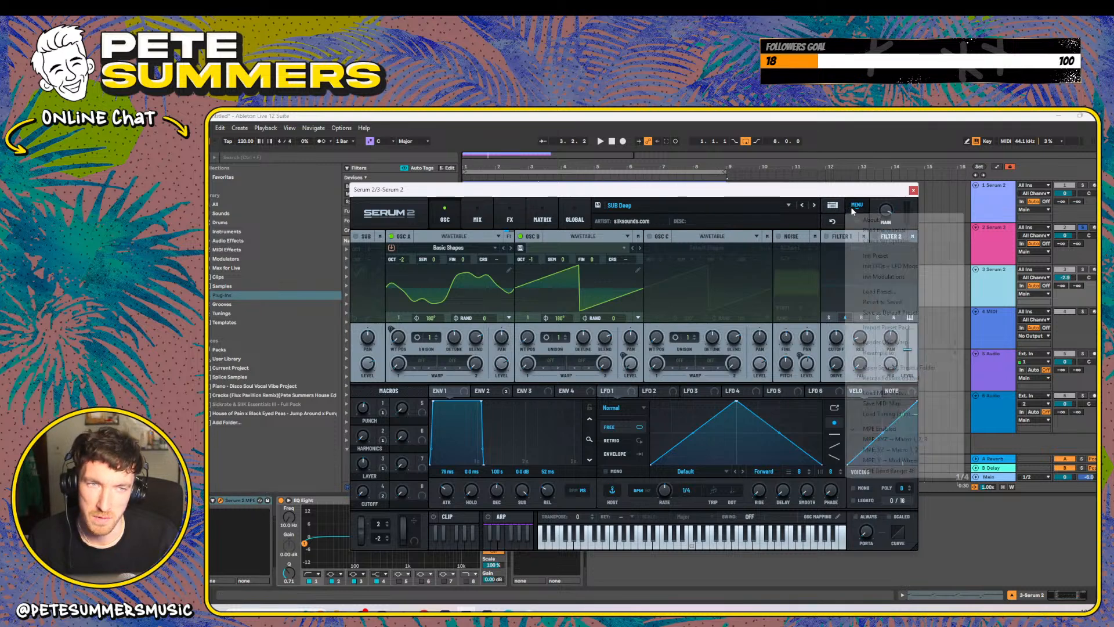
{"action": "left_click", "coordinate": [873, 256]}
- Add a Bode effect to the bass track's Init patch and listen to it briefly
{"action": "left_click", "coordinate": [472, 223]}
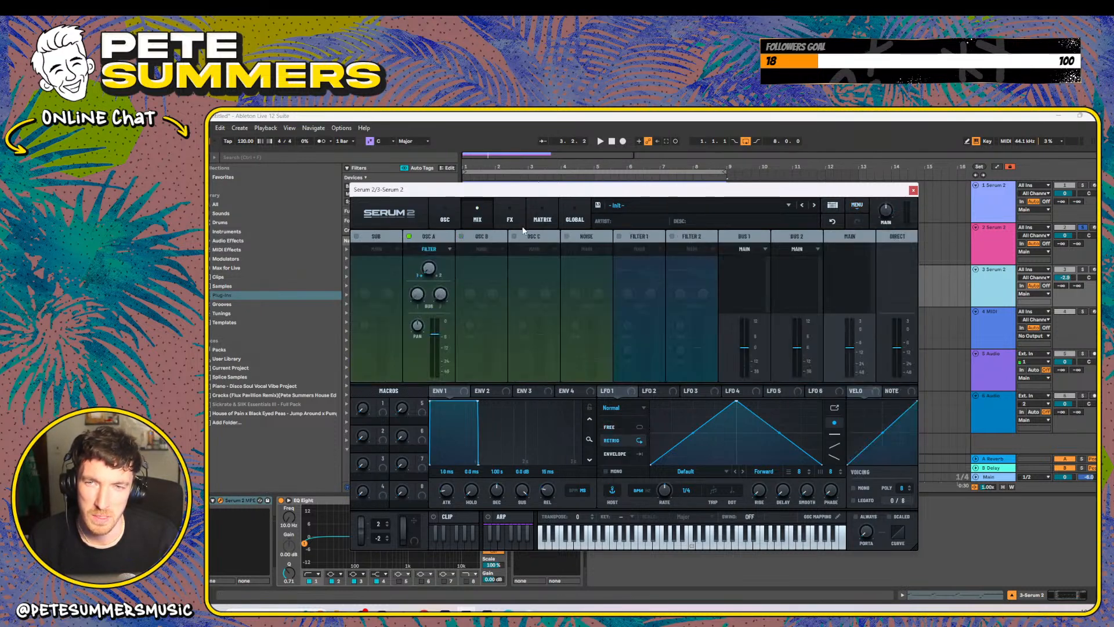
{"action": "left_click", "coordinate": [544, 220]}
{"action": "left_click", "coordinate": [573, 220]}
{"action": "left_click", "coordinate": [511, 220]}
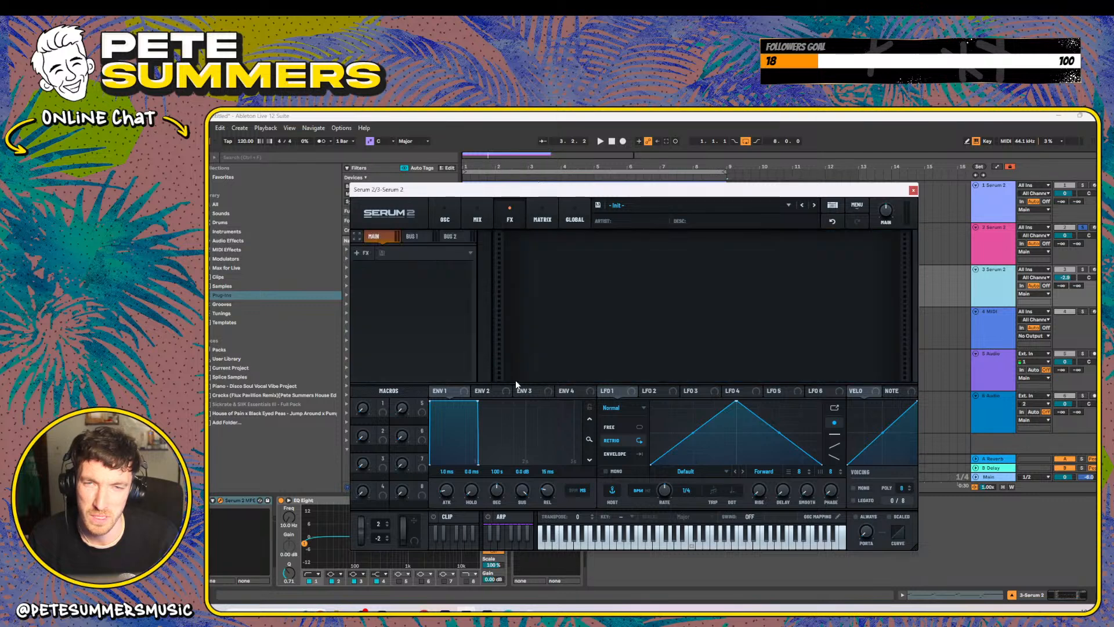
{"action": "left_click", "coordinate": [363, 253]}
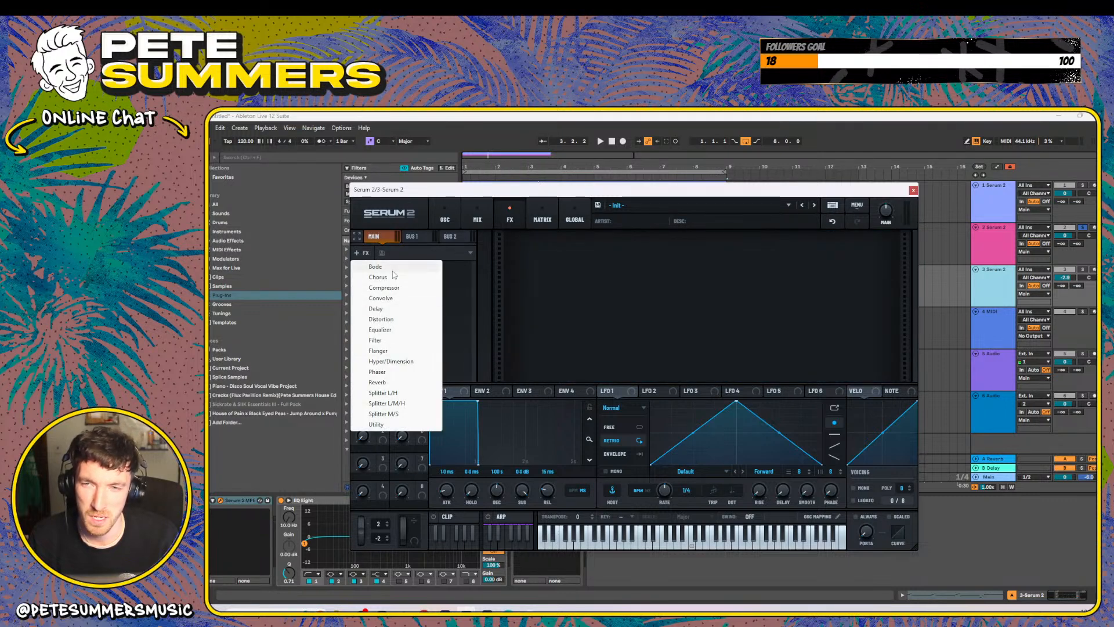
{"action": "left_click", "coordinate": [376, 267]}
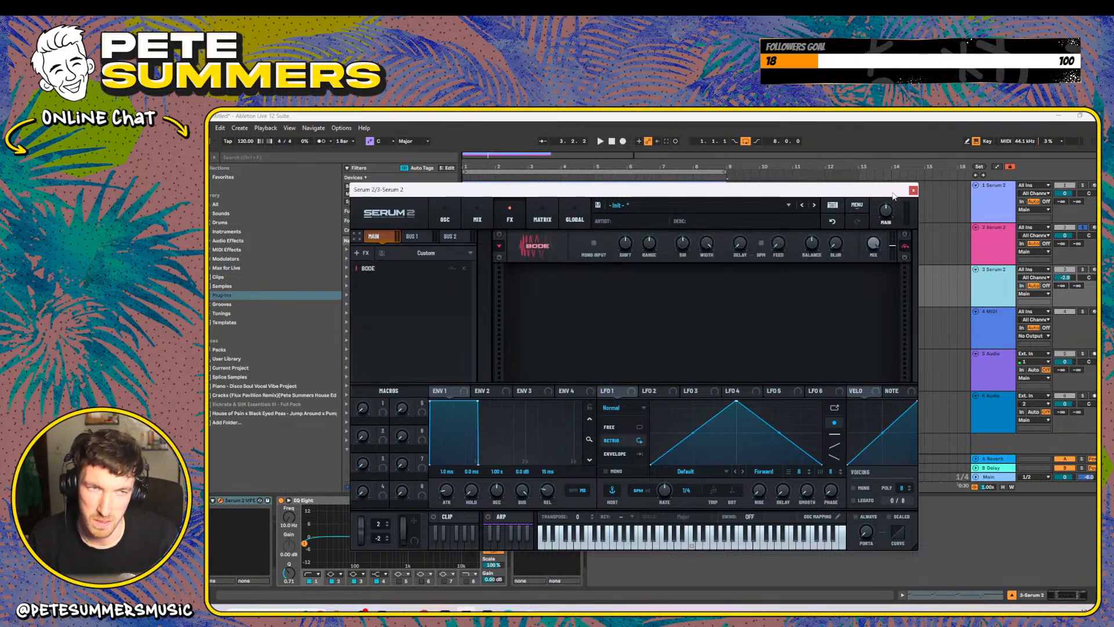
{"action": "left_click", "coordinate": [913, 190]}
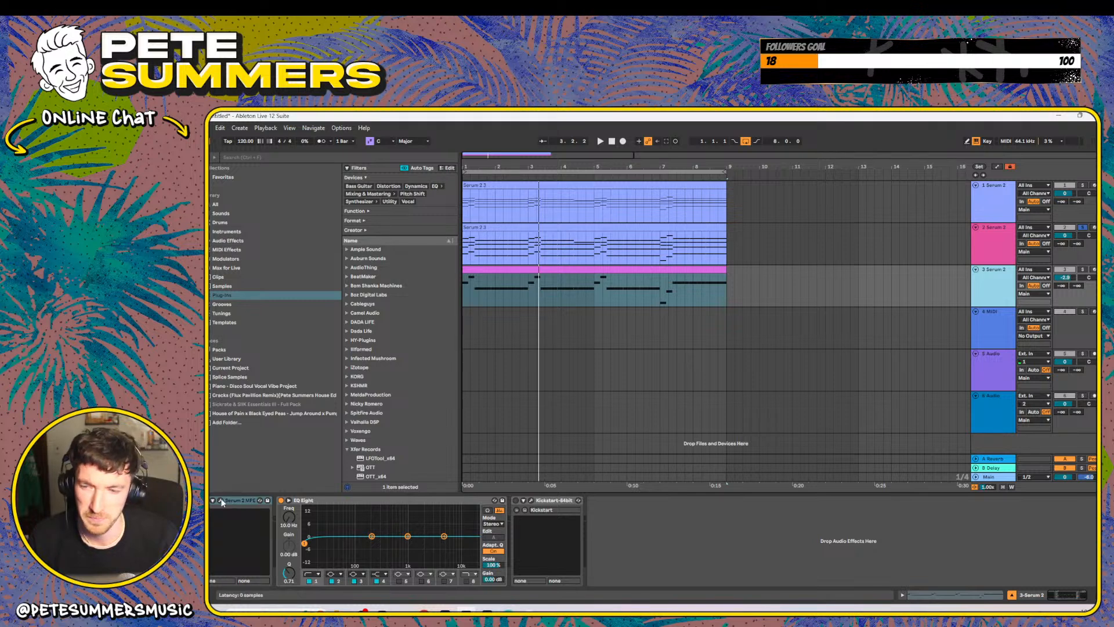
{"action": "left_click", "coordinate": [221, 501]}
{"action": "key", "text": "space"}
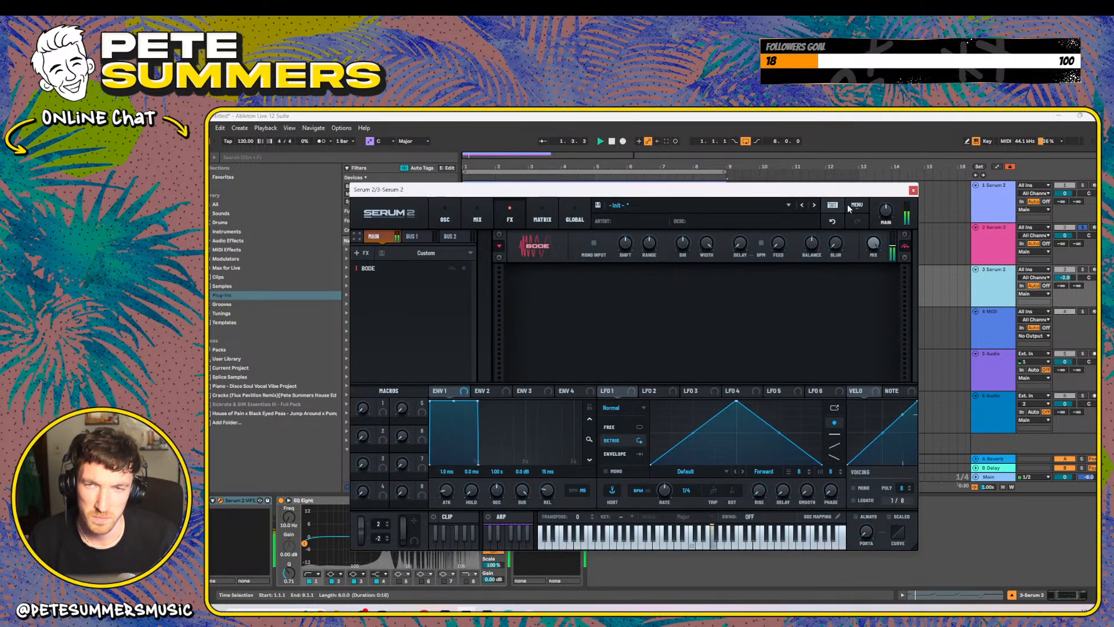
{"action": "left_click", "coordinate": [913, 190]}
{"action": "key", "text": "space"}
- Open Serum 2 on the copied chord track and reset it to the Init preset
{"action": "left_click", "coordinate": [531, 226]}
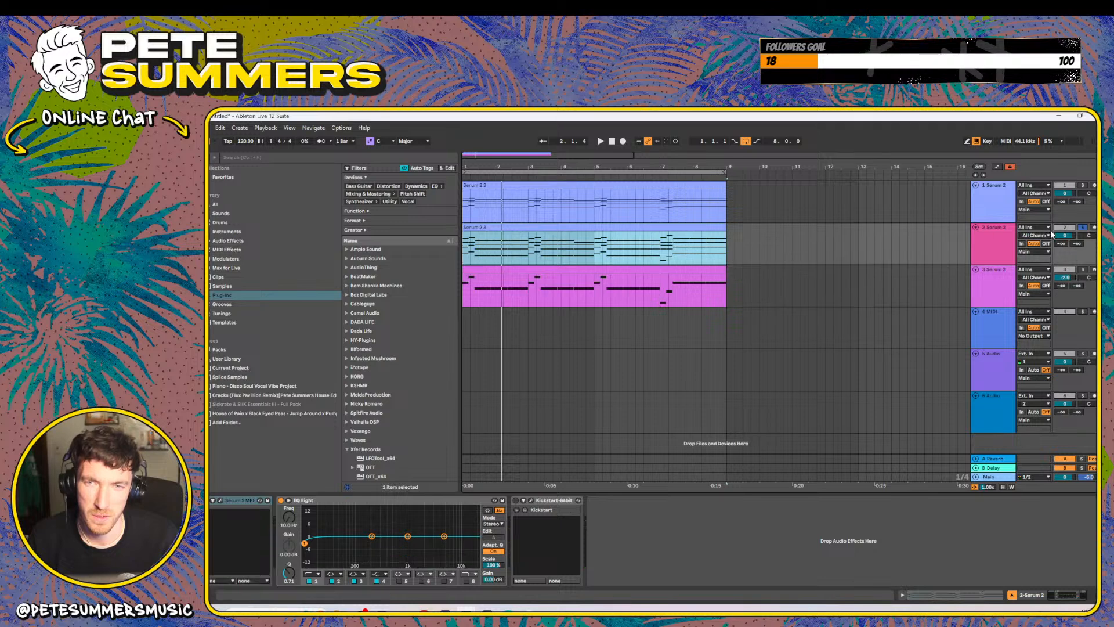
{"action": "left_click", "coordinate": [997, 239]}
{"action": "left_click", "coordinate": [230, 502]}
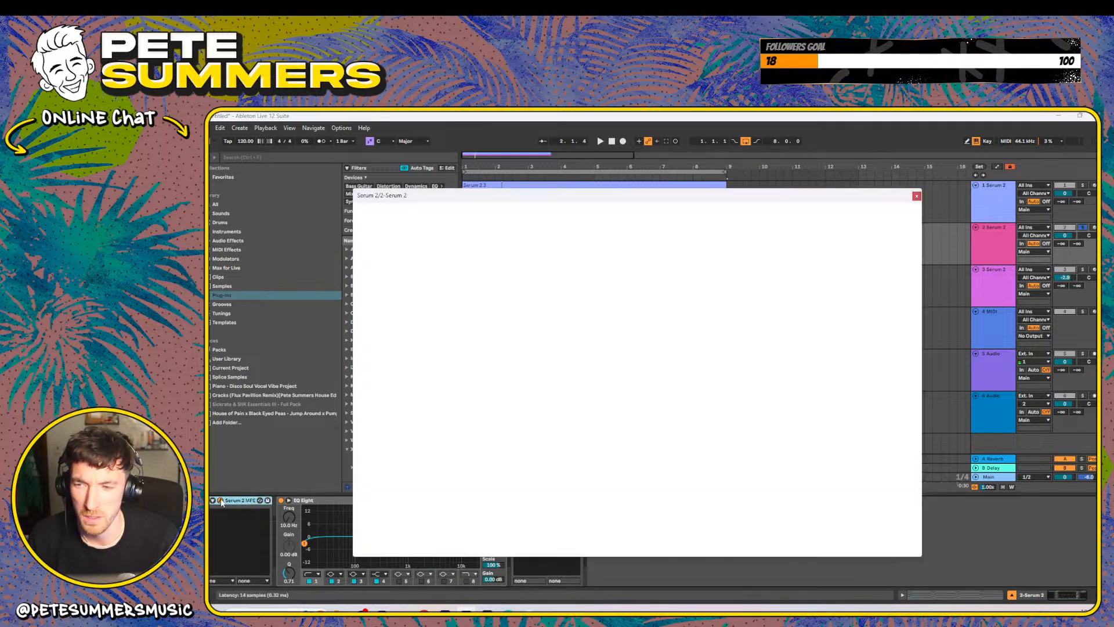
{"action": "left_click", "coordinate": [860, 211]}
{"action": "left_click", "coordinate": [871, 262]}
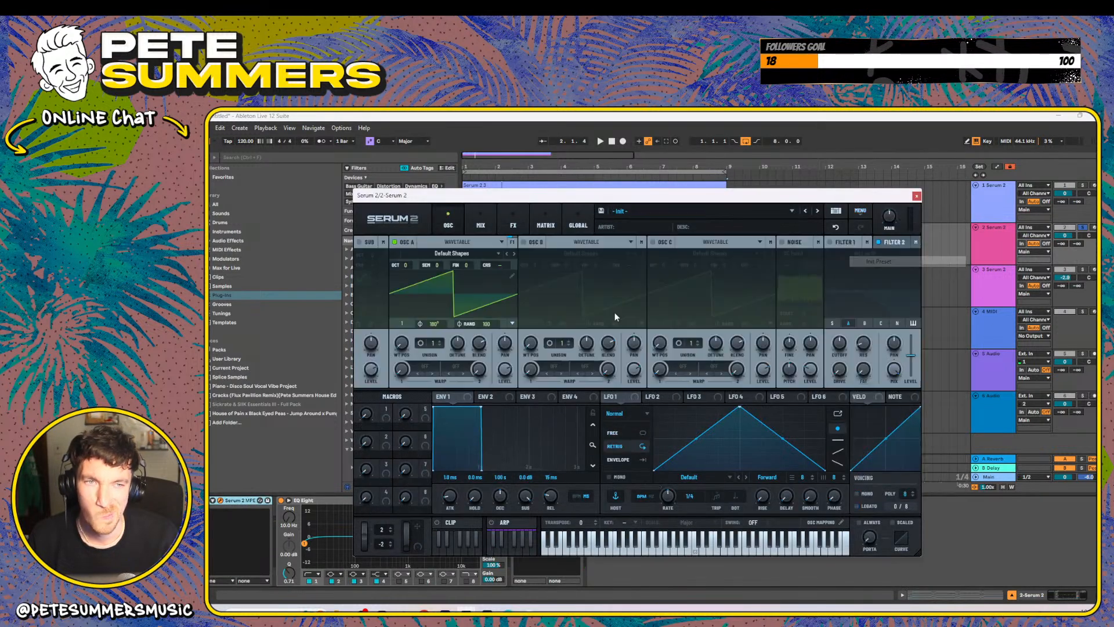
- Add a Bode effect to the copied chord track's Init patch and adjust its Shift
{"action": "key", "text": "space"}
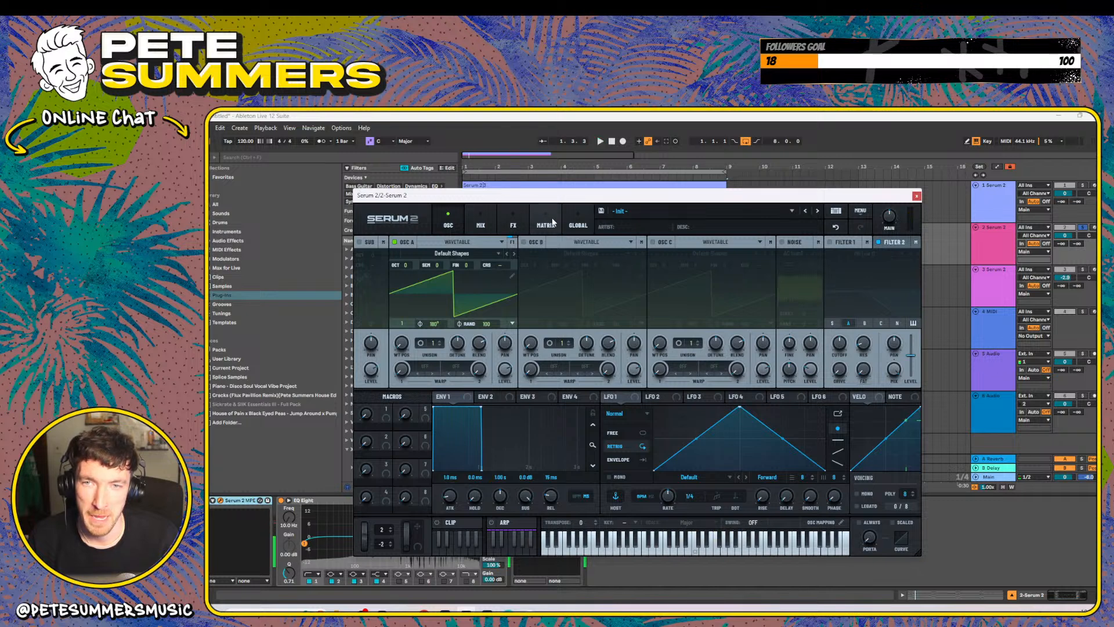
{"action": "left_click", "coordinate": [545, 225]}
{"action": "left_click", "coordinate": [513, 225]}
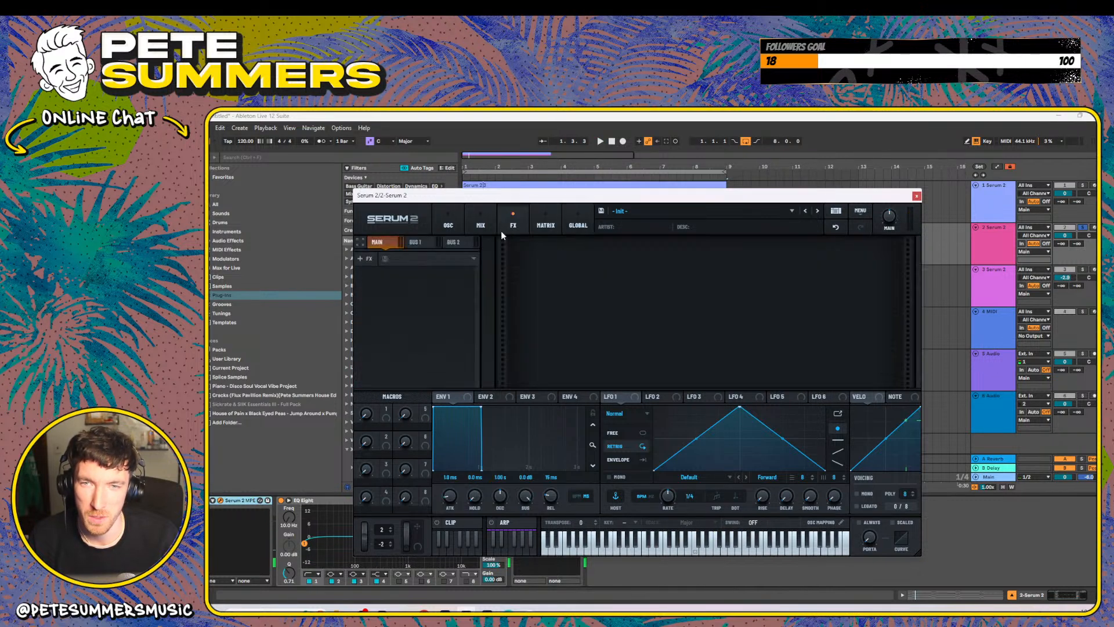
{"action": "left_click", "coordinate": [392, 257]}
{"action": "left_click", "coordinate": [395, 272]}
{"action": "left_click_drag", "start_coordinate": [634, 259], "coordinate": [636, 325]}
{"action": "left_click", "coordinate": [917, 195]}
- Solo the bass track, start playback and show the track's device chain
{"action": "double_click", "coordinate": [530, 228]}
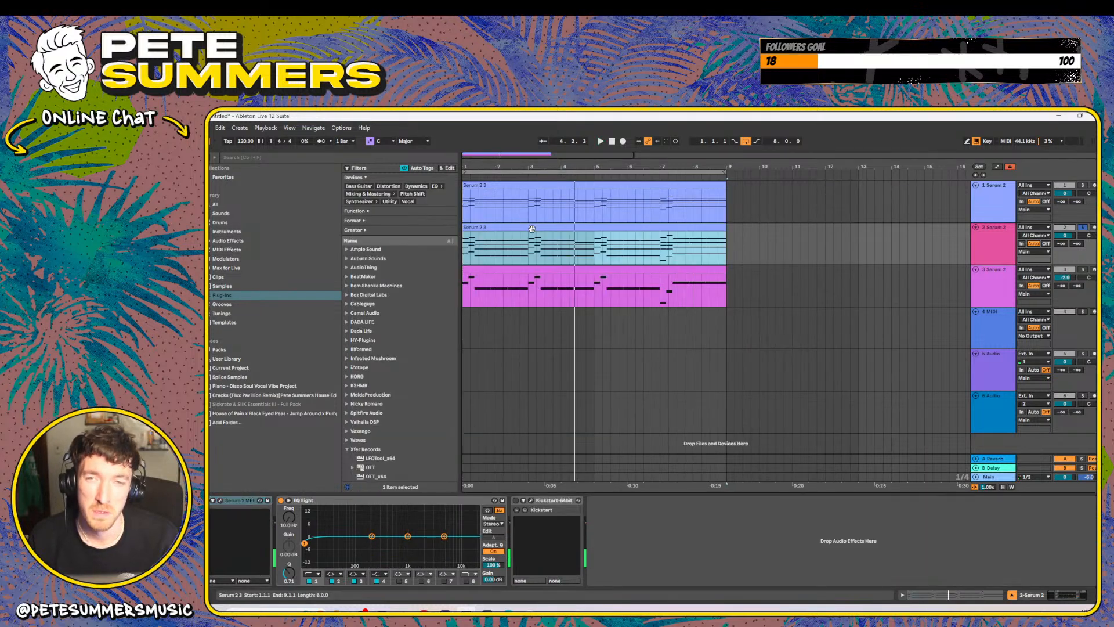
{"action": "left_click", "coordinate": [999, 293]}
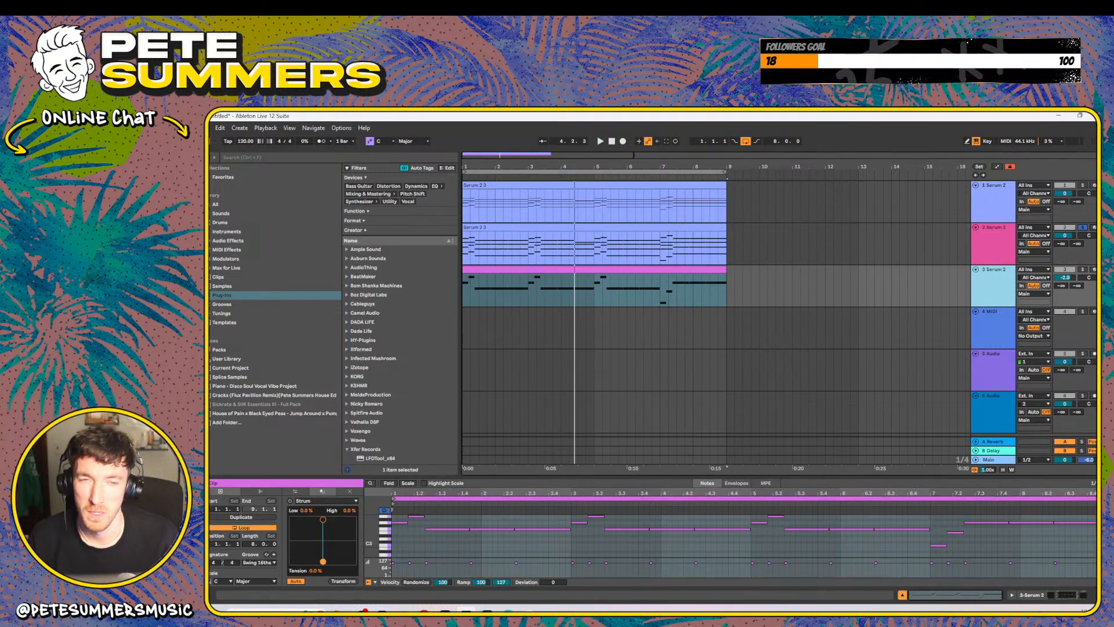
{"action": "left_click", "coordinate": [1082, 270]}
{"action": "key", "text": "space"}
{"action": "double_click", "coordinate": [995, 292]}
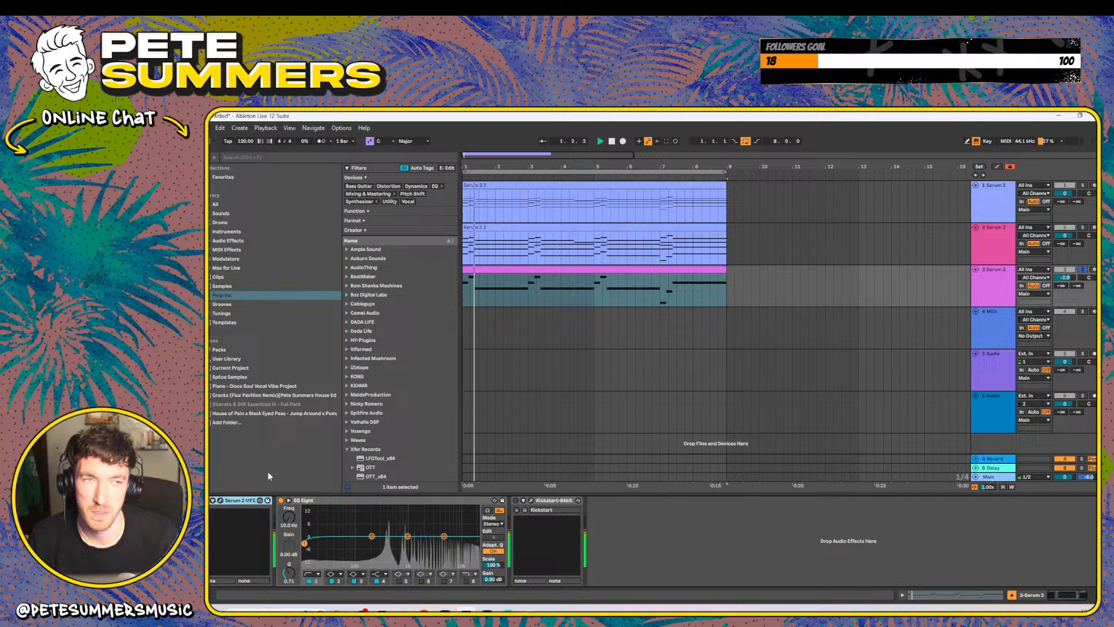
- Lower oscillator A's octave in the bass track's Serum 2 and set the Bode Shift to about -59%
{"action": "left_click", "coordinate": [220, 500]}
{"action": "left_click", "coordinate": [447, 218]}
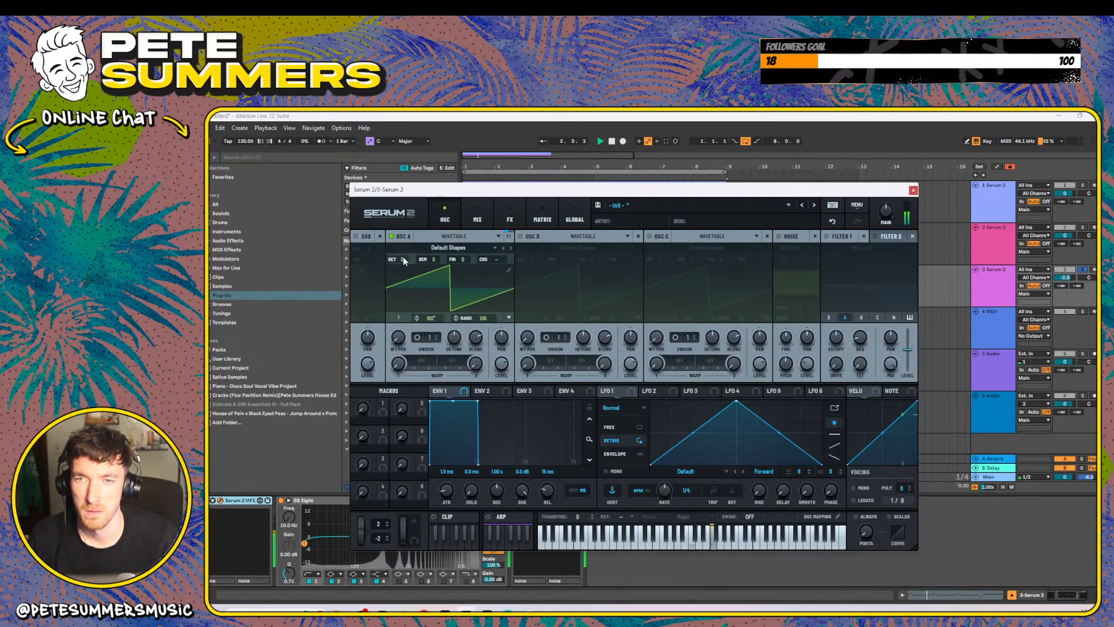
{"action": "left_click_drag", "start_coordinate": [404, 261], "coordinate": [408, 274]}
{"action": "left_click", "coordinate": [509, 218]}
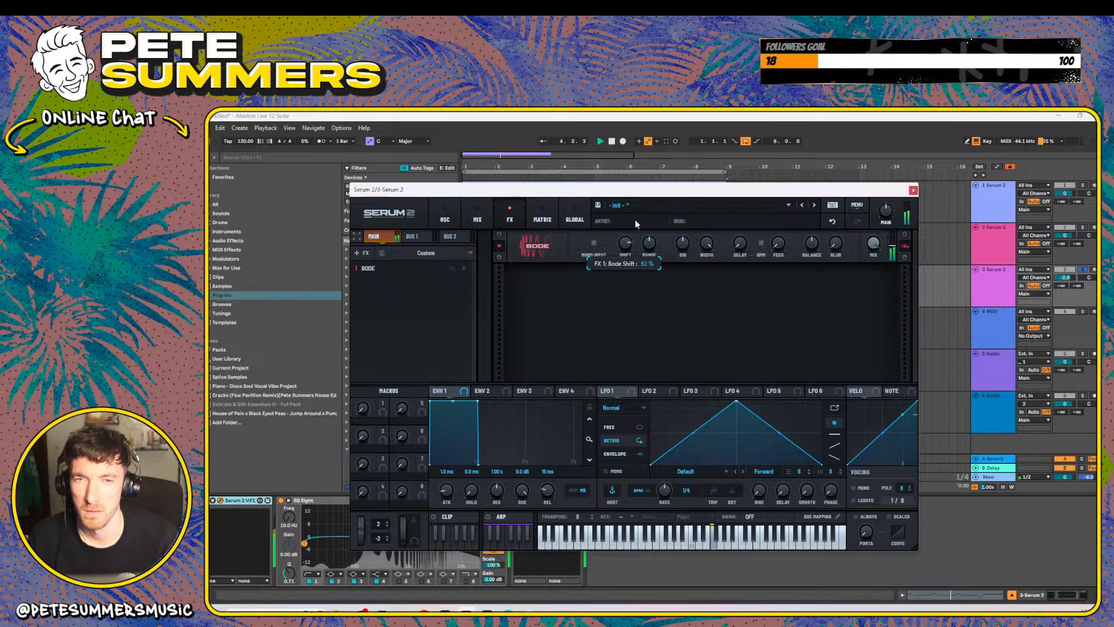
{"action": "left_click_drag", "start_coordinate": [628, 248], "coordinate": [635, 321]}
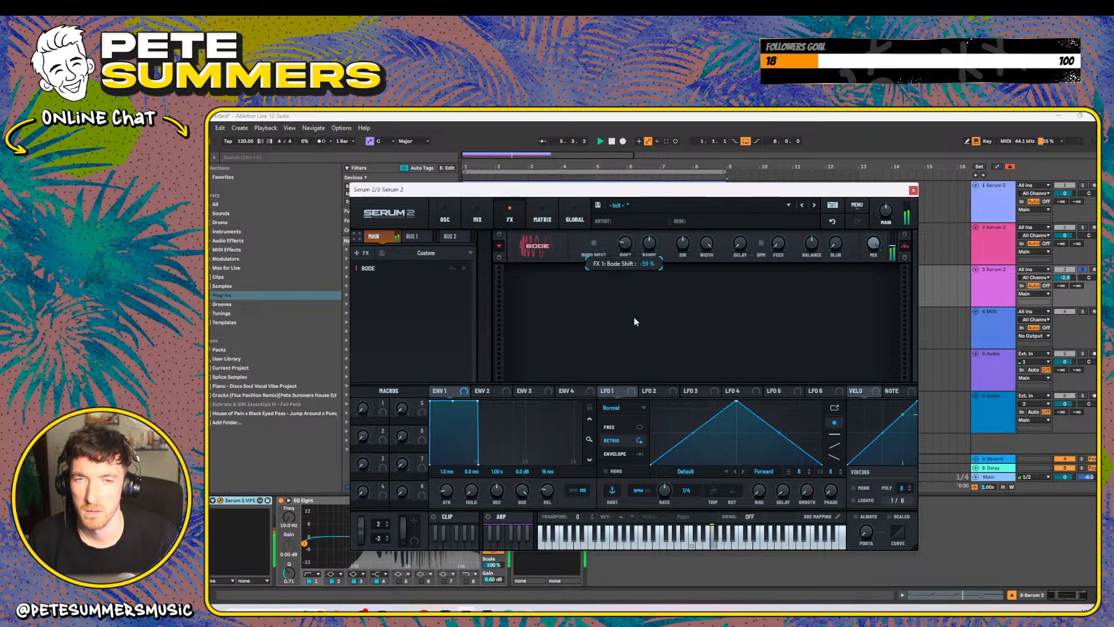
- On the bass track's Bode effect, set Width to about 20%, OPMix to about 29% and Range to 2 Hz, and raise Blur
{"action": "left_click_drag", "start_coordinate": [649, 244], "coordinate": [646, 286]}
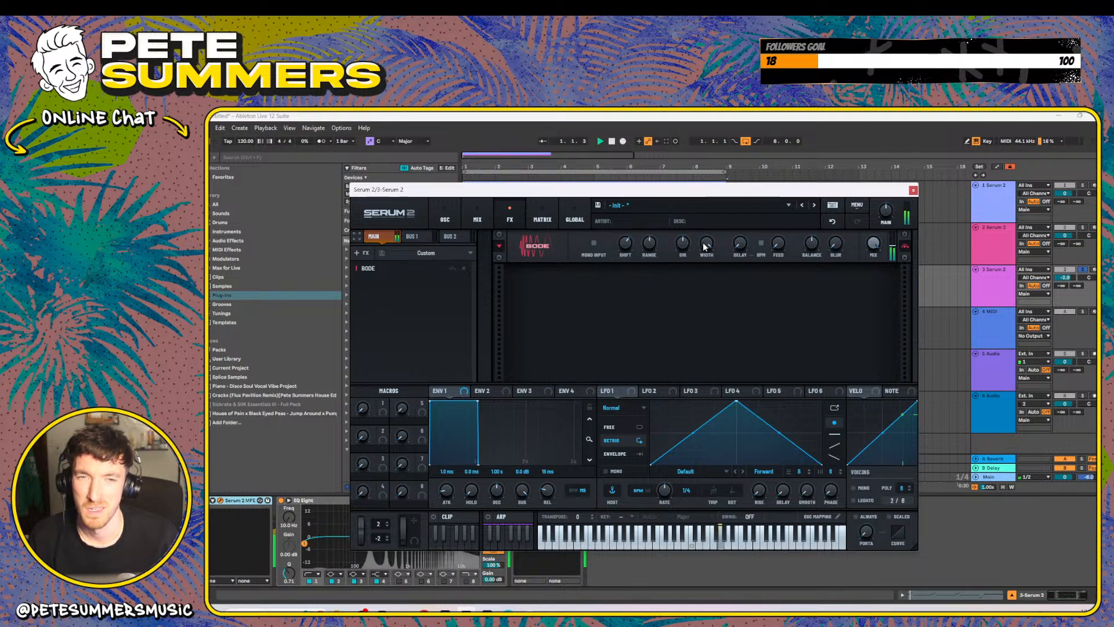
{"action": "left_click_drag", "start_coordinate": [706, 244], "coordinate": [693, 311]}
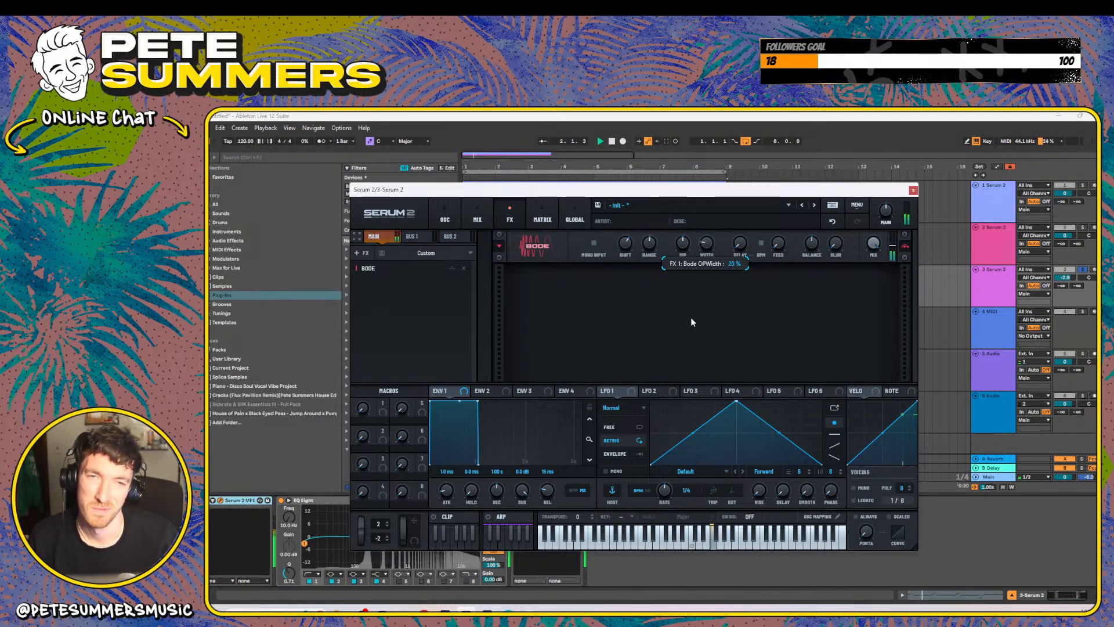
{"action": "left_click_drag", "start_coordinate": [682, 250], "coordinate": [683, 277]}
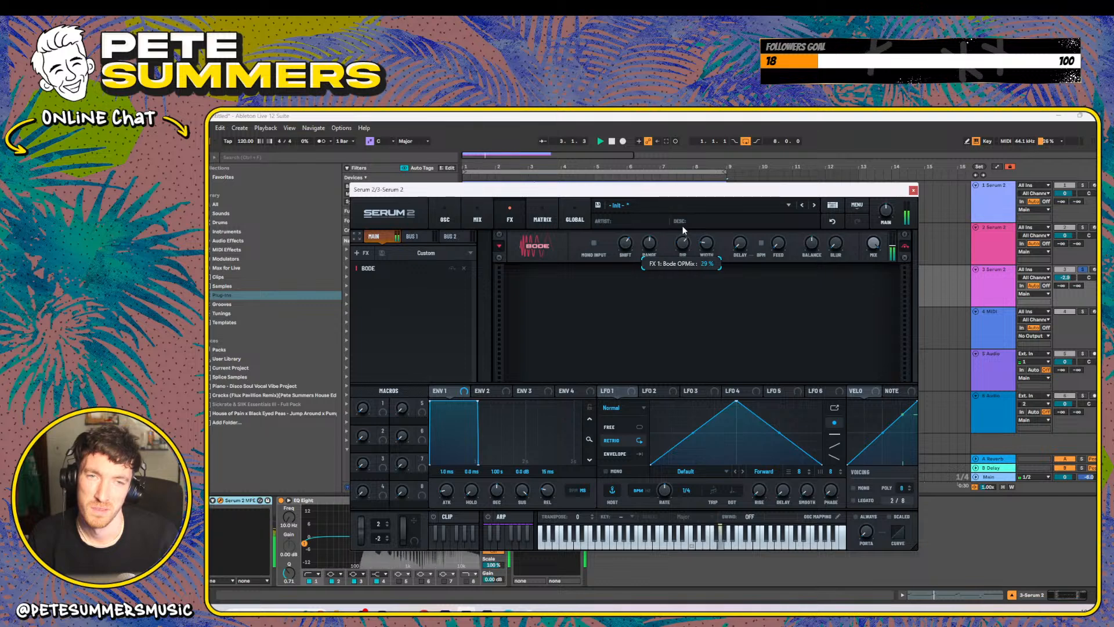
{"action": "left_click_drag", "start_coordinate": [835, 243], "coordinate": [861, 124]}
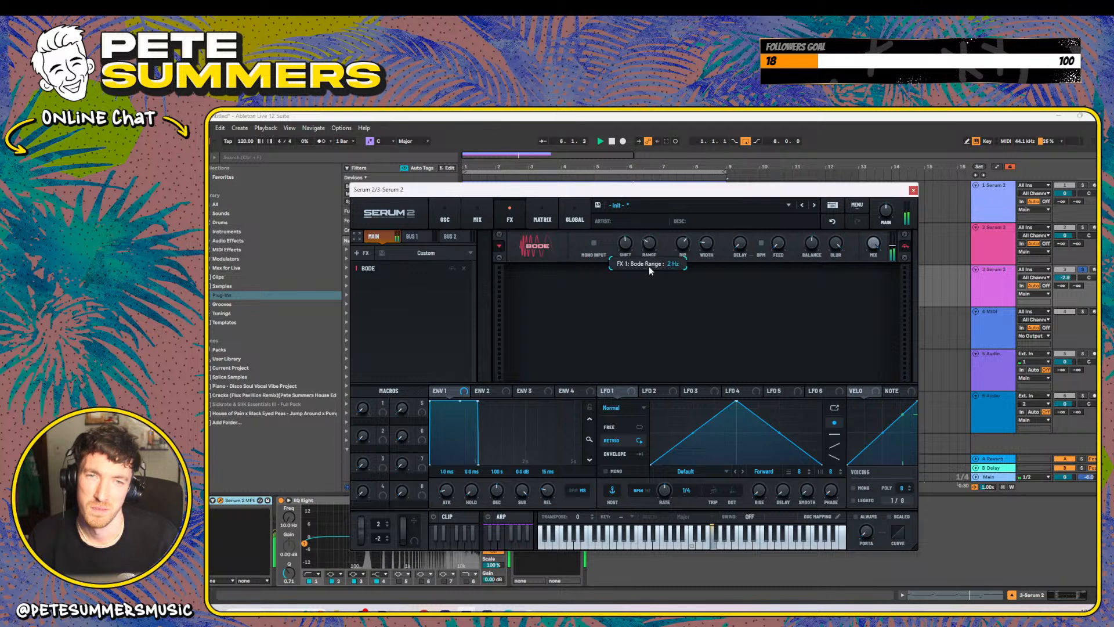
{"action": "left_click", "coordinate": [913, 191]}
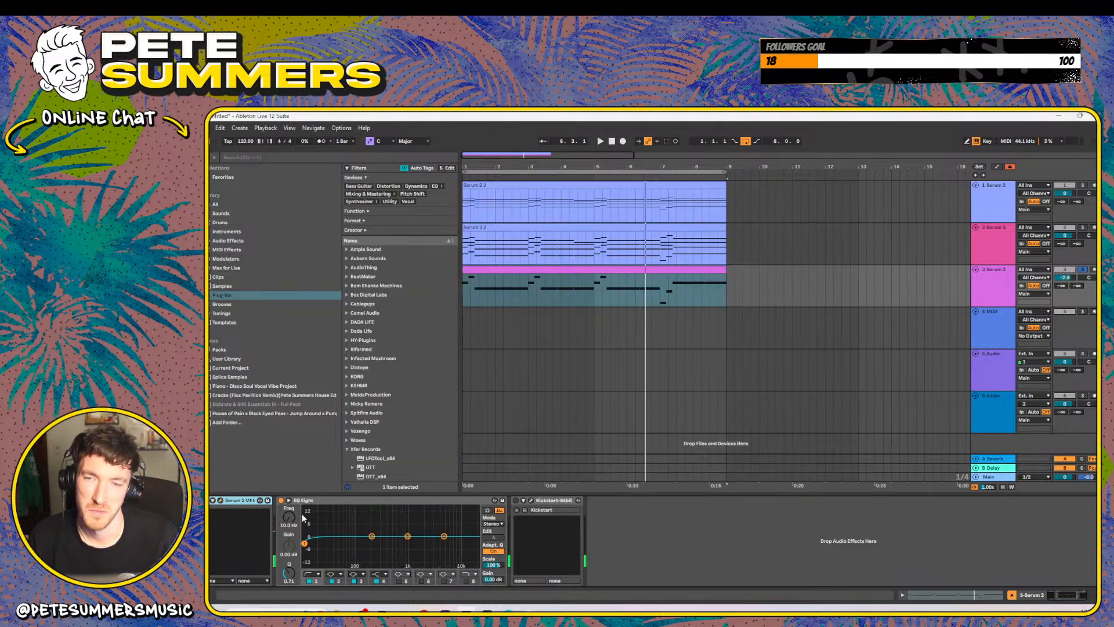
- Remove Kickstart from the bass track's device chain, and solo the copied chord track for playback
{"action": "key", "text": "ctrl+z"}
{"action": "key", "text": "ctrl+z"}
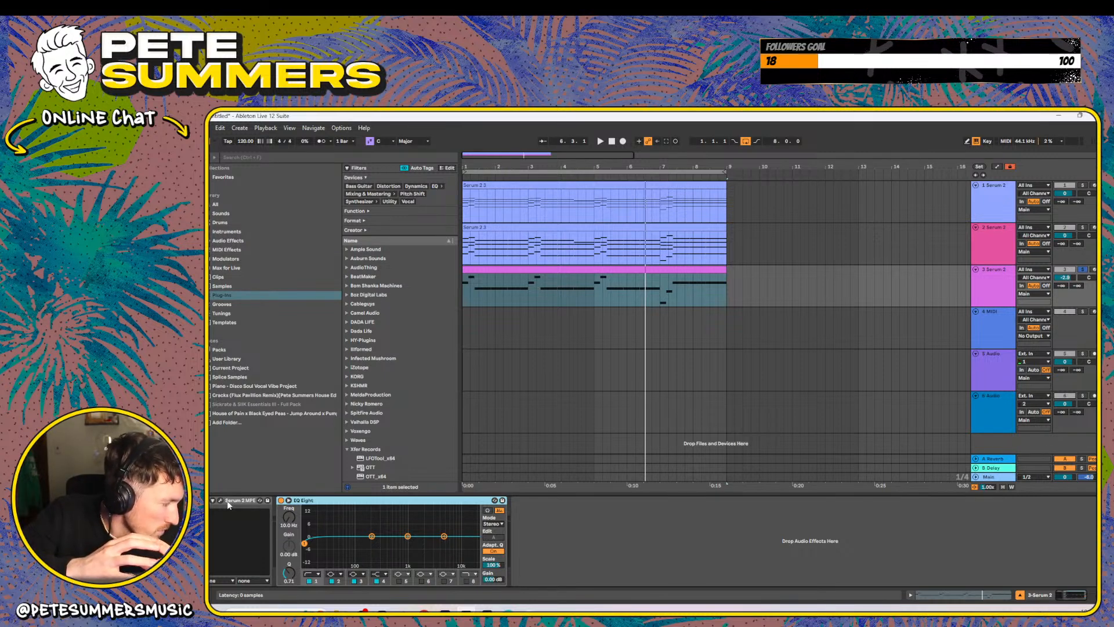
{"action": "left_click", "coordinate": [1083, 227]}
{"action": "key", "text": "space"}
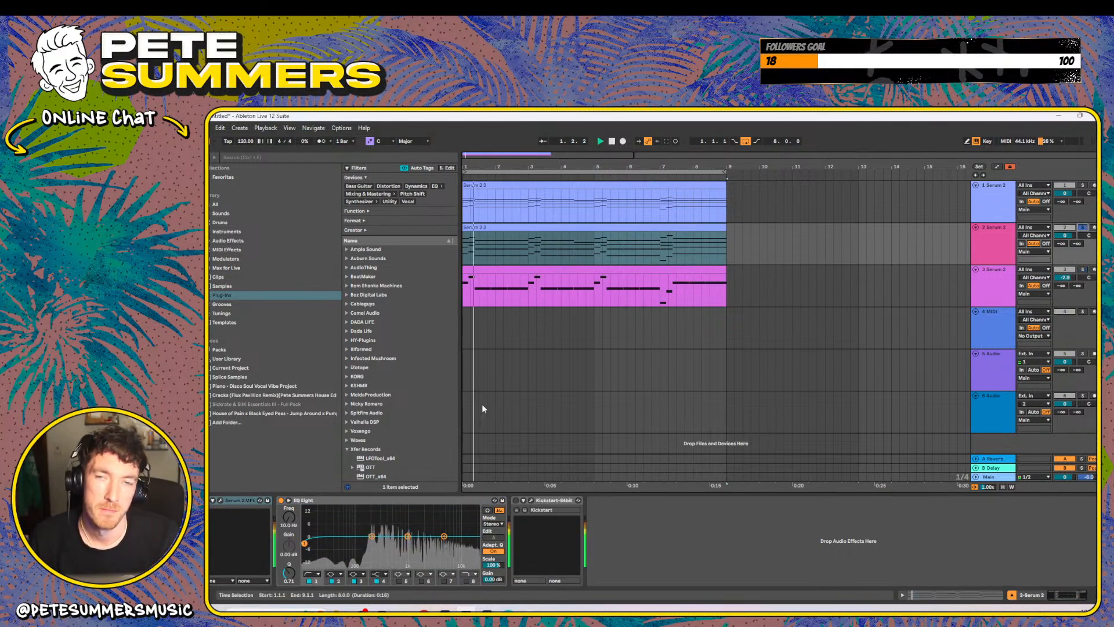
- Load the factory preset VOX - I Talk in the copied chord track's Serum 2
{"action": "left_click", "coordinate": [220, 500]}
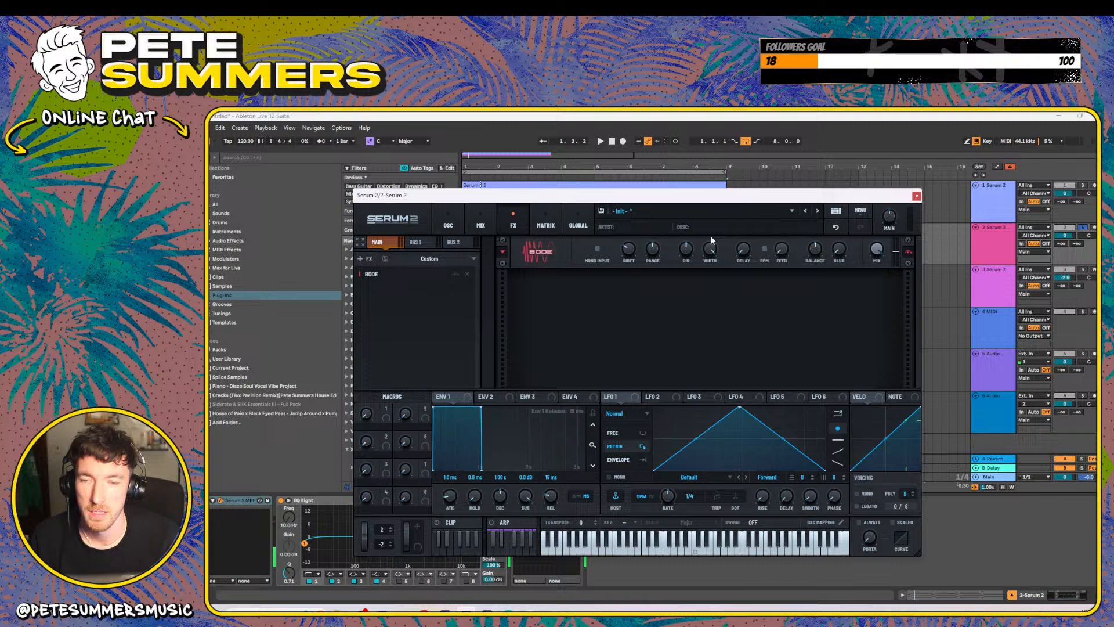
{"action": "left_click", "coordinate": [790, 212]}
{"action": "mouse_move", "coordinate": [652, 230]}
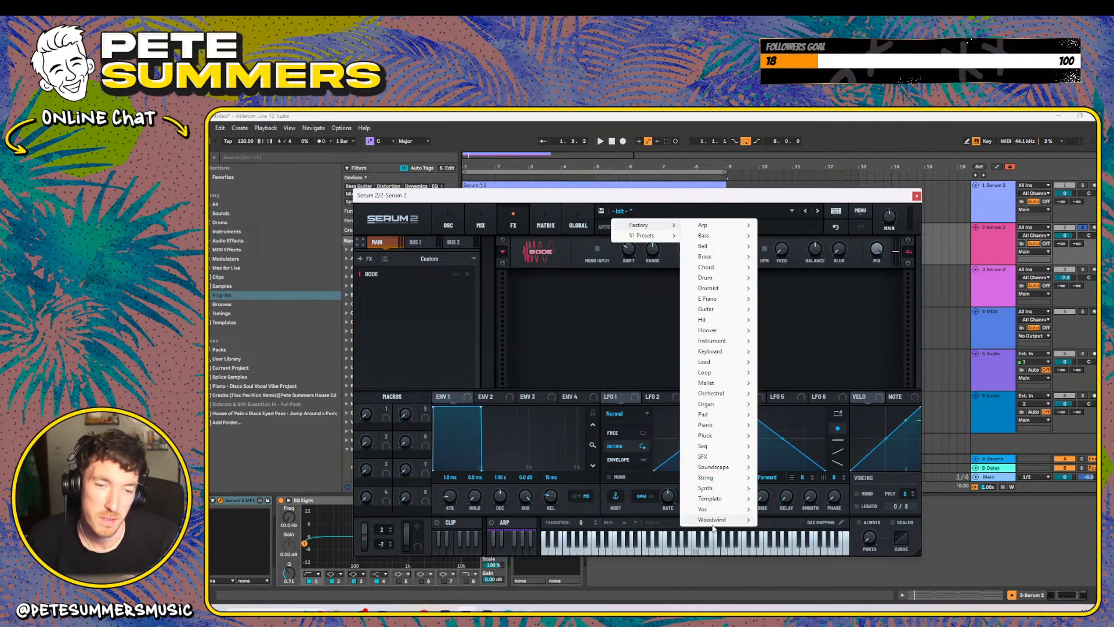
{"action": "mouse_move", "coordinate": [717, 509]}
{"action": "left_click", "coordinate": [790, 561]}
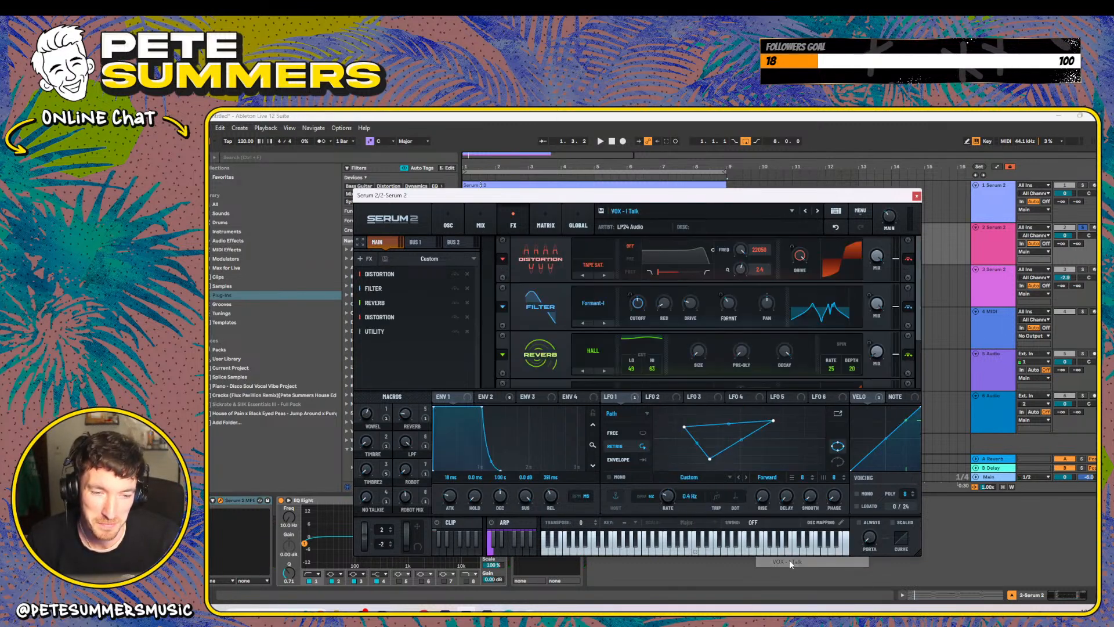
{"action": "left_click", "coordinate": [917, 196]}
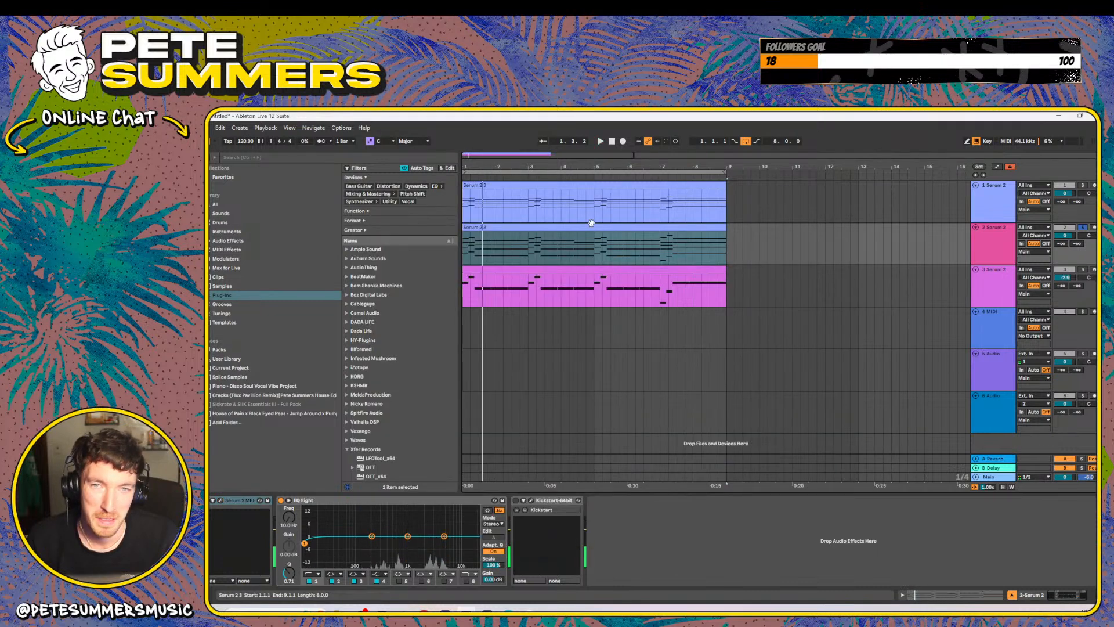
- Transpose all notes in the copied chord clip down one octave and play the result
{"action": "left_click", "coordinate": [591, 223]}
{"action": "left_click", "coordinate": [420, 532]}
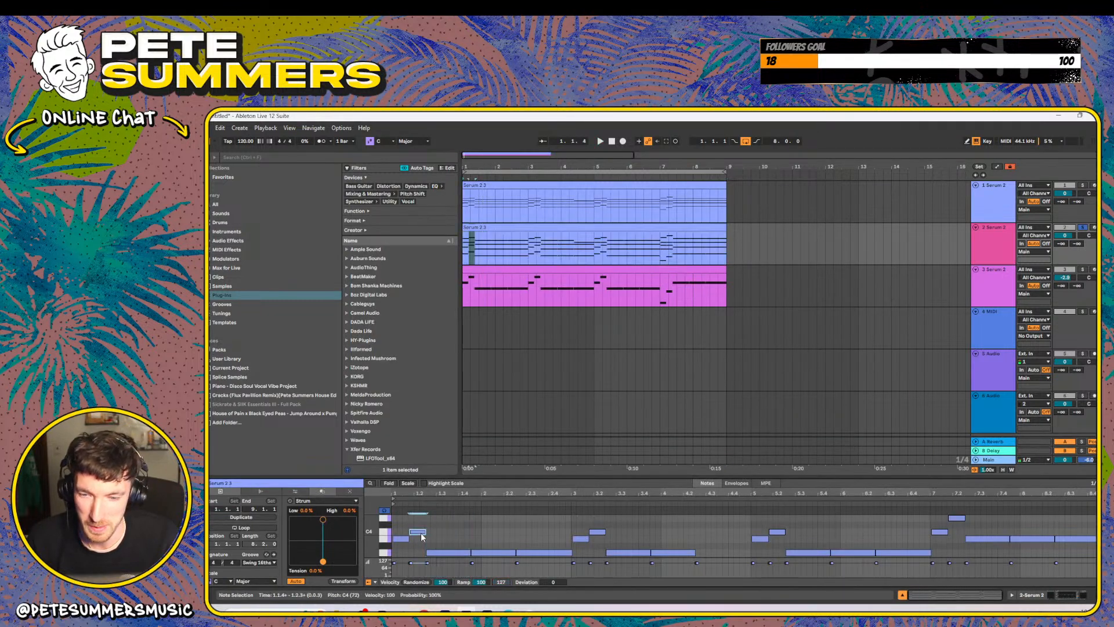
{"action": "key", "text": "ctrl+a"}
{"action": "key", "text": "shift+Down"}
{"action": "key", "text": "shift+Down"}
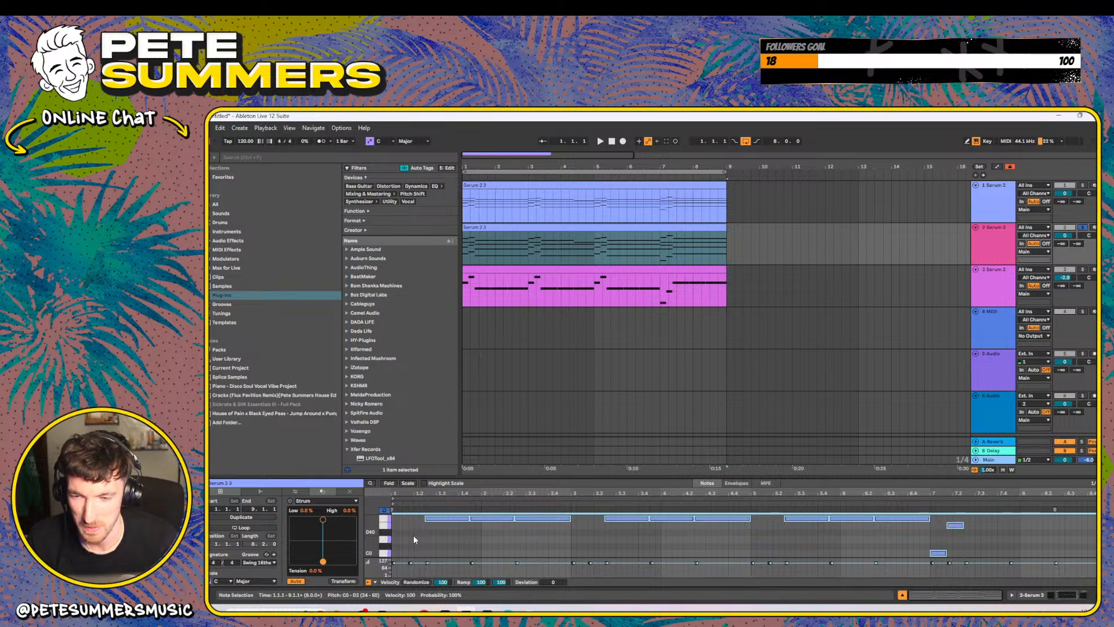
{"action": "key", "text": "space"}
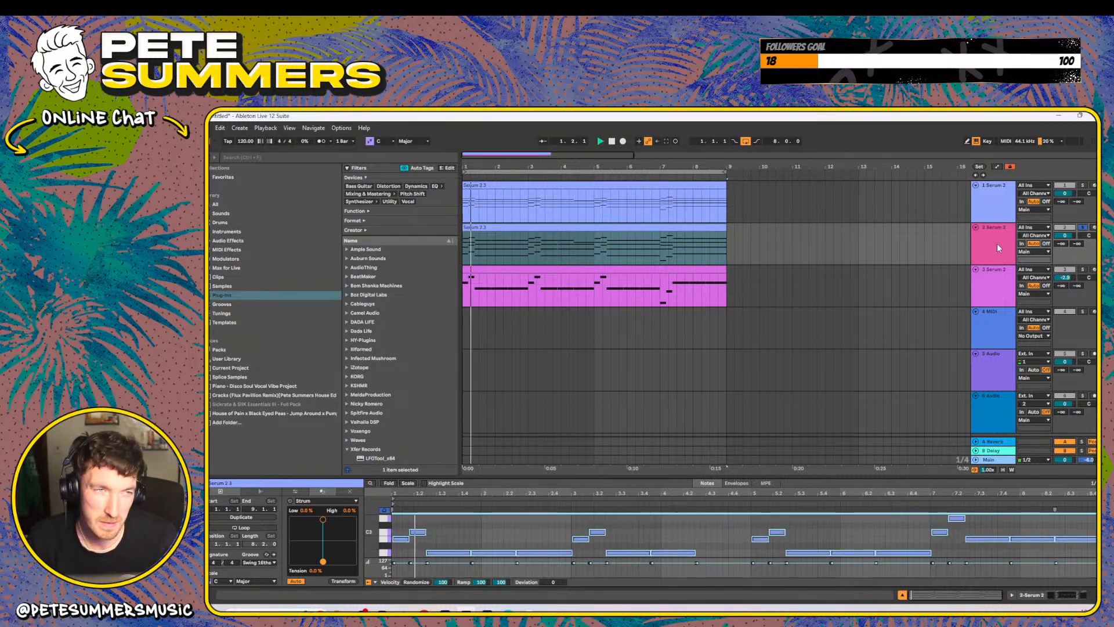
- Open Serum 2 on the bass track and load the factory preset VOX - I Talk
{"action": "left_click", "coordinate": [997, 243]}
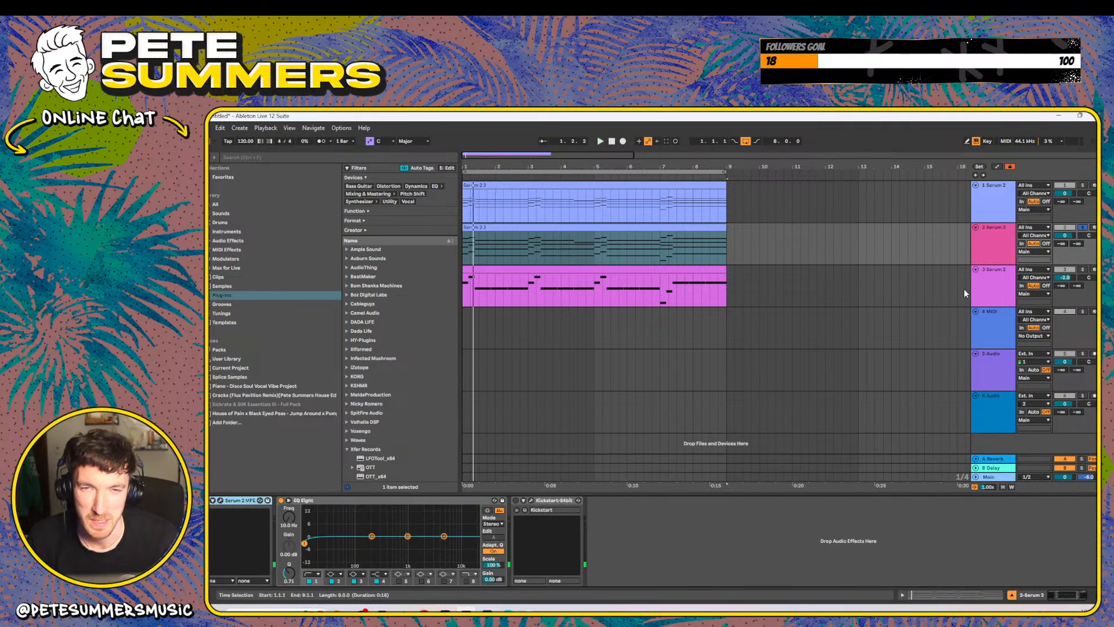
{"action": "key", "text": "Down"}
{"action": "left_click", "coordinate": [221, 500]}
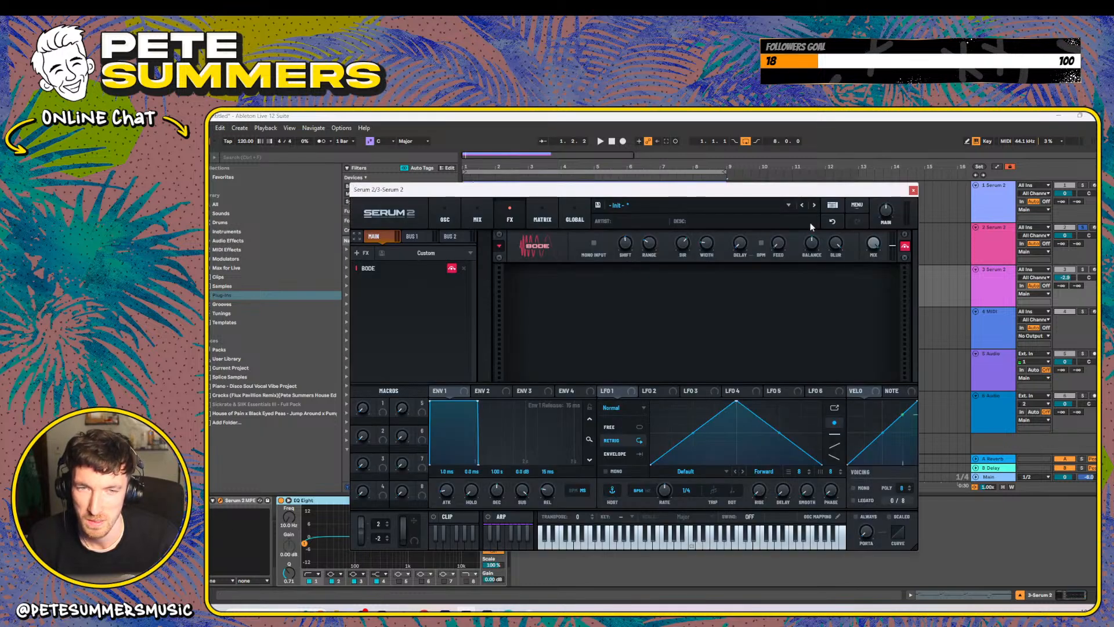
{"action": "left_click", "coordinate": [767, 205]}
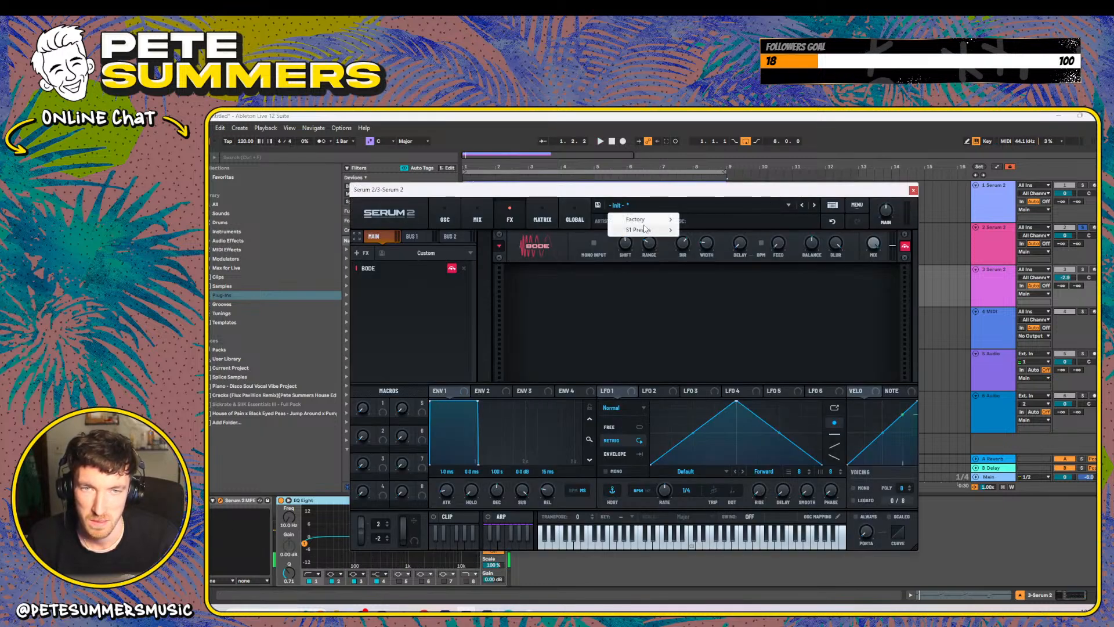
{"action": "mouse_move", "coordinate": [644, 219]}
{"action": "mouse_move", "coordinate": [699, 503]}
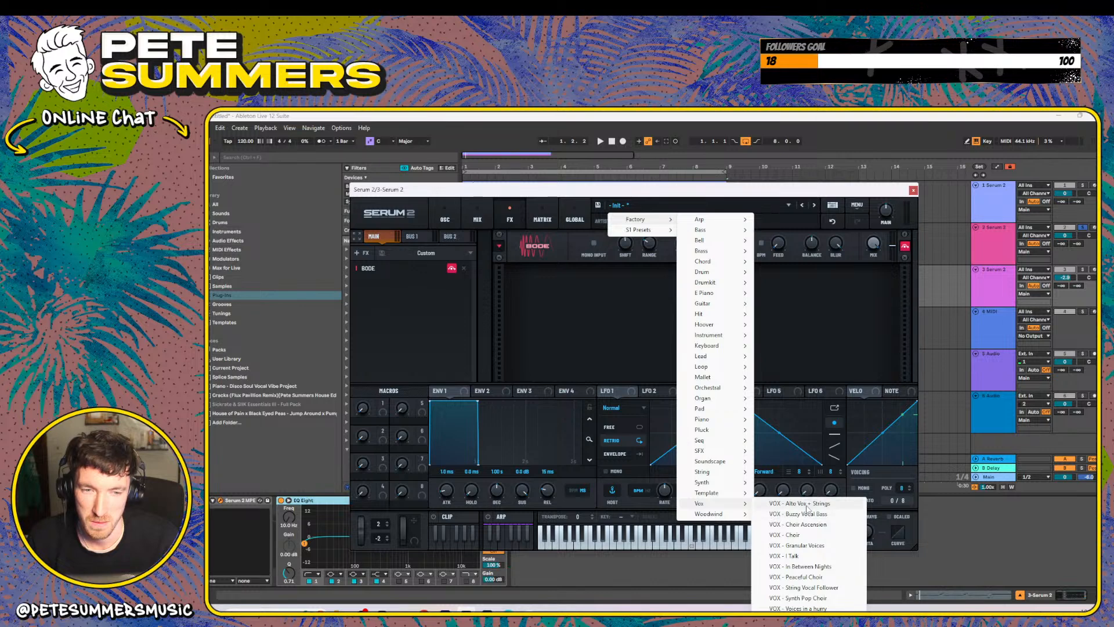
{"action": "left_click", "coordinate": [792, 556]}
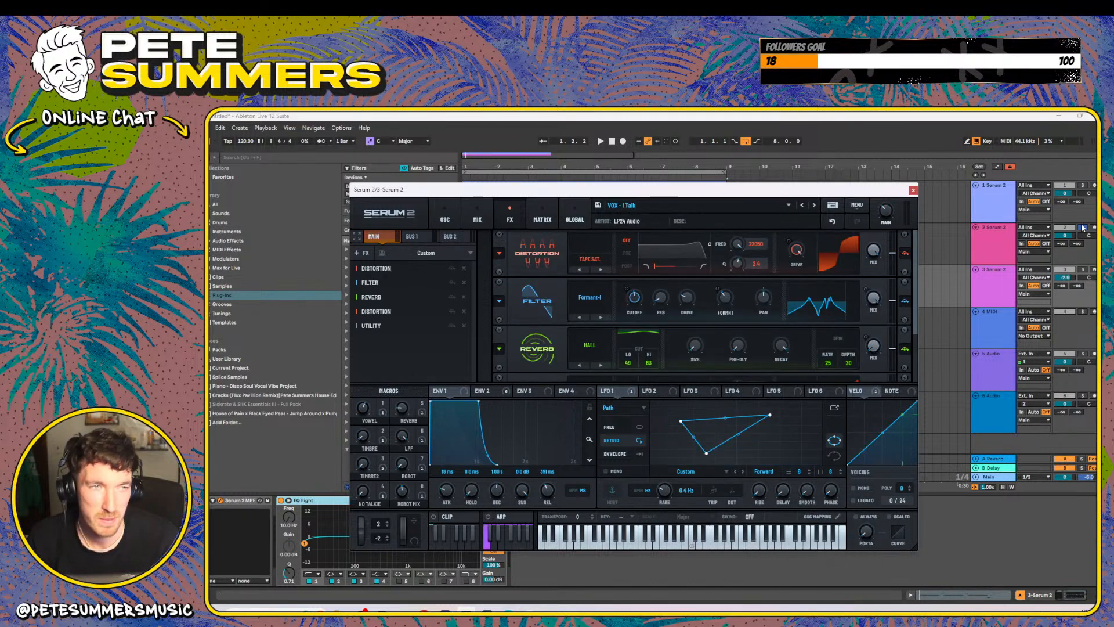
- Solo the bass track and audition the following Vox presets during playback, settling on VOX - Peaceful Choir
{"action": "left_click", "coordinate": [1082, 227]}
{"action": "key", "text": "space"}
{"action": "key", "text": "space"}
{"action": "left_click", "coordinate": [1082, 269]}
{"action": "key", "text": "space"}
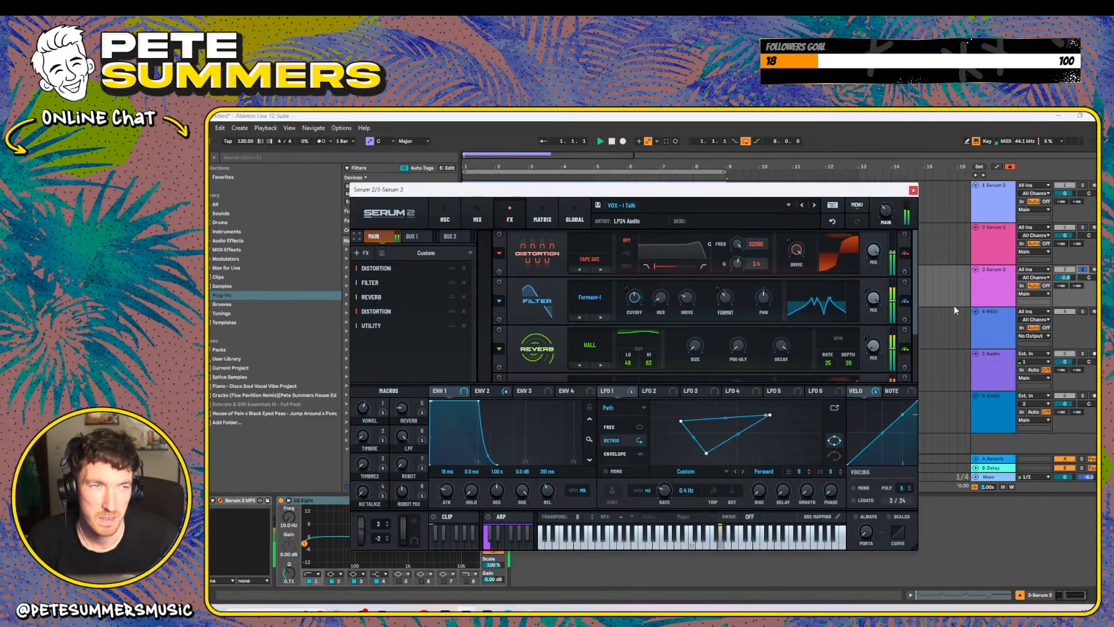
{"action": "left_click", "coordinate": [815, 205]}
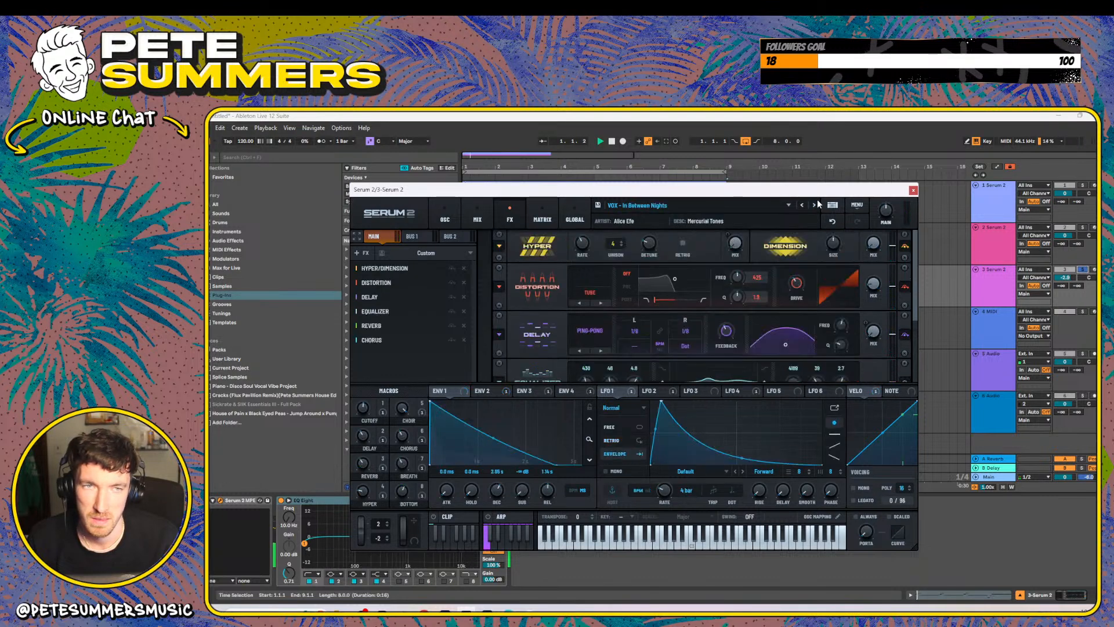
{"action": "left_click", "coordinate": [815, 204]}
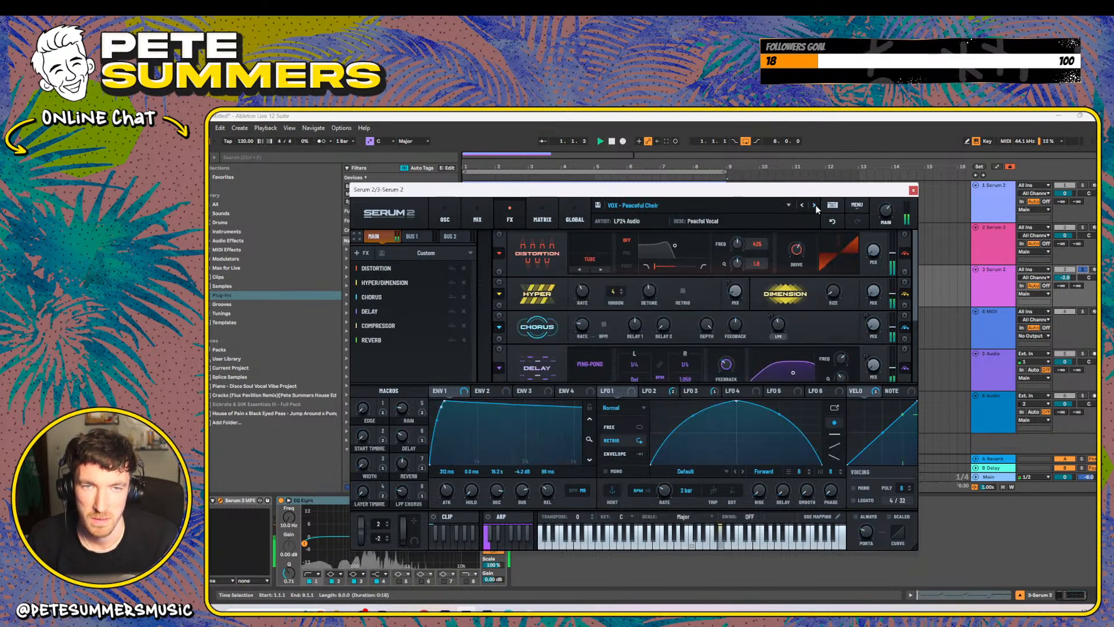
{"action": "key", "text": "space"}
- Solo the copied chord track, switch its Serum 2 to VOX - Peaceful Choir during playback and check the oscillators
{"action": "left_click", "coordinate": [1082, 228]}
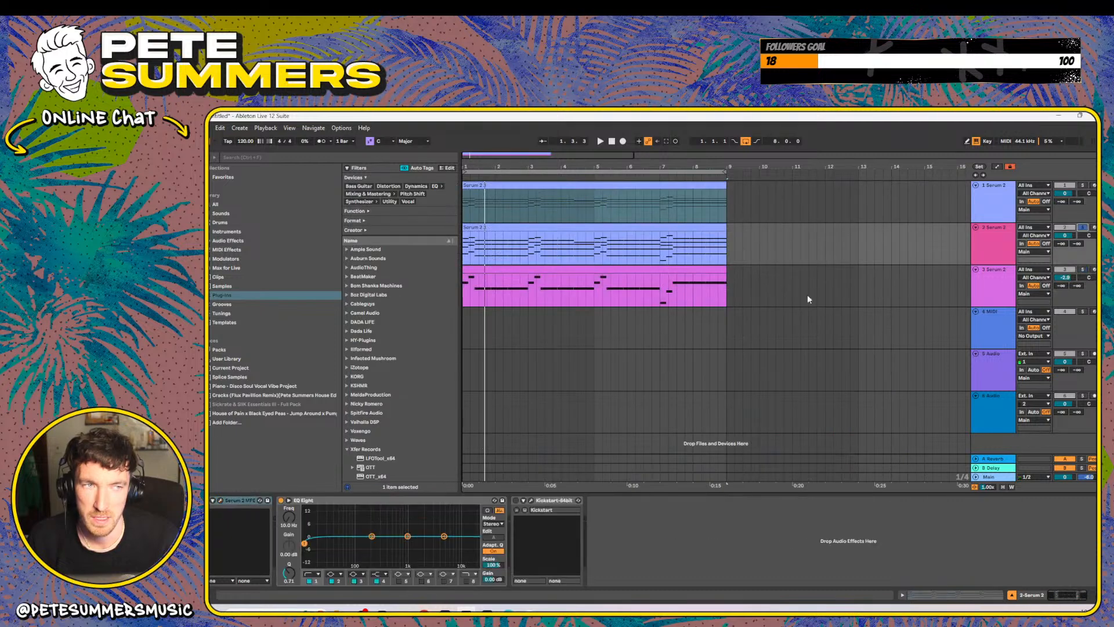
{"action": "left_click", "coordinate": [220, 500]}
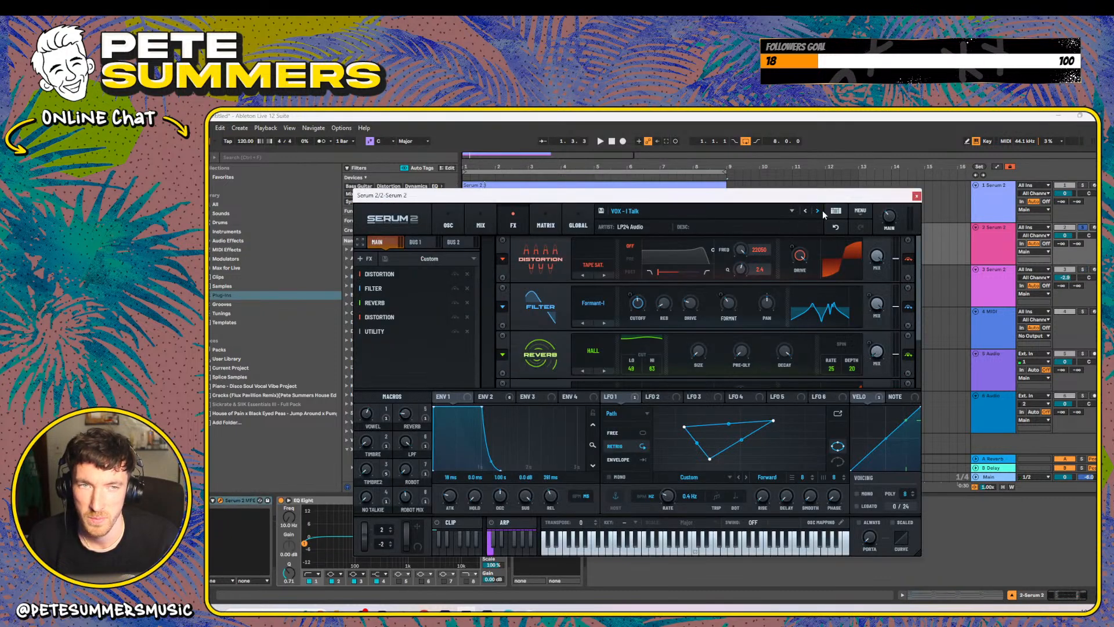
{"action": "key", "text": "space"}
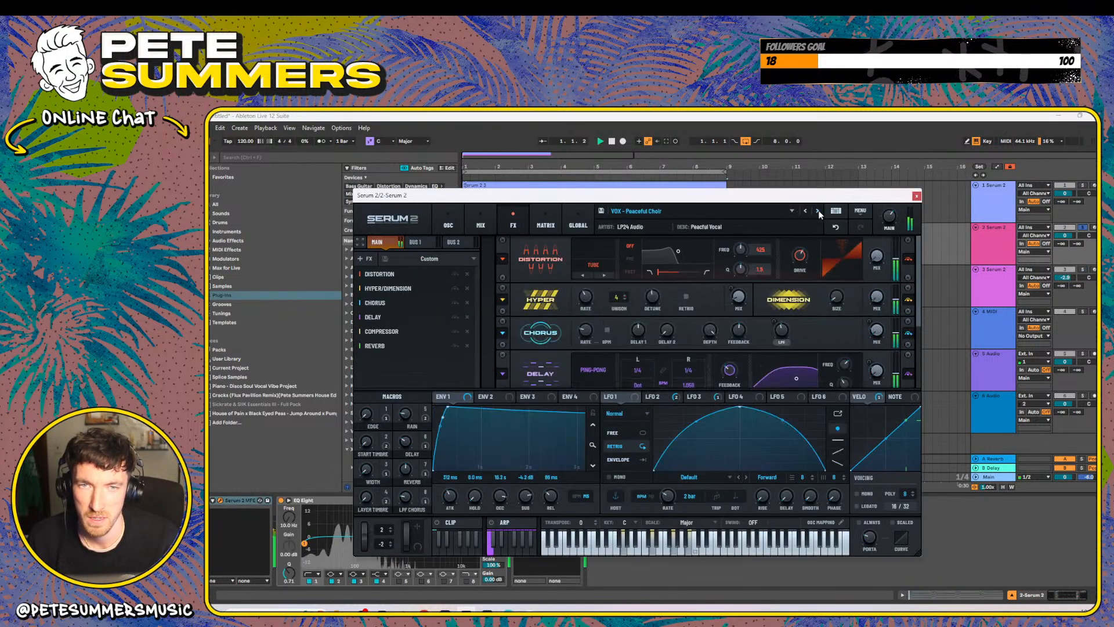
{"action": "left_click", "coordinate": [448, 224]}
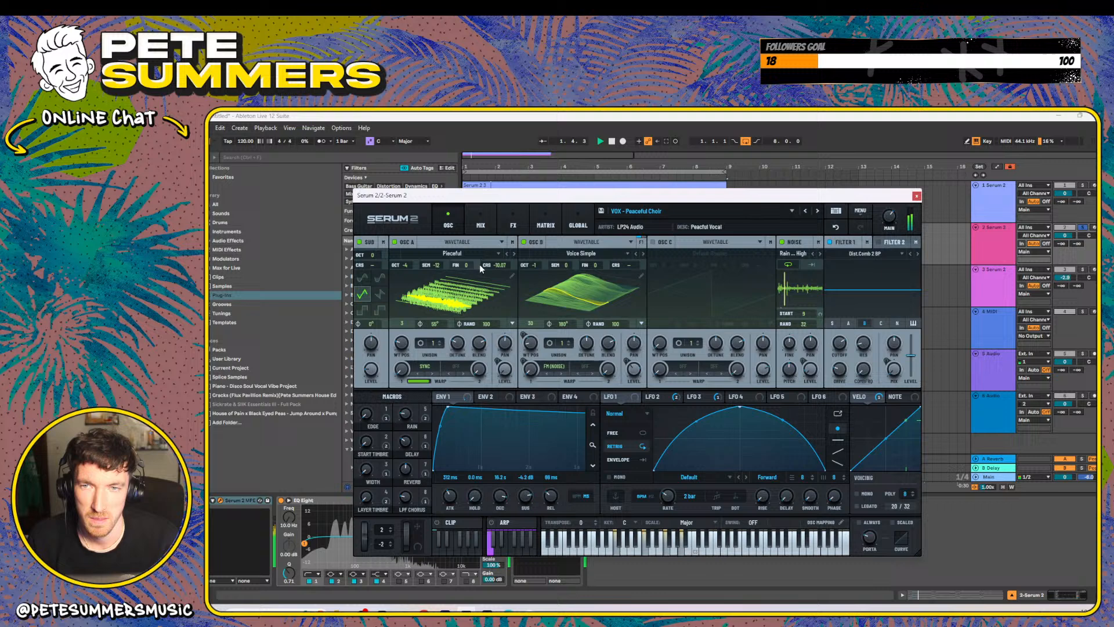
{"action": "left_click", "coordinate": [917, 196]}
- Transpose all notes in the copied chord clip up two octaves and listen to the result
{"action": "double_click", "coordinate": [529, 230]}
{"action": "left_click", "coordinate": [534, 561]}
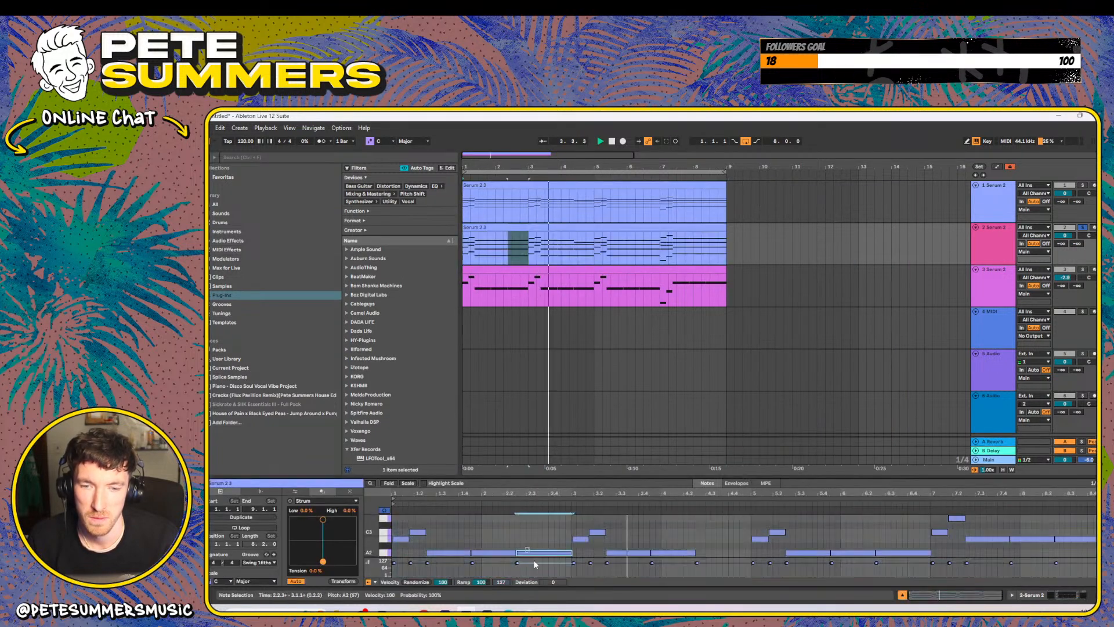
{"action": "key", "text": "ctrl+a"}
{"action": "key", "text": "shift+Up"}
{"action": "key", "text": "shift+Up"}
{"action": "key", "text": "space"}
{"action": "key", "text": "space"}
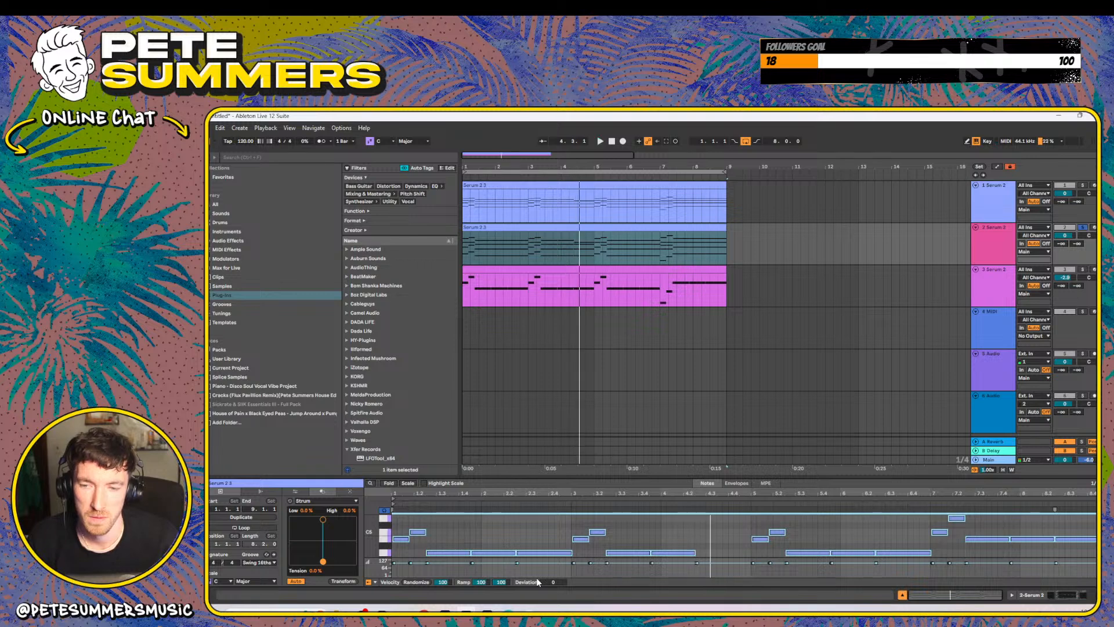
- Try the copied chord notes one octave lower, enlarge the note editor and raise them back an octave during playback
{"action": "key", "text": "shift+Down"}
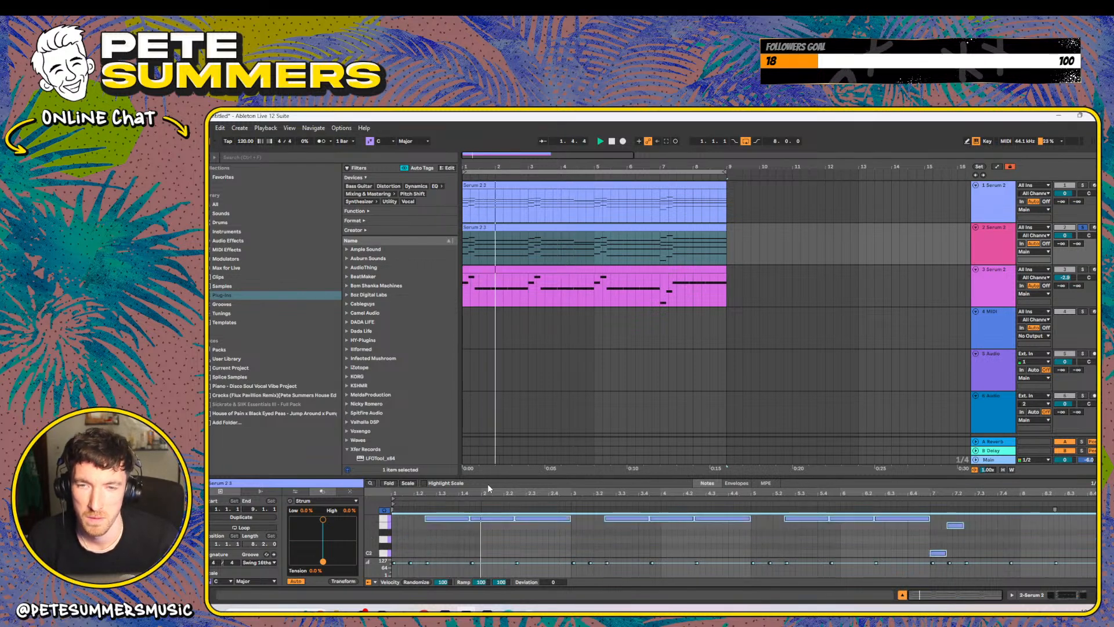
{"action": "left_click_drag", "start_coordinate": [540, 475], "coordinate": [543, 297]}
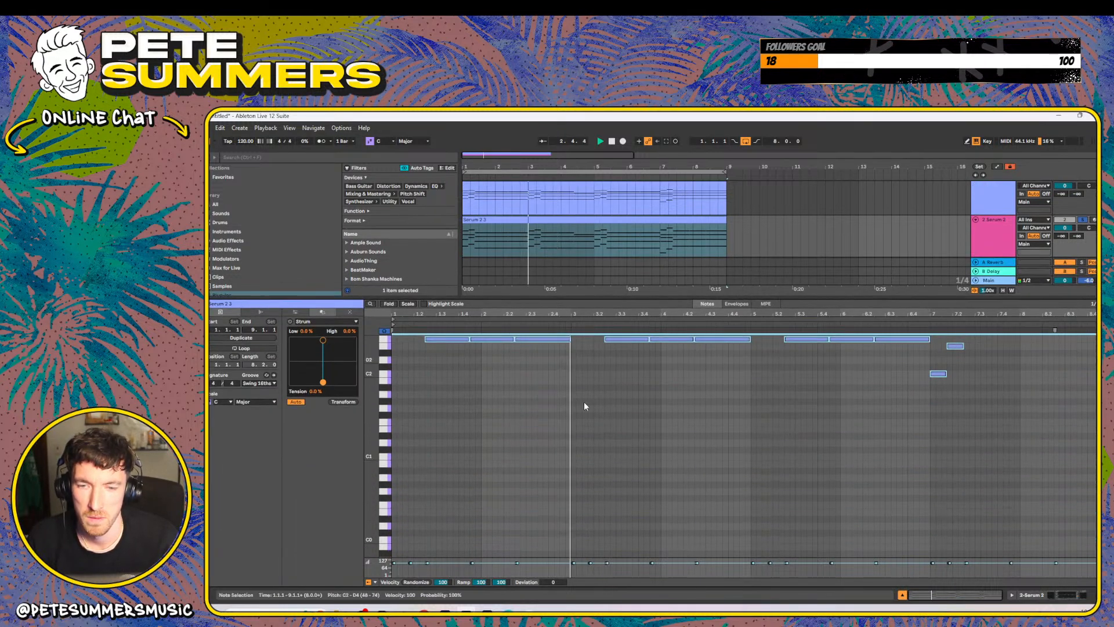
{"action": "key", "text": "shift+Up"}
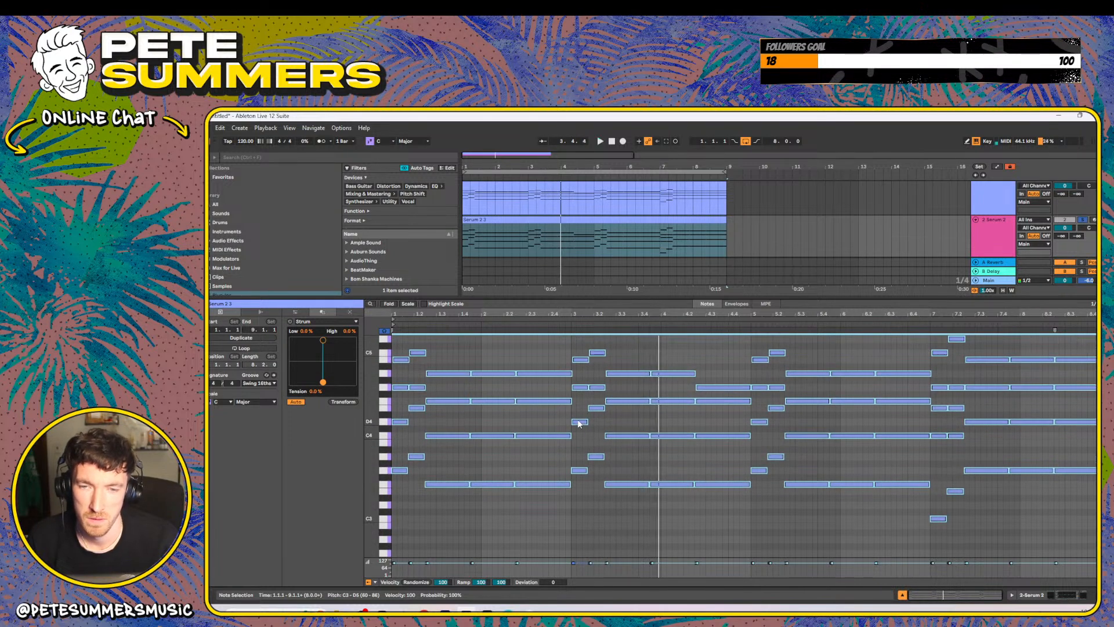
{"action": "key", "text": "space"}
{"action": "key", "text": "space"}
{"action": "scroll", "coordinate": [881, 266], "scroll_direction": "up", "scroll_amount": 1}
- Switch the copied chord track's Serum 2 to the VOX - String Vocal Follower preset
{"action": "left_click", "coordinate": [993, 239]}
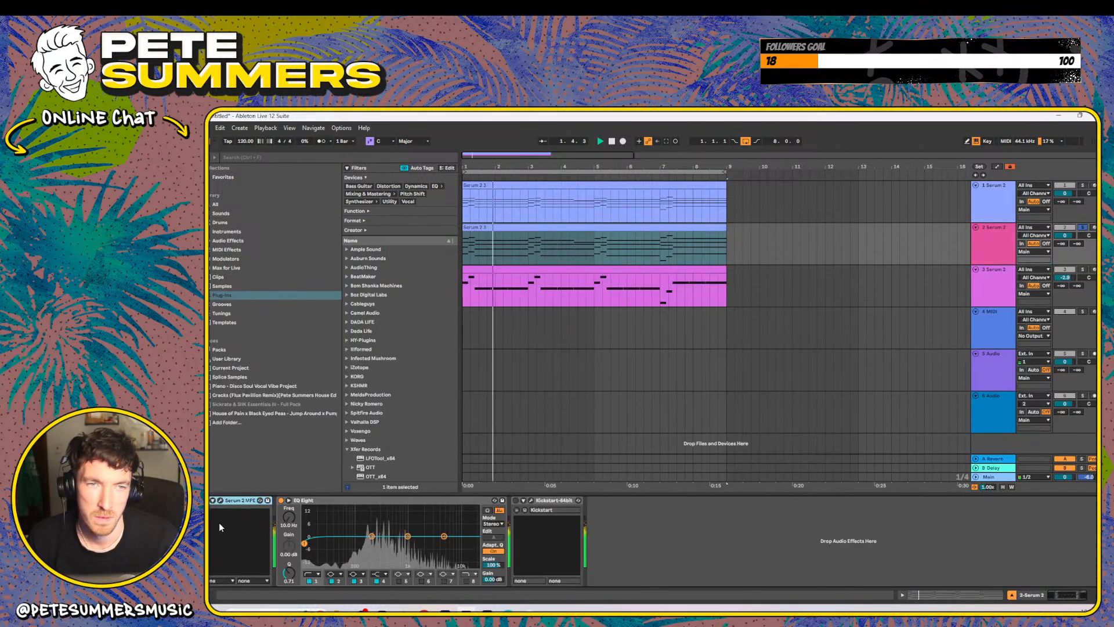
{"action": "left_click", "coordinate": [220, 500]}
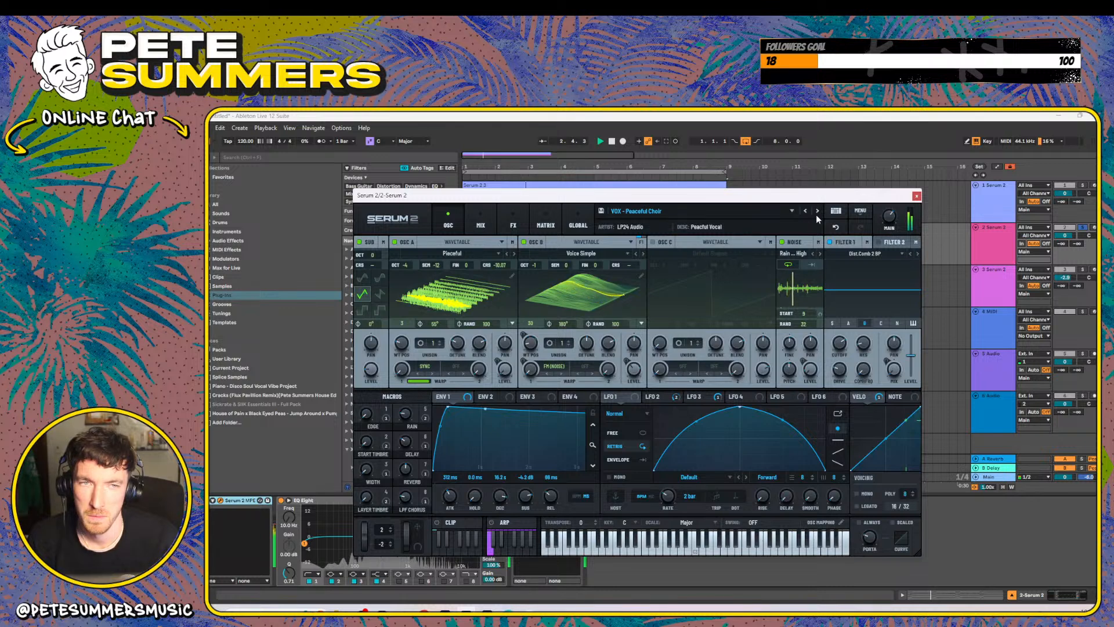
{"action": "left_click", "coordinate": [817, 218]}
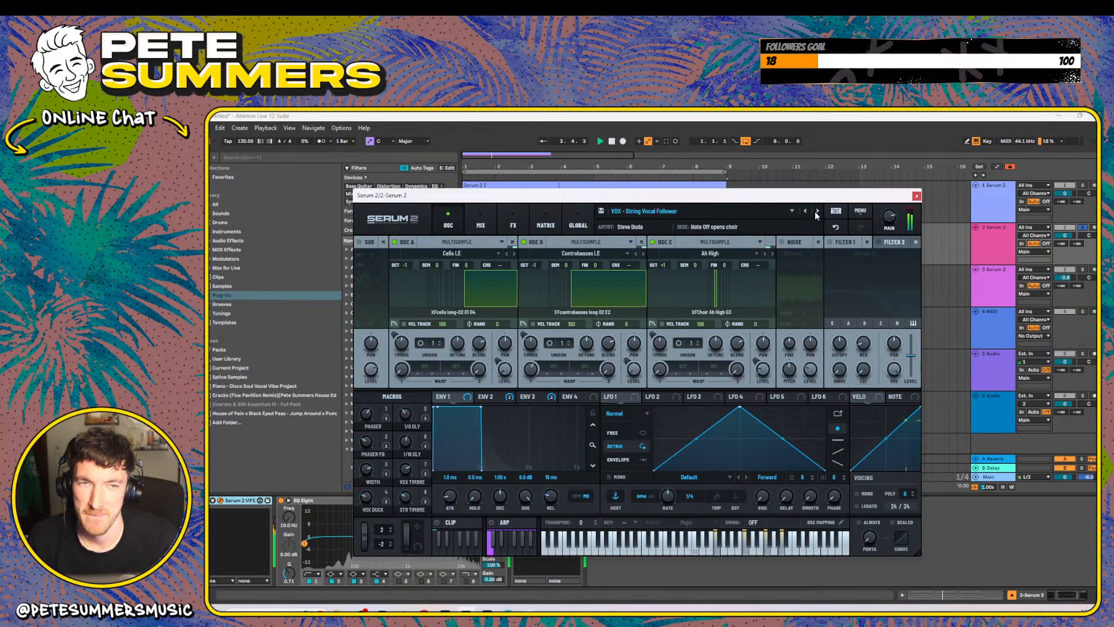
{"action": "mouse_move", "coordinate": [891, 221]}
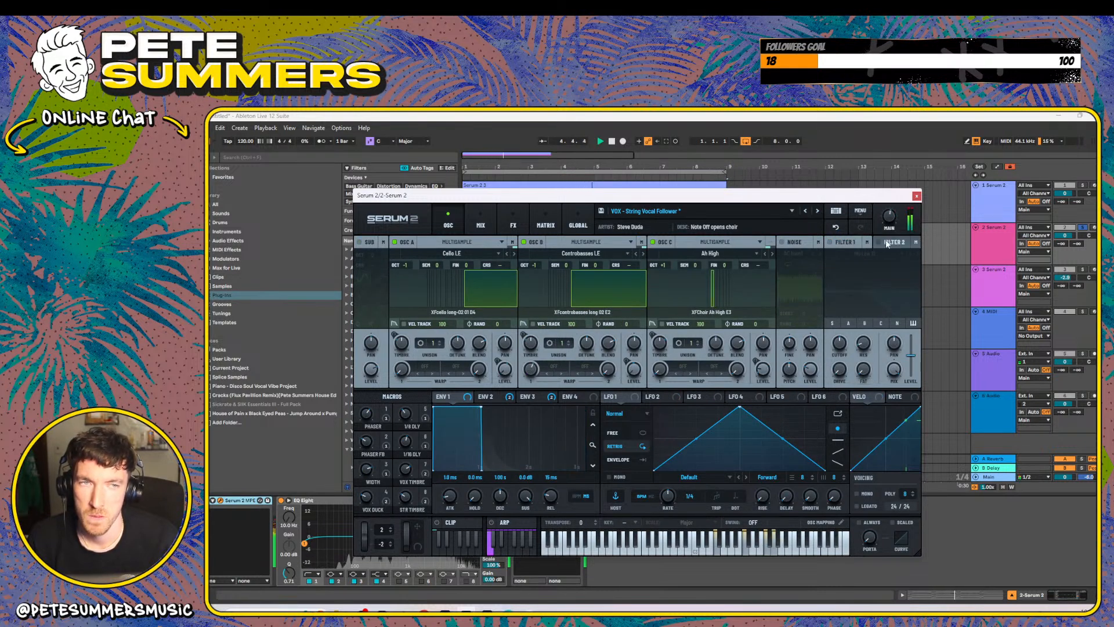
- Step the copied chord track's Serum 2 to VOX - Voices in a hurry and try its Tonal, Motion, Delay and Reverb macros
{"action": "left_click", "coordinate": [818, 211]}
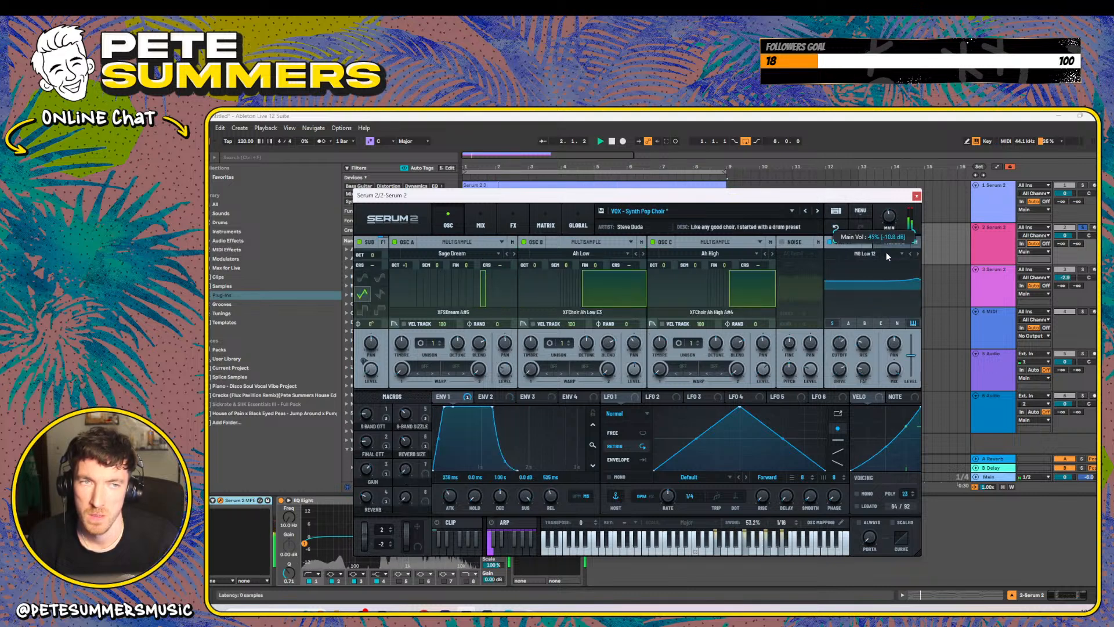
{"action": "left_click", "coordinate": [817, 212]}
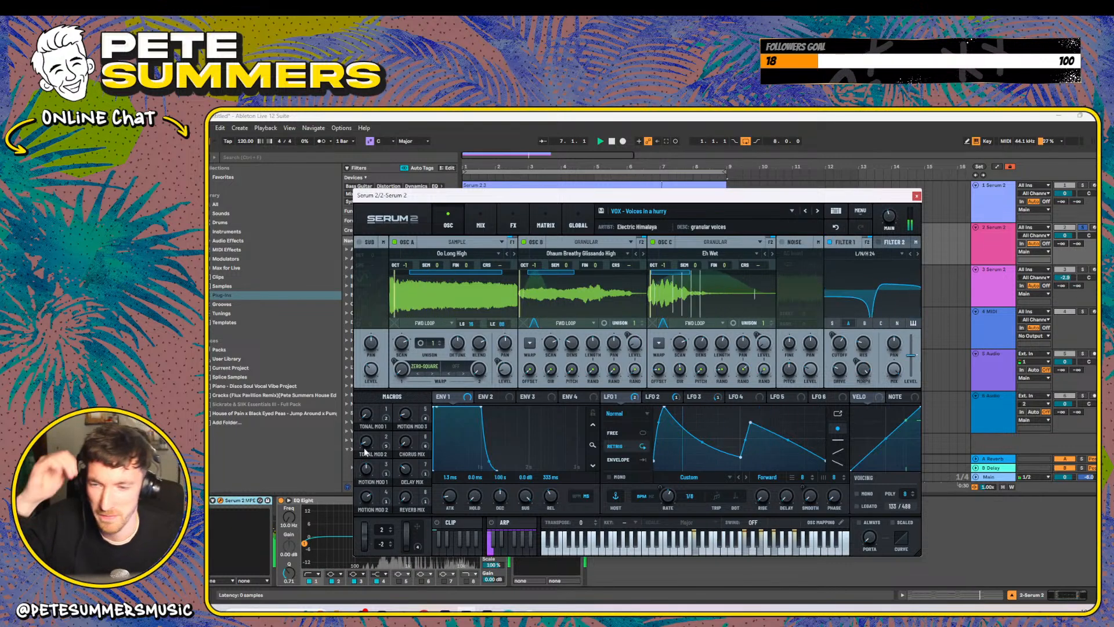
{"action": "left_click_drag", "start_coordinate": [366, 414], "coordinate": [372, 310]}
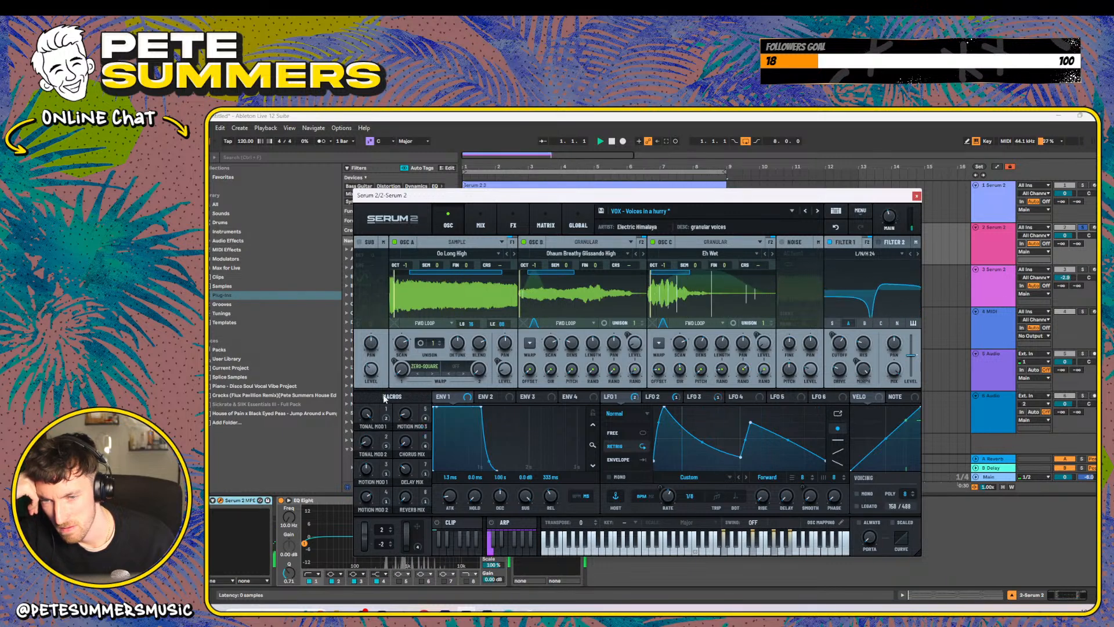
{"action": "left_click_drag", "start_coordinate": [406, 414], "coordinate": [375, 404]}
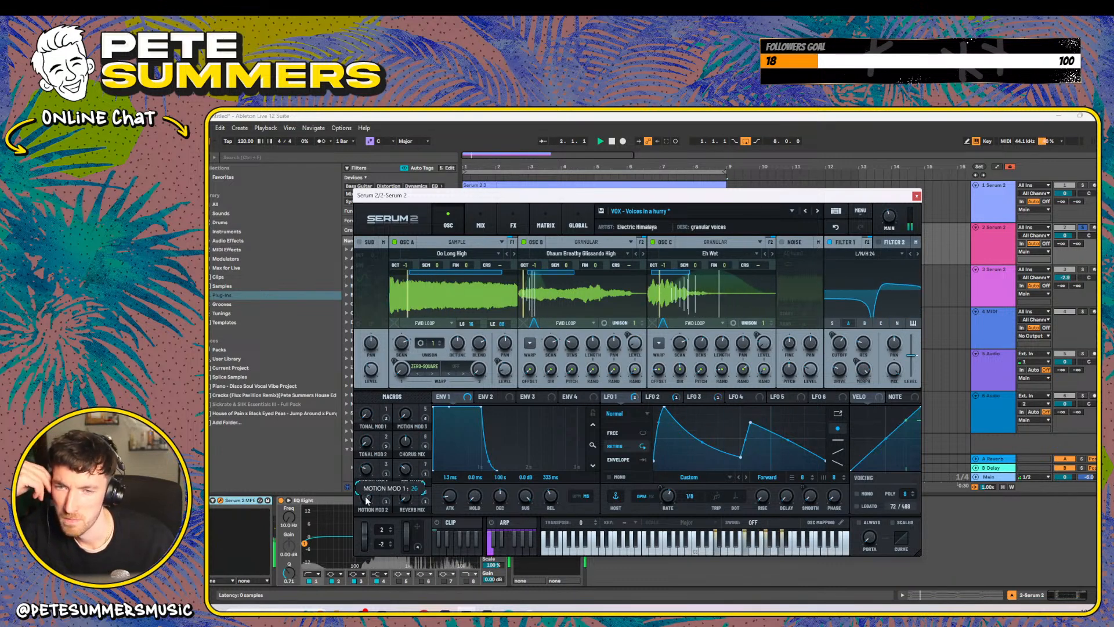
{"action": "mouse_move", "coordinate": [365, 496]}
{"action": "left_mouse_down"}
{"action": "mouse_move", "coordinate": [363, 520]}
{"action": "mouse_move", "coordinate": [371, 460]}
{"action": "mouse_move", "coordinate": [368, 509]}
{"action": "left_mouse_up"}
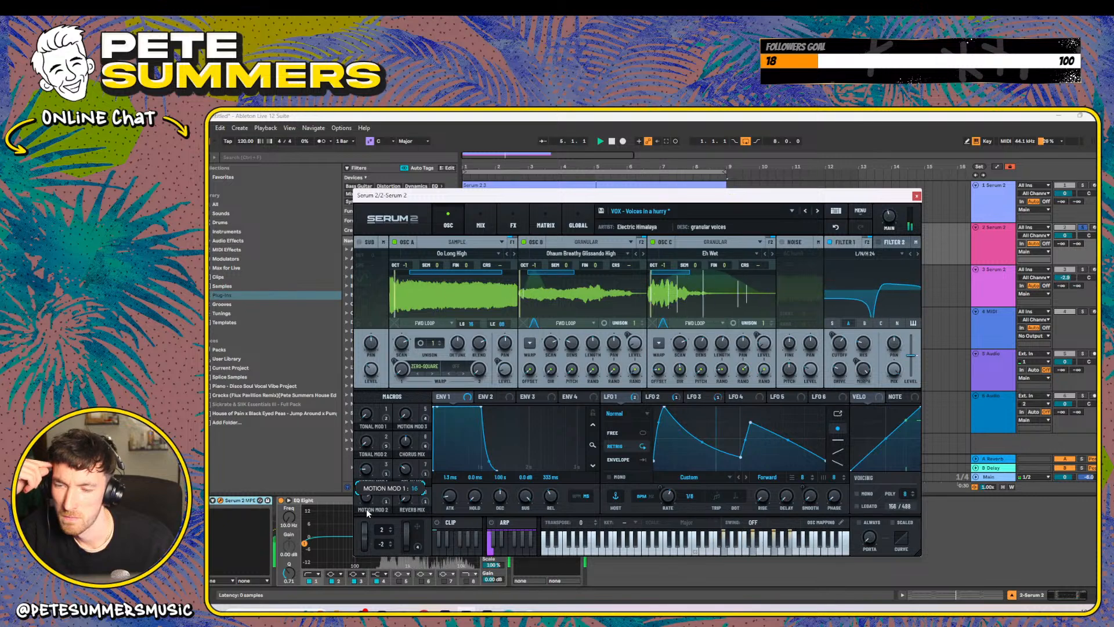
{"action": "left_click_drag", "start_coordinate": [413, 473], "coordinate": [415, 445]}
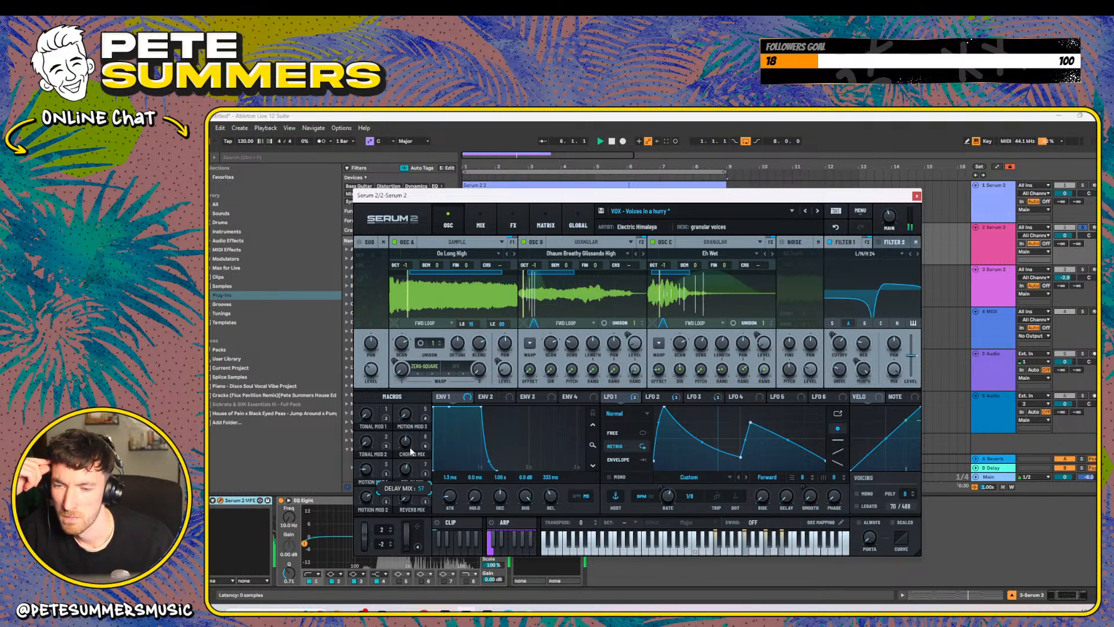
{"action": "left_click_drag", "start_coordinate": [405, 498], "coordinate": [366, 516]}
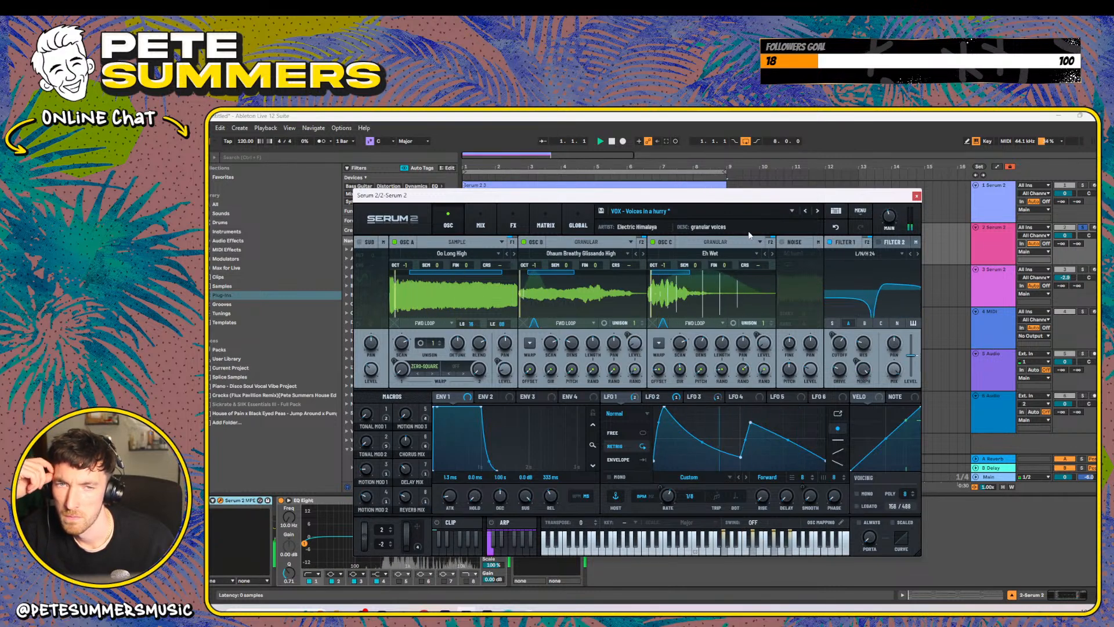
- Transpose all notes in the copied chord clip down one octave and restart playback to hear them
{"action": "left_click", "coordinate": [917, 196]}
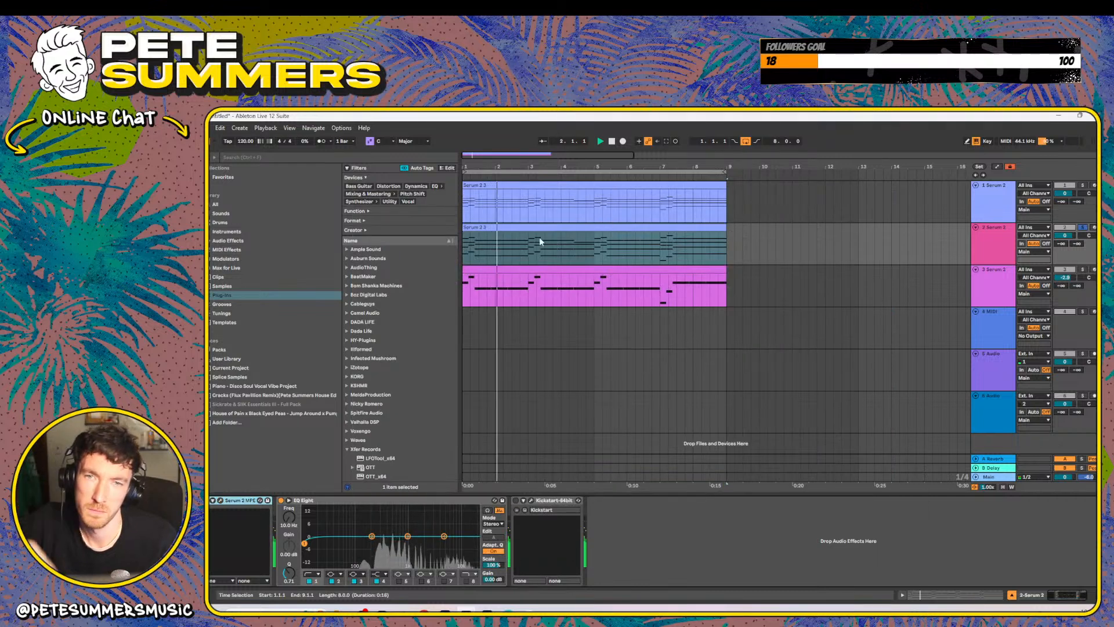
{"action": "double_click", "coordinate": [546, 231]}
{"action": "left_click_drag", "start_coordinate": [562, 505], "coordinate": [555, 451]}
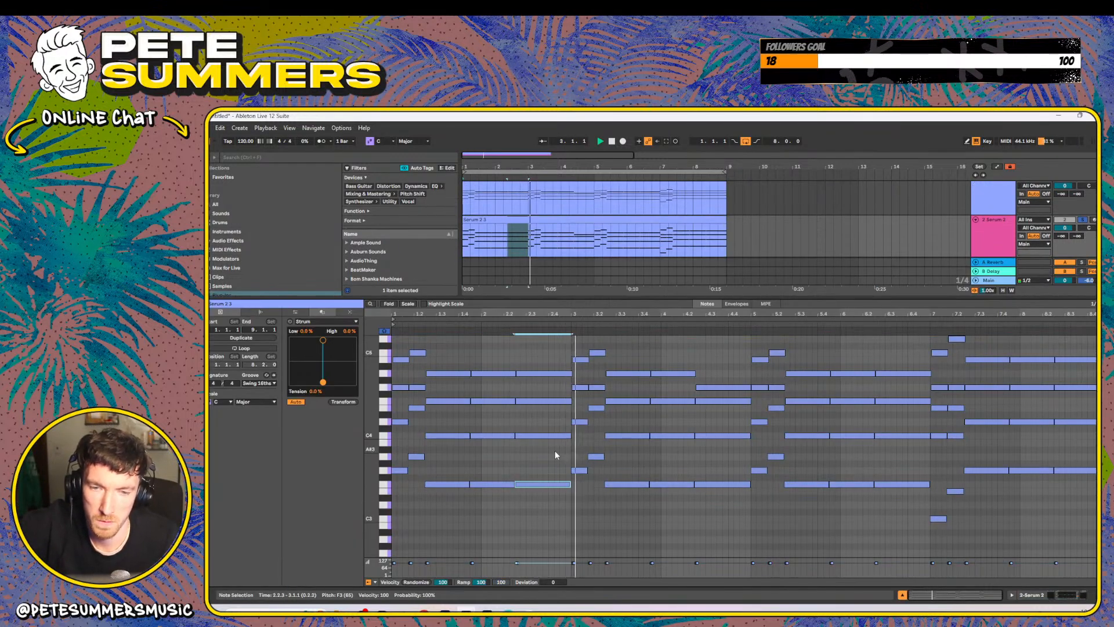
{"action": "key", "text": "ctrl+a"}
{"action": "key", "text": "shift+Down"}
{"action": "key", "text": "space"}
{"action": "key", "text": "space"}
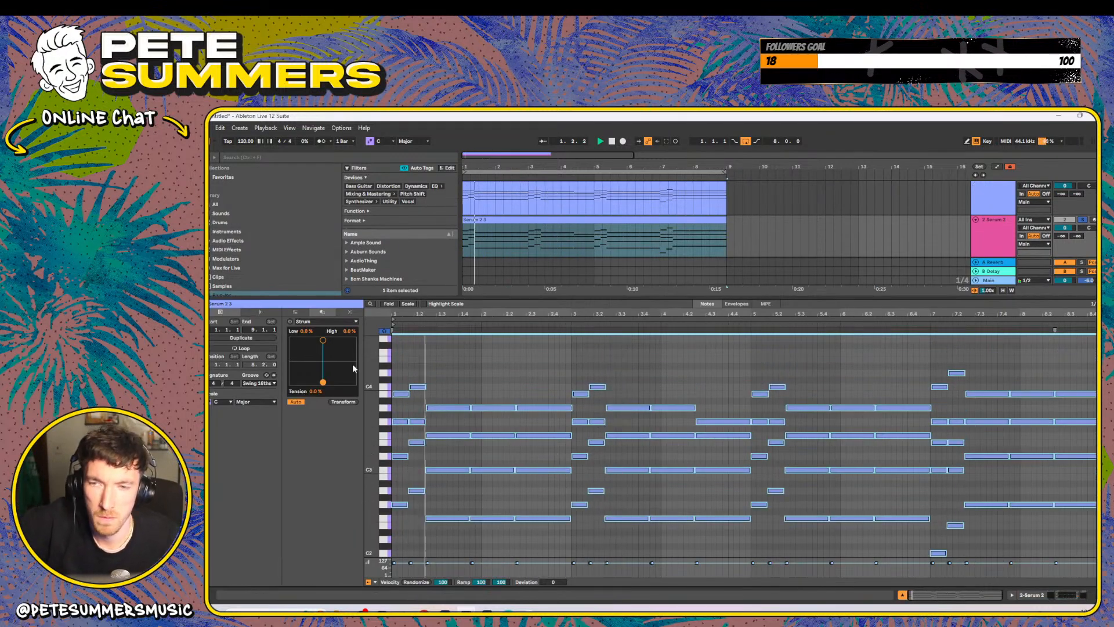
- Collapse the note editor, reopen the copied chord track's Serum 2 and switch it to the WIND - Alto Sax preset
{"action": "left_click_drag", "start_coordinate": [604, 296], "coordinate": [632, 604]}
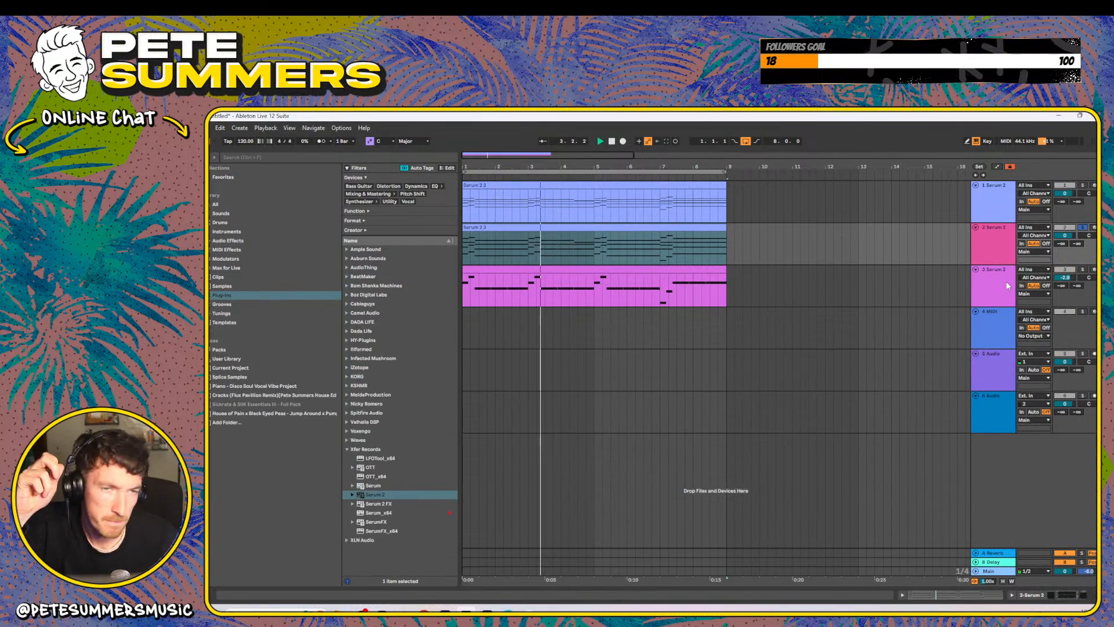
{"action": "double_click", "coordinate": [986, 245]}
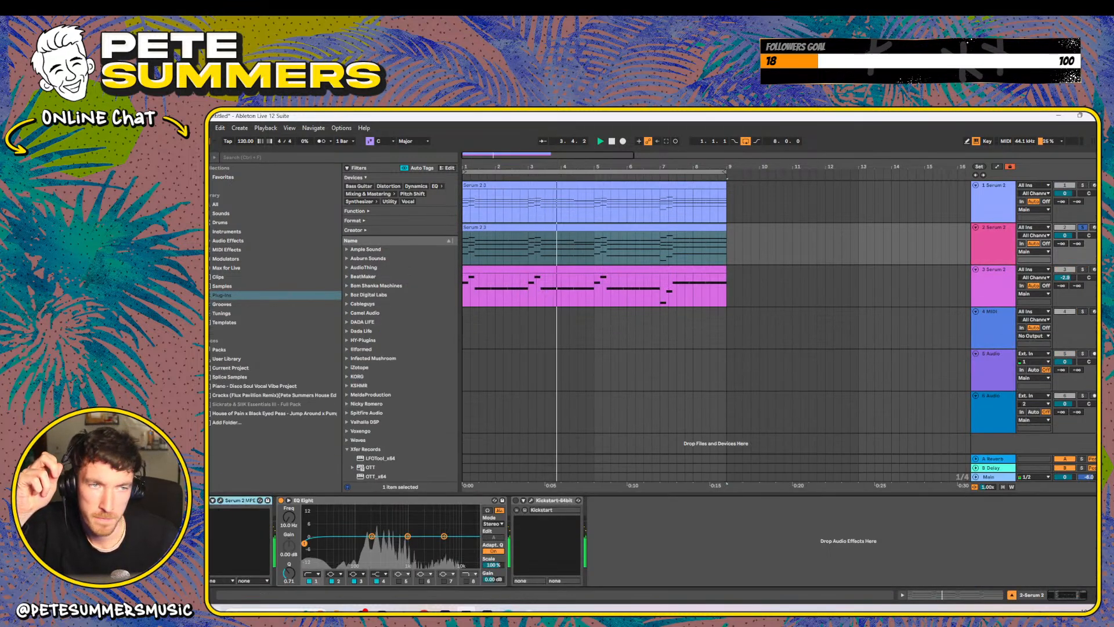
{"action": "left_click", "coordinate": [221, 501]}
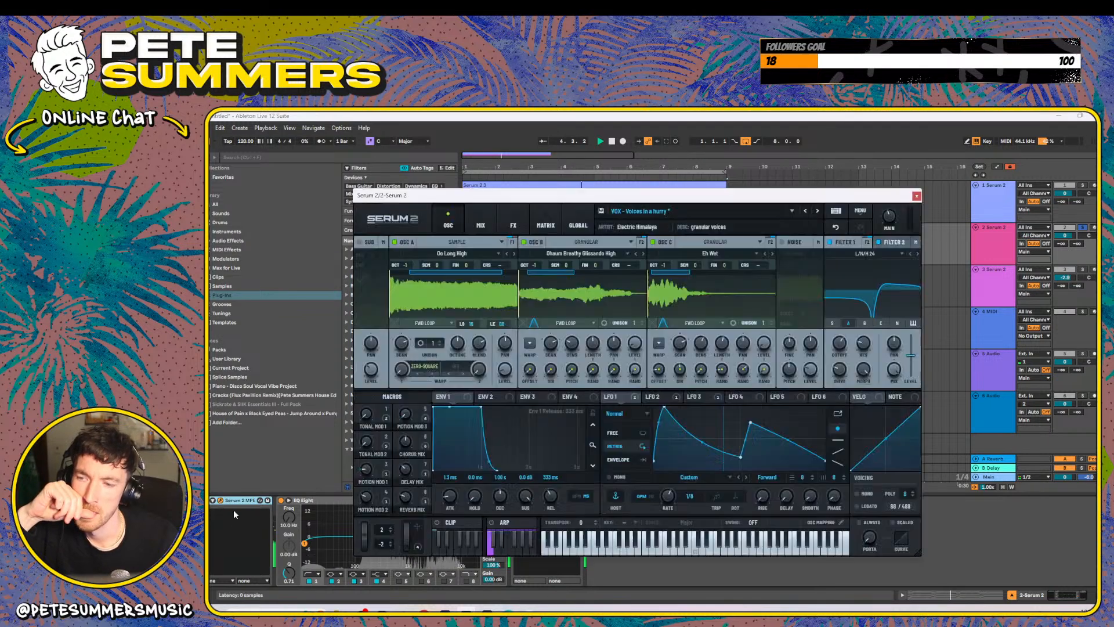
{"action": "left_click", "coordinate": [804, 212]}
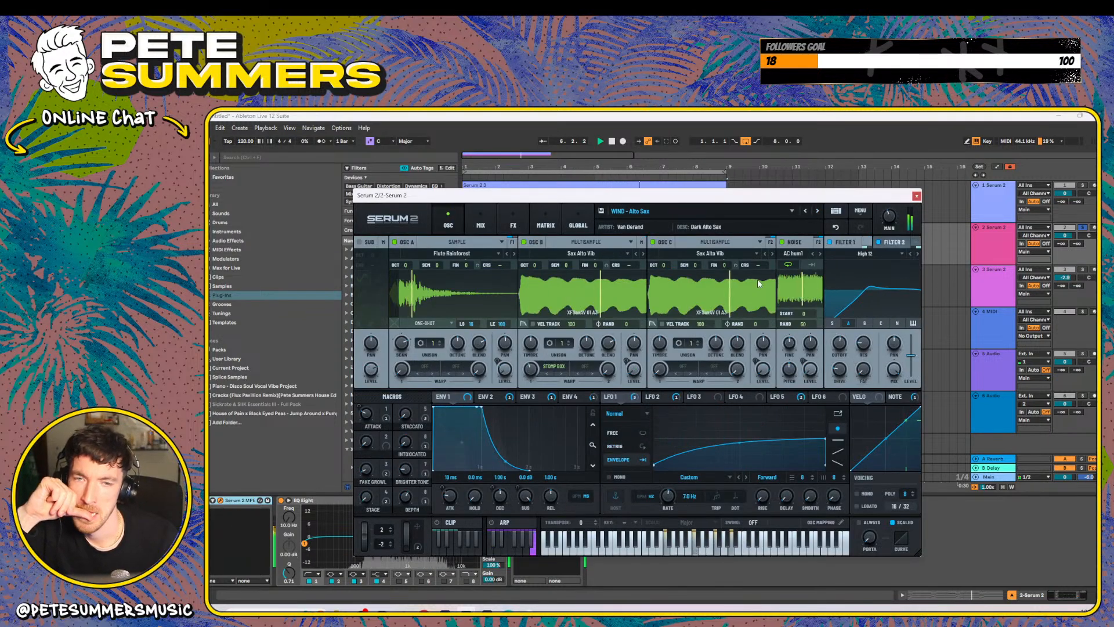
- Audition the factory Loop presets on the copied chord track, from LOOP - Acid Bass Toolbox through to LOOP - Apollo's Aria, and close Serum 2
{"action": "left_click", "coordinate": [657, 212]}
{"action": "mouse_move", "coordinate": [641, 225]}
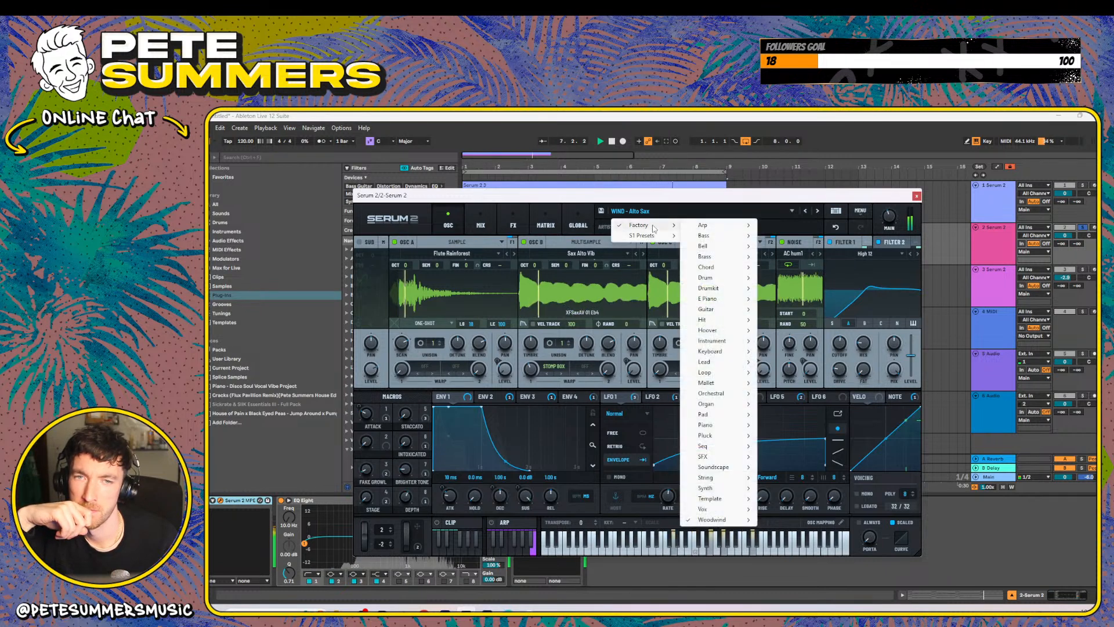
{"action": "mouse_move", "coordinate": [712, 374]}
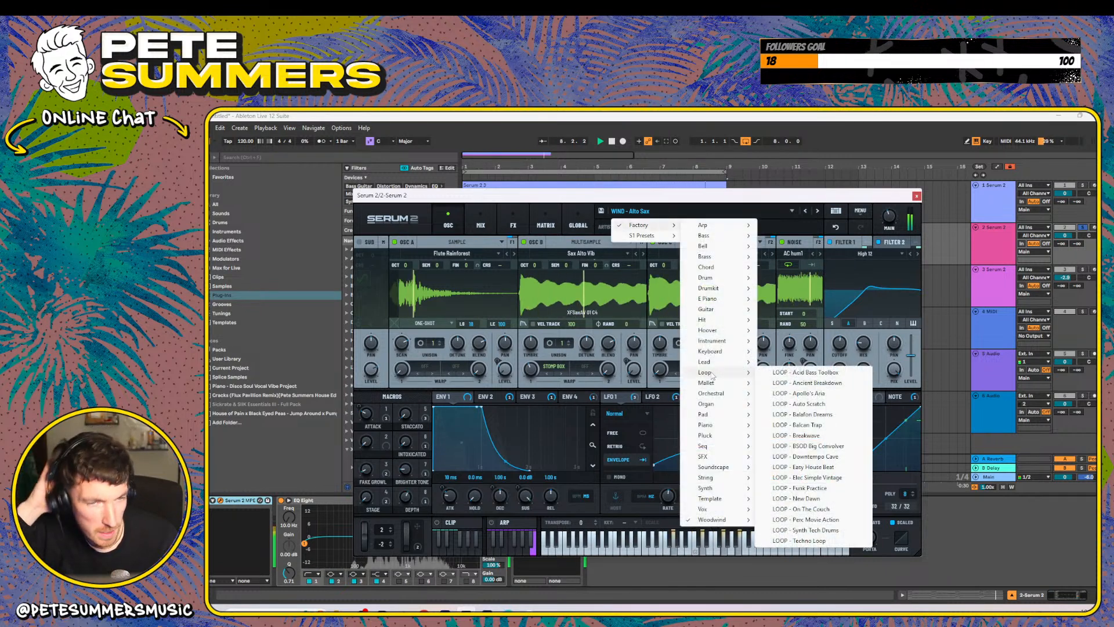
{"action": "left_click", "coordinate": [806, 372]}
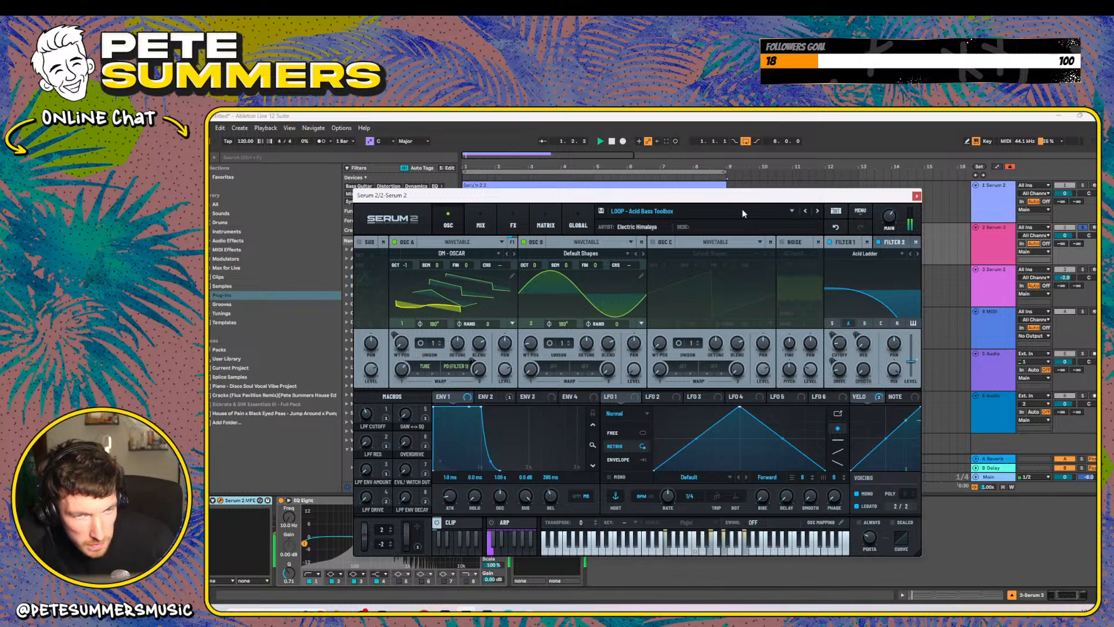
{"action": "left_click", "coordinate": [817, 211]}
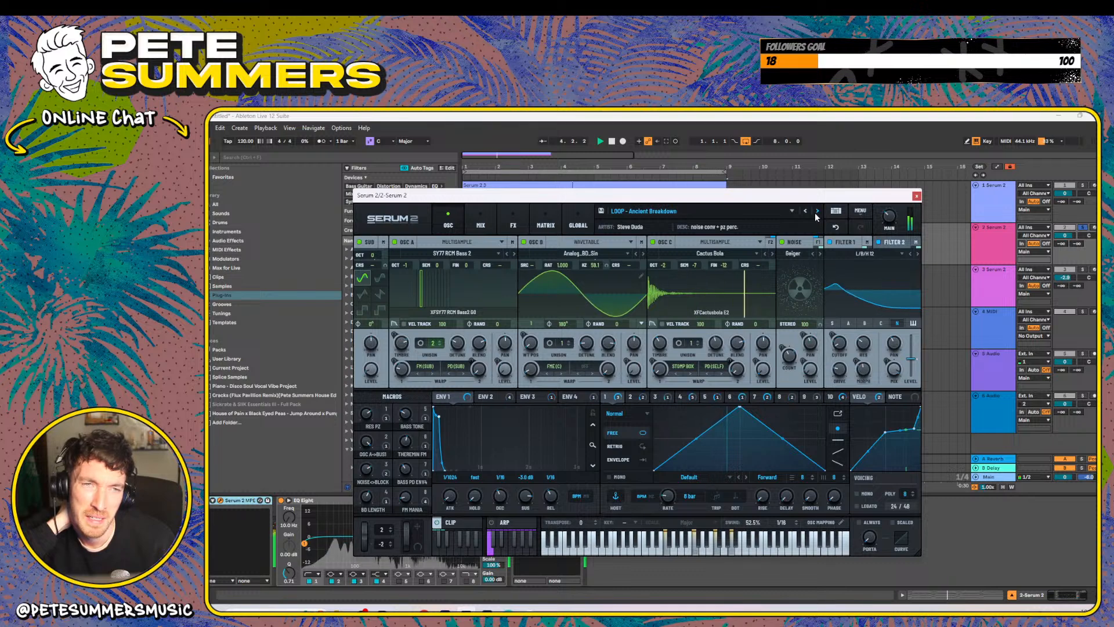
{"action": "left_click", "coordinate": [817, 211]}
{"action": "left_click", "coordinate": [773, 211]}
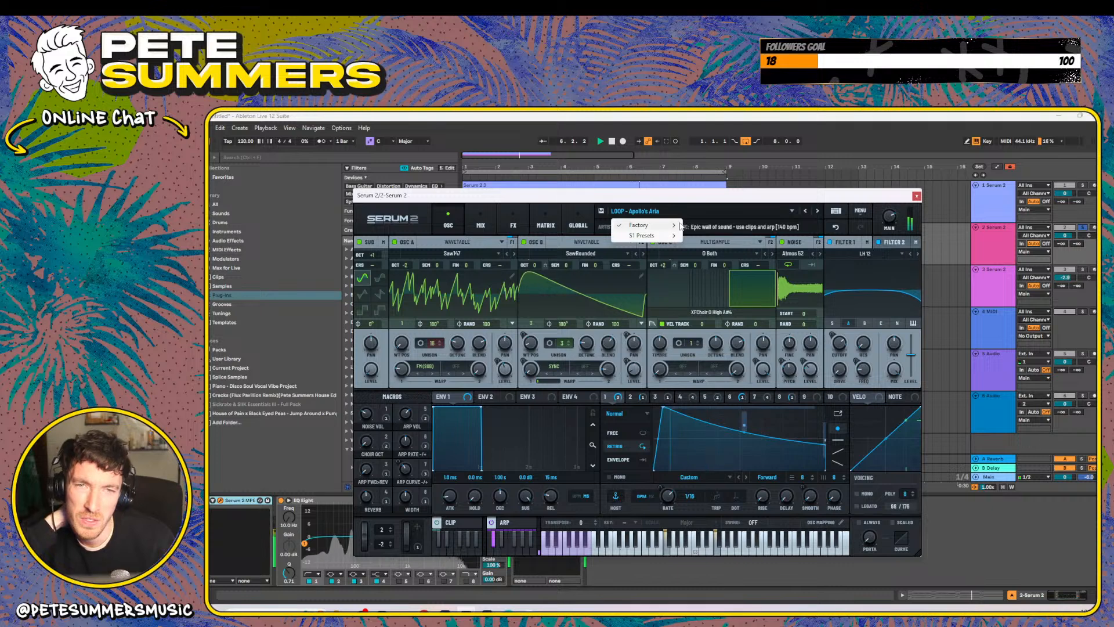
{"action": "left_click", "coordinate": [762, 197]}
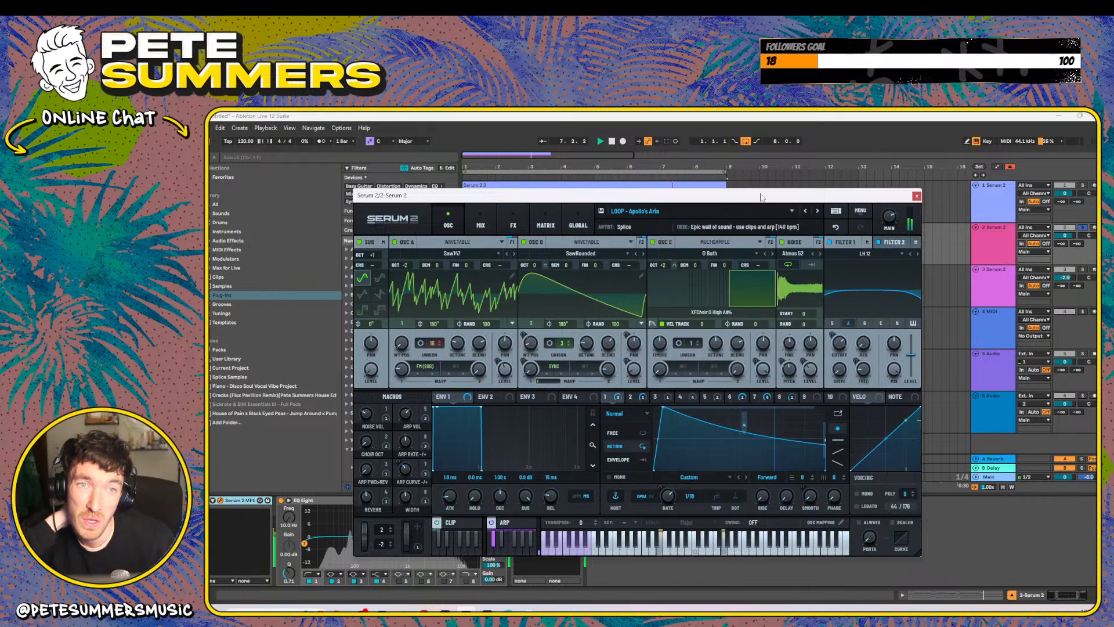
{"action": "left_click", "coordinate": [917, 196]}
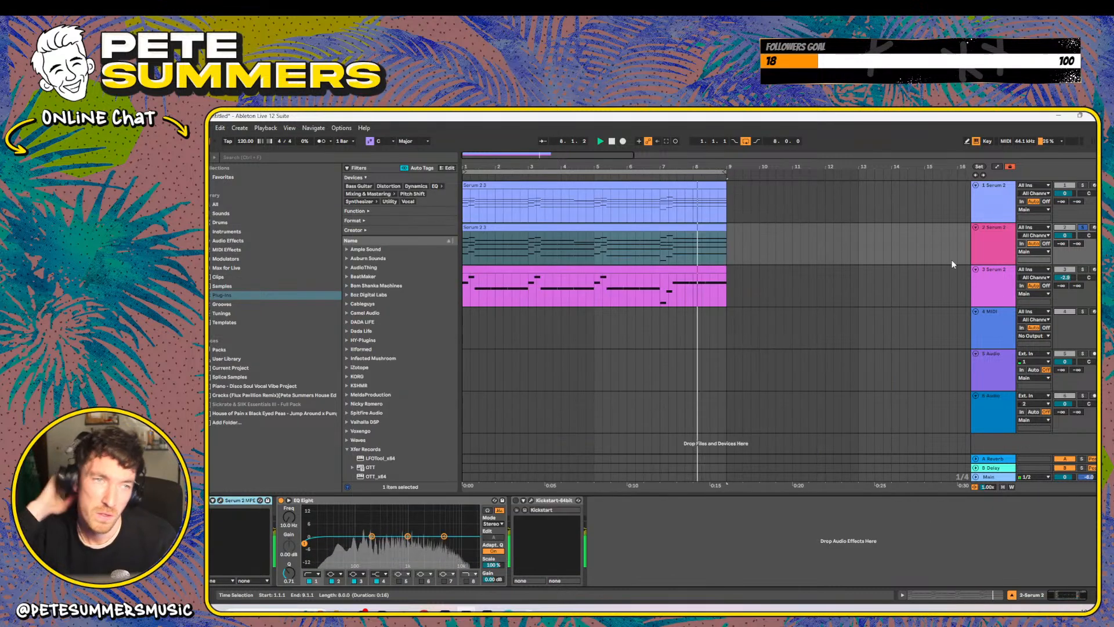
- Solo the third track, audition Loop presets in its Serum 2 up to LOOP - Apollo's Aria, and check the oscillators
{"action": "left_click", "coordinate": [1084, 273]}
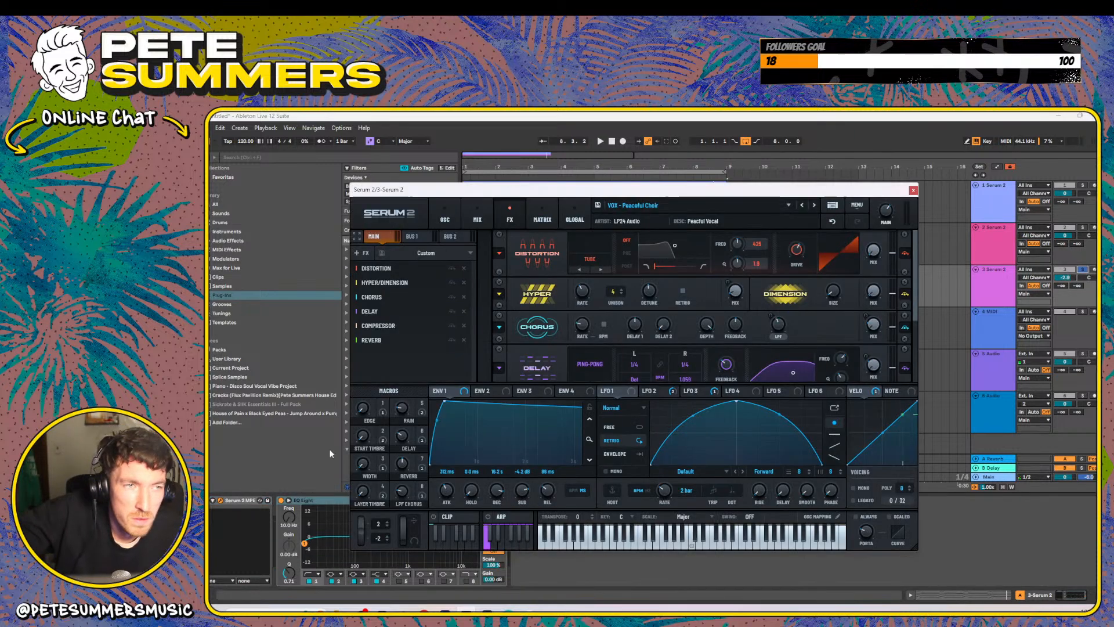
{"action": "left_click", "coordinate": [717, 202]}
{"action": "mouse_move", "coordinate": [703, 366]}
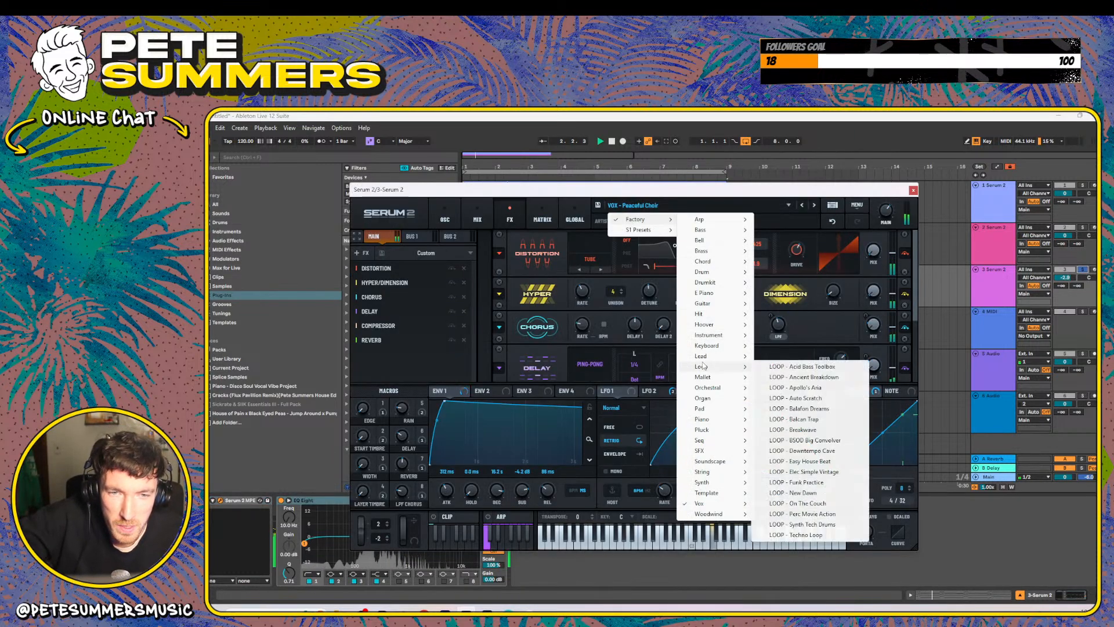
{"action": "left_click", "coordinate": [754, 364]}
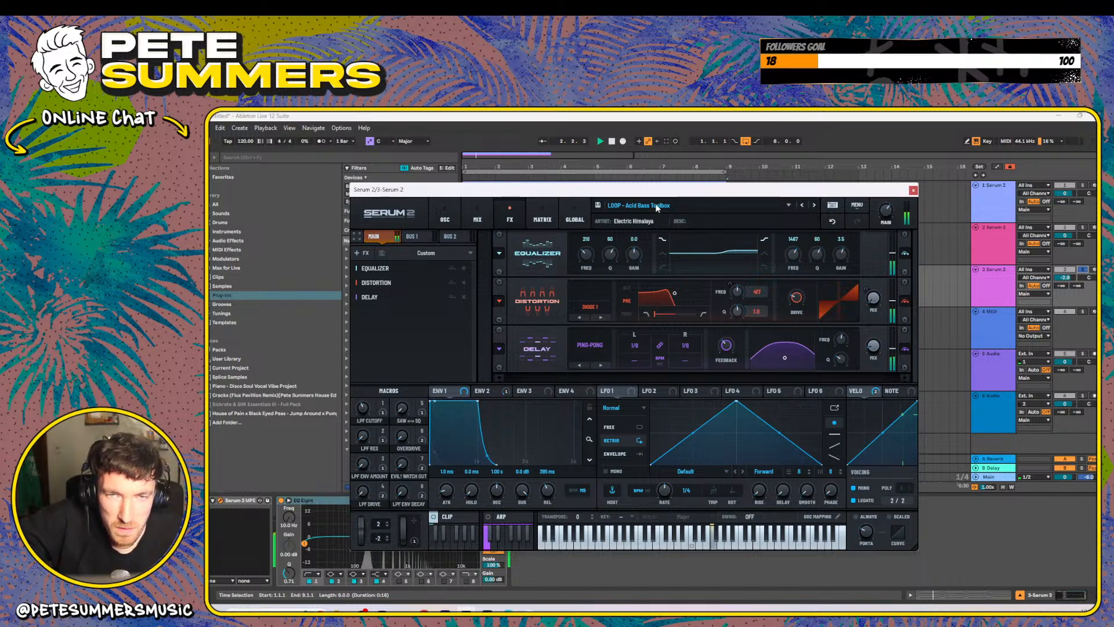
{"action": "left_click", "coordinate": [816, 206]}
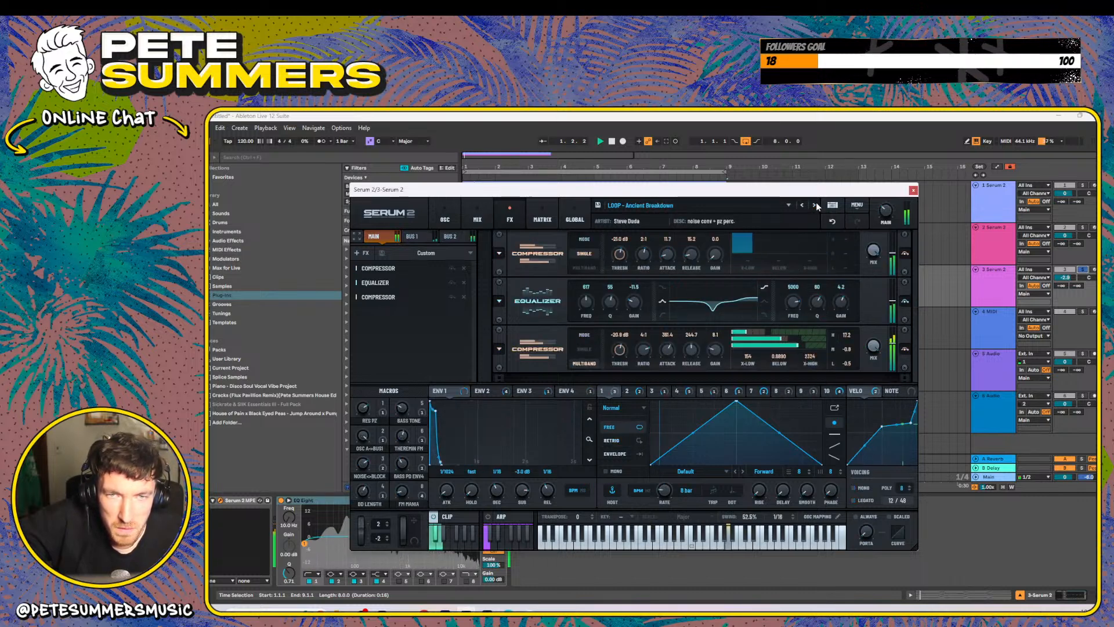
{"action": "left_click", "coordinate": [816, 205]}
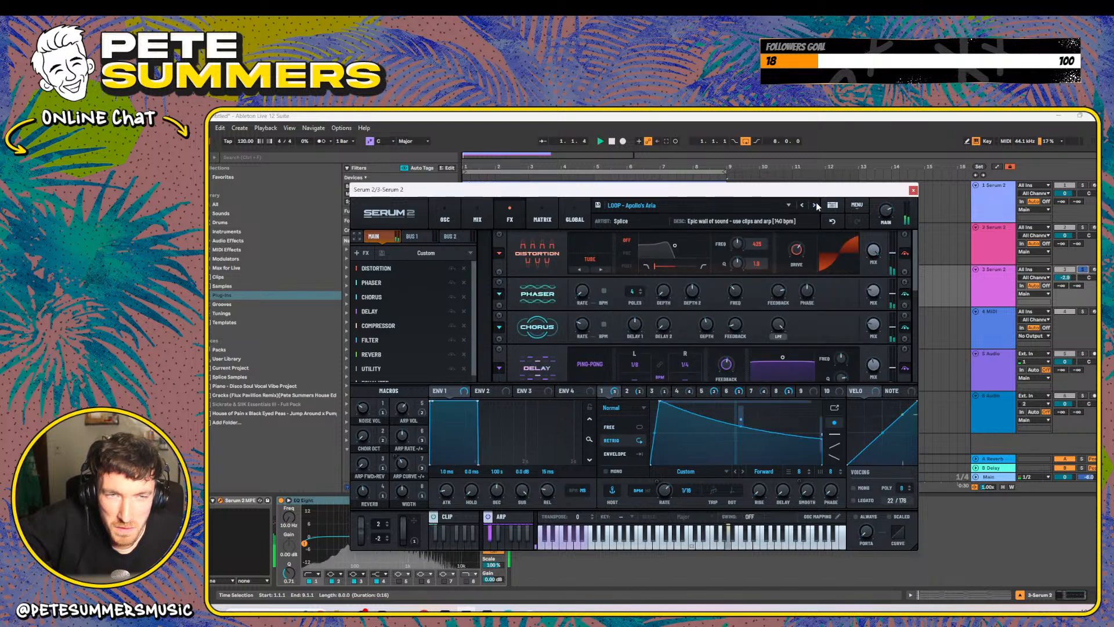
{"action": "left_click", "coordinate": [444, 215]}
{"action": "left_click", "coordinate": [913, 189]}
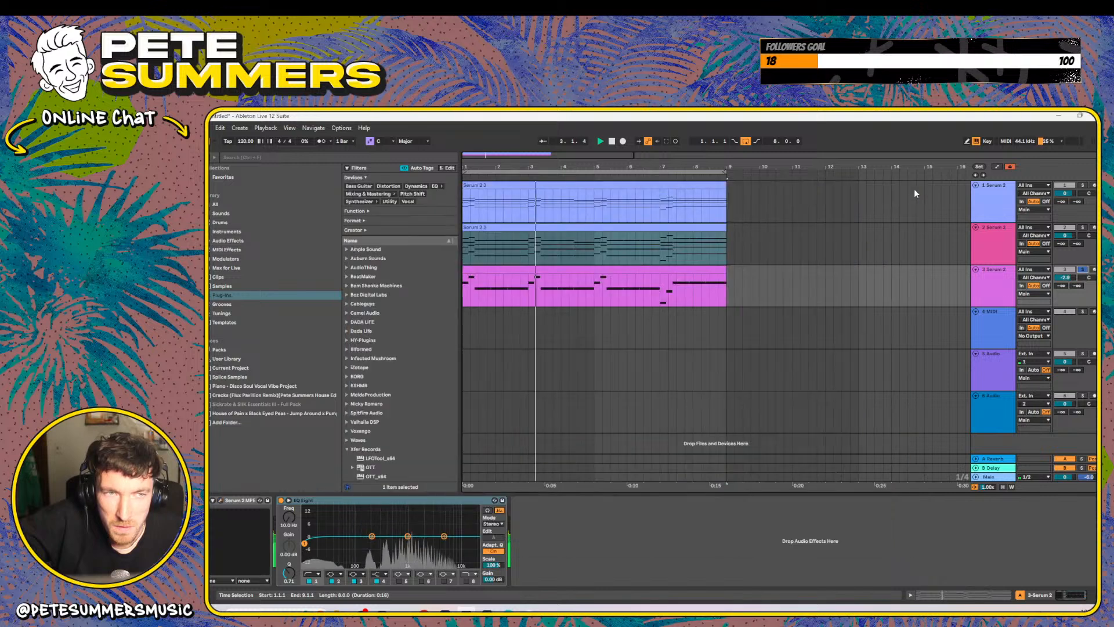
- Transpose all notes in the third track's clip down one octave and restart playback
{"action": "key", "text": "shift+Tab"}
{"action": "left_click", "coordinate": [636, 529]}
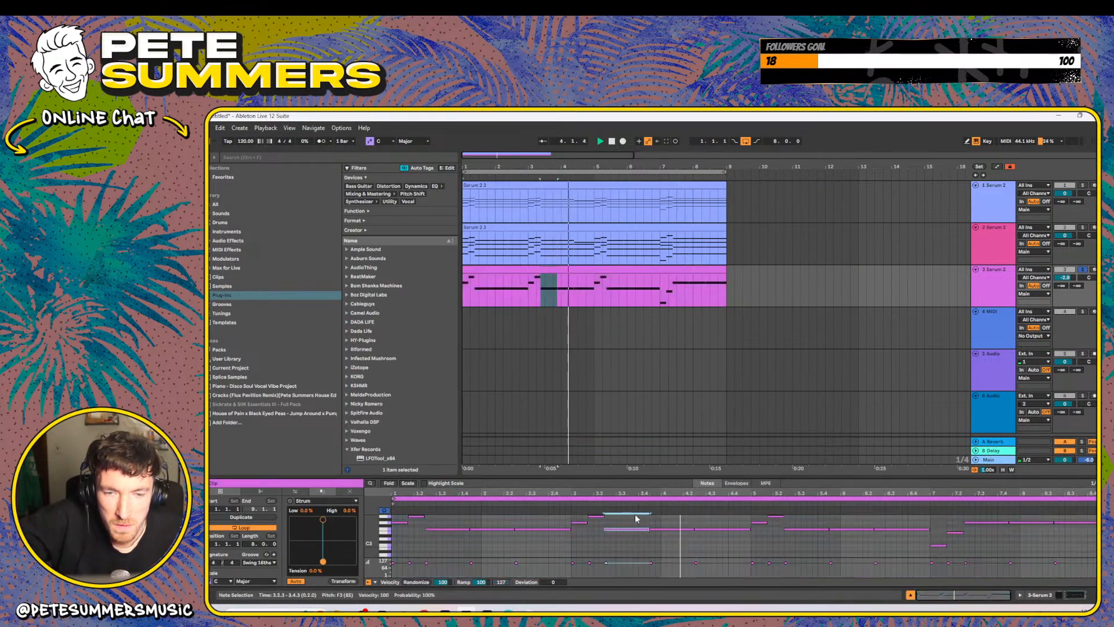
{"action": "key", "text": "ctrl+a"}
{"action": "key", "text": "shift+Down"}
{"action": "key", "text": "space"}
{"action": "key", "text": "space"}
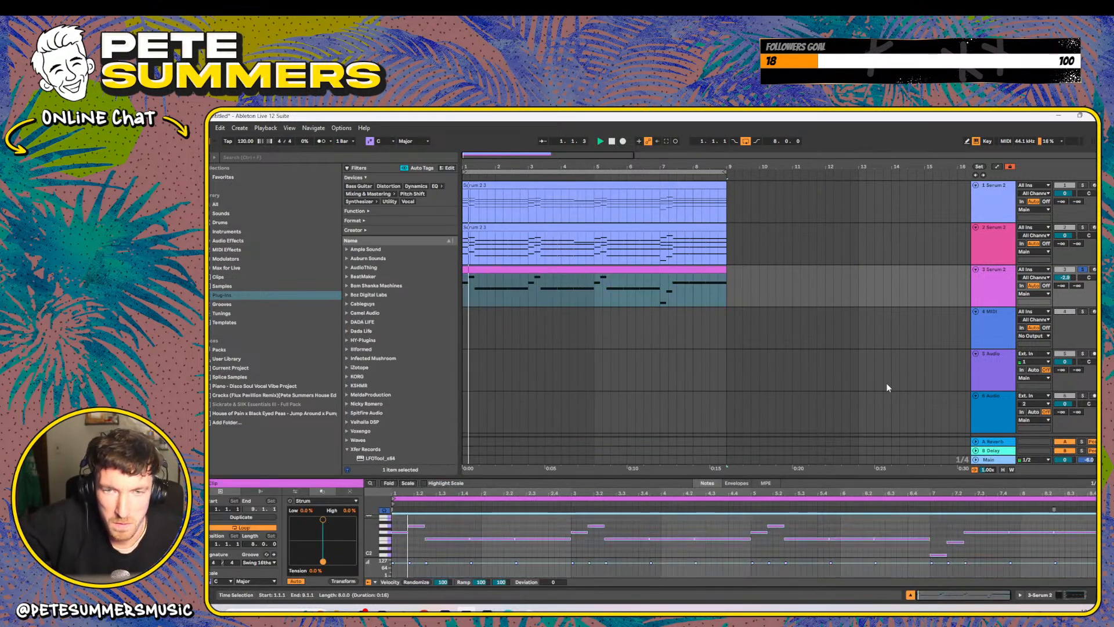
- Reopen the third track's Serum 2 and adjust its Arp Vol, Arp Fwd/Rev, Noise Vol and Choir Oct macros during playback
{"action": "left_click", "coordinate": [983, 288]}
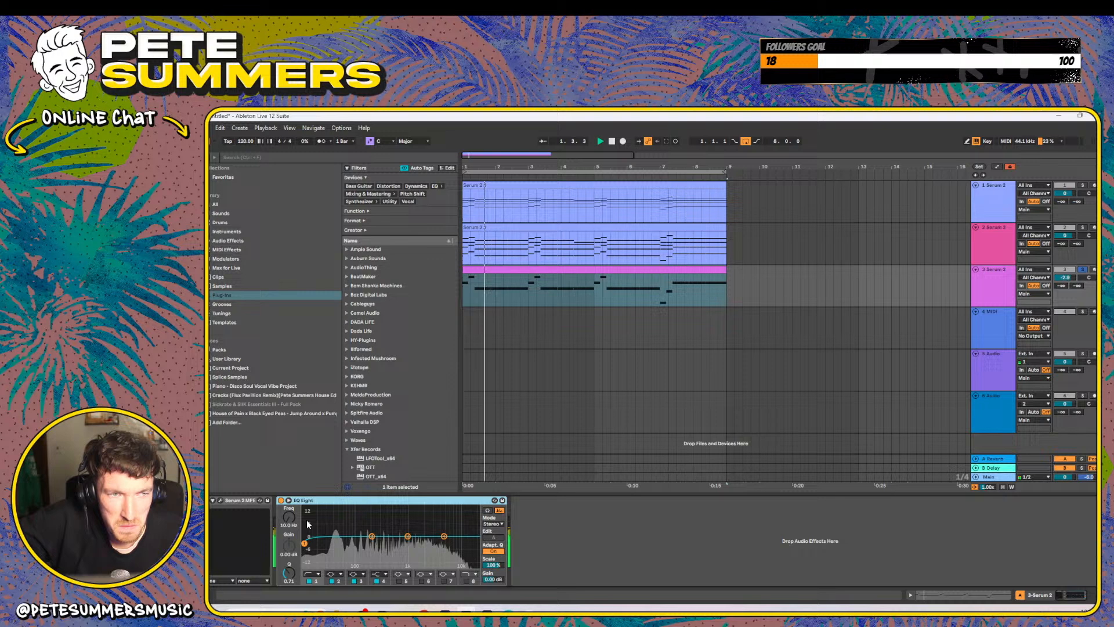
{"action": "left_click", "coordinate": [221, 500]}
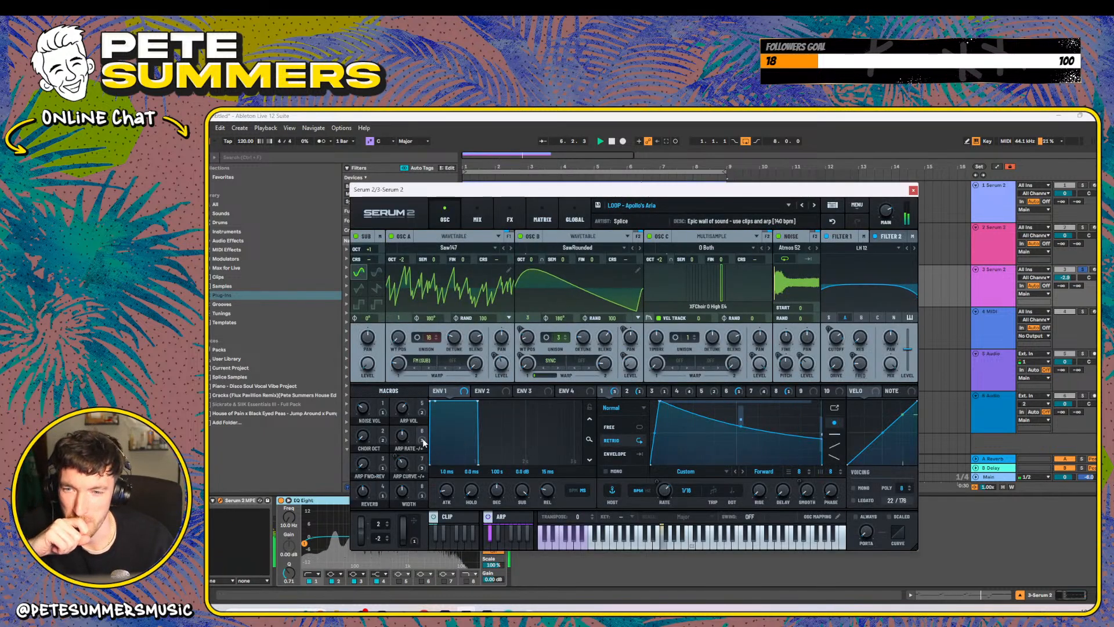
{"action": "left_click_drag", "start_coordinate": [402, 406], "coordinate": [406, 343]}
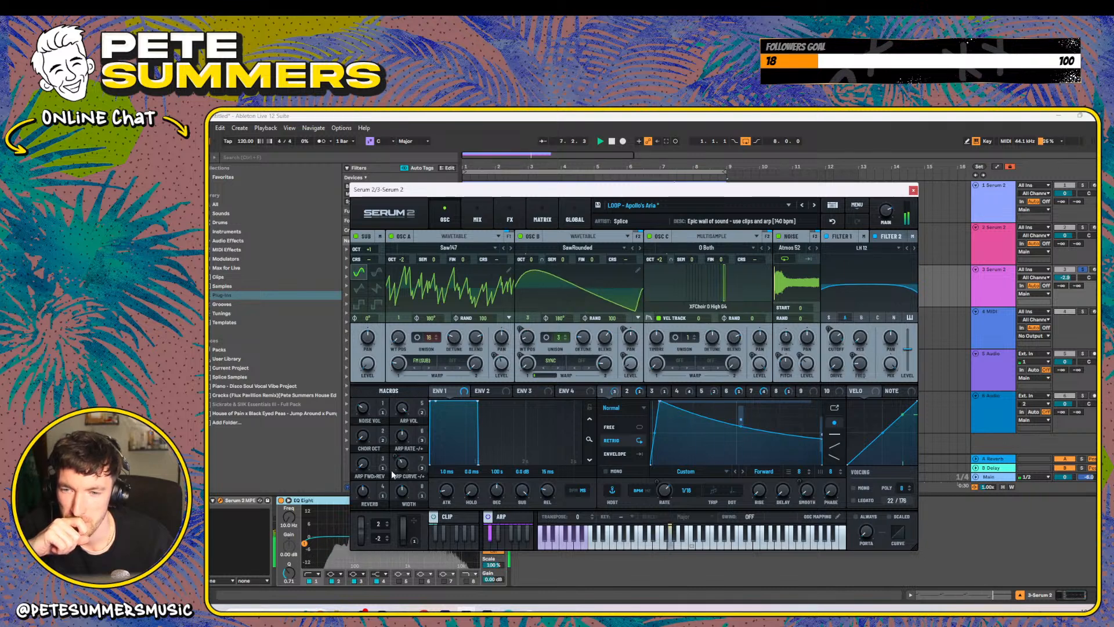
{"action": "left_click_drag", "start_coordinate": [364, 449], "coordinate": [393, 350]}
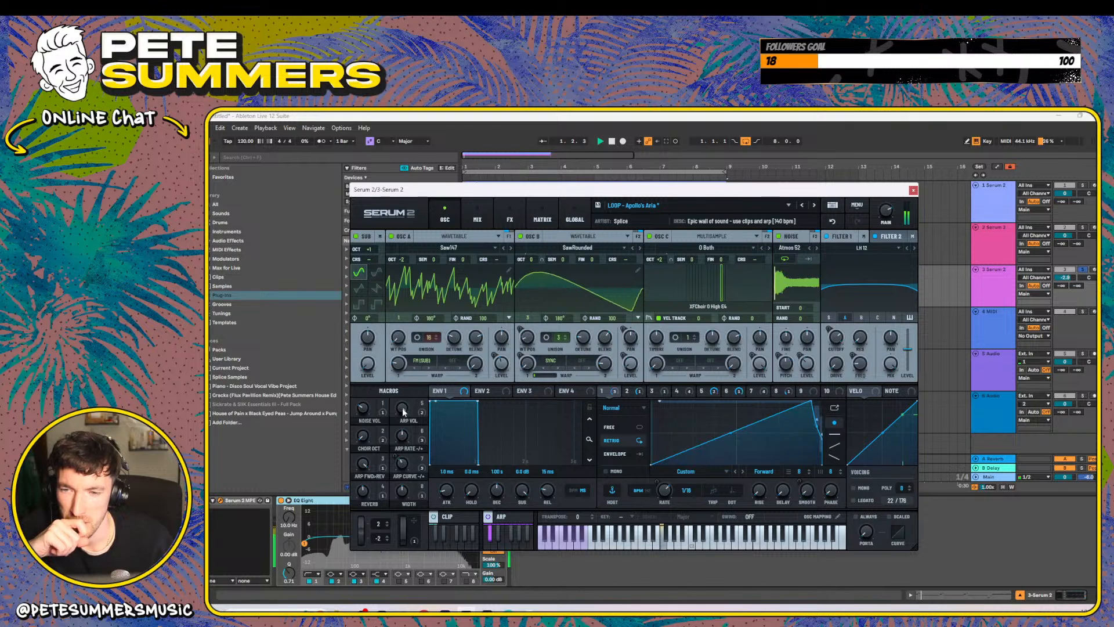
{"action": "mouse_move", "coordinate": [405, 410]}
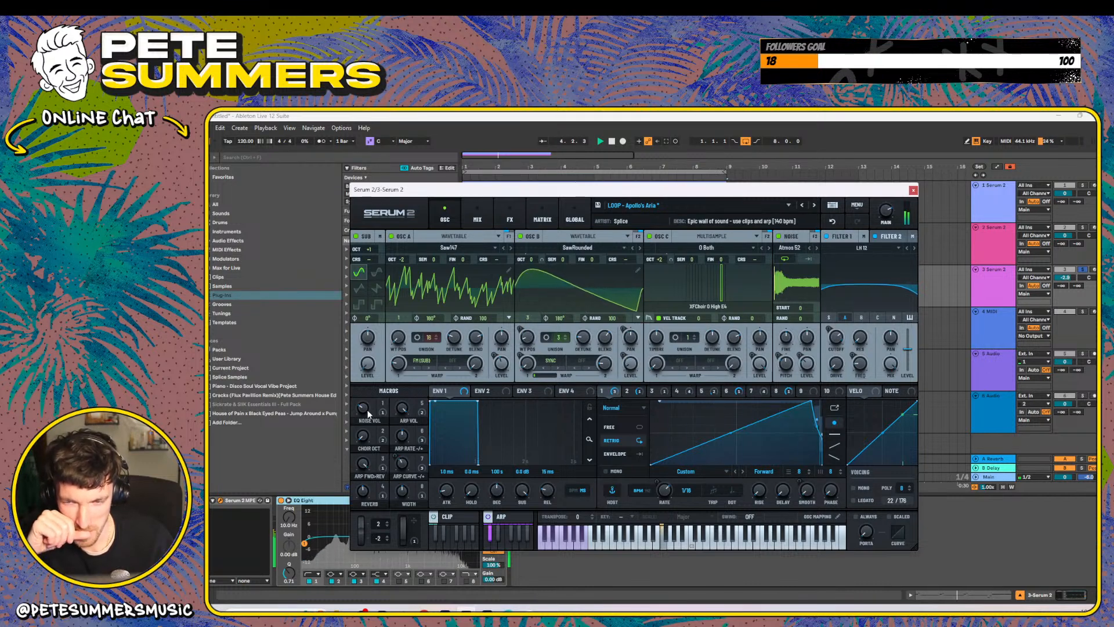
{"action": "left_click_drag", "start_coordinate": [367, 410], "coordinate": [369, 359]}
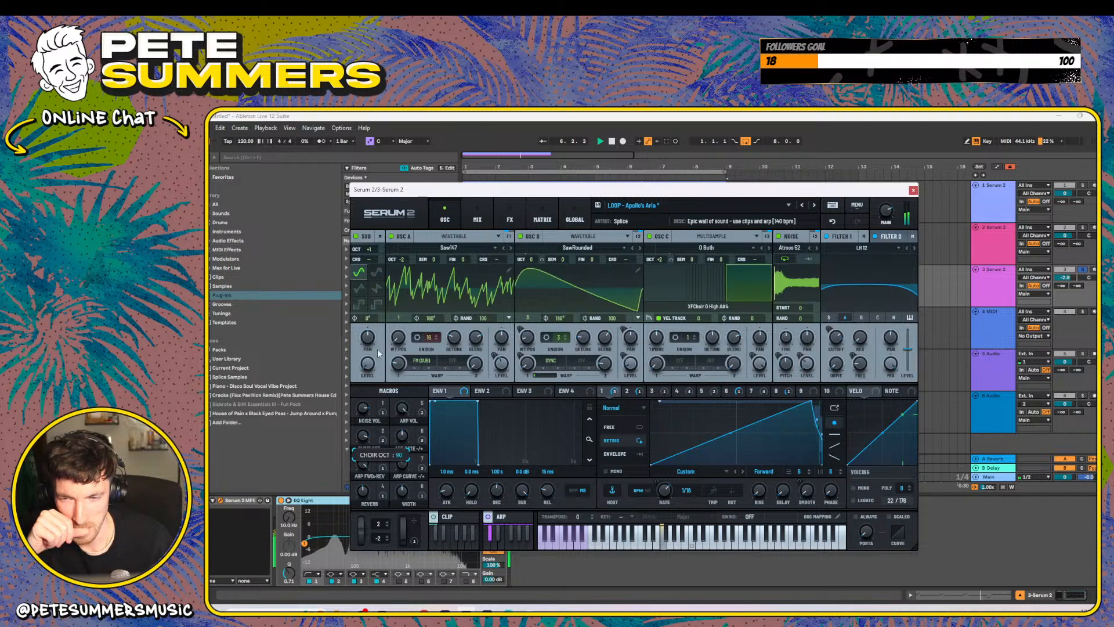
- Adjust the Width and Reverb macros of LOOP - Apollo's Aria, then load LOOP - Auto Scratch and vary its macros
{"action": "left_click_drag", "start_coordinate": [401, 493], "coordinate": [412, 519]}
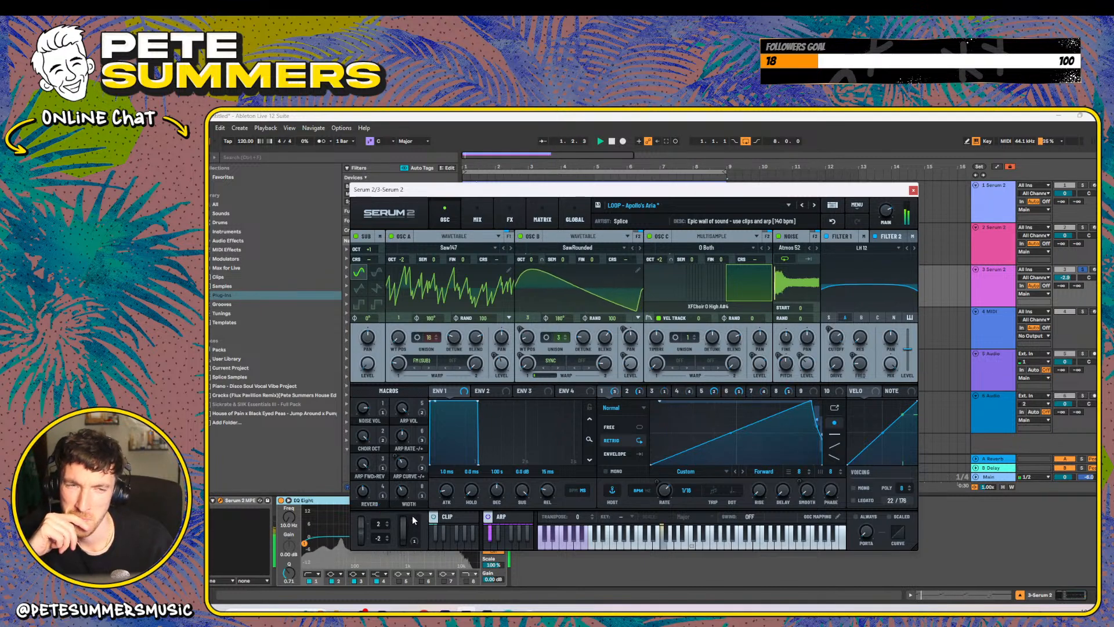
{"action": "left_click_drag", "start_coordinate": [363, 491], "coordinate": [365, 508]}
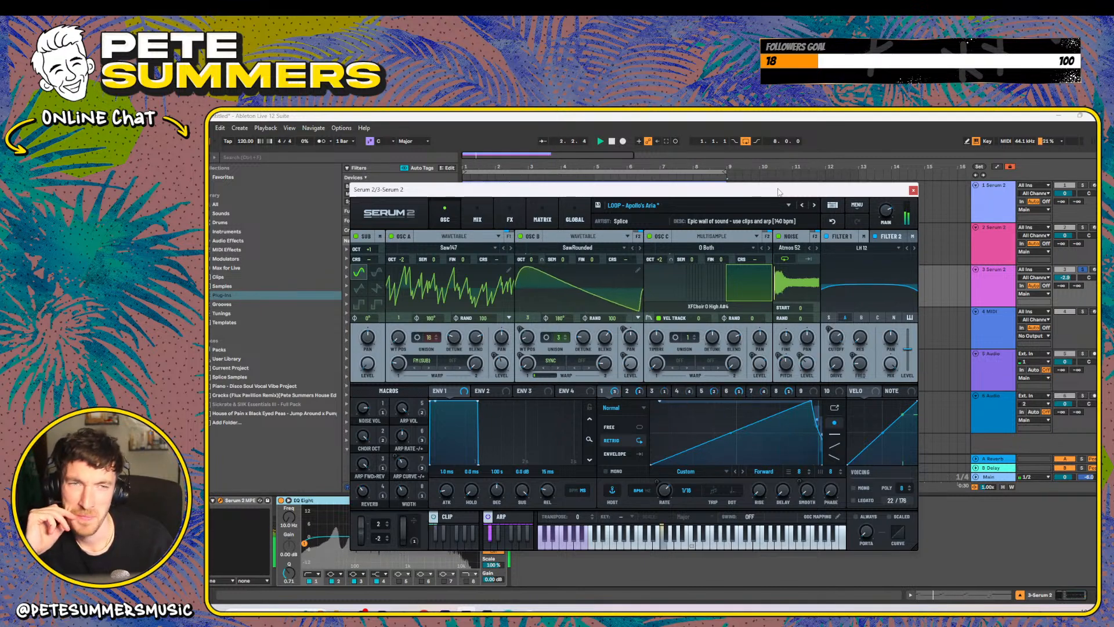
{"action": "left_click", "coordinate": [815, 205]}
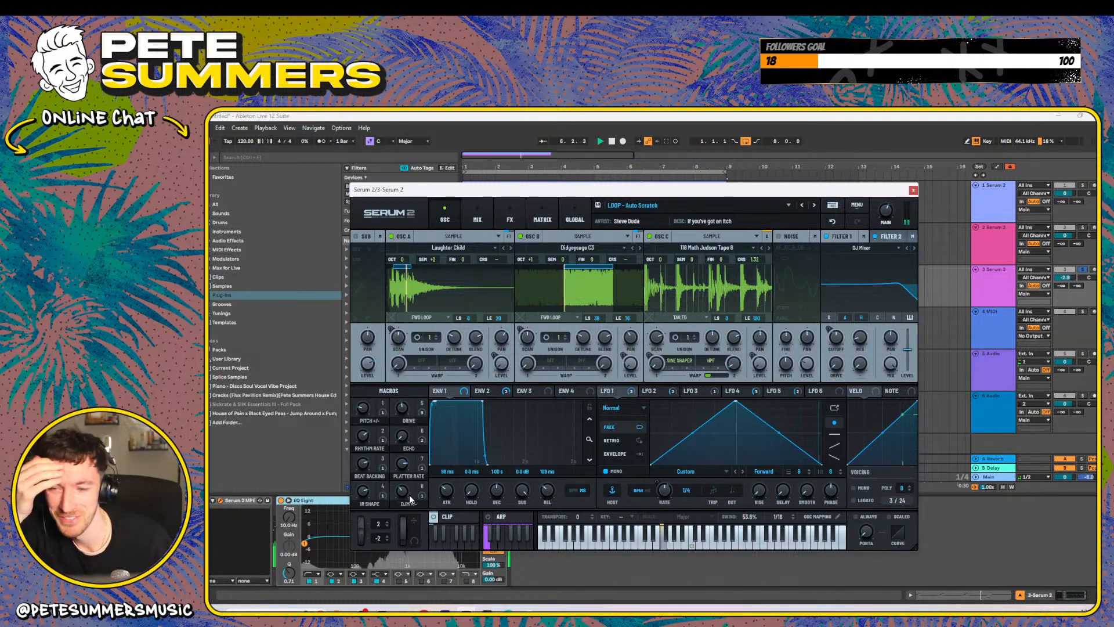
{"action": "left_click_drag", "start_coordinate": [409, 495], "coordinate": [368, 538]}
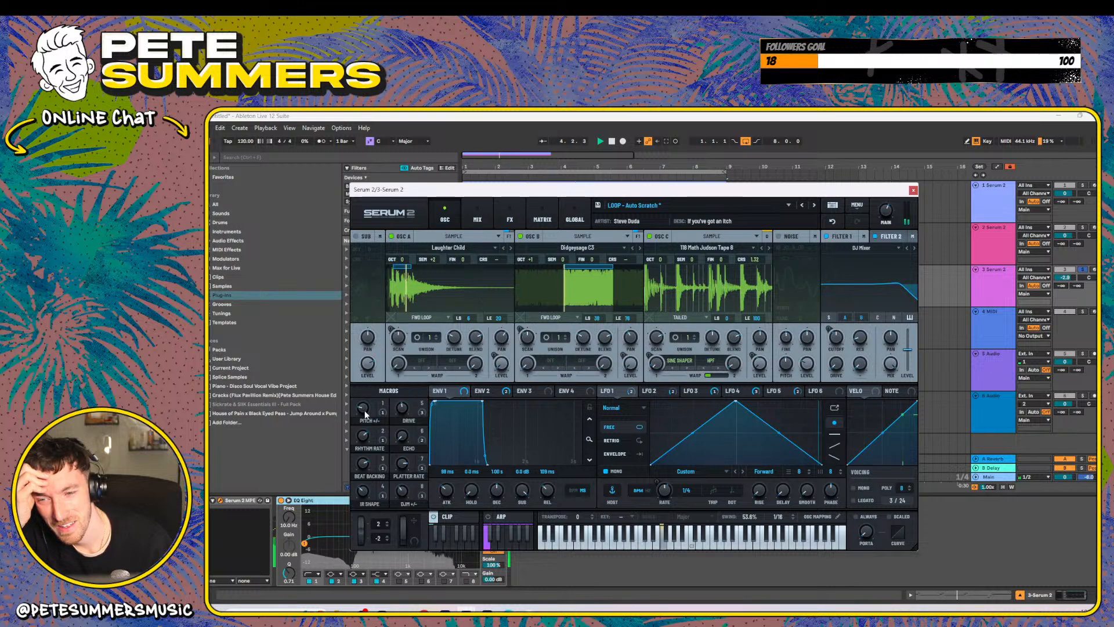
{"action": "left_click_drag", "start_coordinate": [389, 354], "coordinate": [376, 425]}
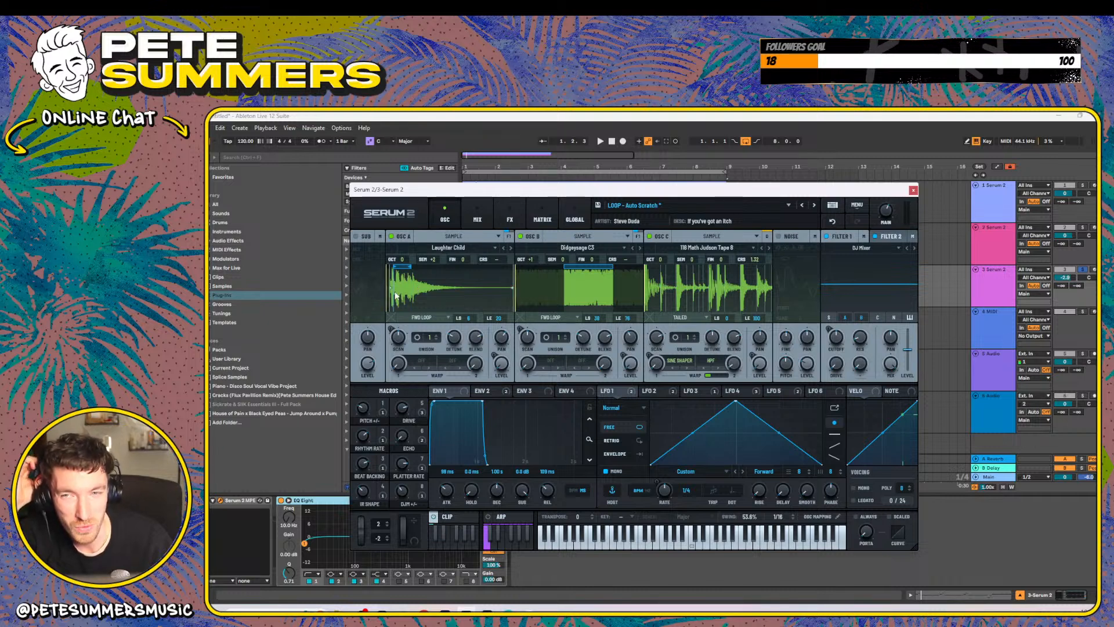
- Compare LOOP - Auto Scratch with oscillator C on and off, leave it off, and vary the Platter Rate macro
{"action": "key", "text": "space"}
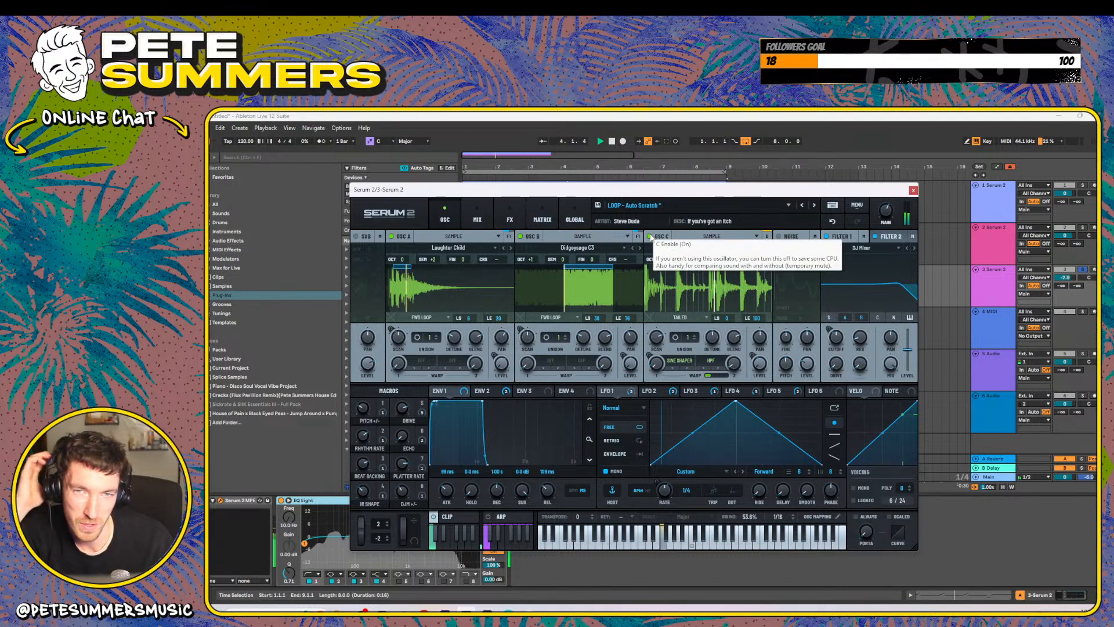
{"action": "left_click", "coordinate": [649, 237]}
{"action": "left_click", "coordinate": [649, 237]}
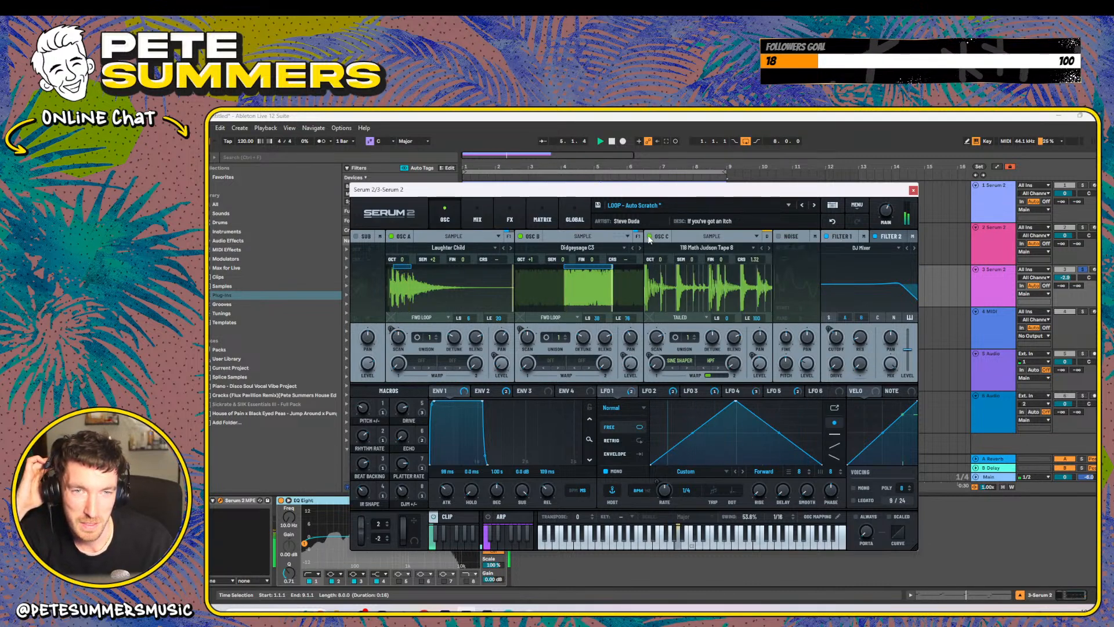
{"action": "left_click", "coordinate": [649, 237]}
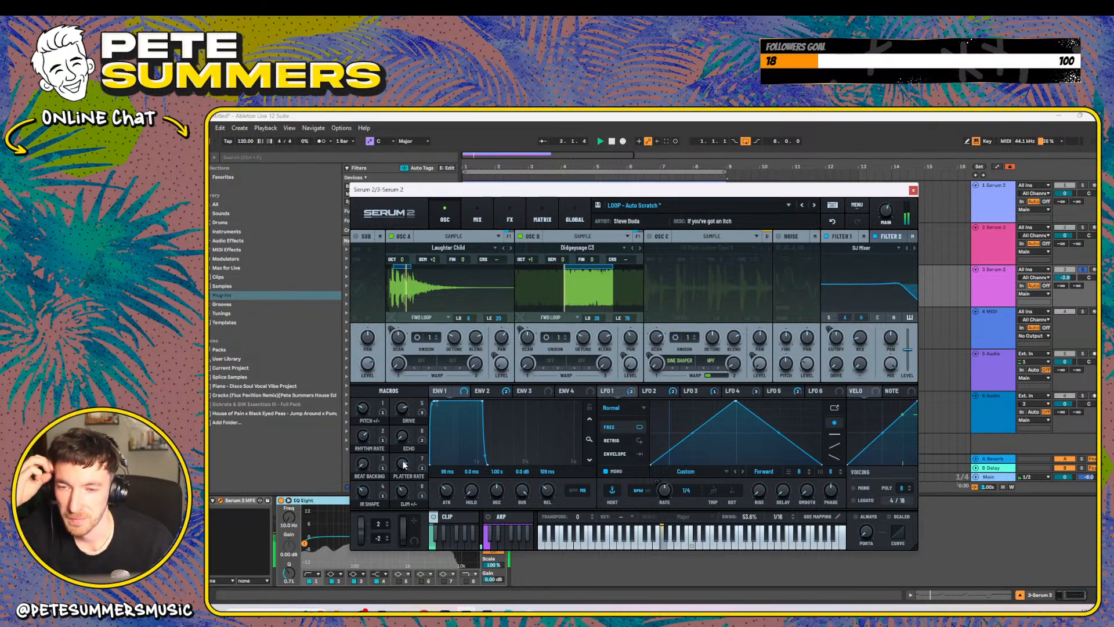
{"action": "mouse_move", "coordinate": [405, 528]}
{"action": "left_mouse_down"}
{"action": "mouse_move", "coordinate": [400, 546]}
{"action": "mouse_move", "coordinate": [399, 521]}
{"action": "left_mouse_up"}
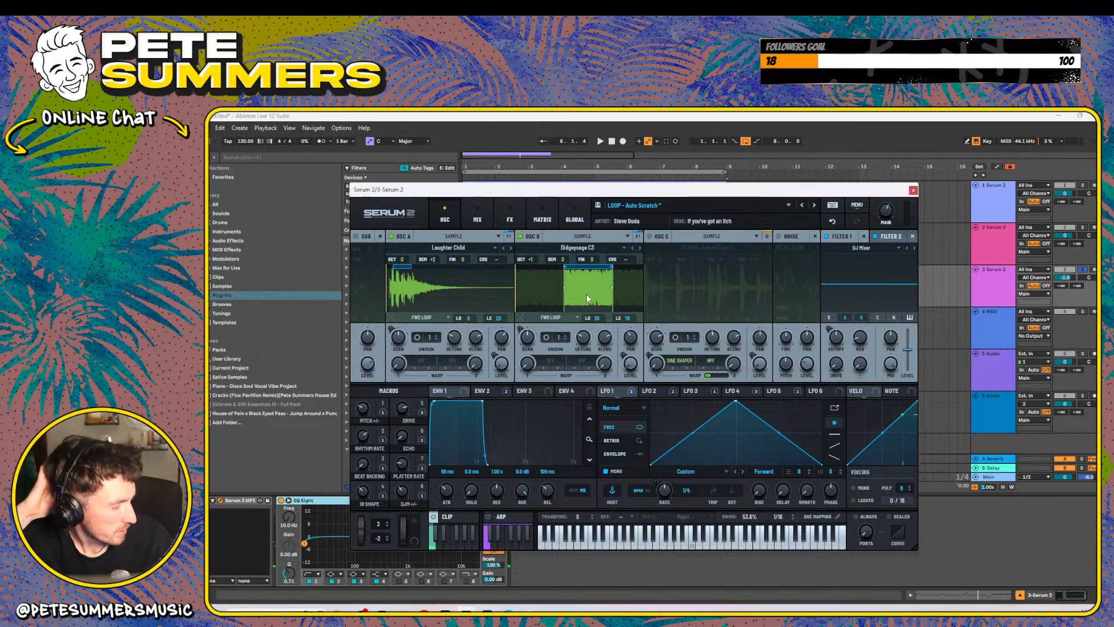
- Audition the Loop presets from LOOP - Balafon Dreams to LOOP - Easy House Beat, lowering oscillator A's level in LOOP - BSOD Big Convolver
{"action": "left_click", "coordinate": [815, 205]}
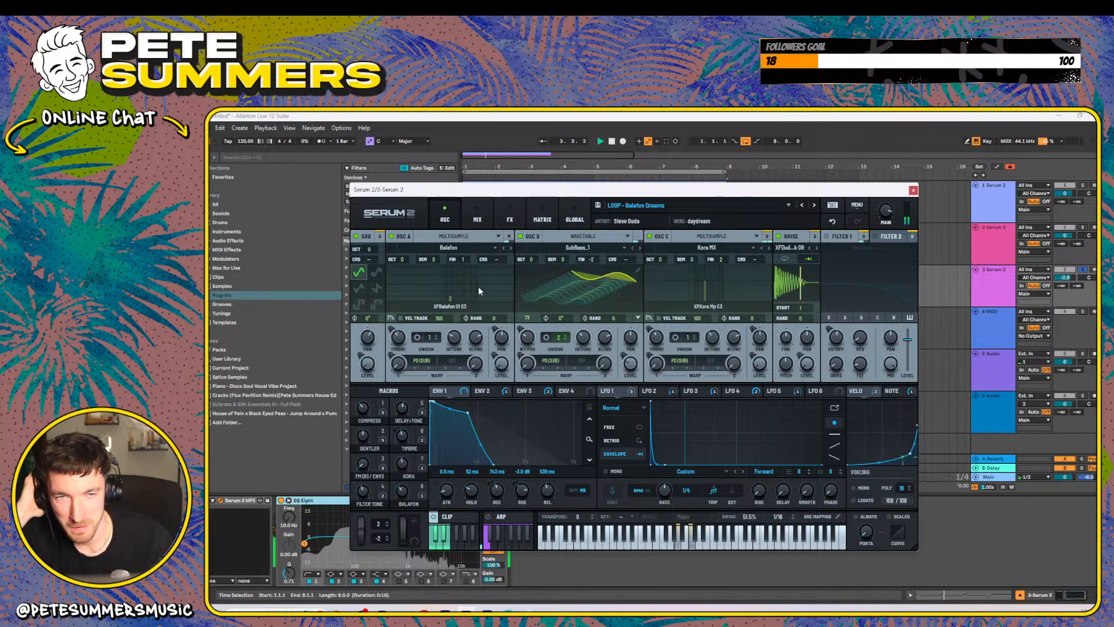
{"action": "left_click", "coordinate": [815, 205]}
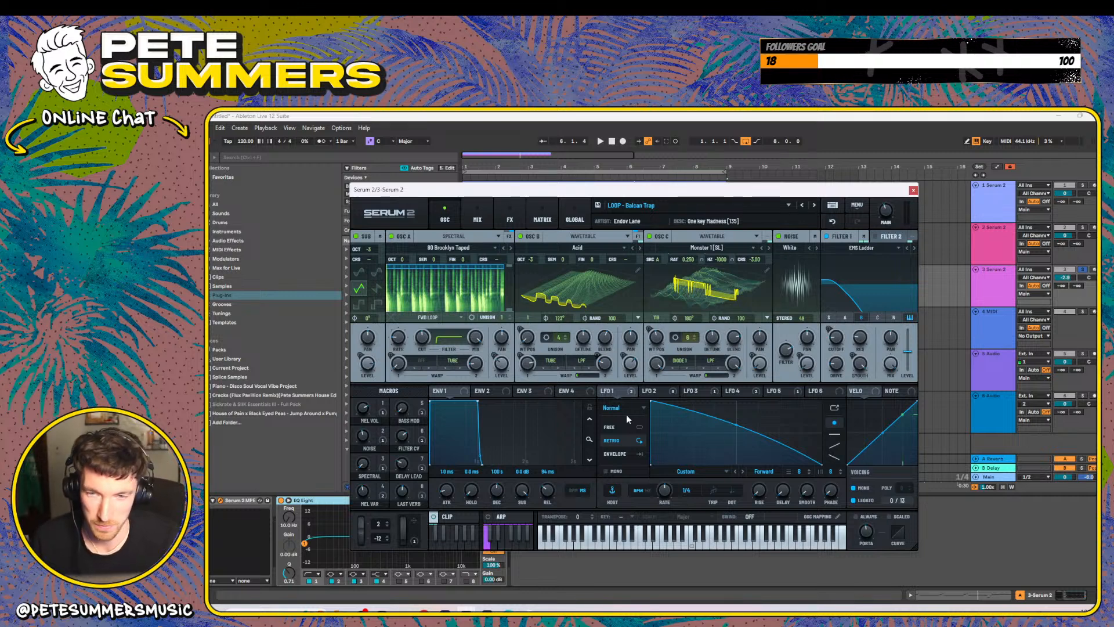
{"action": "left_click", "coordinate": [814, 205]}
{"action": "key", "text": "space"}
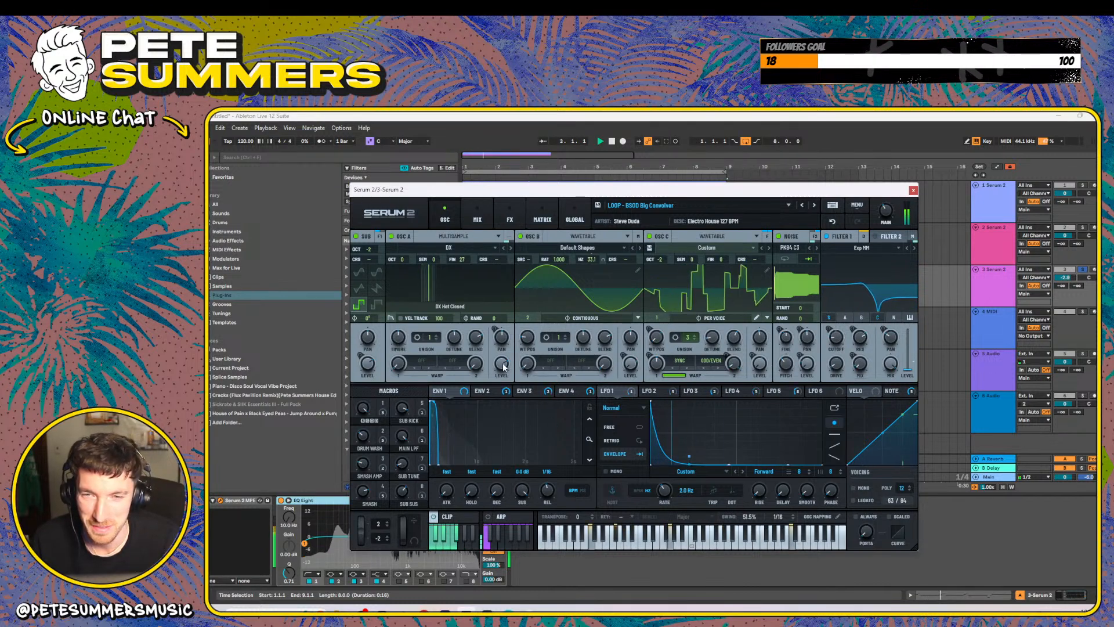
{"action": "left_click_drag", "start_coordinate": [502, 364], "coordinate": [453, 581]}
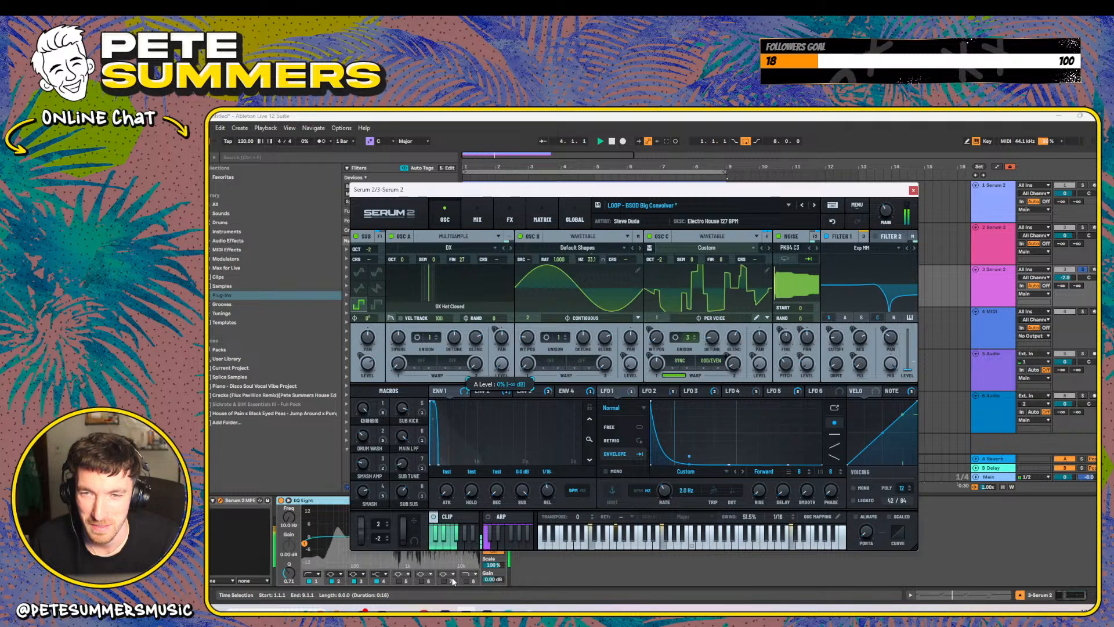
{"action": "left_click", "coordinate": [814, 206]}
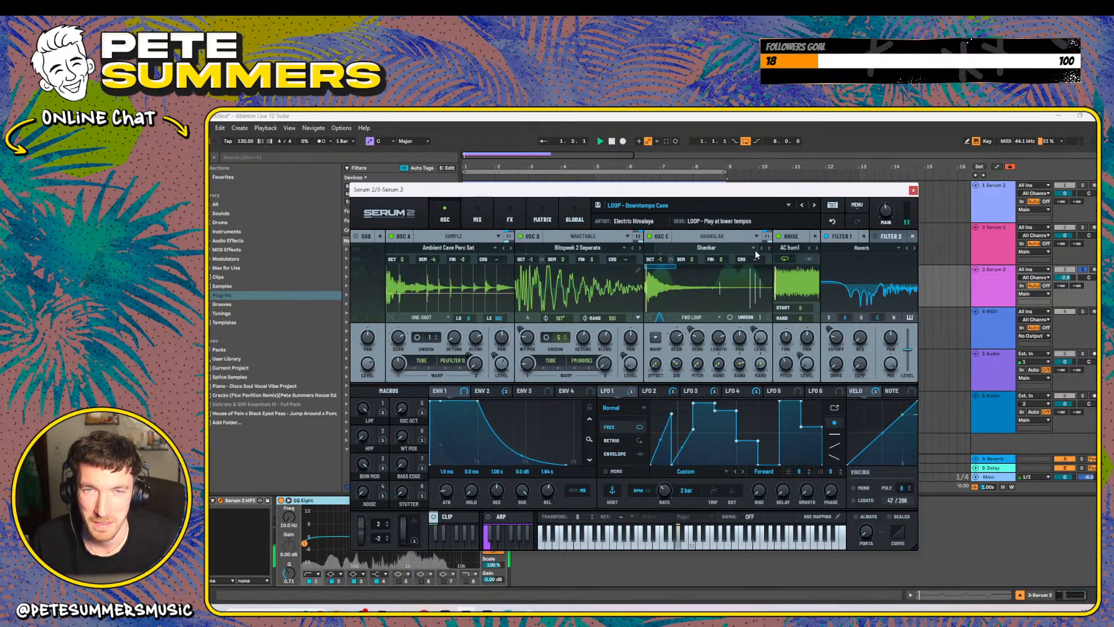
{"action": "left_click", "coordinate": [815, 206]}
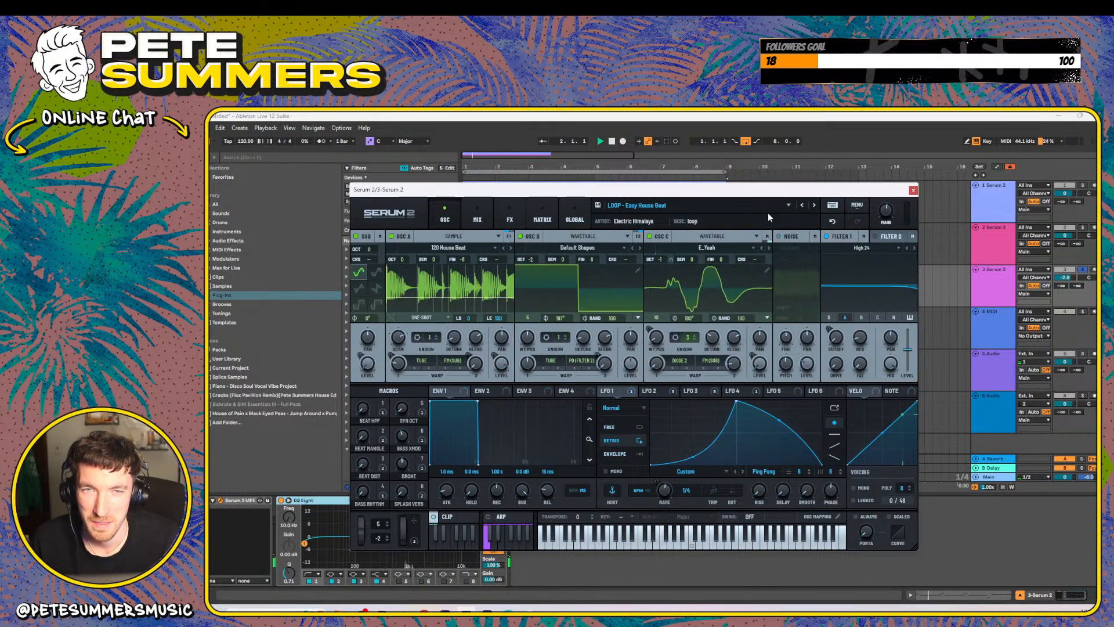
- Load the factory Pluck preset PL - Plucked Bottle and audition the following plucks through to PL - Room Shine
{"action": "left_click", "coordinate": [716, 206]}
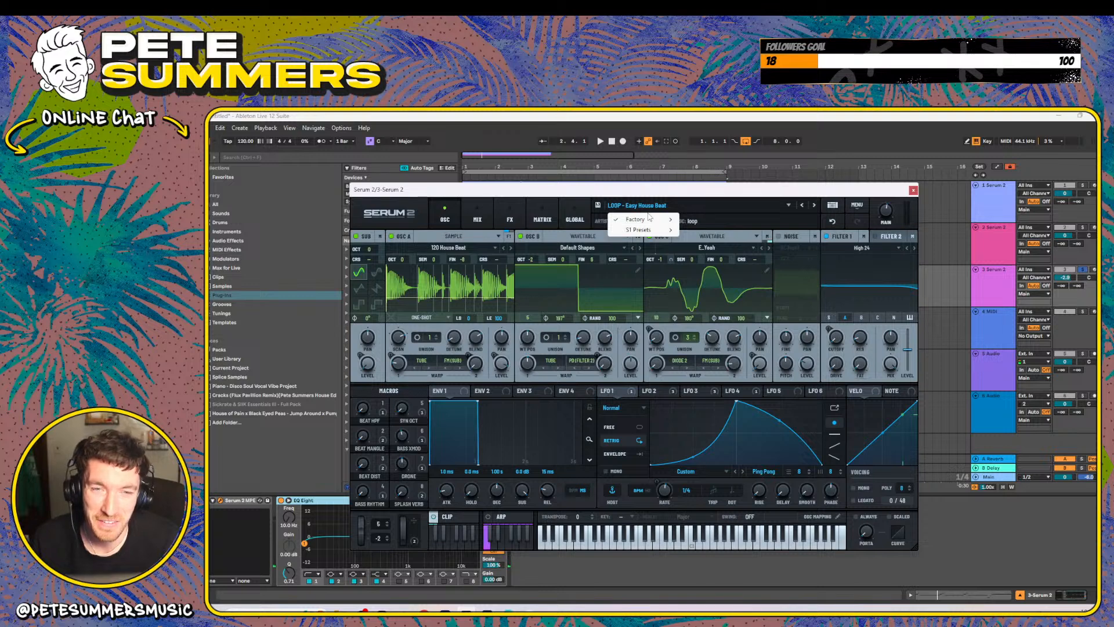
{"action": "mouse_move", "coordinate": [647, 220]}
{"action": "mouse_move", "coordinate": [717, 432]}
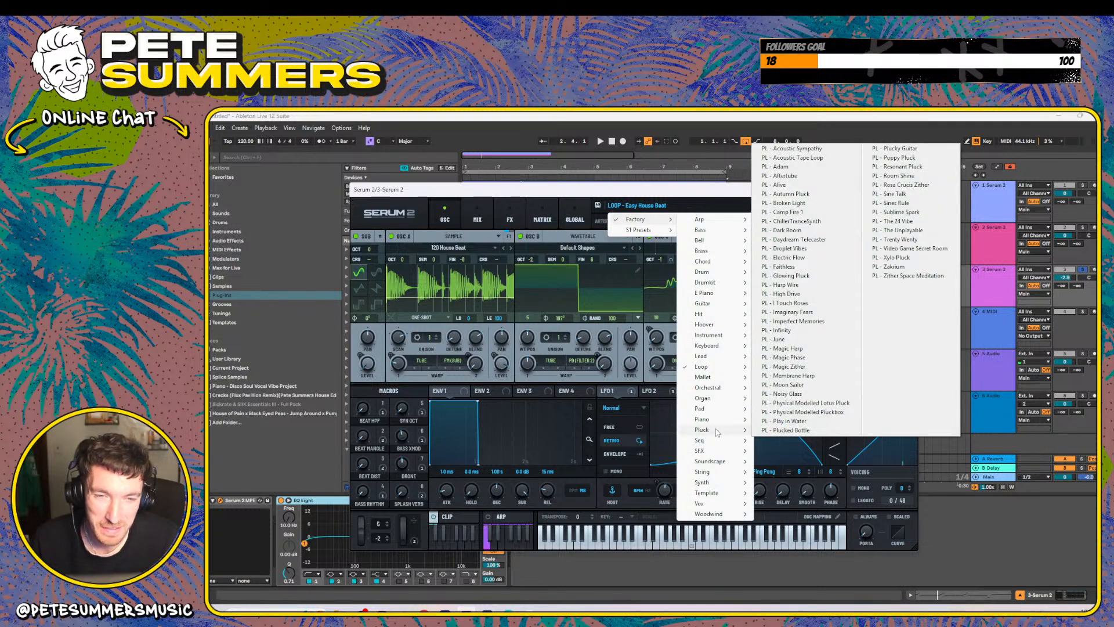
{"action": "left_click", "coordinate": [777, 430]}
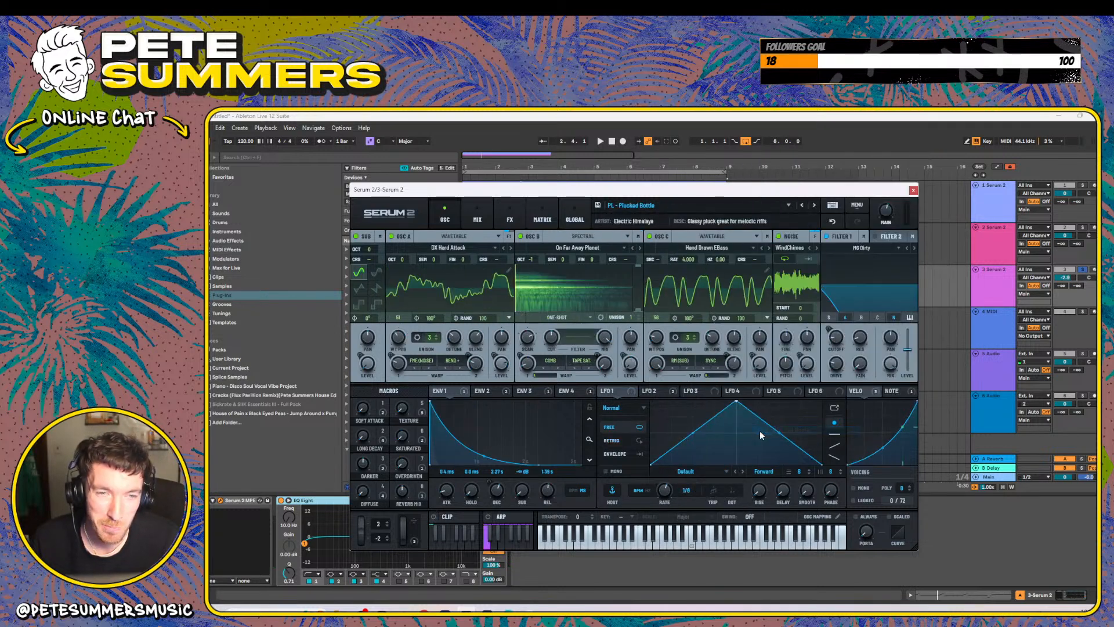
{"action": "left_click", "coordinate": [814, 205]}
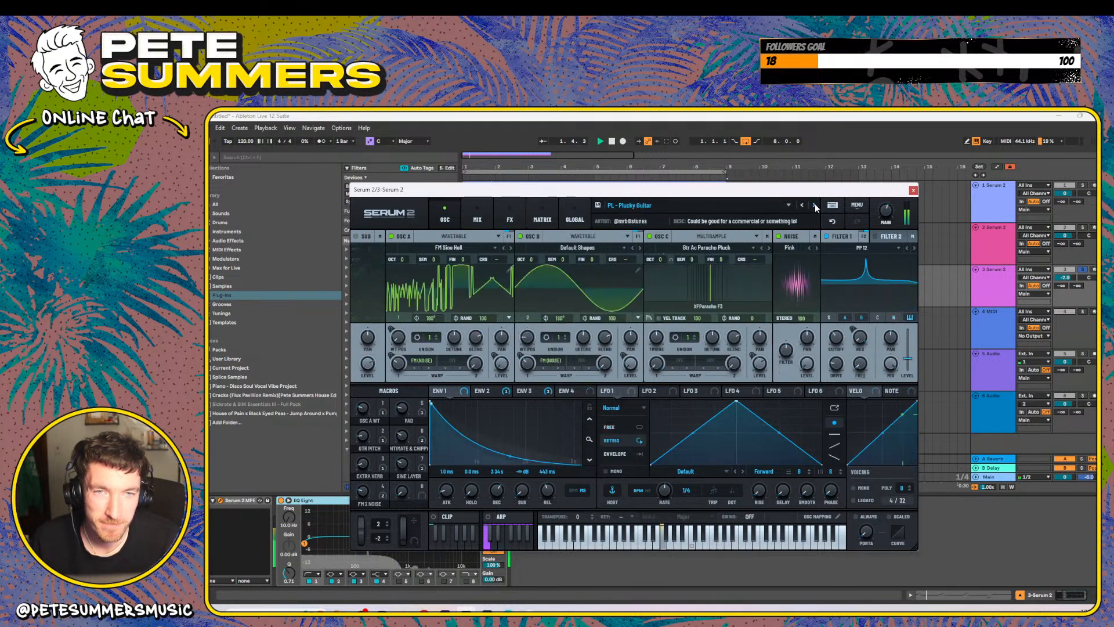
{"action": "left_click", "coordinate": [815, 205]}
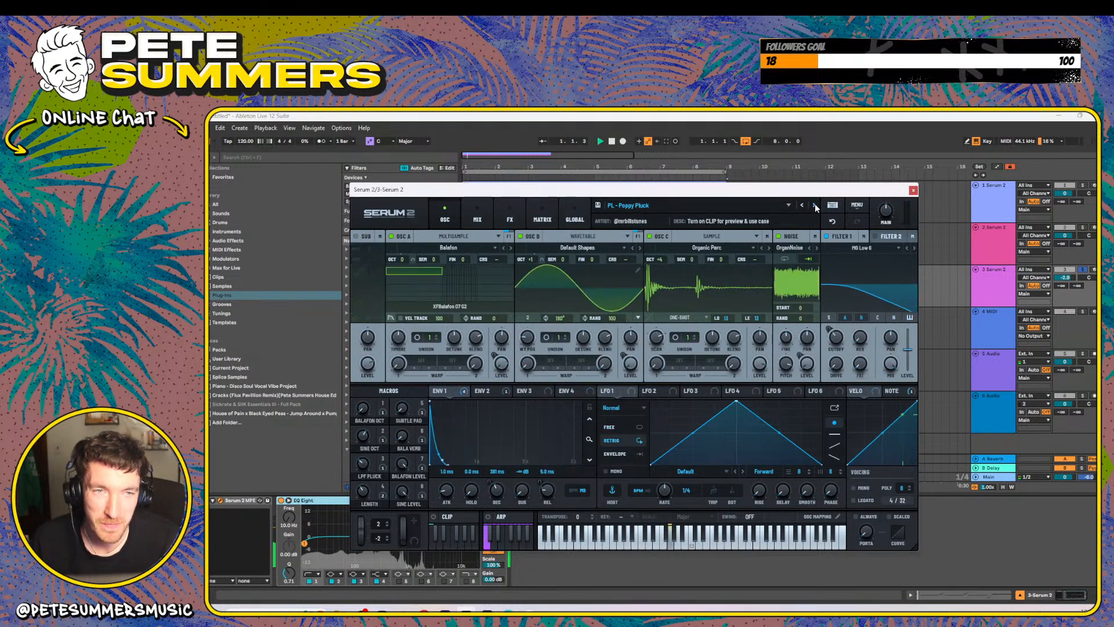
{"action": "left_click", "coordinate": [814, 205]}
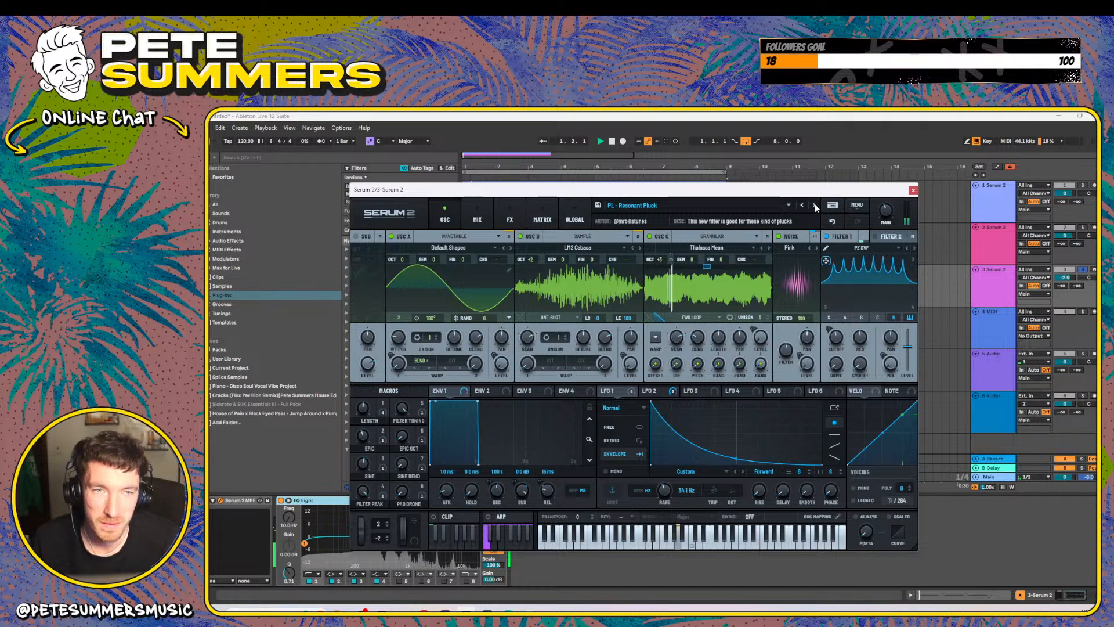
{"action": "left_click", "coordinate": [815, 205]}
- Load the factory template preset INIT - Brass Multisample on the third track's Serum 2
{"action": "left_click", "coordinate": [632, 206]}
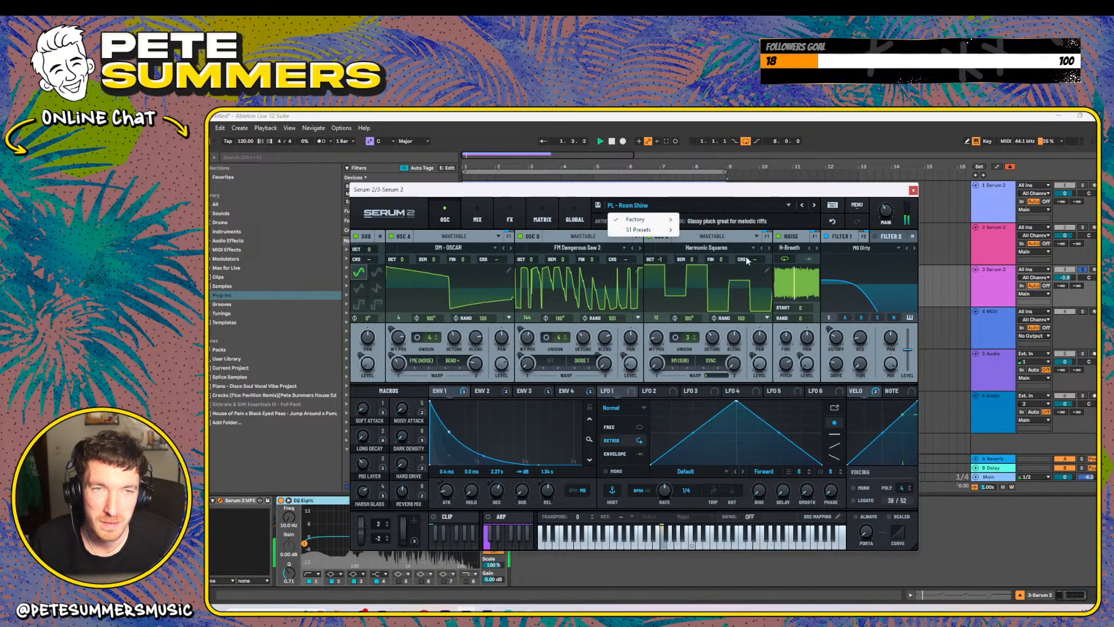
{"action": "mouse_move", "coordinate": [639, 219]}
{"action": "mouse_move", "coordinate": [743, 493]}
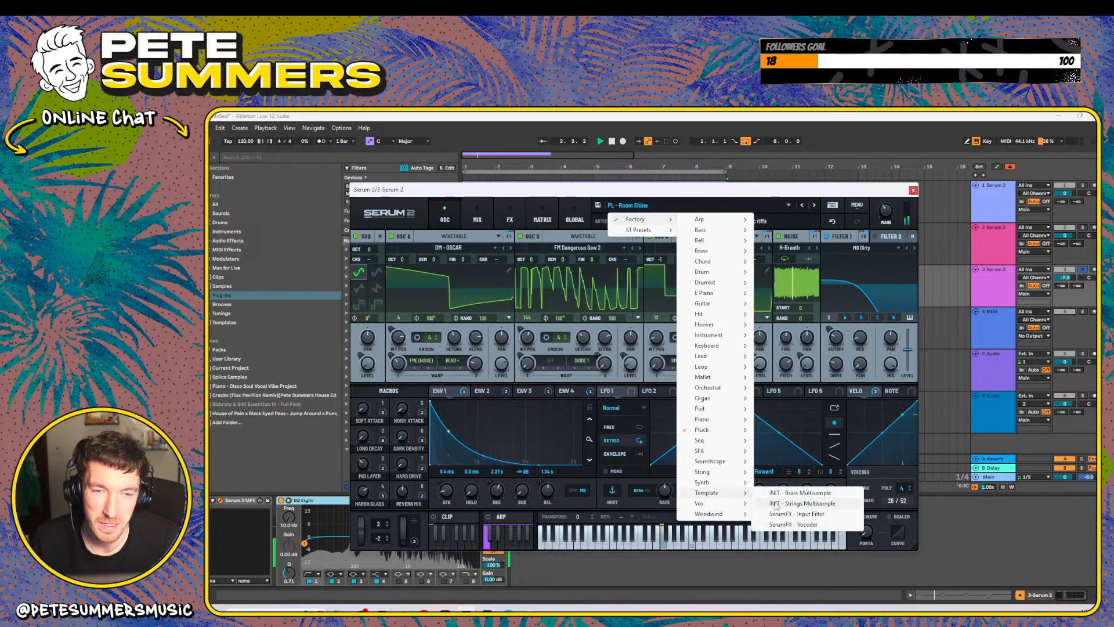
{"action": "left_click", "coordinate": [803, 494]}
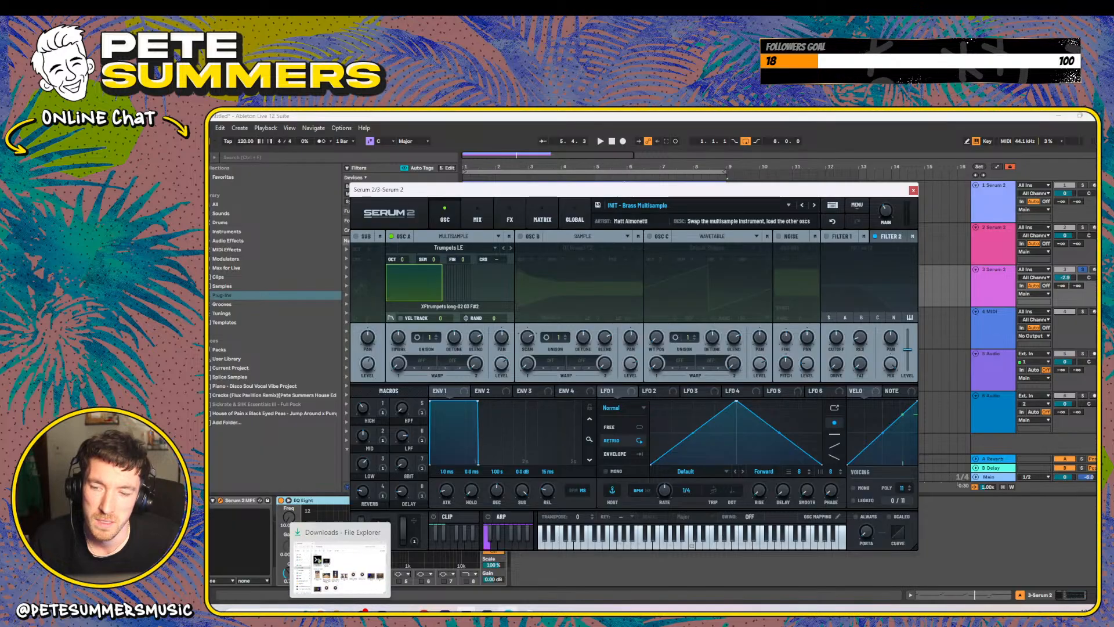
- Switch to Splice, shrink its window, and try to bring DEMOTAPES_vocal_adlib_vocal_doink_E.wav into Serum 2's oscillator A
{"action": "left_click", "coordinate": [529, 610]}
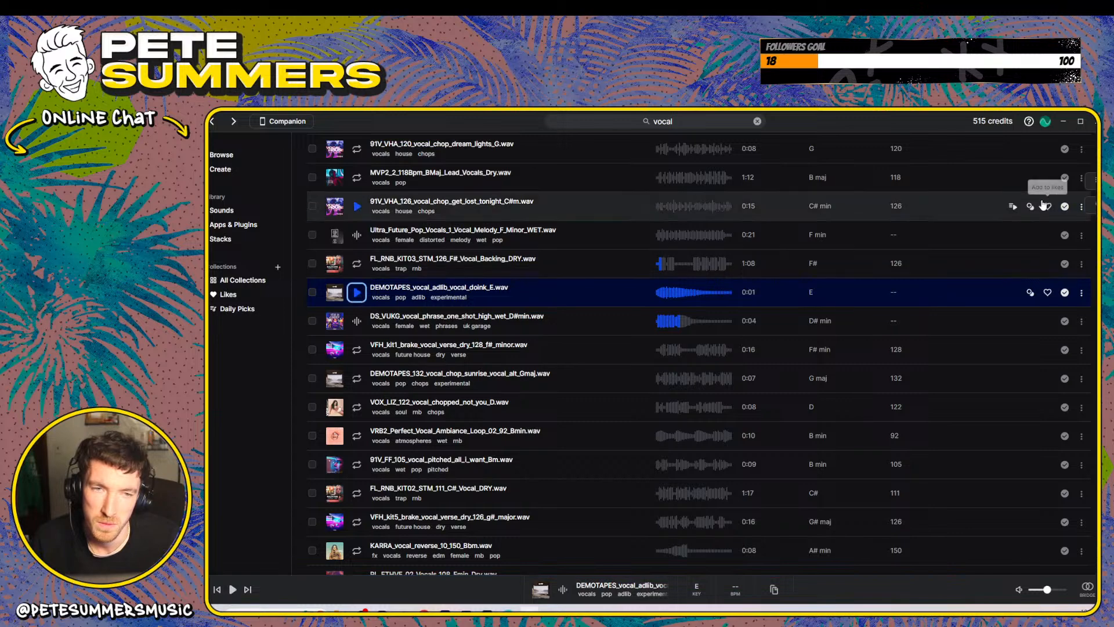
{"action": "left_click", "coordinate": [1081, 121]}
{"action": "left_click_drag", "start_coordinate": [475, 185], "coordinate": [755, 206]}
{"action": "left_click_drag", "start_coordinate": [869, 383], "coordinate": [480, 318]}
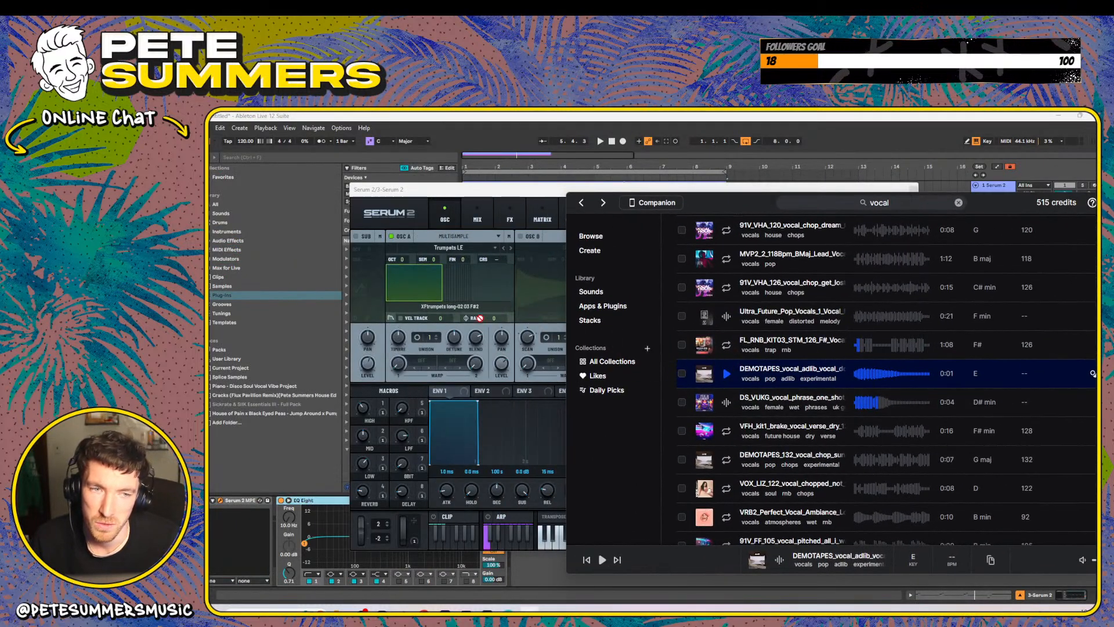
{"action": "left_click_drag", "start_coordinate": [417, 271], "coordinate": [455, 249]}
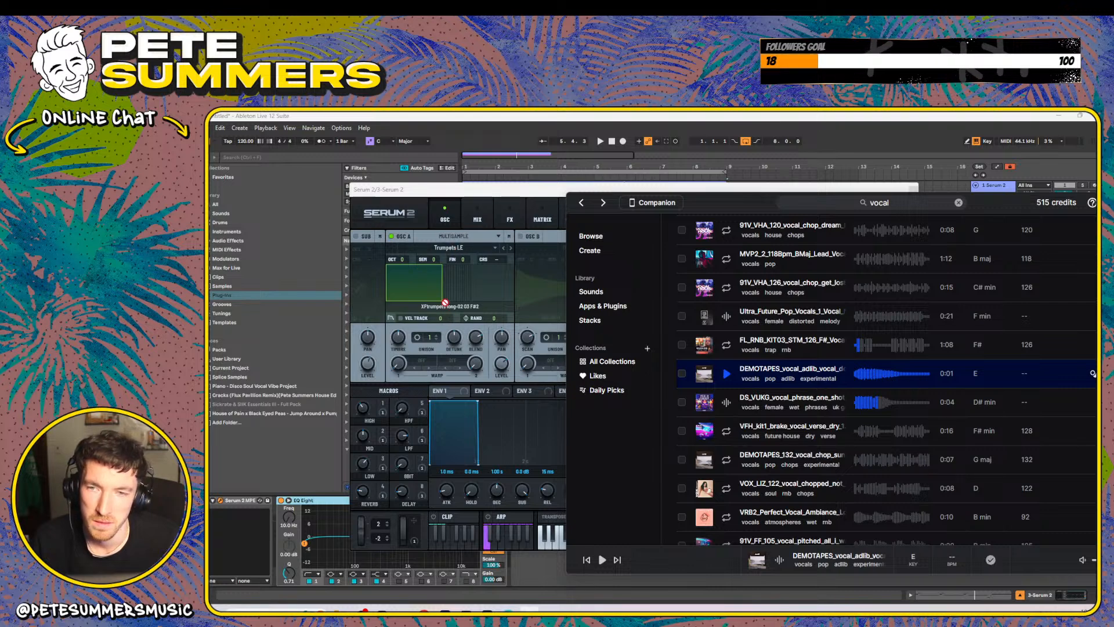
- Open the Load SFZ dialog for oscillator A's multisample in Serum 2
{"action": "left_click", "coordinate": [456, 249]}
{"action": "mouse_move", "coordinate": [437, 266]}
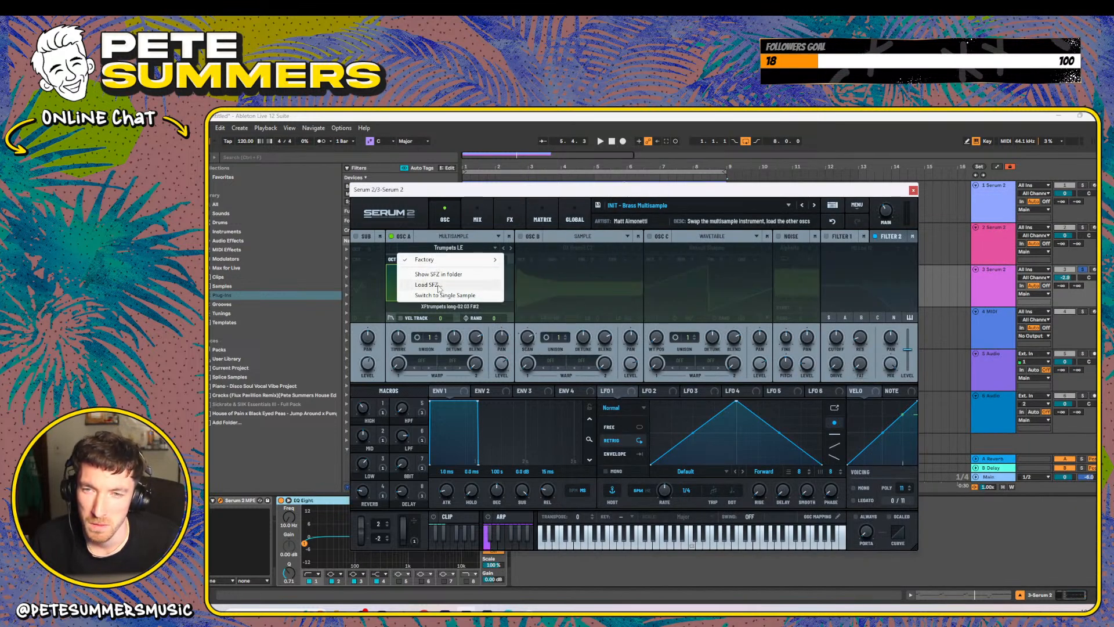
{"action": "left_click", "coordinate": [439, 286]}
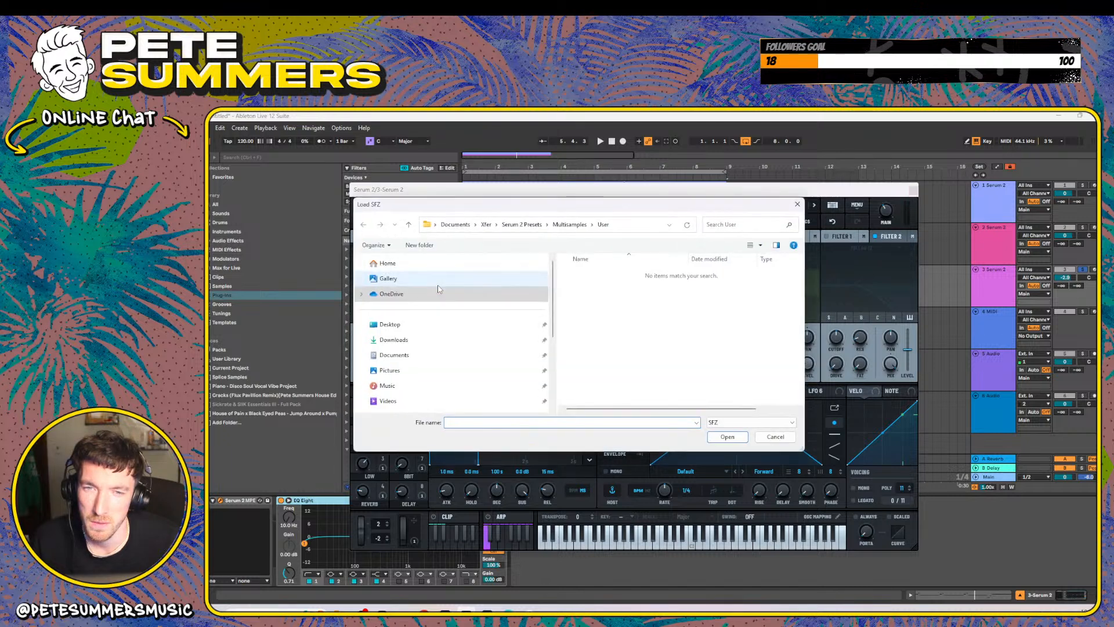
- Browse to Documents > Splice > Samples > packs in the Load SFZ dialog and look through the sample pack folders
{"action": "left_click", "coordinate": [409, 355]}
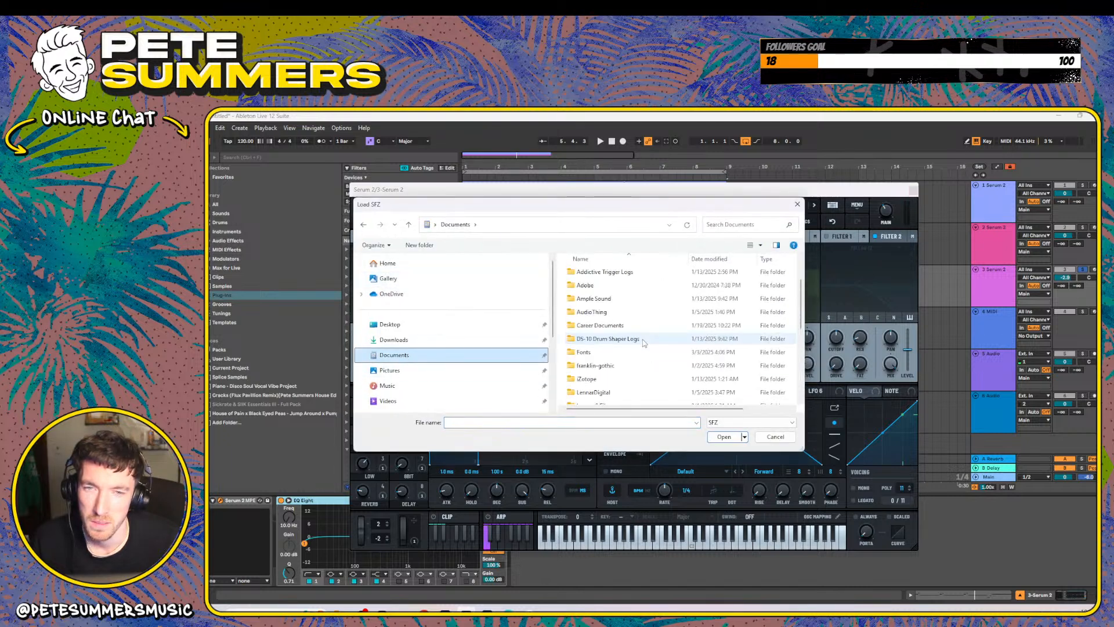
{"action": "left_click", "coordinate": [616, 352]}
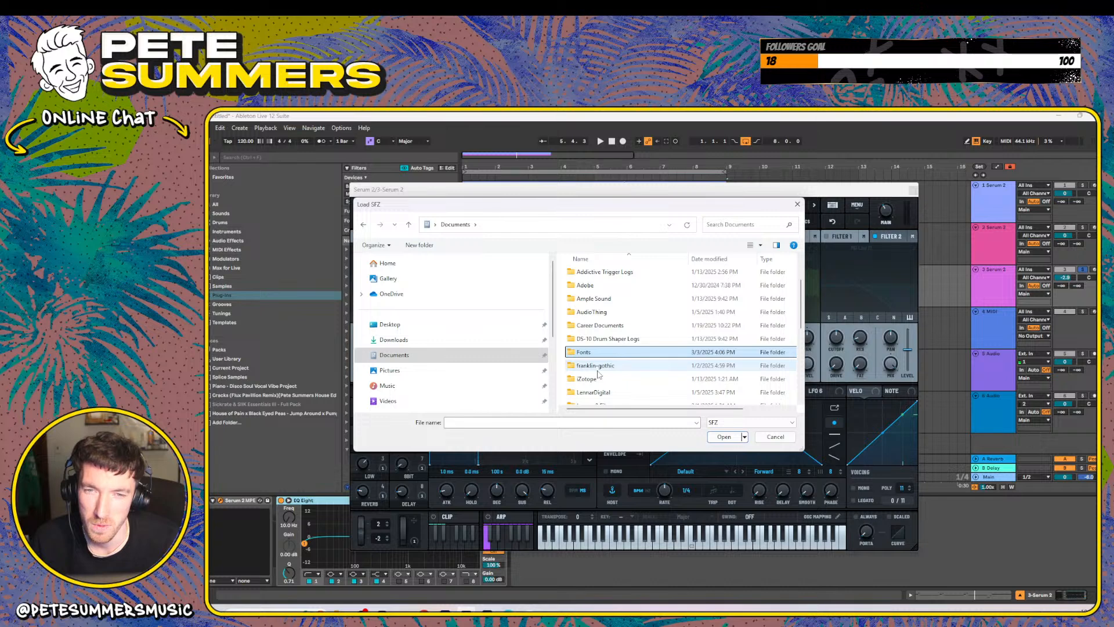
{"action": "scroll", "coordinate": [599, 374], "scroll_direction": "up", "scroll_amount": 2}
{"action": "scroll", "coordinate": [598, 374], "scroll_direction": "down", "scroll_amount": 8}
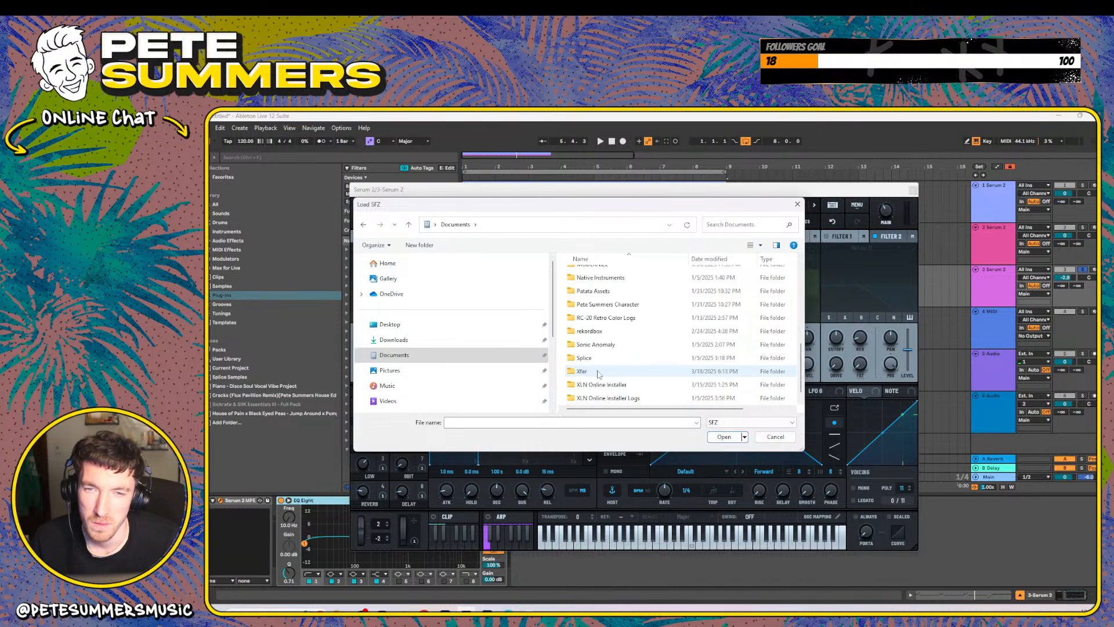
{"action": "double_click", "coordinate": [598, 359]}
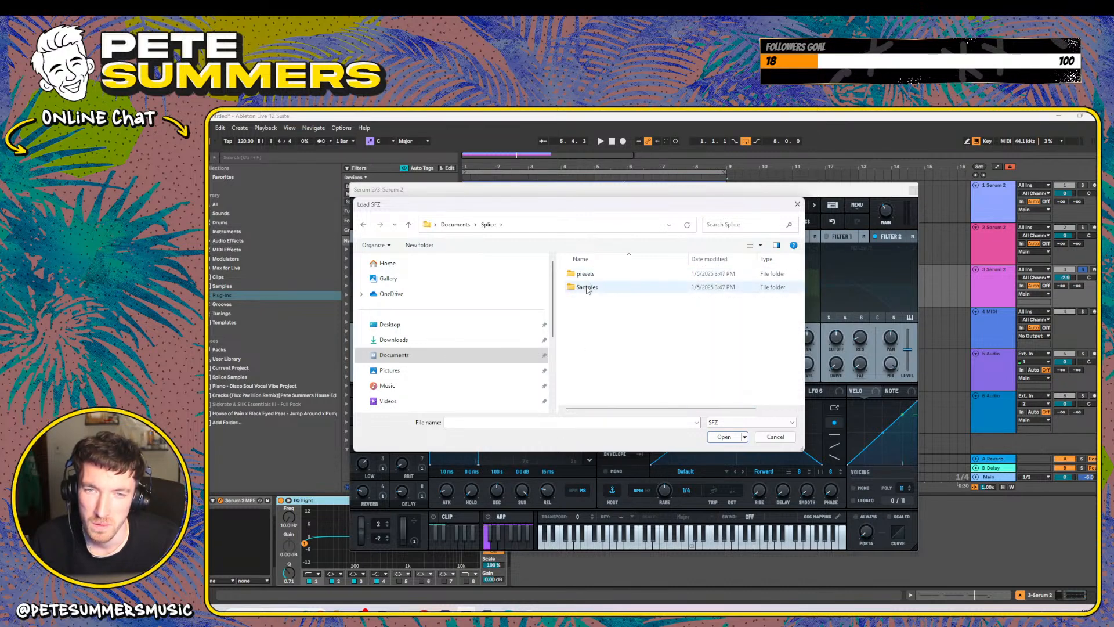
{"action": "double_click", "coordinate": [587, 287]}
{"action": "left_click", "coordinate": [586, 273]}
{"action": "double_click", "coordinate": [587, 274]}
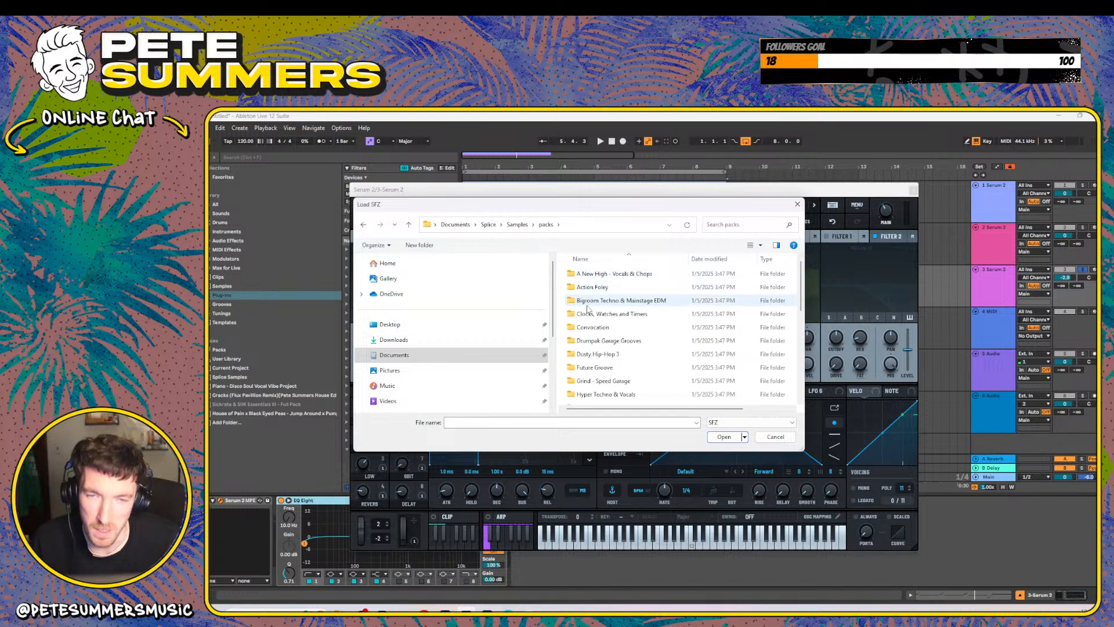
{"action": "scroll", "coordinate": [587, 308], "scroll_direction": "down", "scroll_amount": 10}
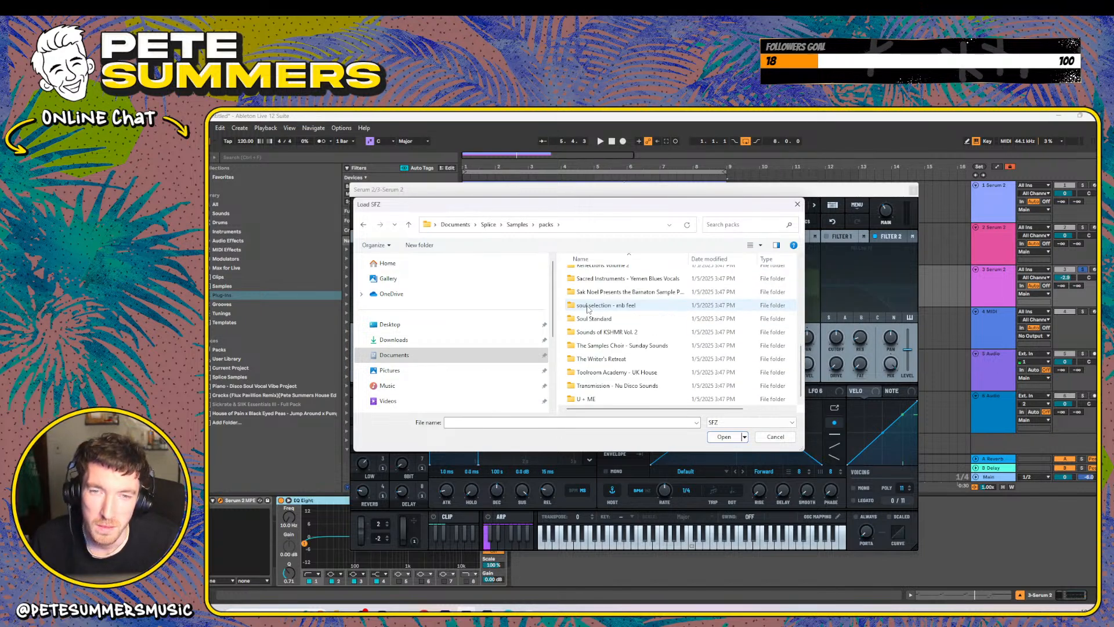
{"action": "scroll", "coordinate": [587, 308], "scroll_direction": "up", "scroll_amount": 7}
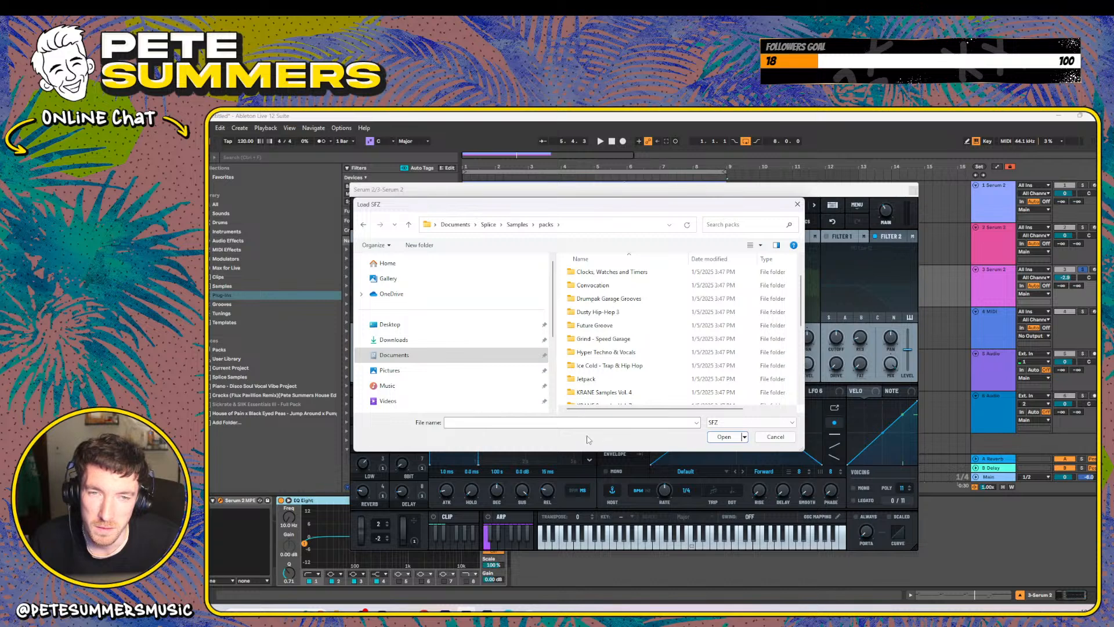
{"action": "scroll", "coordinate": [597, 325], "scroll_direction": "up", "scroll_amount": 1}
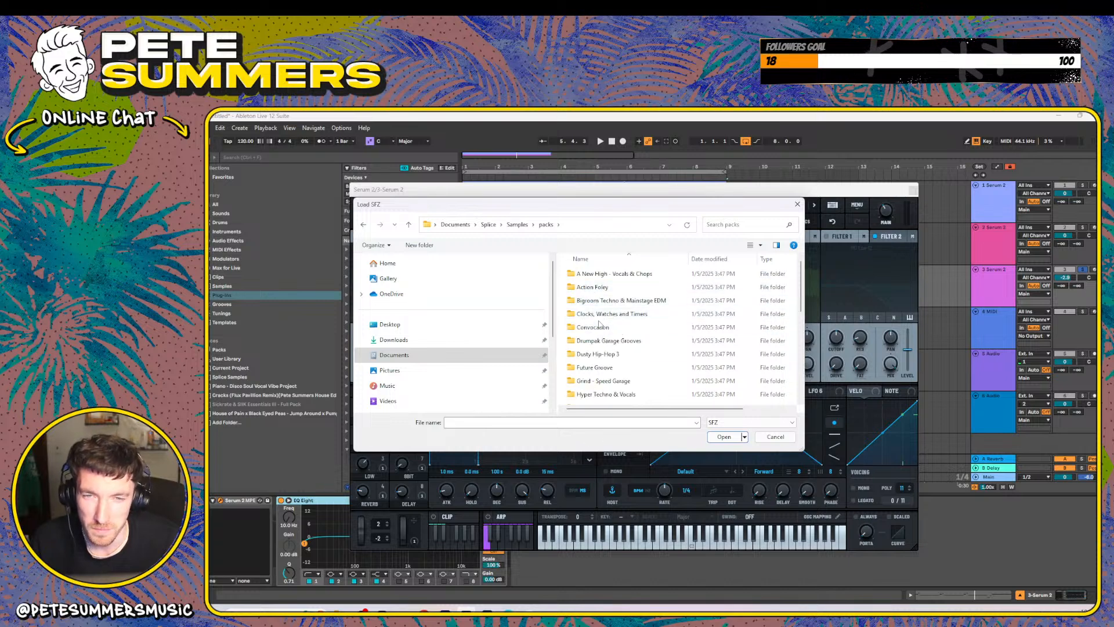
{"action": "scroll", "coordinate": [615, 363], "scroll_direction": "down", "scroll_amount": 1}
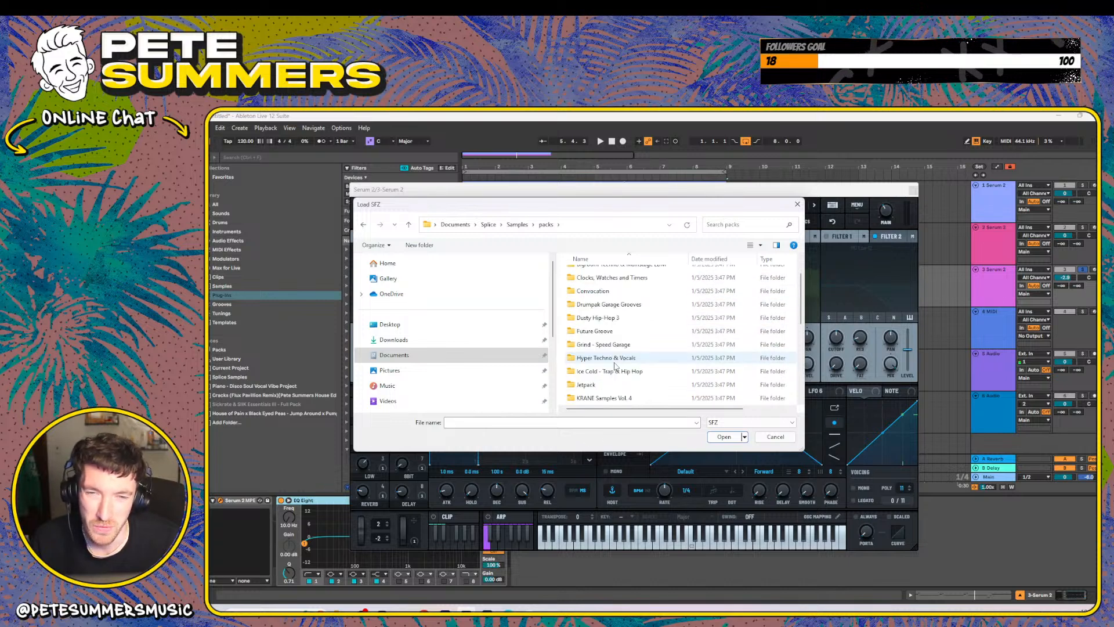
{"action": "scroll", "coordinate": [616, 366], "scroll_direction": "down", "scroll_amount": 1}
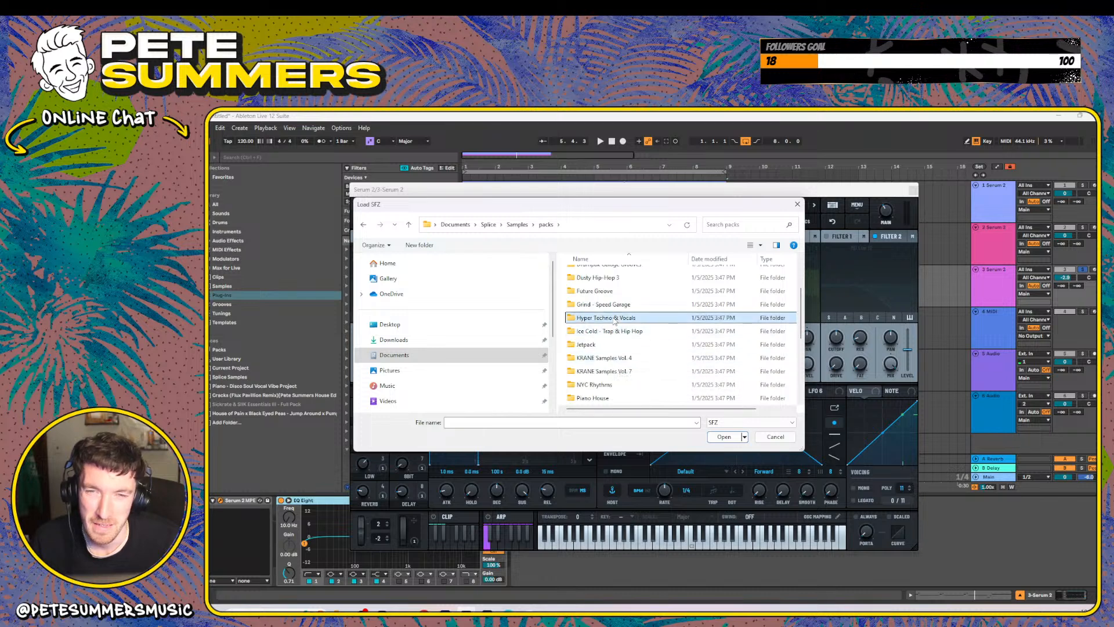
- Look inside the Hyper Techno & Vocals pack's loop folders for a loadable sample and return to the packs folder
{"action": "double_click", "coordinate": [608, 318]}
{"action": "double_click", "coordinate": [600, 274]}
{"action": "double_click", "coordinate": [595, 274]}
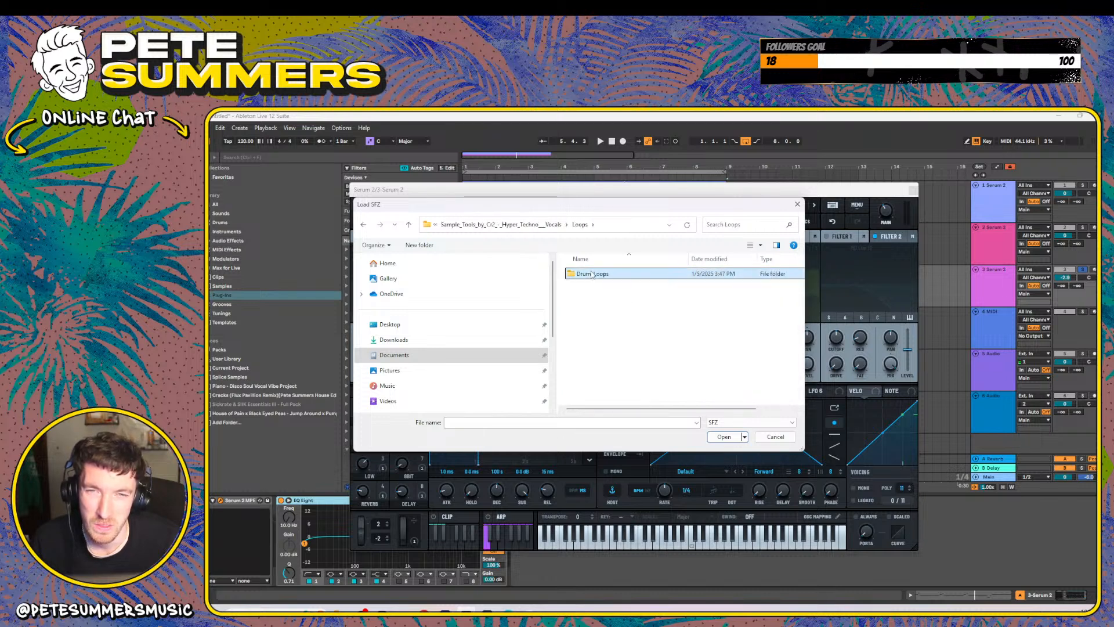
{"action": "double_click", "coordinate": [593, 273]}
{"action": "double_click", "coordinate": [593, 274]}
{"action": "left_click", "coordinate": [363, 225]}
{"action": "left_click", "coordinate": [364, 224]}
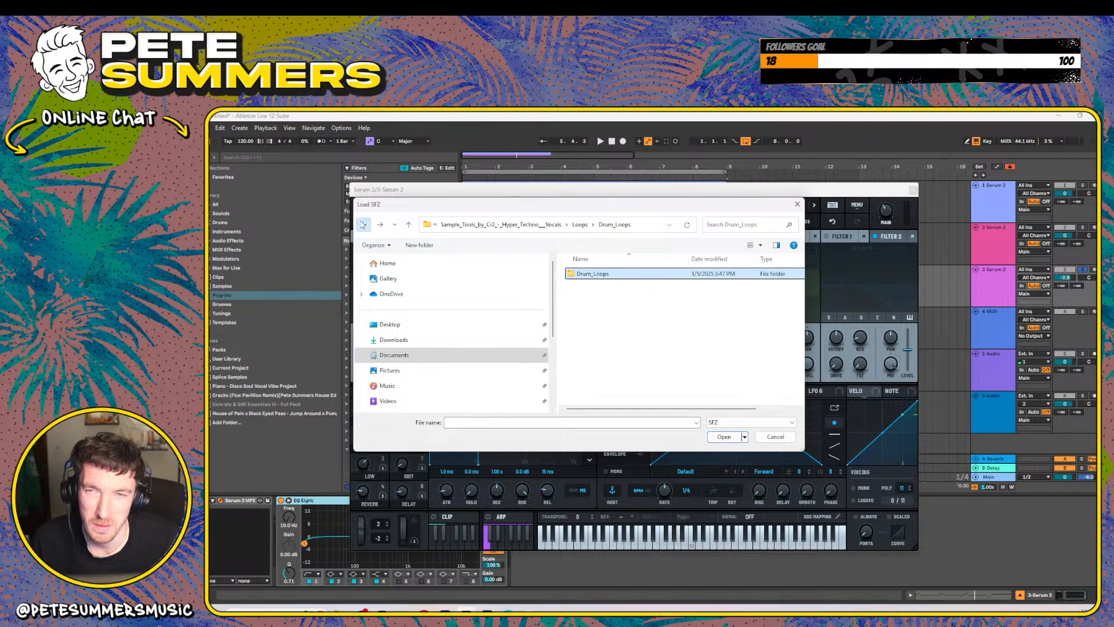
{"action": "left_click", "coordinate": [364, 225]}
{"action": "left_click", "coordinate": [364, 224]}
{"action": "left_click", "coordinate": [364, 224]}
{"action": "left_click", "coordinate": [364, 225]}
{"action": "double_click", "coordinate": [580, 274]}
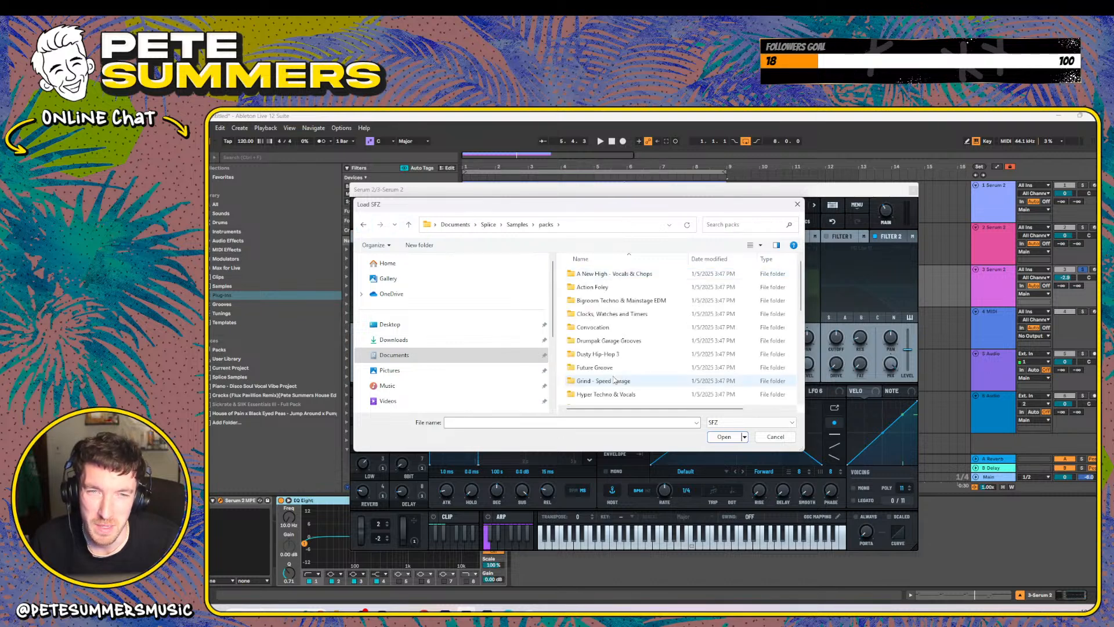
- Look through the KRANE Samples Vol. 7 drum one-shot folders and close the Load SFZ dialog without loading a file
{"action": "scroll", "coordinate": [598, 342], "scroll_direction": "down", "scroll_amount": 5}
{"action": "double_click", "coordinate": [603, 331]}
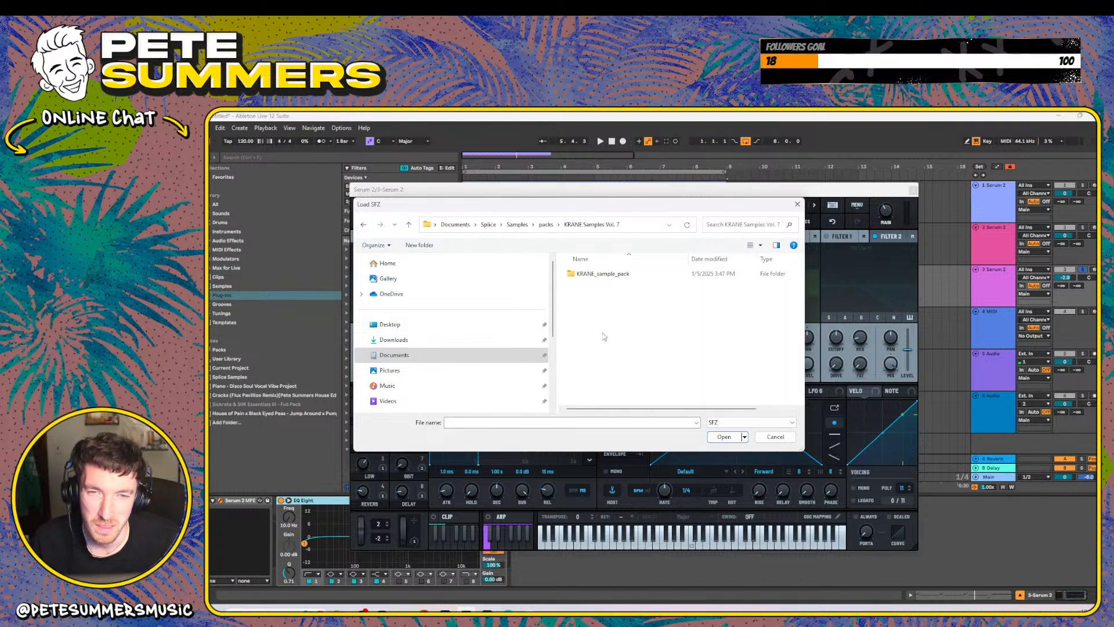
{"action": "double_click", "coordinate": [598, 274]}
{"action": "double_click", "coordinate": [593, 275]}
{"action": "double_click", "coordinate": [592, 277]}
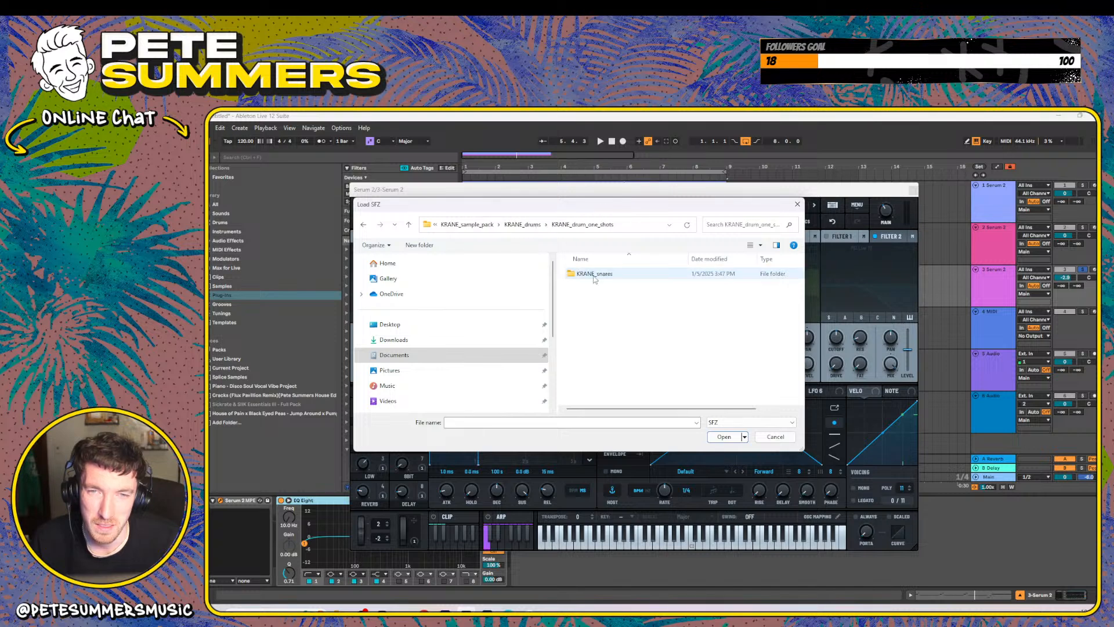
{"action": "double_click", "coordinate": [597, 276]}
{"action": "left_click", "coordinate": [786, 437]}
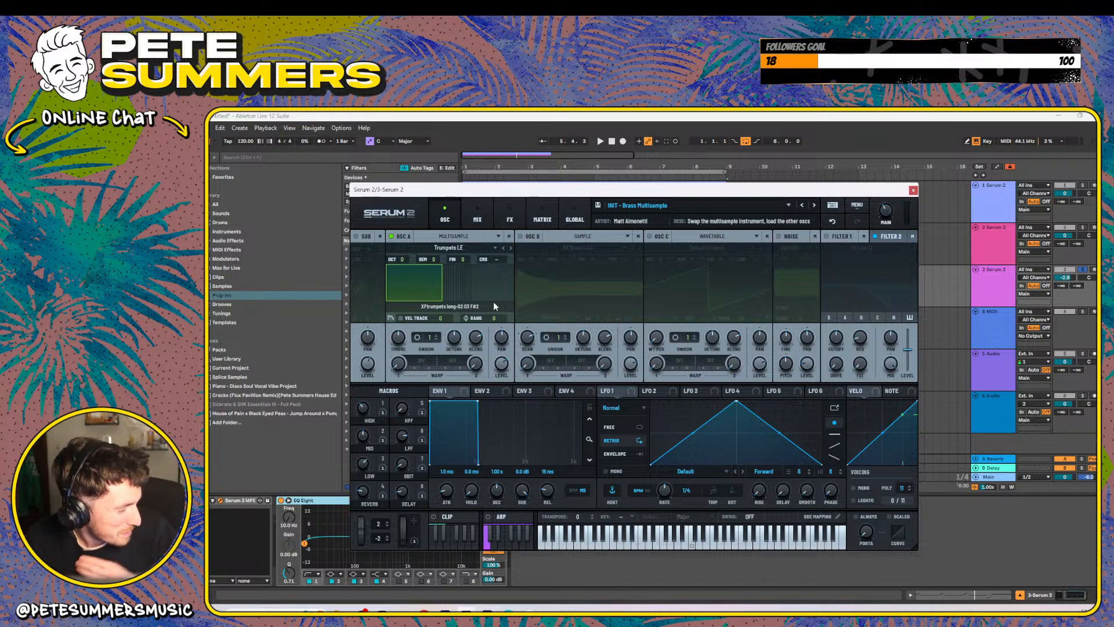
- Open the first track's Serum 2, review its effects, mixer and oscillator pages, and close it
{"action": "left_click", "coordinate": [724, 204]}
{"action": "mouse_move", "coordinate": [649, 221]}
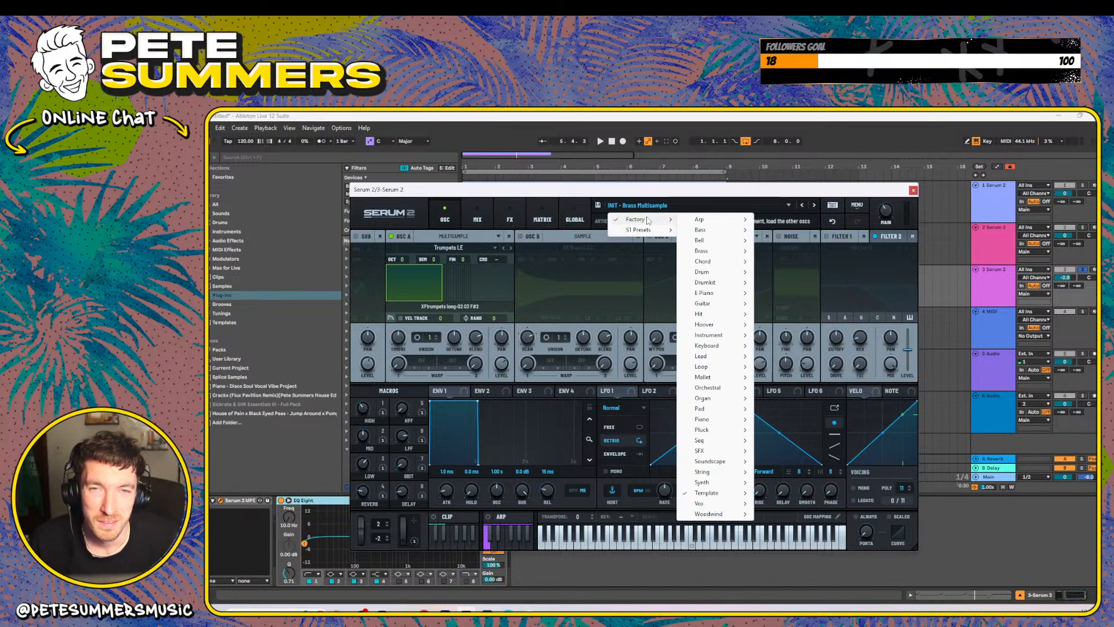
{"action": "left_click", "coordinate": [1018, 199]}
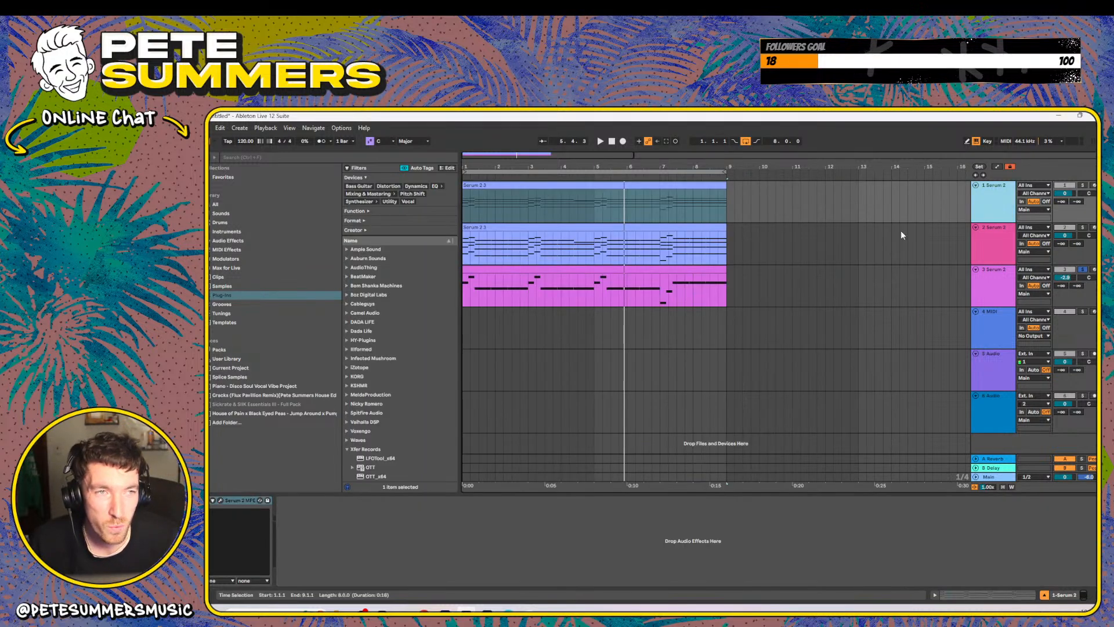
{"action": "left_click", "coordinate": [220, 500]}
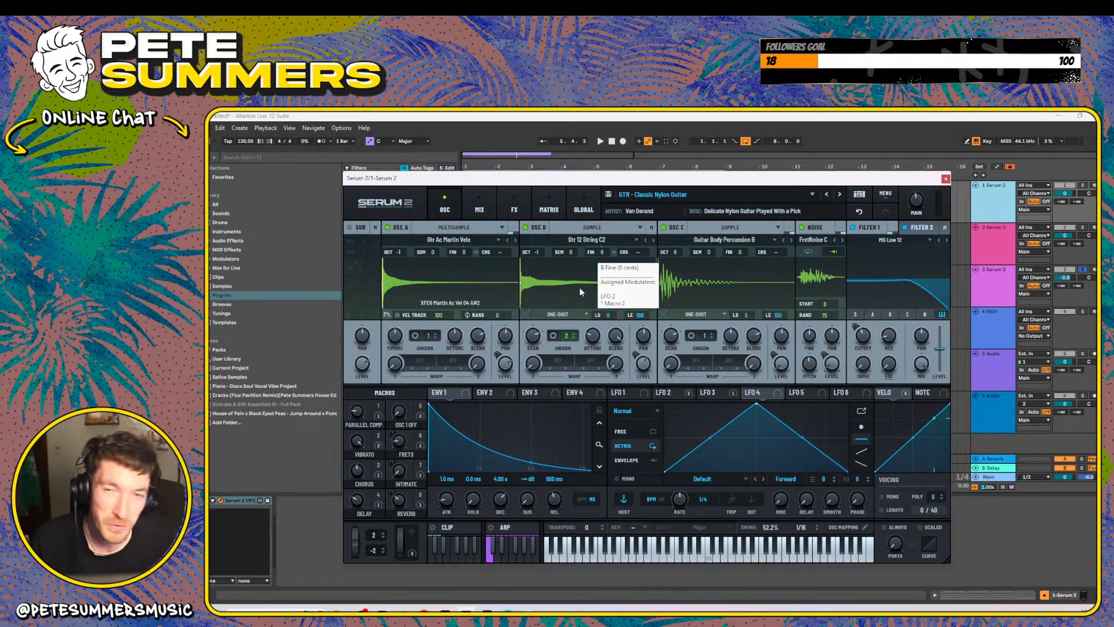
{"action": "left_click", "coordinate": [513, 210]}
{"action": "left_click", "coordinate": [482, 212]}
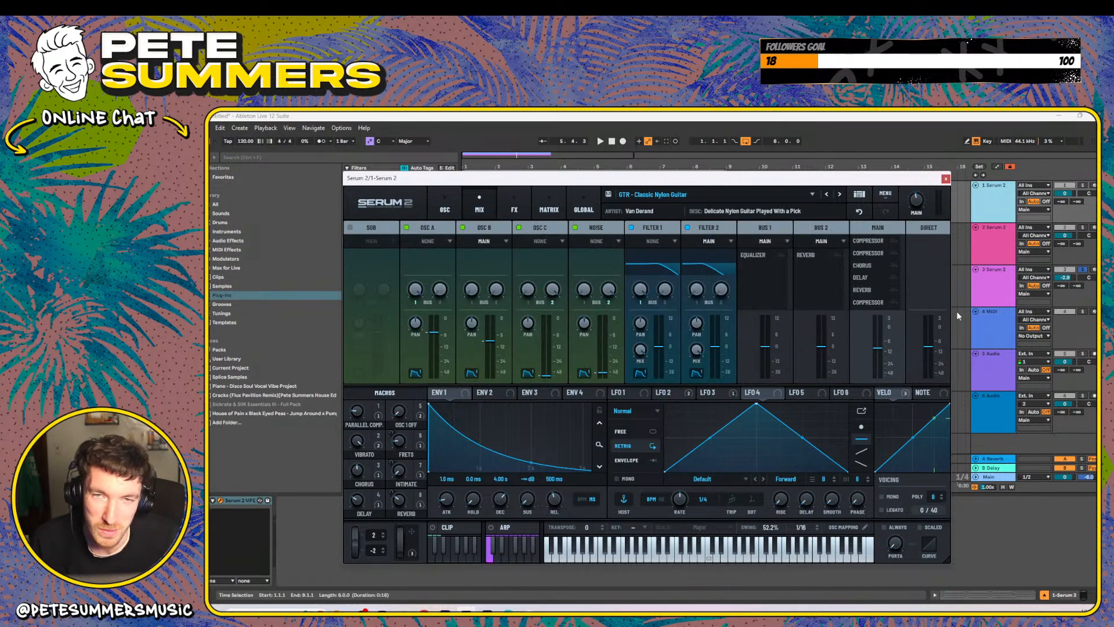
{"action": "left_click", "coordinate": [445, 208]}
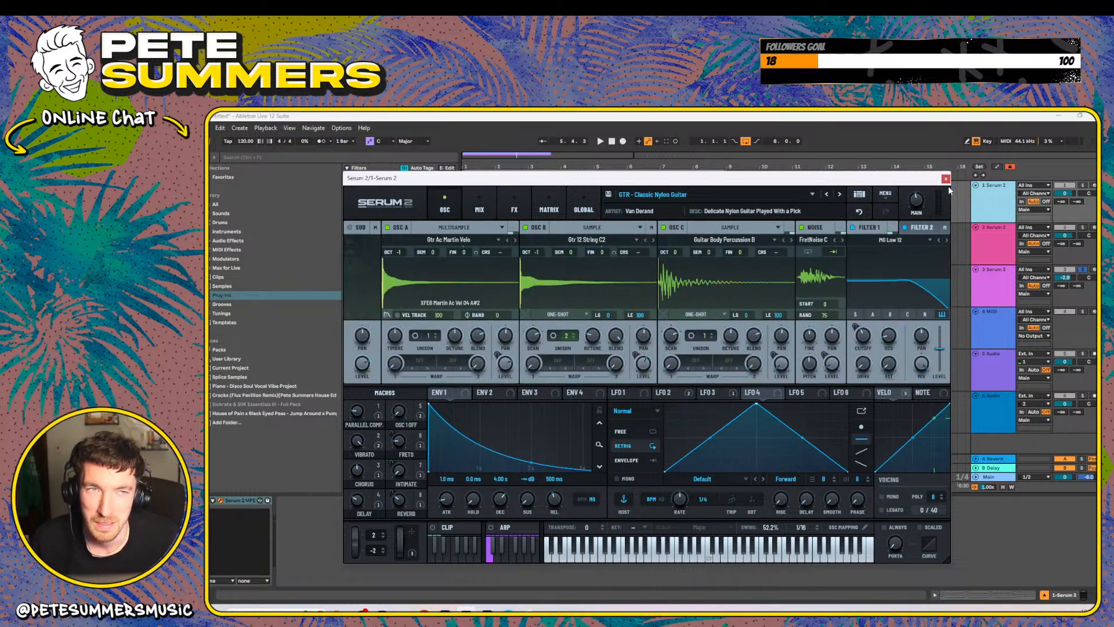
{"action": "left_click", "coordinate": [945, 178]}
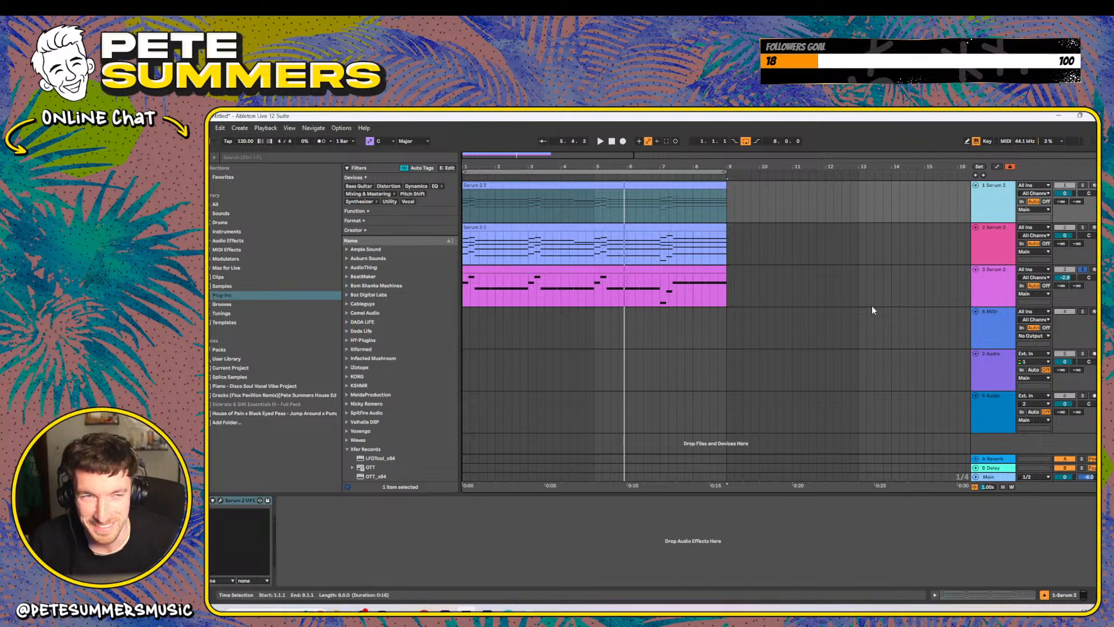
- Reopen the first track's Serum 2, load the factory preset ORCH - Choir and Strings and advance to ORCH - Cinematic Brass
{"action": "left_click", "coordinate": [221, 500]}
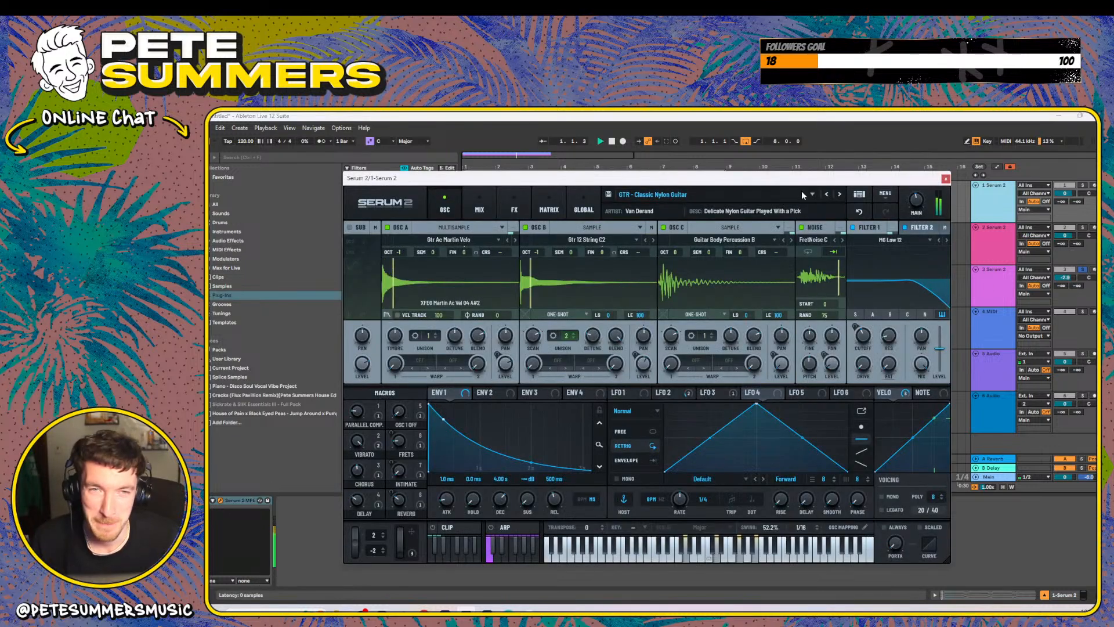
{"action": "left_click", "coordinate": [685, 206]}
{"action": "mouse_move", "coordinate": [679, 209]}
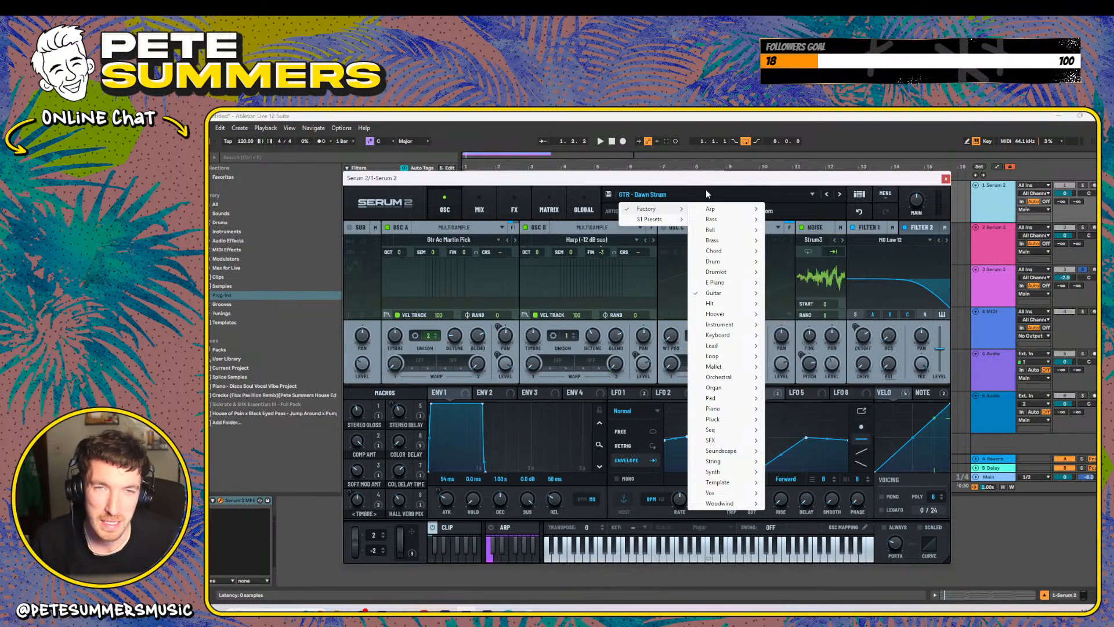
{"action": "mouse_move", "coordinate": [723, 383]}
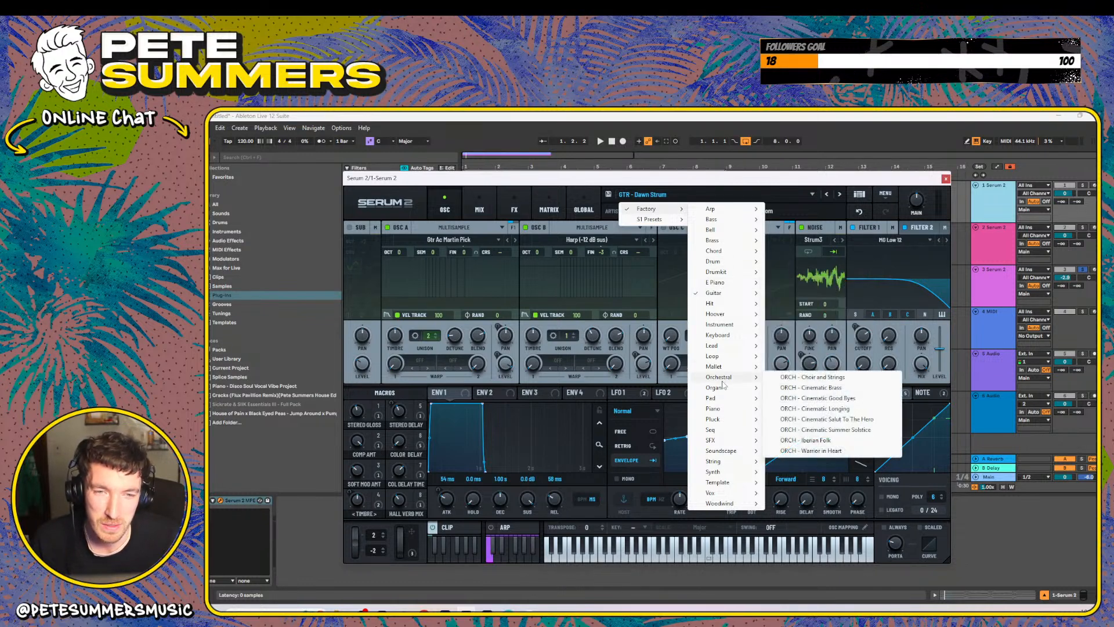
{"action": "left_click", "coordinate": [811, 377]}
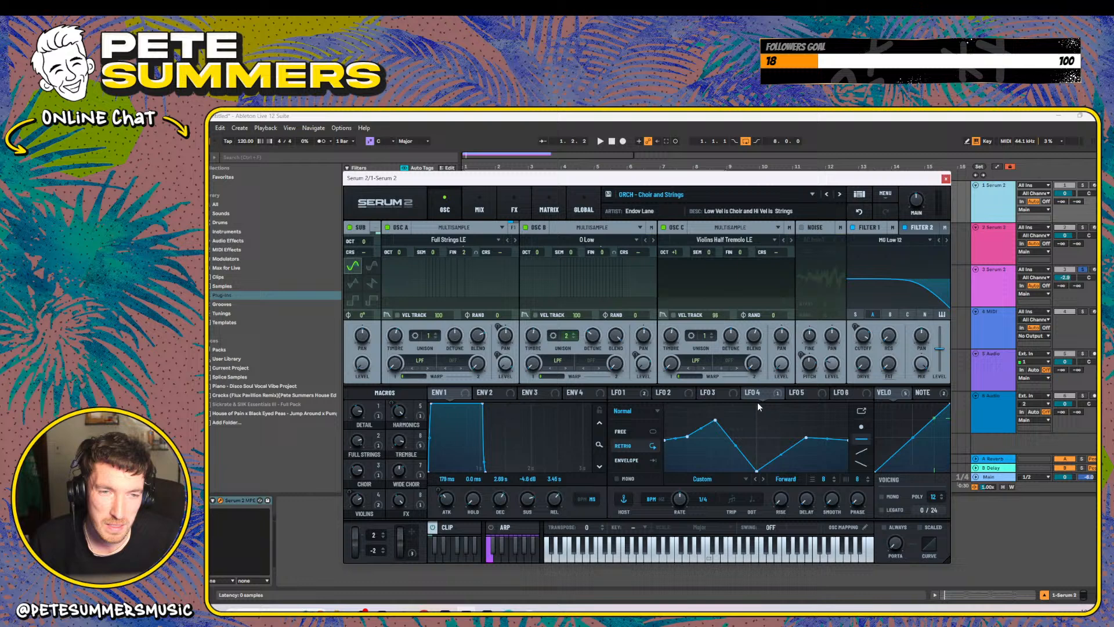
{"action": "left_click", "coordinate": [840, 195]}
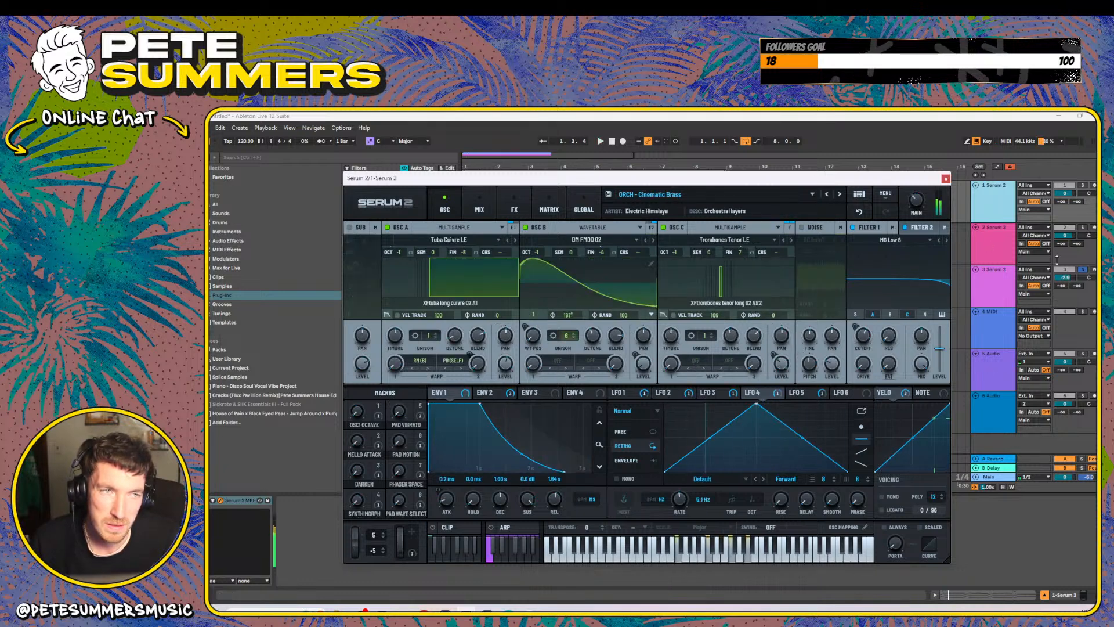
- Audition the factory Instrument presets on the third track's Serum 2, from INST - Acoustic Modelled Waterphonium to INST - Strings and Horns Ensemble
{"action": "left_click", "coordinate": [975, 289]}
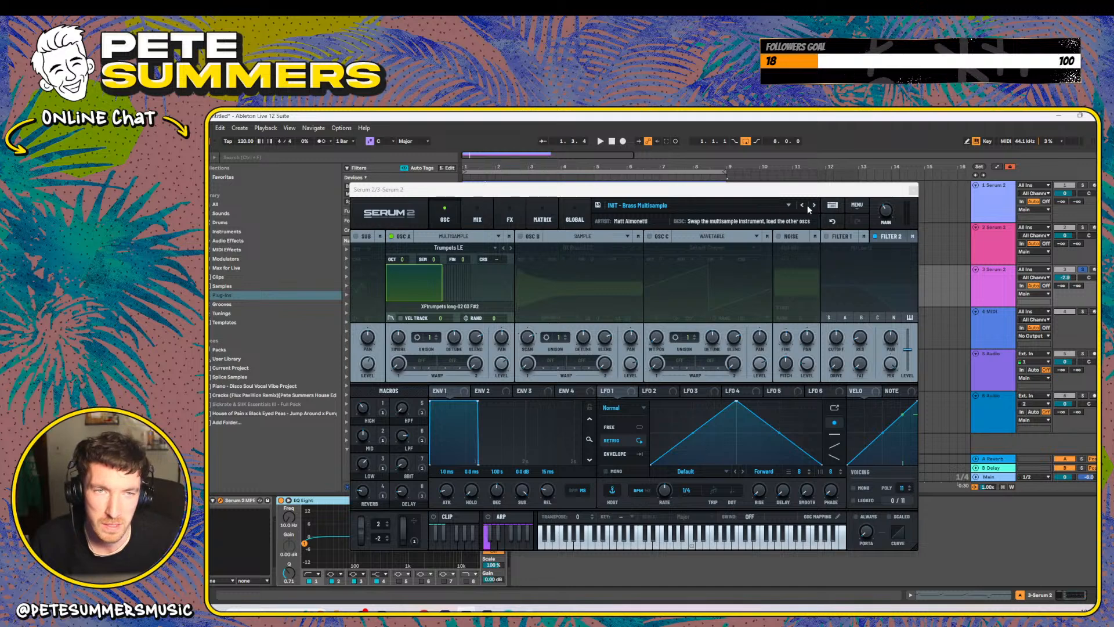
{"action": "left_click", "coordinate": [757, 207]}
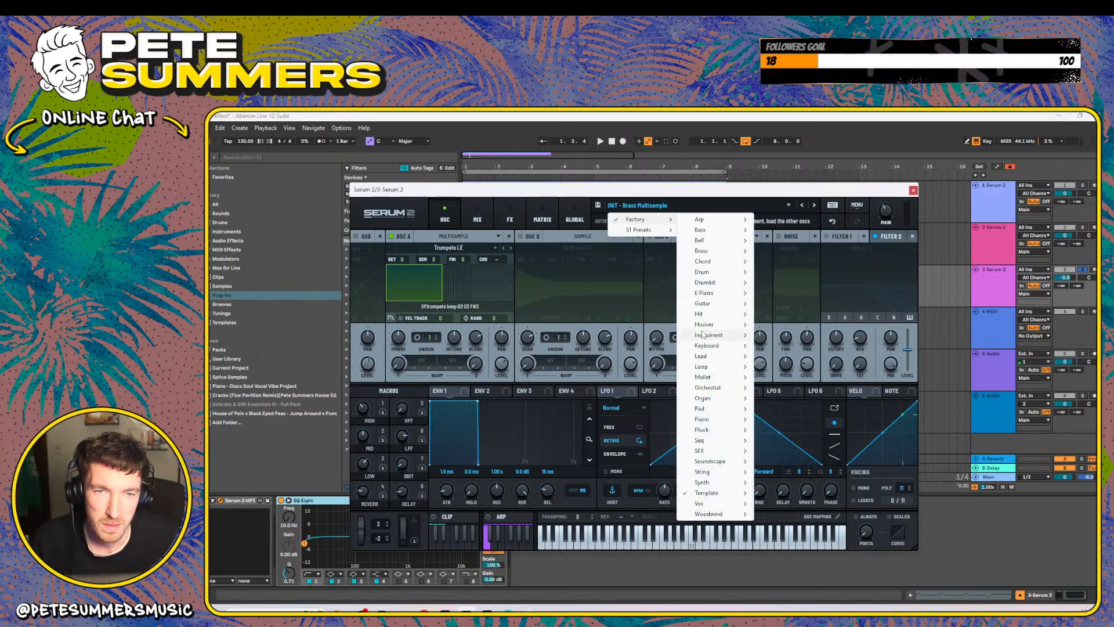
{"action": "mouse_move", "coordinate": [703, 335]}
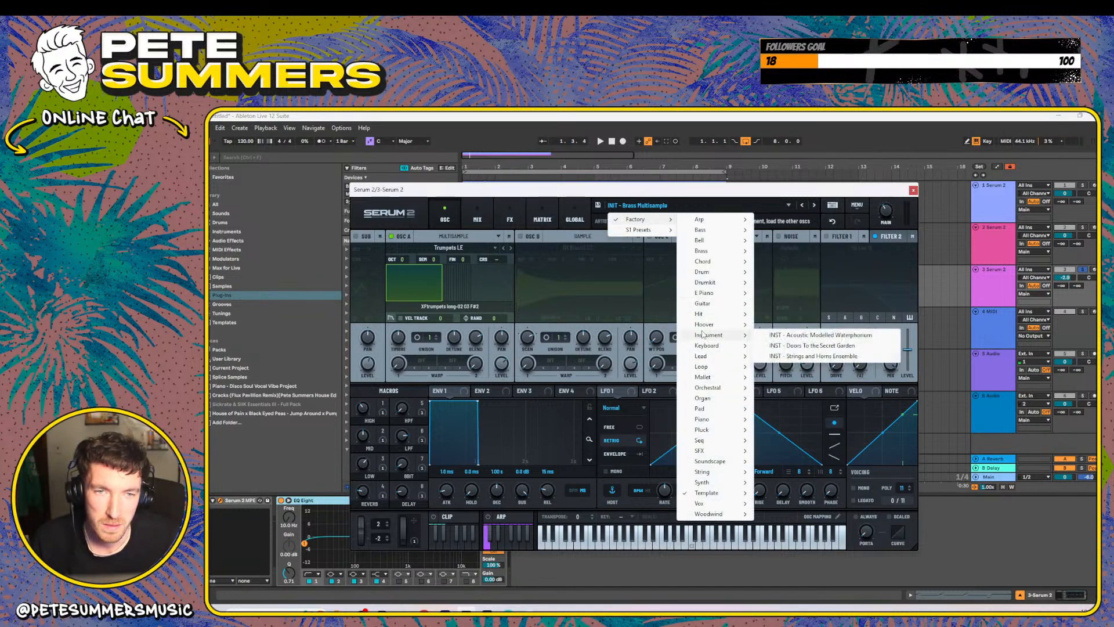
{"action": "left_click", "coordinate": [790, 339]}
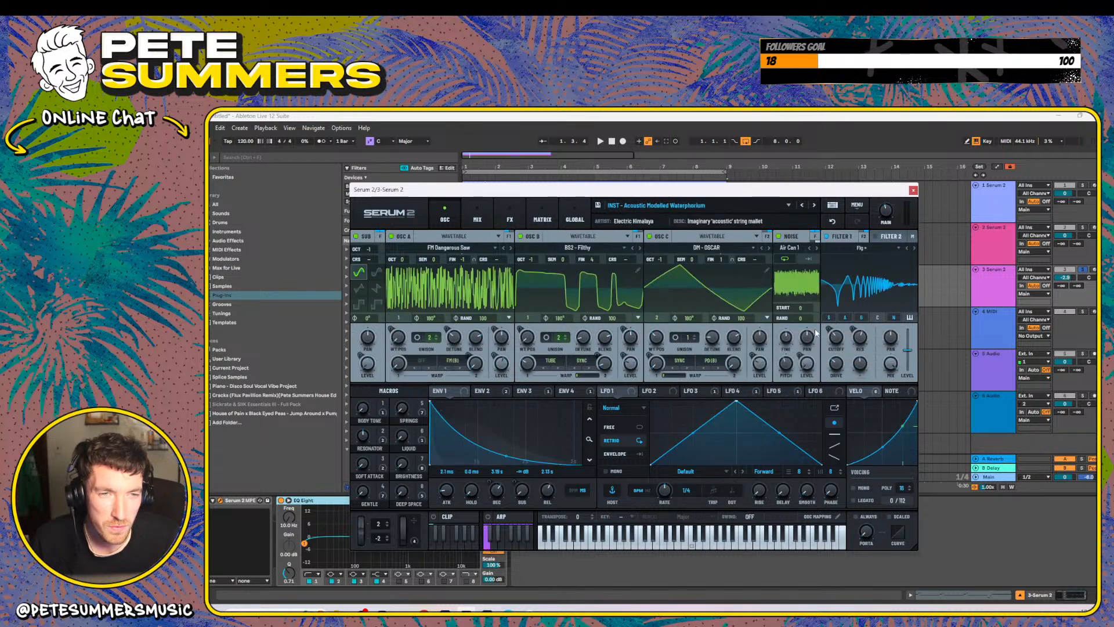
{"action": "key", "text": "space"}
{"action": "left_click", "coordinate": [813, 207]}
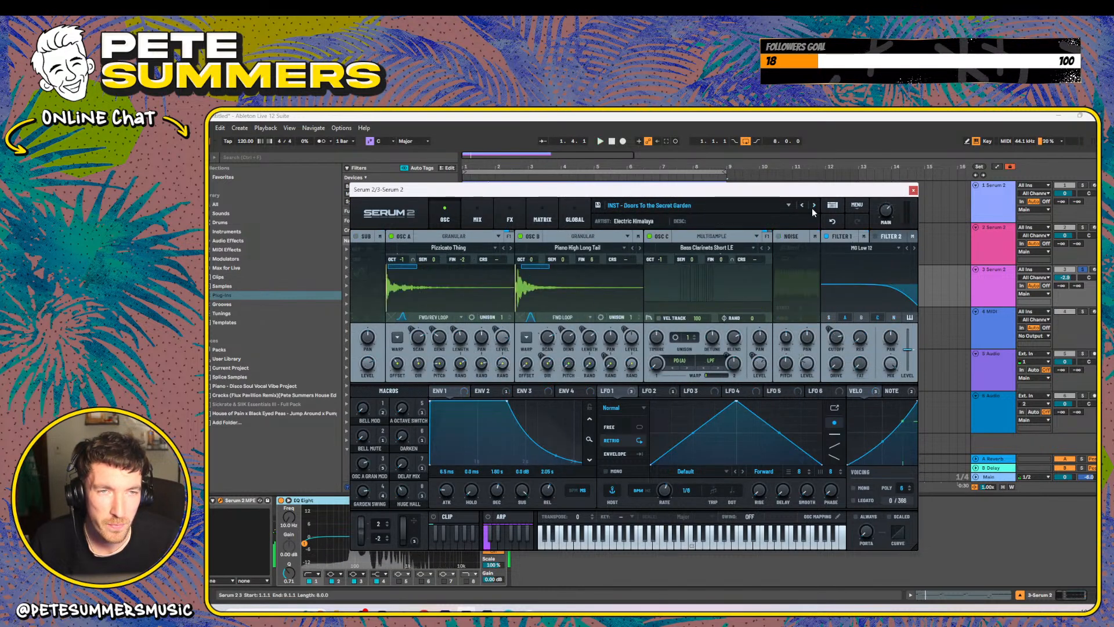
{"action": "left_click", "coordinate": [813, 205]}
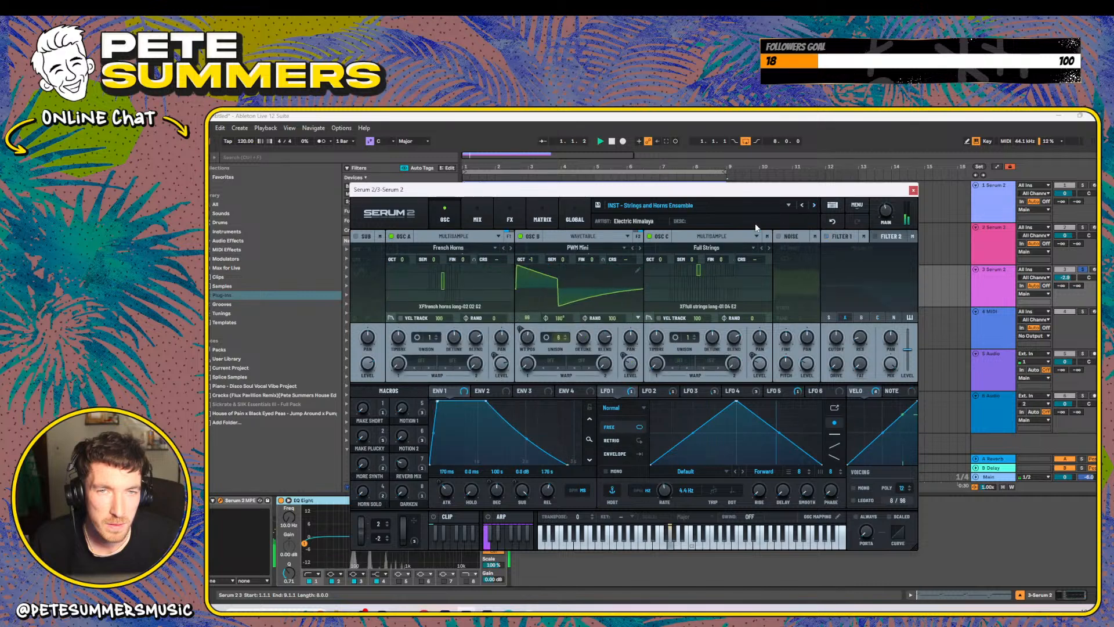
- Load the factory Hit preset HIT - Gnarly Bass Stack on the third track's Serum 2
{"action": "left_click", "coordinate": [751, 205]}
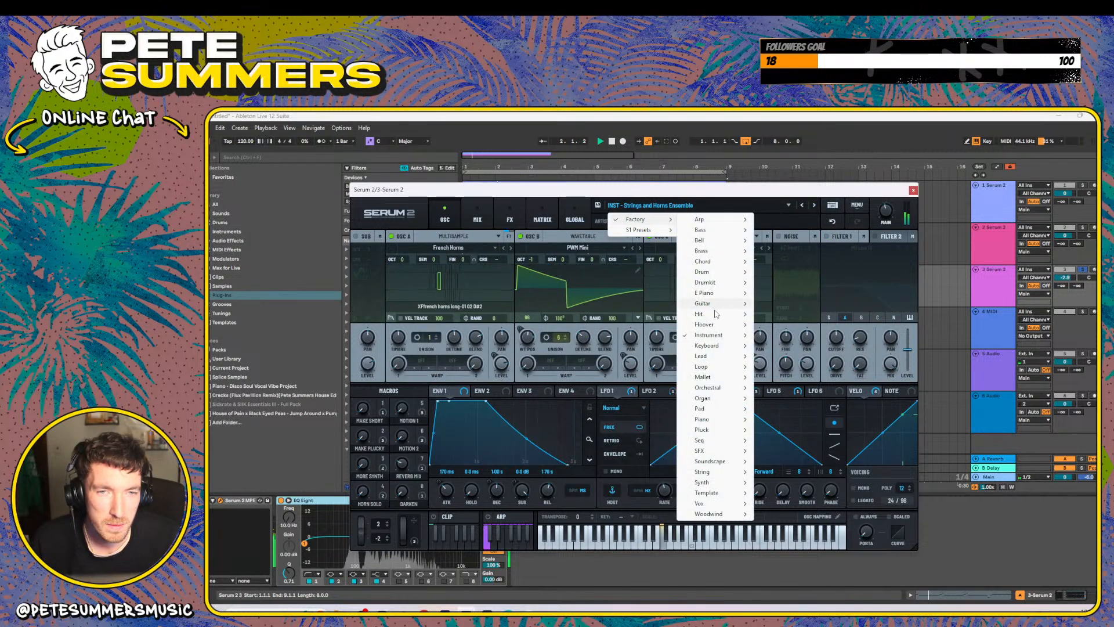
{"action": "mouse_move", "coordinate": [725, 314]}
{"action": "left_click", "coordinate": [779, 324]}
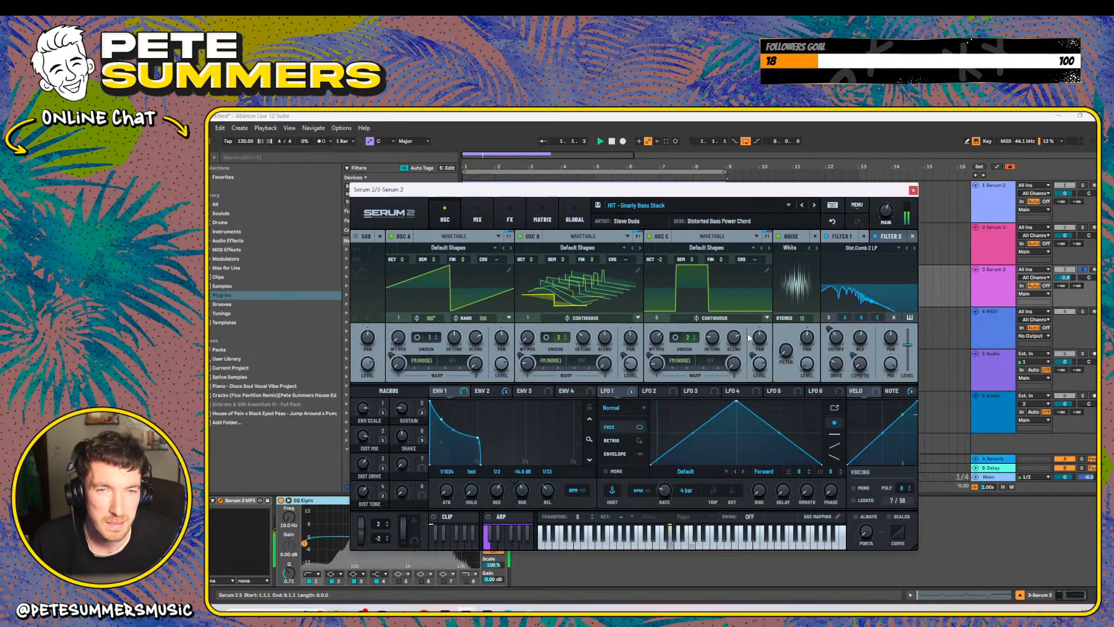
- Audition further factory Hit presets on the third track's Serum 2, through HIT - Nova Surge to HIT - Zombie Orch Stab
{"action": "left_click", "coordinate": [813, 206]}
{"action": "left_click", "coordinate": [814, 206]}
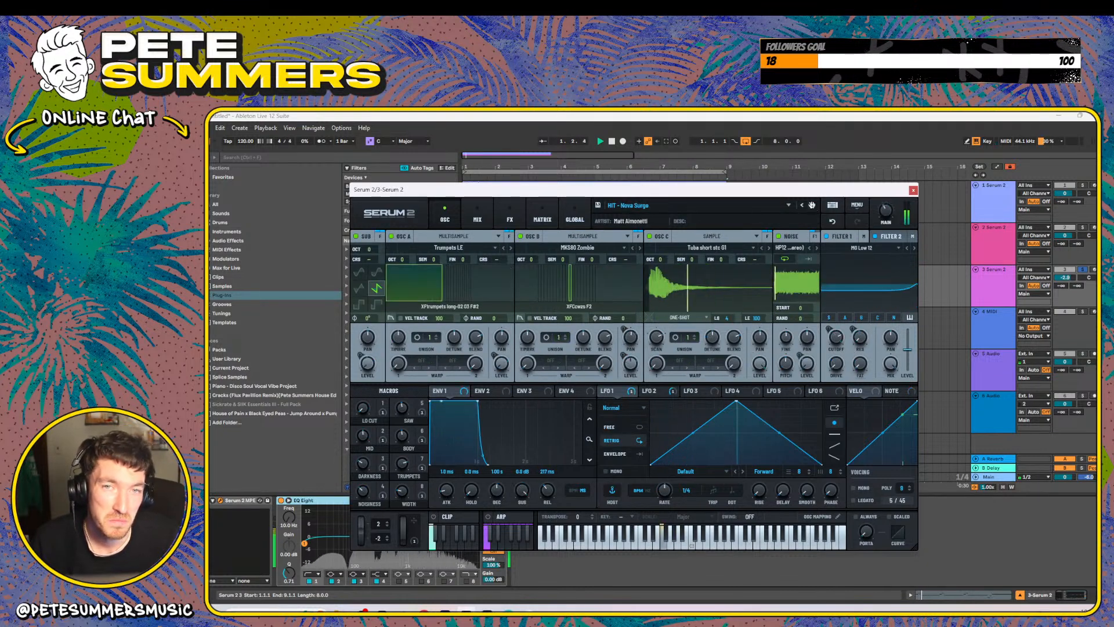
- Audition the factory Orchestral presets on the third track from ORCH - Choir and Strings to ORCH - Cinematic Summer Solstice, and close Serum 2
{"action": "left_click", "coordinate": [758, 207]}
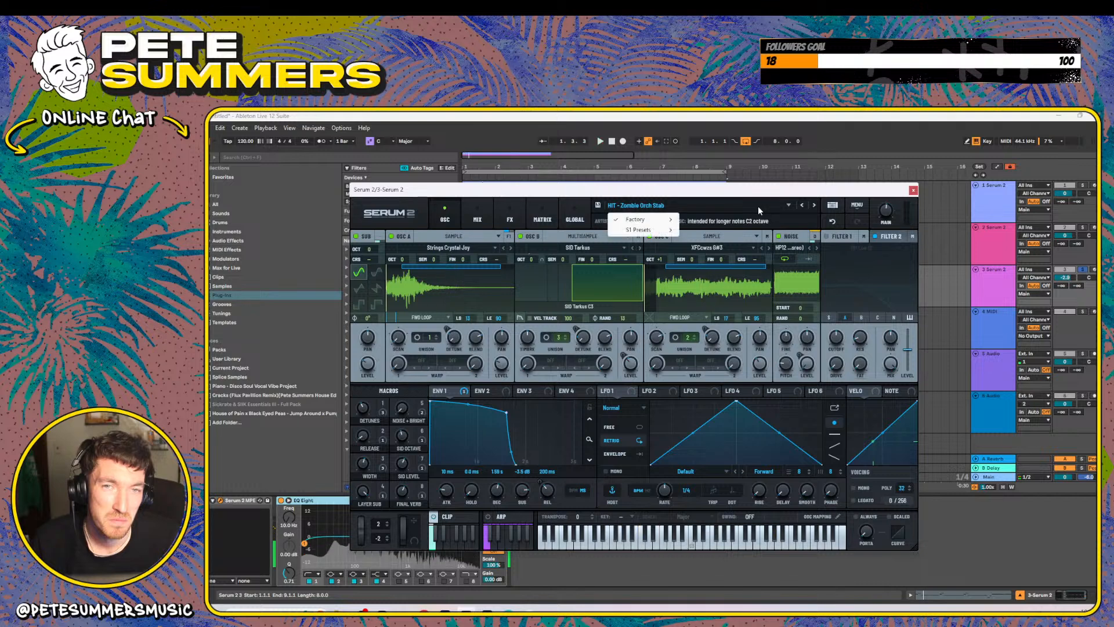
{"action": "mouse_move", "coordinate": [638, 220]}
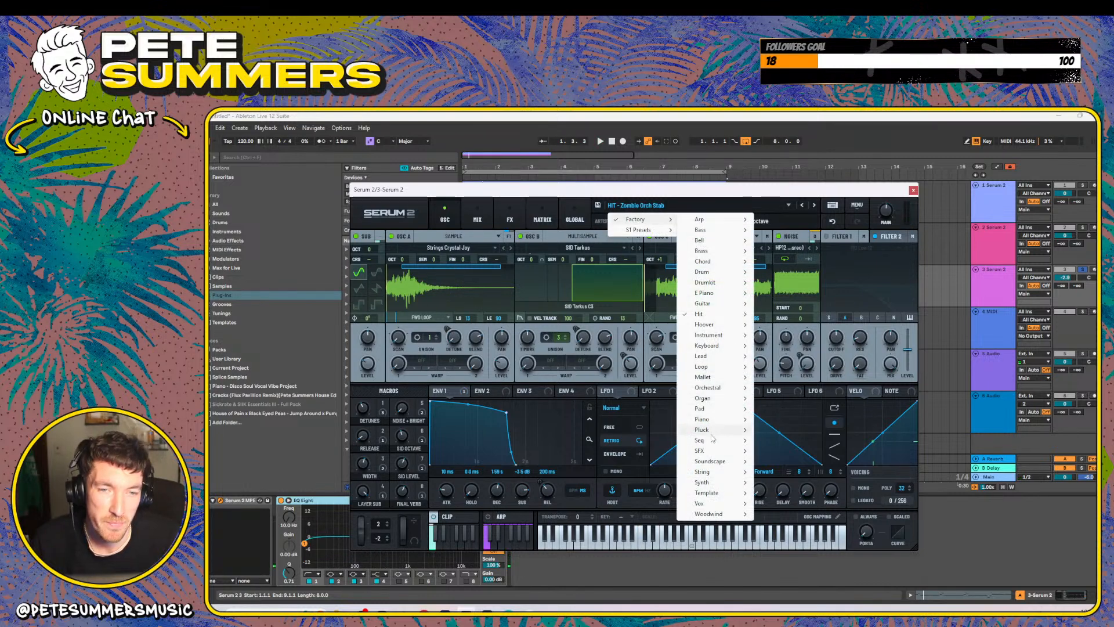
{"action": "mouse_move", "coordinate": [711, 387]}
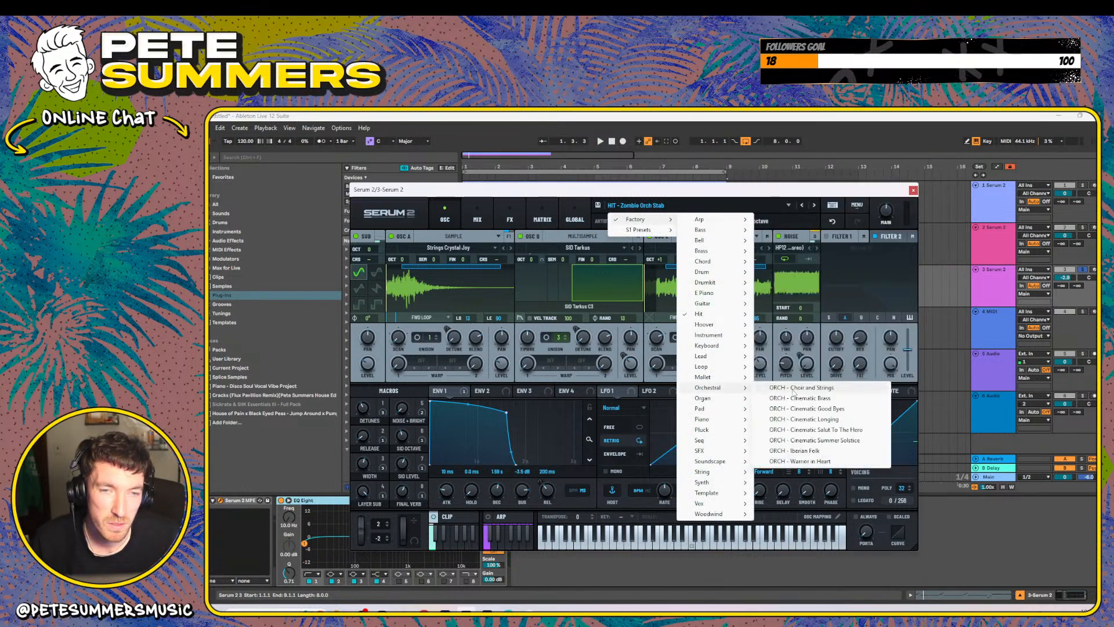
{"action": "left_click", "coordinate": [794, 389]}
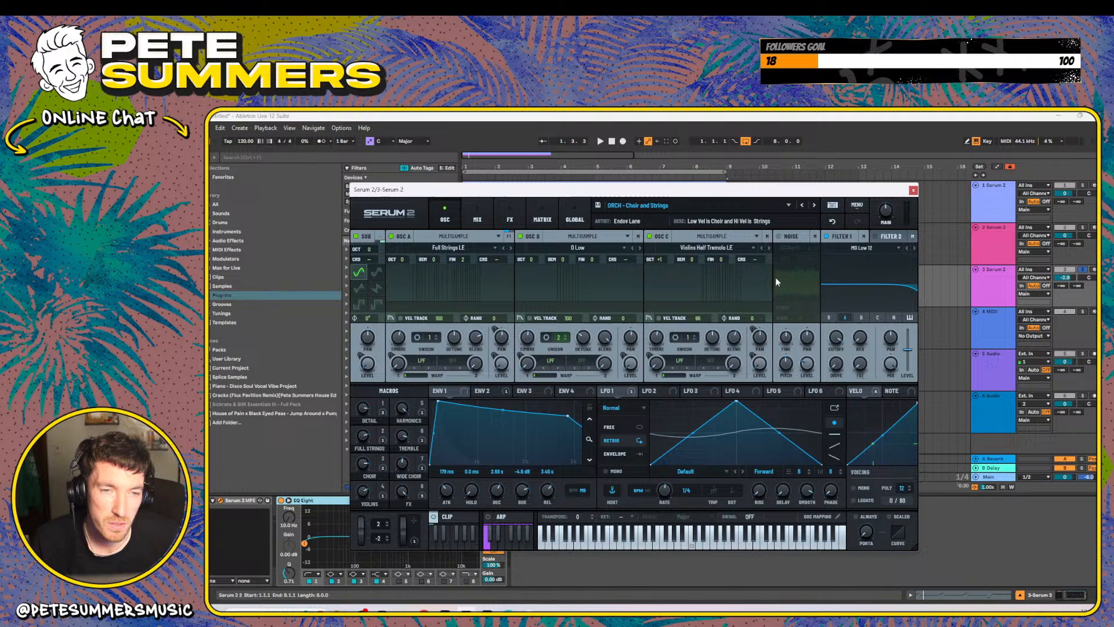
{"action": "left_click", "coordinate": [814, 204]}
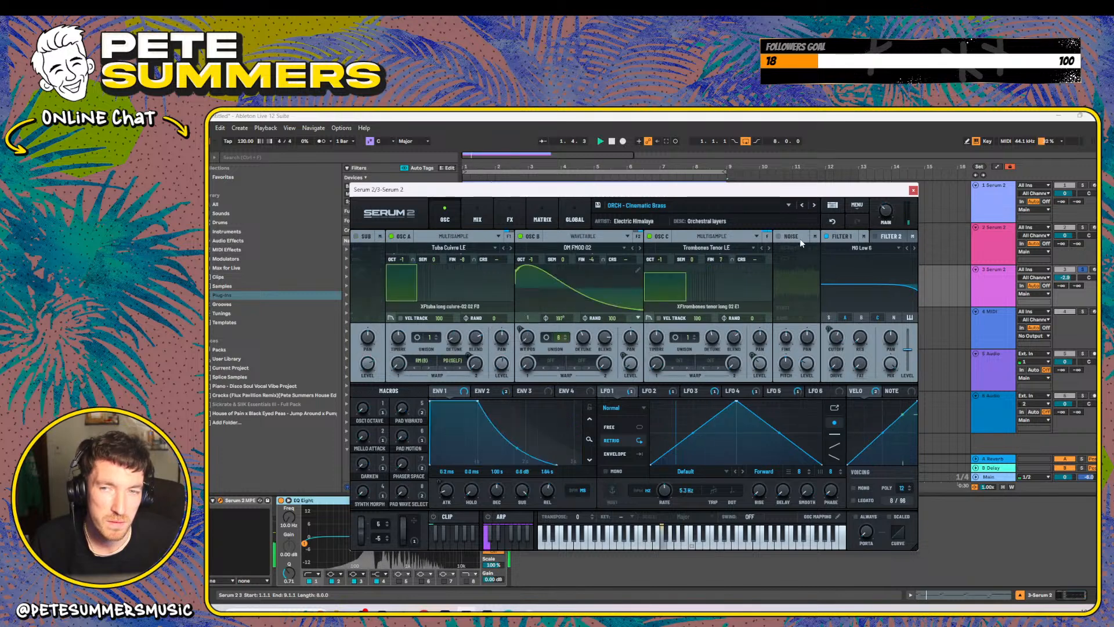
{"action": "left_click", "coordinate": [815, 205]}
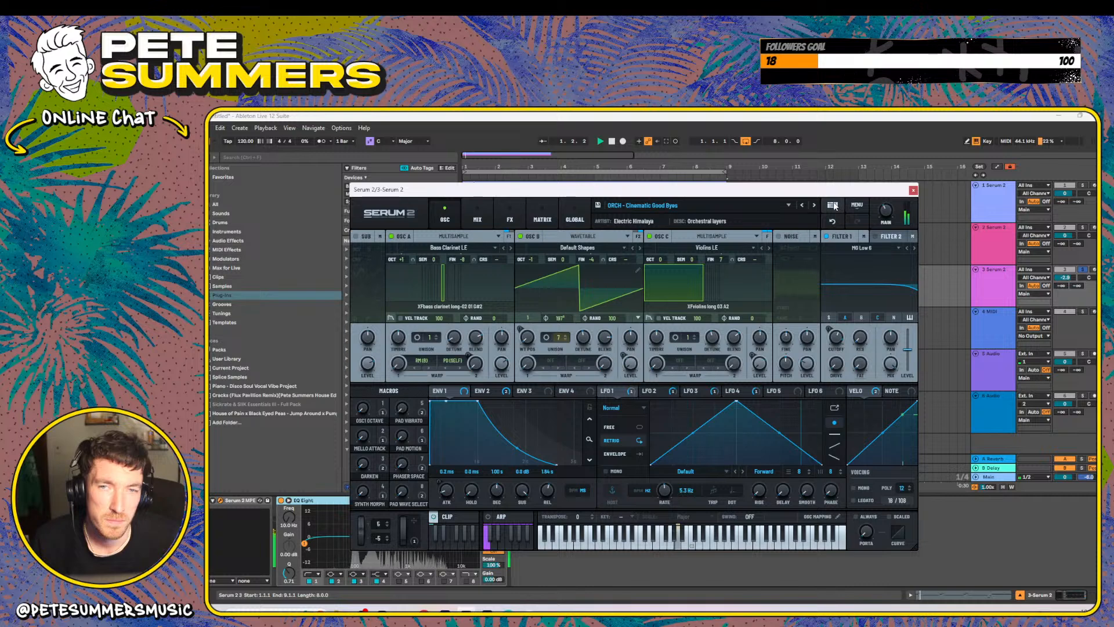
{"action": "left_click", "coordinate": [815, 205]}
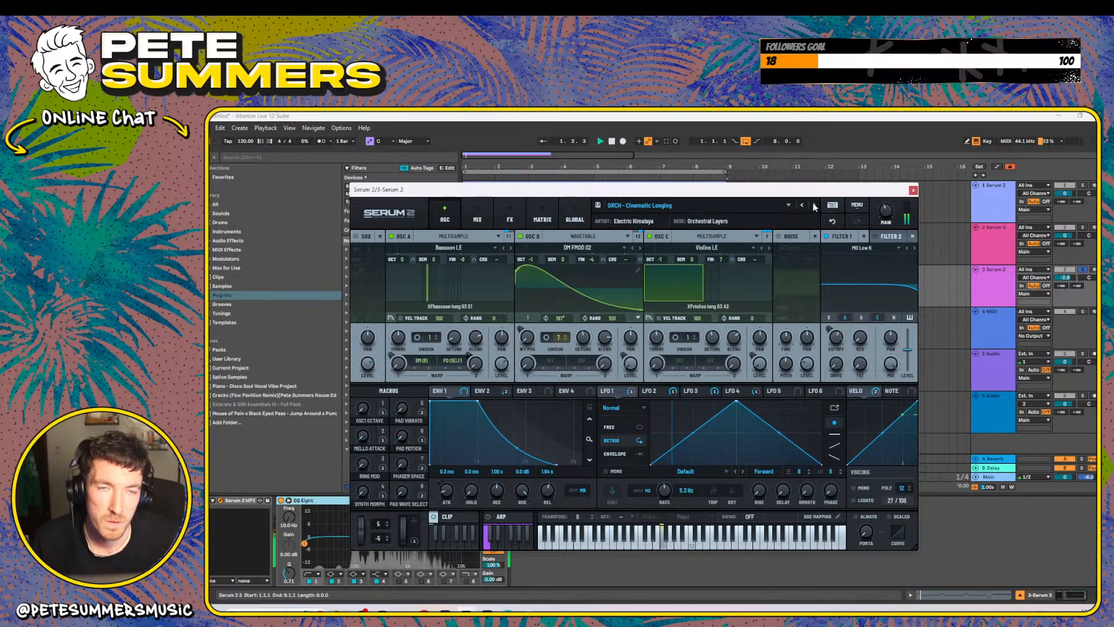
{"action": "left_click", "coordinate": [814, 205]}
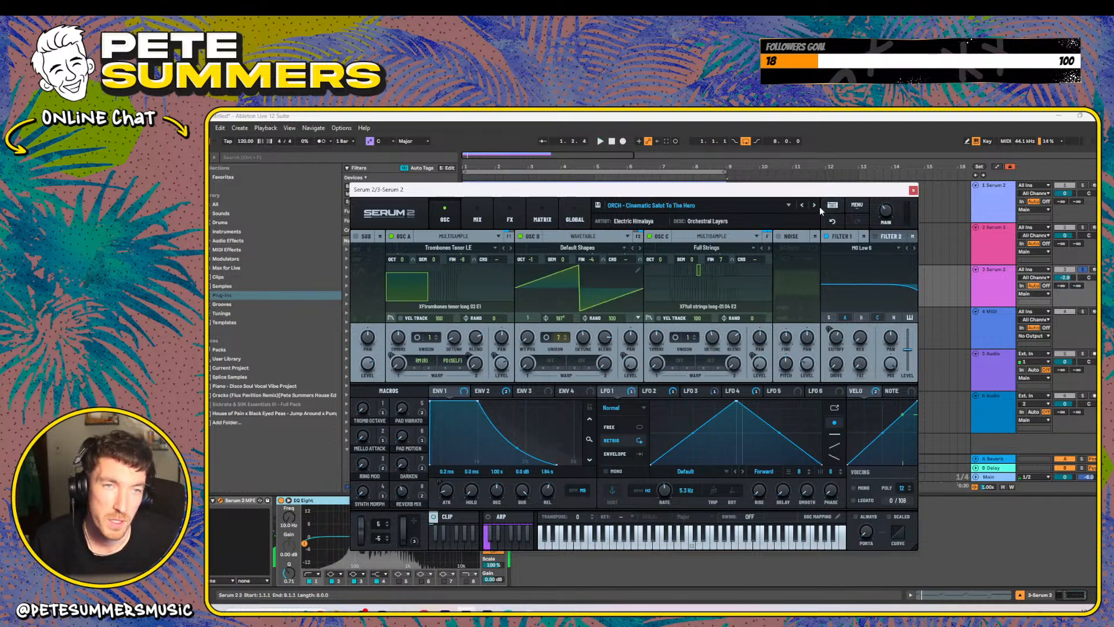
{"action": "left_click", "coordinate": [912, 190]}
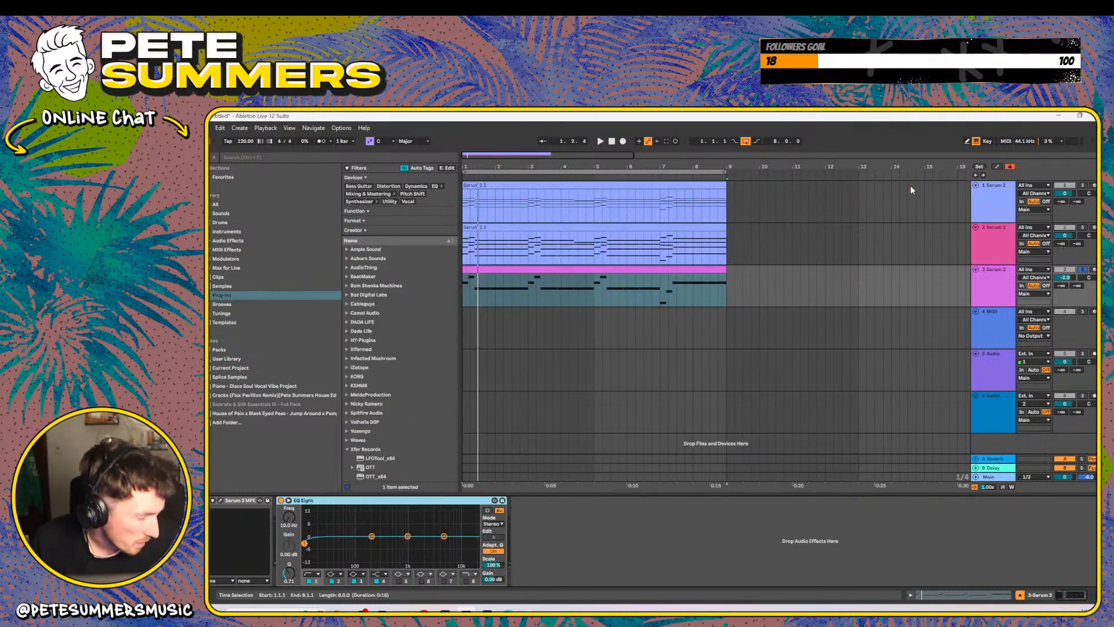
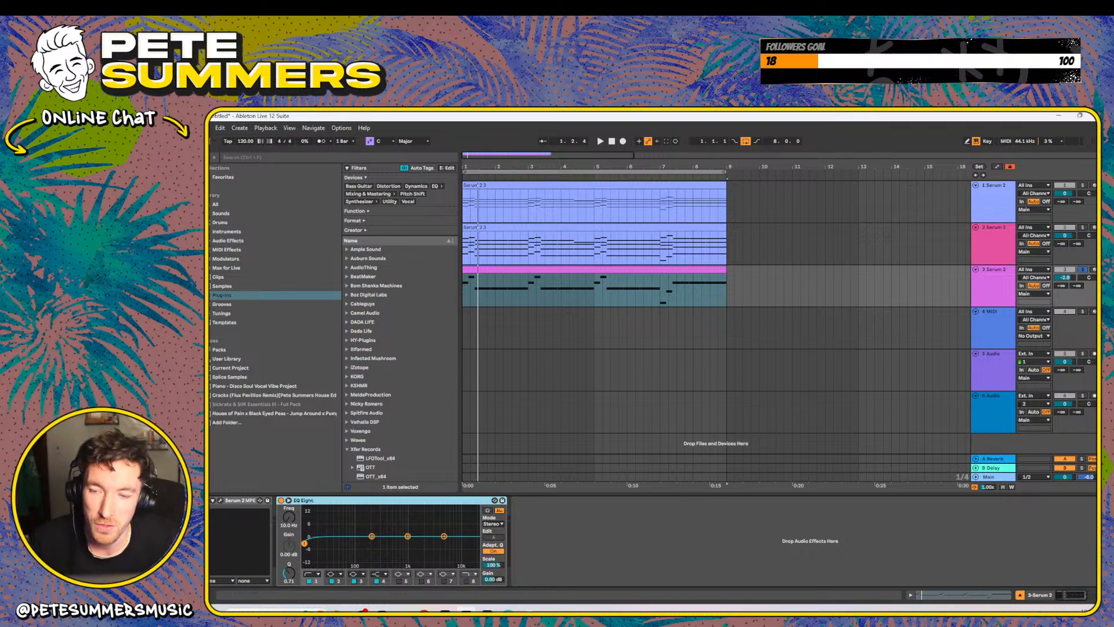
- Reopen the third track's Serum 2 and review its effects, mixer and oscillator pages
{"action": "left_click", "coordinate": [221, 500]}
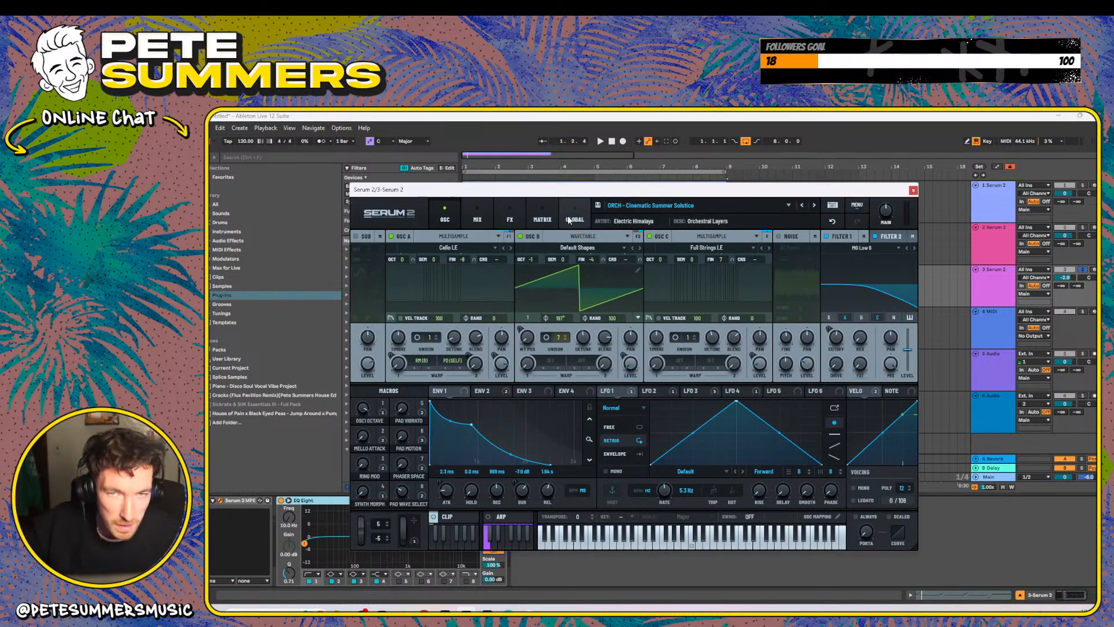
{"action": "left_click", "coordinate": [574, 218]}
{"action": "left_click", "coordinate": [527, 217]}
{"action": "left_click", "coordinate": [514, 223]}
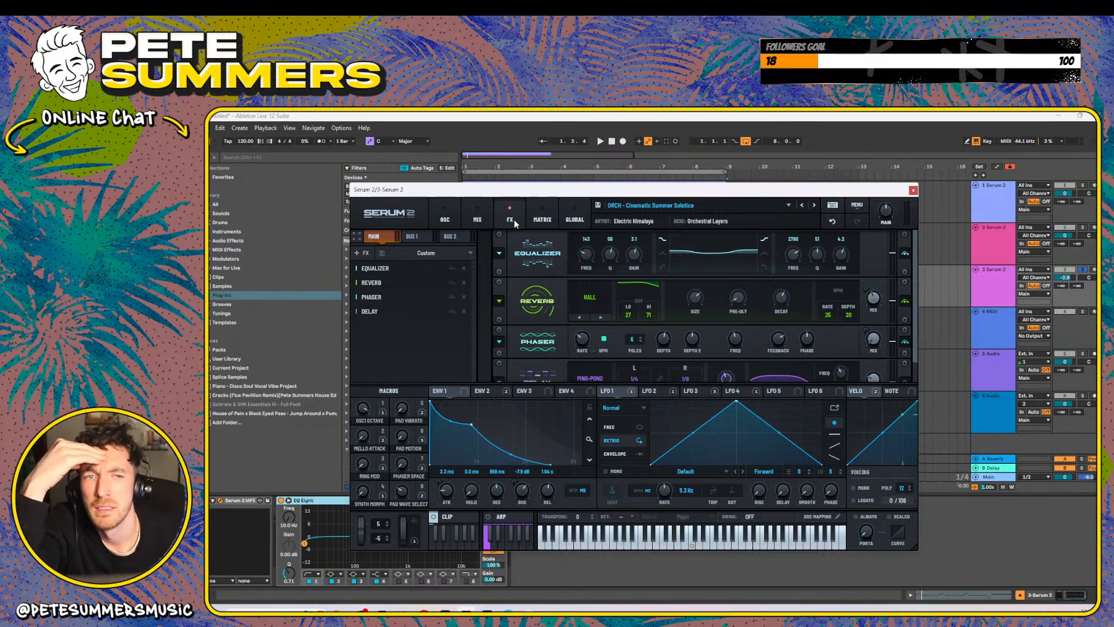
{"action": "left_click", "coordinate": [481, 222]}
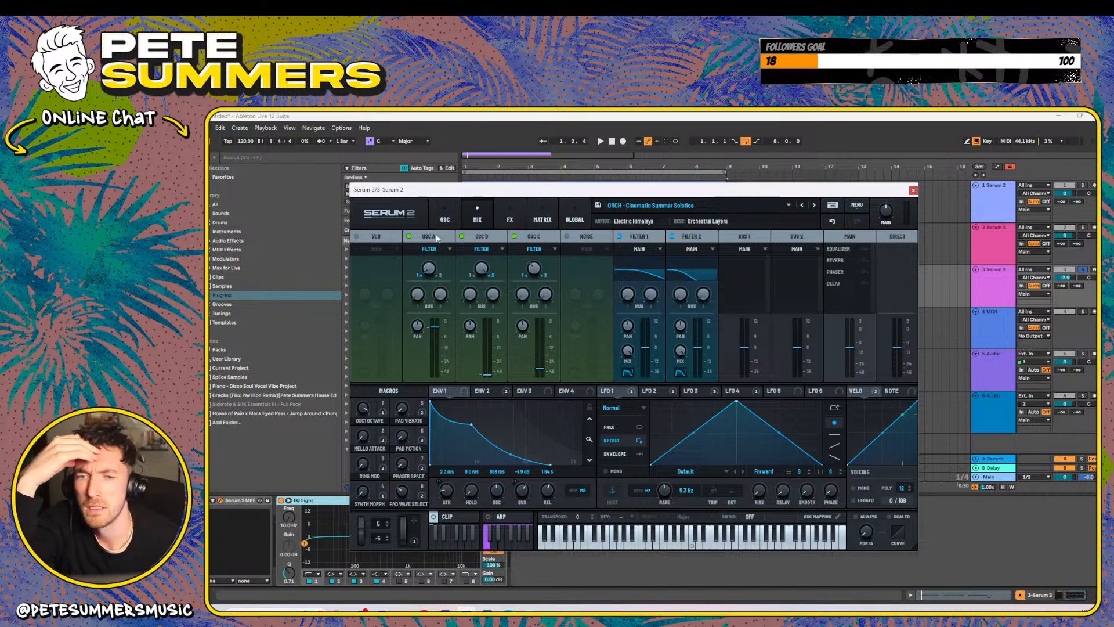
{"action": "left_click", "coordinate": [434, 212]}
- Try the Sample type on oscillator A, check its sample sources, and set it back to Multisample
{"action": "left_click", "coordinate": [451, 236]}
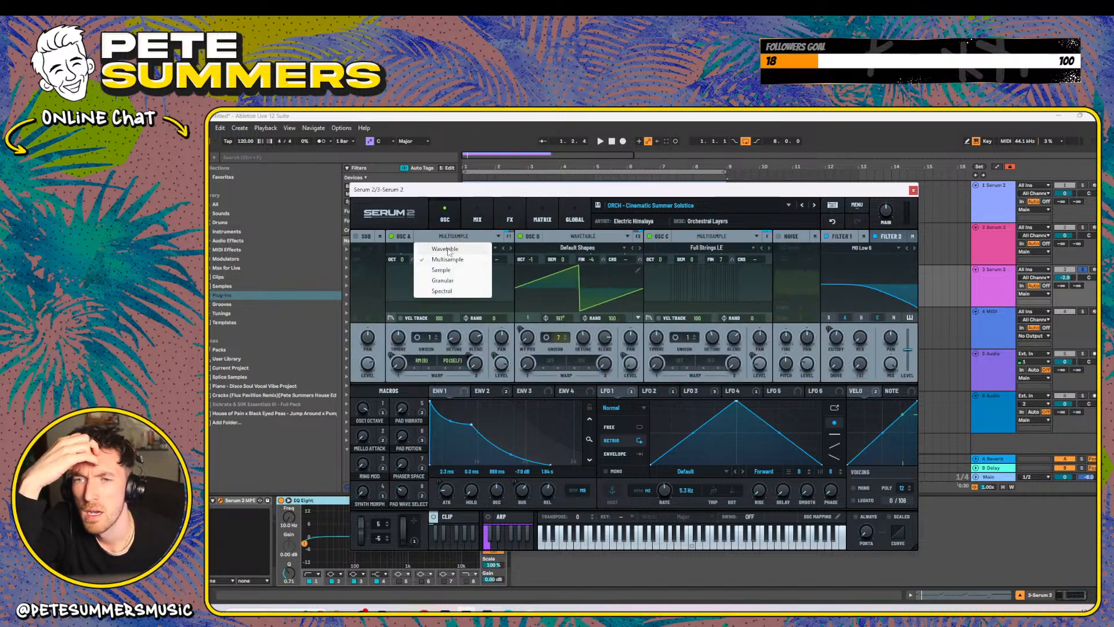
{"action": "left_click", "coordinate": [441, 270]}
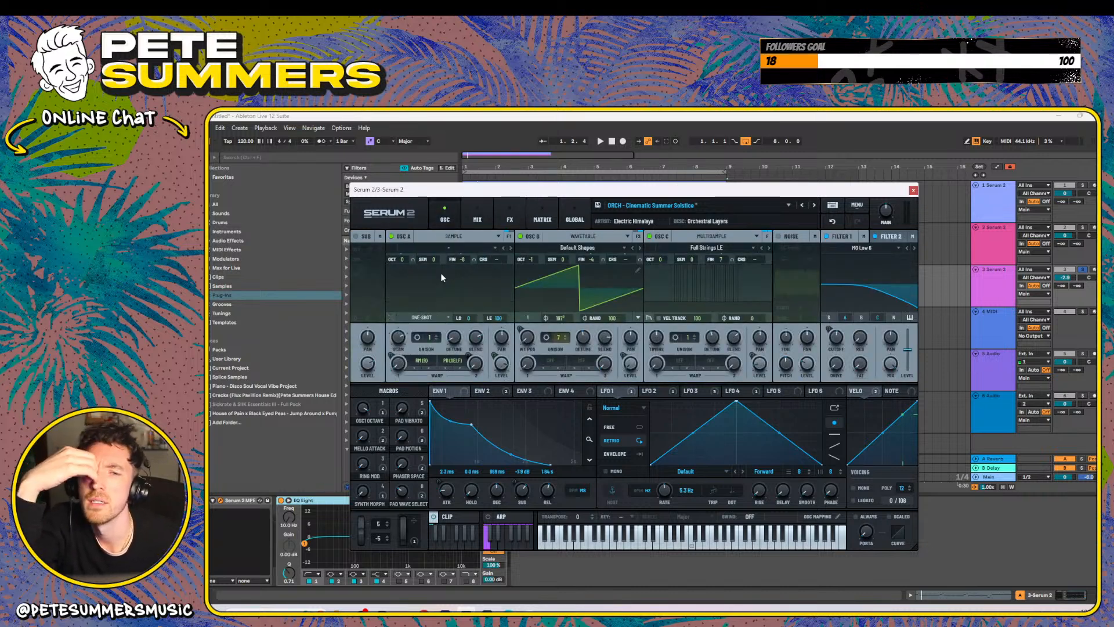
{"action": "left_click", "coordinate": [495, 248]}
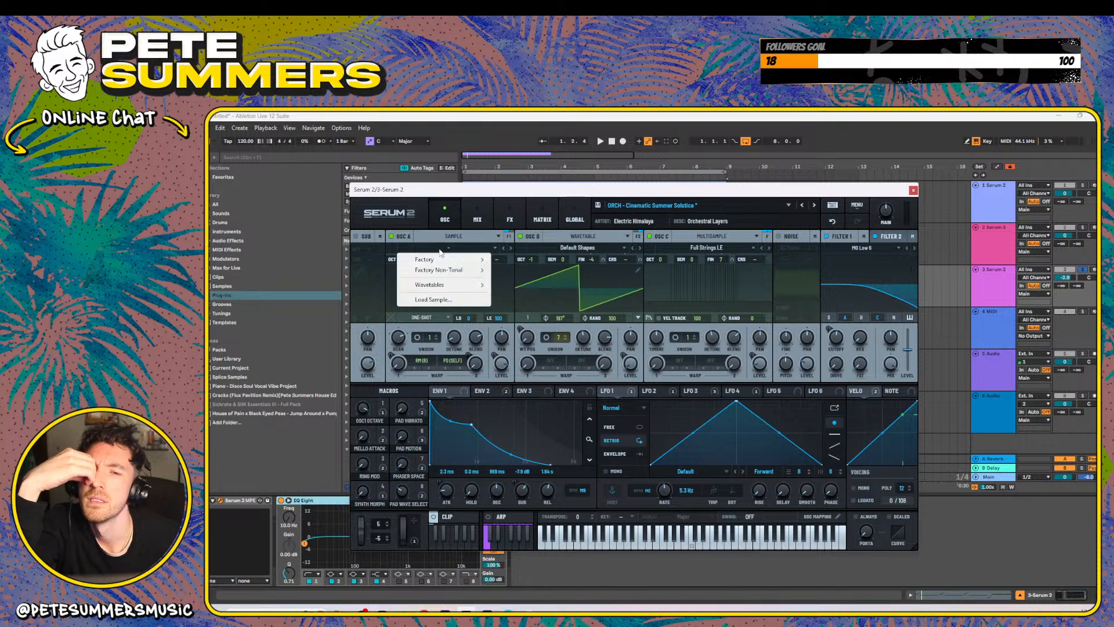
{"action": "left_click", "coordinate": [390, 285]}
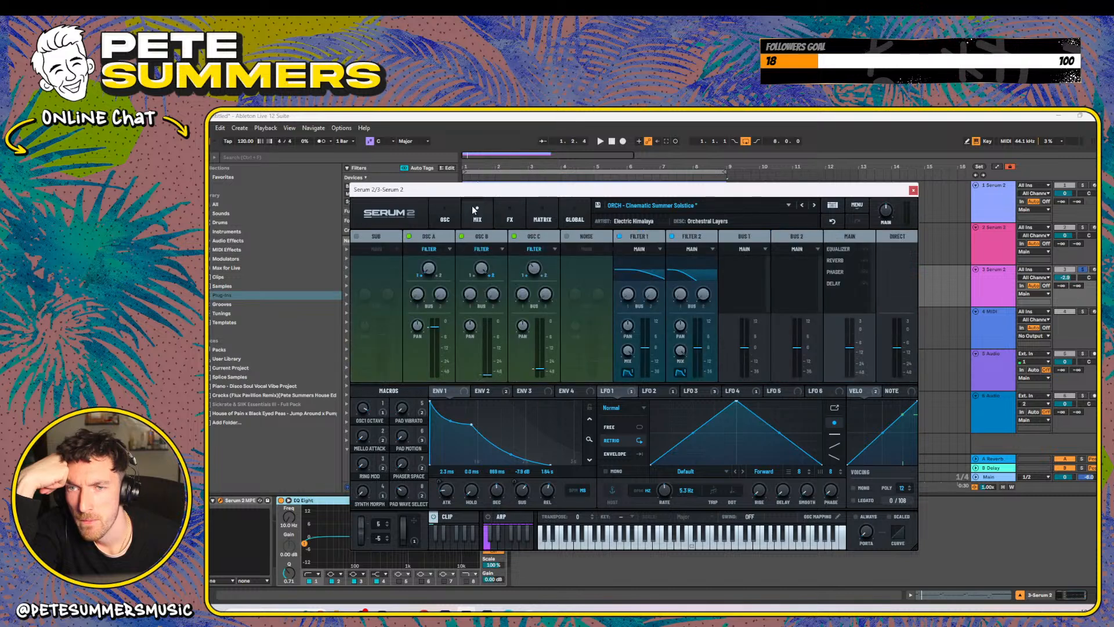
{"action": "left_click", "coordinate": [447, 237]}
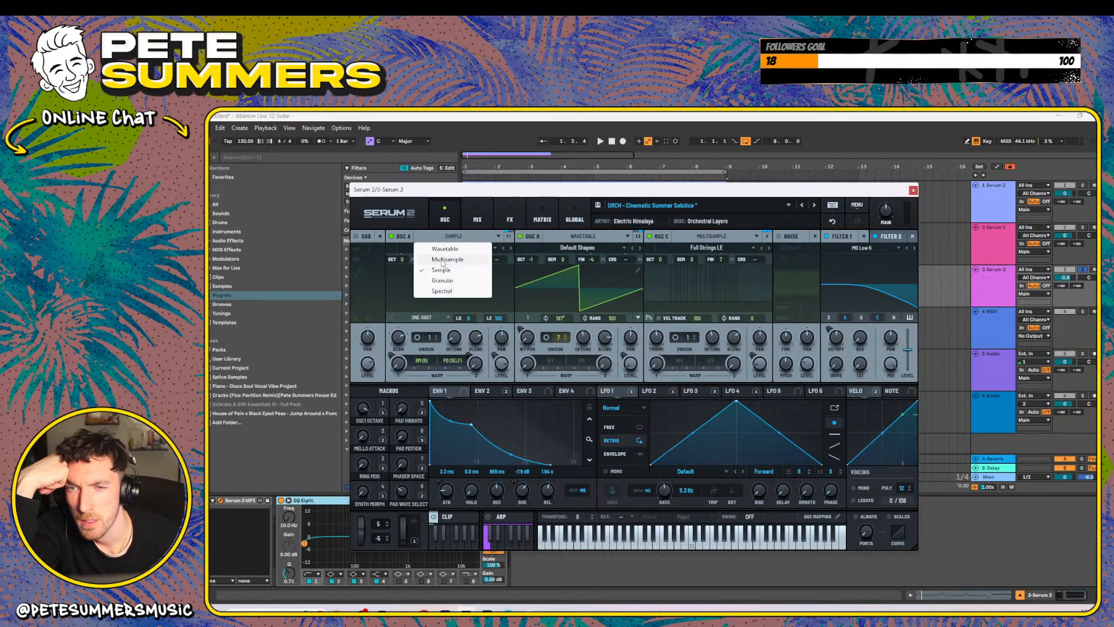
{"action": "left_click", "coordinate": [443, 261]}
{"action": "left_click", "coordinate": [447, 248]}
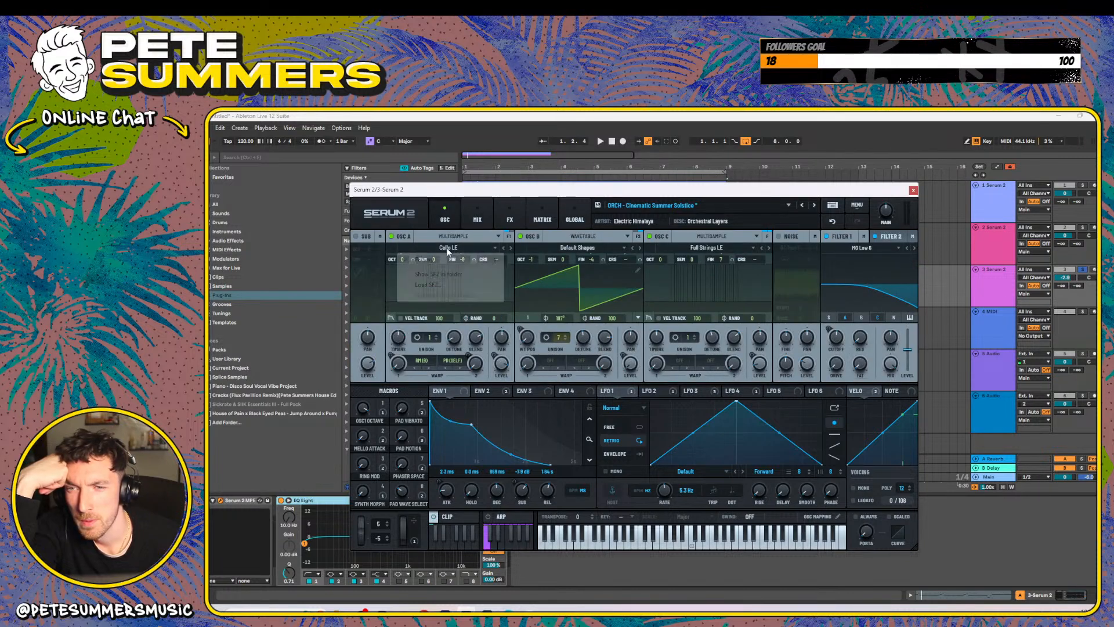
{"action": "mouse_move", "coordinate": [441, 259]}
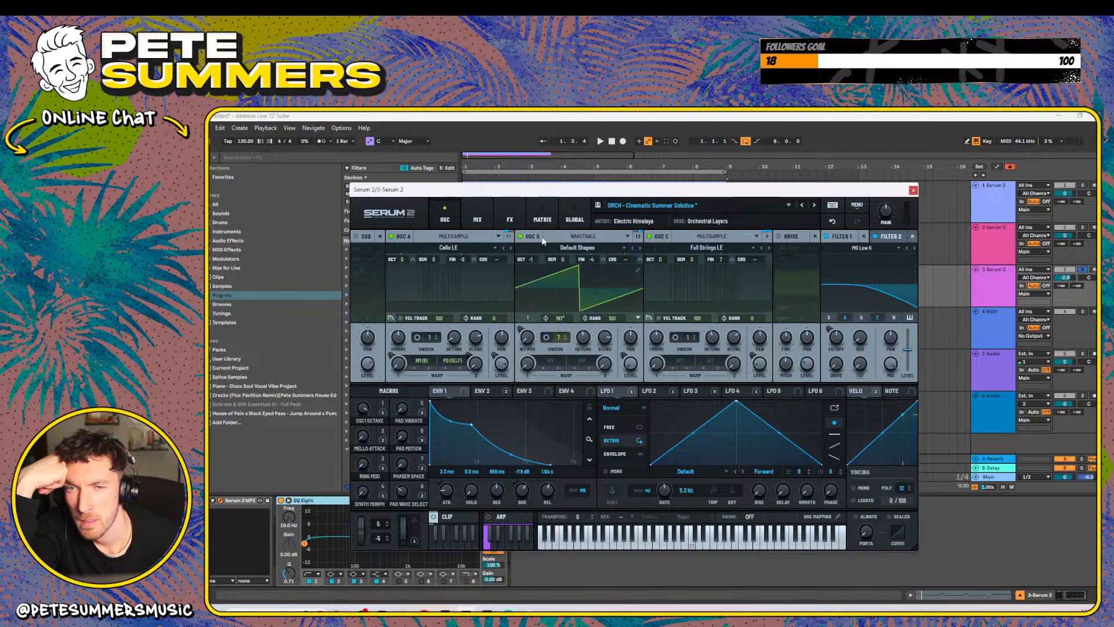
- Review the modulation matrix, the Main, Bus 1 and Bus 2 effects, and the mixer of the preset
{"action": "left_click", "coordinate": [542, 219]}
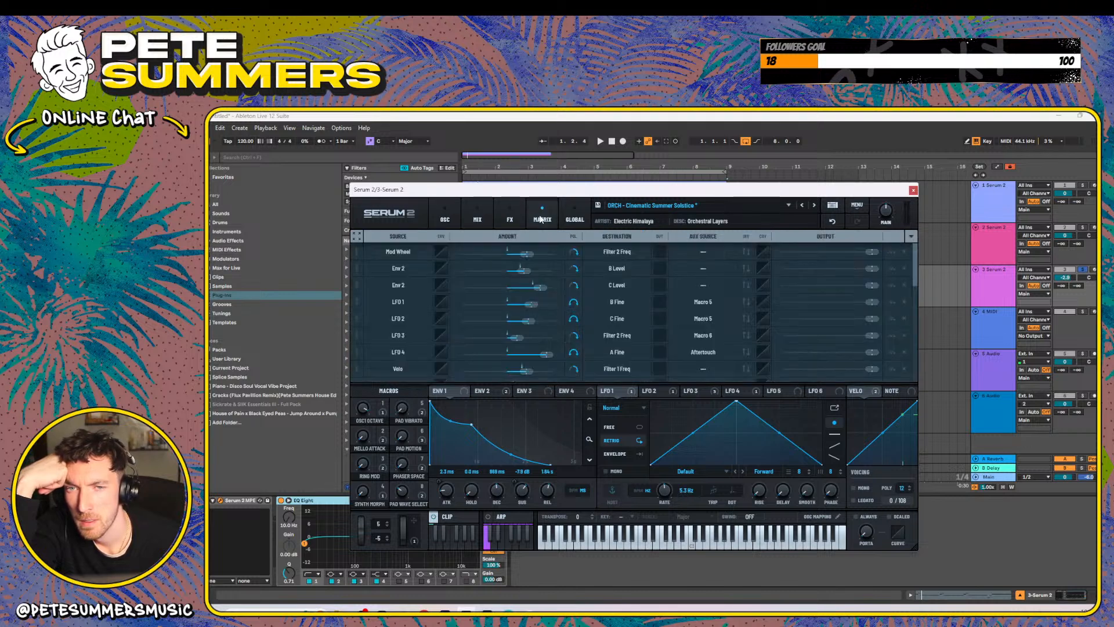
{"action": "left_click", "coordinate": [510, 218]}
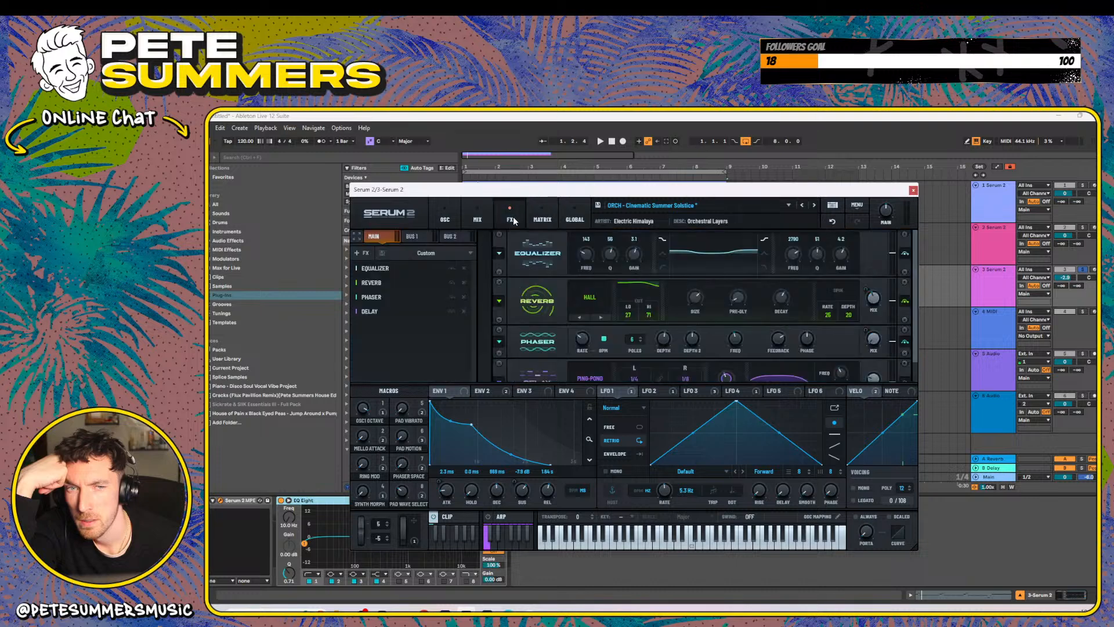
{"action": "left_click", "coordinate": [413, 236]}
{"action": "left_click", "coordinate": [452, 239]}
{"action": "left_click", "coordinate": [430, 238]}
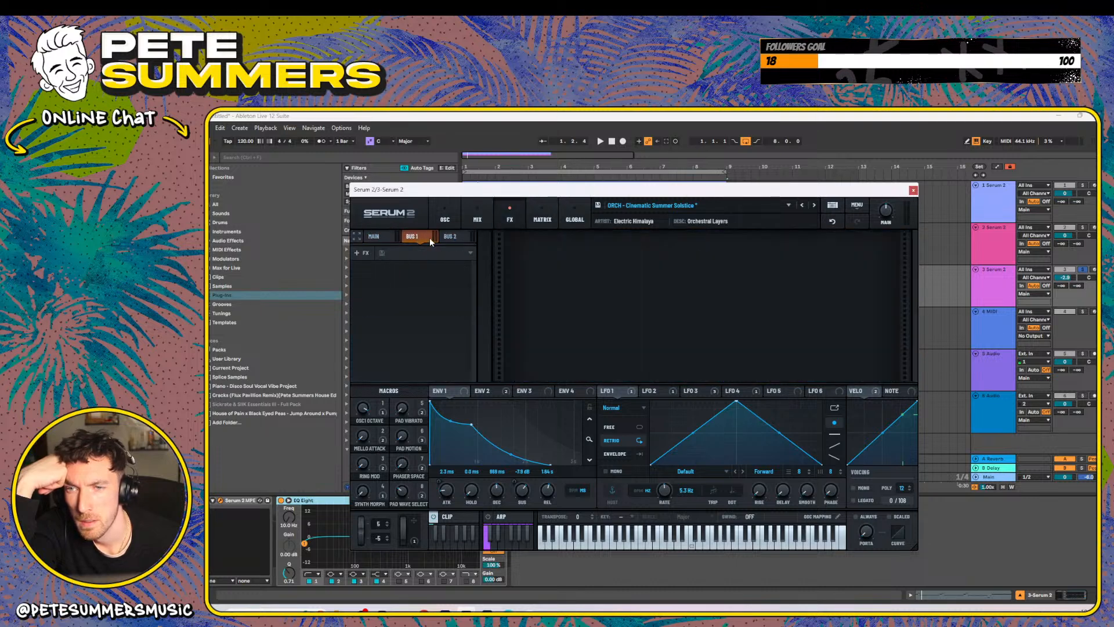
{"action": "left_click", "coordinate": [385, 237]}
{"action": "left_click", "coordinate": [477, 216]}
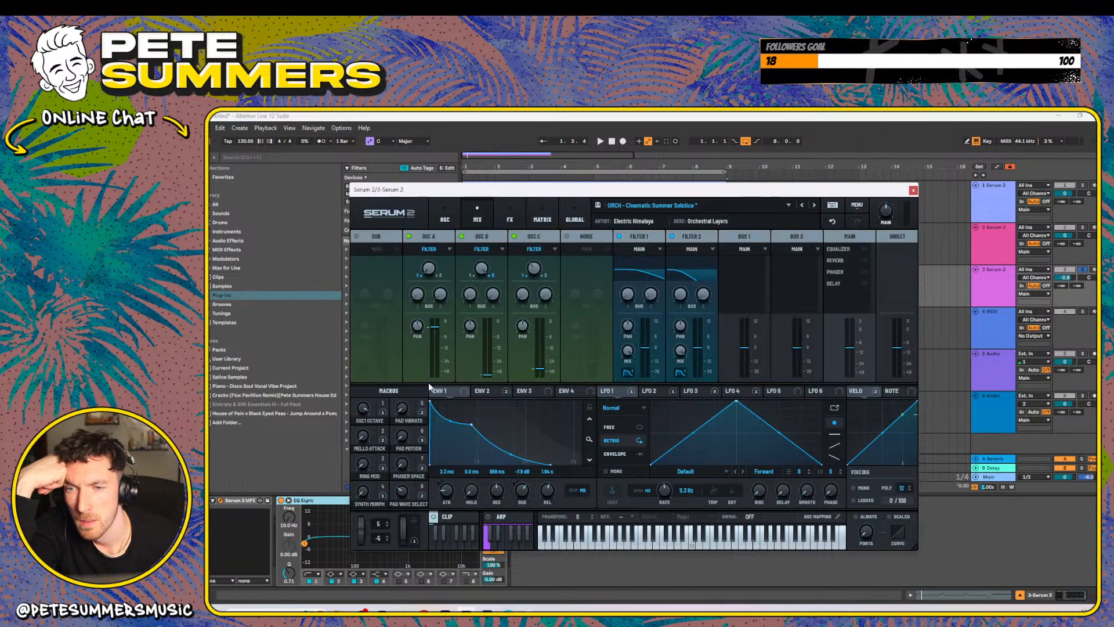
- Set oscillator A to the Spectral type, keeping the oscillator enabled
{"action": "left_click", "coordinate": [433, 236]}
{"action": "left_click", "coordinate": [439, 236]}
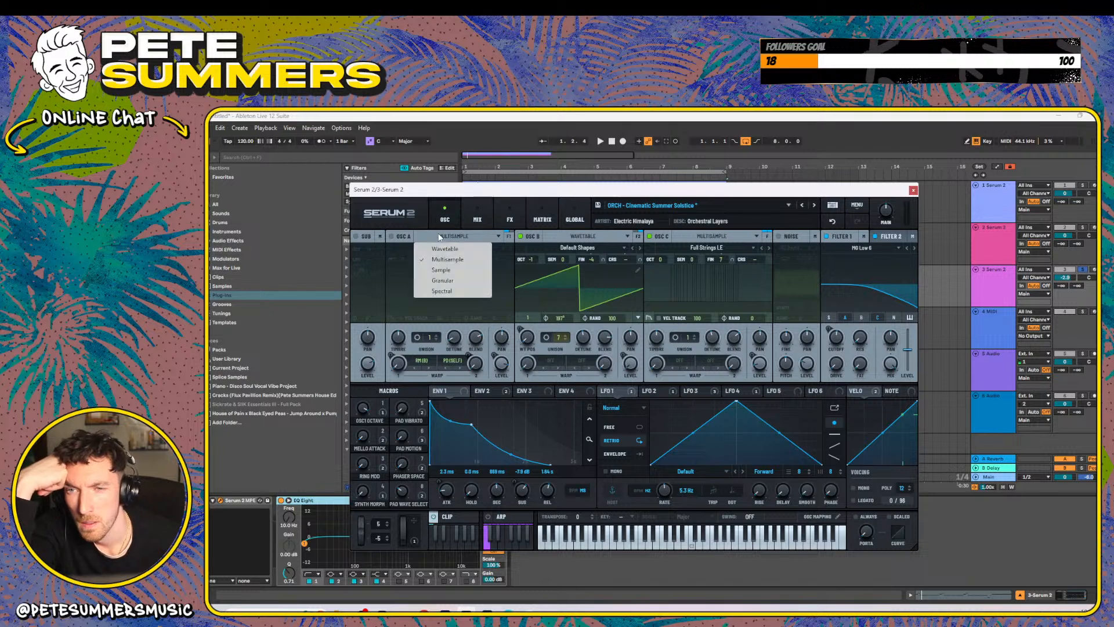
{"action": "left_click", "coordinate": [394, 236]}
{"action": "left_click", "coordinate": [436, 237]}
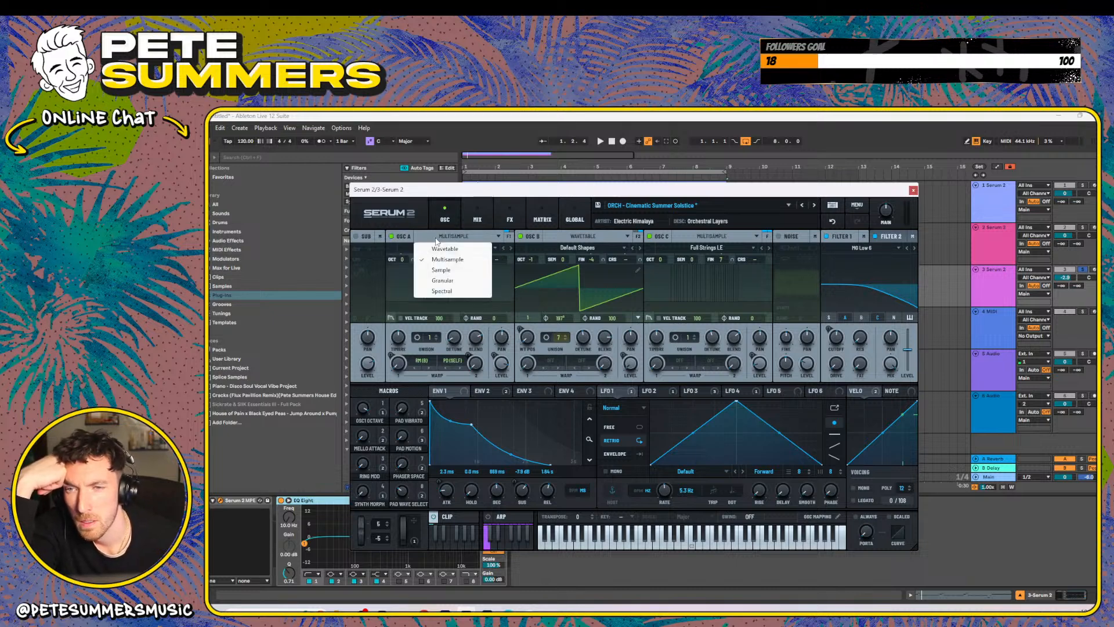
{"action": "left_click", "coordinate": [441, 292]}
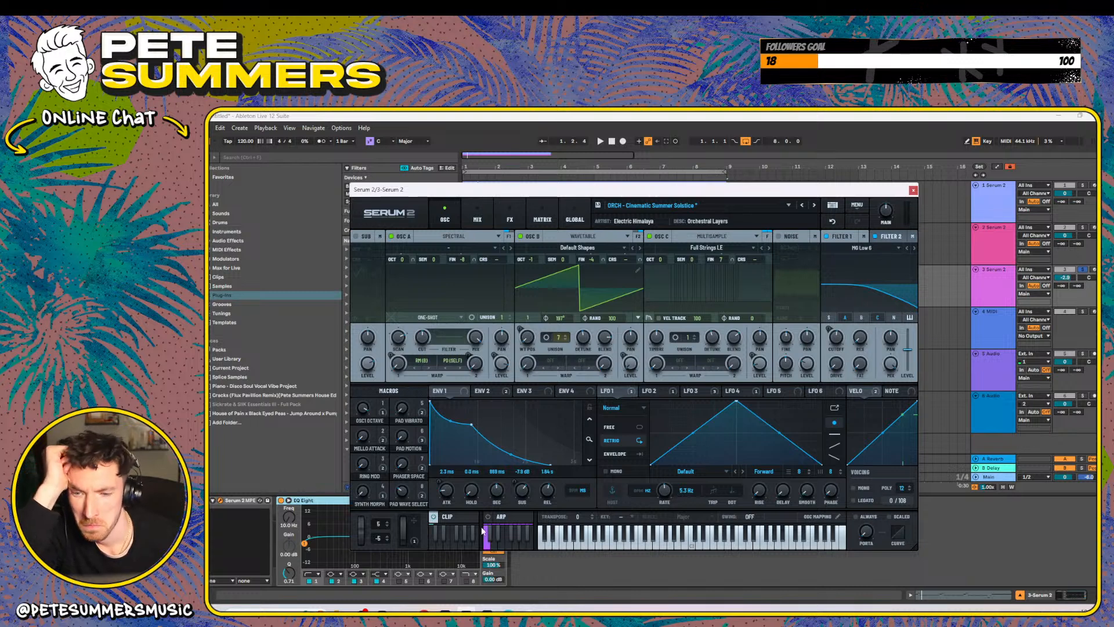
- Open the preset's Cinematic clip in the clip editor and select the notes of its first chord
{"action": "left_click", "coordinate": [447, 517]}
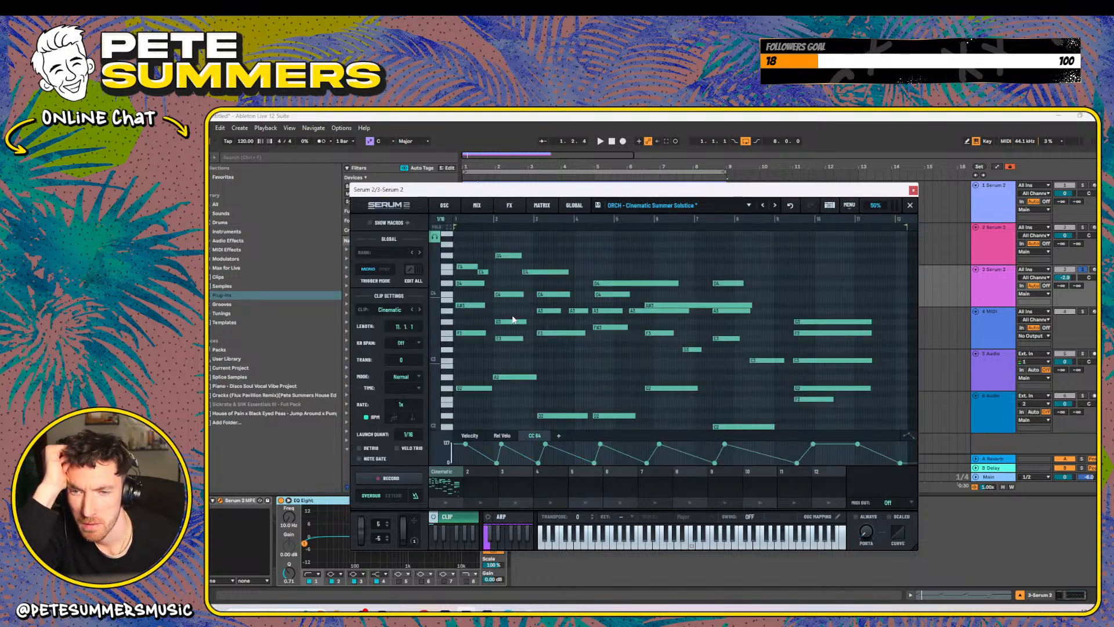
{"action": "left_click_drag", "start_coordinate": [455, 253], "coordinate": [818, 256]}
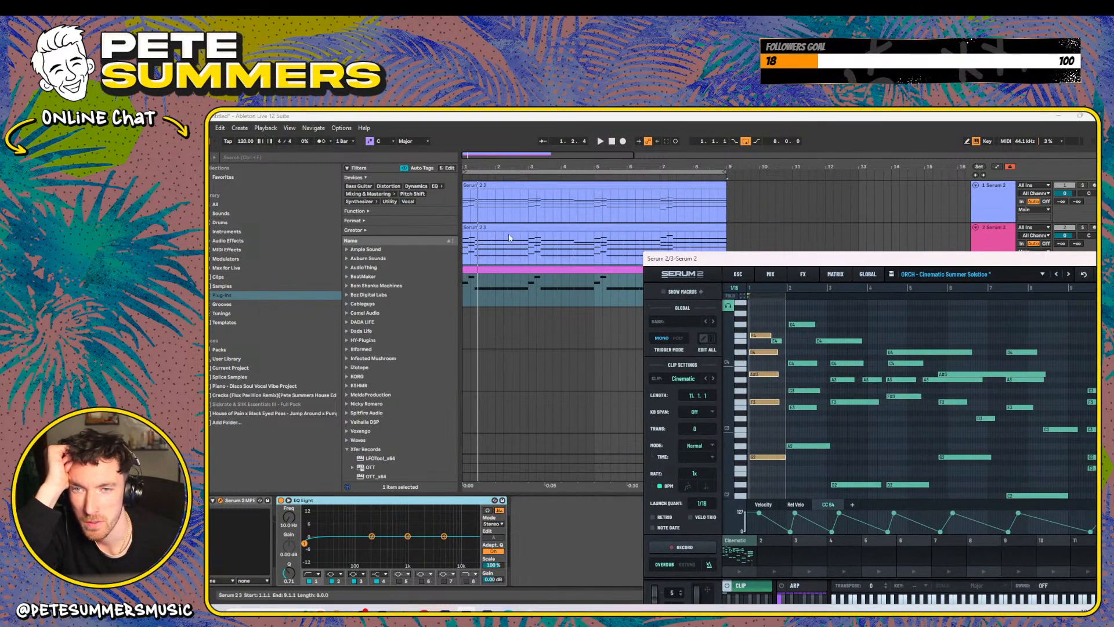
{"action": "left_click_drag", "start_coordinate": [818, 255], "coordinate": [463, 176]}
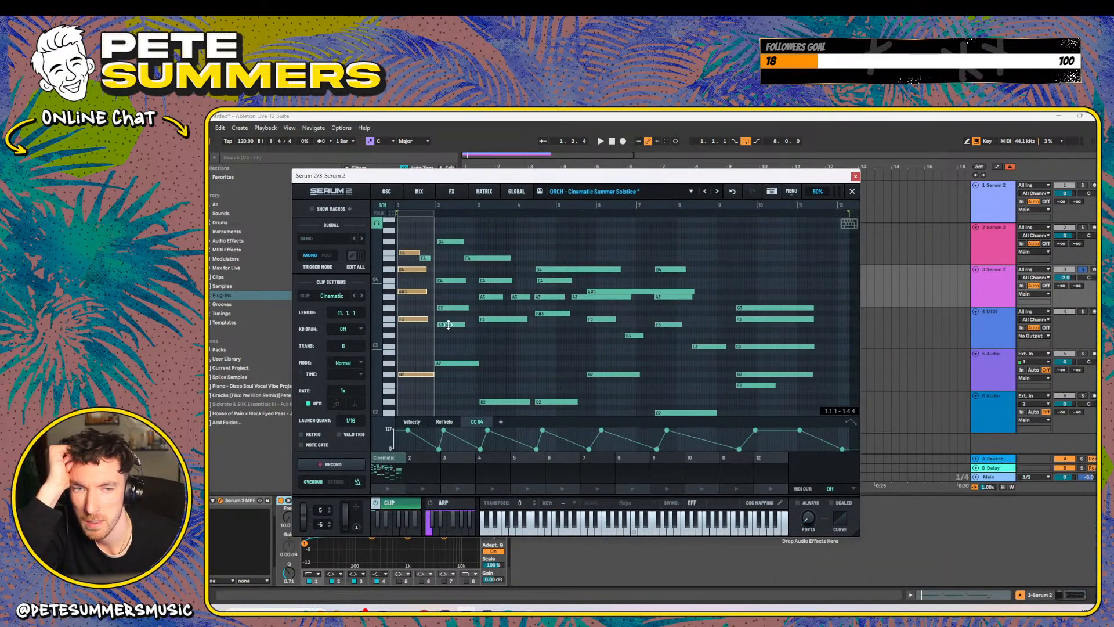
{"action": "left_click_drag", "start_coordinate": [401, 207], "coordinate": [481, 215]}
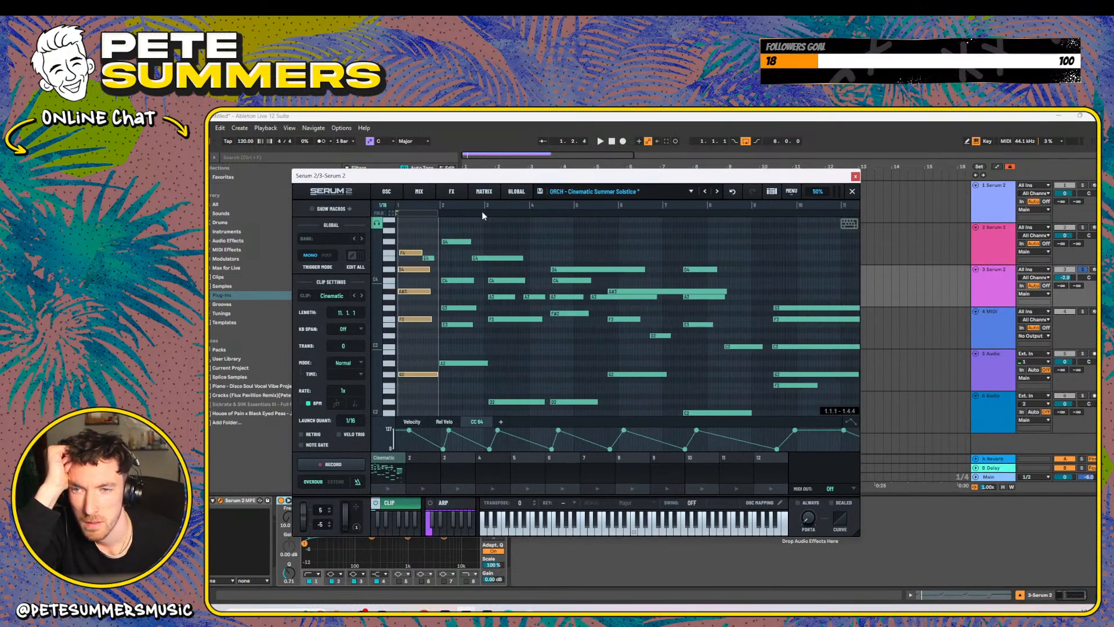
- Audition the lowest notes of the first three chords in the Cinematic clip, selecting the D2 note
{"action": "left_click", "coordinate": [412, 374]}
{"action": "left_click", "coordinate": [411, 375]}
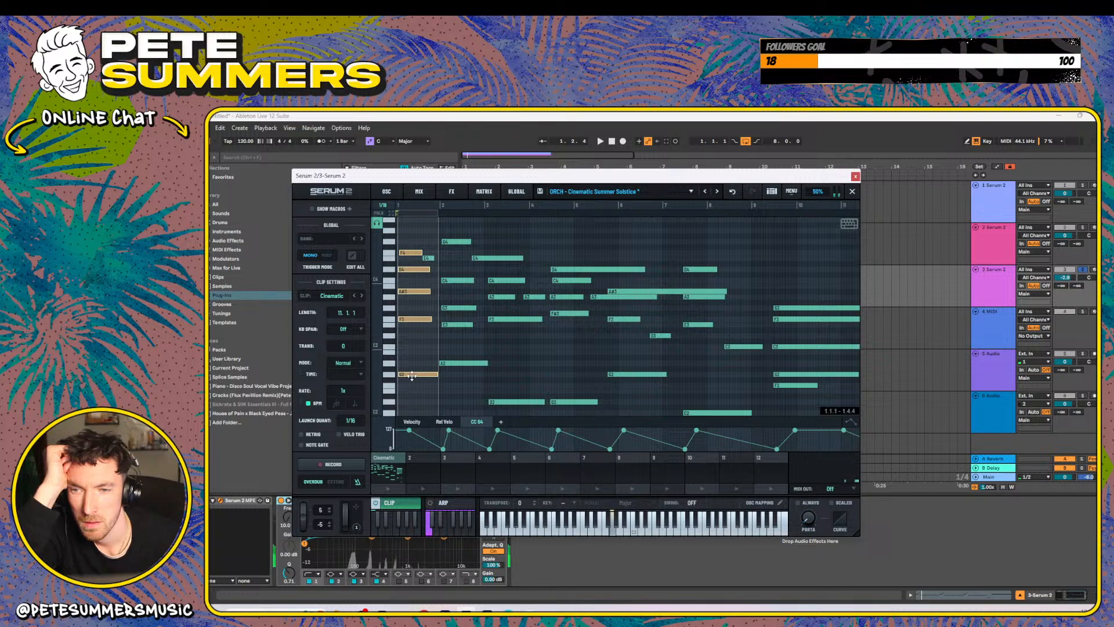
{"action": "left_click", "coordinate": [467, 366]}
{"action": "left_click", "coordinate": [464, 362]}
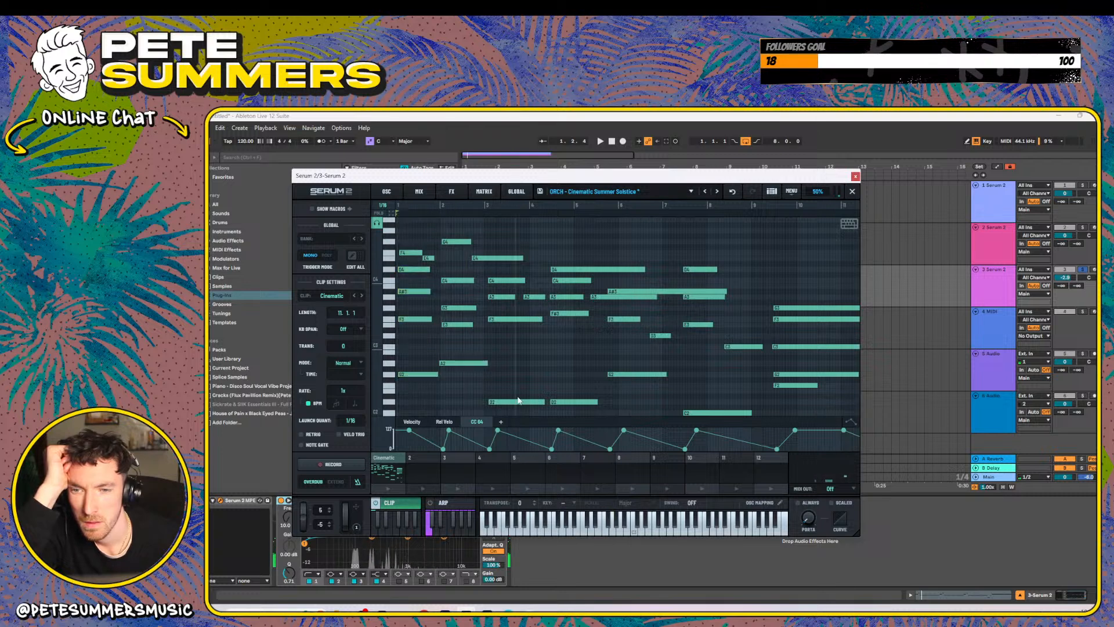
{"action": "left_click", "coordinate": [513, 401]}
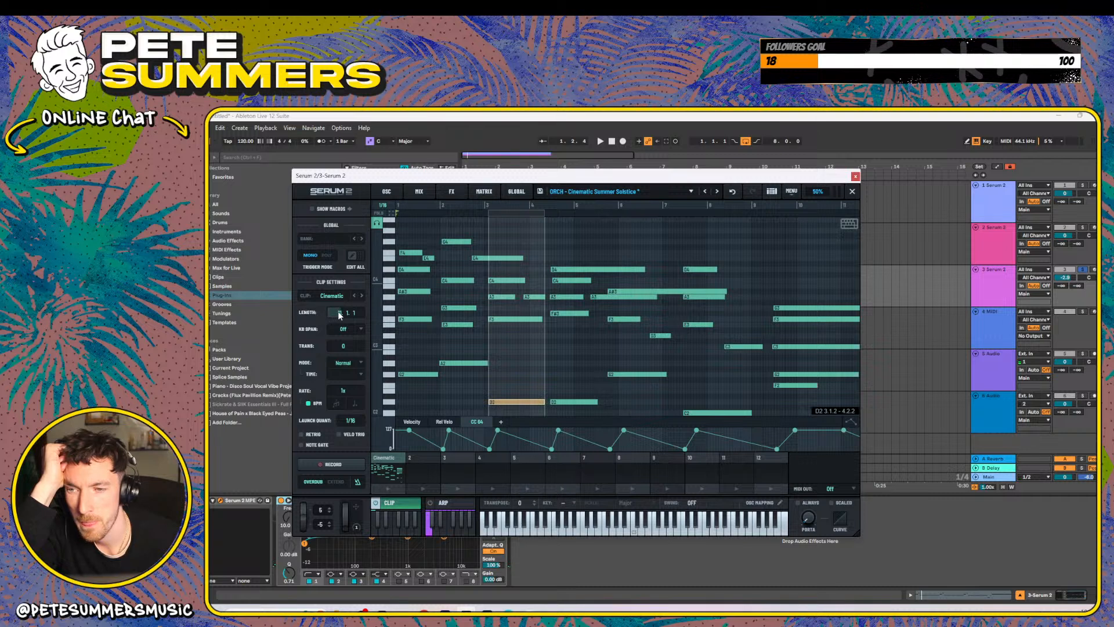
- Check the Cinematic clip's length setting and release velocity lane, and return to the oscillator page
{"action": "left_click_drag", "start_coordinate": [340, 314], "coordinate": [329, 278]}
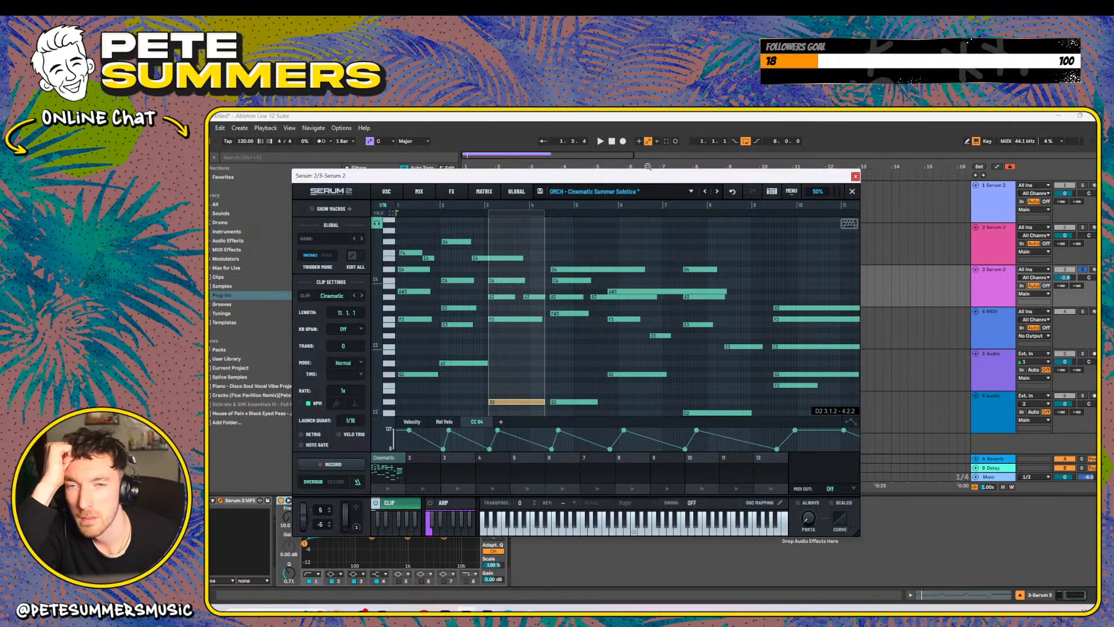
{"action": "left_click", "coordinate": [448, 423]}
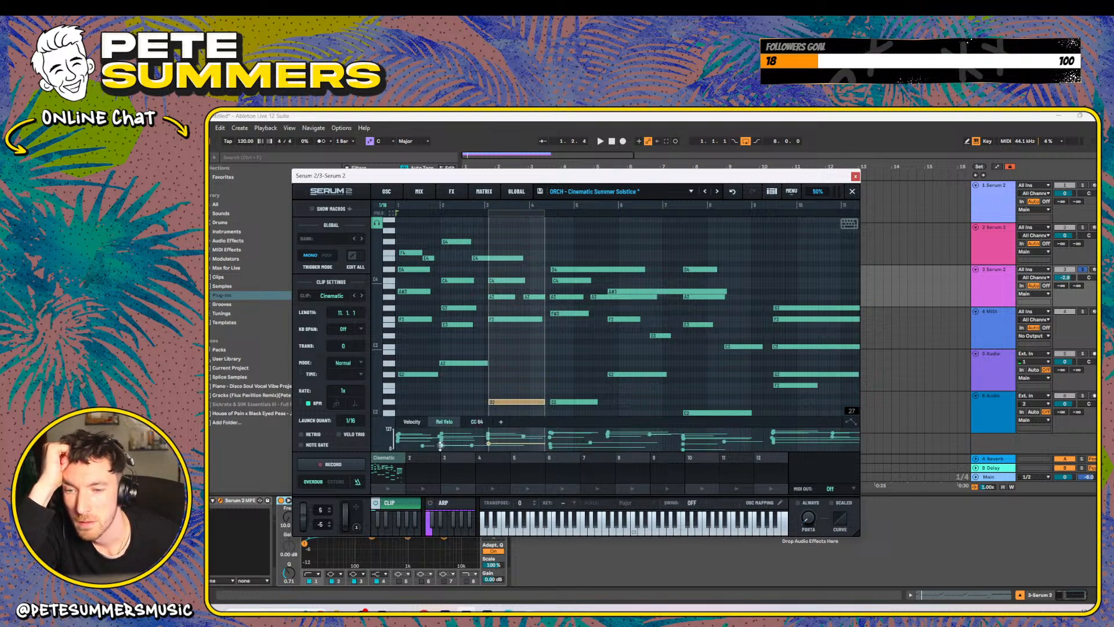
{"action": "left_click", "coordinate": [386, 191]}
- Load the factory Orchestral preset ORCH - Iberian Folk, followed by ORCH - Warrior in Heart
{"action": "left_click", "coordinate": [712, 192]}
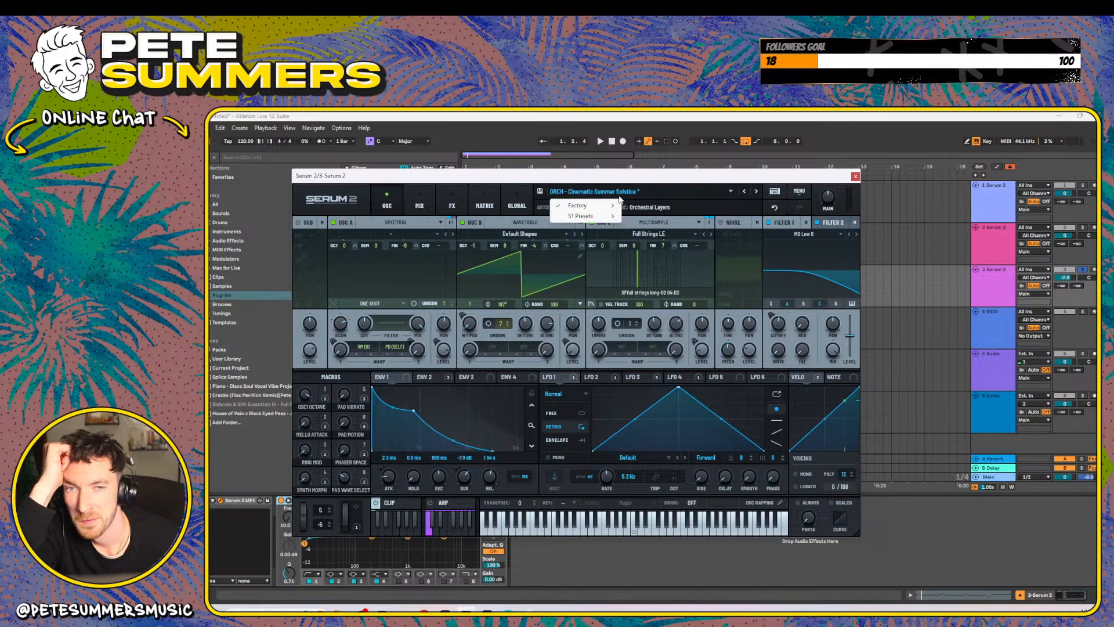
{"action": "mouse_move", "coordinate": [609, 208]}
{"action": "mouse_move", "coordinate": [666, 380]}
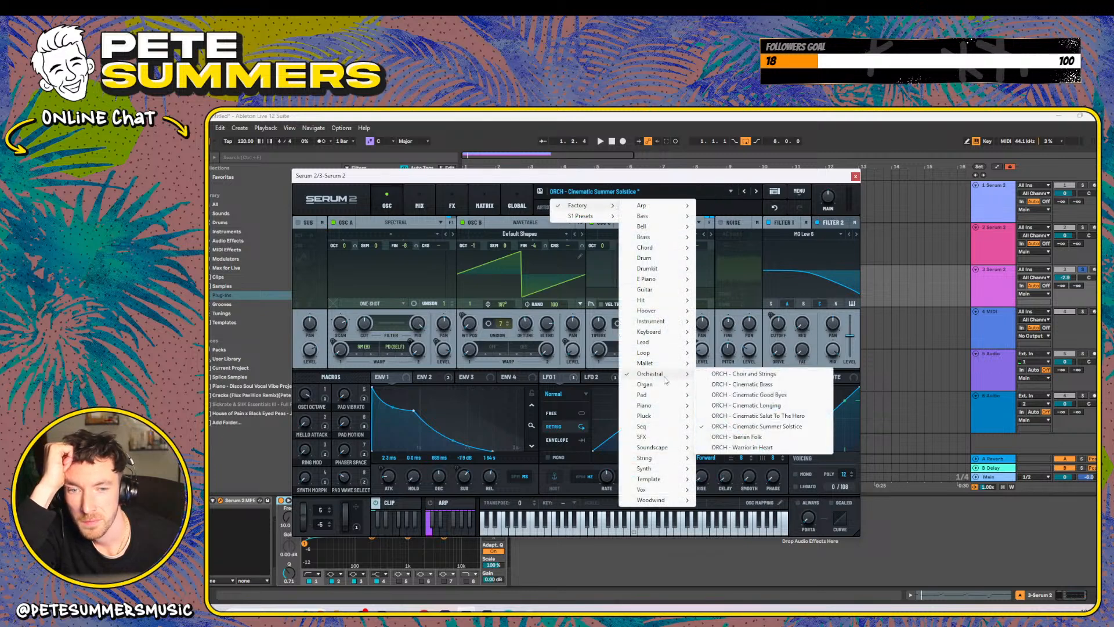
{"action": "left_click", "coordinate": [742, 436]}
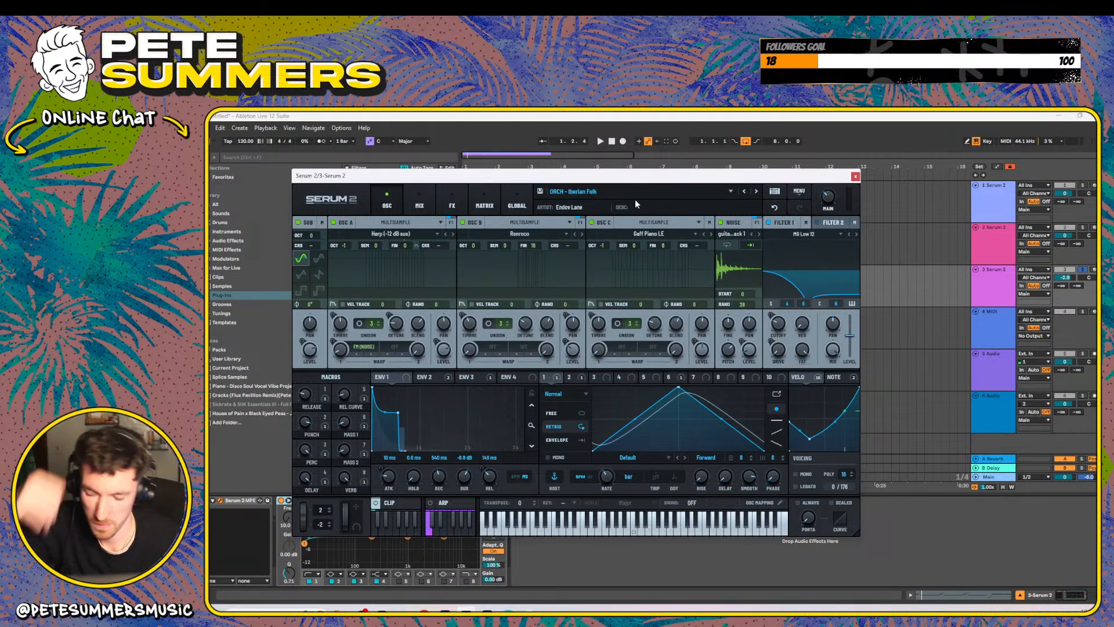
{"action": "left_click", "coordinate": [756, 192]}
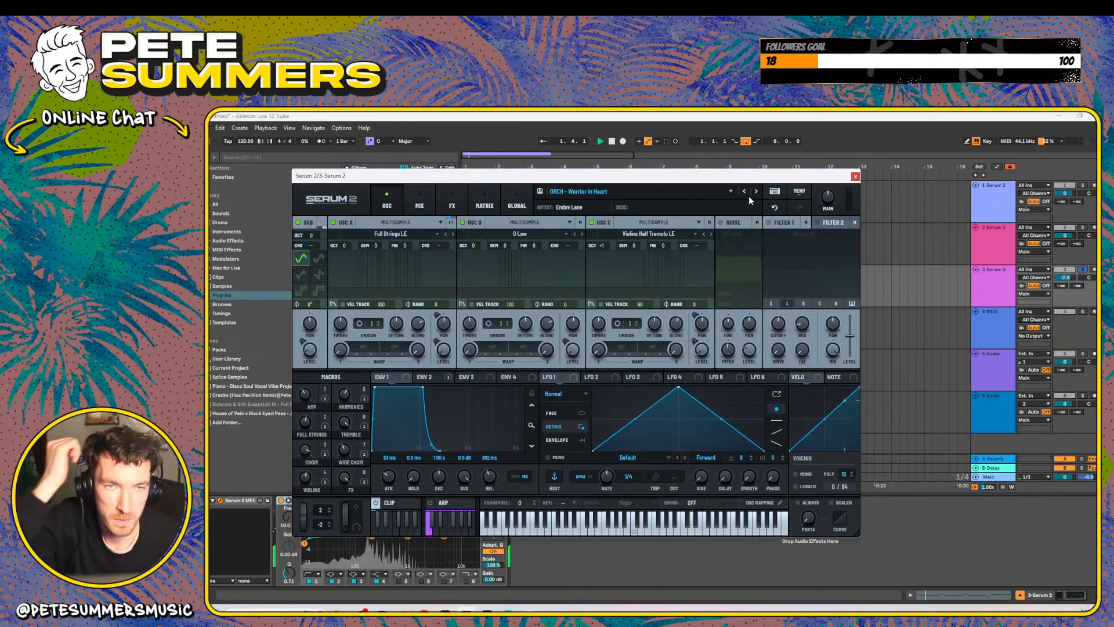
- Load the factory Hoover preset HV - Smack My Reese Up and lower its Cutoff macro during playback
{"action": "left_click", "coordinate": [726, 192]}
{"action": "mouse_move", "coordinate": [604, 207]}
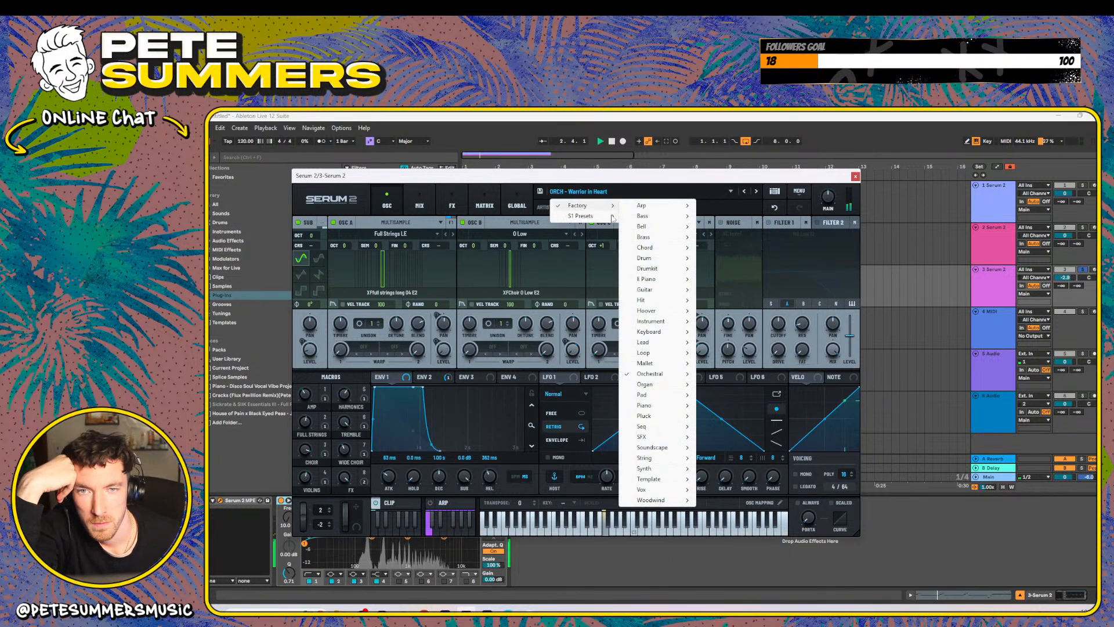
{"action": "mouse_move", "coordinate": [667, 310]}
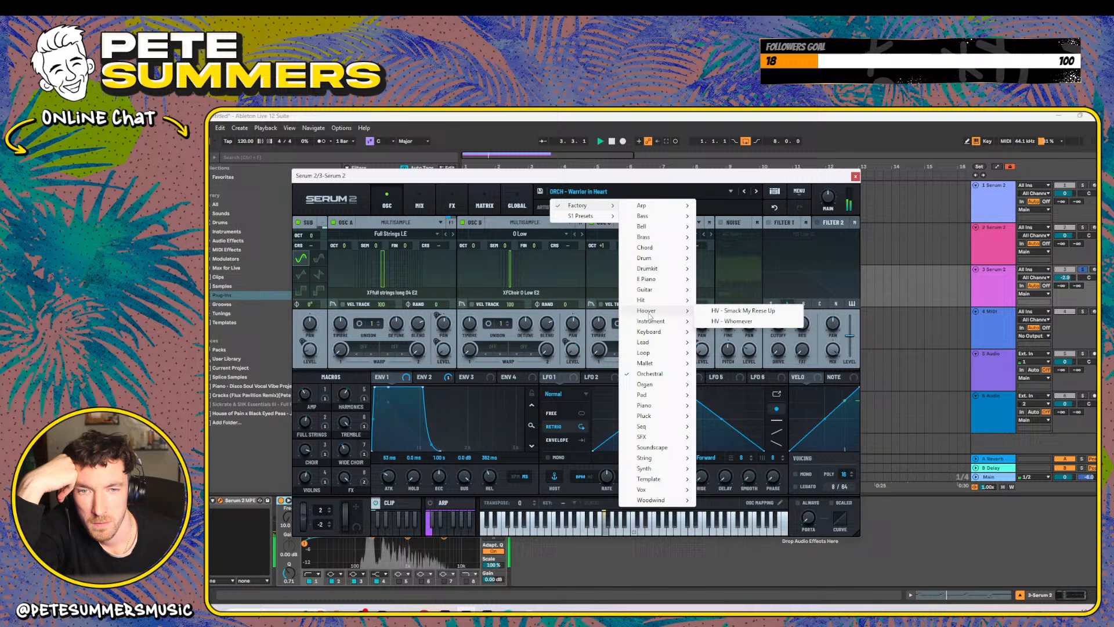
{"action": "left_click", "coordinate": [749, 312]}
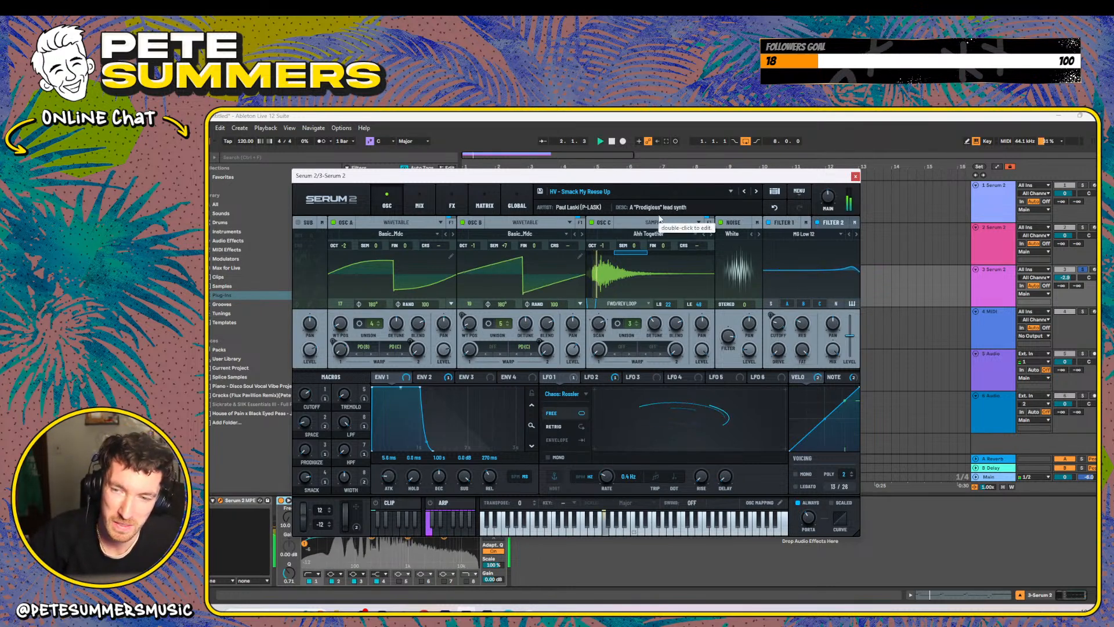
{"action": "left_click_drag", "start_coordinate": [305, 394], "coordinate": [304, 447]}
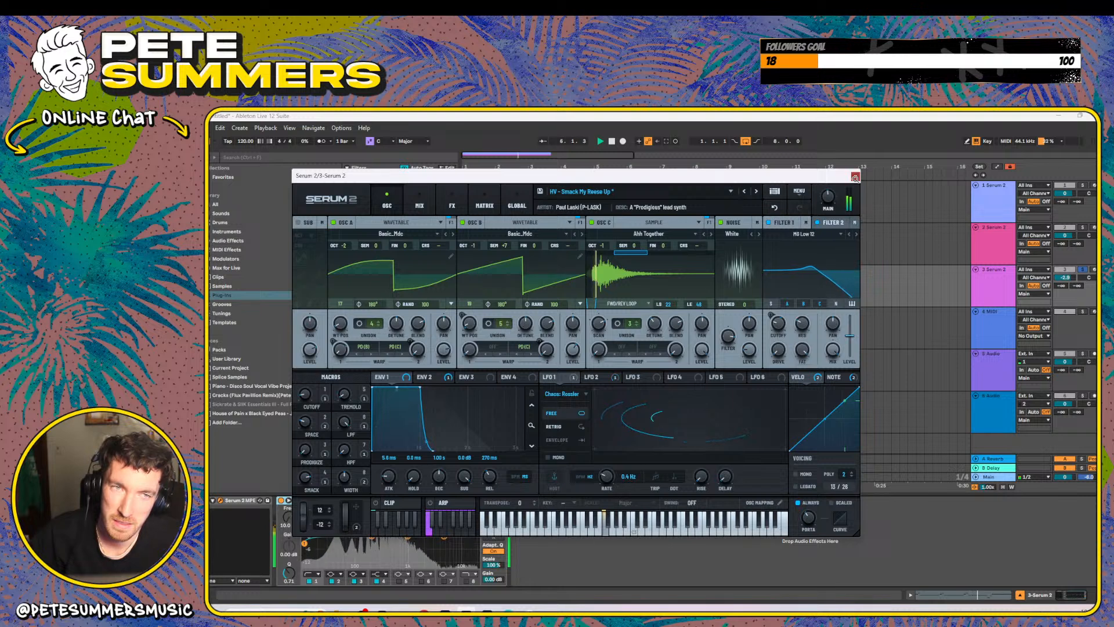
- Close Serum 2 and reduce the first two bars of the third track's clip to one sustained note
{"action": "left_click", "coordinate": [856, 175]}
{"action": "double_click", "coordinate": [529, 278]}
{"action": "left_click_drag", "start_coordinate": [574, 479], "coordinate": [452, 290]}
{"action": "left_click", "coordinate": [426, 411]}
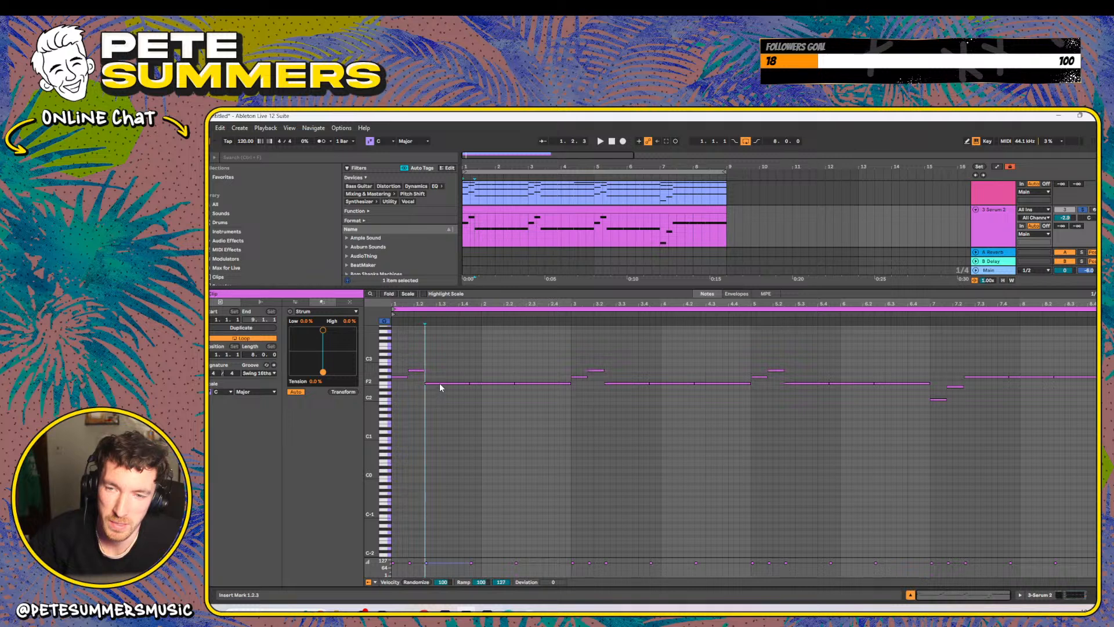
{"action": "mouse_move", "coordinate": [397, 357]}
{"action": "left_mouse_down"}
{"action": "mouse_move", "coordinate": [421, 385]}
{"action": "mouse_move", "coordinate": [569, 386]}
{"action": "left_mouse_up"}
{"action": "key", "text": "Delete"}
{"action": "key", "text": "space"}
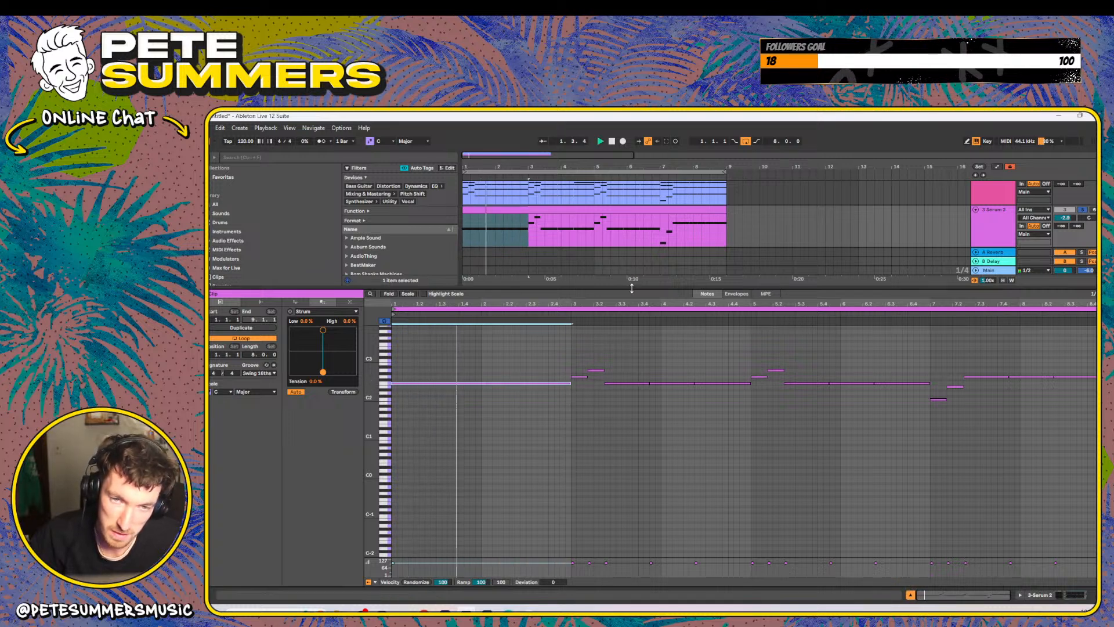
- Collapse the clip editor, select the third track's clip and turn off the arrangement loop
{"action": "left_click_drag", "start_coordinate": [632, 287], "coordinate": [590, 572]}
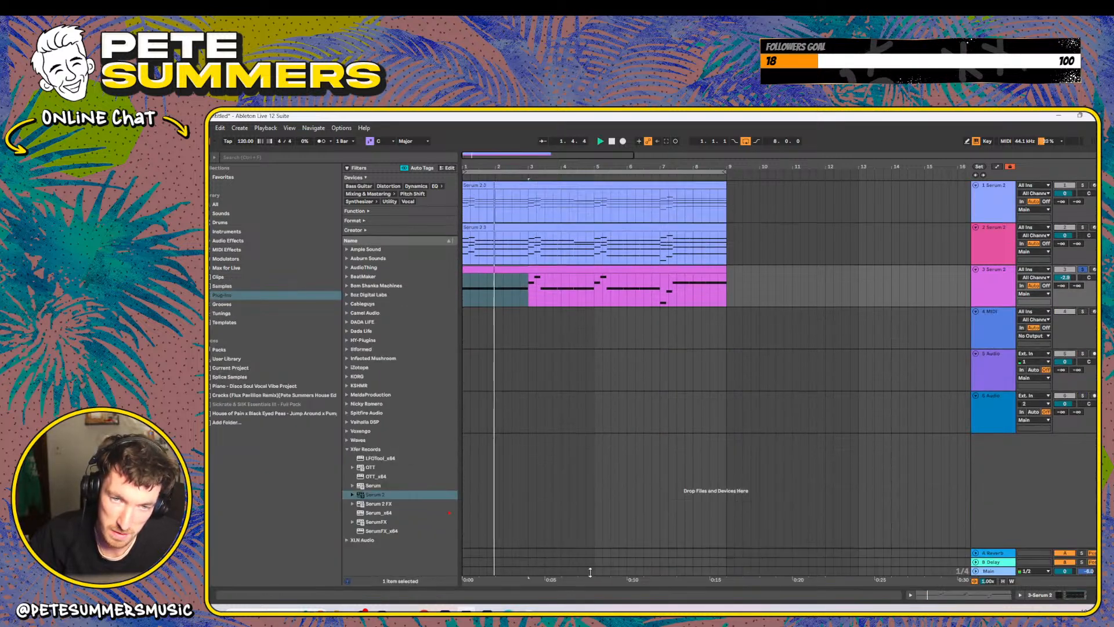
{"action": "left_click", "coordinate": [595, 272]}
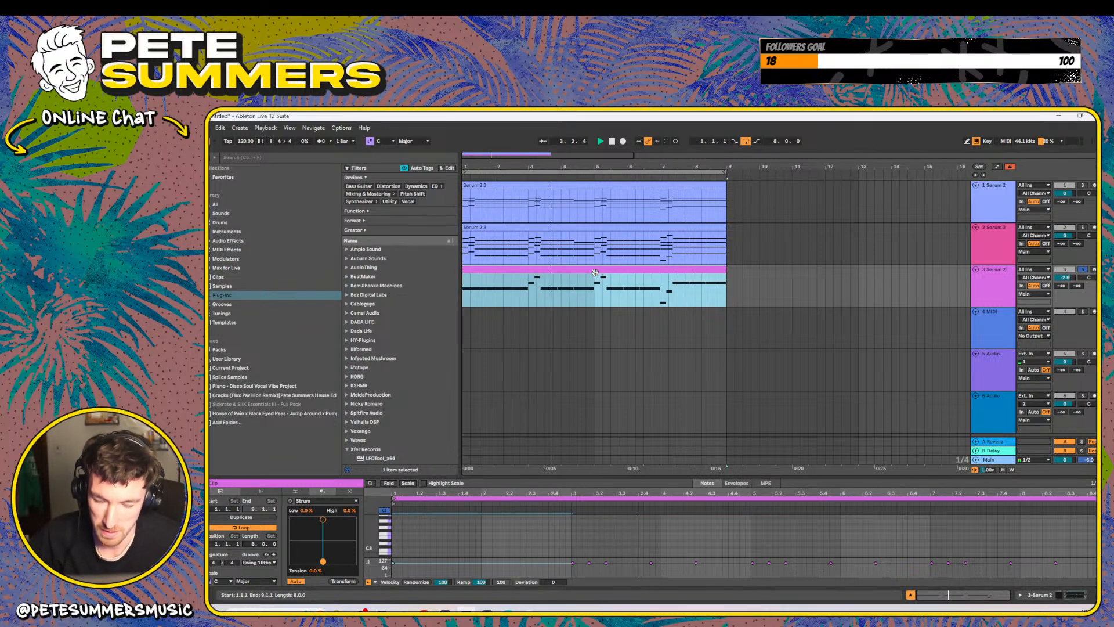
{"action": "key", "text": "ctrl+l"}
{"action": "key", "text": "space"}
{"action": "key", "text": "space"}
- Reopen Serum 2 from the third track's devices and play the clip with the HV - Smack My Reese Up preset
{"action": "double_click", "coordinate": [991, 284]}
{"action": "key", "text": "space"}
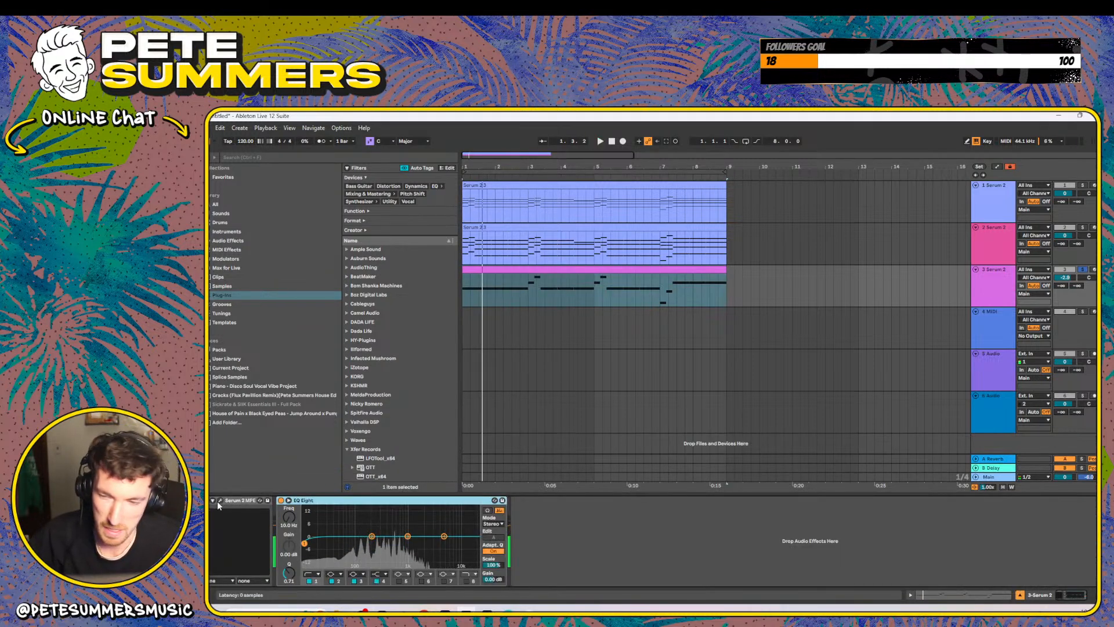
{"action": "left_click", "coordinate": [220, 501]}
{"action": "left_click", "coordinate": [607, 193]}
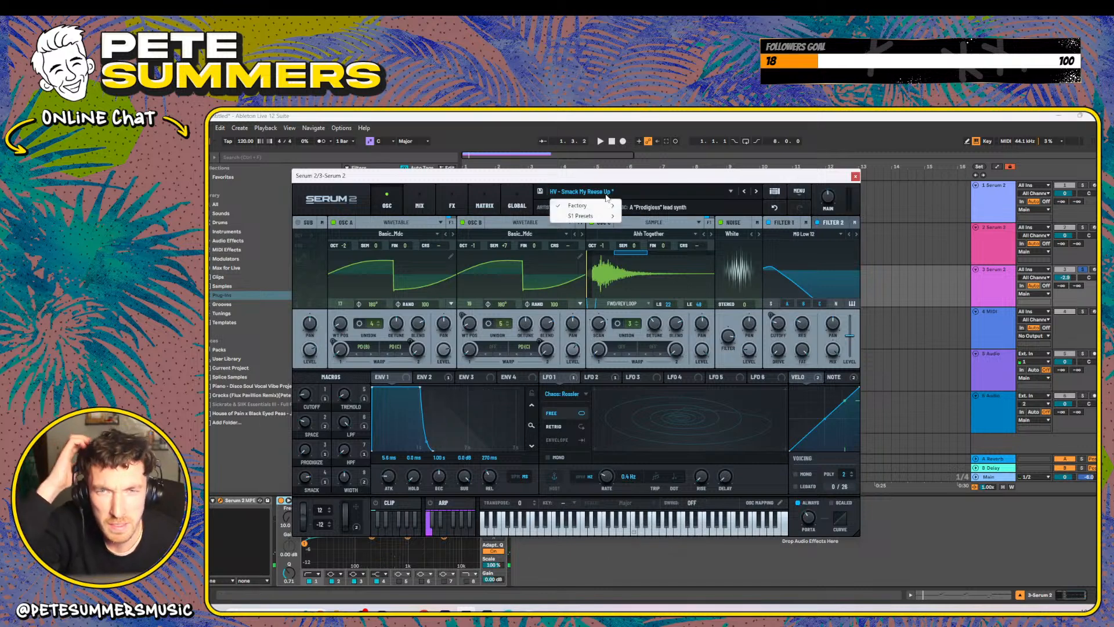
{"action": "left_click", "coordinate": [607, 196]}
{"action": "key", "text": "space"}
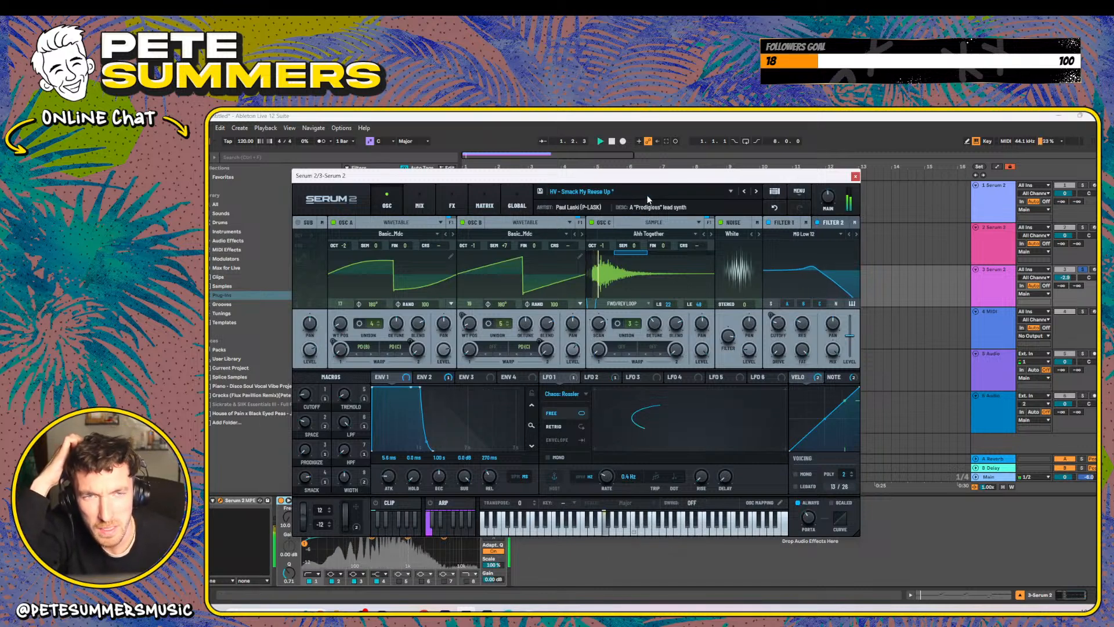
- Load the HV - Whomever preset, audition it and stop playback
{"action": "left_click", "coordinate": [756, 191]}
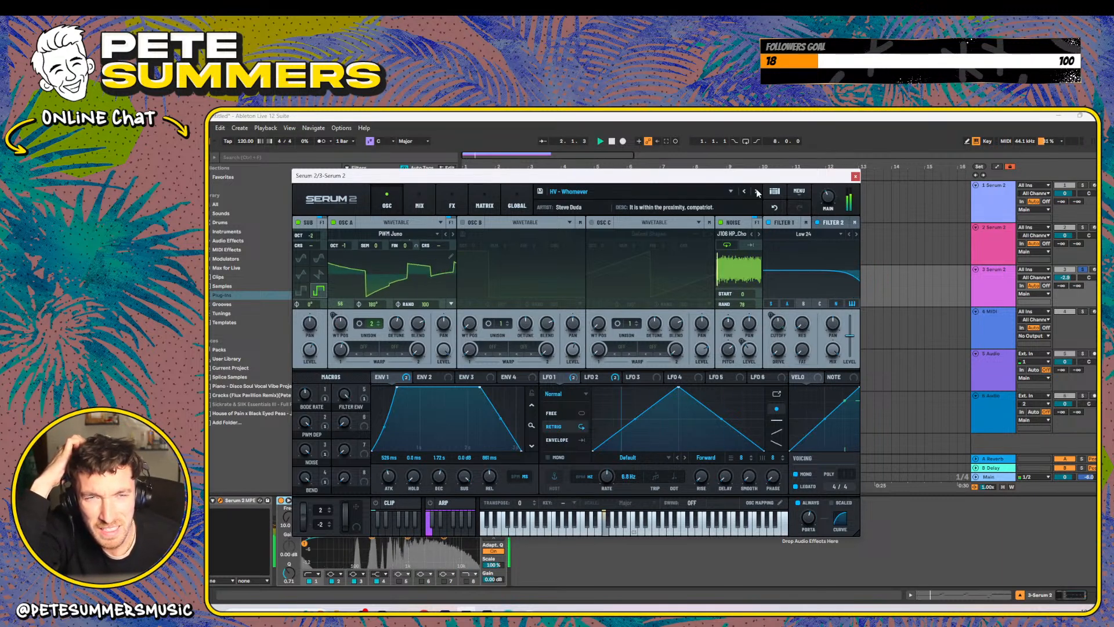
{"action": "key", "text": "space"}
{"action": "left_click", "coordinate": [687, 196]}
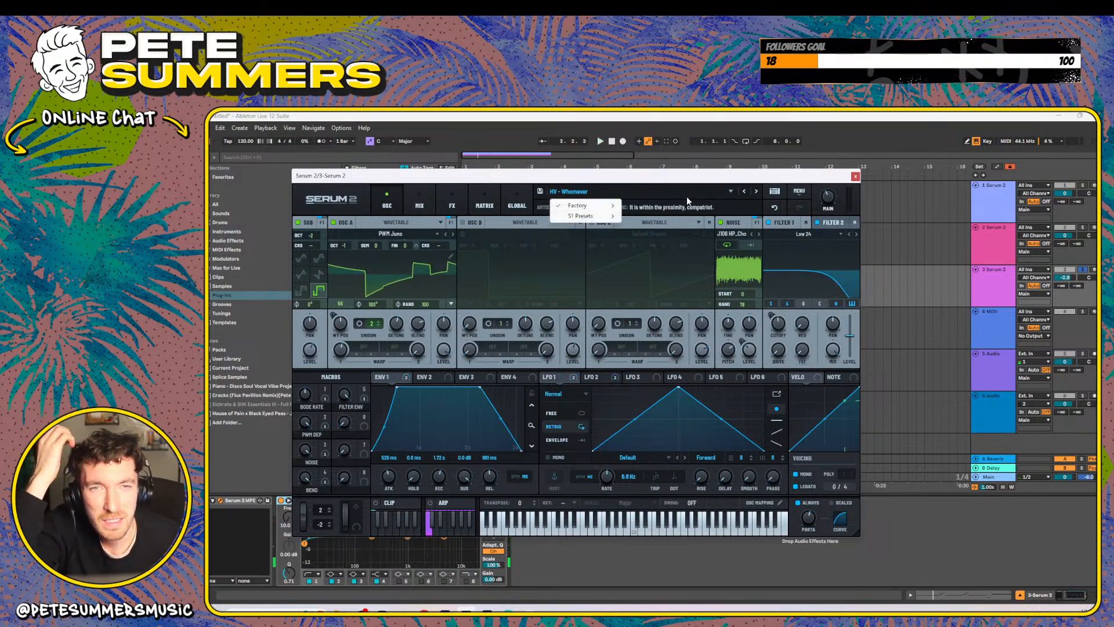
{"action": "left_click", "coordinate": [645, 181]}
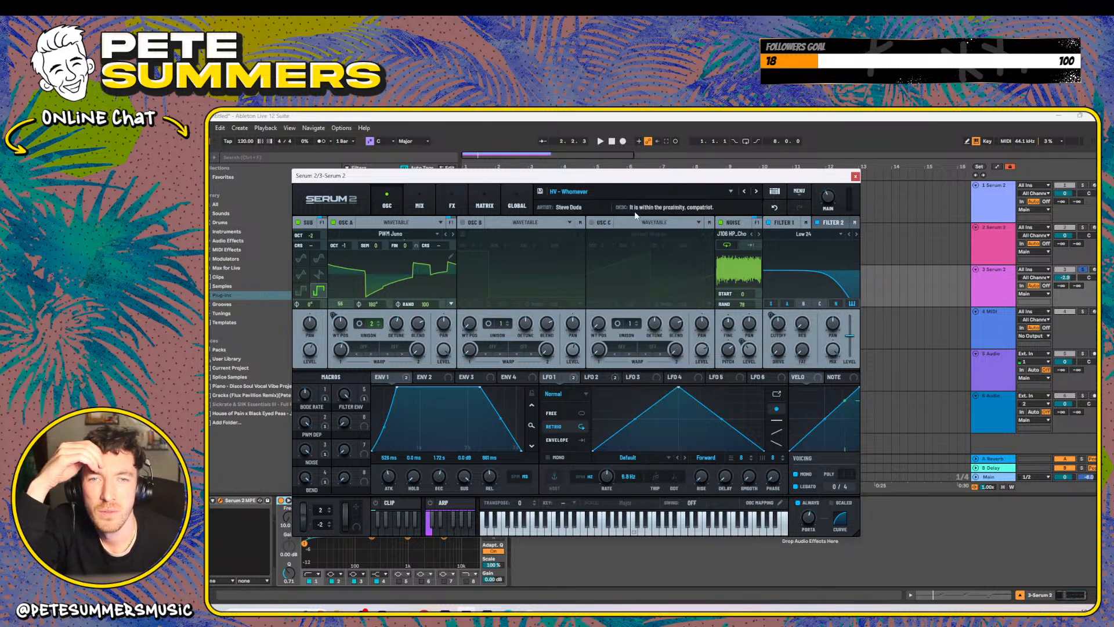
- Load the FX - Meow preset from the factory SFX category
{"action": "left_click", "coordinate": [636, 192]}
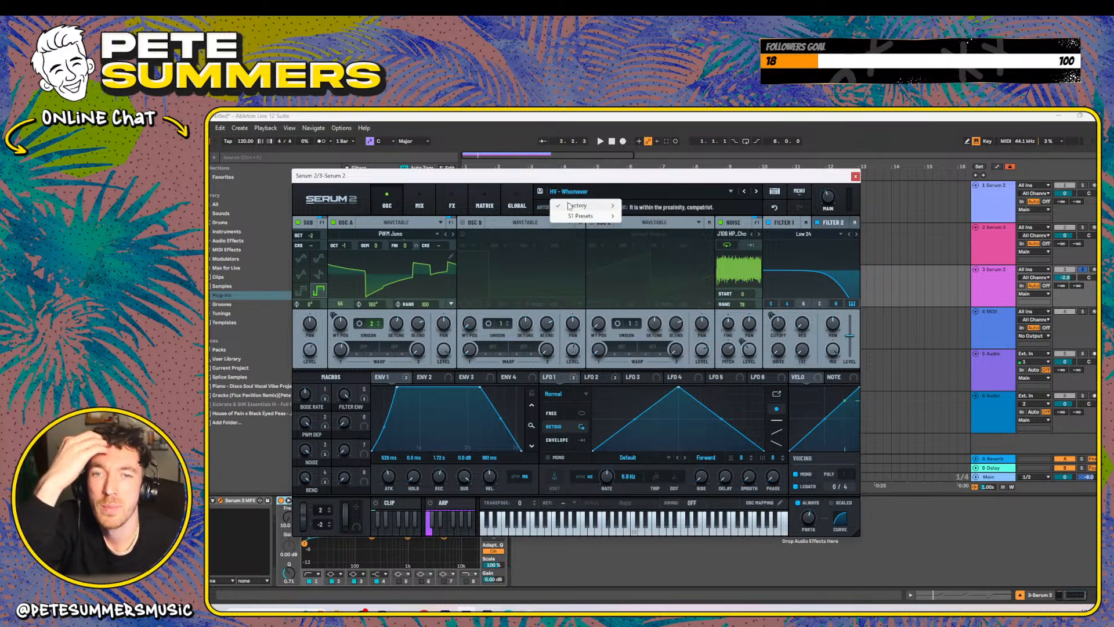
{"action": "mouse_move", "coordinate": [569, 206]}
{"action": "mouse_move", "coordinate": [641, 429]}
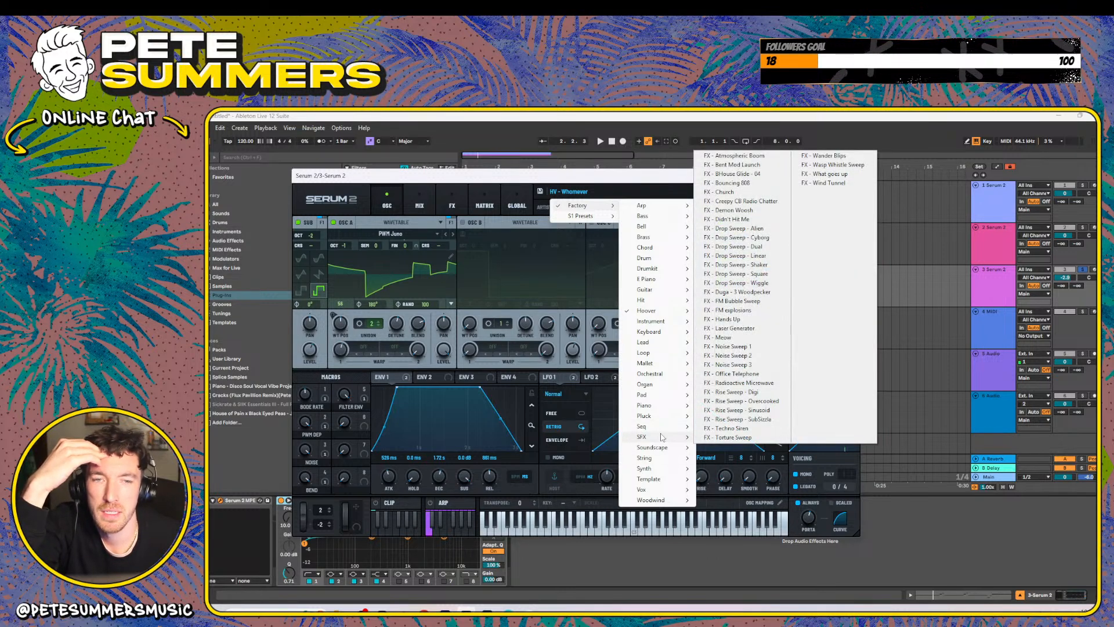
{"action": "left_click", "coordinate": [726, 337]}
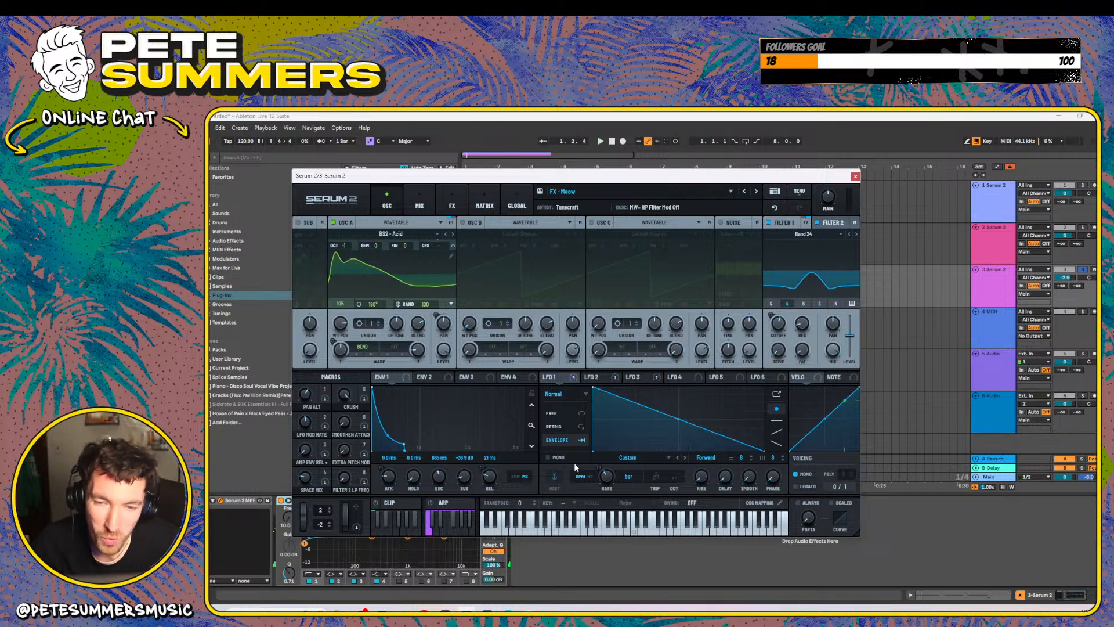
- View LFO 1 in the enlarged editor and set its shape to Default
{"action": "left_click", "coordinate": [776, 394]}
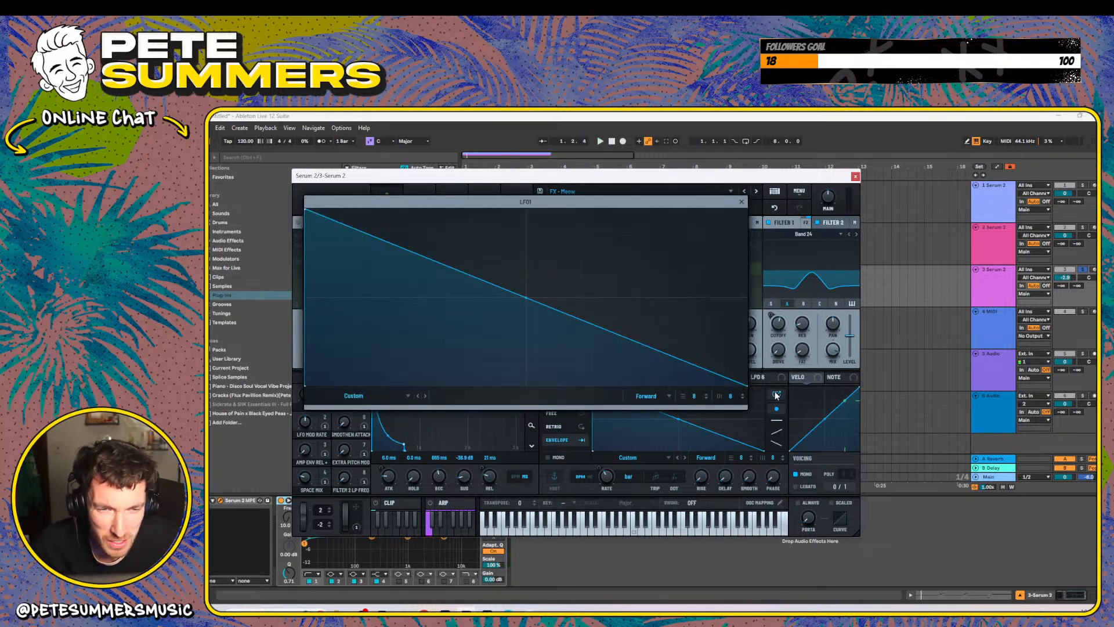
{"action": "left_click", "coordinate": [776, 395]}
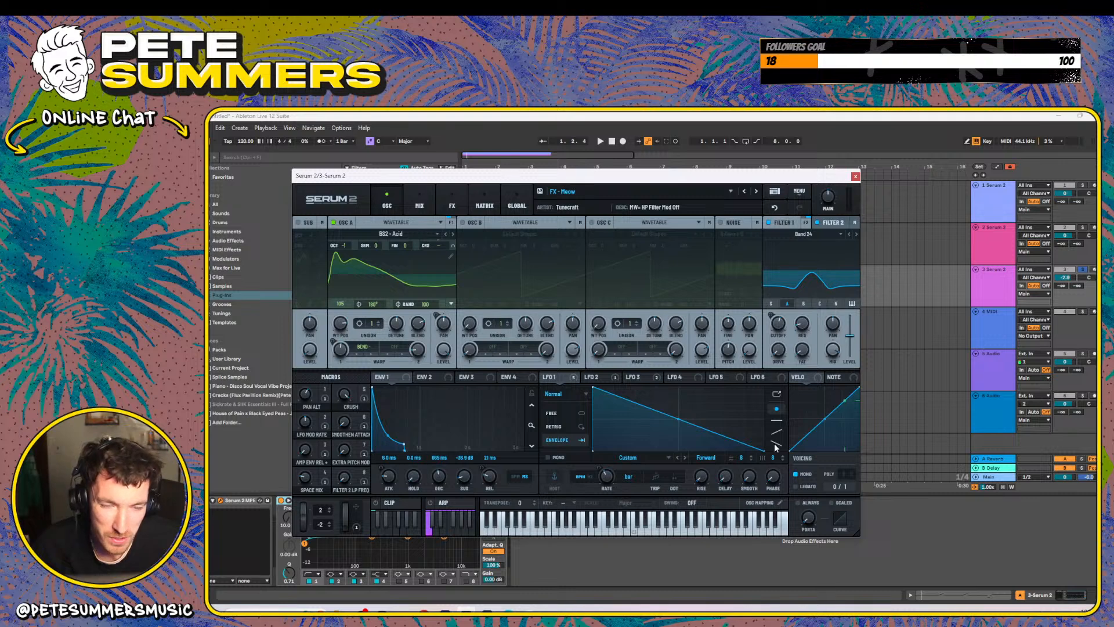
{"action": "left_click", "coordinate": [647, 457]}
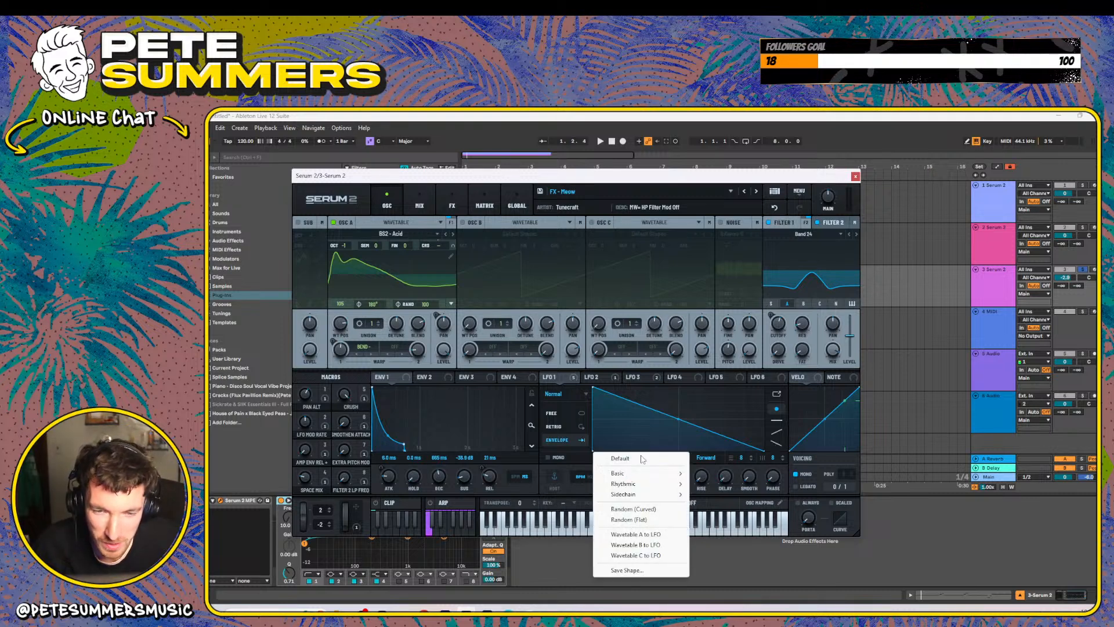
{"action": "left_click", "coordinate": [642, 459]}
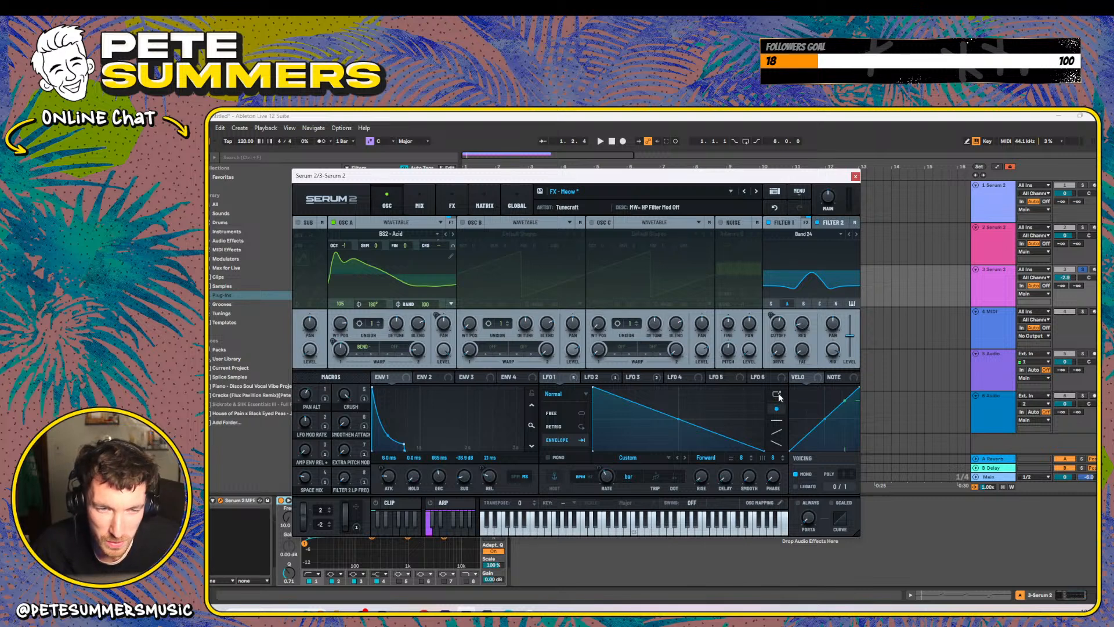
{"action": "left_click", "coordinate": [624, 459]}
{"action": "left_click", "coordinate": [624, 459]}
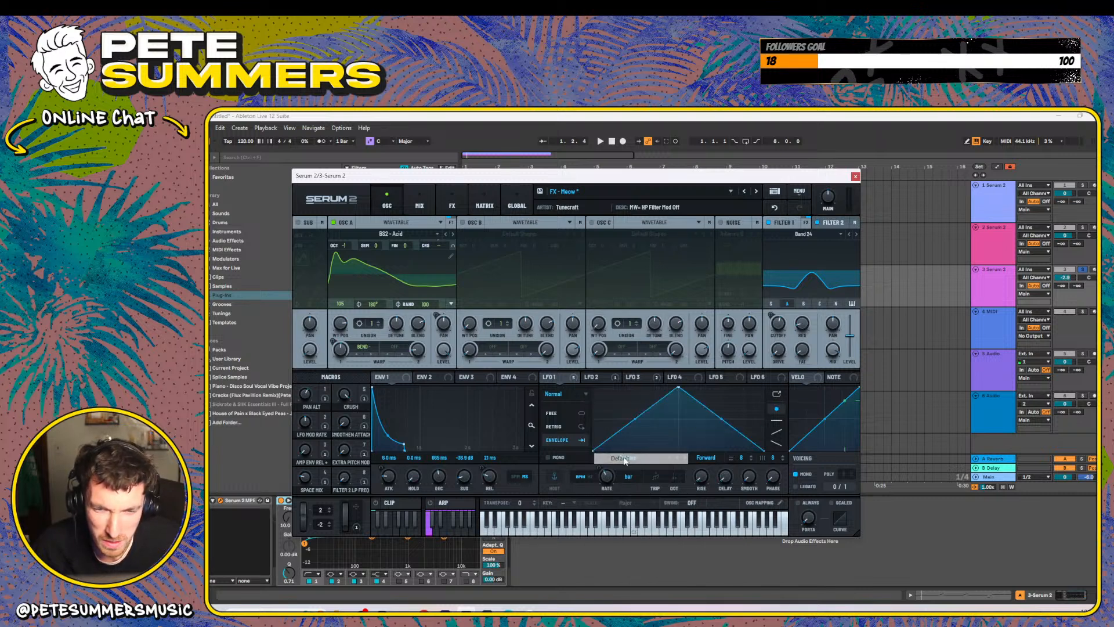
- Set LFO 1 to the Path type with the factory SERUM path, play it back and close Serum 2
{"action": "left_click", "coordinate": [579, 392]}
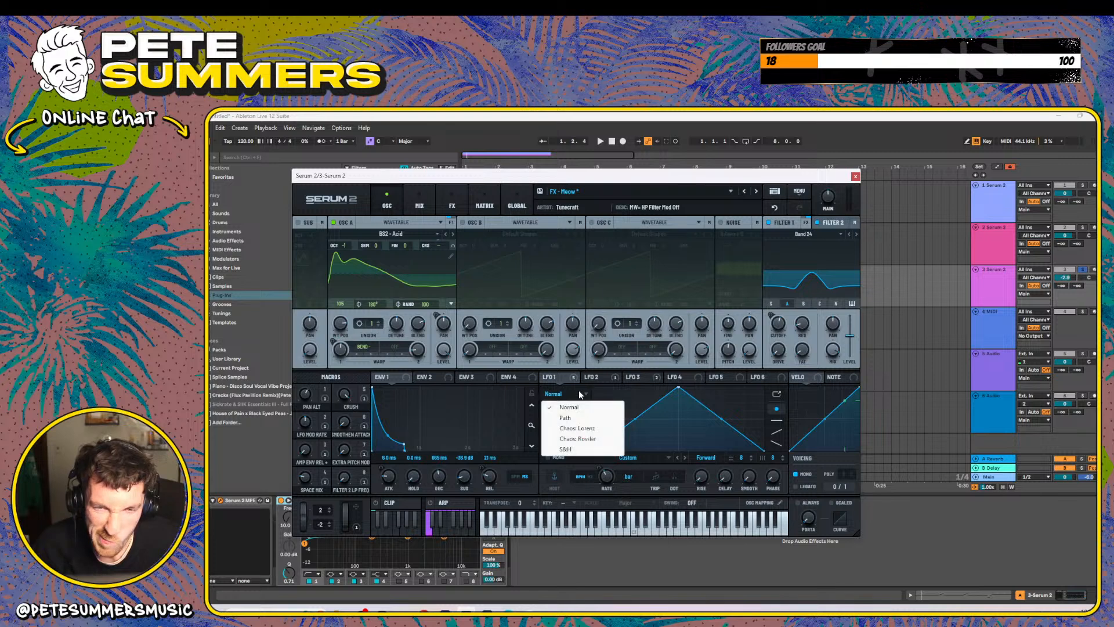
{"action": "left_click", "coordinate": [567, 419]}
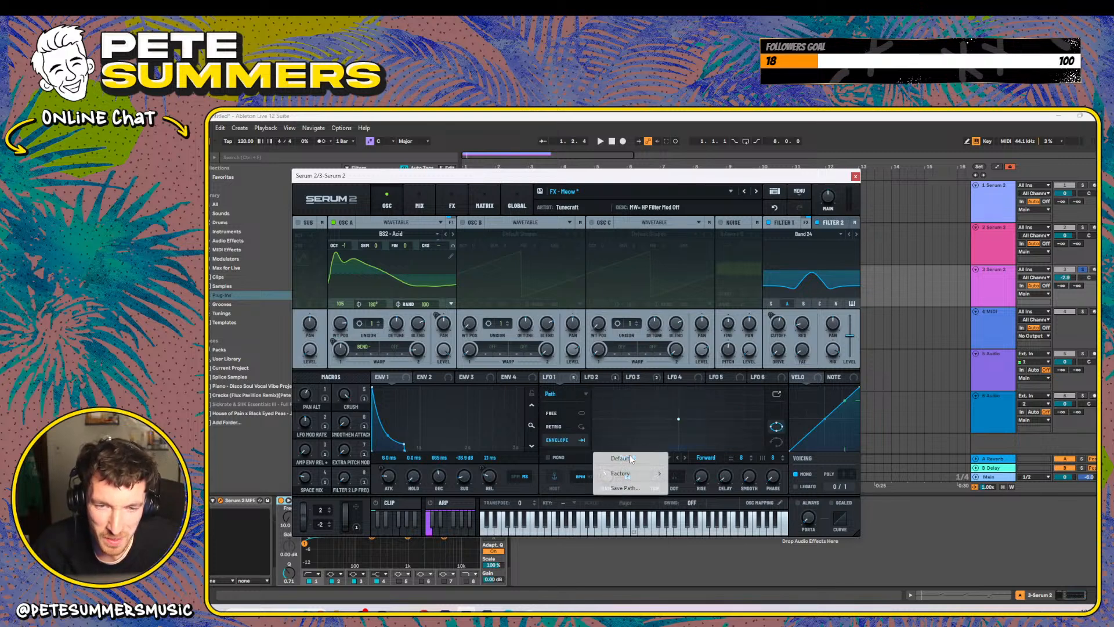
{"action": "left_click", "coordinate": [631, 457]}
{"action": "mouse_move", "coordinate": [631, 476]}
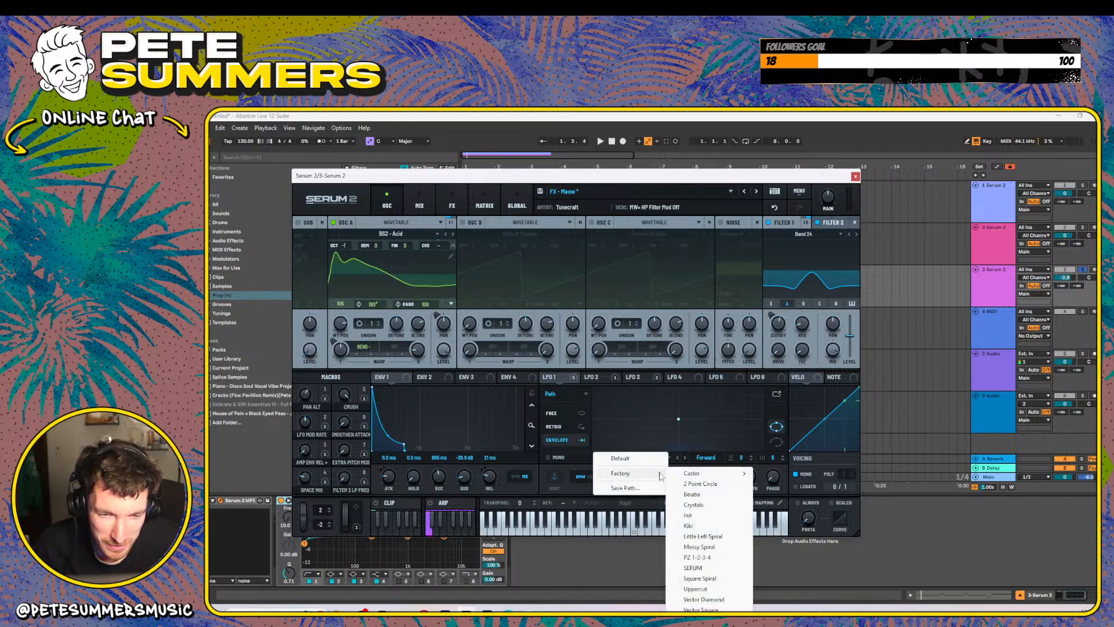
{"action": "left_click", "coordinate": [691, 567]}
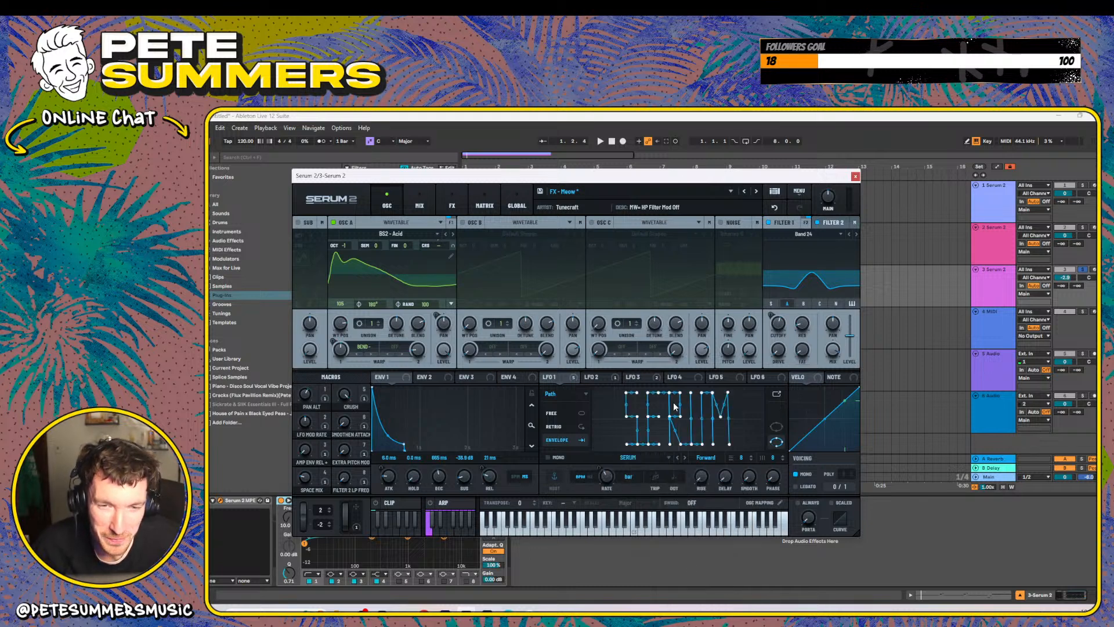
{"action": "mouse_move", "coordinate": [566, 384]}
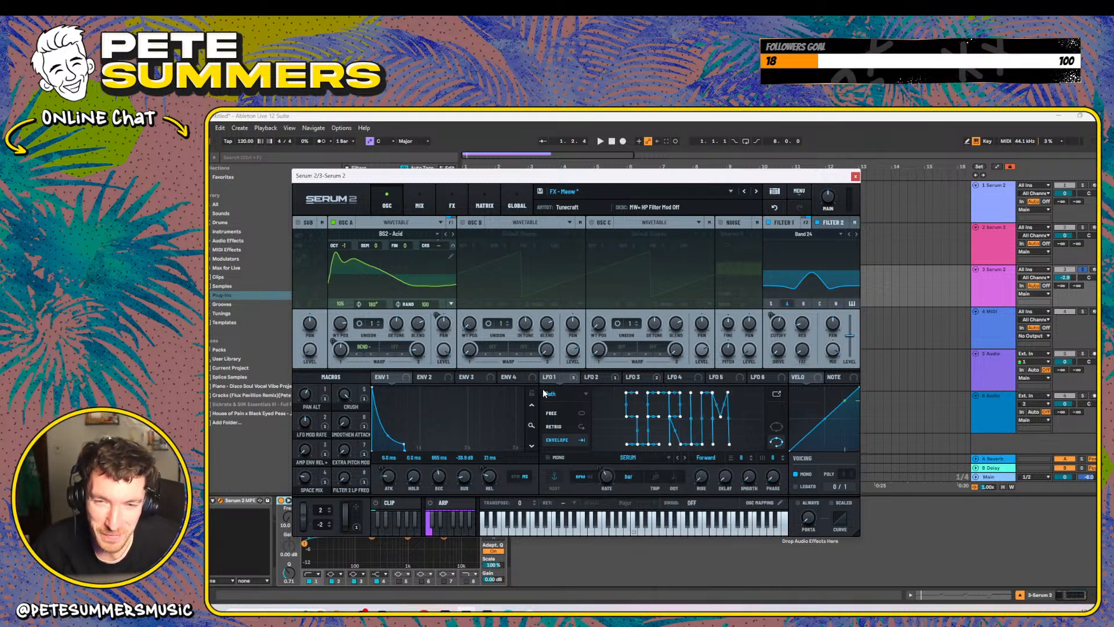
{"action": "key", "text": "space"}
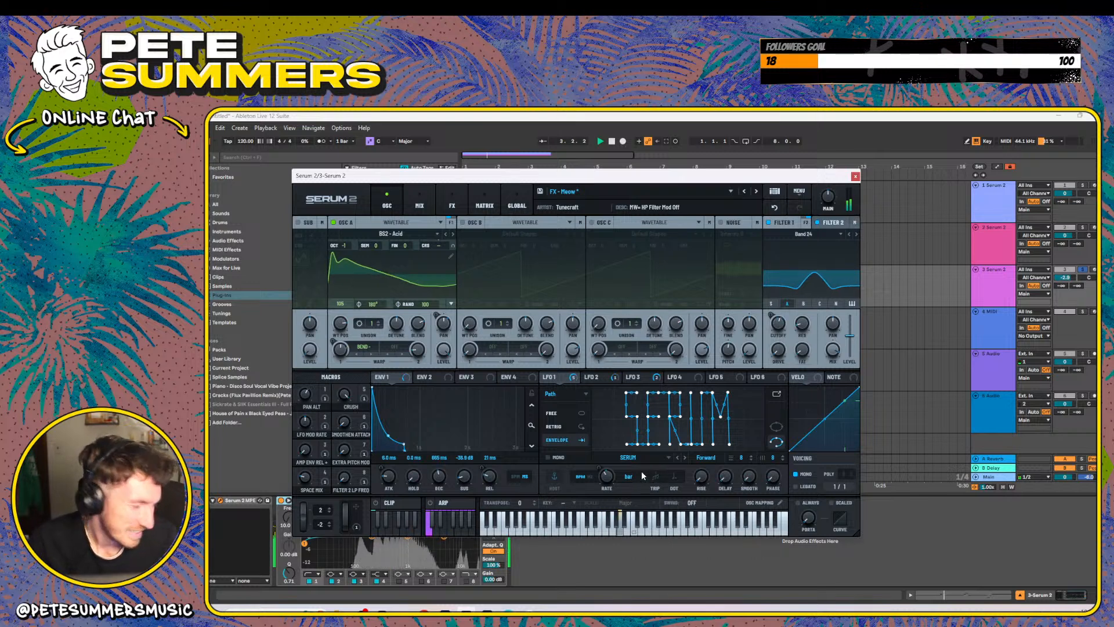
{"action": "left_click", "coordinate": [856, 176]}
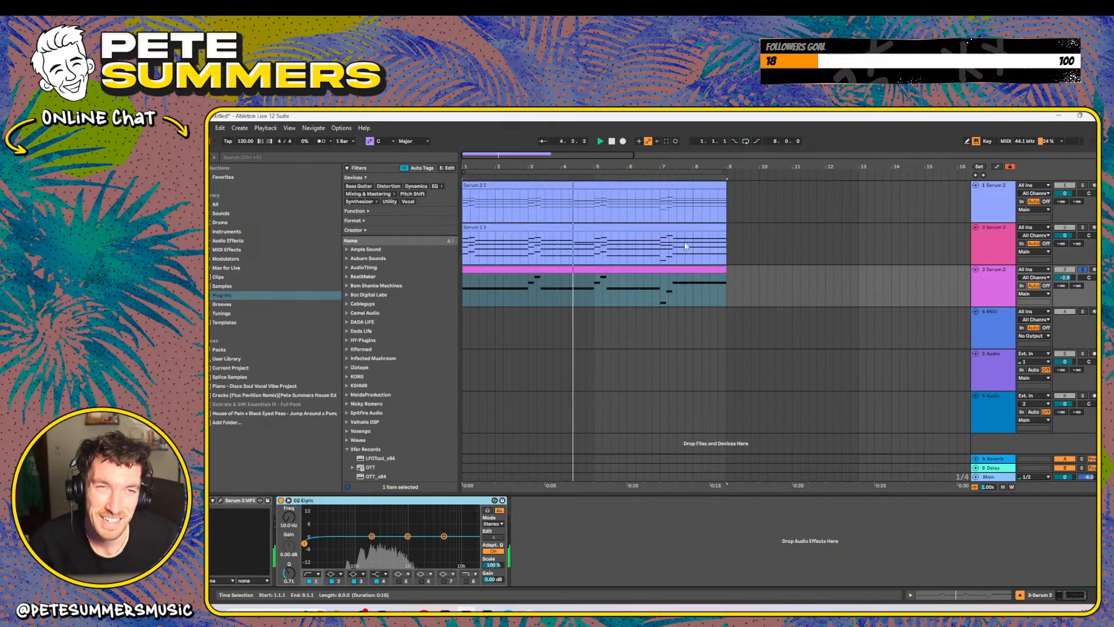
- Loop the eight-bar selection, start playback and open Serum 2 on the second track
{"action": "key", "text": "ctrl+l"}
{"action": "key", "text": "space"}
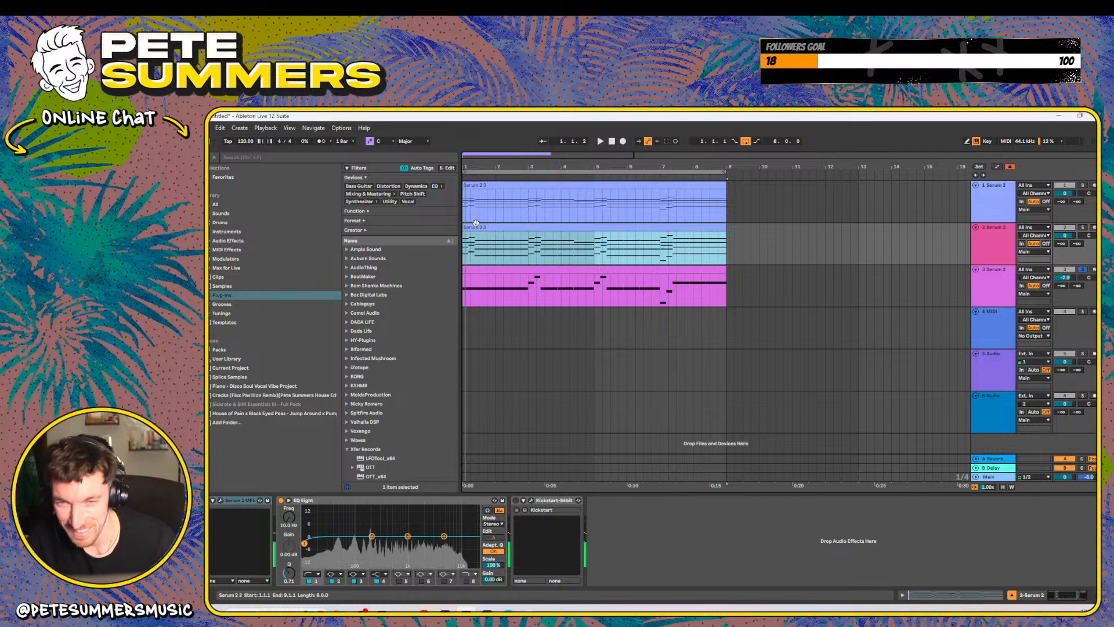
{"action": "left_click", "coordinate": [220, 499]}
- Load the FX - Hands Up preset from the factory SFX category and advance two presets to FX - Meow
{"action": "left_click", "coordinate": [746, 210]}
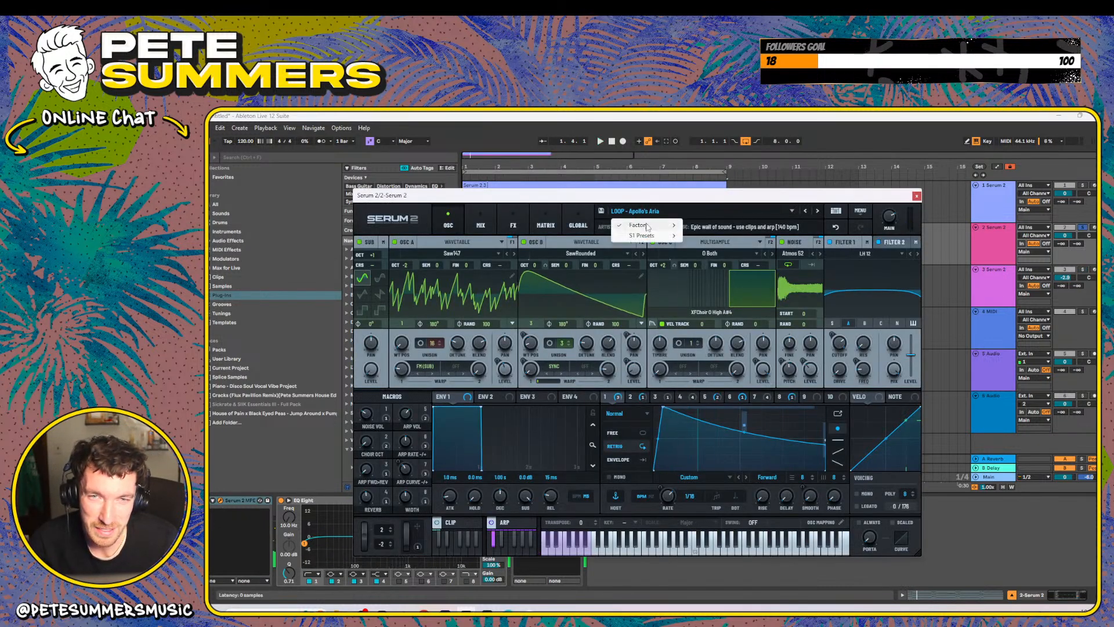
{"action": "mouse_move", "coordinate": [644, 225]}
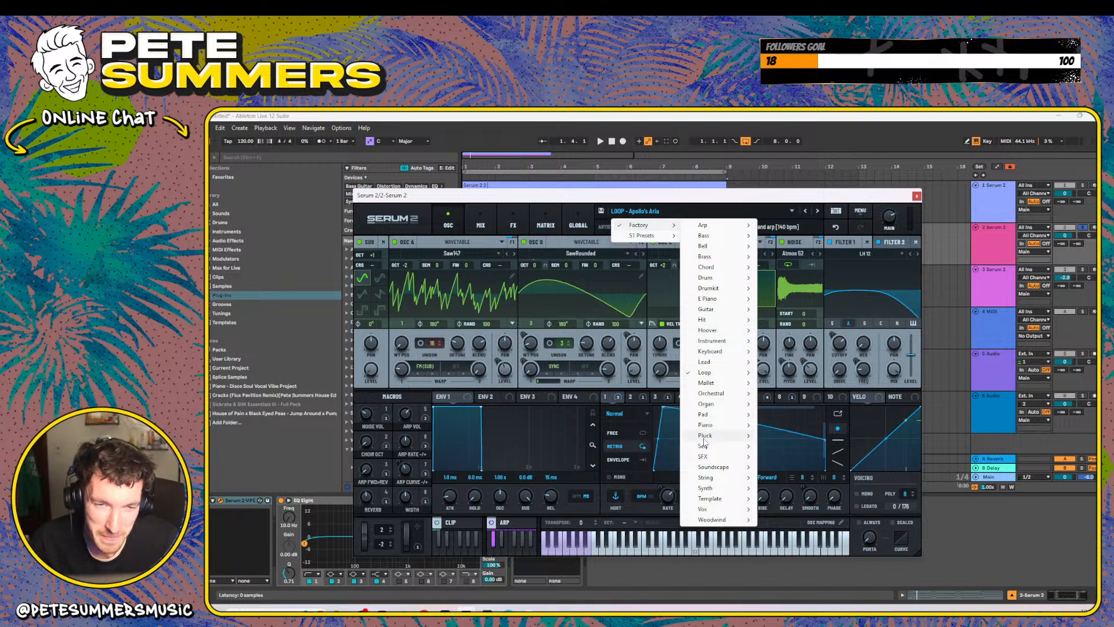
{"action": "mouse_move", "coordinate": [704, 456]}
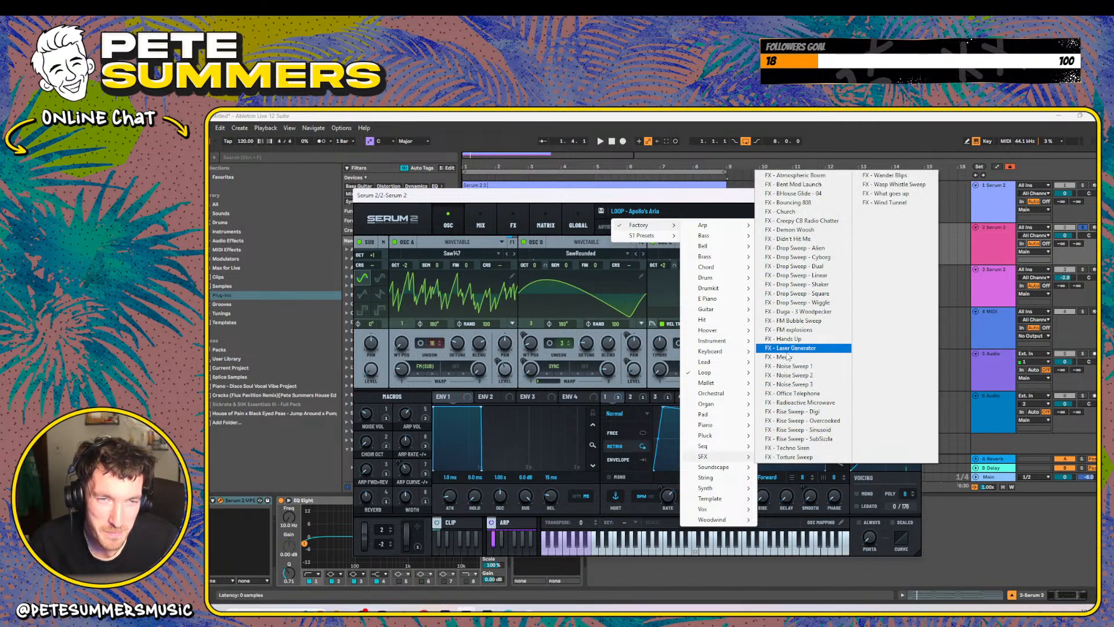
{"action": "left_click", "coordinate": [785, 339]}
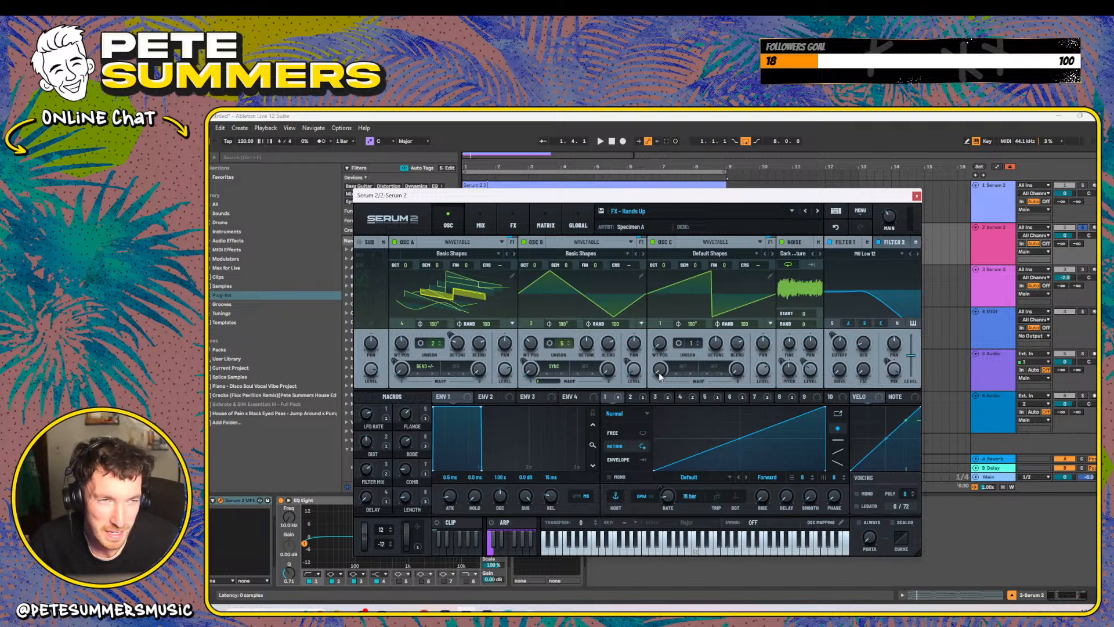
{"action": "left_click", "coordinate": [819, 209]}
{"action": "left_click", "coordinate": [818, 209]}
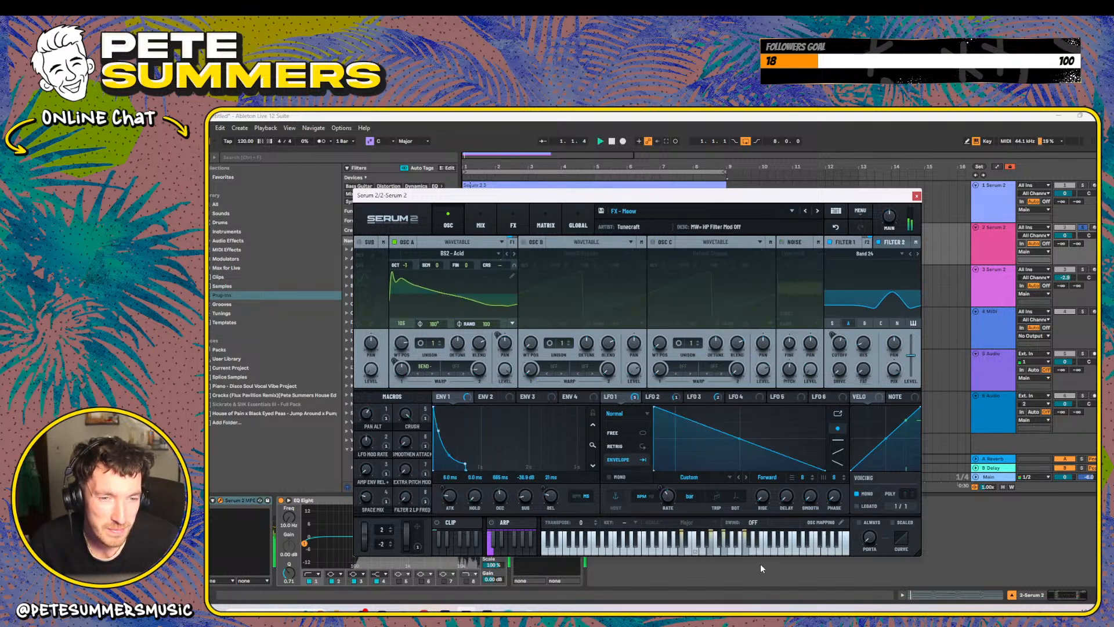
- Set LFO 1 to the Path type with the factory SERUM path and turn off mono voicing
{"action": "left_click", "coordinate": [690, 477]}
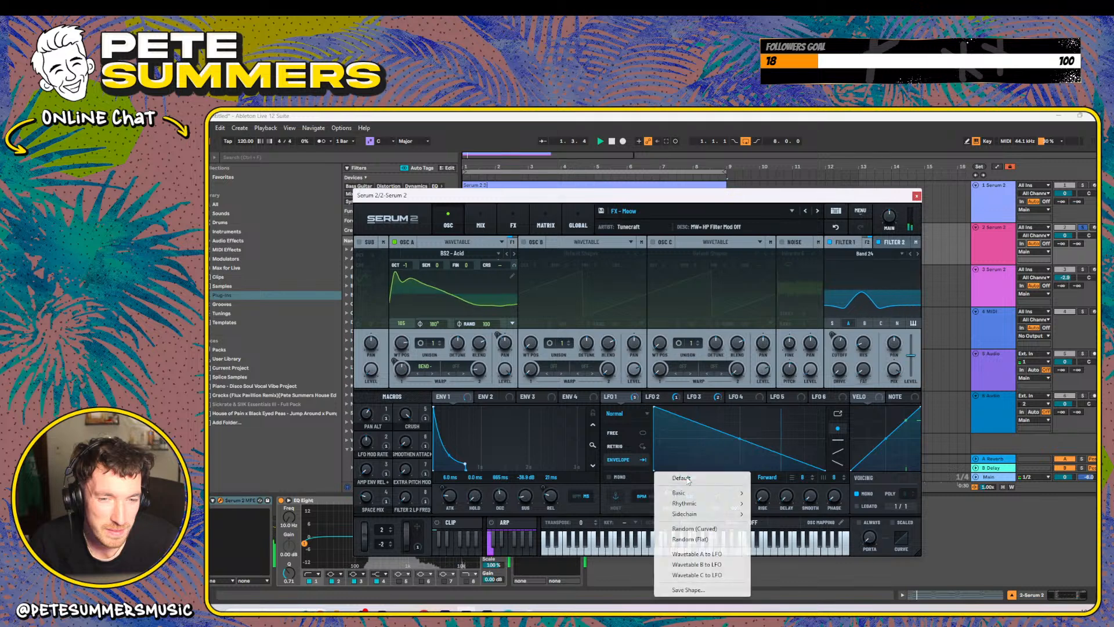
{"action": "left_click", "coordinate": [682, 432]}
{"action": "left_click", "coordinate": [627, 413]}
{"action": "left_click", "coordinate": [627, 438]}
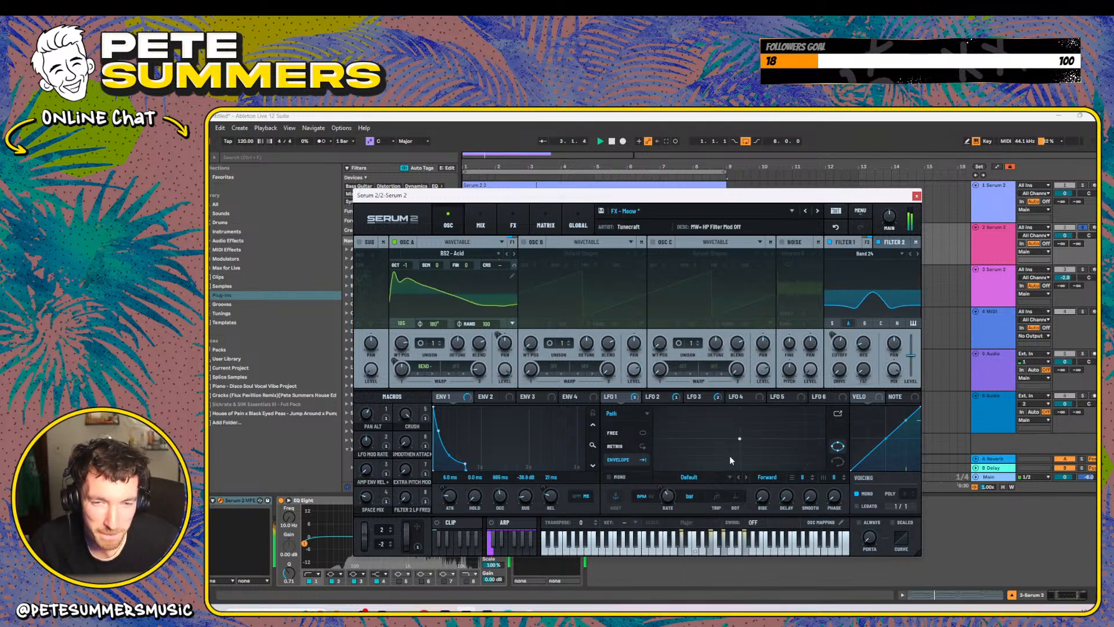
{"action": "left_click", "coordinate": [684, 477]}
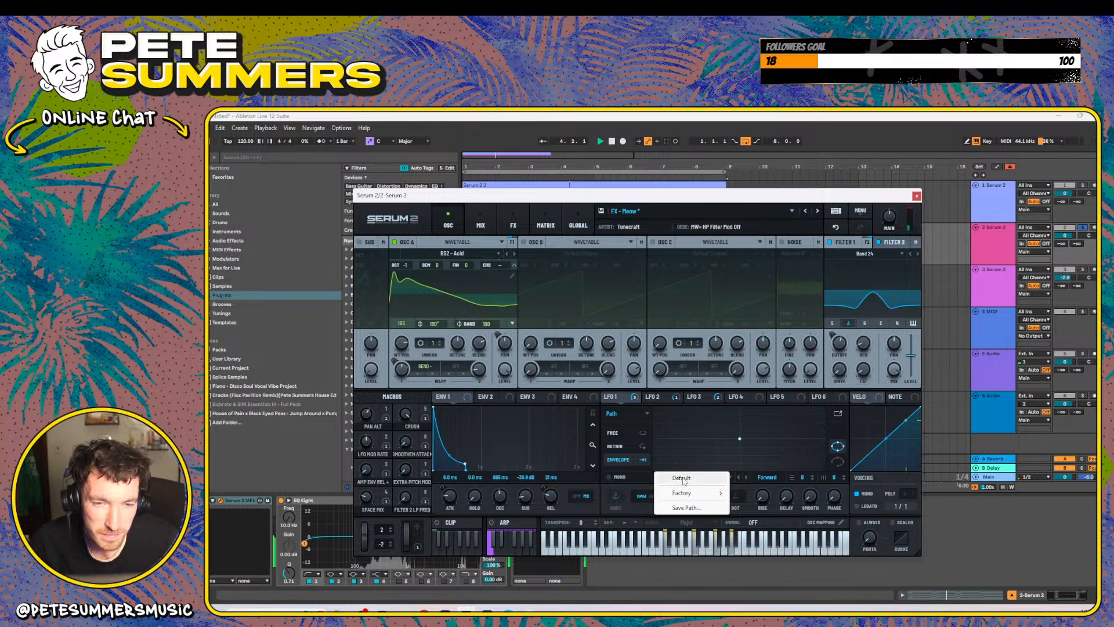
{"action": "left_click", "coordinate": [702, 414]}
{"action": "left_click", "coordinate": [694, 479]}
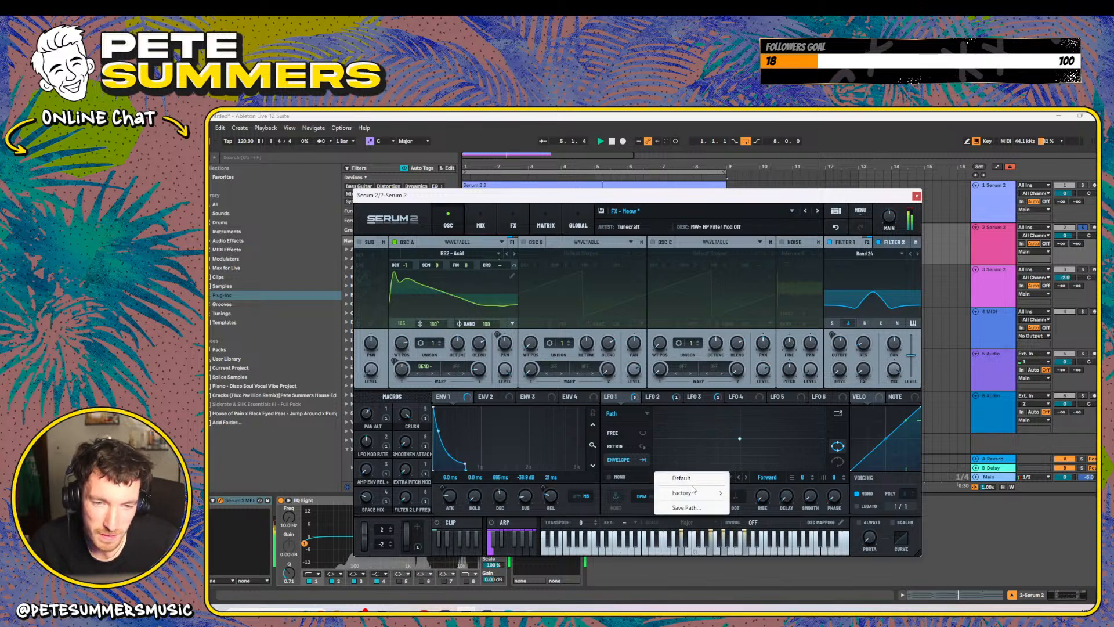
{"action": "mouse_move", "coordinate": [693, 490]}
{"action": "left_click", "coordinate": [758, 455]}
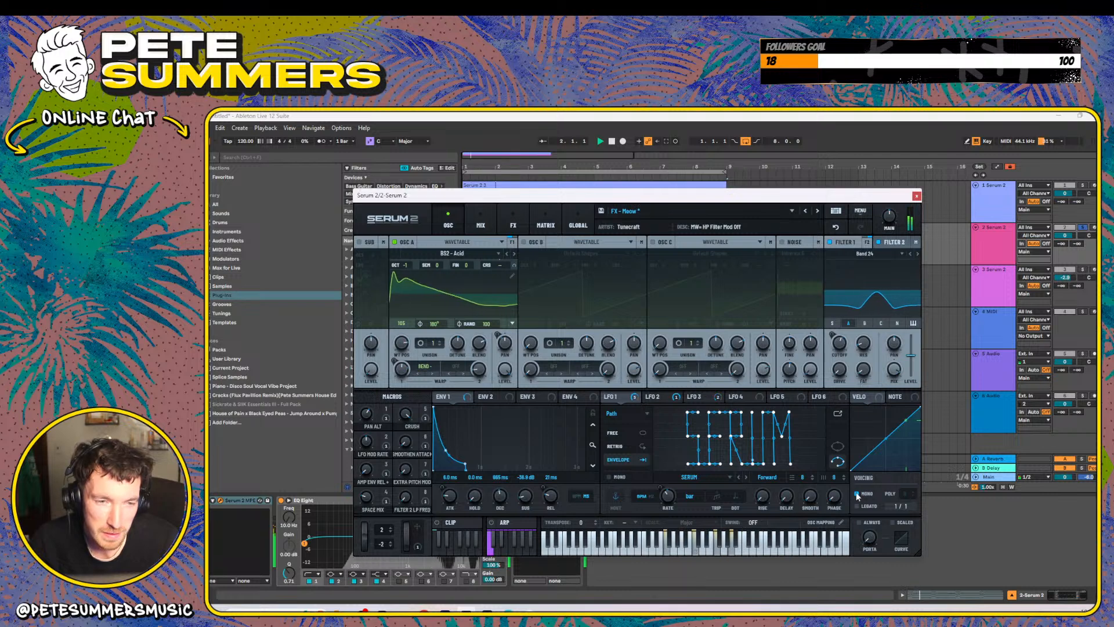
{"action": "left_click_drag", "start_coordinate": [879, 505], "coordinate": [871, 540]}
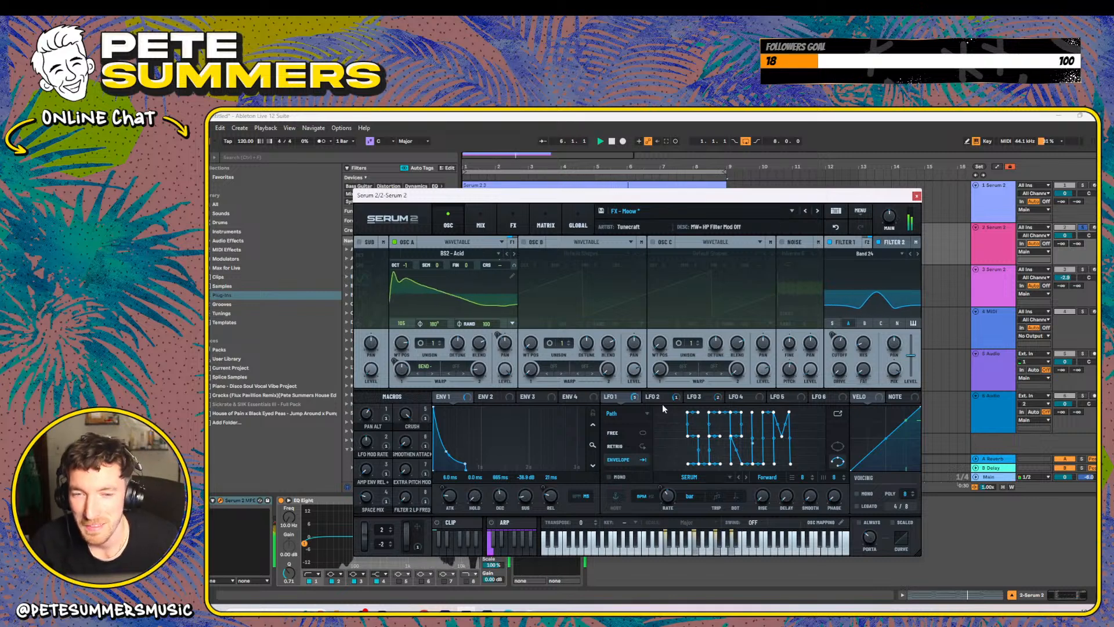
- Advance to the FX - Noise Sweep 1 preset and audition it from the loop start
{"action": "key", "text": "space"}
{"action": "left_click", "coordinate": [817, 211]}
{"action": "key", "text": "space"}
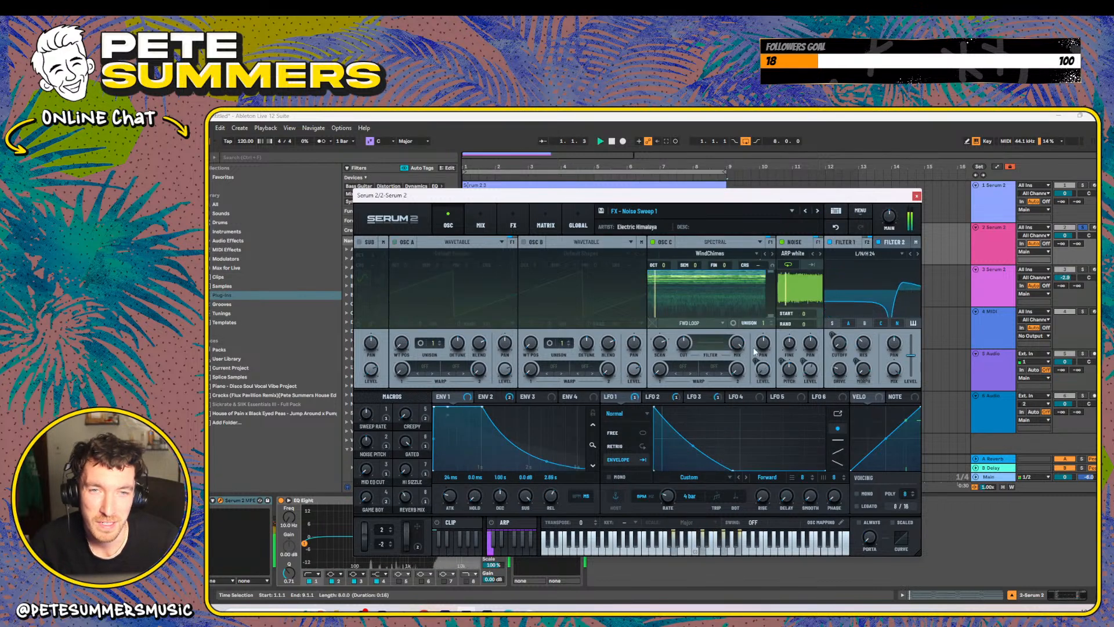
- Load the FX - Techno Siren preset from the factory SFX category and audition it
{"action": "left_click", "coordinate": [676, 212]}
{"action": "mouse_move", "coordinate": [645, 227]}
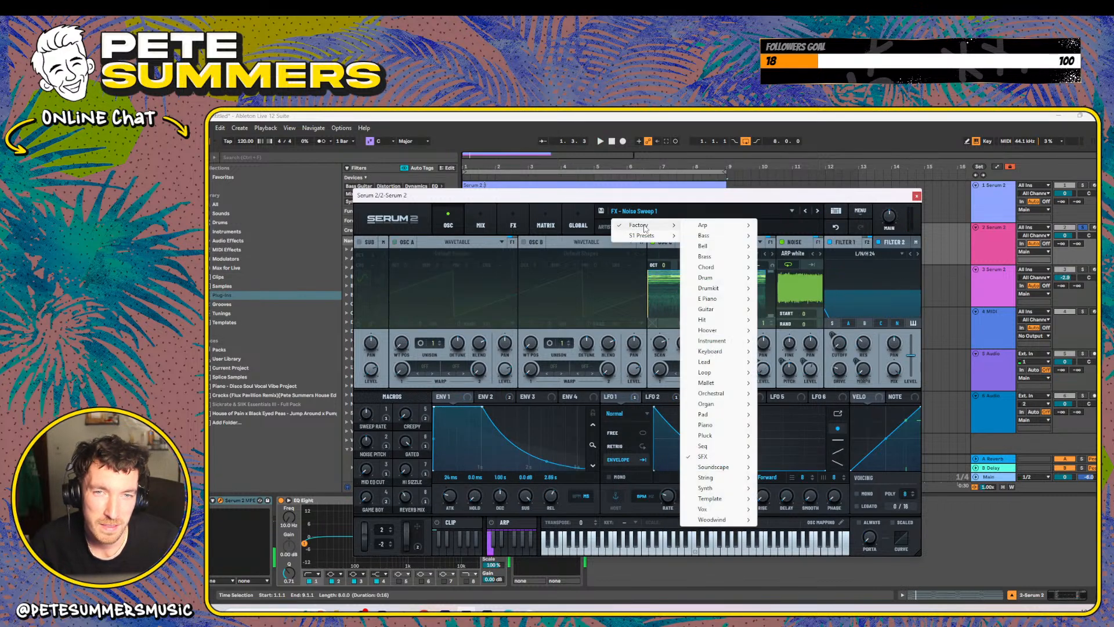
{"action": "mouse_move", "coordinate": [709, 456]}
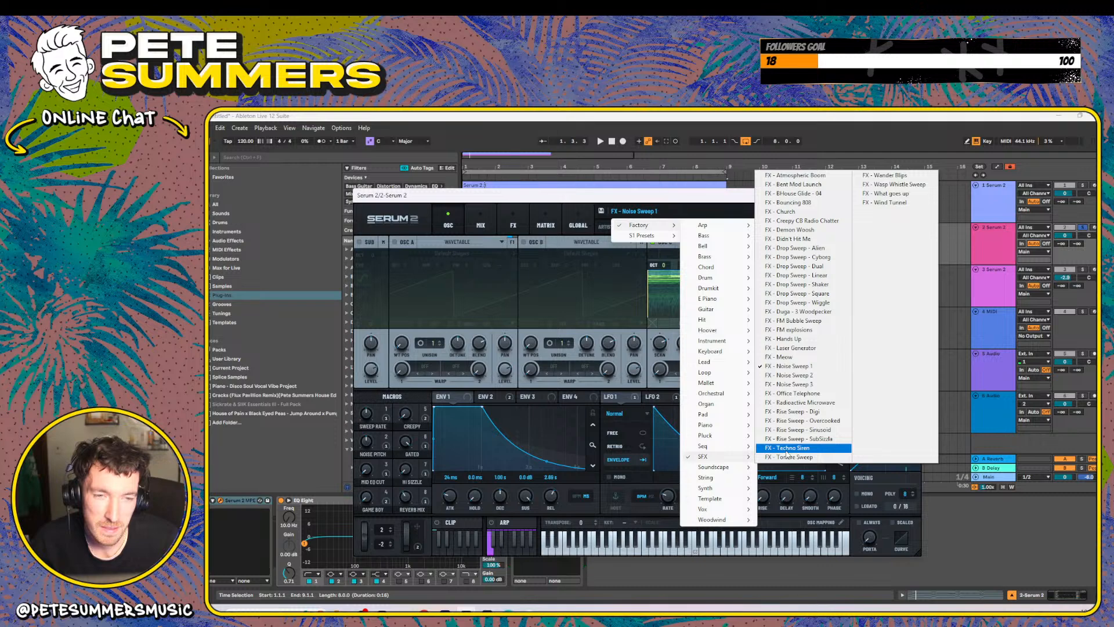
{"action": "left_click", "coordinate": [786, 450]}
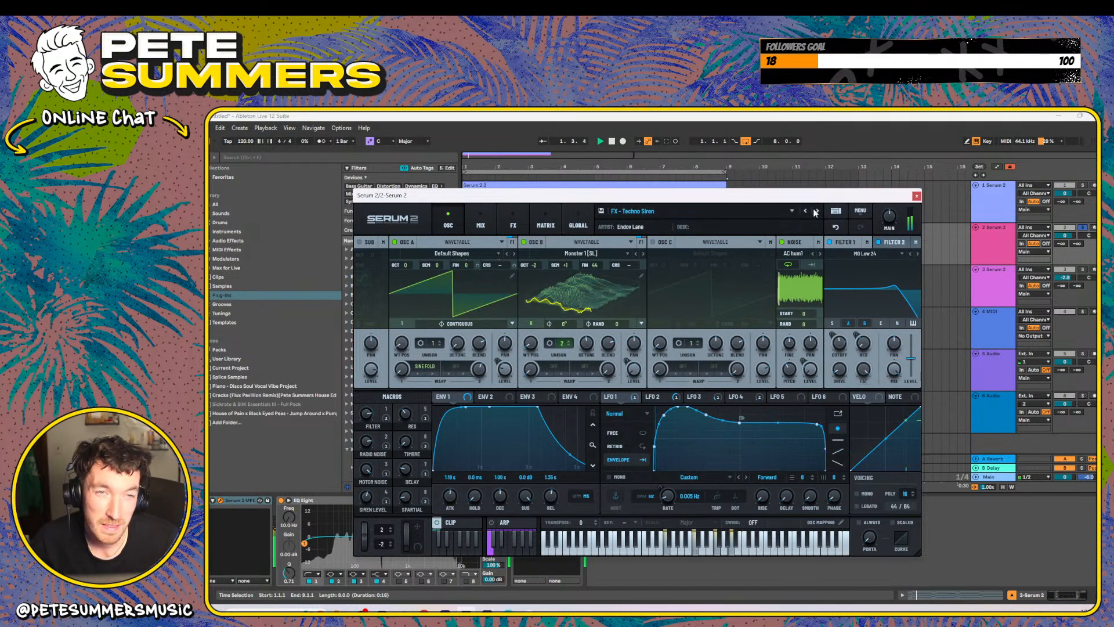
- Load the factory soundscape preset SC - Astral Projection into track 2's Serum 2 and close its window
{"action": "left_click", "coordinate": [774, 212]}
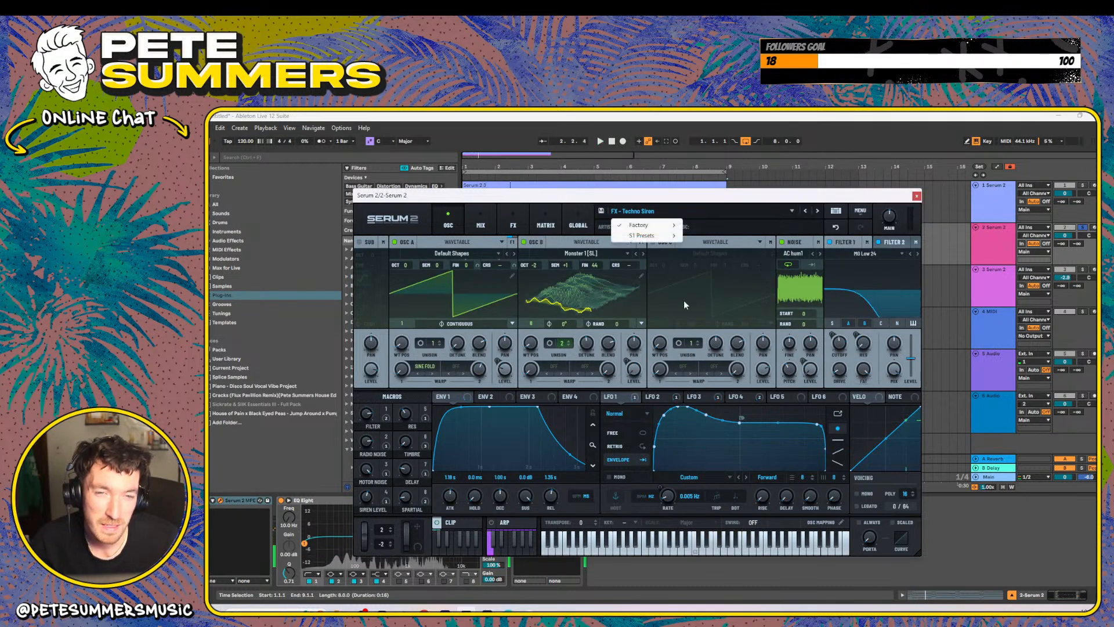
{"action": "mouse_move", "coordinate": [633, 227]}
{"action": "mouse_move", "coordinate": [724, 473]}
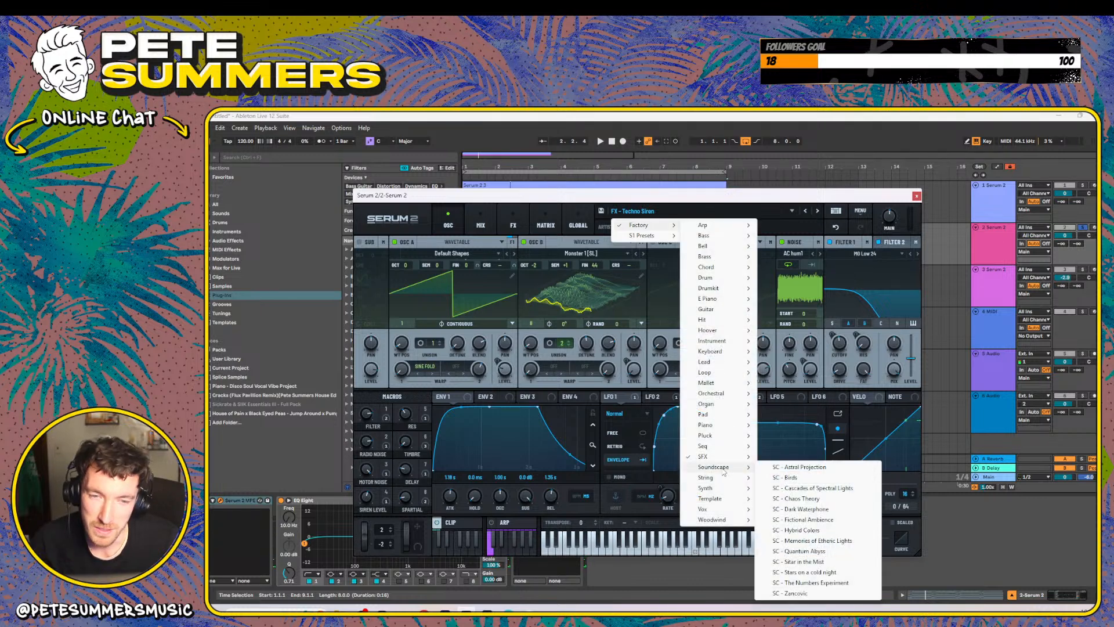
{"action": "left_click", "coordinate": [796, 468]}
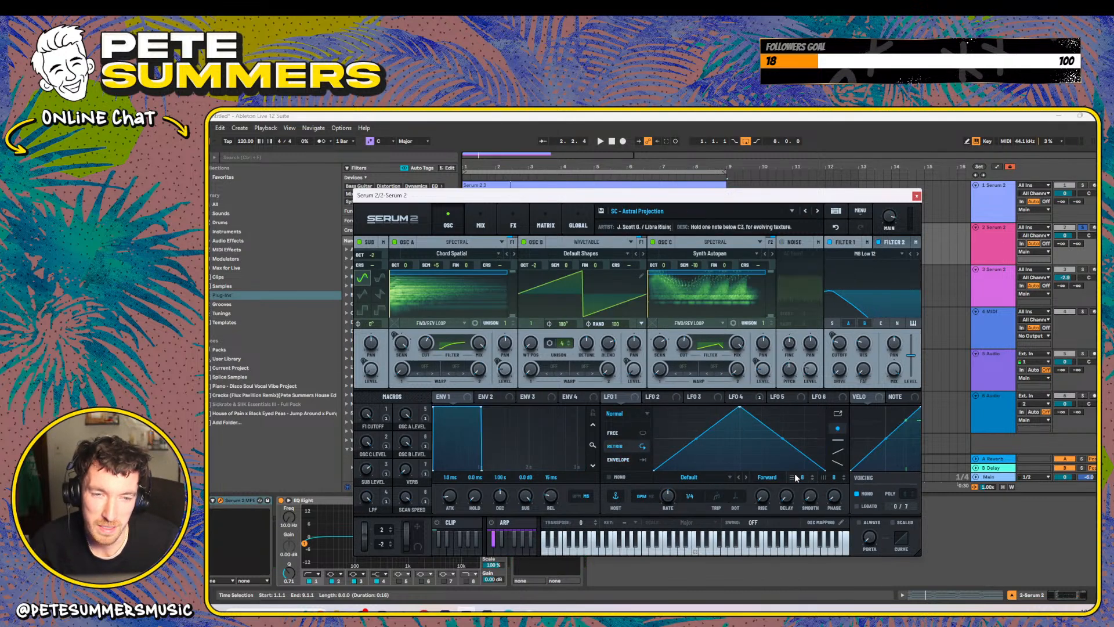
{"action": "left_click", "coordinate": [917, 196]}
- Open track 3's Serum 2 and load the factory soundscape preset SC - Astral Projection
{"action": "left_click", "coordinate": [1060, 277]}
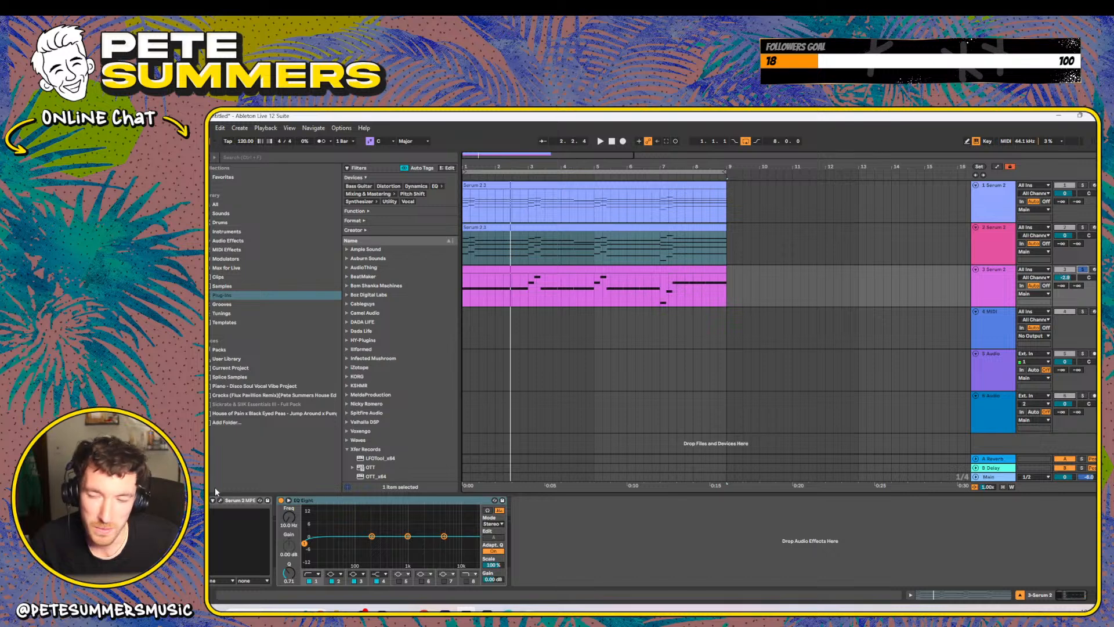
{"action": "left_click", "coordinate": [220, 500]}
{"action": "left_click", "coordinate": [707, 192]}
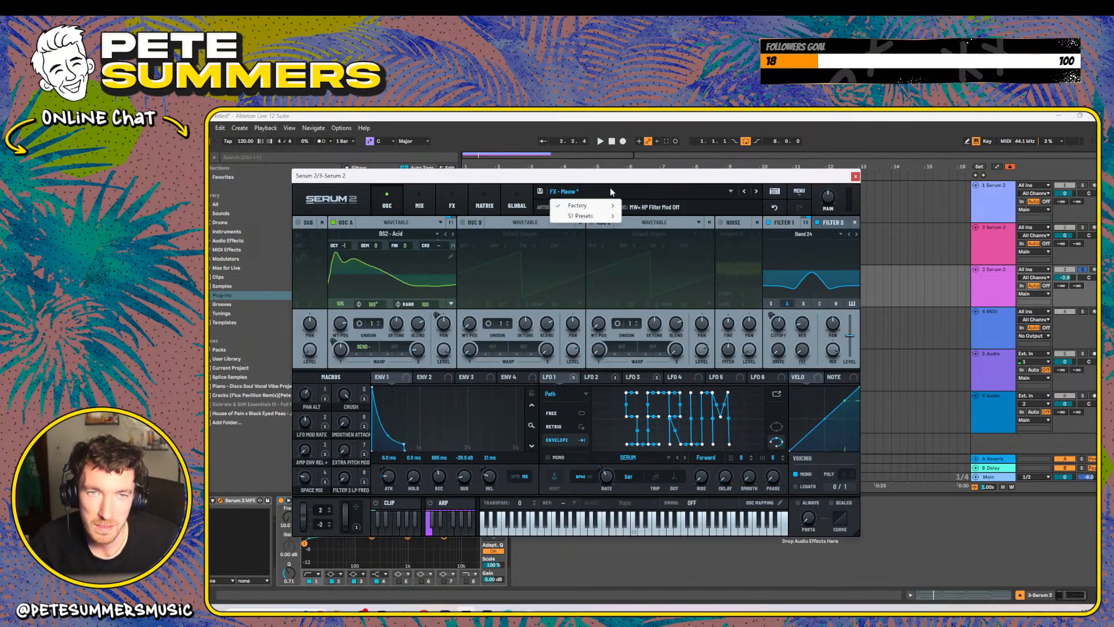
{"action": "mouse_move", "coordinate": [603, 205]}
{"action": "mouse_move", "coordinate": [653, 446]}
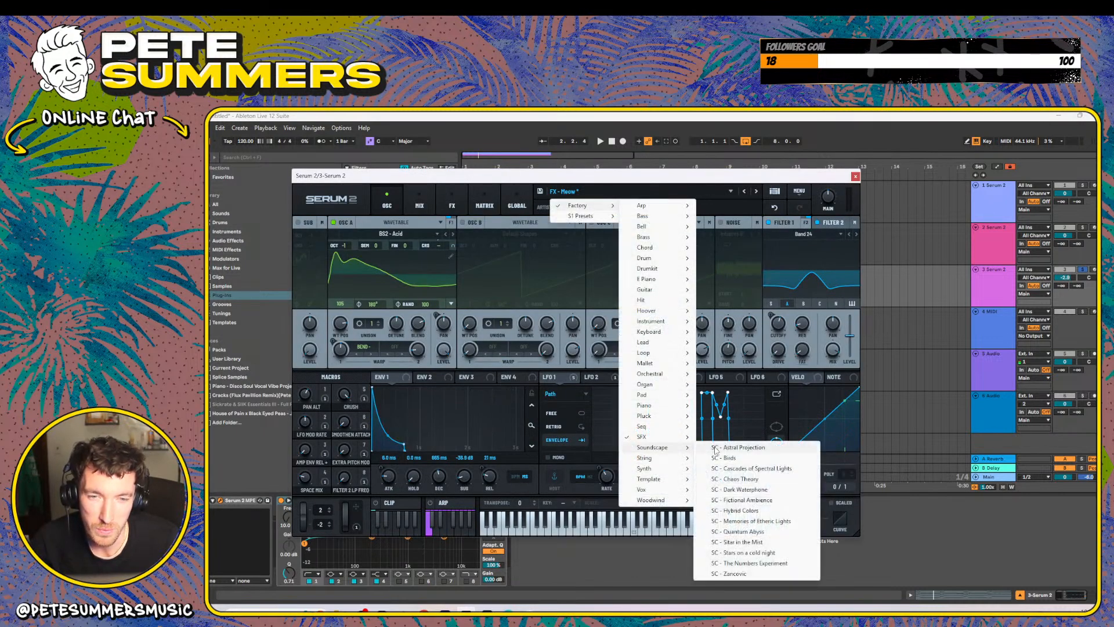
{"action": "left_click", "coordinate": [771, 446]}
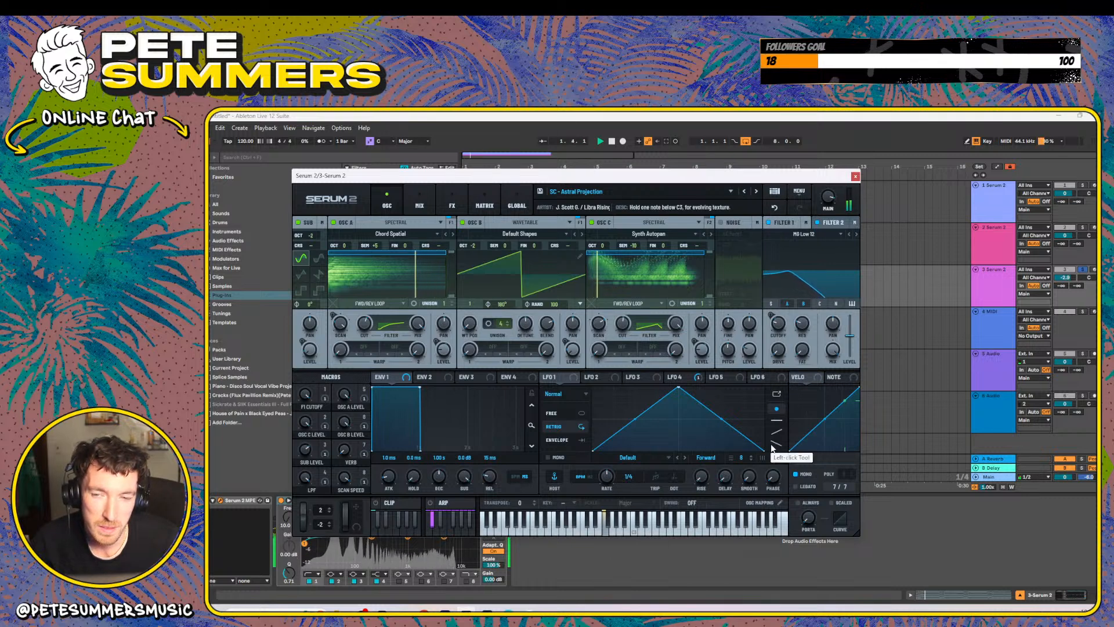
- Audition the factory soundscape presets from SC - Birds through SC - Hybrid Colors, and adjust the Downsample macro on Hybrid Colors
{"action": "left_click", "coordinate": [756, 193]}
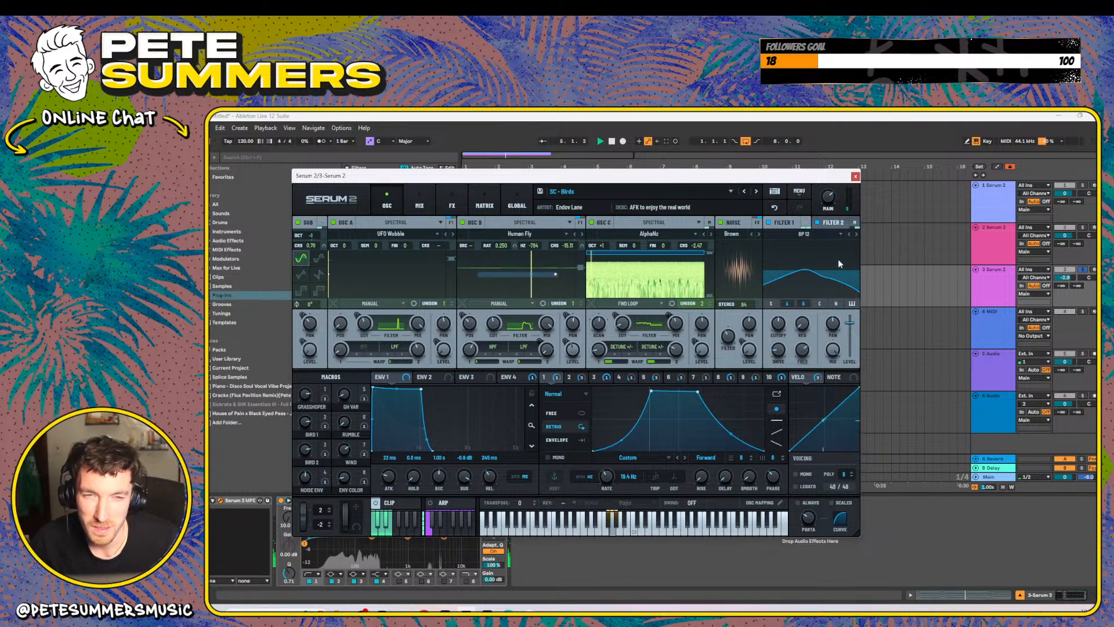
{"action": "left_click", "coordinate": [757, 192]}
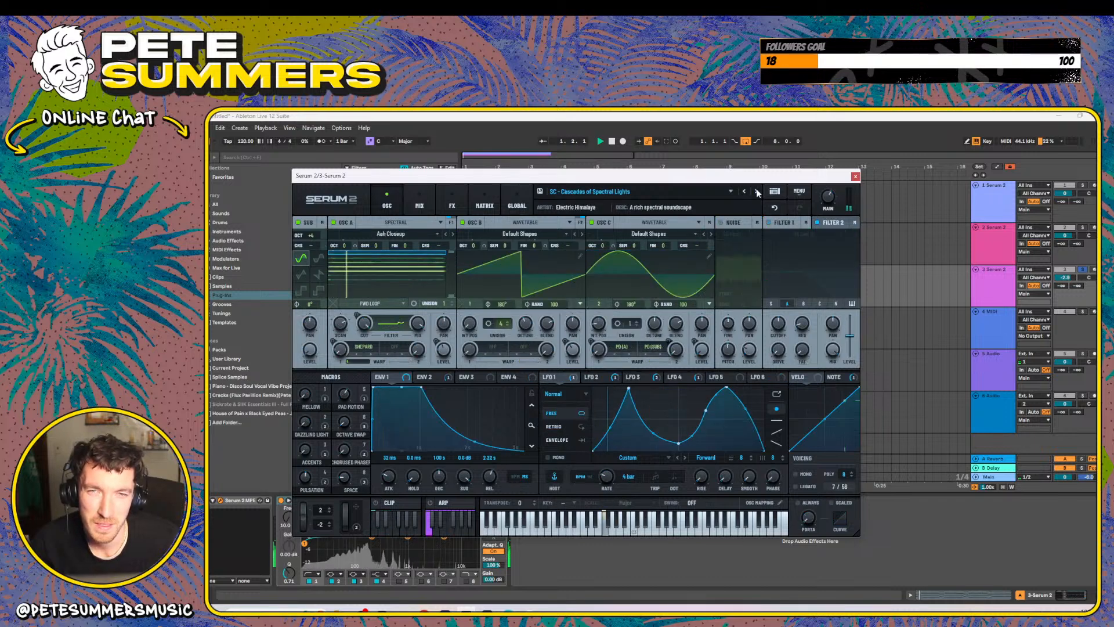
{"action": "left_click", "coordinate": [757, 192]}
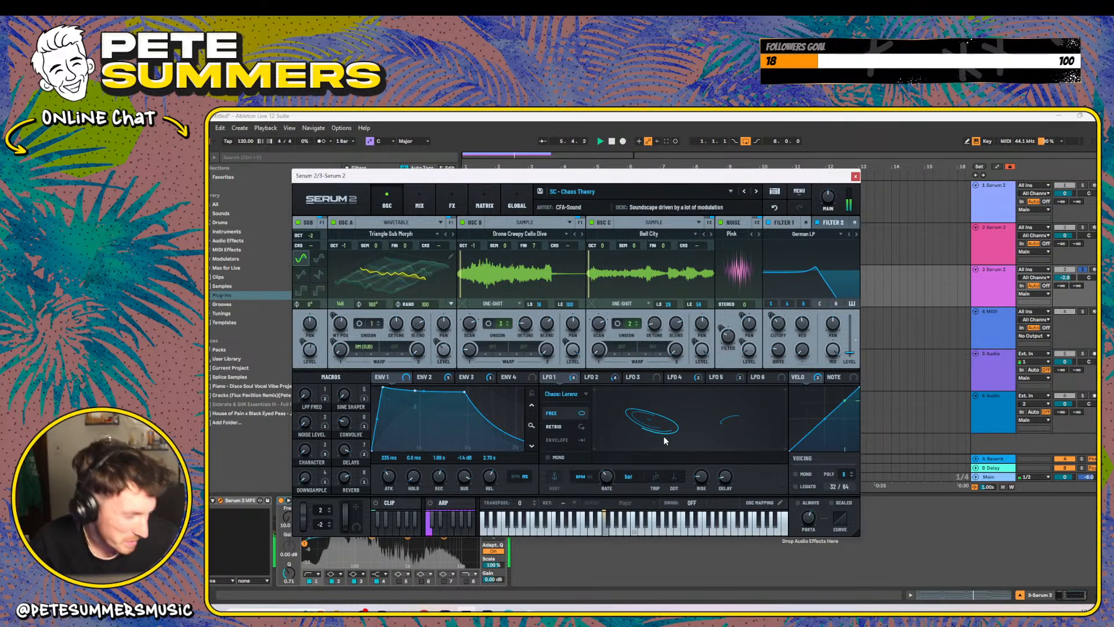
{"action": "left_click", "coordinate": [757, 191]}
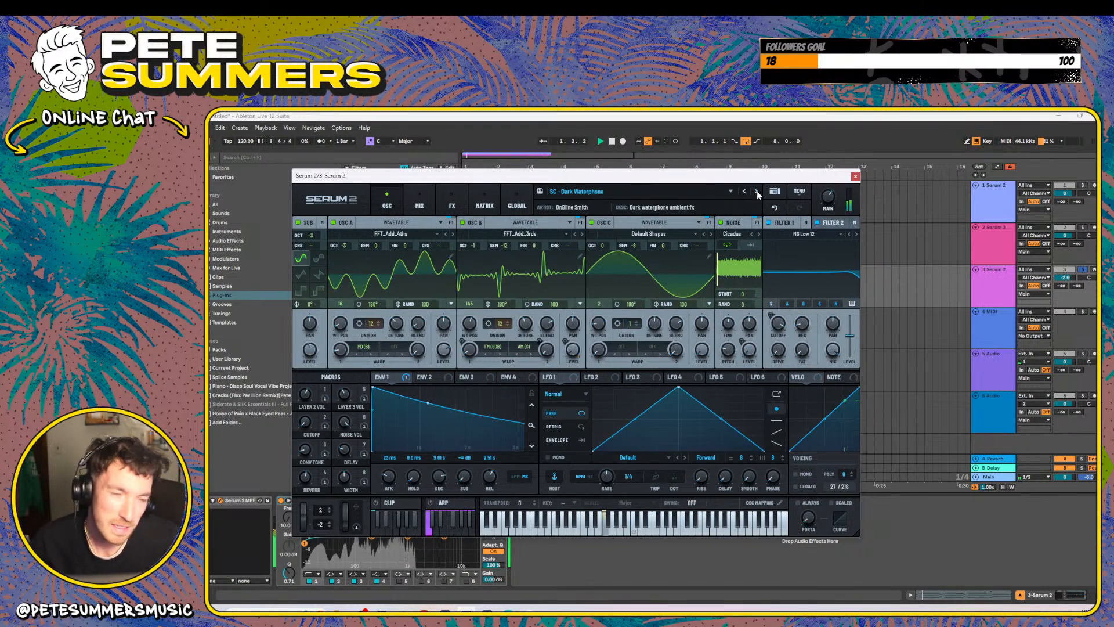
{"action": "left_click", "coordinate": [758, 191]}
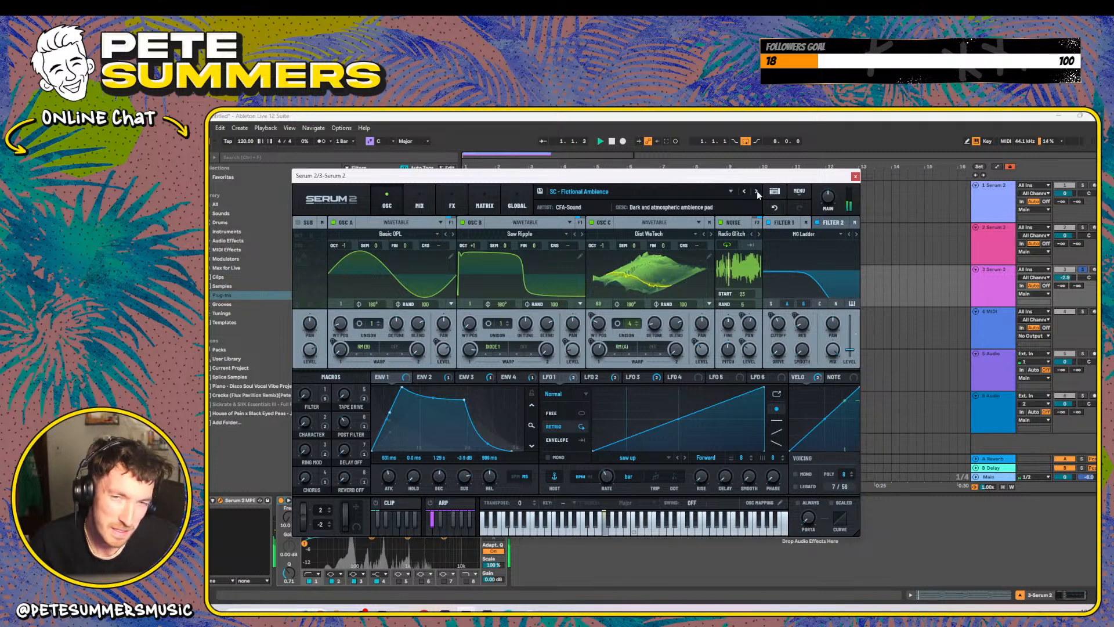
{"action": "left_click", "coordinate": [758, 192]}
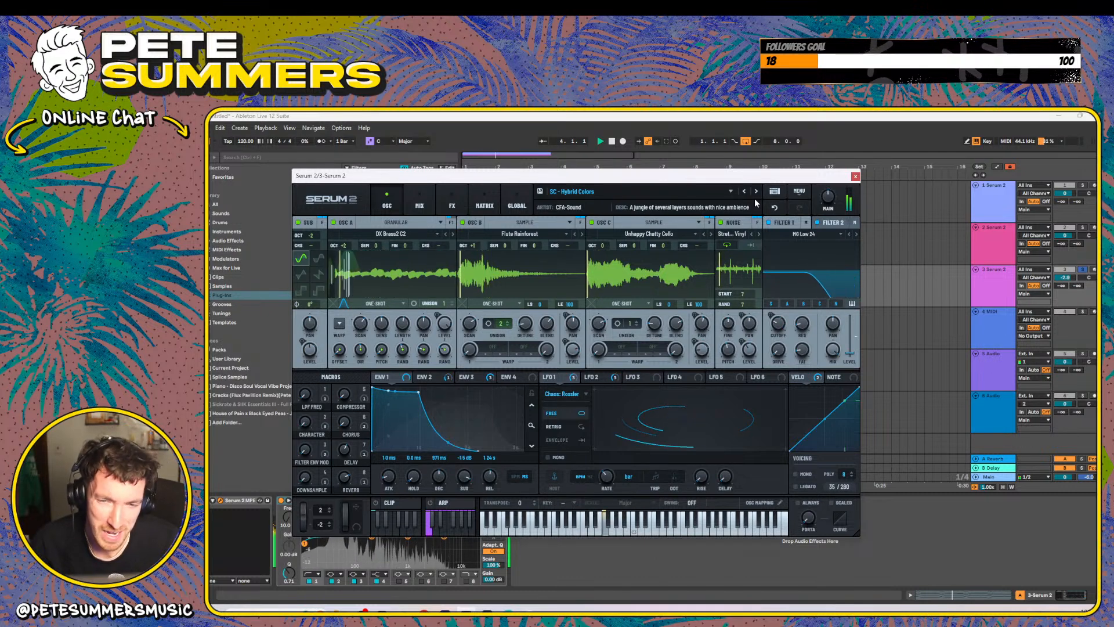
{"action": "left_click_drag", "start_coordinate": [306, 478], "coordinate": [335, 409]}
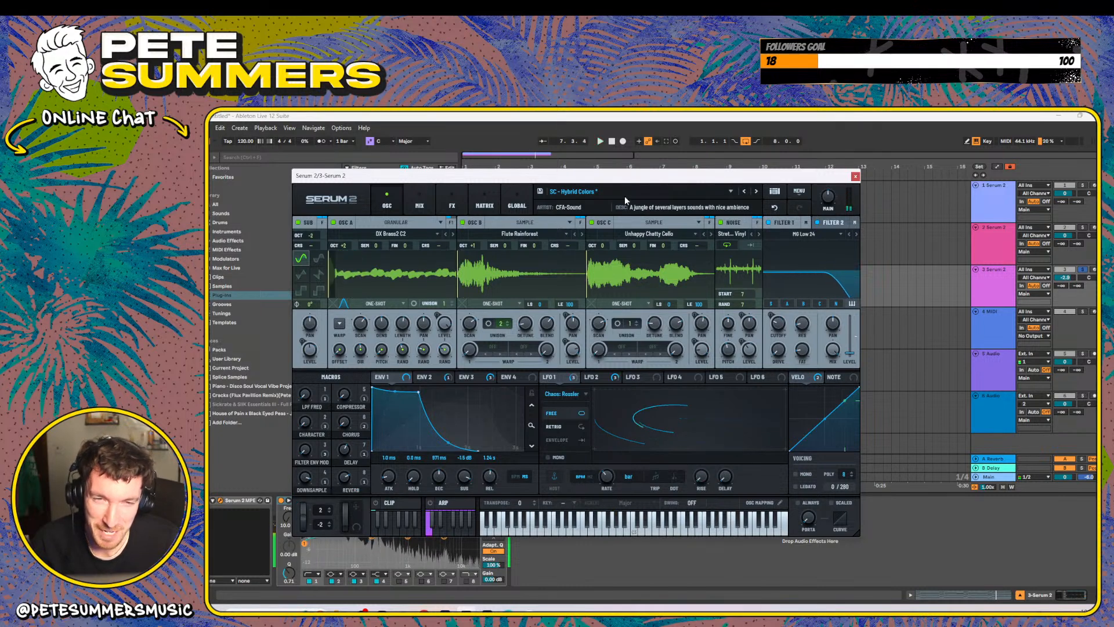
- Load SC - Memories of Etheric Lights and compare it with SC - Hybrid Colors by undoing and redoing the preset change during playback
{"action": "left_click", "coordinate": [756, 192]}
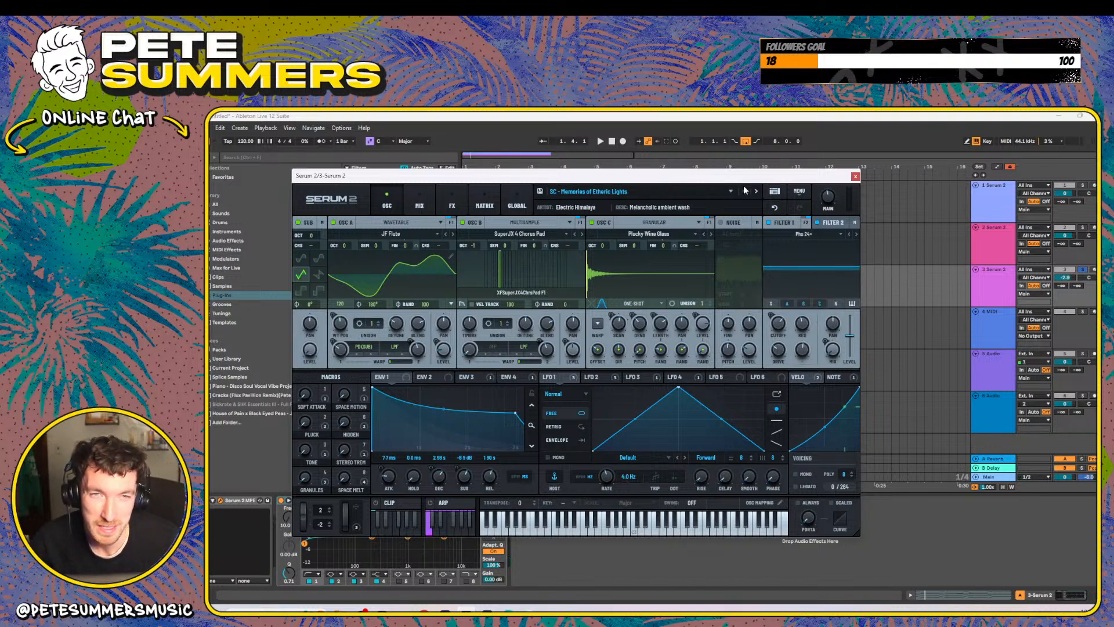
{"action": "key", "text": "ctrl+z"}
{"action": "key", "text": "space"}
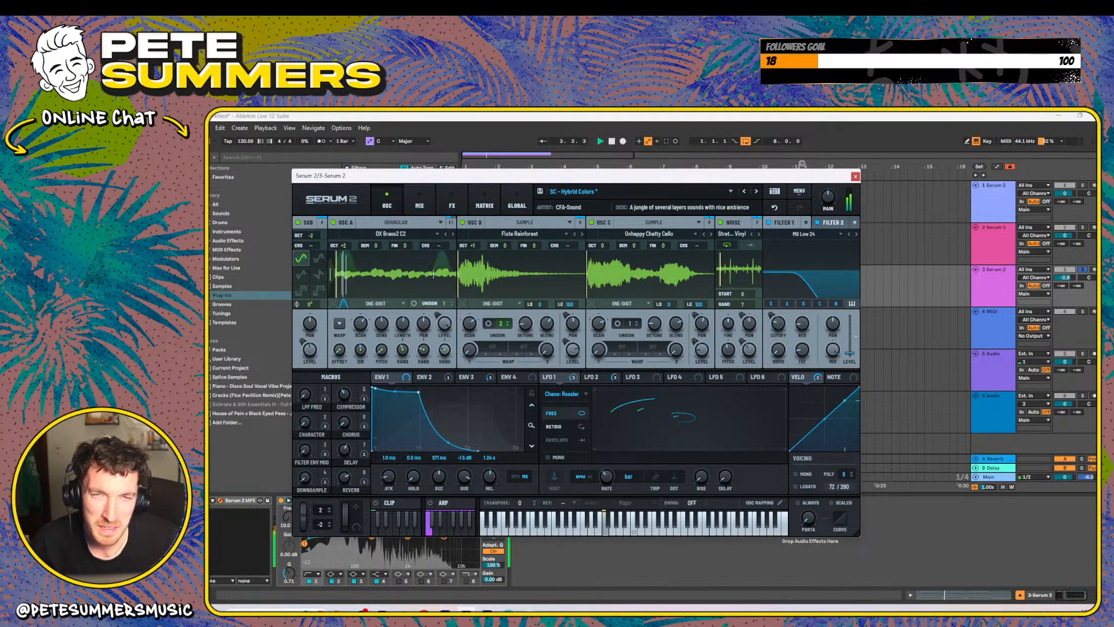
{"action": "key", "text": "ctrl+shift+z"}
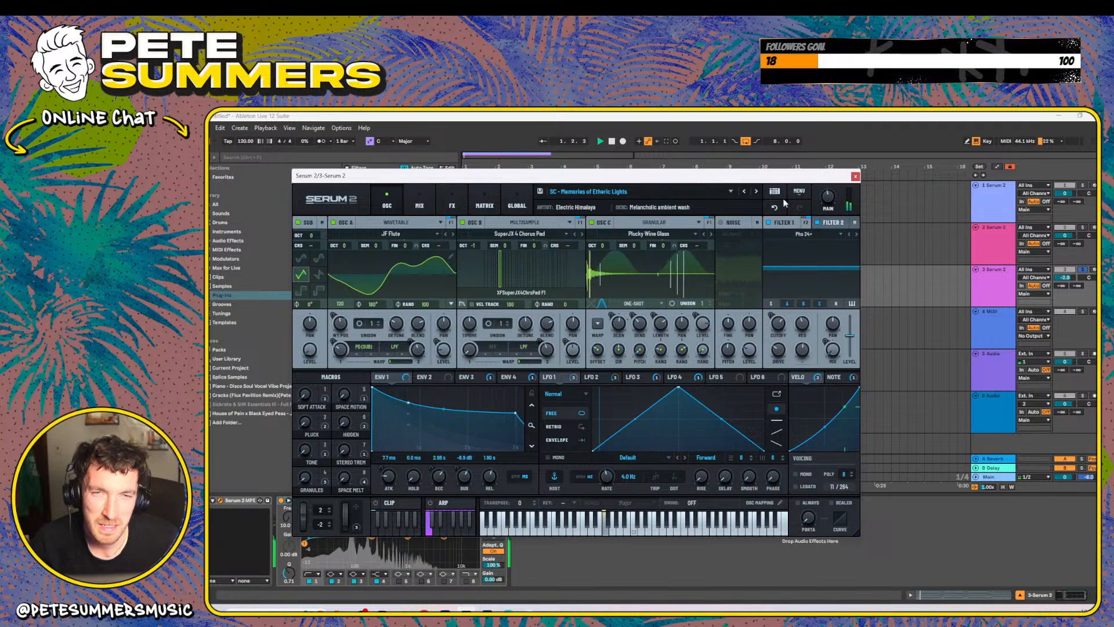
- Load SC - Quantum Abyss and try different settings of its Granular, LP, Sub and Gran Scan macros
{"action": "left_click", "coordinate": [757, 191]}
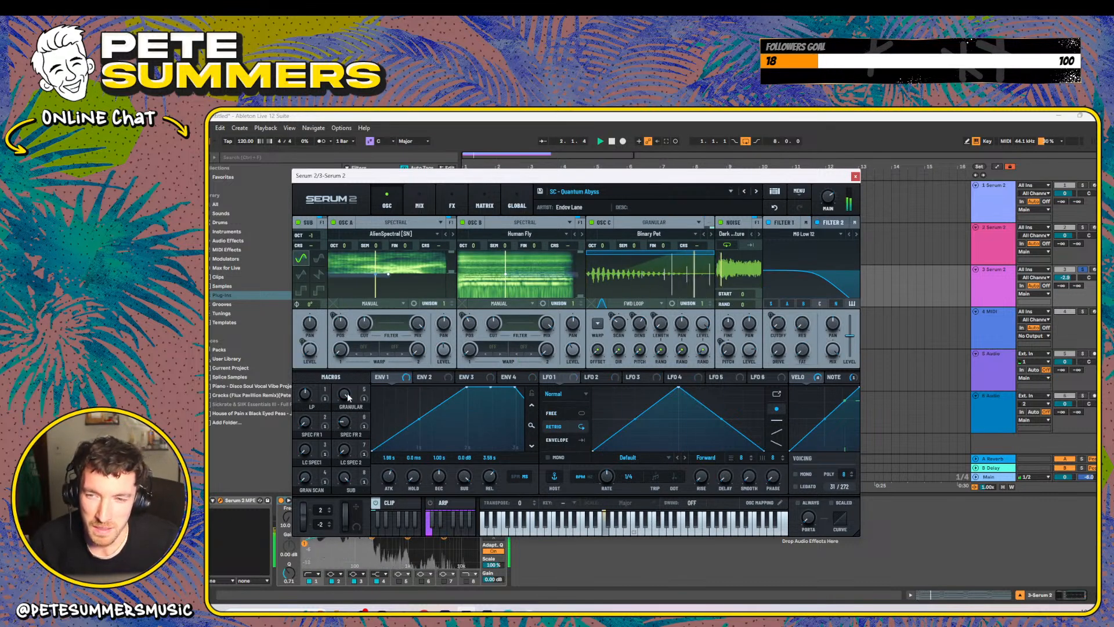
{"action": "left_click_drag", "start_coordinate": [348, 397], "coordinate": [342, 457]}
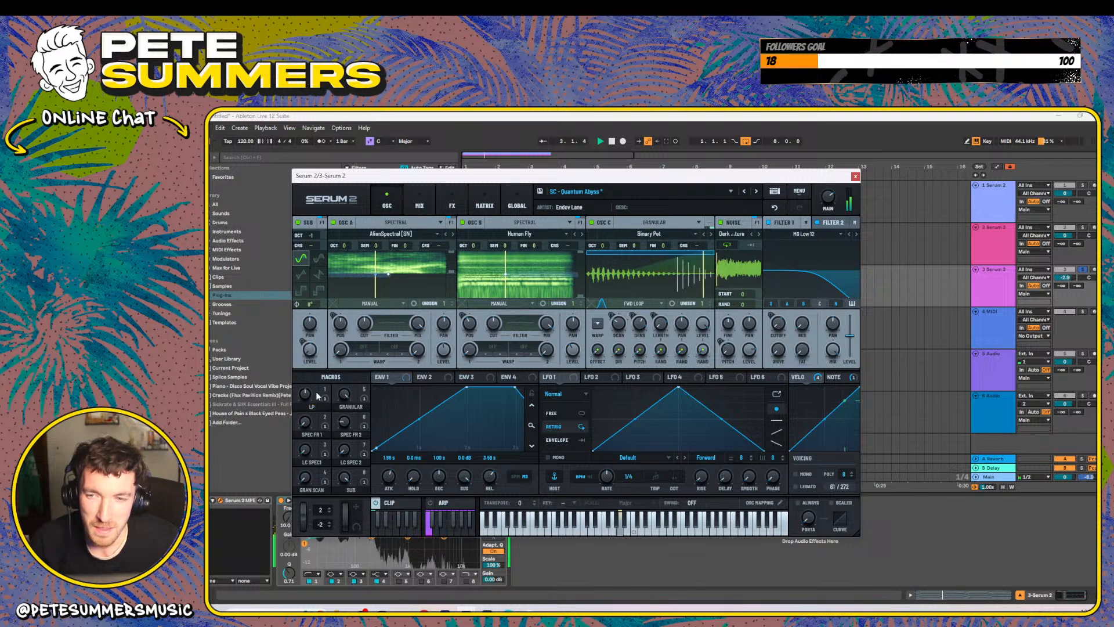
{"action": "left_click_drag", "start_coordinate": [305, 394], "coordinate": [328, 357]}
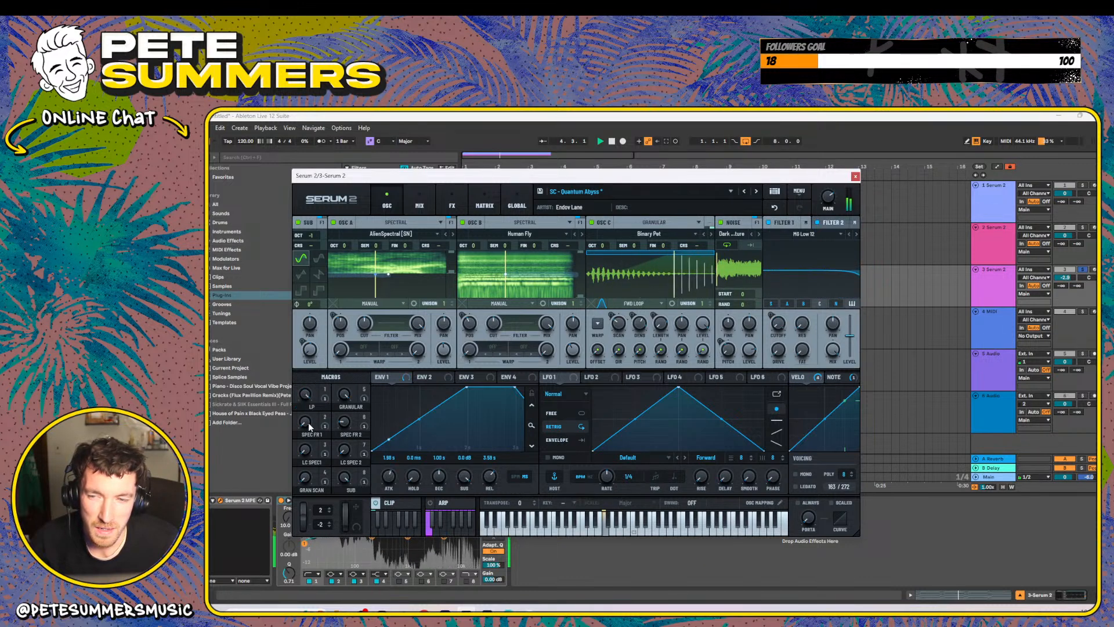
{"action": "left_click_drag", "start_coordinate": [307, 395], "coordinate": [356, 408]}
{"action": "left_click_drag", "start_coordinate": [357, 400], "coordinate": [358, 392]}
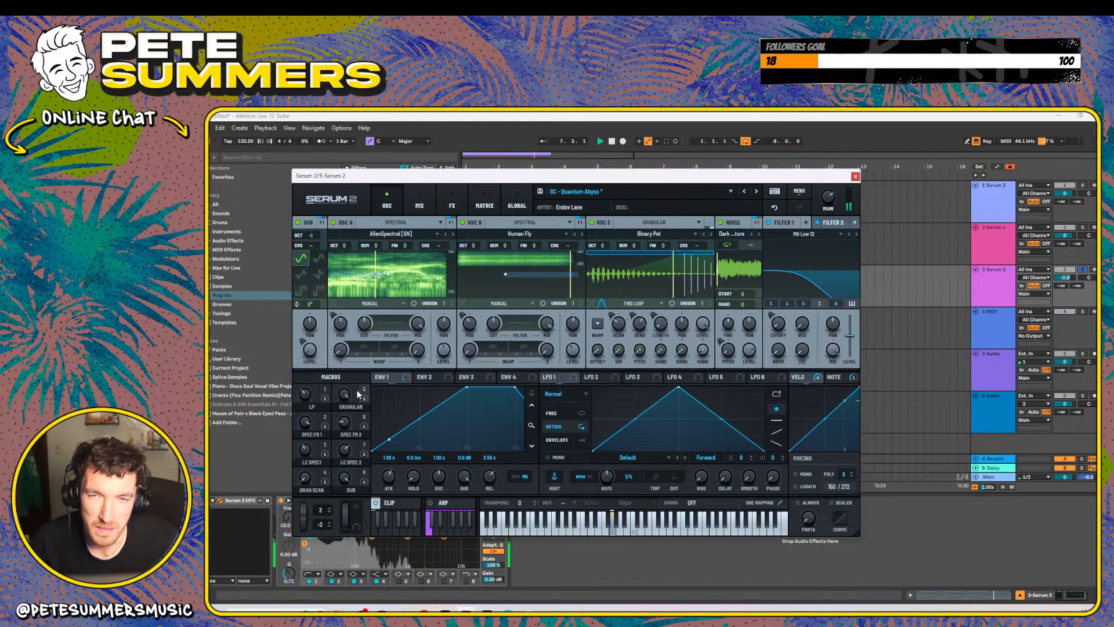
{"action": "left_click_drag", "start_coordinate": [347, 479], "coordinate": [349, 512]}
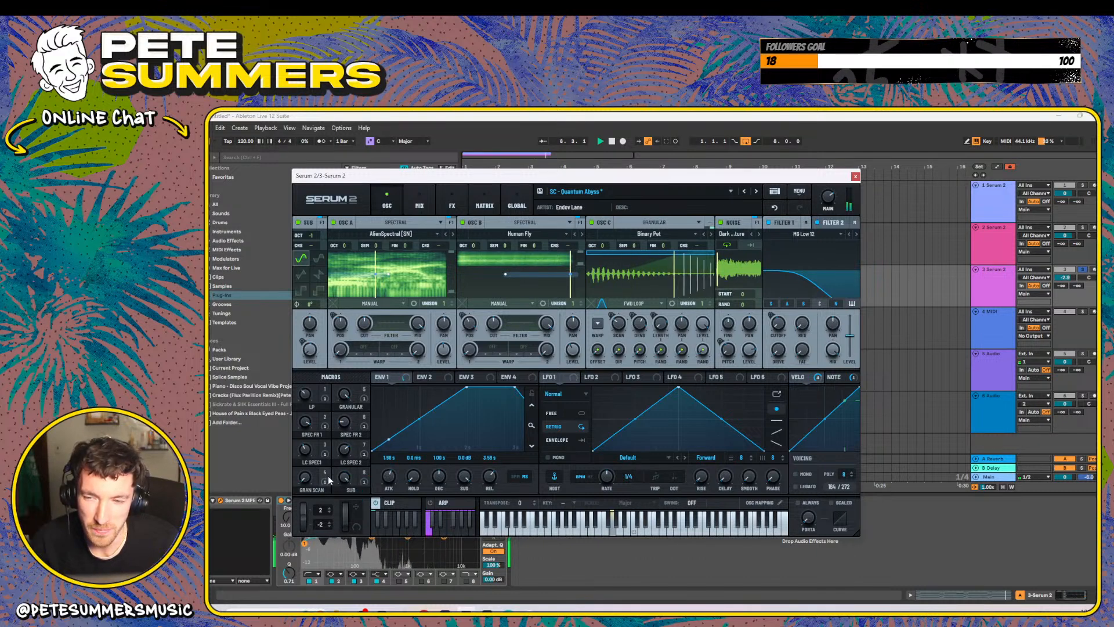
{"action": "left_click_drag", "start_coordinate": [304, 477], "coordinate": [311, 405]}
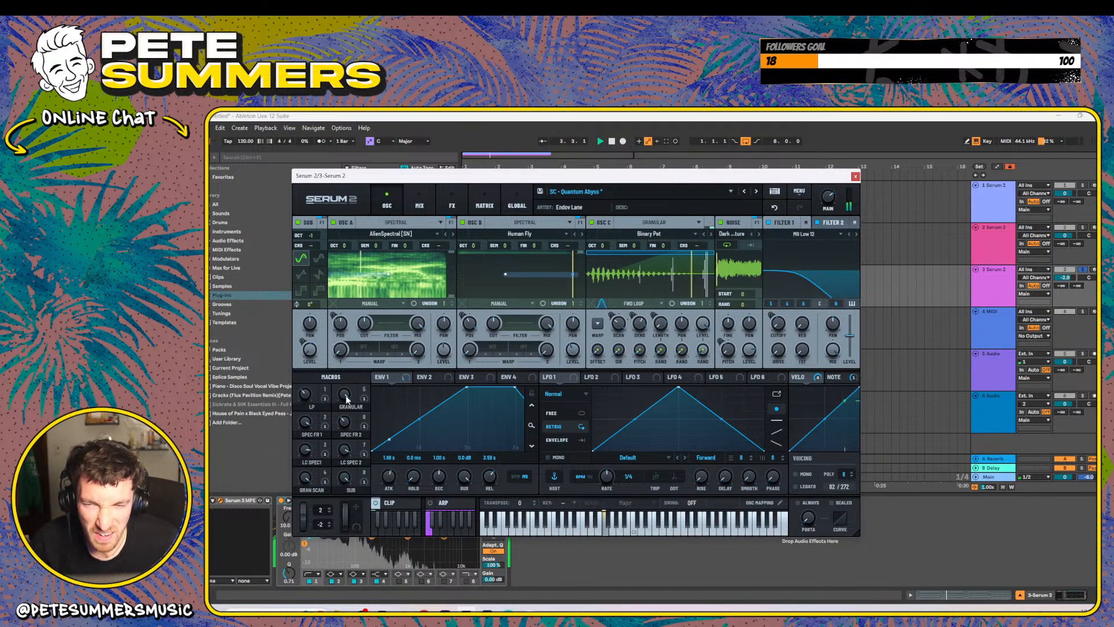
- Load SC - Sitar in the Mist and raise its Tone and Hidden macros
{"action": "left_click", "coordinate": [756, 191]}
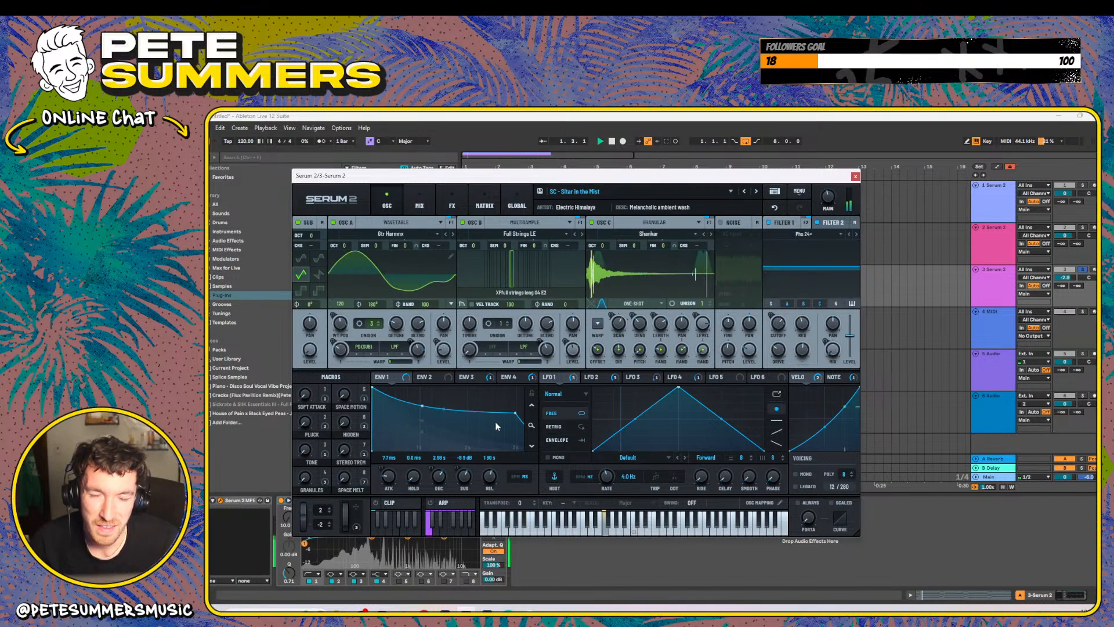
{"action": "left_click_drag", "start_coordinate": [305, 453], "coordinate": [310, 365]}
{"action": "left_click_drag", "start_coordinate": [345, 423], "coordinate": [352, 356]}
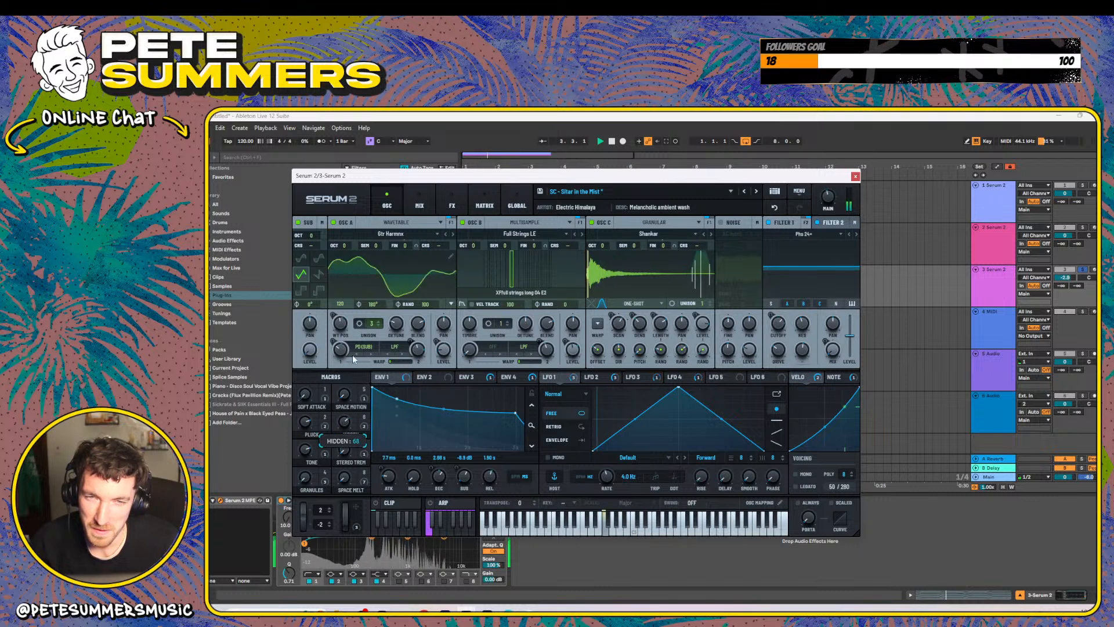
- Audition the remaining soundscape presets, including SC - The Numbers Experiment and SC - Zencevic, ending on STR - Classic Syn Strings
{"action": "left_click", "coordinate": [757, 191]}
{"action": "left_click", "coordinate": [756, 191]}
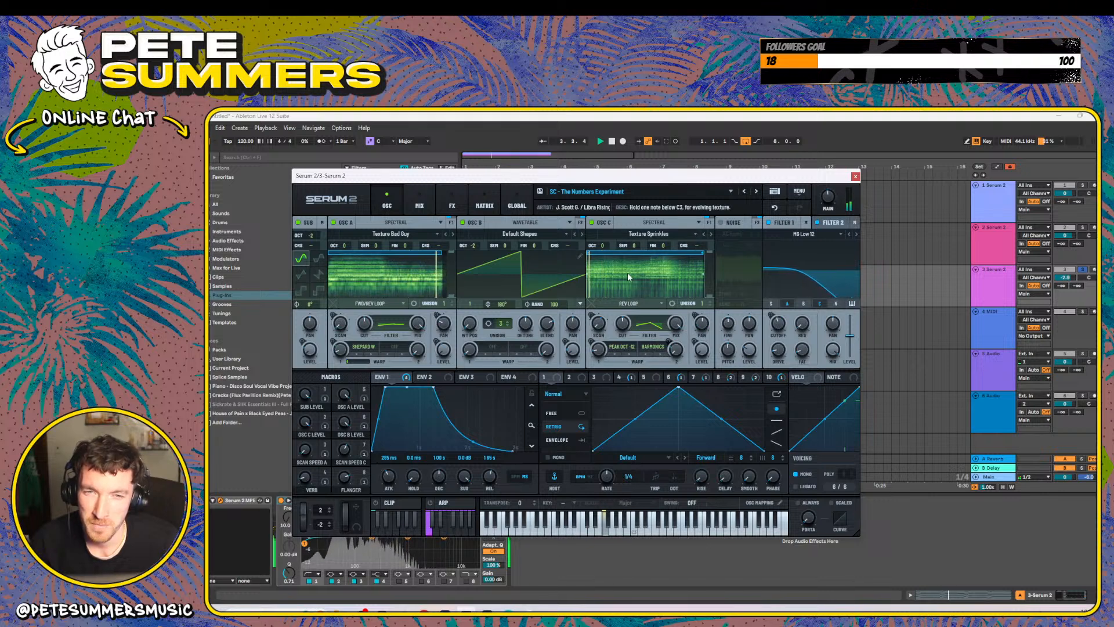
{"action": "left_click", "coordinate": [756, 191]}
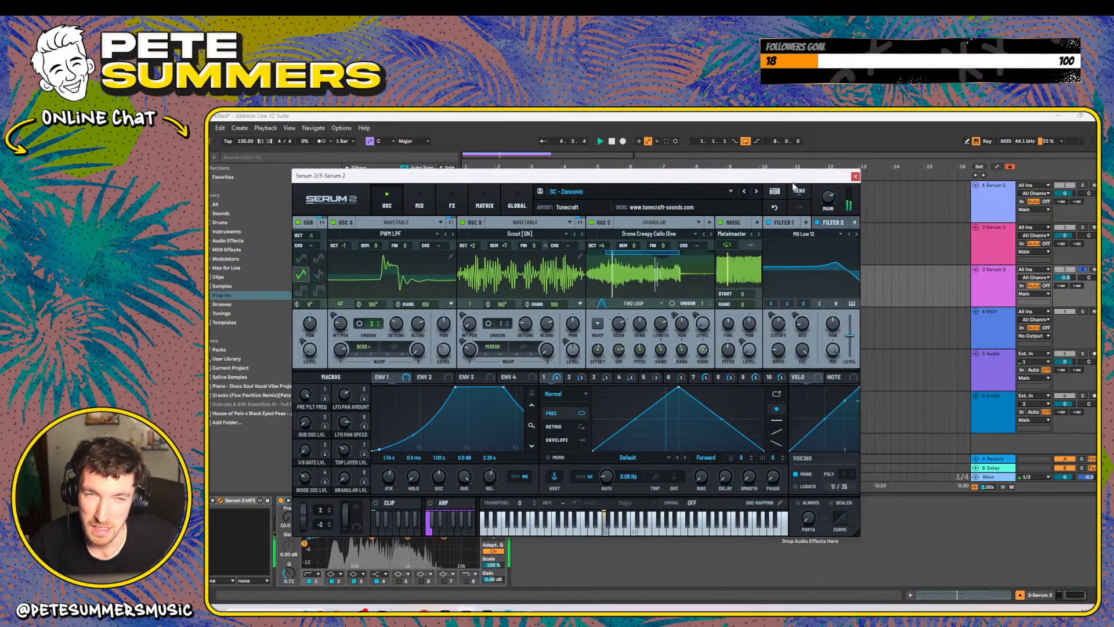
{"action": "left_click", "coordinate": [757, 191]}
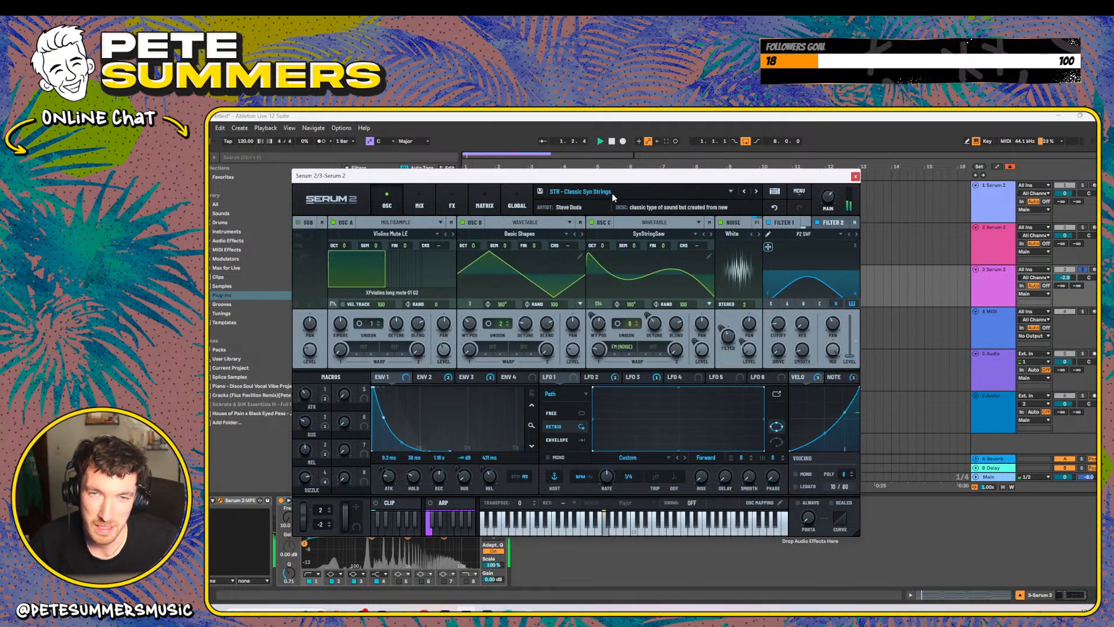
- Load the factory piano preset PN - Ambient Piano into track 3's Serum 2 and close its window
{"action": "left_click", "coordinate": [581, 191]}
{"action": "mouse_move", "coordinate": [586, 206]}
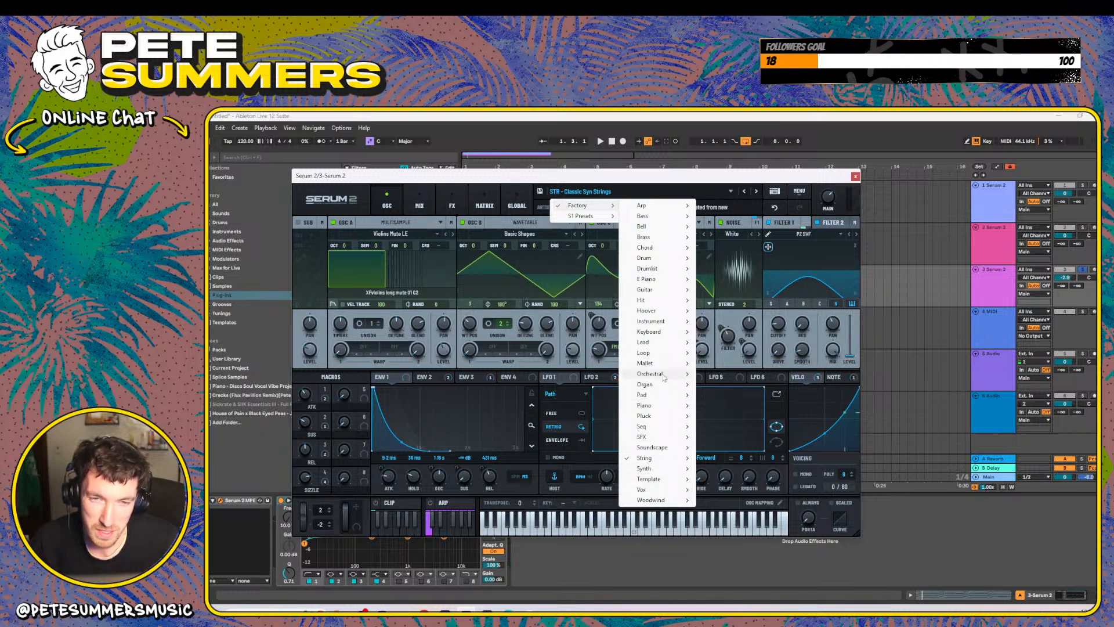
{"action": "mouse_move", "coordinate": [643, 434]}
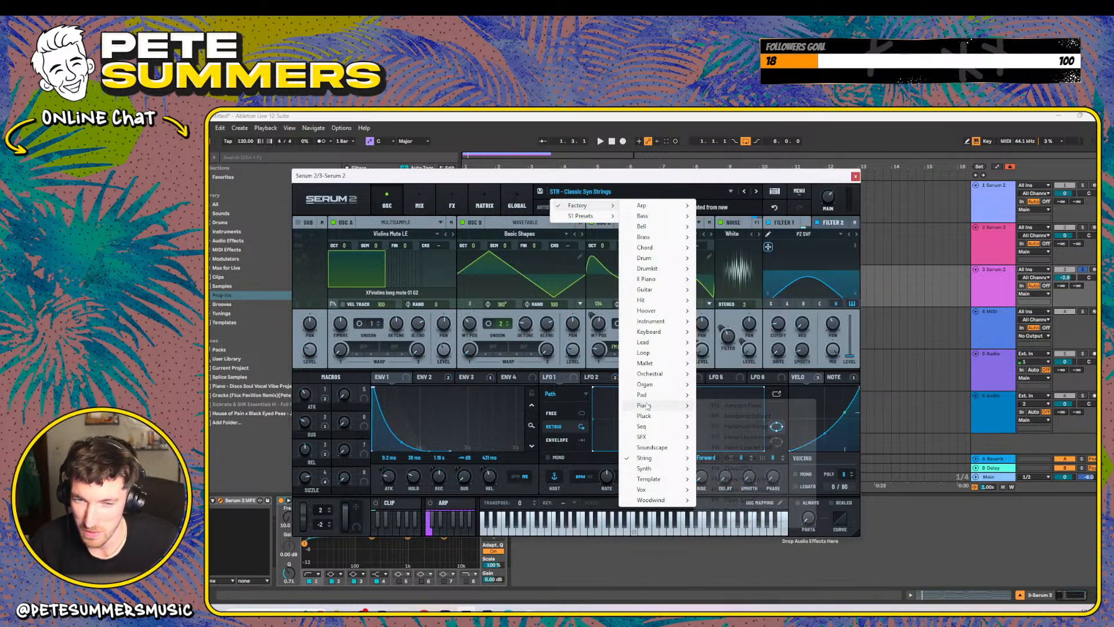
{"action": "mouse_move", "coordinate": [647, 406]}
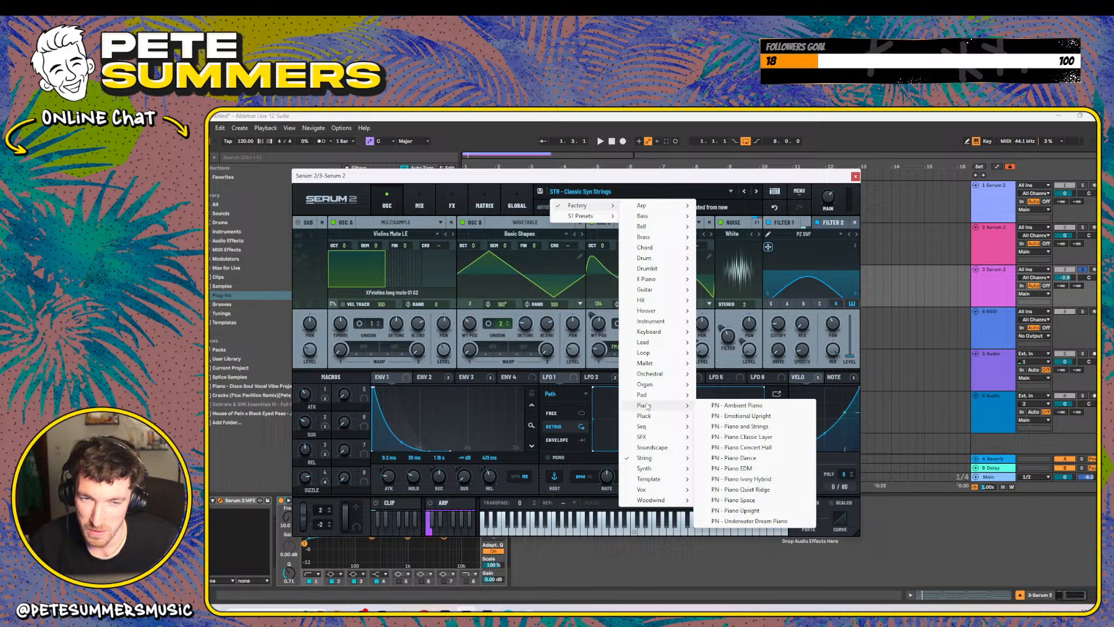
{"action": "left_click", "coordinate": [760, 407]}
{"action": "left_click", "coordinate": [855, 177]}
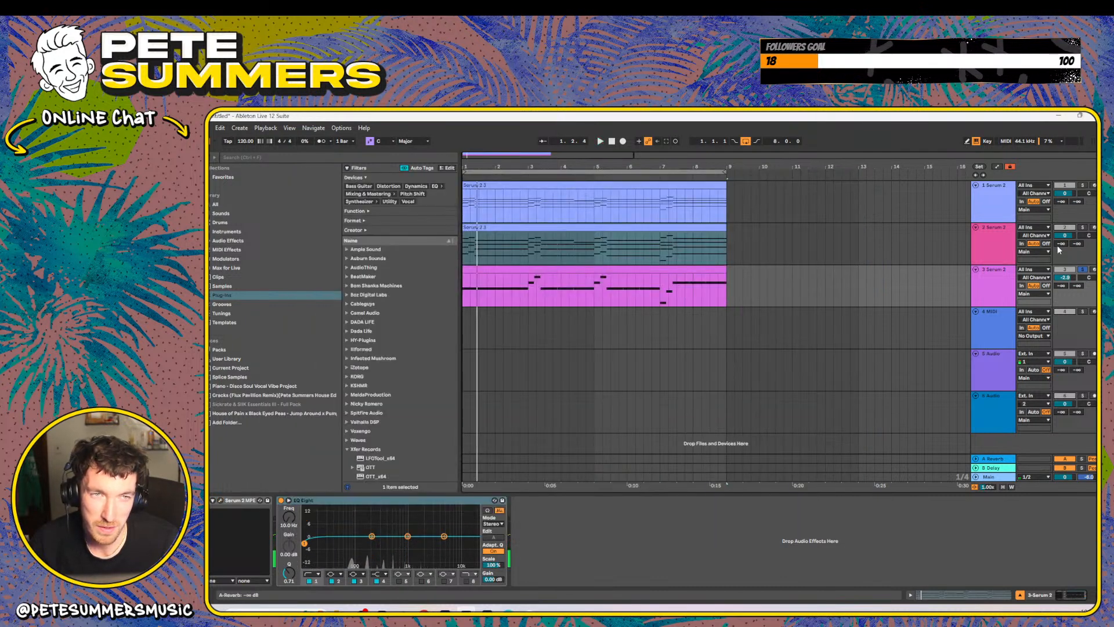
- Open track 2's Serum 2 and load the factory piano preset PN - Ambient Piano
{"action": "left_click", "coordinate": [218, 501]}
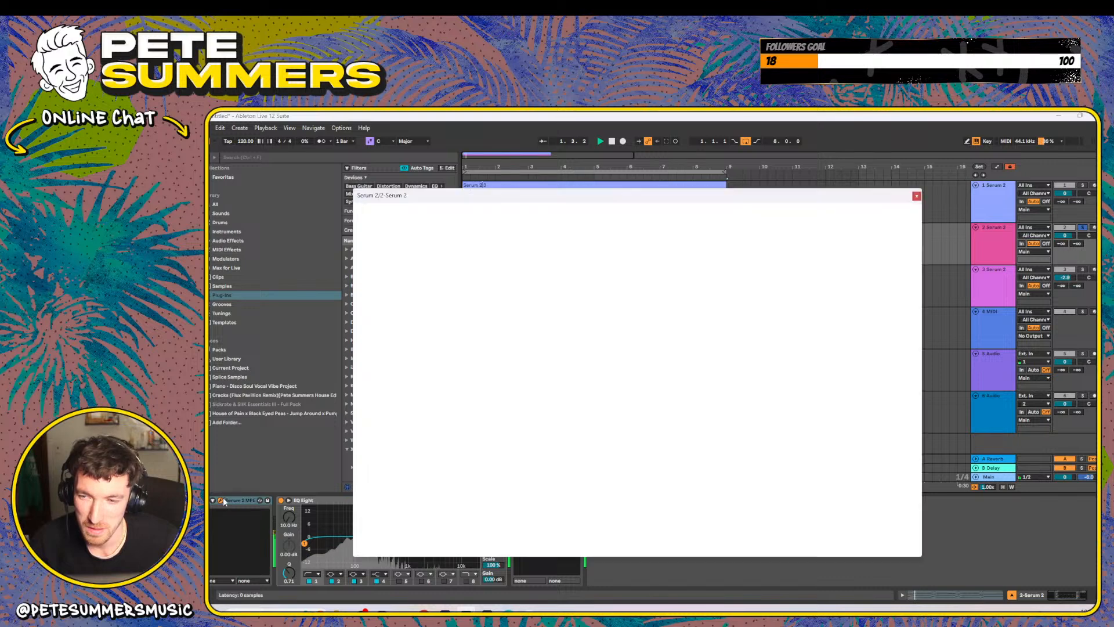
{"action": "left_click", "coordinate": [639, 211]}
{"action": "mouse_move", "coordinate": [650, 228]}
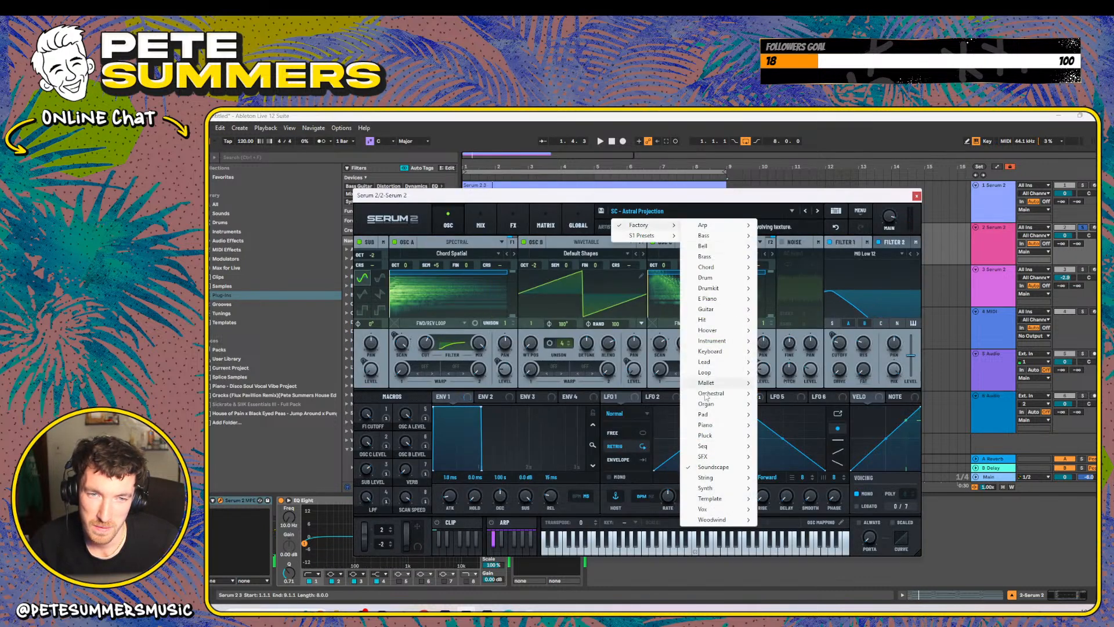
{"action": "mouse_move", "coordinate": [708, 426]}
{"action": "left_click", "coordinate": [787, 425]}
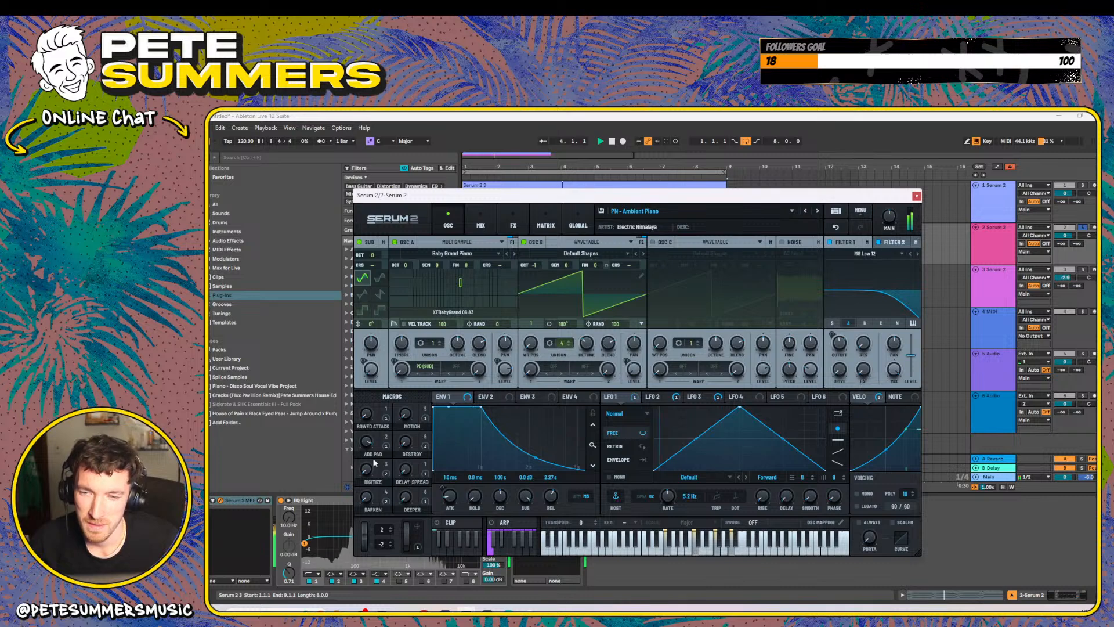
- Close track 2's Serum 2, open the one on track 1 and load the factory piano preset PN - Ambient Piano
{"action": "key", "text": "space"}
{"action": "left_click", "coordinate": [917, 196]}
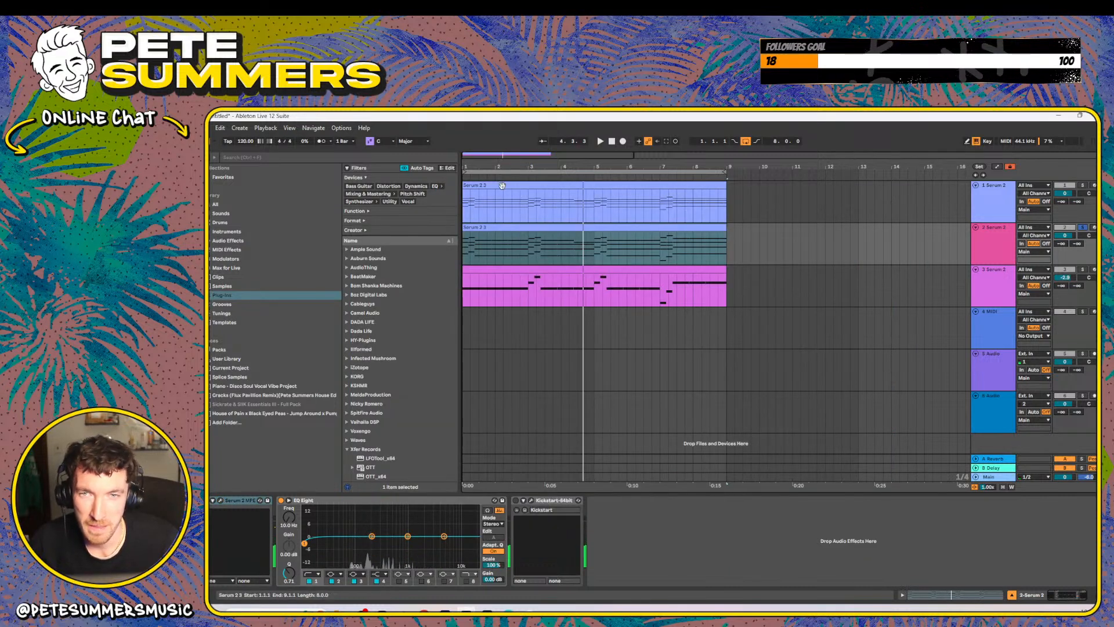
{"action": "left_click", "coordinate": [500, 186]}
{"action": "left_click", "coordinate": [672, 214]}
{"action": "mouse_move", "coordinate": [667, 209]}
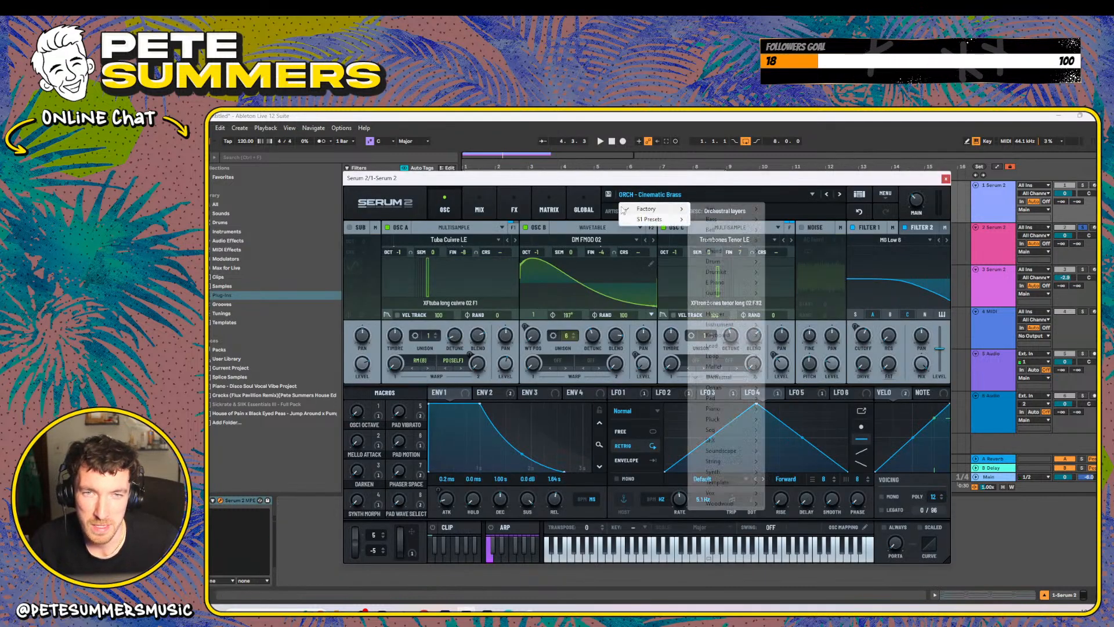
{"action": "mouse_move", "coordinate": [754, 413]}
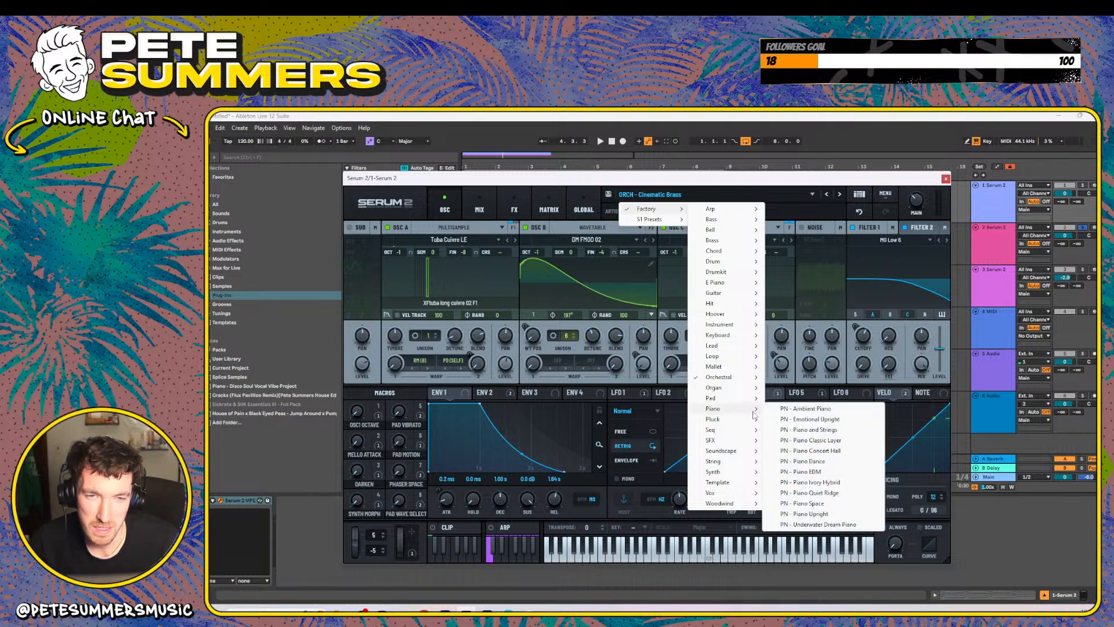
{"action": "left_click", "coordinate": [794, 410]}
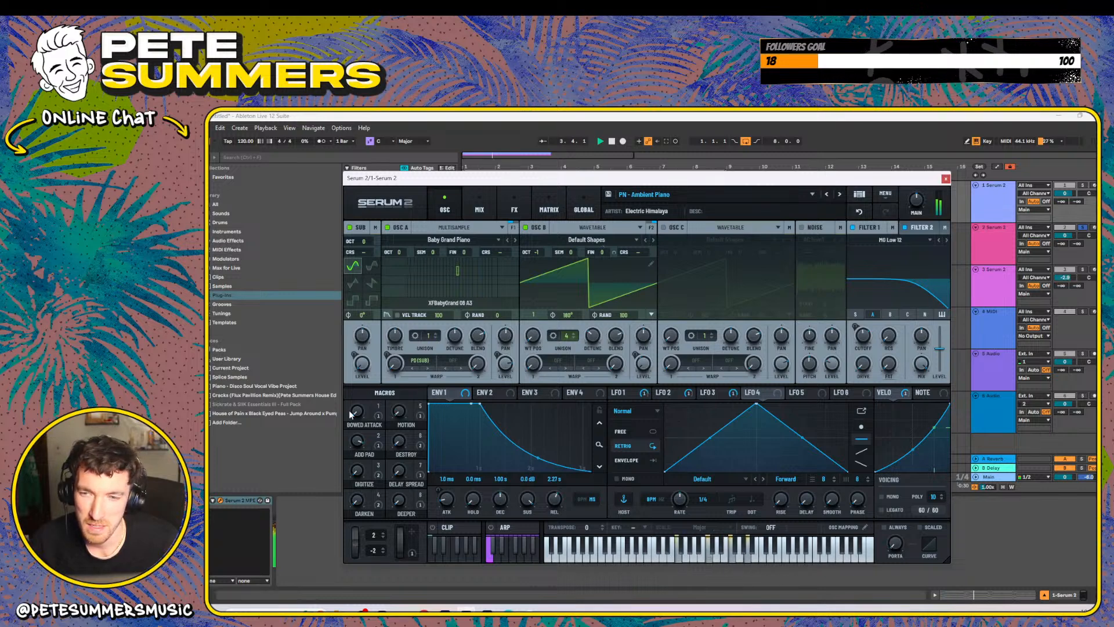
- Try out the Bowed Attack and Digitize macros of the PN - Ambient Piano preset
{"action": "mouse_move", "coordinate": [350, 414]}
{"action": "left_mouse_down"}
{"action": "mouse_move", "coordinate": [360, 410]}
{"action": "mouse_move", "coordinate": [359, 428]}
{"action": "left_mouse_up"}
{"action": "left_click_drag", "start_coordinate": [359, 474], "coordinate": [359, 407]}
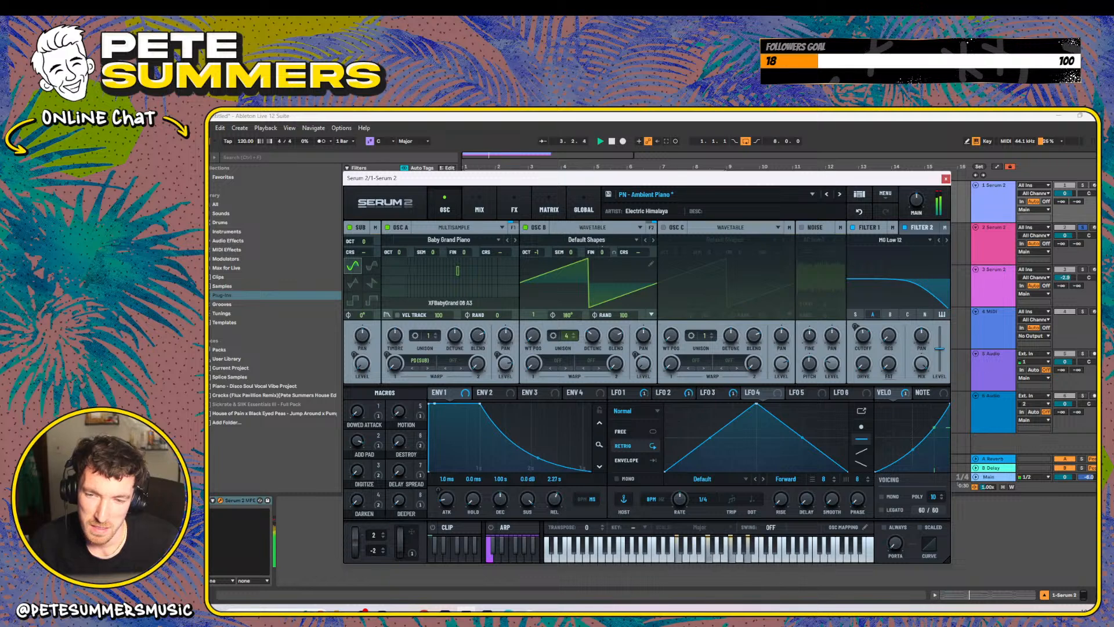
- Reduce the Reverb size in the effects and shorten Envelope 1's decay to about 317 ms and release to about 56 ms
{"action": "left_click", "coordinate": [514, 206]}
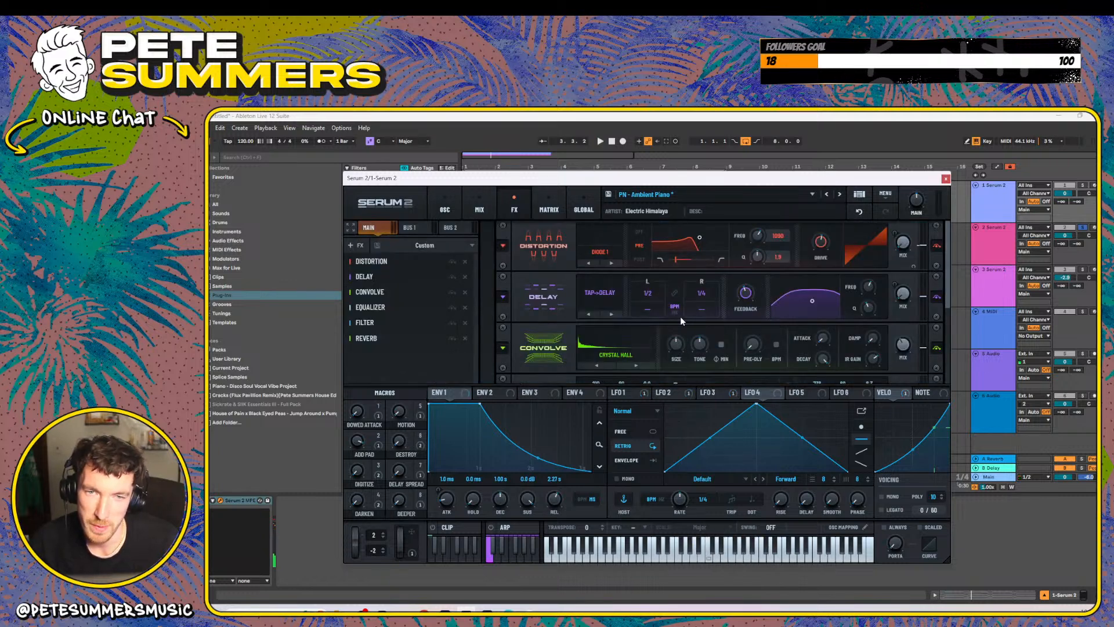
{"action": "scroll", "coordinate": [949, 285], "scroll_direction": "down", "scroll_amount": 2}
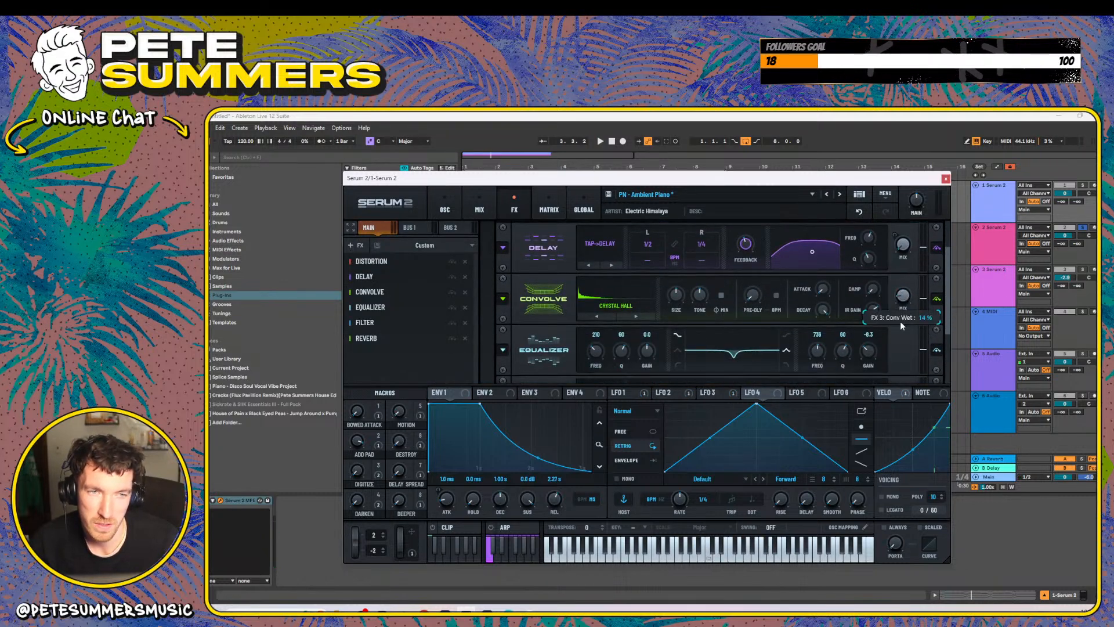
{"action": "scroll", "coordinate": [946, 288], "scroll_direction": "down", "scroll_amount": 3}
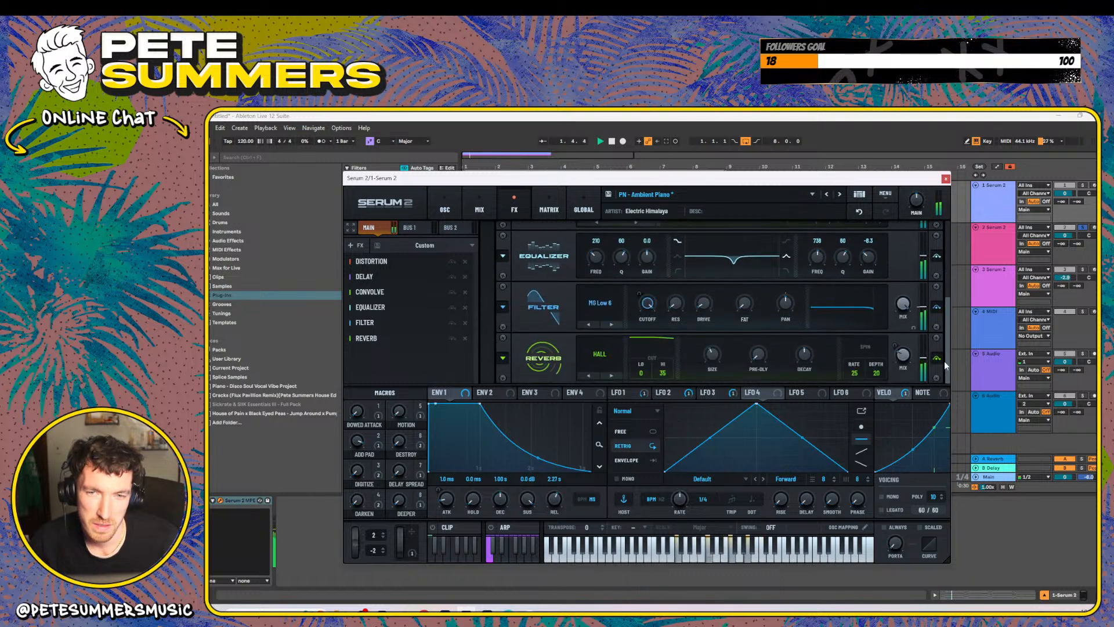
{"action": "mouse_move", "coordinate": [906, 360]}
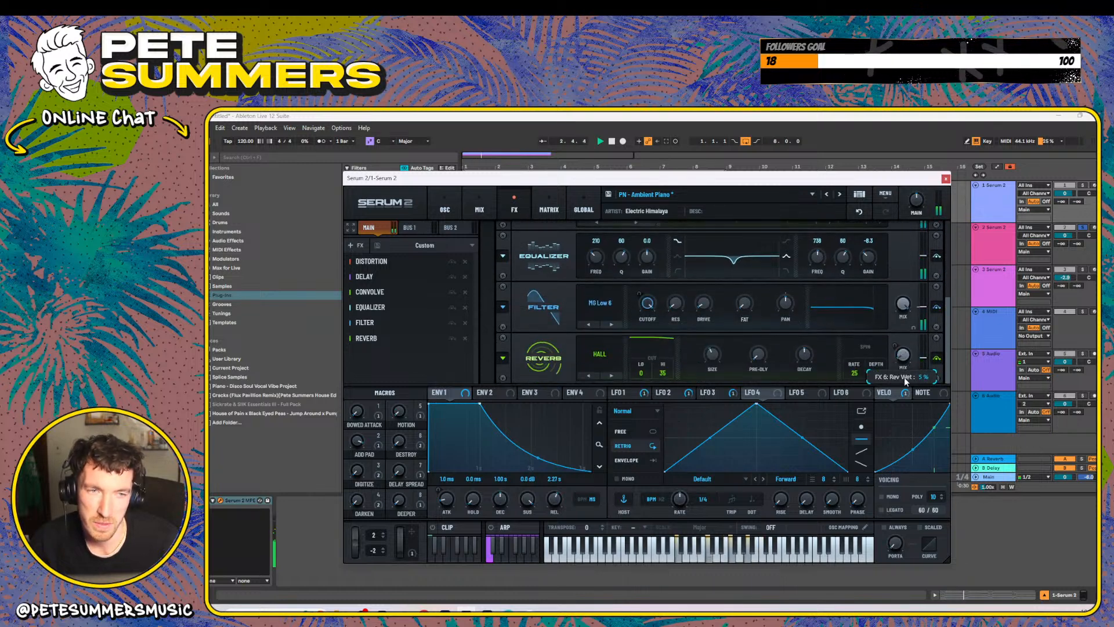
{"action": "left_click_drag", "start_coordinate": [709, 353], "coordinate": [705, 384]}
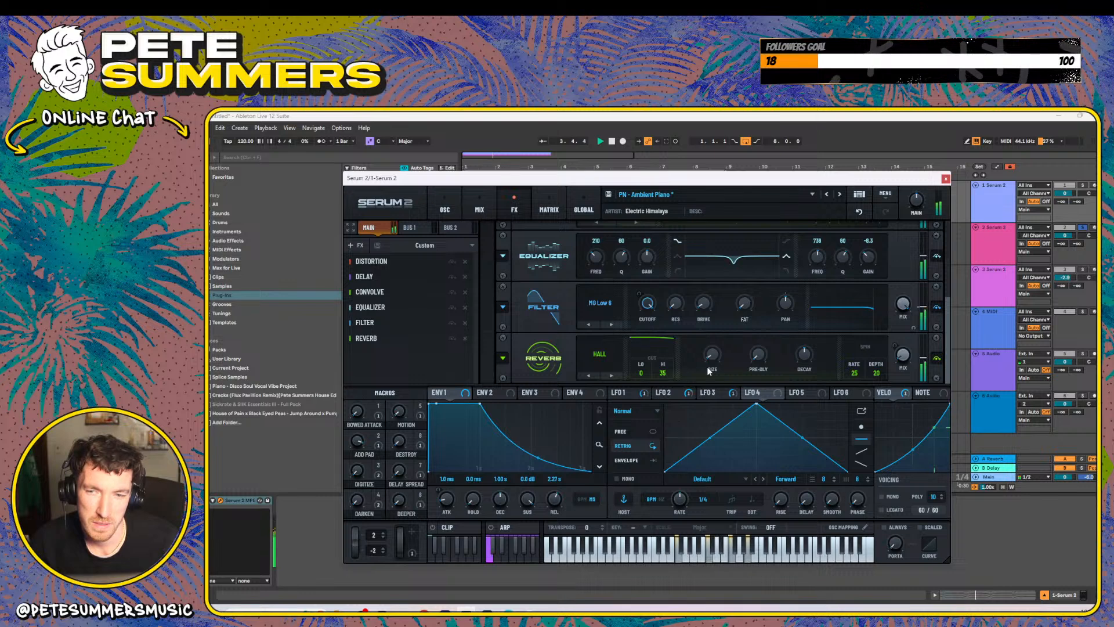
{"action": "left_click_drag", "start_coordinate": [555, 499], "coordinate": [502, 509]}
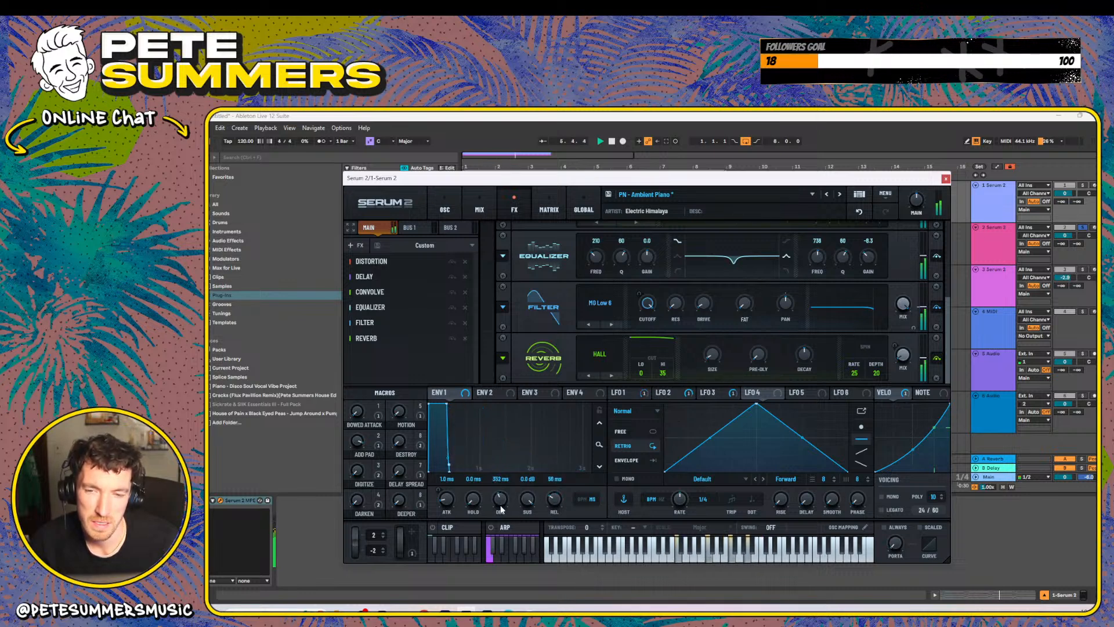
- Bypass the Convolve effect and lower the Delay feedback to about 4%
{"action": "left_click", "coordinate": [433, 266]}
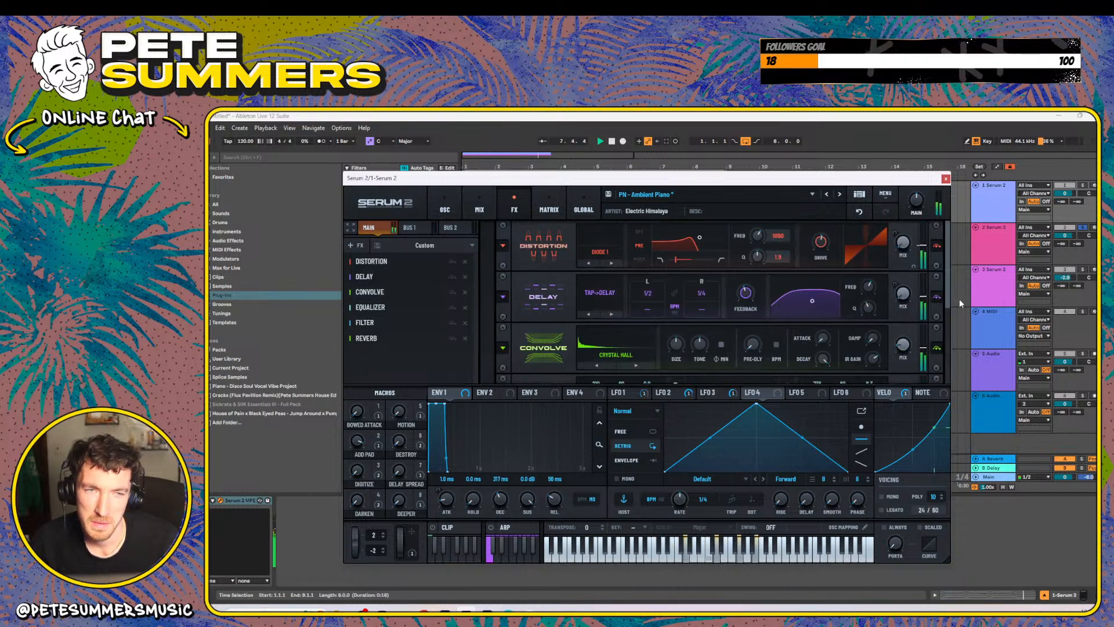
{"action": "left_click", "coordinate": [936, 347]}
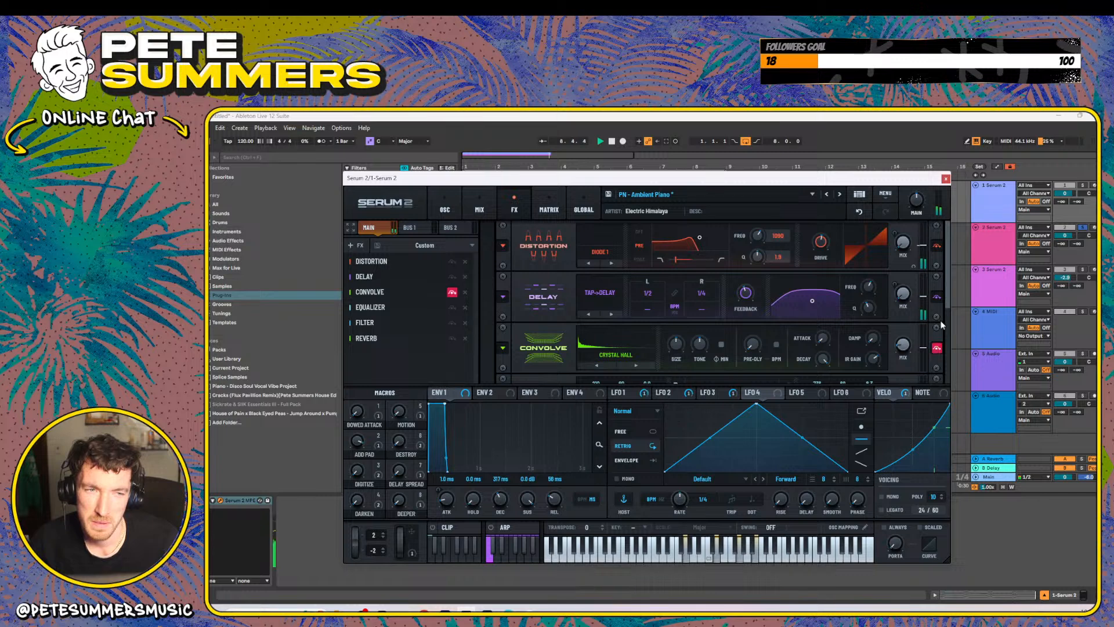
{"action": "scroll", "coordinate": [947, 304], "scroll_direction": "down", "scroll_amount": 1}
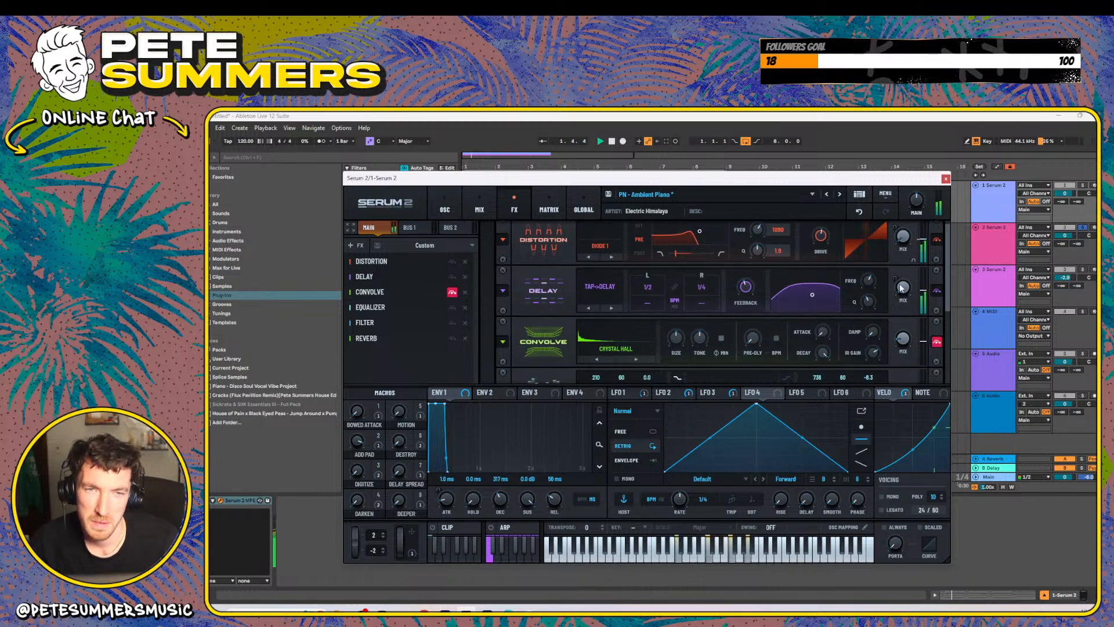
{"action": "left_click_drag", "start_coordinate": [746, 289], "coordinate": [746, 305]}
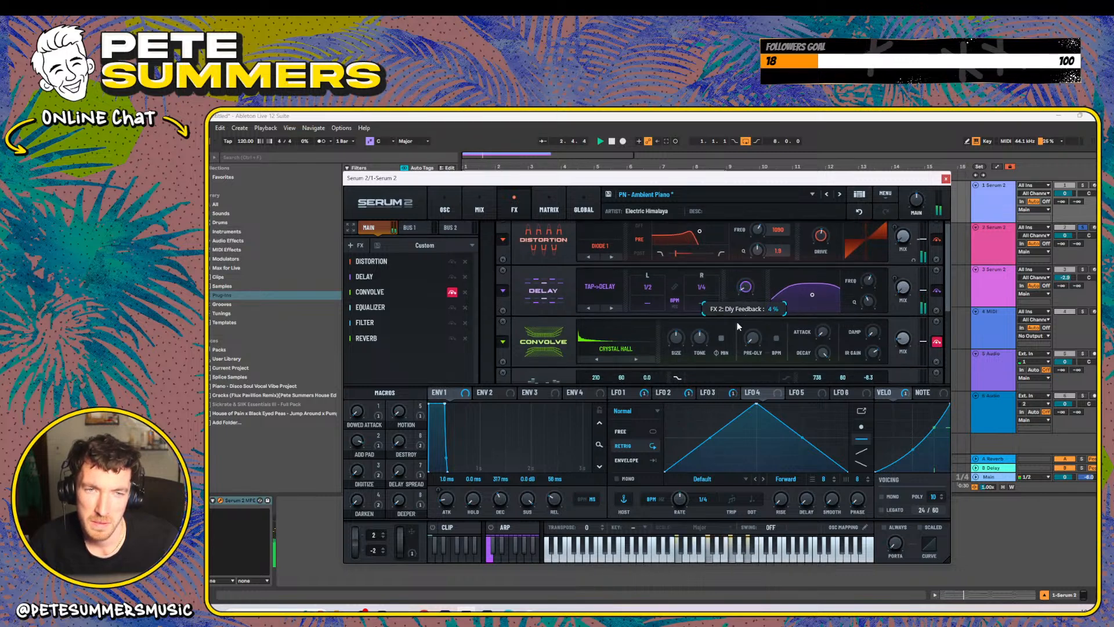
- Bypass the Delay and Reverb effects, set Envelope 1's release to 0 ms and check the sound during playback
{"action": "left_click_drag", "start_coordinate": [950, 266], "coordinate": [938, 365]}
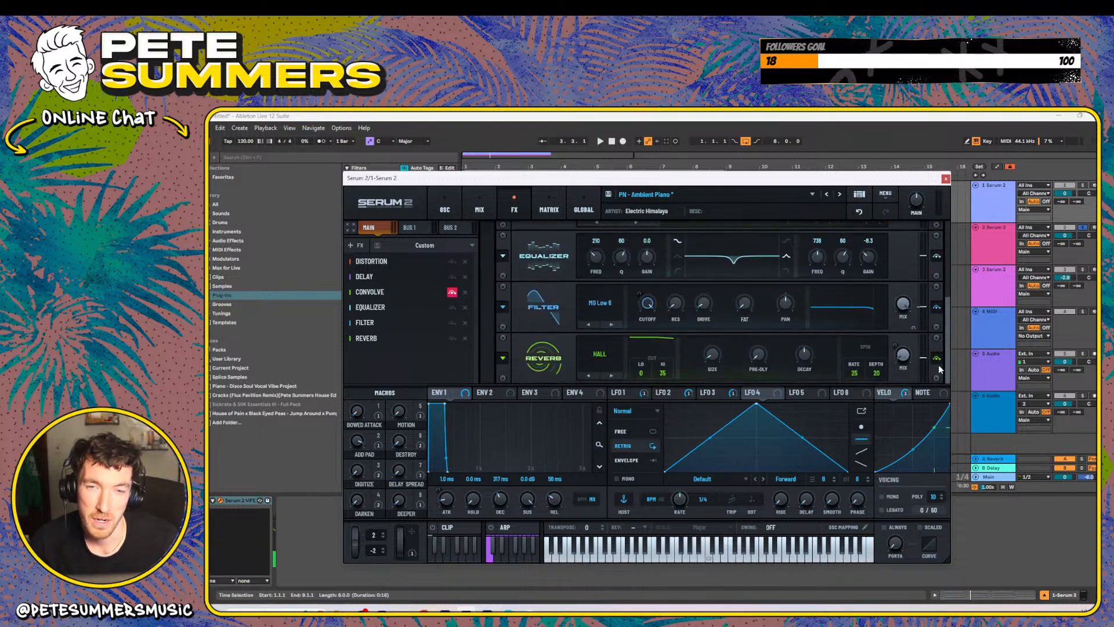
{"action": "key", "text": "space"}
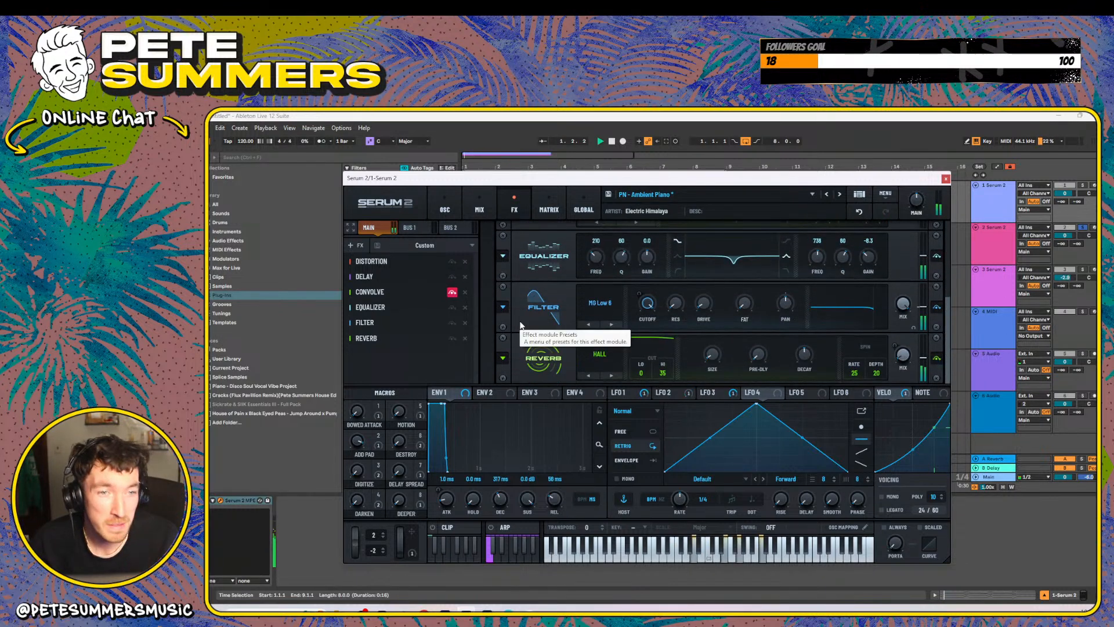
{"action": "left_click_drag", "start_coordinate": [940, 342], "coordinate": [949, 291]}
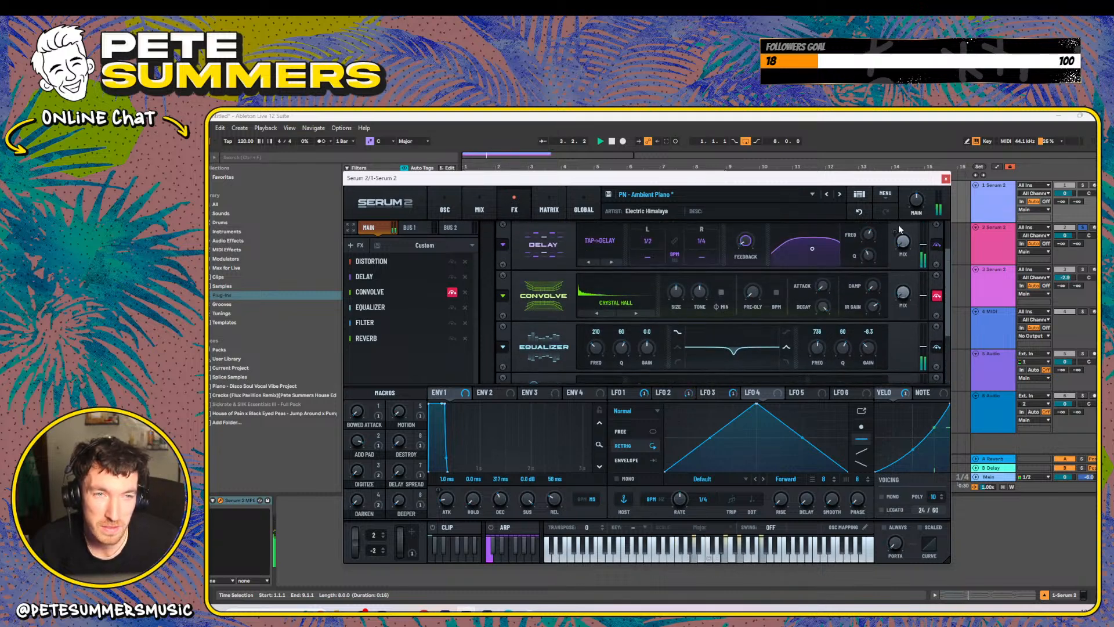
{"action": "left_click_drag", "start_coordinate": [945, 286], "coordinate": [943, 355]}
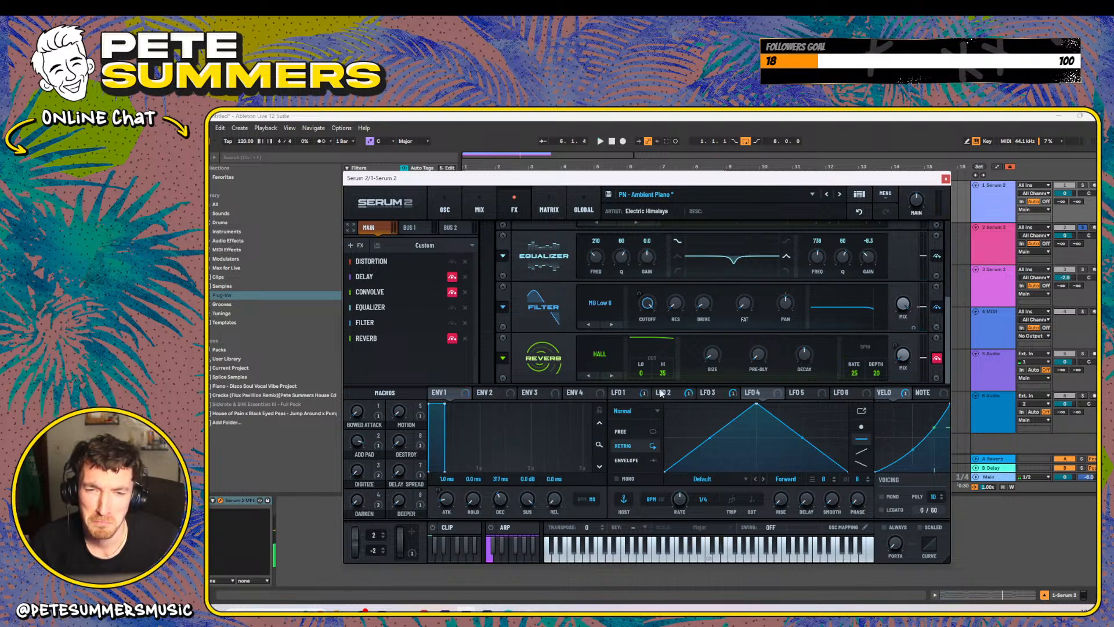
{"action": "left_click", "coordinate": [638, 396]}
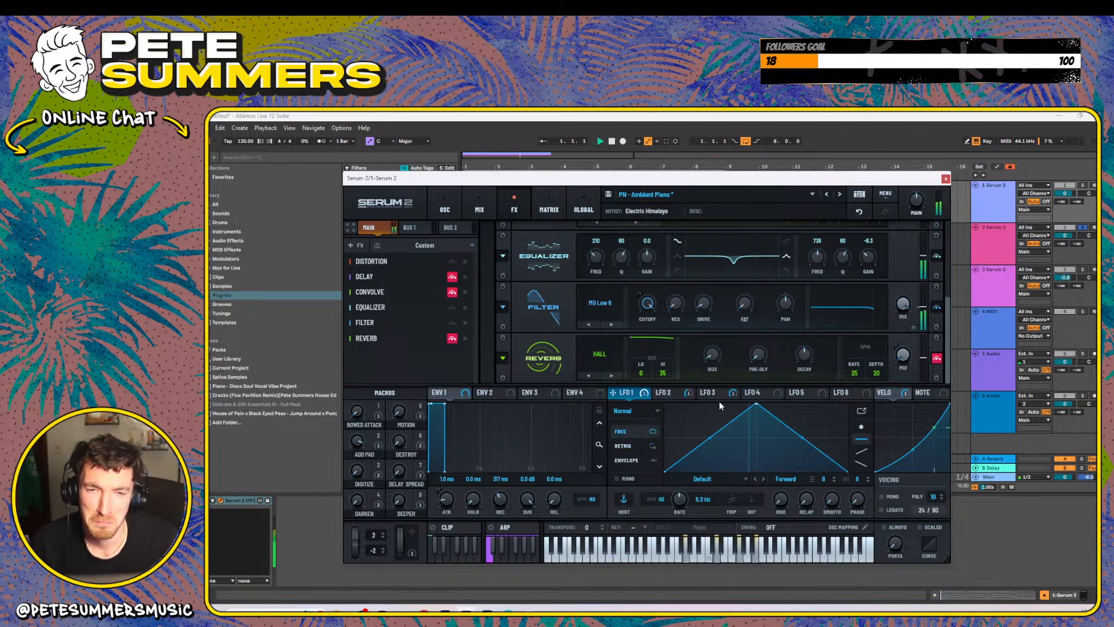
- Audition the piano preset PN - Emotional Upright on track 1 and close the Serum 2 window
{"action": "left_click", "coordinate": [839, 194]}
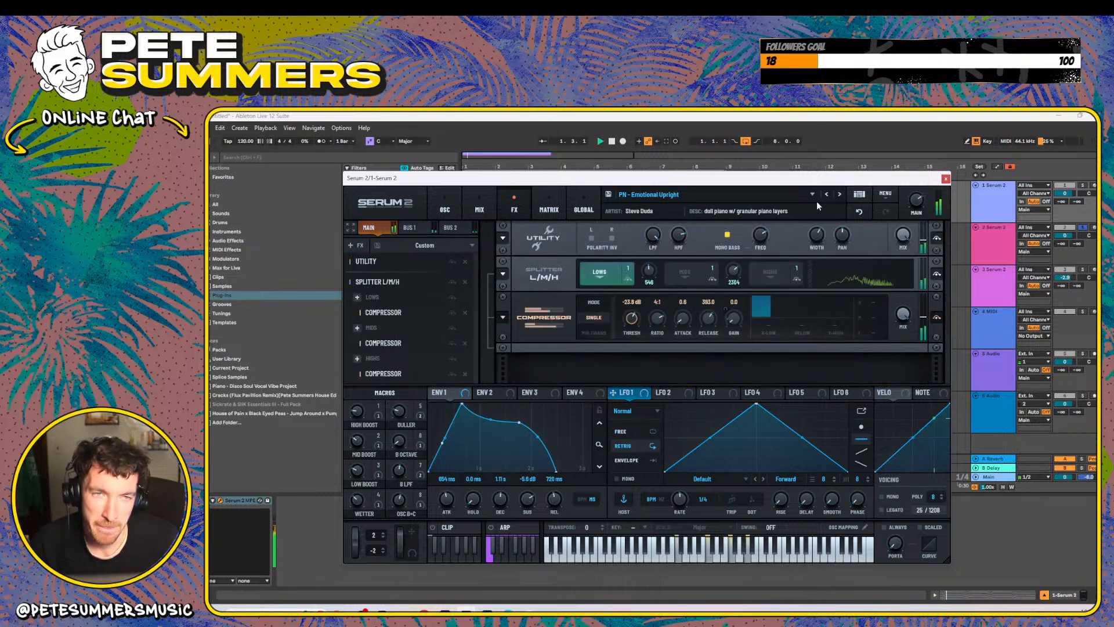
{"action": "left_click", "coordinate": [946, 180]}
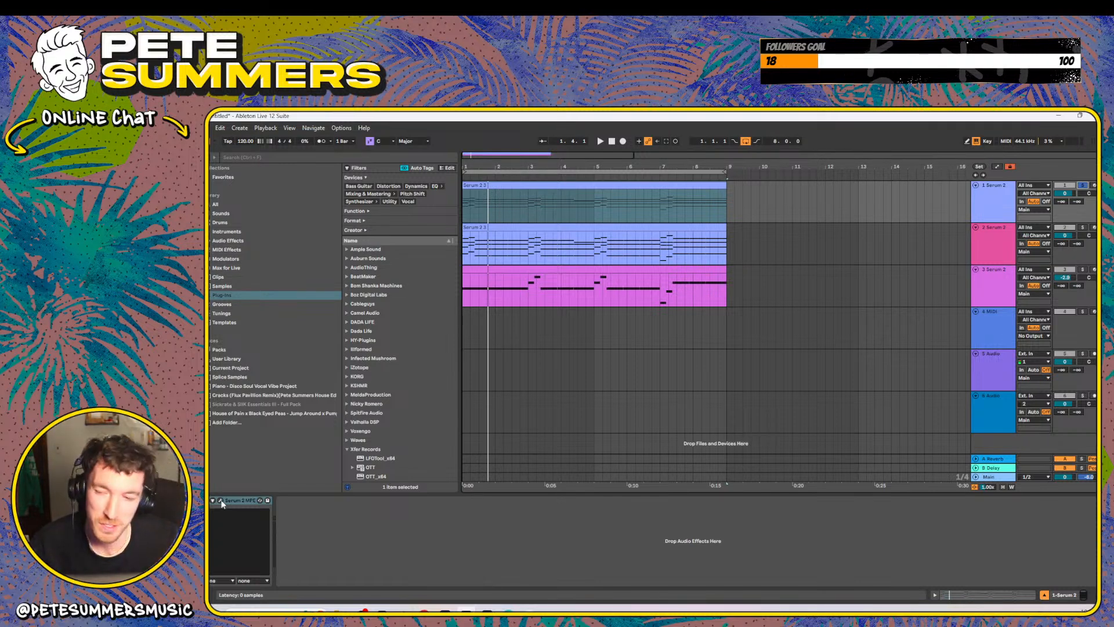
- Reopen track 1's Serum 2, reload the factory piano preset PN - Ambient Piano and play the loop
{"action": "left_click", "coordinate": [221, 501]}
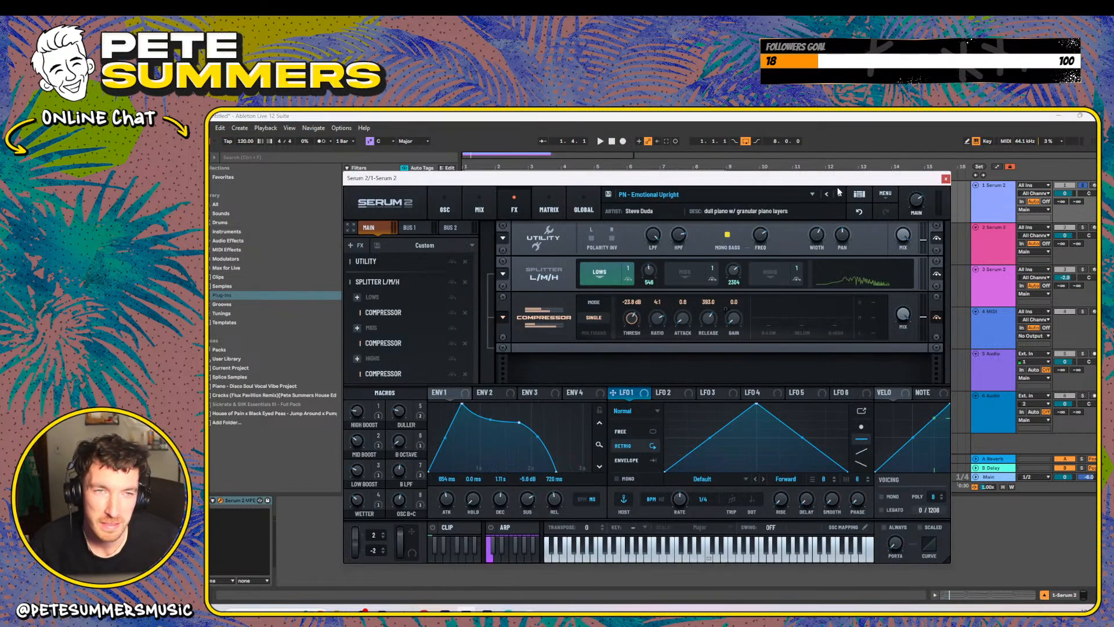
{"action": "left_click", "coordinate": [816, 194]}
{"action": "mouse_move", "coordinate": [662, 209]}
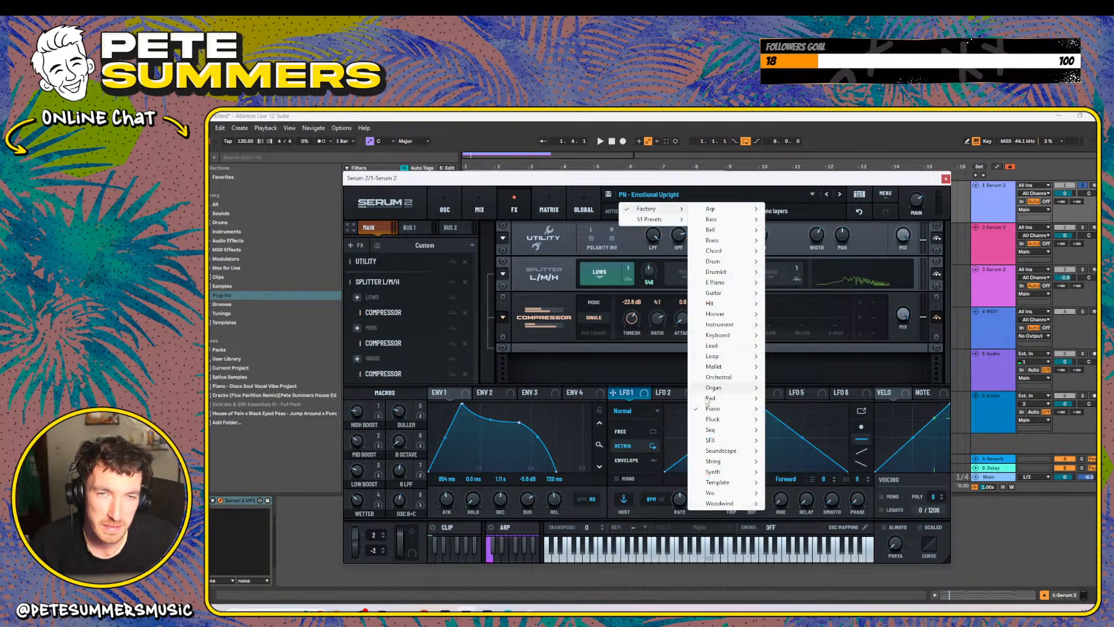
{"action": "mouse_move", "coordinate": [723, 410]}
{"action": "left_click", "coordinate": [808, 409]}
{"action": "key", "text": "space"}
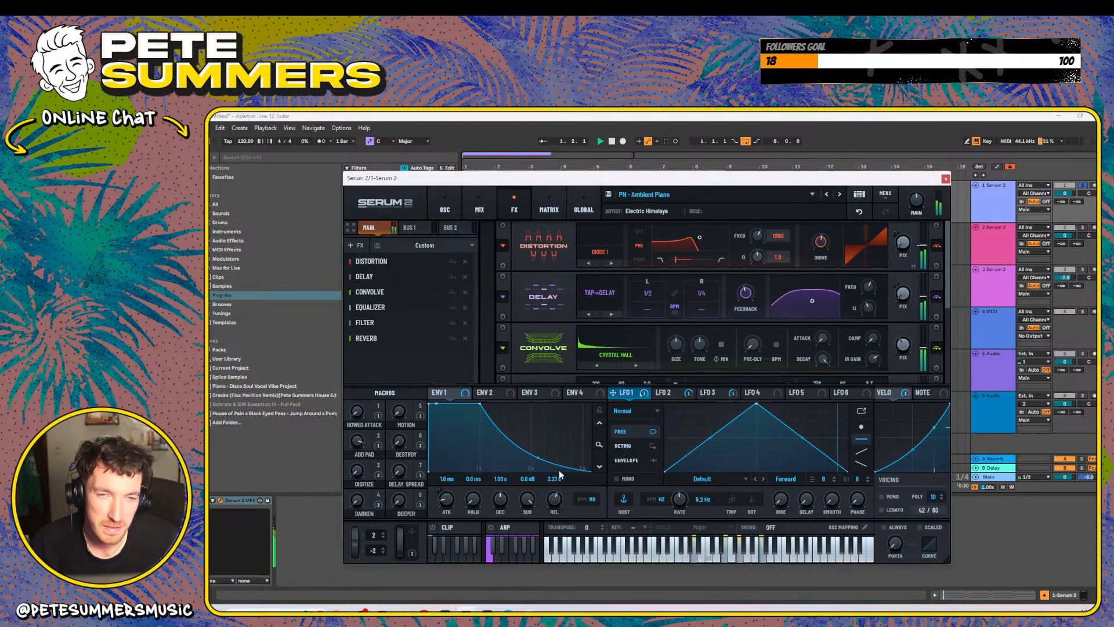
- Set Envelope 1's release to 0 ms and bypass the Delay, Convolve and Reverb effects
{"action": "left_click_drag", "start_coordinate": [555, 492], "coordinate": [555, 540]}
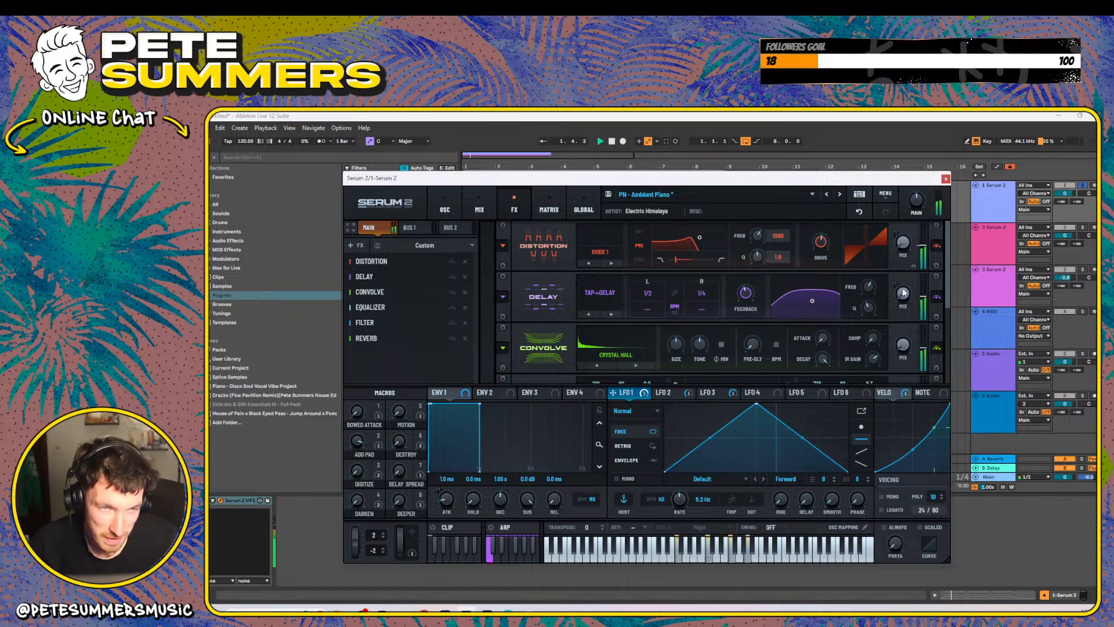
{"action": "left_click", "coordinate": [937, 296]}
{"action": "scroll", "coordinate": [936, 346], "scroll_direction": "down", "scroll_amount": 3}
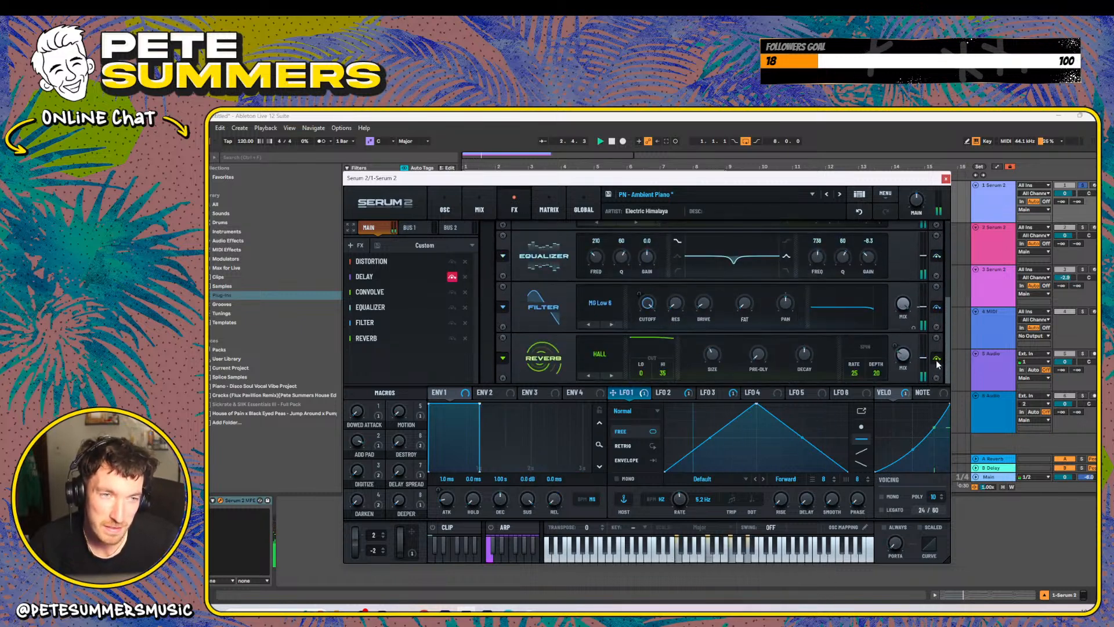
{"action": "left_click", "coordinate": [937, 358]}
{"action": "left_click_drag", "start_coordinate": [950, 319], "coordinate": [952, 278]}
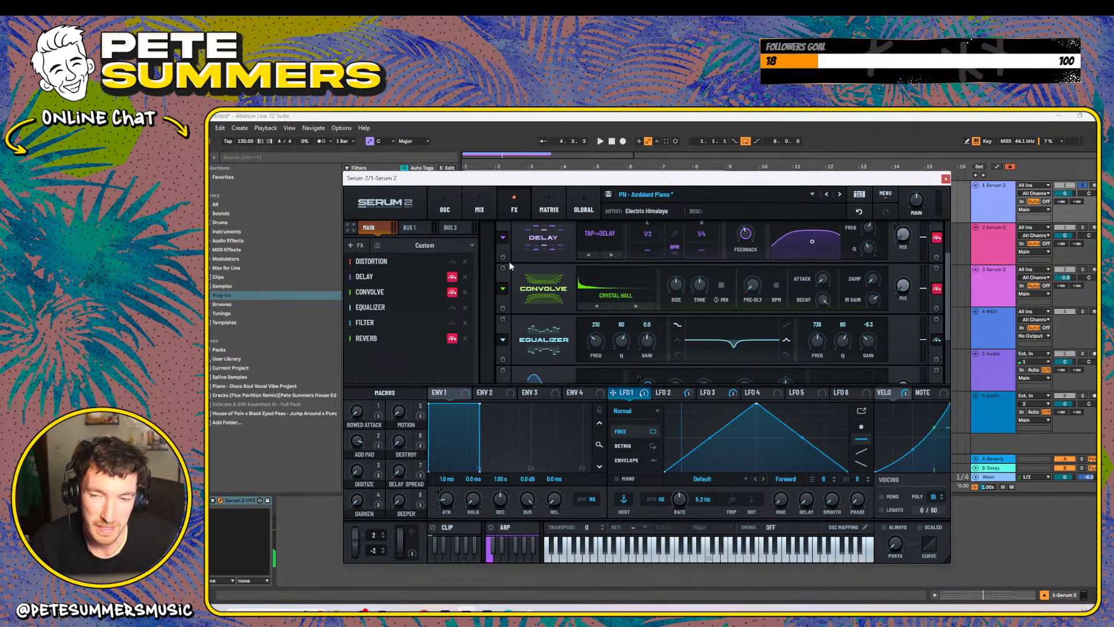
- Load PN - Emotional Upright and adjust its Octave, Duller, High Boost and Mid Boost macros during playback
{"action": "left_click", "coordinate": [838, 195]}
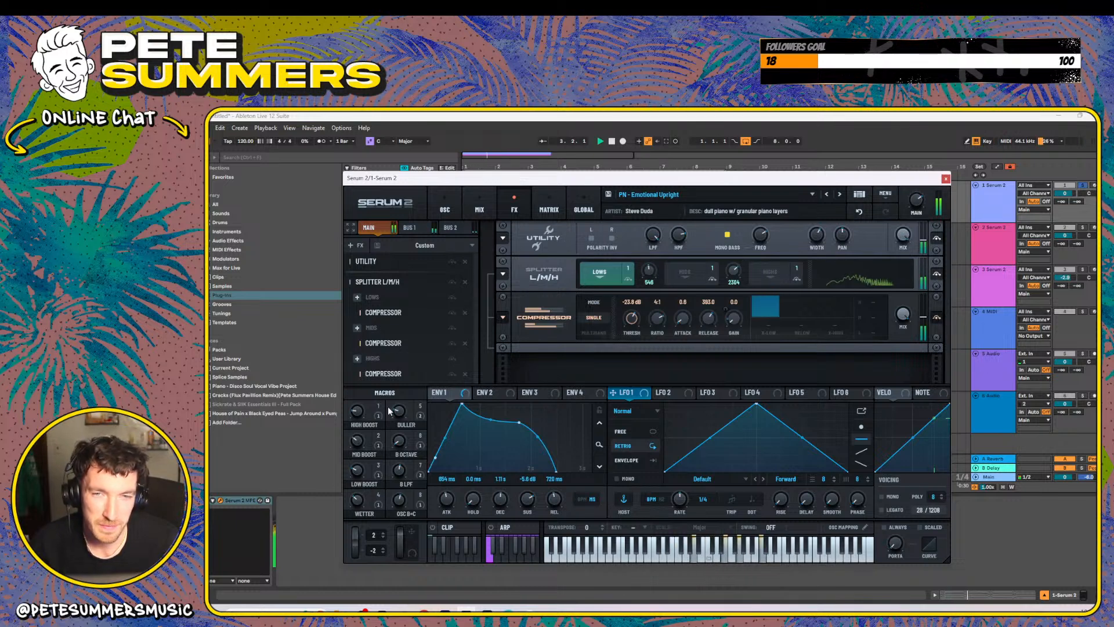
{"action": "left_click_drag", "start_coordinate": [398, 442], "coordinate": [410, 381]}
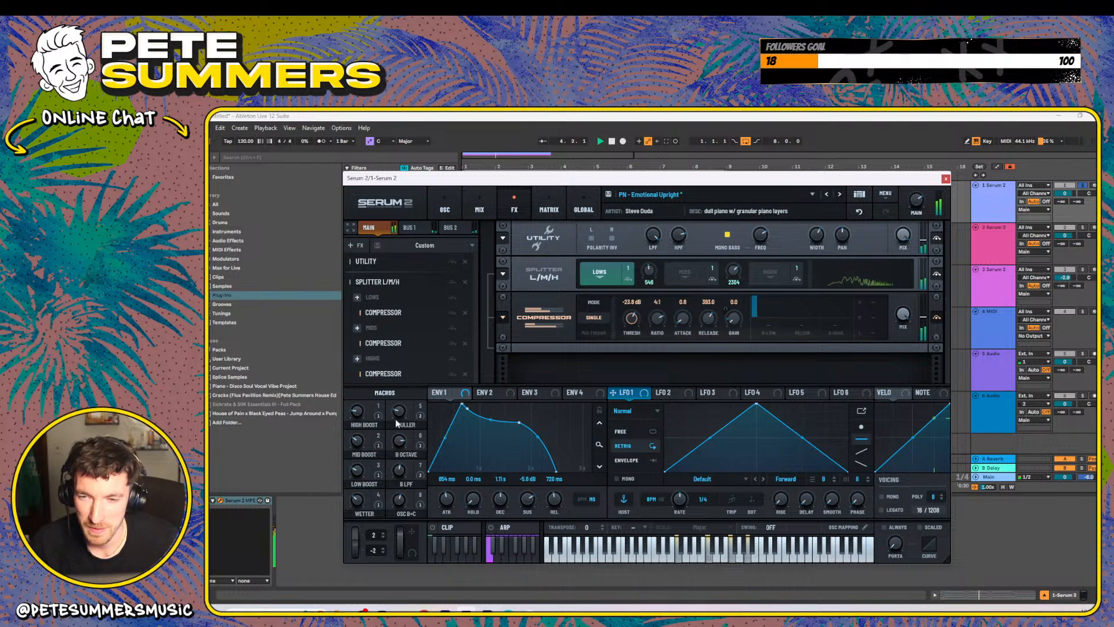
{"action": "left_click_drag", "start_coordinate": [396, 419], "coordinate": [406, 359]}
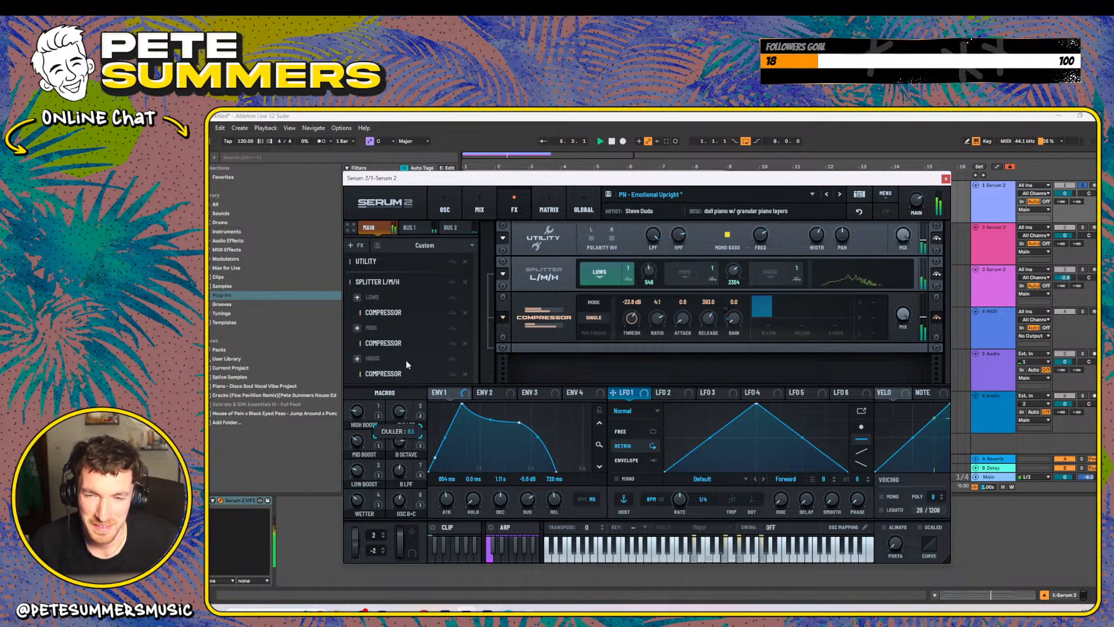
{"action": "left_click_drag", "start_coordinate": [375, 412], "coordinate": [367, 369]}
{"action": "left_click_drag", "start_coordinate": [365, 442], "coordinate": [369, 408]}
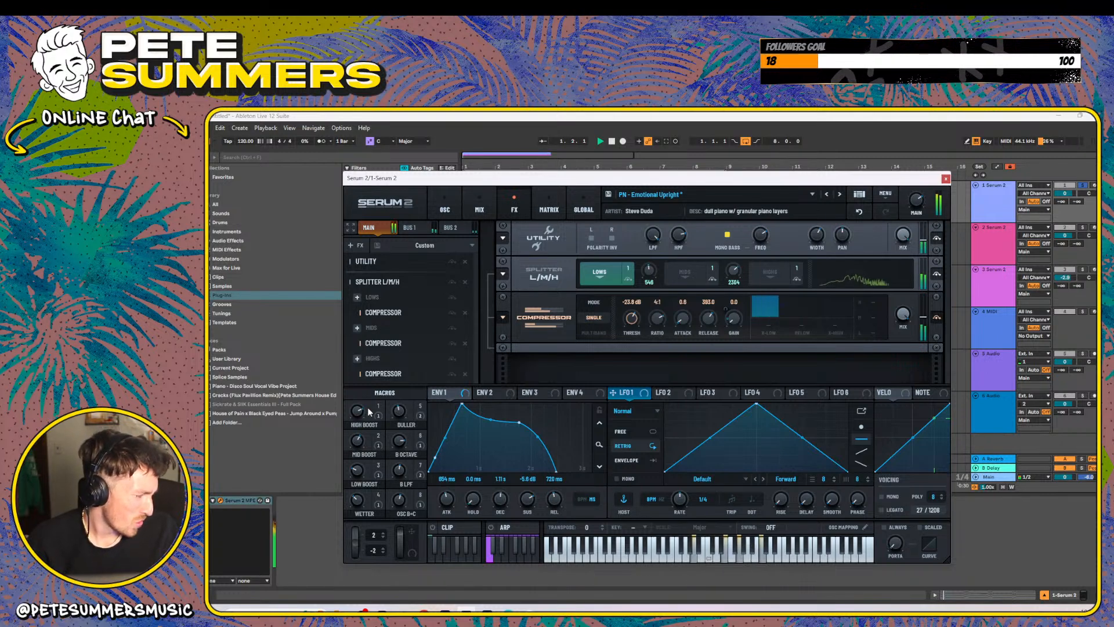
{"action": "key", "text": "space"}
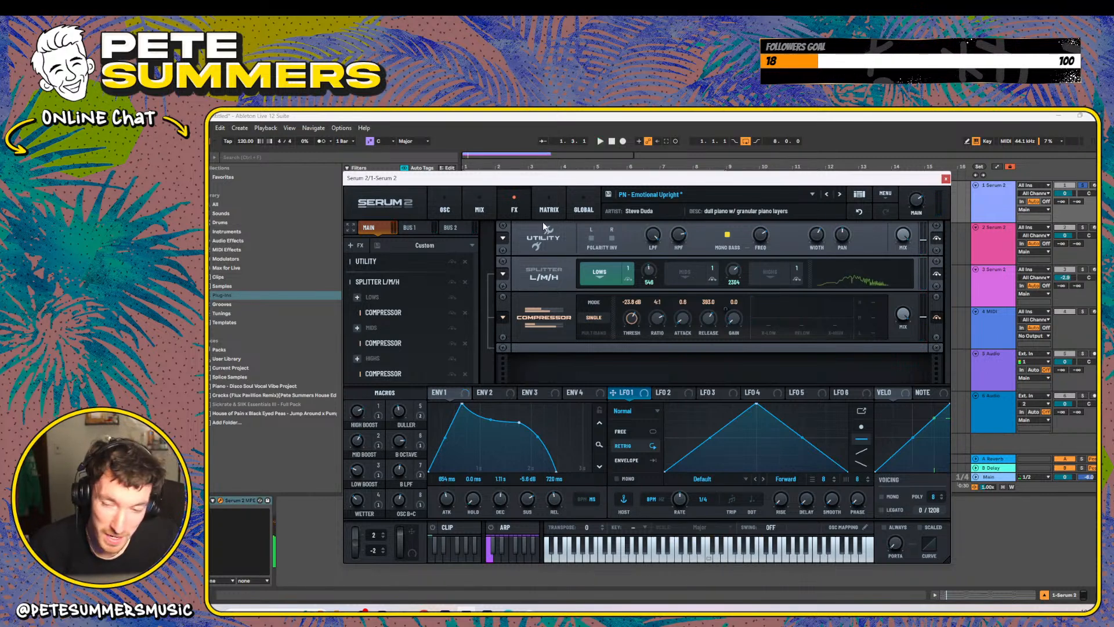
- Load the piano preset PN - Piano and Strings on track 1 and audition it
{"action": "left_click", "coordinate": [840, 196]}
{"action": "key", "text": "space"}
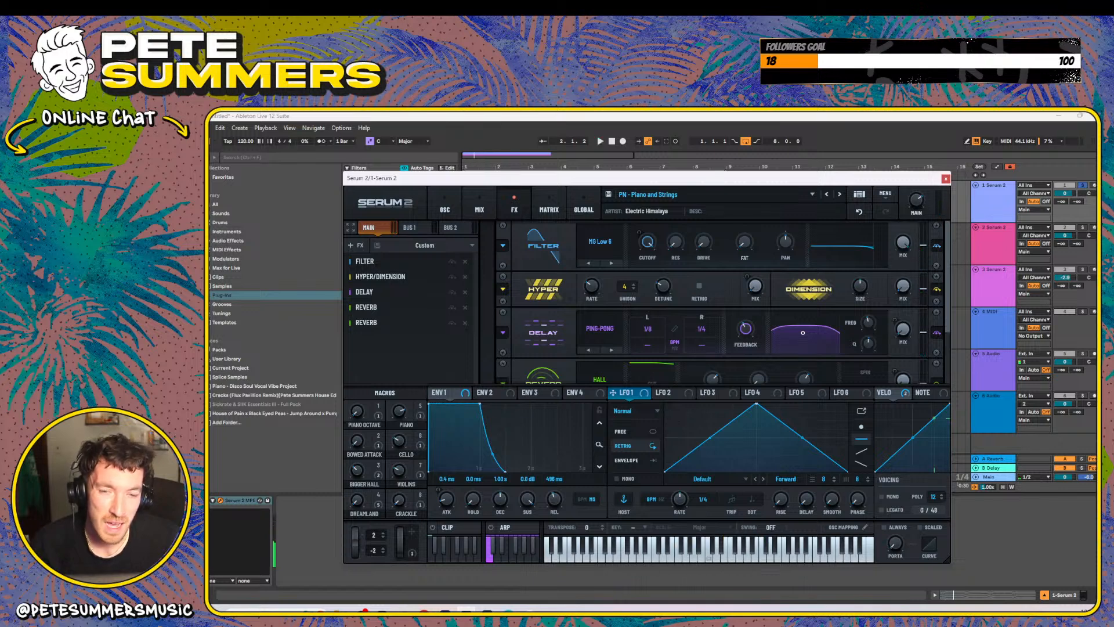
- Switch to Chrome, search Google in a new tab for "when did the original serum vst come out" and highlight the release date
{"action": "left_click", "coordinate": [424, 610]}
{"action": "left_click", "coordinate": [611, 117]}
{"action": "left_click", "coordinate": [678, 120]}
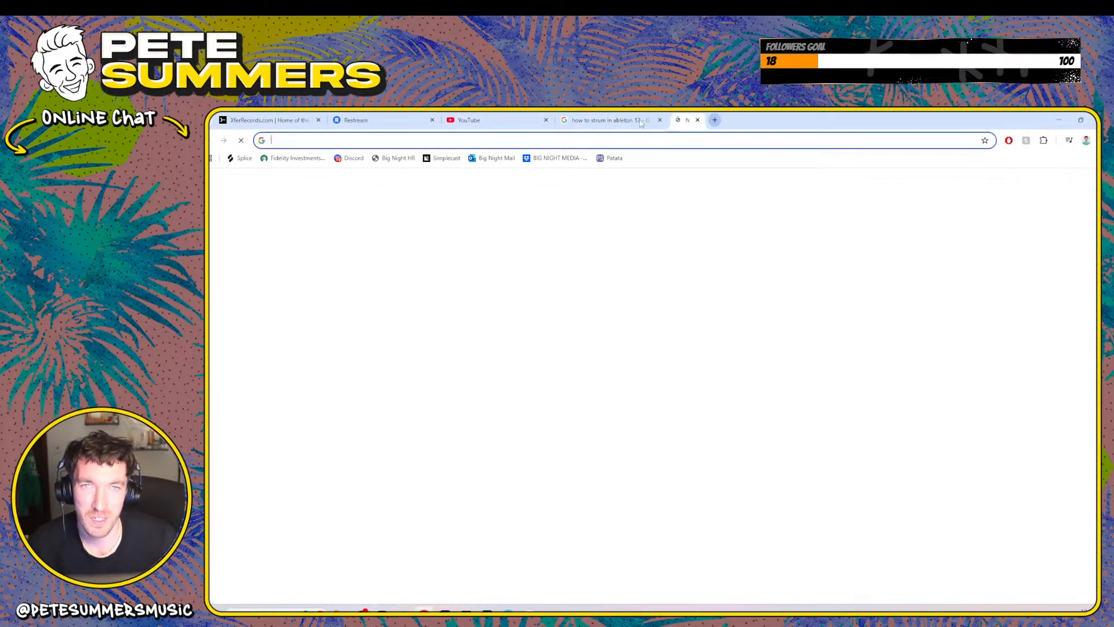
{"action": "type", "text": "when did the"}
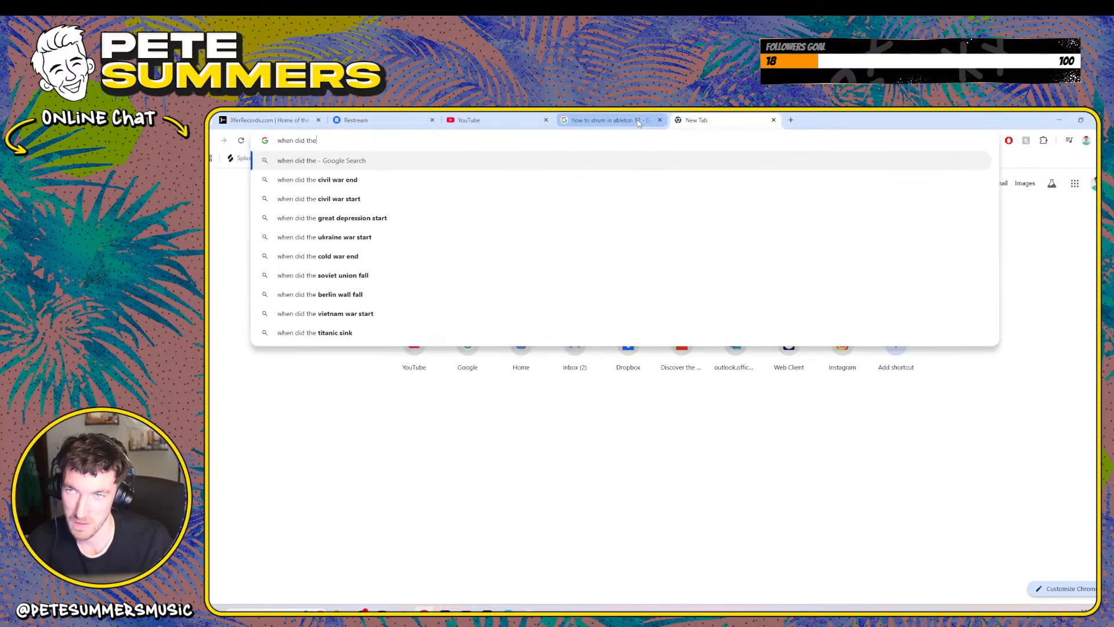
{"action": "type", "text": " original serum vst come out"}
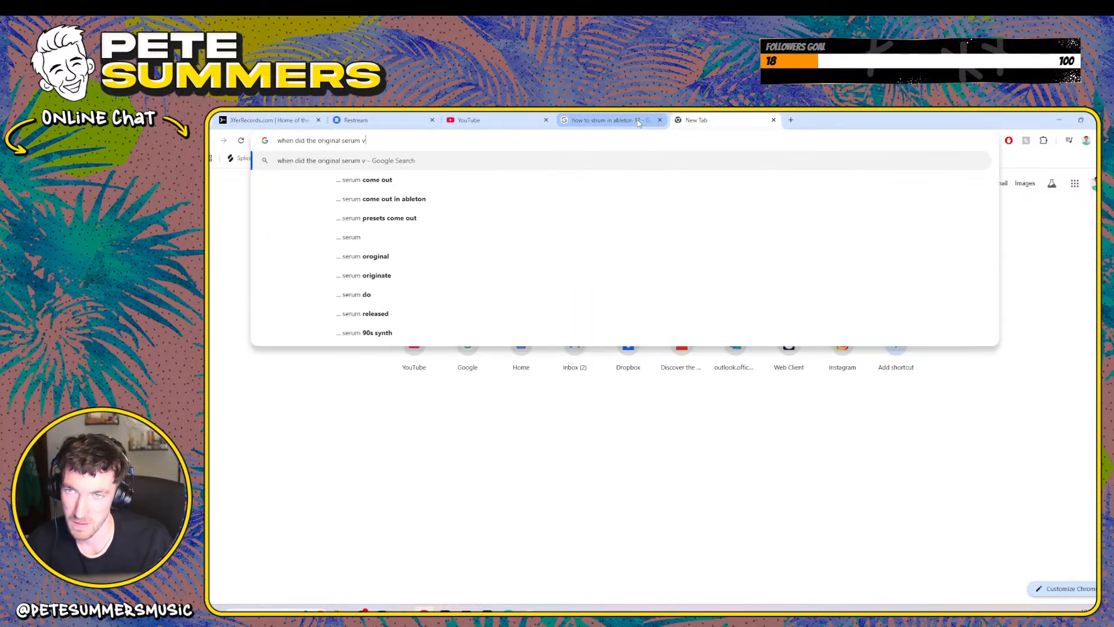
{"action": "key", "text": "Return"}
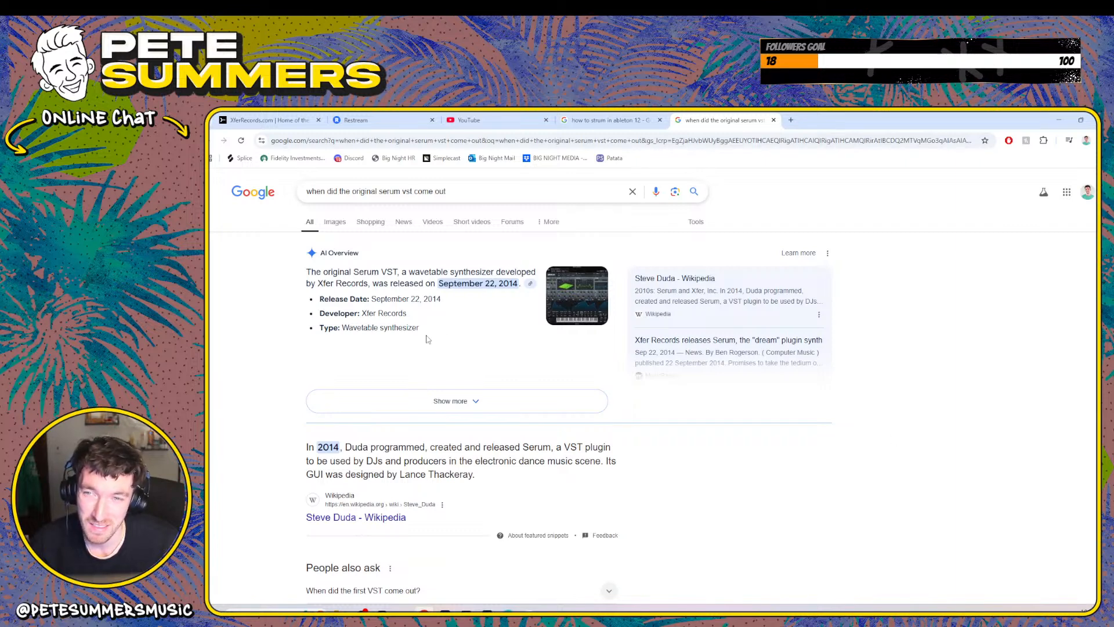
{"action": "left_click_drag", "start_coordinate": [428, 296], "coordinate": [351, 295]}
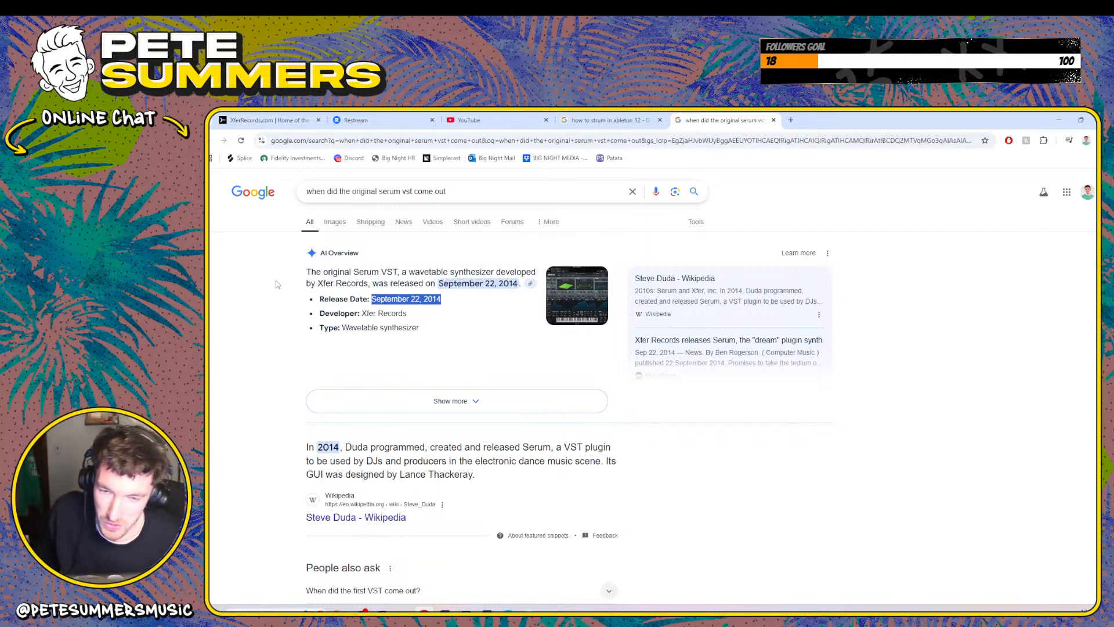
- Search Google for "when did vital vst come out" and highlight the release date in the result
{"action": "left_click_drag", "start_coordinate": [446, 191], "coordinate": [307, 192]}
{"action": "type", "text": "en did"}
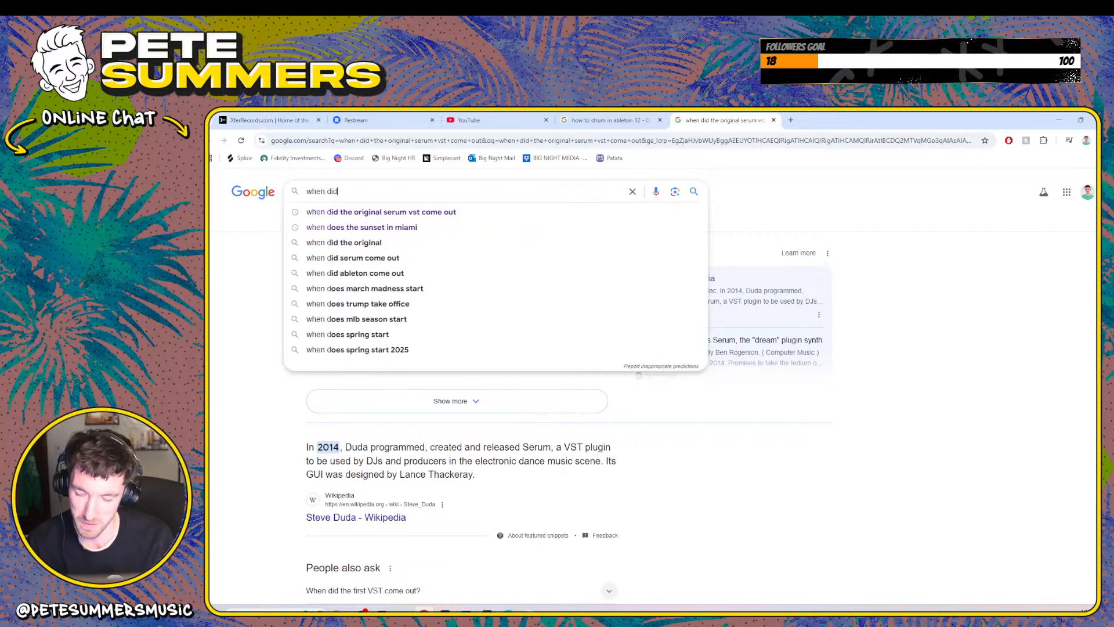
{"action": "type", "text": " vital vst come out"}
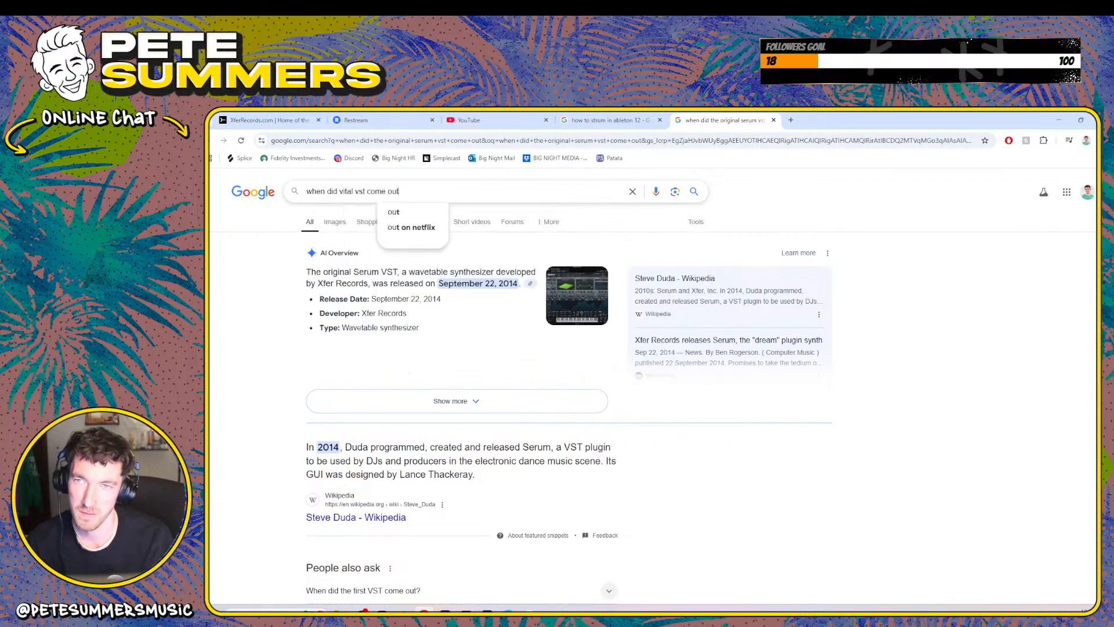
{"action": "key", "text": "Return"}
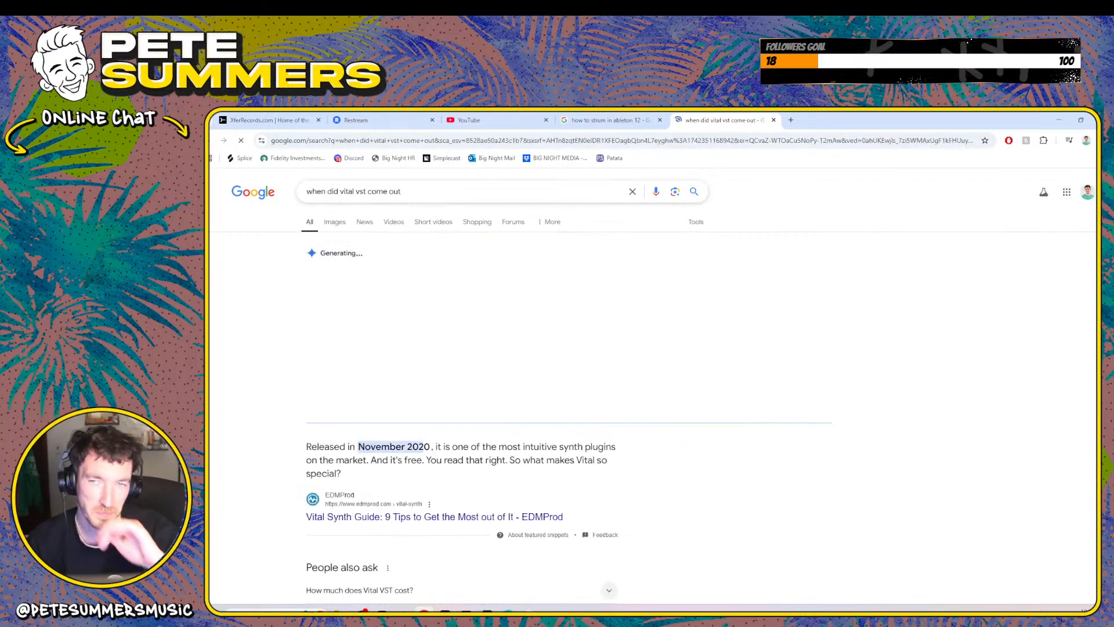
{"action": "left_click_drag", "start_coordinate": [357, 446], "coordinate": [430, 446]}
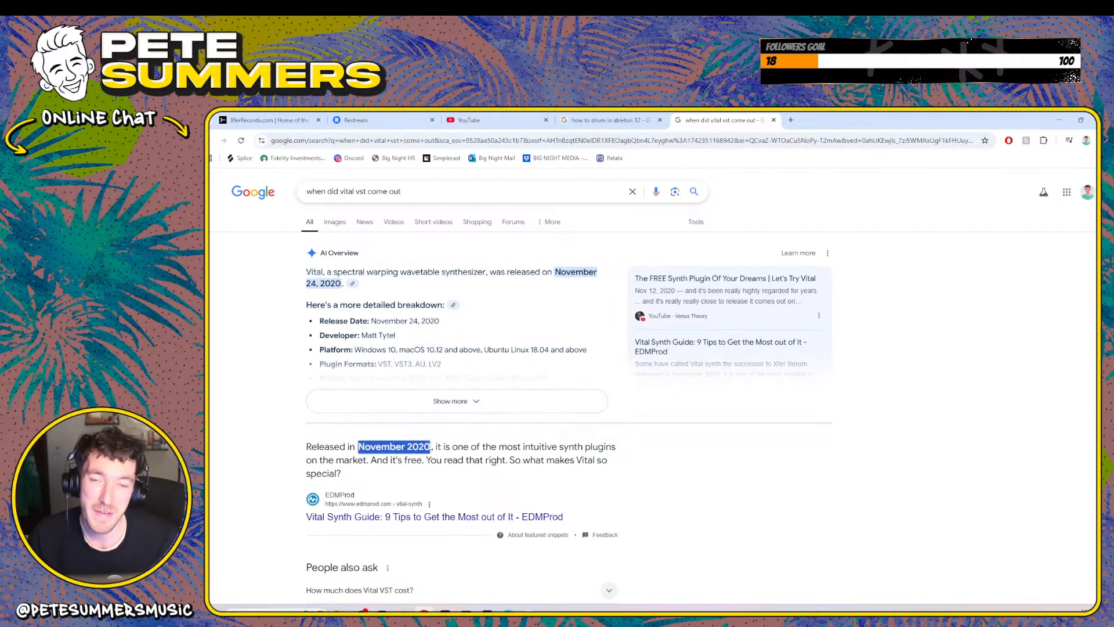
- Check the system calendar, switch back to Ableton Live and play the loop with PN - Piano and Strings
{"action": "left_click", "coordinate": [1084, 611]}
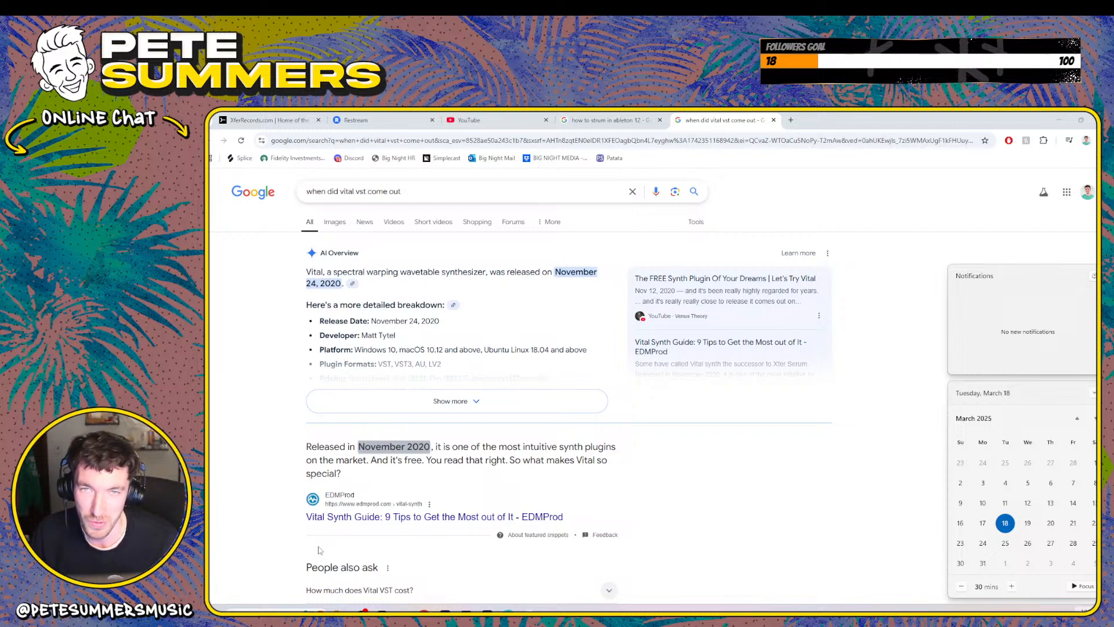
{"action": "left_click", "coordinate": [581, 118]}
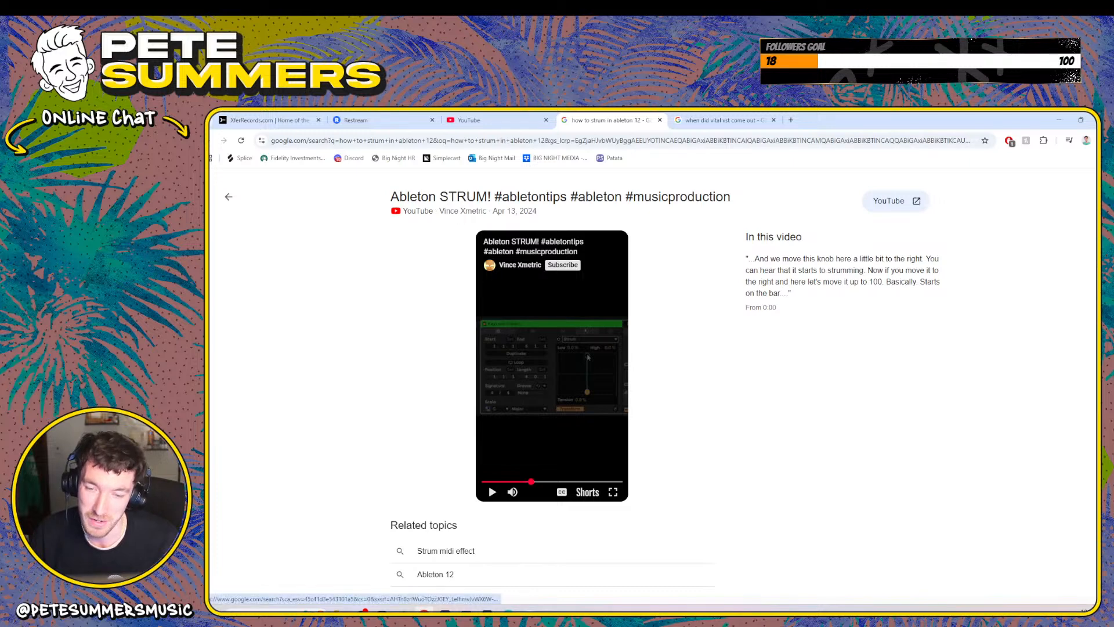
{"action": "left_click", "coordinate": [424, 610]}
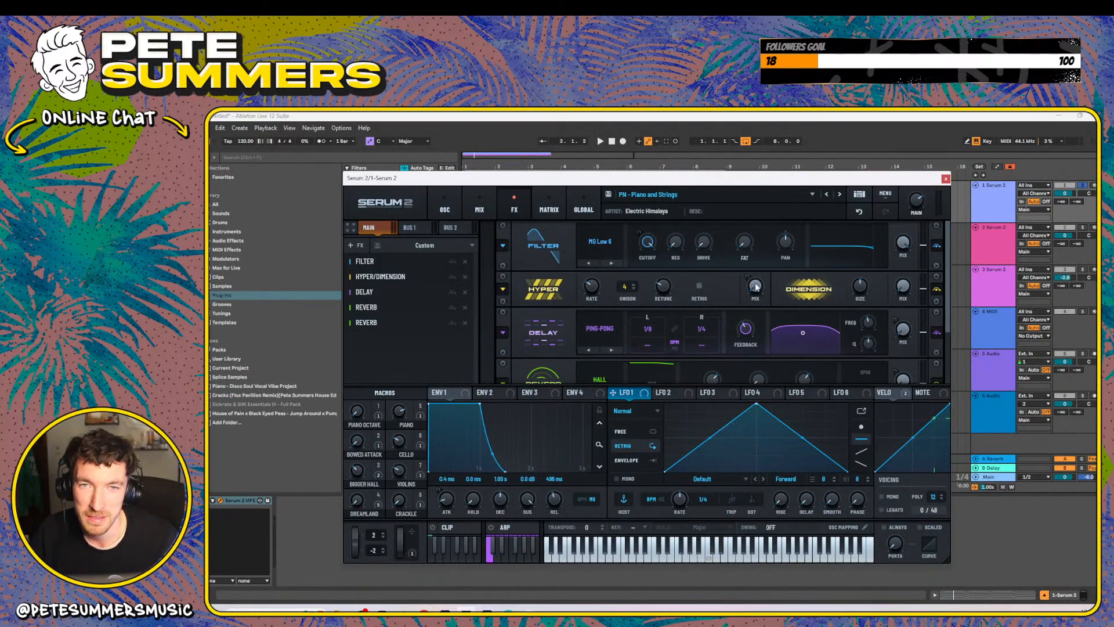
{"action": "mouse_move", "coordinate": [756, 287]}
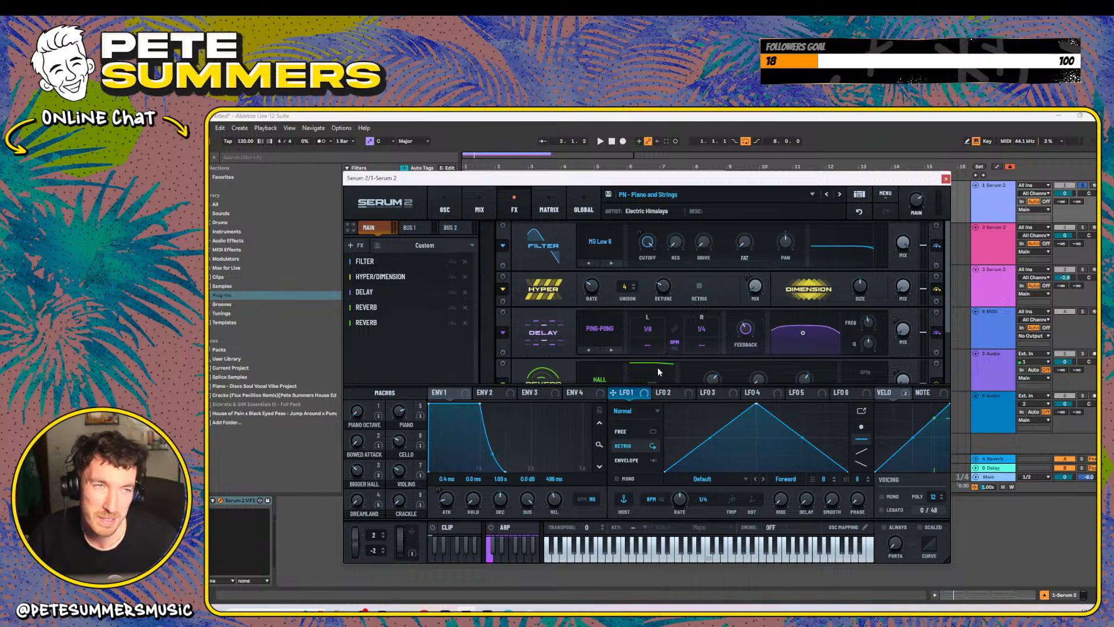
{"action": "key", "text": "space"}
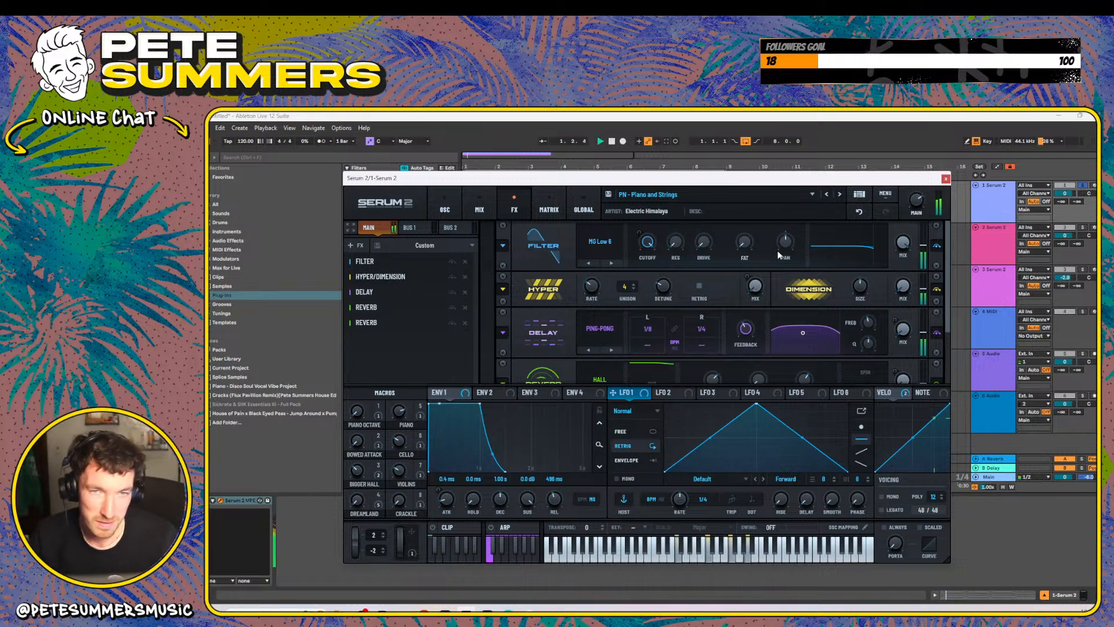
- Load PN - Piano Classic Layer and adjust its Timbre, Tape Strings, Piano, Violas and Swell Len macros during playback
{"action": "left_click", "coordinate": [839, 194]}
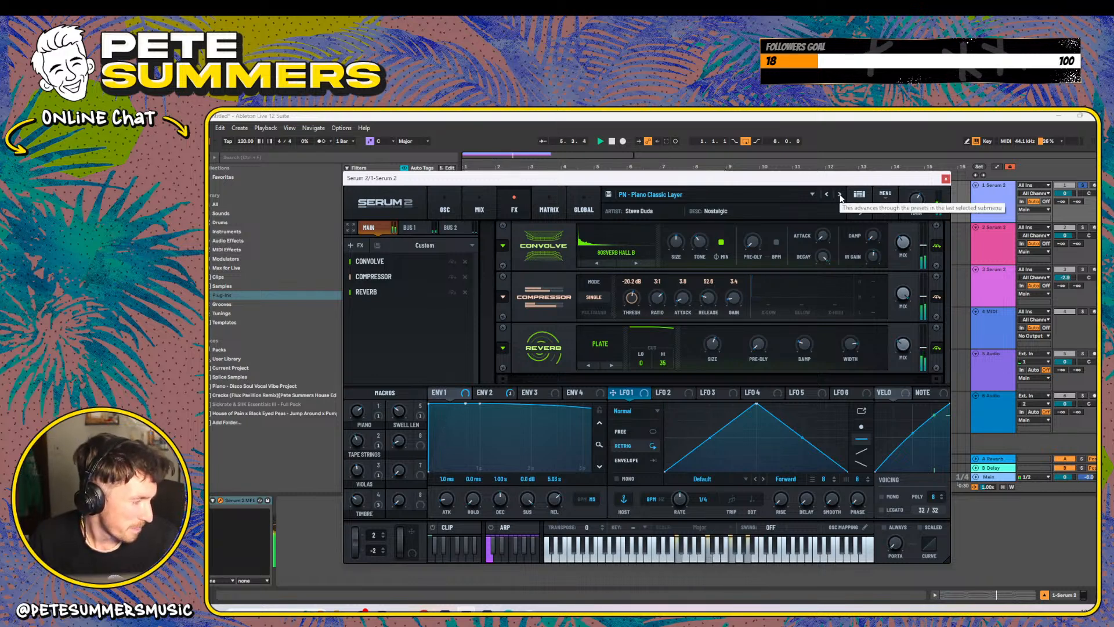
{"action": "mouse_move", "coordinate": [358, 503]}
{"action": "left_mouse_down"}
{"action": "mouse_move", "coordinate": [366, 466]}
{"action": "mouse_move", "coordinate": [364, 488]}
{"action": "left_mouse_up"}
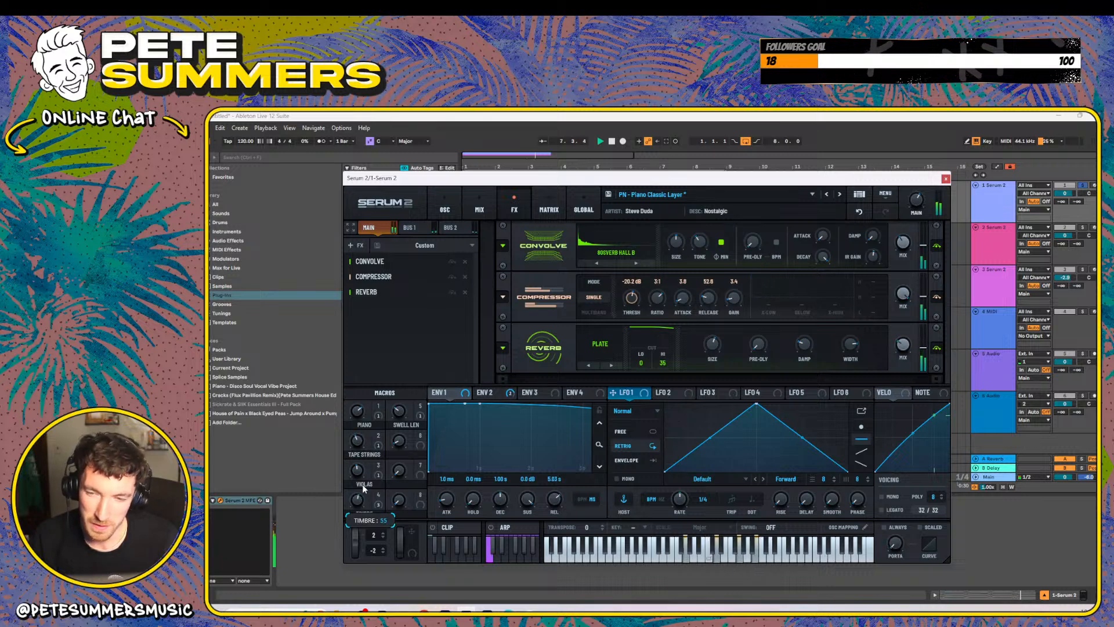
{"action": "left_click_drag", "start_coordinate": [359, 446], "coordinate": [351, 485]}
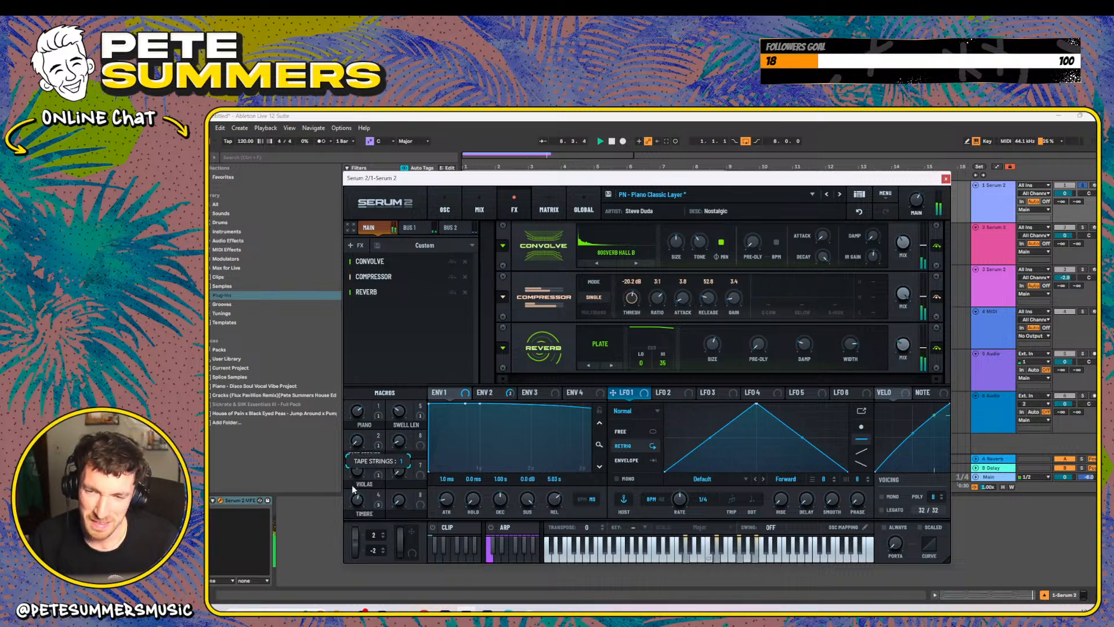
{"action": "left_click_drag", "start_coordinate": [395, 415], "coordinate": [395, 437]}
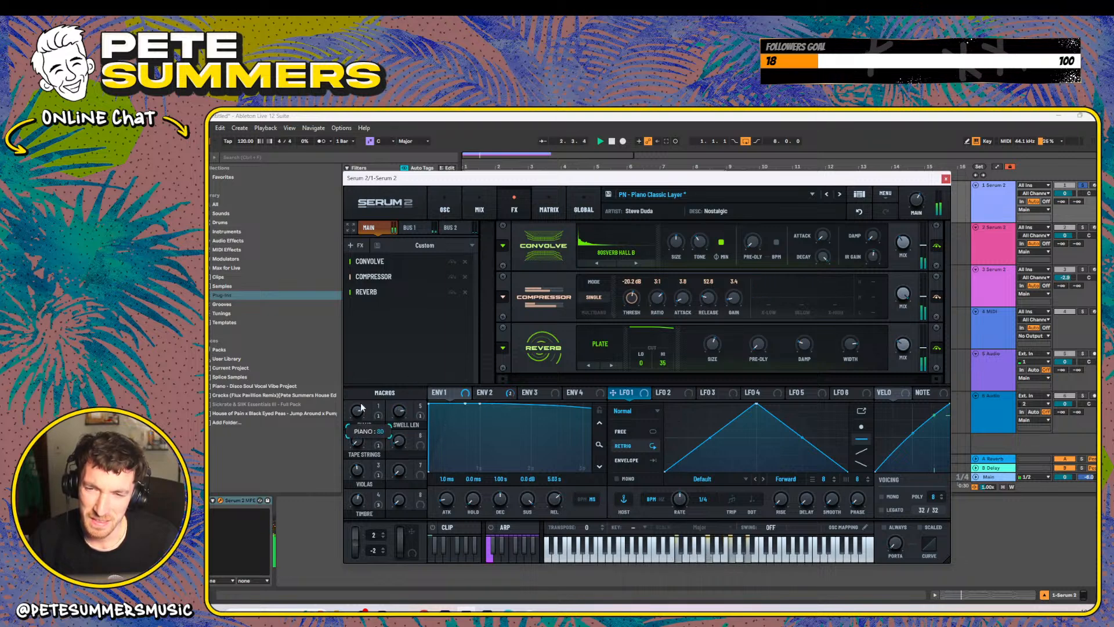
{"action": "left_click_drag", "start_coordinate": [360, 407], "coordinate": [366, 398]}
{"action": "left_click_drag", "start_coordinate": [347, 453], "coordinate": [372, 374]}
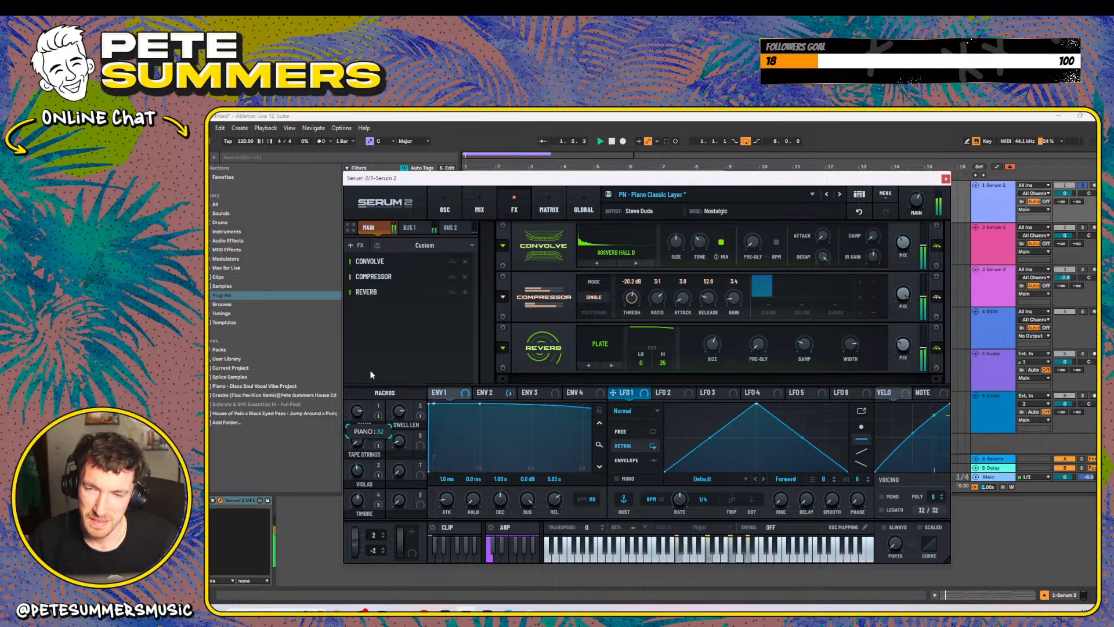
{"action": "left_click_drag", "start_coordinate": [356, 471], "coordinate": [353, 556]}
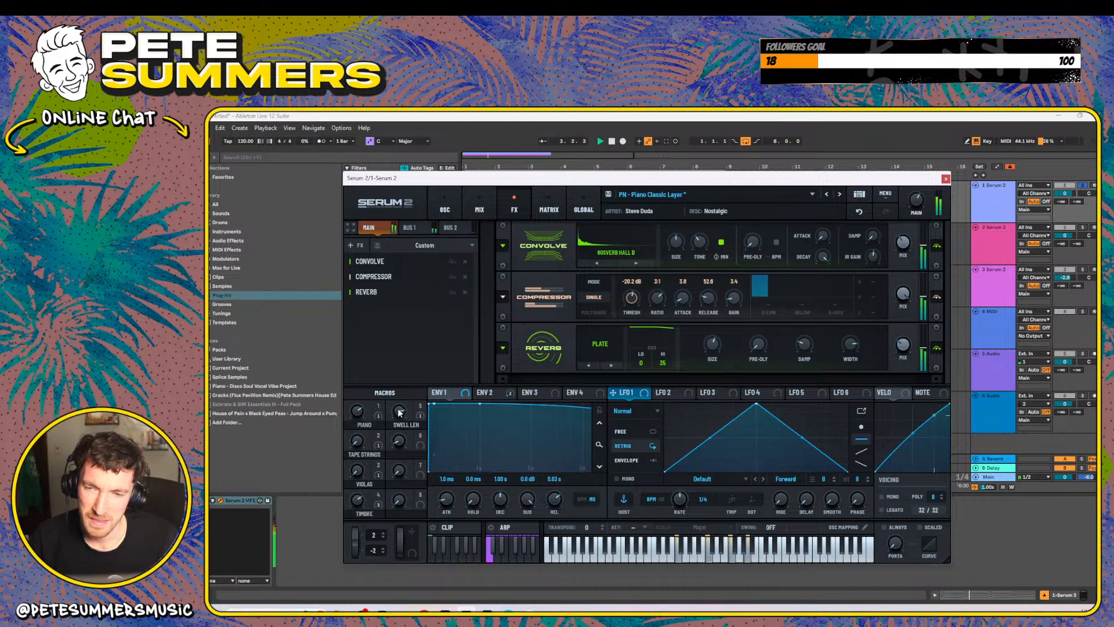
{"action": "left_click_drag", "start_coordinate": [399, 412], "coordinate": [390, 520]}
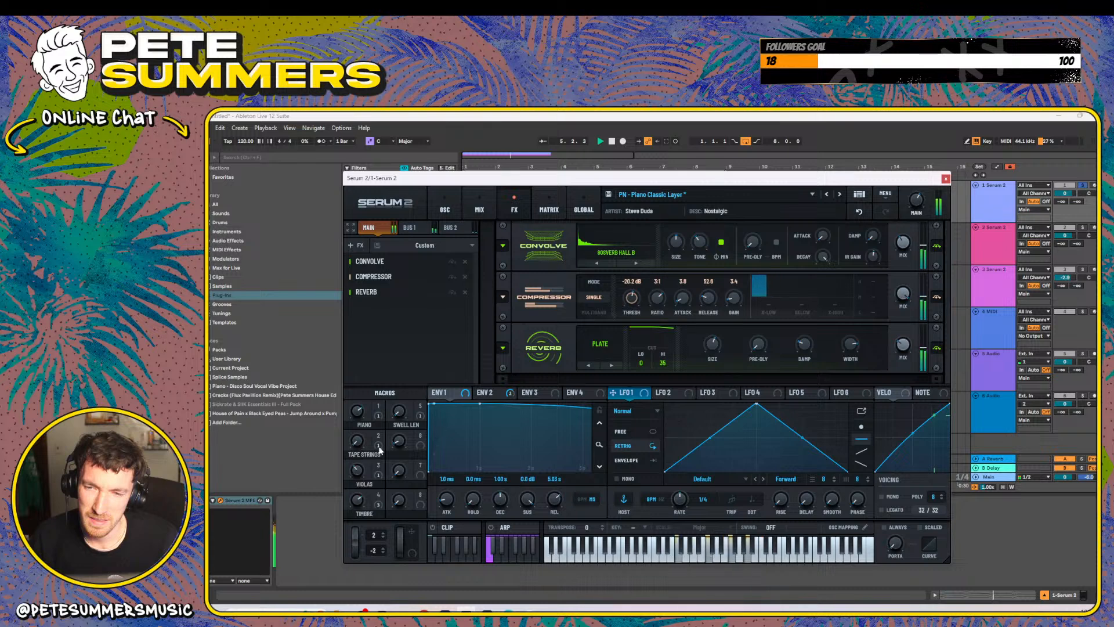
- Audition the presets PN - Piano Concert Hall, adjusting its EQ macros, and PN - Piano Dance
{"action": "left_click", "coordinate": [839, 195]}
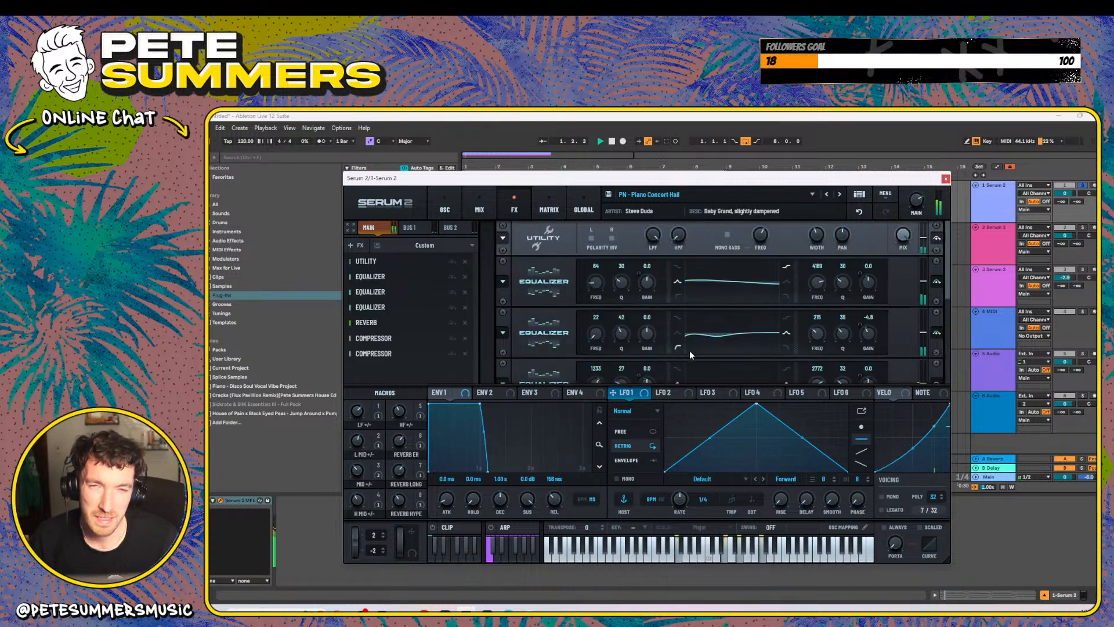
{"action": "left_click", "coordinate": [839, 194]}
{"action": "left_click", "coordinate": [826, 195]}
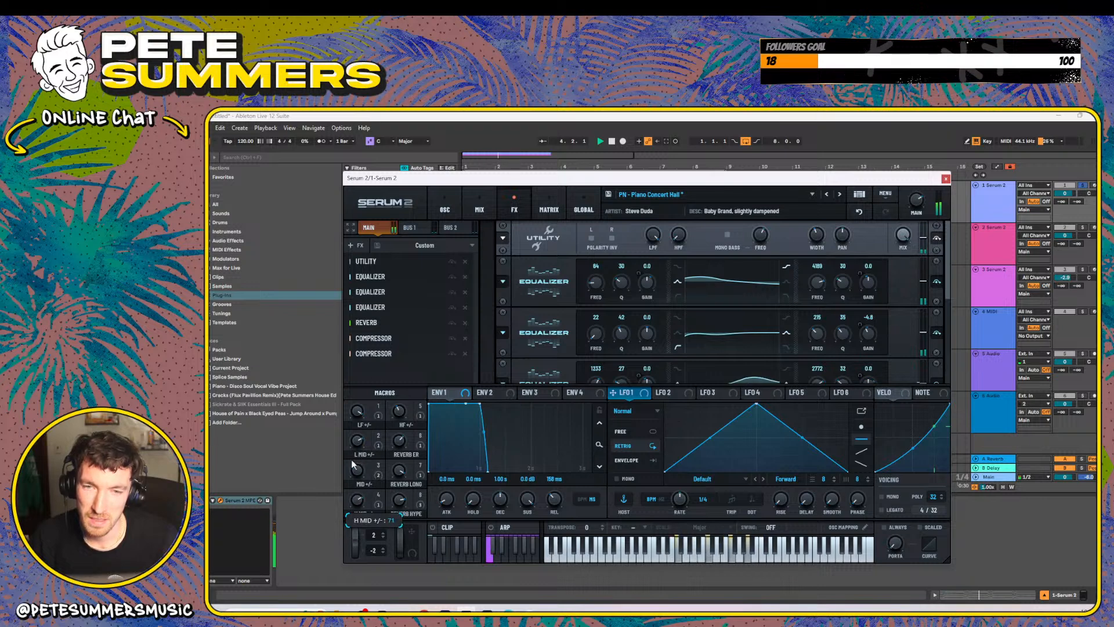
{"action": "left_click", "coordinate": [838, 195]}
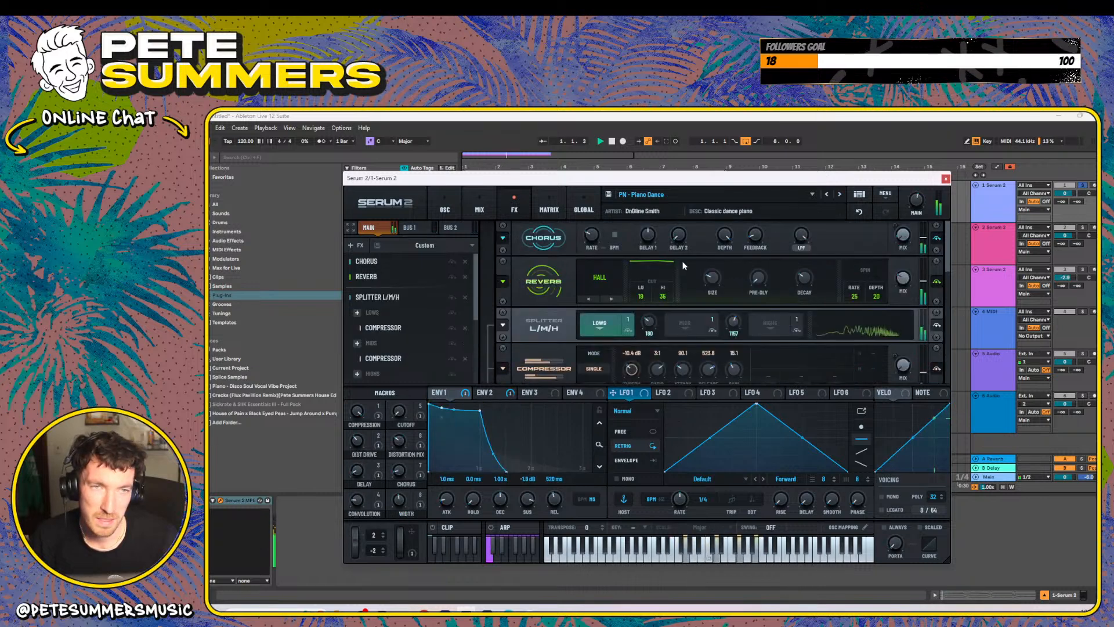
{"action": "key", "text": "space"}
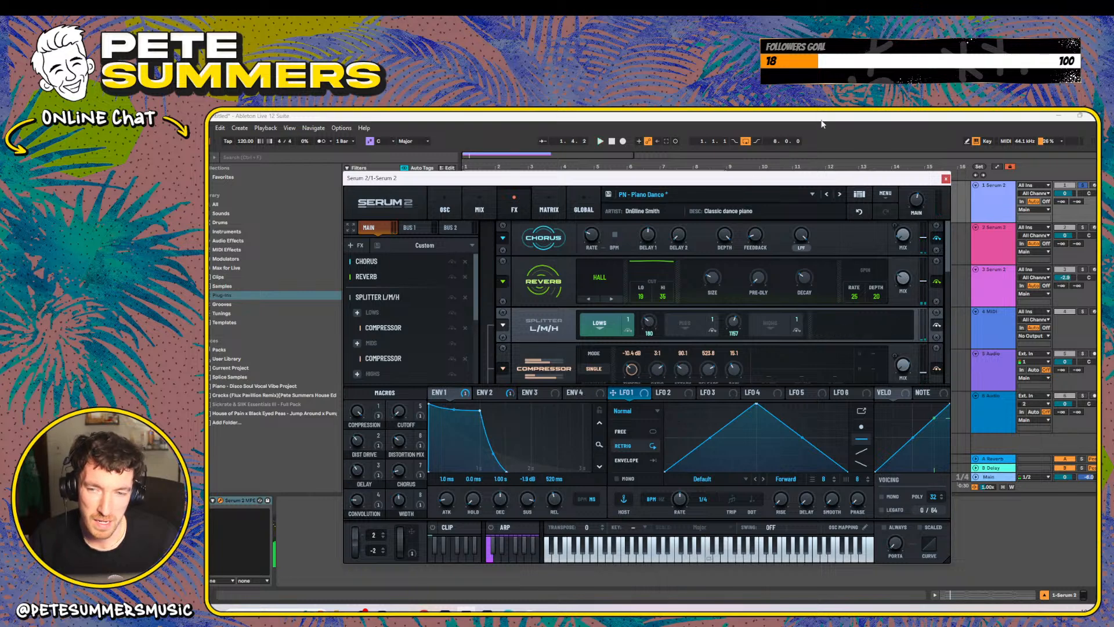
- Load PN - Piano EDM, play the loop and sweep its DJ Filter macro
{"action": "left_click", "coordinate": [839, 194]}
{"action": "key", "text": "space"}
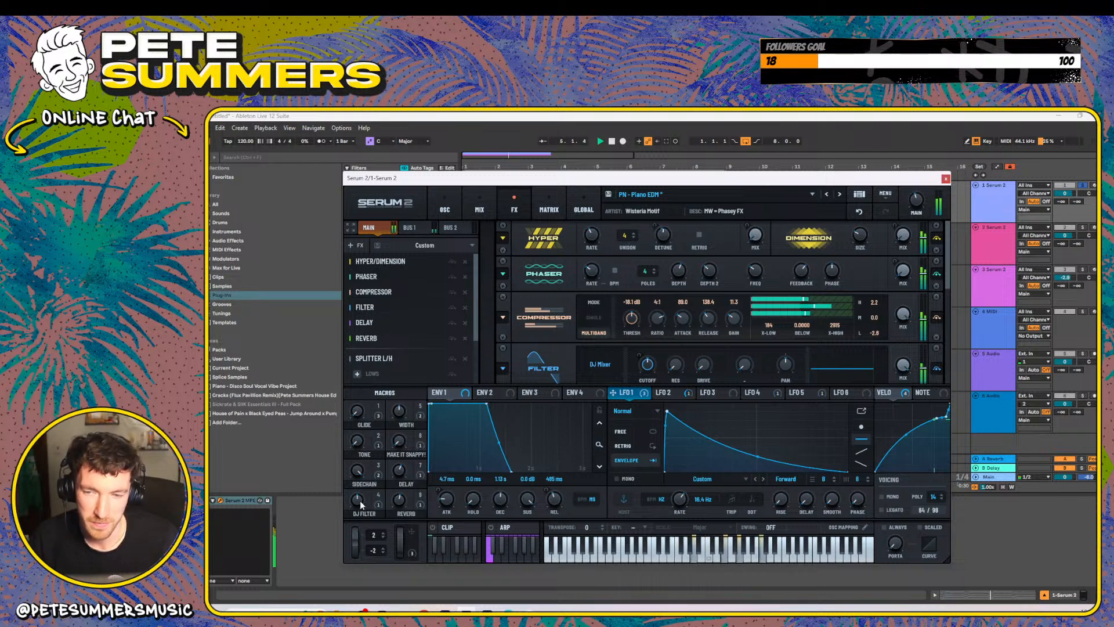
{"action": "left_click_drag", "start_coordinate": [363, 575], "coordinate": [368, 533]}
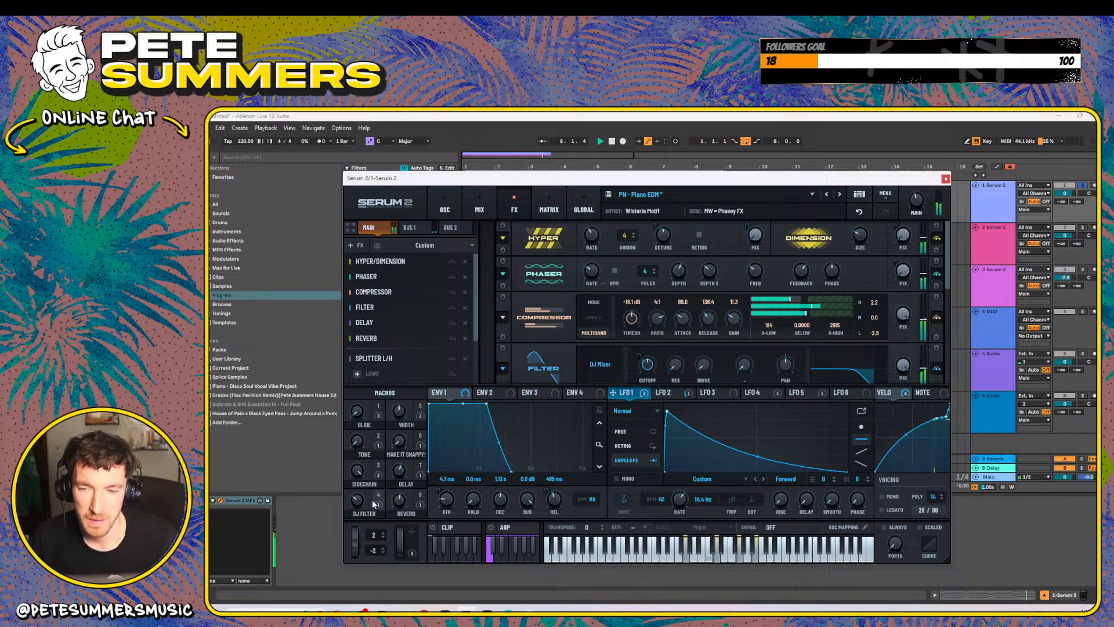
{"action": "key", "text": "space"}
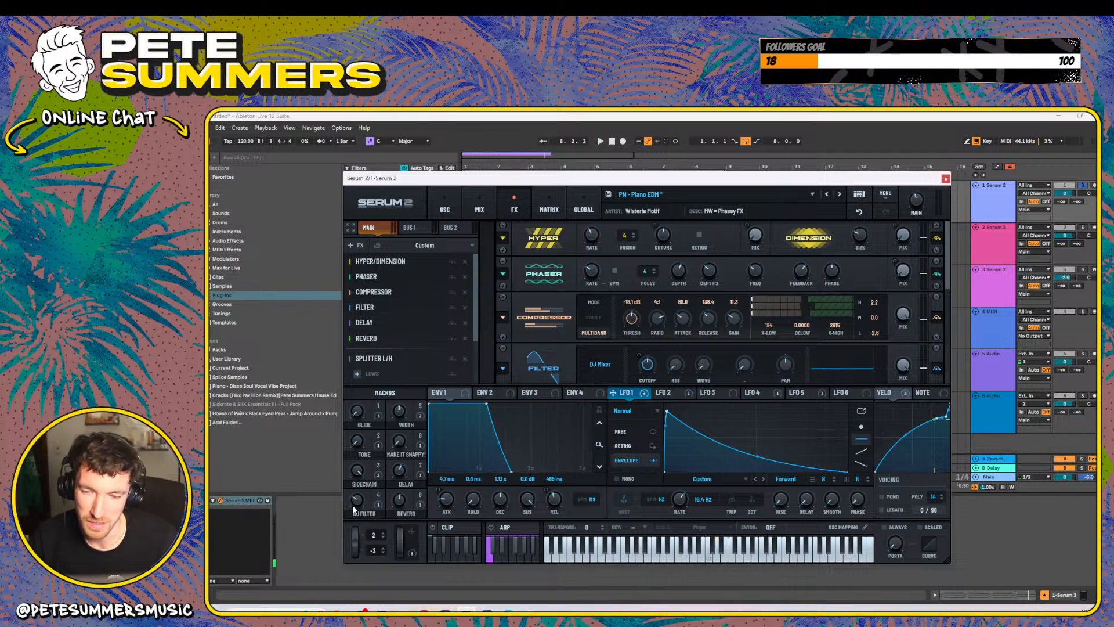
{"action": "key", "text": "space"}
{"action": "left_click_drag", "start_coordinate": [356, 506], "coordinate": [365, 480]}
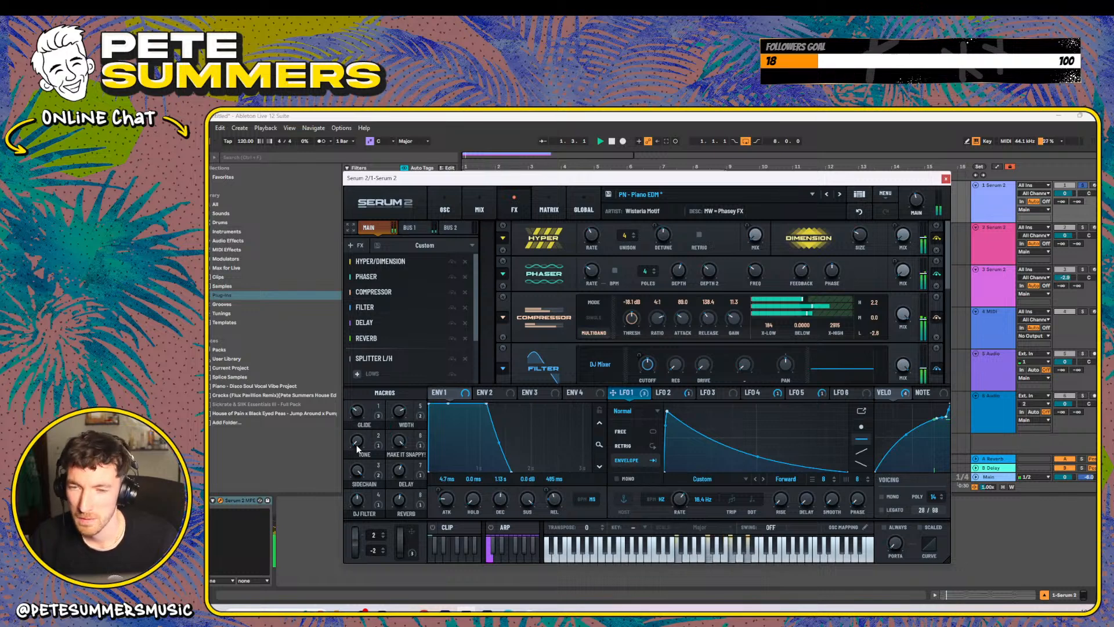
- Load PN - Piano Ivory Hybrid, then slightly enlarge and reposition the Serum 2 window
{"action": "left_click", "coordinate": [839, 195]}
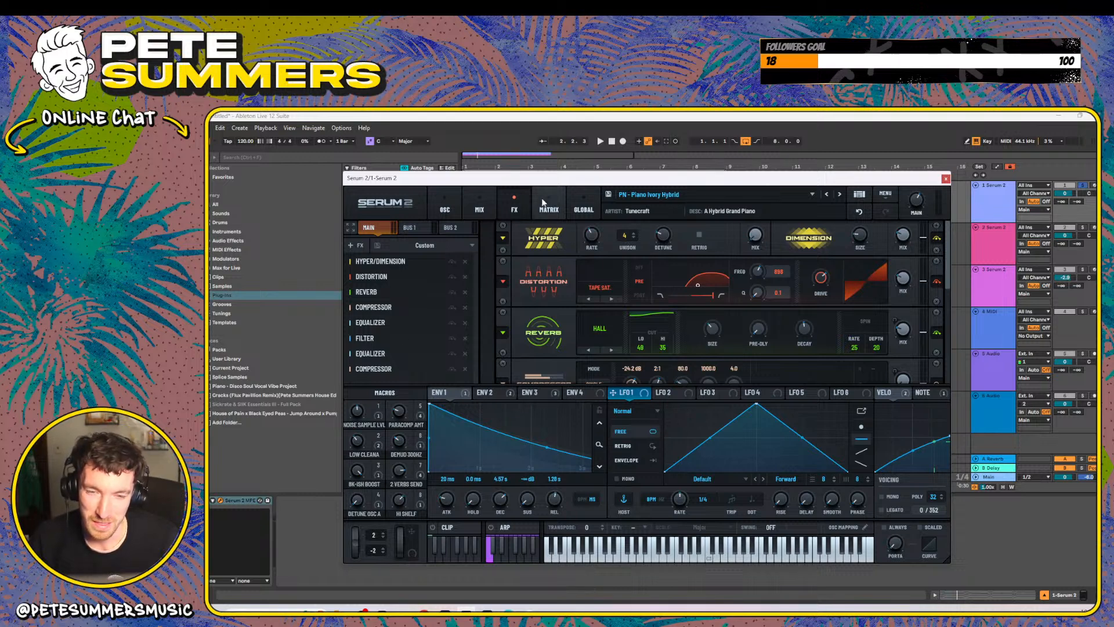
{"action": "left_click_drag", "start_coordinate": [605, 179], "coordinate": [533, 158]}
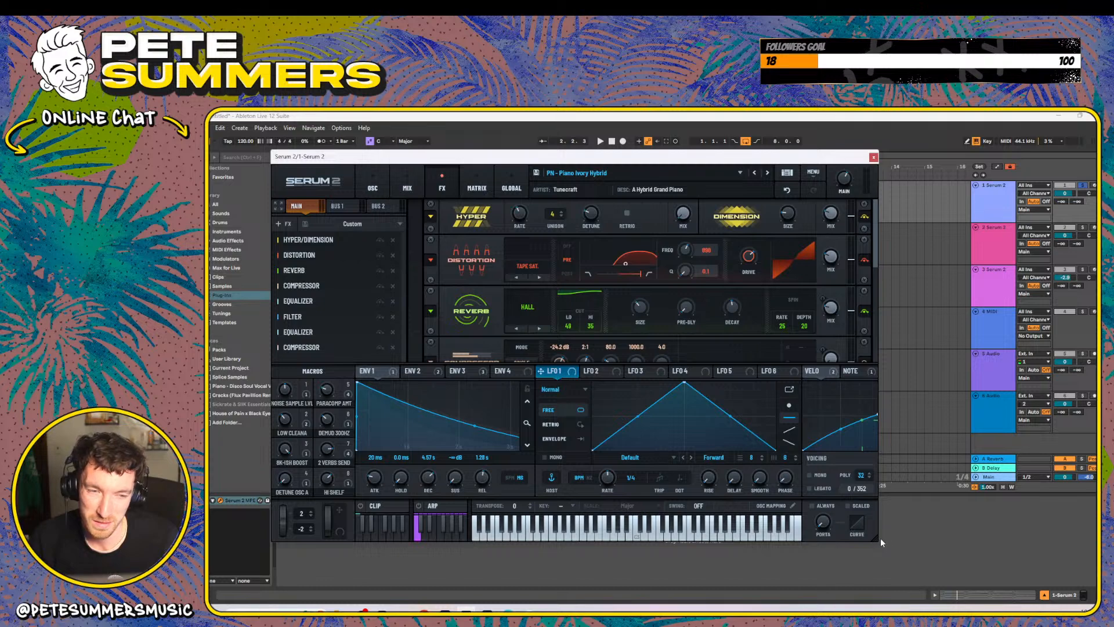
{"action": "mouse_move", "coordinate": [879, 538]}
{"action": "left_mouse_down"}
{"action": "mouse_move", "coordinate": [979, 530]}
{"action": "mouse_move", "coordinate": [881, 536]}
{"action": "left_mouse_up"}
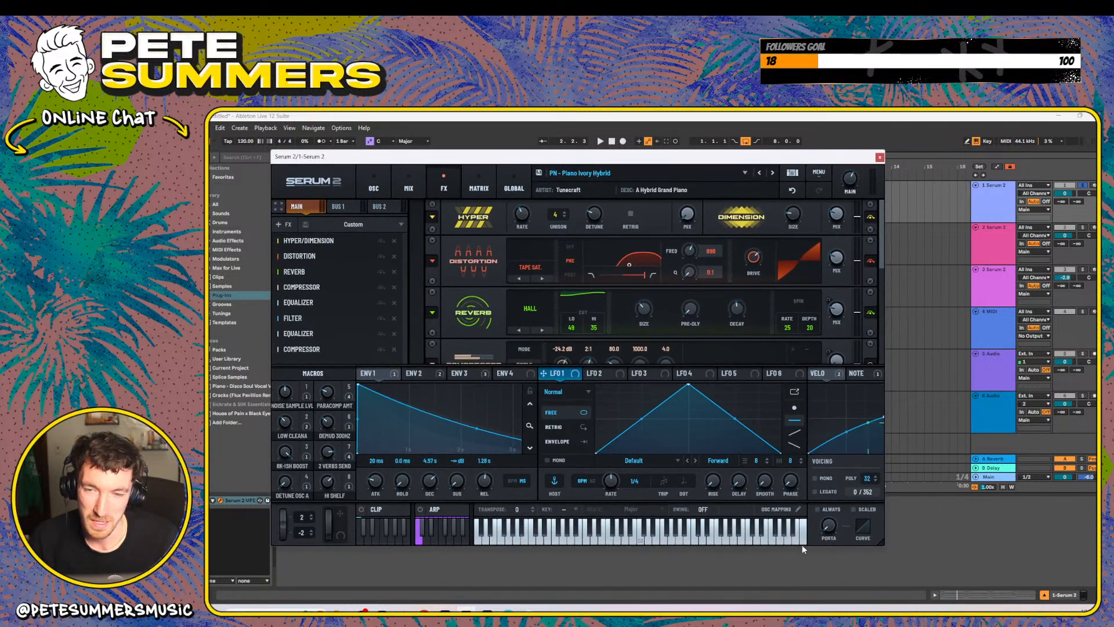
{"action": "left_click_drag", "start_coordinate": [592, 158], "coordinate": [641, 142]}
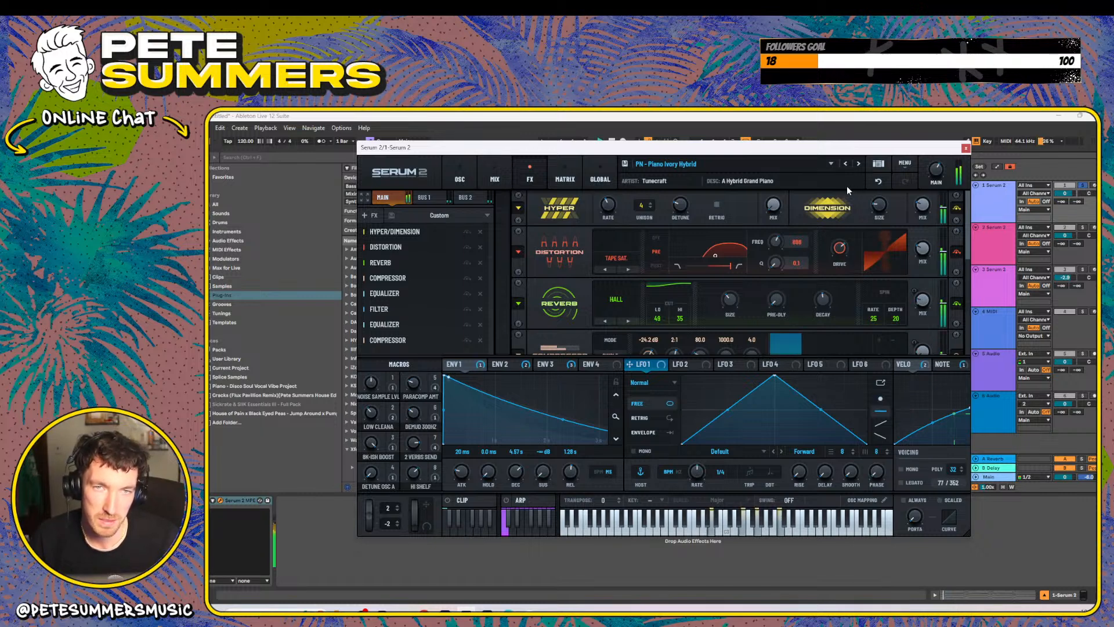
- Load PN - Piano Quiet Ridge and adjust its Reverb and Horrify macros during playback
{"action": "left_click", "coordinate": [859, 163]}
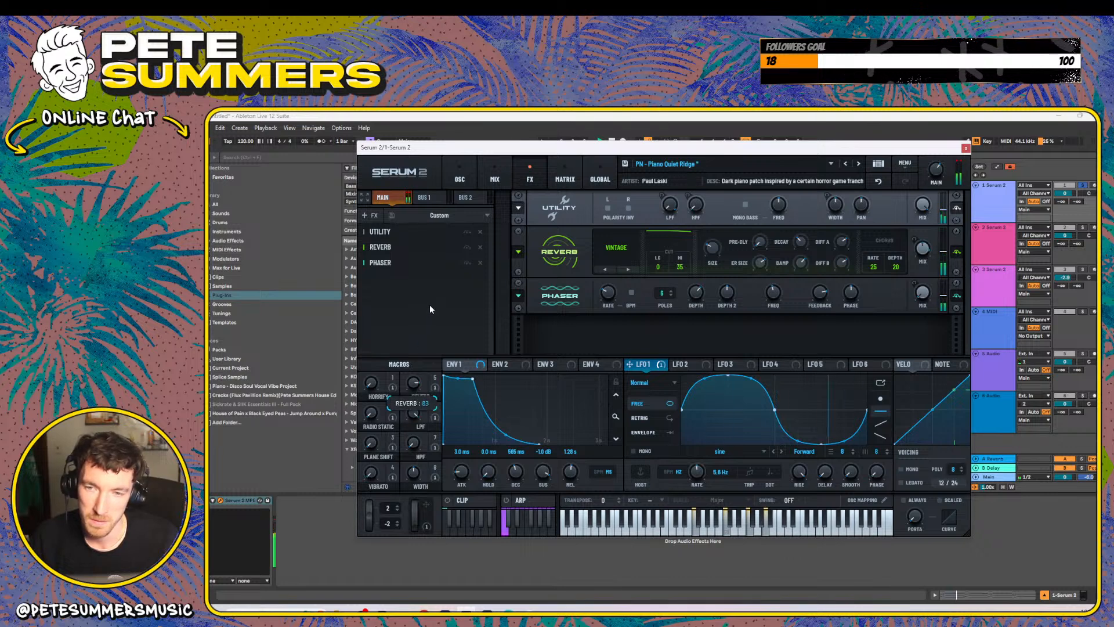
{"action": "left_click_drag", "start_coordinate": [371, 383], "coordinate": [381, 290]}
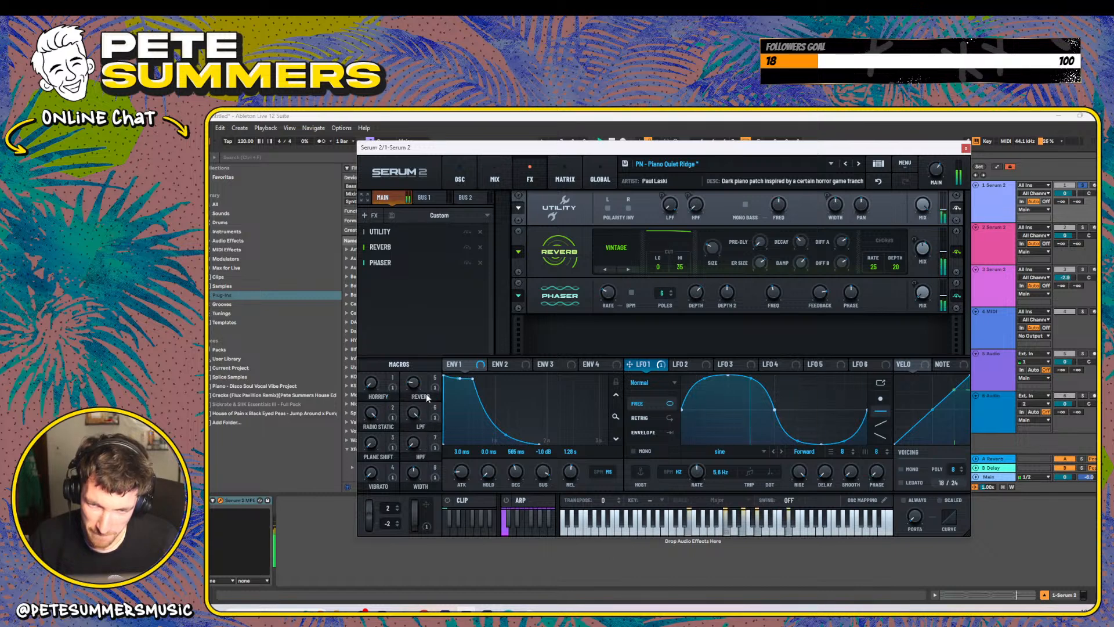
- Adjust the Reverb macro on PN - Piano Quiet Ridge, then load PN - Piano Upright and adjust its Muffle macro
{"action": "left_click_drag", "start_coordinate": [411, 387], "coordinate": [404, 377]}
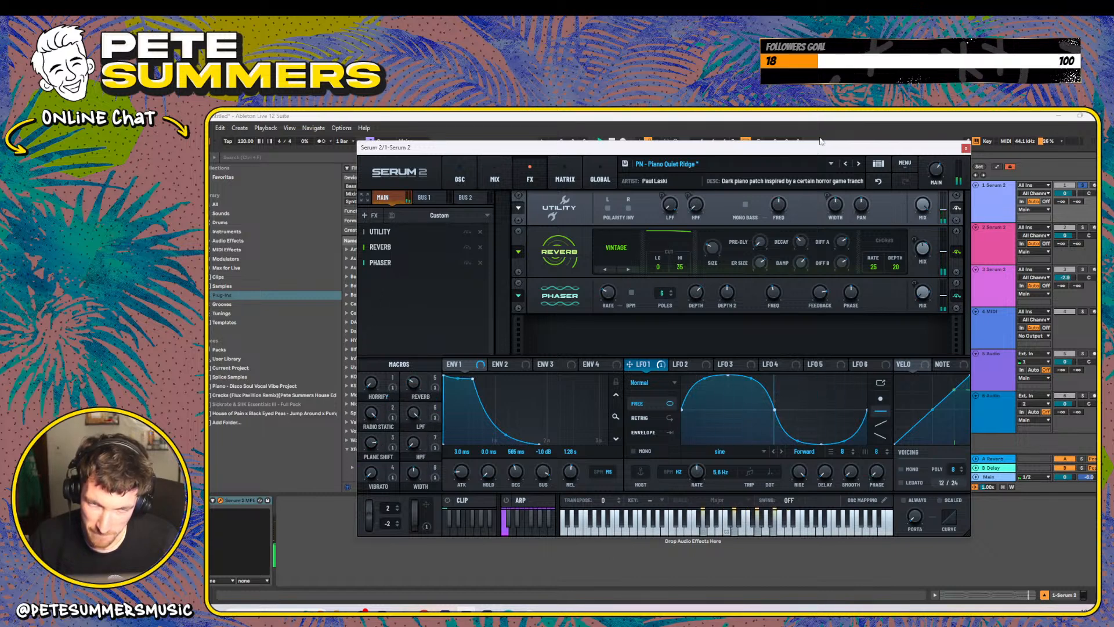
{"action": "left_click", "coordinate": [859, 164]}
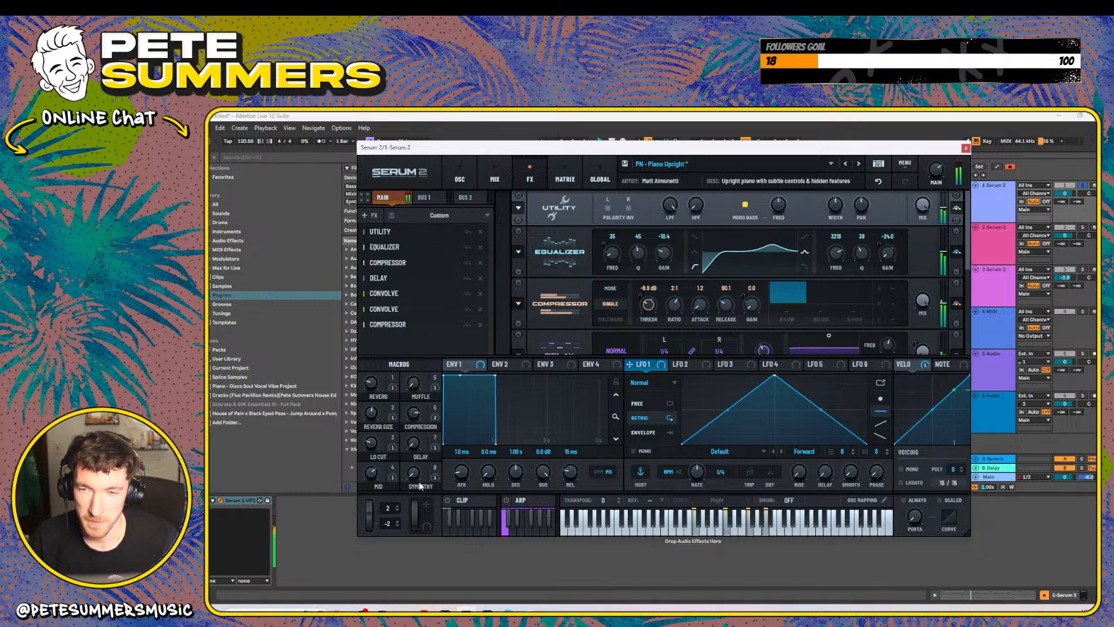
{"action": "left_click_drag", "start_coordinate": [412, 383], "coordinate": [422, 278]}
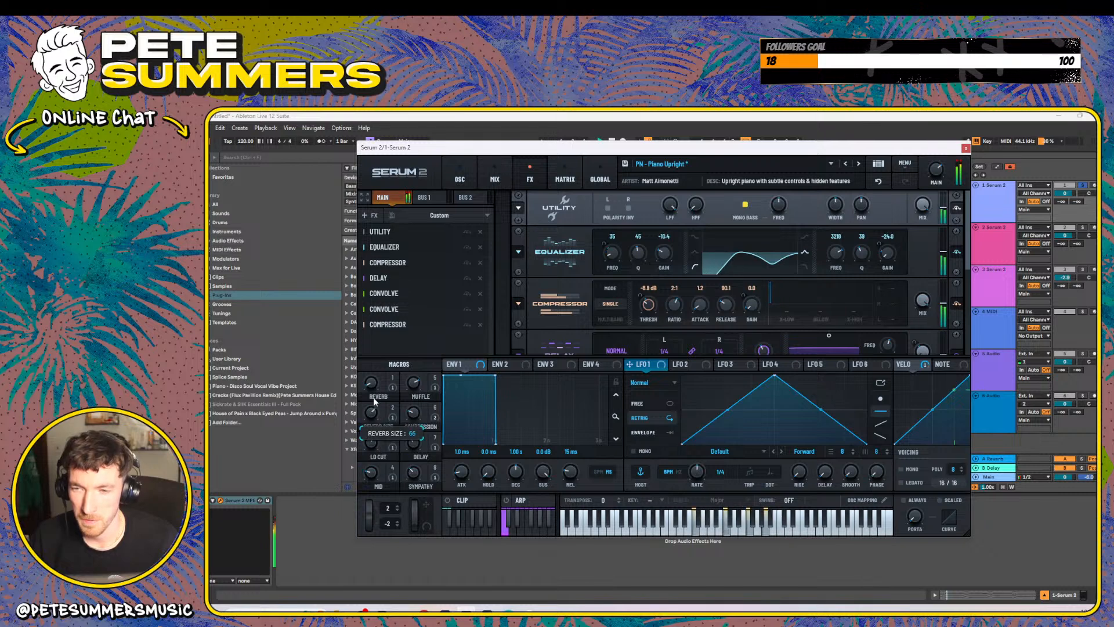
- Audition PN - Underwater Dream Piano and PL - Acoustic Sympathy, then load the factory pluck preset PL - Magic Phase
{"action": "left_click", "coordinate": [859, 164]}
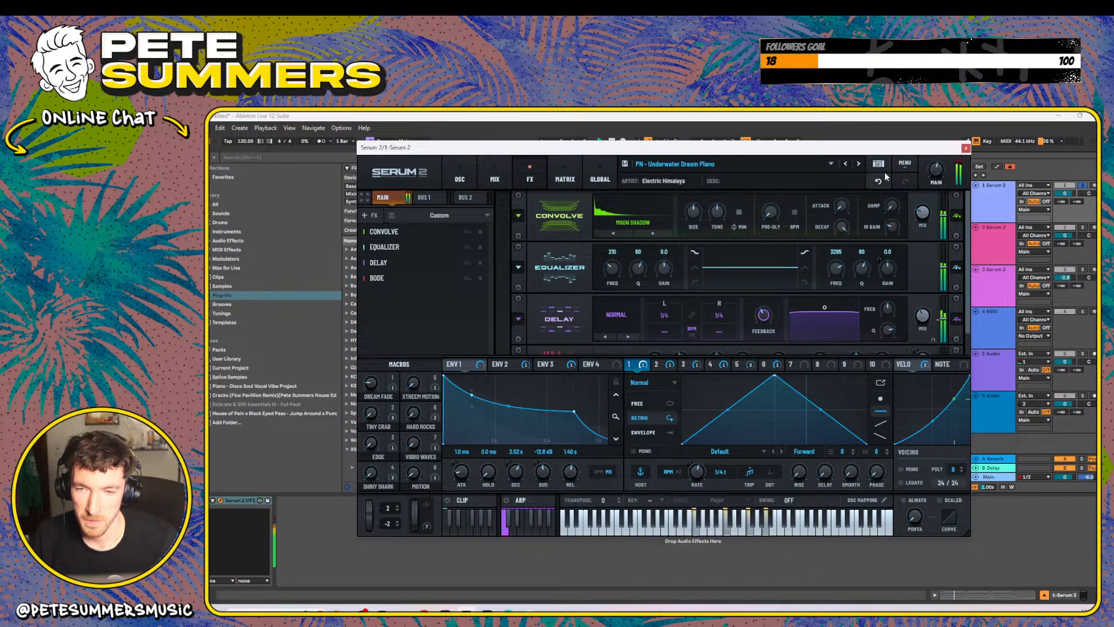
{"action": "left_click", "coordinate": [859, 164]}
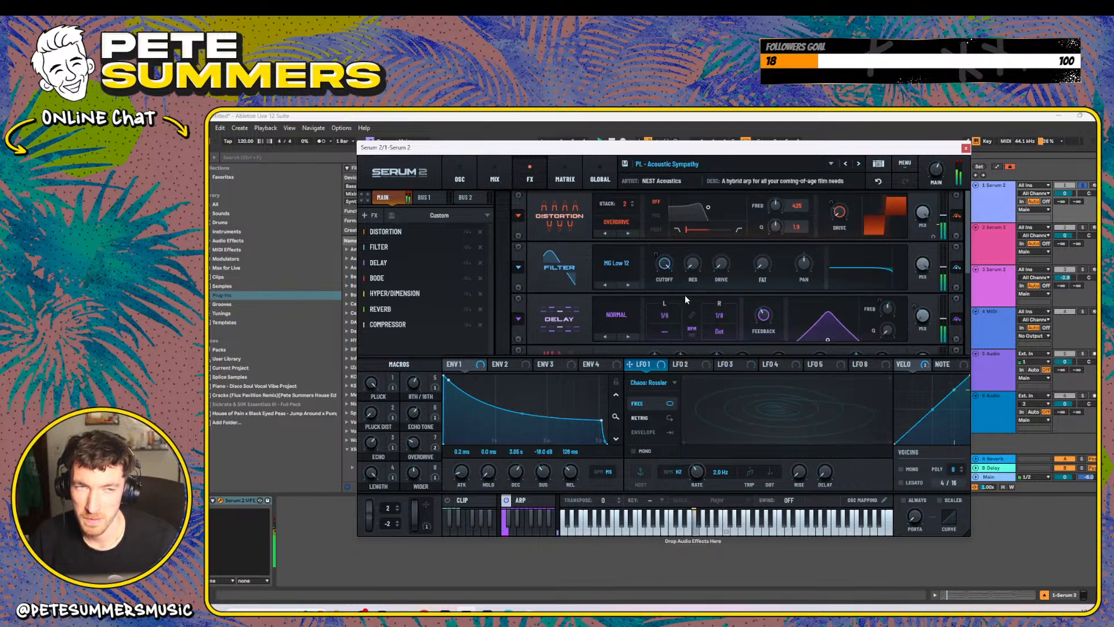
{"action": "left_click", "coordinate": [734, 166]}
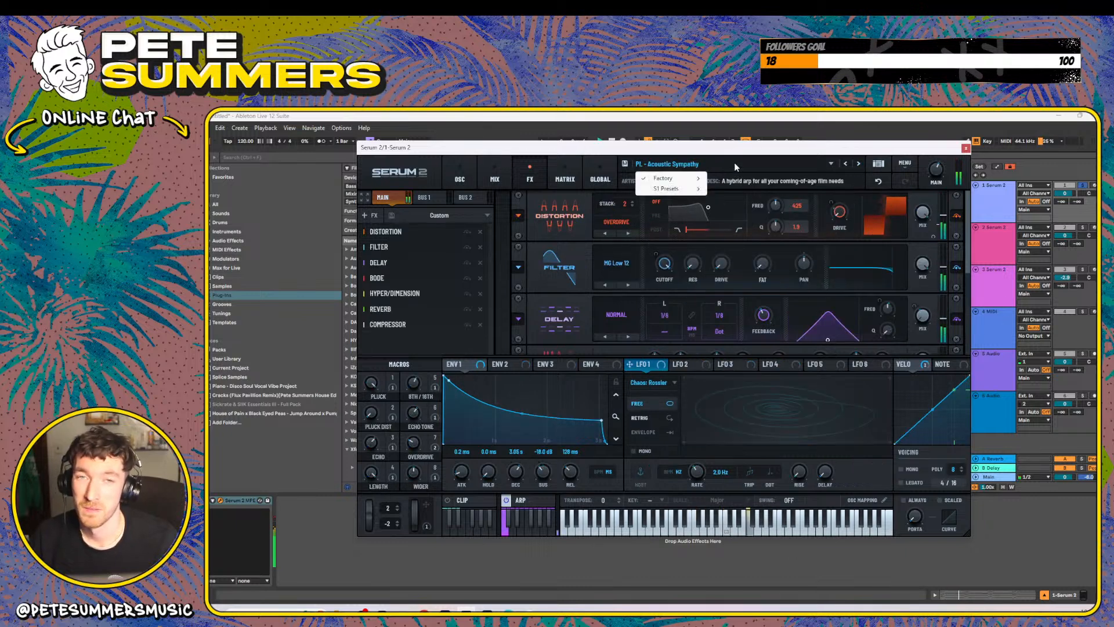
{"action": "mouse_move", "coordinate": [671, 181]}
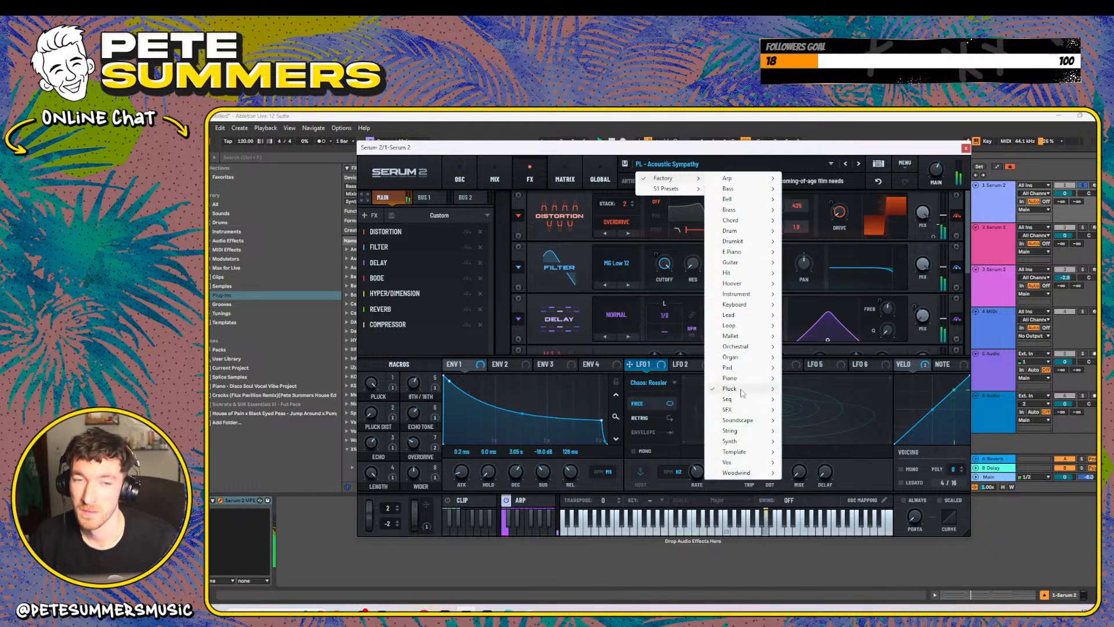
{"action": "mouse_move", "coordinate": [742, 392]}
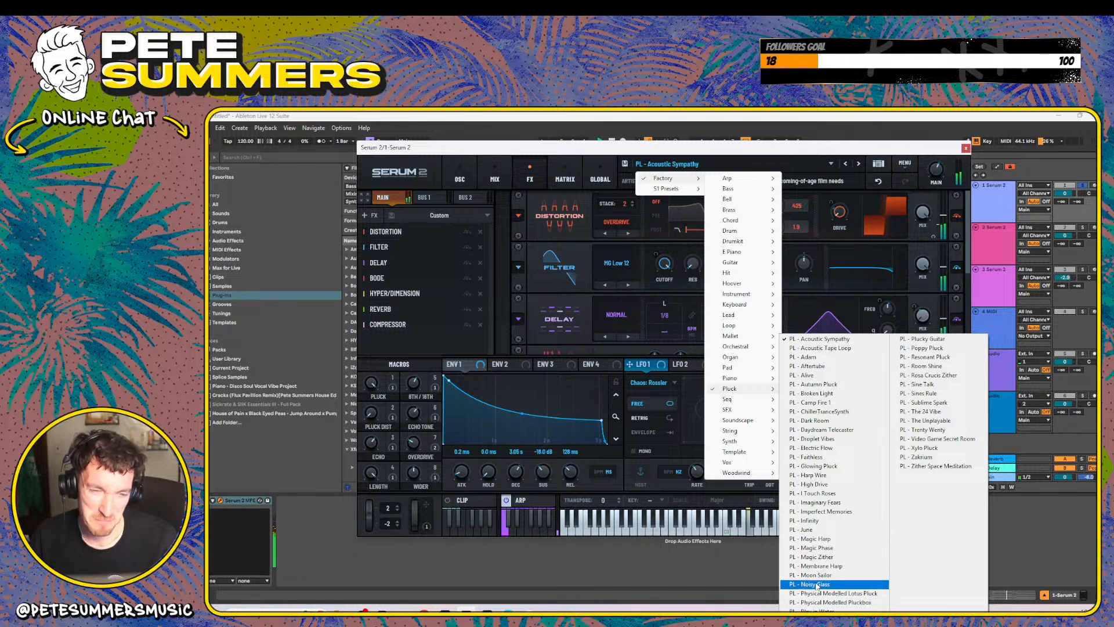
{"action": "left_click", "coordinate": [826, 548]}
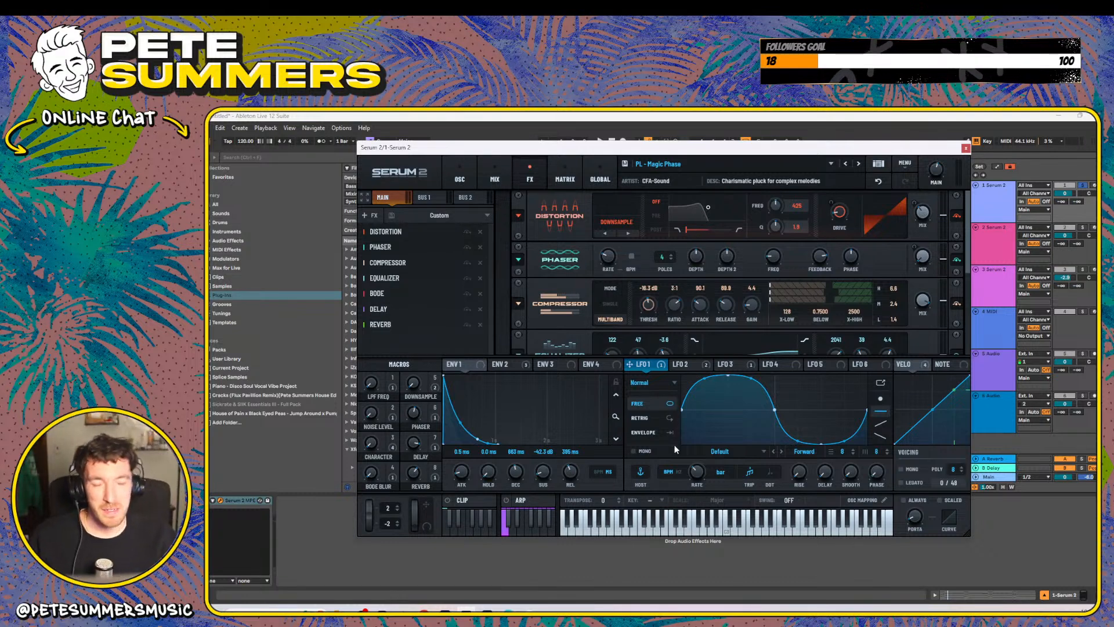
{"action": "scroll", "coordinate": [668, 388], "scroll_direction": "down", "scroll_amount": 1}
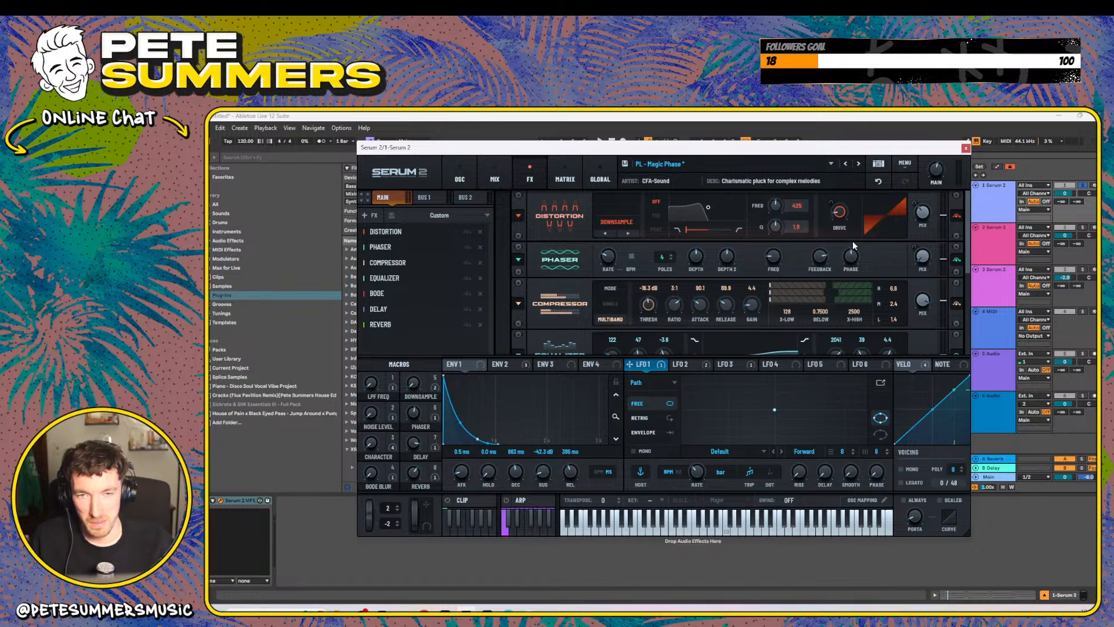
- Close the Serum 2 window and open the recent Live set of the Its Ok Im Ok 'Climax' Edit
{"action": "left_click", "coordinate": [965, 149]}
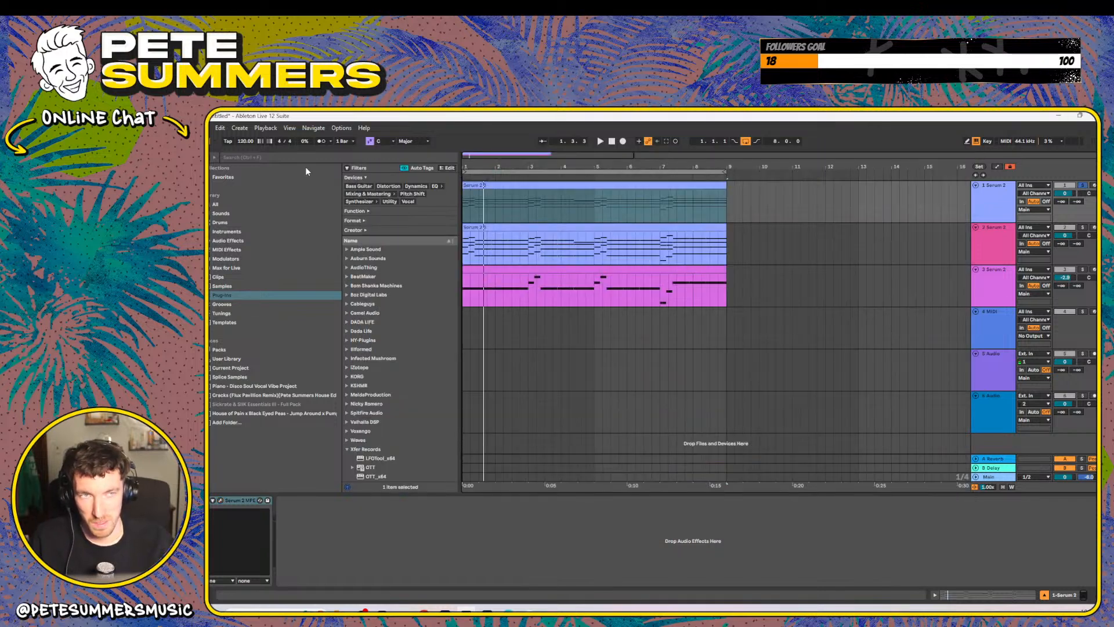
{"action": "left_click", "coordinate": [212, 127]}
{"action": "mouse_move", "coordinate": [262, 159]}
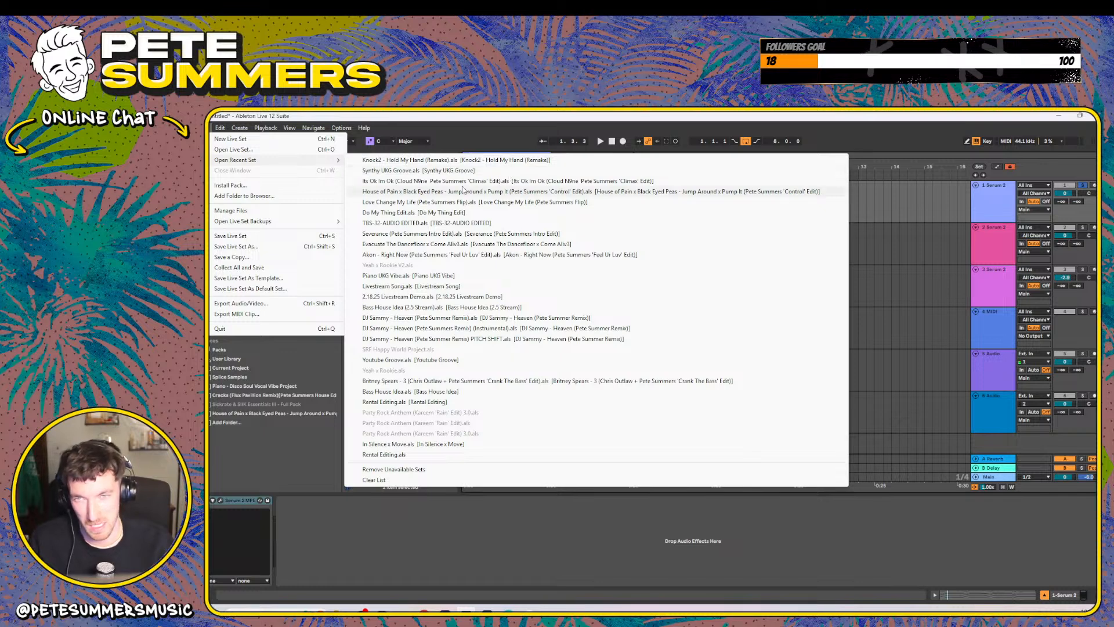
{"action": "left_click", "coordinate": [509, 181]}
{"action": "left_click", "coordinate": [655, 375]}
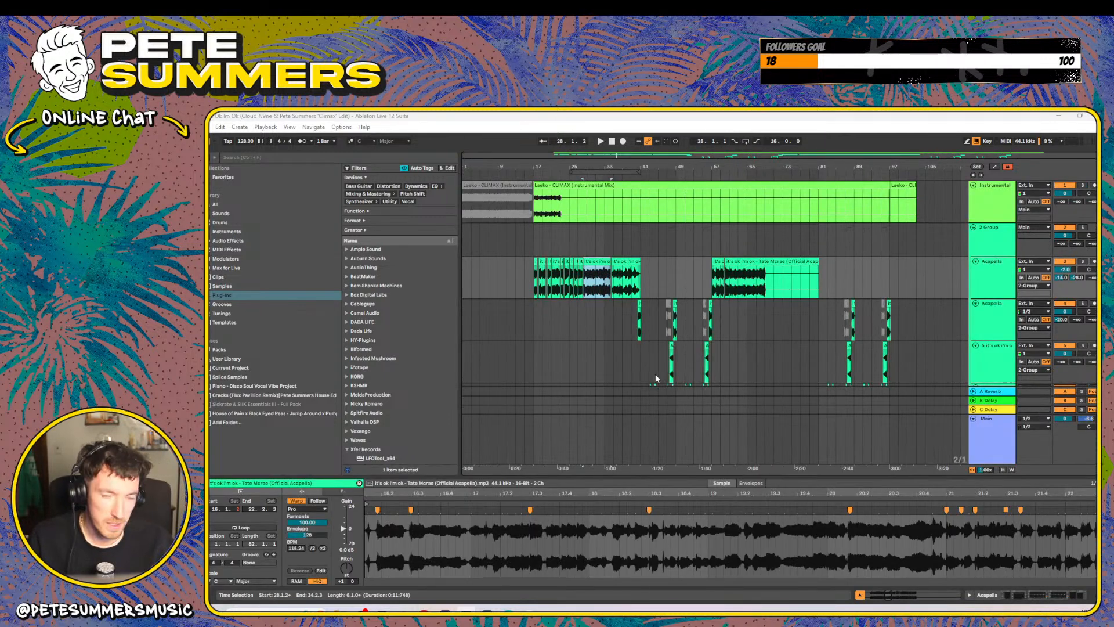
- Hide the clip detail view and play the arrangement from bar 17, where the instrumental mix begins
{"action": "left_click_drag", "start_coordinate": [543, 166], "coordinate": [587, 221]}
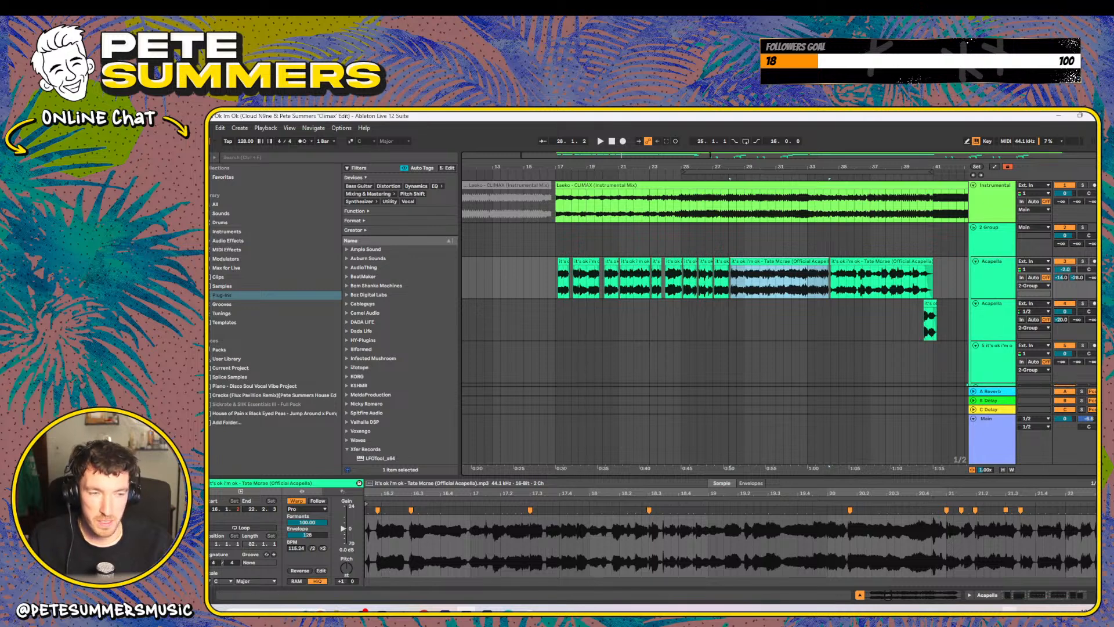
{"action": "key", "text": "ctrl+alt+l"}
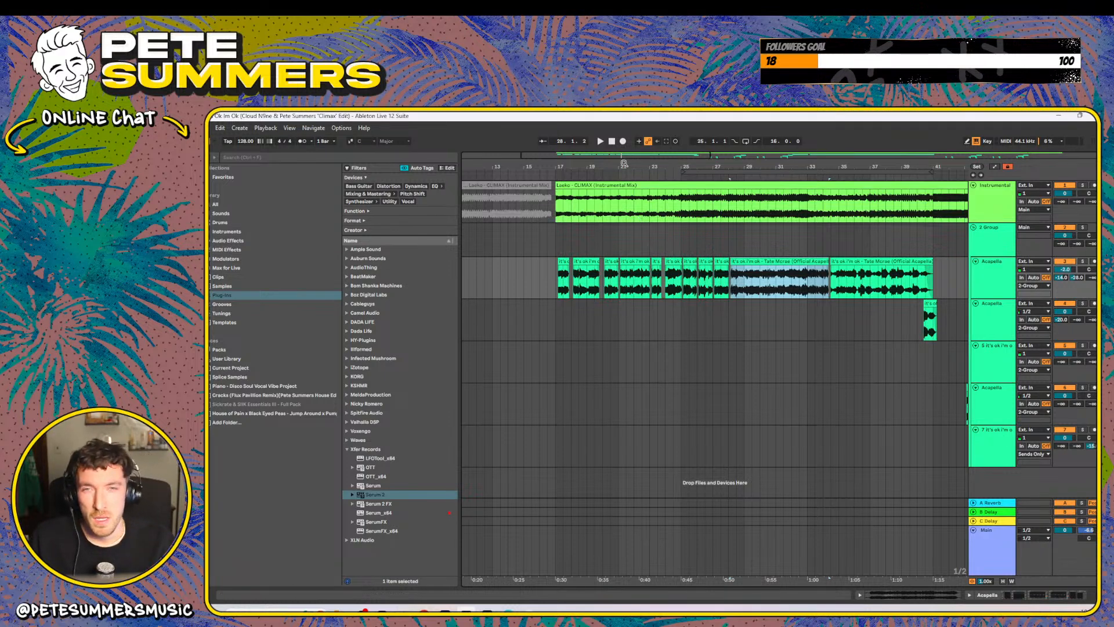
{"action": "left_click_drag", "start_coordinate": [561, 164], "coordinate": [533, 165]}
{"action": "left_click", "coordinate": [531, 210]}
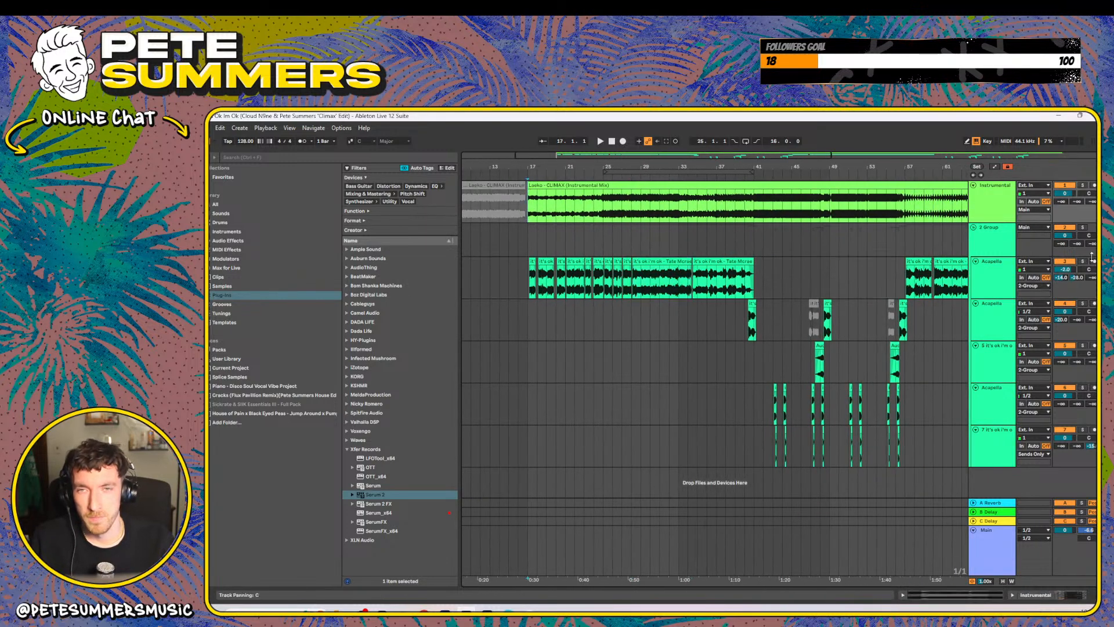
{"action": "left_click_drag", "start_coordinate": [711, 167], "coordinate": [649, 146]}
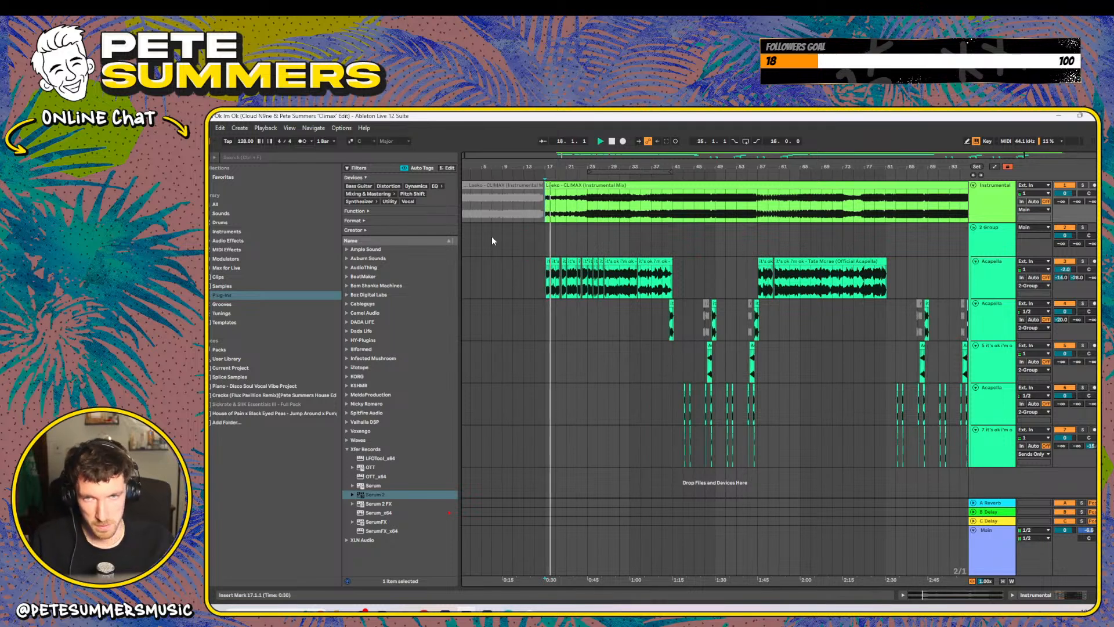
- Open Ozone 10 on the Main track to inspect its Maximizer settings during playback, then close it
{"action": "left_click_drag", "start_coordinate": [561, 167], "coordinate": [633, 284]}
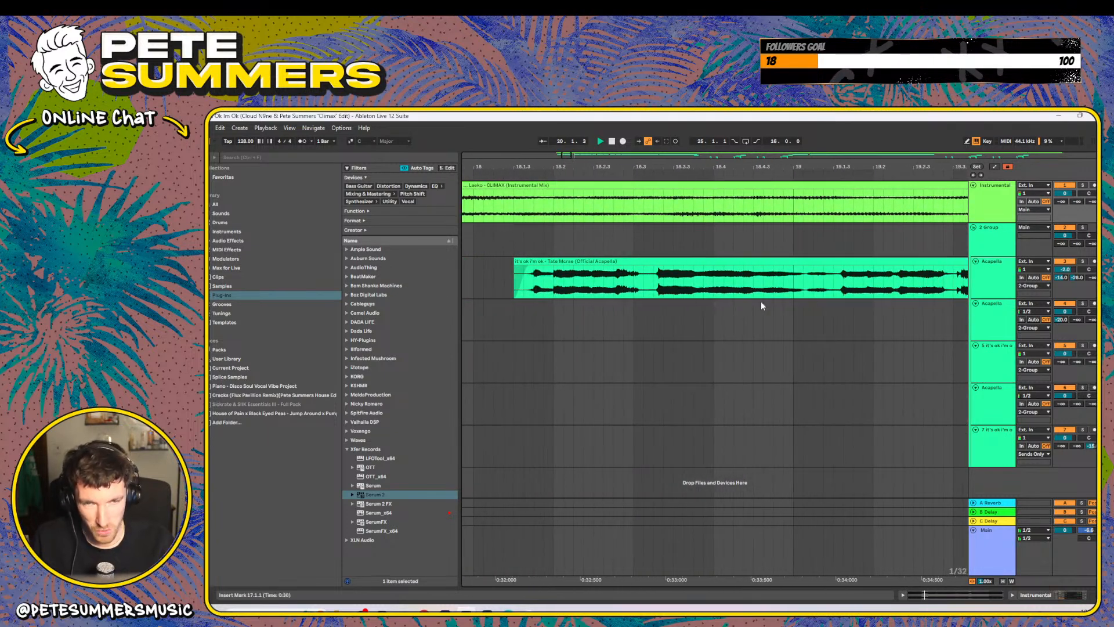
{"action": "left_click_drag", "start_coordinate": [672, 170], "coordinate": [464, 116]}
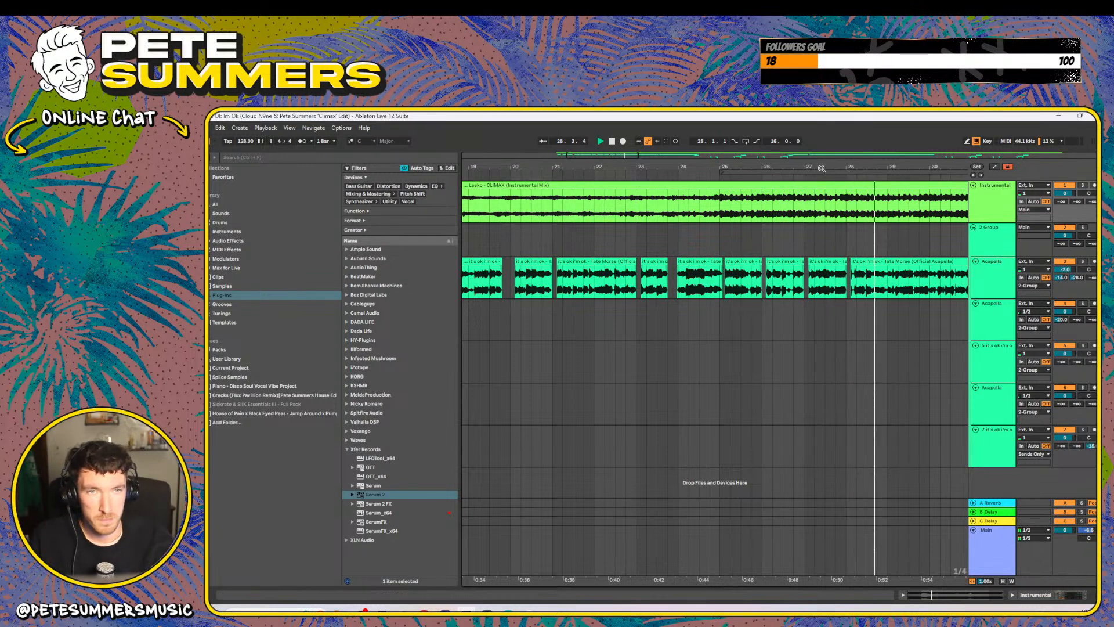
{"action": "left_click_drag", "start_coordinate": [821, 168], "coordinate": [502, 148]}
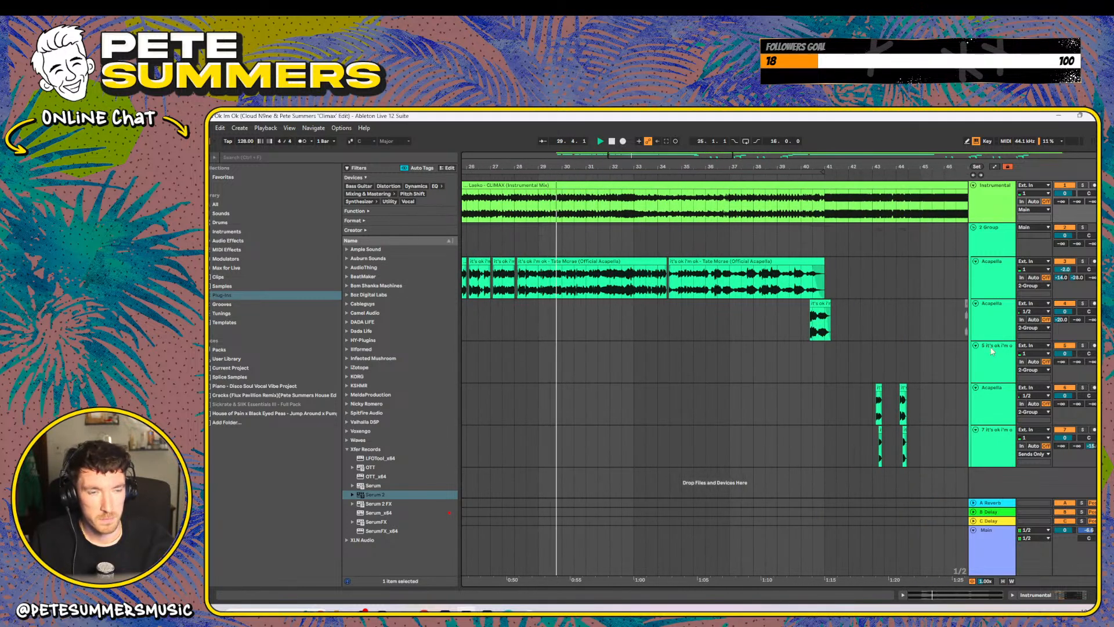
{"action": "left_click", "coordinate": [993, 553]}
{"action": "double_click", "coordinate": [993, 553]}
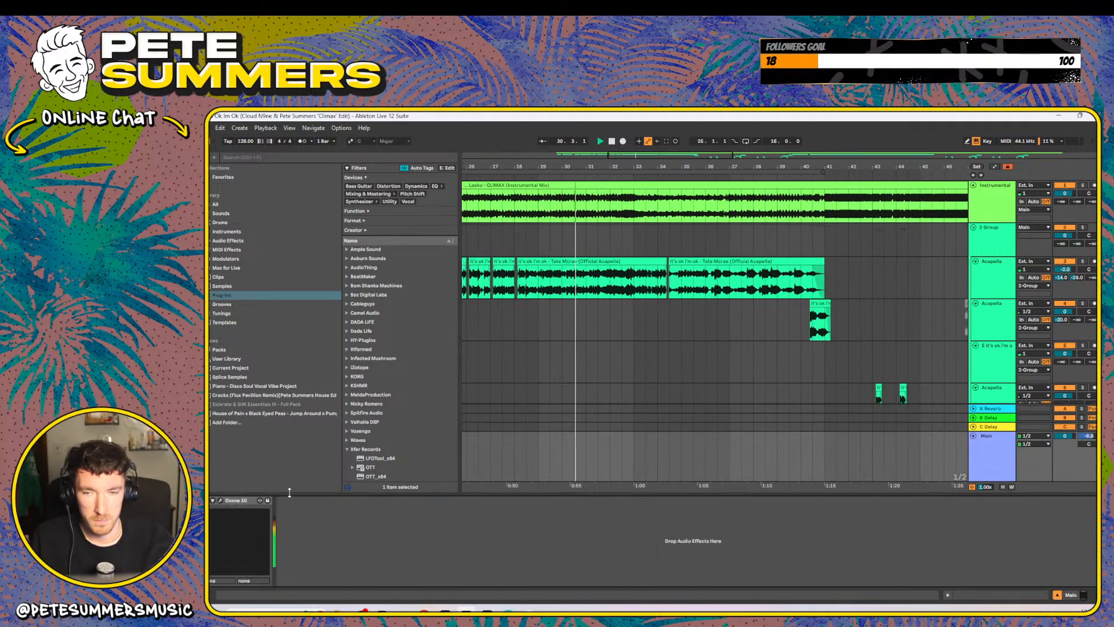
{"action": "left_click", "coordinate": [220, 501]}
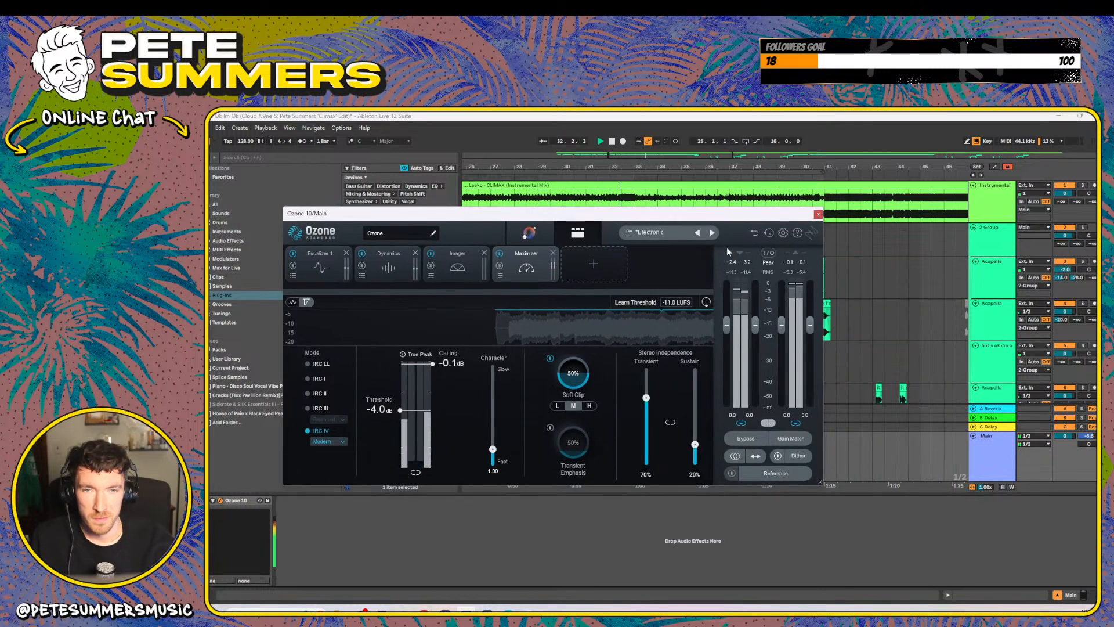
{"action": "left_click", "coordinate": [818, 214]}
- Display the main Acapella track's device chain and examine its Vocal Rider, Compressor, EQ Eight, OTT and Kickstart devices
{"action": "left_click_drag", "start_coordinate": [683, 166], "coordinate": [569, 165]}
{"action": "left_click", "coordinate": [978, 275]}
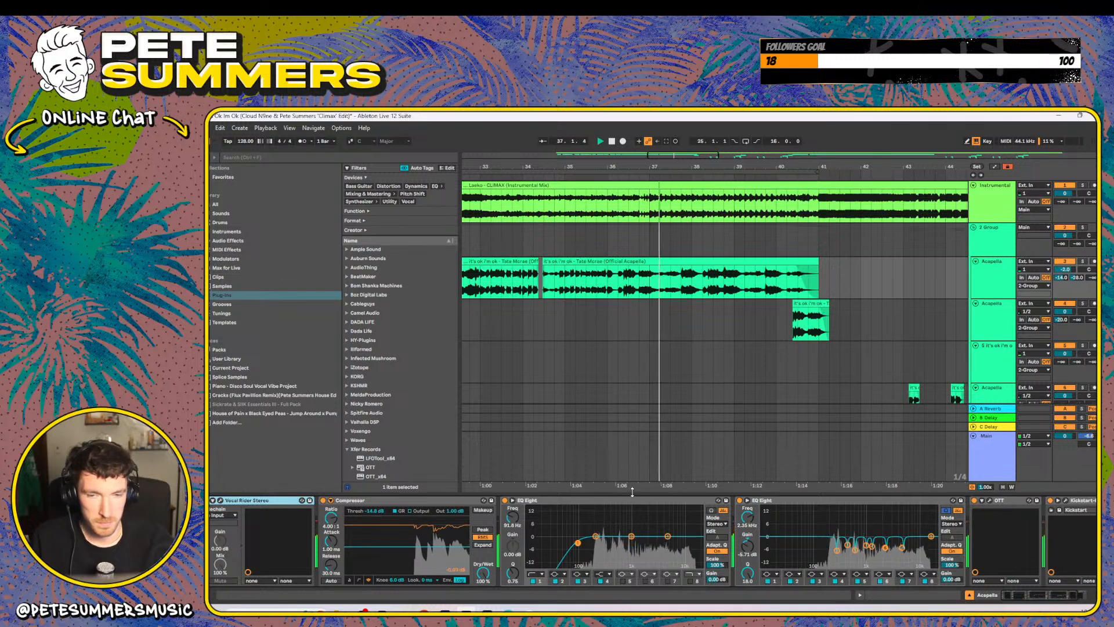
{"action": "left_click_drag", "start_coordinate": [631, 495], "coordinate": [631, 557]}
{"action": "double_click", "coordinate": [985, 276]}
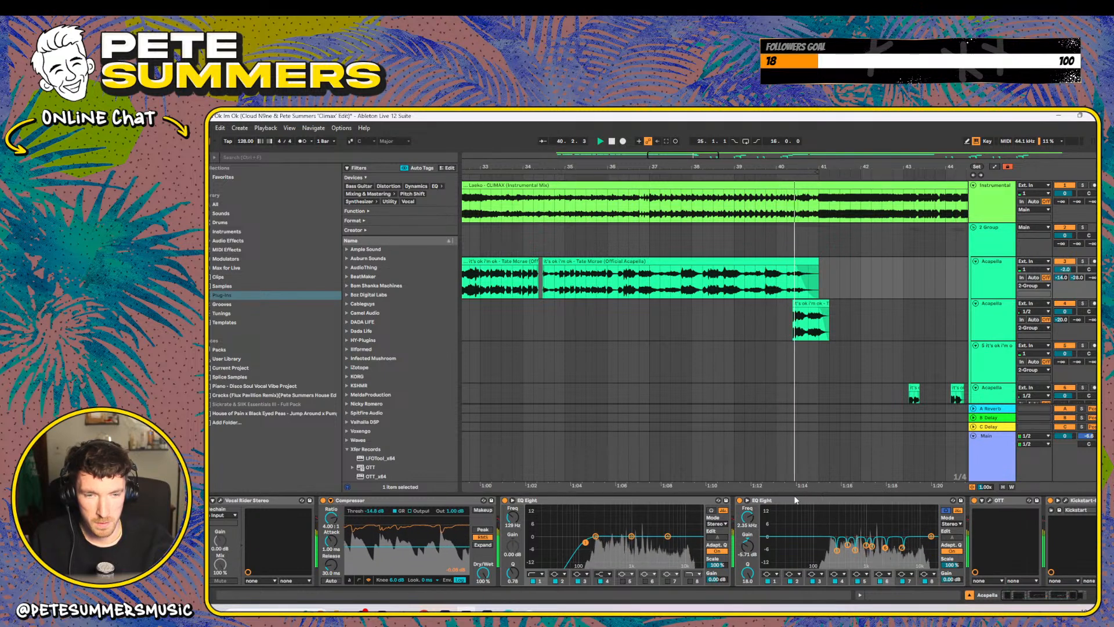
{"action": "left_click_drag", "start_coordinate": [797, 491], "coordinate": [785, 490]}
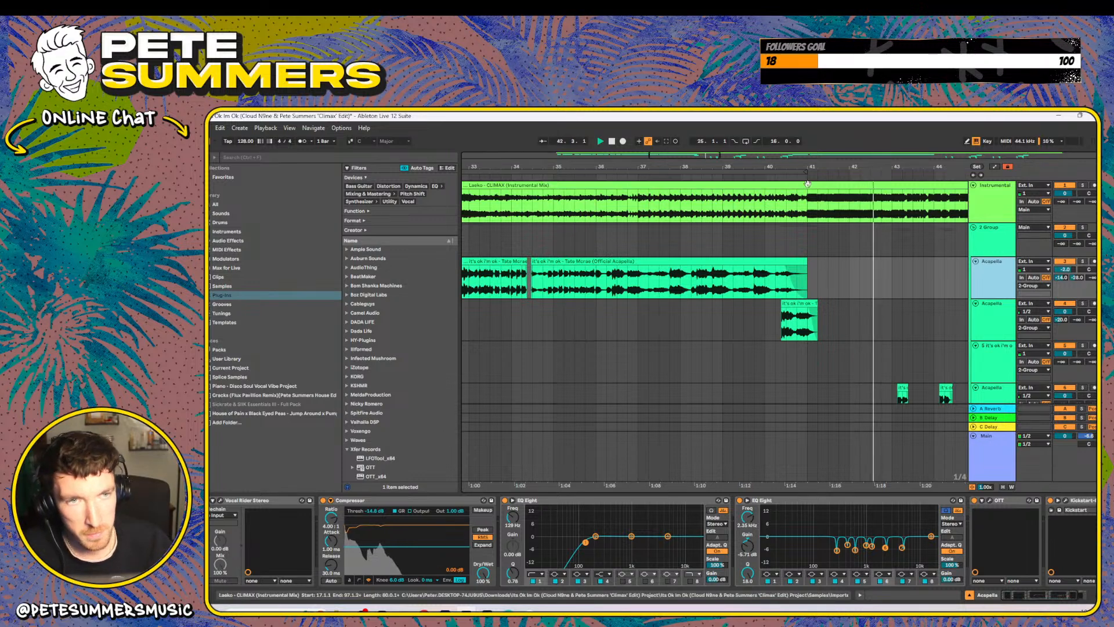
- Show the second Acapella track's Kickstart device, then display the automation lanes and examine the vocal automation around bar 57
{"action": "left_click_drag", "start_coordinate": [816, 166], "coordinate": [639, 125]}
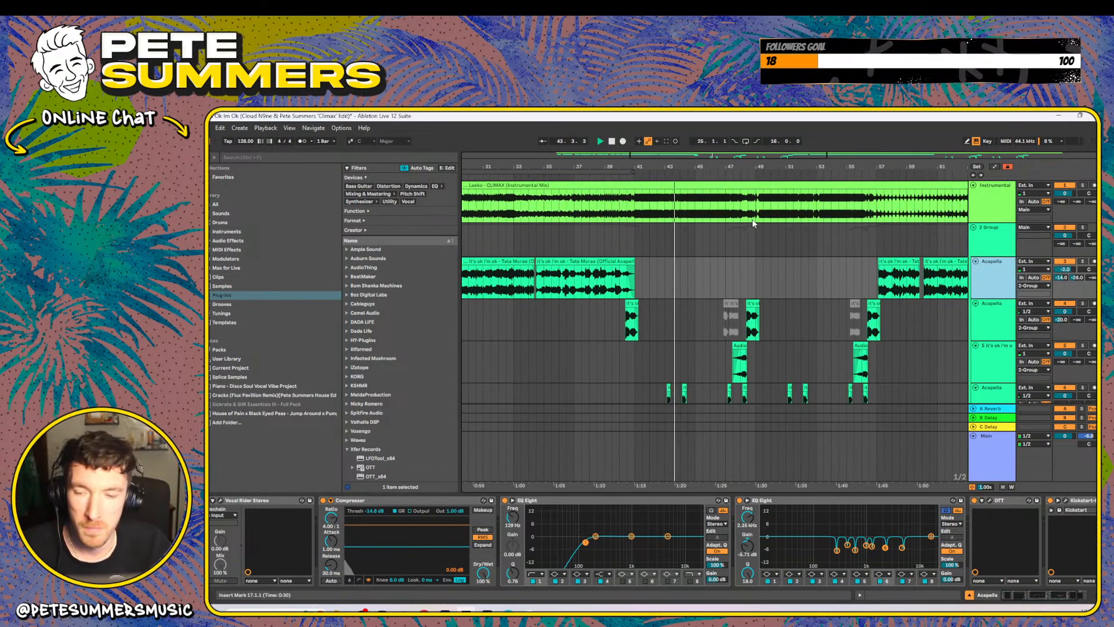
{"action": "left_click_drag", "start_coordinate": [730, 165], "coordinate": [723, 198]}
{"action": "scroll", "coordinate": [946, 297], "scroll_direction": "down", "scroll_amount": 3}
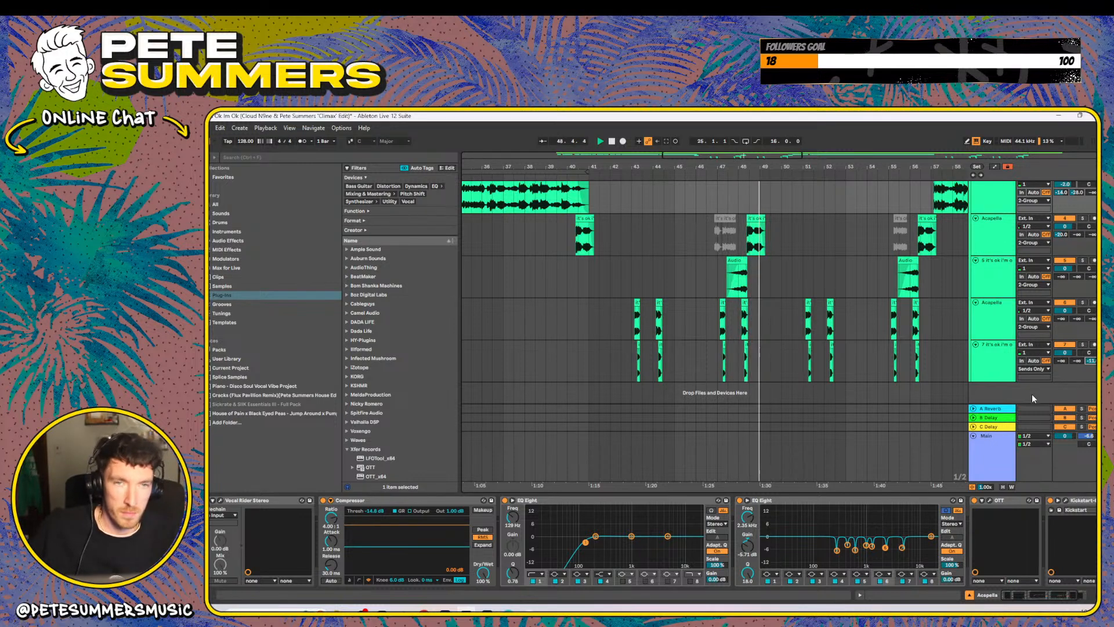
{"action": "left_click", "coordinate": [990, 231]}
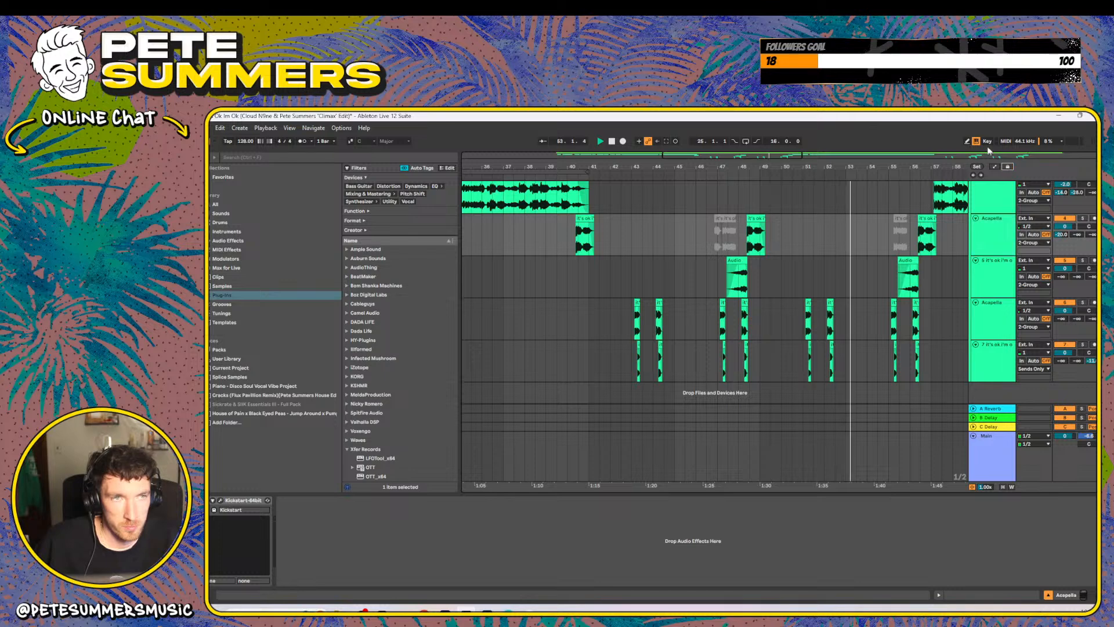
{"action": "left_click", "coordinate": [1006, 167]}
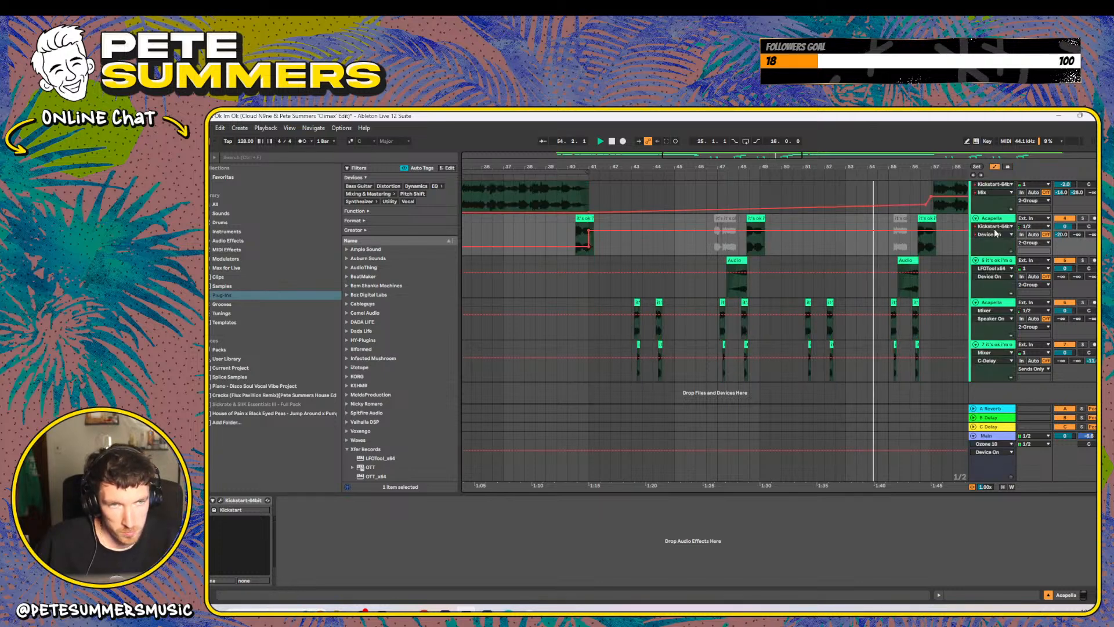
{"action": "left_click_drag", "start_coordinate": [859, 166], "coordinate": [648, 235]}
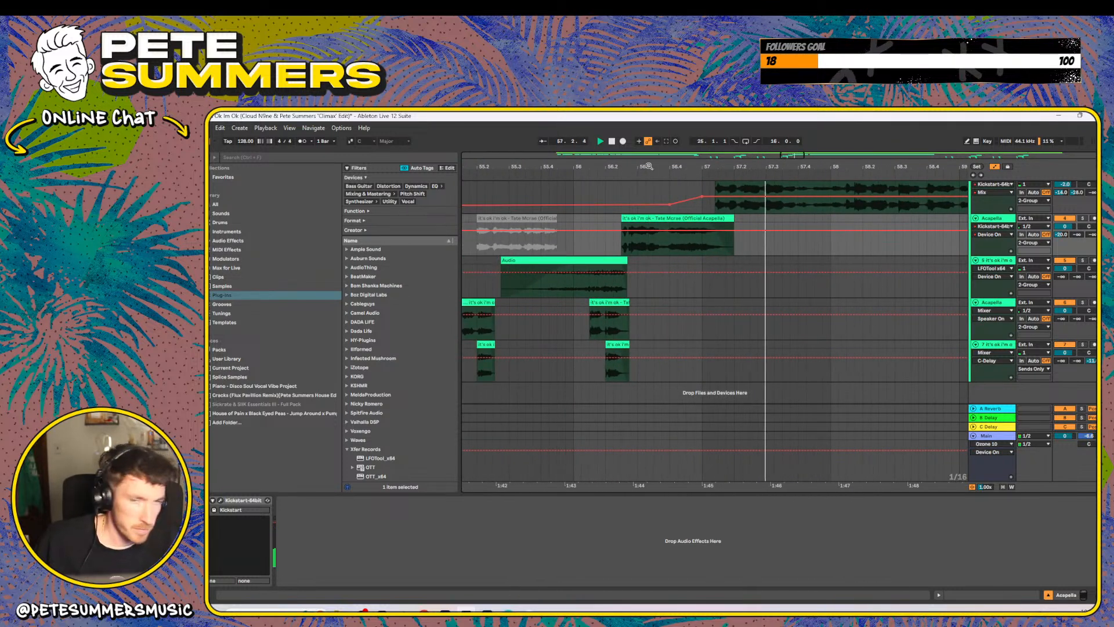
{"action": "left_click_drag", "start_coordinate": [669, 168], "coordinate": [663, 116]}
{"action": "scroll", "coordinate": [771, 256], "scroll_direction": "up", "scroll_amount": 2}
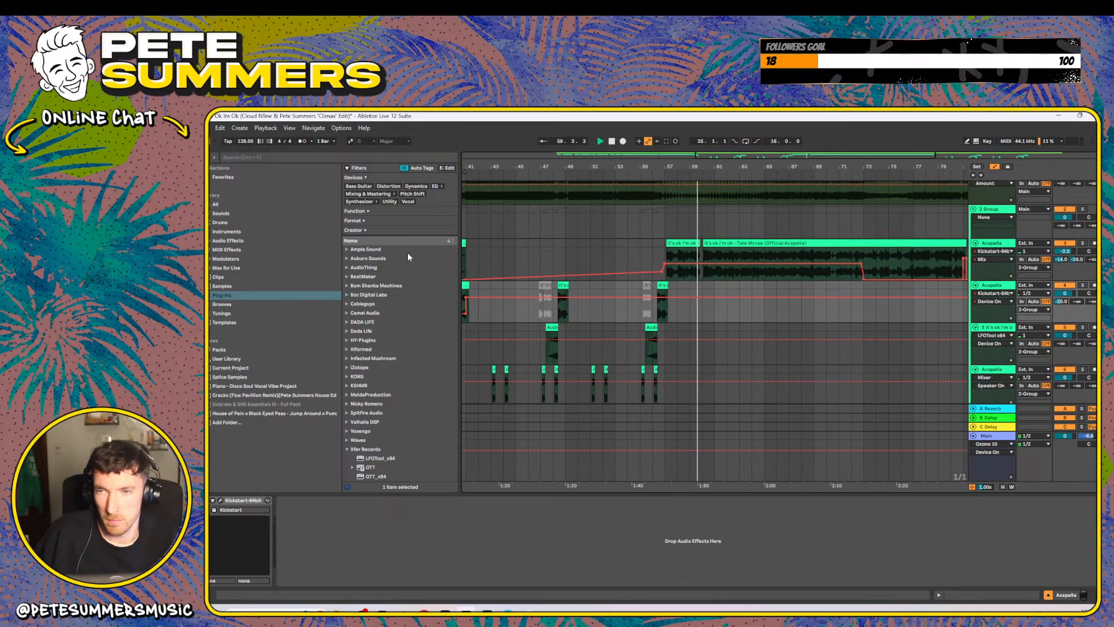
{"action": "left_click", "coordinate": [211, 128]}
{"action": "mouse_move", "coordinate": [243, 161]}
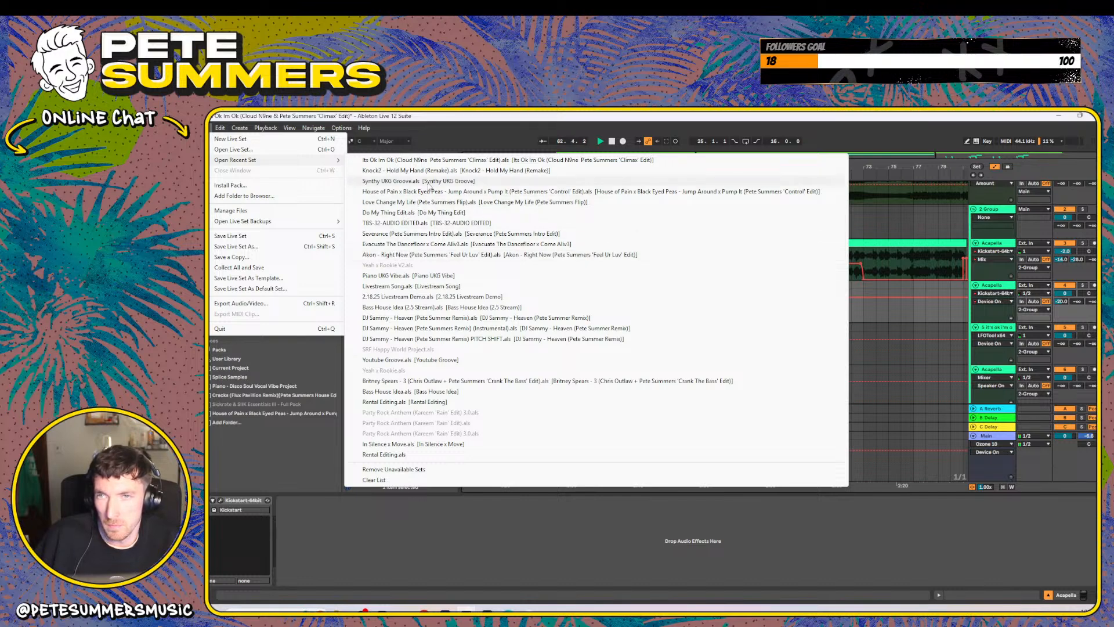
{"action": "left_click", "coordinate": [910, 168]}
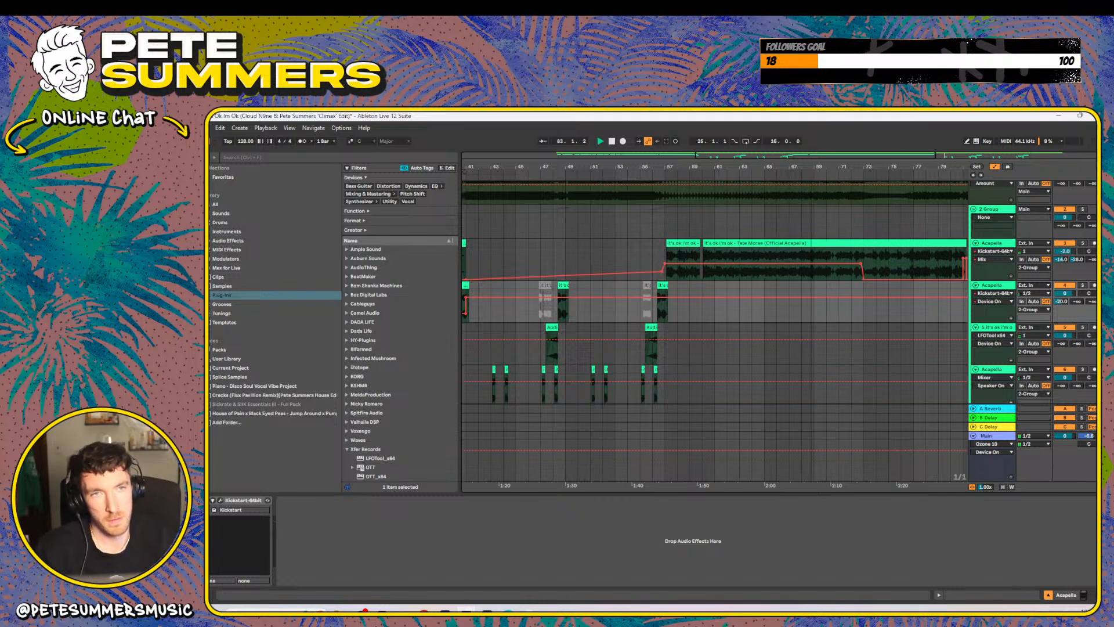
- Examine the rest of the arrangement, from the second acapella section to the end of the instrumental, during playback
{"action": "left_click_drag", "start_coordinate": [762, 165], "coordinate": [762, 136]}
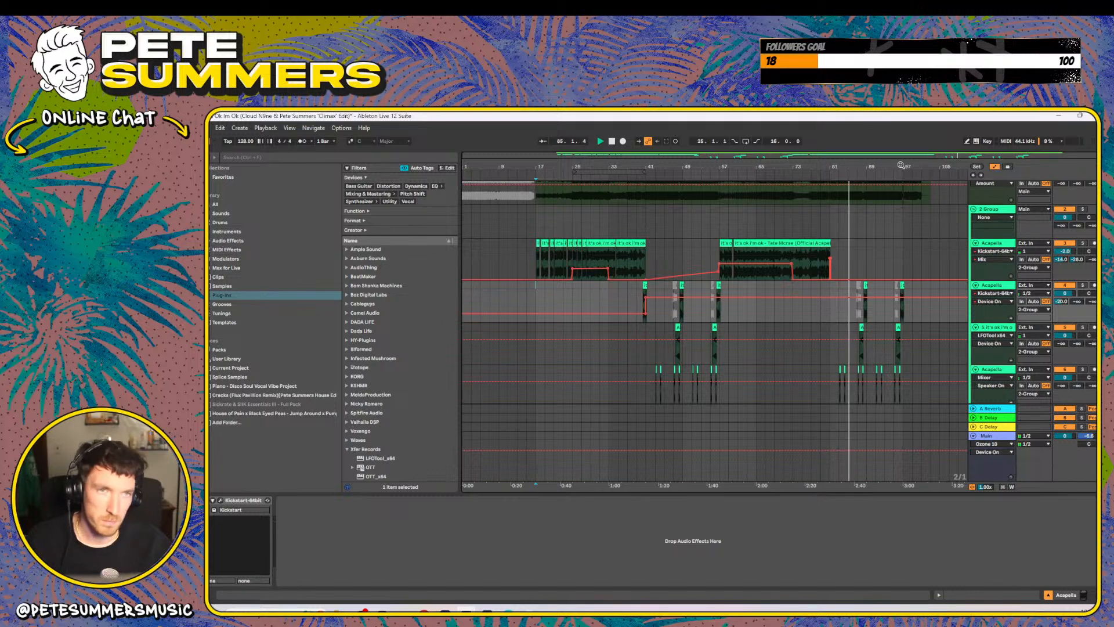
{"action": "left_click_drag", "start_coordinate": [901, 165], "coordinate": [817, 167]}
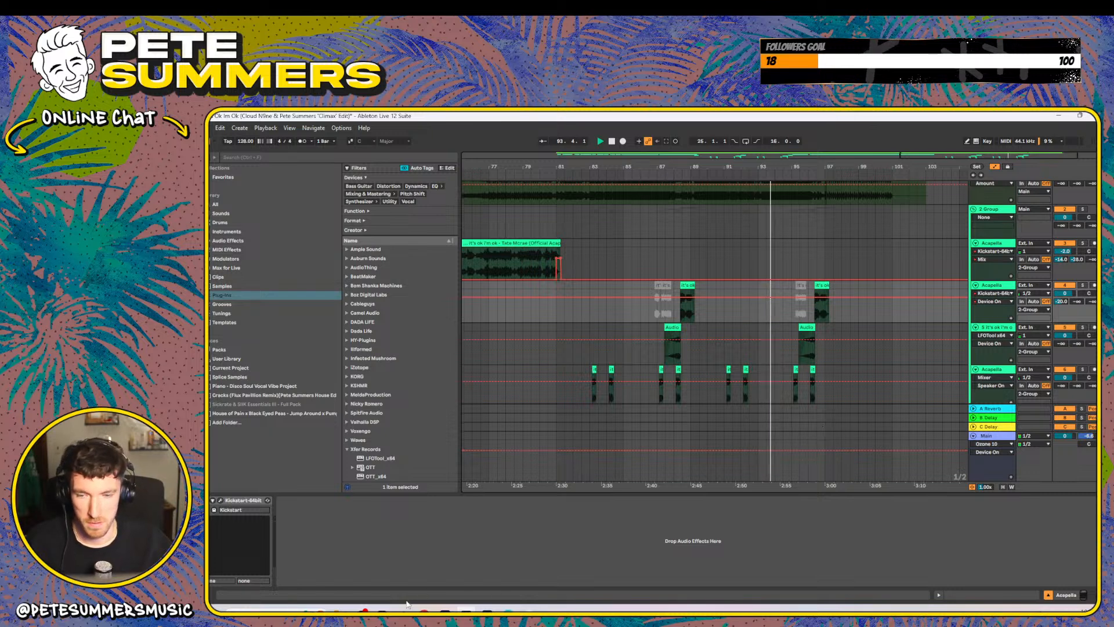
- Switch to OBS Studio, set the Desktop Audio level to -11.8 dB, then return to Ableton Live and stop playback
{"action": "key", "text": "alt+Tab"}
{"action": "left_click_drag", "start_coordinate": [696, 520], "coordinate": [607, 521]}
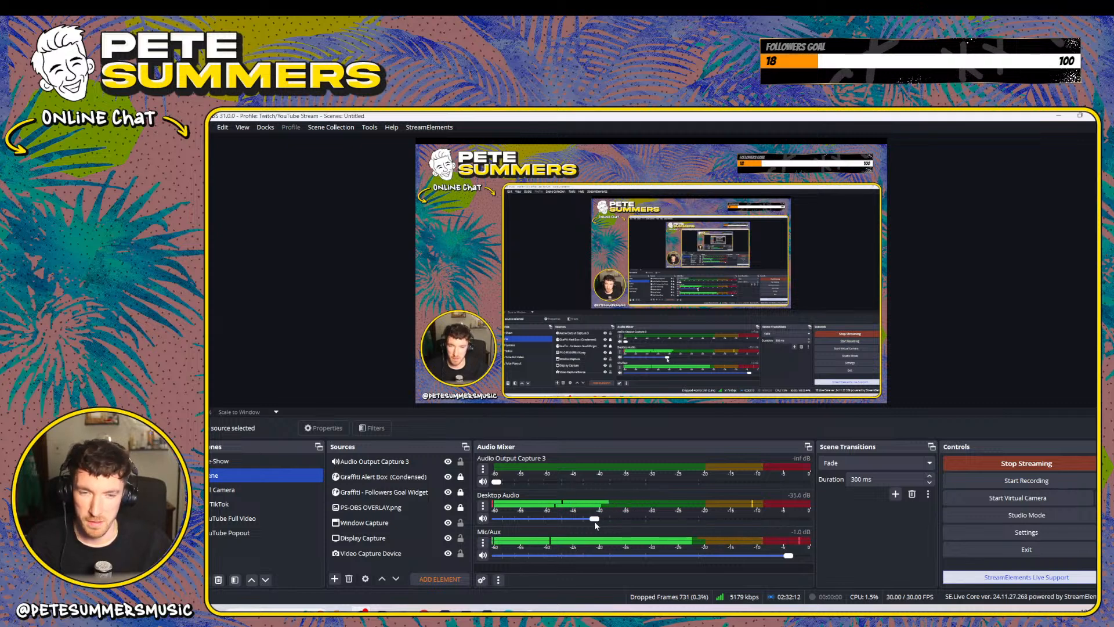
{"action": "left_click_drag", "start_coordinate": [594, 521], "coordinate": [687, 519]}
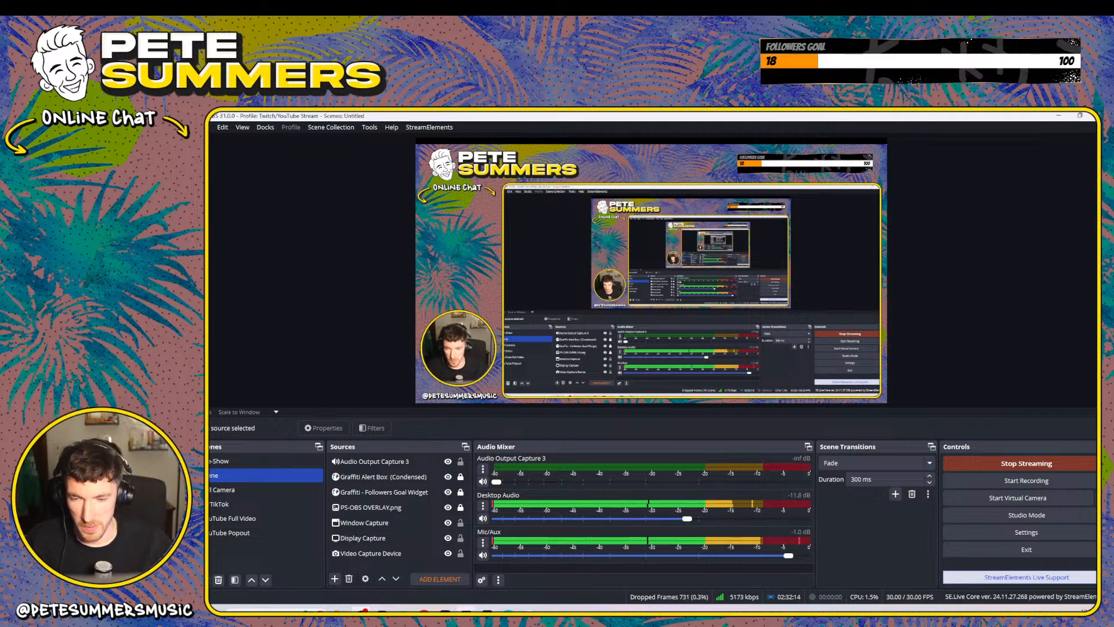
{"action": "key", "text": "alt+Tab"}
{"action": "key", "text": "space"}
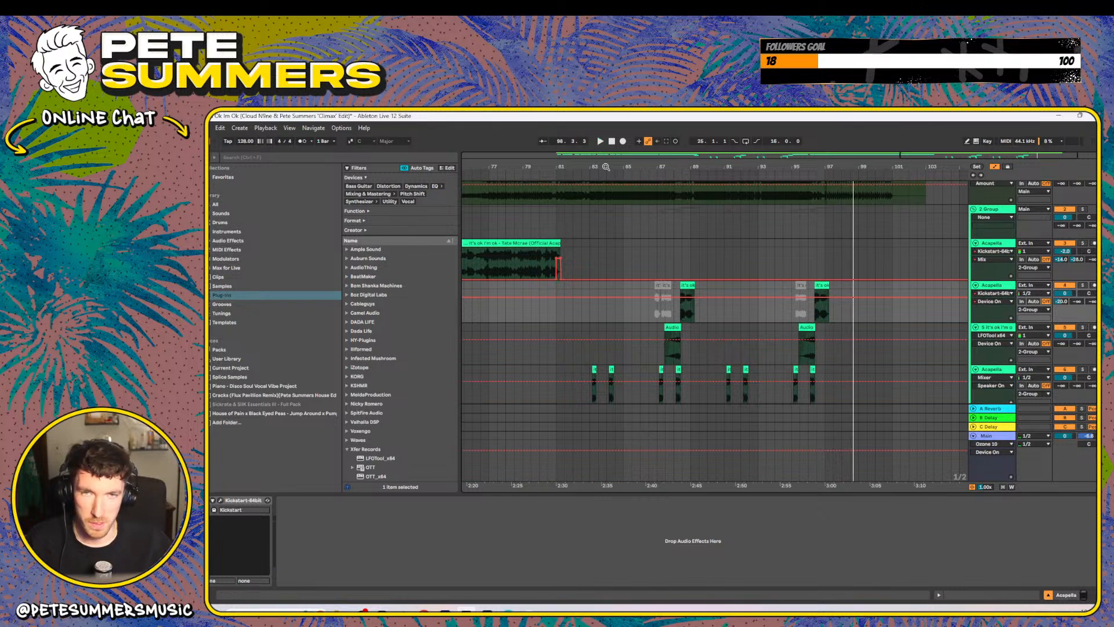
- Play the arrangement from bar 17 and open the second clip on the main Acapella track to inspect its waveform
{"action": "left_click_drag", "start_coordinate": [606, 166], "coordinate": [844, 167]}
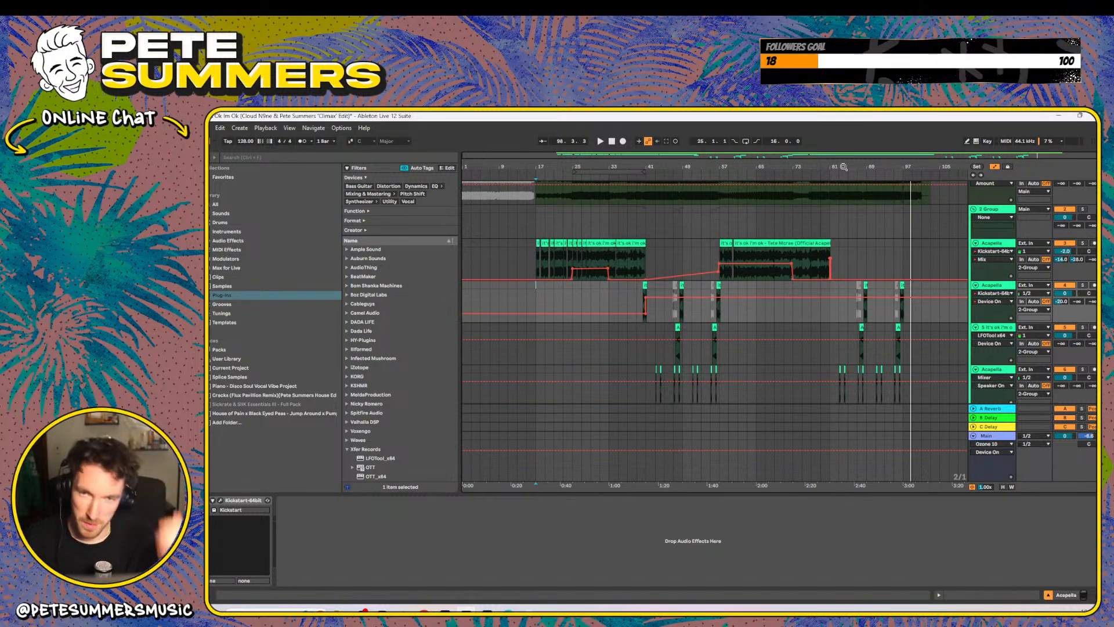
{"action": "left_click", "coordinate": [535, 175]}
{"action": "left_click_drag", "start_coordinate": [535, 167], "coordinate": [535, 218]}
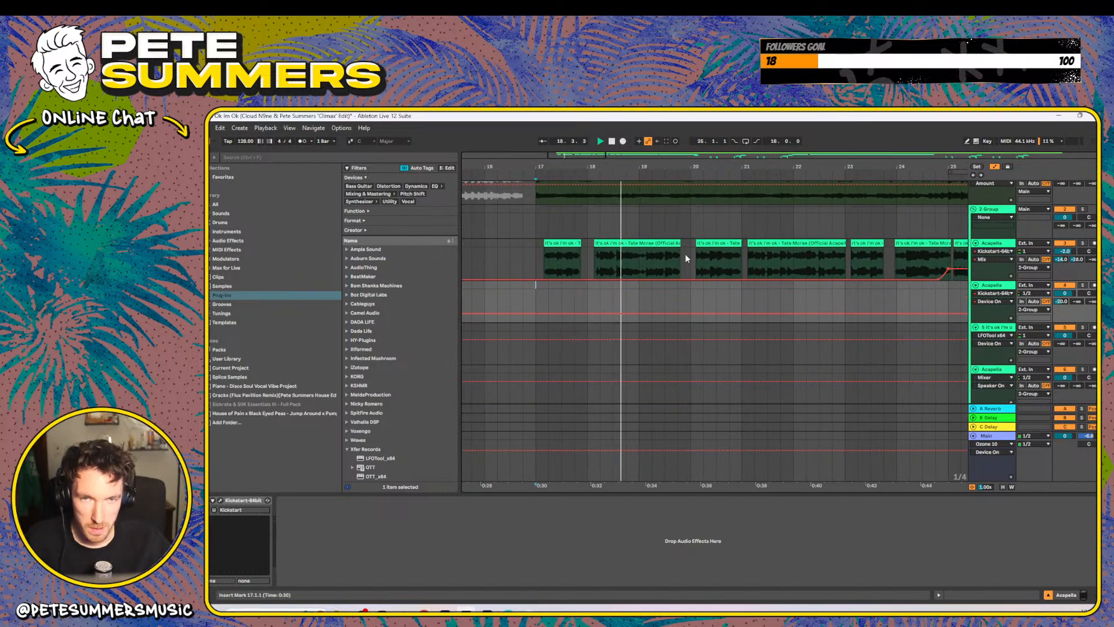
{"action": "left_click", "coordinate": [639, 256]}
{"action": "key", "text": "space"}
{"action": "key", "text": "space"}
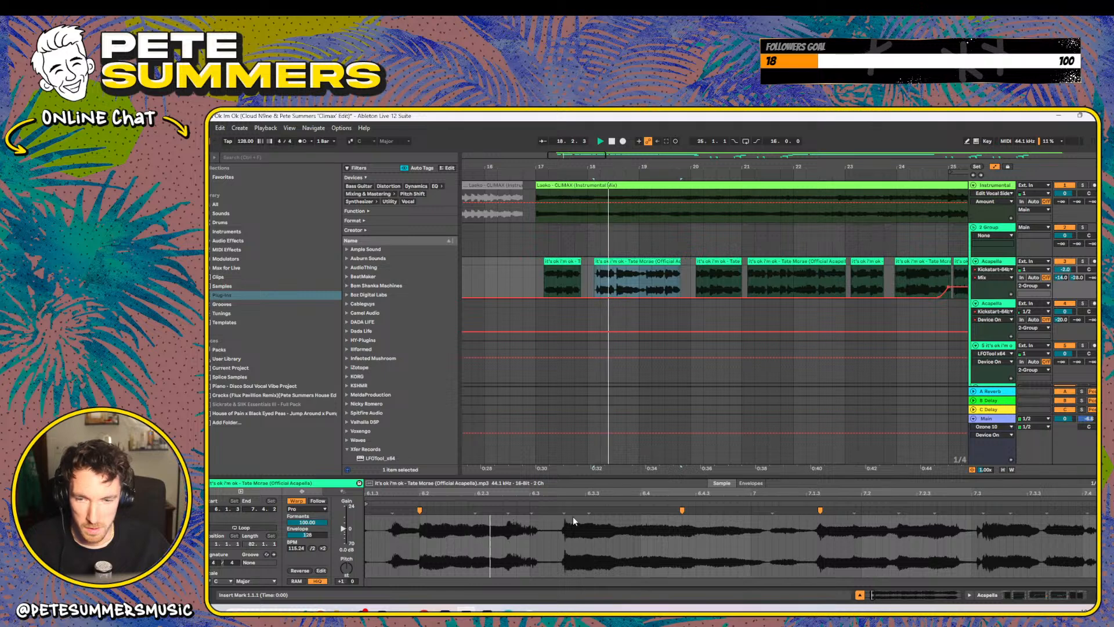
- Try delaying the vocal onset near 6.3 and the following phrase with warp markers, then undo the warp edits
{"action": "key", "text": "space"}
{"action": "double_click", "coordinate": [562, 510]}
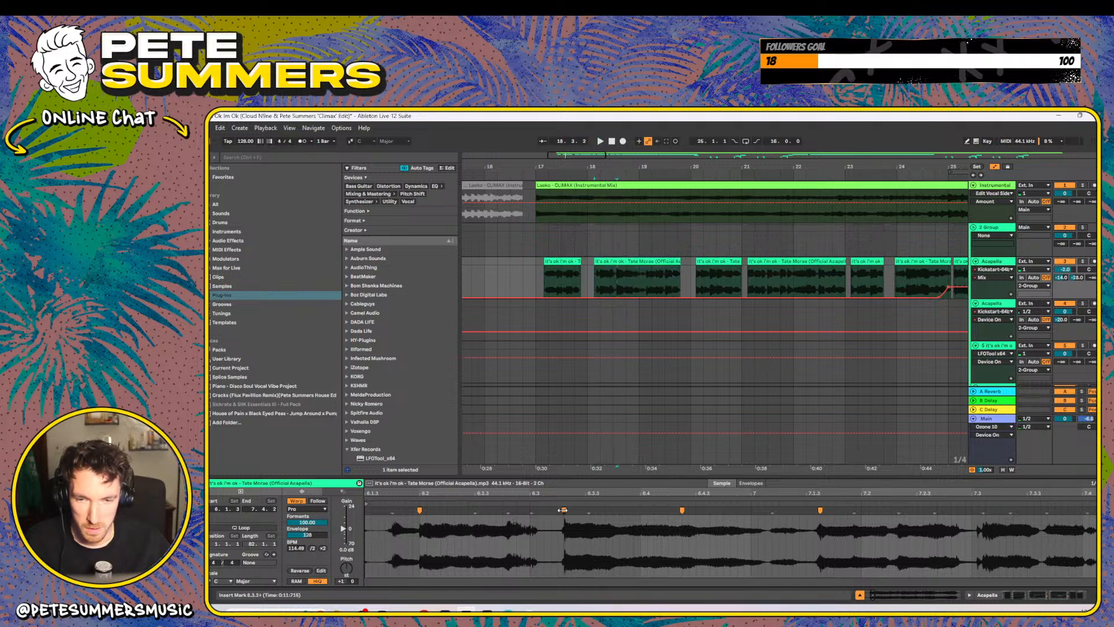
{"action": "left_click_drag", "start_coordinate": [565, 509], "coordinate": [578, 510]}
{"action": "key", "text": "space"}
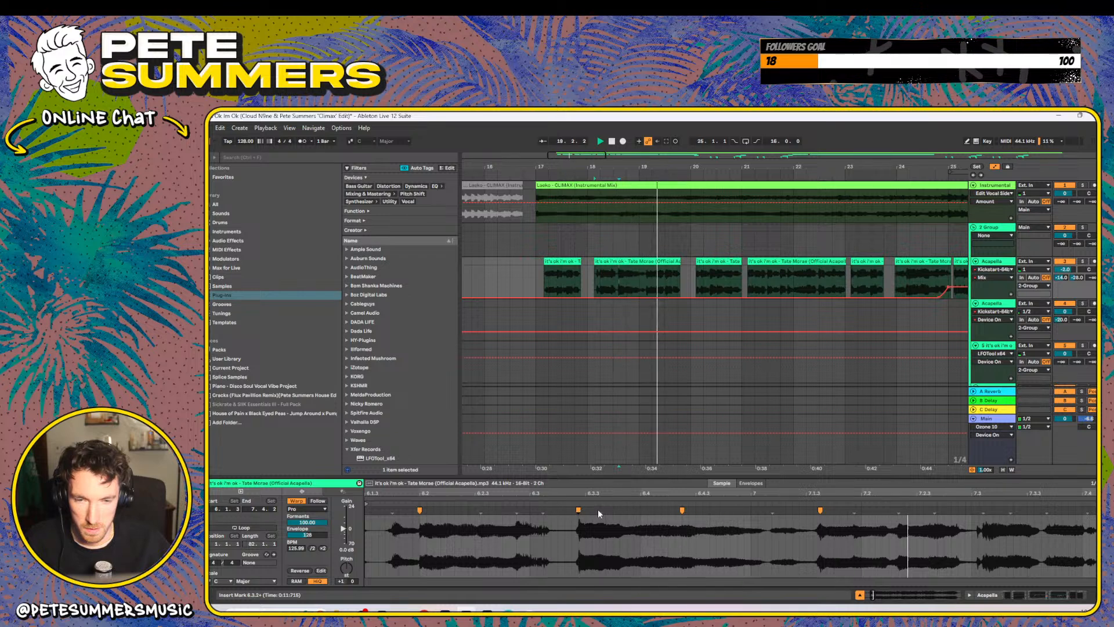
{"action": "double_click", "coordinate": [696, 510]}
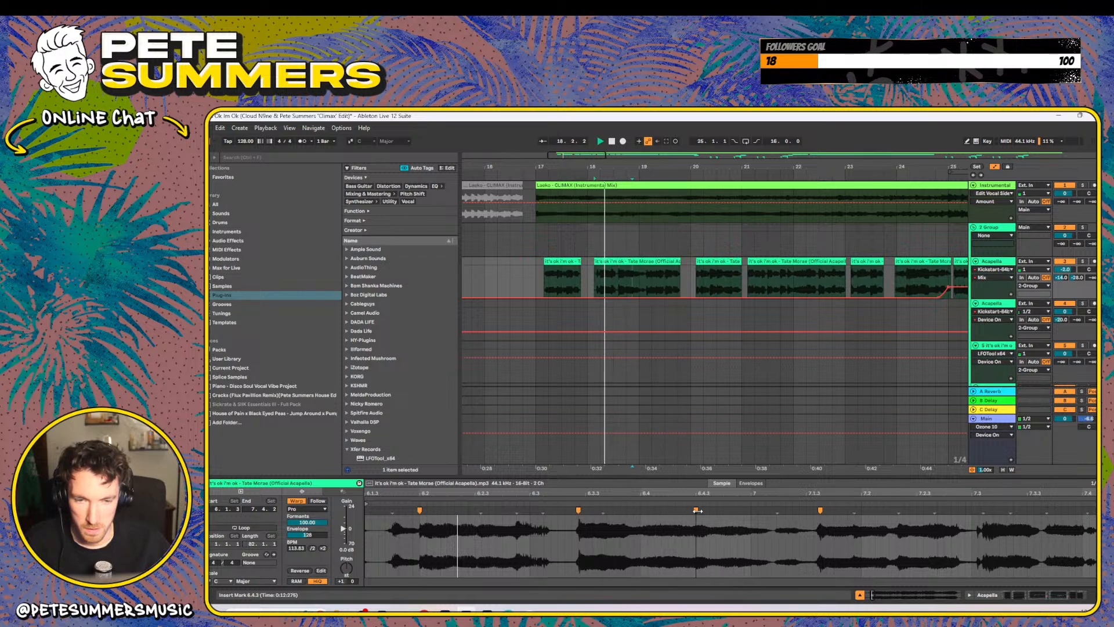
{"action": "left_click_drag", "start_coordinate": [579, 520], "coordinate": [573, 520]}
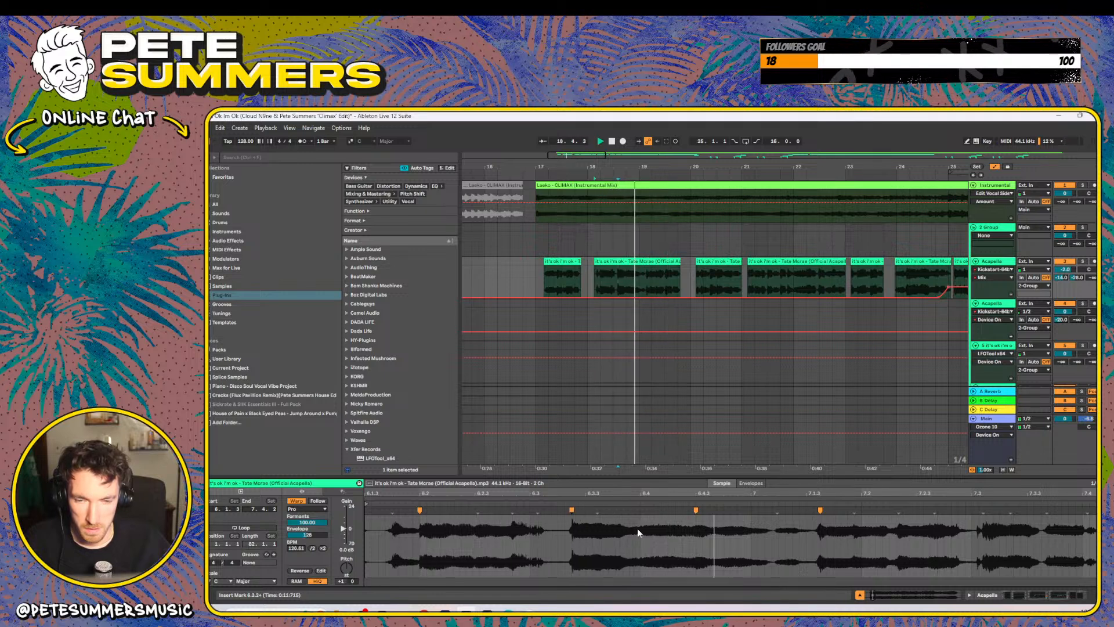
{"action": "key", "text": "ctrl+z"}
{"action": "key", "text": "ctrl+z"}
{"action": "key", "text": "ctrl+z"}
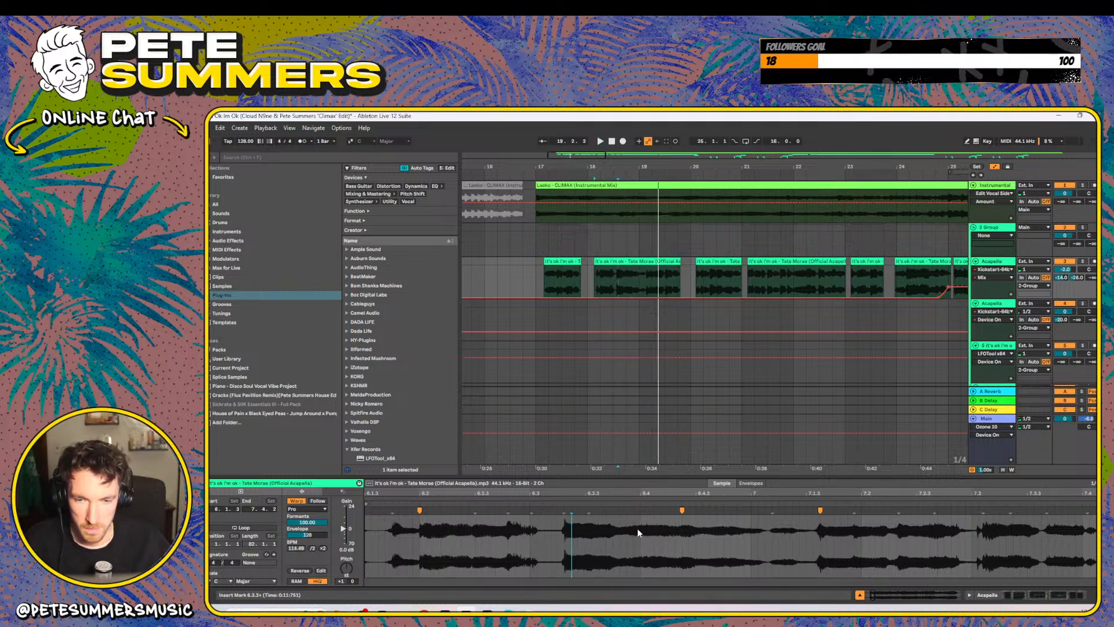
- Try pulling the vocal onset near 6.3 slightly earlier with a warp marker during playback, then restore its original timing
{"action": "key", "text": "space"}
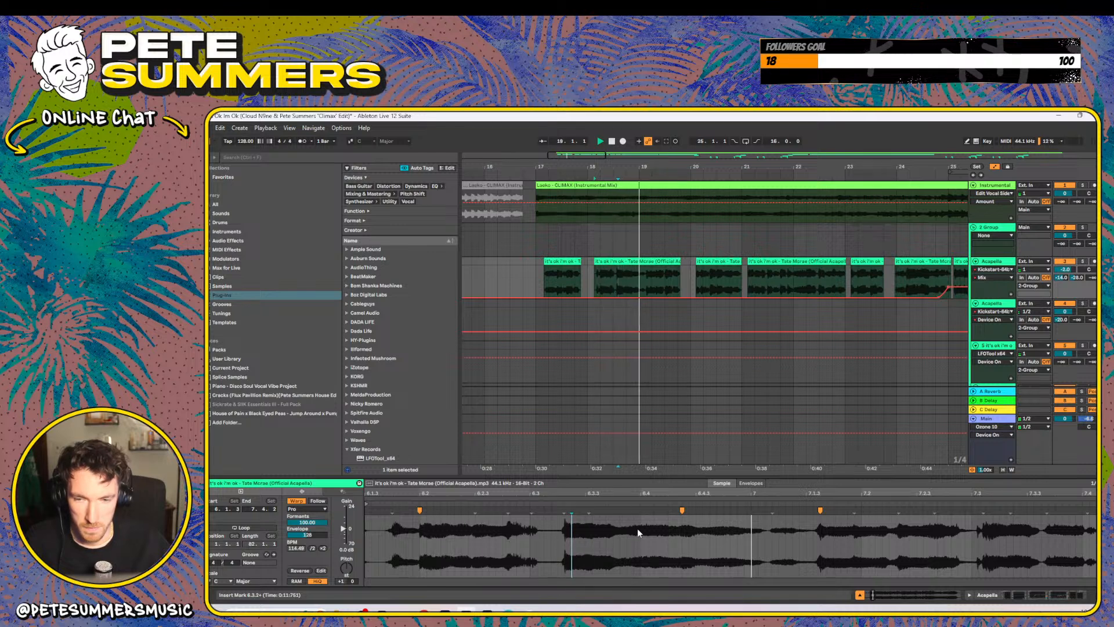
{"action": "mouse_move", "coordinate": [565, 510]}
{"action": "left_mouse_down"}
{"action": "mouse_move", "coordinate": [531, 511]}
{"action": "mouse_move", "coordinate": [557, 522]}
{"action": "left_mouse_up"}
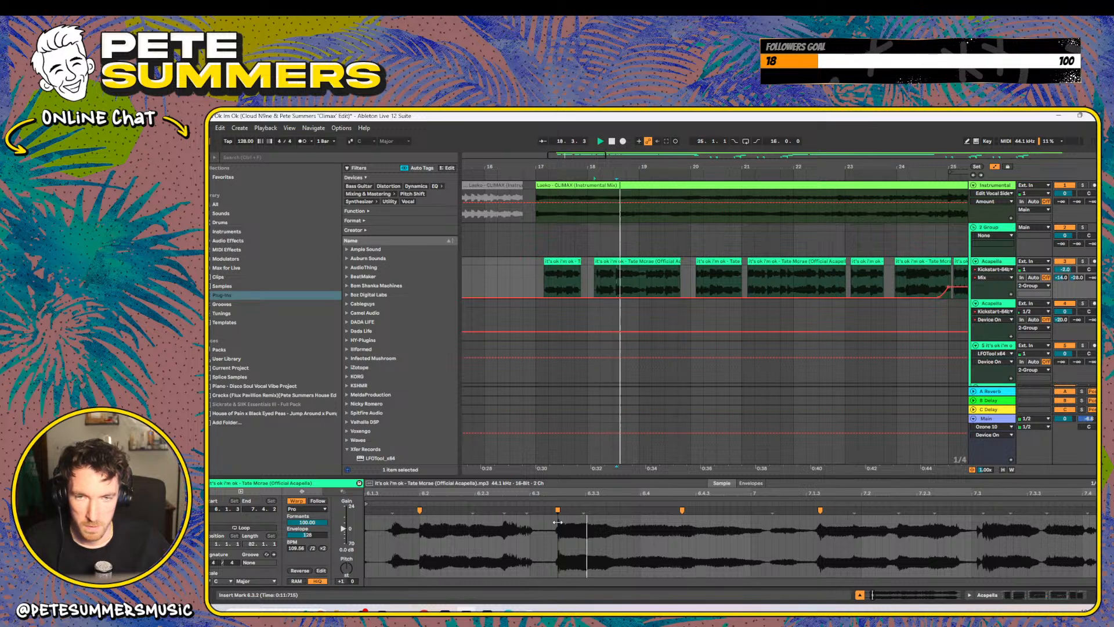
{"action": "left_click_drag", "start_coordinate": [557, 523], "coordinate": [563, 519]}
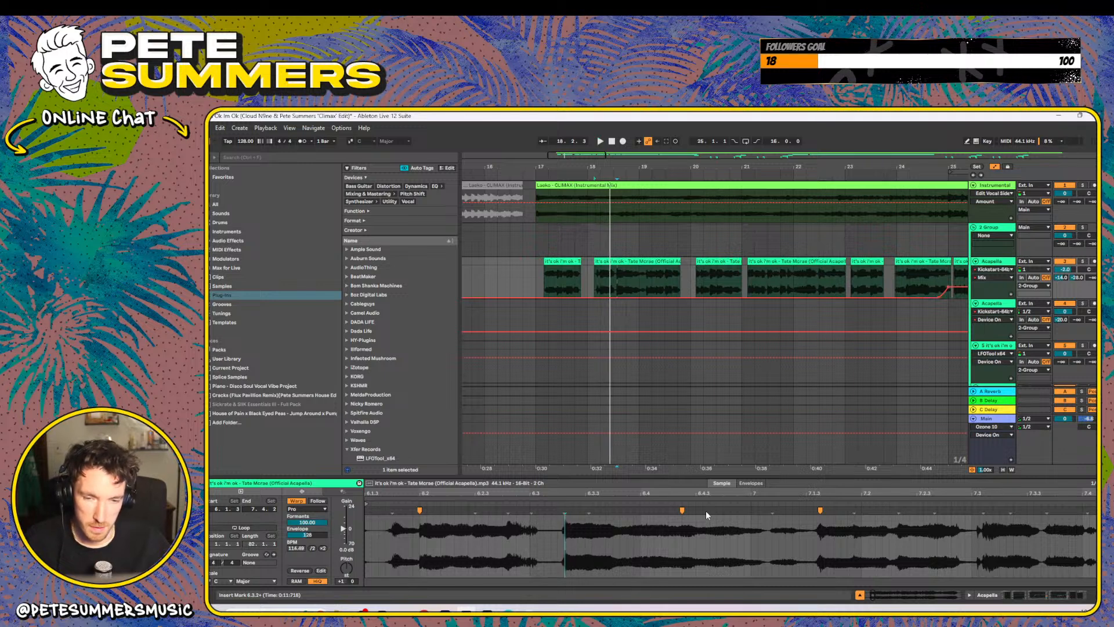
- Hide the clip's sample view and save the current Live Set
{"action": "key", "text": "ctrl+alt+l"}
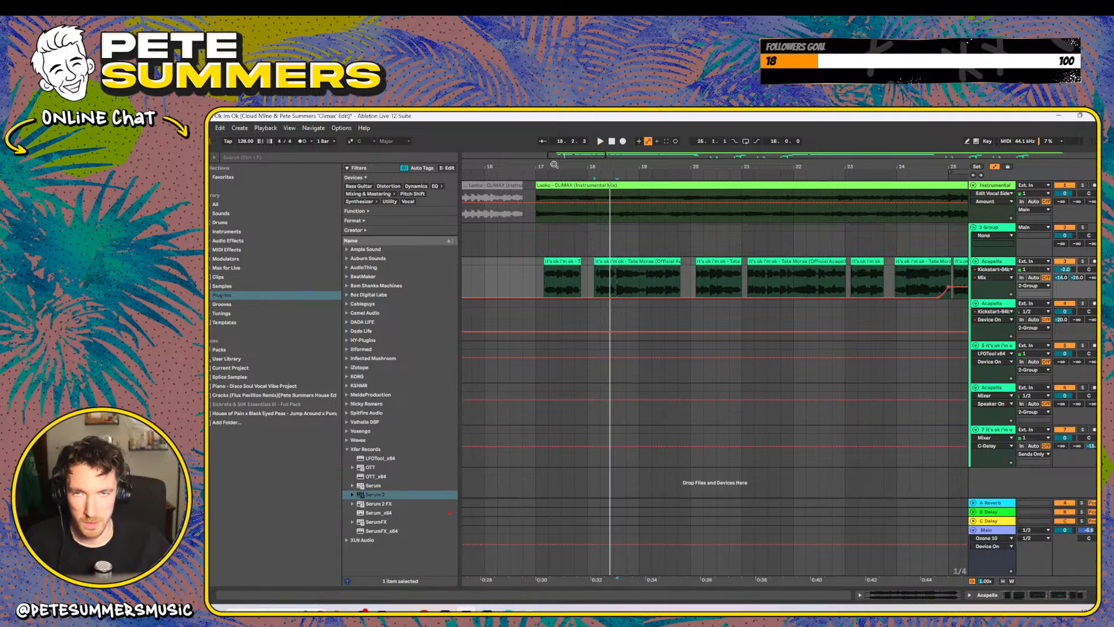
{"action": "left_click_drag", "start_coordinate": [555, 165], "coordinate": [548, 124]}
{"action": "left_click", "coordinate": [211, 128]}
{"action": "left_click", "coordinate": [233, 236]}
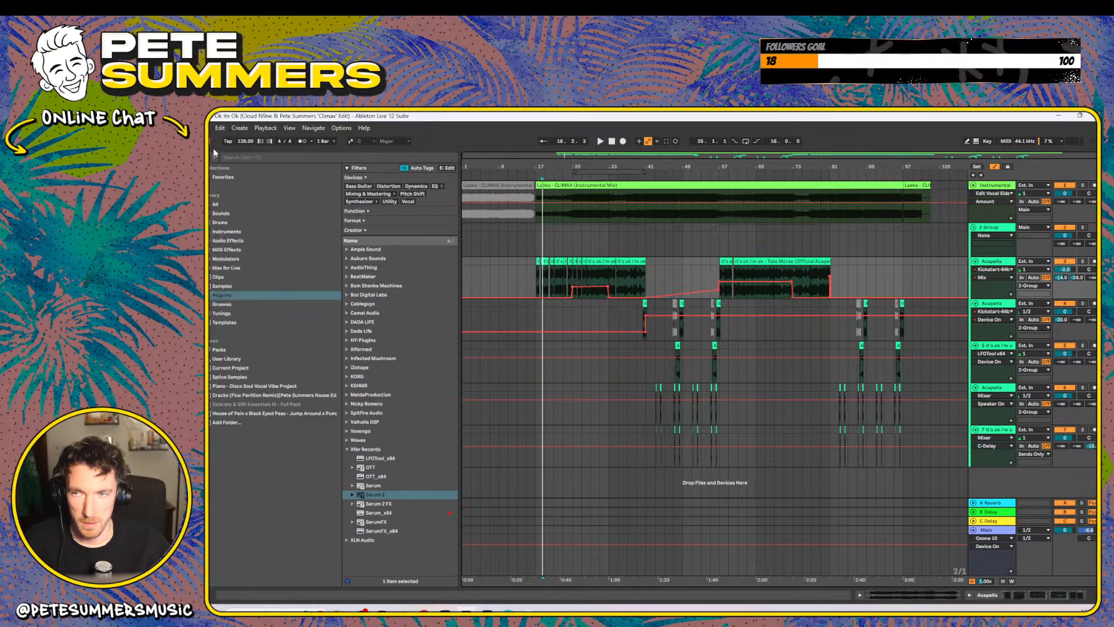
- Open the recent set Synthy UKG Groove and look over its drum and percussion tracks
{"action": "left_click", "coordinate": [220, 128]}
{"action": "mouse_move", "coordinate": [273, 161]}
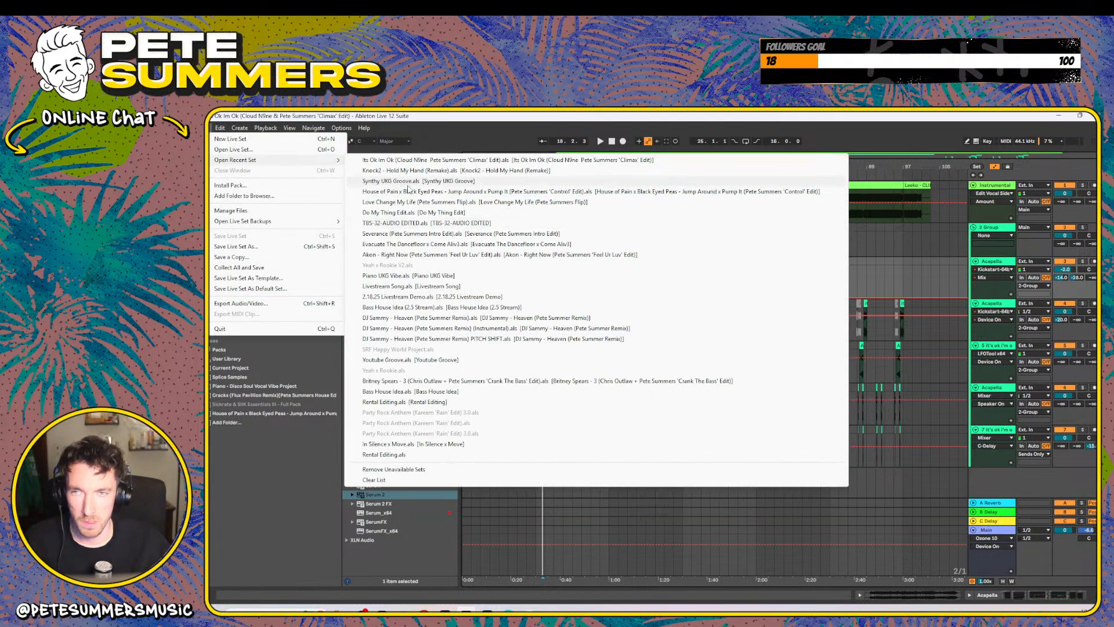
{"action": "left_click", "coordinate": [406, 181]}
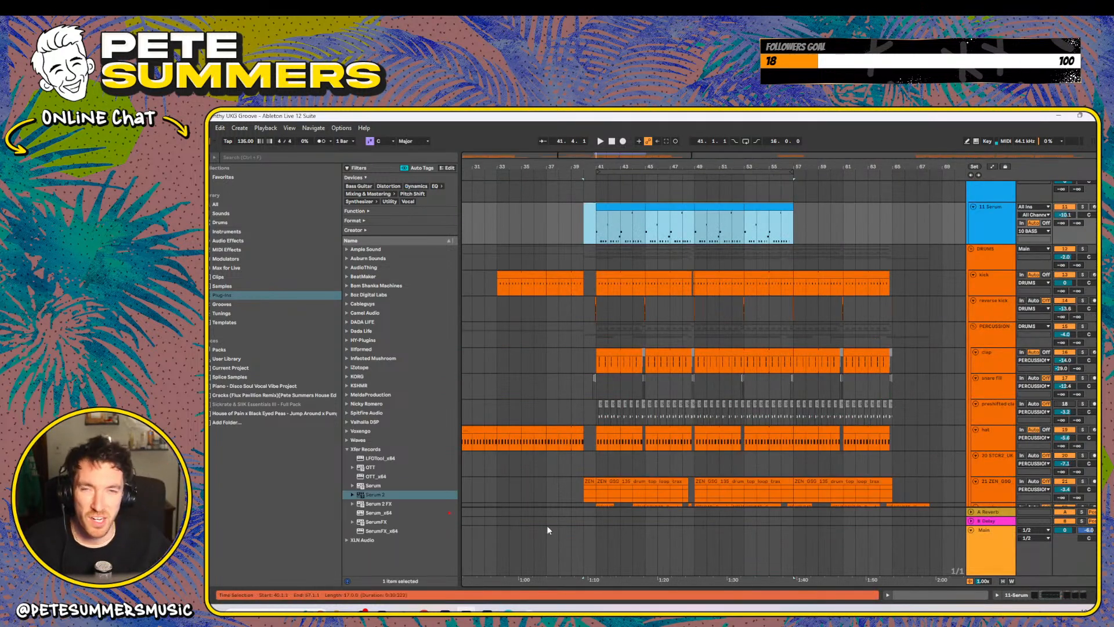
{"action": "left_click_drag", "start_coordinate": [548, 168], "coordinate": [626, 152]}
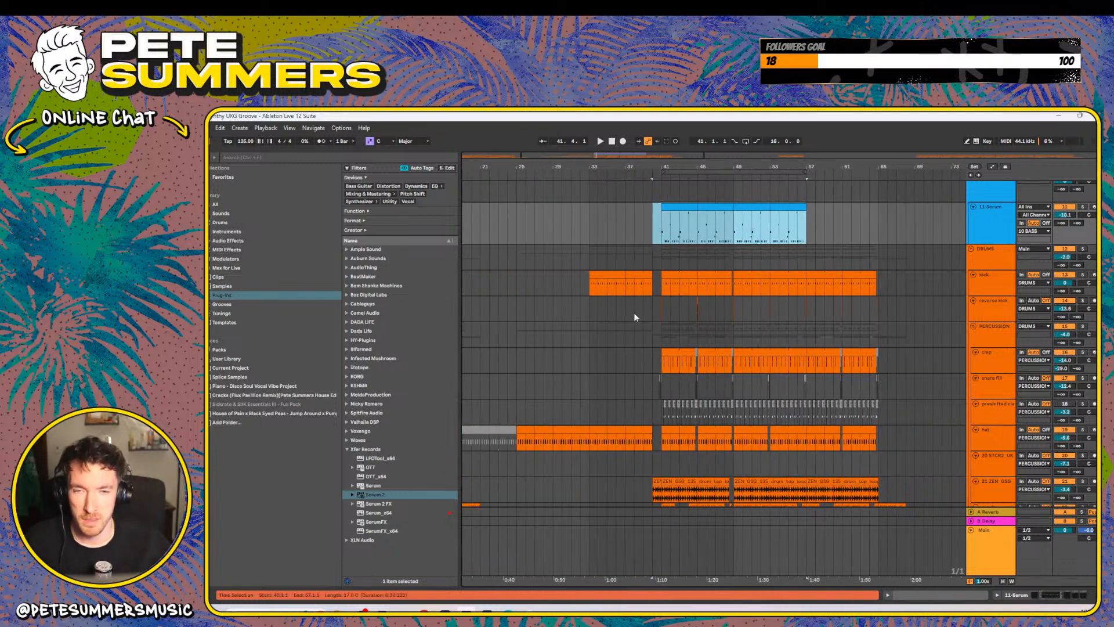
{"action": "scroll", "coordinate": [635, 316], "scroll_direction": "down", "scroll_amount": 5}
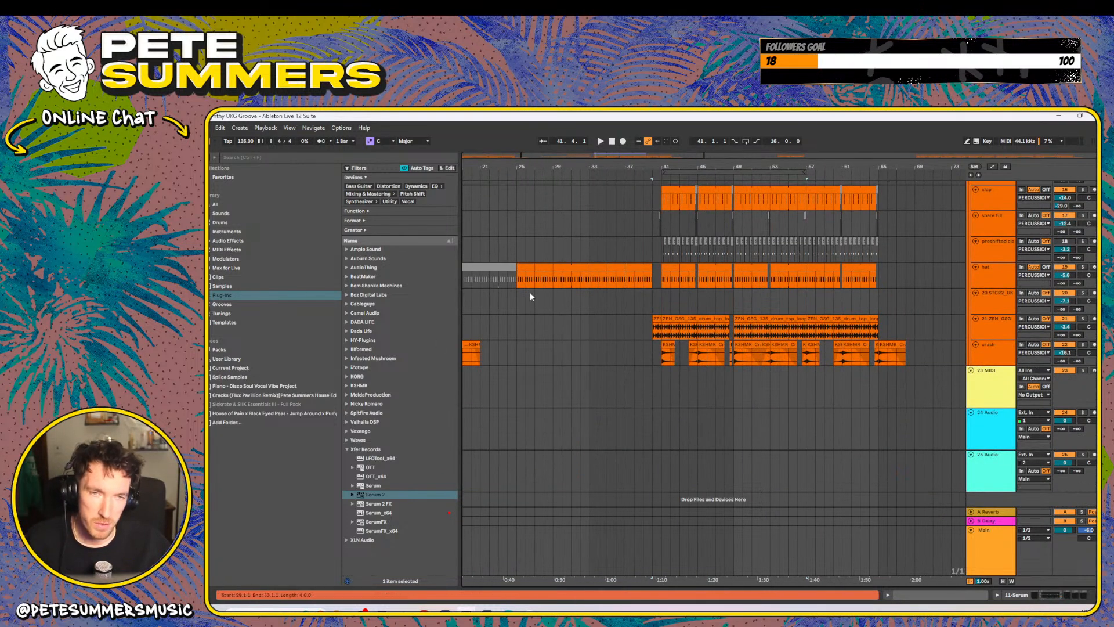
{"action": "scroll", "coordinate": [530, 296], "scroll_direction": "up", "scroll_amount": 3}
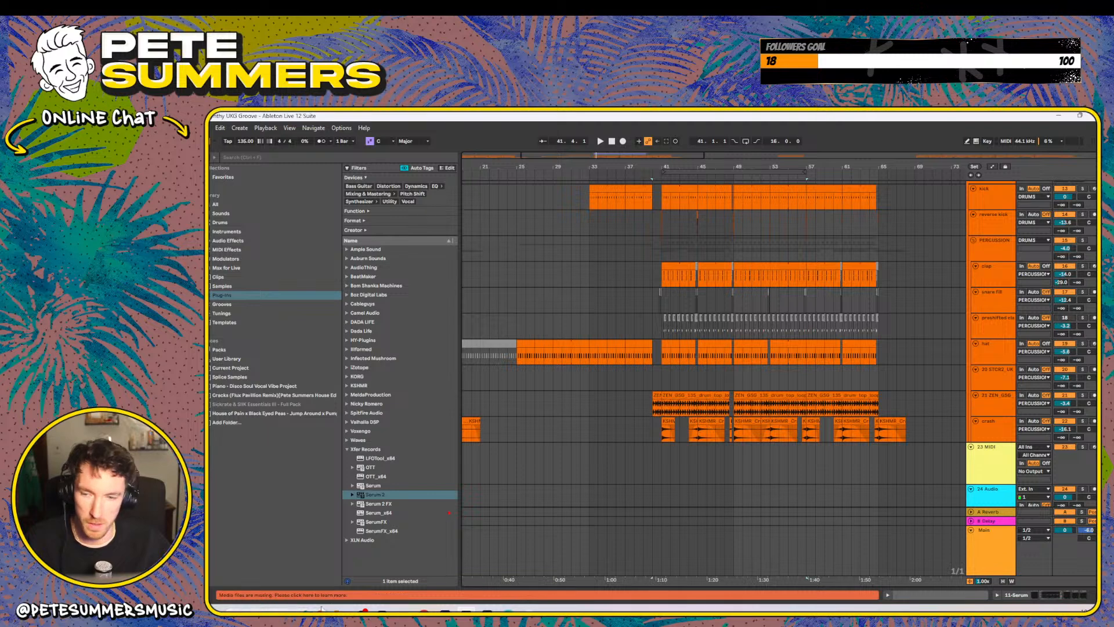
- Switch to File Explorer and unlock the external SSD by running SanDisk Drive Unlock from the SanDisk Unlocker drive
{"action": "mouse_move", "coordinate": [340, 612]}
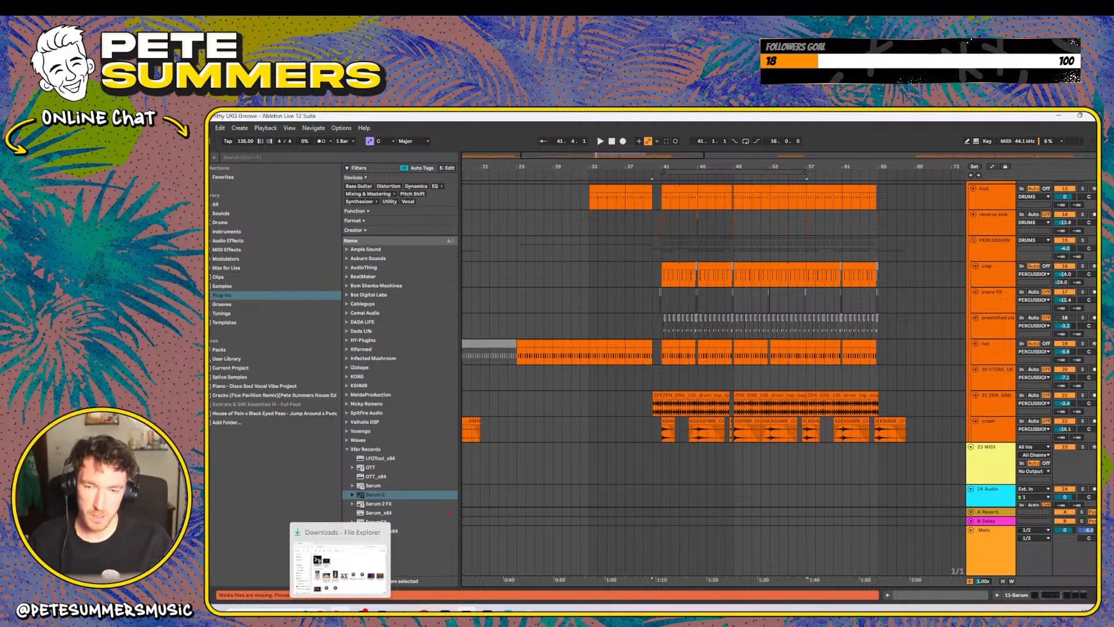
{"action": "left_click", "coordinate": [340, 560]}
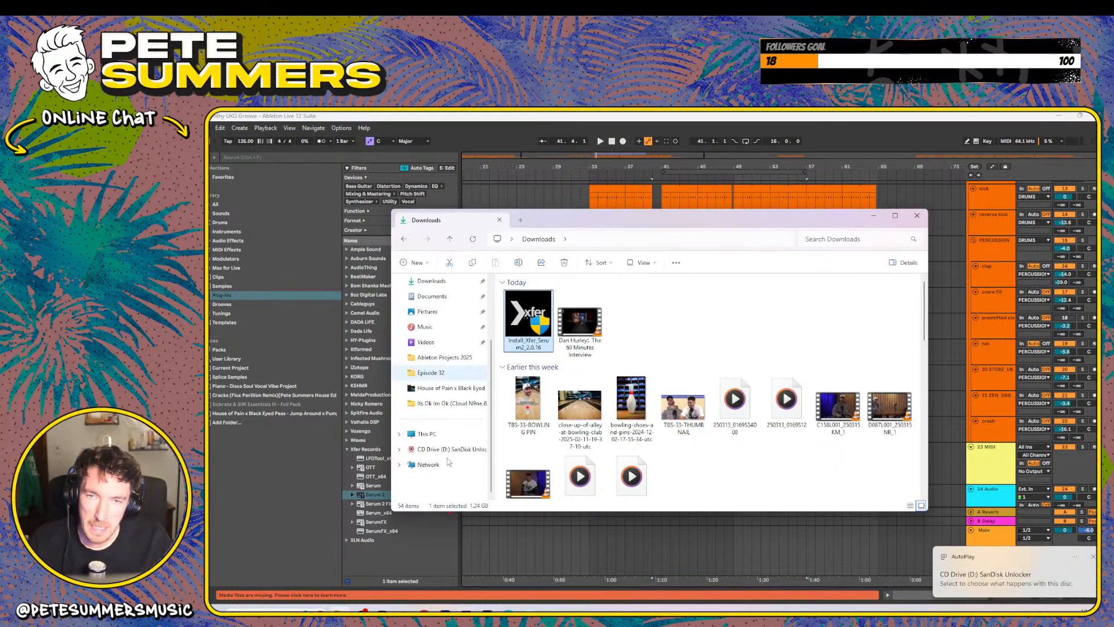
{"action": "left_click", "coordinate": [448, 449]}
{"action": "left_click", "coordinate": [531, 335]}
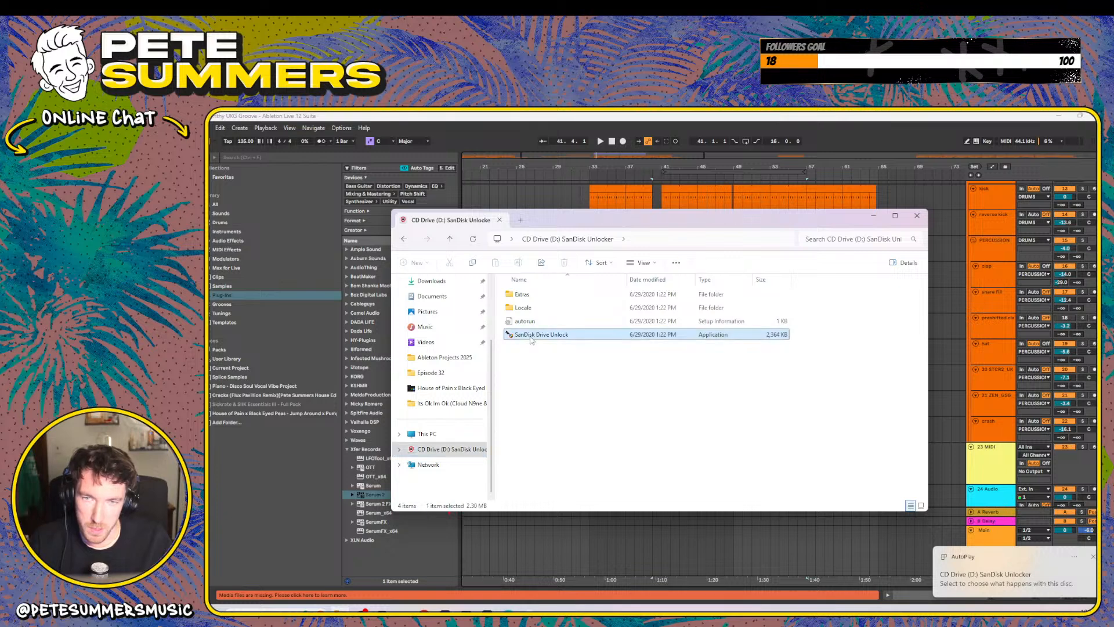
{"action": "double_click", "coordinate": [531, 335]}
{"action": "left_click", "coordinate": [601, 466]}
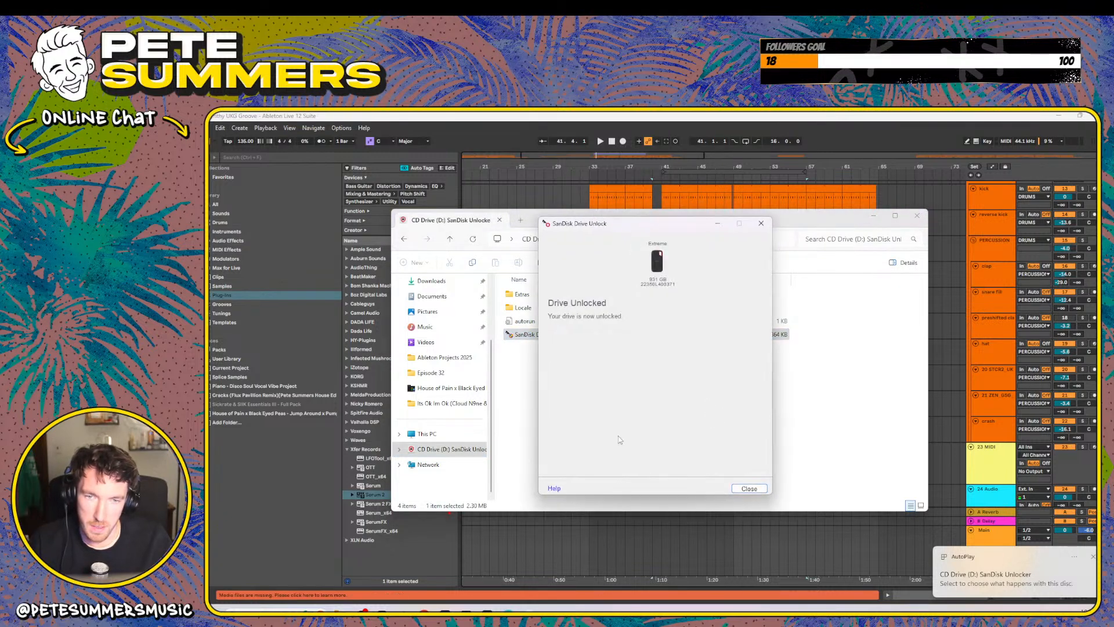
{"action": "left_click", "coordinate": [750, 488]}
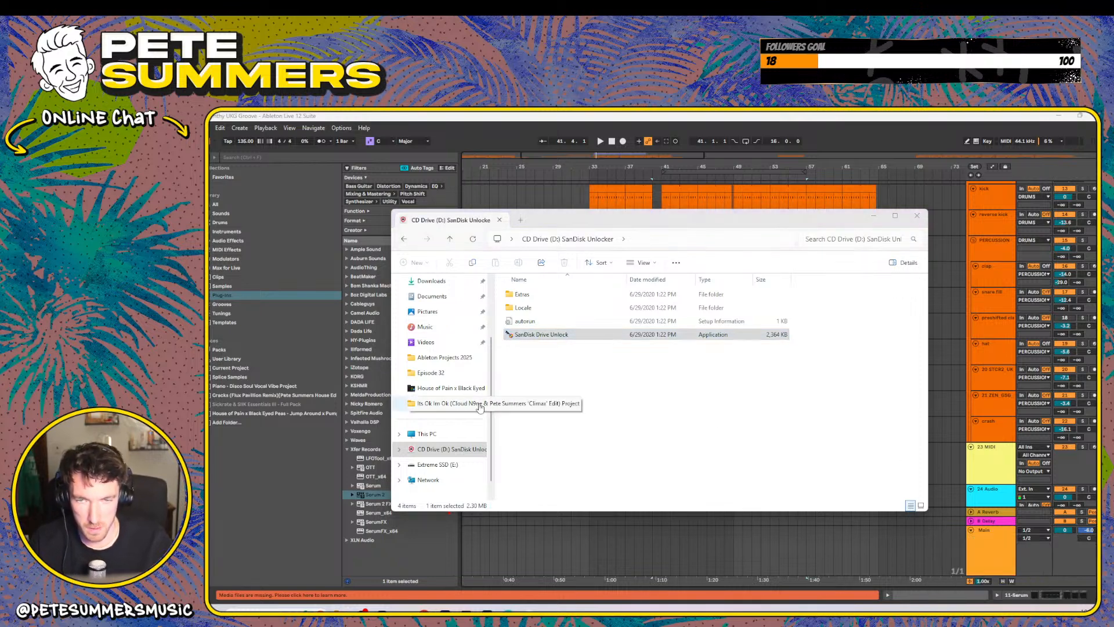
- Return to Ableton Live, show the Sickrate & SIIK Essentials III - Full Pack folder and dismiss the AutoPlay notification
{"action": "left_click", "coordinate": [230, 405]}
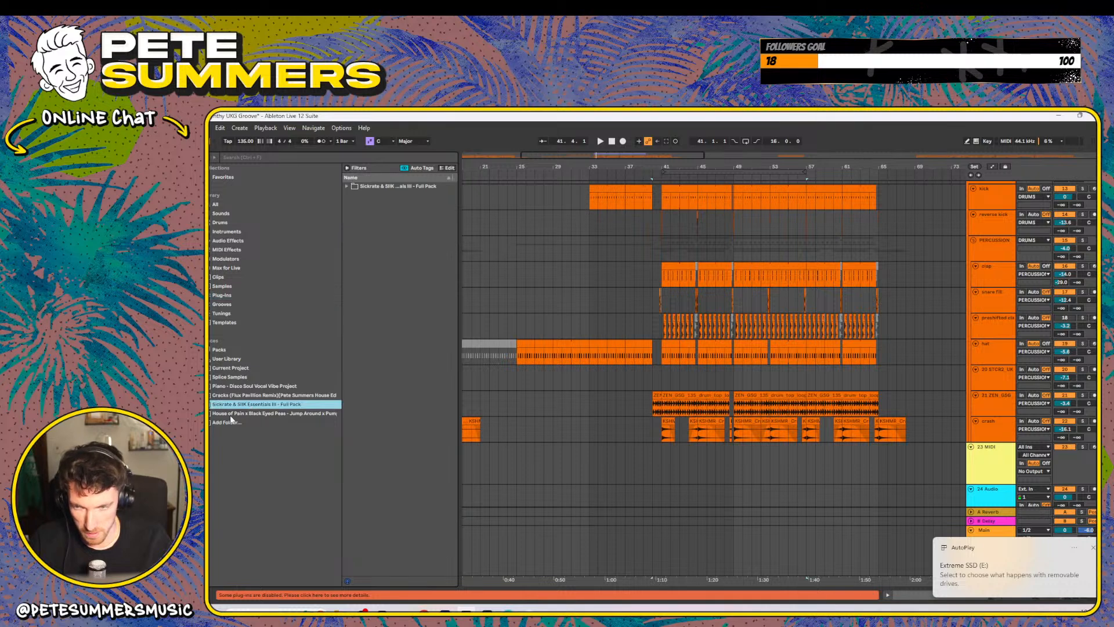
{"action": "scroll", "coordinate": [578, 334], "scroll_direction": "up", "scroll_amount": 1}
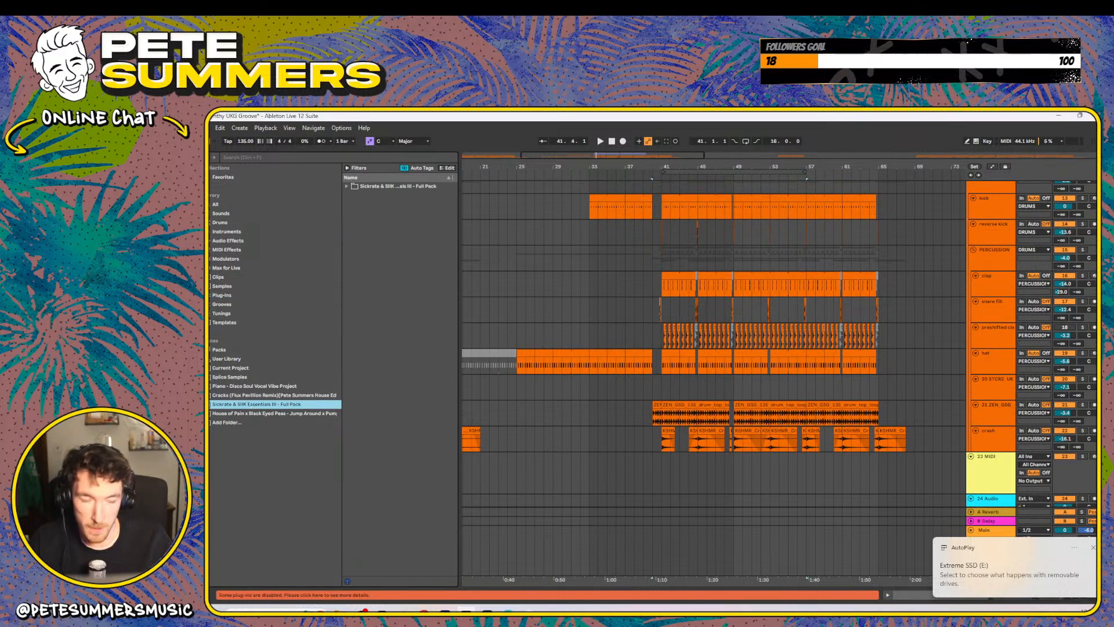
{"action": "left_click", "coordinate": [1093, 549]}
- Check the contents of Extreme SSD (E:) and the SanDisk Unlocker drive in File Explorer, then close its window
{"action": "left_click", "coordinate": [341, 608]}
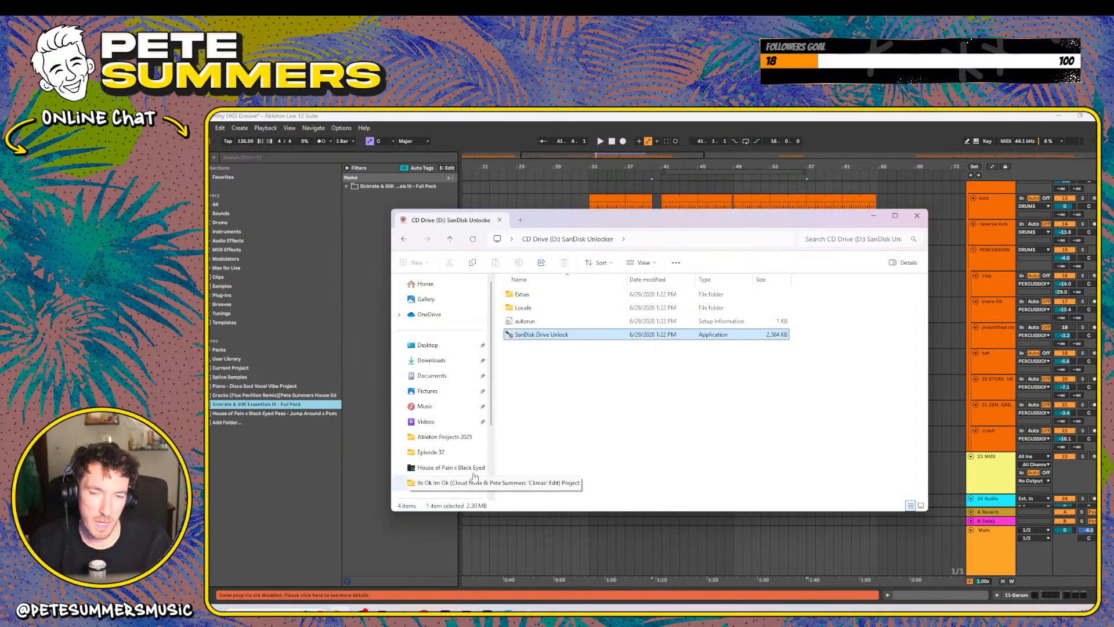
{"action": "left_click", "coordinate": [436, 449]}
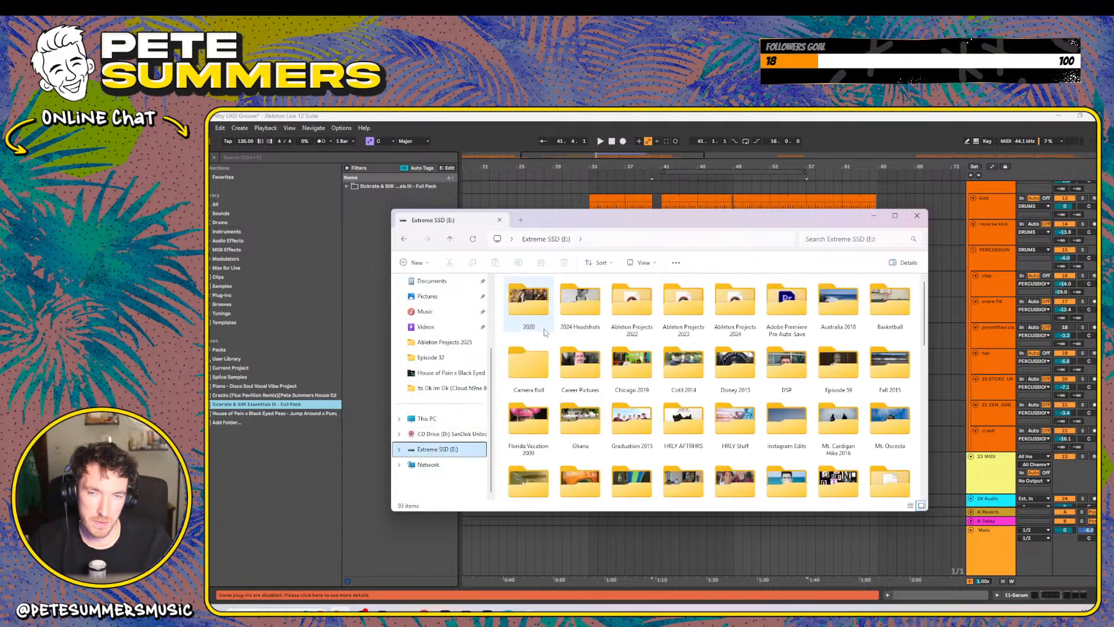
{"action": "left_click", "coordinate": [447, 434]}
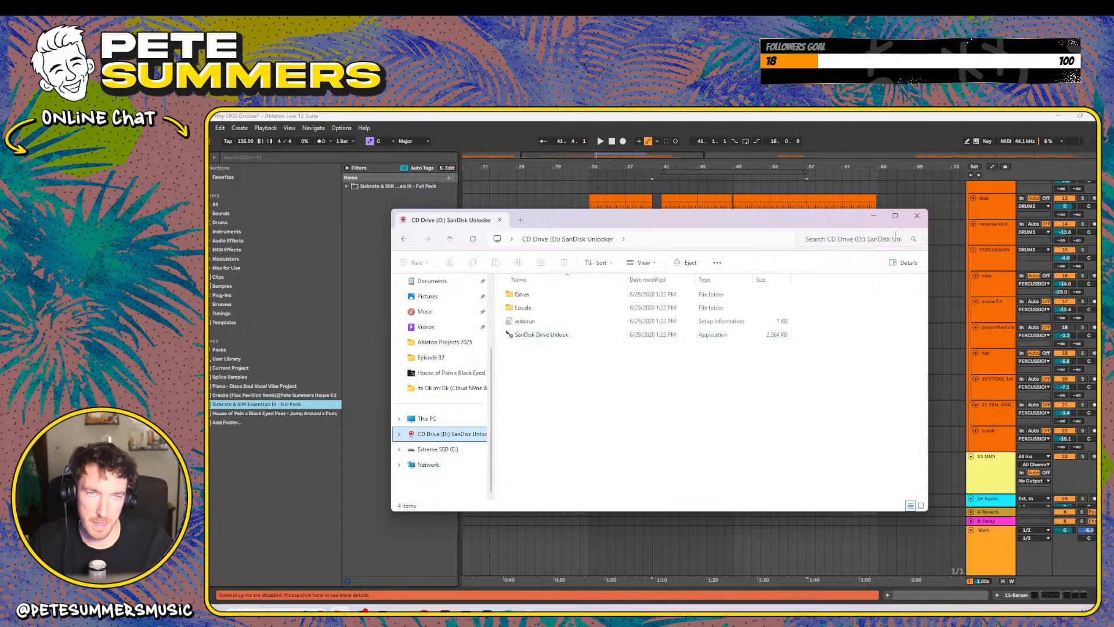
{"action": "left_click", "coordinate": [917, 215]}
- Open the recent set Do My Thing Edit, saving the changes to Synthy UKG Groove
{"action": "left_click", "coordinate": [213, 129]}
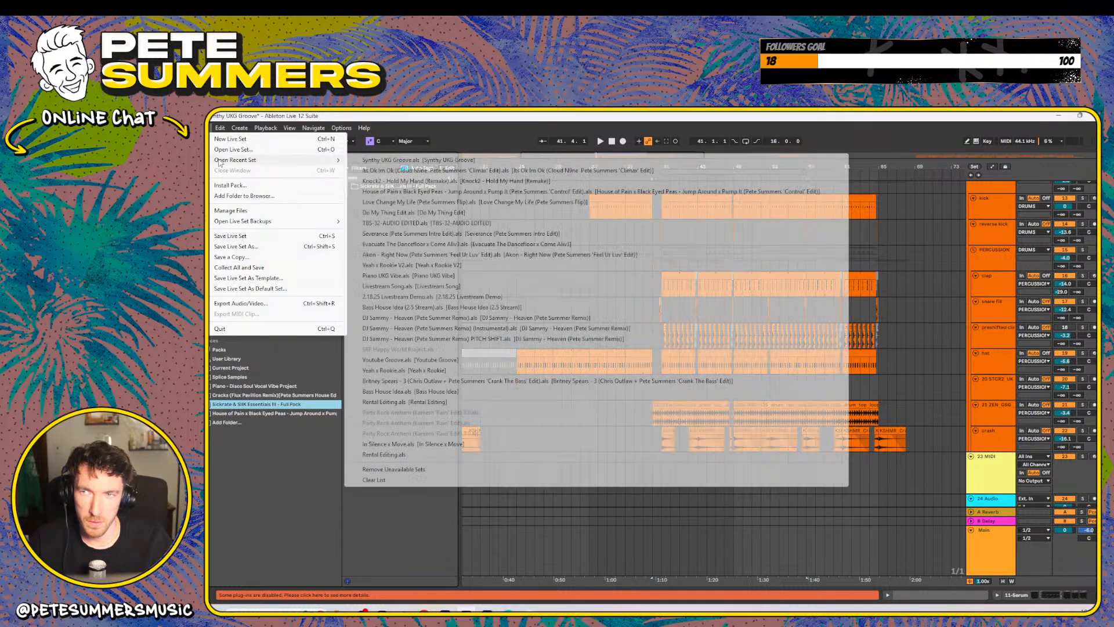
{"action": "mouse_move", "coordinate": [290, 161]}
{"action": "left_click", "coordinate": [393, 213]}
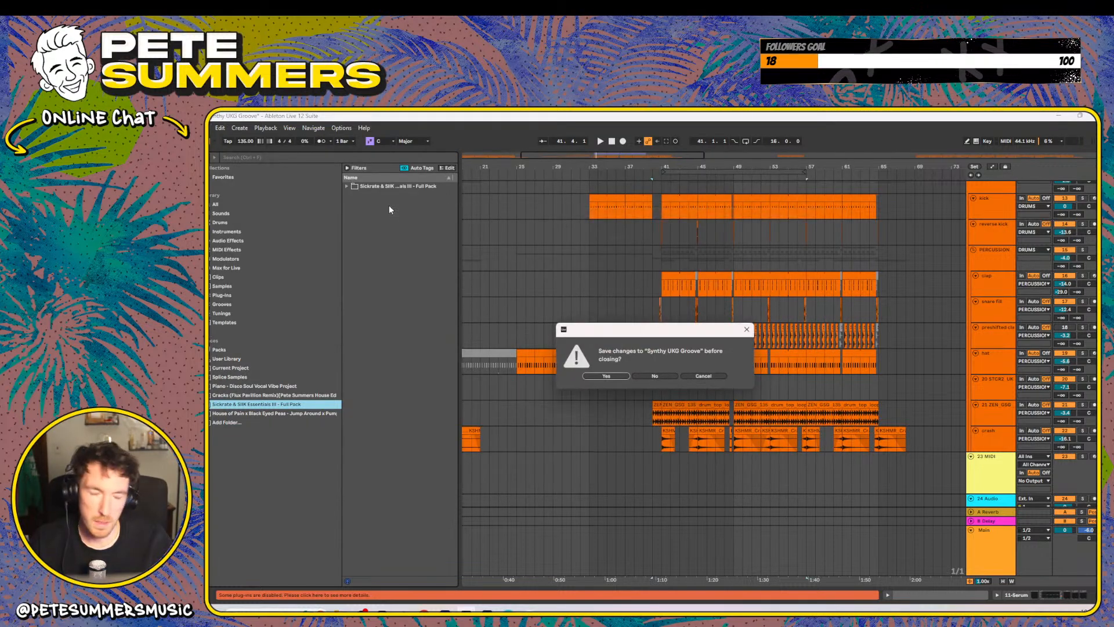
{"action": "key", "text": "Return"}
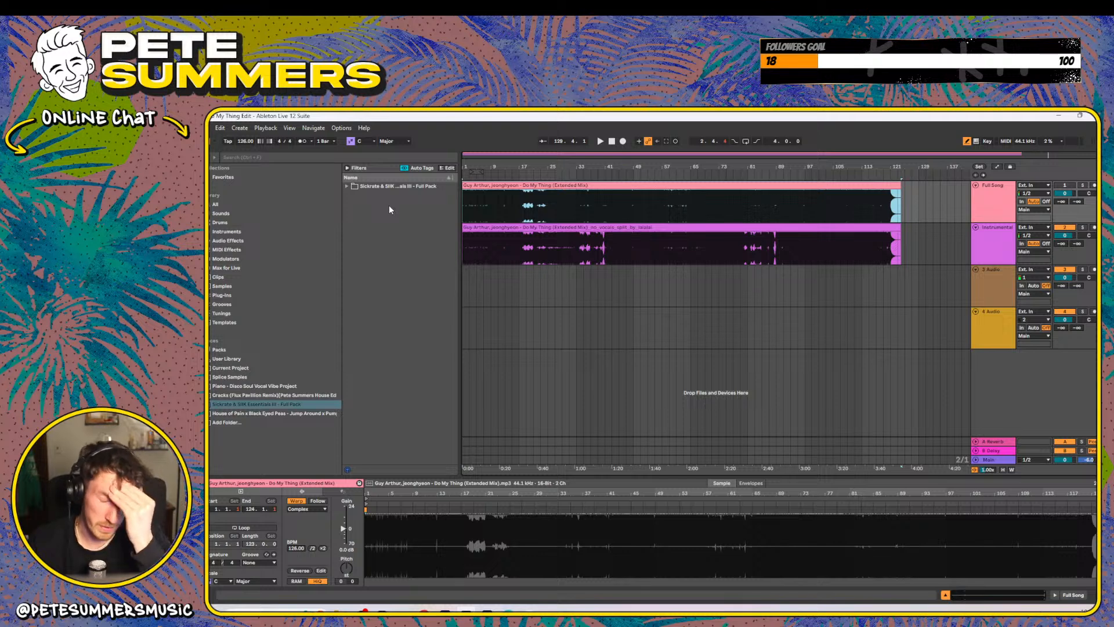
- Open the recent set Synthy UKG Groove in place of Do My Thing Edit
{"action": "left_click", "coordinate": [213, 127]}
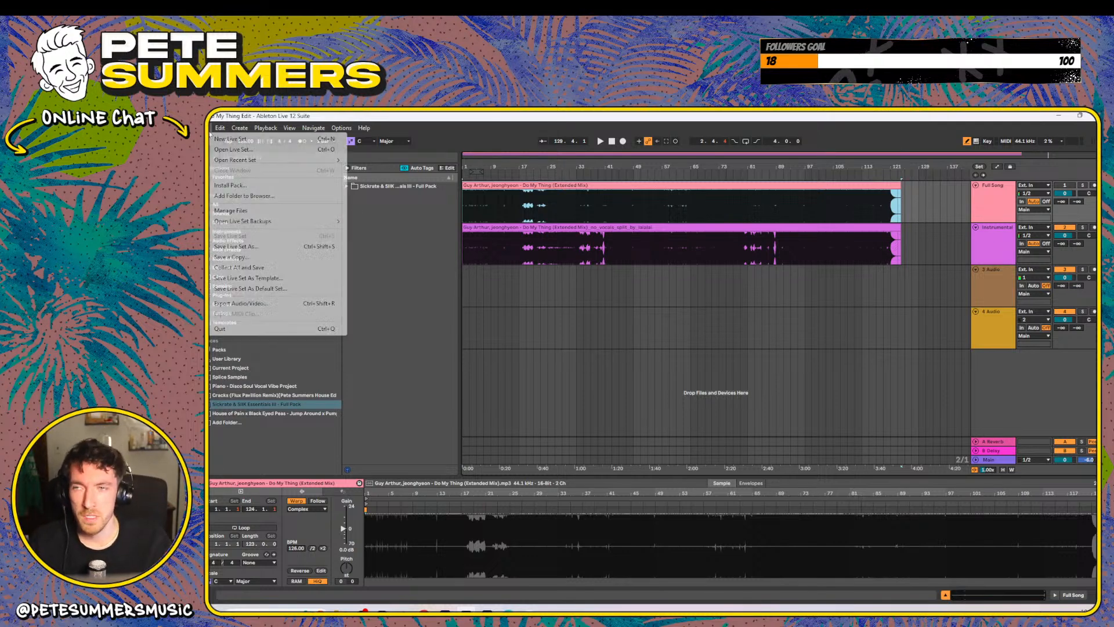
{"action": "mouse_move", "coordinate": [233, 162]}
{"action": "left_click", "coordinate": [464, 160]}
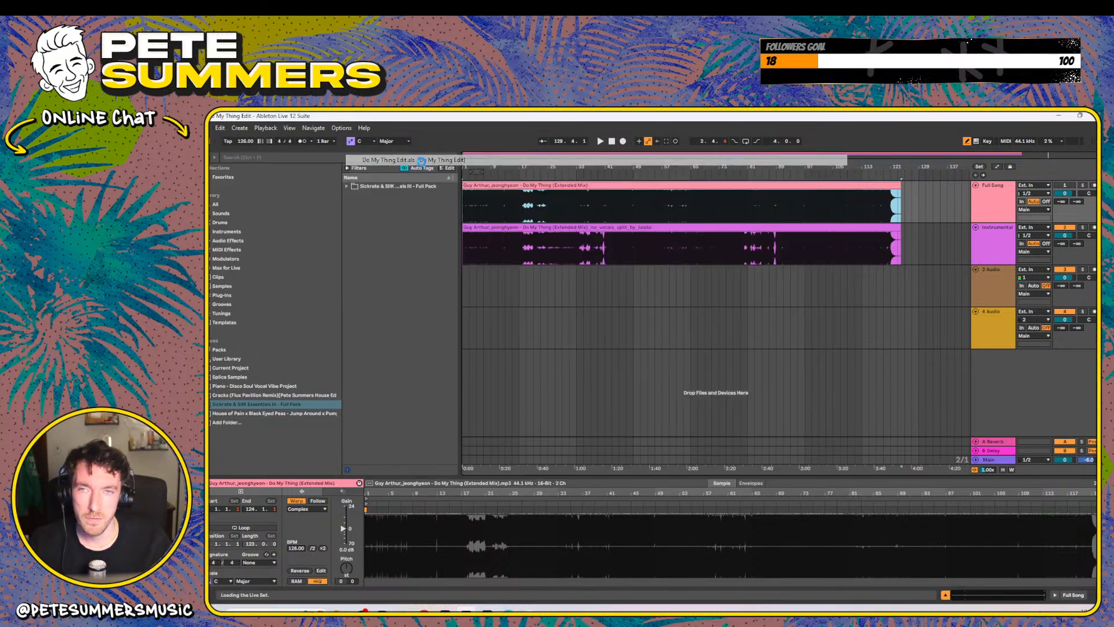
{"action": "left_click", "coordinate": [220, 128]}
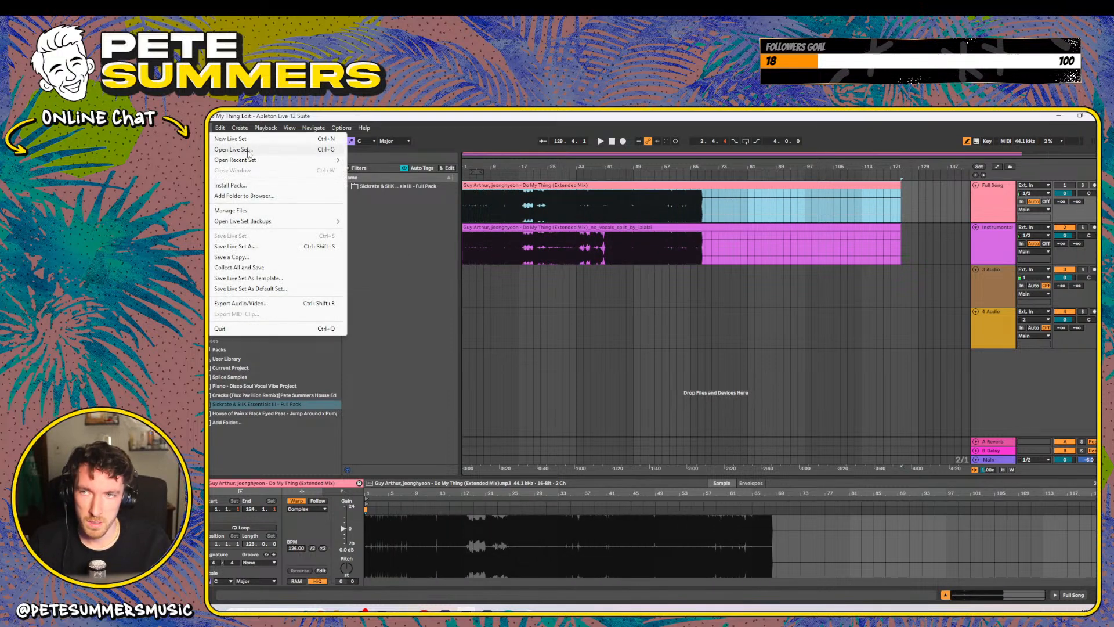
{"action": "mouse_move", "coordinate": [270, 166]}
{"action": "left_click", "coordinate": [390, 169]}
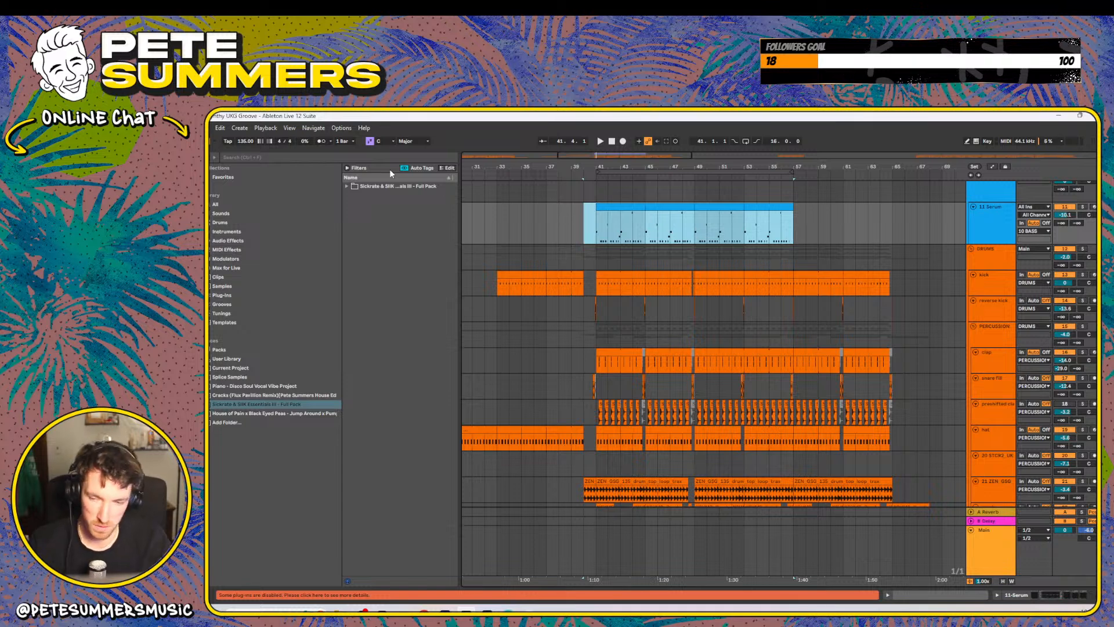
- Look over the bass and drum tracks of the arrangement and play it from bar 25
{"action": "scroll", "coordinate": [555, 285], "scroll_direction": "up", "scroll_amount": 5}
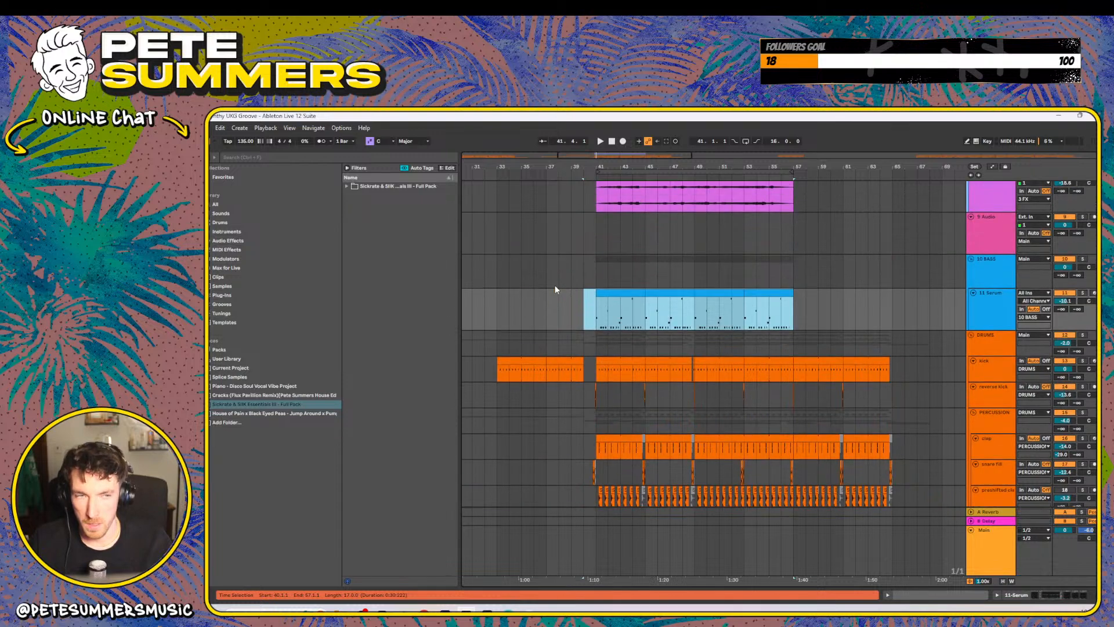
{"action": "left_click_drag", "start_coordinate": [525, 161], "coordinate": [650, 161]}
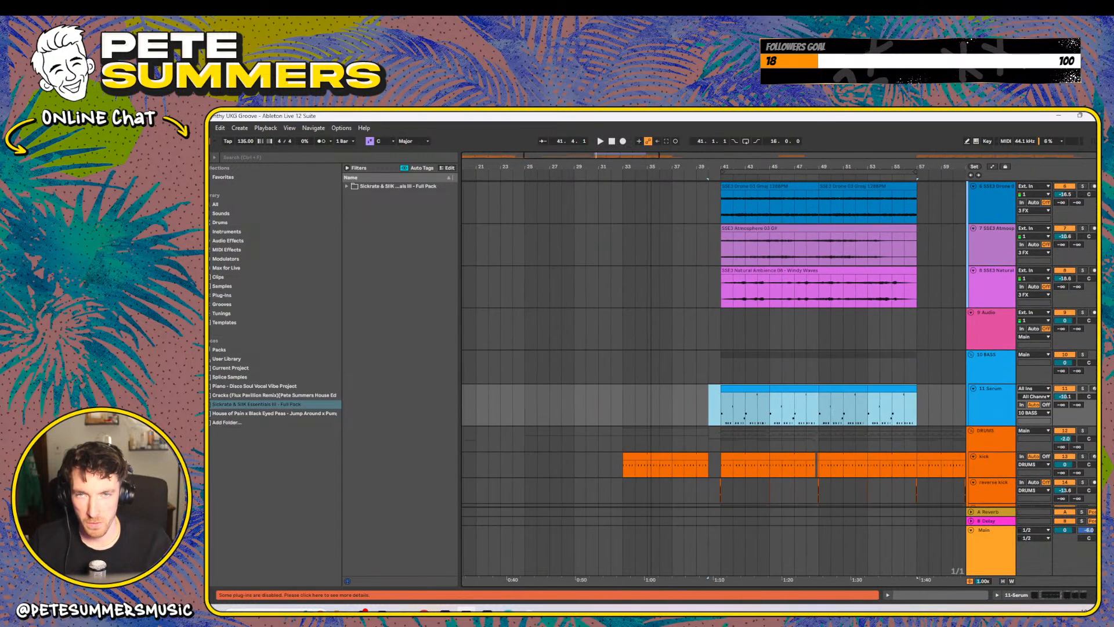
{"action": "scroll", "coordinate": [641, 312], "scroll_direction": "down", "scroll_amount": 2}
{"action": "scroll", "coordinate": [580, 392], "scroll_direction": "down", "scroll_amount": 1}
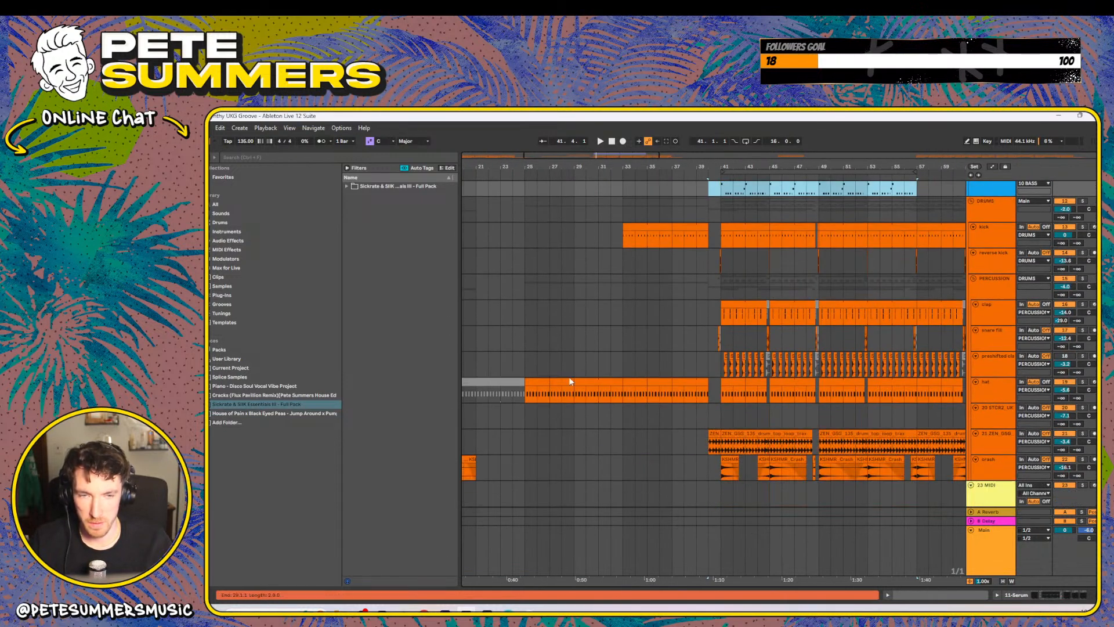
{"action": "left_click", "coordinate": [522, 366]}
{"action": "key", "text": "space"}
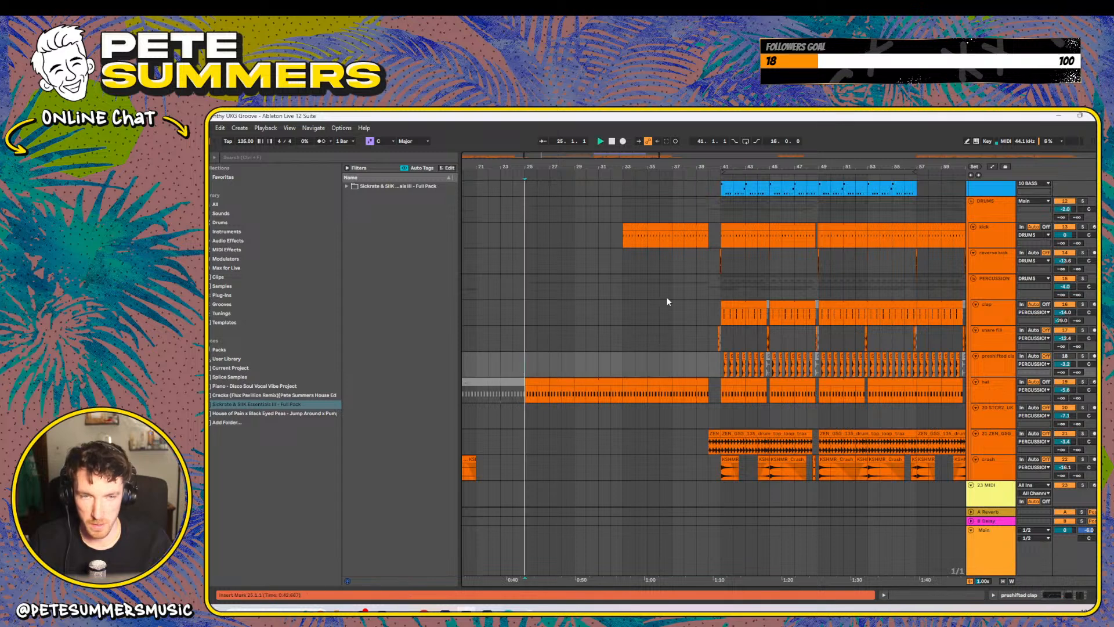
{"action": "key", "text": "space"}
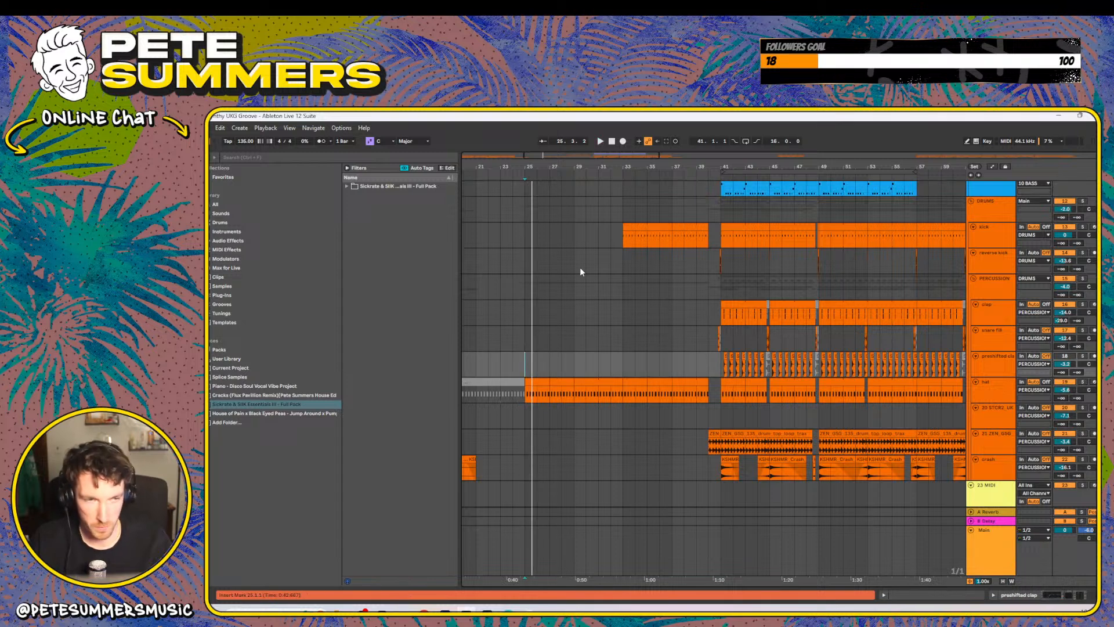
{"action": "key", "text": "space"}
- Play the arrangement from the kick entry at bar 33 and follow it into the drop at bar 41
{"action": "left_click", "coordinate": [597, 267]}
{"action": "key", "text": "space"}
{"action": "key", "text": "space"}
{"action": "left_click_drag", "start_coordinate": [631, 168], "coordinate": [581, 261]}
{"action": "left_click", "coordinate": [567, 261]}
{"action": "key", "text": "space"}
{"action": "key", "text": "space"}
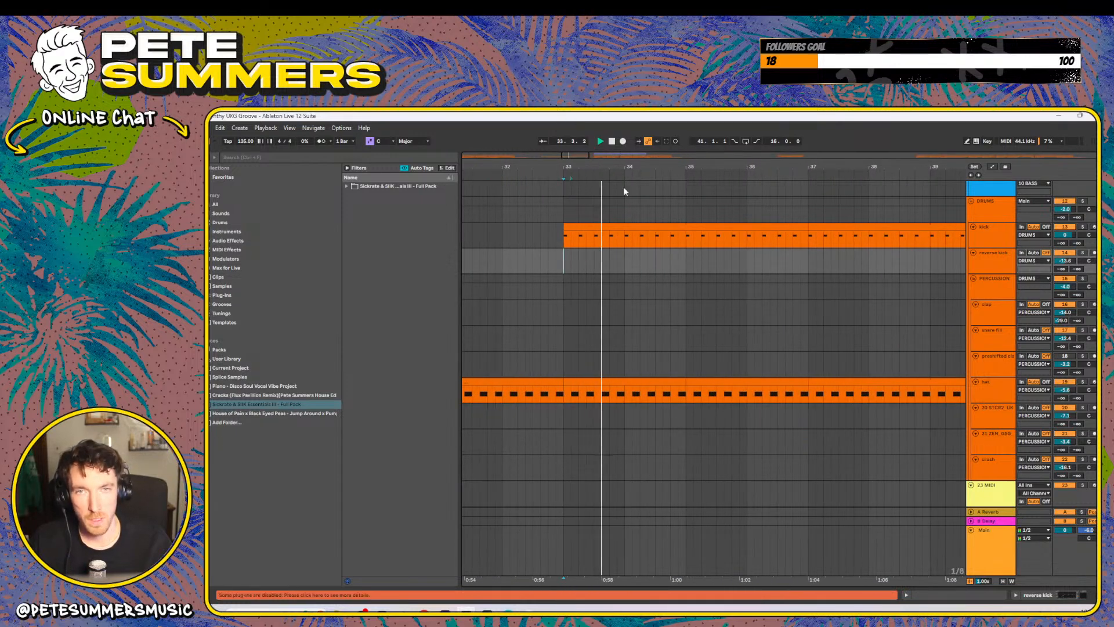
{"action": "key", "text": "minus"}
{"action": "key", "text": "minus"}
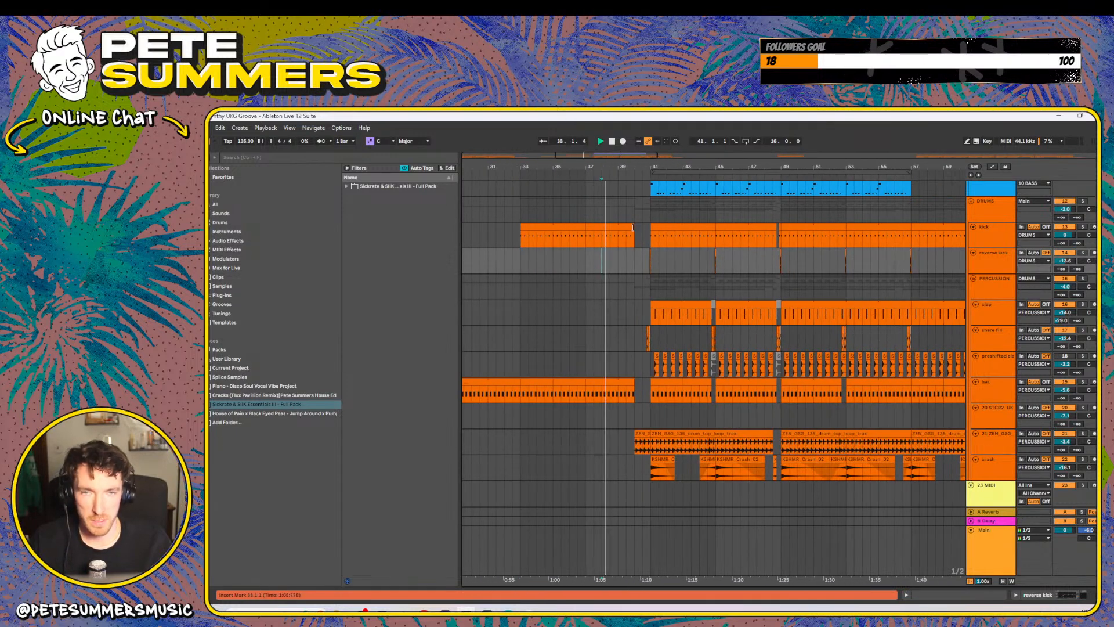
{"action": "left_click_drag", "start_coordinate": [635, 165], "coordinate": [634, 186]}
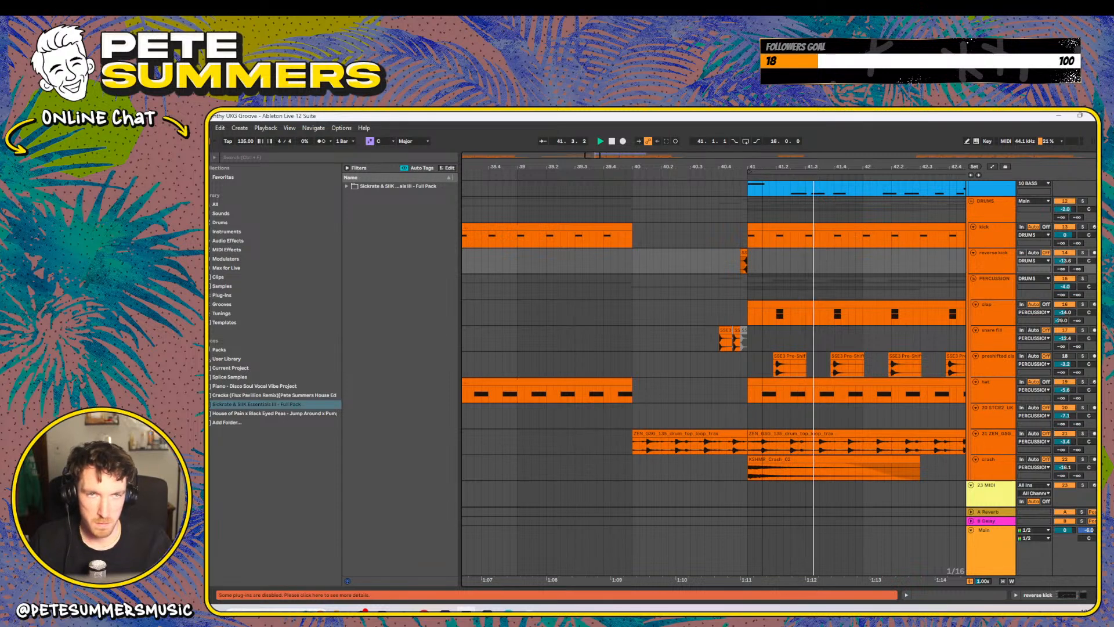
- Lower the volume of the Serum track in the BASS group to -13.4 dB
{"action": "key", "text": "minus"}
{"action": "scroll", "coordinate": [699, 241], "scroll_direction": "up", "scroll_amount": 4}
{"action": "key", "text": "minus"}
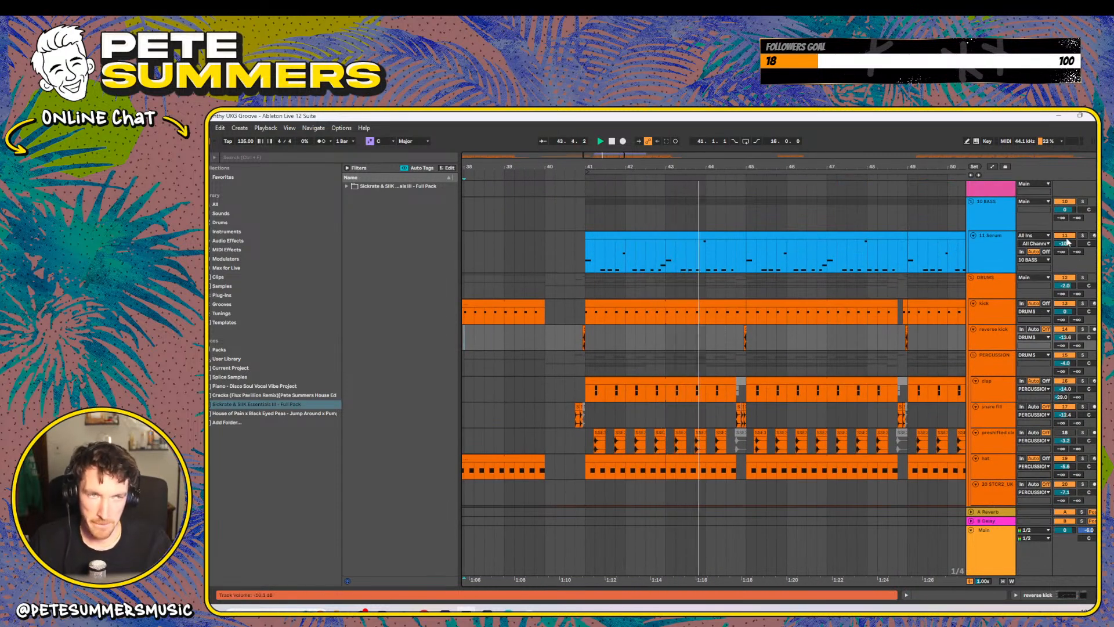
{"action": "left_click_drag", "start_coordinate": [1065, 243], "coordinate": [1065, 255]}
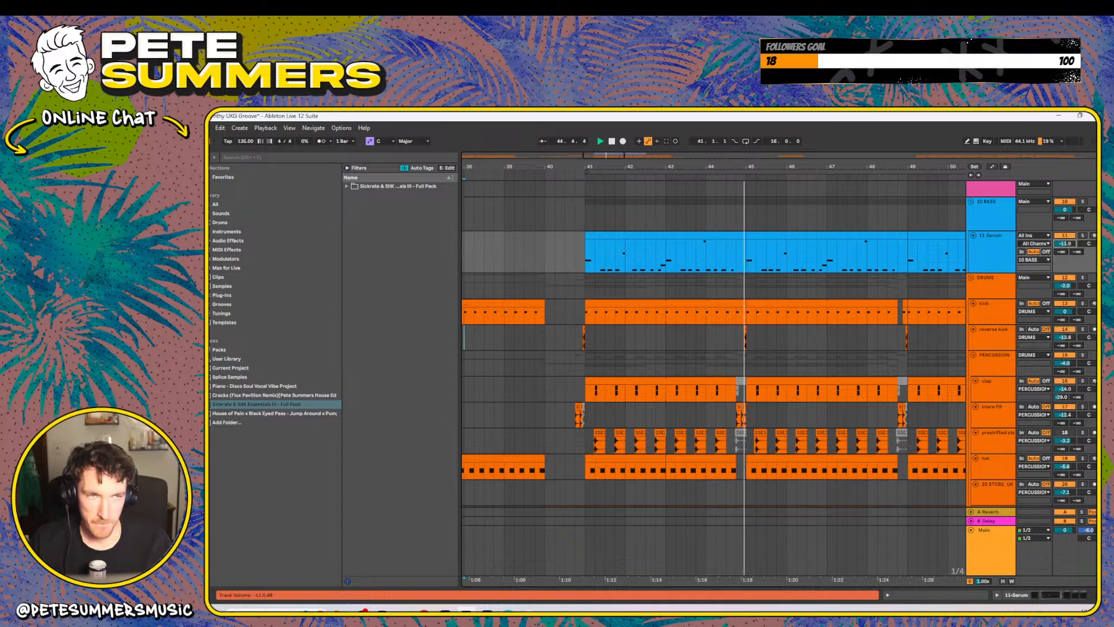
- Open Serum on the bass track, set the Env 1 sustain to -16.5 dB and close the plug-in window
{"action": "double_click", "coordinate": [992, 236]}
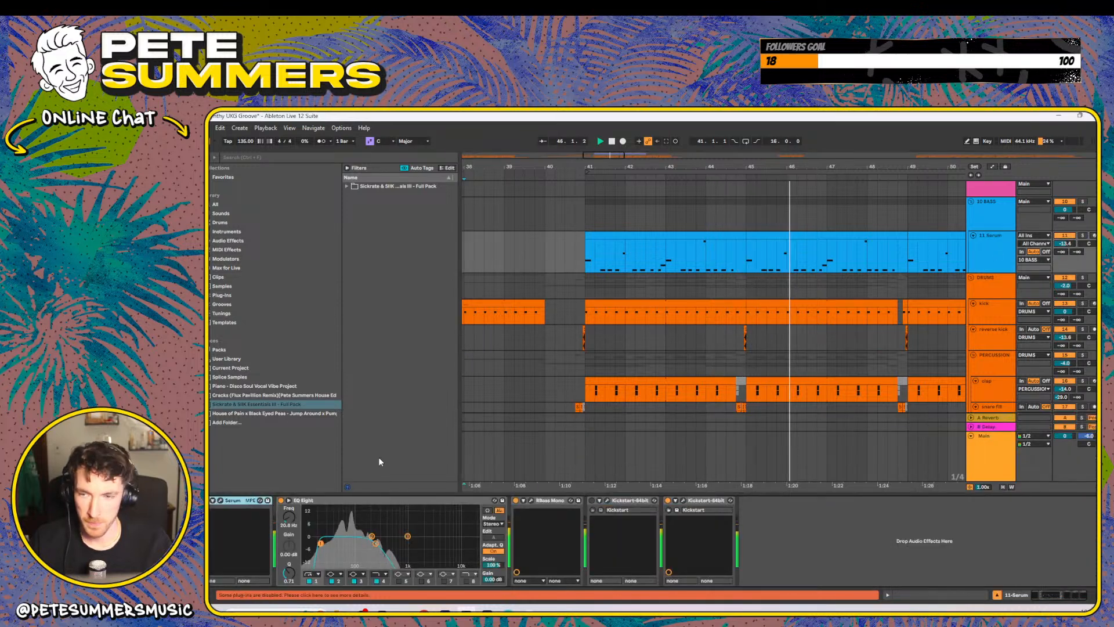
{"action": "left_click", "coordinate": [220, 500]}
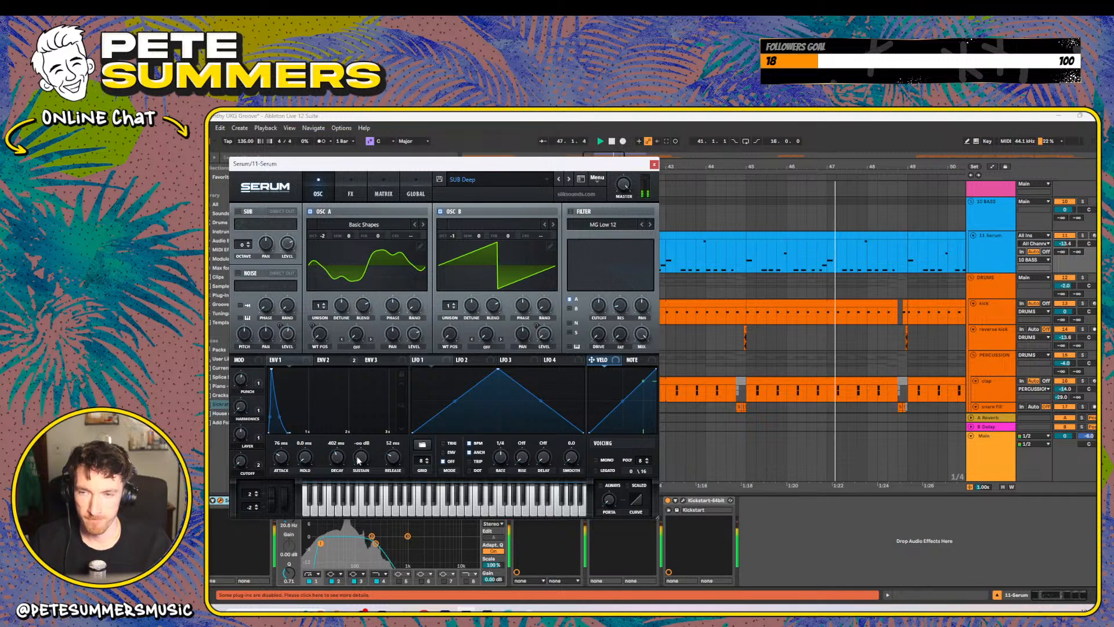
{"action": "left_click_drag", "start_coordinate": [358, 458], "coordinate": [368, 426]}
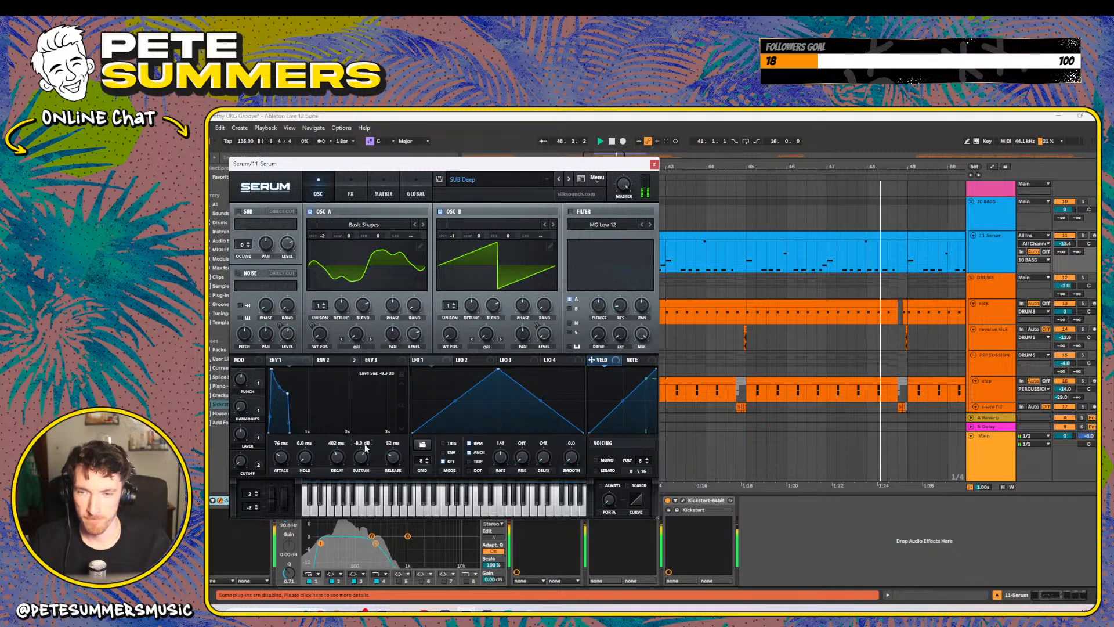
{"action": "left_click_drag", "start_coordinate": [358, 466], "coordinate": [360, 485]}
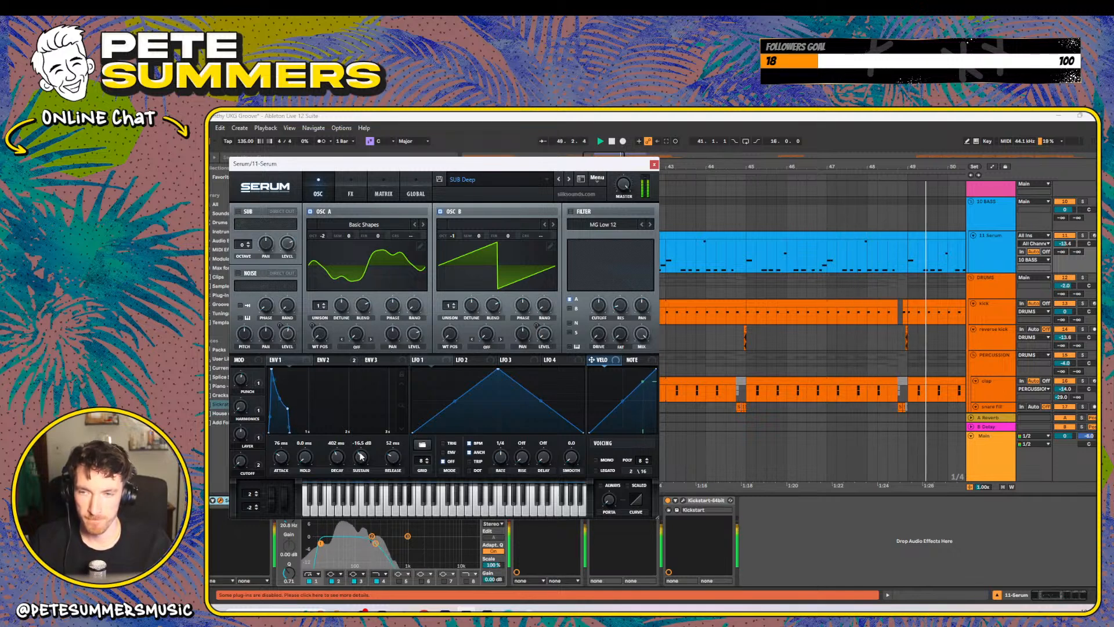
{"action": "left_click", "coordinate": [654, 164]}
- Listen to the drop while viewing the synth and FX tracks, then stop with the insert mark at bar 41 on the 2 Serum track
{"action": "scroll", "coordinate": [593, 189], "scroll_direction": "down", "scroll_amount": 3}
{"action": "scroll", "coordinate": [617, 241], "scroll_direction": "up", "scroll_amount": 5}
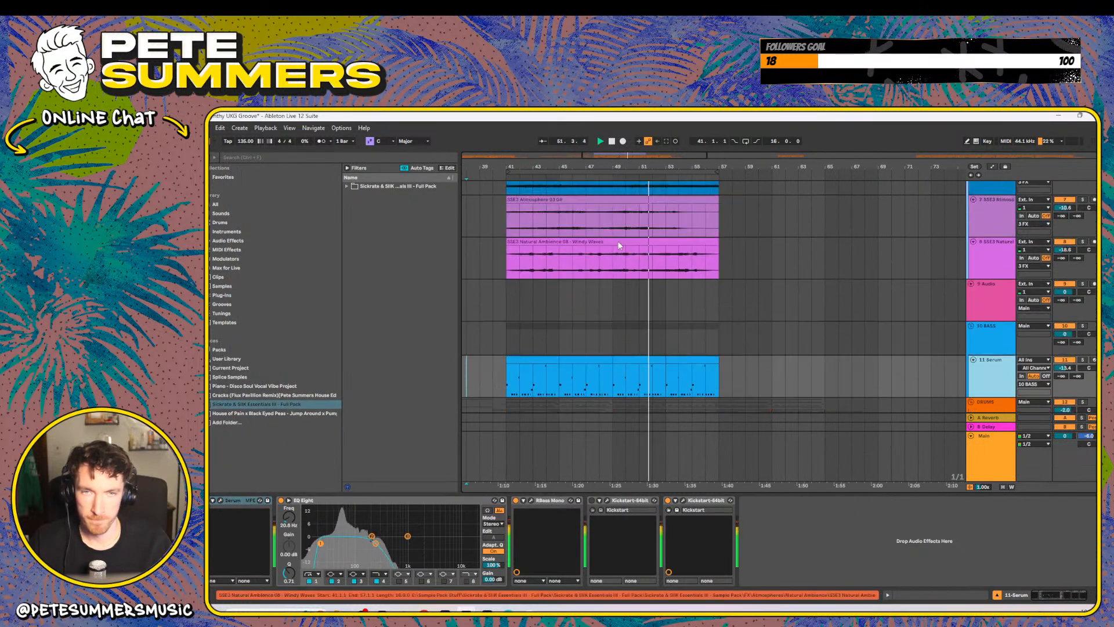
{"action": "scroll", "coordinate": [618, 241], "scroll_direction": "up", "scroll_amount": 5}
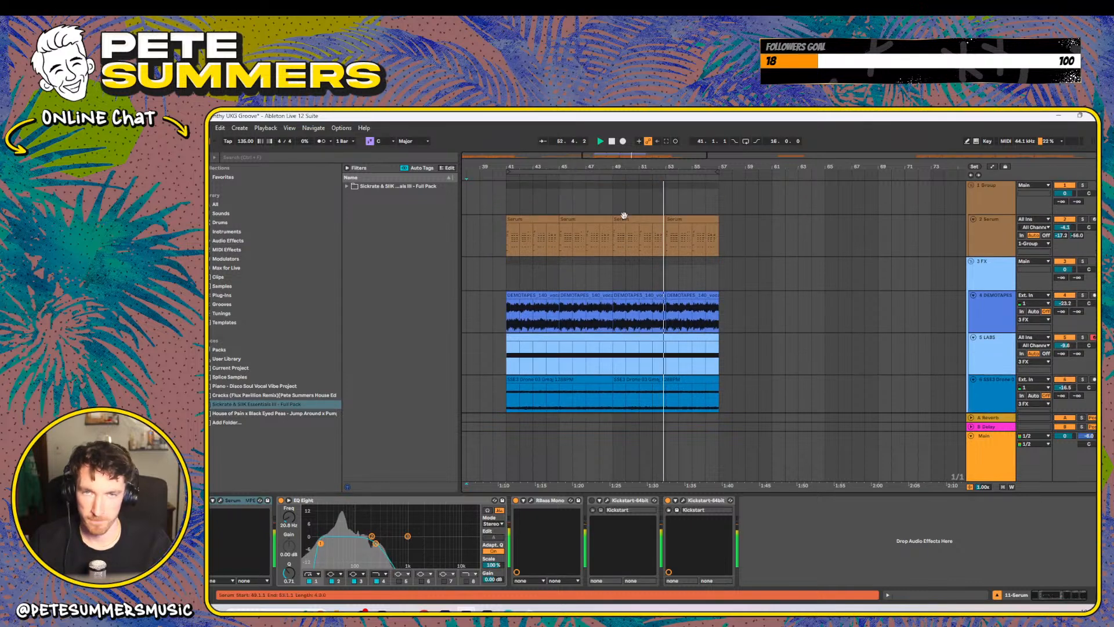
{"action": "left_click_drag", "start_coordinate": [601, 168], "coordinate": [634, 167]}
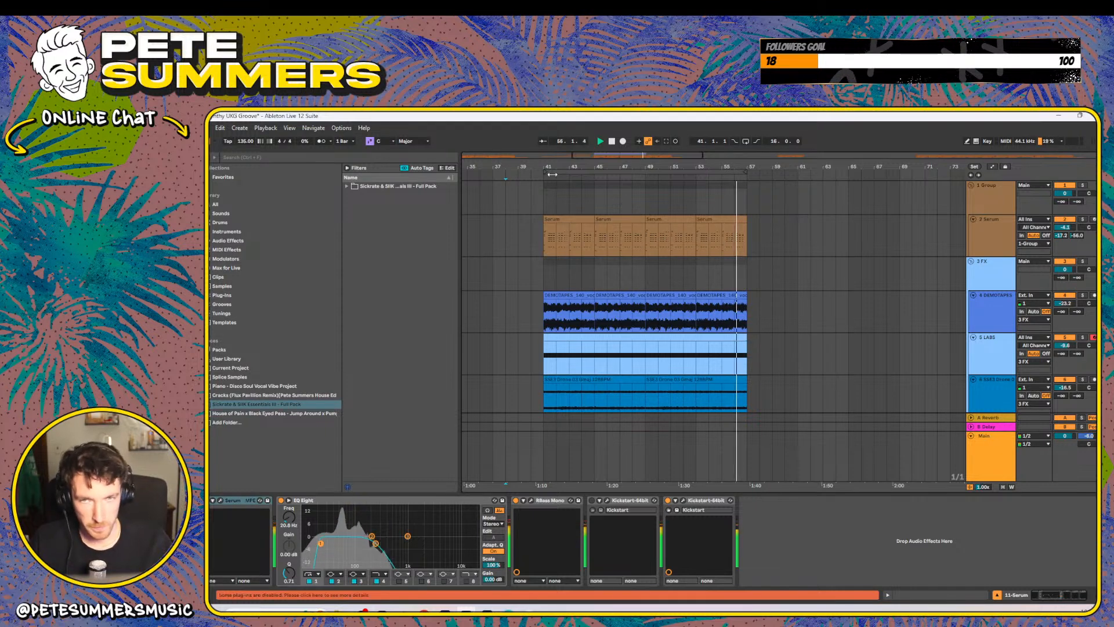
{"action": "left_click_drag", "start_coordinate": [553, 169], "coordinate": [639, 224]}
{"action": "left_click", "coordinate": [549, 235]}
{"action": "key", "text": "space"}
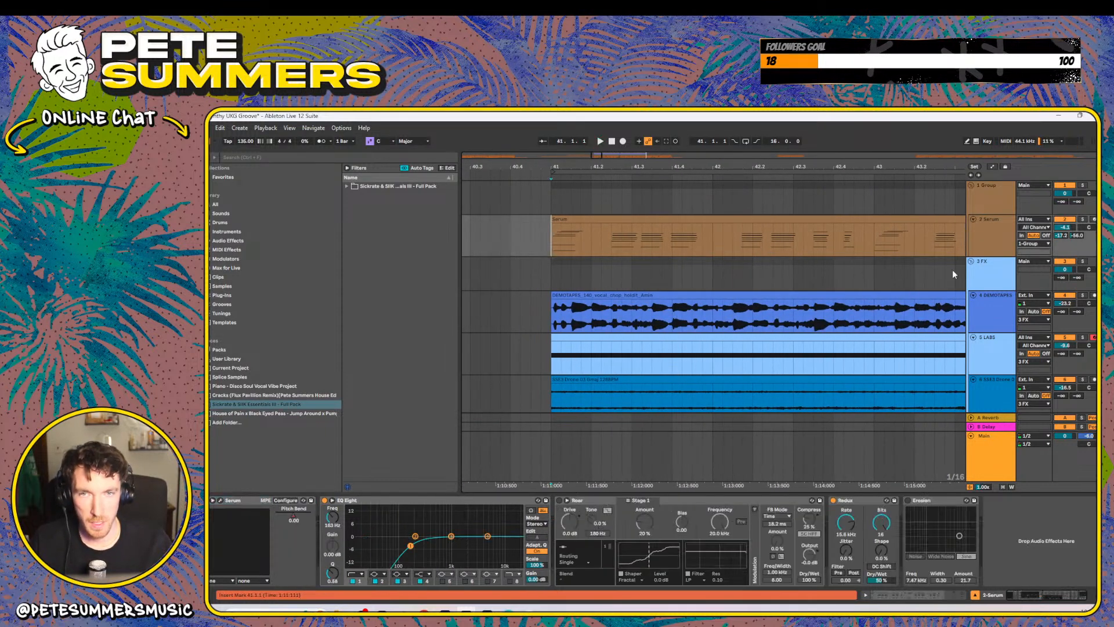
- Examine the chord notes of the first 2 Serum clip at bar 41 in an enlarged piano roll, then return to the arrangement
{"action": "double_click", "coordinate": [648, 222]}
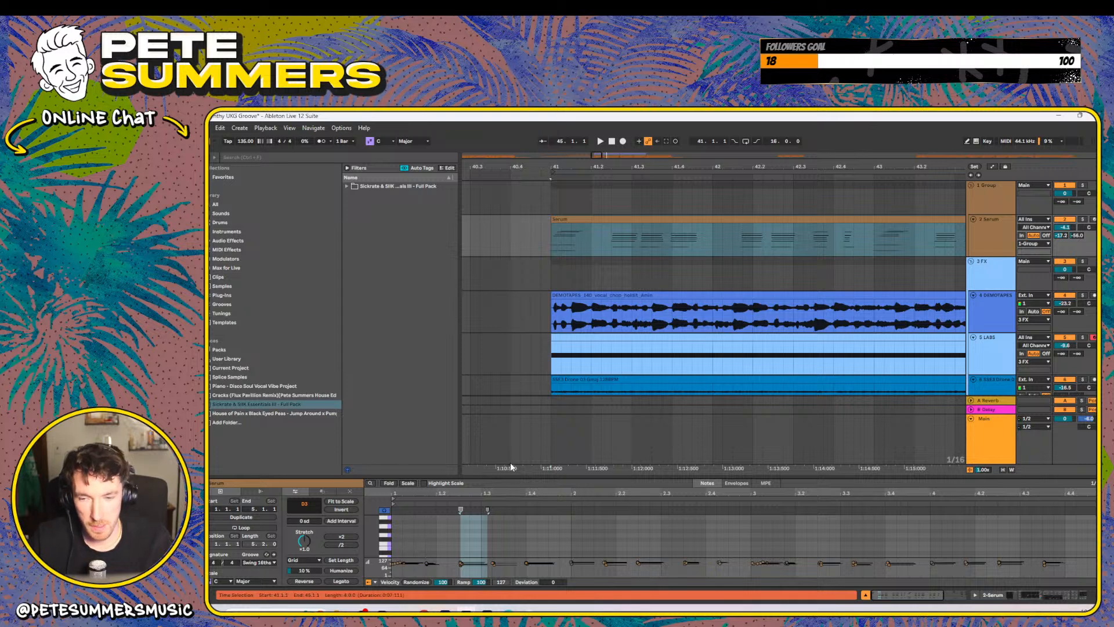
{"action": "left_click_drag", "start_coordinate": [509, 477], "coordinate": [547, 261]}
{"action": "scroll", "coordinate": [412, 491], "scroll_direction": "down", "scroll_amount": 3}
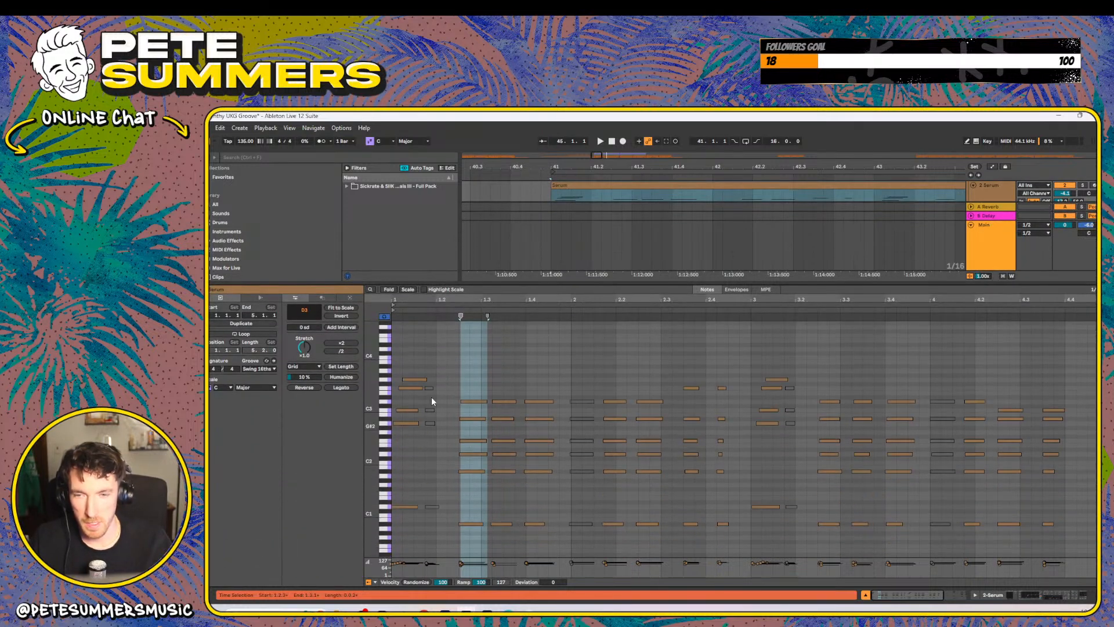
{"action": "left_click", "coordinate": [394, 303]}
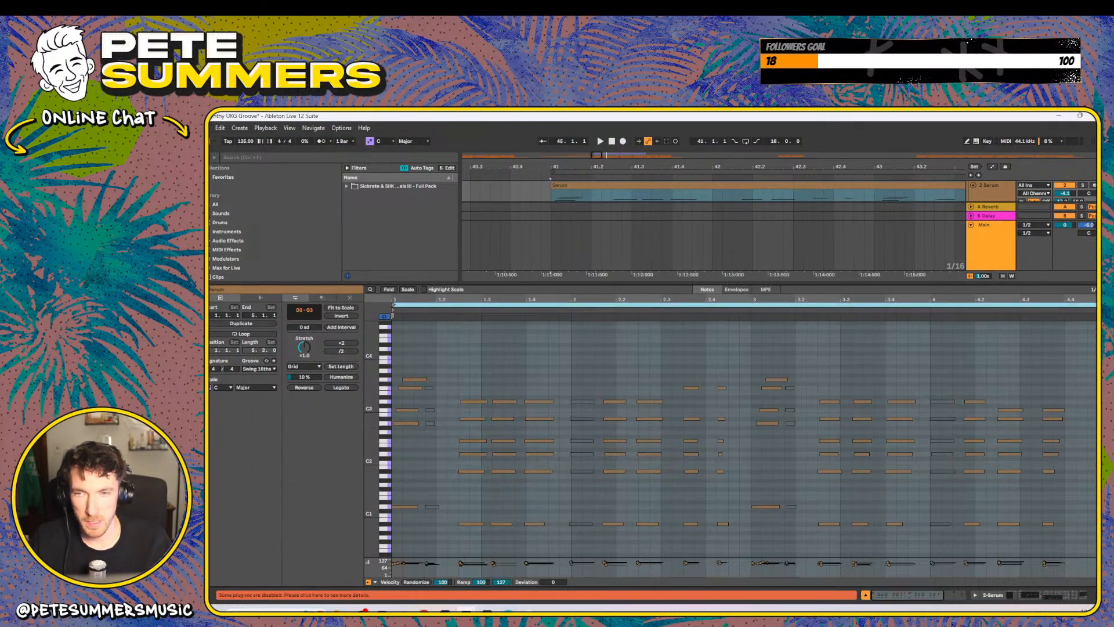
{"action": "left_click_drag", "start_coordinate": [401, 300], "coordinate": [406, 354]}
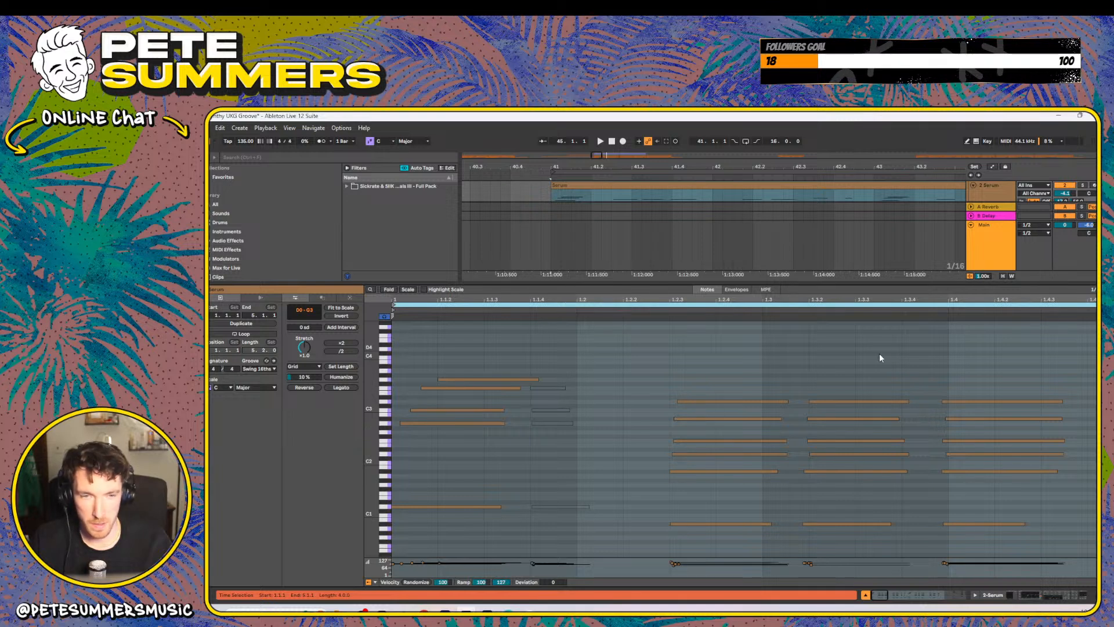
{"action": "left_click_drag", "start_coordinate": [866, 284], "coordinate": [858, 464]}
{"action": "scroll", "coordinate": [778, 235], "scroll_direction": "up", "scroll_amount": 2}
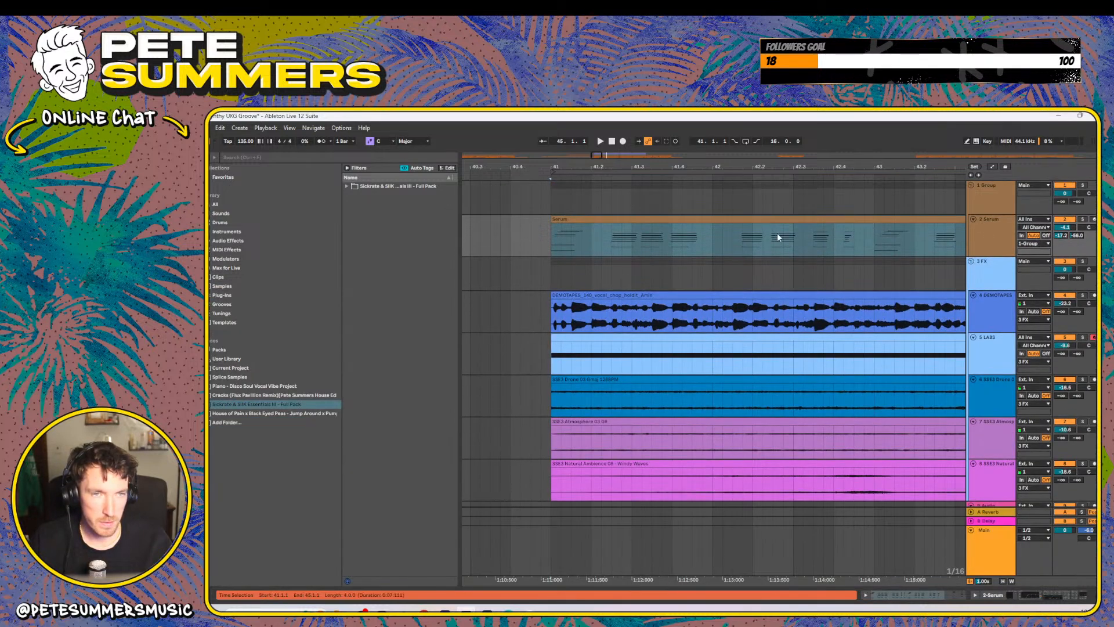
- Reopen the first 2 Serum clip's notes in a full-height piano roll for another look, then collapse the editor
{"action": "left_click_drag", "start_coordinate": [801, 173], "coordinate": [693, 214]}
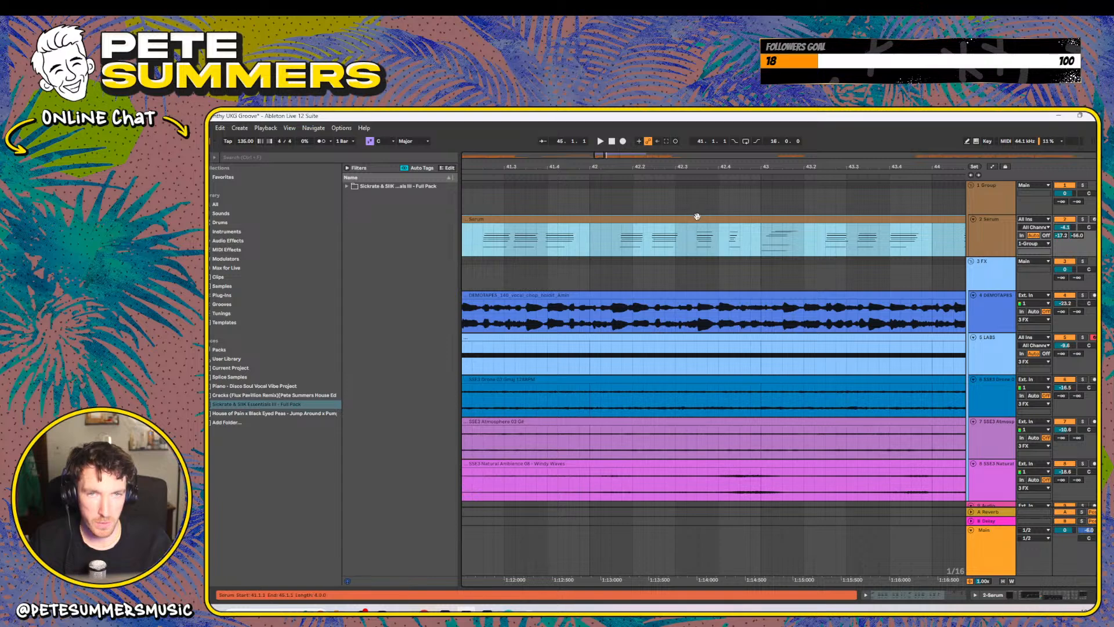
{"action": "double_click", "coordinate": [697, 216]}
{"action": "left_click_drag", "start_coordinate": [719, 479], "coordinate": [656, 283]}
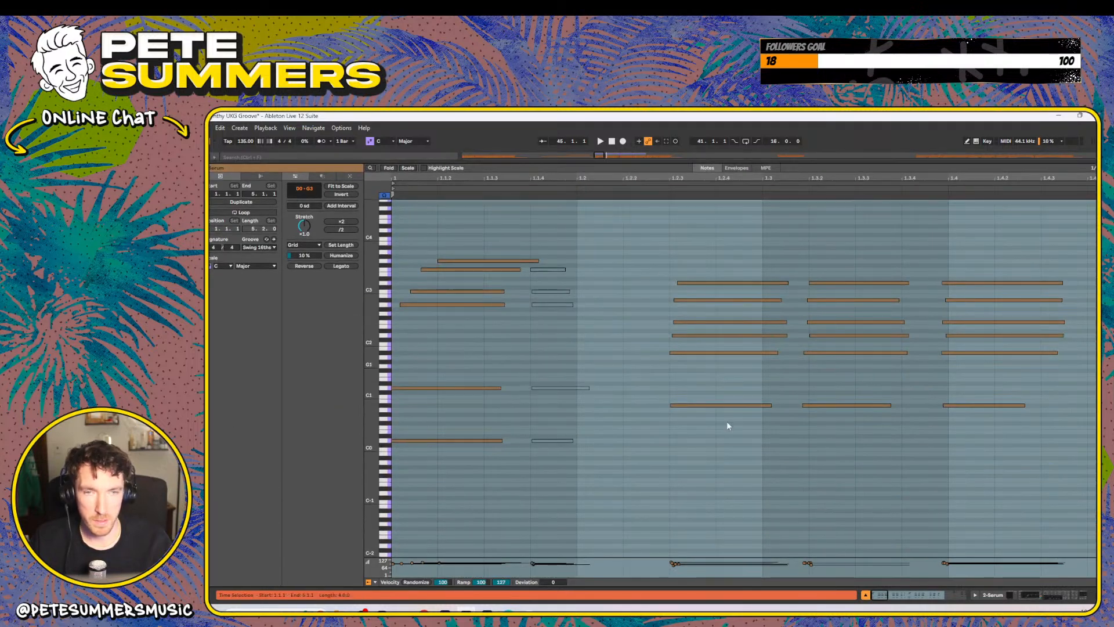
{"action": "left_click_drag", "start_coordinate": [697, 162], "coordinate": [661, 540]}
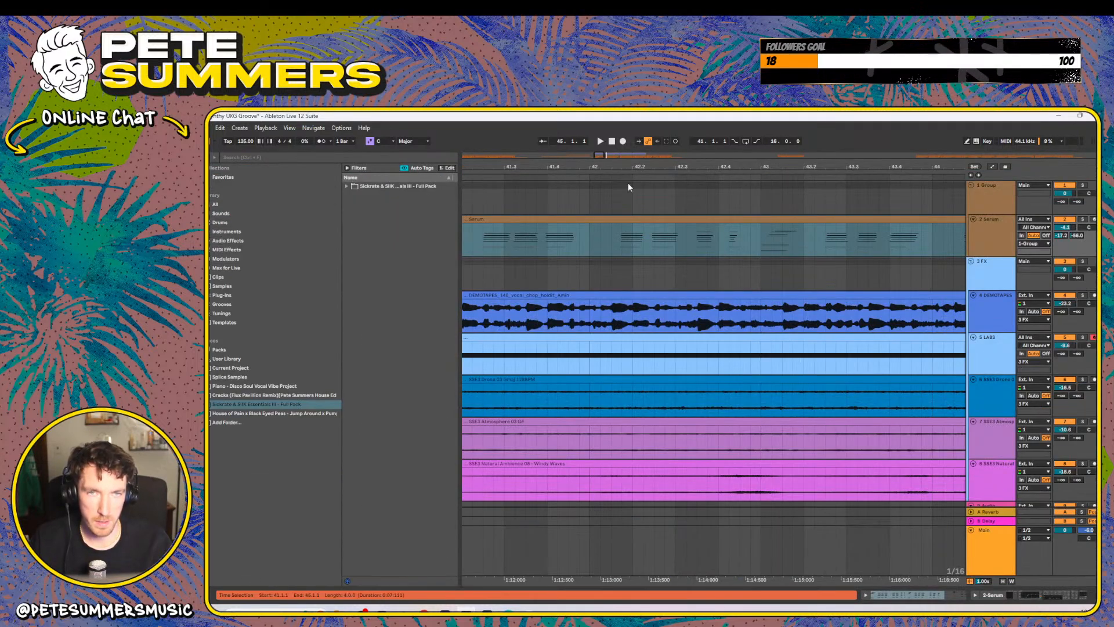
- Solo the 2 Serum chord track and play it from bar 41
{"action": "mouse_move", "coordinate": [631, 172]}
{"action": "left_mouse_down"}
{"action": "mouse_move", "coordinate": [673, 174]}
{"action": "mouse_move", "coordinate": [640, 162]}
{"action": "left_mouse_up"}
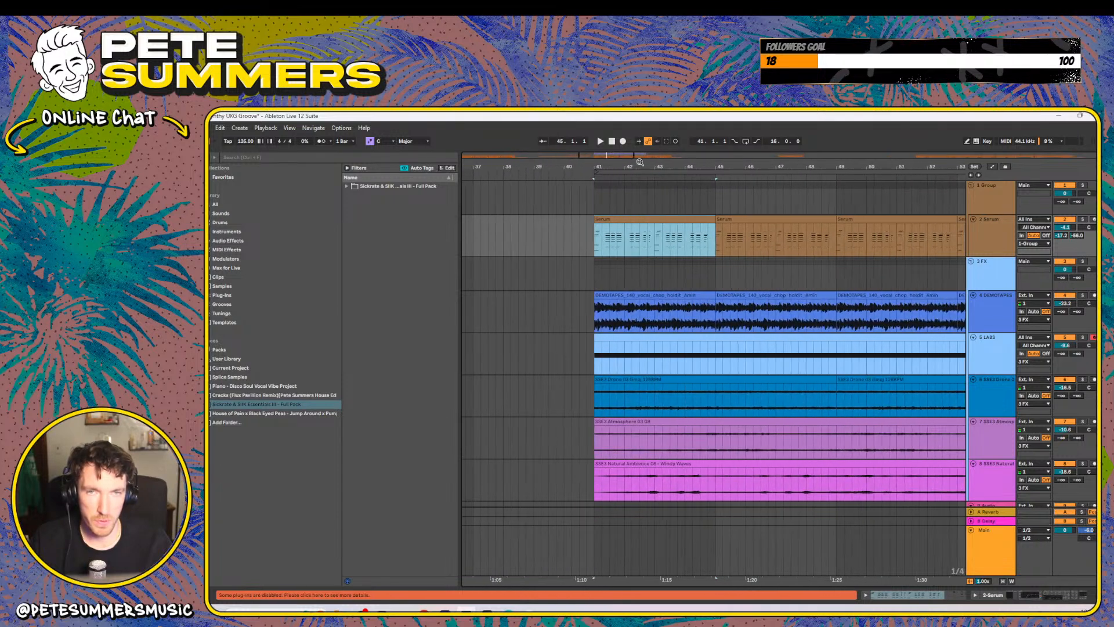
{"action": "left_click", "coordinate": [1080, 221]}
{"action": "key", "text": "space"}
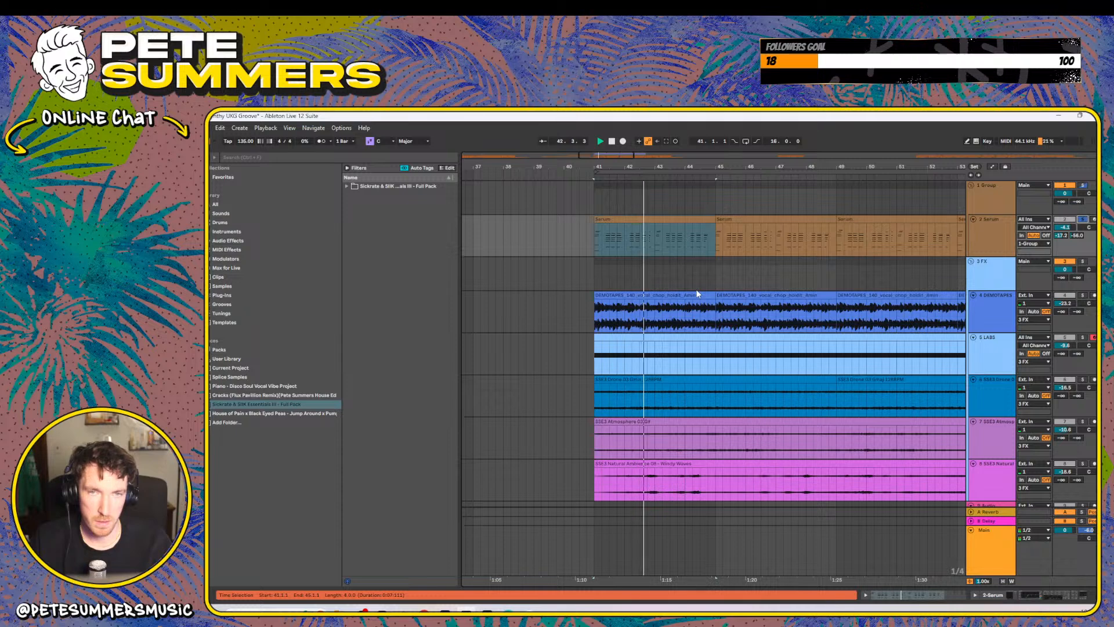
- Show the 2 Serum track's device chain, open its Serum plug-in and view the FX page
{"action": "double_click", "coordinate": [994, 227]}
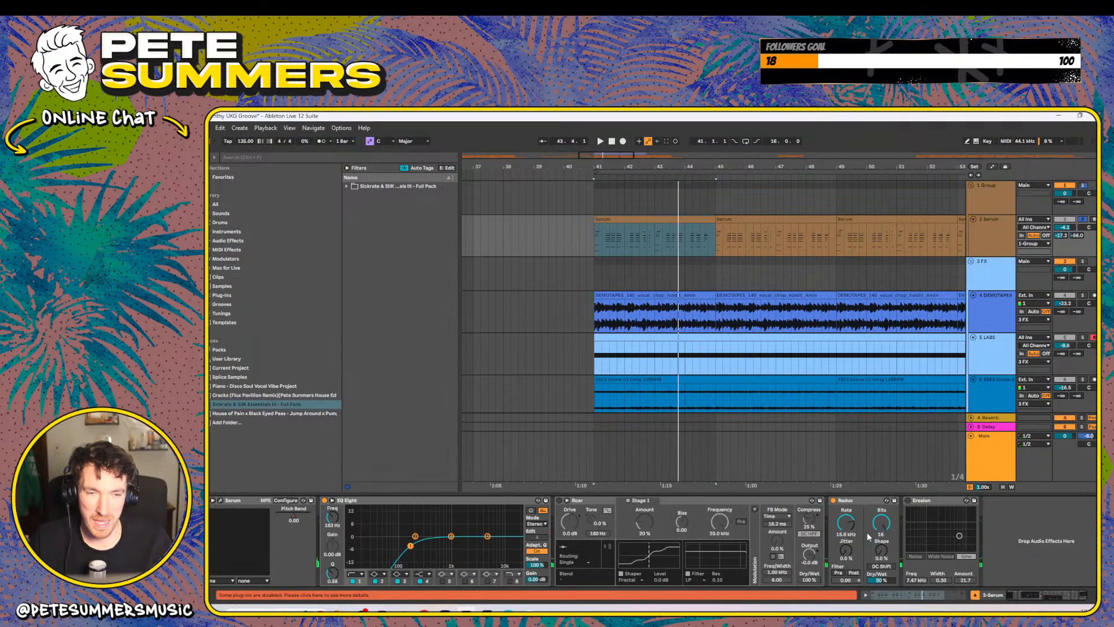
{"action": "left_click", "coordinate": [221, 500]}
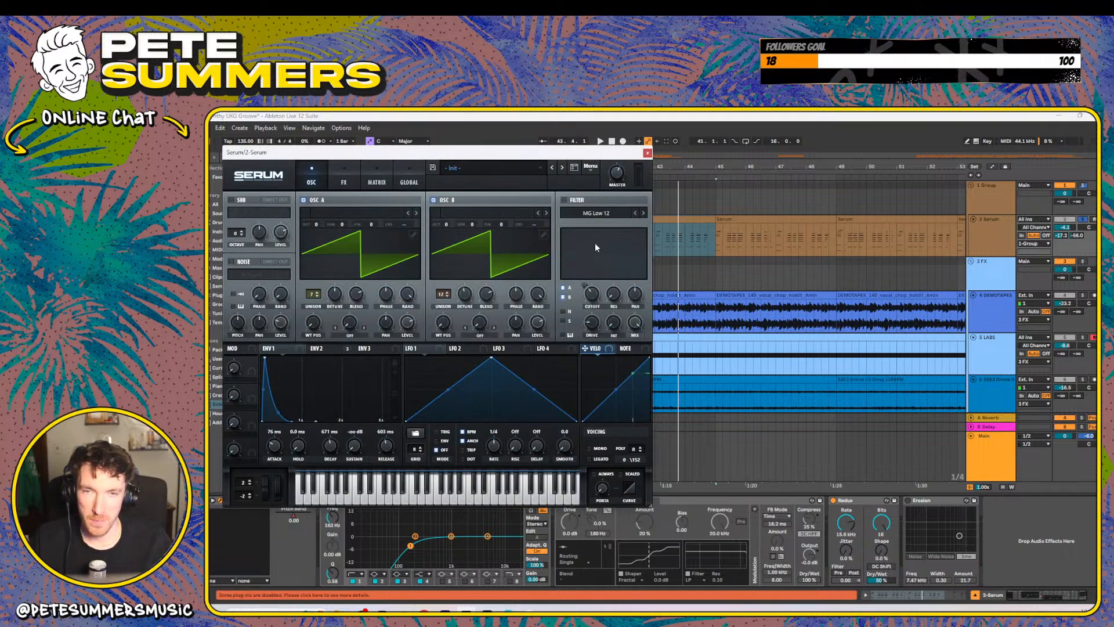
{"action": "left_click", "coordinate": [344, 180]}
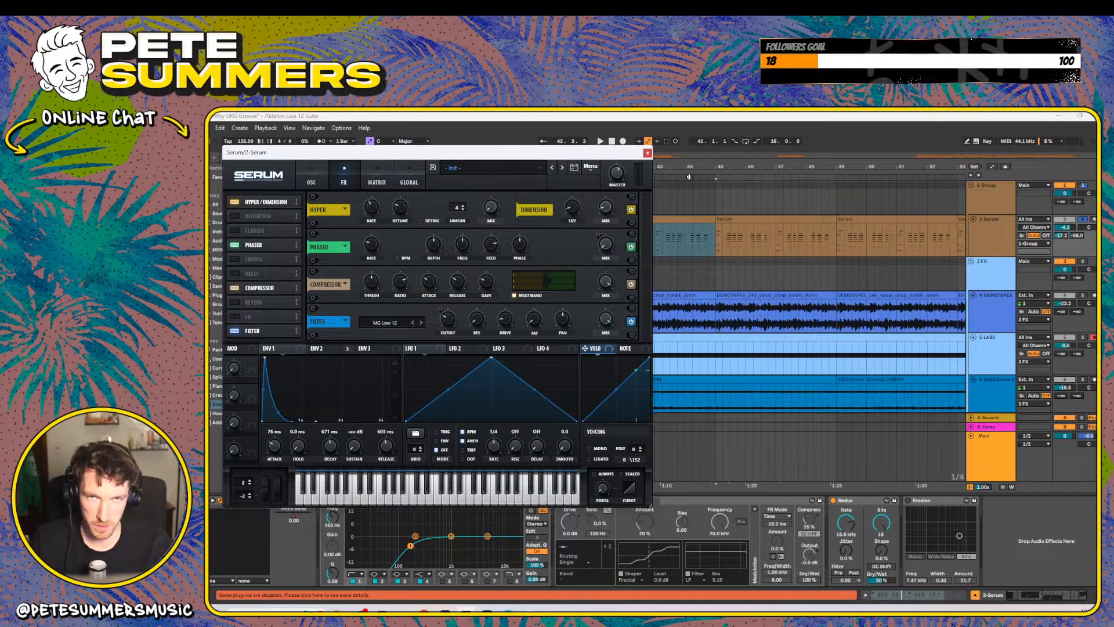
- Close the Serum plug-in window and play the arrangement again
{"action": "left_click", "coordinate": [648, 153]}
{"action": "key", "text": "space"}
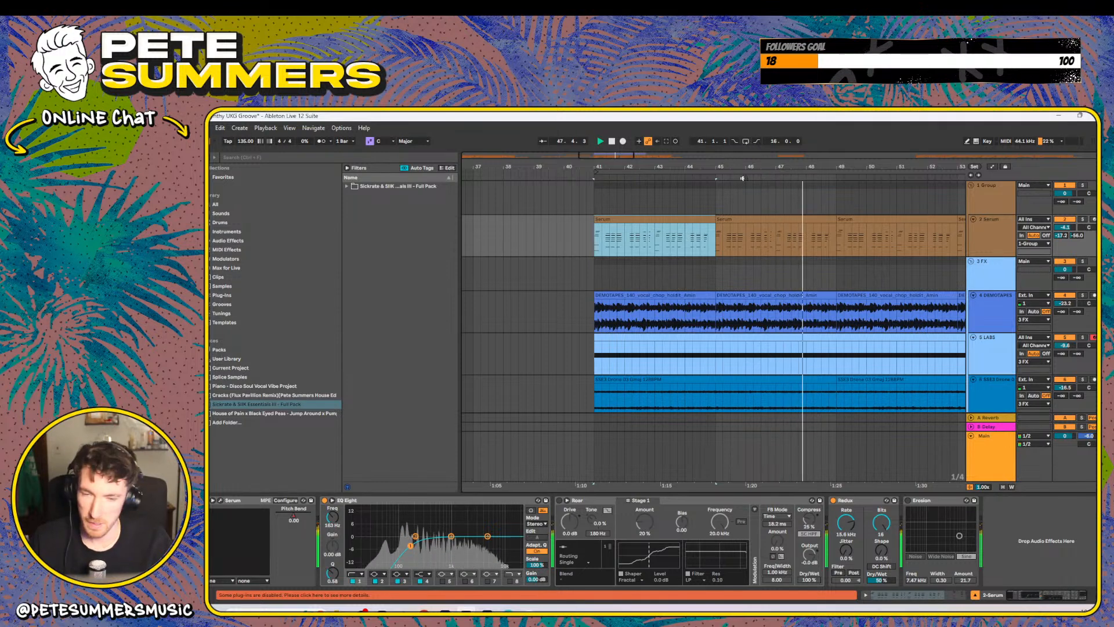
{"action": "left_click_drag", "start_coordinate": [764, 158], "coordinate": [615, 167]}
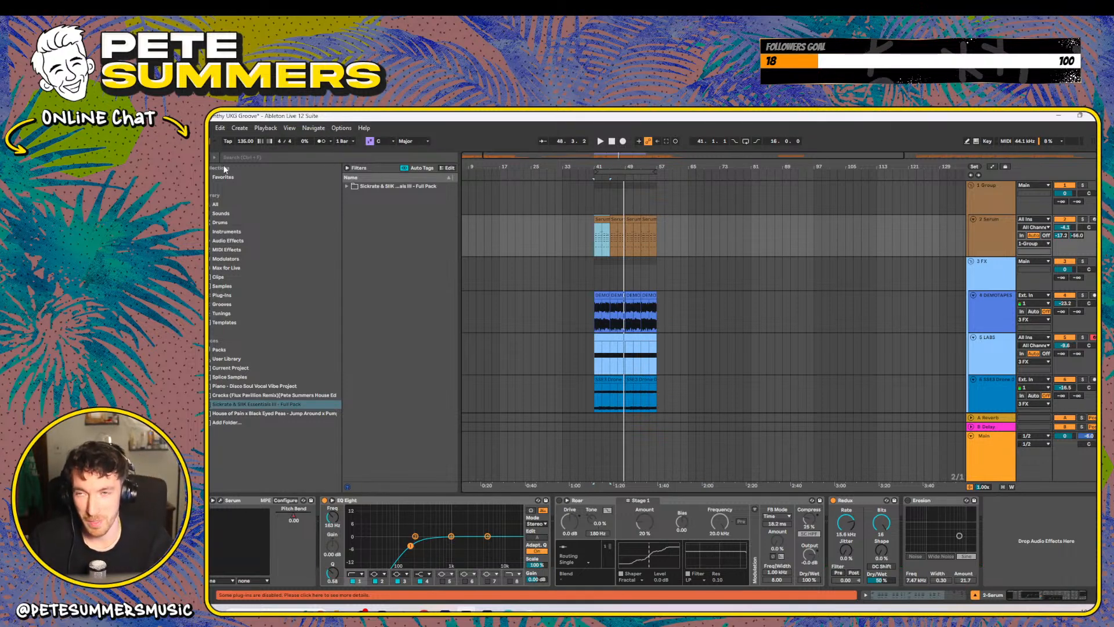
- Save the Synthy UKG Groove set and look through the list of recent Live sets
{"action": "left_click", "coordinate": [207, 128]}
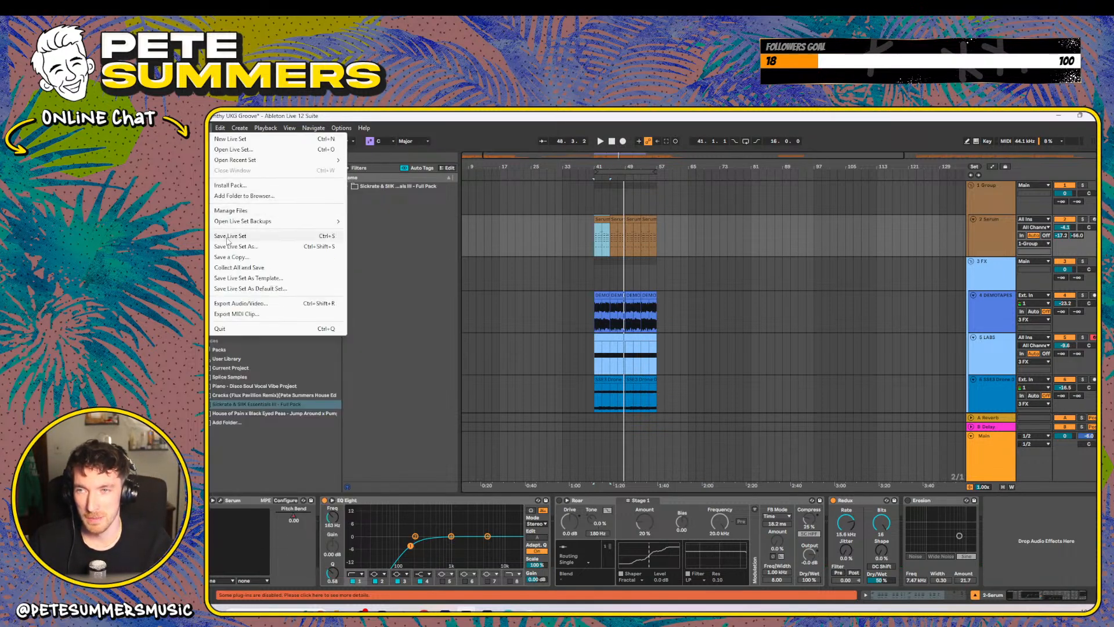
{"action": "key", "text": "ctrl+s"}
{"action": "left_click", "coordinate": [215, 128]}
{"action": "mouse_move", "coordinate": [209, 128]}
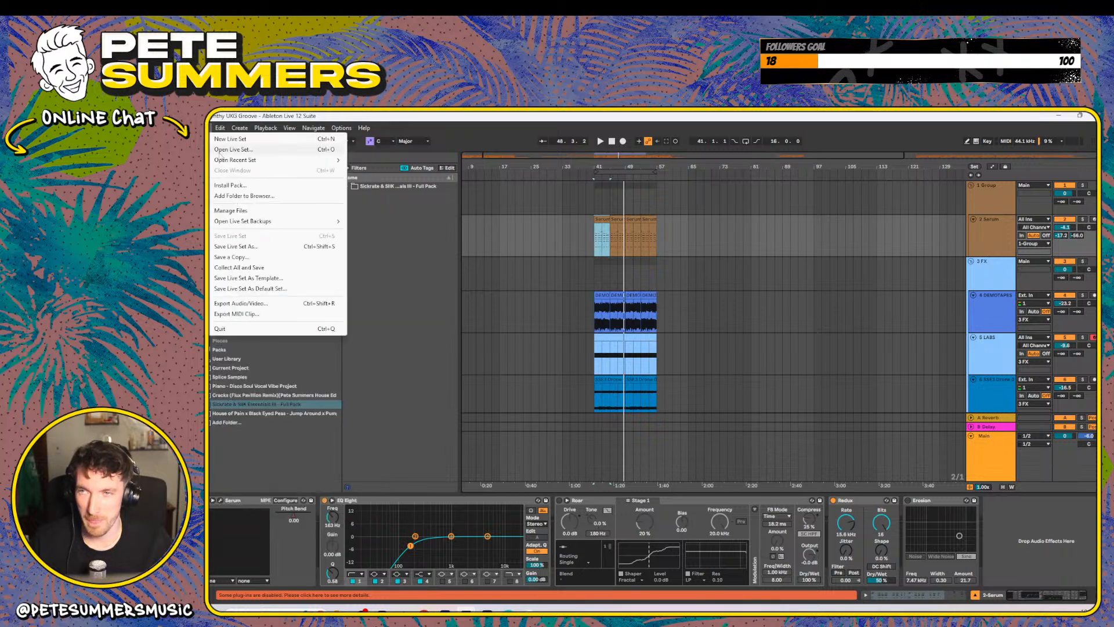
{"action": "mouse_move", "coordinate": [253, 161]}
{"action": "left_click", "coordinate": [623, 141]}
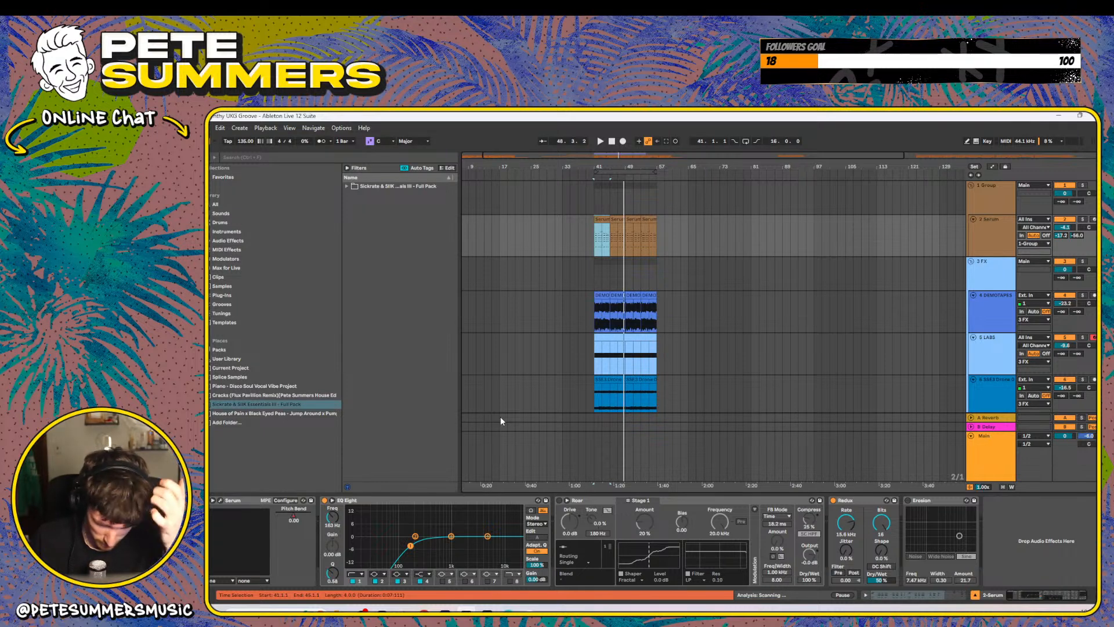
{"action": "left_click", "coordinate": [212, 127]}
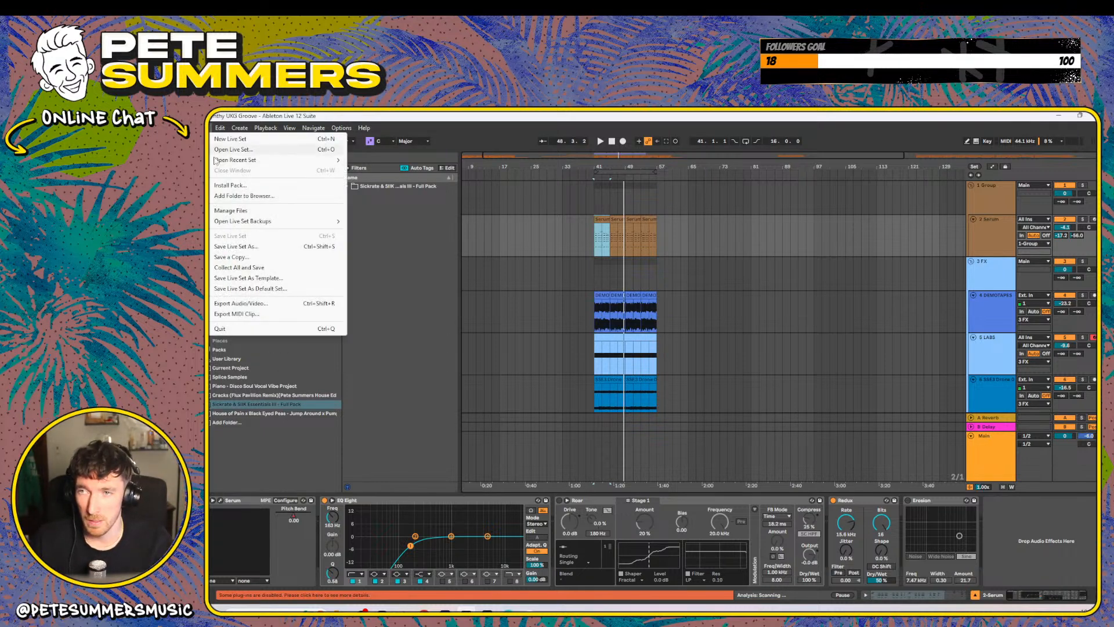
{"action": "mouse_move", "coordinate": [218, 163]}
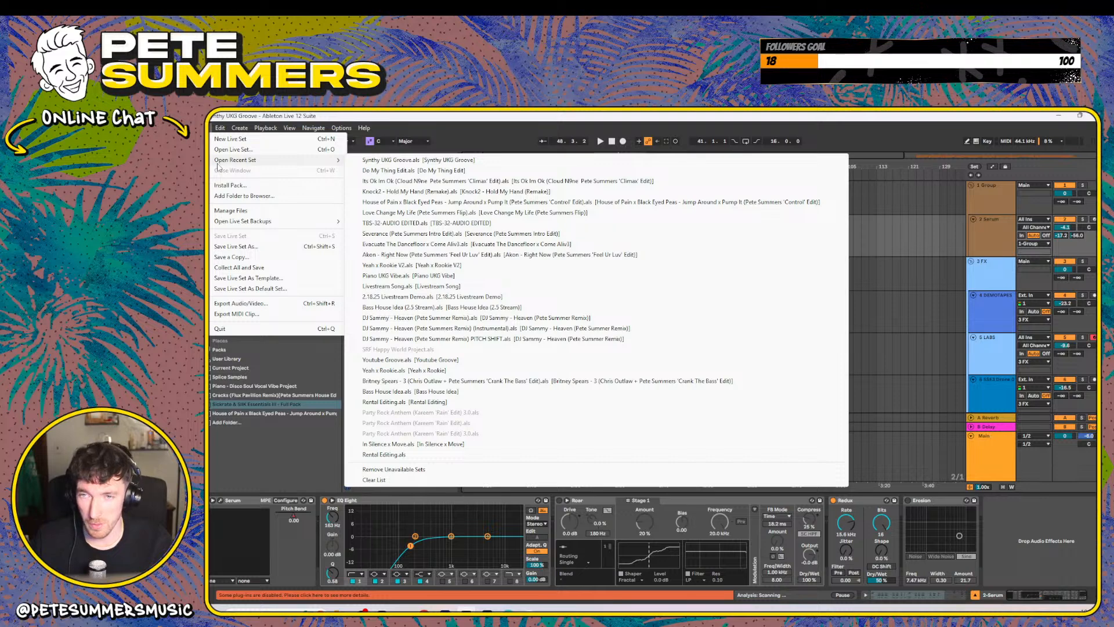
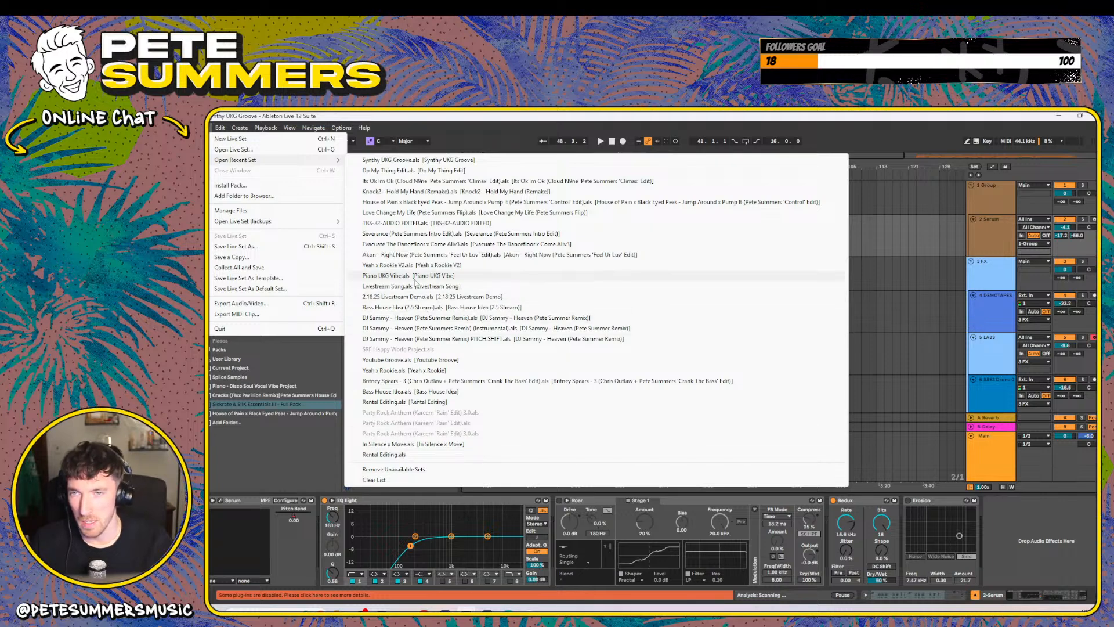
- Switch to Chrome and bring up the tab with the Ableton strum search, ready for a new address
{"action": "left_click", "coordinate": [424, 610]}
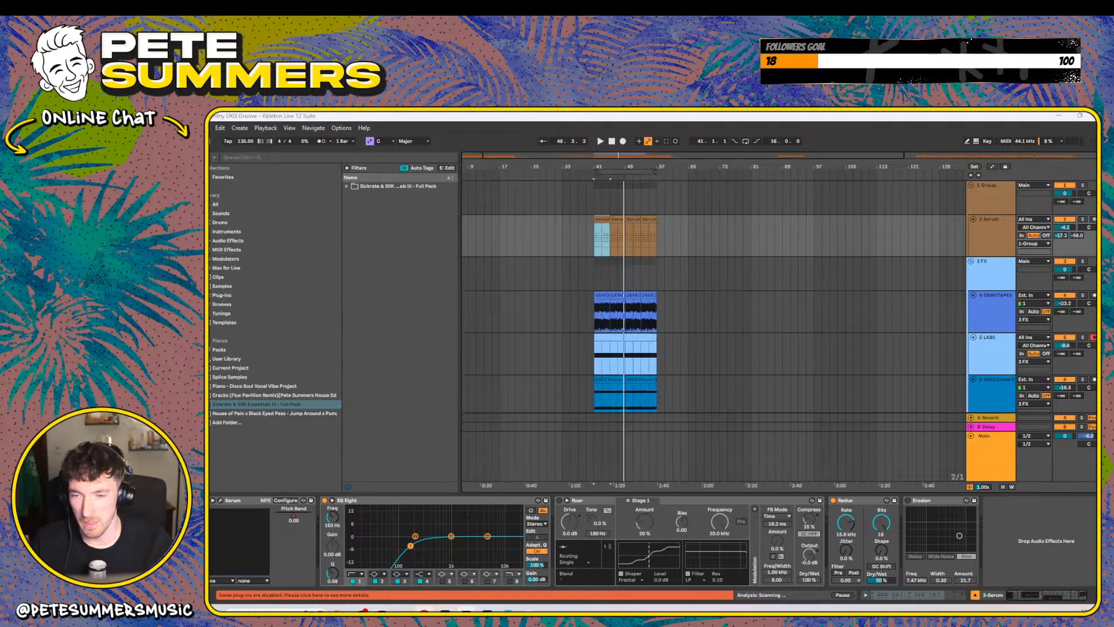
{"action": "left_click", "coordinate": [497, 121]}
{"action": "left_click", "coordinate": [638, 118]}
{"action": "left_click", "coordinate": [619, 141]}
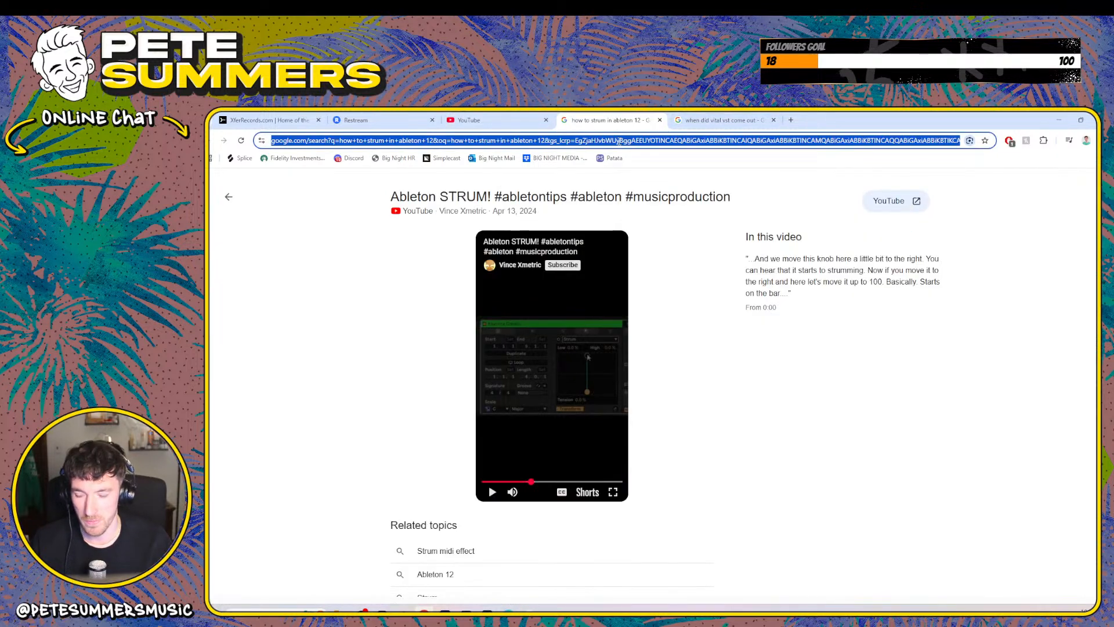
{"action": "type", "text": "drive"}
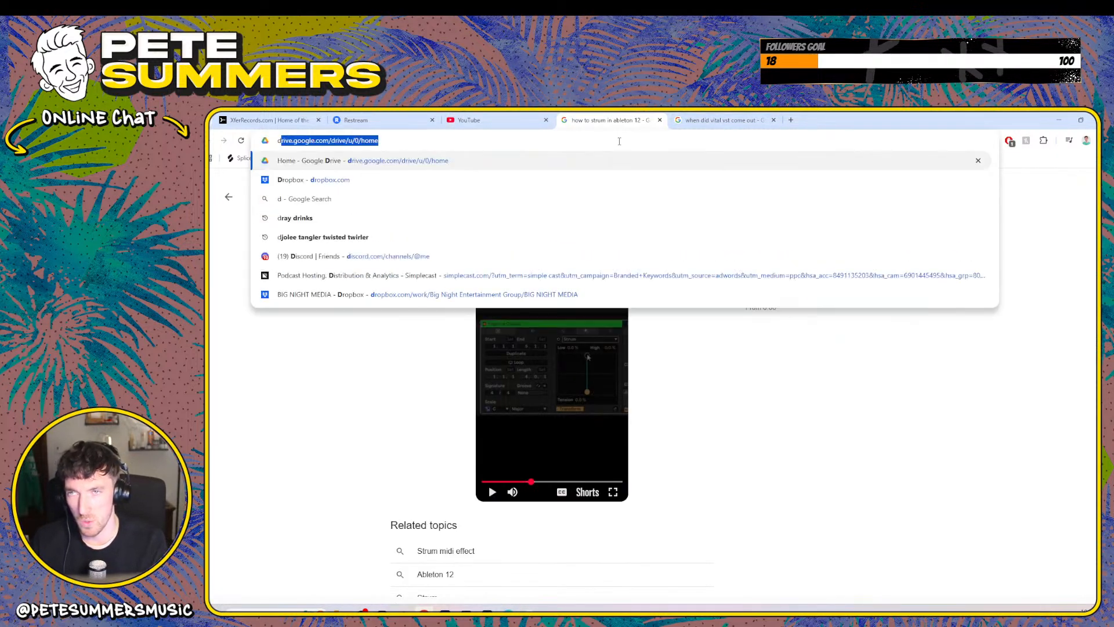
{"action": "key", "text": "BackSpace"}
{"action": "key", "text": "BackSpace"}
{"action": "key", "text": "BackSpace"}
{"action": "key", "text": "BackSpace"}
{"action": "key", "text": "BackSpace"}
{"action": "key", "text": "BackSpace"}
- Load soundcloud.com and open the account's own artist profile
{"action": "type", "text": "soundcloud.com"}
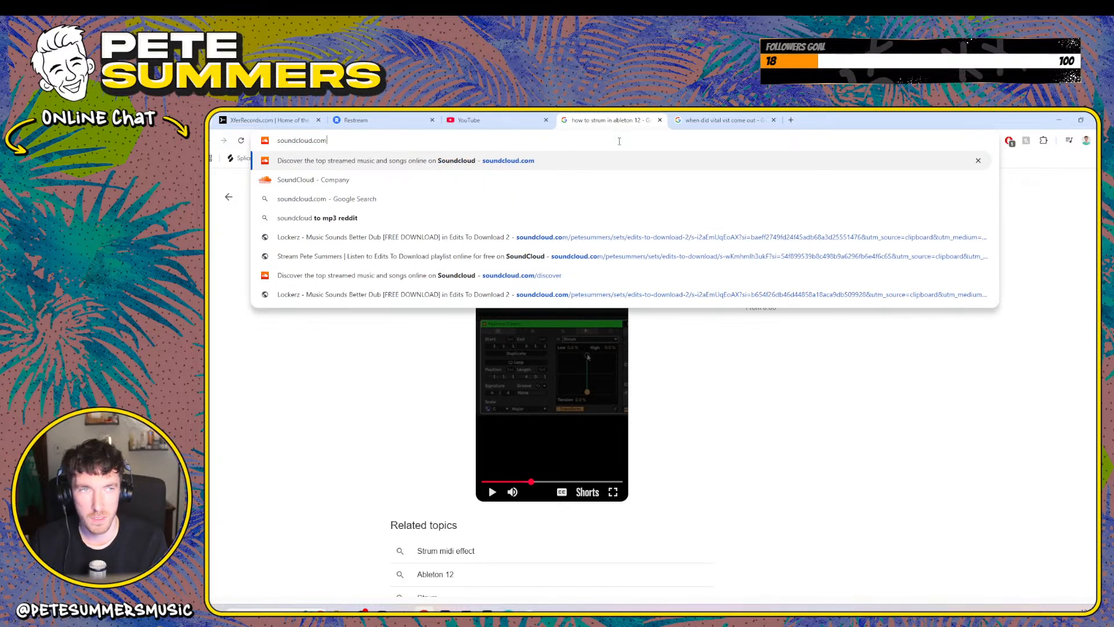
{"action": "key", "text": "Return"}
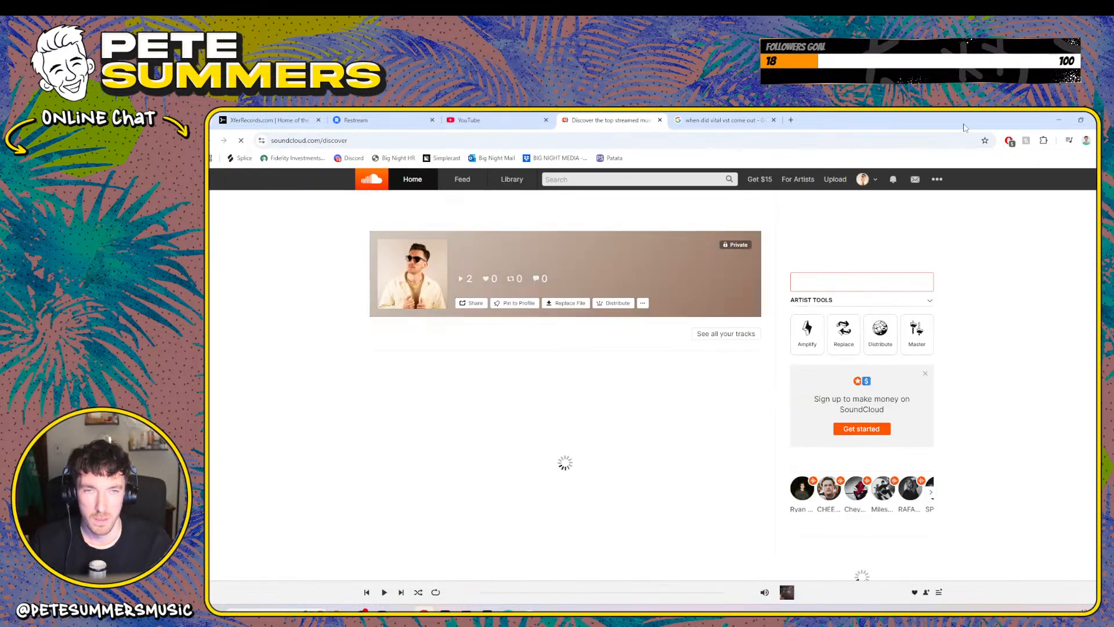
{"action": "left_click", "coordinate": [862, 180]}
{"action": "left_click", "coordinate": [873, 194]}
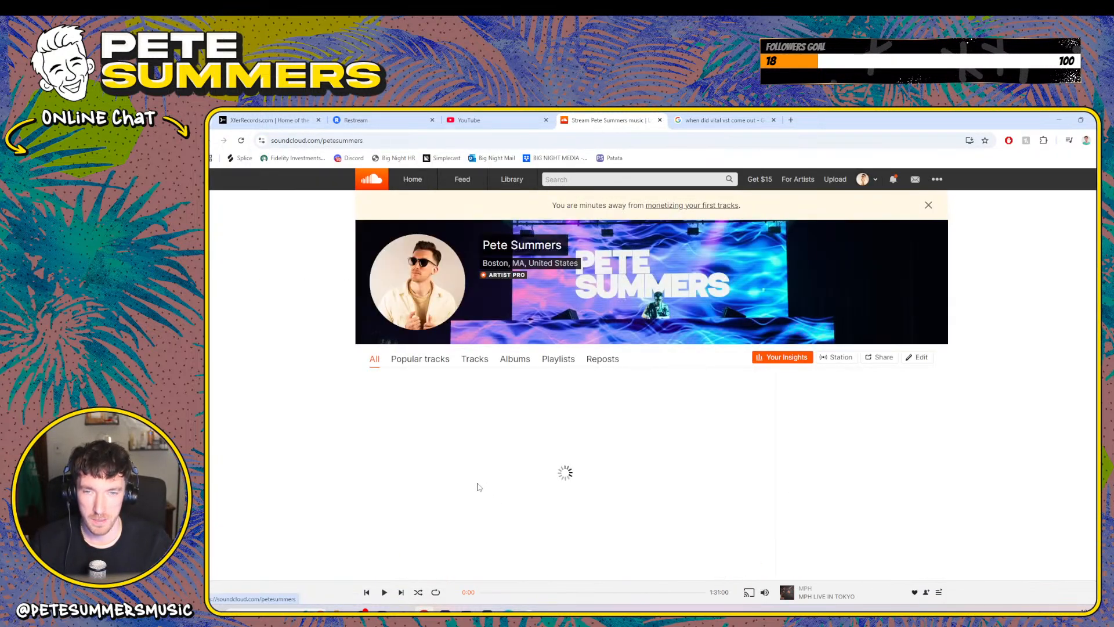
- Dismiss the fans promotion and play the private CRACKS 12.1.24 track from about 0:24
{"action": "scroll", "coordinate": [480, 485], "scroll_direction": "down", "scroll_amount": 10}
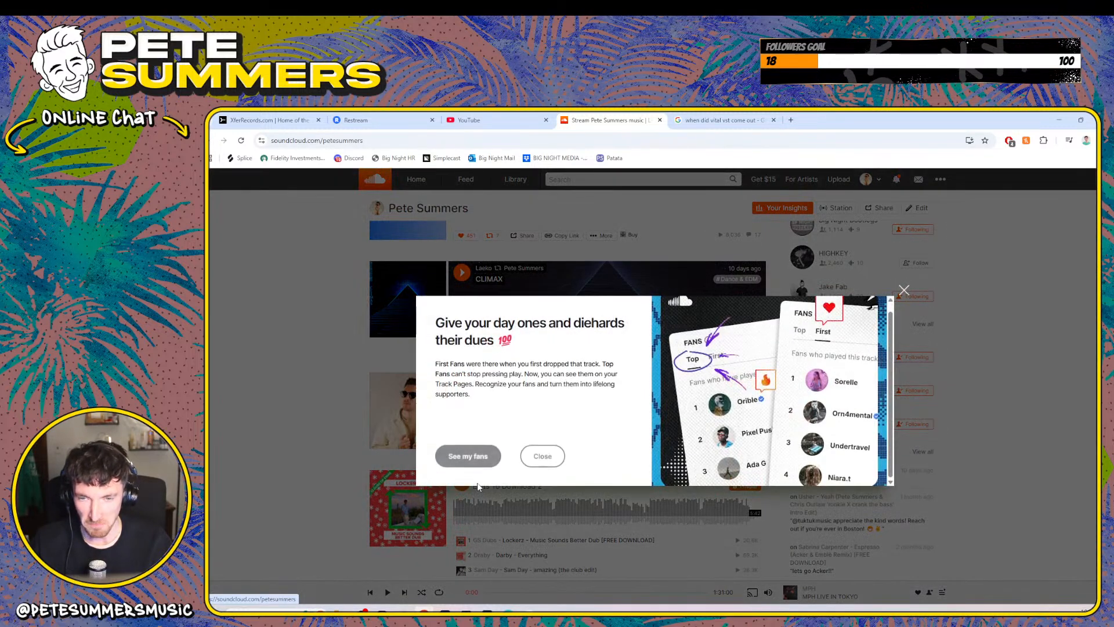
{"action": "left_click", "coordinate": [903, 288]}
{"action": "scroll", "coordinate": [356, 405], "scroll_direction": "down", "scroll_amount": 7}
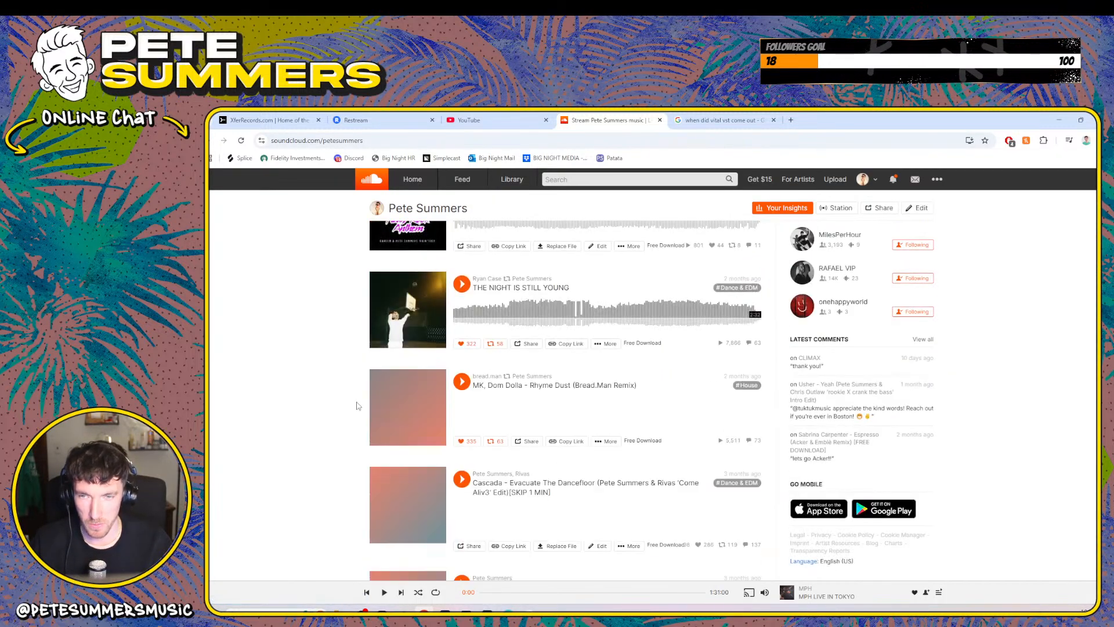
{"action": "scroll", "coordinate": [356, 405], "scroll_direction": "down", "scroll_amount": 10}
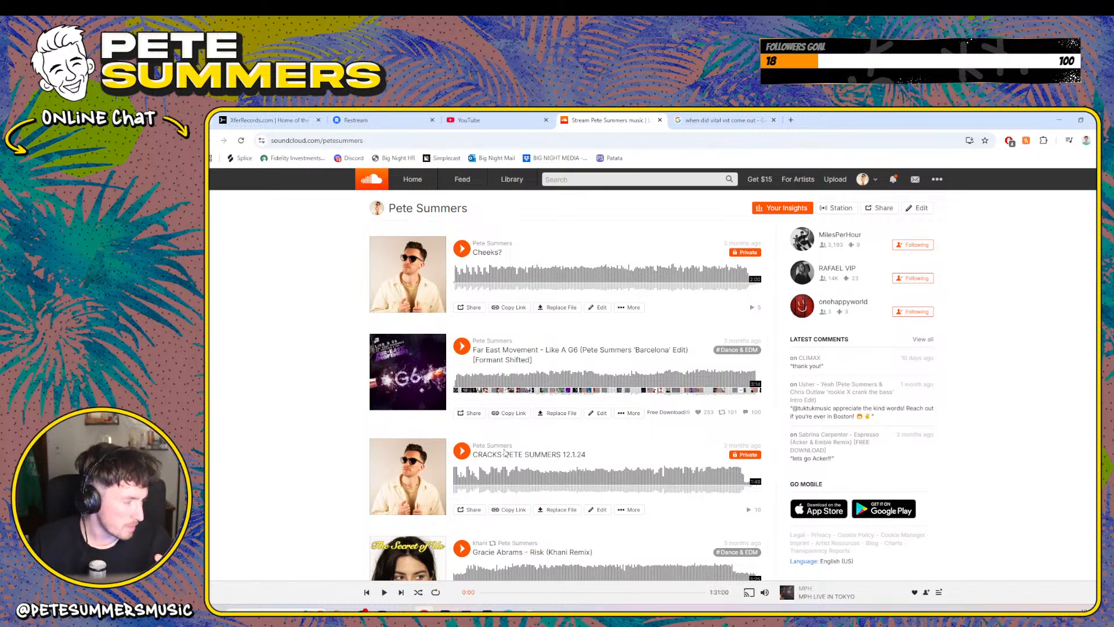
{"action": "left_click", "coordinate": [552, 479]}
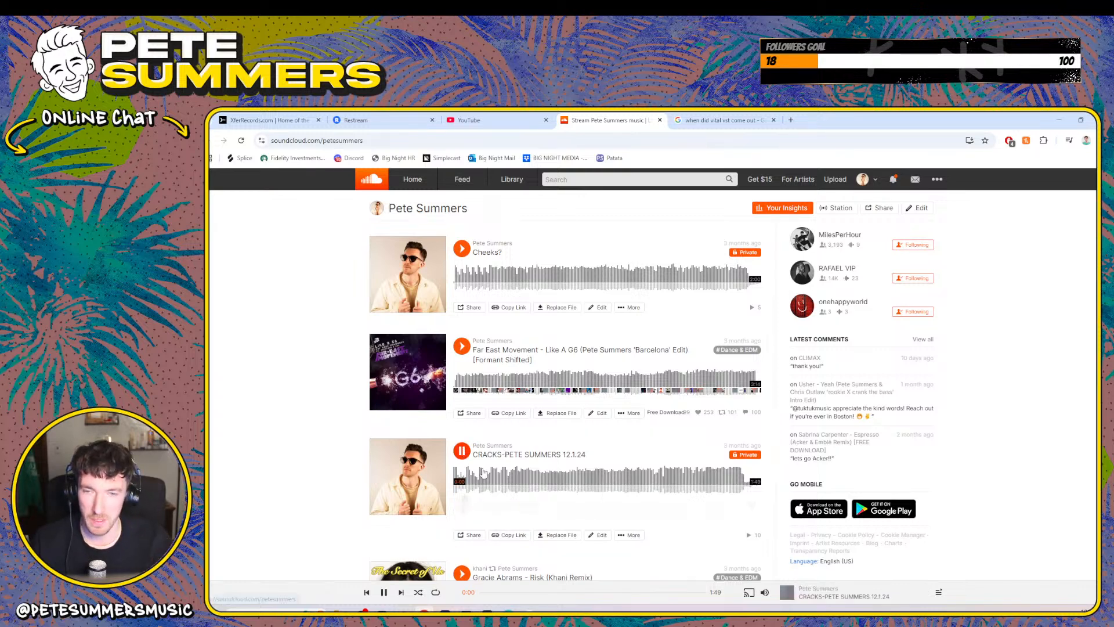
{"action": "left_click", "coordinate": [524, 478]}
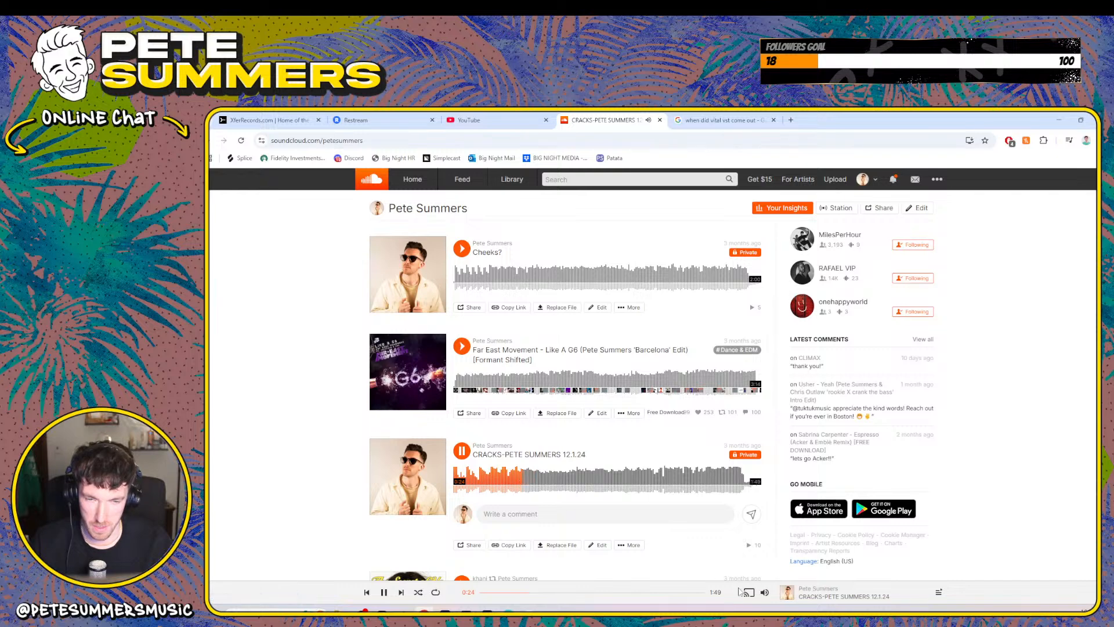
- Raise the SoundCloud player volume slightly and the Desktop Audio level in OBS, then return to the SoundCloud page
{"action": "mouse_move", "coordinate": [764, 592]}
{"action": "mouse_move", "coordinate": [765, 550]}
{"action": "left_mouse_down"}
{"action": "mouse_move", "coordinate": [764, 562]}
{"action": "mouse_move", "coordinate": [763, 542]}
{"action": "left_mouse_up"}
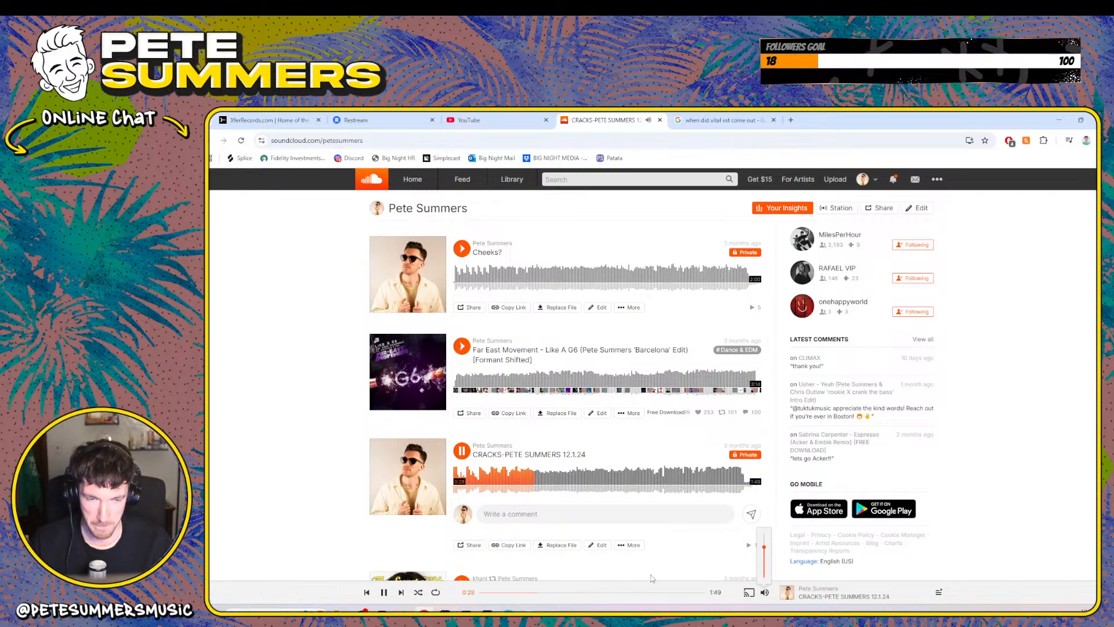
{"action": "left_click", "coordinate": [362, 612]}
{"action": "left_click_drag", "start_coordinate": [688, 521], "coordinate": [746, 517]}
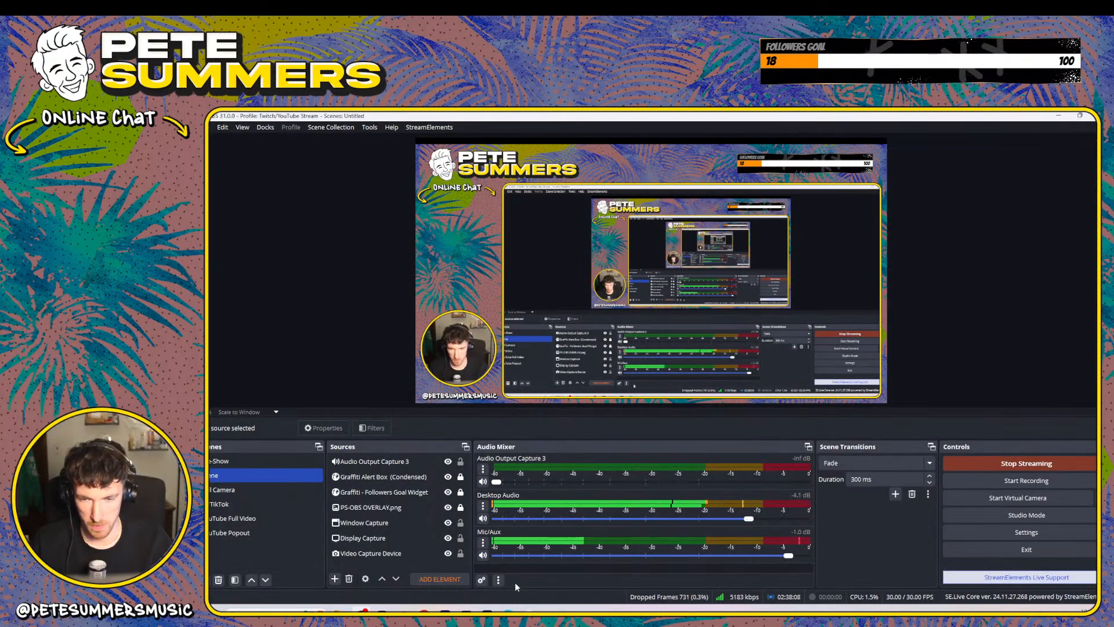
{"action": "mouse_move", "coordinate": [423, 613]}
{"action": "left_click", "coordinate": [424, 568]}
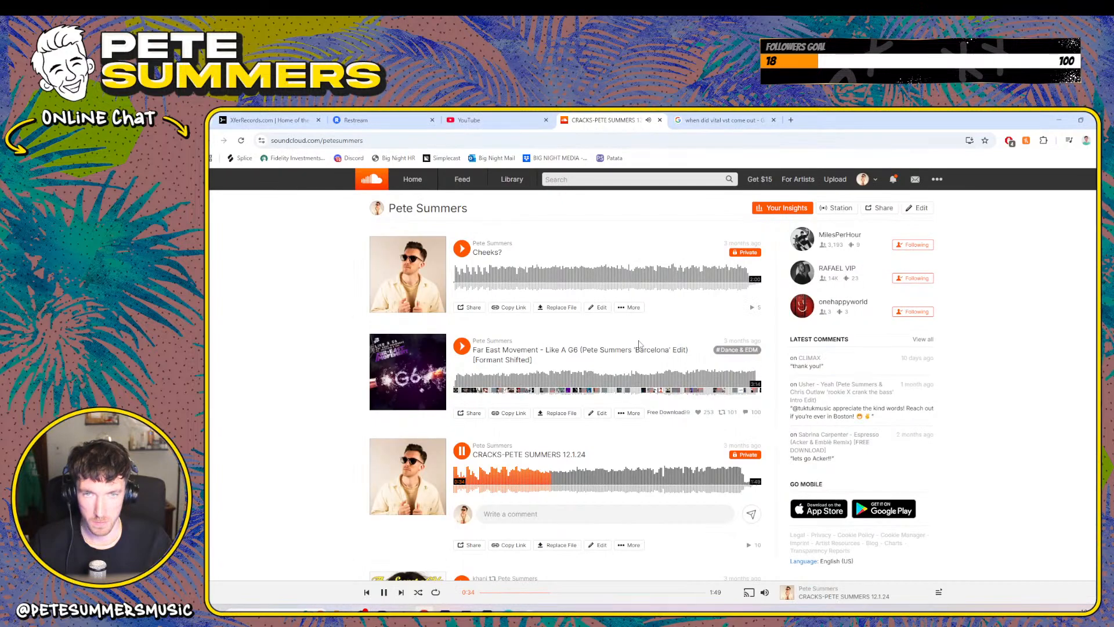
- Show only the profile's Tracks and look through the older uploads while the CRACKS track plays
{"action": "scroll", "coordinate": [584, 503], "scroll_direction": "up", "scroll_amount": 1}
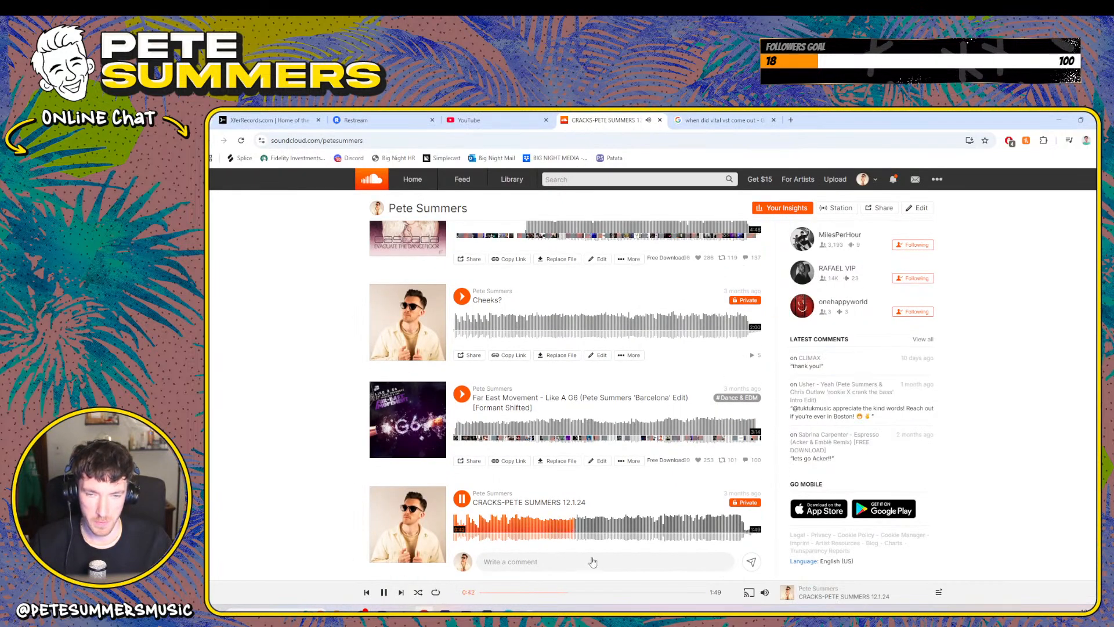
{"action": "mouse_move", "coordinate": [765, 592]}
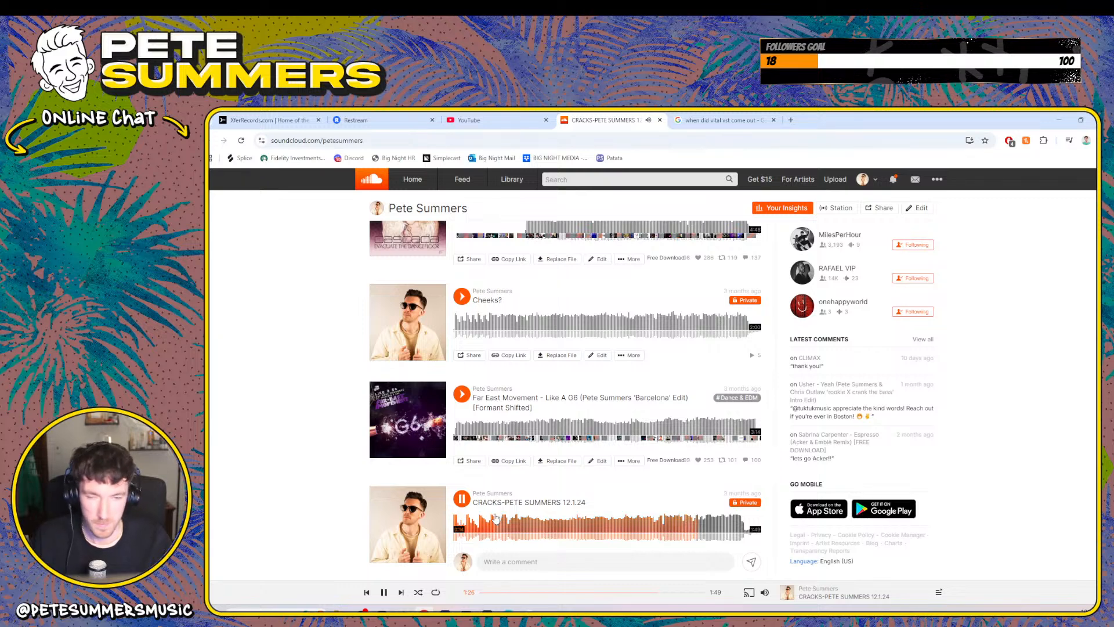
{"action": "scroll", "coordinate": [485, 454], "scroll_direction": "down", "scroll_amount": 5}
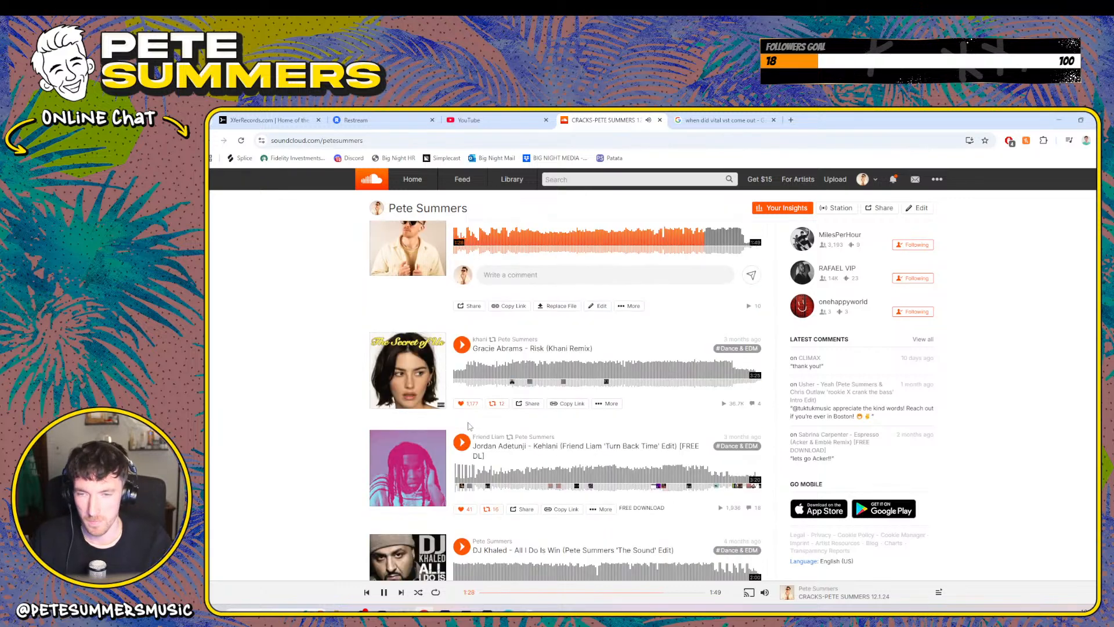
{"action": "scroll", "coordinate": [470, 426], "scroll_direction": "down", "scroll_amount": 2}
{"action": "scroll", "coordinate": [470, 426], "scroll_direction": "up", "scroll_amount": 10}
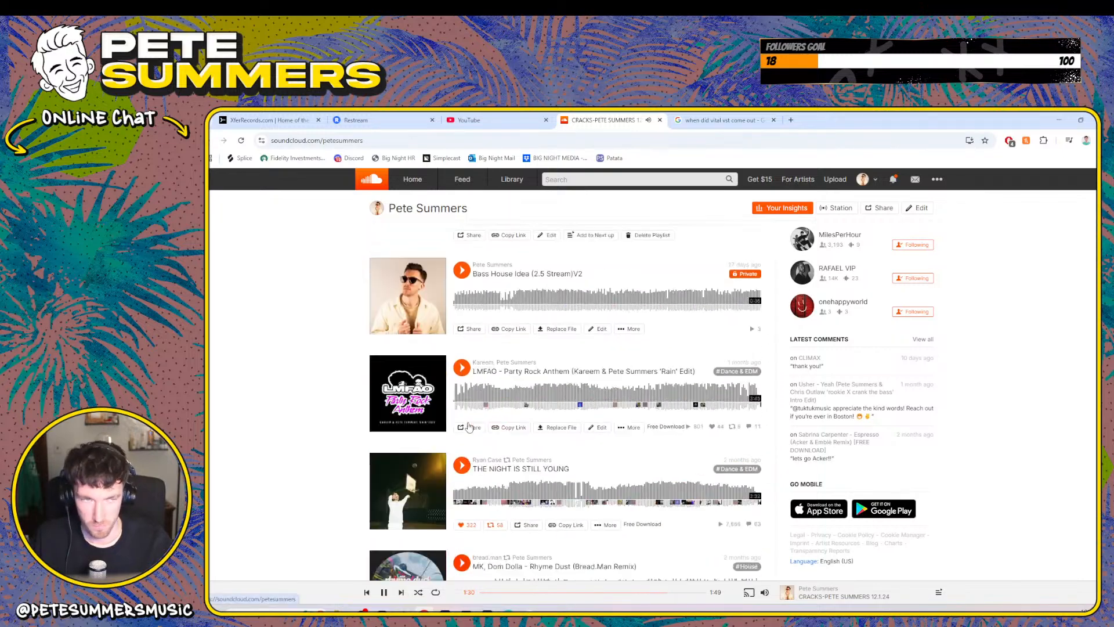
{"action": "scroll", "coordinate": [471, 426], "scroll_direction": "up", "scroll_amount": 12}
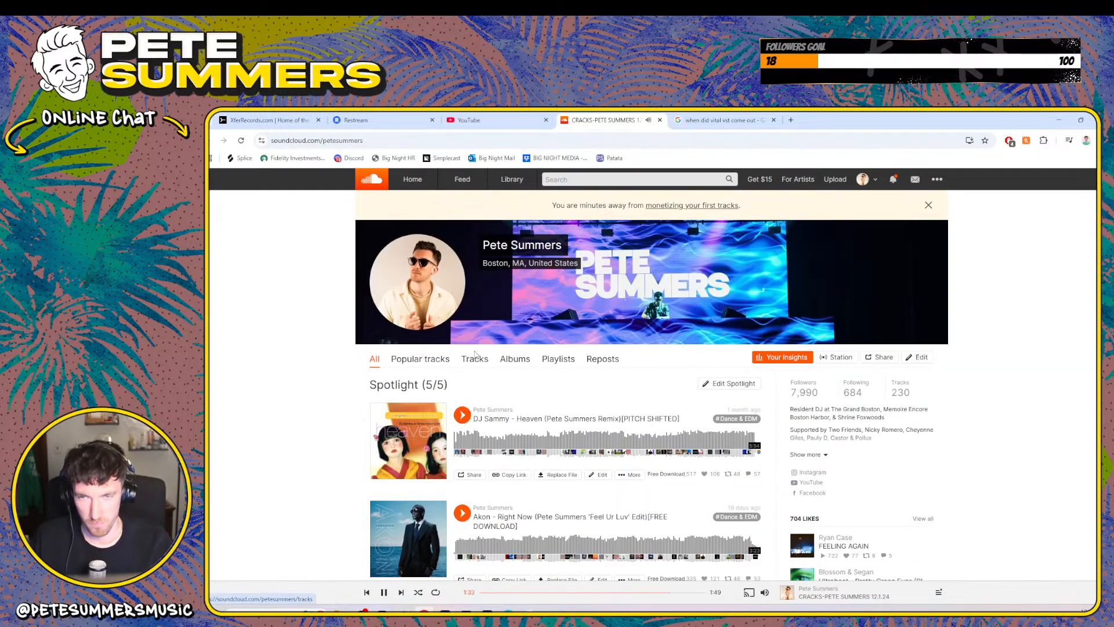
{"action": "scroll", "coordinate": [473, 408], "scroll_direction": "down", "scroll_amount": 15}
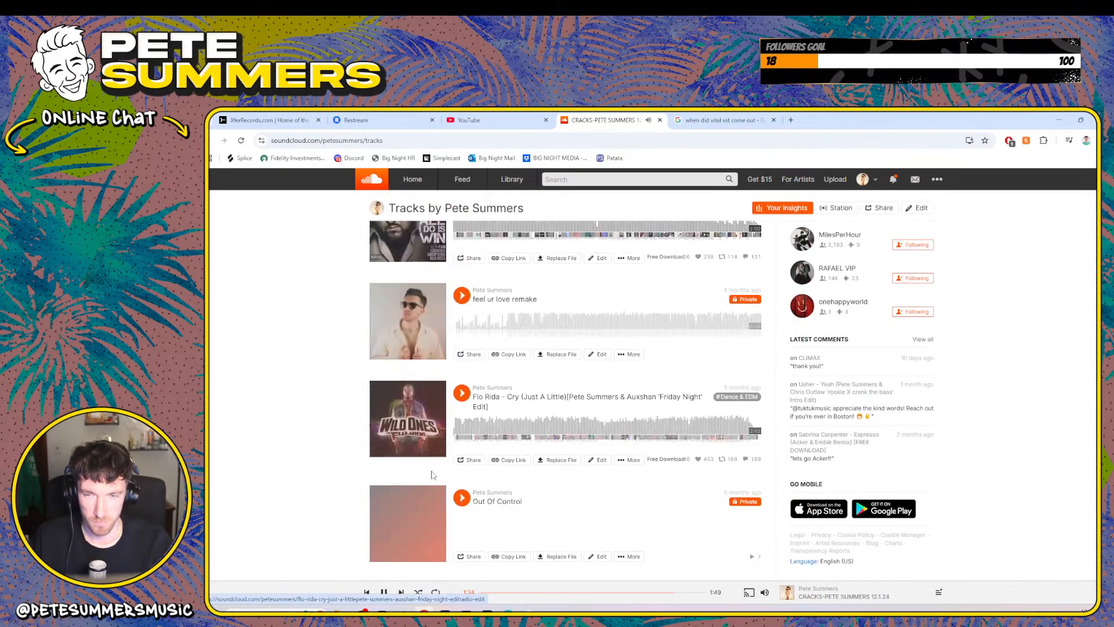
{"action": "scroll", "coordinate": [432, 475], "scroll_direction": "down", "scroll_amount": 10}
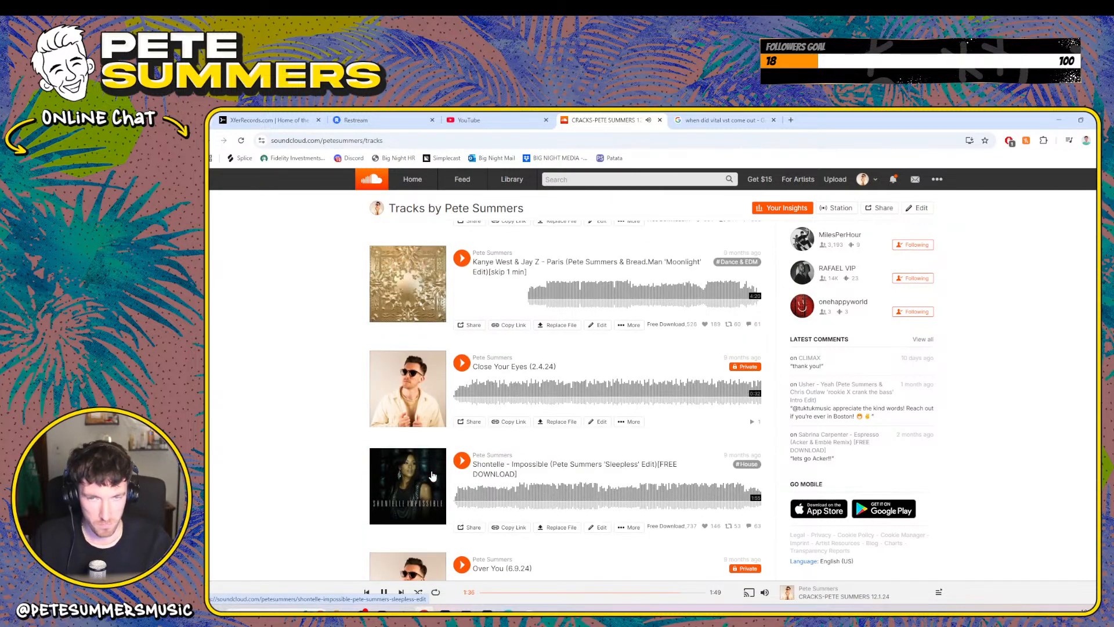
{"action": "scroll", "coordinate": [431, 474], "scroll_direction": "down", "scroll_amount": 8}
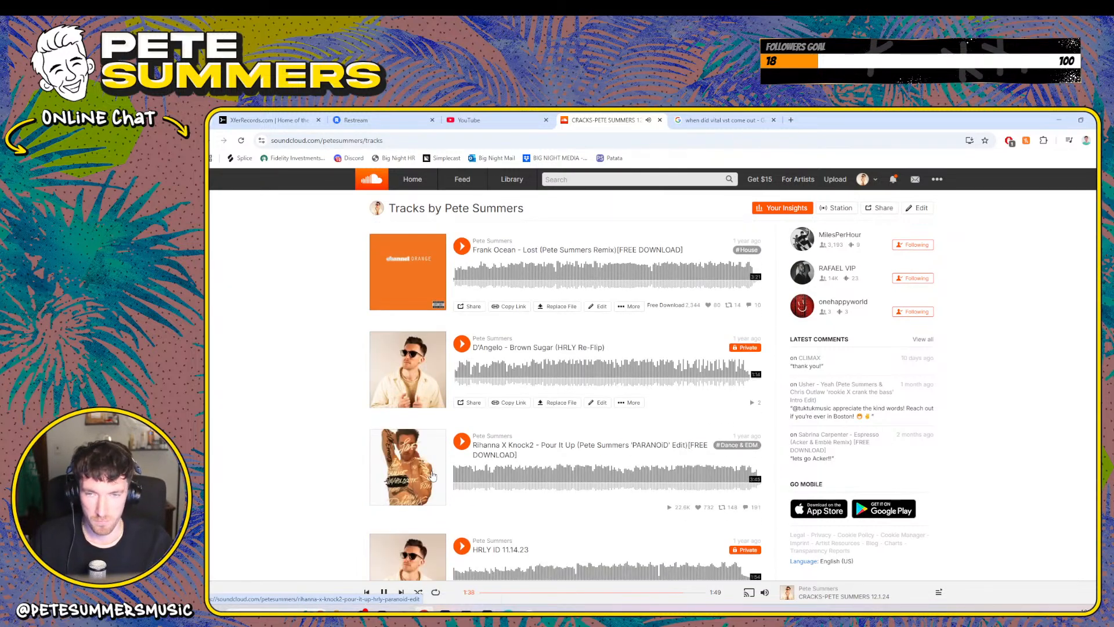
{"action": "scroll", "coordinate": [432, 475], "scroll_direction": "down", "scroll_amount": 3}
{"action": "scroll", "coordinate": [430, 490], "scroll_direction": "up", "scroll_amount": 3}
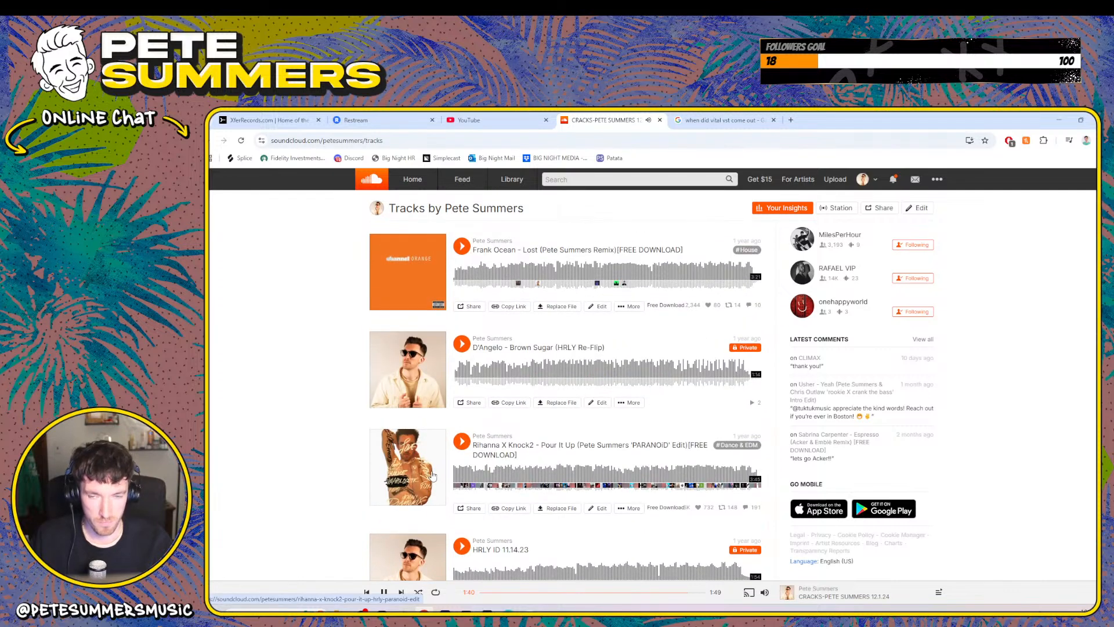
{"action": "scroll", "coordinate": [425, 505], "scroll_direction": "down", "scroll_amount": 5}
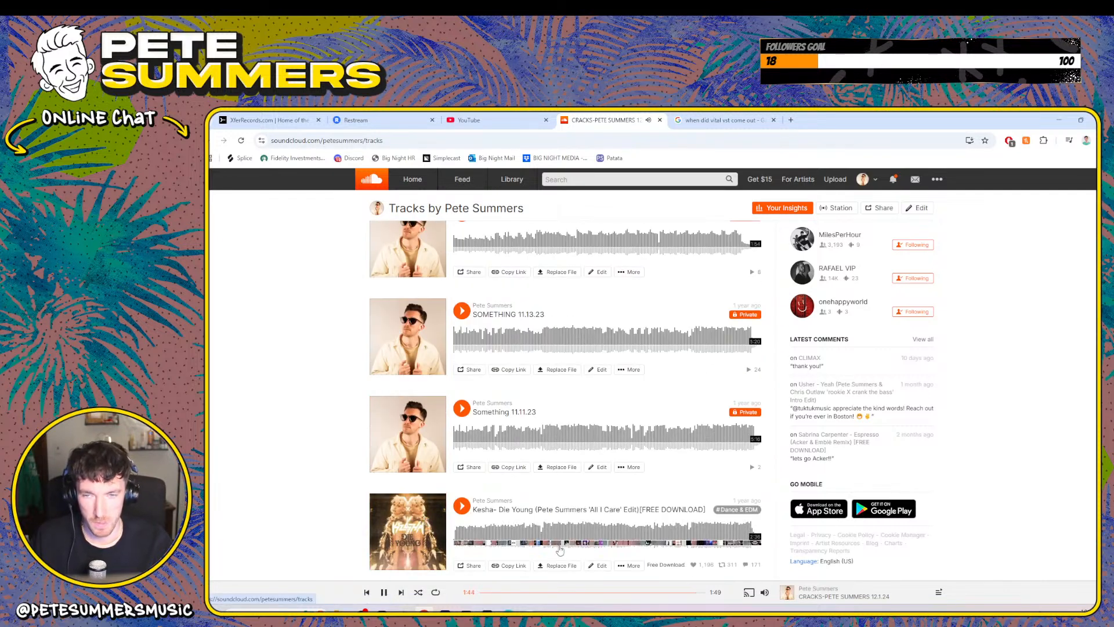
- Stop the CRACKS track and play the private Pocketful Of Sunshine (HRLY Remix) track further down the list
{"action": "key", "text": "space"}
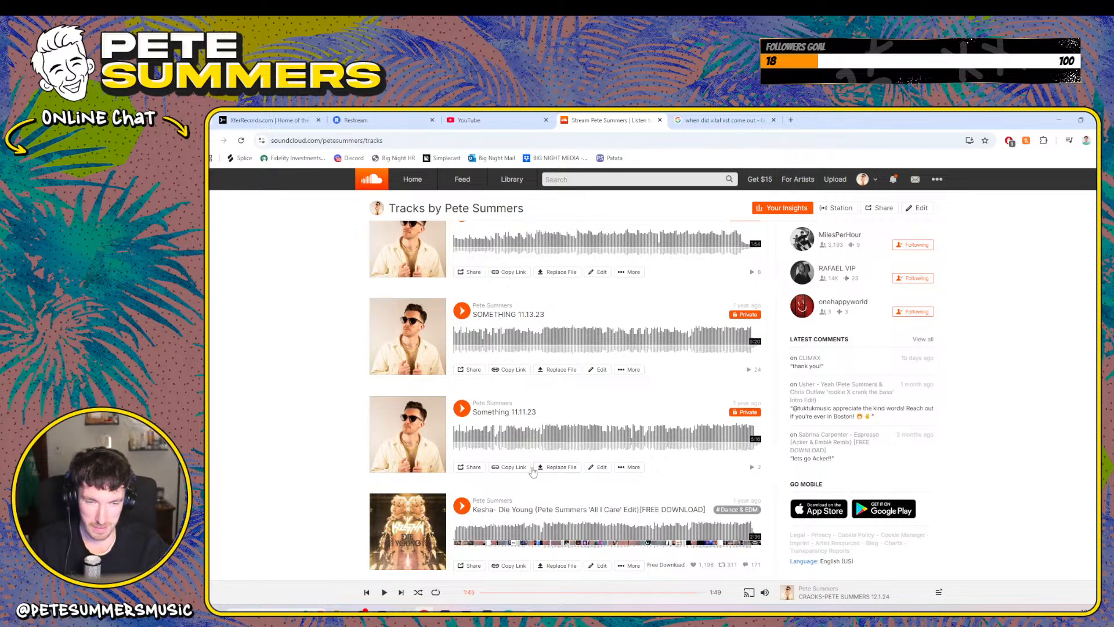
{"action": "scroll", "coordinate": [533, 471], "scroll_direction": "down", "scroll_amount": 5}
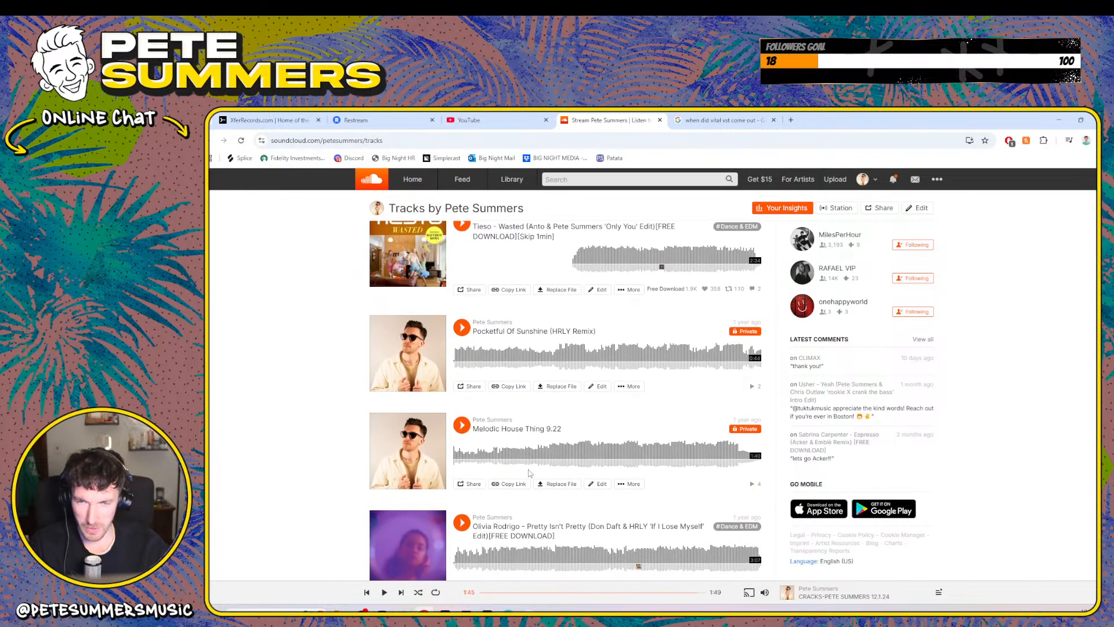
{"action": "left_click", "coordinate": [463, 329]}
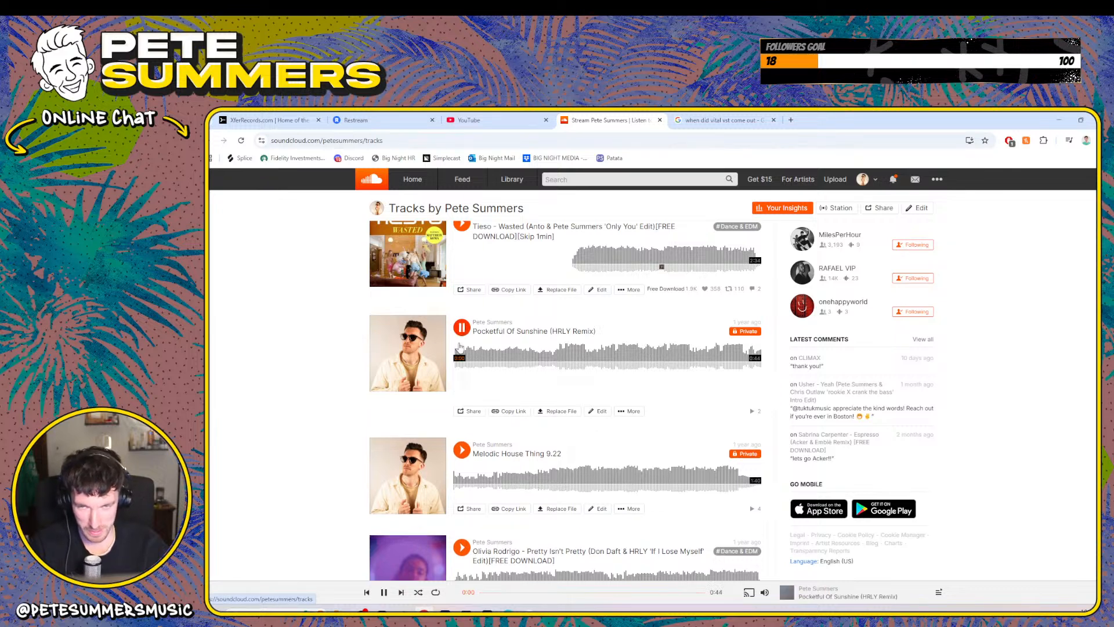
- Look further up the profile's track list and play the private Something 11.11.23 track
{"action": "mouse_move", "coordinate": [765, 592]}
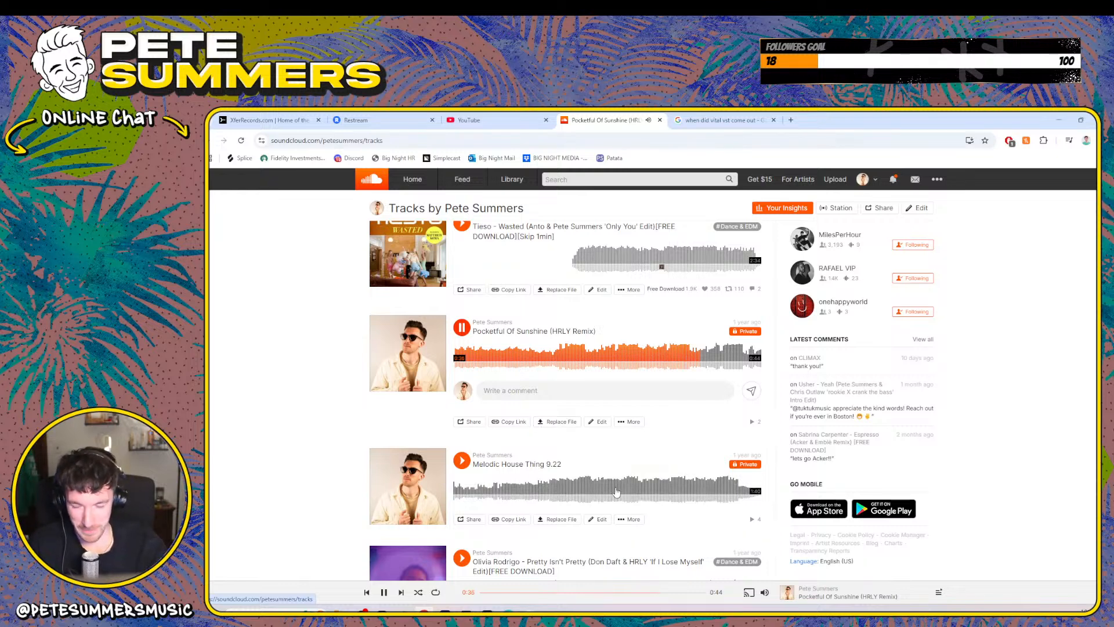
{"action": "scroll", "coordinate": [616, 492], "scroll_direction": "up", "scroll_amount": 10}
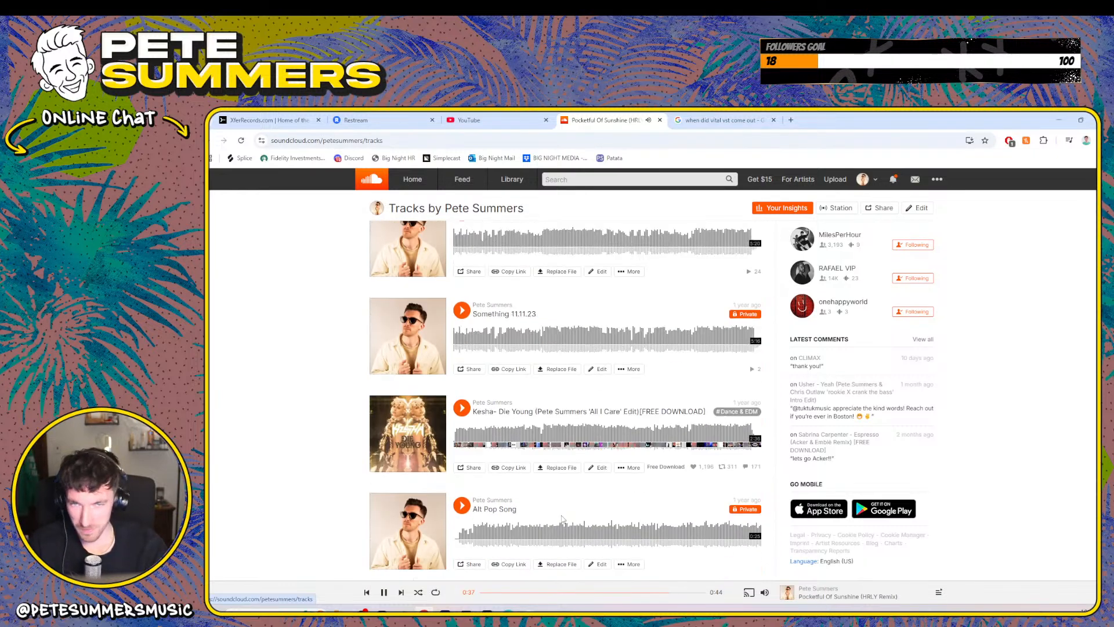
{"action": "scroll", "coordinate": [561, 519], "scroll_direction": "up", "scroll_amount": 2}
{"action": "scroll", "coordinate": [561, 518], "scroll_direction": "up", "scroll_amount": 3}
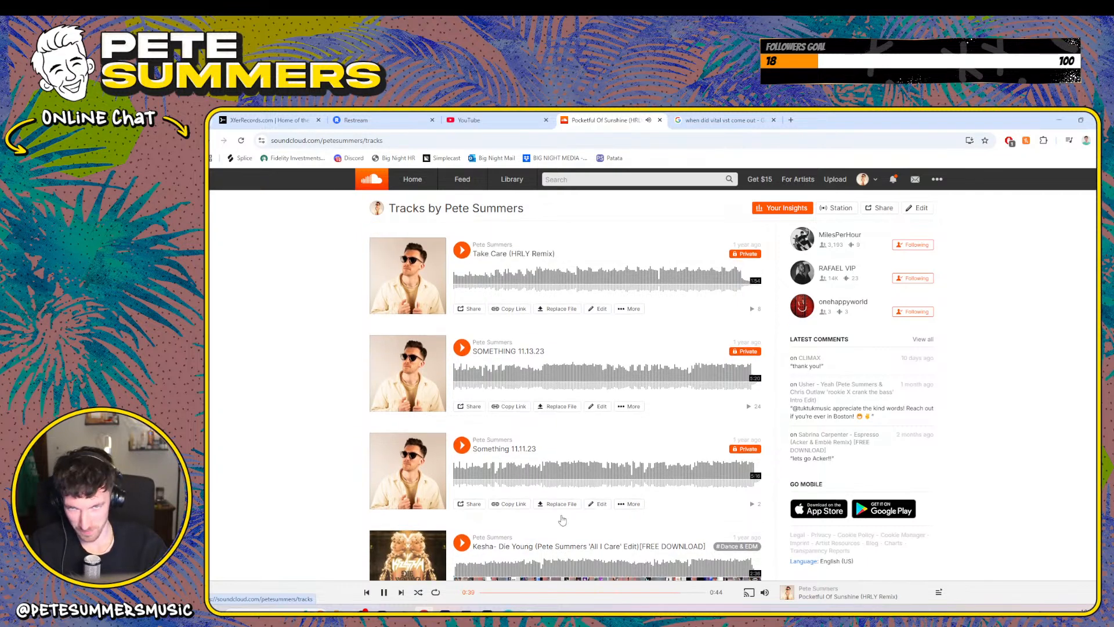
{"action": "scroll", "coordinate": [562, 520], "scroll_direction": "down", "scroll_amount": 3}
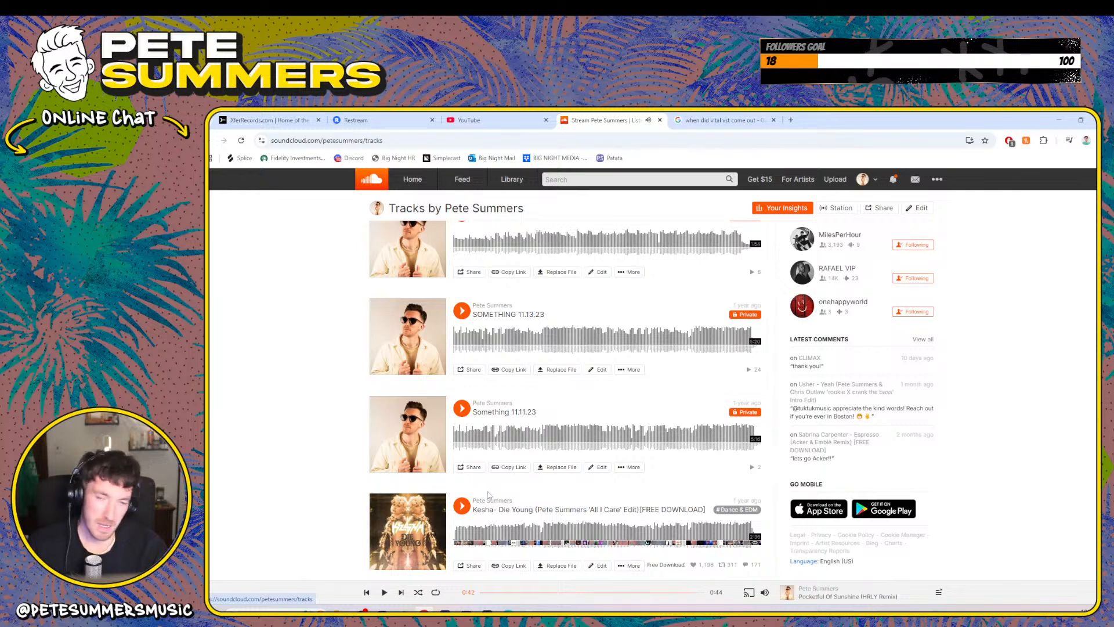
{"action": "left_click", "coordinate": [462, 408]}
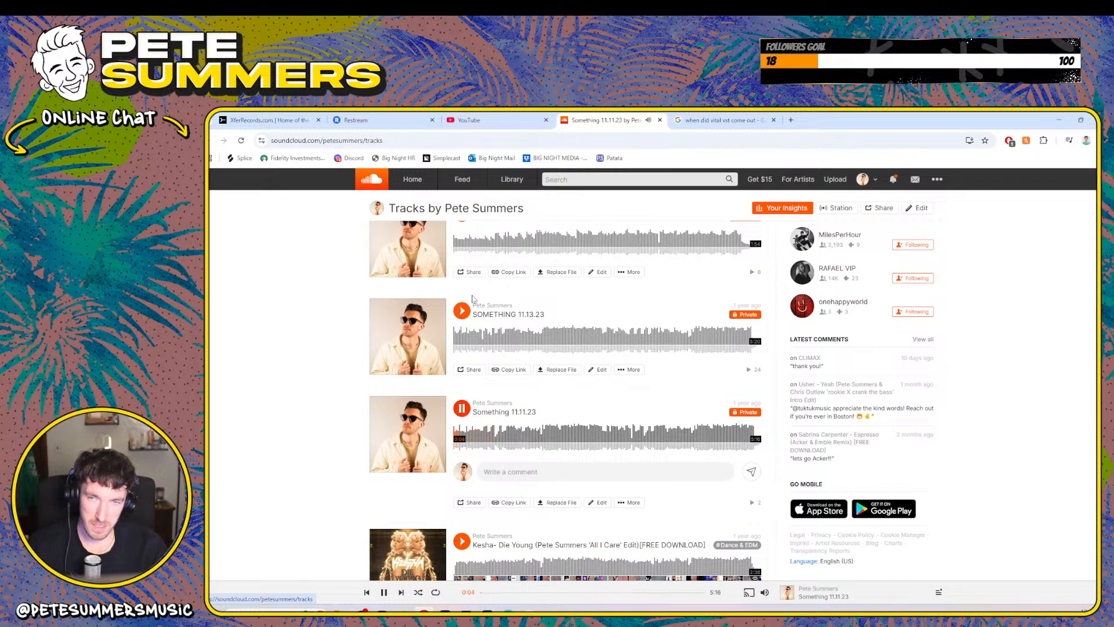
- Play the private SOMETHING 11.13.23 track from slightly past its start and look through its track page
{"action": "left_click", "coordinate": [461, 310]}
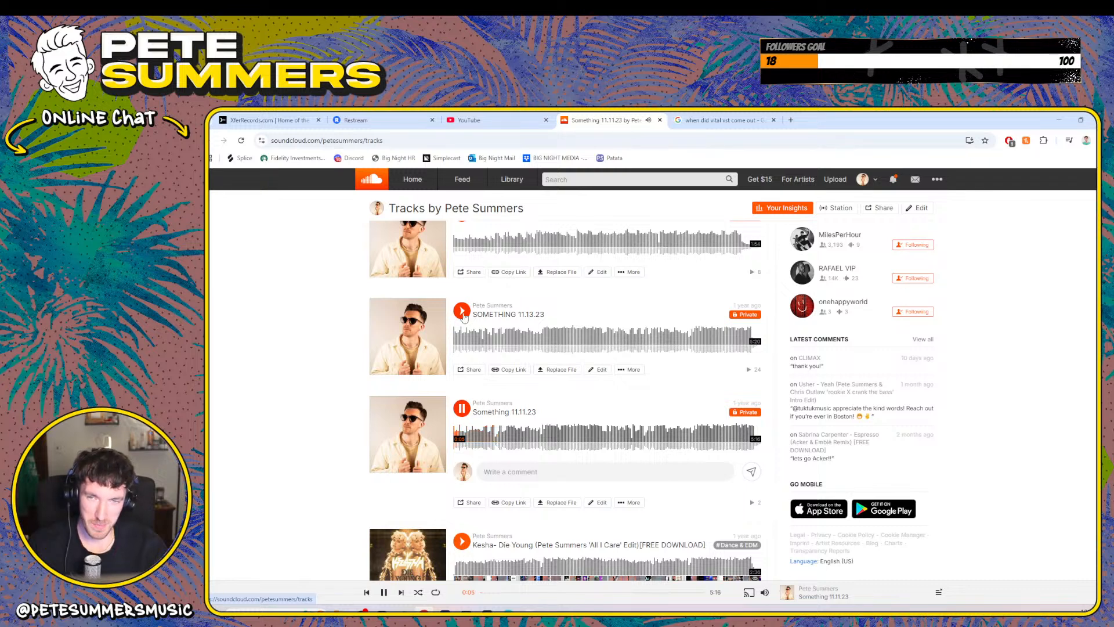
{"action": "left_click", "coordinate": [483, 339]}
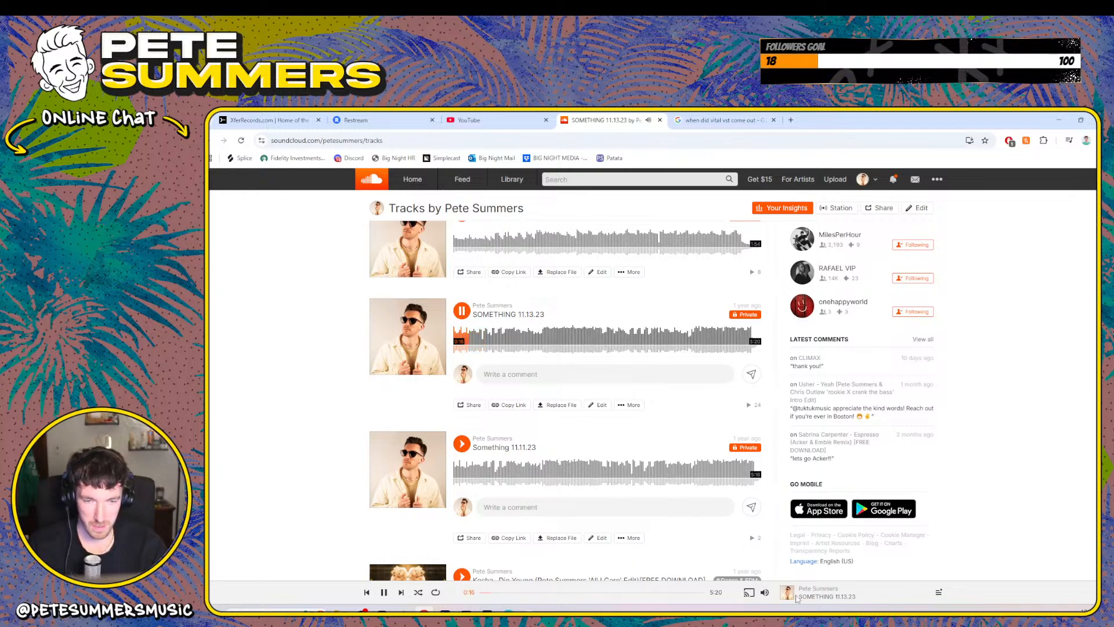
{"action": "scroll", "coordinate": [580, 465], "scroll_direction": "up", "scroll_amount": 2}
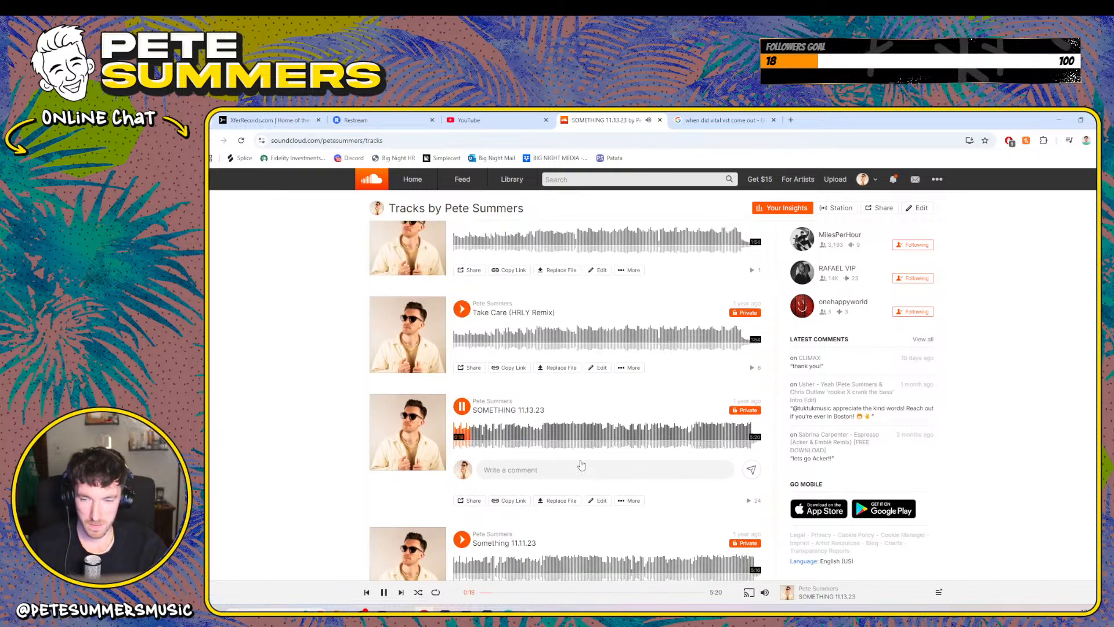
{"action": "left_click", "coordinate": [516, 411]}
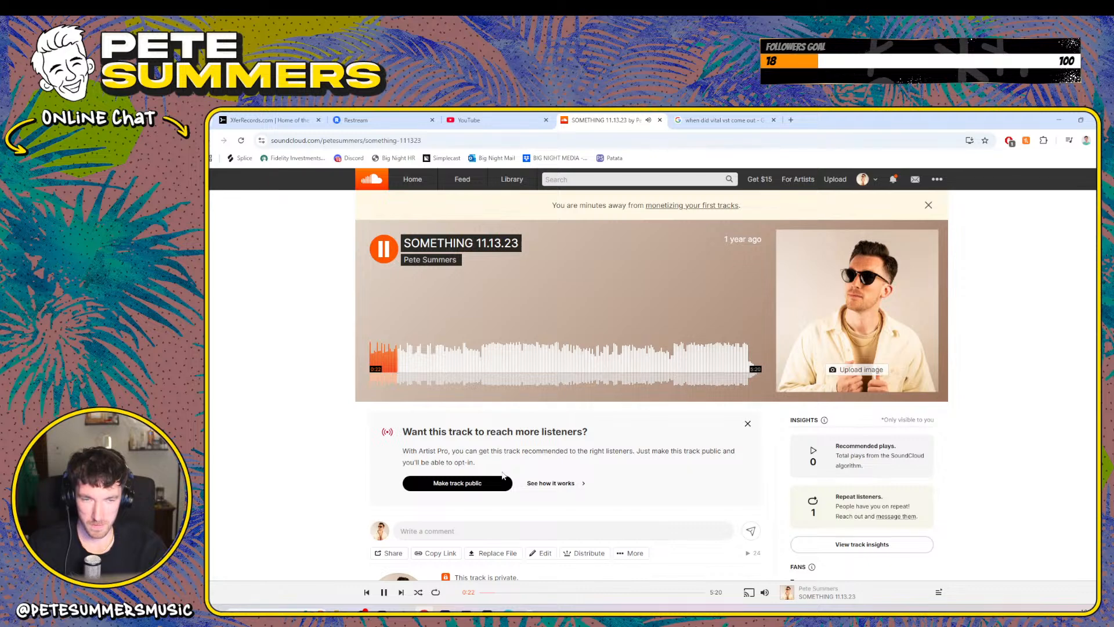
{"action": "scroll", "coordinate": [502, 475], "scroll_direction": "down", "scroll_amount": 1}
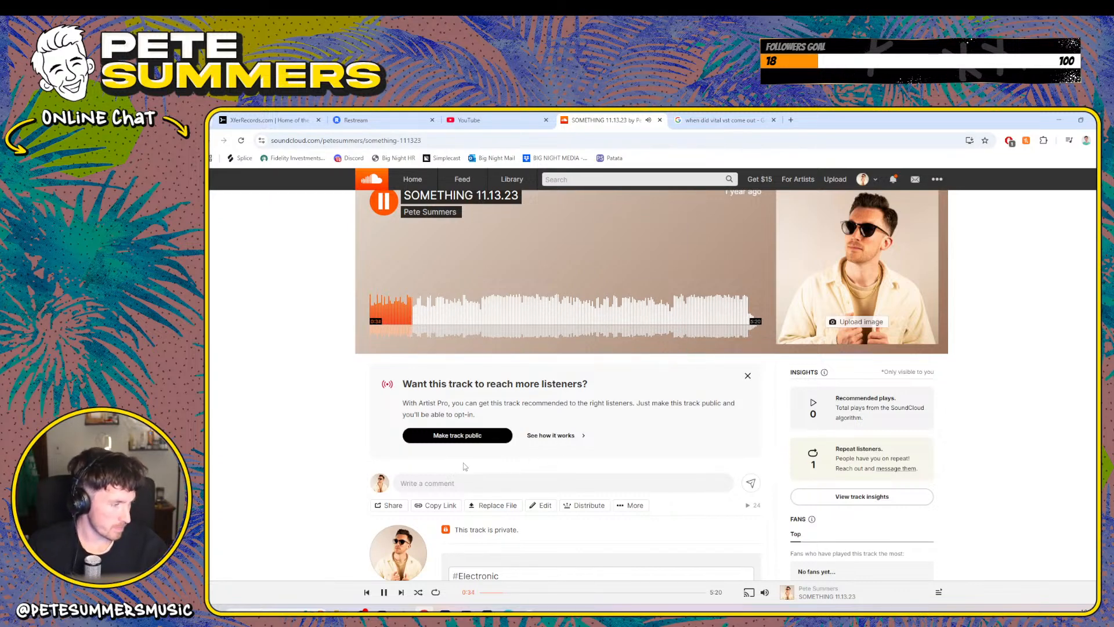
{"action": "scroll", "coordinate": [394, 480], "scroll_direction": "down", "scroll_amount": 5}
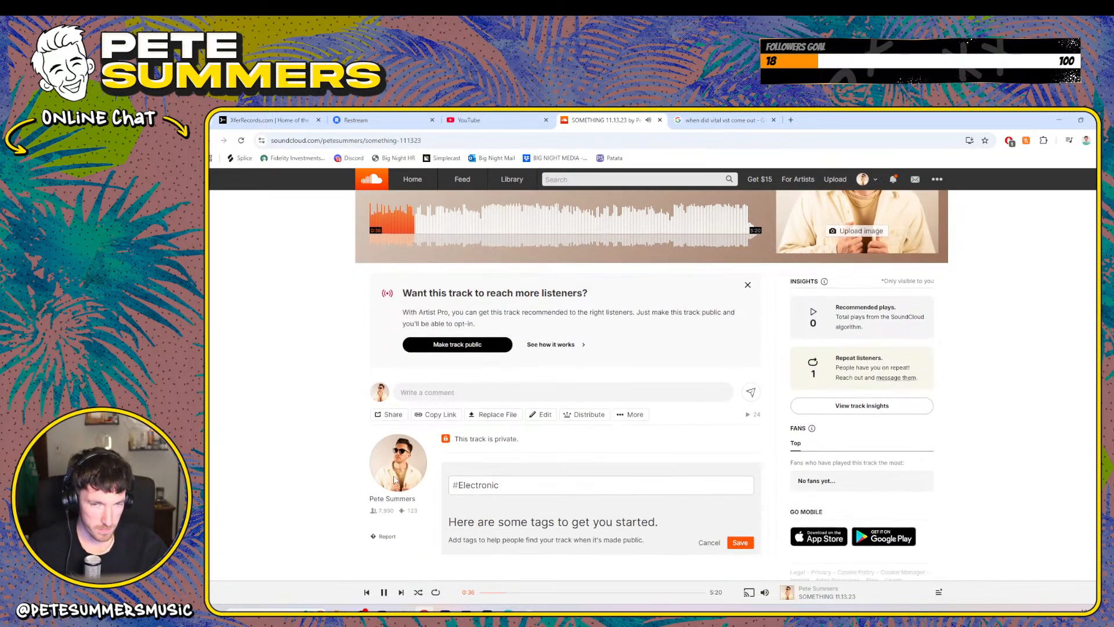
{"action": "scroll", "coordinate": [394, 479], "scroll_direction": "up", "scroll_amount": 6}
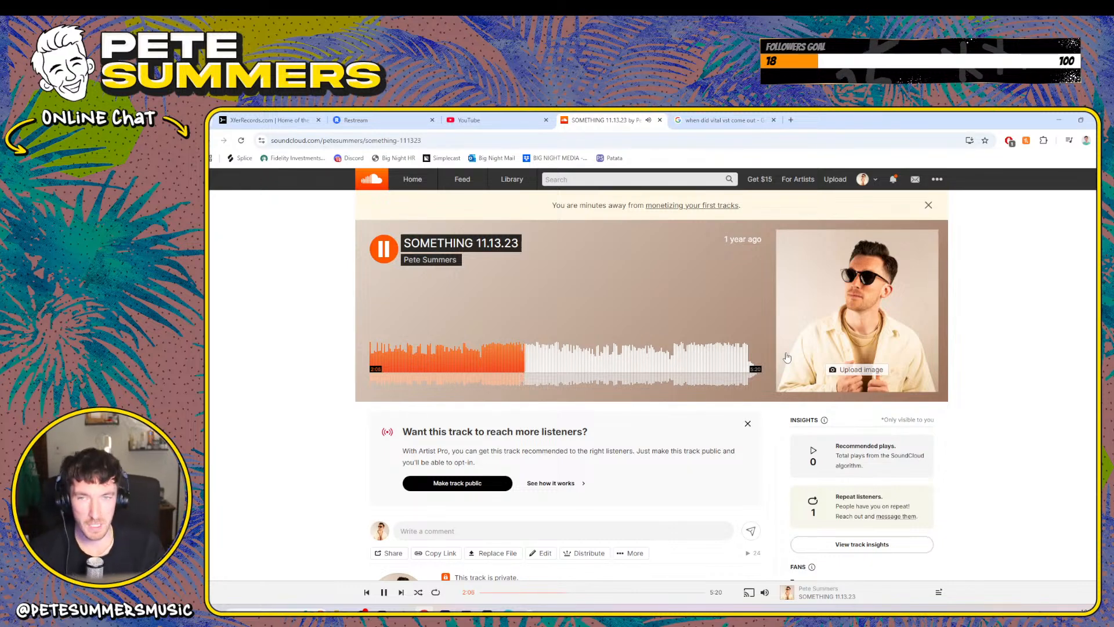
- Skip the SOMETHING 11.13.23 track ahead to about 4:06, replay it from slightly earlier, and pause it
{"action": "mouse_move", "coordinate": [519, 243]}
{"action": "left_mouse_down"}
{"action": "mouse_move", "coordinate": [445, 244]}
{"action": "mouse_move", "coordinate": [508, 247]}
{"action": "left_mouse_up"}
{"action": "left_click", "coordinate": [337, 288]}
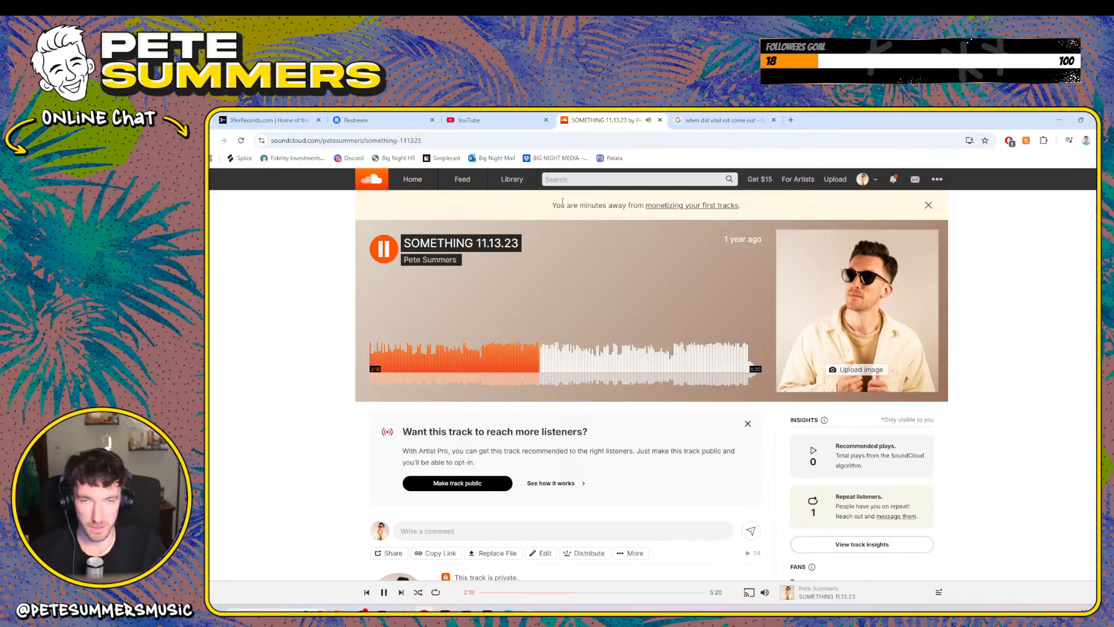
{"action": "left_click", "coordinate": [672, 355]}
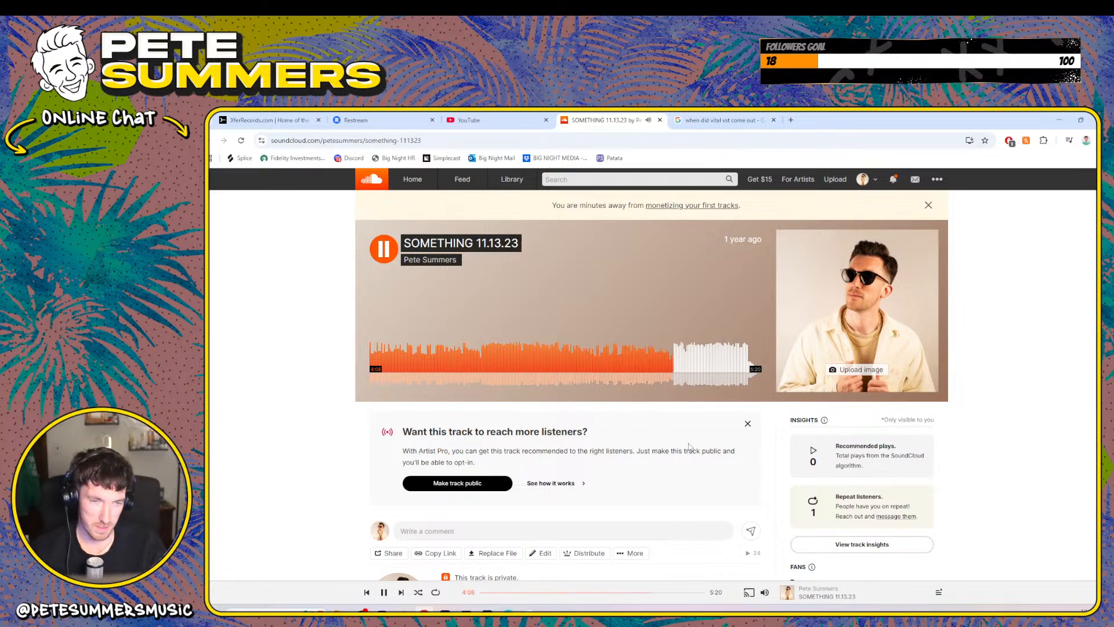
{"action": "left_click", "coordinate": [647, 377]}
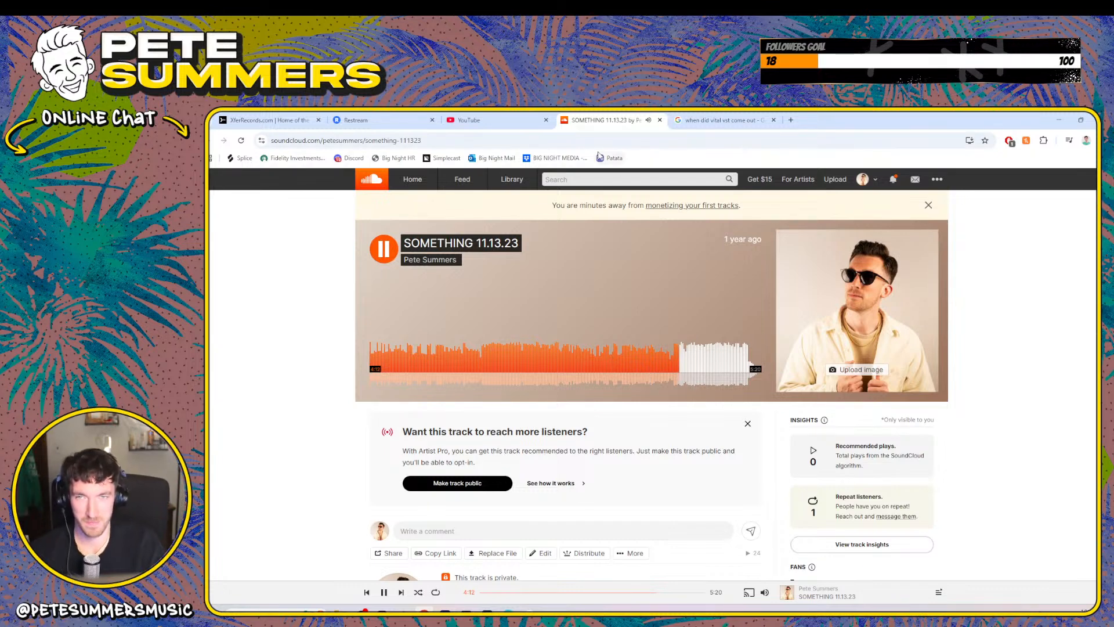
{"action": "left_click", "coordinate": [384, 248]}
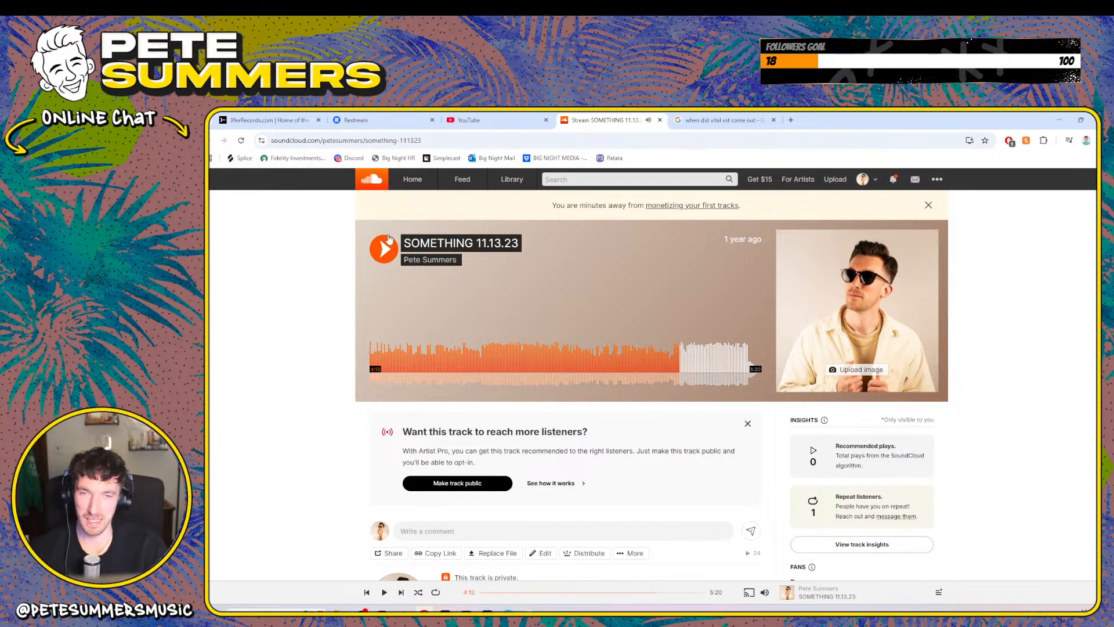
- Return to the profile's track list and look through the newer uploads to find the private Twalle X Pete Summers track
{"action": "left_click_drag", "start_coordinate": [476, 242], "coordinate": [528, 245]}
{"action": "left_click", "coordinate": [211, 141]}
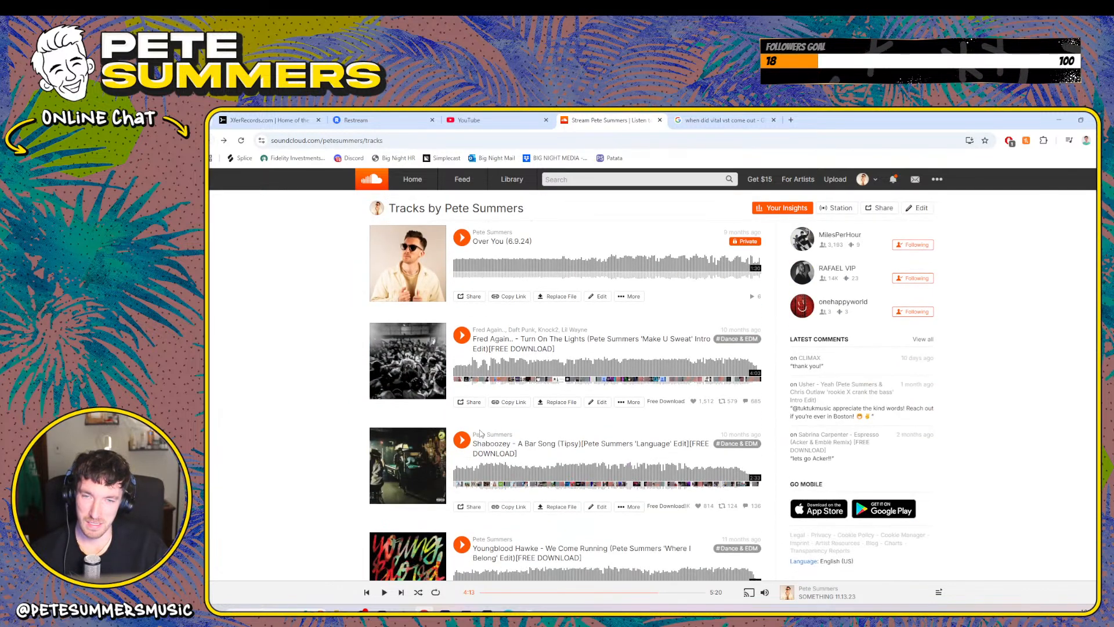
{"action": "scroll", "coordinate": [551, 363], "scroll_direction": "up", "scroll_amount": 1}
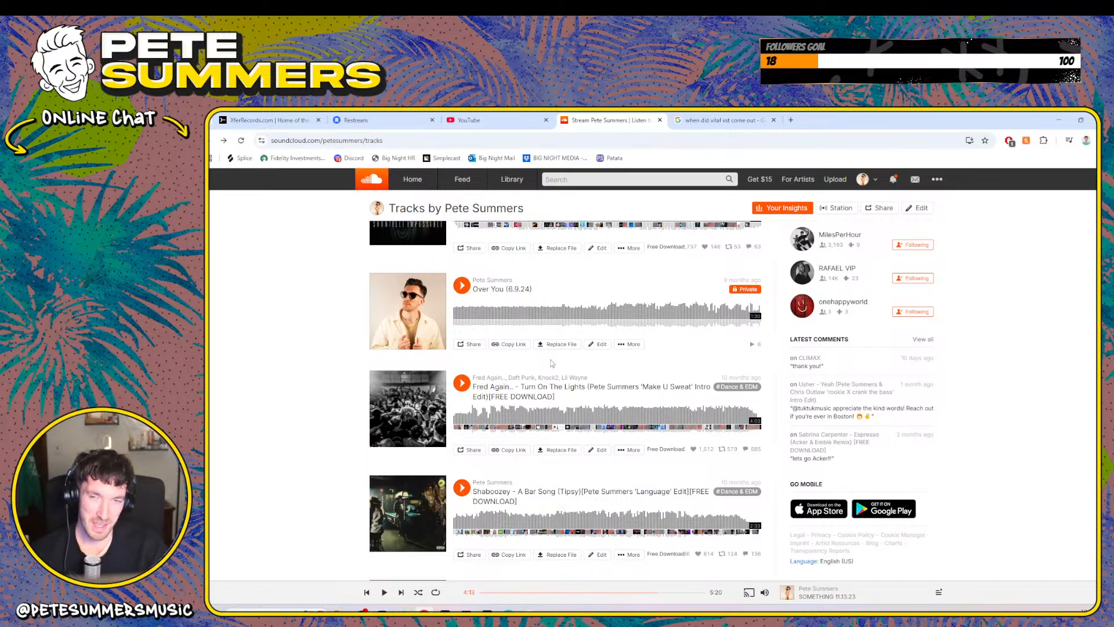
{"action": "scroll", "coordinate": [445, 405], "scroll_direction": "up", "scroll_amount": 3}
{"action": "scroll", "coordinate": [445, 405], "scroll_direction": "up", "scroll_amount": 5}
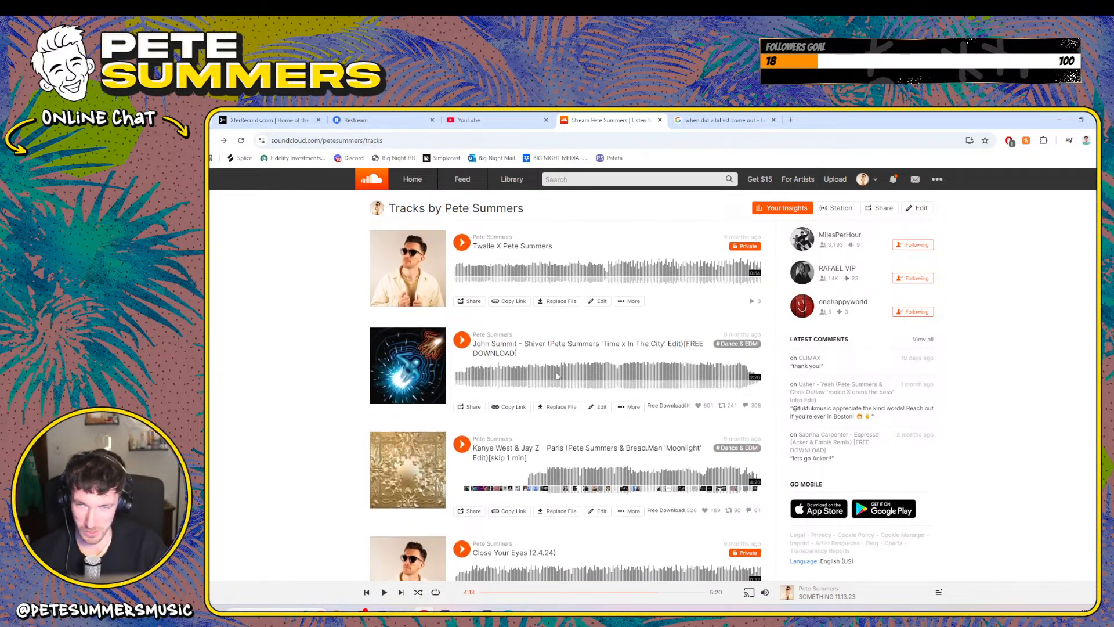
{"action": "scroll", "coordinate": [646, 485], "scroll_direction": "down", "scroll_amount": 6}
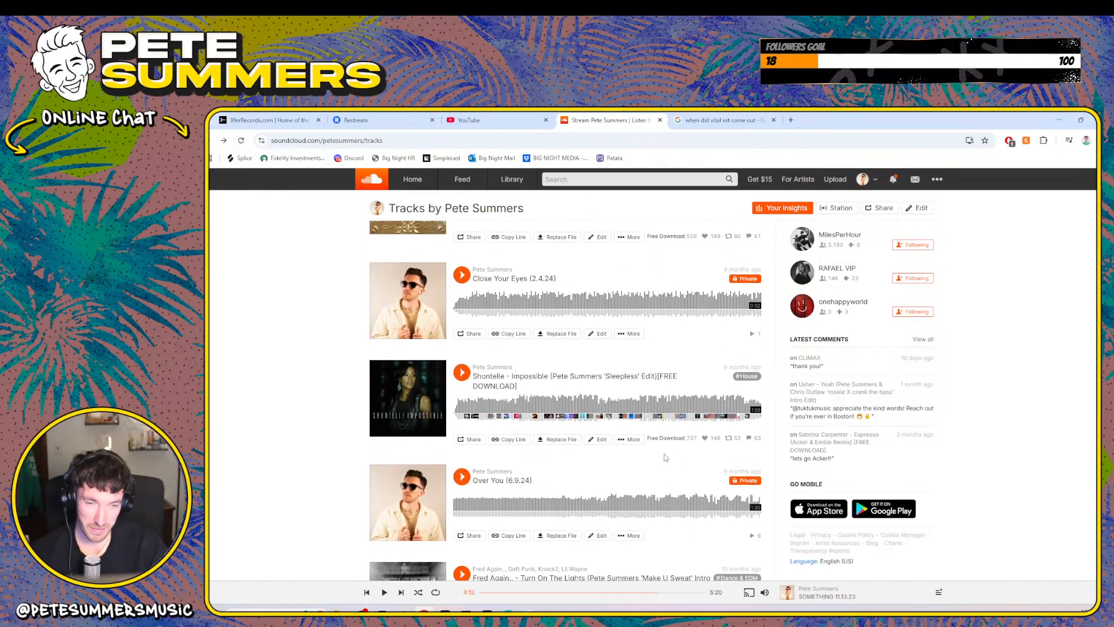
{"action": "scroll", "coordinate": [666, 458], "scroll_direction": "up", "scroll_amount": 4}
{"action": "scroll", "coordinate": [666, 457], "scroll_direction": "up", "scroll_amount": 3}
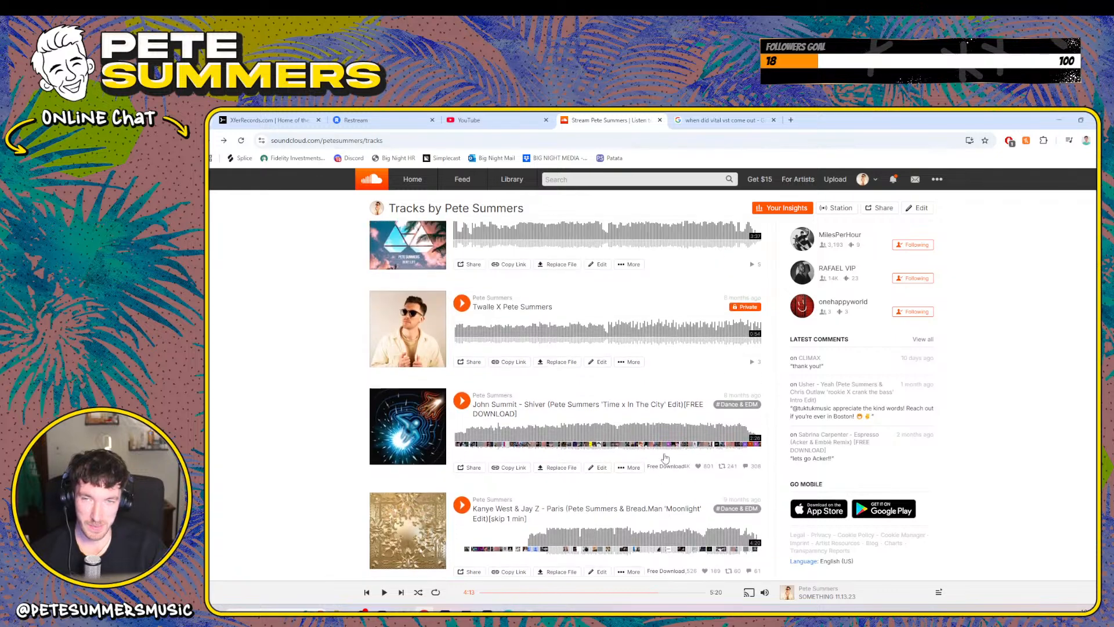
{"action": "scroll", "coordinate": [964, 442], "scroll_direction": "up", "scroll_amount": 2}
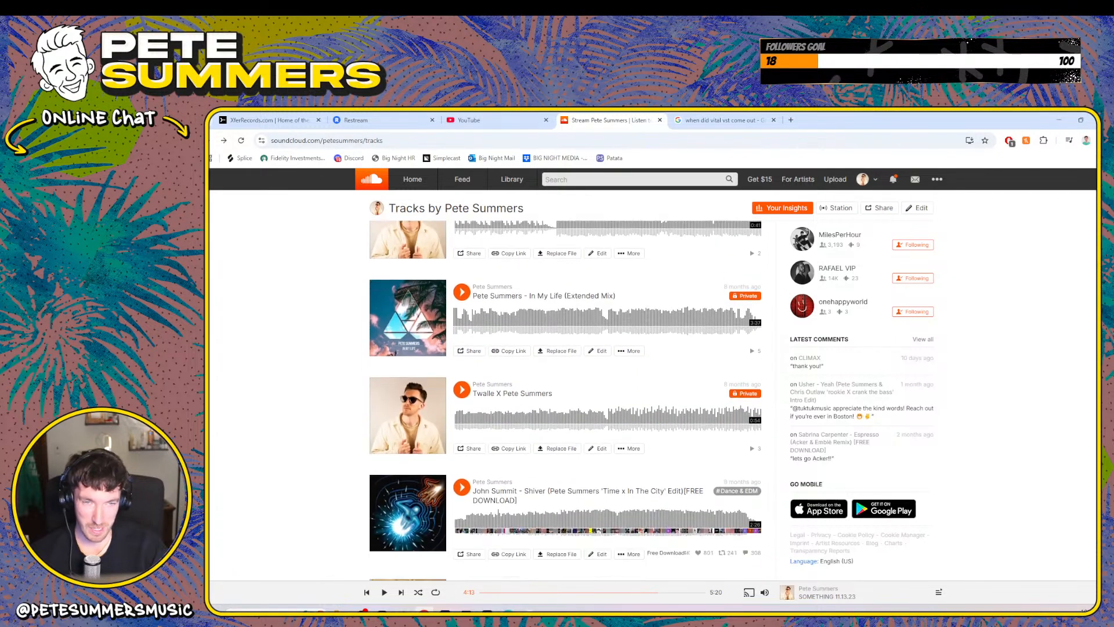
{"action": "scroll", "coordinate": [456, 442], "scroll_direction": "up", "scroll_amount": 1}
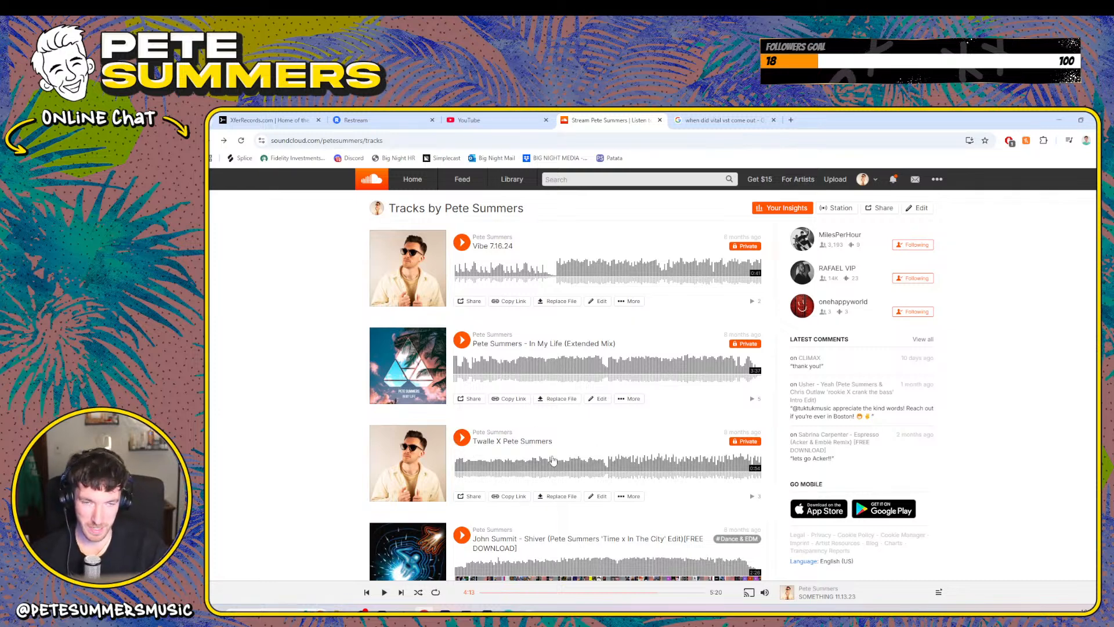
{"action": "left_click_drag", "start_coordinate": [551, 446], "coordinate": [506, 443]}
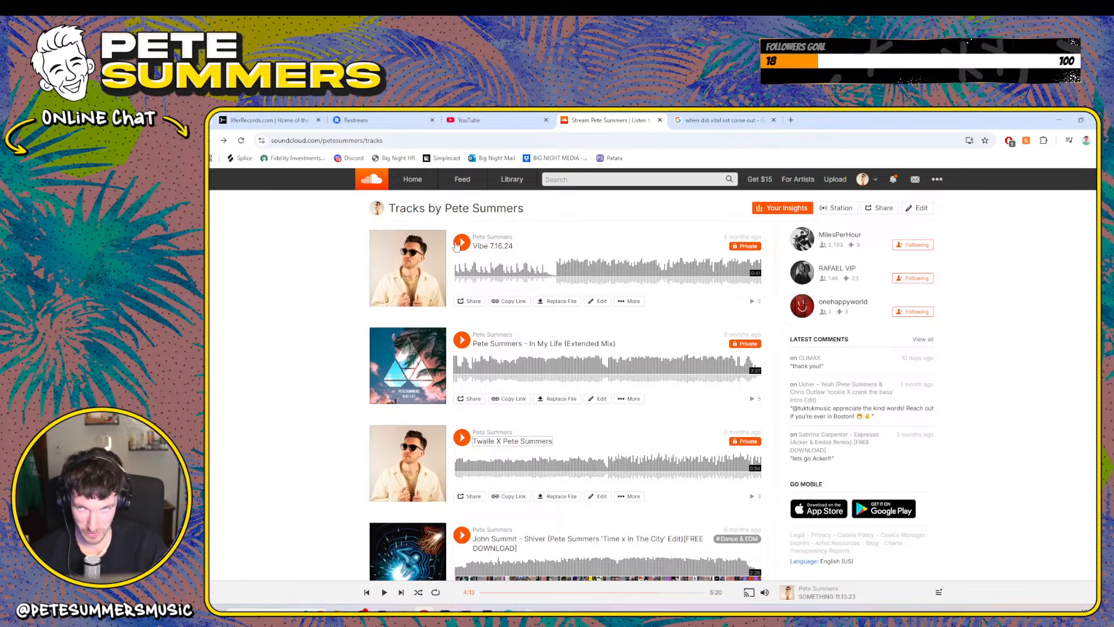
- Close the Google search tab and play the private Twalle X Pete Summers track, replaying it from about 0:26
{"action": "left_click", "coordinate": [682, 118]}
{"action": "left_click", "coordinate": [773, 120]}
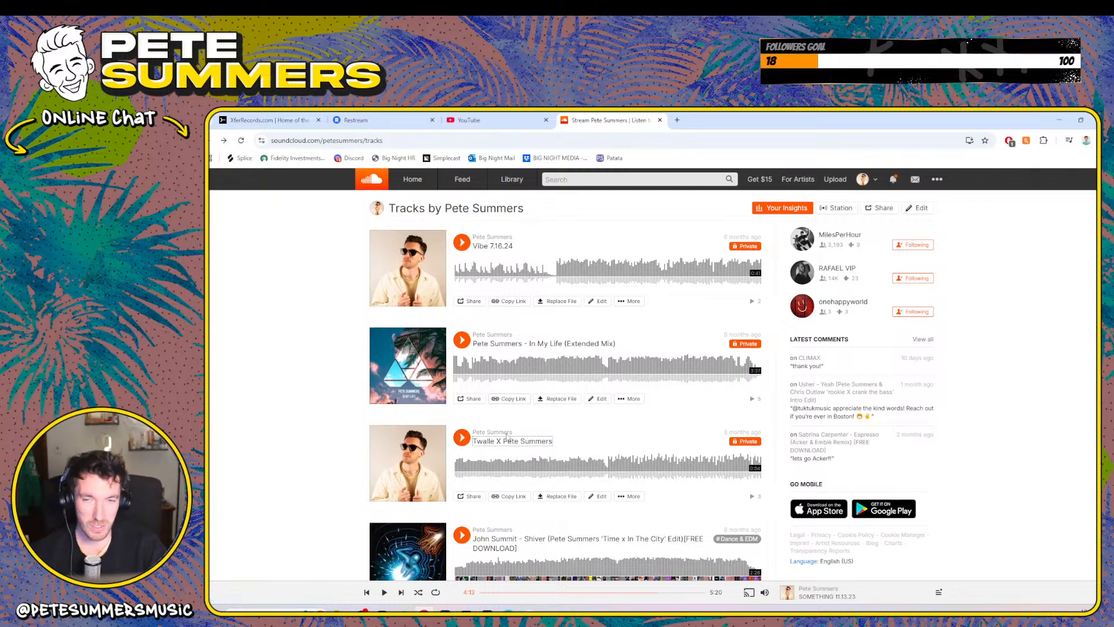
{"action": "left_click", "coordinate": [462, 439]}
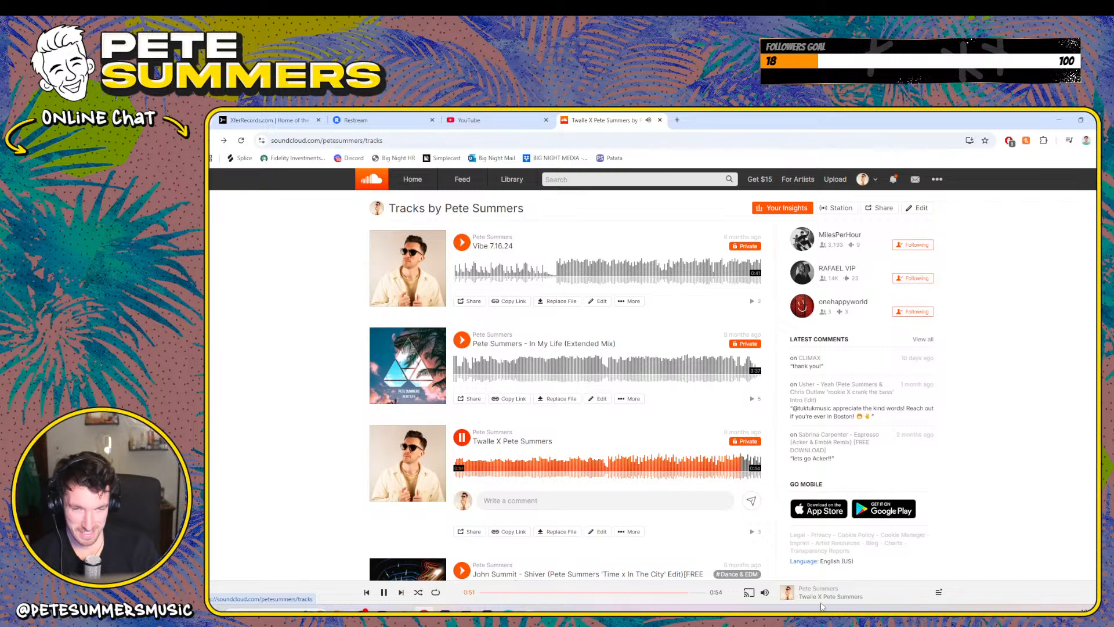
{"action": "left_click", "coordinate": [603, 473]}
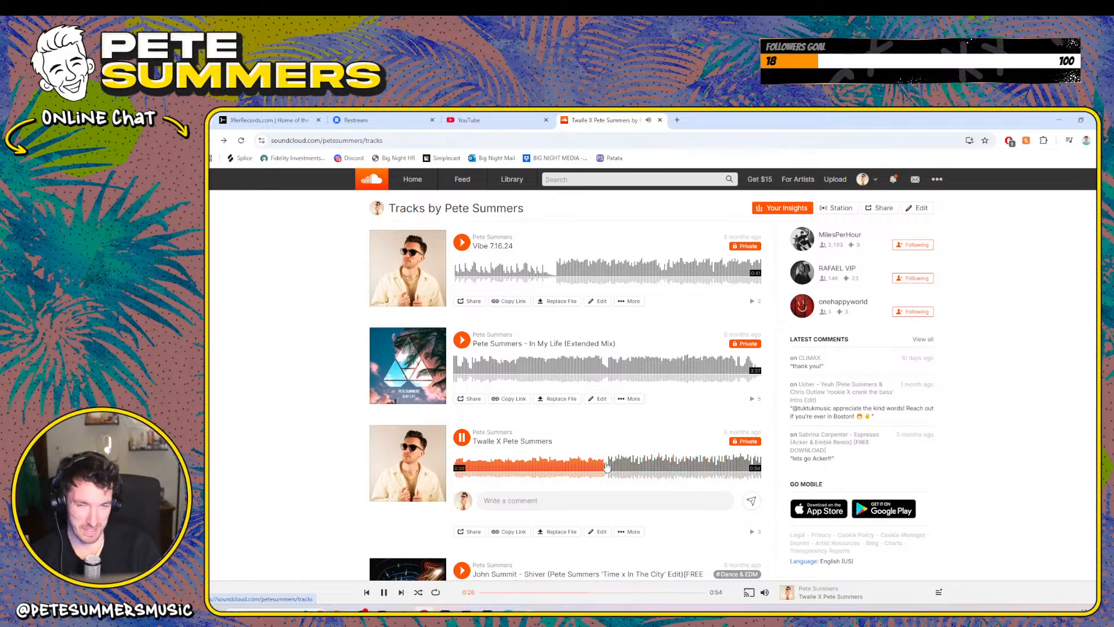
{"action": "left_click", "coordinate": [463, 438]}
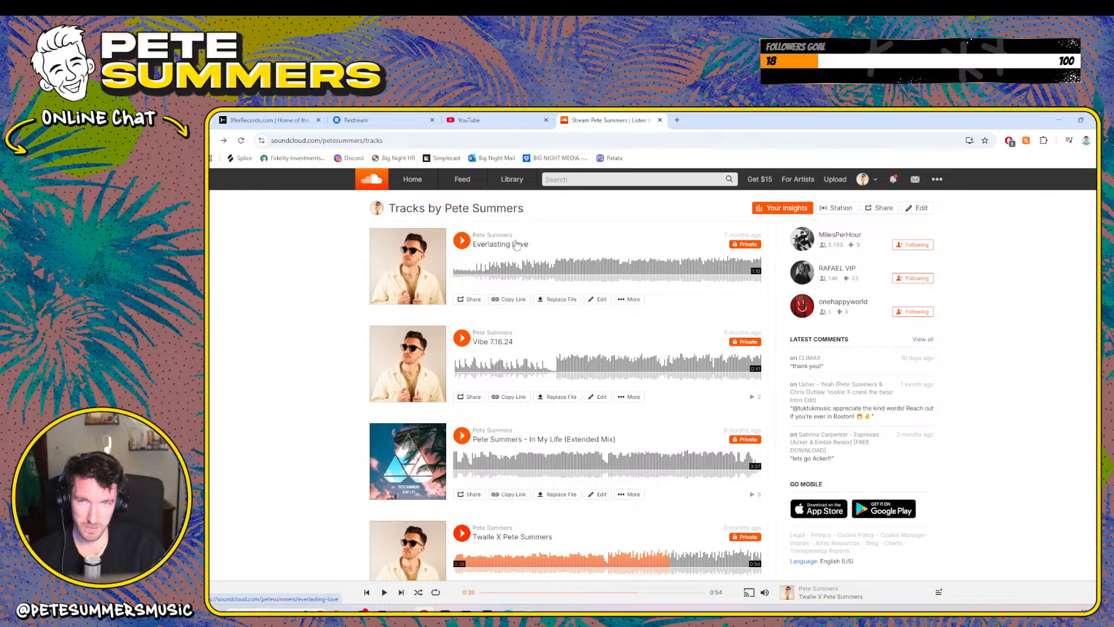
- Play the private Vibe 7.16.24 track and look at the uploads around it
{"action": "left_click", "coordinate": [461, 337]}
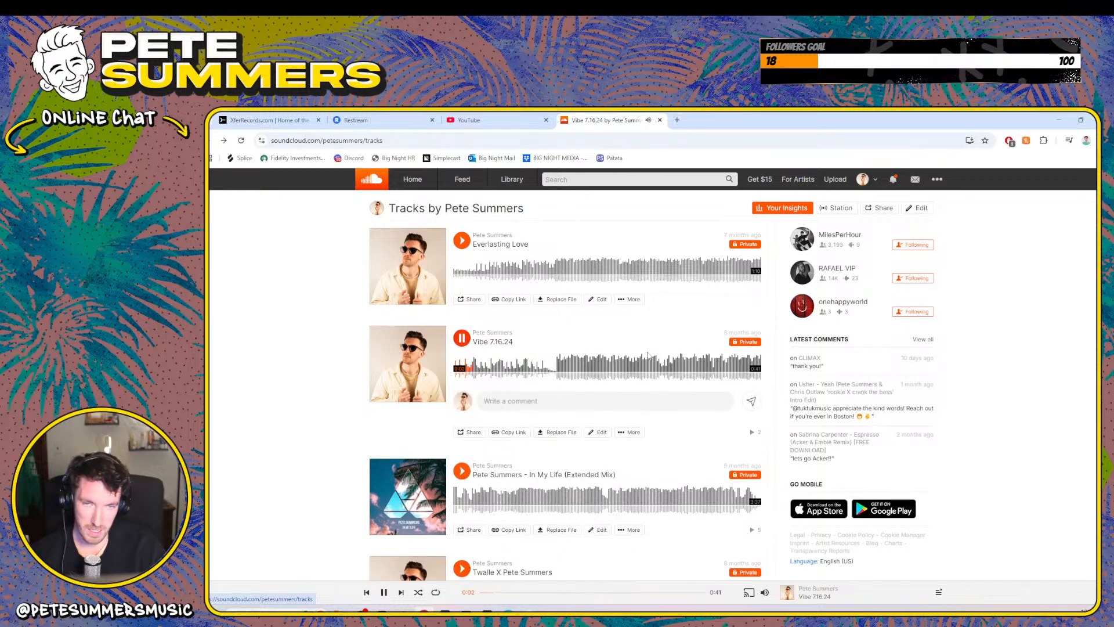
{"action": "scroll", "coordinate": [524, 539], "scroll_direction": "down", "scroll_amount": 1}
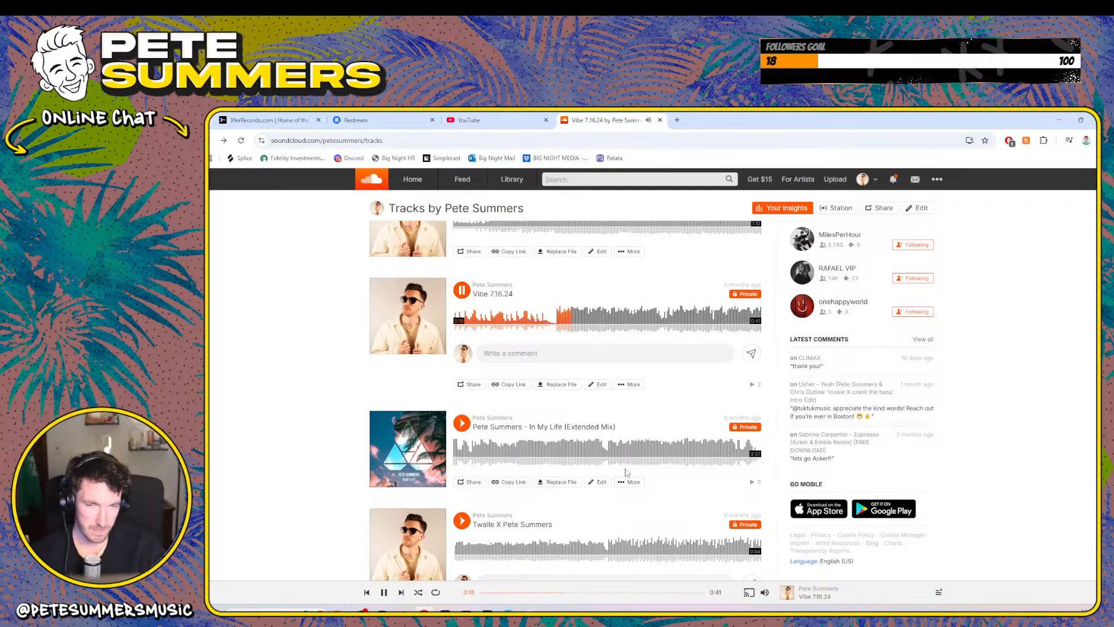
{"action": "scroll", "coordinate": [605, 428], "scroll_direction": "up", "scroll_amount": 2}
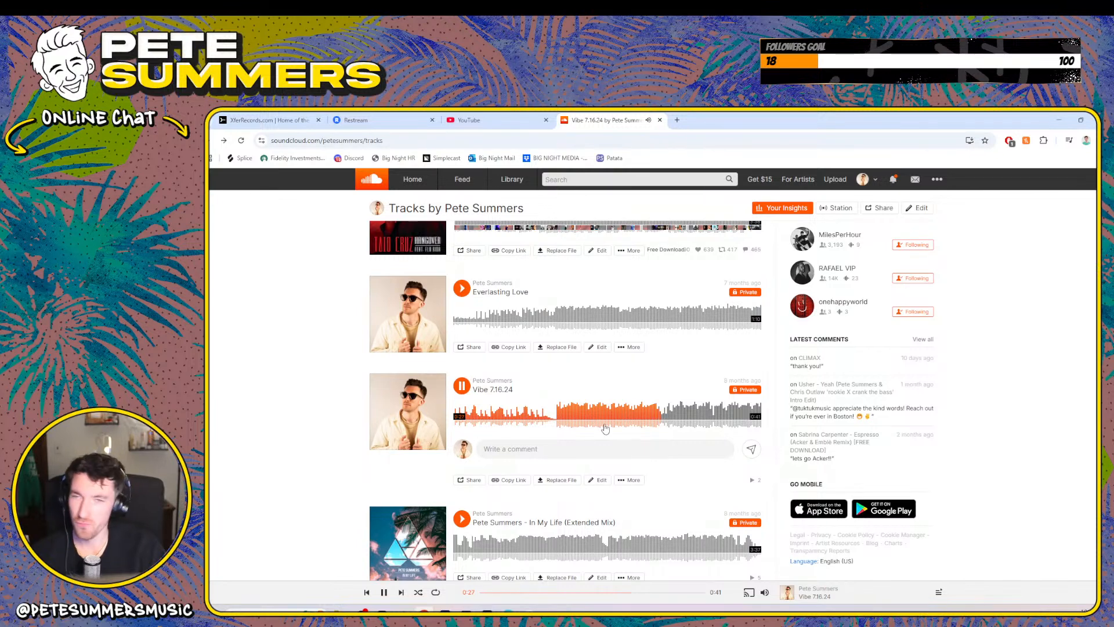
- Play the private Everlasting Love track and highlight its title in the track list
{"action": "left_click", "coordinate": [462, 288]}
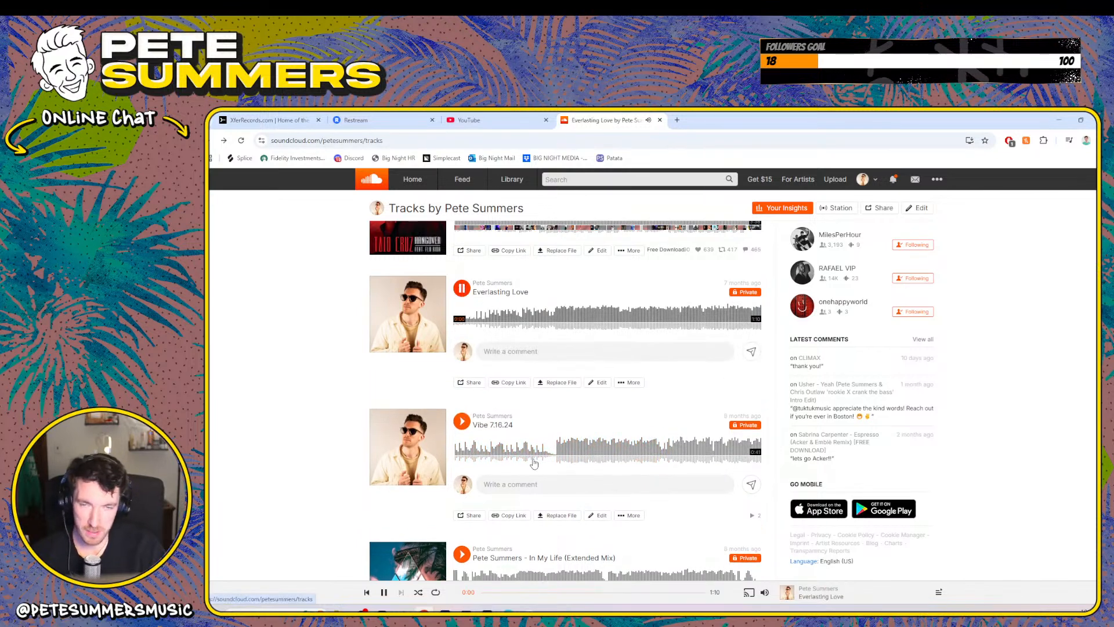
{"action": "scroll", "coordinate": [469, 350], "scroll_direction": "up", "scroll_amount": 1}
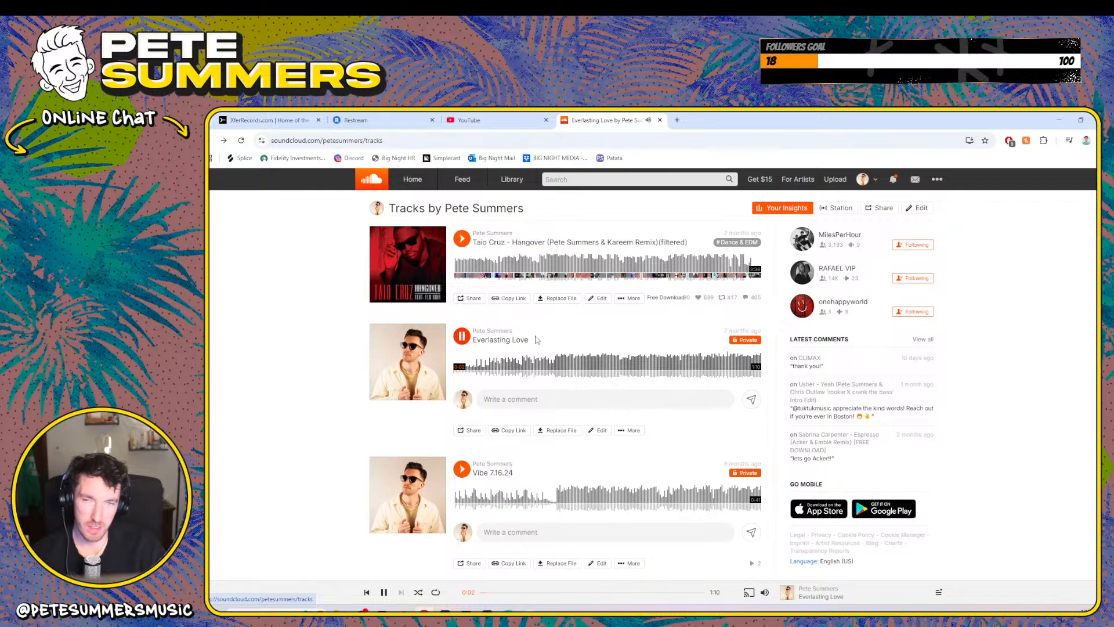
{"action": "left_click_drag", "start_coordinate": [534, 340], "coordinate": [472, 329]}
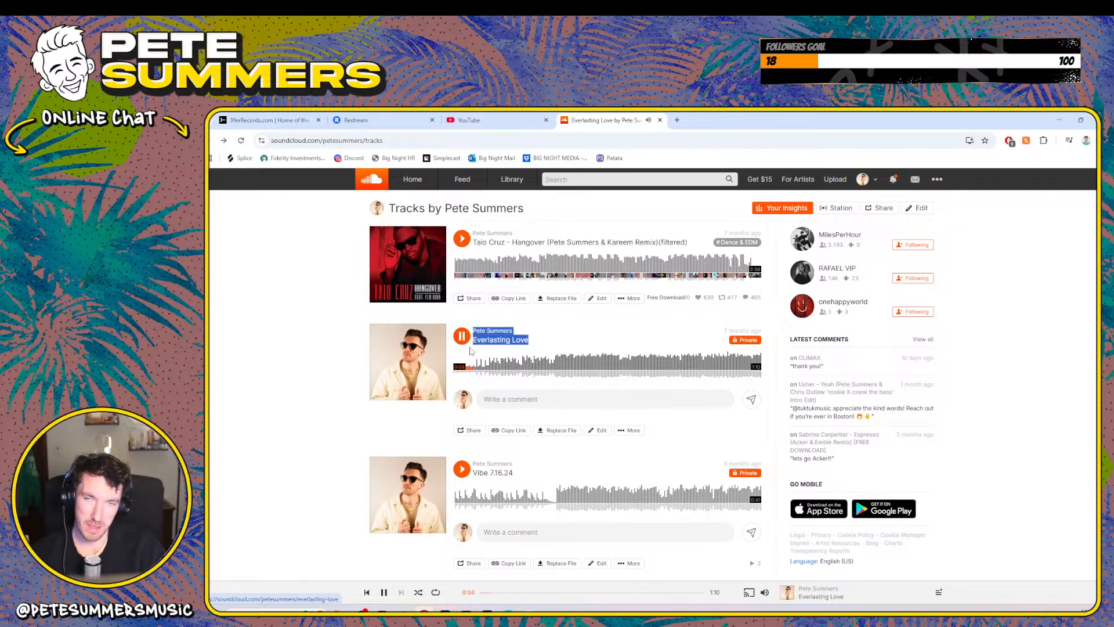
- Search Google for carl carlton in a new browser tab
{"action": "left_click", "coordinate": [677, 120]}
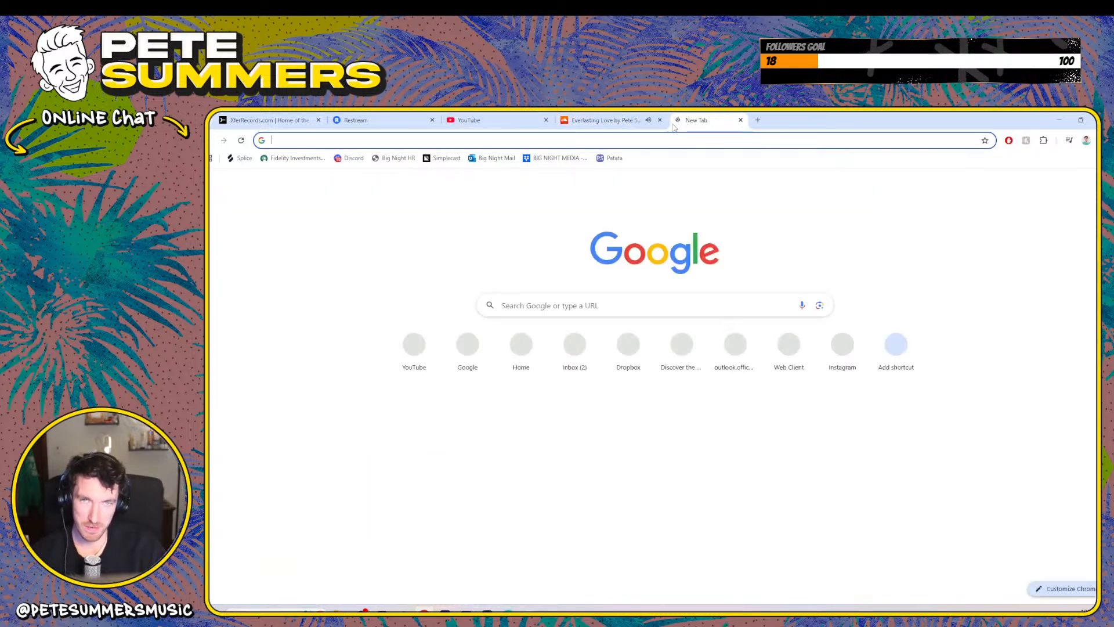
{"action": "type", "text": "carl calr"}
{"action": "key", "text": "BackSpace"}
{"action": "key", "text": "BackSpace"}
{"action": "type", "text": "rlton"}
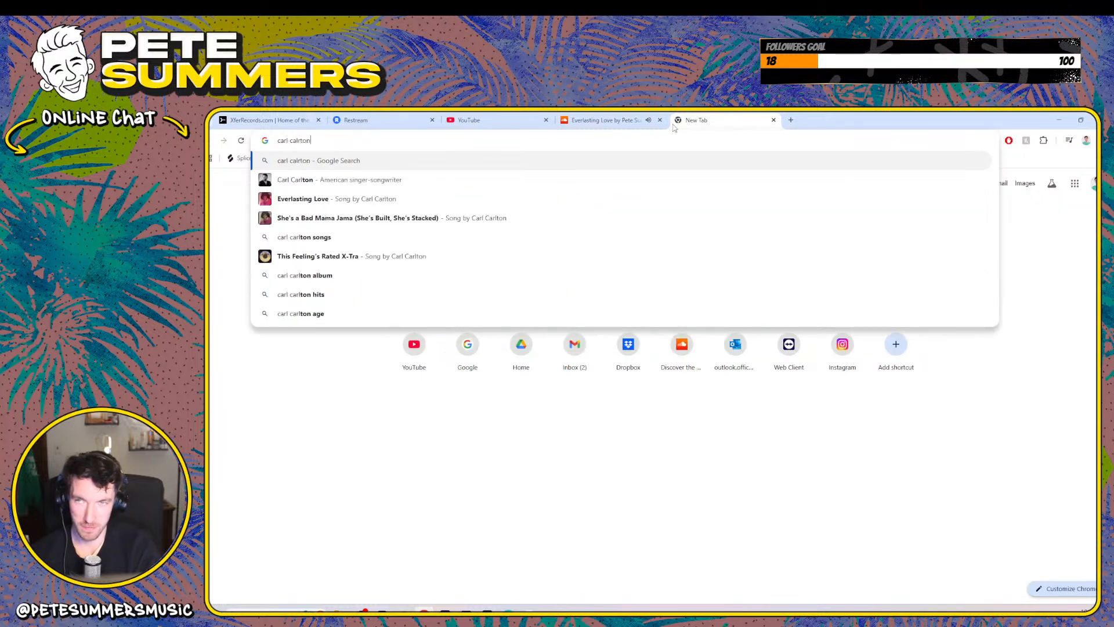
{"action": "key", "text": "Return"}
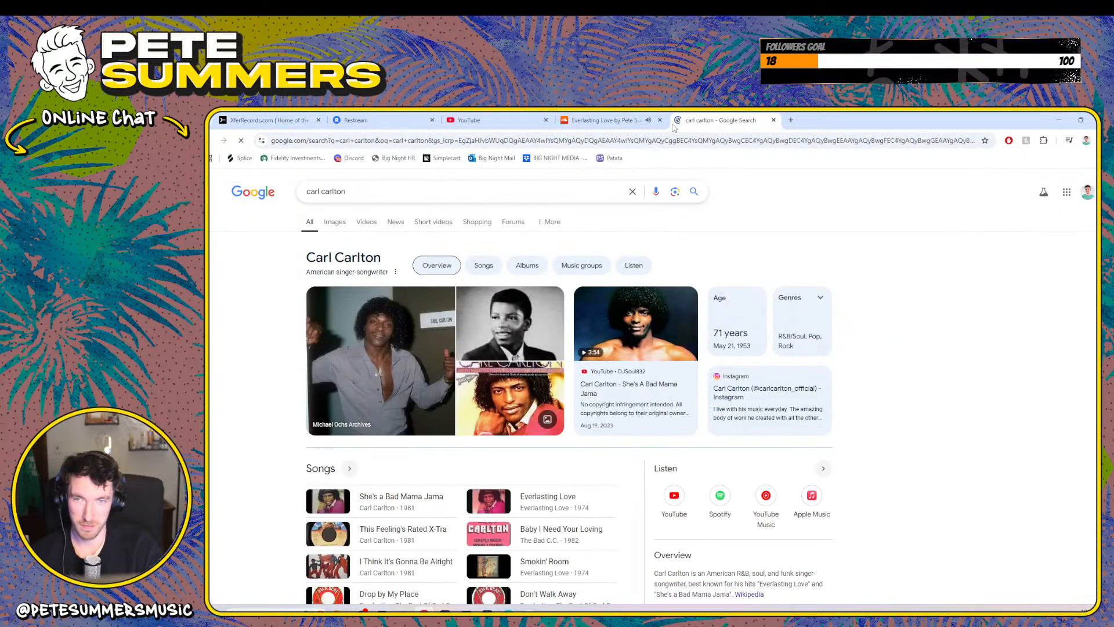
- View the Carl Carlton portrait photo, then browse the image results and enlarge the Spotify picture before closing its preview
{"action": "left_click", "coordinate": [400, 371]}
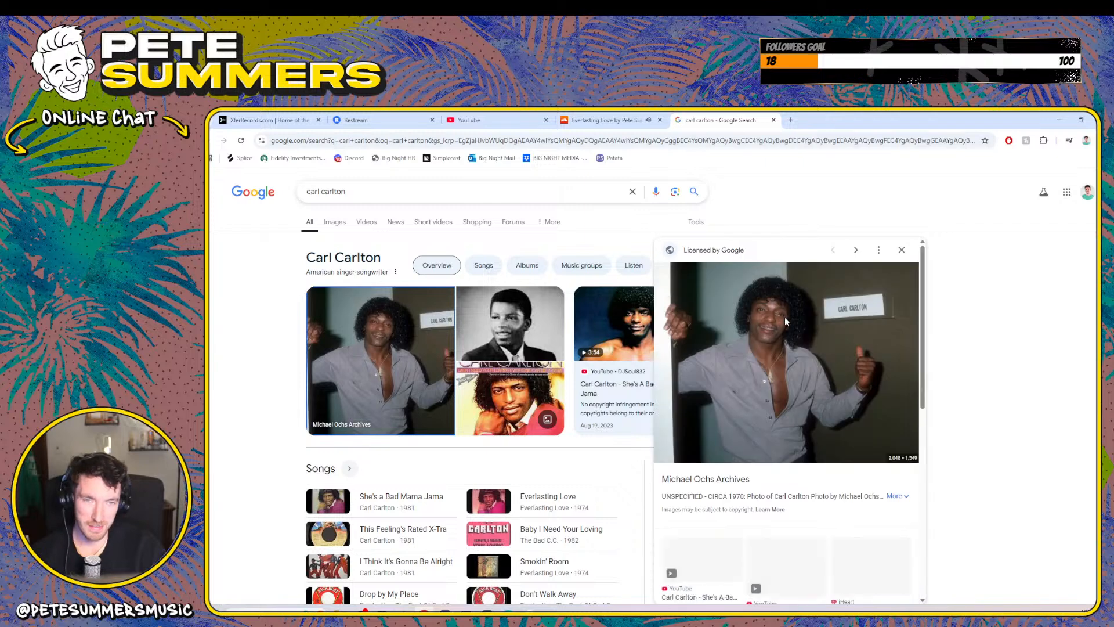
{"action": "left_click", "coordinate": [335, 222]}
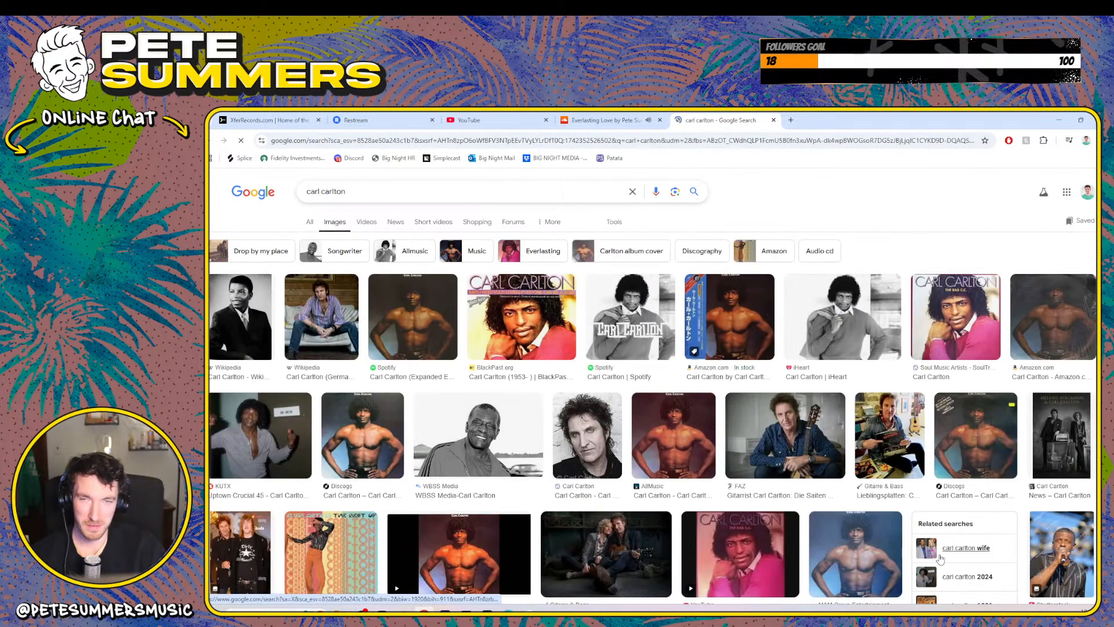
{"action": "left_click", "coordinate": [619, 300]}
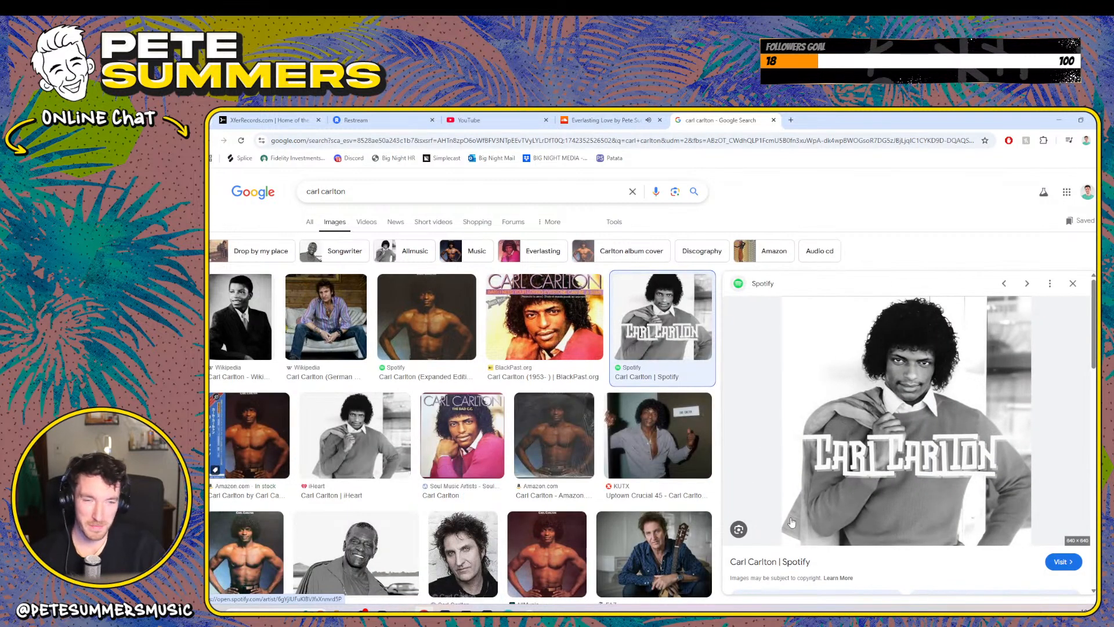
{"action": "left_click", "coordinate": [1073, 284]}
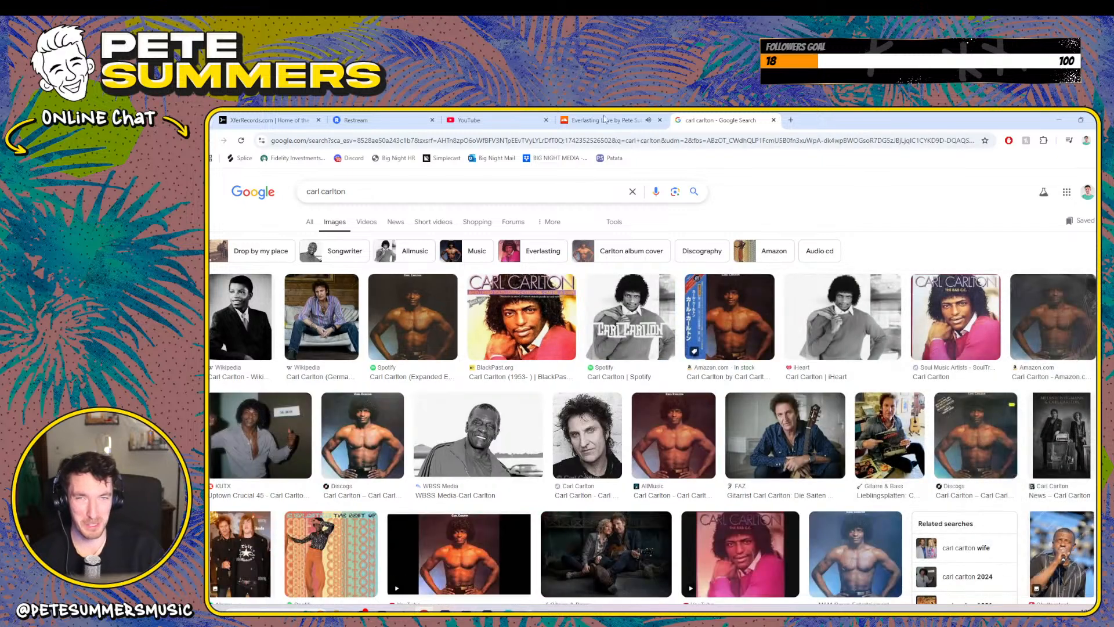
- Return to the SoundCloud track list and replay Everlasting Love from about 0:13, then skip ahead to about 0:24
{"action": "key", "text": "ctrl+shift+Tab"}
{"action": "scroll", "coordinate": [464, 516], "scroll_direction": "up", "scroll_amount": 1}
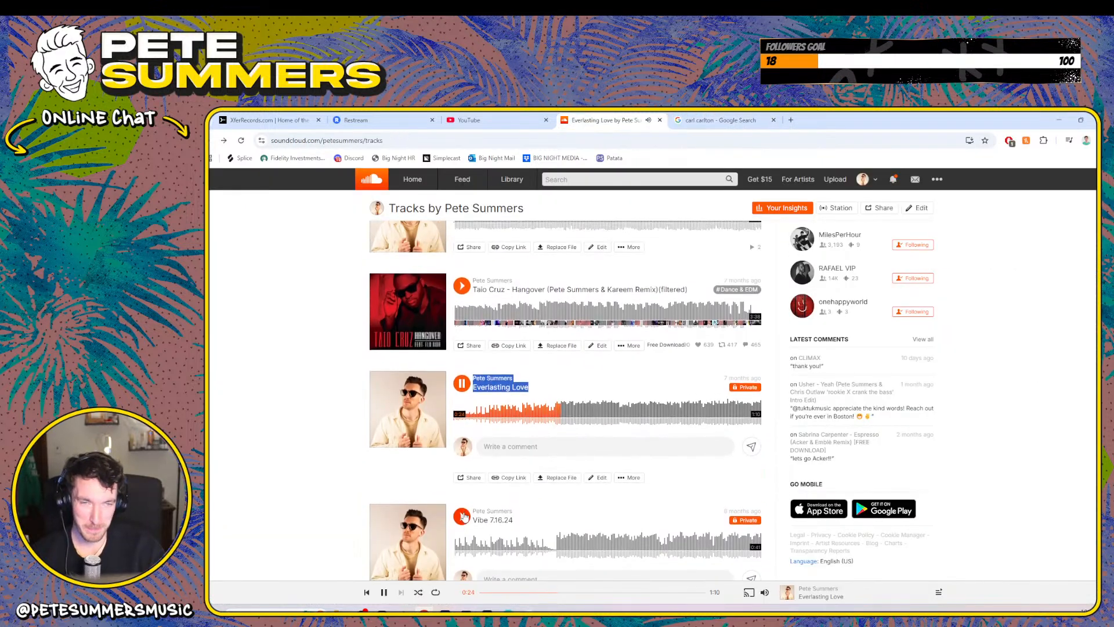
{"action": "left_click", "coordinate": [515, 402]}
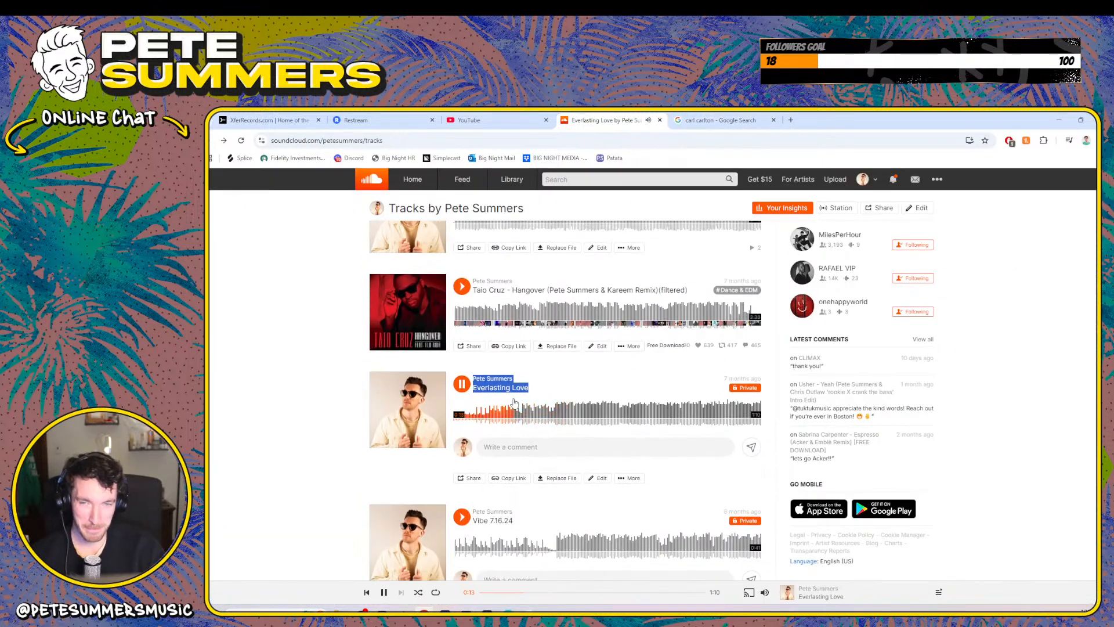
{"action": "left_click", "coordinate": [554, 416]}
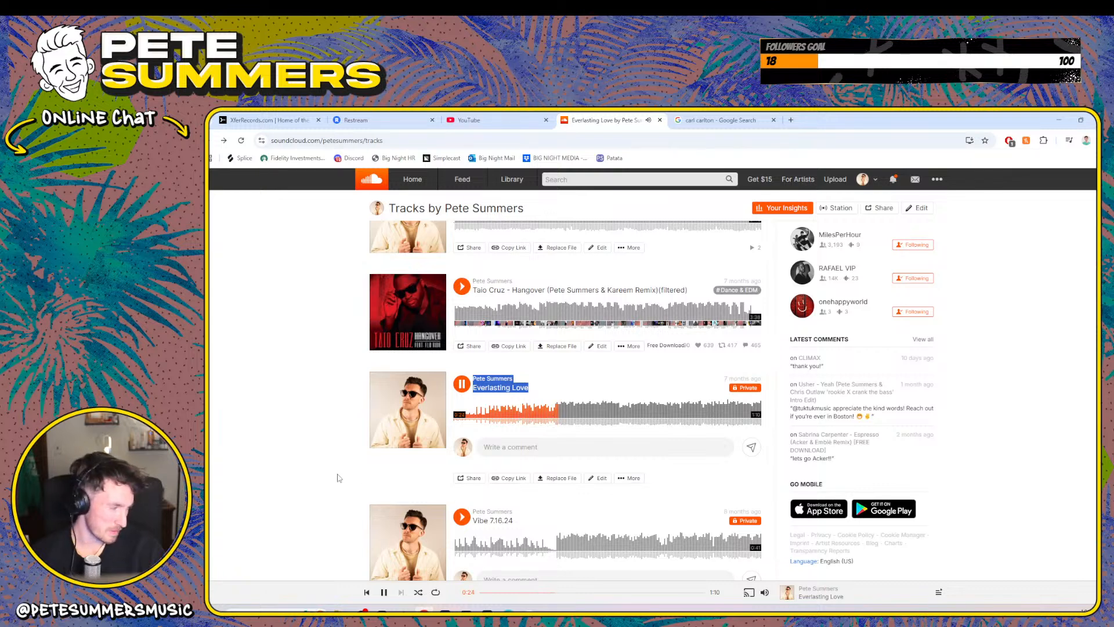
- Look through the profile's older uploads, back to those from four years ago, for another private track
{"action": "scroll", "coordinate": [256, 447], "scroll_direction": "down", "scroll_amount": 8}
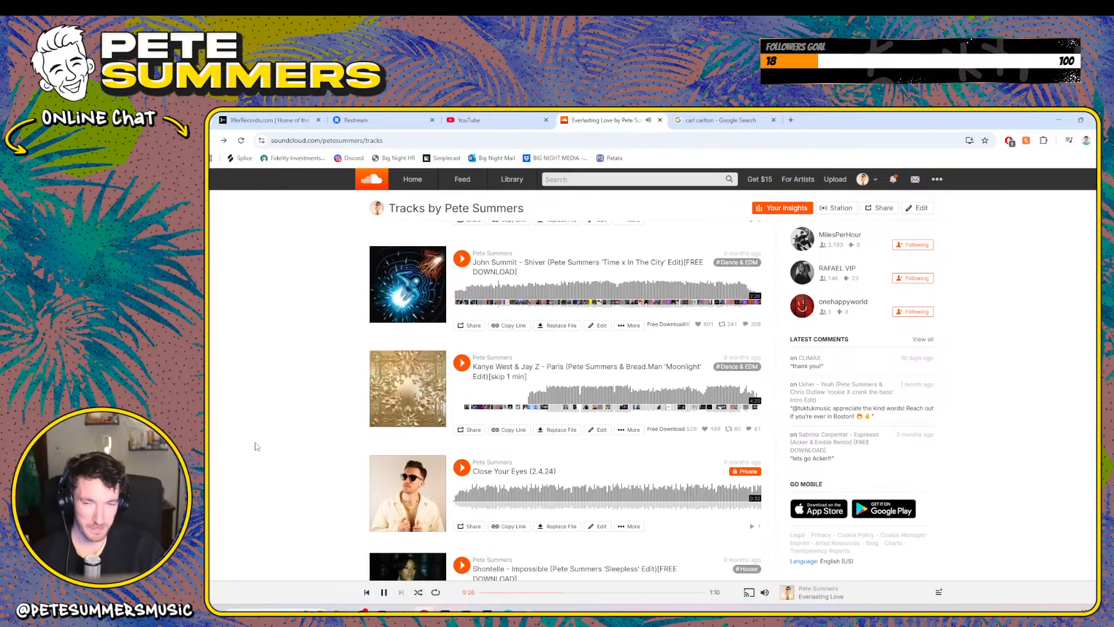
{"action": "scroll", "coordinate": [255, 446], "scroll_direction": "down", "scroll_amount": 6}
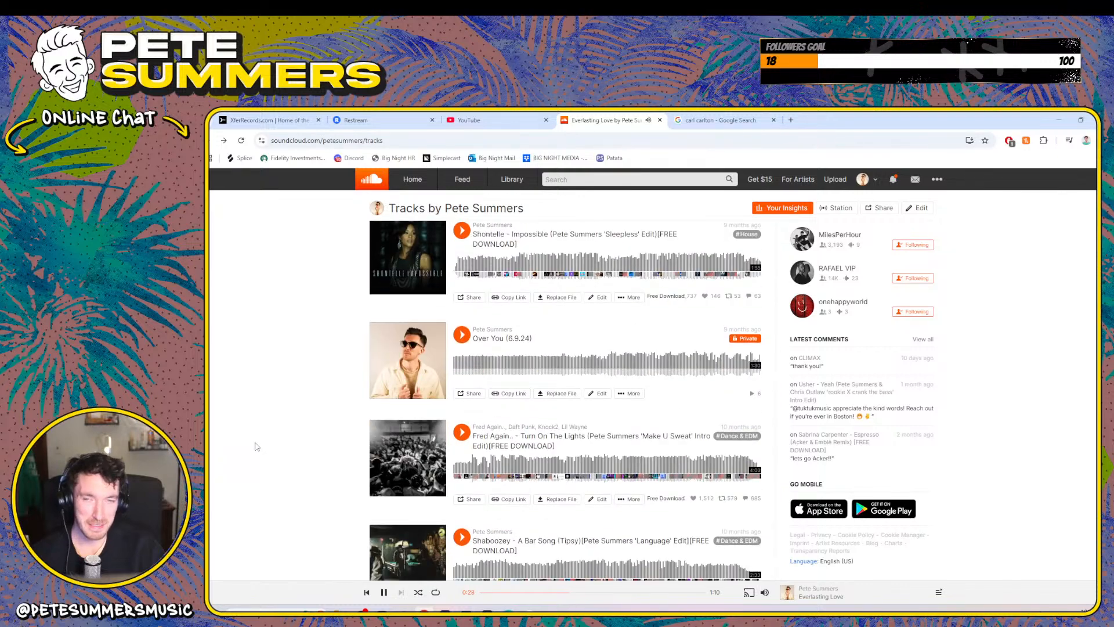
{"action": "scroll", "coordinate": [256, 446], "scroll_direction": "down", "scroll_amount": 12}
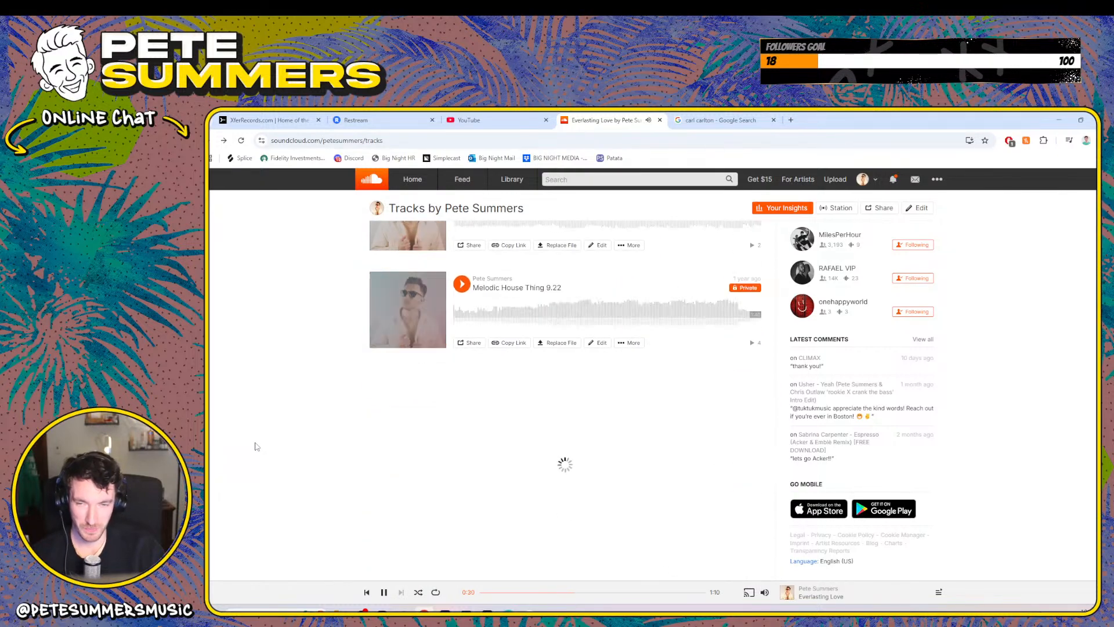
{"action": "scroll", "coordinate": [256, 447], "scroll_direction": "down", "scroll_amount": 10}
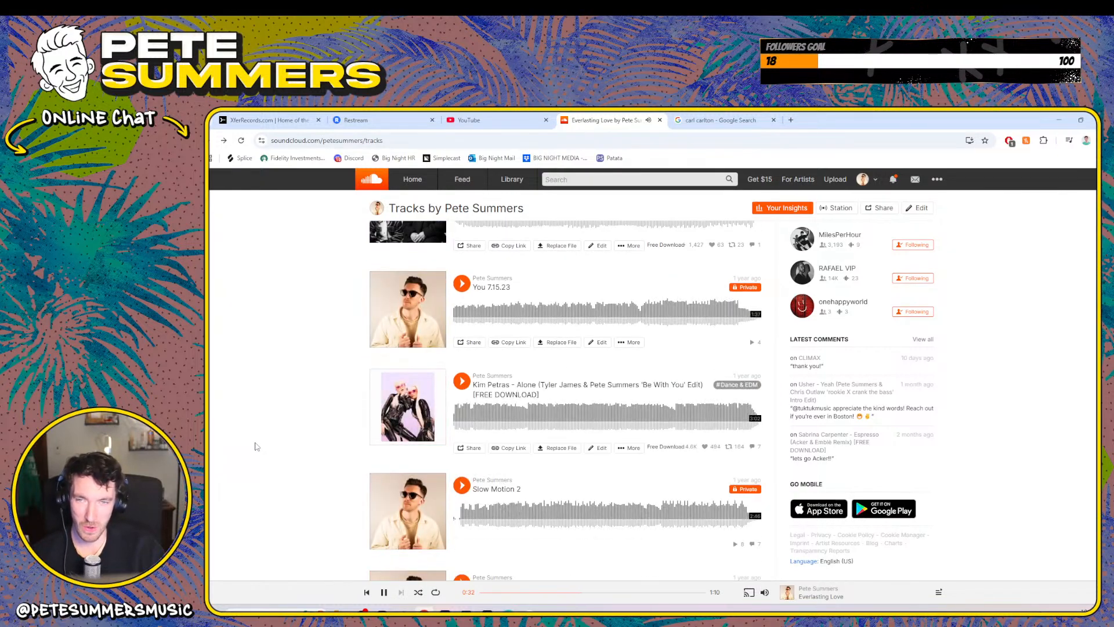
{"action": "scroll", "coordinate": [256, 446], "scroll_direction": "down", "scroll_amount": 12}
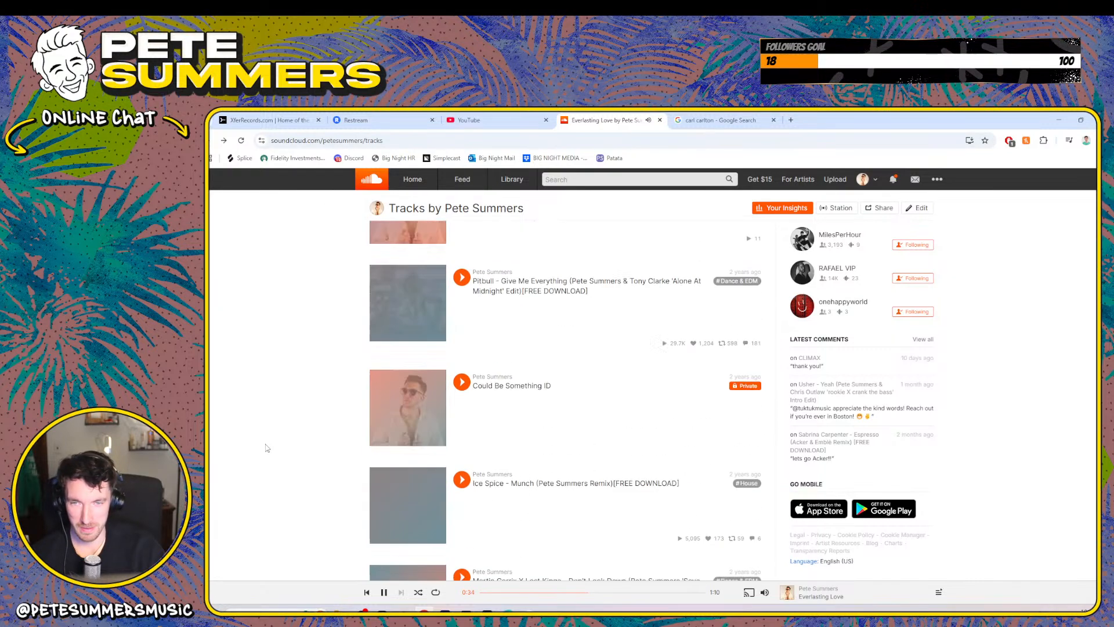
{"action": "scroll", "coordinate": [267, 448], "scroll_direction": "down", "scroll_amount": 10}
{"action": "scroll", "coordinate": [270, 460], "scroll_direction": "down", "scroll_amount": 3}
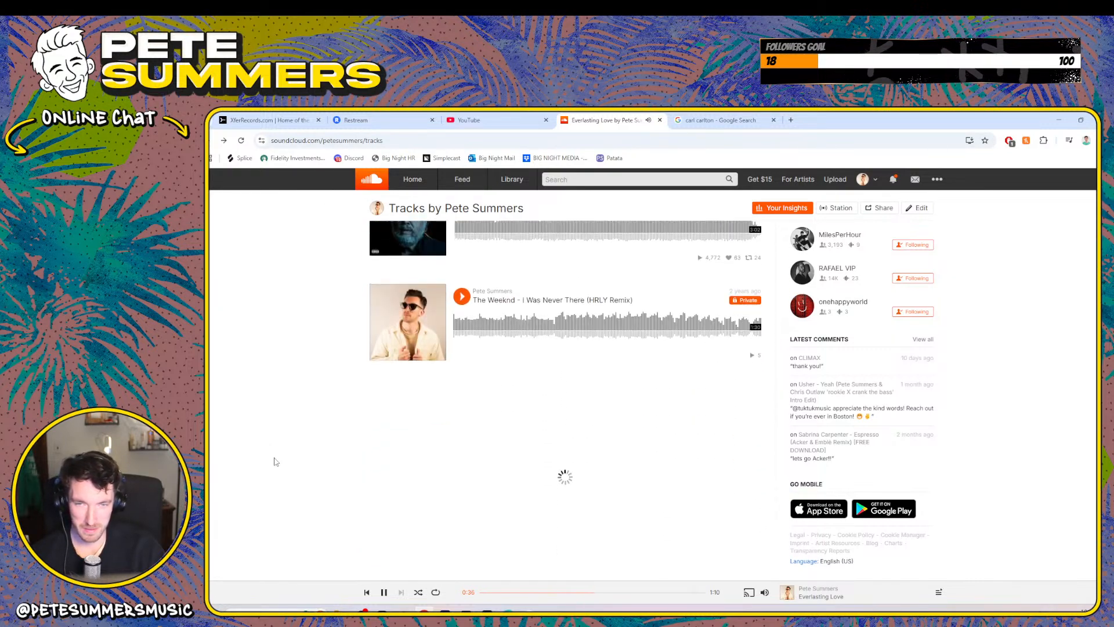
{"action": "scroll", "coordinate": [276, 461], "scroll_direction": "down", "scroll_amount": 5}
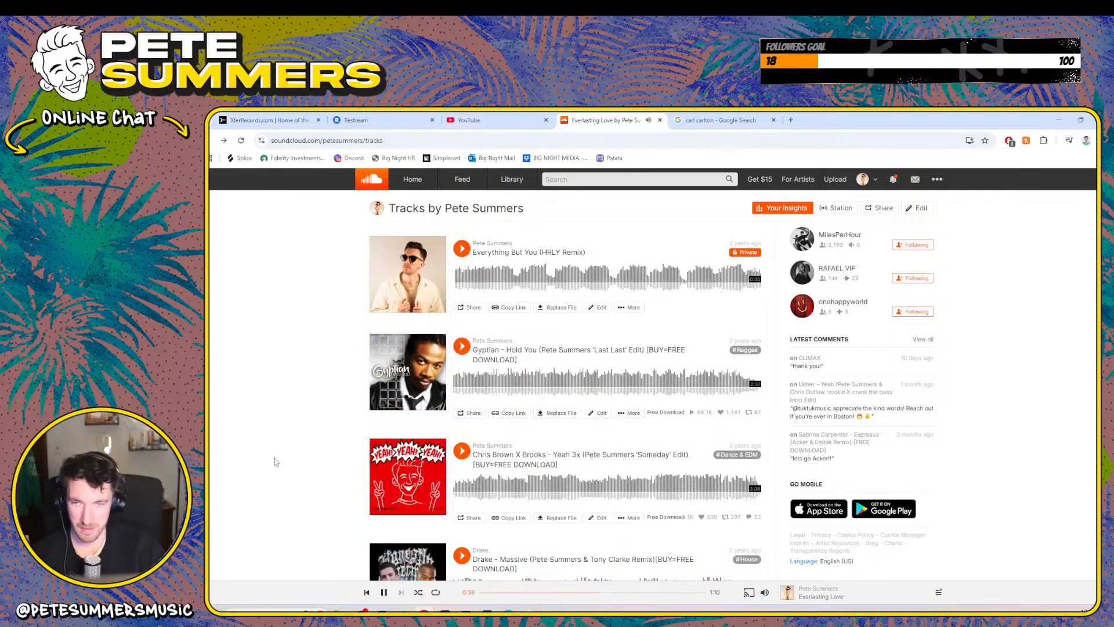
{"action": "scroll", "coordinate": [276, 461], "scroll_direction": "down", "scroll_amount": 5}
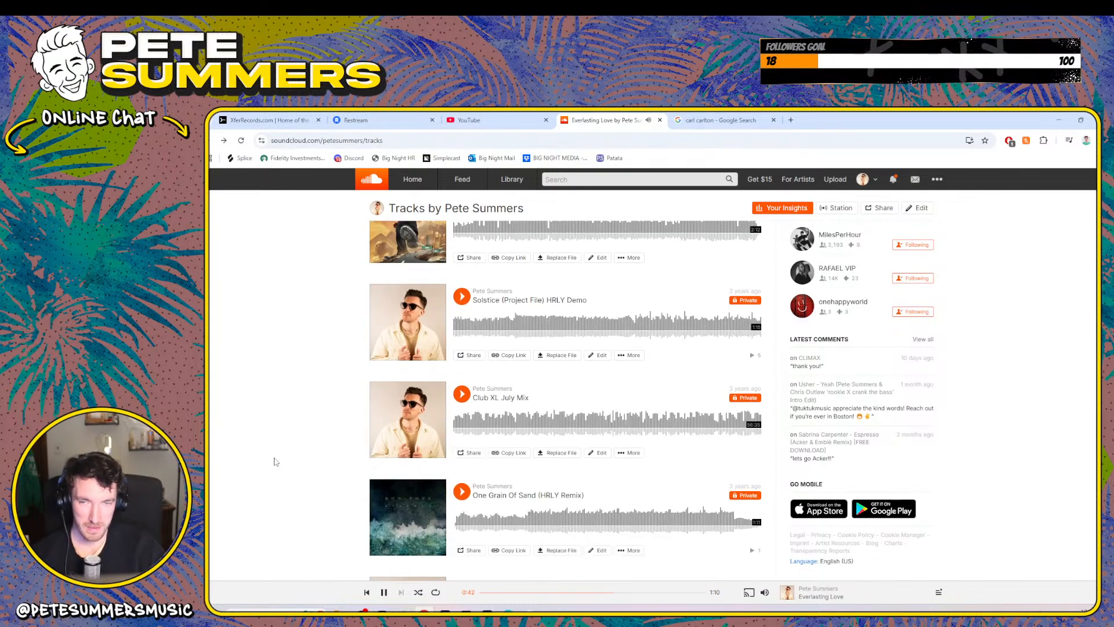
{"action": "scroll", "coordinate": [276, 462], "scroll_direction": "down", "scroll_amount": 5}
{"action": "scroll", "coordinate": [276, 462], "scroll_direction": "down", "scroll_amount": 5}
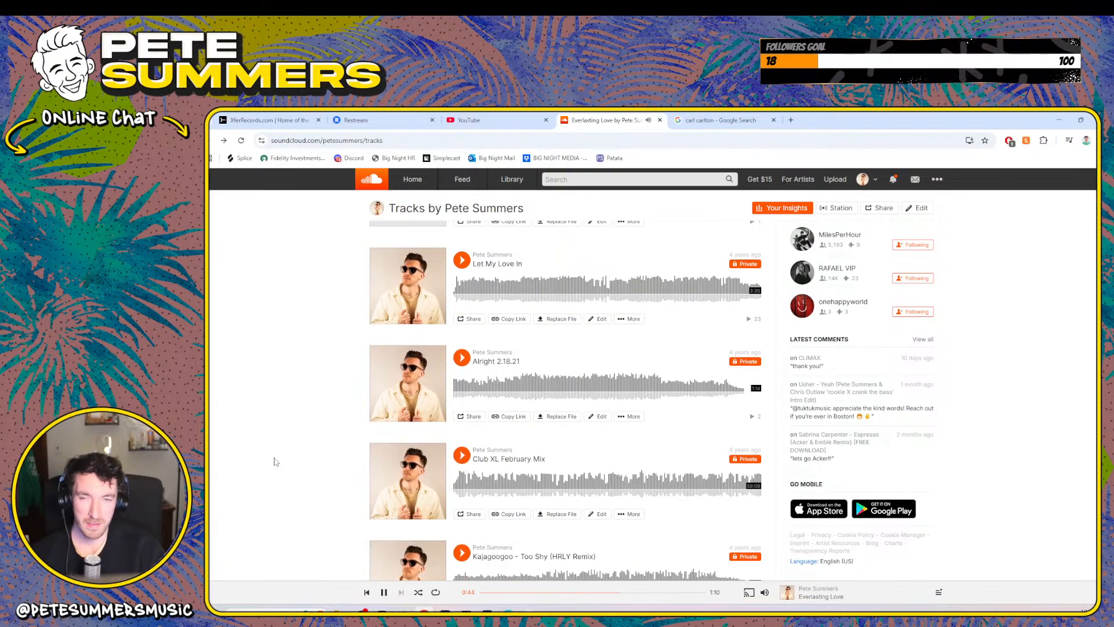
{"action": "scroll", "coordinate": [275, 461], "scroll_direction": "down", "scroll_amount": 4}
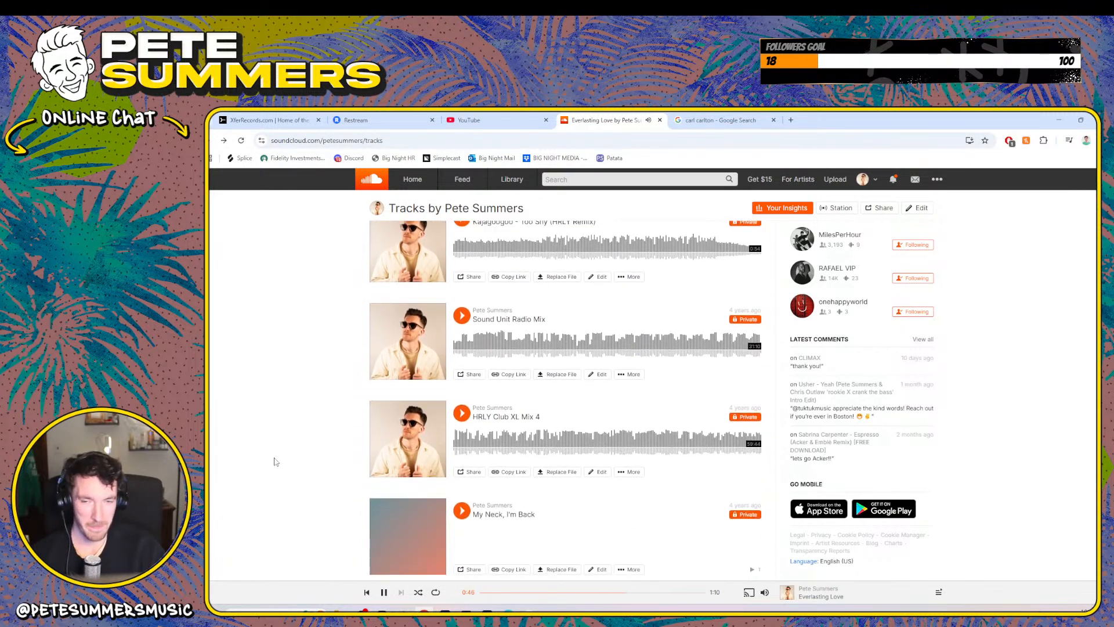
{"action": "scroll", "coordinate": [275, 461], "scroll_direction": "down", "scroll_amount": 3}
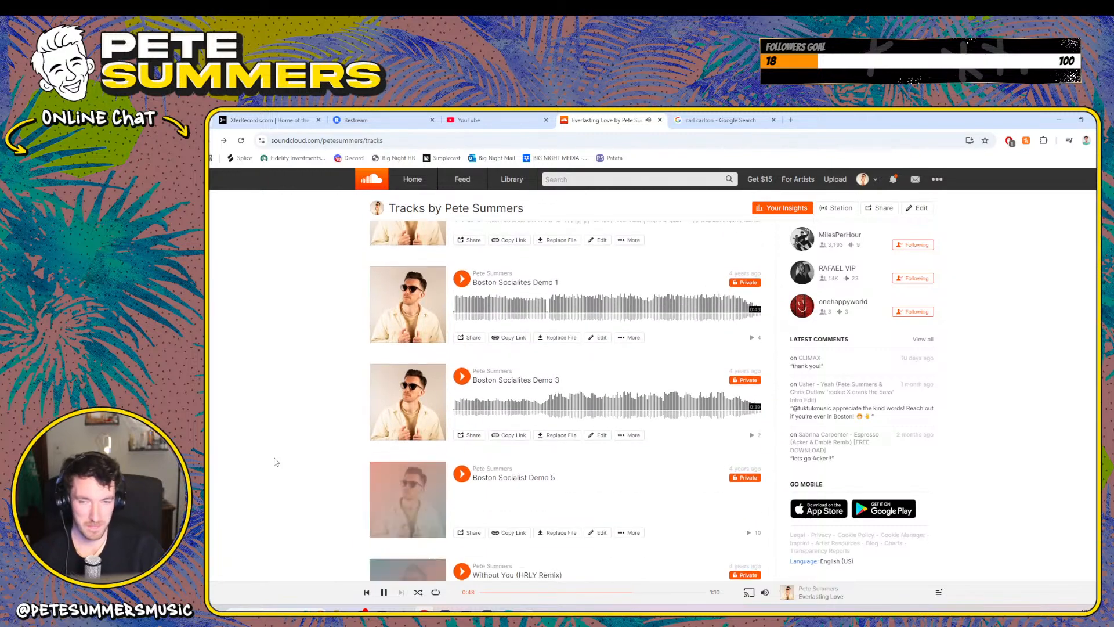
{"action": "scroll", "coordinate": [275, 461], "scroll_direction": "down", "scroll_amount": 2}
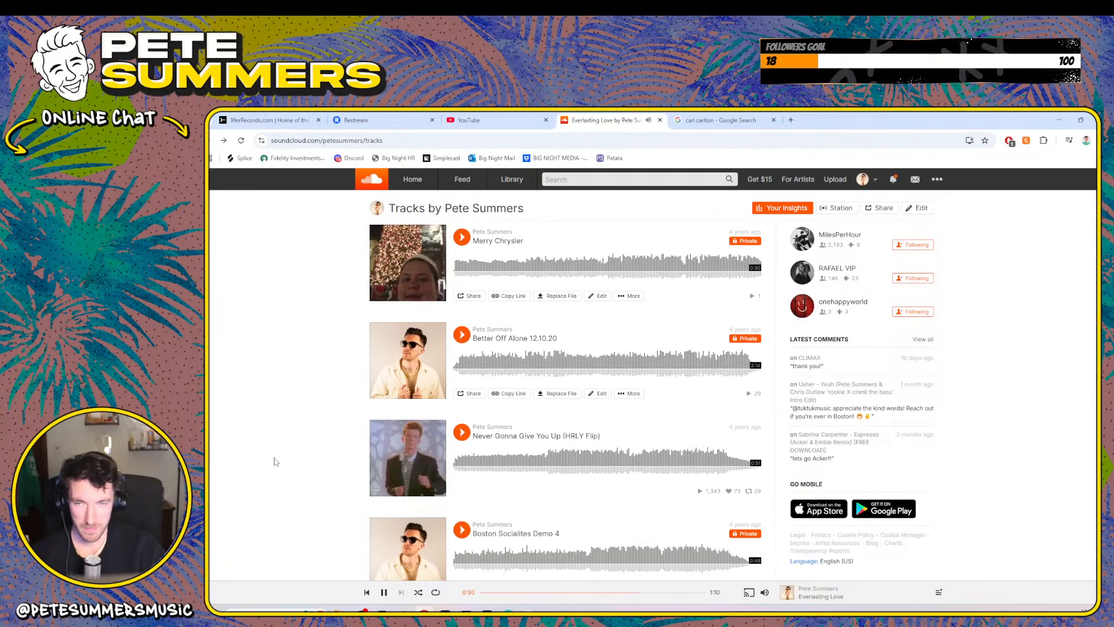
{"action": "scroll", "coordinate": [275, 461], "scroll_direction": "down", "scroll_amount": 12}
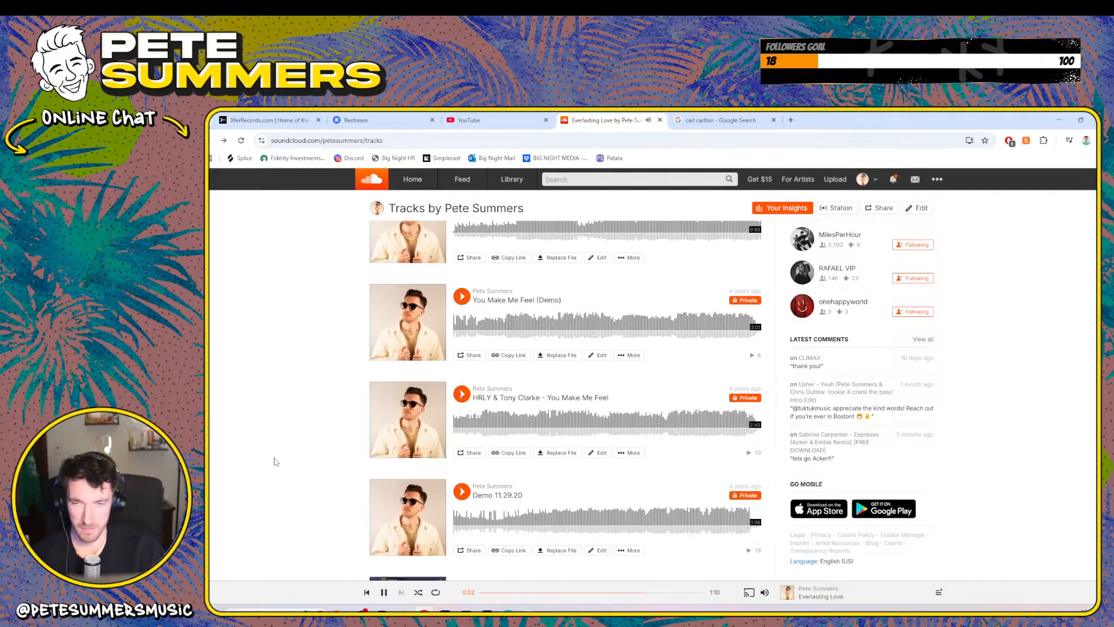
{"action": "scroll", "coordinate": [276, 461], "scroll_direction": "down", "scroll_amount": 4}
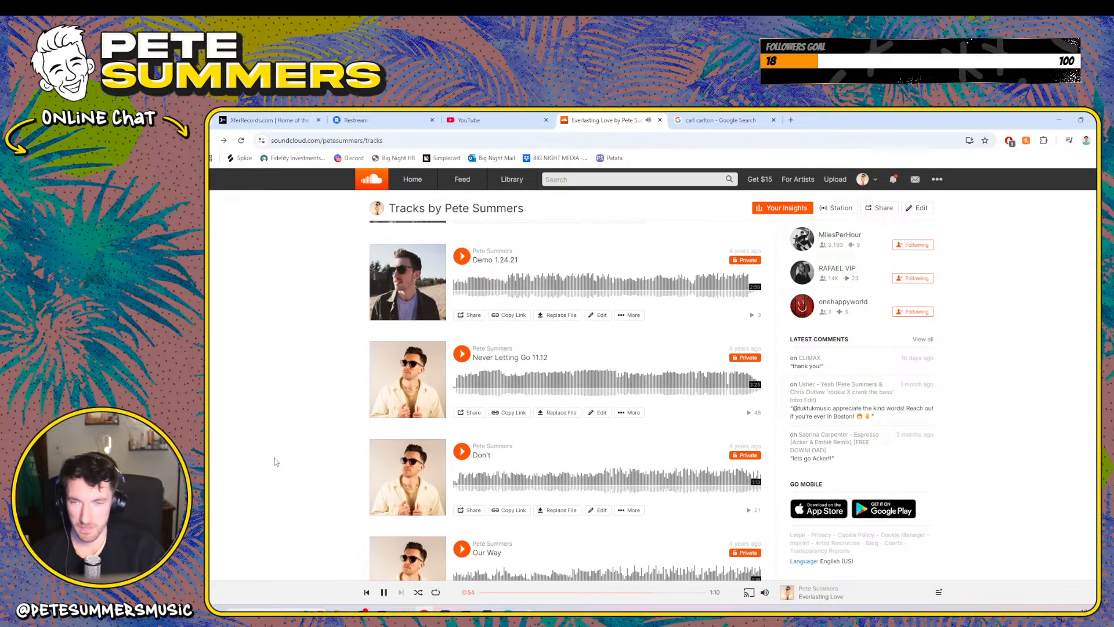
{"action": "scroll", "coordinate": [275, 461], "scroll_direction": "down", "scroll_amount": 3}
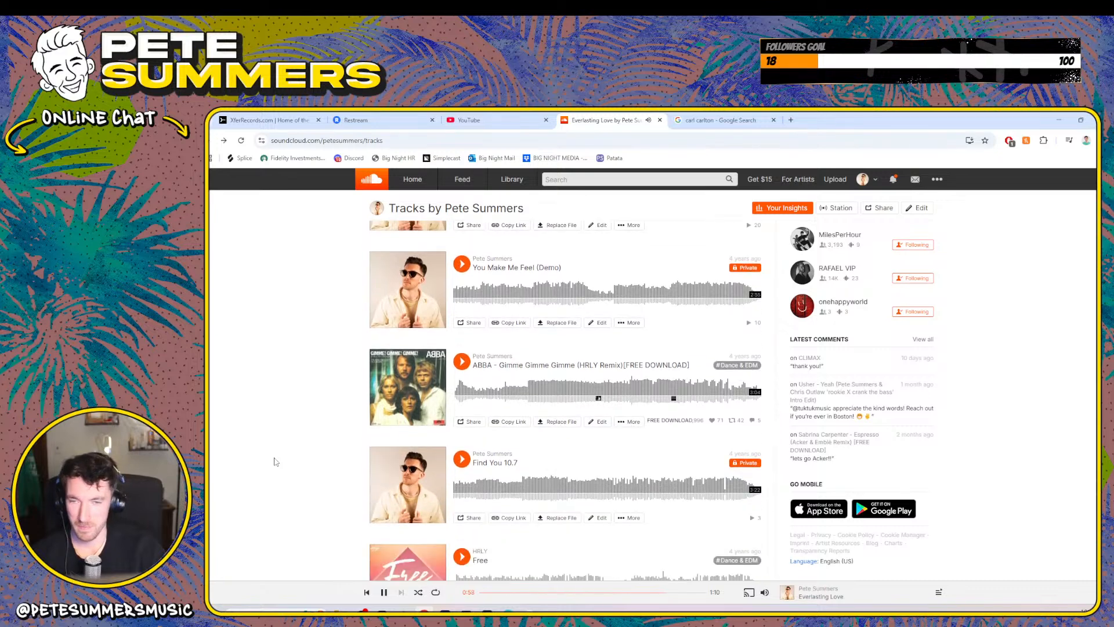
{"action": "scroll", "coordinate": [276, 461], "scroll_direction": "down", "scroll_amount": 2}
{"action": "scroll", "coordinate": [276, 462], "scroll_direction": "down", "scroll_amount": 3}
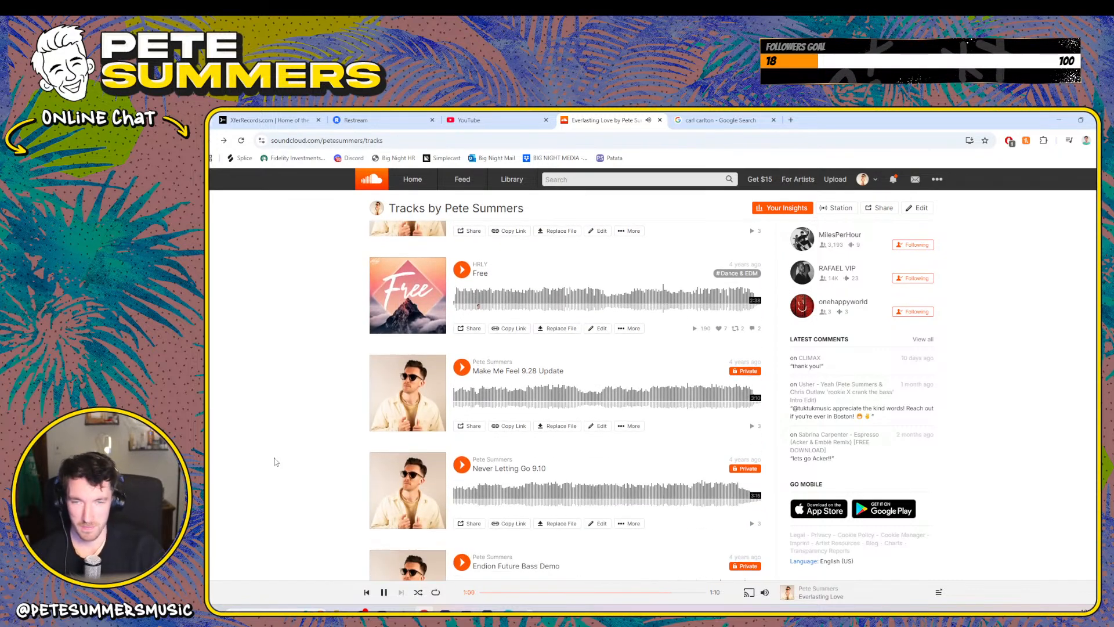
{"action": "scroll", "coordinate": [275, 462], "scroll_direction": "down", "scroll_amount": 3}
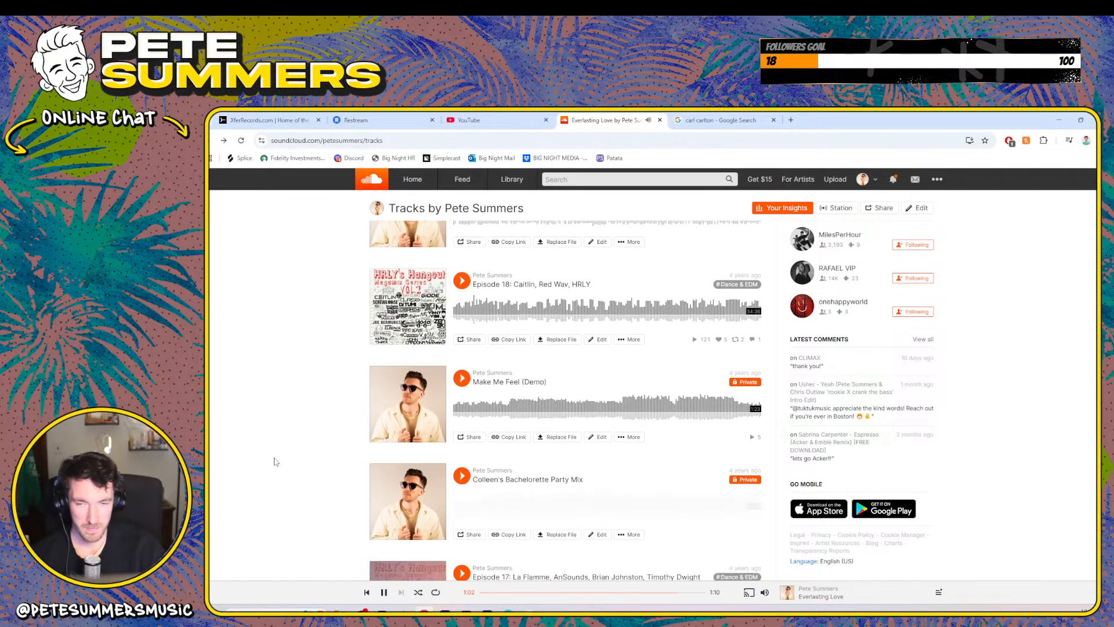
{"action": "scroll", "coordinate": [275, 461], "scroll_direction": "down", "scroll_amount": 5}
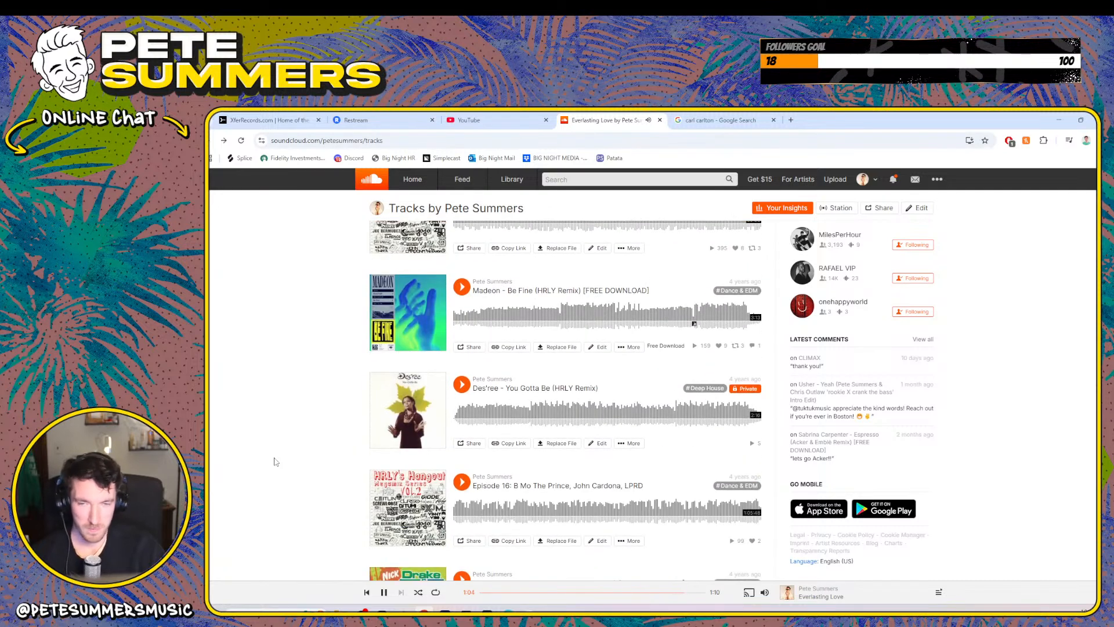
{"action": "scroll", "coordinate": [275, 461], "scroll_direction": "down", "scroll_amount": 2}
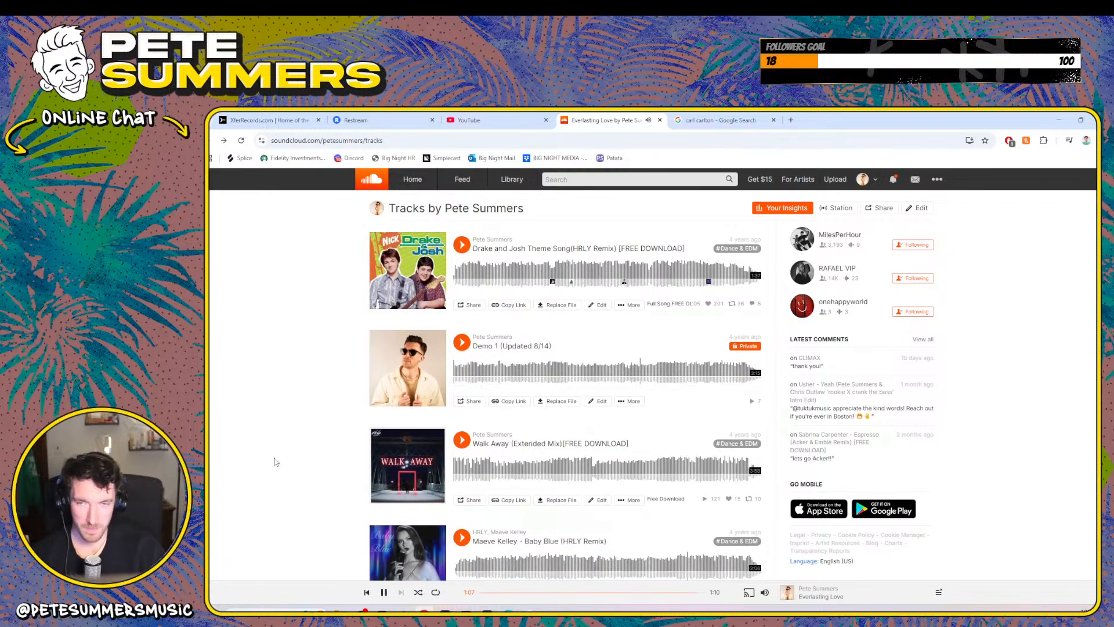
{"action": "scroll", "coordinate": [275, 461], "scroll_direction": "down", "scroll_amount": 15}
- Go back to the private Find You 10.7 track between the ABBA remix and Free, and play it
{"action": "scroll", "coordinate": [275, 461], "scroll_direction": "up", "scroll_amount": 3}
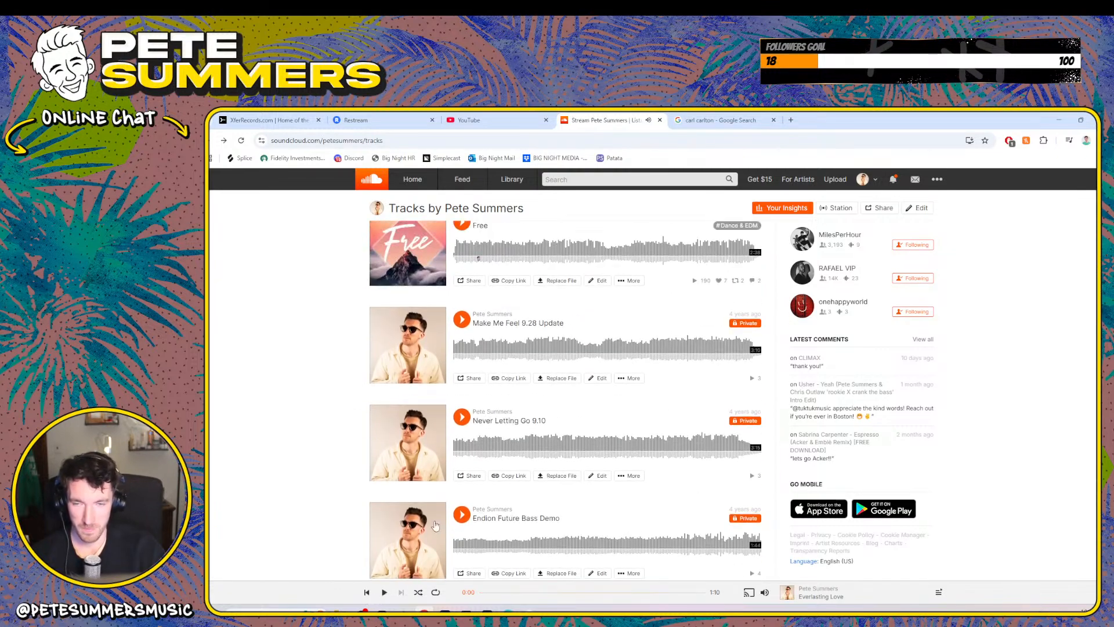
{"action": "scroll", "coordinate": [451, 500], "scroll_direction": "up", "scroll_amount": 5}
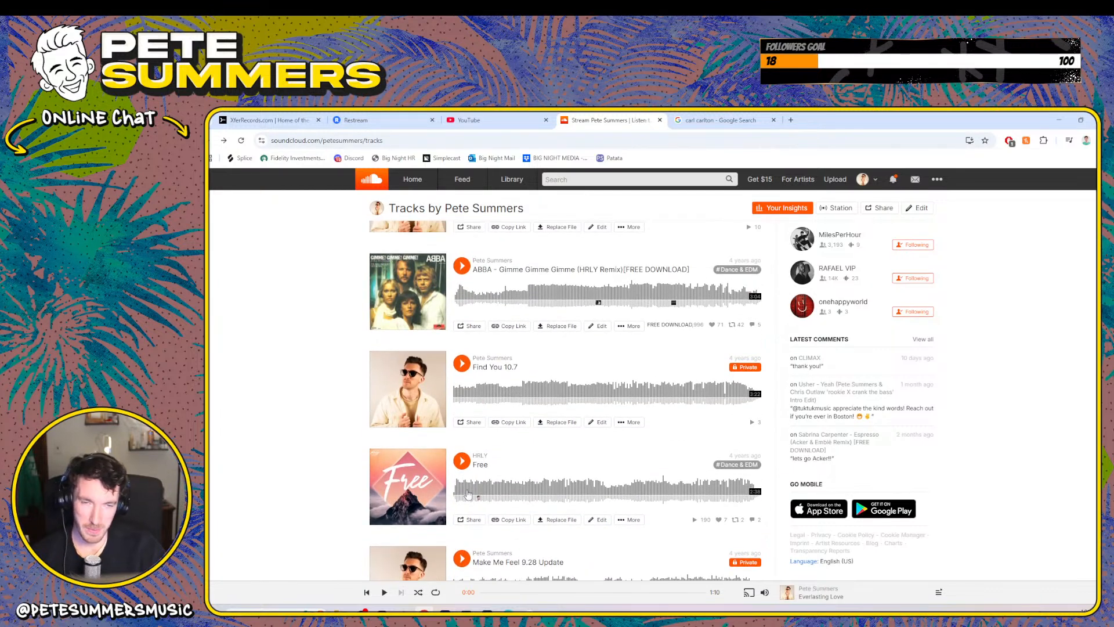
{"action": "left_click", "coordinate": [460, 365]}
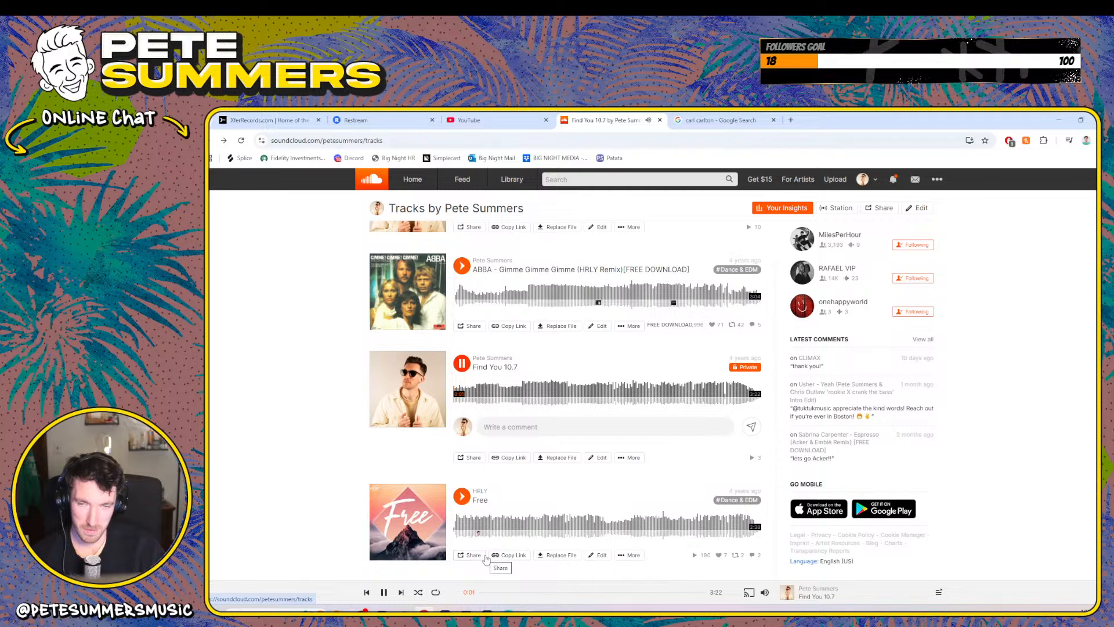
- Skip Find You 10.7 ahead to about 0:46, then play Never Letting Go 11.12 from about 1:02
{"action": "left_click", "coordinate": [519, 398]}
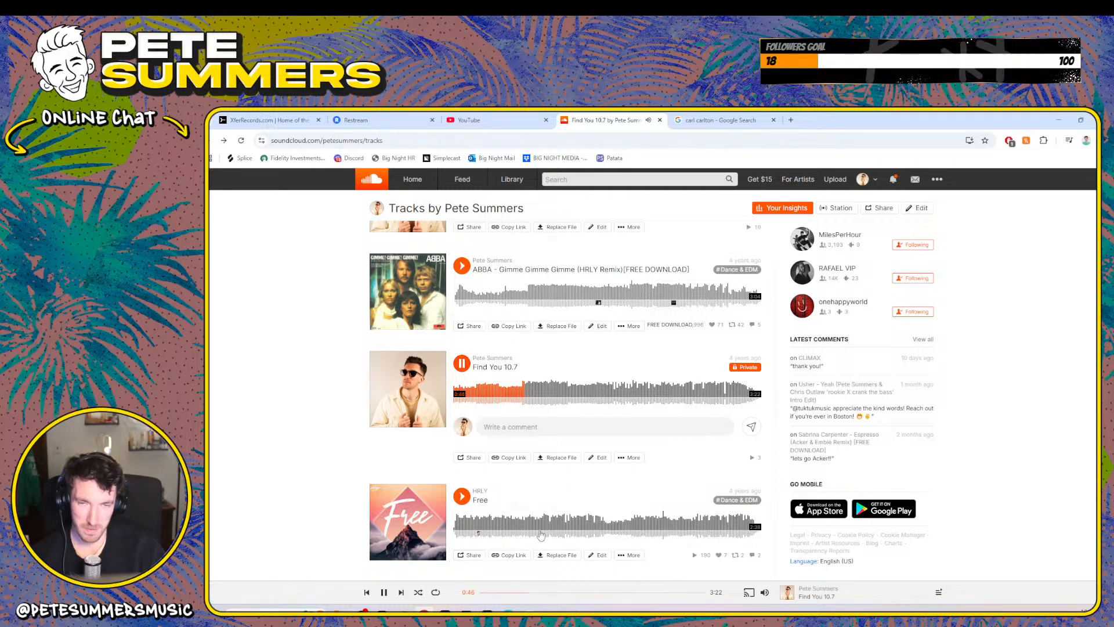
{"action": "scroll", "coordinate": [541, 535], "scroll_direction": "up", "scroll_amount": 3}
{"action": "scroll", "coordinate": [540, 534], "scroll_direction": "up", "scroll_amount": 4}
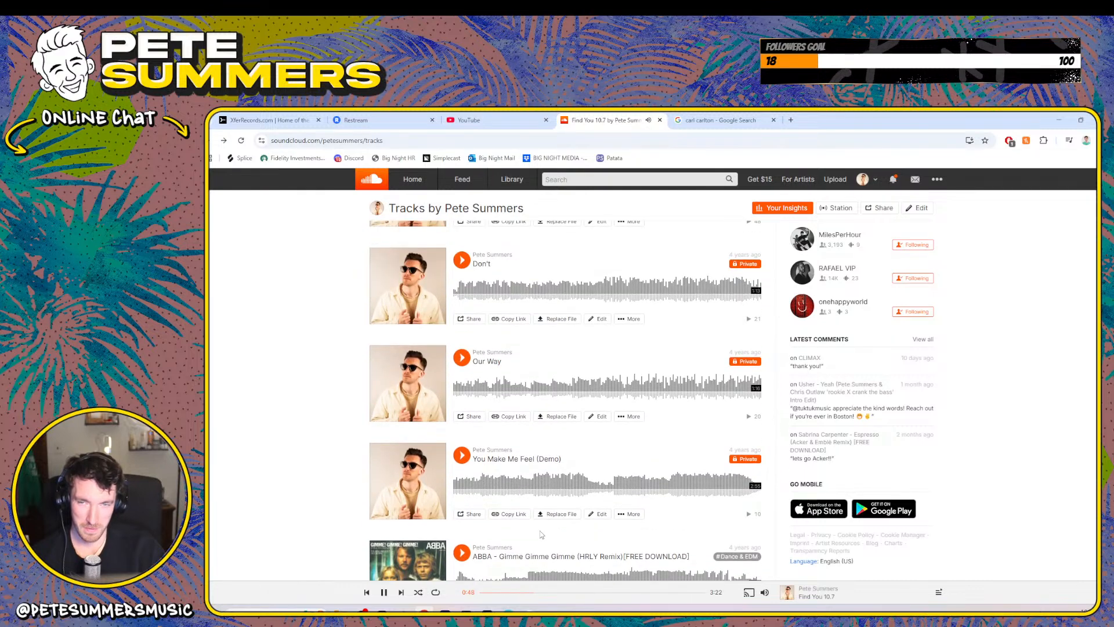
{"action": "scroll", "coordinate": [541, 534], "scroll_direction": "up", "scroll_amount": 2}
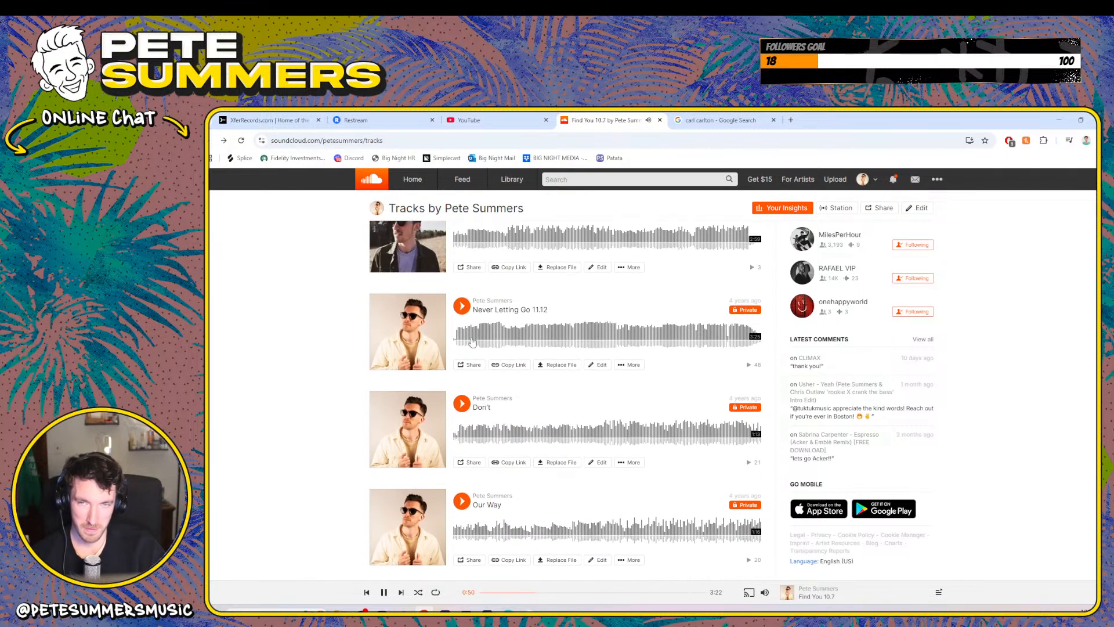
{"action": "left_click", "coordinate": [545, 335]}
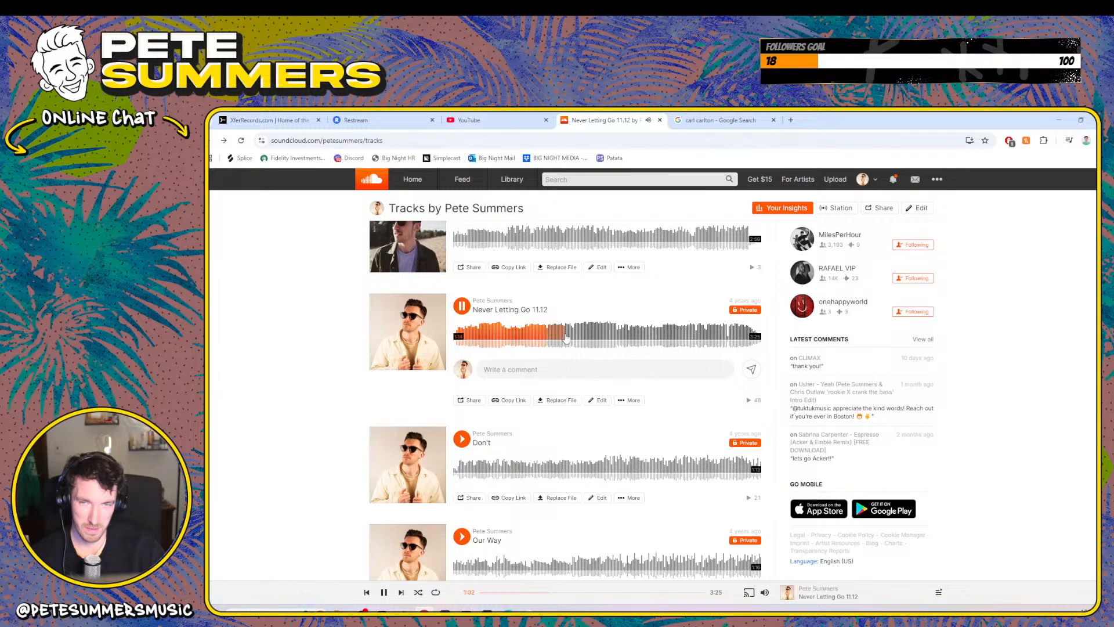
- Play the private Greens Kinda Sus track below Demo 11.29.20, then pause it
{"action": "scroll", "coordinate": [564, 464], "scroll_direction": "up", "scroll_amount": 4}
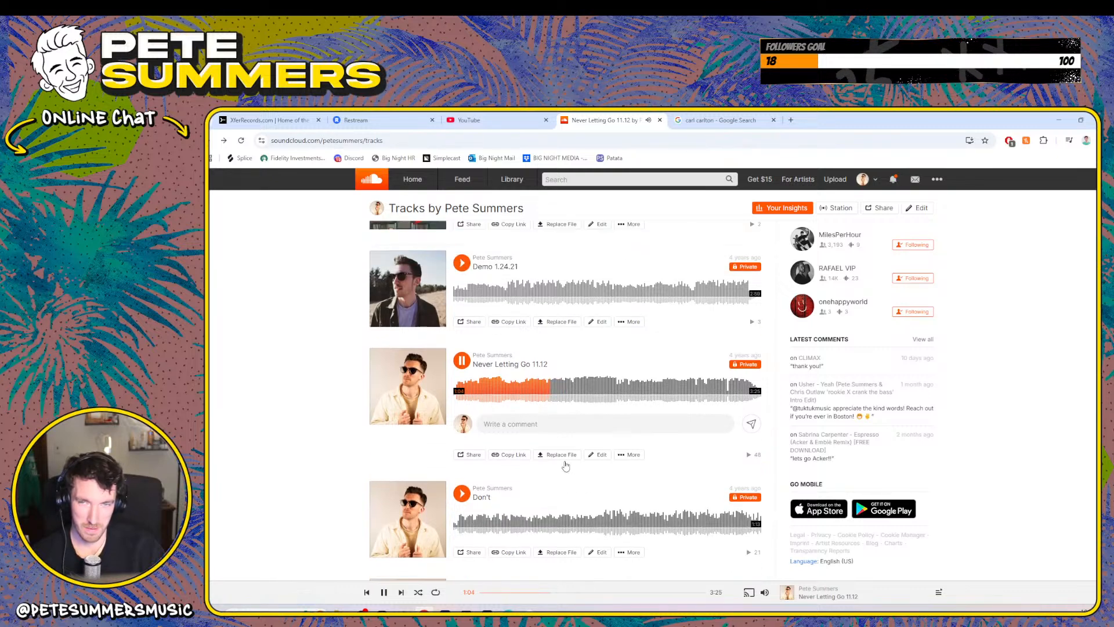
{"action": "scroll", "coordinate": [566, 464], "scroll_direction": "up", "scroll_amount": 2}
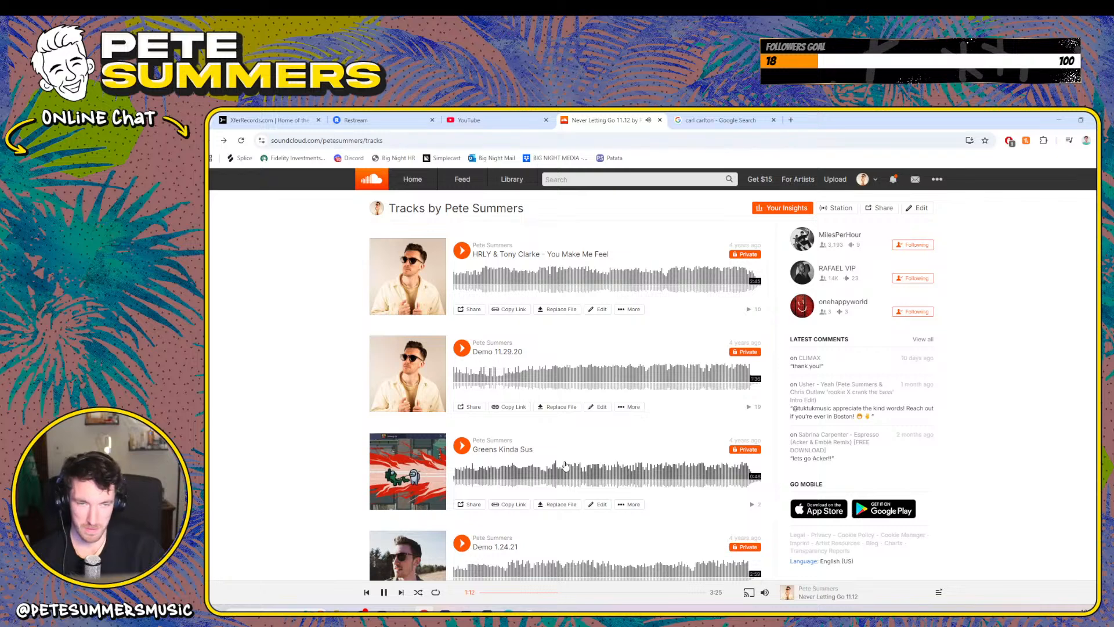
{"action": "left_click", "coordinate": [462, 446]}
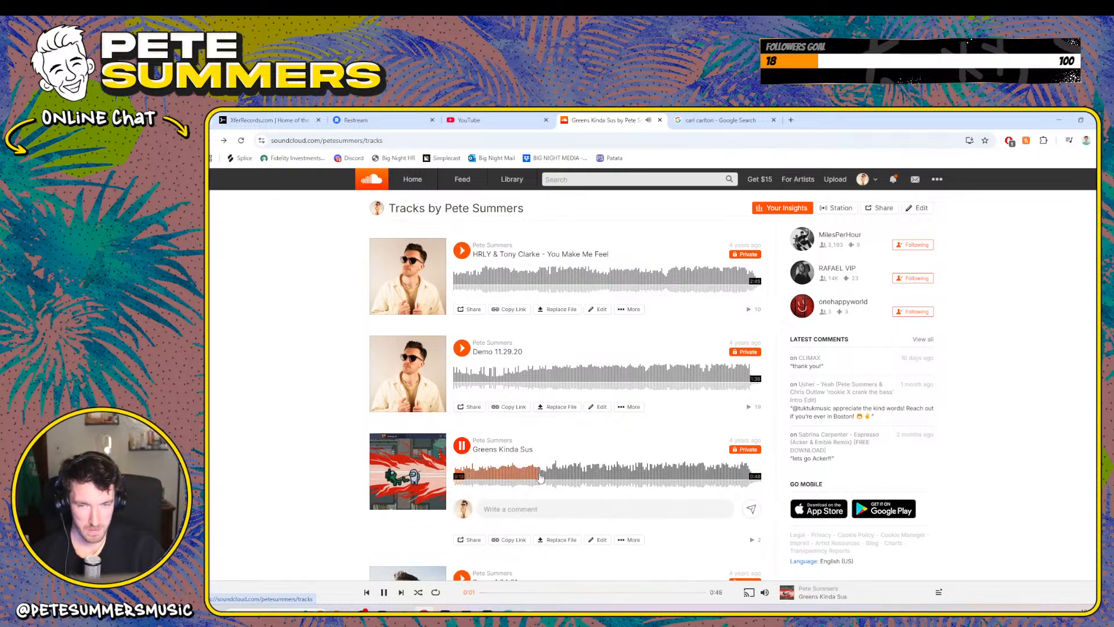
{"action": "left_click", "coordinate": [463, 447]}
- Find the private My Neck, I'm Back track below HRLY Club XL Mix 4 and play it
{"action": "scroll", "coordinate": [502, 468], "scroll_direction": "down", "scroll_amount": 5}
{"action": "scroll", "coordinate": [502, 468], "scroll_direction": "down", "scroll_amount": 20}
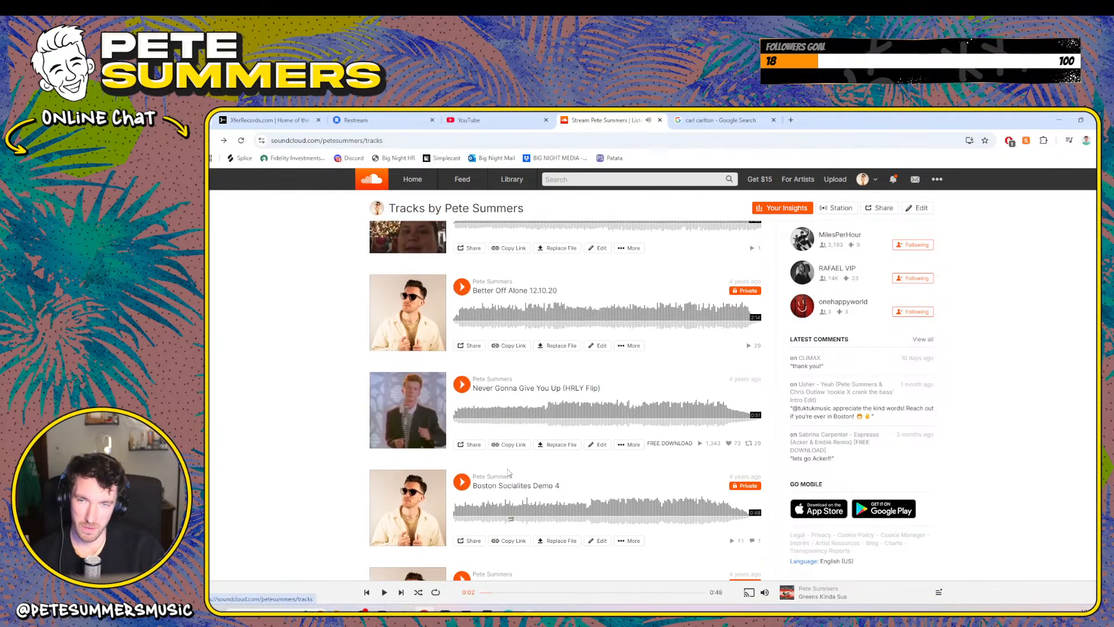
{"action": "scroll", "coordinate": [508, 472], "scroll_direction": "up", "scroll_amount": 6}
{"action": "scroll", "coordinate": [507, 471], "scroll_direction": "up", "scroll_amount": 10}
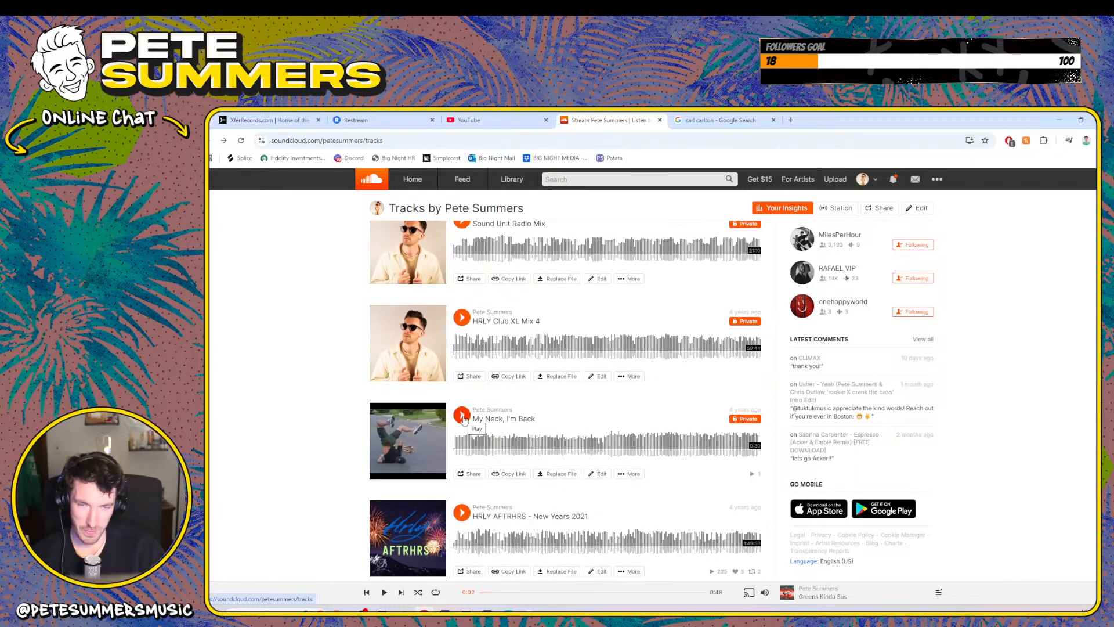
{"action": "left_click", "coordinate": [462, 416]}
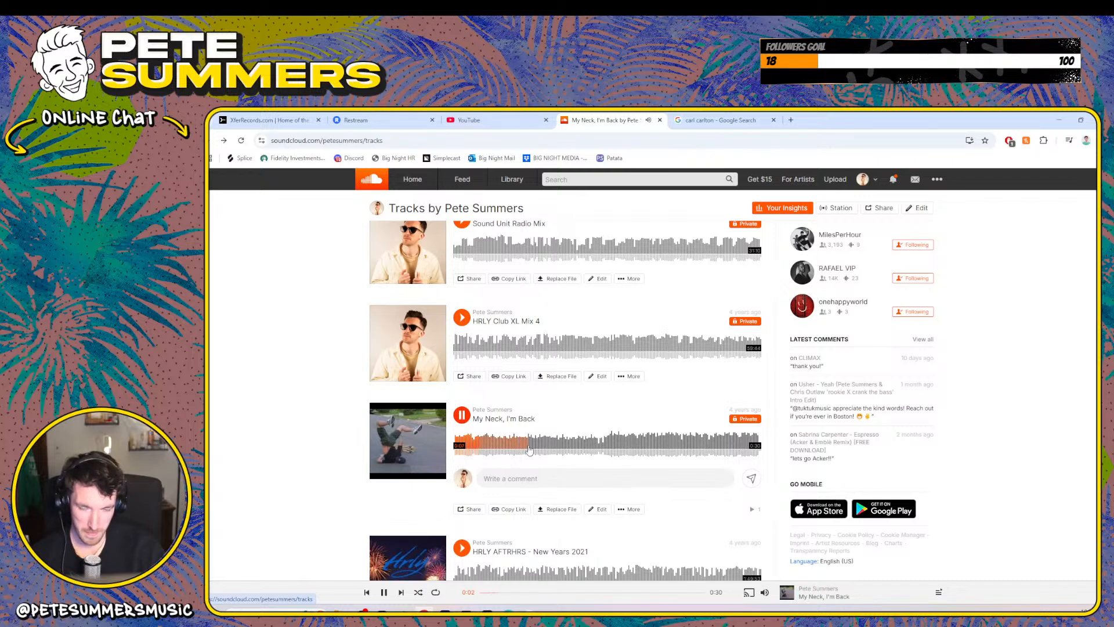
- Look over the uploads around My Neck, I'm Back, then open its track page and check the cover image, details and suggested tags
{"action": "scroll", "coordinate": [532, 450], "scroll_direction": "up", "scroll_amount": 2}
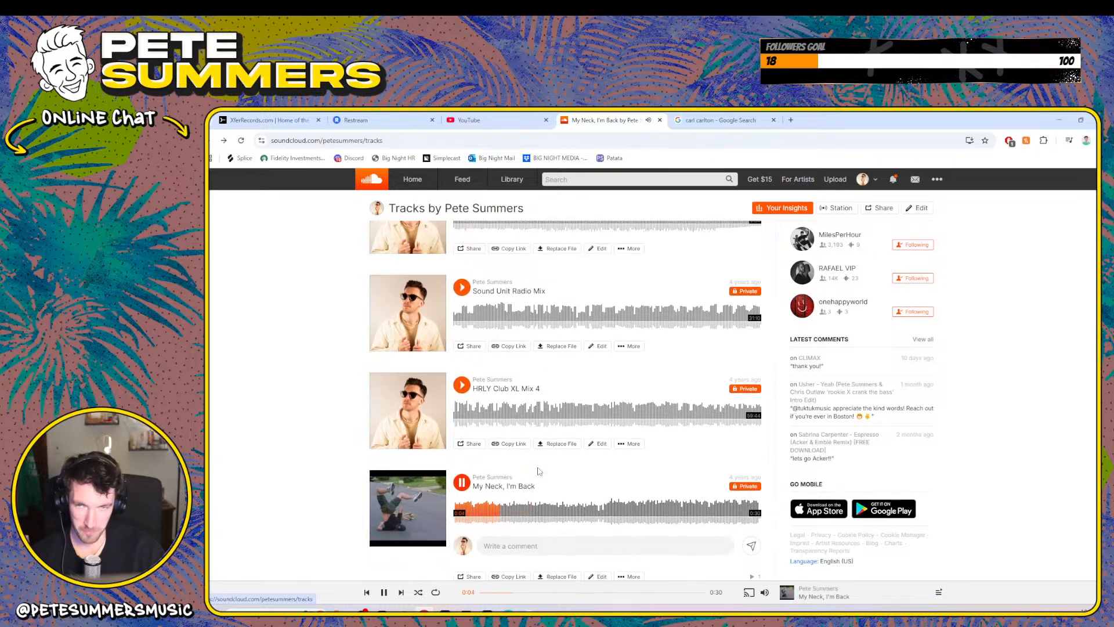
{"action": "scroll", "coordinate": [538, 470], "scroll_direction": "down", "scroll_amount": 2}
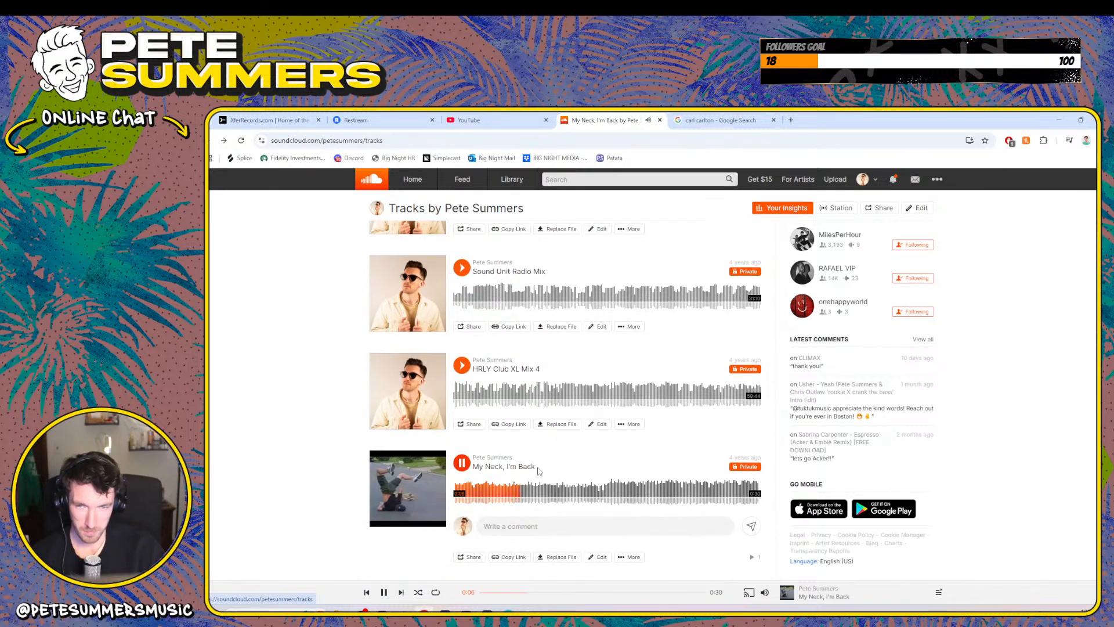
{"action": "scroll", "coordinate": [538, 470], "scroll_direction": "down", "scroll_amount": 5}
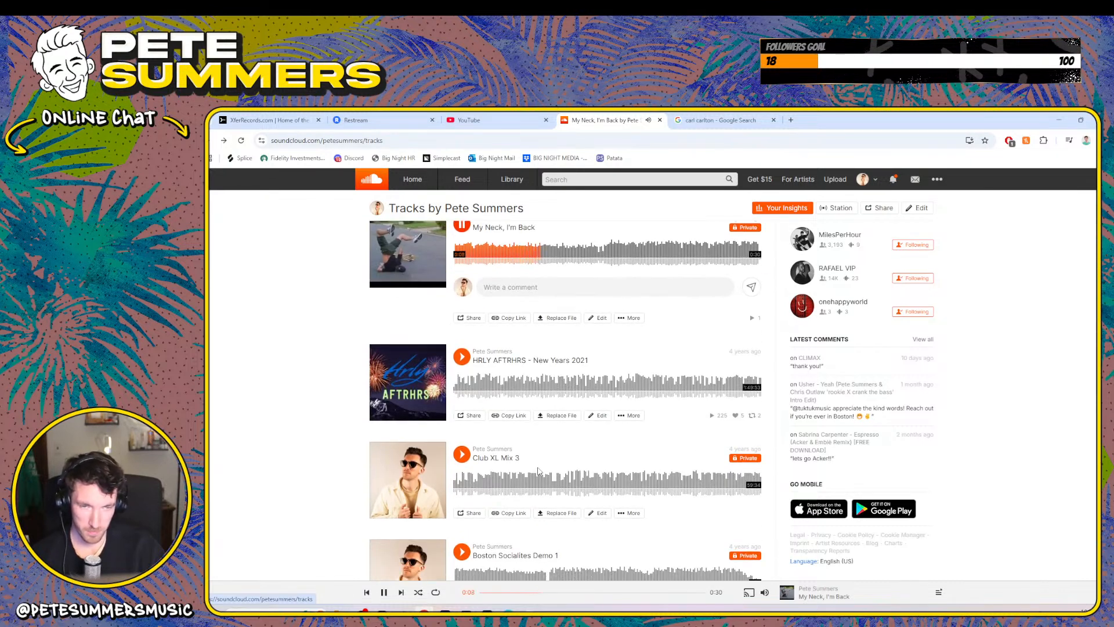
{"action": "scroll", "coordinate": [537, 470], "scroll_direction": "down", "scroll_amount": 3}
{"action": "scroll", "coordinate": [538, 470], "scroll_direction": "down", "scroll_amount": 3}
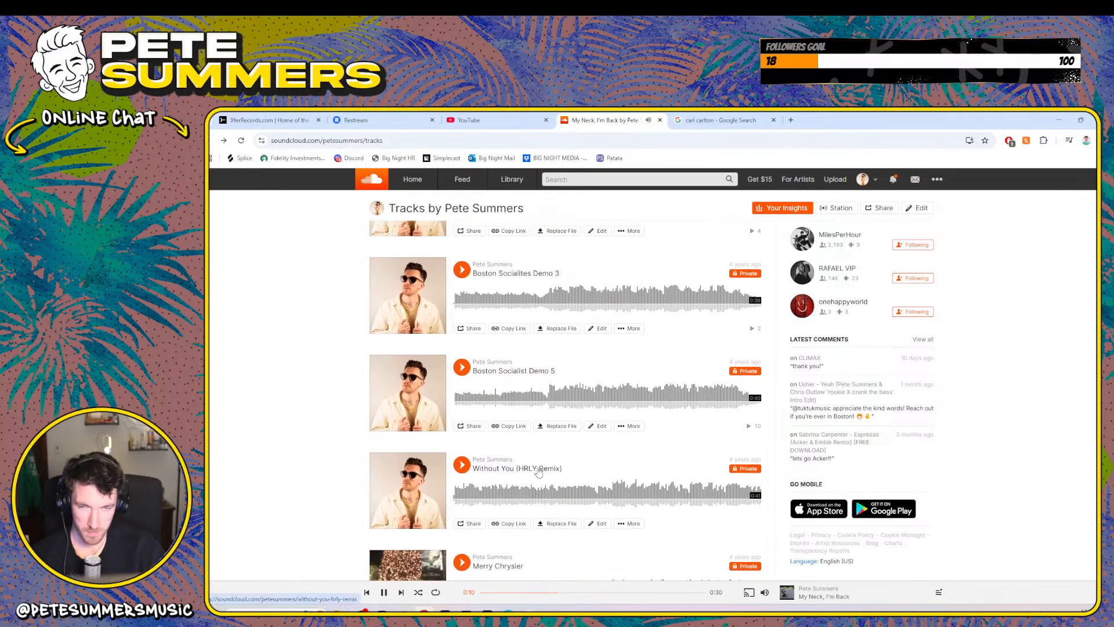
{"action": "scroll", "coordinate": [539, 471], "scroll_direction": "up", "scroll_amount": 7}
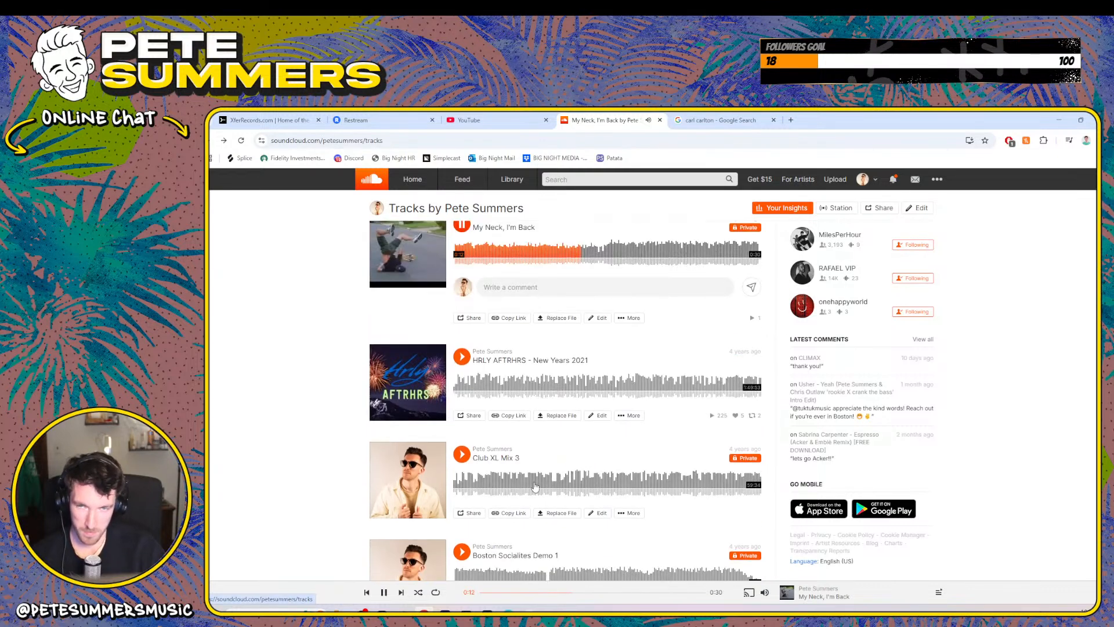
{"action": "left_click", "coordinate": [506, 324]}
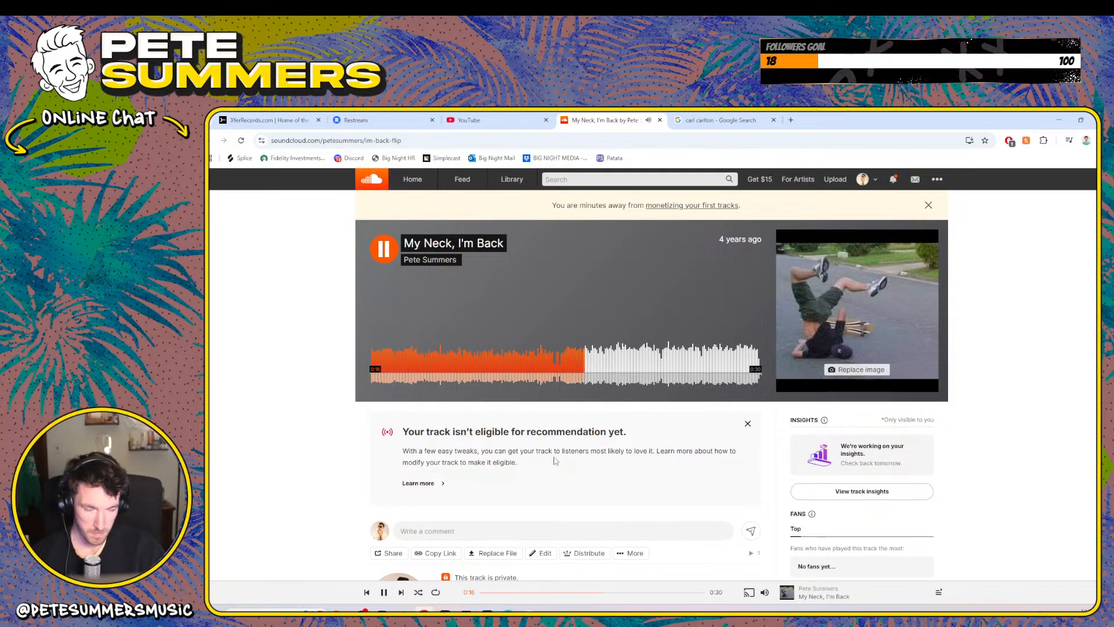
{"action": "scroll", "coordinate": [555, 462], "scroll_direction": "down", "scroll_amount": 3}
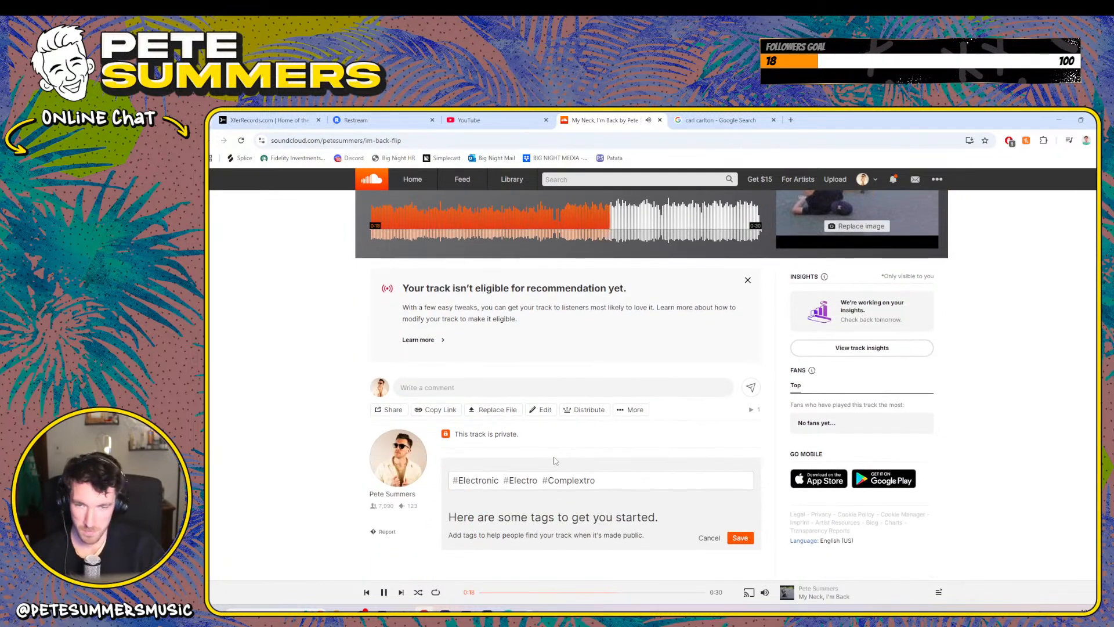
{"action": "scroll", "coordinate": [555, 462], "scroll_direction": "up", "scroll_amount": 3}
{"action": "scroll", "coordinate": [579, 441], "scroll_direction": "down", "scroll_amount": 2}
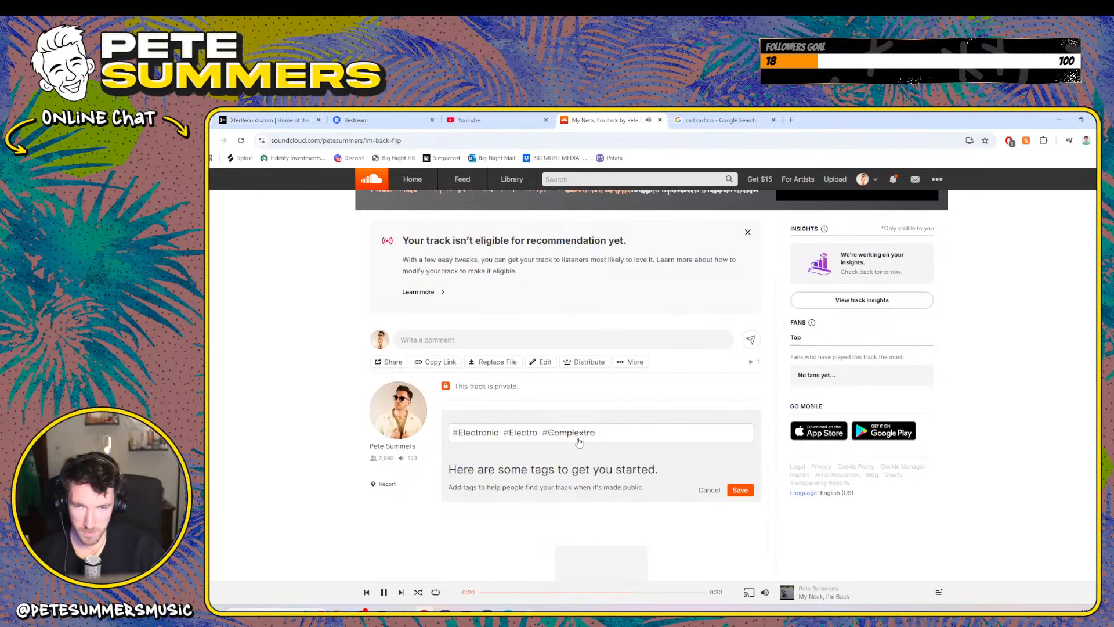
{"action": "scroll", "coordinate": [578, 441], "scroll_direction": "up", "scroll_amount": 1}
{"action": "scroll", "coordinate": [578, 441], "scroll_direction": "up", "scroll_amount": 1}
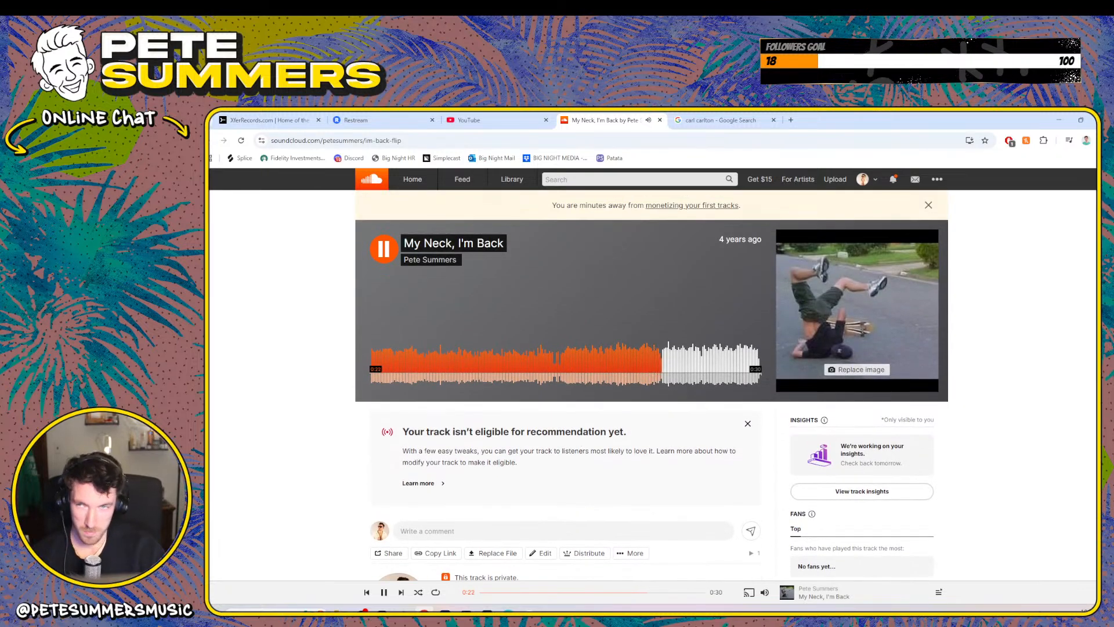
- Return to the profile's track list and play the private Better Off Alone 12.10.20 track
{"action": "left_click", "coordinate": [211, 141]}
{"action": "scroll", "coordinate": [449, 357], "scroll_direction": "down", "scroll_amount": 5}
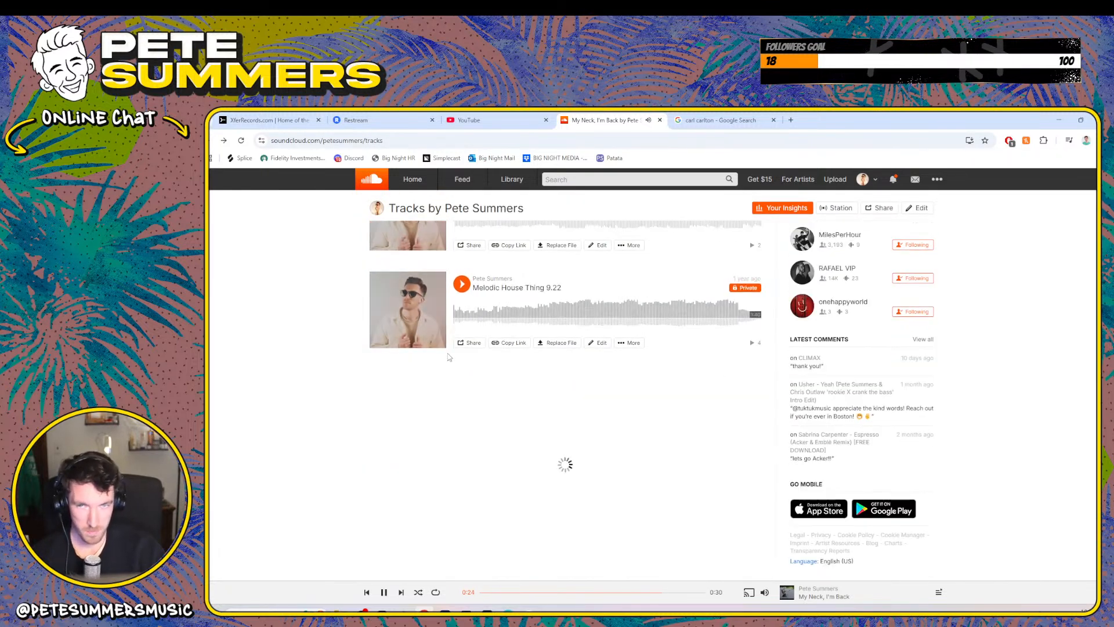
{"action": "scroll", "coordinate": [449, 357], "scroll_direction": "down", "scroll_amount": 10}
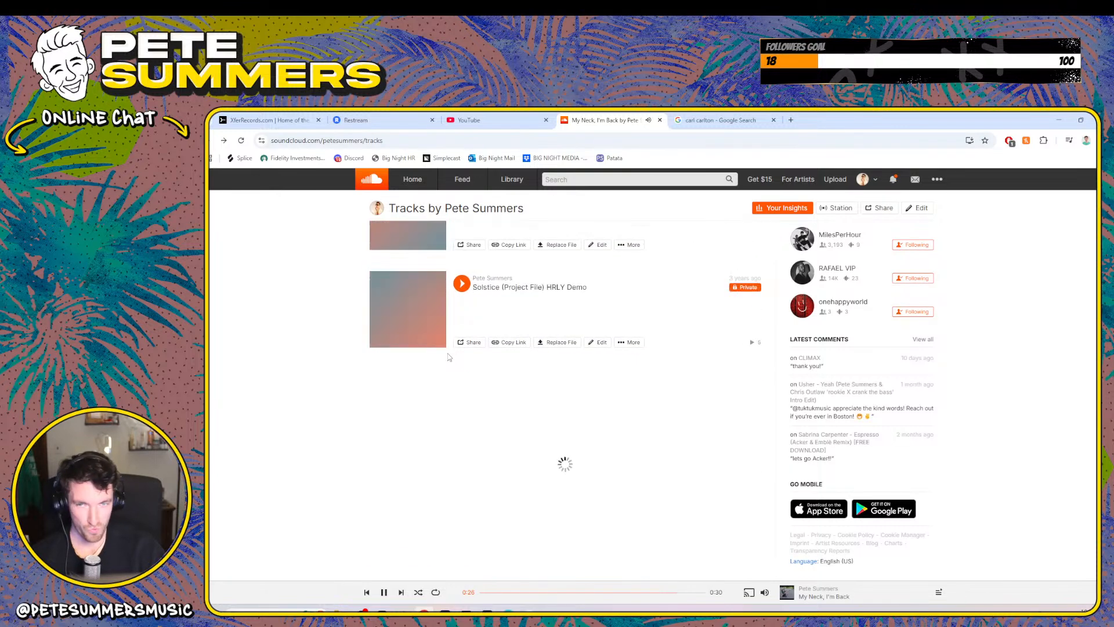
{"action": "scroll", "coordinate": [449, 357], "scroll_direction": "down", "scroll_amount": 10}
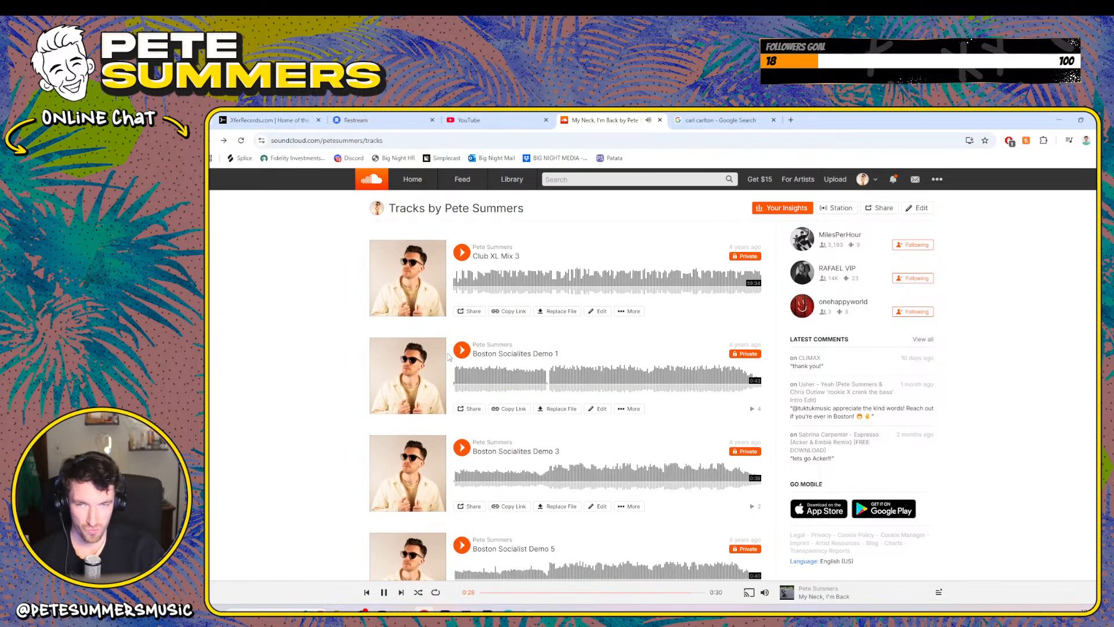
{"action": "scroll", "coordinate": [407, 395], "scroll_direction": "down", "scroll_amount": 2}
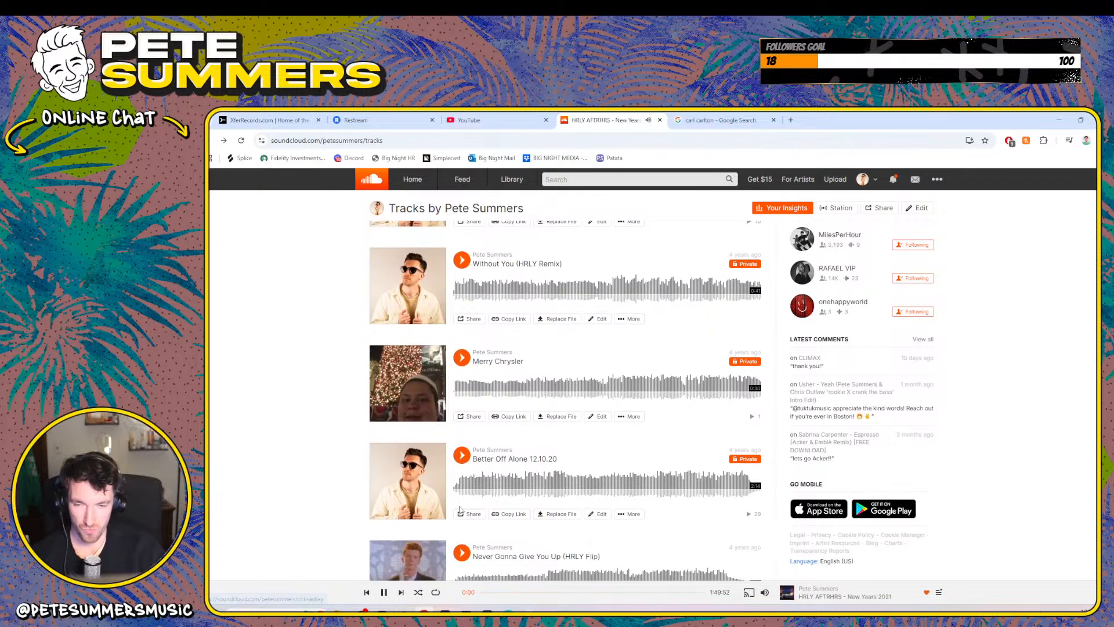
{"action": "left_click", "coordinate": [463, 455]}
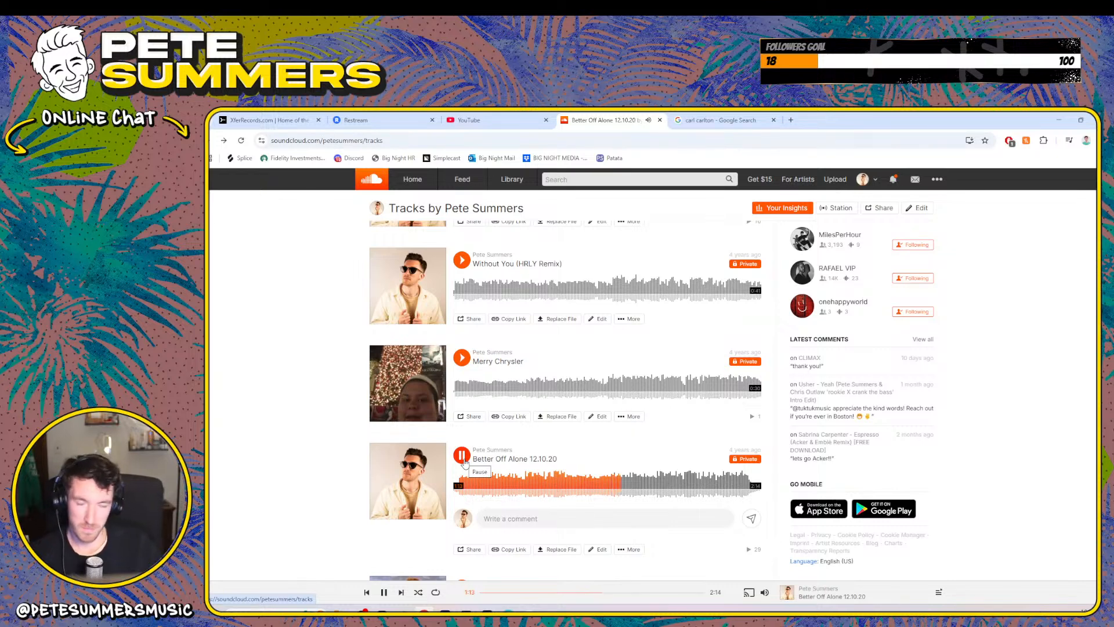
- Browse the remaining uploads down to the oldest ones and look over the Organized Chaos tracks
{"action": "scroll", "coordinate": [430, 470], "scroll_direction": "down", "scroll_amount": 15}
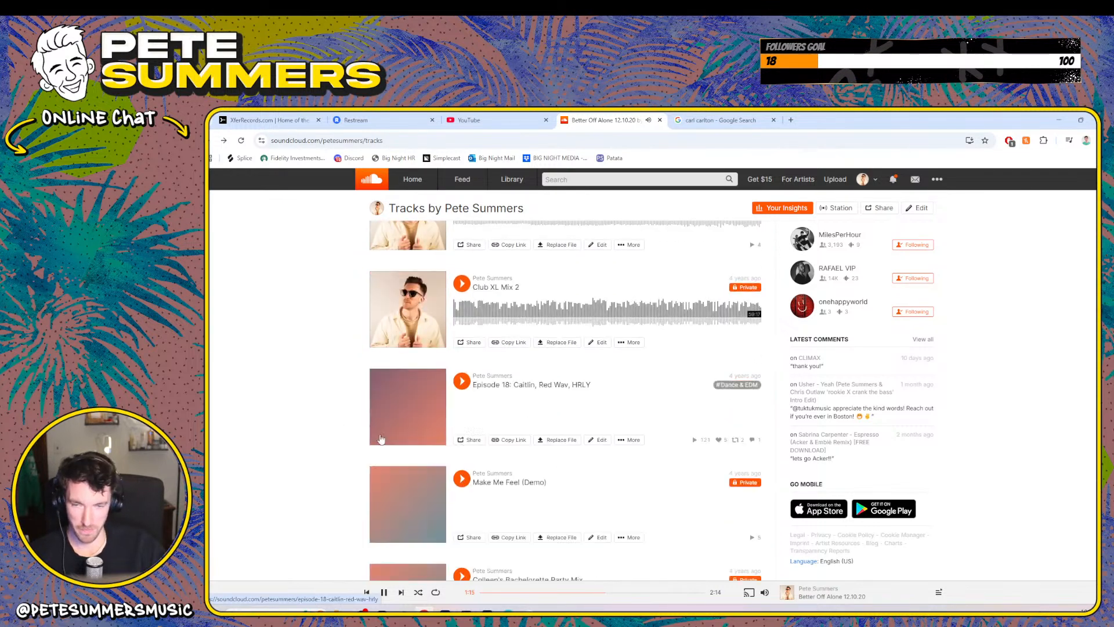
{"action": "scroll", "coordinate": [395, 479], "scroll_direction": "down", "scroll_amount": 5}
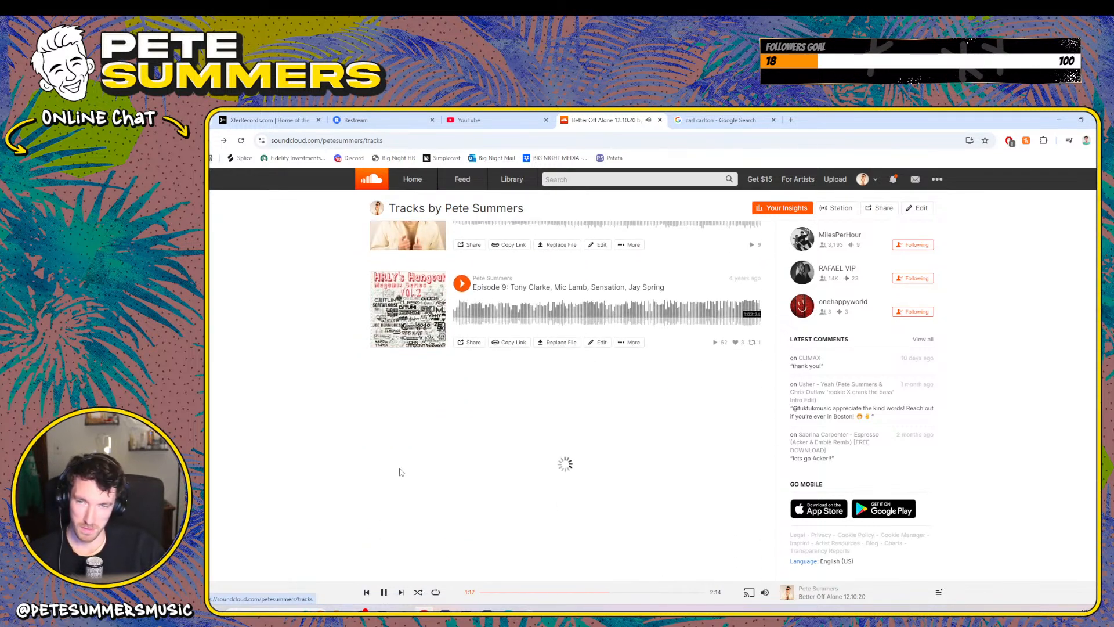
{"action": "scroll", "coordinate": [401, 473], "scroll_direction": "down", "scroll_amount": 10}
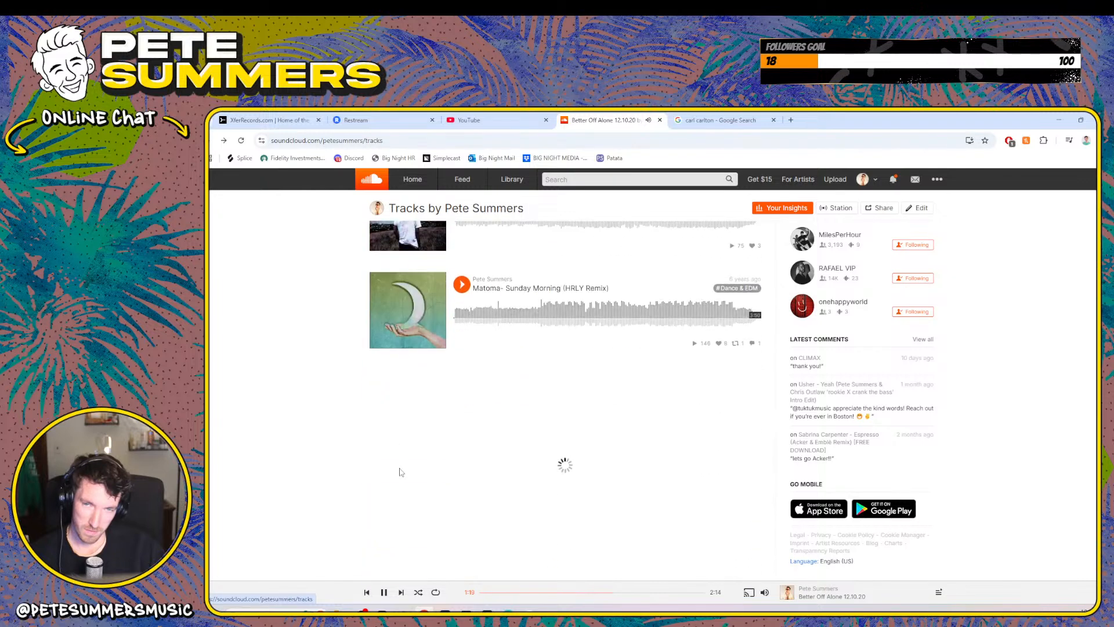
{"action": "scroll", "coordinate": [401, 473], "scroll_direction": "down", "scroll_amount": 5}
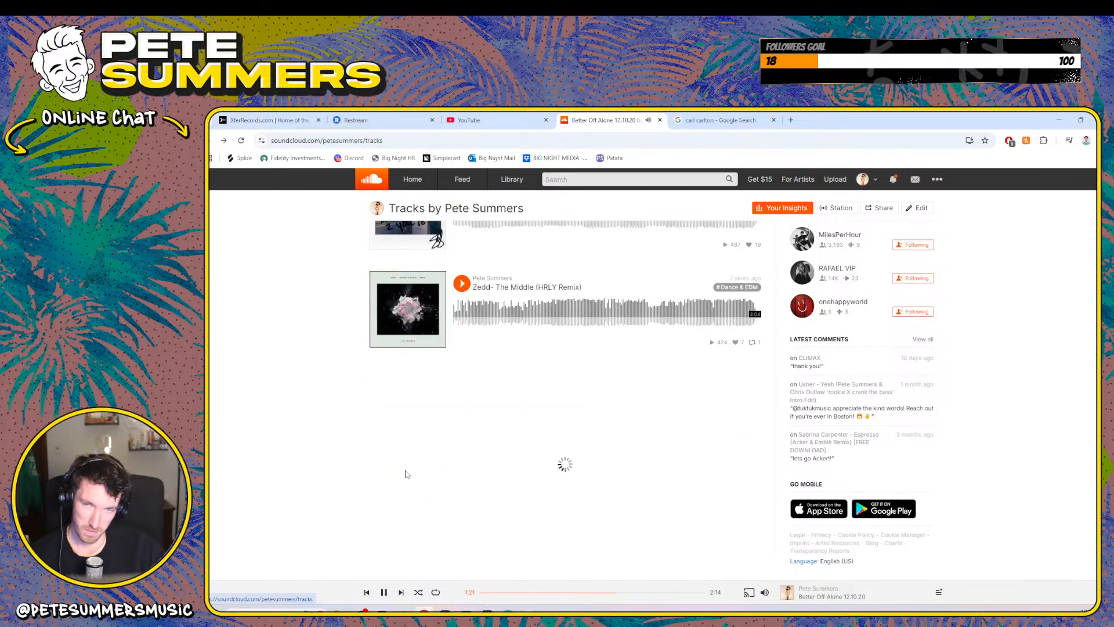
{"action": "scroll", "coordinate": [406, 474], "scroll_direction": "down", "scroll_amount": 10}
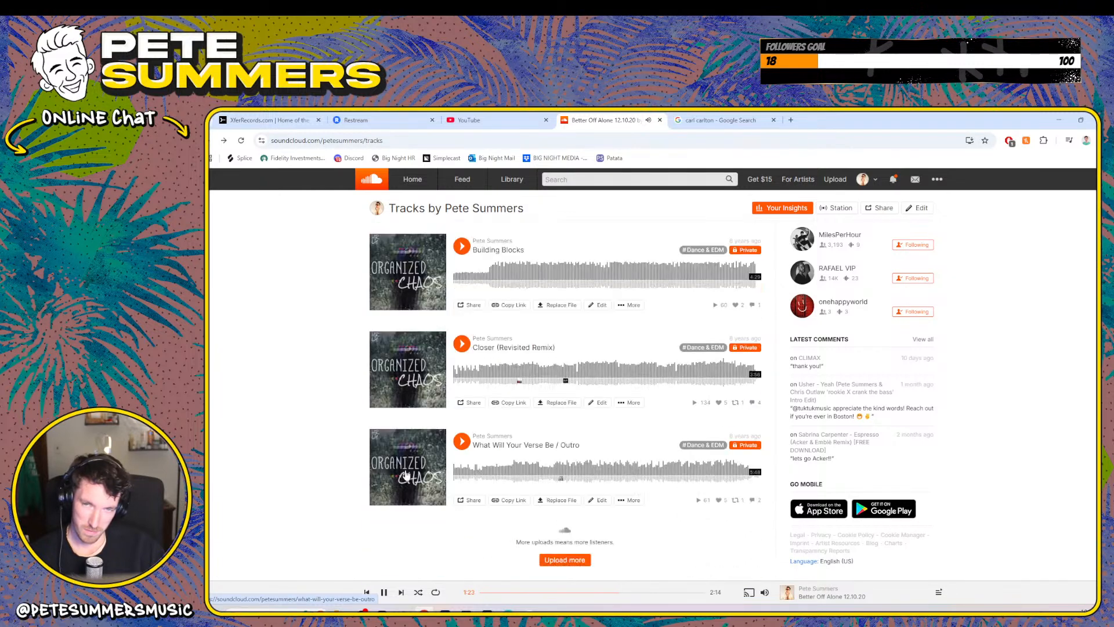
{"action": "scroll", "coordinate": [377, 482], "scroll_direction": "up", "scroll_amount": 6}
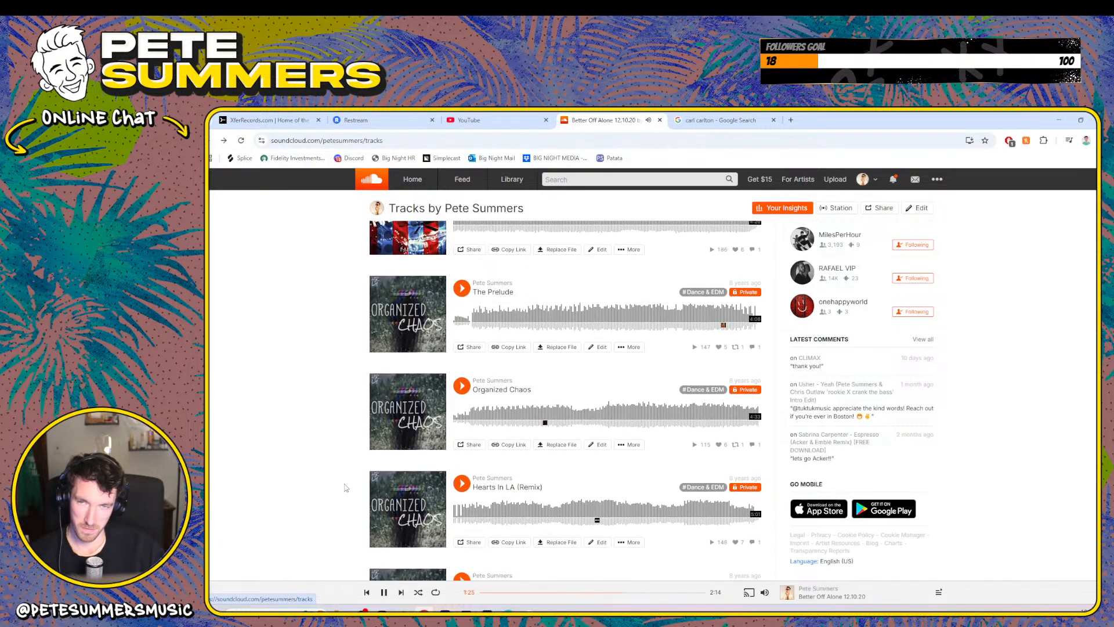
{"action": "scroll", "coordinate": [346, 487], "scroll_direction": "up", "scroll_amount": 2}
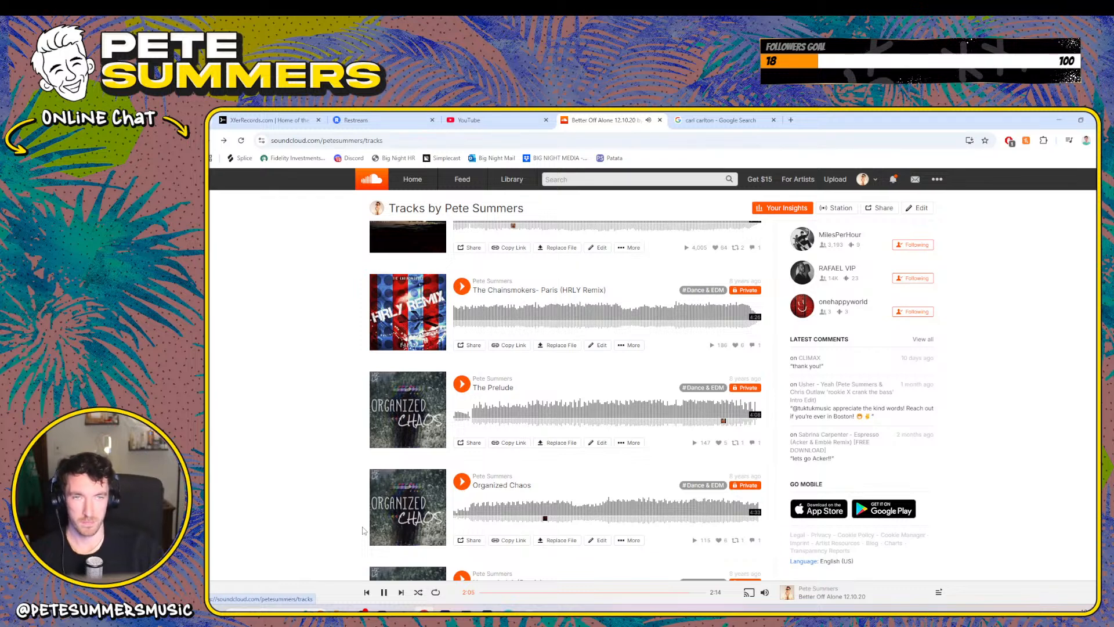
- Pause Better Off Alone 12.10.20 and look back through the Organized Chaos tracks and the uploads just above them
{"action": "left_click", "coordinate": [384, 593]}
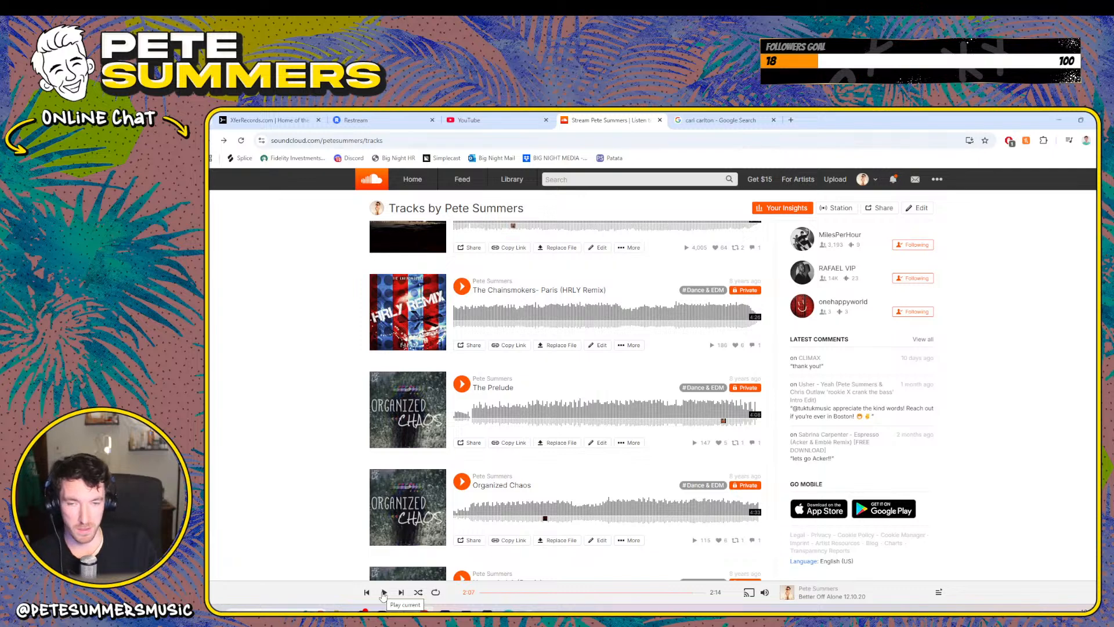
{"action": "scroll", "coordinate": [447, 570], "scroll_direction": "down", "scroll_amount": 4}
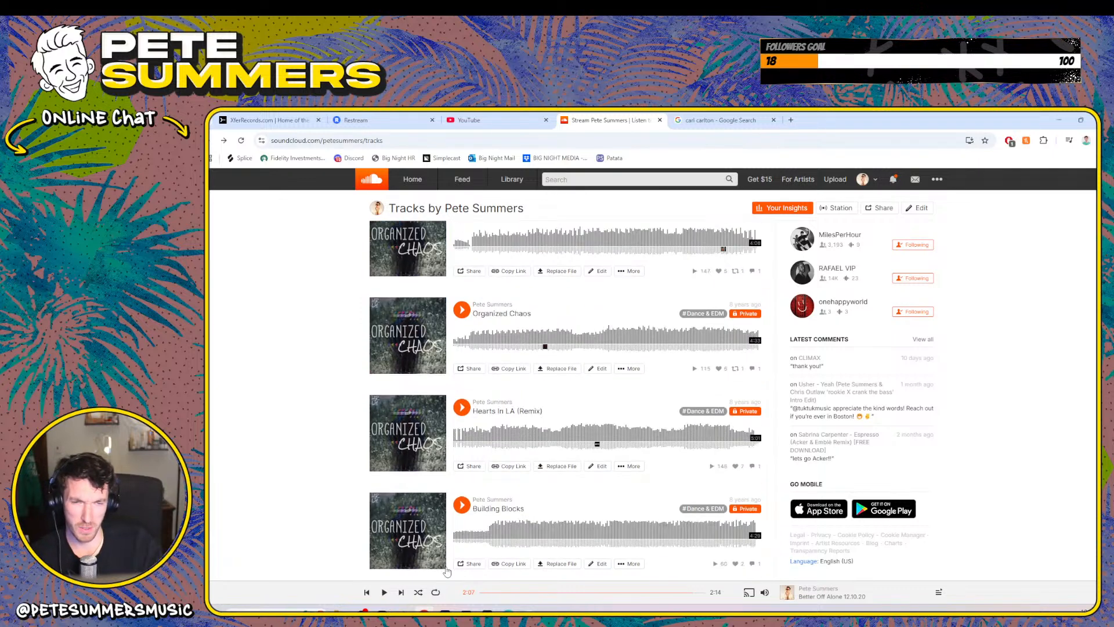
{"action": "scroll", "coordinate": [447, 570], "scroll_direction": "up", "scroll_amount": 5}
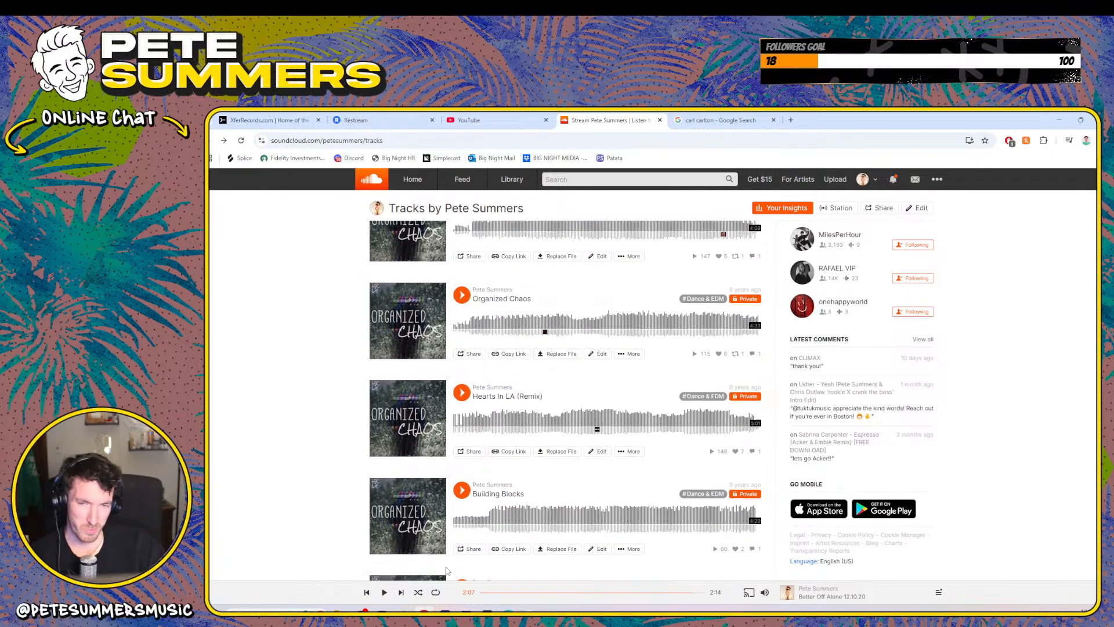
{"action": "scroll", "coordinate": [447, 572], "scroll_direction": "up", "scroll_amount": 2}
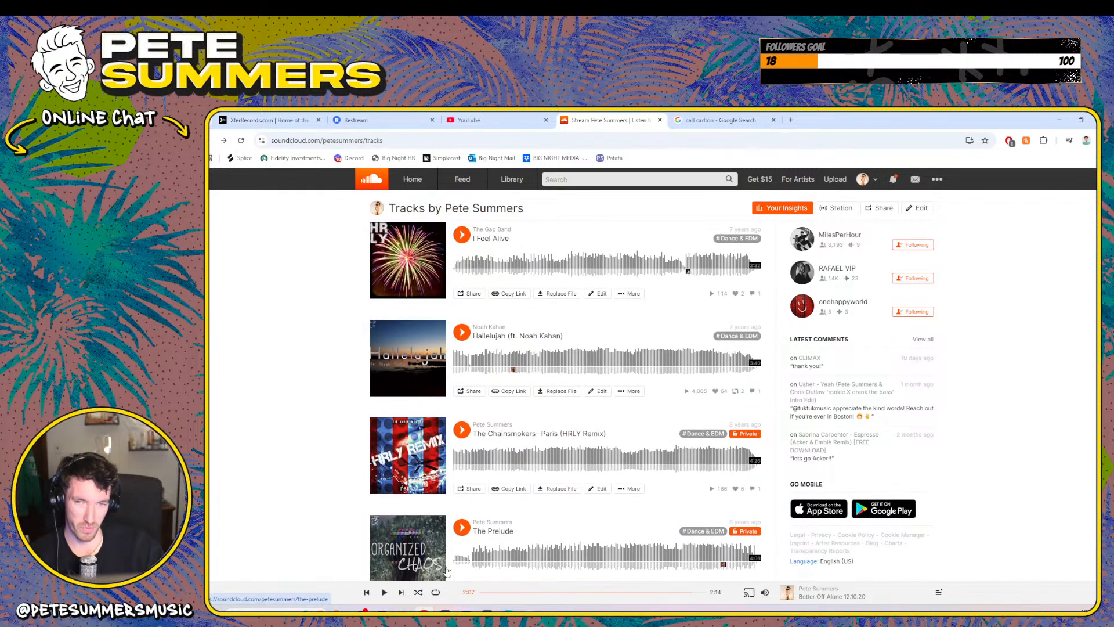
- Find the private Building Blocks track among the Organized Chaos uploads and play it
{"action": "scroll", "coordinate": [446, 572], "scroll_direction": "down", "scroll_amount": 3}
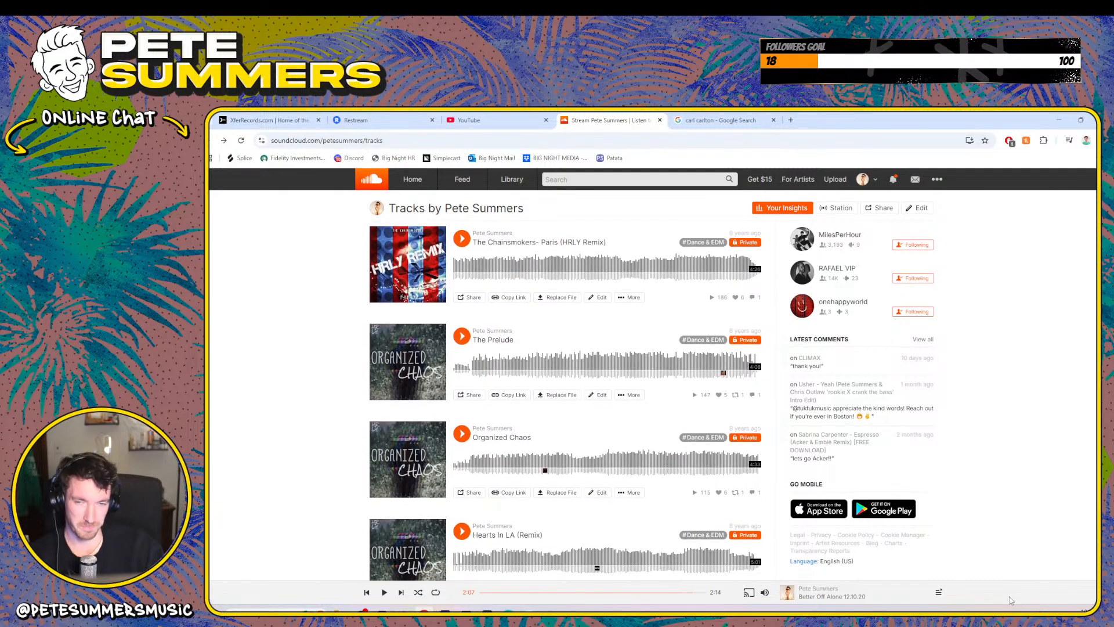
{"action": "scroll", "coordinate": [660, 539], "scroll_direction": "down", "scroll_amount": 1}
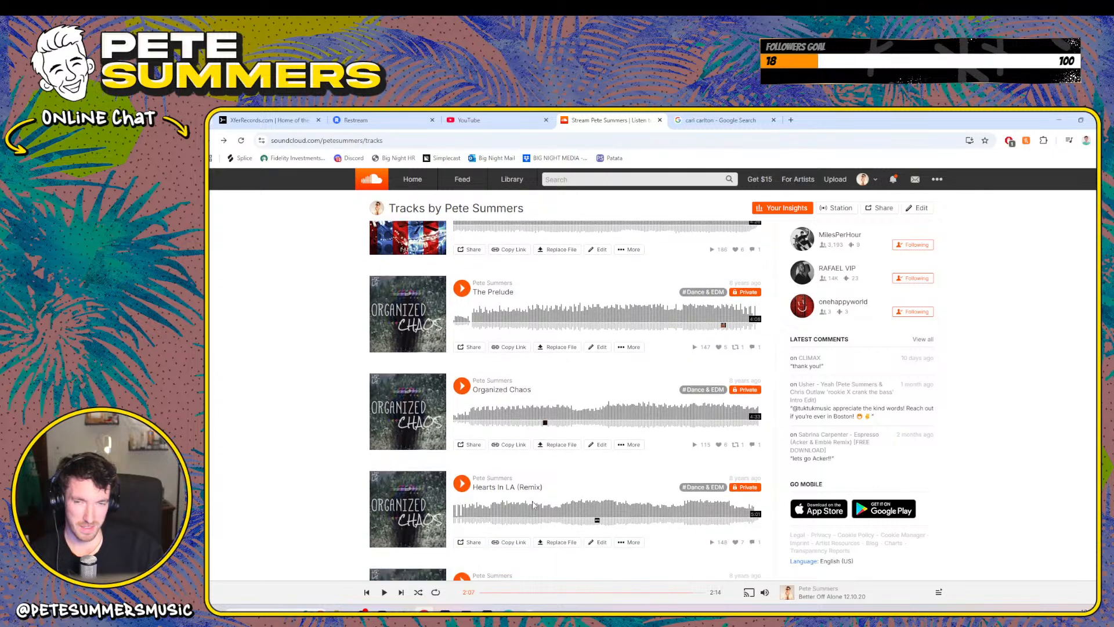
{"action": "scroll", "coordinate": [473, 455], "scroll_direction": "down", "scroll_amount": 4}
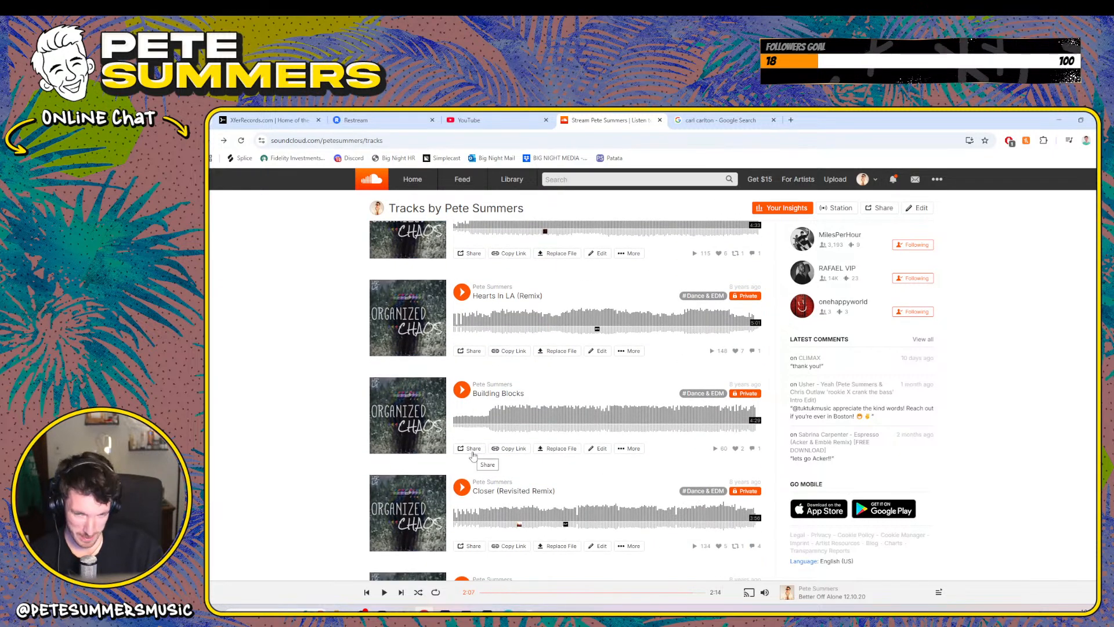
{"action": "left_click", "coordinate": [463, 391]}
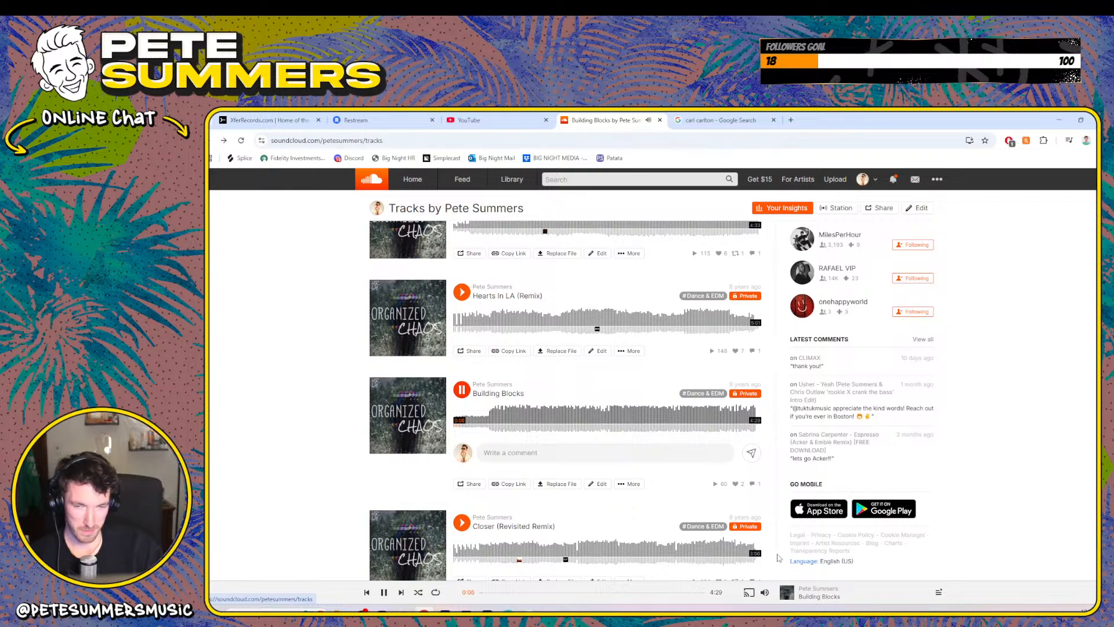
- Check the oldest uploads below Building Blocks, then skip forward in stages to about the middle of that track
{"action": "scroll", "coordinate": [605, 473], "scroll_direction": "down", "scroll_amount": 2}
{"action": "scroll", "coordinate": [606, 474], "scroll_direction": "down", "scroll_amount": 2}
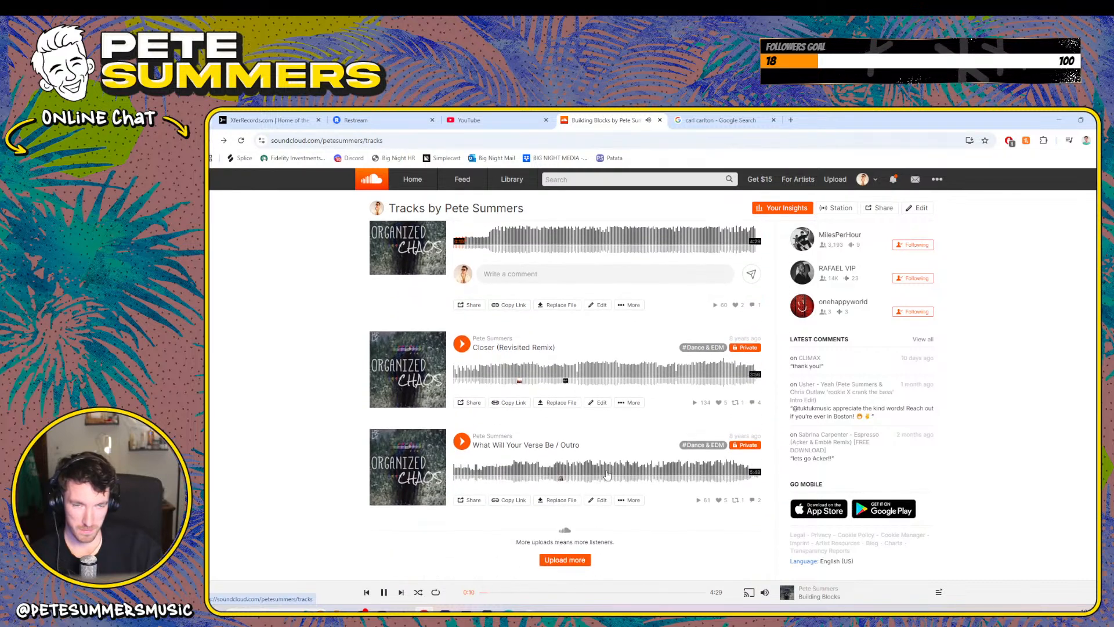
{"action": "scroll", "coordinate": [606, 475], "scroll_direction": "up", "scroll_amount": 1}
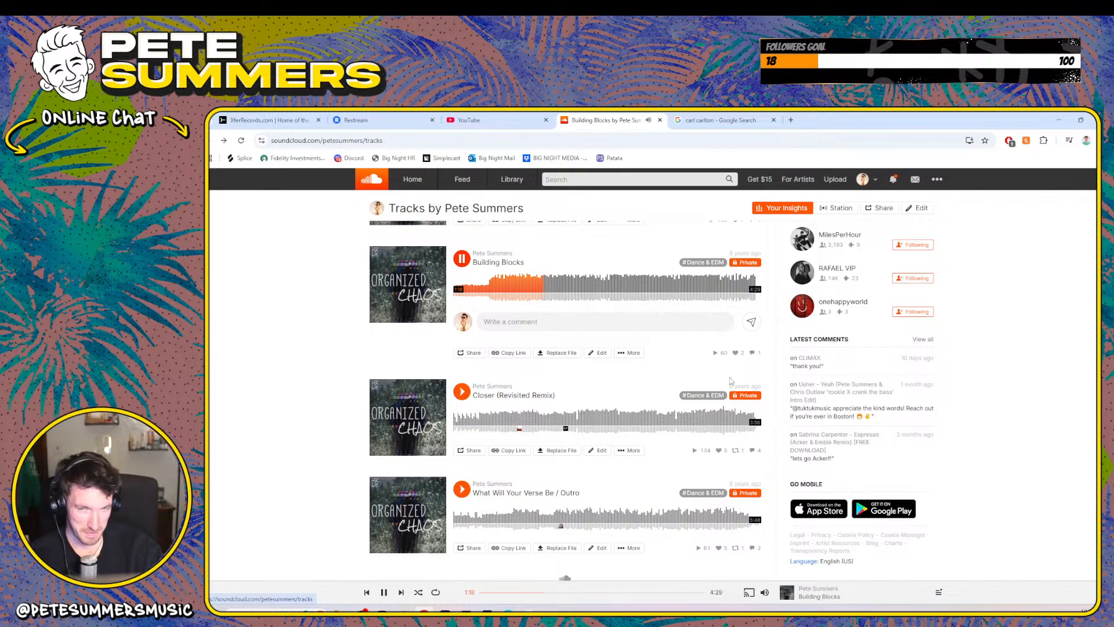
{"action": "left_click", "coordinate": [576, 288]}
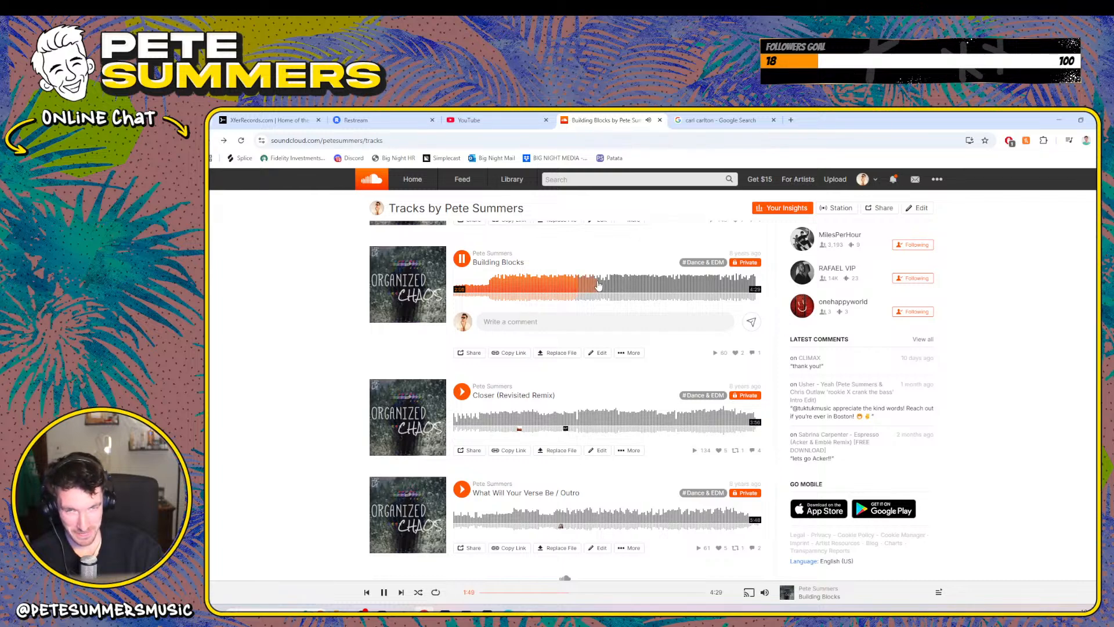
{"action": "left_click", "coordinate": [598, 293]}
{"action": "left_click", "coordinate": [605, 295]}
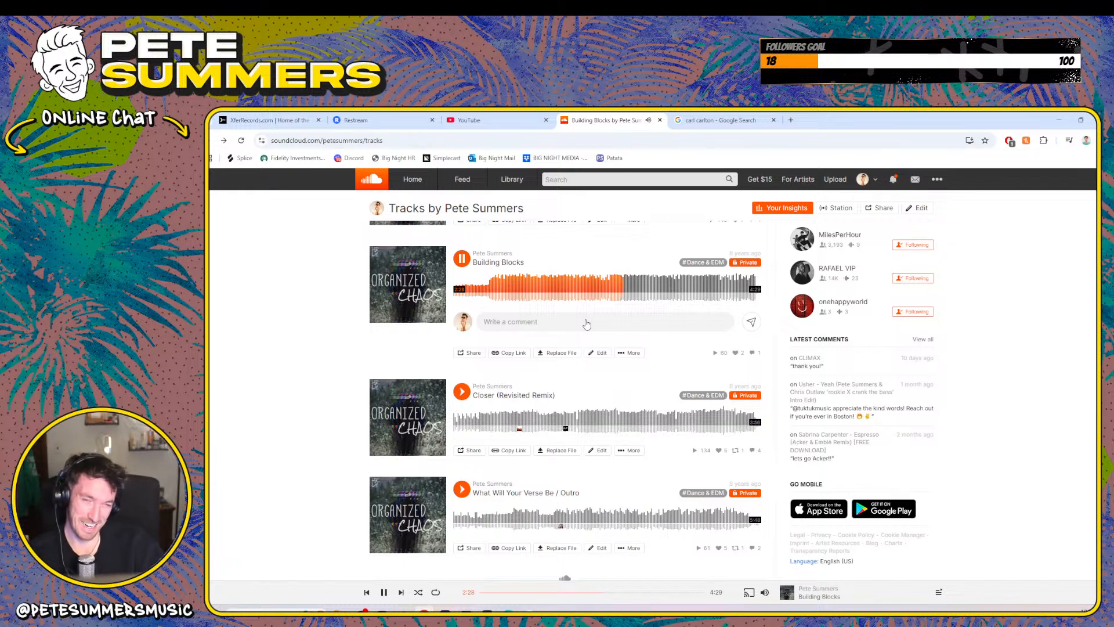
- Play Closer (Revisited Remix) and skip through its opening part in stages until shortly before the midpoint
{"action": "left_click", "coordinate": [461, 391]}
{"action": "left_click", "coordinate": [512, 427]}
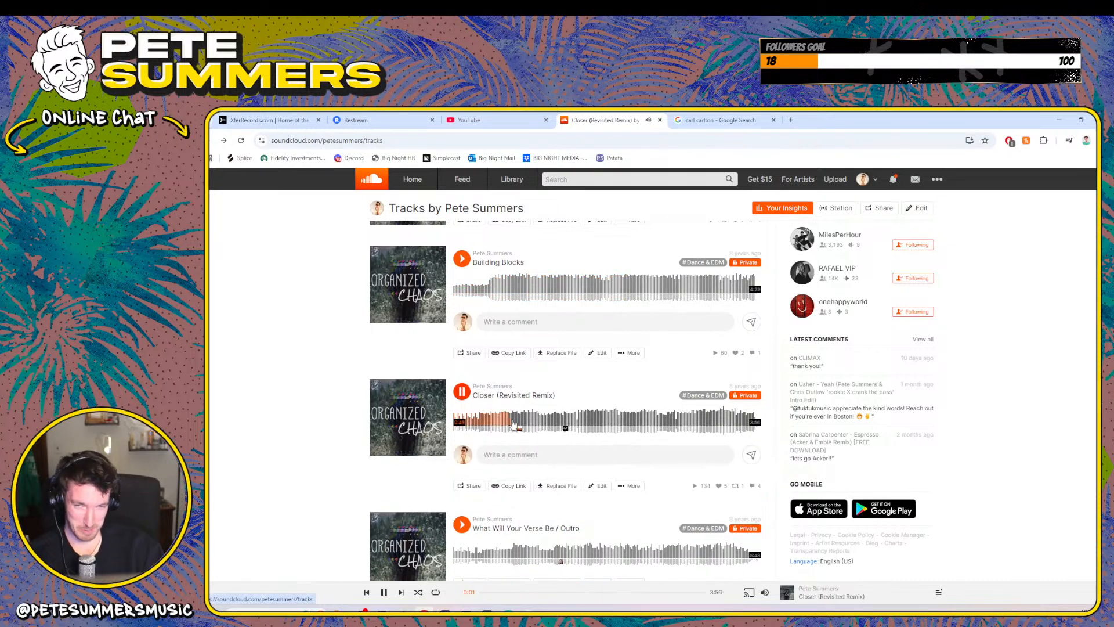
{"action": "left_click", "coordinate": [496, 422]}
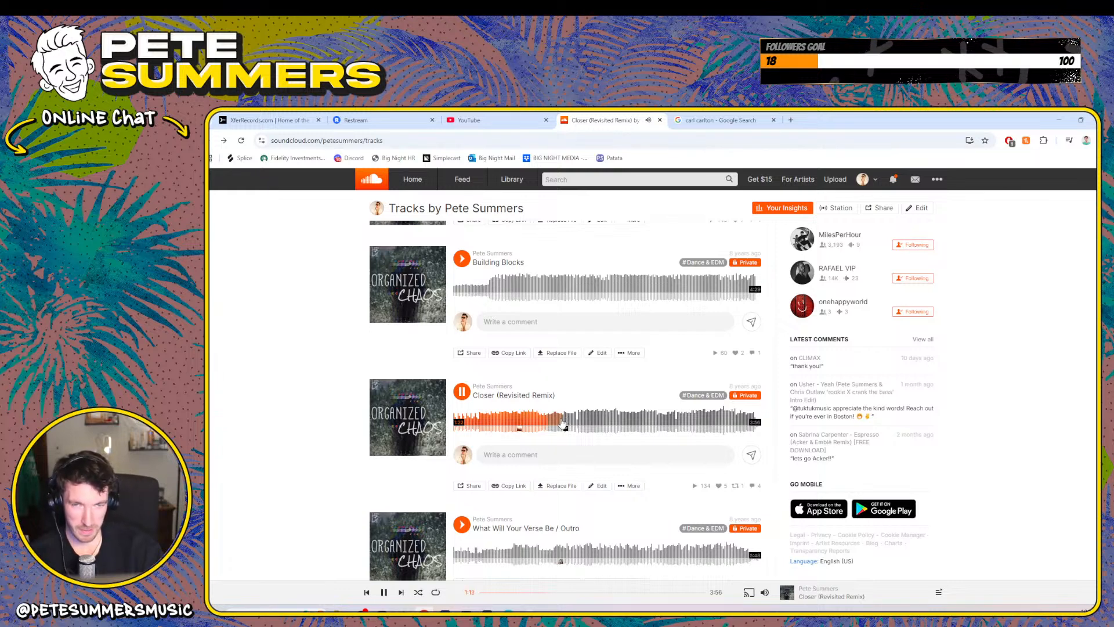
{"action": "left_click", "coordinate": [561, 421]}
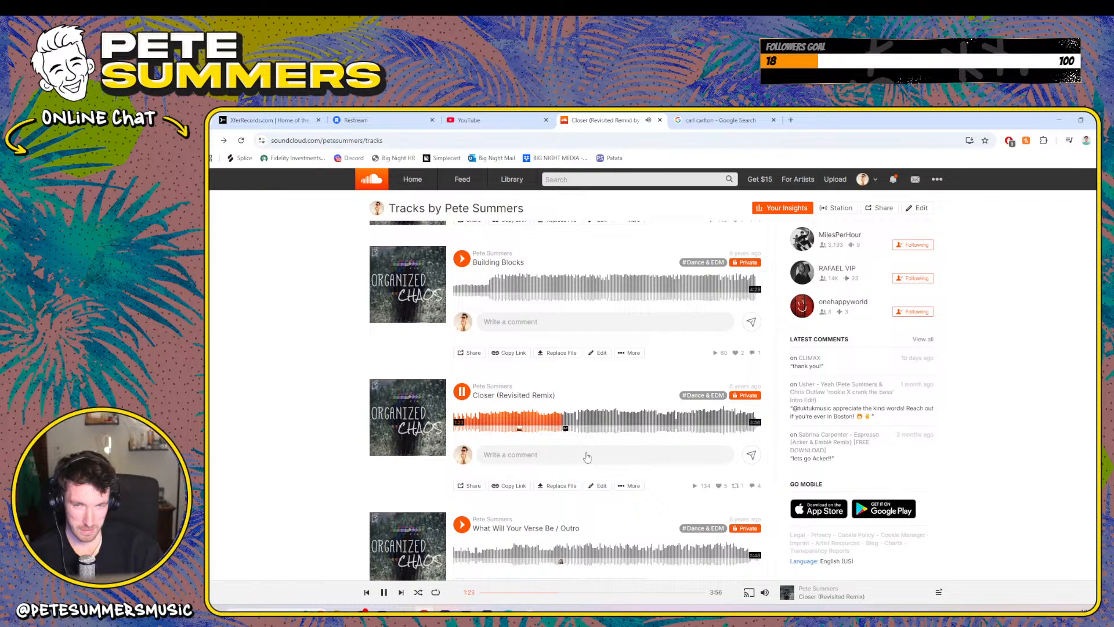
{"action": "left_click", "coordinate": [576, 422]}
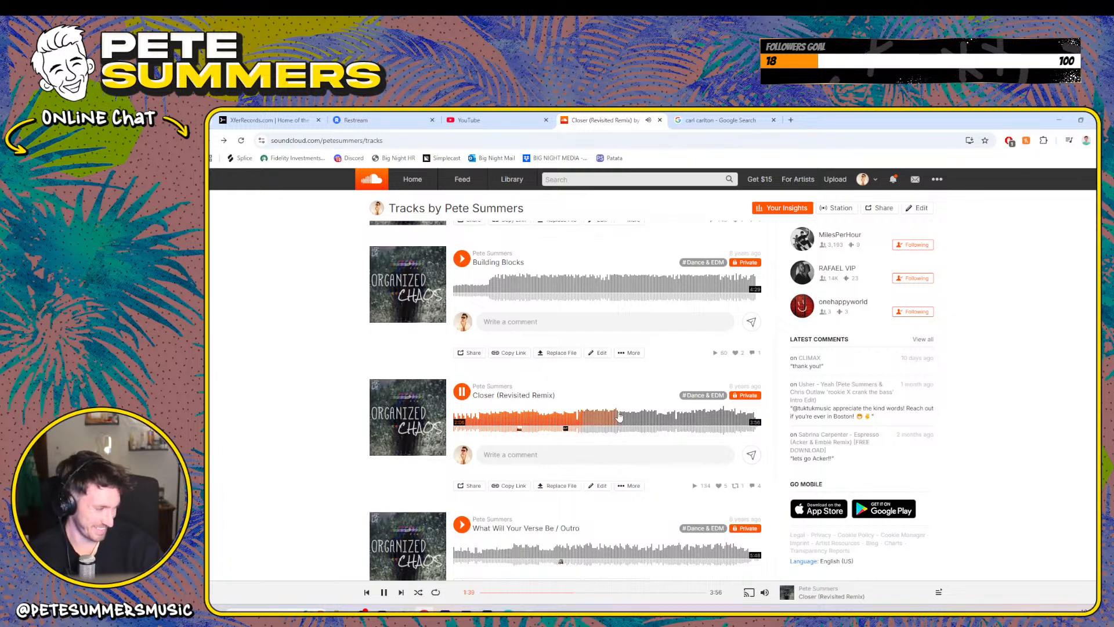
- Look back over the Organized Chaos tracks and the Paris remix, then pause Closer (Revisited Remix)
{"action": "scroll", "coordinate": [656, 421], "scroll_direction": "up", "scroll_amount": 3}
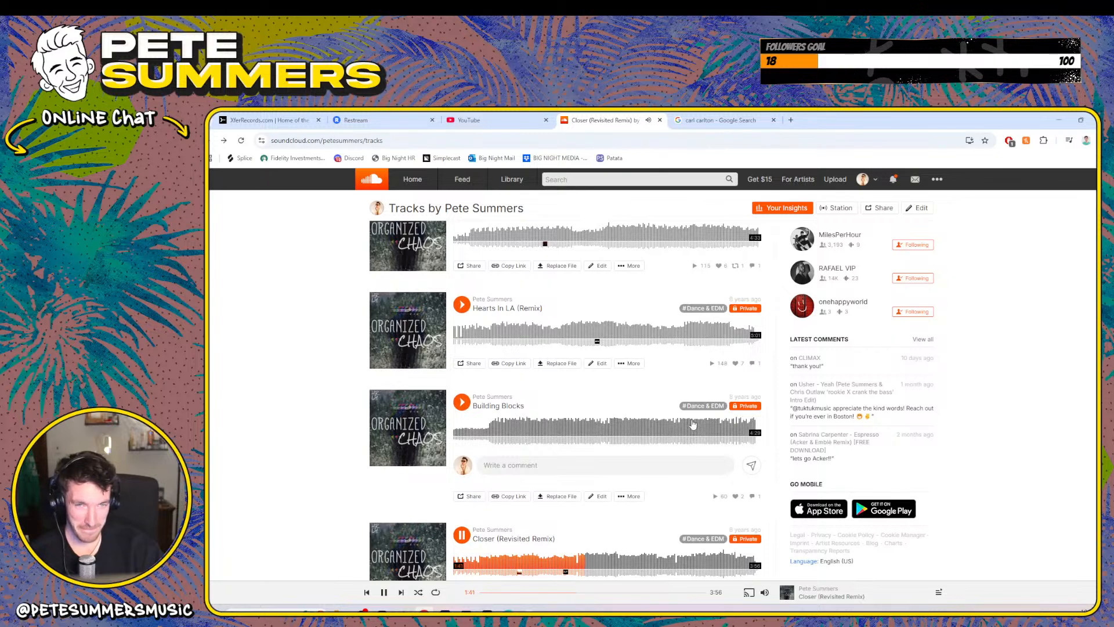
{"action": "scroll", "coordinate": [692, 424], "scroll_direction": "up", "scroll_amount": 2}
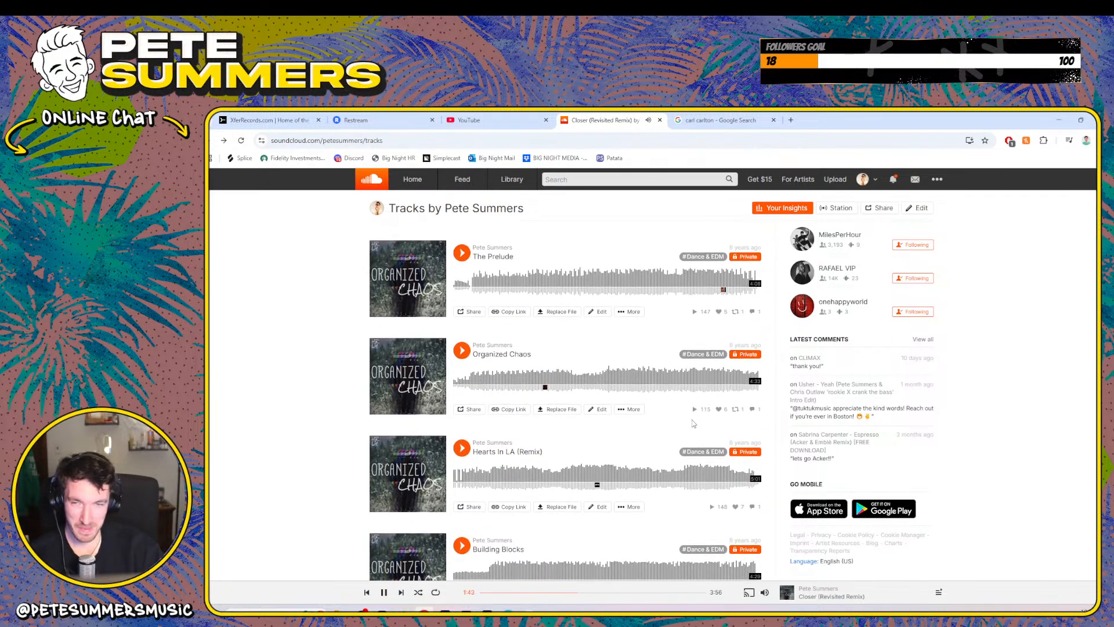
{"action": "scroll", "coordinate": [692, 424], "scroll_direction": "up", "scroll_amount": 2}
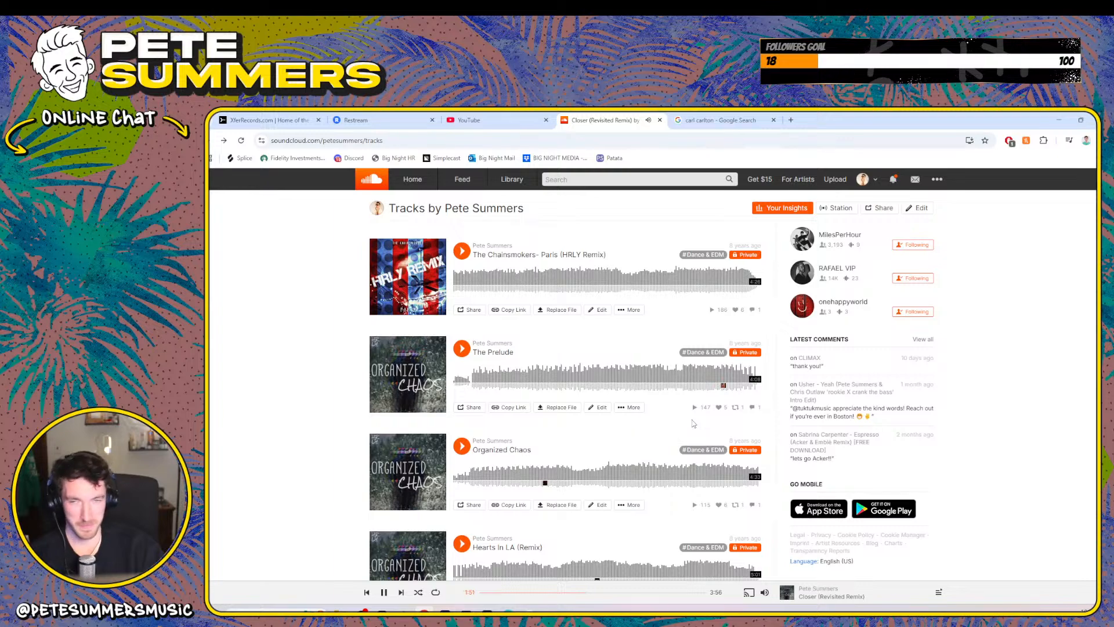
{"action": "scroll", "coordinate": [694, 424], "scroll_direction": "down", "scroll_amount": 4}
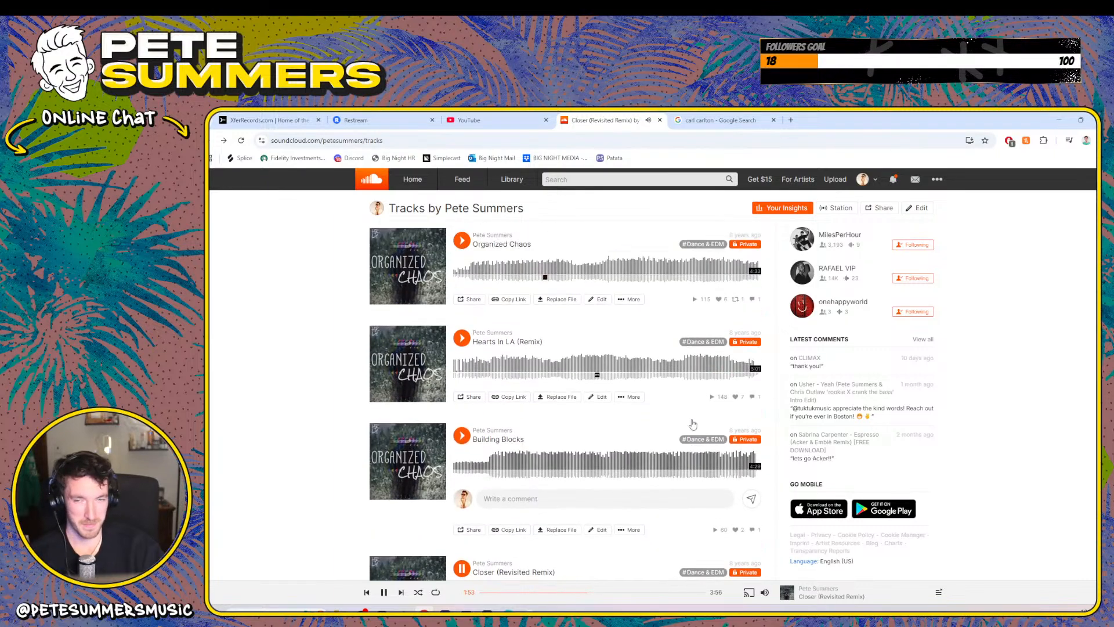
{"action": "scroll", "coordinate": [487, 432], "scroll_direction": "up", "scroll_amount": 5}
{"action": "scroll", "coordinate": [487, 432], "scroll_direction": "down", "scroll_amount": 4}
{"action": "left_click", "coordinate": [462, 490]}
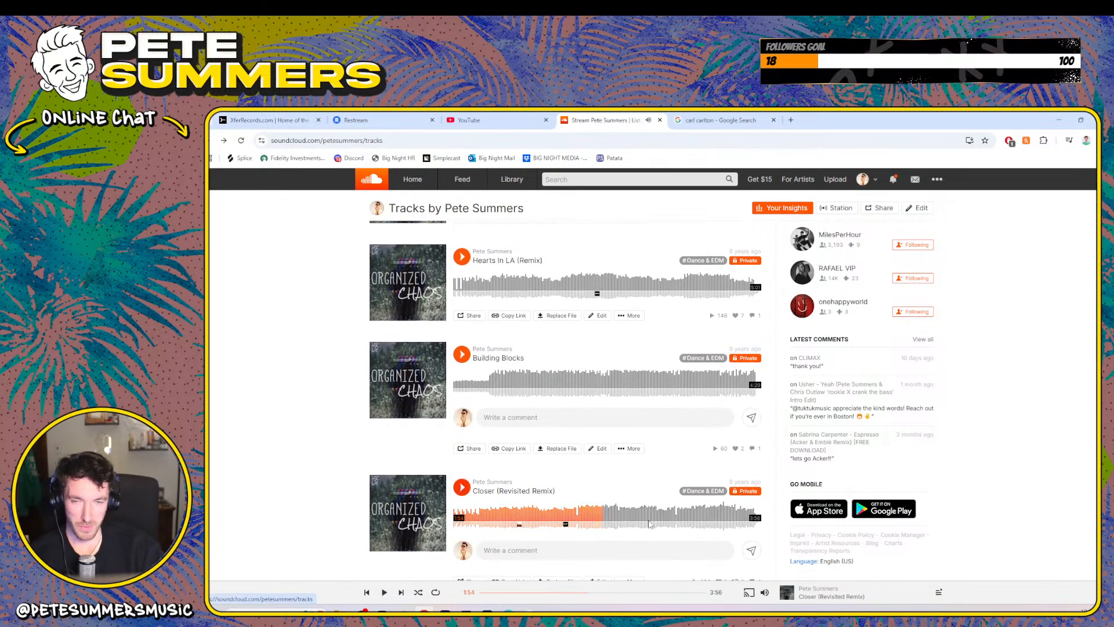
- Browse back up to the Lost and Found uploads and look over the tracks from the interlude to By Your Side
{"action": "scroll", "coordinate": [583, 400], "scroll_direction": "up", "scroll_amount": 4}
{"action": "scroll", "coordinate": [592, 488], "scroll_direction": "down", "scroll_amount": 10}
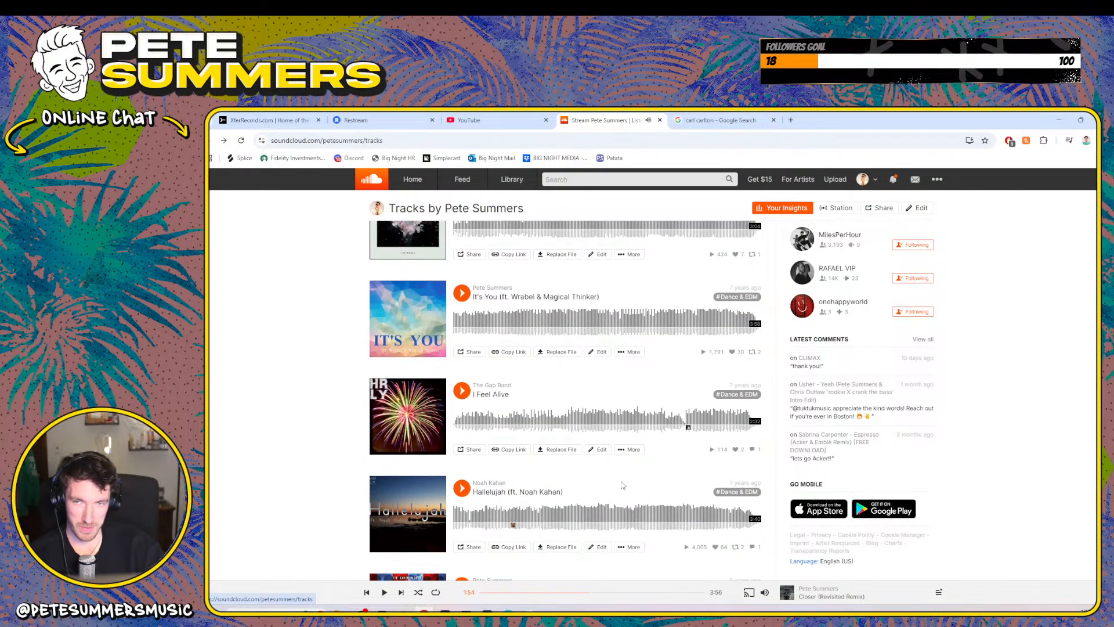
{"action": "scroll", "coordinate": [623, 485], "scroll_direction": "down", "scroll_amount": 10}
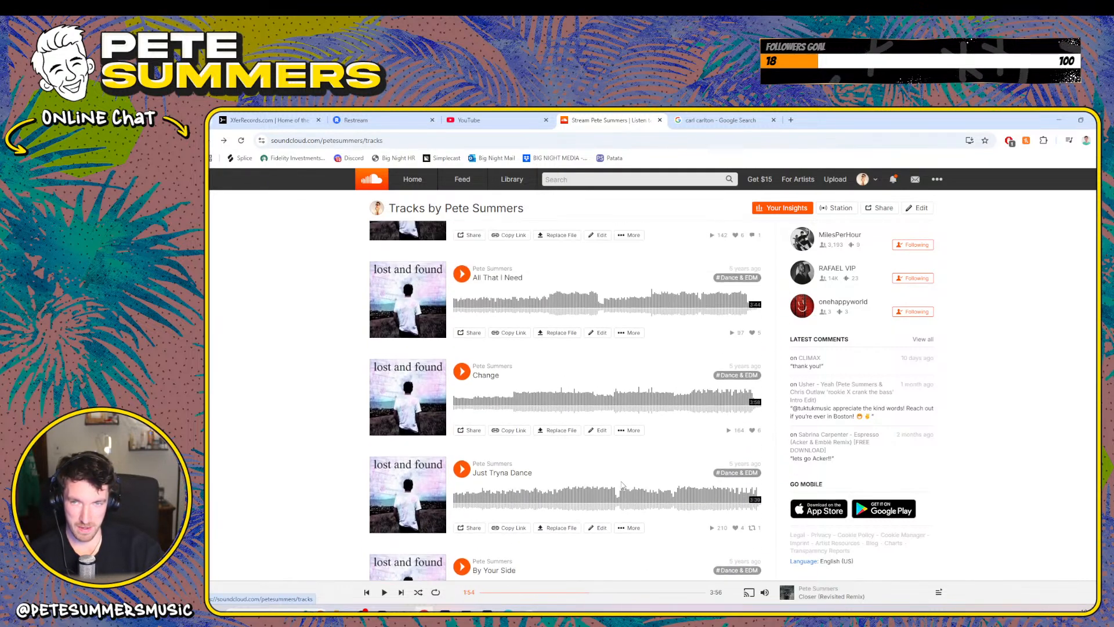
{"action": "scroll", "coordinate": [630, 456], "scroll_direction": "up", "scroll_amount": 1}
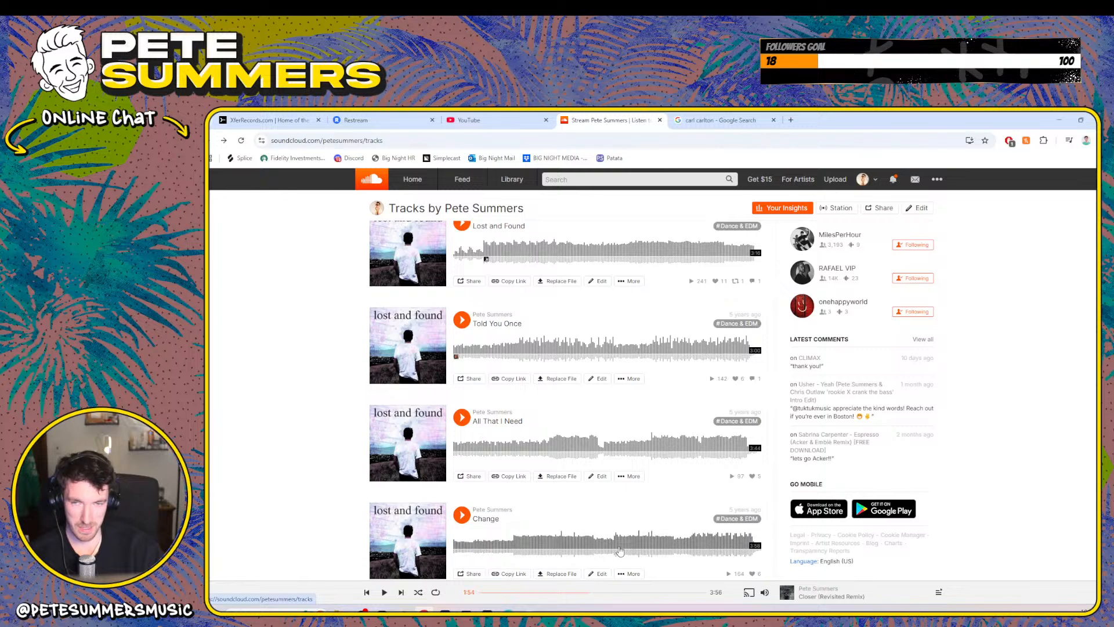
{"action": "scroll", "coordinate": [620, 551], "scroll_direction": "up", "scroll_amount": 1}
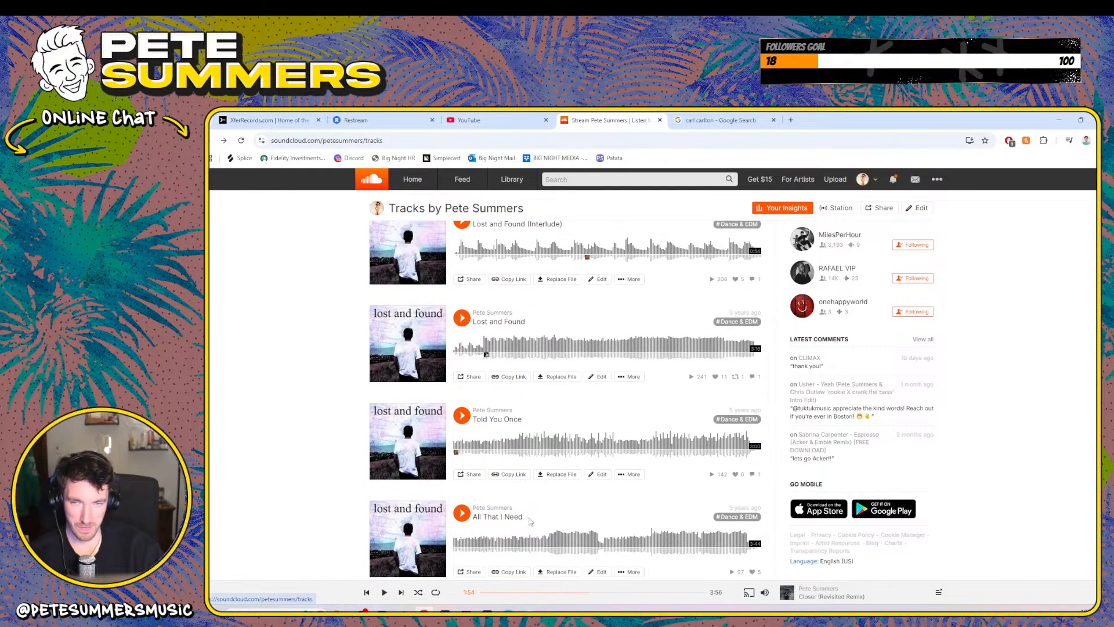
{"action": "scroll", "coordinate": [530, 522], "scroll_direction": "up", "scroll_amount": 2}
{"action": "scroll", "coordinate": [530, 522], "scroll_direction": "down", "scroll_amount": 3}
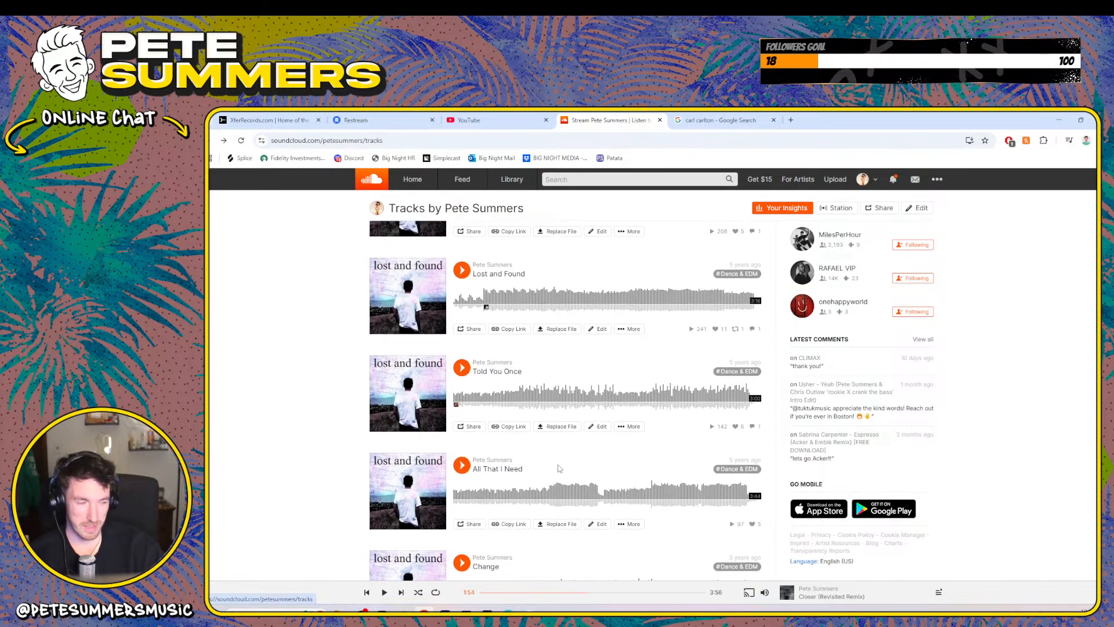
{"action": "scroll", "coordinate": [522, 462], "scroll_direction": "down", "scroll_amount": 2}
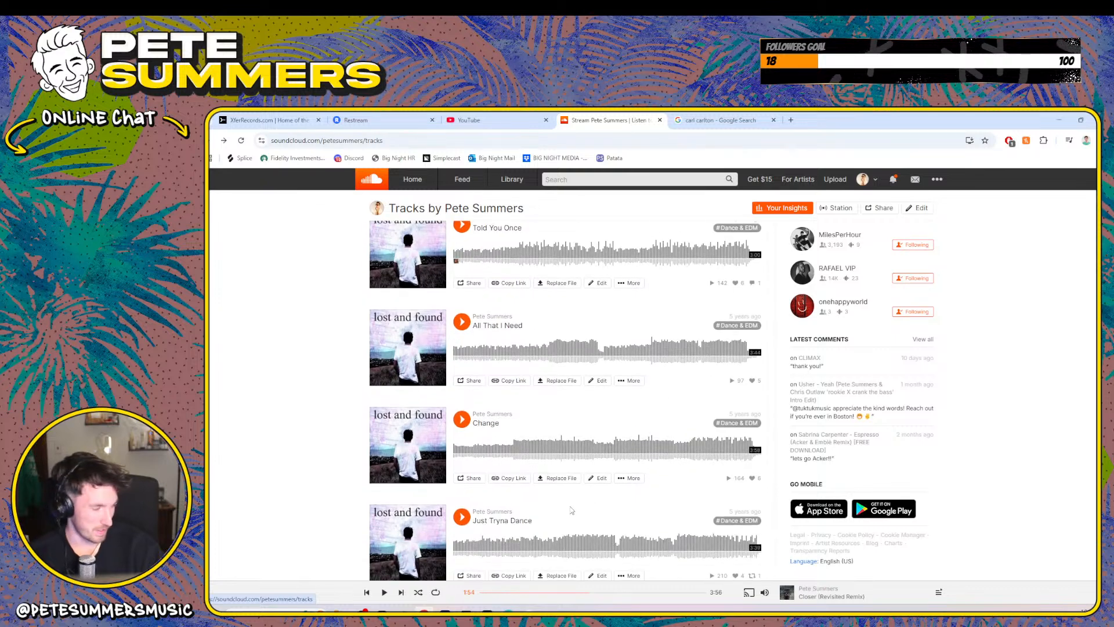
{"action": "scroll", "coordinate": [572, 510], "scroll_direction": "down", "scroll_amount": 2}
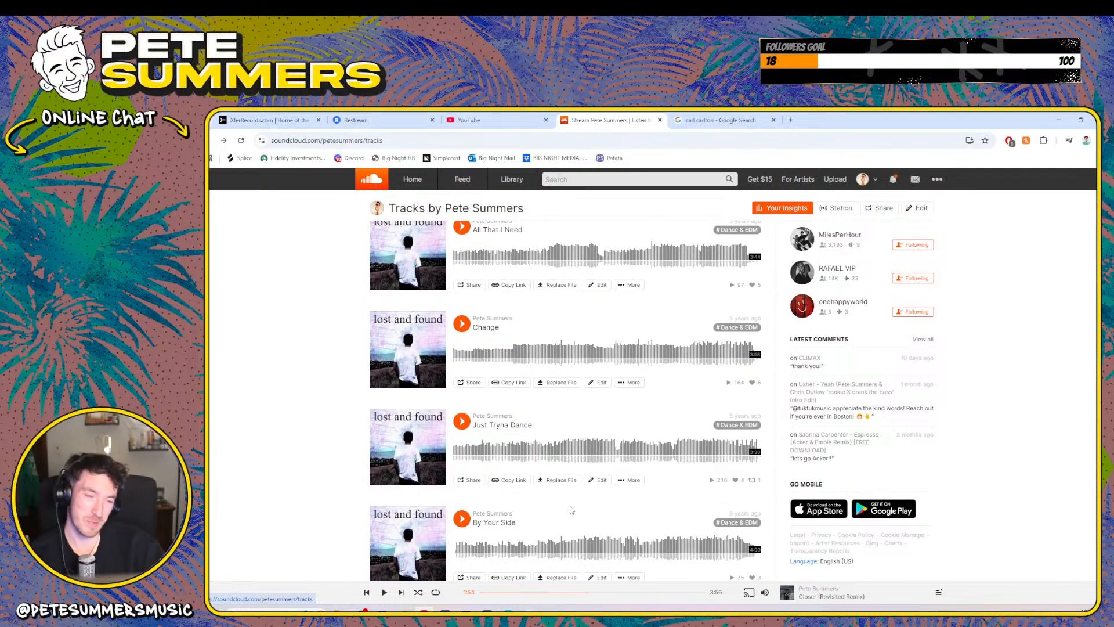
{"action": "scroll", "coordinate": [528, 521], "scroll_direction": "up", "scroll_amount": 1}
{"action": "scroll", "coordinate": [528, 521], "scroll_direction": "up", "scroll_amount": 1}
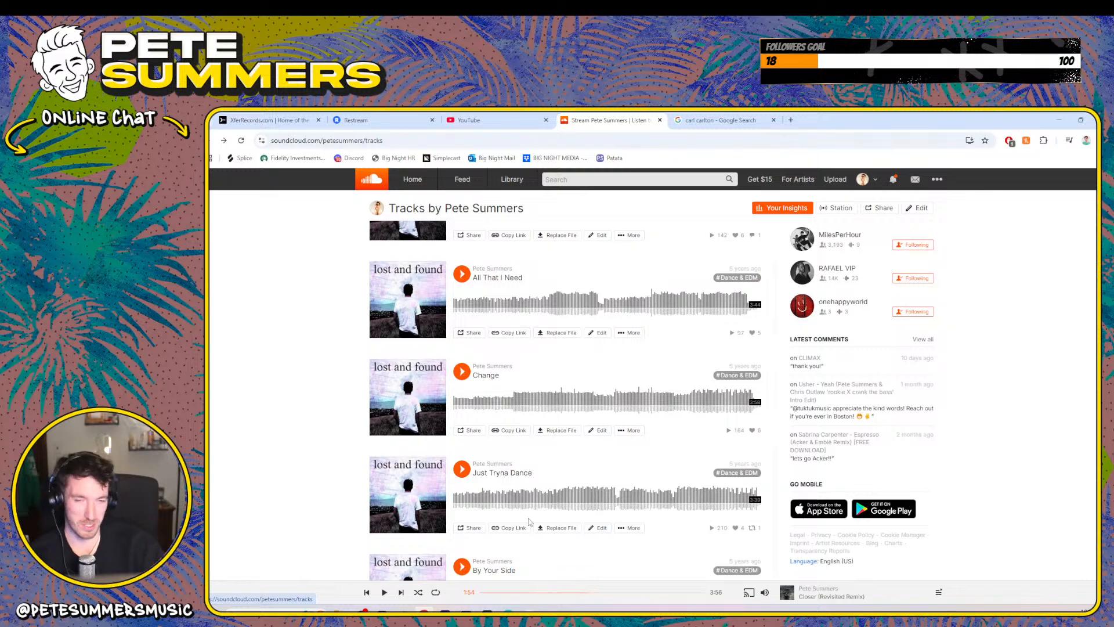
{"action": "scroll", "coordinate": [529, 521], "scroll_direction": "down", "scroll_amount": 3}
{"action": "scroll", "coordinate": [493, 525], "scroll_direction": "up", "scroll_amount": 5}
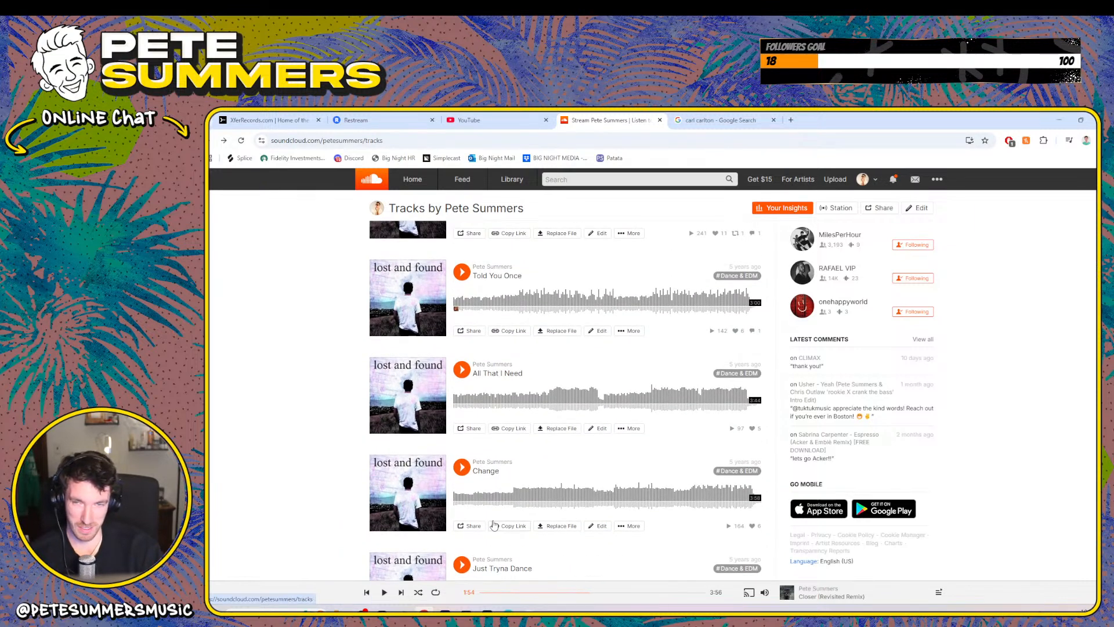
- Play Change from the Lost and Found uploads and open its track page
{"action": "left_click", "coordinate": [462, 467]}
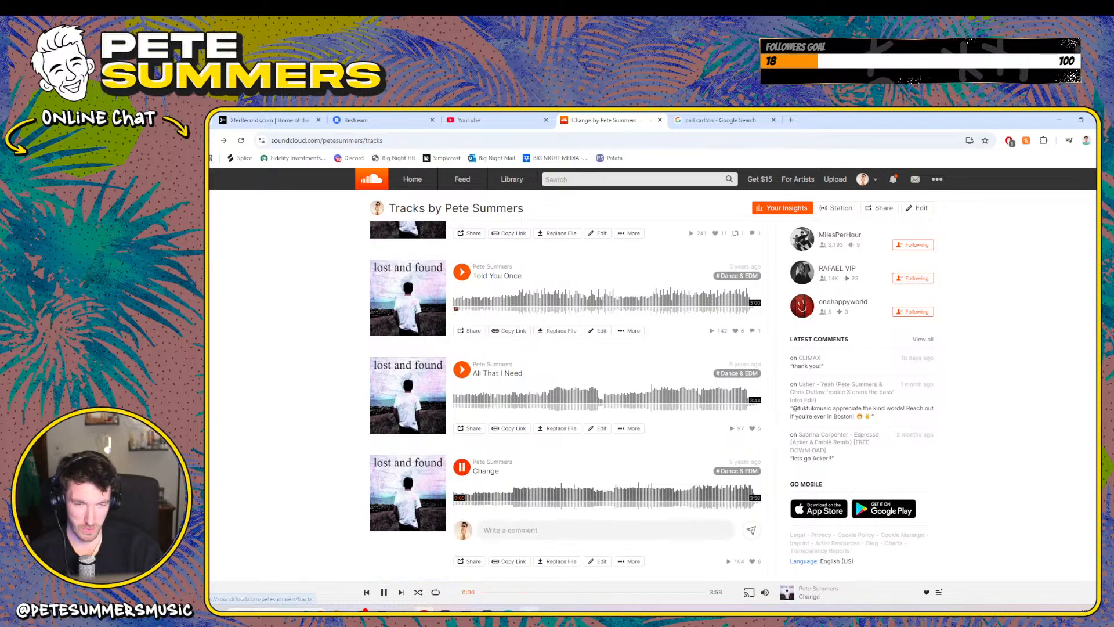
{"action": "mouse_move", "coordinate": [529, 611]}
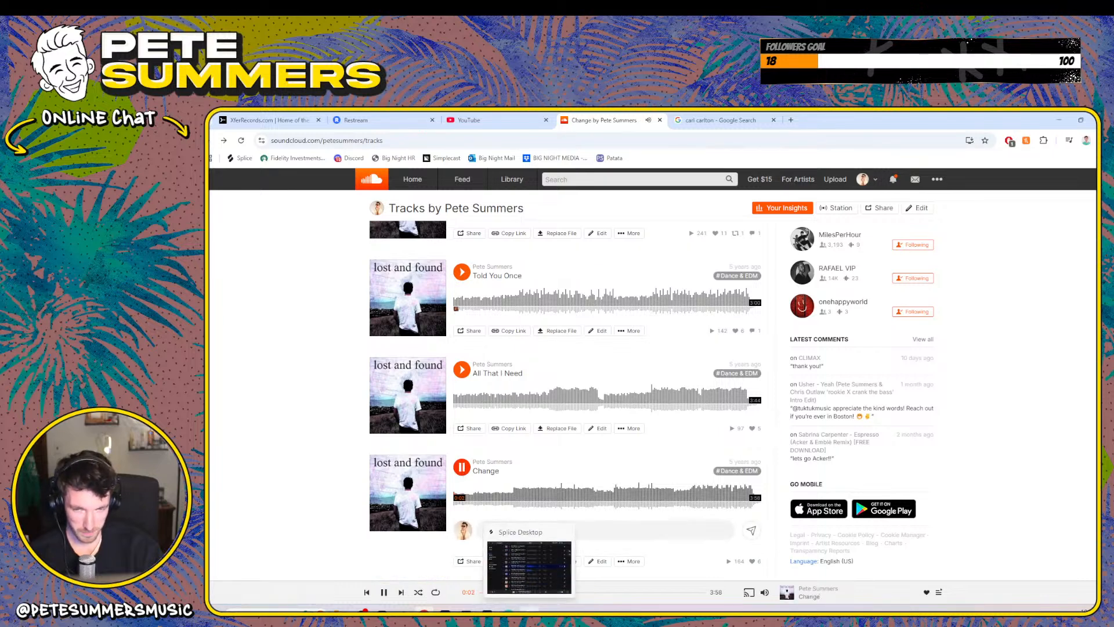
{"action": "left_click", "coordinate": [810, 596]}
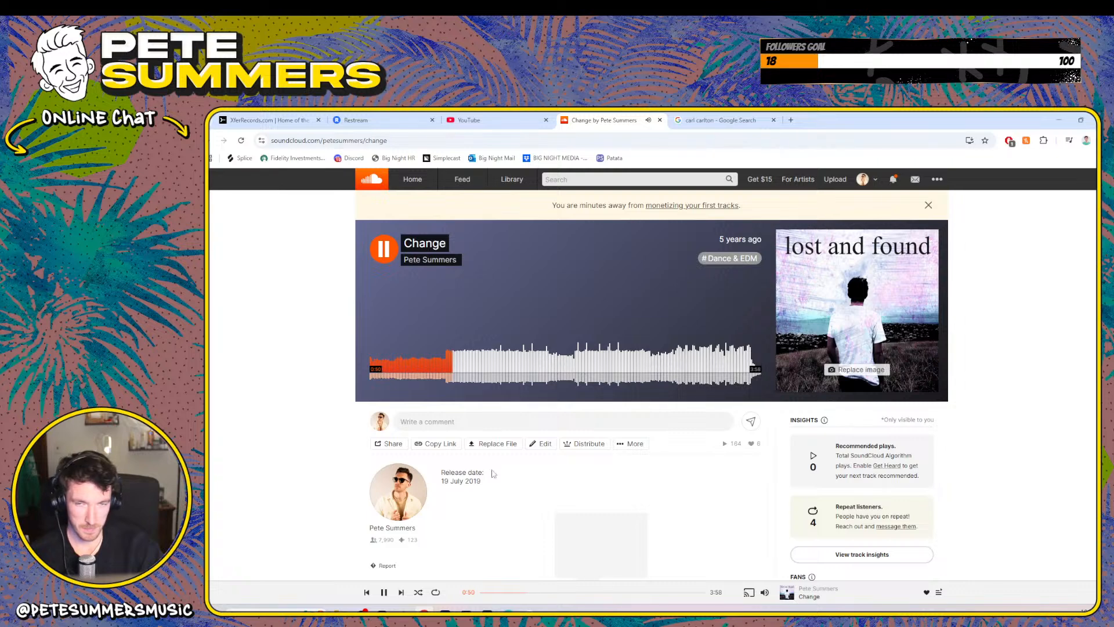
- Skip forward through Change in several stages until past its midpoint, briefly highlighting the track title along the way
{"action": "left_click", "coordinate": [495, 359]}
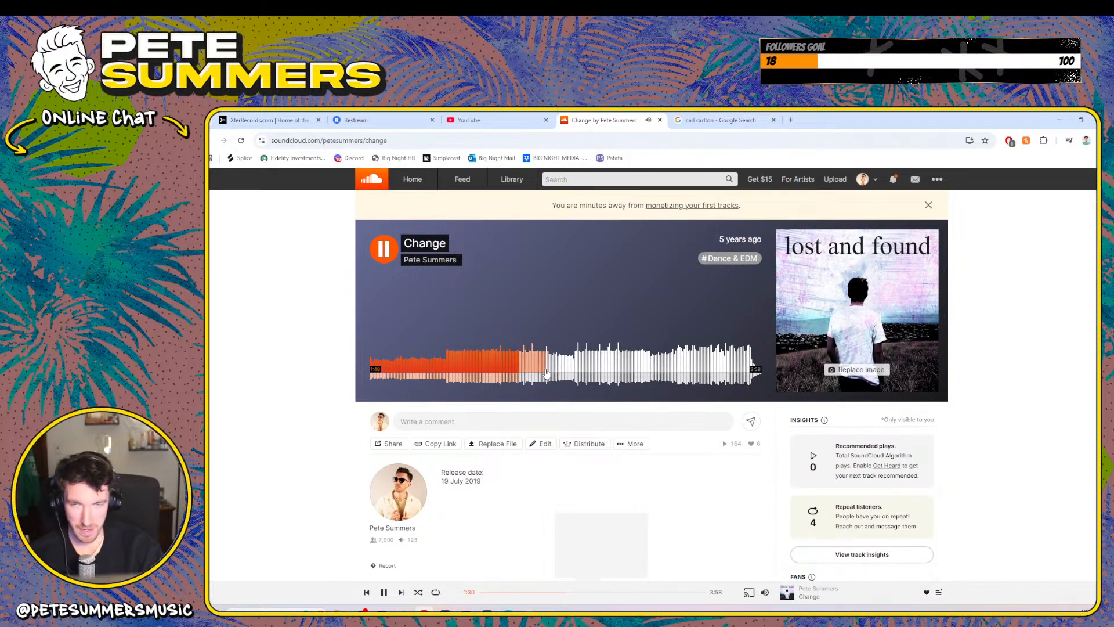
{"action": "double_click", "coordinate": [408, 243]}
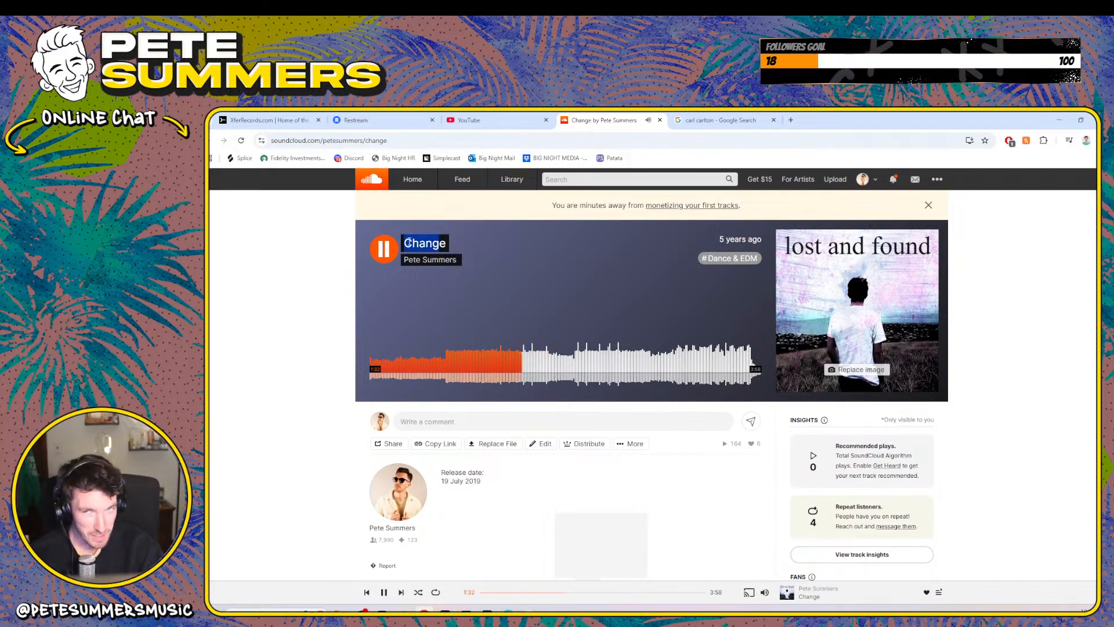
{"action": "left_click", "coordinate": [710, 481]}
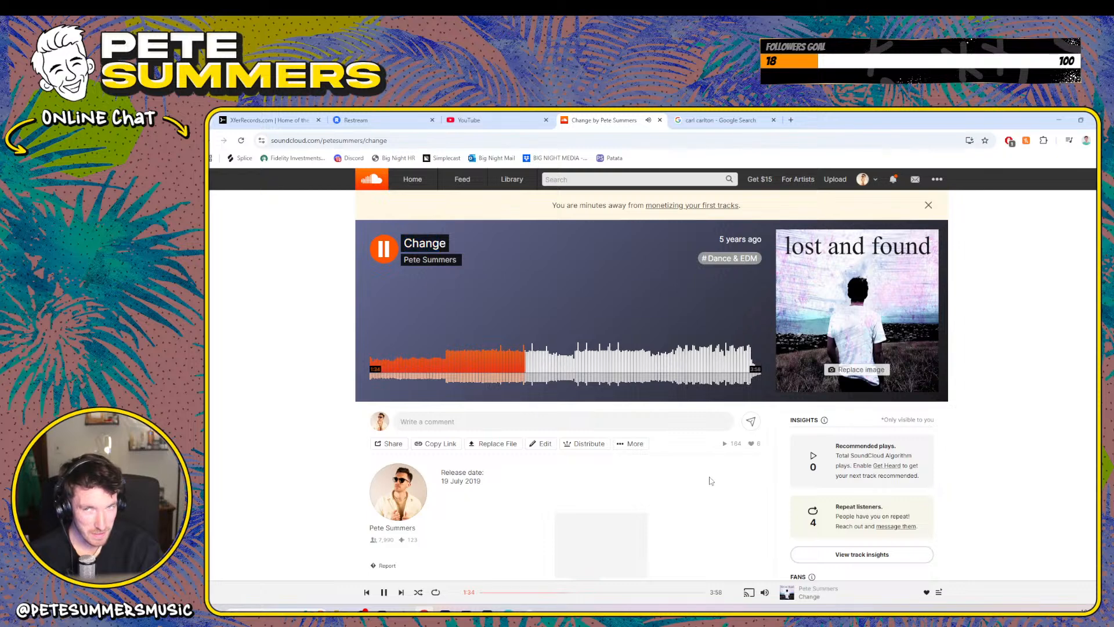
{"action": "left_click", "coordinate": [562, 365]}
{"action": "left_click", "coordinate": [568, 371]}
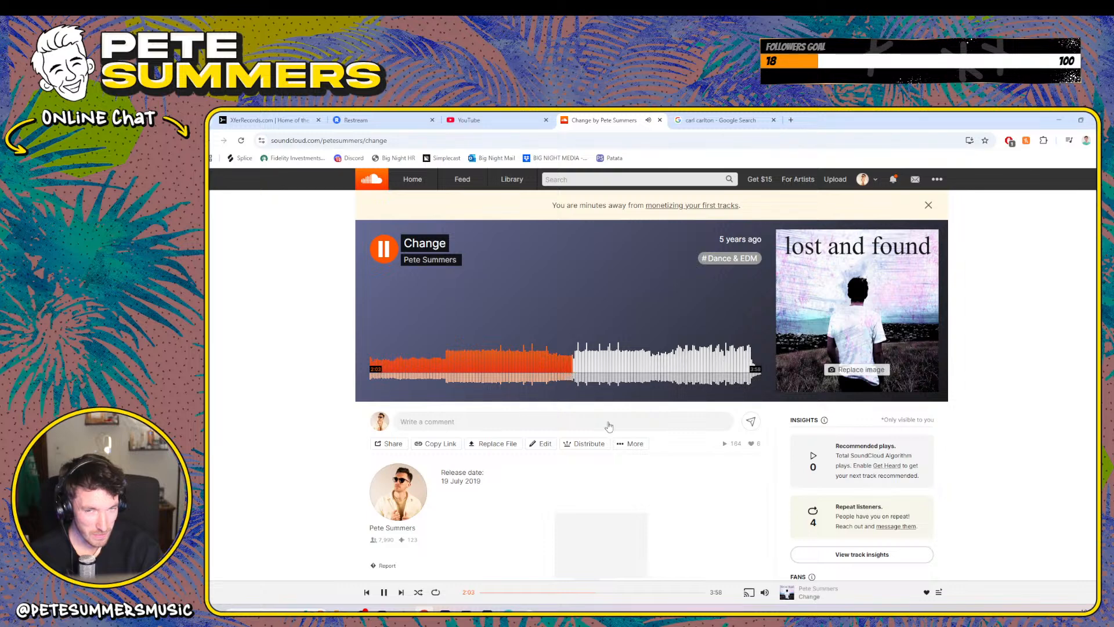
{"action": "left_click", "coordinate": [617, 365]}
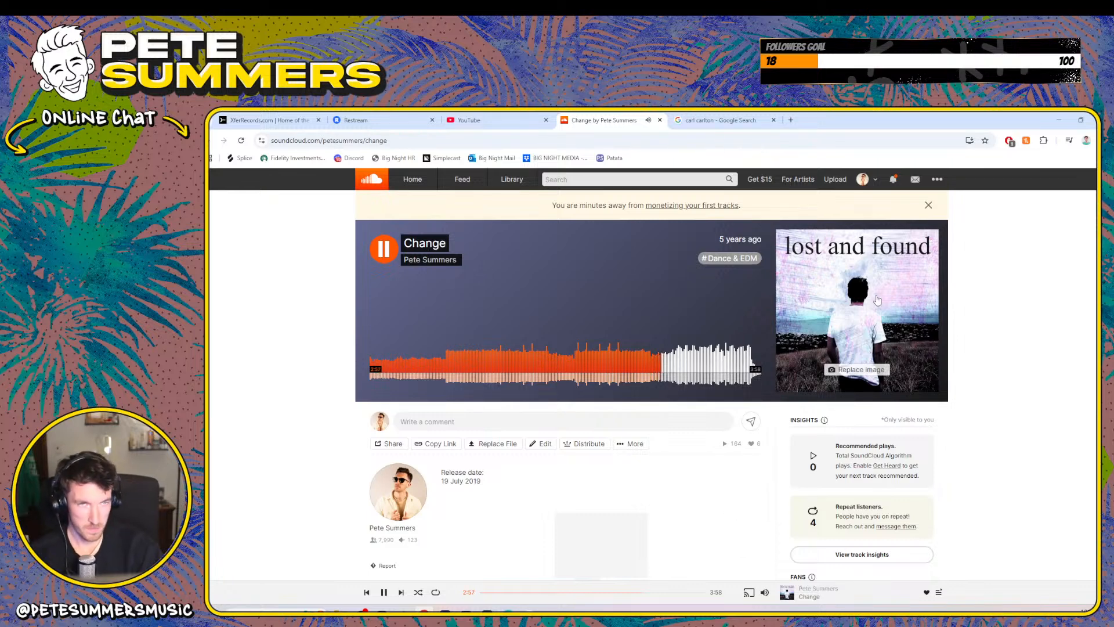
- Check the recent SoundCloud notifications, then pause Change and return to the list of uploaded tracks
{"action": "left_click", "coordinate": [894, 180]}
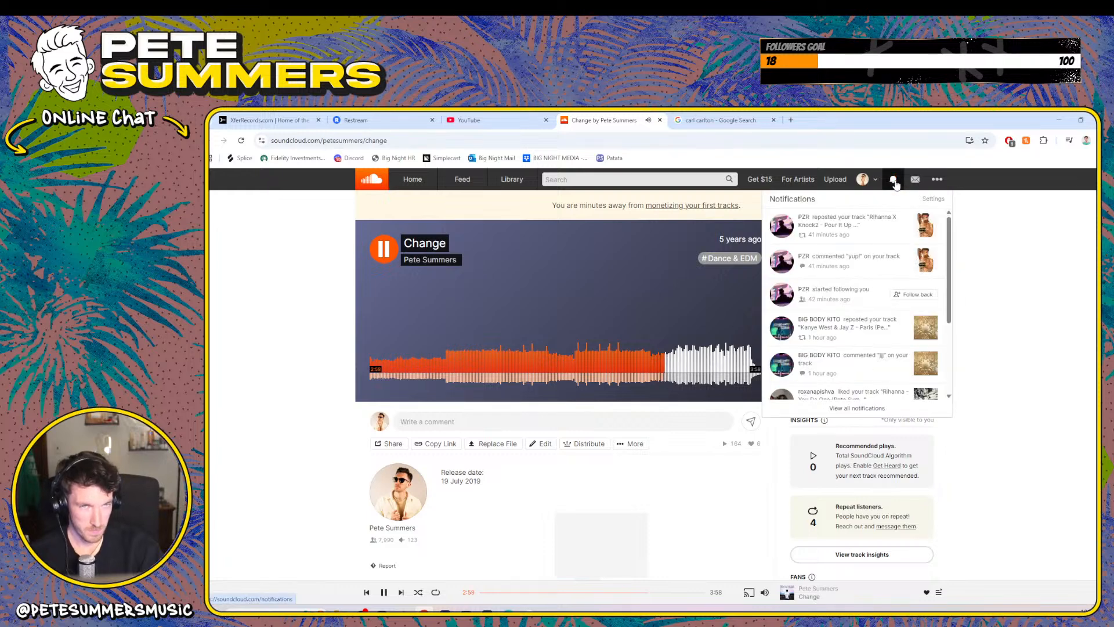
{"action": "left_click", "coordinate": [896, 184]}
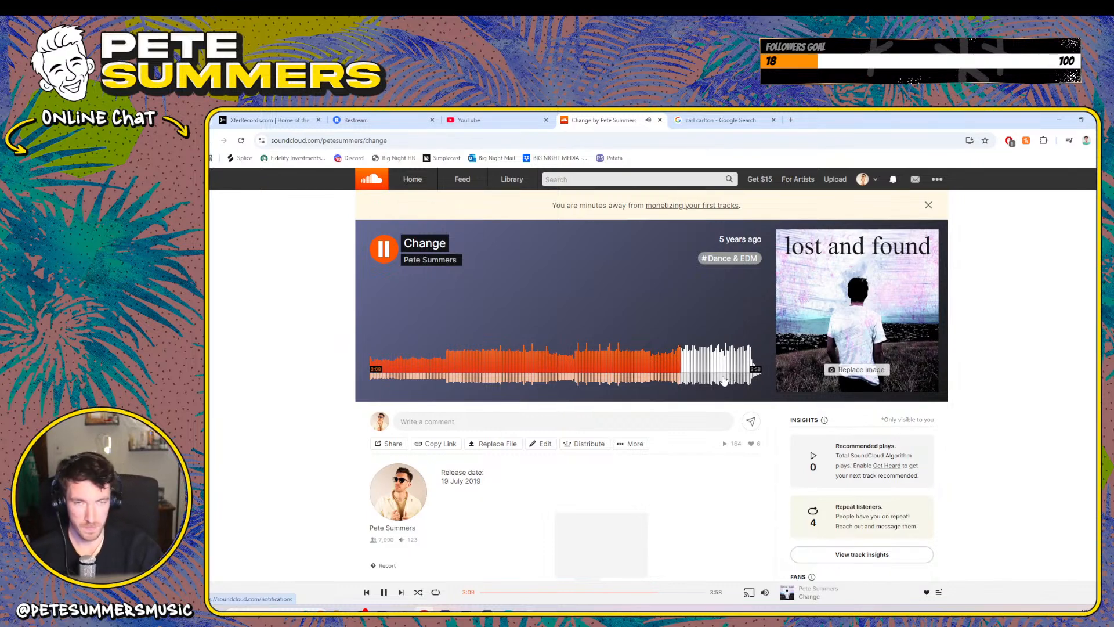
{"action": "left_click", "coordinate": [388, 253]}
{"action": "left_click", "coordinate": [213, 141]}
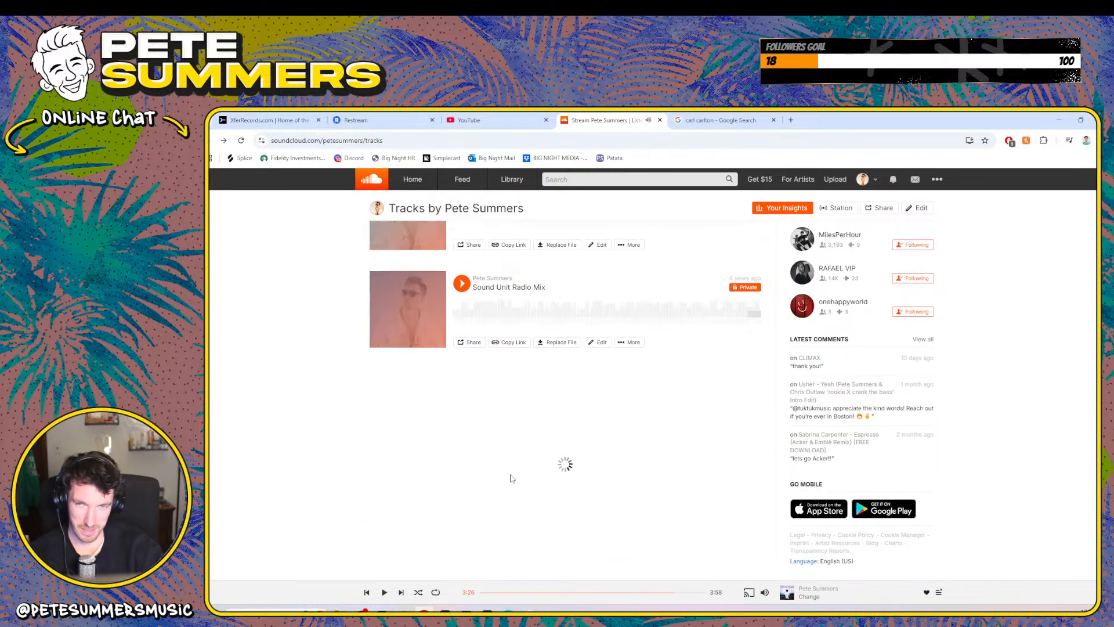
- Play Demo 11.29.20 from the older private uploads and look over the neighbouring tracks down to Never Letting Go 11.12
{"action": "scroll", "coordinate": [511, 479], "scroll_direction": "down", "scroll_amount": 10}
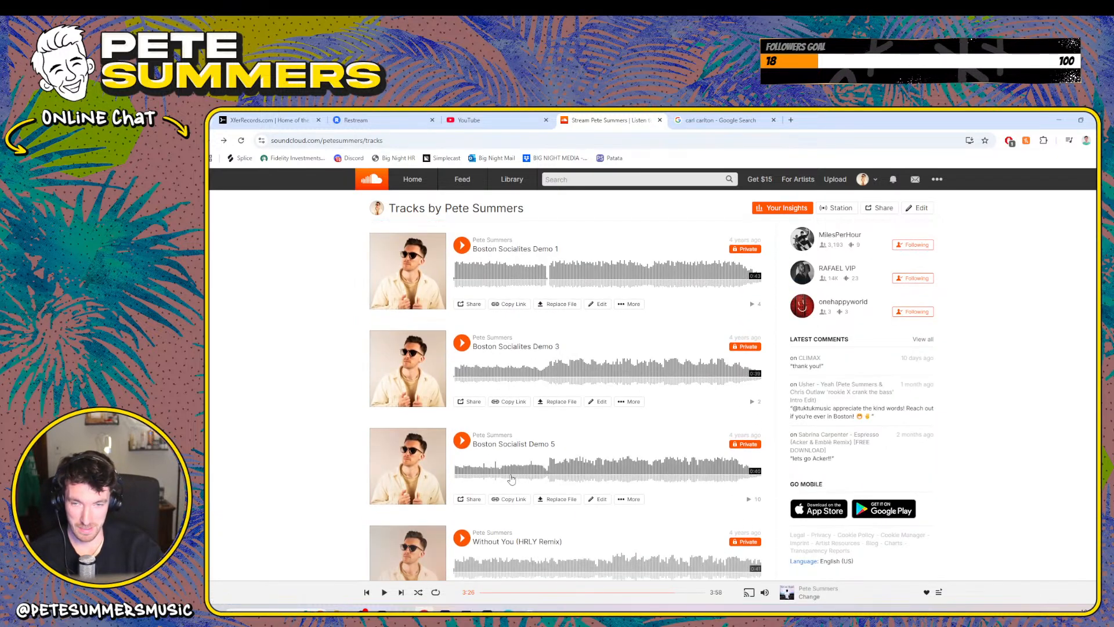
{"action": "scroll", "coordinate": [511, 478], "scroll_direction": "down", "scroll_amount": 10}
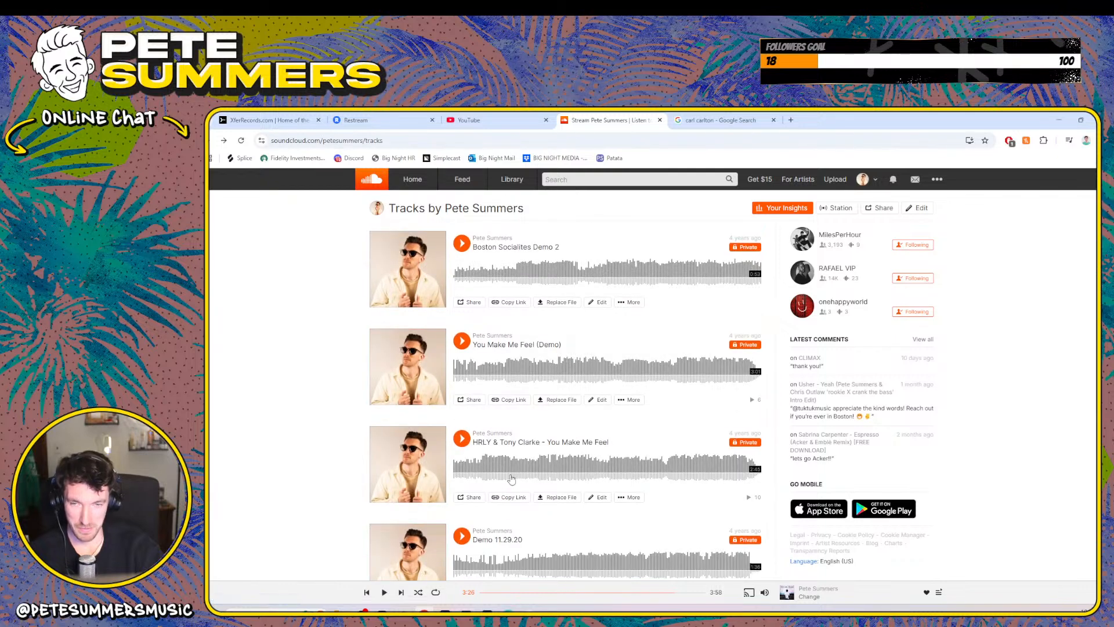
{"action": "left_click", "coordinate": [462, 345]}
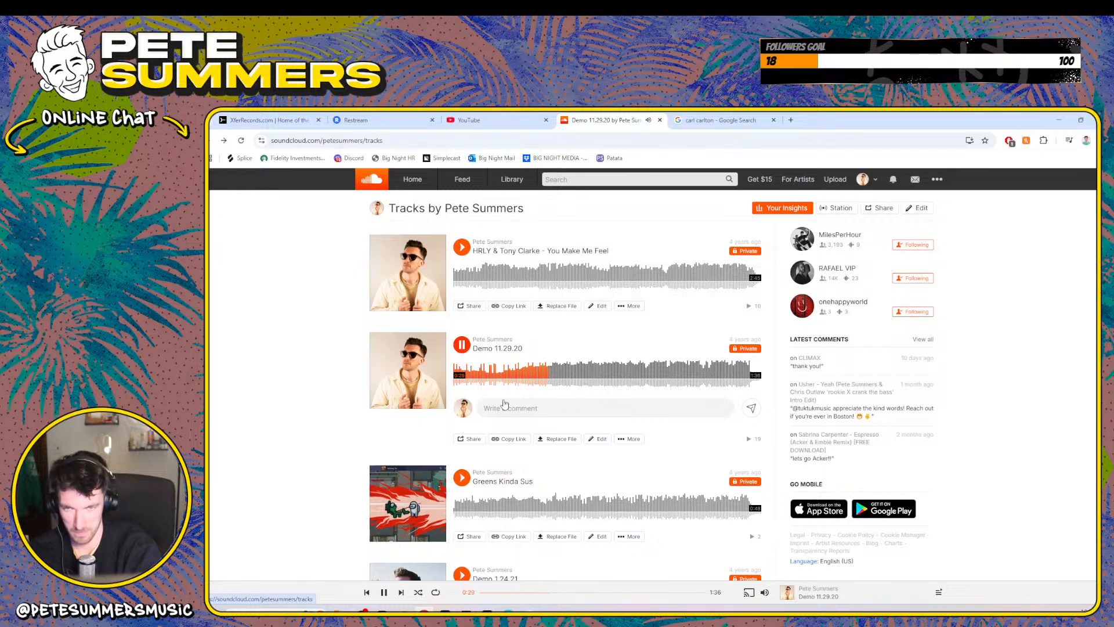
{"action": "scroll", "coordinate": [505, 404], "scroll_direction": "down", "scroll_amount": 1}
{"action": "scroll", "coordinate": [504, 404], "scroll_direction": "down", "scroll_amount": 3}
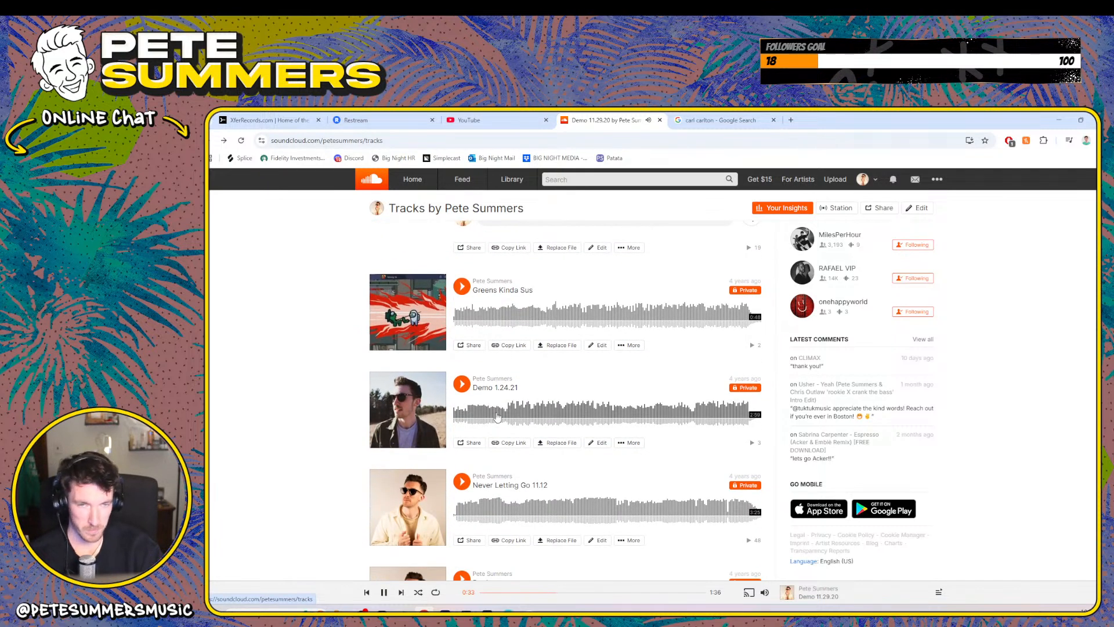
{"action": "scroll", "coordinate": [522, 417], "scroll_direction": "up", "scroll_amount": 4}
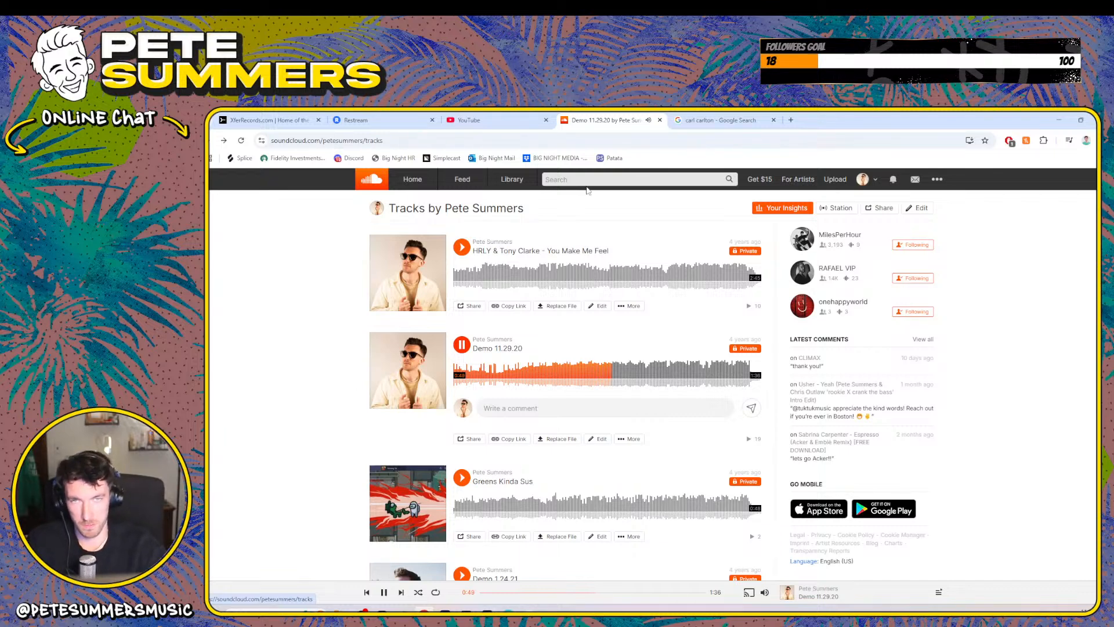
- Close the carl carlton Google search page and switch to OBS to show the full-screen camera scene
{"action": "left_click", "coordinate": [773, 120]}
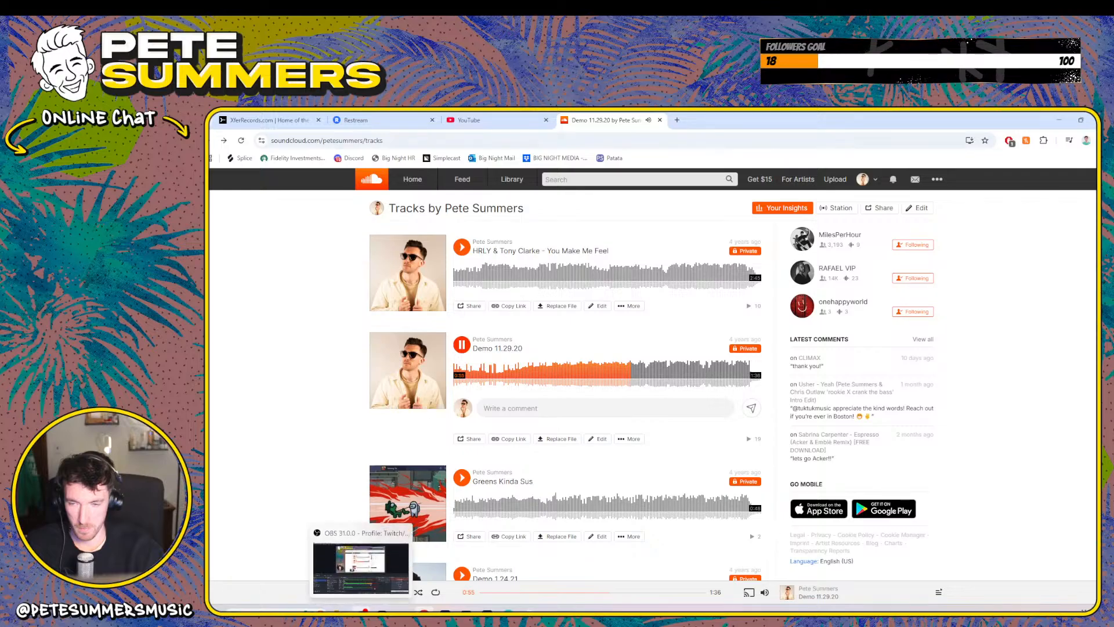
{"action": "left_click", "coordinate": [360, 560]}
{"action": "left_click", "coordinate": [256, 476]}
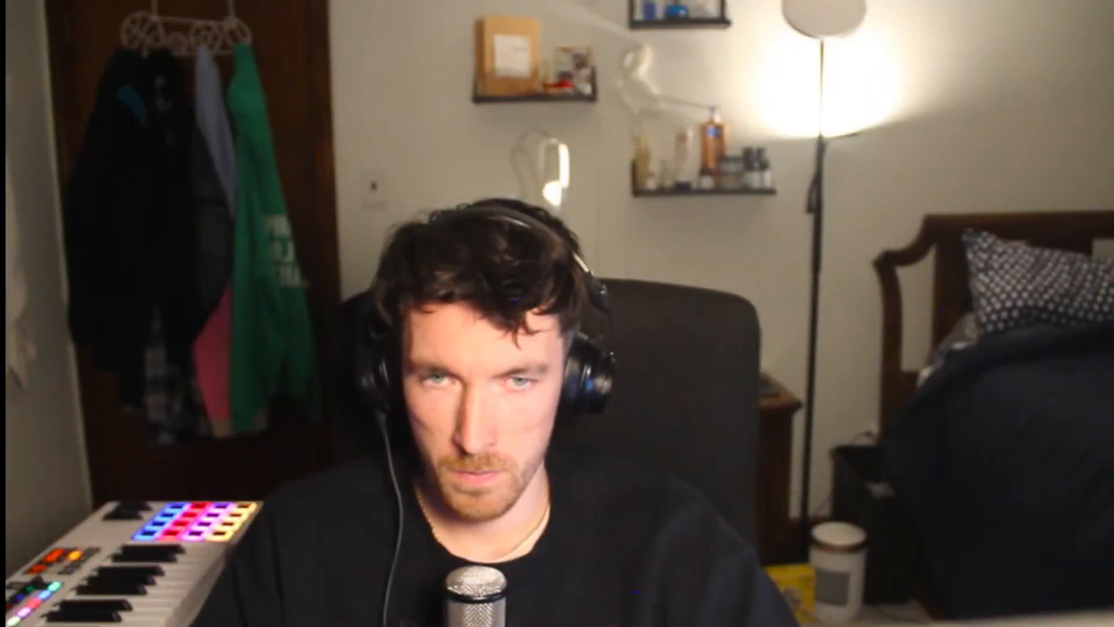